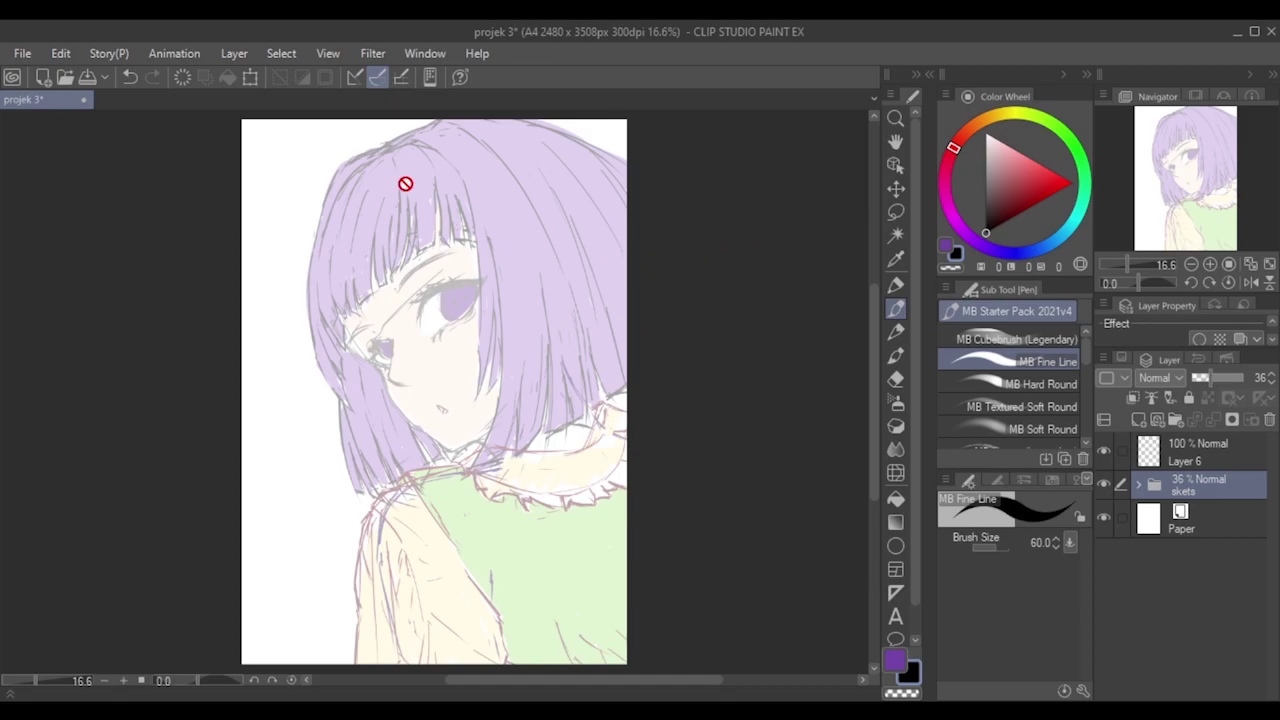
# Make Layer 6 the drawing layer and reduce the MB Fine Line brush size to 20.
pyautogui.click(1156, 464)
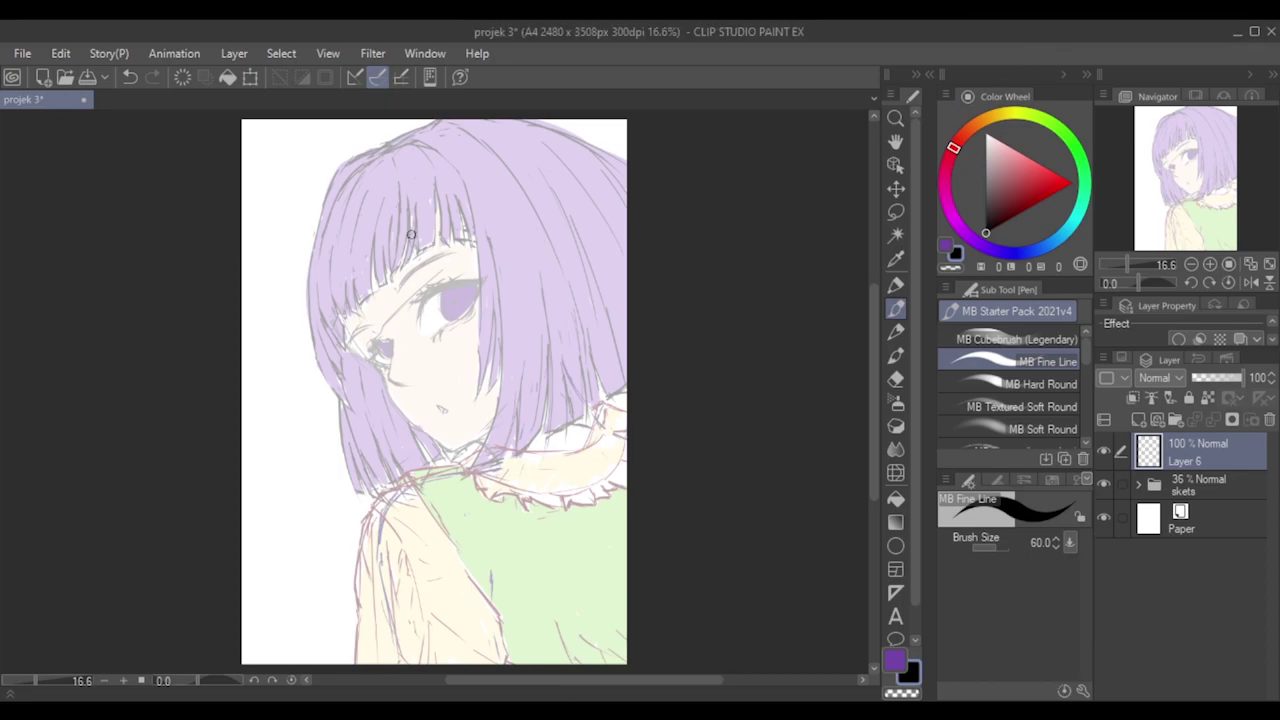
pyautogui.press('[')
pyautogui.moveTo(349, 163); pyautogui.dragTo(321, 228)
pyautogui.hotkey('ctrl', 'z')
pyautogui.press('[')
pyautogui.press('[')
pyautogui.press('[')
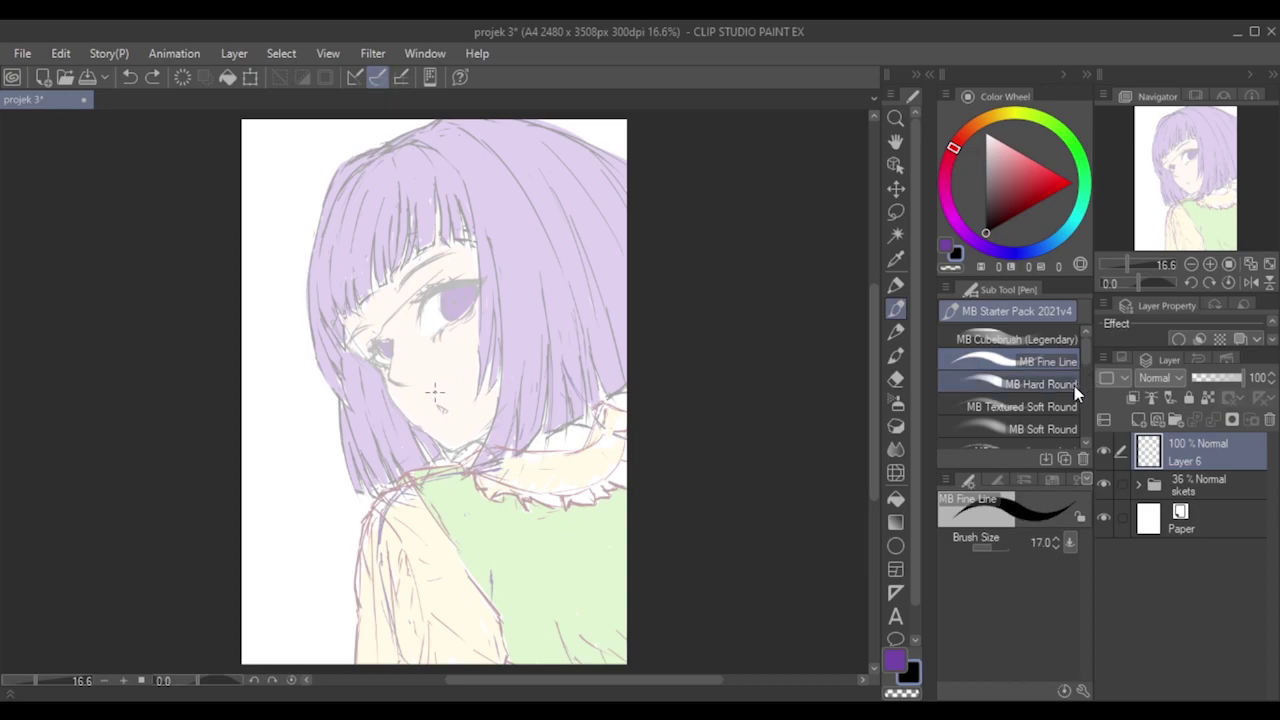
pyautogui.press('[')
pyautogui.press('[')
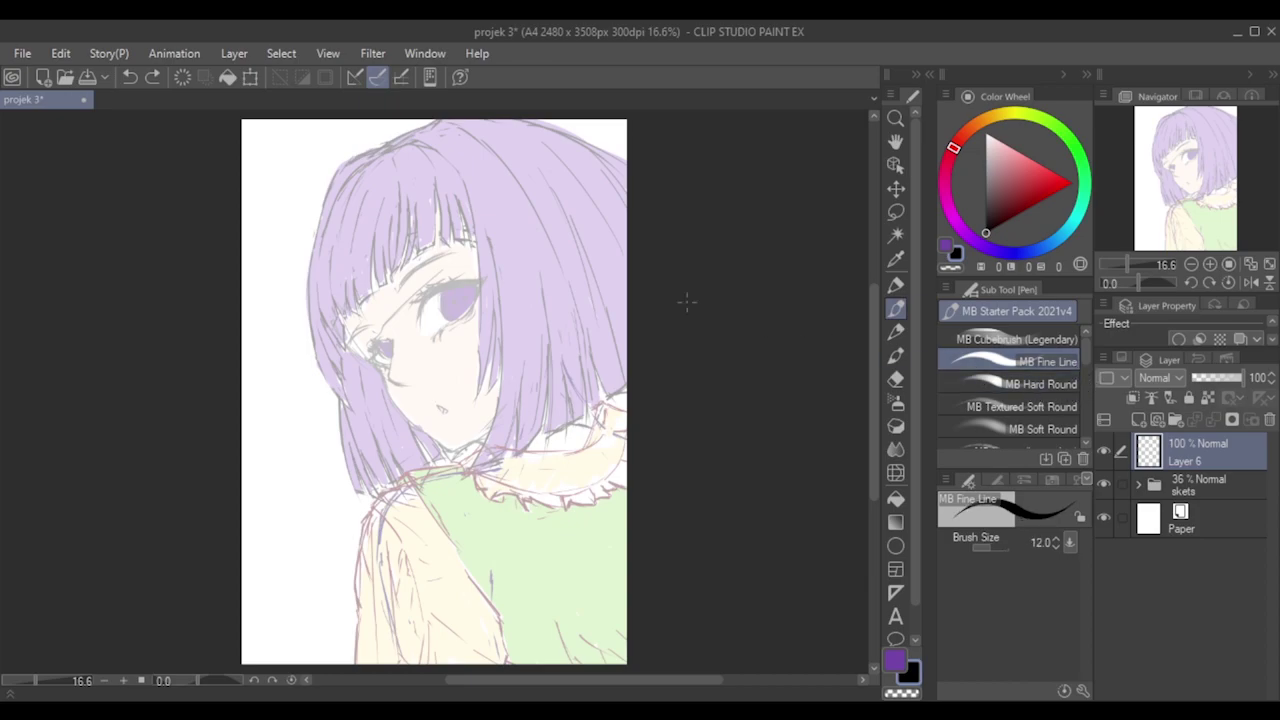
pyautogui.press(']')
pyautogui.press(']')
pyautogui.press(']')
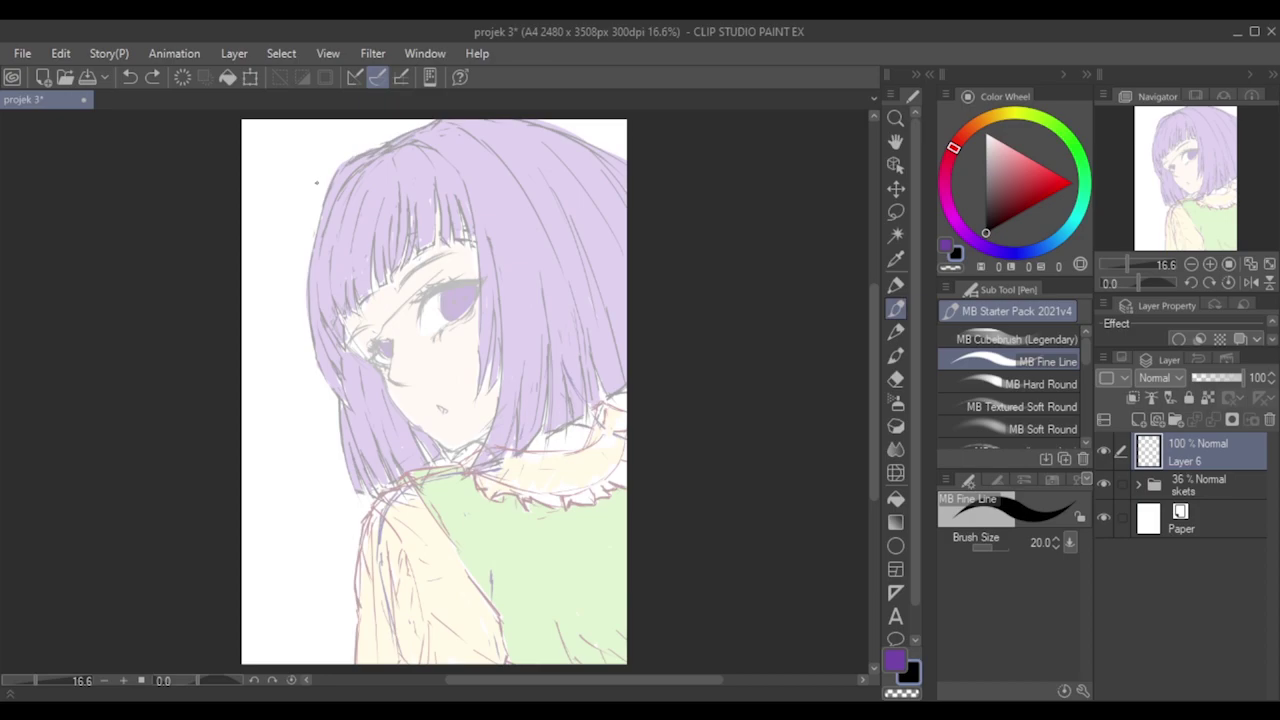
pyautogui.moveTo(362, 155)
pyautogui.mouseDown()
pyautogui.moveTo(345, 165)
pyautogui.moveTo(342, 201)
pyautogui.moveTo(330, 190)
pyautogui.moveTo(318, 244)
pyautogui.mouseUp()
pyautogui.hotkey('ctrl', 'z')
pyautogui.hotkey('ctrl', 'z')
pyautogui.moveTo(332, 182); pyautogui.dragTo(317, 223)
pyautogui.hotkey('ctrl', 'z')
pyautogui.moveTo(337, 169); pyautogui.dragTo(309, 255)
pyautogui.hotkey('ctrl', 'z')
pyautogui.moveTo(335, 172); pyautogui.dragTo(306, 336)
pyautogui.hotkey('ctrl', 'z')
pyautogui.moveTo(316, 228); pyautogui.dragTo(305, 345)
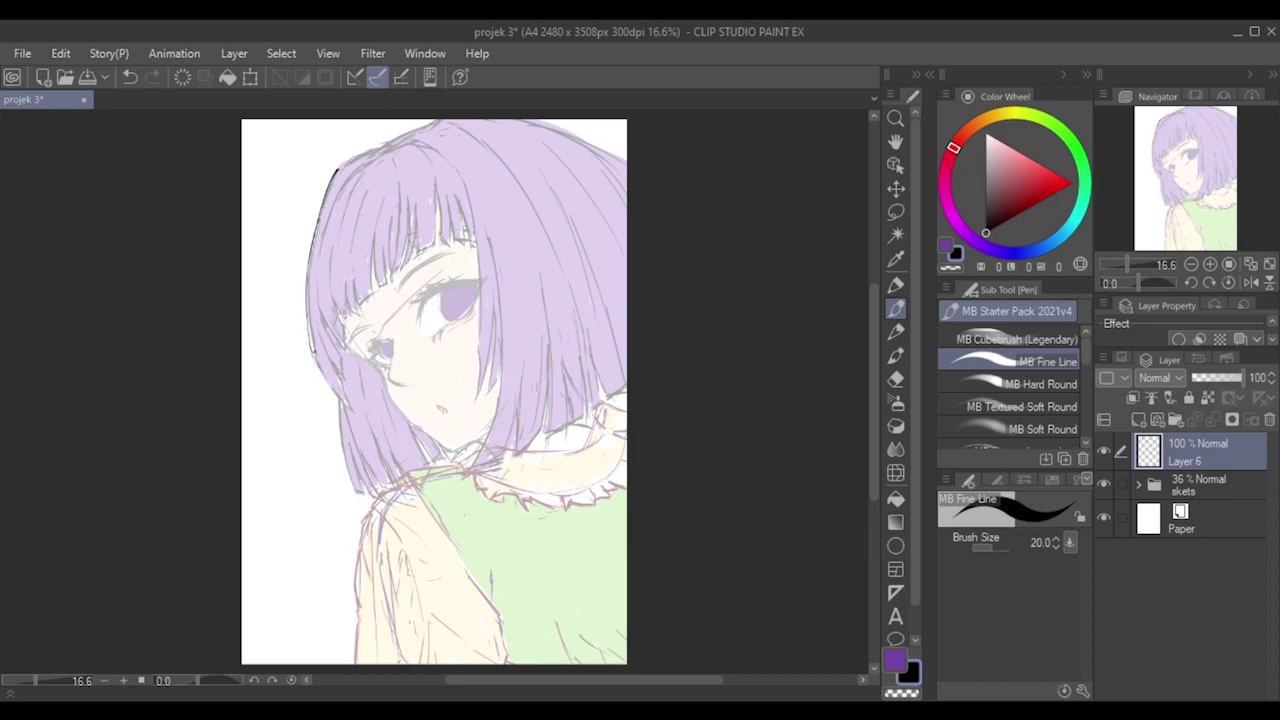
pyautogui.moveTo(306, 324); pyautogui.dragTo(340, 400)
pyautogui.hotkey('ctrl', 'z')
pyautogui.hotkey('ctrl', 'z')
pyautogui.hotkey('ctrl', 'z')
pyautogui.hotkey('ctrl', 'z')
# Set the brush size to 30 and ink the outer left hair contour from below the crown to the cheek.
pyautogui.press('[')
pyautogui.press('[')
pyautogui.press(']')
pyautogui.press(']')
pyautogui.press(']')
pyautogui.press(']')
pyautogui.moveTo(342, 172)
pyautogui.mouseDown()
pyautogui.moveTo(319, 268)
pyautogui.moveTo(326, 205)
pyautogui.moveTo(331, 185)
pyautogui.moveTo(313, 342)
pyautogui.moveTo(309, 276)
pyautogui.moveTo(325, 345)
pyautogui.moveTo(307, 326)
pyautogui.moveTo(341, 399)
pyautogui.mouseUp()
pyautogui.hotkey('ctrl', 'z')
pyautogui.hotkey('ctrl', 'z')
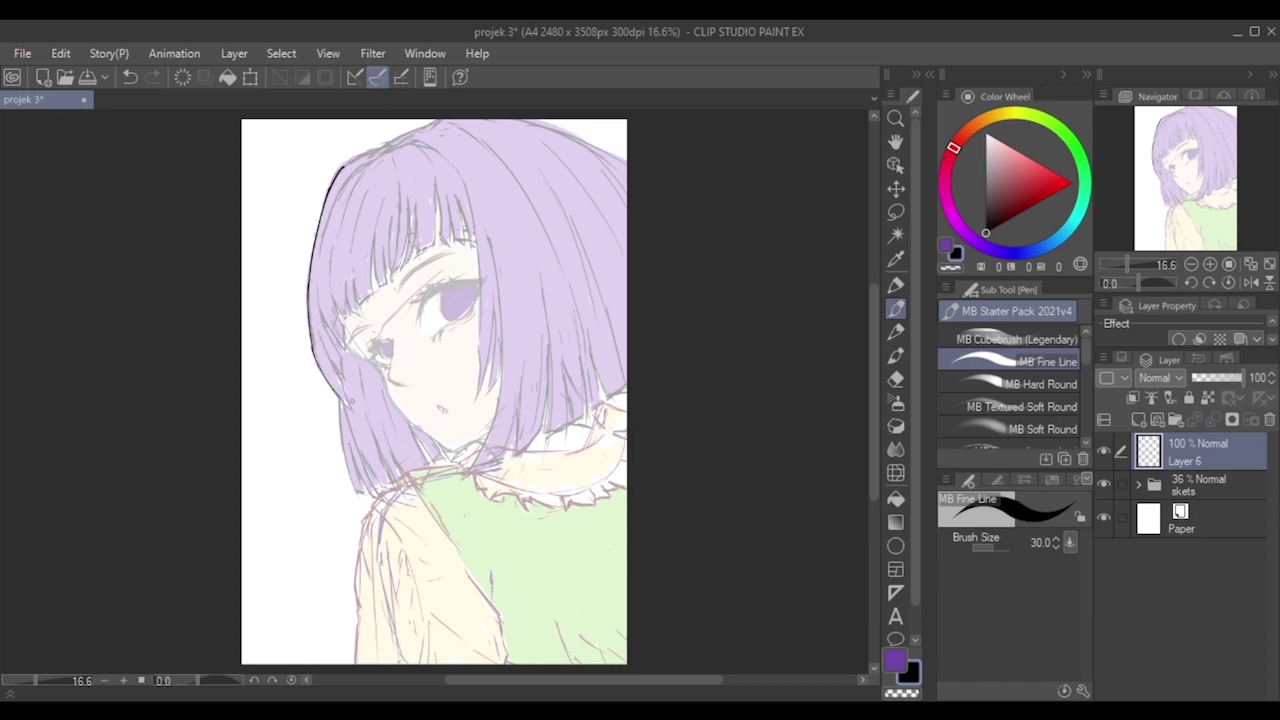
pyautogui.hotkey('ctrl', 'z')
pyautogui.moveTo(310, 344); pyautogui.dragTo(348, 406)
# Refine the outer left hair contour and extend its upper end along the sketch toward the crown.
pyautogui.moveTo(308, 290); pyautogui.dragTo(312, 360)
pyautogui.hotkey('ctrl', 'z')
pyautogui.moveTo(309, 296); pyautogui.dragTo(327, 384)
pyautogui.hotkey('ctrl', 'z')
pyautogui.moveTo(340, 172)
pyautogui.mouseDown()
pyautogui.moveTo(386, 151)
pyautogui.moveTo(330, 182)
pyautogui.moveTo(381, 150)
pyautogui.moveTo(337, 197)
pyautogui.moveTo(346, 178)
pyautogui.moveTo(317, 257)
pyautogui.mouseUp()
pyautogui.hotkey('ctrl', 'z')
pyautogui.hotkey('ctrl', 'z')
pyautogui.hotkey('ctrl', 'z')
pyautogui.hotkey('ctrl', 'z')
pyautogui.hotkey('ctrl', 'z')
pyautogui.hotkey('ctrl', 'z')
pyautogui.hotkey('ctrl', 'z')
pyautogui.hotkey('ctrl', 'z')
# Ink a long strand line just inside the left hair contour, curving from near the crown to eye level.
pyautogui.moveTo(374, 158)
pyautogui.mouseDown()
pyautogui.moveTo(340, 197)
pyautogui.moveTo(320, 290)
pyautogui.mouseUp()
pyautogui.hotkey('ctrl', 'z')
pyautogui.moveTo(372, 160); pyautogui.dragTo(322, 292)
pyautogui.hotkey('ctrl', 'z')
pyautogui.moveTo(372, 158)
pyautogui.mouseDown()
pyautogui.moveTo(332, 214)
pyautogui.moveTo(320, 292)
pyautogui.mouseUp()
pyautogui.hotkey('ctrl', 'z')
pyautogui.moveTo(372, 159); pyautogui.dragTo(324, 294)
# Continue the inner side strand down to the far eye, tapering it along the sketch.
pyautogui.moveTo(322, 244)
pyautogui.mouseDown()
pyautogui.moveTo(320, 275)
pyautogui.moveTo(340, 348)
pyautogui.mouseUp()
pyautogui.hotkey('ctrl', 'z')
pyautogui.moveTo(322, 244); pyautogui.dragTo(340, 342)
pyautogui.hotkey('ctrl', 'z')
pyautogui.moveTo(323, 242); pyautogui.dragTo(331, 330)
pyautogui.hotkey('ctrl', 'z')
pyautogui.moveTo(322, 246); pyautogui.dragTo(344, 348)
pyautogui.hotkey('ctrl', 'z')
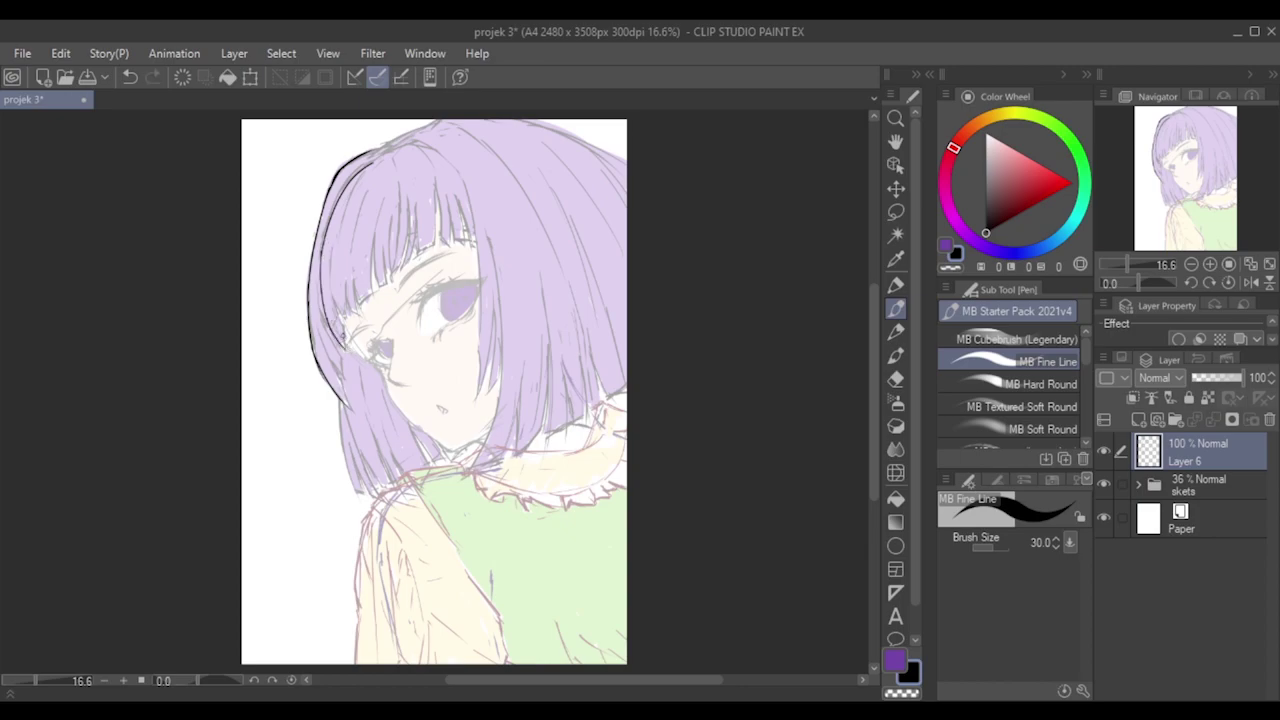
# Ink the leftmost bang strands from the upper hair down to their tips above the far eye.
pyautogui.moveTo(360, 180)
pyautogui.mouseDown()
pyautogui.moveTo(331, 266)
pyautogui.moveTo(334, 304)
pyautogui.mouseUp()
pyautogui.hotkey('ctrl', 'z')
pyautogui.moveTo(353, 191); pyautogui.dragTo(338, 315)
pyautogui.moveTo(331, 262)
pyautogui.mouseDown()
pyautogui.moveTo(347, 350)
pyautogui.moveTo(345, 325)
pyautogui.mouseUp()
pyautogui.hotkey('ctrl', 'z')
pyautogui.hotkey('ctrl', 'z')
pyautogui.hotkey('ctrl', 'z')
pyautogui.moveTo(336, 302)
pyautogui.mouseDown()
pyautogui.moveTo(346, 322)
pyautogui.moveTo(355, 314)
pyautogui.mouseUp()
pyautogui.hotkey('ctrl', 'z')
pyautogui.hotkey('ctrl', 'z')
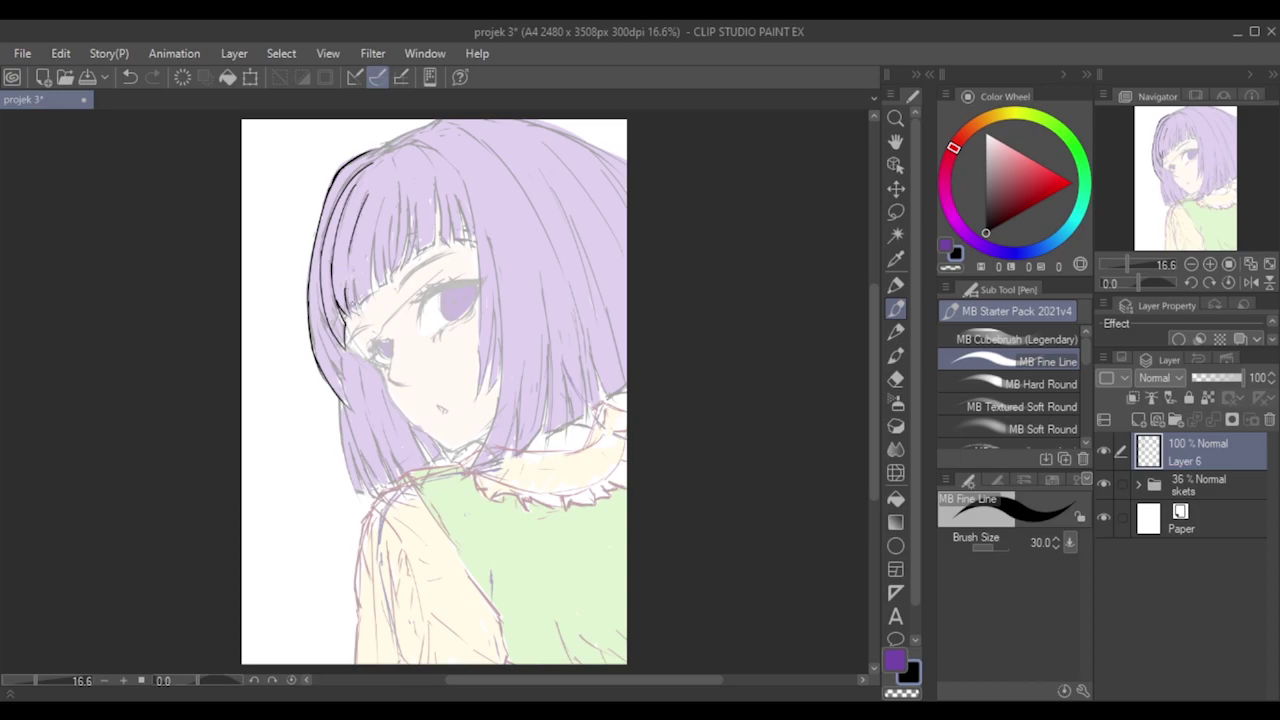
# Ink the next bang strands and their pointed tips over the forehead above the far eye.
pyautogui.hotkey('ctrl', 'z')
pyautogui.moveTo(344, 290)
pyautogui.mouseDown()
pyautogui.moveTo(365, 320)
pyautogui.moveTo(379, 287)
pyautogui.mouseUp()
pyautogui.hotkey('ctrl', 'z')
pyautogui.hotkey('ctrl', 'z')
pyautogui.hotkey('ctrl', 'z')
pyautogui.hotkey('ctrl', 'z')
pyautogui.hotkey('ctrl', 'z')
pyautogui.hotkey('ctrl', 'z')
pyautogui.hotkey('ctrl', 'z')
pyautogui.hotkey('ctrl', 'z')
# Ink the short strands and lower edge of the bangs left of the forehead's middle.
pyautogui.moveTo(378, 236); pyautogui.dragTo(371, 294)
pyautogui.hotkey('ctrl', 'z')
pyautogui.moveTo(377, 234); pyautogui.dragTo(371, 294)
pyautogui.hotkey('ctrl', 'z')
pyautogui.moveTo(378, 246)
pyautogui.mouseDown()
pyautogui.moveTo(371, 298)
pyautogui.moveTo(375, 234)
pyautogui.moveTo(376, 285)
pyautogui.moveTo(393, 279)
pyautogui.mouseUp()
pyautogui.hotkey('ctrl', 'z')
pyautogui.hotkey('ctrl', 'z')
pyautogui.hotkey('ctrl', 'z')
pyautogui.hotkey('ctrl', 'z')
pyautogui.hotkey('ctrl', 'z')
pyautogui.hotkey('ctrl', 'z')
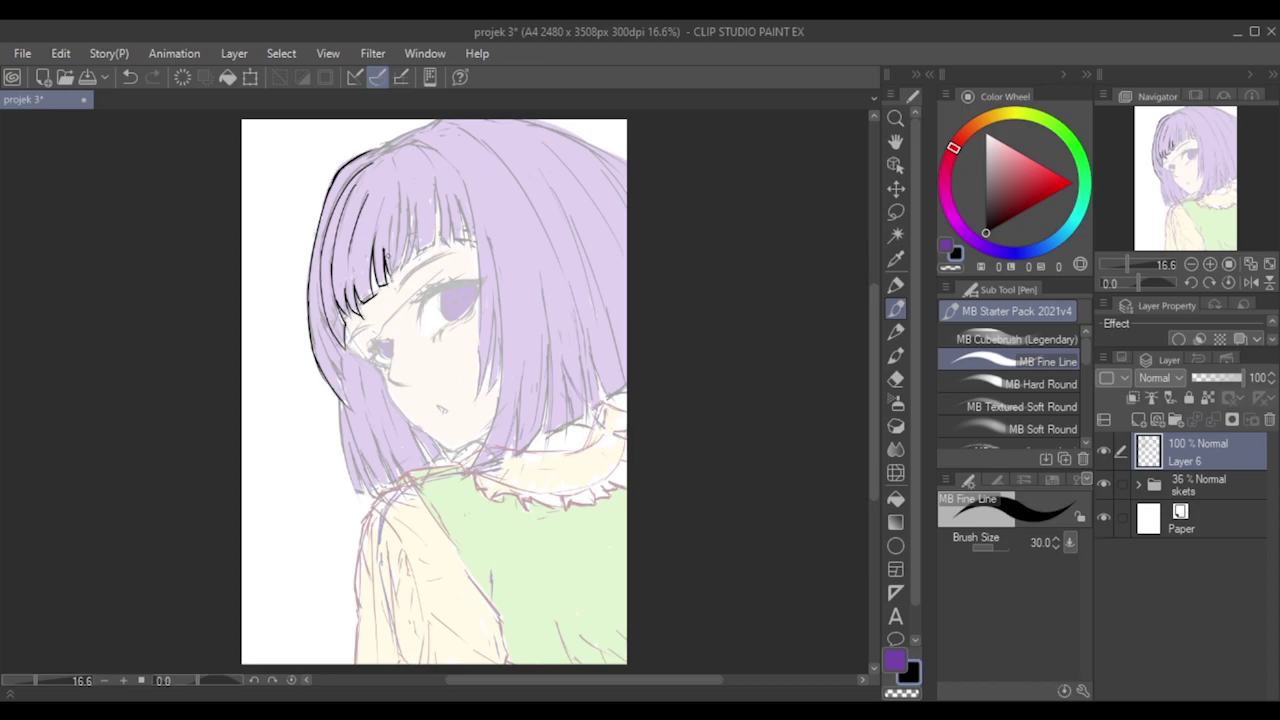
# Ink a long strand down the middle of the bangs to its tip on the forehead.
pyautogui.moveTo(396, 218); pyautogui.dragTo(392, 270)
pyautogui.hotkey('ctrl', 'z')
pyautogui.moveTo(400, 188); pyautogui.dragTo(386, 272)
pyautogui.hotkey('ctrl', 'z')
pyautogui.moveTo(400, 186); pyautogui.dragTo(395, 266)
# Ink fine strands beside the long middle bang line, redrawing them until they taper to the fringe edge.
pyautogui.moveTo(405, 196); pyautogui.dragTo(398, 260)
pyautogui.hotkey('ctrl', 'z')
pyautogui.moveTo(406, 200); pyautogui.dragTo(394, 268)
pyautogui.hotkey('ctrl', 'z')
pyautogui.moveTo(406, 200); pyautogui.dragTo(394, 268)
pyautogui.hotkey('ctrl', 'z')
pyautogui.moveTo(403, 212); pyautogui.dragTo(390, 270)
pyautogui.hotkey('ctrl', 'z')
pyautogui.moveTo(403, 212); pyautogui.dragTo(390, 270)
pyautogui.hotkey('ctrl', 'z')
pyautogui.moveTo(400, 212); pyautogui.dragTo(390, 268)
pyautogui.hotkey('ctrl', 'z')
pyautogui.moveTo(400, 212); pyautogui.dragTo(390, 268)
# Ink the strands that close the middle bang section up to the gap above the near eyebrow.
pyautogui.moveTo(412, 212); pyautogui.dragTo(400, 258)
pyautogui.hotkey('ctrl', 'z')
pyautogui.moveTo(410, 208); pyautogui.dragTo(400, 258)
pyautogui.hotkey('ctrl', 'z')
pyautogui.moveTo(410, 208); pyautogui.dragTo(400, 262)
pyautogui.hotkey('ctrl', 'z')
pyautogui.moveTo(408, 208); pyautogui.dragTo(404, 274)
pyautogui.hotkey('ctrl', 'z')
pyautogui.moveTo(416, 203); pyautogui.dragTo(400, 275)
pyautogui.moveTo(416, 206); pyautogui.dragTo(410, 256)
pyautogui.hotkey('ctrl', 'z')
pyautogui.hotkey('ctrl', 'z')
pyautogui.hotkey('ctrl', 'z')
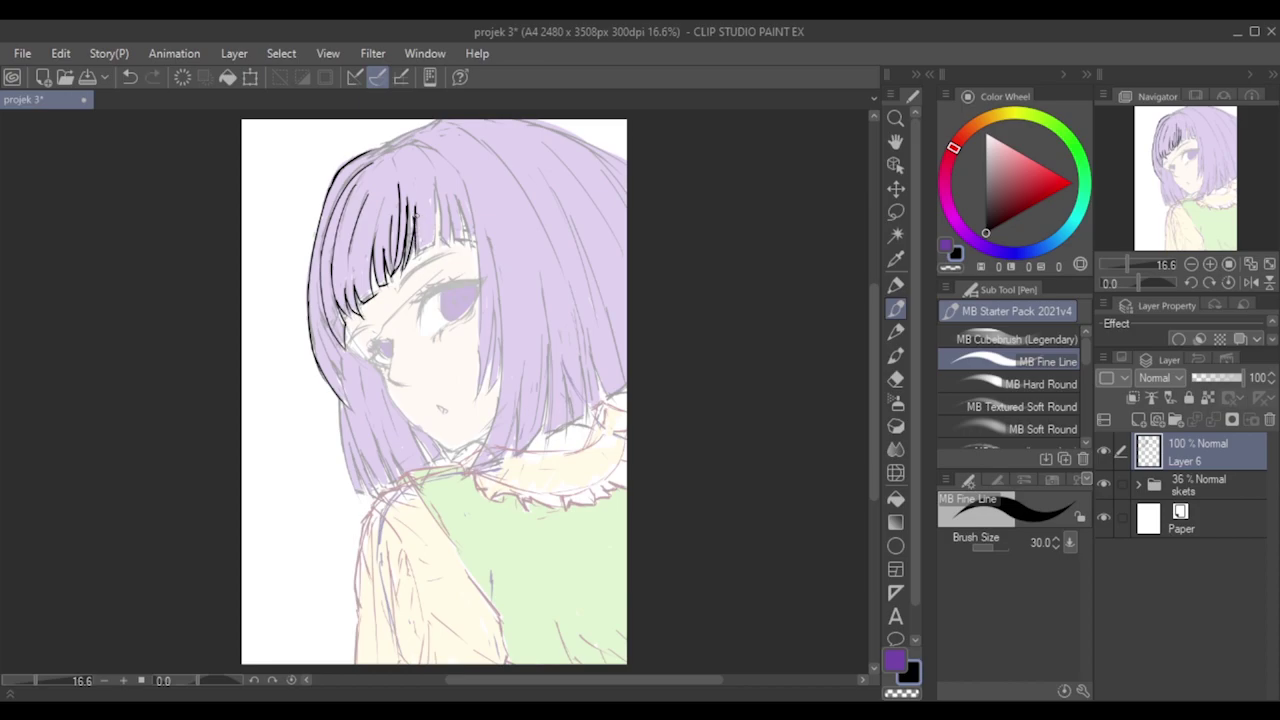
pyautogui.hotkey('ctrl', 'z')
pyautogui.moveTo(417, 208); pyautogui.dragTo(414, 247)
# Ink the bang strands on the right side of the gap, above the near eye's brow.
pyautogui.moveTo(434, 183); pyautogui.dragTo(431, 242)
pyautogui.hotkey('ctrl', 'z')
pyautogui.hotkey('ctrl', 'z')
pyautogui.moveTo(433, 182)
pyautogui.mouseDown()
pyautogui.moveTo(436, 240)
pyautogui.moveTo(420, 248)
pyautogui.mouseUp()
pyautogui.hotkey('ctrl', 'z')
pyautogui.hotkey('ctrl', 'z')
pyautogui.hotkey('ctrl', 'z')
pyautogui.moveTo(434, 182); pyautogui.dragTo(441, 212)
pyautogui.hotkey('ctrl', 'z')
pyautogui.hotkey('ctrl', 'z')
pyautogui.moveTo(433, 184); pyautogui.dragTo(436, 228)
pyautogui.hotkey('ctrl', 'z')
pyautogui.hotkey('ctrl', 'y')
pyautogui.hotkey('ctrl', 'z')
pyautogui.hotkey('ctrl', 'y')
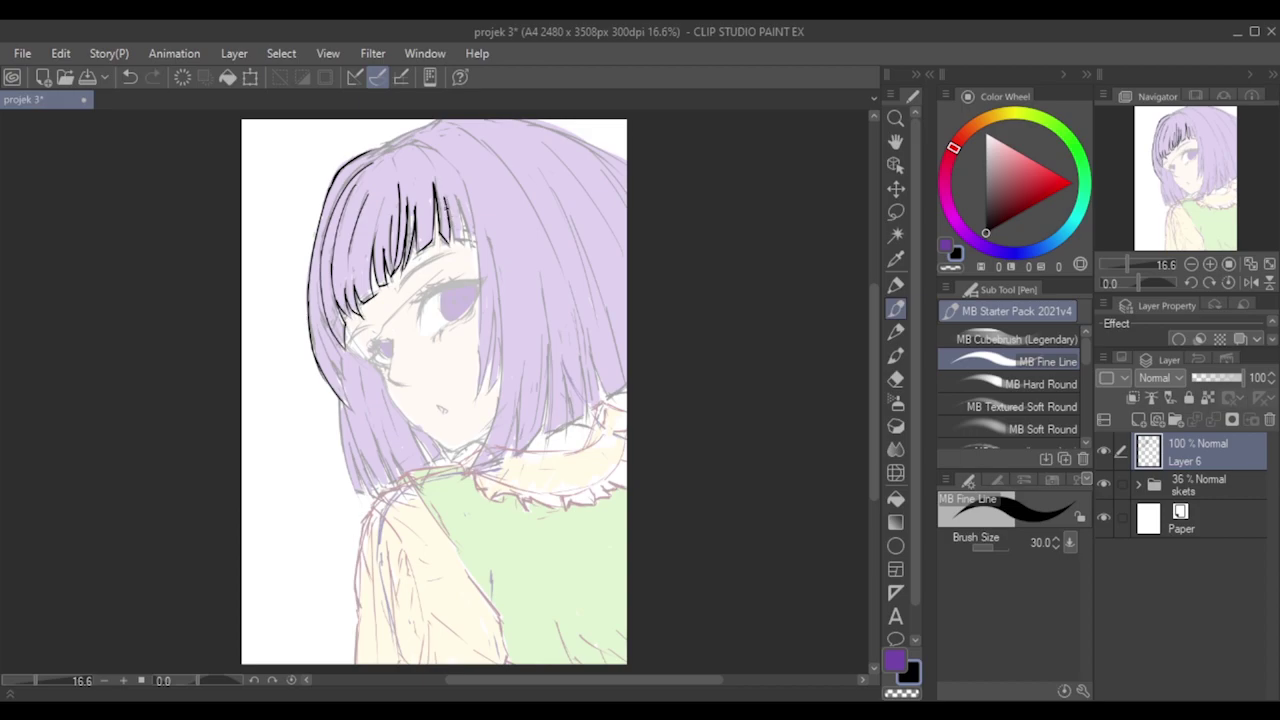
# Ink the rightmost bang tips above the near eye, comparing the strokes by undoing and redoing them.
pyautogui.moveTo(454, 237); pyautogui.dragTo(463, 245)
pyautogui.hotkey('ctrl', 'z')
pyautogui.hotkey('ctrl', 'y')
pyautogui.hotkey('ctrl', 'z')
pyautogui.hotkey('ctrl', 'y')
pyautogui.hotkey('ctrl', 'z')
pyautogui.hotkey('ctrl', 'y')
pyautogui.hotkey('ctrl', 'z')
pyautogui.hotkey('ctrl', 'y')
pyautogui.hotkey('ctrl', 'y')
pyautogui.hotkey('ctrl', 'z')
pyautogui.hotkey('ctrl', 'y')
pyautogui.hotkey('ctrl', 'z')
pyautogui.hotkey('ctrl', 'y')
# Ink the inner line of the hair lock beside the far eye, comparing the stroke by undoing and redoing it.
pyautogui.moveTo(314, 328); pyautogui.dragTo(332, 378)
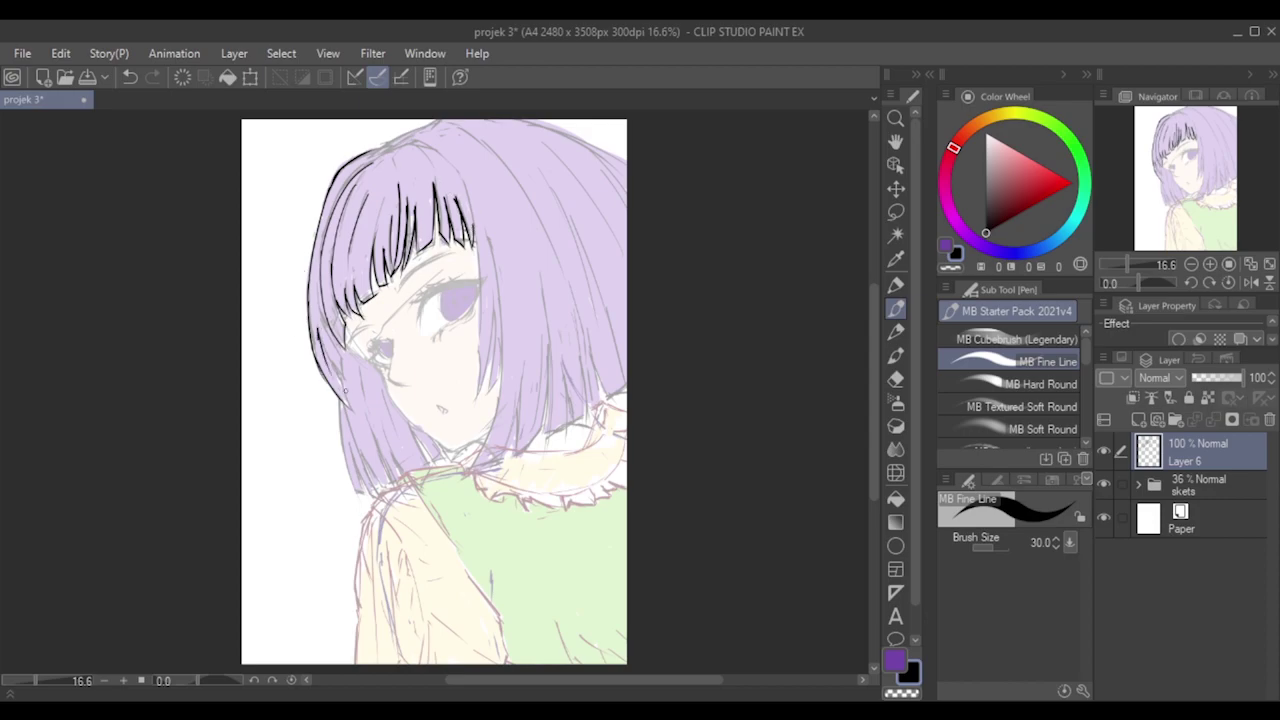
pyautogui.hotkey('ctrl', 'z')
pyautogui.hotkey('ctrl', 'y')
pyautogui.hotkey('ctrl', 'z')
pyautogui.hotkey('ctrl', 'y')
pyautogui.hotkey('ctrl', 'z')
pyautogui.hotkey('ctrl', 'y')
pyautogui.hotkey('ctrl', 'z')
pyautogui.hotkey('ctrl', 'y')
pyautogui.hotkey('ctrl', 'z')
pyautogui.hotkey('ctrl', 'y')
pyautogui.hotkey('ctrl', 'z')
pyautogui.hotkey('ctrl', 'y')
pyautogui.hotkey('ctrl', 'z')
pyautogui.hotkey('ctrl', 'y')
# Ink the far side lock down to its pointed tip beside the cheek and add short strands inside it.
pyautogui.moveTo(340, 378); pyautogui.dragTo(353, 407)
pyautogui.moveTo(315, 356); pyautogui.dragTo(347, 406)
pyautogui.hotkey('ctrl', 'z')
pyautogui.hotkey('ctrl', 'z')
pyautogui.moveTo(315, 356); pyautogui.dragTo(350, 406)
pyautogui.hotkey('ctrl', 'z')
pyautogui.moveTo(340, 356); pyautogui.dragTo(342, 373)
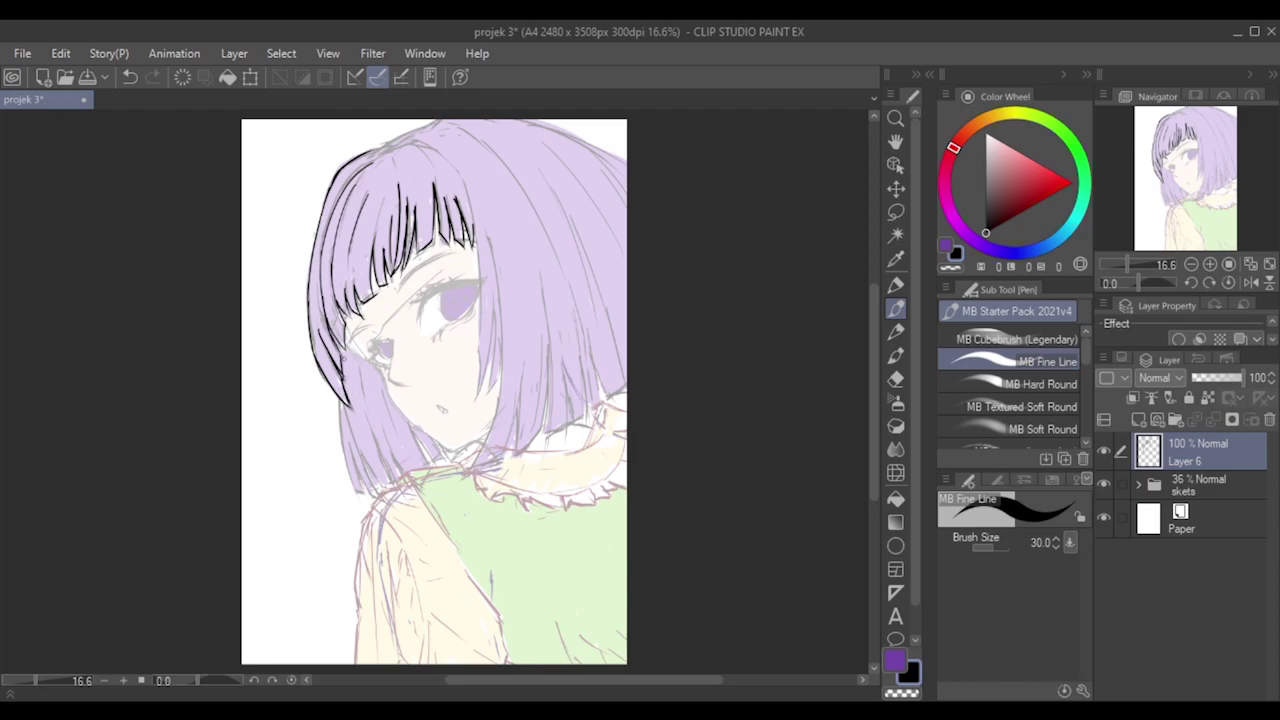
pyautogui.moveTo(326, 320); pyautogui.dragTo(342, 358)
pyautogui.moveTo(330, 302); pyautogui.dragTo(325, 329)
# Ink the short arc across the crown where the bangs begin, redrawing the stroke several times.
pyautogui.moveTo(387, 155); pyautogui.dragTo(413, 143)
pyautogui.hotkey('ctrl', 'z')
pyautogui.moveTo(388, 151); pyautogui.dragTo(424, 146)
pyautogui.hotkey('ctrl', 'z')
pyautogui.hotkey('ctrl', 'z')
pyautogui.moveTo(398, 153)
pyautogui.mouseDown()
pyautogui.moveTo(408, 171)
pyautogui.moveTo(420, 146)
pyautogui.moveTo(436, 150)
pyautogui.mouseUp()
pyautogui.hotkey('ctrl', 'z')
pyautogui.hotkey('ctrl', 'z')
pyautogui.moveTo(410, 146)
pyautogui.mouseDown()
pyautogui.moveTo(420, 162)
pyautogui.moveTo(432, 143)
pyautogui.moveTo(412, 162)
pyautogui.moveTo(436, 148)
pyautogui.moveTo(418, 142)
pyautogui.mouseUp()
pyautogui.hotkey('ctrl', 'z')
pyautogui.hotkey('ctrl', 'z')
pyautogui.hotkey('ctrl', 'z')
pyautogui.hotkey('ctrl', 'z')
pyautogui.hotkey('ctrl', 'z')
pyautogui.hotkey('ctrl', 'z')
# Ink the long curved edge of the bangs from the crown down to the near side of the forehead.
pyautogui.moveTo(410, 144)
pyautogui.mouseDown()
pyautogui.moveTo(420, 162)
pyautogui.moveTo(440, 154)
pyautogui.moveTo(432, 137)
pyautogui.moveTo(437, 161)
pyautogui.moveTo(426, 142)
pyautogui.moveTo(445, 155)
pyautogui.moveTo(446, 138)
pyautogui.moveTo(478, 226)
pyautogui.mouseUp()
pyautogui.hotkey('ctrl', 'z')
pyautogui.hotkey('ctrl', 'z')
pyautogui.hotkey('ctrl', 'z')
pyautogui.hotkey('ctrl', 'z')
pyautogui.hotkey('ctrl', 'z')
pyautogui.hotkey('ctrl', 'z')
pyautogui.hotkey('ctrl', 'z')
pyautogui.hotkey('ctrl', 'z')
pyautogui.moveTo(454, 166); pyautogui.dragTo(478, 236)
pyautogui.hotkey('ctrl', 'z')
pyautogui.moveTo(452, 168); pyautogui.dragTo(480, 266)
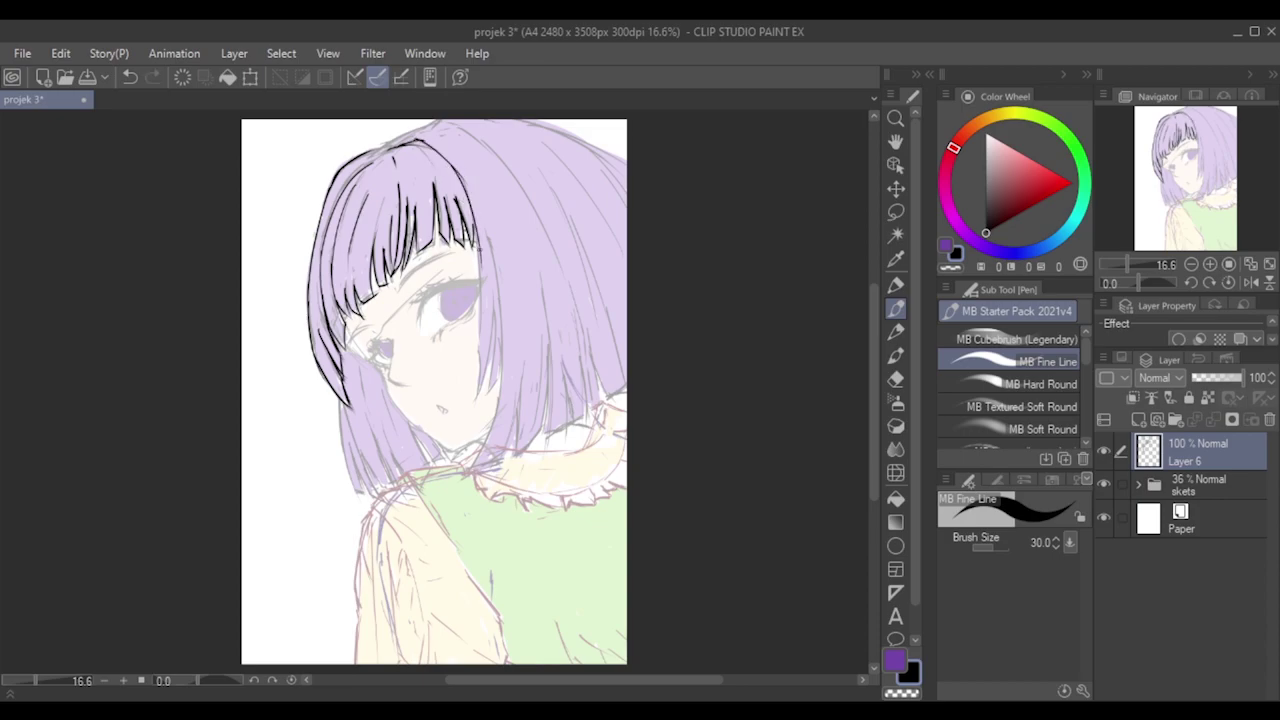
# Ink the long strand framing the near side of the face, from the bangs' edge down to cheek level.
pyautogui.moveTo(460, 180); pyautogui.dragTo(478, 292)
pyautogui.hotkey('ctrl', 'z')
pyautogui.moveTo(468, 206); pyautogui.dragTo(469, 354)
pyautogui.hotkey('ctrl', 'z')
pyautogui.moveTo(468, 208); pyautogui.dragTo(484, 368)
pyautogui.moveTo(478, 359); pyautogui.dragTo(479, 400)
pyautogui.hotkey('ctrl', 'z')
pyautogui.hotkey('ctrl', 'z')
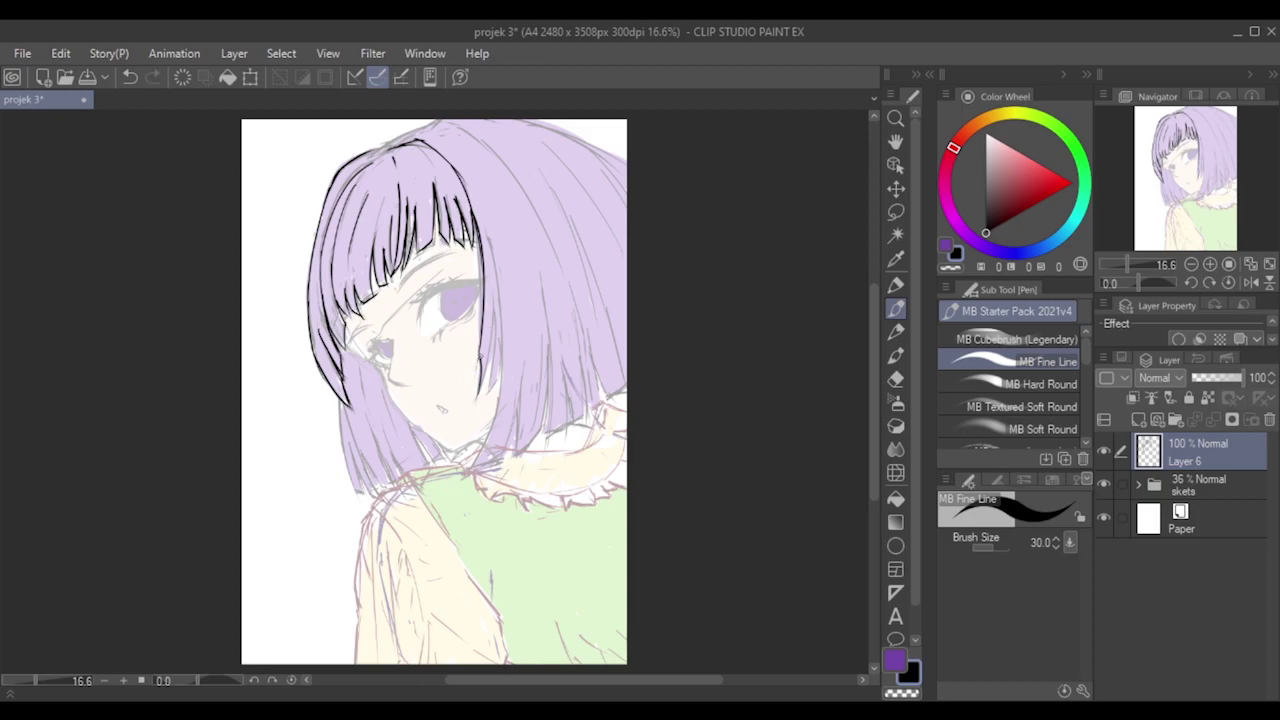
# Ink the inner strands and tapered tips of the near side lock beside the cheek, redrawing them repeatedly.
pyautogui.moveTo(498, 286); pyautogui.dragTo(477, 388)
pyautogui.hotkey('ctrl', 'z')
pyautogui.moveTo(492, 302); pyautogui.dragTo(482, 364)
pyautogui.hotkey('ctrl', 'z')
pyautogui.moveTo(490, 305); pyautogui.dragTo(478, 398)
pyautogui.hotkey('ctrl', 'z')
pyautogui.moveTo(490, 318); pyautogui.dragTo(490, 348)
pyautogui.hotkey('ctrl', 'z')
pyautogui.moveTo(495, 302); pyautogui.dragTo(489, 366)
pyautogui.hotkey('ctrl', 'z')
pyautogui.hotkey('ctrl', 'z')
pyautogui.hotkey('ctrl', 'z')
pyautogui.moveTo(498, 380)
pyautogui.mouseDown()
pyautogui.moveTo(498, 344)
pyautogui.moveTo(495, 391)
pyautogui.mouseUp()
pyautogui.hotkey('ctrl', 'z')
pyautogui.hotkey('ctrl', 'z')
pyautogui.hotkey('ctrl', 'z')
# Ink the outer edge of the near side lock, from beside the brow down to its tips beside the jaw.
pyautogui.moveTo(488, 236); pyautogui.dragTo(494, 330)
pyautogui.hotkey('ctrl', 'z')
pyautogui.moveTo(488, 250); pyautogui.dragTo(494, 326)
pyautogui.hotkey('ctrl', 'z')
pyautogui.hotkey('ctrl', 'z')
pyautogui.moveTo(488, 241); pyautogui.dragTo(498, 372)
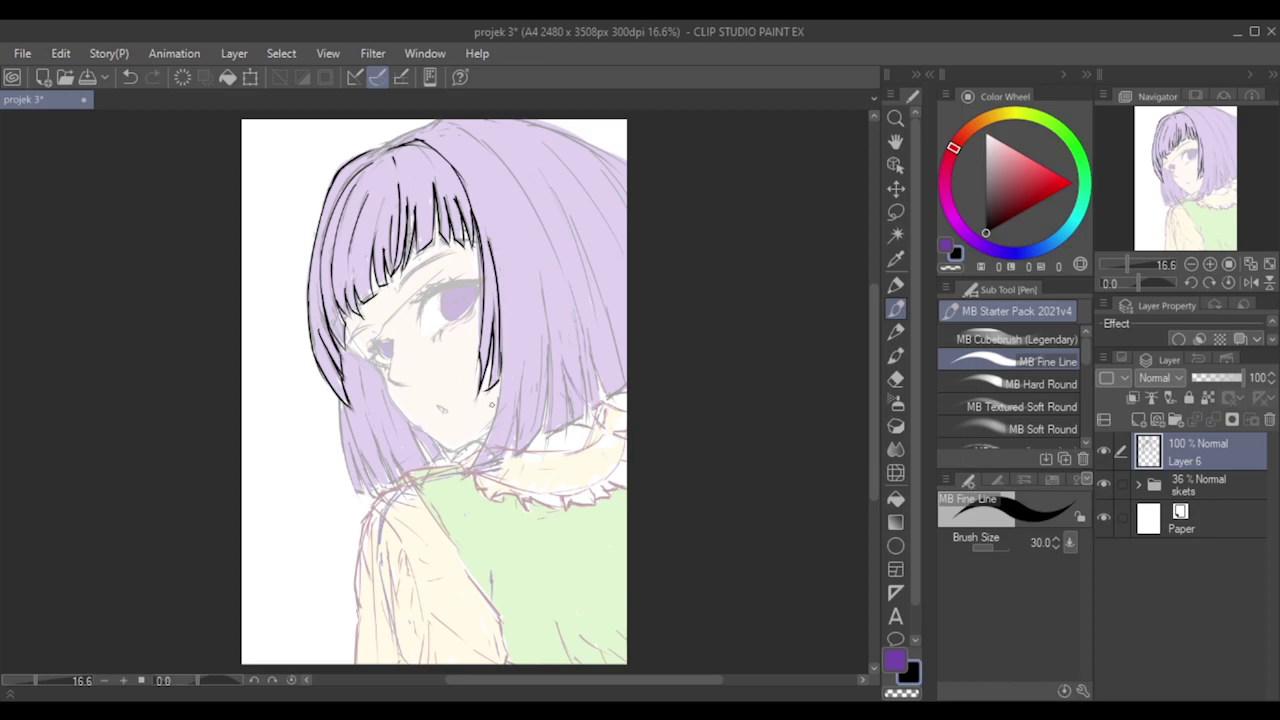
pyautogui.hotkey('ctrl', 'z')
pyautogui.moveTo(490, 246)
pyautogui.mouseDown()
pyautogui.moveTo(494, 398)
pyautogui.moveTo(503, 341)
pyautogui.moveTo(484, 440)
pyautogui.mouseUp()
pyautogui.hotkey('ctrl', 'z')
pyautogui.moveTo(501, 386); pyautogui.dragTo(487, 446)
pyautogui.hotkey('ctrl', 'z')
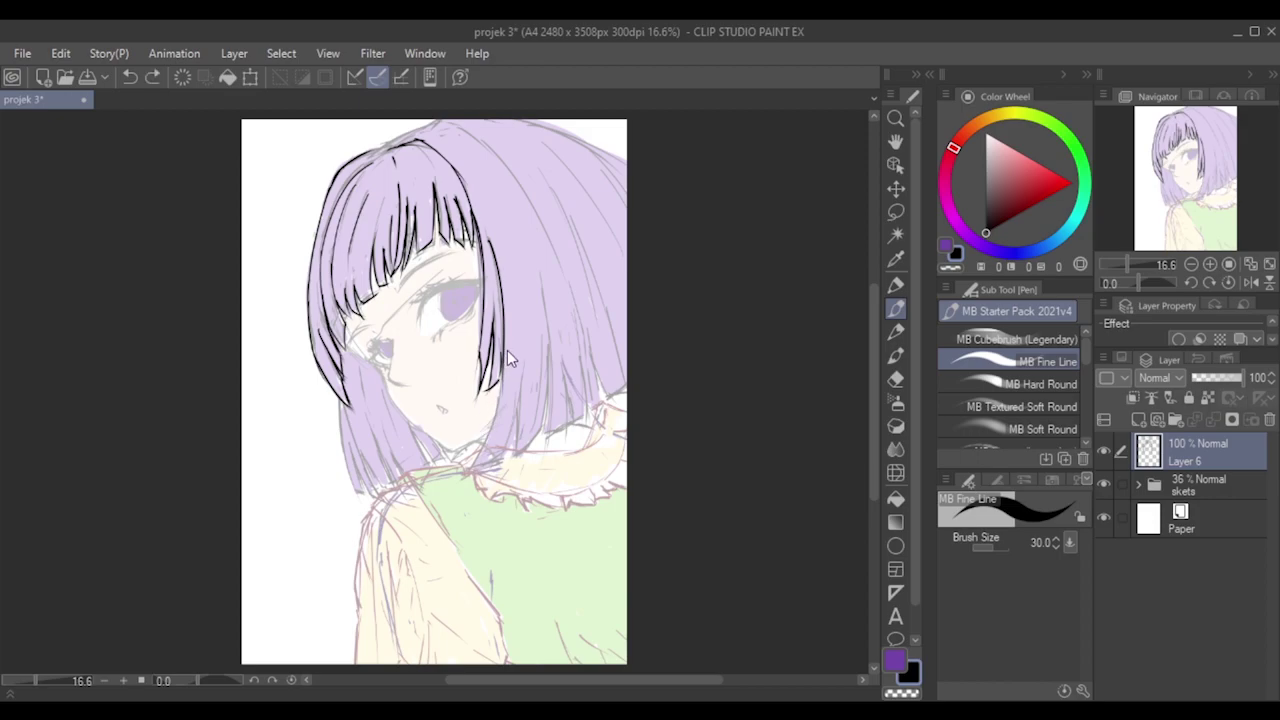
# Ink the strand from the near side lock to the collar at brush size 40, and toggle the sketch folder's visibility to check it.
pyautogui.moveTo(501, 386); pyautogui.dragTo(486, 448)
pyautogui.hotkey('ctrl', 'z')
pyautogui.moveTo(502, 350); pyautogui.dragTo(476, 460)
pyautogui.hotkey('ctrl', 'z')
pyautogui.moveTo(505, 356); pyautogui.dragTo(476, 458)
pyautogui.hotkey('ctrl', 'z')
pyautogui.moveTo(505, 322); pyautogui.dragTo(491, 395)
pyautogui.hotkey('ctrl', 'z')
pyautogui.click(1103, 484)
pyautogui.click(1104, 484)
pyautogui.click(1104, 484)
pyautogui.click(1105, 485)
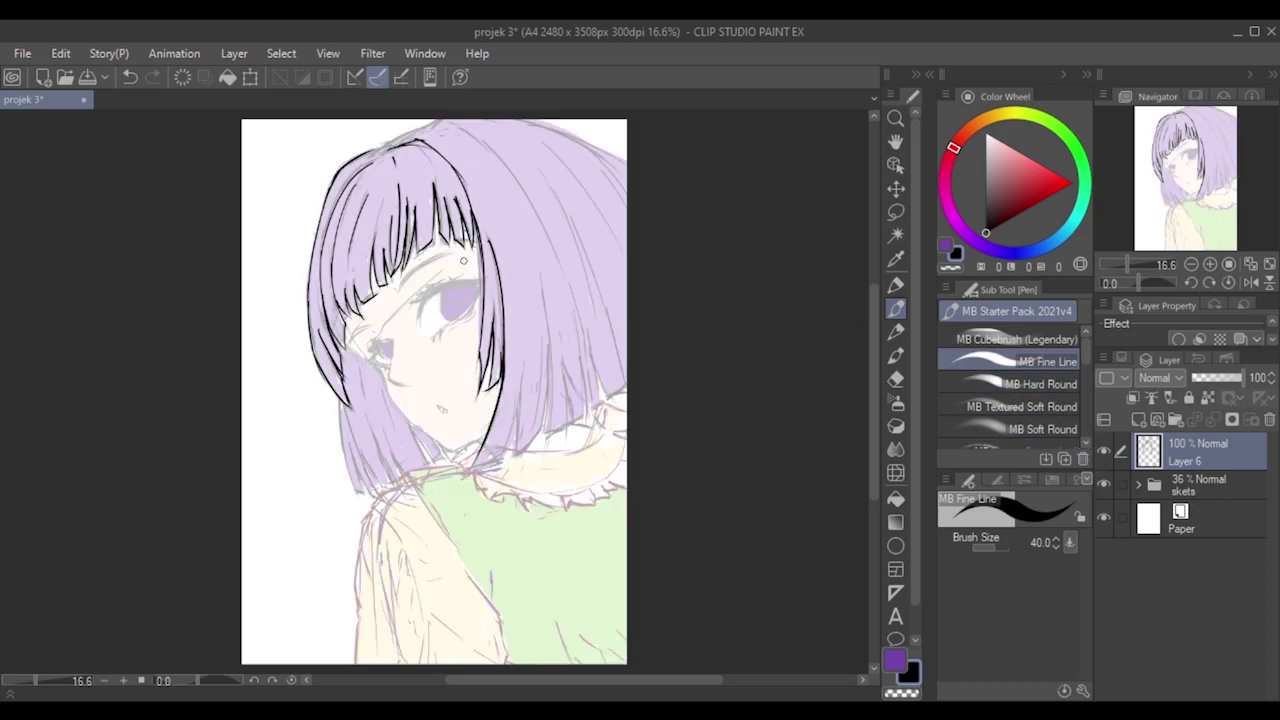
# Ink the outer contour of the far-side back hair downward from the side lock's tip.
pyautogui.moveTo(341, 409)
pyautogui.mouseDown()
pyautogui.moveTo(358, 493)
pyautogui.moveTo(350, 476)
pyautogui.mouseUp()
pyautogui.hotkey('ctrl', 'z')
pyautogui.hotkey('ctrl', 'z')
pyautogui.hotkey('ctrl', 'z')
pyautogui.moveTo(345, 464); pyautogui.dragTo(354, 490)
pyautogui.hotkey('ctrl', 'z')
pyautogui.hotkey('ctrl', 'z')
pyautogui.hotkey('ctrl', 'z')
pyautogui.hotkey('ctrl', 'z')
# Redraw the lower curve of the far-side back hair contour until it tapers to a tip at the shoulder.
pyautogui.moveTo(344, 440); pyautogui.dragTo(356, 490)
pyautogui.hotkey('ctrl', 'z')
pyautogui.moveTo(344, 440); pyautogui.dragTo(356, 488)
pyautogui.hotkey('ctrl', 'z')
pyautogui.moveTo(344, 440); pyautogui.dragTo(356, 490)
pyautogui.hotkey('ctrl', 'z')
pyautogui.moveTo(344, 440); pyautogui.dragTo(356, 490)
pyautogui.hotkey('ctrl', 'z')
pyautogui.moveTo(344, 440); pyautogui.dragTo(358, 490)
pyautogui.hotkey('ctrl', 'z')
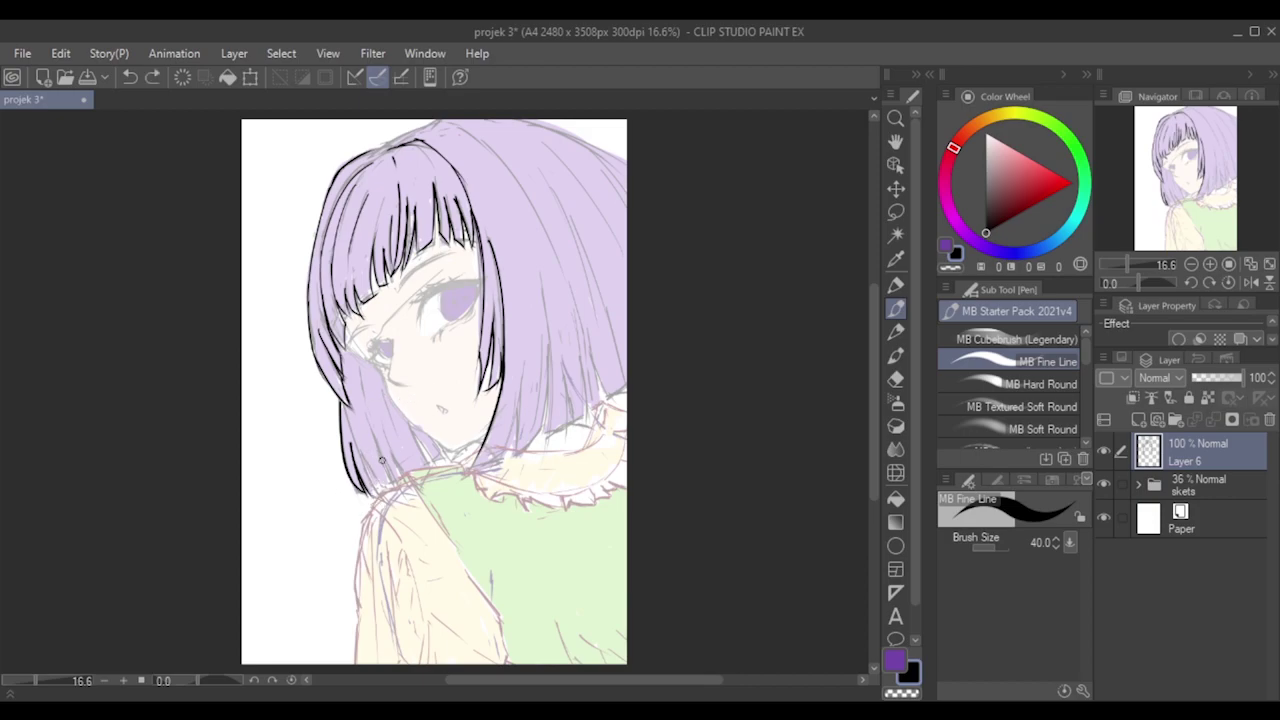
# Ink a second line along the far-side back hair contour, from the side lock's tip to the hair ends.
pyautogui.moveTo(346, 406); pyautogui.dragTo(360, 458)
pyautogui.hotkey('ctrl', 'z')
pyautogui.moveTo(346, 408); pyautogui.dragTo(382, 491)
pyautogui.hotkey('ctrl', 'z')
pyautogui.moveTo(346, 408); pyautogui.dragTo(366, 464)
pyautogui.hotkey('ctrl', 'z')
pyautogui.moveTo(342, 400); pyautogui.dragTo(368, 484)
pyautogui.hotkey('ctrl', 'z')
pyautogui.moveTo(336, 397); pyautogui.dragTo(349, 417)
pyautogui.hotkey('ctrl', 'z')
# Ink the outer contour of the far sleeve from the shoulder down to the canvas edge.
pyautogui.moveTo(354, 580); pyautogui.dragTo(360, 612)
pyautogui.hotkey('ctrl', 'z')
pyautogui.moveTo(369, 522); pyautogui.dragTo(359, 564)
pyautogui.moveTo(390, 517)
pyautogui.mouseDown()
pyautogui.moveTo(389, 531)
pyautogui.moveTo(363, 523)
pyautogui.moveTo(375, 509)
pyautogui.moveTo(391, 527)
pyautogui.moveTo(357, 572)
pyautogui.mouseUp()
pyautogui.hotkey('ctrl', 'z')
pyautogui.hotkey('ctrl', 'z')
pyautogui.hotkey('ctrl', 'z')
pyautogui.hotkey('ctrl', 'z')
pyautogui.moveTo(364, 522); pyautogui.dragTo(347, 587)
pyautogui.hotkey('ctrl', 'z')
pyautogui.moveTo(369, 529); pyautogui.dragTo(357, 664)
pyautogui.hotkey('ctrl', 'z')
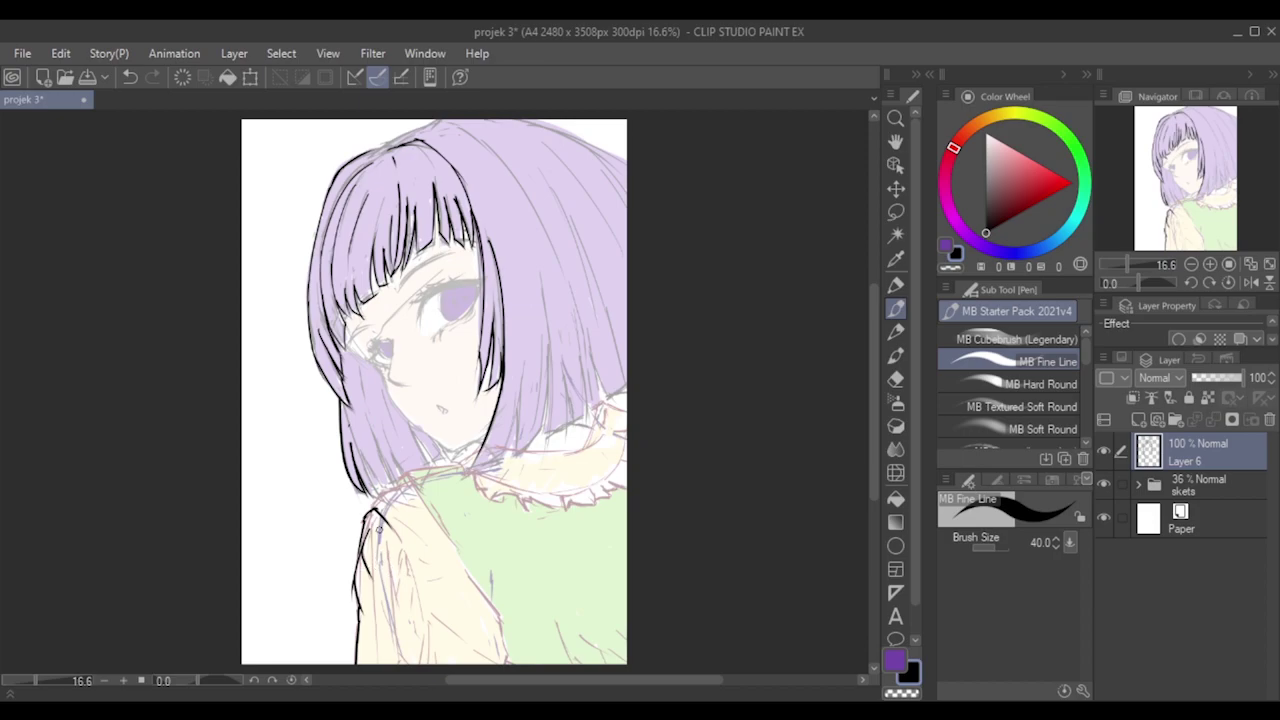
# Ink two long vertical fold lines inside the sleeve, running down from the shoulder.
pyautogui.moveTo(374, 523); pyautogui.dragTo(377, 622)
pyautogui.hotkey('ctrl', 'z')
pyautogui.moveTo(375, 521); pyautogui.dragTo(374, 650)
pyautogui.moveTo(388, 546); pyautogui.dragTo(400, 614)
pyautogui.hotkey('ctrl', 'z')
pyautogui.moveTo(390, 542); pyautogui.dragTo(397, 654)
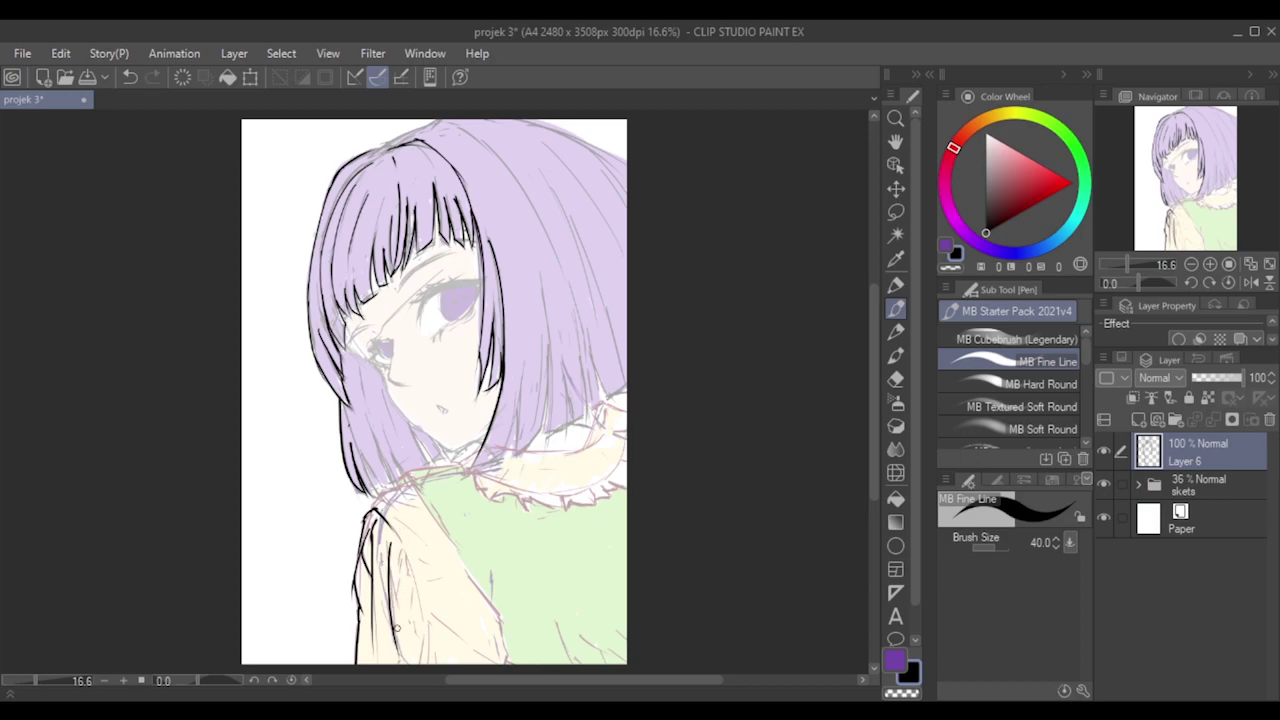
# Redraw the inner vertical fold line of the far sleeve so it runs down to the canvas edge.
pyautogui.hotkey('ctrl', 'z')
pyautogui.hotkey('ctrl', 'z')
pyautogui.moveTo(383, 560); pyautogui.dragTo(388, 593)
pyautogui.hotkey('ctrl', 'z')
pyautogui.hotkey('ctrl', 'z')
pyautogui.moveTo(390, 528)
pyautogui.mouseDown()
pyautogui.moveTo(412, 563)
pyautogui.moveTo(394, 583)
pyautogui.moveTo(399, 609)
pyautogui.mouseUp()
pyautogui.hotkey('ctrl', 'z')
pyautogui.hotkey('ctrl', 'z')
pyautogui.moveTo(385, 552); pyautogui.dragTo(404, 646)
pyautogui.hotkey('ctrl', 'z')
pyautogui.moveTo(384, 550)
pyautogui.mouseDown()
pyautogui.moveTo(408, 650)
pyautogui.moveTo(394, 624)
pyautogui.moveTo(397, 691)
pyautogui.moveTo(396, 642)
pyautogui.moveTo(412, 671)
pyautogui.mouseUp()
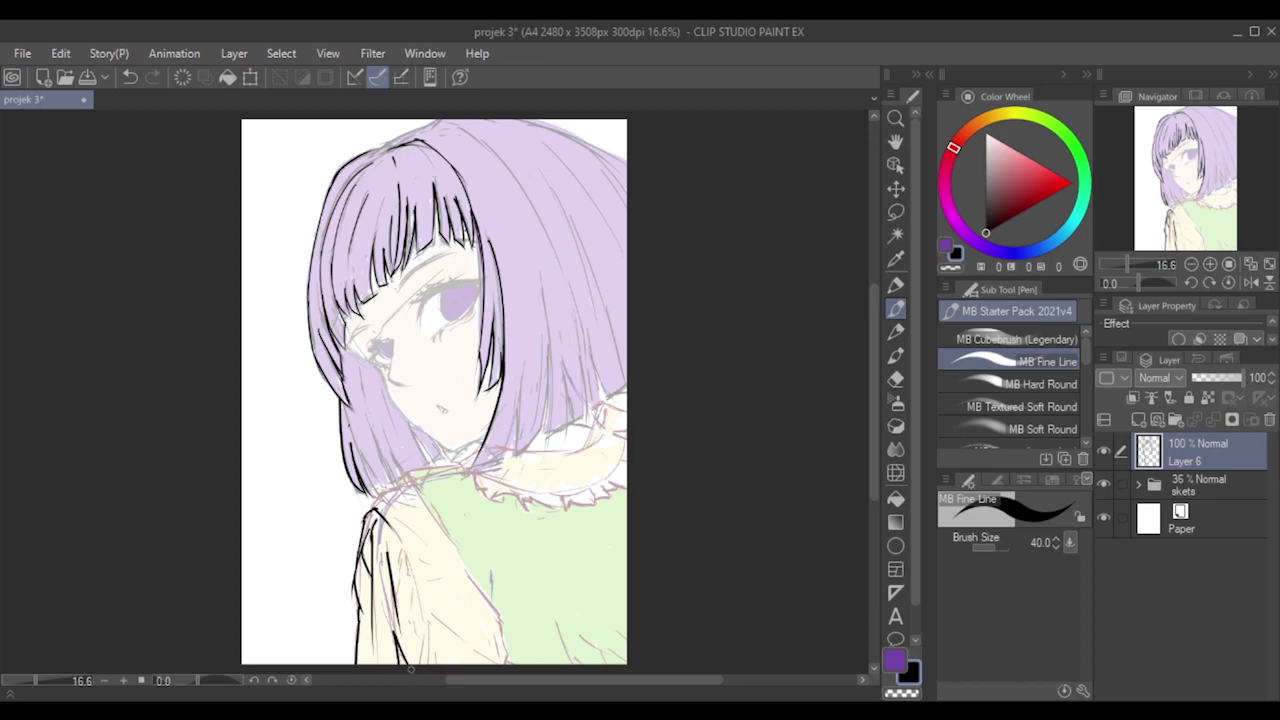
# Ink a long curved fold from the shoulder to mid-sleeve and a short diagonal crease on the lower sleeve.
pyautogui.moveTo(403, 563); pyautogui.dragTo(413, 592)
pyautogui.moveTo(388, 522); pyautogui.dragTo(420, 627)
pyautogui.moveTo(428, 612); pyautogui.dragTo(452, 636)
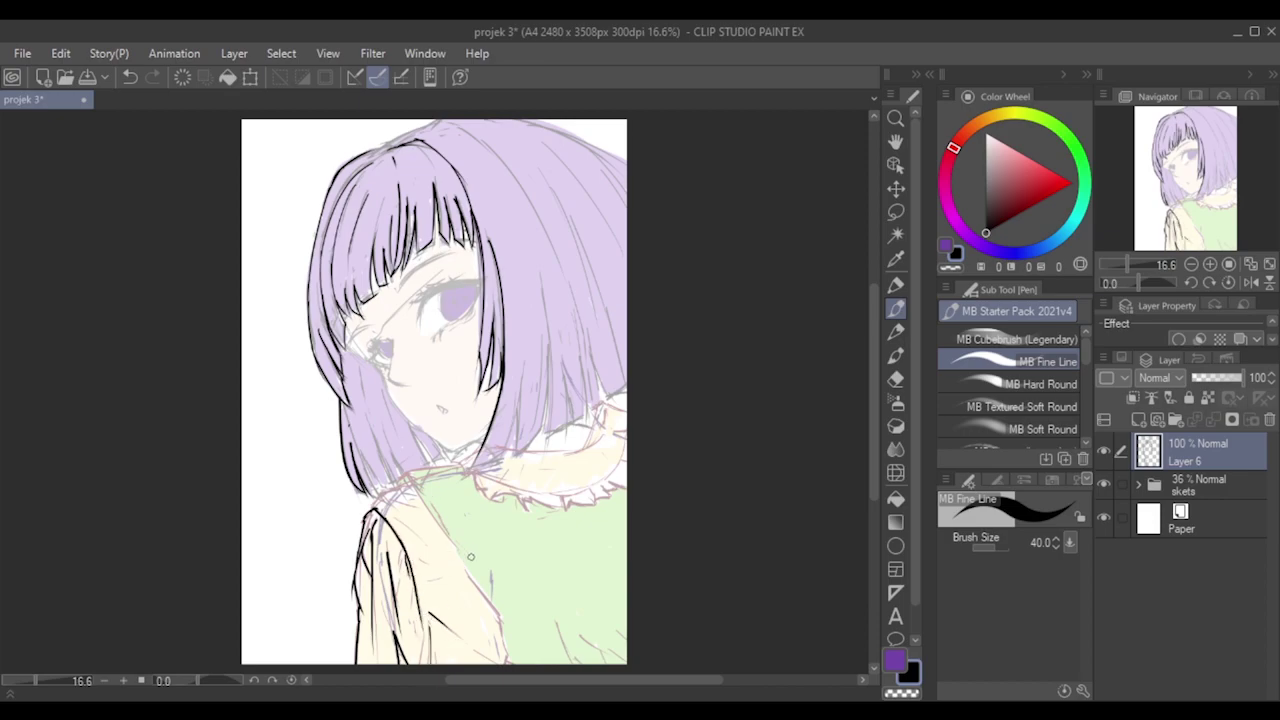
# Ink the sleeve's lower inner edge down to the canvas edge and the short peak at the top of the shoulder.
pyautogui.moveTo(490, 570)
pyautogui.mouseDown()
pyautogui.moveTo(501, 622)
pyautogui.moveTo(497, 595)
pyautogui.moveTo(509, 664)
pyautogui.mouseUp()
pyautogui.hotkey('ctrl', 'z')
pyautogui.hotkey('ctrl', 'z')
pyautogui.moveTo(370, 510); pyautogui.dragTo(386, 492)
pyautogui.moveTo(388, 491); pyautogui.dragTo(378, 506)
pyautogui.moveTo(401, 477); pyautogui.dragTo(428, 522)
pyautogui.hotkey('ctrl', 'z')
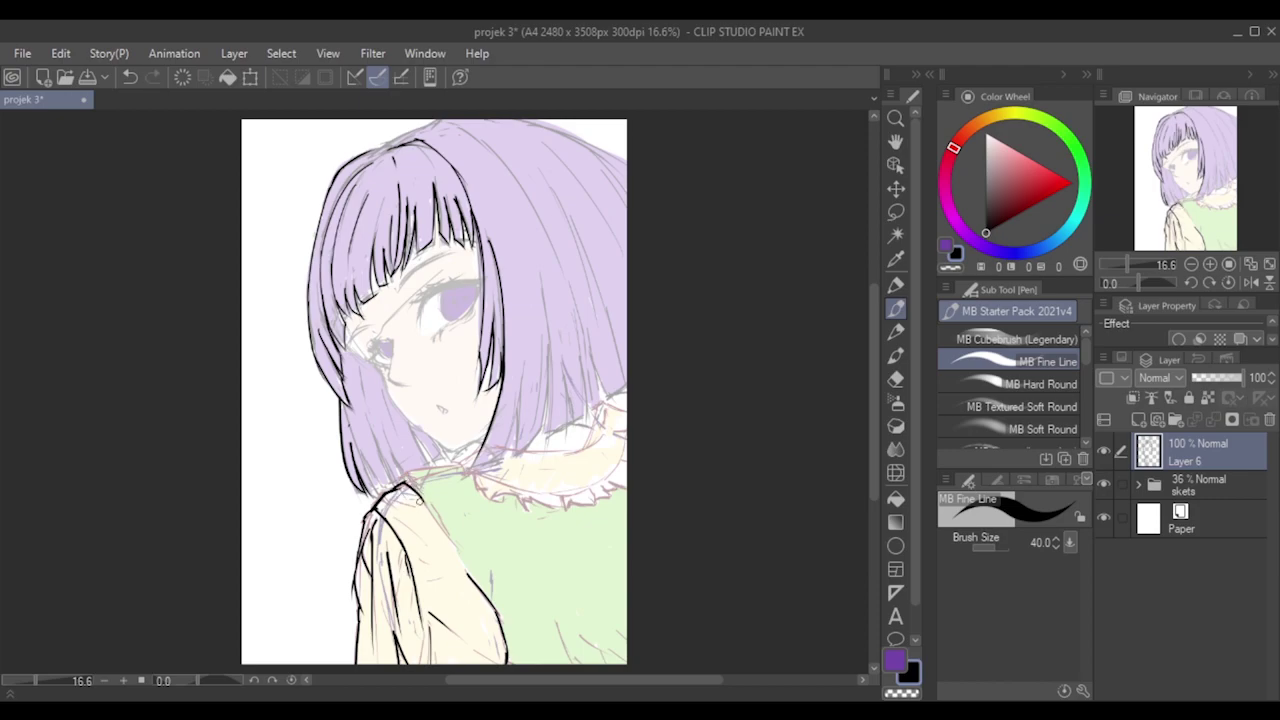
# Ink the armhole seam from the shoulder to the inner sleeve edge and the shoulder line toward the neck.
pyautogui.moveTo(413, 487); pyautogui.dragTo(452, 550)
pyautogui.hotkey('ctrl', 'z')
pyautogui.moveTo(415, 488); pyautogui.dragTo(480, 592)
pyautogui.hotkey('ctrl', 'z')
pyautogui.hotkey('ctrl', 'z')
pyautogui.moveTo(400, 479); pyautogui.dragTo(458, 472)
pyautogui.hotkey('ctrl', 'z')
pyautogui.hotkey('ctrl', 'z')
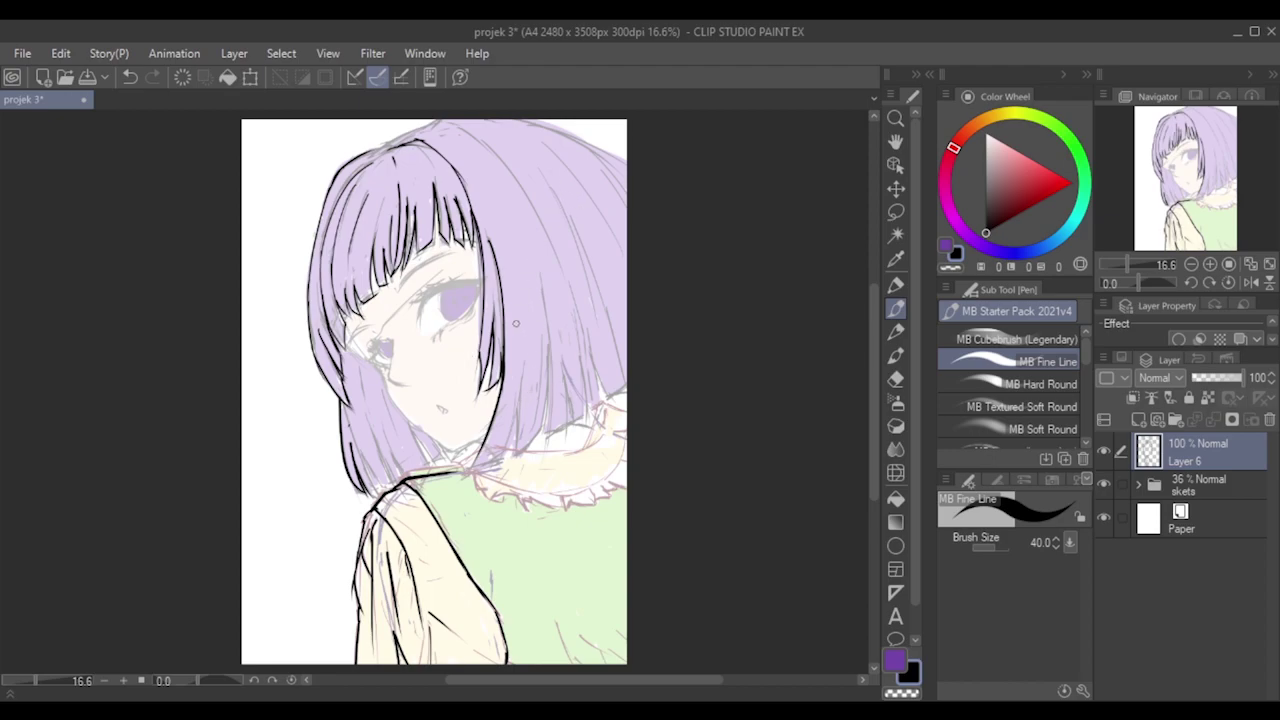
# Ink a tapering back-hair strand beside the near side lock, running down toward the collar.
pyautogui.moveTo(523, 381); pyautogui.dragTo(500, 462)
pyautogui.hotkey('ctrl', 'z')
pyautogui.moveTo(525, 380); pyautogui.dragTo(500, 460)
pyautogui.hotkey('ctrl', 'z')
pyautogui.moveTo(525, 385); pyautogui.dragTo(500, 460)
pyautogui.hotkey('ctrl', 'z')
pyautogui.moveTo(522, 376); pyautogui.dragTo(501, 450)
# Ink a second line along that strand so it closes into a pointed hair tip at the collar.
pyautogui.moveTo(520, 394); pyautogui.dragTo(508, 466)
pyautogui.hotkey('ctrl', 'z')
pyautogui.moveTo(520, 393); pyautogui.dragTo(510, 452)
pyautogui.hotkey('ctrl', 'z')
pyautogui.moveTo(522, 392); pyautogui.dragTo(514, 454)
pyautogui.hotkey('ctrl', 'z')
pyautogui.moveTo(522, 392); pyautogui.dragTo(506, 466)
# Ink a long strand line from the middle of the near-side hair down to the collar, with its pointed tip.
pyautogui.moveTo(543, 289)
pyautogui.mouseDown()
pyautogui.moveTo(540, 433)
pyautogui.moveTo(508, 462)
pyautogui.mouseUp()
pyautogui.hotkey('ctrl', 'z')
pyautogui.hotkey('ctrl', 'z')
pyautogui.moveTo(545, 423); pyautogui.dragTo(520, 450)
pyautogui.hotkey('ctrl', 'z')
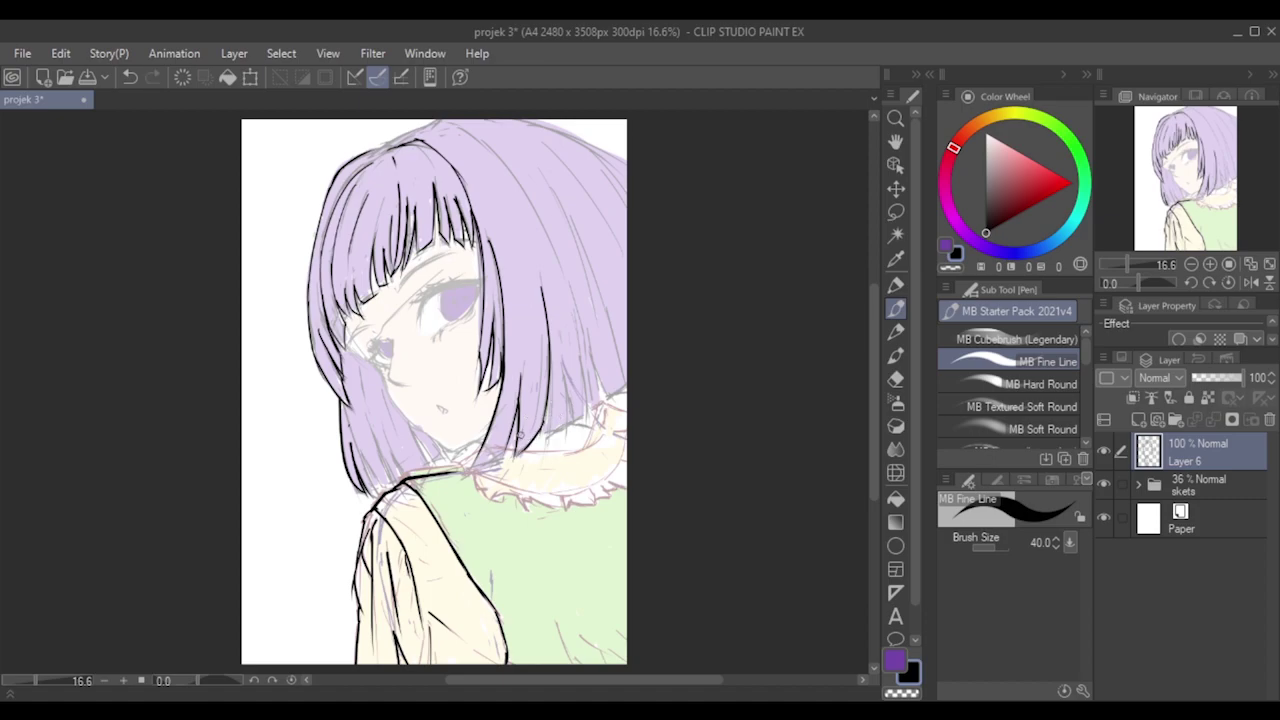
# Ink the neighbouring strand ends along the lower hem of the near-side hair.
pyautogui.moveTo(550, 358); pyautogui.dragTo(545, 442)
pyautogui.hotkey('ctrl', 'z')
pyautogui.moveTo(565, 378)
pyautogui.mouseDown()
pyautogui.moveTo(555, 437)
pyautogui.moveTo(572, 405)
pyautogui.moveTo(572, 418)
pyautogui.mouseUp()
pyautogui.hotkey('ctrl', 'z')
pyautogui.hotkey('ctrl', 'z')
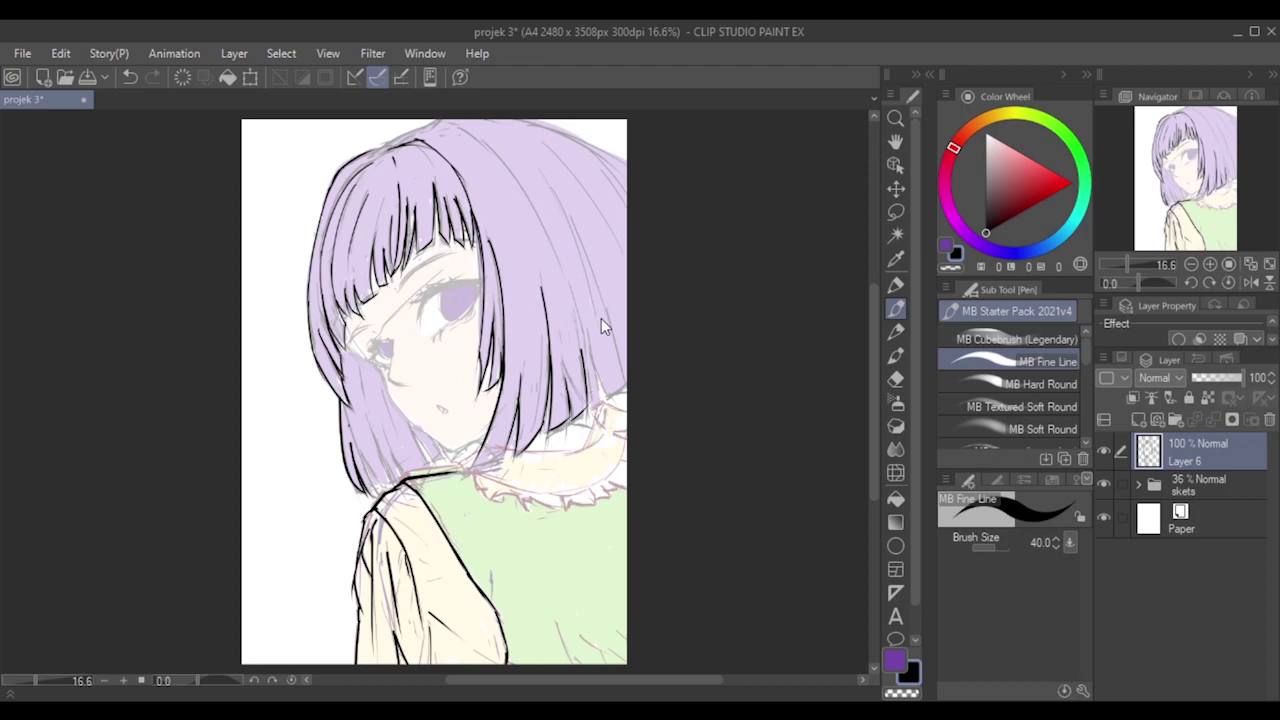
# Redraw the hem tip above the collar and add a strand line running down into it.
pyautogui.hotkey('ctrl', 'z')
pyautogui.hotkey('ctrl', 'z')
pyautogui.moveTo(587, 417); pyautogui.dragTo(551, 433)
pyautogui.hotkey('ctrl', 'z')
pyautogui.moveTo(567, 348); pyautogui.dragTo(565, 430)
pyautogui.hotkey('ctrl', 'z')
pyautogui.moveTo(566, 350)
pyautogui.mouseDown()
pyautogui.moveTo(564, 435)
pyautogui.moveTo(549, 439)
pyautogui.mouseUp()
# Ink the remaining short strands and tips of the hair hem out to the canvas's side edge.
pyautogui.moveTo(570, 380); pyautogui.dragTo(568, 419)
pyautogui.hotkey('ctrl', 'z')
pyautogui.moveTo(588, 359)
pyautogui.mouseDown()
pyautogui.moveTo(601, 390)
pyautogui.moveTo(592, 405)
pyautogui.mouseUp()
pyautogui.hotkey('ctrl', 'z')
pyautogui.hotkey('ctrl', 'z')
pyautogui.moveTo(580, 354)
pyautogui.mouseDown()
pyautogui.moveTo(594, 396)
pyautogui.moveTo(598, 370)
pyautogui.moveTo(590, 418)
pyautogui.moveTo(627, 383)
pyautogui.mouseUp()
pyautogui.hotkey('ctrl', 'z')
pyautogui.hotkey('ctrl', 'z')
pyautogui.hotkey('ctrl', 'z')
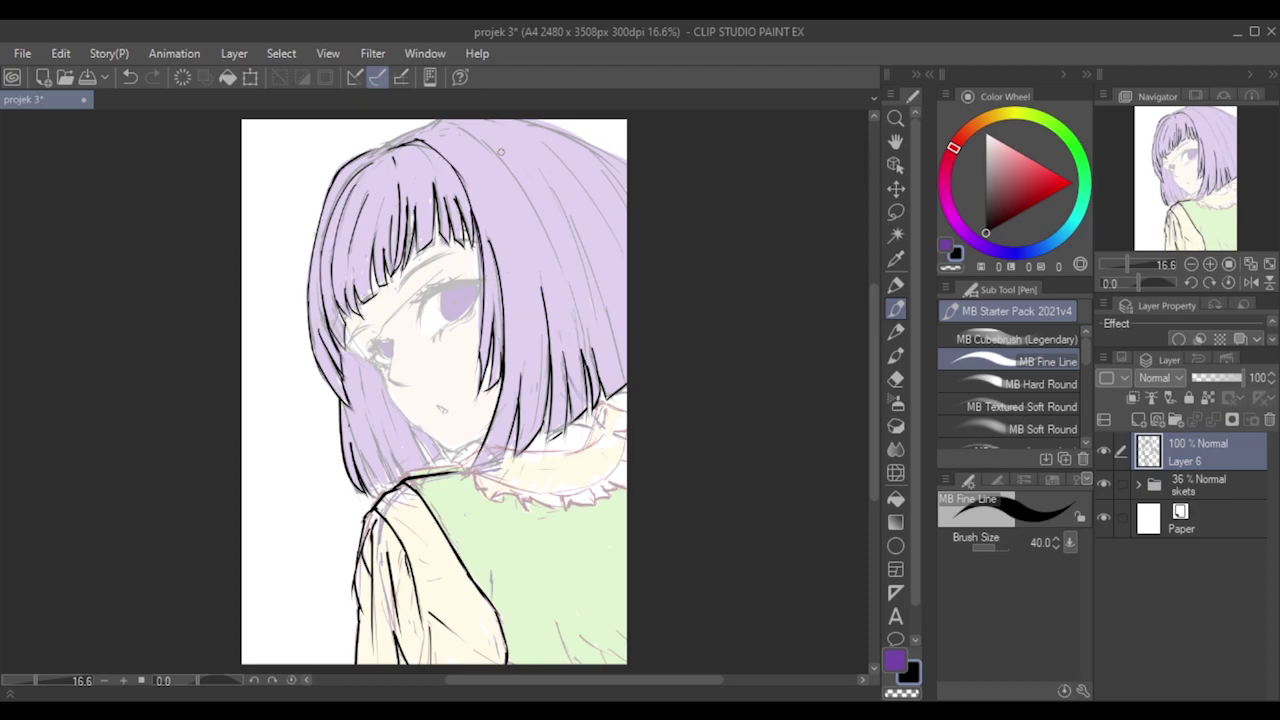
# Ink the parting line from the crown and the first long strand lines down the near-side hair.
pyautogui.moveTo(433, 129)
pyautogui.mouseDown()
pyautogui.moveTo(519, 178)
pyautogui.moveTo(495, 158)
pyautogui.moveTo(545, 240)
pyautogui.mouseUp()
pyautogui.hotkey('ctrl', 'z')
pyautogui.hotkey('ctrl', 'z')
pyautogui.moveTo(474, 134); pyautogui.dragTo(516, 189)
pyautogui.moveTo(487, 143); pyautogui.dragTo(554, 252)
pyautogui.hotkey('ctrl', 'z')
pyautogui.moveTo(503, 162); pyautogui.dragTo(575, 298)
pyautogui.hotkey('ctrl', 'z')
pyautogui.moveTo(506, 166); pyautogui.dragTo(562, 287)
# Ink two further strand lines through the middle of the near-side hair.
pyautogui.moveTo(540, 175); pyautogui.dragTo(575, 261)
pyautogui.hotkey('ctrl', 'z')
pyautogui.moveTo(549, 181); pyautogui.dragTo(588, 303)
pyautogui.hotkey('ctrl', 'z')
pyautogui.moveTo(549, 183); pyautogui.dragTo(590, 300)
pyautogui.moveTo(575, 233); pyautogui.dragTo(609, 312)
pyautogui.hotkey('ctrl', 'z')
pyautogui.moveTo(575, 229); pyautogui.dragTo(607, 316)
# Ink a long curved strand line from near the crown to the canvas's side edge.
pyautogui.moveTo(546, 144); pyautogui.dragTo(626, 268)
pyautogui.hotkey('ctrl', 'z')
pyautogui.moveTo(546, 144); pyautogui.dragTo(620, 261)
pyautogui.hotkey('ctrl', 'z')
pyautogui.moveTo(546, 144); pyautogui.dragTo(600, 220)
pyautogui.hotkey('ctrl', 'z')
pyautogui.moveTo(552, 154); pyautogui.dragTo(627, 256)
pyautogui.hotkey('ctrl', 'z')
pyautogui.moveTo(546, 142); pyautogui.dragTo(630, 281)
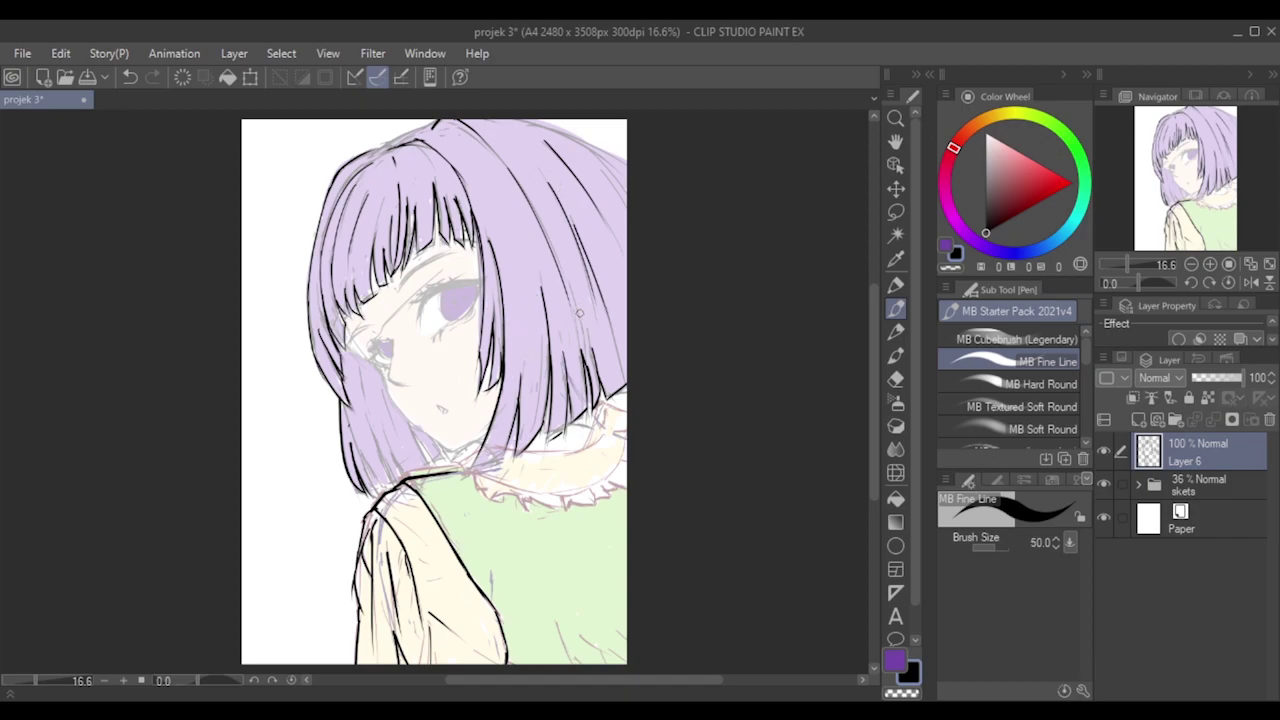
# Set the brush size to 50 and try a short strand line in the middle of the near-side hair.
pyautogui.press(']')
pyautogui.hotkey('ctrl', 'z')
pyautogui.moveTo(568, 288)
pyautogui.mouseDown()
pyautogui.moveTo(590, 376)
pyautogui.moveTo(584, 360)
pyautogui.mouseUp()
pyautogui.hotkey('ctrl', 'z')
pyautogui.hotkey('ctrl', 'z')
pyautogui.hotkey('ctrl', 'z')
pyautogui.hotkey('ctrl', 'z')
pyautogui.hotkey('ctrl', 'z')
# Ink the outer contour at the back of the head from the canvas's upper edge to its side edge.
pyautogui.moveTo(538, 118); pyautogui.dragTo(616, 183)
pyautogui.hotkey('ctrl', 'z')
pyautogui.hotkey('ctrl', 'z')
pyautogui.moveTo(540, 119); pyautogui.dragTo(618, 182)
pyautogui.moveTo(574, 139); pyautogui.dragTo(631, 175)
pyautogui.hotkey('ctrl', 'z')
pyautogui.moveTo(542, 119); pyautogui.dragTo(624, 168)
pyautogui.hotkey('ctrl', 'z')
pyautogui.moveTo(543, 120); pyautogui.dragTo(626, 162)
pyautogui.hotkey('ctrl', 'z')
pyautogui.hotkey('ctrl', 'z')
pyautogui.moveTo(543, 120); pyautogui.dragTo(624, 165)
pyautogui.hotkey('ctrl', 'z')
pyautogui.moveTo(543, 121); pyautogui.dragTo(626, 164)
pyautogui.hotkey('ctrl', 'z')
pyautogui.moveTo(543, 121); pyautogui.dragTo(625, 165)
pyautogui.hotkey('ctrl', 'z')
pyautogui.moveTo(543, 121); pyautogui.dragTo(626, 164)
# Ink the head contour at the crown, from above the bangs up to the canvas's upper edge, retrying until it fits.
pyautogui.moveTo(372, 149); pyautogui.dragTo(436, 124)
pyautogui.hotkey('ctrl', 'z')
pyautogui.hotkey('ctrl', 'z')
pyautogui.hotkey('ctrl', 'z')
pyautogui.hotkey('ctrl', 'z')
pyautogui.hotkey('ctrl', 'z')
pyautogui.moveTo(374, 150); pyautogui.dragTo(432, 121)
pyautogui.hotkey('ctrl', 'z')
pyautogui.hotkey('ctrl', 'z')
pyautogui.hotkey('ctrl', 'z')
pyautogui.hotkey('ctrl', 'z')
pyautogui.hotkey('ctrl', 'z')
pyautogui.hotkey('ctrl', 'z')
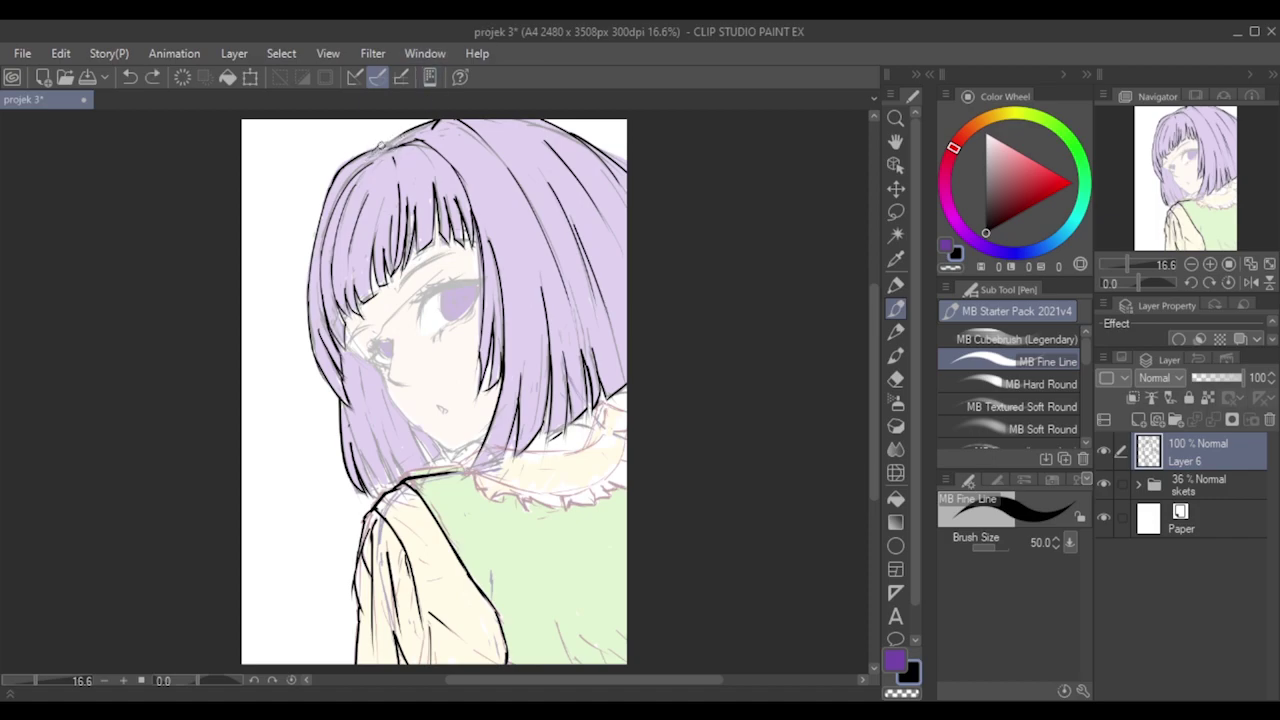
pyautogui.moveTo(372, 152)
pyautogui.mouseDown()
pyautogui.moveTo(417, 120)
pyautogui.moveTo(412, 129)
pyautogui.mouseUp()
pyautogui.hotkey('ctrl', 'z')
pyautogui.hotkey('ctrl', 'z')
pyautogui.moveTo(394, 140)
pyautogui.mouseDown()
pyautogui.moveTo(436, 119)
pyautogui.moveTo(376, 152)
pyautogui.moveTo(436, 118)
pyautogui.mouseUp()
pyautogui.hotkey('ctrl', 'z')
pyautogui.moveTo(377, 149)
pyautogui.mouseDown()
pyautogui.moveTo(336, 170)
pyautogui.moveTo(432, 116)
pyautogui.mouseUp()
pyautogui.hotkey('ctrl', 'z')
pyautogui.moveTo(380, 149)
pyautogui.mouseDown()
pyautogui.moveTo(453, 119)
pyautogui.moveTo(382, 149)
pyautogui.mouseUp()
pyautogui.hotkey('ctrl', 'z')
# Toggle the visibility of Layer 6 and the skets folder to compare the line art with the sketch.
pyautogui.click(1104, 452)
pyautogui.click(1104, 452)
pyautogui.click(1104, 452)
pyautogui.click(1104, 454)
pyautogui.click(1104, 483)
pyautogui.click(1104, 483)
pyautogui.click(1104, 483)
pyautogui.click(1104, 483)
pyautogui.click(1104, 483)
pyautogui.click(1104, 483)
# Ink strand lines along the outer side of the far-side lock, down to its tips above the shoulder.
pyautogui.moveTo(349, 414); pyautogui.dragTo(386, 497)
pyautogui.hotkey('ctrl', 'z')
pyautogui.moveTo(350, 418)
pyautogui.mouseDown()
pyautogui.moveTo(371, 466)
pyautogui.moveTo(364, 431)
pyautogui.moveTo(385, 466)
pyautogui.moveTo(378, 502)
pyautogui.mouseUp()
pyautogui.hotkey('ctrl', 'z')
pyautogui.hotkey('ctrl', 'z')
pyautogui.hotkey('ctrl', 'z')
pyautogui.hotkey('ctrl', 'z')
pyautogui.hotkey('ctrl', 'z')
pyautogui.hotkey('ctrl', 'z')
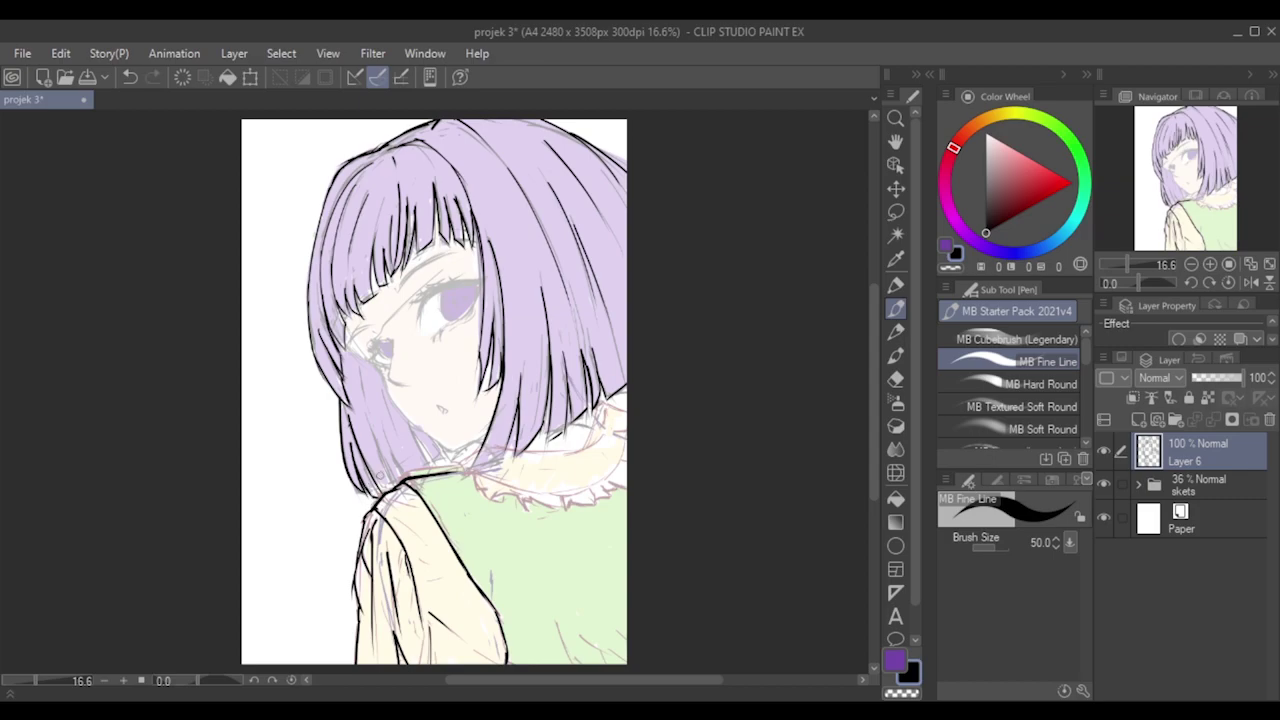
# Ink a strand line down the middle of the far-side lock's lower half.
pyautogui.moveTo(372, 426); pyautogui.dragTo(396, 490)
pyautogui.hotkey('ctrl', 'z')
pyautogui.moveTo(368, 430); pyautogui.dragTo(392, 480)
pyautogui.hotkey('ctrl', 'z')
pyautogui.moveTo(372, 426); pyautogui.dragTo(401, 482)
pyautogui.hotkey('ctrl', 'z')
# Ink the strands of the far-side lock beside the jaw and the hair tips resting above the collar.
pyautogui.moveTo(409, 429)
pyautogui.mouseDown()
pyautogui.moveTo(435, 467)
pyautogui.moveTo(408, 422)
pyautogui.mouseUp()
pyautogui.hotkey('ctrl', 'z')
pyautogui.hotkey('ctrl', 'z')
pyautogui.hotkey('ctrl', 'z')
pyautogui.hotkey('ctrl', 'z')
pyautogui.moveTo(430, 464); pyautogui.dragTo(407, 418)
pyautogui.moveTo(408, 477); pyautogui.dragTo(438, 462)
pyautogui.hotkey('ctrl', 'z')
pyautogui.hotkey('ctrl', 'z')
pyautogui.hotkey('ctrl', 'z')
pyautogui.hotkey('ctrl', 'z')
pyautogui.hotkey('ctrl', 'z')
pyautogui.hotkey('ctrl', 'z')
pyautogui.hotkey('ctrl', 'z')
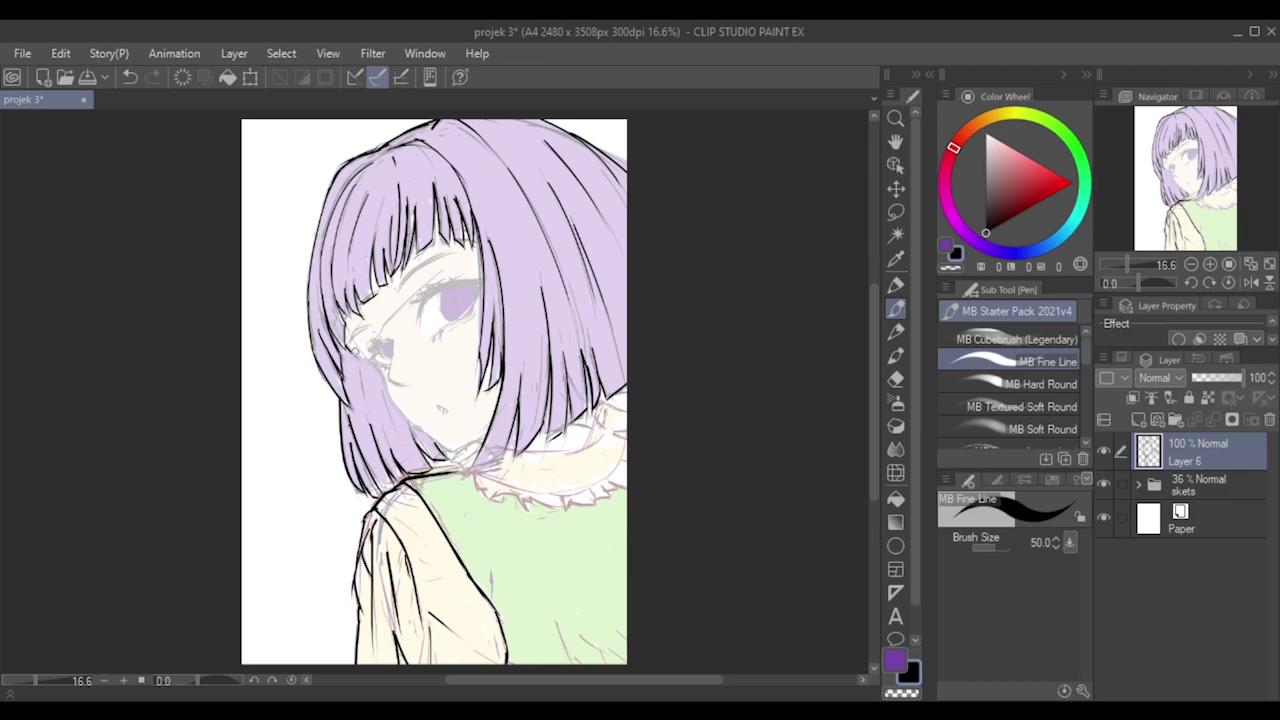
# Ink the short face contour beside the far eye, just below the bangs.
pyautogui.hotkey('ctrl', 'z')
pyautogui.moveTo(348, 349); pyautogui.dragTo(354, 353)
pyautogui.hotkey('ctrl', 'z')
pyautogui.hotkey('ctrl', 'z')
pyautogui.hotkey('ctrl', 'z')
pyautogui.moveTo(342, 340); pyautogui.dragTo(354, 354)
pyautogui.hotkey('ctrl', 'z')
pyautogui.hotkey('ctrl', 'z')
# Ink the face contour from the far cheek down along the jaw towards the chin.
pyautogui.moveTo(382, 376); pyautogui.dragTo(390, 388)
pyautogui.hotkey('ctrl', 'z')
pyautogui.moveTo(398, 399); pyautogui.dragTo(404, 408)
pyautogui.hotkey('ctrl', 'z')
pyautogui.hotkey('ctrl', 'z')
pyautogui.moveTo(404, 418); pyautogui.dragTo(420, 428)
pyautogui.hotkey('ctrl', 'z')
pyautogui.hotkey('ctrl', 'z')
# Try adjusting the inked jaw line near the chin with Liquify at brush size 60.
pyautogui.click(897, 473)
pyautogui.press('[')
pyautogui.press('[')
pyautogui.press('[')
pyautogui.press('[')
pyautogui.press('[')
pyautogui.press('[')
pyautogui.press('[')
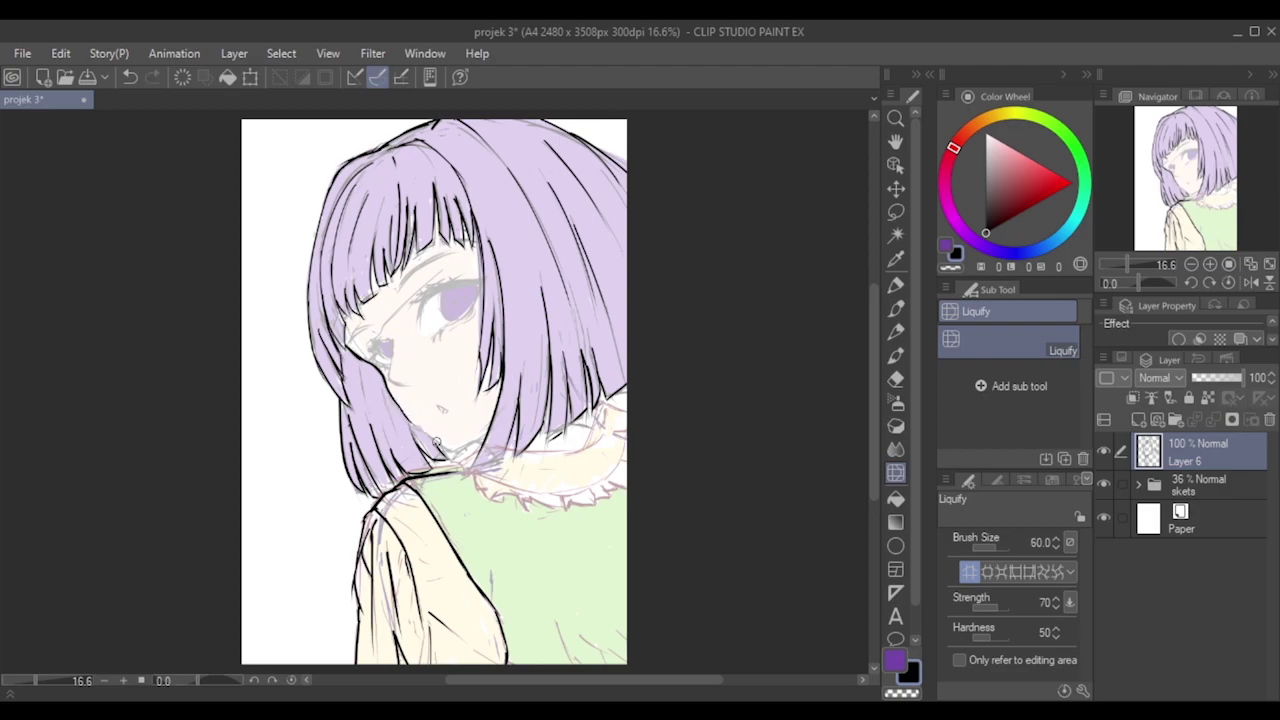
pyautogui.hotkey('ctrl', 'z')
# Return to the MB Fine Line pen and ink the curve of the chin.
pyautogui.click(895, 309)
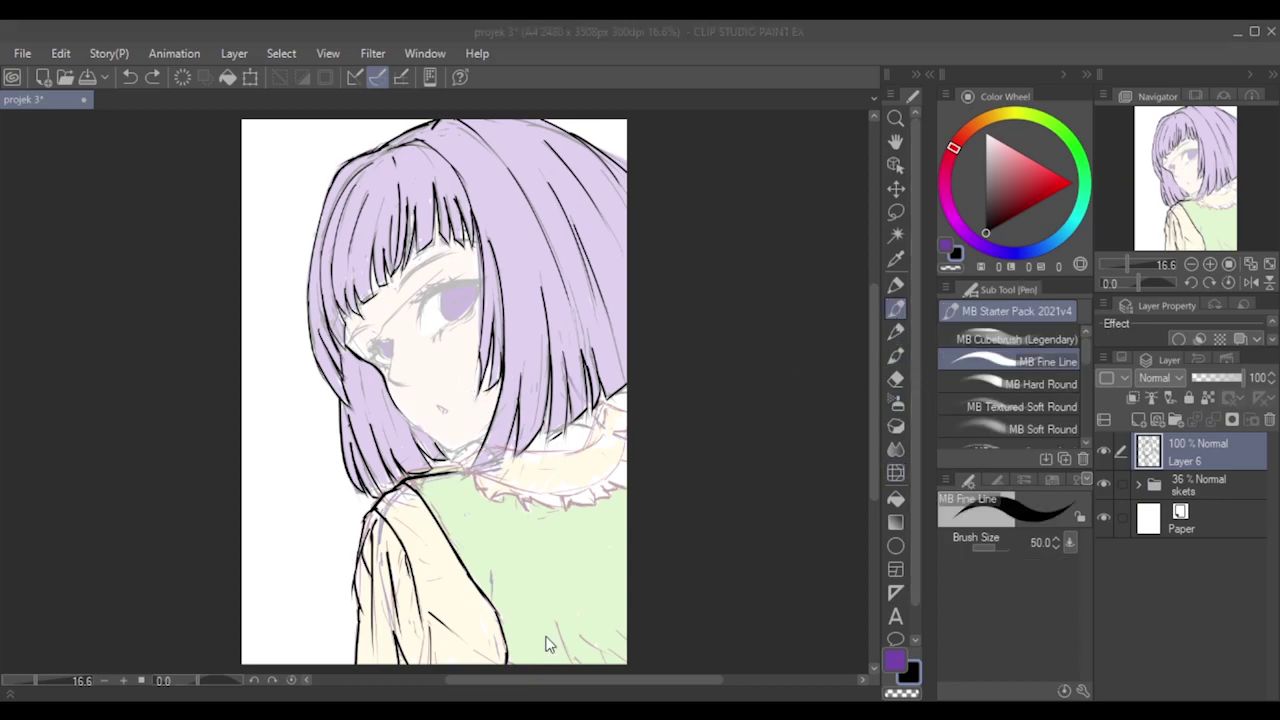
pyautogui.click(1058, 57)
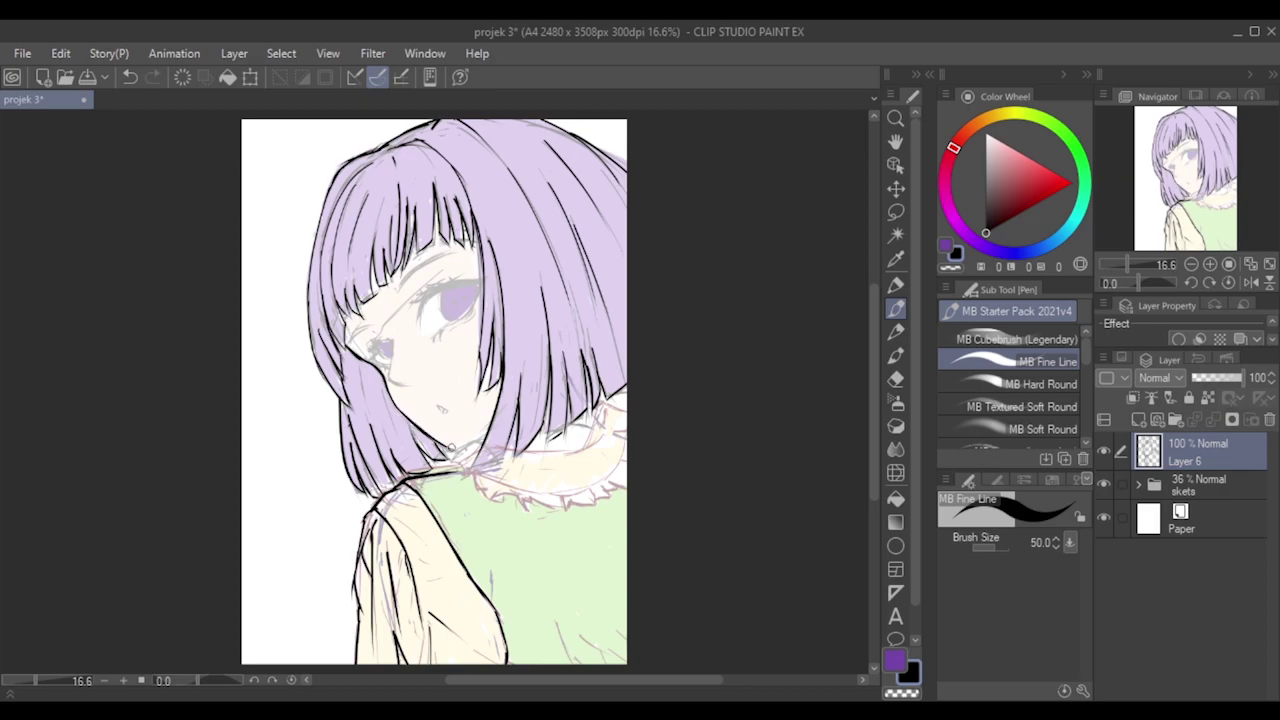
pyautogui.hotkey('ctrl', 'z')
pyautogui.moveTo(450, 447); pyautogui.dragTo(469, 445)
pyautogui.hotkey('ctrl', 'z')
pyautogui.hotkey('ctrl', 'z')
pyautogui.hotkey('ctrl', 'y')
pyautogui.hotkey('ctrl', 'z')
# Ink the underside of the chin up towards the near-side hair.
pyautogui.moveTo(462, 448); pyautogui.dragTo(484, 441)
pyautogui.hotkey('ctrl', 'z')
pyautogui.hotkey('ctrl', 'y')
pyautogui.hotkey('ctrl', 'z')
pyautogui.hotkey('ctrl', 'y')
pyautogui.hotkey('ctrl', 'z')
pyautogui.hotkey('ctrl', 'z')
# Ink the collar's neckline curve beneath the near-side hair and its front corner below the chin.
pyautogui.moveTo(600, 404)
pyautogui.mouseDown()
pyautogui.moveTo(582, 446)
pyautogui.moveTo(550, 451)
pyautogui.moveTo(572, 452)
pyautogui.moveTo(603, 421)
pyautogui.mouseUp()
pyautogui.hotkey('ctrl', 'z')
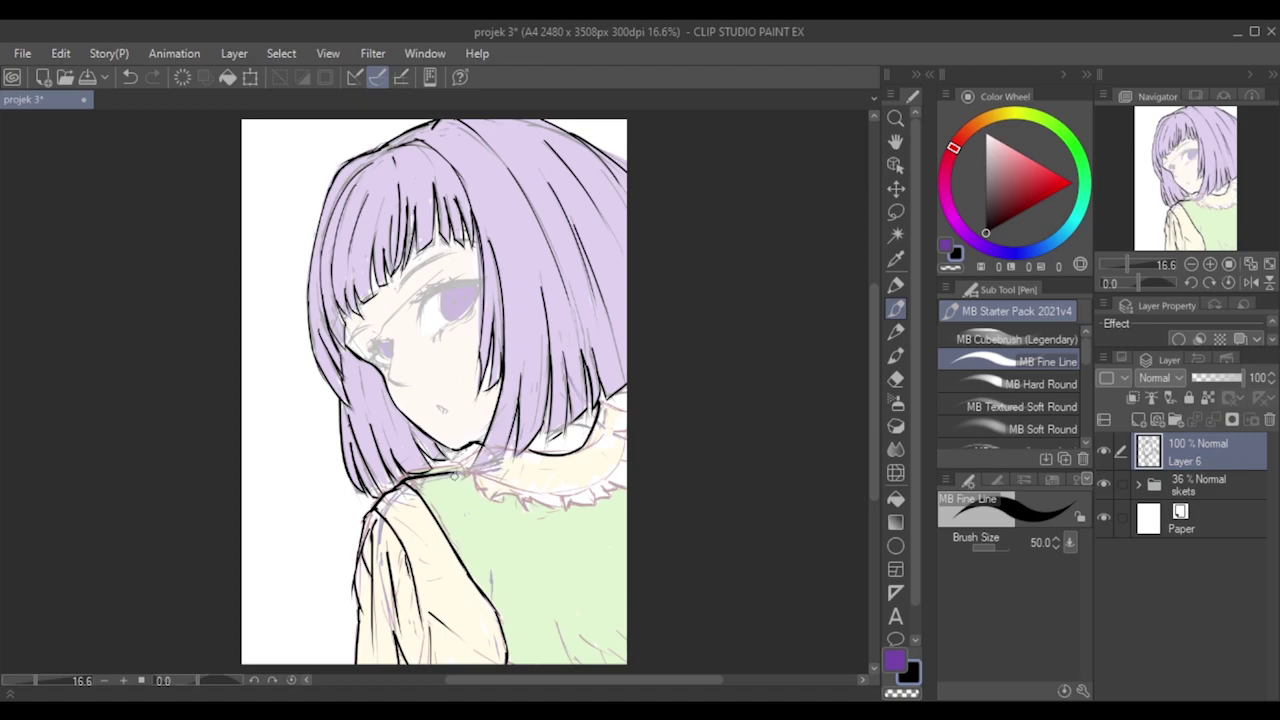
pyautogui.hotkey('ctrl', 'z')
pyautogui.moveTo(458, 465)
pyautogui.mouseDown()
pyautogui.moveTo(481, 457)
pyautogui.moveTo(466, 483)
pyautogui.moveTo(460, 467)
pyautogui.mouseUp()
pyautogui.hotkey('ctrl', 'z')
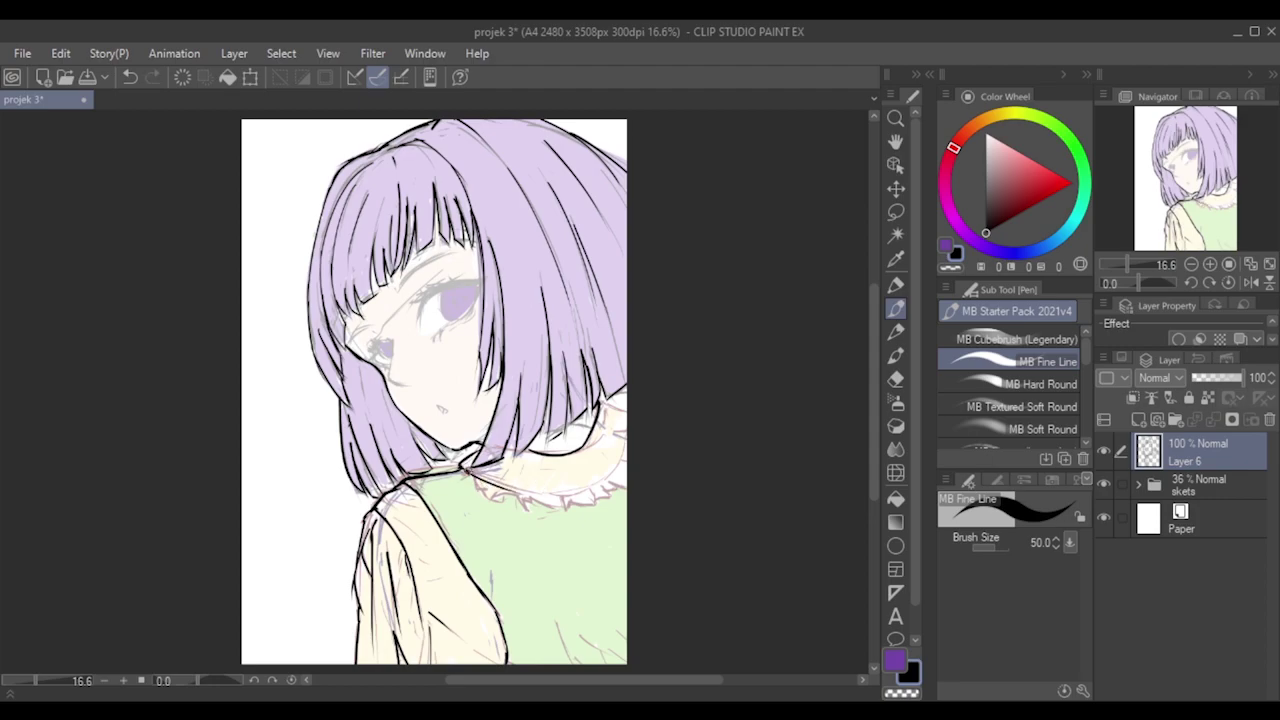
# Ink the collar's lower edge above the ruffle, from the front corner round to the canvas's side edge.
pyautogui.hotkey('ctrl', 'z')
pyautogui.hotkey('ctrl', 'z')
pyautogui.moveTo(465, 468)
pyautogui.mouseDown()
pyautogui.moveTo(512, 487)
pyautogui.moveTo(598, 485)
pyautogui.mouseUp()
pyautogui.hotkey('ctrl', 'z')
pyautogui.hotkey('ctrl', 'z')
pyautogui.moveTo(627, 439)
pyautogui.mouseDown()
pyautogui.moveTo(605, 482)
pyautogui.moveTo(559, 489)
pyautogui.moveTo(606, 480)
pyautogui.mouseUp()
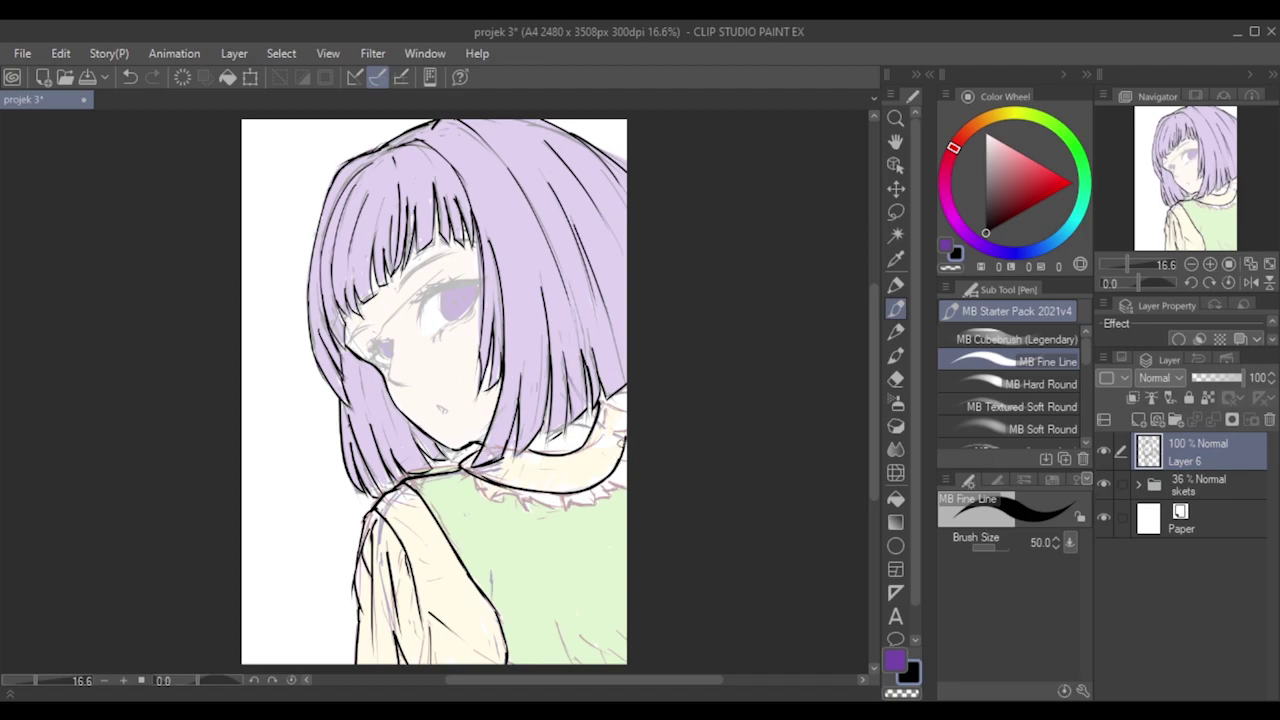
# Ink the collar's short back edge from the near-side hair tips out to the canvas's side edge.
pyautogui.moveTo(600, 403)
pyautogui.mouseDown()
pyautogui.moveTo(640, 409)
pyautogui.moveTo(628, 413)
pyautogui.mouseUp()
pyautogui.hotkey('ctrl', 'z')
pyautogui.hotkey('ctrl', 'z')
pyautogui.hotkey('ctrl', 'z')
pyautogui.hotkey('ctrl', 'z')
pyautogui.hotkey('ctrl', 'z')
# Ink the first folds of the collar's ruffle, starting at the front corner below the chin.
pyautogui.moveTo(462, 468)
pyautogui.mouseDown()
pyautogui.moveTo(470, 480)
pyautogui.moveTo(453, 479)
pyautogui.moveTo(467, 481)
pyautogui.mouseUp()
pyautogui.hotkey('ctrl', 'z')
pyautogui.hotkey('ctrl', 'z')
pyautogui.moveTo(473, 476); pyautogui.dragTo(511, 499)
pyautogui.hotkey('ctrl', 'z')
pyautogui.hotkey('ctrl', 'z')
pyautogui.hotkey('ctrl', 'z')
pyautogui.moveTo(459, 476); pyautogui.dragTo(467, 488)
pyautogui.moveTo(455, 476); pyautogui.dragTo(481, 490)
pyautogui.hotkey('ctrl', 'z')
pyautogui.moveTo(472, 487); pyautogui.dragTo(481, 492)
pyautogui.hotkey('ctrl', 'z')
# Ink the wavy ruffle edge along the front of the collar up to its lowest stretch.
pyautogui.moveTo(488, 494)
pyautogui.mouseDown()
pyautogui.moveTo(523, 508)
pyautogui.moveTo(535, 508)
pyautogui.moveTo(516, 500)
pyautogui.moveTo(573, 501)
pyautogui.mouseUp()
pyautogui.hotkey('ctrl', 'z')
pyautogui.hotkey('ctrl', 'z')
pyautogui.hotkey('ctrl', 'z')
pyautogui.hotkey('ctrl', 'z')
pyautogui.hotkey('ctrl', 'z')
pyautogui.hotkey('ctrl', 'z')
pyautogui.hotkey('ctrl', 'z')
pyautogui.hotkey('ctrl', 'z')
pyautogui.hotkey('ctrl', 'z')
pyautogui.hotkey('ctrl', 'z')
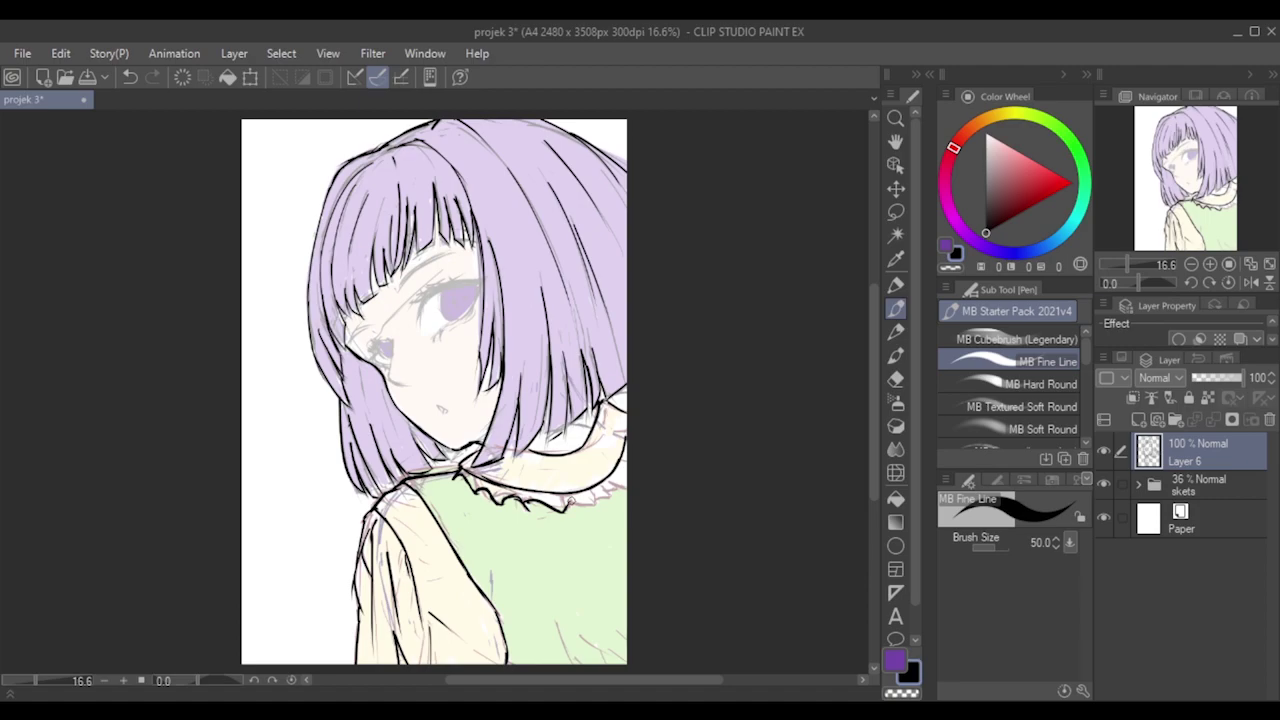
# Continue the wavy ruffle edge from the collar's lowest stretch to the canvas's side edge.
pyautogui.hotkey('alt', 'Tab')
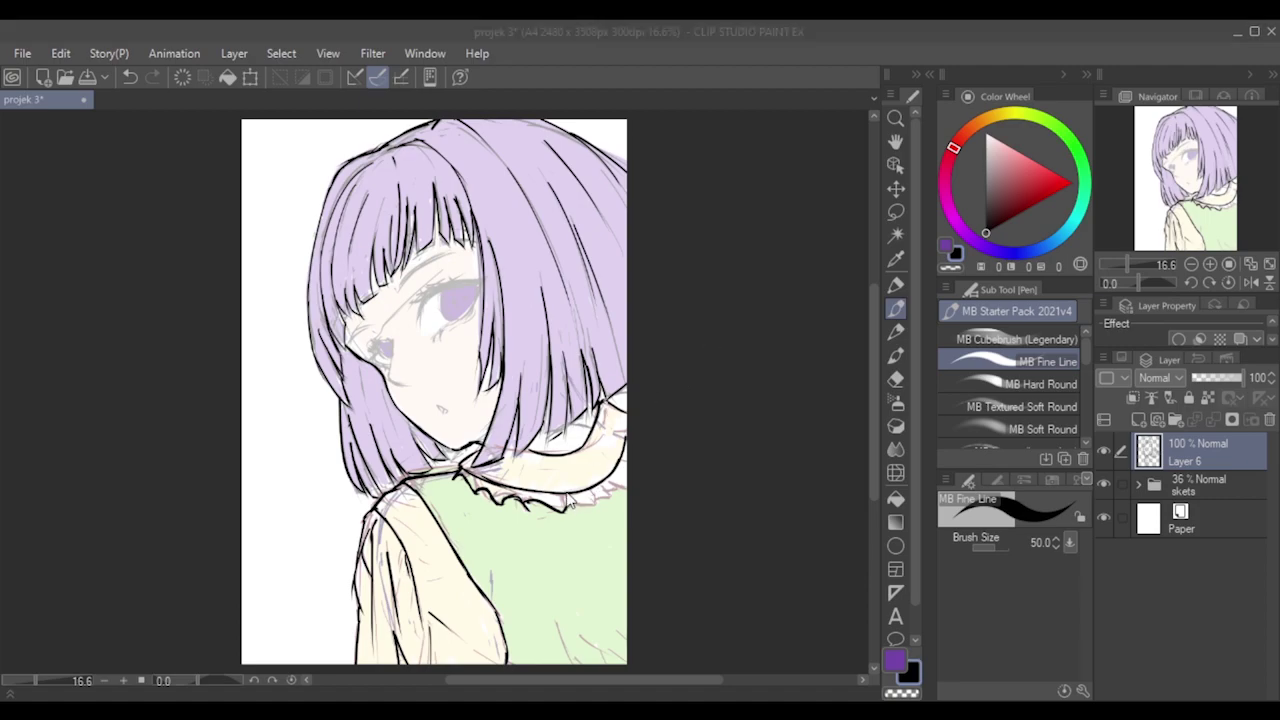
pyautogui.click(565, 506)
pyautogui.moveTo(566, 506); pyautogui.dragTo(622, 484)
pyautogui.hotkey('ctrl', 'z')
pyautogui.hotkey('ctrl', 'z')
pyautogui.hotkey('ctrl', 'z')
pyautogui.hotkey('ctrl', 'z')
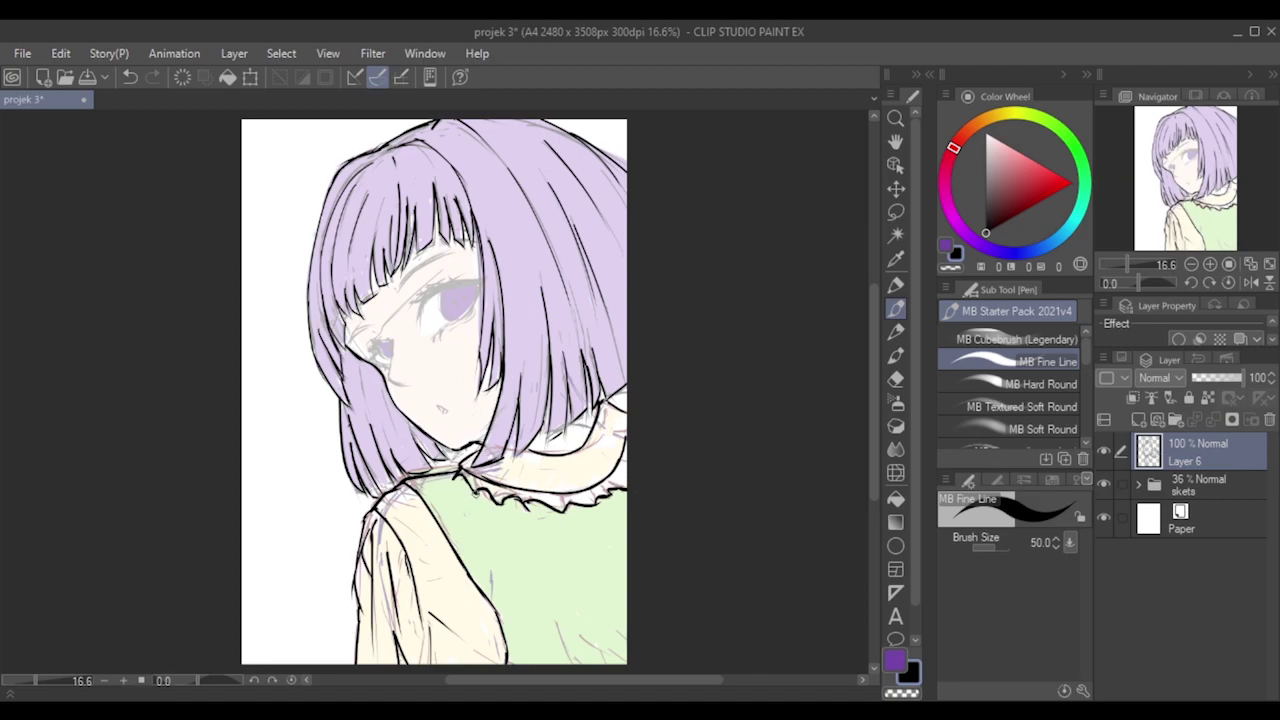
# Ink the nose line running down from beside the far-side eye to the nose tip.
pyautogui.hotkey('ctrl', 'z')
pyautogui.moveTo(393, 347); pyautogui.dragTo(392, 379)
pyautogui.hotkey('ctrl', 'z')
pyautogui.hotkey('ctrl', 'z')
# Ink the small, slightly open mouth.
pyautogui.moveTo(445, 408); pyautogui.dragTo(447, 412)
pyautogui.hotkey('ctrl', 'z')
pyautogui.hotkey('ctrl', 'z')
pyautogui.hotkey('ctrl', 'z')
pyautogui.hotkey('ctrl', 'z')
pyautogui.moveTo(440, 408); pyautogui.dragTo(447, 414)
pyautogui.hotkey('ctrl', 'z')
pyautogui.hotkey('ctrl', 'z')
pyautogui.hotkey('ctrl', 'z')
pyautogui.hotkey('ctrl', 'z')
# Ink the far-side eye's thick upper lash line with its pointed lashes and lower corner.
pyautogui.moveTo(375, 361)
pyautogui.mouseDown()
pyautogui.moveTo(390, 366)
pyautogui.moveTo(388, 346)
pyautogui.mouseUp()
pyautogui.hotkey('ctrl', 'z')
pyautogui.hotkey('ctrl', 'z')
pyautogui.hotkey('ctrl', 'z')
pyautogui.hotkey('ctrl', 'z')
pyautogui.hotkey('ctrl', 'z')
pyautogui.hotkey('ctrl', 'z')
pyautogui.hotkey('ctrl', 'z')
pyautogui.moveTo(389, 345); pyautogui.dragTo(381, 354)
pyautogui.hotkey('ctrl', 'z')
pyautogui.moveTo(383, 364); pyautogui.dragTo(374, 362)
pyautogui.hotkey('ctrl', 'z')
# Ink the upper lid line of the near-side eye from the inner corner towards the hair.
pyautogui.moveTo(417, 321)
pyautogui.mouseDown()
pyautogui.moveTo(440, 284)
pyautogui.moveTo(421, 304)
pyautogui.moveTo(440, 284)
pyautogui.moveTo(481, 279)
pyautogui.moveTo(474, 311)
pyautogui.moveTo(445, 327)
pyautogui.moveTo(468, 321)
pyautogui.moveTo(444, 326)
pyautogui.mouseUp()
pyautogui.hotkey('ctrl', 'z')
pyautogui.hotkey('ctrl', 'z')
pyautogui.hotkey('ctrl', 'z')
pyautogui.hotkey('ctrl', 'z')
pyautogui.hotkey('ctrl', 'z')
pyautogui.hotkey('ctrl', 'z')
pyautogui.hotkey('ctrl', 'z')
pyautogui.hotkey('ctrl', 'z')
pyautogui.hotkey('ctrl', 'z')
pyautogui.hotkey('ctrl', 'z')
pyautogui.hotkey('ctrl', 'z')
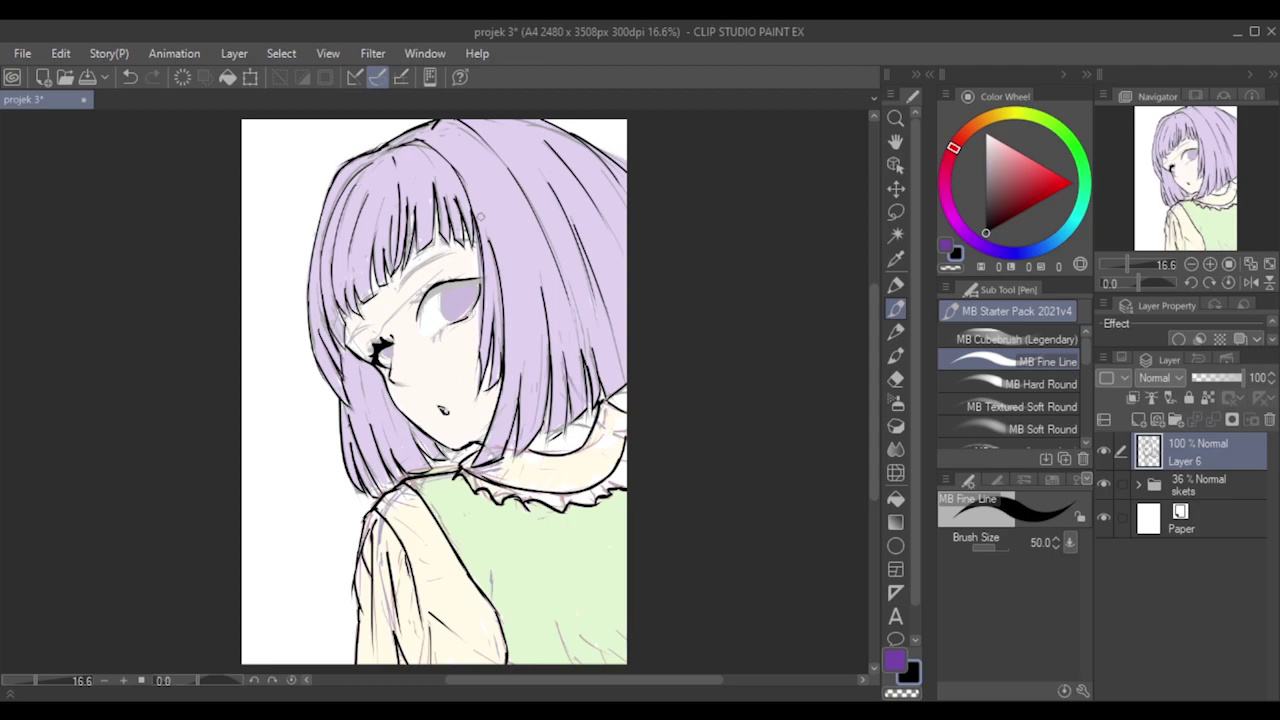
# Outline the near-side eye's upper lash band with a second curve along the lid.
pyautogui.hotkey('ctrl', 'z')
pyautogui.moveTo(452, 324)
pyautogui.mouseDown()
pyautogui.moveTo(466, 322)
pyautogui.moveTo(437, 334)
pyautogui.moveTo(458, 323)
pyautogui.mouseUp()
pyautogui.hotkey('ctrl', 'z')
pyautogui.click(439, 337)
pyautogui.hotkey('ctrl', 'z')
pyautogui.hotkey('ctrl', 'z')
pyautogui.hotkey('ctrl', 'z')
pyautogui.moveTo(420, 305)
pyautogui.mouseDown()
pyautogui.moveTo(426, 330)
pyautogui.moveTo(450, 286)
pyautogui.moveTo(488, 275)
pyautogui.moveTo(480, 291)
pyautogui.mouseUp()
pyautogui.hotkey('ctrl', 'z')
pyautogui.hotkey('ctrl', 'z')
pyautogui.hotkey('ctrl', 'z')
pyautogui.hotkey('ctrl', 'z')
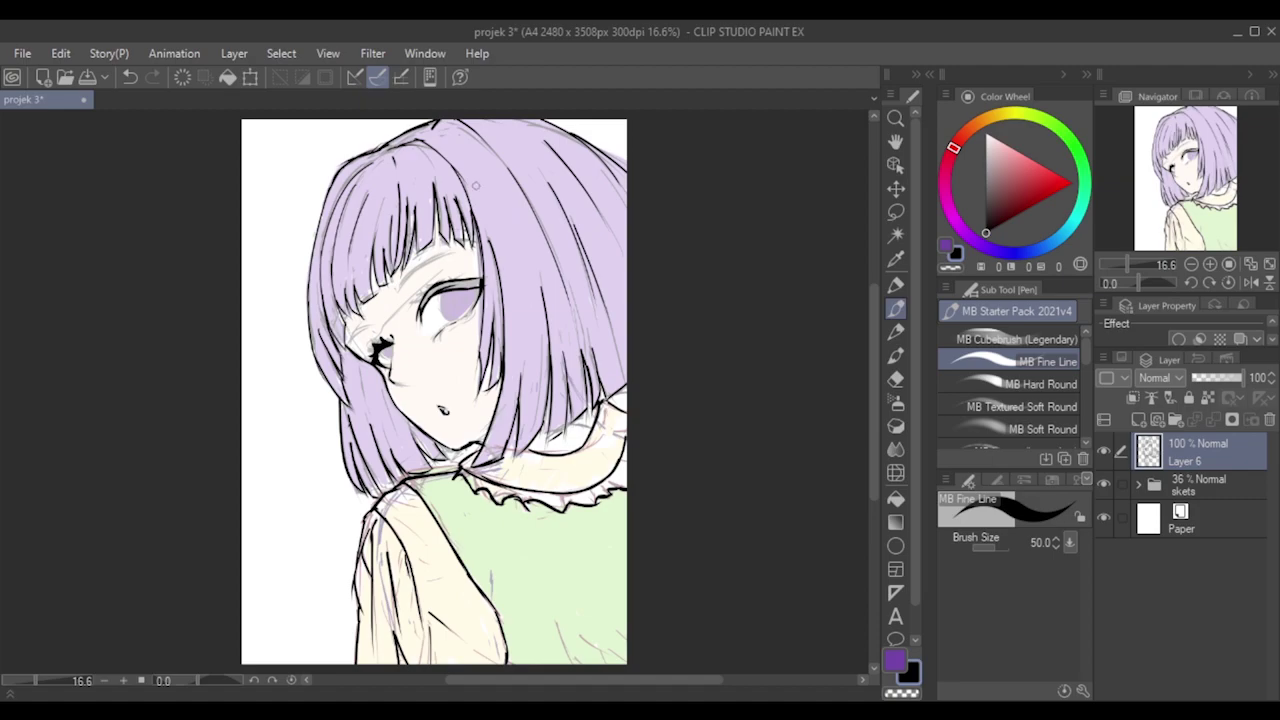
# Set the brush size to 40 and fill the near-side eye's upper lash band with black.
pyautogui.scroll(4, 422, 283)
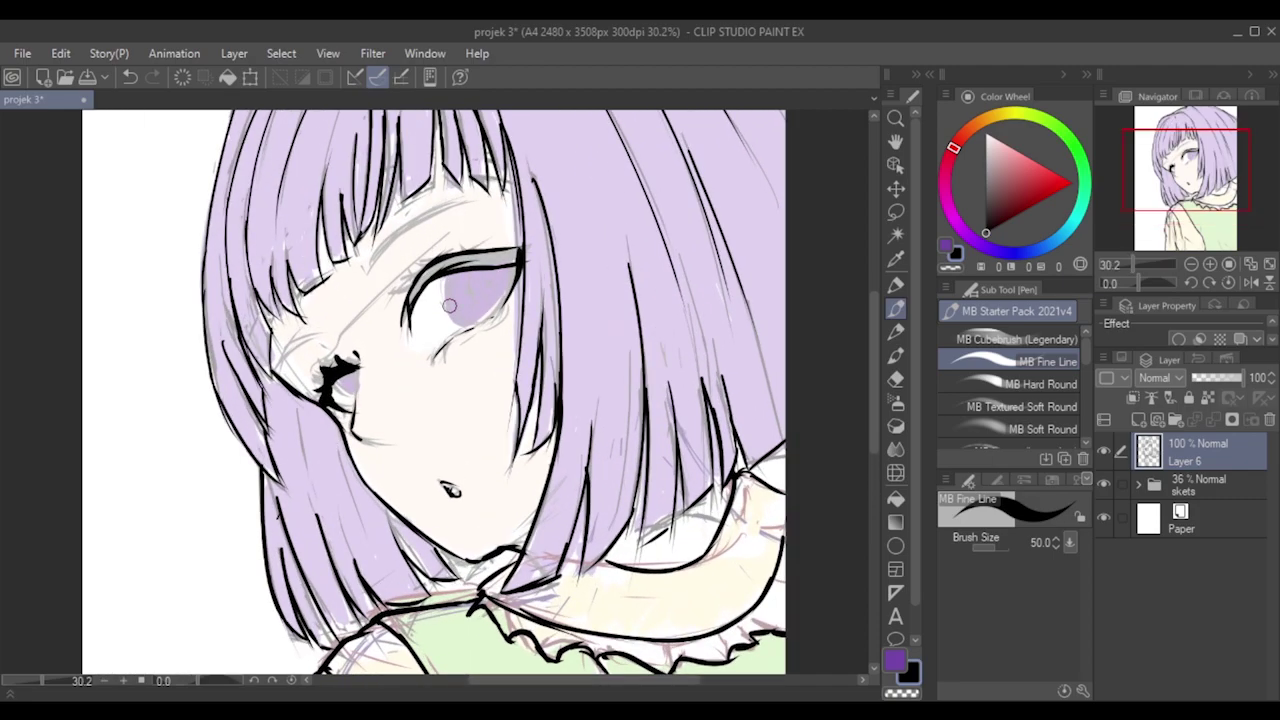
pyautogui.press(']')
pyautogui.press('[')
pyautogui.press('[')
pyautogui.moveTo(441, 269); pyautogui.dragTo(515, 247)
pyautogui.hotkey('ctrl', 'z')
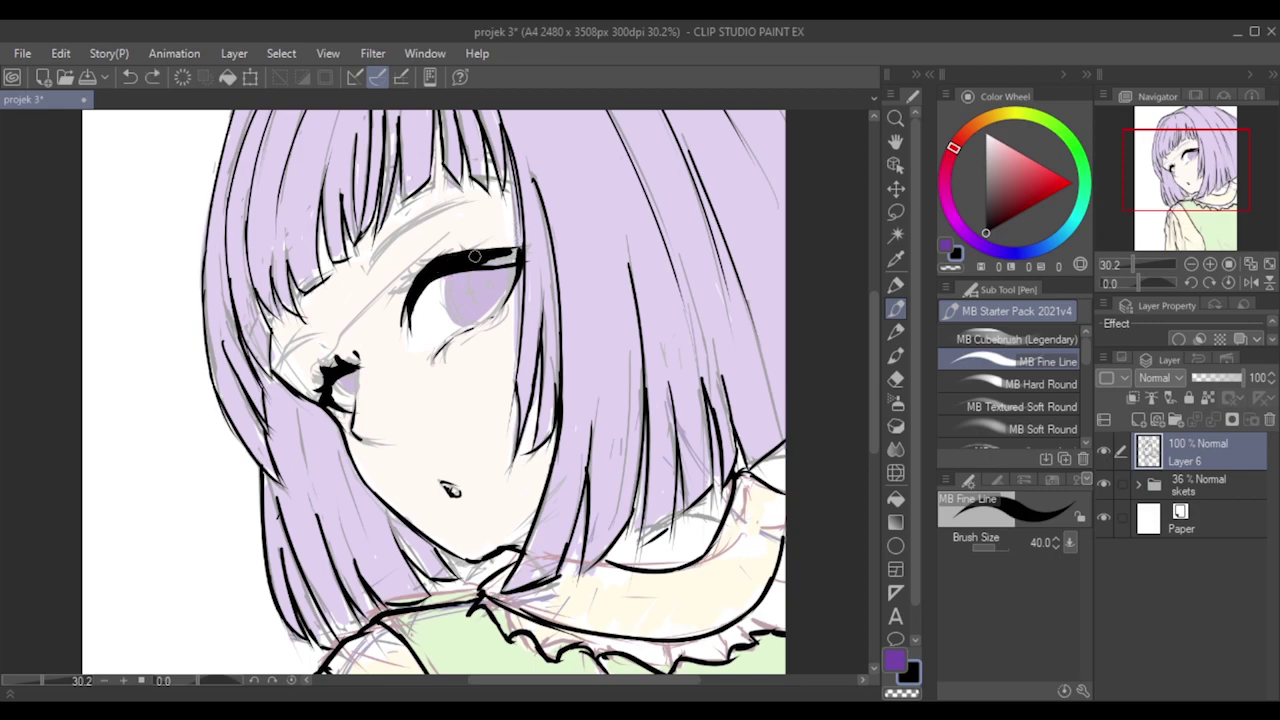
# Extend the near-side eye's lash line to the outer corner and add pointed lashes along the upper lid.
pyautogui.moveTo(481, 262); pyautogui.dragTo(528, 247)
pyautogui.moveTo(411, 290)
pyautogui.mouseDown()
pyautogui.moveTo(398, 295)
pyautogui.moveTo(427, 255)
pyautogui.mouseUp()
pyautogui.hotkey('ctrl', 'z')
pyautogui.hotkey('ctrl', 'z')
pyautogui.hotkey('ctrl', 'z')
pyautogui.hotkey('ctrl', 'z')
pyautogui.hotkey('ctrl', 'z')
pyautogui.hotkey('ctrl', 'z')
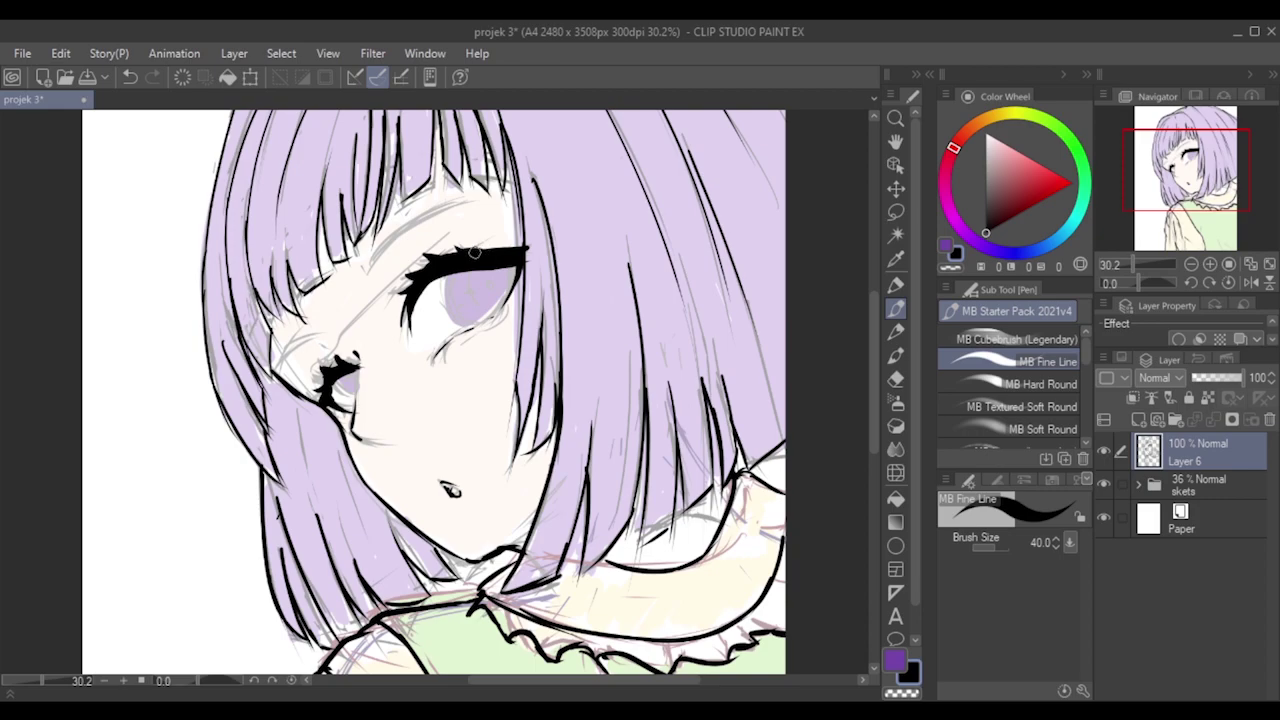
pyautogui.moveTo(450, 246); pyautogui.dragTo(472, 254)
pyautogui.hotkey('ctrl', 'z')
# Ink the near-side eye's lower lid line with a small lash beneath the iris.
pyautogui.moveTo(456, 340)
pyautogui.mouseDown()
pyautogui.moveTo(515, 295)
pyautogui.moveTo(446, 356)
pyautogui.mouseUp()
pyautogui.hotkey('ctrl', 'z')
pyautogui.hotkey('ctrl', 'z')
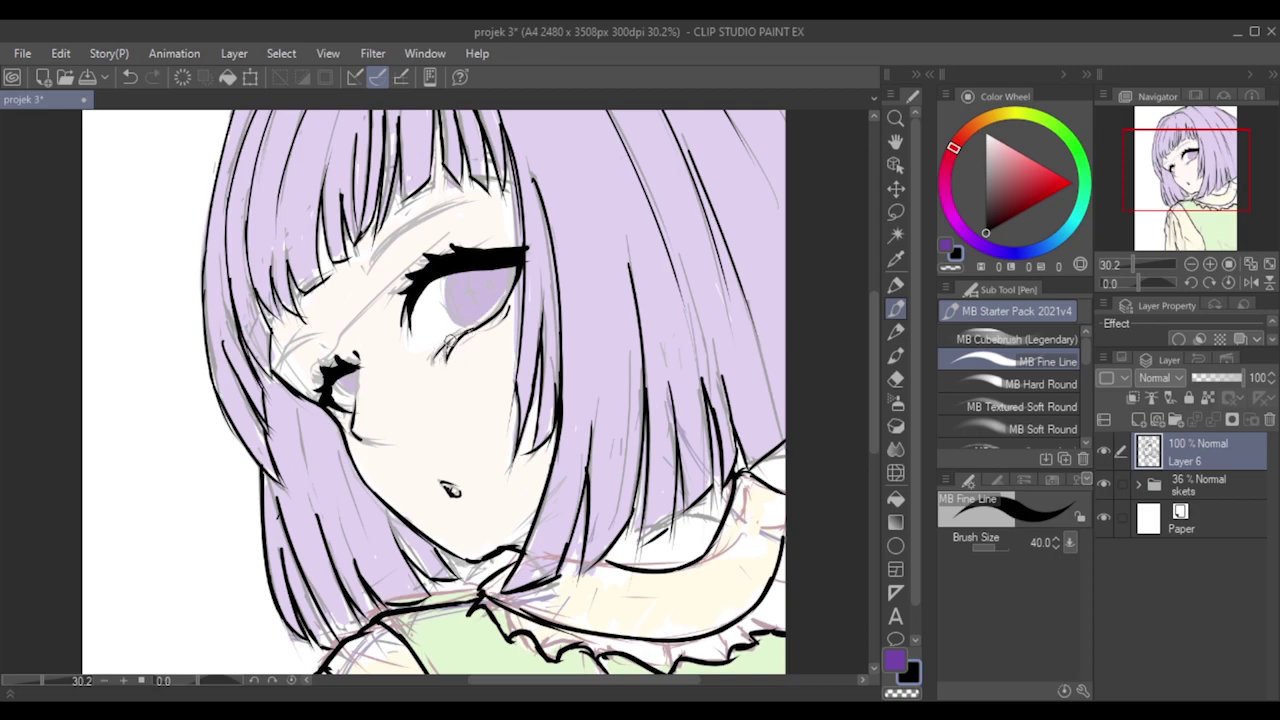
pyautogui.hotkey('ctrl', 'z')
pyautogui.moveTo(464, 331)
pyautogui.mouseDown()
pyautogui.moveTo(444, 362)
pyautogui.moveTo(488, 319)
pyautogui.mouseUp()
pyautogui.hotkey('ctrl', 'z')
pyautogui.hotkey('ctrl', 'z')
pyautogui.hotkey('ctrl', 'z')
pyautogui.hotkey('ctrl', 'z')
# Ink the near-side eye's inner contour, curving down from the upper lashes.
pyautogui.moveTo(412, 321); pyautogui.dragTo(425, 346)
pyautogui.hotkey('ctrl', 'z')
pyautogui.moveTo(408, 312); pyautogui.dragTo(417, 334)
pyautogui.hotkey('ctrl', 'z')
pyautogui.hotkey('ctrl', 'z')
pyautogui.hotkey('ctrl', 'z')
pyautogui.moveTo(409, 330); pyautogui.dragTo(426, 347)
pyautogui.hotkey('ctrl', 'z')
pyautogui.hotkey('ctrl', 'z')
# Close the near-side eye's lower contour and thicken the lower lash line.
pyautogui.moveTo(418, 340)
pyautogui.mouseDown()
pyautogui.moveTo(438, 358)
pyautogui.moveTo(467, 313)
pyautogui.moveTo(445, 318)
pyautogui.moveTo(465, 330)
pyautogui.moveTo(509, 311)
pyautogui.mouseUp()
pyautogui.hotkey('ctrl', 'z')
pyautogui.hotkey('ctrl', 'z')
pyautogui.hotkey('ctrl', 'z')
pyautogui.hotkey('ctrl', 'z')
pyautogui.hotkey('ctrl', 'z')
pyautogui.hotkey('ctrl', 'z')
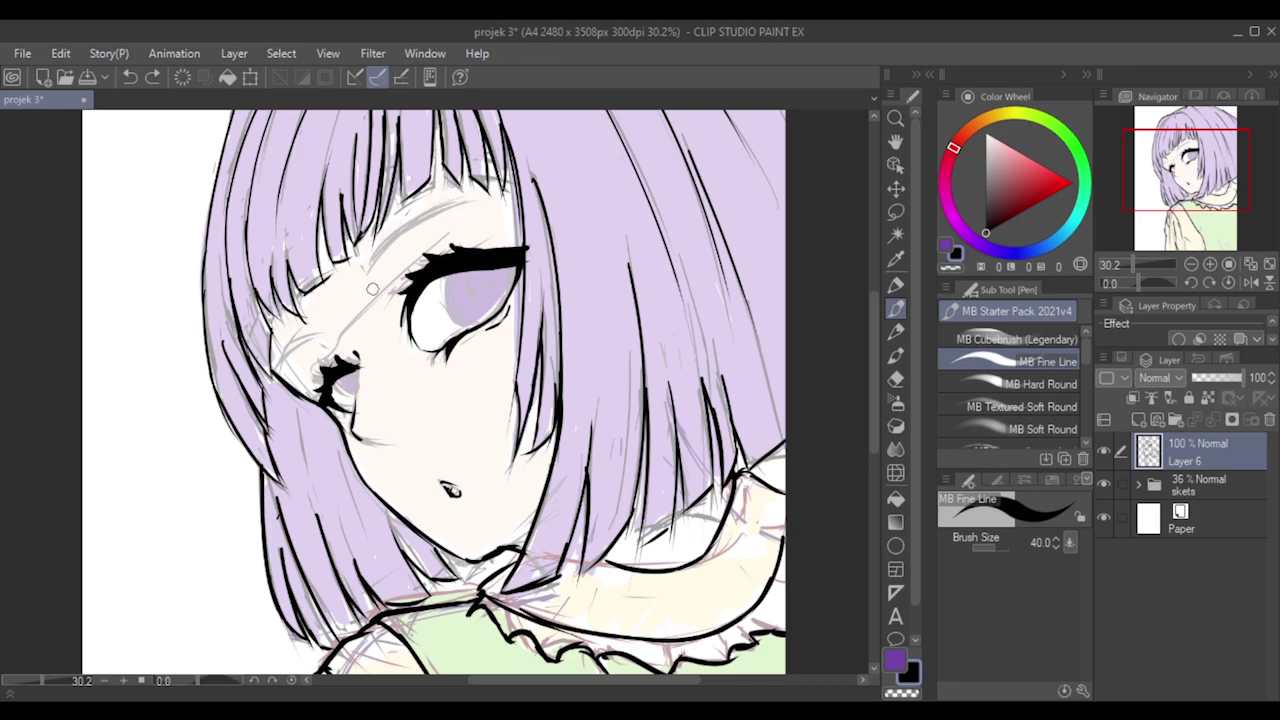
# Ink the short far-side eyebrow and the long, tapered near-side eyebrow beneath the bangs.
pyautogui.moveTo(283, 366); pyautogui.dragTo(309, 322)
pyautogui.hotkey('ctrl', 'z')
pyautogui.moveTo(281, 368)
pyautogui.mouseDown()
pyautogui.moveTo(300, 334)
pyautogui.moveTo(326, 329)
pyautogui.mouseUp()
pyautogui.hotkey('ctrl', 'z')
pyautogui.hotkey('ctrl', 'z')
pyautogui.hotkey('ctrl', 'z')
pyautogui.hotkey('ctrl', 'z')
pyautogui.hotkey('ctrl', 'z')
pyautogui.hotkey('ctrl', 'z')
pyautogui.hotkey('ctrl', 'z')
pyautogui.moveTo(367, 267); pyautogui.dragTo(414, 211)
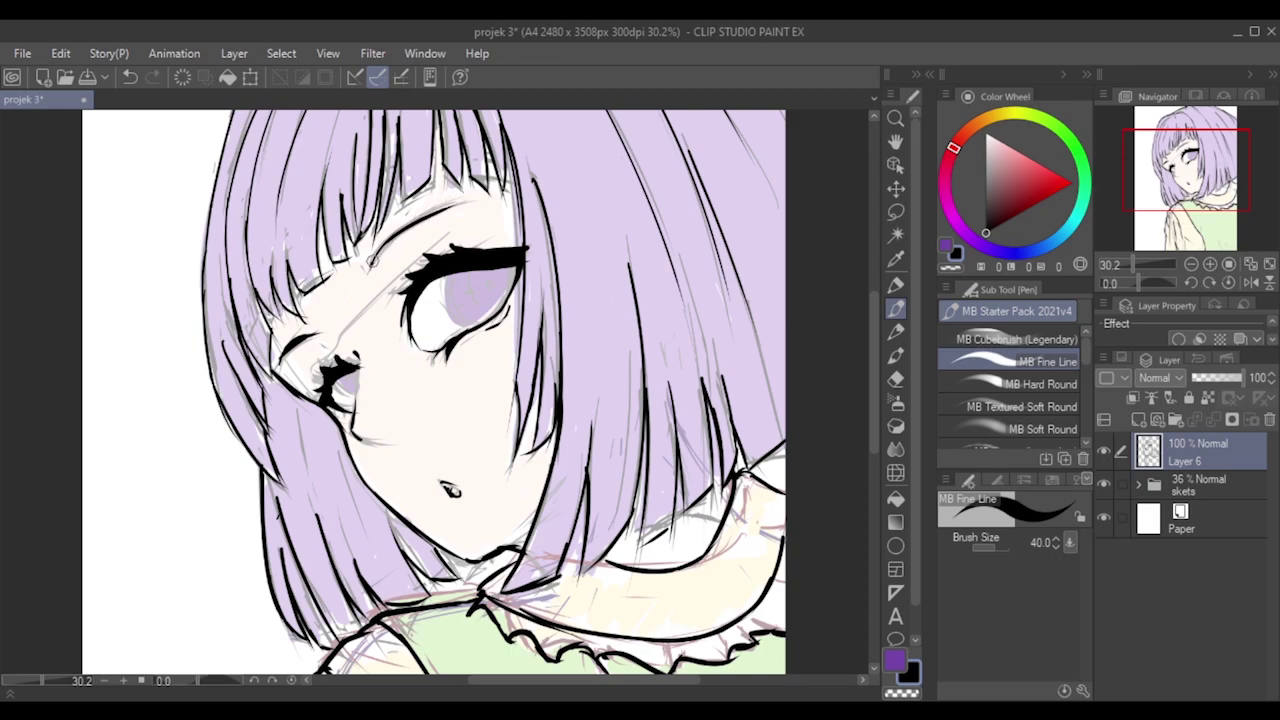
pyautogui.moveTo(378, 258); pyautogui.dragTo(431, 214)
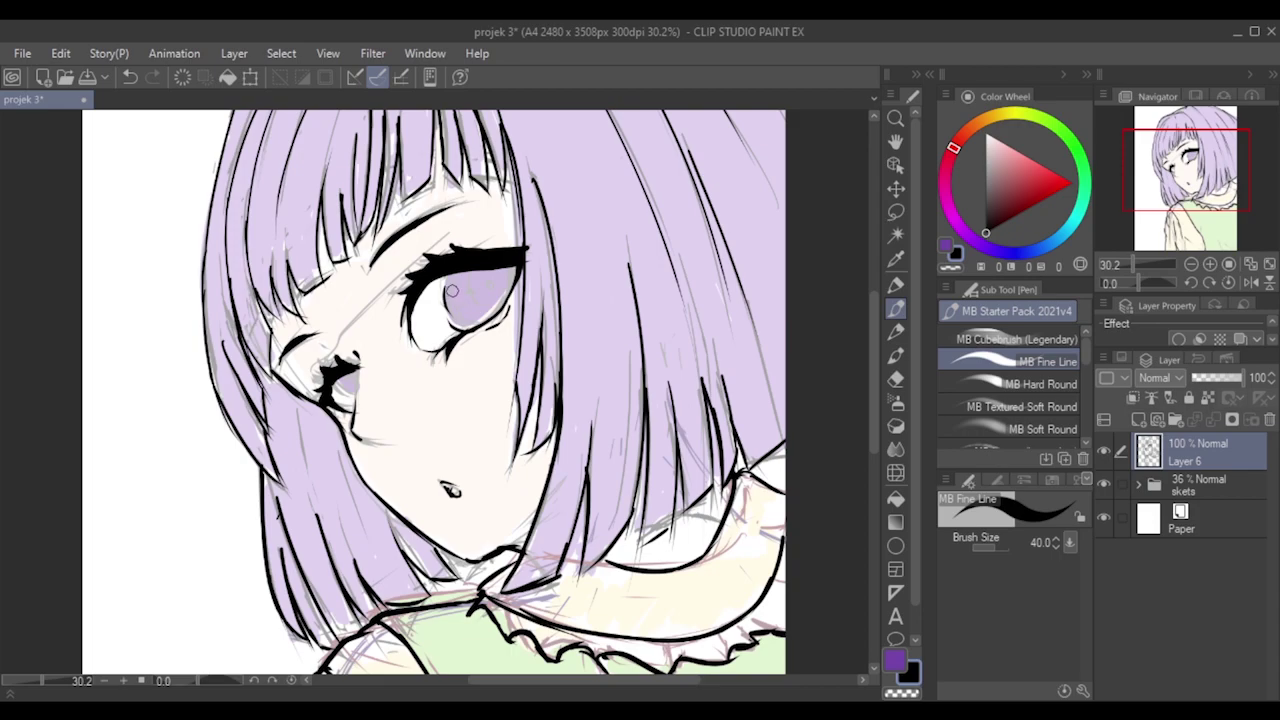
# Ink the iris outlines in the near-side and far-side eyes.
pyautogui.hotkey('ctrl', 'z')
pyautogui.hotkey('ctrl', 'z')
pyautogui.hotkey('ctrl', 'y')
pyautogui.hotkey('ctrl', 'z')
pyautogui.moveTo(348, 385); pyautogui.dragTo(356, 398)
# Compare the line art with and without the skets folder, leaving the folder hidden to examine the clean lines.
pyautogui.scroll(-4, 287, 503)
pyautogui.scroll(-2, 287, 503)
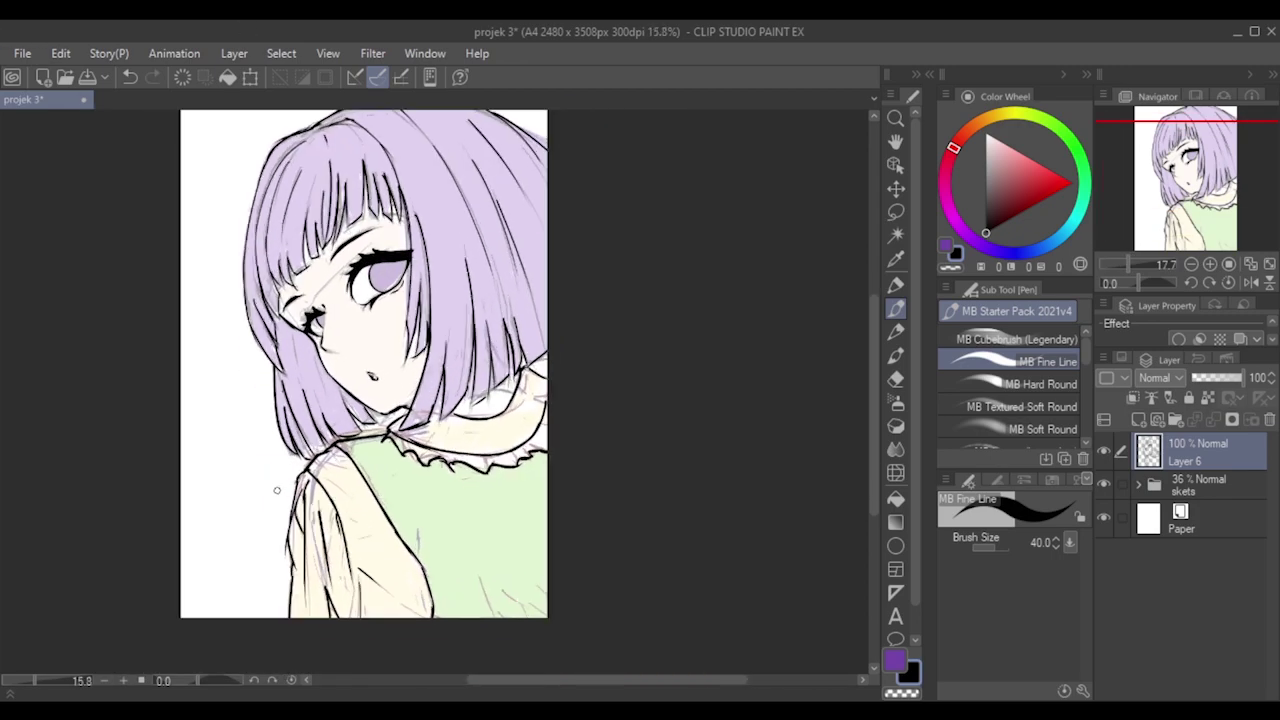
pyautogui.click(1103, 486)
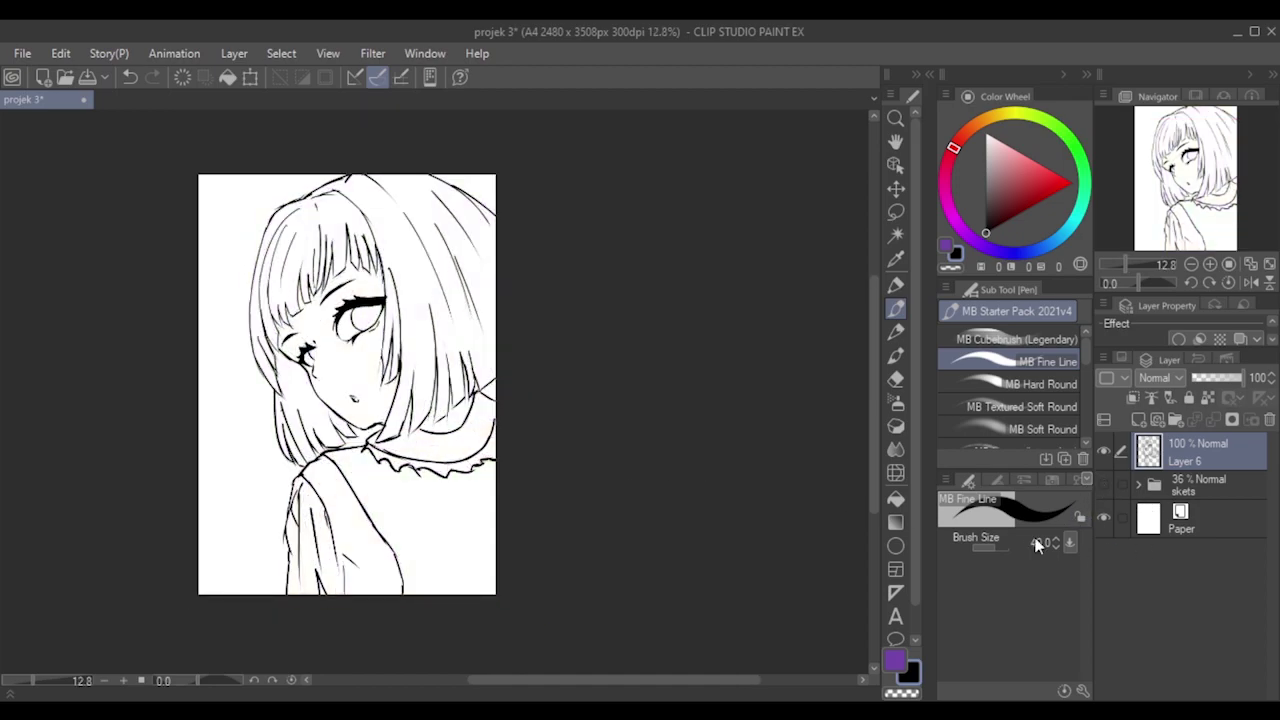
pyautogui.moveTo(722, 683); pyautogui.dragTo(673, 694)
pyautogui.scroll(1, 510, 460)
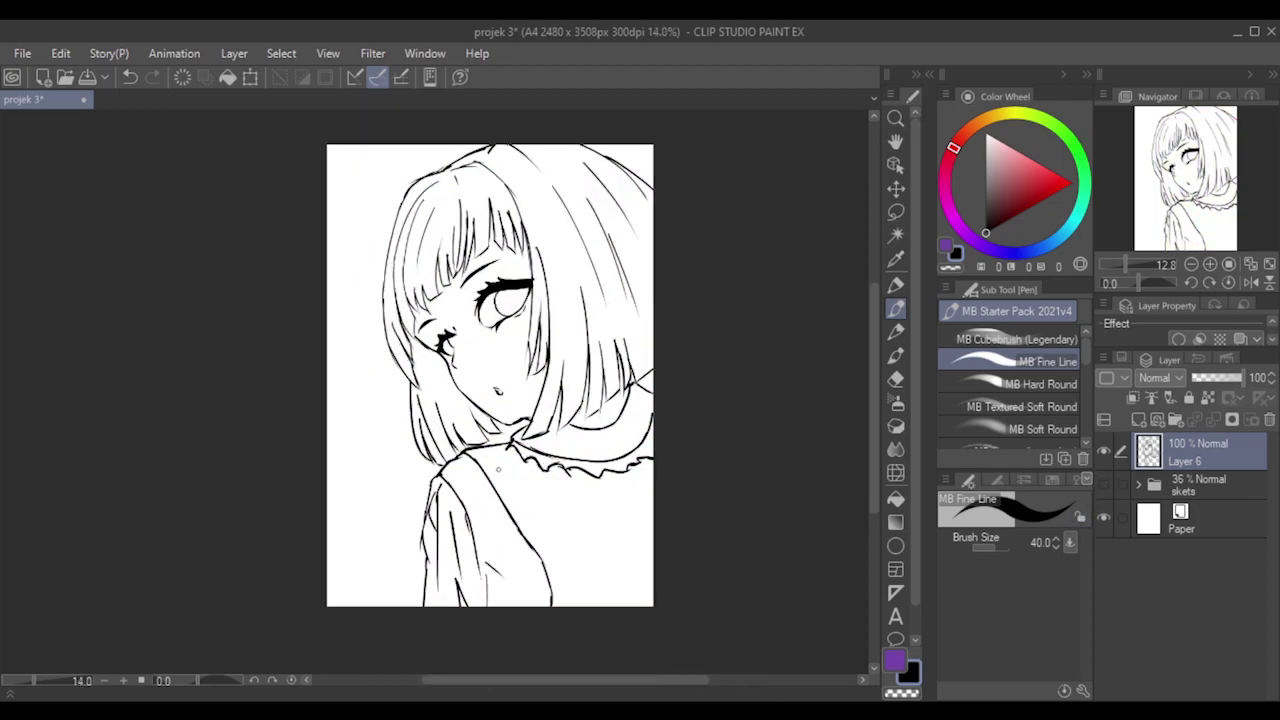
pyautogui.scroll(2, 405, 309)
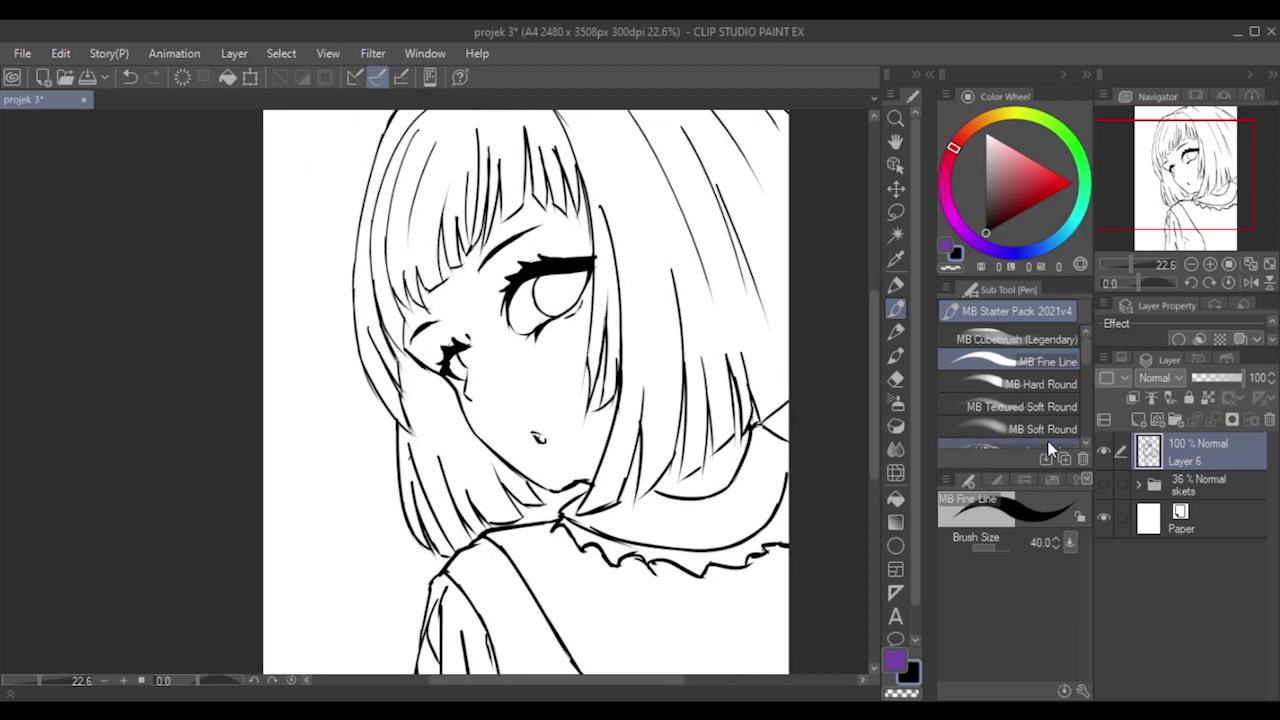
pyautogui.click(1103, 486)
pyautogui.scroll(3, 472, 420)
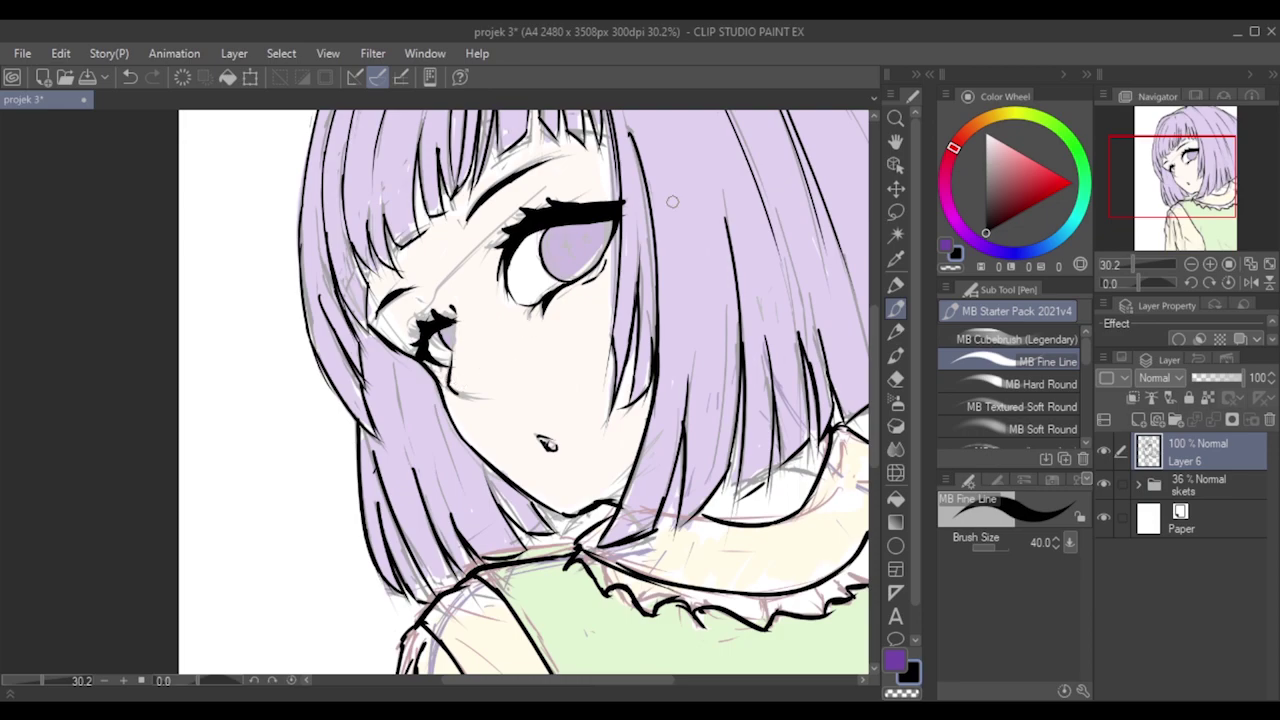
pyautogui.click(1104, 486)
pyautogui.scroll(-6, 461, 488)
pyautogui.scroll(3, 461, 420)
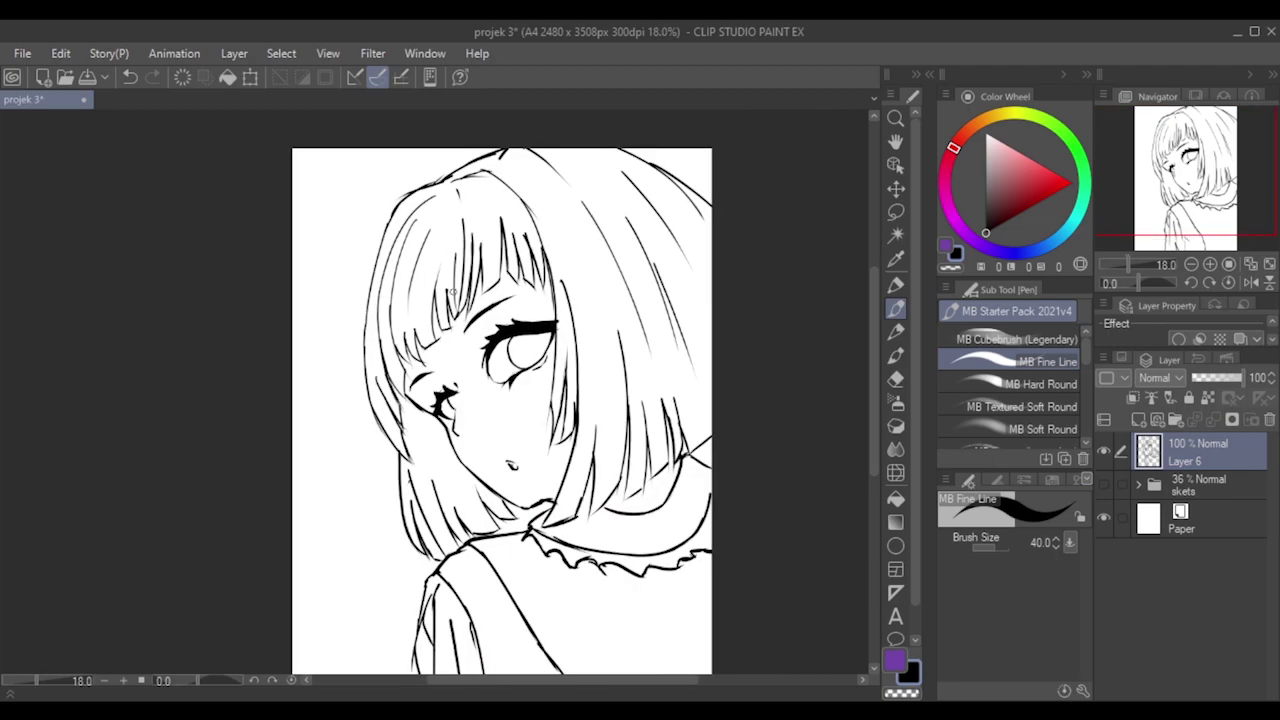
pyautogui.scroll(3, 449, 149)
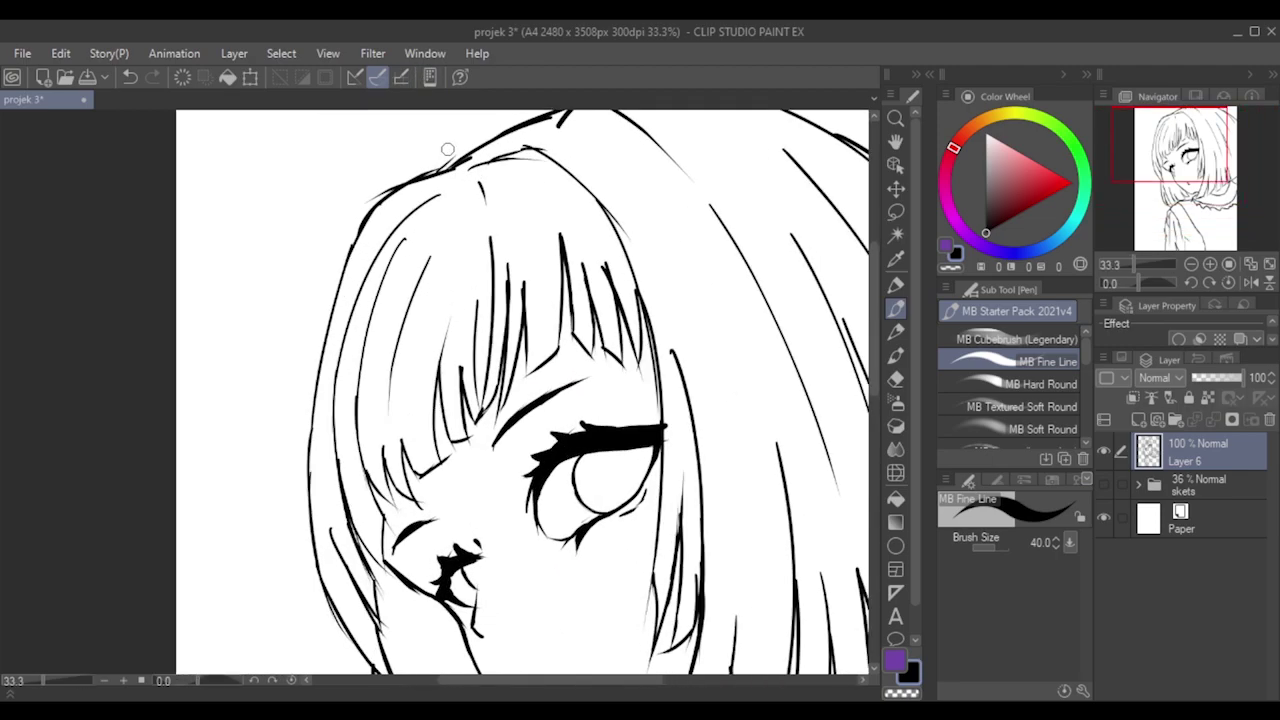
# Clean up the overlapping strokes of the outer hair contour beside the crown with the Hard eraser at size 30.
pyautogui.click(895, 379)
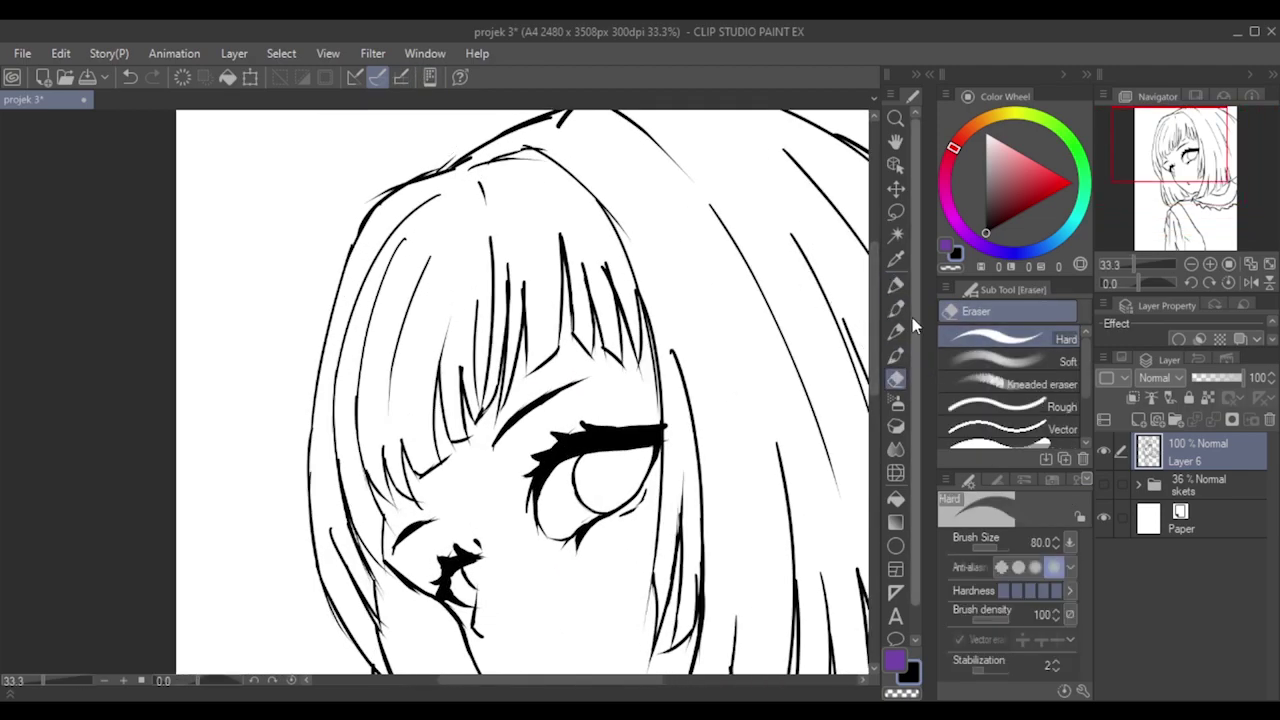
pyautogui.press('[')
pyautogui.press('[')
pyautogui.press('[')
pyautogui.press('[')
pyautogui.press('[')
pyautogui.press('[')
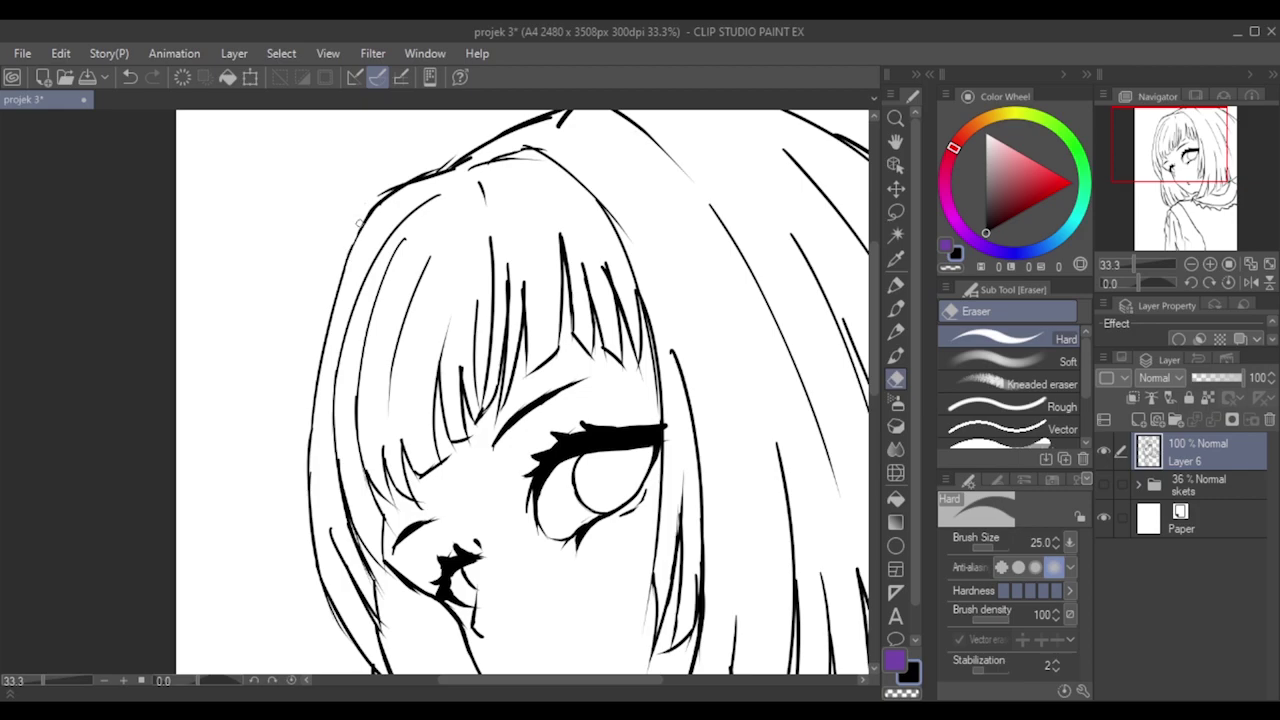
pyautogui.press(']')
pyautogui.press(']')
pyautogui.hotkey('ctrl', 'z')
pyautogui.hotkey('ctrl', 'z')
pyautogui.moveTo(376, 199); pyautogui.dragTo(534, 124)
pyautogui.hotkey('ctrl', 'z')
pyautogui.hotkey('ctrl', 'z')
pyautogui.moveTo(462, 164); pyautogui.dragTo(549, 116)
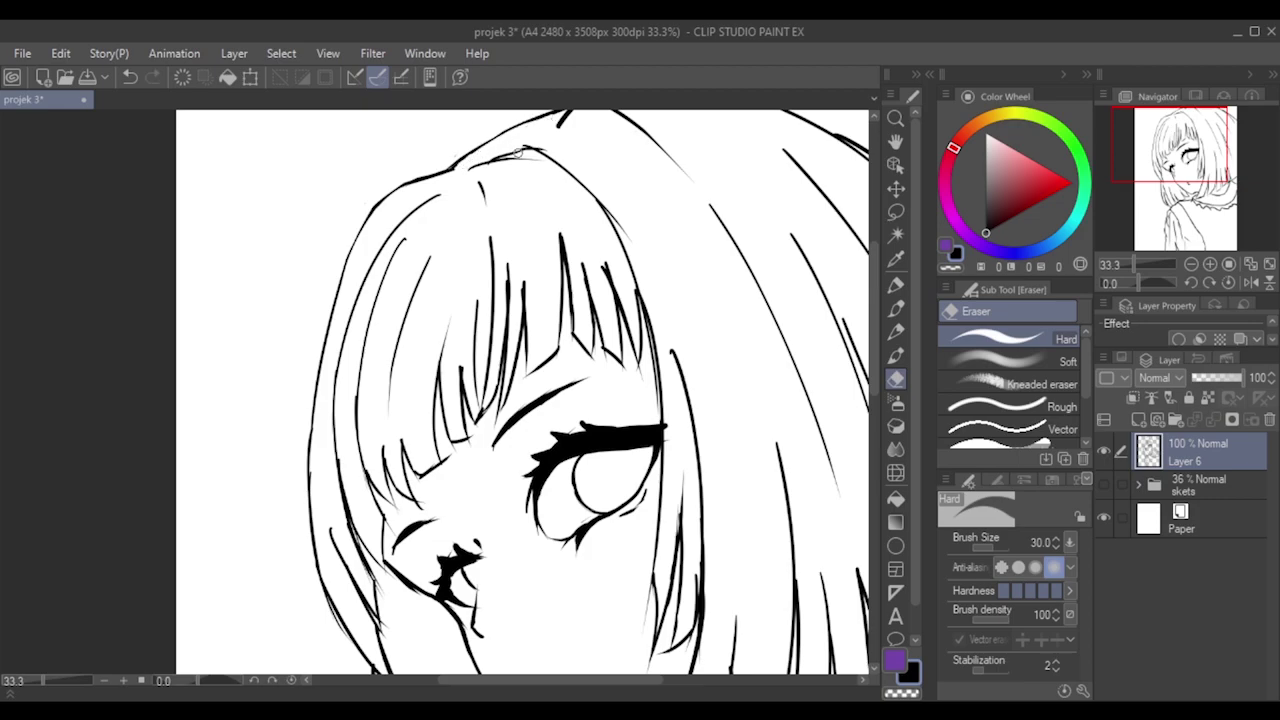
# Thin the inner hair line at the fringe parting with the eraser and compare it against the skets folder.
pyautogui.moveTo(478, 172); pyautogui.dragTo(521, 157)
pyautogui.click(1103, 484)
pyautogui.click(1102, 482)
pyautogui.scroll(-3, 716, 339)
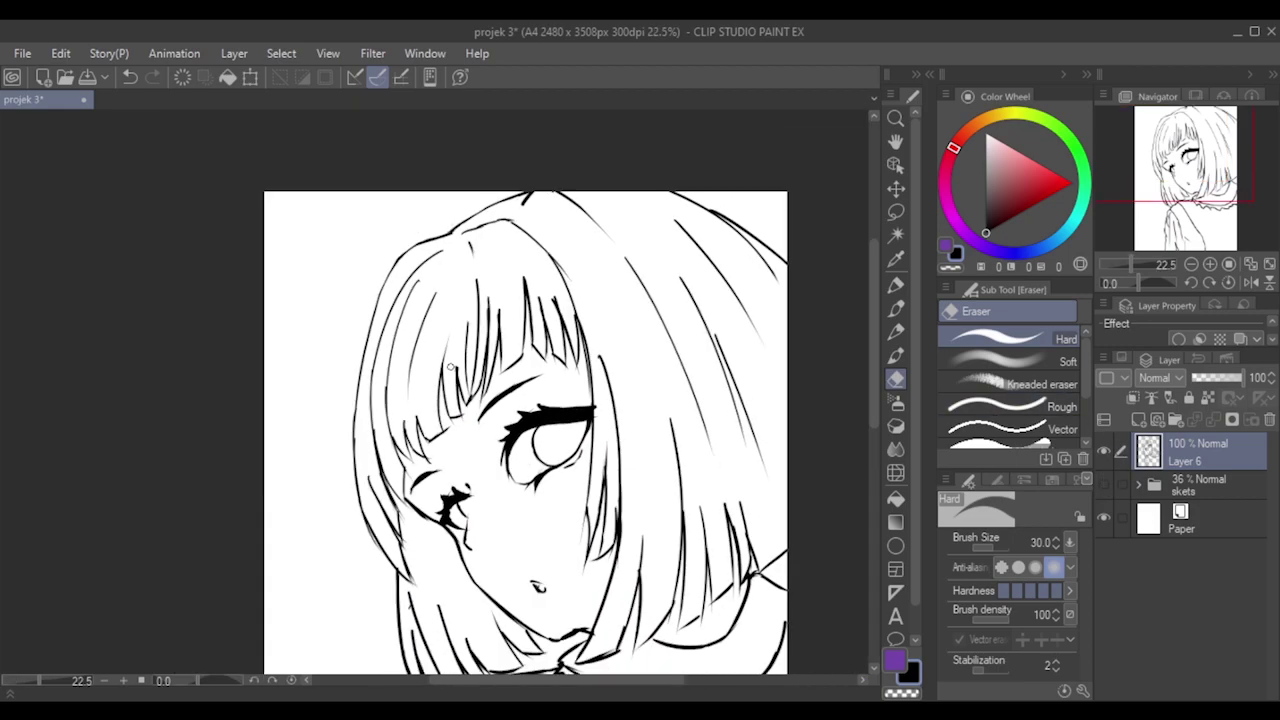
pyautogui.scroll(1, 467, 309)
pyautogui.scroll(2, 467, 309)
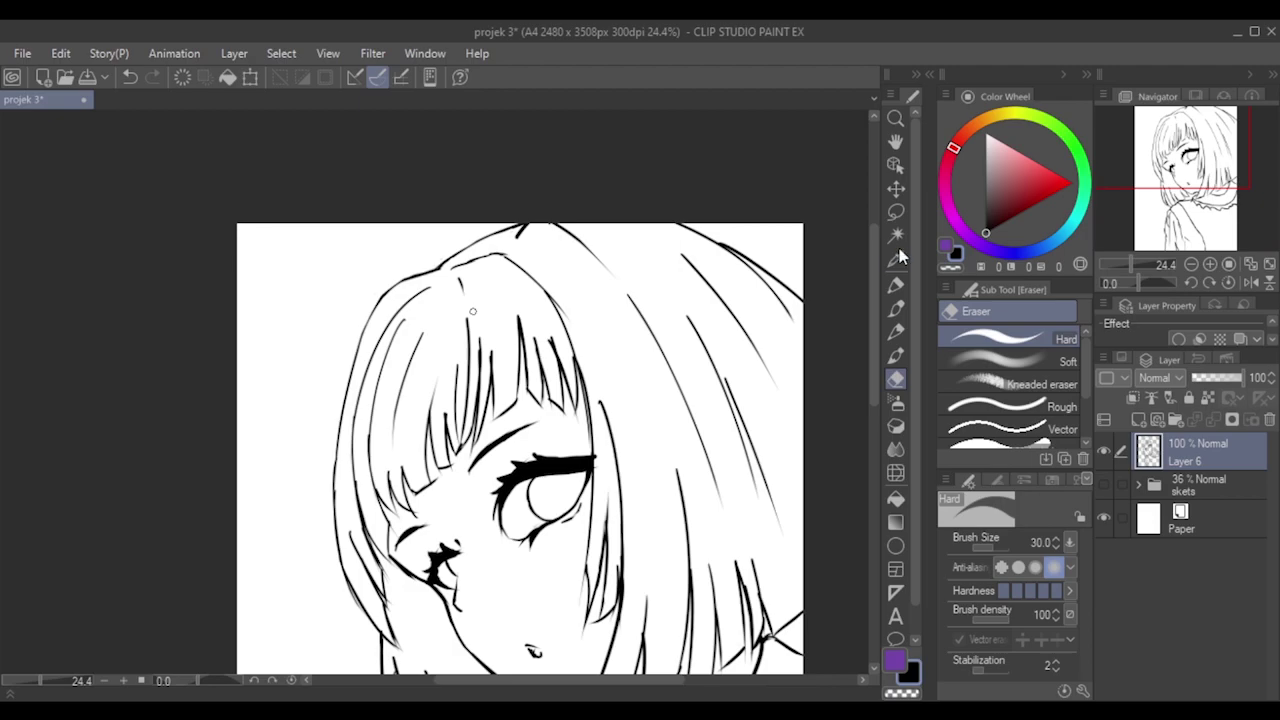
pyautogui.click(894, 309)
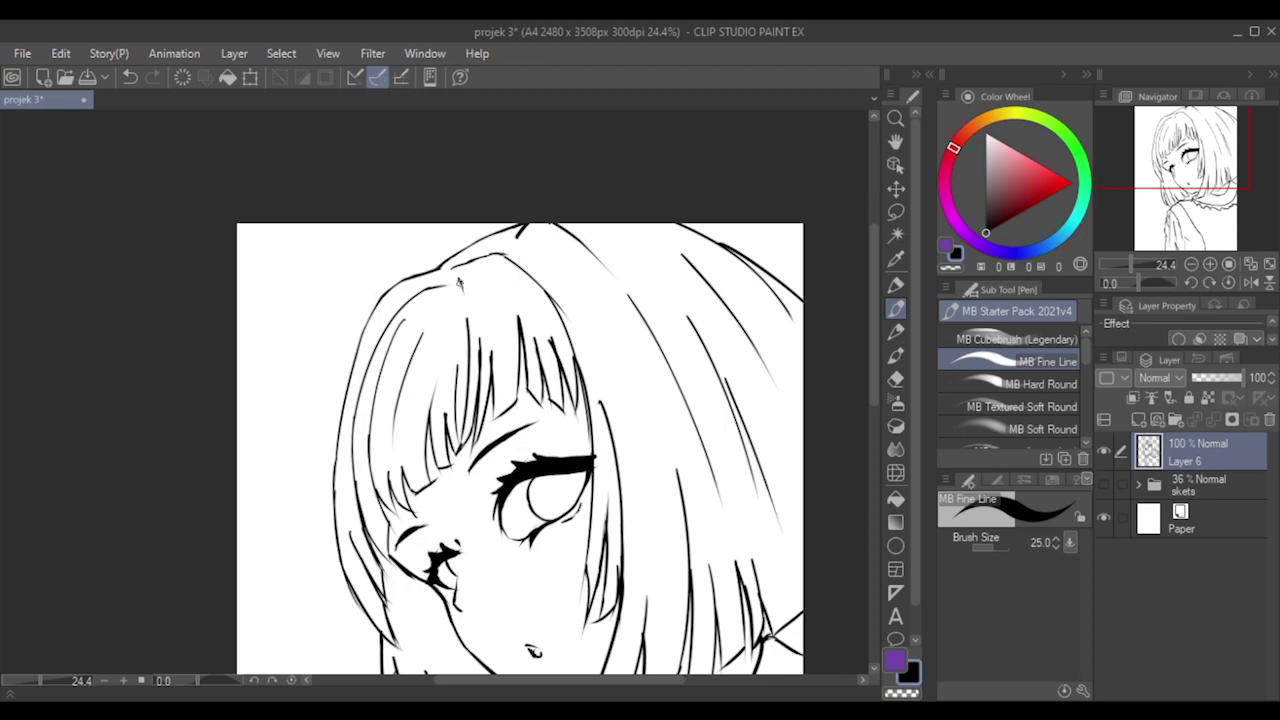
pyautogui.hotkey('ctrl', 'z')
pyautogui.moveTo(426, 291); pyautogui.dragTo(448, 282)
pyautogui.hotkey('ctrl', 'z')
pyautogui.moveTo(481, 258); pyautogui.dragTo(453, 271)
pyautogui.hotkey('ctrl', 'z')
pyautogui.hotkey('ctrl', 'z')
pyautogui.hotkey('ctrl', 'z')
# Refine the start of the arched hair line at the fringe parting with the Hard eraser.
pyautogui.click(895, 377)
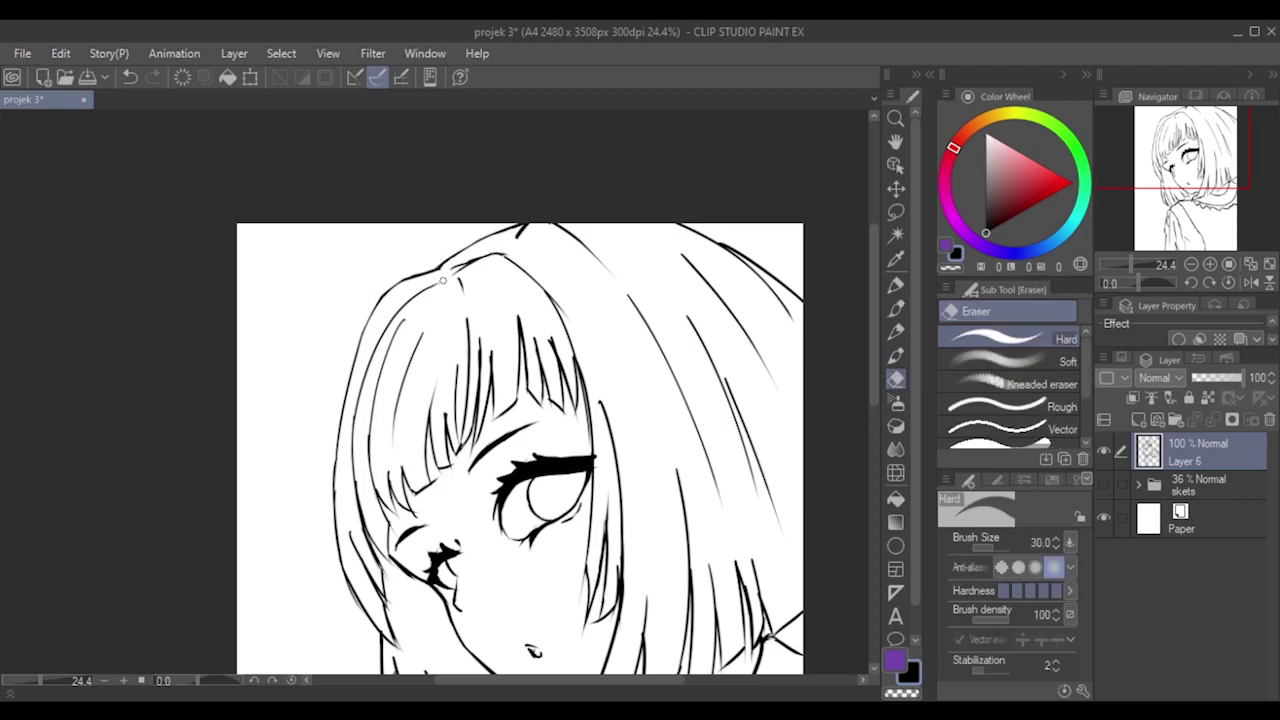
pyautogui.moveTo(487, 251); pyautogui.dragTo(444, 277)
pyautogui.click(895, 308)
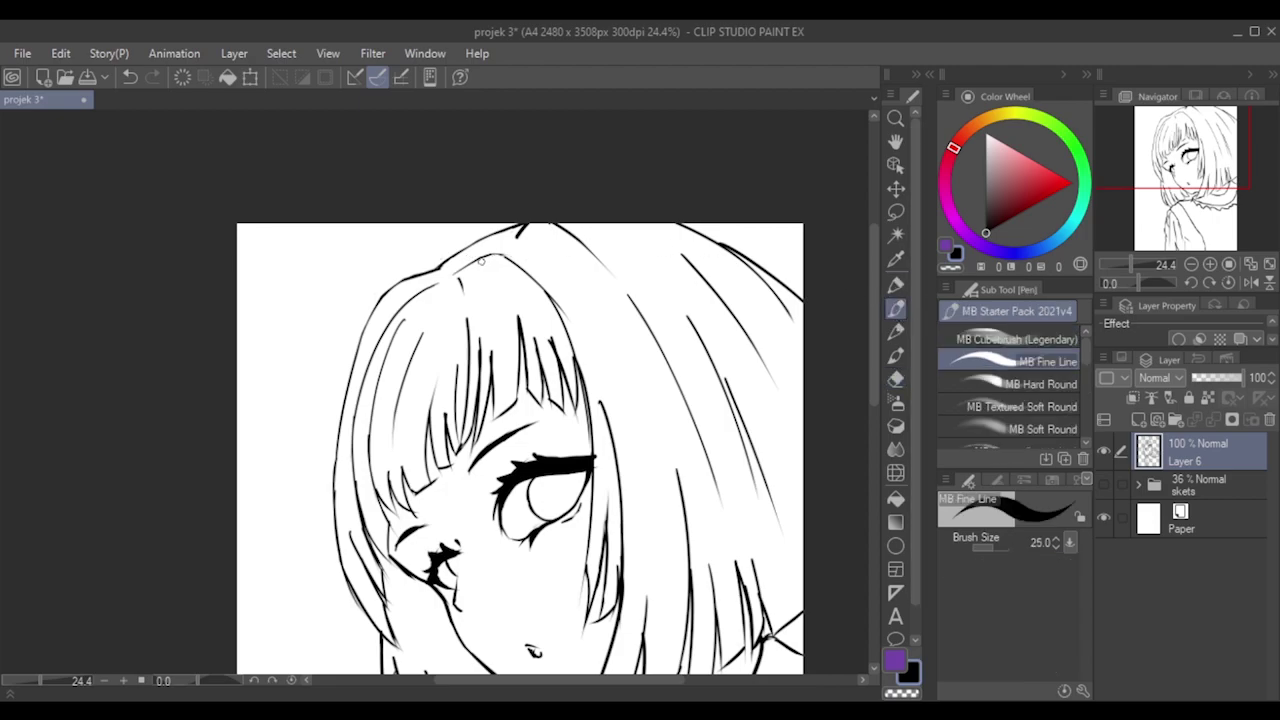
pyautogui.moveTo(492, 258)
pyautogui.mouseDown()
pyautogui.moveTo(517, 262)
pyautogui.moveTo(504, 256)
pyautogui.mouseUp()
pyautogui.hotkey('ctrl', 'z')
pyautogui.hotkey('ctrl', 'z')
pyautogui.click(896, 377)
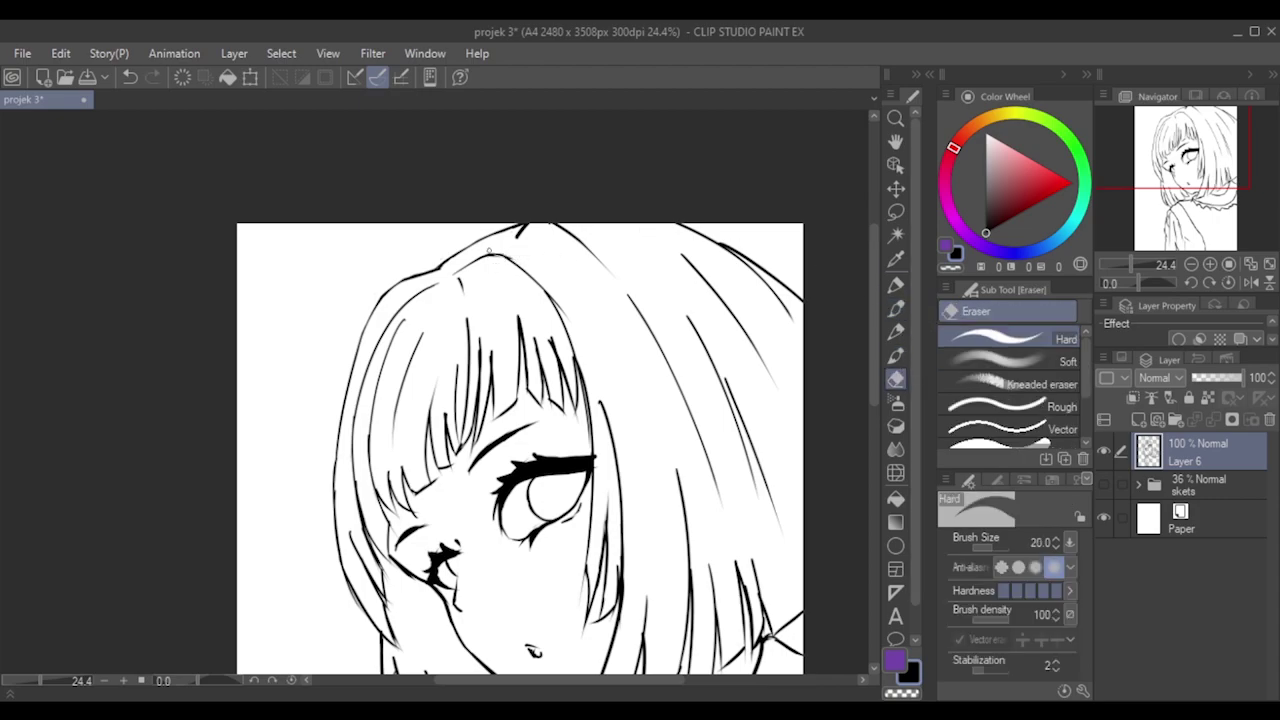
pyautogui.moveTo(484, 260); pyautogui.dragTo(504, 261)
pyautogui.scroll(2, 524, 232)
pyautogui.hotkey('ctrl', 'z')
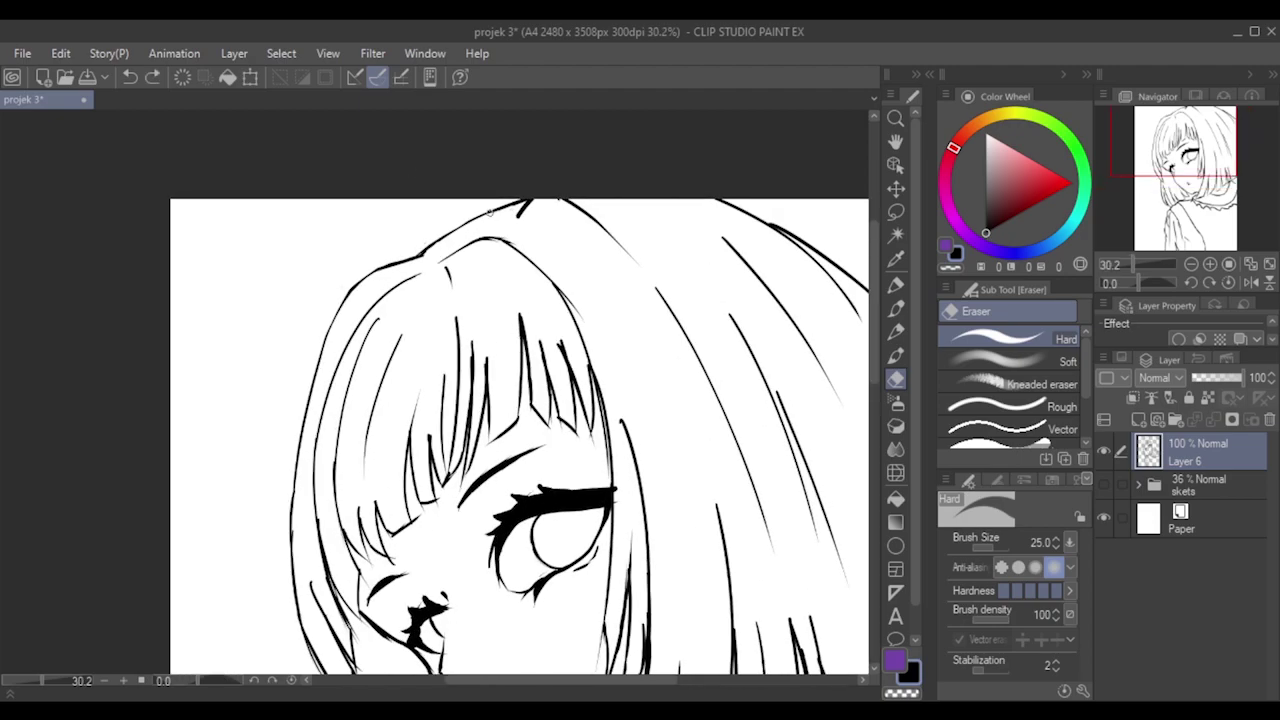
# Erase the doubled strokes along the arched hair line running from the parting toward the near-side temple.
pyautogui.moveTo(489, 246); pyautogui.dragTo(509, 256)
pyautogui.hotkey('ctrl', 'z')
pyautogui.moveTo(482, 244); pyautogui.dragTo(500, 249)
pyautogui.hotkey('ctrl', 'z')
pyautogui.hotkey('ctrl', 'z')
pyautogui.moveTo(514, 250); pyautogui.dragTo(554, 286)
pyautogui.hotkey('ctrl', 'z')
# Remove the stray tick at the crown using the MB Fine Line pen with transparent colour at size 25.
pyautogui.click(896, 310)
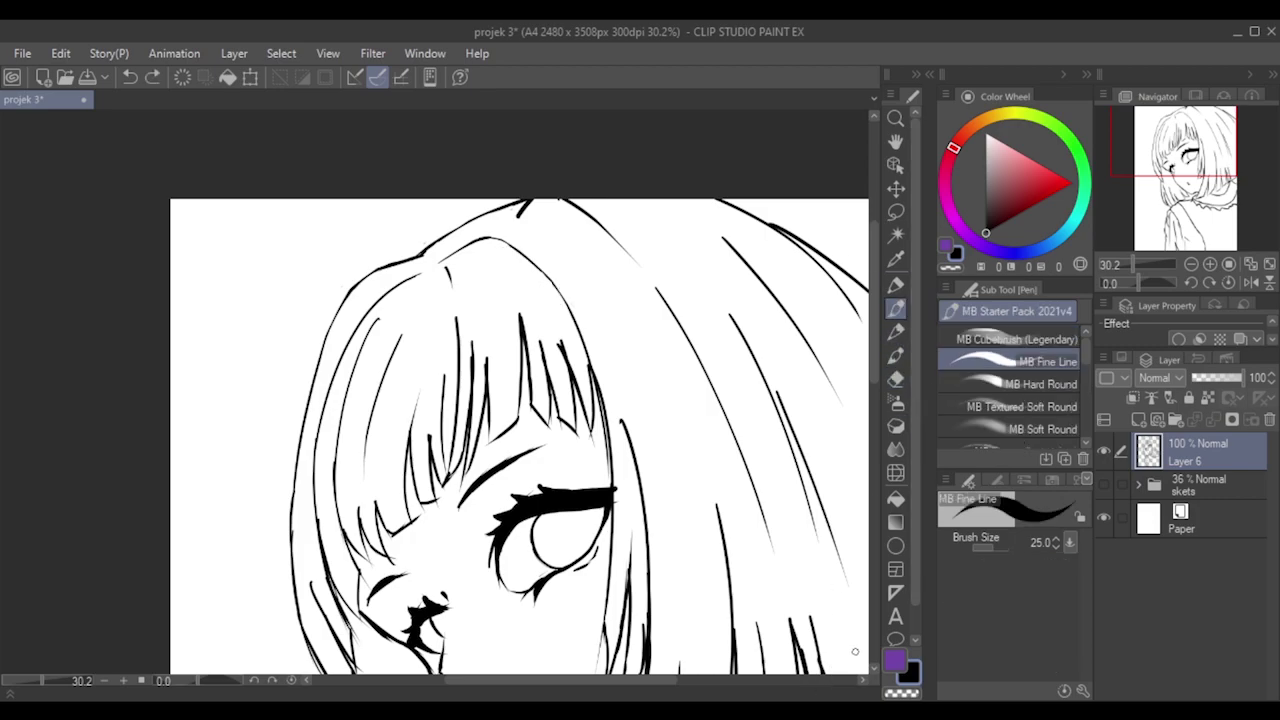
pyautogui.press(']')
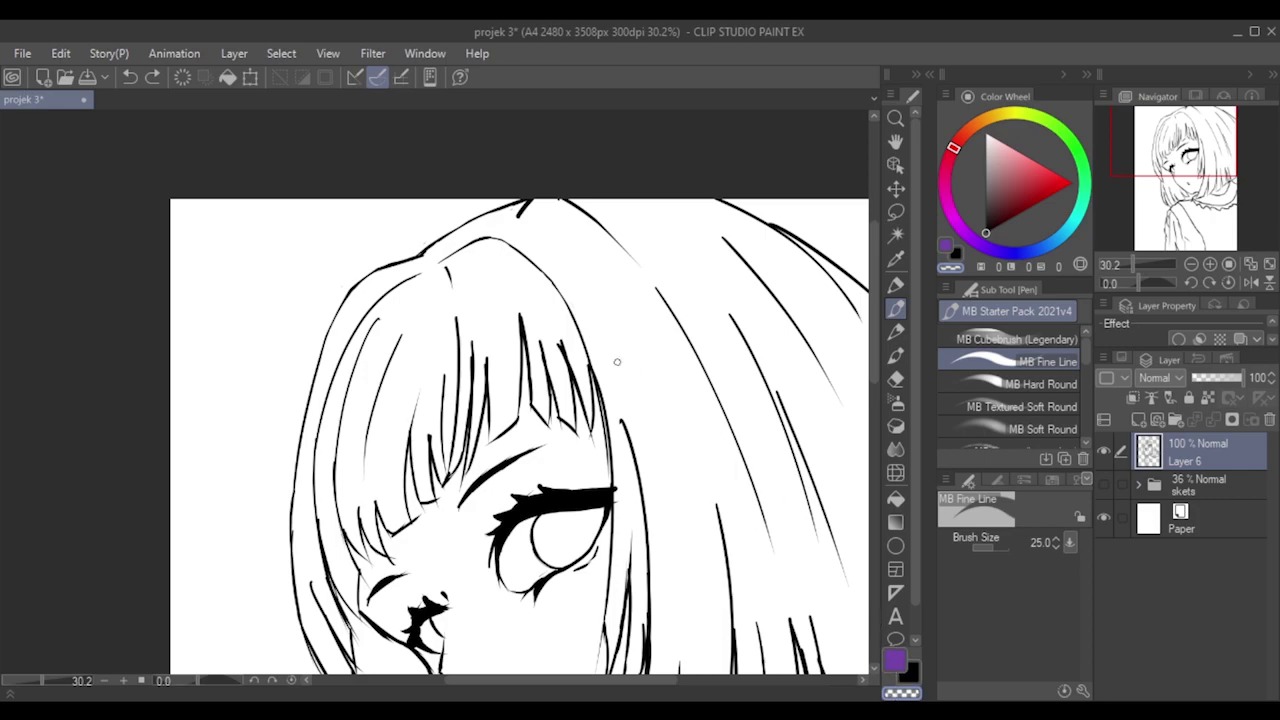
pyautogui.press('[')
pyautogui.hotkey('ctrl', 'z')
pyautogui.moveTo(530, 201)
pyautogui.mouseDown()
pyautogui.moveTo(516, 222)
pyautogui.moveTo(559, 180)
pyautogui.mouseUp()
pyautogui.hotkey('ctrl', 'z')
pyautogui.hotkey('ctrl', 'z')
pyautogui.moveTo(511, 222)
pyautogui.mouseDown()
pyautogui.moveTo(570, 172)
pyautogui.moveTo(519, 216)
pyautogui.moveTo(559, 182)
pyautogui.moveTo(566, 208)
pyautogui.moveTo(543, 198)
pyautogui.moveTo(597, 218)
pyautogui.mouseUp()
pyautogui.hotkey('ctrl', 'z')
# Thin the outer hair outline beside the far cheek with the transparent MB Fine Line pen at size 40.
pyautogui.scroll(-4, 583, 300)
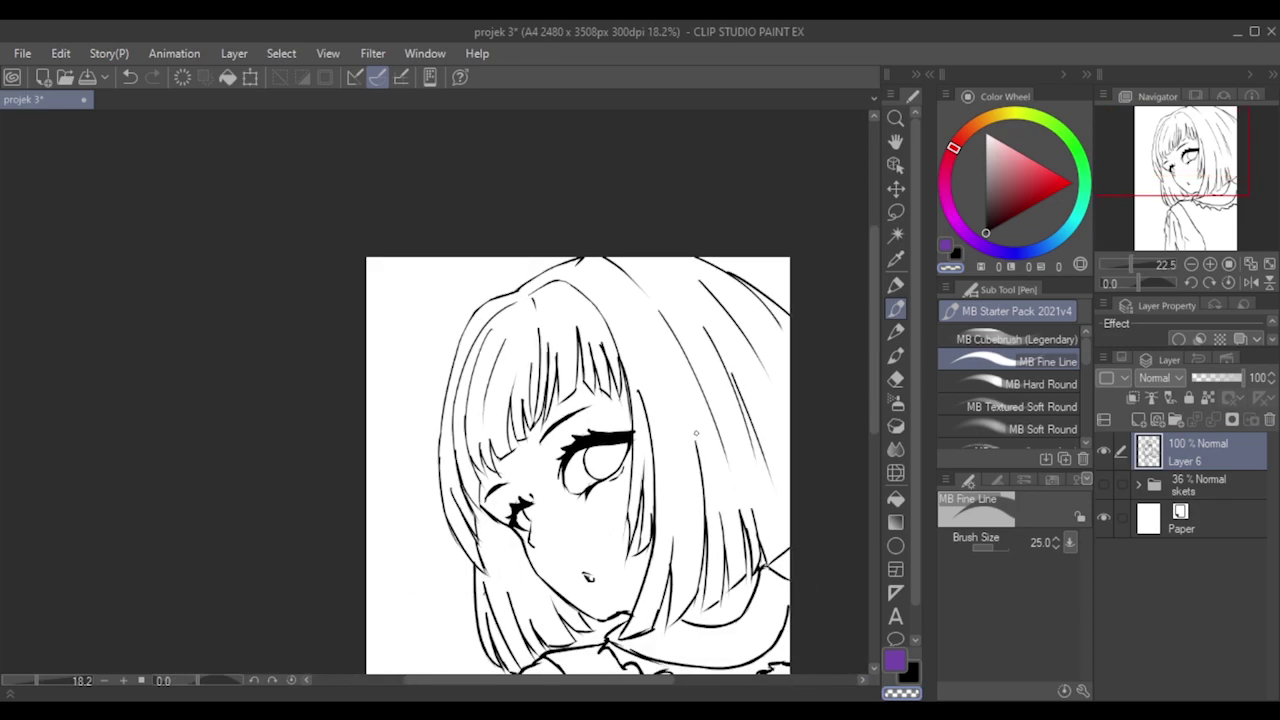
pyautogui.scroll(3, 490, 502)
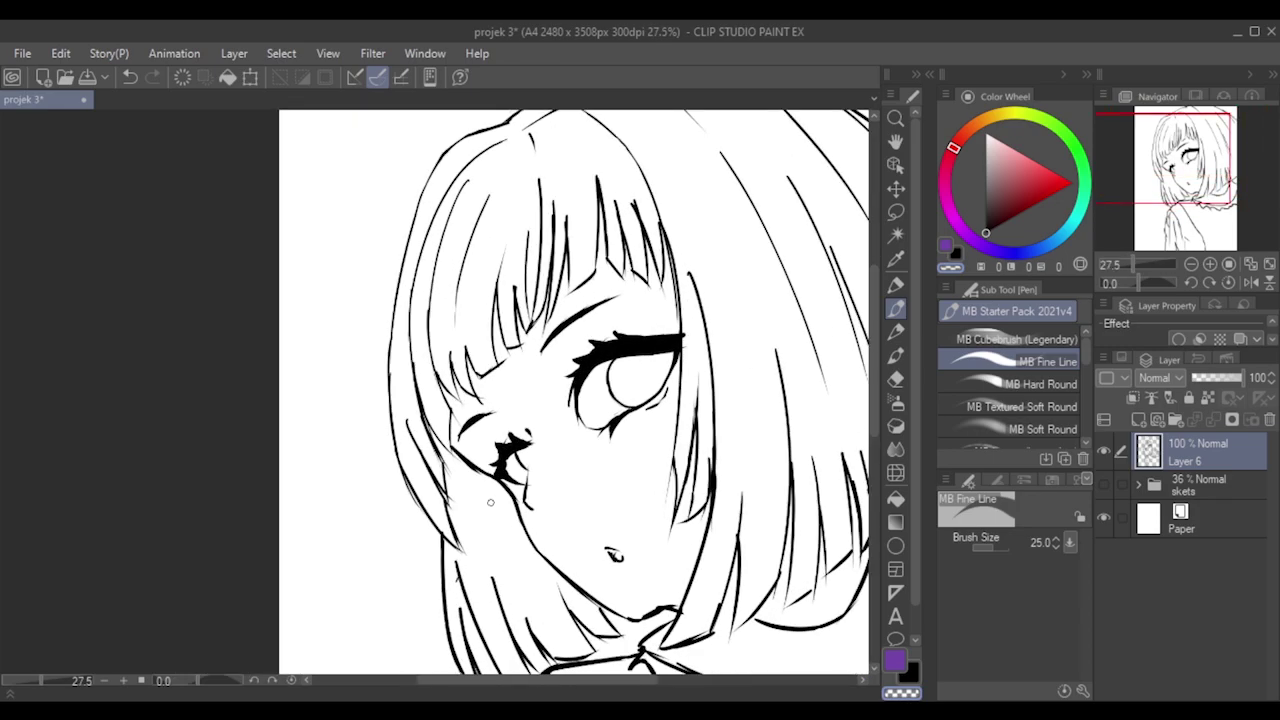
pyautogui.press(']')
pyautogui.press(']')
pyautogui.moveTo(394, 362); pyautogui.dragTo(392, 407)
pyautogui.hotkey('ctrl', 'z')
pyautogui.moveTo(385, 410); pyautogui.dragTo(414, 519)
pyautogui.hotkey('ctrl', 'z')
pyautogui.hotkey('ctrl', 'z')
pyautogui.moveTo(389, 449); pyautogui.dragTo(413, 510)
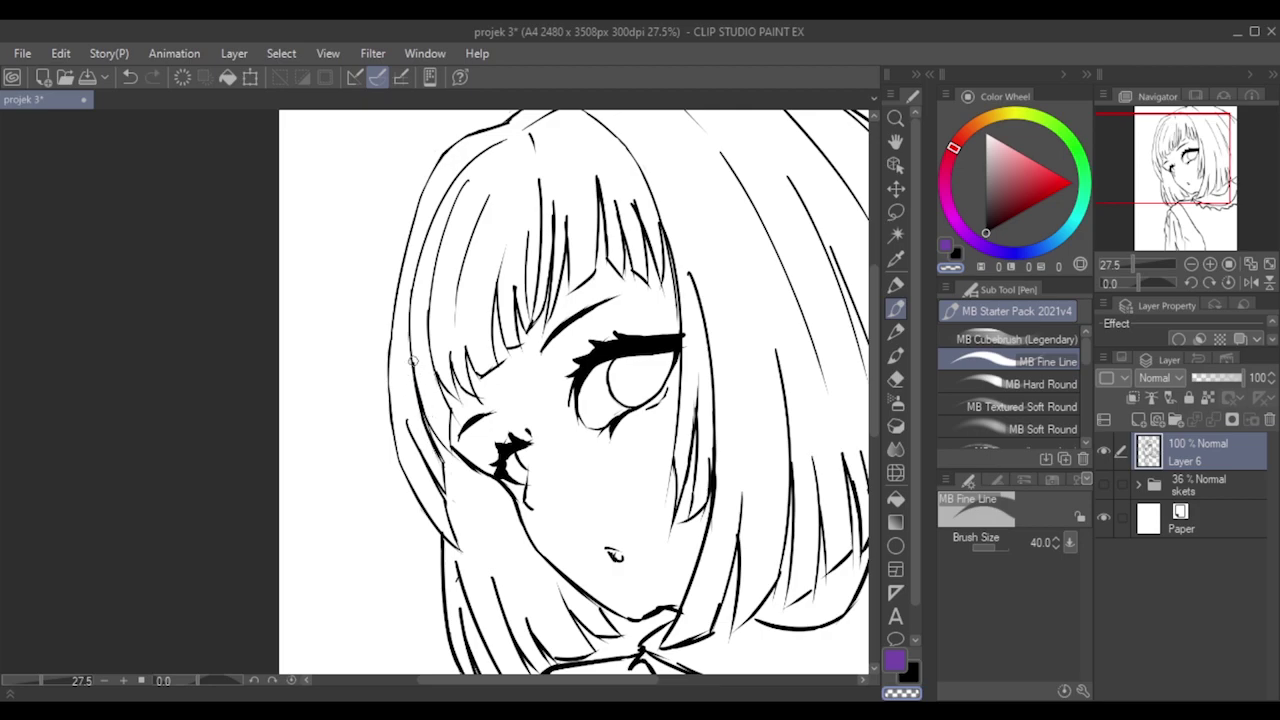
# Thin the long inner strand line just inside the far-side hair outline with the transparent pen.
pyautogui.hotkey('ctrl', 'z')
pyautogui.moveTo(417, 342); pyautogui.dragTo(424, 398)
pyautogui.hotkey('ctrl', 'z')
pyautogui.moveTo(416, 354); pyautogui.dragTo(424, 404)
pyautogui.hotkey('ctrl', 'z')
pyautogui.moveTo(416, 346); pyautogui.dragTo(428, 392)
pyautogui.press('[')
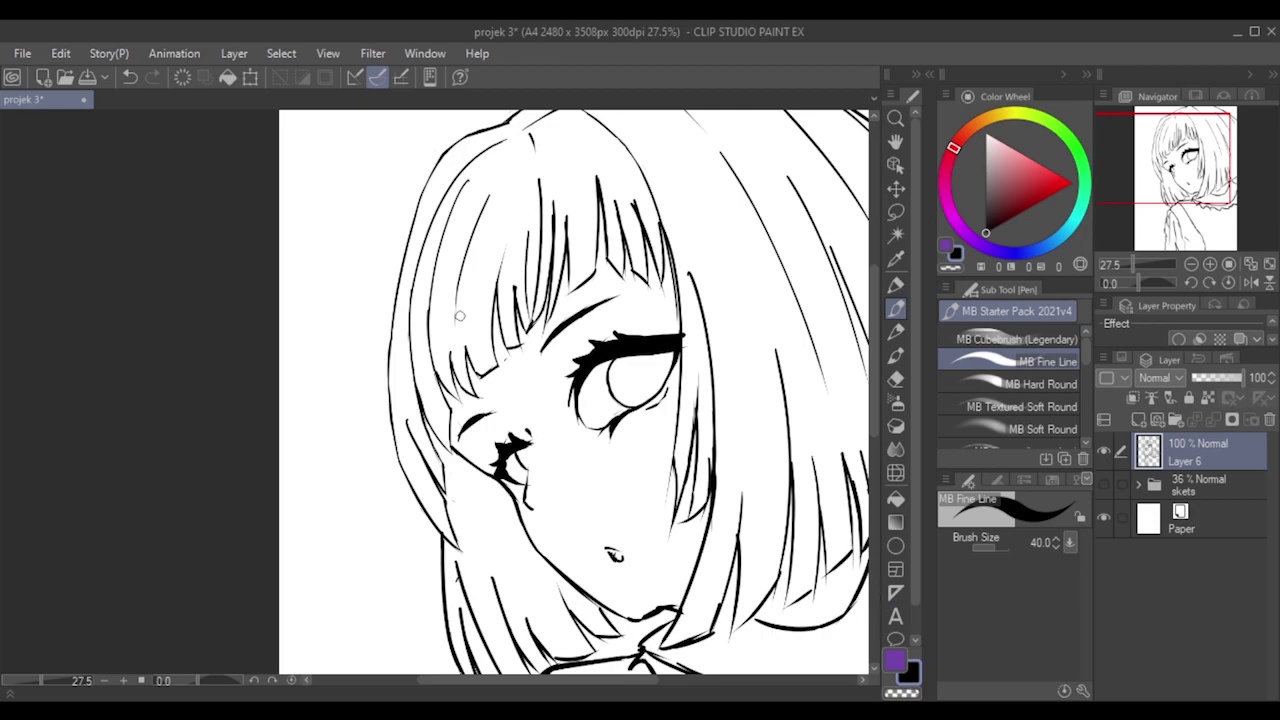
# Tidy the pointed fringe tips above the far-side eyebrow with the transparent pen.
pyautogui.moveTo(436, 376); pyautogui.dragTo(456, 397)
pyautogui.hotkey('ctrl', 'z')
pyautogui.hotkey('ctrl', 'z')
pyautogui.moveTo(469, 356); pyautogui.dragTo(483, 378)
pyautogui.hotkey('ctrl', 'z')
# Erase the stray marks beneath the fringe tips between the eyebrows with the Hard eraser at size 25.
pyautogui.click(896, 379)
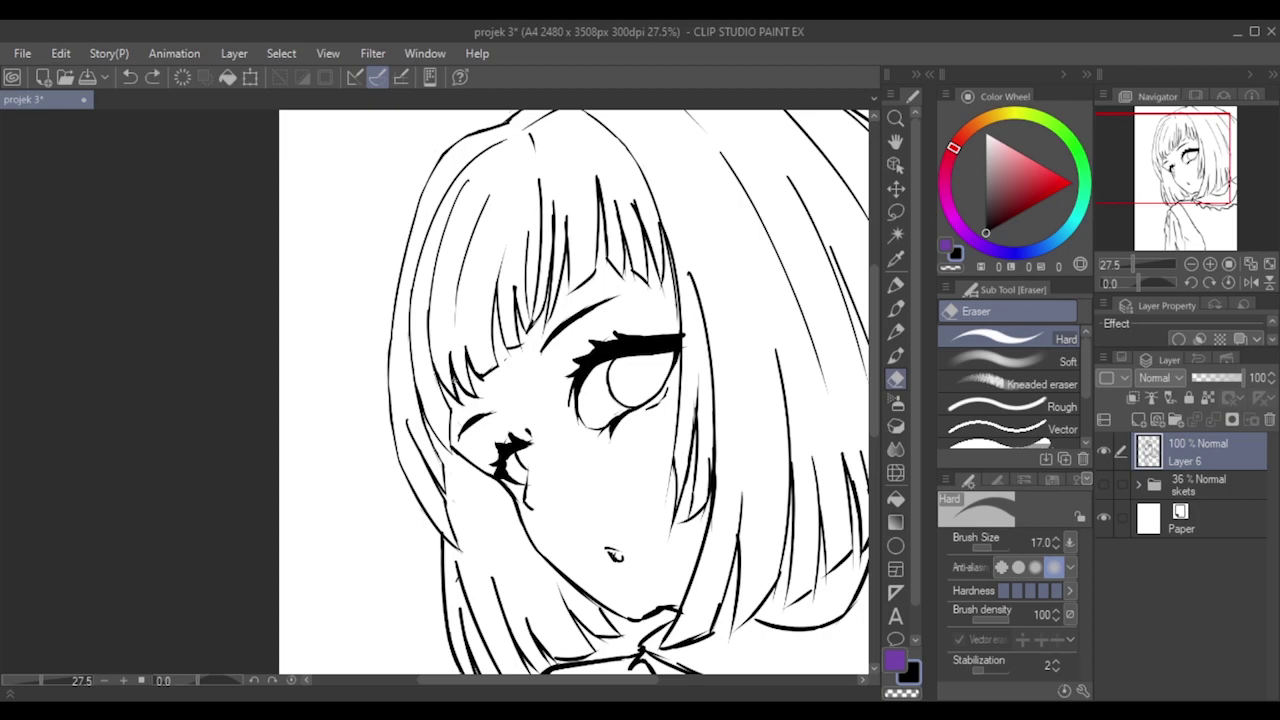
pyautogui.moveTo(456, 386); pyautogui.dragTo(463, 407)
pyautogui.hotkey('ctrl', 'z')
pyautogui.moveTo(458, 384); pyautogui.dragTo(471, 398)
pyautogui.hotkey('ctrl', 'z')
pyautogui.press(']')
pyautogui.press(']')
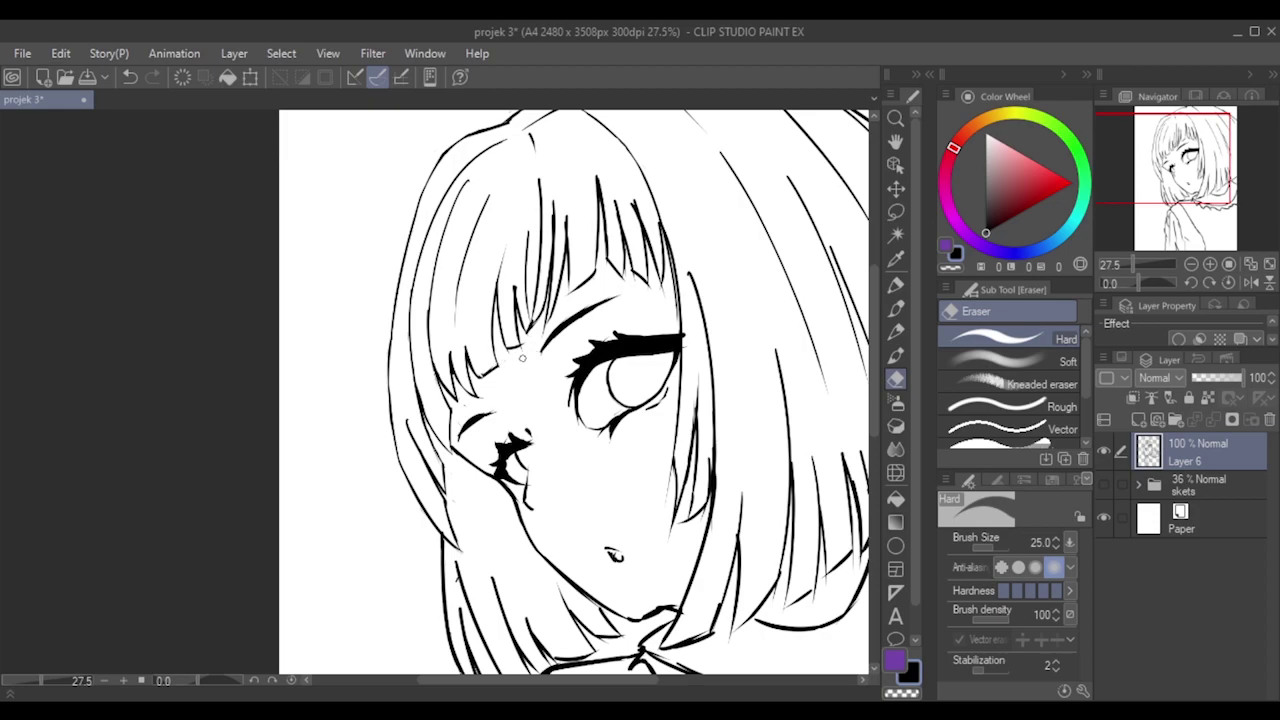
pyautogui.moveTo(518, 334); pyautogui.dragTo(521, 346)
pyautogui.click(895, 308)
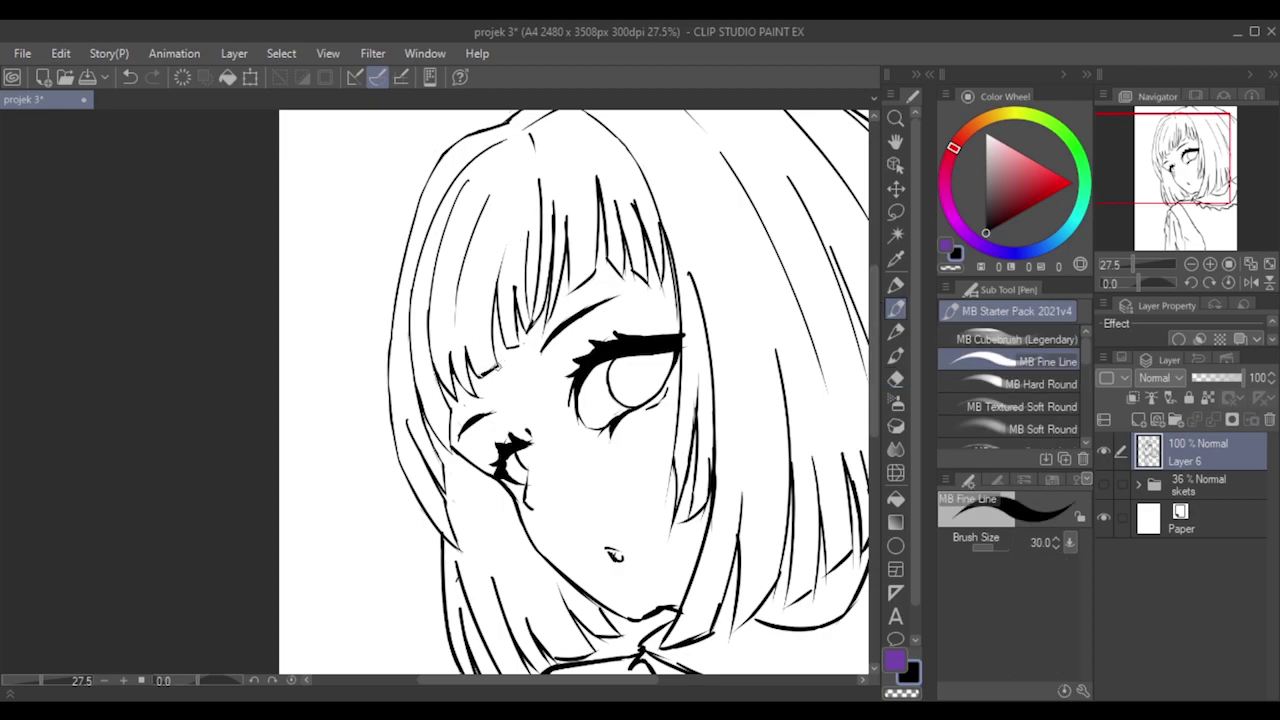
pyautogui.hotkey('ctrl', 'z')
pyautogui.hotkey('ctrl', 'z')
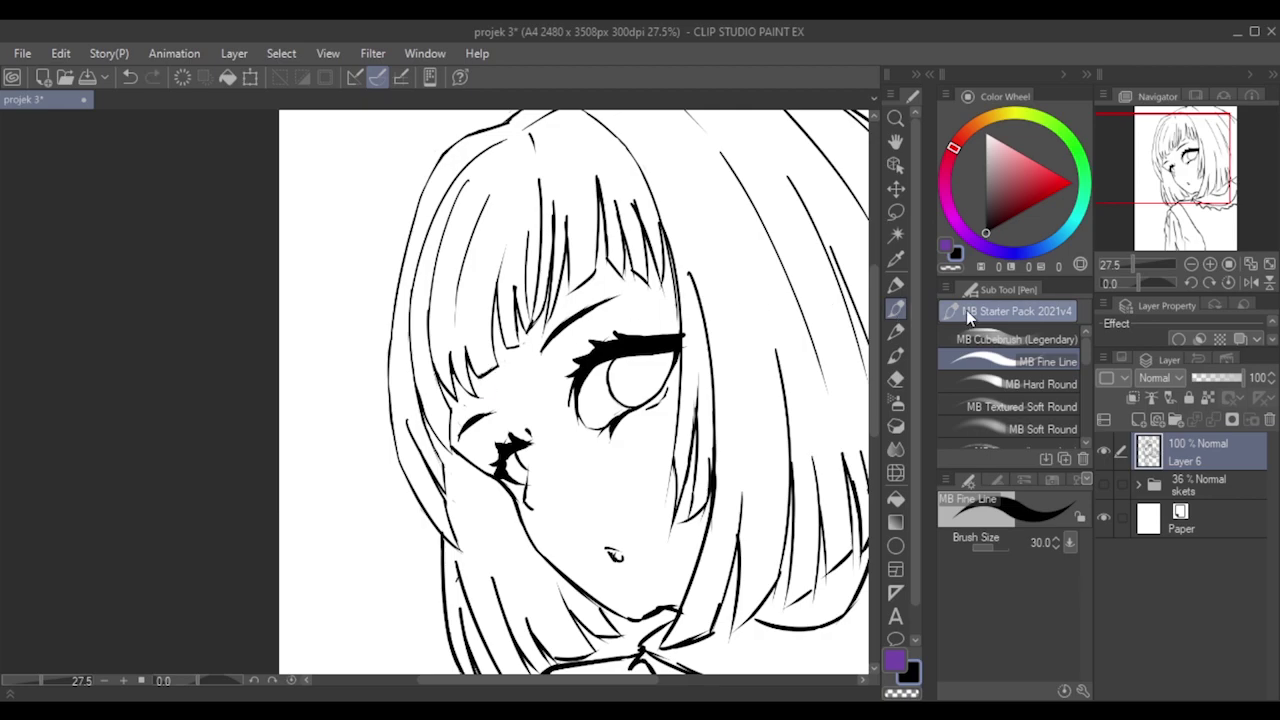
# Examine the whole line art with and without the skets folder, leaving the folder hidden.
pyautogui.scroll(-2, 726, 328)
pyautogui.scroll(-2, 726, 328)
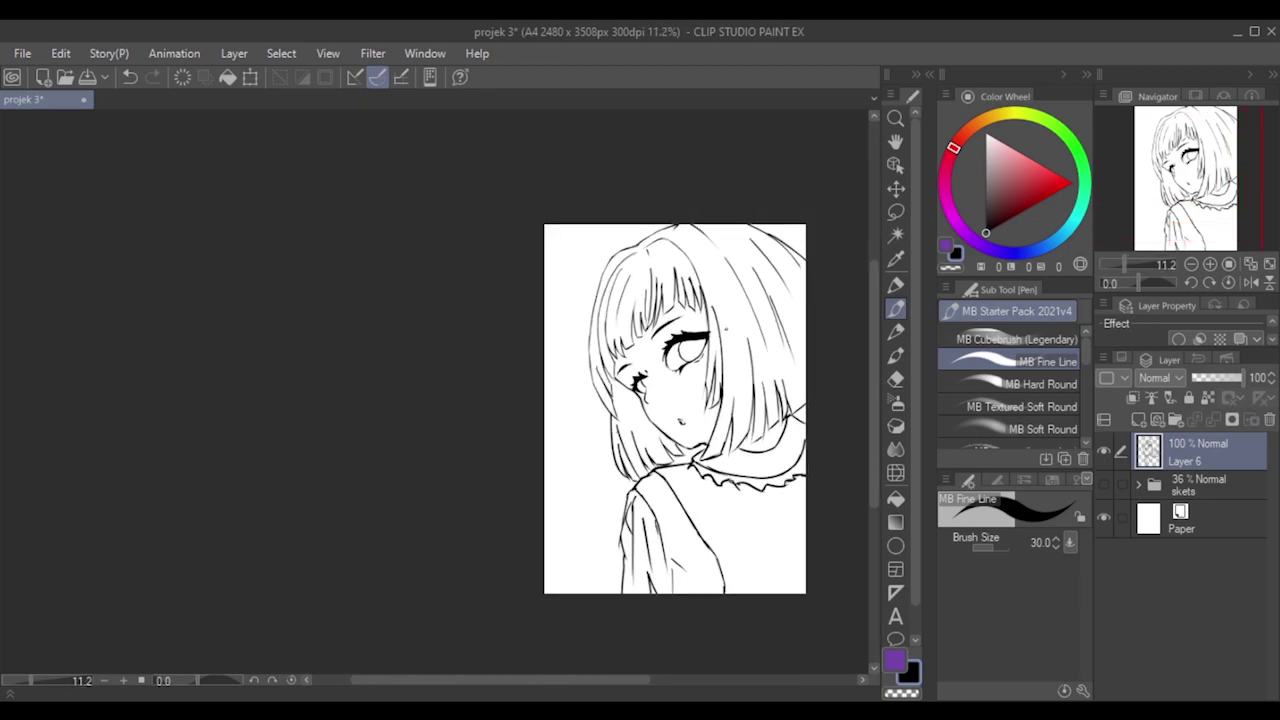
pyautogui.scroll(1, 728, 322)
pyautogui.scroll(2, 696, 313)
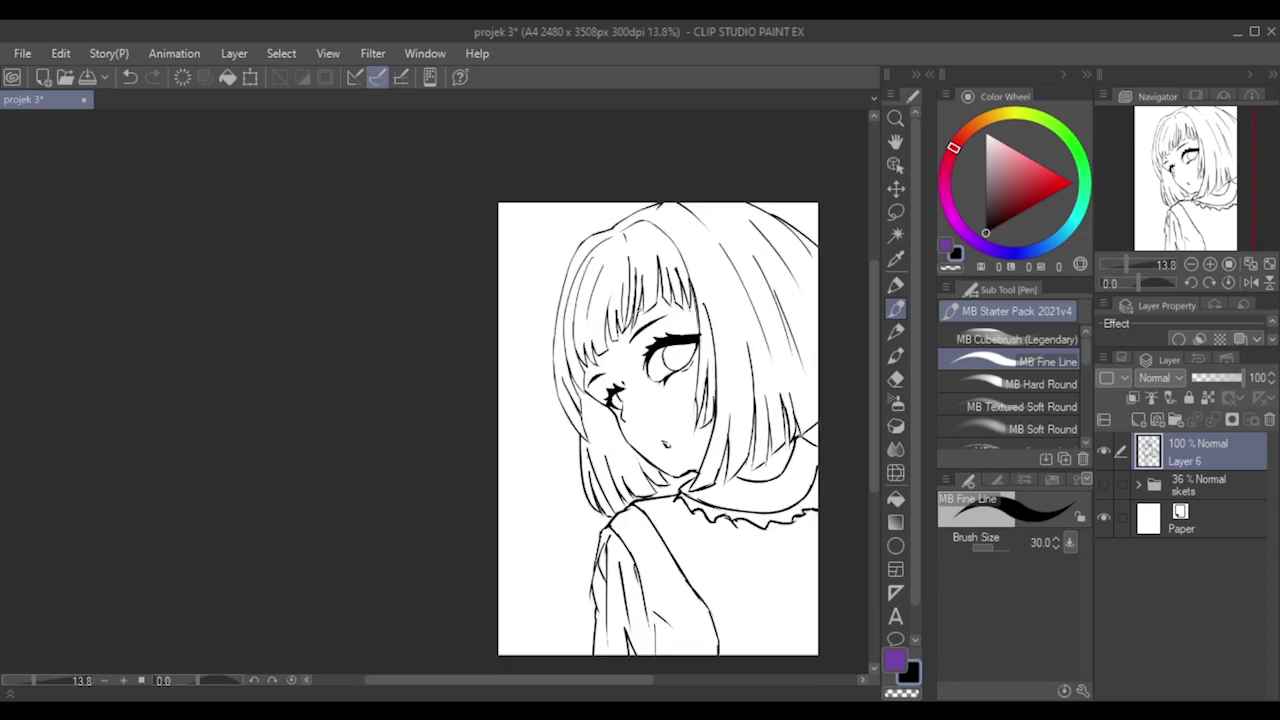
pyautogui.click(1121, 487)
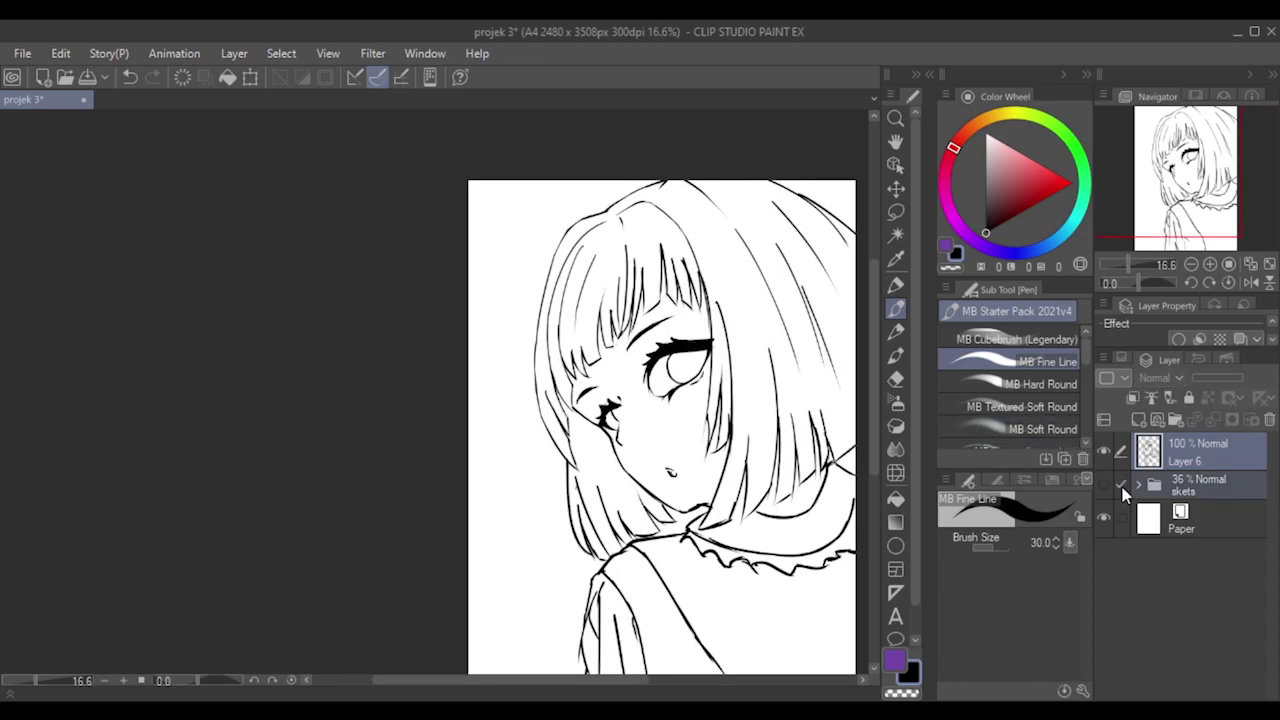
pyautogui.click(1118, 485)
pyautogui.click(1104, 484)
pyautogui.click(1104, 484)
pyautogui.click(1104, 484)
pyautogui.click(1104, 484)
pyautogui.scroll(-5, 626, 351)
pyautogui.scroll(6, 636, 330)
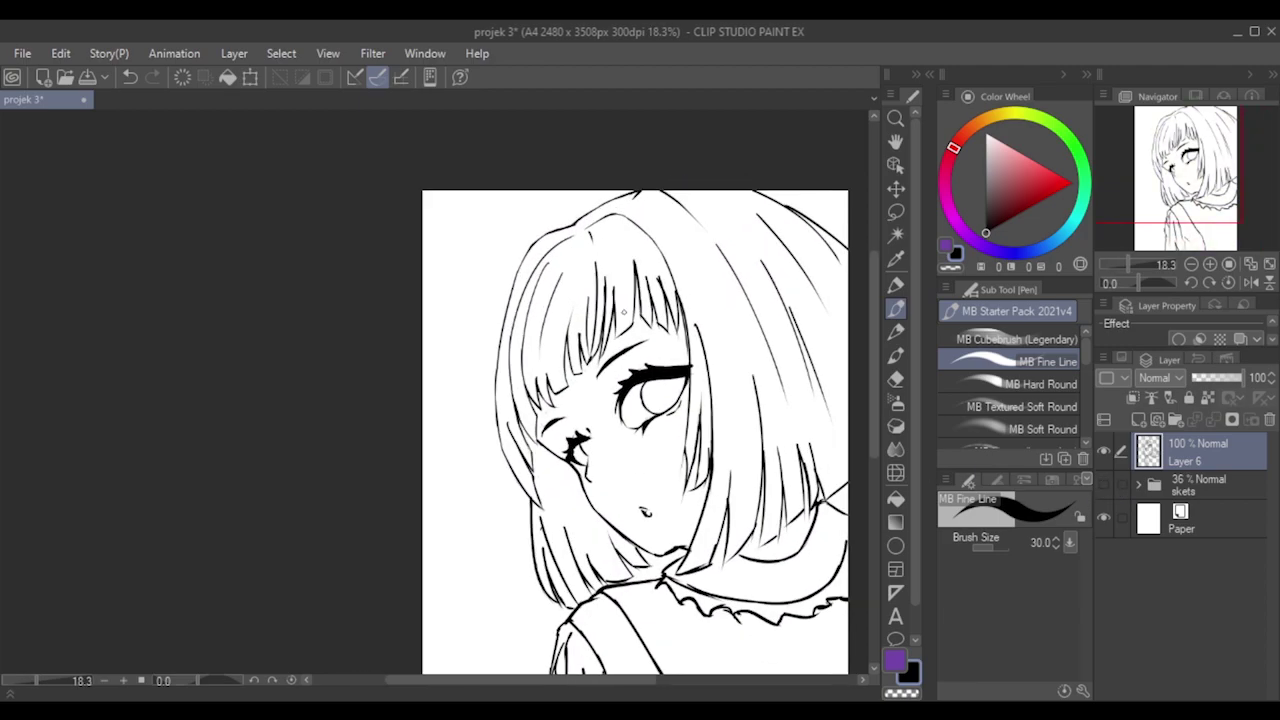
pyautogui.scroll(1, 623, 313)
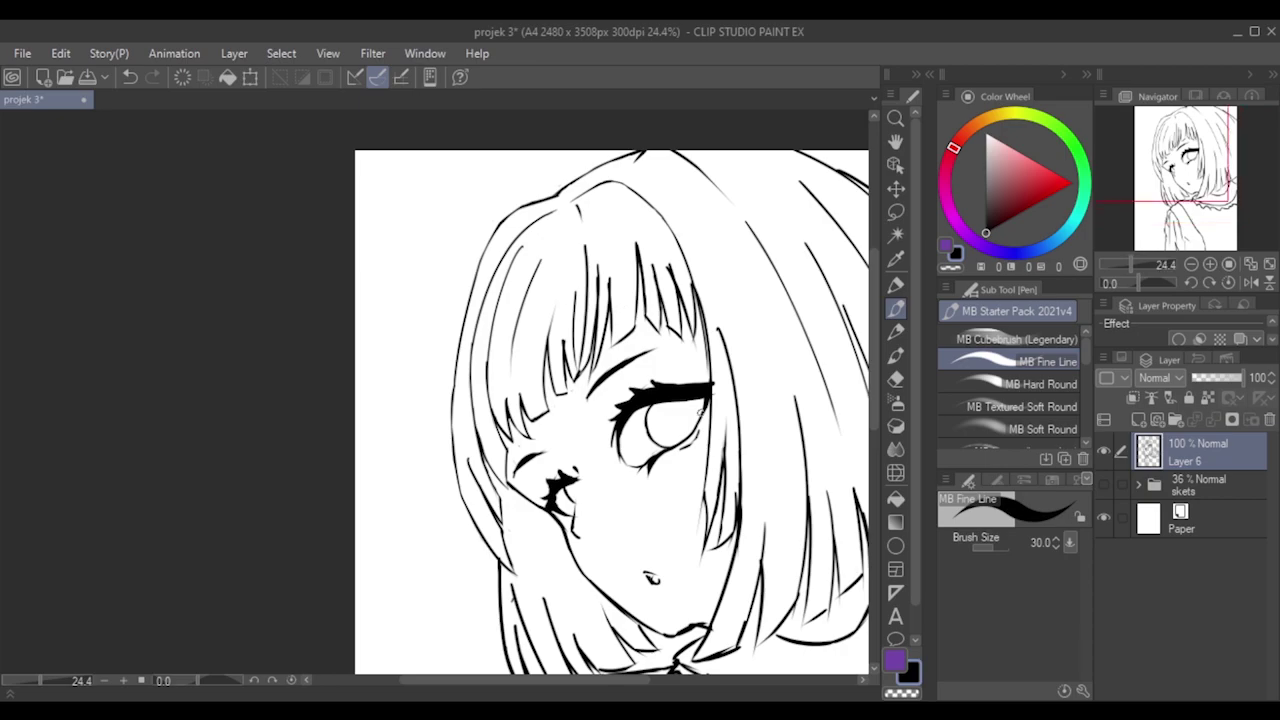
# Thin the inner side strand and the upper part of the middle fringe strand with the Hard eraser at size 25.
pyautogui.click(895, 380)
pyautogui.scroll(2, 580, 380)
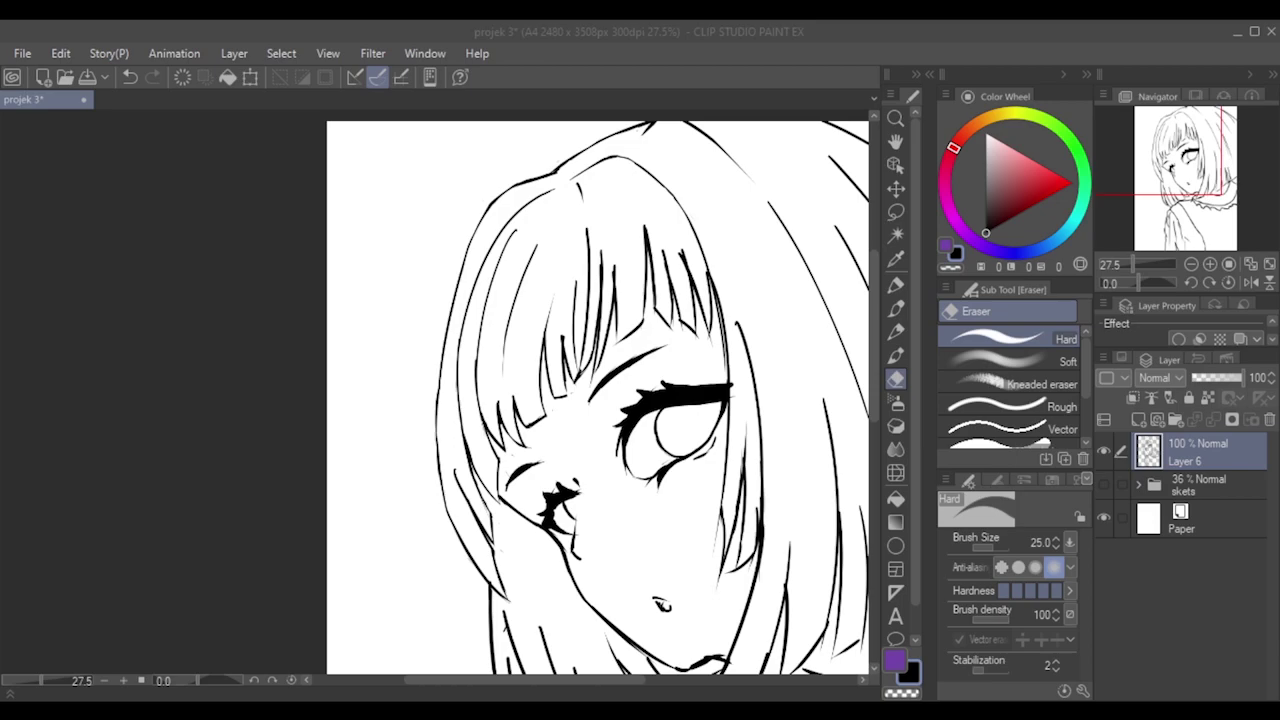
pyautogui.click(1066, 73)
pyautogui.scroll(-3, 611, 440)
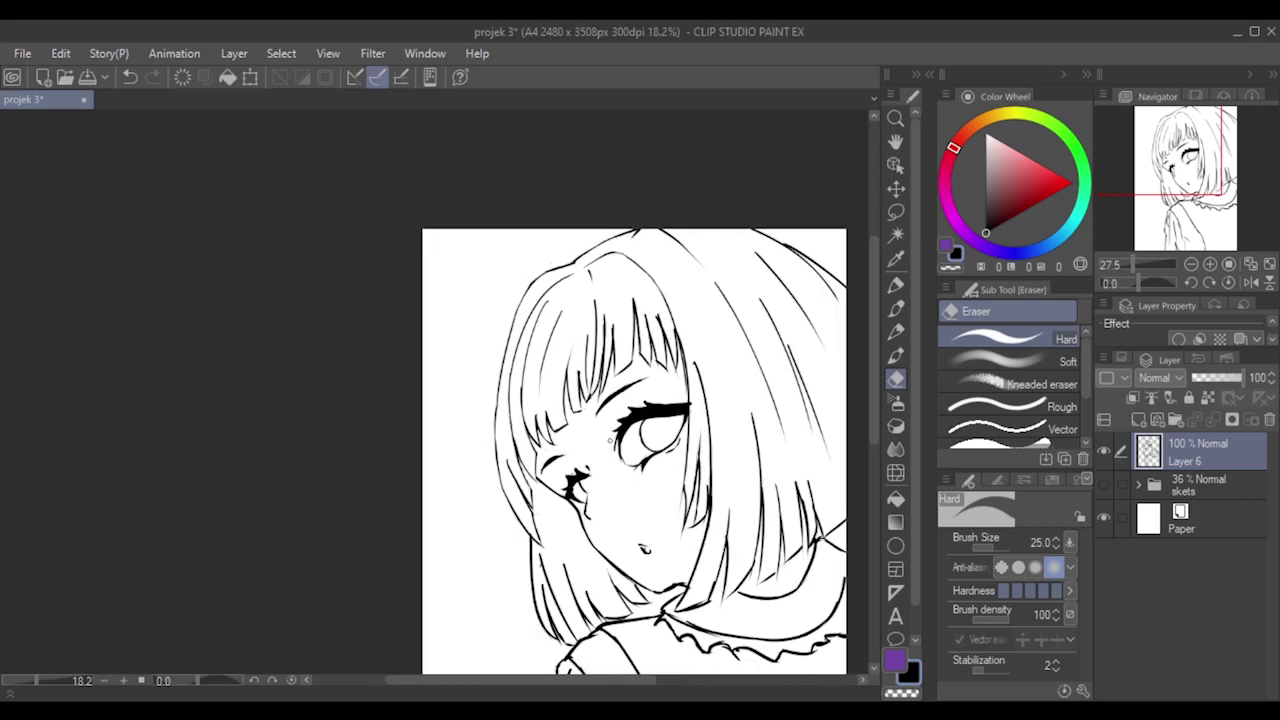
pyautogui.scroll(2, 600, 446)
pyautogui.scroll(-1, 638, 468)
pyautogui.scroll(-1, 704, 355)
pyautogui.scroll(3, 704, 355)
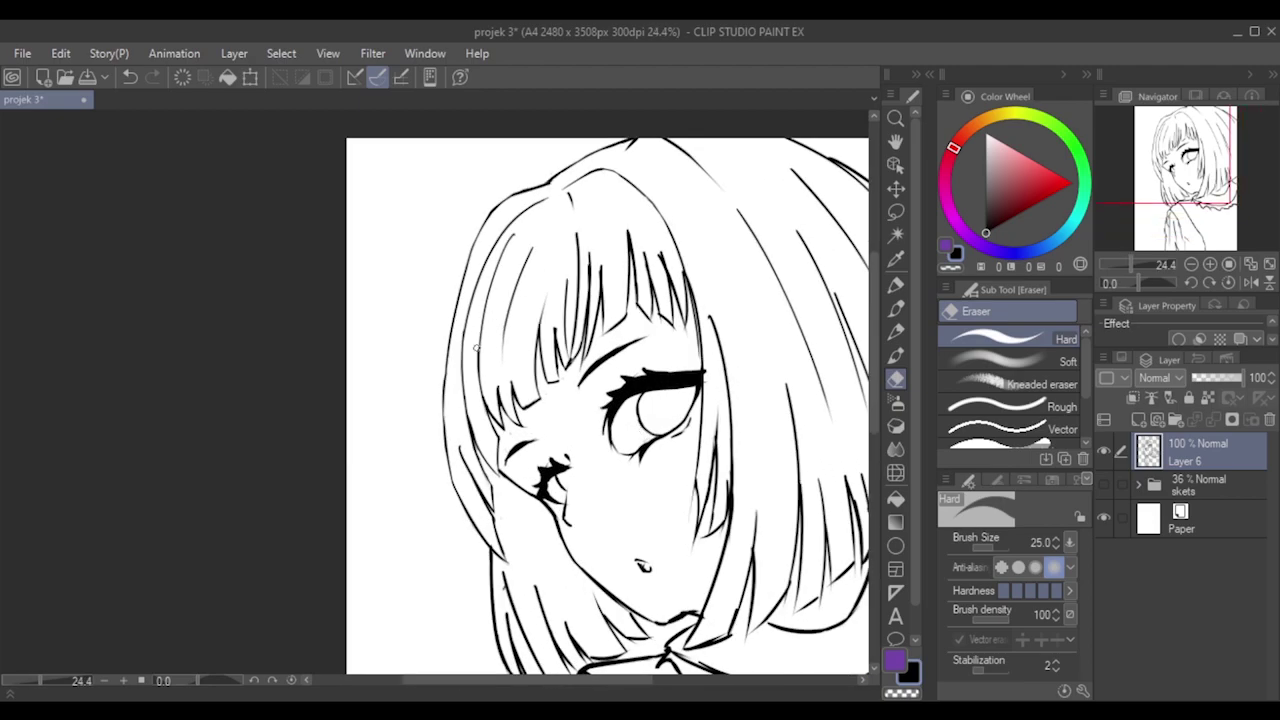
pyautogui.hotkey('ctrl', 'z')
pyautogui.moveTo(477, 343); pyautogui.dragTo(481, 375)
pyautogui.hotkey('ctrl', 'z')
pyautogui.moveTo(558, 312); pyautogui.dragTo(562, 352)
# Ink the short edge closing the middle fringe tip with the black MB Fine Line pen at size 30.
pyautogui.scroll(2, 726, 364)
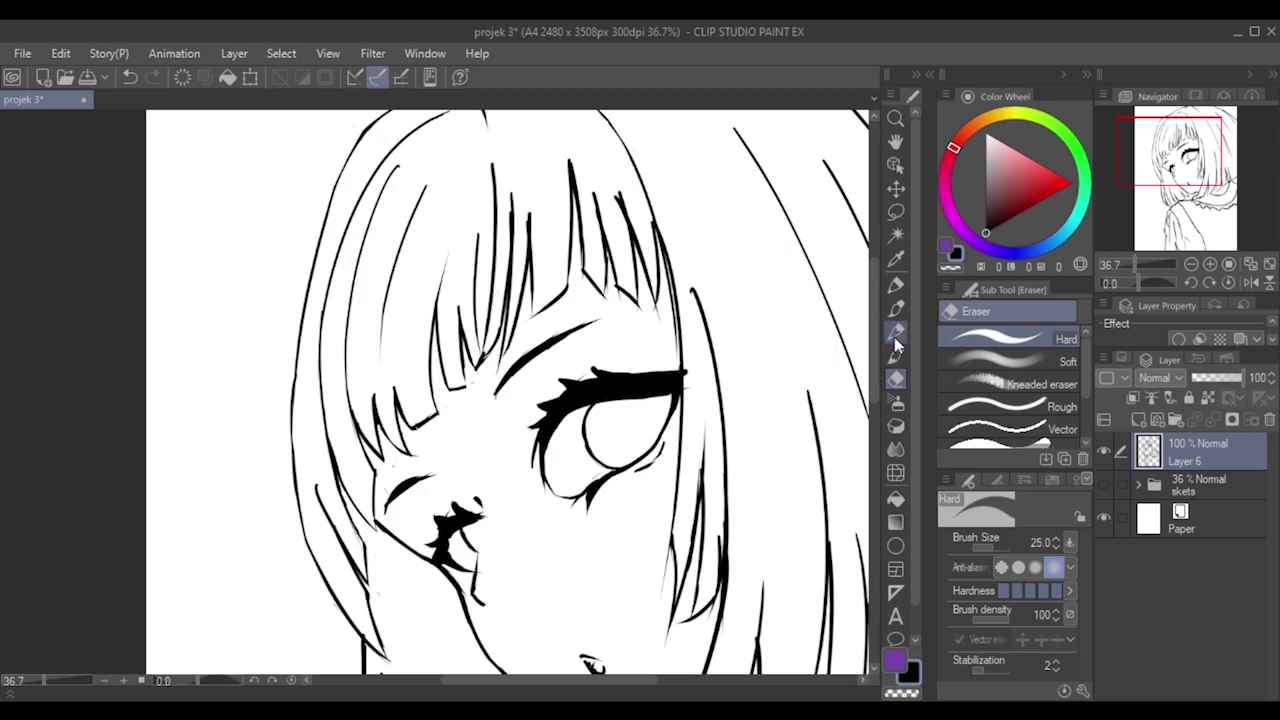
pyautogui.click(896, 311)
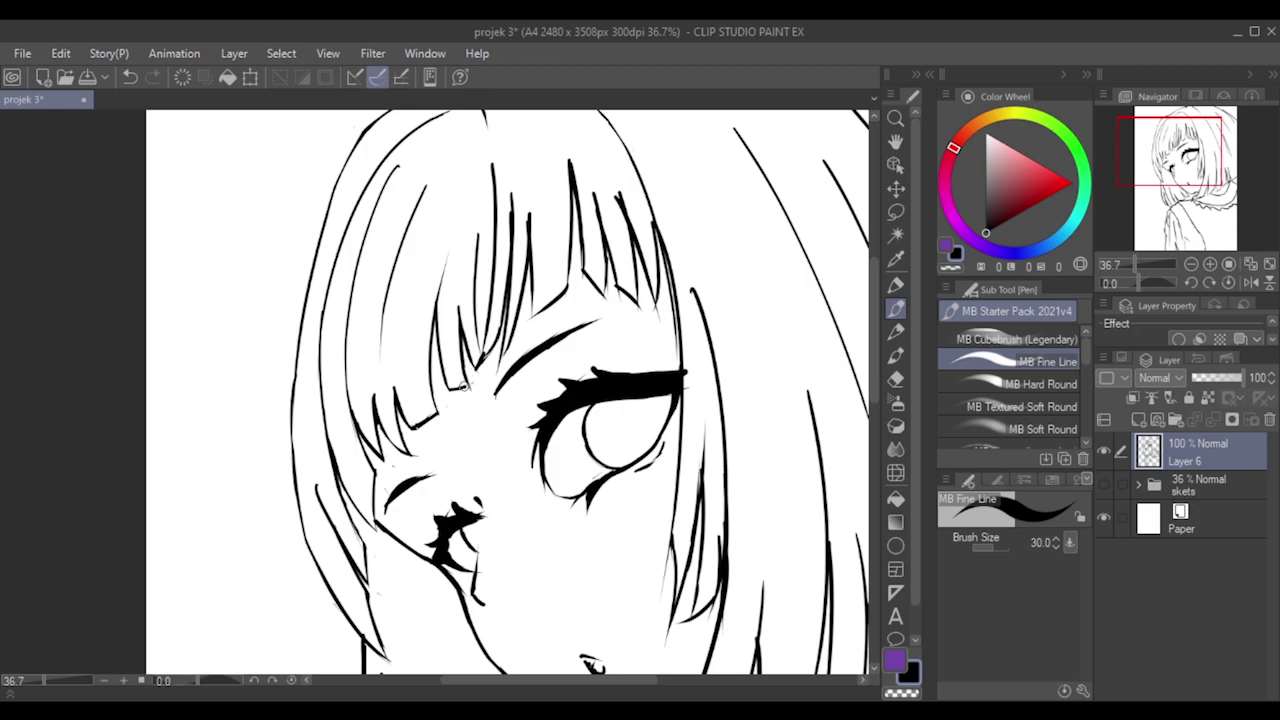
pyautogui.hotkey('ctrl', 'z')
pyautogui.moveTo(453, 388); pyautogui.dragTo(473, 384)
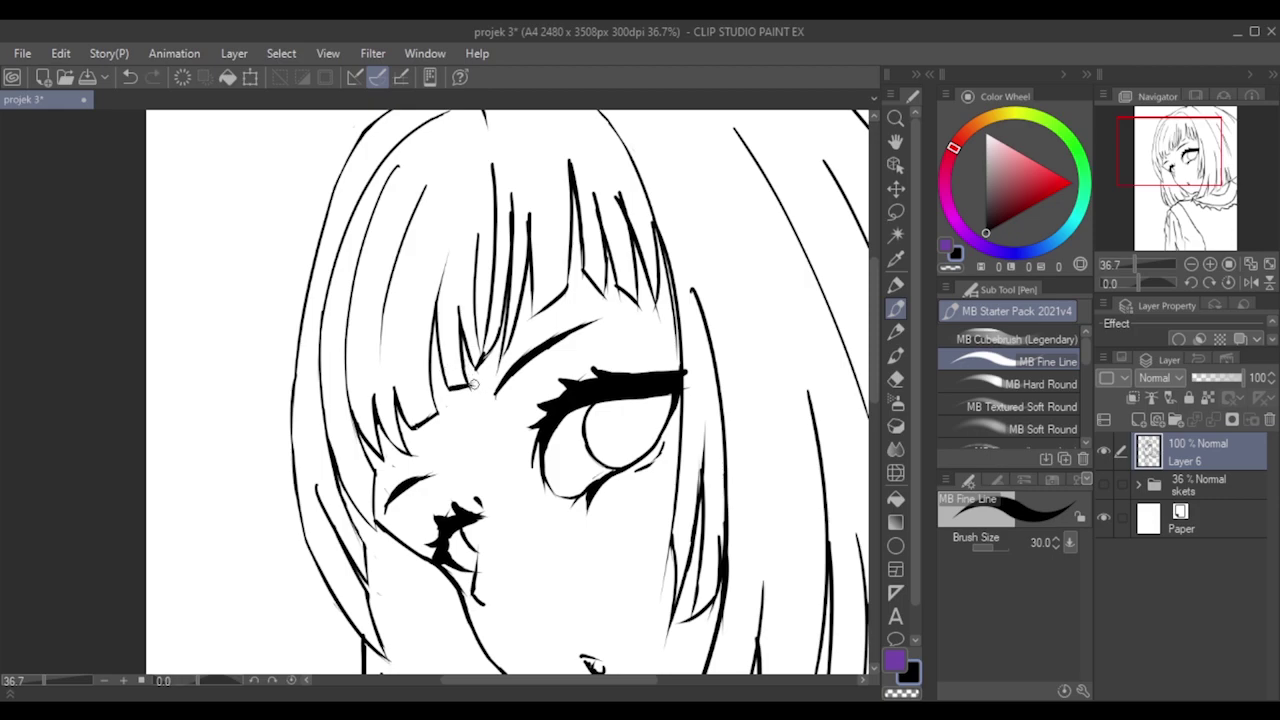
# Trim the thick, overlapping line parts of the middle fringe strands with the Hard eraser.
pyautogui.click(896, 380)
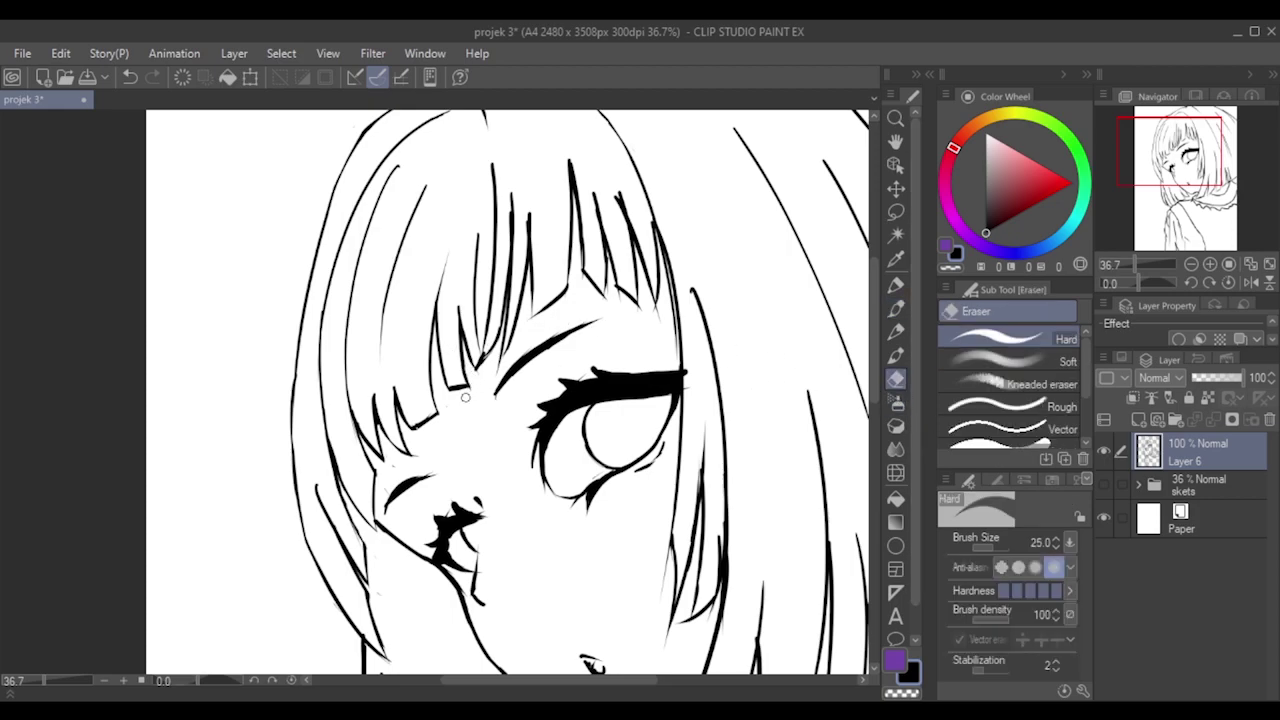
pyautogui.moveTo(442, 338); pyautogui.dragTo(445, 370)
pyautogui.hotkey('ctrl', 'z')
pyautogui.moveTo(486, 348); pyautogui.dragTo(483, 347)
pyautogui.hotkey('ctrl', 'z')
pyautogui.moveTo(508, 272)
pyautogui.mouseDown()
pyautogui.moveTo(499, 310)
pyautogui.moveTo(502, 298)
pyautogui.mouseUp()
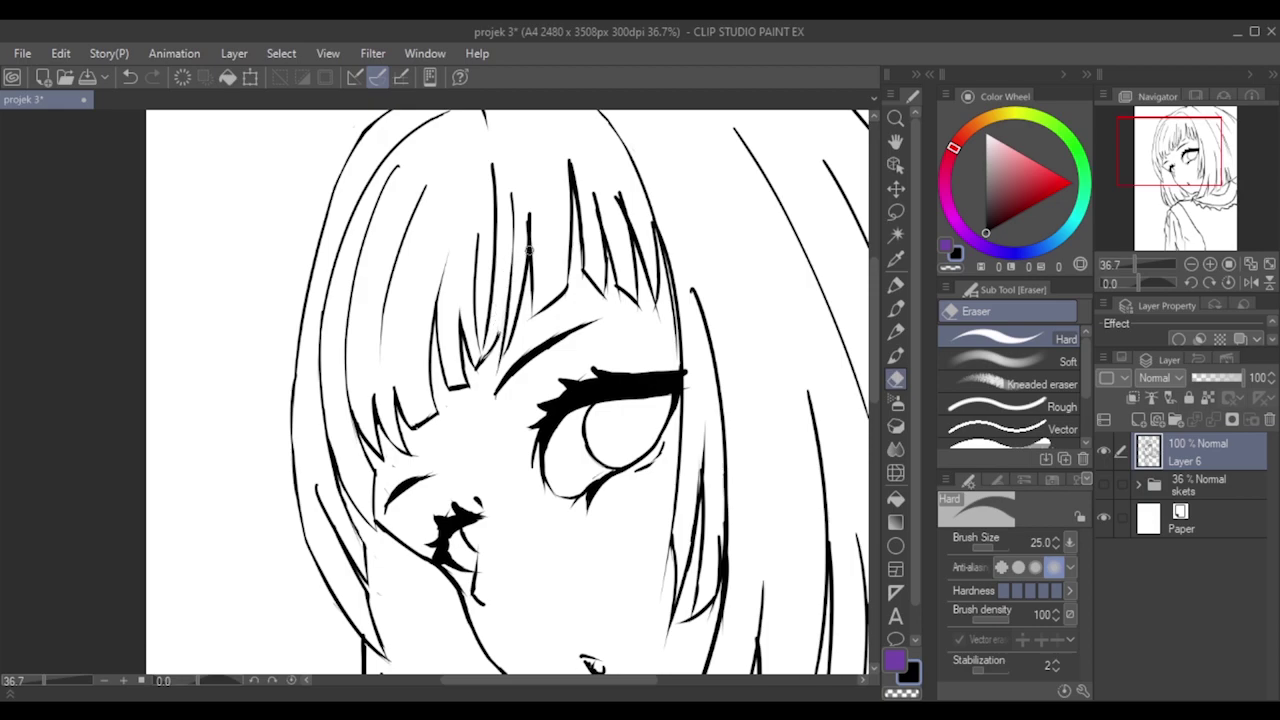
# Taper the upper ends of the tall central fringe strands with the Hard eraser.
pyautogui.hotkey('ctrl', 'z')
pyautogui.moveTo(501, 305); pyautogui.dragTo(511, 210)
pyautogui.moveTo(506, 270); pyautogui.dragTo(509, 184)
pyautogui.moveTo(505, 255); pyautogui.dragTo(504, 220)
pyautogui.moveTo(491, 155)
pyautogui.mouseDown()
pyautogui.moveTo(523, 262)
pyautogui.moveTo(518, 174)
pyautogui.mouseUp()
pyautogui.hotkey('ctrl', 'z')
pyautogui.moveTo(534, 249)
pyautogui.mouseDown()
pyautogui.moveTo(521, 184)
pyautogui.moveTo(533, 250)
pyautogui.mouseUp()
pyautogui.hotkey('ctrl', 'z')
# Re-ink the central fringe strand down to its tip above the near-side eyebrow with the MB Fine Line pen.
pyautogui.click(896, 308)
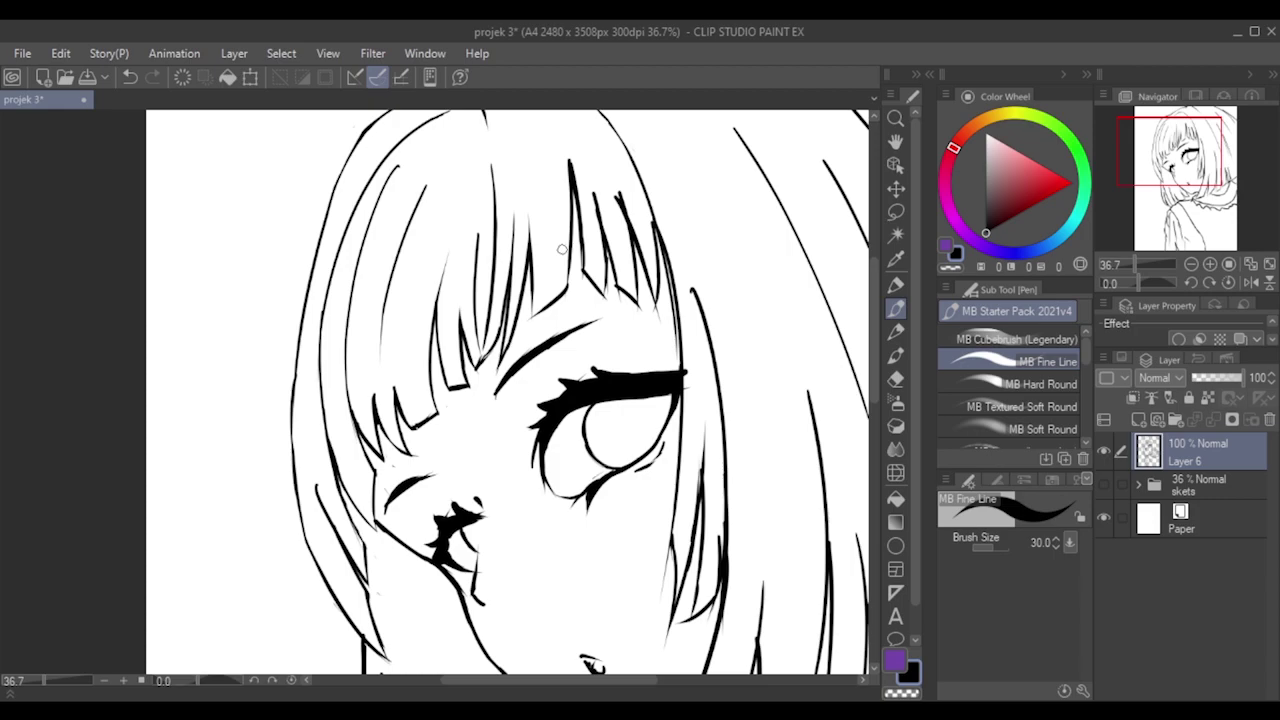
pyautogui.moveTo(531, 252); pyautogui.dragTo(536, 322)
pyautogui.hotkey('ctrl', 'z')
pyautogui.moveTo(530, 262); pyautogui.dragTo(531, 308)
pyautogui.hotkey('ctrl', 'z')
pyautogui.moveTo(530, 260); pyautogui.dragTo(531, 323)
pyautogui.hotkey('ctrl', 'z')
pyautogui.moveTo(530, 264)
pyautogui.mouseDown()
pyautogui.moveTo(529, 325)
pyautogui.moveTo(535, 313)
pyautogui.mouseUp()
pyautogui.hotkey('ctrl', 'z')
pyautogui.hotkey('ctrl', 'z')
# Re-ink the tips of the central and near-side fringe strands above the near eyebrow with the MB Fine Line pen.
pyautogui.moveTo(568, 262); pyautogui.dragTo(563, 298)
pyautogui.hotkey('ctrl', 'z')
pyautogui.hotkey('ctrl', 'z')
pyautogui.hotkey('ctrl', 'z')
pyautogui.moveTo(576, 234); pyautogui.dragTo(603, 294)
pyautogui.hotkey('ctrl', 'z')
pyautogui.hotkey('ctrl', 'z')
pyautogui.hotkey('ctrl', 'y')
pyautogui.hotkey('ctrl', 'z')
pyautogui.hotkey('ctrl', 'z')
pyautogui.moveTo(609, 250); pyautogui.dragTo(601, 298)
# Taper the thick upper end of the tall central fringe strand with the Hard eraser at size 25.
pyautogui.click(895, 380)
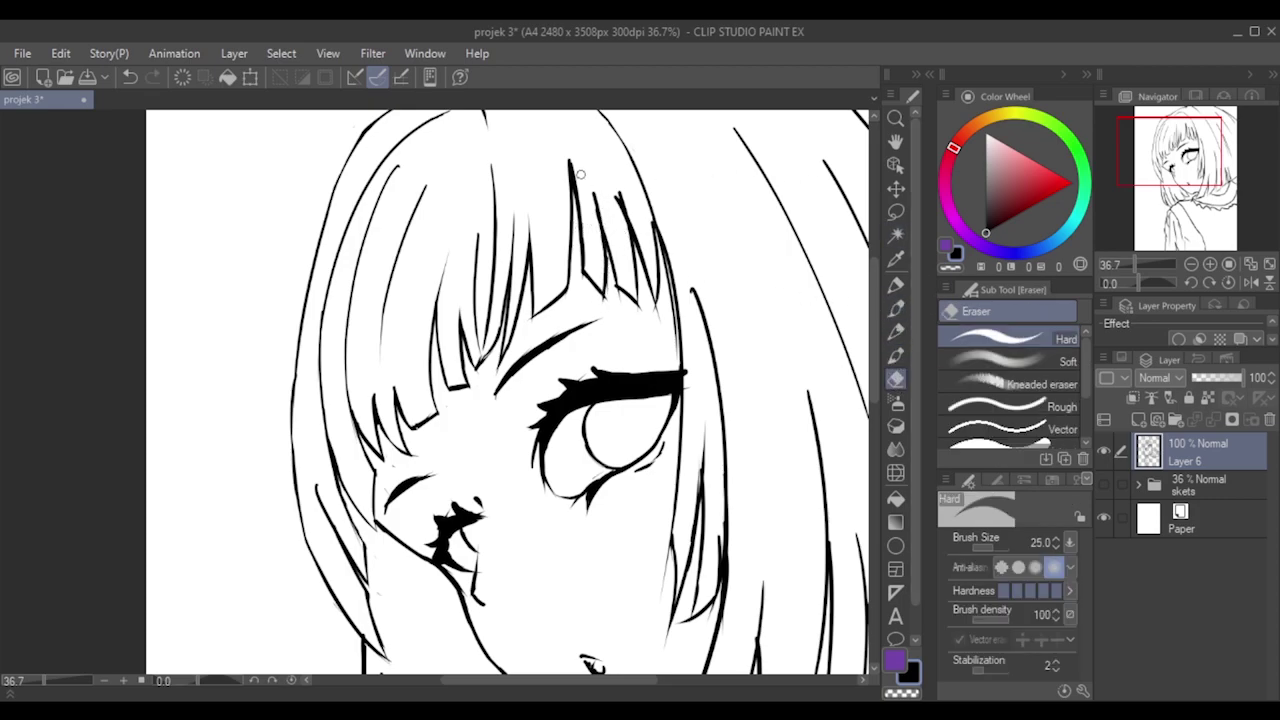
pyautogui.moveTo(571, 170); pyautogui.dragTo(579, 208)
pyautogui.hotkey('ctrl', 'z')
pyautogui.moveTo(567, 158)
pyautogui.mouseDown()
pyautogui.moveTo(589, 241)
pyautogui.moveTo(583, 232)
pyautogui.moveTo(582, 264)
pyautogui.moveTo(582, 230)
pyautogui.moveTo(583, 281)
pyautogui.moveTo(598, 294)
pyautogui.moveTo(578, 268)
pyautogui.moveTo(600, 296)
pyautogui.mouseUp()
pyautogui.hotkey('ctrl', 'z')
pyautogui.hotkey('ctrl', 'z')
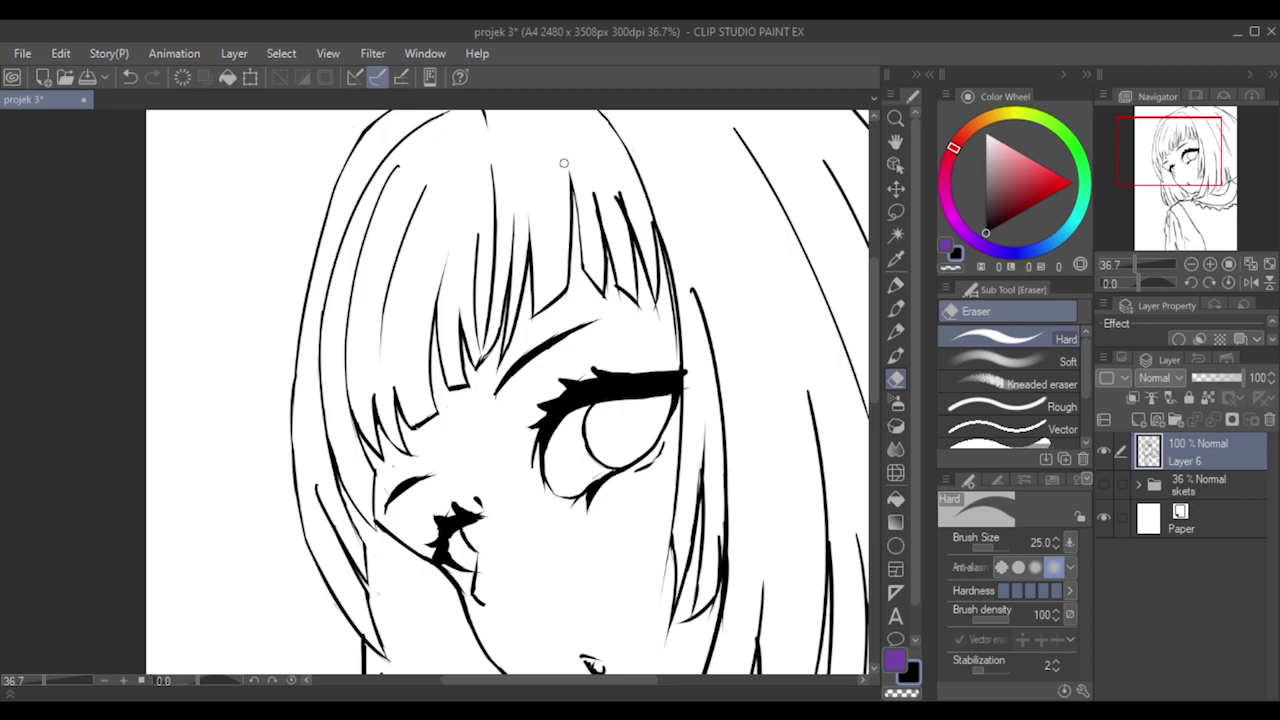
# Thin the lower length of the tall central fringe strand with the Hard eraser.
pyautogui.moveTo(570, 230); pyautogui.dragTo(568, 272)
pyautogui.hotkey('ctrl', 'z')
pyautogui.moveTo(572, 226); pyautogui.dragTo(568, 280)
pyautogui.hotkey('ctrl', 'z')
pyautogui.moveTo(568, 232); pyautogui.dragTo(565, 281)
pyautogui.hotkey('ctrl', 'z')
pyautogui.hotkey('ctrl', 'z')
pyautogui.moveTo(567, 215); pyautogui.dragTo(567, 254)
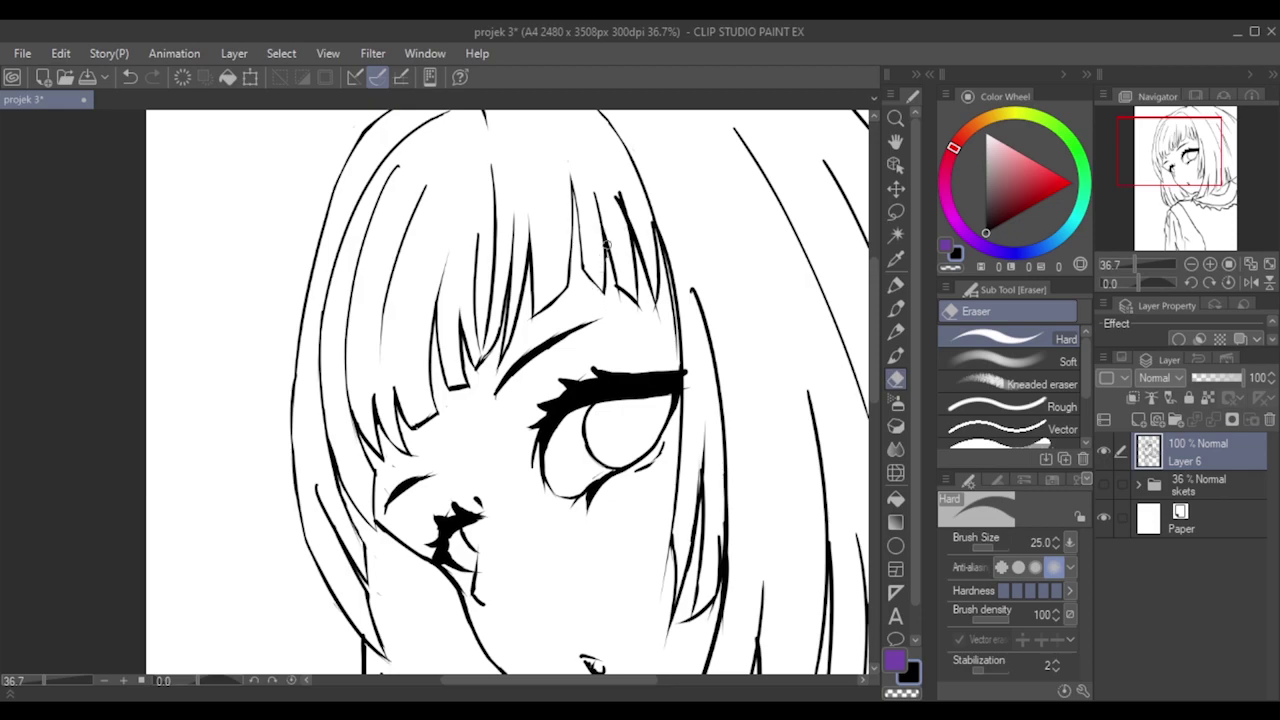
pyautogui.hotkey('ctrl', 'z')
# Thin and taper the short near-side fringe strands above the near eye with the Hard eraser.
pyautogui.moveTo(606, 248)
pyautogui.mouseDown()
pyautogui.moveTo(609, 270)
pyautogui.moveTo(608, 241)
pyautogui.mouseUp()
pyautogui.hotkey('ctrl', 'z')
pyautogui.hotkey('ctrl', 'z')
pyautogui.moveTo(611, 185)
pyautogui.mouseDown()
pyautogui.moveTo(633, 251)
pyautogui.moveTo(630, 228)
pyautogui.moveTo(631, 278)
pyautogui.moveTo(615, 289)
pyautogui.moveTo(629, 300)
pyautogui.moveTo(614, 285)
pyautogui.moveTo(637, 296)
pyautogui.moveTo(610, 270)
pyautogui.moveTo(616, 303)
pyautogui.moveTo(625, 280)
pyautogui.moveTo(615, 311)
pyautogui.mouseUp()
pyautogui.hotkey('ctrl', 'z')
pyautogui.hotkey('ctrl', 'z')
pyautogui.hotkey('ctrl', 'z')
pyautogui.hotkey('ctrl', 'z')
pyautogui.moveTo(618, 183); pyautogui.dragTo(652, 255)
pyautogui.hotkey('ctrl', 'z')
pyautogui.hotkey('ctrl', 'z')
pyautogui.moveTo(648, 210); pyautogui.dragTo(655, 266)
# Set the Hard eraser's stabilization to 1 and clean up the side lock by the near cheek and the chin line.
pyautogui.click(1055, 669)
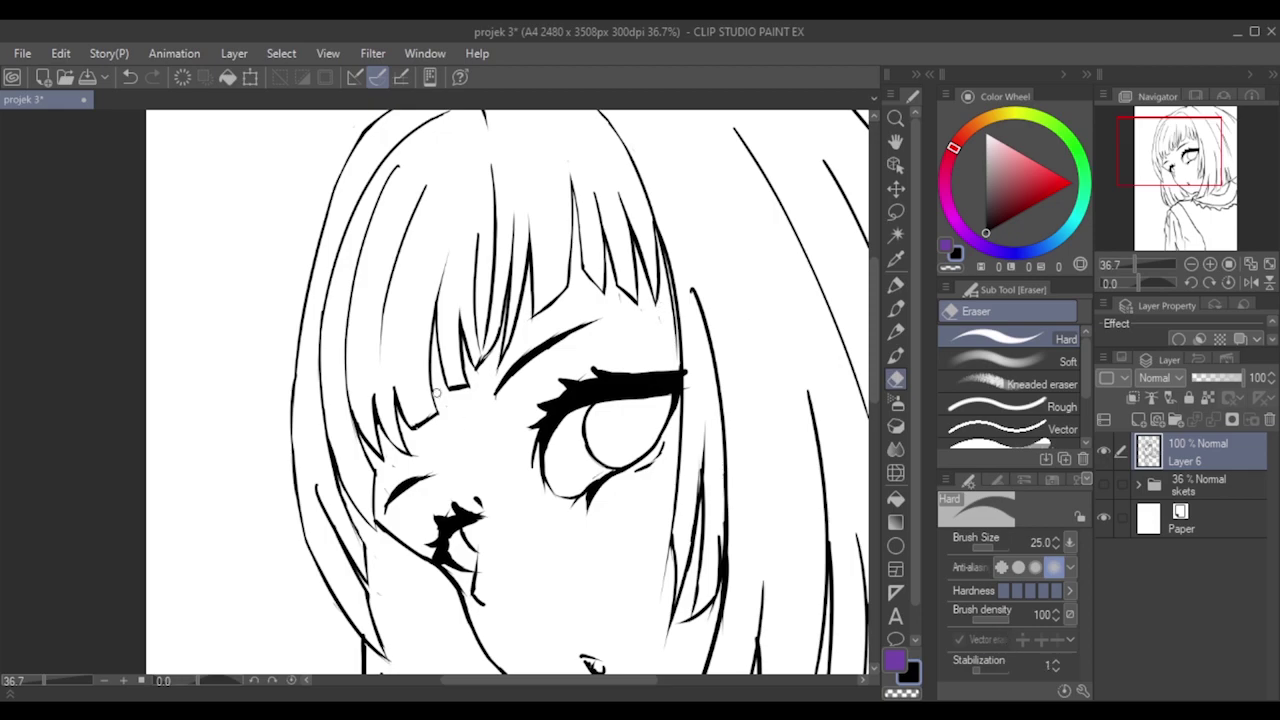
pyautogui.scroll(-5, 438, 400)
pyautogui.scroll(3, 340, 392)
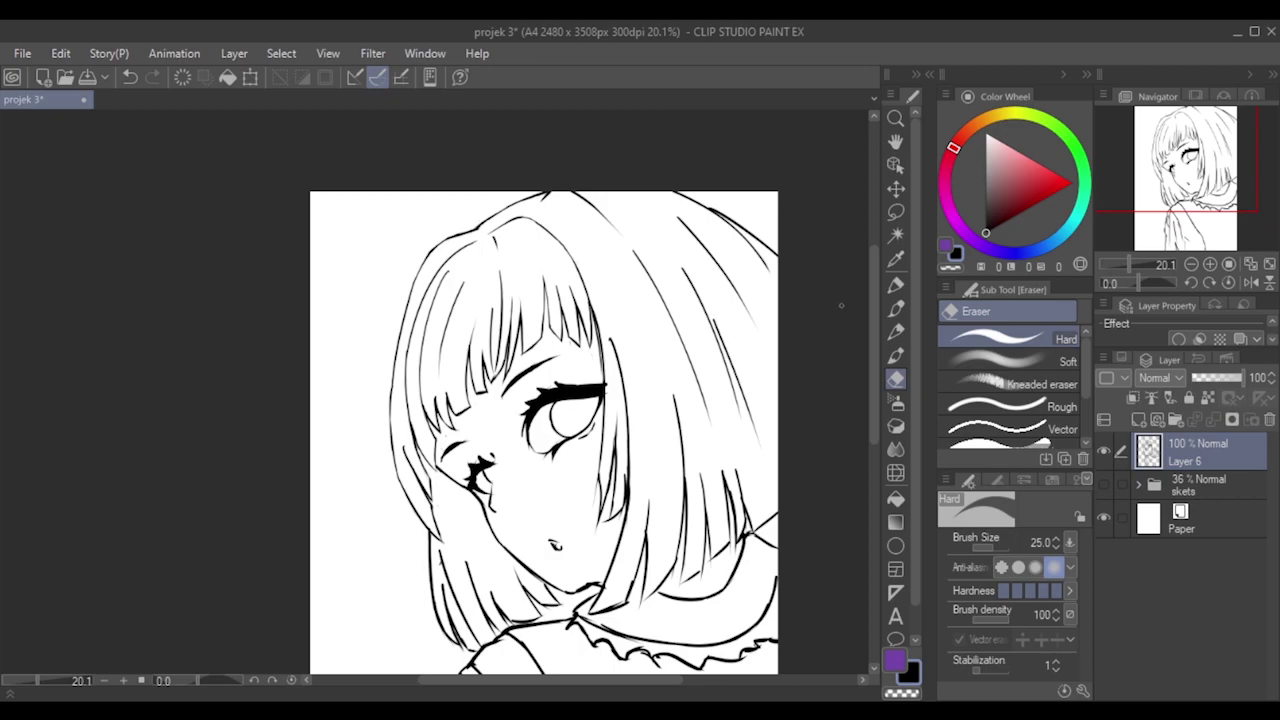
pyautogui.moveTo(874, 357); pyautogui.dragTo(873, 405)
pyautogui.scroll(2, 599, 359)
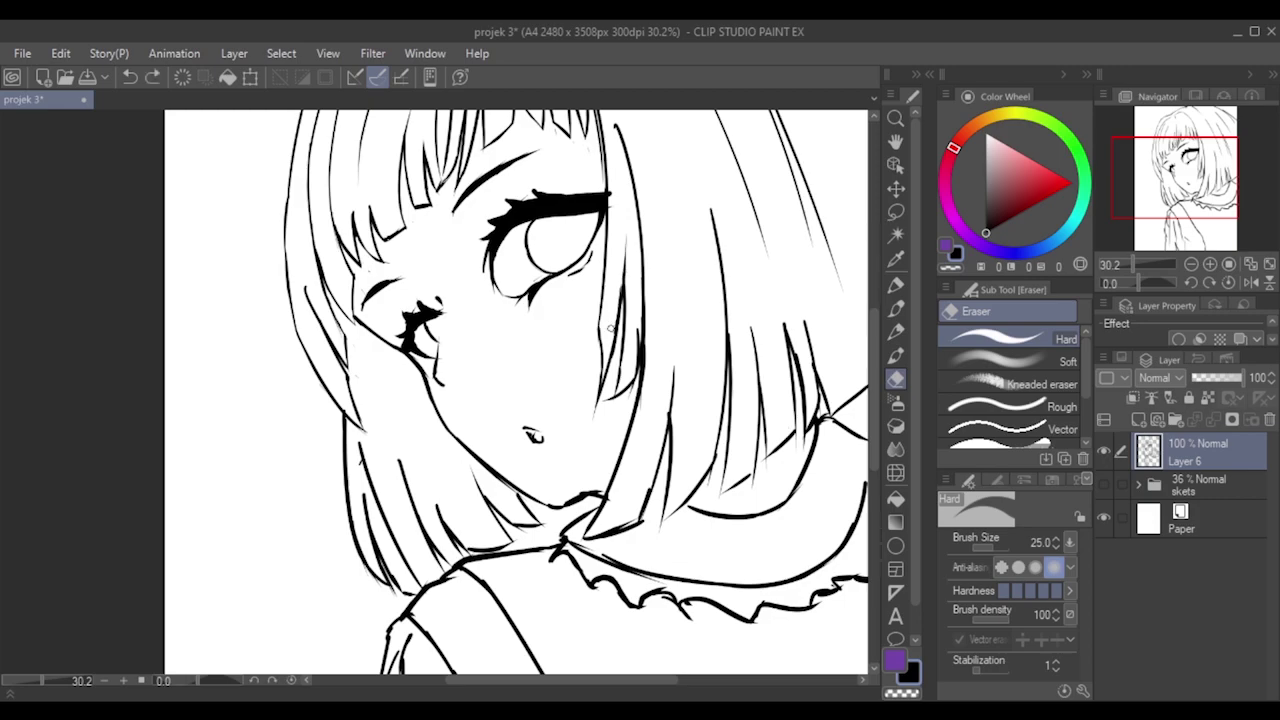
pyautogui.moveTo(617, 310)
pyautogui.mouseDown()
pyautogui.moveTo(611, 341)
pyautogui.moveTo(614, 330)
pyautogui.mouseUp()
pyautogui.hotkey('ctrl', 'z')
pyautogui.moveTo(564, 499)
pyautogui.mouseDown()
pyautogui.moveTo(594, 486)
pyautogui.moveTo(607, 497)
pyautogui.moveTo(574, 496)
pyautogui.mouseUp()
pyautogui.hotkey('ctrl', 'z')
pyautogui.hotkey('ctrl', 'z')
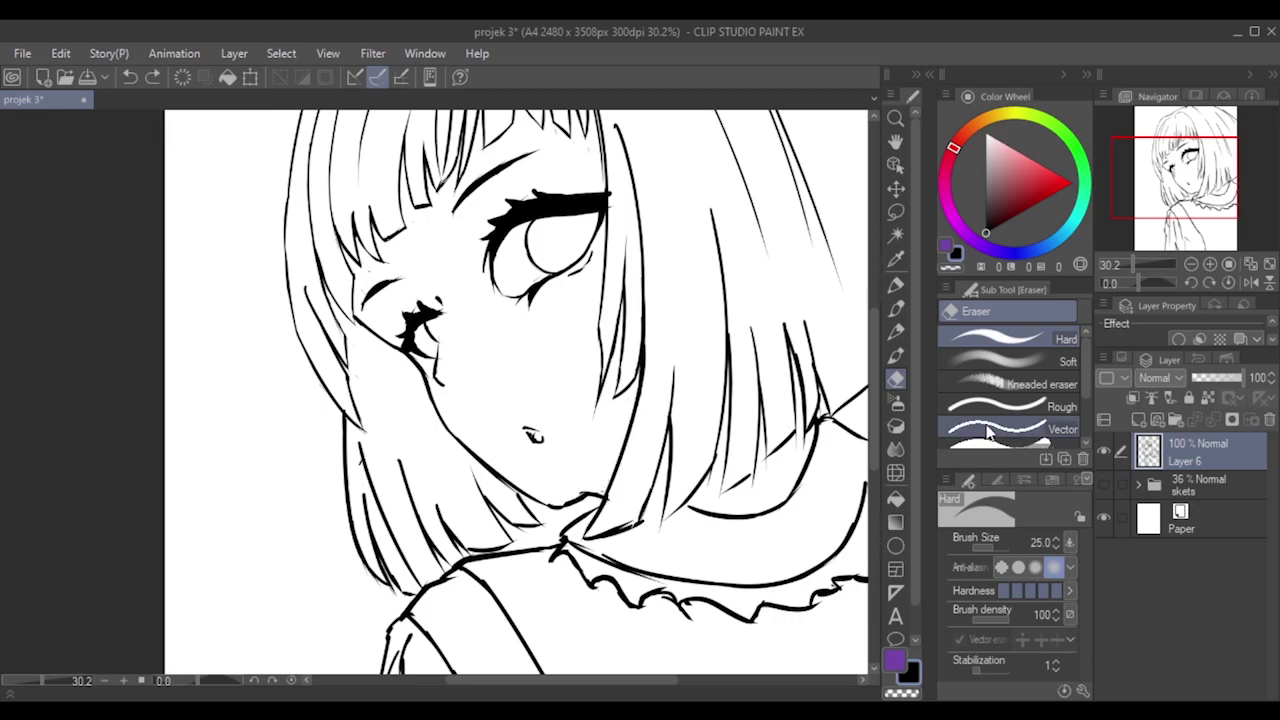
# Compare the line art with the coloured sketch in the skets folder and hide the folder again.
pyautogui.scroll(-2, 567, 289)
pyautogui.scroll(2, 567, 289)
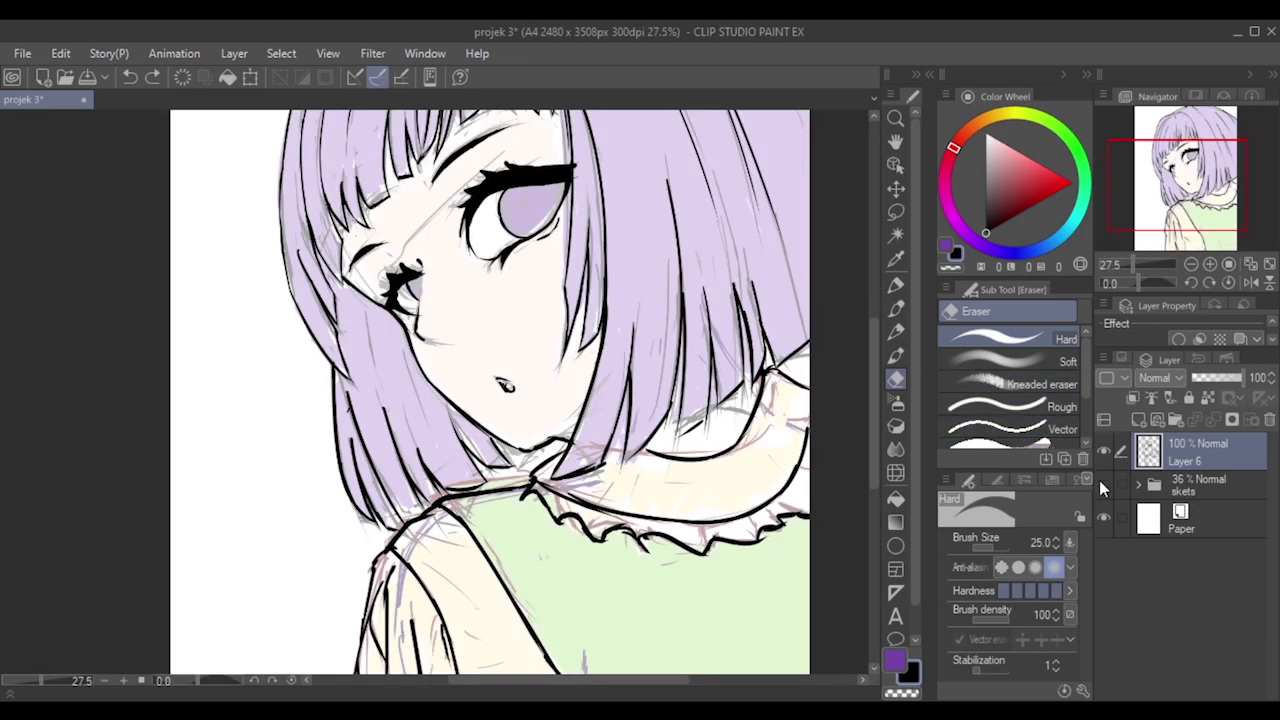
pyautogui.click(1104, 483)
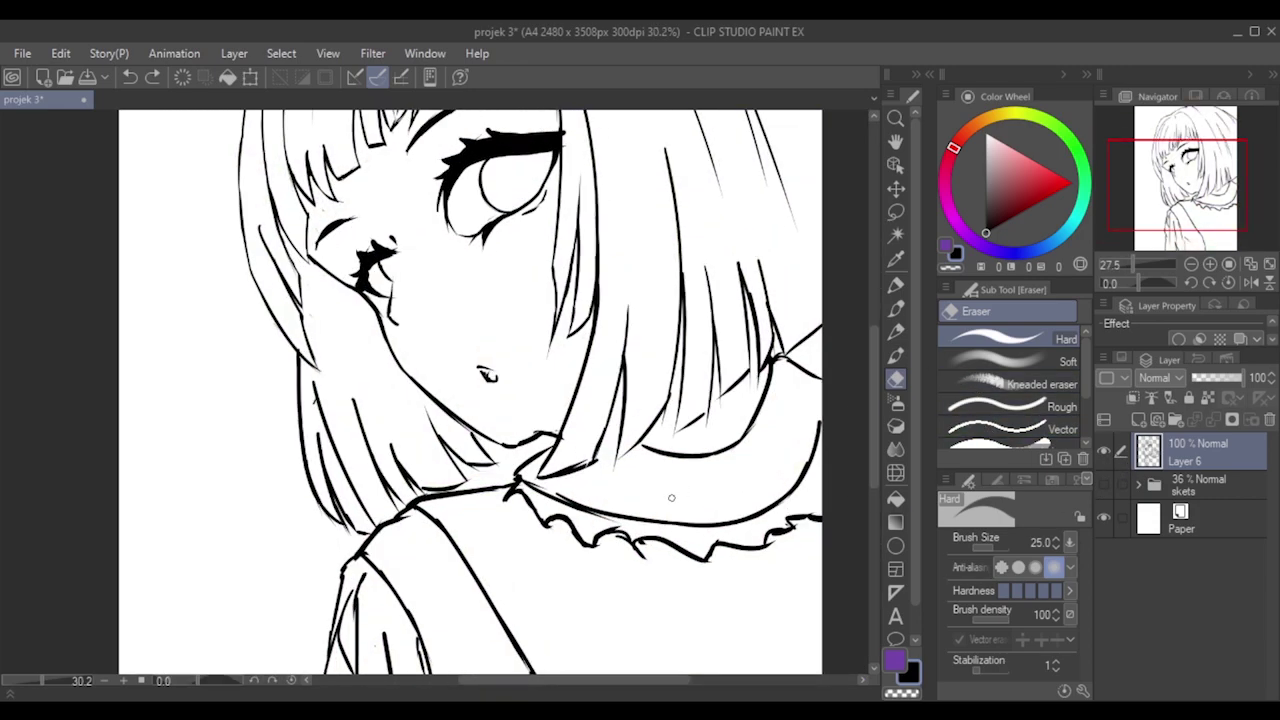
# Thin the chin line and the far cheek contour with the Hard eraser, reducing its size to 15.
pyautogui.scroll(3, 437, 438)
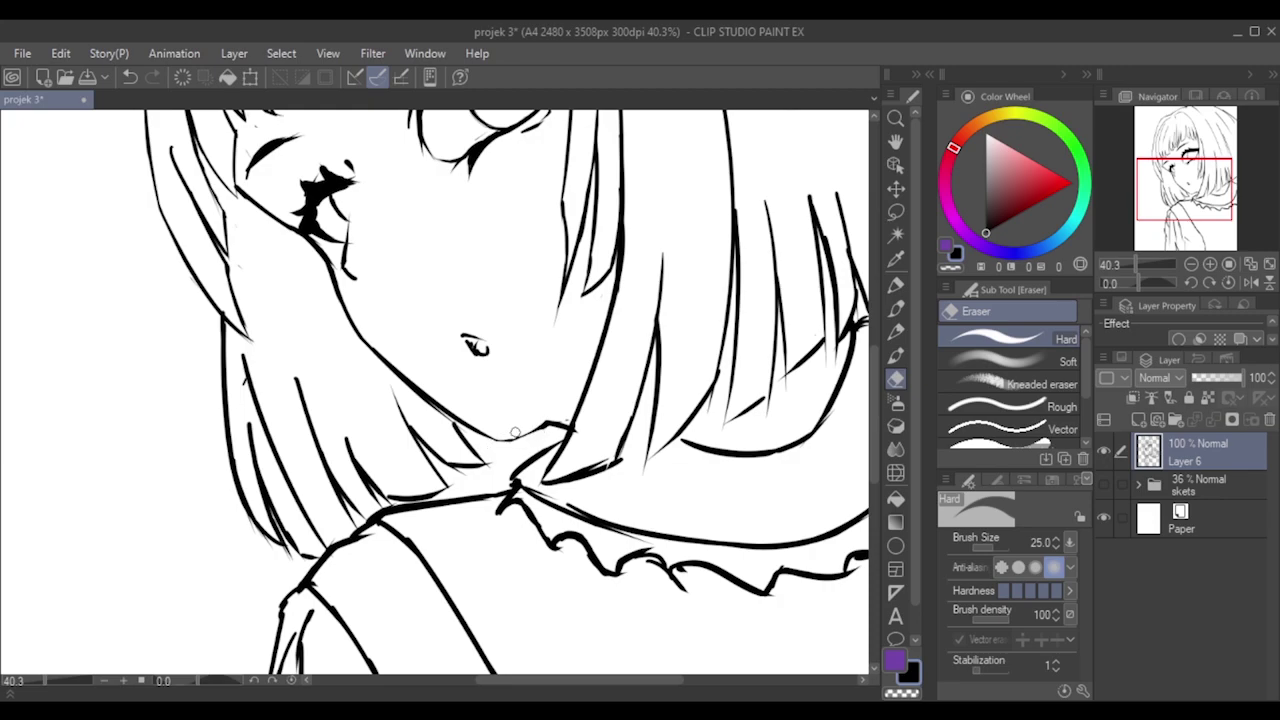
pyautogui.hotkey('ctrl', 'z')
pyautogui.hotkey('ctrl', 'z')
pyautogui.press('[')
pyautogui.press('[')
pyautogui.press('[')
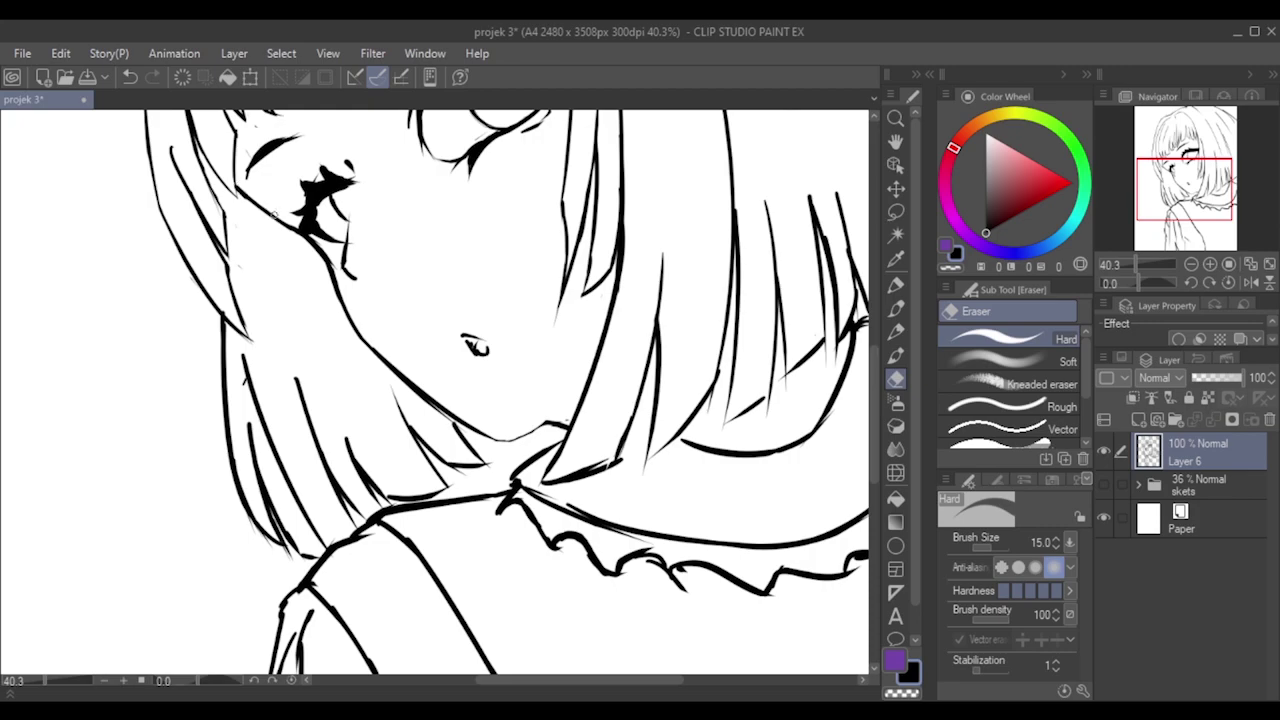
pyautogui.hotkey('ctrl', 'z')
pyautogui.moveTo(252, 192); pyautogui.dragTo(256, 200)
pyautogui.hotkey('ctrl', 'z')
pyautogui.hotkey('ctrl', 'z')
# Thin the far jawline between the eye and the chin with the Hard eraser at sizes 20 and 17.
pyautogui.press(']')
pyautogui.press(']')
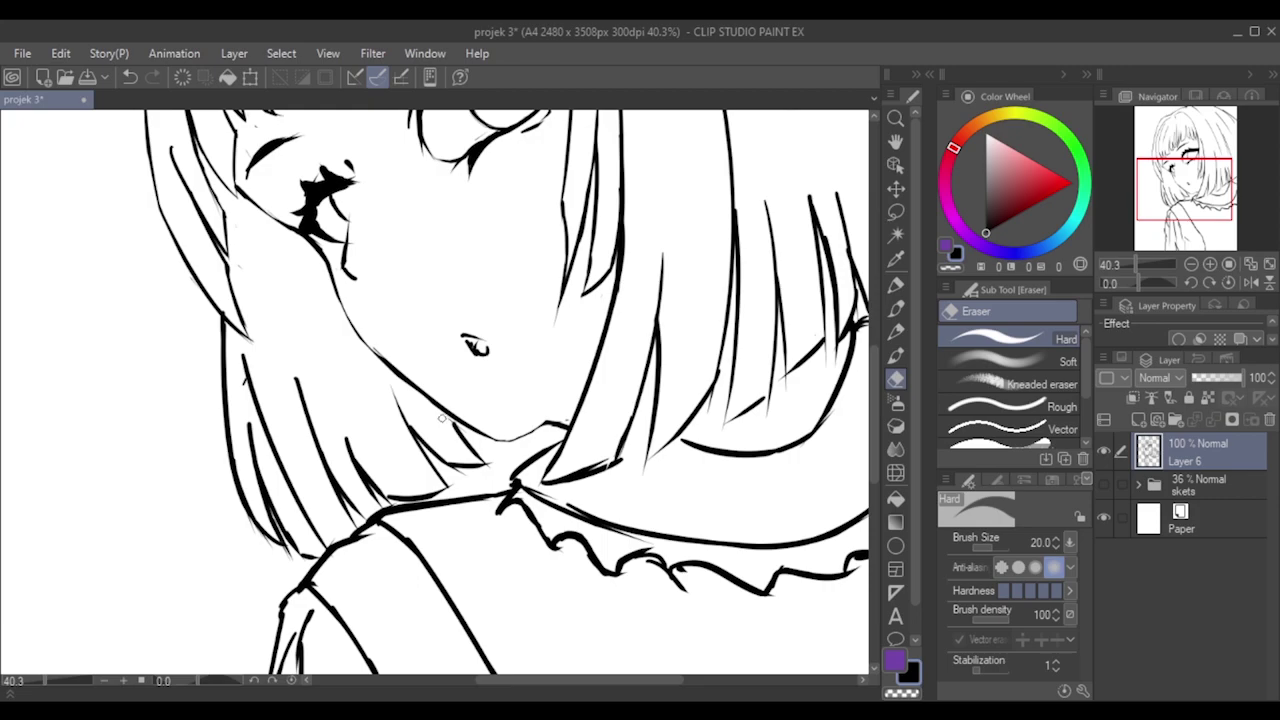
pyautogui.press('[')
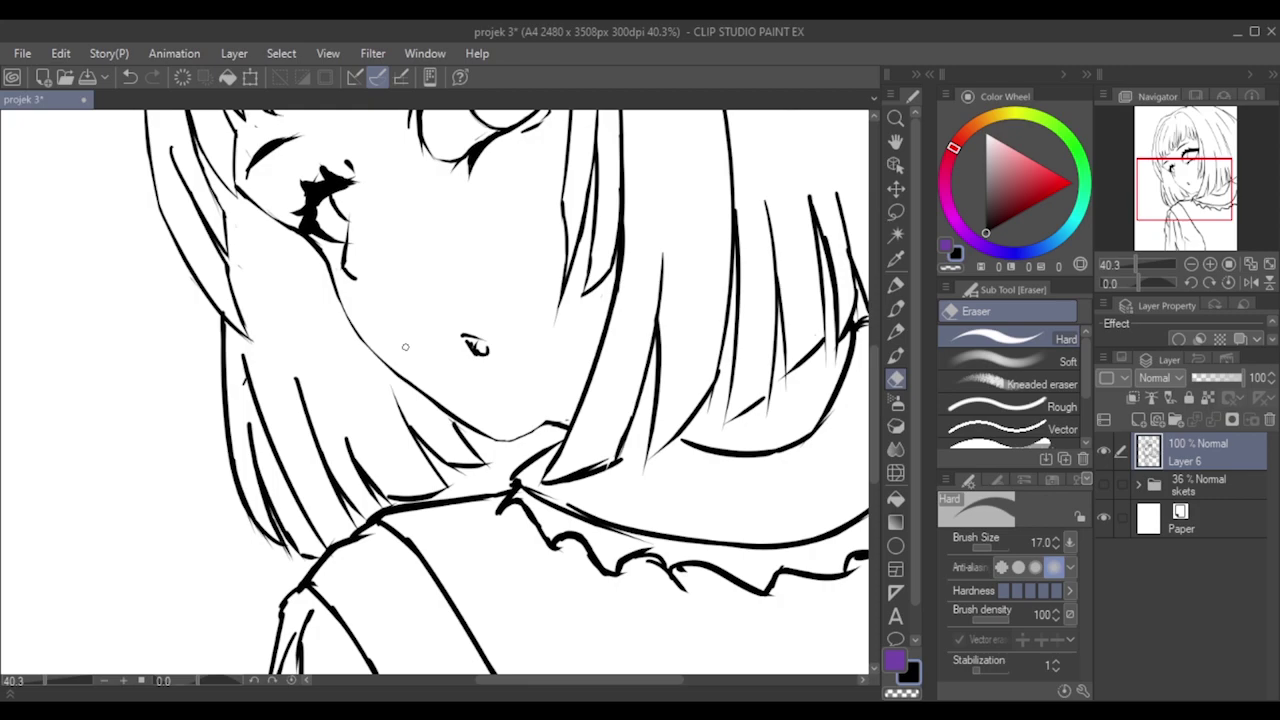
# Shave the outer edge of the lower jawline toward the chin with the Hard eraser at size 17.
pyautogui.scroll(-8, 405, 347)
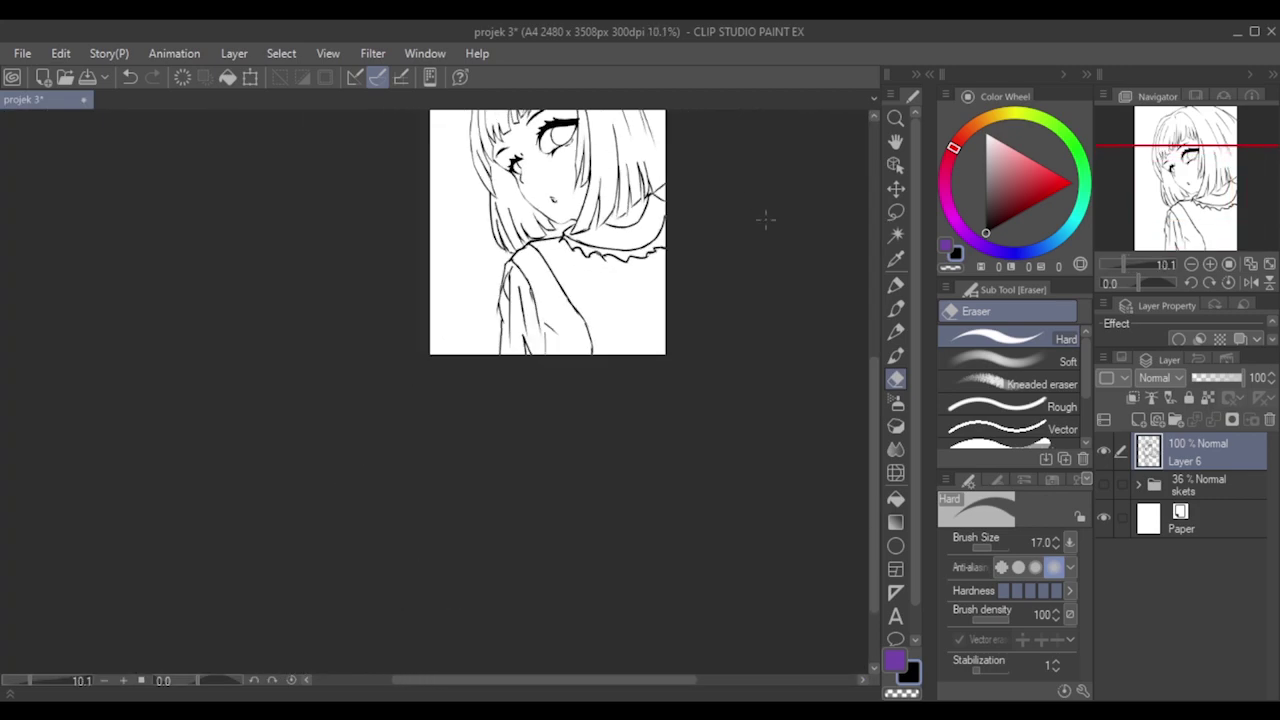
pyautogui.scroll(4, 691, 294)
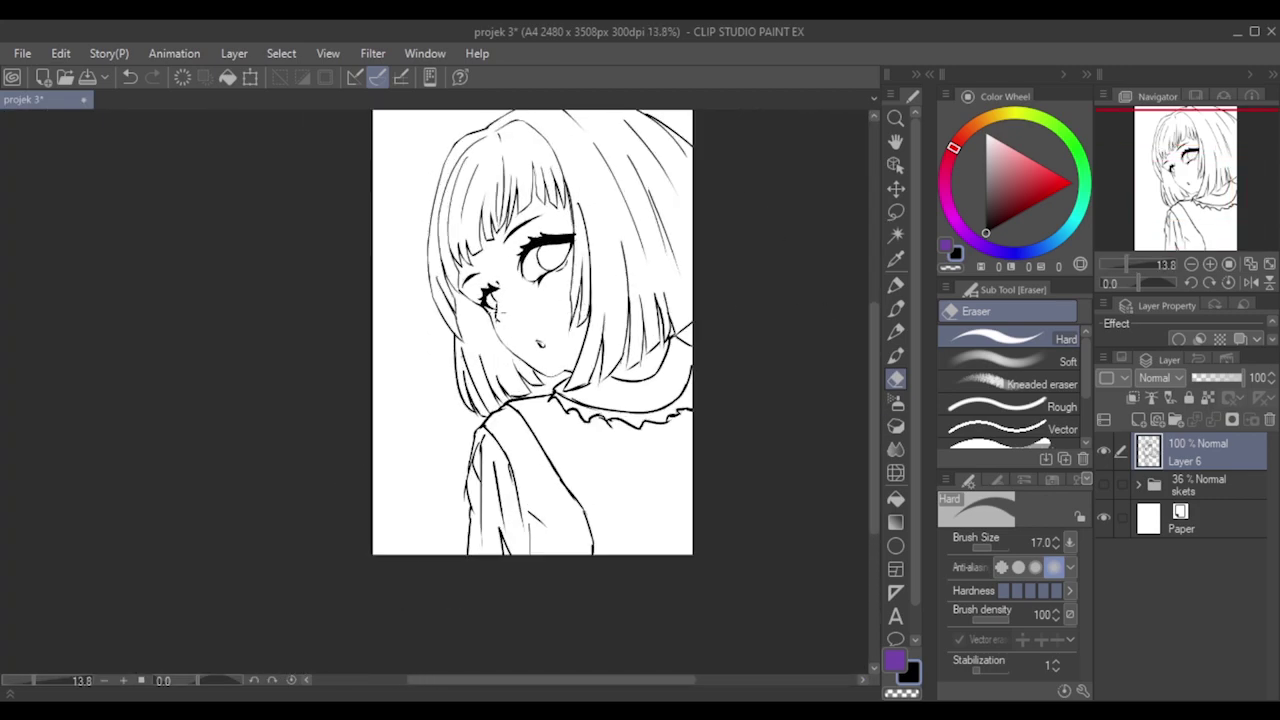
pyautogui.scroll(4, 616, 358)
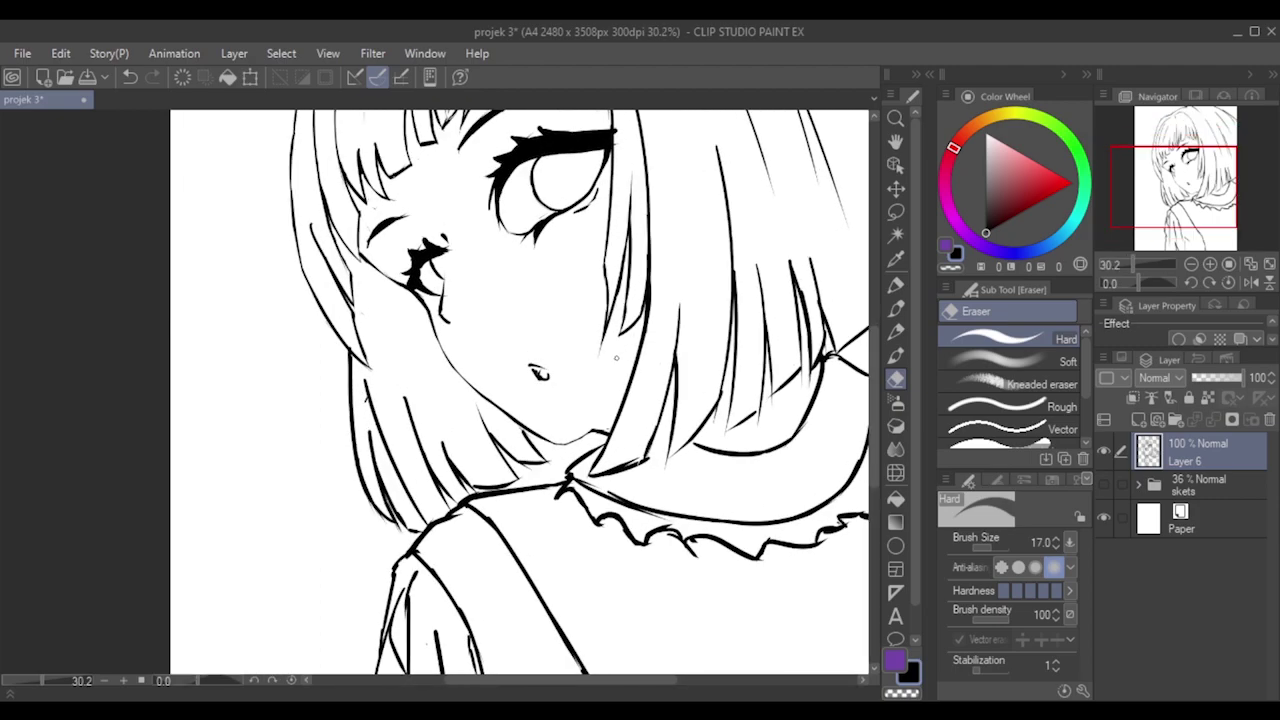
pyautogui.scroll(2, 616, 358)
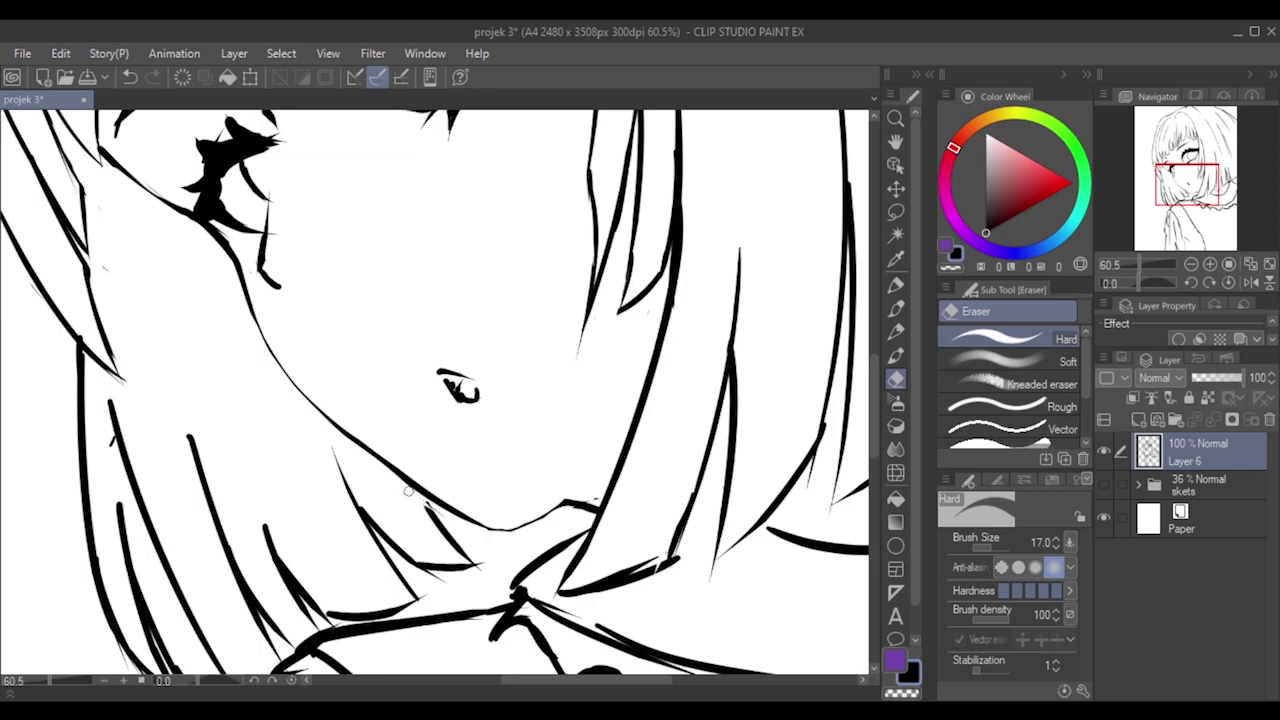
pyautogui.hotkey('ctrl', 'z')
pyautogui.moveTo(380, 462); pyautogui.dragTo(442, 510)
pyautogui.hotkey('ctrl', 'z')
pyautogui.moveTo(372, 447); pyautogui.dragTo(442, 510)
# Connect the hair strand below the chin to the jawline with the MB Fine Line pen at size 20.
pyautogui.click(896, 309)
pyautogui.press('[')
pyautogui.moveTo(416, 490); pyautogui.dragTo(452, 536)
pyautogui.hotkey('ctrl', 'z')
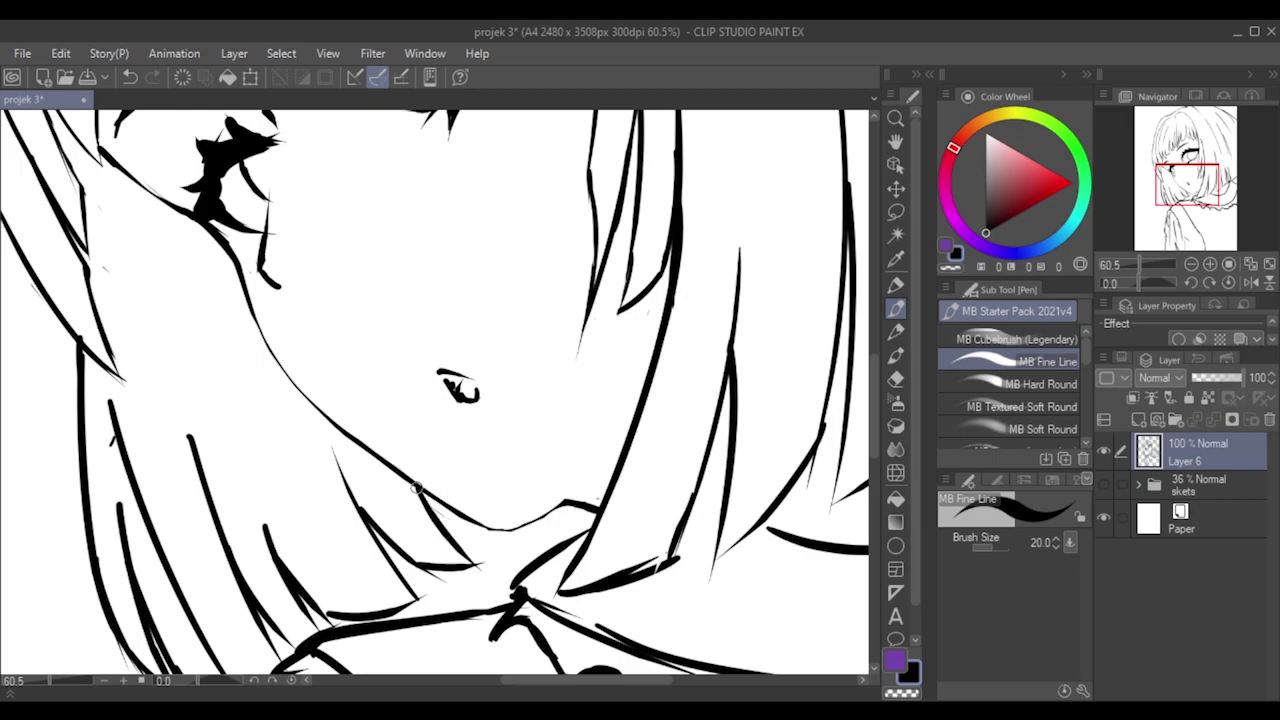
# Thin the hair-tip edge below the jaw with the size 20 Hard eraser and extend the neighbouring tip's edge with the MB Fine Line pen.
pyautogui.click(893, 377)
pyautogui.press(']')
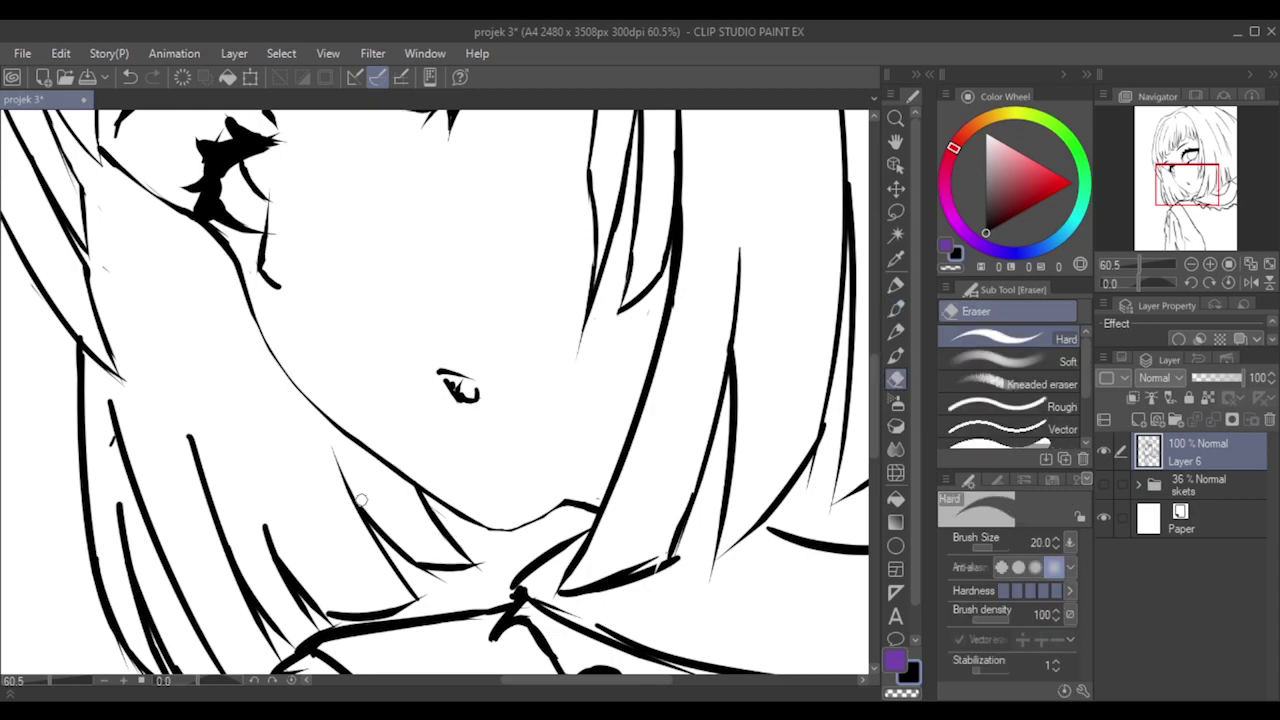
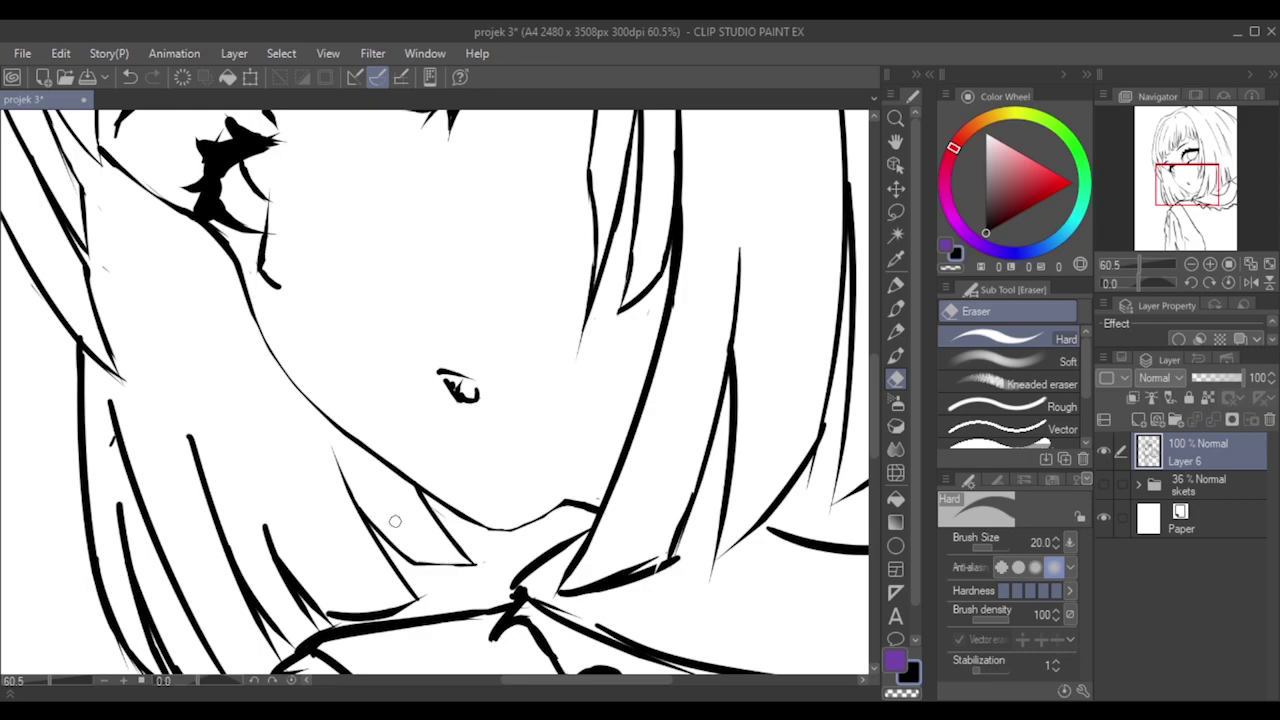
pyautogui.click(896, 308)
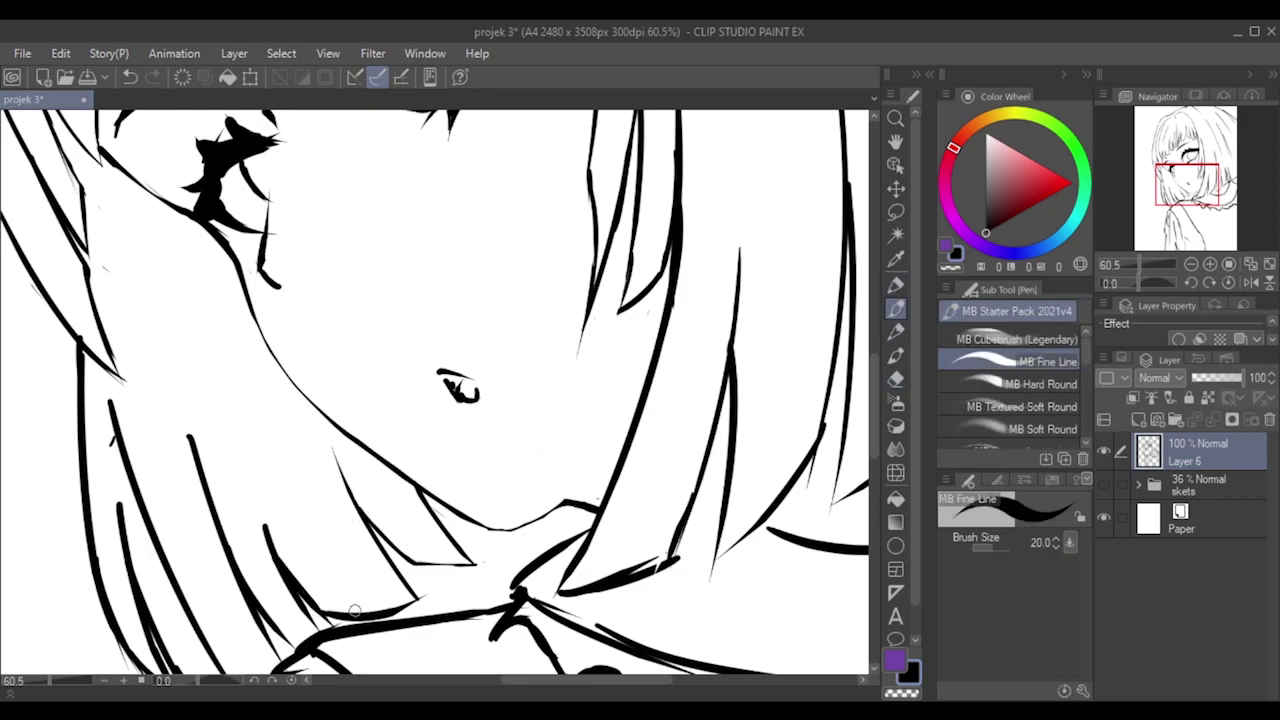
# Clean up the hair lock beside the far cheek with the Hard eraser at size 25.
pyautogui.click(910, 375)
pyautogui.scroll(-4, 330, 557)
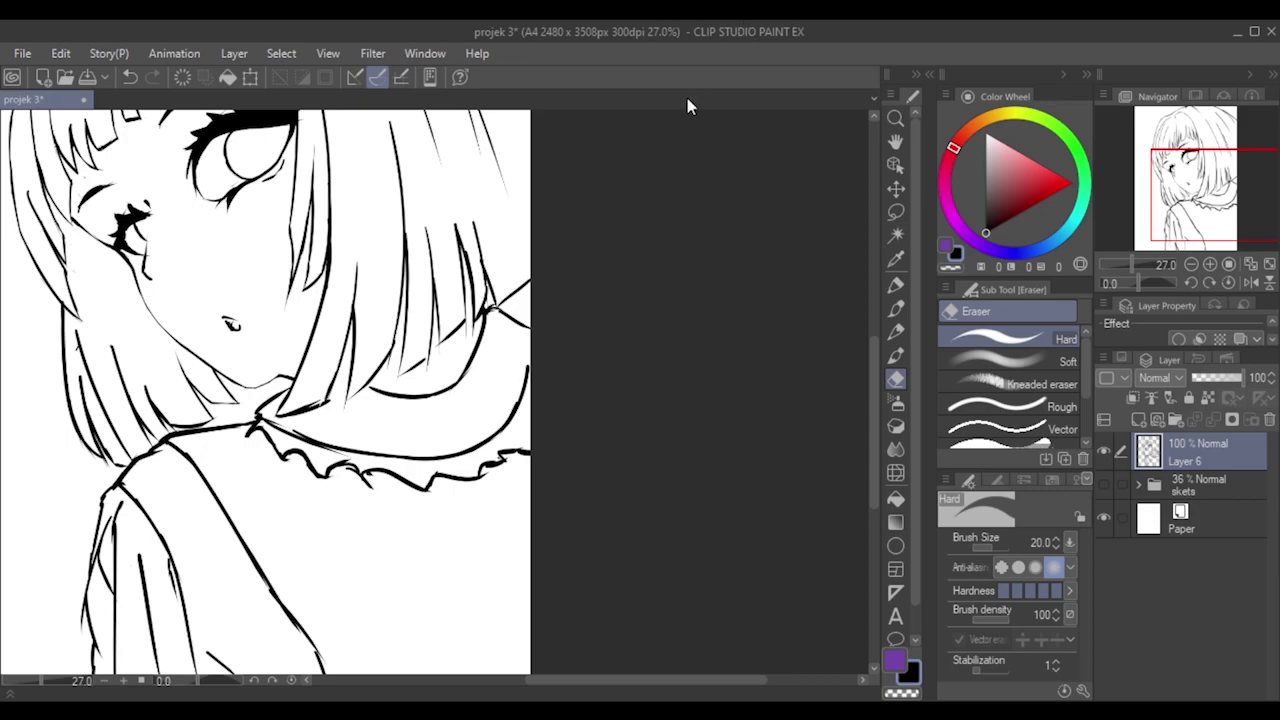
pyautogui.moveTo(731, 679); pyautogui.dragTo(630, 683)
pyautogui.scroll(2, 400, 362)
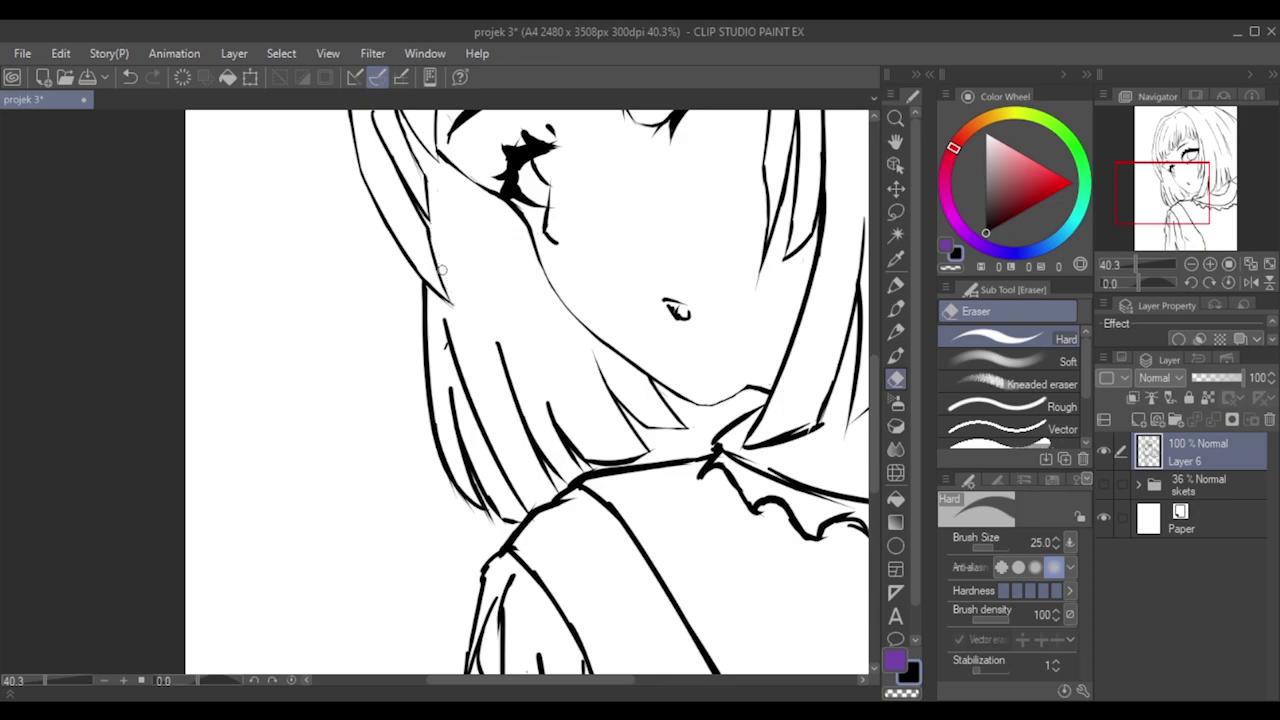
pyautogui.click(897, 311)
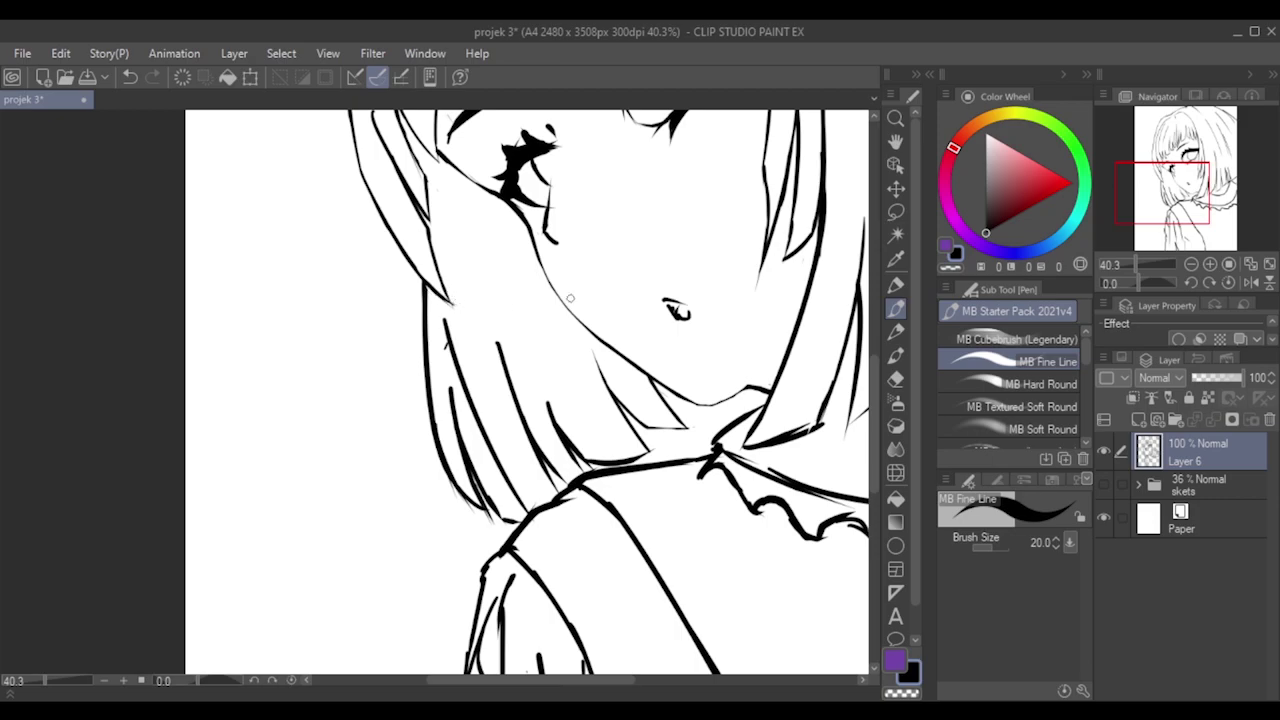
# Remove the stray mark and thin the inner strands of the far-side lower hair with the Hard eraser.
pyautogui.click(896, 378)
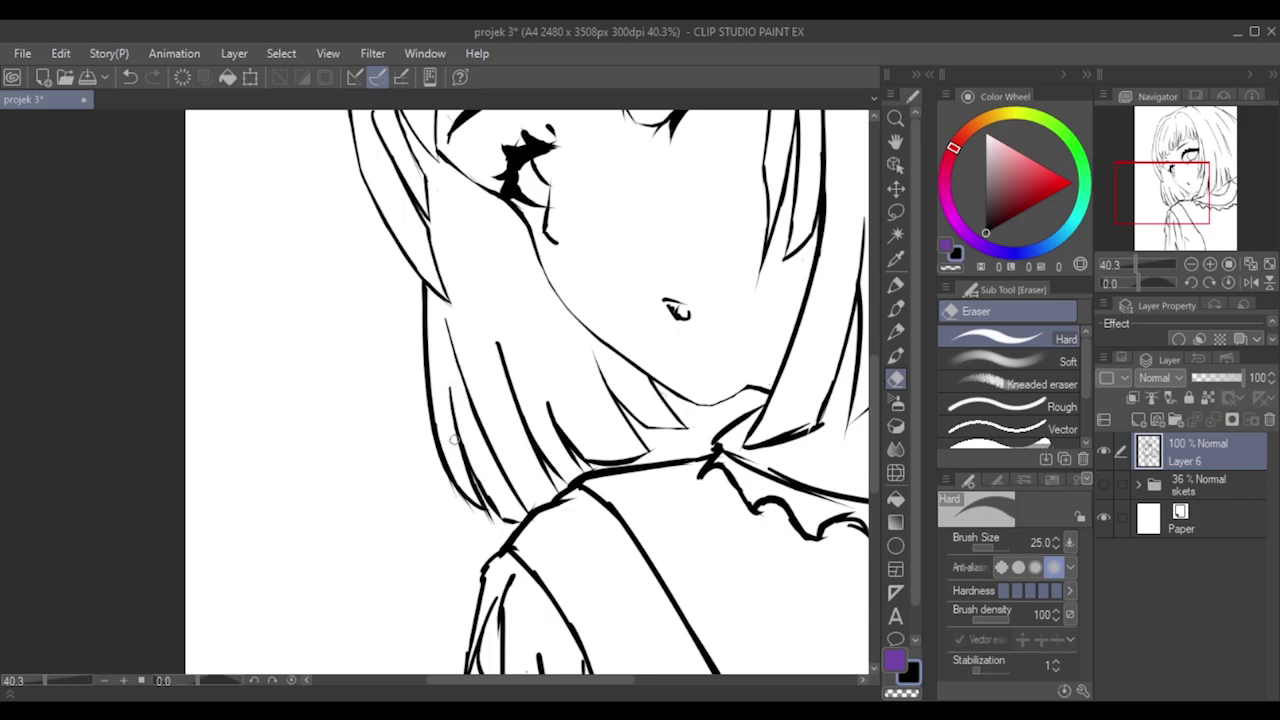
pyautogui.moveTo(447, 385); pyautogui.dragTo(469, 453)
pyautogui.hotkey('ctrl', 'z')
pyautogui.moveTo(451, 410); pyautogui.dragTo(497, 514)
pyautogui.hotkey('ctrl', 'z')
pyautogui.hotkey('ctrl', 'z')
pyautogui.hotkey('ctrl', 'z')
pyautogui.moveTo(474, 462); pyautogui.dragTo(498, 502)
# Thin the outer contour of the far-side lower hair down to its tip with the Hard eraser.
pyautogui.moveTo(427, 296); pyautogui.dragTo(433, 370)
pyautogui.moveTo(426, 307); pyautogui.dragTo(438, 392)
pyautogui.moveTo(426, 322); pyautogui.dragTo(434, 365)
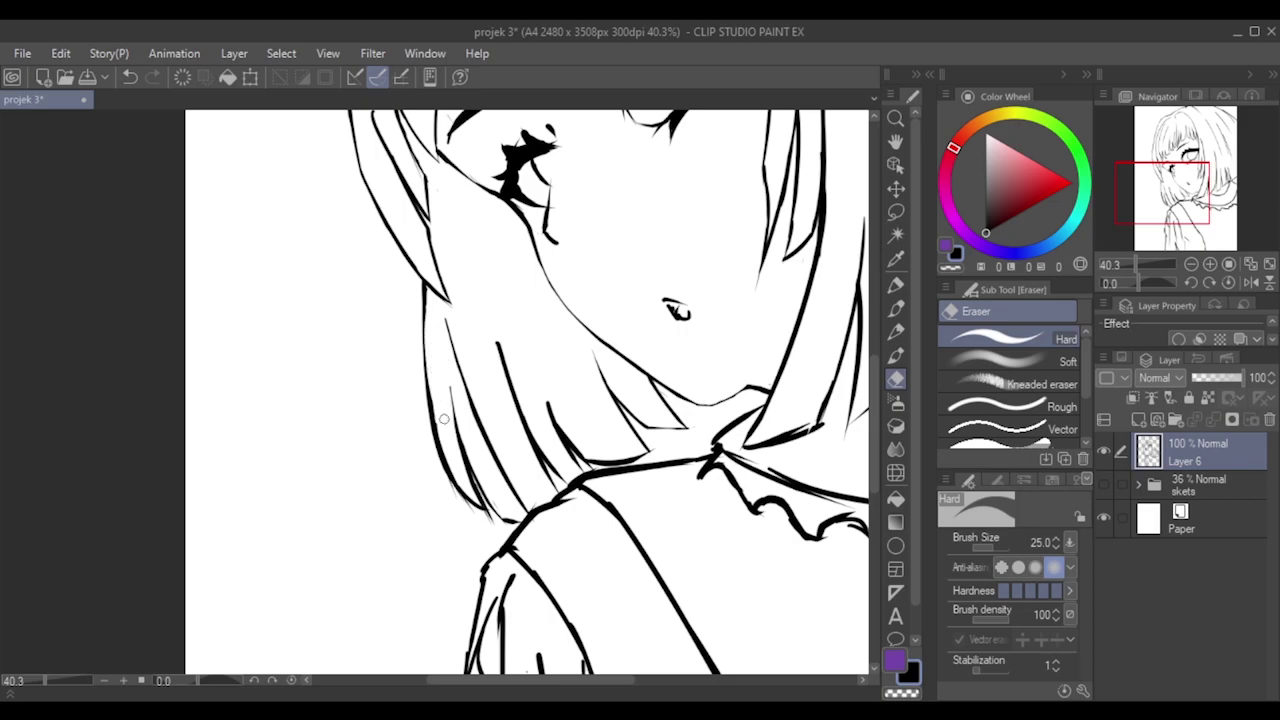
pyautogui.click(547, 118)
pyautogui.moveTo(431, 390)
pyautogui.mouseDown()
pyautogui.moveTo(449, 471)
pyautogui.moveTo(427, 446)
pyautogui.moveTo(464, 500)
pyautogui.mouseUp()
pyautogui.moveTo(435, 415); pyautogui.dragTo(476, 512)
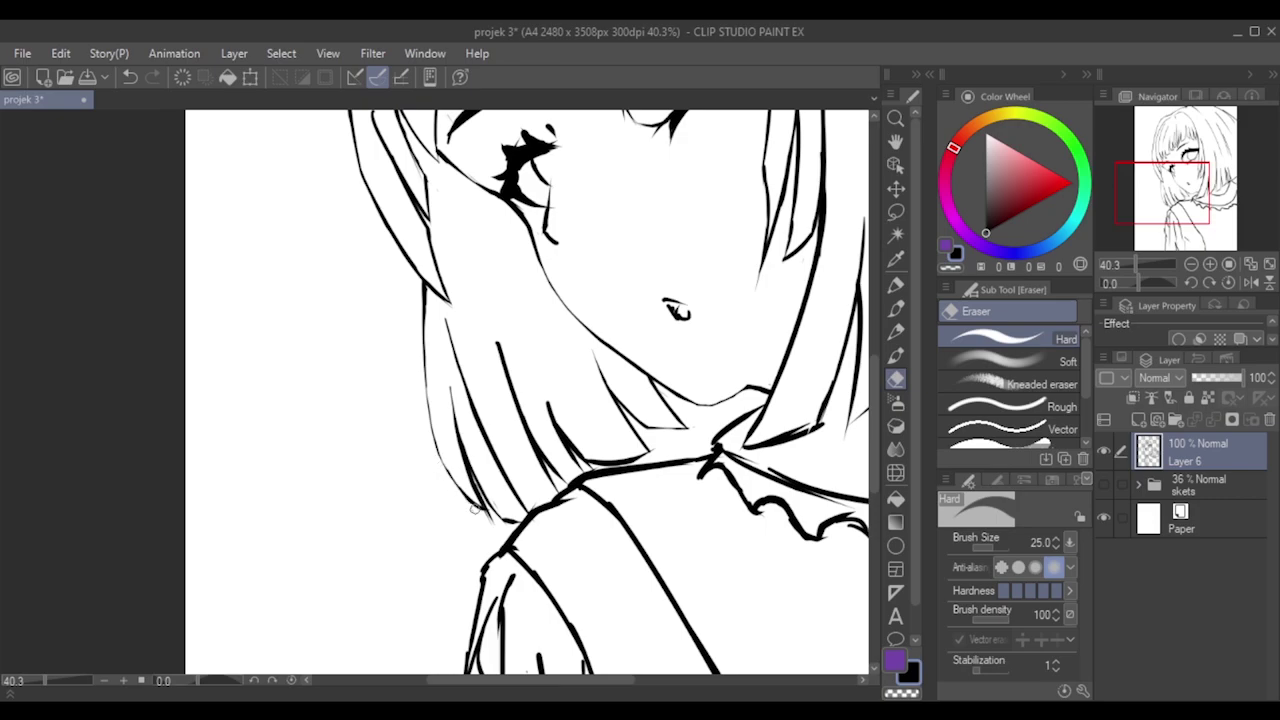
# Touch up the lower end of the far-side outer hair contour with the Hard eraser.
pyautogui.hotkey('ctrl', 'z')
pyautogui.click(450, 462)
pyautogui.hotkey('ctrl', 'z')
pyautogui.hotkey('ctrl', 'z')
pyautogui.moveTo(463, 504)
pyautogui.mouseDown()
pyautogui.moveTo(447, 482)
pyautogui.moveTo(463, 493)
pyautogui.moveTo(459, 482)
pyautogui.mouseUp()
pyautogui.hotkey('ctrl', 'z')
pyautogui.hotkey('ctrl', 'z')
pyautogui.hotkey('ctrl', 'y')
# Ink the closing edge of the far-side hair tip above the shoulder with the Opaque watercolor brush at size 17.
pyautogui.scroll(-5, 455, 408)
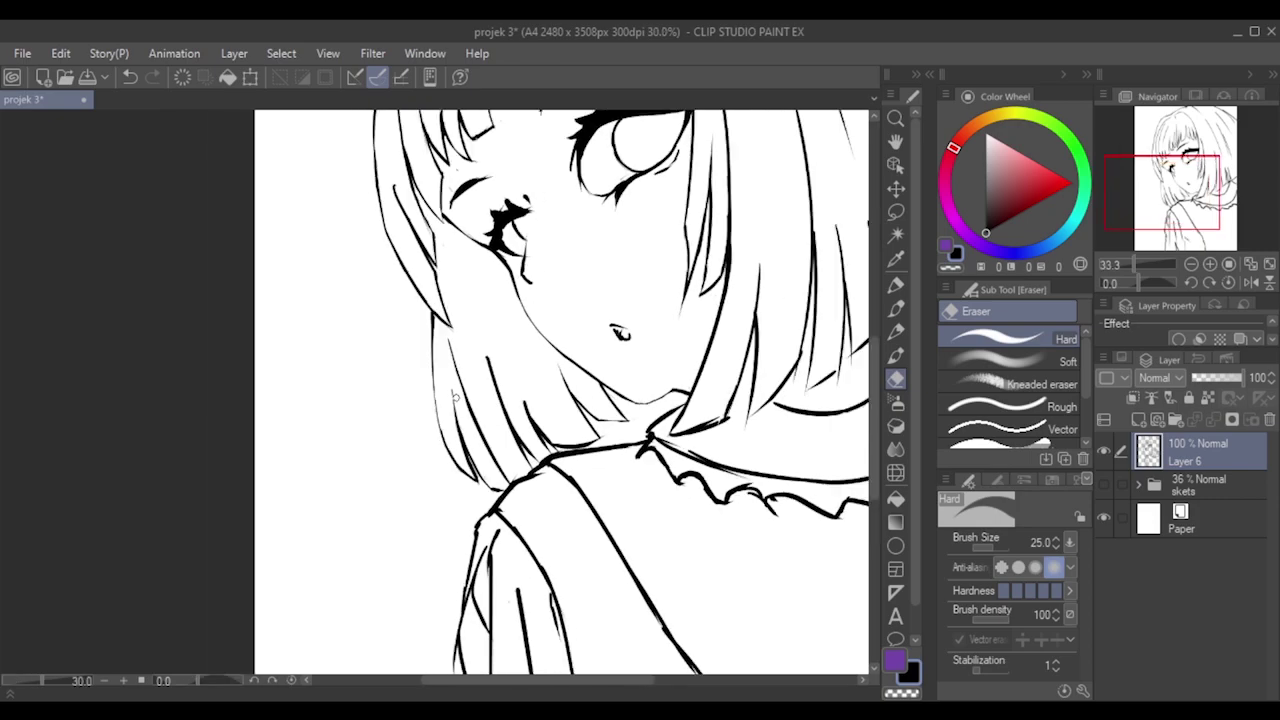
pyautogui.scroll(5, 354, 388)
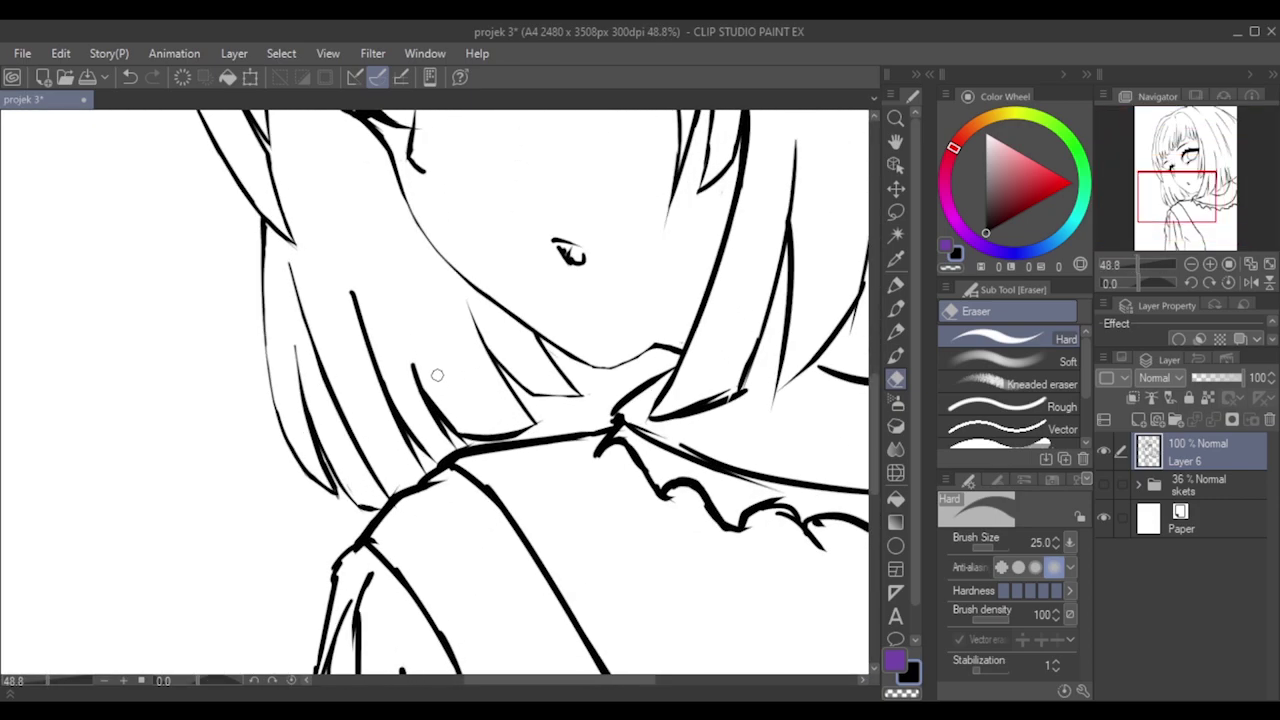
pyautogui.press('[')
pyautogui.press('[')
pyautogui.click(896, 354)
pyautogui.press(']')
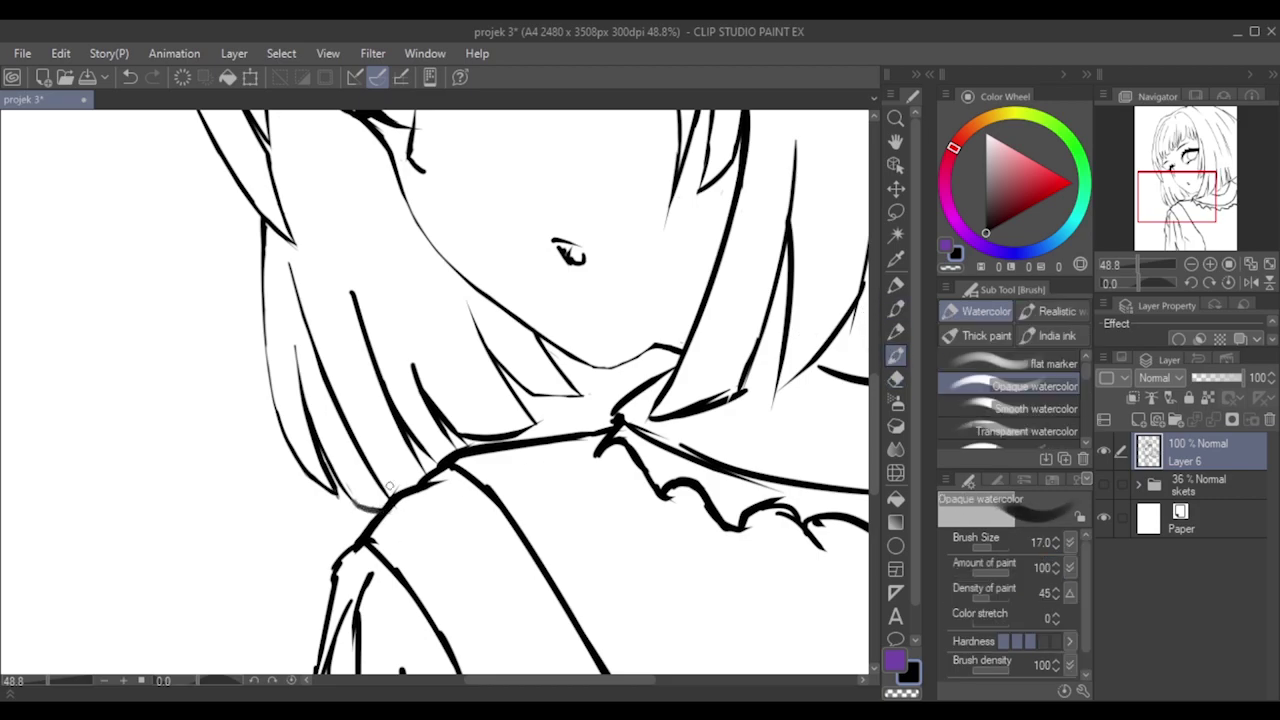
pyautogui.moveTo(409, 438); pyautogui.dragTo(431, 480)
pyautogui.hotkey('ctrl', 'z')
pyautogui.hotkey('ctrl', 'z')
# Thin the shoulder line just below the far-side hair tips with the Hard eraser at size 17.
pyautogui.click(896, 311)
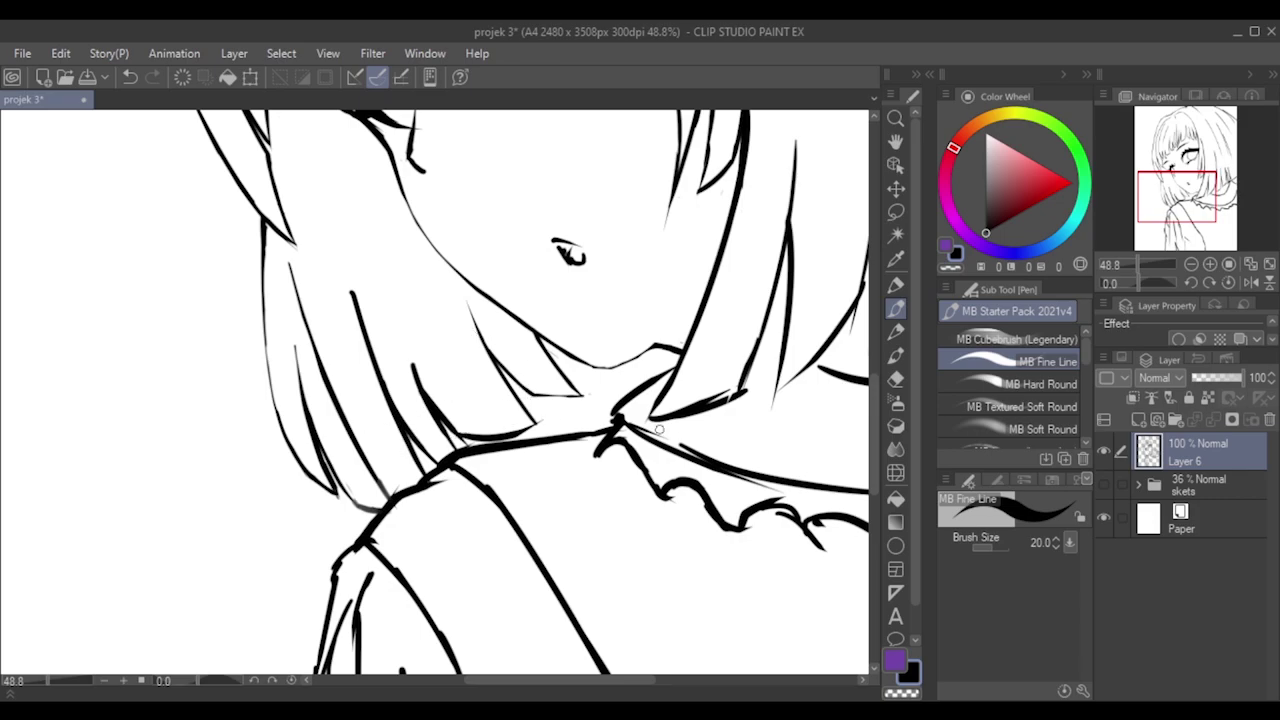
pyautogui.click(896, 378)
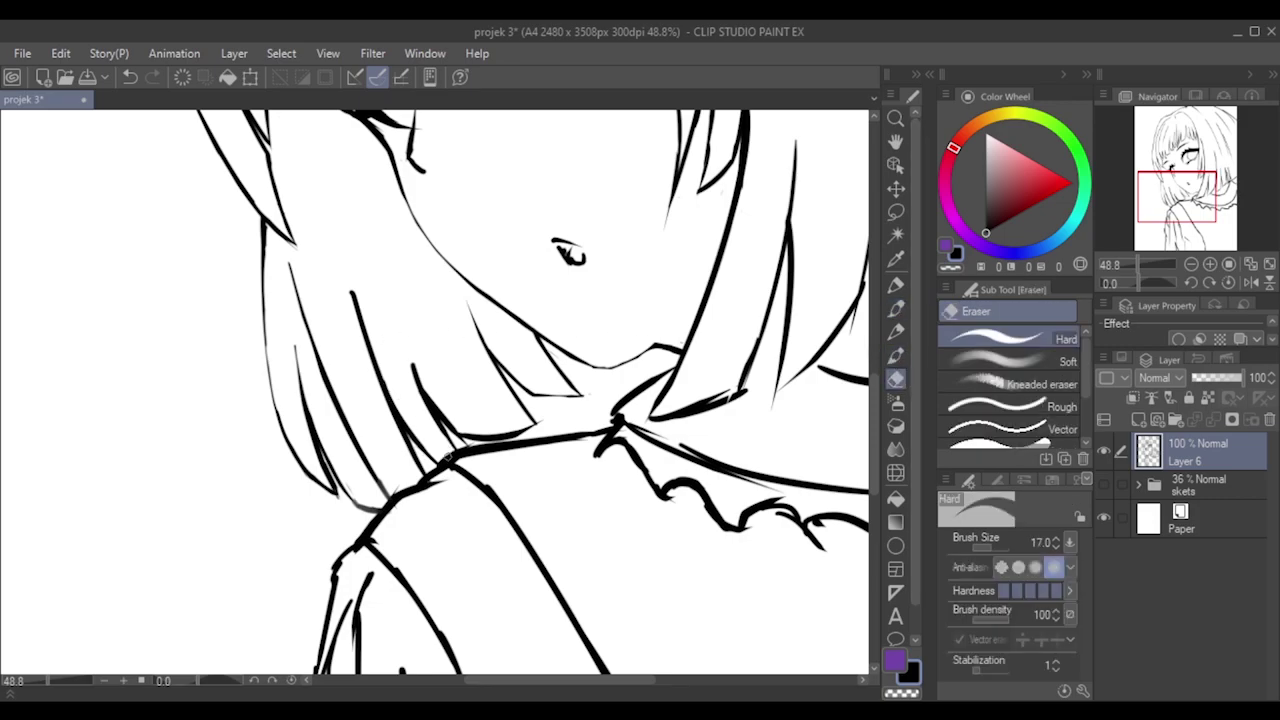
pyautogui.moveTo(396, 510); pyautogui.dragTo(381, 522)
pyautogui.hotkey('ctrl', 'z')
pyautogui.moveTo(392, 503); pyautogui.dragTo(372, 531)
pyautogui.hotkey('ctrl', 'z')
pyautogui.hotkey('ctrl', 'z')
pyautogui.hotkey('ctrl', 'z')
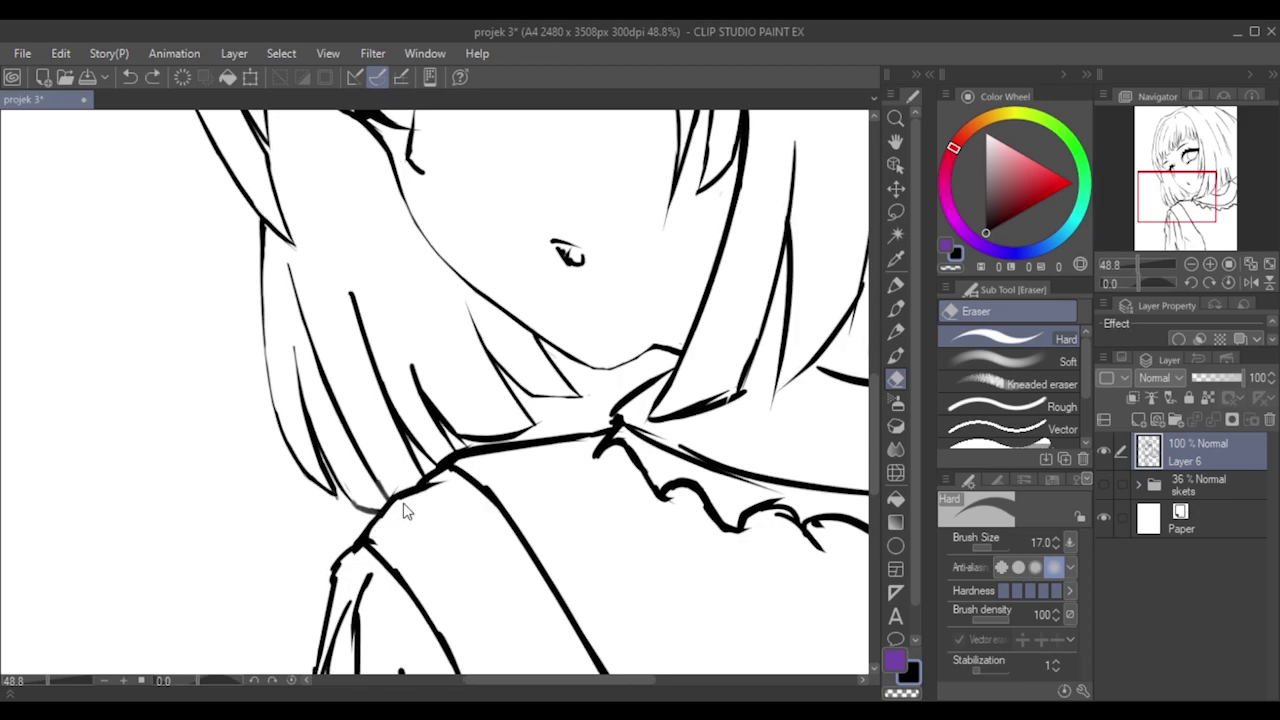
pyautogui.moveTo(376, 535); pyautogui.dragTo(374, 538)
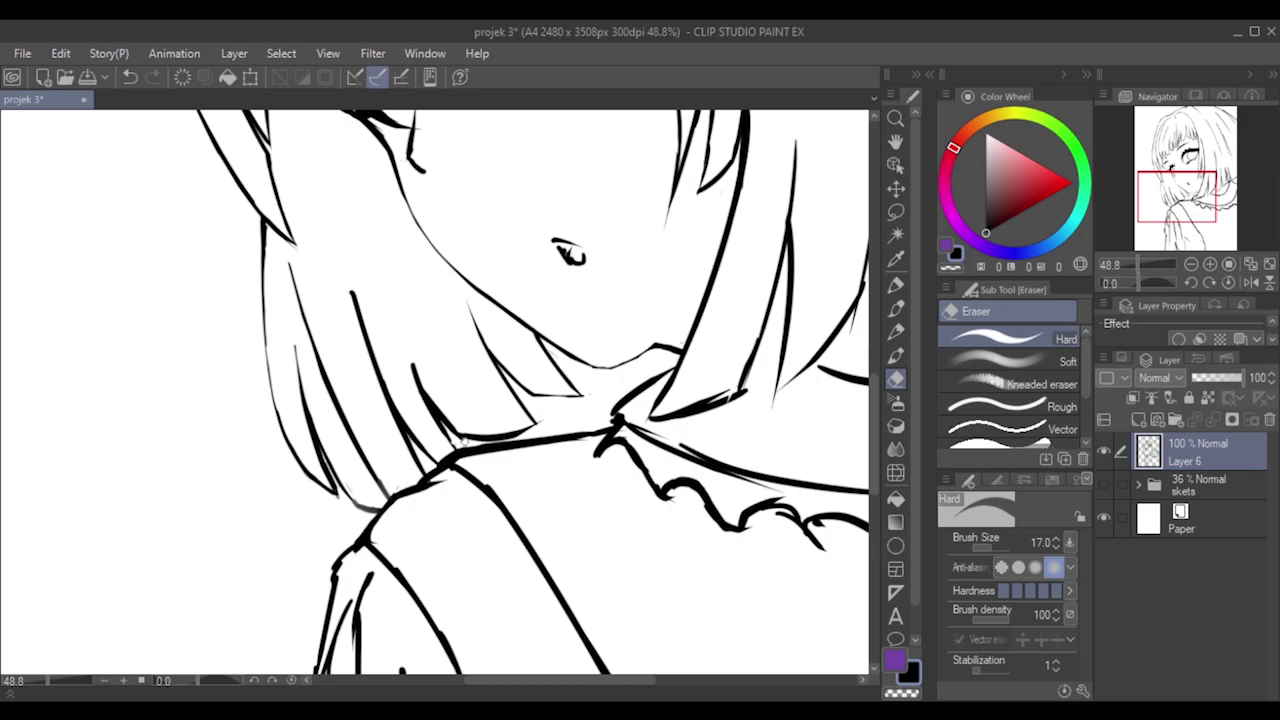
# Trim the overlapping hair-tip and seam lines along the shoulder with the Hard eraser.
pyautogui.moveTo(458, 440); pyautogui.dragTo(470, 441)
pyautogui.hotkey('ctrl', 'z')
pyautogui.hotkey('ctrl', 'z')
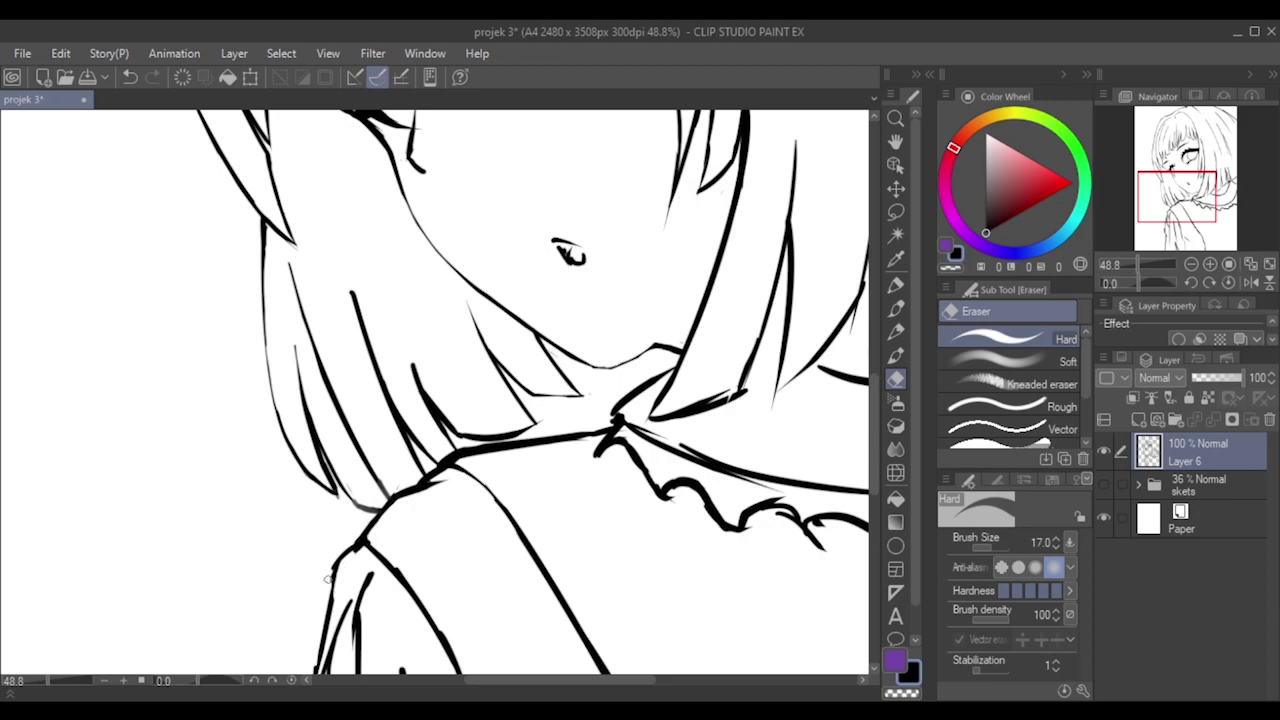
# Trim the outer sleeve edge just below the shoulder corner with the Hard eraser.
pyautogui.hotkey('ctrl', 'z')
pyautogui.hotkey('ctrl', 'z')
pyautogui.moveTo(338, 569); pyautogui.dragTo(337, 586)
pyautogui.hotkey('ctrl', 'z')
pyautogui.hotkey('ctrl', 'z')
pyautogui.hotkey('ctrl', 'y')
pyautogui.click(896, 309)
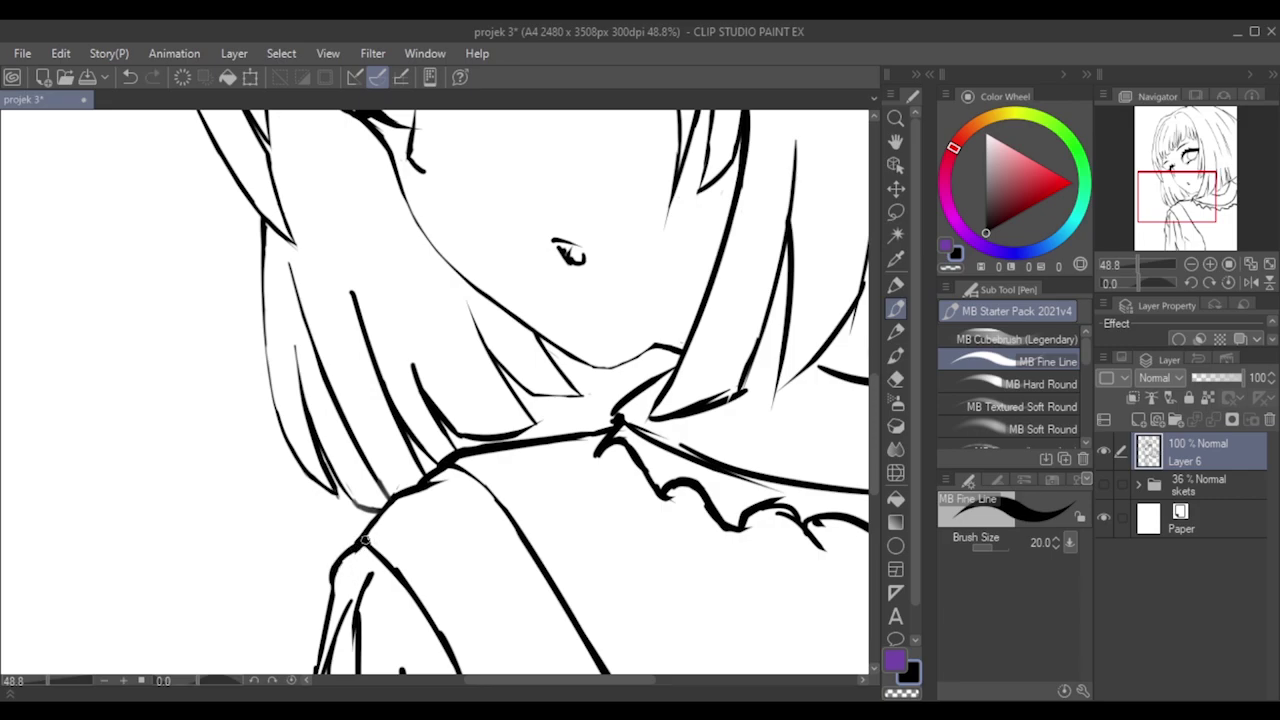
pyautogui.click(895, 378)
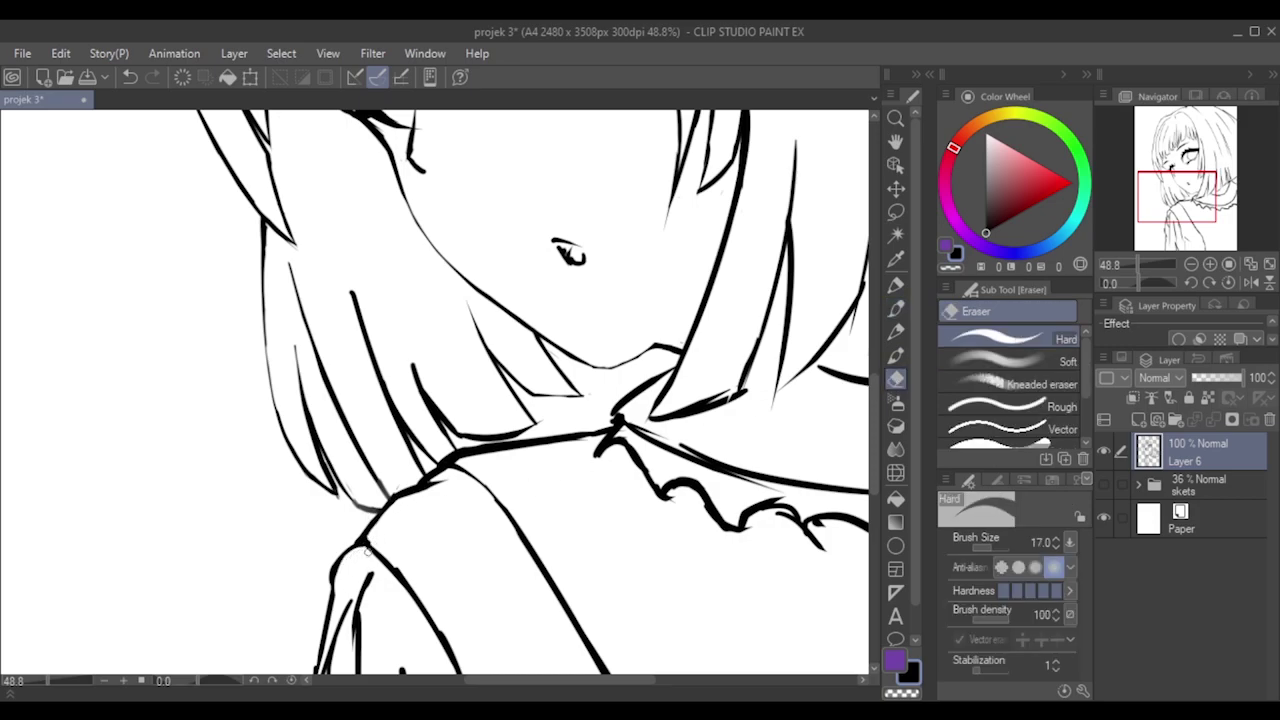
# Erase the overshooting stroke along the sleeve's outer edge with the Hard eraser at size 20.
pyautogui.scroll(-4, 505, 421)
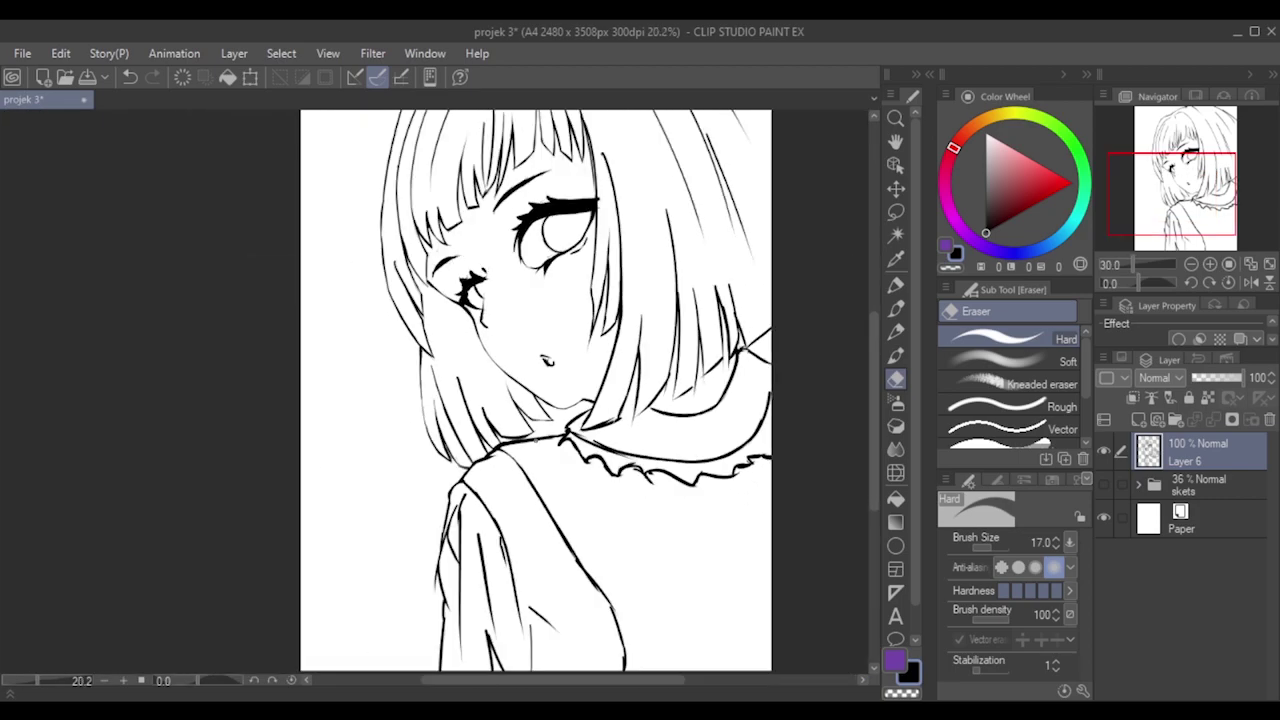
pyautogui.scroll(2, 553, 555)
pyautogui.scroll(4, 553, 555)
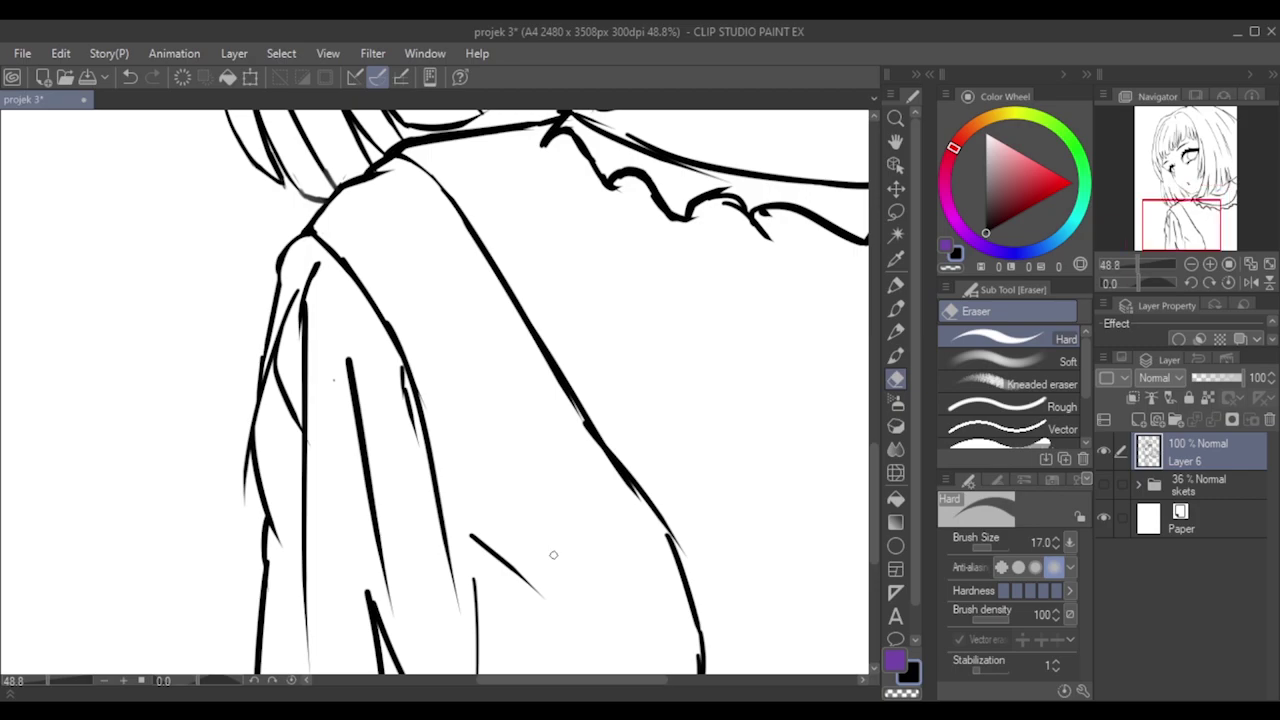
pyautogui.press(']')
pyautogui.moveTo(247, 436); pyautogui.dragTo(250, 476)
pyautogui.moveTo(243, 420); pyautogui.dragTo(242, 517)
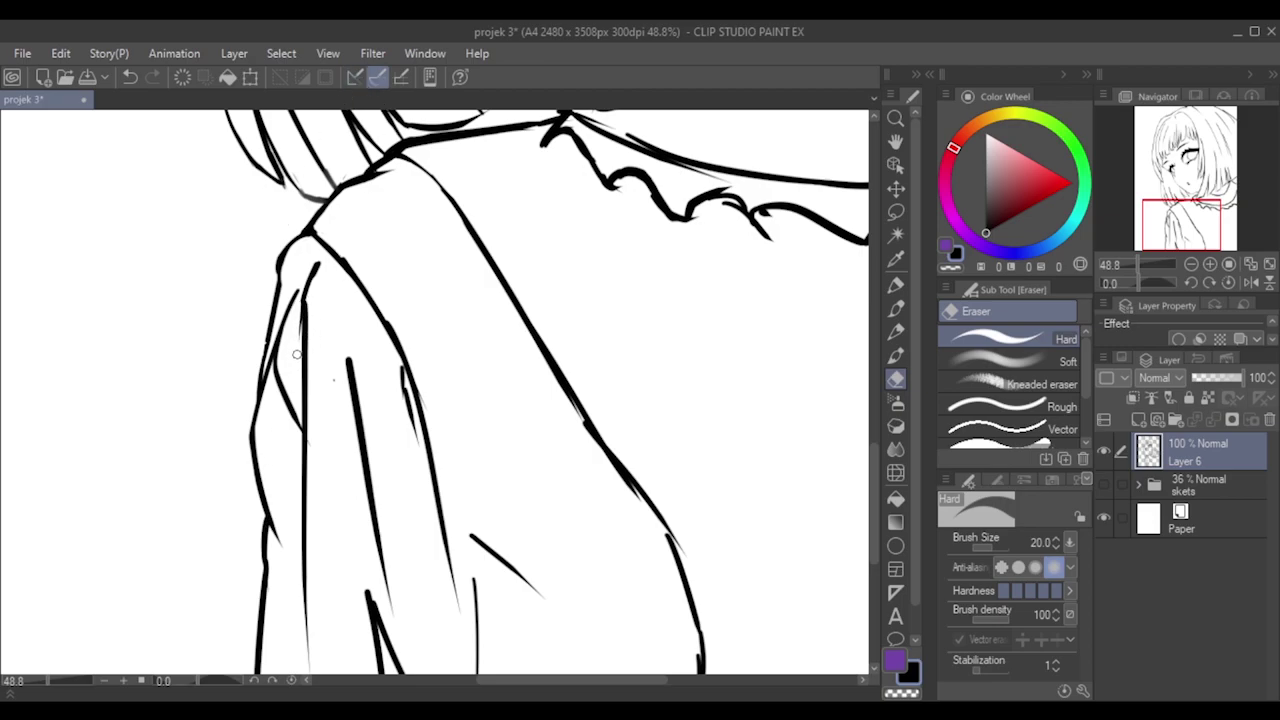
# Thin the long vertical fold line inside the sleeve and trim the short fold that meets it.
pyautogui.moveTo(309, 306)
pyautogui.mouseDown()
pyautogui.moveTo(318, 343)
pyautogui.moveTo(306, 470)
pyautogui.mouseUp()
pyautogui.moveTo(308, 369); pyautogui.dragTo(307, 530)
pyautogui.moveTo(309, 459)
pyautogui.mouseDown()
pyautogui.moveTo(307, 546)
pyautogui.moveTo(299, 402)
pyautogui.moveTo(281, 399)
pyautogui.moveTo(298, 414)
pyautogui.moveTo(279, 368)
pyautogui.moveTo(298, 419)
pyautogui.moveTo(281, 377)
pyautogui.moveTo(289, 407)
pyautogui.mouseUp()
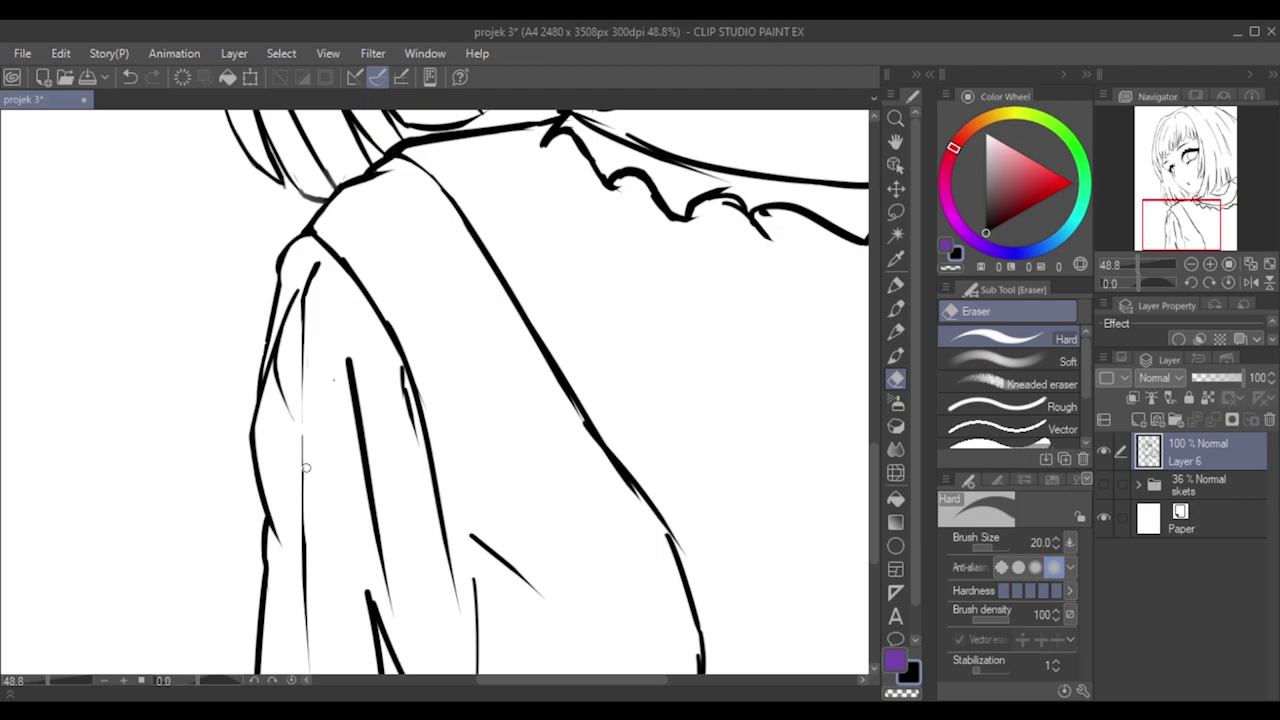
# Thin the middle sleeve fold line along its length with the Hard eraser at size 20.
pyautogui.moveTo(346, 356); pyautogui.dragTo(365, 458)
pyautogui.hotkey('ctrl', 'z')
pyautogui.moveTo(341, 342); pyautogui.dragTo(356, 454)
pyautogui.moveTo(343, 361); pyautogui.dragTo(364, 478)
pyautogui.hotkey('ctrl', 'z')
pyautogui.moveTo(342, 344); pyautogui.dragTo(360, 458)
pyautogui.hotkey('ctrl', 'z')
pyautogui.moveTo(346, 352); pyautogui.dragTo(371, 516)
pyautogui.hotkey('ctrl', 'z')
pyautogui.moveTo(359, 450); pyautogui.dragTo(368, 506)
pyautogui.hotkey('ctrl', 'z')
pyautogui.moveTo(357, 390)
pyautogui.mouseDown()
pyautogui.moveTo(371, 494)
pyautogui.moveTo(369, 446)
pyautogui.mouseUp()
pyautogui.hotkey('ctrl', 'z')
# Thin the sleeve's inner seam line from below the shoulder to its tapered lower end.
pyautogui.scroll(-3, 363, 344)
pyautogui.scroll(2, 375, 346)
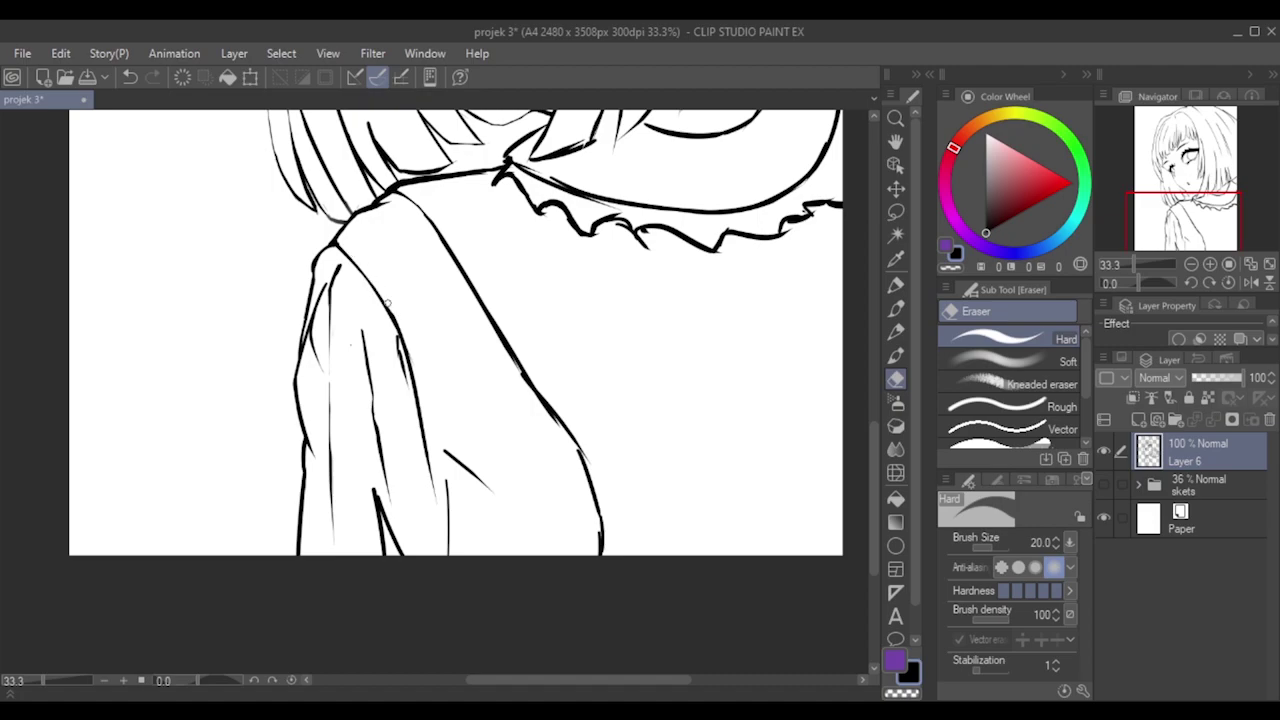
pyautogui.hotkey('ctrl', 'z')
pyautogui.moveTo(395, 350)
pyautogui.mouseDown()
pyautogui.moveTo(401, 387)
pyautogui.moveTo(401, 353)
pyautogui.mouseUp()
pyautogui.hotkey('ctrl', 'z')
pyautogui.moveTo(406, 362)
pyautogui.mouseDown()
pyautogui.moveTo(402, 351)
pyautogui.moveTo(421, 422)
pyautogui.mouseUp()
pyautogui.hotkey('ctrl', 'z')
pyautogui.moveTo(405, 338)
pyautogui.mouseDown()
pyautogui.moveTo(429, 468)
pyautogui.moveTo(428, 454)
pyautogui.mouseUp()
pyautogui.hotkey('ctrl', 'z')
# Thin the short fold lines near the bottom edge of the page with the Hard eraser.
pyautogui.moveTo(379, 494)
pyautogui.mouseDown()
pyautogui.moveTo(394, 548)
pyautogui.moveTo(384, 523)
pyautogui.mouseUp()
pyautogui.hotkey('ctrl', 'z')
pyautogui.hotkey('ctrl', 'z')
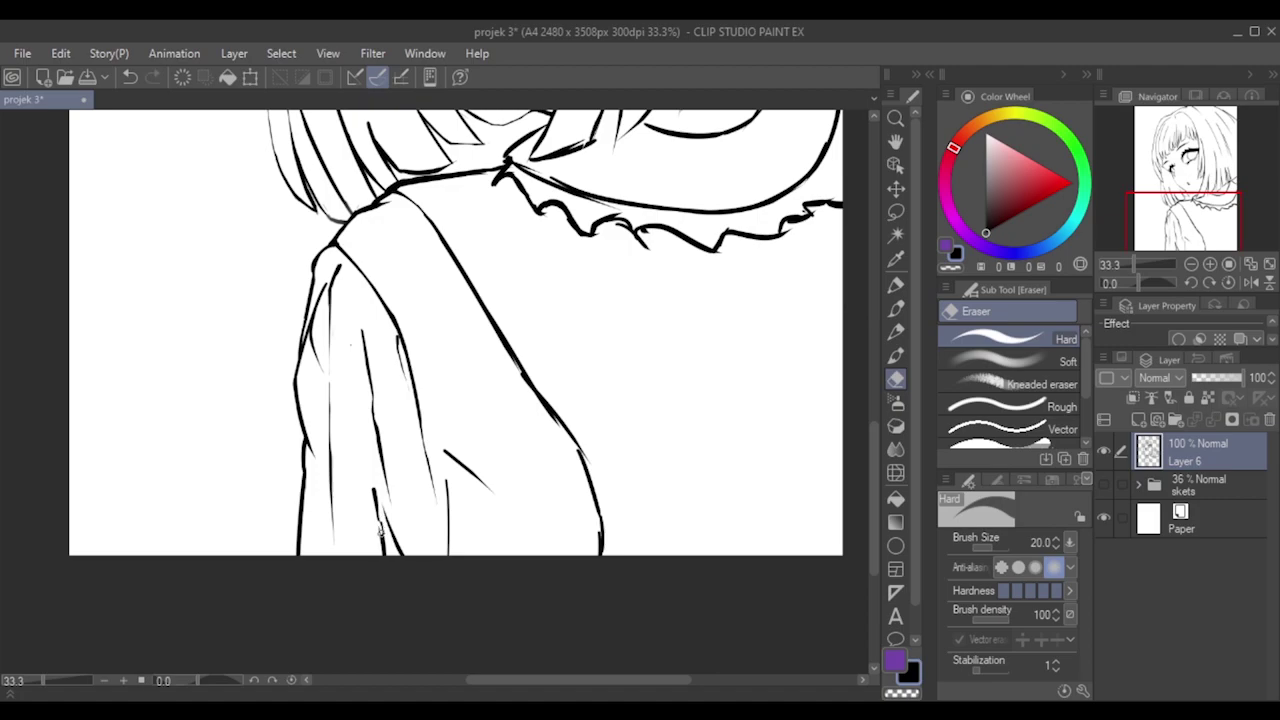
pyautogui.moveTo(376, 497); pyautogui.dragTo(366, 470)
pyautogui.moveTo(445, 452)
pyautogui.mouseDown()
pyautogui.moveTo(471, 483)
pyautogui.moveTo(450, 547)
pyautogui.mouseUp()
# Compare the sleeve and torso line art with the rough sketch by briefly showing the skets folder.
pyautogui.scroll(-4, 571, 289)
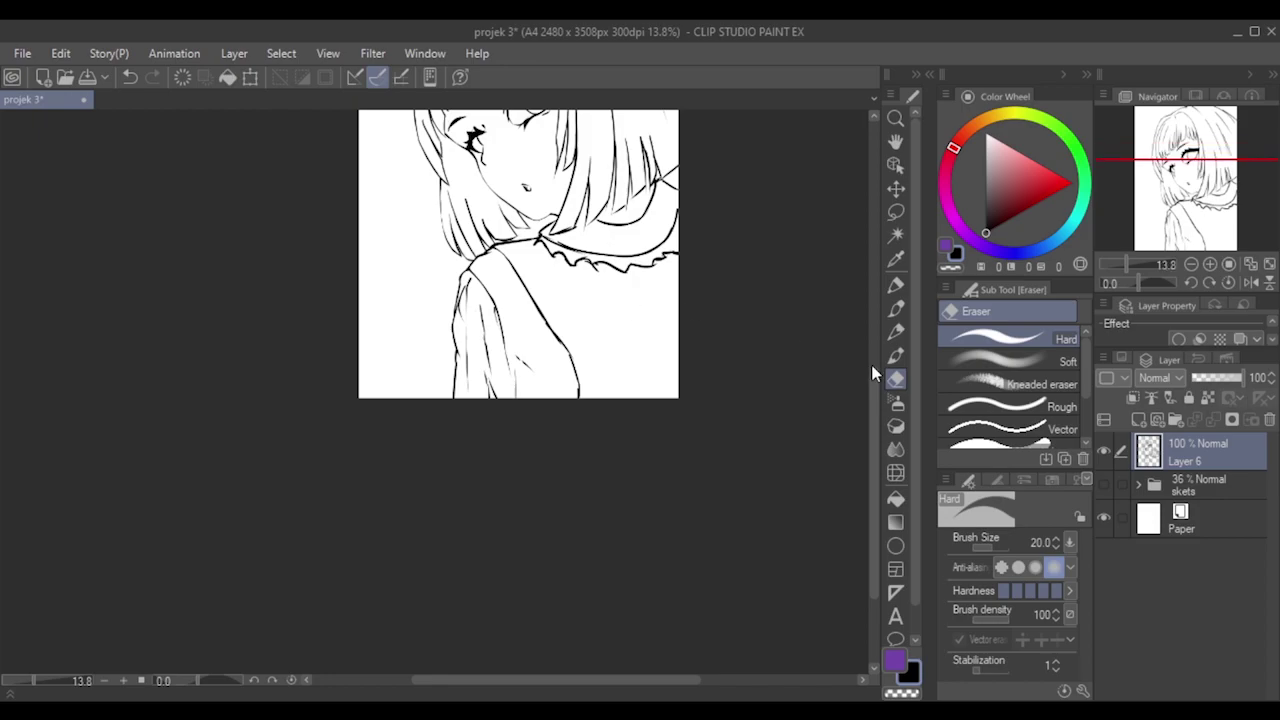
pyautogui.click(1104, 483)
pyautogui.click(1104, 483)
pyautogui.scroll(1, 566, 277)
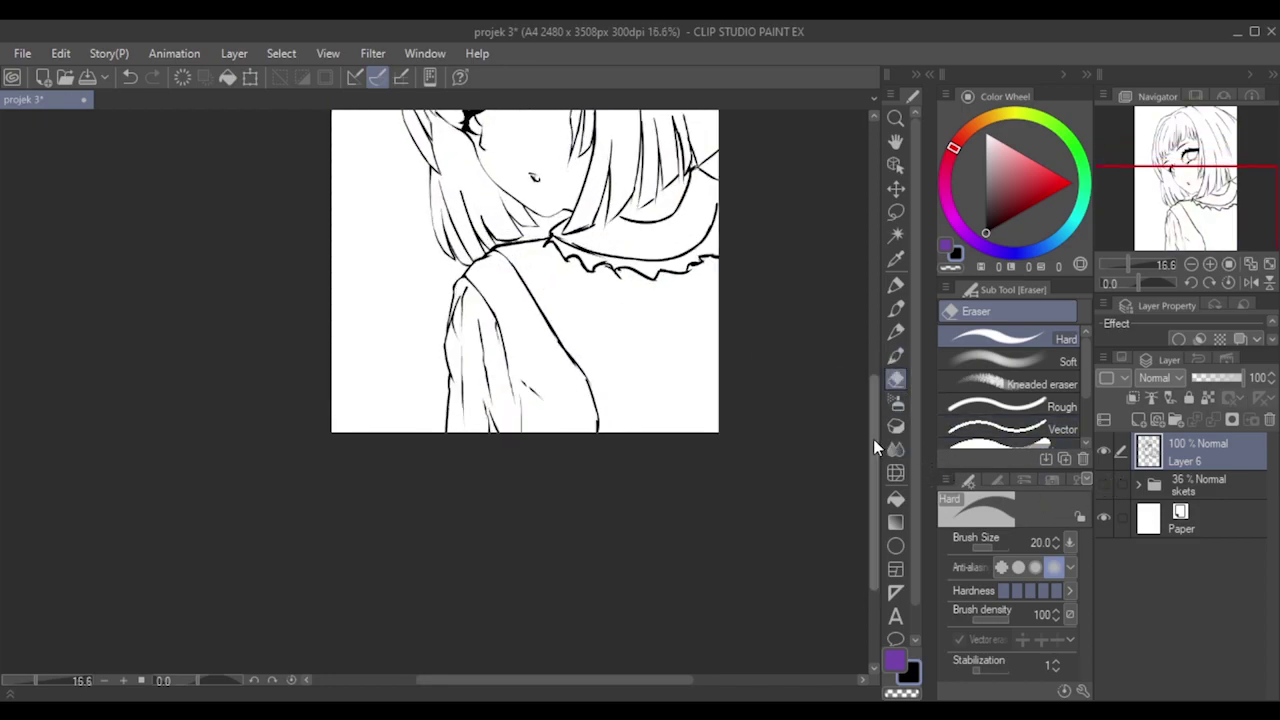
pyautogui.moveTo(873, 437); pyautogui.dragTo(864, 364)
pyautogui.scroll(1, 608, 568)
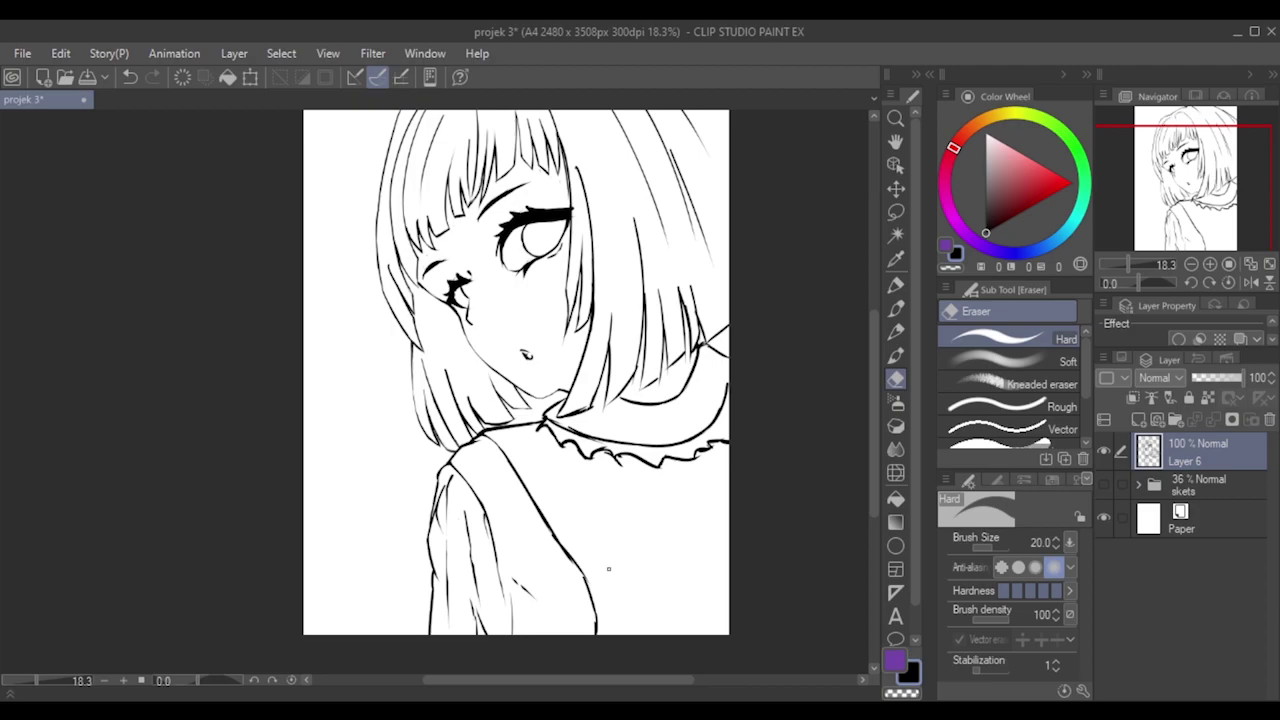
# Extend the diagonal torso line outward at its lower end with the MB Fine Line pen at size 20.
pyautogui.click(895, 331)
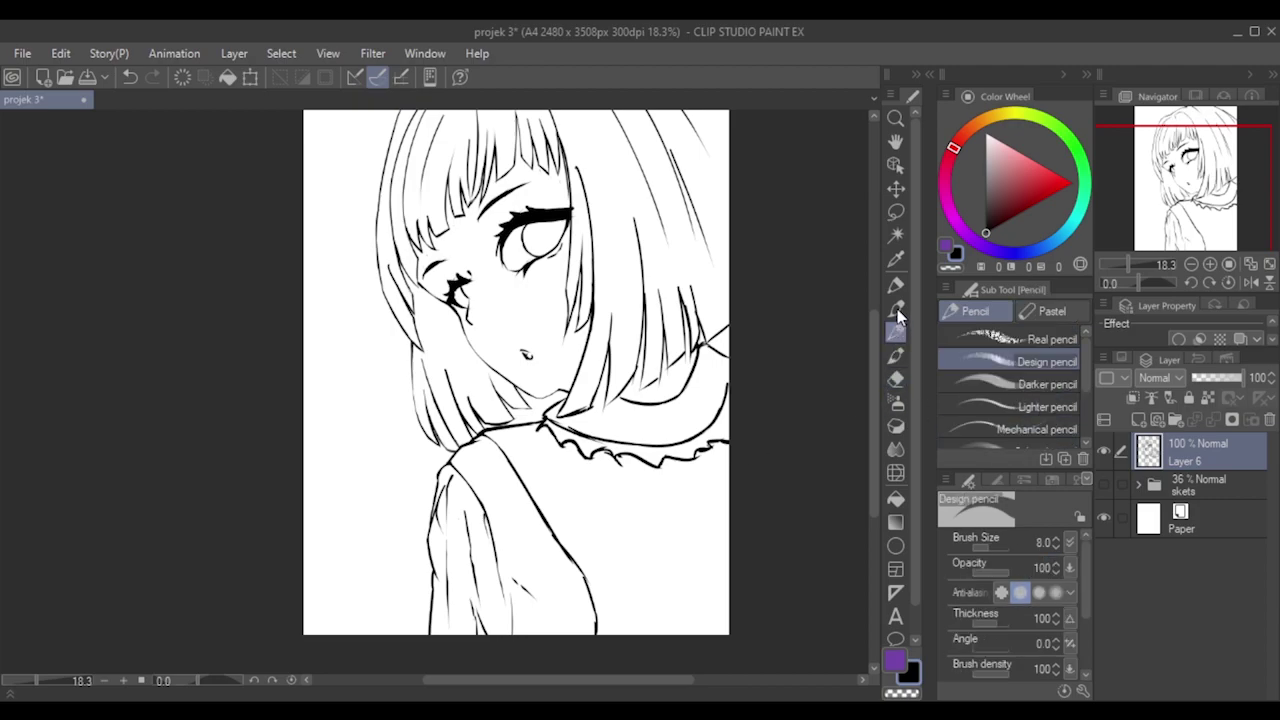
pyautogui.click(895, 309)
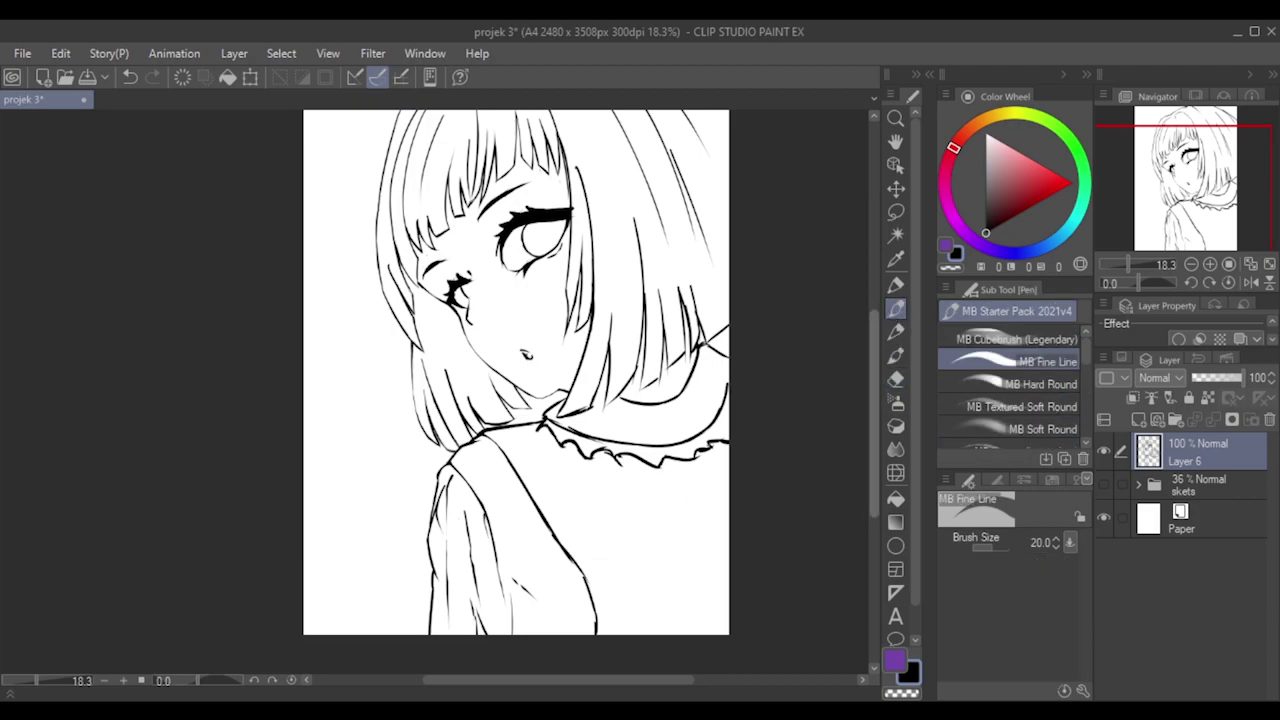
pyautogui.moveTo(554, 533)
pyautogui.mouseDown()
pyautogui.moveTo(609, 567)
pyautogui.moveTo(563, 547)
pyautogui.moveTo(604, 622)
pyautogui.mouseUp()
pyautogui.hotkey('ctrl', 'z')
pyautogui.hotkey('ctrl', 'z')
pyautogui.hotkey('ctrl', 'z')
pyautogui.moveTo(583, 571); pyautogui.dragTo(604, 625)
pyautogui.hotkey('ctrl', 'z')
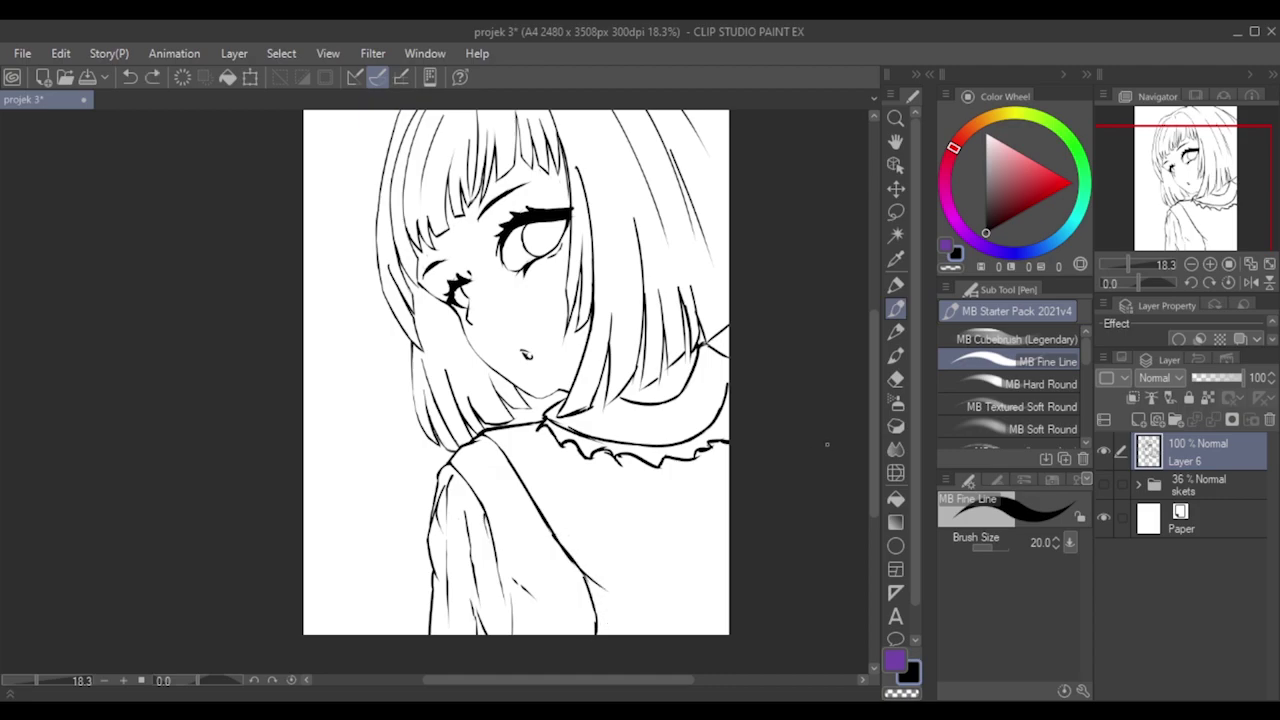
# Ink a fuller, pointed bulge at the lower end of the torso contour with the MB Fine Line pen at size 25.
pyautogui.moveTo(584, 571)
pyautogui.mouseDown()
pyautogui.moveTo(603, 606)
pyautogui.moveTo(613, 592)
pyautogui.moveTo(597, 585)
pyautogui.moveTo(601, 596)
pyautogui.mouseUp()
pyautogui.hotkey('ctrl', 'z')
pyautogui.hotkey('ctrl', 'z')
pyautogui.hotkey('ctrl', 'z')
pyautogui.moveTo(543, 545); pyautogui.dragTo(617, 590)
pyautogui.hotkey('ctrl', 'z')
pyautogui.hotkey('ctrl', 'z')
pyautogui.hotkey('ctrl', 'z')
pyautogui.hotkey('ctrl', 'z')
pyautogui.hotkey('ctrl', 'z')
pyautogui.moveTo(550, 548)
pyautogui.mouseDown()
pyautogui.moveTo(614, 597)
pyautogui.moveTo(598, 632)
pyautogui.mouseUp()
pyautogui.hotkey('ctrl', 'z')
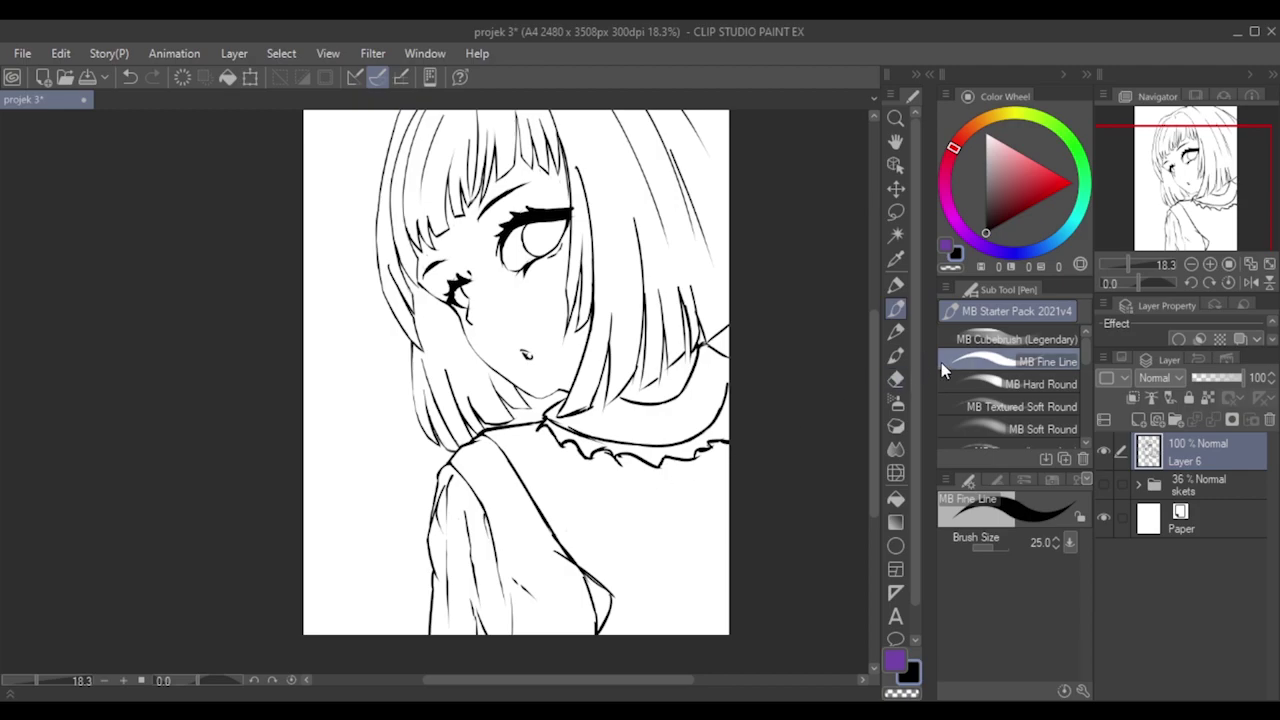
# Thin the diagonal torso line between the shoulder and the new bulge with the Hard eraser.
pyautogui.click(895, 379)
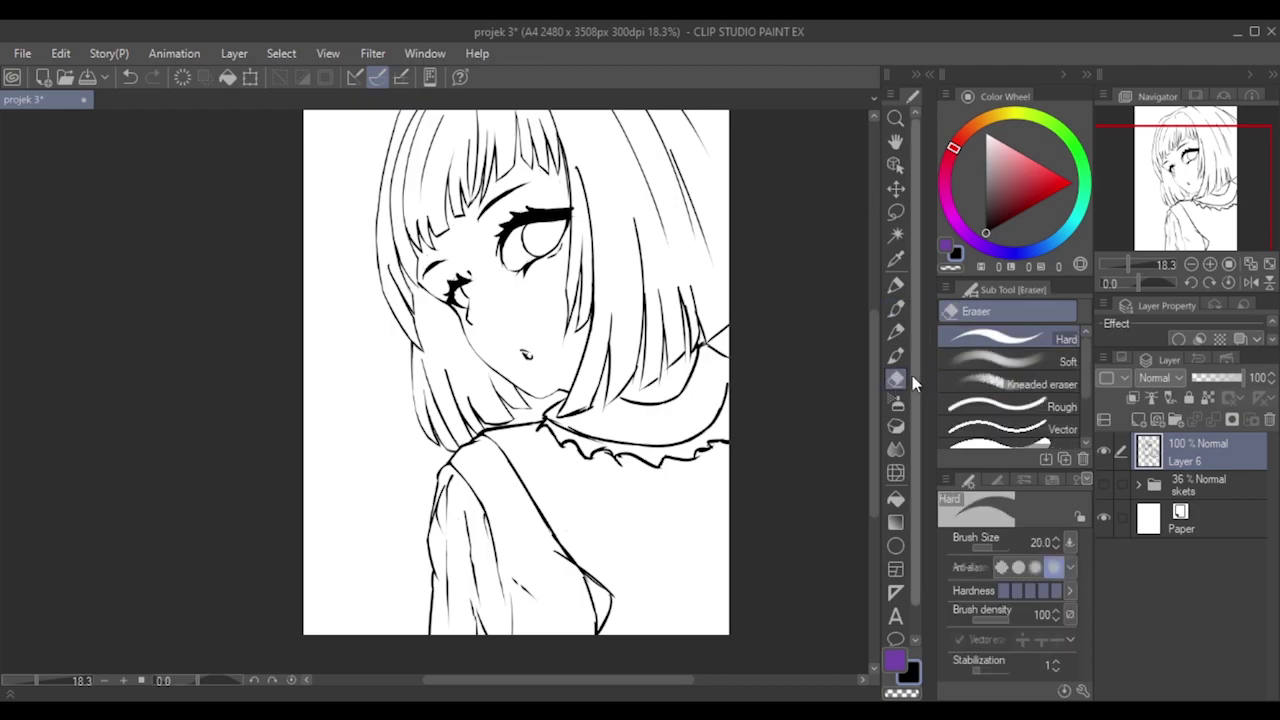
pyautogui.scroll(3, 542, 450)
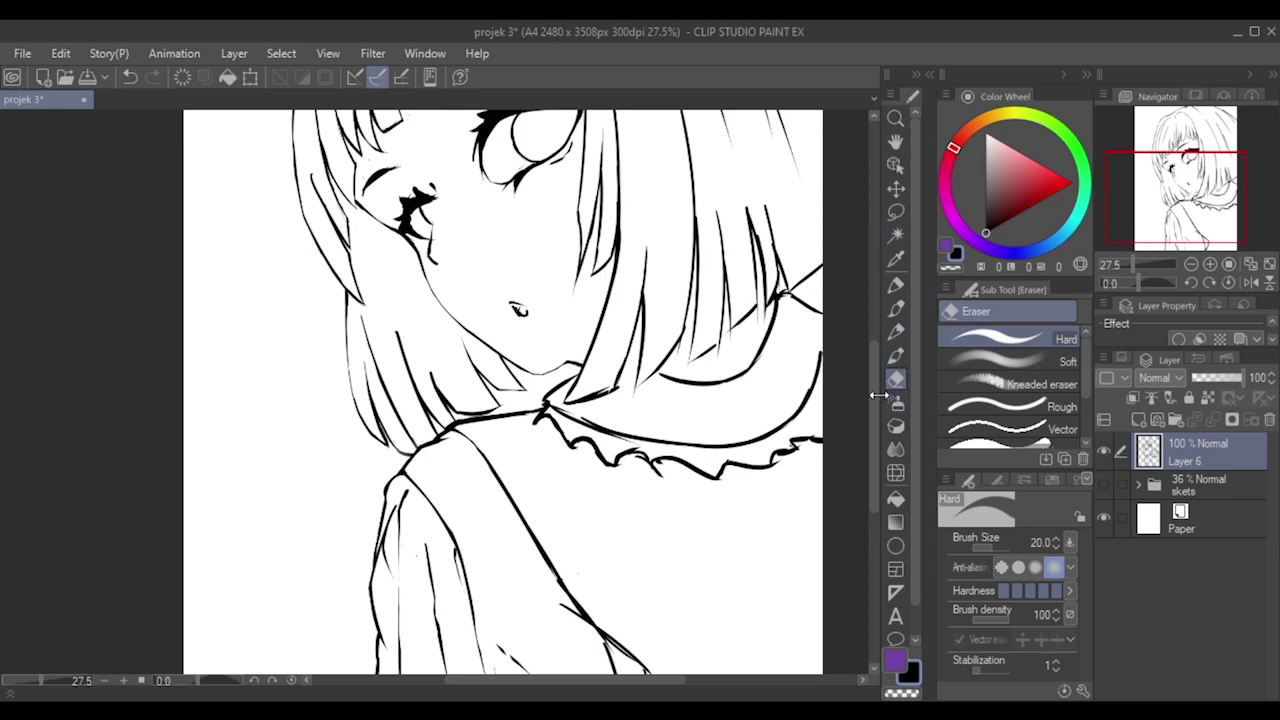
pyautogui.scroll(-3, 876, 392)
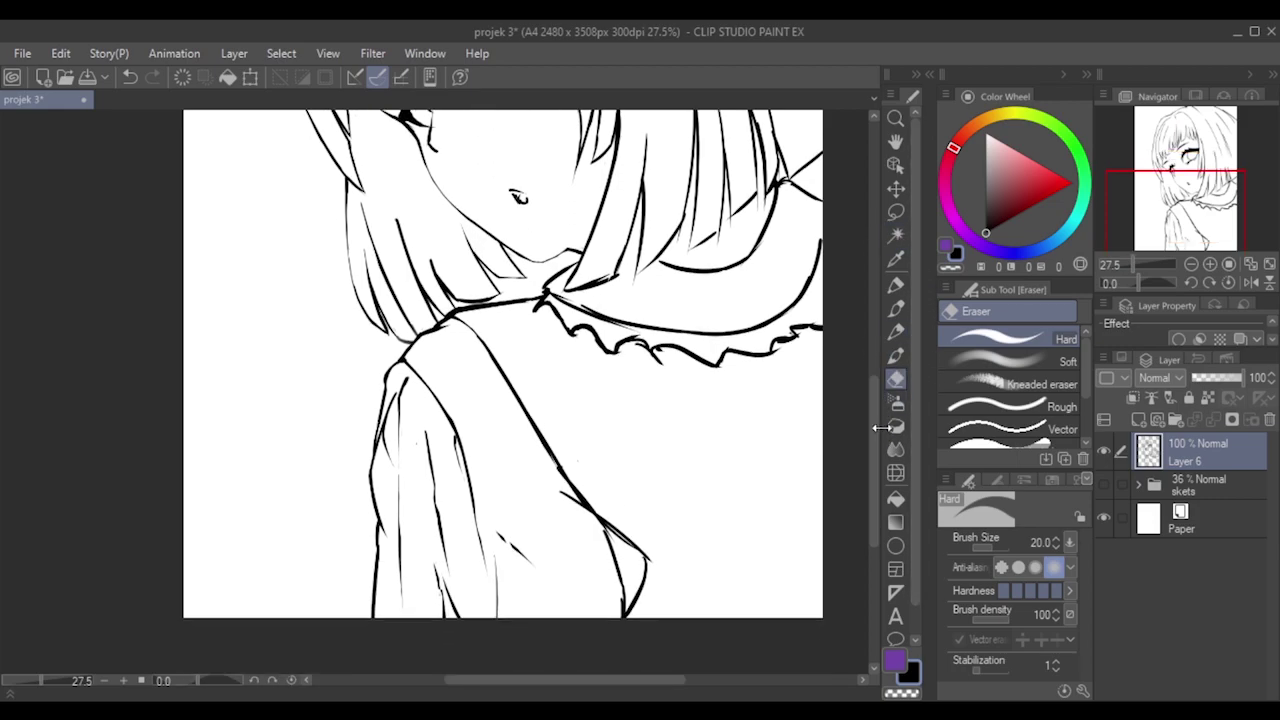
pyautogui.moveTo(538, 434); pyautogui.dragTo(553, 455)
pyautogui.hotkey('ctrl', 'z')
pyautogui.moveTo(541, 445); pyautogui.dragTo(571, 477)
pyautogui.hotkey('ctrl', 'z')
pyautogui.hotkey('ctrl', 'z')
pyautogui.hotkey('ctrl', 'z')
pyautogui.hotkey('ctrl', 'z')
pyautogui.hotkey('ctrl', 'z')
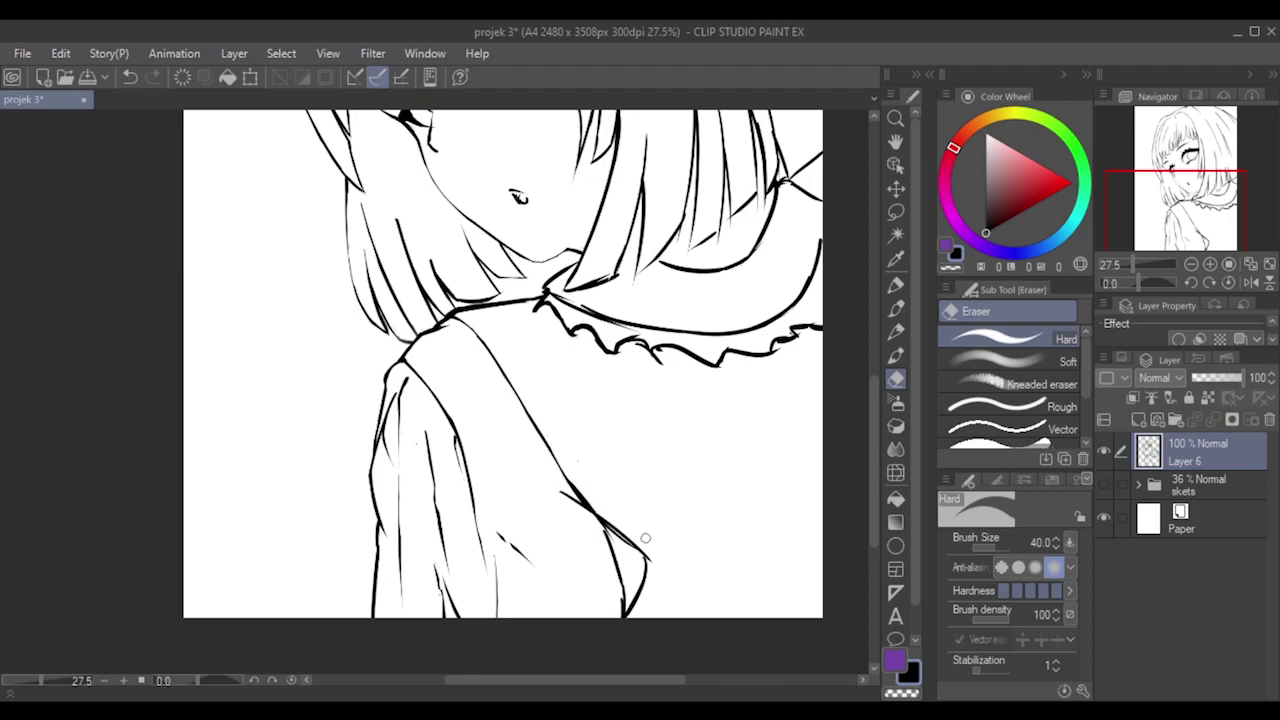
# Clean up the pointed corner of the torso bulge with the Hard eraser at size 40.
pyautogui.hotkey('ctrl', 'z')
pyautogui.moveTo(642, 546); pyautogui.dragTo(647, 562)
pyautogui.scroll(-2, 467, 332)
pyautogui.scroll(-1, 467, 332)
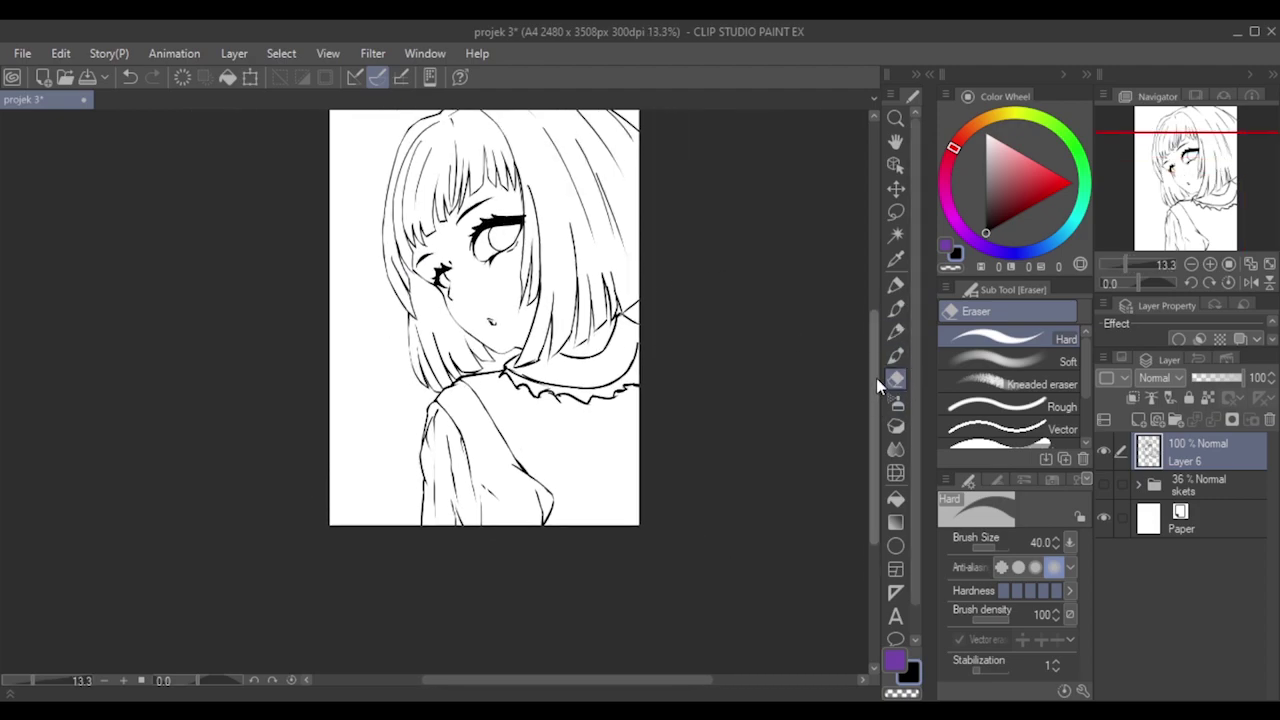
# Refine the torso line and the upper outer sleeve edge with the Hard eraser at size 15.
pyautogui.scroll(1, 530, 469)
pyautogui.scroll(2, 530, 469)
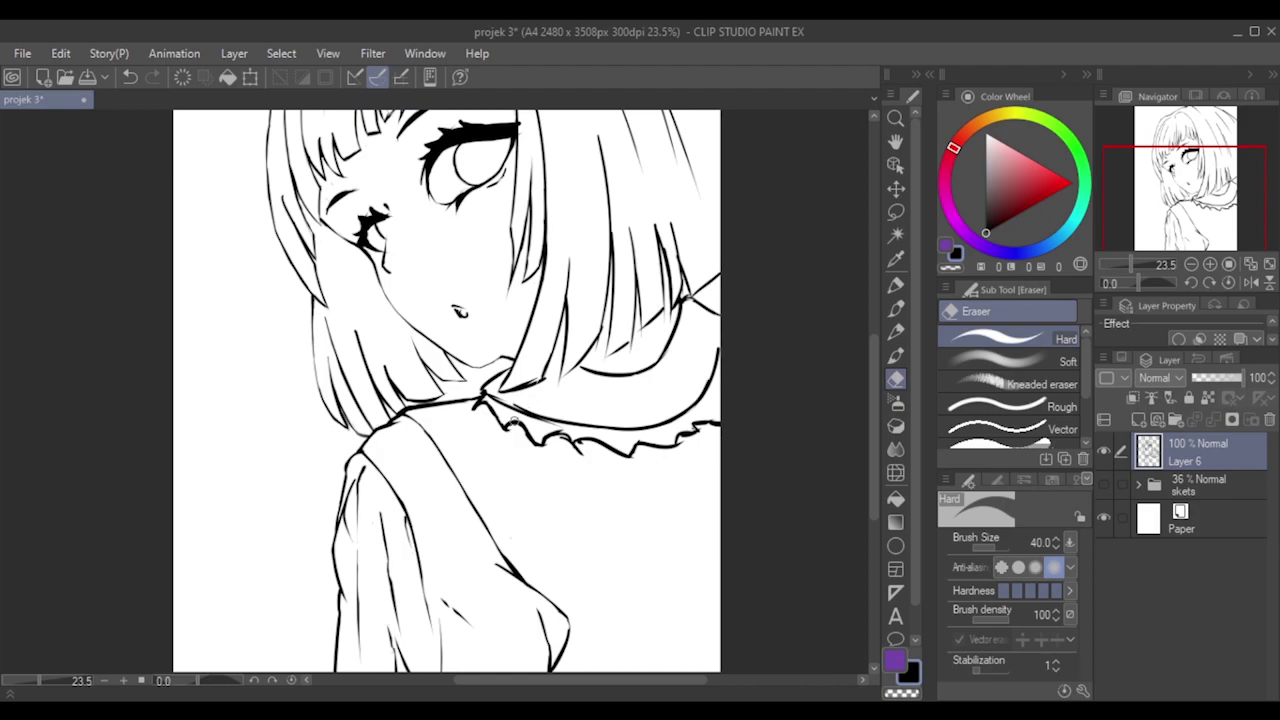
pyautogui.scroll(-3, 566, 320)
pyautogui.scroll(-1, 567, 314)
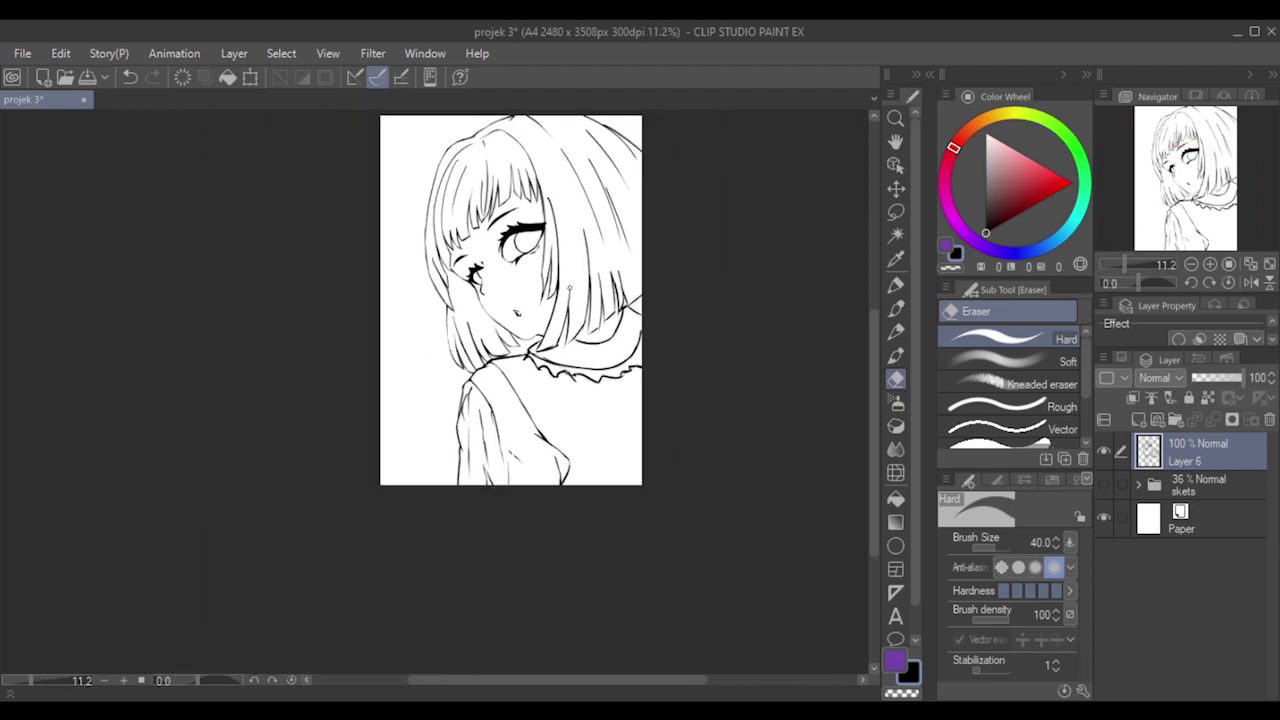
pyautogui.scroll(5, 569, 288)
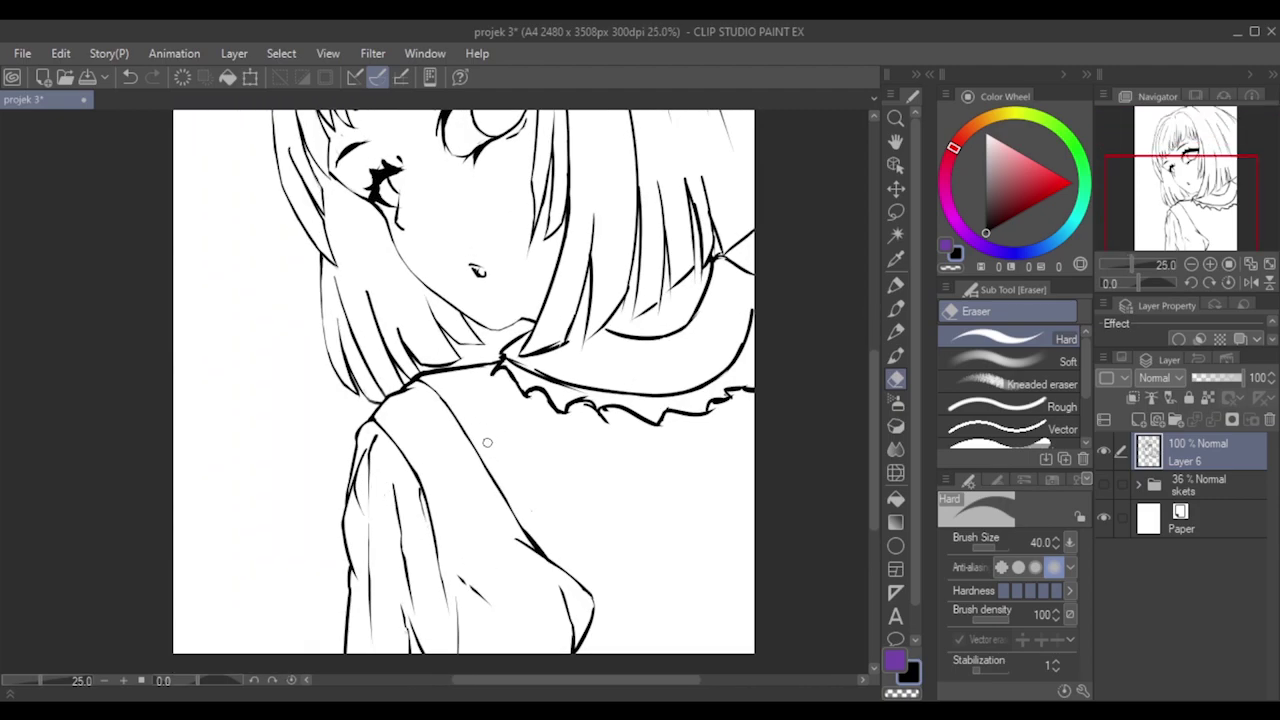
pyautogui.scroll(1, 487, 442)
pyautogui.scroll(2, 487, 442)
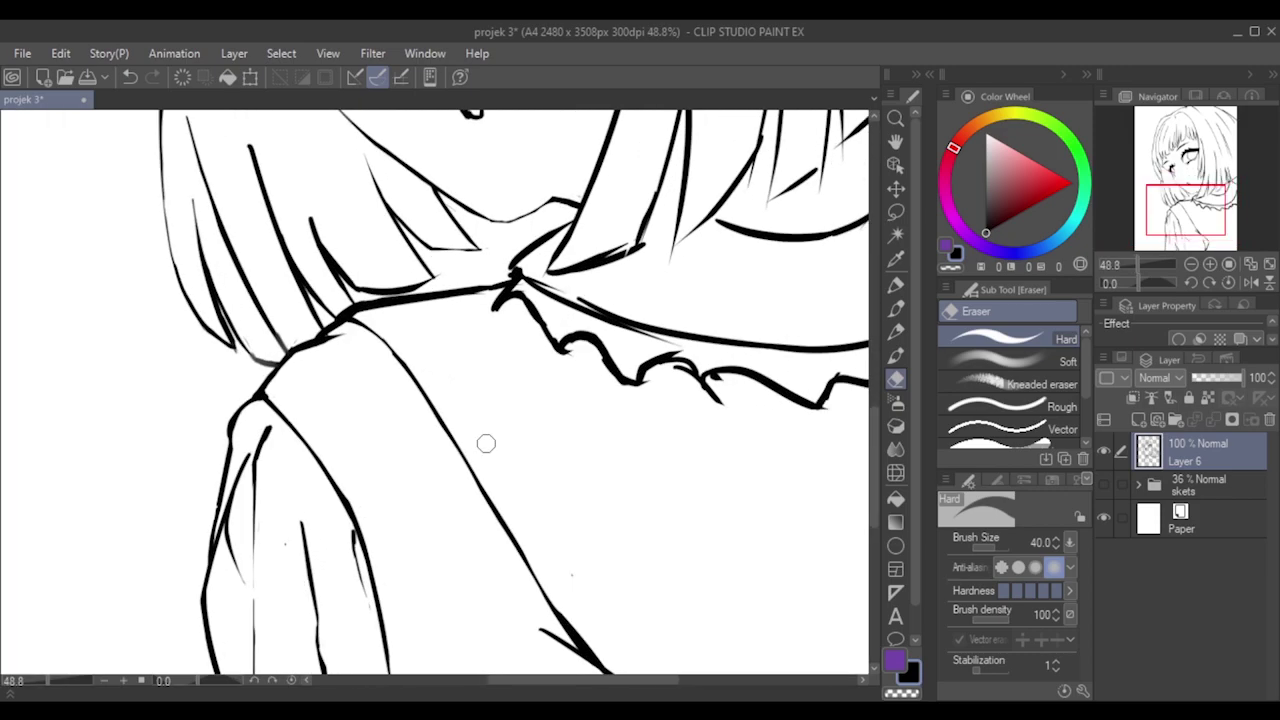
pyautogui.press('[')
pyautogui.press('[')
pyautogui.press('[')
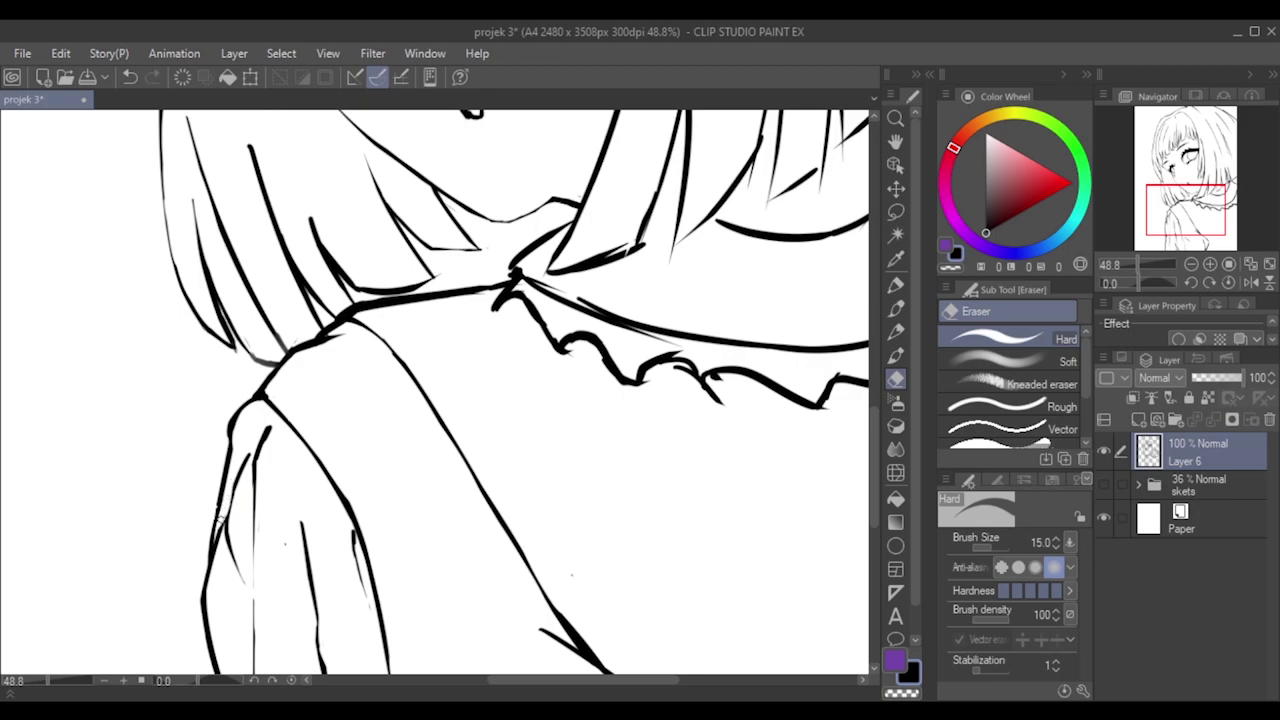
pyautogui.hotkey('ctrl', 'z')
# Thin the first wave of the collar ruffle beside the collar corner with the Hard eraser at size 15.
pyautogui.scroll(-5, 650, 300)
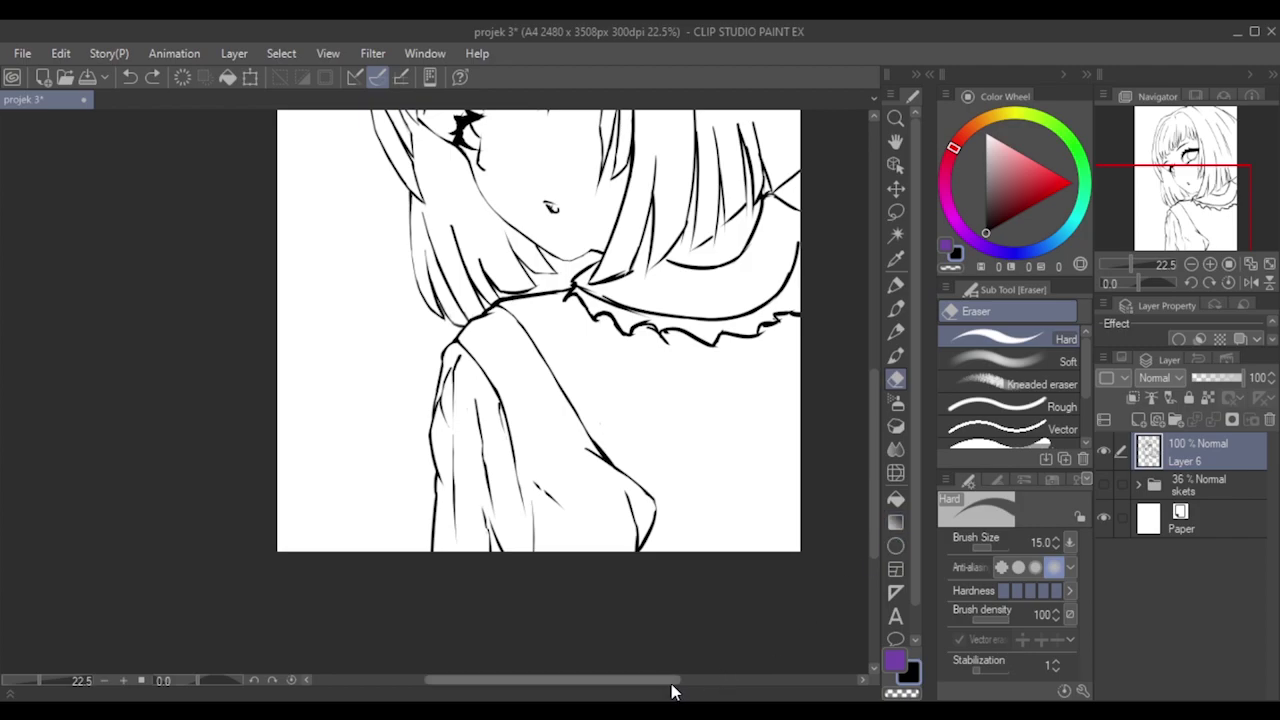
pyautogui.moveTo(677, 689); pyautogui.dragTo(694, 686)
pyautogui.scroll(4, 488, 517)
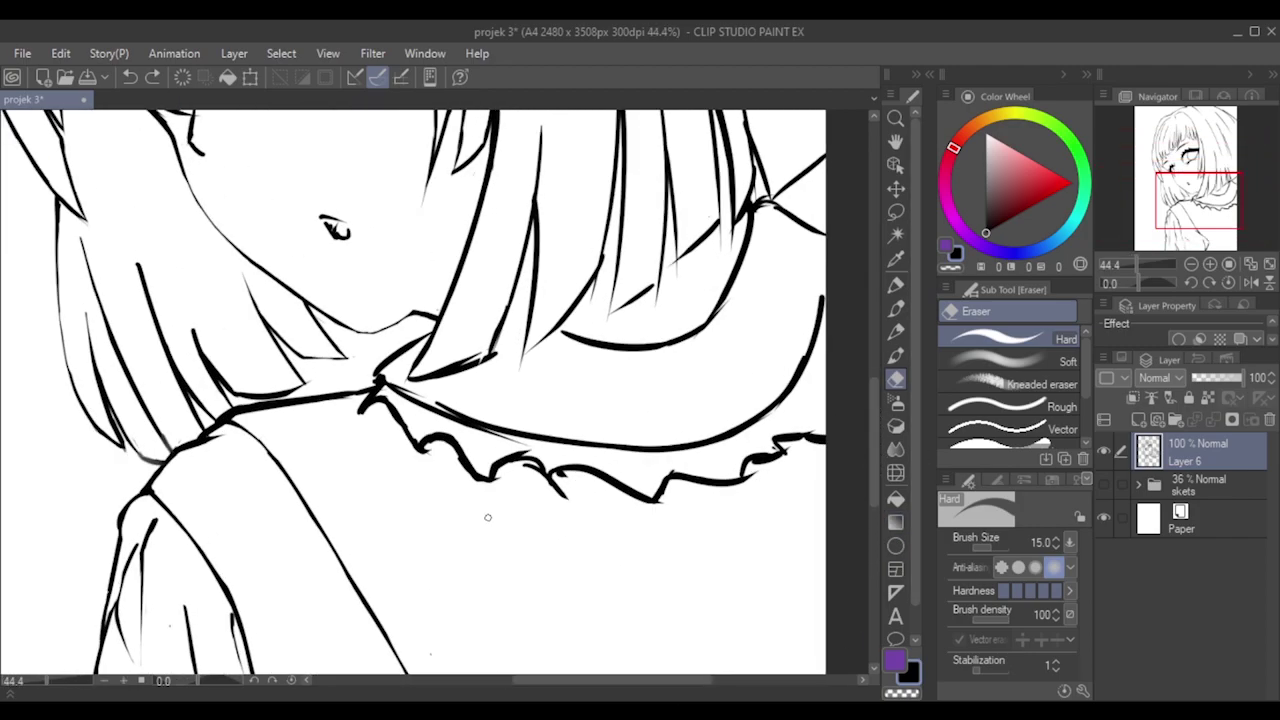
pyautogui.moveTo(370, 372); pyautogui.dragTo(377, 379)
pyautogui.hotkey('ctrl', 'z')
pyautogui.hotkey('ctrl', 'z')
pyautogui.hotkey('ctrl', 'z')
pyautogui.hotkey('ctrl', 'z')
pyautogui.moveTo(381, 408); pyautogui.dragTo(400, 436)
pyautogui.hotkey('ctrl', 'z')
pyautogui.hotkey('ctrl', 'z')
pyautogui.hotkey('ctrl', 'z')
pyautogui.hotkey('ctrl', 'y')
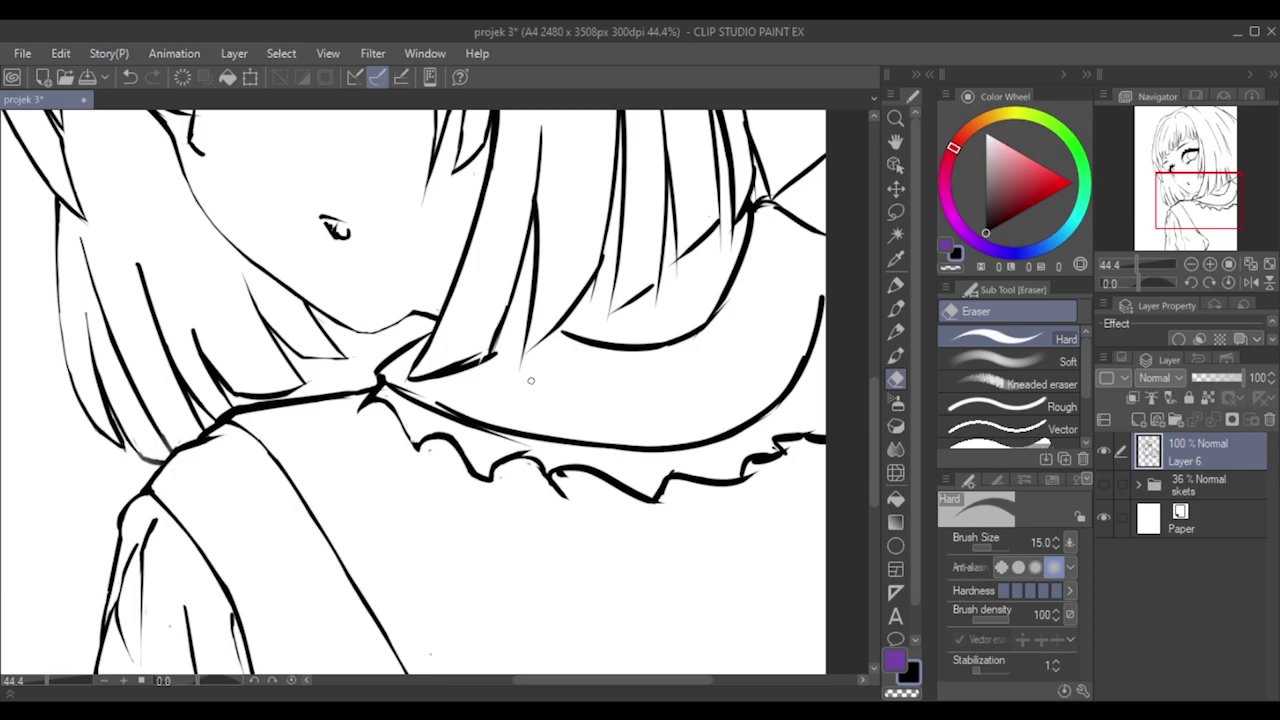
# Ink new curled scallops over the middle of the collar ruffle with the MB Fine Line pen at size 25.
pyautogui.click(894, 309)
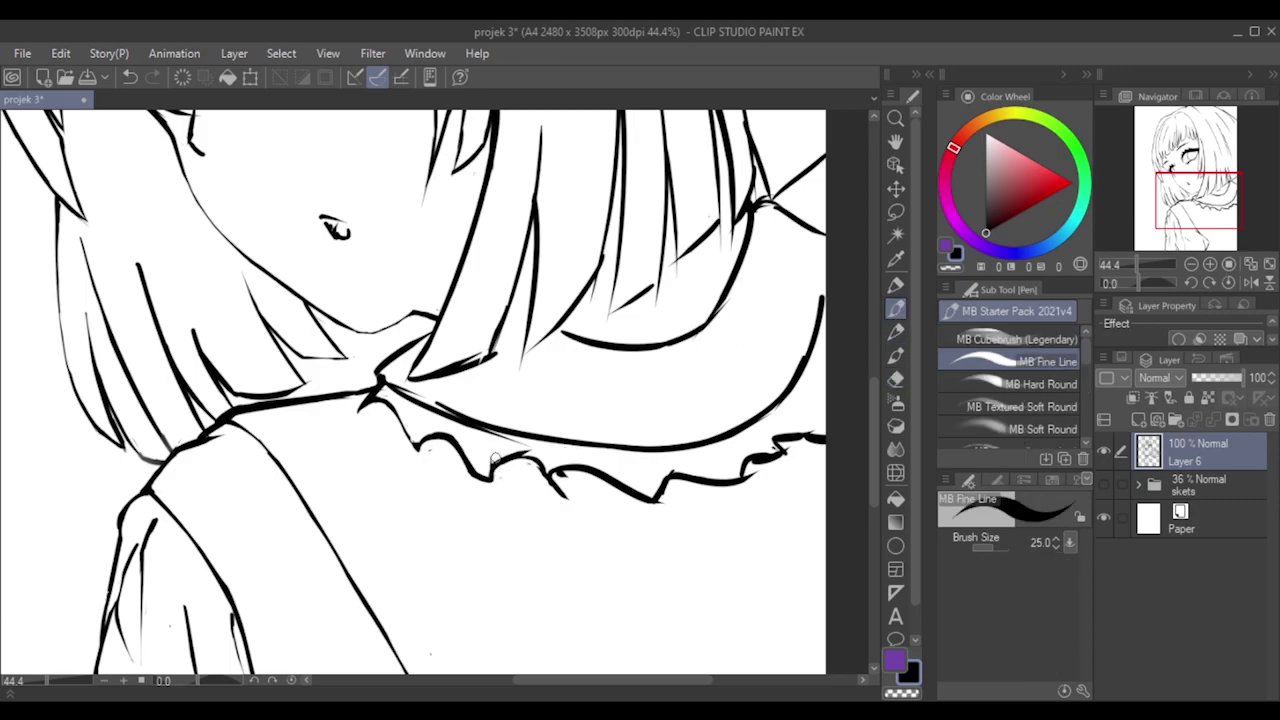
pyautogui.hotkey('ctrl', 'z')
pyautogui.moveTo(492, 471)
pyautogui.mouseDown()
pyautogui.moveTo(487, 453)
pyautogui.moveTo(512, 458)
pyautogui.moveTo(503, 450)
pyautogui.moveTo(544, 465)
pyautogui.moveTo(543, 488)
pyautogui.mouseUp()
pyautogui.hotkey('ctrl', 'z')
pyautogui.hotkey('ctrl', 'z')
pyautogui.hotkey('ctrl', 'z')
pyautogui.moveTo(543, 492)
pyautogui.mouseDown()
pyautogui.moveTo(604, 487)
pyautogui.moveTo(601, 475)
pyautogui.mouseUp()
pyautogui.hotkey('ctrl', 'z')
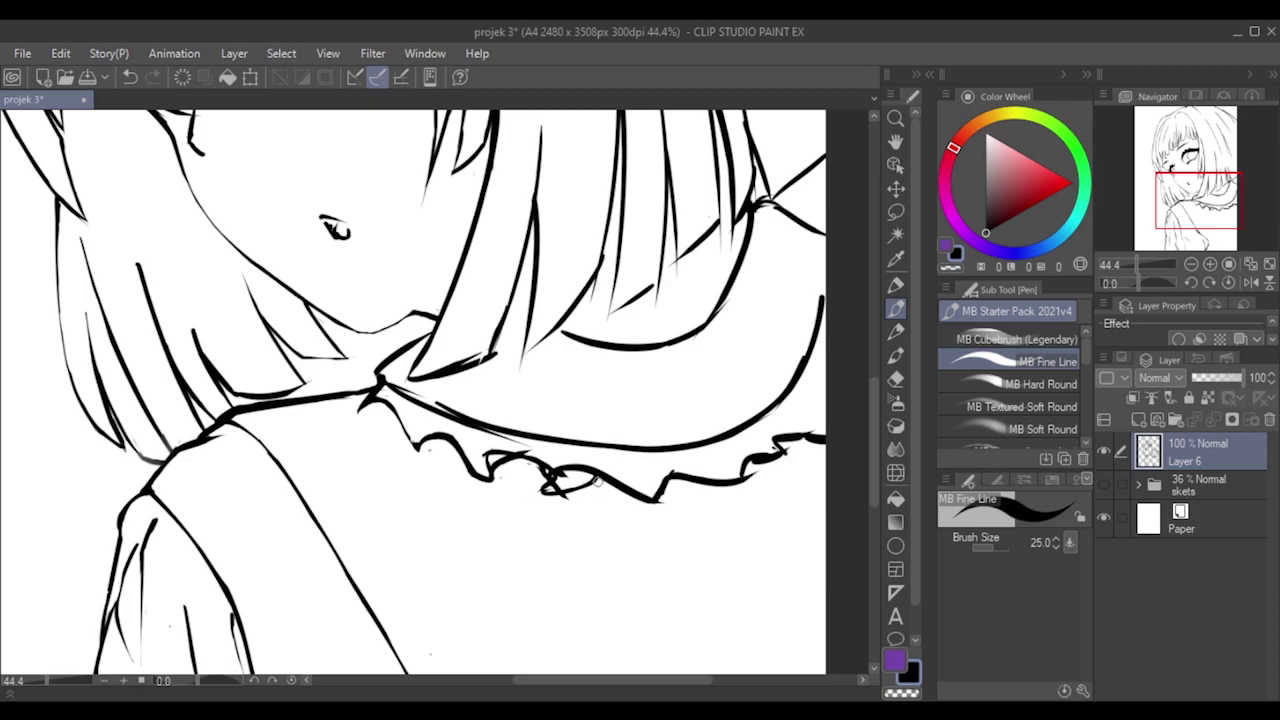
# Erase the old ruffle strokes overlapping the new scallops with the Hard eraser, enlarging it from size 15 to 25.
pyautogui.click(896, 377)
pyautogui.moveTo(492, 454)
pyautogui.mouseDown()
pyautogui.moveTo(486, 466)
pyautogui.moveTo(503, 441)
pyautogui.mouseUp()
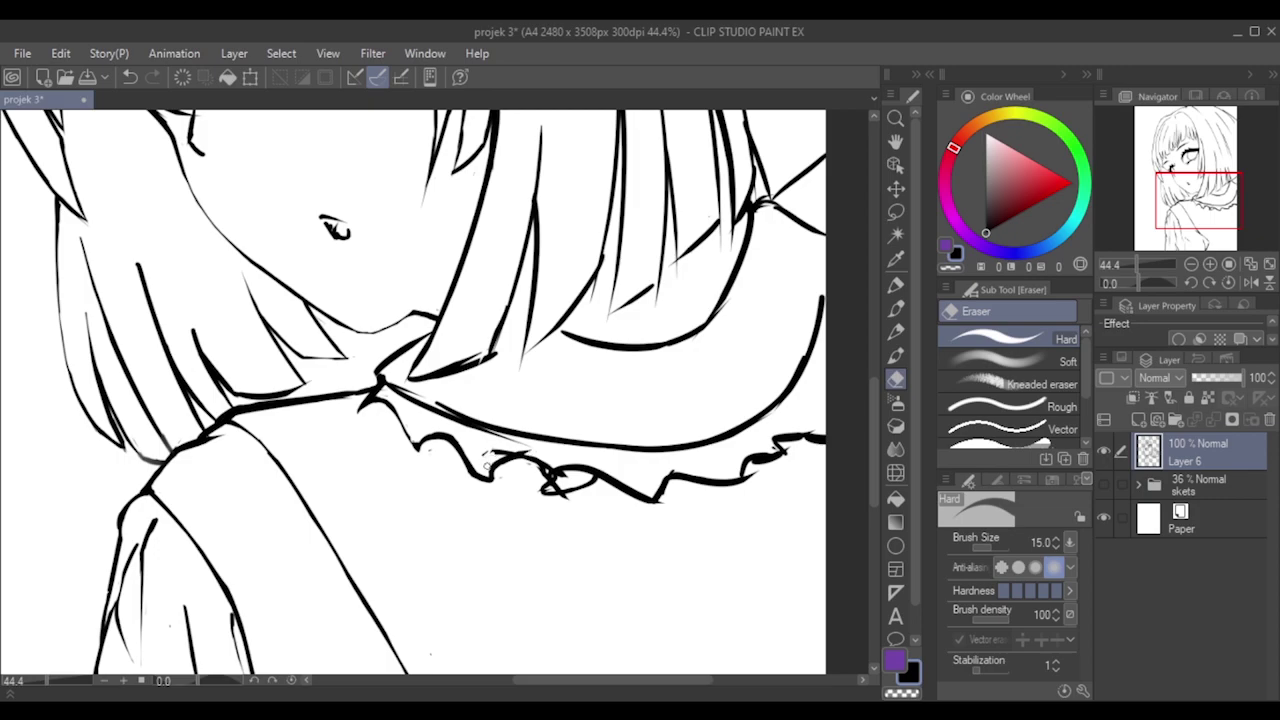
pyautogui.moveTo(484, 456); pyautogui.dragTo(543, 449)
pyautogui.hotkey('ctrl', 'z')
pyautogui.moveTo(543, 484); pyautogui.dragTo(538, 470)
pyautogui.hotkey('ctrl', 'z')
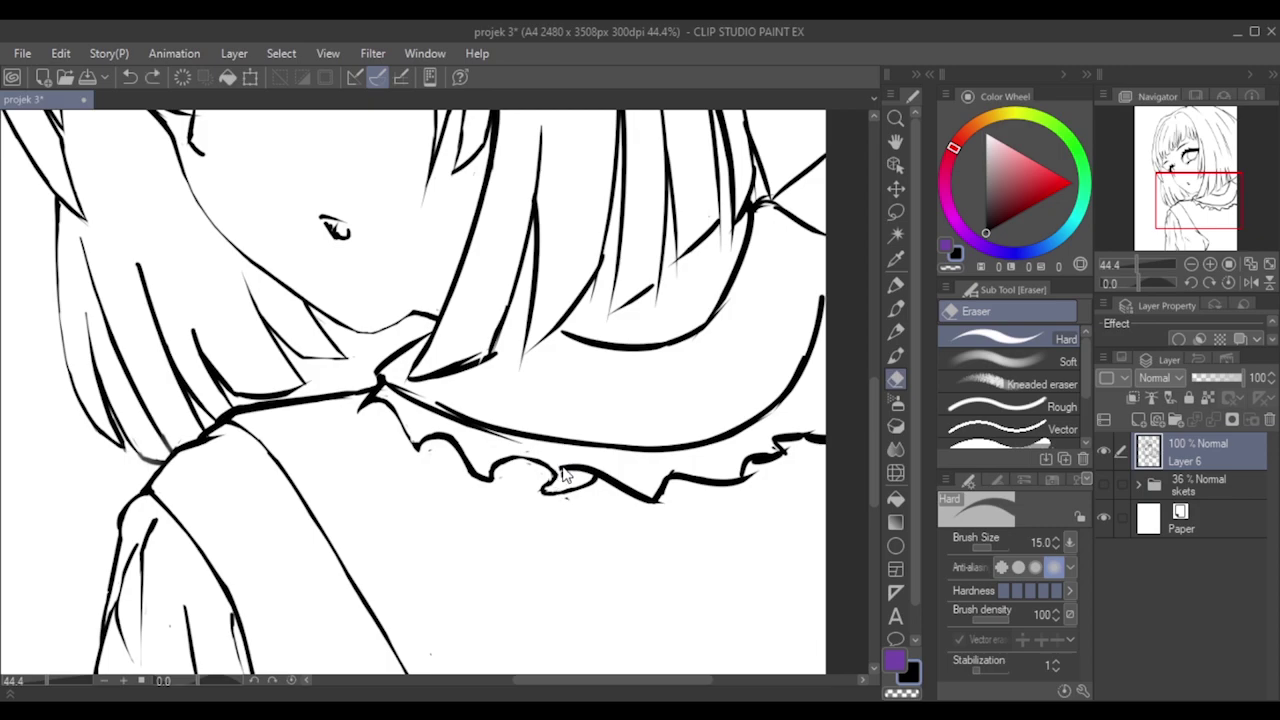
pyautogui.press(']')
pyautogui.press(']')
pyautogui.press(']')
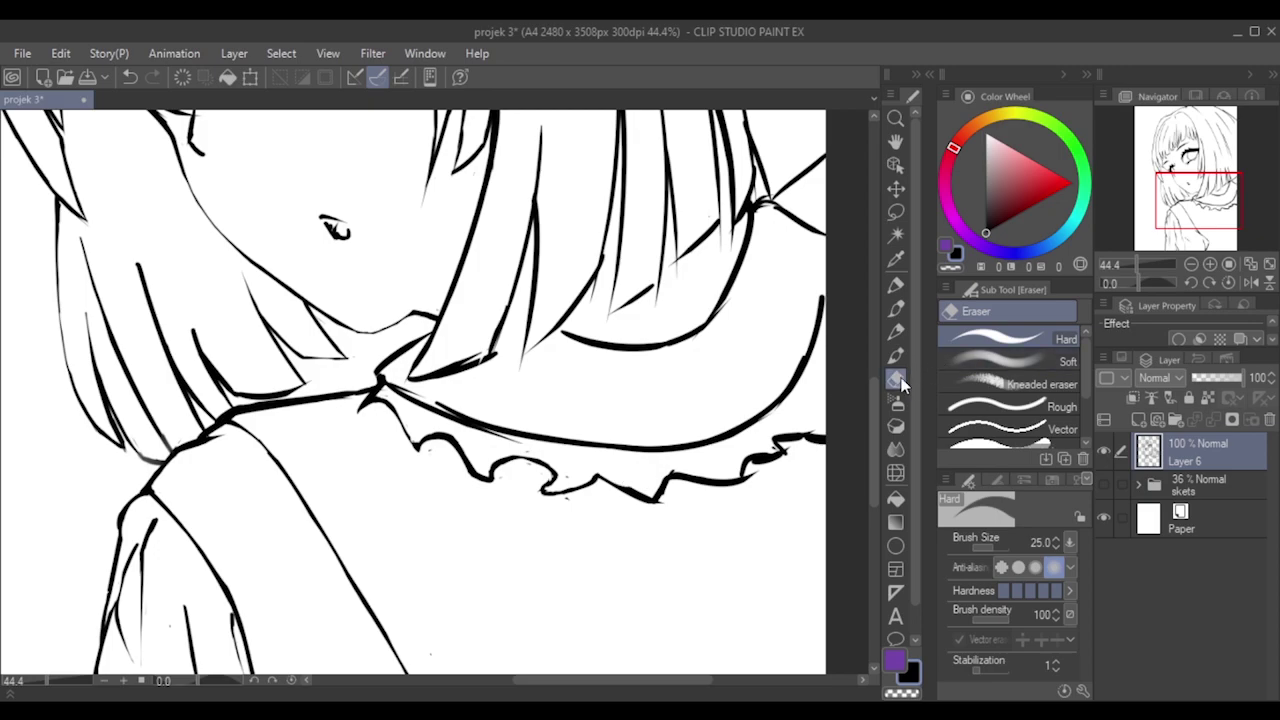
# Re-ink the ruffle scallop between the two middle curls with the MB Fine Line pen, then return to the Hard eraser.
pyautogui.click(894, 311)
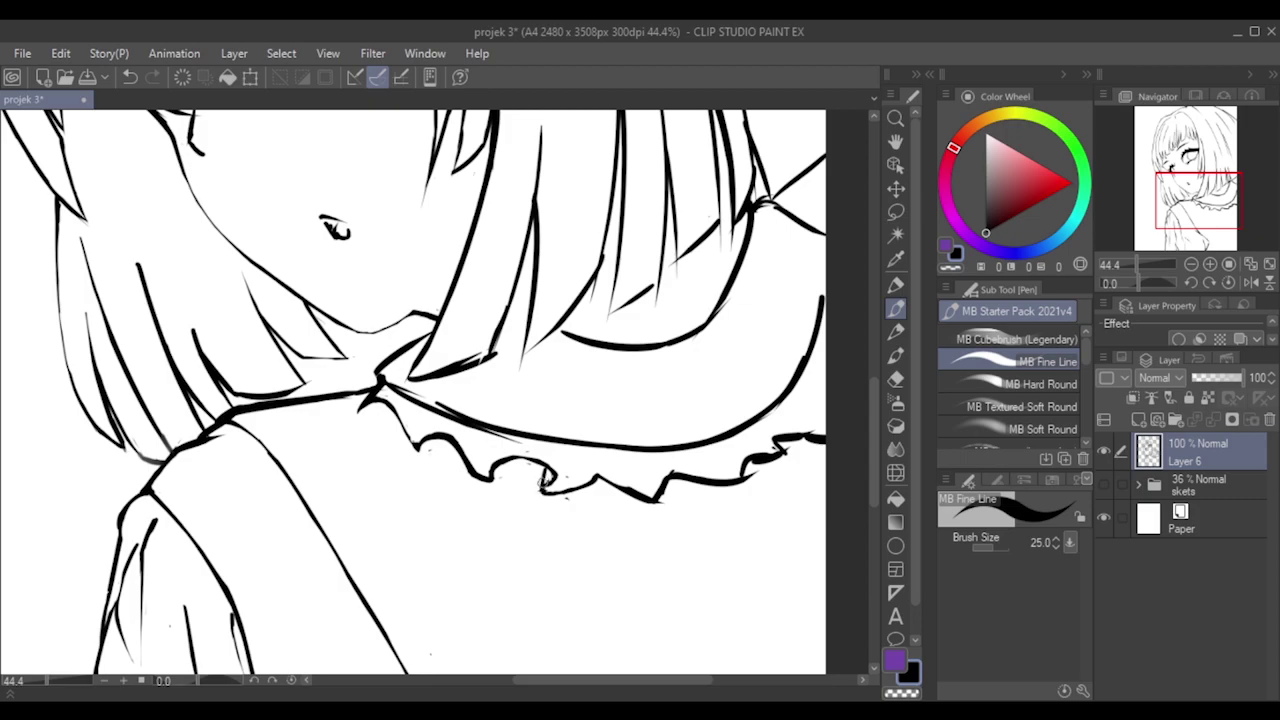
pyautogui.moveTo(496, 474)
pyautogui.mouseDown()
pyautogui.moveTo(506, 464)
pyautogui.moveTo(489, 484)
pyautogui.moveTo(525, 457)
pyautogui.mouseUp()
pyautogui.hotkey('ctrl', 'z')
pyautogui.hotkey('ctrl', 'z')
pyautogui.hotkey('ctrl', 'z')
pyautogui.moveTo(515, 460); pyautogui.dragTo(554, 471)
pyautogui.hotkey('ctrl', 'z')
pyautogui.hotkey('ctrl', 'z')
pyautogui.hotkey('ctrl', 'z')
pyautogui.click(894, 379)
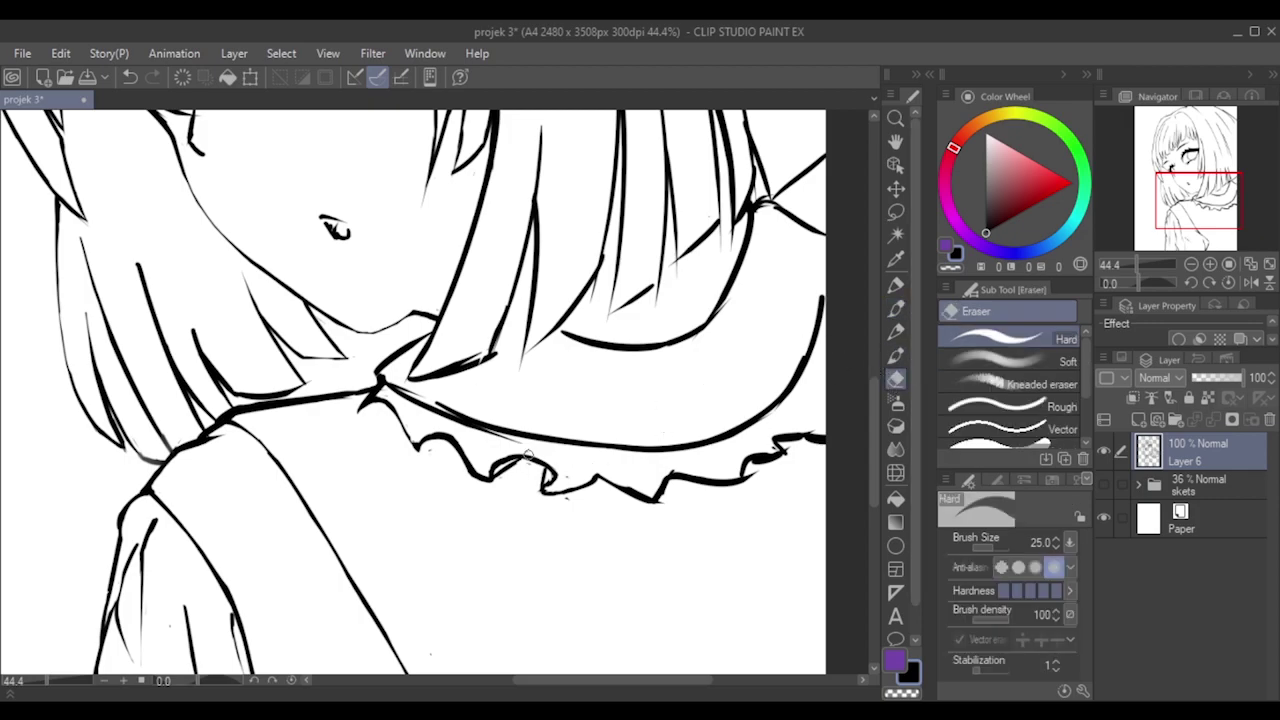
# Thin the collar's lower edge line beside the collar corner with the Hard eraser.
pyautogui.press('[')
pyautogui.moveTo(428, 365)
pyautogui.mouseDown()
pyautogui.moveTo(396, 380)
pyautogui.moveTo(482, 420)
pyautogui.mouseUp()
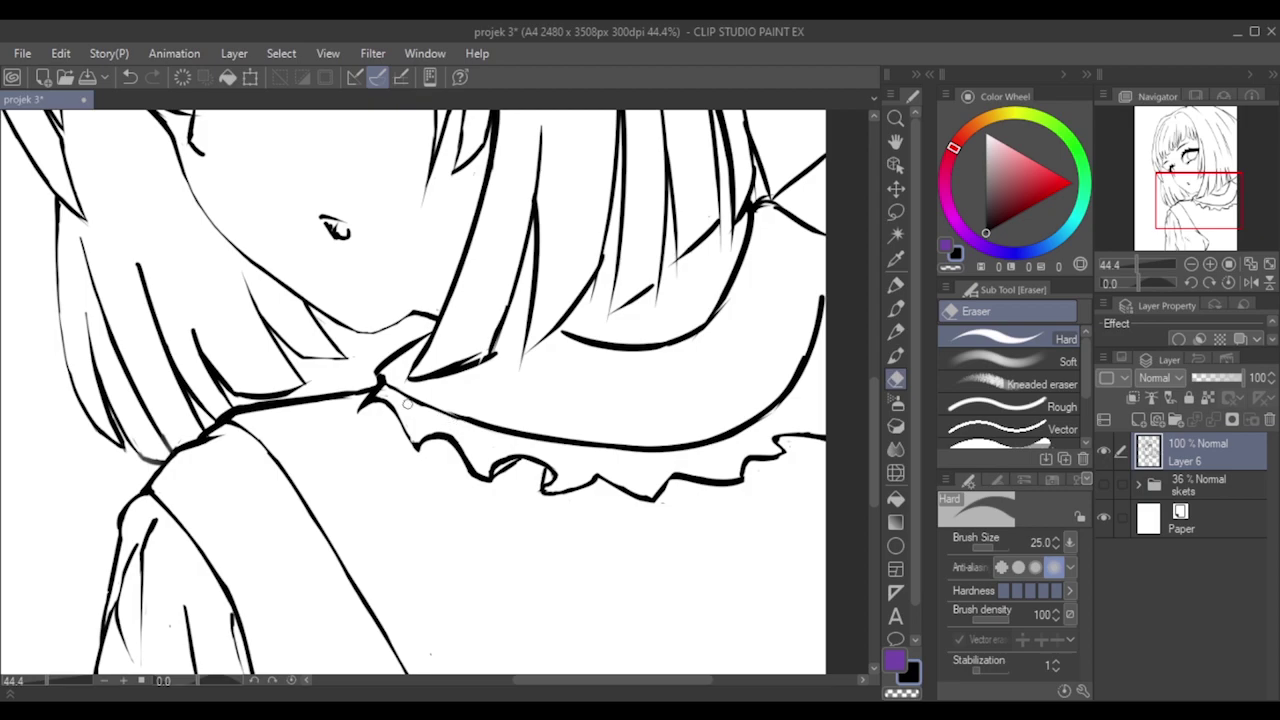
pyautogui.hotkey('ctrl', 'z')
pyautogui.moveTo(383, 387)
pyautogui.mouseDown()
pyautogui.moveTo(412, 407)
pyautogui.moveTo(503, 421)
pyautogui.mouseUp()
pyautogui.hotkey('ctrl', 'z')
pyautogui.hotkey('ctrl', 'z')
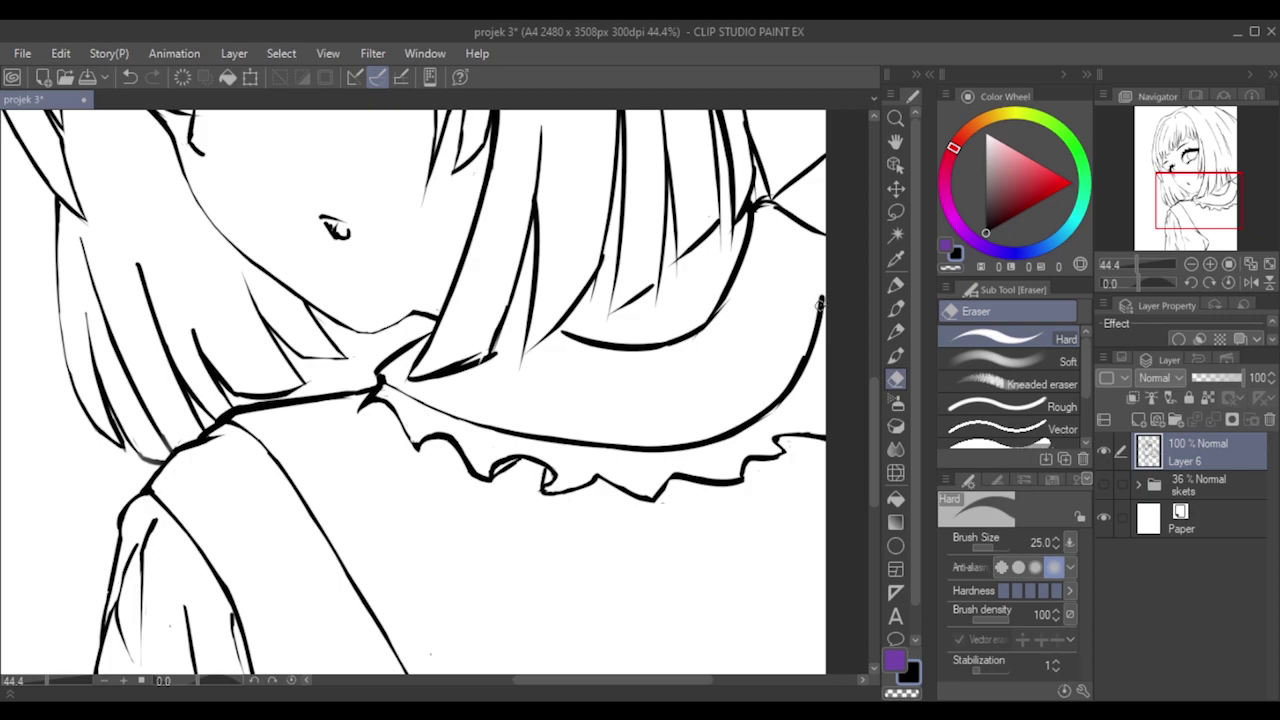
# Extend the collar's outer curve up to the canvas edge with the MB Fine Line pen at size 25.
pyautogui.click(895, 311)
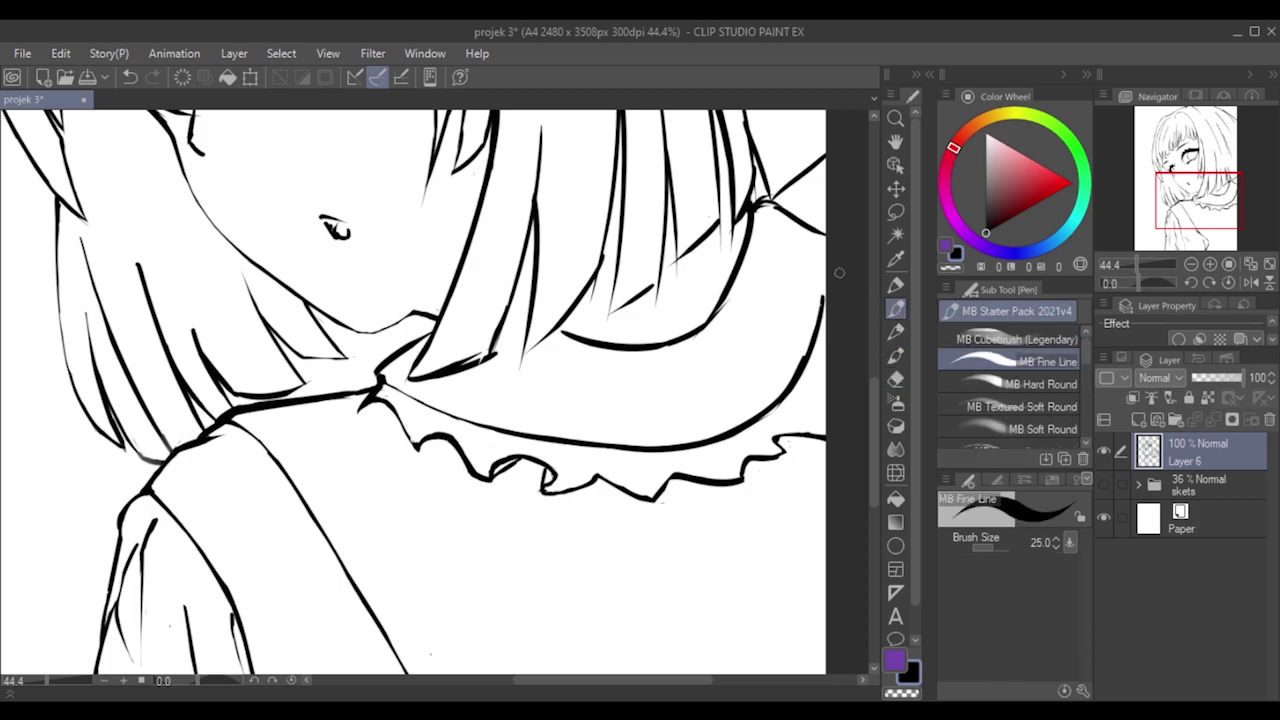
pyautogui.moveTo(825, 256); pyautogui.dragTo(819, 298)
pyautogui.scroll(5, 875, 388)
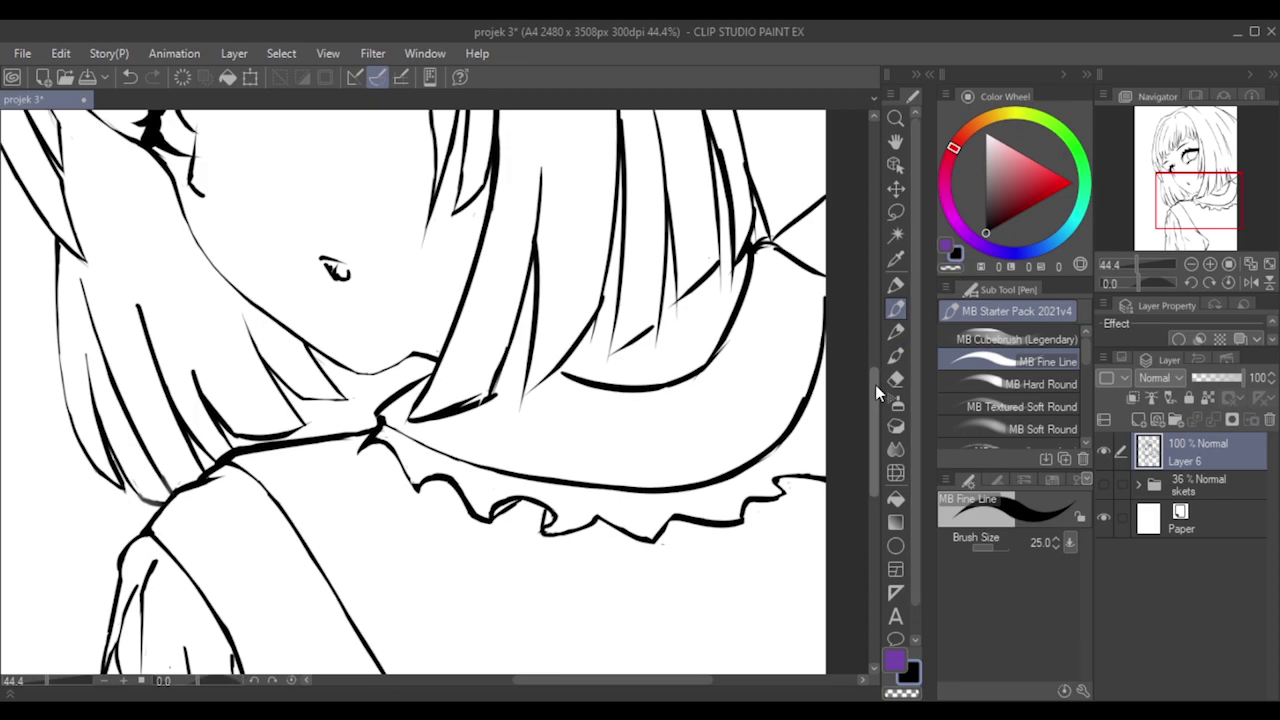
pyautogui.moveTo(874, 359)
pyautogui.mouseDown()
pyautogui.moveTo(874, 318)
pyautogui.moveTo(863, 401)
pyautogui.moveTo(863, 379)
pyautogui.mouseUp()
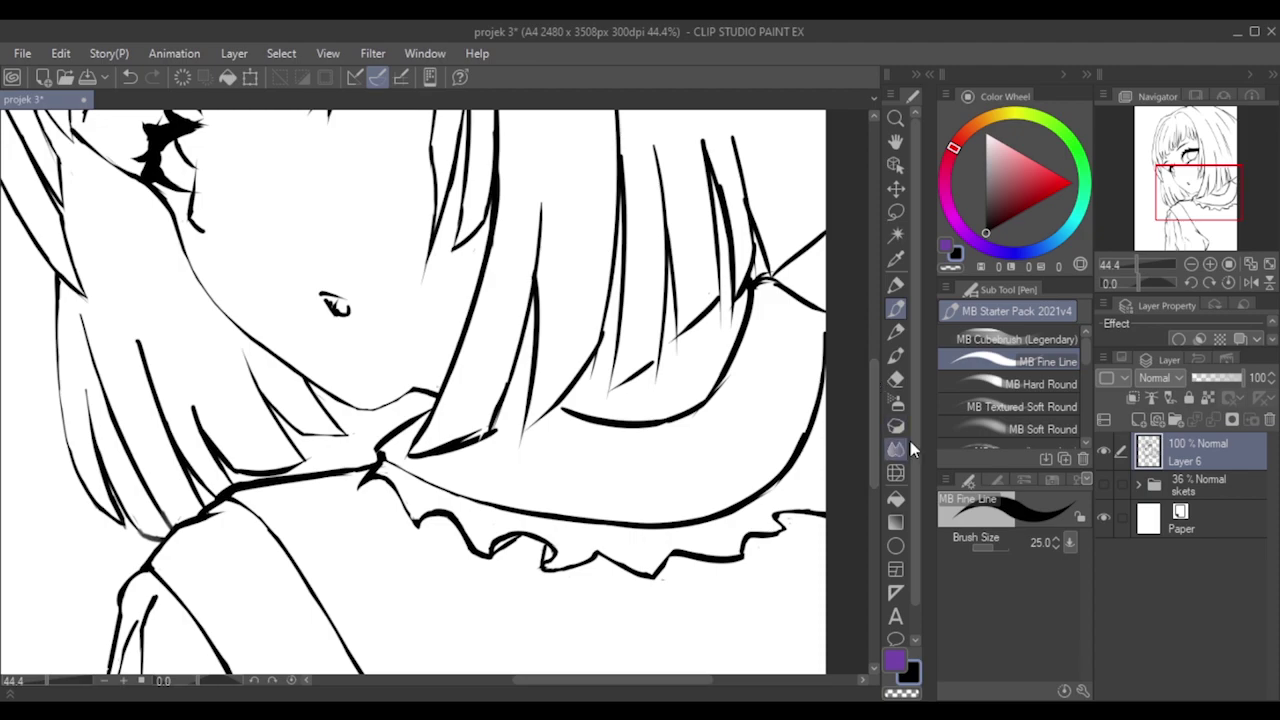
# Thin the tip and side lines of the front hair lock above the collar corner with the Hard eraser.
pyautogui.click(896, 378)
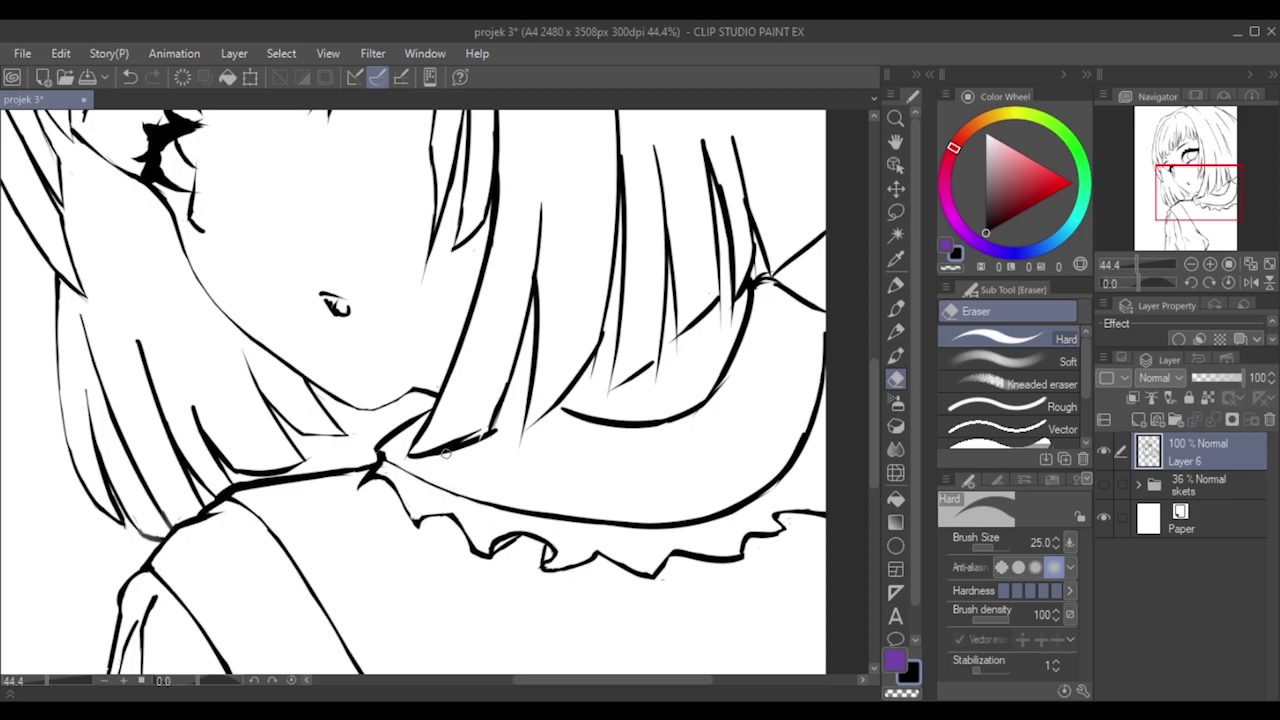
pyautogui.moveTo(480, 429)
pyautogui.mouseDown()
pyautogui.moveTo(435, 449)
pyautogui.moveTo(464, 437)
pyautogui.mouseUp()
pyautogui.moveTo(462, 451)
pyautogui.mouseDown()
pyautogui.moveTo(401, 455)
pyautogui.moveTo(423, 427)
pyautogui.mouseUp()
pyautogui.hotkey('ctrl', 'z')
pyautogui.hotkey('ctrl', 'z')
pyautogui.moveTo(499, 423); pyautogui.dragTo(493, 435)
pyautogui.moveTo(506, 392); pyautogui.dragTo(491, 433)
pyautogui.hotkey('ctrl', 'z')
pyautogui.moveTo(511, 390); pyautogui.dragTo(492, 433)
pyautogui.moveTo(505, 390); pyautogui.dragTo(490, 424)
pyautogui.hotkey('ctrl', 'z')
# Thin the collar's outer curve along the shoulder side near the canvas edge with the Hard eraser.
pyautogui.moveTo(803, 448); pyautogui.dragTo(774, 481)
pyautogui.hotkey('ctrl', 'z')
pyautogui.hotkey('ctrl', 'z')
pyautogui.moveTo(811, 429); pyautogui.dragTo(771, 486)
pyautogui.moveTo(808, 432)
pyautogui.mouseDown()
pyautogui.moveTo(830, 368)
pyautogui.moveTo(810, 440)
pyautogui.mouseUp()
pyautogui.hotkey('ctrl', 'z')
pyautogui.hotkey('ctrl', 'z')
pyautogui.hotkey('ctrl', 'z')
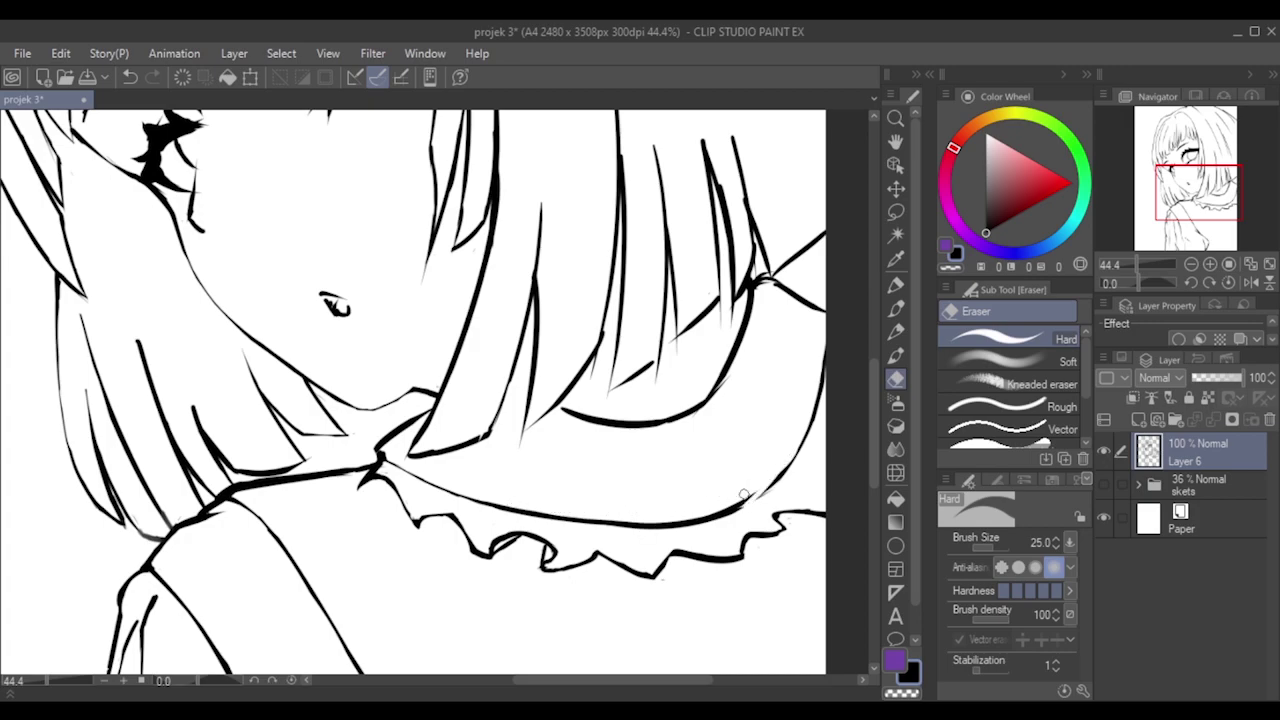
# Thin the bottom curve of the collar edge above the ruffle with the Hard eraser.
pyautogui.moveTo(750, 497); pyautogui.dragTo(628, 526)
pyautogui.hotkey('ctrl', 'z')
pyautogui.moveTo(649, 519)
pyautogui.mouseDown()
pyautogui.moveTo(702, 514)
pyautogui.moveTo(648, 528)
pyautogui.moveTo(698, 517)
pyautogui.moveTo(569, 519)
pyautogui.moveTo(695, 518)
pyautogui.moveTo(614, 523)
pyautogui.mouseUp()
pyautogui.hotkey('ctrl', 'z')
pyautogui.hotkey('ctrl', 'z')
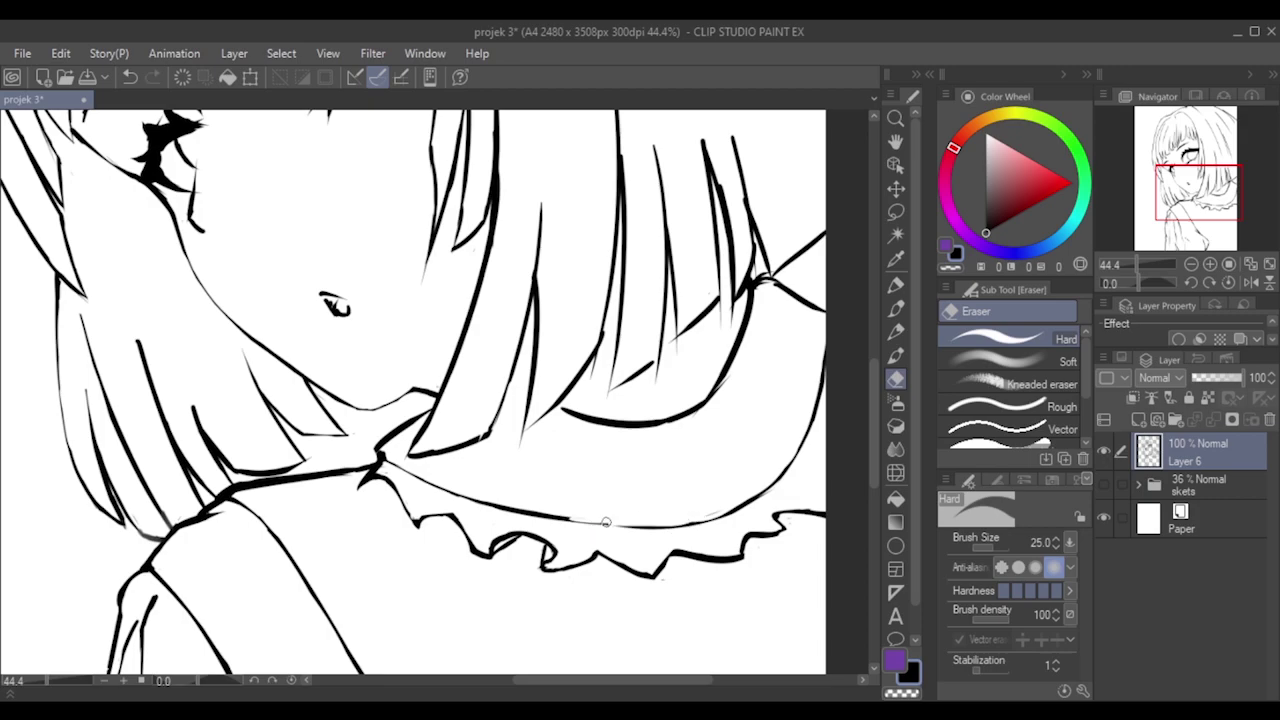
pyautogui.hotkey('ctrl', 'z')
pyautogui.moveTo(696, 512)
pyautogui.mouseDown()
pyautogui.moveTo(703, 514)
pyautogui.moveTo(612, 524)
pyautogui.mouseUp()
pyautogui.hotkey('ctrl', 'z')
pyautogui.moveTo(700, 514)
pyautogui.mouseDown()
pyautogui.moveTo(637, 519)
pyautogui.moveTo(704, 516)
pyautogui.moveTo(546, 511)
pyautogui.mouseUp()
pyautogui.hotkey('ctrl', 'z')
pyautogui.hotkey('ctrl', 'z')
pyautogui.click(652, 518)
pyautogui.moveTo(652, 518); pyautogui.dragTo(560, 517)
pyautogui.hotkey('ctrl', 'z')
# Thin the inner neckline curve of the collar below the hair tips with the Hard eraser.
pyautogui.scroll(-5, 568, 423)
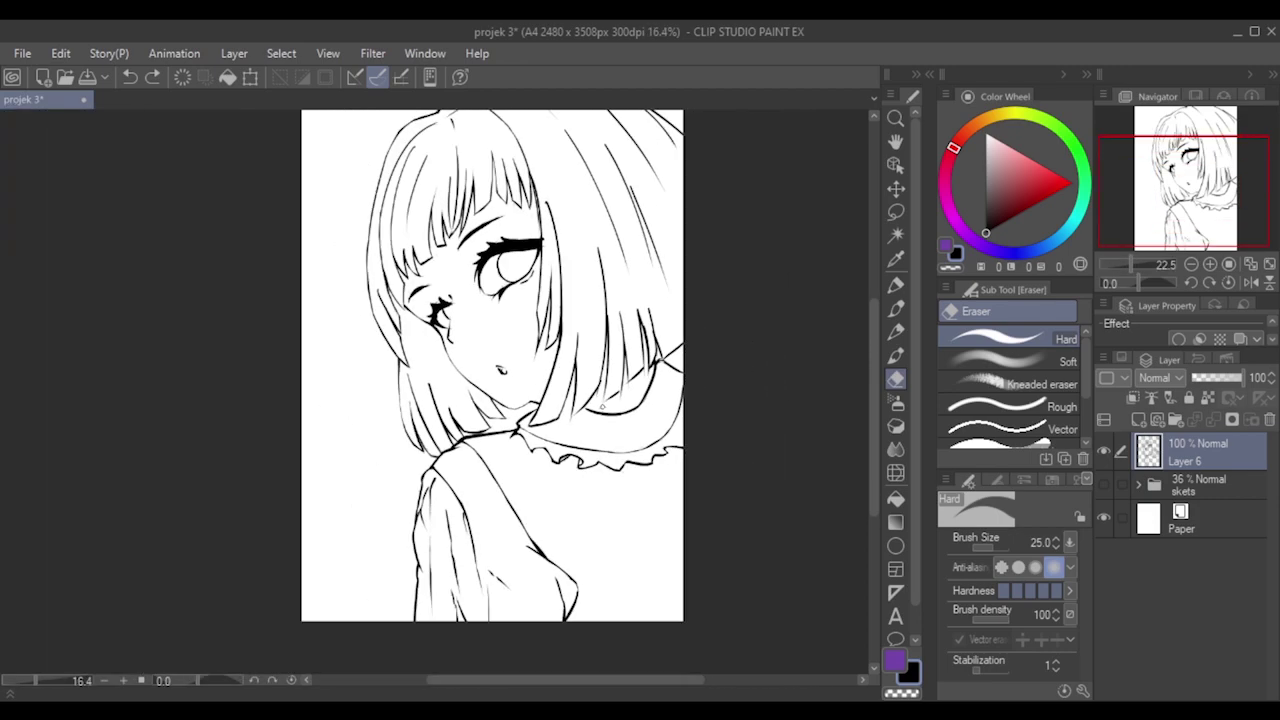
pyautogui.scroll(2, 574, 318)
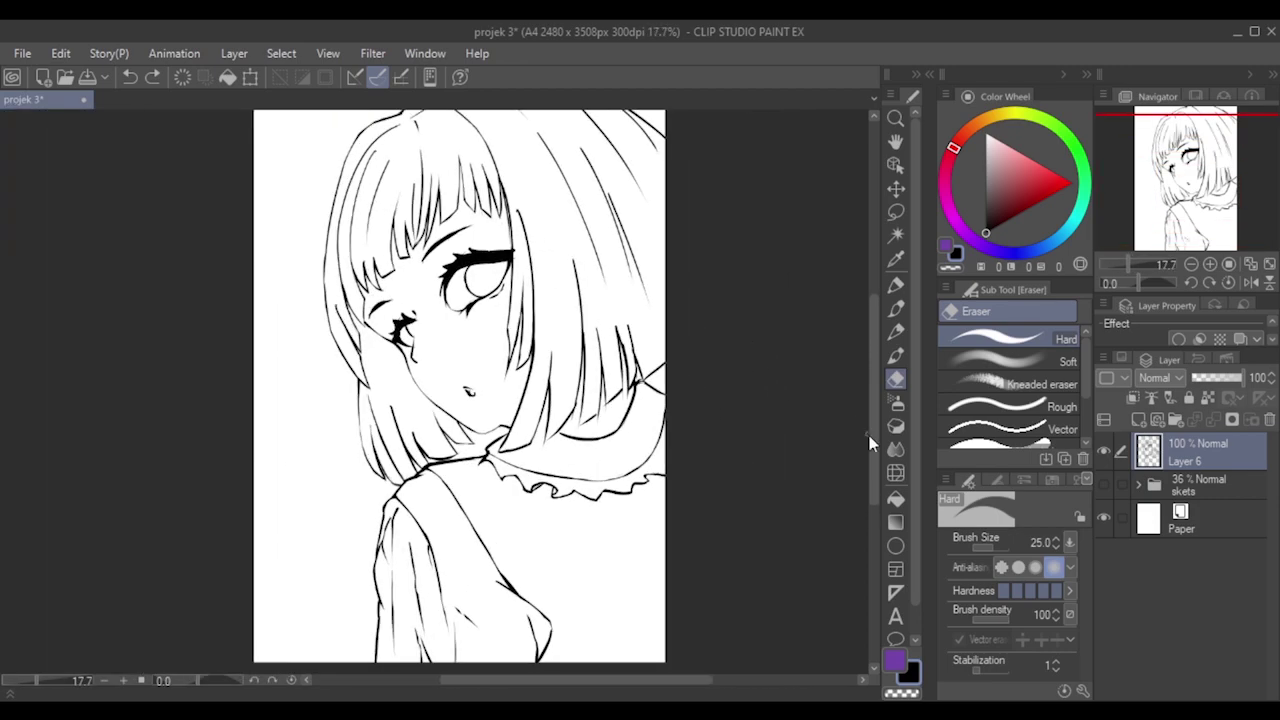
pyautogui.moveTo(875, 438); pyautogui.dragTo(874, 399)
pyautogui.scroll(2, 740, 548)
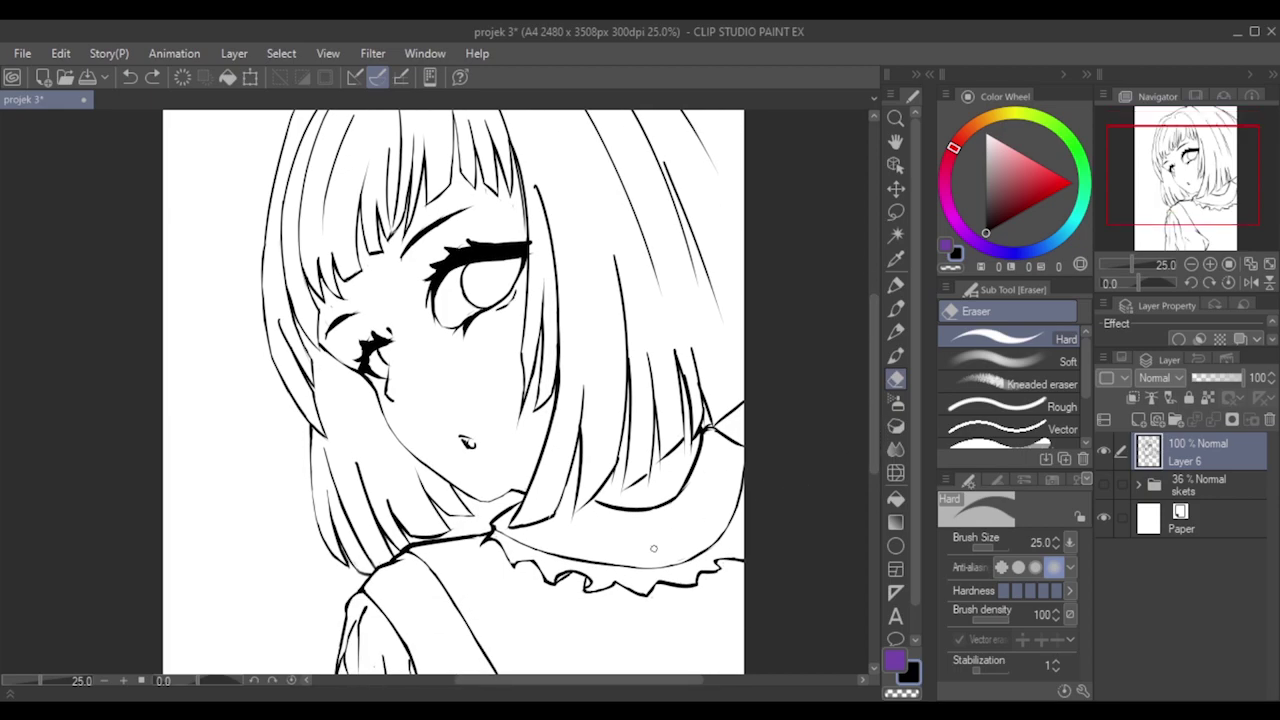
pyautogui.scroll(1, 660, 530)
pyautogui.click(626, 396)
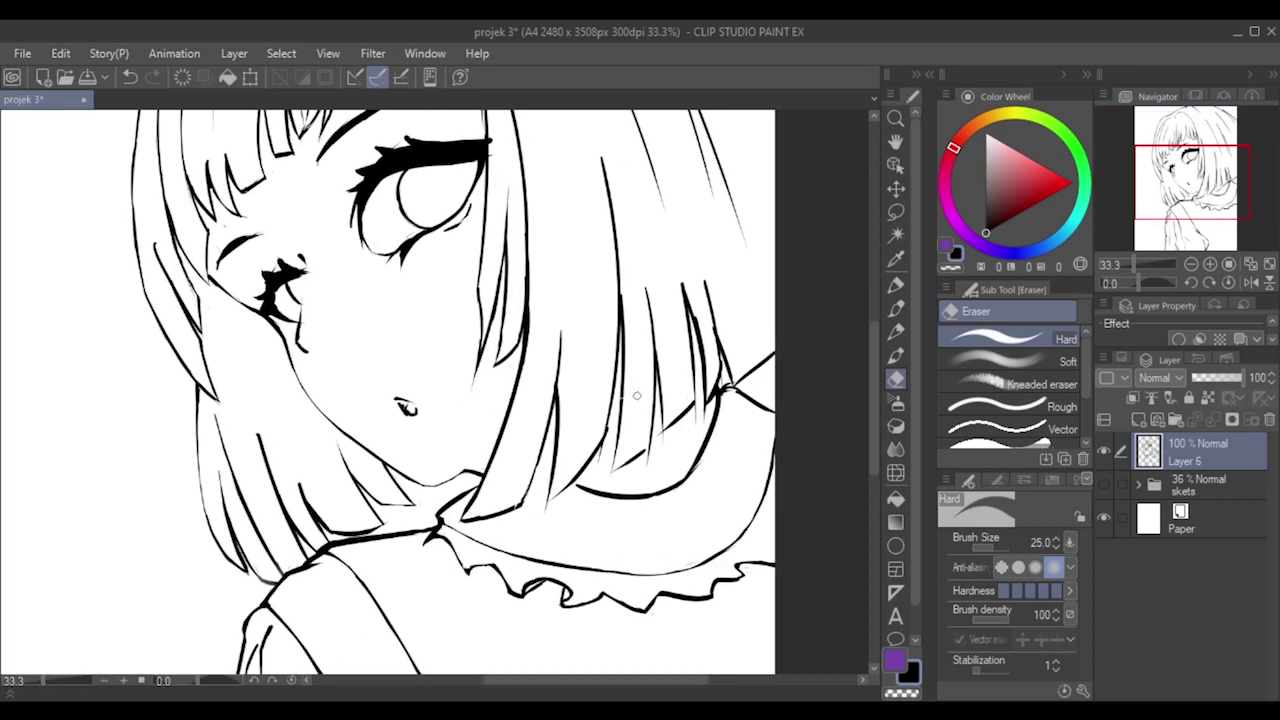
pyautogui.hotkey('ctrl', 'z')
pyautogui.moveTo(706, 450); pyautogui.dragTo(672, 496)
pyautogui.hotkey('ctrl', 'z')
pyautogui.moveTo(675, 487); pyautogui.dragTo(636, 494)
pyautogui.hotkey('ctrl', 'z')
pyautogui.moveTo(673, 489)
pyautogui.mouseDown()
pyautogui.moveTo(620, 494)
pyautogui.moveTo(663, 490)
pyautogui.mouseUp()
# Re-ink the start of the inner neckline curve at the hair tip with the MB Fine Line pen.
pyautogui.click(896, 311)
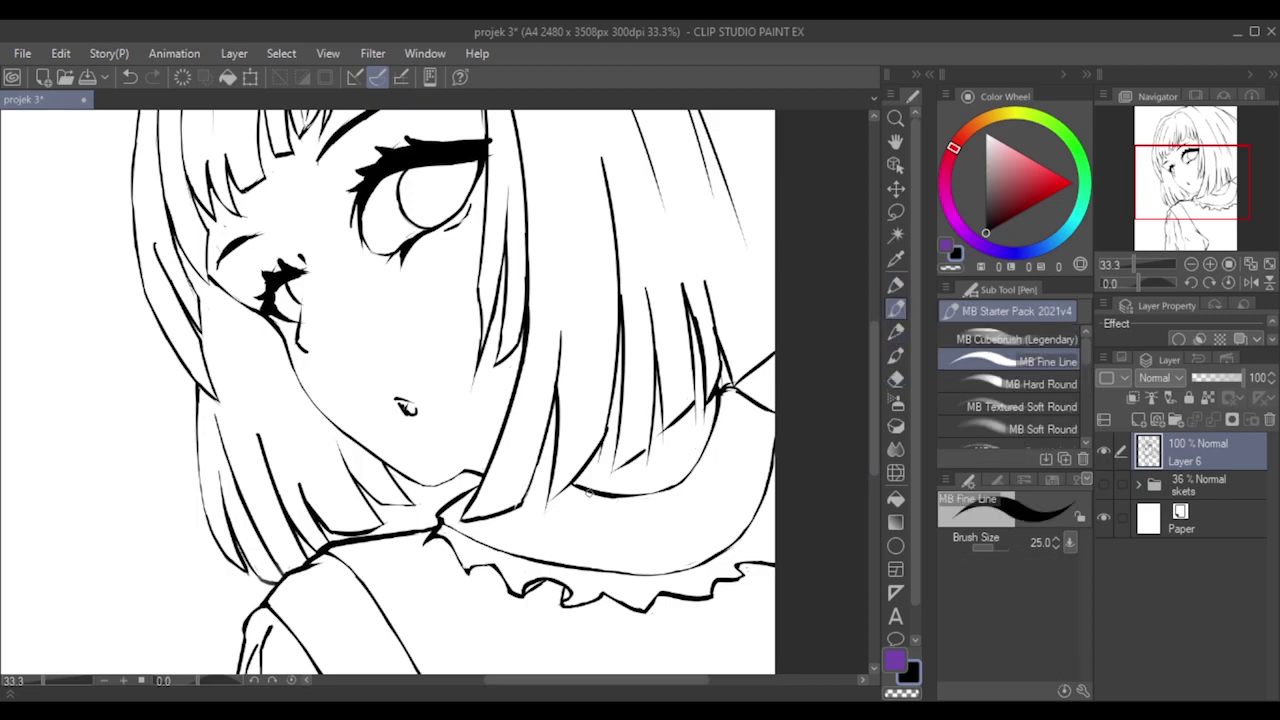
pyautogui.hotkey('ctrl', 'z')
pyautogui.moveTo(576, 484); pyautogui.dragTo(588, 489)
# Thin the collar knot and the hair strand ends beside it with the Hard eraser.
pyautogui.click(896, 378)
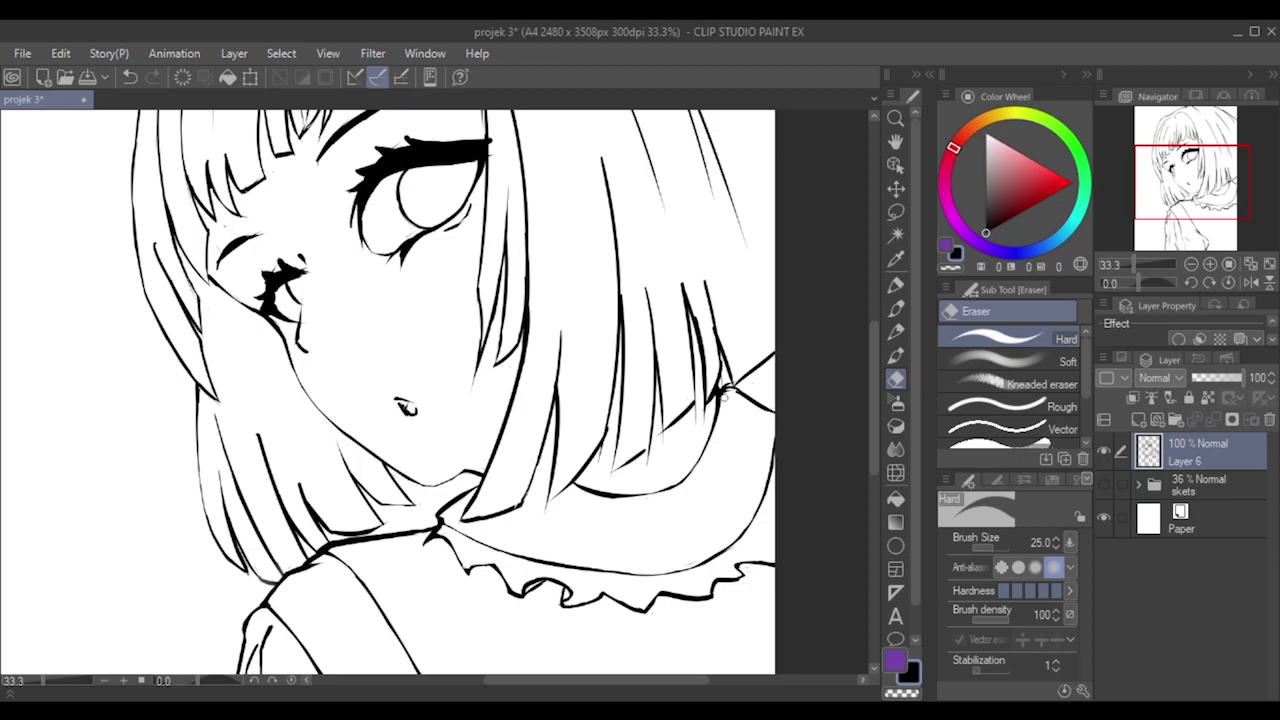
pyautogui.moveTo(728, 392); pyautogui.dragTo(744, 396)
pyautogui.hotkey('ctrl', 'z')
pyautogui.moveTo(725, 385); pyautogui.dragTo(723, 383)
pyautogui.moveTo(694, 312)
pyautogui.mouseDown()
pyautogui.moveTo(676, 282)
pyautogui.moveTo(701, 345)
pyautogui.moveTo(690, 310)
pyautogui.moveTo(704, 340)
pyautogui.mouseUp()
pyautogui.hotkey('ctrl', 'z')
pyautogui.hotkey('ctrl', 'z')
pyautogui.hotkey('ctrl', 'z')
pyautogui.hotkey('ctrl', 'z')
pyautogui.hotkey('ctrl', 'z')
pyautogui.moveTo(703, 354); pyautogui.dragTo(707, 395)
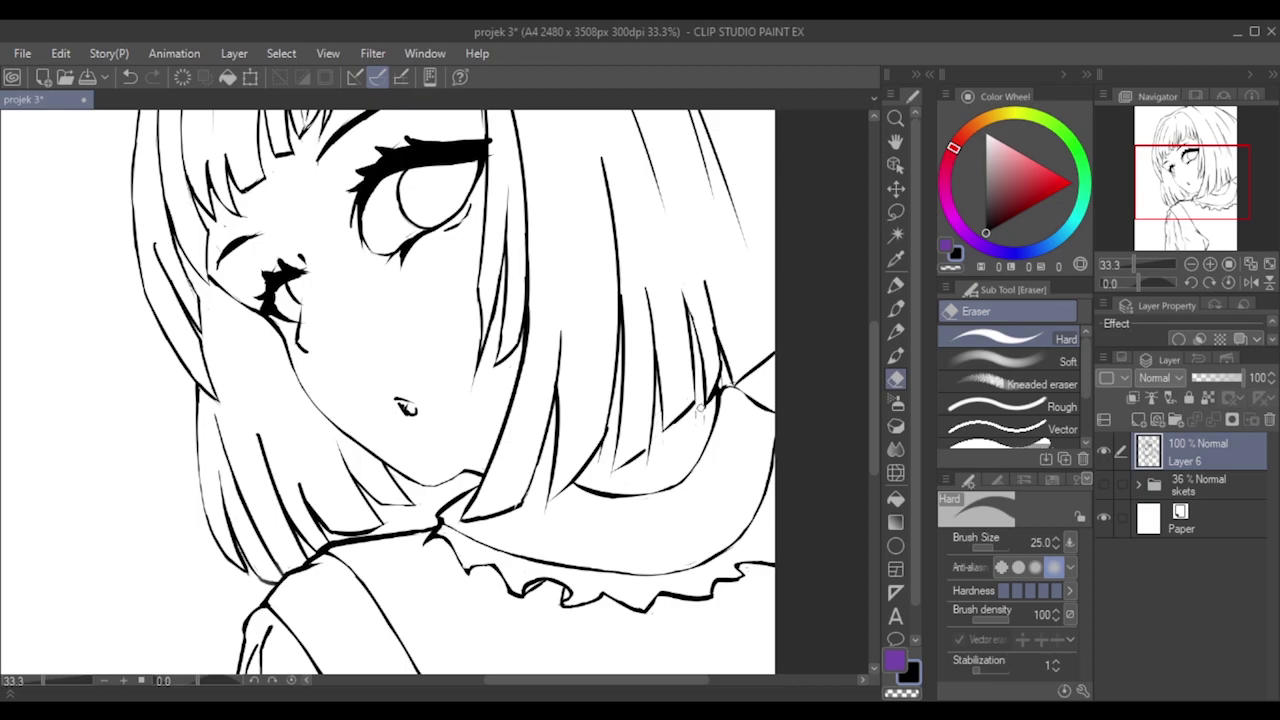
pyautogui.moveTo(694, 410); pyautogui.dragTo(671, 430)
# Ink short strokes closing the hair strand tips above the neckline with the MB Fine Line pen, then return to the eraser.
pyautogui.click(896, 308)
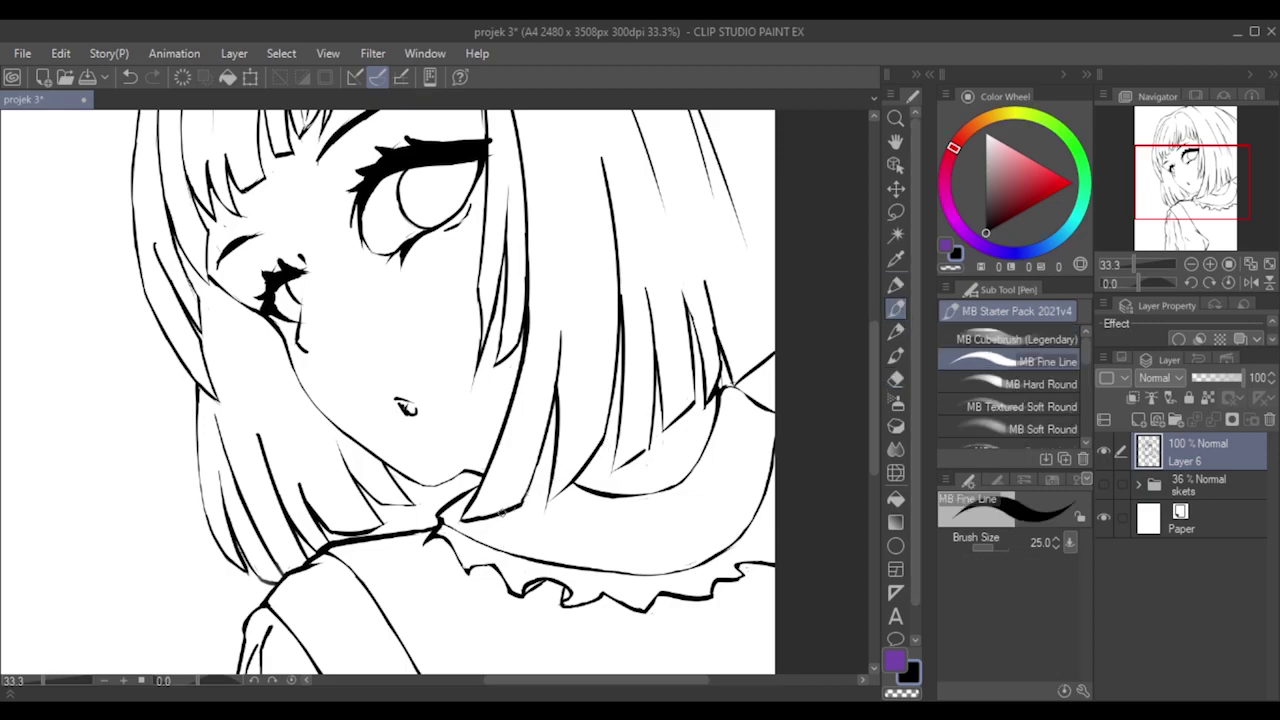
pyautogui.hotkey('ctrl', 'z')
pyautogui.moveTo(568, 484); pyautogui.dragTo(535, 513)
pyautogui.moveTo(645, 447); pyautogui.dragTo(596, 478)
pyautogui.hotkey('ctrl', 'z')
pyautogui.hotkey('ctrl', 'y')
pyautogui.click(895, 380)
pyautogui.hotkey('ctrl', 'z')
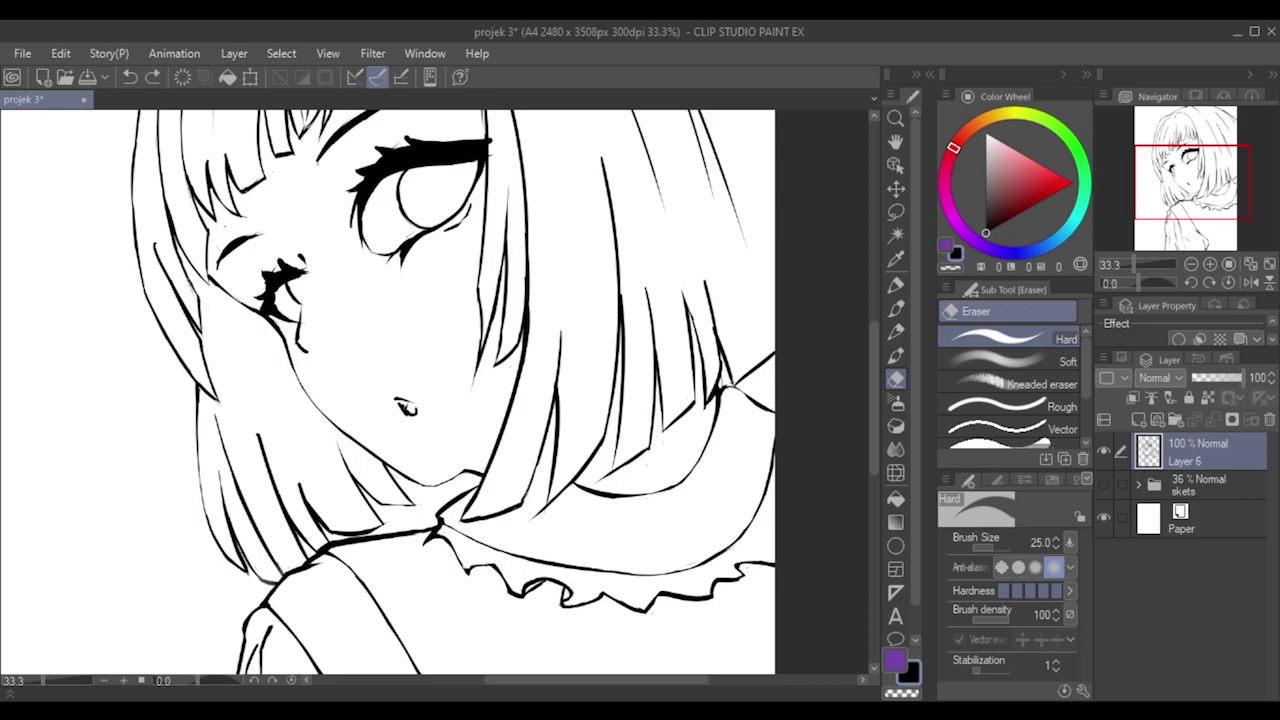
# Thin the long hair strand lines beside the cheek with the Hard eraser.
pyautogui.moveTo(621, 288); pyautogui.dragTo(624, 331)
pyautogui.hotkey('ctrl', 'z')
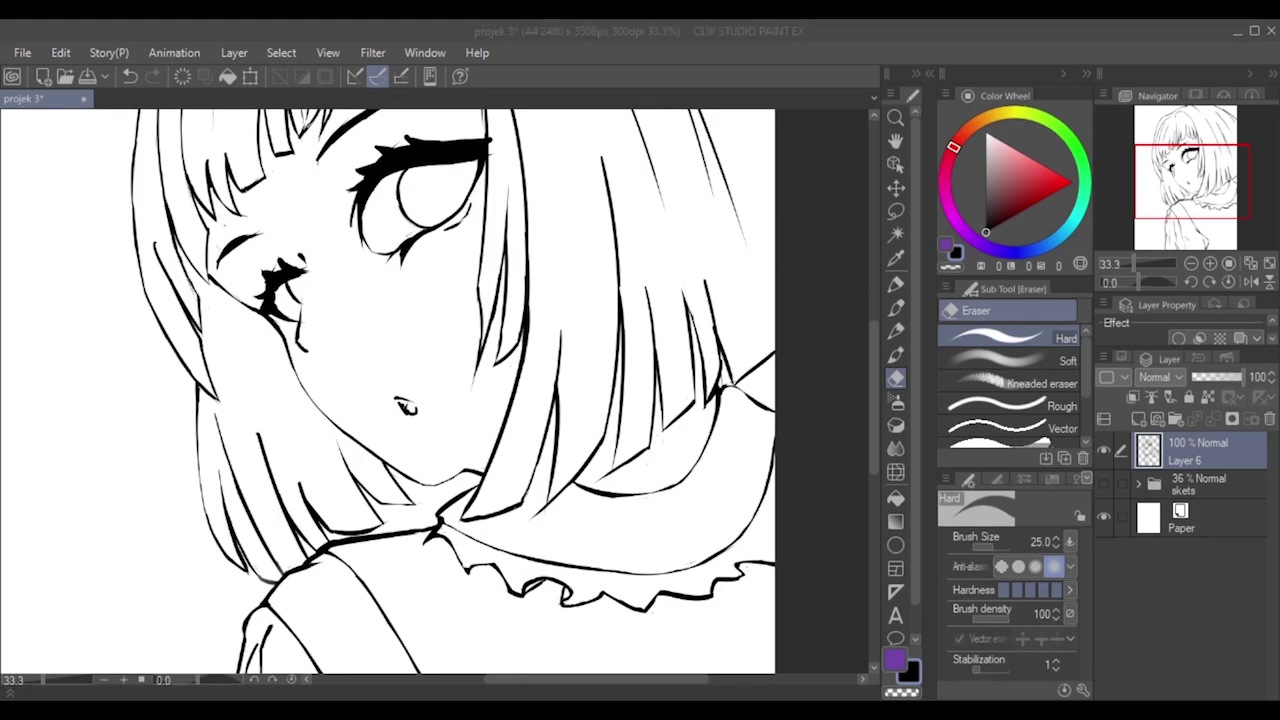
pyautogui.click(1064, 52)
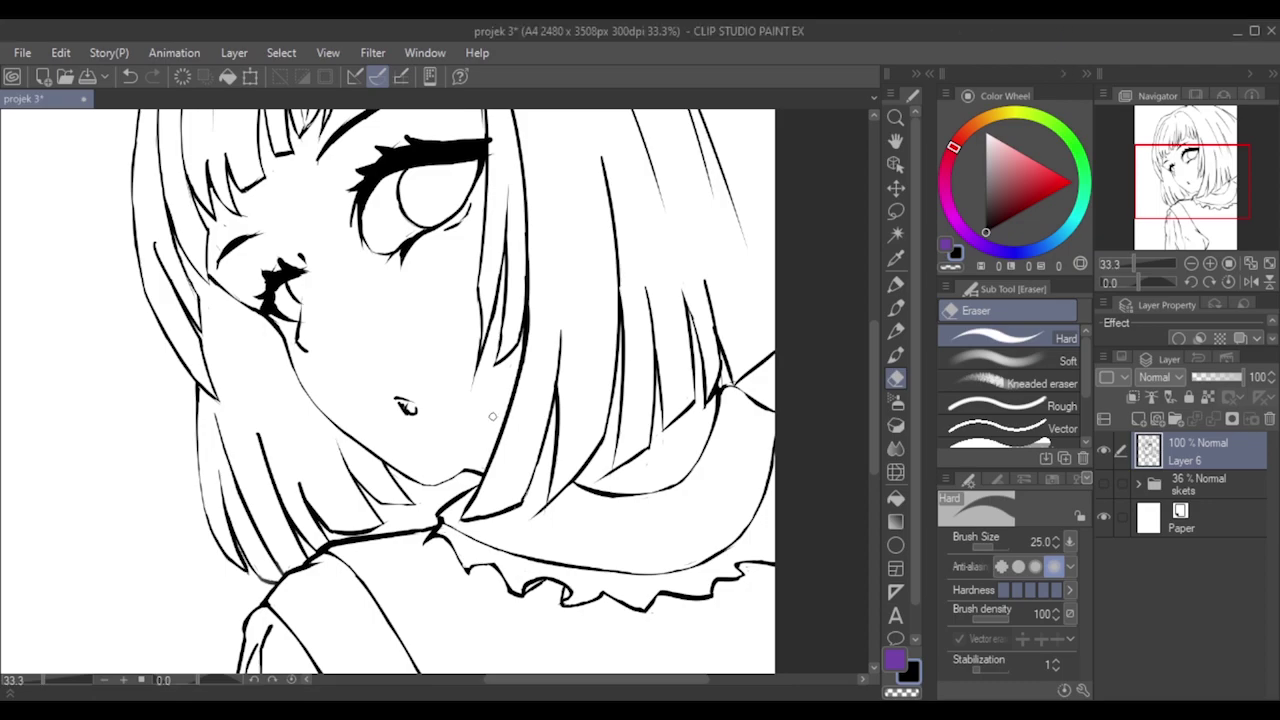
pyautogui.scroll(1, 609, 545)
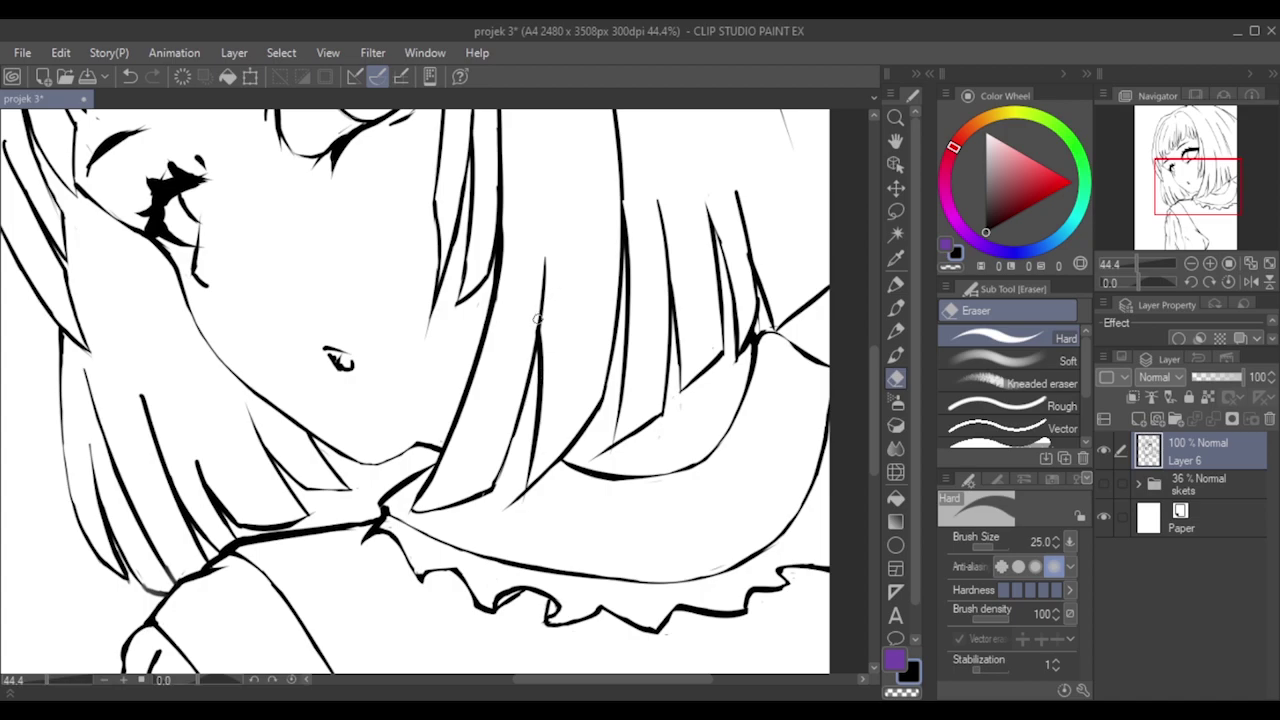
pyautogui.moveTo(501, 185); pyautogui.dragTo(502, 306)
pyautogui.hotkey('ctrl', 'z')
pyautogui.moveTo(503, 175); pyautogui.dragTo(503, 302)
pyautogui.hotkey('ctrl', 'z')
pyautogui.moveTo(505, 162); pyautogui.dragTo(500, 291)
pyautogui.hotkey('ctrl', 'z')
pyautogui.moveTo(504, 150); pyautogui.dragTo(503, 243)
pyautogui.hotkey('ctrl', 'z')
pyautogui.hotkey('ctrl', 'y')
pyautogui.hotkey('ctrl', 'z')
# Thin the hair strand running down to the collar knot with the Hard eraser.
pyautogui.moveTo(735, 223); pyautogui.dragTo(742, 254)
pyautogui.moveTo(737, 200); pyautogui.dragTo(748, 260)
pyautogui.hotkey('ctrl', 'z')
pyautogui.moveTo(735, 198); pyautogui.dragTo(750, 274)
pyautogui.hotkey('ctrl', 'z')
pyautogui.moveTo(735, 198); pyautogui.dragTo(754, 328)
pyautogui.hotkey('ctrl', 'z')
pyautogui.hotkey('ctrl', 'z')
pyautogui.hotkey('ctrl', 'z')
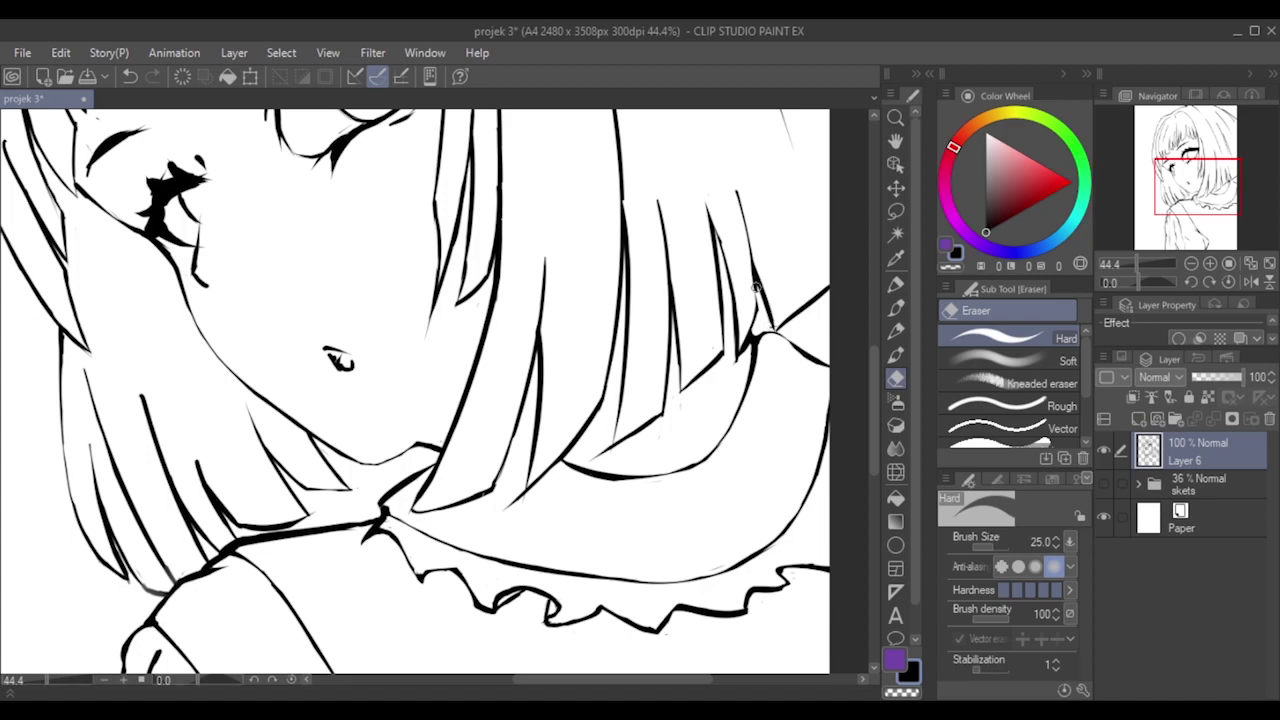
pyautogui.moveTo(756, 290); pyautogui.dragTo(758, 292)
pyautogui.hotkey('ctrl', 'z')
pyautogui.hotkey('ctrl', 'z')
pyautogui.hotkey('ctrl', 'z')
# Touch up the hair strand just above the collar knot with the MB Fine Line pen.
pyautogui.click(896, 308)
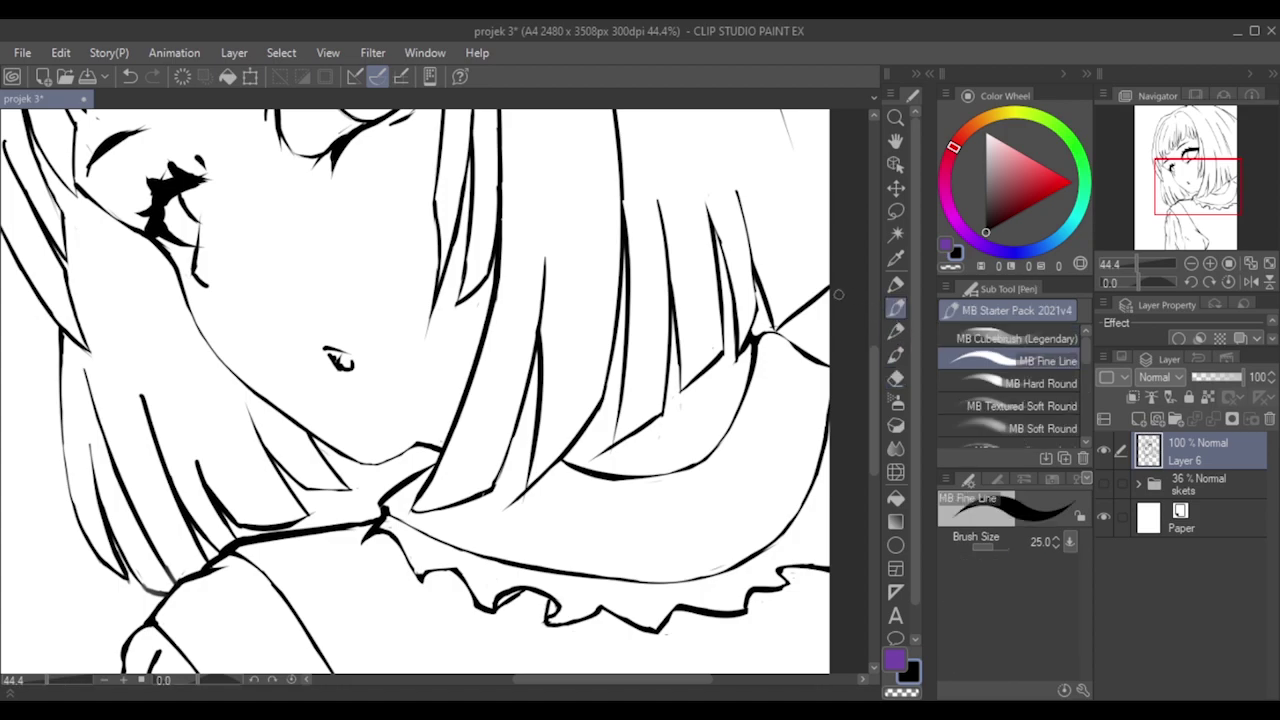
pyautogui.moveTo(755, 281); pyautogui.dragTo(758, 298)
pyautogui.hotkey('ctrl', 'z')
# Erase the overshooting line ends at the hair strand tips above the neckline with the Hard eraser.
pyautogui.click(896, 378)
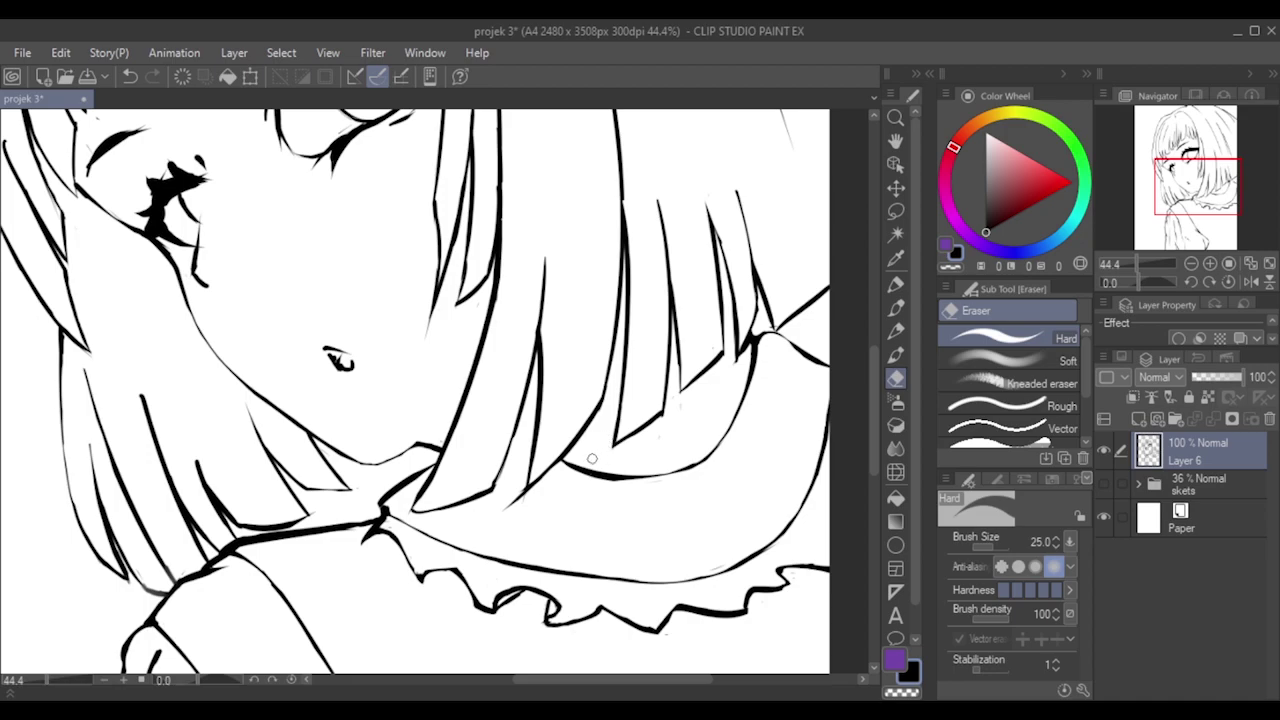
pyautogui.moveTo(522, 488); pyautogui.dragTo(508, 506)
pyautogui.moveTo(672, 410); pyautogui.dragTo(632, 436)
# Re-ink the pointed tip of the hair strand nearest the collar knot with the MB Fine Line pen.
pyautogui.click(896, 310)
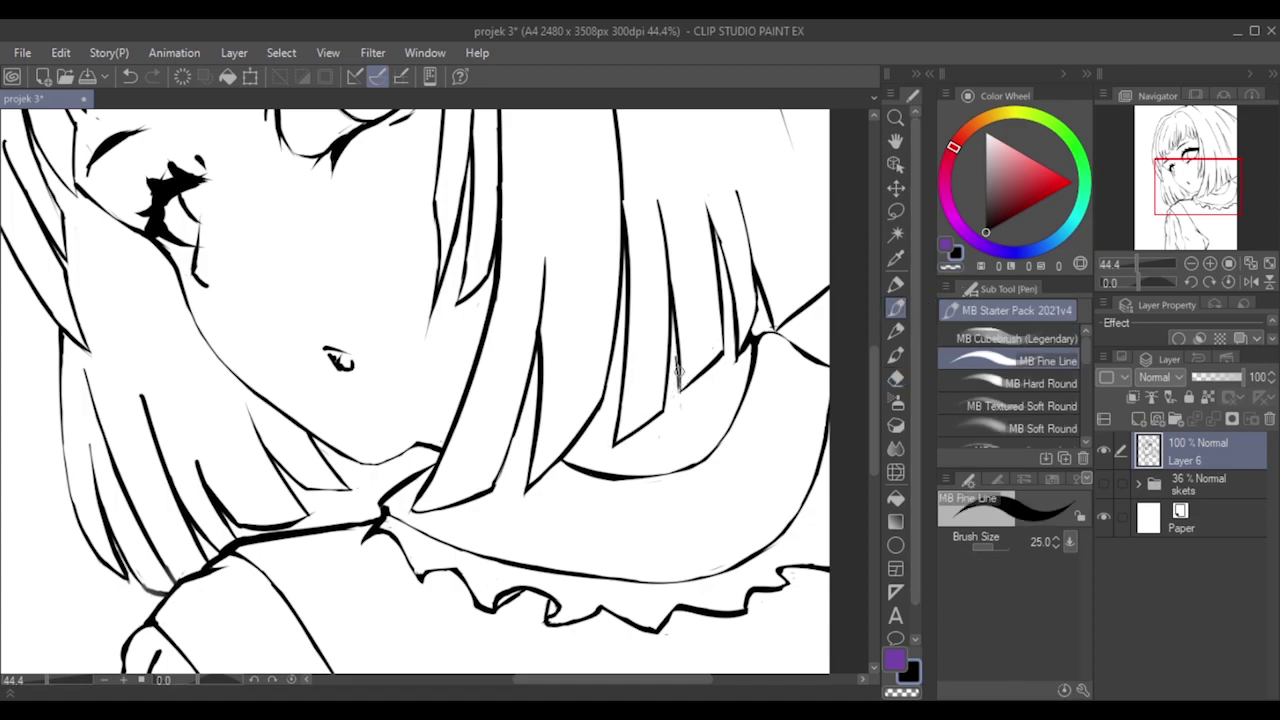
pyautogui.moveTo(701, 372)
pyautogui.mouseDown()
pyautogui.moveTo(677, 393)
pyautogui.moveTo(691, 384)
pyautogui.mouseUp()
pyautogui.hotkey('ctrl', 'z')
pyautogui.hotkey('ctrl', 'z')
pyautogui.hotkey('ctrl', 'z')
pyautogui.hotkey('ctrl', 'z')
pyautogui.hotkey('ctrl', 'z')
pyautogui.hotkey('ctrl', 'z')
pyautogui.hotkey('ctrl', 'z')
pyautogui.hotkey('ctrl', 'z')
# Thin and open up the outline of the small mouth with the Hard eraser.
pyautogui.click(896, 378)
pyautogui.moveTo(338, 356); pyautogui.dragTo(341, 365)
pyautogui.hotkey('ctrl', 'z')
pyautogui.hotkey('ctrl', 'z')
pyautogui.moveTo(336, 355)
pyautogui.mouseDown()
pyautogui.moveTo(346, 362)
pyautogui.moveTo(323, 357)
pyautogui.moveTo(328, 346)
pyautogui.mouseUp()
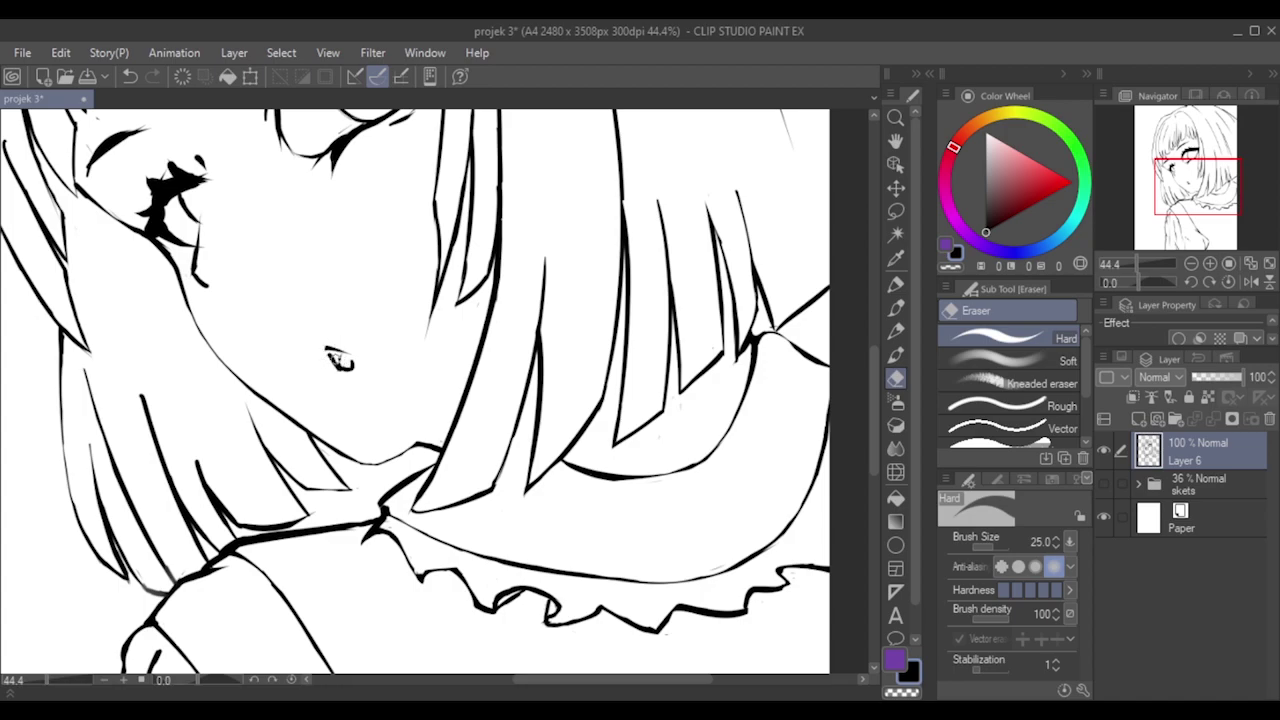
pyautogui.moveTo(360, 355); pyautogui.dragTo(354, 380)
# Thin the nose line below the far eye with the Hard eraser at size 25.
pyautogui.scroll(-4, 339, 289)
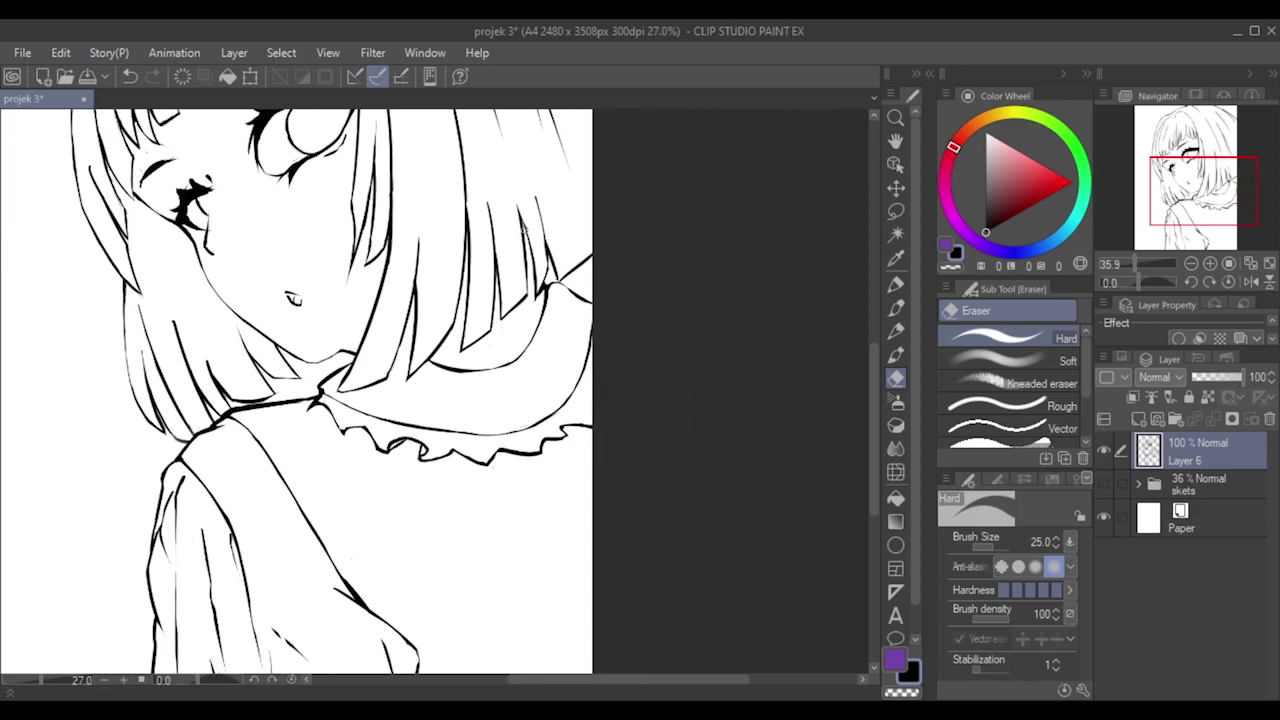
pyautogui.moveTo(653, 679); pyautogui.dragTo(594, 691)
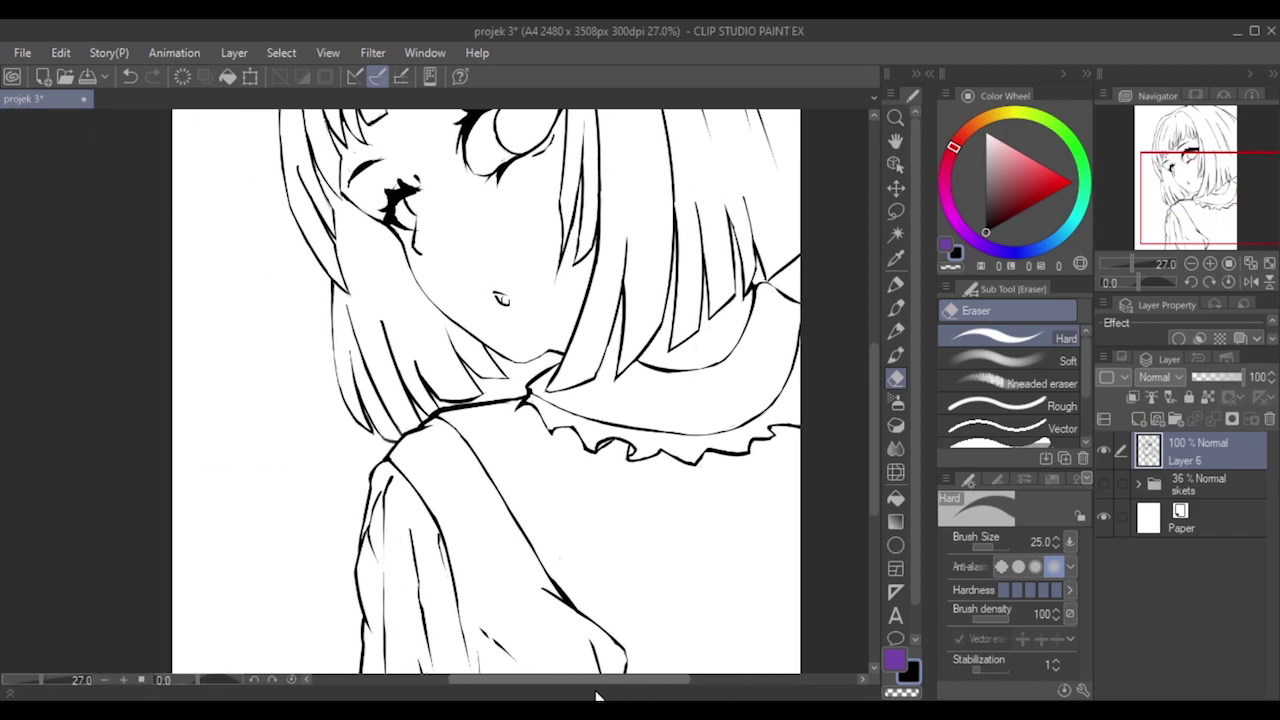
pyautogui.scroll(-6, 628, 449)
pyautogui.scroll(5, 586, 375)
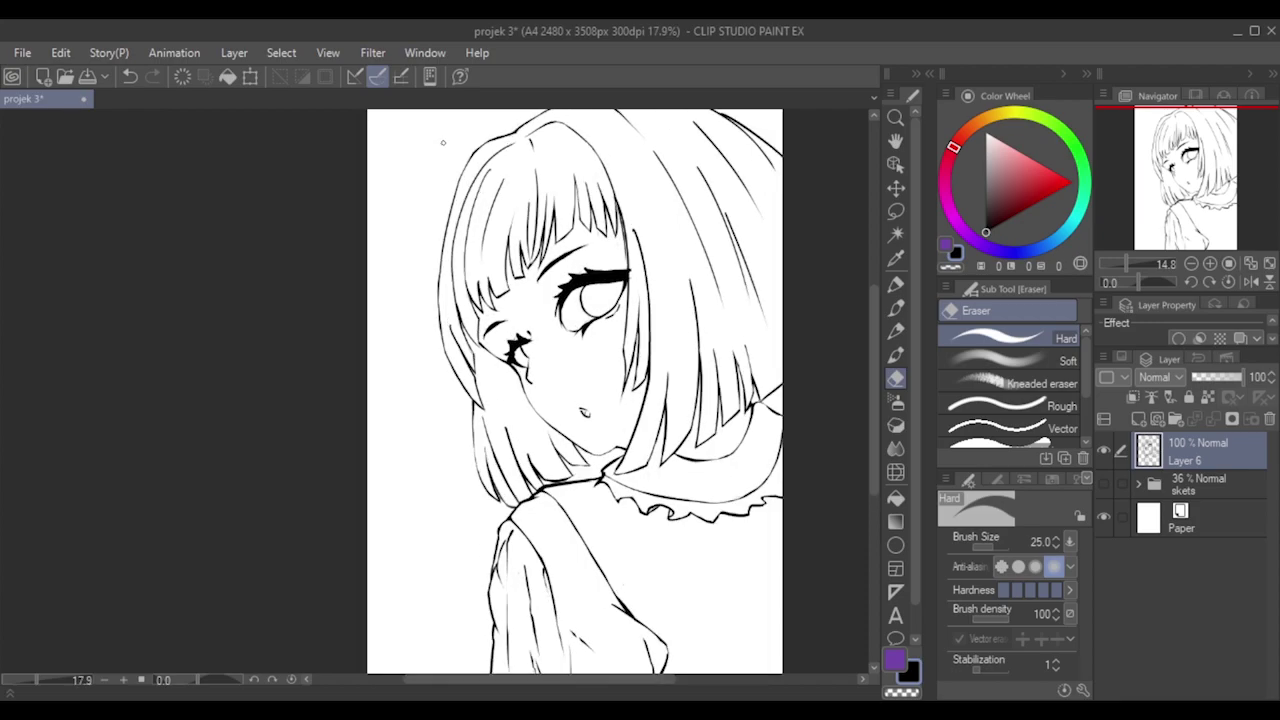
pyautogui.scroll(4, 574, 470)
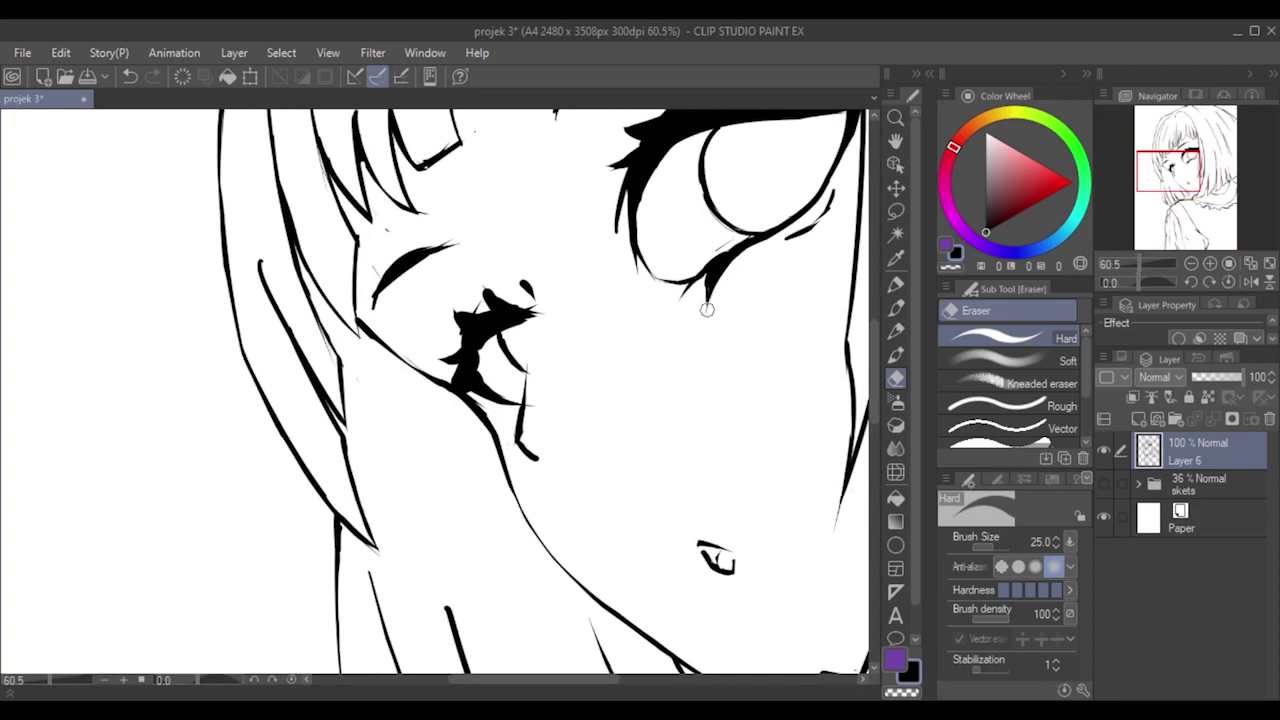
pyautogui.click(897, 309)
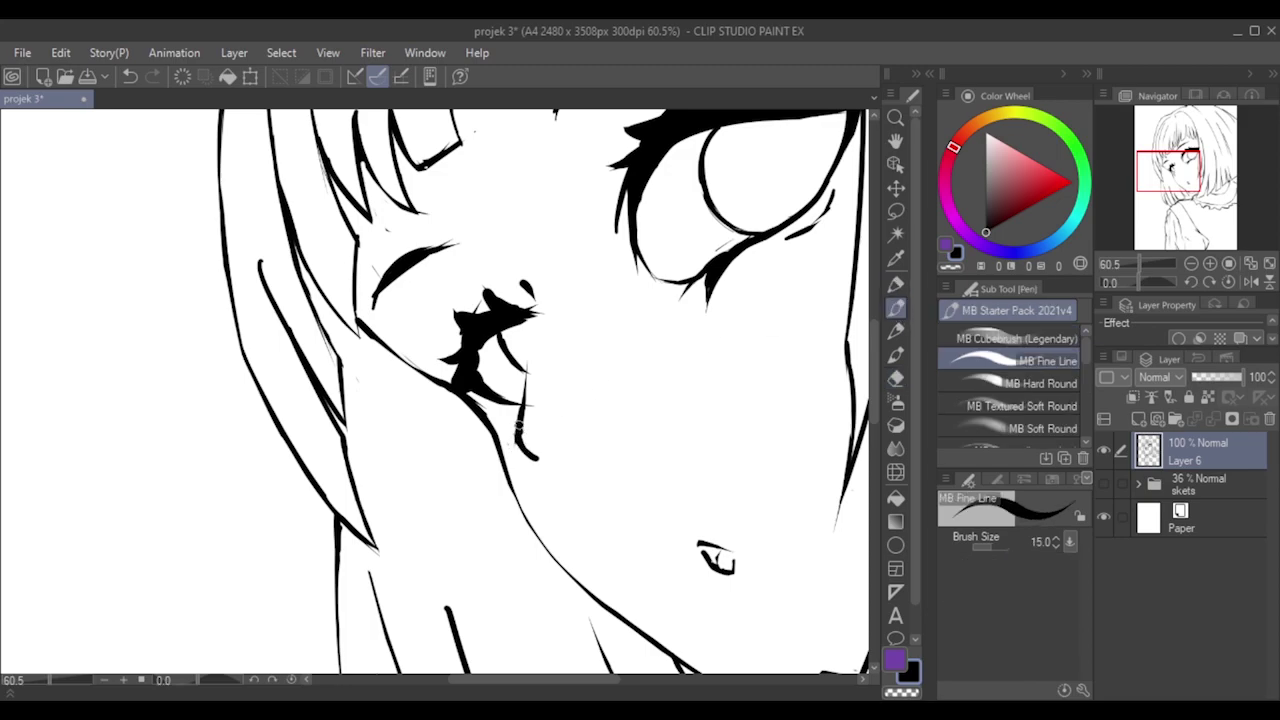
pyautogui.click(895, 377)
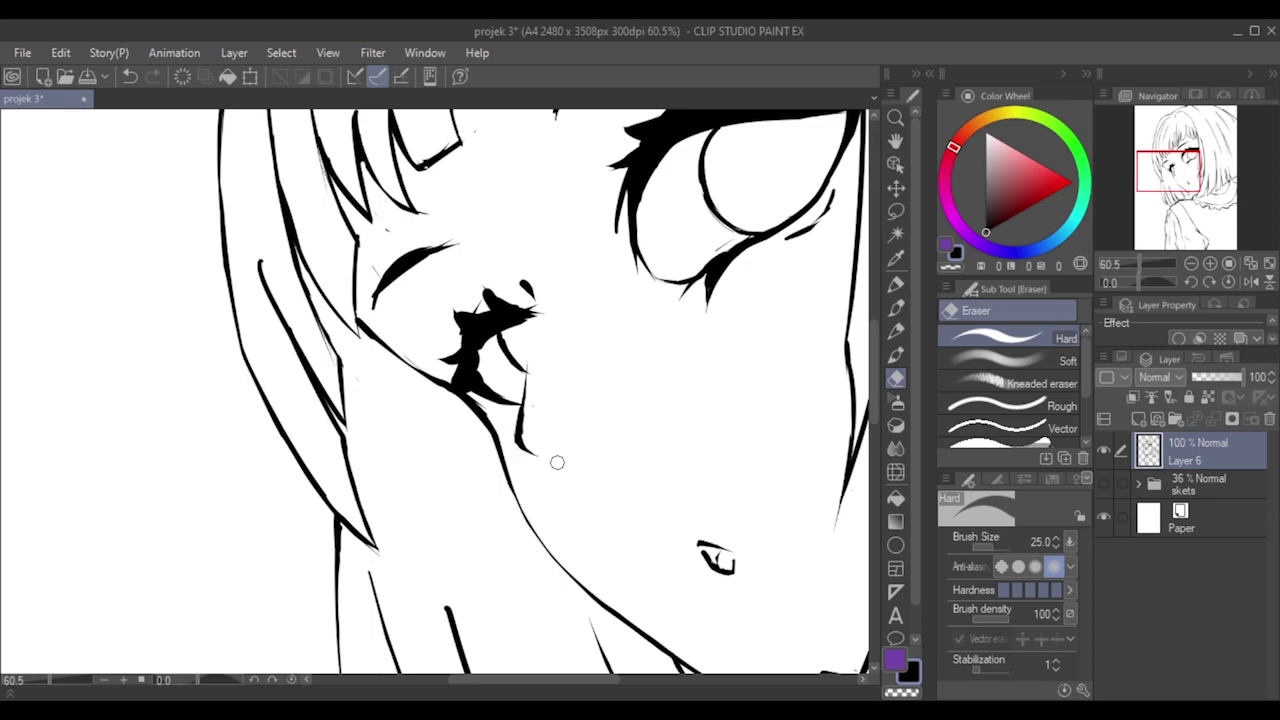
pyautogui.moveTo(526, 389); pyautogui.dragTo(525, 432)
pyautogui.hotkey('ctrl', 'z')
pyautogui.hotkey('ctrl', 'z')
pyautogui.hotkey('ctrl', 'z')
pyautogui.hotkey('ctrl', 'z')
pyautogui.hotkey('ctrl', 'z')
# Erase the stray mark above the far eye and sharpen its upper lashes, reducing the Hard eraser to size 15.
pyautogui.moveTo(516, 282); pyautogui.dragTo(546, 300)
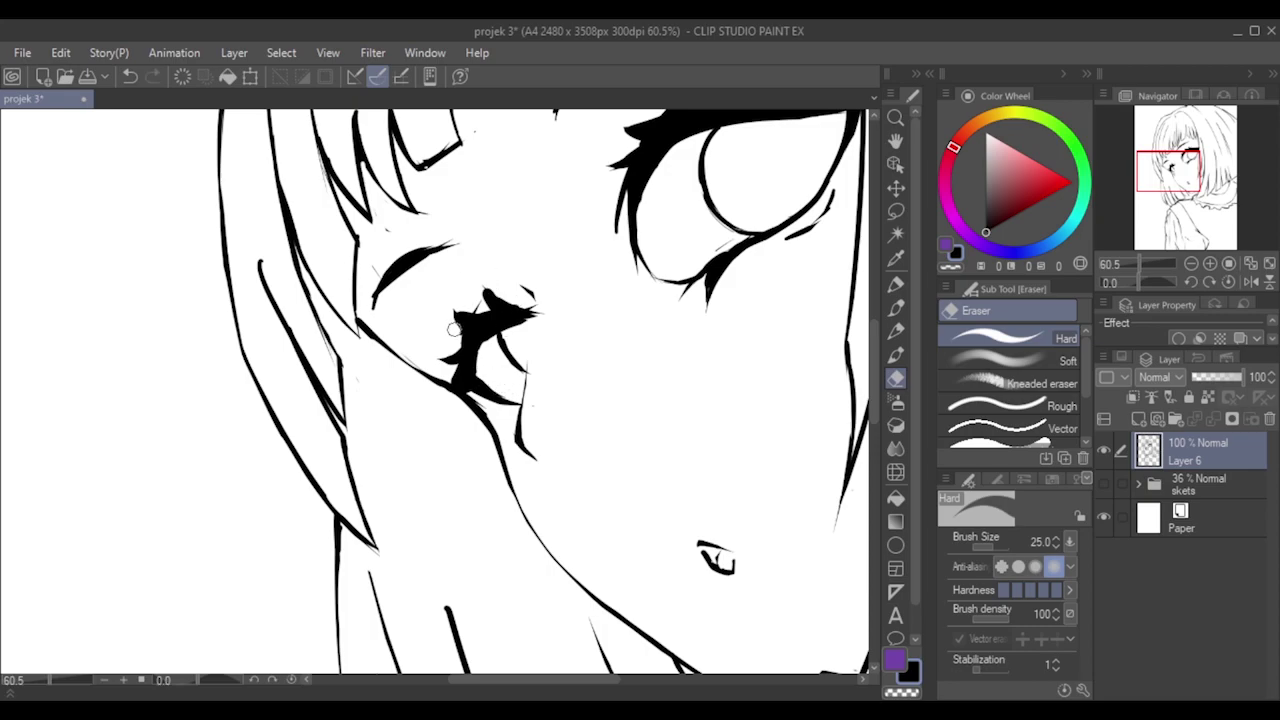
pyautogui.hotkey('ctrl', 'z')
pyautogui.hotkey('ctrl', 'z')
pyautogui.moveTo(457, 310); pyautogui.dragTo(488, 312)
pyautogui.hotkey('ctrl', 'z')
pyautogui.press('[')
pyautogui.press('[')
pyautogui.press('[')
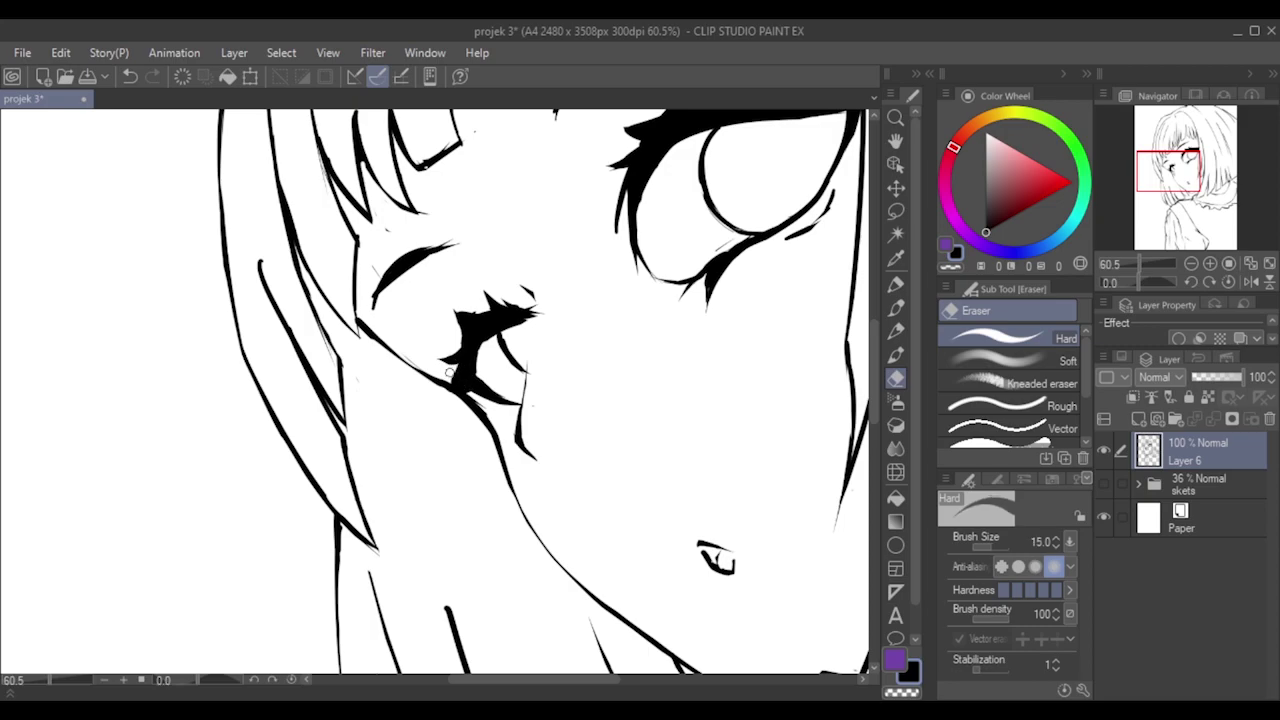
# Try to soften the outer lashes of the far eye with the Soft eraser, reducing its size to 7.
pyautogui.click(1005, 366)
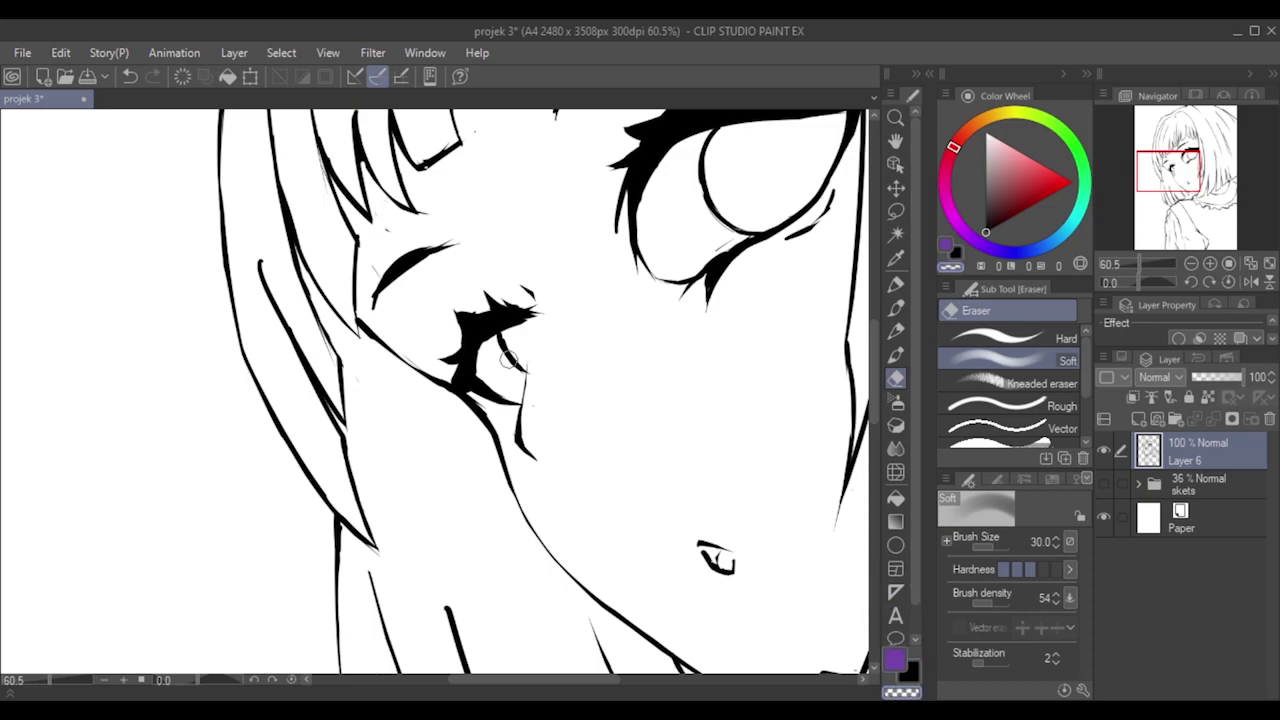
pyautogui.press('[')
pyautogui.press('[')
pyautogui.press('[')
pyautogui.moveTo(452, 370); pyautogui.dragTo(467, 357)
pyautogui.hotkey('ctrl', 'z')
pyautogui.press('[')
pyautogui.press('[')
pyautogui.press('[')
pyautogui.press('[')
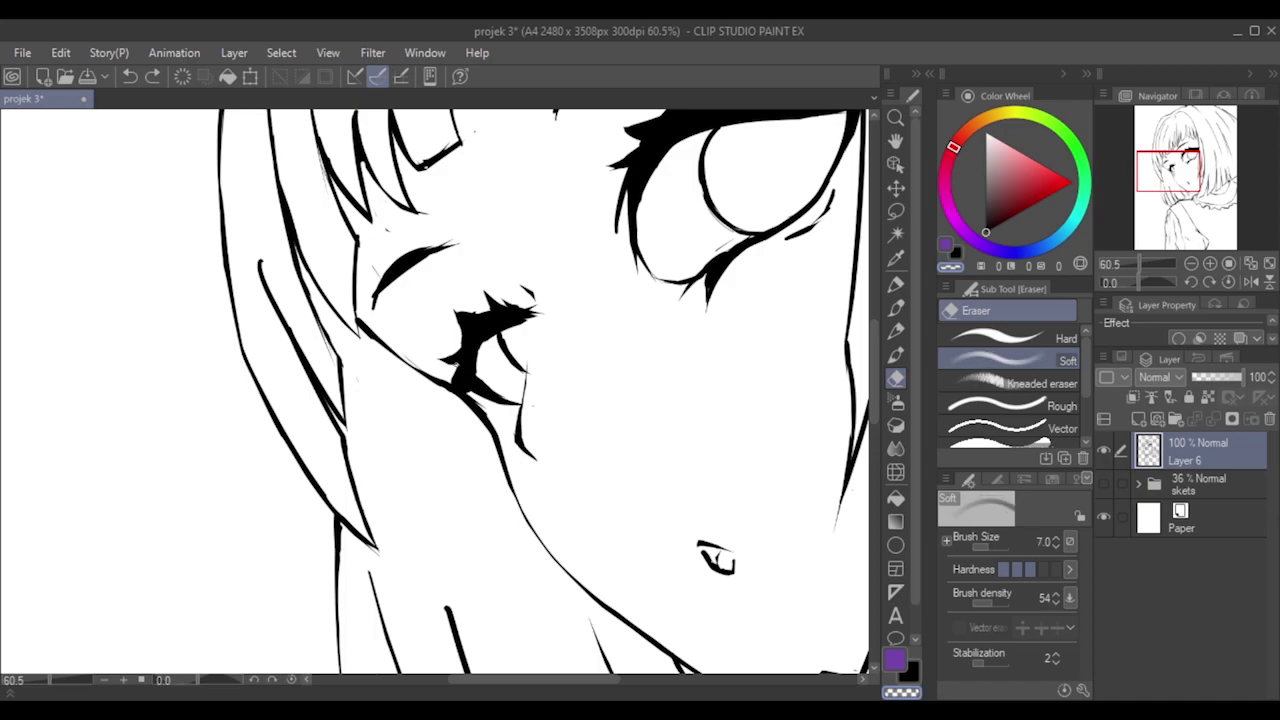
pyautogui.hotkey('ctrl', 'z')
pyautogui.moveTo(465, 356); pyautogui.dragTo(452, 374)
pyautogui.hotkey('ctrl', 'z')
pyautogui.hotkey('ctrl', 'z')
pyautogui.scroll(-5, 712, 298)
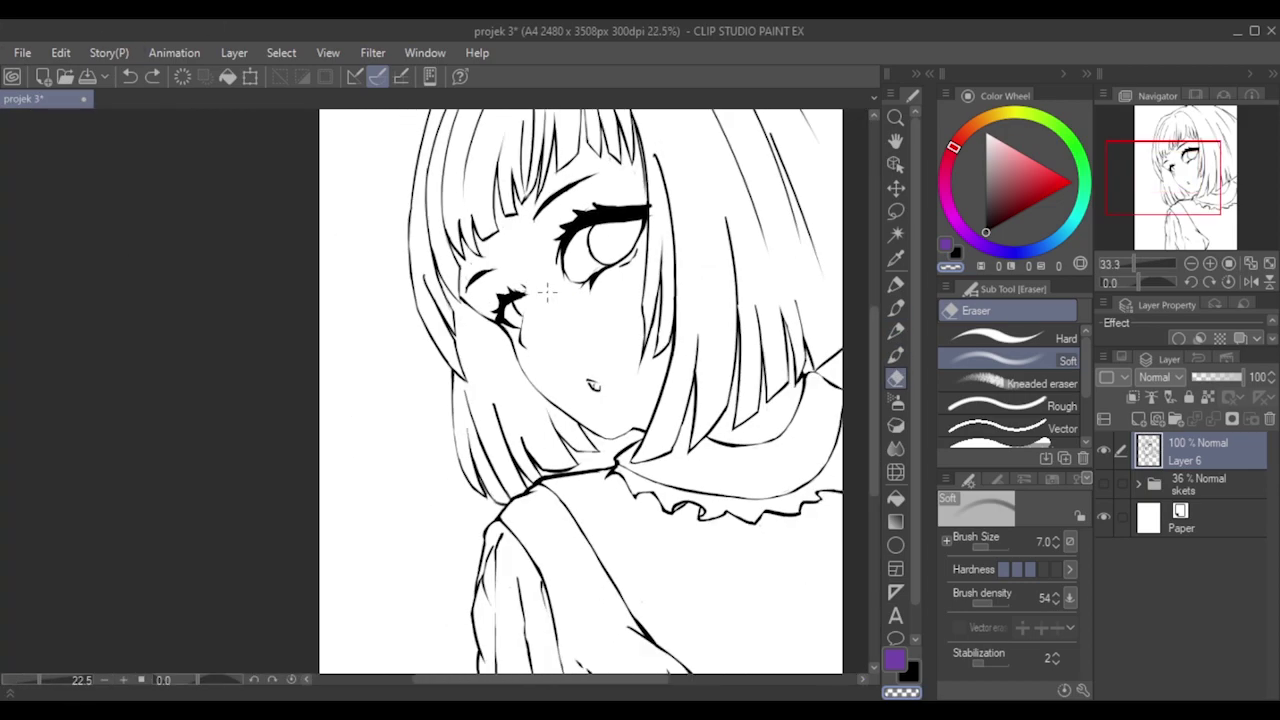
pyautogui.scroll(-1, 712, 298)
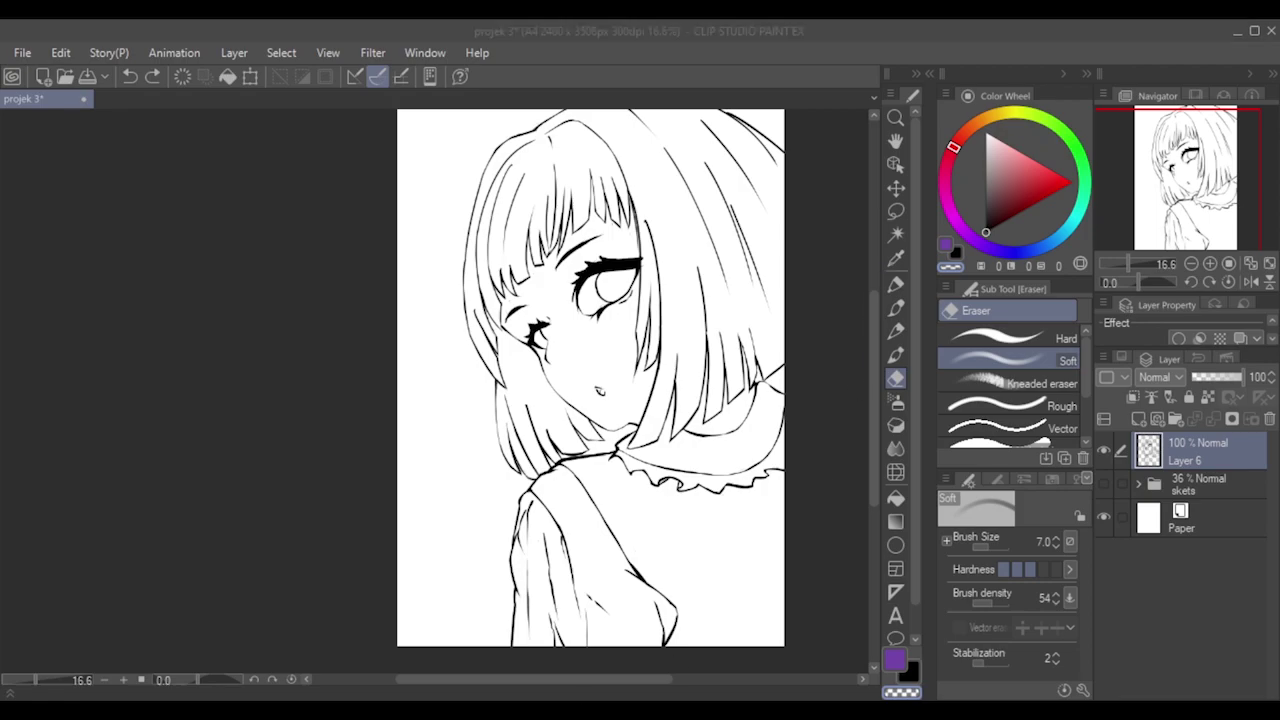
pyautogui.scroll(4, 541, 311)
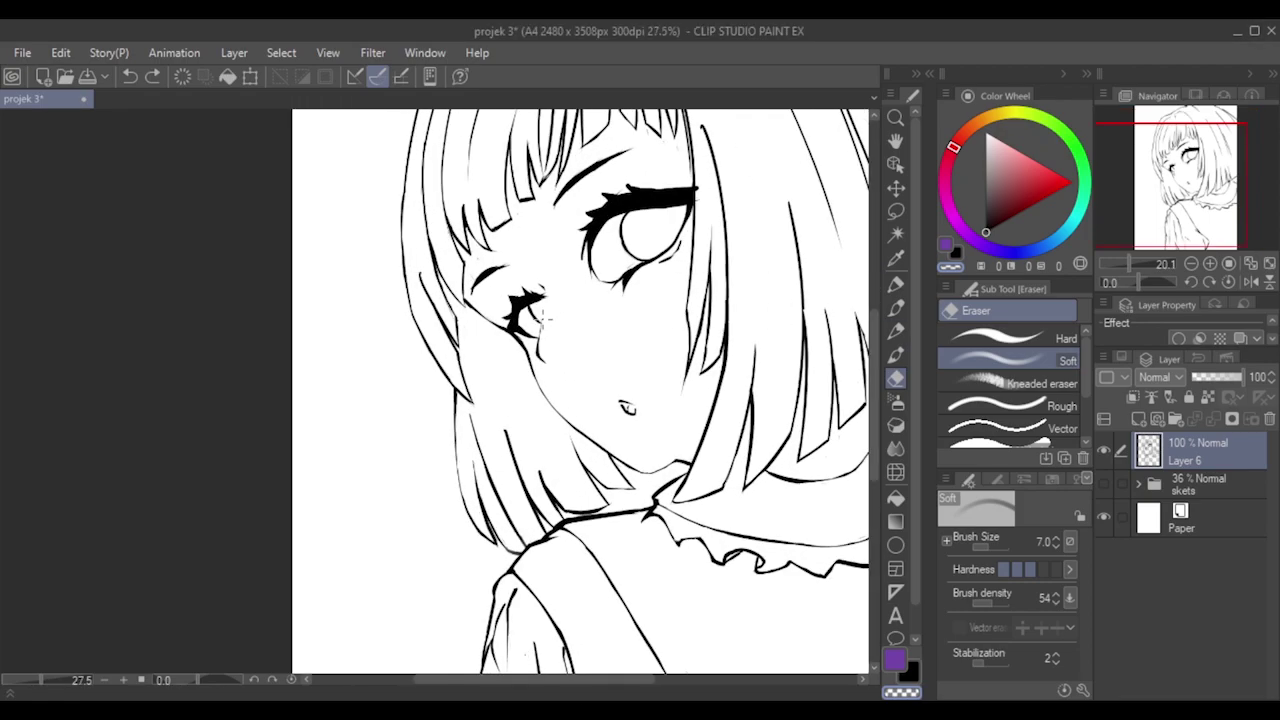
pyautogui.scroll(1, 542, 312)
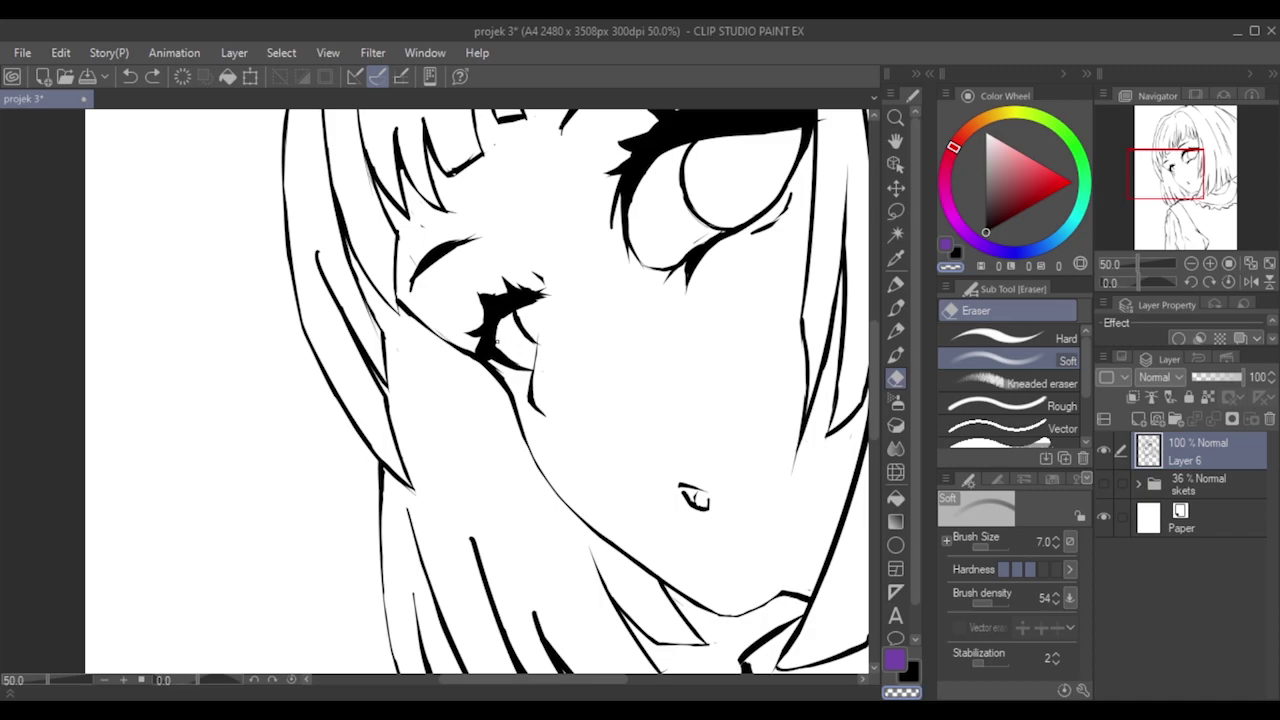
pyautogui.scroll(-4, 498, 338)
pyautogui.scroll(3, 529, 331)
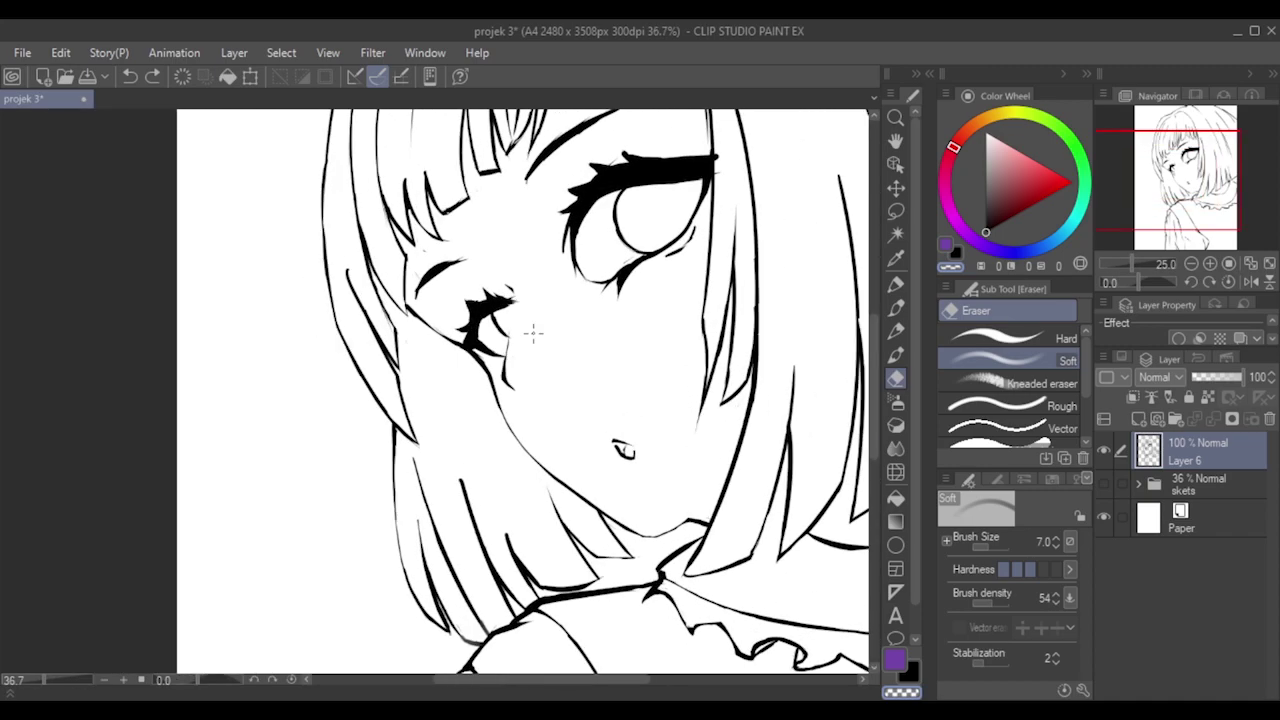
# Ink a short lash at the far eye's outer corner and a small arc inside its iris with the MB Fine Line pen at size 12.
pyautogui.press('p')
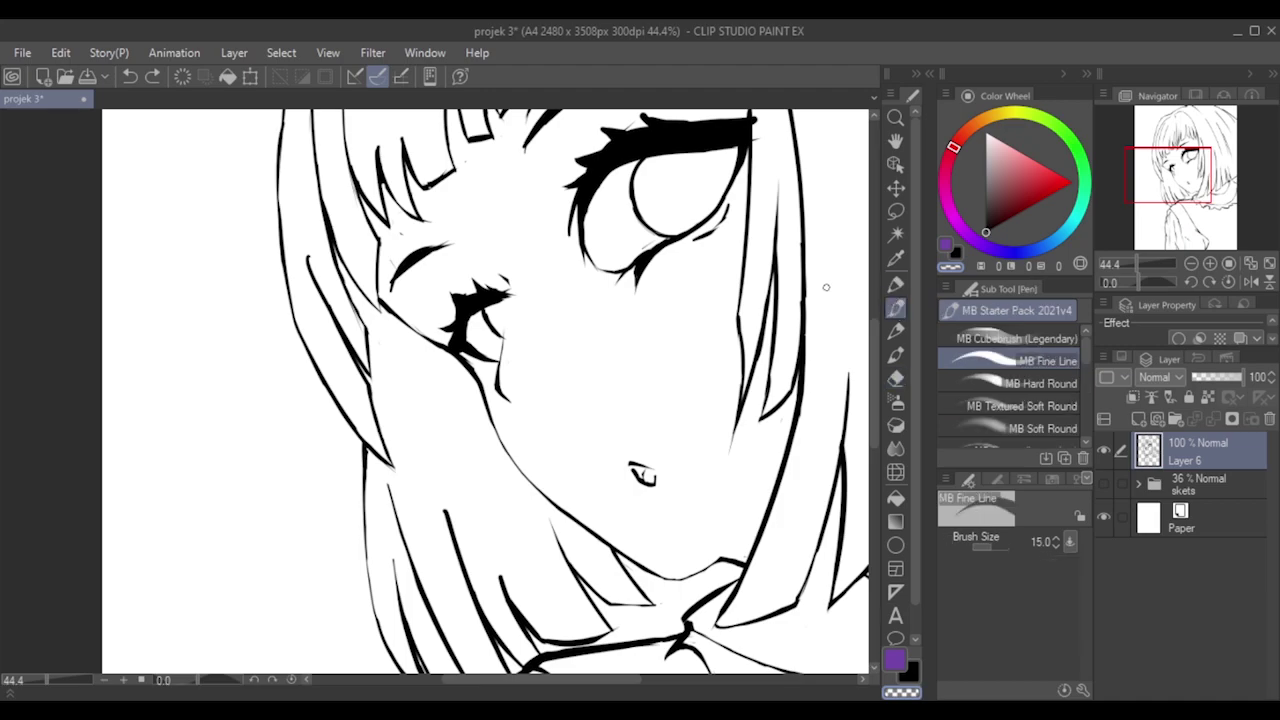
pyautogui.moveTo(443, 355); pyautogui.dragTo(466, 339)
pyautogui.hotkey('ctrl', 'z')
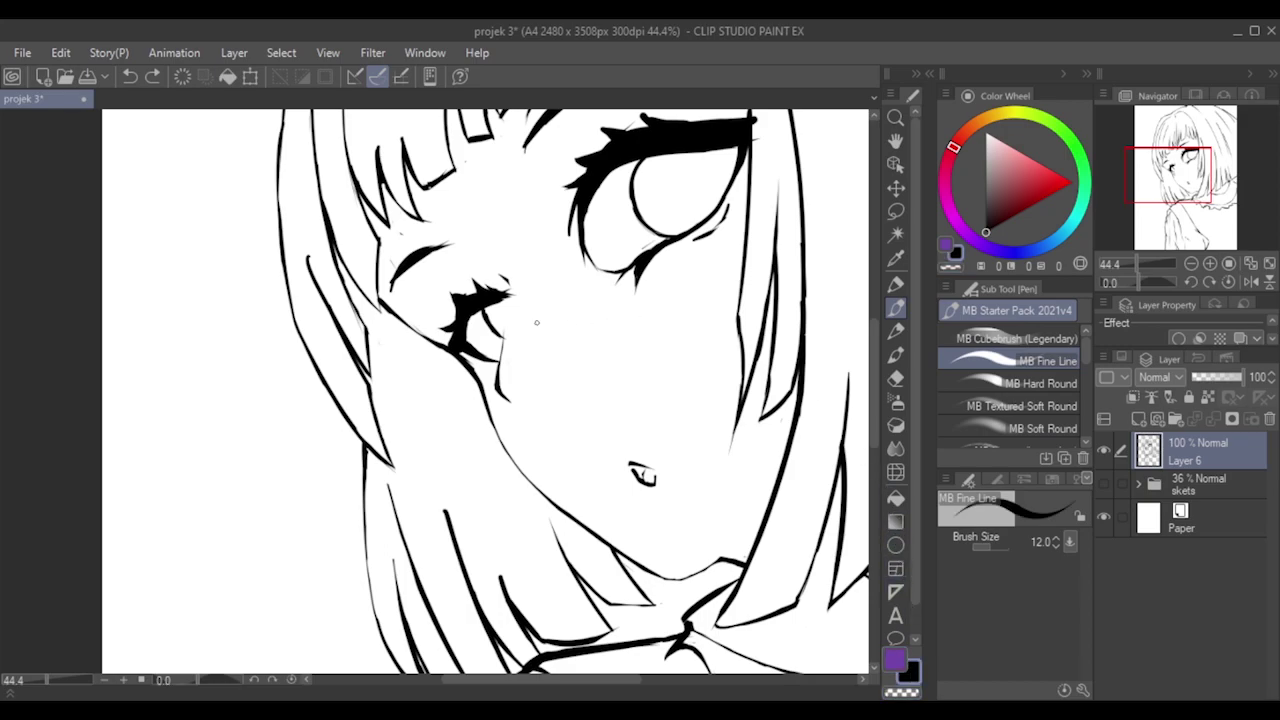
pyautogui.moveTo(443, 352)
pyautogui.mouseDown()
pyautogui.moveTo(462, 341)
pyautogui.moveTo(454, 364)
pyautogui.moveTo(438, 351)
pyautogui.mouseUp()
pyautogui.hotkey('ctrl', 'z')
pyautogui.hotkey('ctrl', 'z')
pyautogui.hotkey('ctrl', 'z')
pyautogui.hotkey('ctrl', 'z')
pyautogui.moveTo(494, 307)
pyautogui.mouseDown()
pyautogui.moveTo(479, 315)
pyautogui.moveTo(497, 315)
pyautogui.mouseUp()
pyautogui.hotkey('ctrl', 'z')
# Carve thin highlights into the far eye's upper lashes with the Hard eraser at size 8.
pyautogui.click(896, 378)
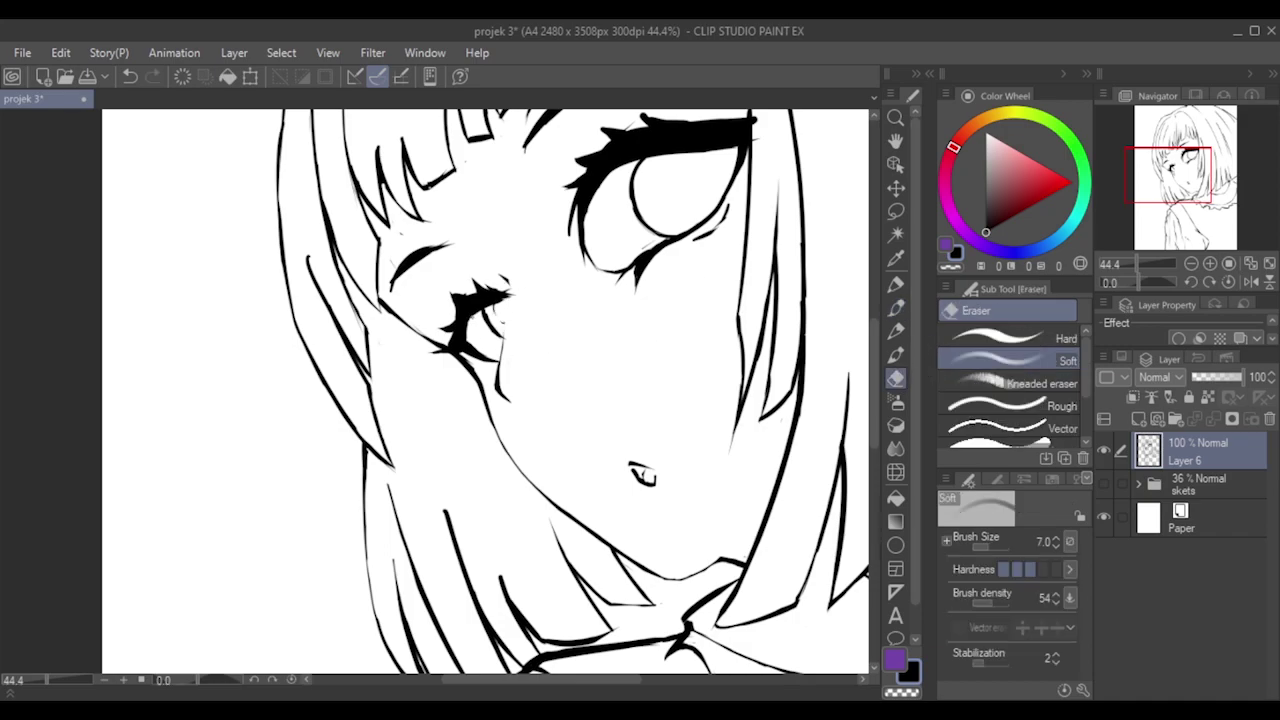
pyautogui.hotkey('ctrl', 'z')
pyautogui.click(1005, 338)
pyautogui.press('[')
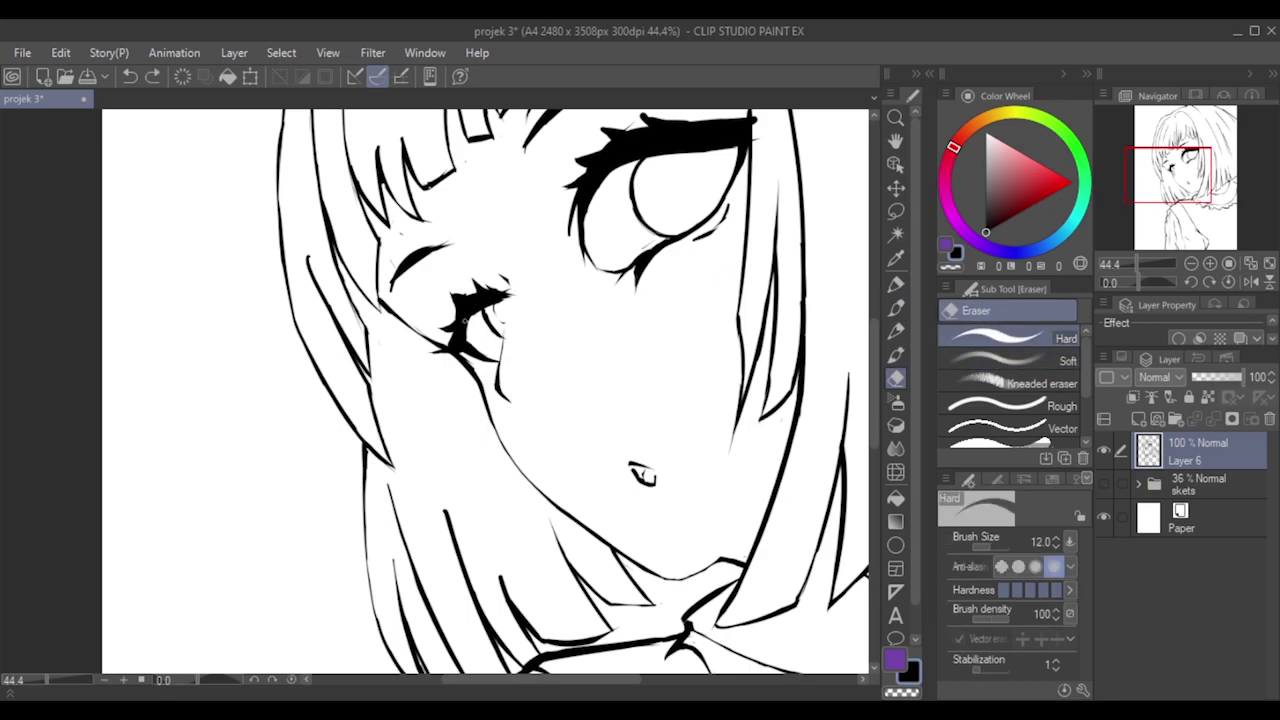
pyautogui.press('[')
pyautogui.press('[')
pyautogui.moveTo(470, 298)
pyautogui.mouseDown()
pyautogui.moveTo(459, 288)
pyautogui.moveTo(478, 289)
pyautogui.mouseUp()
pyautogui.hotkey('ctrl', 'z')
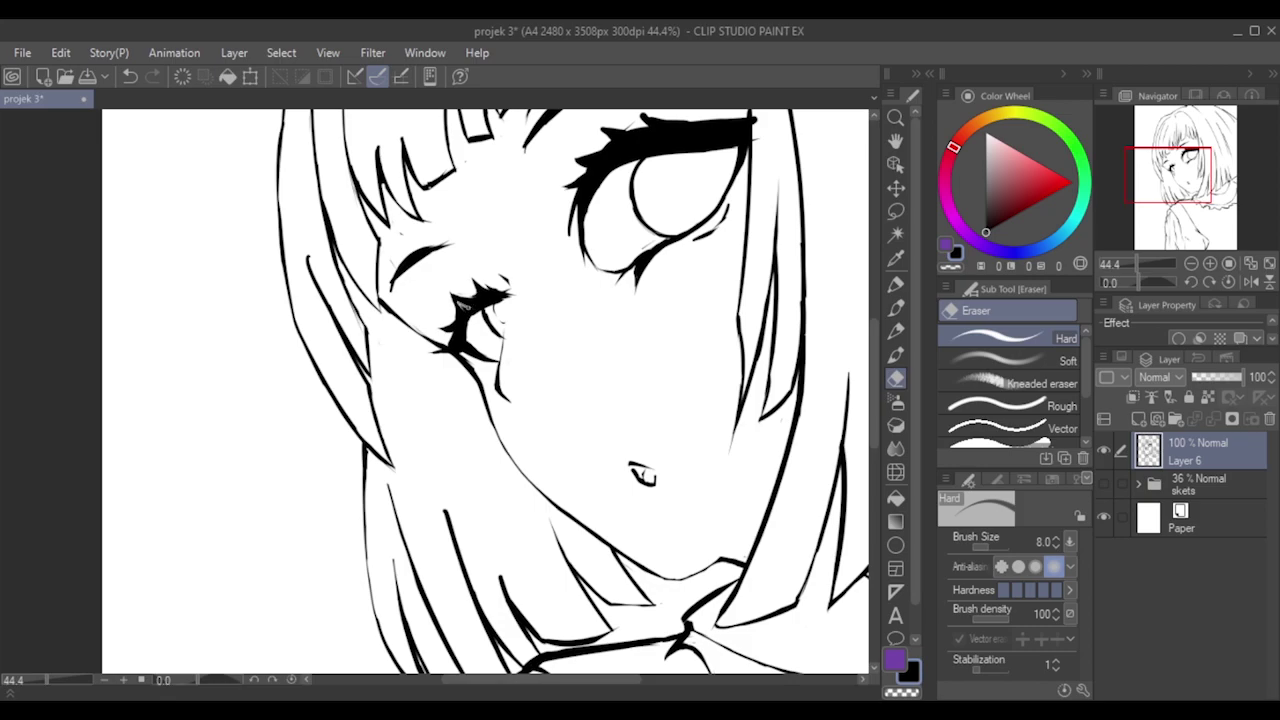
pyautogui.hotkey('ctrl', 'z')
pyautogui.moveTo(463, 306); pyautogui.dragTo(480, 309)
pyautogui.hotkey('ctrl', 'z')
pyautogui.moveTo(500, 325)
pyautogui.mouseDown()
pyautogui.moveTo(483, 306)
pyautogui.moveTo(494, 300)
pyautogui.mouseUp()
pyautogui.hotkey('ctrl', 'z')
pyautogui.hotkey('ctrl', 'z')
# Cut small white gaps between the outer lashes of the far eye with the Hard eraser.
pyautogui.click(497, 300)
pyautogui.click(457, 319)
pyautogui.hotkey('ctrl', 'z')
pyautogui.click(456, 318)
pyautogui.moveTo(479, 300); pyautogui.dragTo(477, 297)
pyautogui.hotkey('ctrl', 'z')
pyautogui.hotkey('ctrl', 'z')
pyautogui.click(462, 322)
pyautogui.hotkey('ctrl', 'z')
pyautogui.click(460, 322)
pyautogui.hotkey('ctrl', 'z')
pyautogui.click(462, 322)
# Open up the far eye's lower outer lashes and thin its iris line with the Hard eraser at size 12.
pyautogui.press(']')
pyautogui.press(']')
pyautogui.press(']')
pyautogui.press(']')
pyautogui.press('[')
pyautogui.press('[')
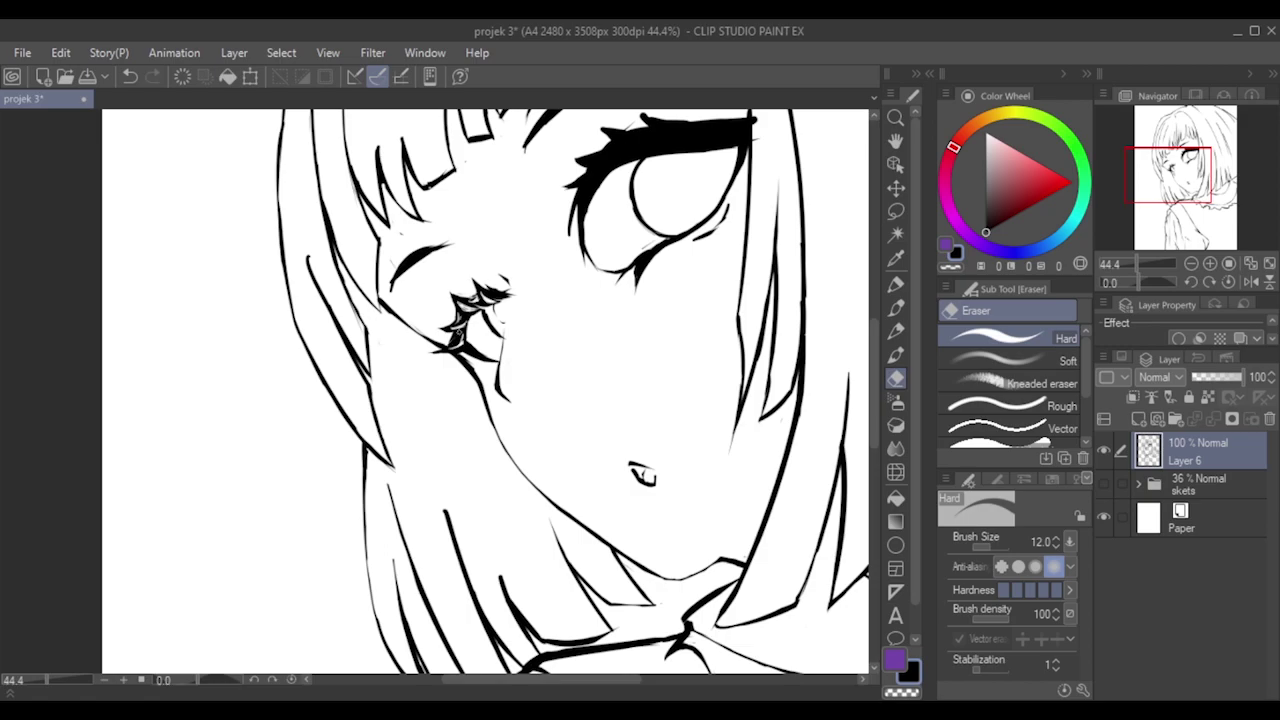
pyautogui.hotkey('ctrl', 'z')
pyautogui.moveTo(458, 336); pyautogui.dragTo(446, 343)
pyautogui.hotkey('ctrl', 'z')
pyautogui.scroll(-6, 503, 237)
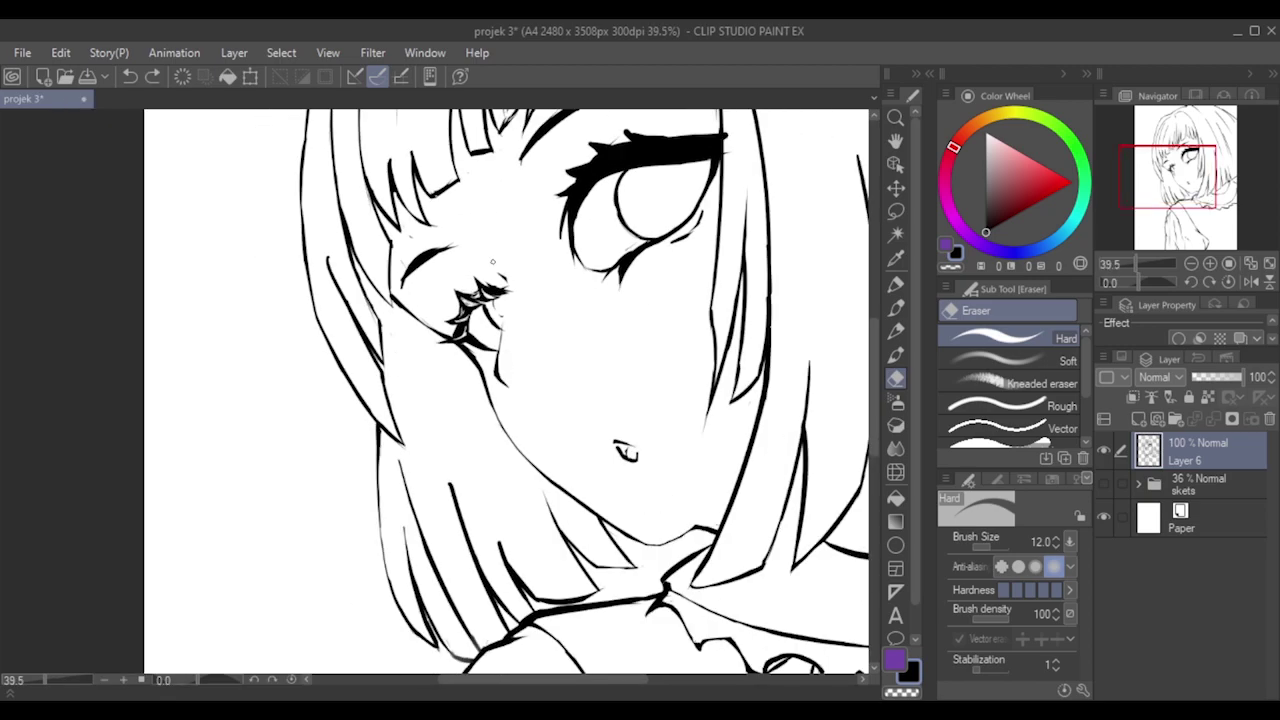
pyautogui.scroll(5, 551, 321)
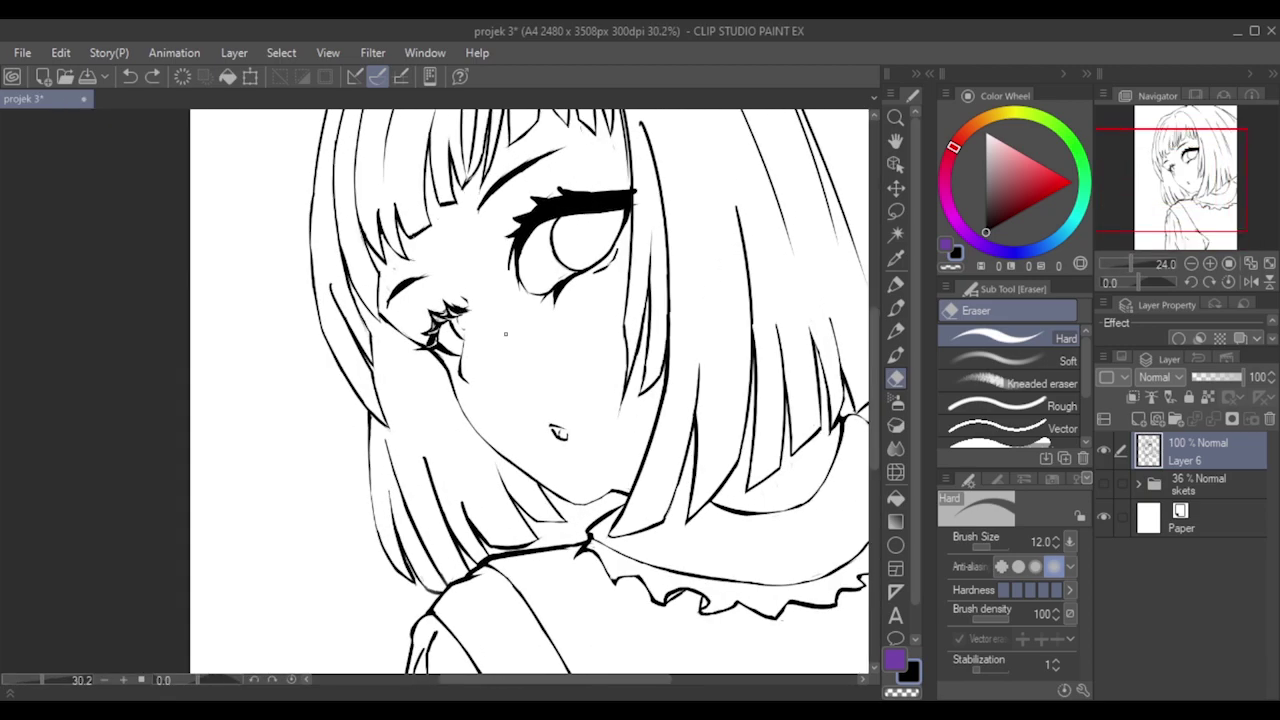
pyautogui.scroll(-2, 580, 305)
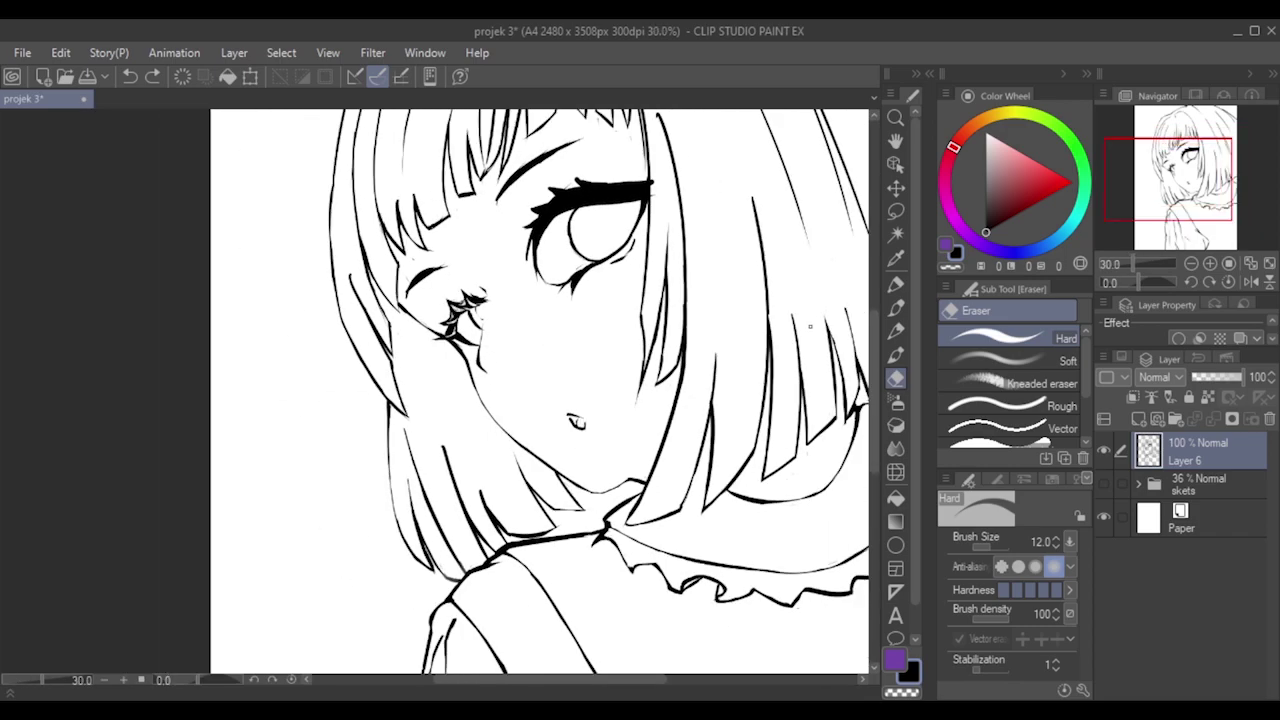
pyautogui.scroll(3, 752, 293)
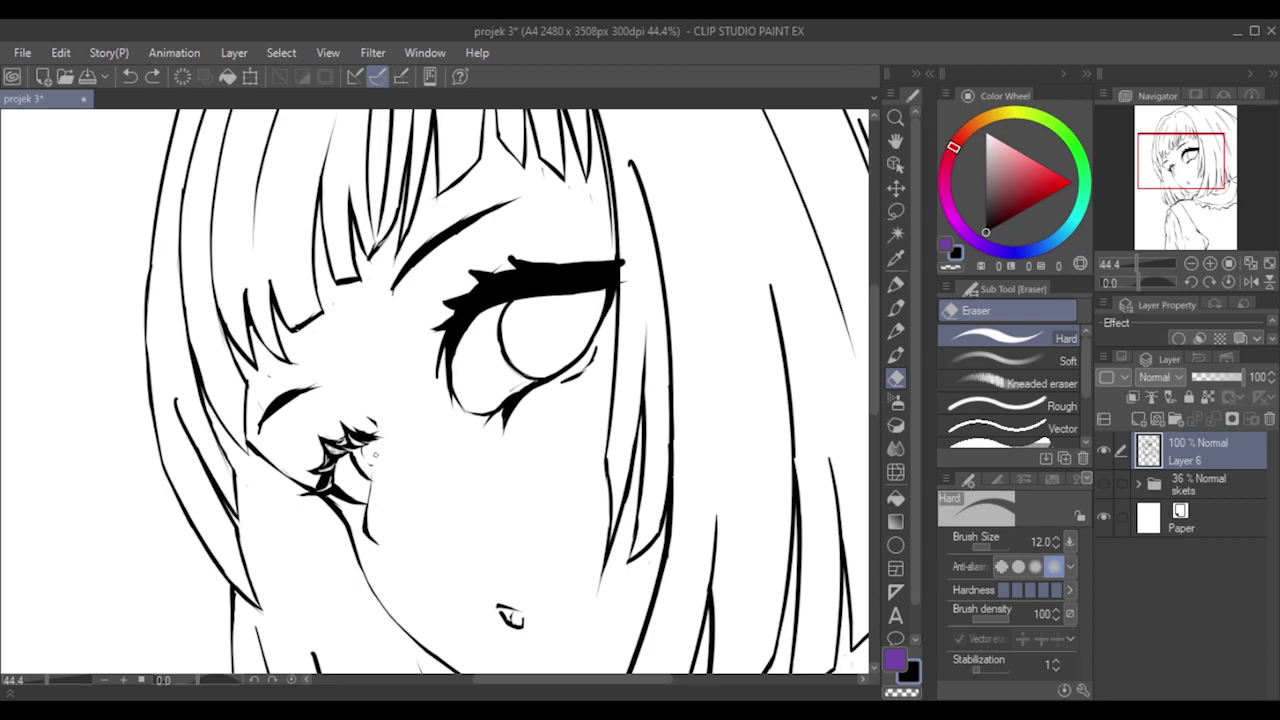
pyautogui.click(358, 458)
pyautogui.moveTo(355, 454); pyautogui.dragTo(363, 471)
# Sharpen the raised spike on the near eye's upper lash line with the Hard eraser.
pyautogui.moveTo(511, 258); pyautogui.dragTo(524, 256)
pyautogui.moveTo(540, 258)
pyautogui.mouseDown()
pyautogui.moveTo(516, 262)
pyautogui.moveTo(540, 272)
pyautogui.moveTo(533, 261)
pyautogui.mouseUp()
pyautogui.hotkey('ctrl', 'z')
pyautogui.moveTo(576, 291); pyautogui.dragTo(536, 275)
pyautogui.moveTo(567, 285)
pyautogui.mouseDown()
pyautogui.moveTo(533, 273)
pyautogui.moveTo(576, 292)
pyautogui.moveTo(536, 276)
pyautogui.mouseUp()
pyautogui.hotkey('ctrl', 'z')
pyautogui.hotkey('ctrl', 'z')
pyautogui.hotkey('ctrl', 'z')
# Carve a highlight into the near eye's upper lash spike and along the thick lash line beside it.
pyautogui.moveTo(481, 268)
pyautogui.mouseDown()
pyautogui.moveTo(498, 275)
pyautogui.moveTo(474, 275)
pyautogui.moveTo(488, 285)
pyautogui.moveTo(476, 288)
pyautogui.moveTo(501, 284)
pyautogui.mouseUp()
pyautogui.hotkey('ctrl', 'z')
pyautogui.hotkey('ctrl', 'z')
pyautogui.hotkey('ctrl', 'z')
pyautogui.hotkey('ctrl', 'z')
pyautogui.hotkey('ctrl', 'z')
pyautogui.hotkey('ctrl', 'z')
pyautogui.hotkey('ctrl', 'z')
pyautogui.hotkey('ctrl', 'z')
pyautogui.hotkey('ctrl', 'z')
pyautogui.hotkey('ctrl', 'z')
pyautogui.moveTo(482, 280); pyautogui.dragTo(534, 282)
pyautogui.hotkey('ctrl', 'z')
pyautogui.hotkey('ctrl', 'y')
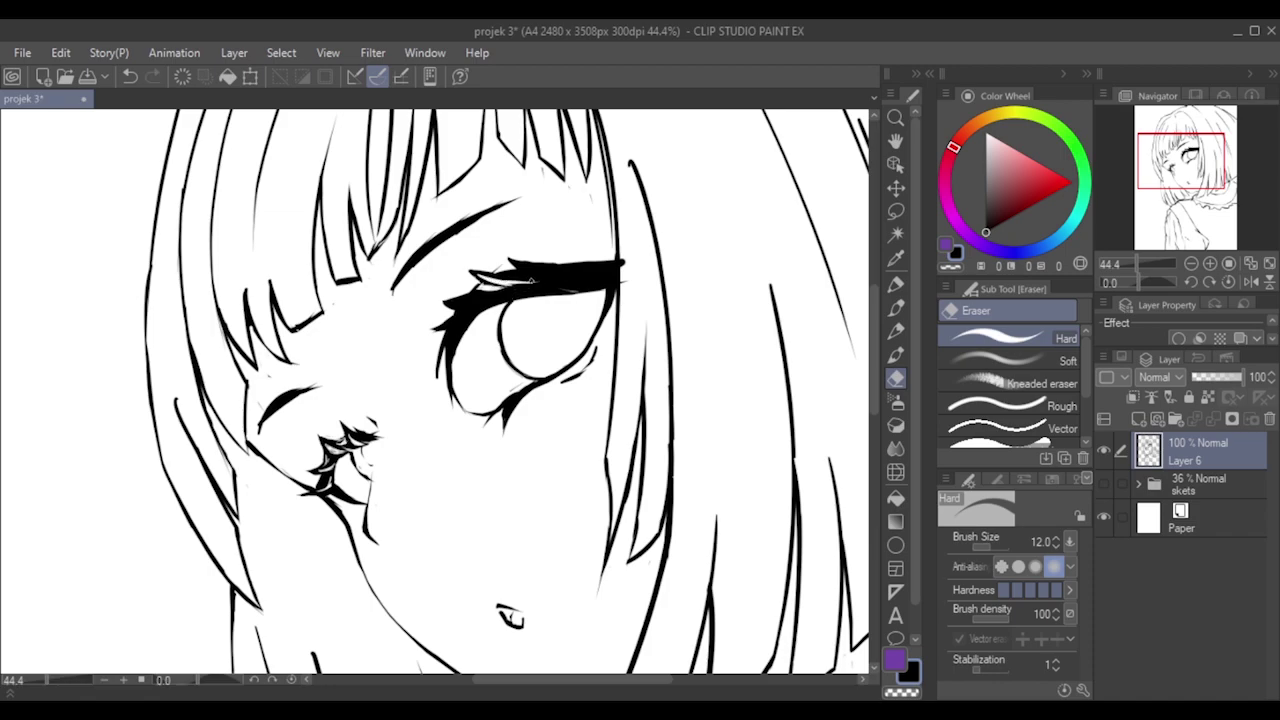
# Carve a highlight into the outer tip of the near eye's upper lashes with the Hard eraser.
pyautogui.hotkey('ctrl', 'z')
pyautogui.moveTo(450, 308); pyautogui.dragTo(464, 305)
pyautogui.hotkey('ctrl', 'z')
pyautogui.hotkey('ctrl', 'y')
pyautogui.hotkey('ctrl', 'z')
pyautogui.hotkey('ctrl', 'y')
pyautogui.hotkey('ctrl', 'z')
pyautogui.hotkey('ctrl', 'y')
pyautogui.hotkey('ctrl', 'z')
pyautogui.hotkey('ctrl', 'y')
pyautogui.moveTo(451, 307)
pyautogui.mouseDown()
pyautogui.moveTo(484, 305)
pyautogui.moveTo(462, 310)
pyautogui.mouseUp()
pyautogui.hotkey('ctrl', 'z')
pyautogui.hotkey('ctrl', 'y')
# Cut thin highlights into the small lashes down the outer side of the near eye.
pyautogui.moveTo(453, 336); pyautogui.dragTo(442, 341)
pyautogui.hotkey('ctrl', 'z')
pyautogui.hotkey('ctrl', 'z')
pyautogui.moveTo(444, 371)
pyautogui.mouseDown()
pyautogui.moveTo(449, 358)
pyautogui.moveTo(445, 386)
pyautogui.moveTo(448, 350)
pyautogui.moveTo(449, 362)
pyautogui.mouseUp()
pyautogui.hotkey('ctrl', 'z')
pyautogui.hotkey('ctrl', 'z')
pyautogui.hotkey('ctrl', 'z')
# Trim the inner end of the near eye's upper lash line and carve highlights into it and the lower lash.
pyautogui.moveTo(620, 260); pyautogui.dragTo(620, 272)
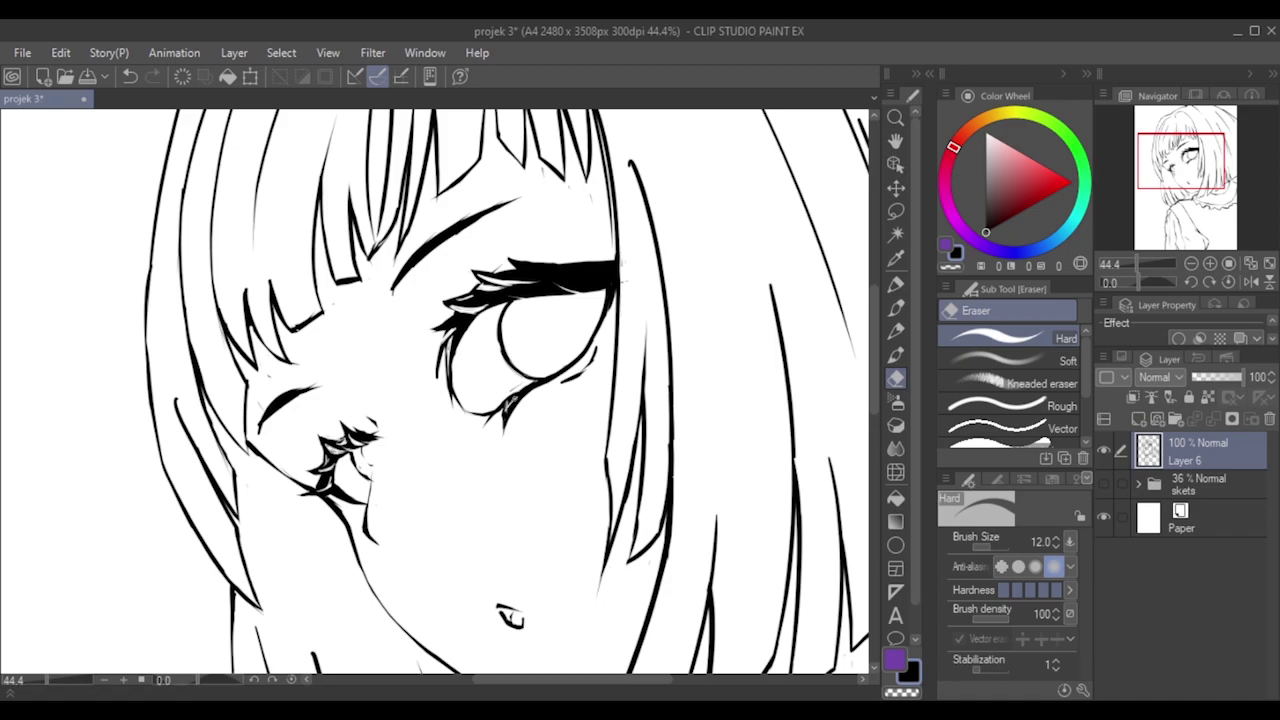
pyautogui.click(507, 409)
pyautogui.moveTo(545, 265); pyautogui.dragTo(590, 267)
pyautogui.hotkey('ctrl', 'z')
# Draw a small round pupil and a thin surrounding ring inside the near eye's iris with the MB Fine Line pen at size 12.
pyautogui.click(895, 308)
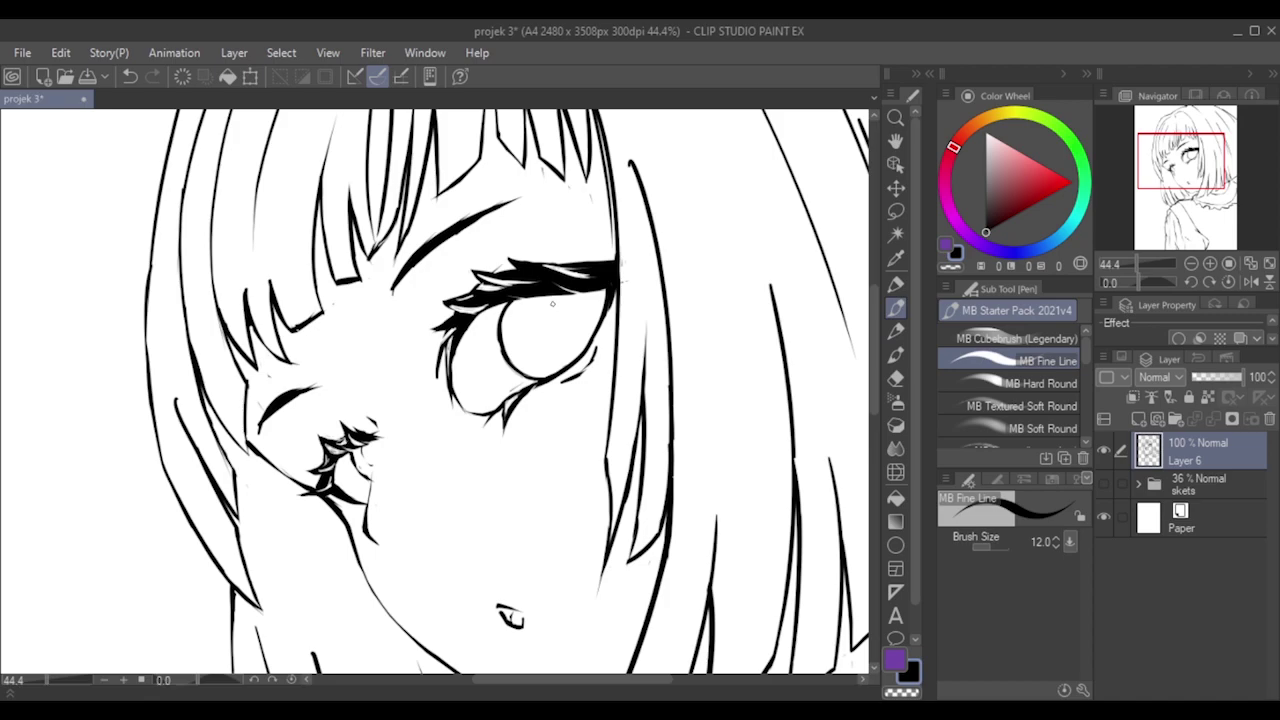
pyautogui.moveTo(541, 301); pyautogui.dragTo(536, 323)
pyautogui.hotkey('ctrl', 'z')
pyautogui.moveTo(584, 291)
pyautogui.mouseDown()
pyautogui.moveTo(595, 318)
pyautogui.moveTo(525, 334)
pyautogui.moveTo(569, 342)
pyautogui.moveTo(559, 356)
pyautogui.moveTo(565, 308)
pyautogui.moveTo(554, 328)
pyautogui.moveTo(564, 312)
pyautogui.moveTo(555, 320)
pyautogui.moveTo(564, 313)
pyautogui.moveTo(574, 330)
pyautogui.moveTo(564, 310)
pyautogui.moveTo(563, 333)
pyautogui.mouseUp()
pyautogui.hotkey('ctrl', 'z')
pyautogui.hotkey('ctrl', 'z')
pyautogui.hotkey('ctrl', 'z')
pyautogui.hotkey('ctrl', 'z')
pyautogui.hotkey('ctrl', 'z')
pyautogui.hotkey('ctrl', 'z')
pyautogui.hotkey('ctrl', 'z')
pyautogui.hotkey('ctrl', 'z')
pyautogui.hotkey('ctrl', 'z')
pyautogui.hotkey('ctrl', 'z')
pyautogui.hotkey('ctrl', 'z')
pyautogui.hotkey('ctrl', 'z')
pyautogui.hotkey('ctrl', 'z')
pyautogui.hotkey('ctrl', 'z')
# Thin the outer edge of the near eye's iris outline with the Hard eraser.
pyautogui.click(895, 379)
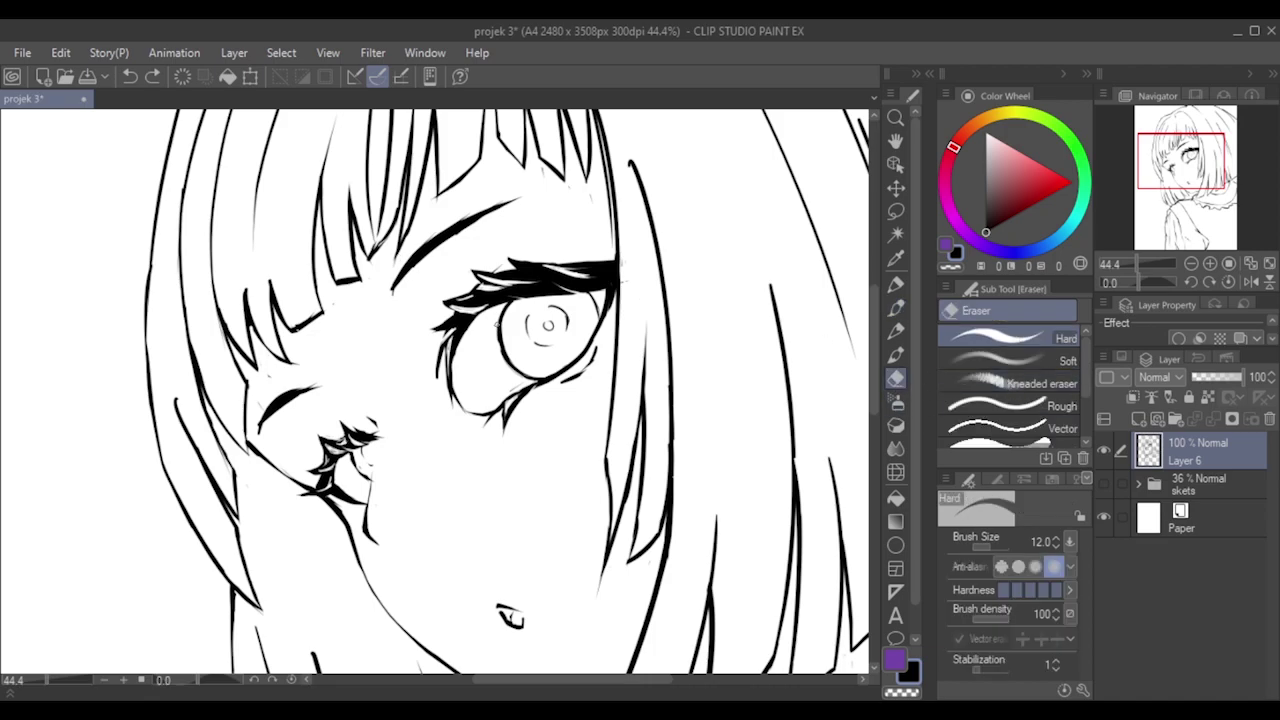
pyautogui.click(504, 332)
pyautogui.moveTo(509, 352)
pyautogui.mouseDown()
pyautogui.moveTo(518, 372)
pyautogui.moveTo(501, 349)
pyautogui.moveTo(509, 367)
pyautogui.mouseUp()
pyautogui.hotkey('ctrl', 'z')
pyautogui.hotkey('ctrl', 'z')
pyautogui.hotkey('ctrl', 'z')
pyautogui.moveTo(501, 355); pyautogui.dragTo(509, 361)
pyautogui.hotkey('ctrl', 'z')
pyautogui.hotkey('ctrl', 'z')
pyautogui.moveTo(498, 316); pyautogui.dragTo(517, 368)
pyautogui.hotkey('ctrl', 'z')
pyautogui.scroll(-5, 512, 257)
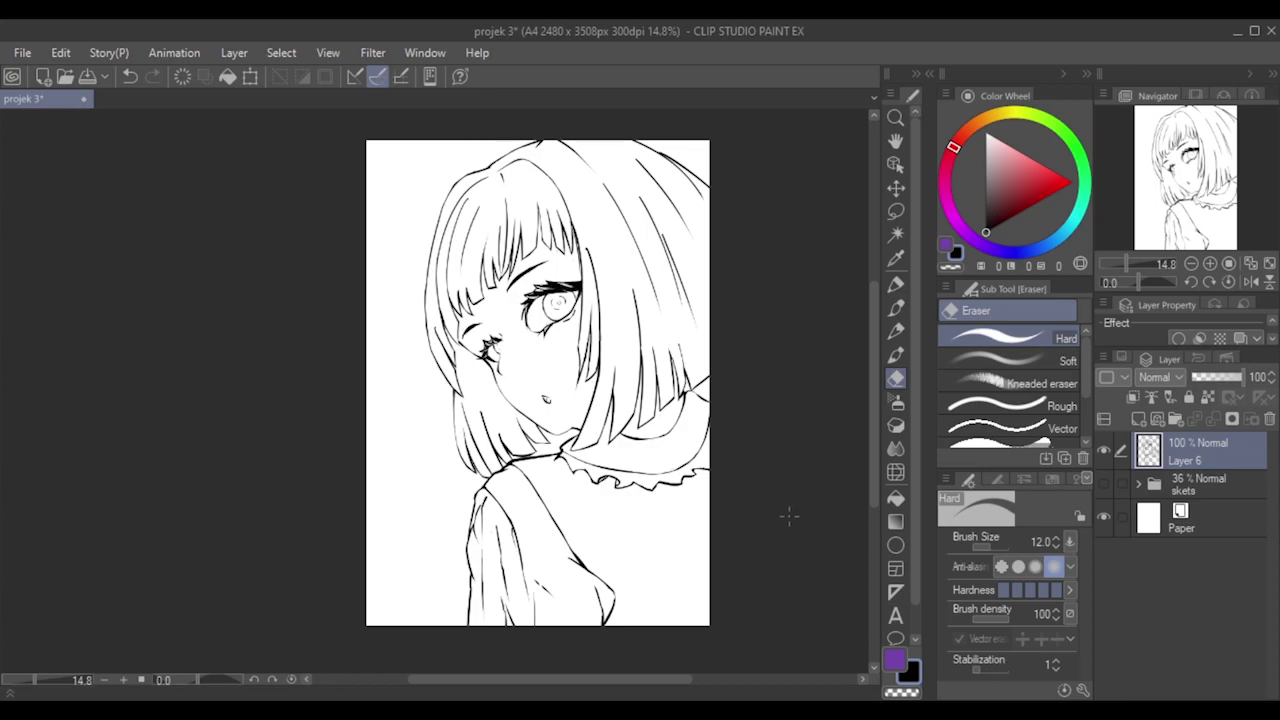
pyautogui.scroll(-1, 748, 462)
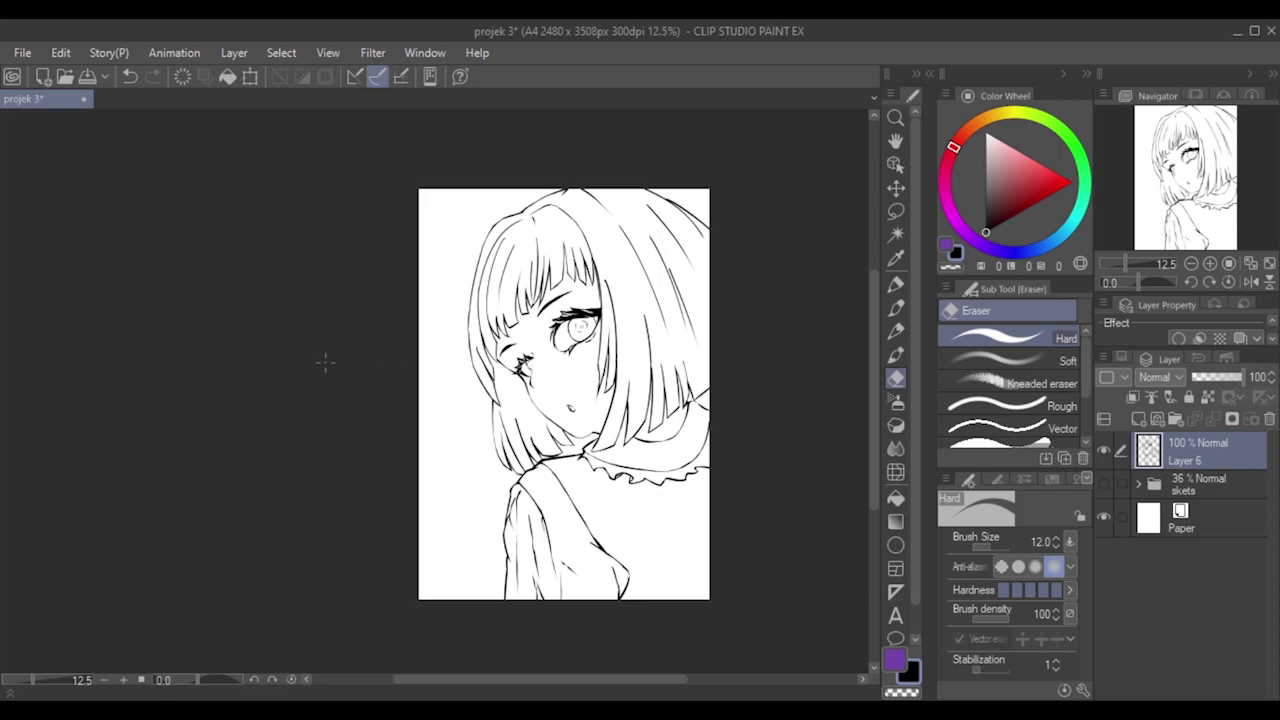
pyautogui.scroll(3, 754, 425)
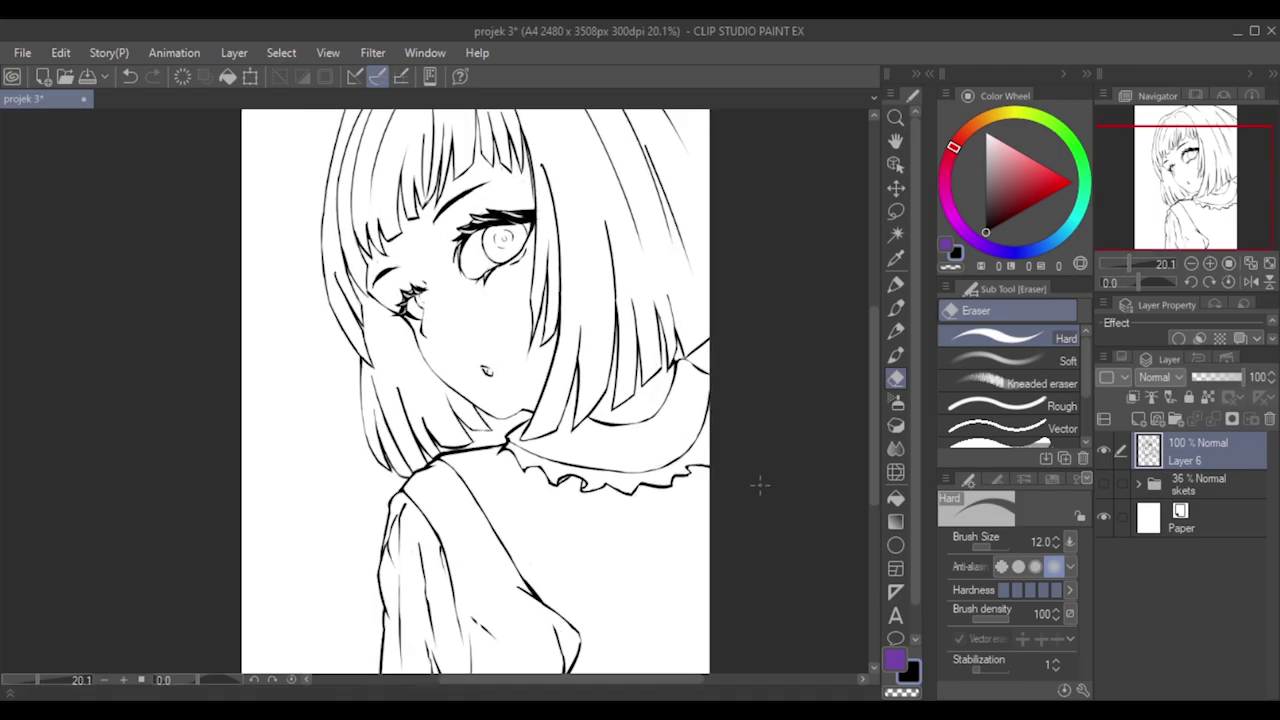
pyautogui.scroll(-4, 760, 472)
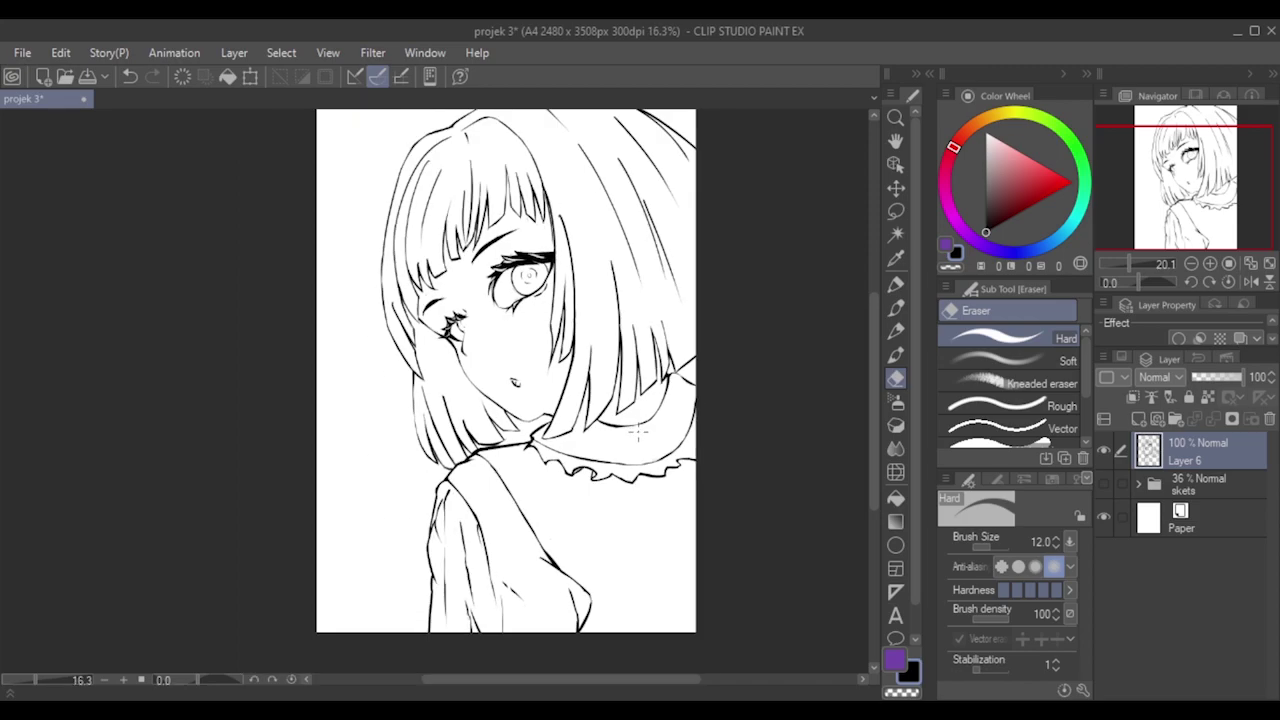
pyautogui.scroll(2, 636, 430)
# Reinforce the chin line where it meets the hair with the MB Fine Line pen at size 20.
pyautogui.scroll(6, 635, 430)
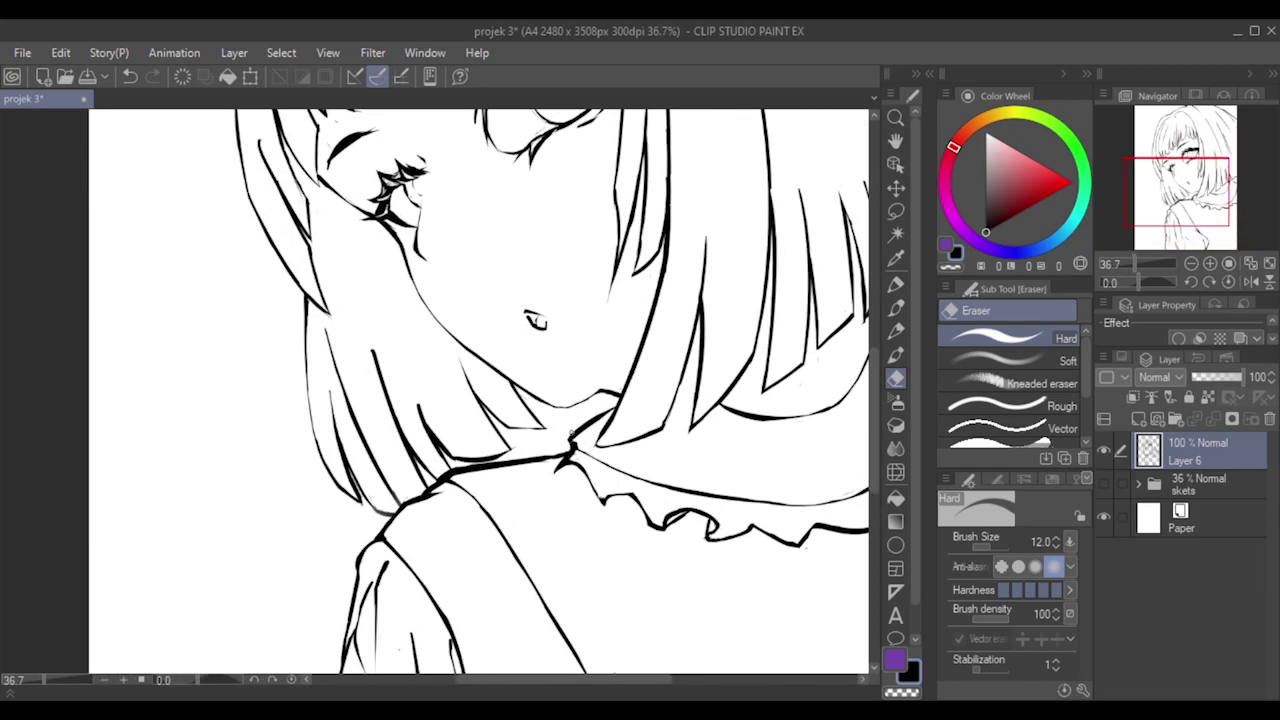
pyautogui.click(896, 310)
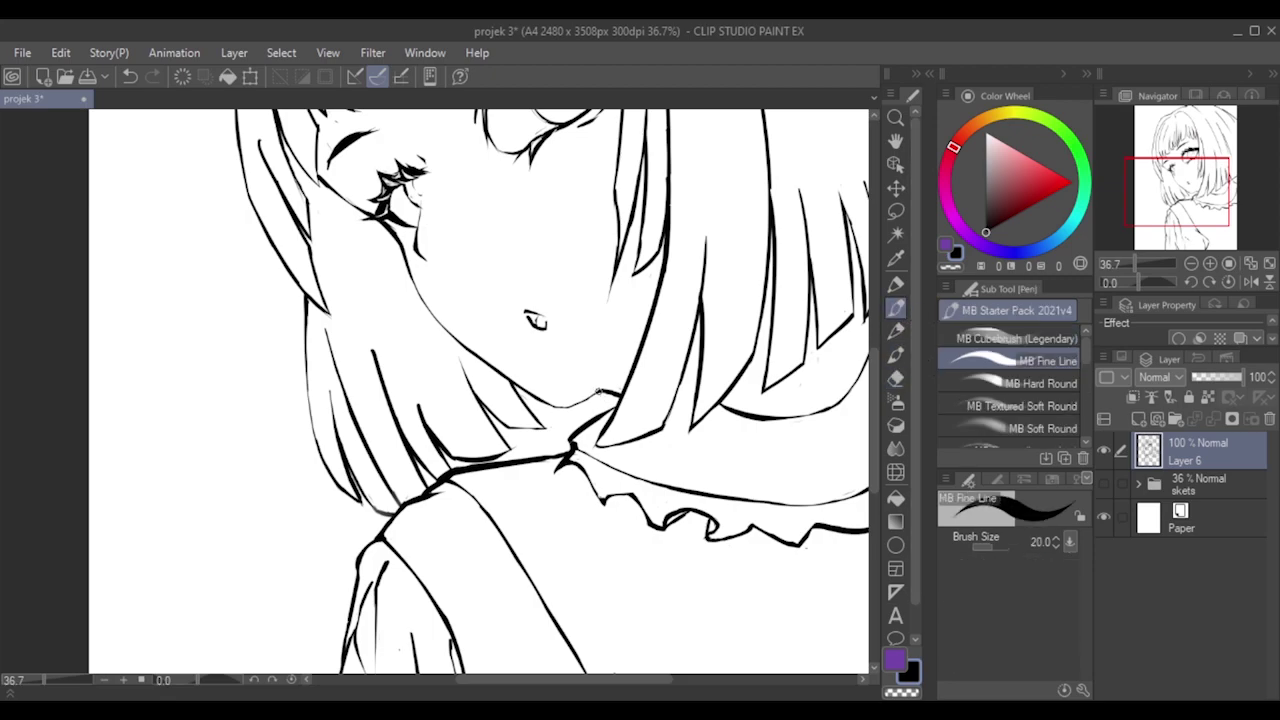
pyautogui.hotkey('ctrl', 'z')
pyautogui.hotkey('ctrl', 'z')
pyautogui.moveTo(600, 389); pyautogui.dragTo(616, 398)
pyautogui.hotkey('ctrl', 'z')
pyautogui.moveTo(588, 398); pyautogui.dragTo(573, 403)
pyautogui.scroll(-6, 737, 294)
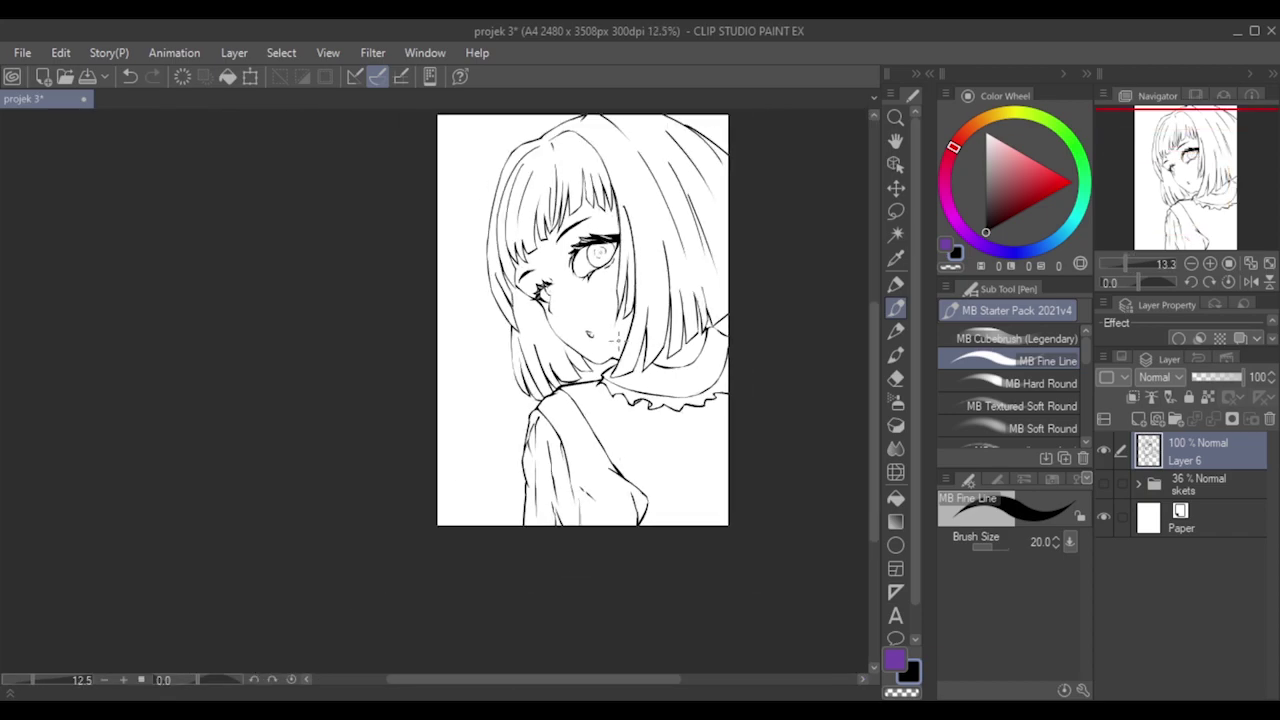
pyautogui.scroll(1, 751, 283)
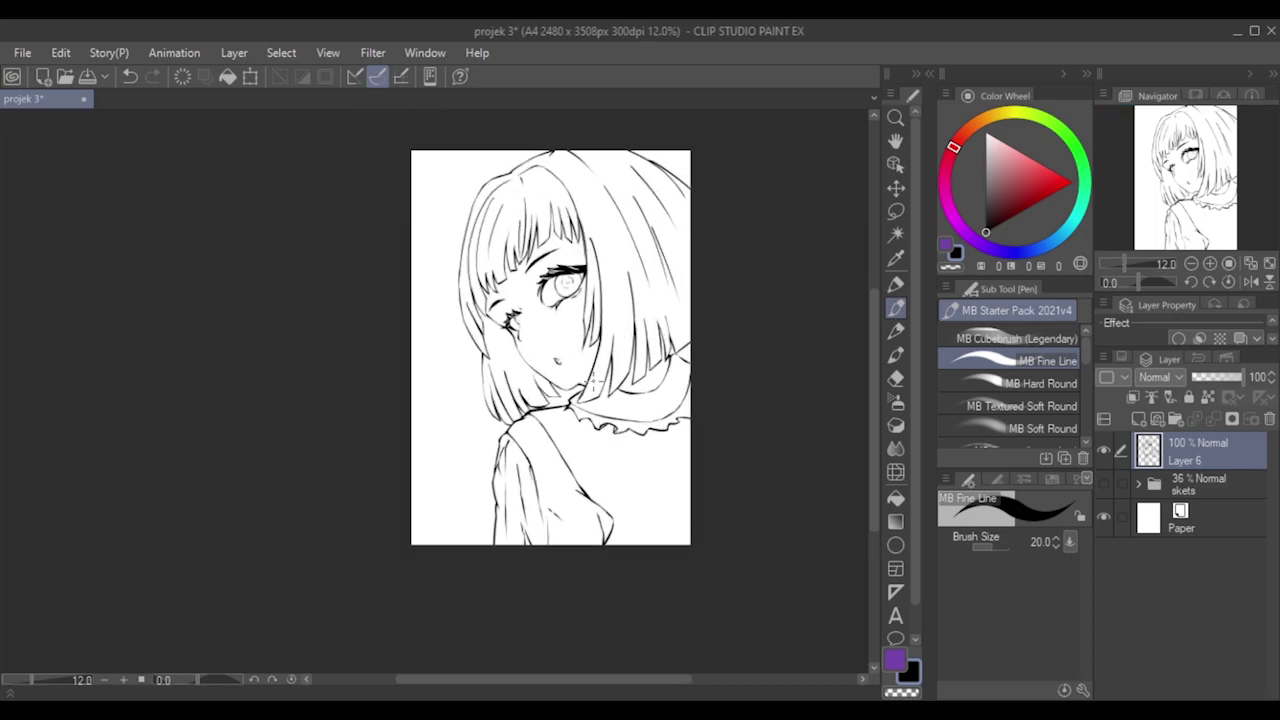
# Increase the Hard eraser's brush size to 25.
pyautogui.scroll(4, 516, 382)
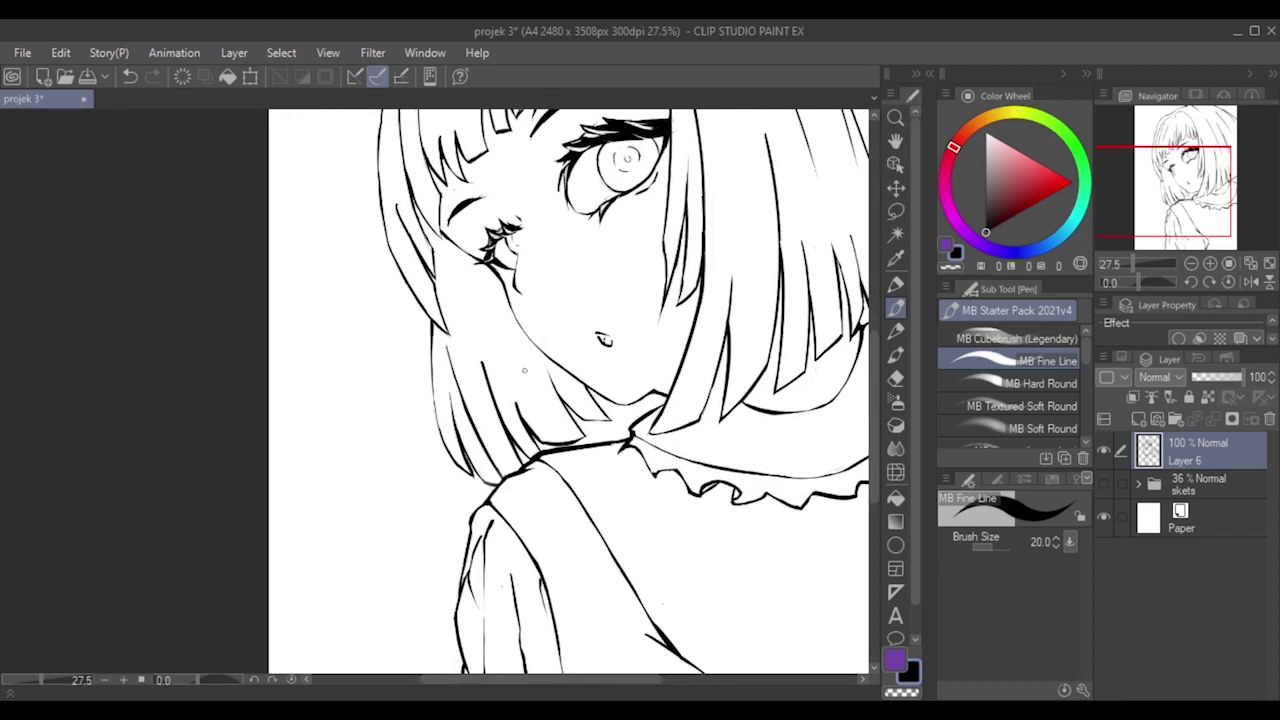
pyautogui.click(896, 378)
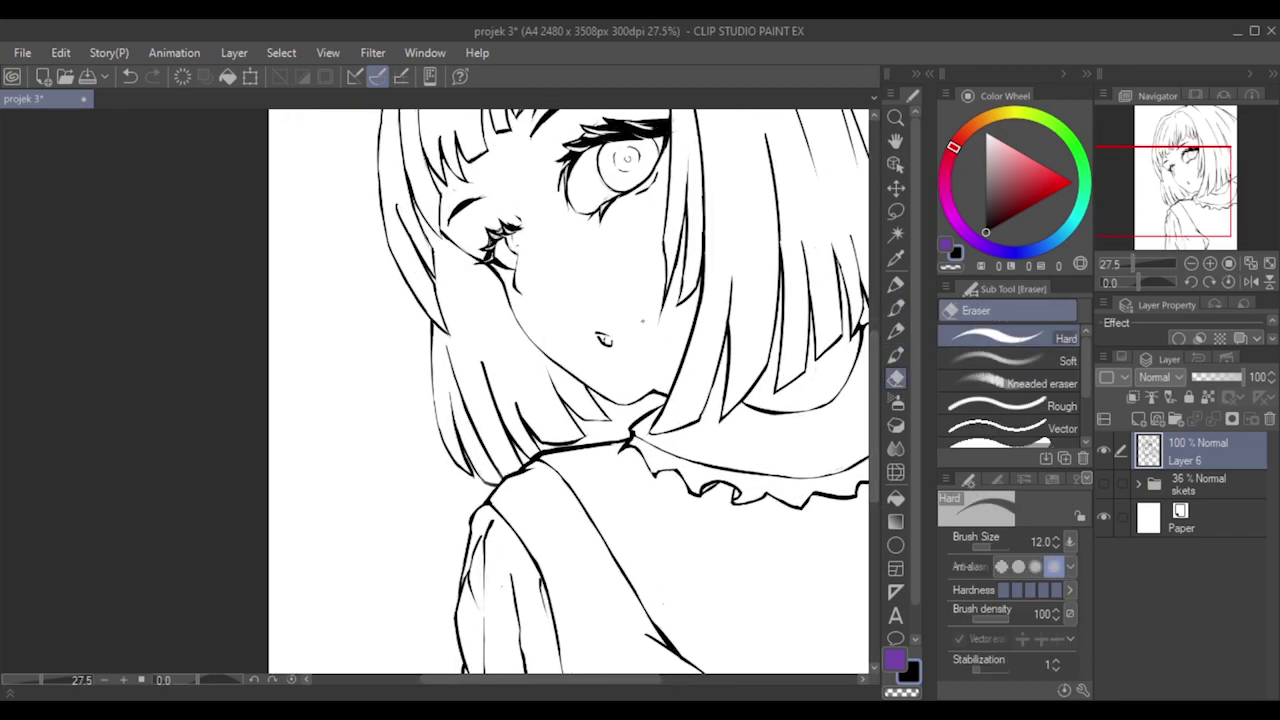
pyautogui.press(']')
pyautogui.press(']')
pyautogui.press(']')
pyautogui.press(']')
# Draw thin strand lines in the hair beside the far cheek with the MB Fine Line pen at size 20.
pyautogui.click(896, 308)
pyautogui.moveTo(476, 310); pyautogui.dragTo(483, 356)
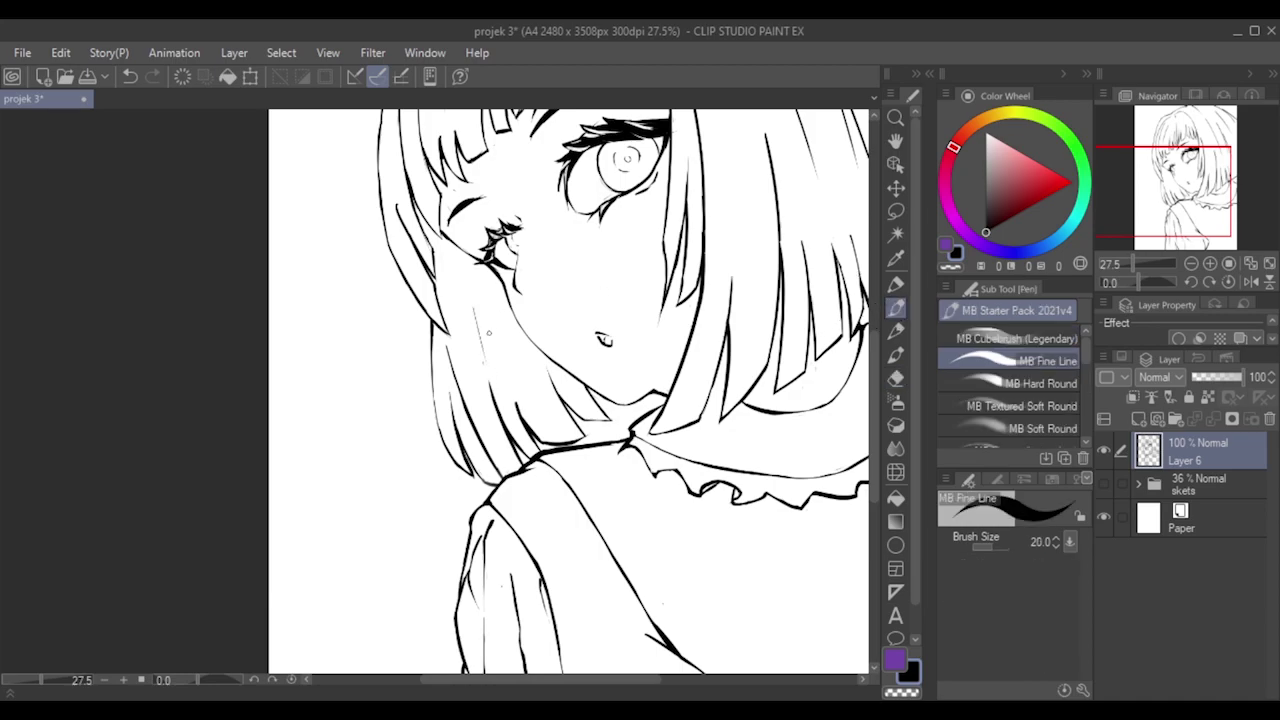
pyautogui.hotkey('ctrl', 'z')
pyautogui.moveTo(473, 283); pyautogui.dragTo(482, 348)
pyautogui.hotkey('ctrl', 'z')
pyautogui.moveTo(470, 287)
pyautogui.mouseDown()
pyautogui.moveTo(485, 352)
pyautogui.moveTo(514, 372)
pyautogui.mouseUp()
pyautogui.hotkey('ctrl', 'z')
pyautogui.moveTo(503, 323); pyautogui.dragTo(512, 371)
pyautogui.moveTo(505, 324); pyautogui.dragTo(514, 369)
# Draw a short strand line where the side hair passes the outer corner of the far eye.
pyautogui.moveTo(467, 254)
pyautogui.mouseDown()
pyautogui.moveTo(474, 282)
pyautogui.moveTo(443, 294)
pyautogui.moveTo(447, 321)
pyautogui.mouseUp()
pyautogui.hotkey('ctrl', 'z')
pyautogui.hotkey('ctrl', 'z')
pyautogui.hotkey('ctrl', 'z')
pyautogui.moveTo(441, 240); pyautogui.dragTo(444, 297)
# Draw a short strand line near the tips of the back hair beside the canvas edge.
pyautogui.scroll(-5, 630, 323)
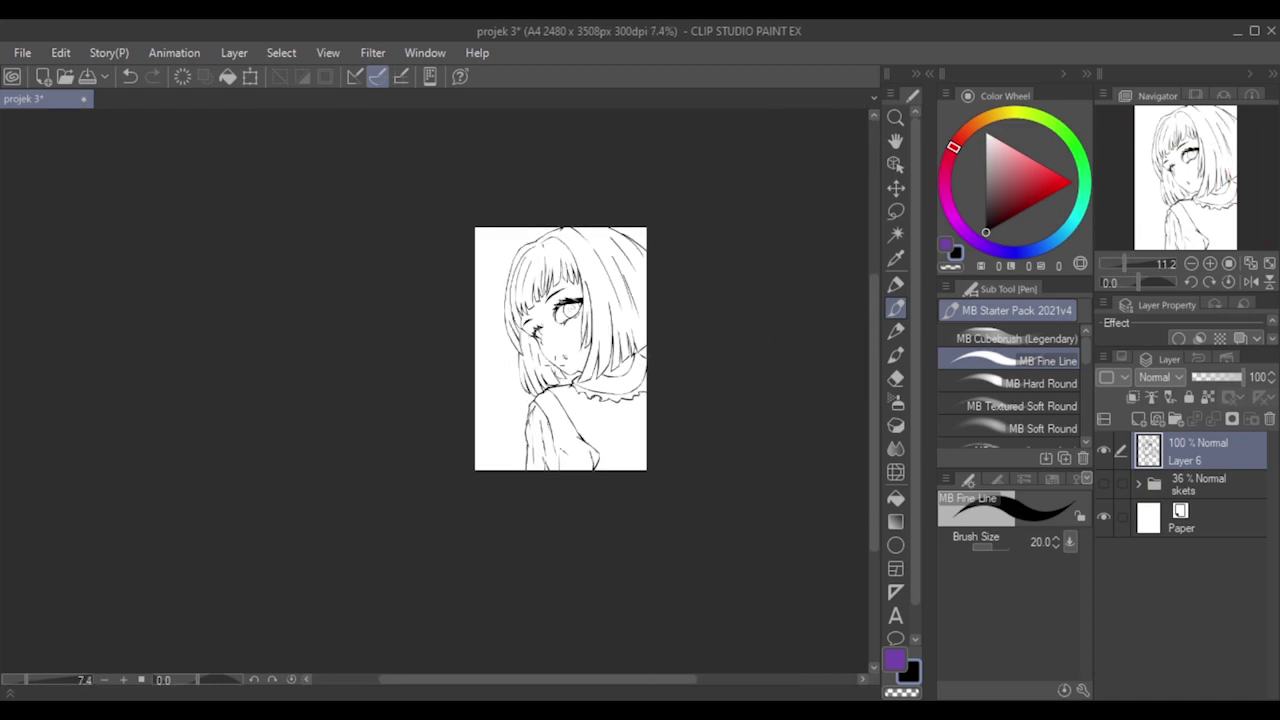
pyautogui.scroll(5, 630, 323)
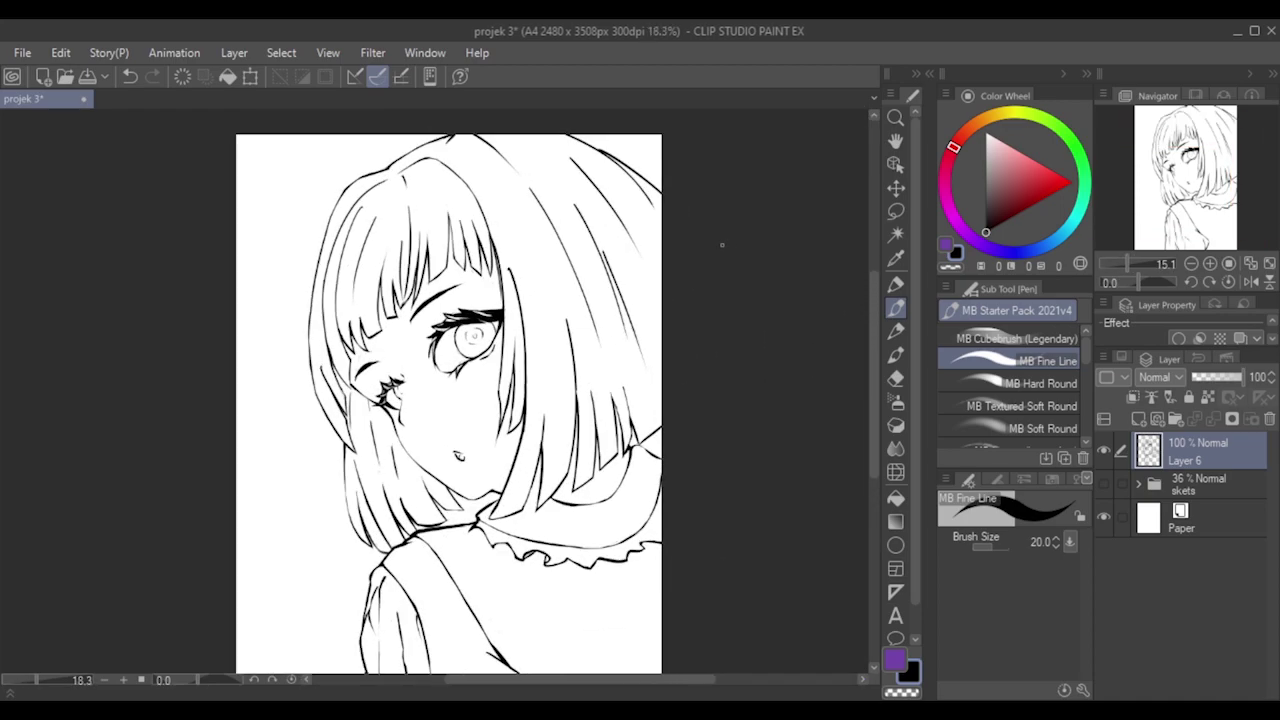
pyautogui.scroll(3, 722, 244)
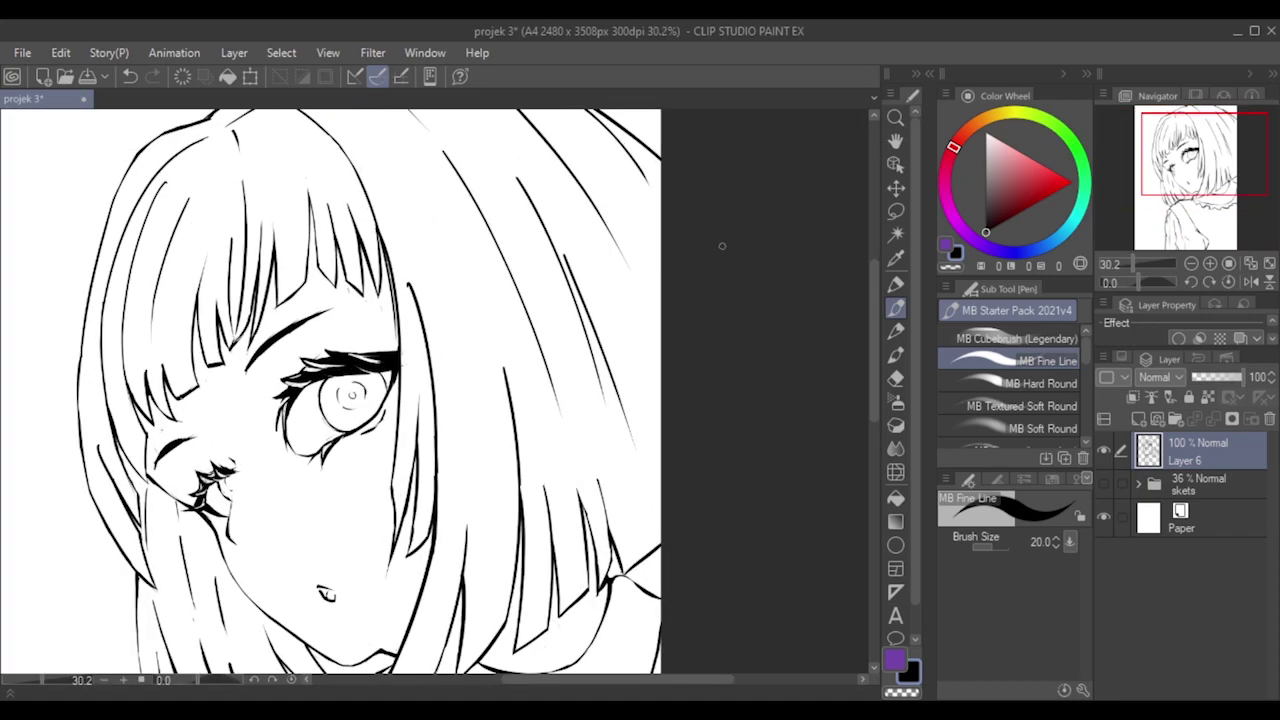
pyautogui.moveTo(652, 495); pyautogui.dragTo(659, 541)
pyautogui.hotkey('ctrl', 'z')
pyautogui.hotkey('ctrl', 'z')
# Trim the upper parts of the long strand lines in the back hair with the Hard eraser, enlarging it to size 60.
pyautogui.click(896, 425)
pyautogui.click(896, 381)
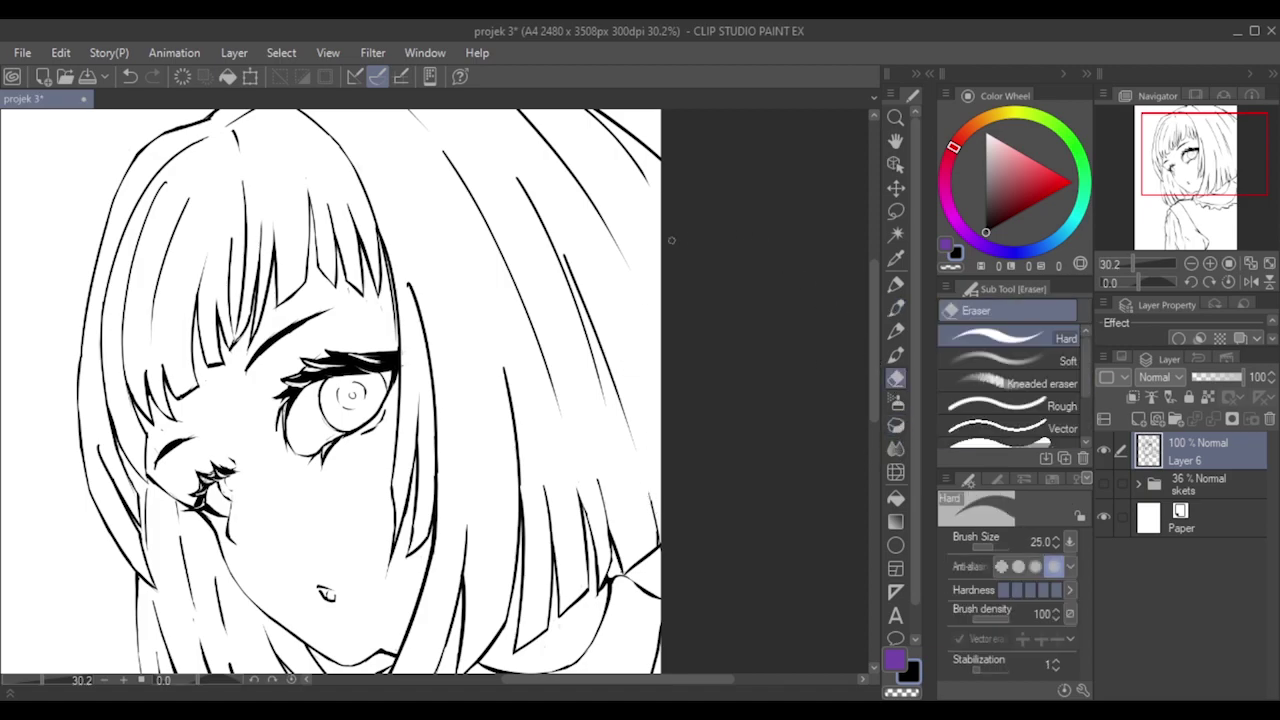
pyautogui.moveTo(564, 252); pyautogui.dragTo(575, 288)
pyautogui.moveTo(508, 171); pyautogui.dragTo(548, 224)
pyautogui.scroll(-5, 621, 286)
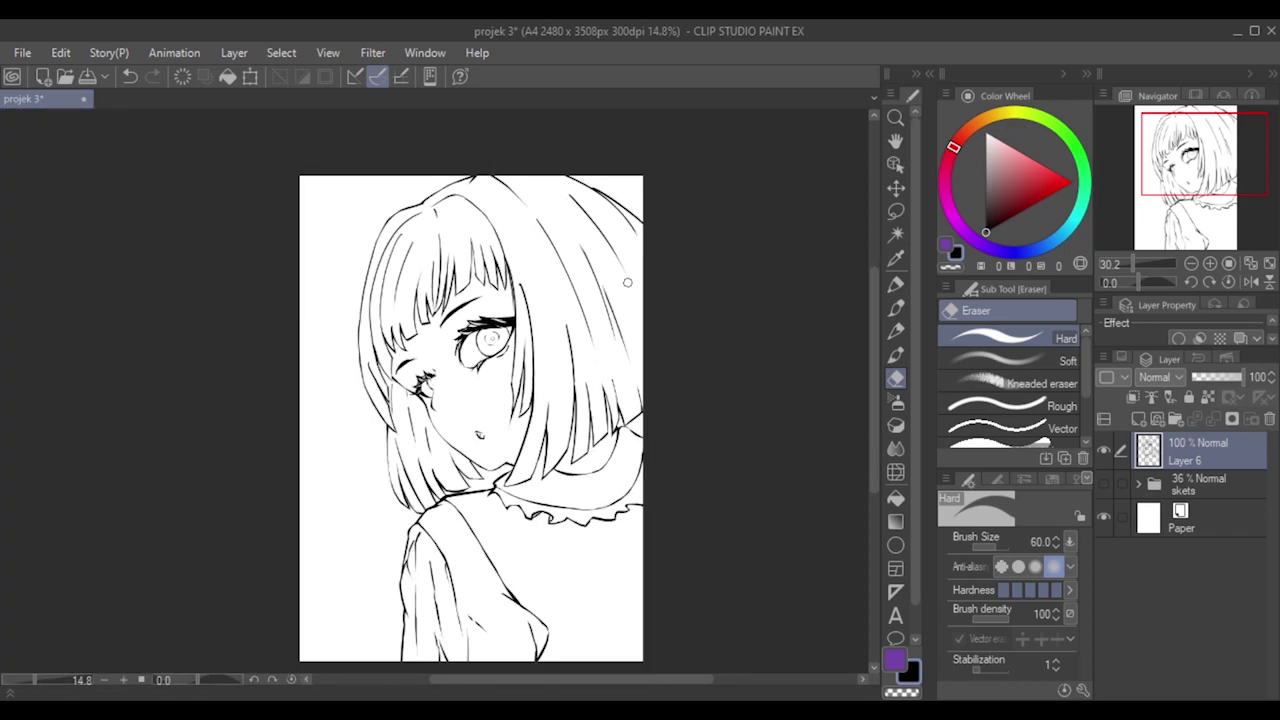
# Add short fine strand lines at the crown above the bangs with the MB Fine Line pen at size 20.
pyautogui.scroll(2, 691, 360)
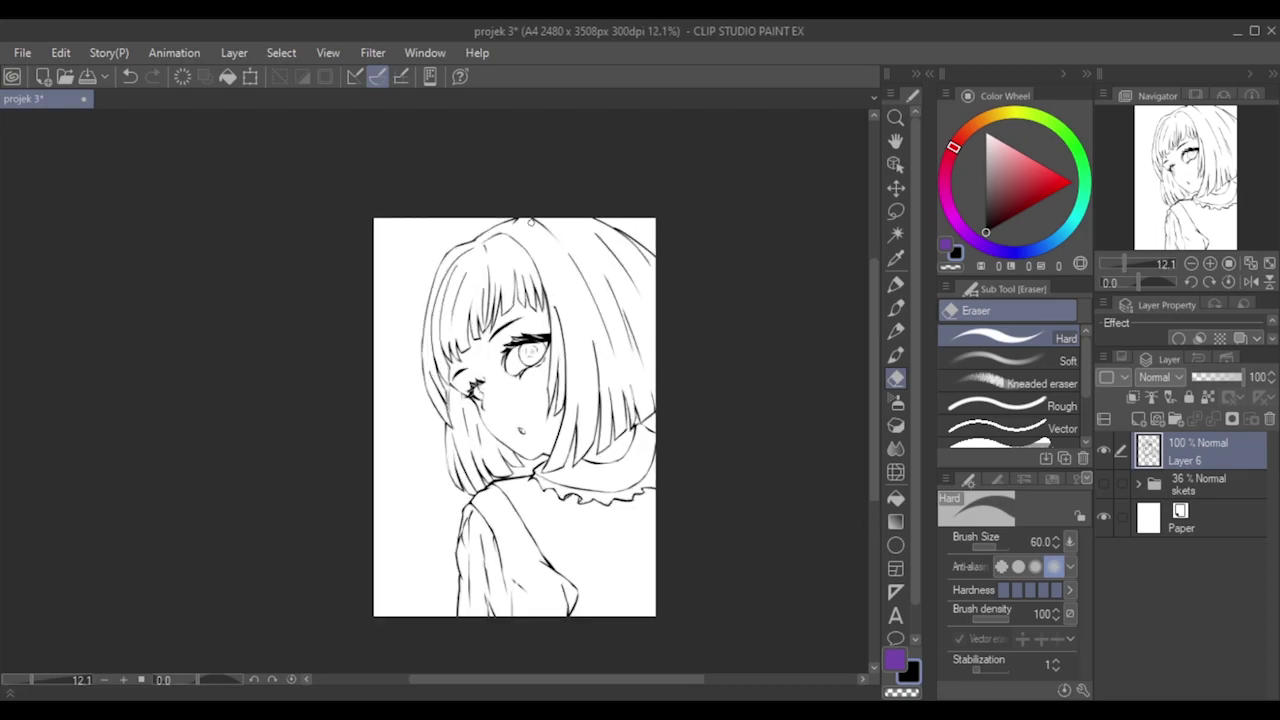
pyautogui.click(896, 310)
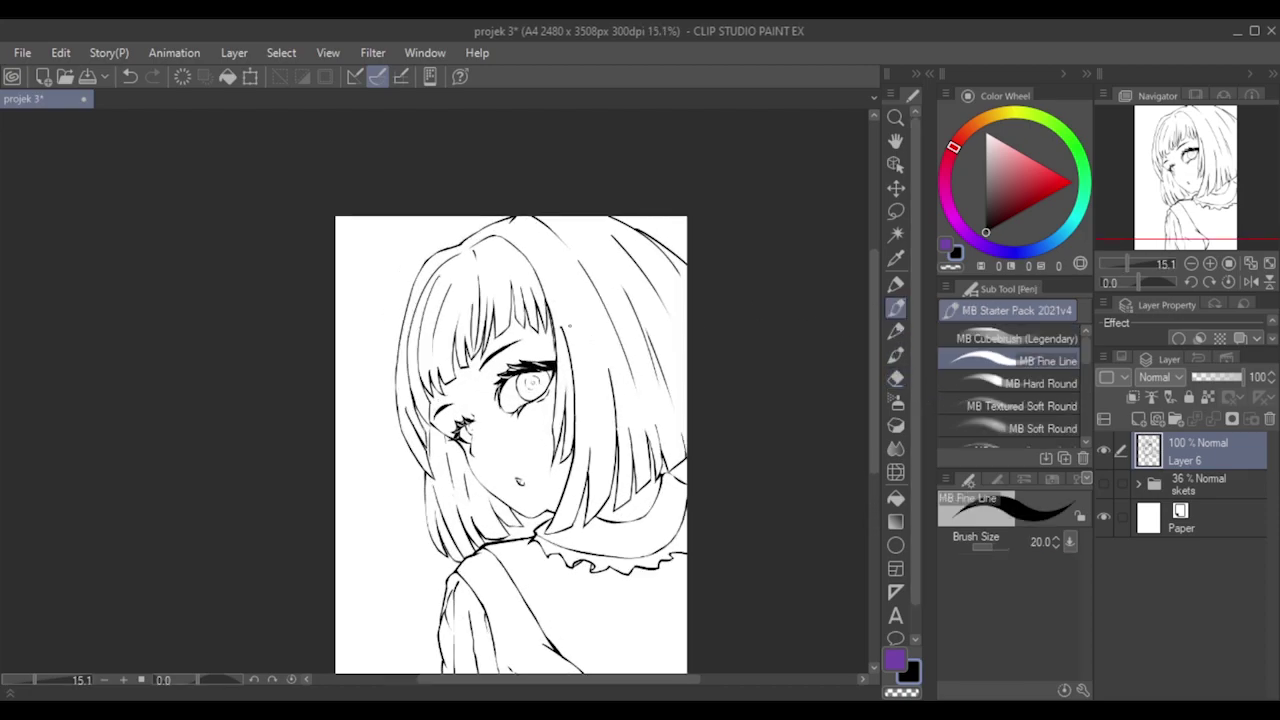
pyautogui.scroll(2, 521, 271)
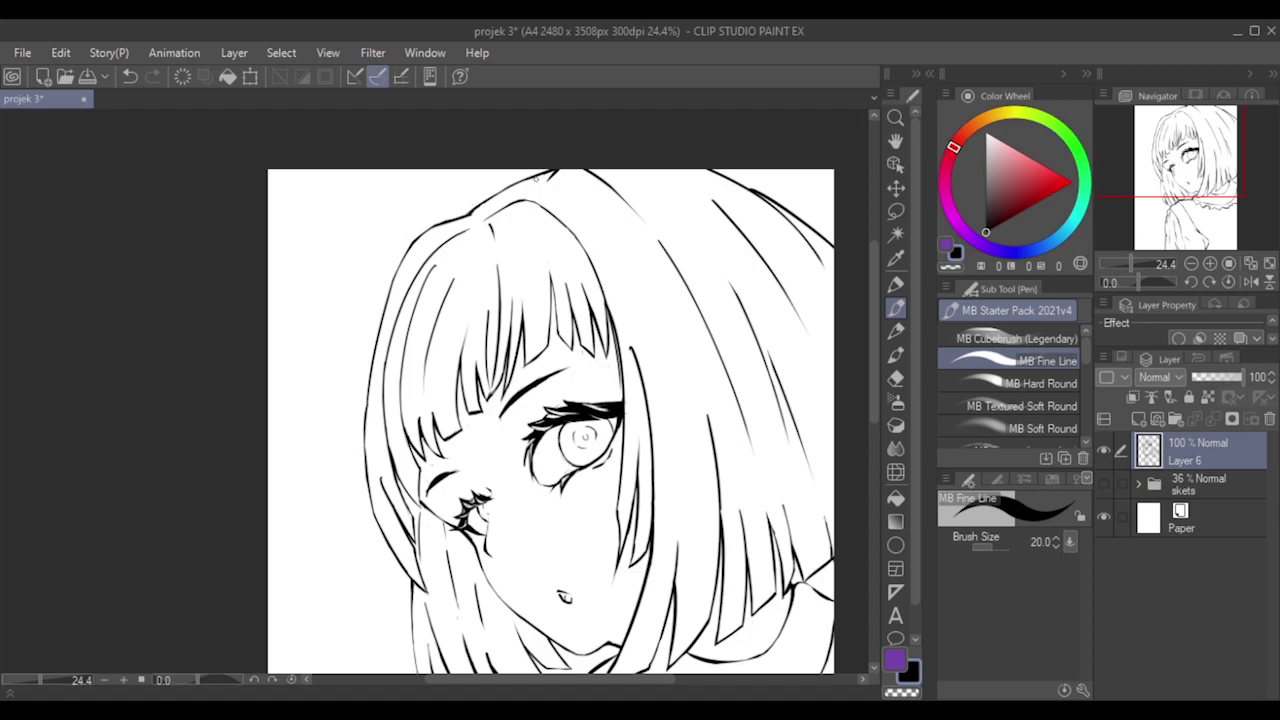
pyautogui.moveTo(485, 256)
pyautogui.mouseDown()
pyautogui.moveTo(477, 296)
pyautogui.moveTo(496, 268)
pyautogui.mouseUp()
pyautogui.hotkey('ctrl', 'z')
pyautogui.hotkey('ctrl', 'z')
pyautogui.moveTo(527, 215); pyautogui.dragTo(546, 264)
pyautogui.hotkey('ctrl', 'z')
pyautogui.hotkey('ctrl', 'z')
pyautogui.moveTo(525, 219)
pyautogui.mouseDown()
pyautogui.moveTo(545, 257)
pyautogui.moveTo(522, 258)
pyautogui.moveTo(548, 262)
pyautogui.mouseUp()
pyautogui.hotkey('ctrl', 'z')
pyautogui.hotkey('ctrl', 'z')
pyautogui.hotkey('ctrl', 'z')
pyautogui.hotkey('ctrl', 'z')
pyautogui.hotkey('ctrl', 'z')
# Add fine strand lines to the upper bangs near the parting and to the bangs above the far eye.
pyautogui.moveTo(502, 225); pyautogui.dragTo(516, 262)
pyautogui.hotkey('ctrl', 'z')
pyautogui.moveTo(571, 247); pyautogui.dragTo(579, 270)
pyautogui.hotkey('ctrl', 'z')
pyautogui.hotkey('ctrl', 'z')
pyautogui.moveTo(576, 257)
pyautogui.mouseDown()
pyautogui.moveTo(578, 270)
pyautogui.moveTo(561, 247)
pyautogui.moveTo(566, 261)
pyautogui.mouseUp()
pyautogui.hotkey('ctrl', 'z')
pyautogui.hotkey('ctrl', 'z')
pyautogui.hotkey('ctrl', 'z')
pyautogui.moveTo(442, 338)
pyautogui.mouseDown()
pyautogui.moveTo(441, 400)
pyautogui.moveTo(439, 350)
pyautogui.moveTo(436, 386)
pyautogui.mouseUp()
pyautogui.hotkey('ctrl', 'z')
pyautogui.hotkey('ctrl', 'z')
# Clean up the start of the outer side-hair strand line with the Hard eraser and reduce the eraser to size 25.
pyautogui.scroll(2, 300, 505)
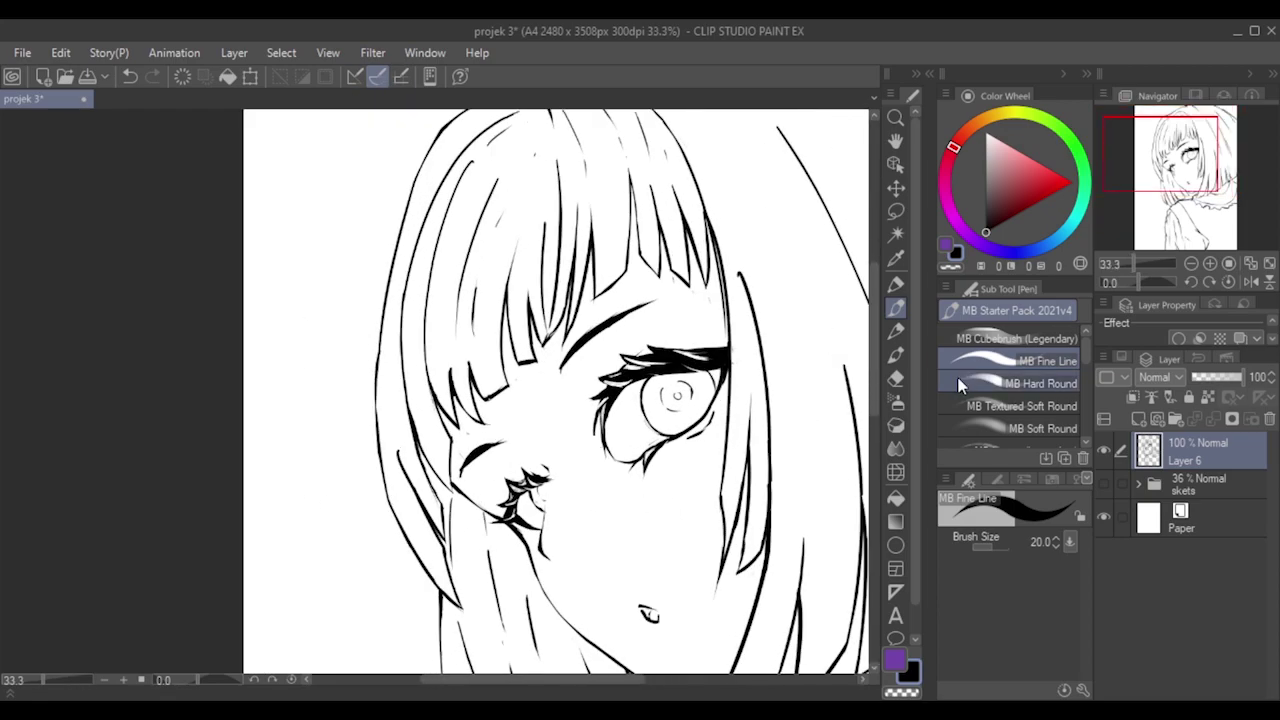
pyautogui.click(896, 378)
pyautogui.moveTo(394, 457); pyautogui.dragTo(406, 484)
pyautogui.press('[')
pyautogui.press('[')
pyautogui.press('[')
pyautogui.press('[')
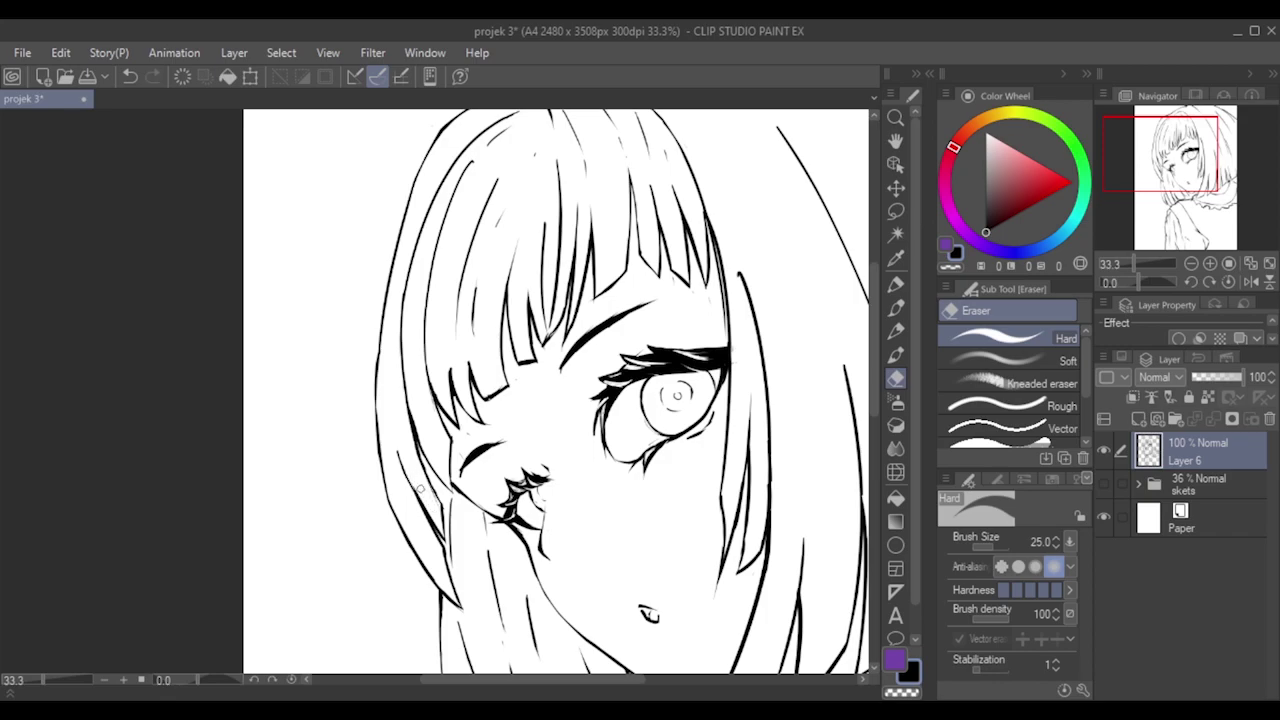
# Draw a thin eyelid crease above the far eye's upper lashes with the MB Fine Line pen at size 20.
pyautogui.click(895, 308)
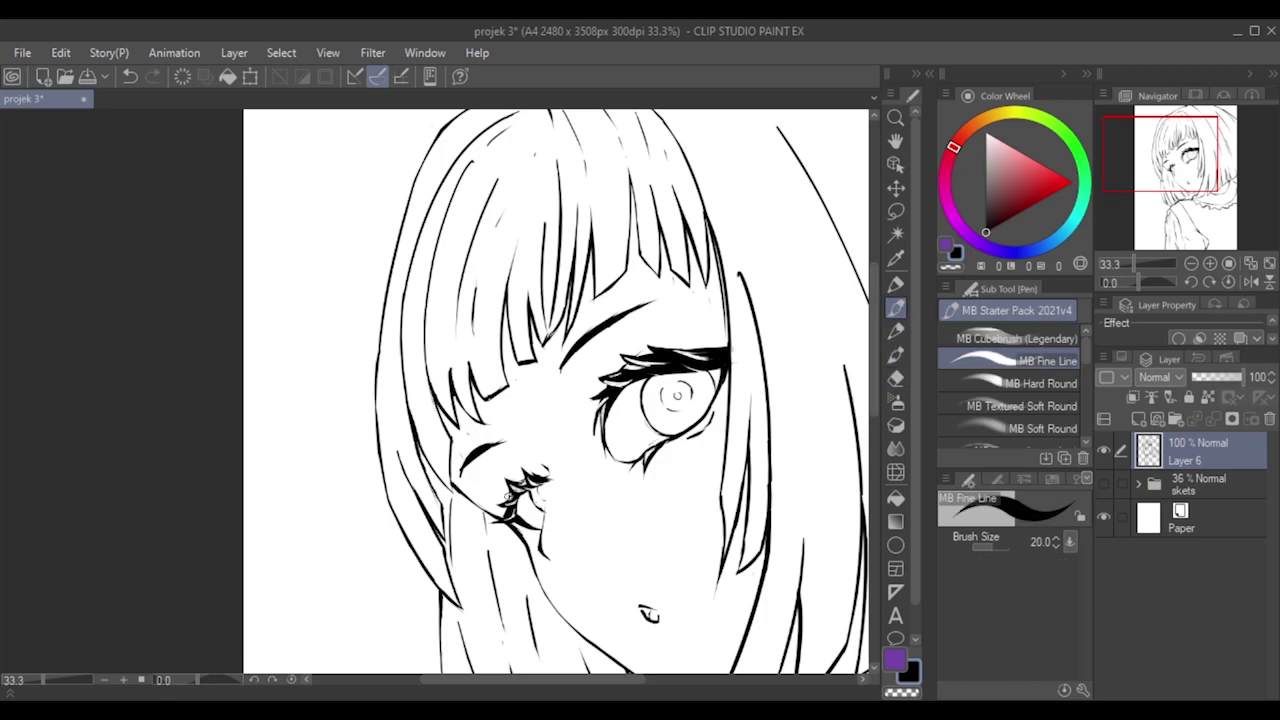
pyautogui.moveTo(495, 493); pyautogui.dragTo(538, 463)
pyautogui.hotkey('ctrl', 'z')
pyautogui.hotkey('ctrl', 'z')
pyautogui.hotkey('ctrl', 'z')
# Draw a thin eyelid crease above the near eye and a short line beside its lash corner.
pyautogui.moveTo(676, 346); pyautogui.dragTo(597, 386)
pyautogui.hotkey('ctrl', 'z')
pyautogui.moveTo(667, 336); pyautogui.dragTo(630, 357)
pyautogui.moveTo(591, 406); pyautogui.dragTo(586, 421)
pyautogui.moveTo(673, 339); pyautogui.dragTo(716, 334)
pyautogui.hotkey('ctrl', 'z')
pyautogui.moveTo(480, 467)
pyautogui.mouseDown()
pyautogui.moveTo(536, 453)
pyautogui.moveTo(519, 449)
pyautogui.moveTo(527, 442)
pyautogui.moveTo(540, 535)
pyautogui.moveTo(546, 388)
pyautogui.mouseUp()
pyautogui.hotkey('ctrl', 'z')
pyautogui.hotkey('ctrl', 'z')
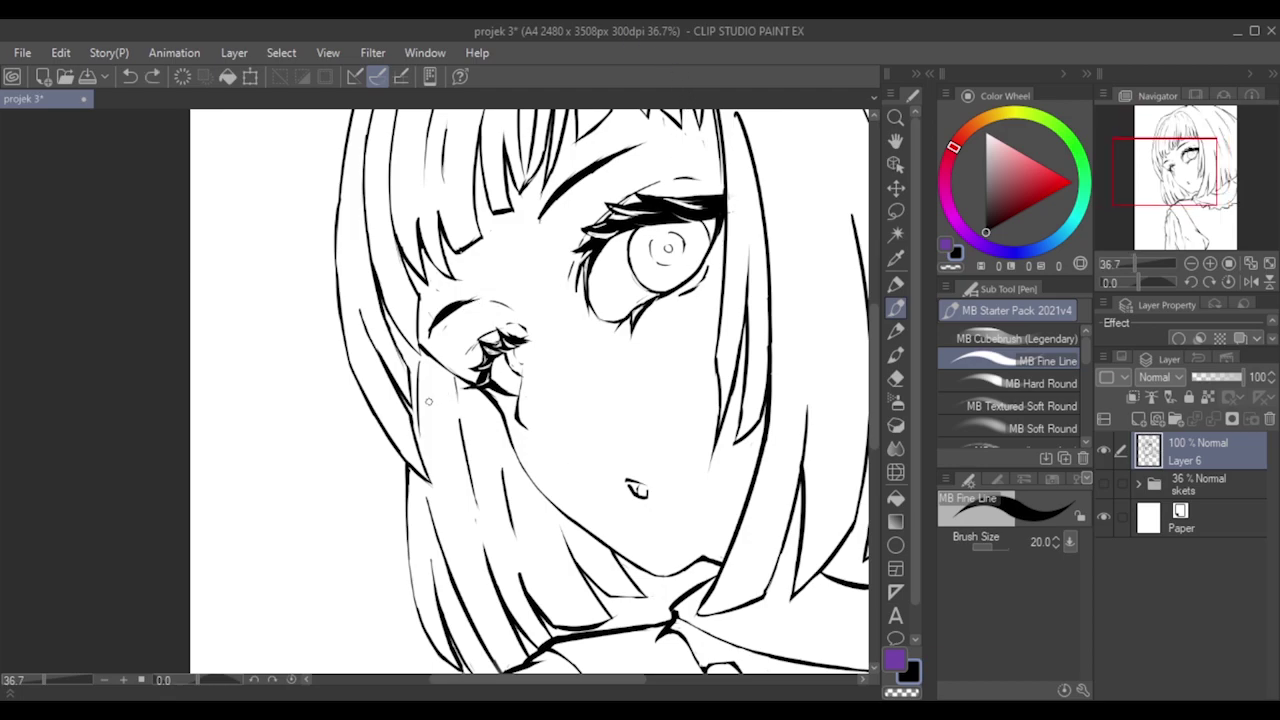
# Hatch fine parallel shading lines between the far eye's lid and its eyebrow with the MB Fine Line pen.
pyautogui.moveTo(212, 683); pyautogui.dragTo(232, 682)
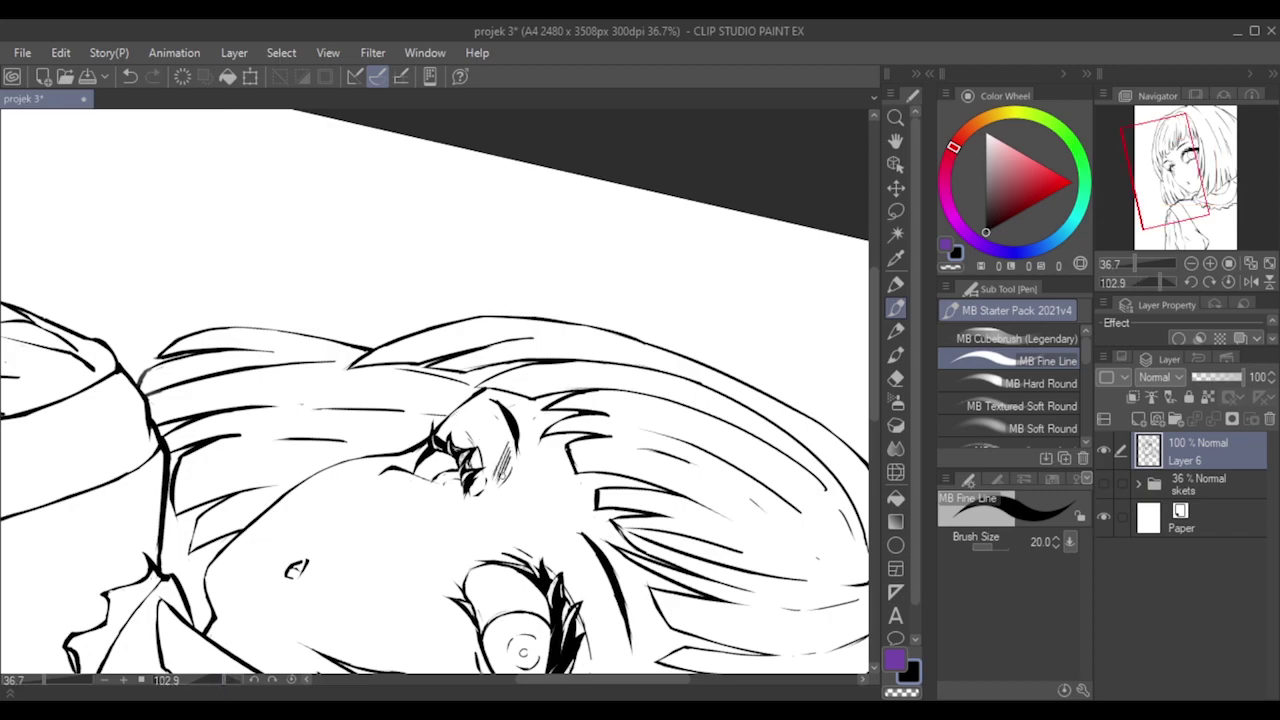
pyautogui.hotkey('ctrl', 'z')
pyautogui.moveTo(487, 481); pyautogui.dragTo(510, 436)
pyautogui.hotkey('ctrl', 'z')
pyautogui.hotkey('ctrl', 'z')
pyautogui.moveTo(489, 483)
pyautogui.mouseDown()
pyautogui.moveTo(510, 436)
pyautogui.moveTo(504, 448)
pyautogui.mouseUp()
pyautogui.hotkey('ctrl', 'z')
pyautogui.hotkey('ctrl', 'z')
pyautogui.hotkey('ctrl', 'z')
pyautogui.moveTo(510, 437)
pyautogui.mouseDown()
pyautogui.moveTo(488, 482)
pyautogui.moveTo(508, 469)
pyautogui.moveTo(483, 492)
pyautogui.mouseUp()
pyautogui.hotkey('ctrl', 'z')
pyautogui.hotkey('ctrl', 'z')
pyautogui.moveTo(512, 436); pyautogui.dragTo(479, 499)
pyautogui.moveTo(225, 681); pyautogui.dragTo(196, 683)
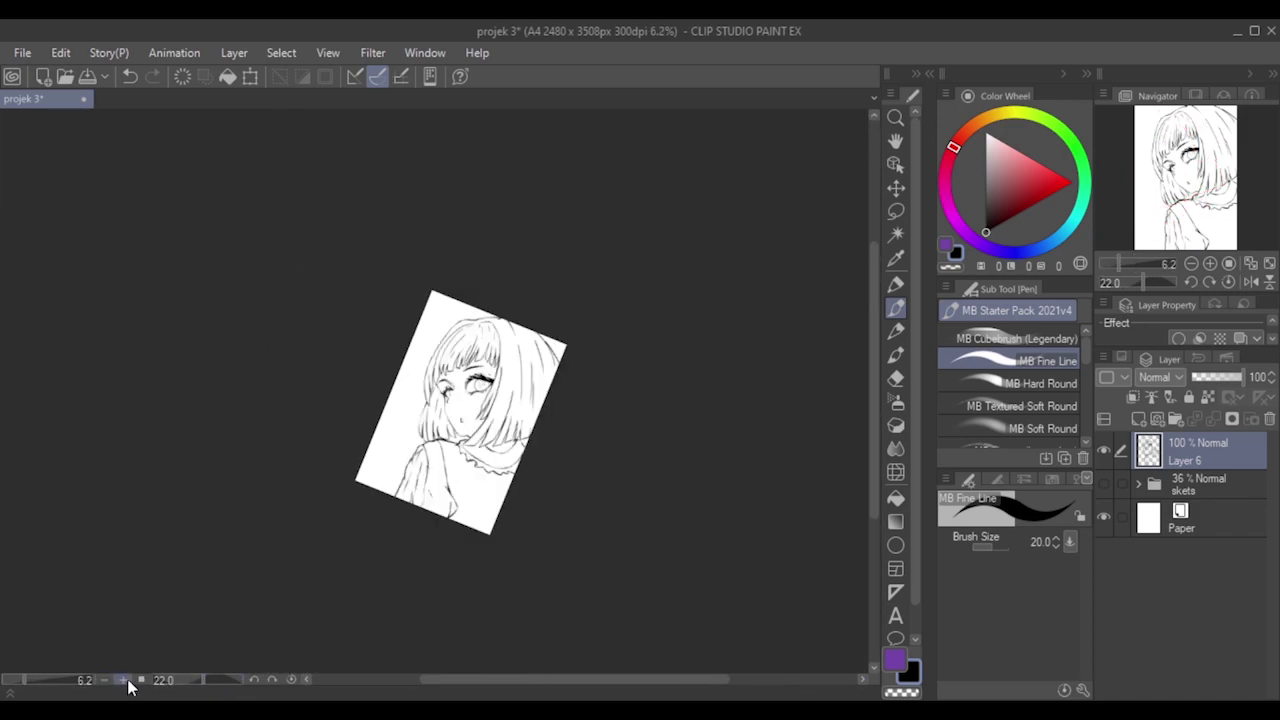
# Hatch short fine shading lines just below the inner end of the near eye's eyebrow.
pyautogui.click(126, 681)
pyautogui.click(126, 681)
pyautogui.click(125, 681)
pyautogui.click(124, 681)
pyautogui.click(107, 686)
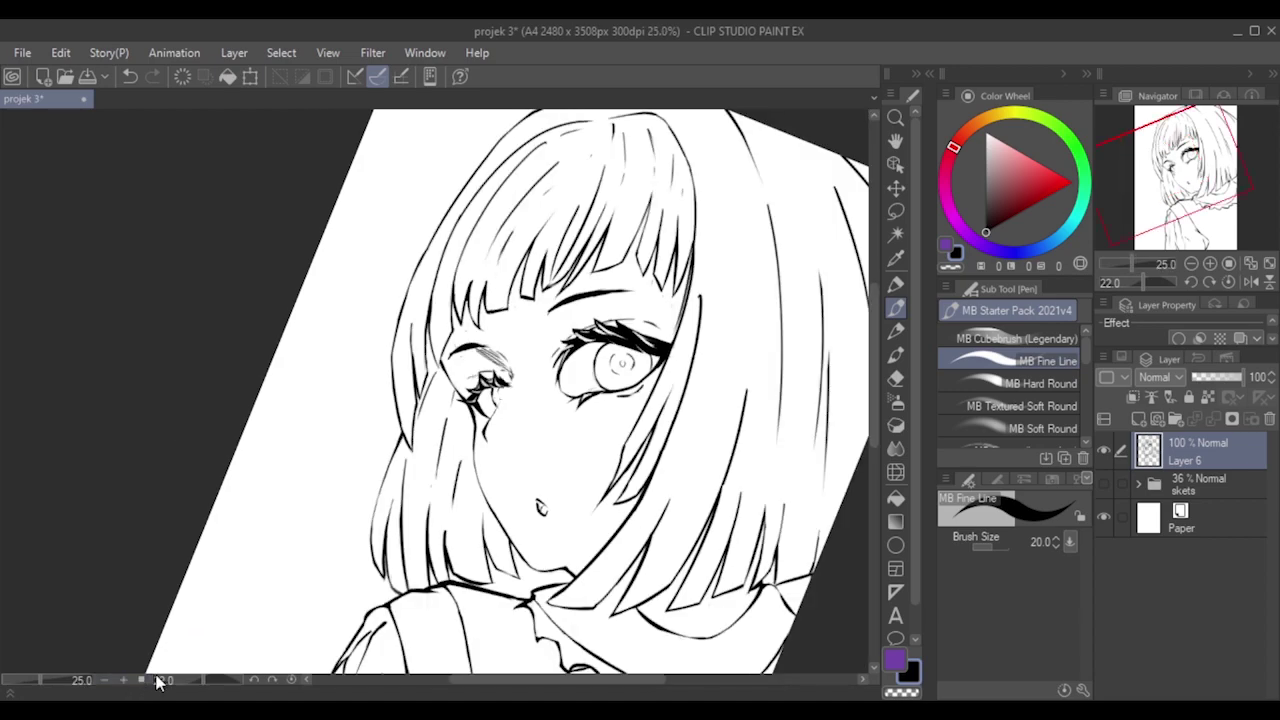
pyautogui.click(253, 681)
pyautogui.click(253, 681)
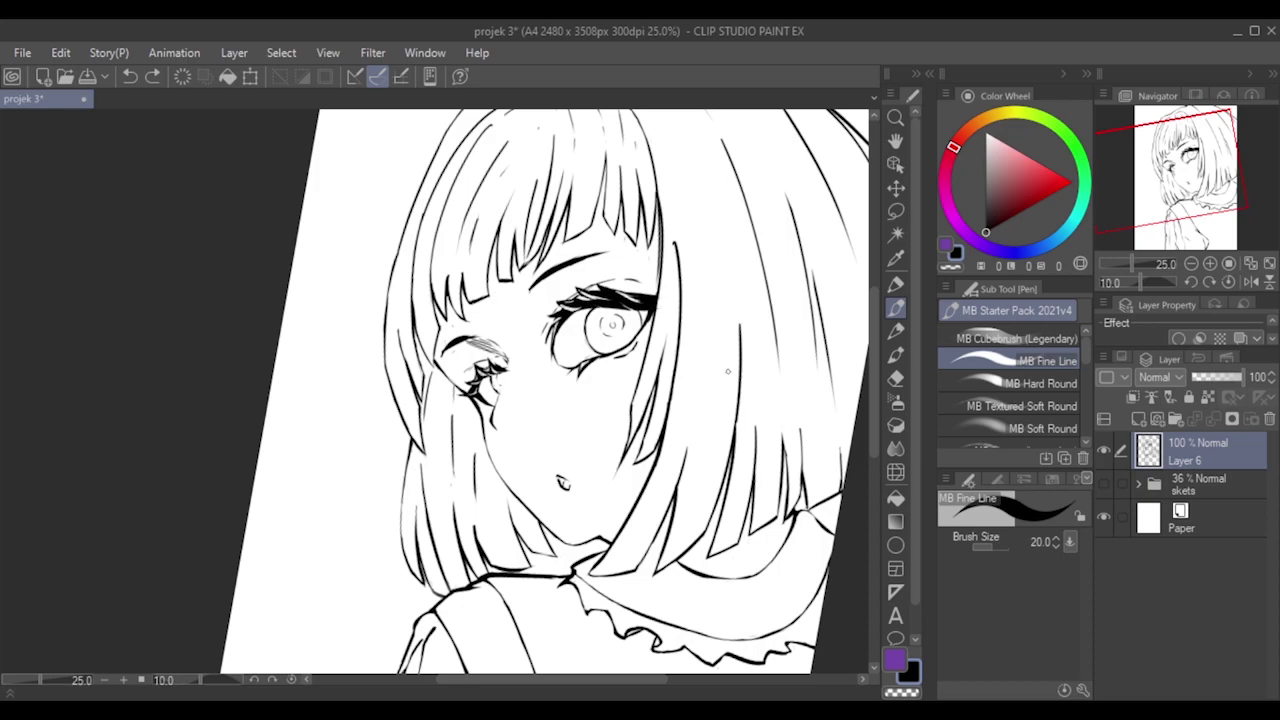
pyautogui.scroll(4, 430, 350)
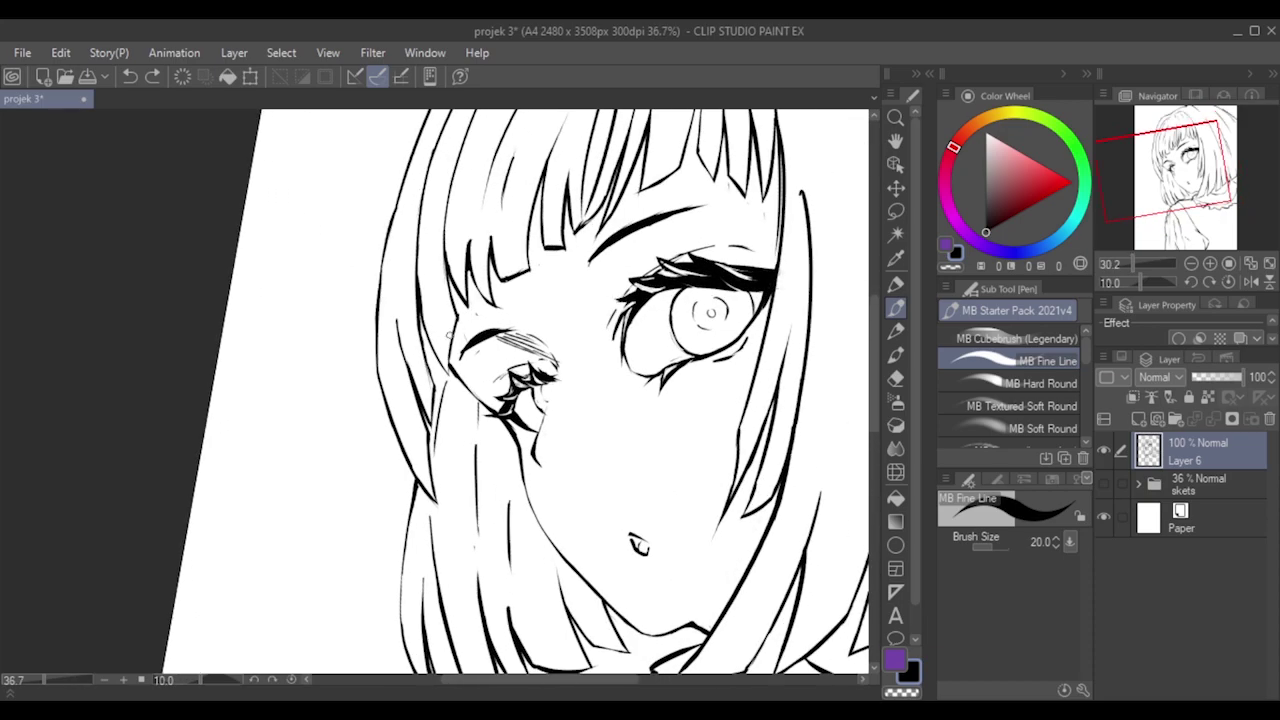
pyautogui.scroll(-4, 485, 355)
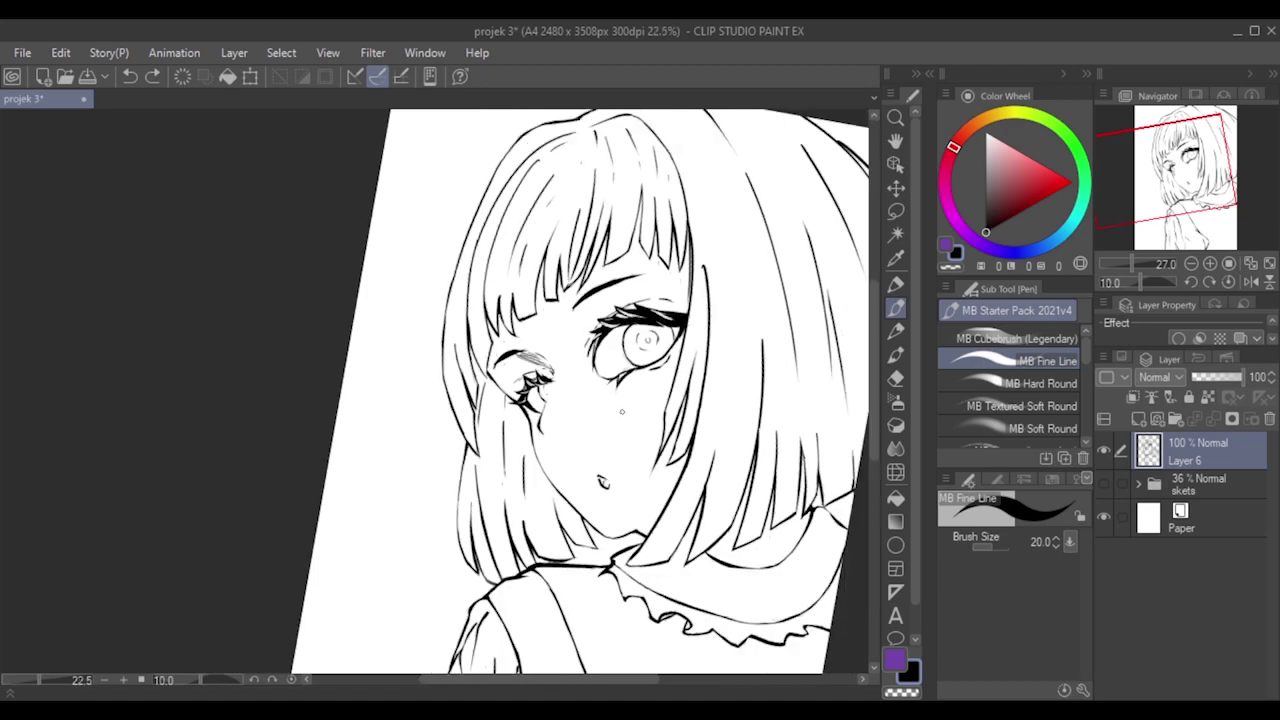
pyautogui.click(255, 681)
pyautogui.scroll(3, 660, 262)
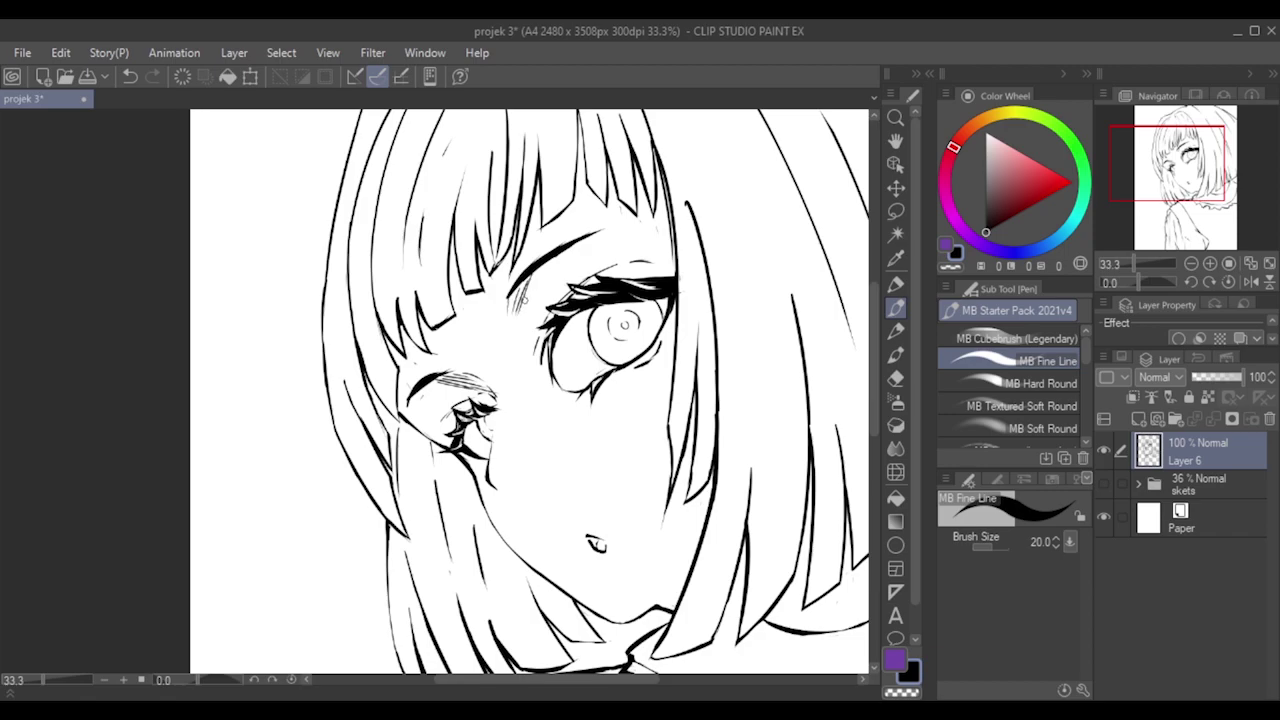
pyautogui.hotkey('ctrl', 'z')
pyautogui.hotkey('ctrl', 'z')
pyautogui.hotkey('ctrl', 'z')
pyautogui.hotkey('ctrl', 'z')
pyautogui.scroll(-4, 531, 437)
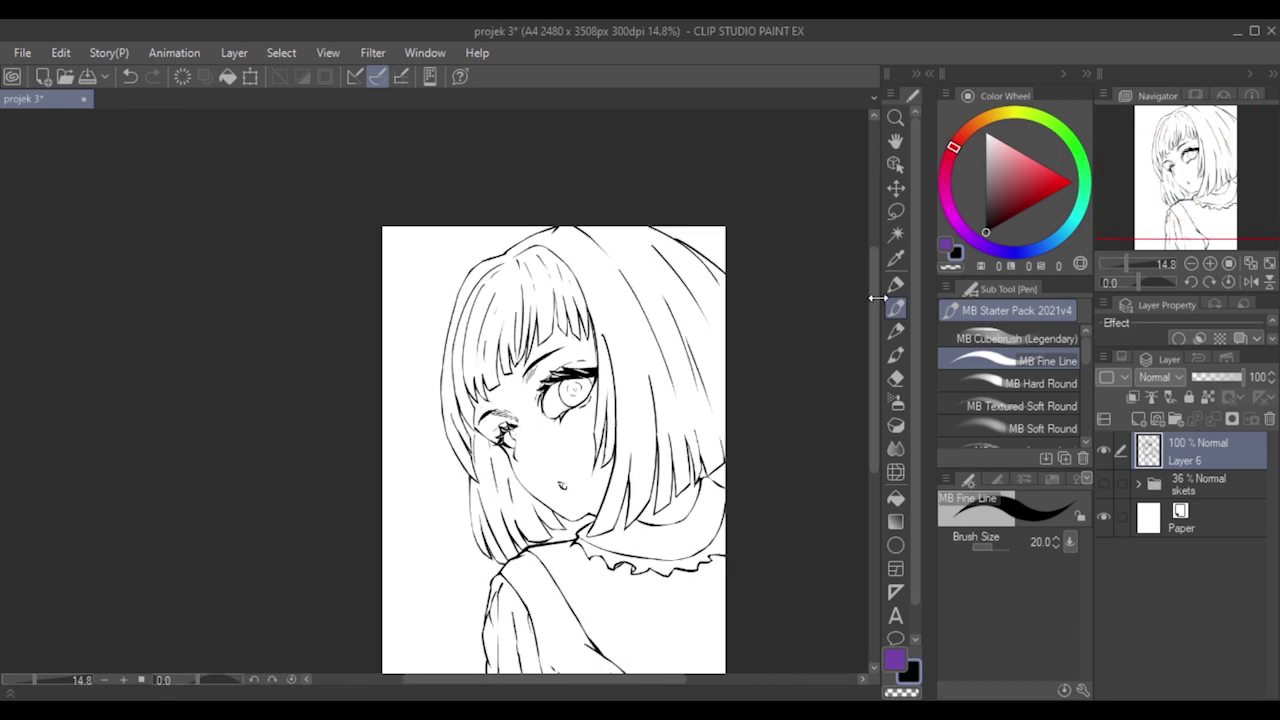
pyautogui.moveTo(872, 335); pyautogui.dragTo(860, 384)
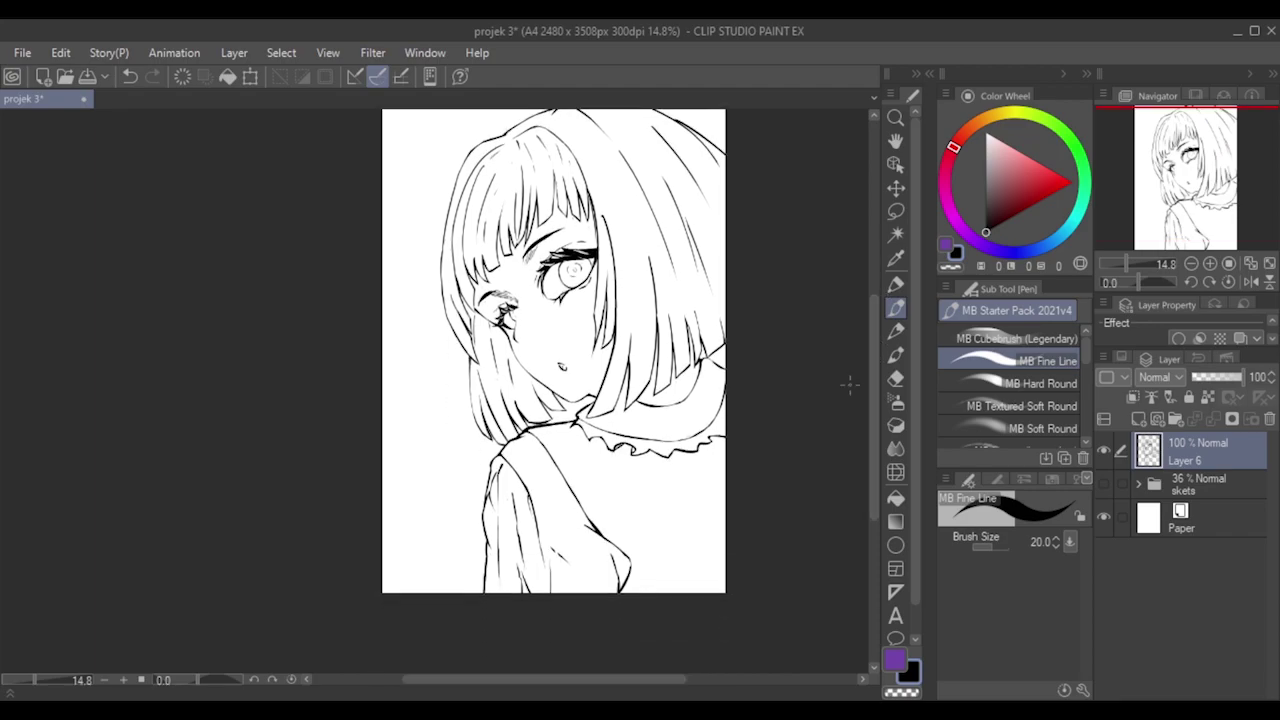
pyautogui.scroll(3, 811, 319)
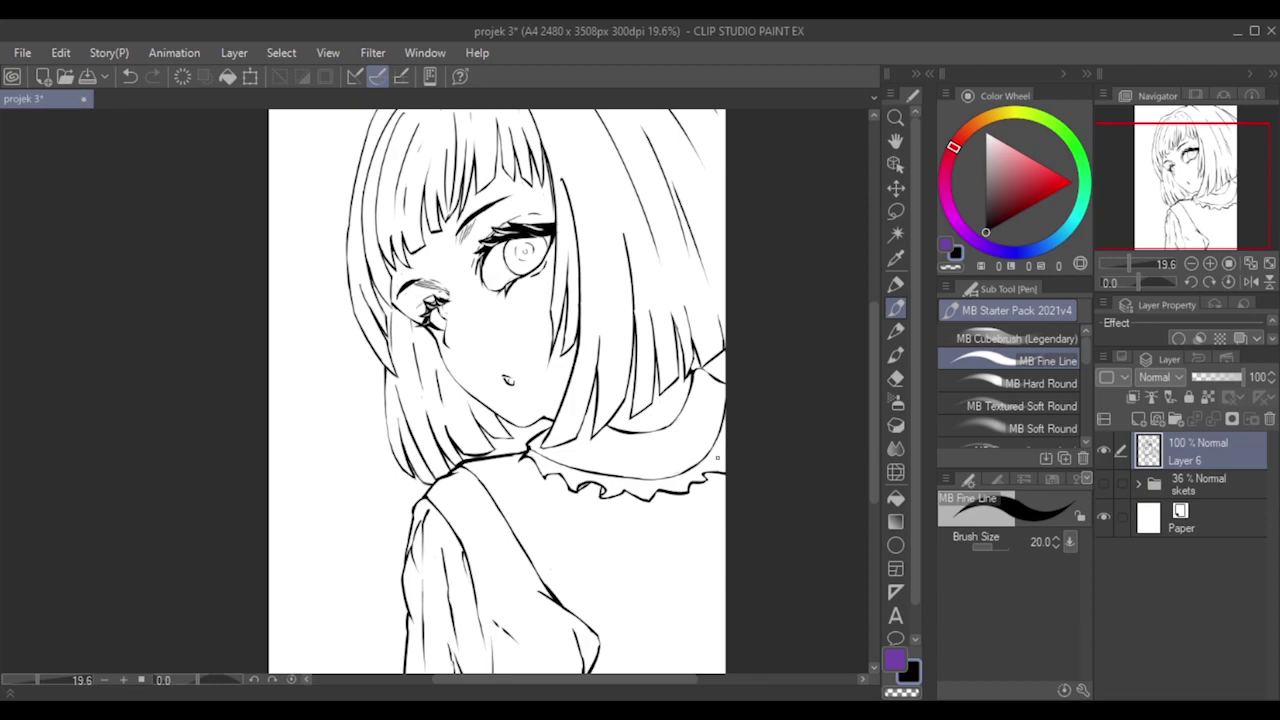
pyautogui.scroll(2, 671, 458)
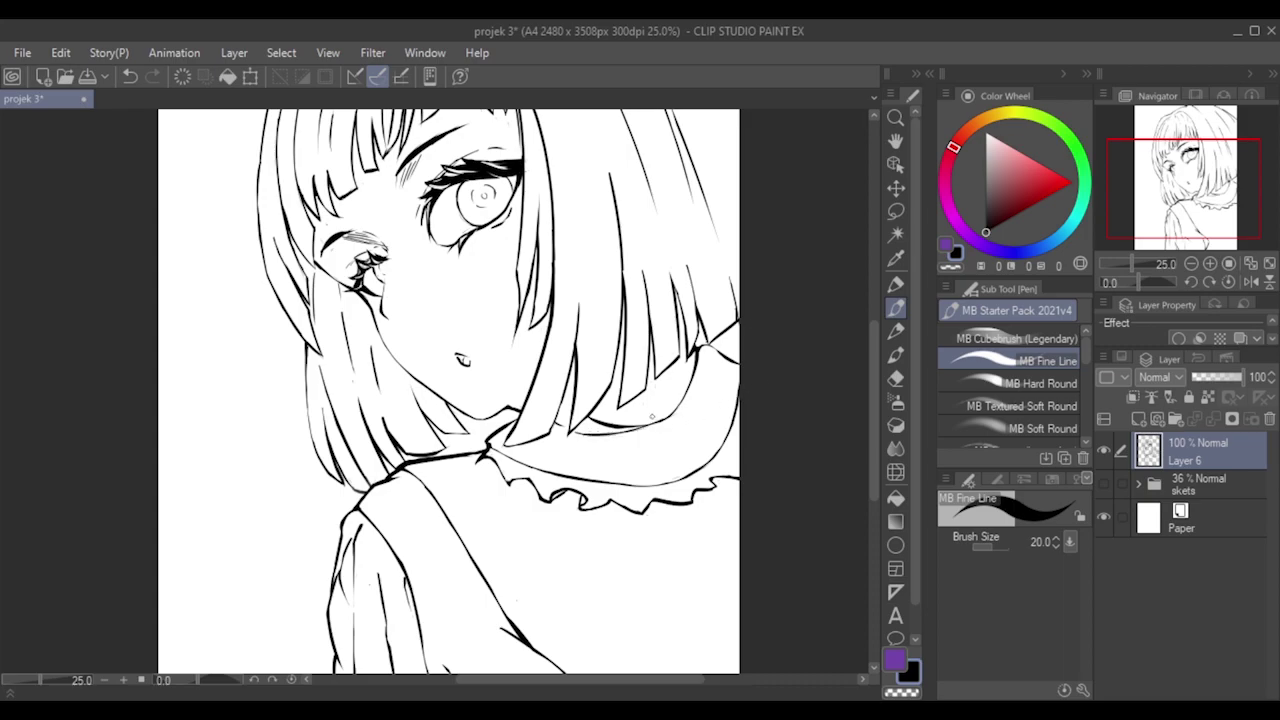
pyautogui.click(895, 378)
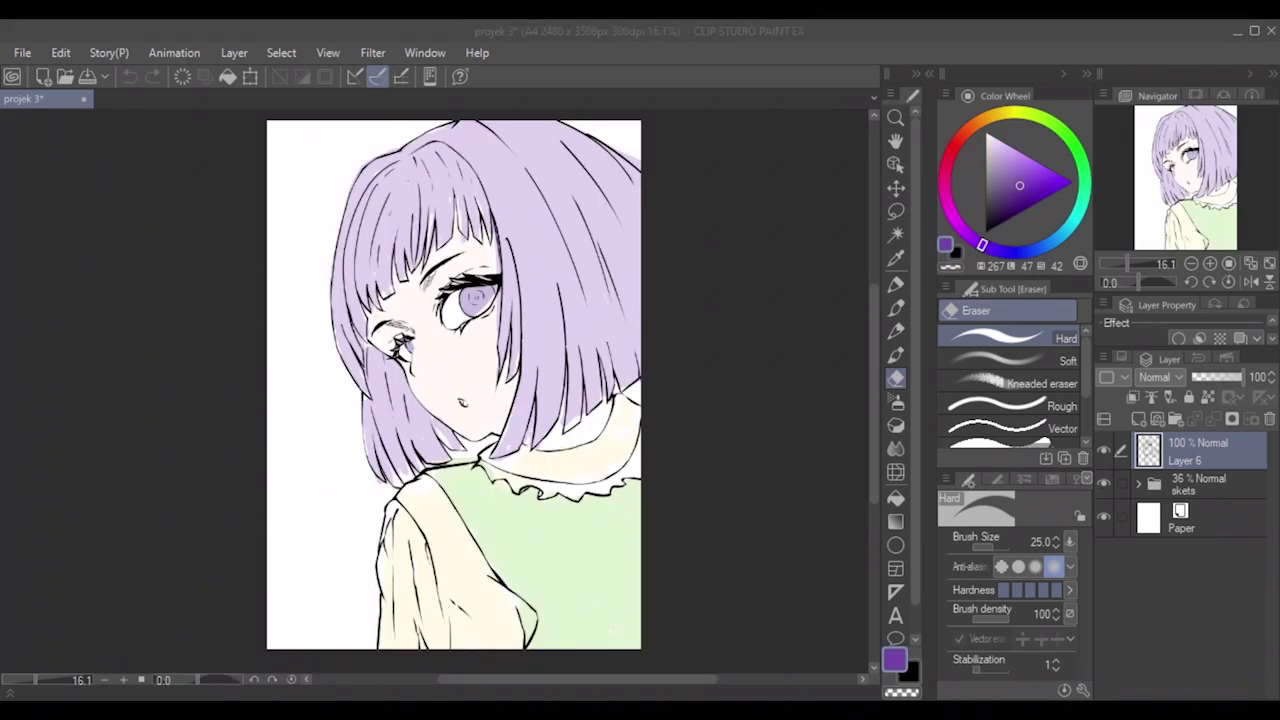
pyautogui.click(1063, 46)
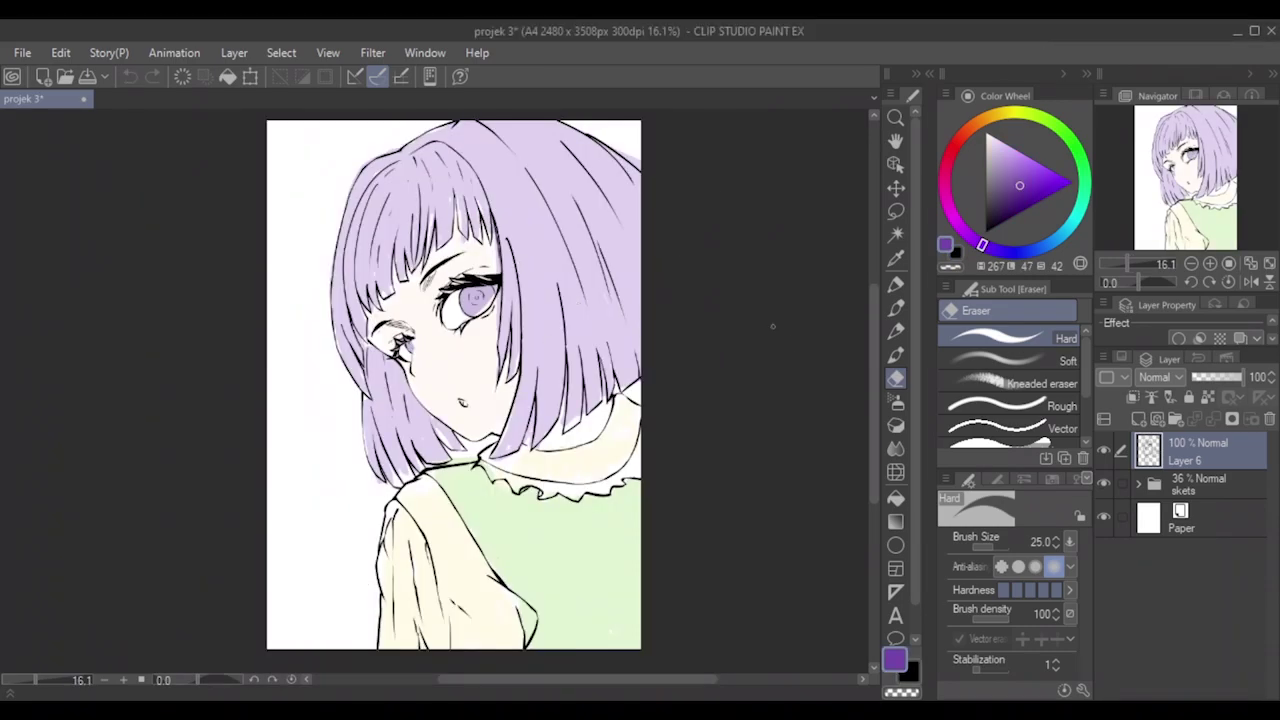
# Hide the skets folder and select the blank background outside the figure using Auto select with Selection for referred layers.
pyautogui.click(1105, 486)
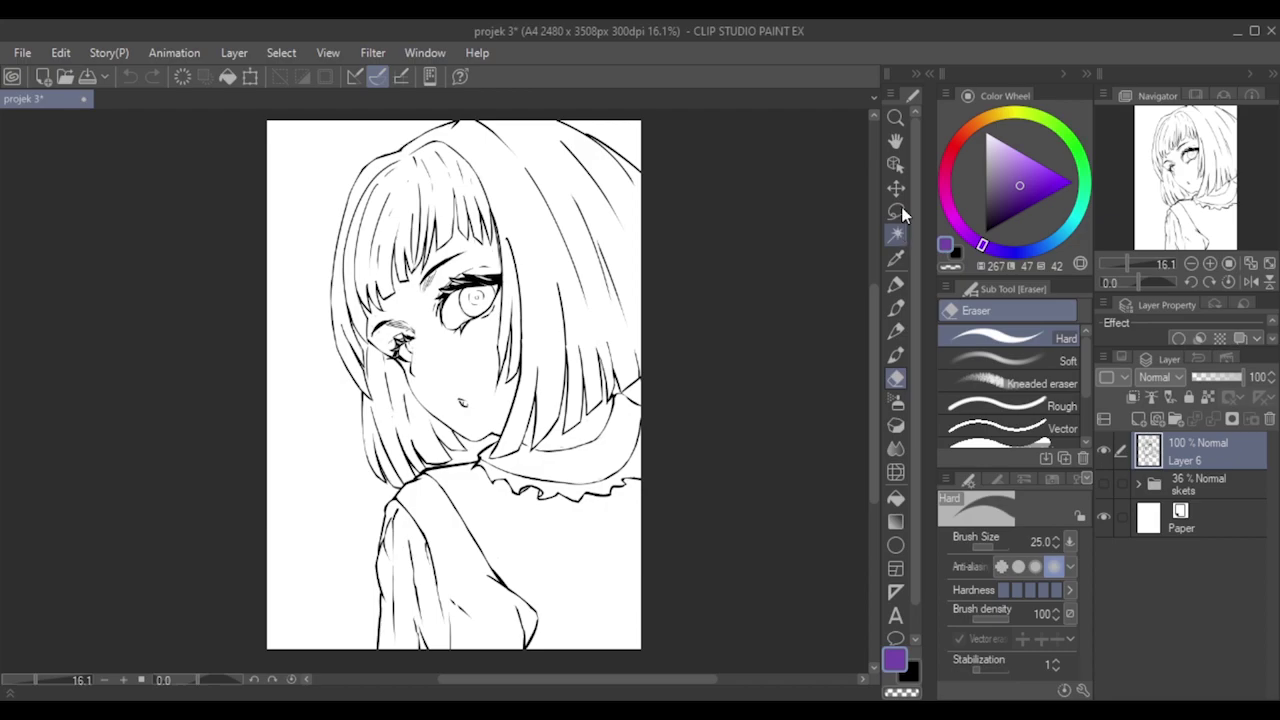
pyautogui.click(896, 233)
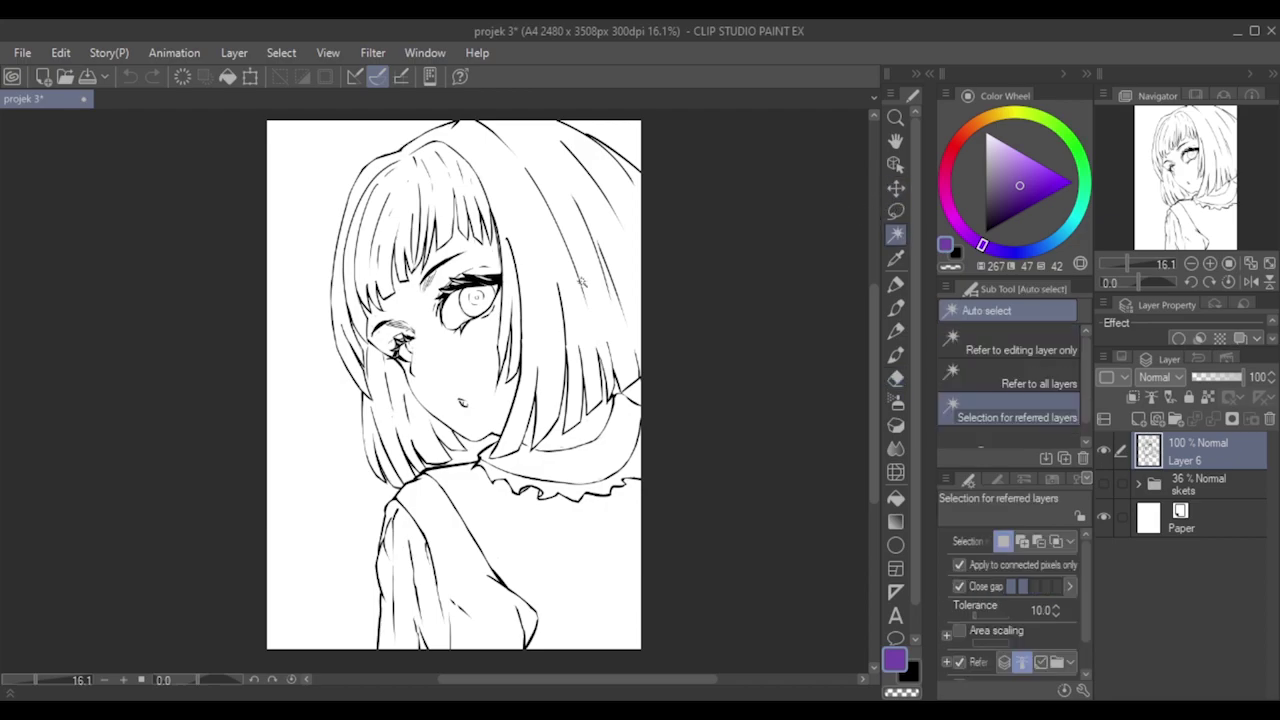
pyautogui.click(309, 191)
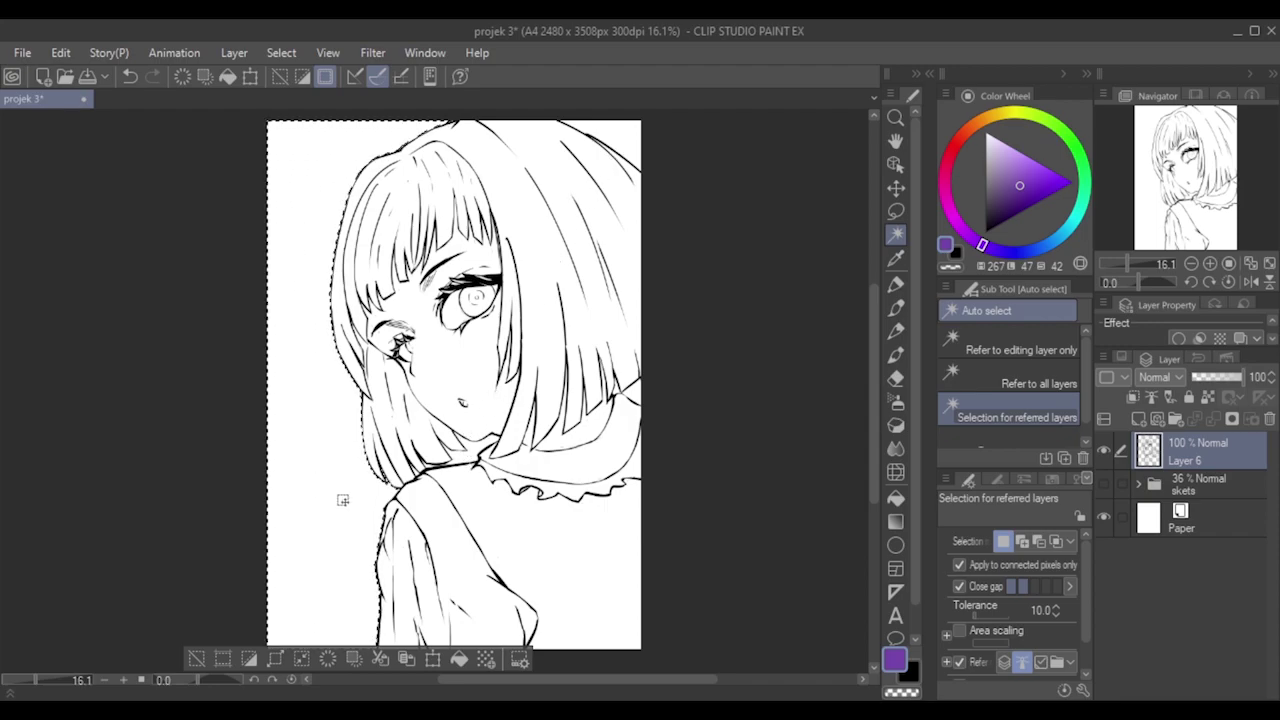
# Add the enclosed area under the chin, between the hair tips and the shoulder line, to the selection.
pyautogui.scroll(5, 342, 500)
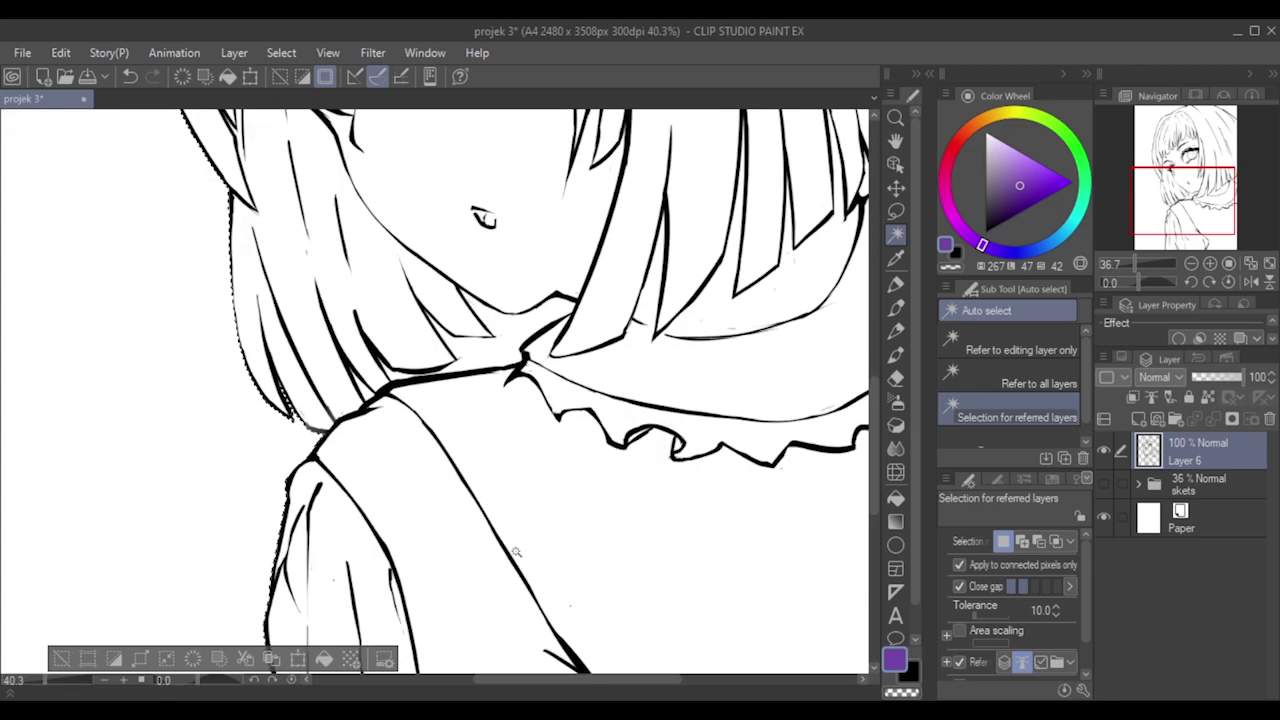
pyautogui.scroll(1, 516, 551)
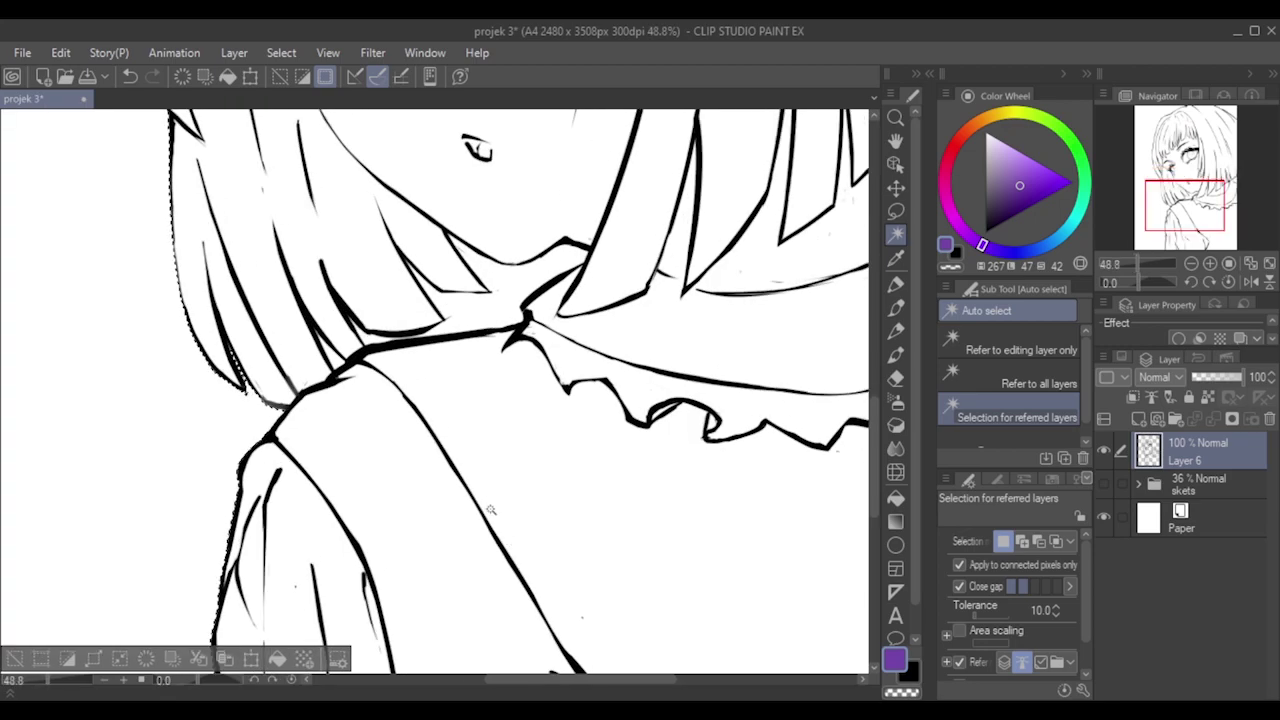
pyautogui.click(476, 326)
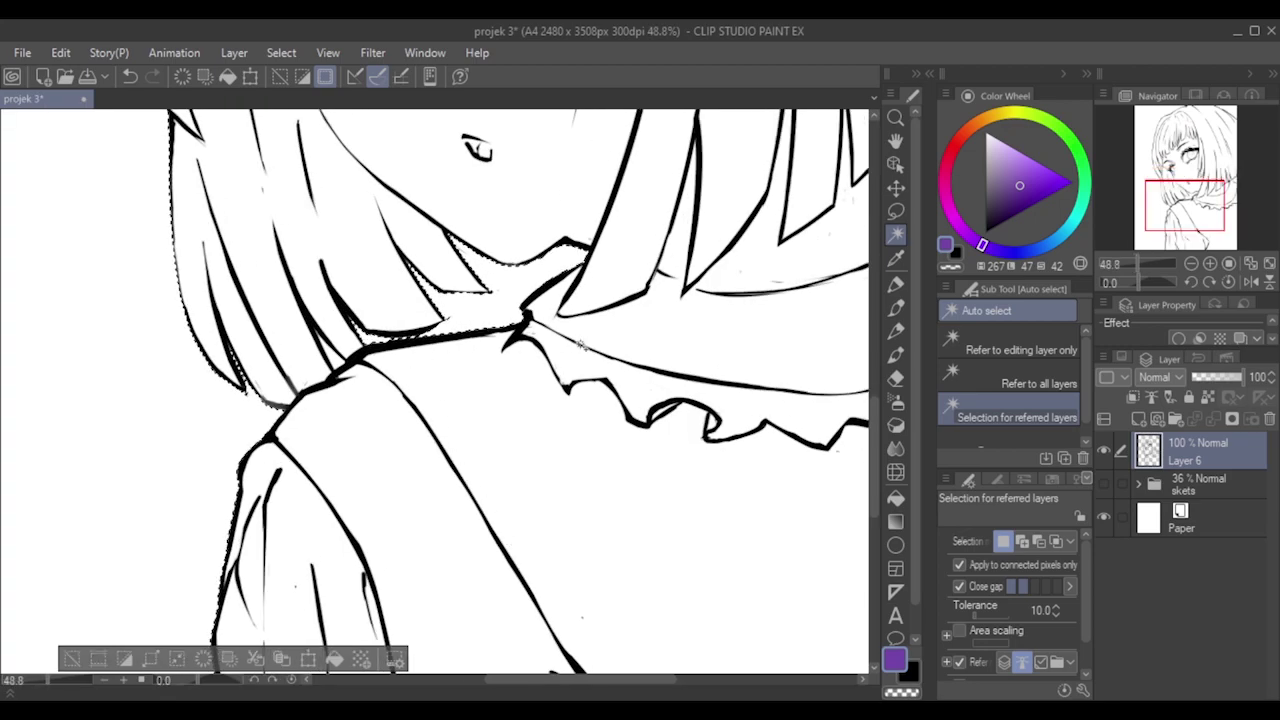
pyautogui.scroll(-2, 580, 345)
pyautogui.scroll(-2, 604, 340)
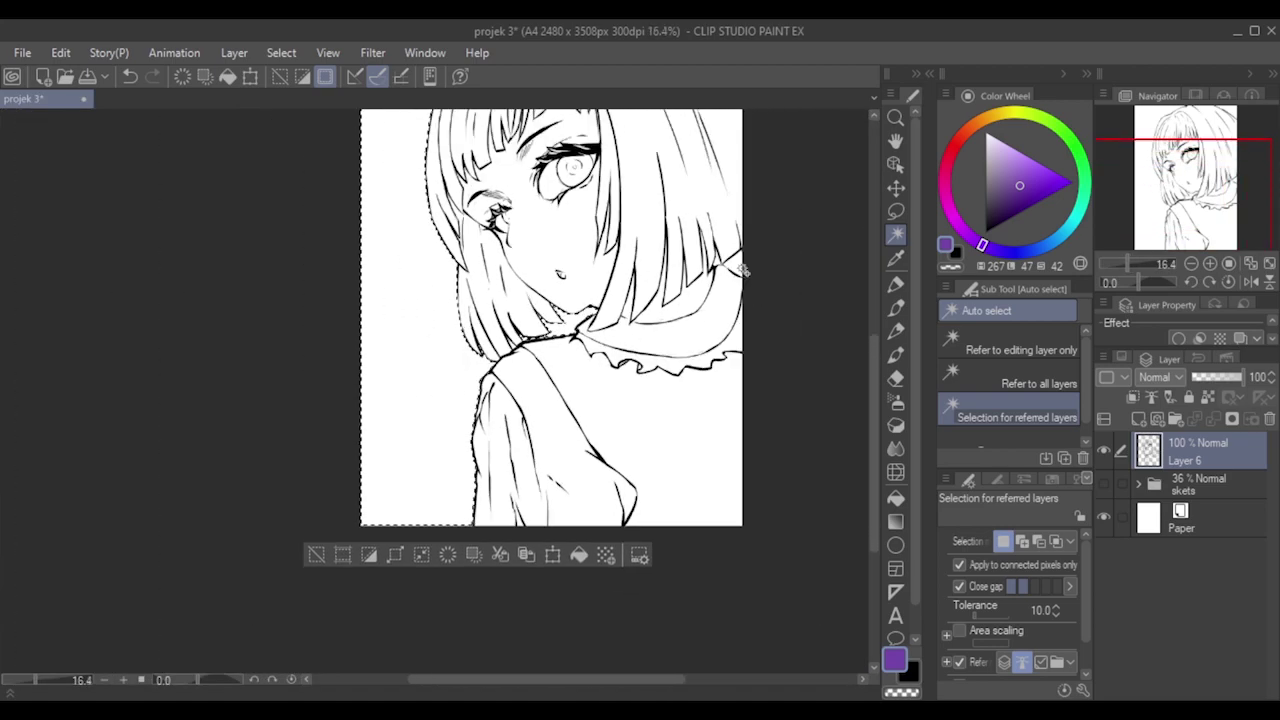
# Add the small gap between the hair tips and the collar at the canvas edge to the selection and invert it to the figure.
pyautogui.scroll(2, 822, 218)
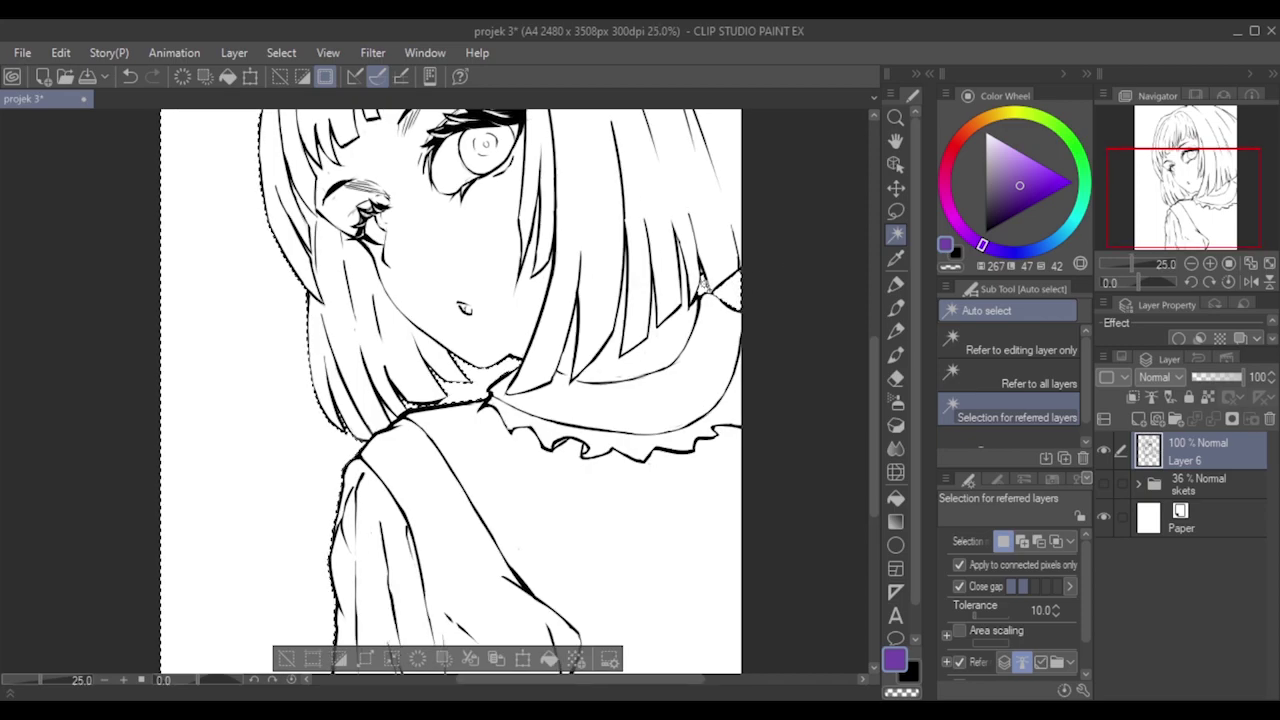
pyautogui.scroll(-2, 766, 280)
pyautogui.moveTo(873, 388); pyautogui.dragTo(878, 305)
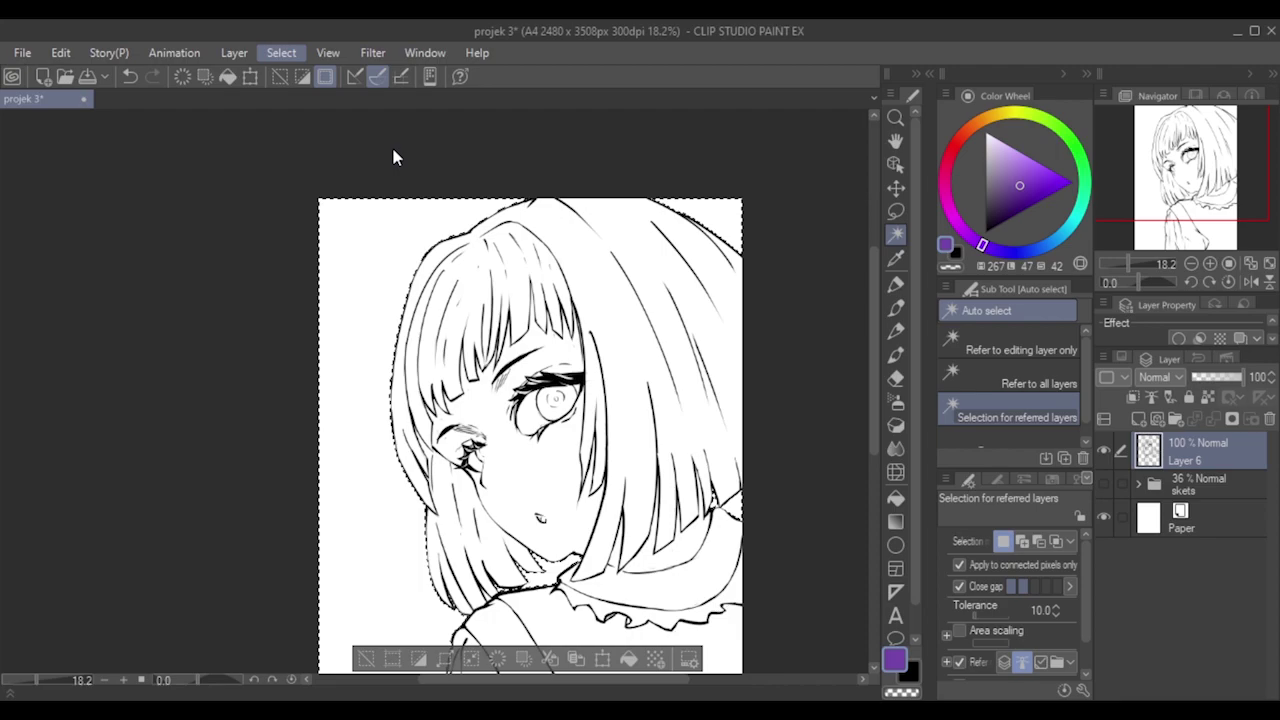
pyautogui.scroll(-2, 708, 462)
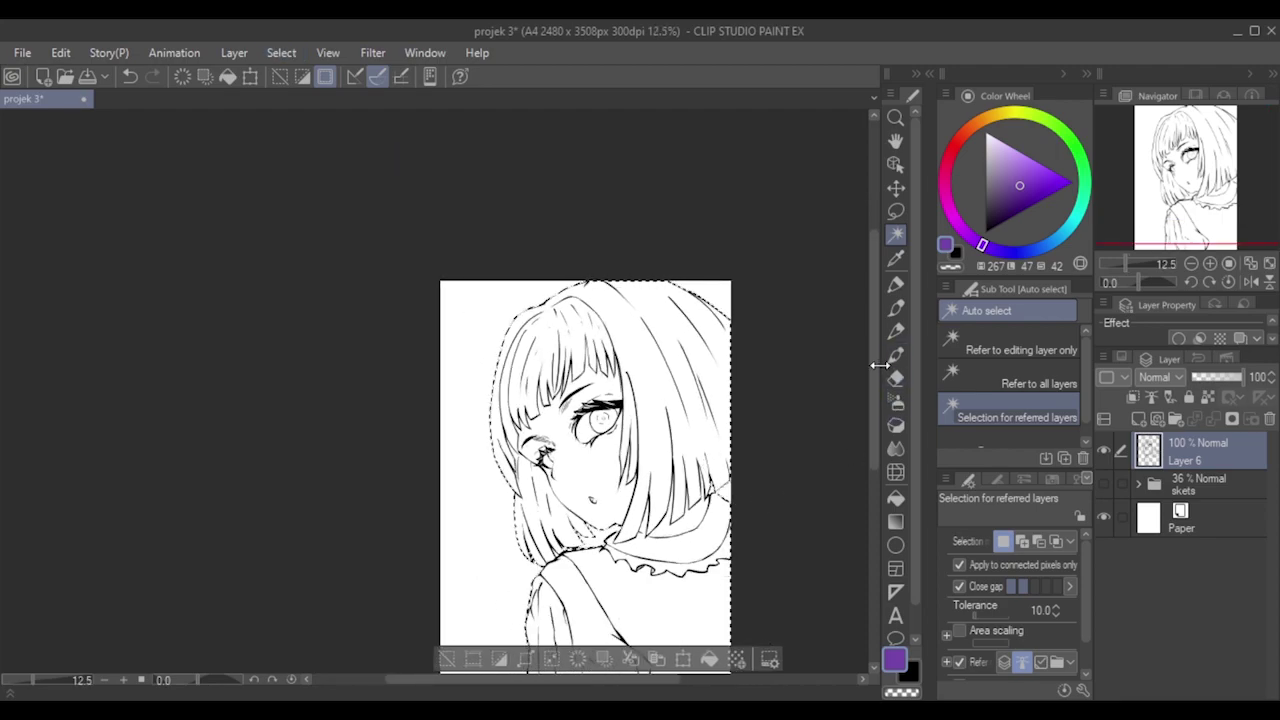
# Inspect the selection outline around the figure, especially beneath the chin, at the hair tips and along the shoulder.
pyautogui.moveTo(874, 361); pyautogui.dragTo(857, 434)
pyautogui.scroll(5, 639, 418)
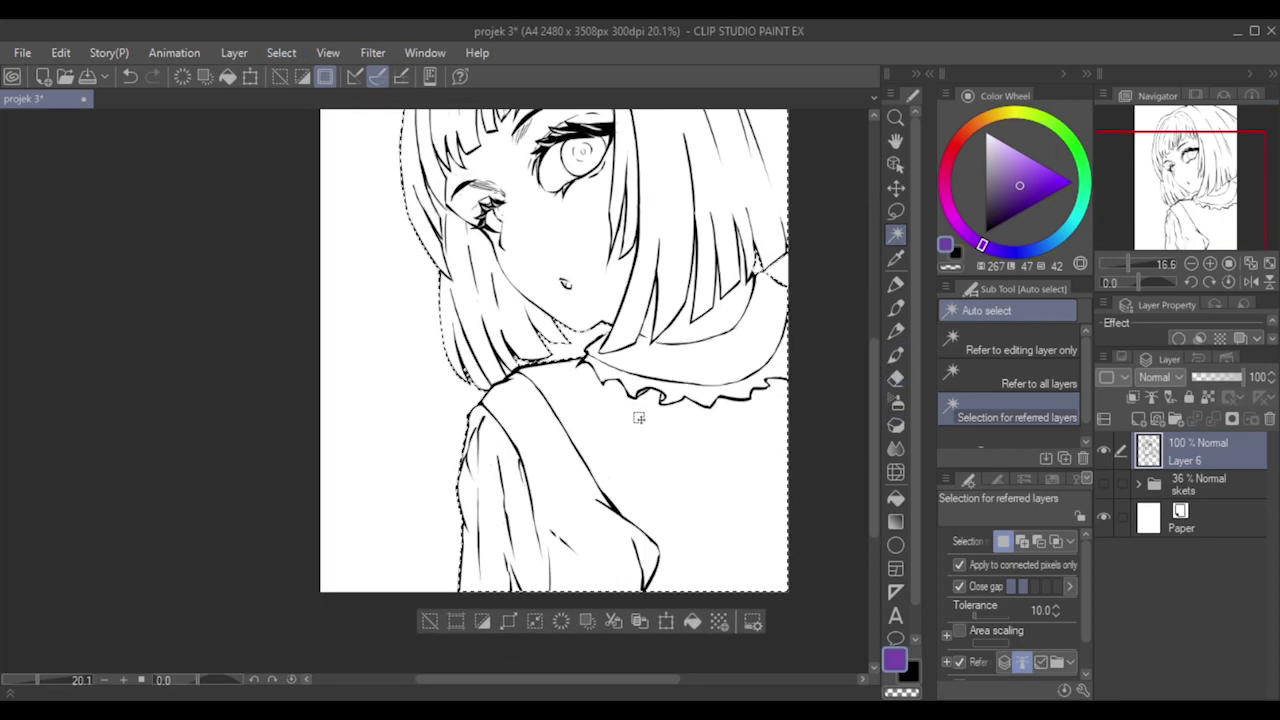
pyautogui.scroll(4, 638, 418)
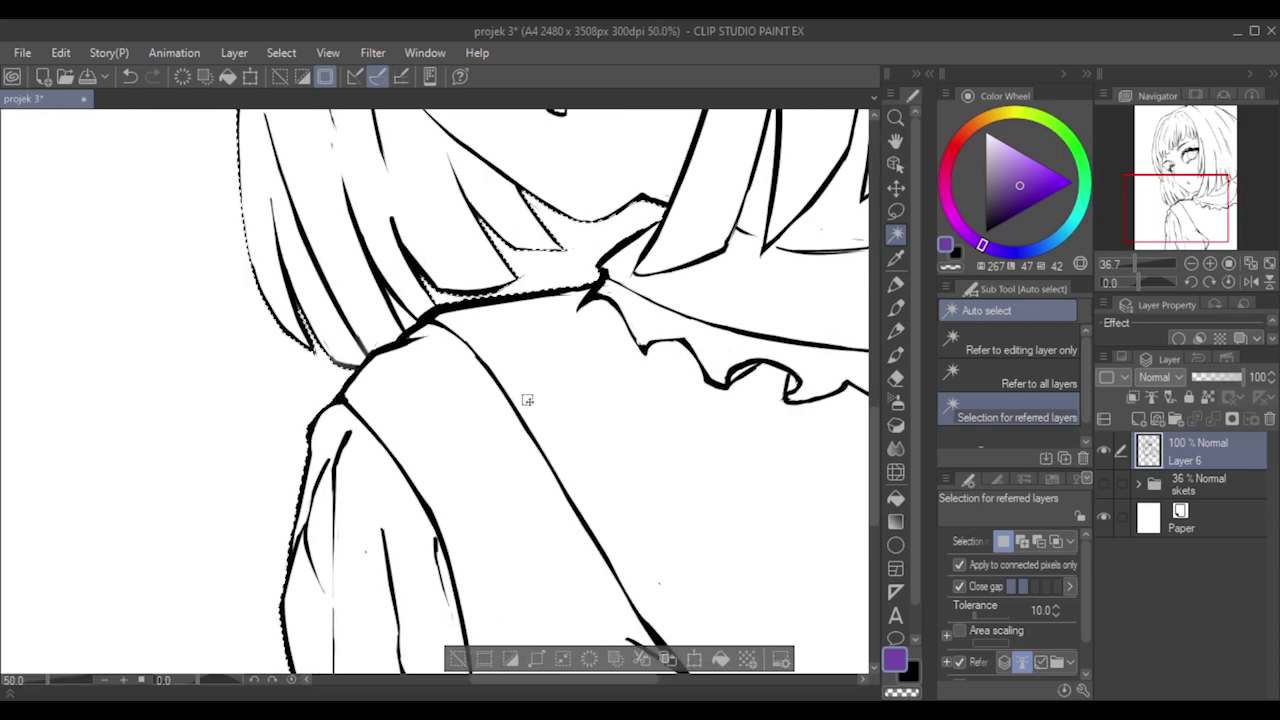
pyautogui.scroll(4, 536, 250)
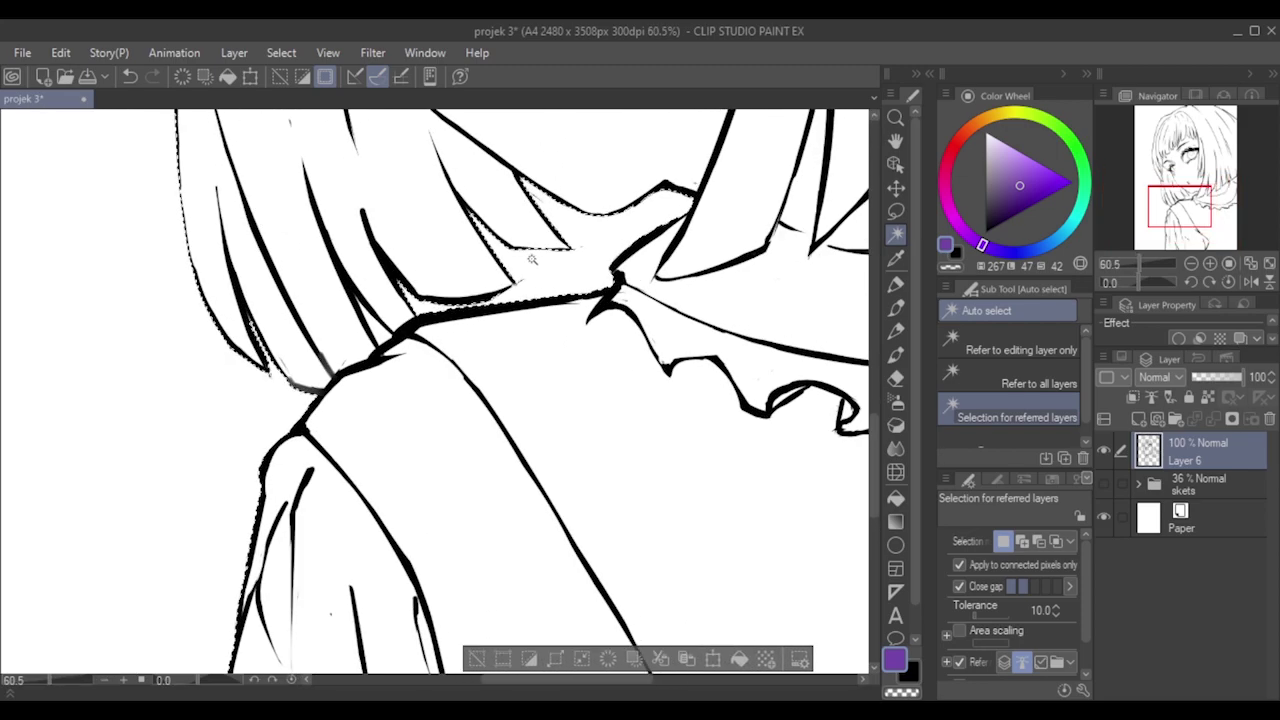
pyautogui.scroll(3, 532, 288)
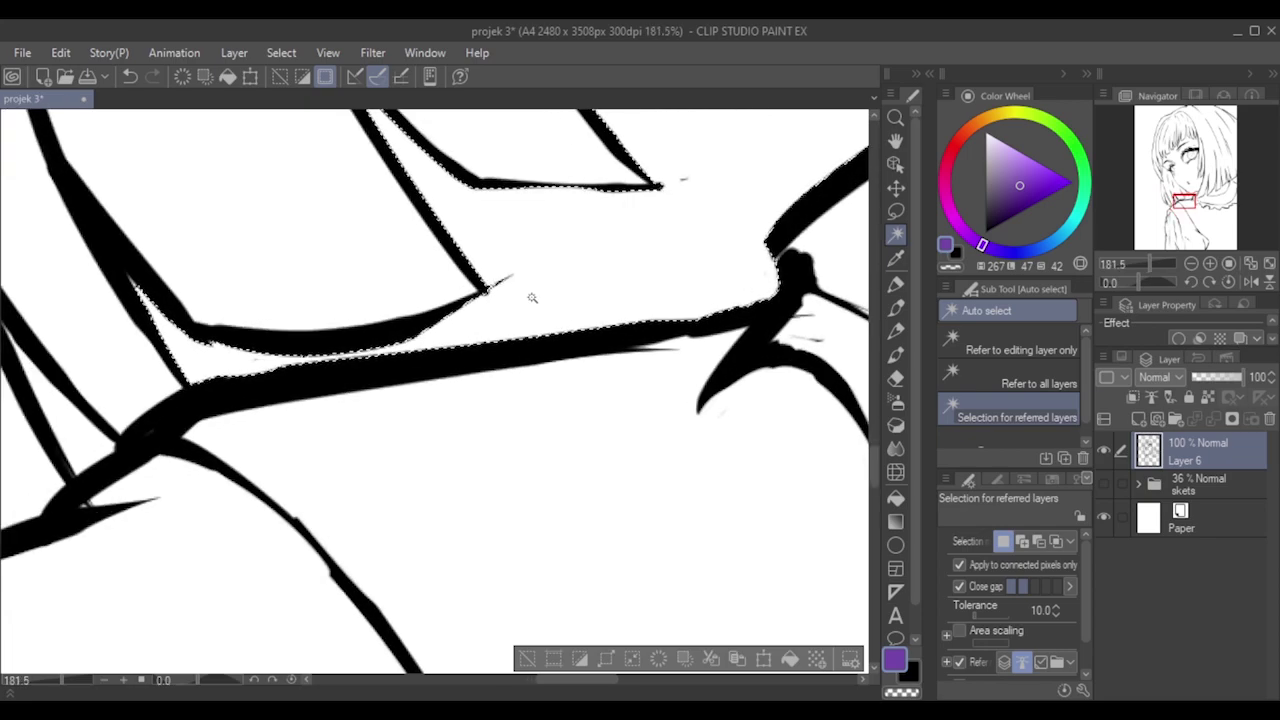
pyautogui.scroll(-4, 532, 298)
pyautogui.scroll(-4, 534, 298)
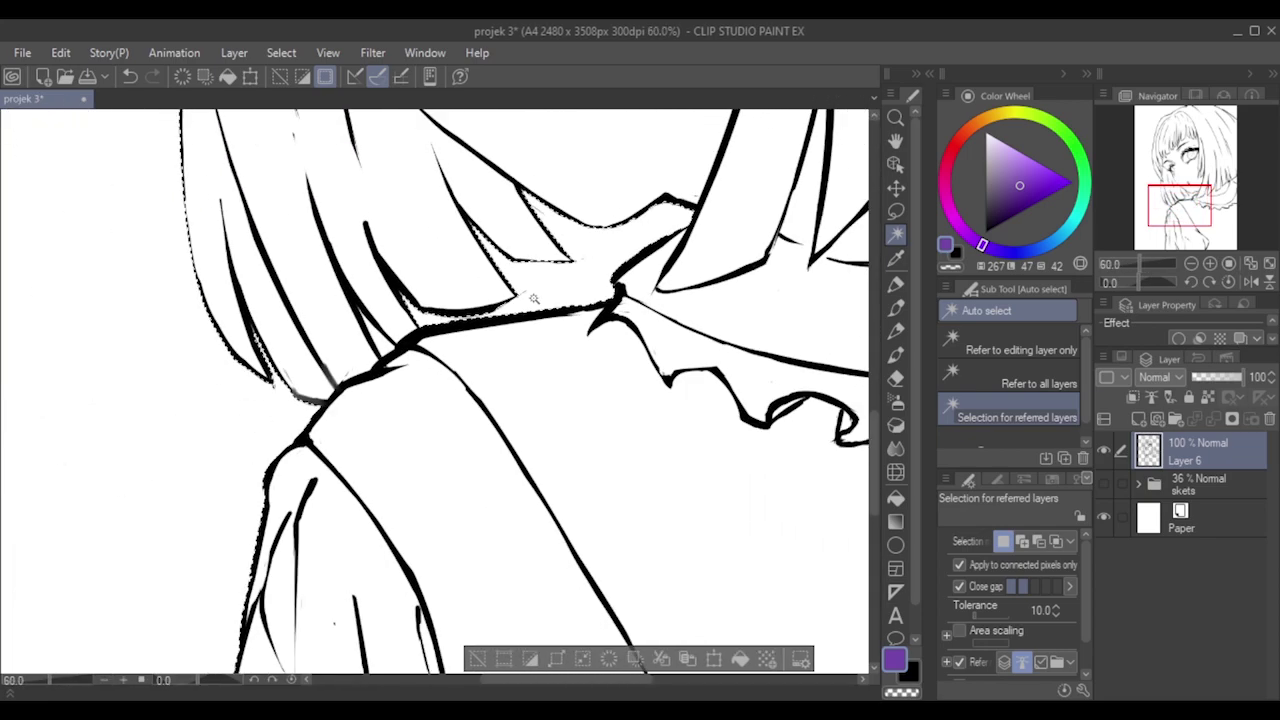
pyautogui.scroll(-2, 534, 298)
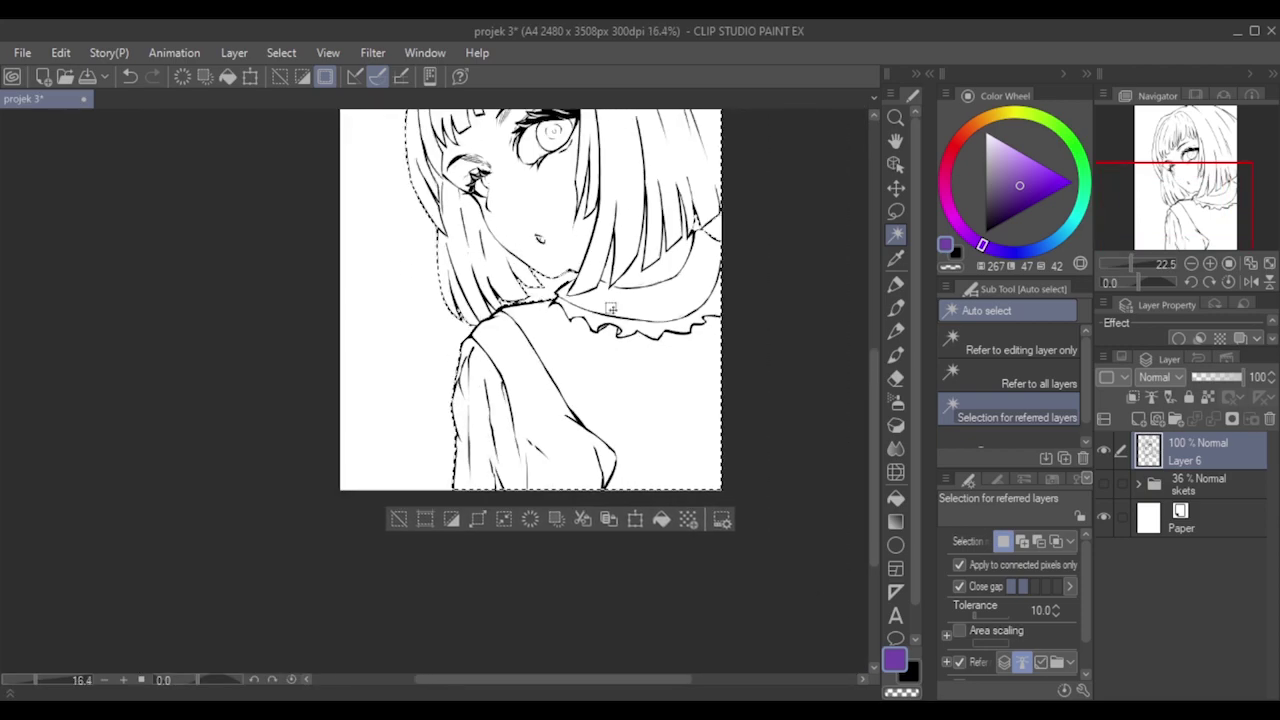
pyautogui.moveTo(875, 394); pyautogui.dragTo(860, 357)
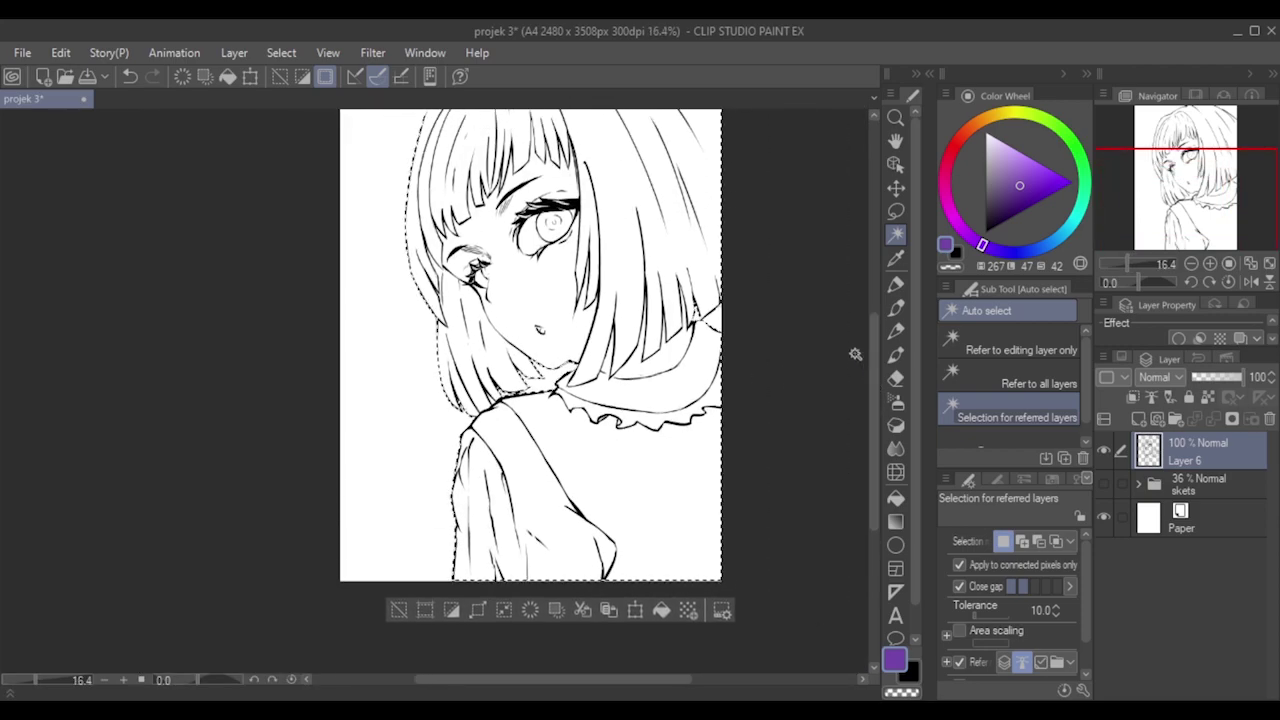
pyautogui.scroll(1, 784, 272)
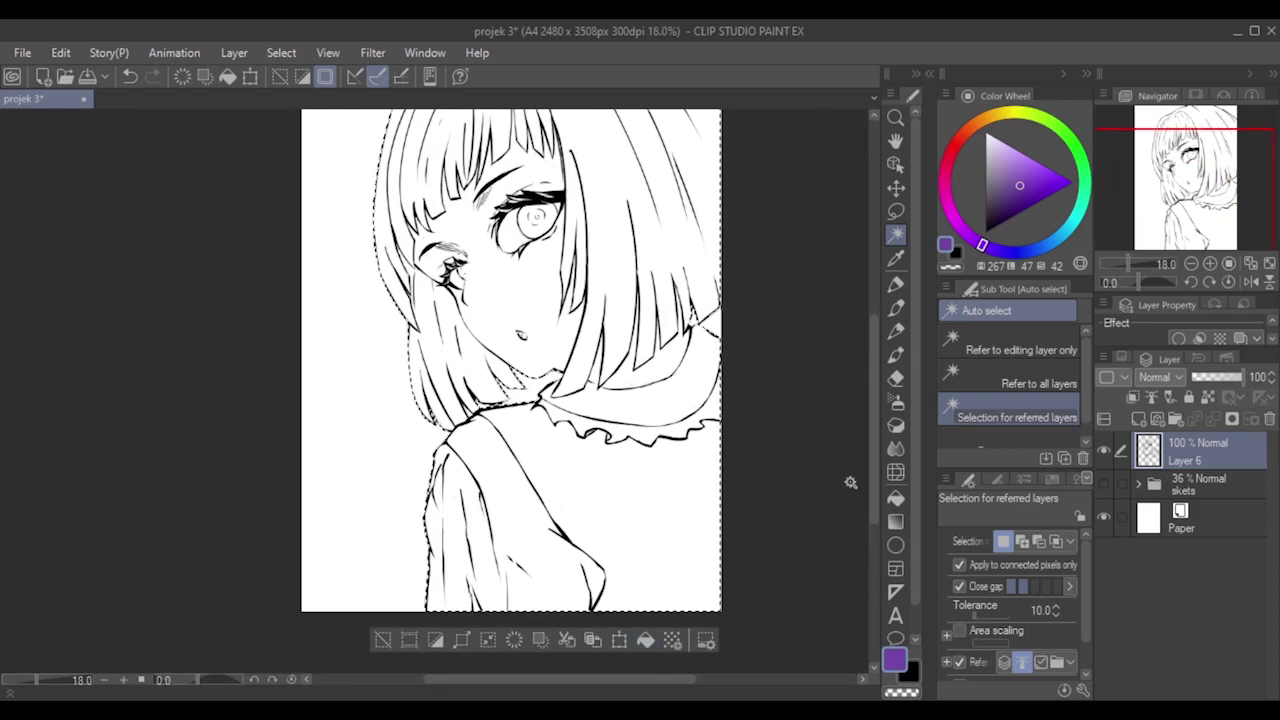
pyautogui.moveTo(871, 461); pyautogui.dragTo(868, 446)
pyautogui.scroll(-2, 712, 413)
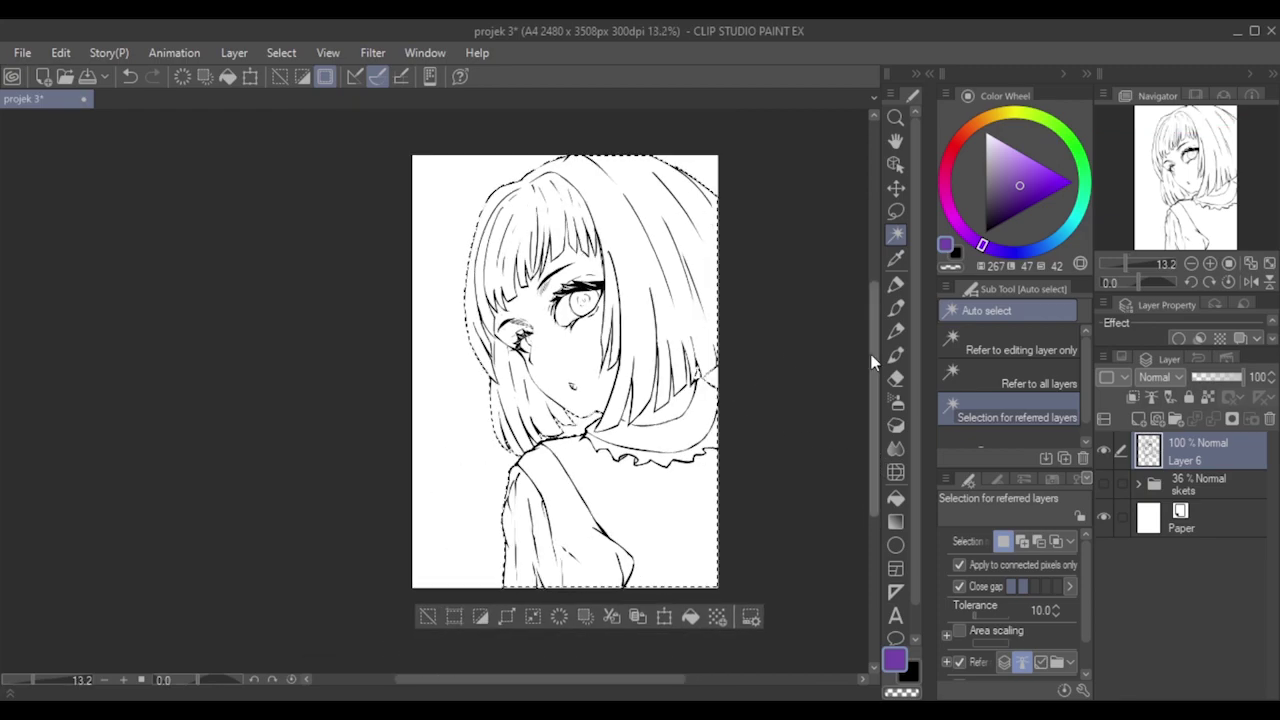
pyautogui.moveTo(671, 680); pyautogui.dragTo(685, 676)
pyautogui.scroll(2, 731, 303)
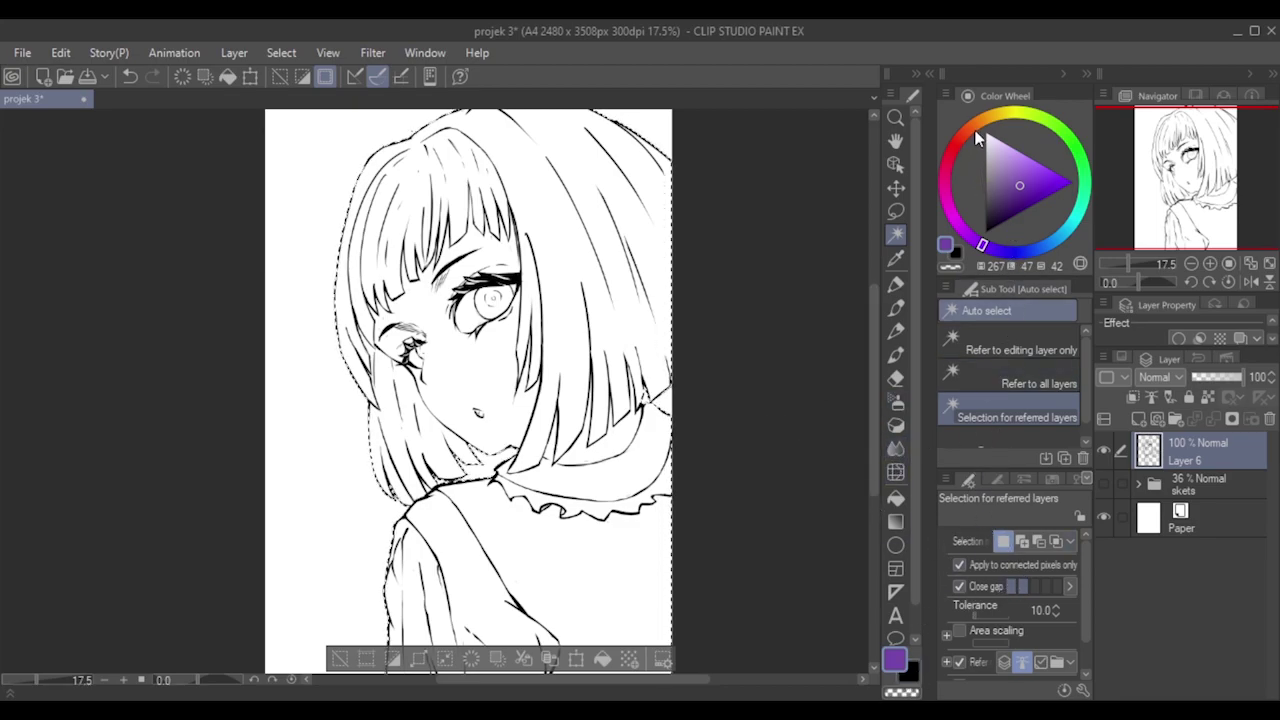
# Set the drawing colour to a pale cream with hue 40, luminosity 87 and saturation 100.
pyautogui.moveTo(1001, 113)
pyautogui.mouseDown()
pyautogui.moveTo(986, 113)
pyautogui.moveTo(1004, 136)
pyautogui.moveTo(1024, 120)
pyautogui.moveTo(989, 115)
pyautogui.moveTo(1010, 146)
pyautogui.mouseUp()
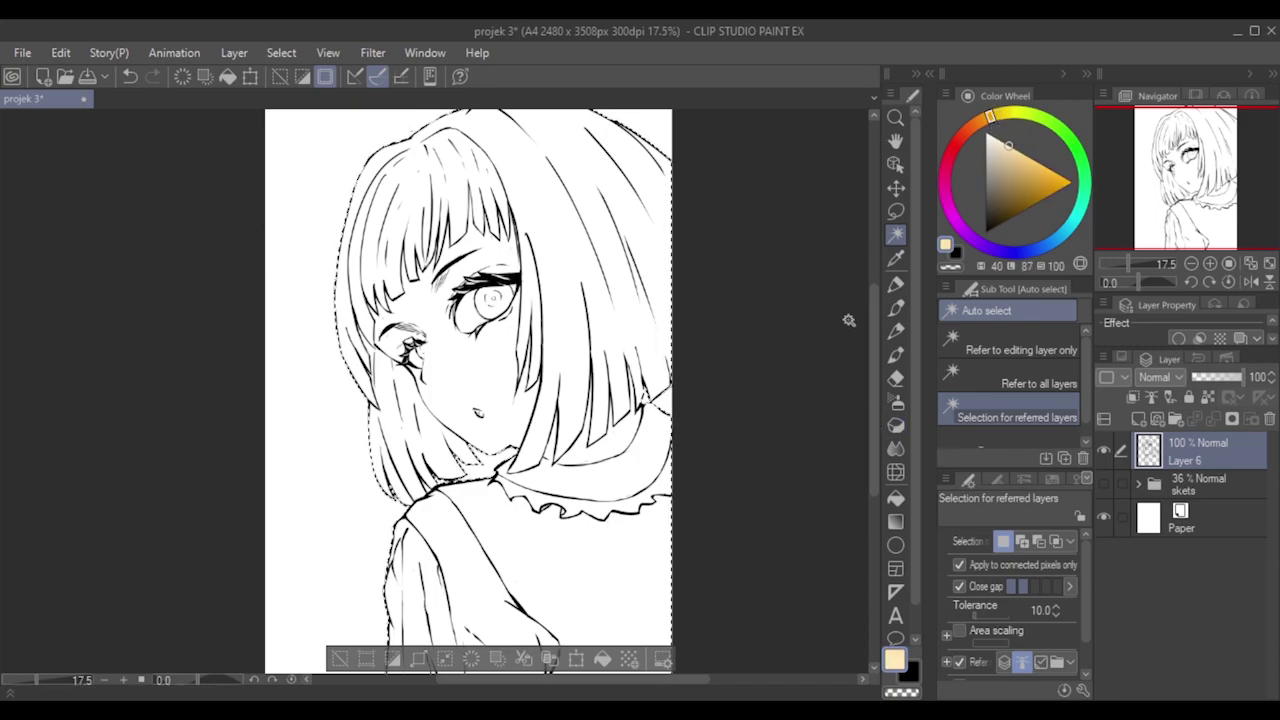
pyautogui.moveTo(869, 328); pyautogui.dragTo(872, 341)
pyautogui.scroll(-1, 837, 357)
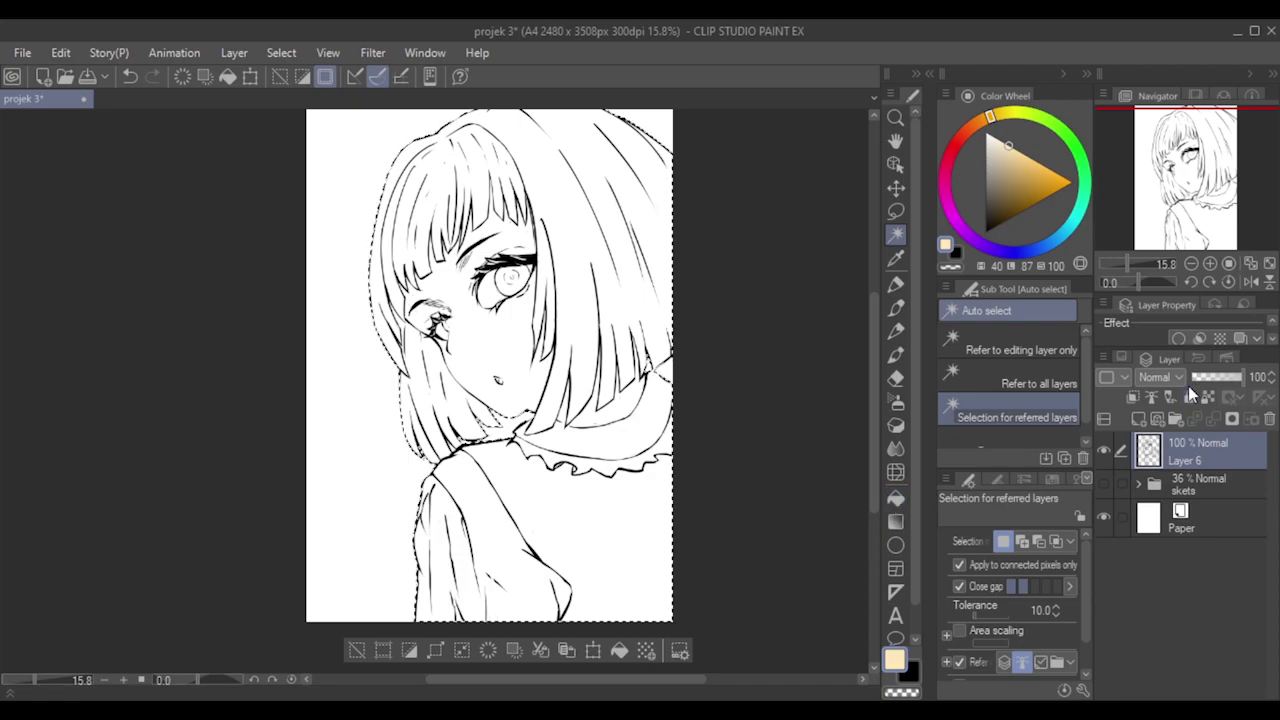
# Create a new raster layer directly below the line art layer and name it "flat color".
pyautogui.click(1139, 418)
pyautogui.moveTo(1160, 443); pyautogui.dragTo(1190, 508)
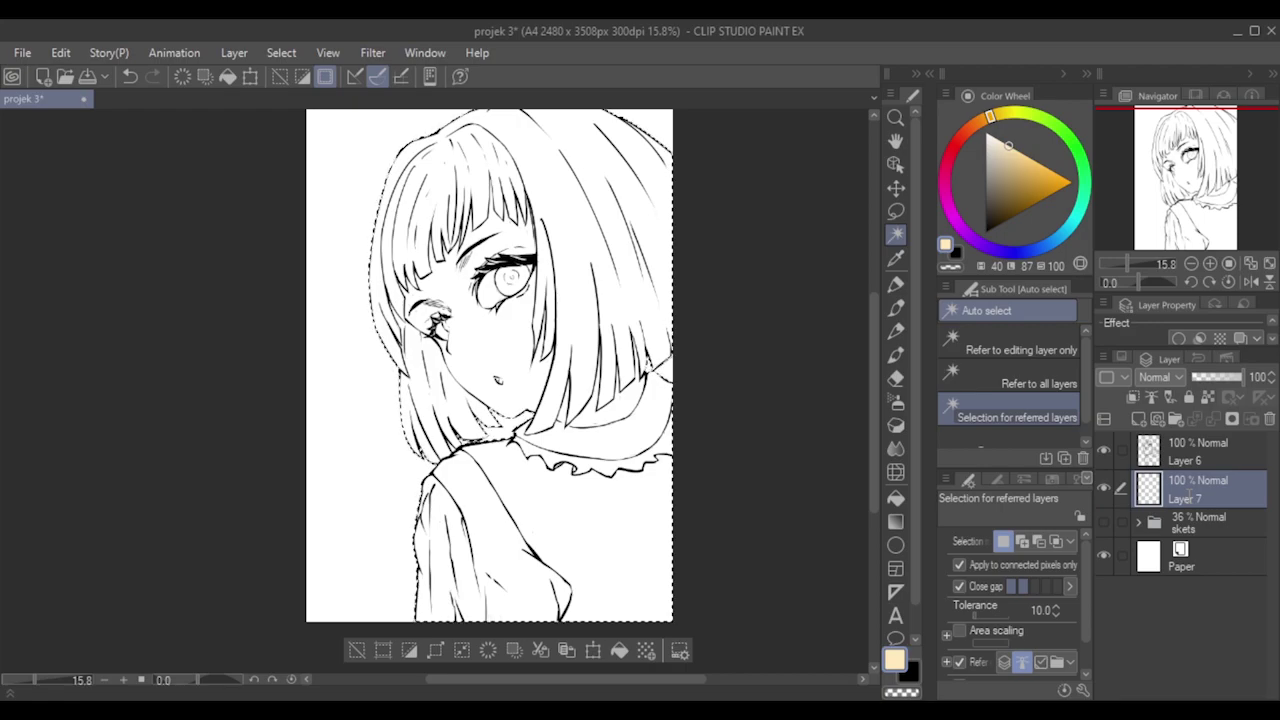
pyautogui.write('flat color')
pyautogui.press('Return')
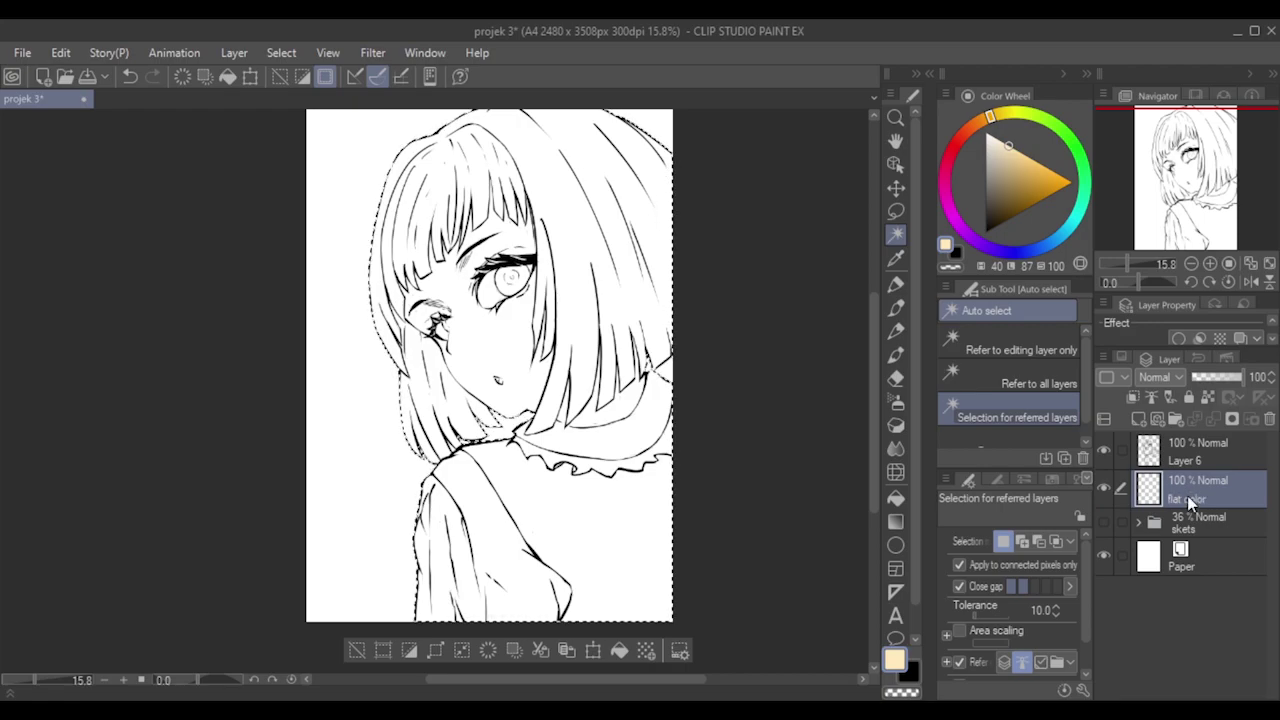
pyautogui.press('Return')
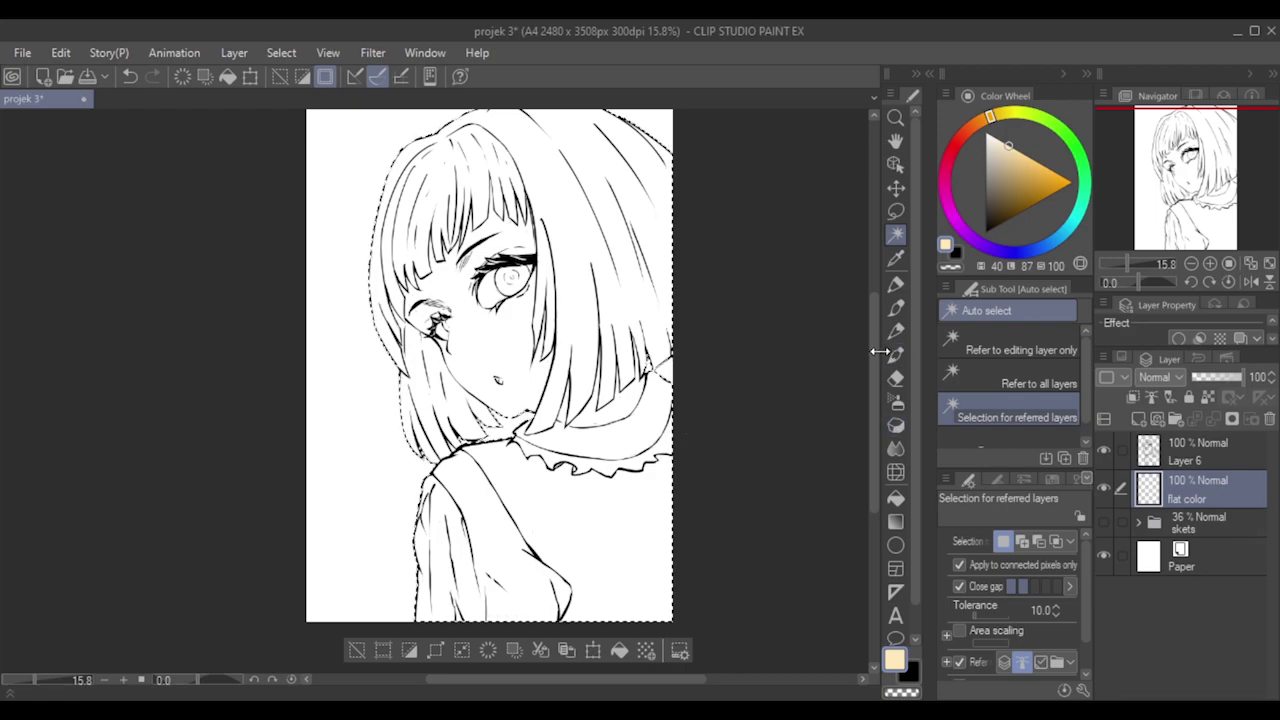
# Fill the selected figure with the cream colour using Fill with Refer only to editing layer, and deselect.
pyautogui.click(895, 498)
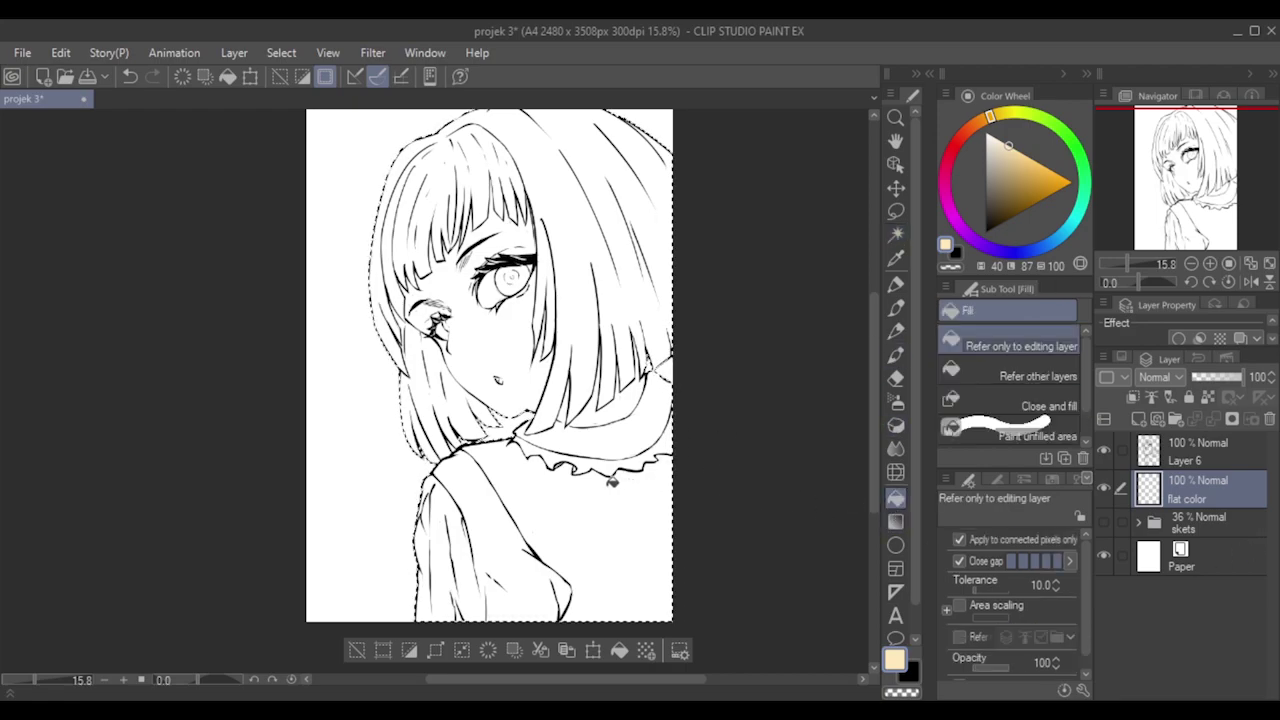
pyautogui.click(763, 488)
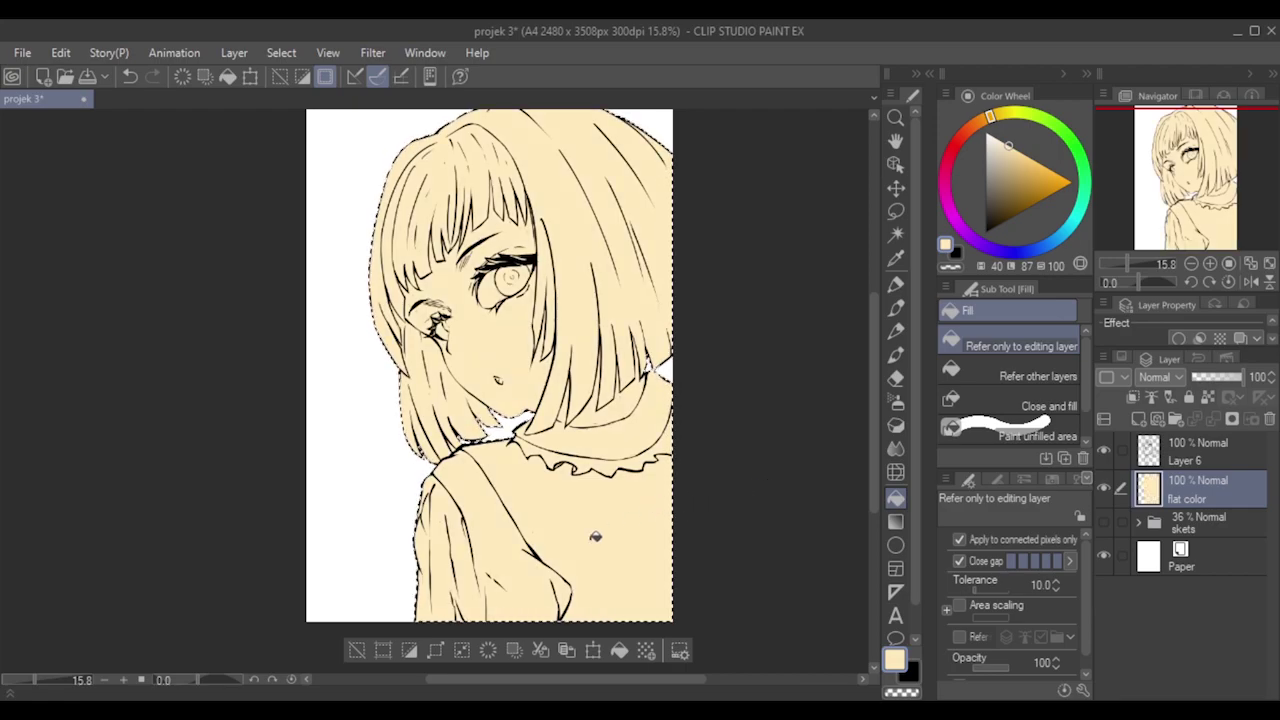
pyautogui.click(356, 650)
pyautogui.scroll(6, 492, 470)
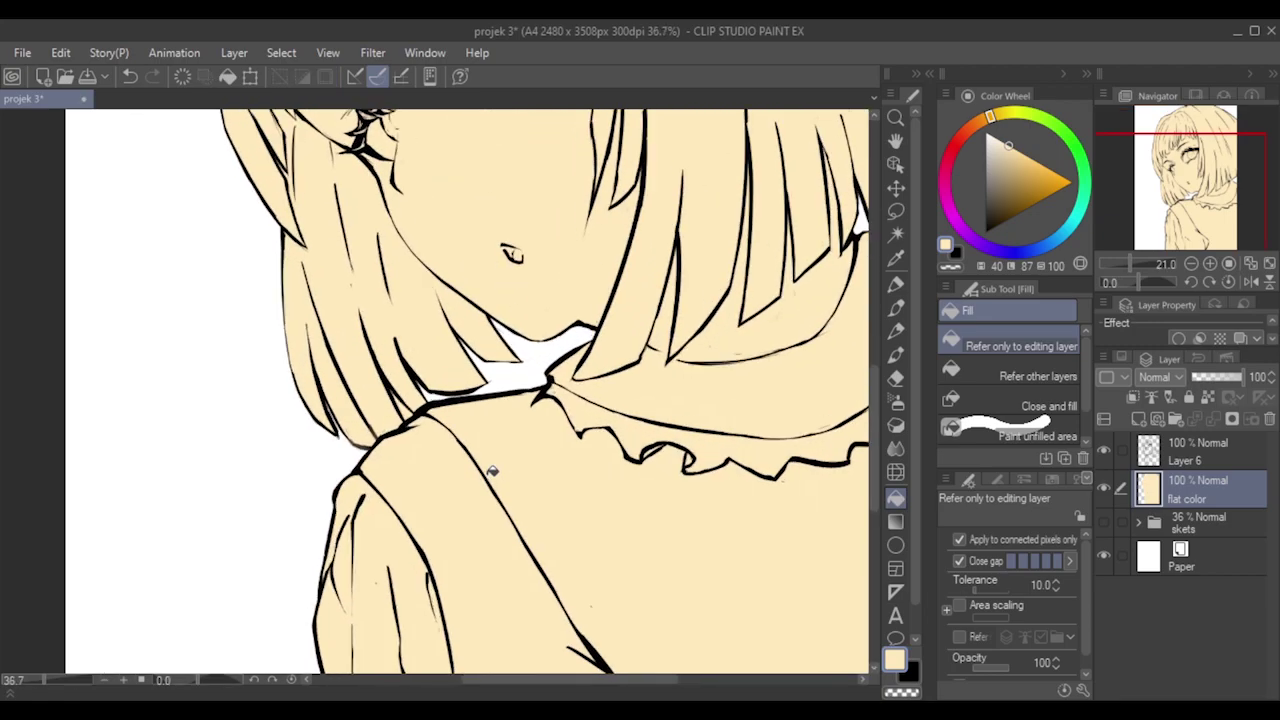
pyautogui.scroll(3, 427, 392)
pyautogui.scroll(-6, 430, 394)
pyautogui.scroll(-4, 447, 435)
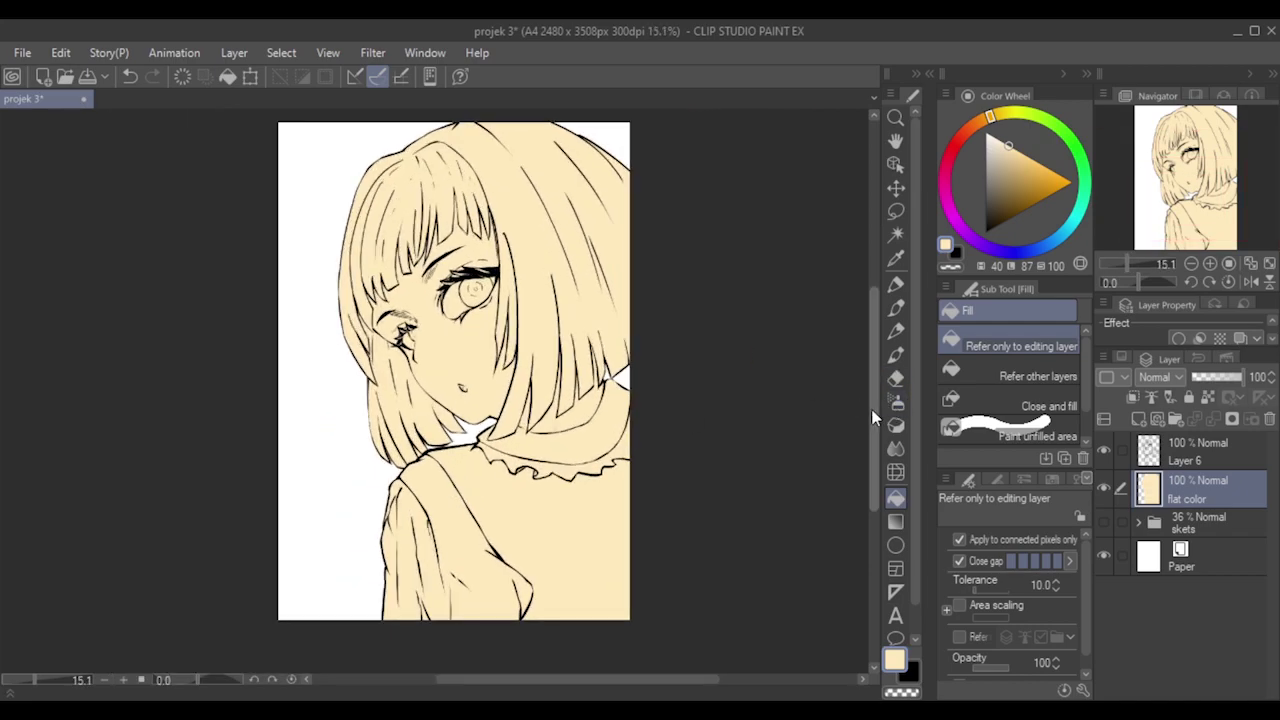
pyautogui.moveTo(873, 412); pyautogui.dragTo(872, 405)
# Add an empty raster layer above the flat color layer, keep flat color active and switch to the Lasso selection tool.
pyautogui.press('p')
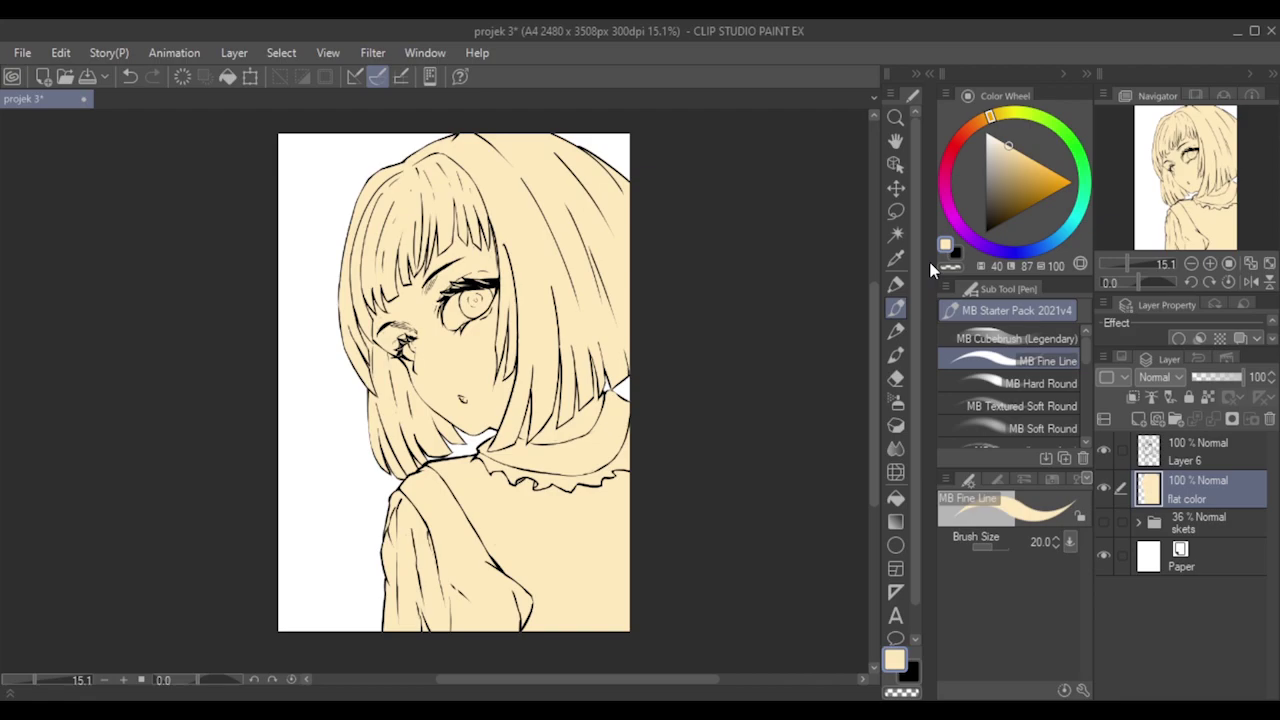
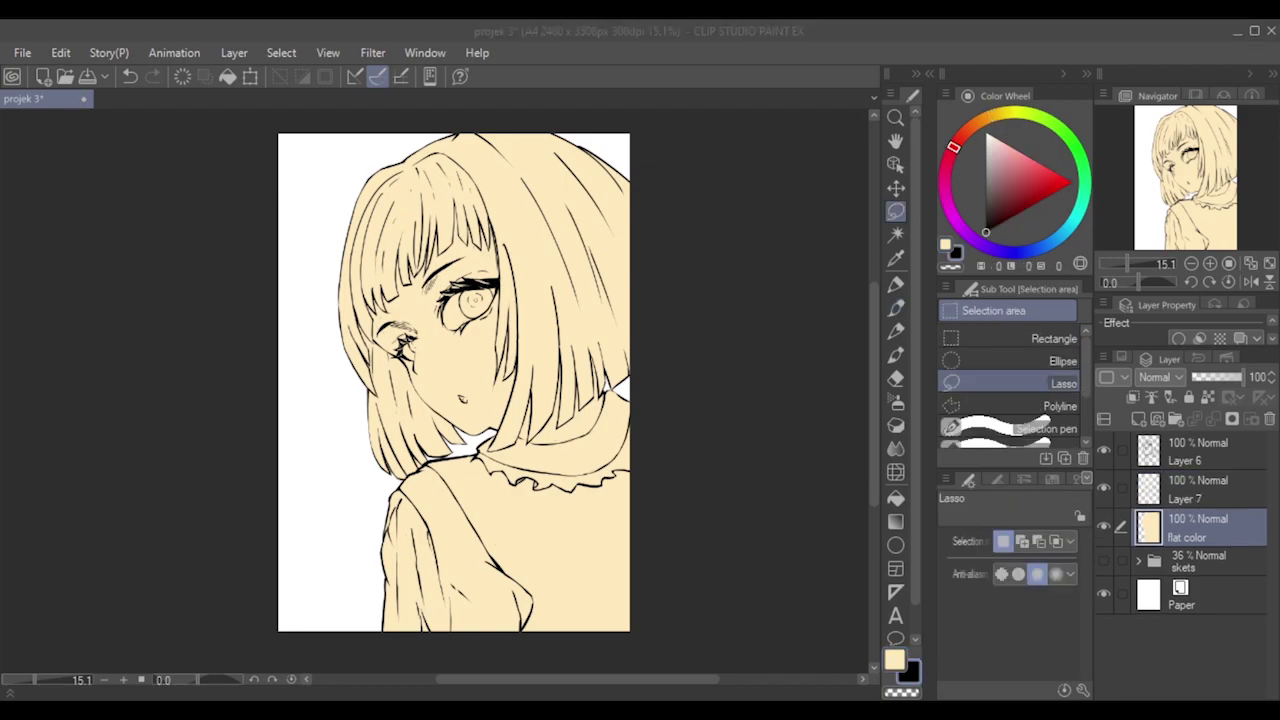
pyautogui.click(1089, 60)
pyautogui.scroll(1, 350, 341)
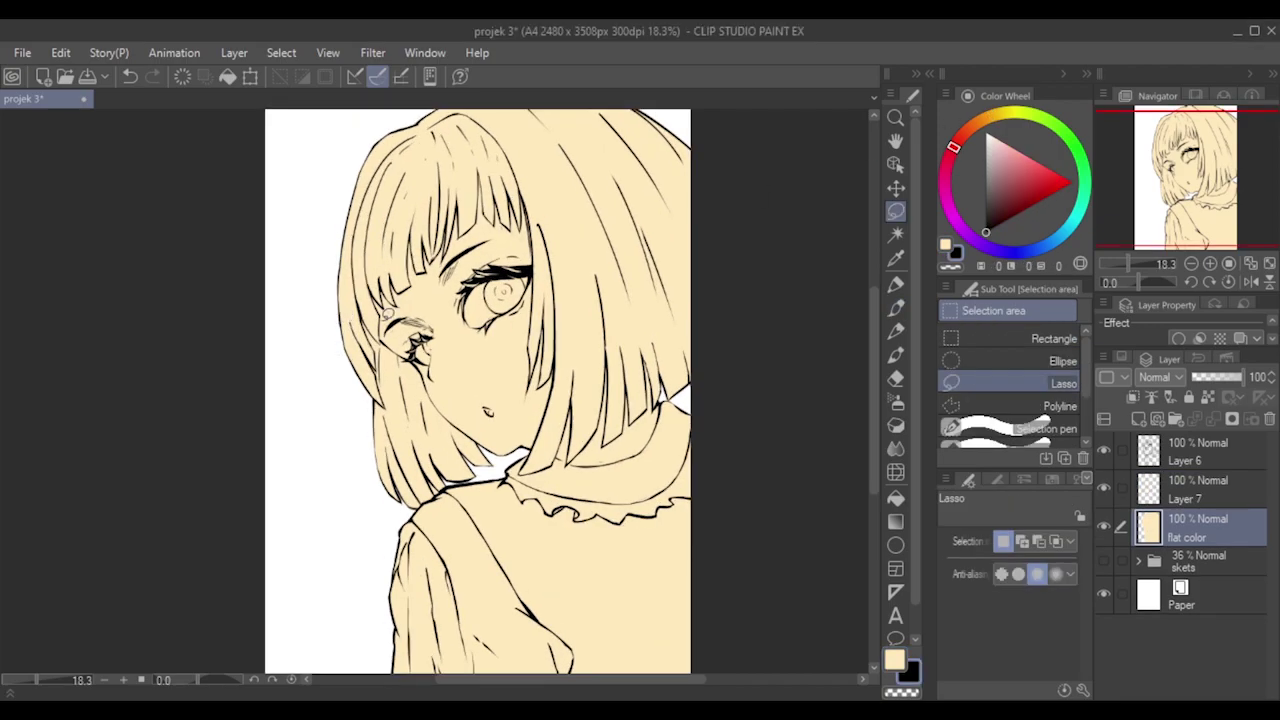
pyautogui.scroll(1, 706, 246)
pyautogui.scroll(2, 872, 344)
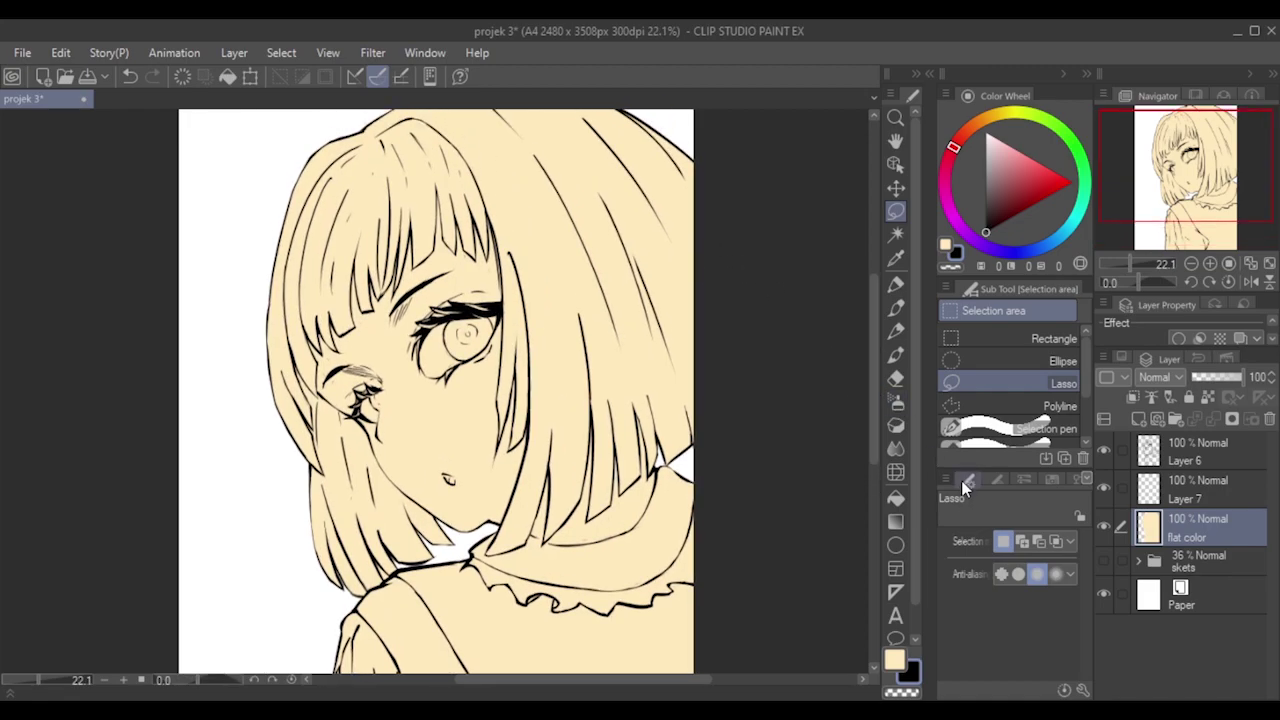
# Try to erase the hair line above the near eye on Layer 6 with the Hard eraser at size 50.
pyautogui.click(1187, 465)
pyautogui.click(896, 379)
pyautogui.press(']')
pyautogui.press(']')
pyautogui.moveTo(501, 239); pyautogui.dragTo(516, 286)
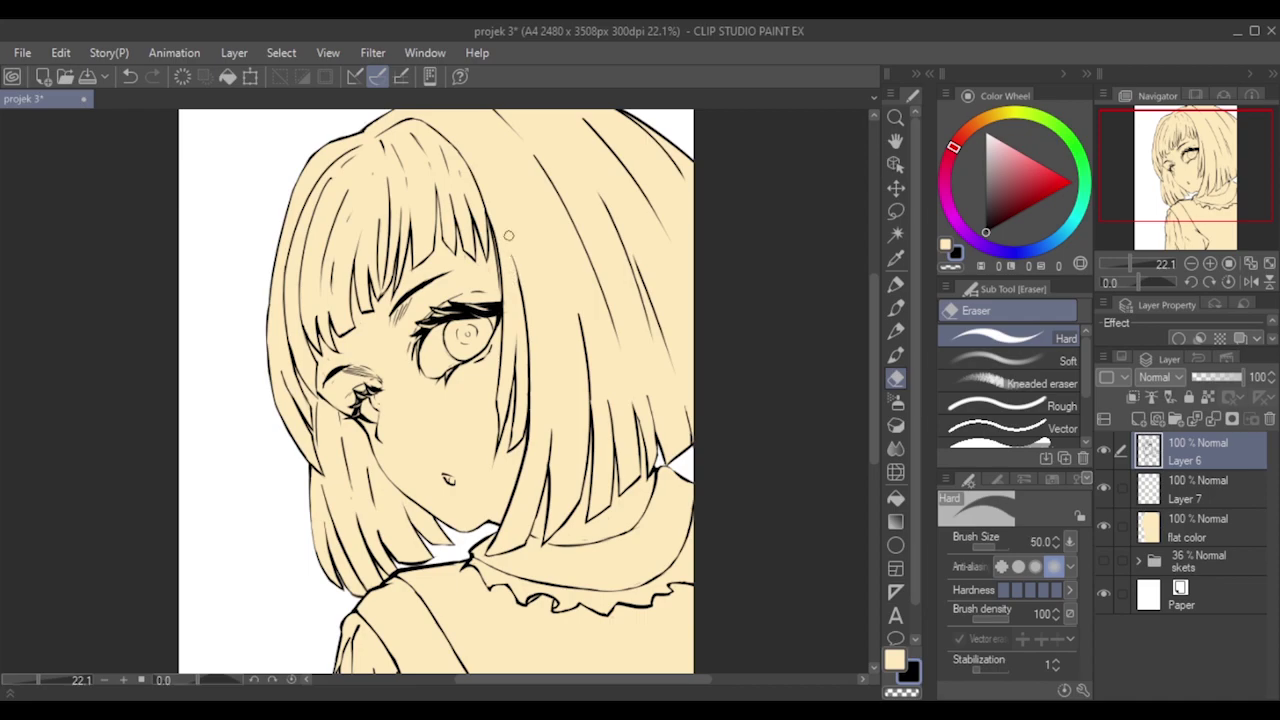
pyautogui.hotkey('ctrl', 'z')
pyautogui.moveTo(504, 239); pyautogui.dragTo(518, 295)
pyautogui.hotkey('ctrl', 'z')
pyautogui.press('[')
pyautogui.press('[')
pyautogui.press('[')
# Duplicate the flat color layer.
pyautogui.scroll(-3, 580, 335)
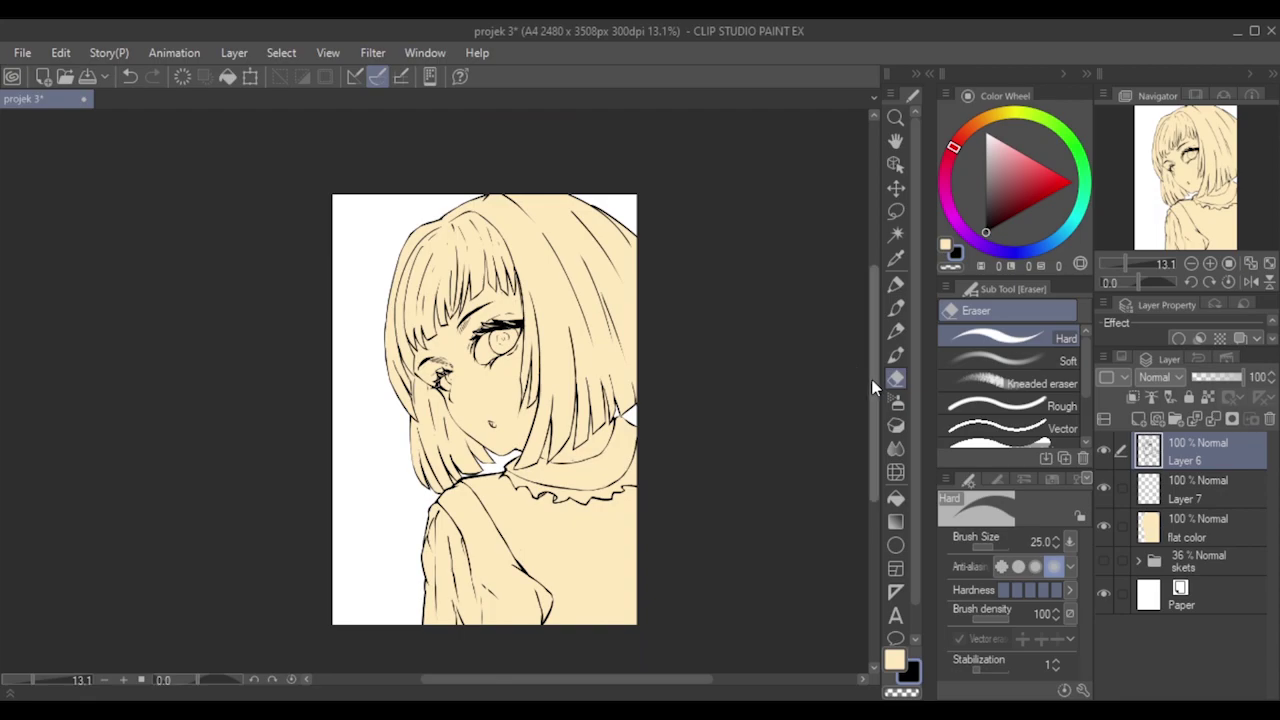
pyautogui.scroll(1, 749, 468)
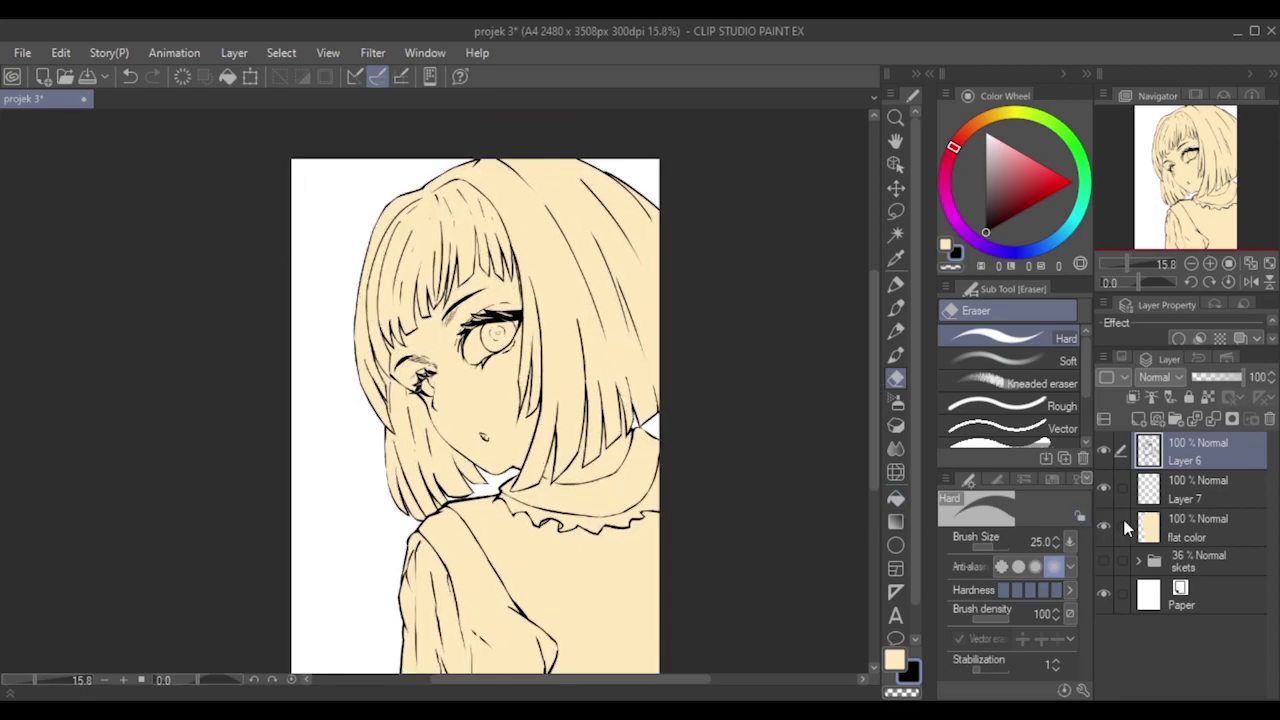
pyautogui.click(1219, 518)
pyautogui.moveTo(1191, 523); pyautogui.dragTo(1137, 420)
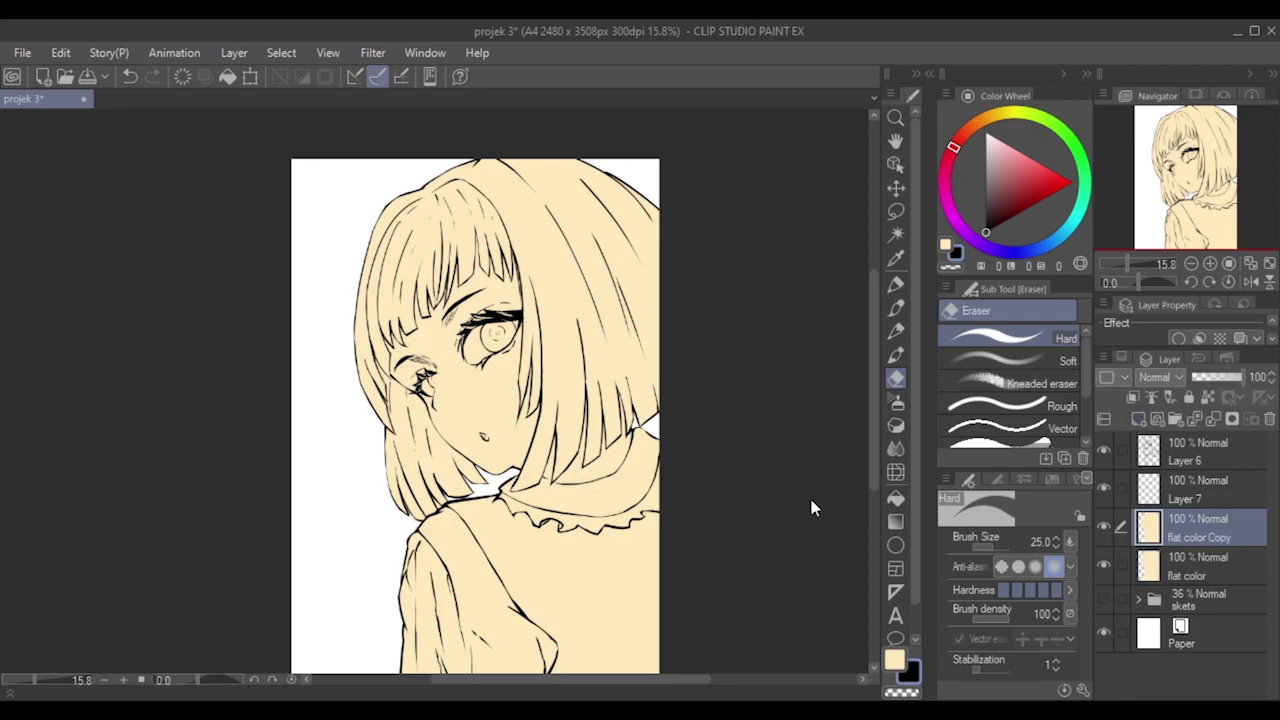
pyautogui.moveTo(875, 396); pyautogui.dragTo(879, 402)
# Try to outline the area by the far eye with the Lasso on the flat color Copy layer.
pyautogui.click(895, 211)
pyautogui.scroll(3, 343, 508)
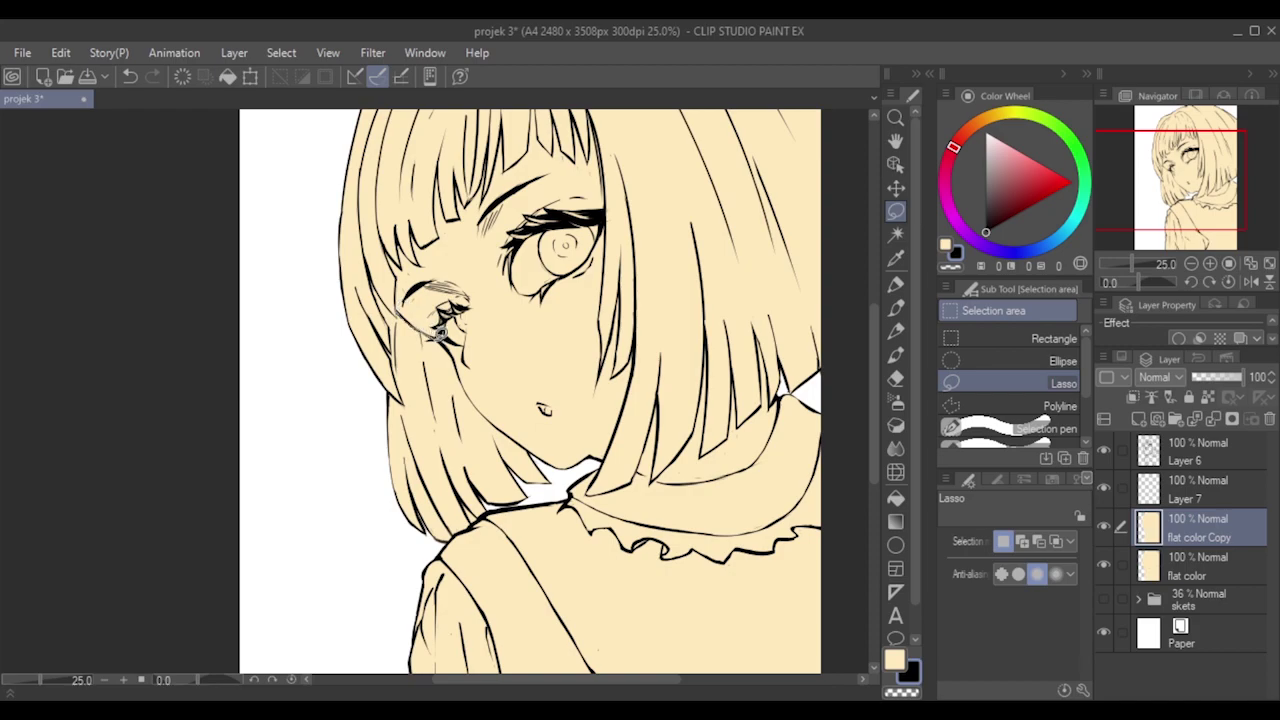
pyautogui.moveTo(446, 340); pyautogui.dragTo(465, 372)
pyautogui.hotkey('ctrl', 'z')
# Try to select the face area beside the far eye using Auto select with Selection for referred layers on flat color Copy.
pyautogui.click(895, 233)
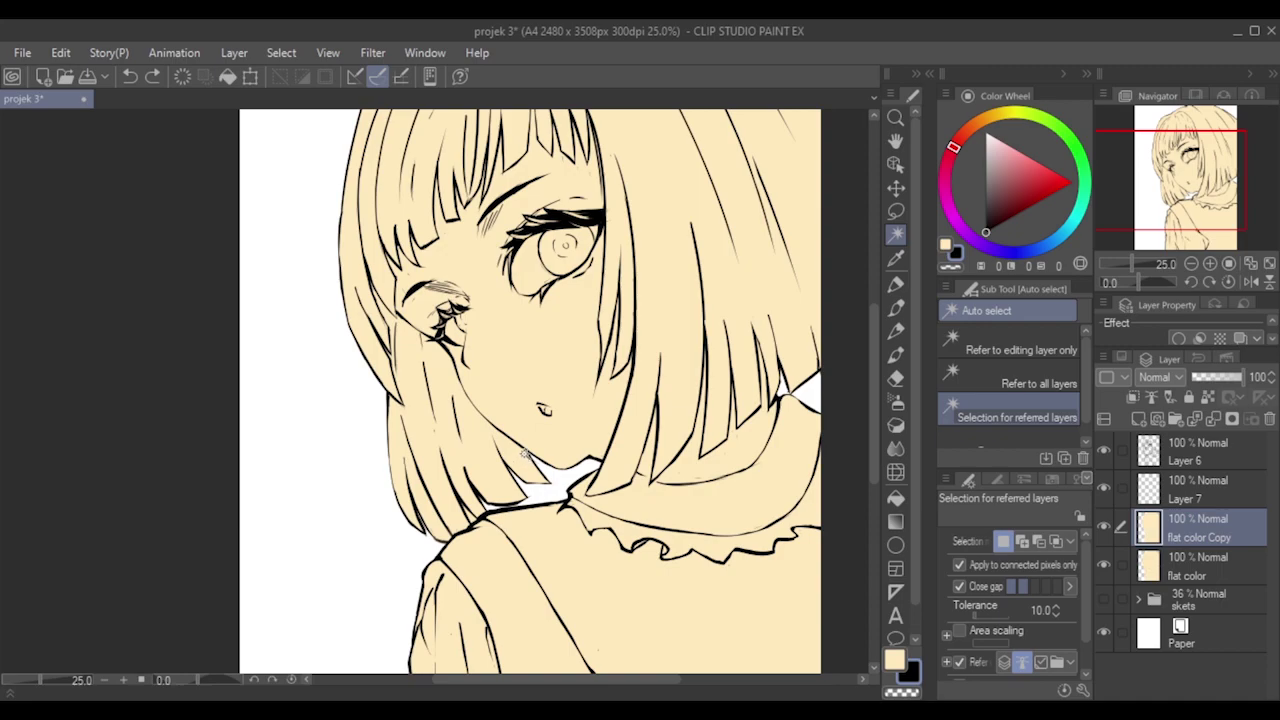
pyautogui.click(467, 326)
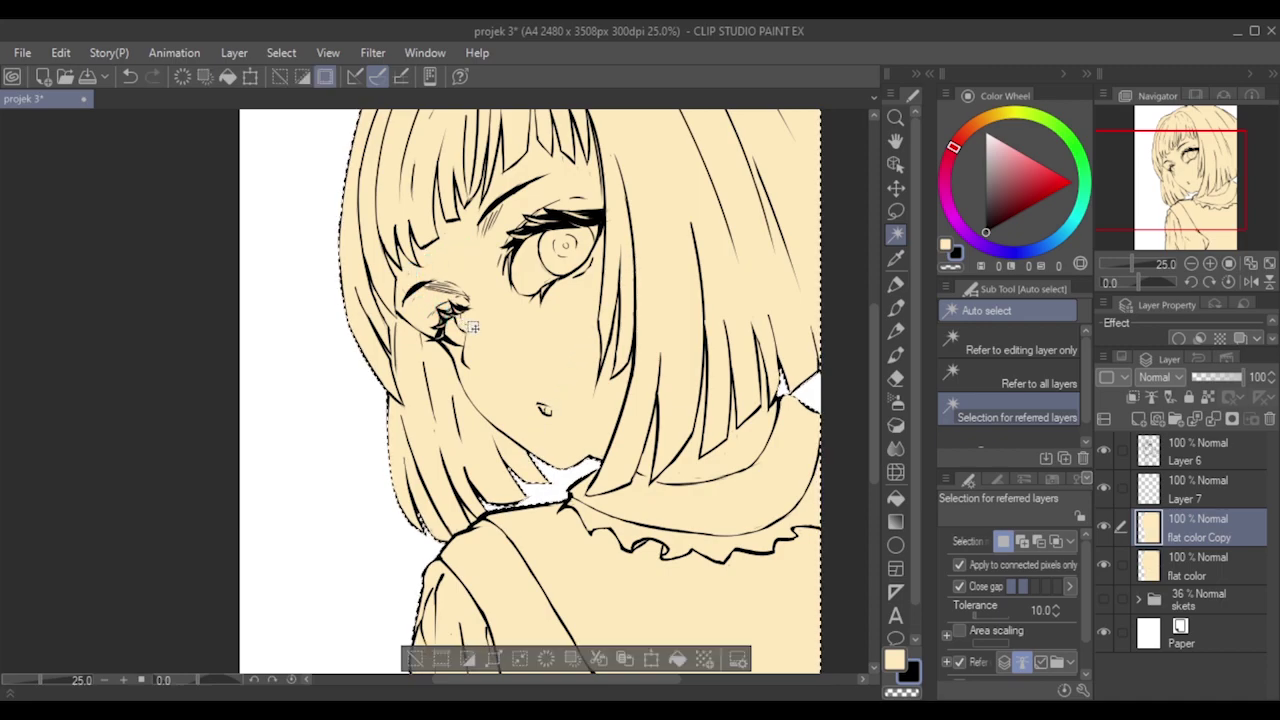
pyautogui.hotkey('ctrl', 'd')
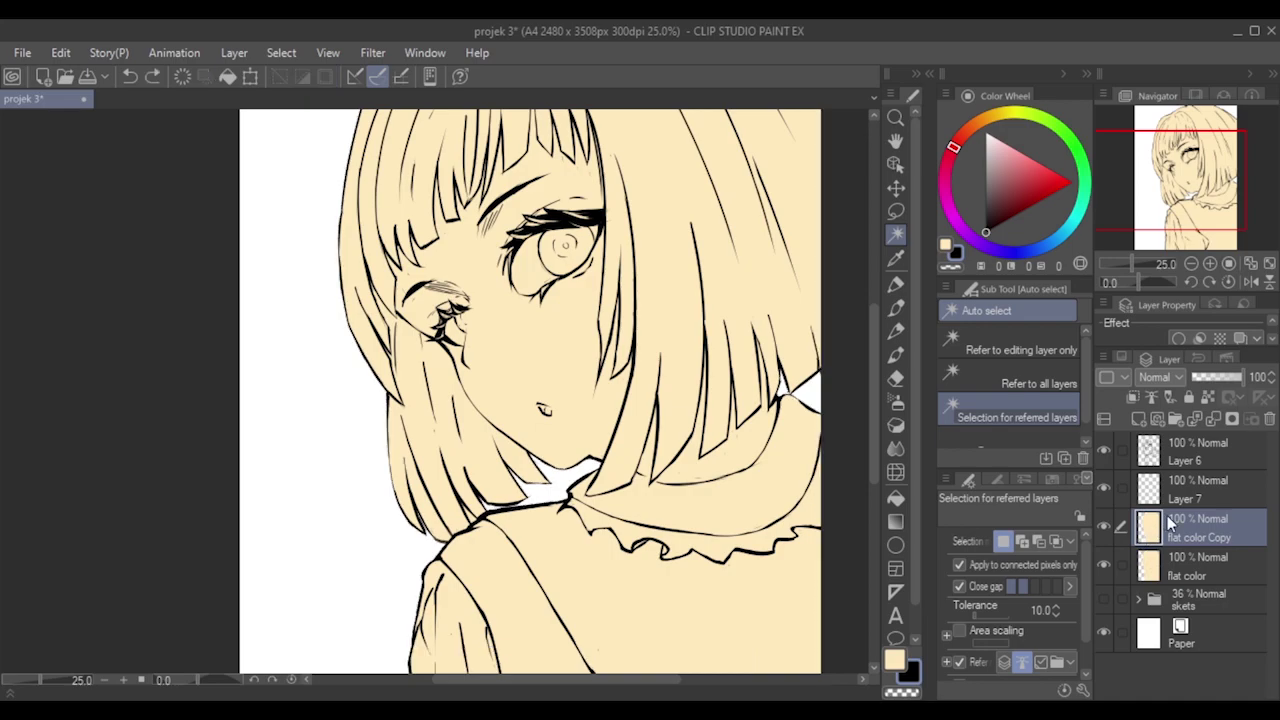
# Select the lower side lock and the main hair areas with Auto select from Layer 6, and make flat color Copy active.
pyautogui.click(1195, 458)
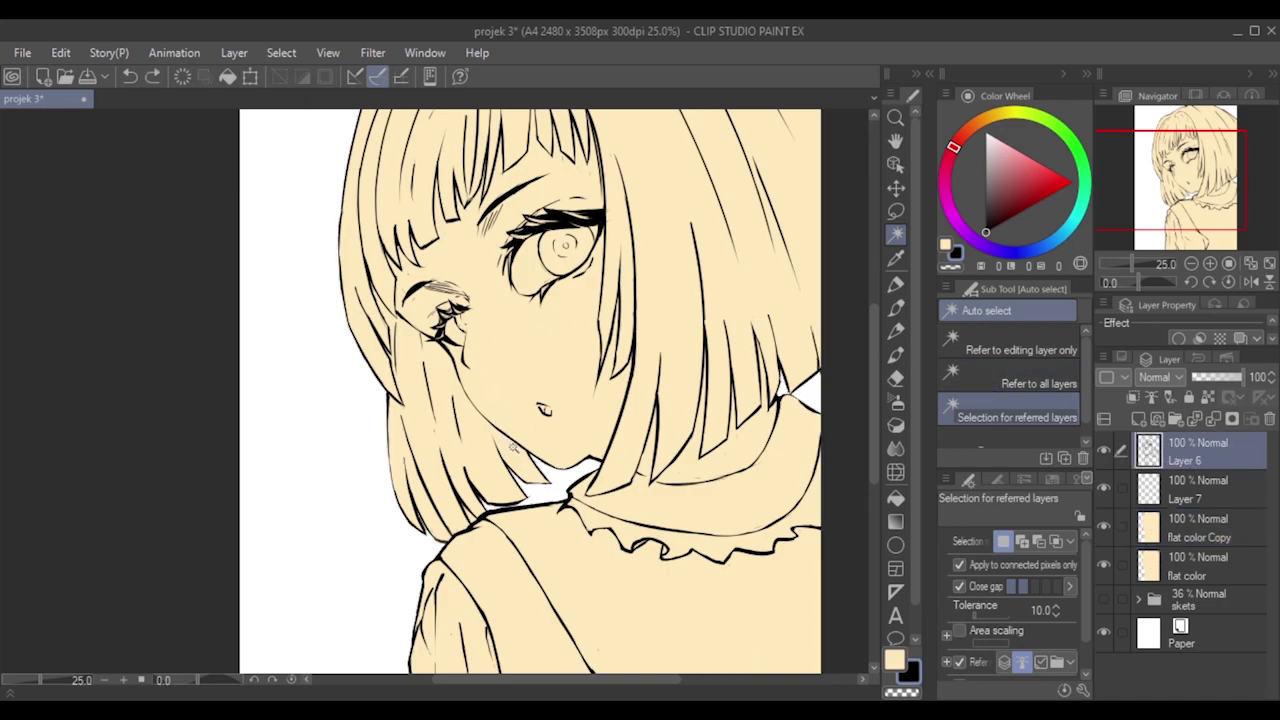
pyautogui.click(509, 421)
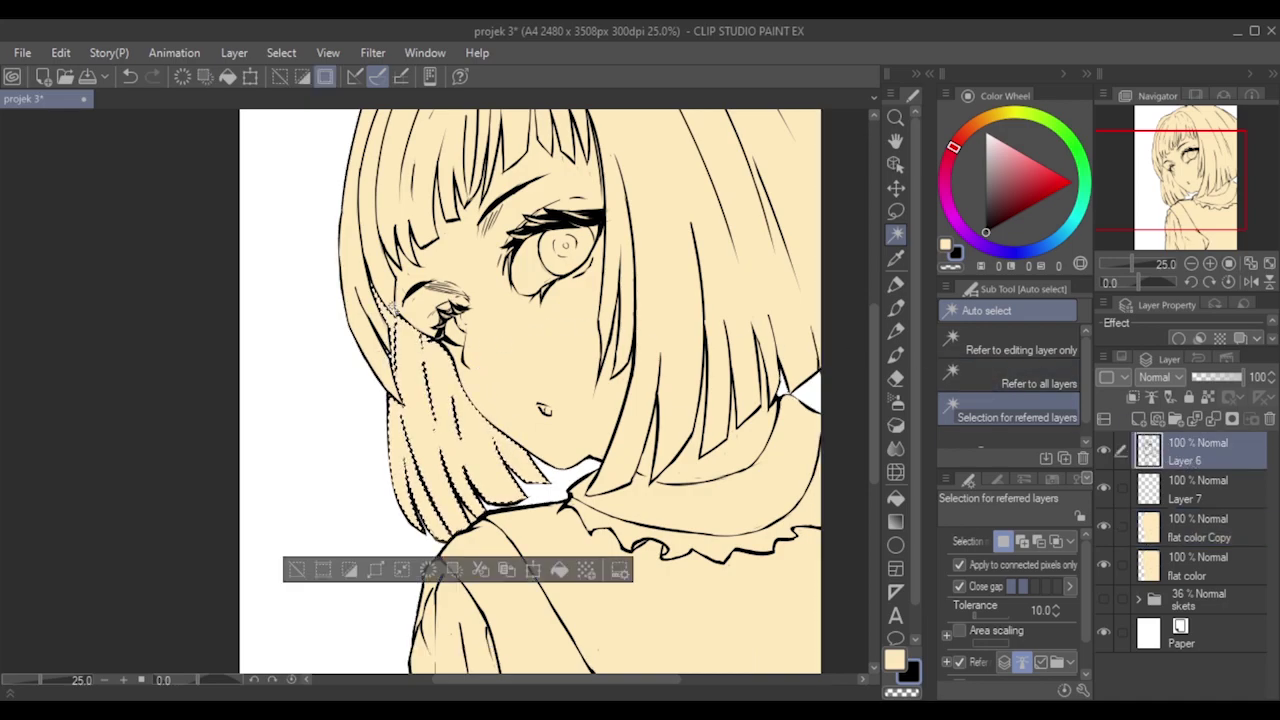
pyautogui.click(758, 280)
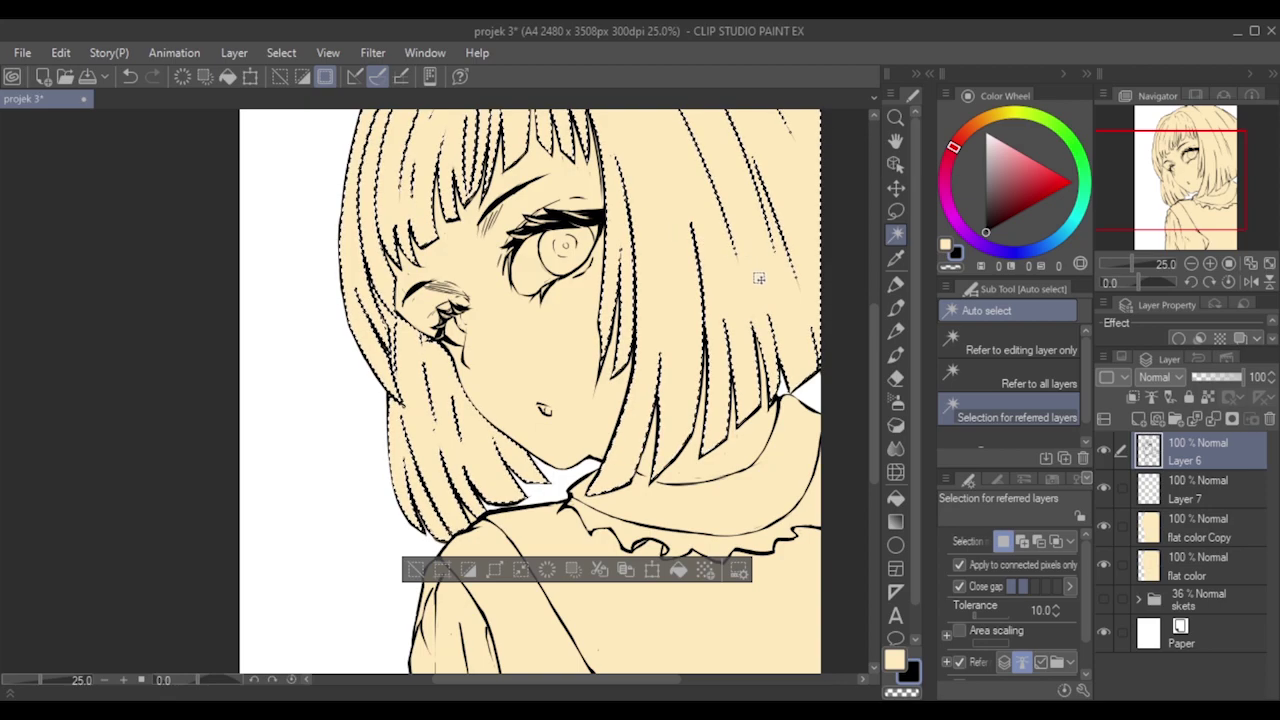
pyautogui.click(1178, 527)
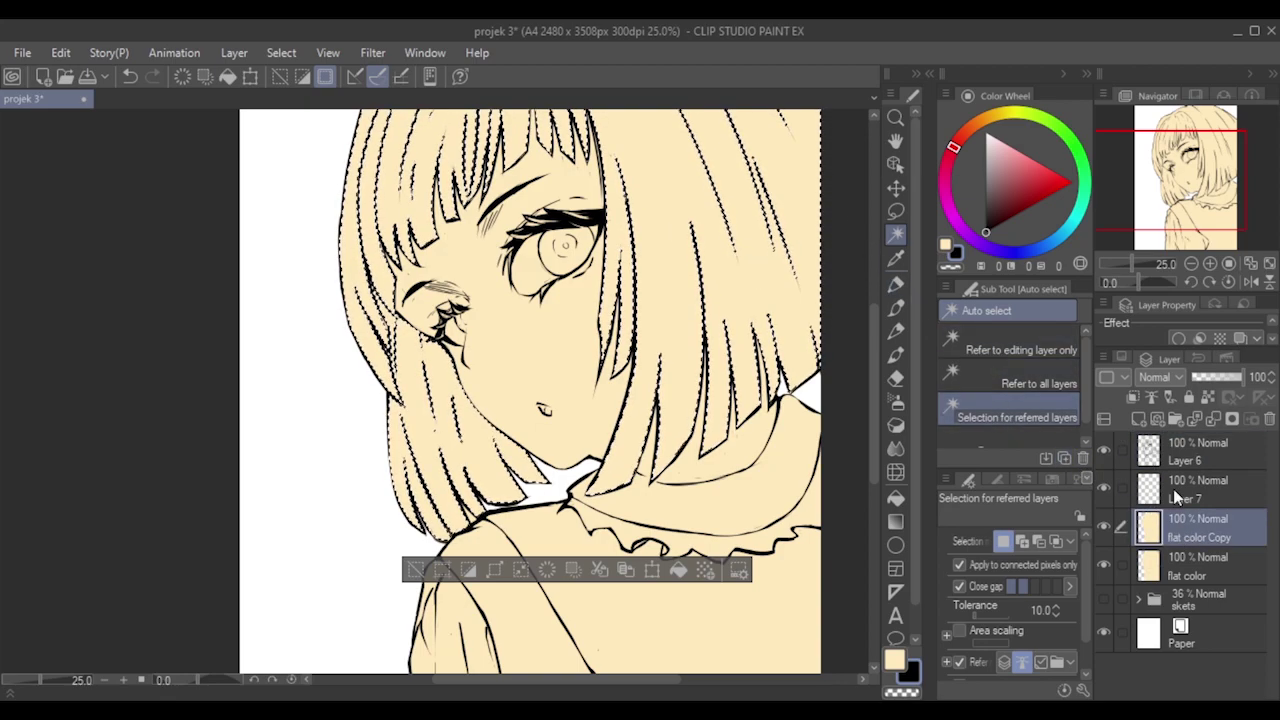
# Extend the hair selection with the Lasso around the outer edge of the far side lock and the strands below the far eye.
pyautogui.click(895, 211)
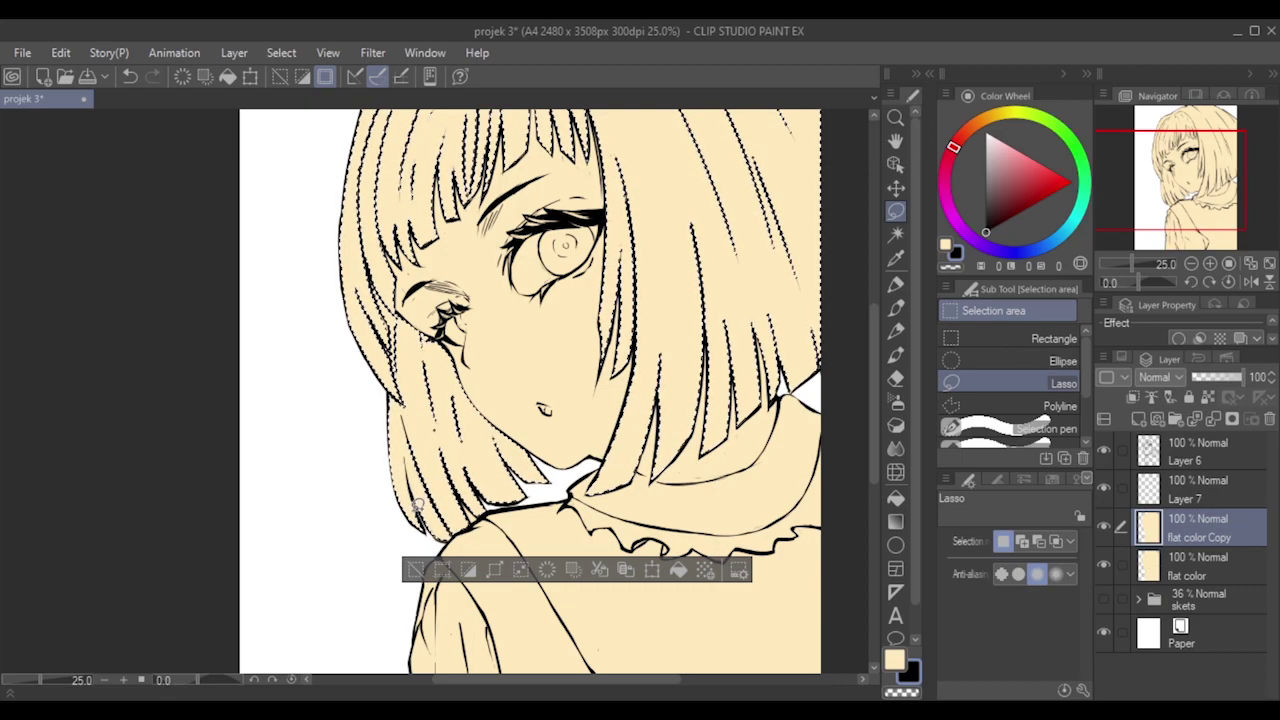
pyautogui.scroll(5, 498, 484)
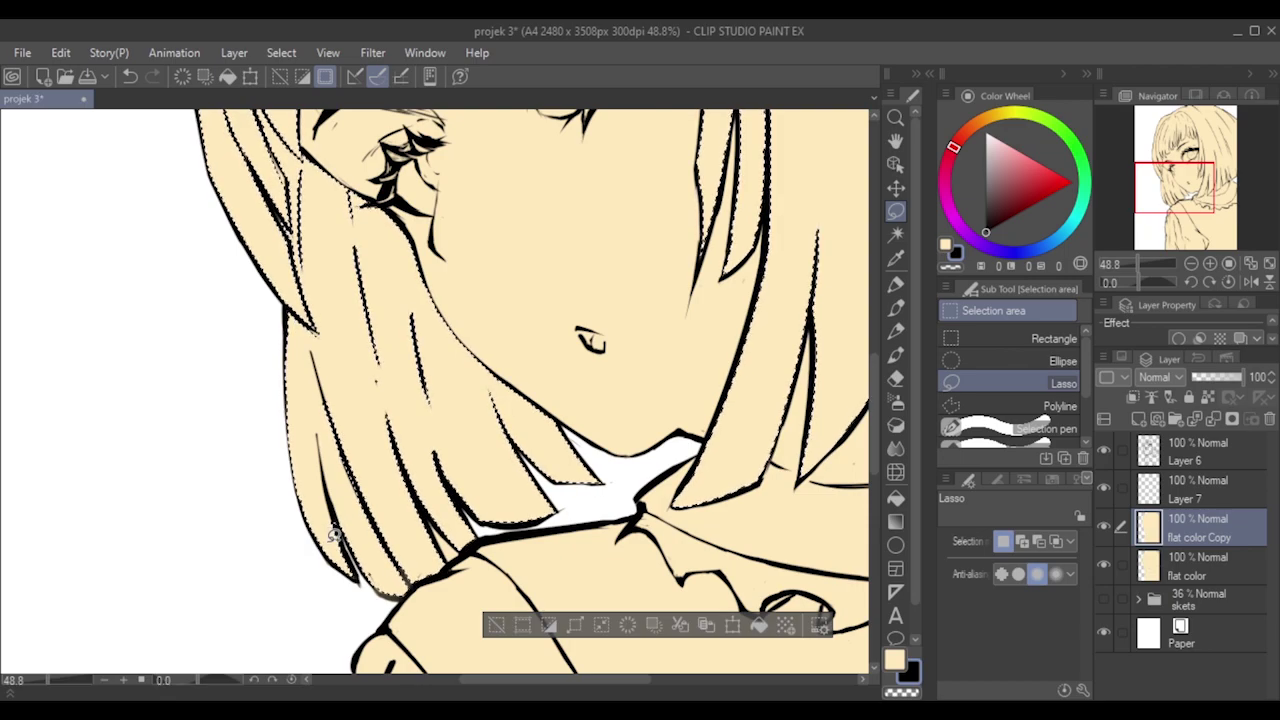
pyautogui.hotkey('ctrl', 'z')
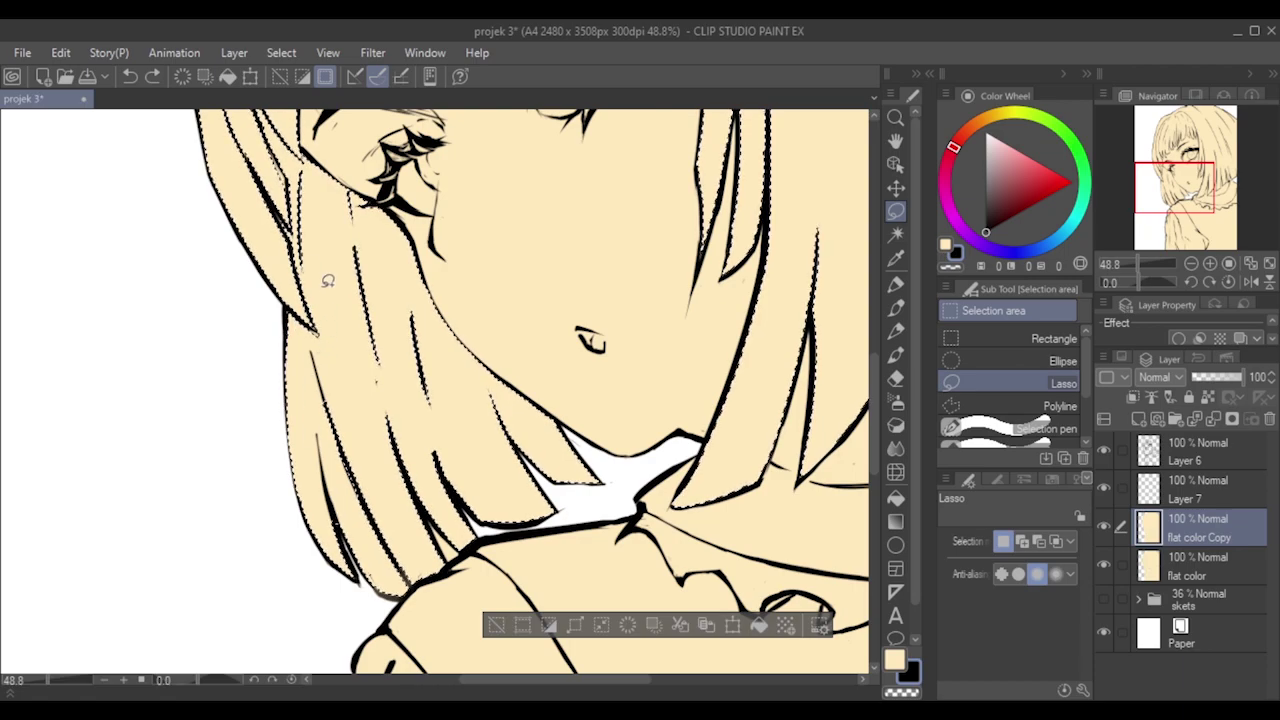
pyautogui.moveTo(274, 292)
pyautogui.mouseDown()
pyautogui.moveTo(225, 482)
pyautogui.moveTo(305, 556)
pyautogui.moveTo(303, 497)
pyautogui.moveTo(340, 494)
pyautogui.mouseUp()
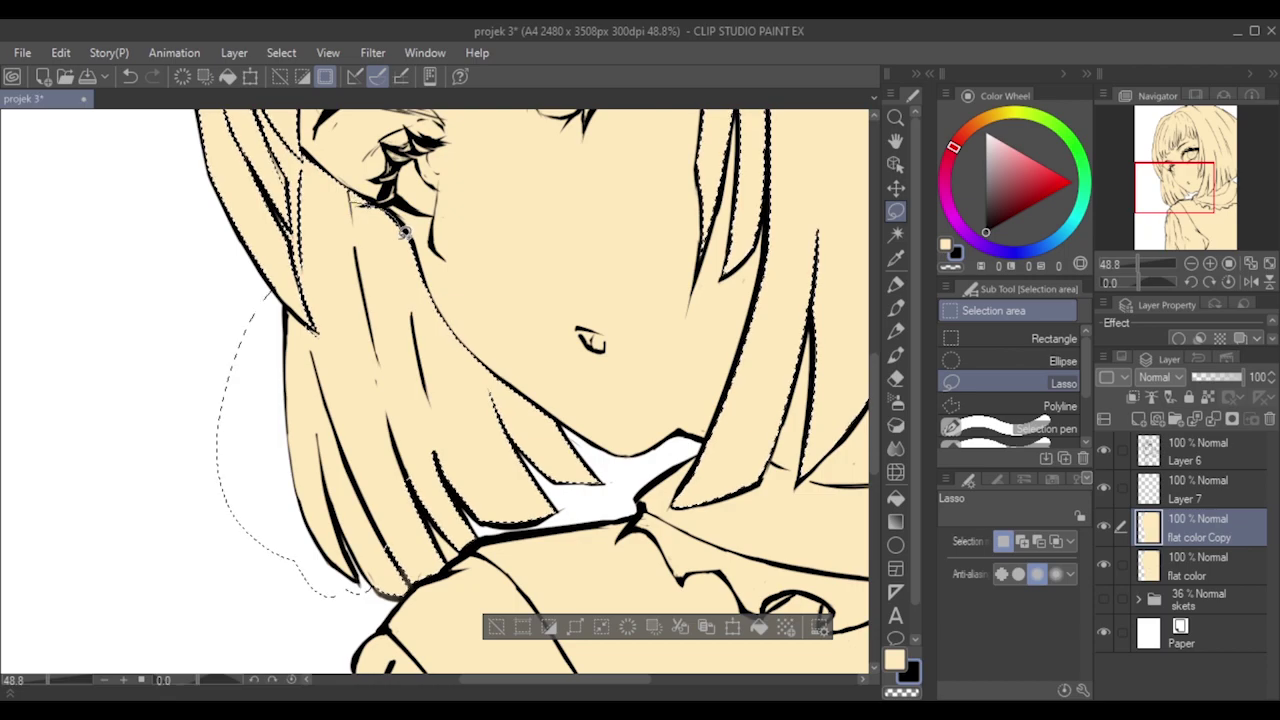
pyautogui.hotkey('ctrl', 'z')
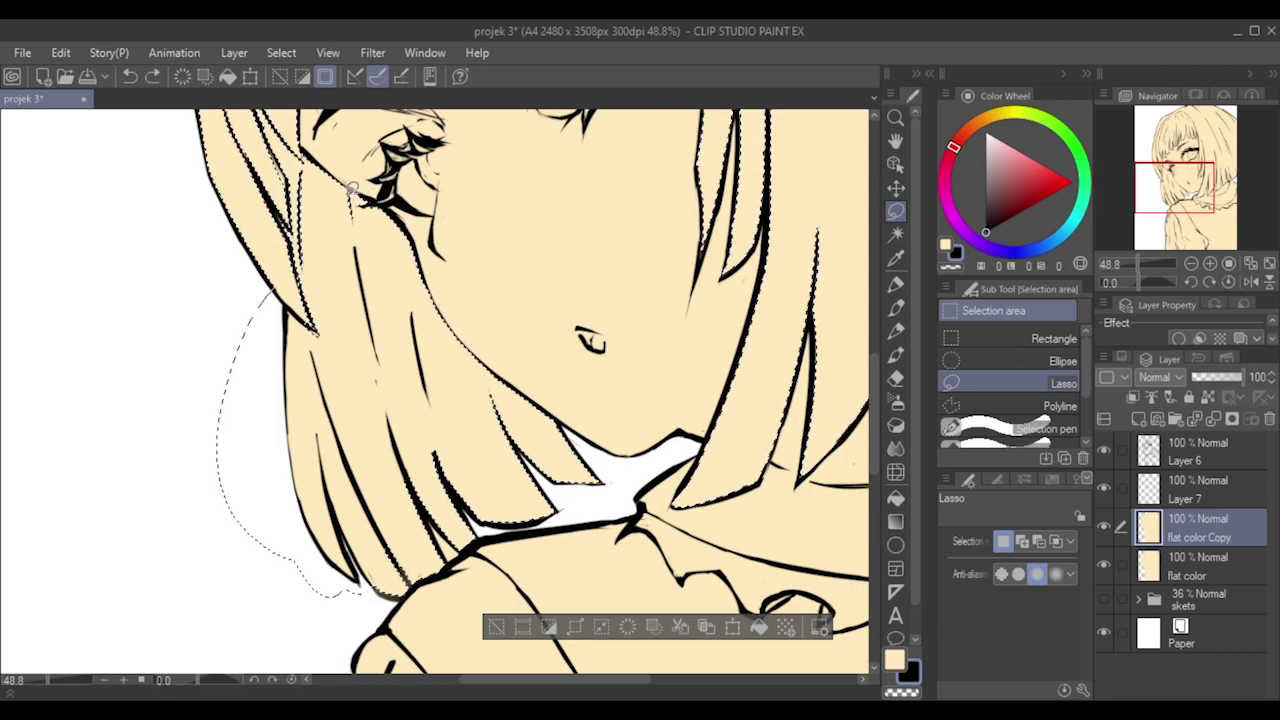
pyautogui.moveTo(355, 226); pyautogui.dragTo(370, 191)
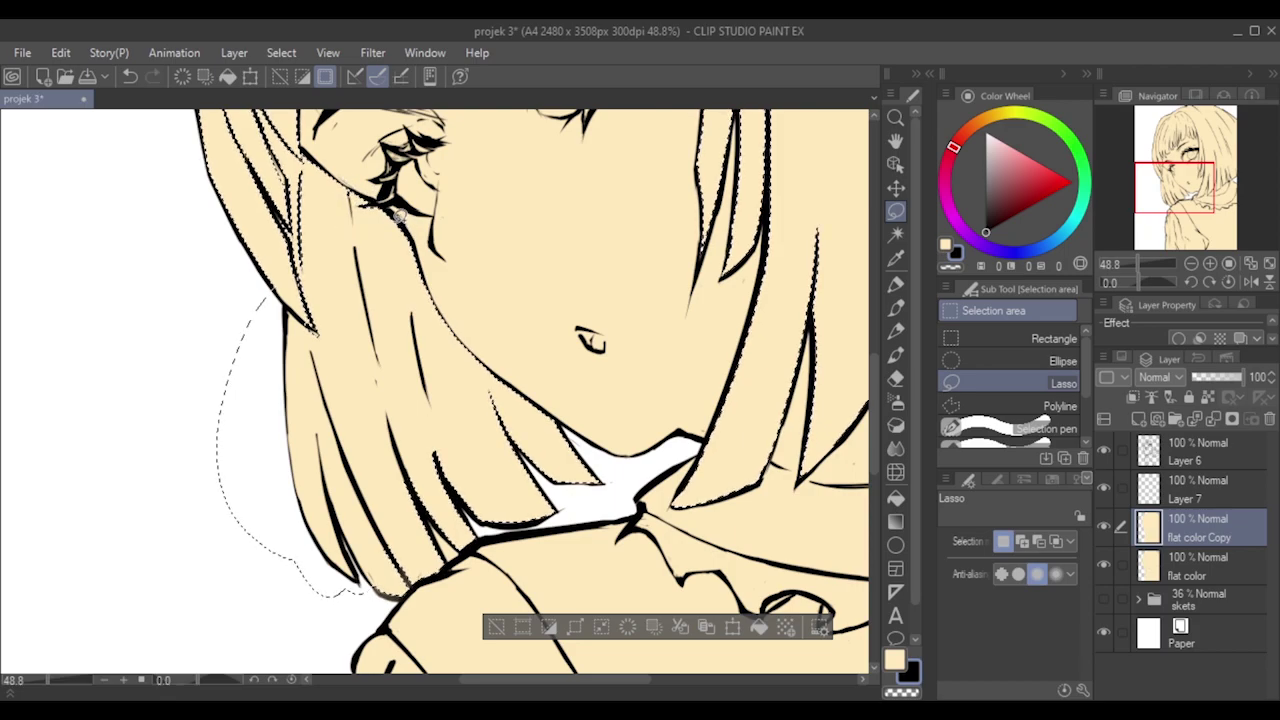
pyautogui.hotkey('ctrl', 'z')
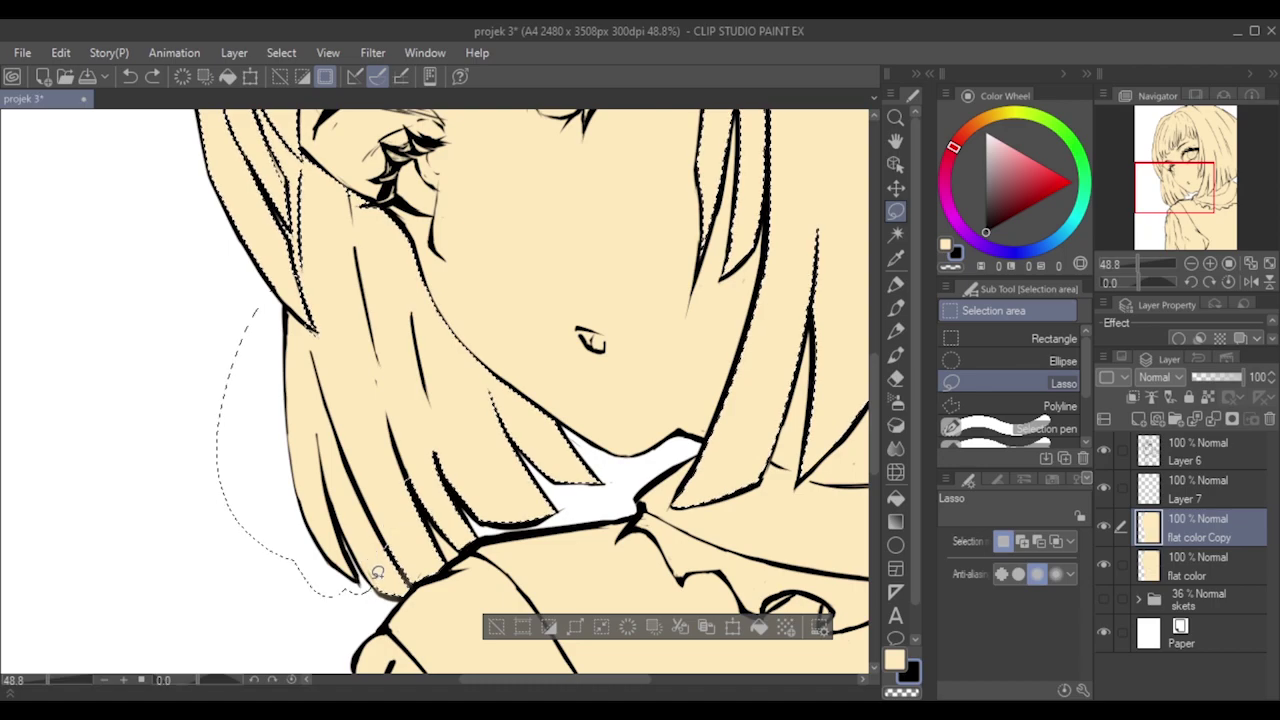
# Add the unselected line gaps in the far lock's tips above the shoulder to the hair selection with the Lasso.
pyautogui.moveTo(382, 542); pyautogui.dragTo(390, 548)
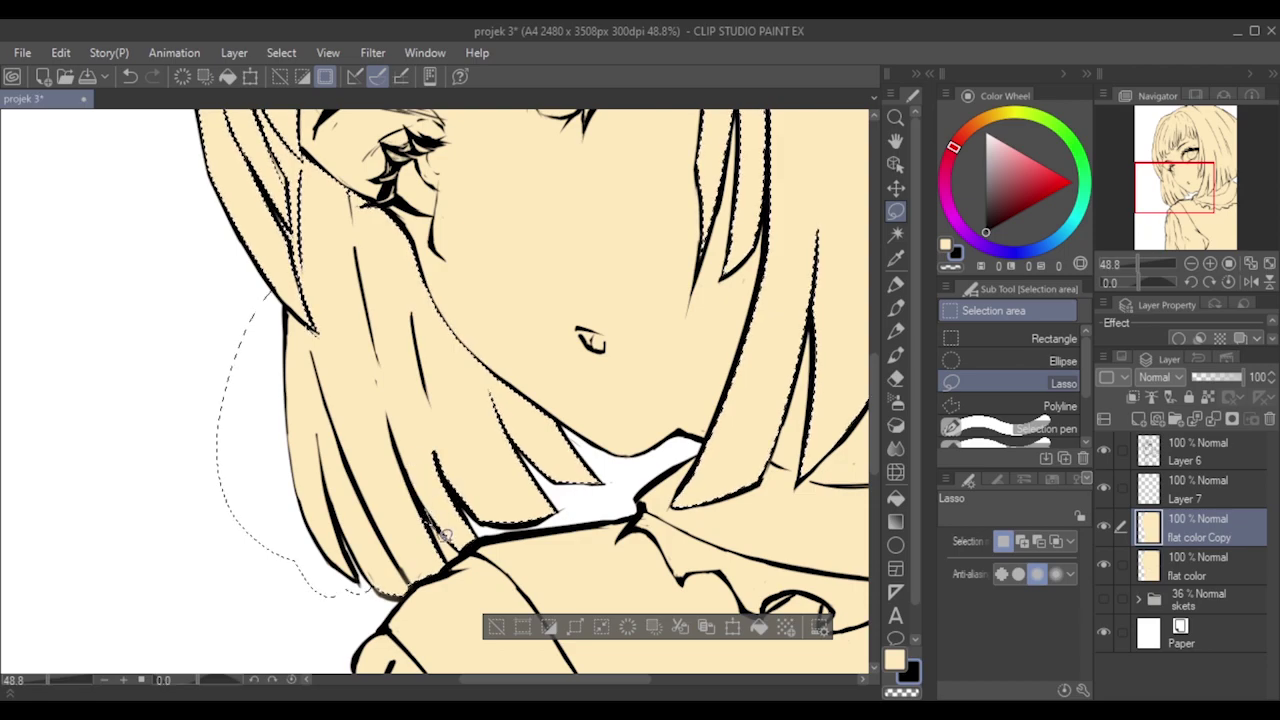
pyautogui.hotkey('ctrl', 'z')
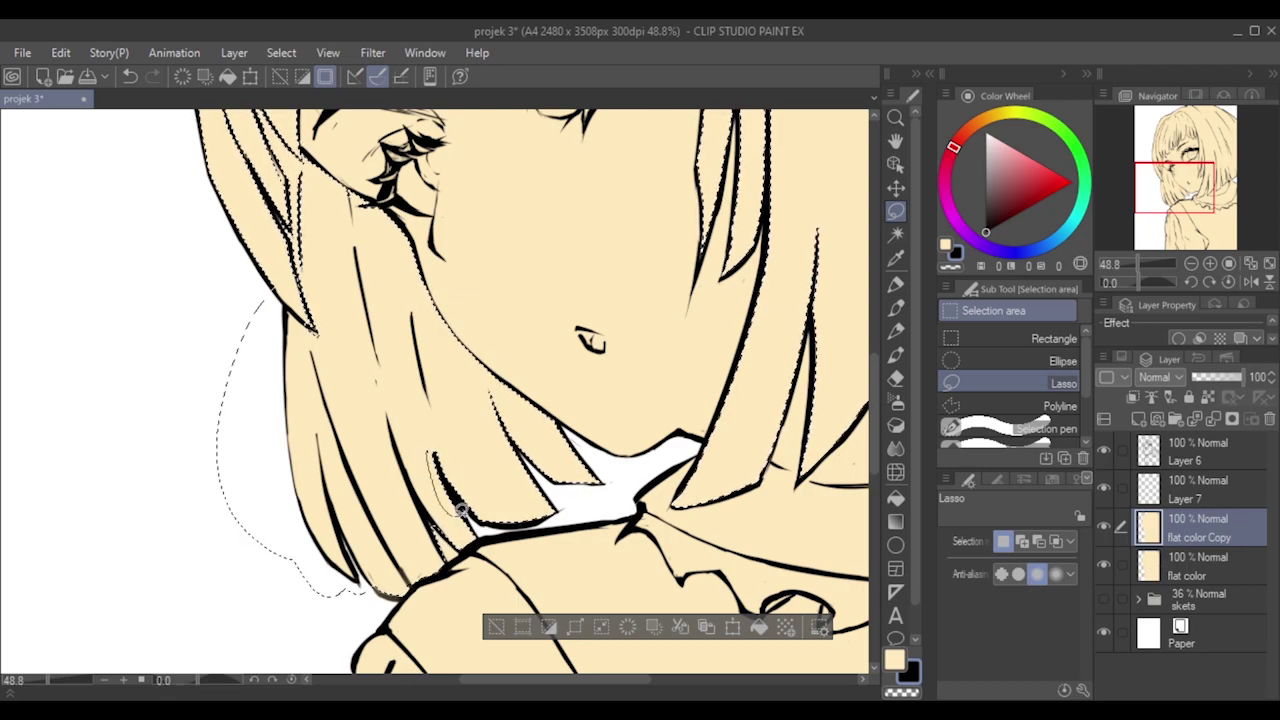
pyautogui.hotkey('ctrl', 'z')
pyautogui.moveTo(481, 504)
pyautogui.mouseDown()
pyautogui.moveTo(457, 508)
pyautogui.moveTo(477, 471)
pyautogui.moveTo(457, 491)
pyautogui.mouseUp()
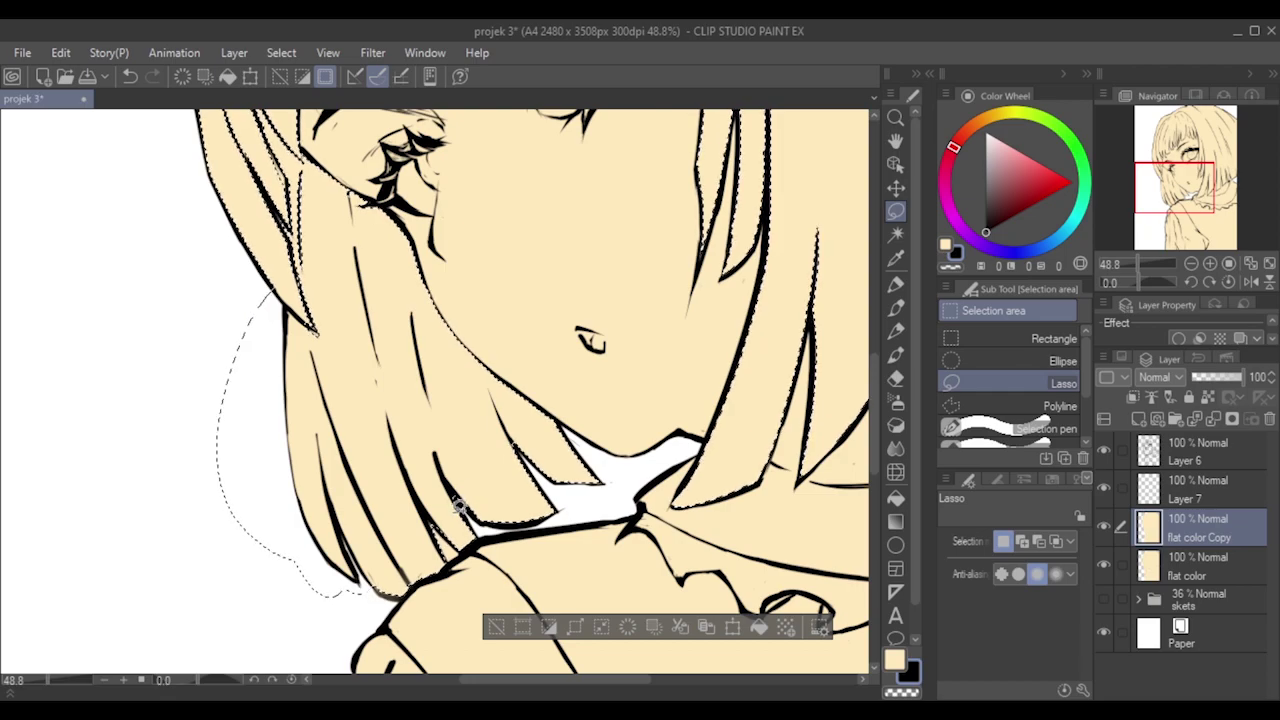
# Hide Layer 6 to check the hair selection's edges around the face, and show the layer again.
pyautogui.moveTo(876, 420); pyautogui.dragTo(877, 376)
pyautogui.moveTo(345, 283); pyautogui.dragTo(770, 365)
pyautogui.click(1101, 451)
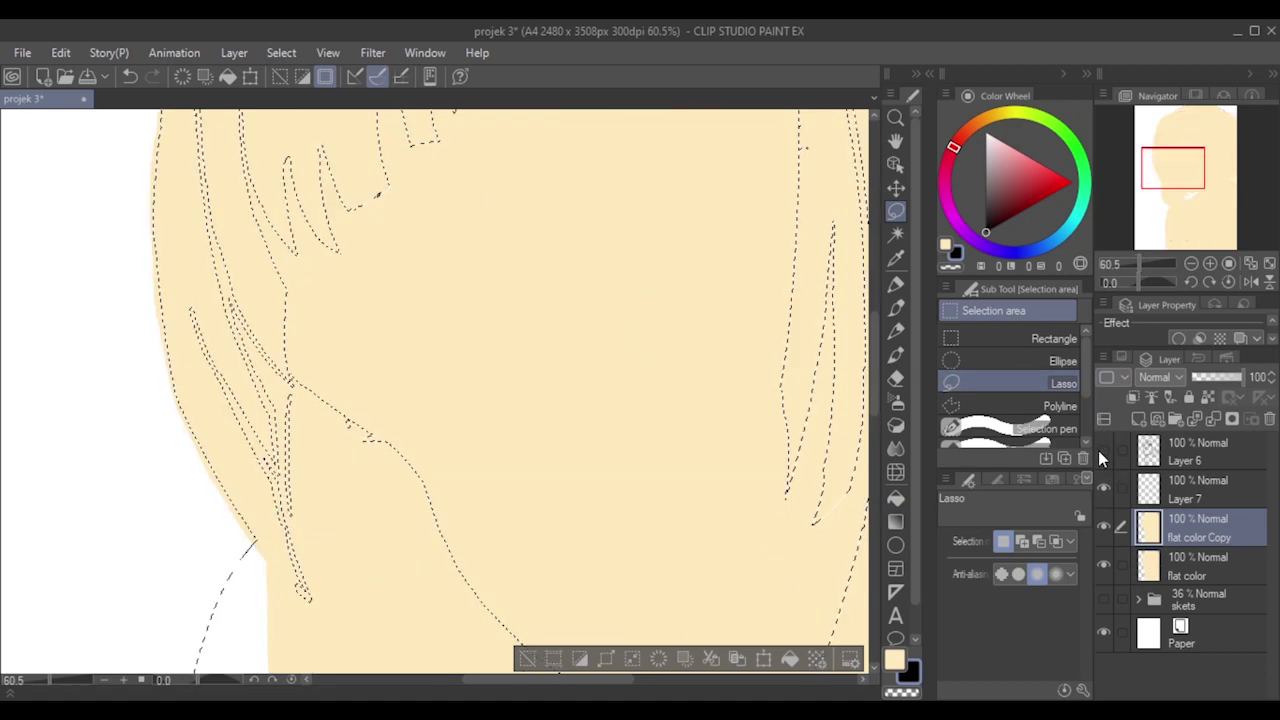
pyautogui.click(1101, 451)
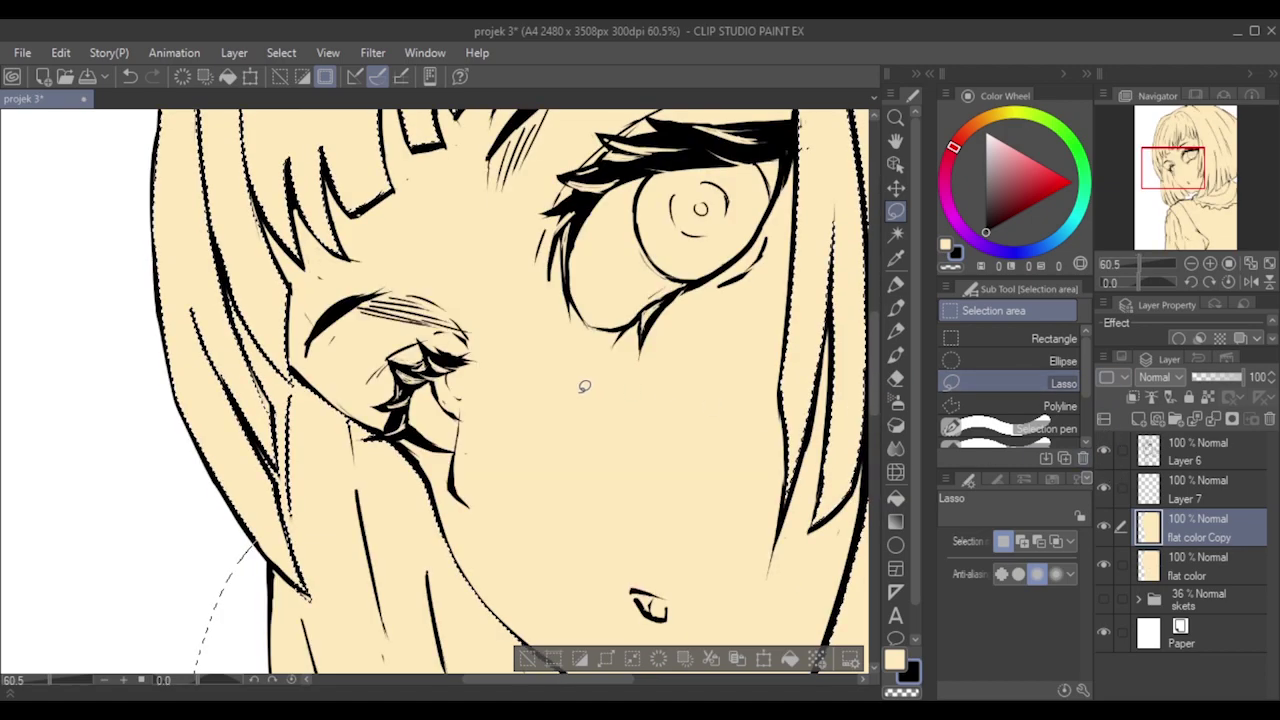
# Add the outer edge and inner strand lines of the far side hair beside the far eye to the selection with the Lasso.
pyautogui.scroll(-1, 585, 386)
pyautogui.scroll(-2, 585, 386)
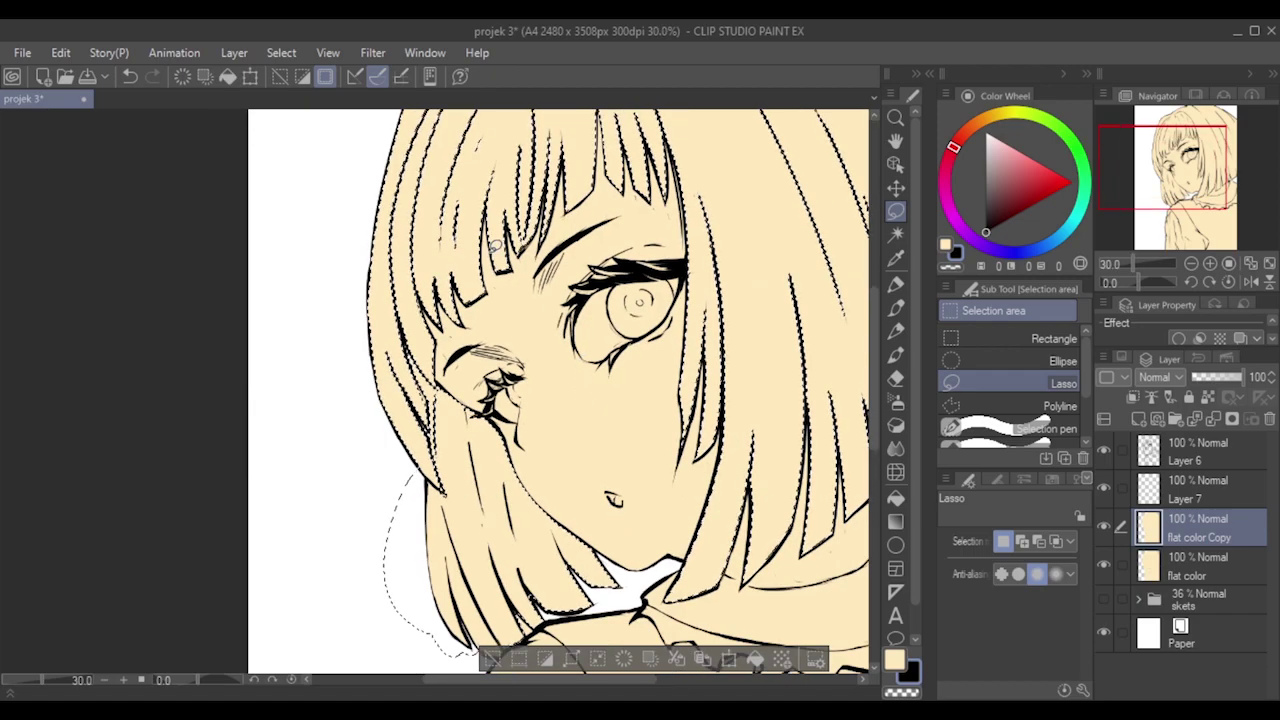
pyautogui.moveTo(360, 280)
pyautogui.mouseDown()
pyautogui.moveTo(380, 434)
pyautogui.moveTo(424, 401)
pyautogui.moveTo(401, 365)
pyautogui.mouseUp()
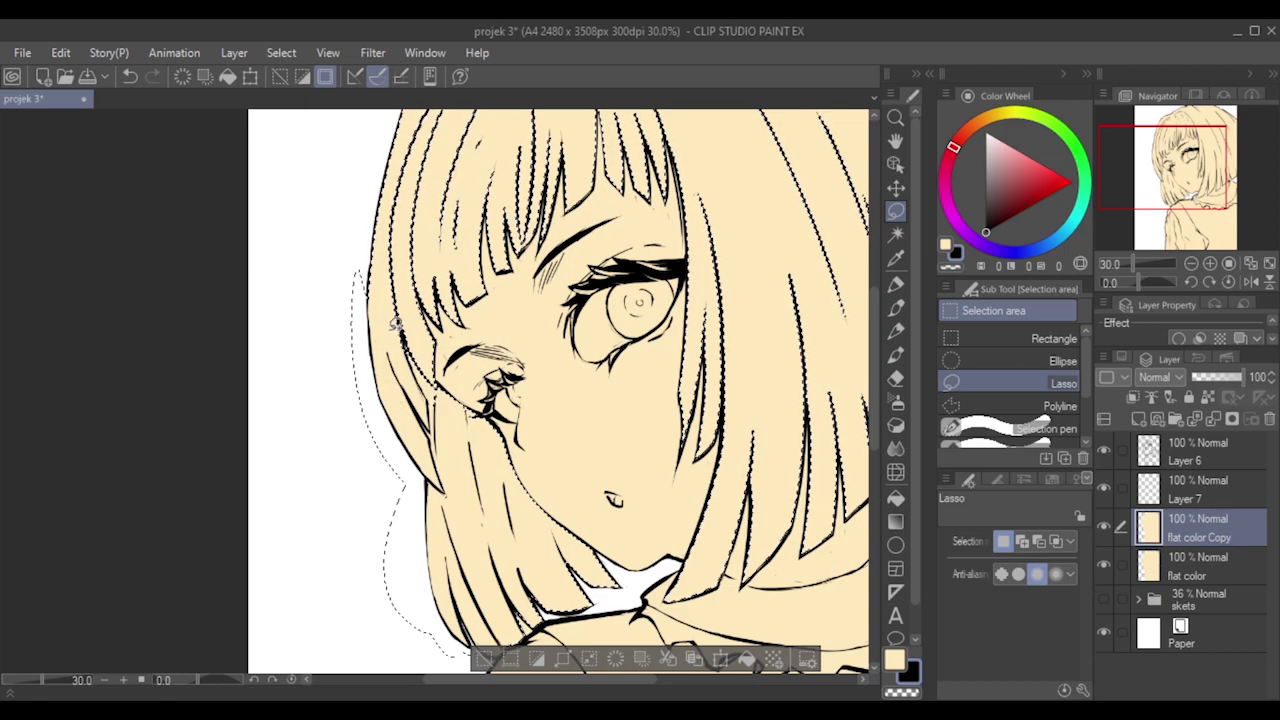
pyautogui.moveTo(368, 354)
pyautogui.mouseDown()
pyautogui.moveTo(354, 320)
pyautogui.moveTo(391, 244)
pyautogui.mouseUp()
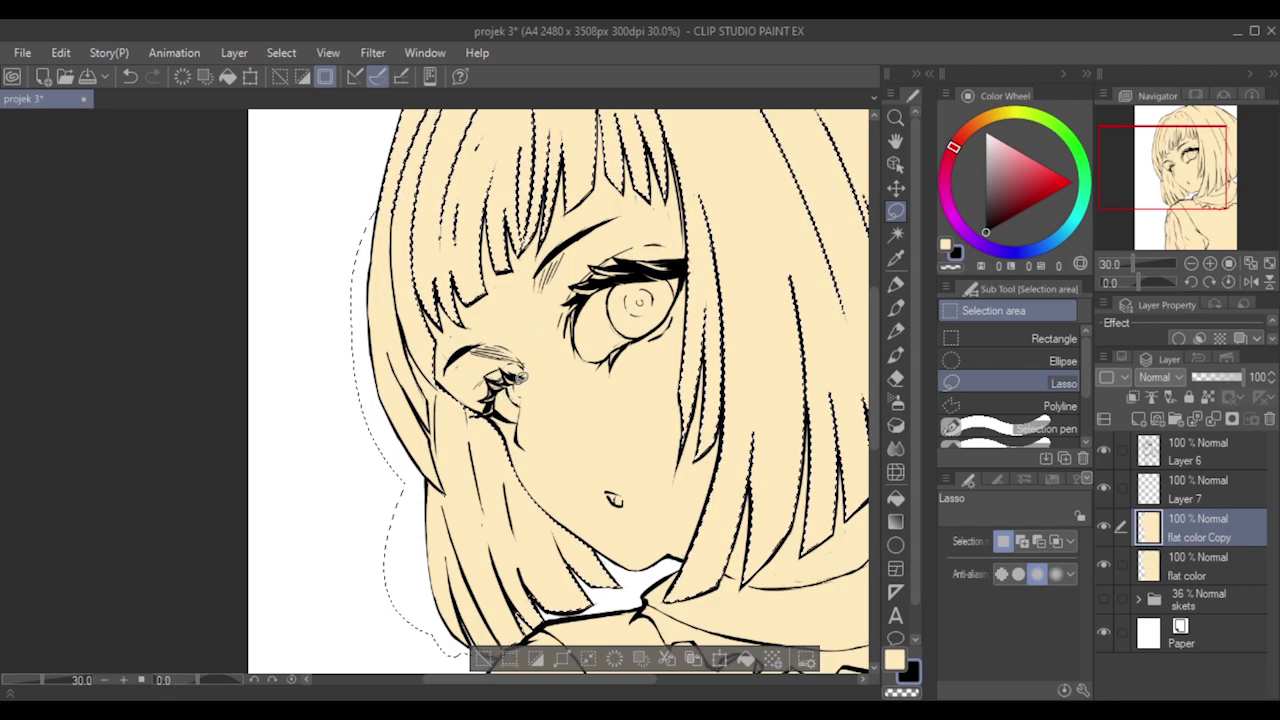
# Add the crown's outer edge and the strand lines in the upper fringe to the hair selection with the Lasso.
pyautogui.scroll(3, 731, 246)
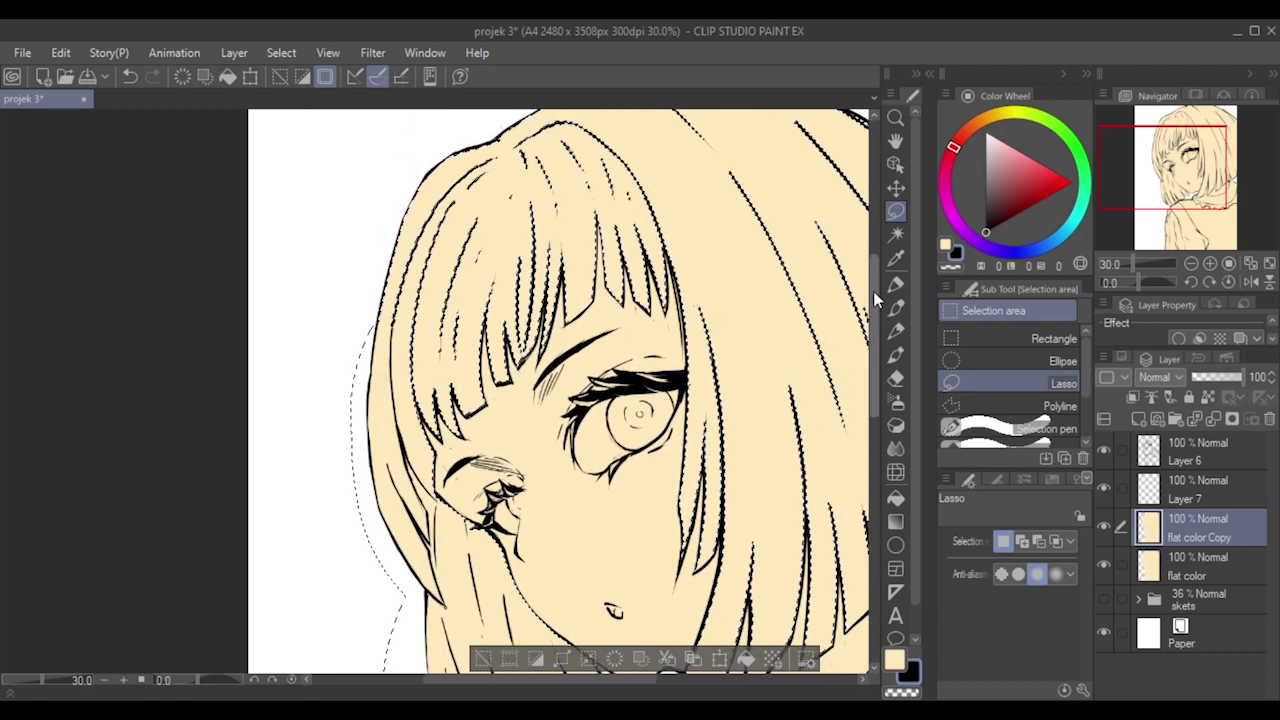
pyautogui.moveTo(428, 161)
pyautogui.mouseDown()
pyautogui.moveTo(337, 286)
pyautogui.moveTo(436, 296)
pyautogui.mouseUp()
pyautogui.moveTo(443, 177)
pyautogui.mouseDown()
pyautogui.moveTo(410, 164)
pyautogui.moveTo(494, 240)
pyautogui.mouseUp()
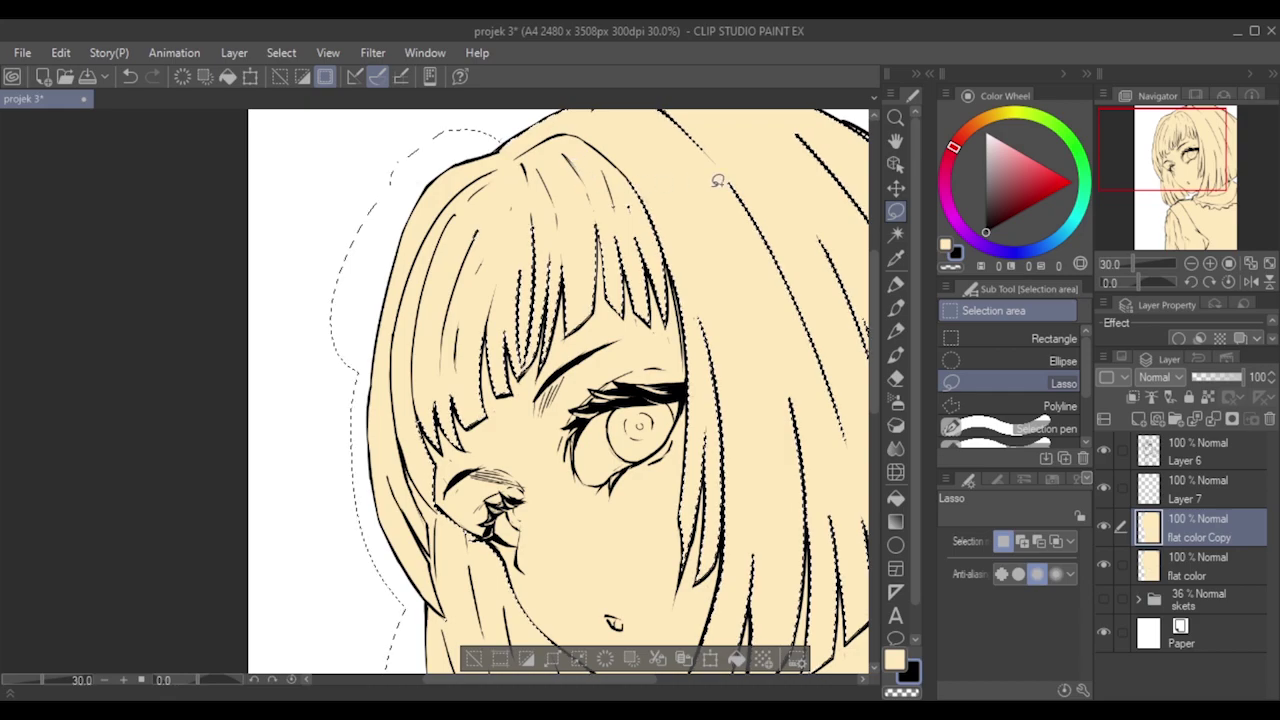
pyautogui.scroll(2, 835, 295)
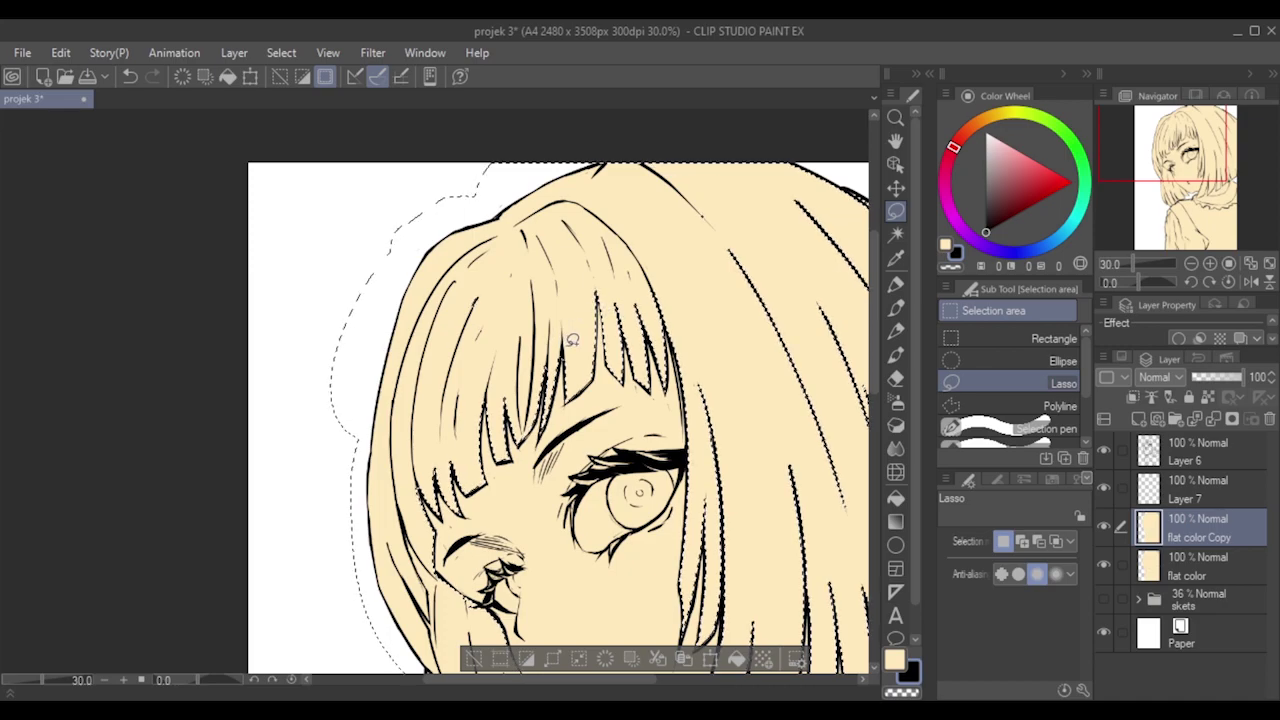
# Add the line gap between the fringe and the near side hair above the near eye to the selection with the Lasso.
pyautogui.scroll(5, 578, 293)
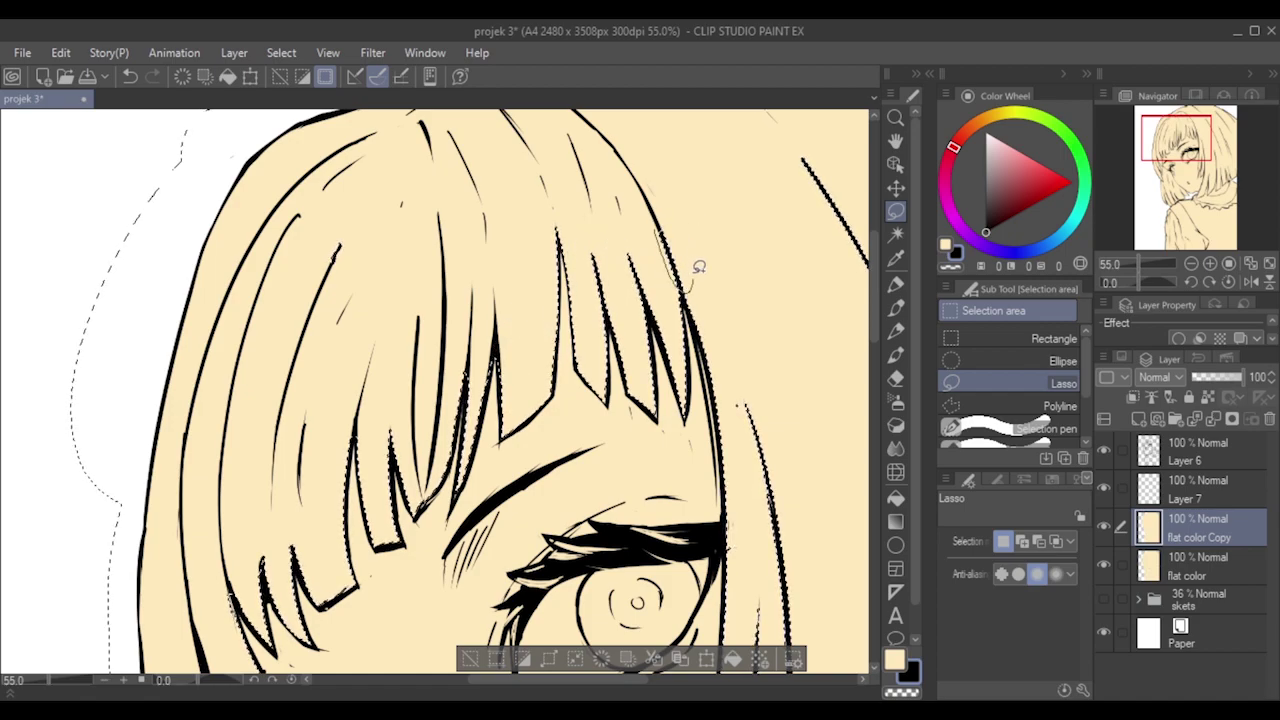
pyautogui.moveTo(684, 275)
pyautogui.mouseDown()
pyautogui.moveTo(714, 352)
pyautogui.moveTo(701, 247)
pyautogui.moveTo(714, 349)
pyautogui.mouseUp()
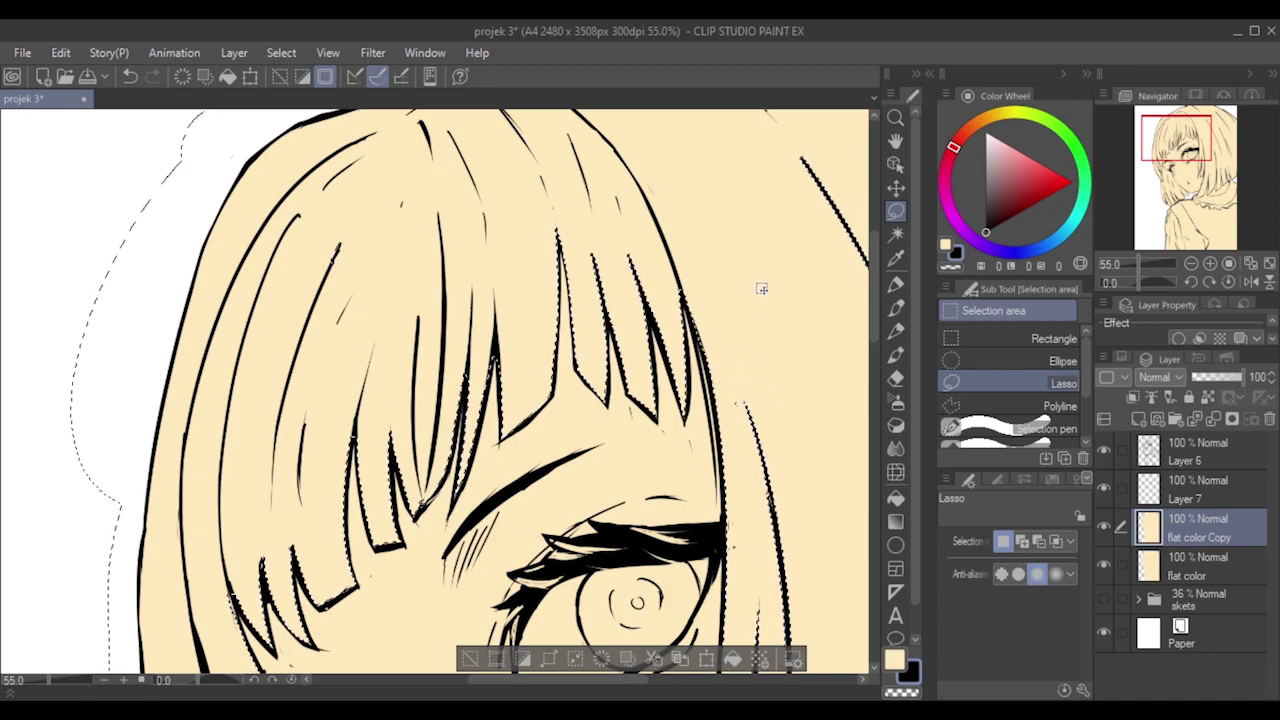
pyautogui.scroll(-2, 737, 263)
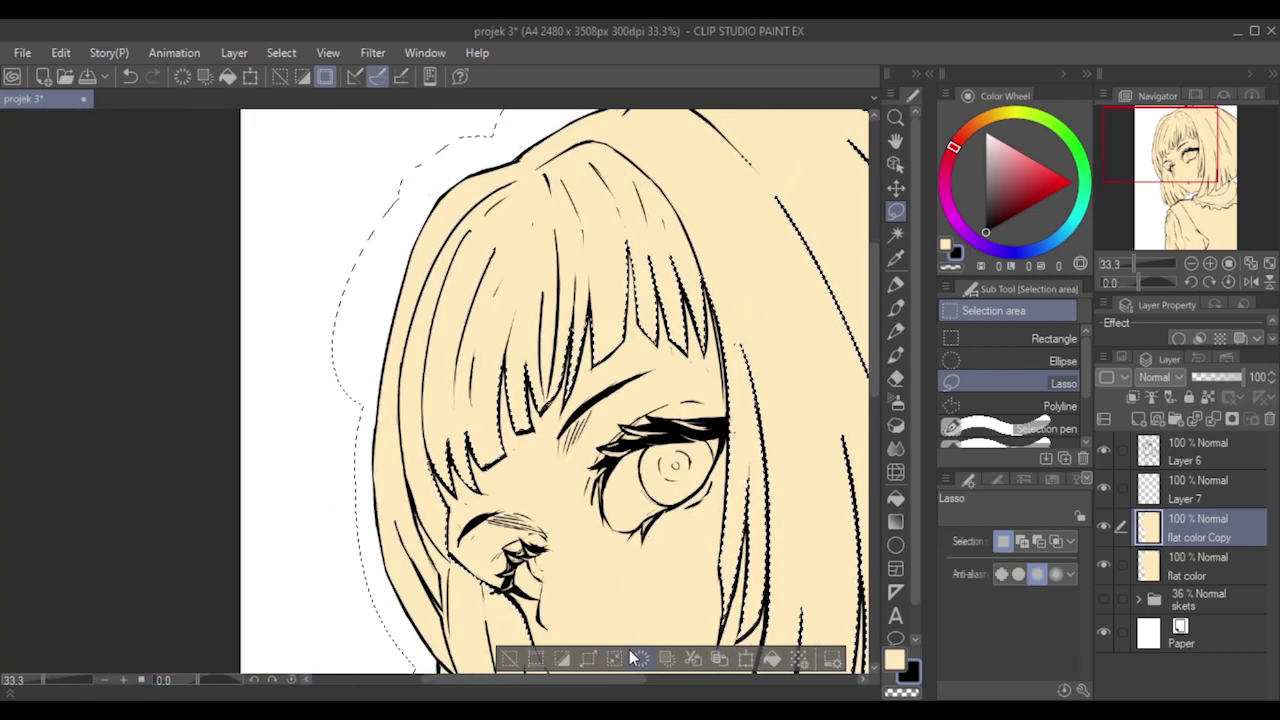
pyautogui.click(665, 679)
pyautogui.moveTo(672, 671); pyautogui.dragTo(676, 671)
pyautogui.scroll(-1, 651, 440)
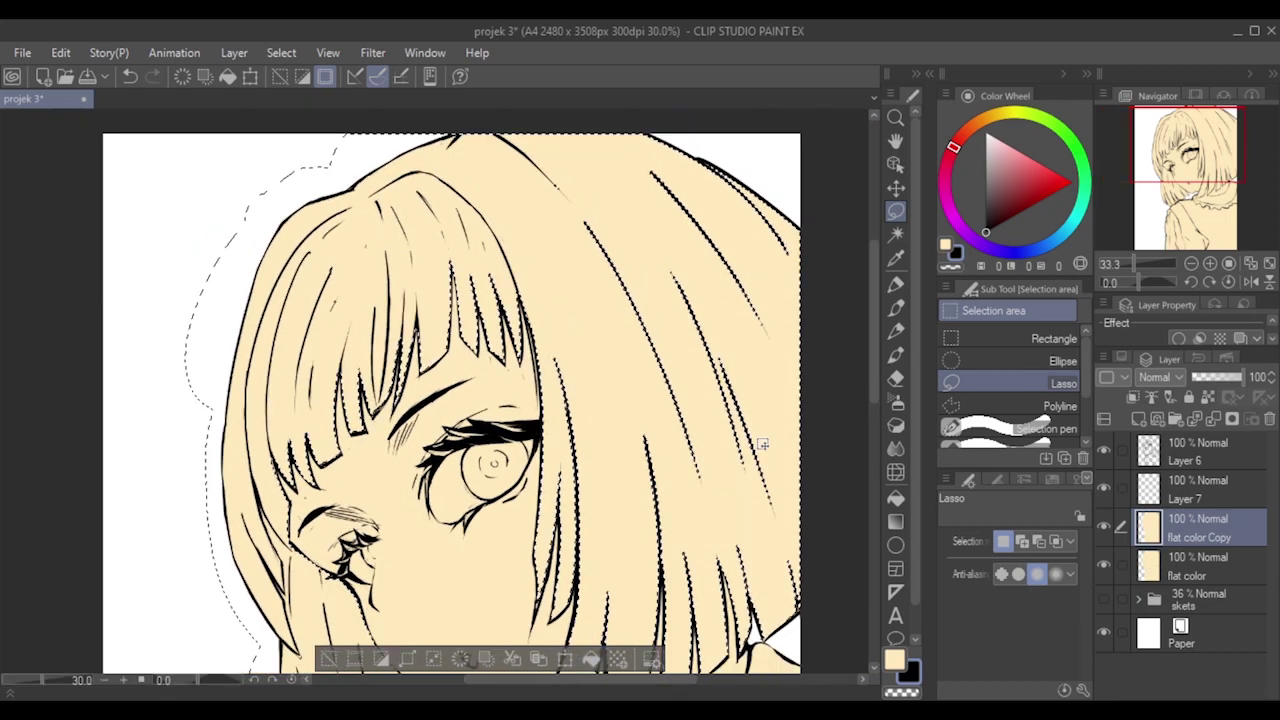
# Extend the lasso selection over the unselected strand-line gaps within the hair, from the crown down to the lower tips.
pyautogui.scroll(1, 836, 420)
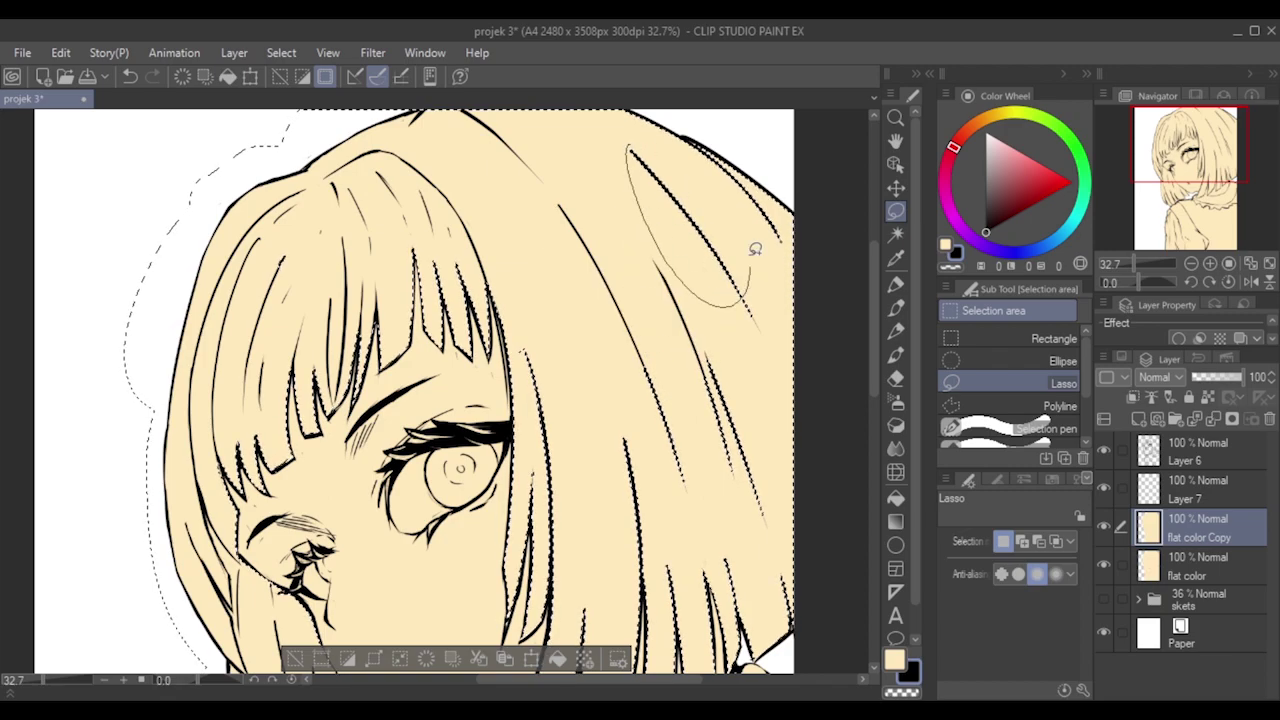
pyautogui.moveTo(649, 149)
pyautogui.mouseDown()
pyautogui.moveTo(649, 97)
pyautogui.moveTo(777, 186)
pyautogui.moveTo(660, 156)
pyautogui.mouseUp()
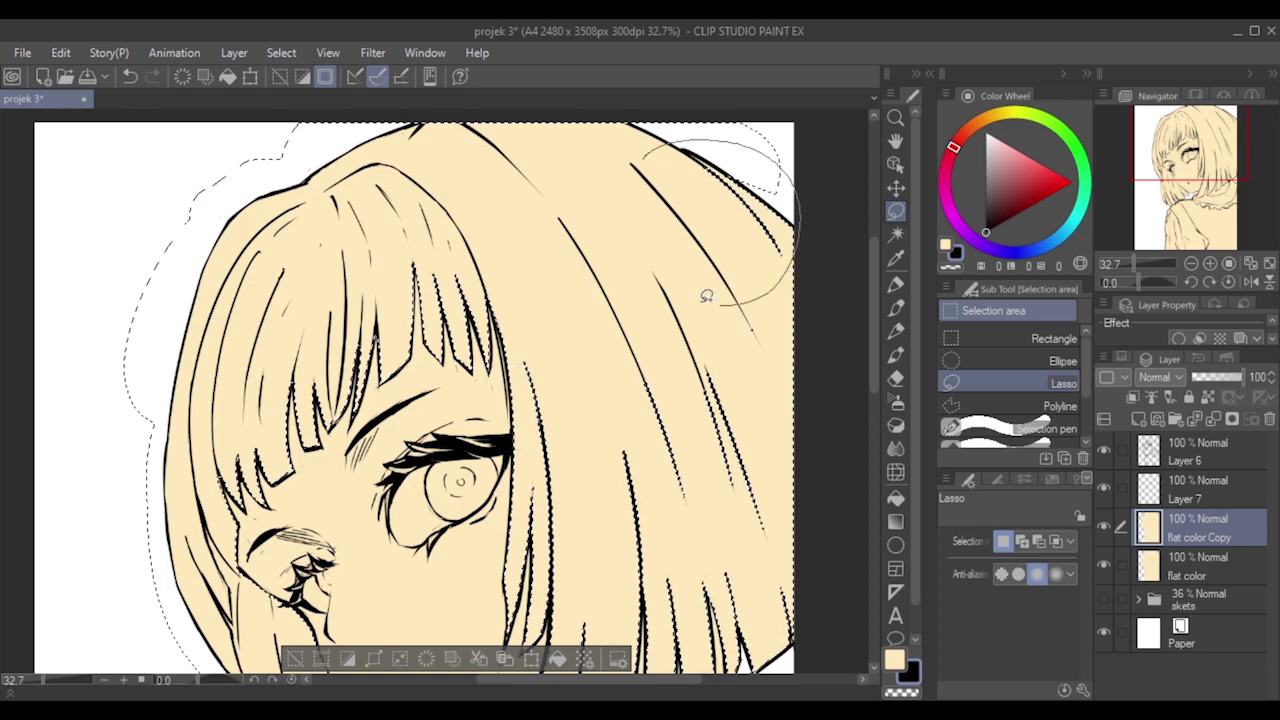
pyautogui.moveTo(876, 312); pyautogui.dragTo(871, 334)
pyautogui.moveTo(671, 234)
pyautogui.mouseDown()
pyautogui.moveTo(771, 409)
pyautogui.moveTo(672, 240)
pyautogui.mouseUp()
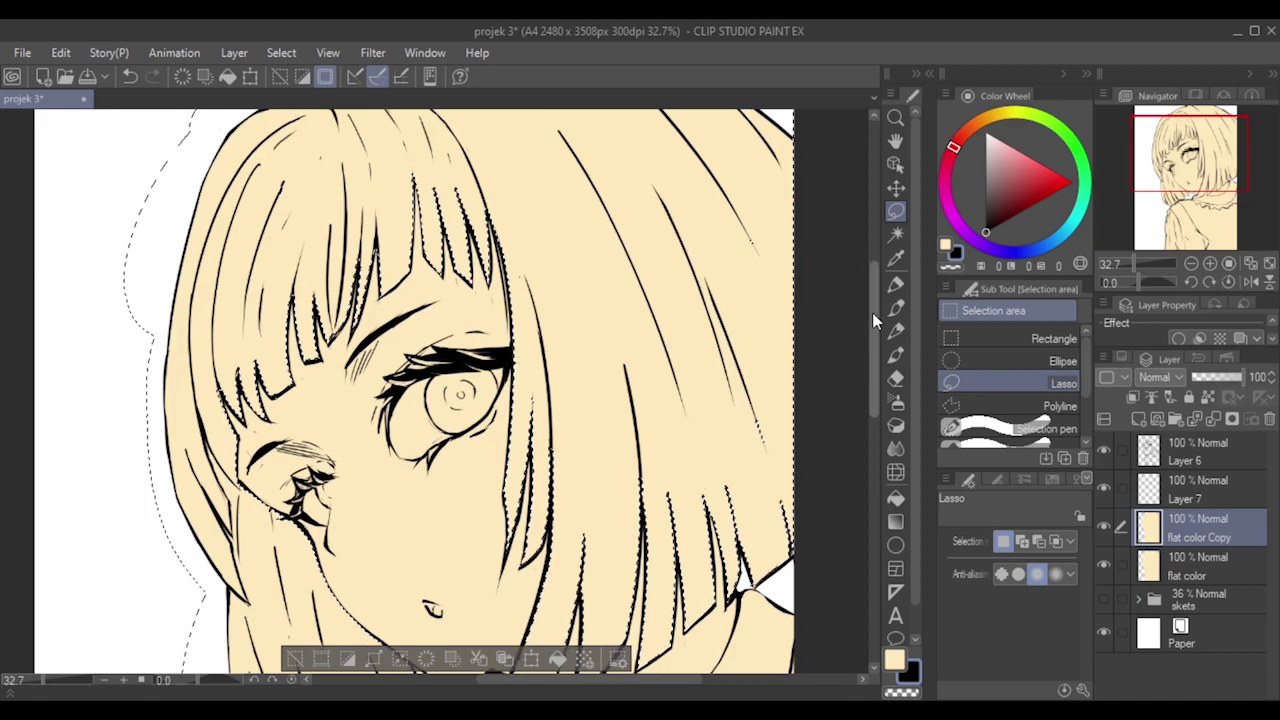
pyautogui.scroll(-3, 872, 311)
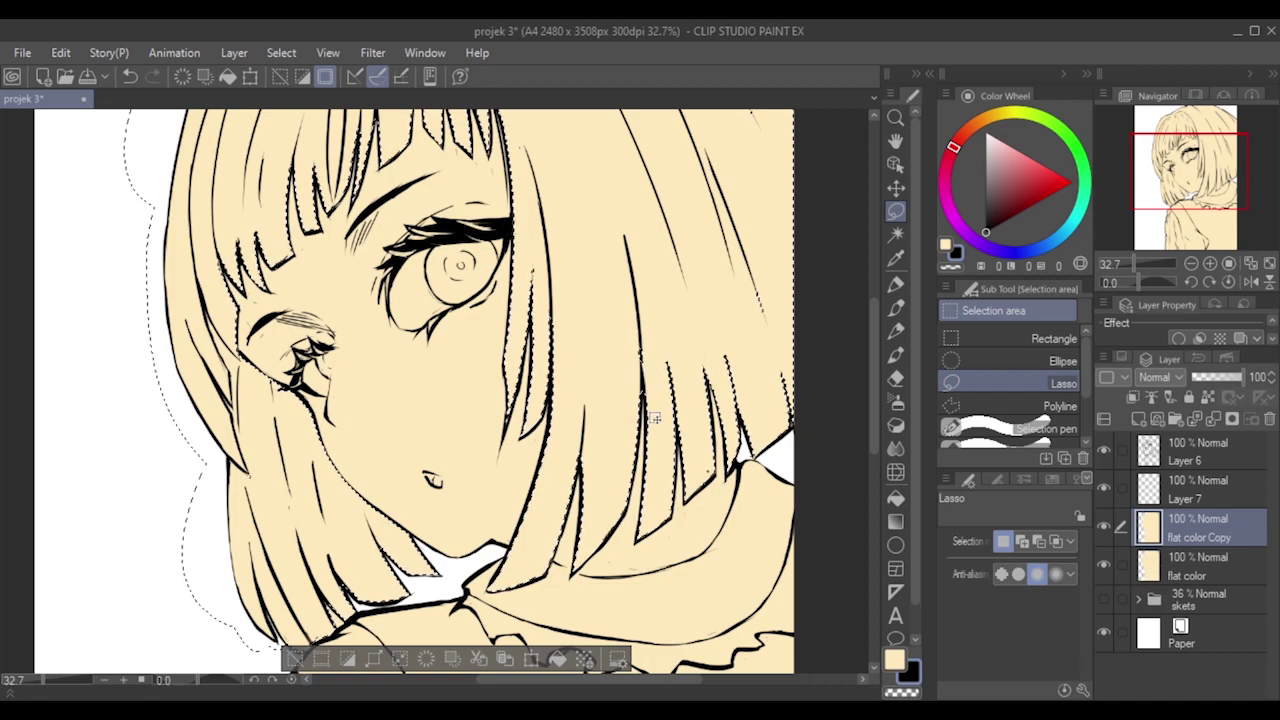
pyautogui.moveTo(661, 343)
pyautogui.mouseDown()
pyautogui.moveTo(676, 423)
pyautogui.moveTo(663, 300)
pyautogui.moveTo(661, 340)
pyautogui.mouseUp()
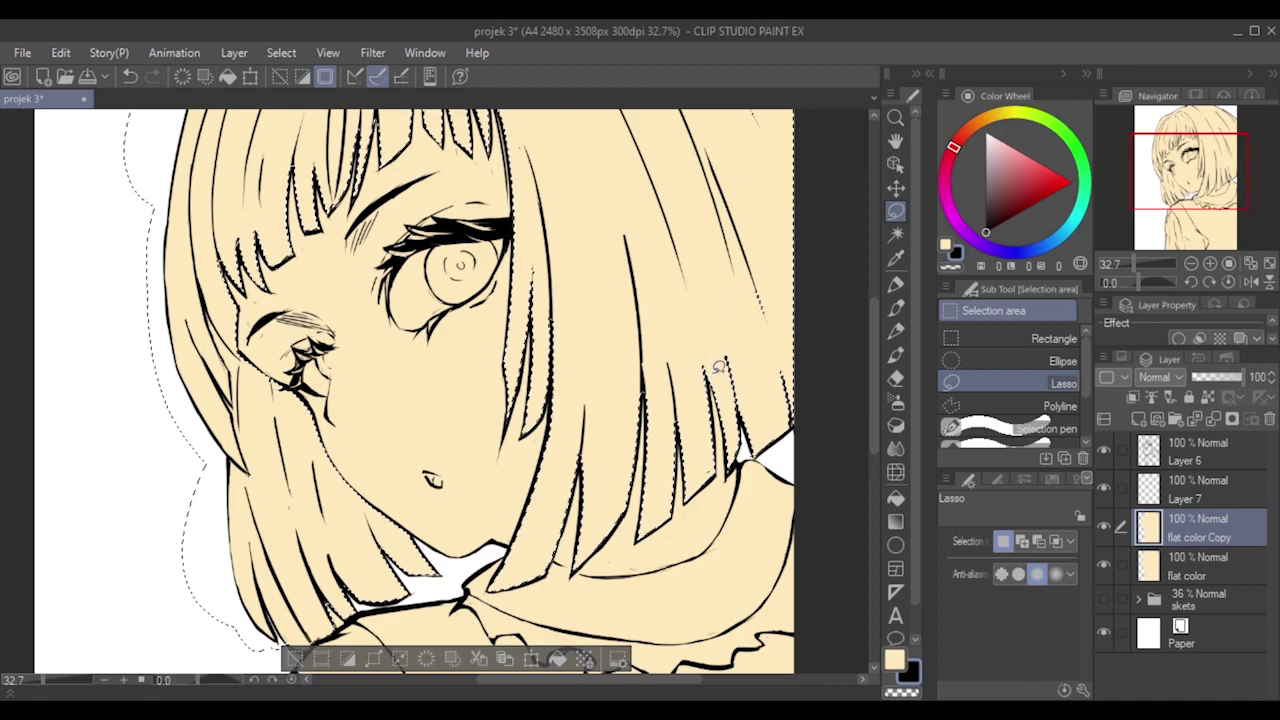
pyautogui.moveTo(746, 411)
pyautogui.mouseDown()
pyautogui.moveTo(730, 350)
pyautogui.moveTo(792, 312)
pyautogui.mouseUp()
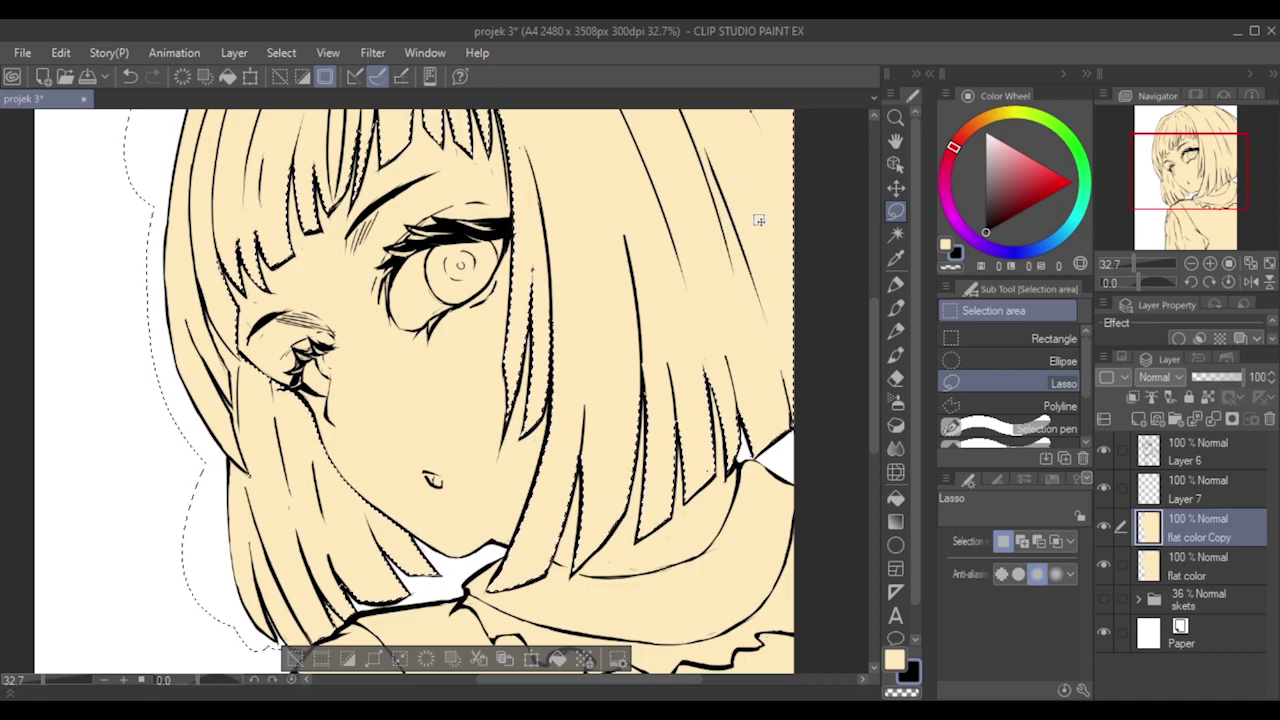
pyautogui.scroll(-3, 759, 220)
pyautogui.scroll(-1, 758, 363)
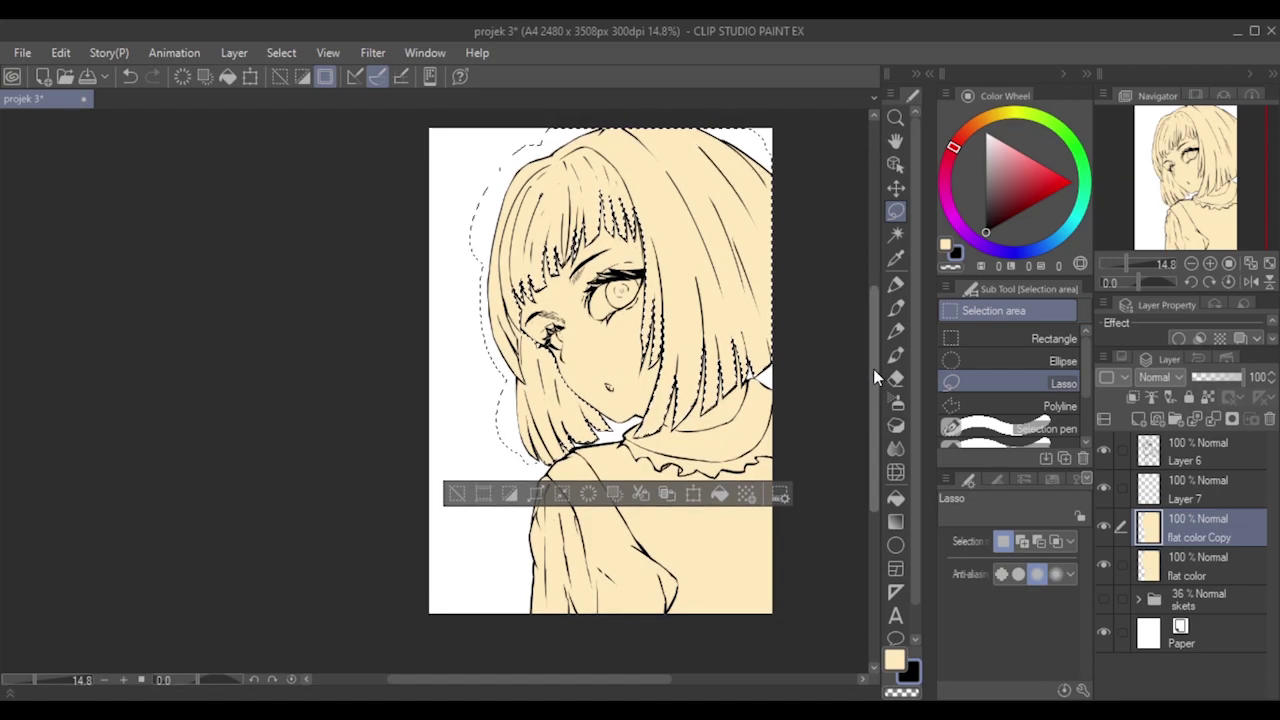
# Invert the selection to clear everything outside the hair on the flat color Copy layer, and hide the flat color layer.
pyautogui.click(292, 56)
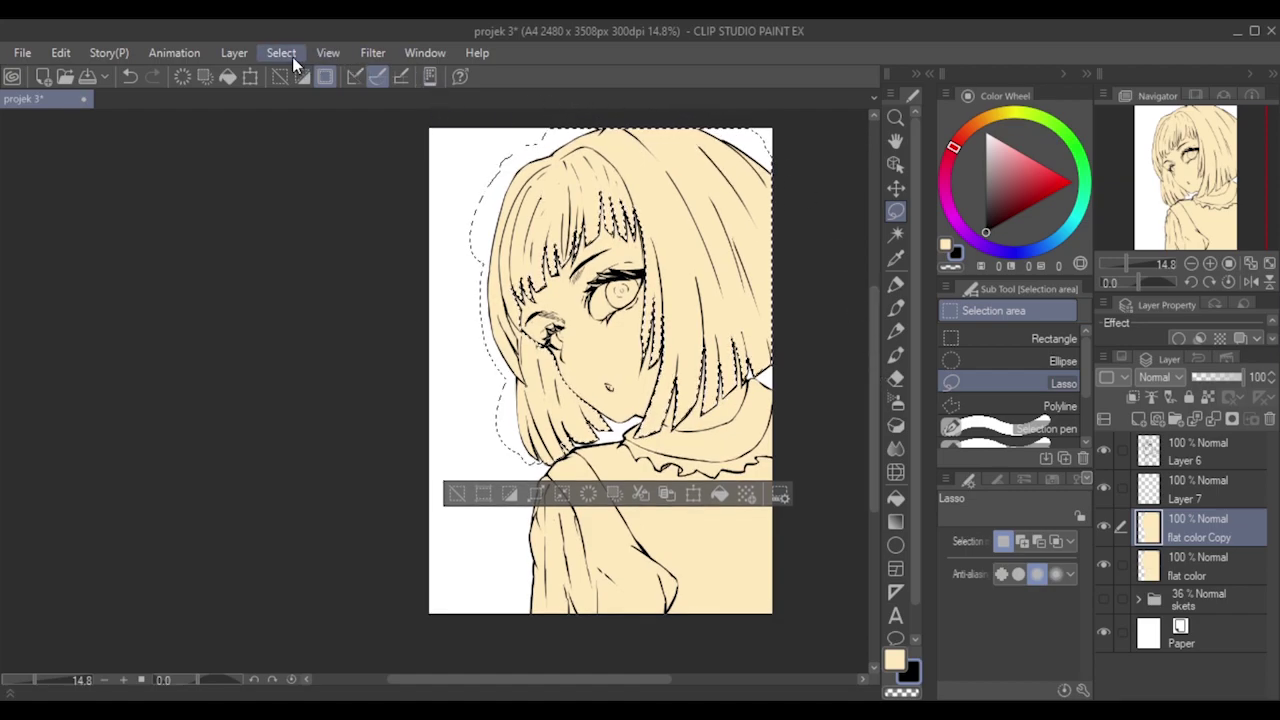
pyautogui.click(362, 160)
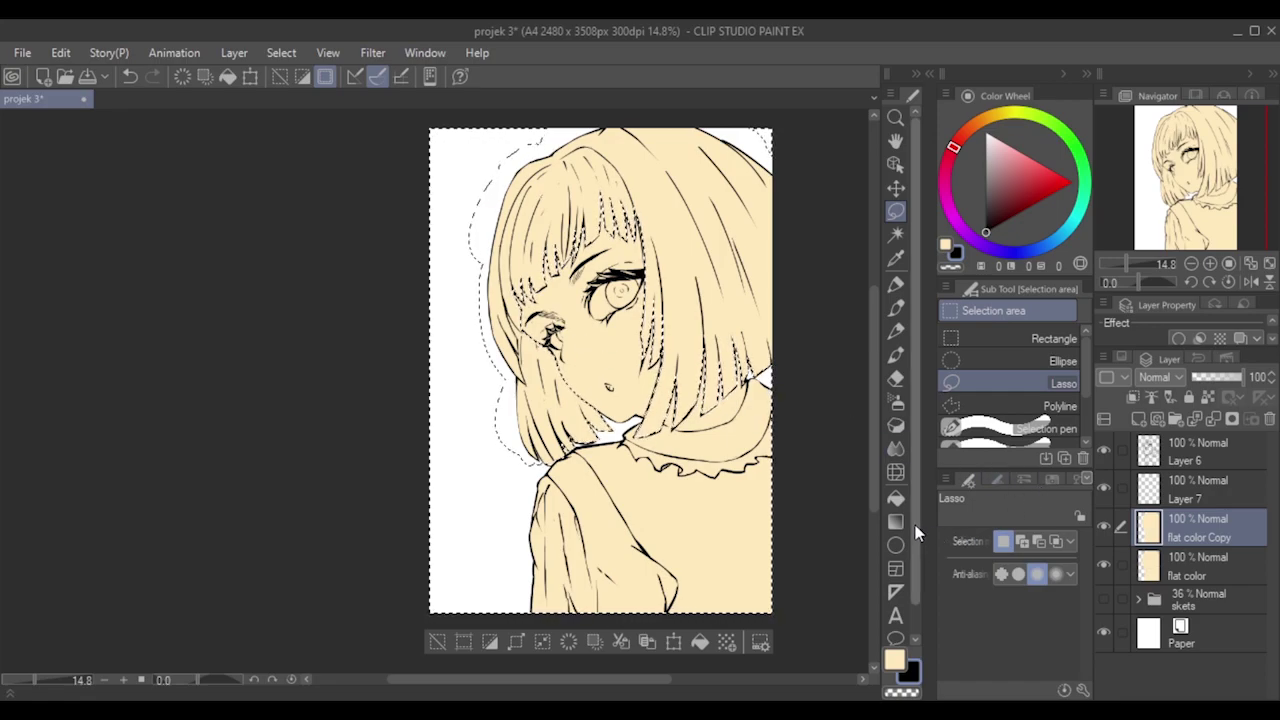
pyautogui.click(1104, 567)
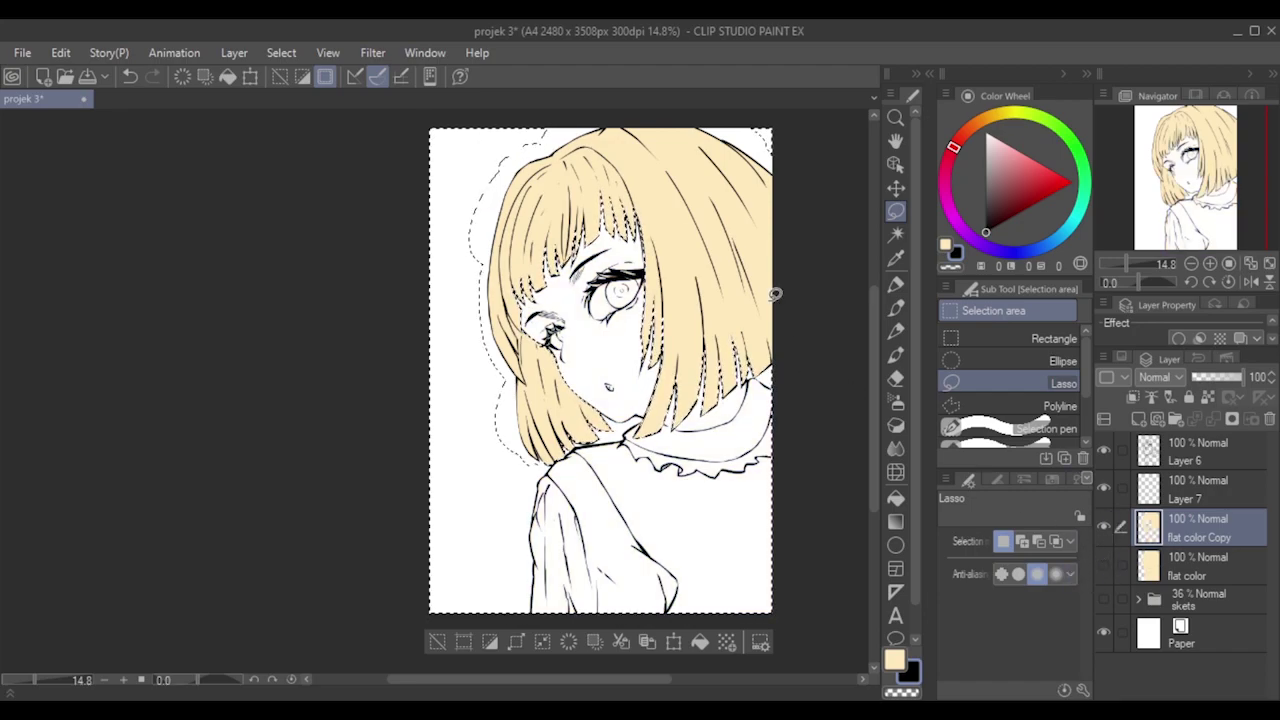
# Invert the selection back to the hair and lock the transparent pixels of the flat color Copy layer.
pyautogui.scroll(2, 829, 251)
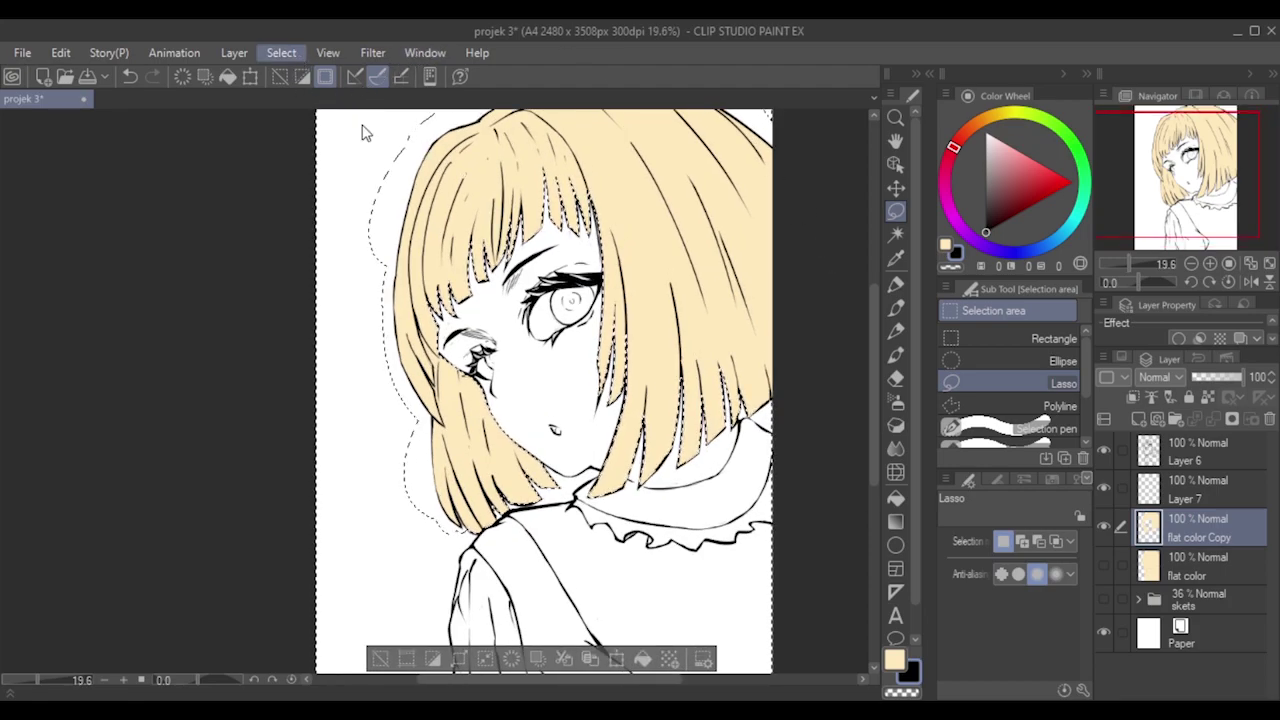
pyautogui.click(393, 157)
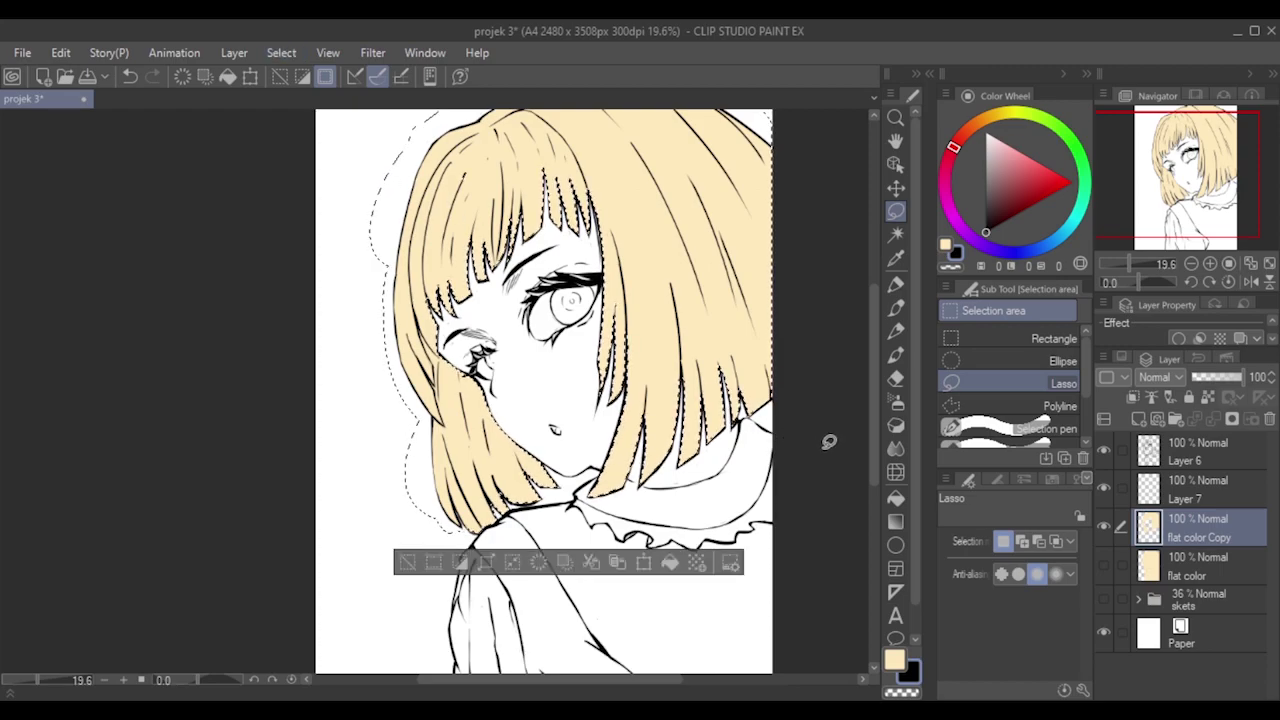
pyautogui.click(1206, 399)
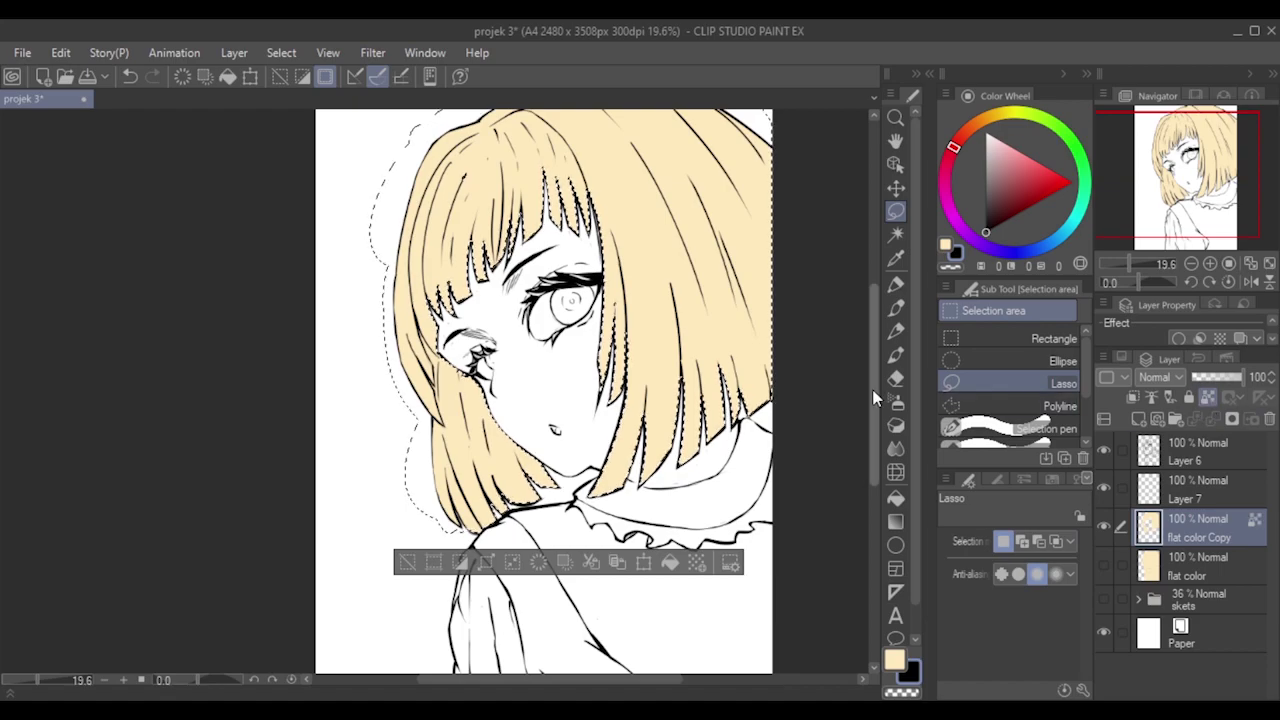
# Choose the Refer only to editing layer fill tool, undo a trial fill, and make the light beige main color active.
pyautogui.click(895, 499)
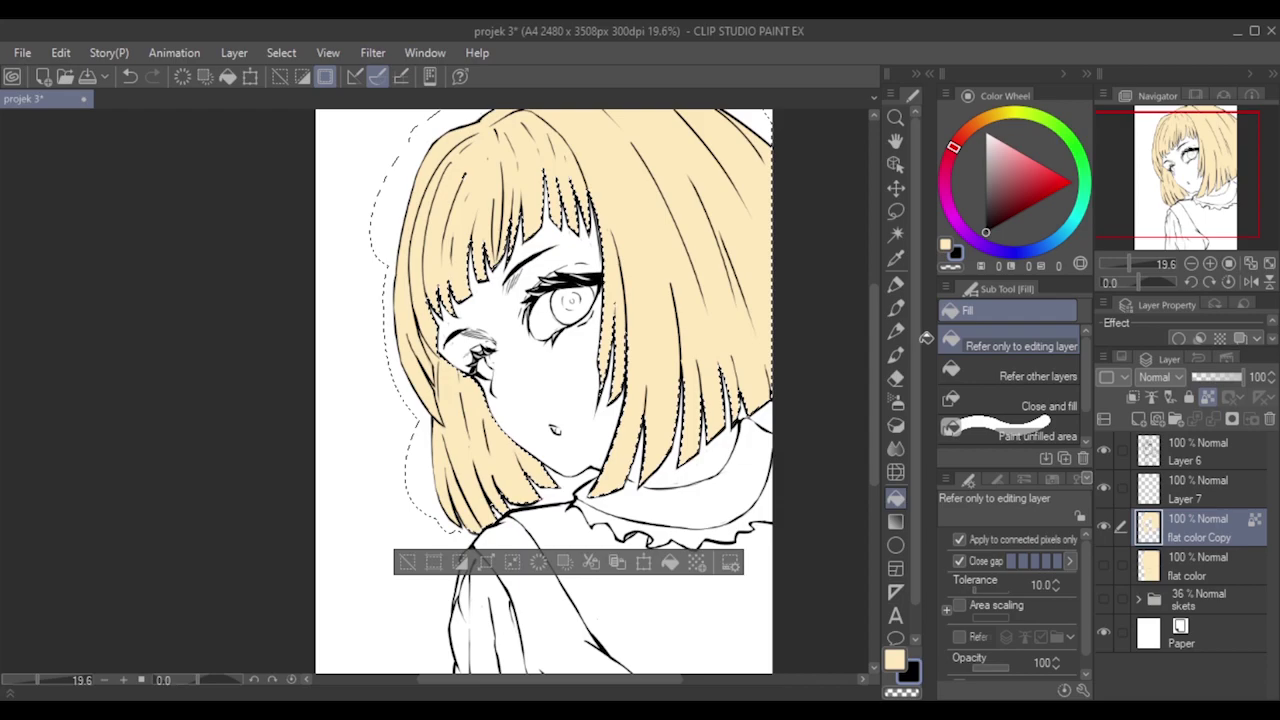
pyautogui.hotkey('alt', 'BackSpace')
pyautogui.hotkey('ctrl', 'z')
pyautogui.click(946, 246)
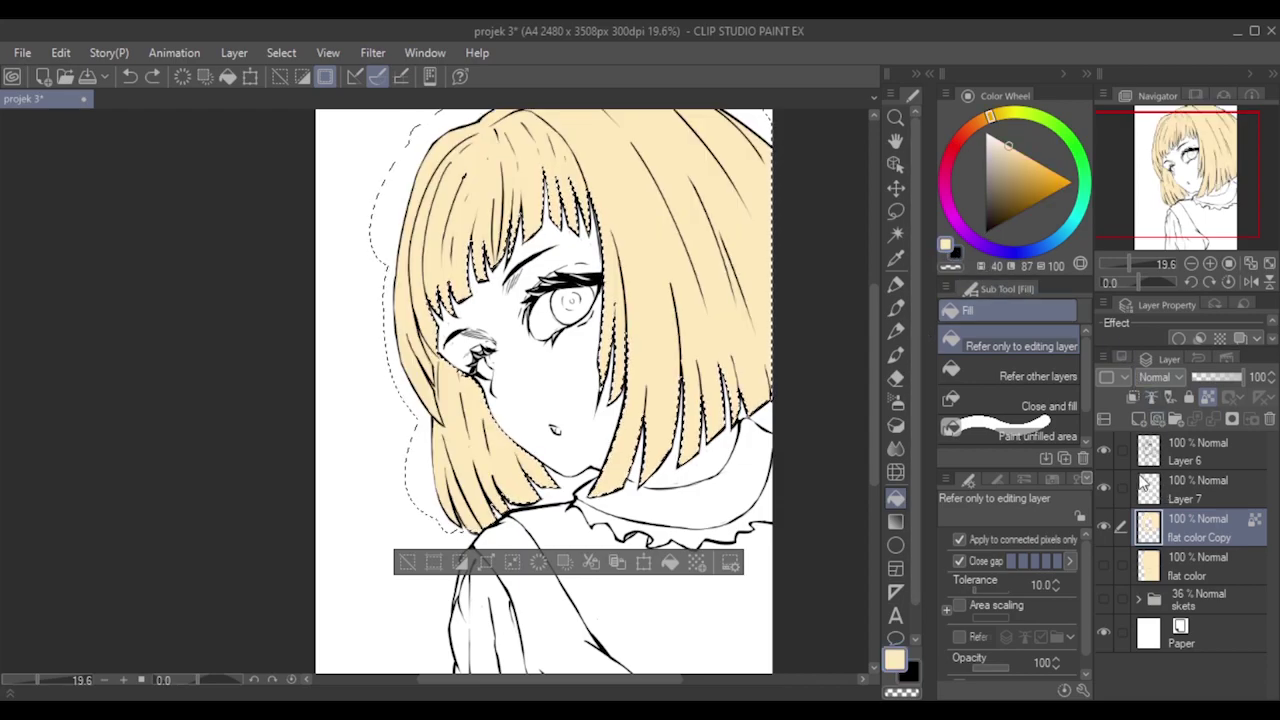
# Show the skets folder at 100% opacity, hide the flat color Copy layer, and sample the purple from the sketch's hair.
pyautogui.click(1104, 598)
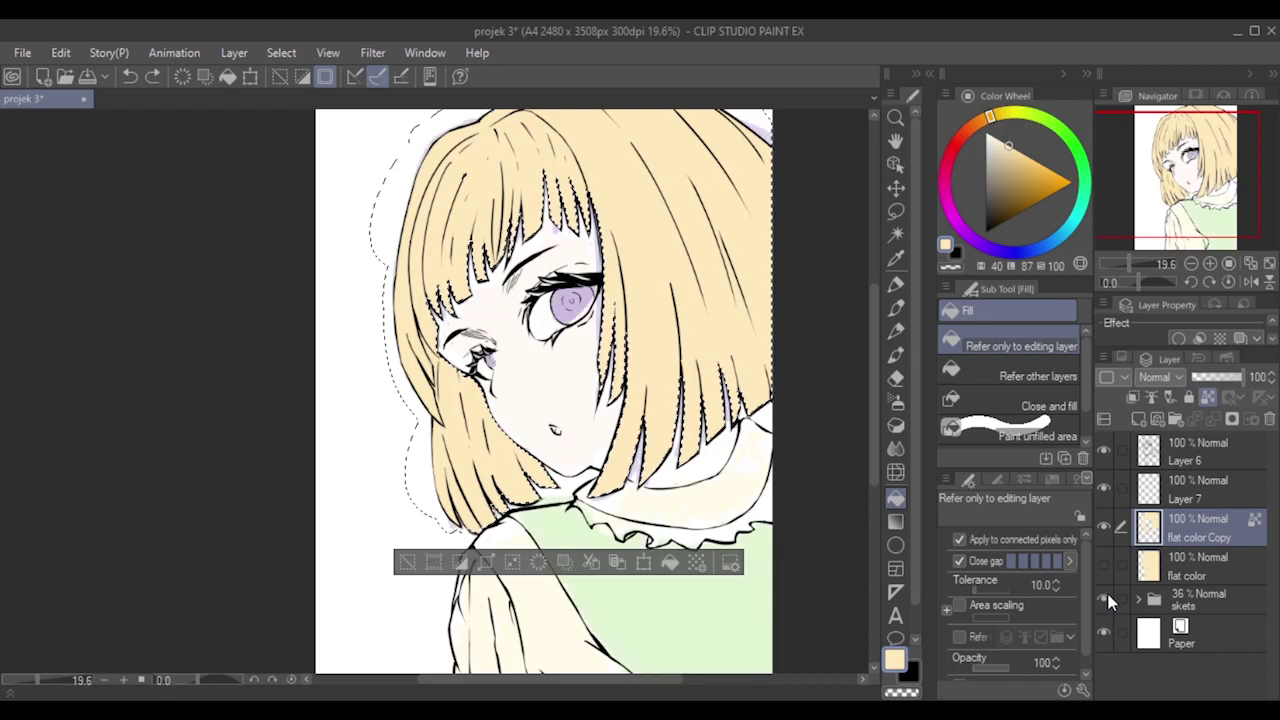
pyautogui.click(1204, 594)
pyautogui.moveTo(1222, 376); pyautogui.dragTo(1258, 386)
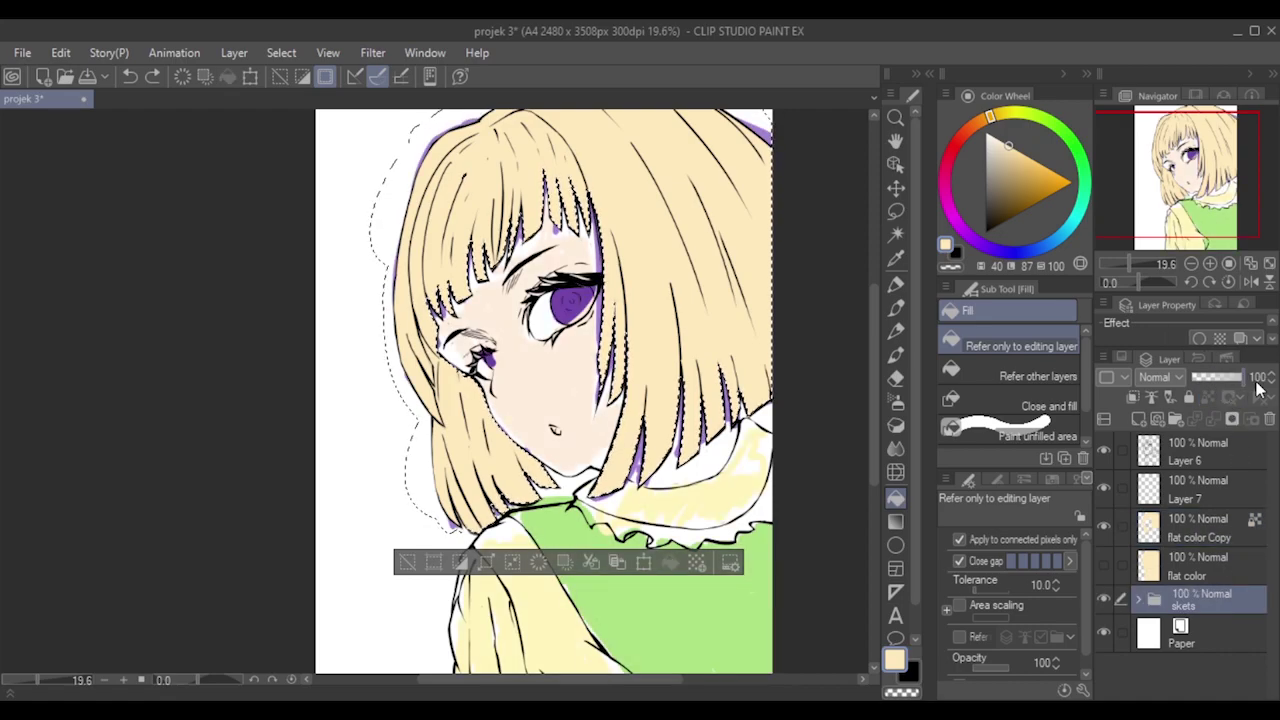
pyautogui.click(1106, 529)
pyautogui.click(1106, 529)
pyautogui.click(1106, 529)
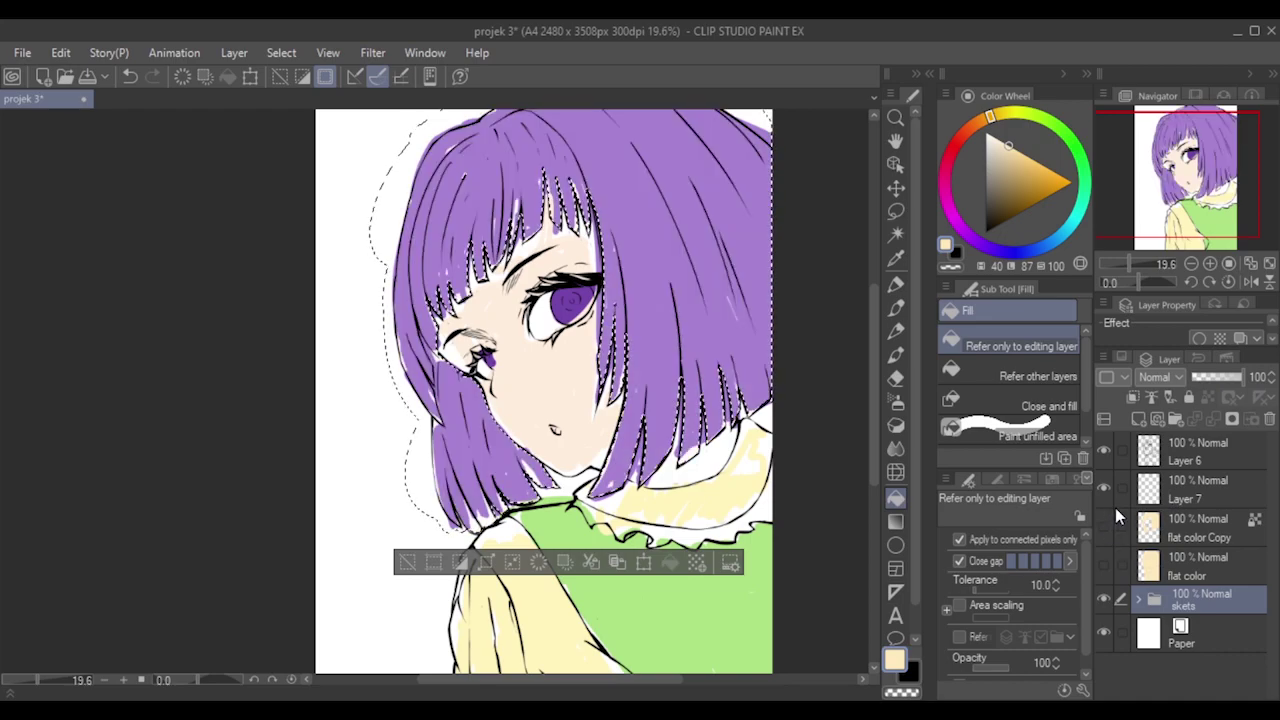
pyautogui.keyDown('alt'); pyautogui.click(675, 247); pyautogui.keyUp('alt')
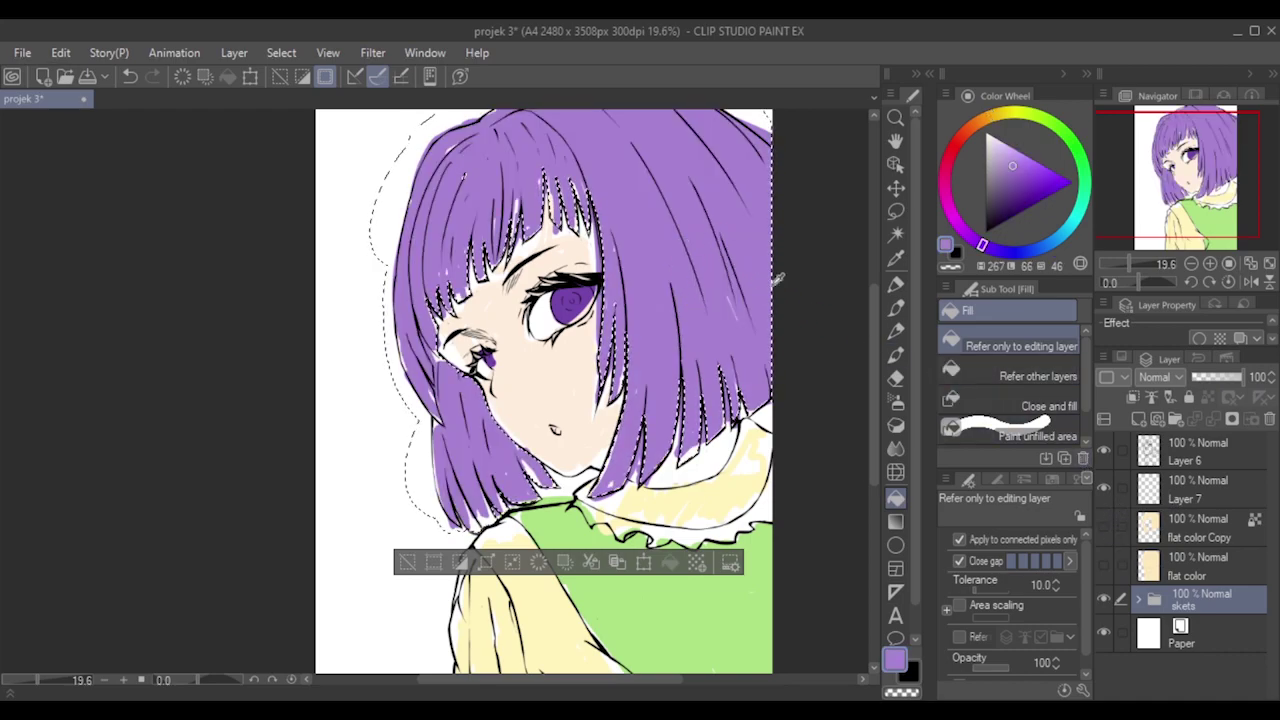
# Hide the skets folder, show the flat color Copy layer again, and fill its hair area with the sampled purple.
pyautogui.click(1104, 564)
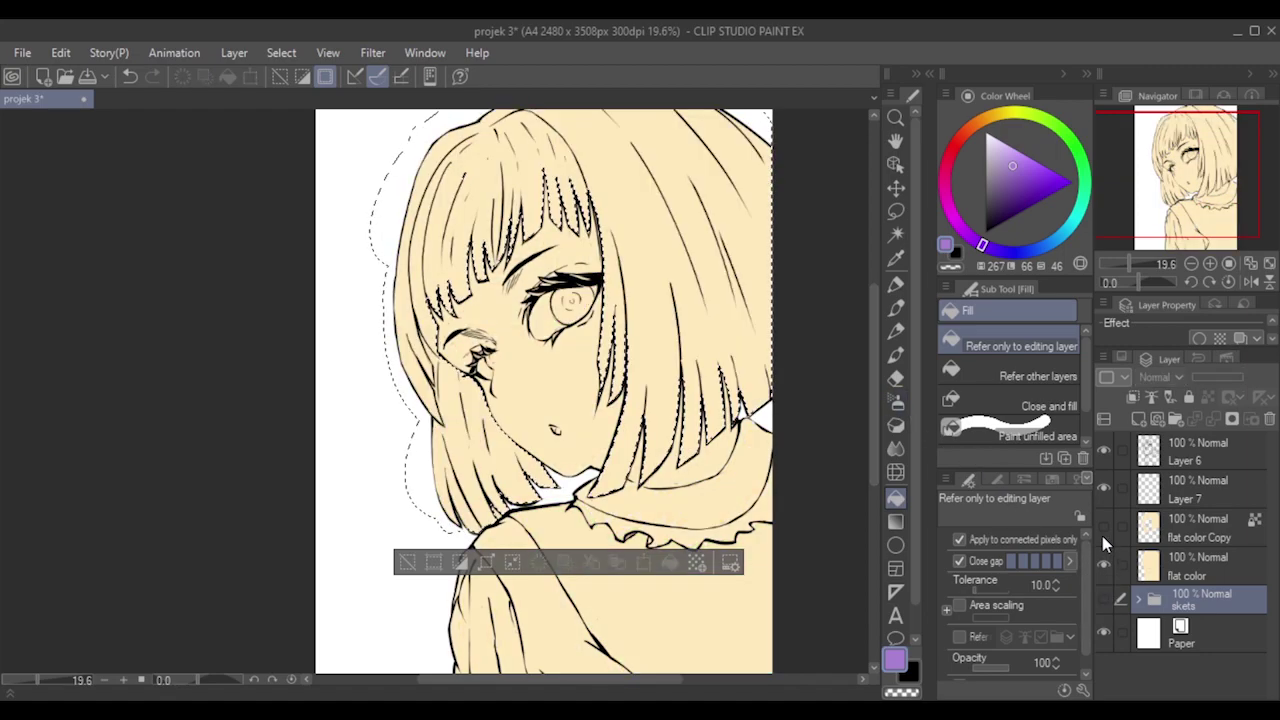
pyautogui.click(1104, 564)
pyautogui.click(1104, 526)
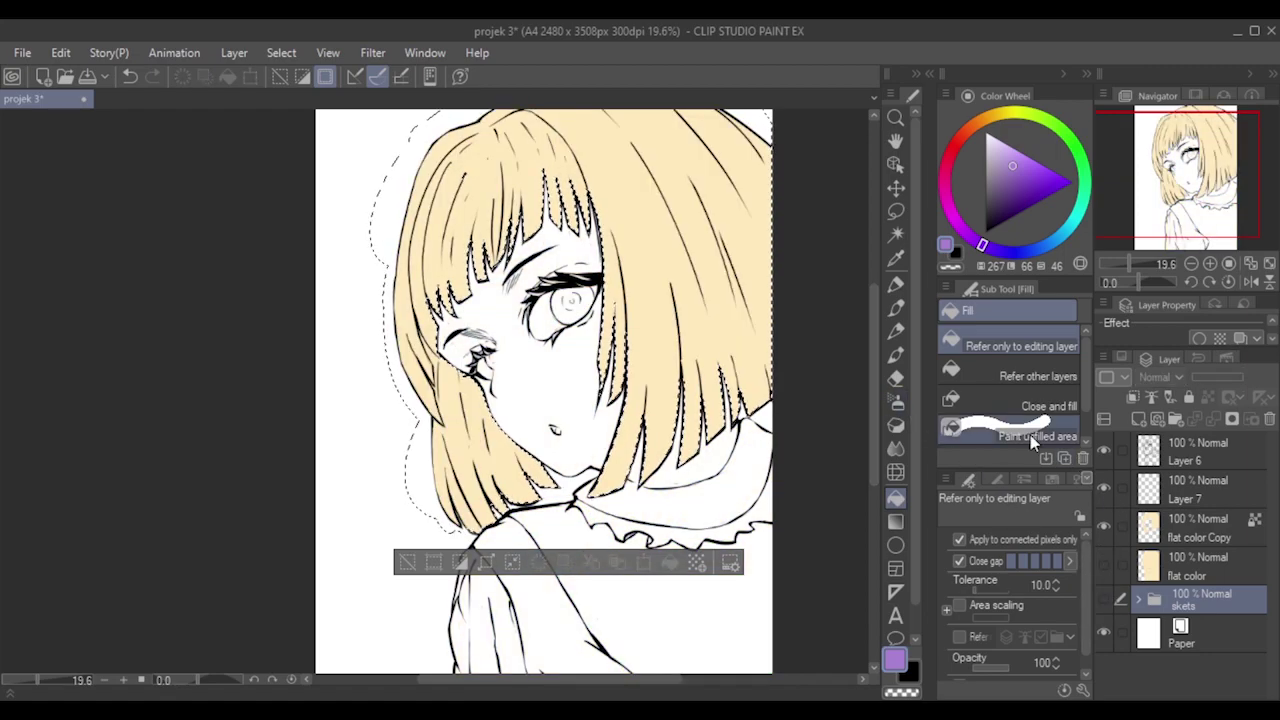
pyautogui.click(1197, 538)
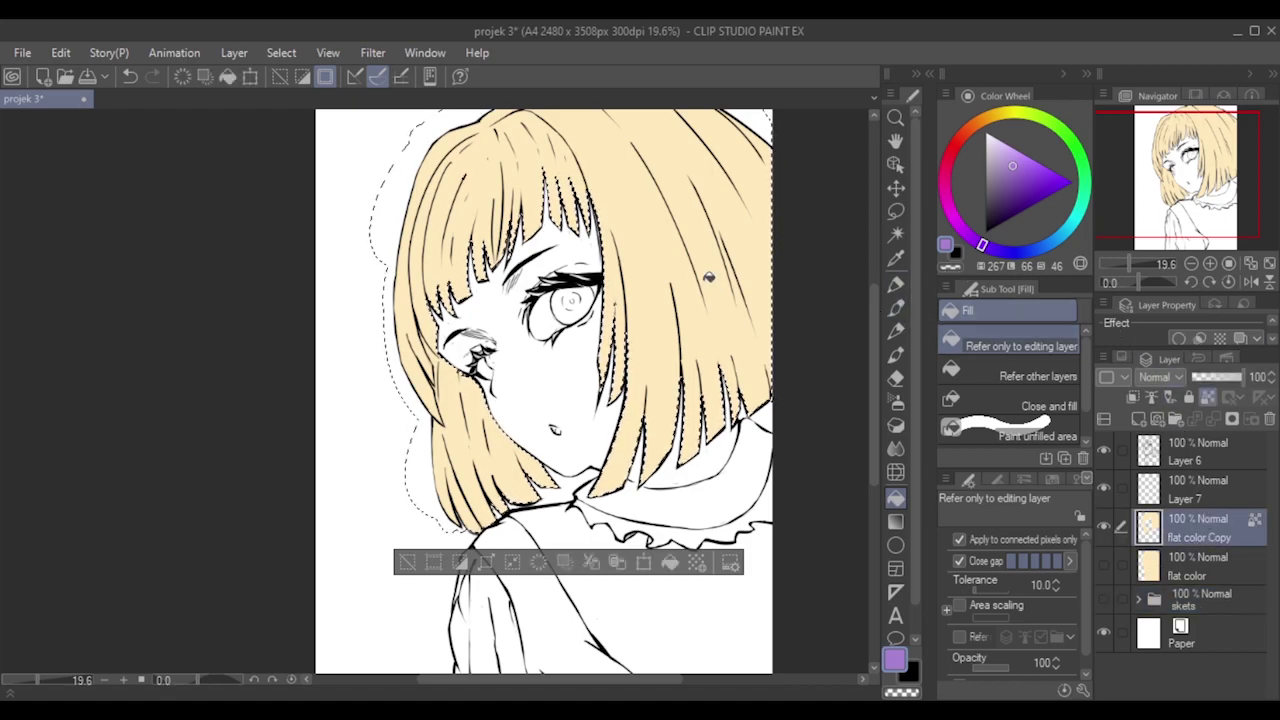
pyautogui.click(722, 281)
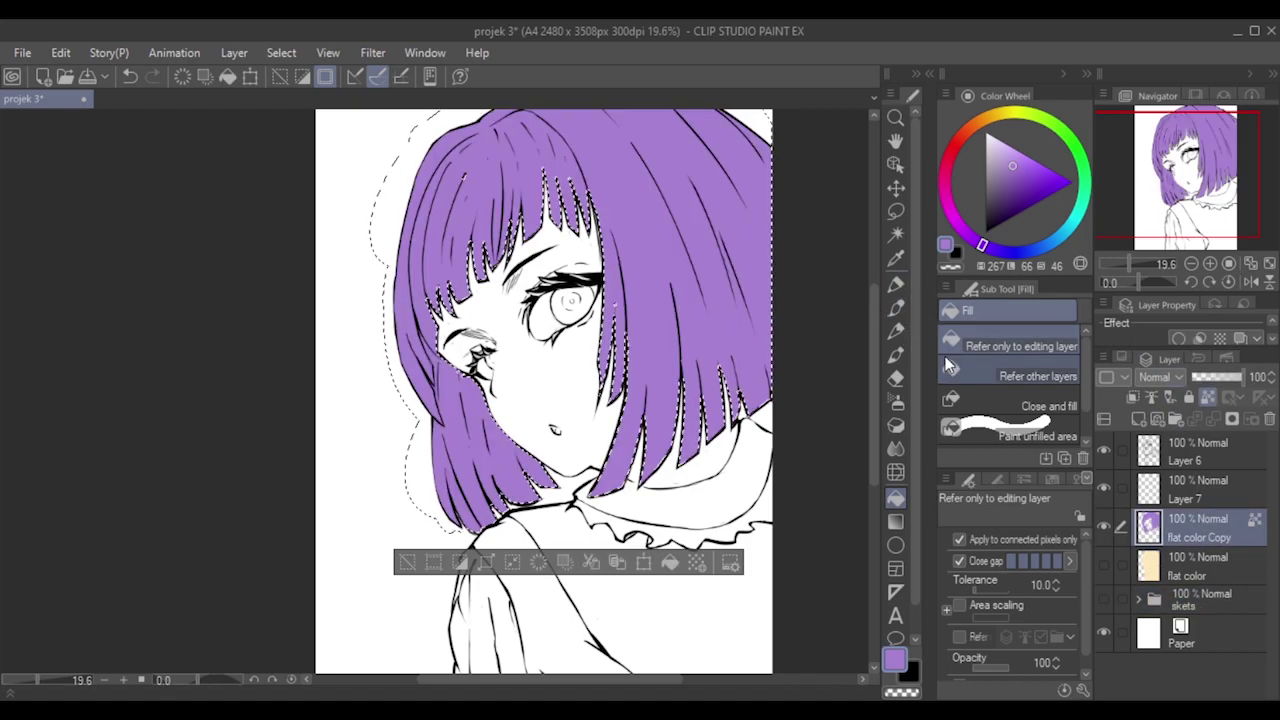
# Choose the Turnip pen, deselect the hair area, and check the purple fill up close.
pyautogui.click(896, 212)
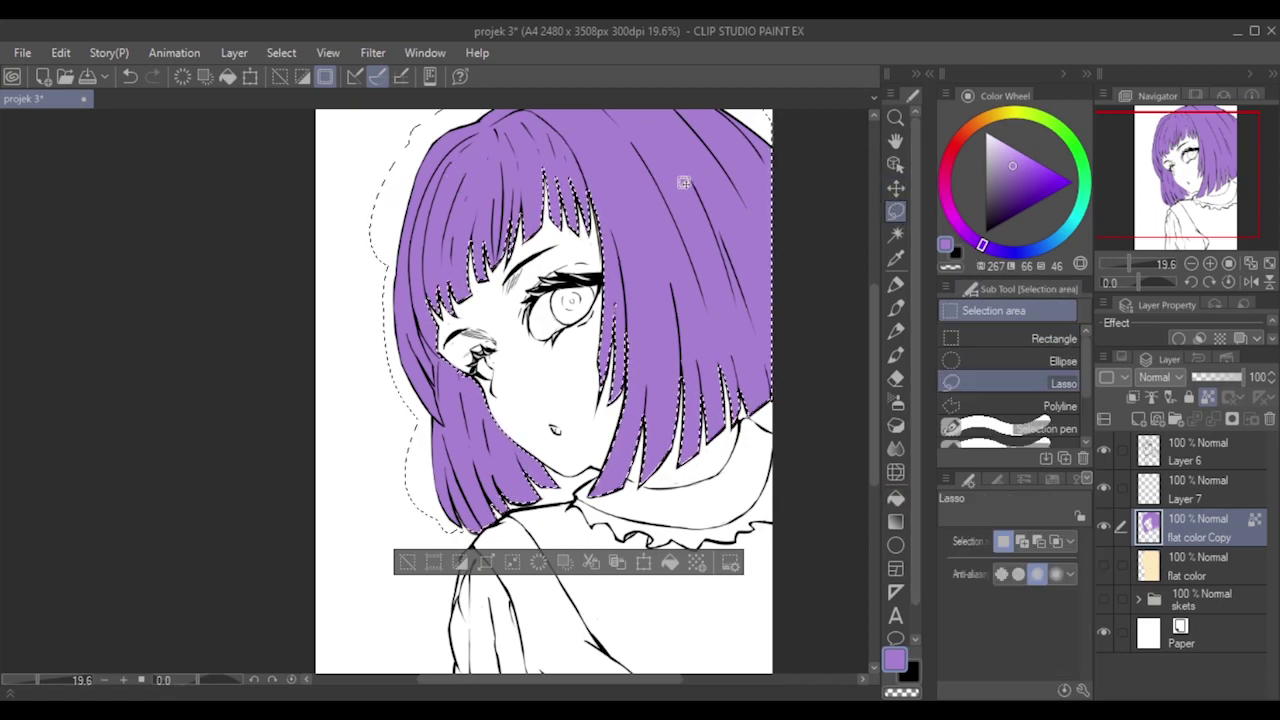
pyautogui.click(896, 285)
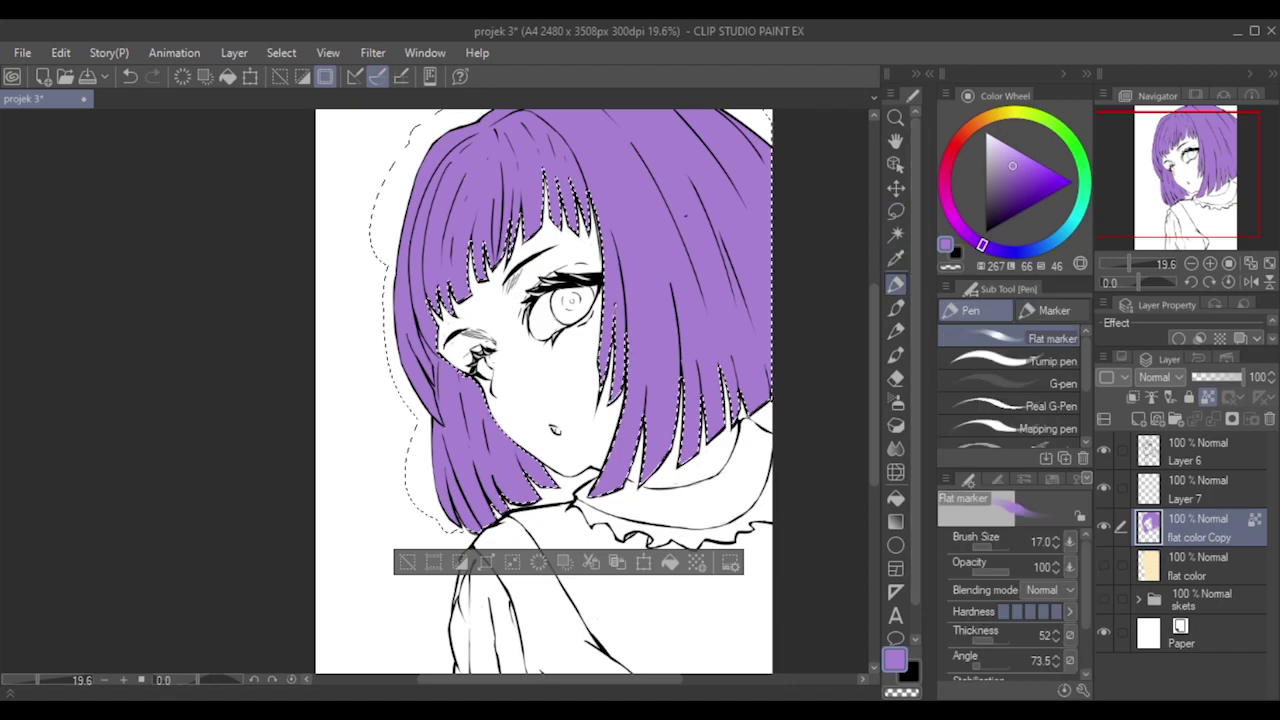
pyautogui.click(1010, 361)
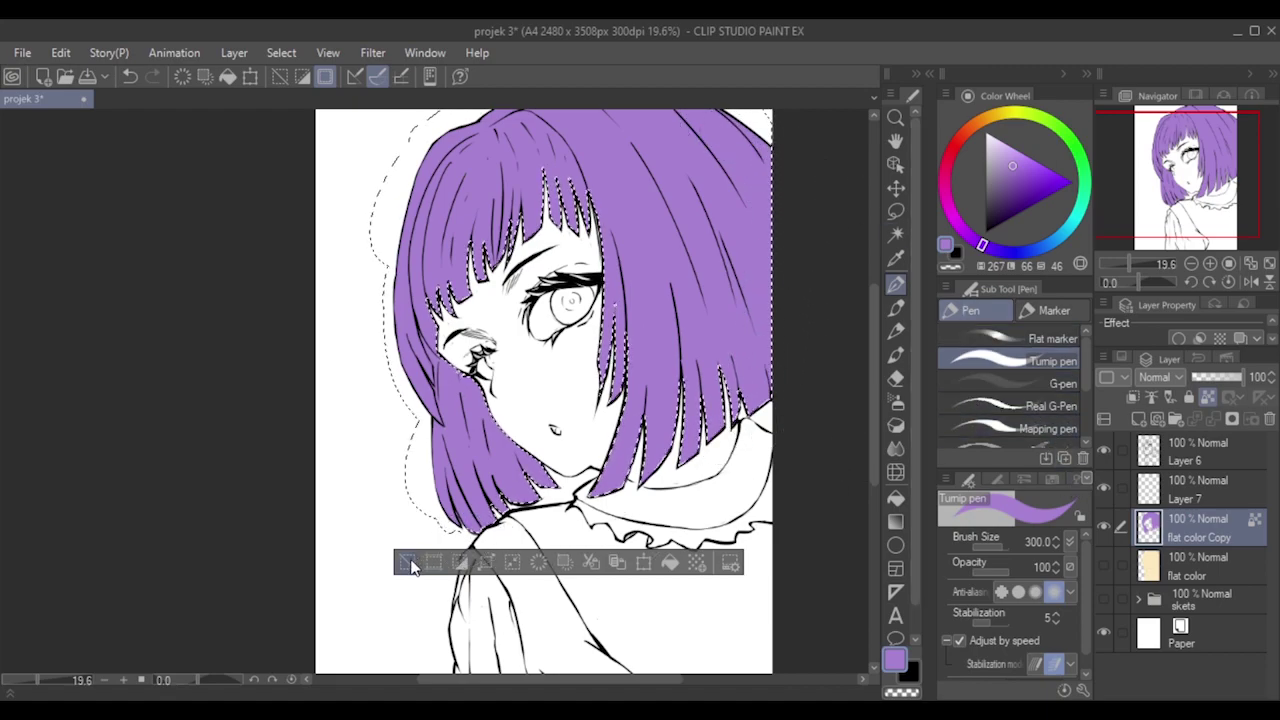
pyautogui.hotkey('ctrl', 'd')
pyautogui.scroll(4, 651, 232)
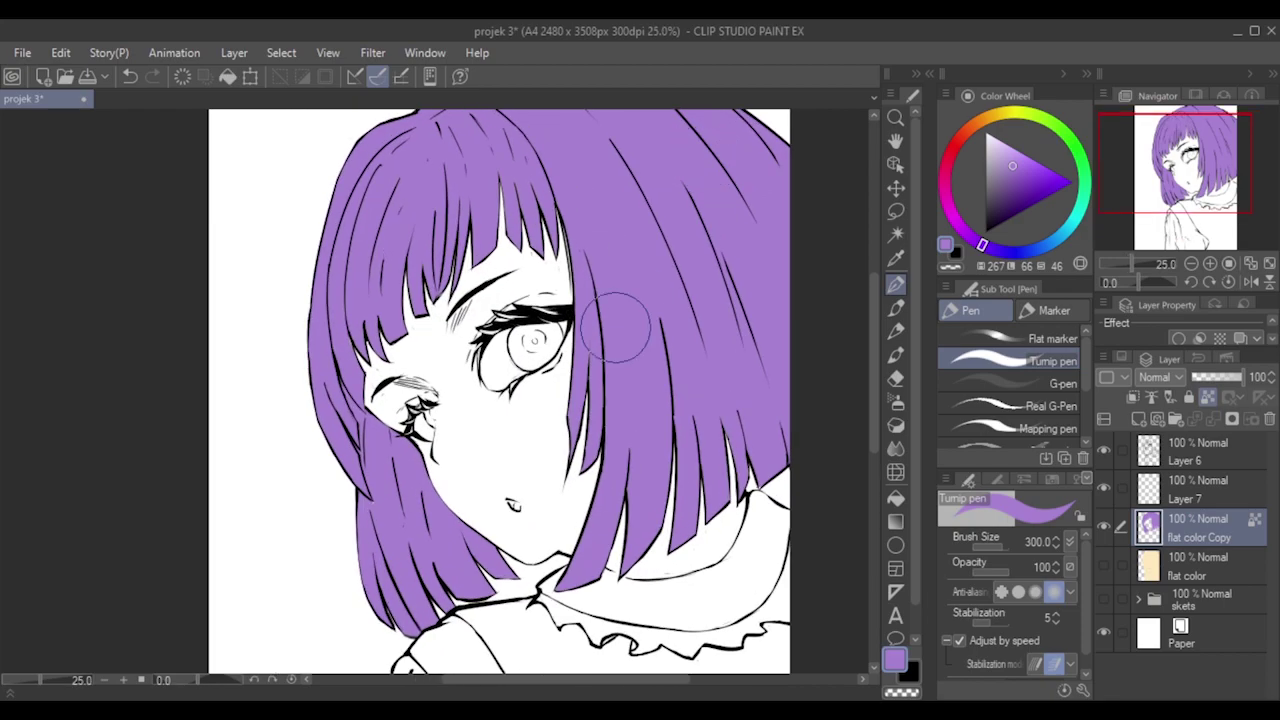
pyautogui.scroll(2, 672, 400)
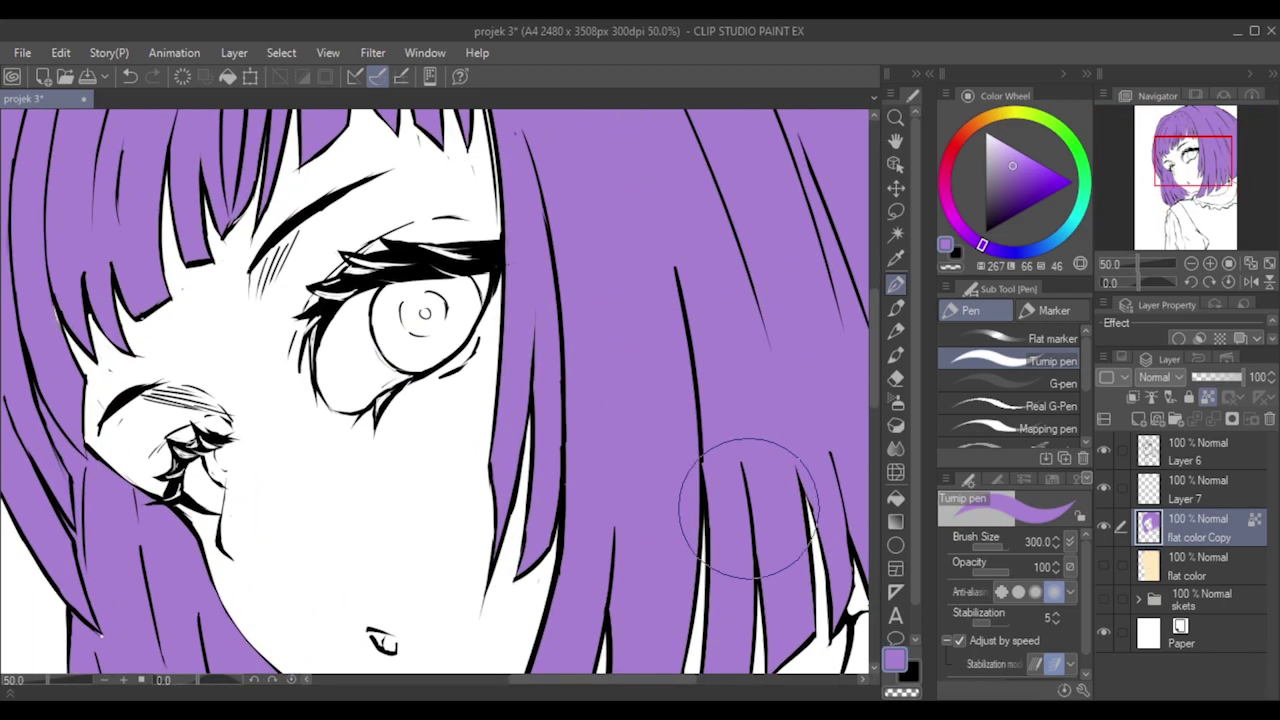
pyautogui.scroll(-1, 706, 381)
pyautogui.scroll(-5, 706, 381)
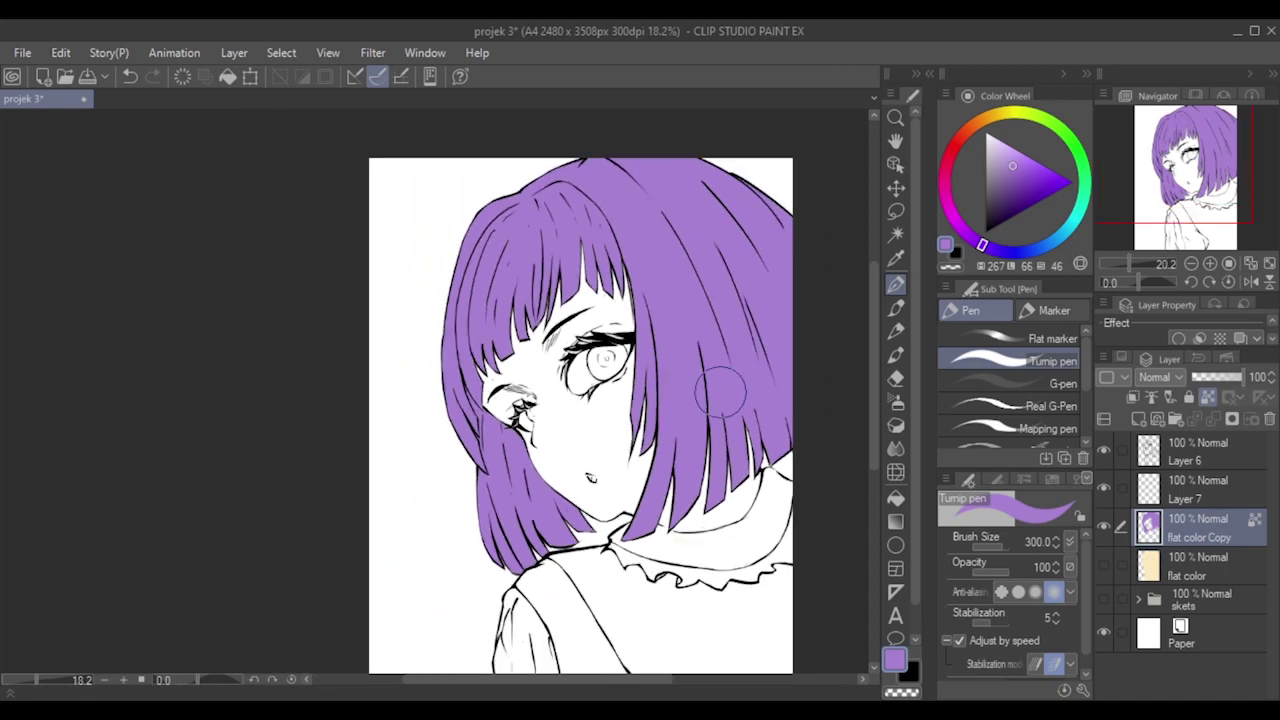
pyautogui.moveTo(874, 452); pyautogui.dragTo(873, 468)
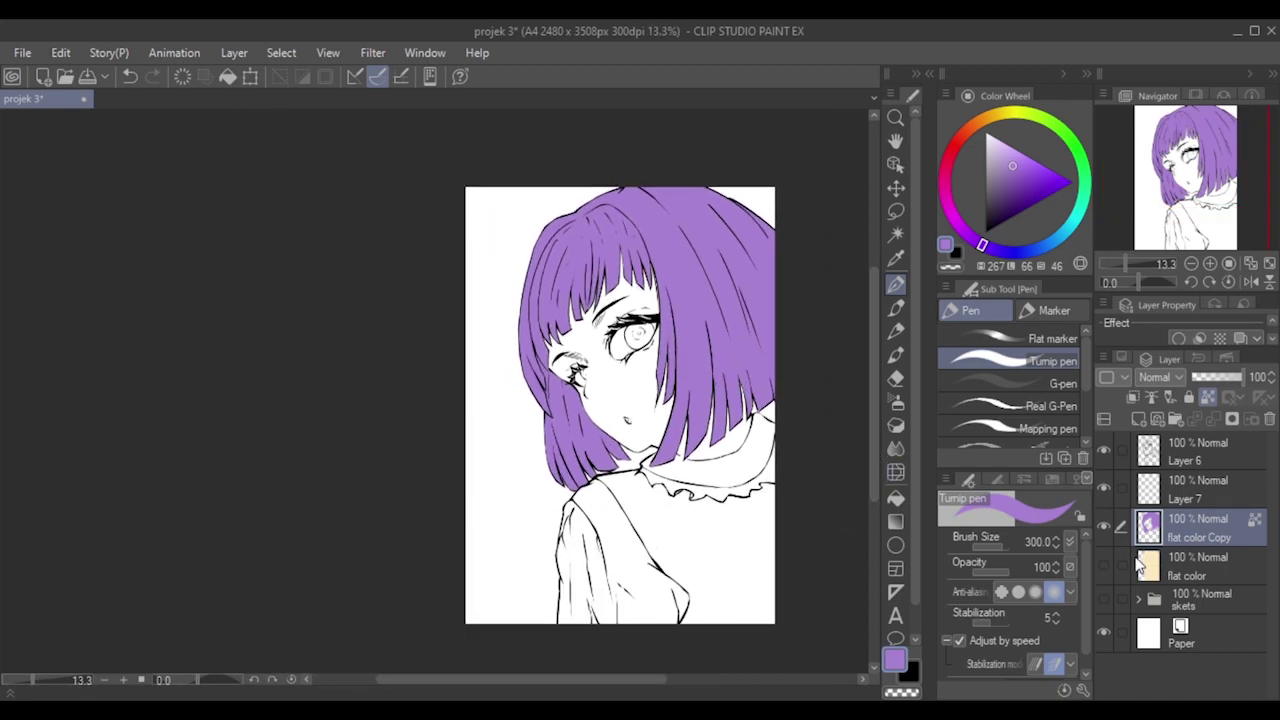
# Show the flat color layer and rename the flat color Copy layer to hair.
pyautogui.click(1104, 566)
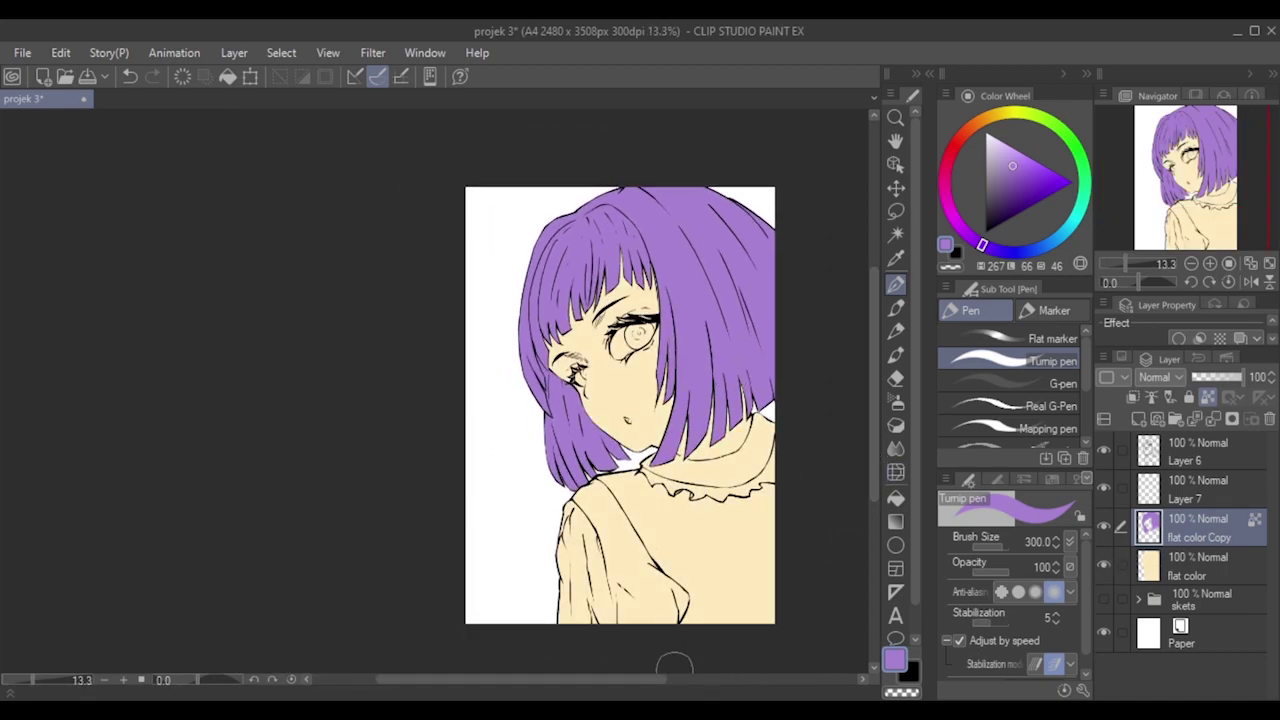
pyautogui.moveTo(663, 680); pyautogui.dragTo(703, 680)
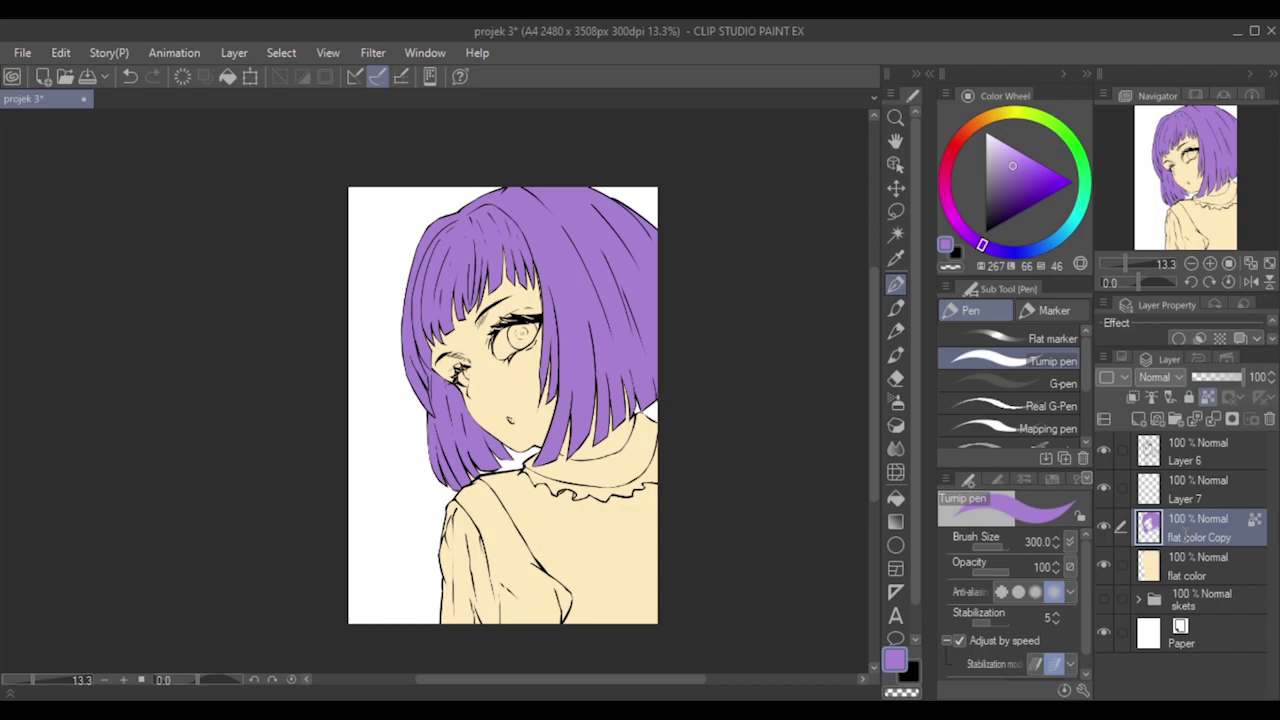
pyautogui.write('hair')
pyautogui.press('Return')
pyautogui.moveTo(874, 378); pyautogui.dragTo(874, 394)
pyautogui.scroll(2, 809, 361)
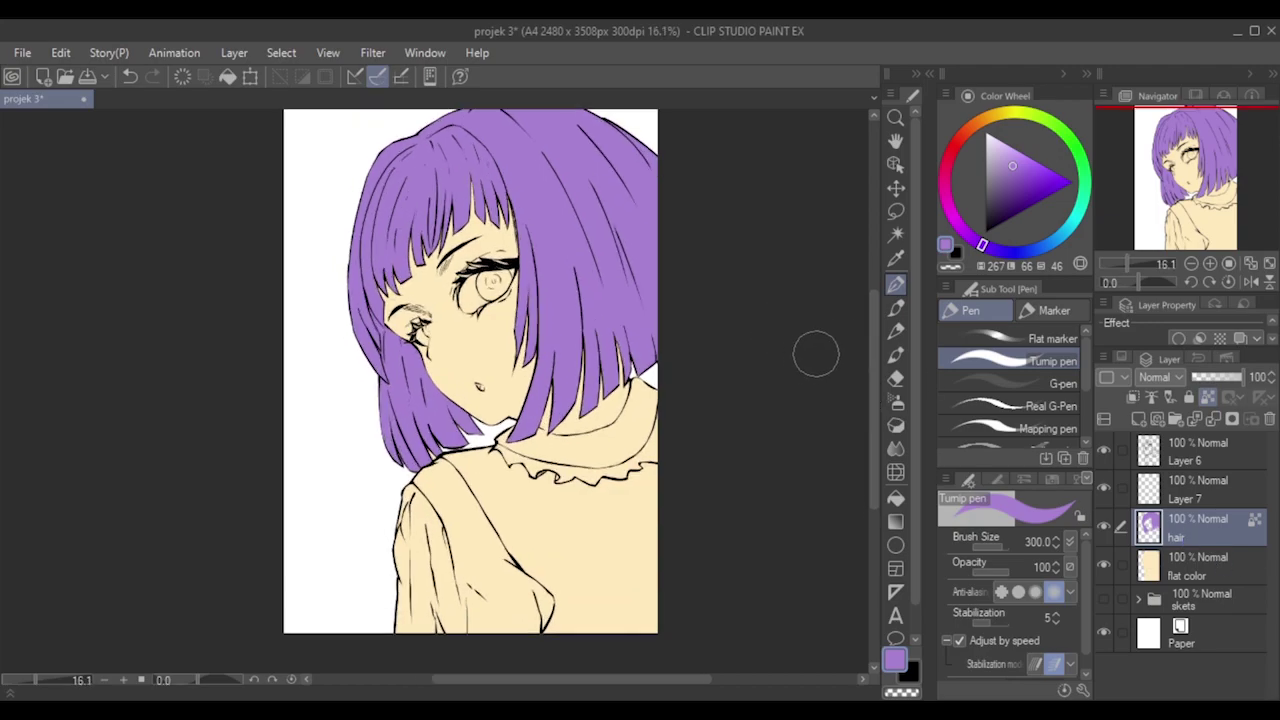
pyautogui.scroll(2, 876, 413)
pyautogui.scroll(2, 677, 503)
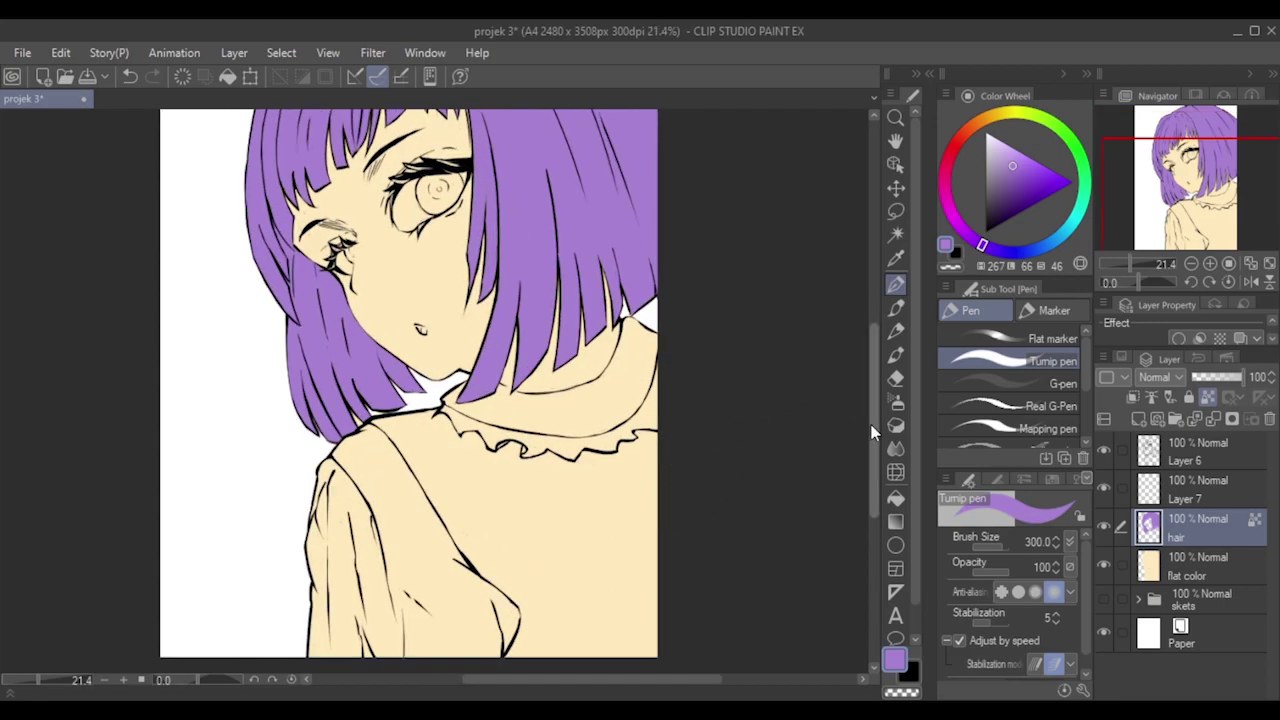
pyautogui.scroll(1, 872, 430)
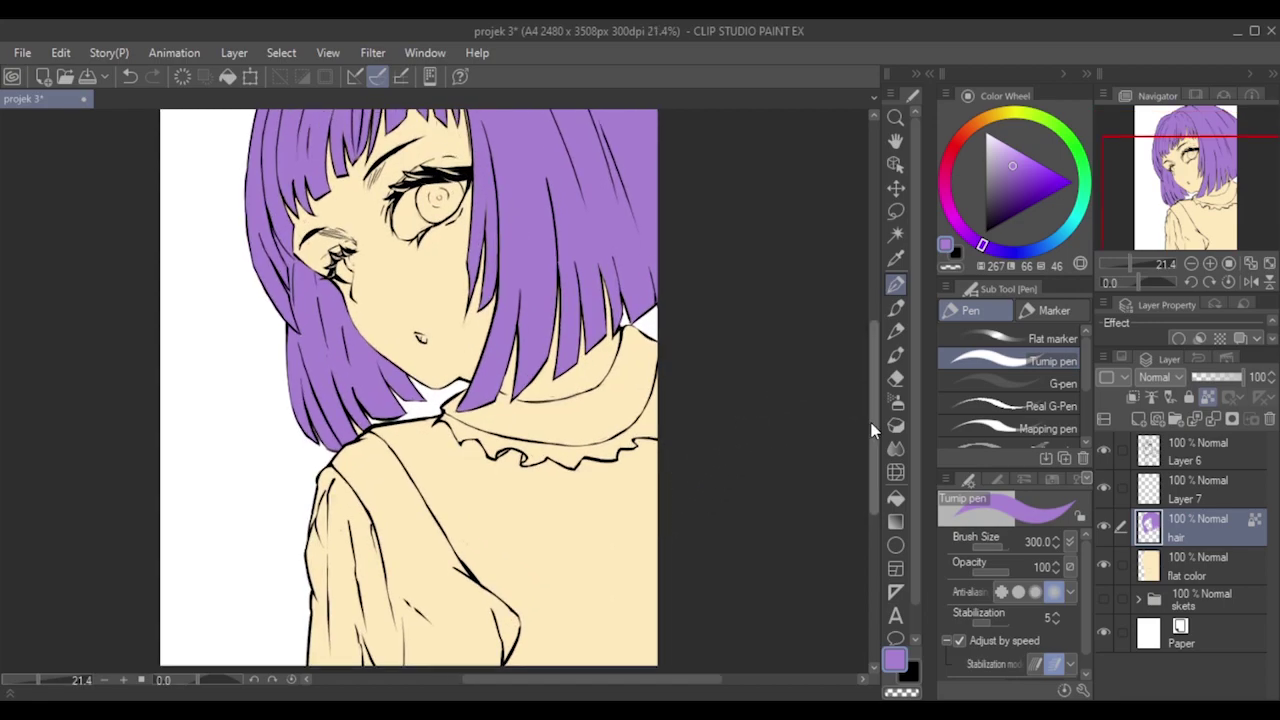
# With Layer 6 active, auto-select the blouse's sleeve, bodice and collar areas using Selection for referred layers.
pyautogui.scroll(-4, 872, 430)
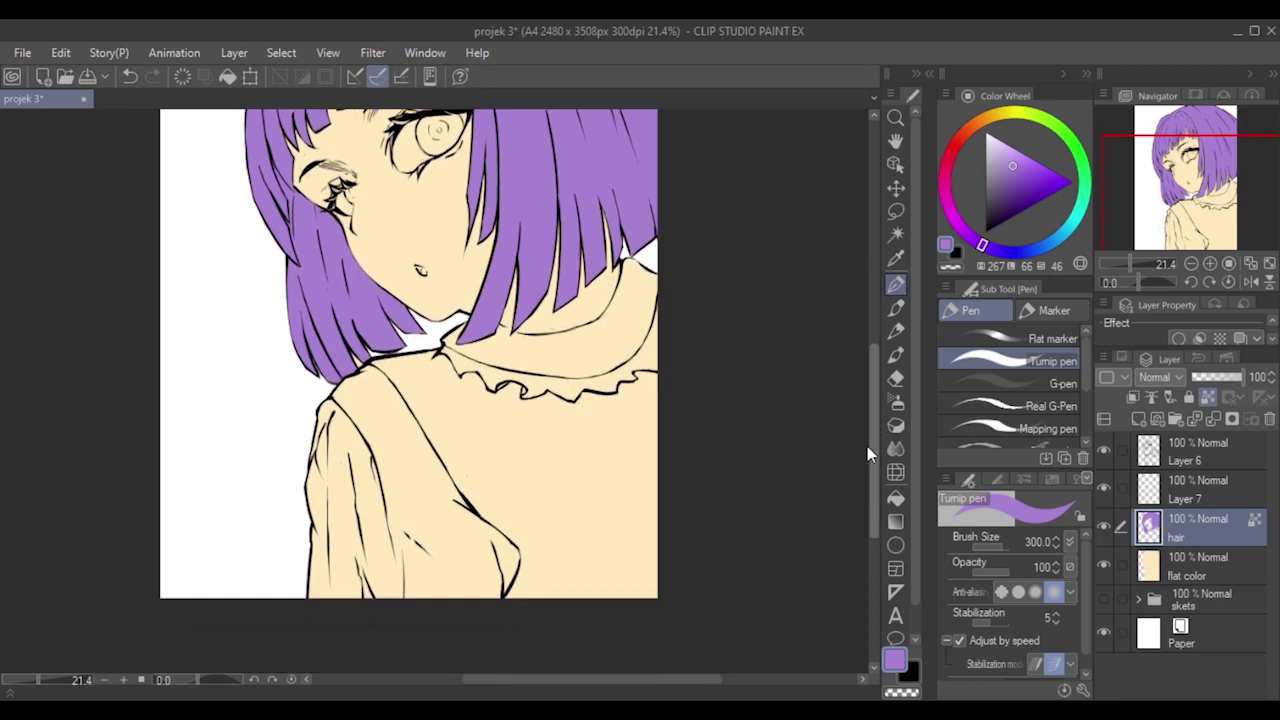
pyautogui.scroll(1, 380, 386)
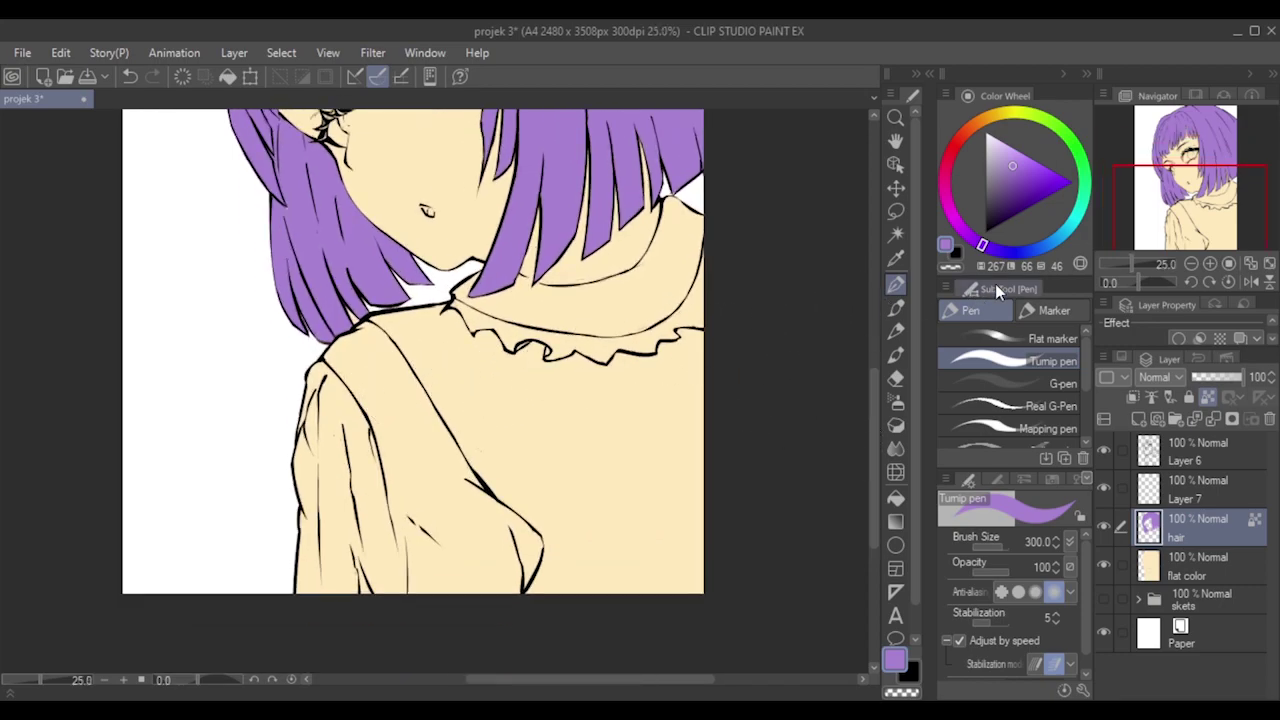
pyautogui.click(1183, 452)
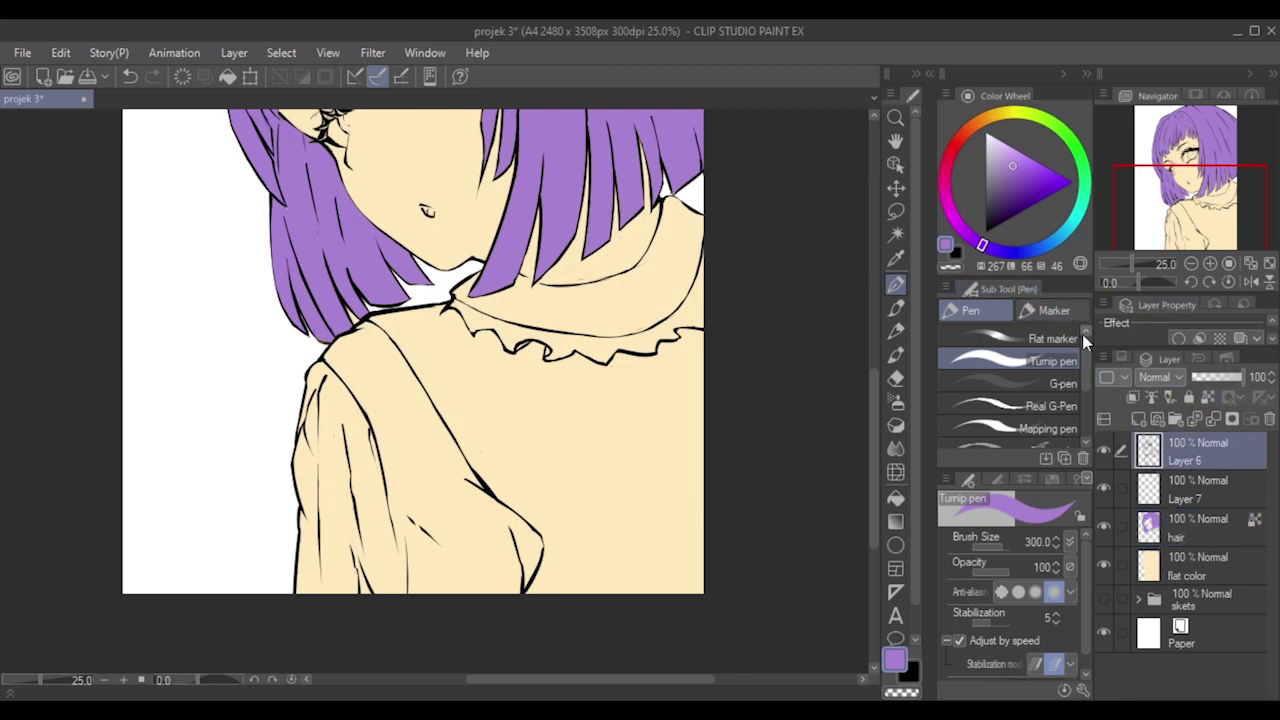
pyautogui.click(896, 236)
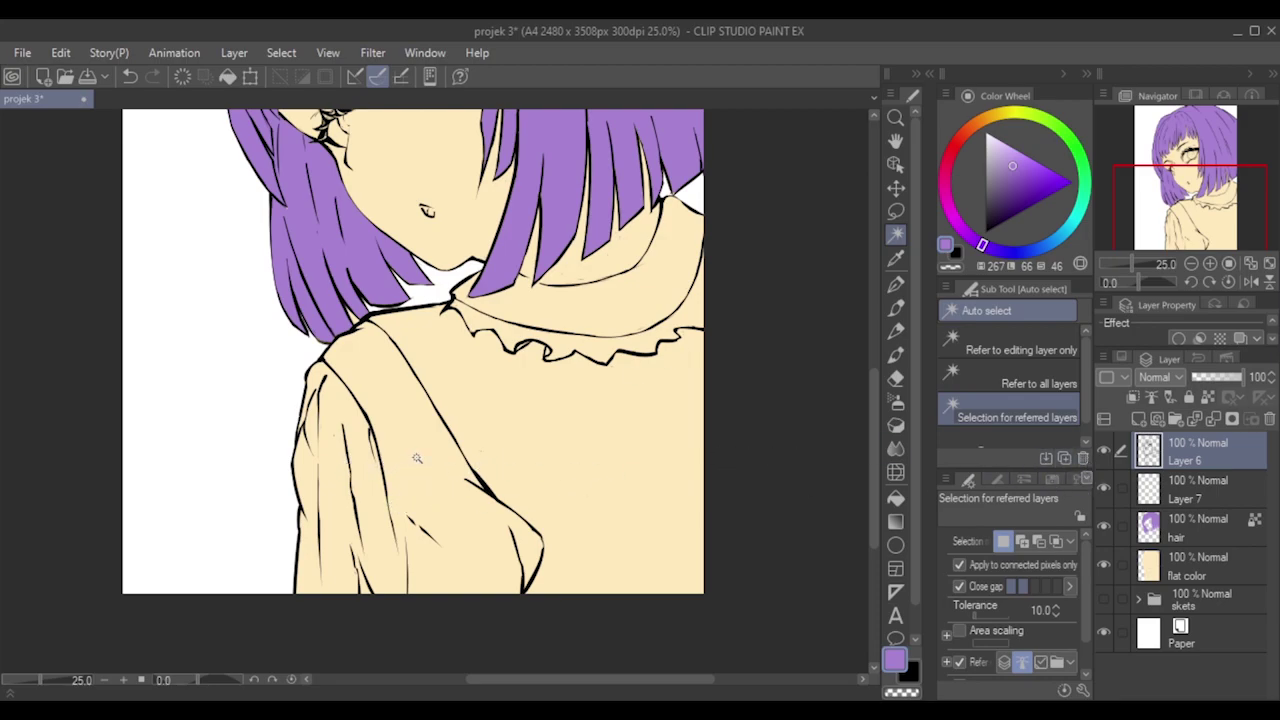
pyautogui.click(312, 528)
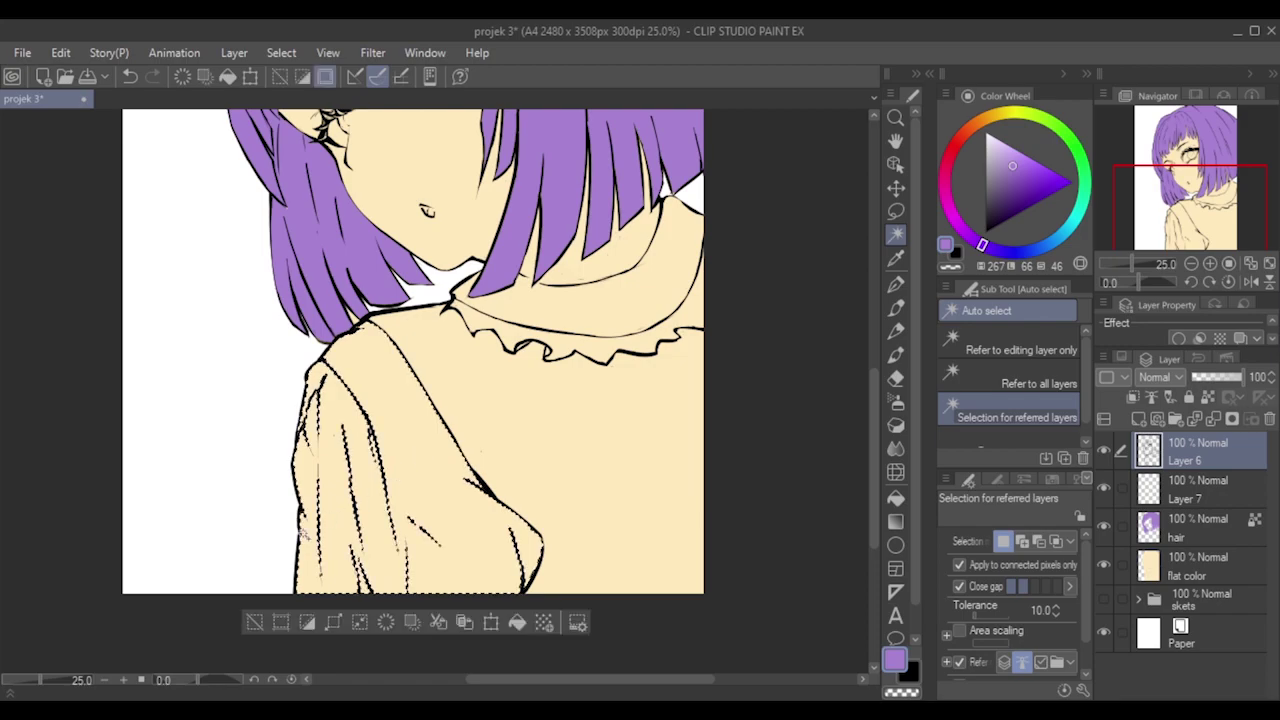
pyautogui.click(538, 420)
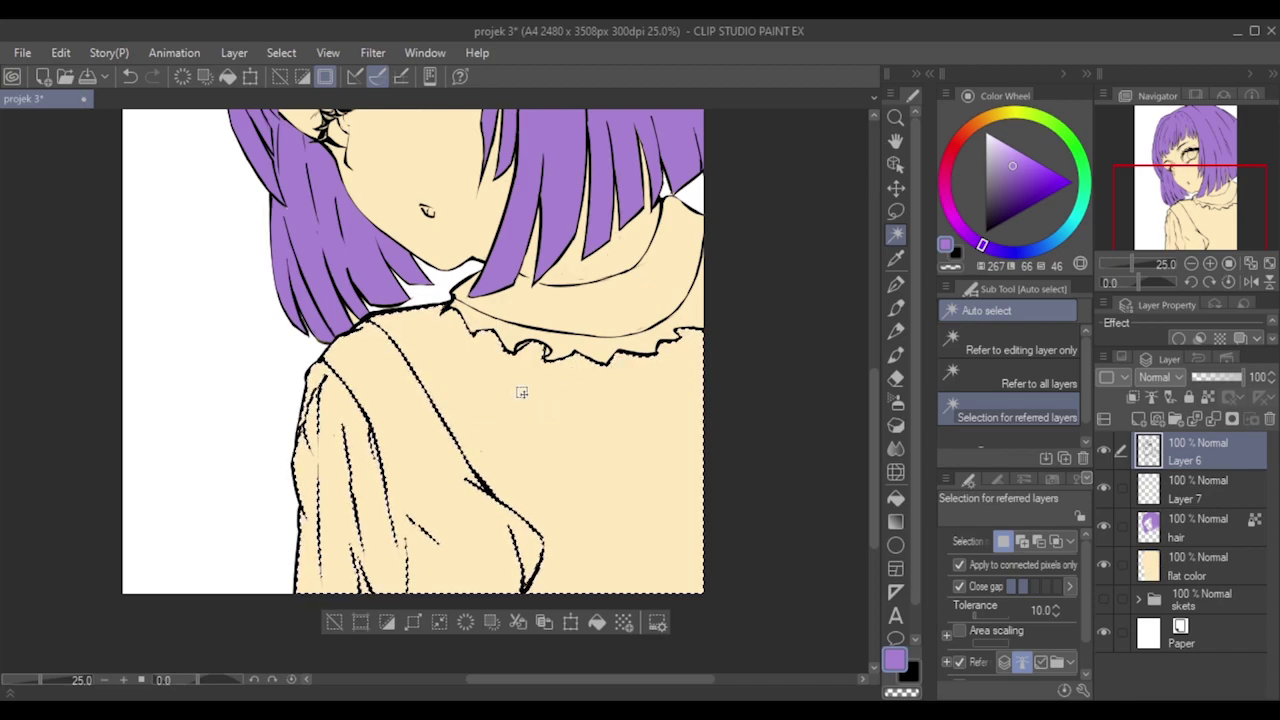
pyautogui.hotkey('ctrl', 'z')
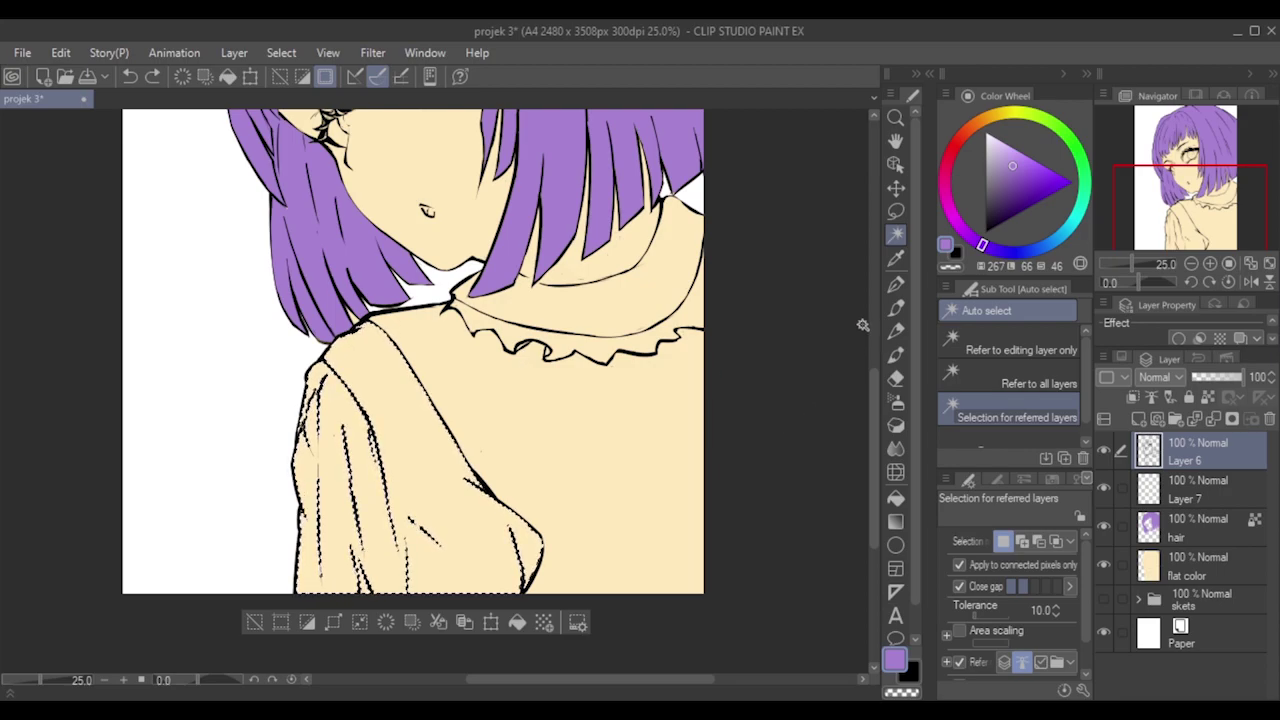
pyautogui.click(609, 290)
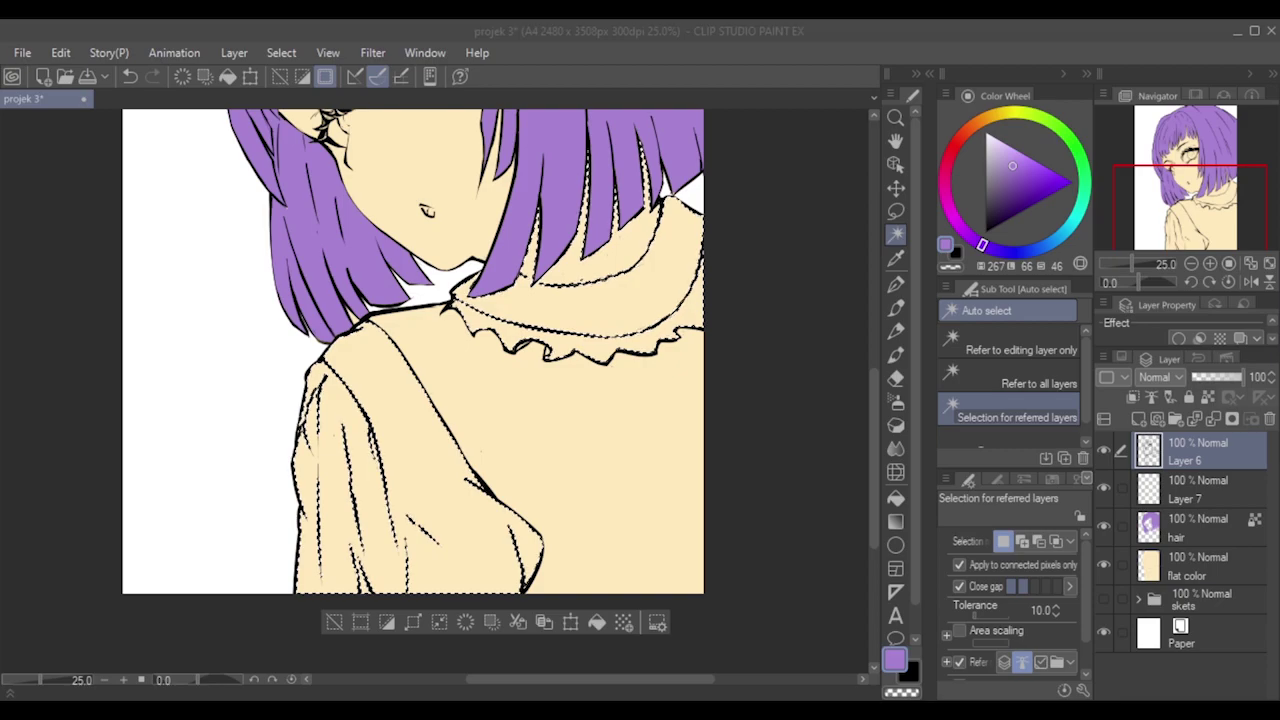
# Subtract the skin gap between the two front hair strands above the collar from the selection with the Lasso.
pyautogui.scroll(1, 361, 381)
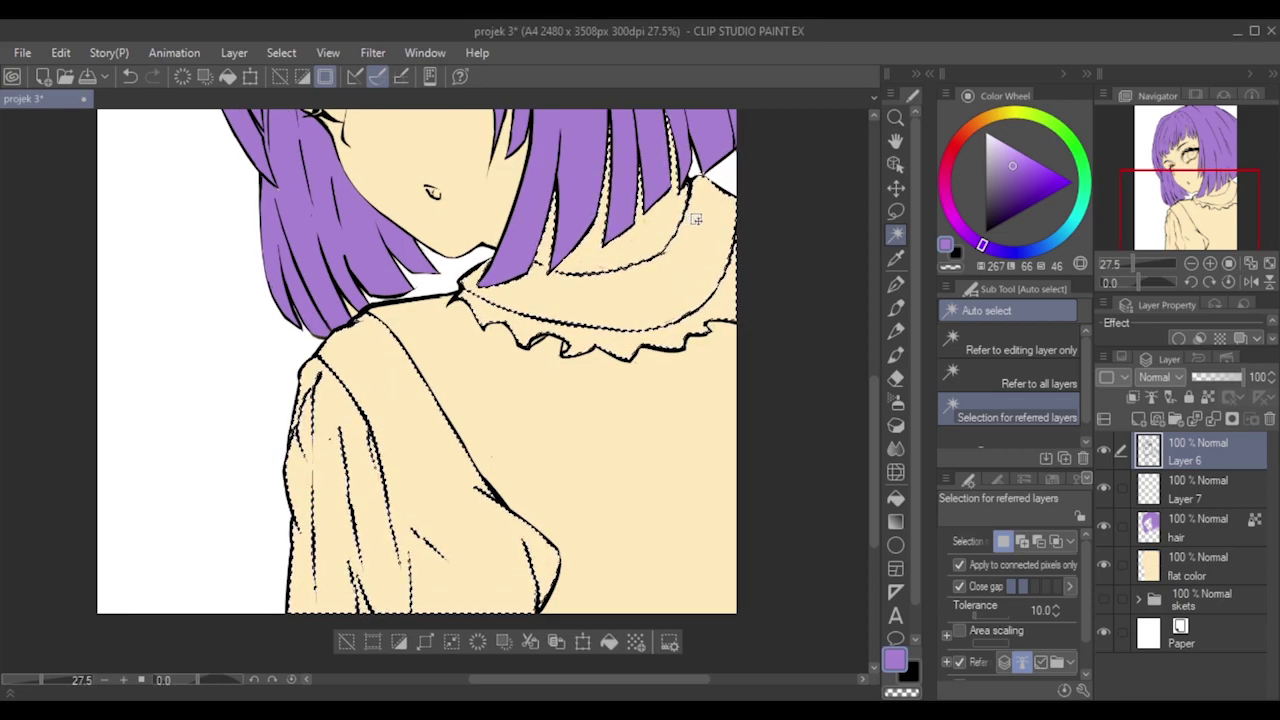
pyautogui.scroll(1, 696, 218)
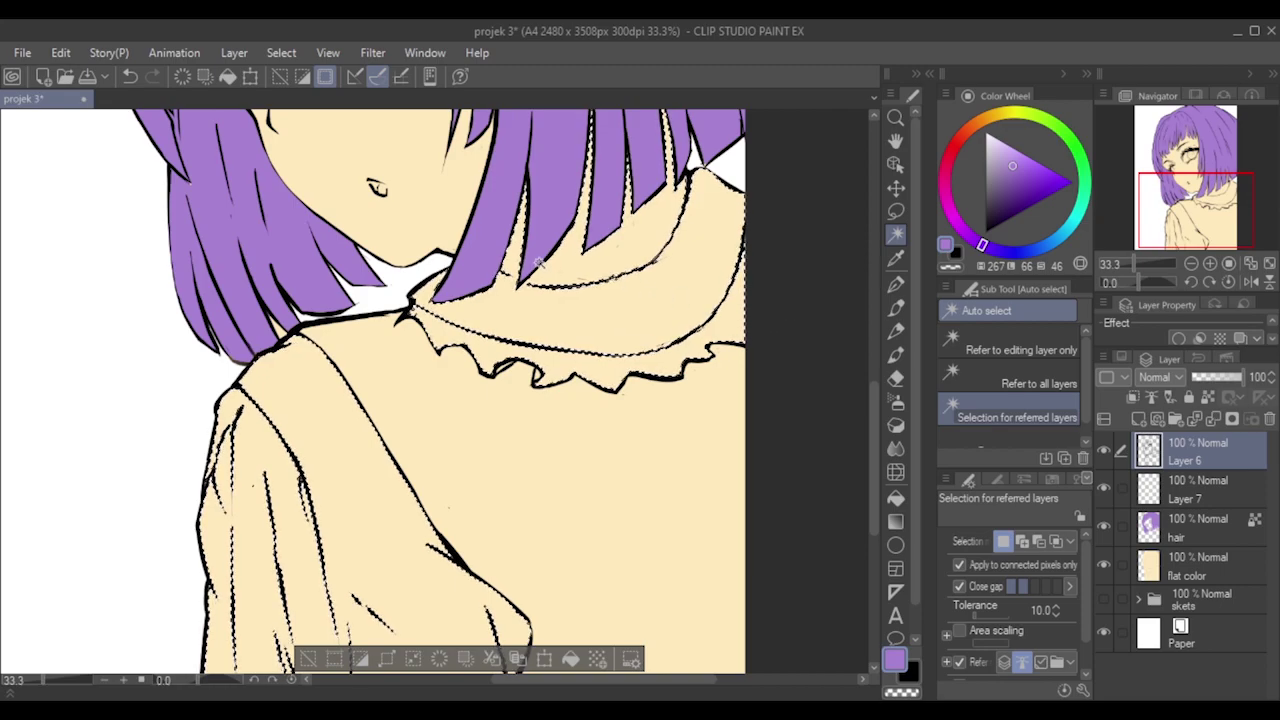
pyautogui.scroll(2, 661, 227)
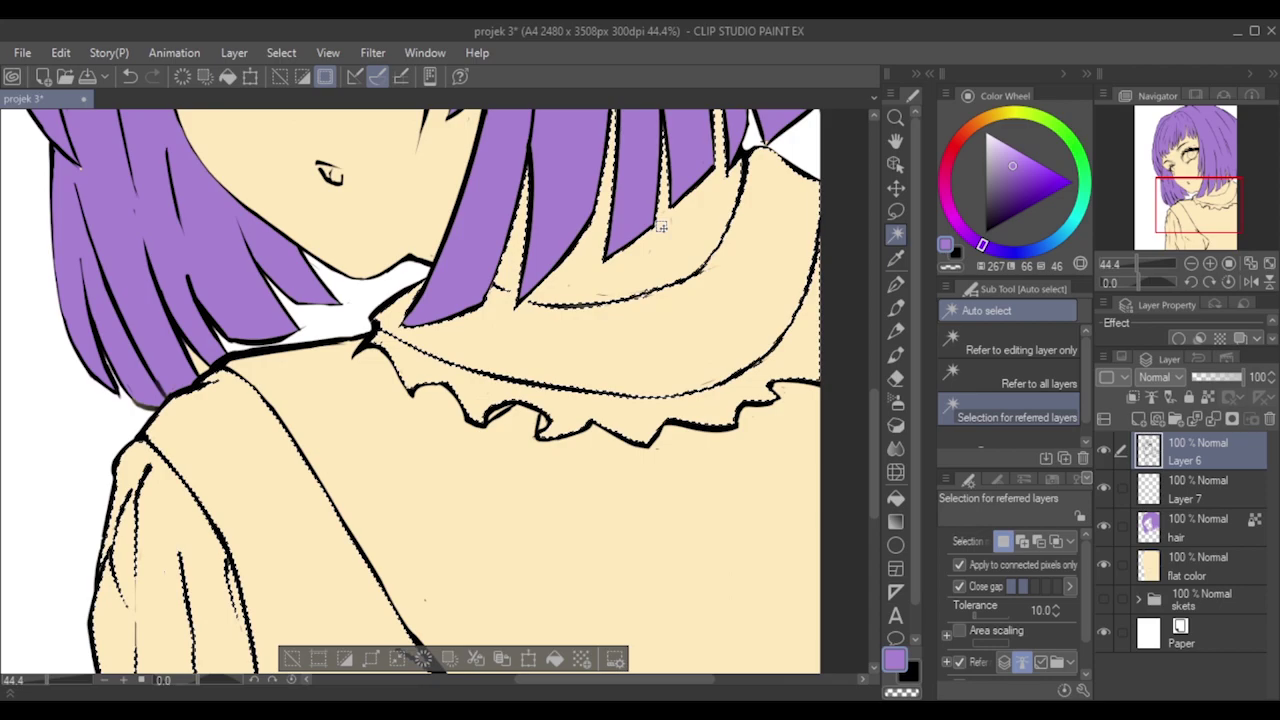
pyautogui.click(896, 211)
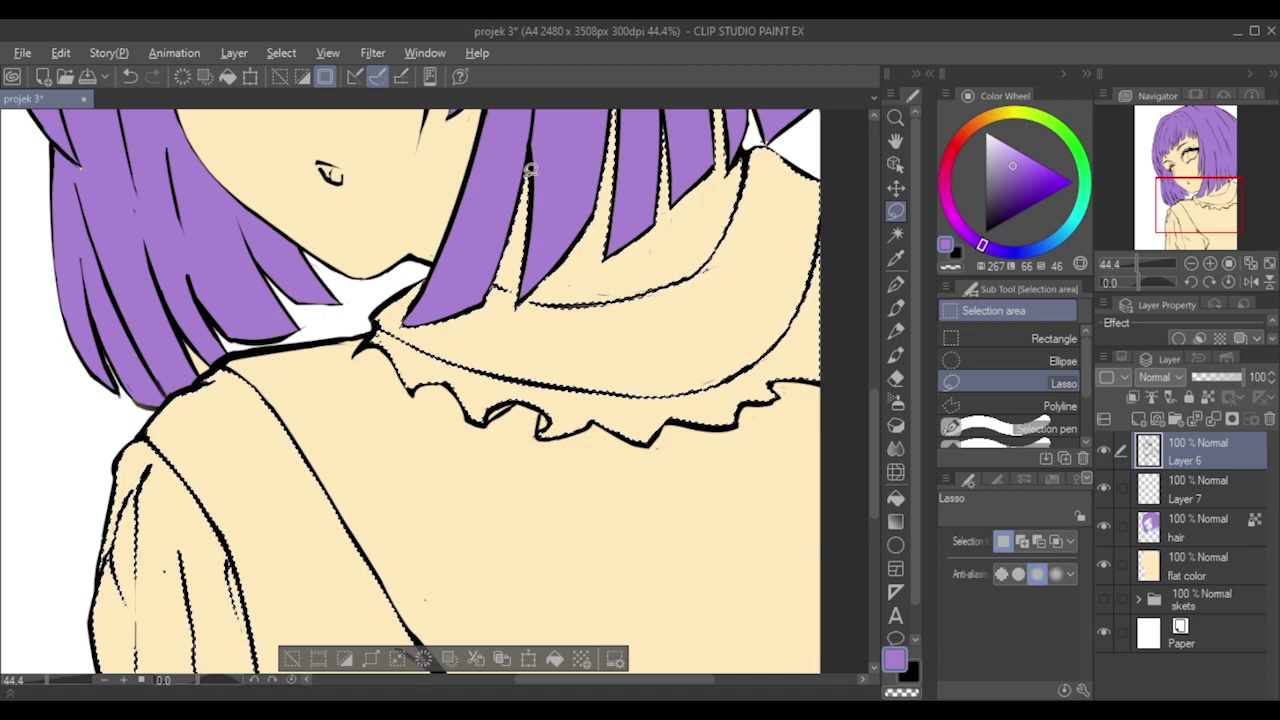
pyautogui.hotkey('ctrl', 'z')
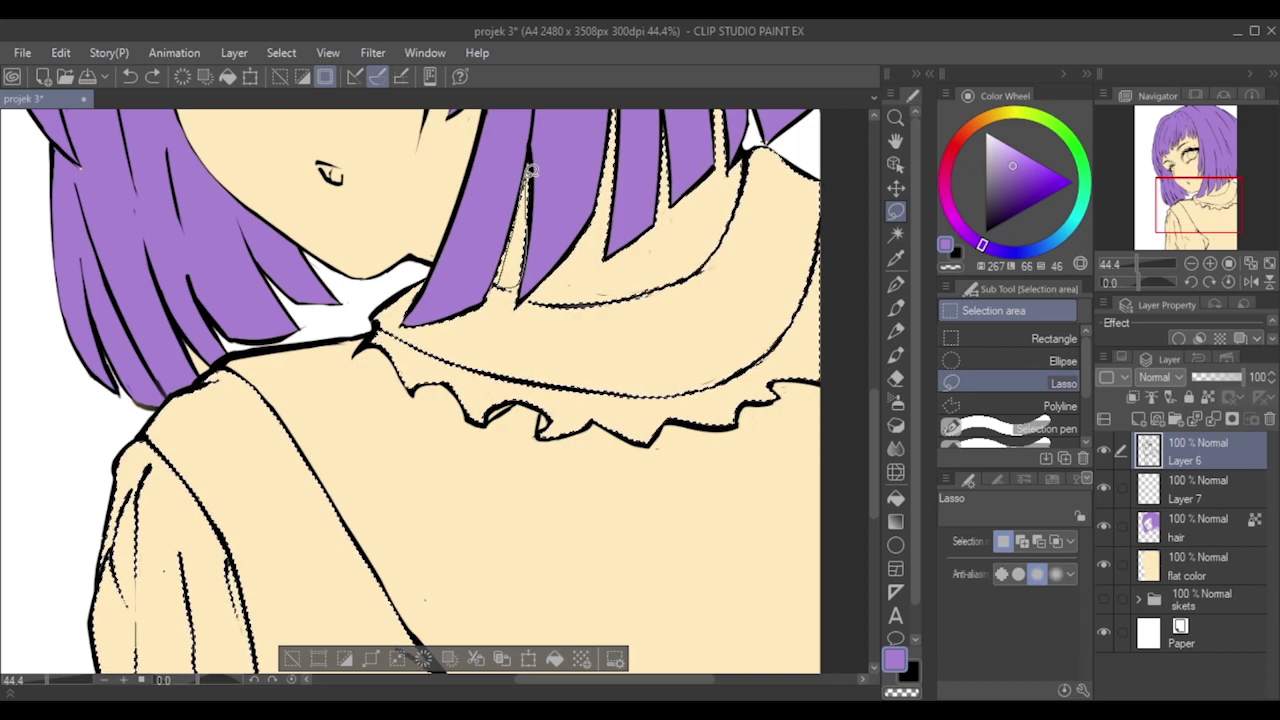
pyautogui.hotkey('ctrl', 'y')
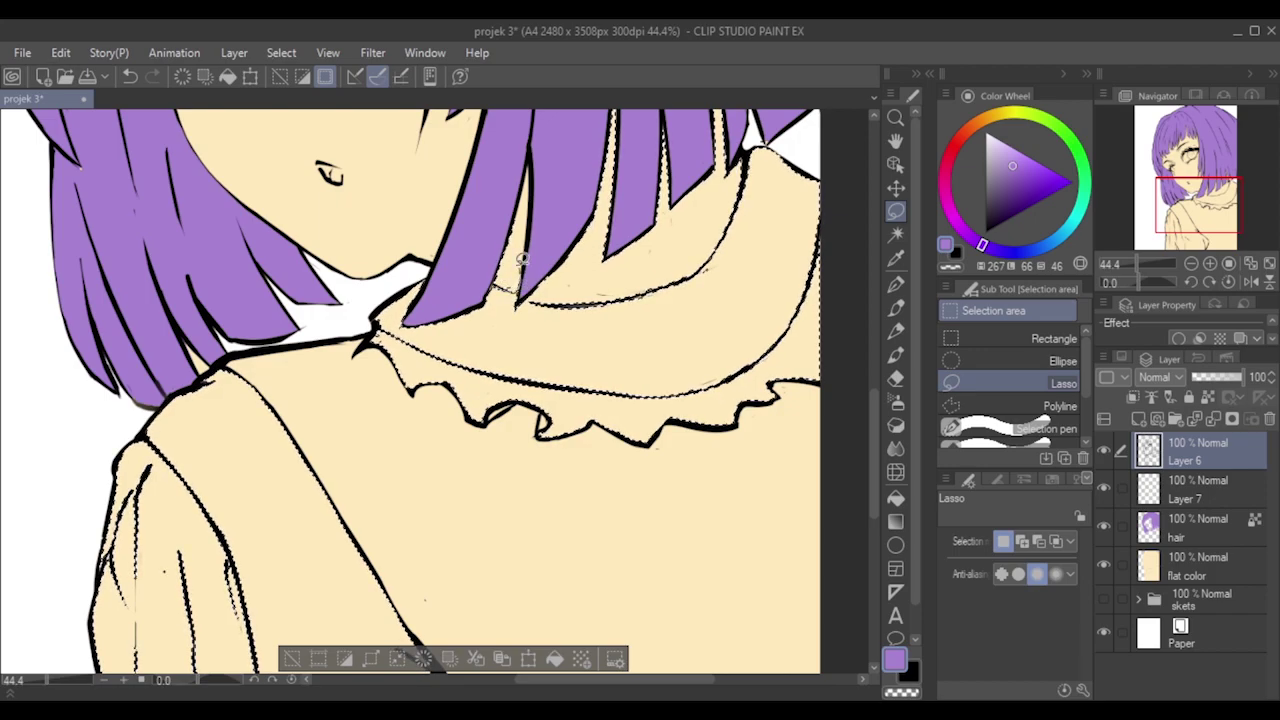
# Subtract the neck area beside the front hair strand's tip, just above the neckline, from the selection.
pyautogui.press('alt')
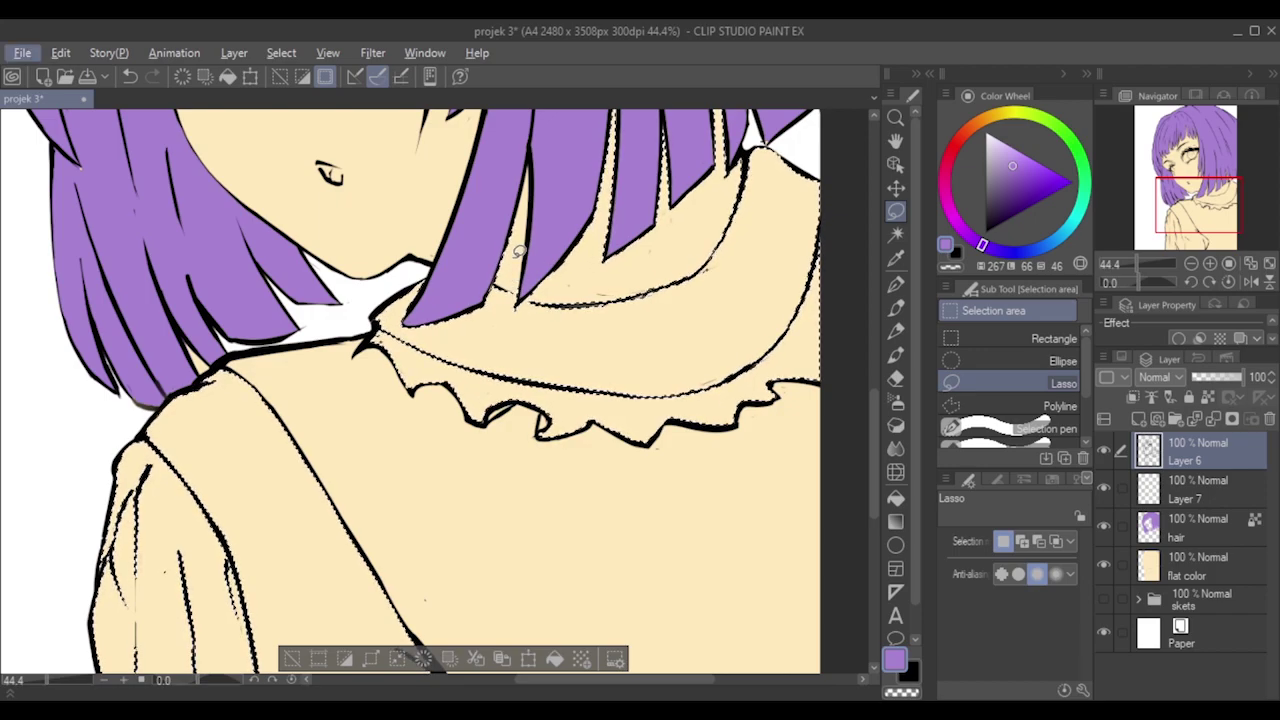
pyautogui.scroll(5, 518, 250)
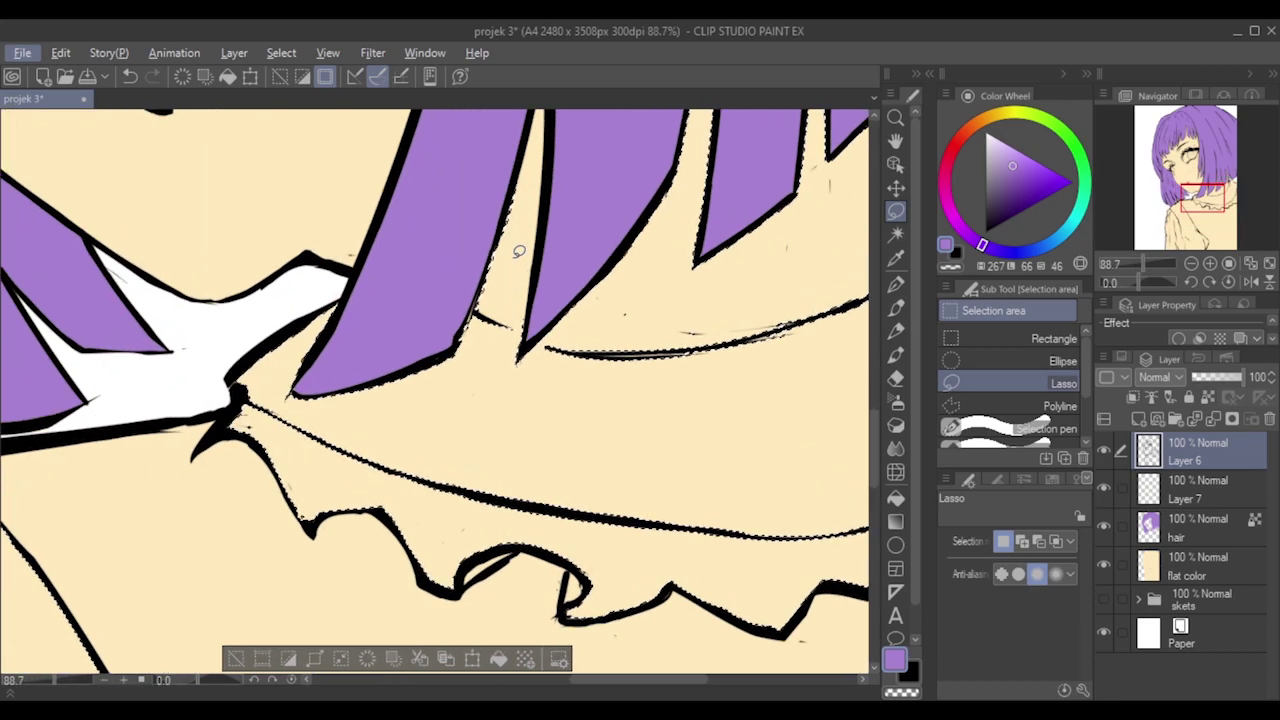
pyautogui.press('alt')
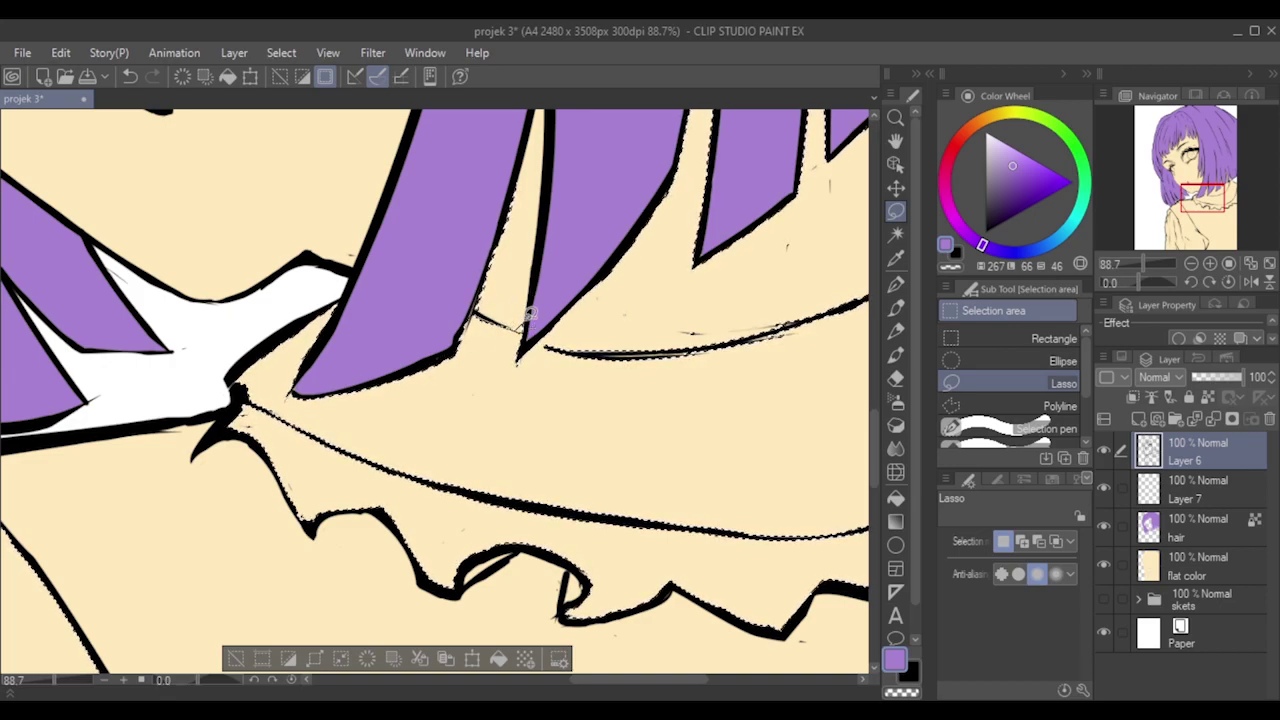
pyautogui.moveTo(547, 333)
pyautogui.mouseDown()
pyautogui.moveTo(615, 350)
pyautogui.moveTo(668, 295)
pyautogui.moveTo(610, 268)
pyautogui.moveTo(628, 252)
pyautogui.moveTo(545, 342)
pyautogui.moveTo(613, 312)
pyautogui.moveTo(594, 314)
pyautogui.moveTo(610, 290)
pyautogui.mouseUp()
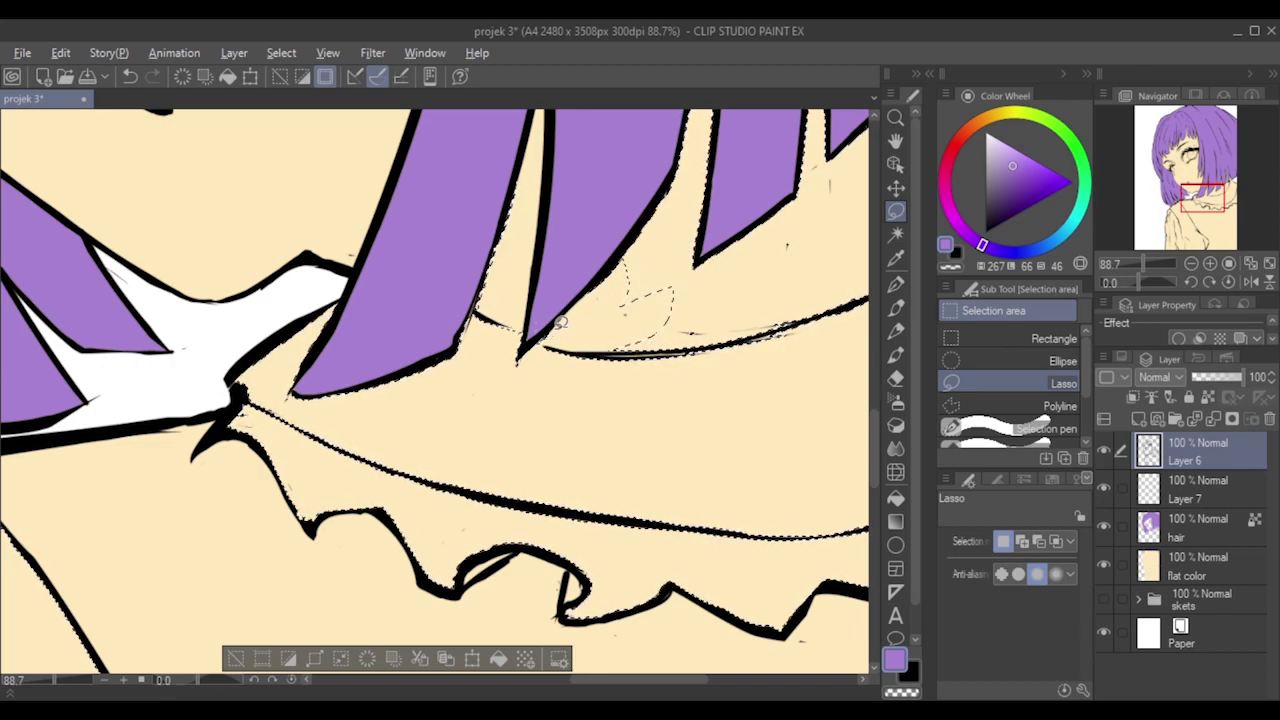
pyautogui.hotkey('ctrl', 'z')
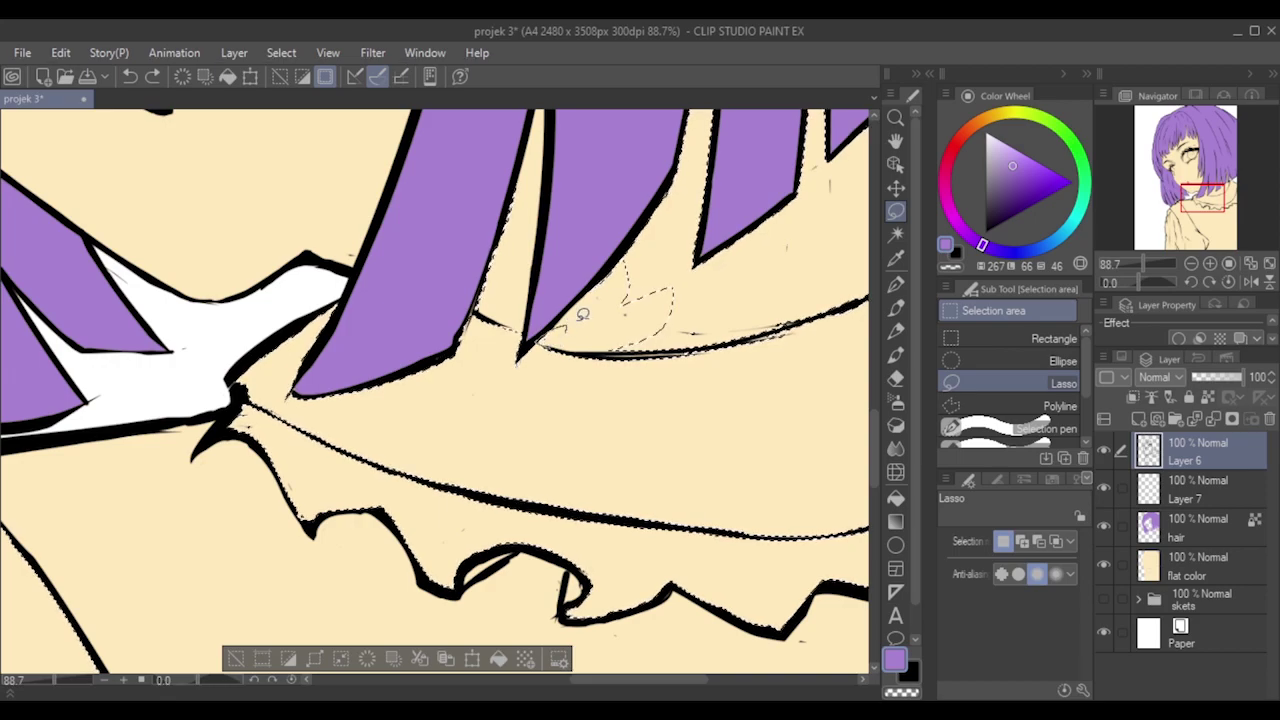
pyautogui.press('alt')
pyautogui.scroll(-3, 672, 227)
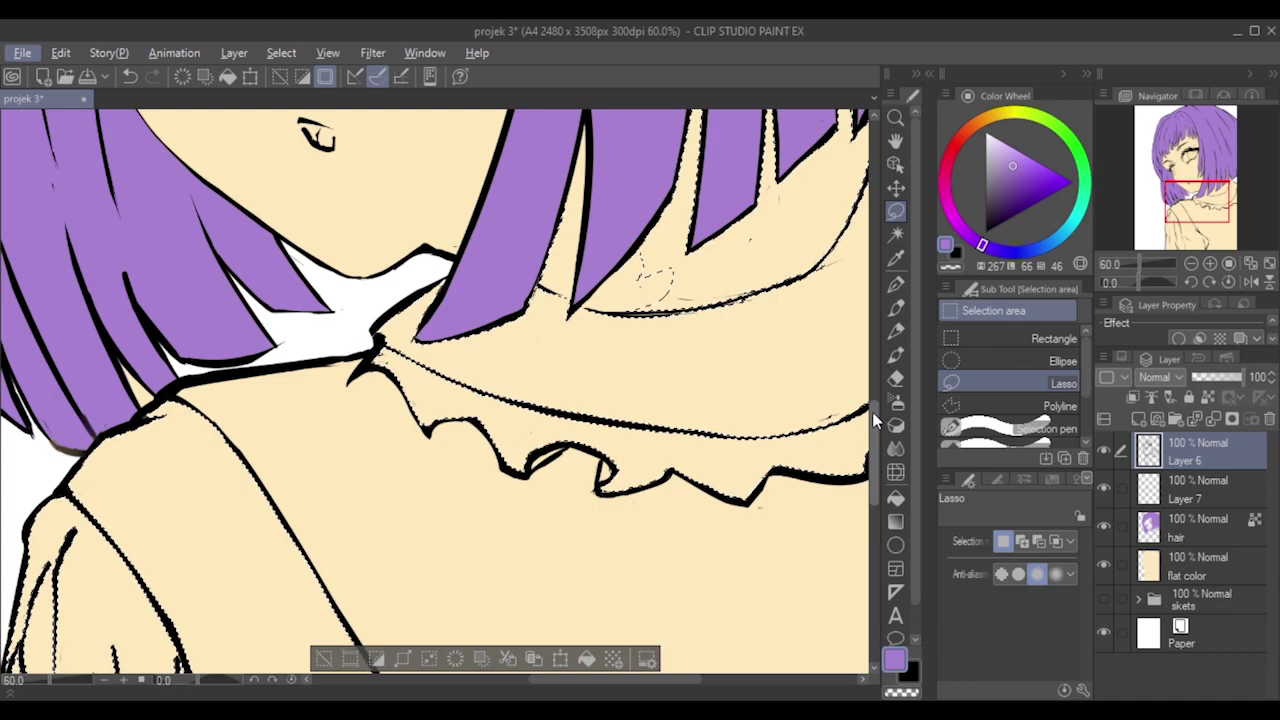
pyautogui.scroll(5, 869, 404)
pyautogui.moveTo(540, 679); pyautogui.dragTo(587, 683)
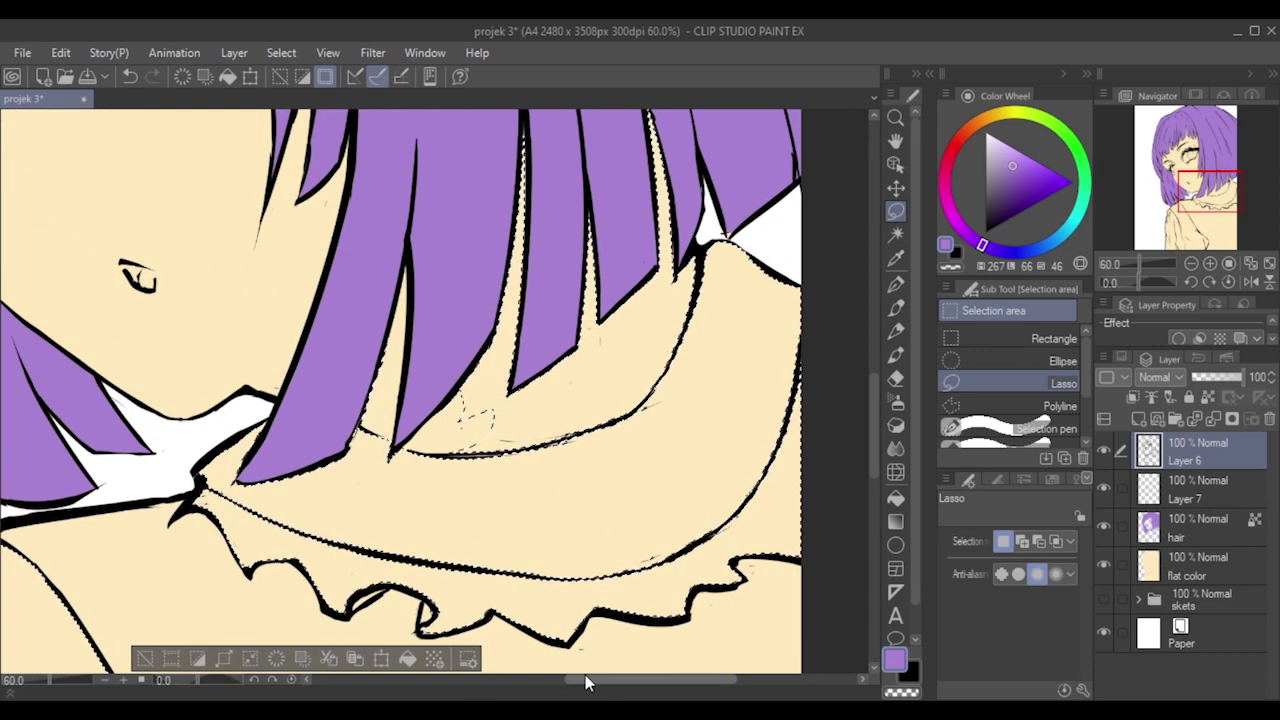
pyautogui.moveTo(532, 118)
pyautogui.mouseDown()
pyautogui.moveTo(532, 296)
pyautogui.moveTo(554, 248)
pyautogui.mouseUp()
pyautogui.hotkey('ctrl', 'z')
pyautogui.moveTo(531, 126)
pyautogui.mouseDown()
pyautogui.moveTo(523, 260)
pyautogui.moveTo(474, 420)
pyautogui.moveTo(480, 391)
pyautogui.moveTo(456, 416)
pyautogui.moveTo(526, 243)
pyautogui.moveTo(525, 140)
pyautogui.mouseUp()
pyautogui.hotkey('ctrl', 'z')
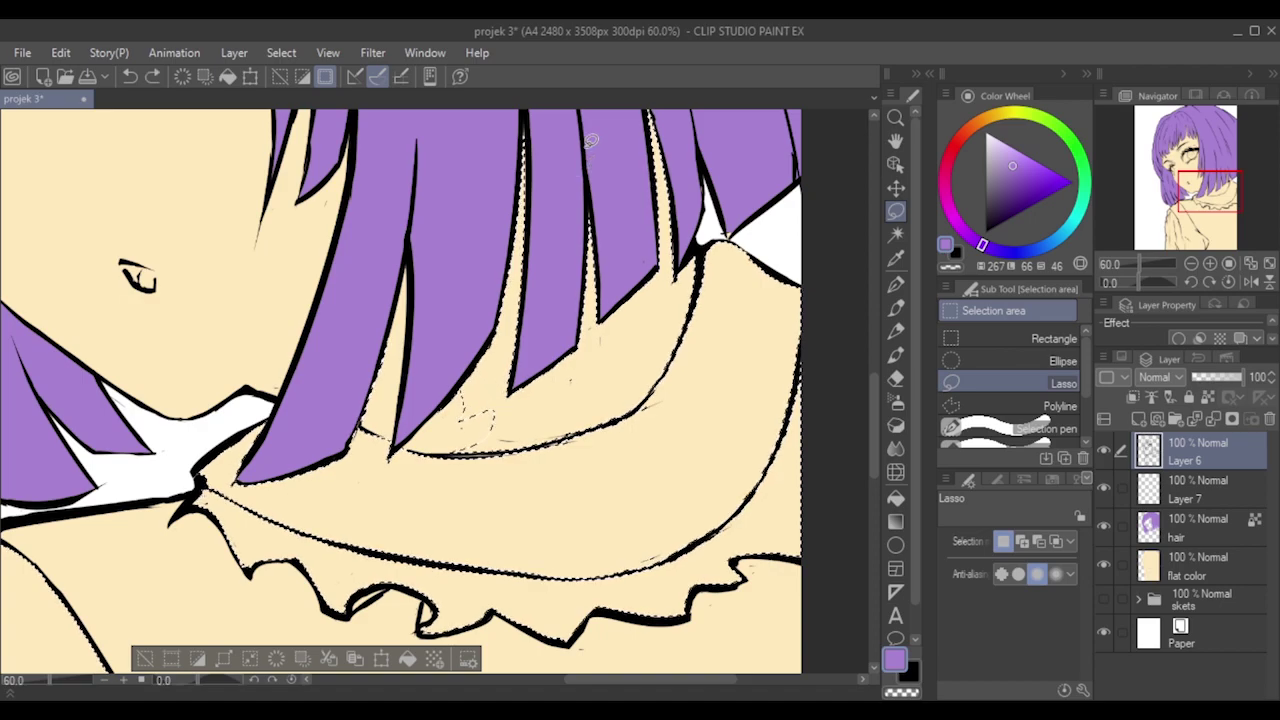
# Remove the remaining neck skin and the gaps between the hair strands from the selection, keeping its edge along the collar's neckline.
pyautogui.press('alt')
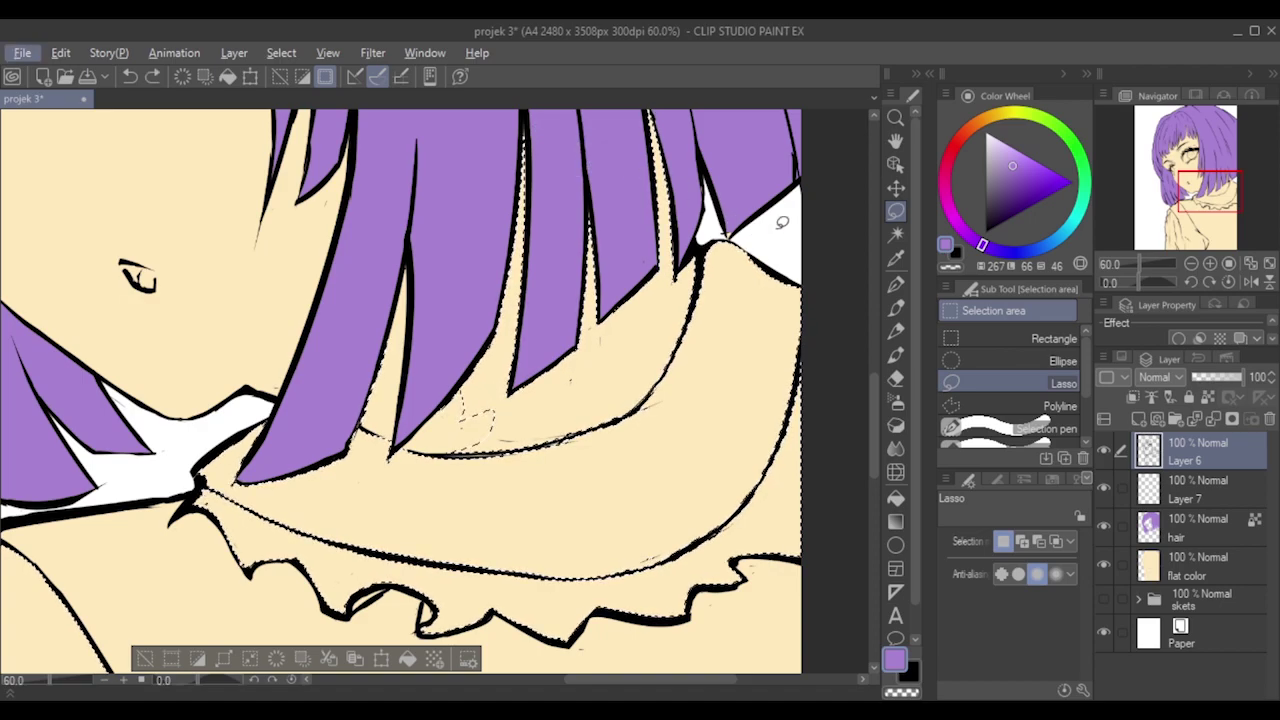
pyautogui.scroll(-3, 782, 222)
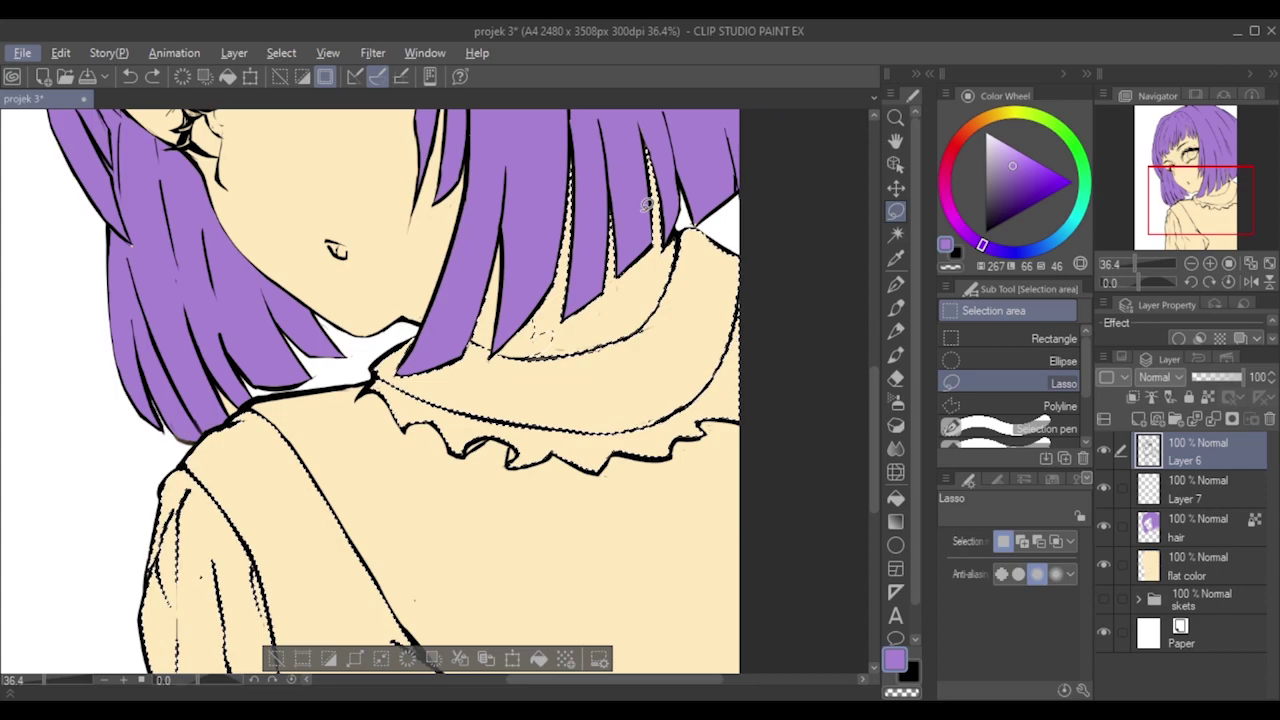
pyautogui.scroll(2, 622, 168)
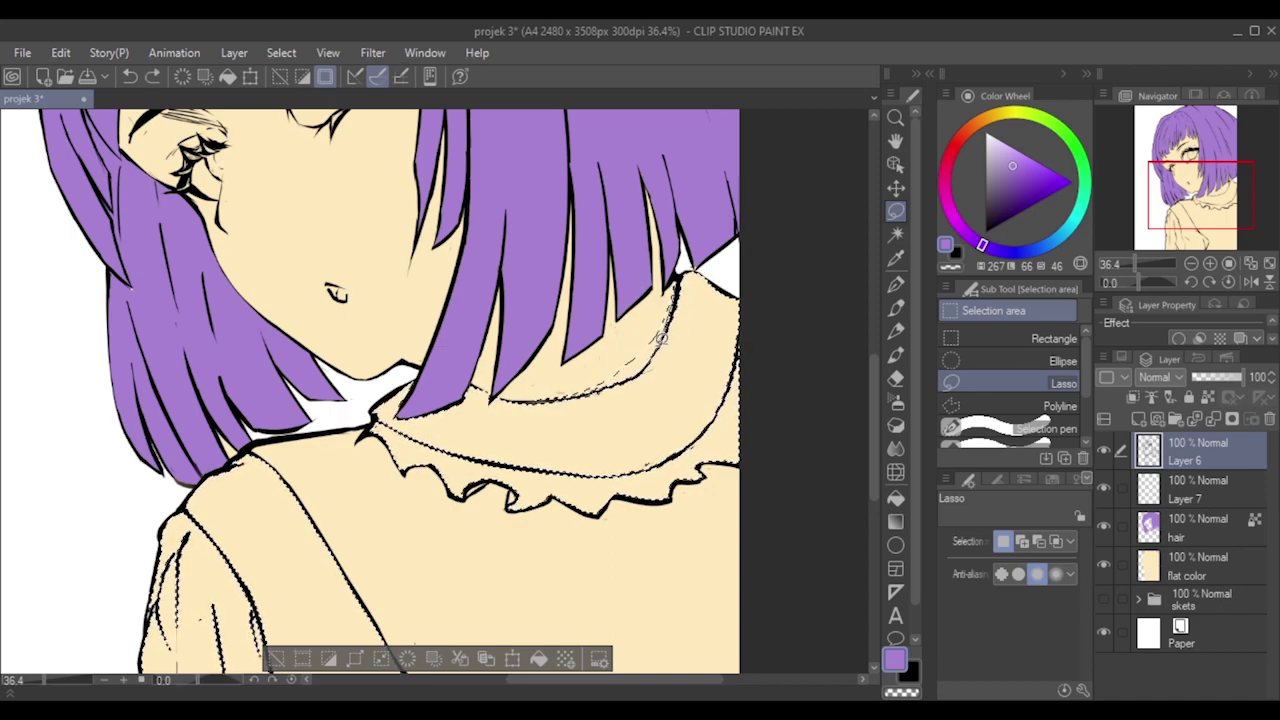
pyautogui.scroll(3, 736, 231)
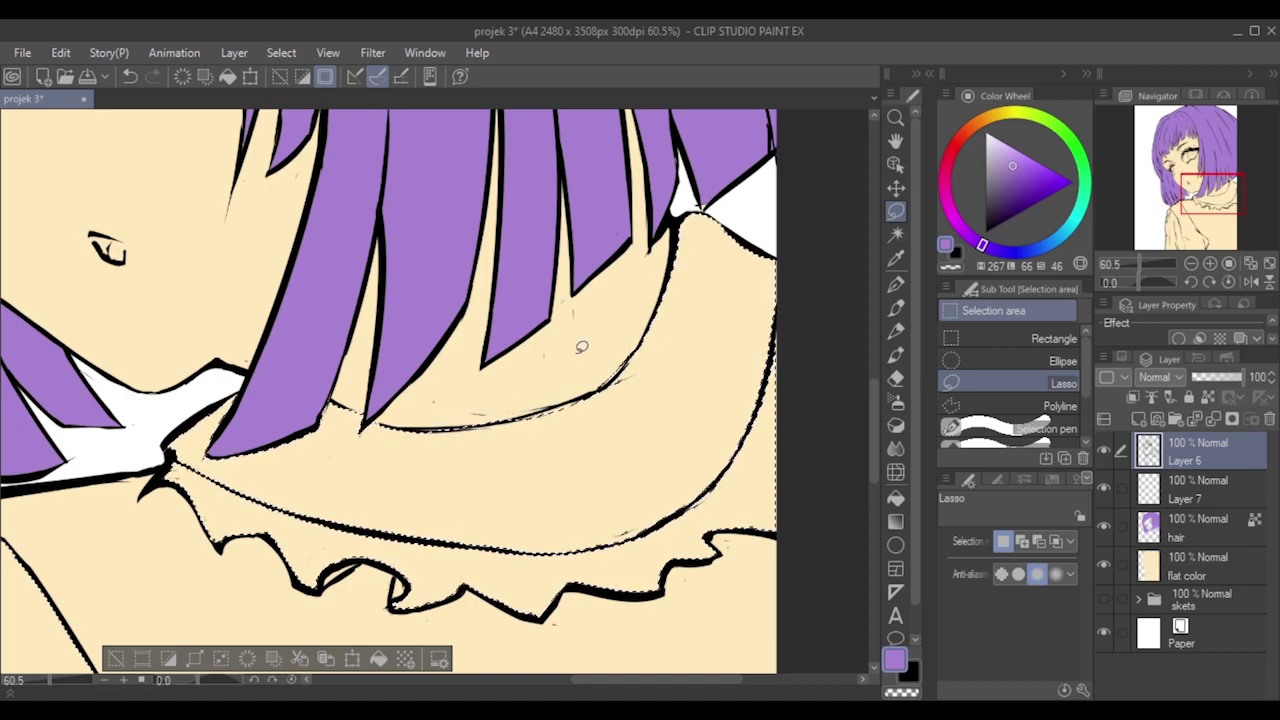
pyautogui.scroll(3, 550, 420)
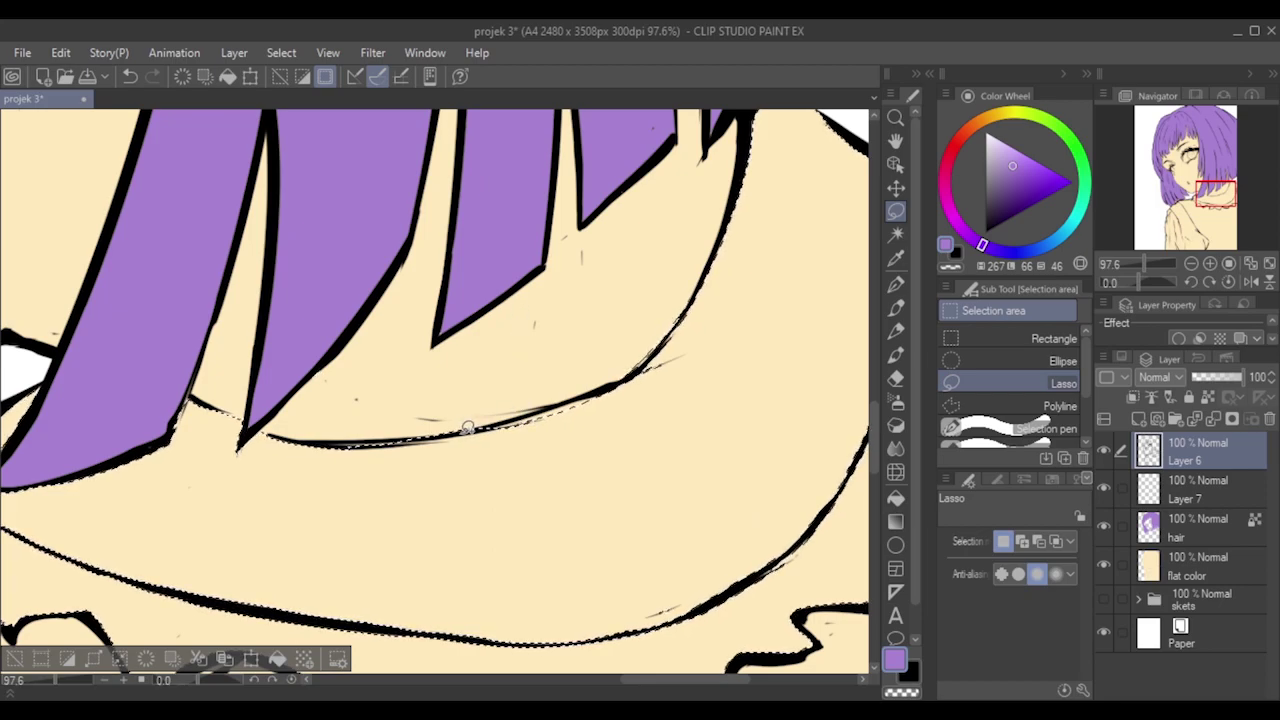
pyautogui.hotkey('ctrl', 'z')
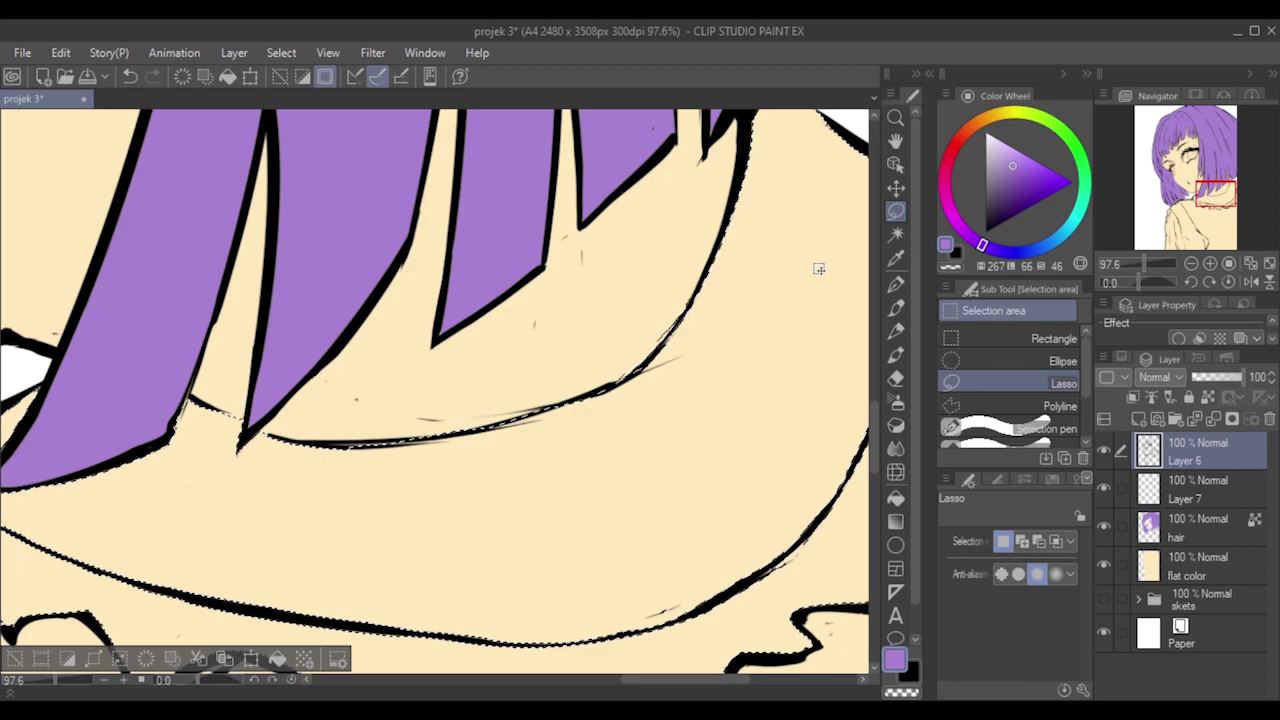
# Lasso the collar's seam line at its shoulder-side end to include it in the clothing selection.
pyautogui.scroll(-5, 386, 406)
pyautogui.scroll(-7, 386, 407)
pyautogui.scroll(2, 240, 456)
pyautogui.scroll(3, 243, 406)
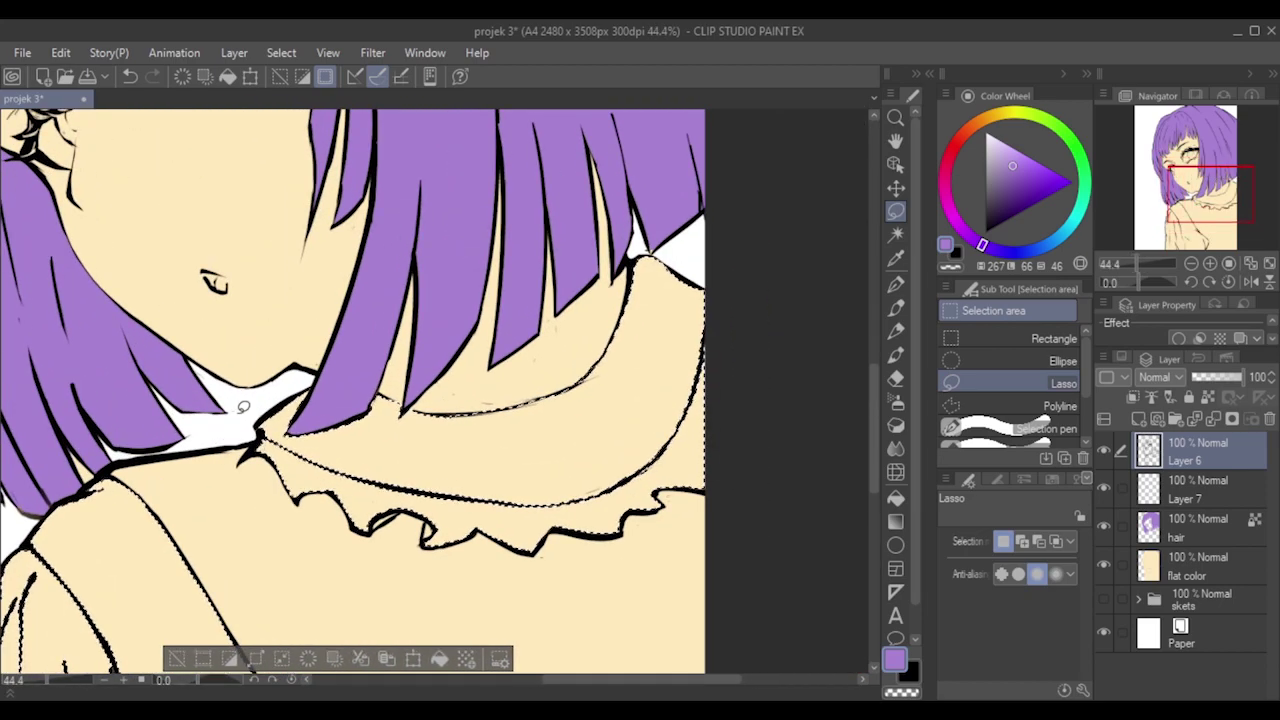
pyautogui.moveTo(267, 438)
pyautogui.mouseDown()
pyautogui.moveTo(293, 467)
pyautogui.moveTo(306, 434)
pyautogui.mouseUp()
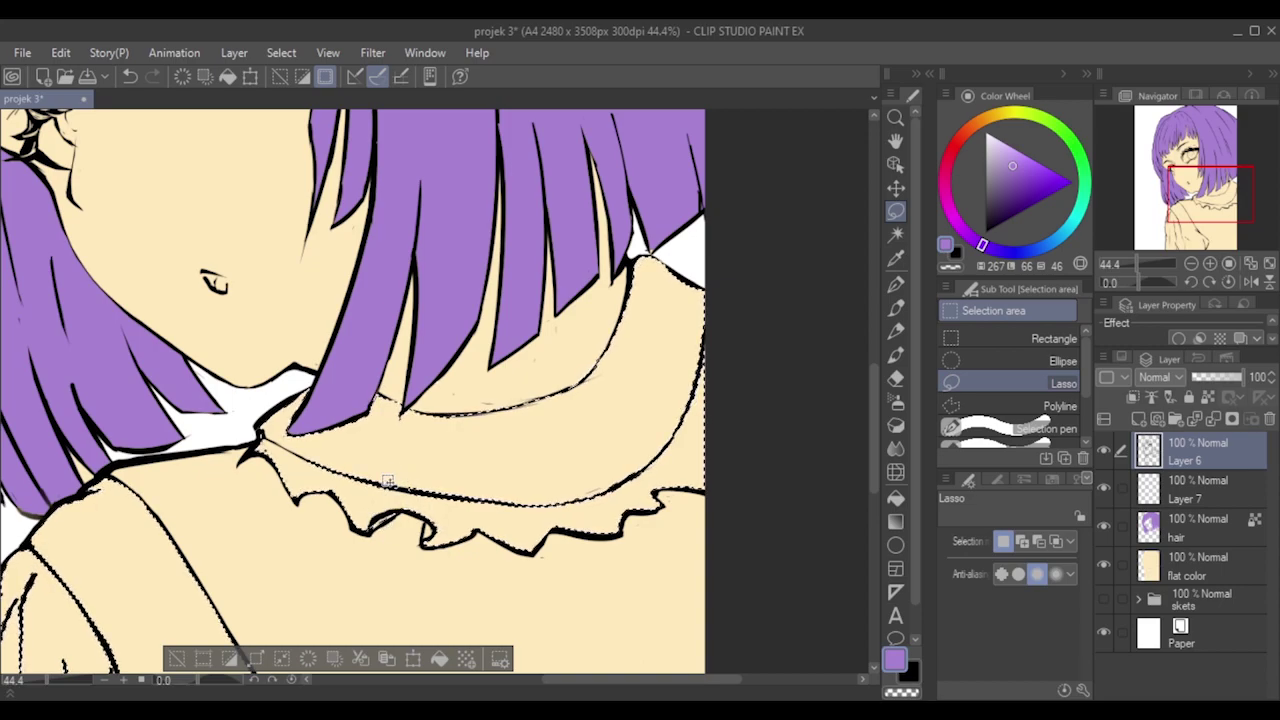
pyautogui.scroll(3, 388, 481)
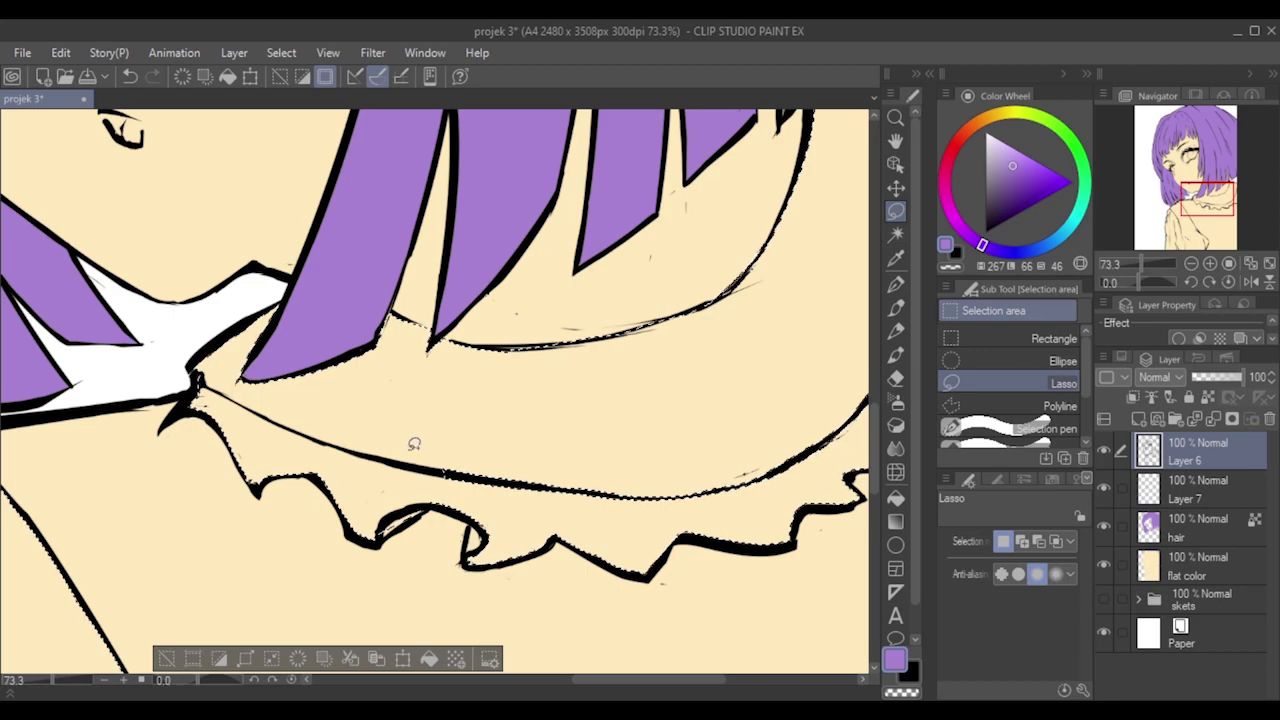
# Continue lassoing along the rest of the collar's seam line up to the canvas edge to include it in the selection.
pyautogui.click(895, 235)
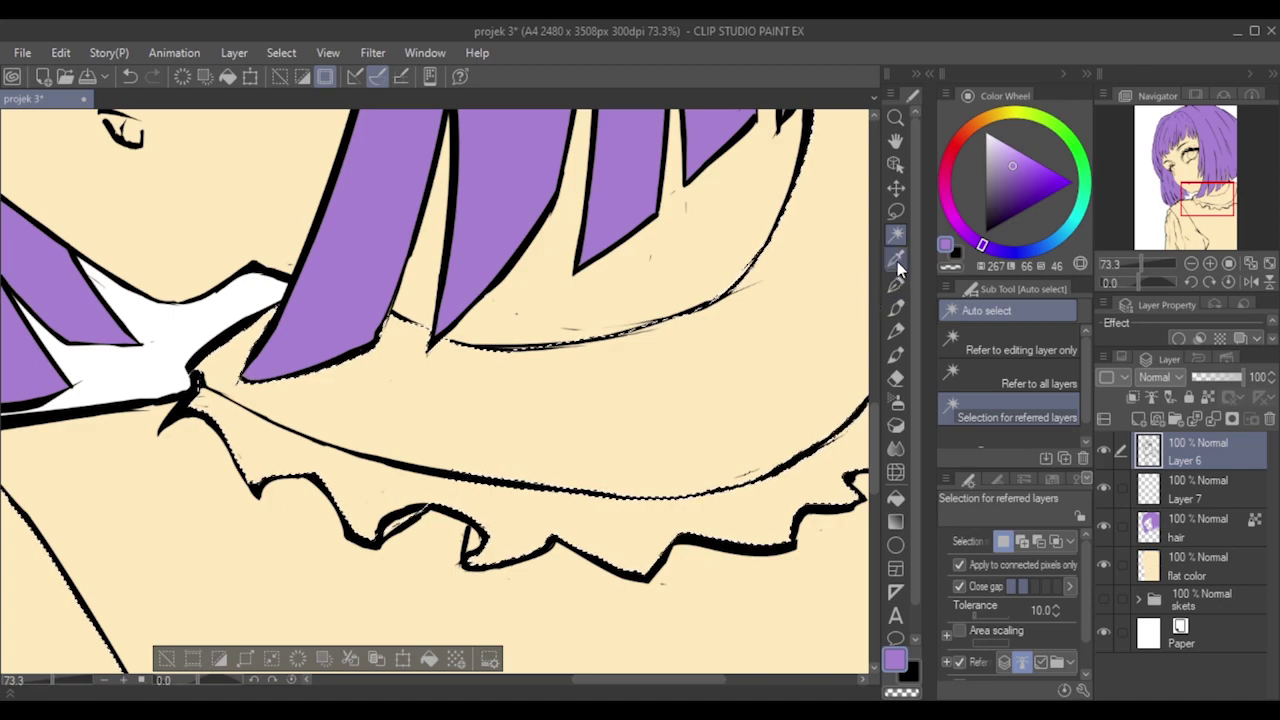
pyautogui.click(896, 212)
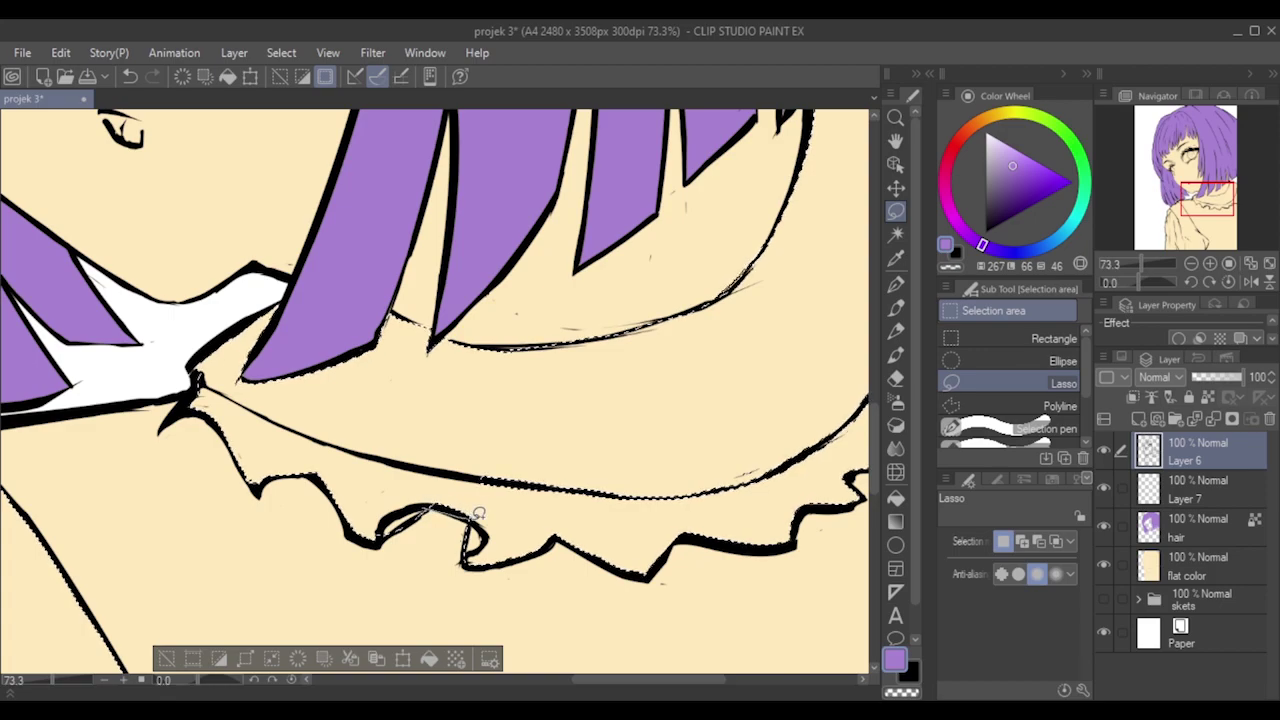
pyautogui.moveTo(445, 471)
pyautogui.mouseDown()
pyautogui.moveTo(531, 429)
pyautogui.moveTo(505, 432)
pyautogui.moveTo(651, 480)
pyautogui.moveTo(645, 455)
pyautogui.moveTo(602, 501)
pyautogui.moveTo(700, 503)
pyautogui.mouseUp()
pyautogui.moveTo(612, 682); pyautogui.dragTo(655, 688)
pyautogui.moveTo(697, 186)
pyautogui.mouseDown()
pyautogui.moveTo(763, 265)
pyautogui.moveTo(655, 428)
pyautogui.moveTo(600, 477)
pyautogui.moveTo(545, 499)
pyautogui.moveTo(515, 433)
pyautogui.moveTo(628, 300)
pyautogui.moveTo(750, 228)
pyautogui.mouseUp()
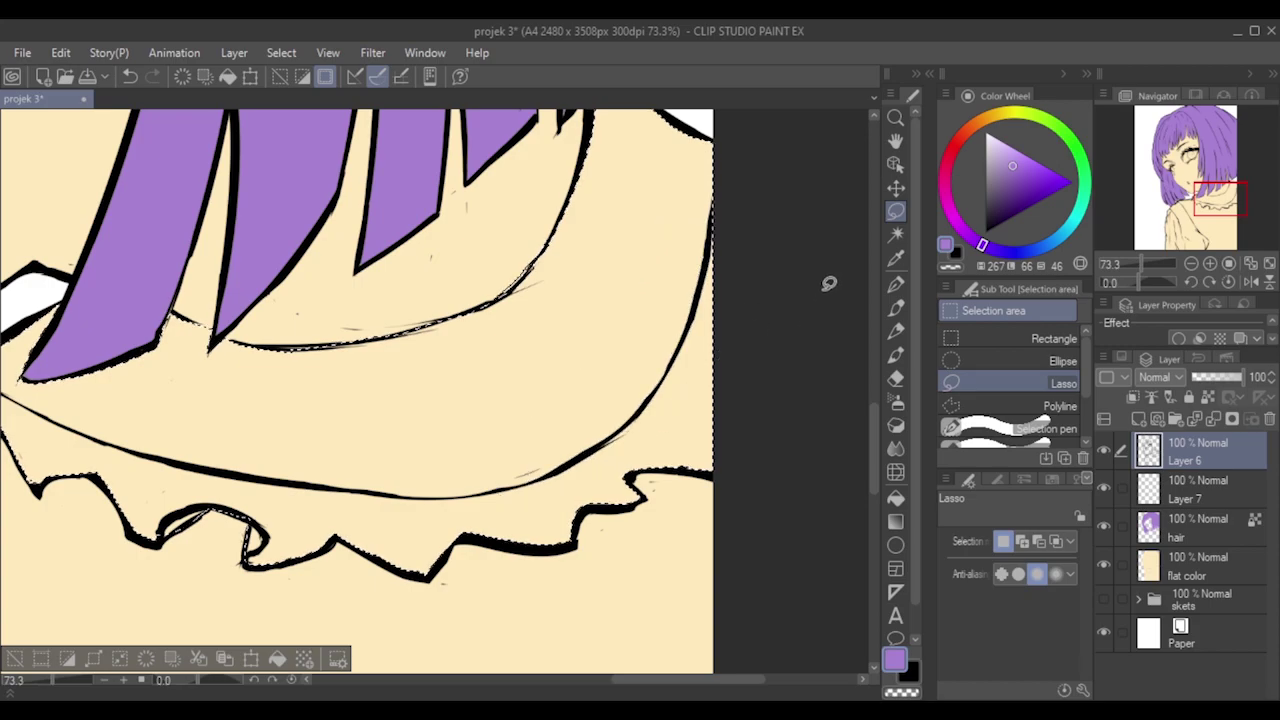
pyautogui.scroll(-1, 666, 285)
pyautogui.scroll(-3, 664, 291)
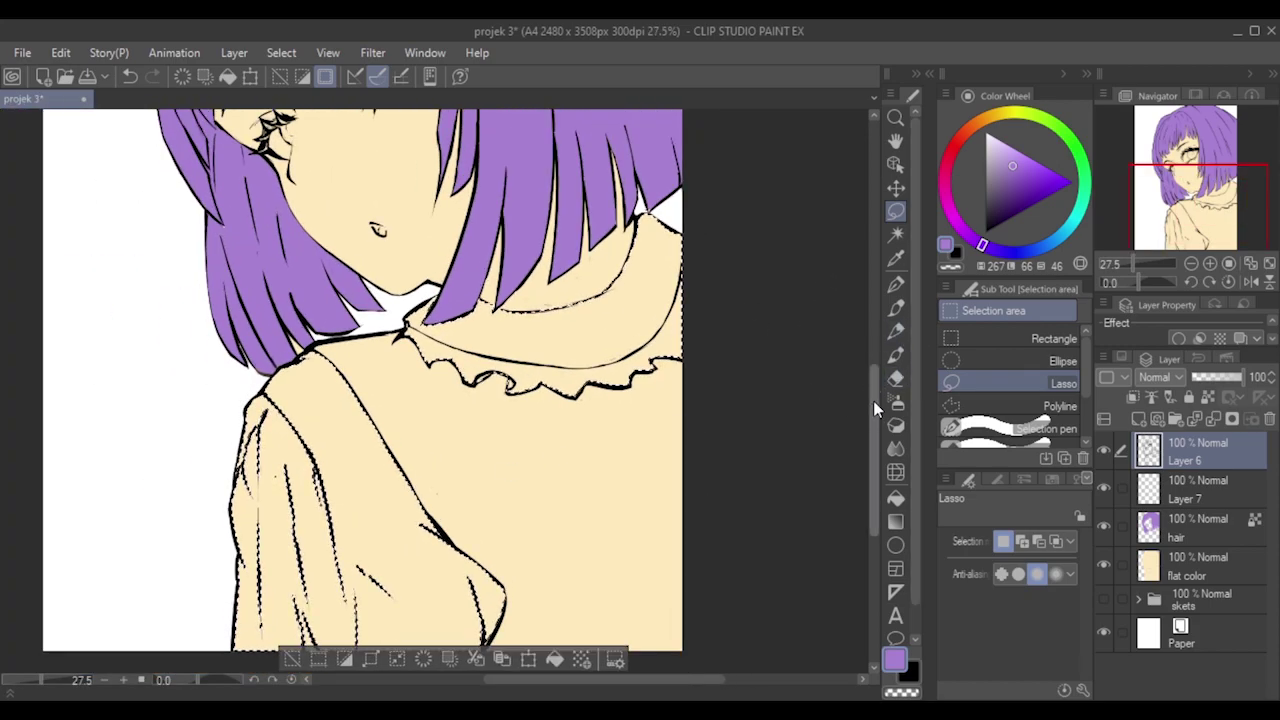
# Lasso around the sleeve's outline and fold lines and the bodice seam down to the bust to include them in the clothing selection.
pyautogui.moveTo(873, 400); pyautogui.dragTo(873, 443)
pyautogui.scroll(1, 82, 478)
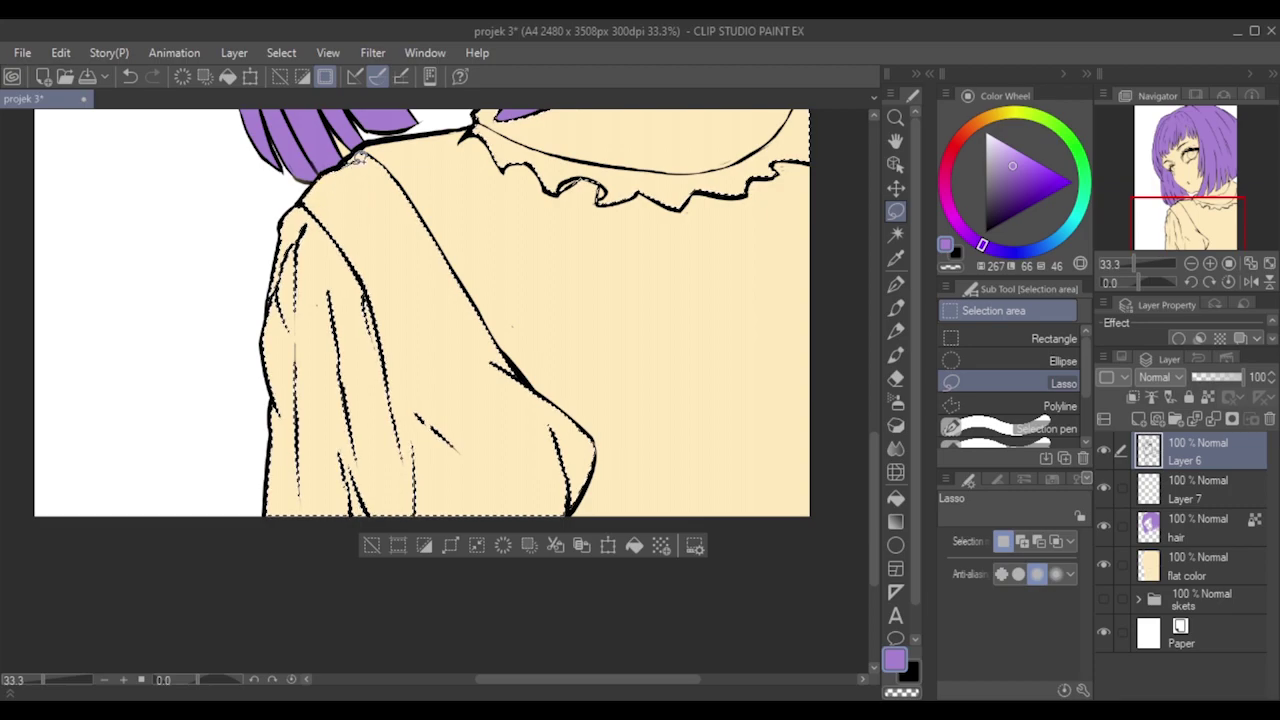
pyautogui.moveTo(289, 204)
pyautogui.mouseDown()
pyautogui.moveTo(210, 298)
pyautogui.moveTo(209, 430)
pyautogui.moveTo(289, 523)
pyautogui.moveTo(390, 531)
pyautogui.mouseUp()
pyautogui.moveTo(418, 318); pyautogui.dragTo(323, 357)
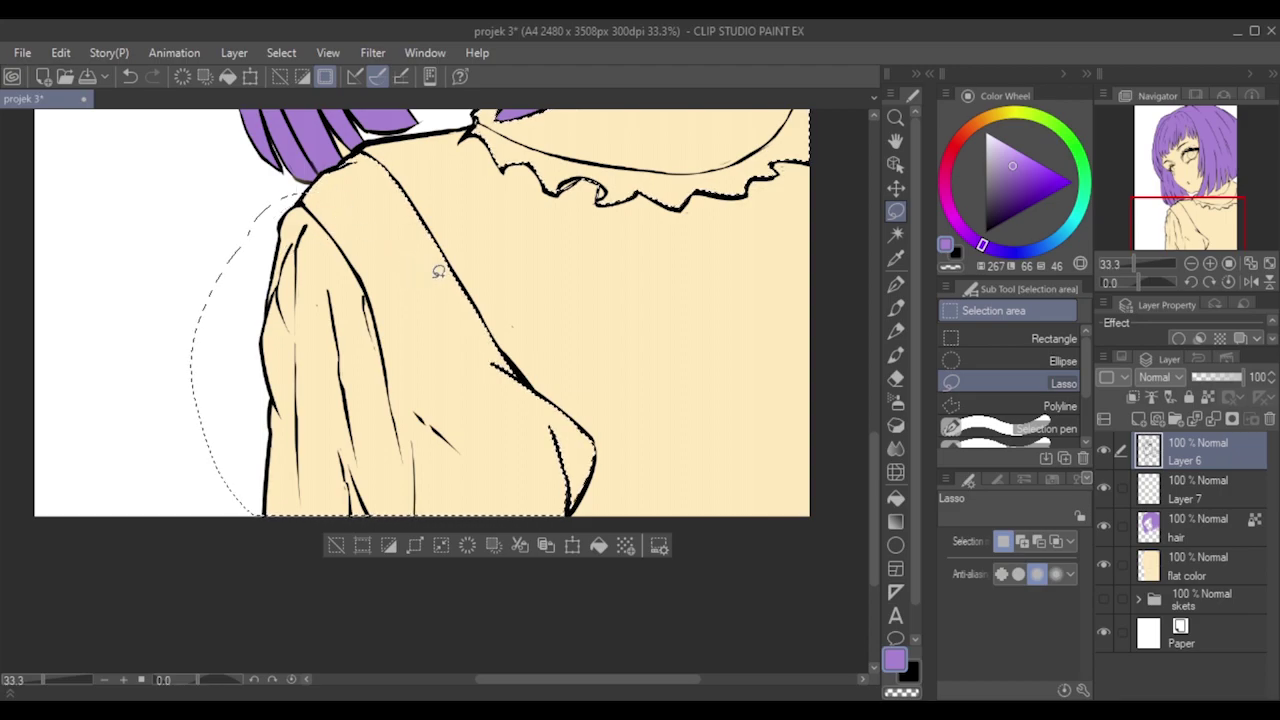
pyautogui.moveTo(481, 343); pyautogui.dragTo(508, 355)
pyautogui.moveTo(540, 524); pyautogui.dragTo(534, 412)
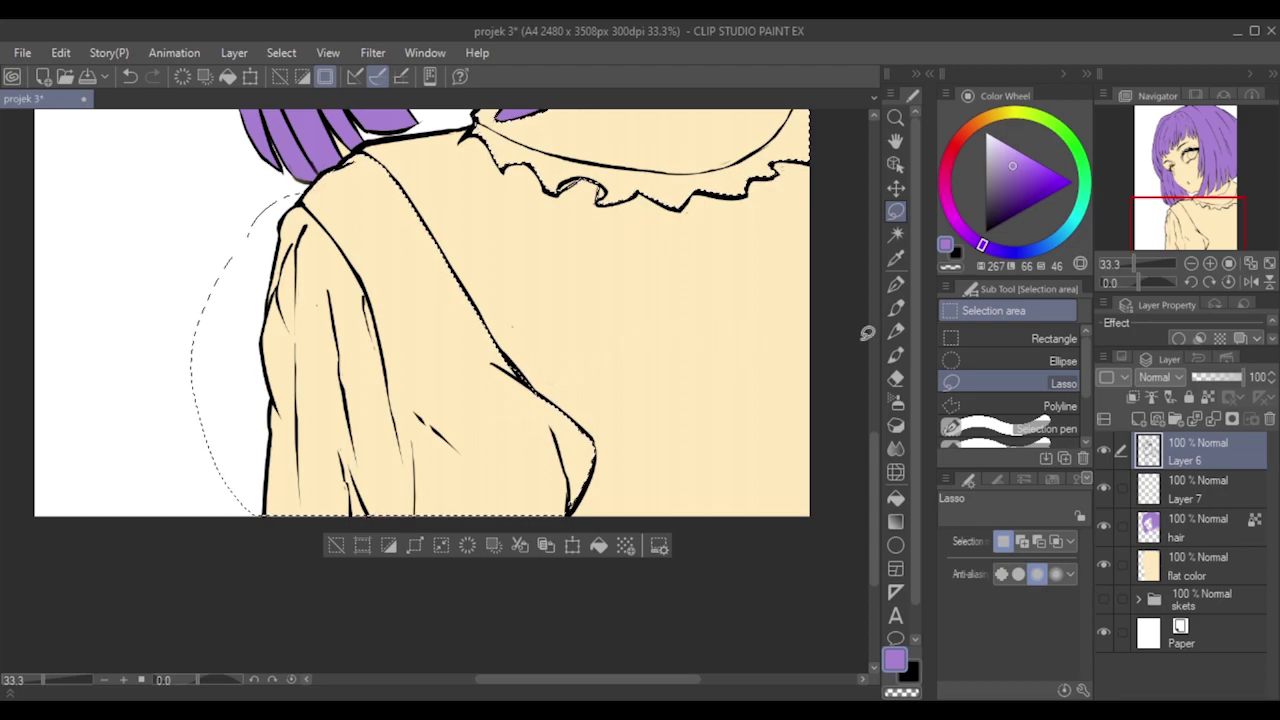
# Duplicate the flat color layer and take up the hard Eraser.
pyautogui.scroll(-2, 386, 271)
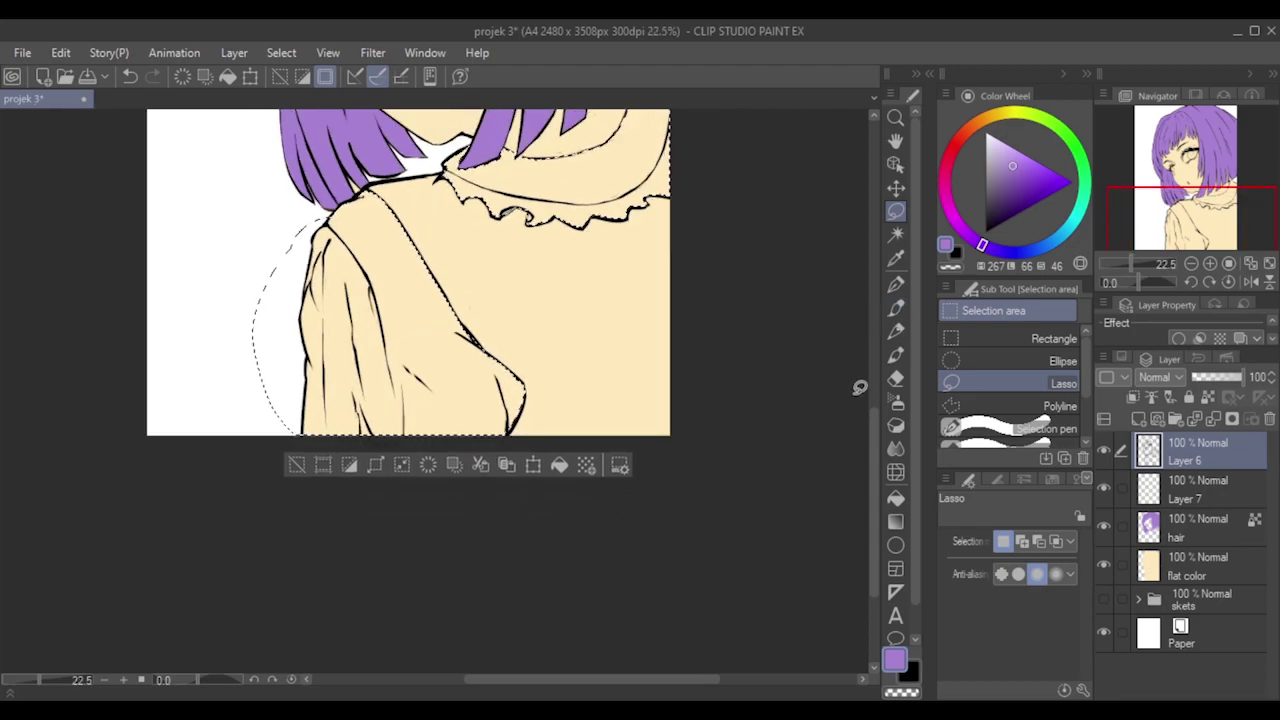
pyautogui.moveTo(874, 436); pyautogui.dragTo(876, 389)
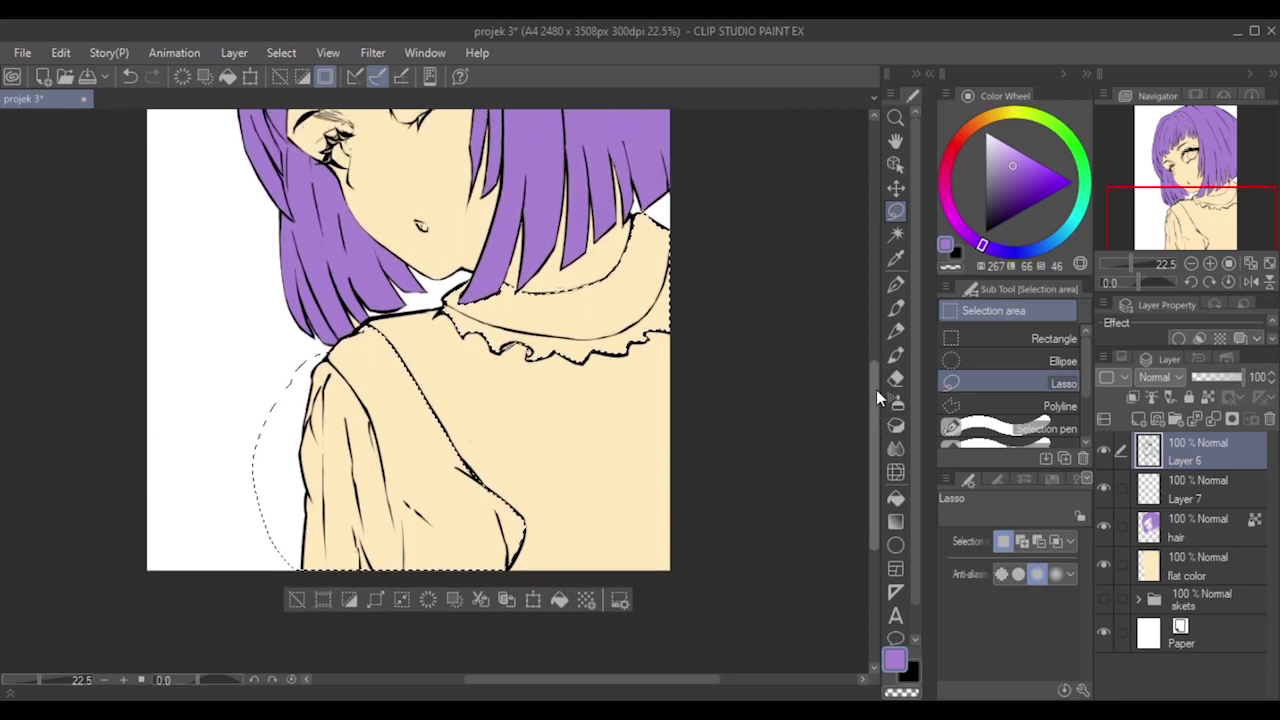
pyautogui.scroll(-2, 660, 421)
pyautogui.scroll(1, 716, 285)
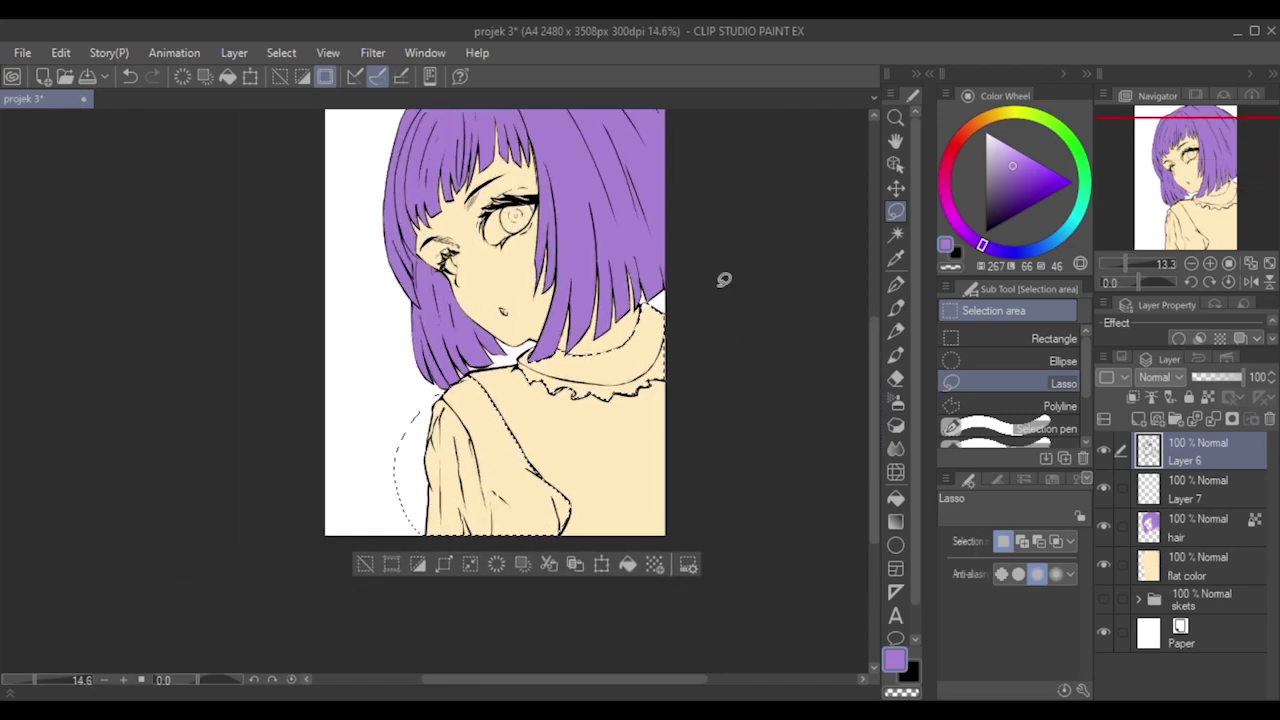
pyautogui.moveTo(873, 401); pyautogui.dragTo(873, 392)
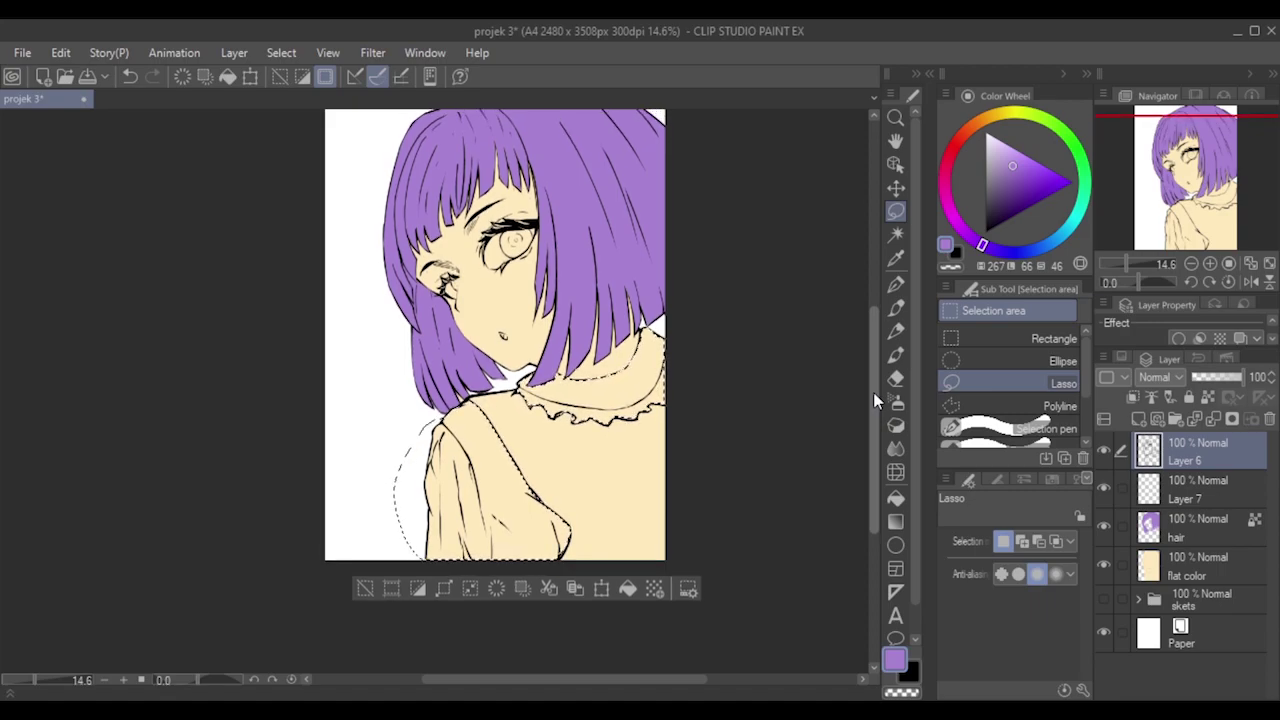
pyautogui.moveTo(873, 392); pyautogui.dragTo(876, 402)
pyautogui.scroll(2, 760, 500)
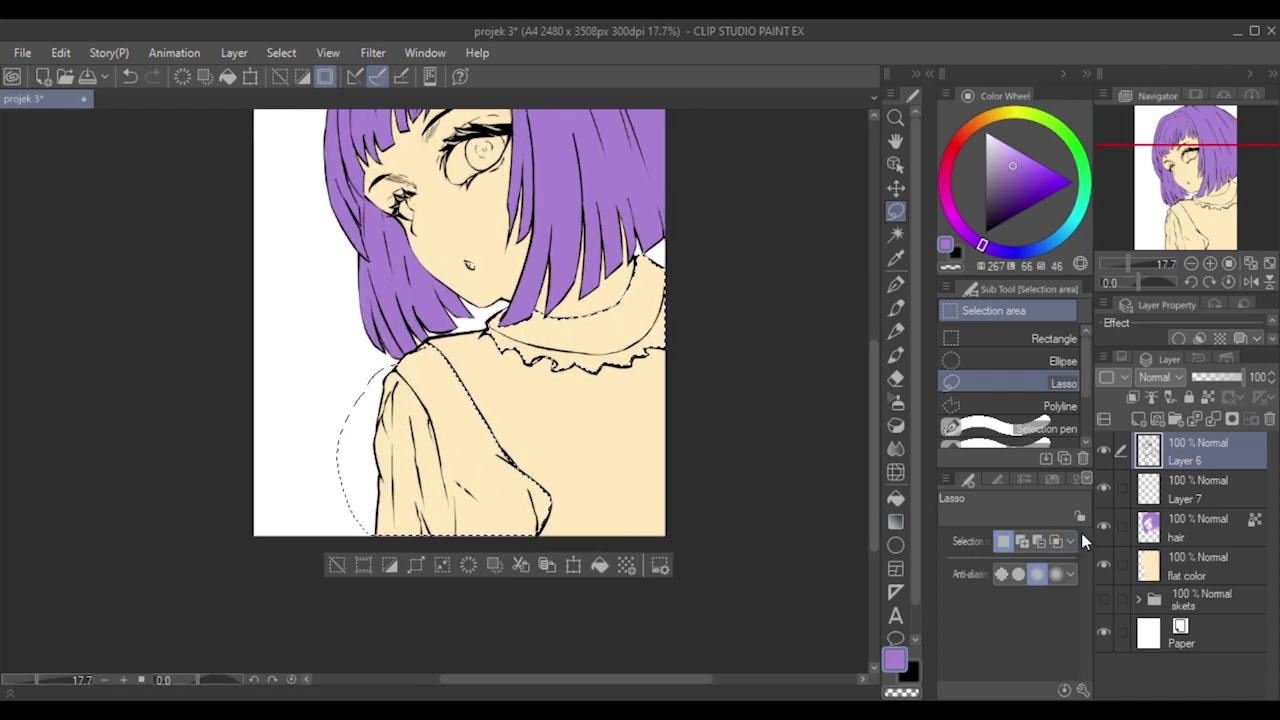
pyautogui.moveTo(1200, 576); pyautogui.dragTo(1138, 422)
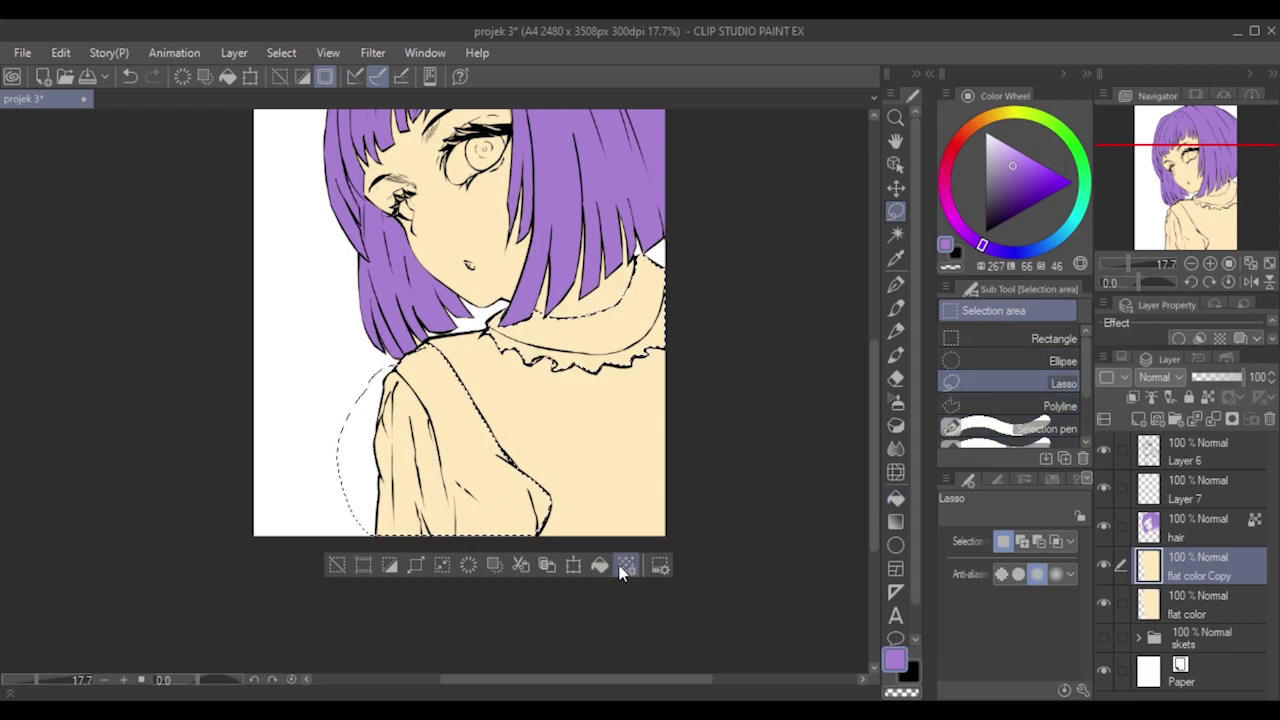
pyautogui.click(895, 378)
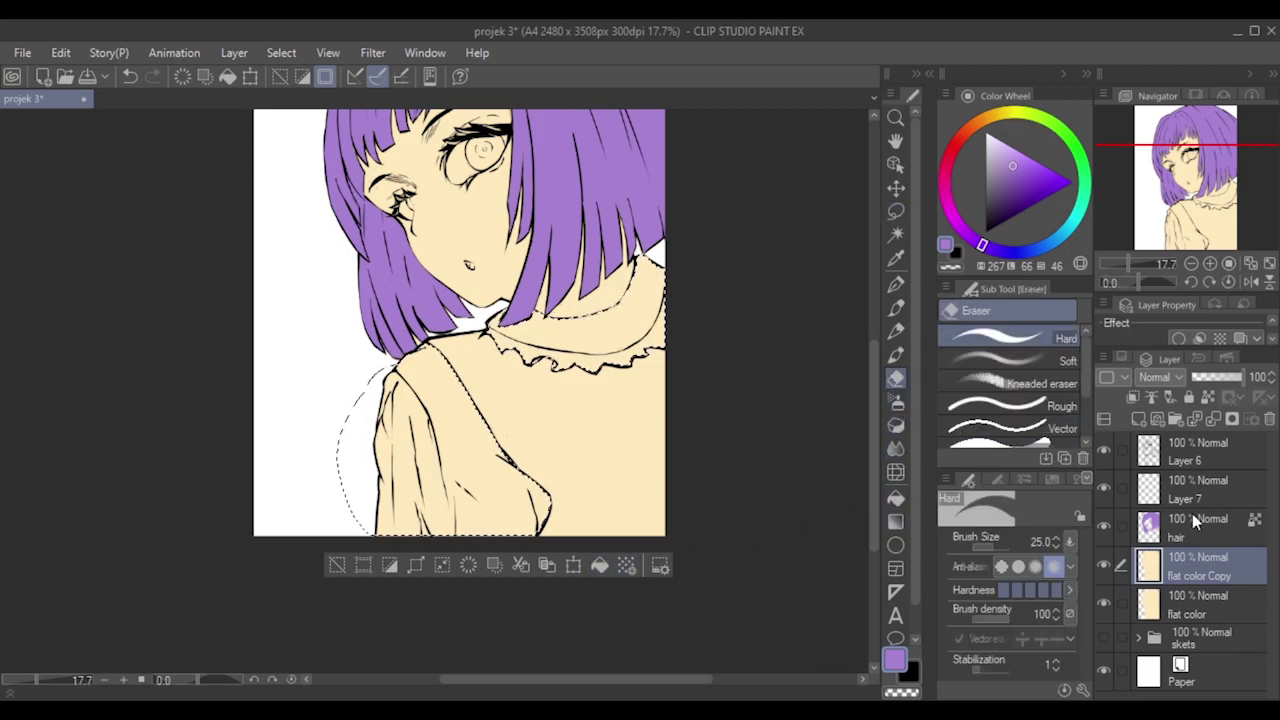
# Change the Paper layer's color to dark gray so the light colors stand out.
pyautogui.click(1181, 670)
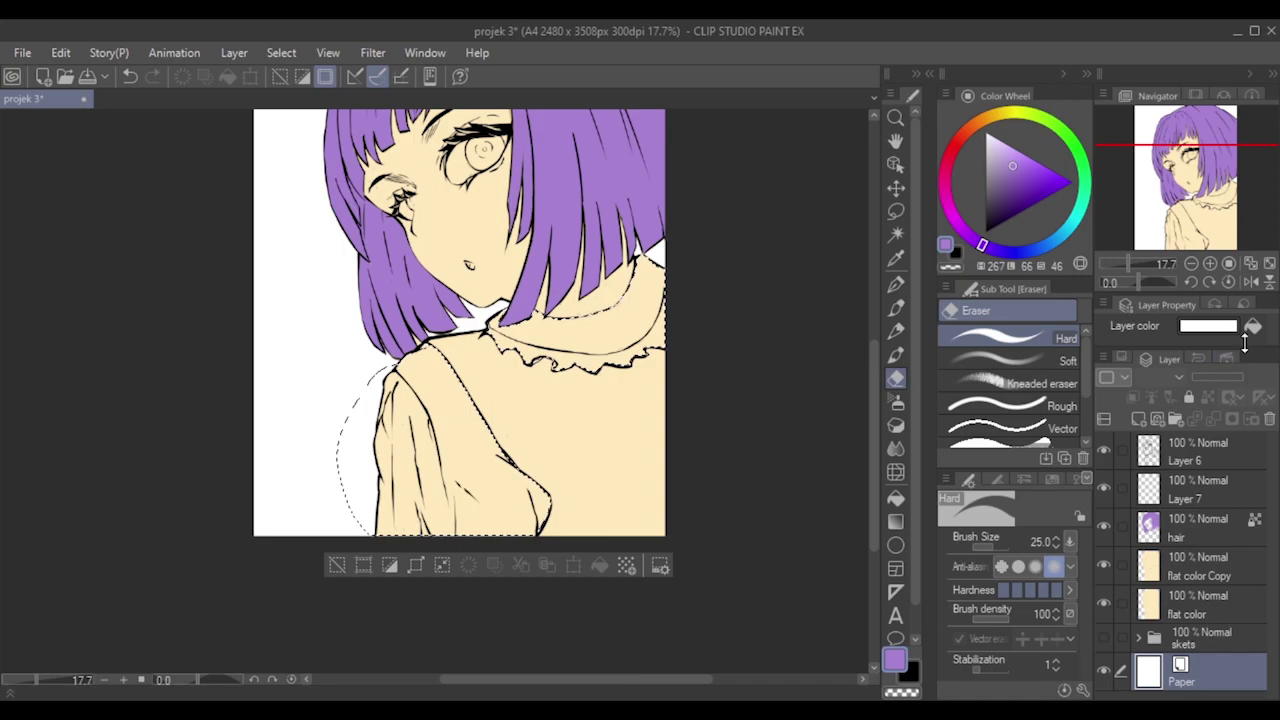
pyautogui.click(1253, 326)
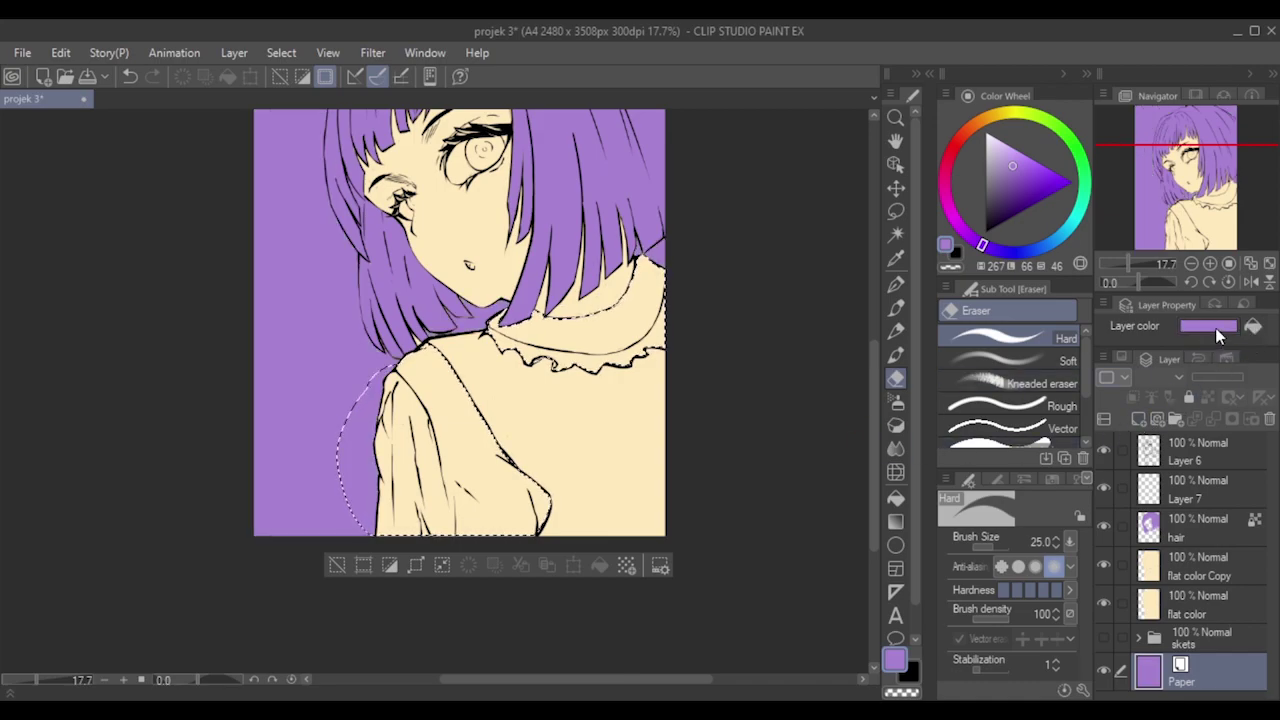
pyautogui.click(1216, 329)
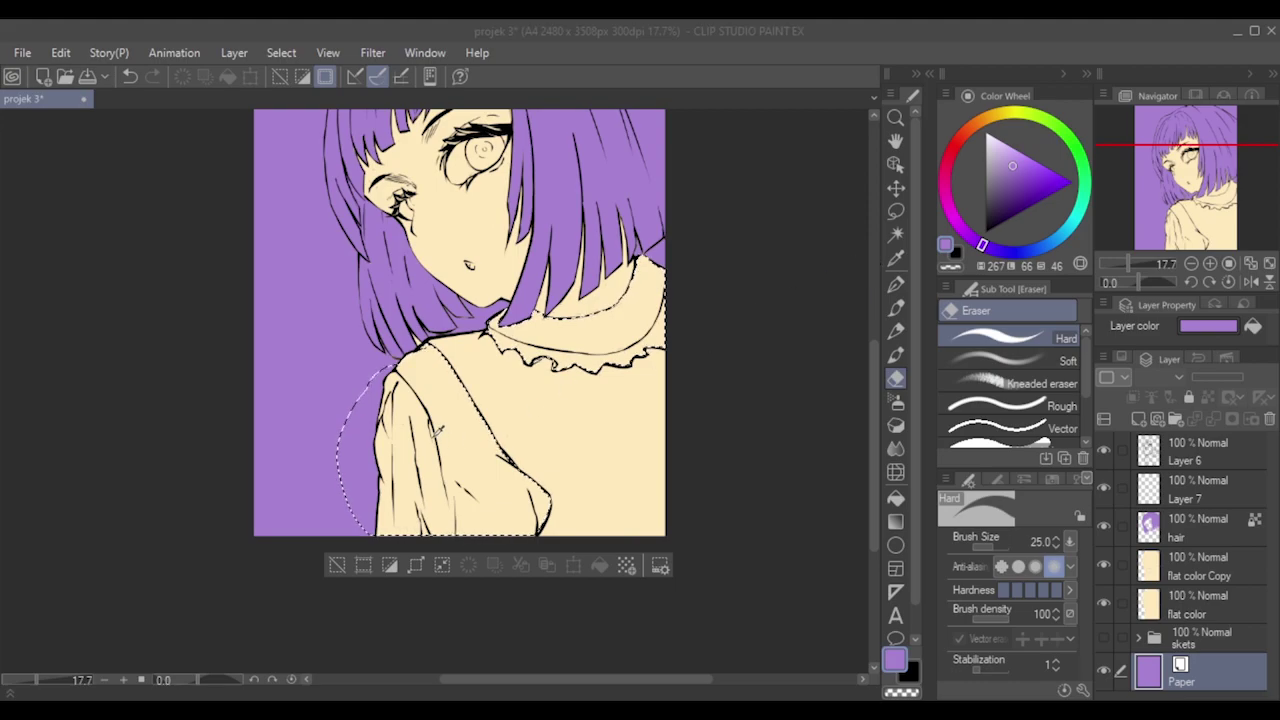
pyautogui.click(865, 263)
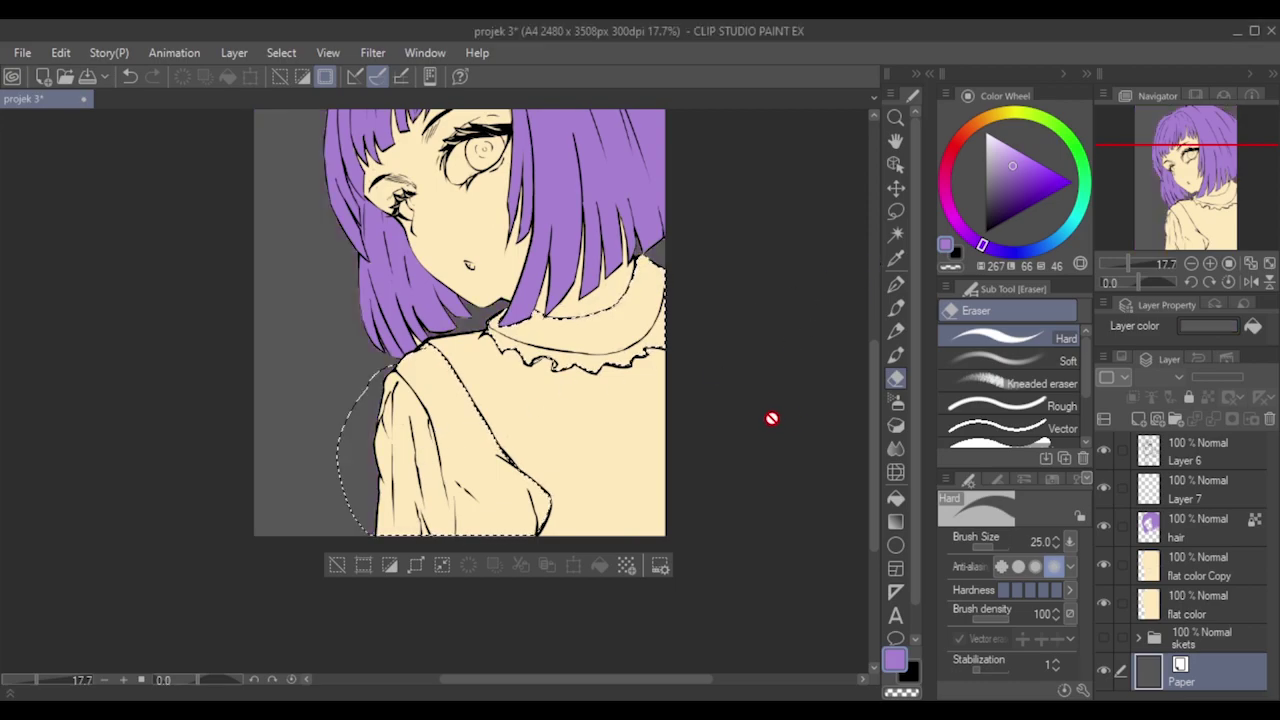
# Delete everything outside the sleeve and collar selection from the duplicated flat color layer, and hide the original flat color layer.
pyautogui.scroll(1, 463, 374)
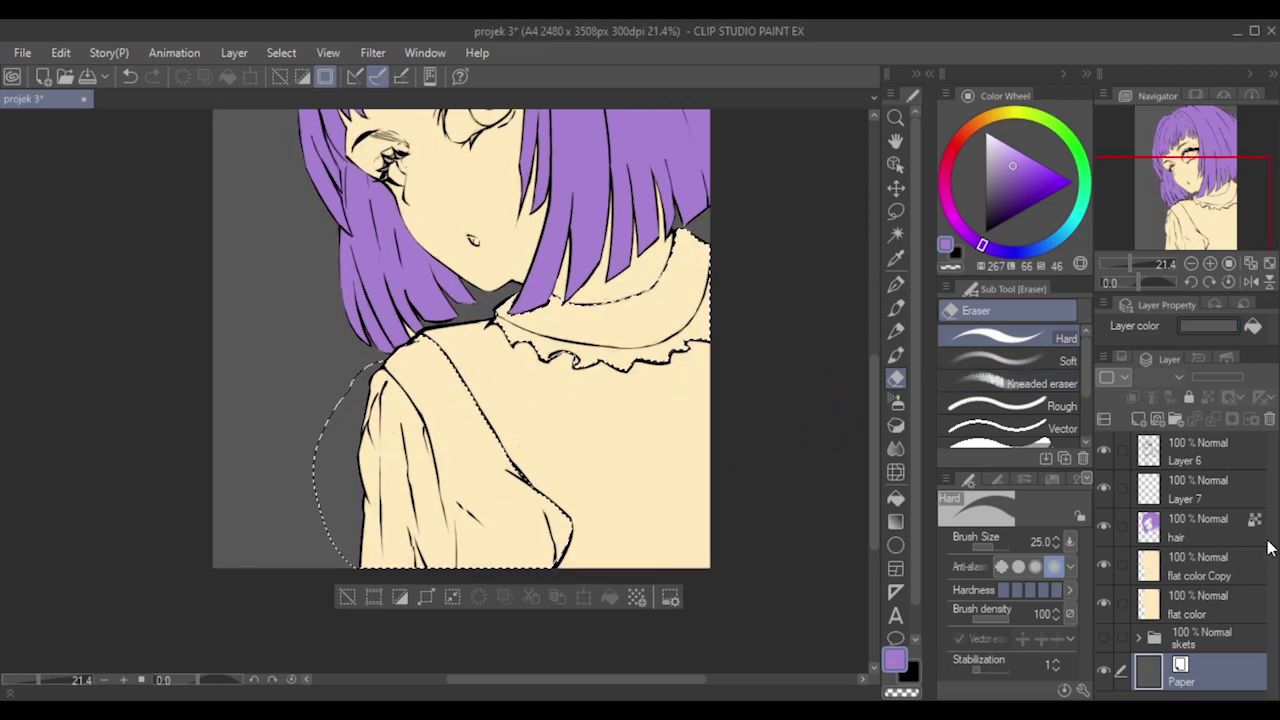
pyautogui.click(1240, 567)
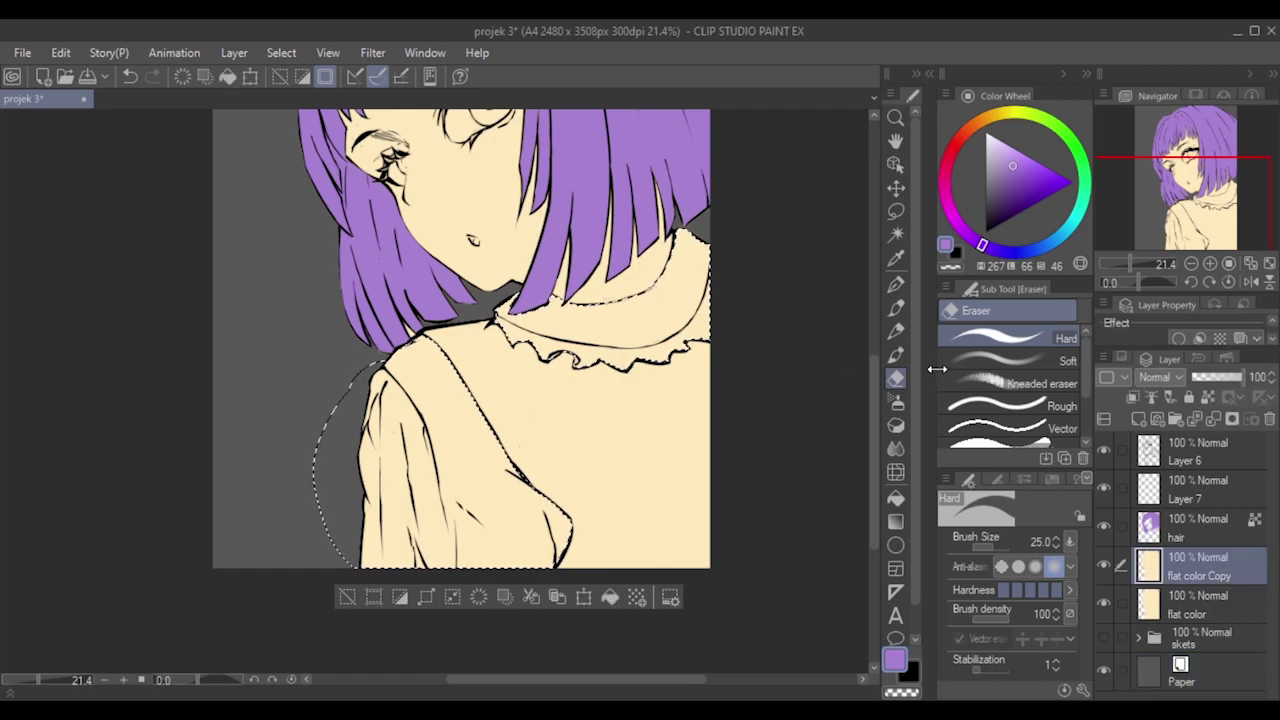
pyautogui.click(1204, 397)
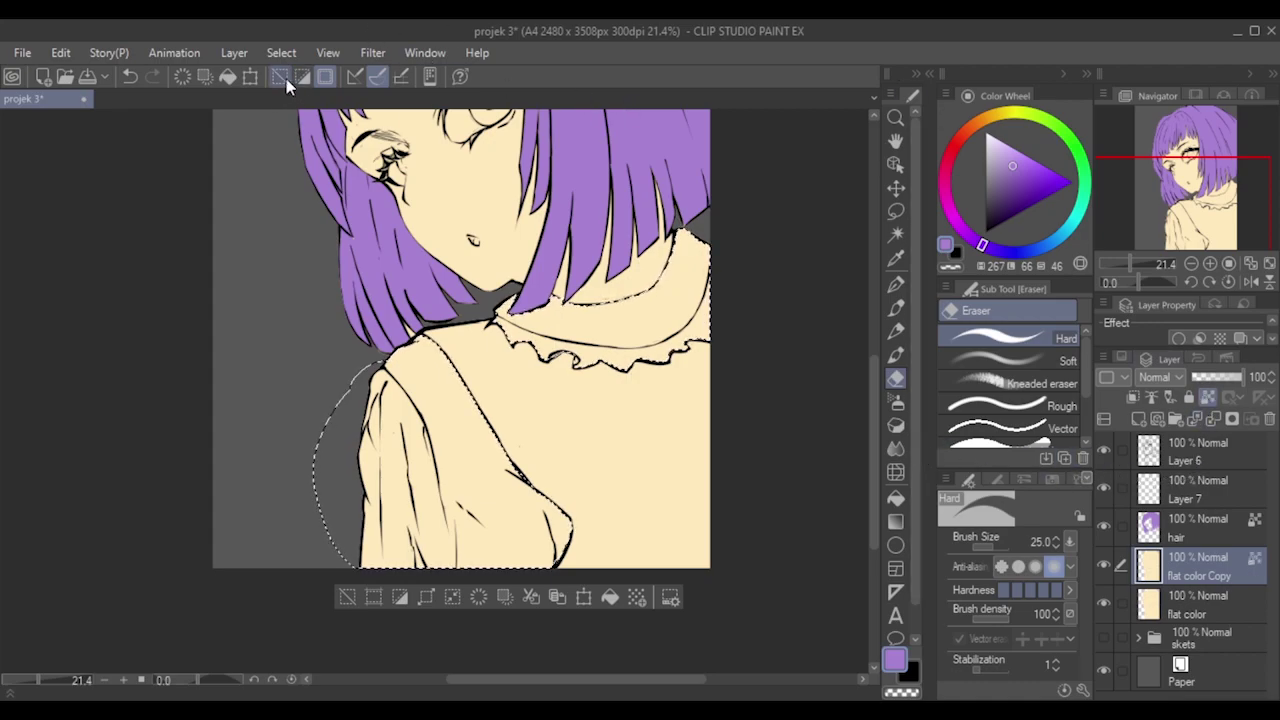
pyautogui.click(1204, 396)
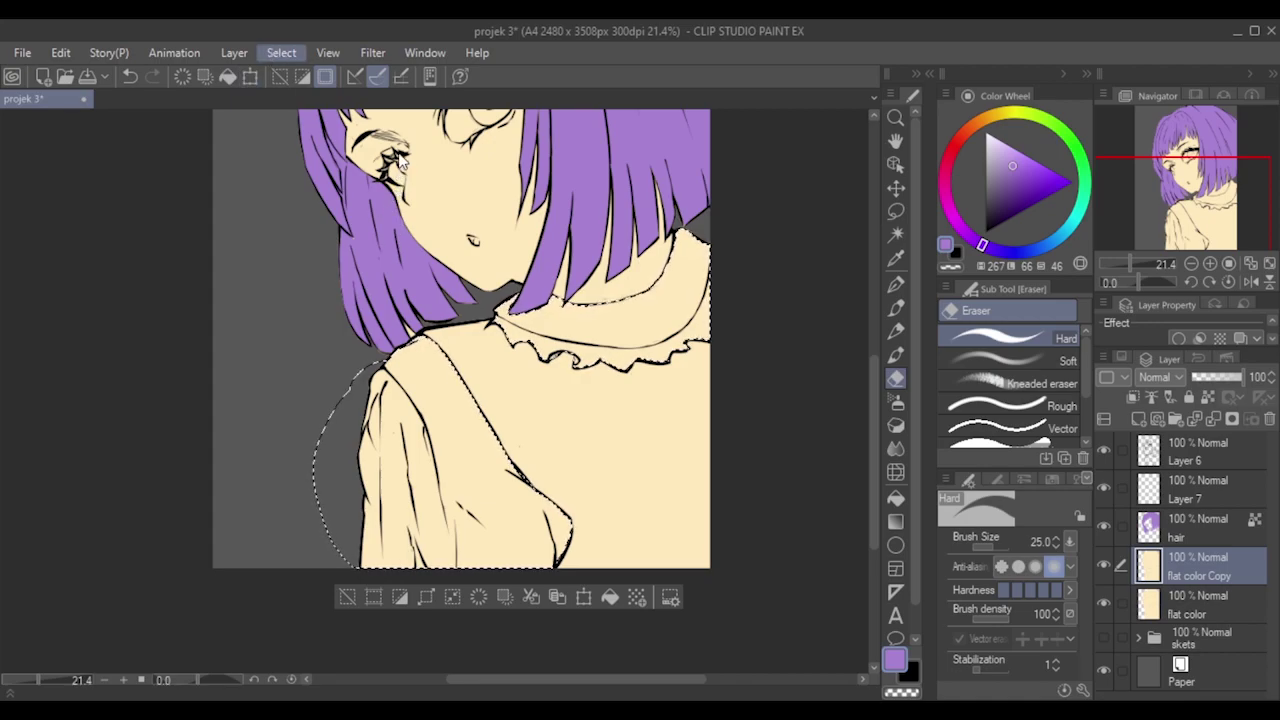
pyautogui.hotkey('ctrl', 'shift', 'i')
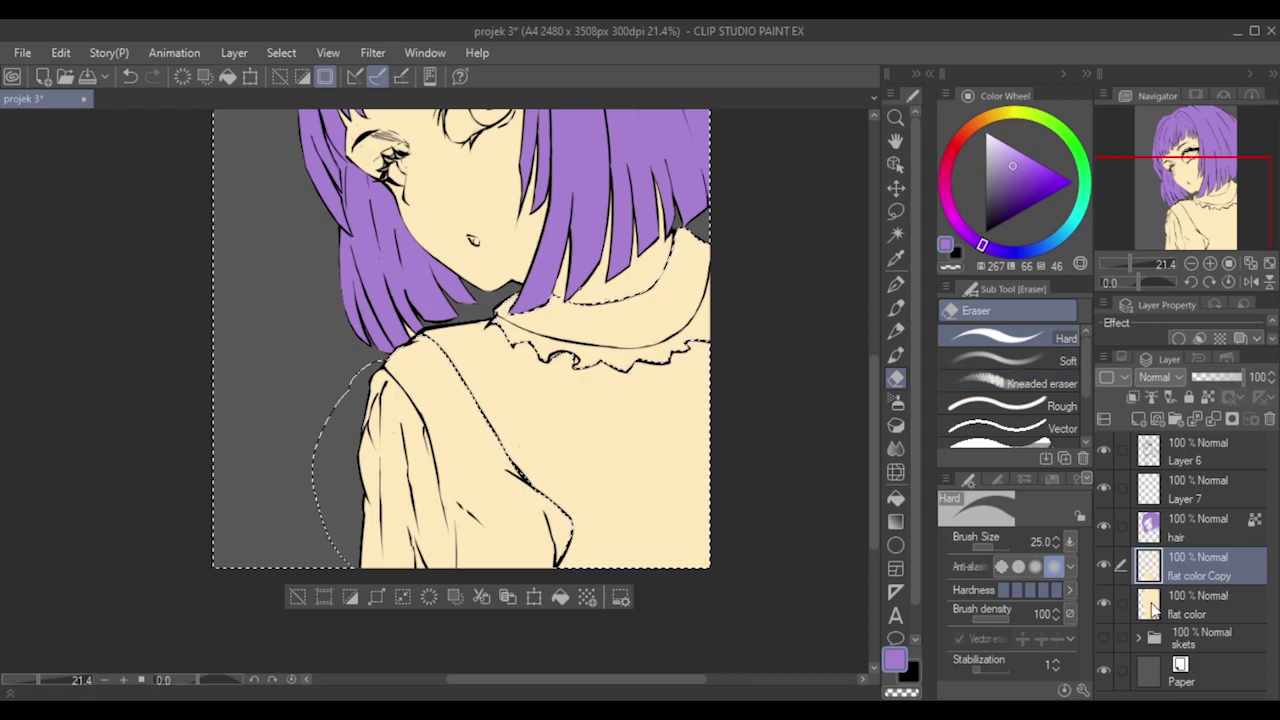
pyautogui.click(1104, 605)
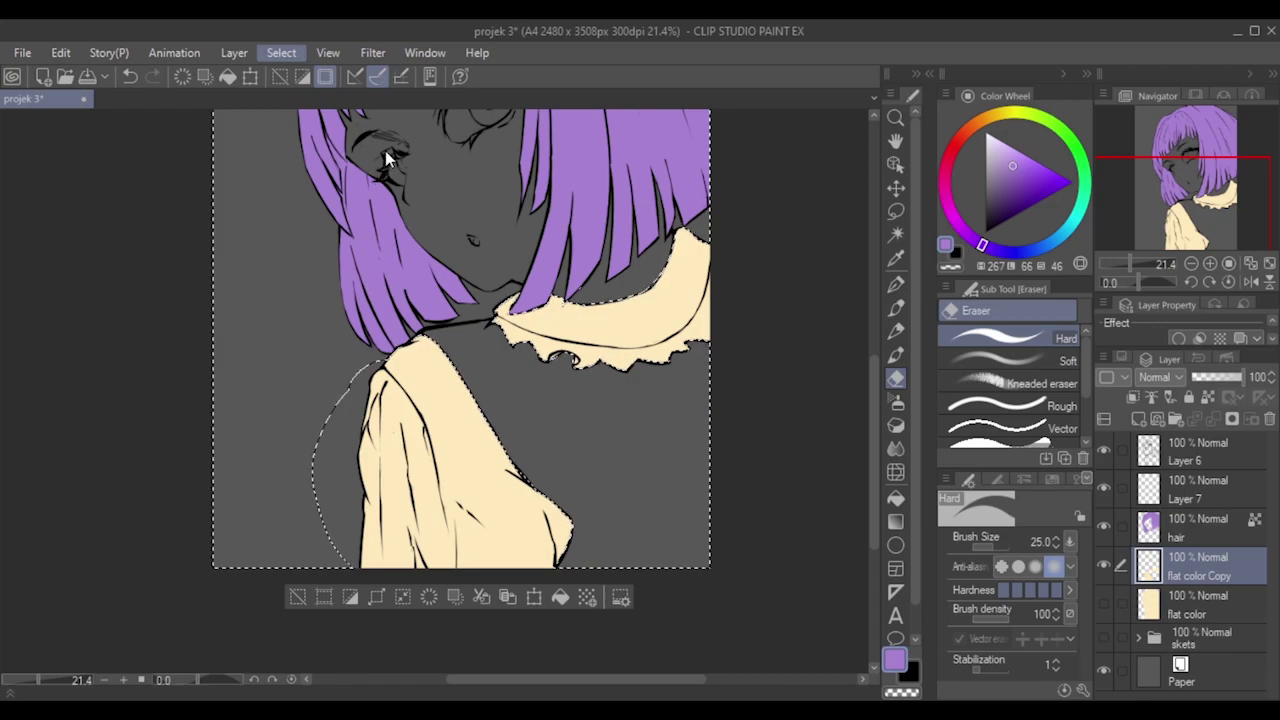
# Invert the selection back to the clothing and fill the sleeve and collar with white.
pyautogui.hotkey('ctrl', 'shift', 'i')
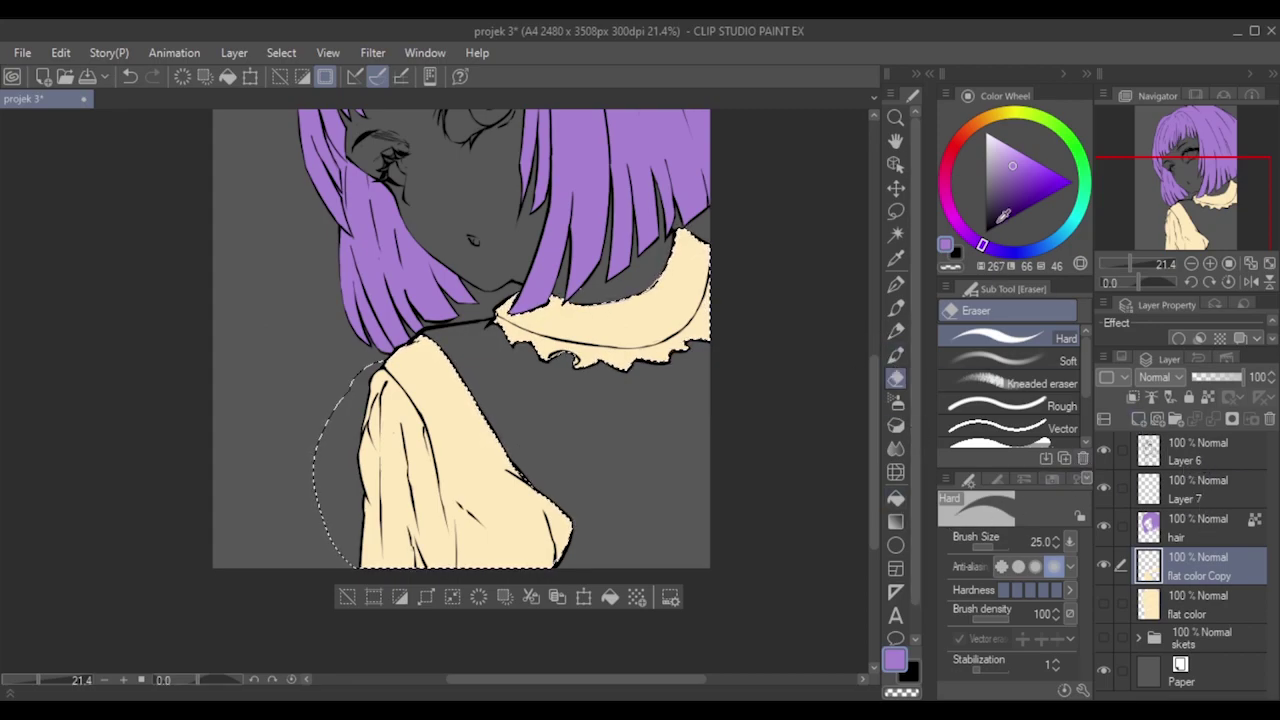
pyautogui.click(986, 135)
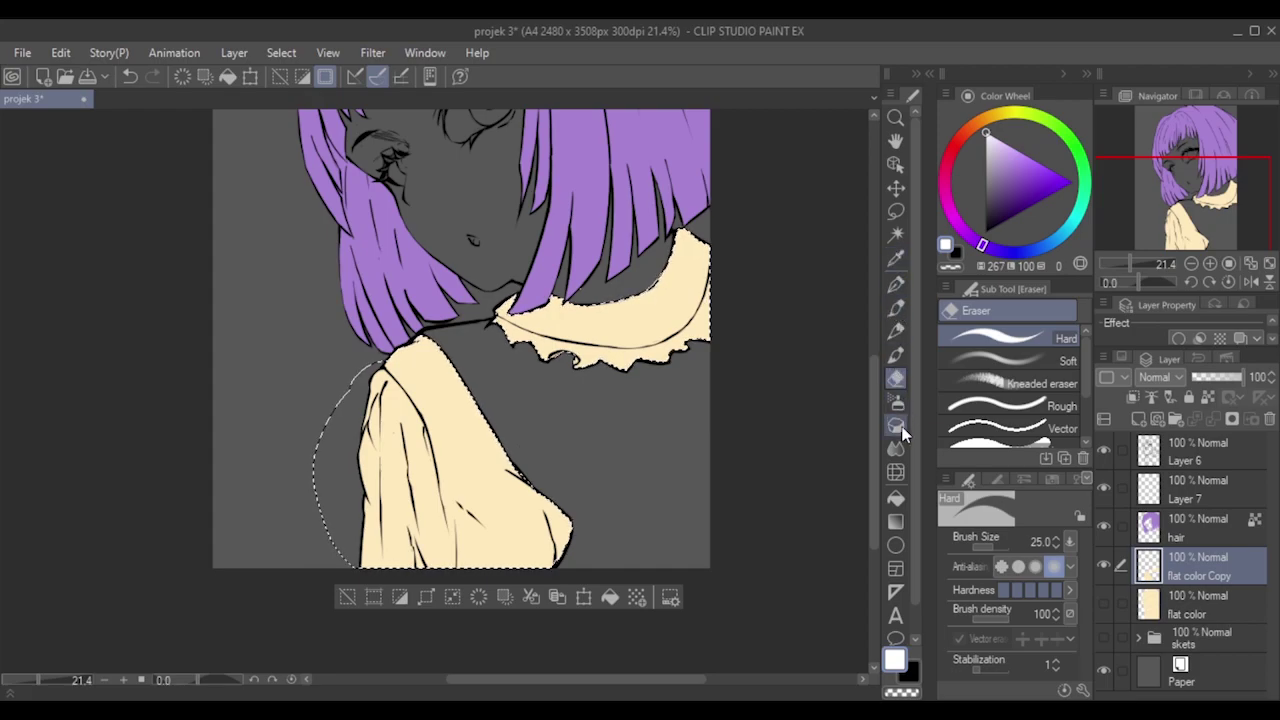
pyautogui.click(896, 497)
pyautogui.click(453, 465)
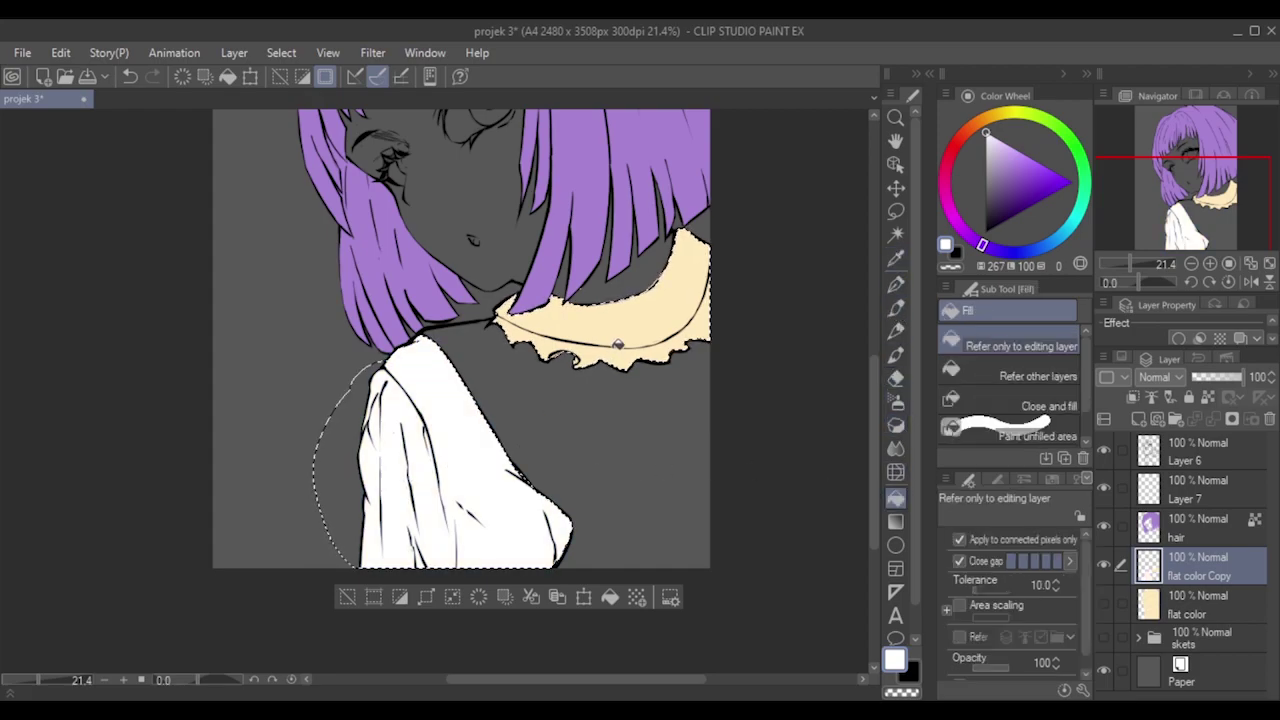
pyautogui.click(628, 330)
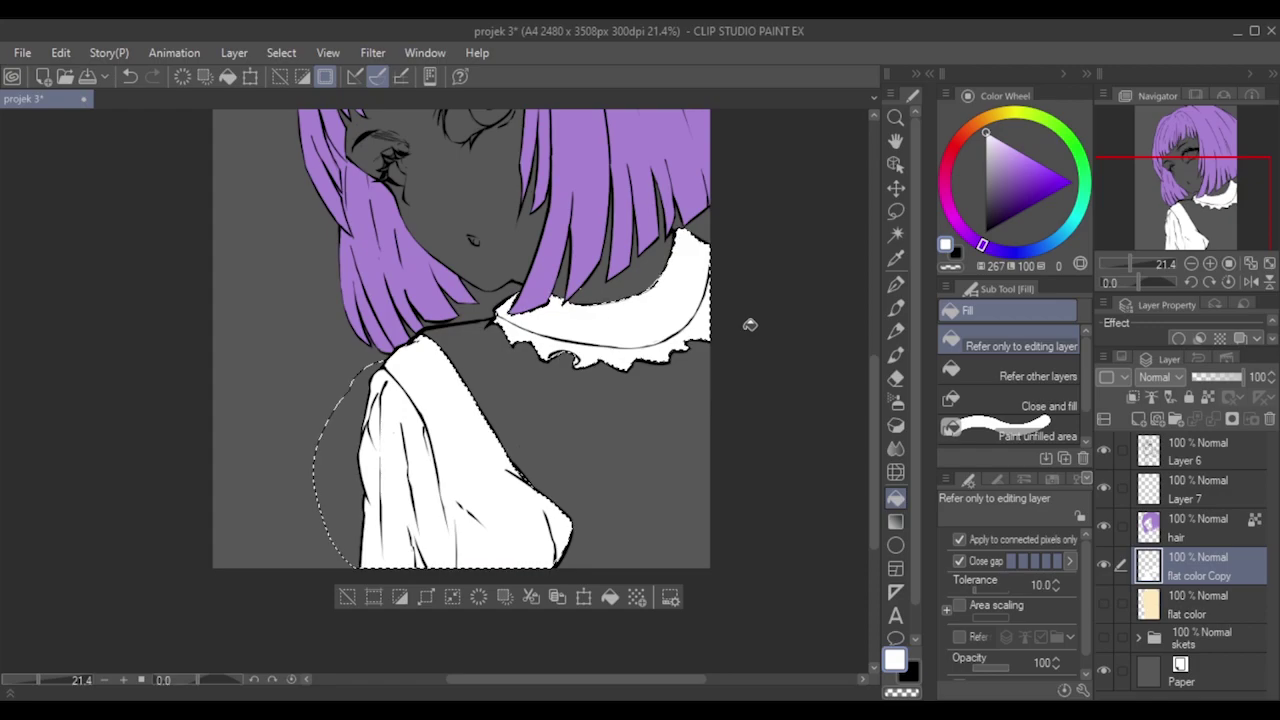
# Lock the transparent pixels of the clothing layer, choose the Turnip pen and clear the selection.
pyautogui.click(1208, 397)
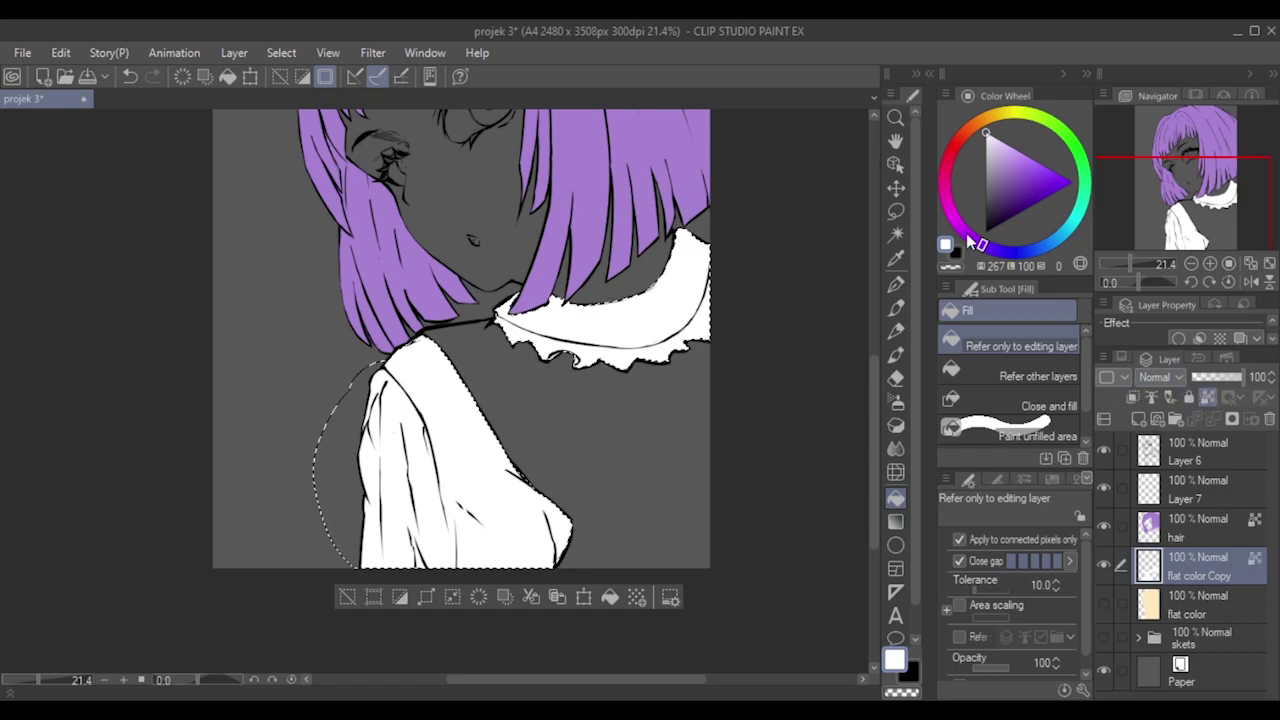
pyautogui.click(896, 286)
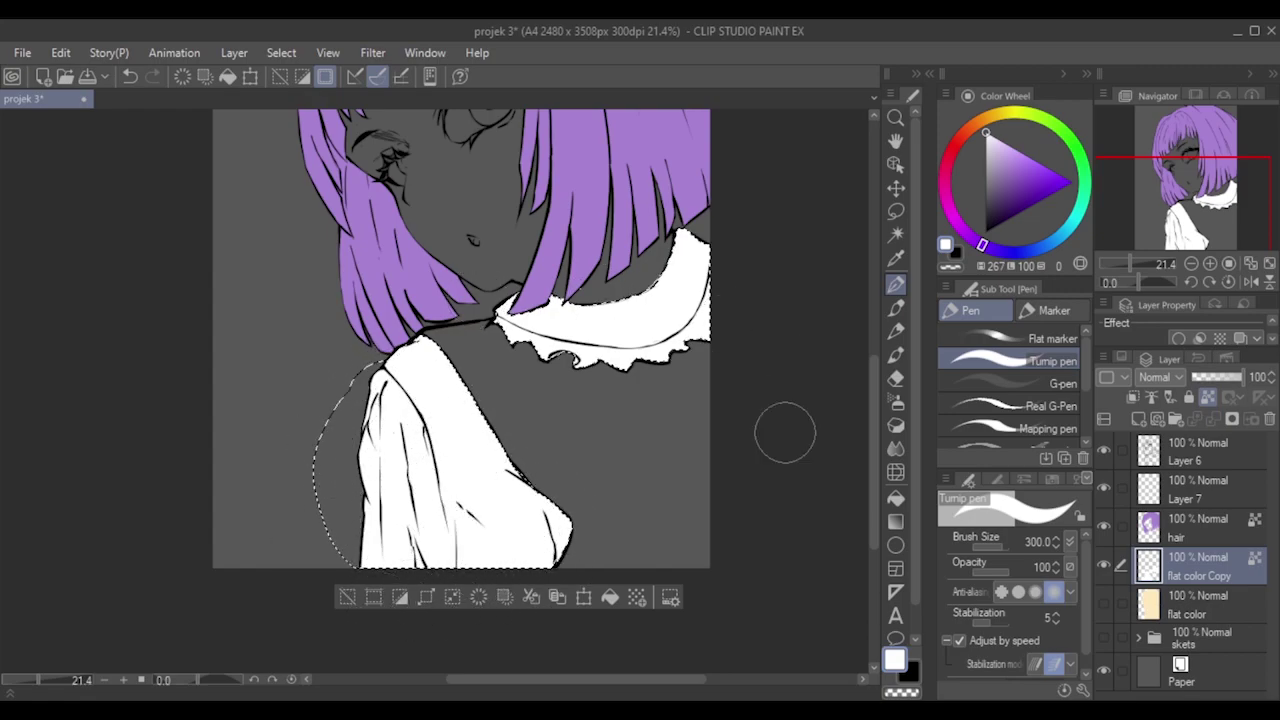
pyautogui.click(346, 597)
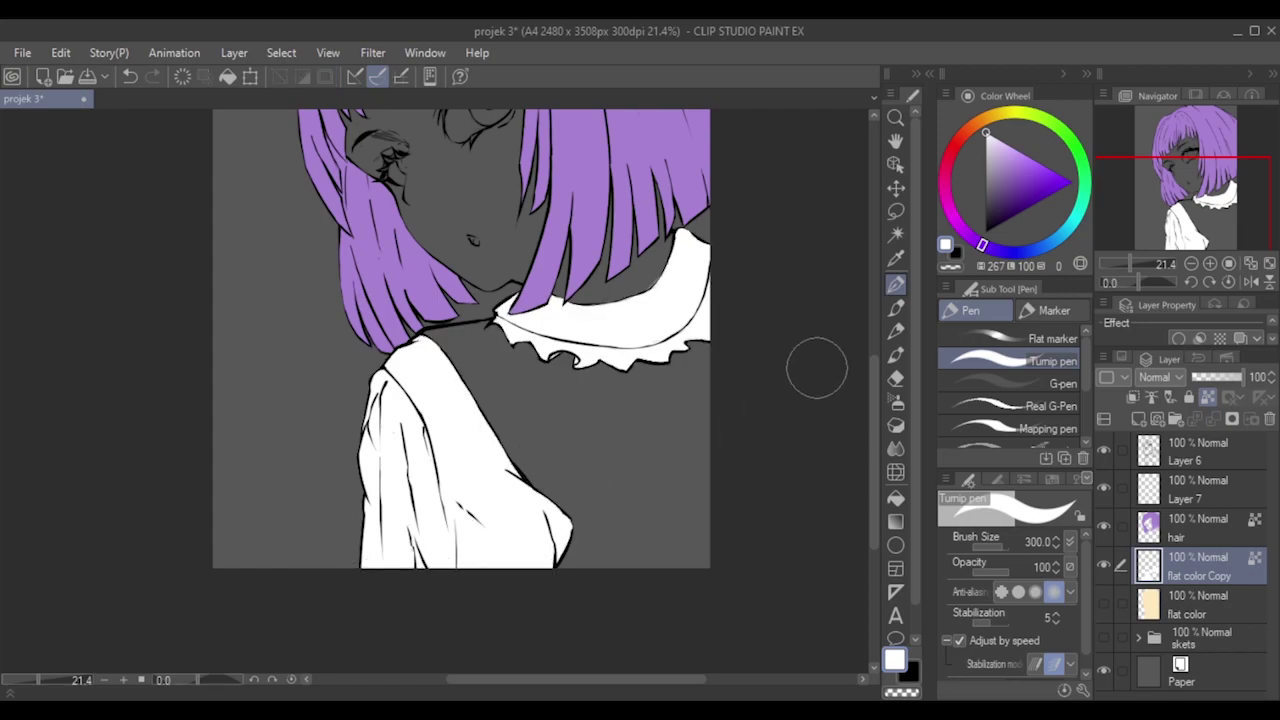
# Show the flat color layer and review the white sleeve and collar on the whole figure.
pyautogui.click(1104, 601)
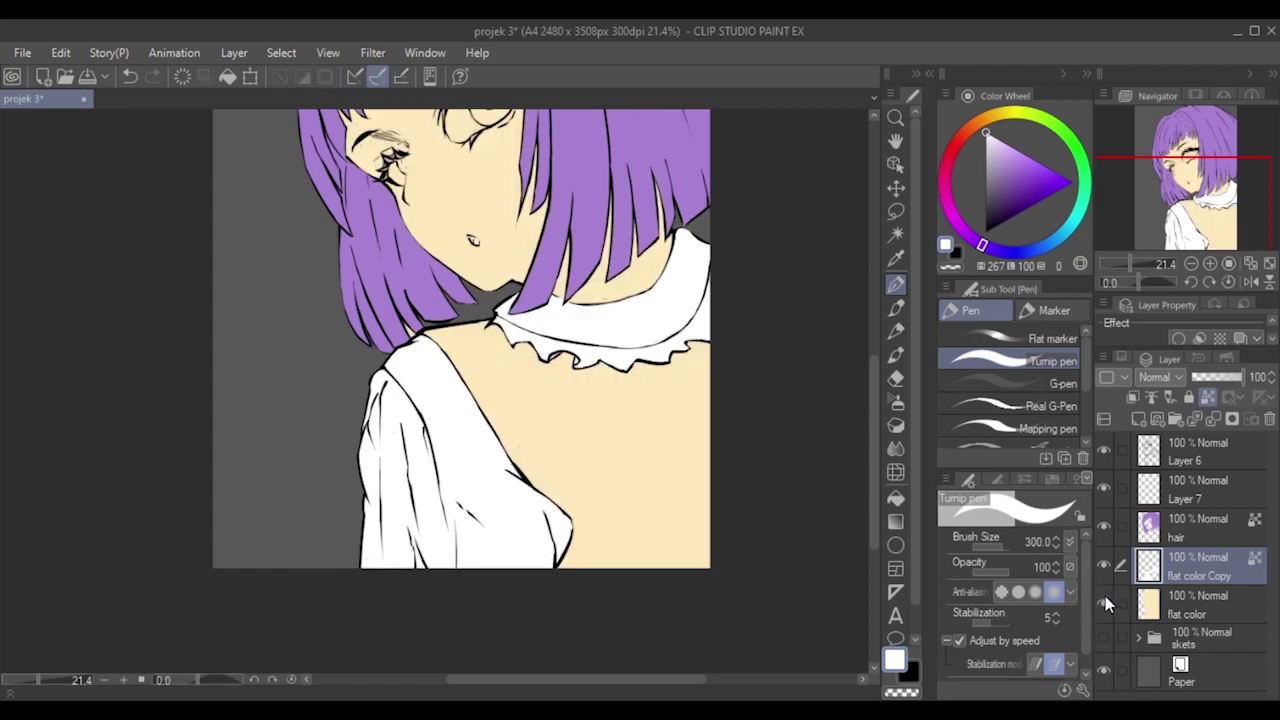
pyautogui.scroll(-3, 651, 440)
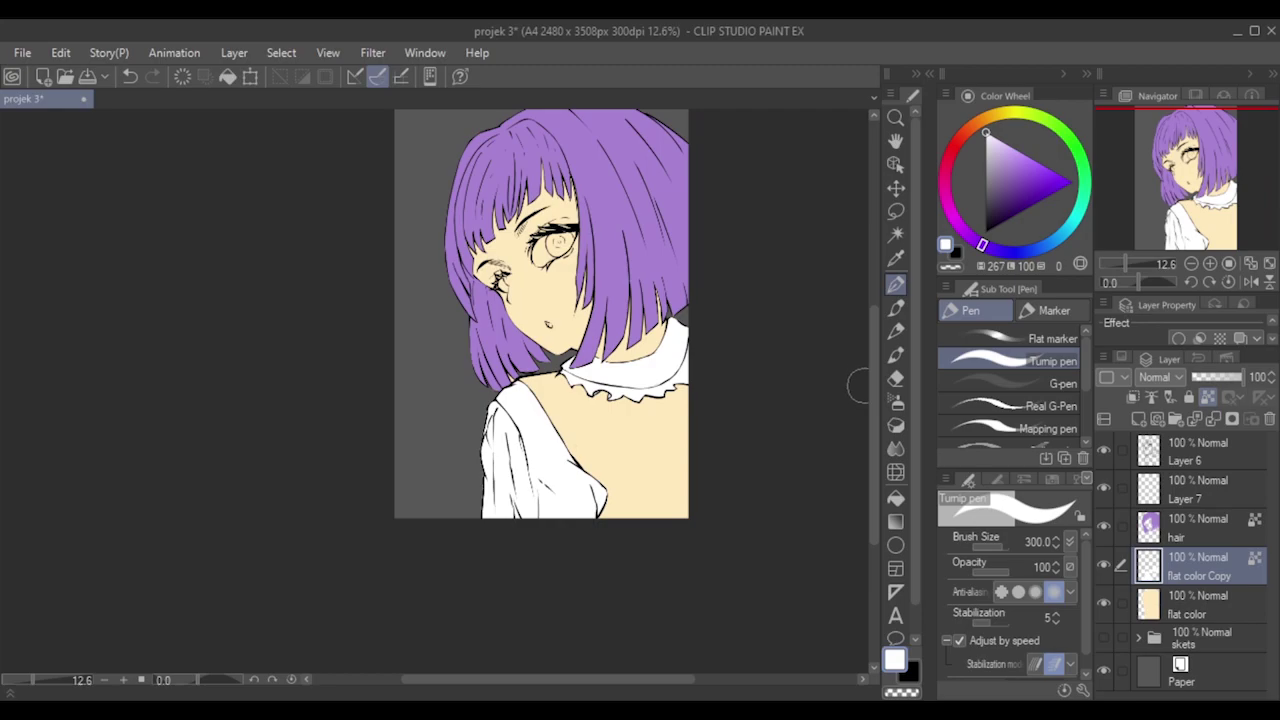
pyautogui.scroll(2, 851, 414)
pyautogui.scroll(1, 783, 503)
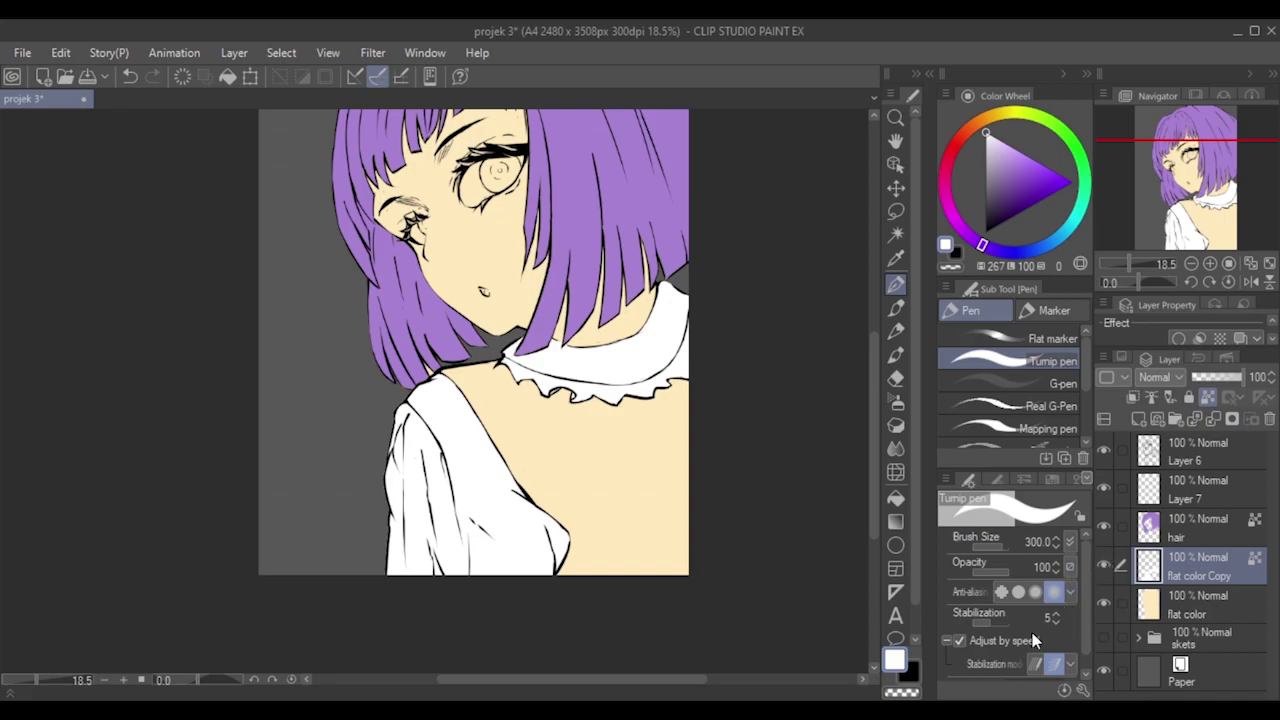
# Hide the flat color layer, show the skets folder and sample the light green of the dress as the drawing color.
pyautogui.click(1104, 604)
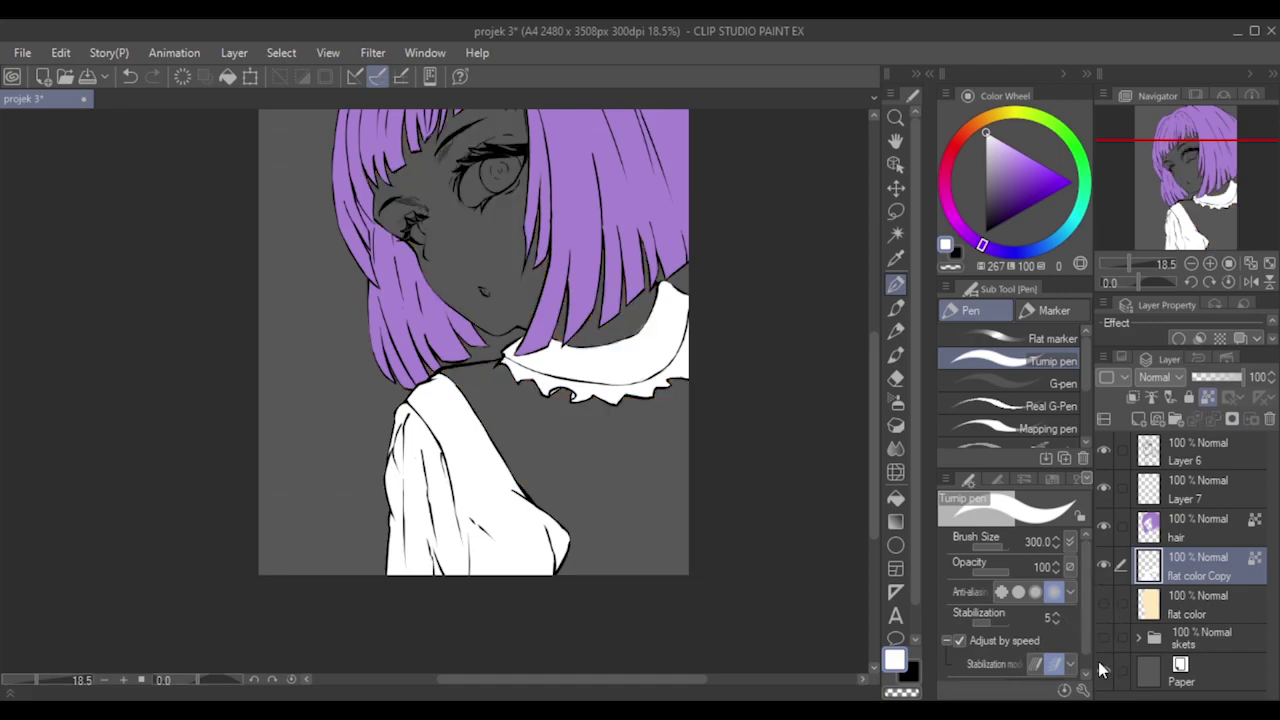
pyautogui.click(1102, 639)
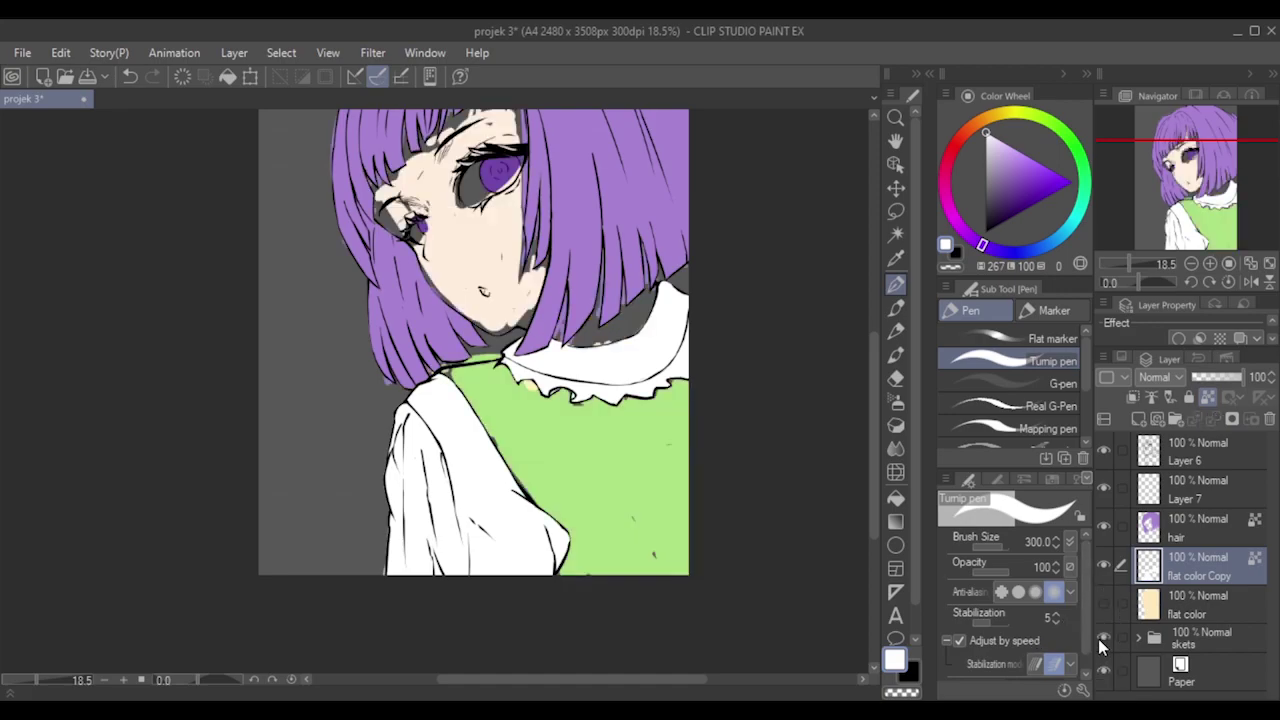
pyautogui.keyDown('alt'); pyautogui.click(598, 456); pyautogui.keyUp('alt')
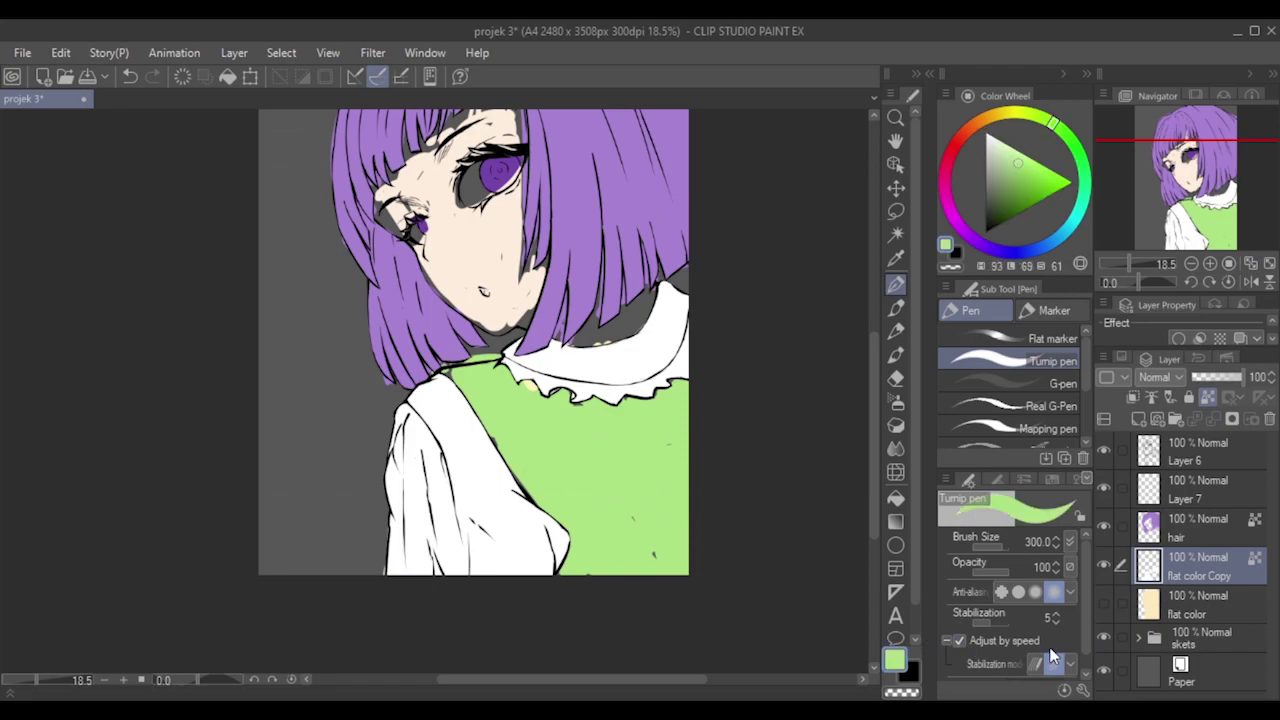
# Hide the skets folder, show the flat color layer again and rename the white clothing layer as baju.
pyautogui.click(1104, 640)
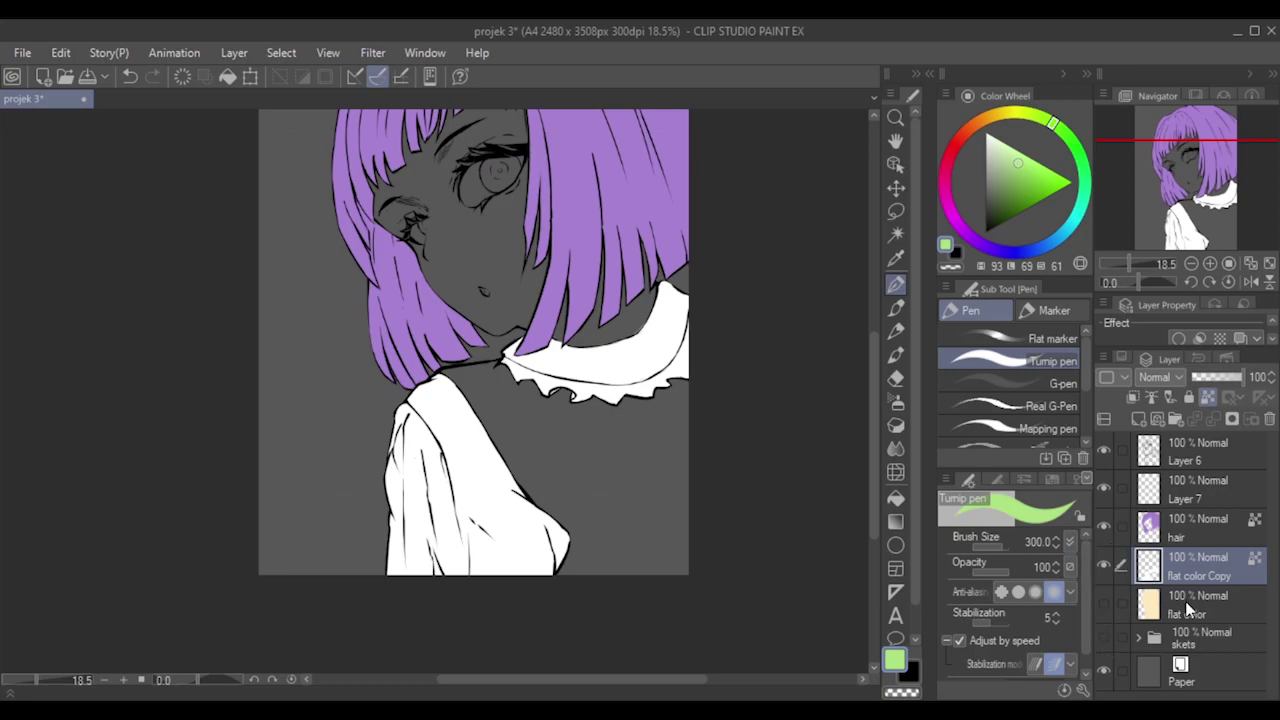
pyautogui.click(1108, 600)
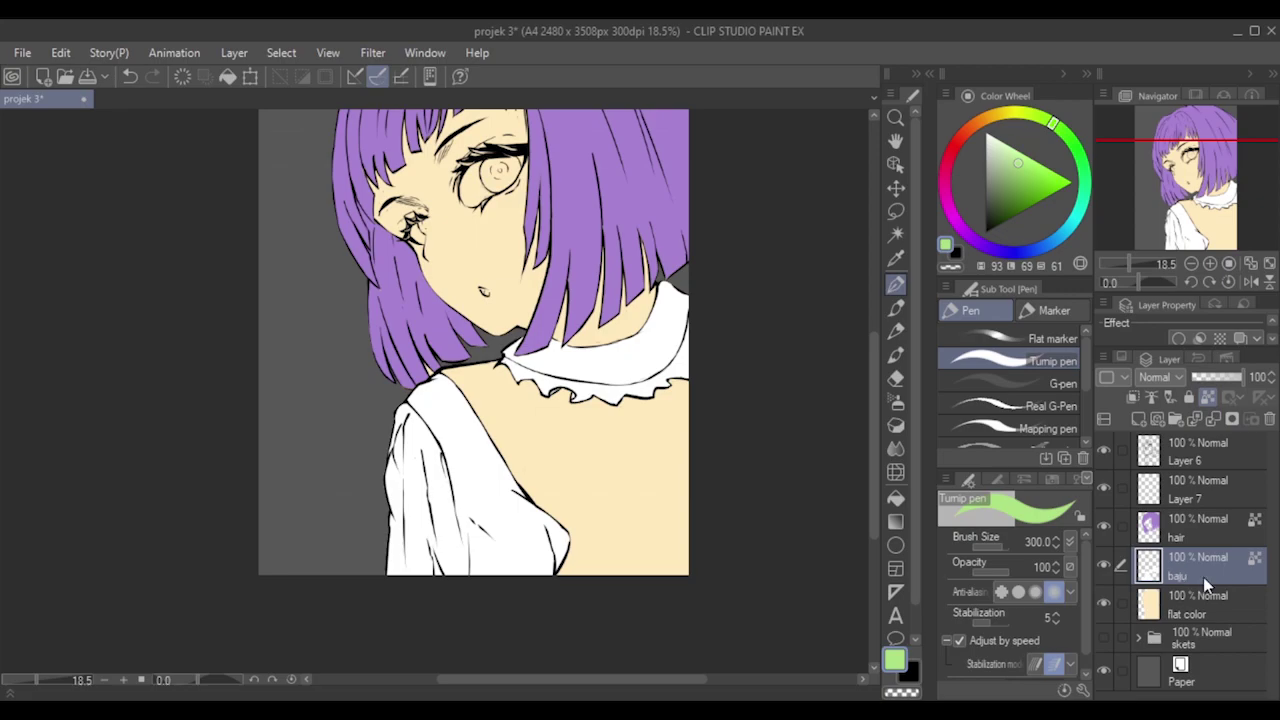
# Duplicate the flat color layer and auto-select the dress area from the line art on Layer 6.
pyautogui.click(1188, 606)
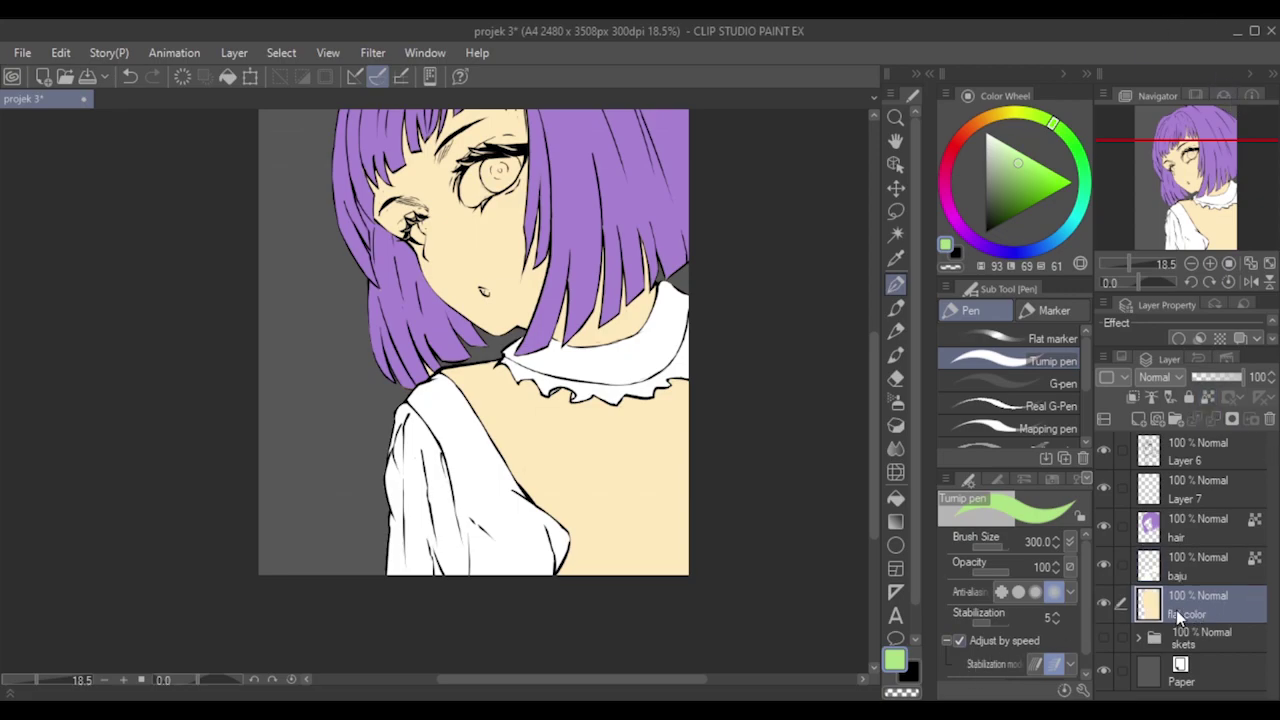
pyautogui.click(1139, 420)
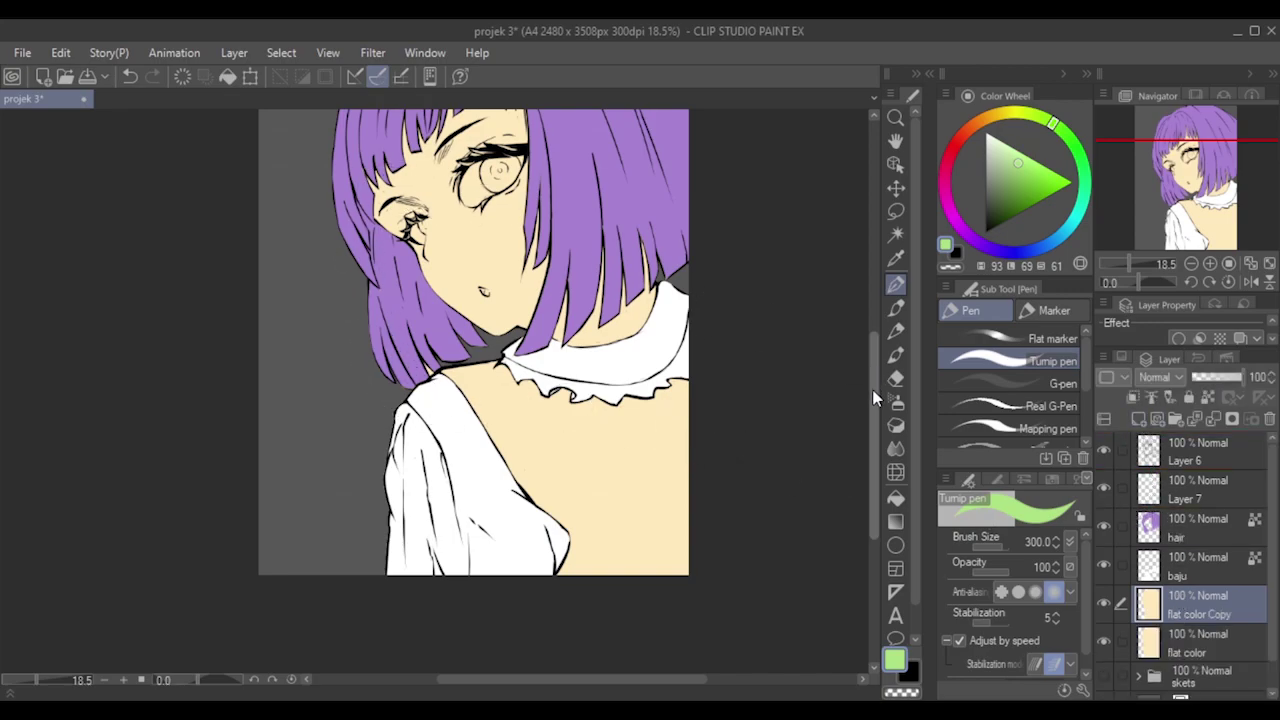
pyautogui.moveTo(873, 381); pyautogui.dragTo(873, 366)
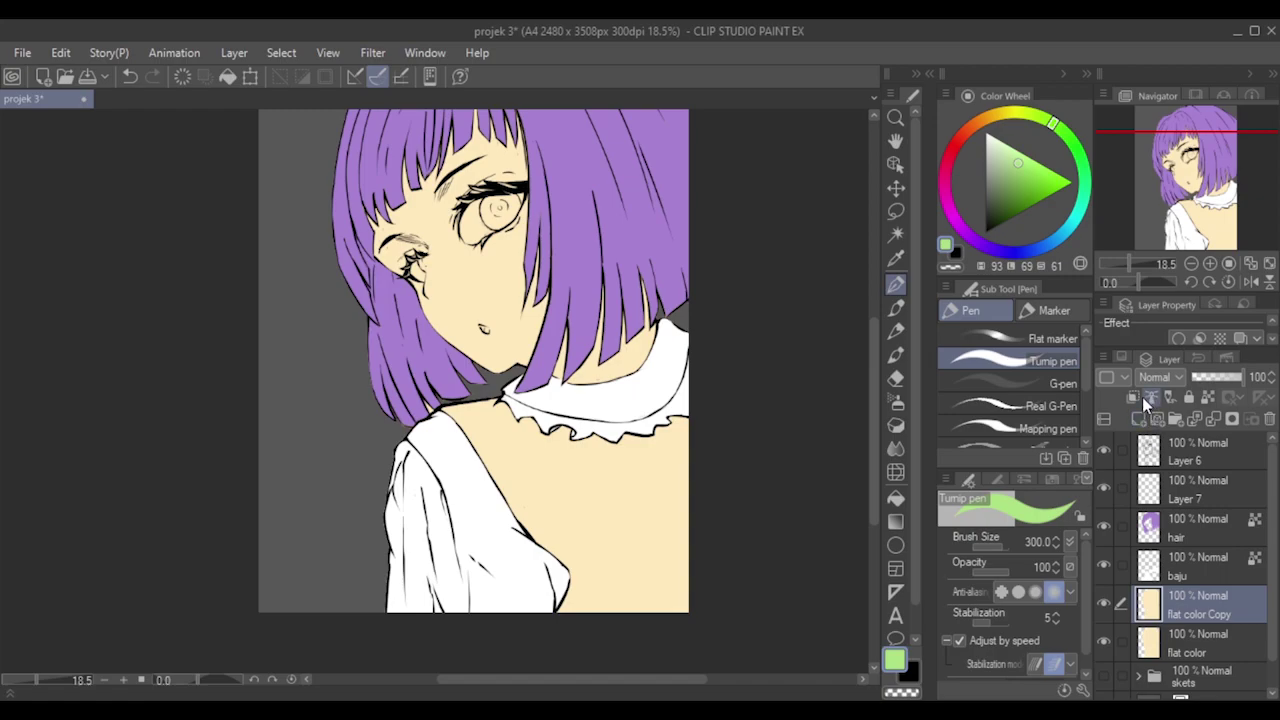
pyautogui.click(896, 236)
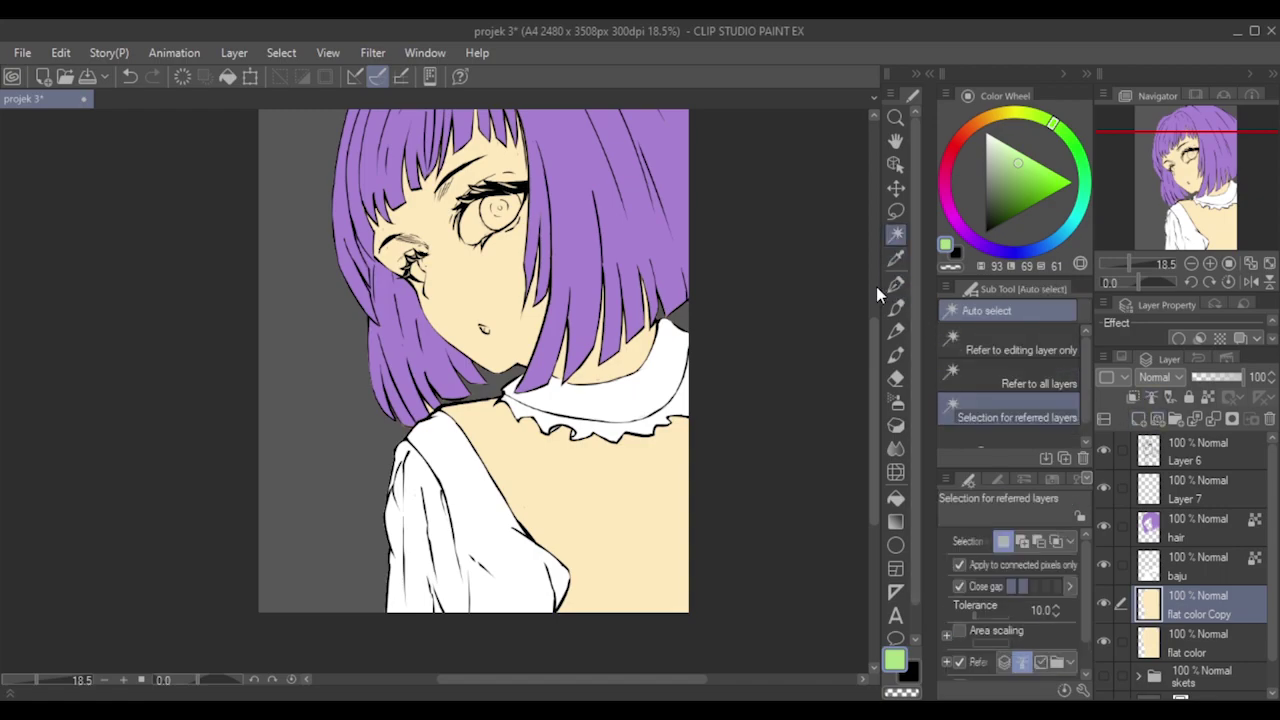
pyautogui.click(1176, 455)
pyautogui.click(475, 445)
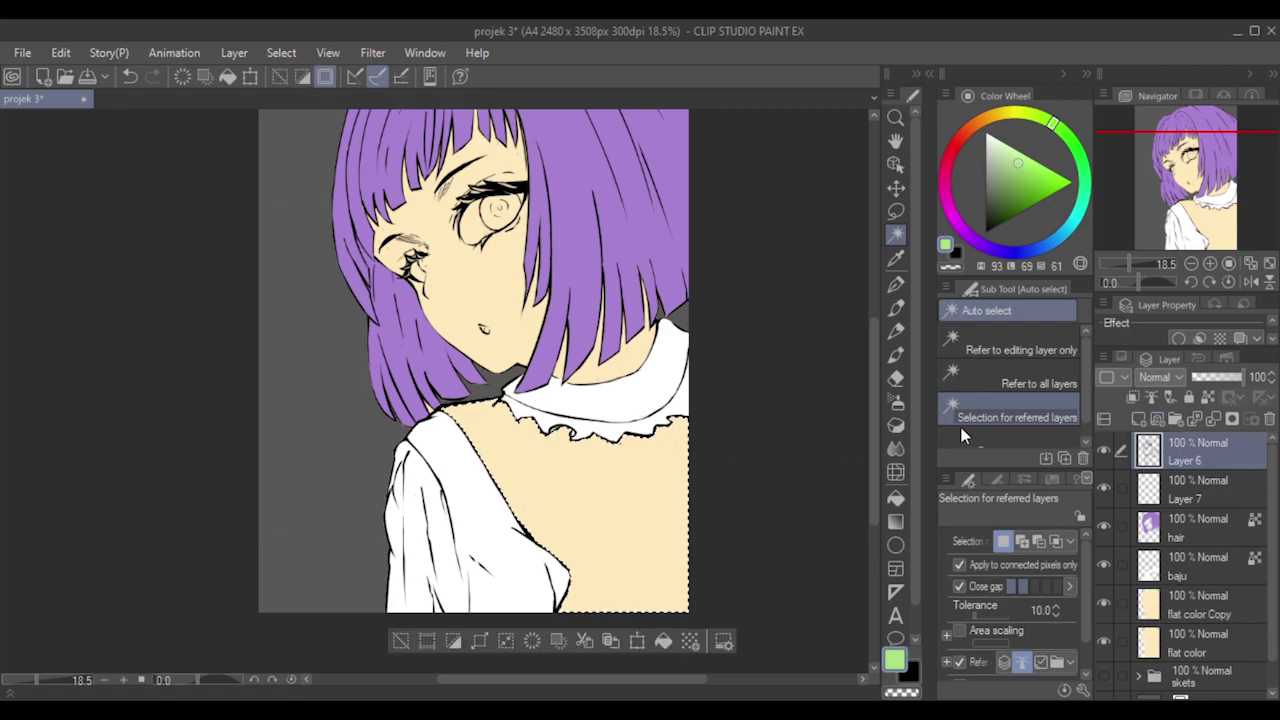
# Examine the edge of the dress selection along the shoulder, ruffled collar and sleeve.
pyautogui.scroll(1, 360, 436)
pyautogui.scroll(1, 360, 436)
pyautogui.scroll(-2, 609, 424)
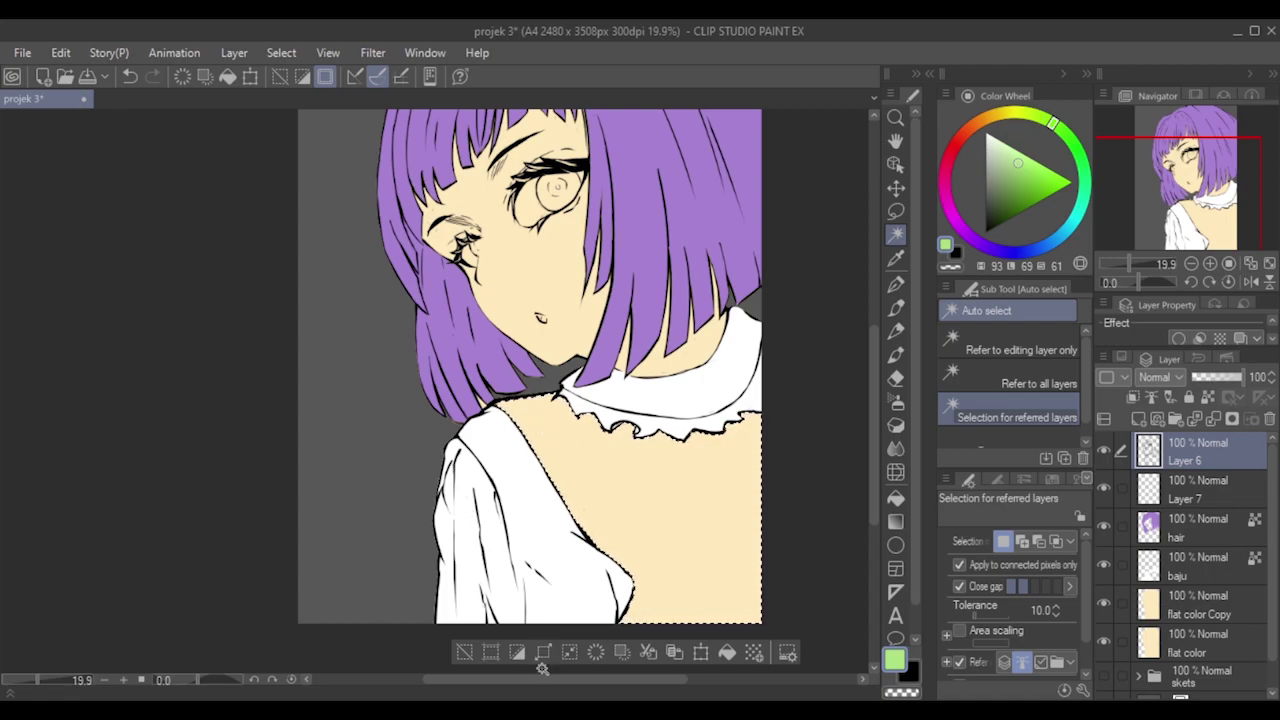
pyautogui.moveTo(552, 679); pyautogui.dragTo(573, 680)
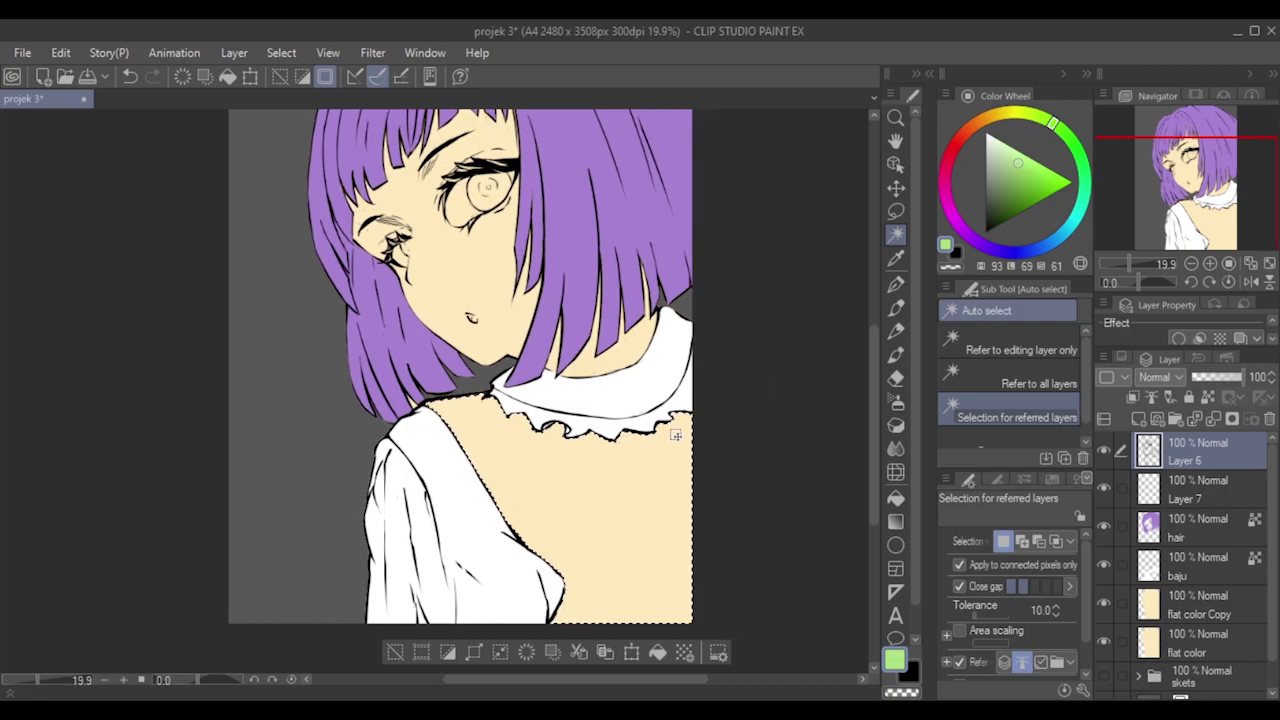
pyautogui.click(948, 407)
pyautogui.scroll(2, 498, 455)
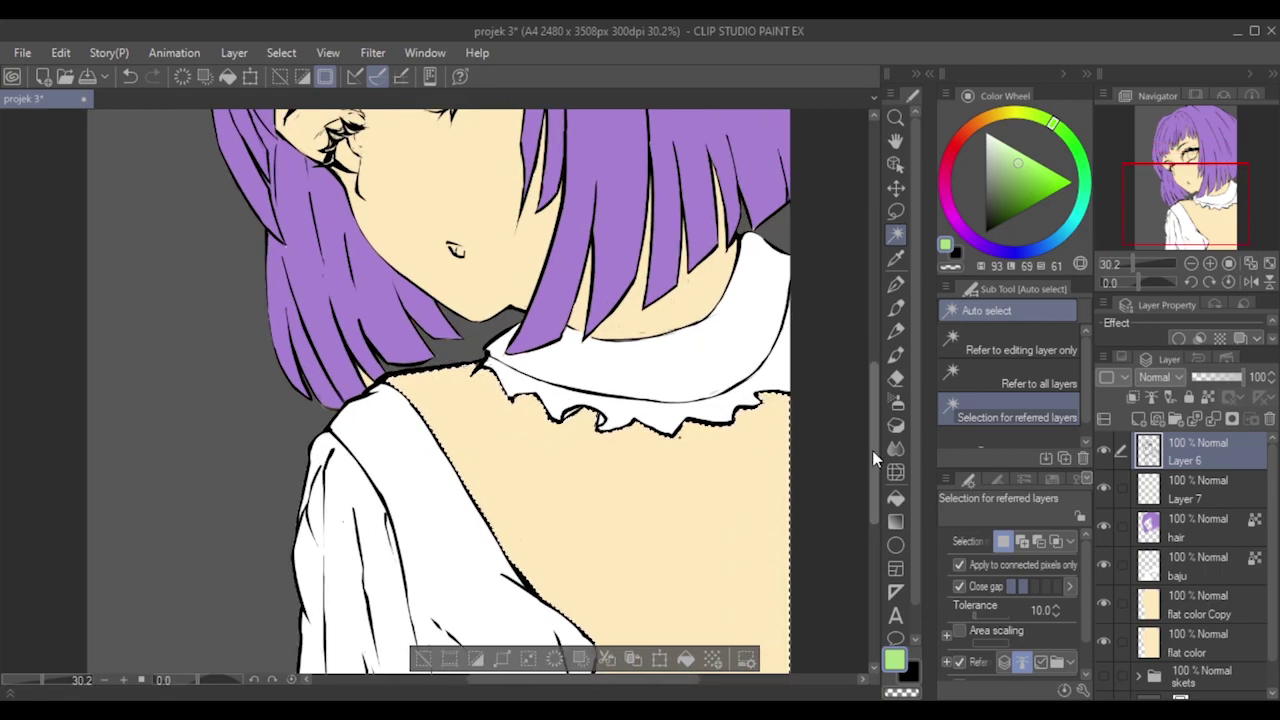
pyautogui.moveTo(873, 451); pyautogui.dragTo(873, 457)
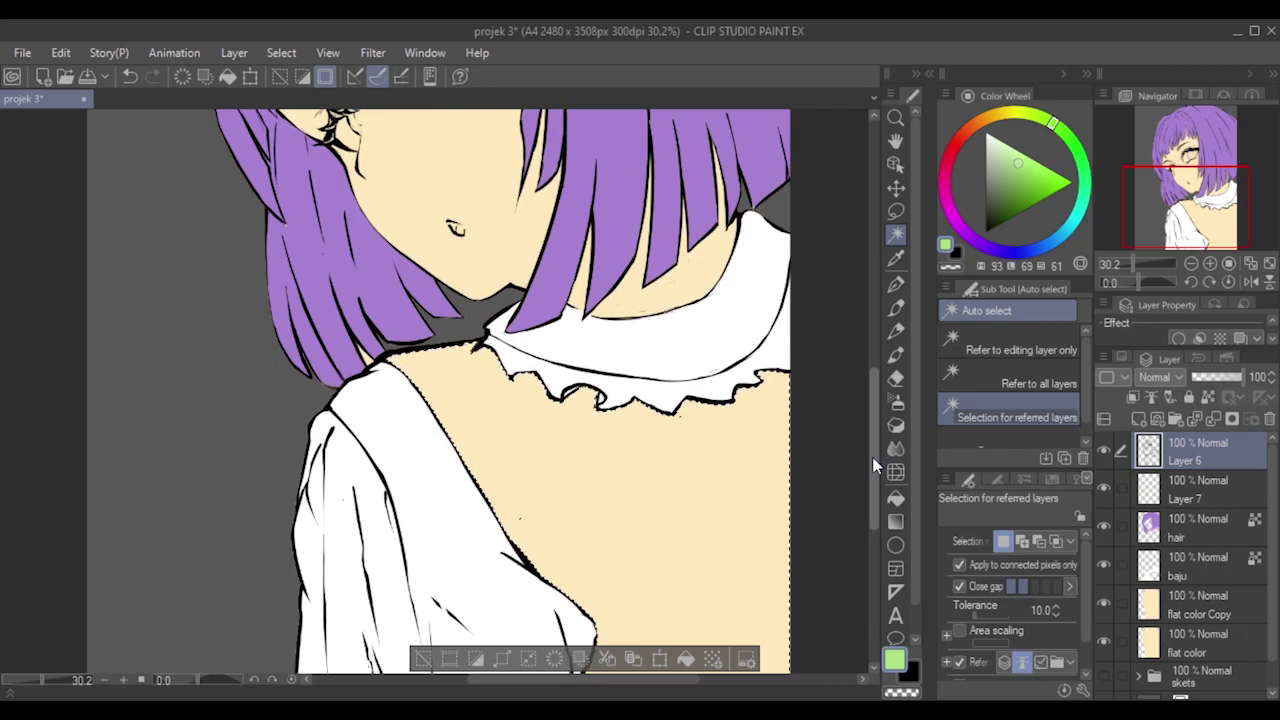
pyautogui.scroll(2, 300, 266)
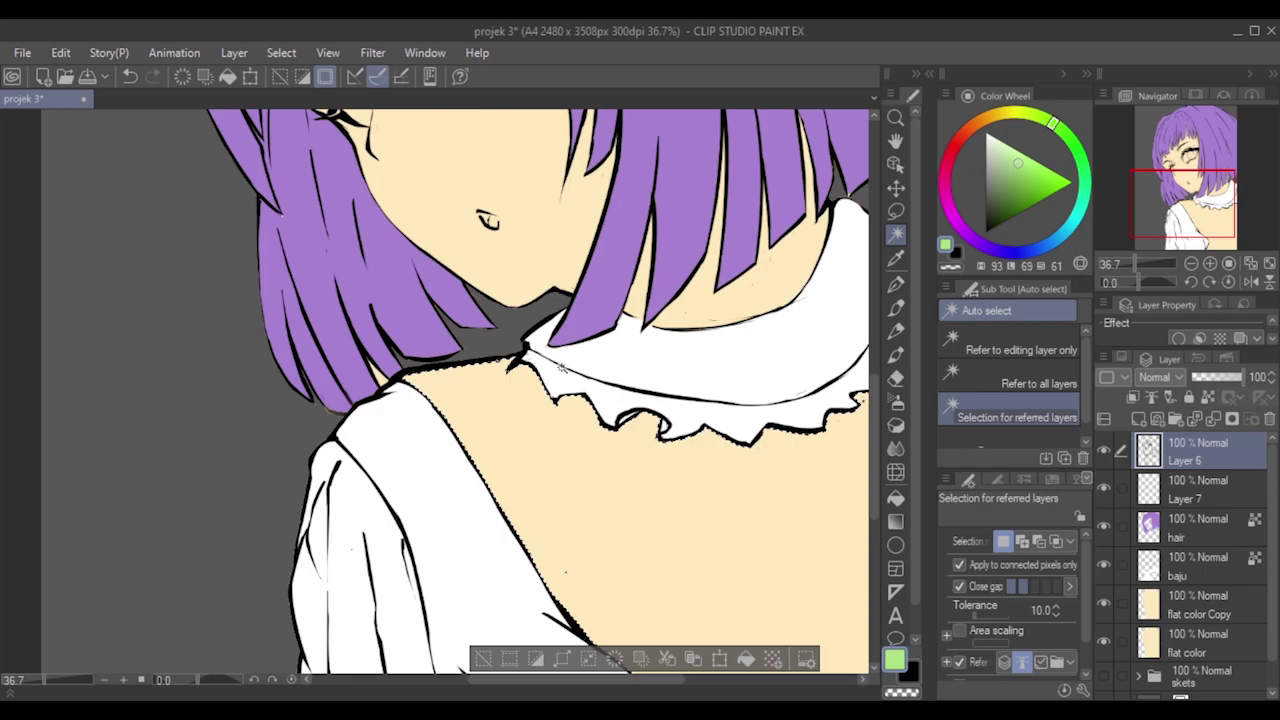
pyautogui.scroll(-3, 566, 368)
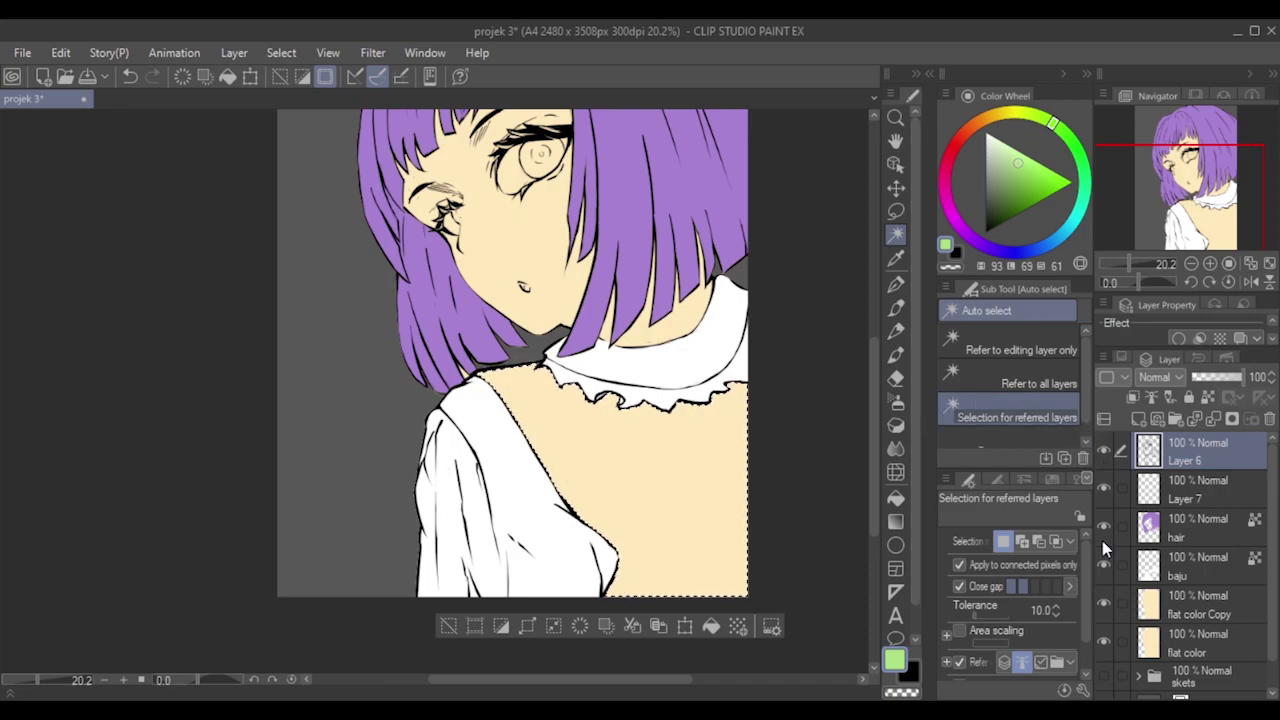
# Hide the original flat color layer and compare the dress selection with the fills, with and without the Layer 6 line art and the copied layer.
pyautogui.click(1102, 452)
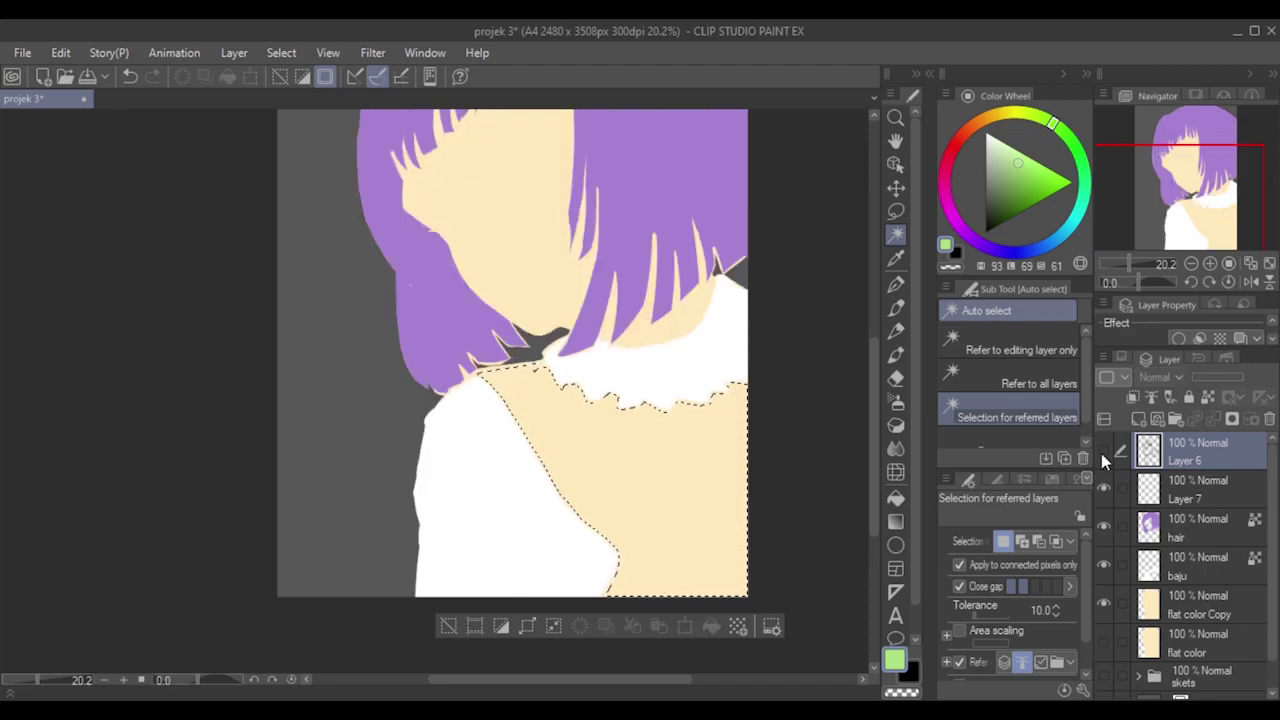
pyautogui.scroll(4, 463, 368)
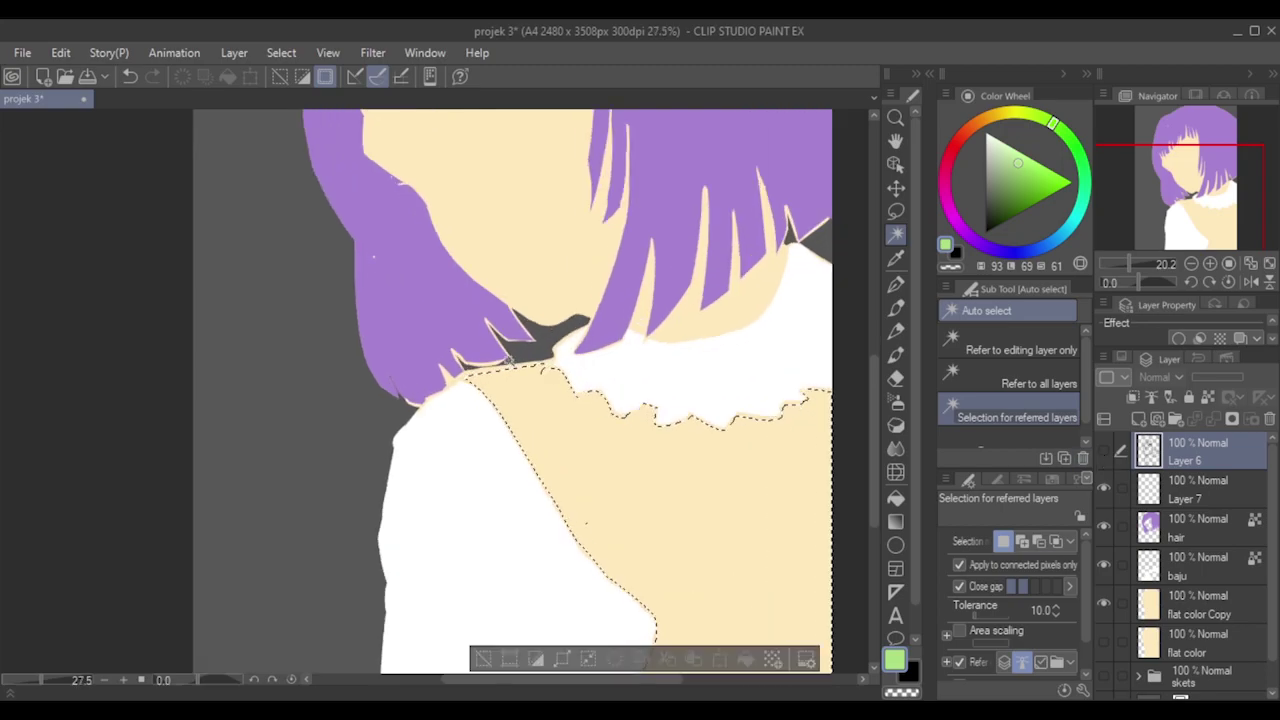
pyautogui.scroll(-4, 561, 370)
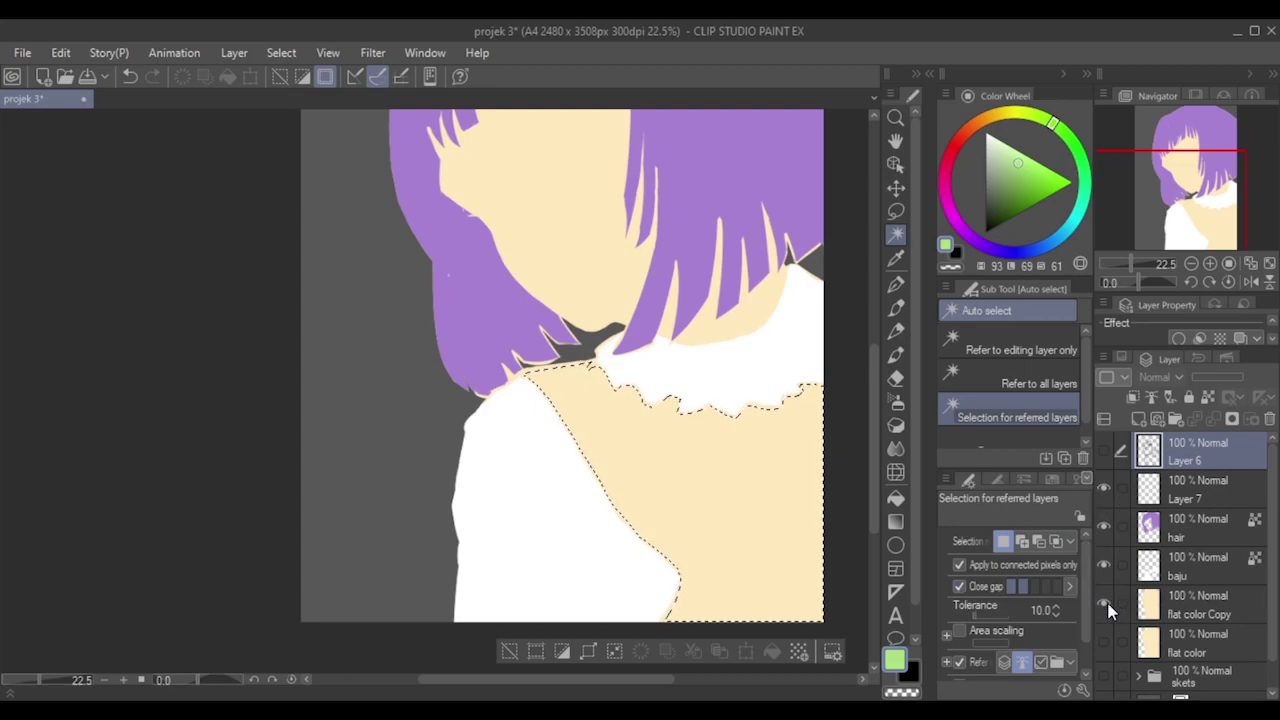
pyautogui.click(1106, 608)
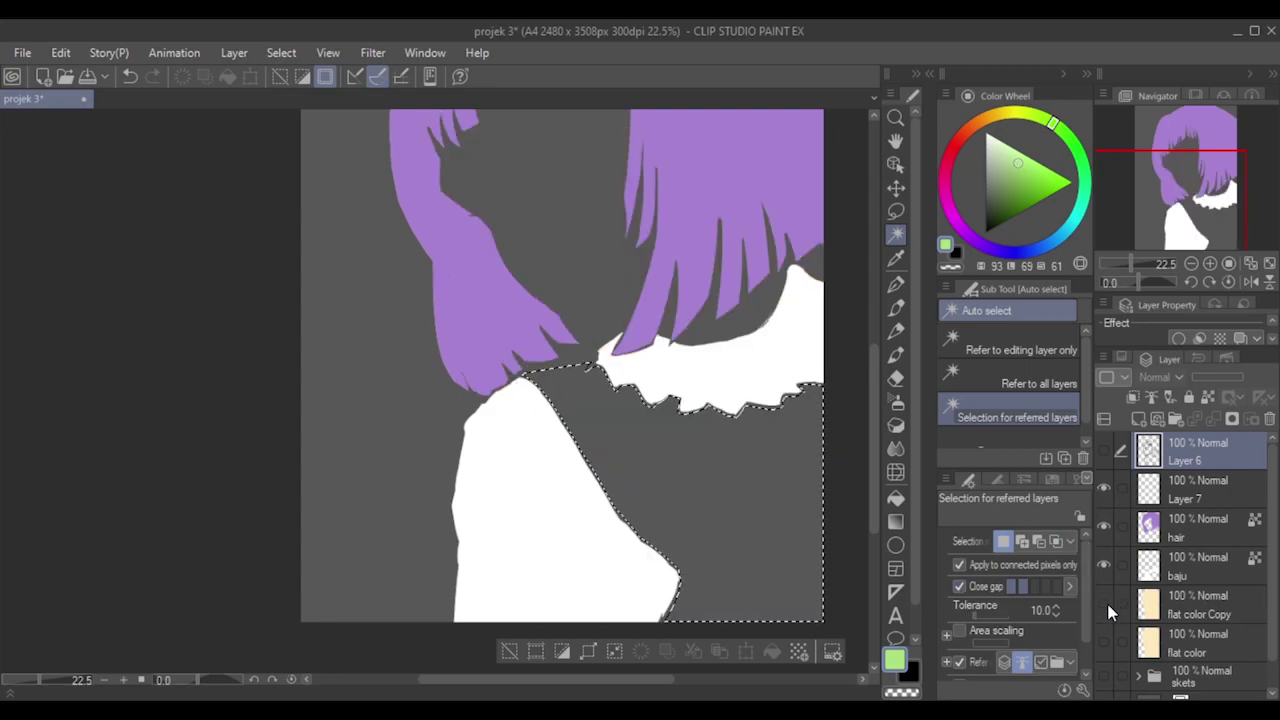
pyautogui.click(1104, 604)
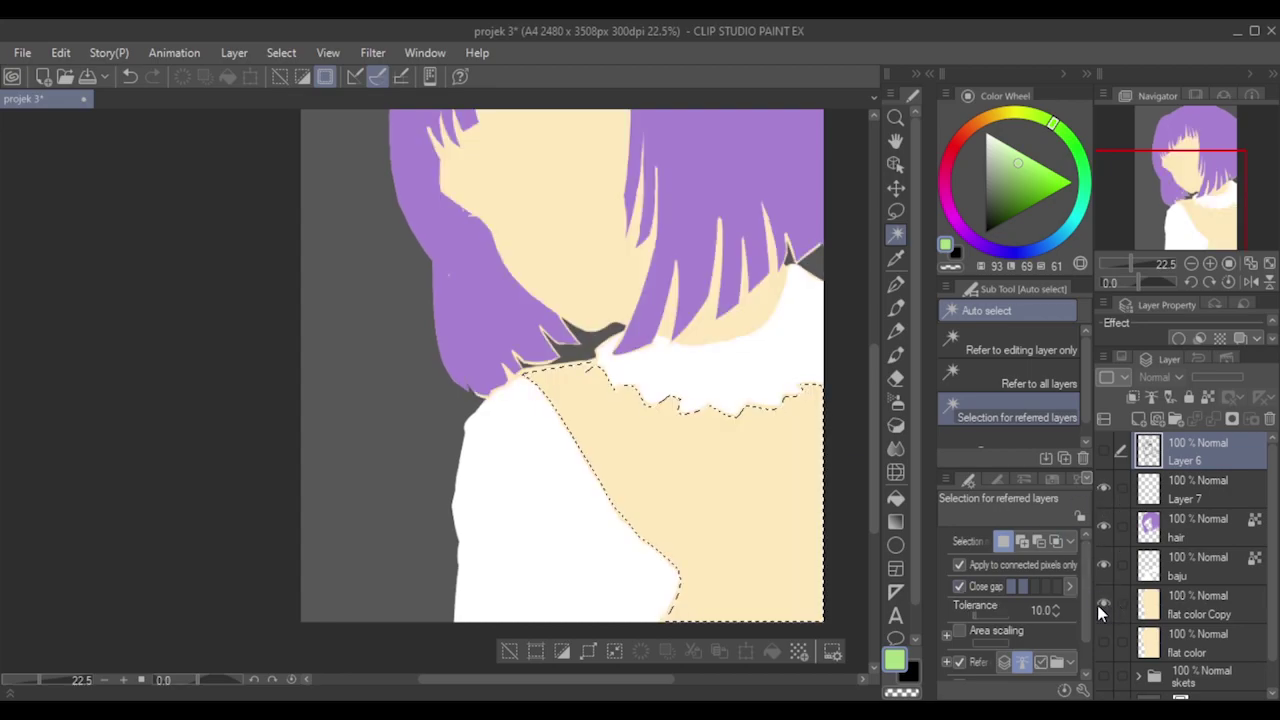
pyautogui.click(1104, 449)
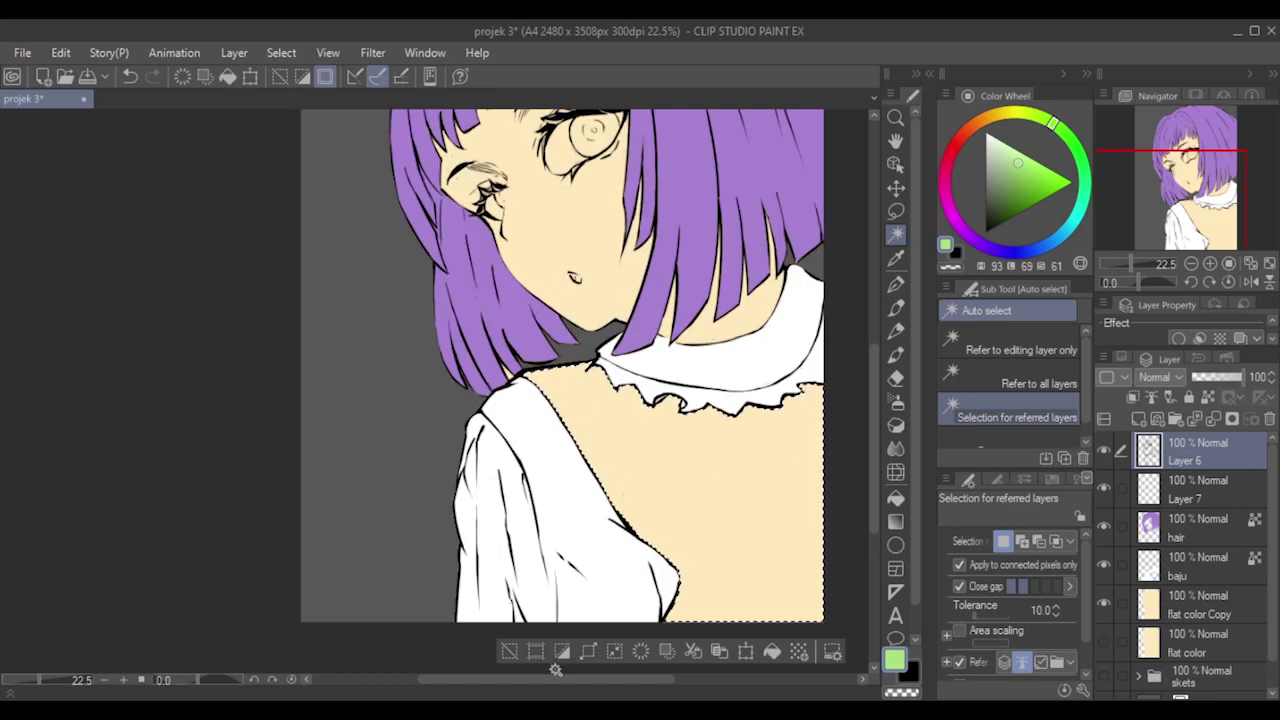
pyautogui.moveTo(553, 678); pyautogui.dragTo(586, 671)
pyautogui.scroll(-1, 684, 435)
pyautogui.scroll(3, 829, 420)
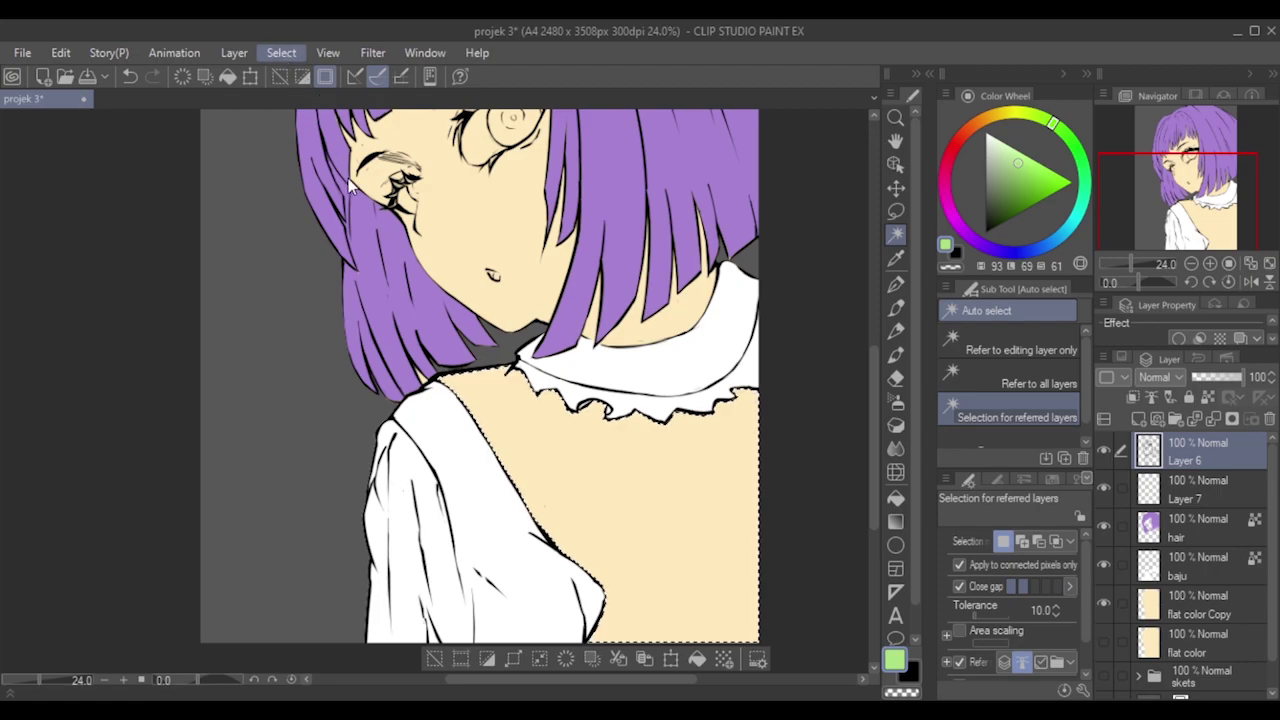
# Invert the selection and erase everything outside the dress on the flat color Copy layer.
pyautogui.hotkey('ctrl', 'shift', 'i')
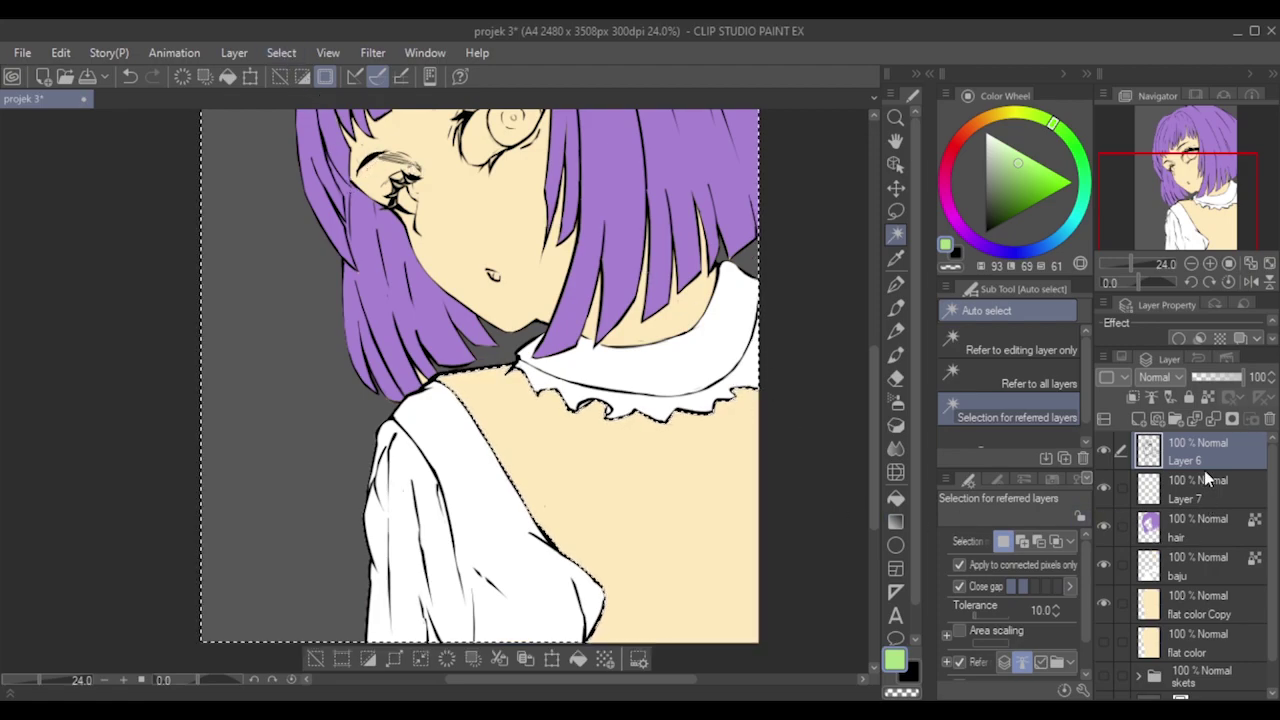
pyautogui.click(1105, 606)
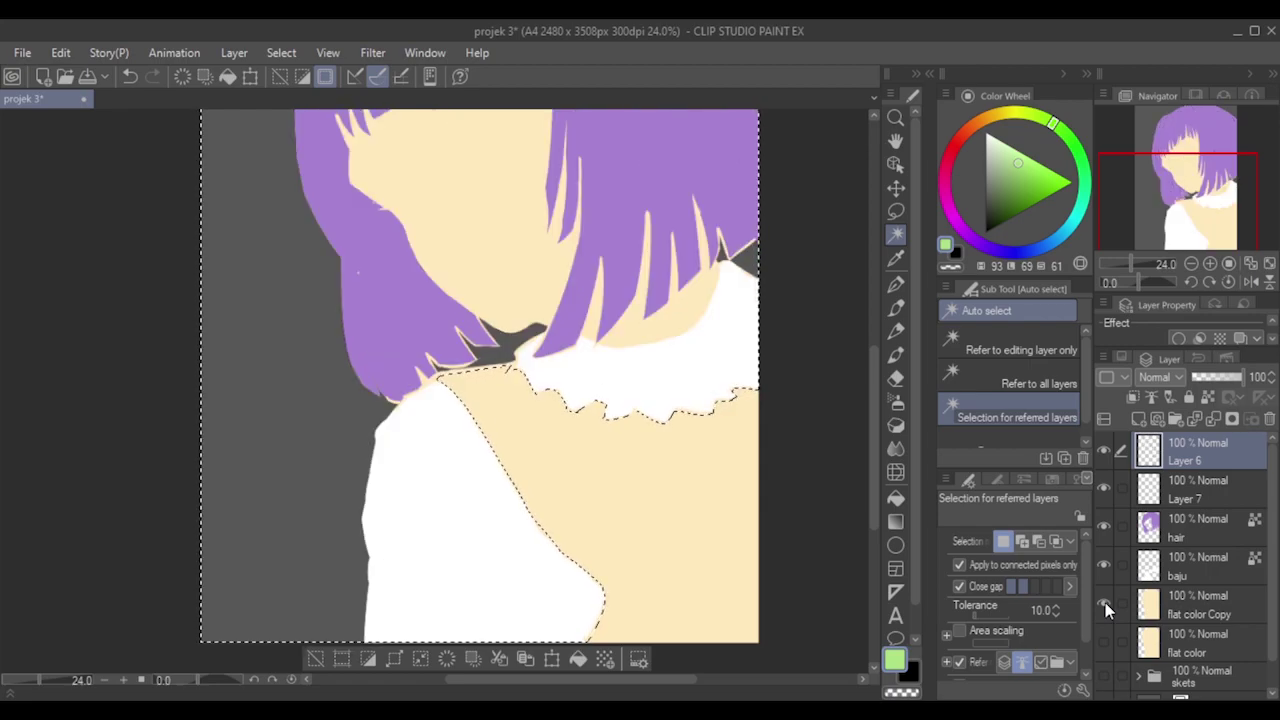
pyautogui.hotkey('ctrl', 'z')
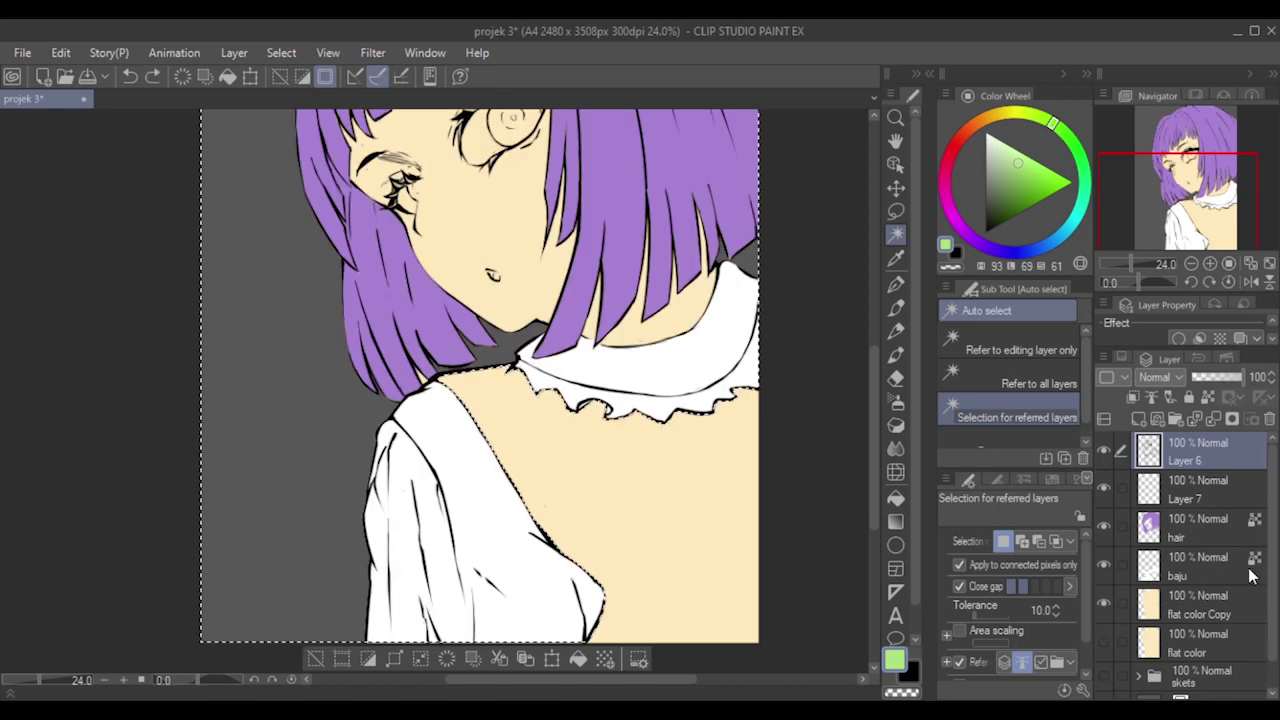
pyautogui.click(1212, 608)
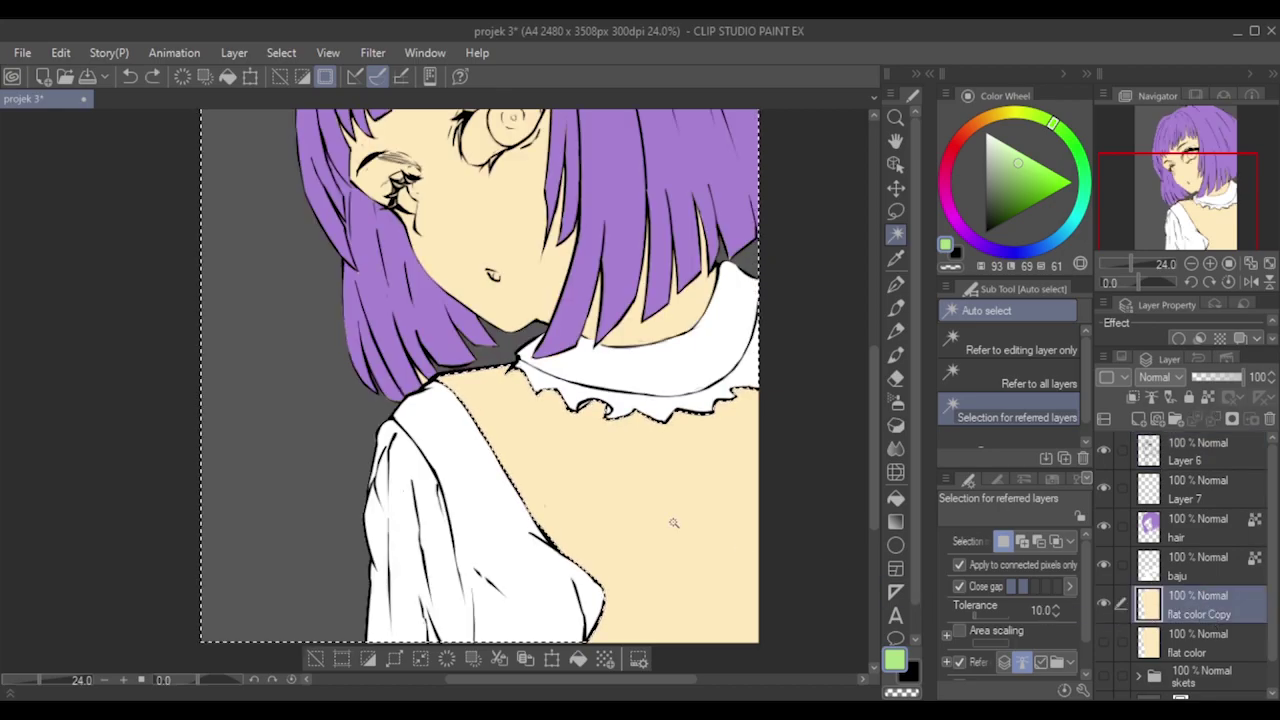
pyautogui.press('Delete')
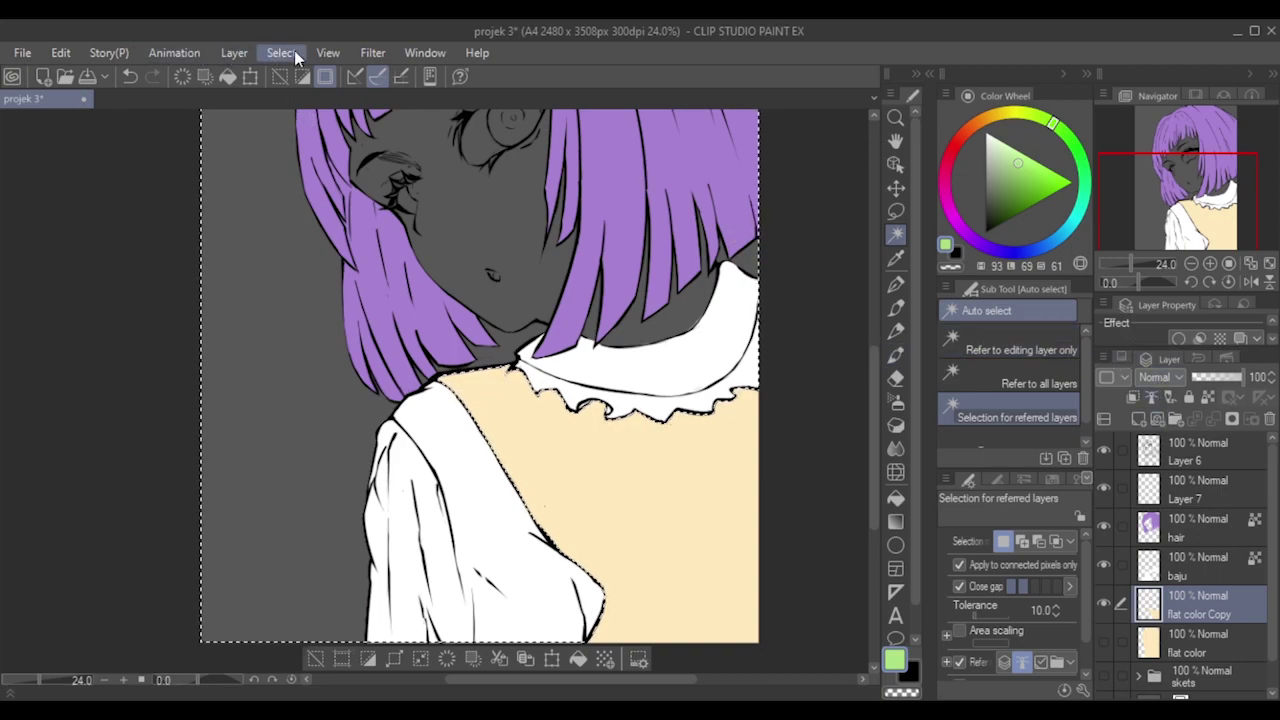
# Restore the dress selection, lock the copied layer's transparent pixels and fill the dress with the light green drawing color.
pyautogui.click(566, 502)
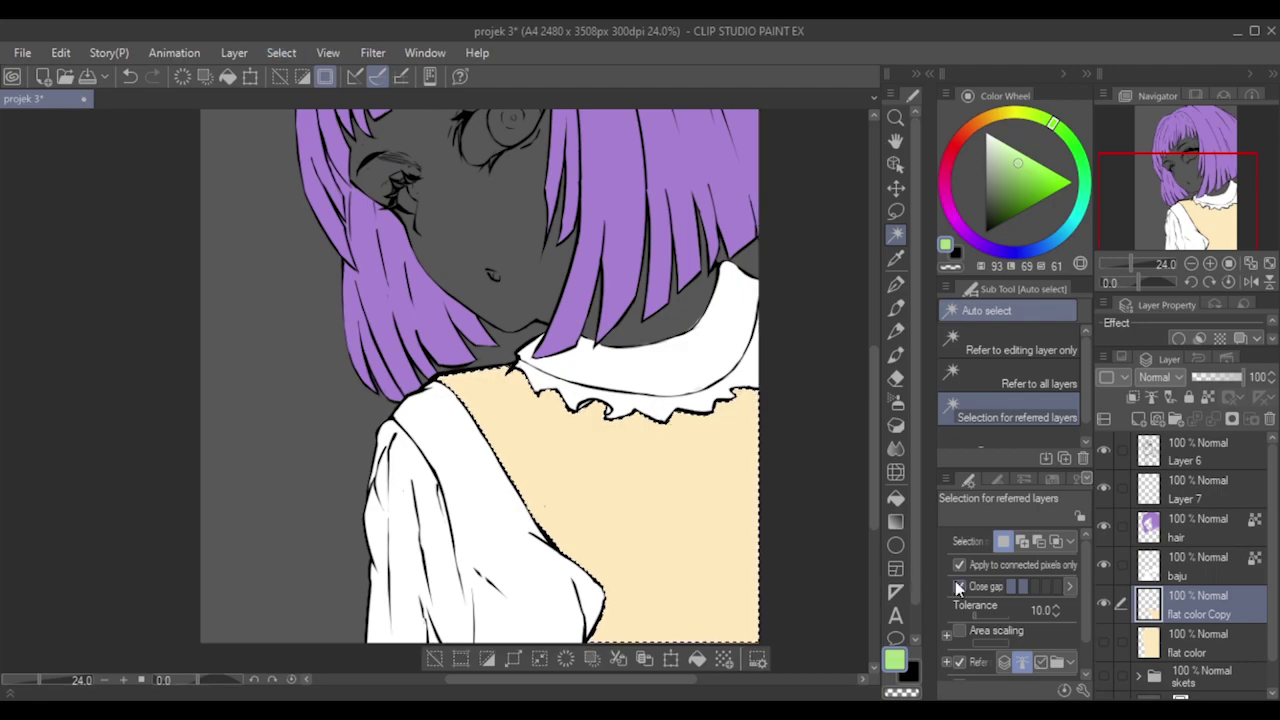
pyautogui.click(895, 497)
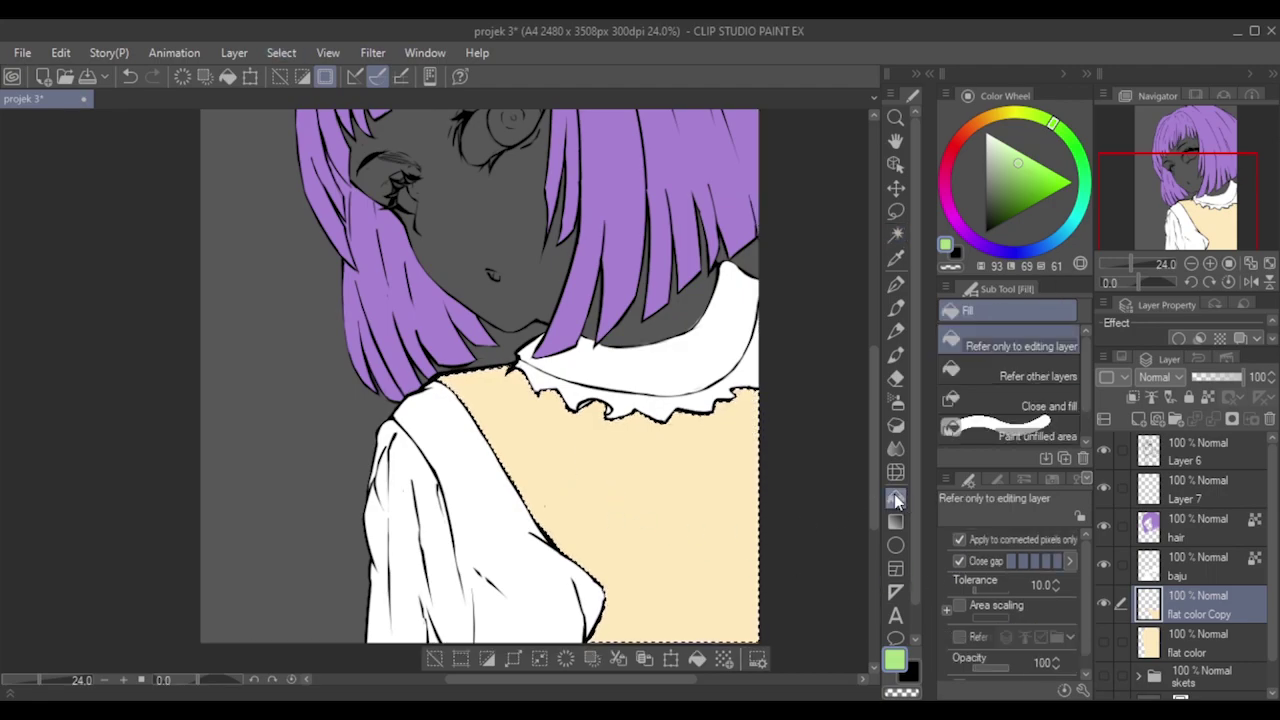
pyautogui.click(1204, 398)
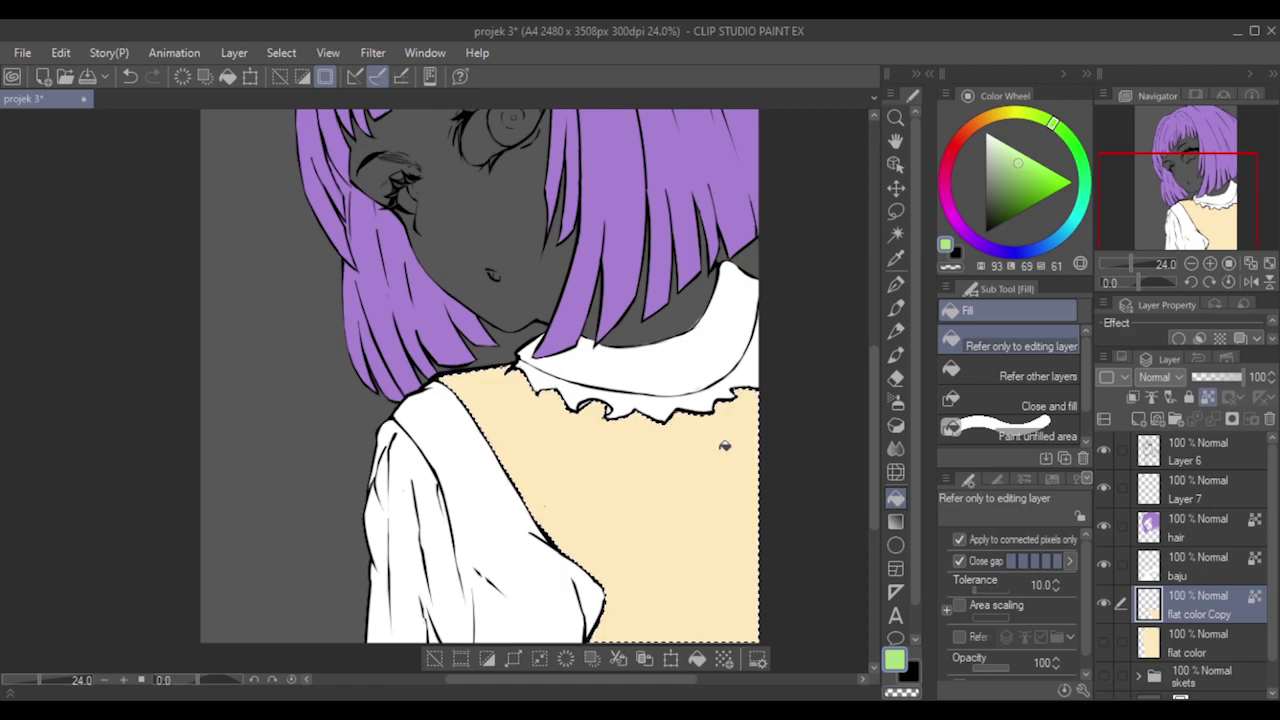
pyautogui.hotkey('alt', 'BackSpace')
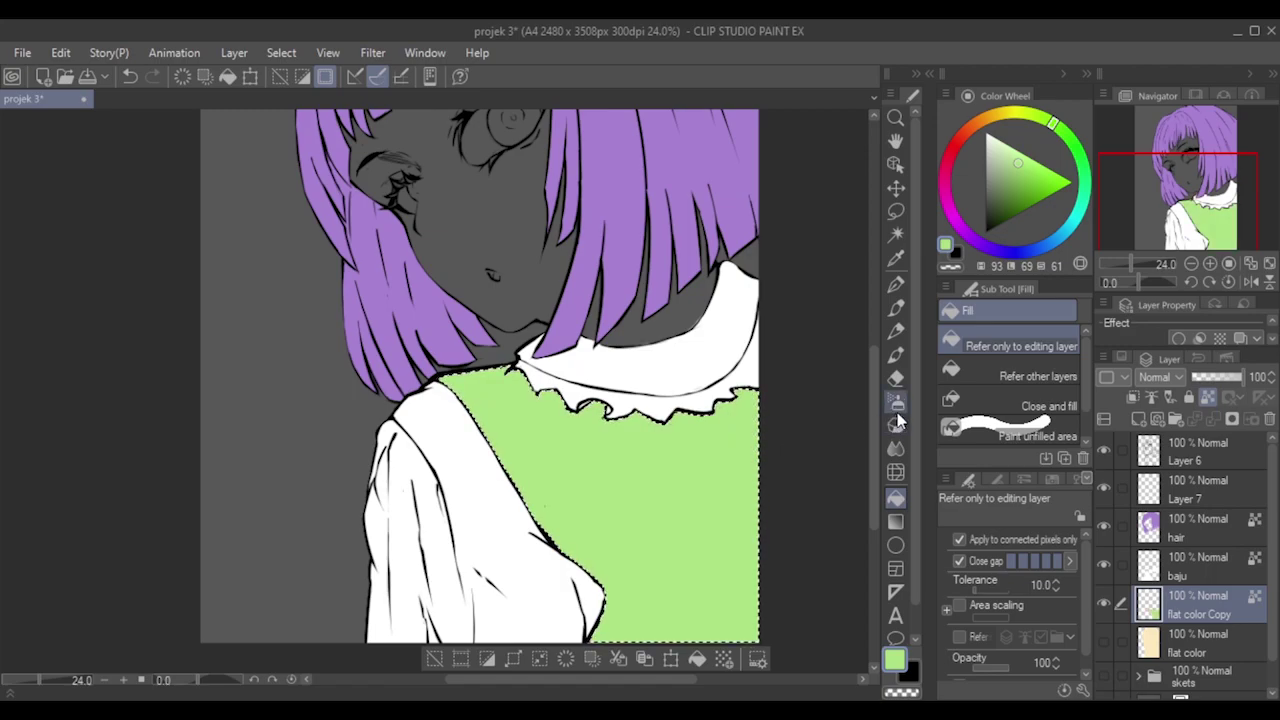
# Choose the Turnip pen, clear the selection and check the green dress fill around the shoulder and collar.
pyautogui.click(904, 291)
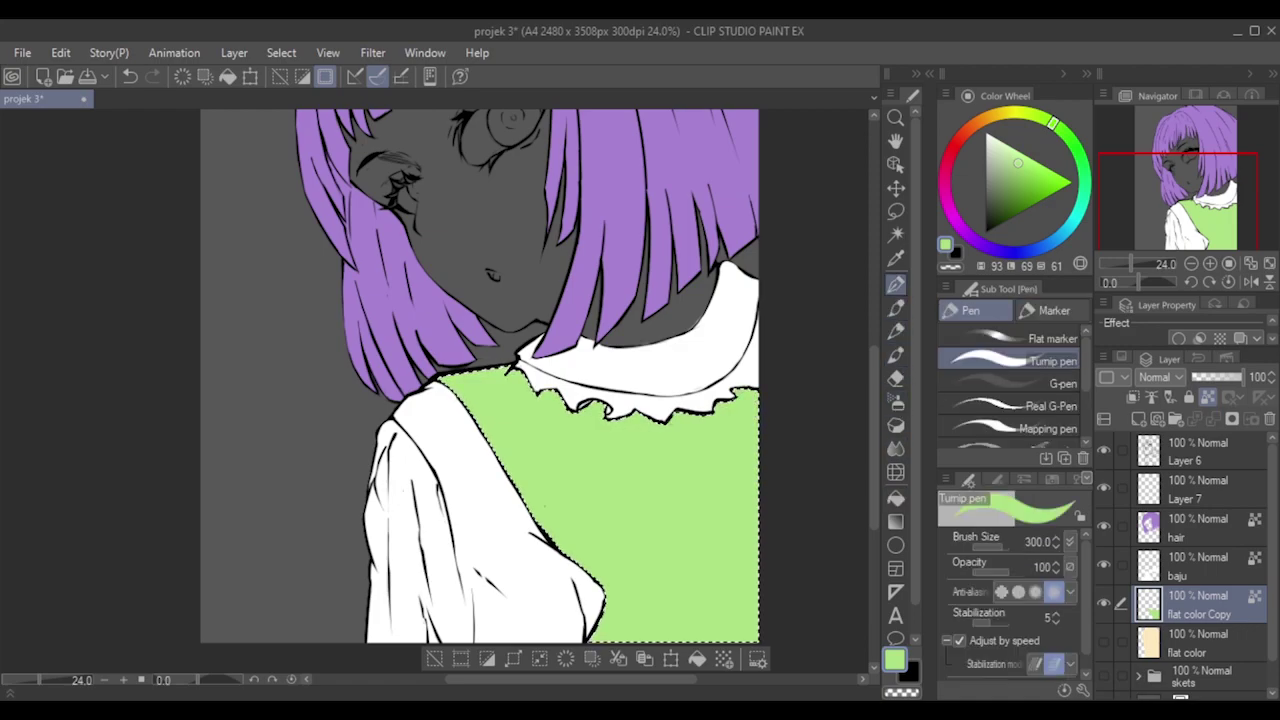
pyautogui.click(435, 660)
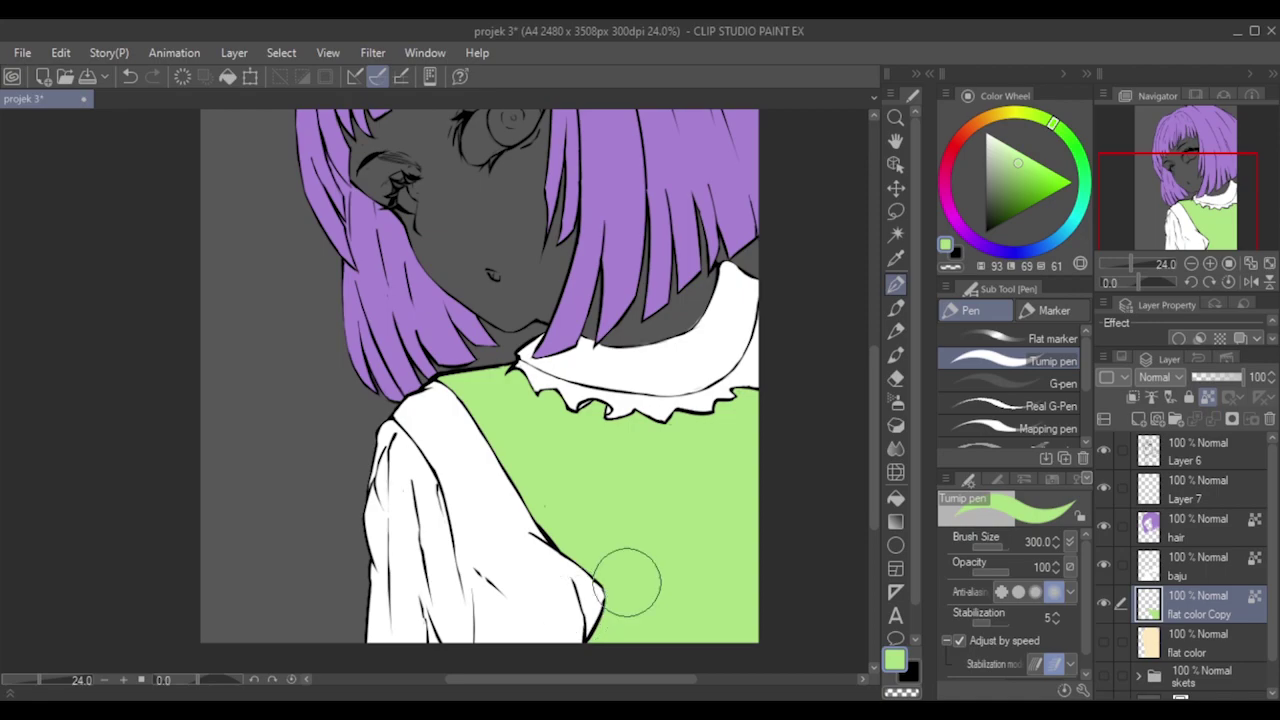
pyautogui.scroll(7, 549, 277)
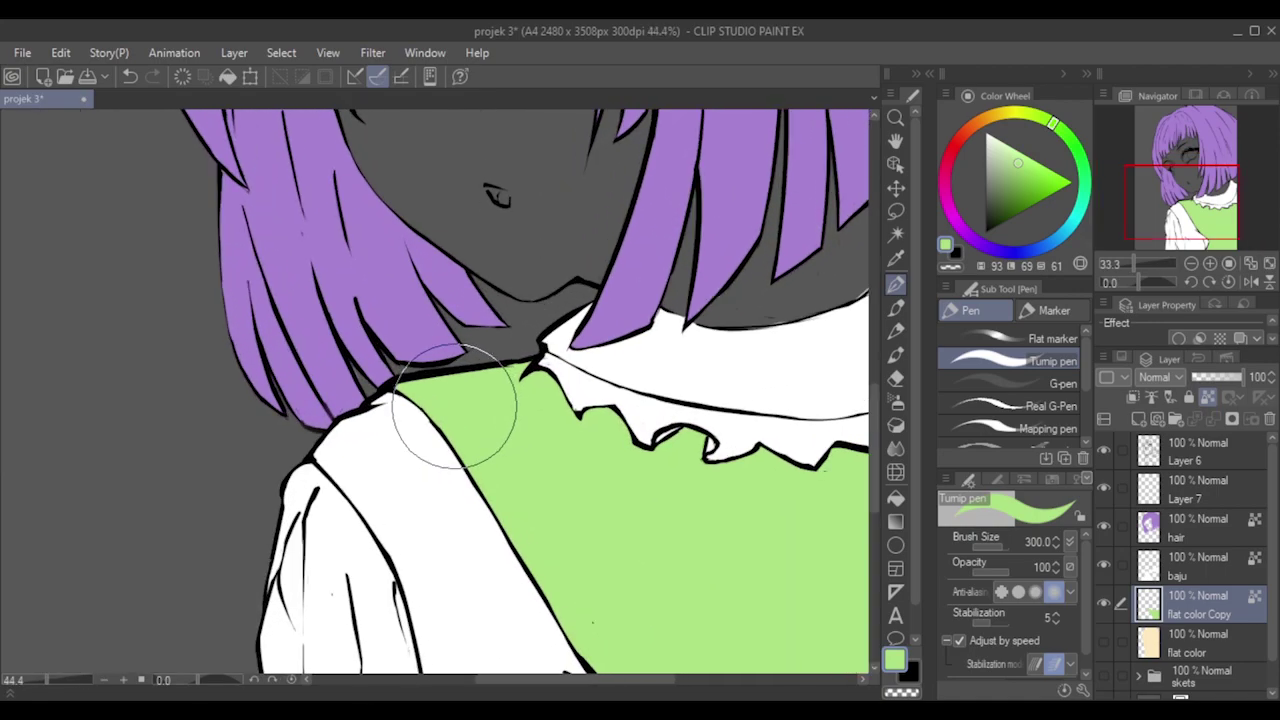
pyautogui.scroll(2, 415, 405)
pyautogui.scroll(-3, 415, 405)
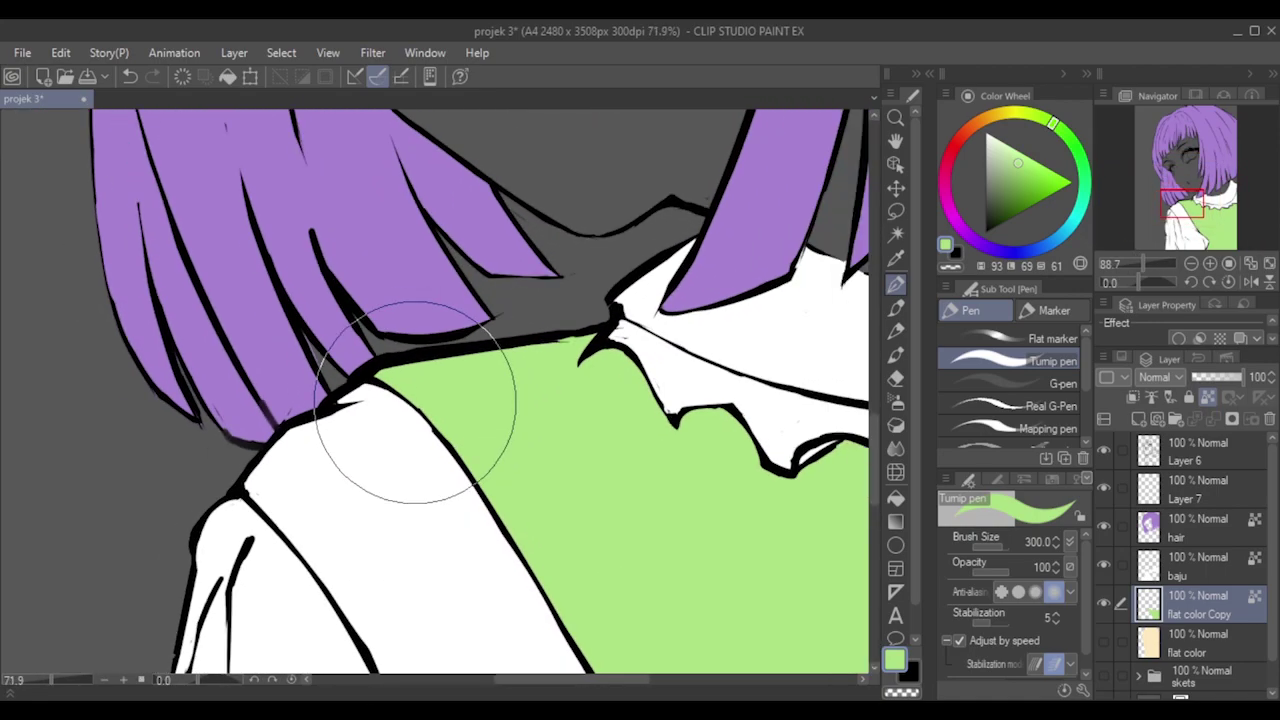
pyautogui.scroll(-5, 415, 405)
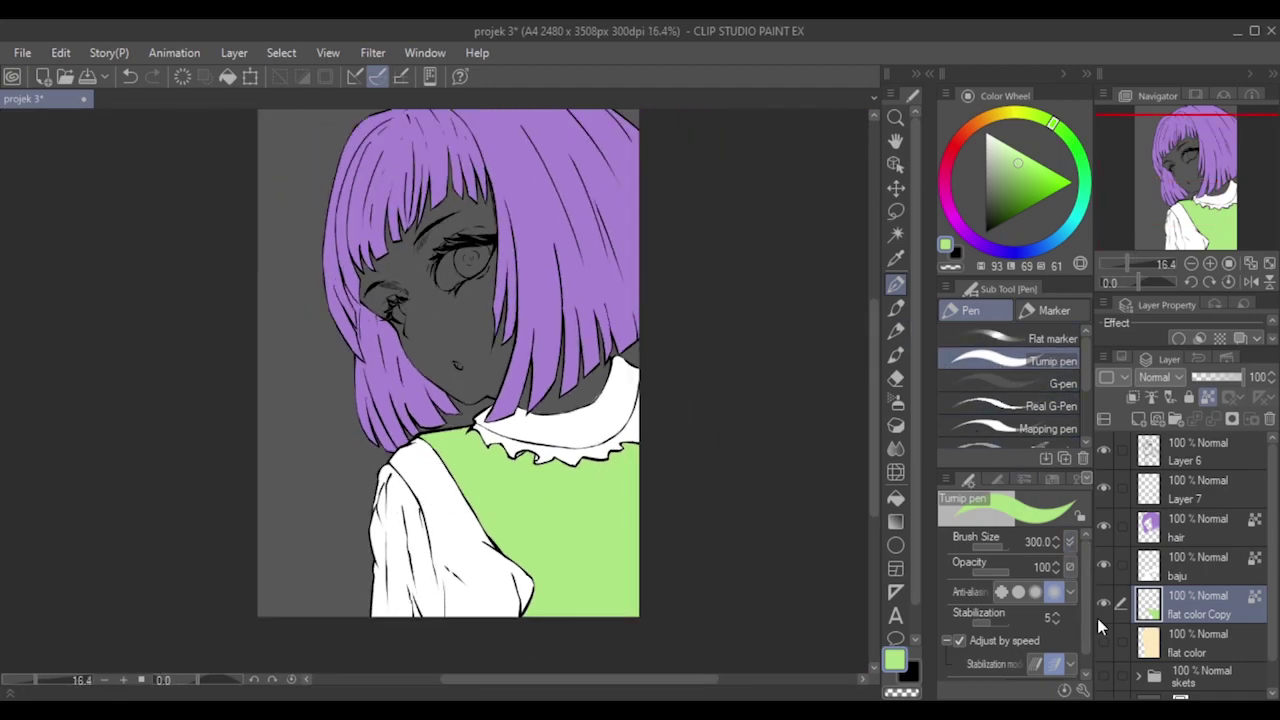
# Show the original flat color layer again and make it the active layer.
pyautogui.click(1103, 638)
pyautogui.scroll(1, 366, 200)
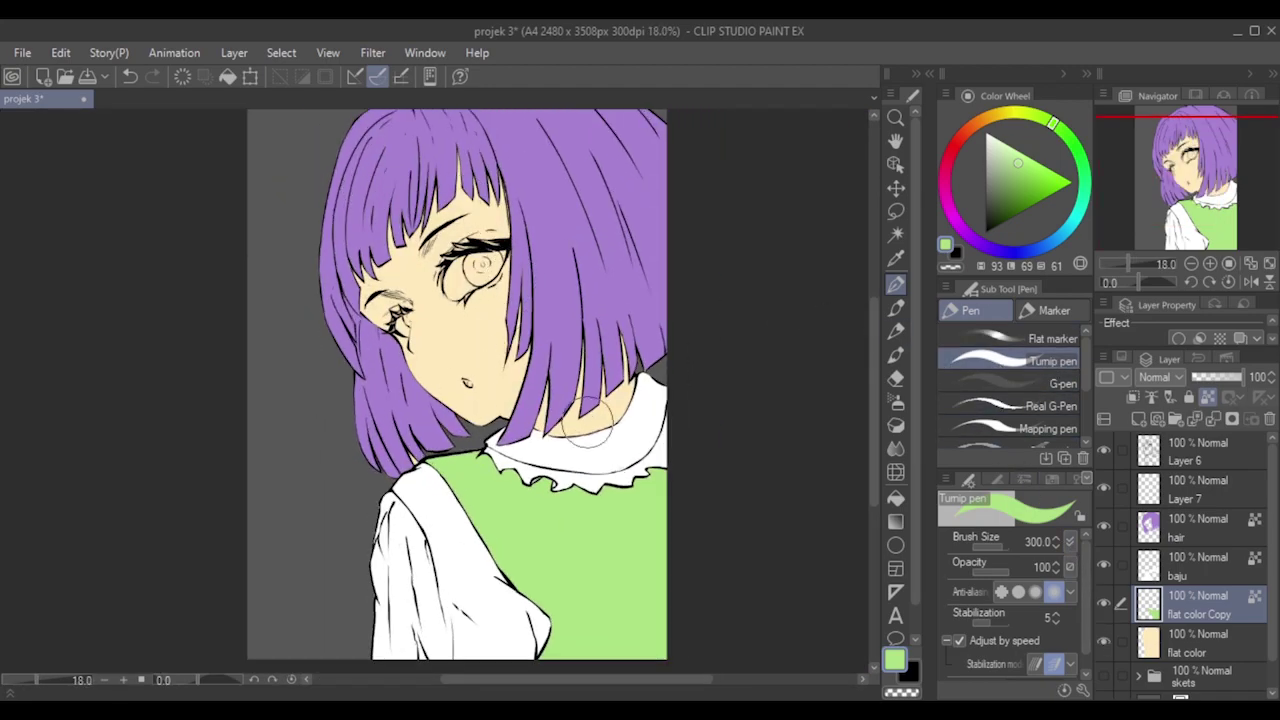
pyautogui.scroll(2, 309, 206)
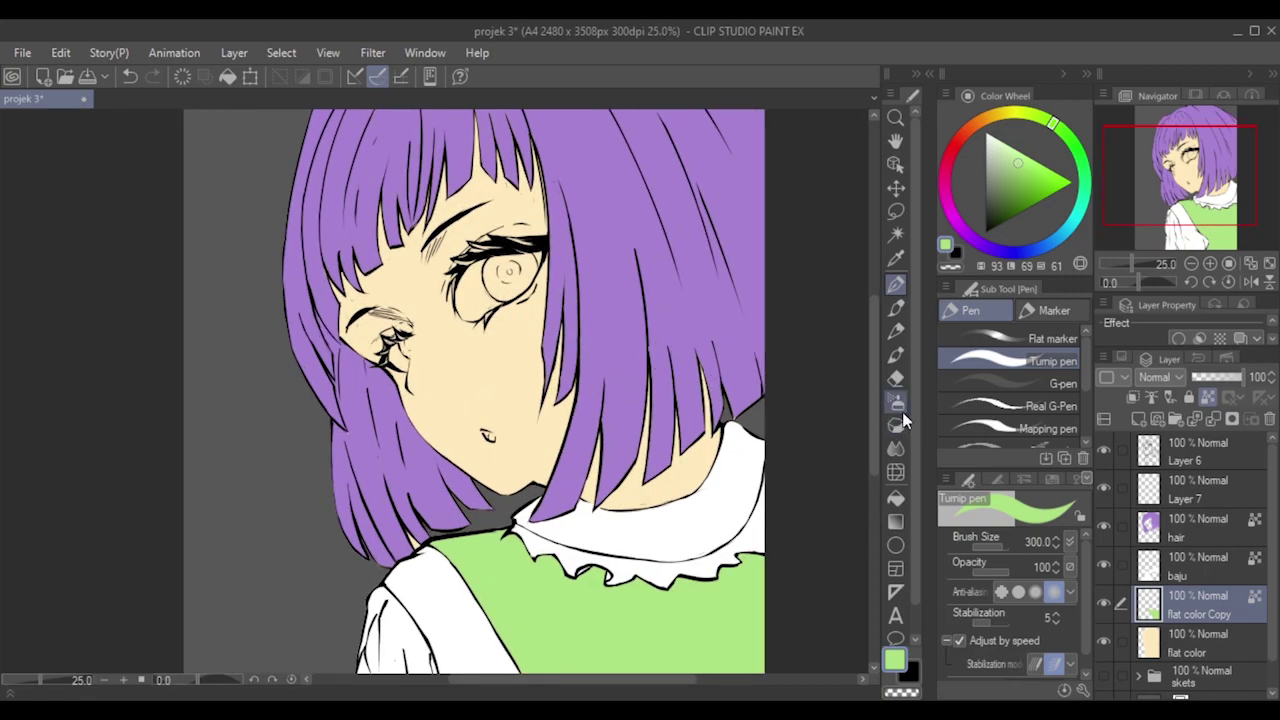
pyautogui.click(1226, 645)
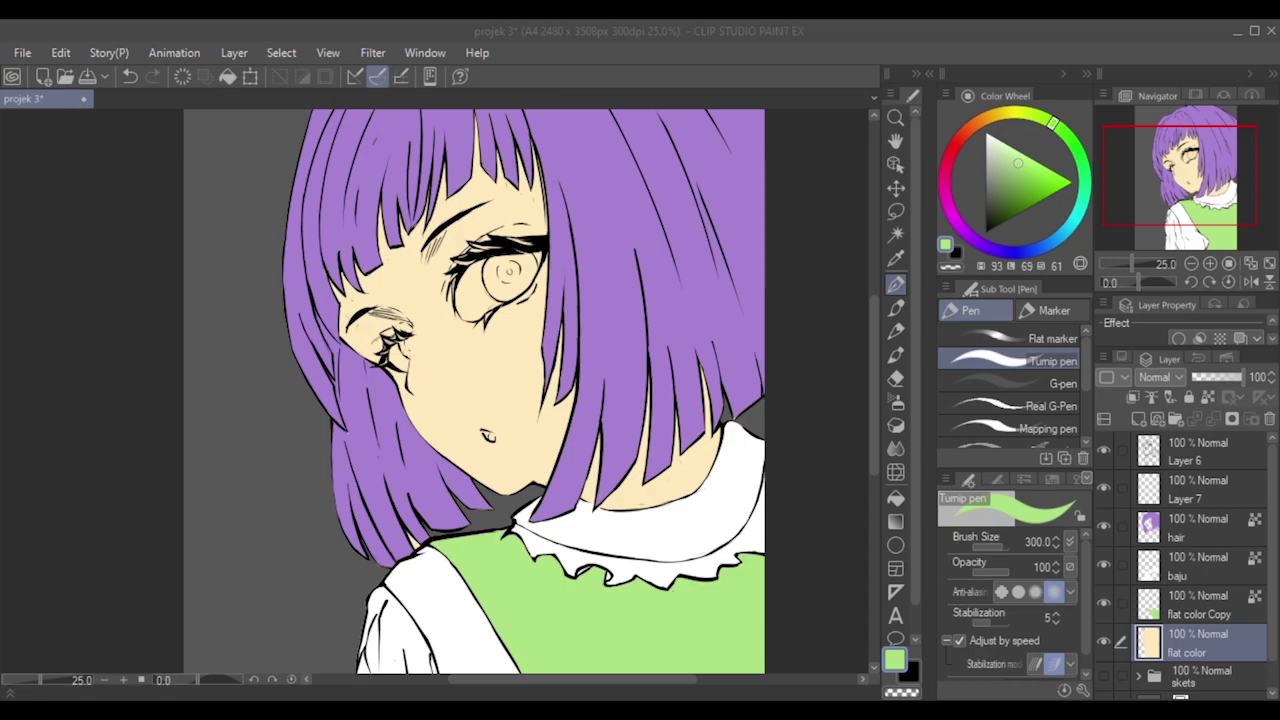
# Switch the drawing color to black and choose the MB Fine Line brush at size 20.
pyautogui.scroll(1, 664, 456)
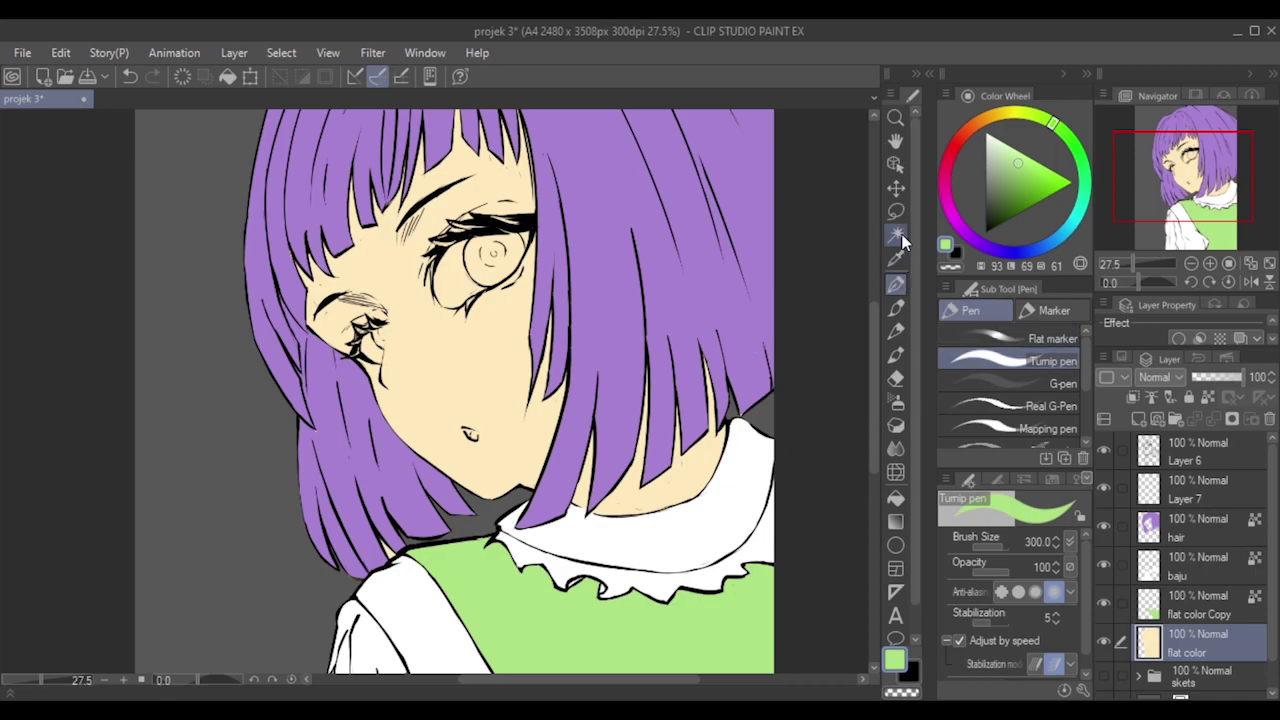
pyautogui.scroll(2, 560, 460)
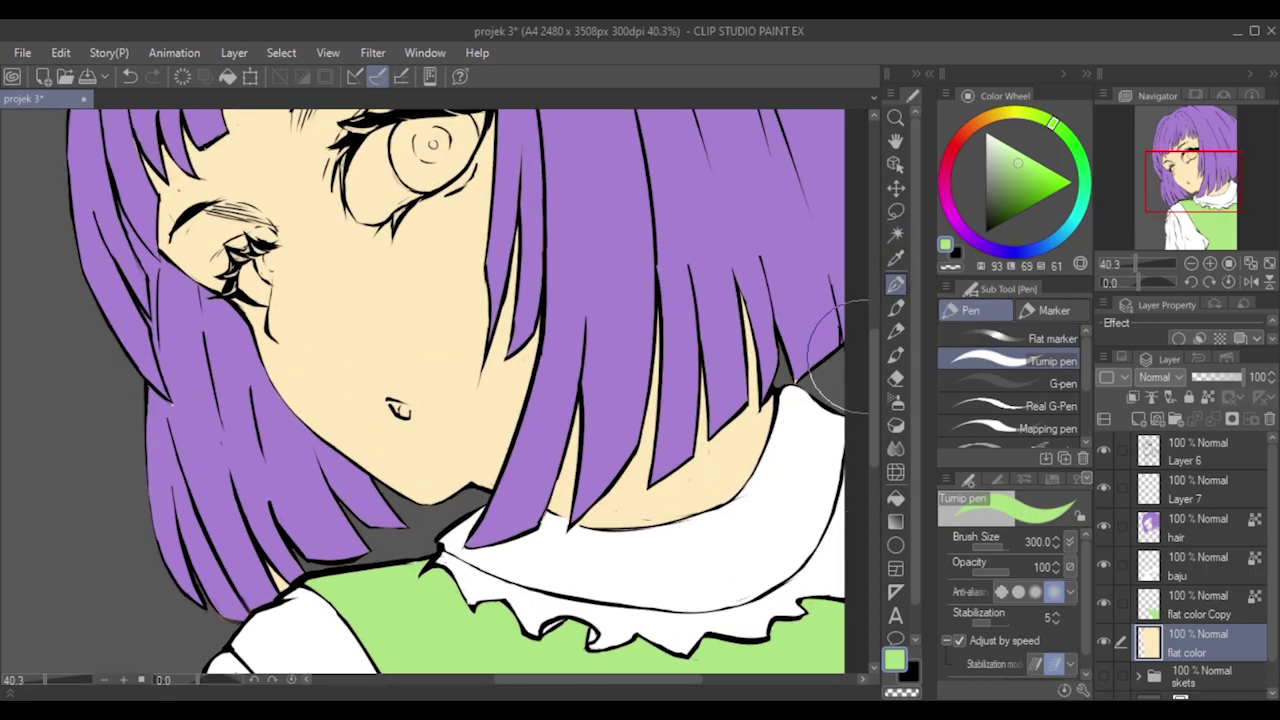
pyautogui.click(957, 252)
pyautogui.click(905, 310)
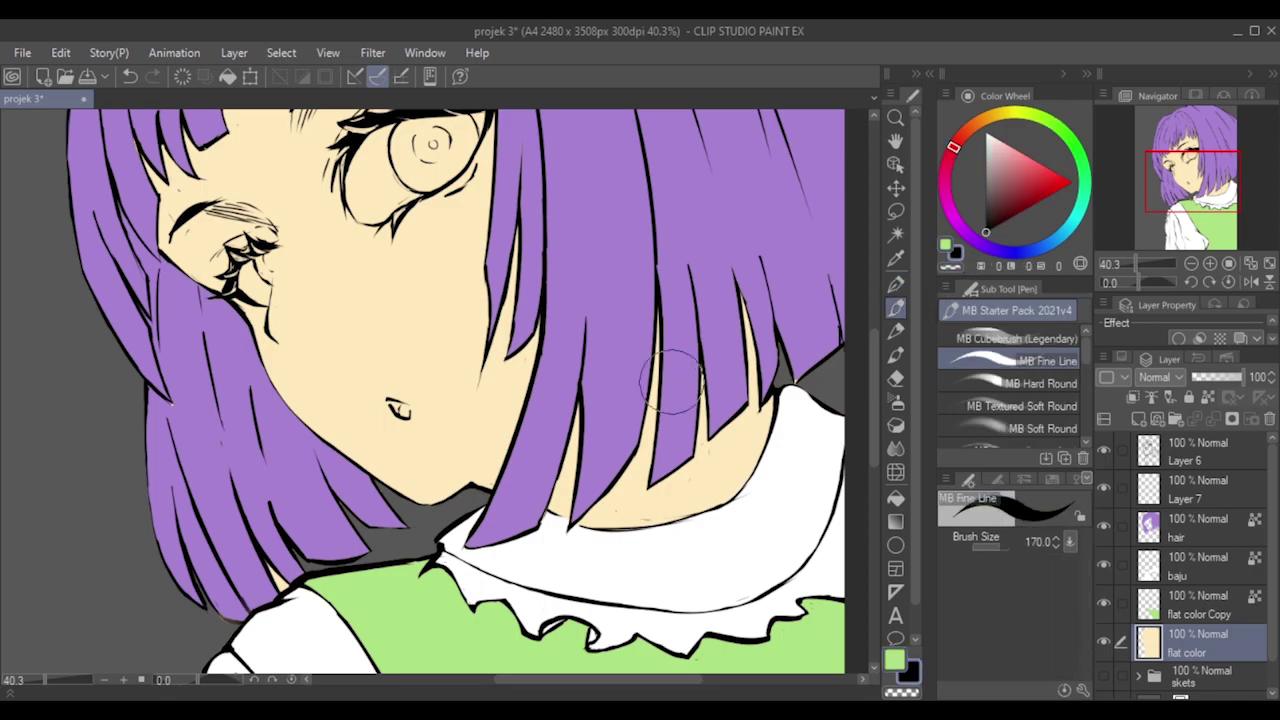
pyautogui.scroll(1, 636, 410)
pyautogui.press('[')
pyautogui.press('[')
pyautogui.press('[')
pyautogui.press('[')
pyautogui.press('[')
pyautogui.press('[')
pyautogui.press('[')
pyautogui.press('[')
pyautogui.press('[')
pyautogui.press('[')
pyautogui.press('[')
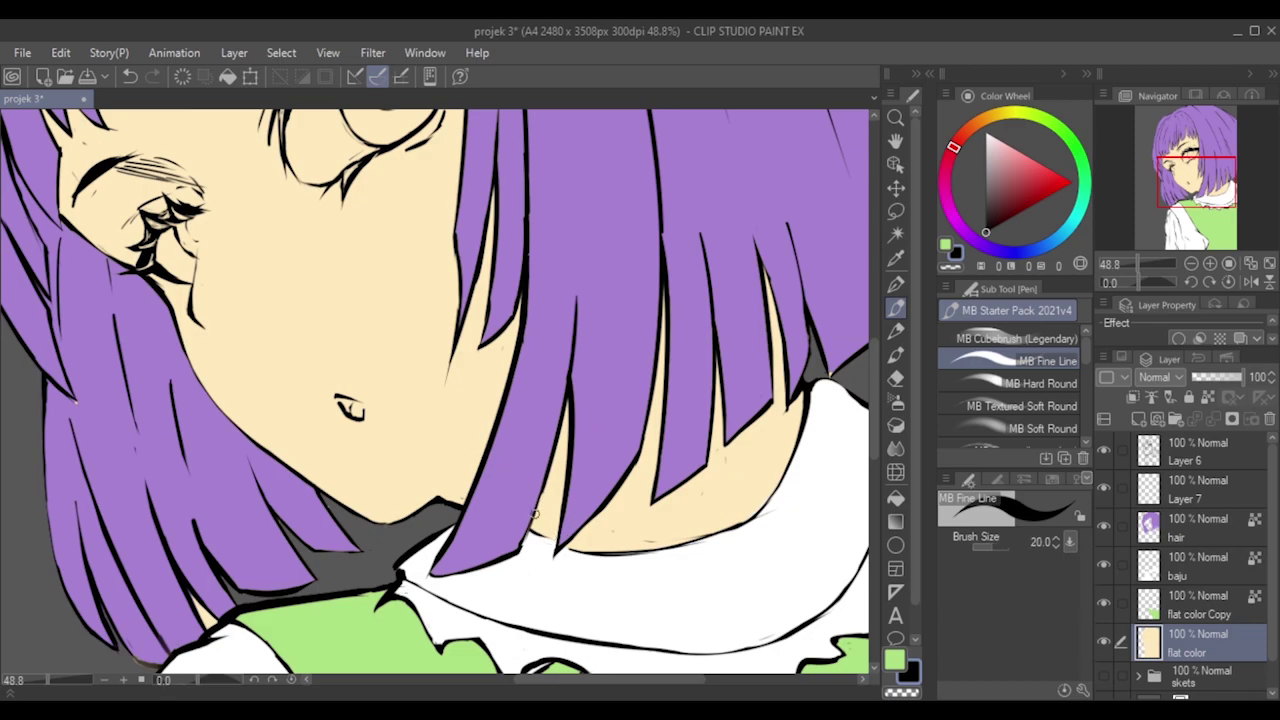
# Redraw the missing neckline between the hair strands on Layer 6 with the brush at size 10, undoing unwanted strokes.
pyautogui.scroll(3, 612, 548)
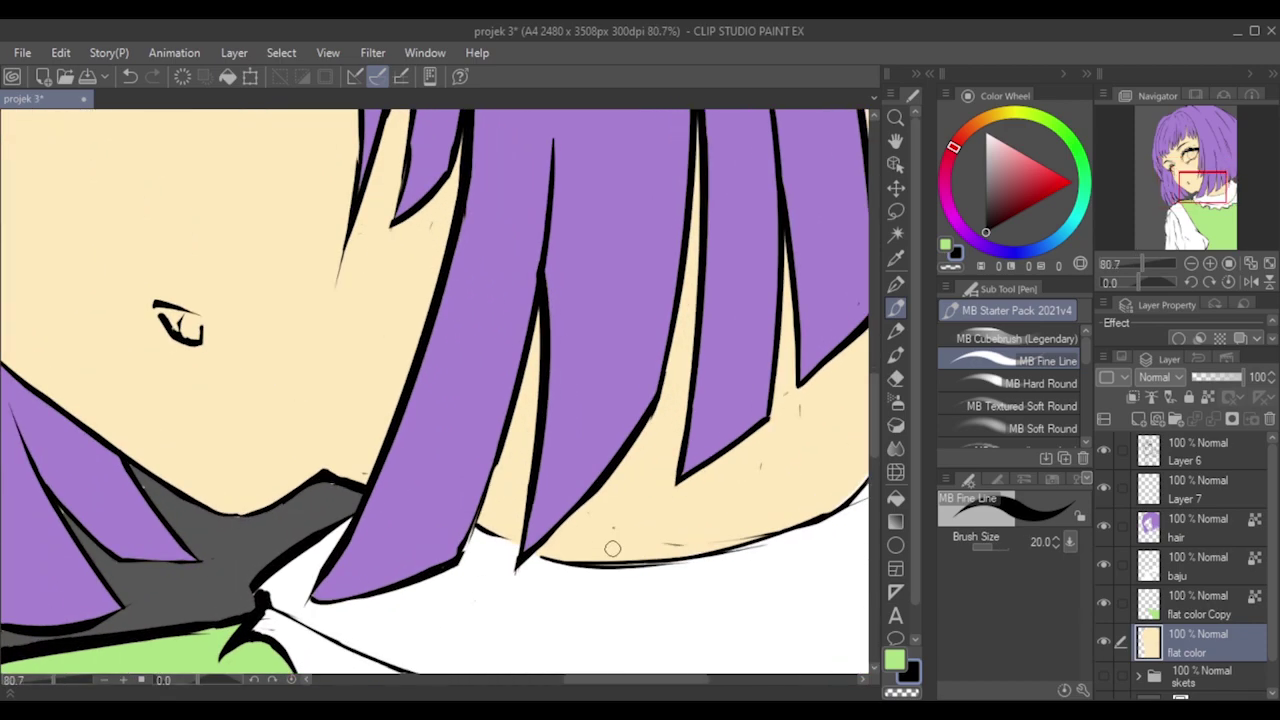
pyautogui.press('[')
pyautogui.press('[')
pyautogui.press('[')
pyautogui.press('[')
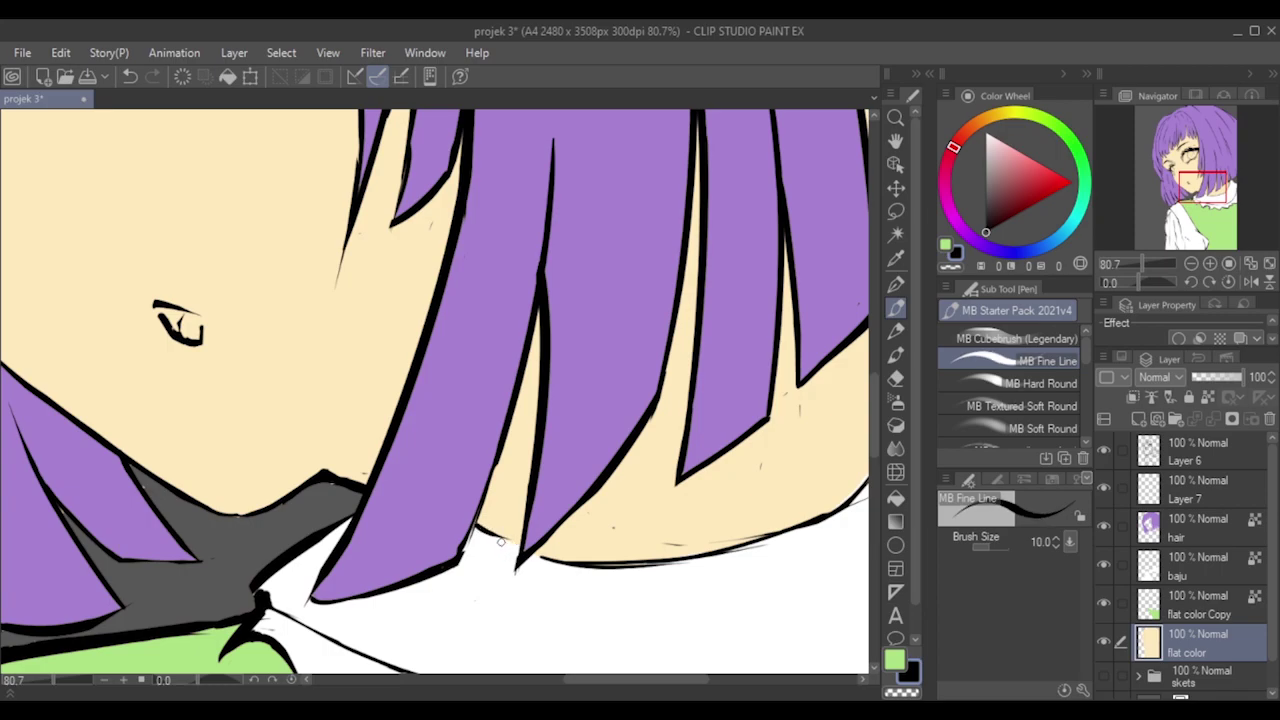
pyautogui.click(1175, 452)
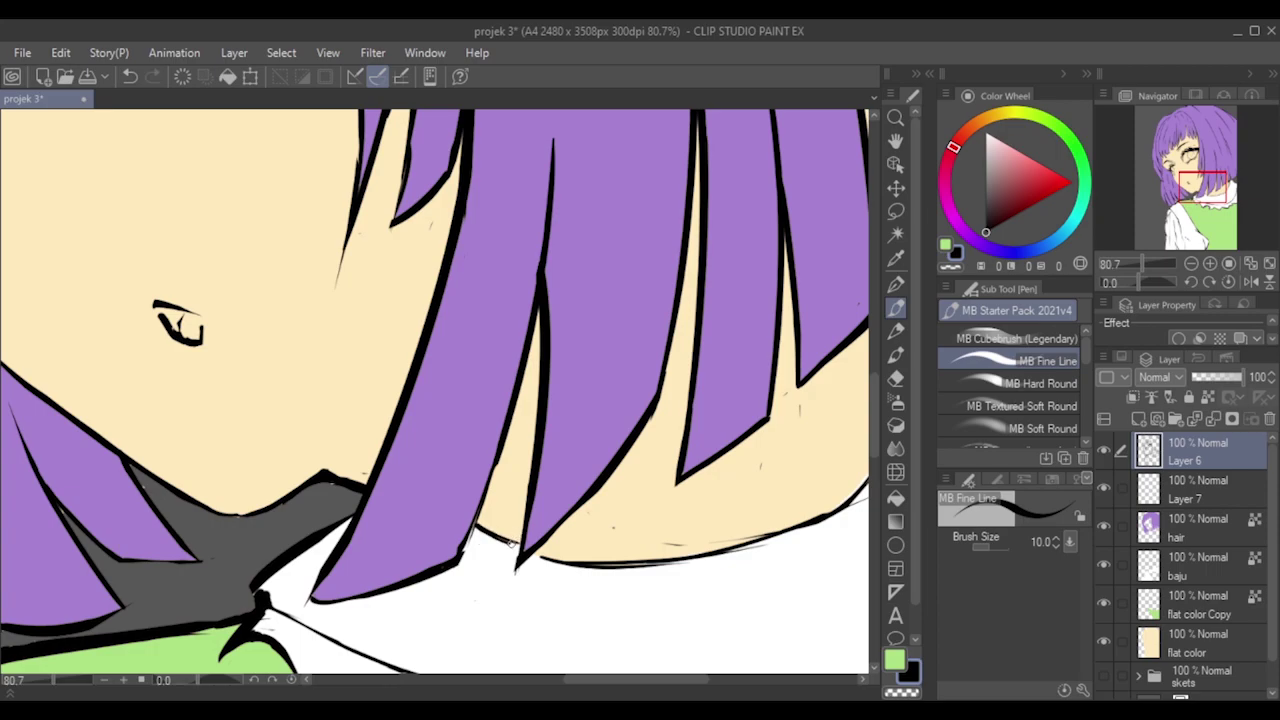
pyautogui.hotkey('ctrl', 'z')
pyautogui.hotkey('ctrl', 'z')
# Try trimming the redrawn neckline on Layer 6 with the Hard eraser at sizes 17 and 12, undoing unwanted erasures.
pyautogui.click(897, 379)
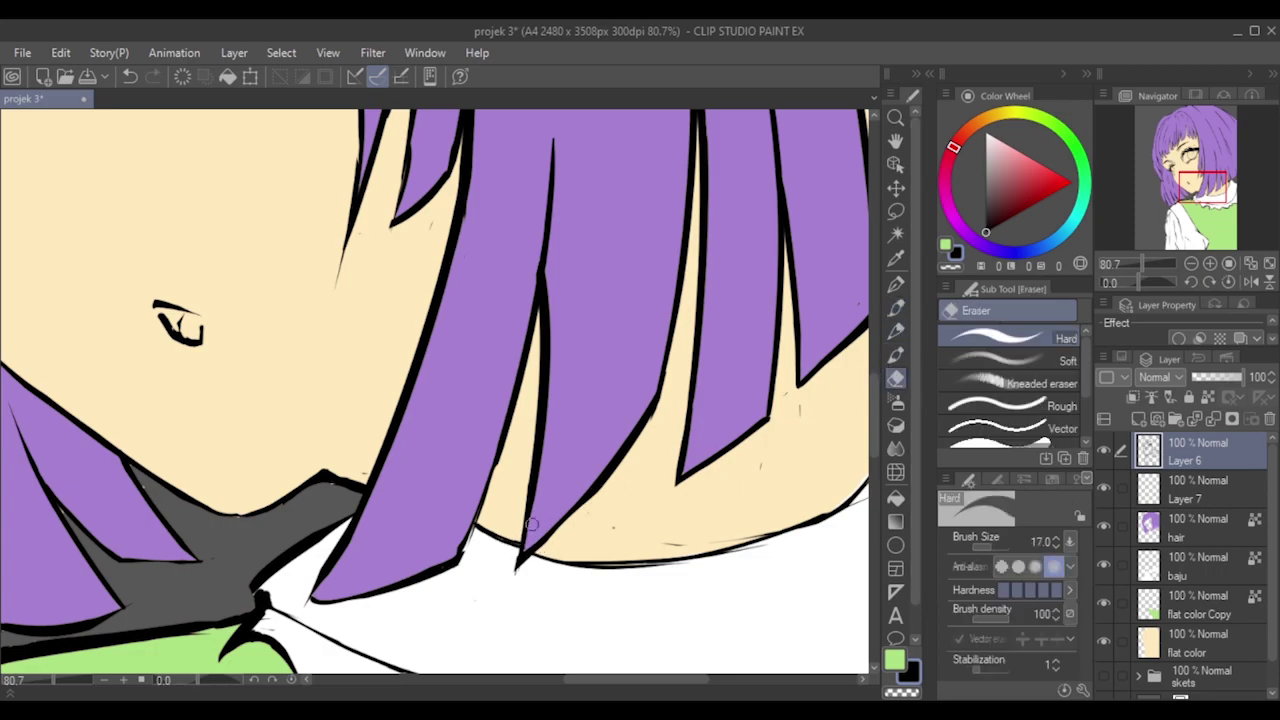
pyautogui.moveTo(490, 530); pyautogui.dragTo(507, 538)
pyautogui.hotkey('ctrl', 'z')
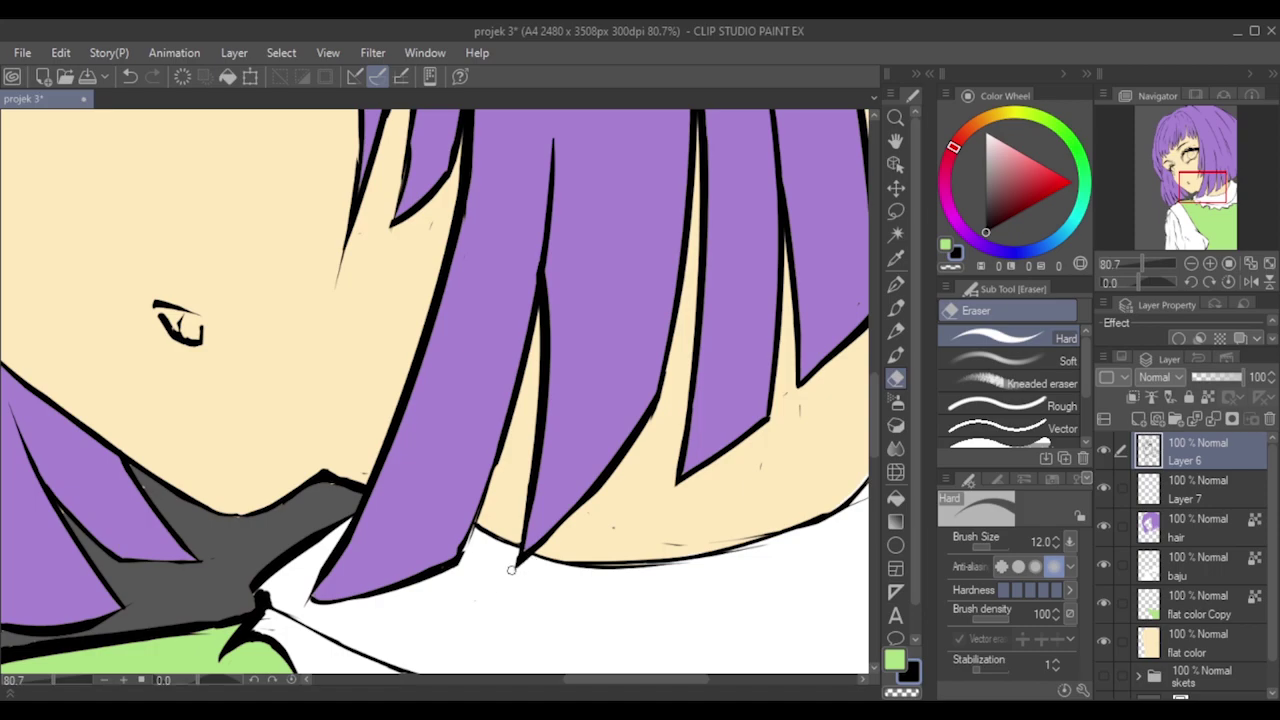
pyautogui.hotkey('ctrl', 'z')
# Select the neck and face skin areas with the Selection for referred layers auto select tool.
pyautogui.scroll(-5, 494, 455)
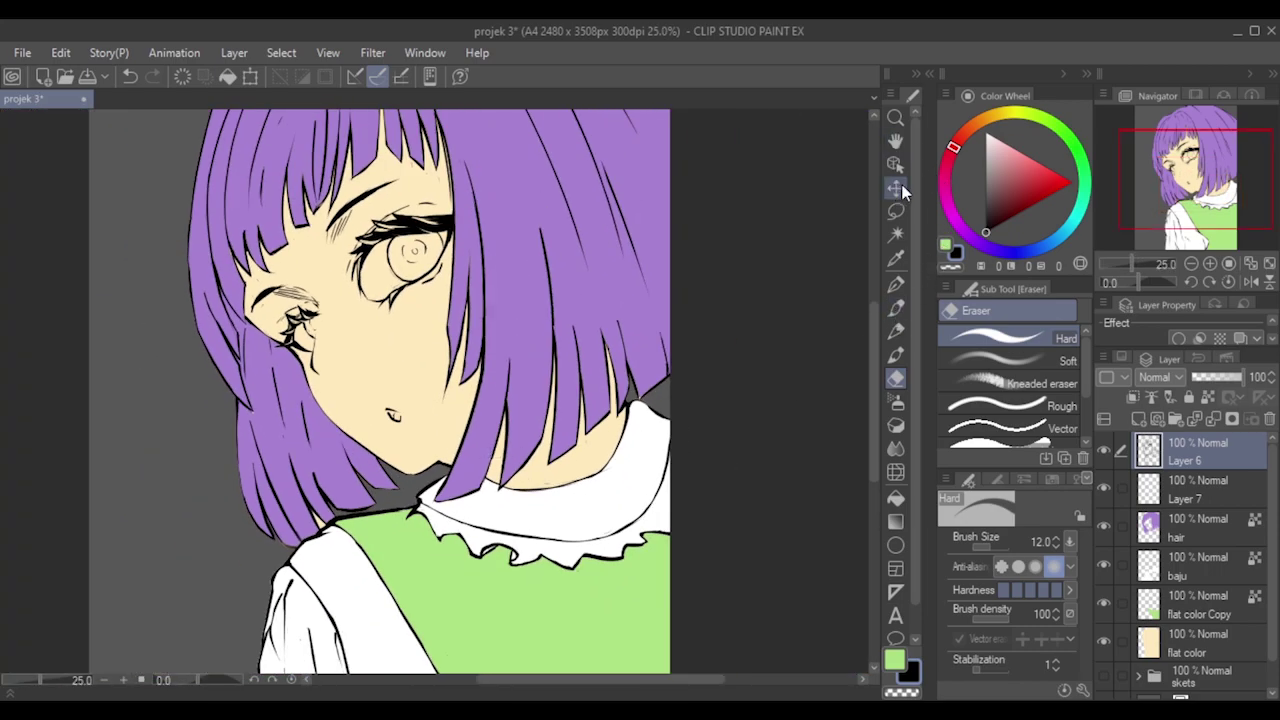
pyautogui.scroll(-1, 351, 354)
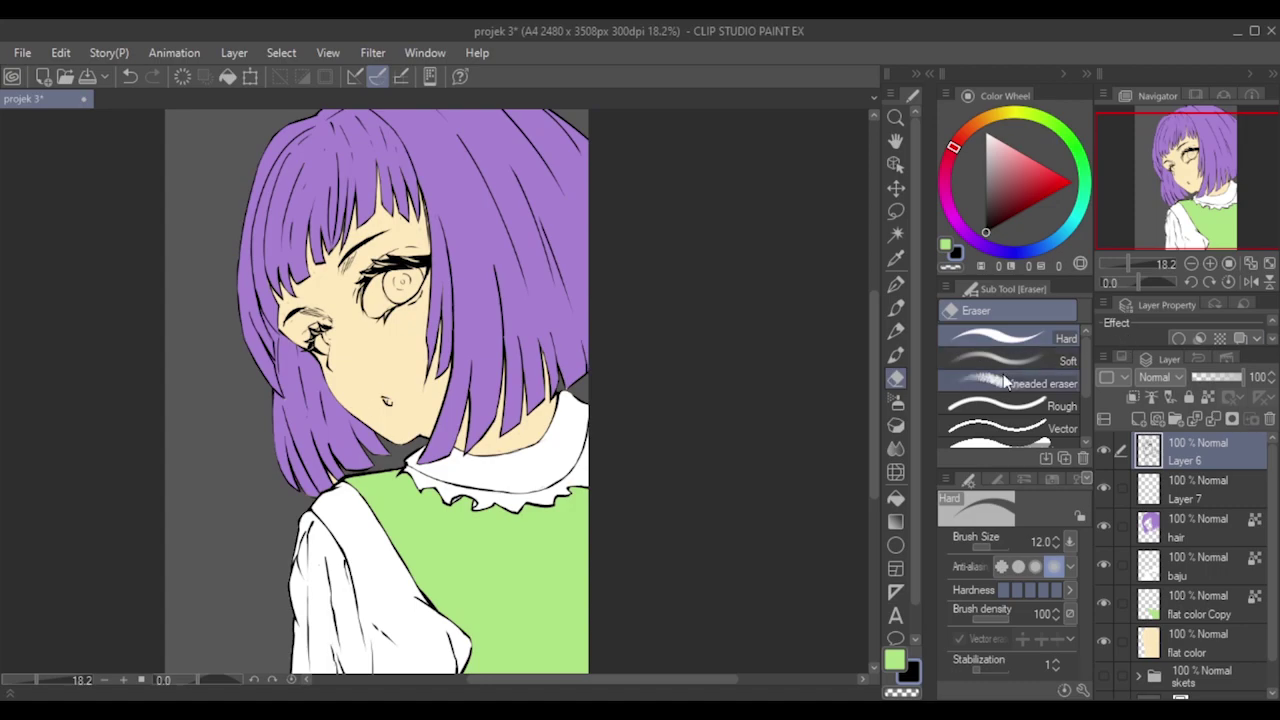
pyautogui.click(896, 235)
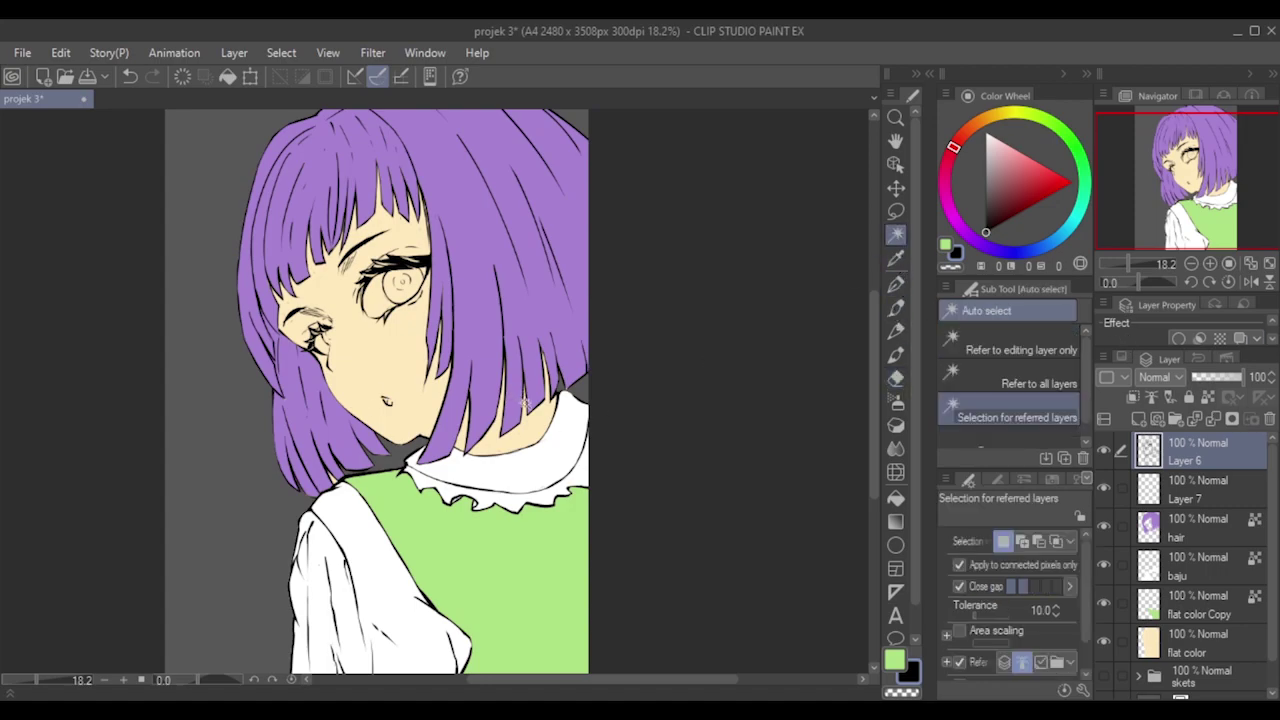
pyautogui.click(519, 441)
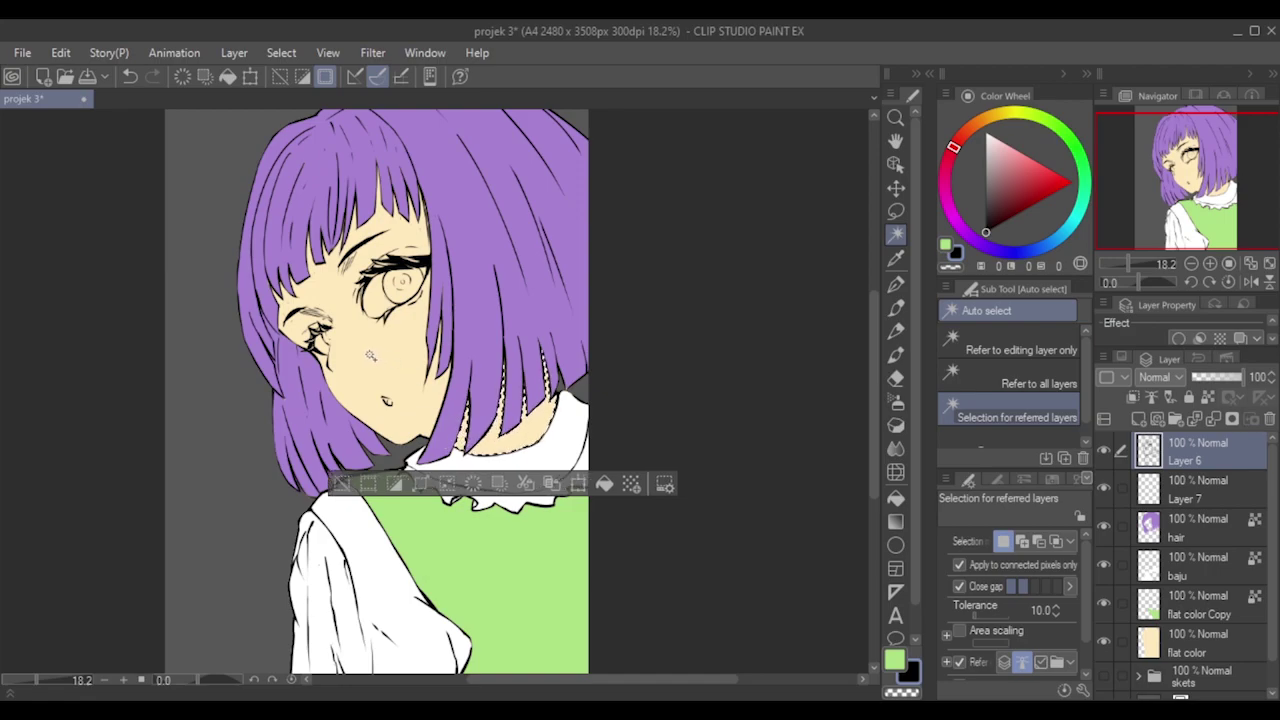
pyautogui.click(374, 356)
# Add the area around the smaller eye to the skin selection with the Lasso and try the Ellipse selection tool.
pyautogui.scroll(4, 250, 290)
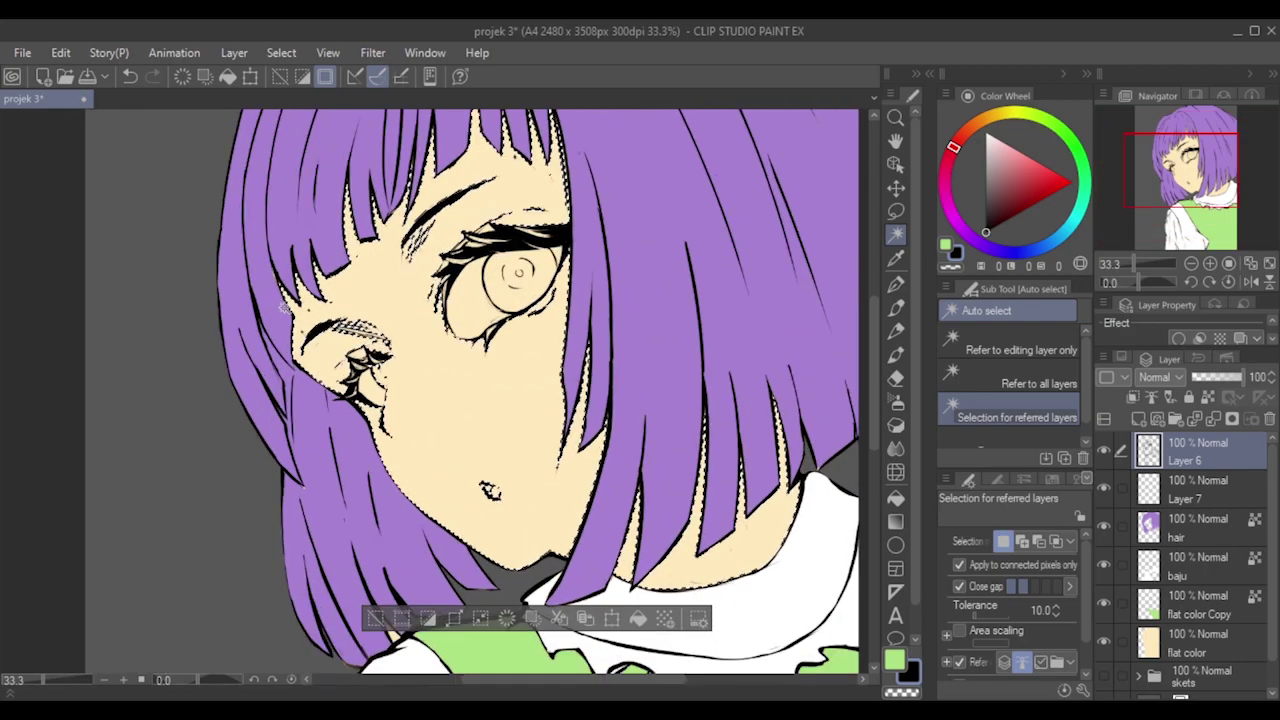
pyautogui.scroll(2, 401, 316)
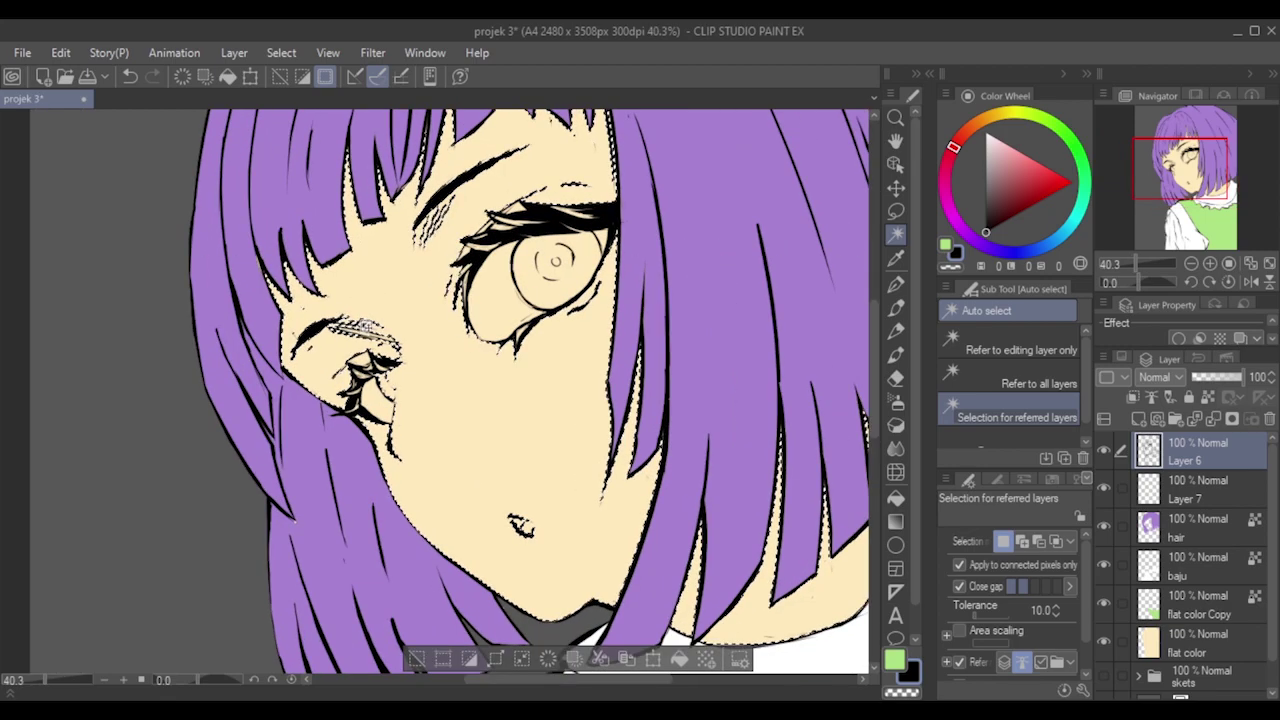
pyautogui.scroll(2, 401, 316)
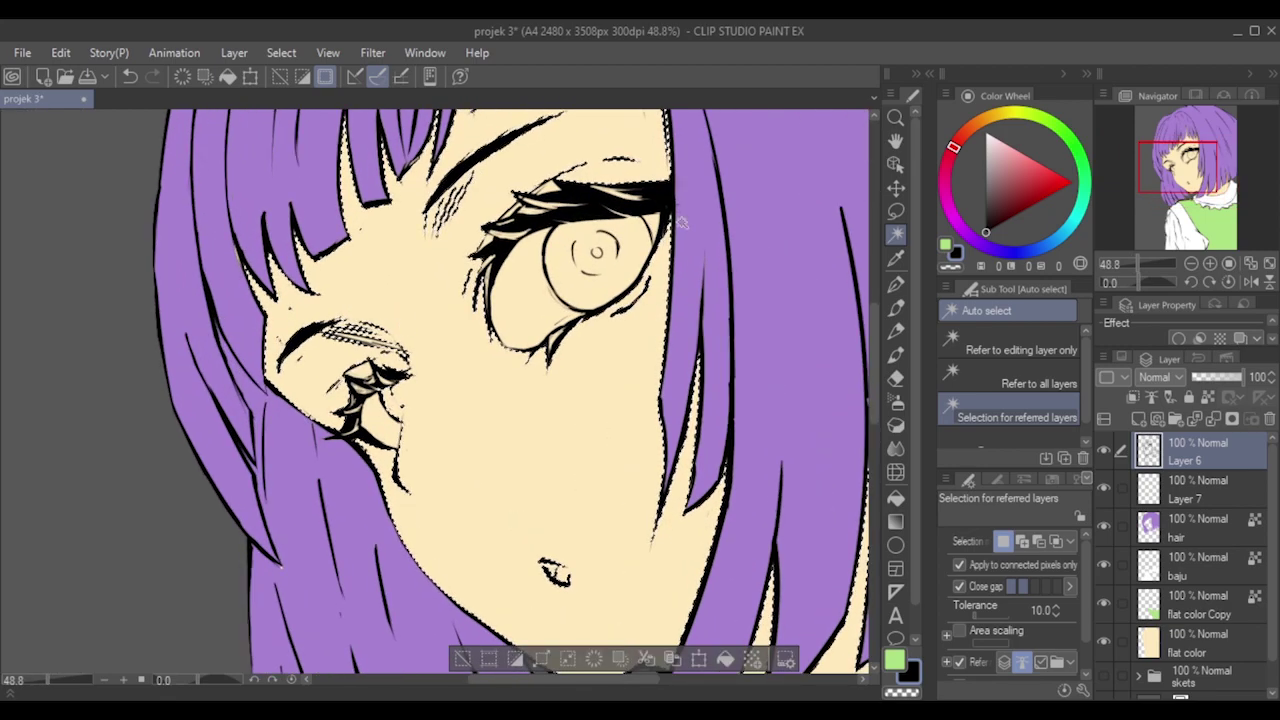
pyautogui.scroll(-3, 682, 222)
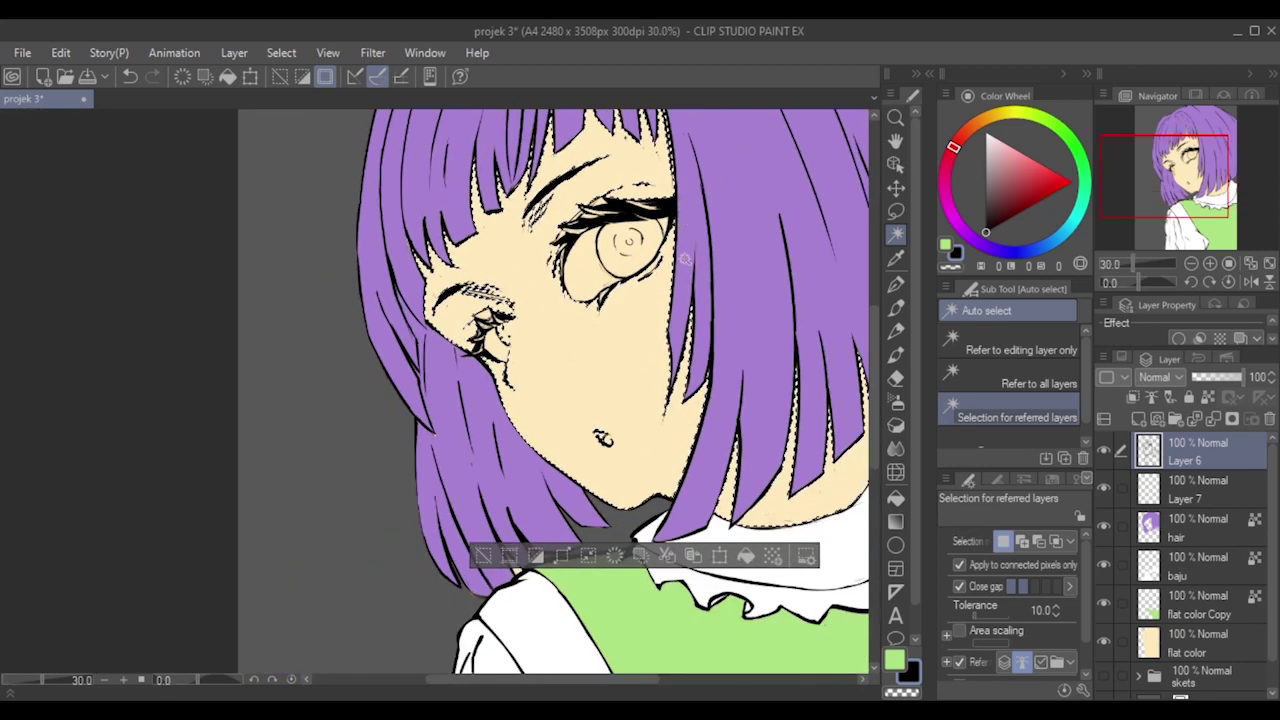
pyautogui.moveTo(620, 683); pyautogui.dragTo(633, 689)
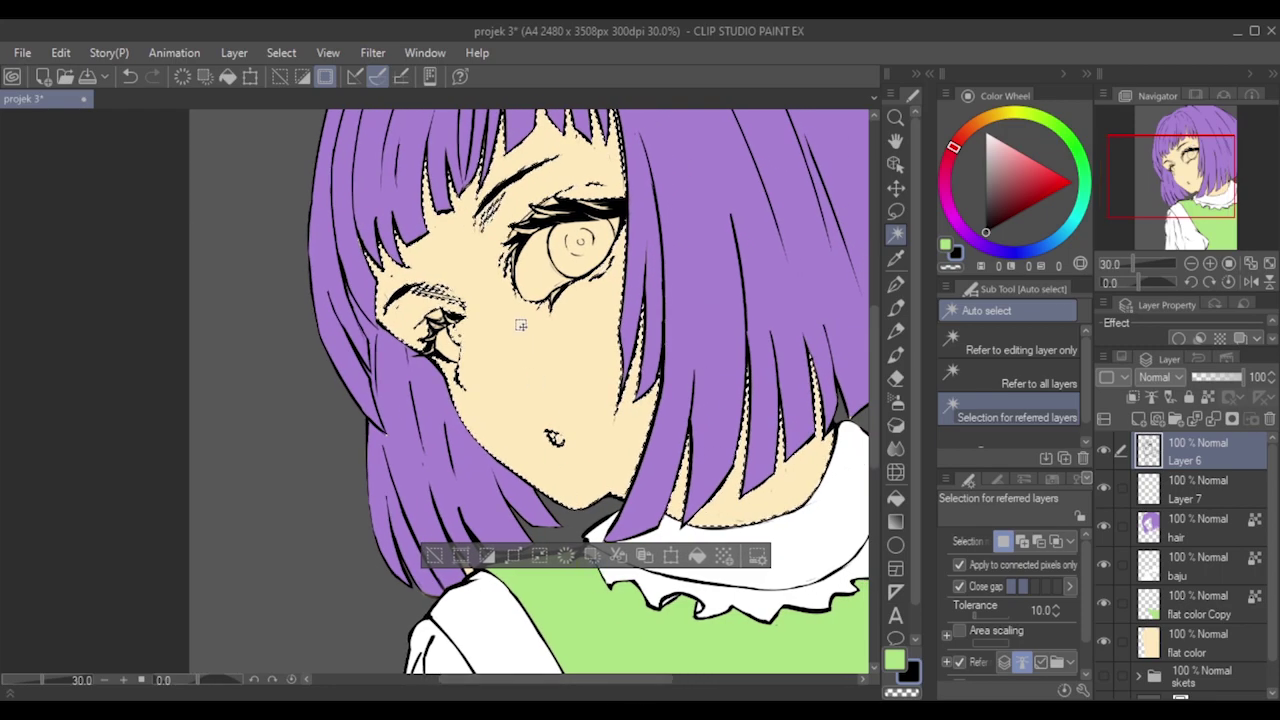
pyautogui.scroll(1, 591, 193)
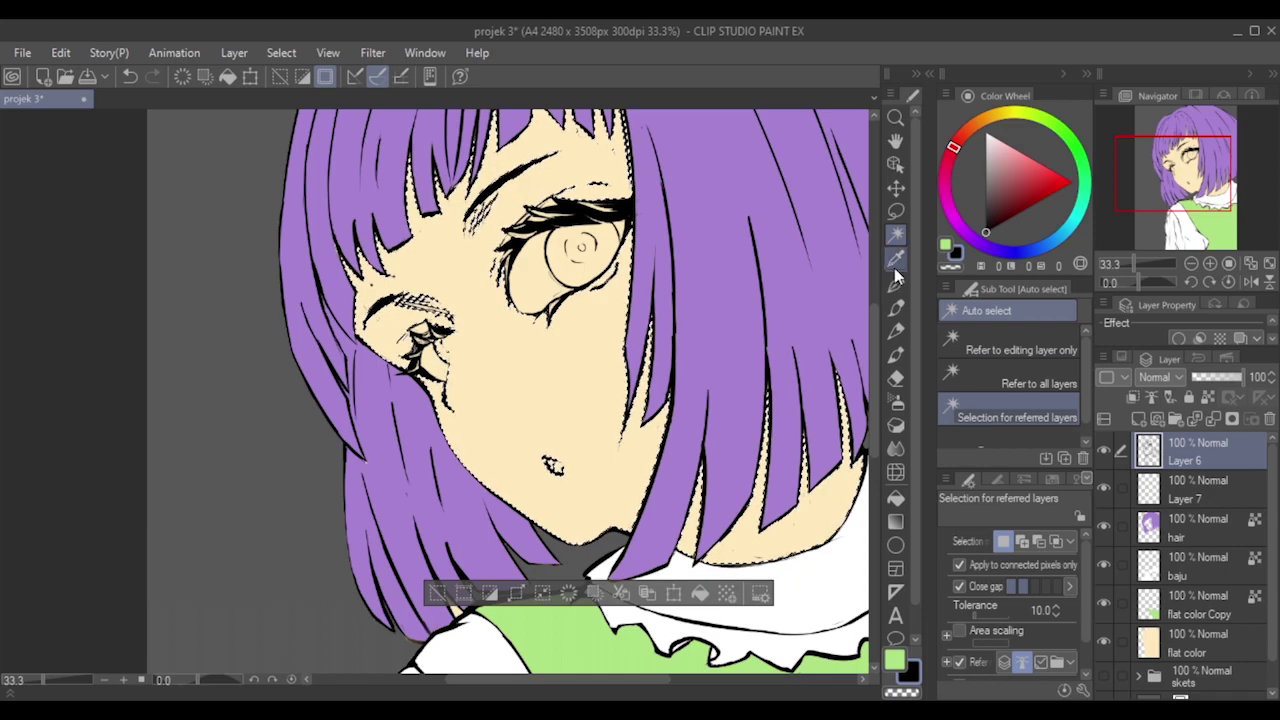
pyautogui.click(897, 219)
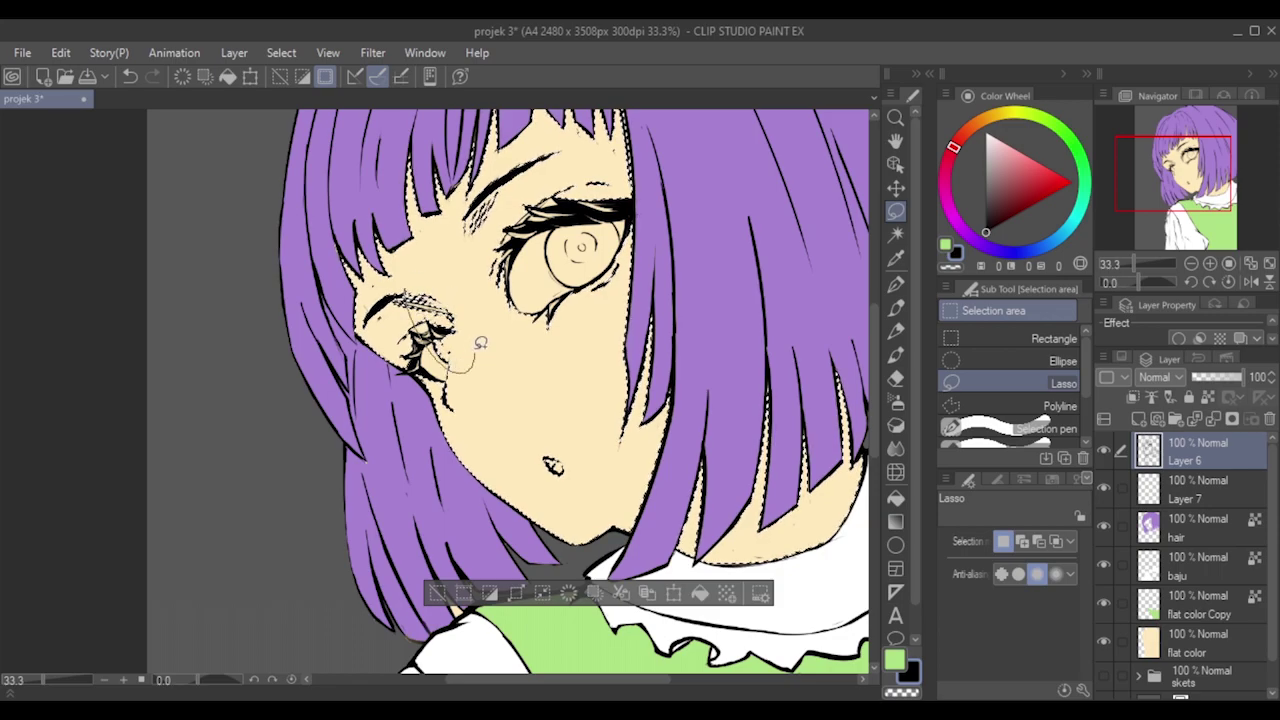
pyautogui.click(1025, 360)
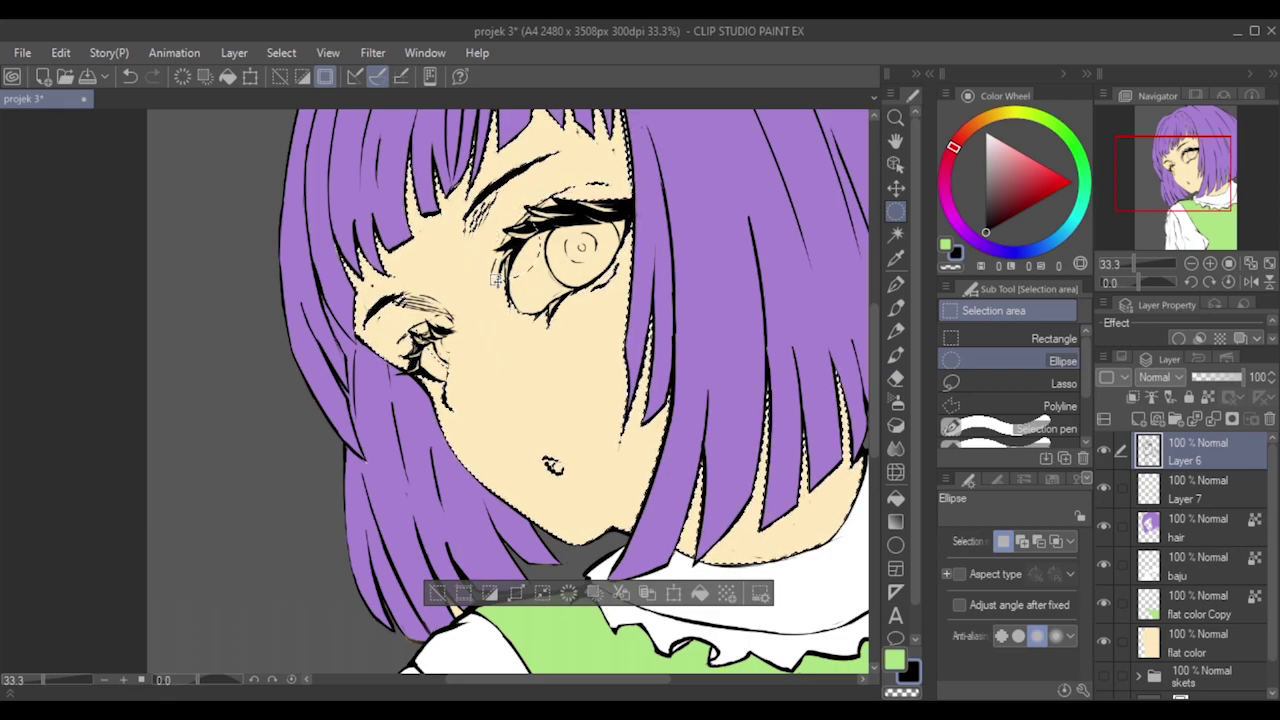
# Paint the large eye and the brow area above it into the skin selection with the Selection pen at size 150.
pyautogui.click(1018, 428)
pyautogui.press(']')
pyautogui.press(']')
pyautogui.press(']')
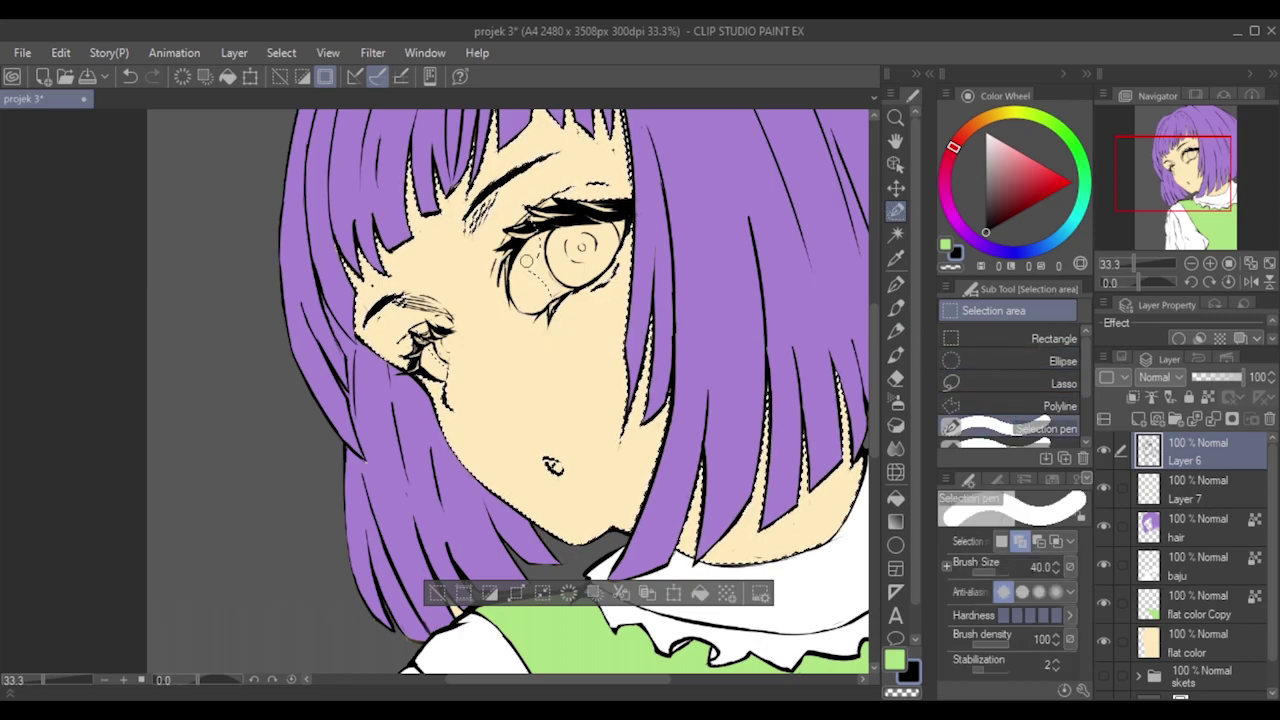
pyautogui.press(']')
pyautogui.press(']')
pyautogui.press(']')
pyautogui.press(']')
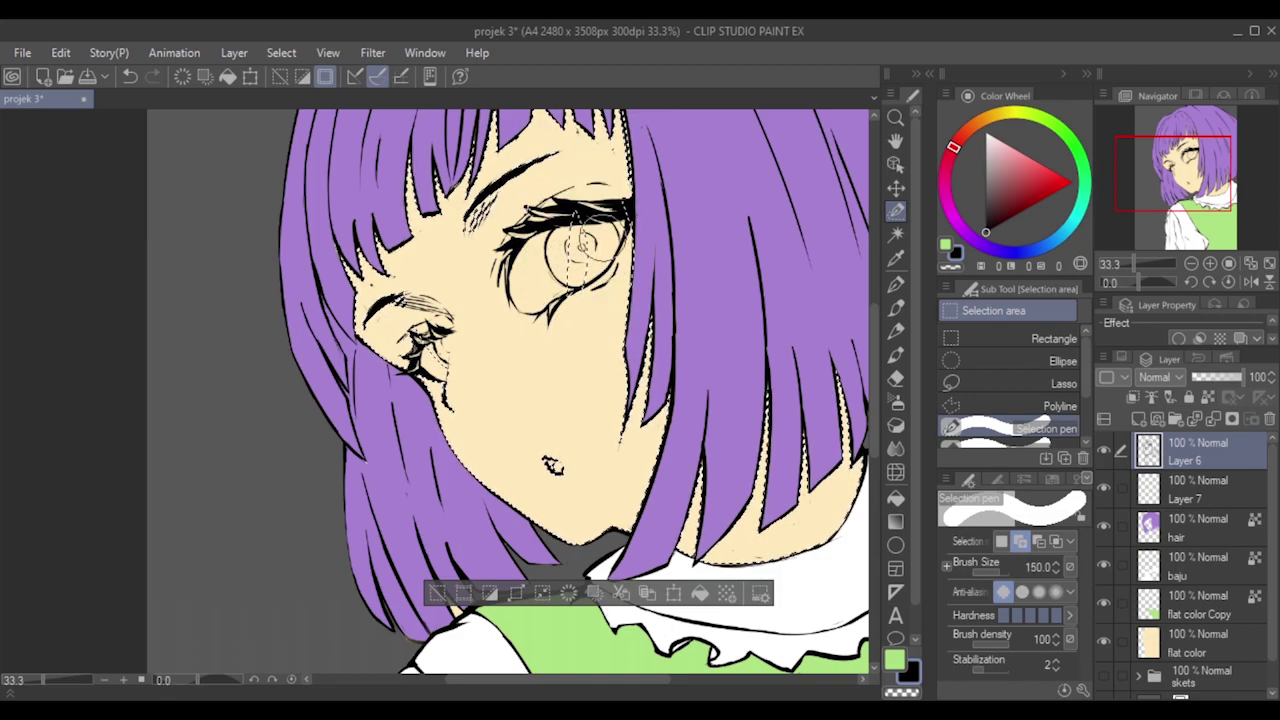
pyautogui.hotkey('ctrl', 'z')
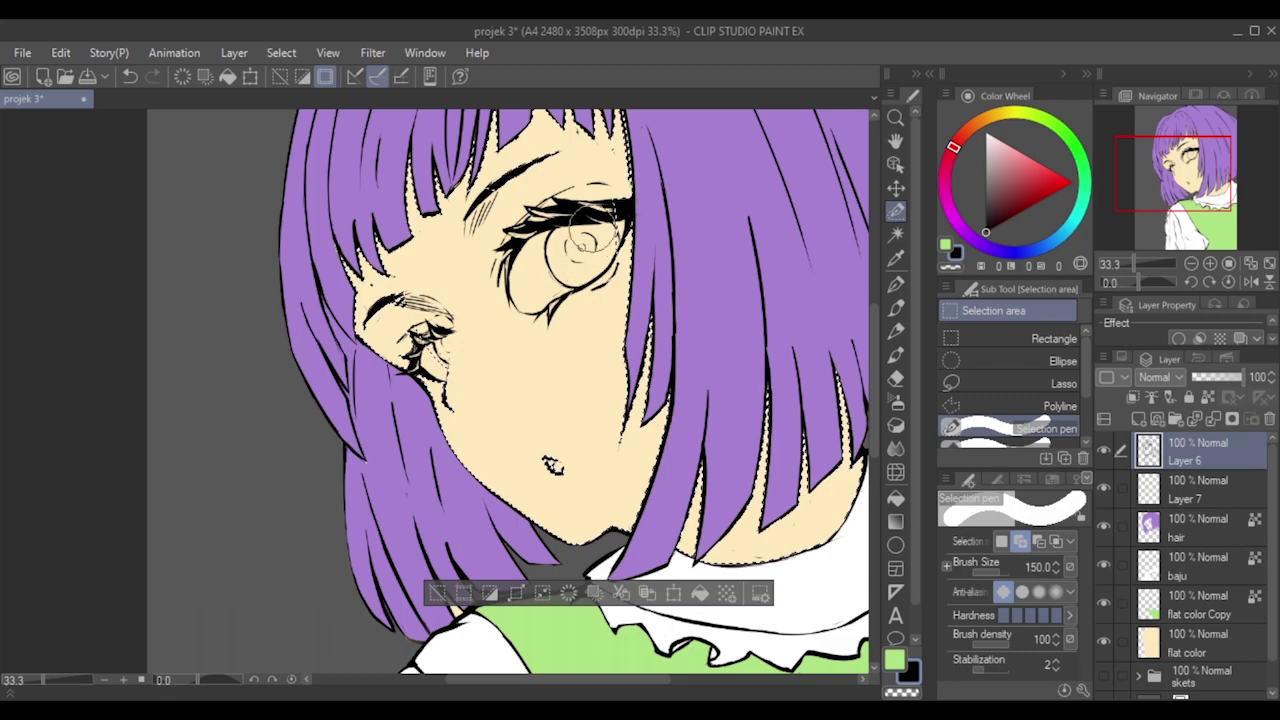
pyautogui.click(606, 166)
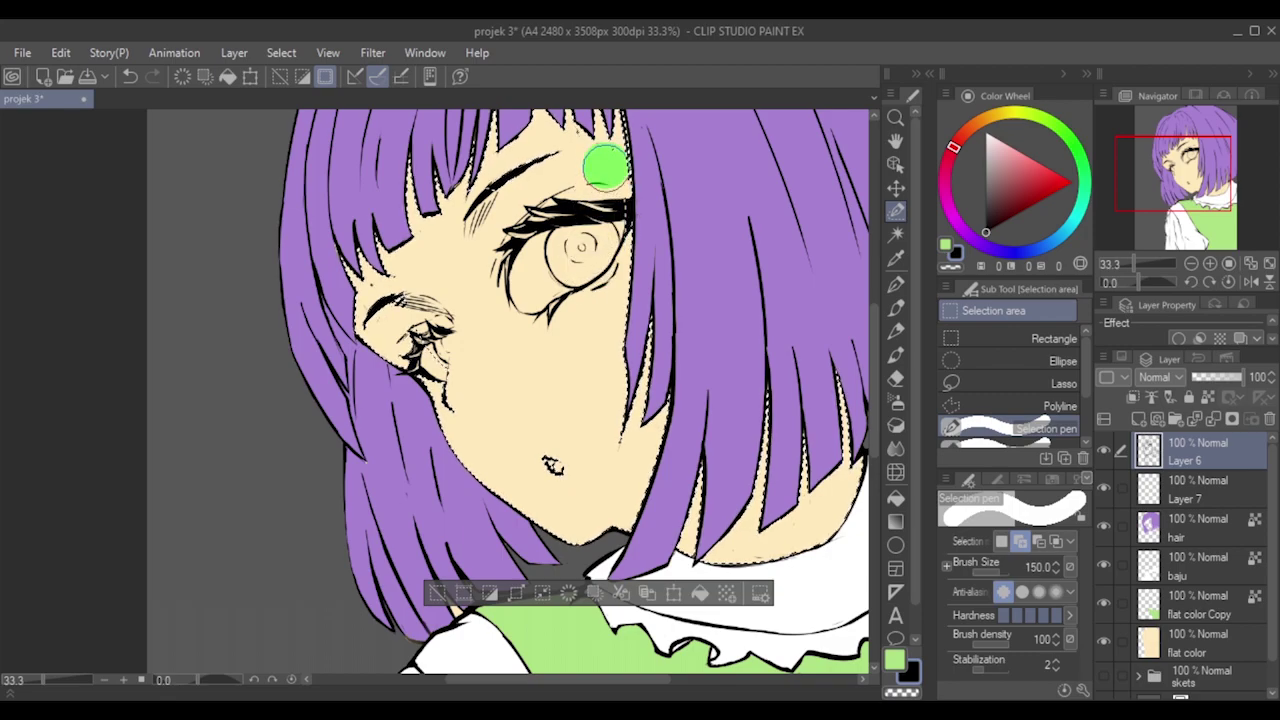
pyautogui.click(608, 175)
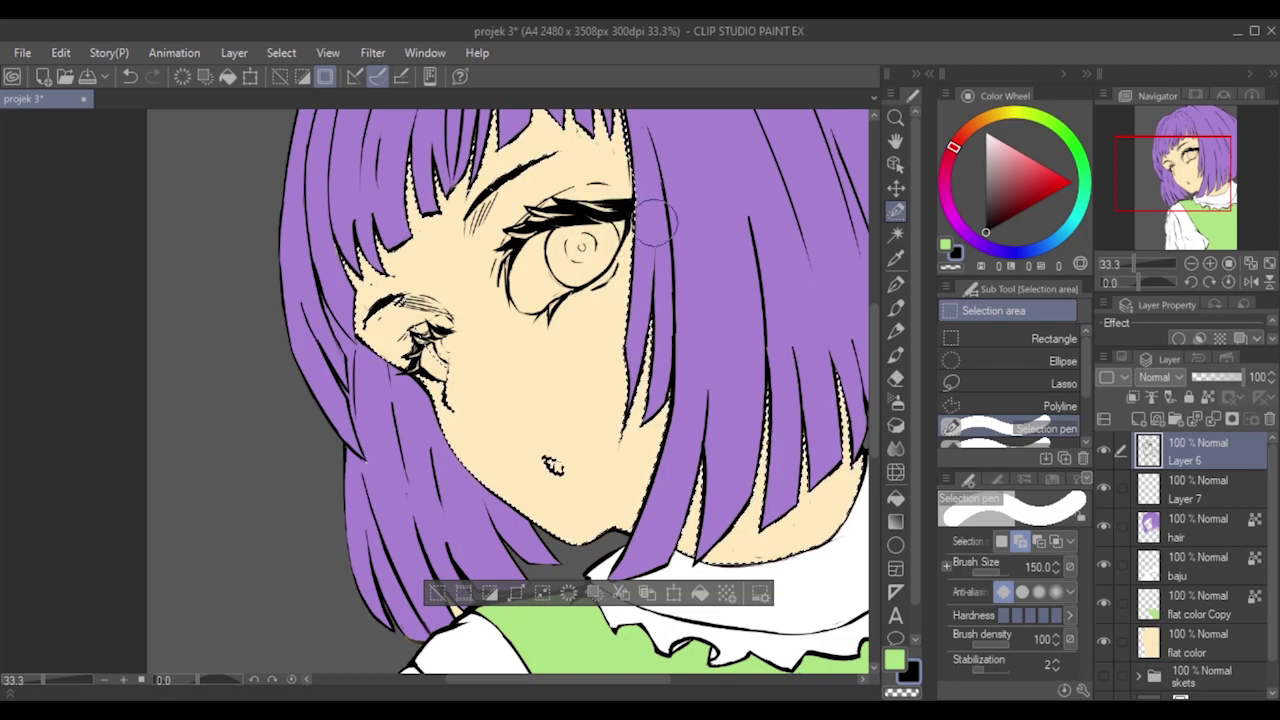
# Reduce the Selection pen to size 120 and paint the smaller eye into the skin selection.
pyautogui.moveTo(874, 339)
pyautogui.mouseDown()
pyautogui.moveTo(874, 303)
pyautogui.moveTo(873, 328)
pyautogui.mouseUp()
pyautogui.press('[')
pyautogui.moveTo(386, 362)
pyautogui.mouseDown()
pyautogui.moveTo(445, 385)
pyautogui.moveTo(423, 392)
pyautogui.mouseUp()
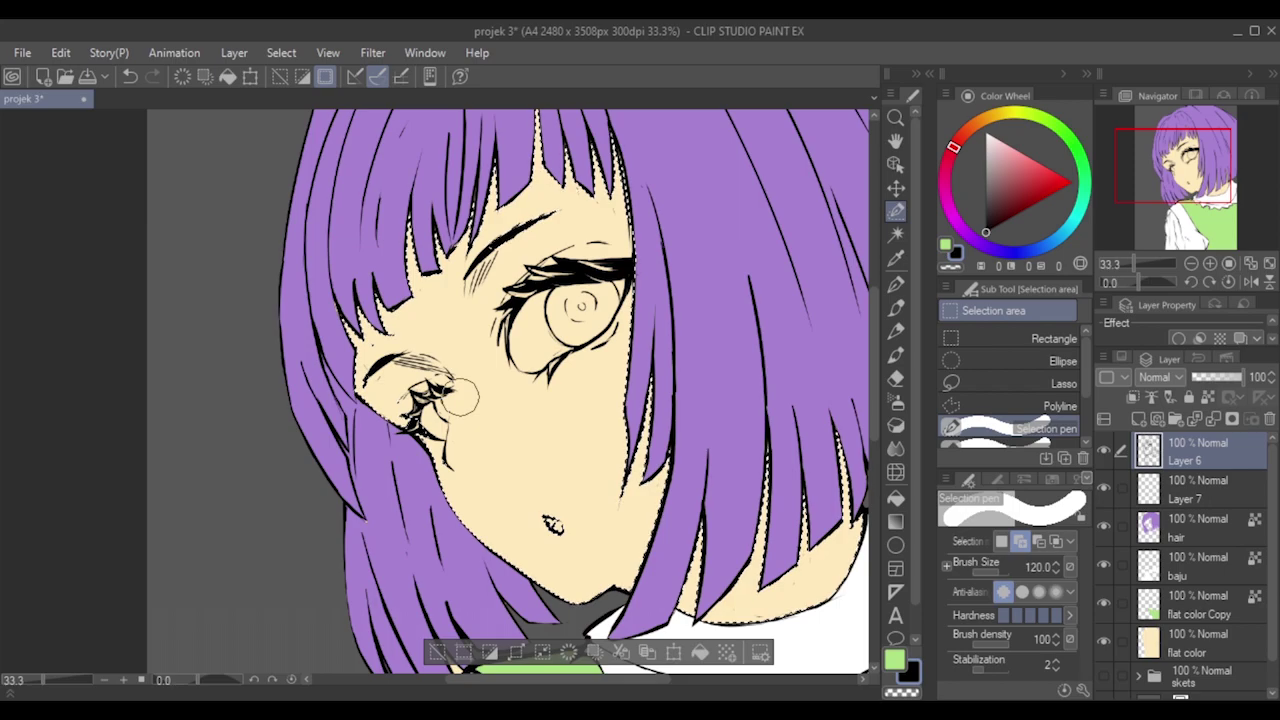
# Fill the remaining selection gaps around the smaller eye's lashes and eyebrow with the Selection pen at sizes 50 and 30.
pyautogui.scroll(1, 442, 450)
pyautogui.scroll(1, 442, 450)
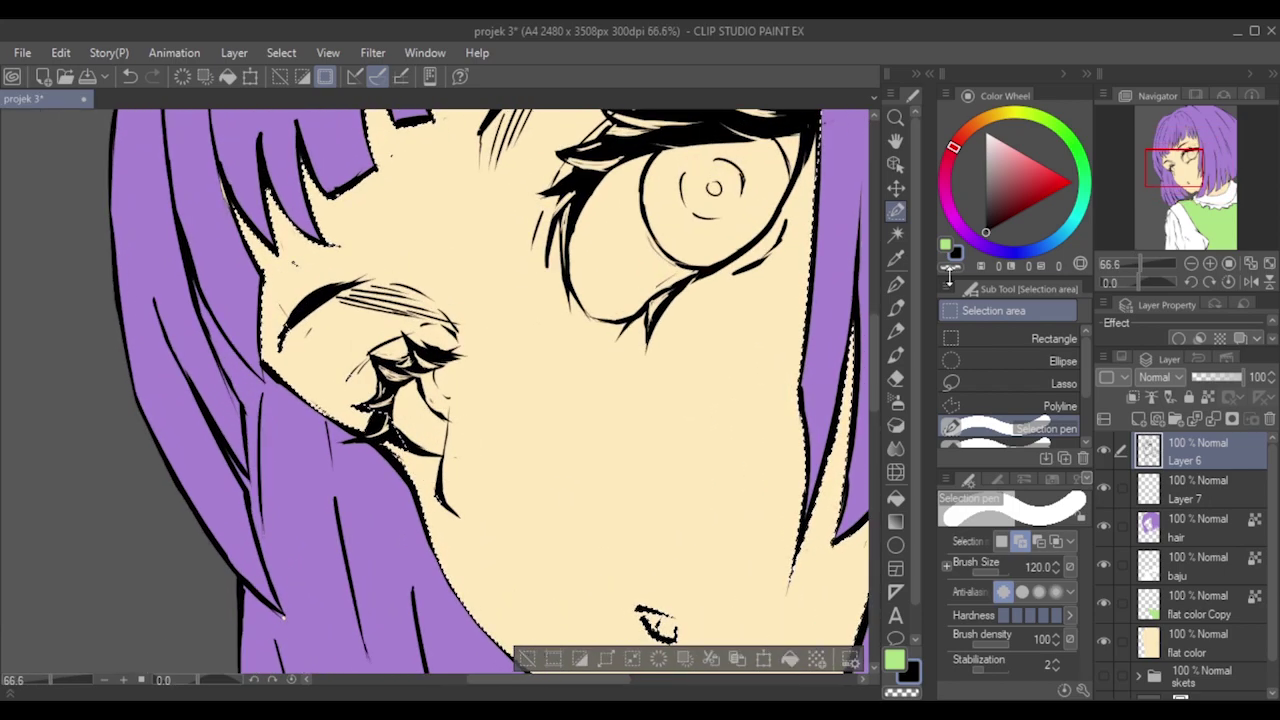
pyautogui.moveTo(1083, 359); pyautogui.dragTo(1080, 375)
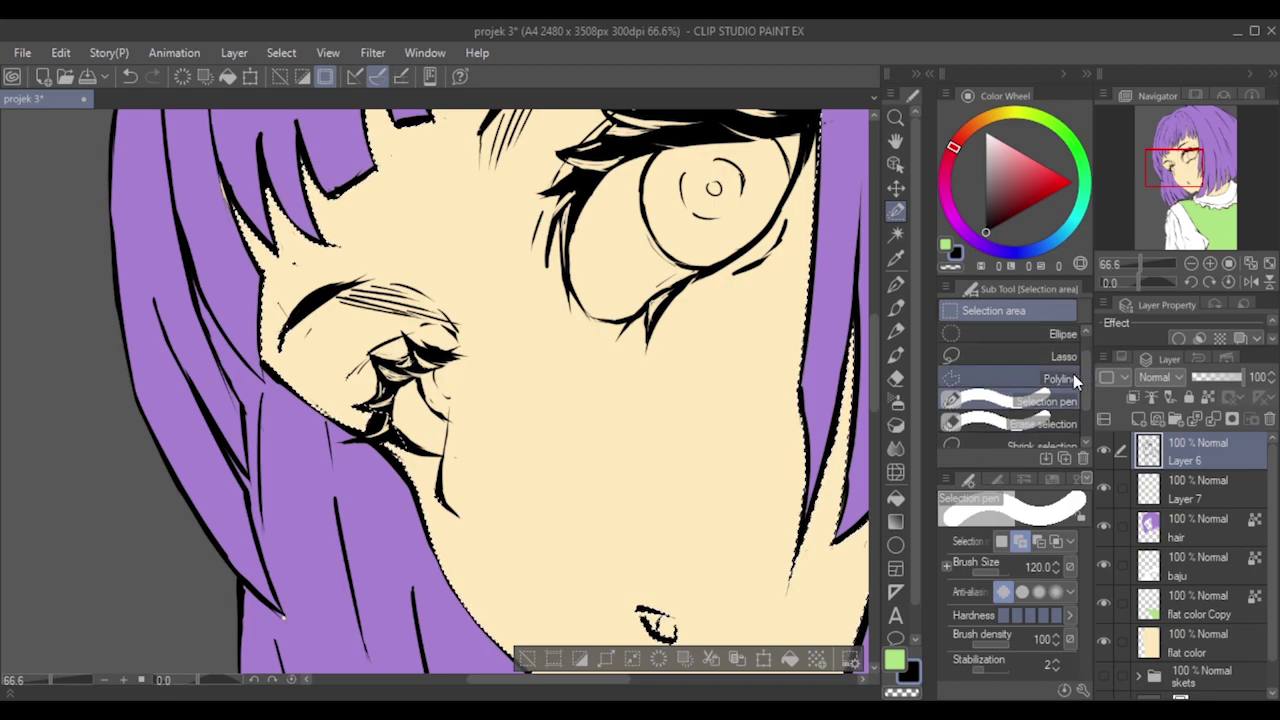
pyautogui.press('[')
pyautogui.press('[')
pyautogui.press('[')
pyautogui.press('[')
pyautogui.press('[')
pyautogui.press('[')
pyautogui.press('[')
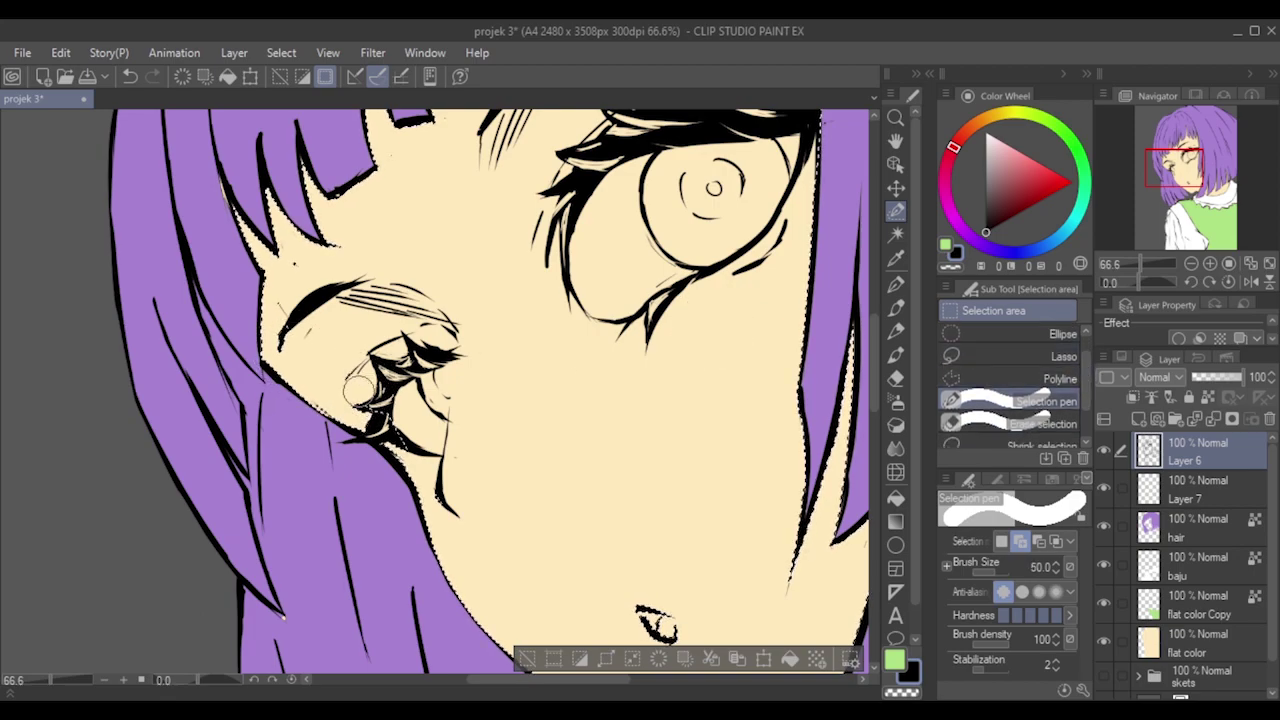
pyautogui.moveTo(365, 393)
pyautogui.mouseDown()
pyautogui.moveTo(437, 484)
pyautogui.moveTo(341, 412)
pyautogui.moveTo(434, 492)
pyautogui.mouseUp()
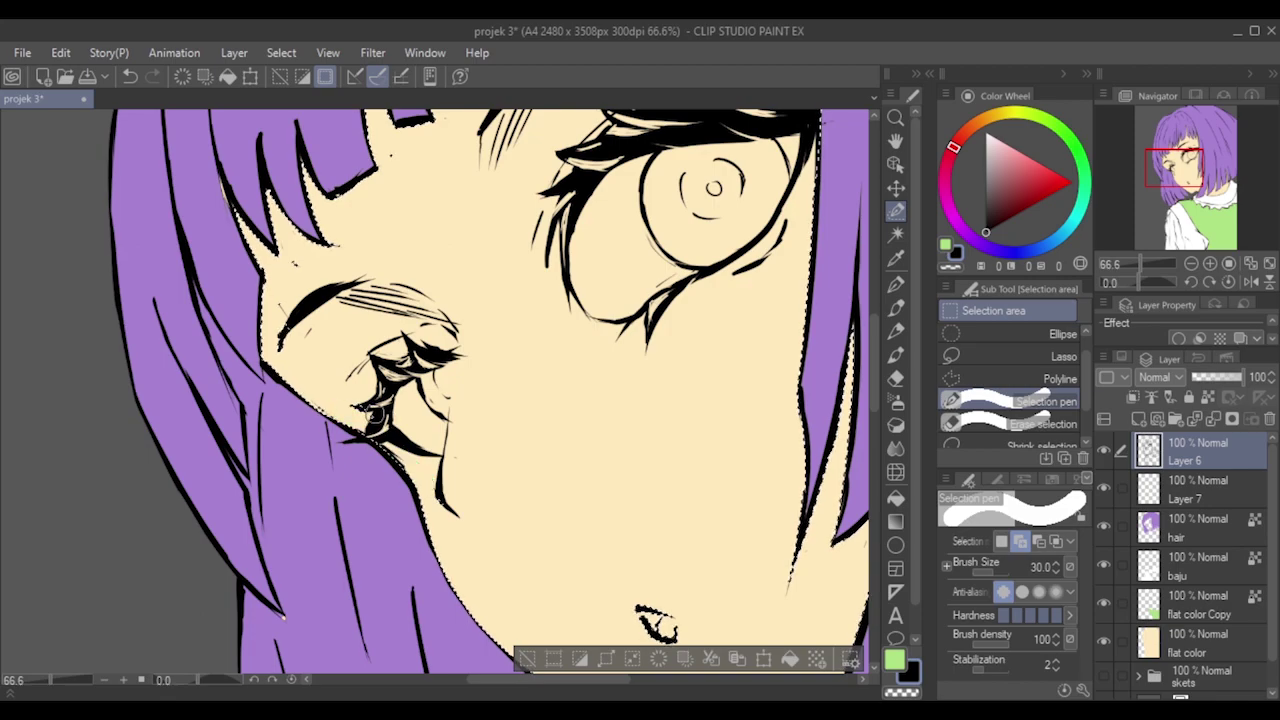
pyautogui.click(340, 386)
pyautogui.moveTo(297, 312); pyautogui.dragTo(280, 356)
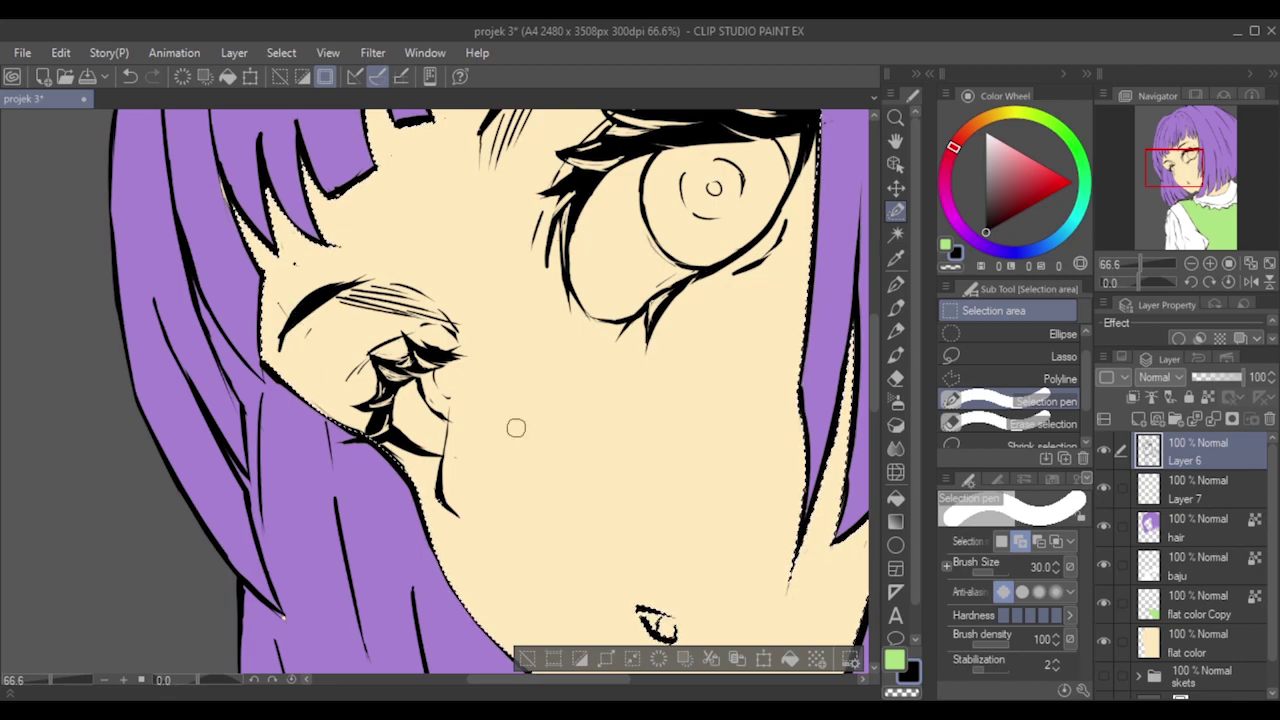
# Paint the mouth into the skin selection with the Selection pen at size 60.
pyautogui.scroll(-2, 737, 334)
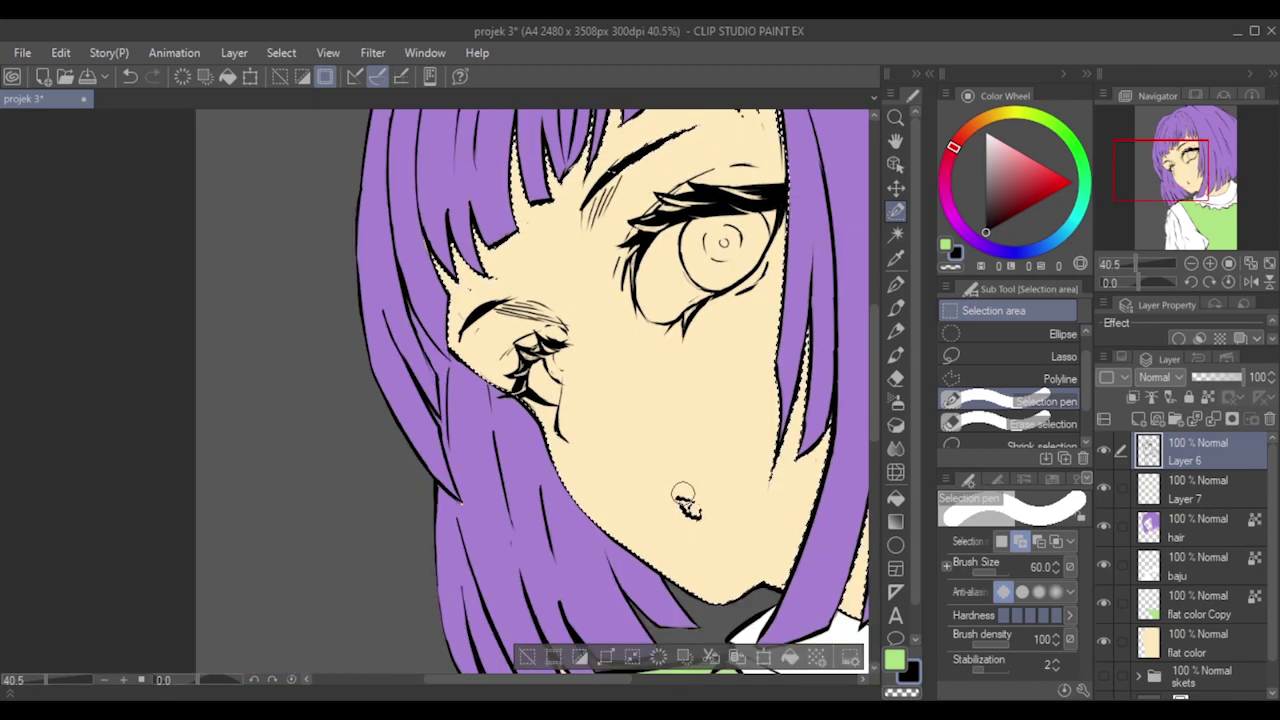
pyautogui.moveTo(674, 491)
pyautogui.mouseDown()
pyautogui.moveTo(710, 560)
pyautogui.moveTo(708, 497)
pyautogui.moveTo(687, 519)
pyautogui.moveTo(706, 516)
pyautogui.moveTo(688, 470)
pyautogui.moveTo(679, 486)
pyautogui.moveTo(692, 520)
pyautogui.mouseUp()
pyautogui.scroll(-1, 765, 585)
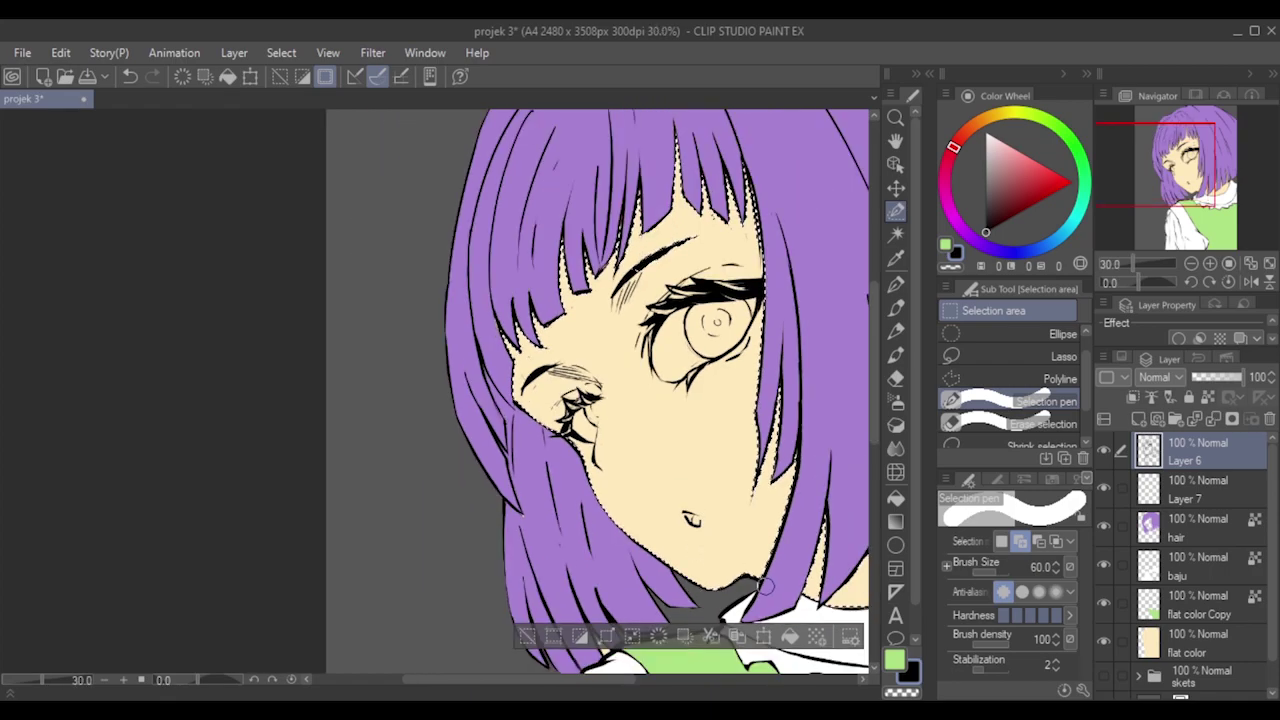
pyautogui.moveTo(473, 679); pyautogui.dragTo(527, 679)
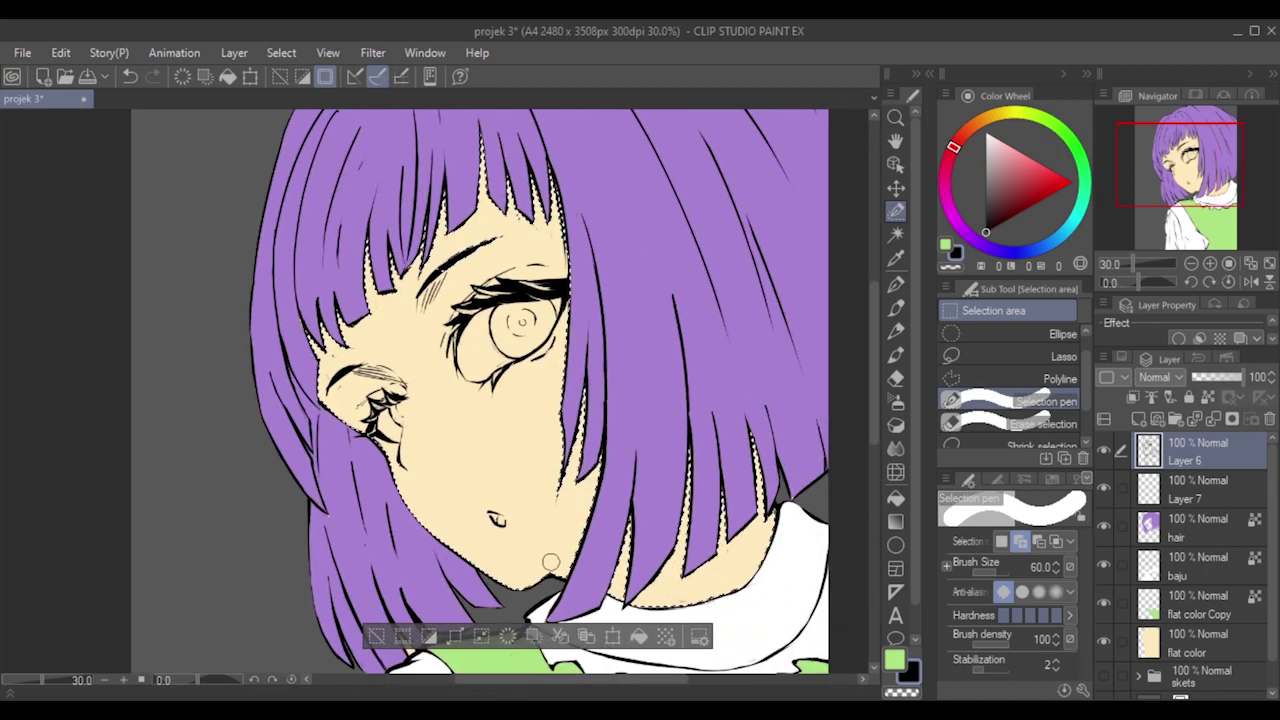
# Add the remaining gaps along the chin line and adjacent hair edge to the skin selection with the Selection pen at sizes 40, 25 and 17.
pyautogui.scroll(5, 550, 562)
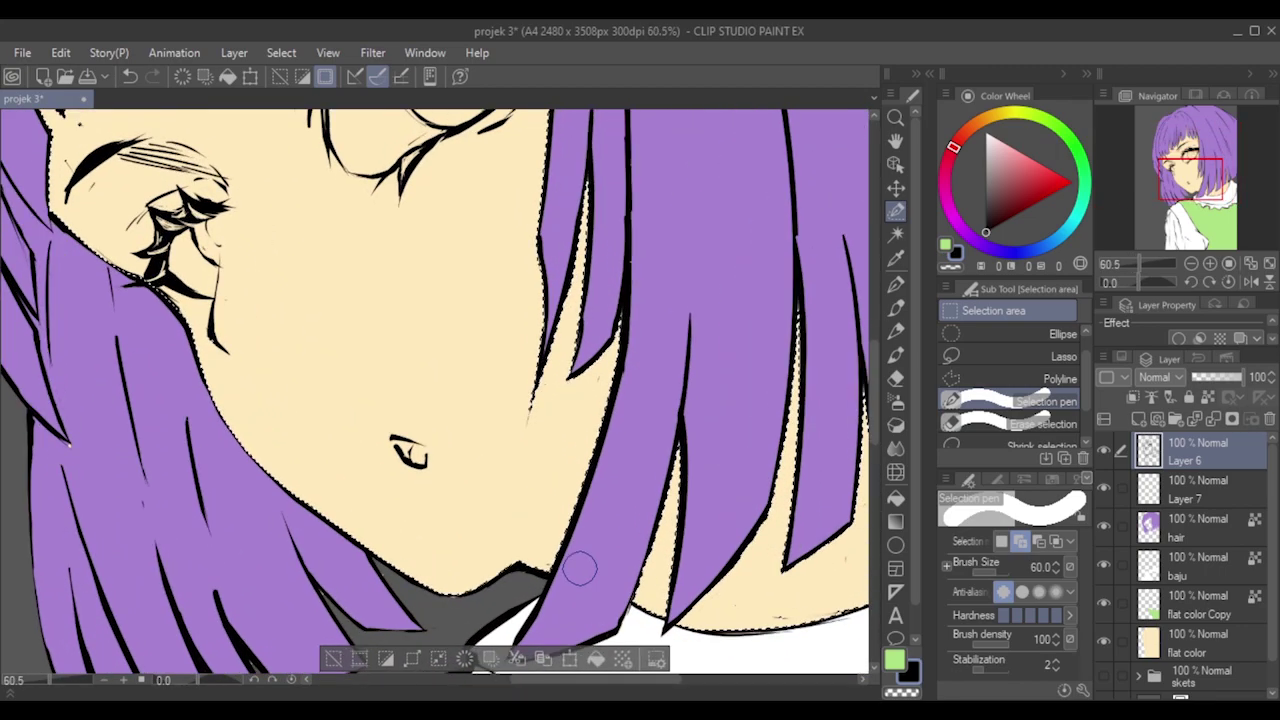
pyautogui.scroll(4, 580, 568)
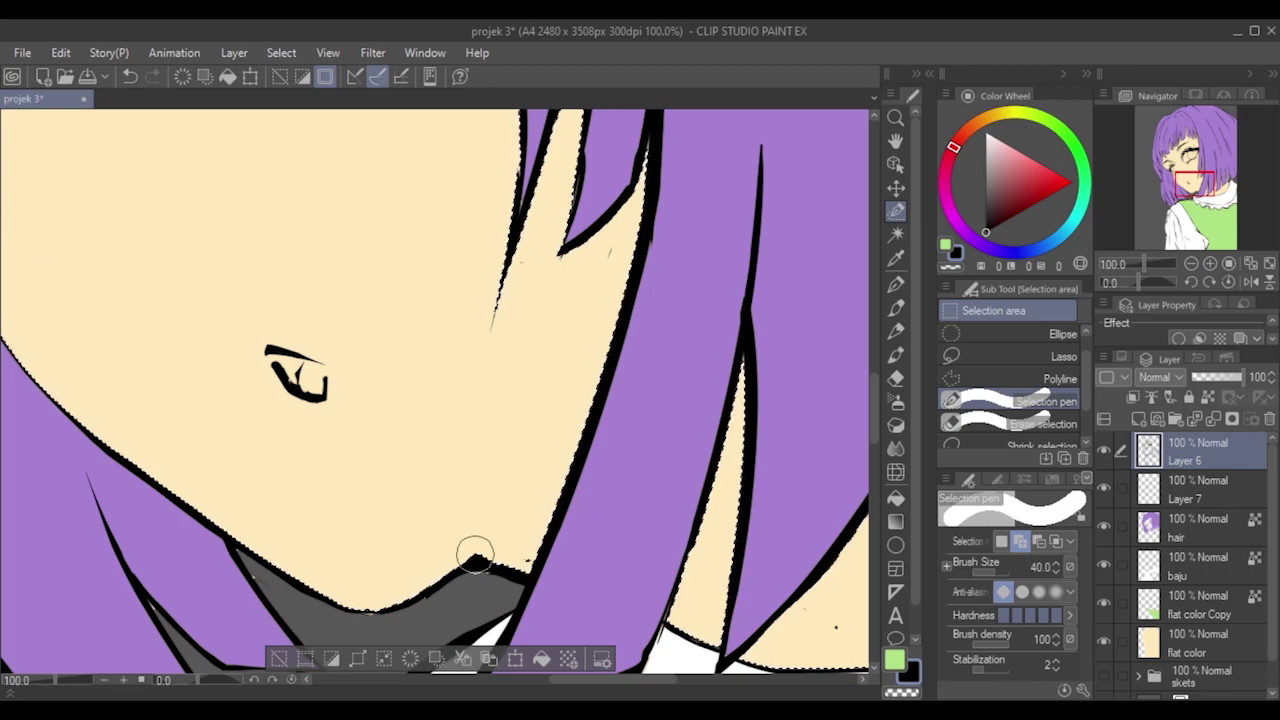
pyautogui.press('[')
pyautogui.press('[')
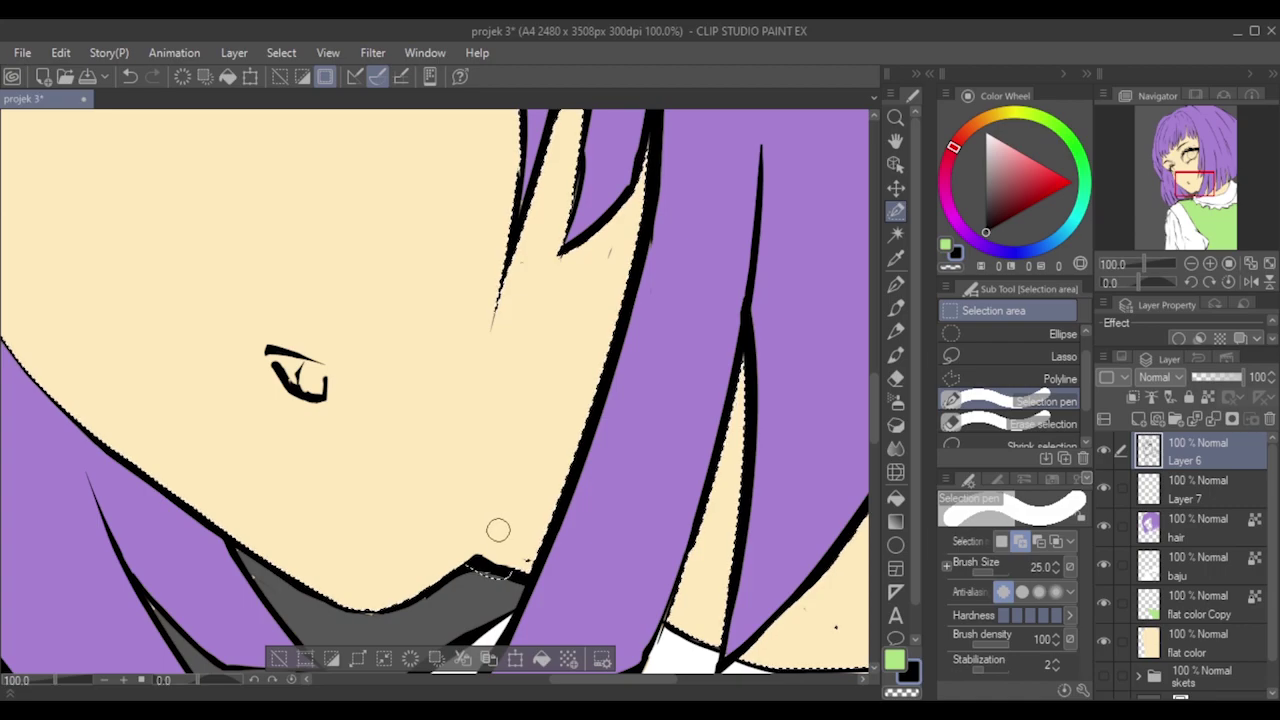
pyautogui.press('[')
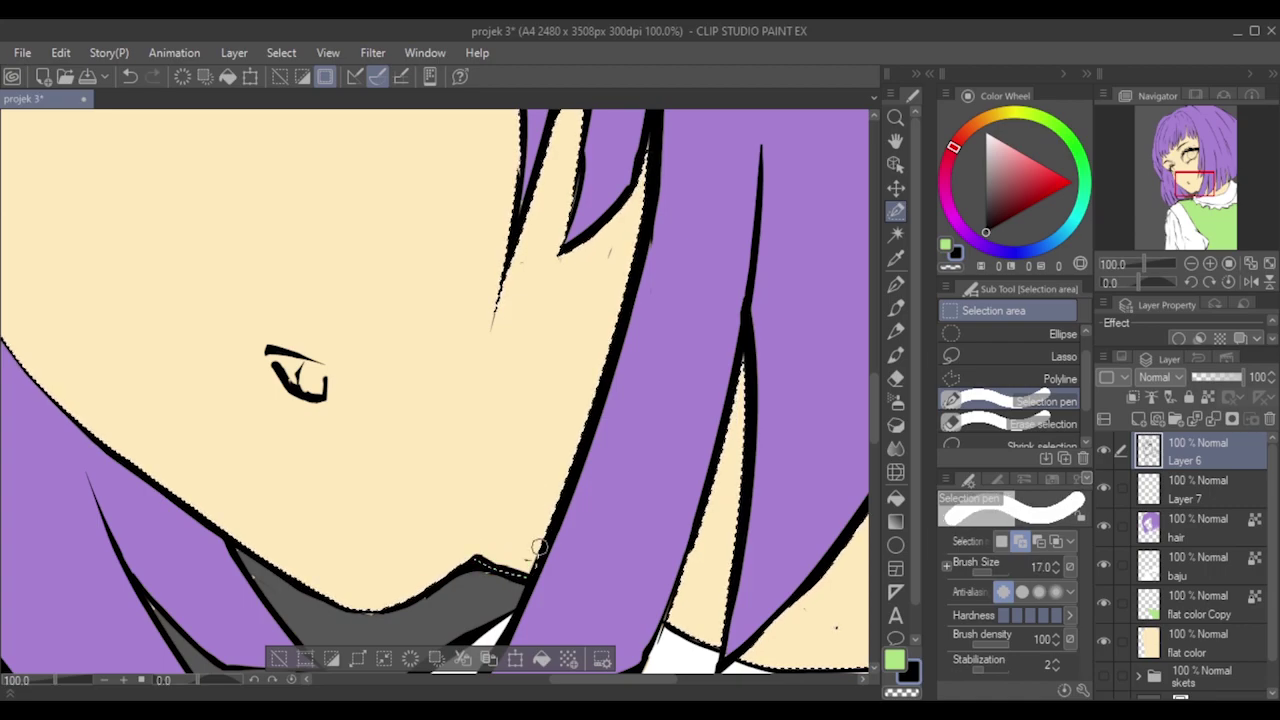
pyautogui.moveTo(550, 500); pyautogui.dragTo(552, 492)
pyautogui.scroll(-3, 570, 380)
pyautogui.scroll(-3, 573, 374)
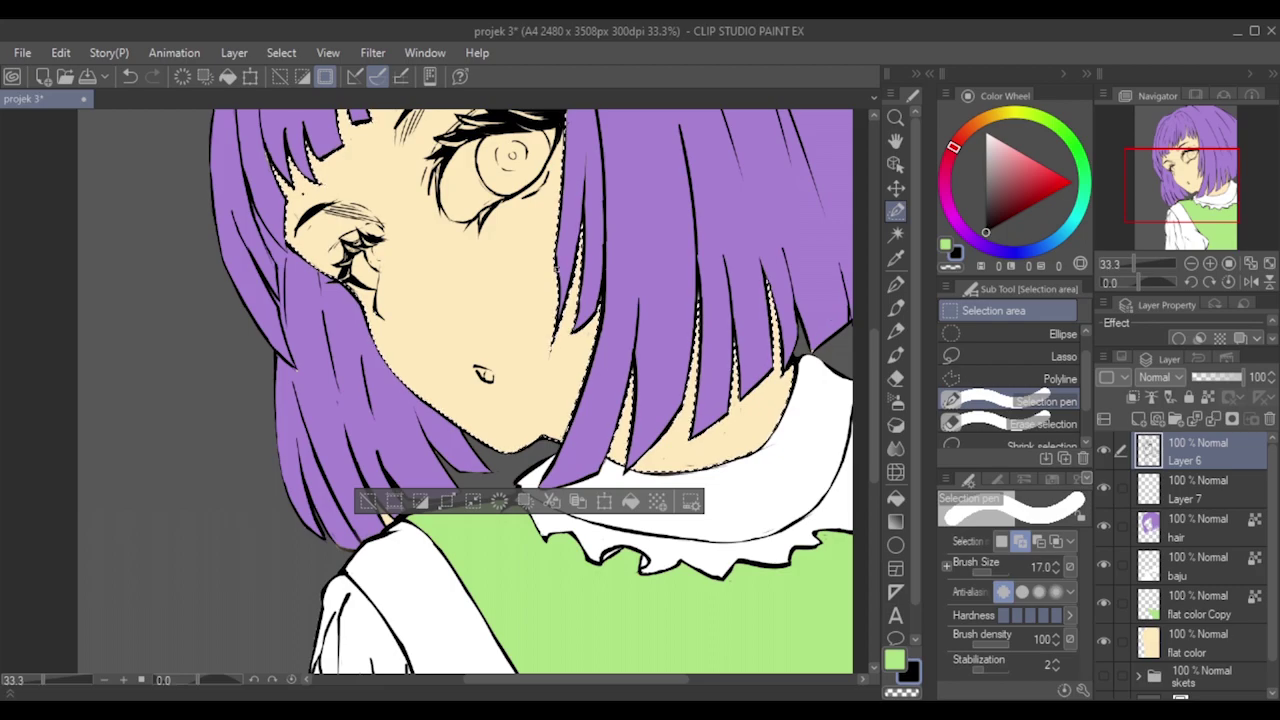
# Identify the green dress layer by toggling its visibility and rename it "rompi ijo".
pyautogui.moveTo(873, 387)
pyautogui.mouseDown()
pyautogui.moveTo(874, 347)
pyautogui.moveTo(871, 369)
pyautogui.mouseUp()
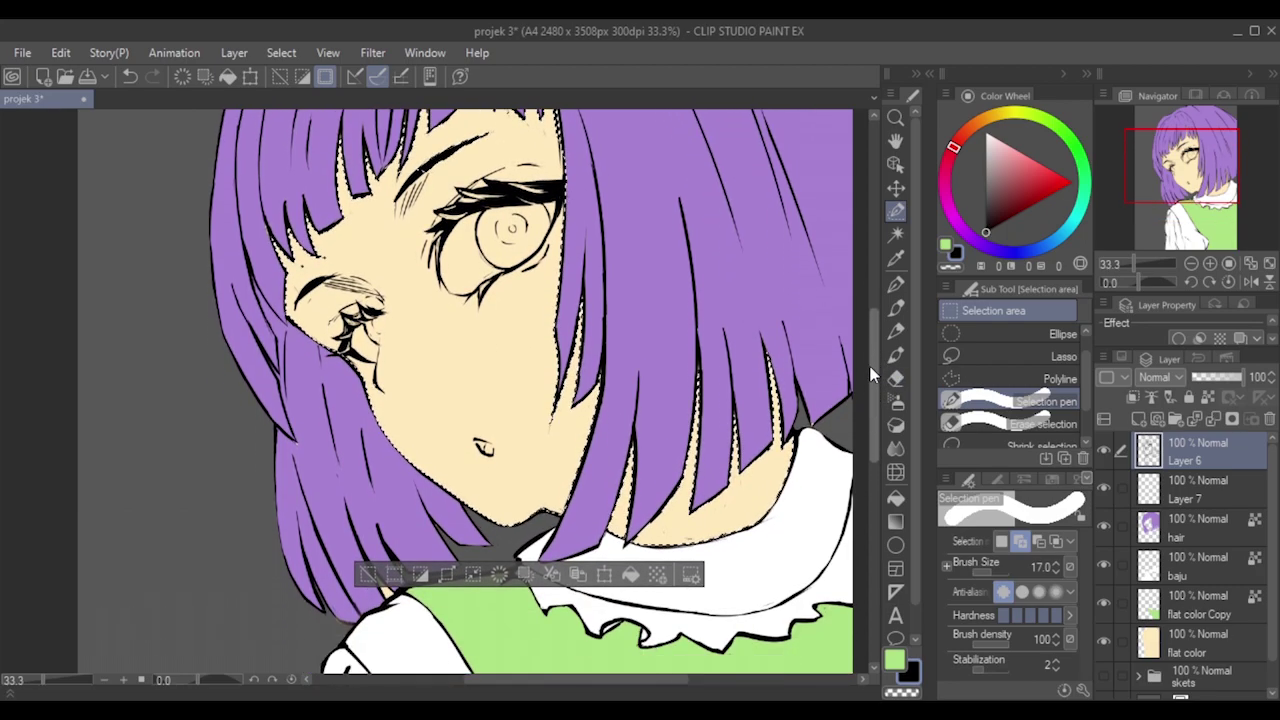
pyautogui.scroll(-1, 555, 276)
pyautogui.hotkey('ctrl', '-')
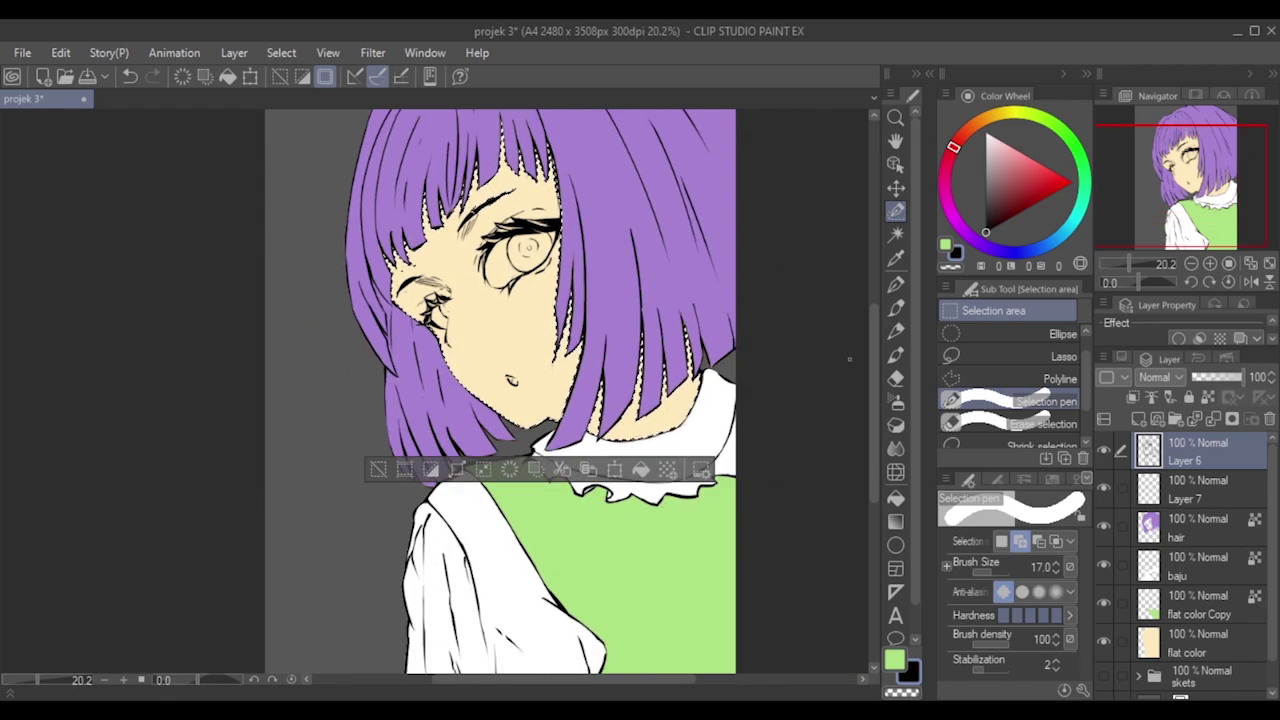
pyautogui.scroll(2, 872, 370)
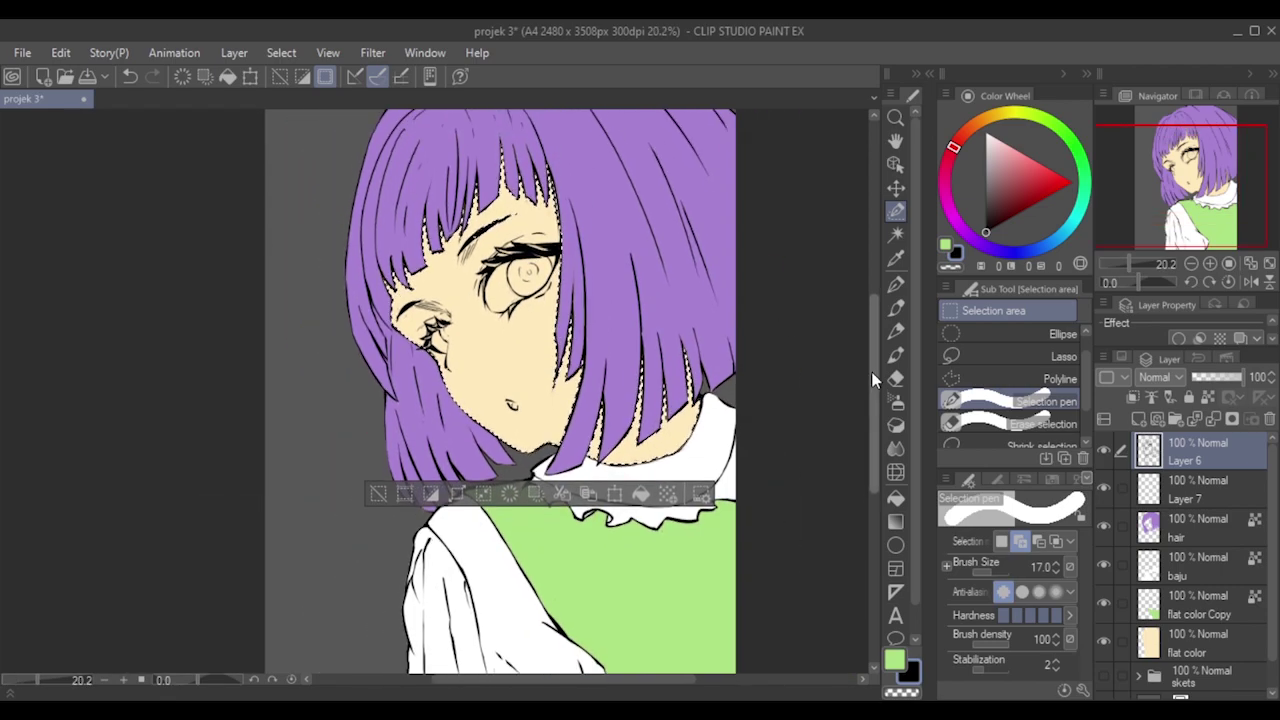
pyautogui.click(1175, 629)
pyautogui.click(1105, 602)
pyautogui.click(1105, 602)
pyautogui.click(1173, 615)
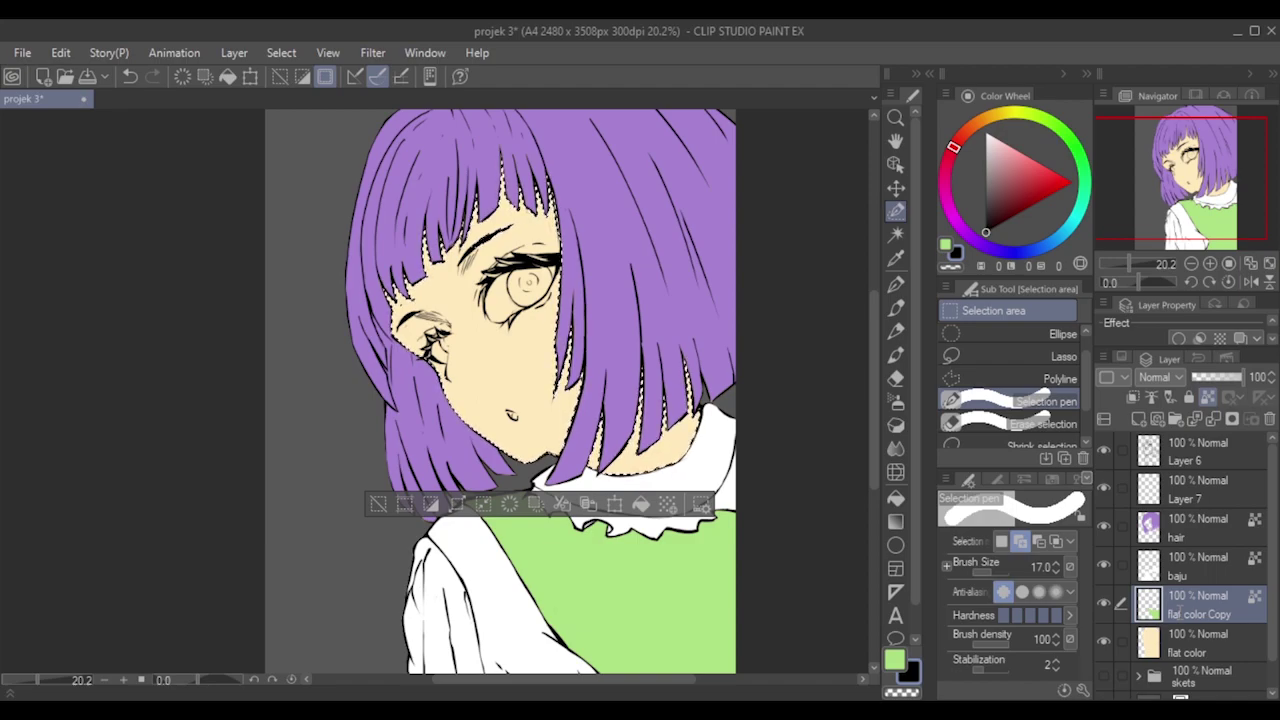
# Duplicate the flat color layer to make a base for the skin.
pyautogui.click(1176, 644)
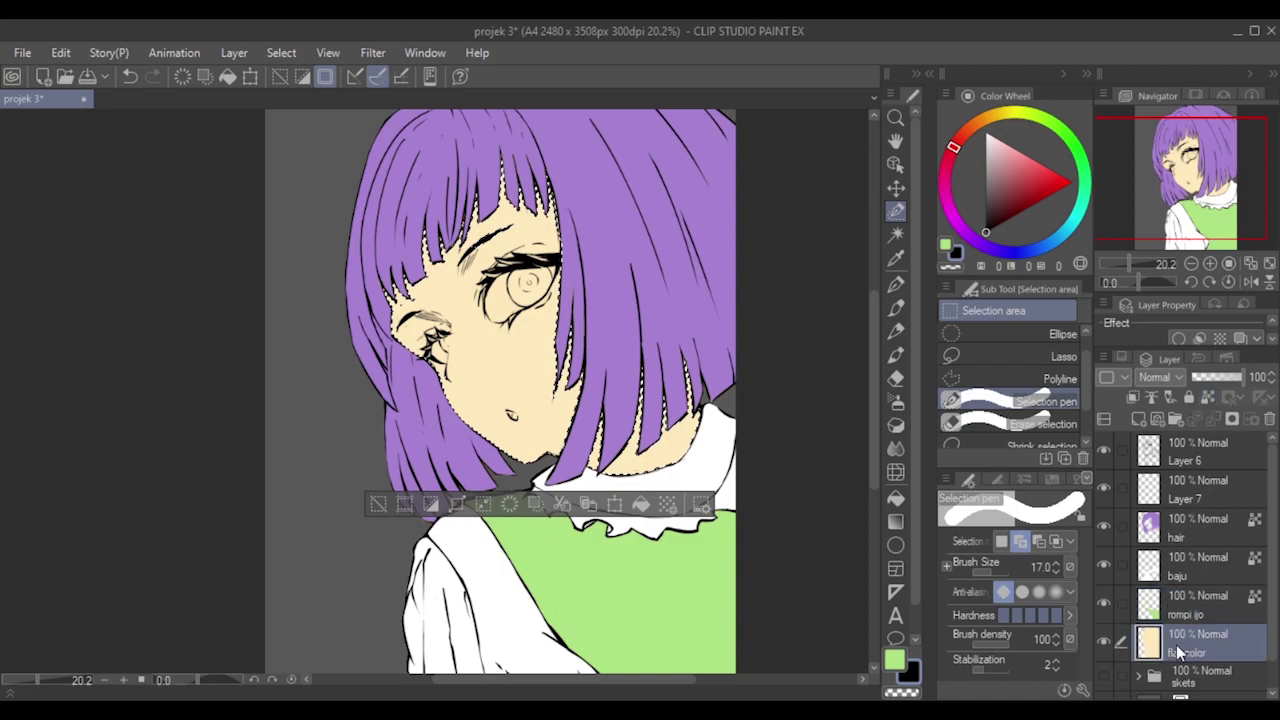
pyautogui.click(1137, 420)
pyautogui.scroll(1, 474, 348)
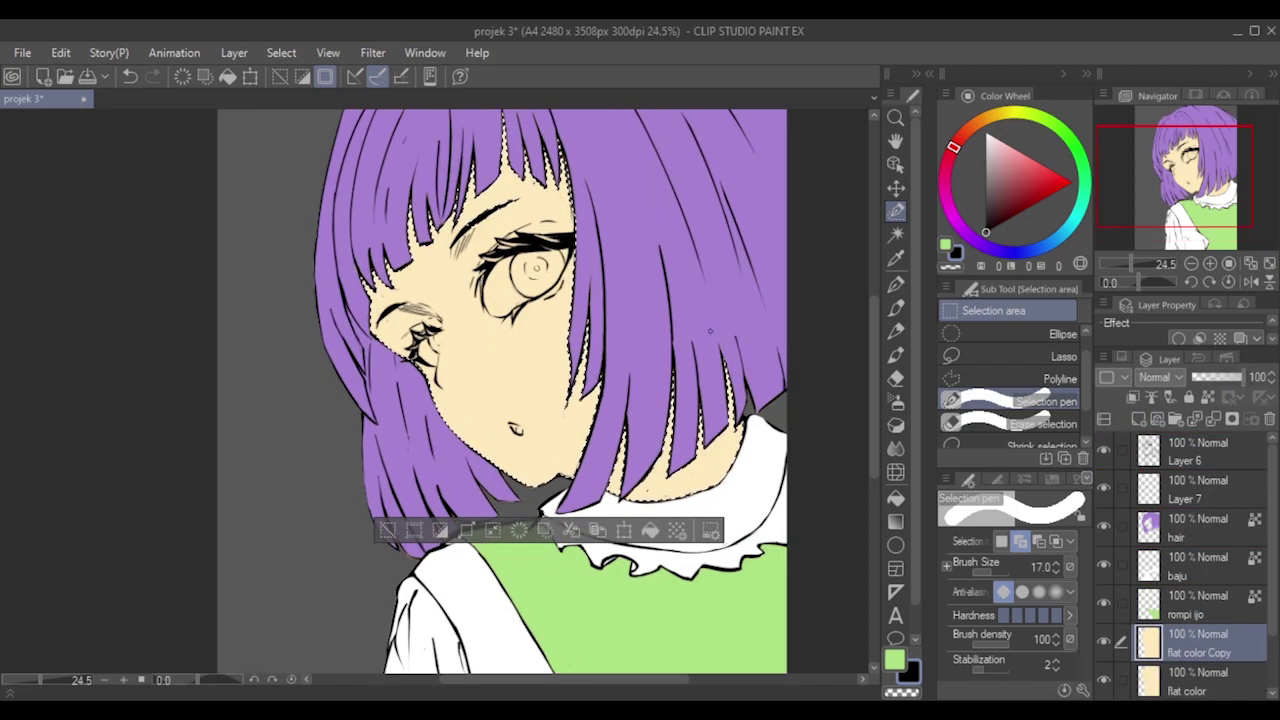
# Choose a pale cream color (hue 46, luminosity 96, saturation 100) and clear the duplicated layer outside the skin selection.
pyautogui.click(999, 117)
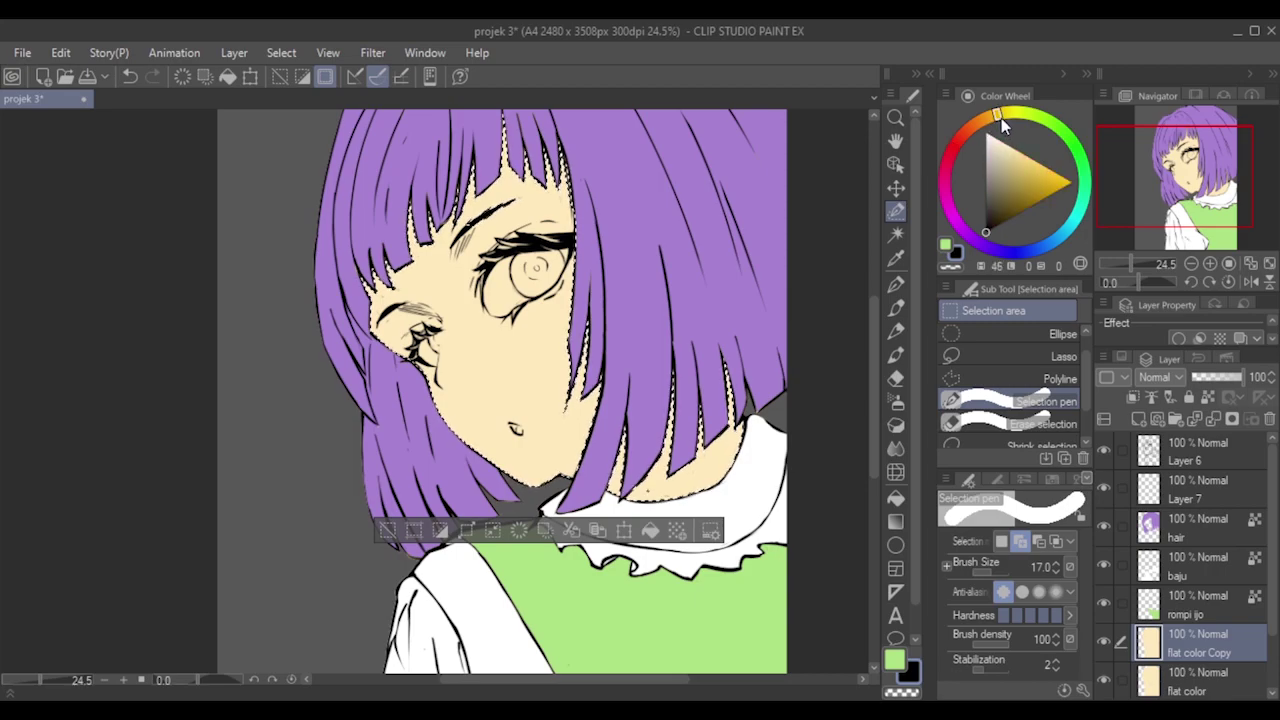
pyautogui.click(1010, 132)
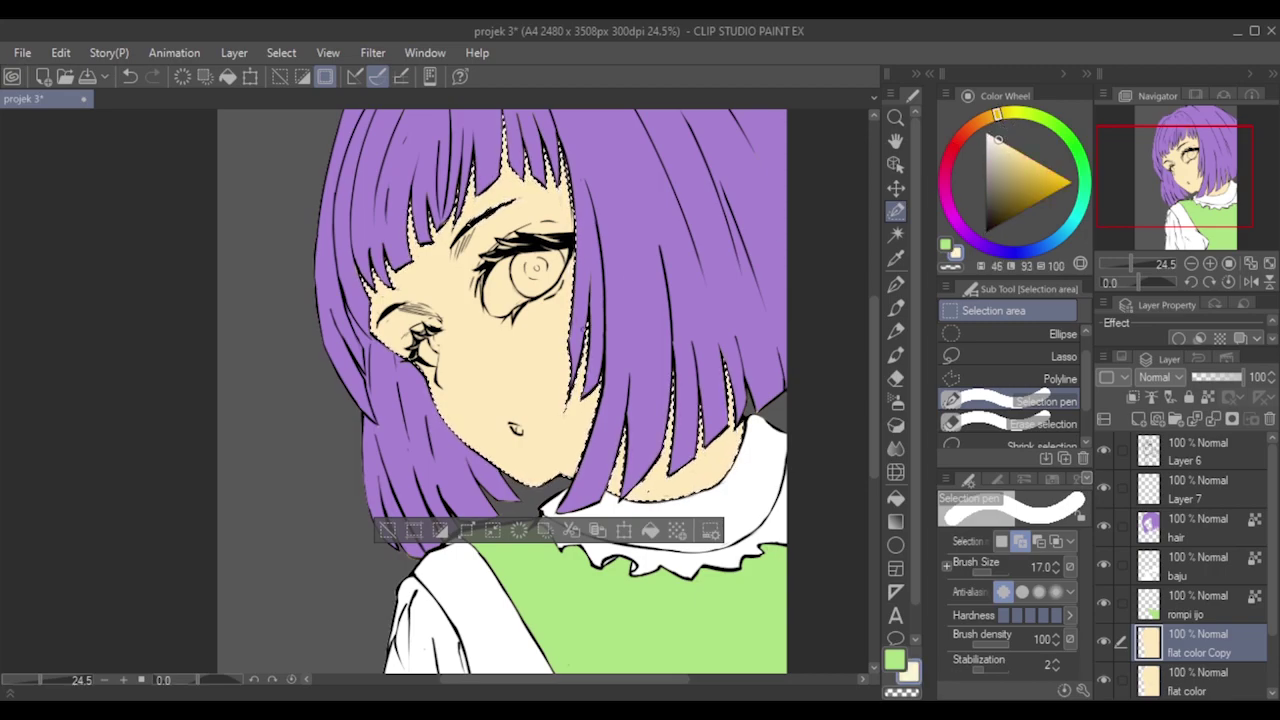
pyautogui.click(992, 136)
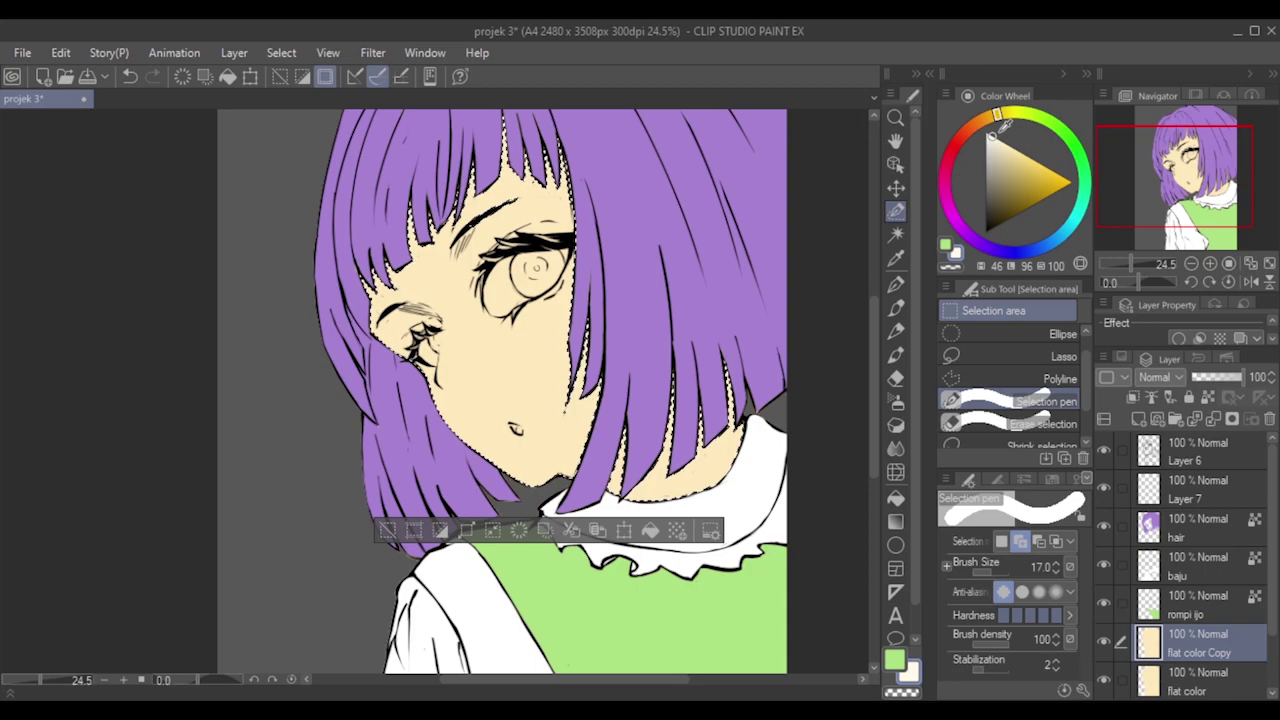
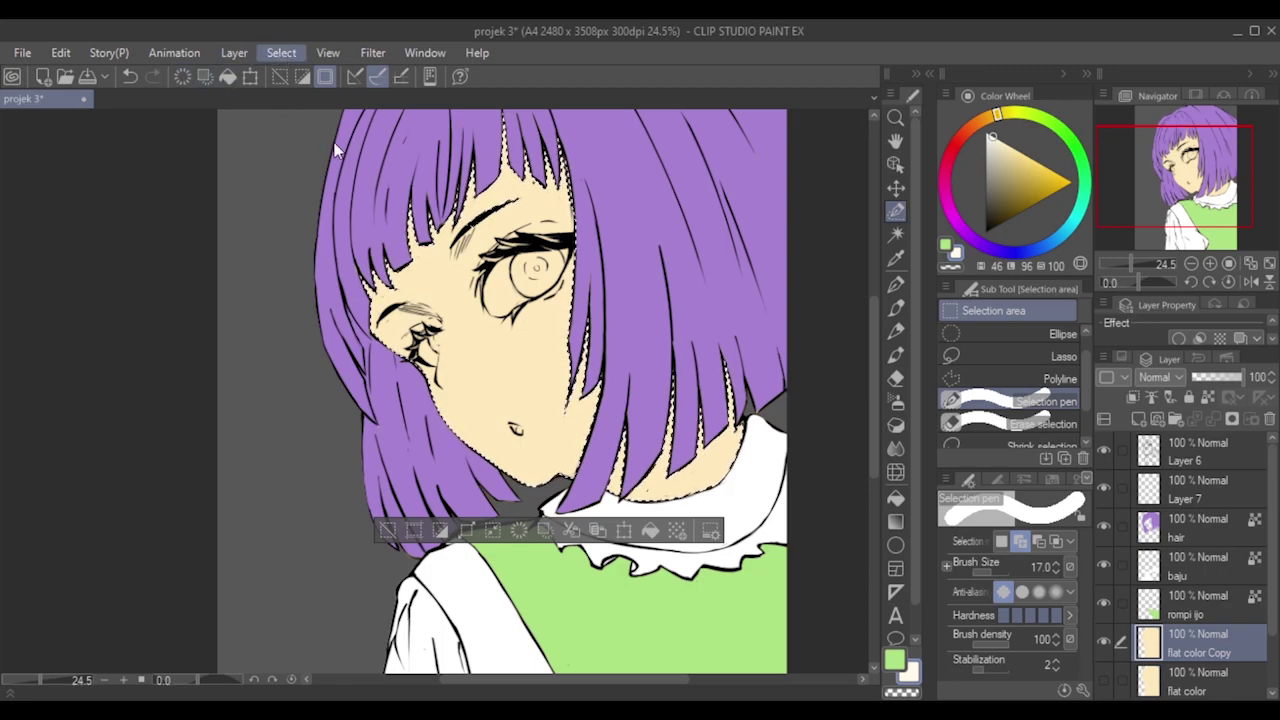
pyautogui.hotkey('ctrl', 'shift', 'i')
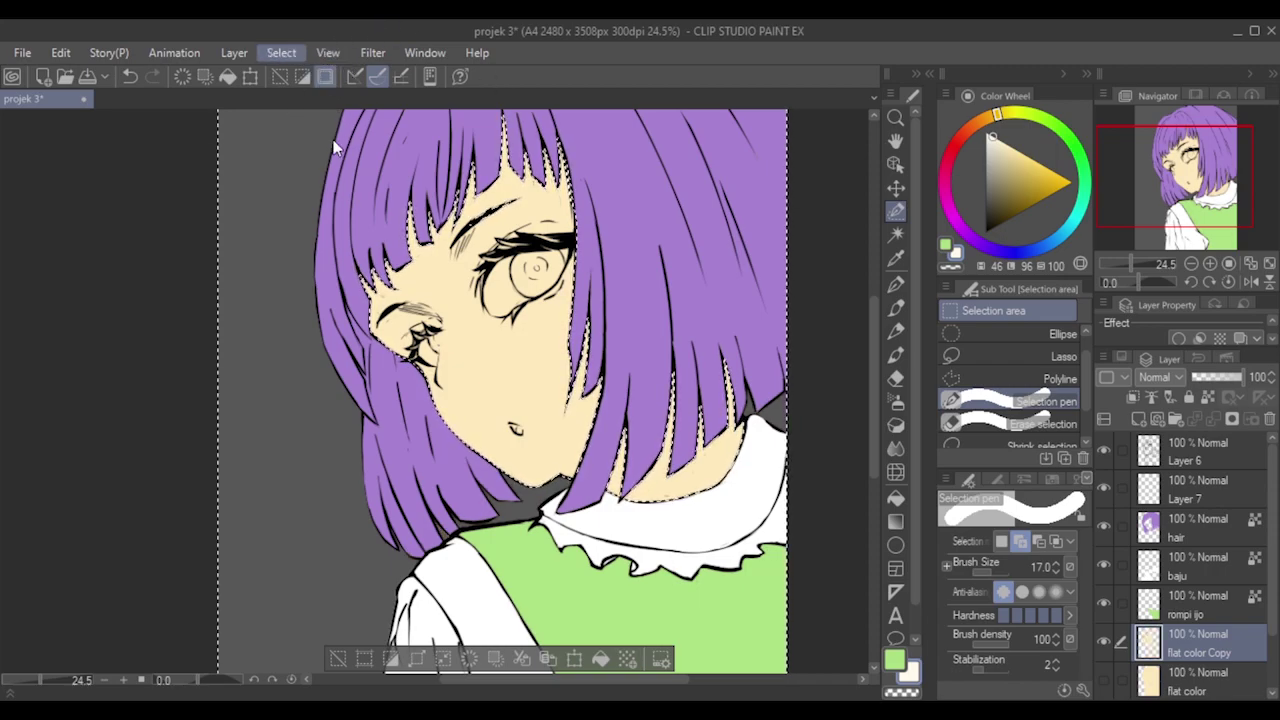
pyautogui.hotkey('ctrl', 'shift', 'i')
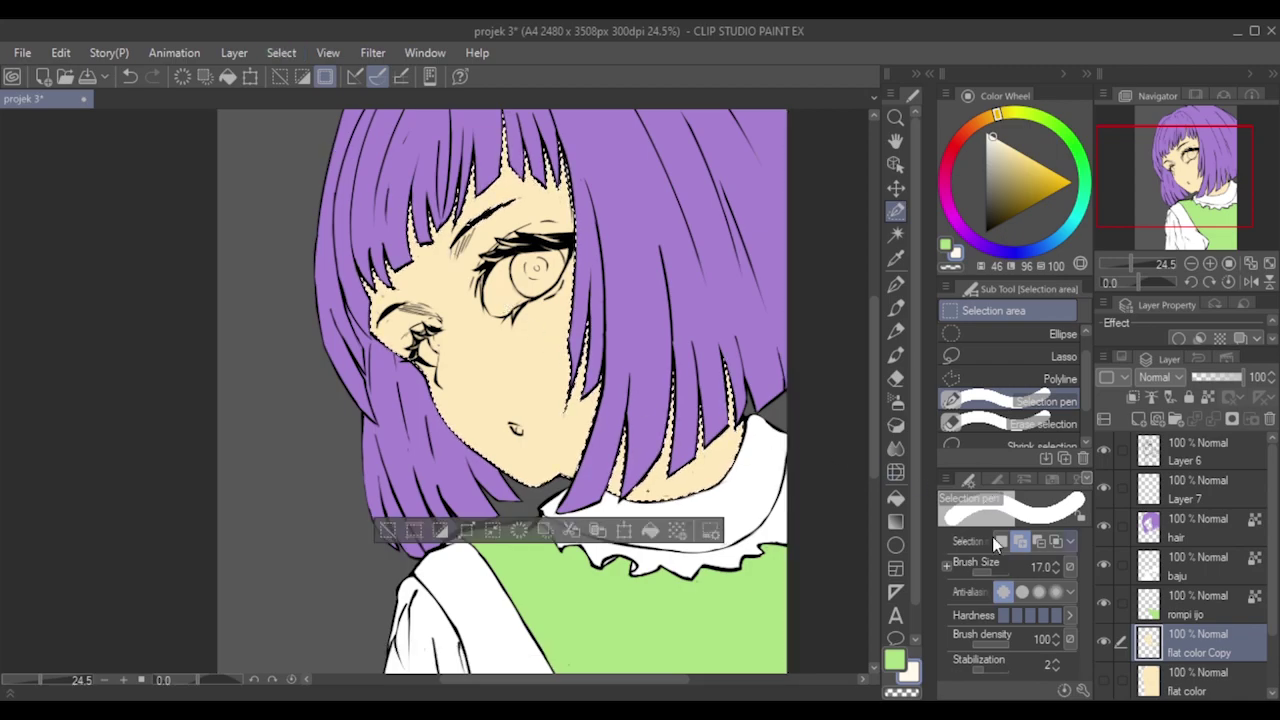
# Fill the selected skin with the cream color, lock the layer's transparent pixels and deselect.
pyautogui.click(895, 497)
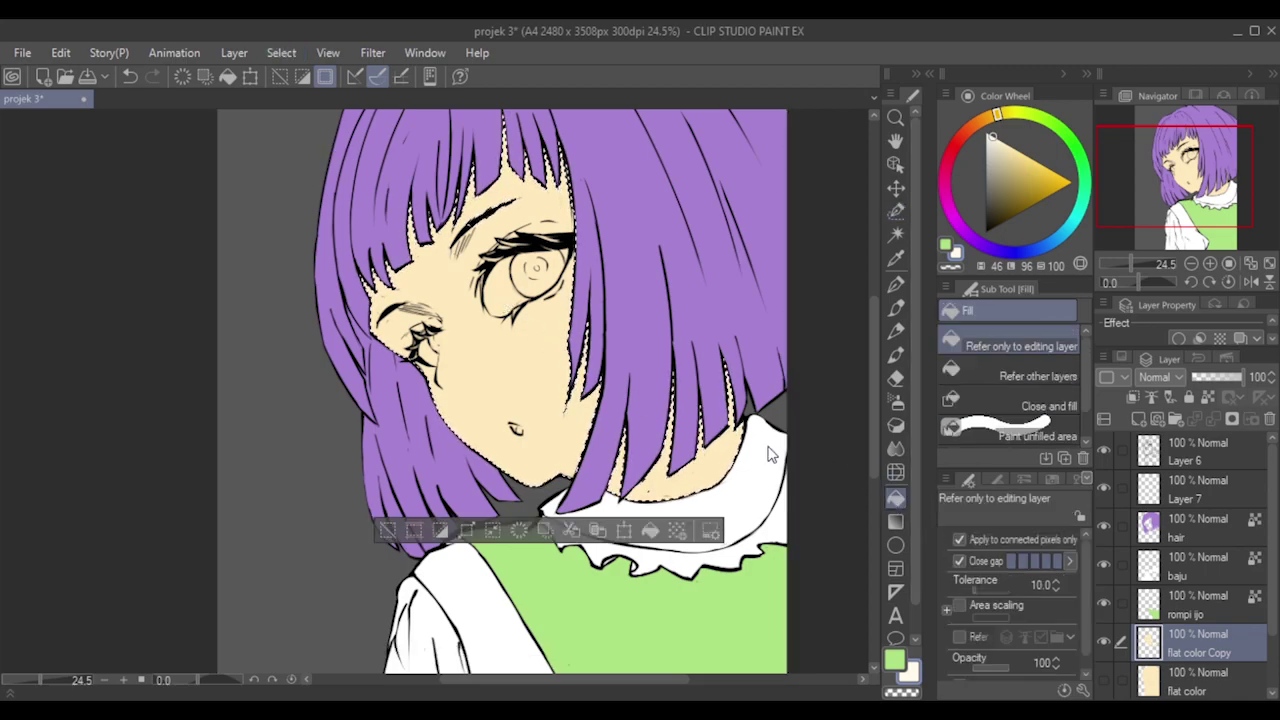
pyautogui.click(558, 393)
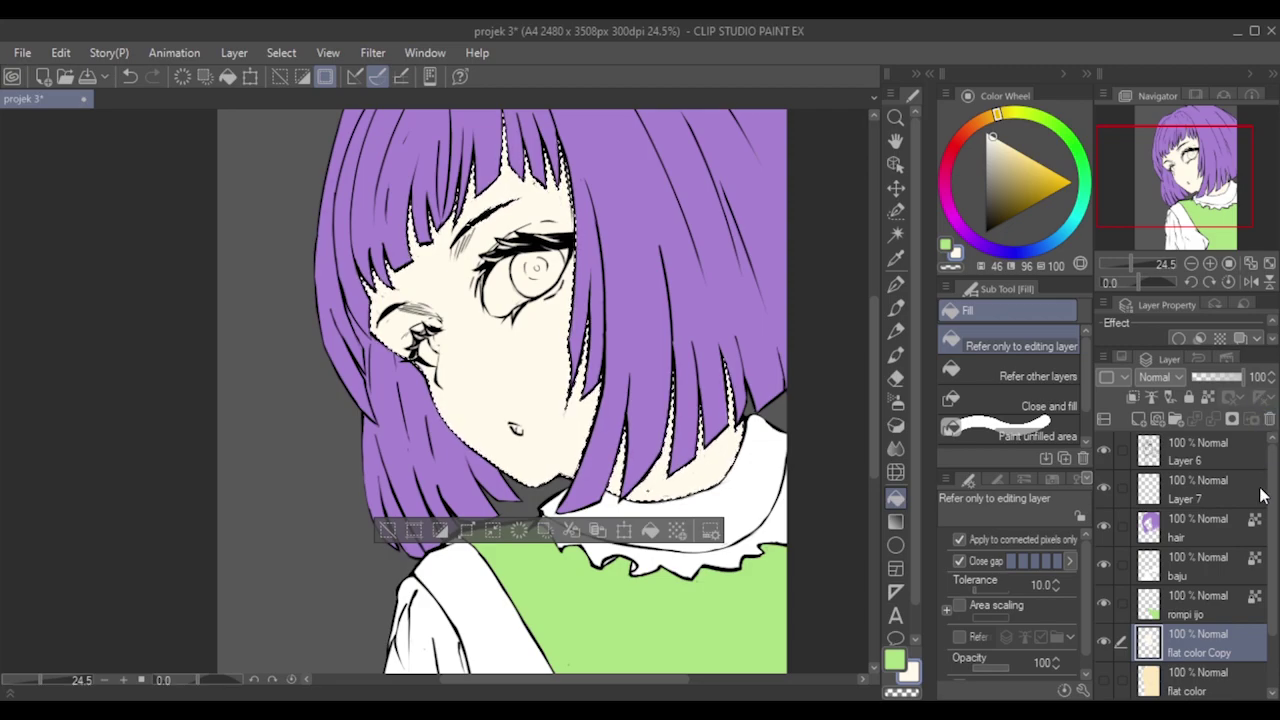
pyautogui.click(1208, 397)
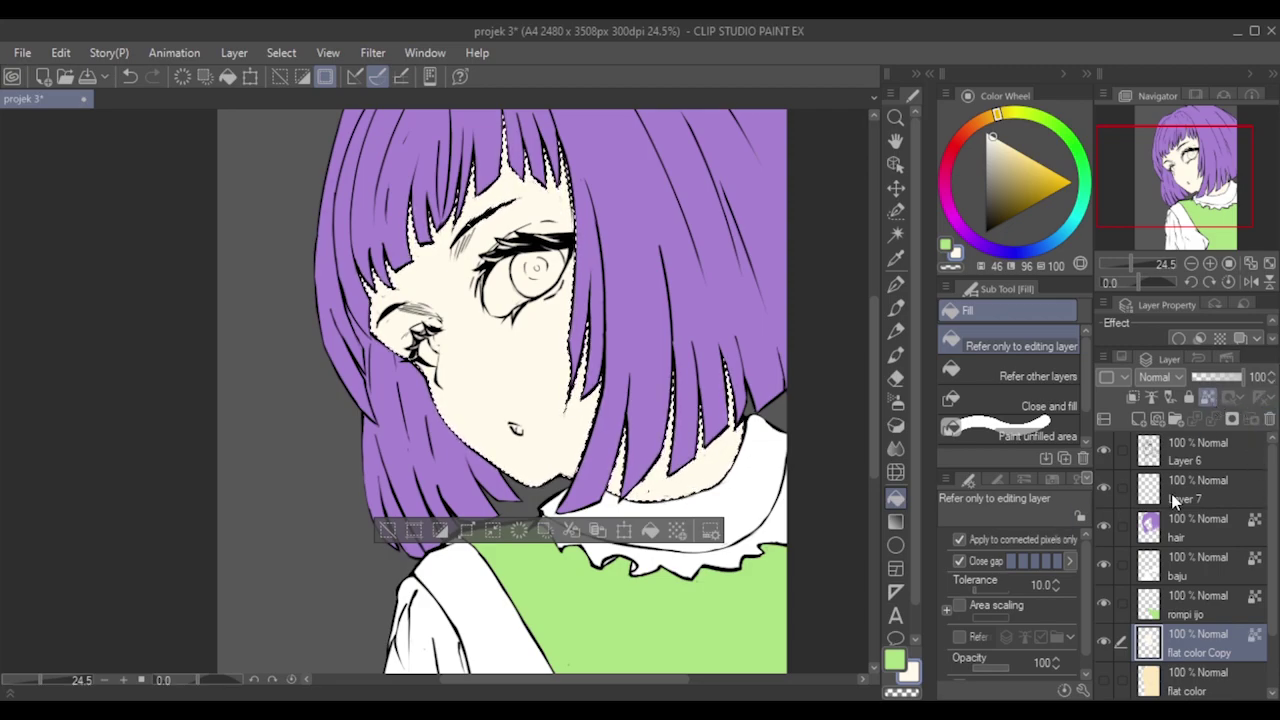
pyautogui.hotkey('ctrl', 'd')
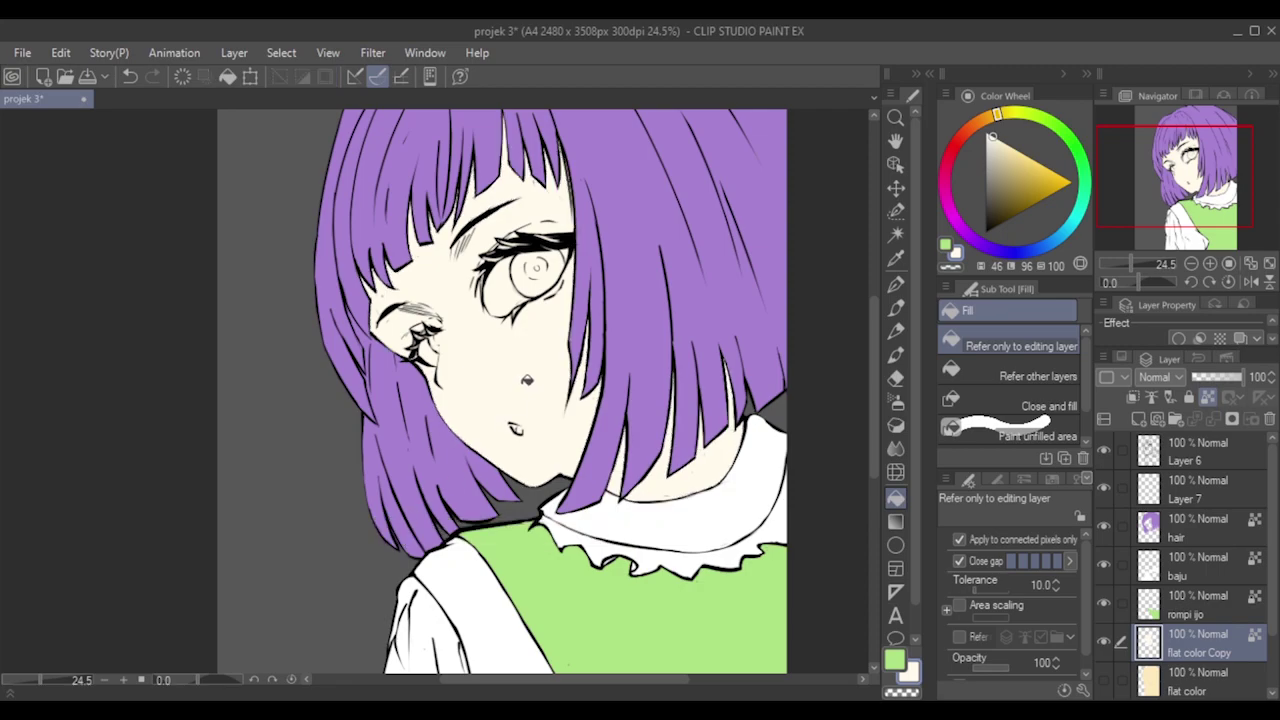
pyautogui.click(898, 311)
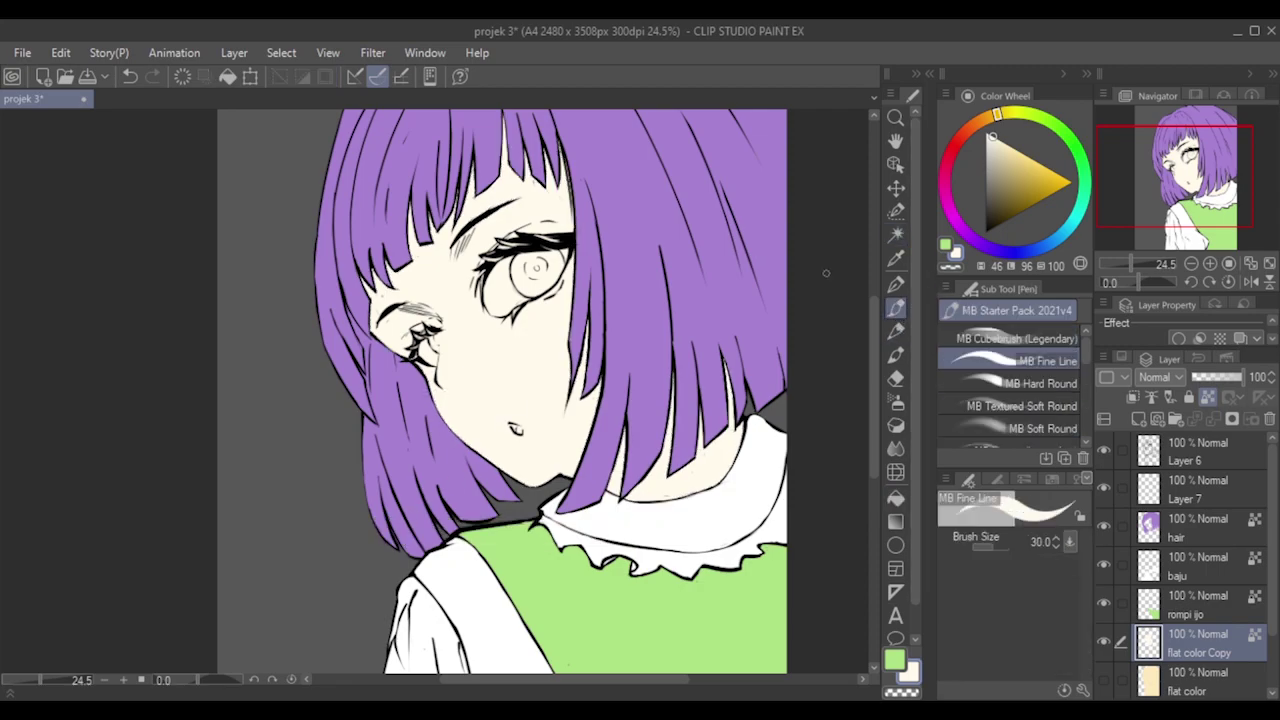
pyautogui.click(895, 288)
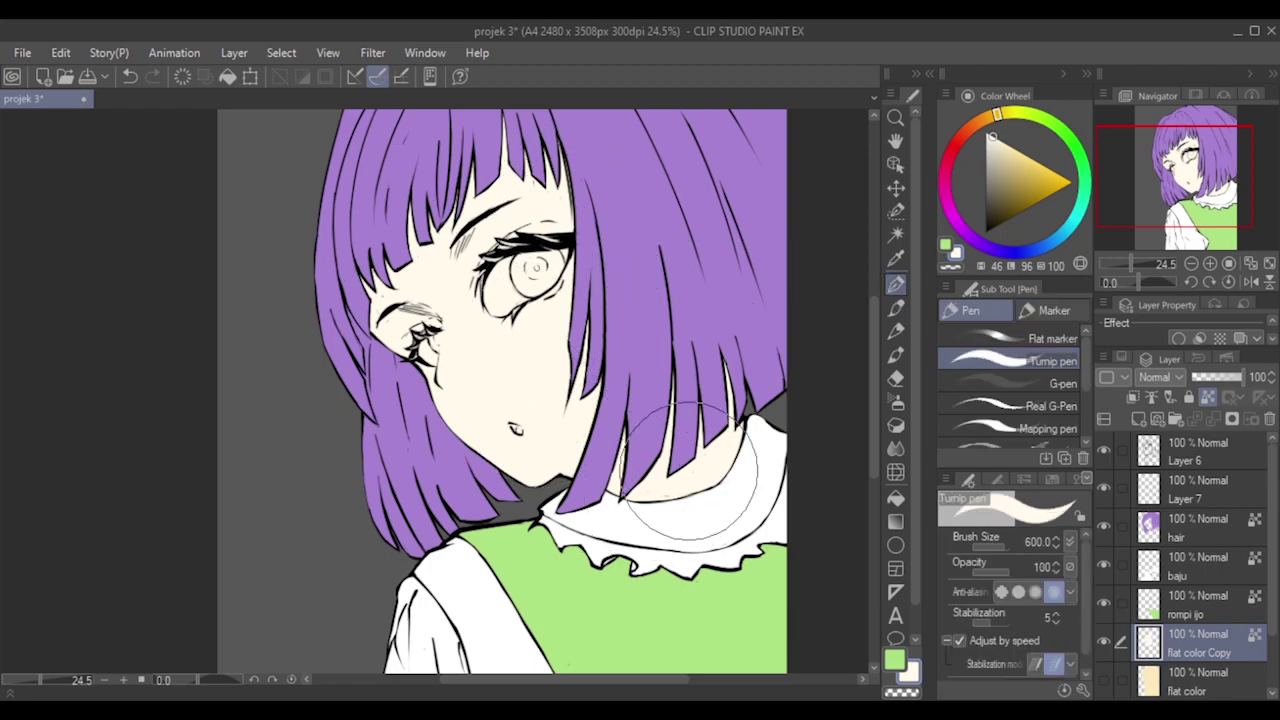
pyautogui.scroll(-4, 722, 380)
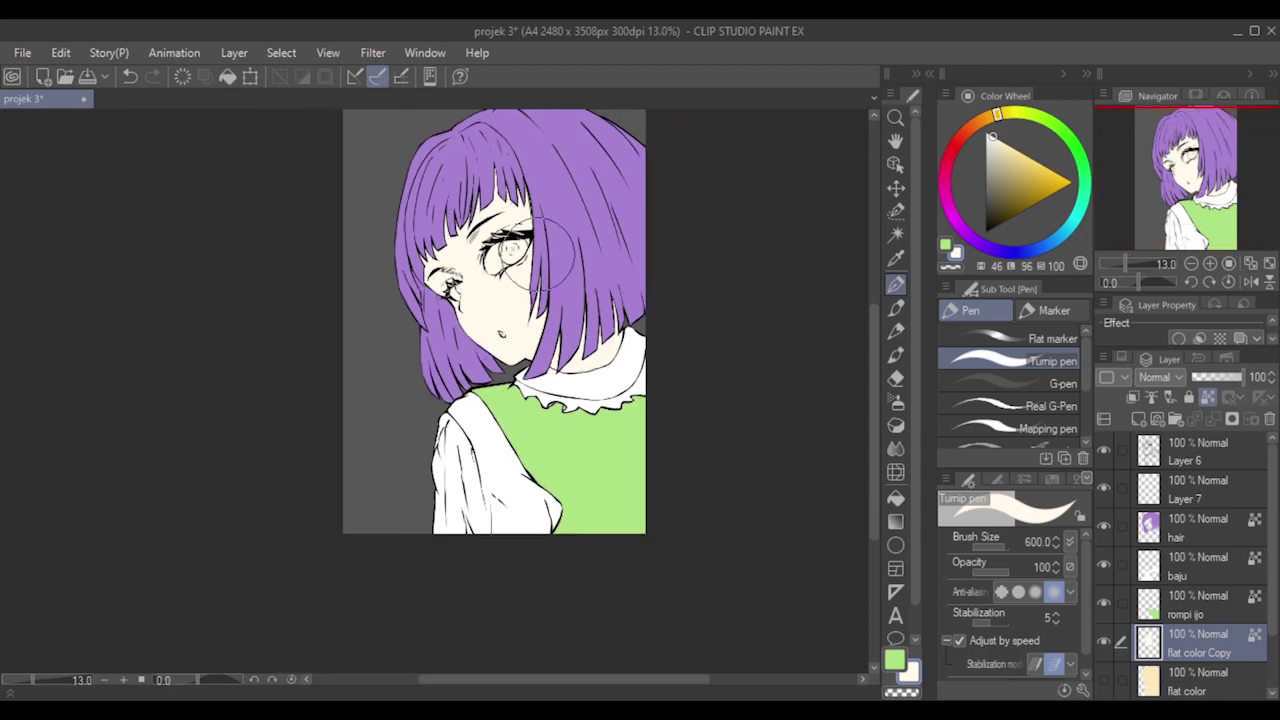
pyautogui.scroll(1, 806, 274)
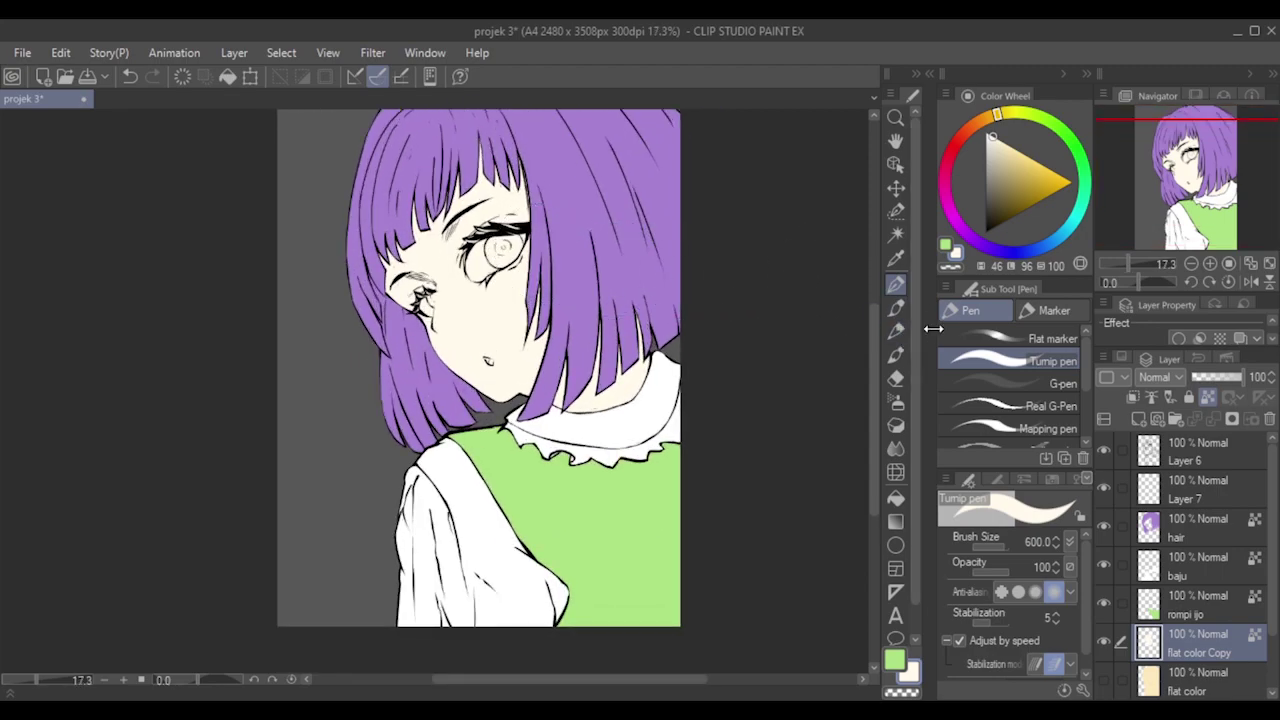
pyautogui.click(897, 212)
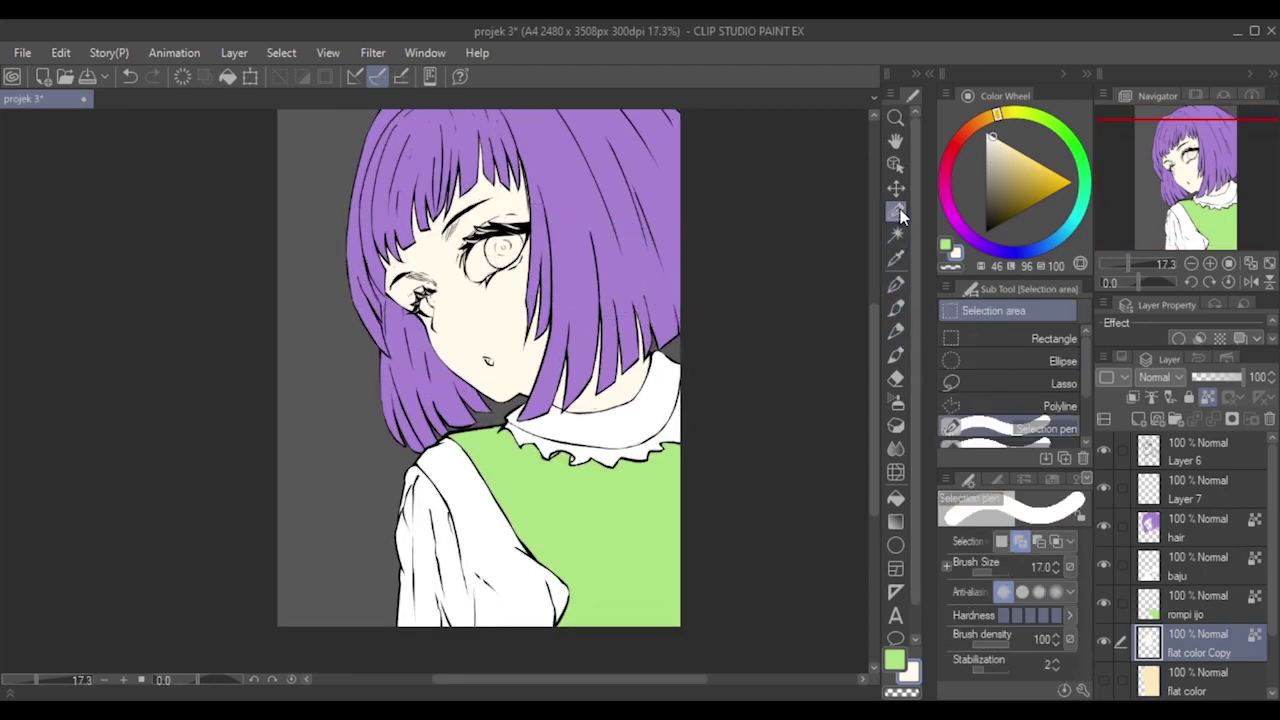
pyautogui.press('[')
pyautogui.press('[')
pyautogui.press('[')
pyautogui.press('[')
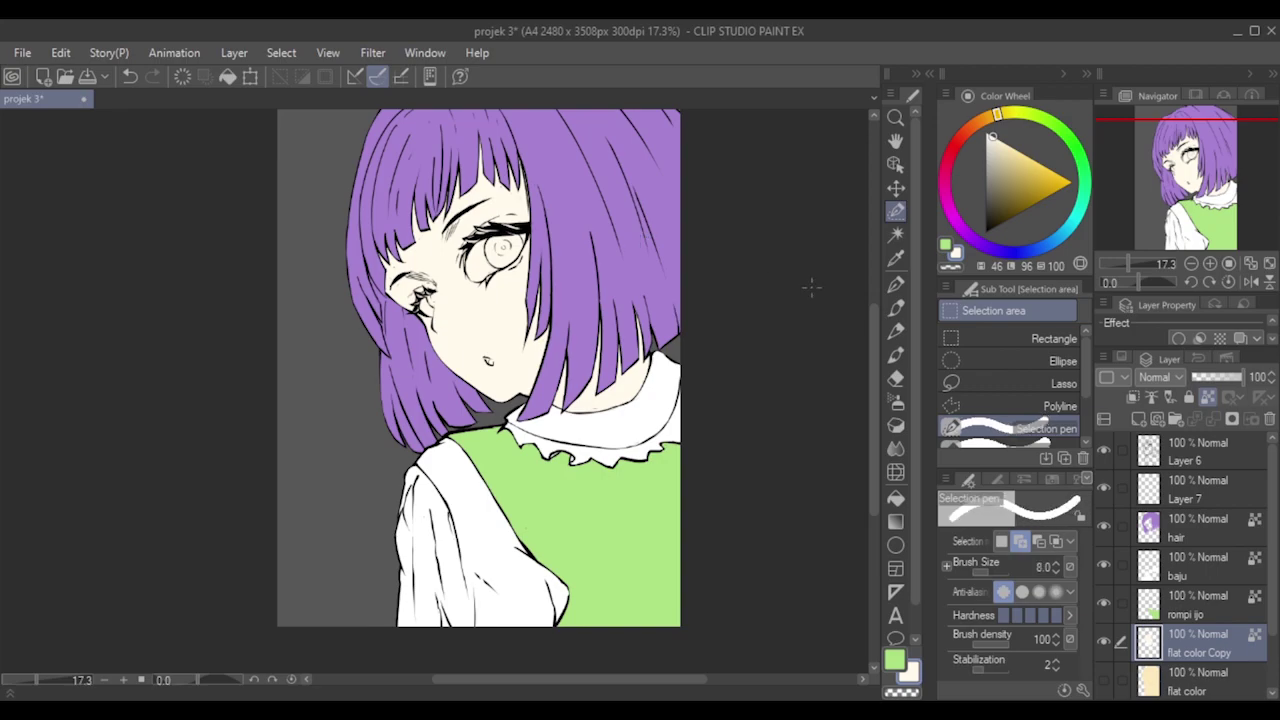
pyautogui.click(897, 309)
pyautogui.press('[')
pyautogui.press(']')
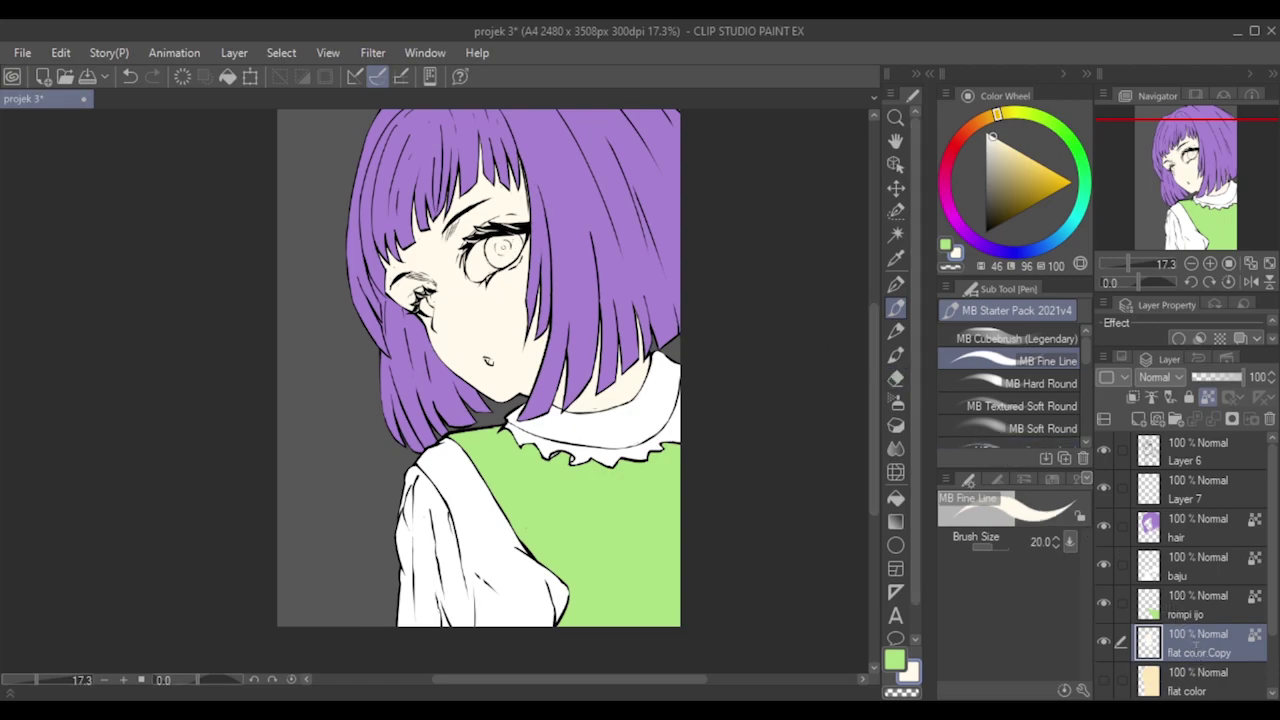
# Rename the duplicated flat color layer "skin".
pyautogui.doubleClick(1196, 645)
pyautogui.write('skin')
pyautogui.press('Return')
pyautogui.scroll(6, 421, 275)
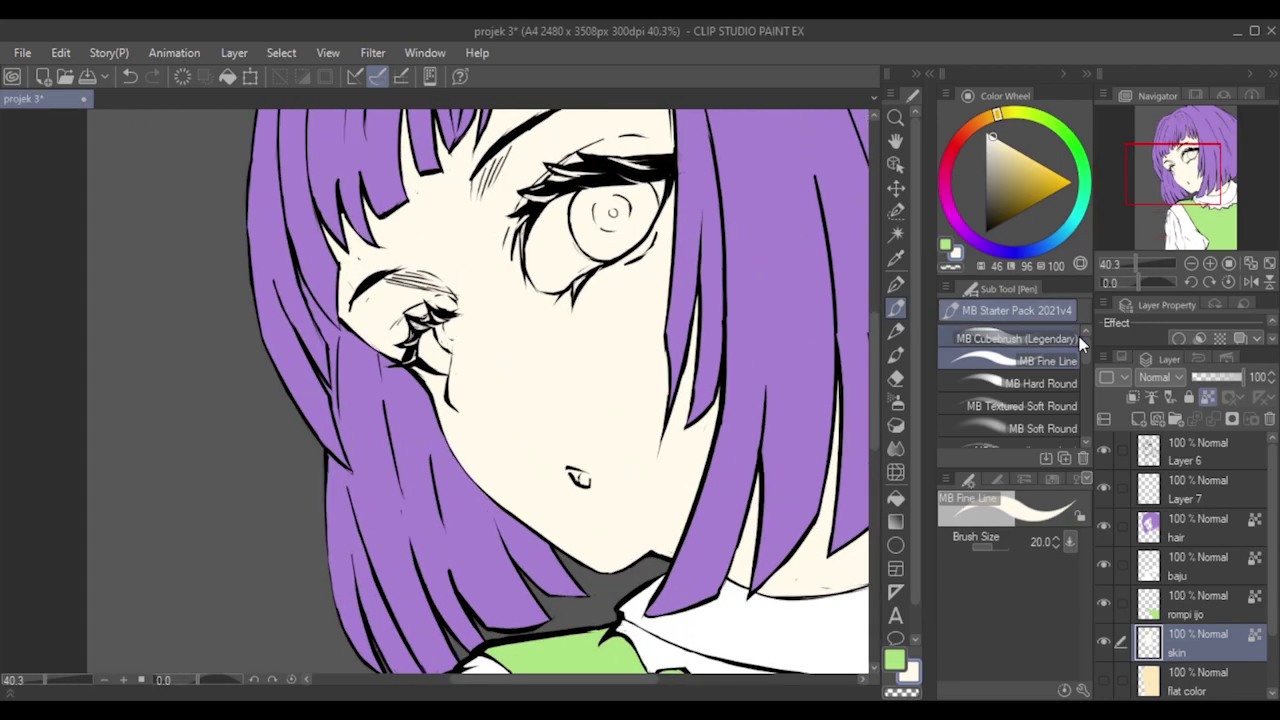
pyautogui.click(894, 212)
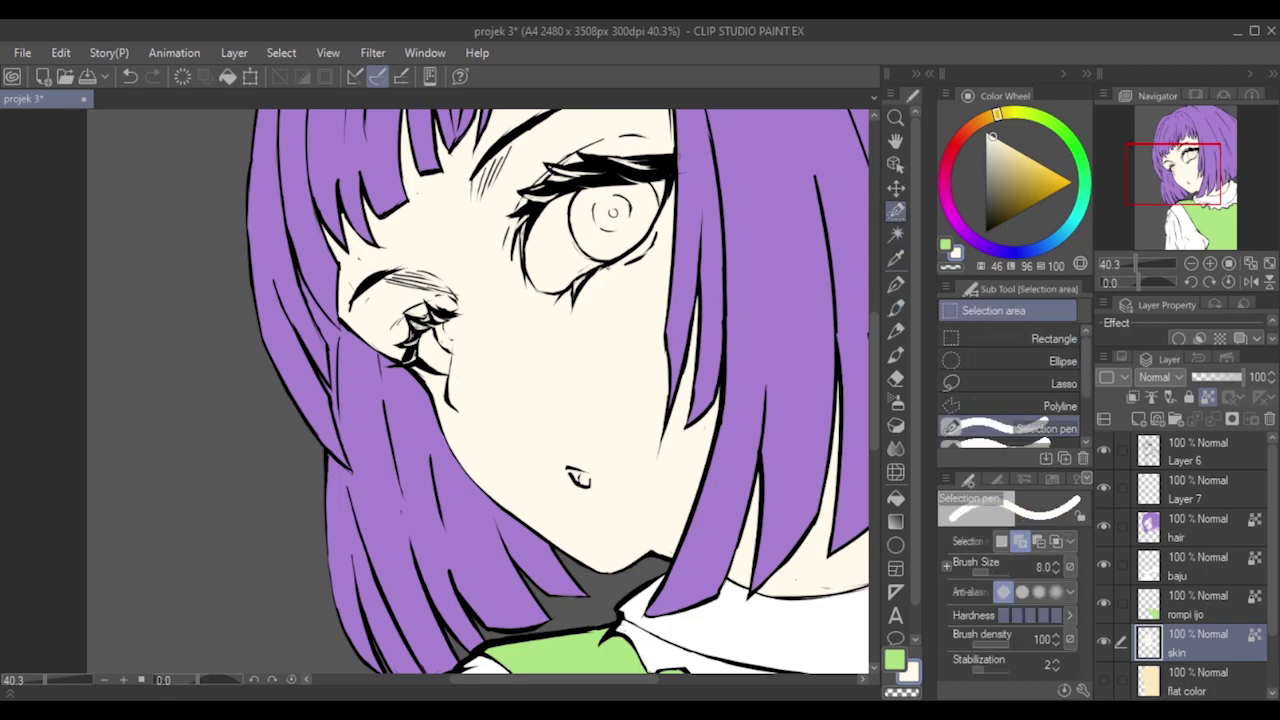
pyautogui.scroll(-2, 1084, 375)
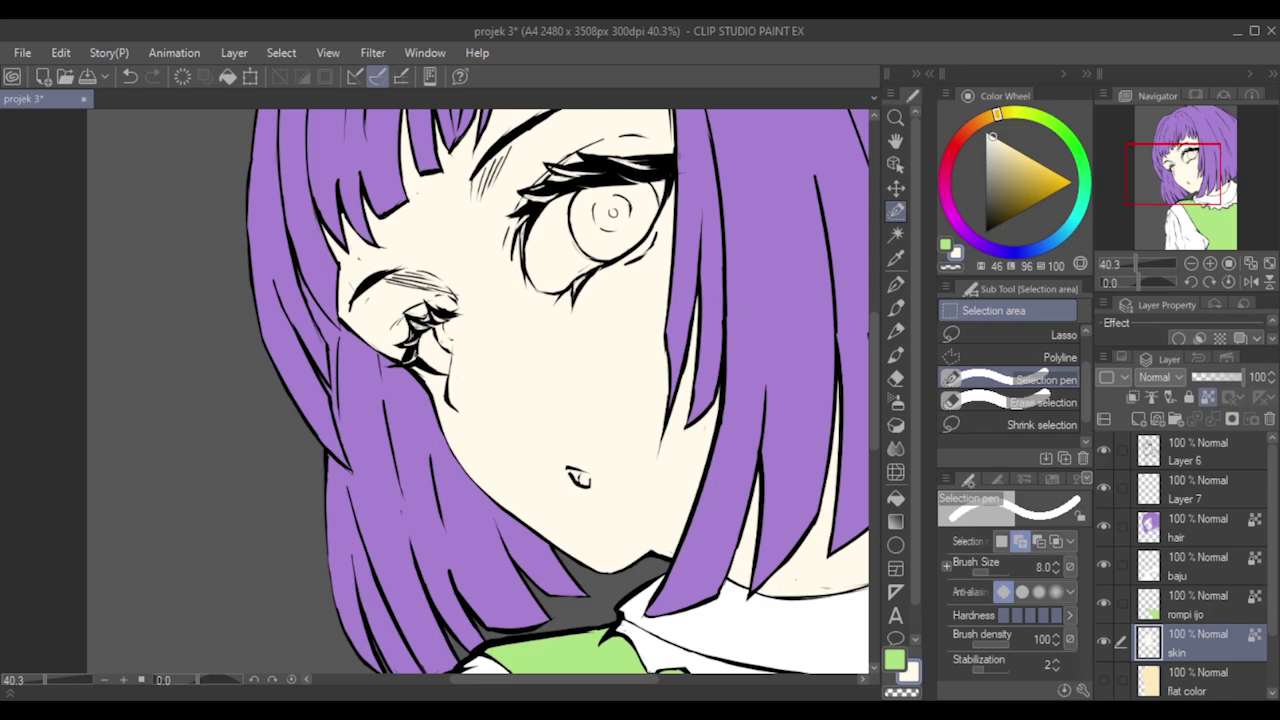
pyautogui.press(']')
pyautogui.press(']')
pyautogui.press(']')
pyautogui.press(']')
pyautogui.press(']')
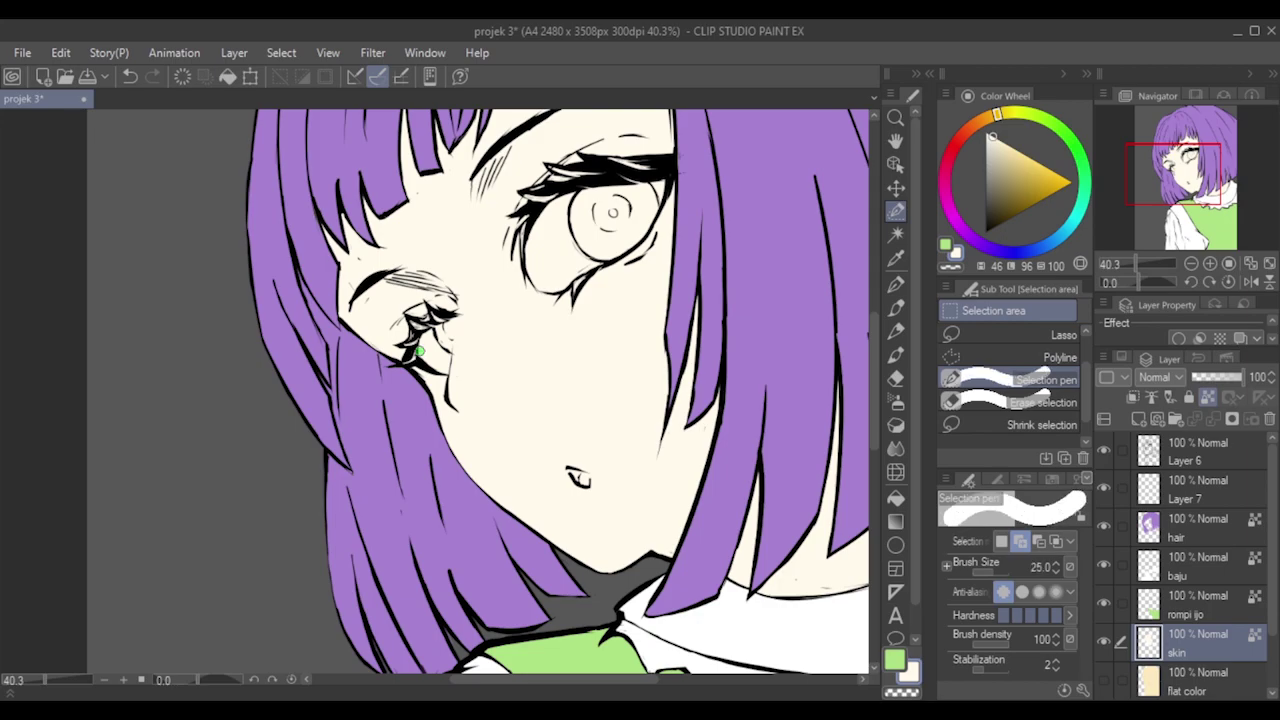
pyautogui.click(418, 351)
pyautogui.press(']')
pyautogui.press(']')
pyautogui.hotkey('ctrl', 'z')
# Duplicate the hidden flat color layer again and clear the stray selection over the smaller eye.
pyautogui.click(1183, 685)
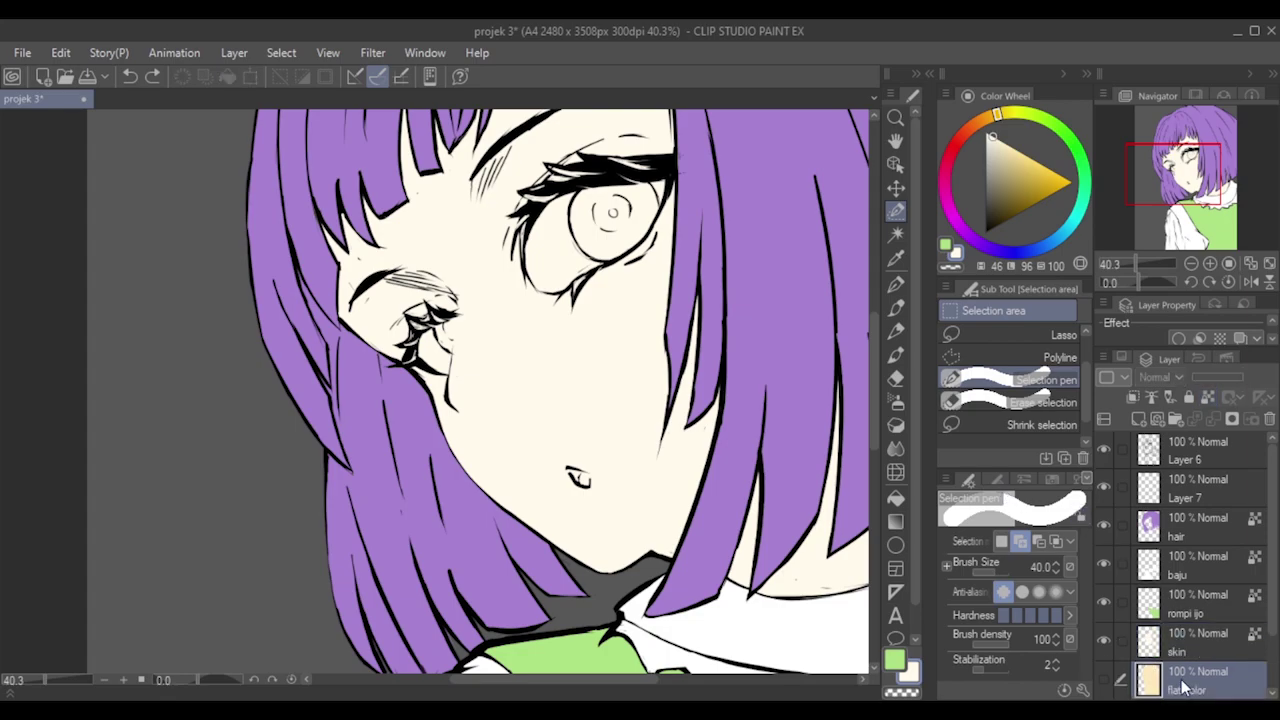
pyautogui.moveTo(1181, 630); pyautogui.dragTo(1140, 422)
pyautogui.moveTo(416, 348)
pyautogui.mouseDown()
pyautogui.moveTo(433, 364)
pyautogui.moveTo(450, 330)
pyautogui.mouseUp()
pyautogui.hotkey('ctrl', 'd')
pyautogui.scroll(3, 451, 323)
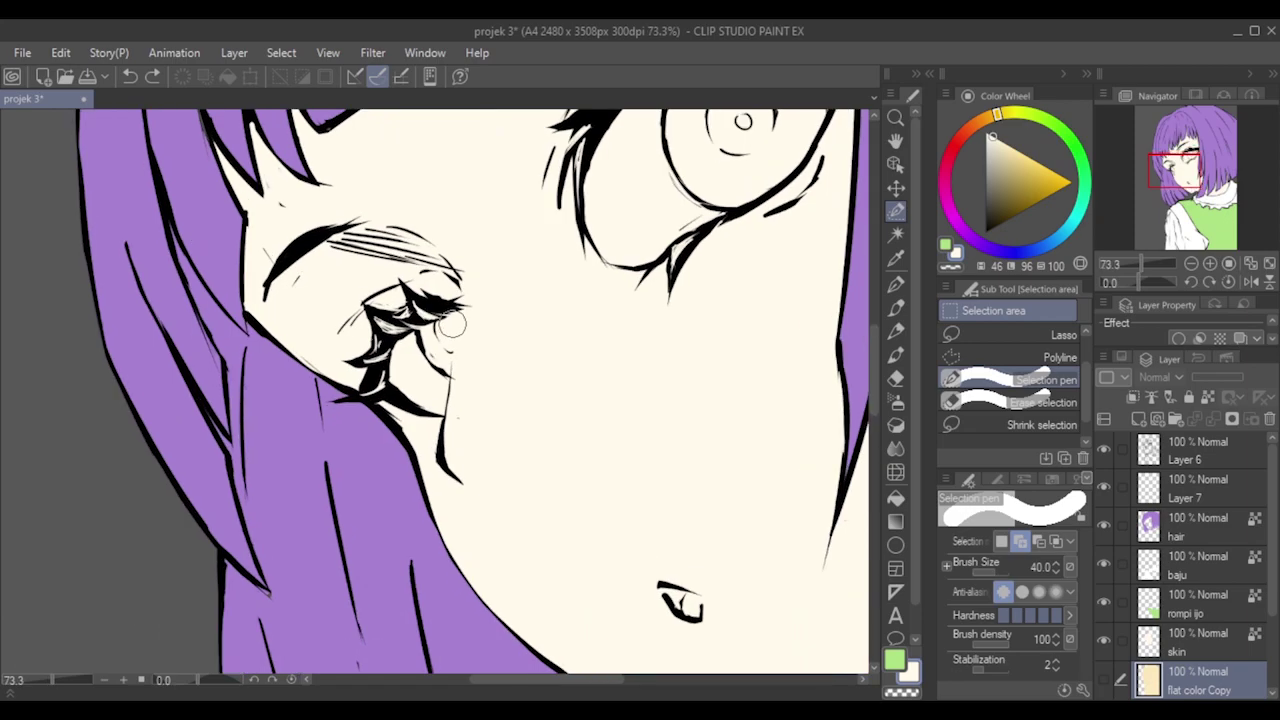
pyautogui.press('[')
pyautogui.press('[')
pyautogui.press('[')
pyautogui.press('[')
pyautogui.moveTo(369, 308)
pyautogui.mouseDown()
pyautogui.moveTo(405, 393)
pyautogui.moveTo(387, 351)
pyautogui.moveTo(375, 357)
pyautogui.moveTo(383, 343)
pyautogui.moveTo(357, 361)
pyautogui.moveTo(373, 379)
pyautogui.moveTo(365, 389)
pyautogui.moveTo(387, 378)
pyautogui.moveTo(383, 358)
pyautogui.moveTo(383, 385)
pyautogui.moveTo(408, 400)
pyautogui.moveTo(403, 348)
pyautogui.mouseUp()
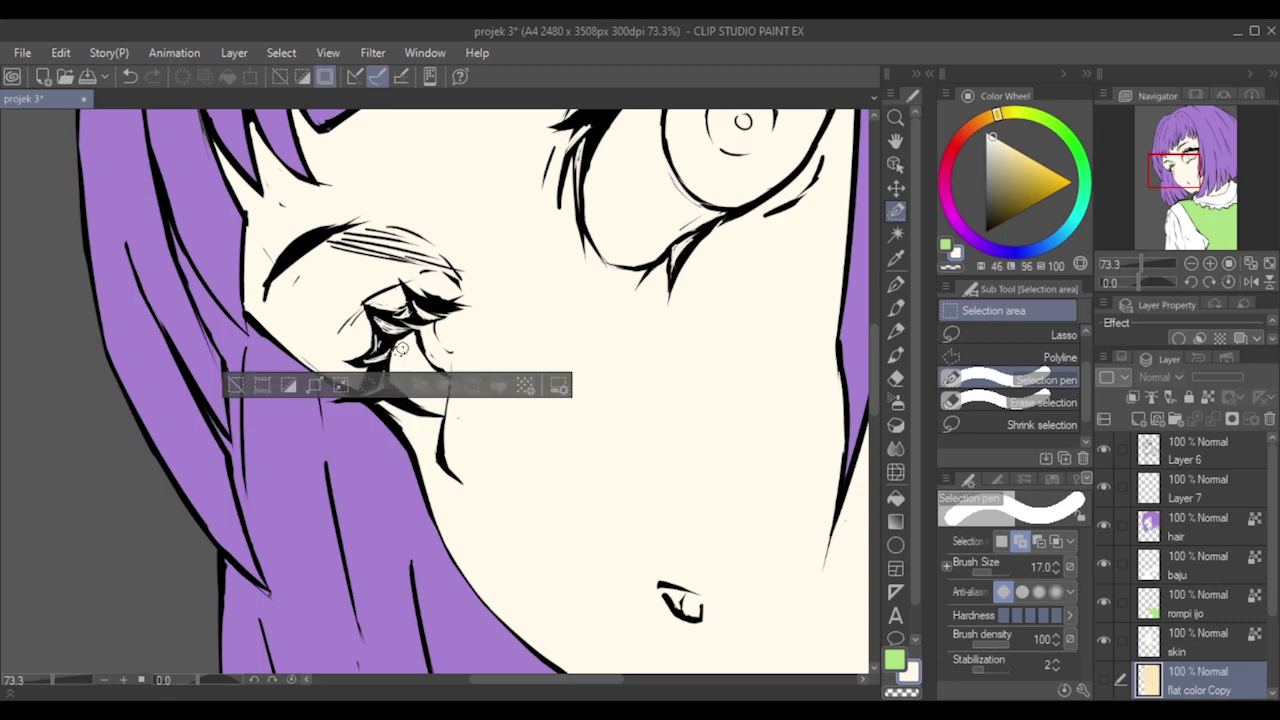
pyautogui.hotkey('ctrl', 'z')
pyautogui.press(']')
pyautogui.press(']')
pyautogui.press(']')
pyautogui.moveTo(405, 342)
pyautogui.mouseDown()
pyautogui.moveTo(396, 388)
pyautogui.moveTo(434, 404)
pyautogui.moveTo(420, 401)
pyautogui.moveTo(433, 400)
pyautogui.moveTo(404, 356)
pyautogui.moveTo(445, 322)
pyautogui.moveTo(433, 394)
pyautogui.moveTo(427, 338)
pyautogui.moveTo(452, 334)
pyautogui.moveTo(441, 335)
pyautogui.mouseUp()
pyautogui.hotkey('ctrl', 'z')
pyautogui.press('[')
pyautogui.hotkey('ctrl', 'd')
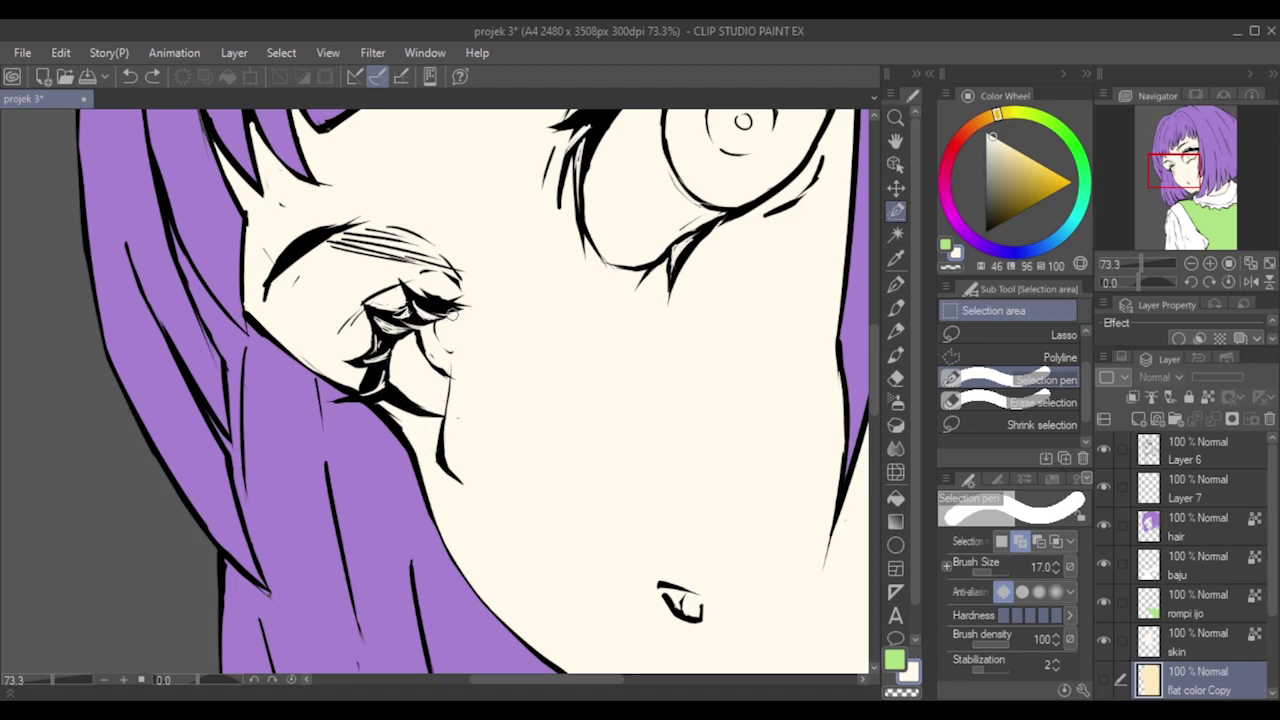
# Paint a selection over the smaller eye's iris and open edge with the Selection pen, using brush sizes 17 and 20.
pyautogui.moveTo(448, 373); pyautogui.dragTo(433, 387)
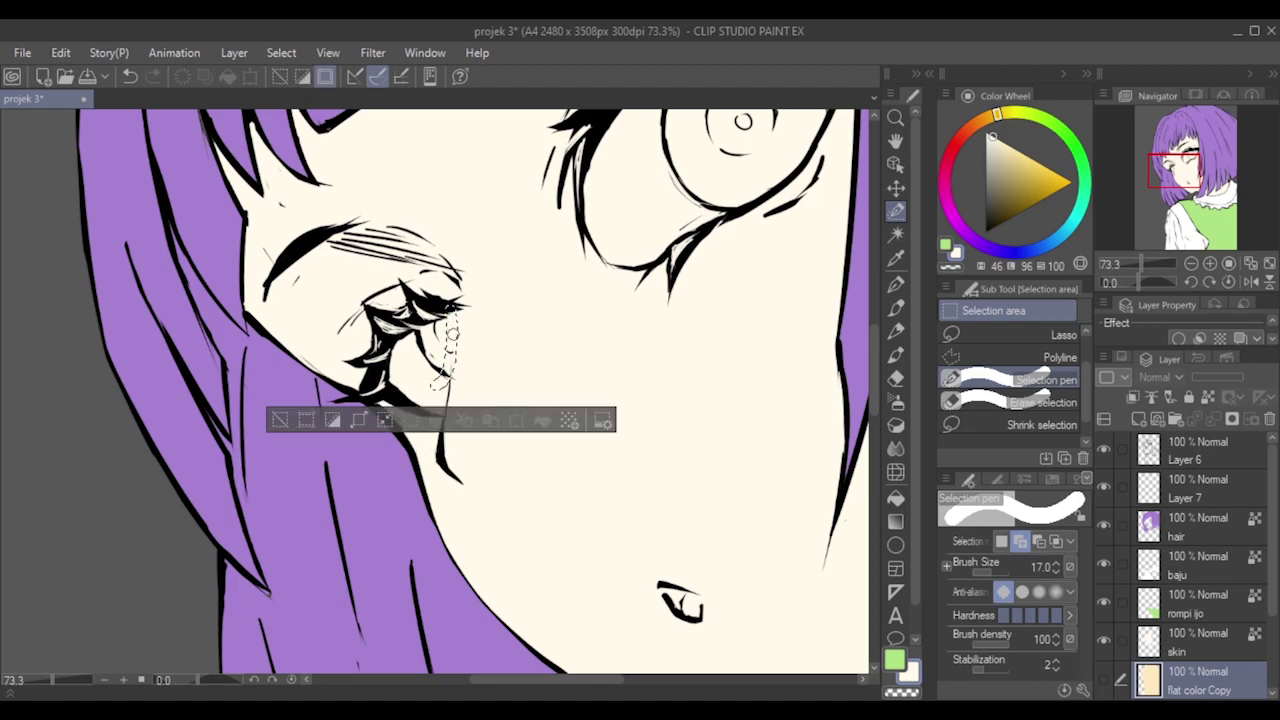
pyautogui.moveTo(440, 320); pyautogui.dragTo(447, 335)
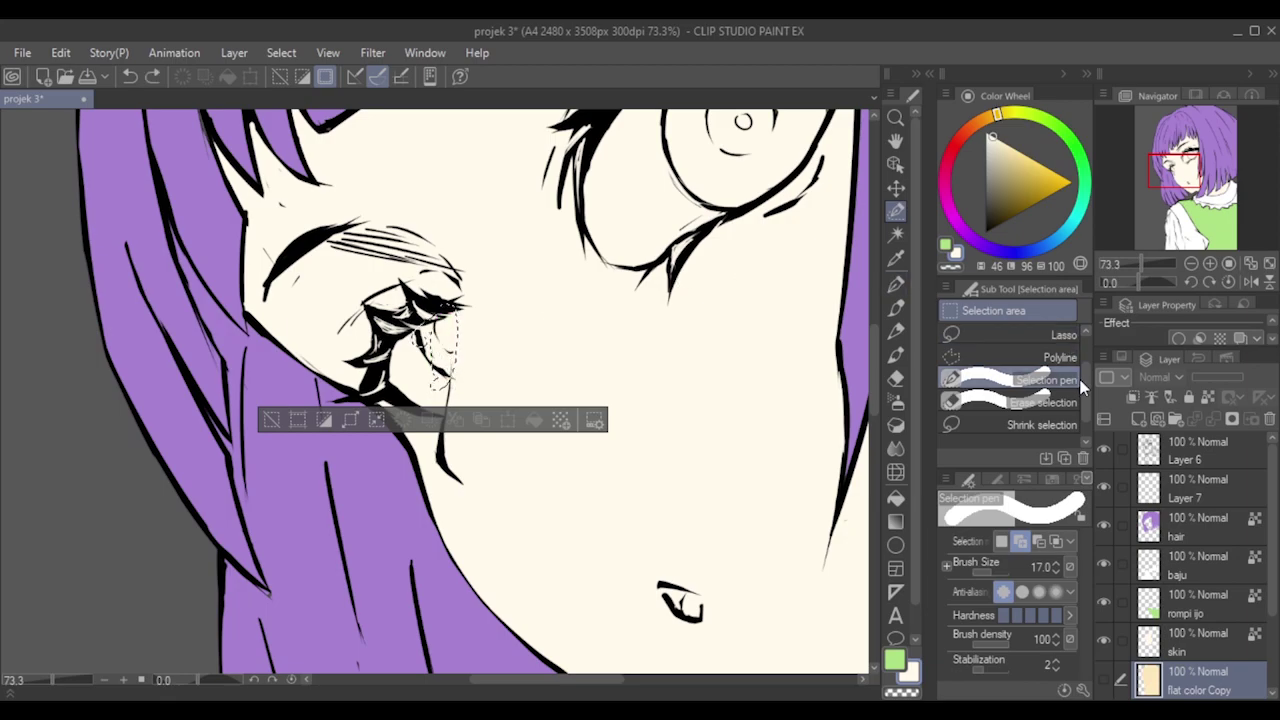
pyautogui.click(1050, 424)
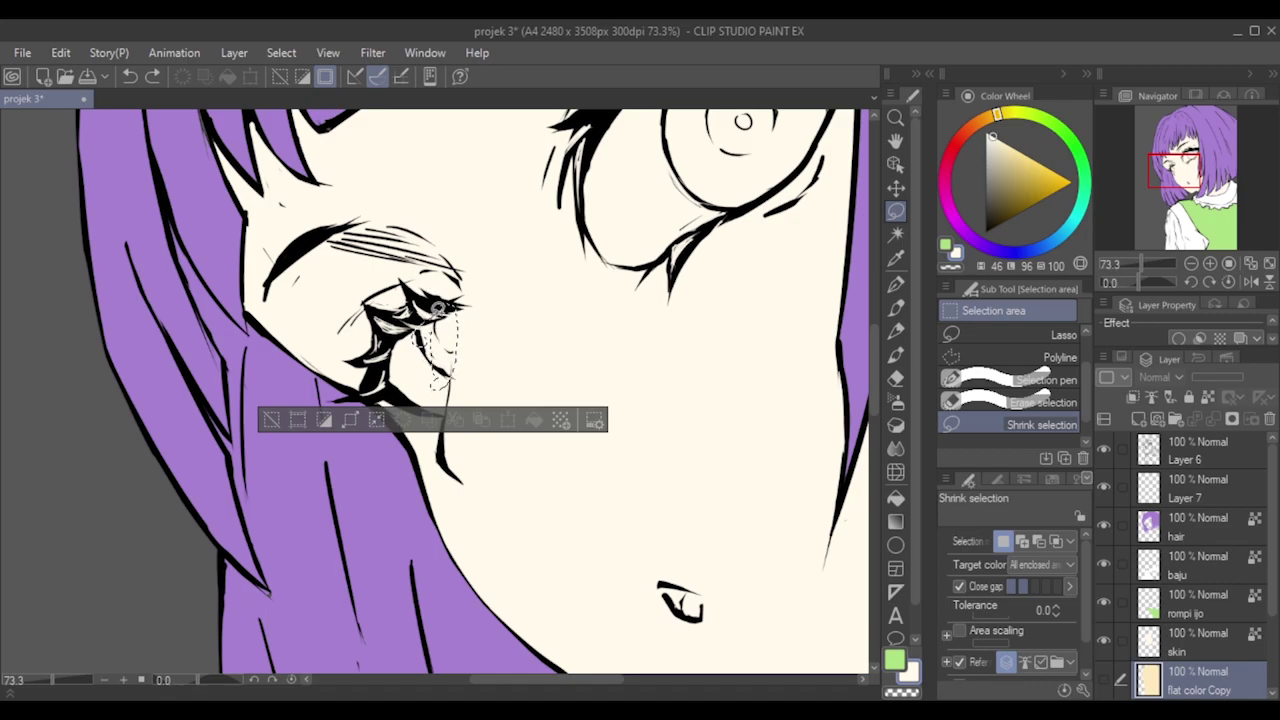
pyautogui.click(1043, 382)
pyautogui.press(']')
pyautogui.moveTo(422, 352)
pyautogui.mouseDown()
pyautogui.moveTo(430, 330)
pyautogui.moveTo(406, 371)
pyautogui.mouseUp()
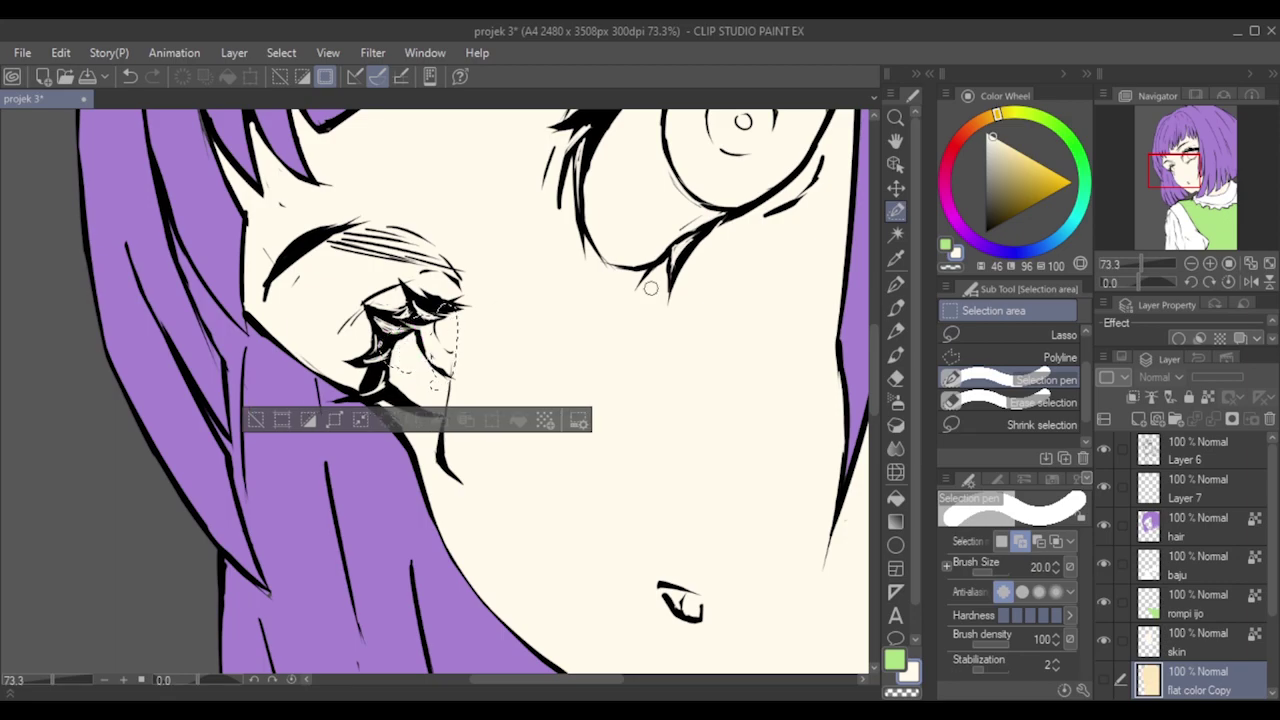
pyautogui.click(990, 358)
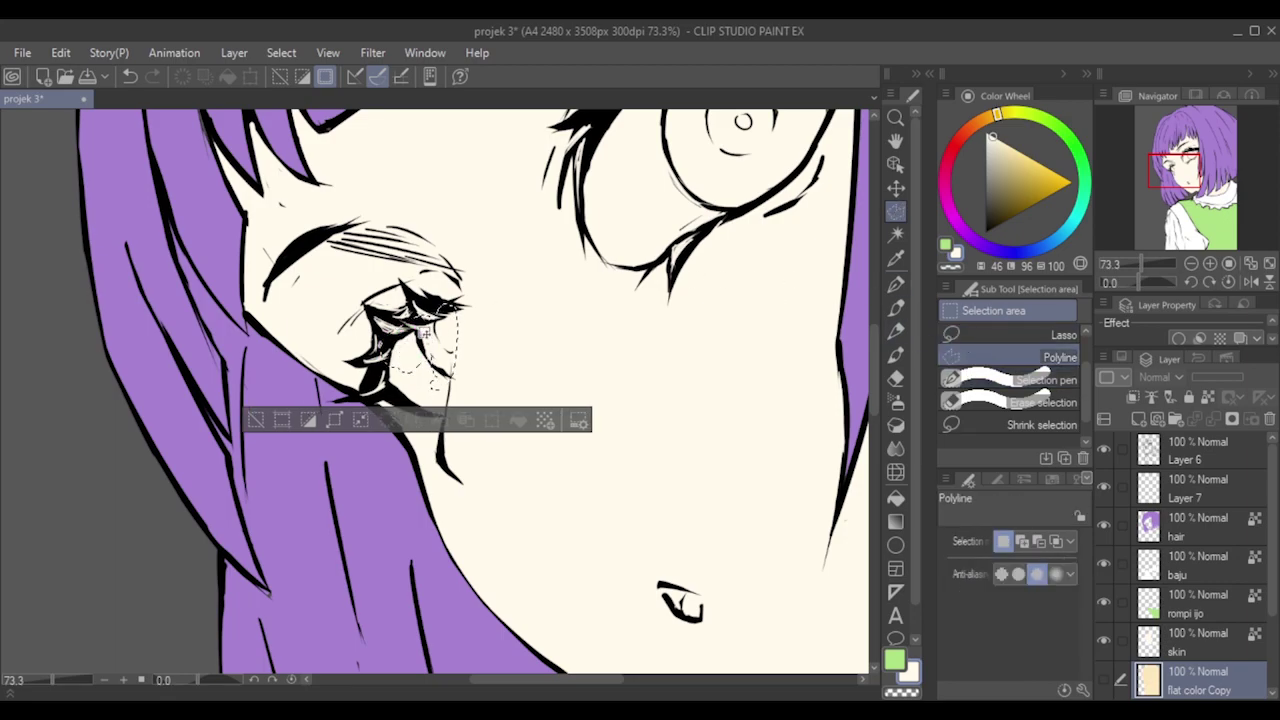
pyautogui.moveTo(425, 334); pyautogui.dragTo(431, 336)
pyautogui.hotkey('ctrl', 'z')
pyautogui.click(510, 310)
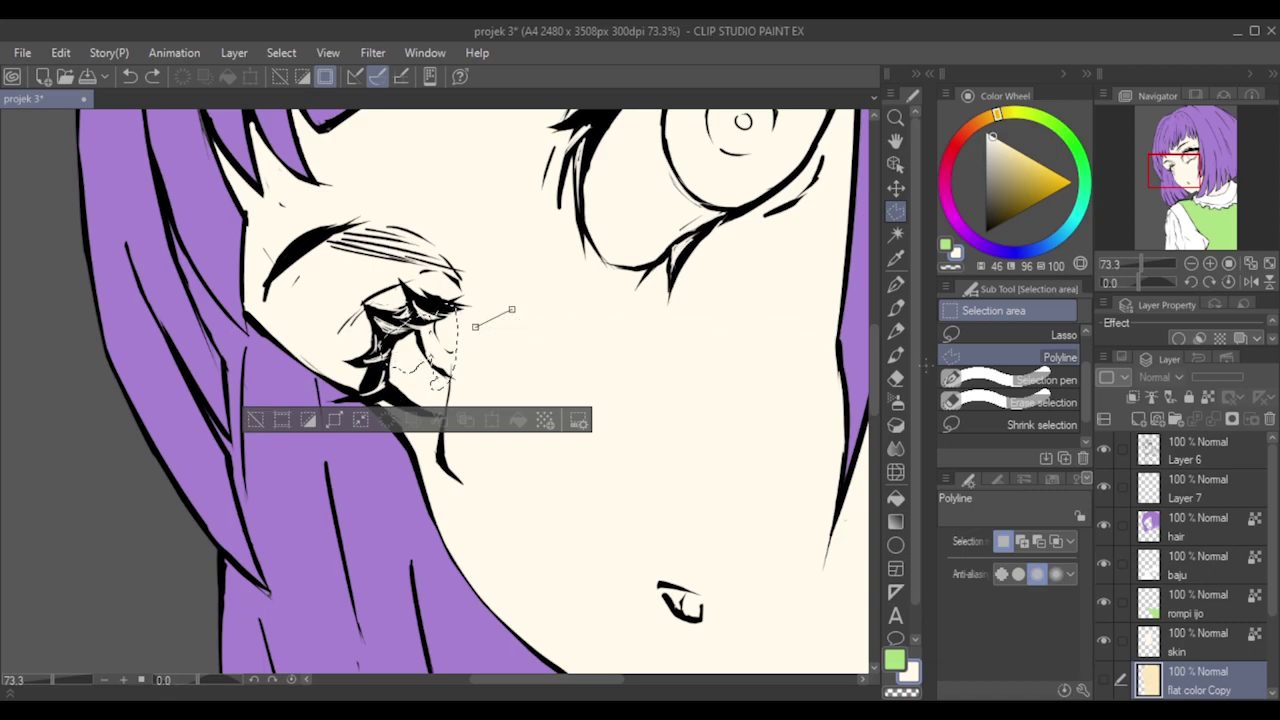
pyautogui.hotkey('ctrl', 'd')
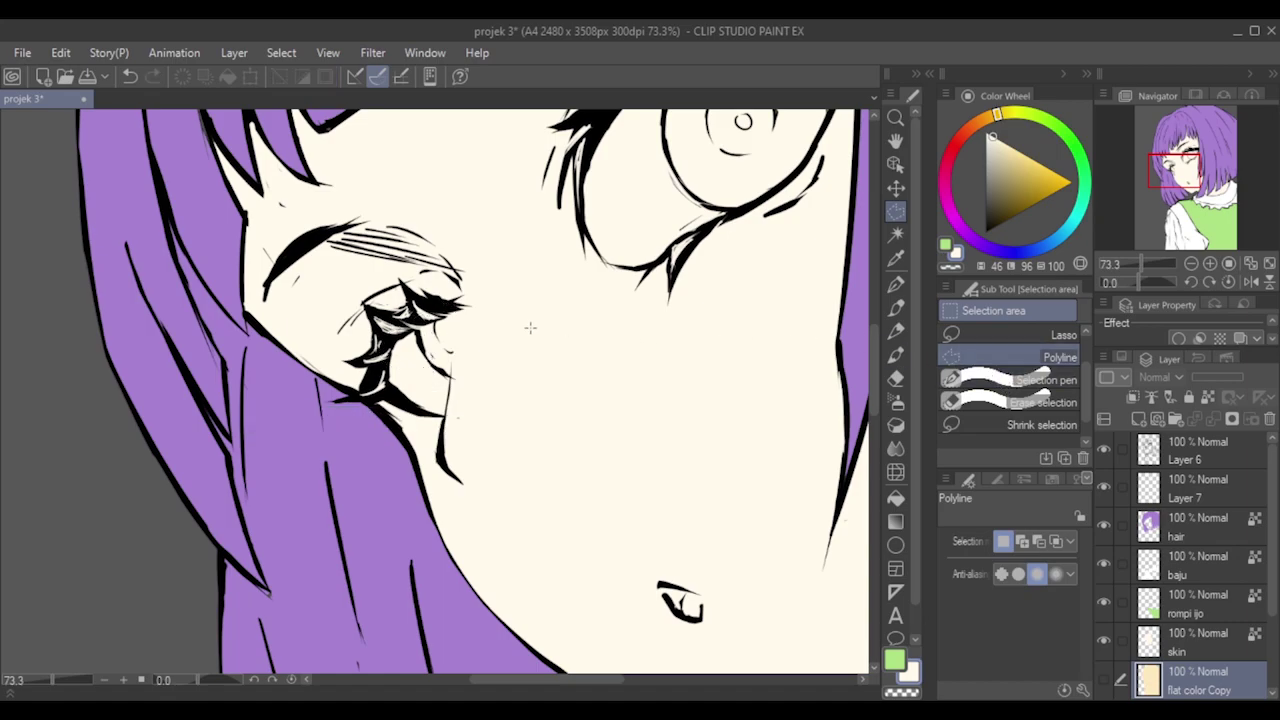
pyautogui.hotkey('ctrl', 'z')
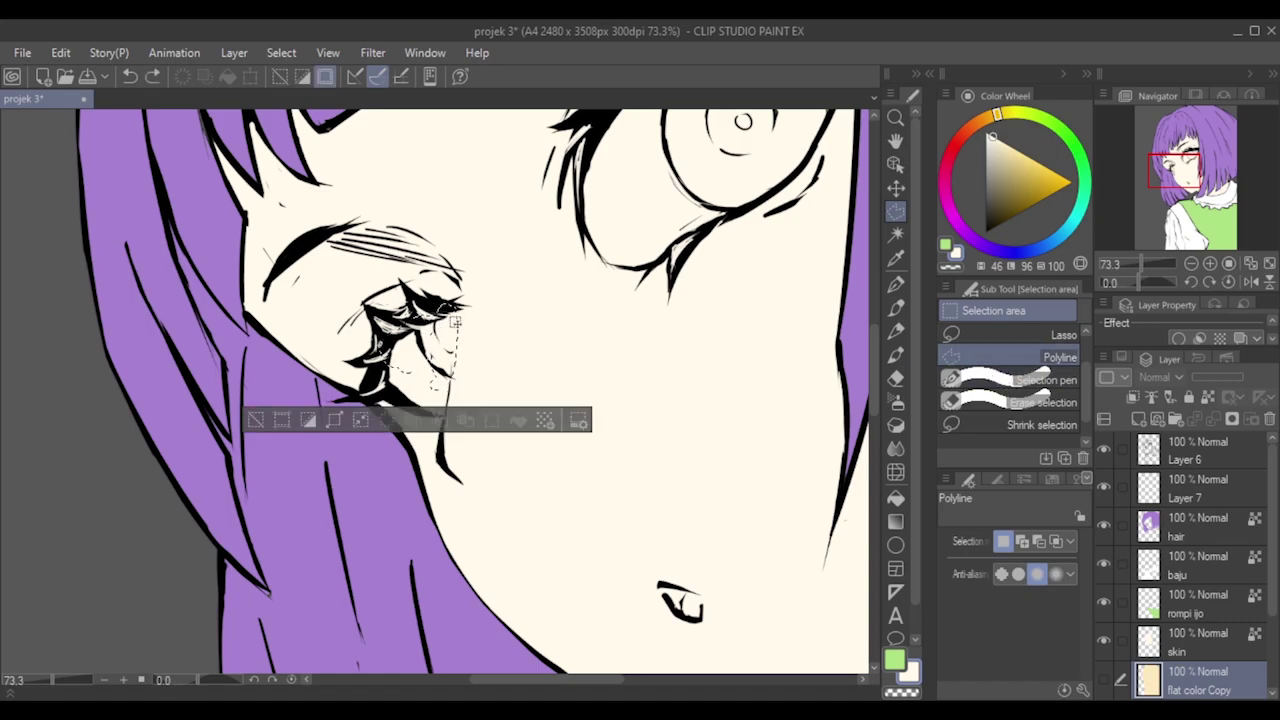
pyautogui.click(1005, 380)
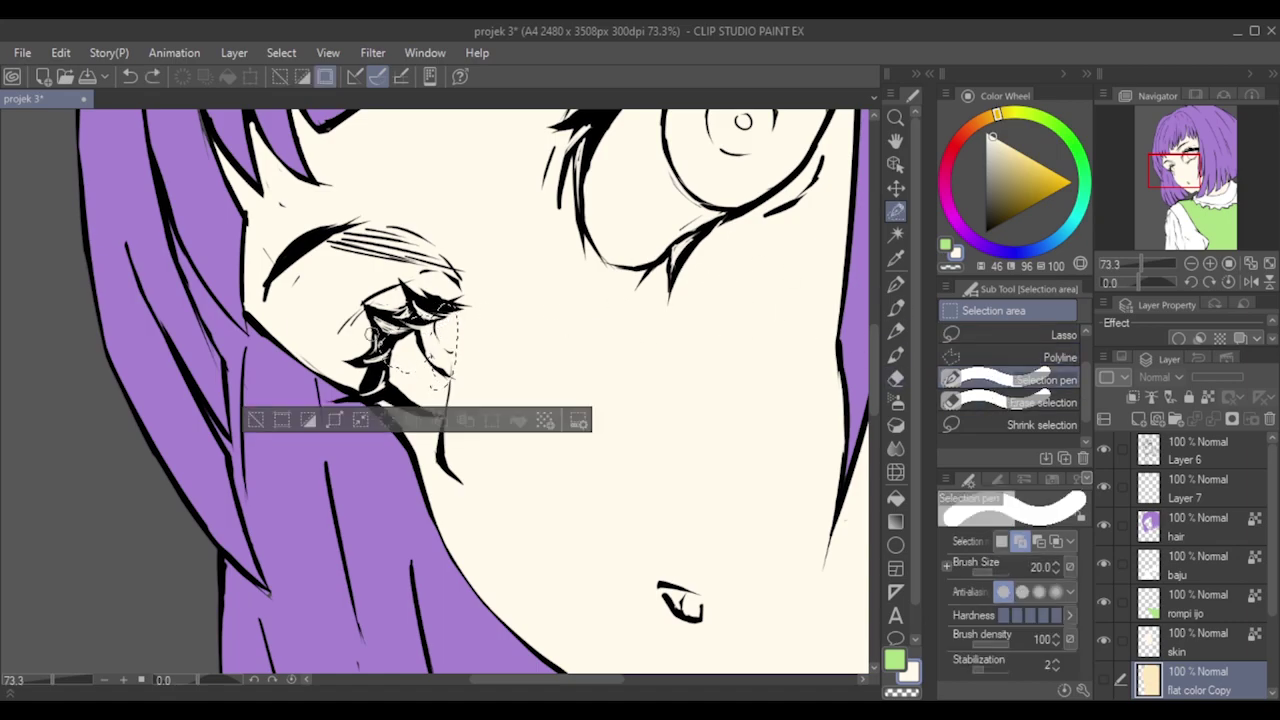
# Extend the selection over the smaller eye's outer lashes and lower lid using a Selection pen of size 15.
pyautogui.press('[')
pyautogui.press('[')
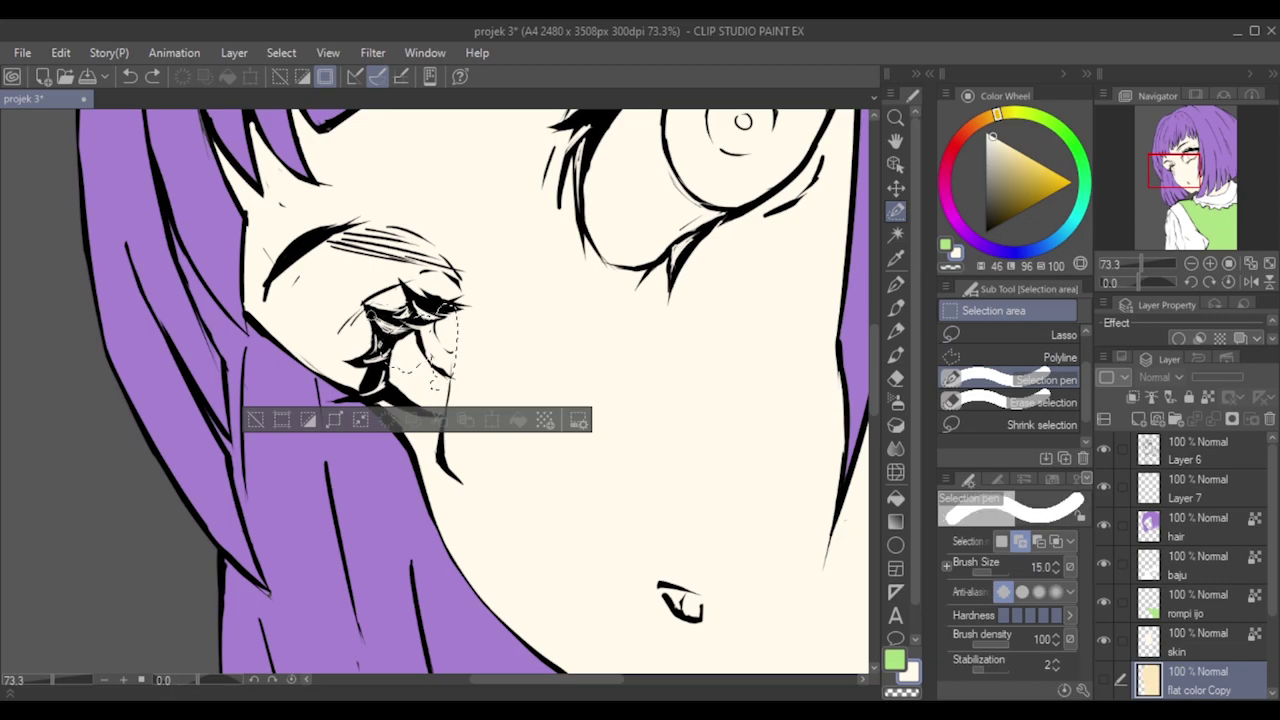
pyautogui.moveTo(378, 352)
pyautogui.mouseDown()
pyautogui.moveTo(373, 312)
pyautogui.moveTo(392, 340)
pyautogui.mouseUp()
pyautogui.hotkey('ctrl', 'z')
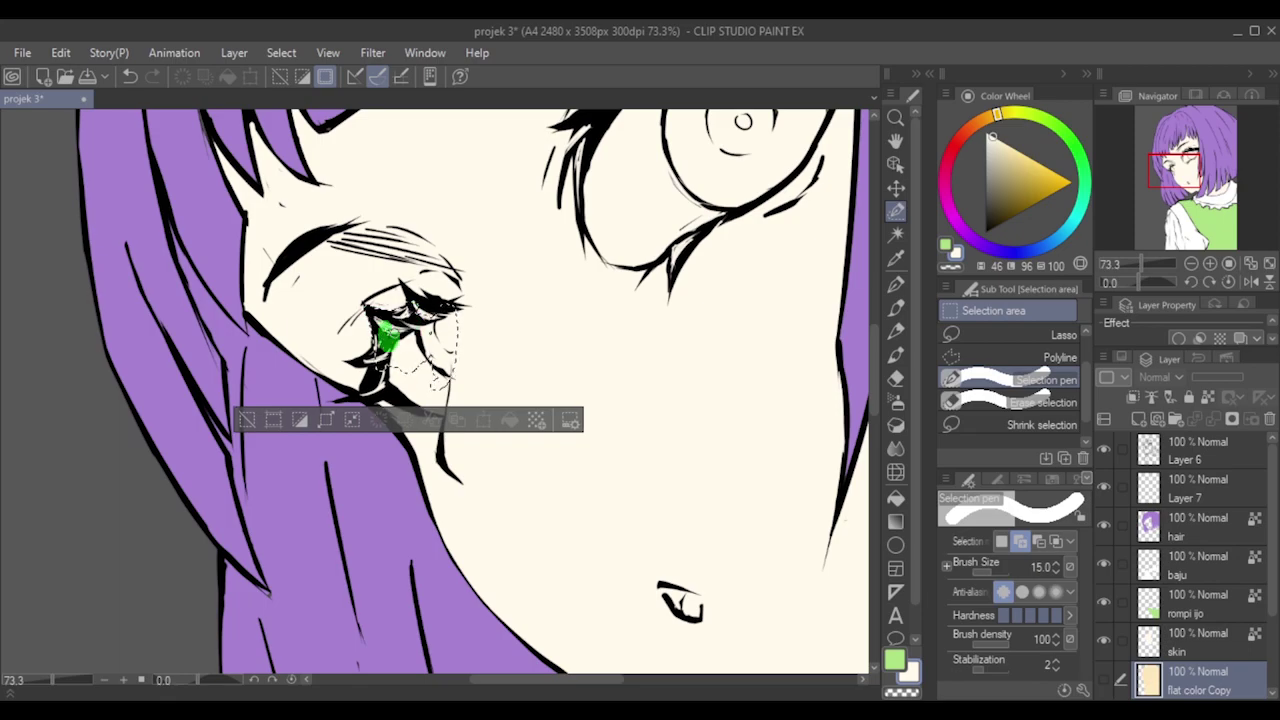
pyautogui.moveTo(377, 372)
pyautogui.mouseDown()
pyautogui.moveTo(390, 342)
pyautogui.moveTo(405, 376)
pyautogui.moveTo(394, 388)
pyautogui.moveTo(436, 394)
pyautogui.moveTo(403, 380)
pyautogui.mouseUp()
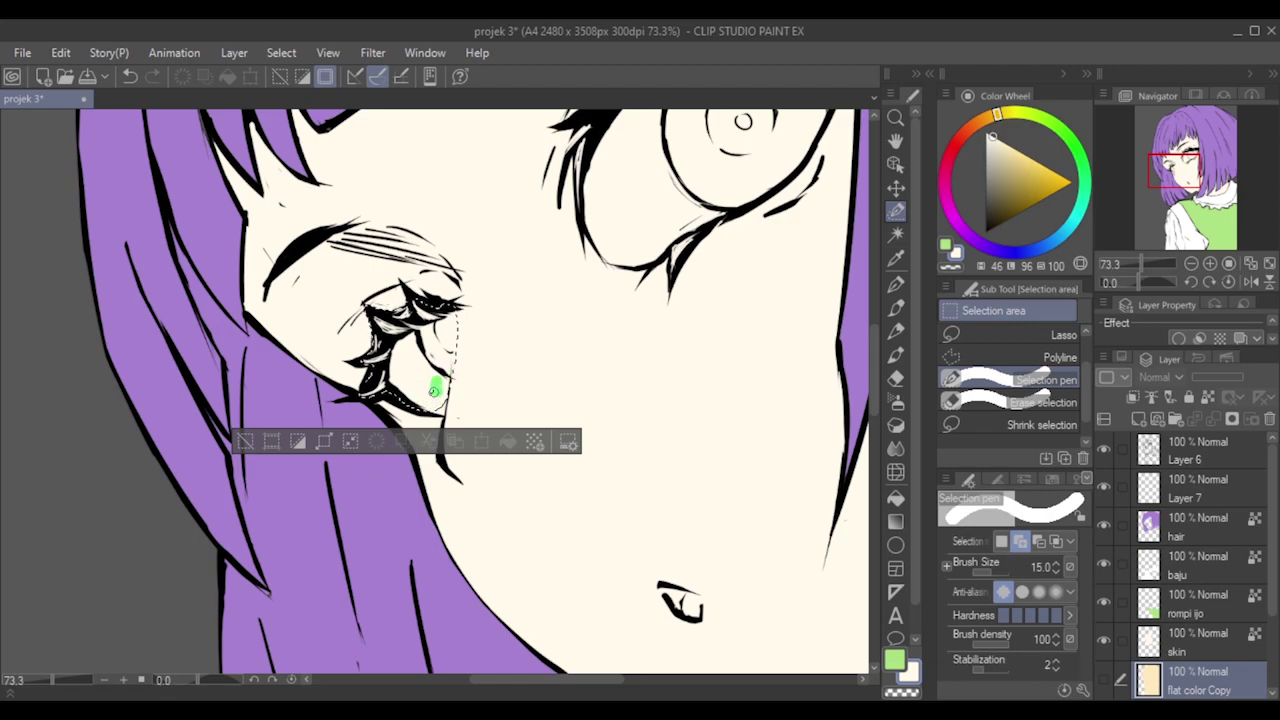
# Reduce the Selection pen to size 10 and add the lower corner of the smaller eye to the selection.
pyautogui.moveTo(439, 407); pyautogui.dragTo(443, 414)
pyautogui.hotkey('ctrl', 'z')
pyautogui.press('[')
pyautogui.press('[')
pyautogui.moveTo(441, 408); pyautogui.dragTo(443, 412)
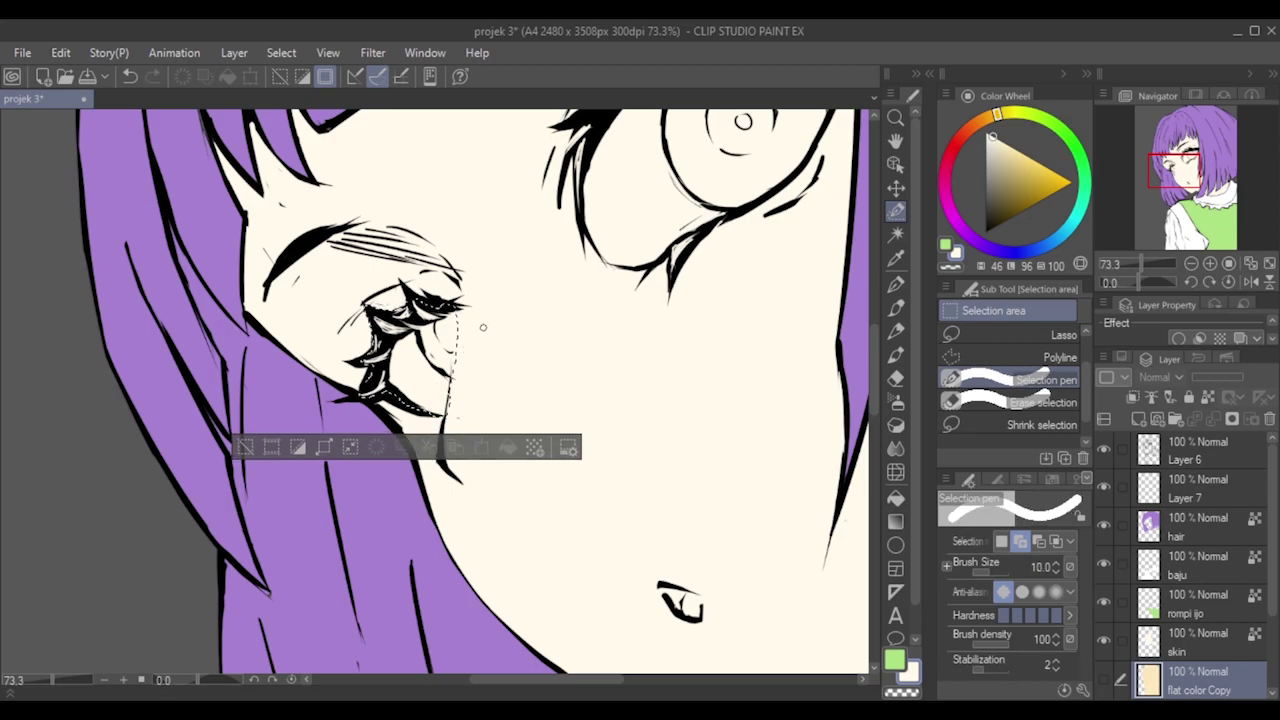
# Trim the selection spilling past the smaller eye's nose-side edge and lower corner using Erase selection at size 10.
pyautogui.click(1010, 402)
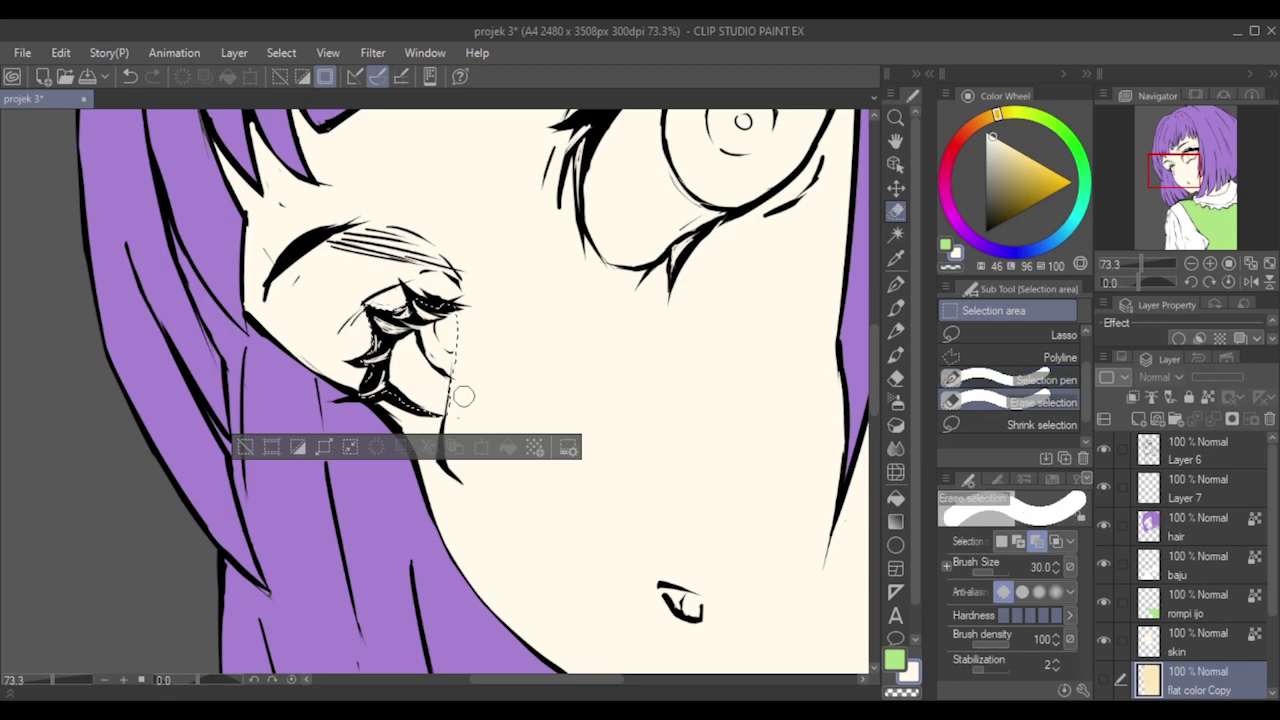
pyautogui.moveTo(443, 432); pyautogui.dragTo(445, 410)
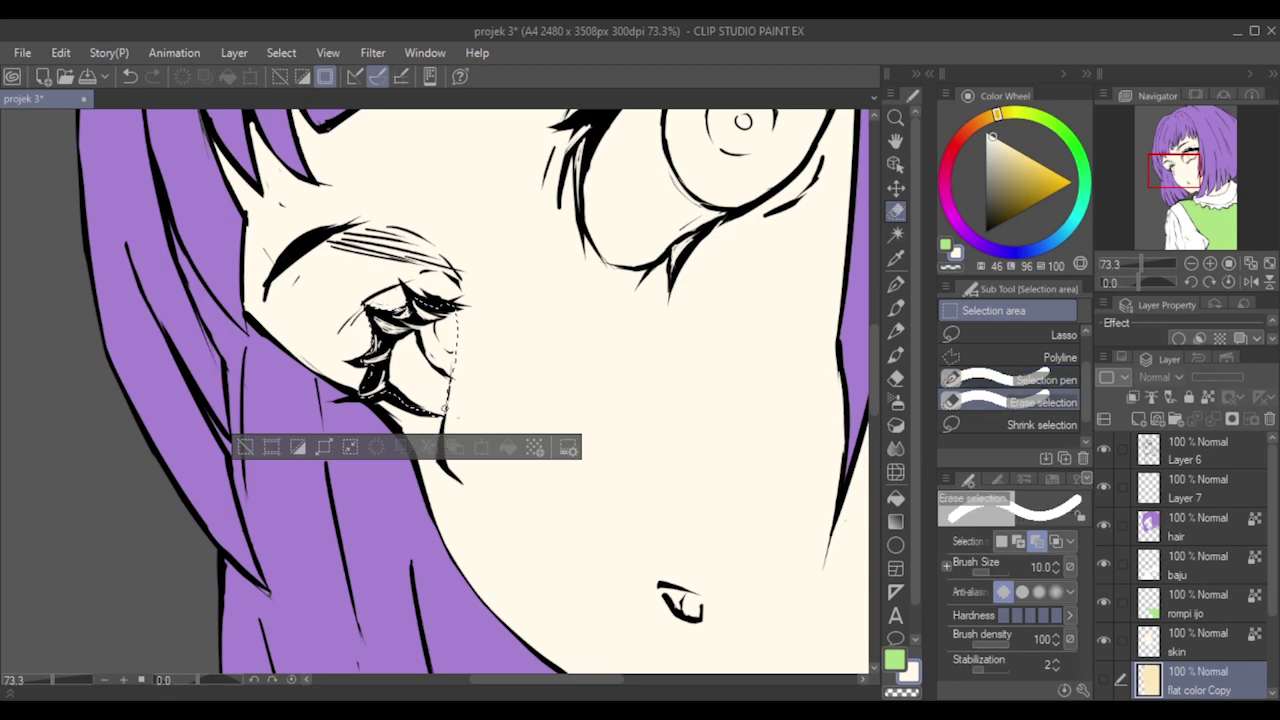
pyautogui.scroll(5, 445, 408)
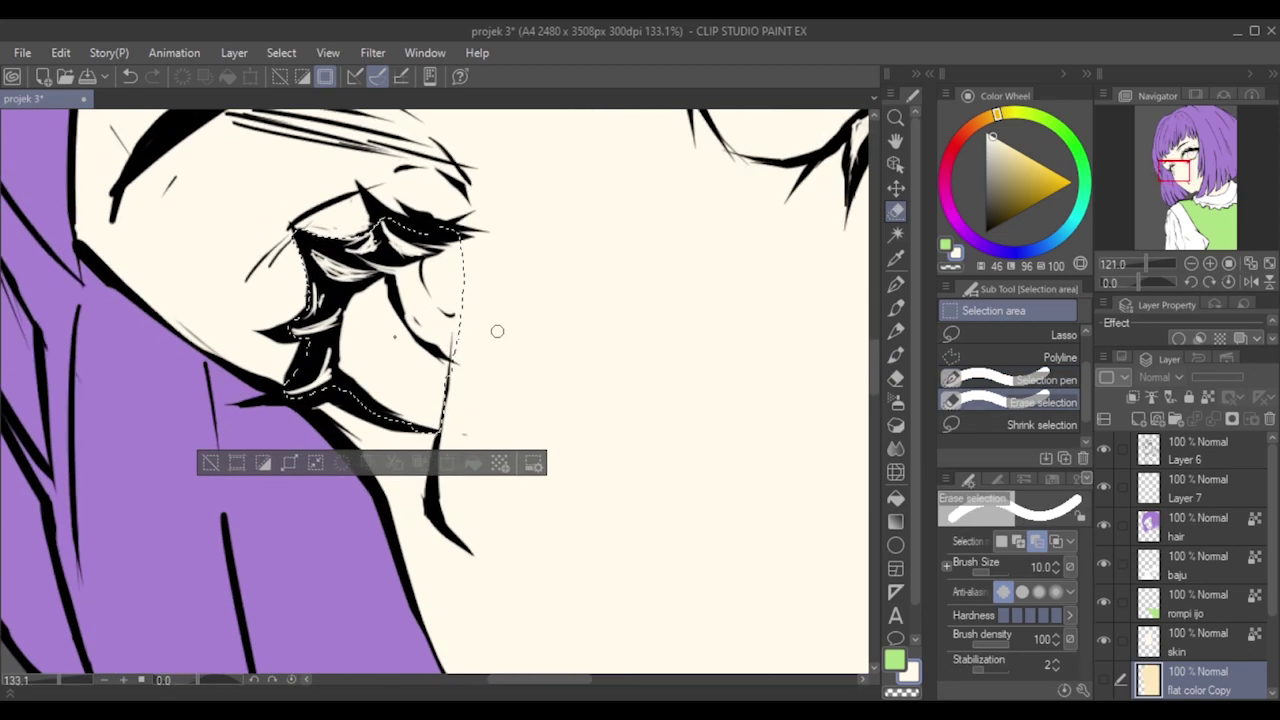
pyautogui.moveTo(451, 196); pyautogui.dragTo(449, 199)
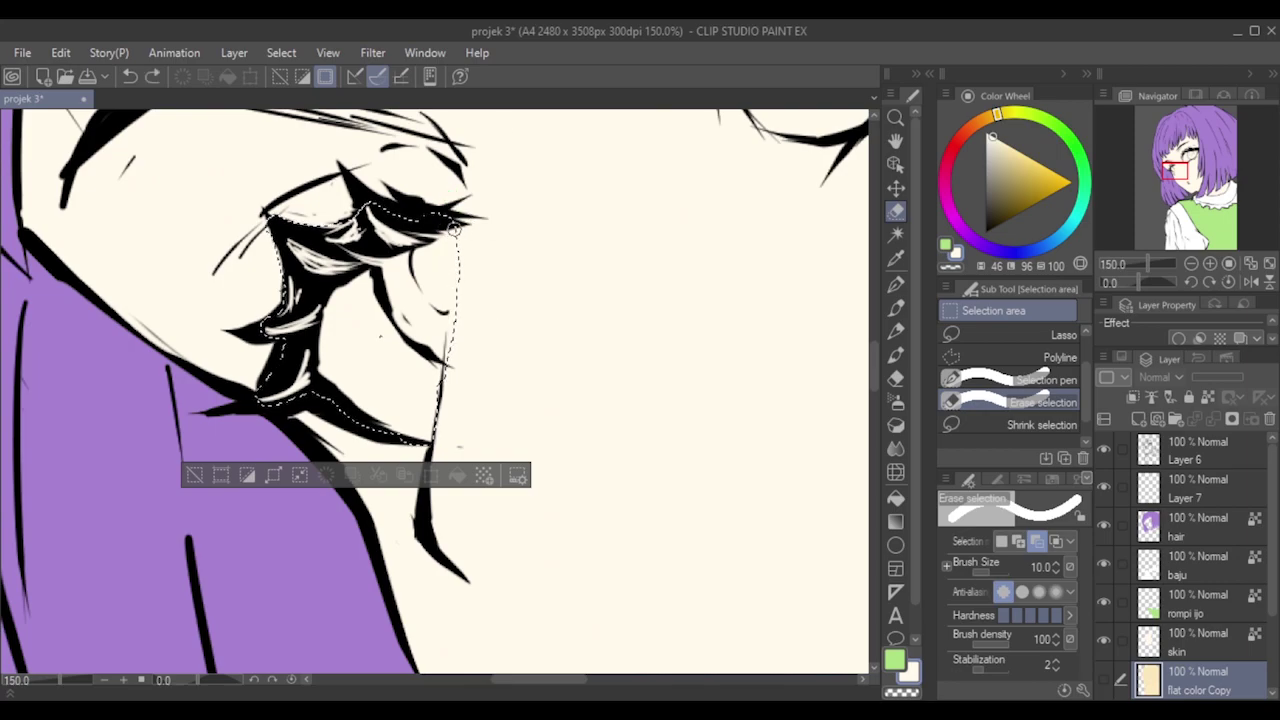
pyautogui.moveTo(451, 383); pyautogui.dragTo(451, 385)
pyautogui.moveTo(450, 311); pyautogui.dragTo(450, 312)
pyautogui.hotkey('ctrl', 'z')
pyautogui.moveTo(450, 375); pyautogui.dragTo(450, 376)
pyautogui.hotkey('ctrl', 'z')
pyautogui.moveTo(451, 233); pyautogui.dragTo(451, 236)
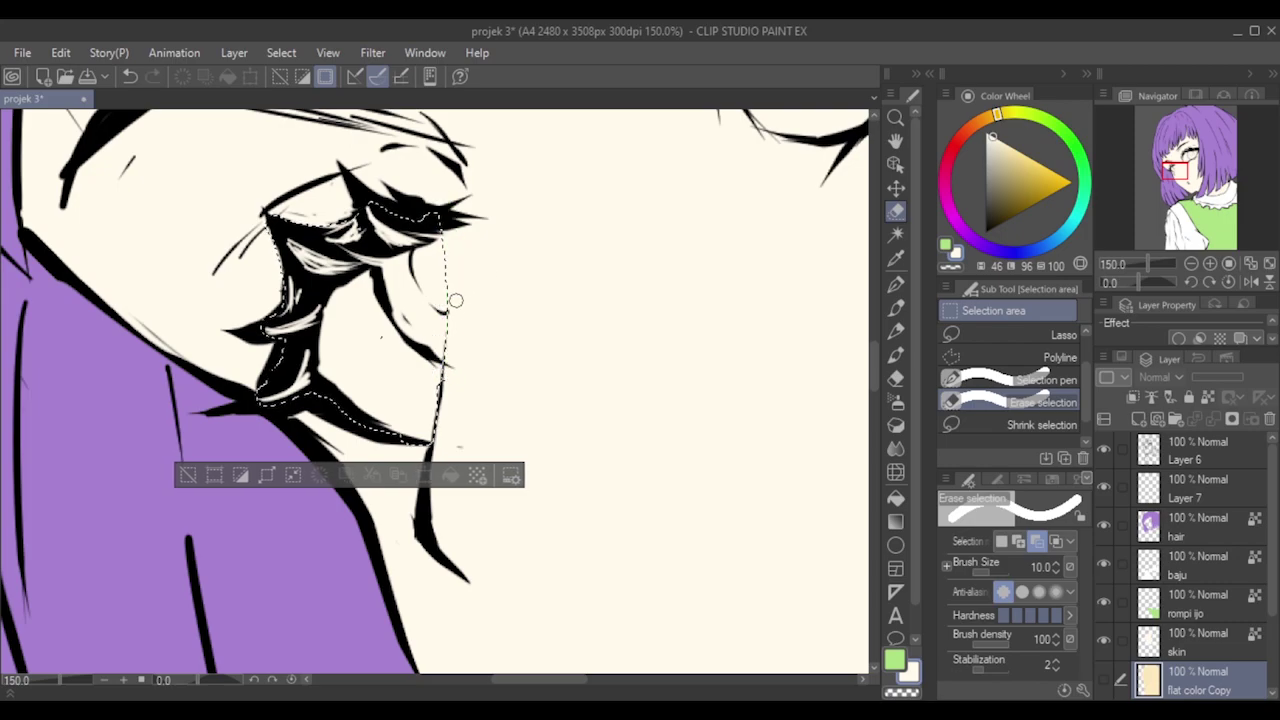
# Patch the selection along the smaller eye's lower nose-side edge using a Selection pen of size 7.
pyautogui.click(1010, 380)
pyautogui.press('[')
pyautogui.press('[')
pyautogui.moveTo(438, 368); pyautogui.dragTo(432, 415)
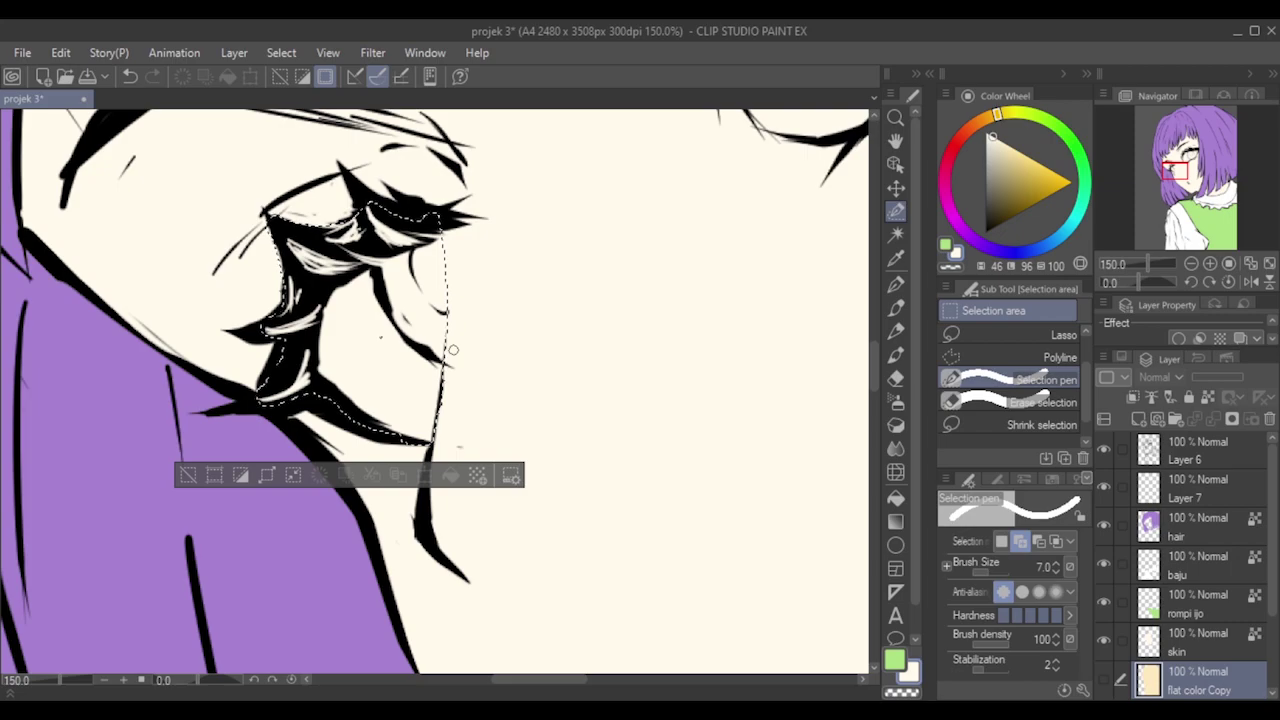
# Activate the line art layer "Layer 6" and add the larger eye's white to the selection with Auto select for referred layers.
pyautogui.scroll(-5, 453, 349)
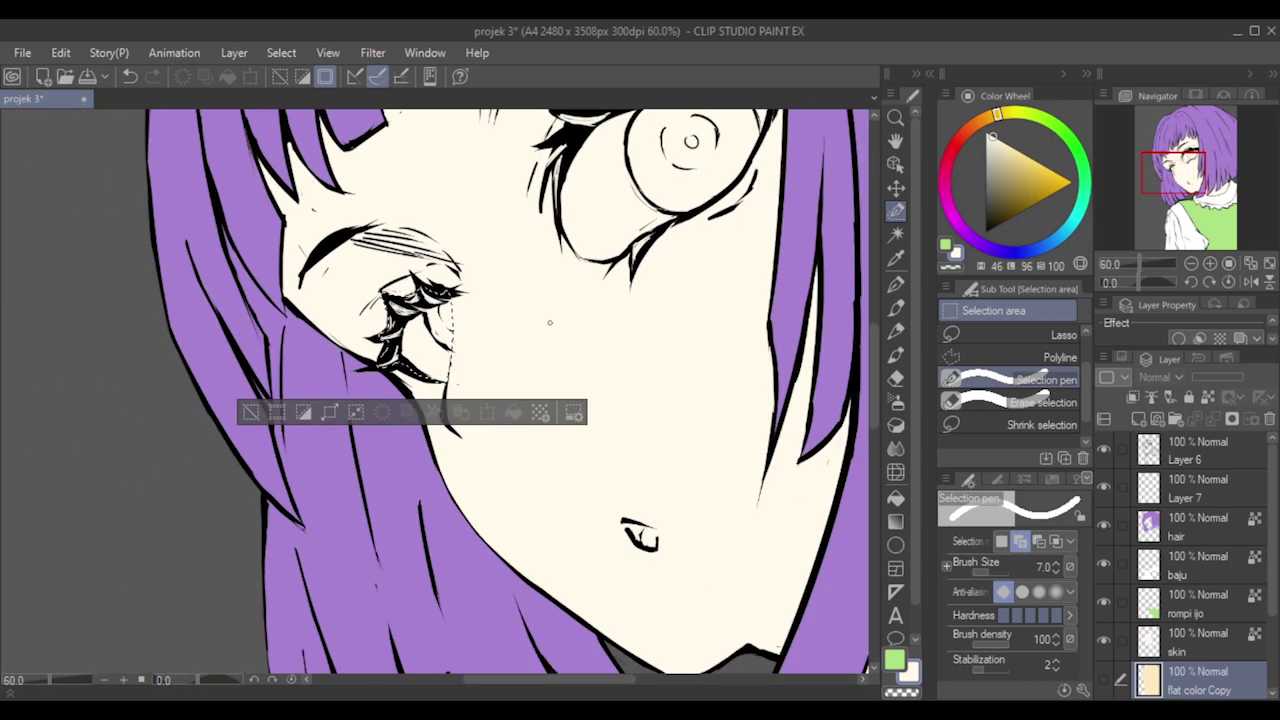
pyautogui.scroll(-1, 549, 322)
pyautogui.moveTo(876, 353); pyautogui.dragTo(875, 319)
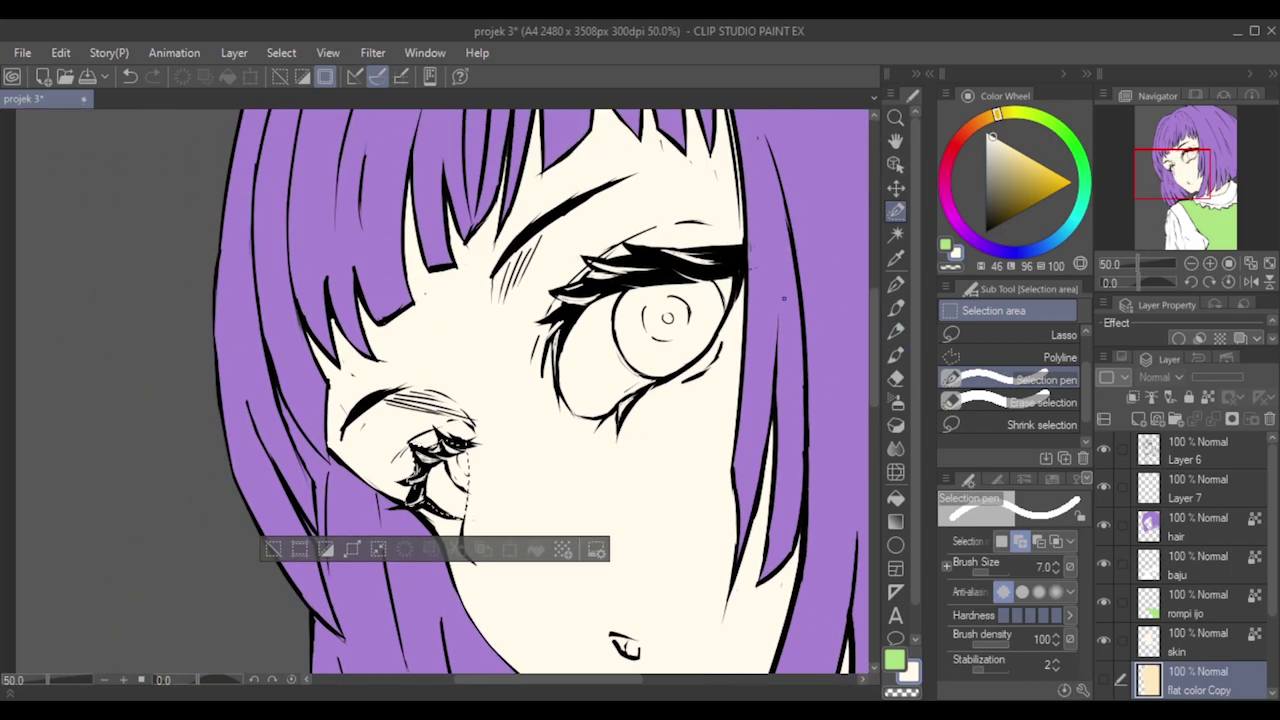
pyautogui.click(896, 235)
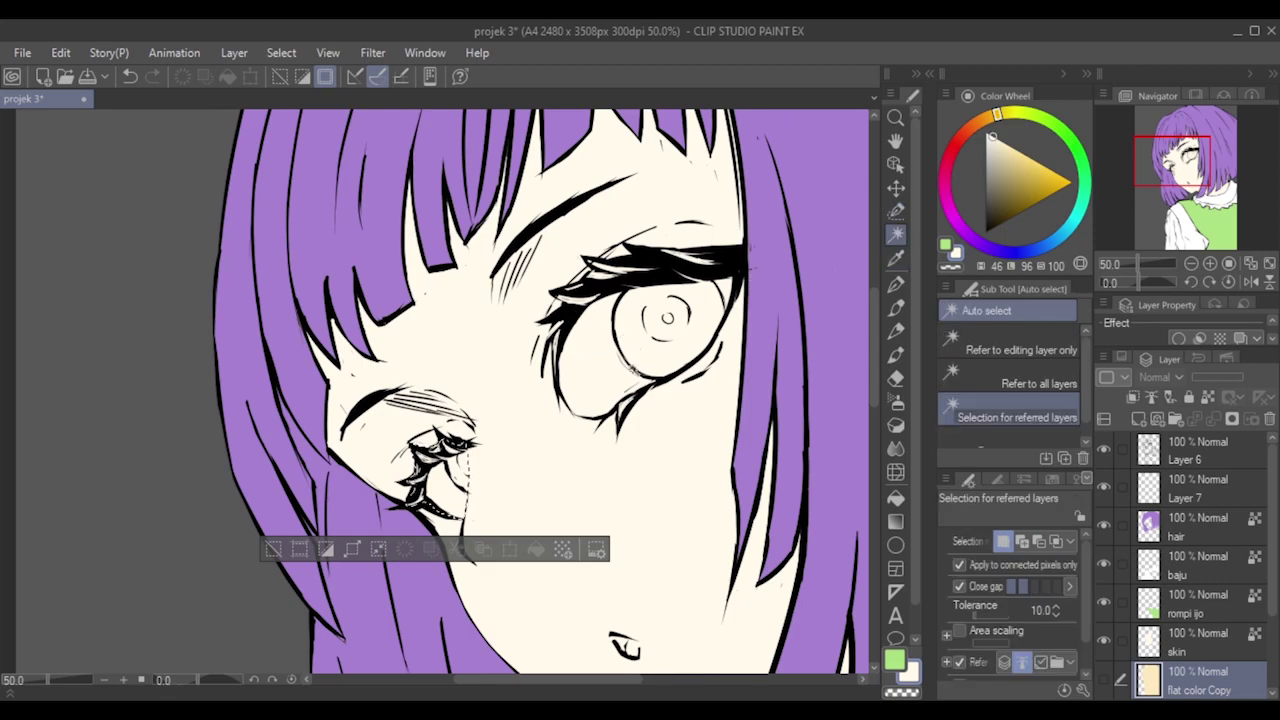
pyautogui.scroll(-3, 628, 370)
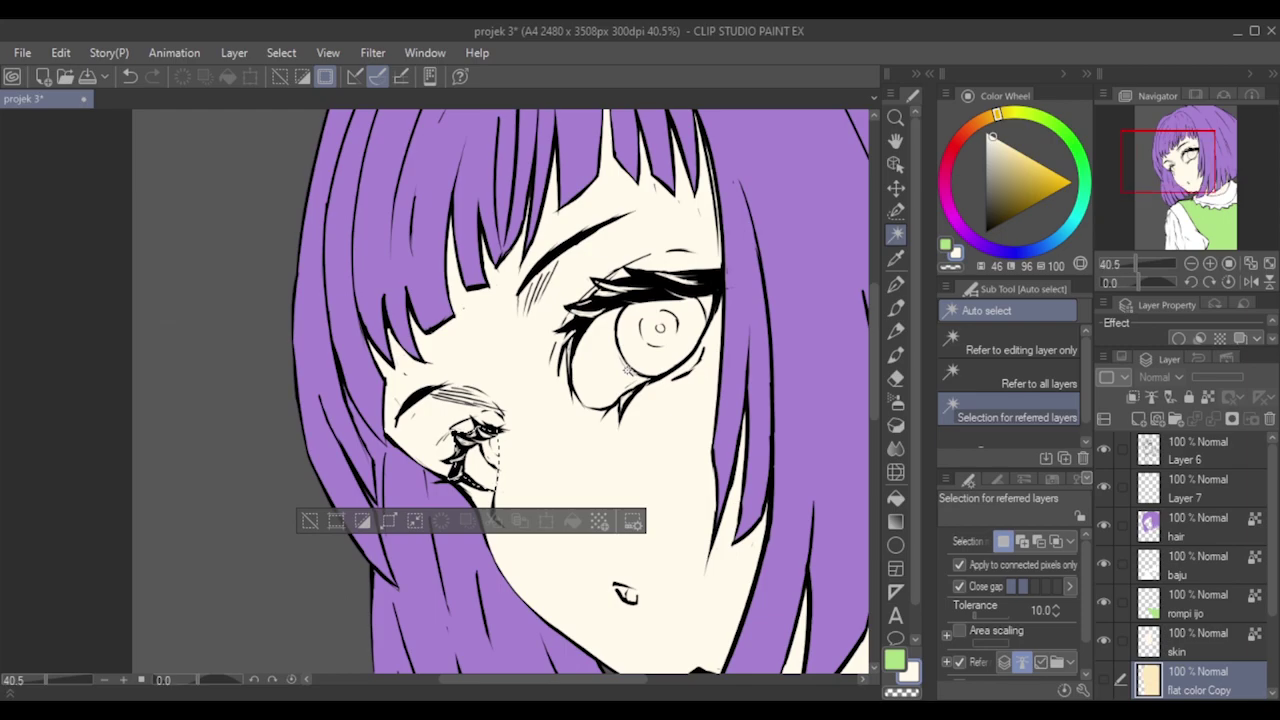
pyautogui.scroll(3, 636, 370)
pyautogui.scroll(2, 655, 370)
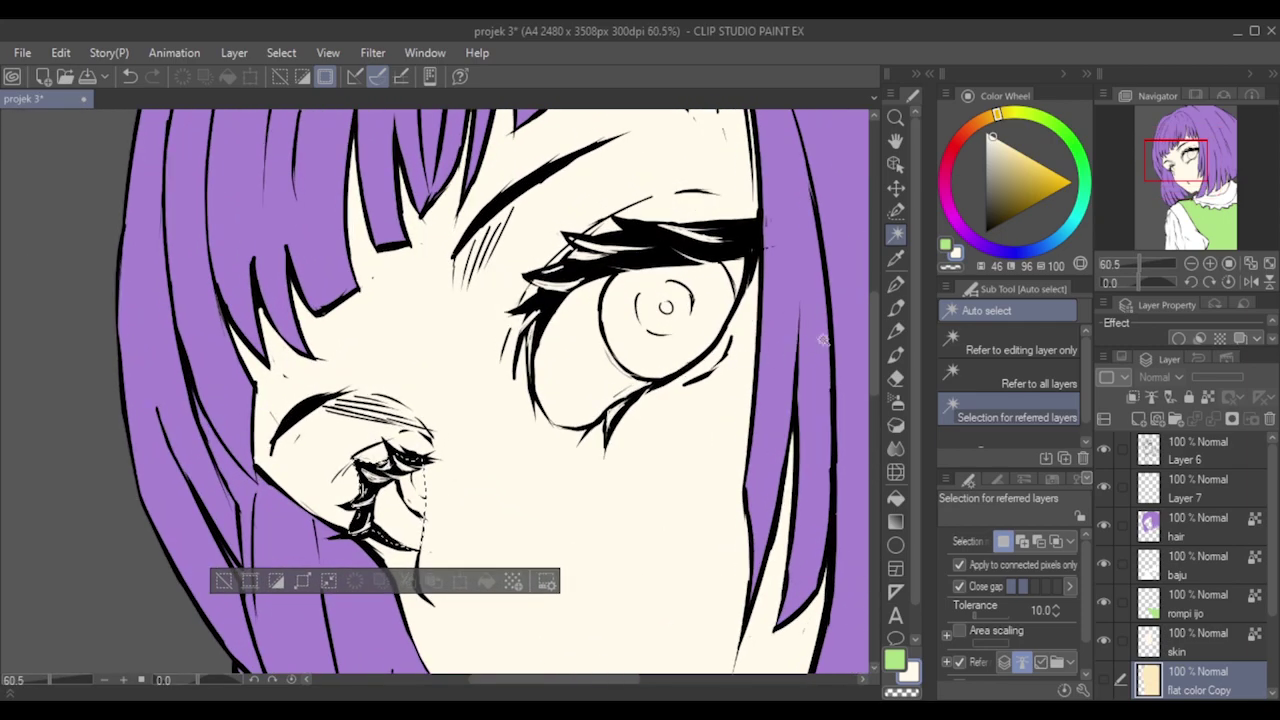
pyautogui.click(1185, 455)
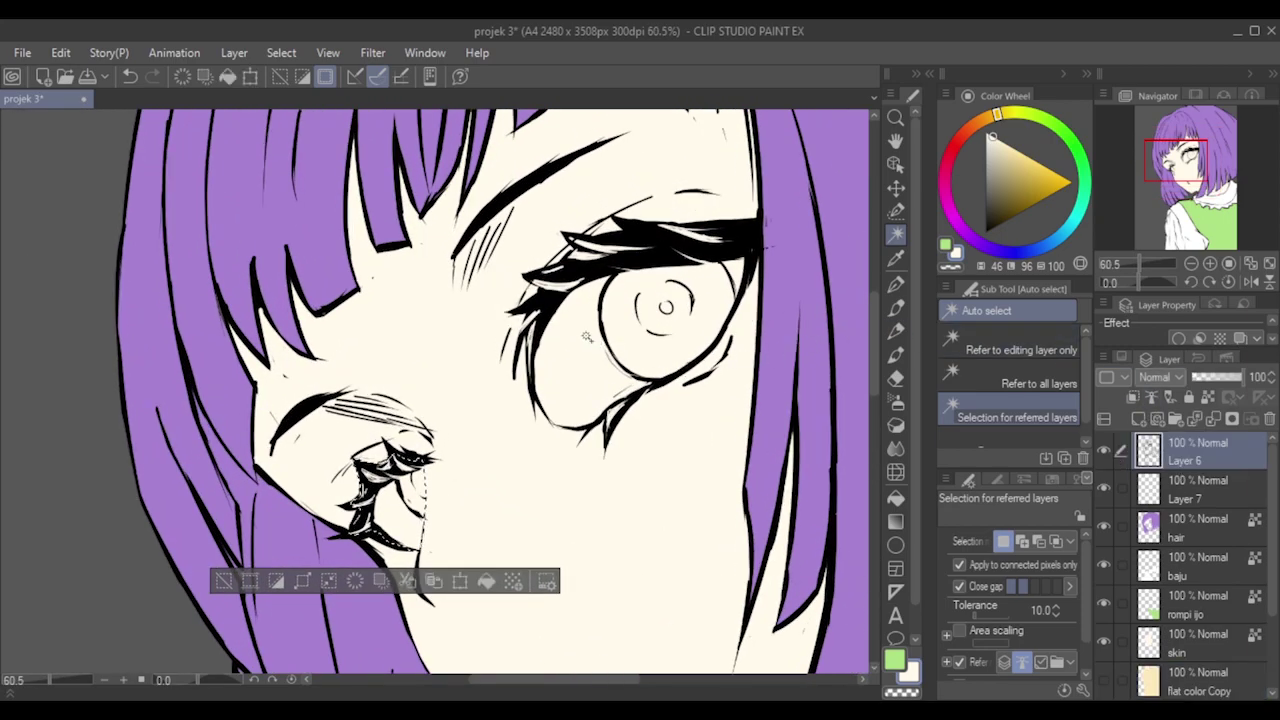
pyautogui.click(655, 376)
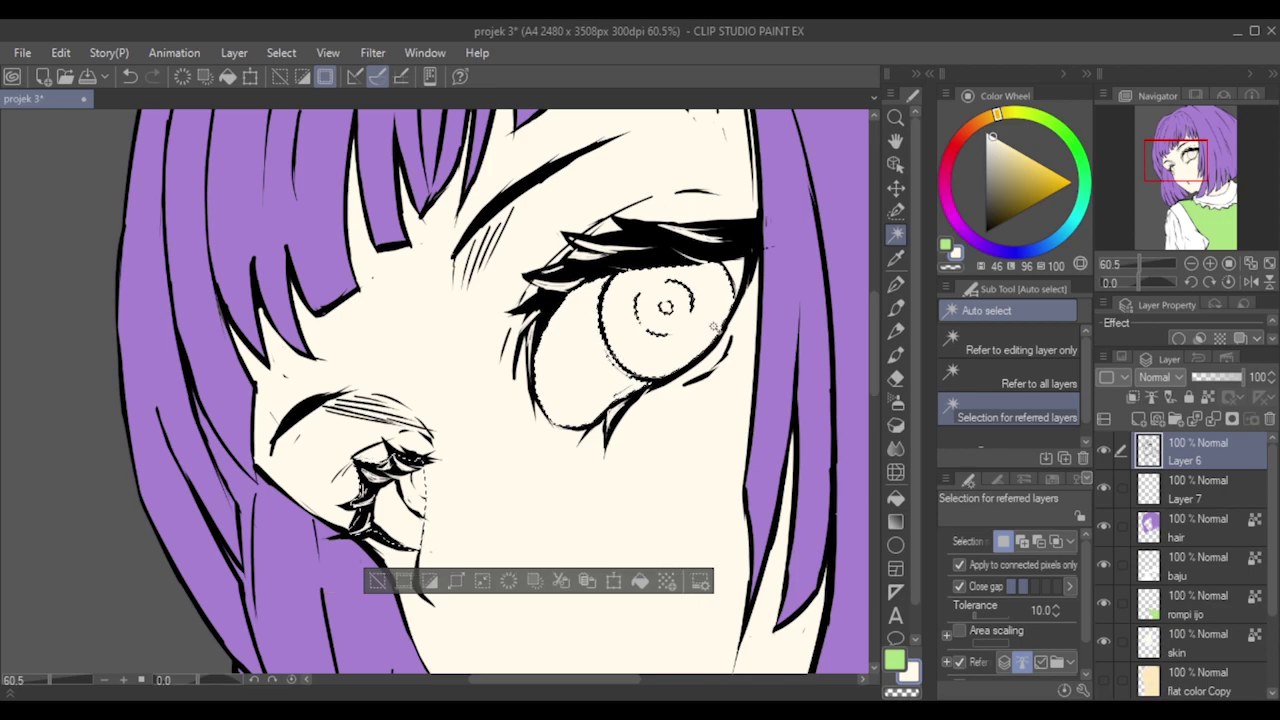
# Add the gap at the larger eye's lower lash to the selection using a Selection pen of size 12.
pyautogui.scroll(-5, 712, 328)
pyautogui.scroll(-4, 700, 320)
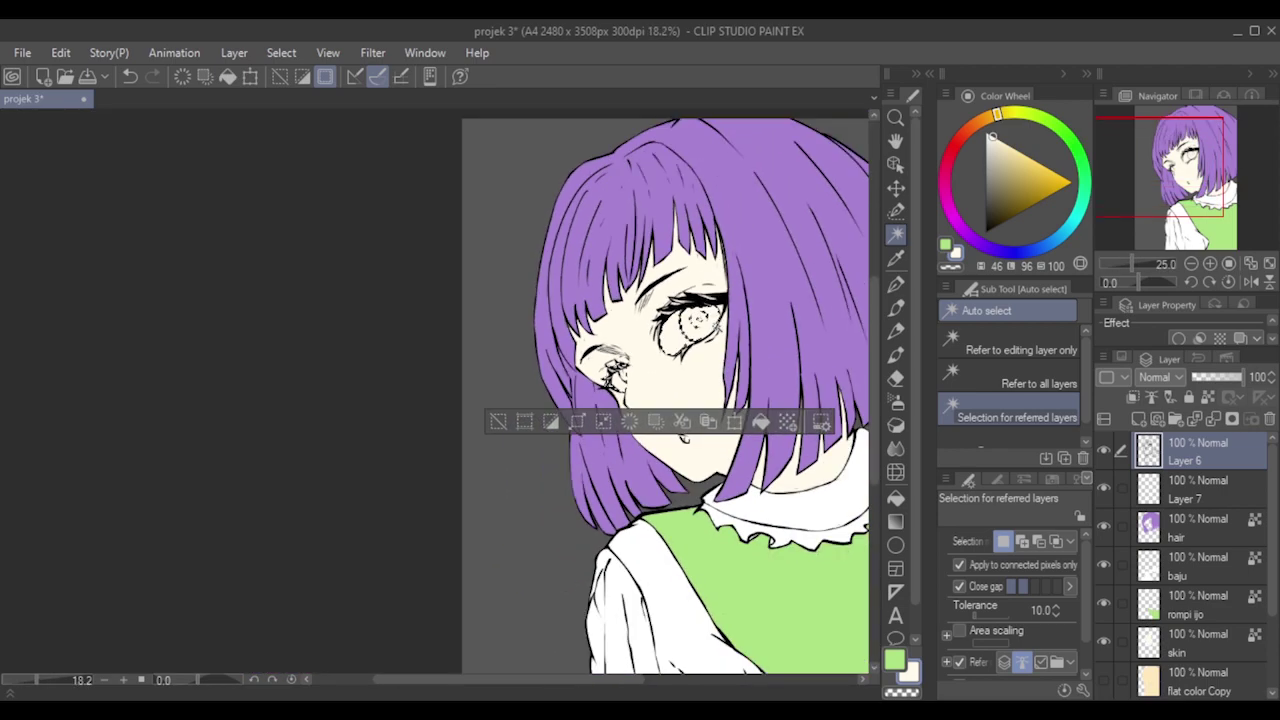
pyautogui.moveTo(535, 690); pyautogui.dragTo(584, 682)
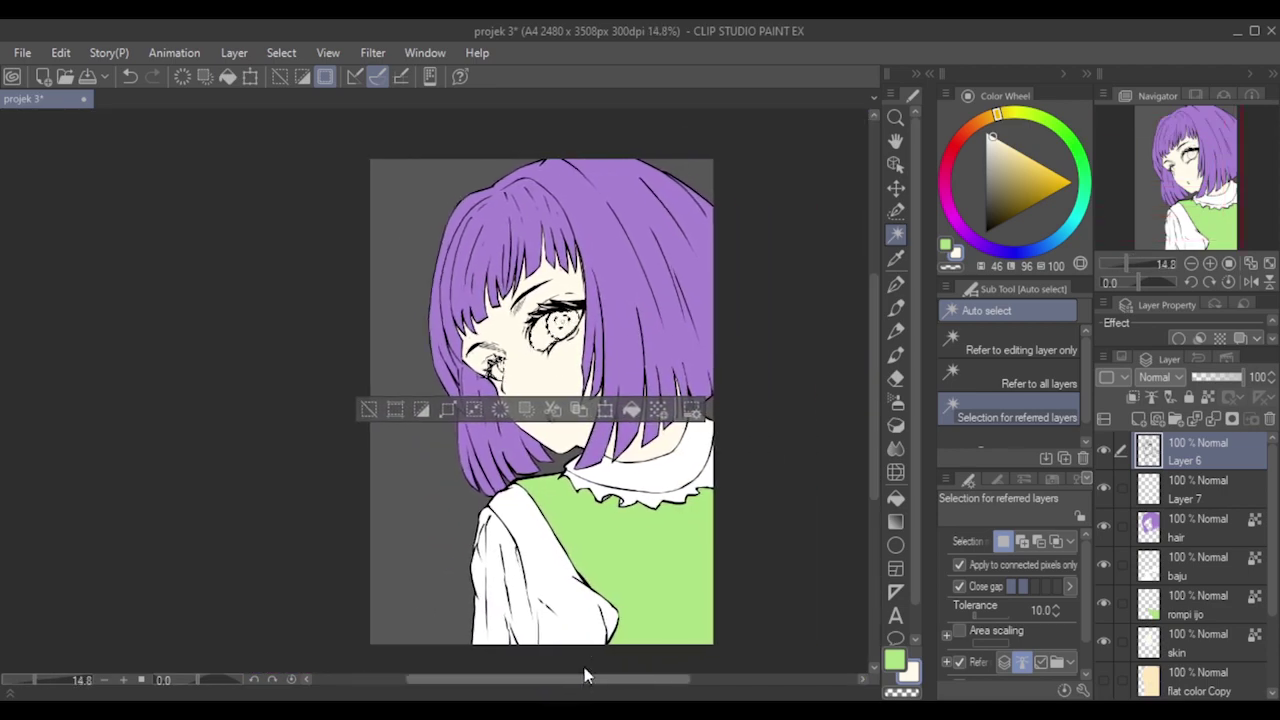
pyautogui.scroll(5, 610, 321)
pyautogui.scroll(4, 450, 318)
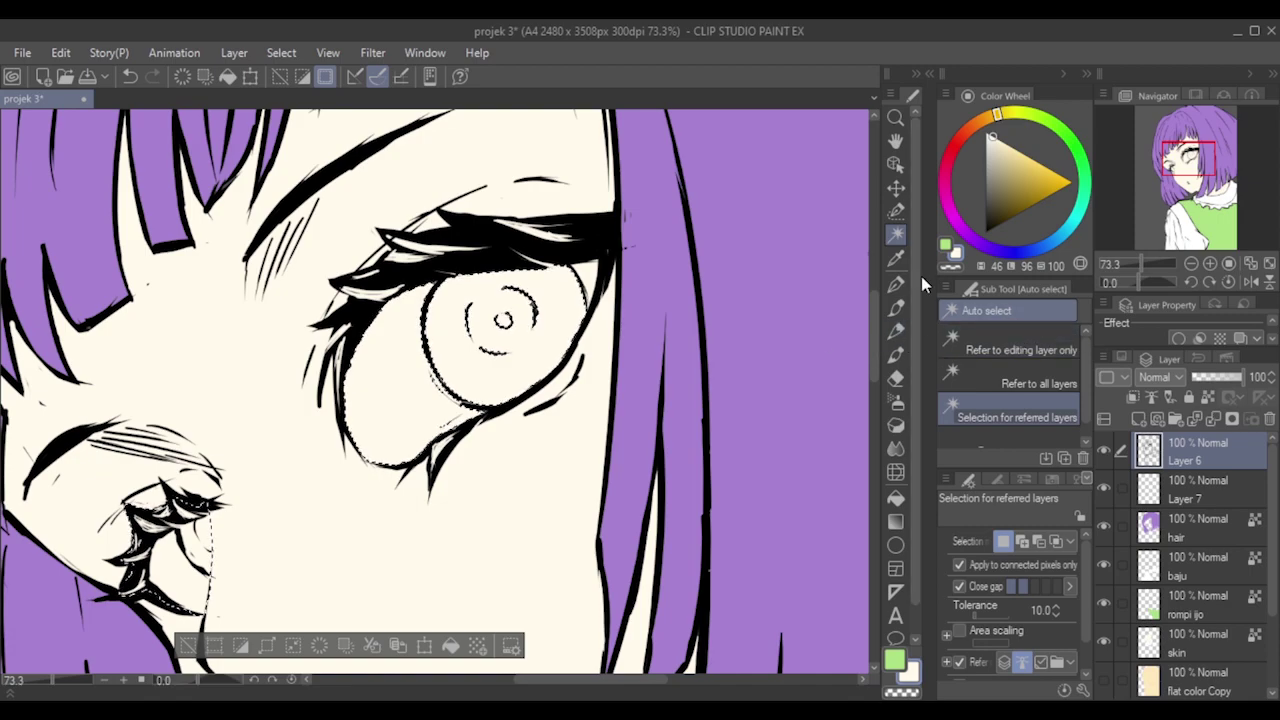
pyautogui.click(895, 209)
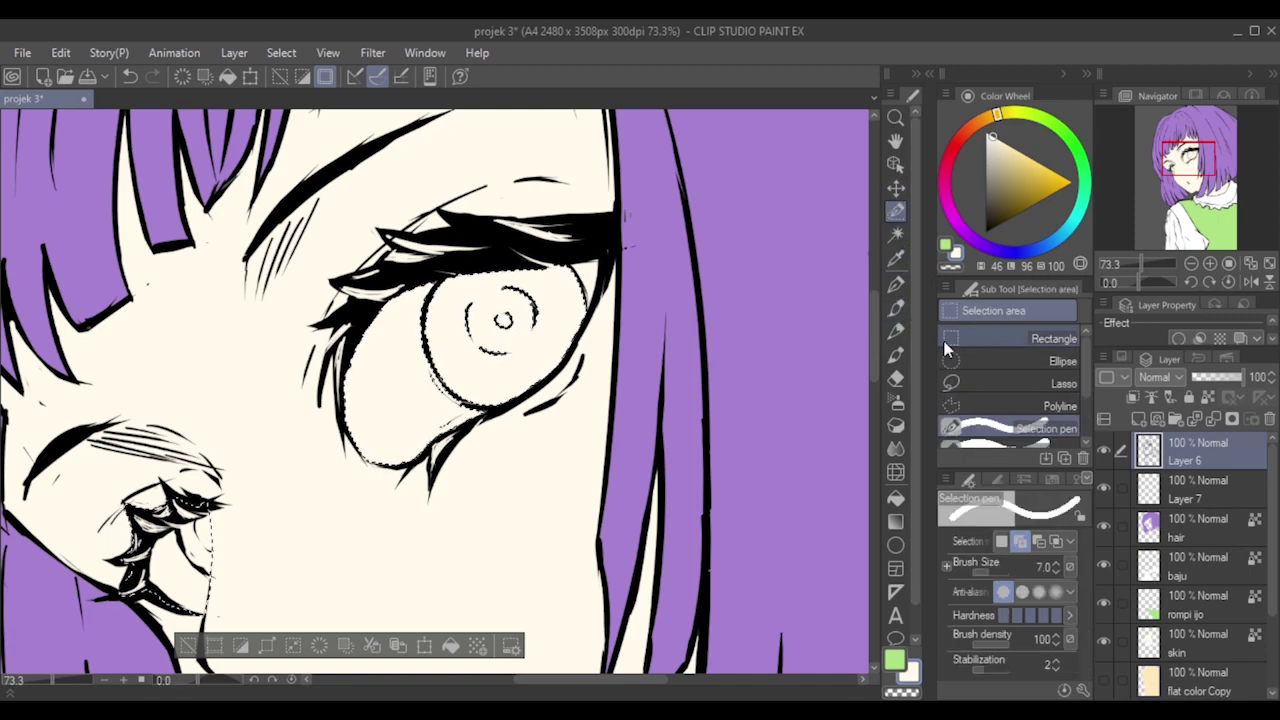
pyautogui.press(']')
pyautogui.press(']')
pyautogui.press(']')
pyautogui.moveTo(431, 431); pyautogui.dragTo(434, 462)
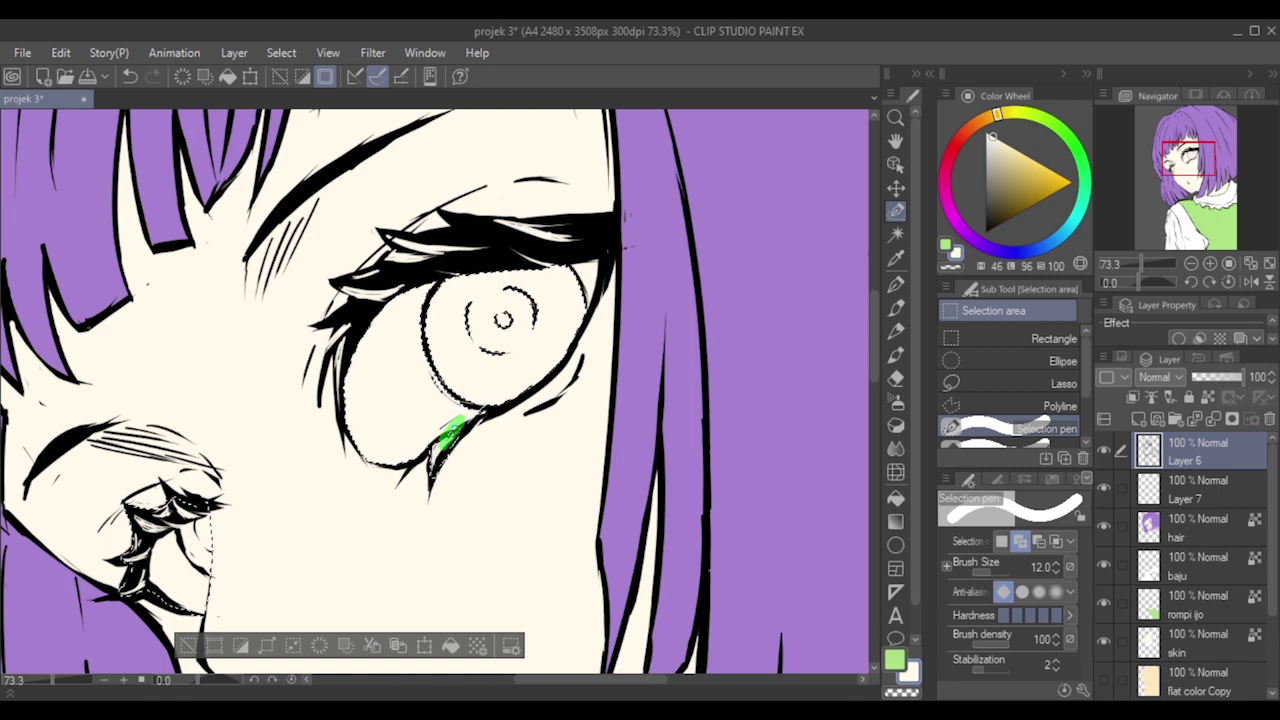
# Add the larger eye's iris and the lower part of its upper lash to the selection using a much larger Selection pen.
pyautogui.press(']')
pyautogui.press(']')
pyautogui.press(']')
pyautogui.press(']')
pyautogui.press(']')
pyautogui.press(']')
pyautogui.press(']')
pyautogui.press(']')
pyautogui.press(']')
pyautogui.moveTo(477, 265)
pyautogui.mouseDown()
pyautogui.moveTo(422, 302)
pyautogui.moveTo(397, 345)
pyautogui.moveTo(442, 295)
pyautogui.moveTo(434, 381)
pyautogui.moveTo(473, 383)
pyautogui.moveTo(444, 405)
pyautogui.moveTo(519, 363)
pyautogui.moveTo(494, 290)
pyautogui.moveTo(488, 326)
pyautogui.moveTo(501, 330)
pyautogui.moveTo(465, 290)
pyautogui.moveTo(538, 256)
pyautogui.moveTo(569, 282)
pyautogui.moveTo(532, 324)
pyautogui.mouseUp()
pyautogui.moveTo(576, 272)
pyautogui.mouseDown()
pyautogui.moveTo(532, 360)
pyautogui.moveTo(502, 394)
pyautogui.moveTo(452, 416)
pyautogui.mouseUp()
pyautogui.moveTo(528, 320)
pyautogui.mouseDown()
pyautogui.moveTo(537, 351)
pyautogui.moveTo(565, 322)
pyautogui.moveTo(511, 379)
pyautogui.moveTo(476, 398)
pyautogui.mouseUp()
pyautogui.press('[')
pyautogui.press('[')
pyautogui.press('[')
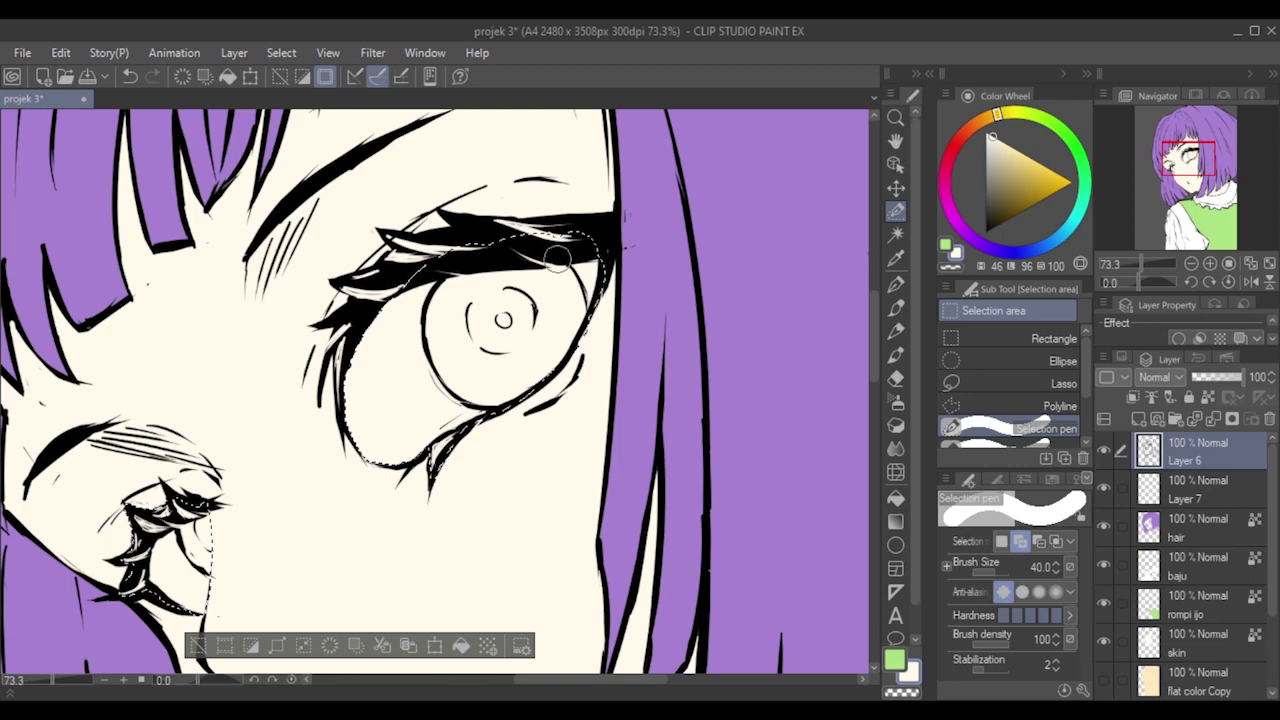
# Extend the selection along the larger eye's upper nose-side edge using the Selection pen at sizes 25 and 10.
pyautogui.hotkey('alt', 'Tab')
pyautogui.click(366, 351)
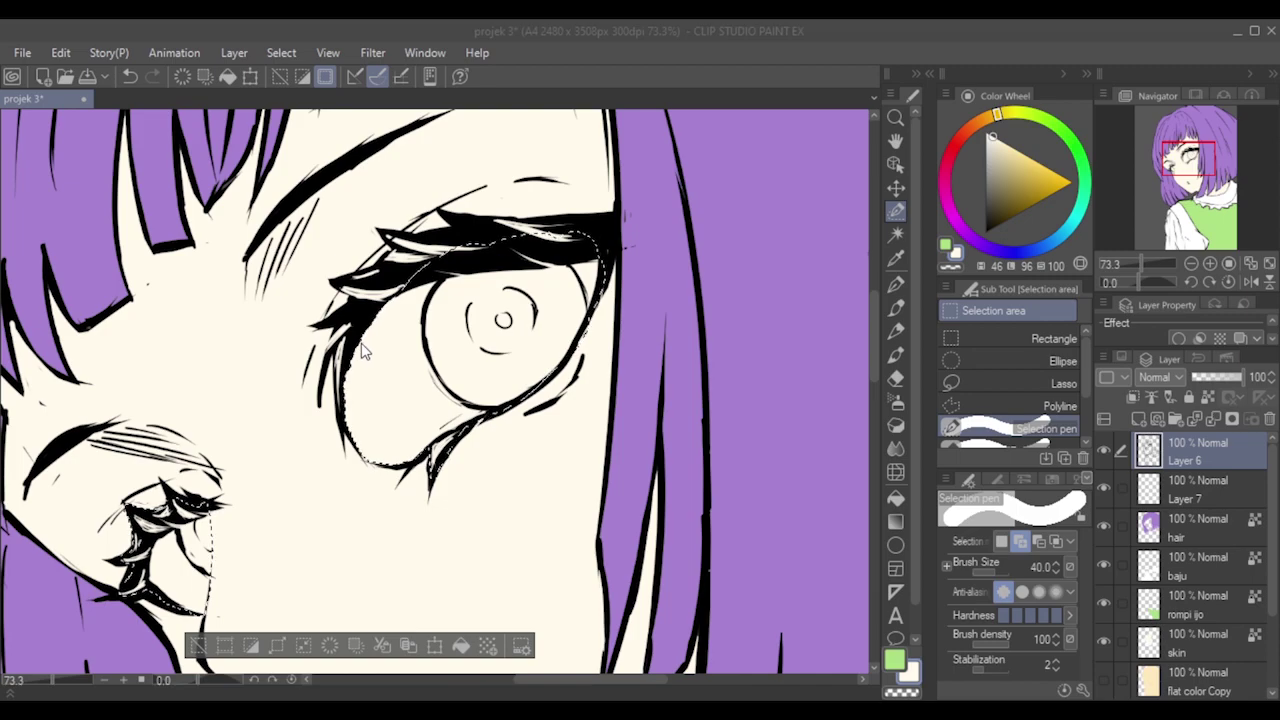
pyautogui.click(361, 343)
pyautogui.press('[')
pyautogui.press('[')
pyautogui.moveTo(349, 335)
pyautogui.mouseDown()
pyautogui.moveTo(358, 398)
pyautogui.moveTo(341, 336)
pyautogui.mouseUp()
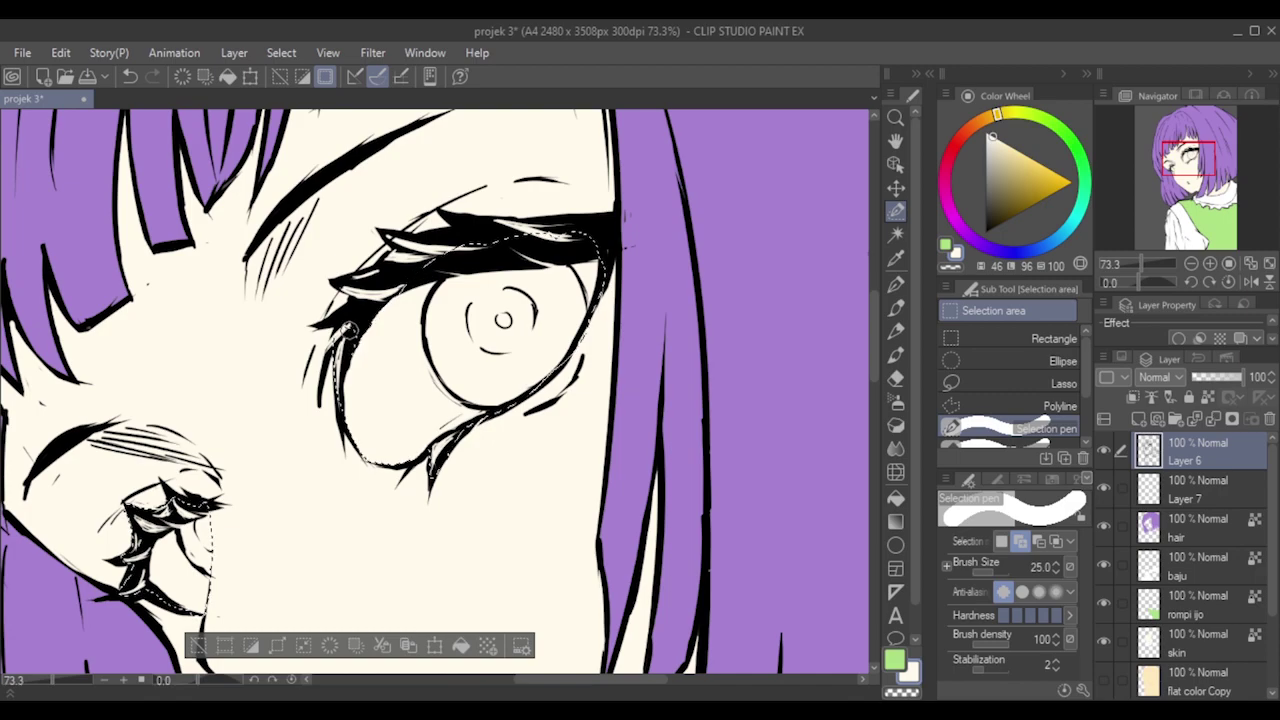
pyautogui.press('[')
pyautogui.press('[')
pyautogui.press('[')
pyautogui.press('[')
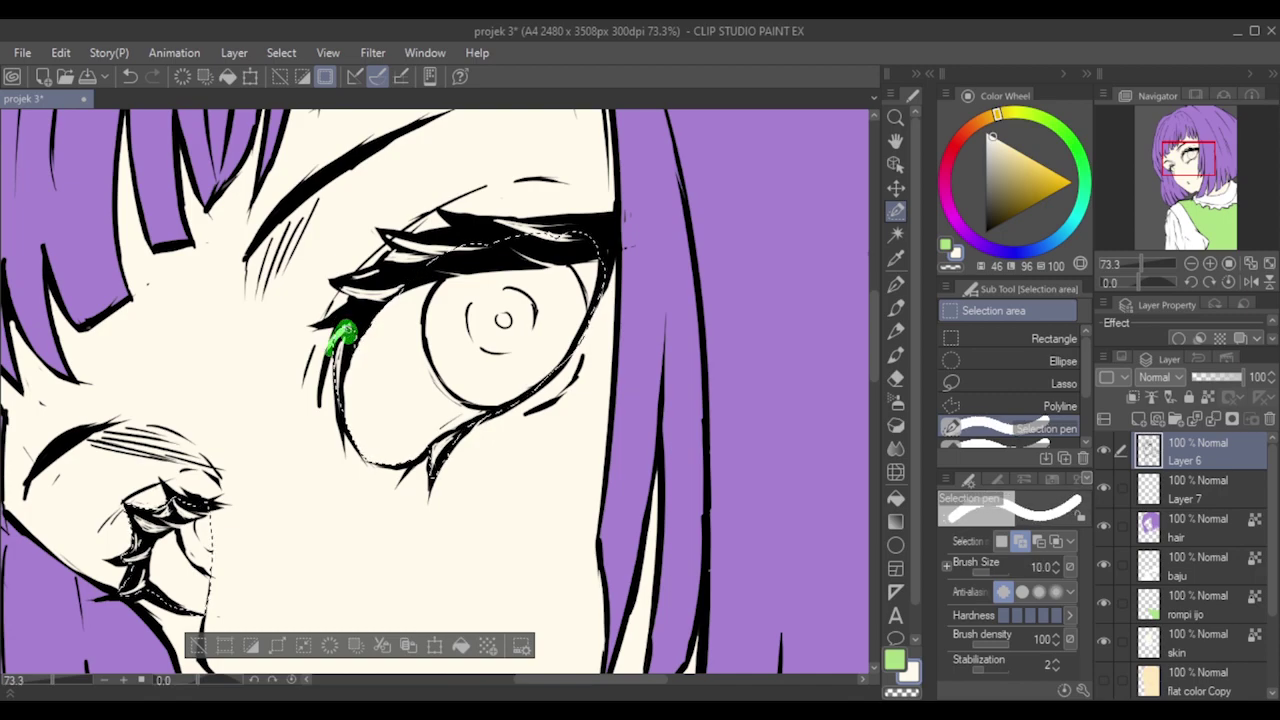
# Add the lash tip and gaps at the larger eye's nose-side corner to the selection using a Selection pen of about size 12.
pyautogui.press(']')
pyautogui.press(']')
pyautogui.press(']')
pyautogui.press('[')
pyautogui.press('[')
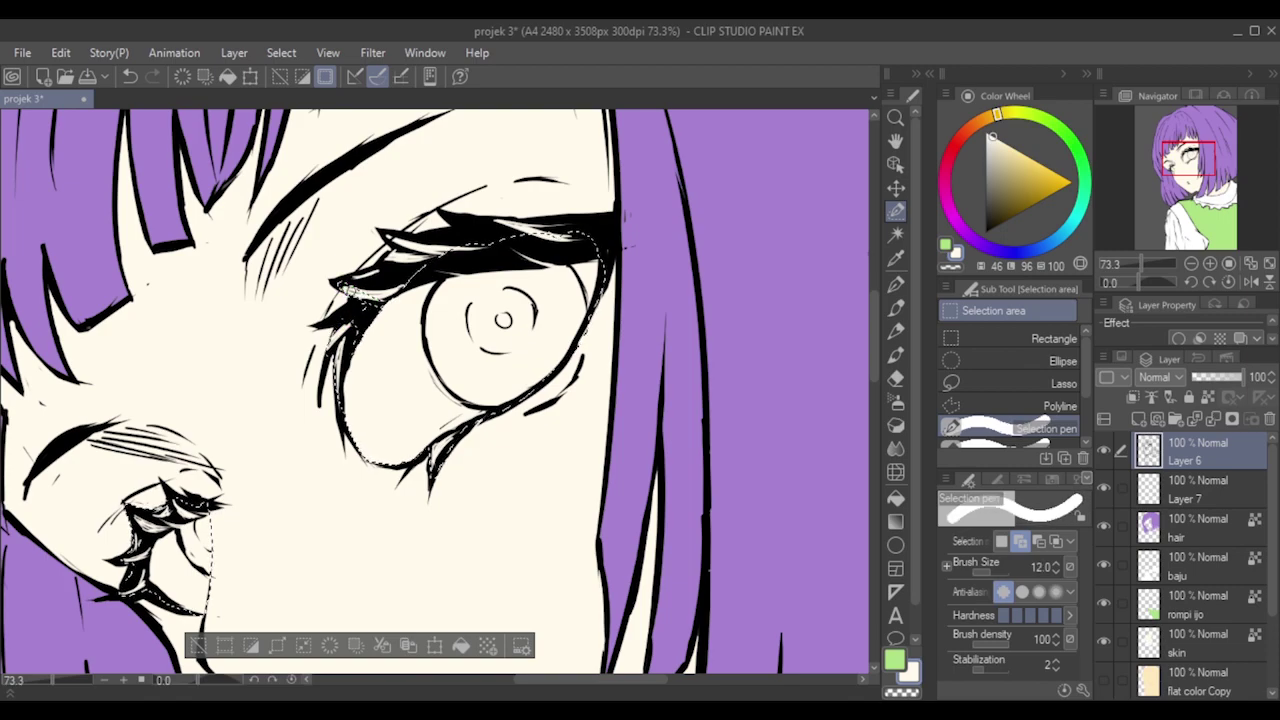
pyautogui.moveTo(355, 351); pyautogui.dragTo(355, 351)
pyautogui.press(']')
pyautogui.press(']')
pyautogui.press(']')
pyautogui.press(']')
pyautogui.moveTo(372, 297)
pyautogui.mouseDown()
pyautogui.moveTo(354, 321)
pyautogui.moveTo(392, 298)
pyautogui.moveTo(353, 282)
pyautogui.moveTo(372, 296)
pyautogui.mouseUp()
# Add the nose-side half of the larger eye's upper lash to the selection using the Selection pen at sizes 25 and 30.
pyautogui.press('[')
pyautogui.press('[')
pyautogui.press('[')
pyautogui.press(']')
pyautogui.press(']')
pyautogui.press(']')
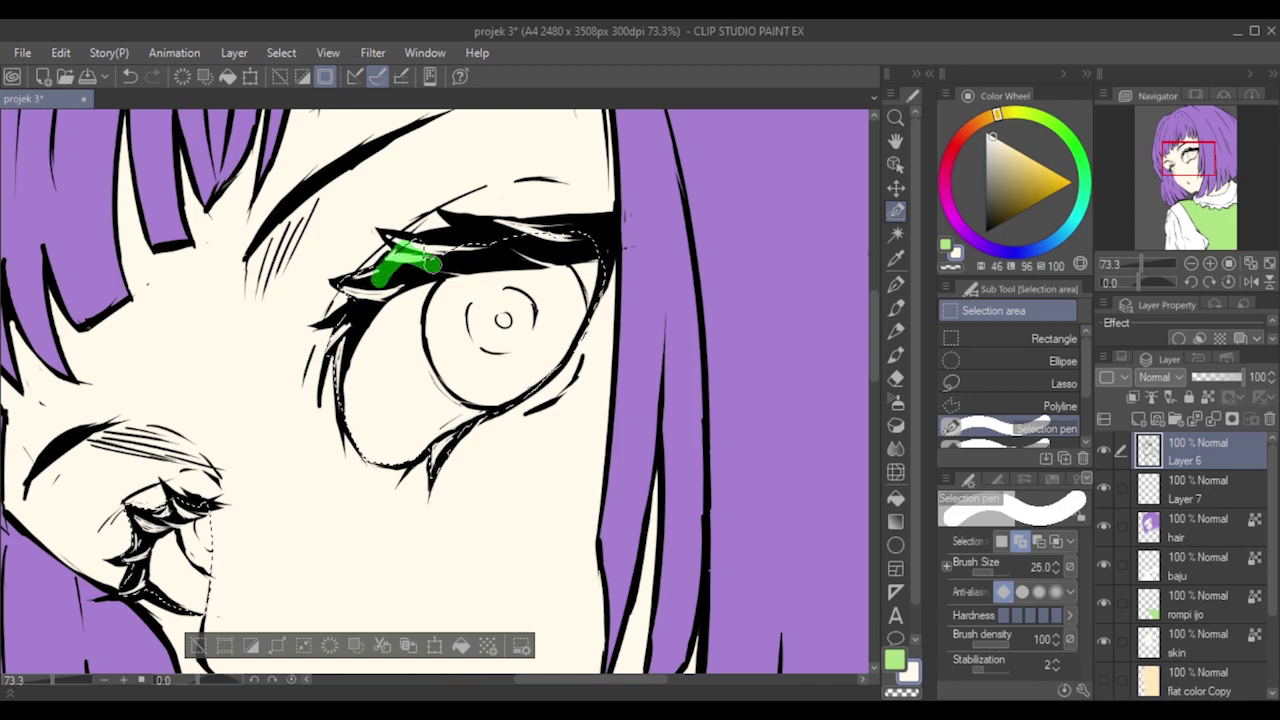
pyautogui.press('[')
pyautogui.press('[')
pyautogui.press('[')
pyautogui.press('[')
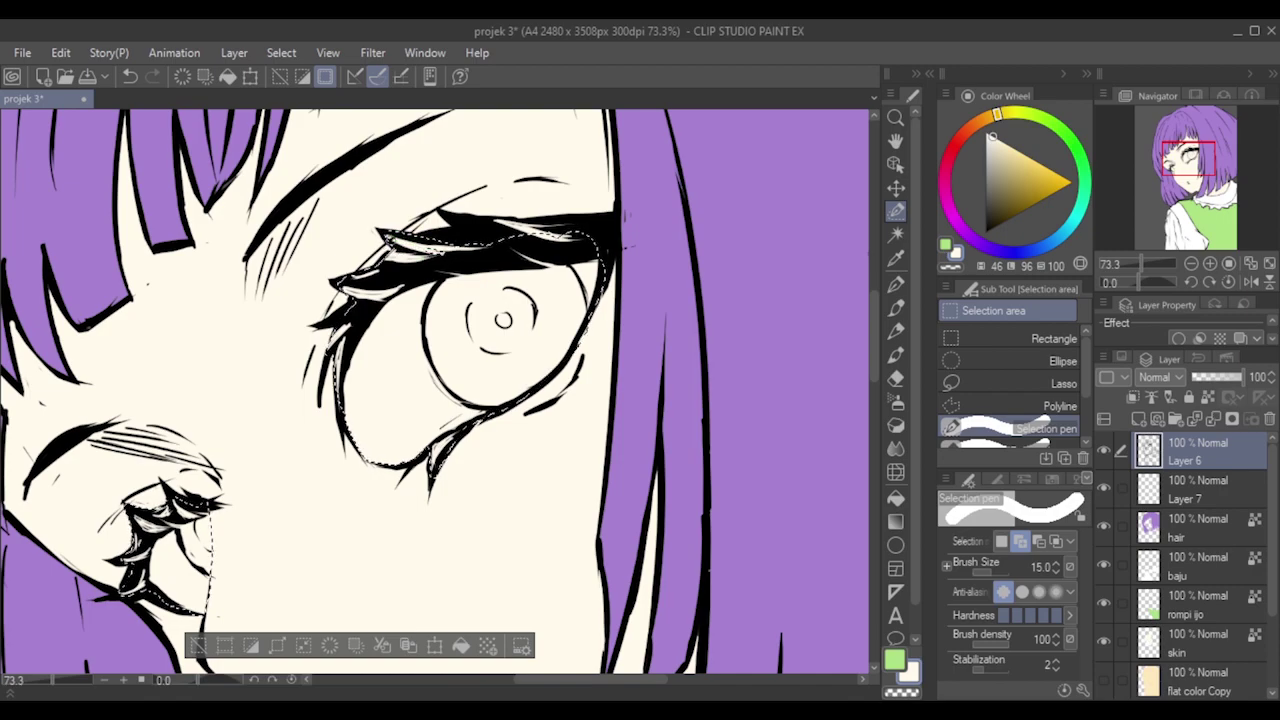
pyautogui.press(']')
pyautogui.press(']')
pyautogui.press(']')
pyautogui.press(']')
pyautogui.moveTo(423, 261); pyautogui.dragTo(421, 261)
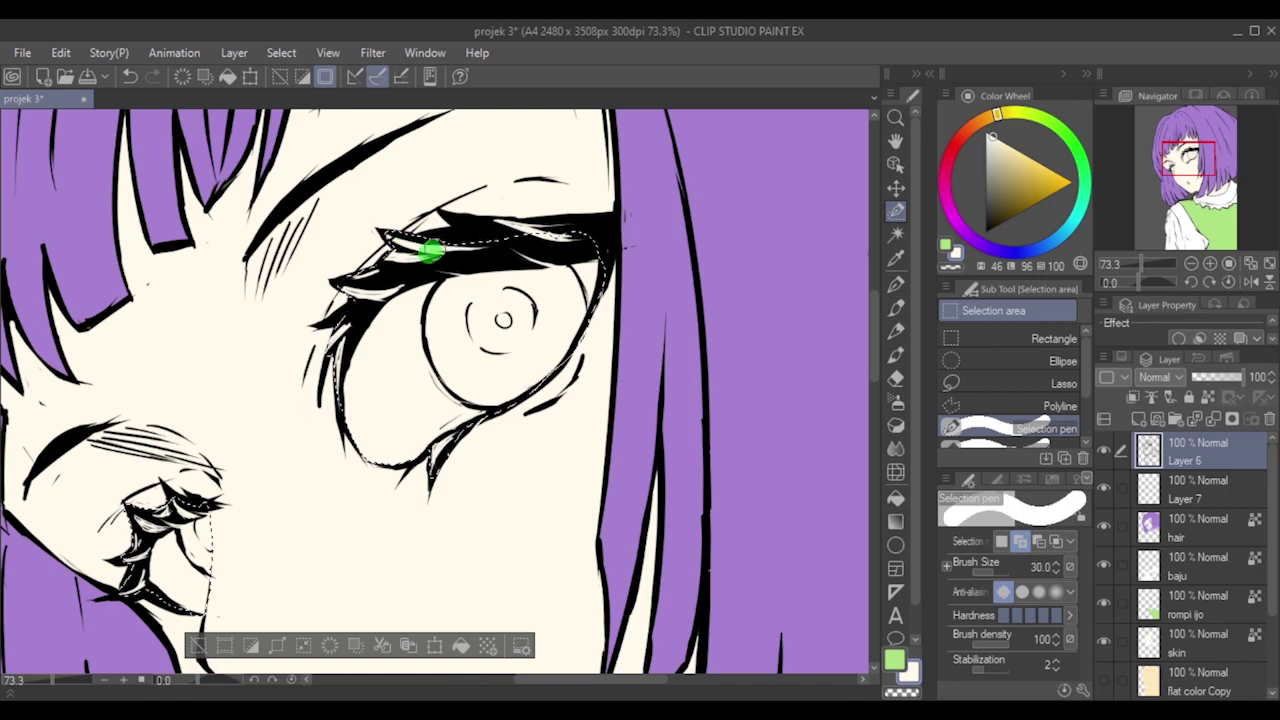
pyautogui.press('[')
pyautogui.moveTo(483, 226); pyautogui.dragTo(545, 241)
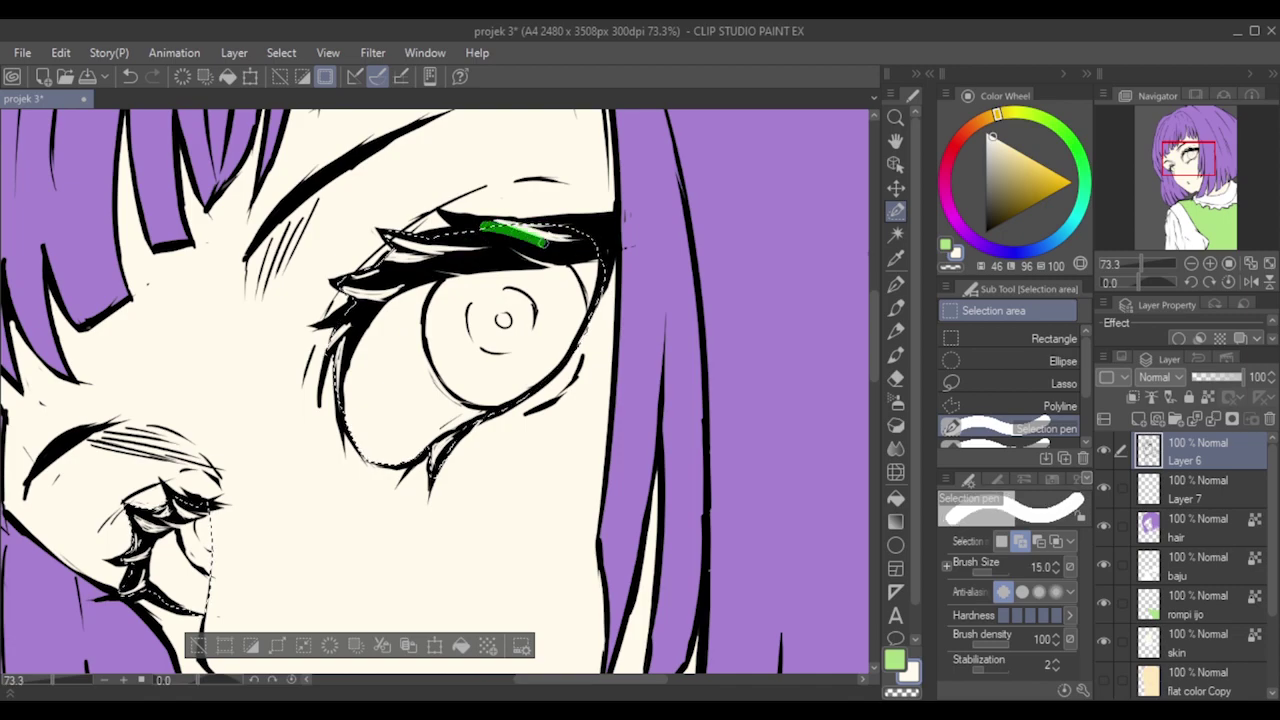
pyautogui.hotkey('ctrl', 'z')
pyautogui.moveTo(557, 224); pyautogui.dragTo(560, 225)
pyautogui.hotkey('ctrl', 'z')
# Add the outer half of the larger eye's upper lash and its outer corner edge to the selection using Selection pen sizes 15 and 12.
pyautogui.moveTo(481, 219); pyautogui.dragTo(545, 223)
pyautogui.moveTo(458, 218)
pyautogui.mouseDown()
pyautogui.moveTo(591, 256)
pyautogui.moveTo(567, 232)
pyautogui.moveTo(610, 240)
pyautogui.moveTo(582, 276)
pyautogui.moveTo(585, 296)
pyautogui.moveTo(591, 233)
pyautogui.moveTo(588, 288)
pyautogui.mouseUp()
pyautogui.press('[')
pyautogui.moveTo(613, 236); pyautogui.dragTo(586, 306)
# Duplicate the layer "flat color Copy" and invert the selection of both eyes.
pyautogui.scroll(-2, 449, 341)
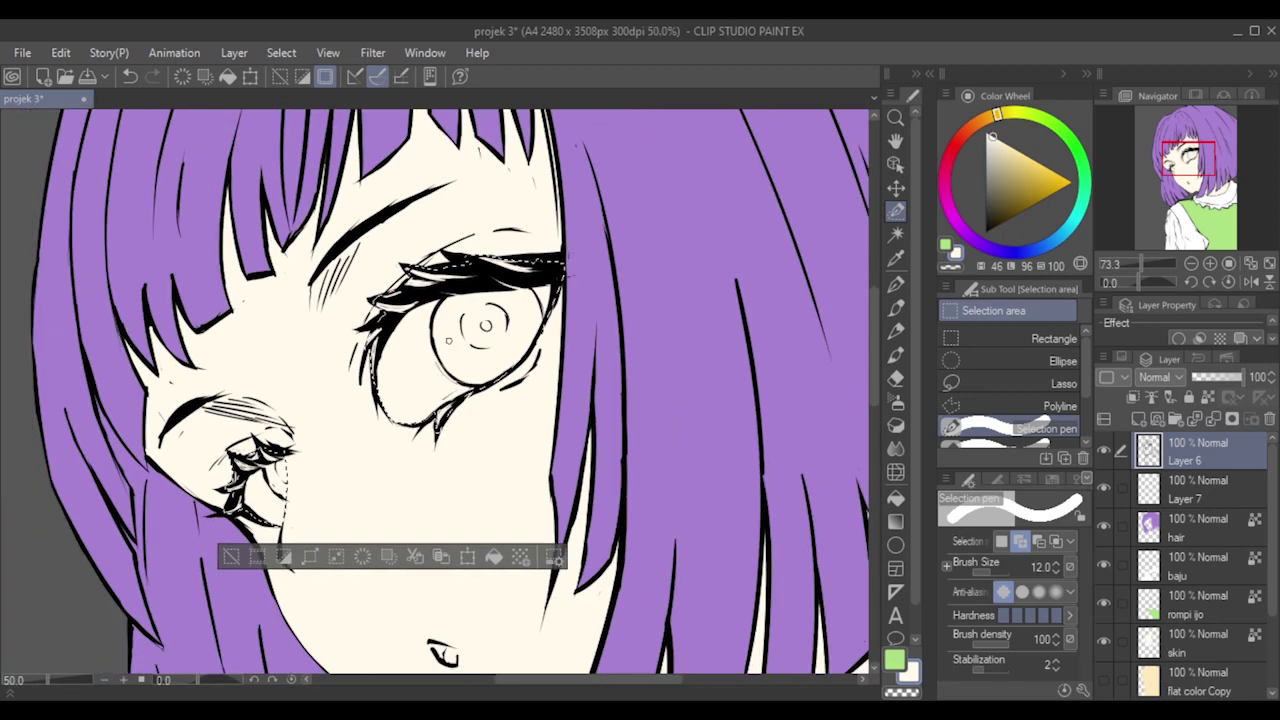
pyautogui.scroll(-2, 77, 468)
pyautogui.scroll(1, 77, 468)
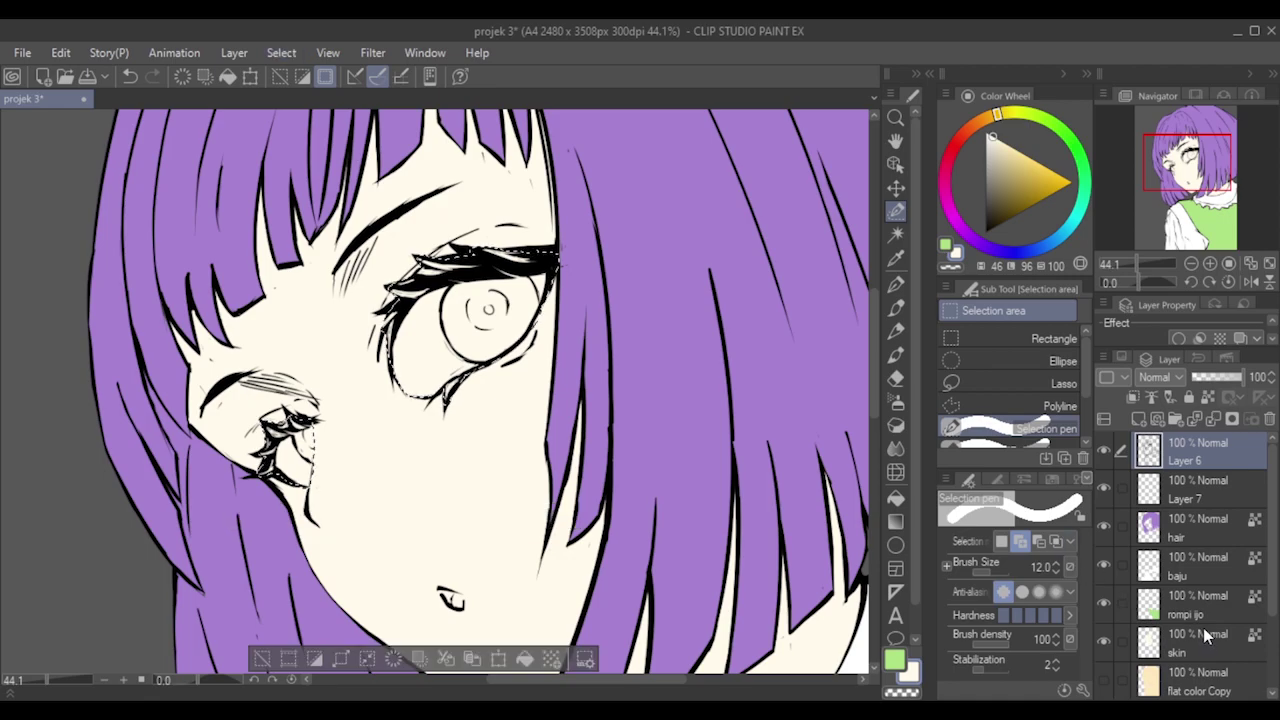
pyautogui.click(1200, 685)
pyautogui.moveTo(1186, 647); pyautogui.dragTo(1140, 420)
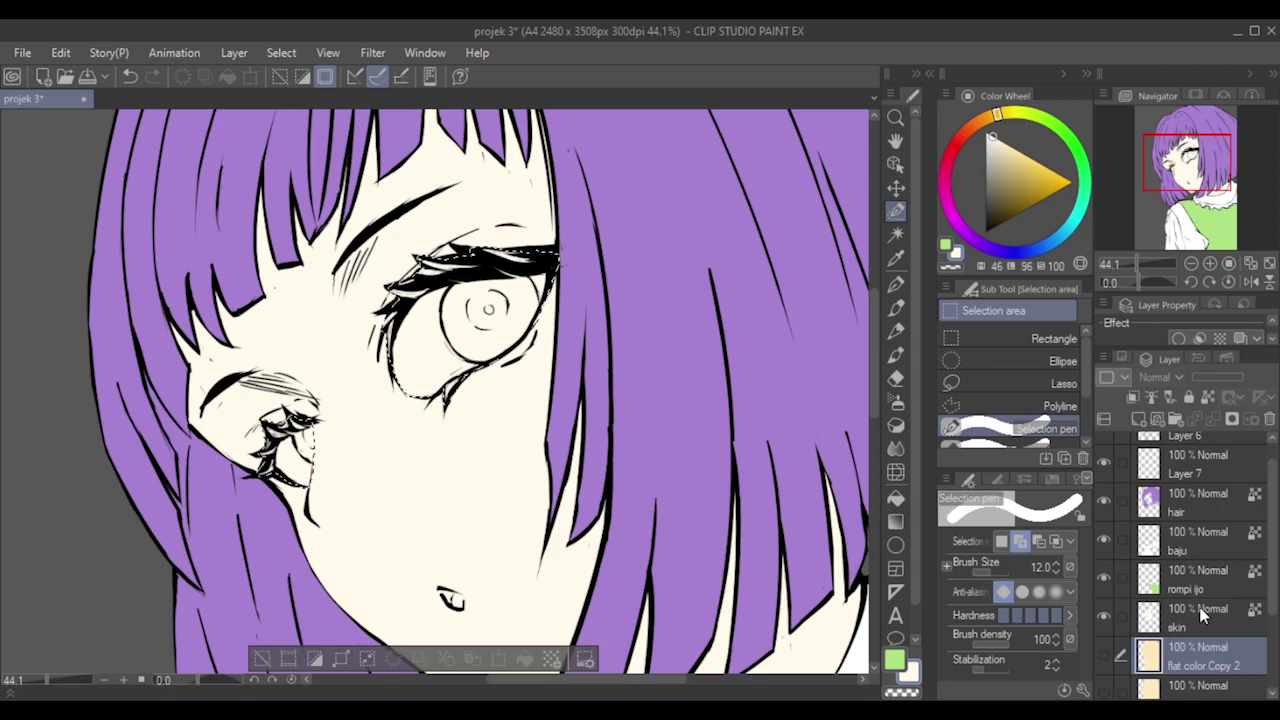
pyautogui.scroll(-2, 714, 466)
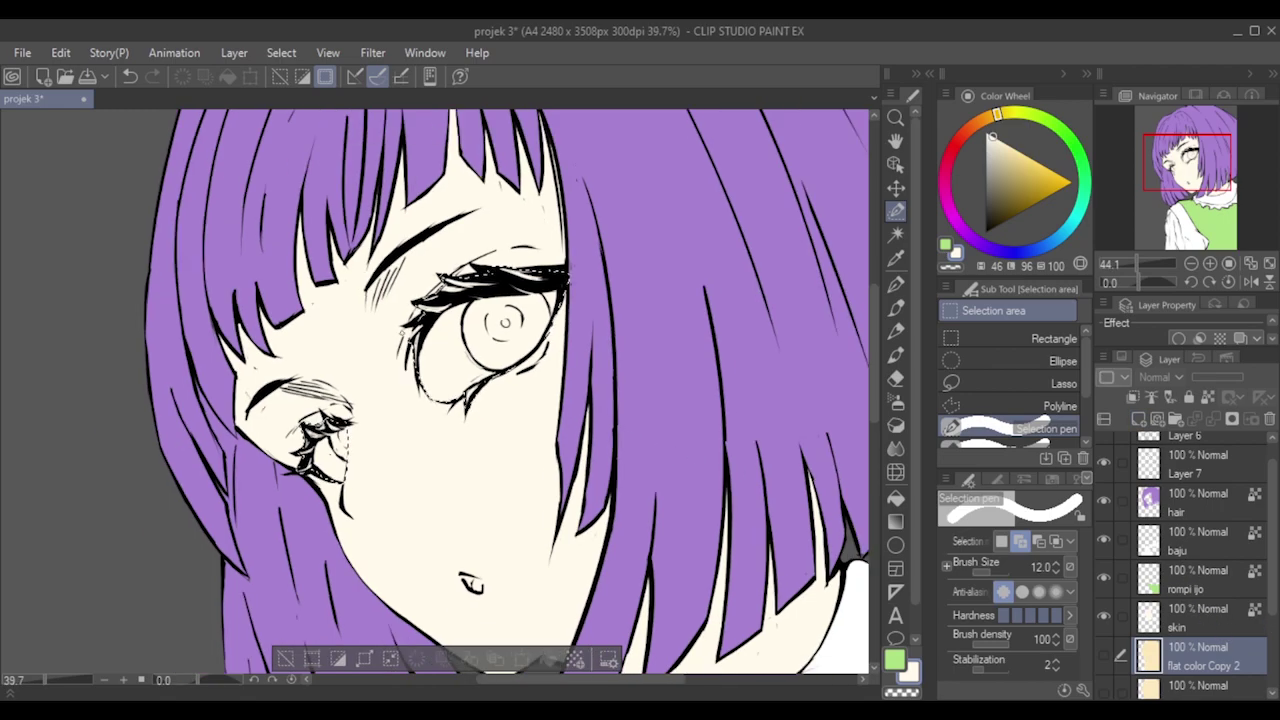
pyautogui.scroll(-1, 1127, 678)
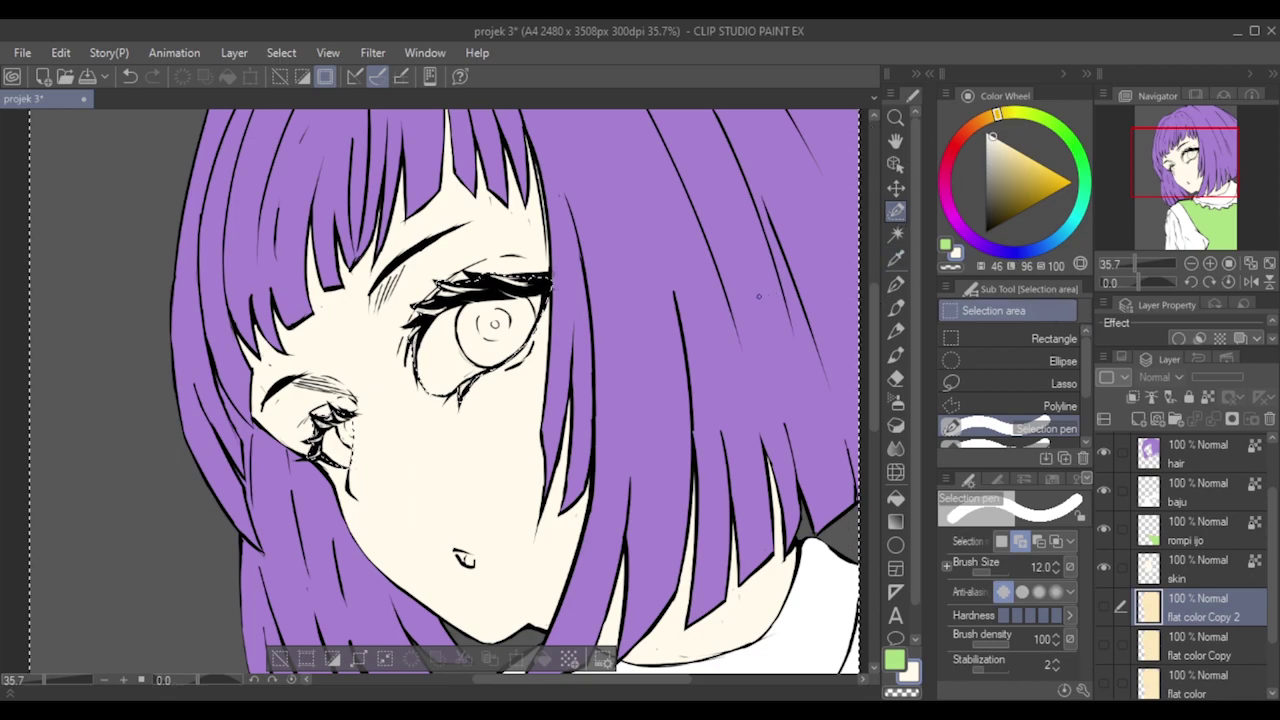
pyautogui.scroll(-1, 474, 384)
pyautogui.scroll(-1, 480, 384)
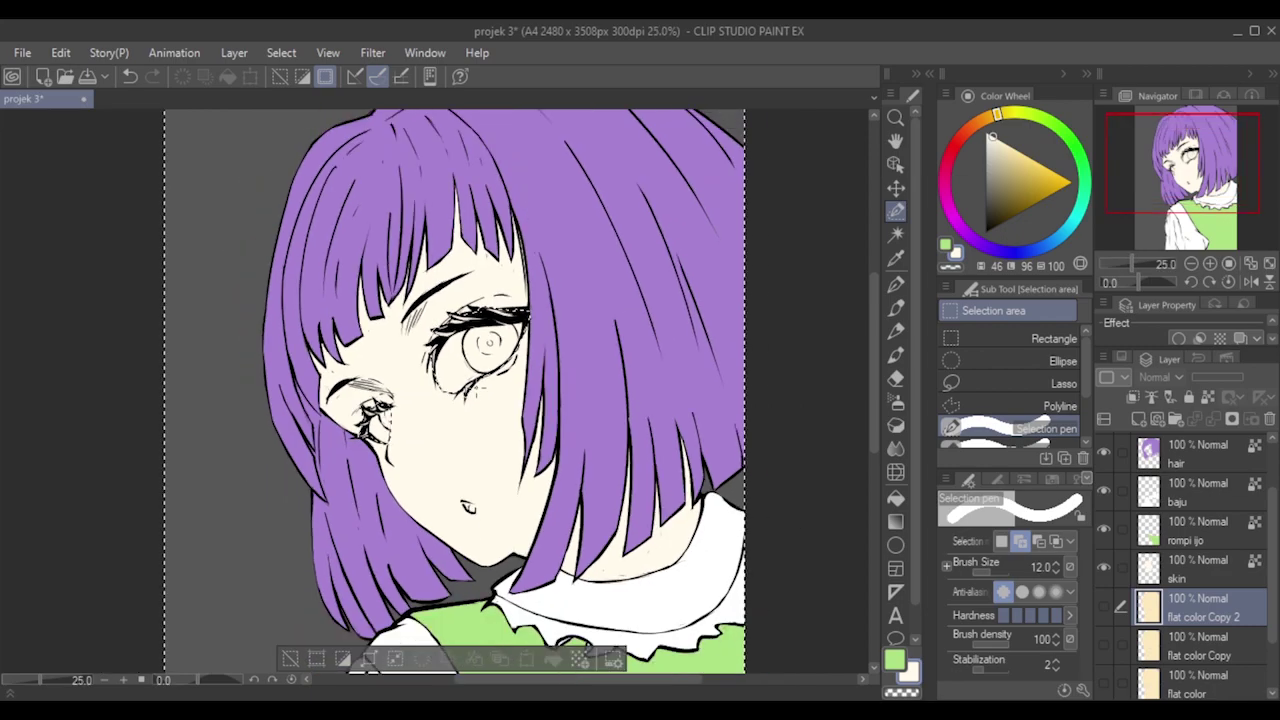
# Undo the layer duplication, show the layer "flat color Copy" and delete everything on it outside the eyes.
pyautogui.hotkey('ctrl', 'z')
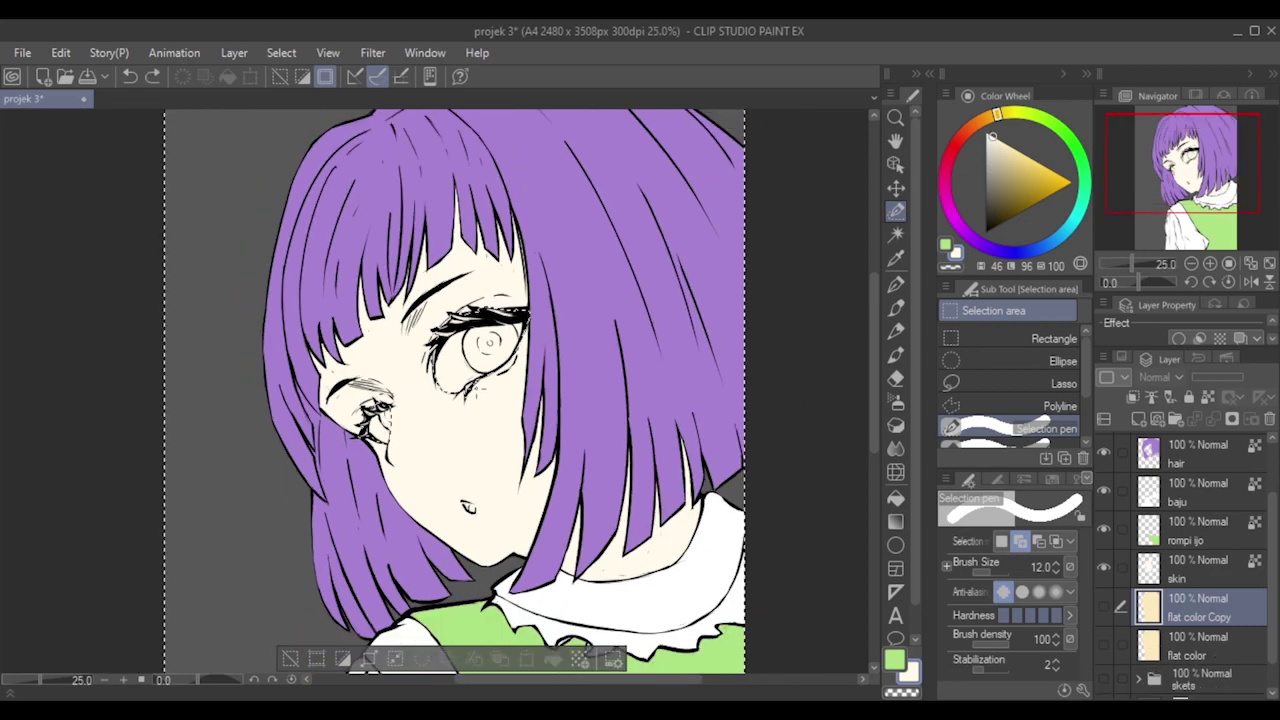
pyautogui.click(1101, 607)
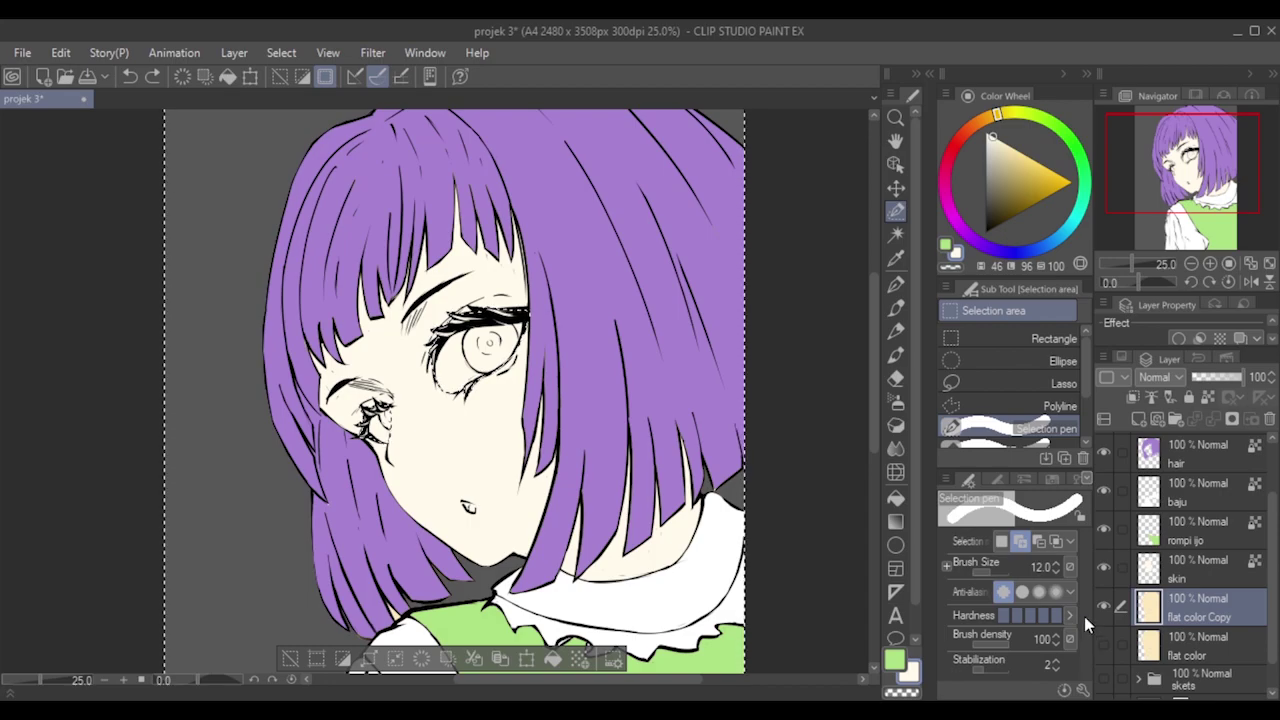
pyautogui.press('Delete')
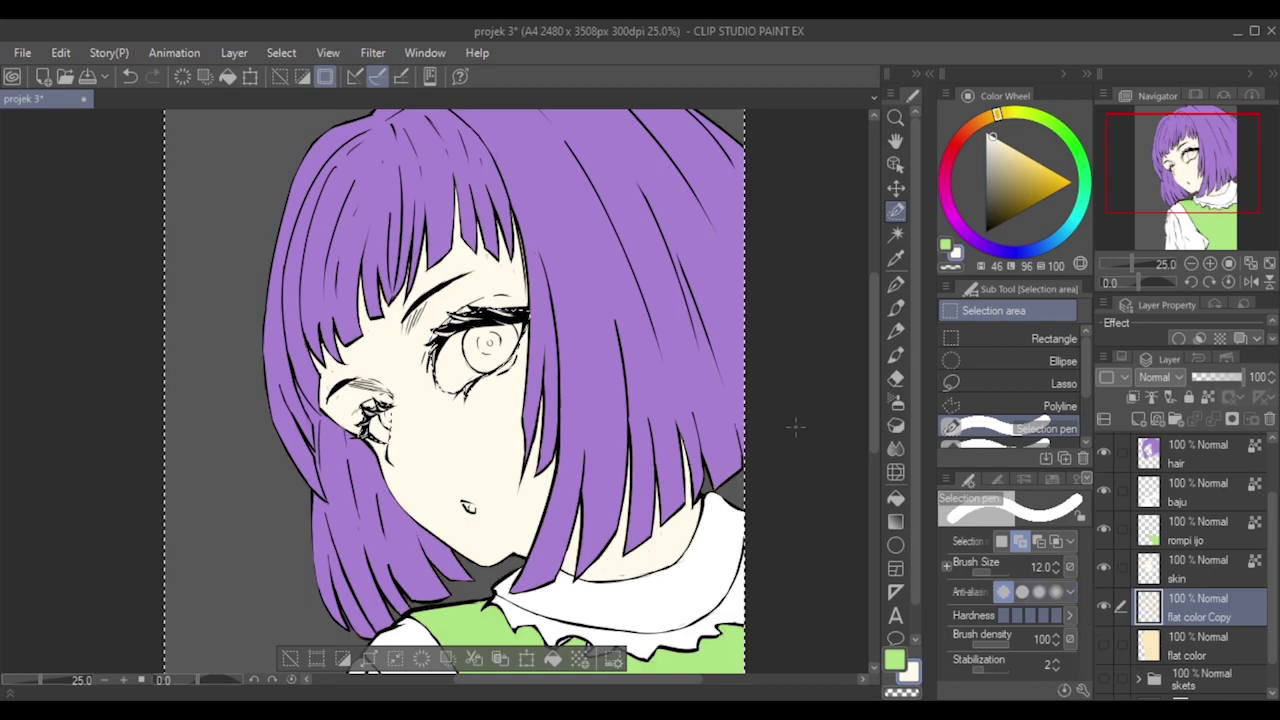
# Invert the selection back to the eyes, paint them white with the Turnip pen at size 300, and deselect.
pyautogui.scroll(4, 484, 310)
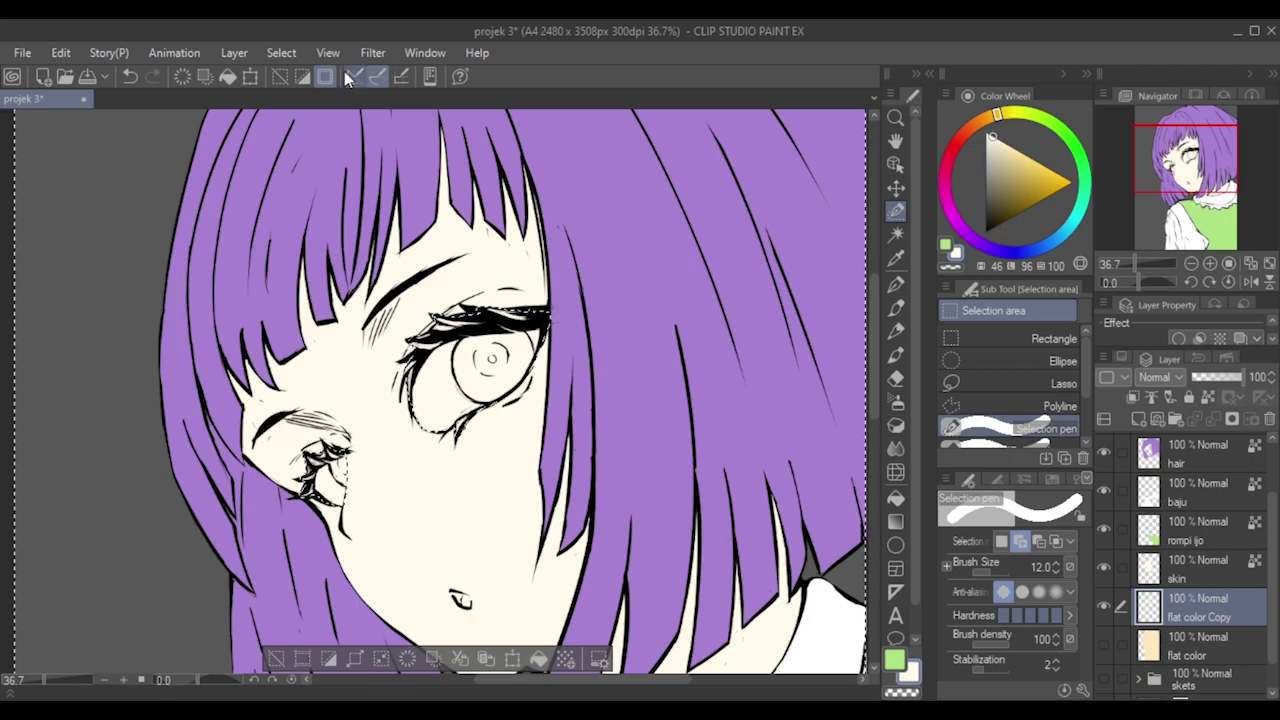
pyautogui.click(384, 153)
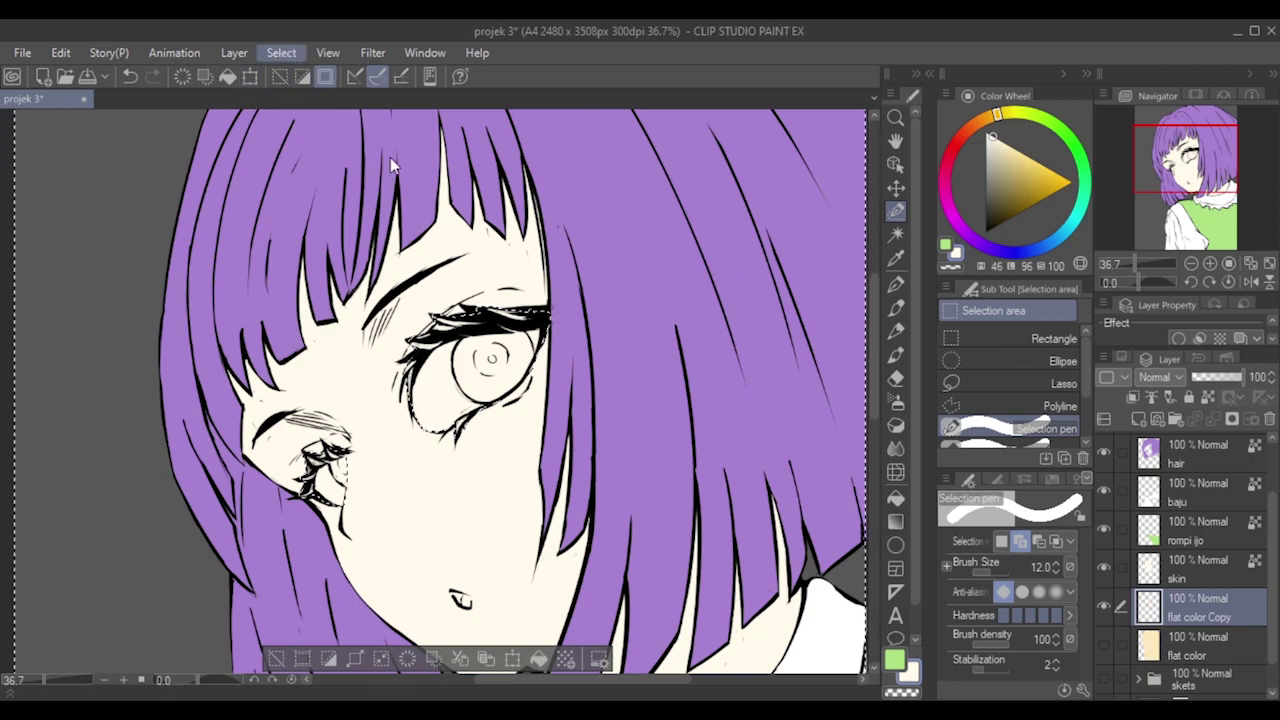
pyautogui.click(990, 135)
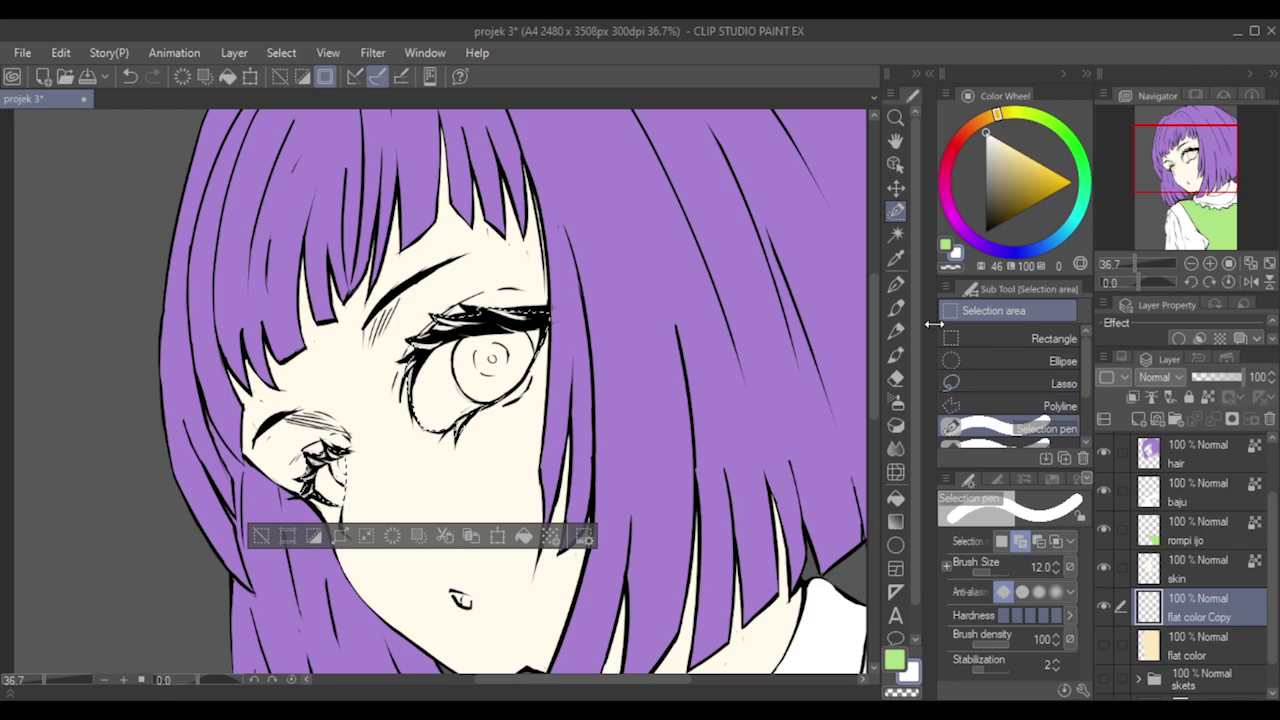
pyautogui.click(897, 308)
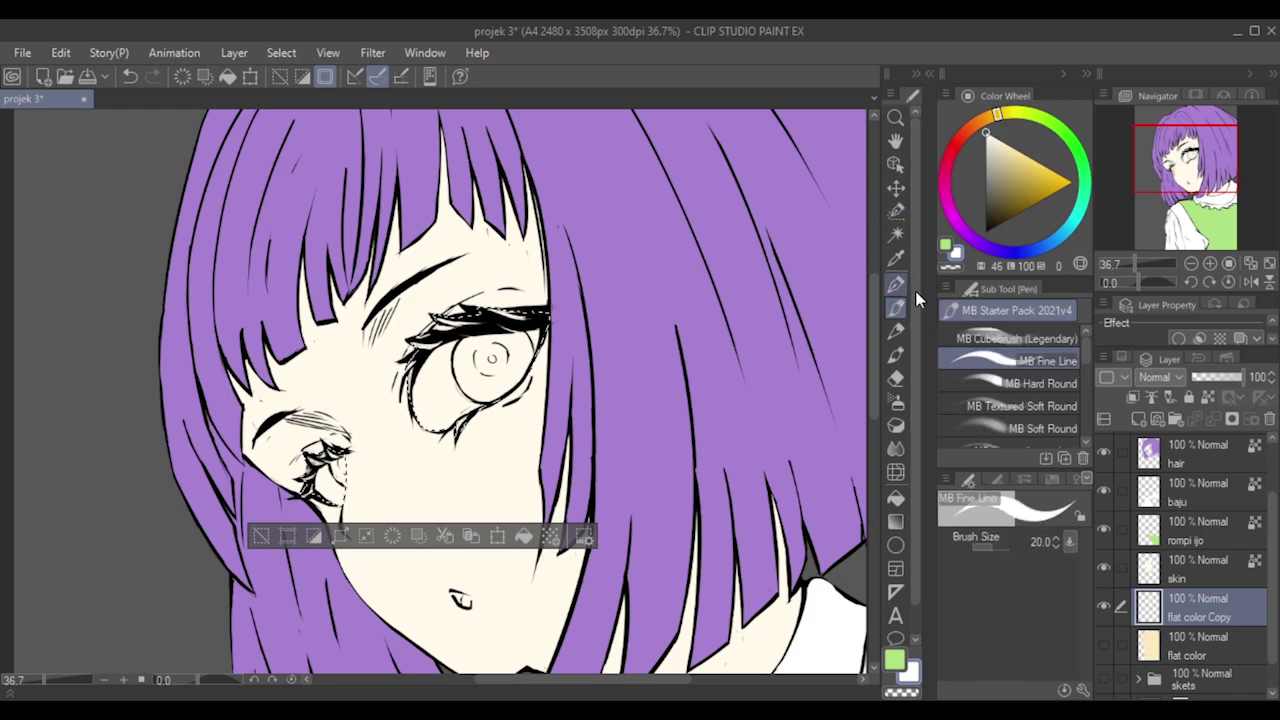
pyautogui.click(896, 285)
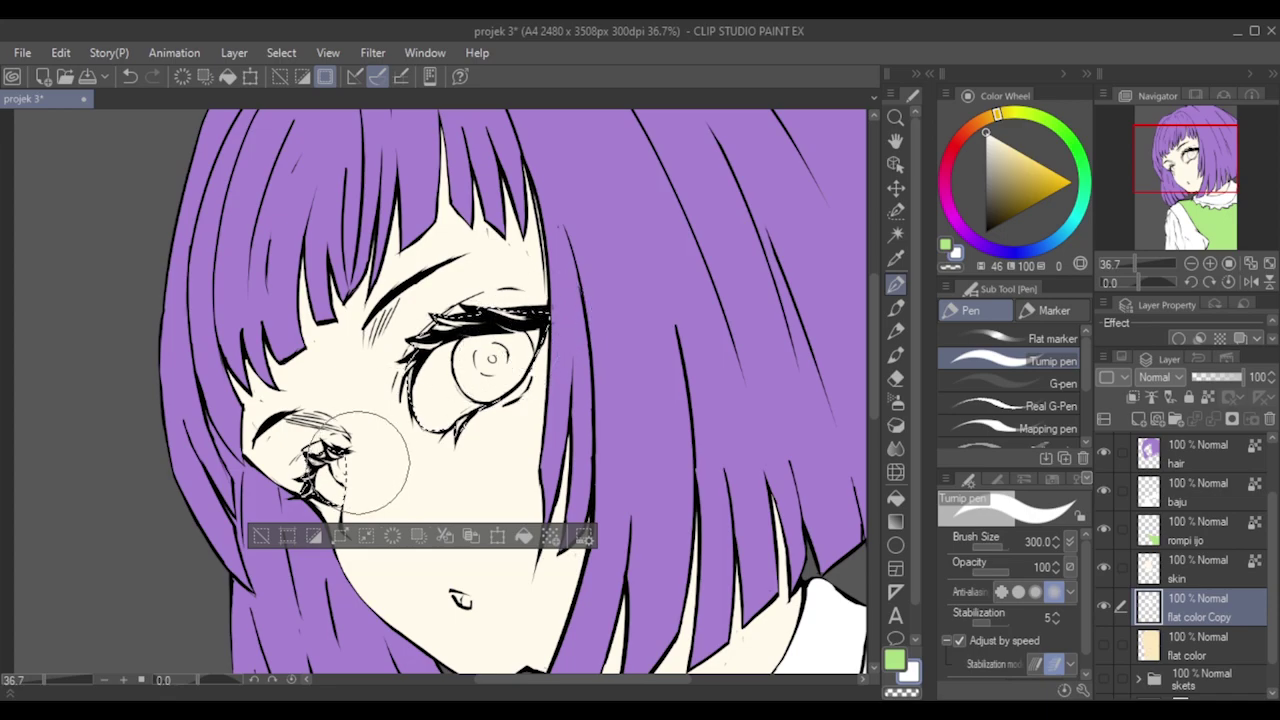
pyautogui.click(259, 535)
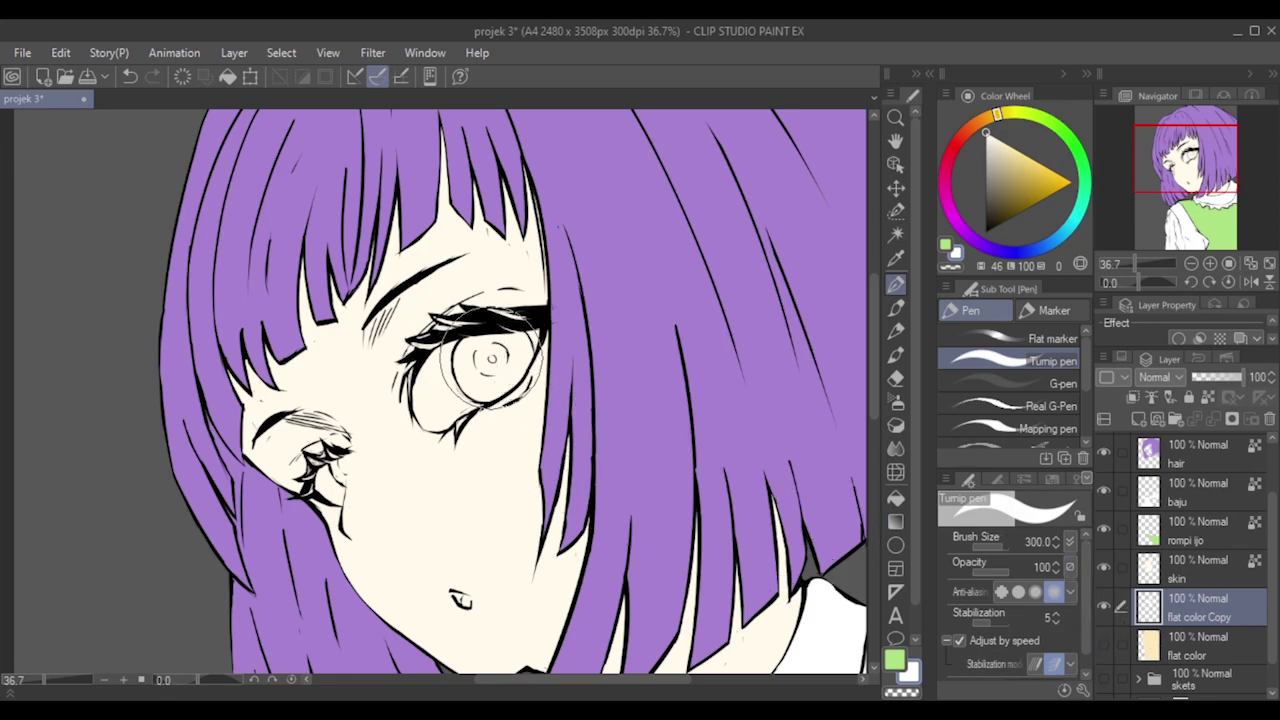
# Move the layer "flat color Copy" above the "skin" layer.
pyautogui.click(1203, 578)
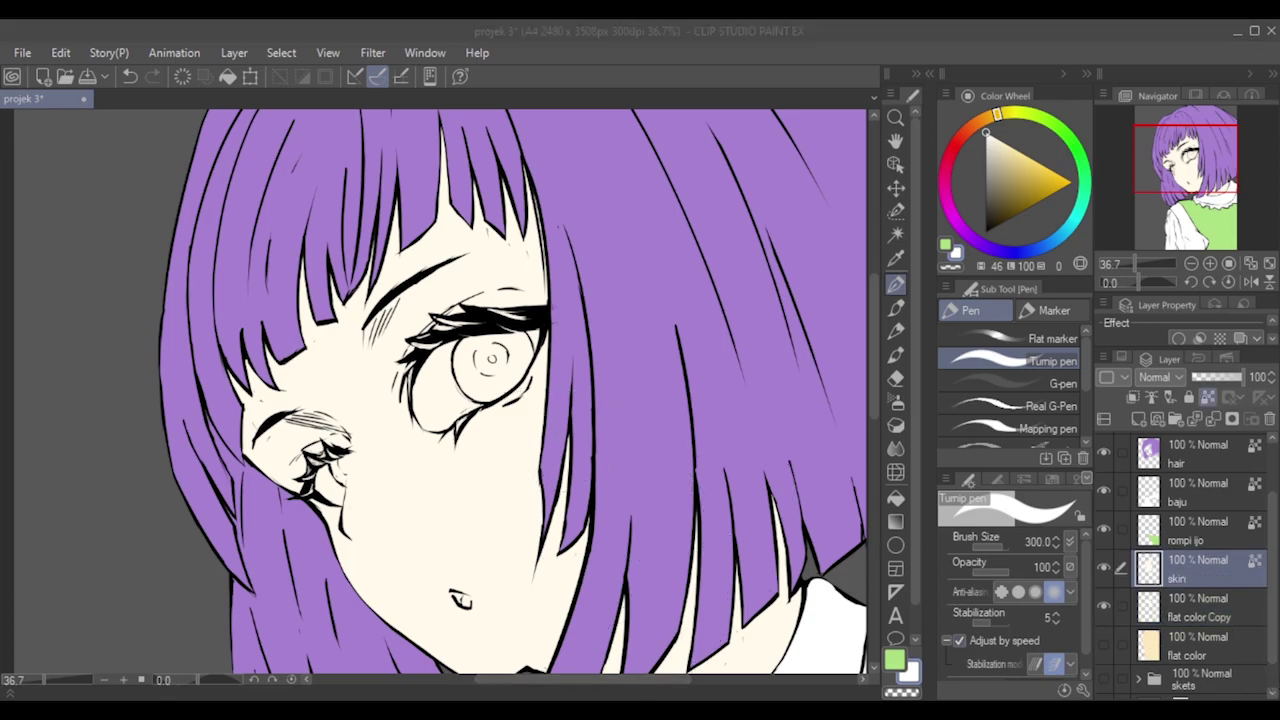
pyautogui.click(1200, 606)
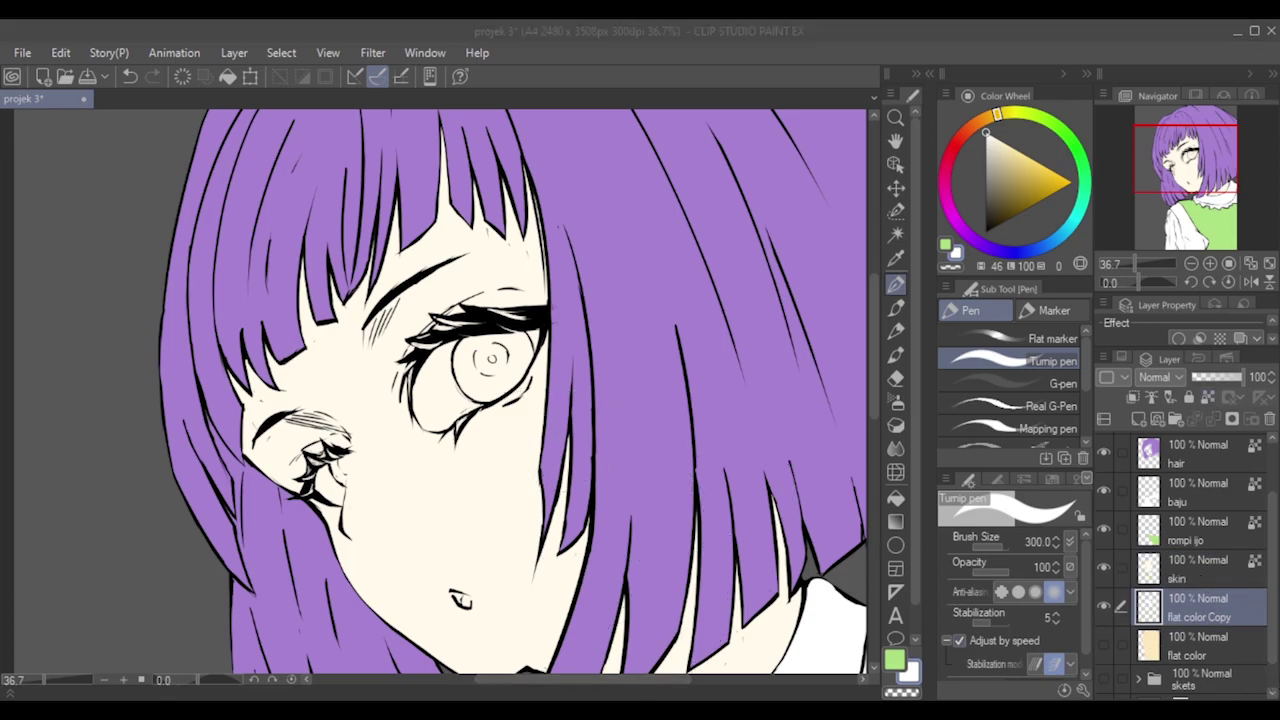
pyautogui.moveTo(1203, 623); pyautogui.dragTo(1202, 563)
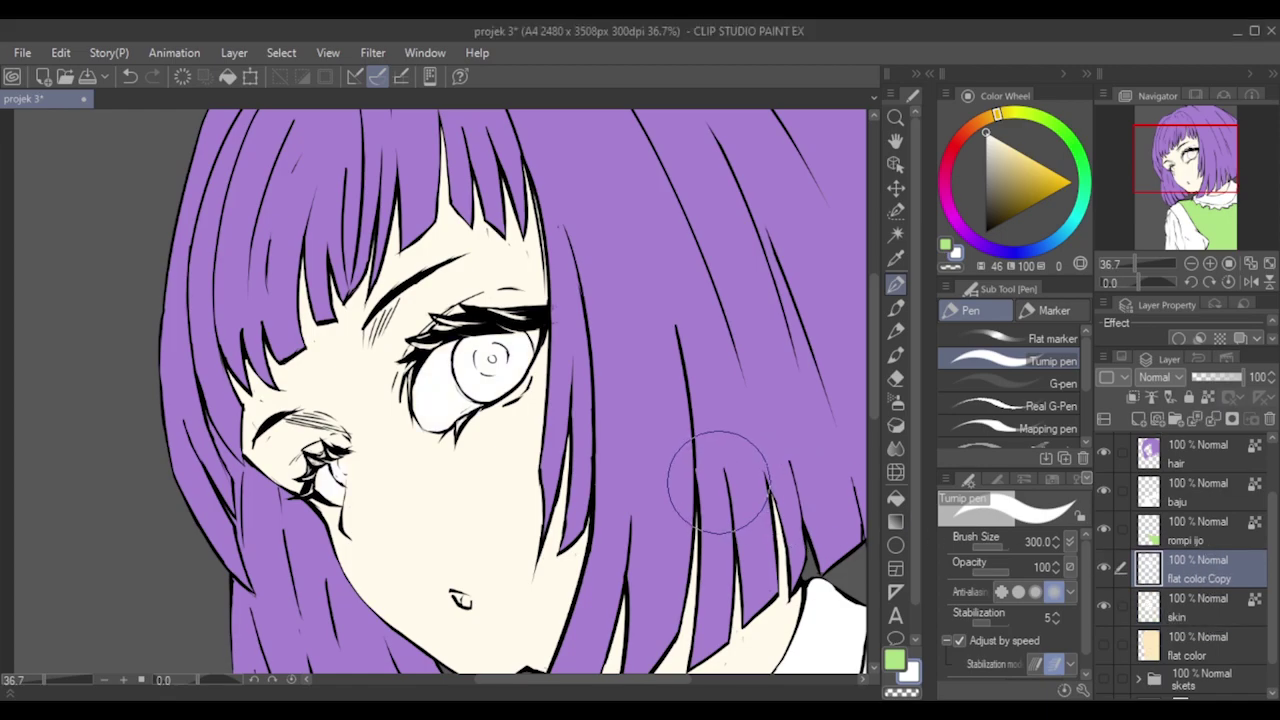
pyautogui.scroll(-4, 497, 508)
pyautogui.scroll(3, 500, 505)
pyautogui.scroll(-5, 506, 459)
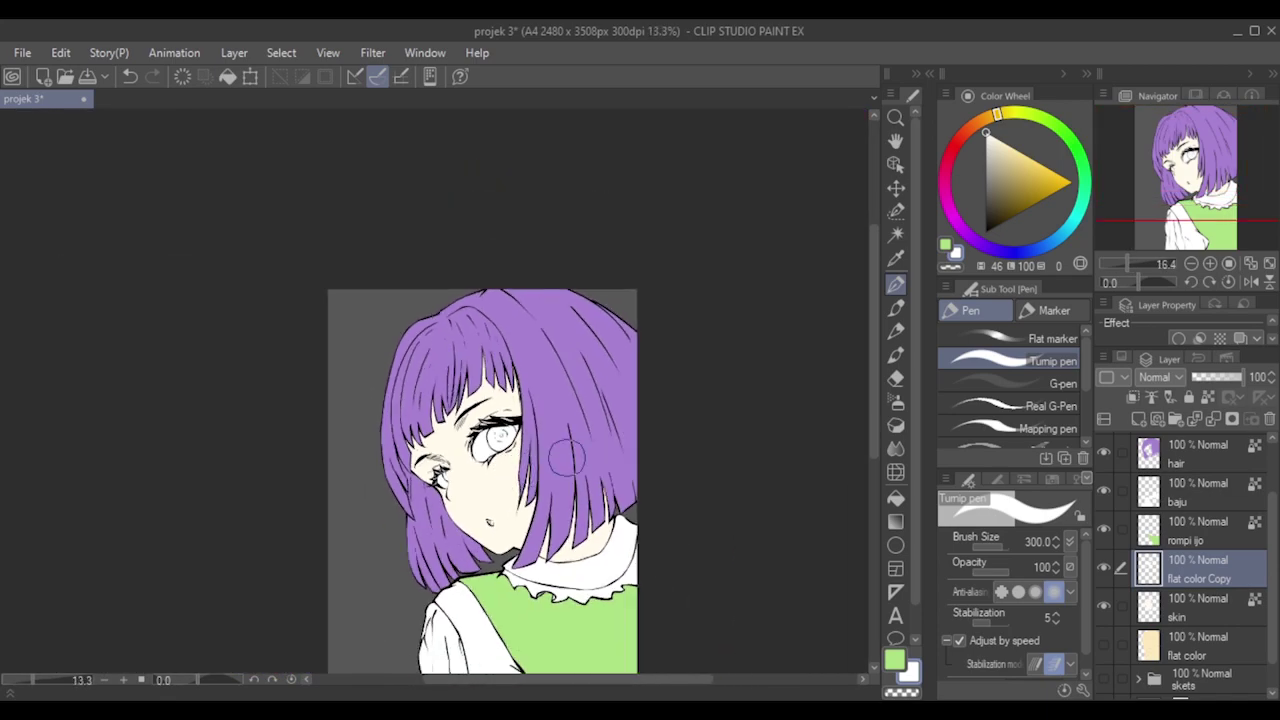
pyautogui.scroll(-3, 864, 445)
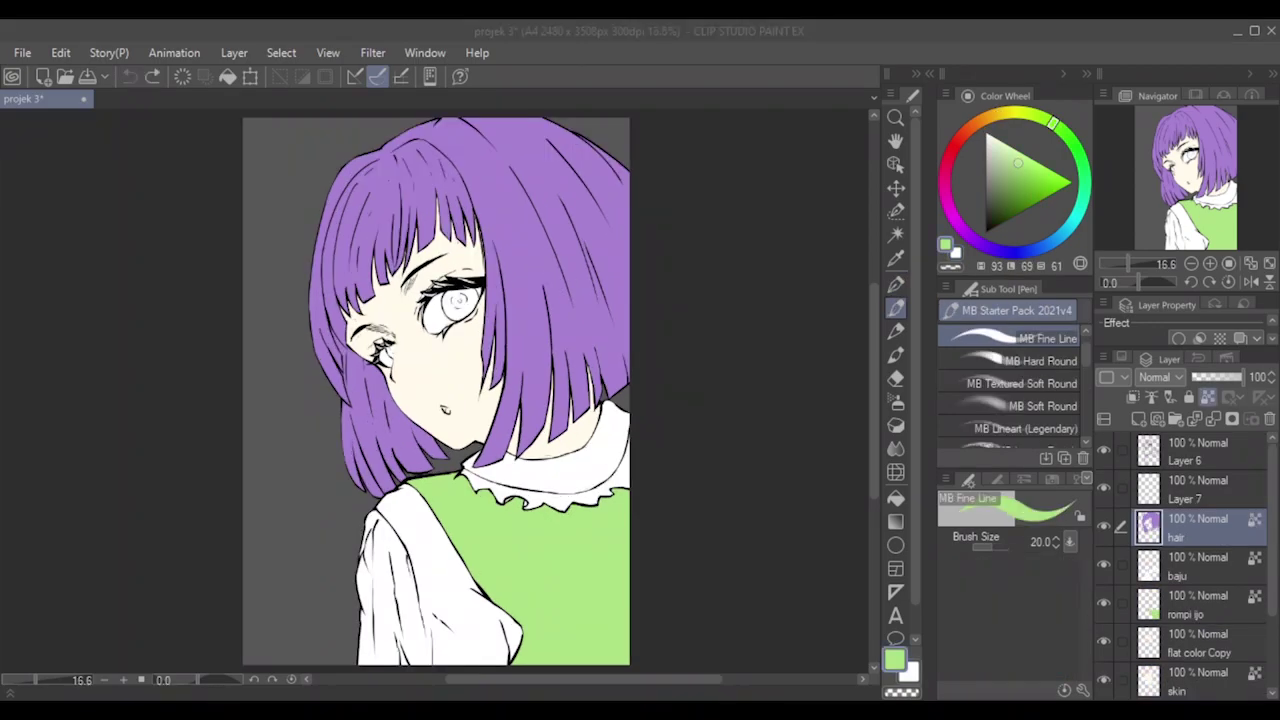
pyautogui.click(1054, 69)
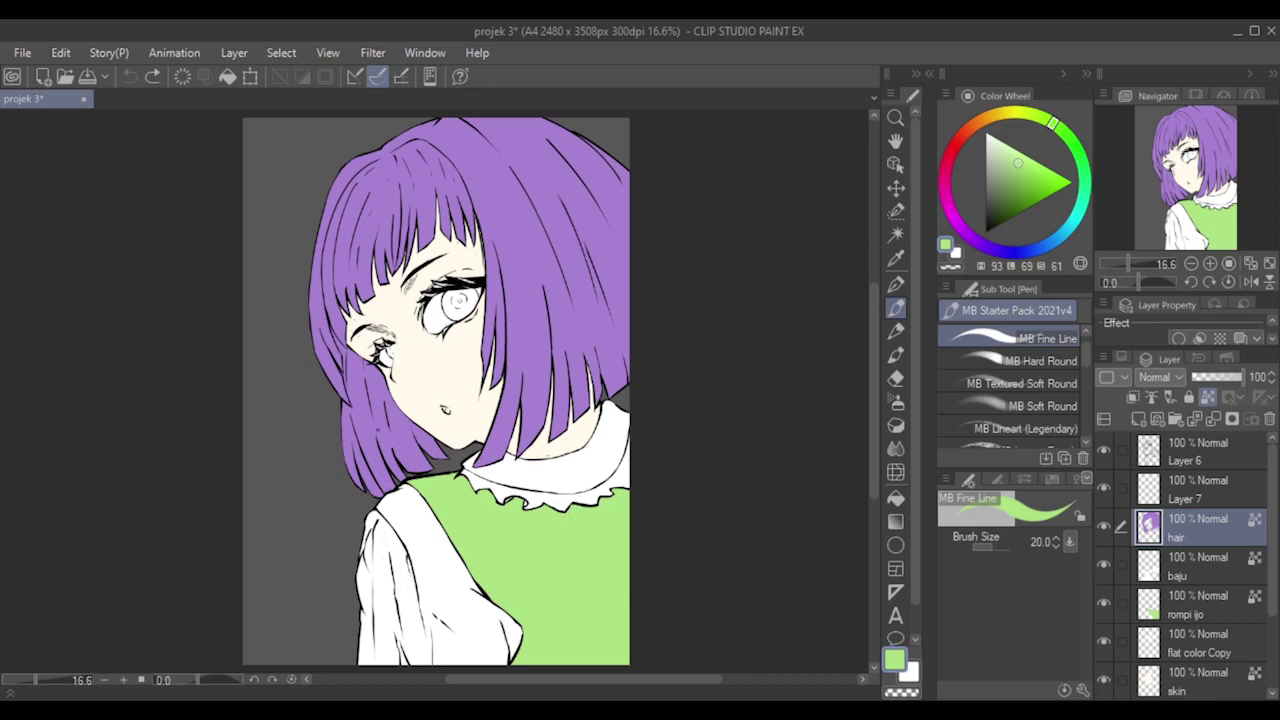
# On "Layer 6", auto-select the lower hair section beside the character's cheek using the selection for referred layers.
pyautogui.scroll(1, 377, 428)
pyautogui.scroll(1, 377, 428)
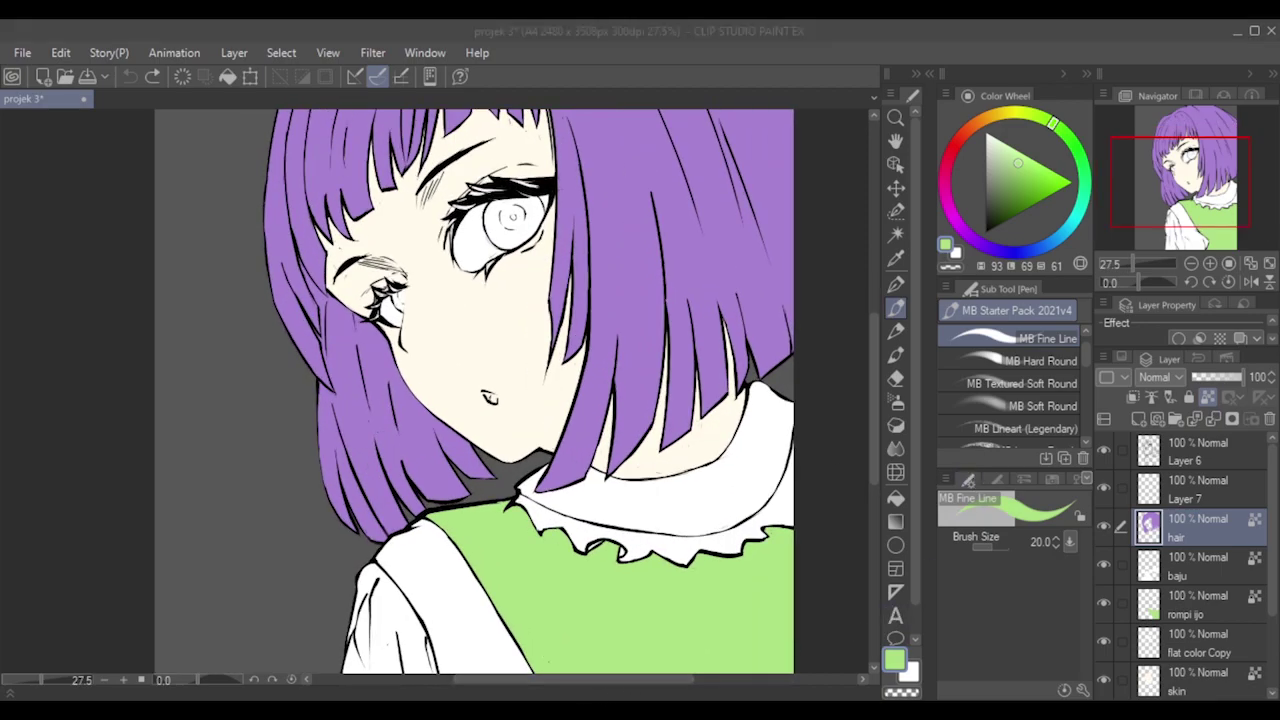
pyautogui.scroll(1, 387, 359)
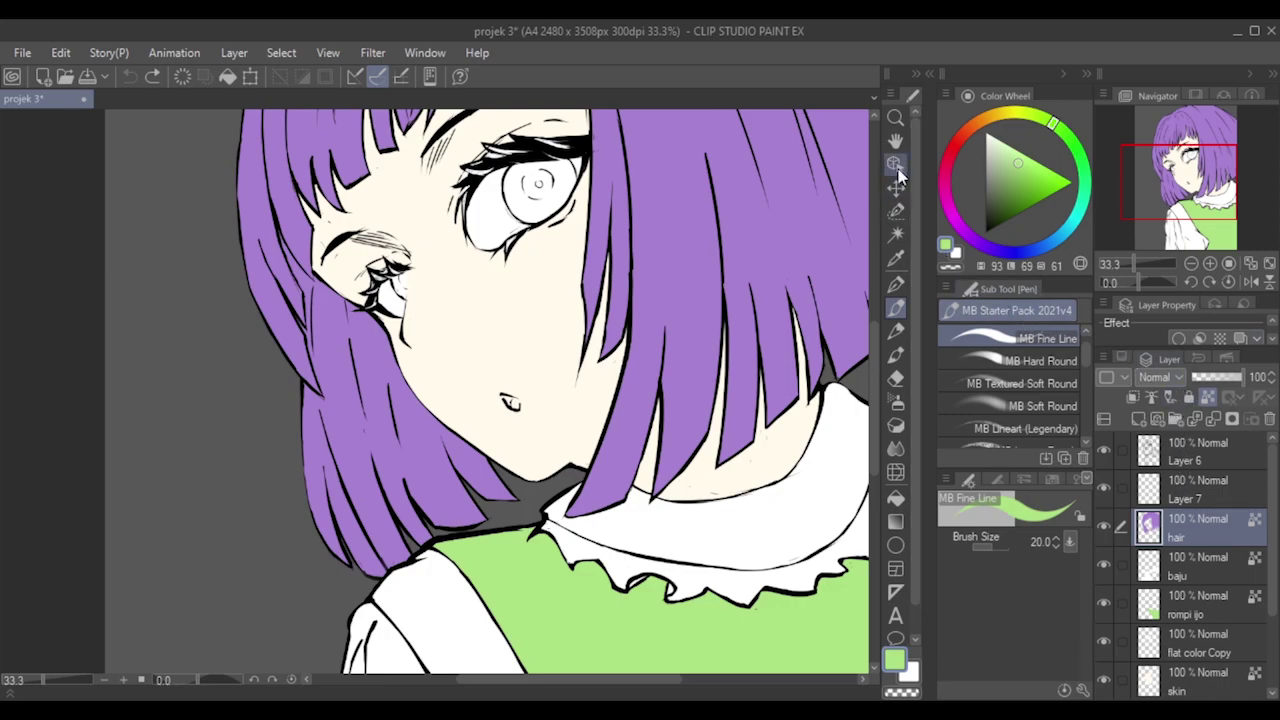
pyautogui.click(1168, 460)
pyautogui.click(896, 233)
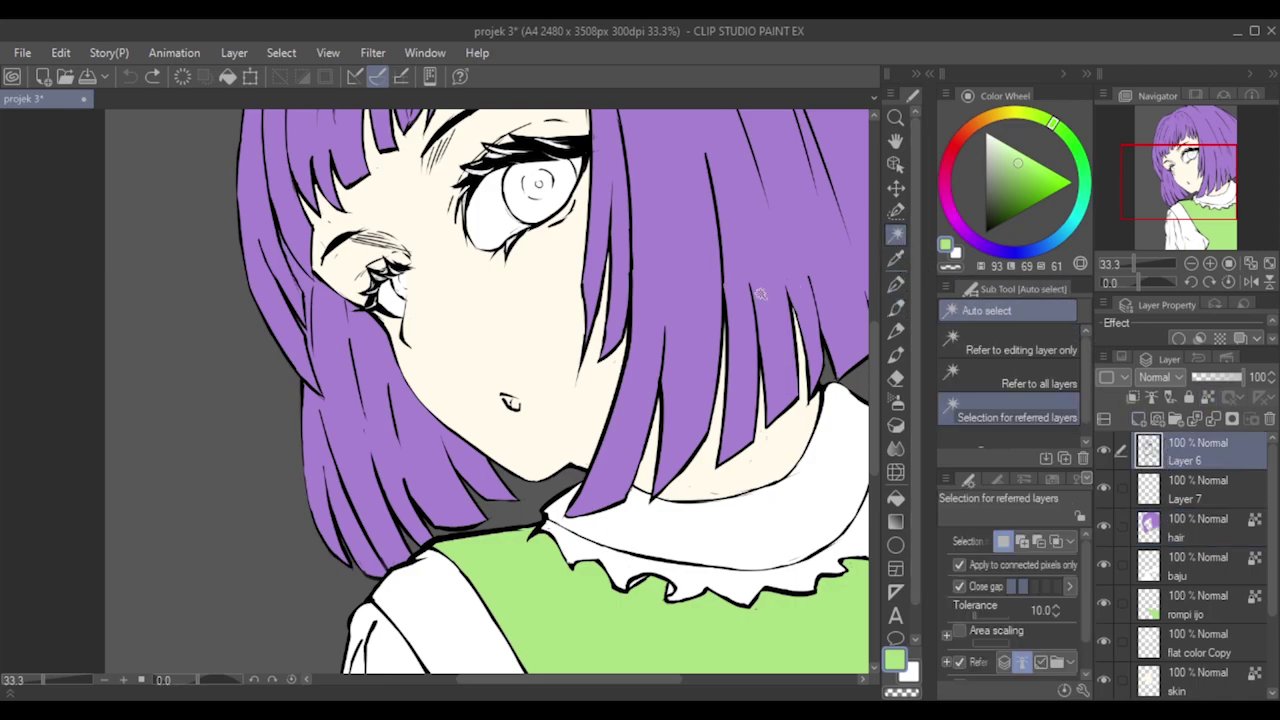
pyautogui.click(421, 458)
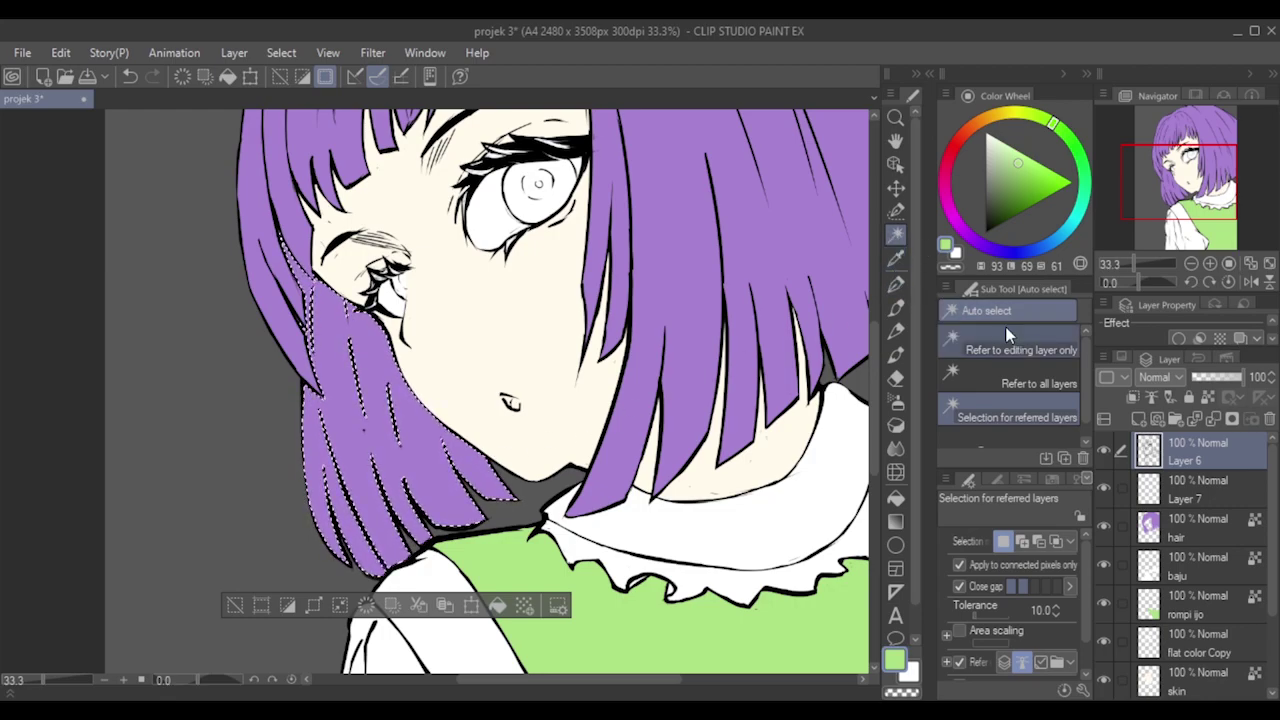
# Add line gaps in the upper part of the hair section to the selection with the Selection pen at sizes 30 and 20, undoing the last stroke.
pyautogui.click(897, 214)
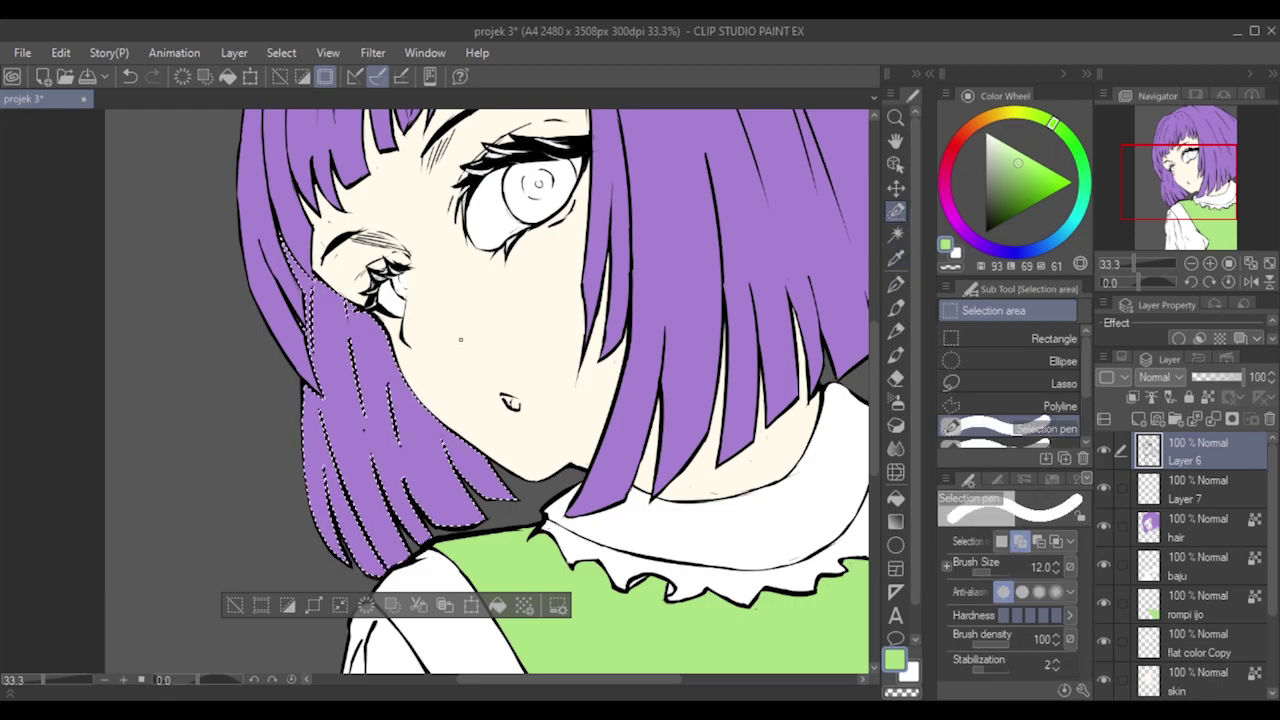
pyautogui.press(']')
pyautogui.press(']')
pyautogui.press(']')
pyautogui.press(']')
pyautogui.press(']')
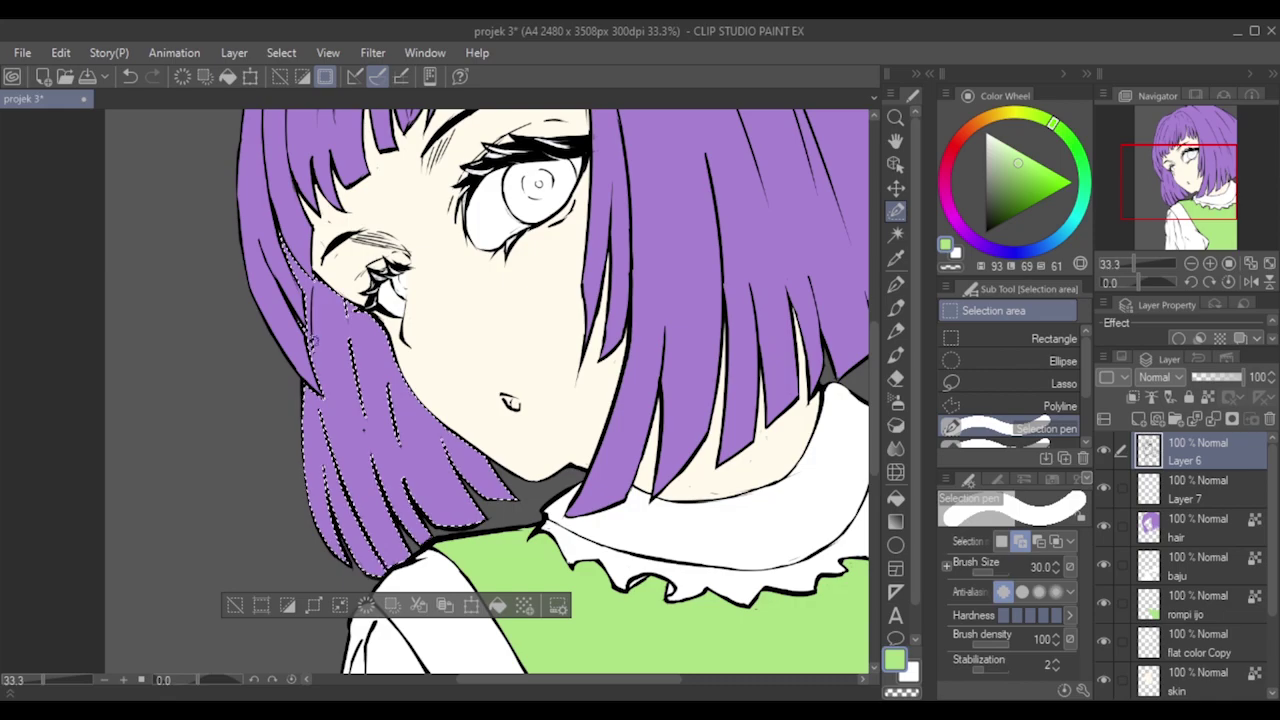
pyautogui.press('[')
pyautogui.press('[')
pyautogui.press('[')
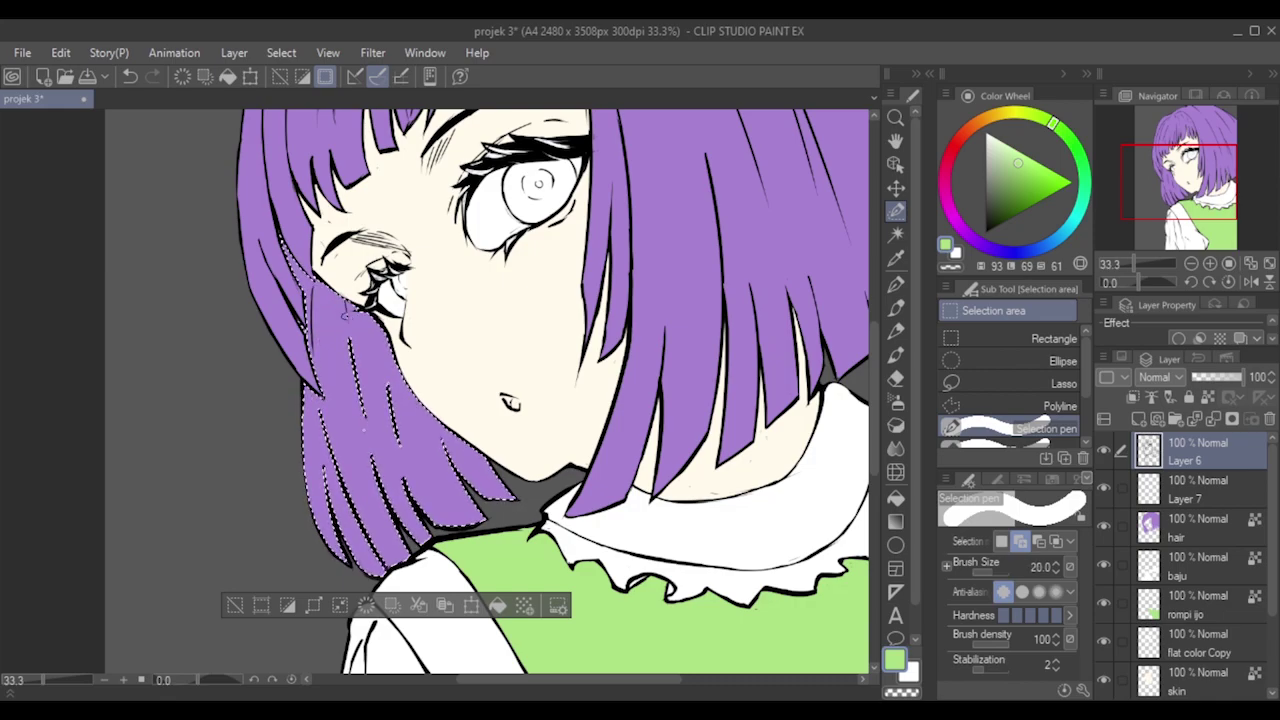
pyautogui.hotkey('ctrl', 'z')
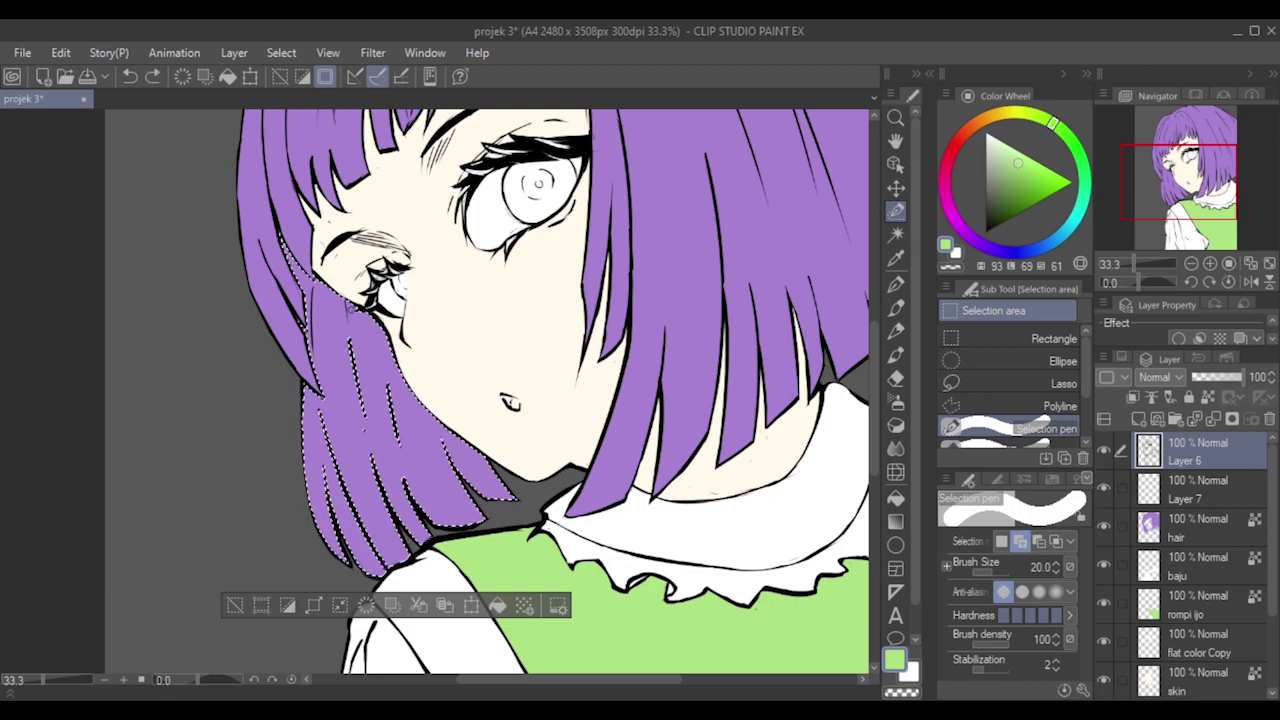
# Add the remaining strand lines inside the hair section to the selection with the Selection pen at sizes 50, 40 and 30.
pyautogui.press(']')
pyautogui.press(']')
pyautogui.press(']')
pyautogui.press(']')
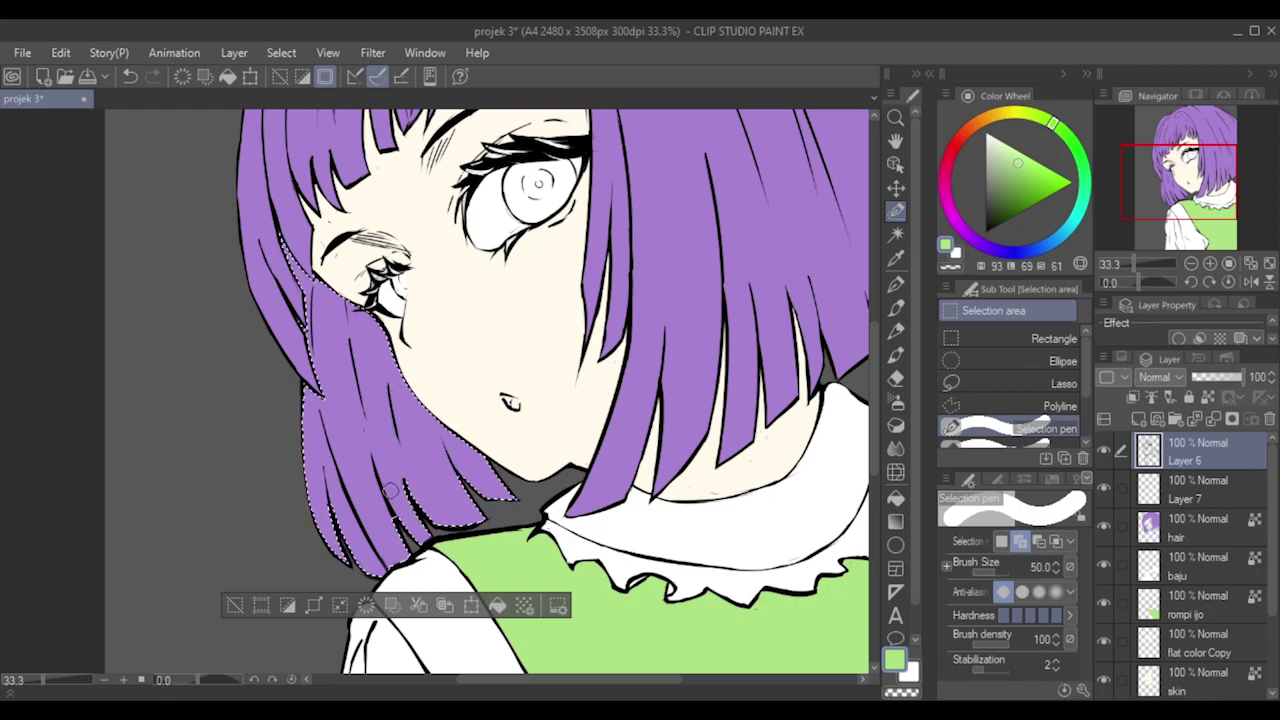
pyautogui.press('[')
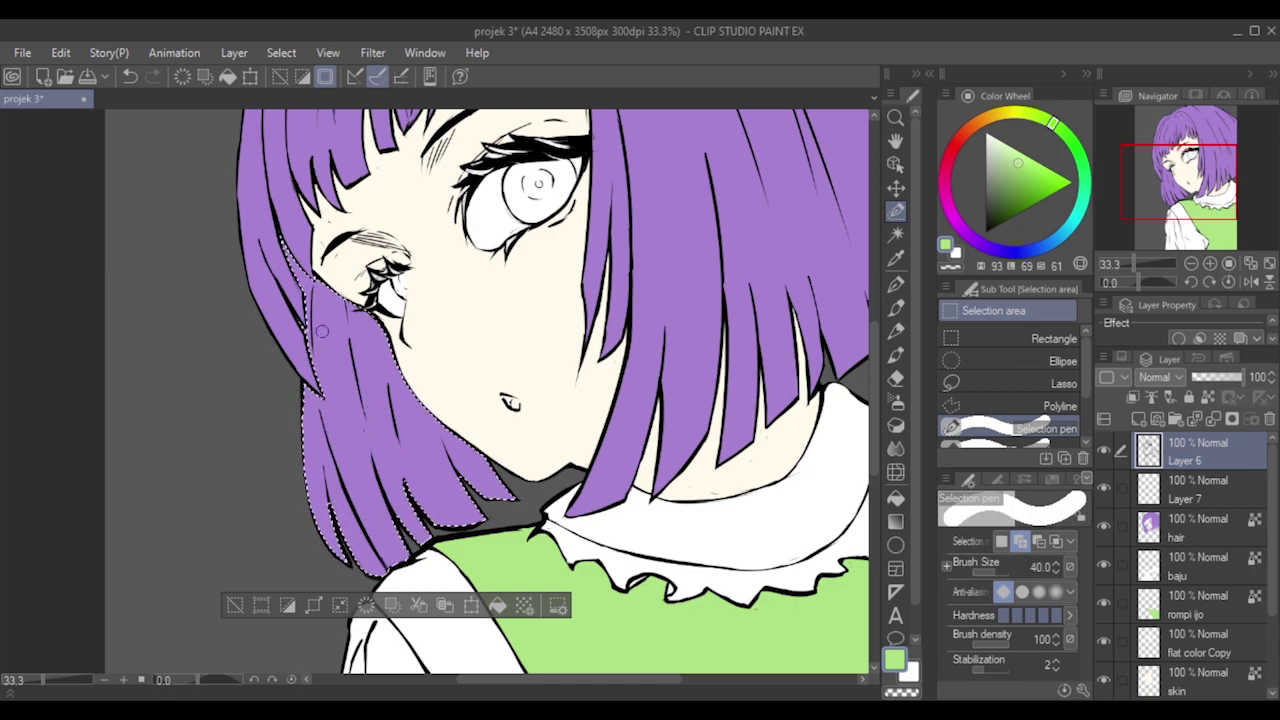
pyautogui.press('[')
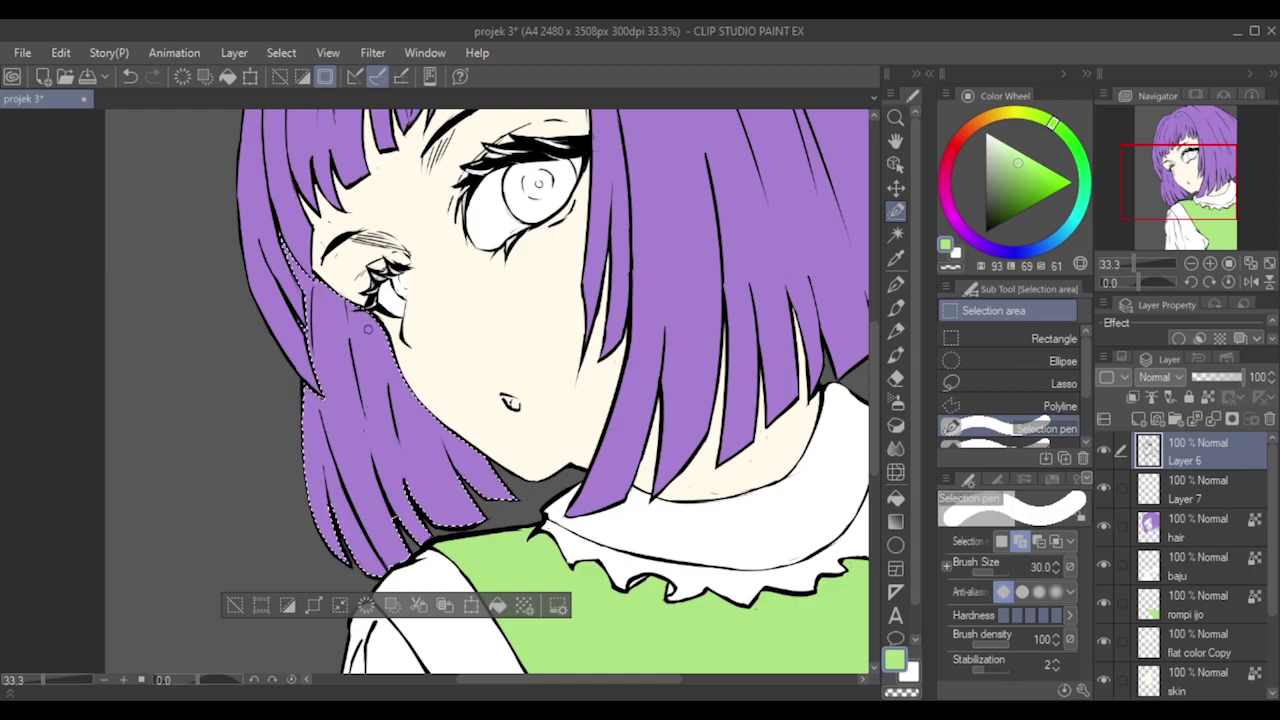
# Delete the selected section from the "hair" layer and create a new layer above it named "back hair".
pyautogui.click(1185, 535)
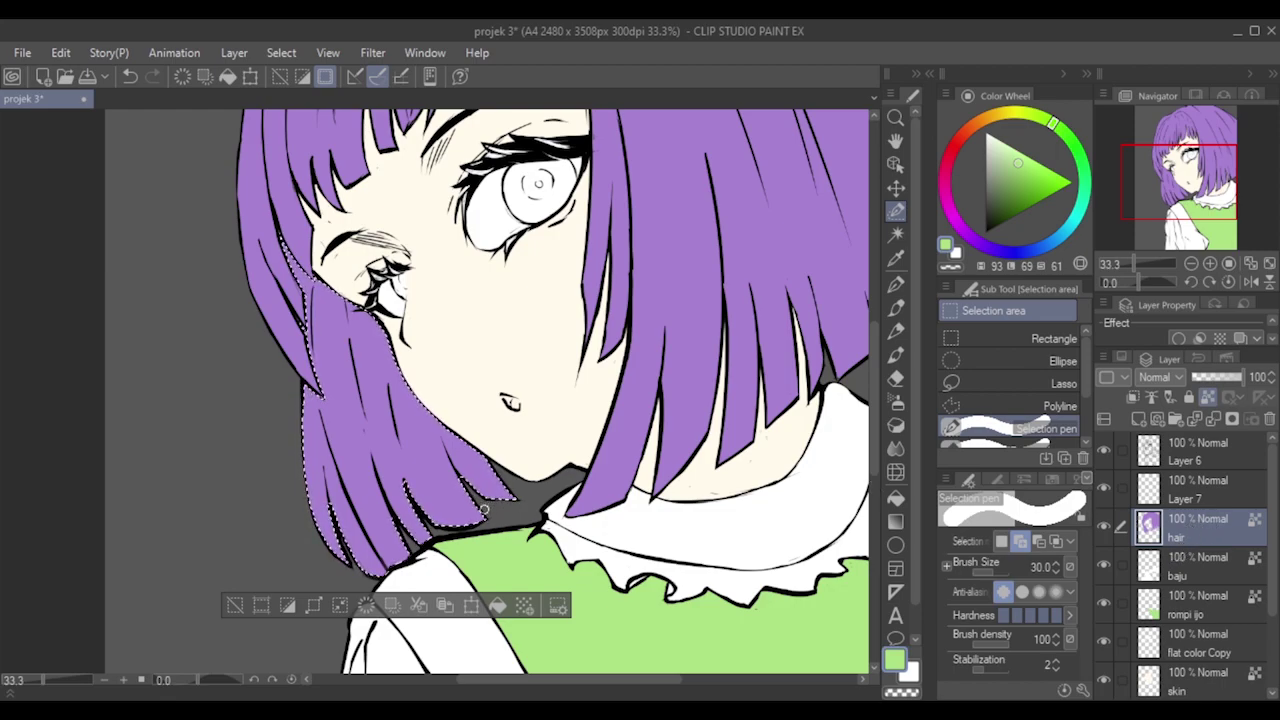
pyautogui.press('Delete')
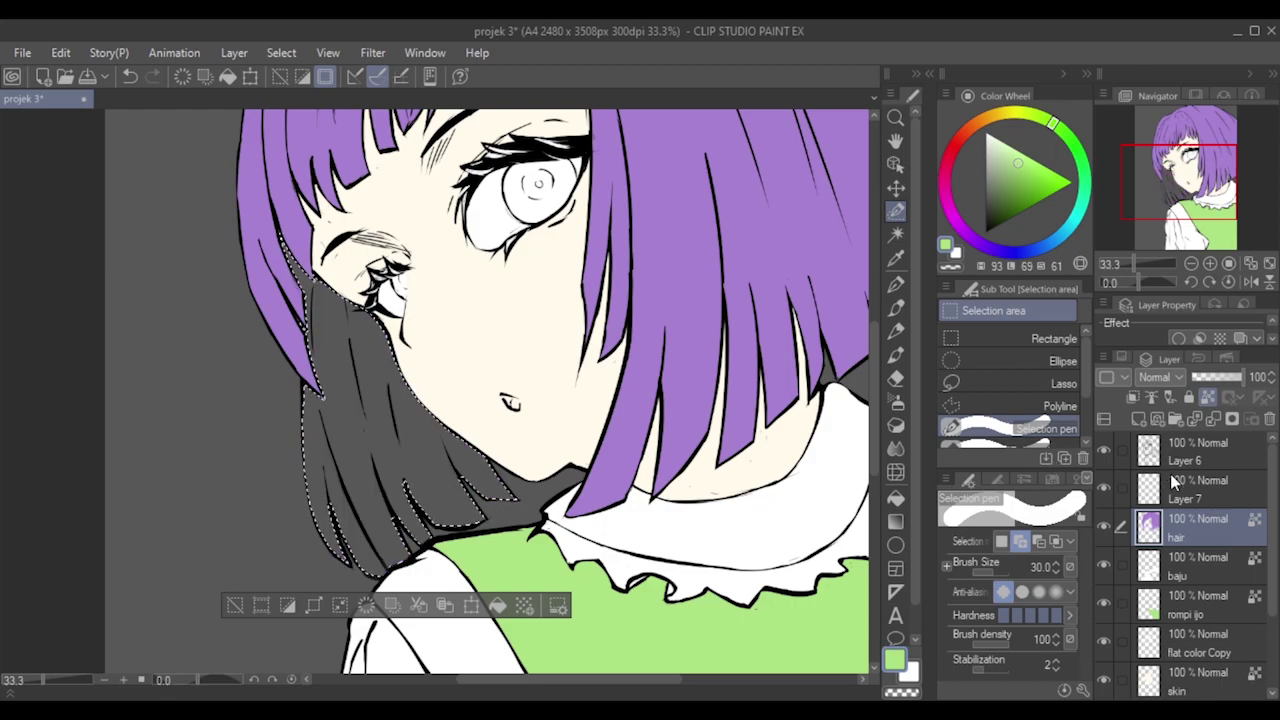
pyautogui.click(1138, 418)
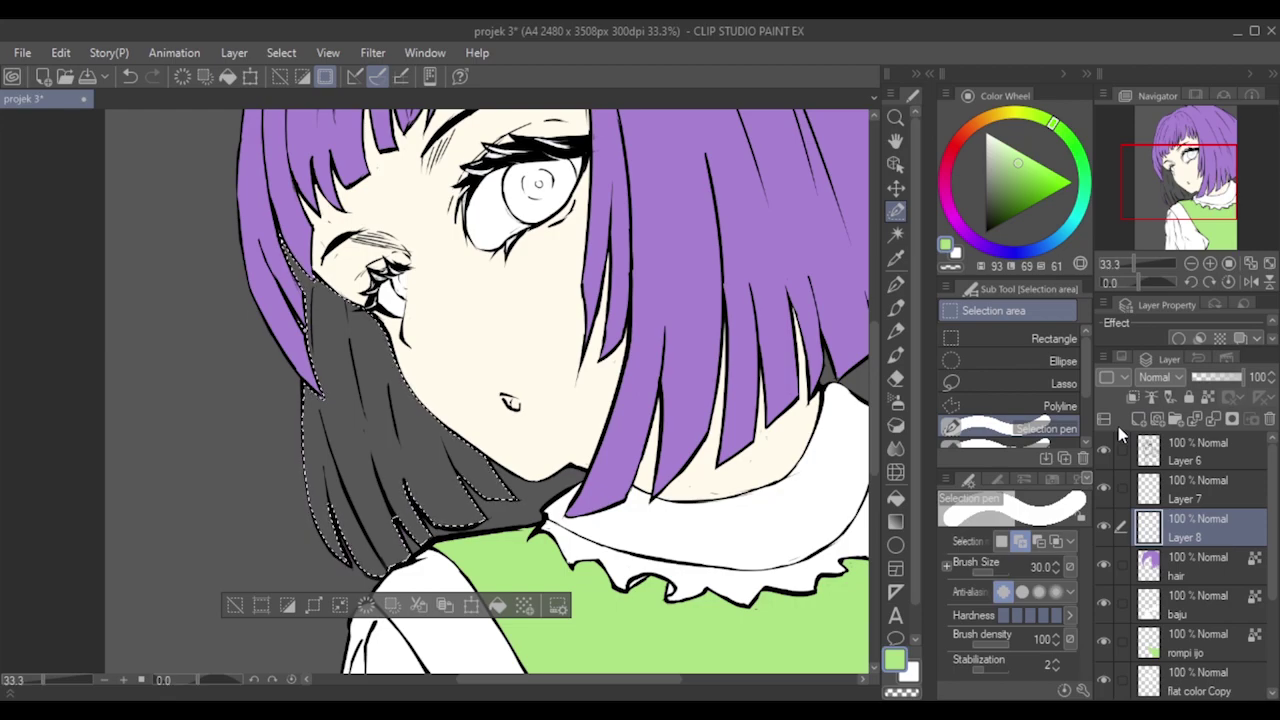
pyautogui.press('b')
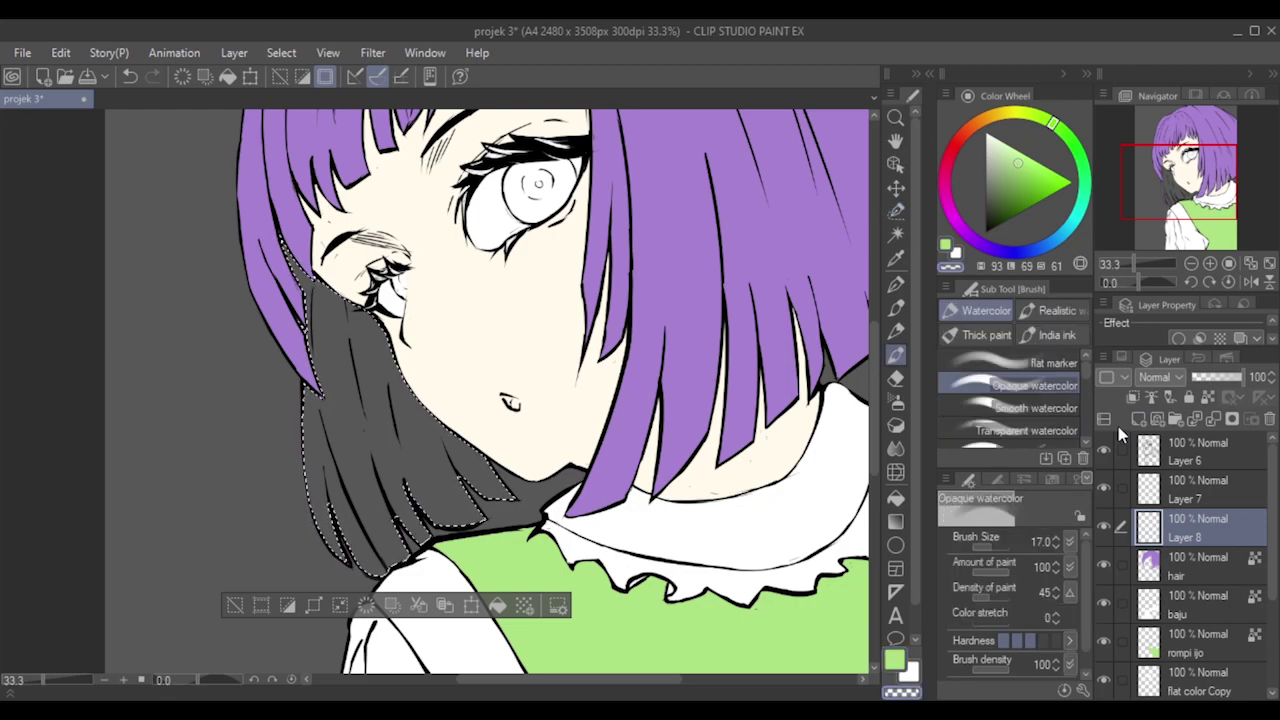
pyautogui.click(896, 310)
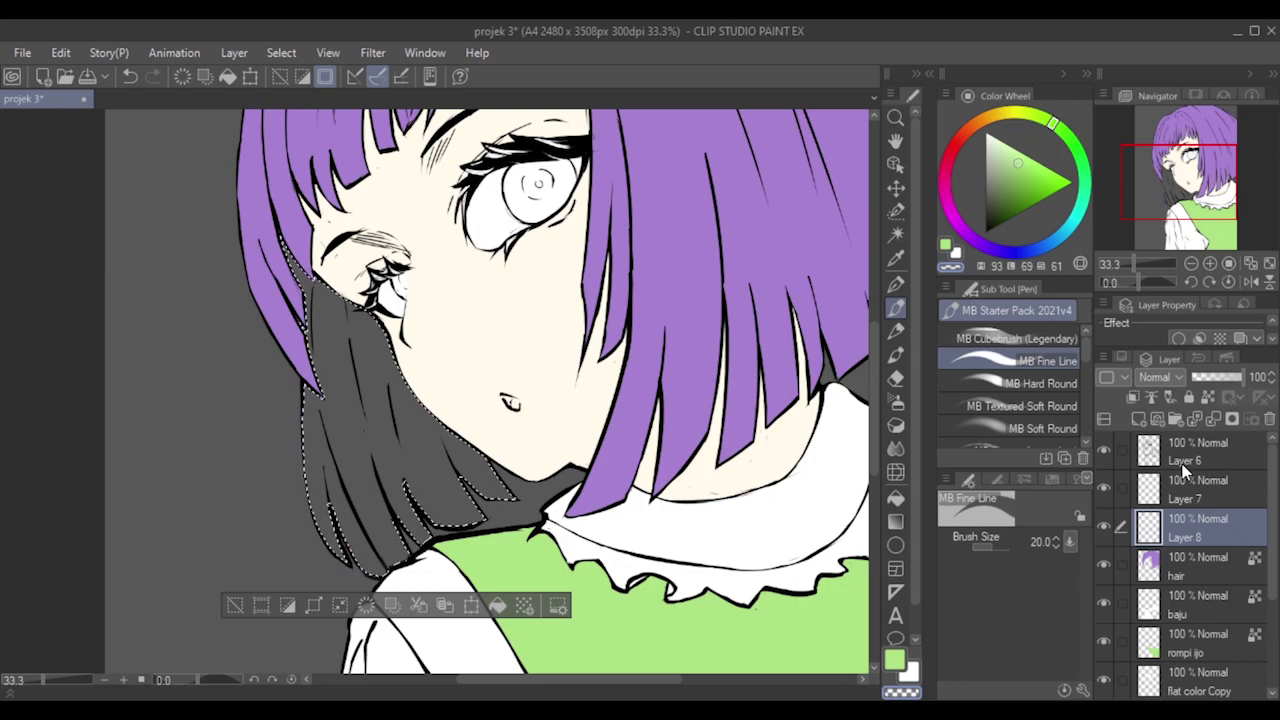
pyautogui.write('back hair')
pyautogui.press('Return')
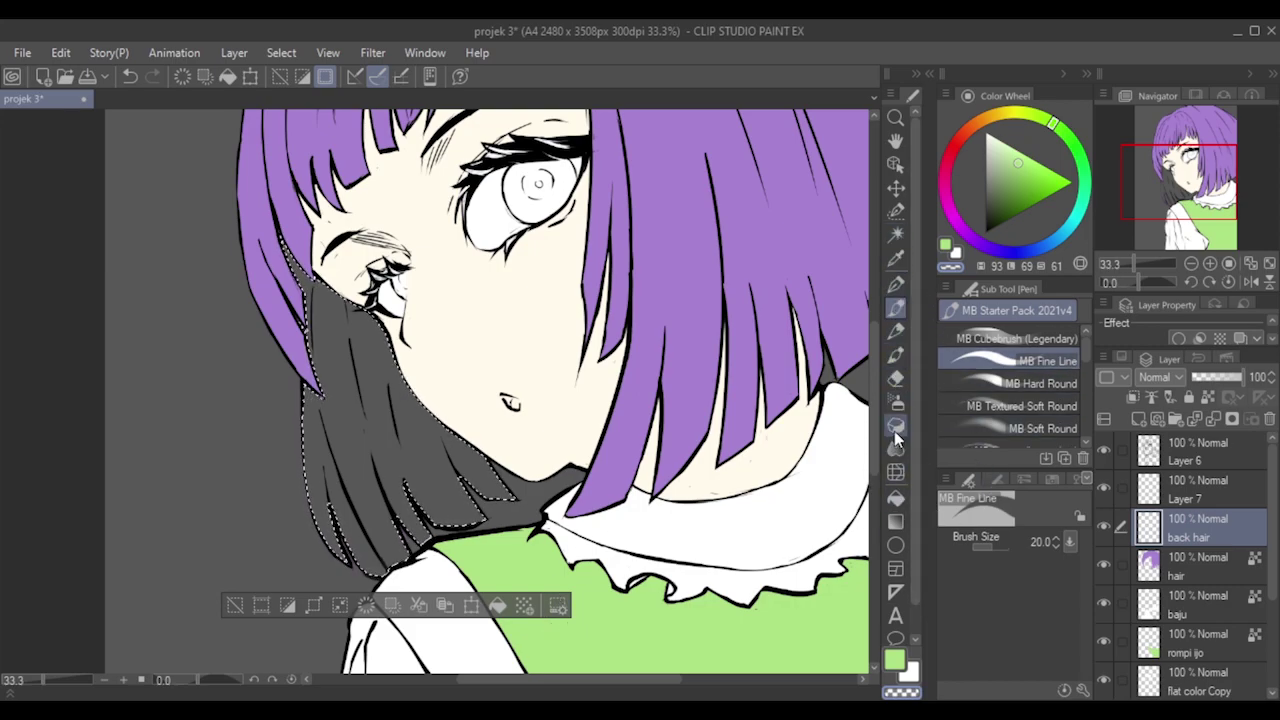
# Fill the selected section on "back hair" with the purple sampled from the hair, and deselect.
pyautogui.keyDown('alt'); pyautogui.click(788, 271); pyautogui.keyUp('alt')
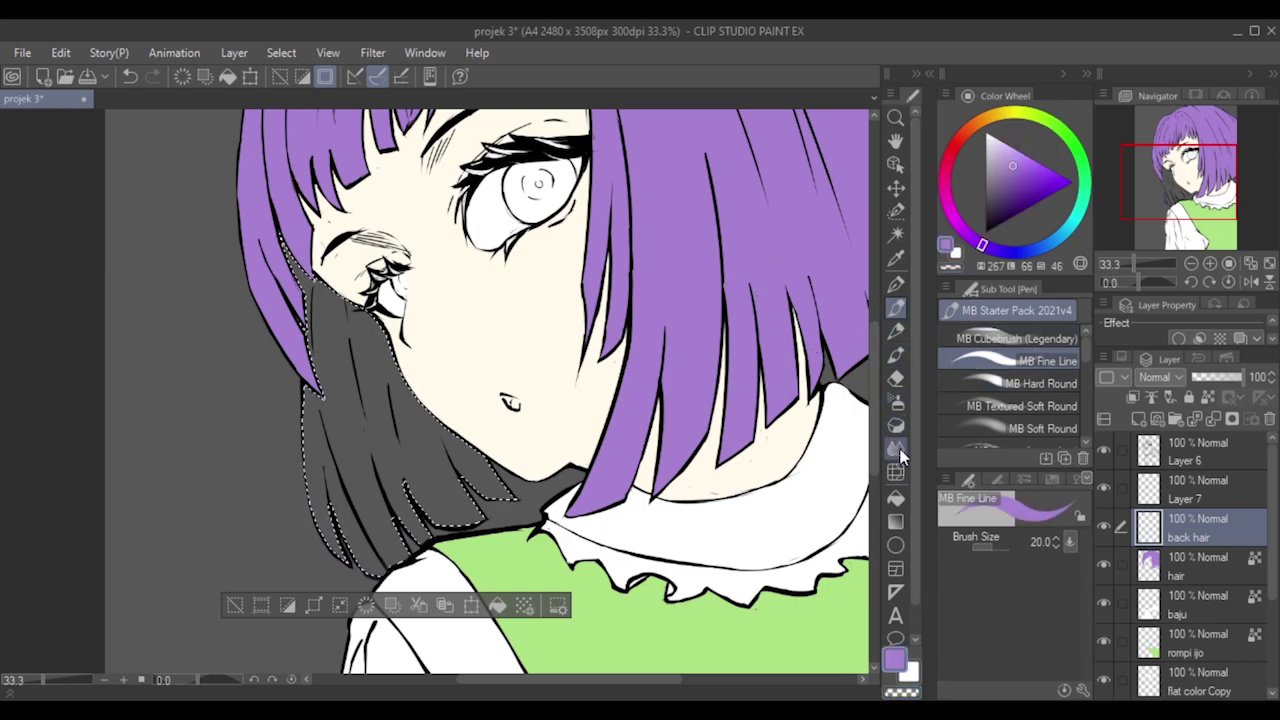
pyautogui.click(896, 502)
pyautogui.click(446, 482)
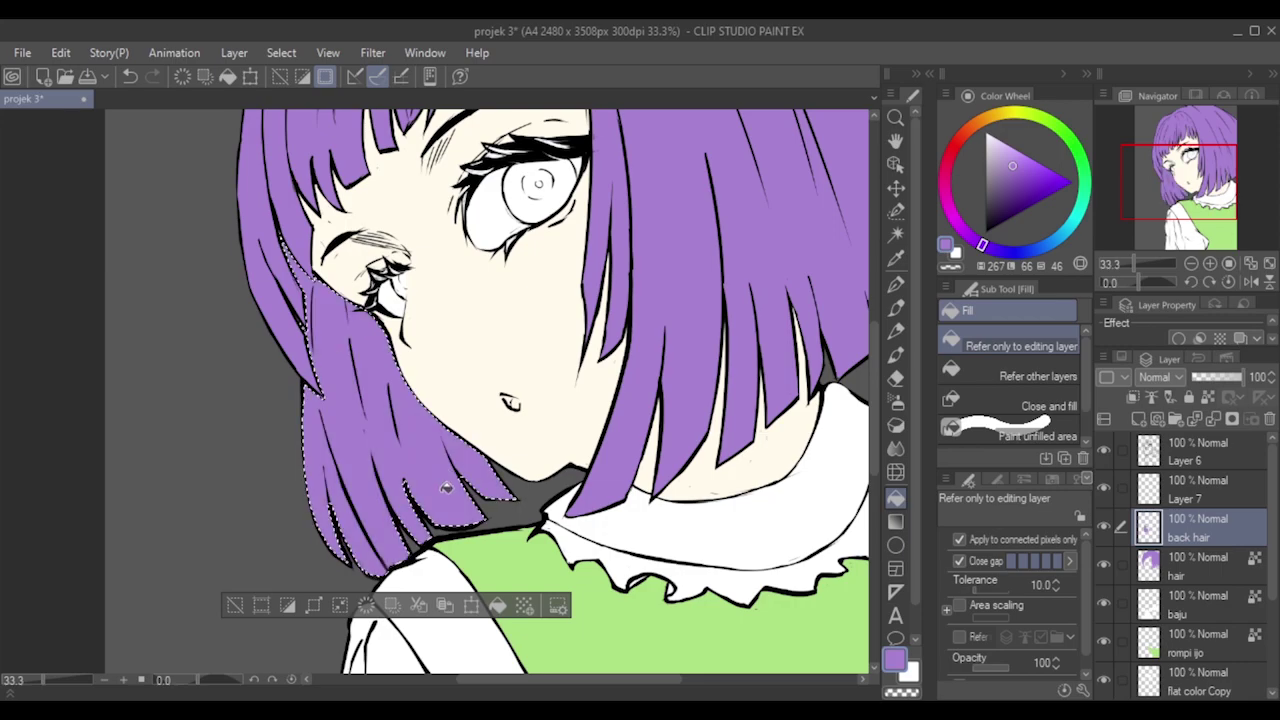
pyautogui.click(236, 603)
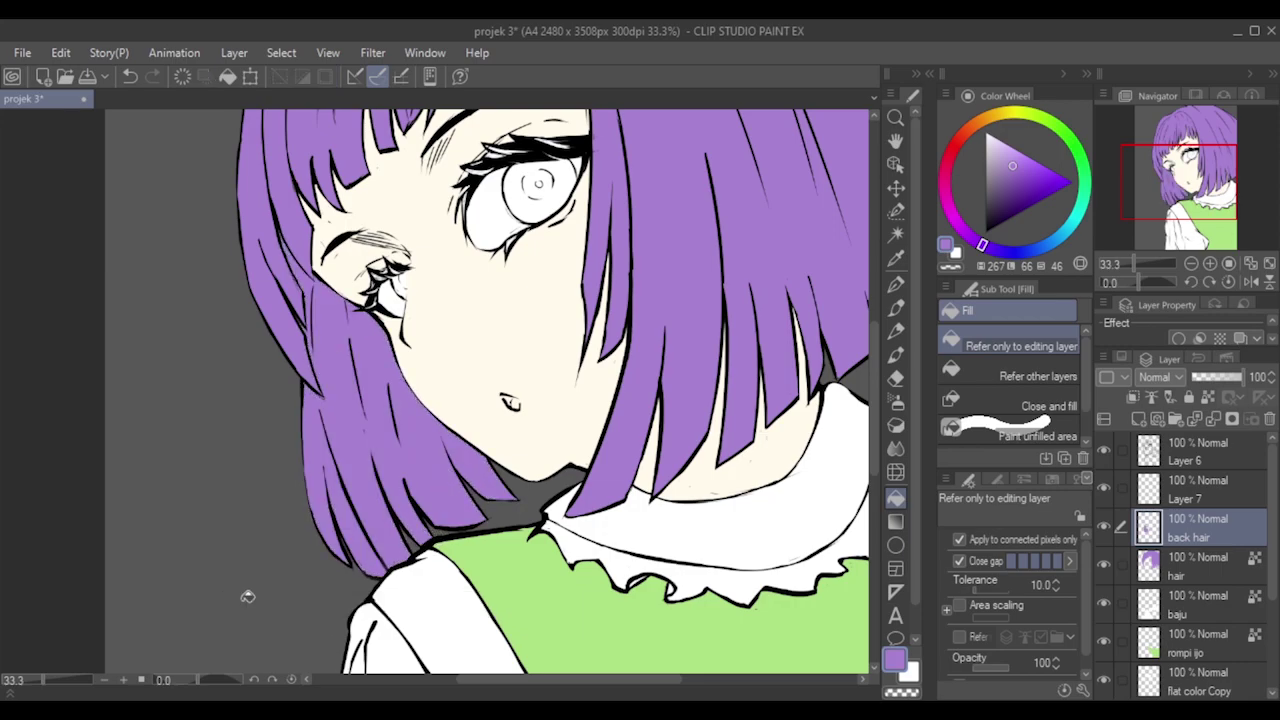
pyautogui.click(1207, 397)
# Examine the edges of the back hair fill up close, switching the "back hair" layer off and on to compare.
pyautogui.scroll(5, 271, 391)
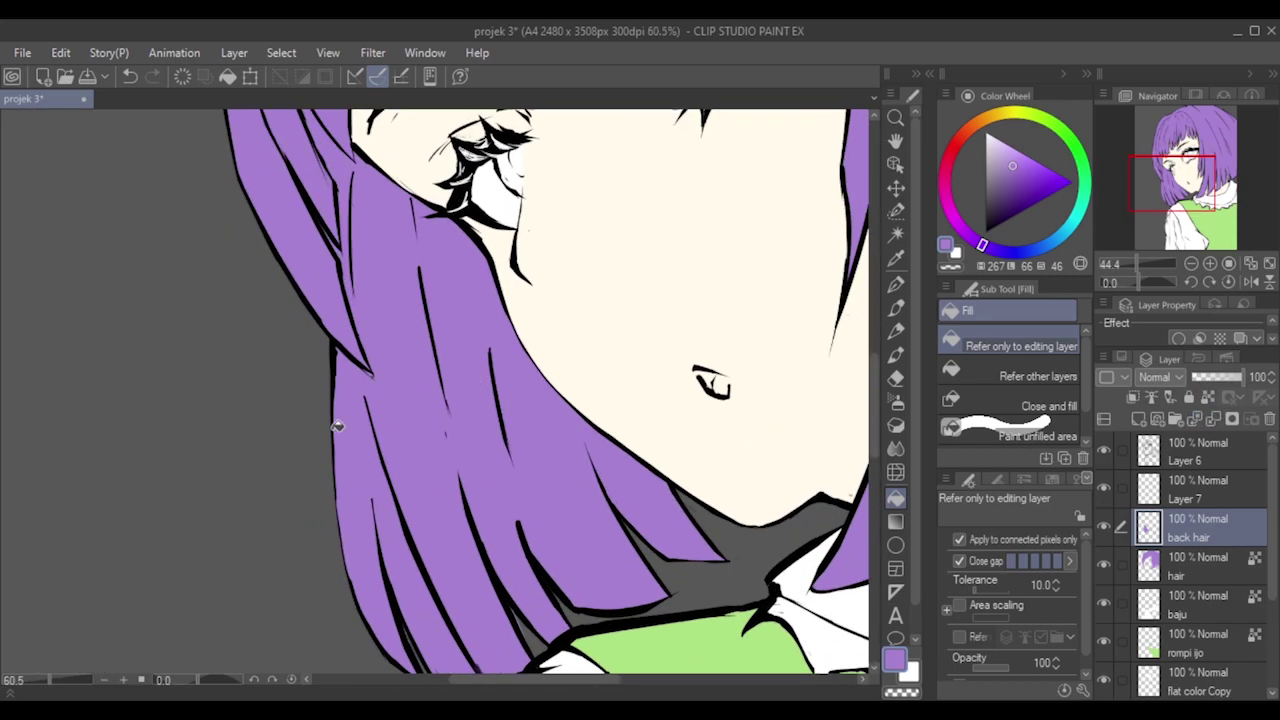
pyautogui.scroll(1, 342, 427)
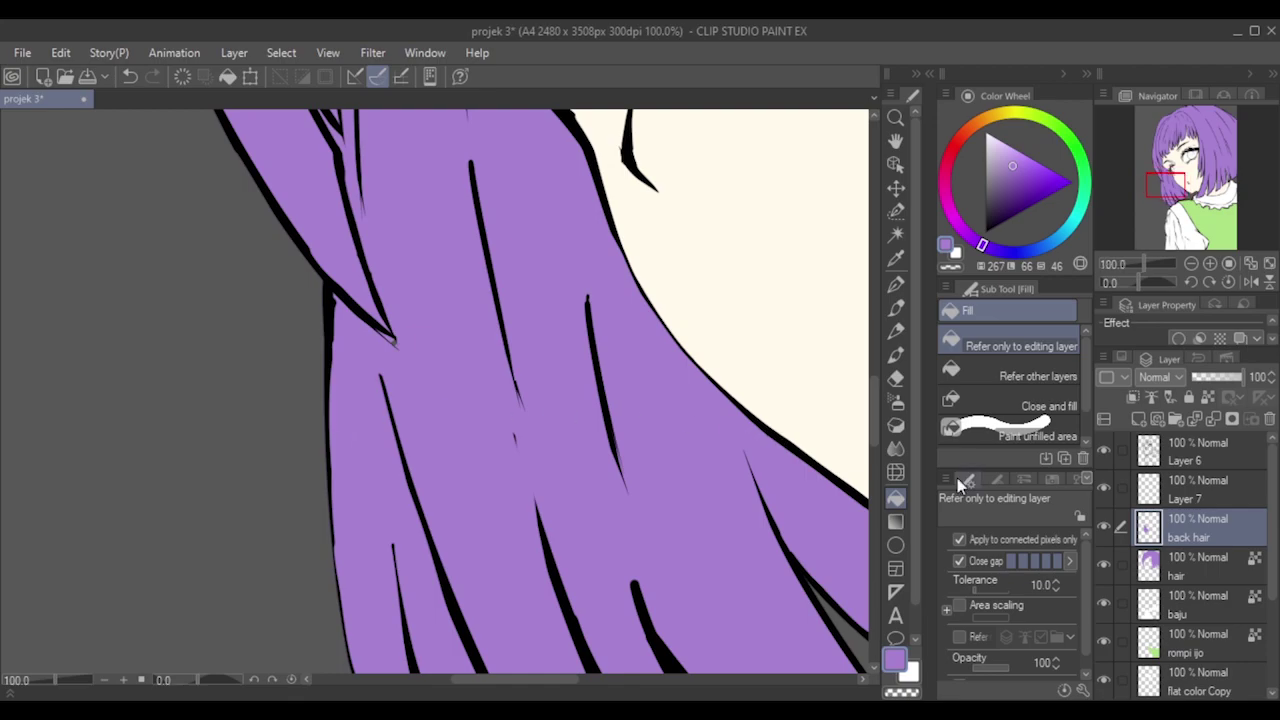
pyautogui.scroll(4, 331, 457)
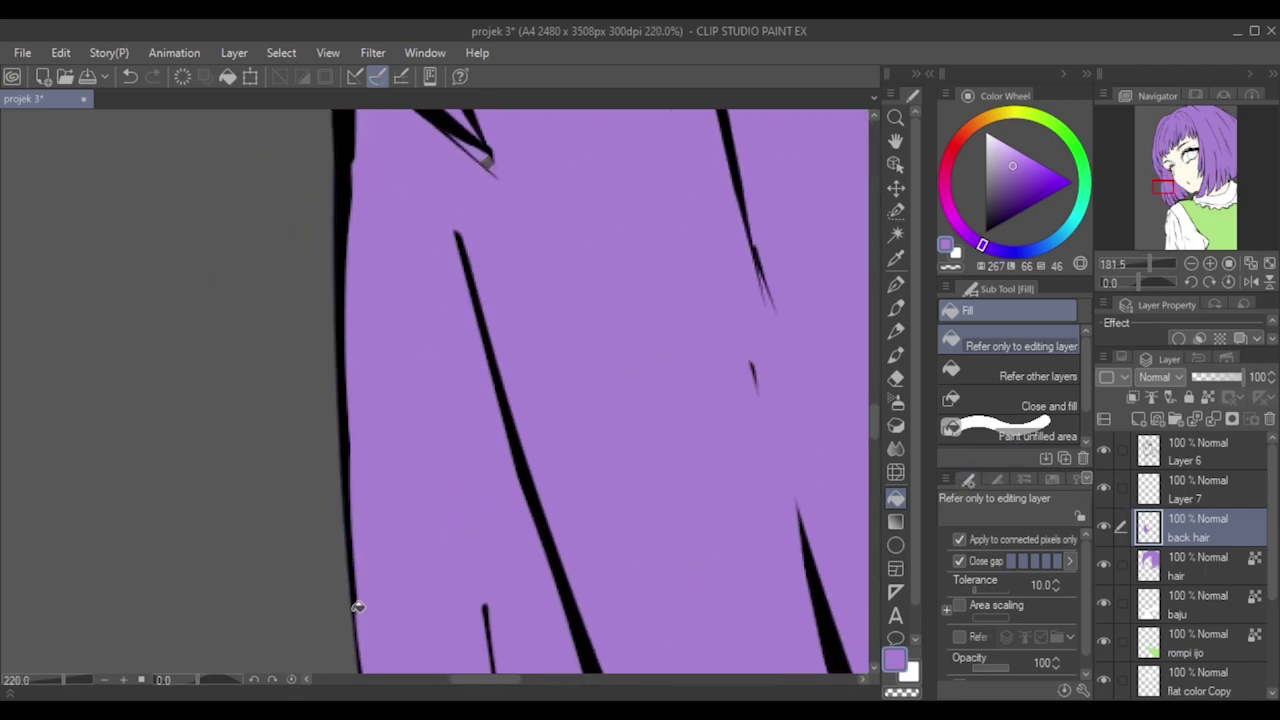
pyautogui.scroll(-4, 359, 562)
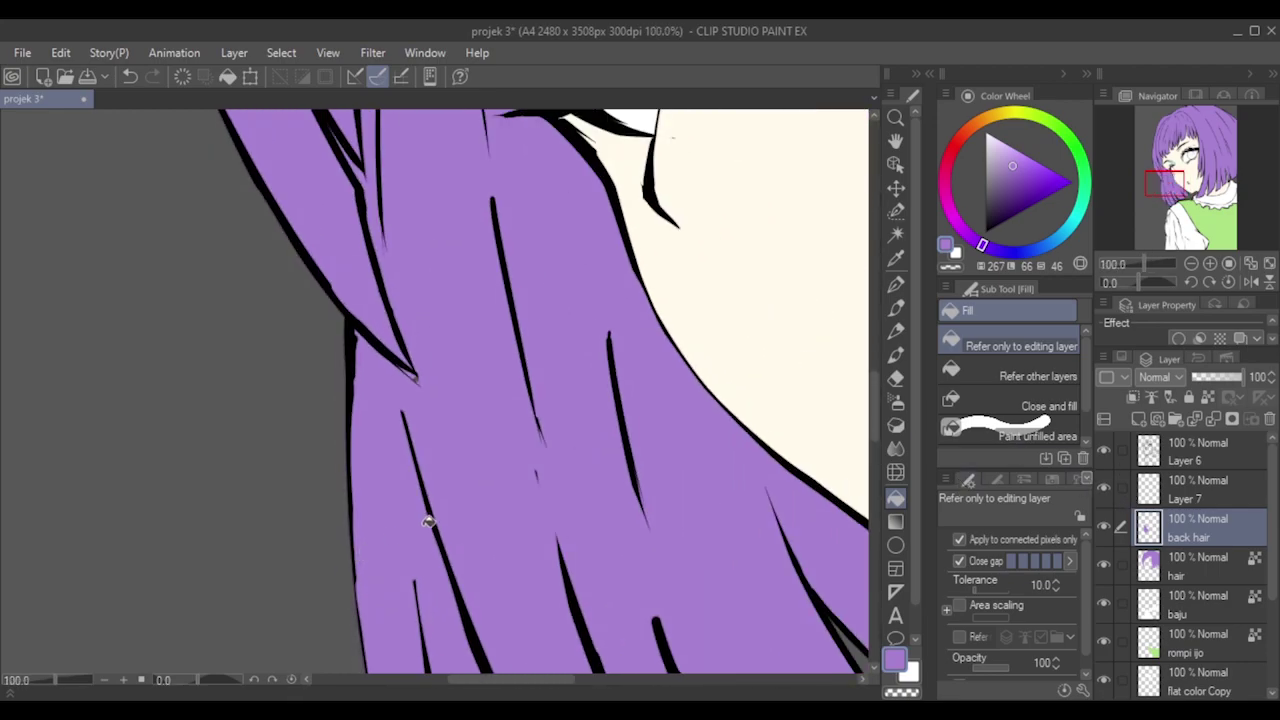
pyautogui.scroll(-2, 628, 526)
pyautogui.scroll(-1, 628, 526)
pyautogui.click(1102, 527)
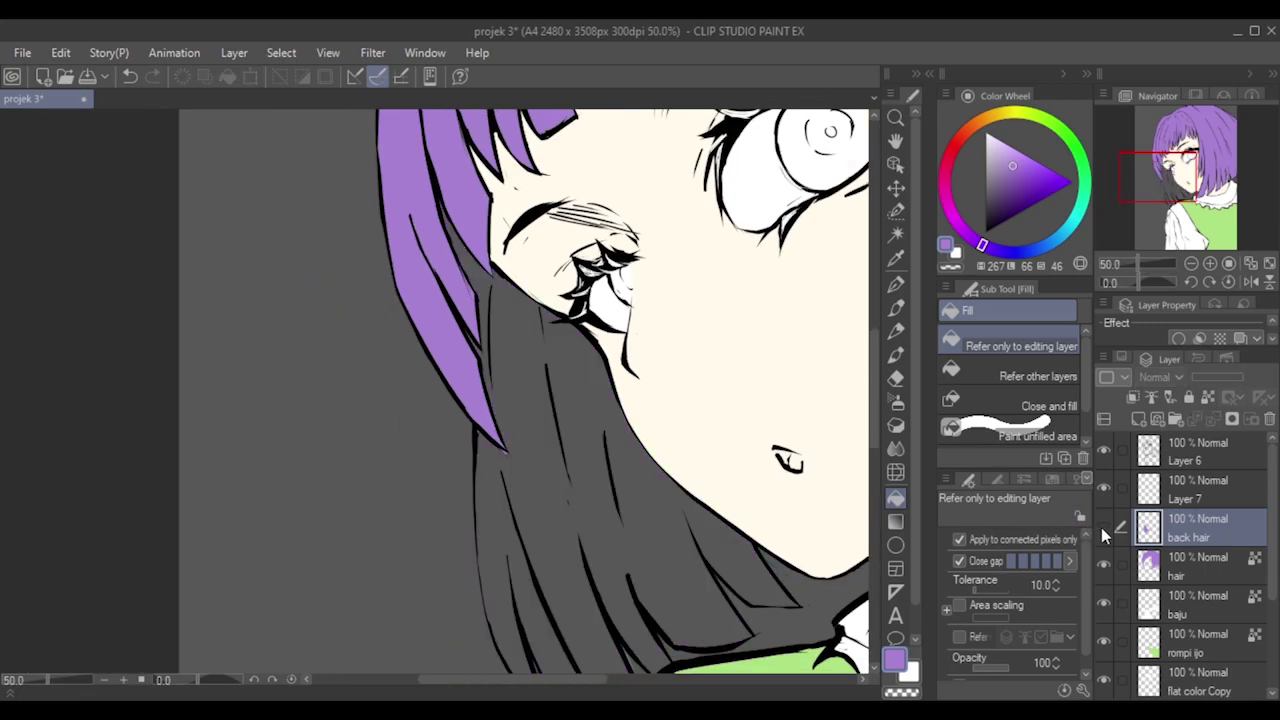
pyautogui.click(1102, 527)
pyautogui.click(1102, 527)
pyautogui.click(1102, 527)
pyautogui.click(1102, 527)
pyautogui.scroll(3, 600, 509)
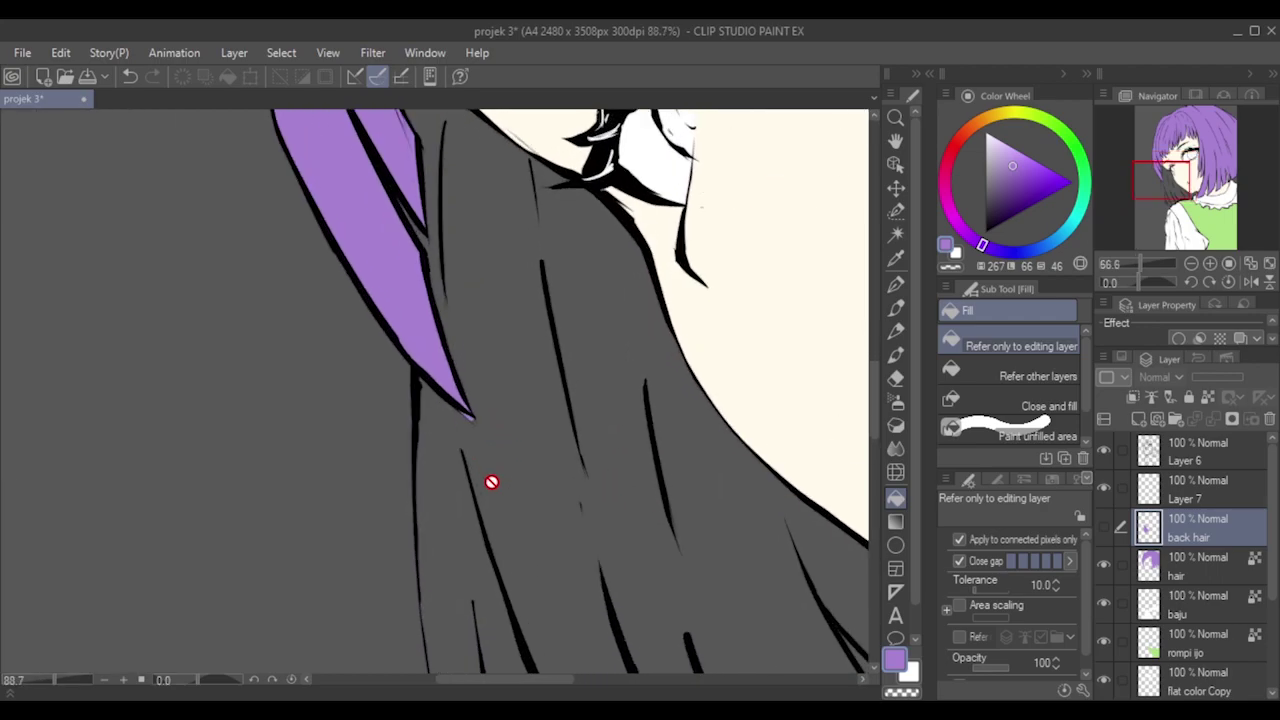
pyautogui.scroll(-1, 492, 480)
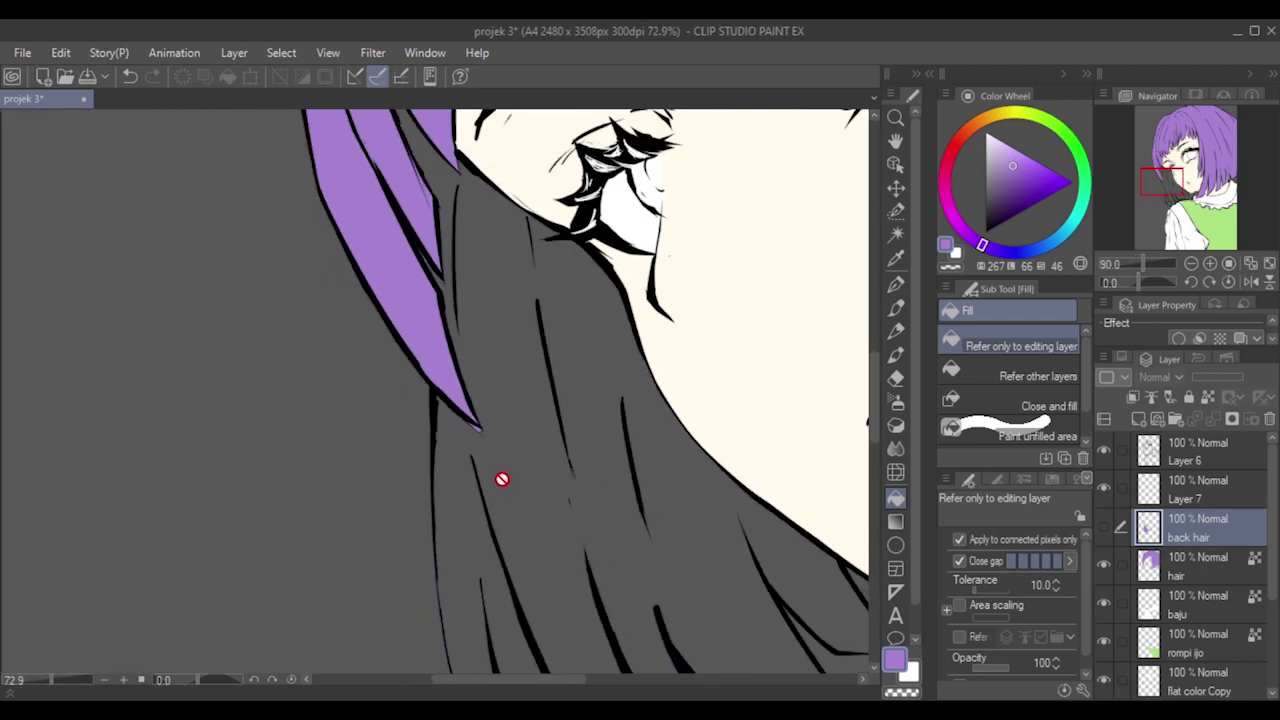
pyautogui.scroll(1, 505, 479)
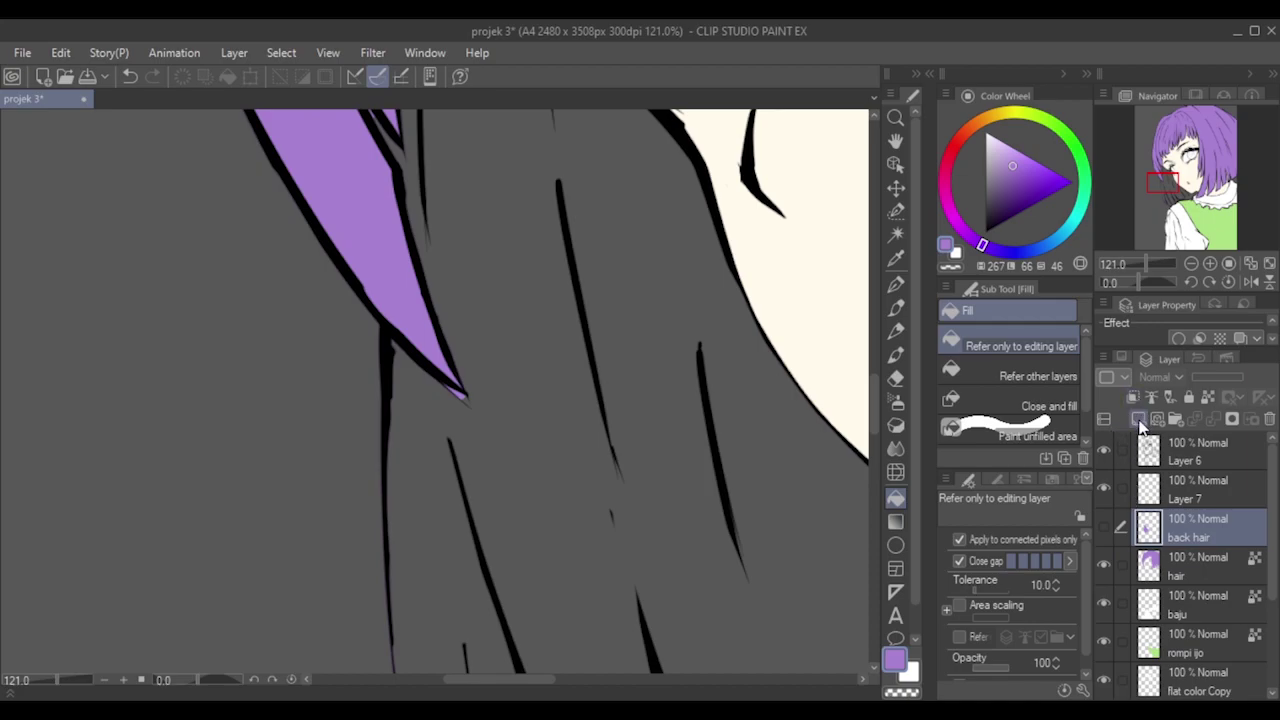
pyautogui.click(1106, 527)
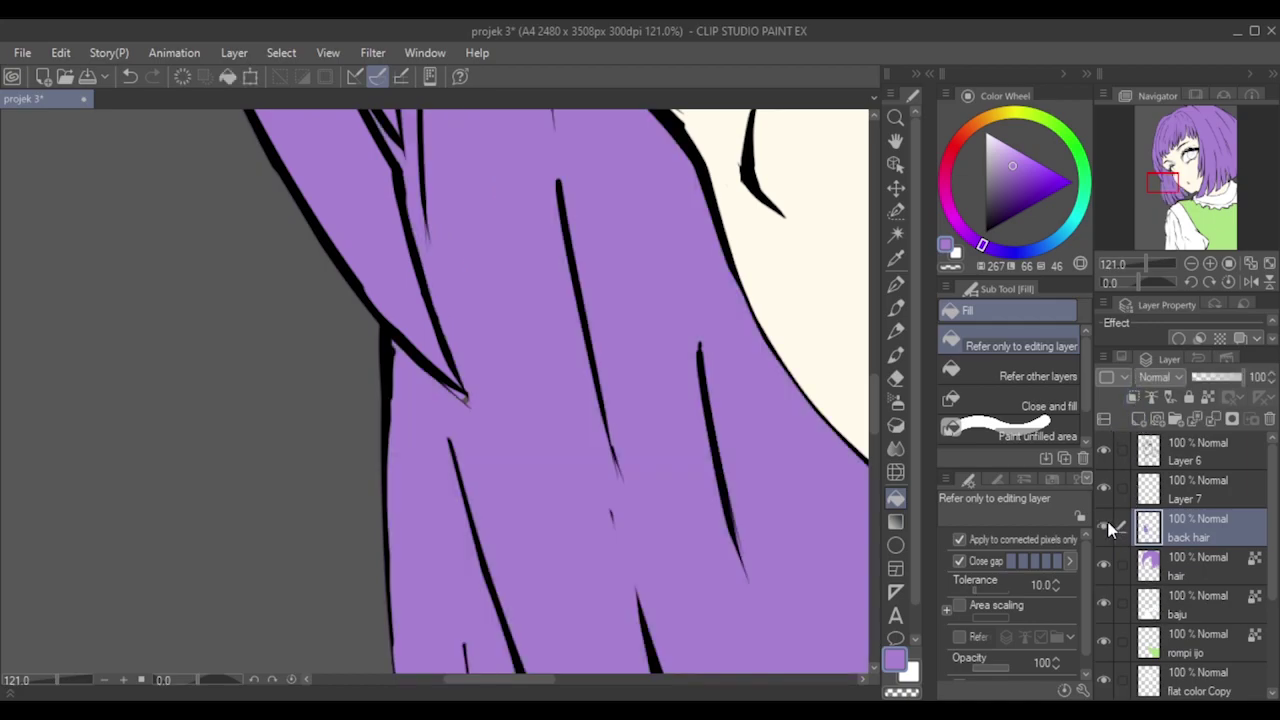
# Paint over the unfilled gap at the tip of the overlapping strand on "back hair" with the MB Fine Line pen at sizes 7 and 12.
pyautogui.click(899, 312)
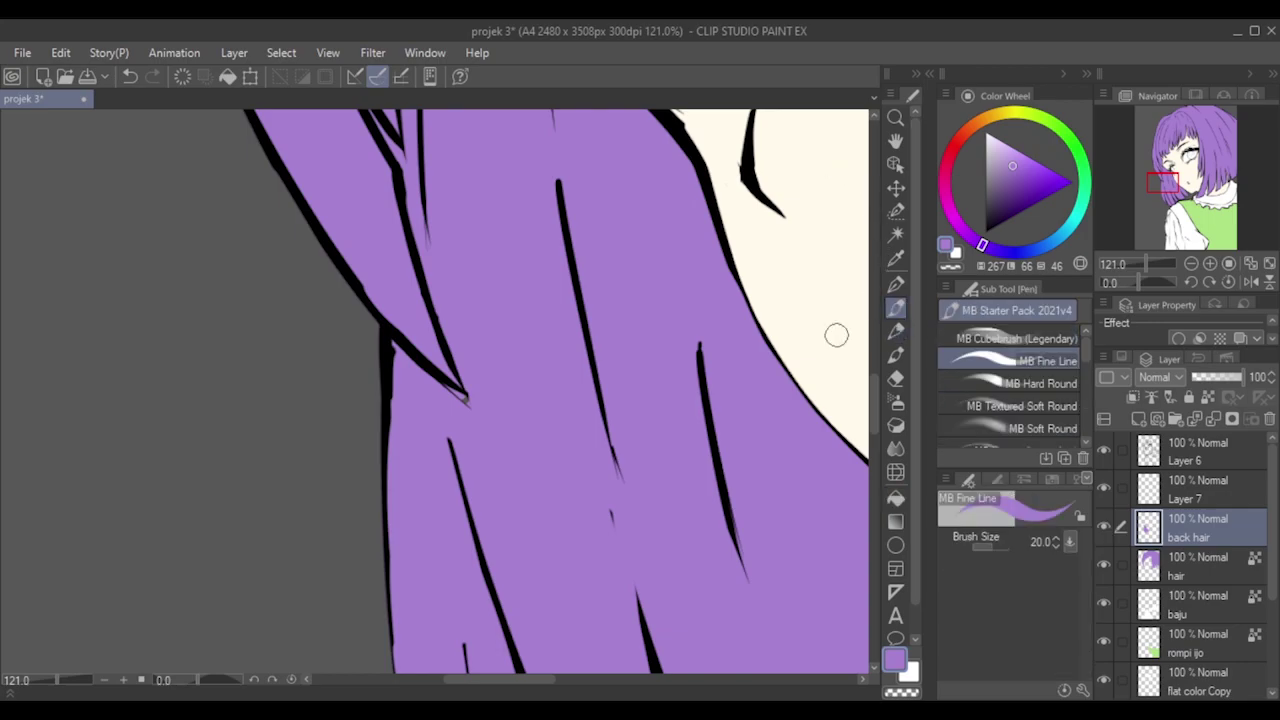
pyautogui.press('[')
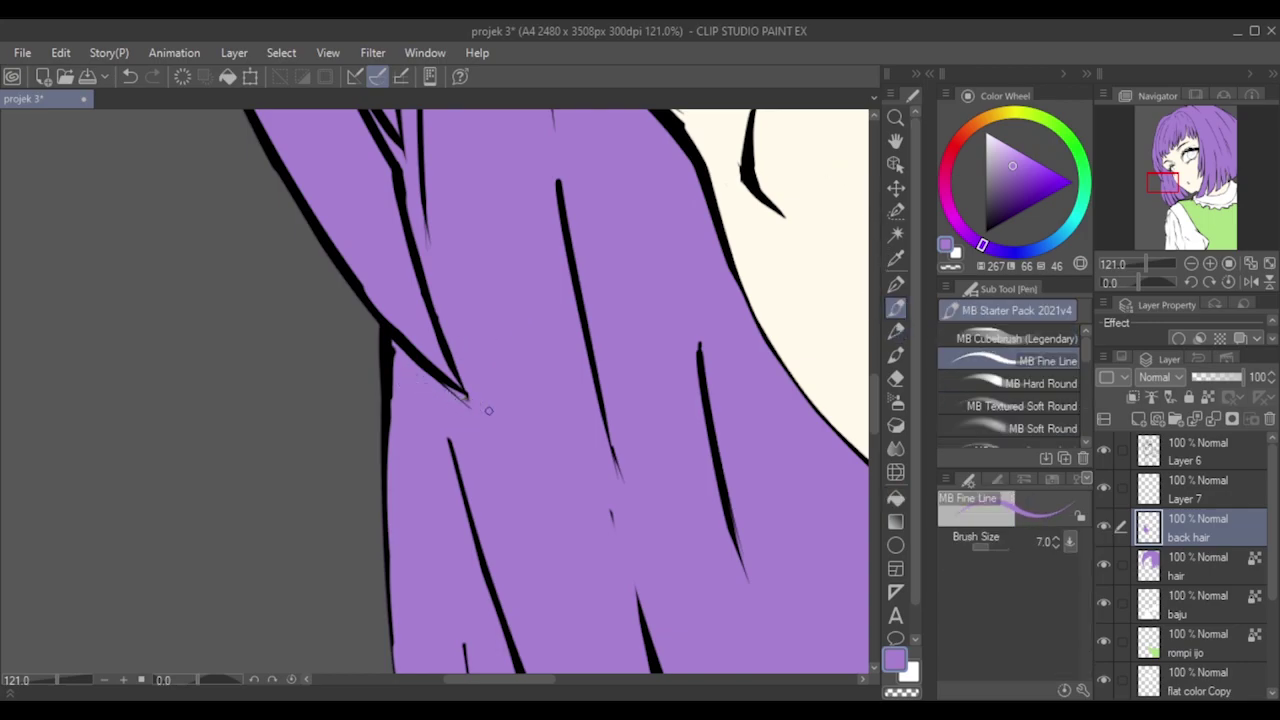
pyautogui.press(']')
pyautogui.press(']')
pyautogui.press(']')
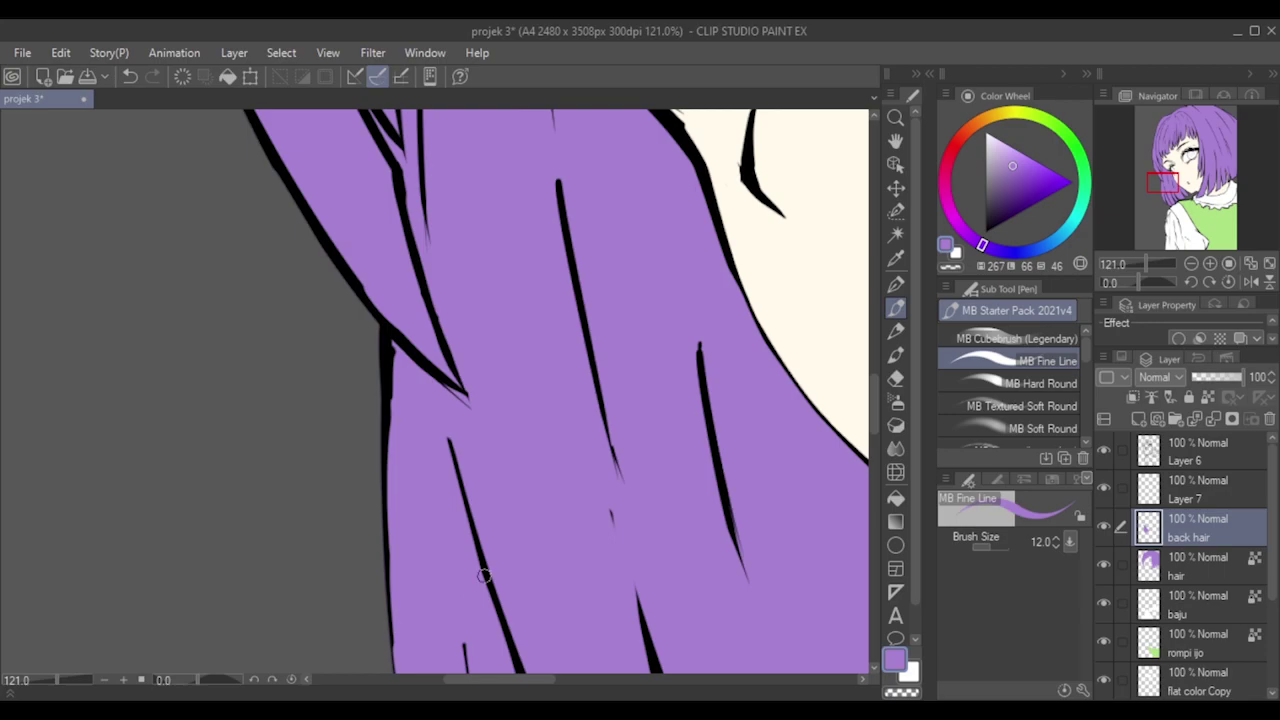
pyautogui.scroll(-4, 471, 591)
pyautogui.scroll(-3, 512, 573)
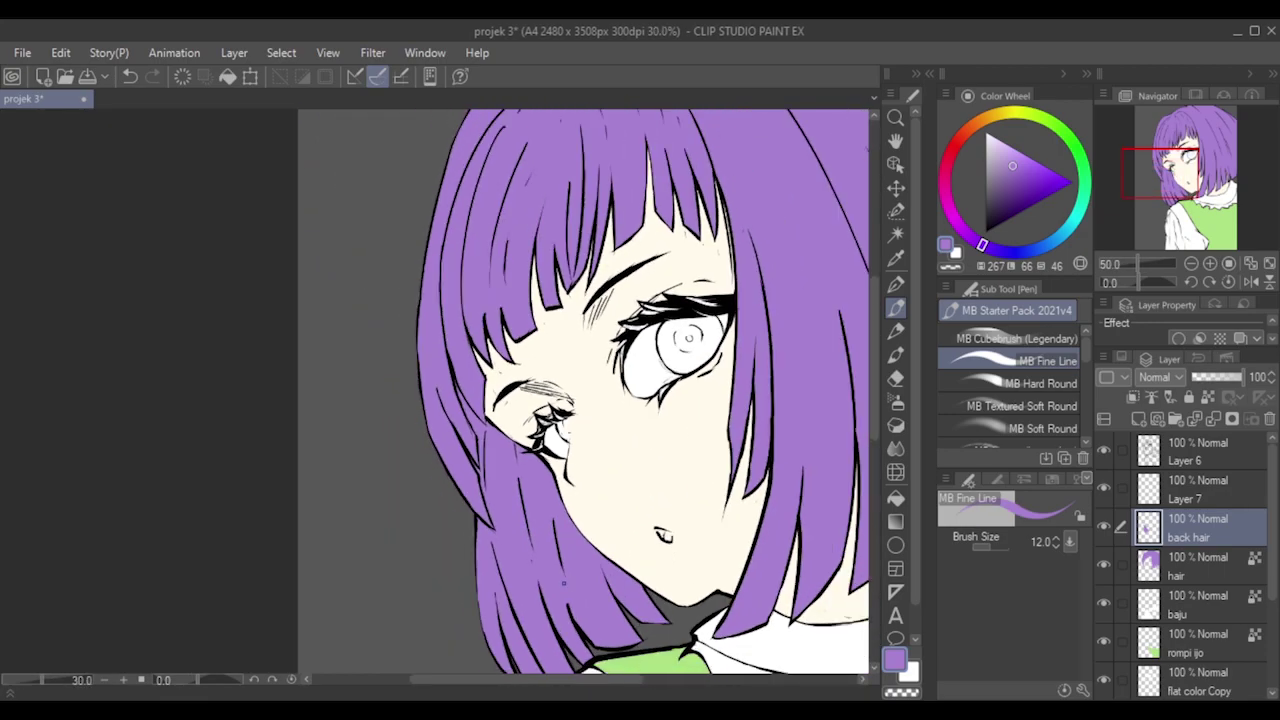
pyautogui.moveTo(873, 418); pyautogui.dragTo(873, 433)
pyautogui.scroll(-1, 872, 432)
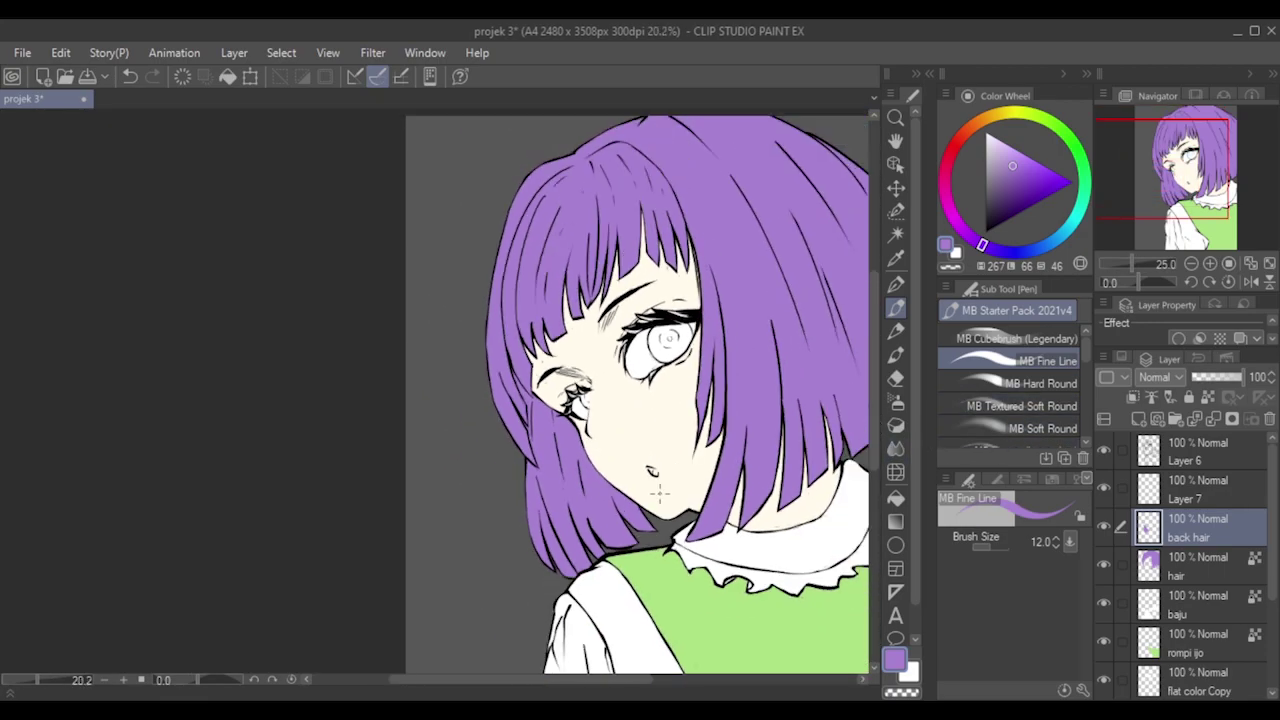
pyautogui.moveTo(640, 690); pyautogui.dragTo(656, 692)
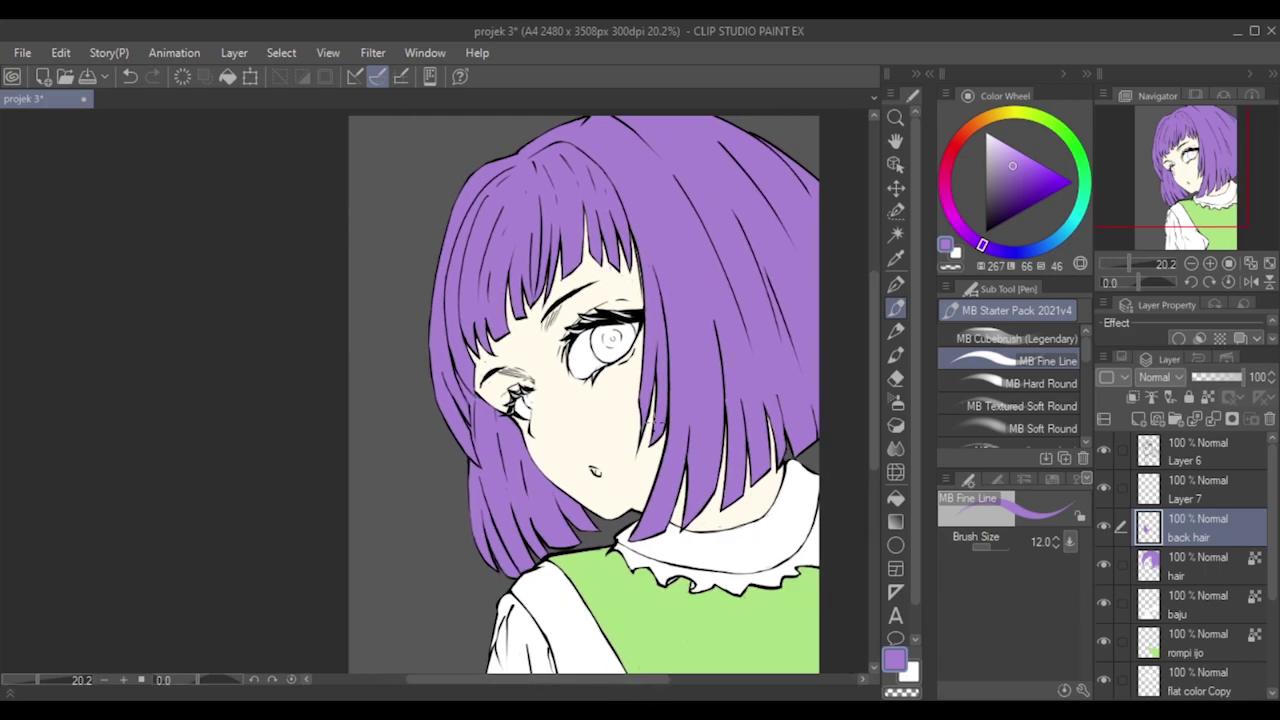
# Lock the transparent pixels of the "back hair" layer.
pyautogui.scroll(-2, 646, 410)
pyautogui.scroll(1, 698, 461)
pyautogui.scroll(2, 871, 400)
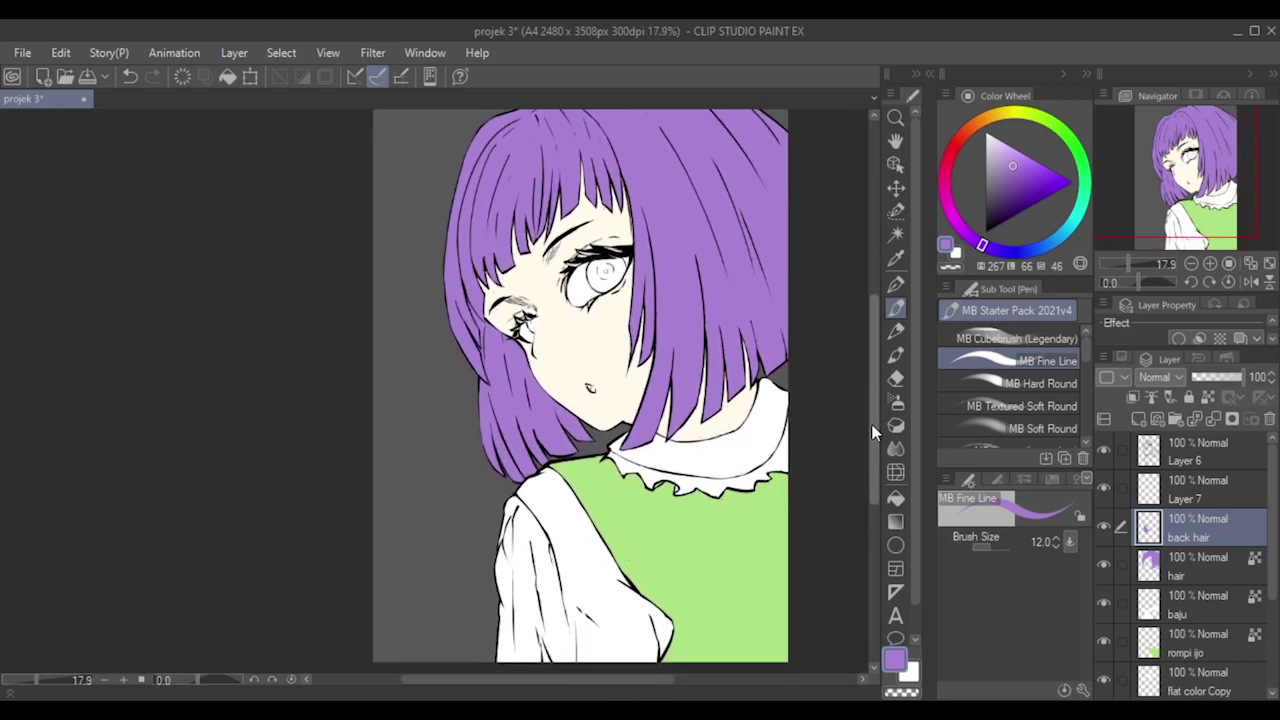
pyautogui.scroll(-2, 643, 623)
pyautogui.moveTo(614, 690); pyautogui.dragTo(629, 688)
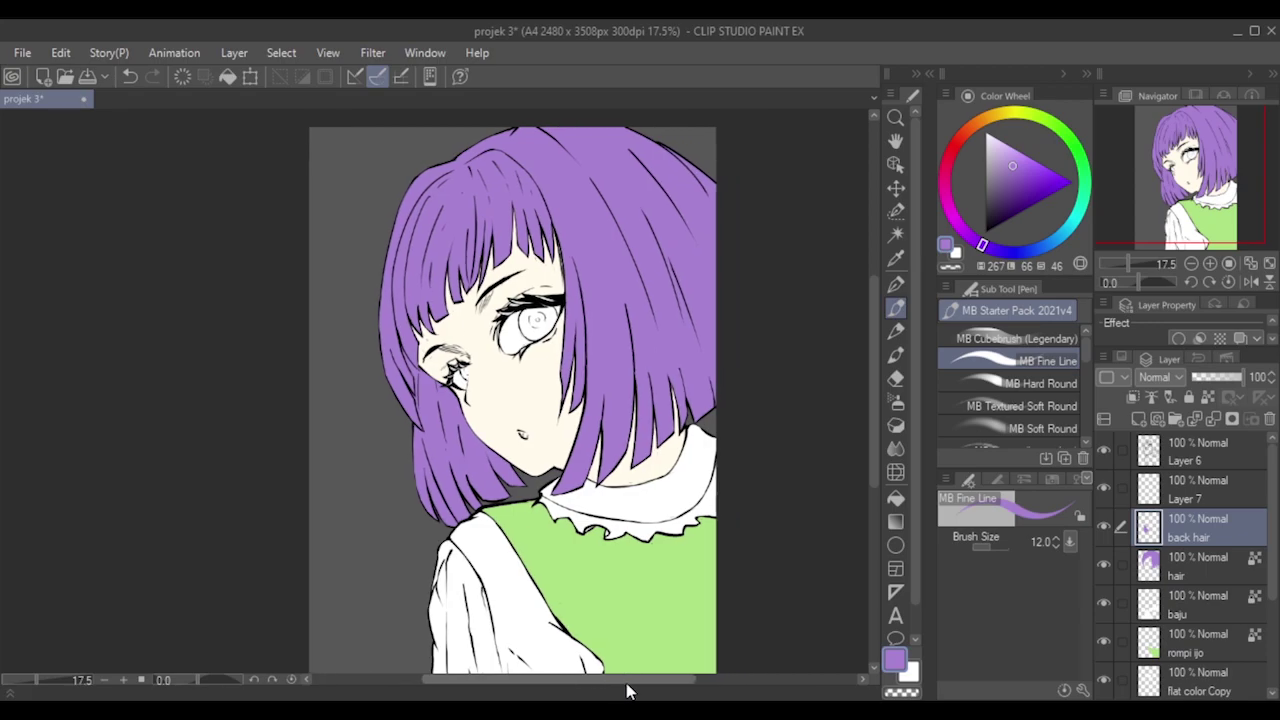
pyautogui.click(1205, 396)
pyautogui.moveTo(626, 688); pyautogui.dragTo(643, 690)
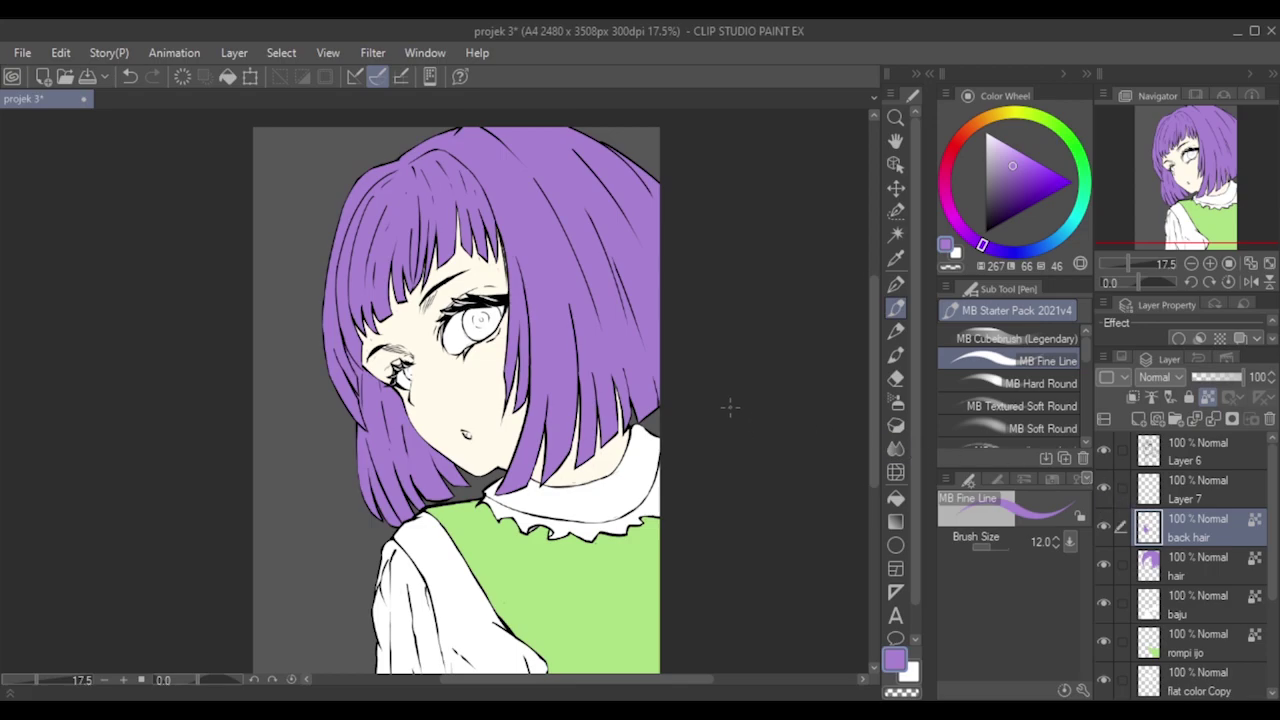
pyautogui.scroll(-1, 848, 400)
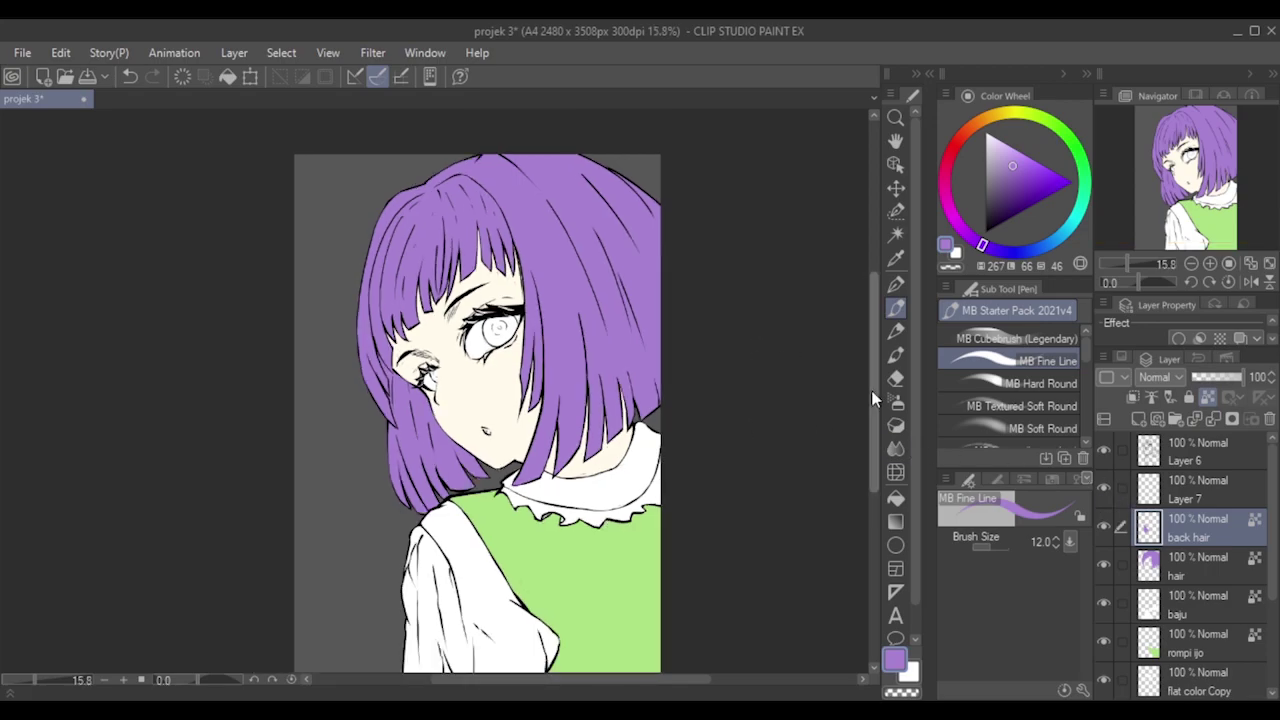
pyautogui.moveTo(873, 392); pyautogui.dragTo(870, 402)
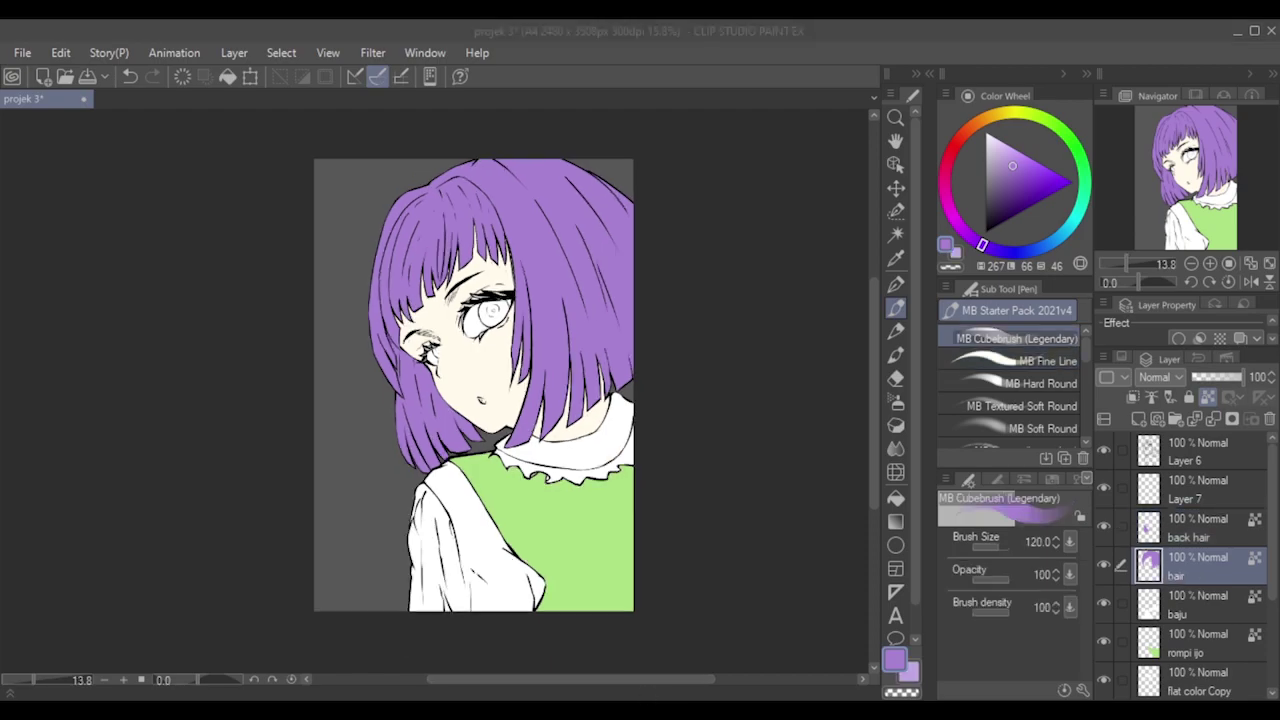
# Try a slightly darker purple on the "hair" layer with the MB Cubebrush at size 150, and undo the stroke.
pyautogui.click(1086, 221)
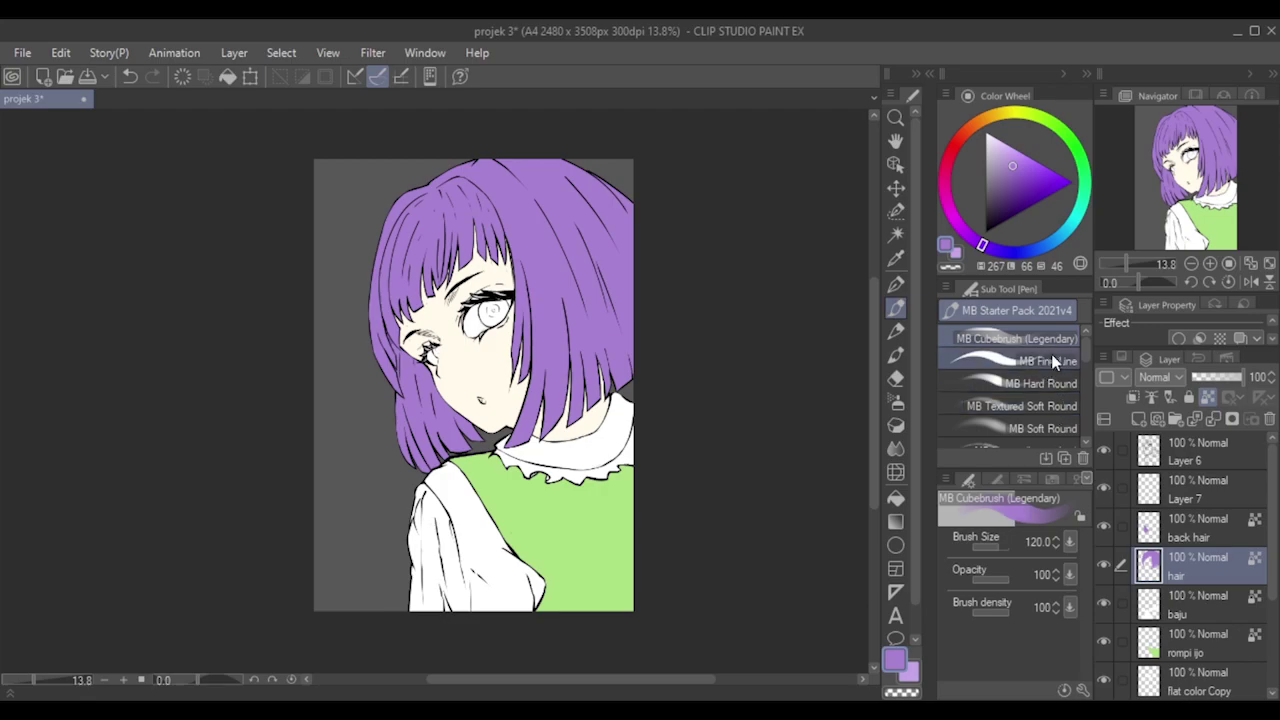
pyautogui.click(1014, 168)
pyautogui.press(']')
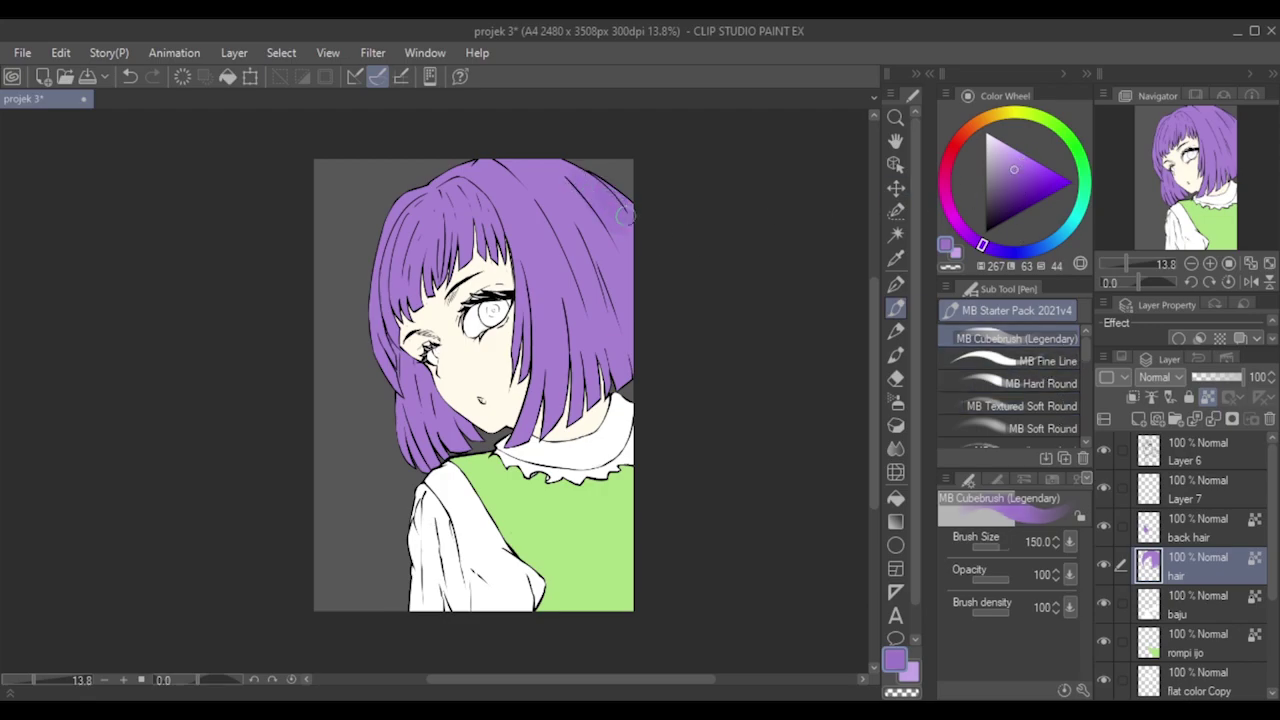
pyautogui.hotkey('ctrl', 'z')
# Paint a lighter purple highlight band across the crown on the "hair" layer with the MB Cubebrush, adjusting its size between 120 and 170.
pyautogui.click(1014, 152)
pyautogui.click(1010, 157)
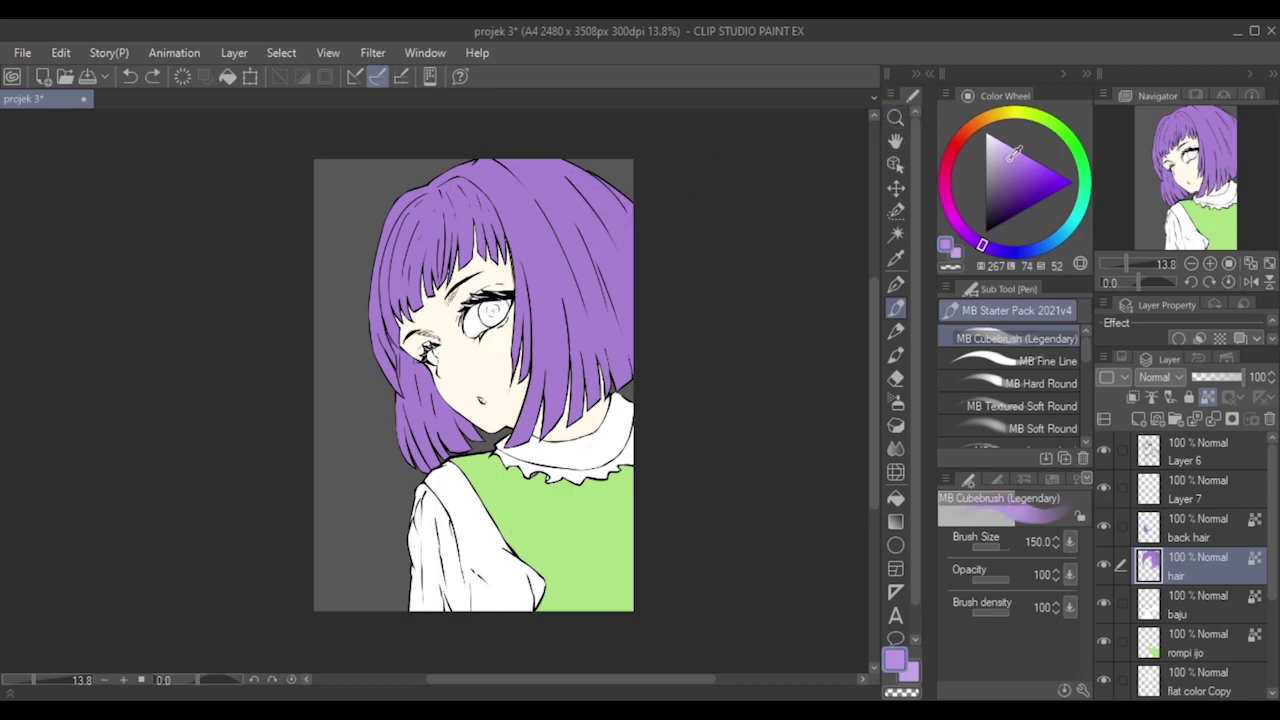
pyautogui.moveTo(488, 172); pyautogui.dragTo(587, 214)
pyautogui.moveTo(503, 167)
pyautogui.mouseDown()
pyautogui.moveTo(523, 187)
pyautogui.moveTo(544, 164)
pyautogui.moveTo(618, 245)
pyautogui.mouseUp()
pyautogui.press(']')
pyautogui.moveTo(494, 184); pyautogui.dragTo(614, 257)
pyautogui.moveTo(530, 222)
pyautogui.mouseDown()
pyautogui.moveTo(566, 251)
pyautogui.moveTo(604, 223)
pyautogui.moveTo(616, 265)
pyautogui.mouseUp()
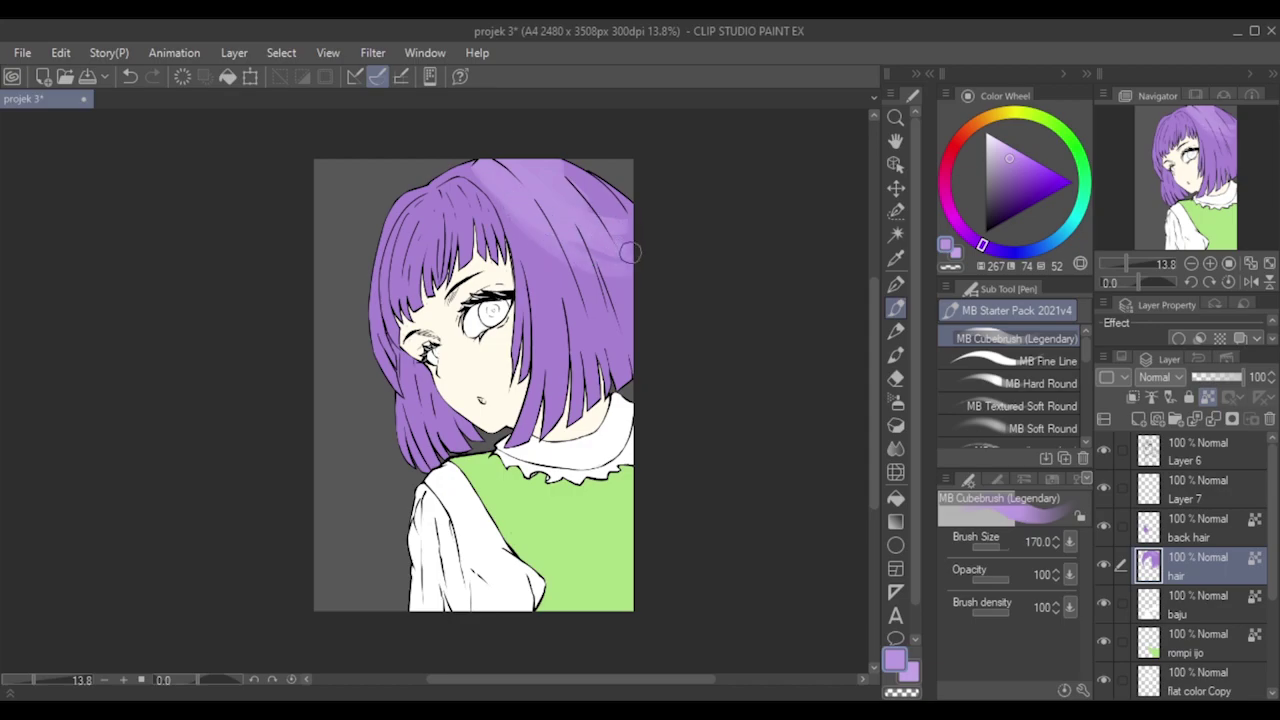
pyautogui.moveTo(562, 182)
pyautogui.mouseDown()
pyautogui.moveTo(620, 218)
pyautogui.moveTo(622, 201)
pyautogui.mouseUp()
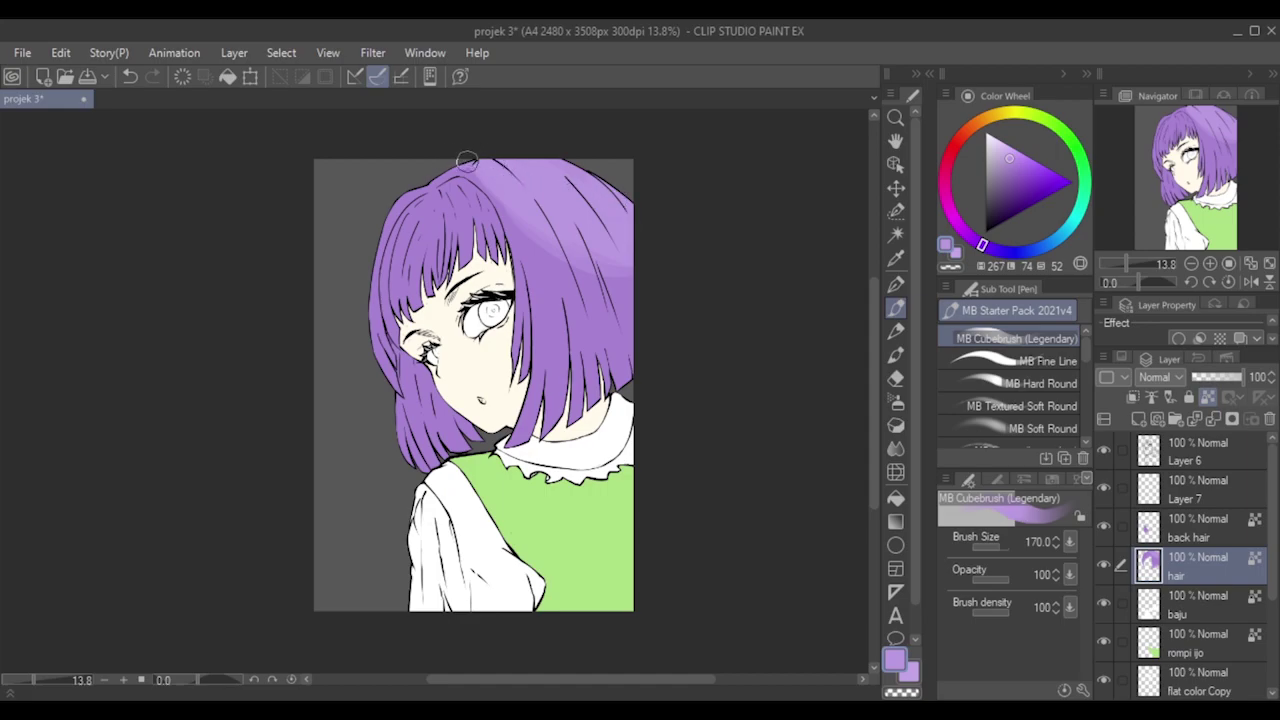
pyautogui.press('[')
pyautogui.press('[')
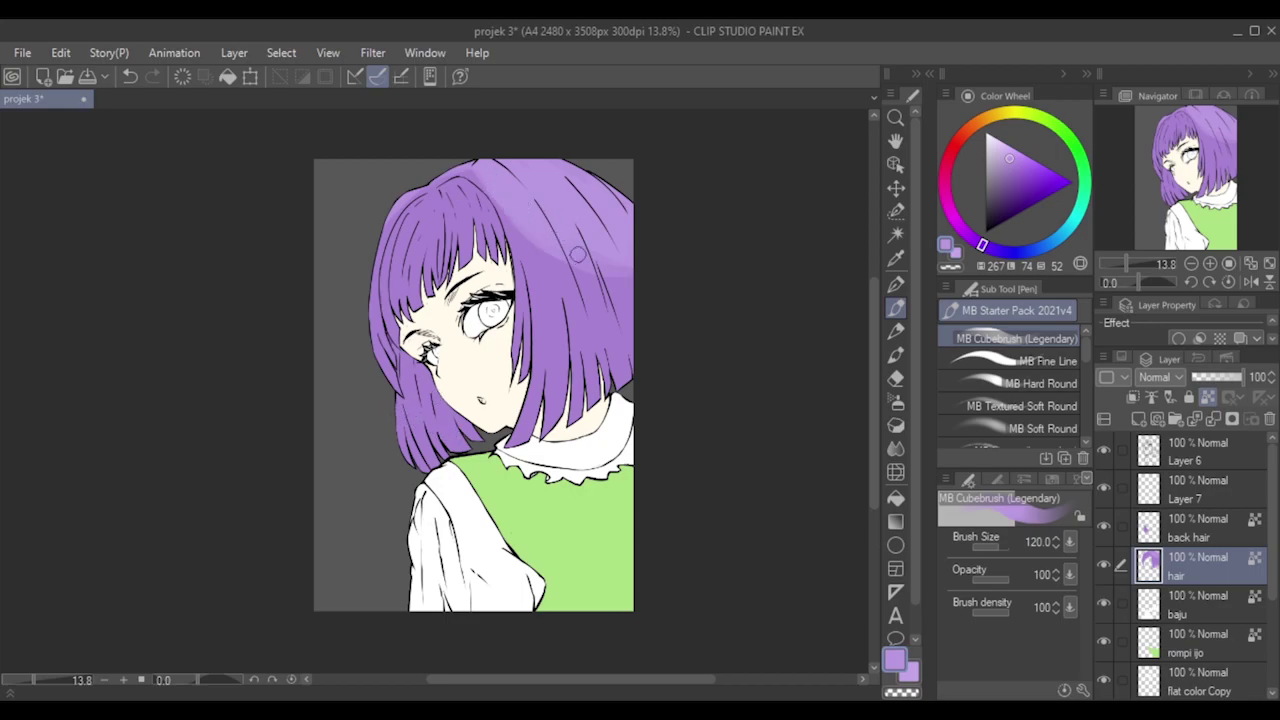
# Paint light purple diagonally across the large hair section beside the face with the Cubebrush at size 170.
pyautogui.press(']')
pyautogui.press(']')
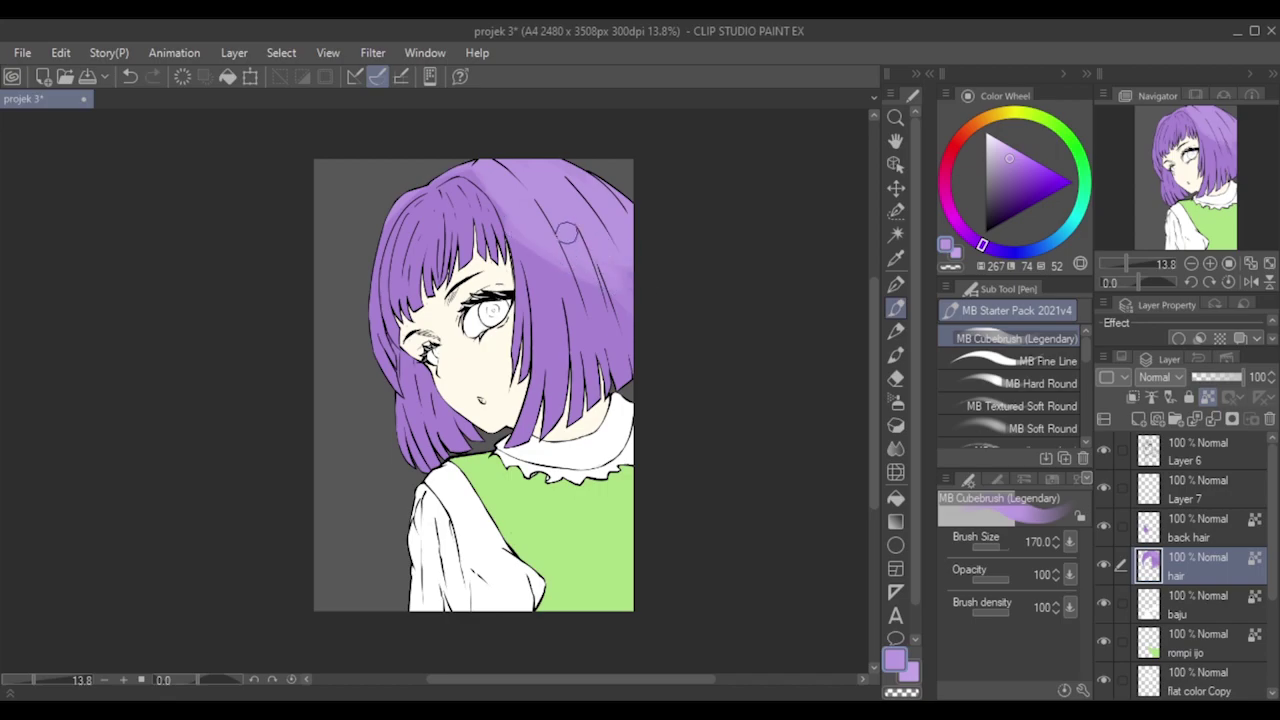
pyautogui.moveTo(535, 245); pyautogui.dragTo(620, 305)
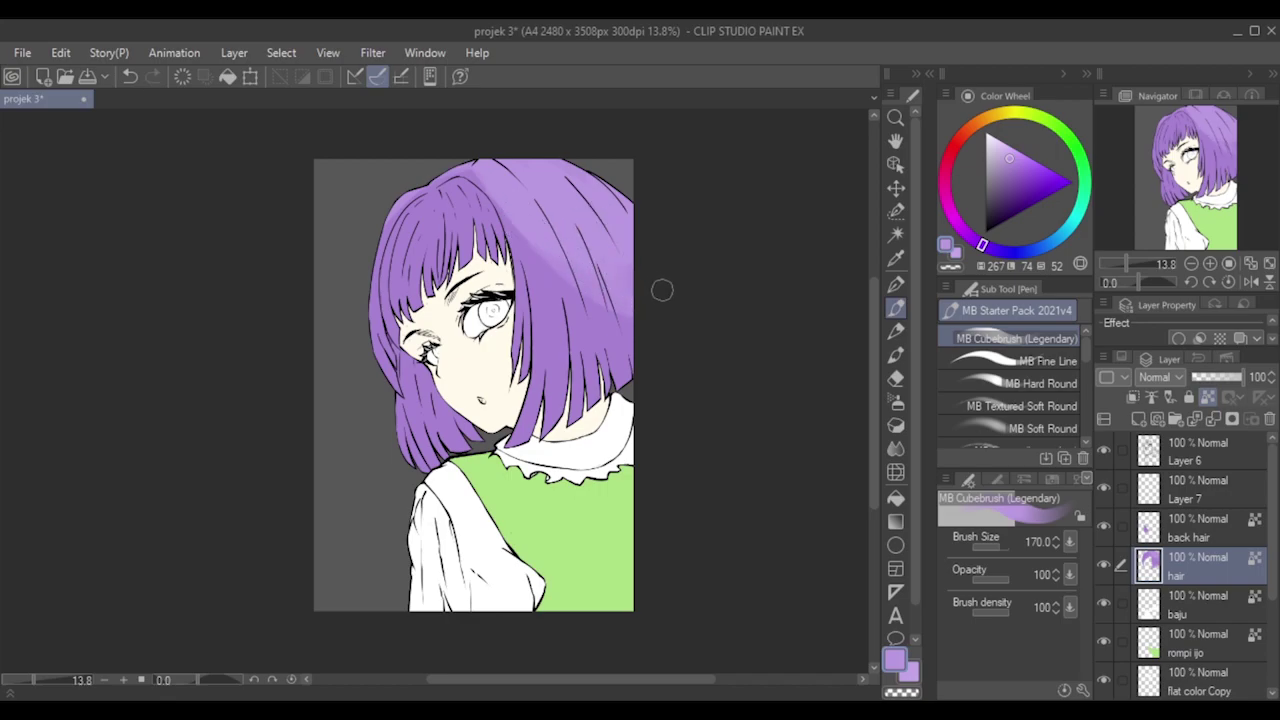
# Undo the last stroke and paint a narrower light purple strand near the parting with the brush at size 80.
pyautogui.press('[')
pyautogui.press('[')
pyautogui.hotkey('ctrl', 'z')
pyautogui.press('[')
pyautogui.press('[')
pyautogui.press(']')
pyautogui.press(']')
pyautogui.press('[')
pyautogui.press('[')
pyautogui.moveTo(528, 227); pyautogui.dragTo(540, 273)
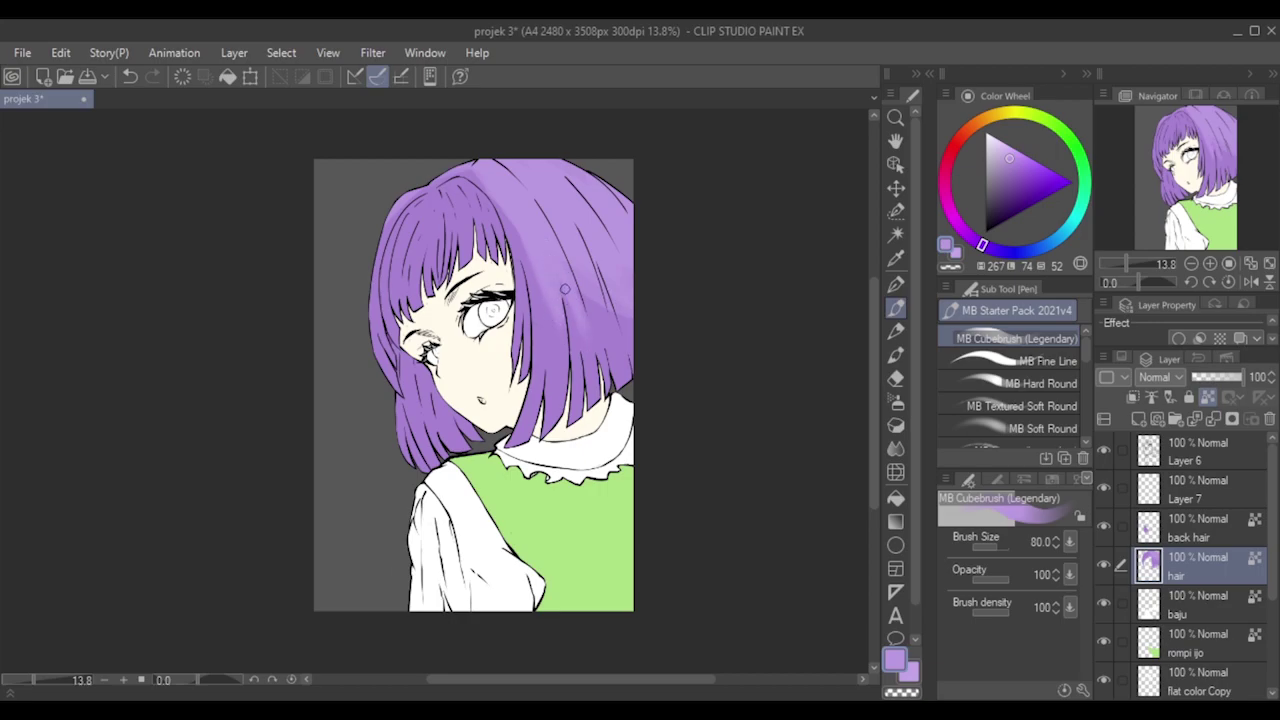
# Replace the last strand with a size 70 light purple stroke from the parting down towards the larger eye.
pyautogui.press('[')
pyautogui.hotkey('ctrl', 'z')
pyautogui.moveTo(496, 196); pyautogui.dragTo(534, 275)
pyautogui.hotkey('ctrl', 'z')
pyautogui.hotkey('ctrl', 'y')
pyautogui.hotkey('ctrl', 'z')
pyautogui.hotkey('ctrl', 'y')
pyautogui.moveTo(526, 244); pyautogui.dragTo(540, 340)
pyautogui.hotkey('ctrl', 'z')
pyautogui.moveTo(530, 251); pyautogui.dragTo(528, 274)
pyautogui.hotkey('ctrl', 'z')
# Paint several long light purple strands beside the face and through the lower part of the large hair section.
pyautogui.moveTo(509, 206); pyautogui.dragTo(536, 310)
pyautogui.moveTo(529, 264); pyautogui.dragTo(530, 310)
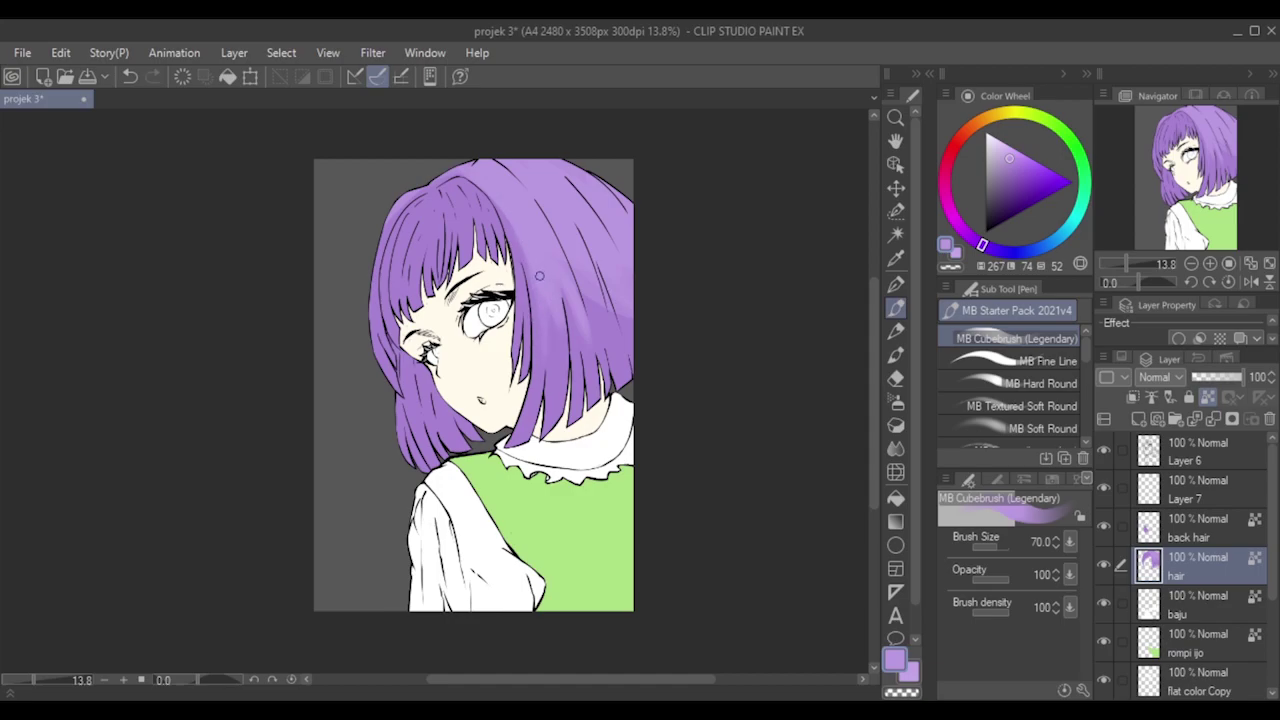
pyautogui.moveTo(532, 259); pyautogui.dragTo(531, 334)
pyautogui.hotkey('ctrl', 'z')
pyautogui.hotkey('ctrl', 'y')
pyautogui.moveTo(582, 297); pyautogui.dragTo(606, 352)
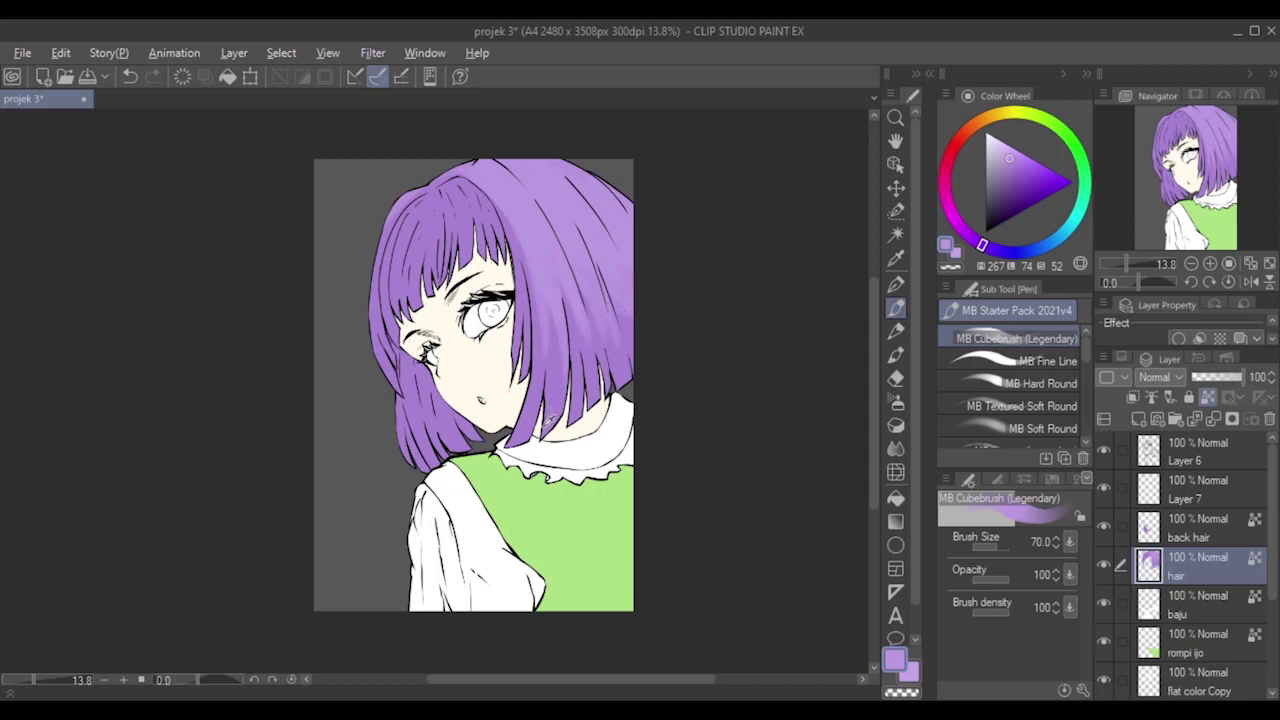
# Sample the darker purple from the lower hair tips and try shading the strands there with a wider brush.
pyautogui.keyDown('alt'); pyautogui.click(550, 398); pyautogui.keyUp('alt')
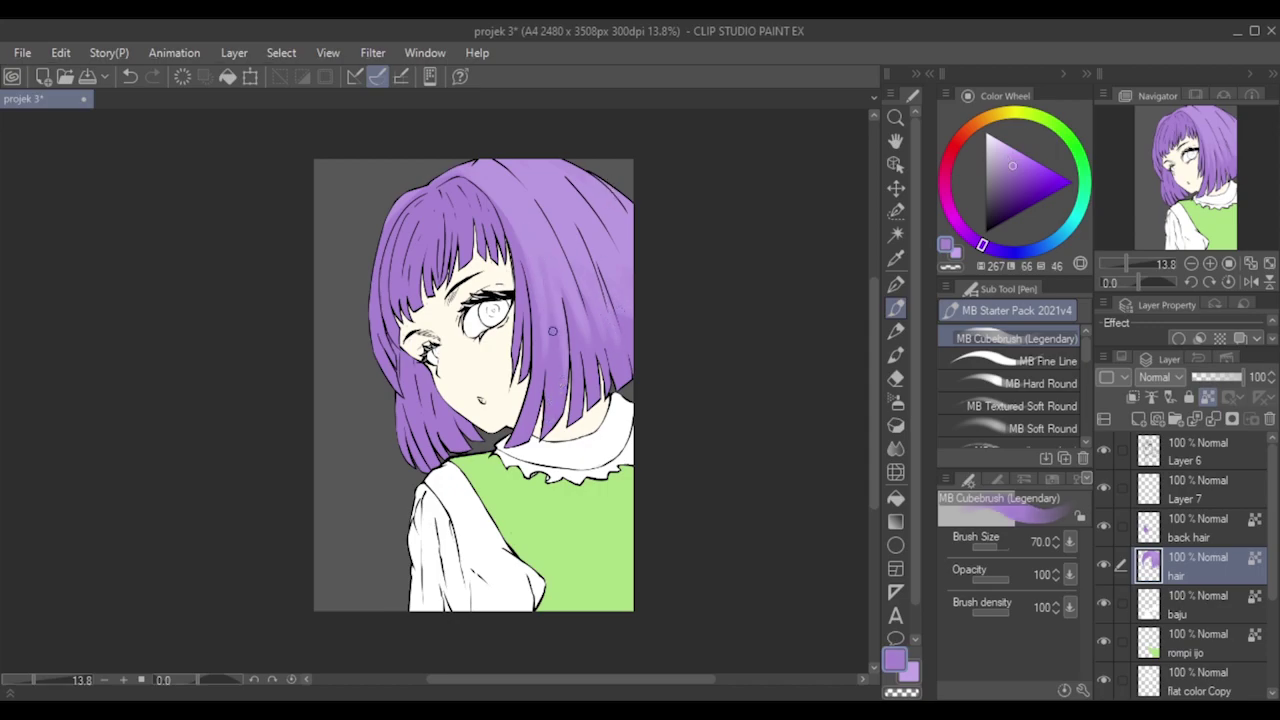
pyautogui.hotkey('ctrl', 'z')
pyautogui.press(']')
pyautogui.press(']')
pyautogui.press(']')
pyautogui.press(']')
pyautogui.press(']')
pyautogui.moveTo(544, 374); pyautogui.dragTo(545, 399)
pyautogui.hotkey('ctrl', 'z')
# Blend the hair's light-to-dark transition with the brush at size 80, alternating between sampled darker and lighter purples.
pyautogui.press('[')
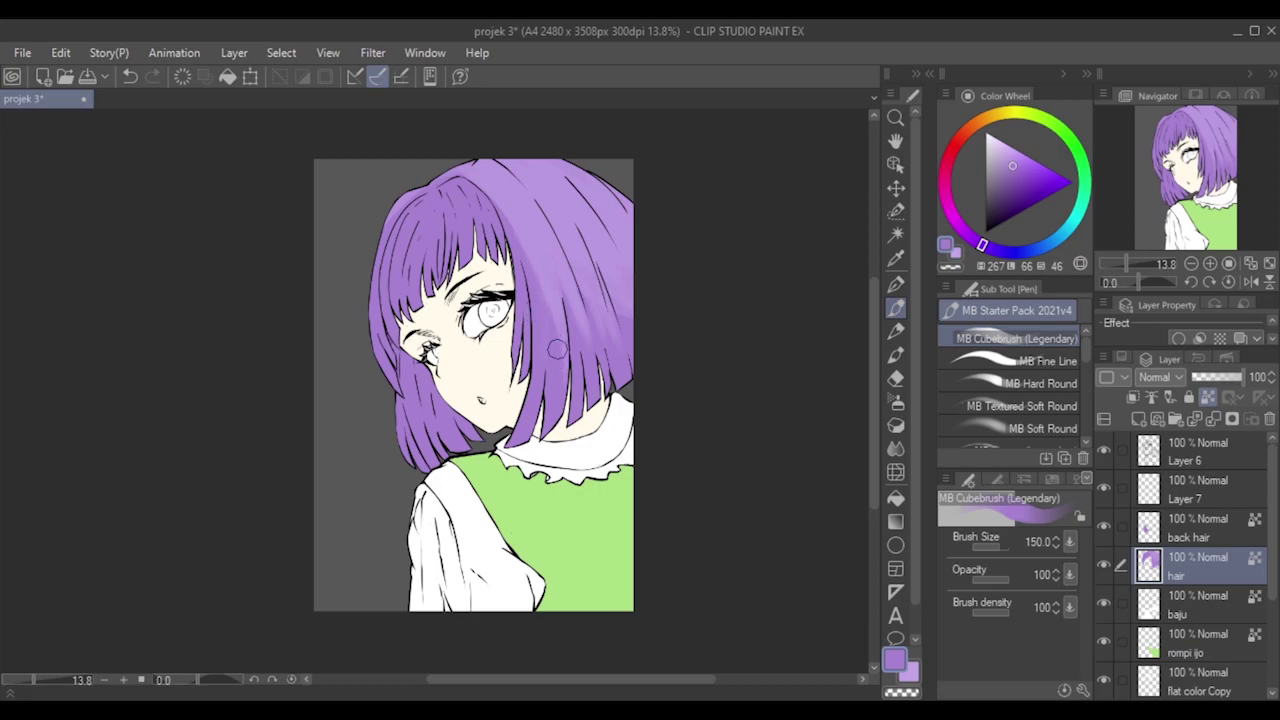
pyautogui.press('[')
pyautogui.press('[')
pyautogui.press(']')
pyautogui.press(']')
pyautogui.press('[')
pyautogui.press('[')
pyautogui.press('[')
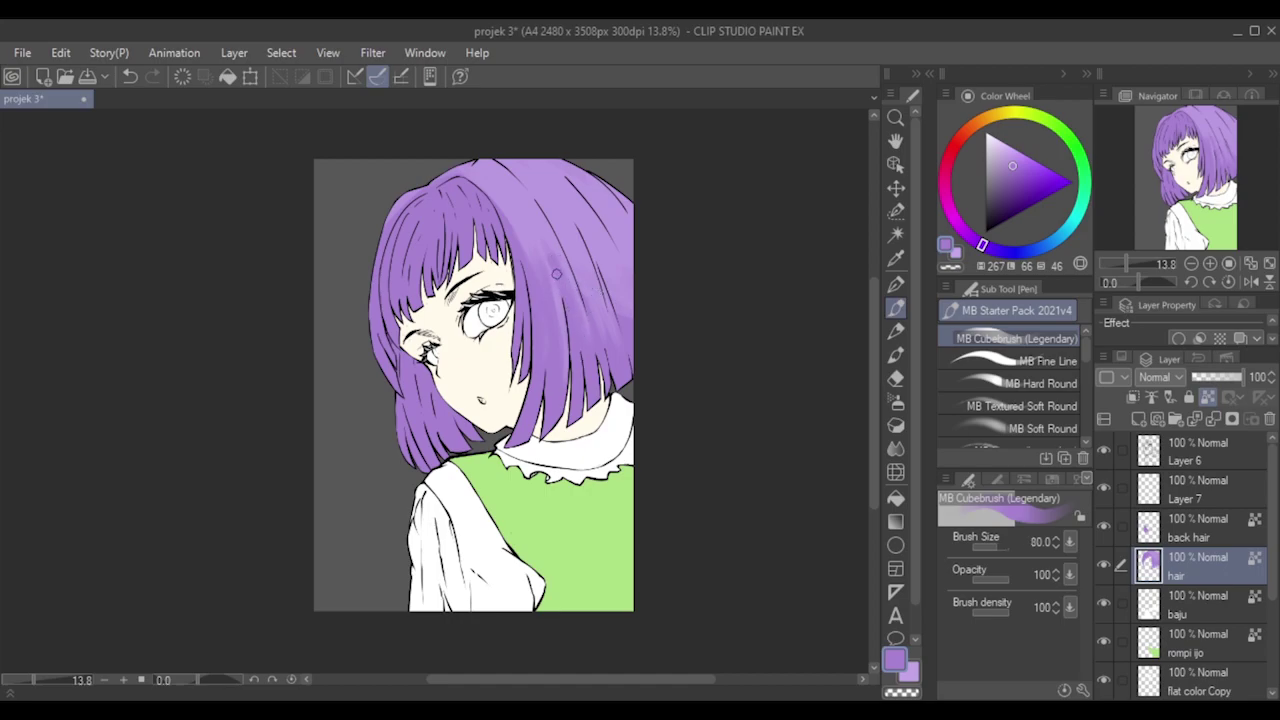
pyautogui.keyDown('alt'); pyautogui.click(545, 227); pyautogui.keyUp('alt')
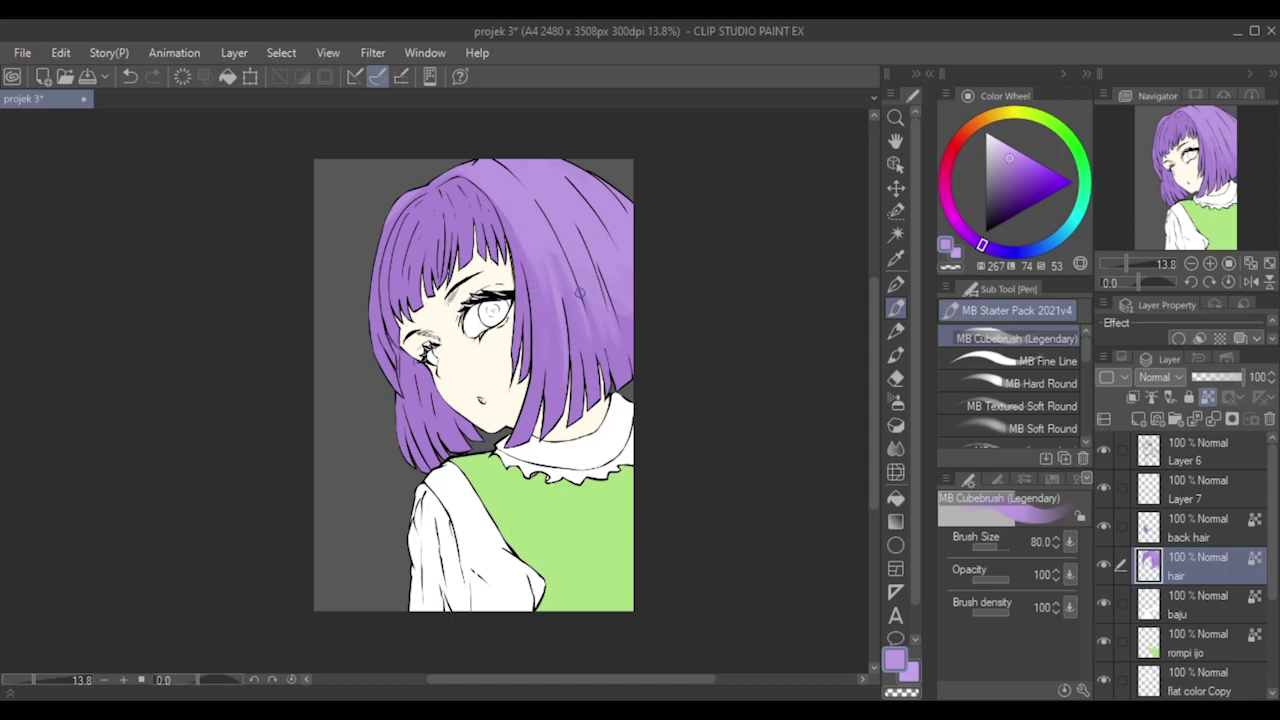
pyautogui.keyDown('alt'); pyautogui.click(597, 361); pyautogui.keyUp('alt')
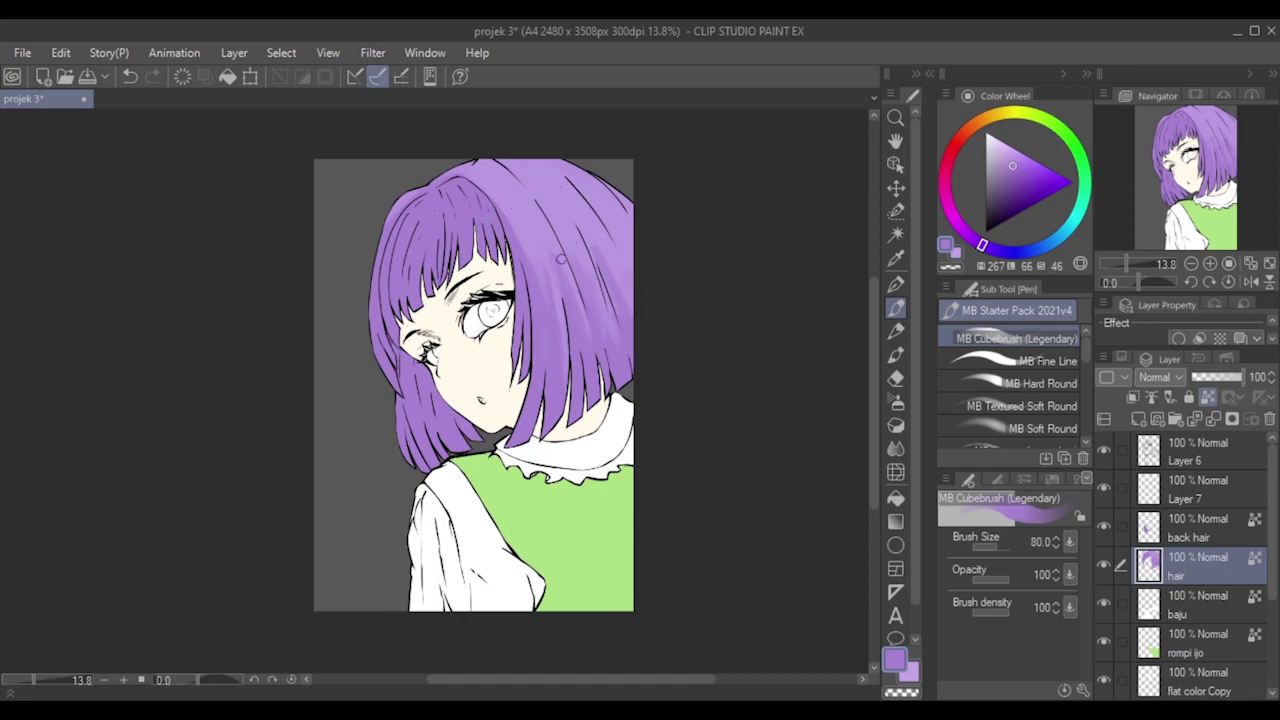
pyautogui.keyDown('alt'); pyautogui.click(528, 218); pyautogui.keyUp('alt')
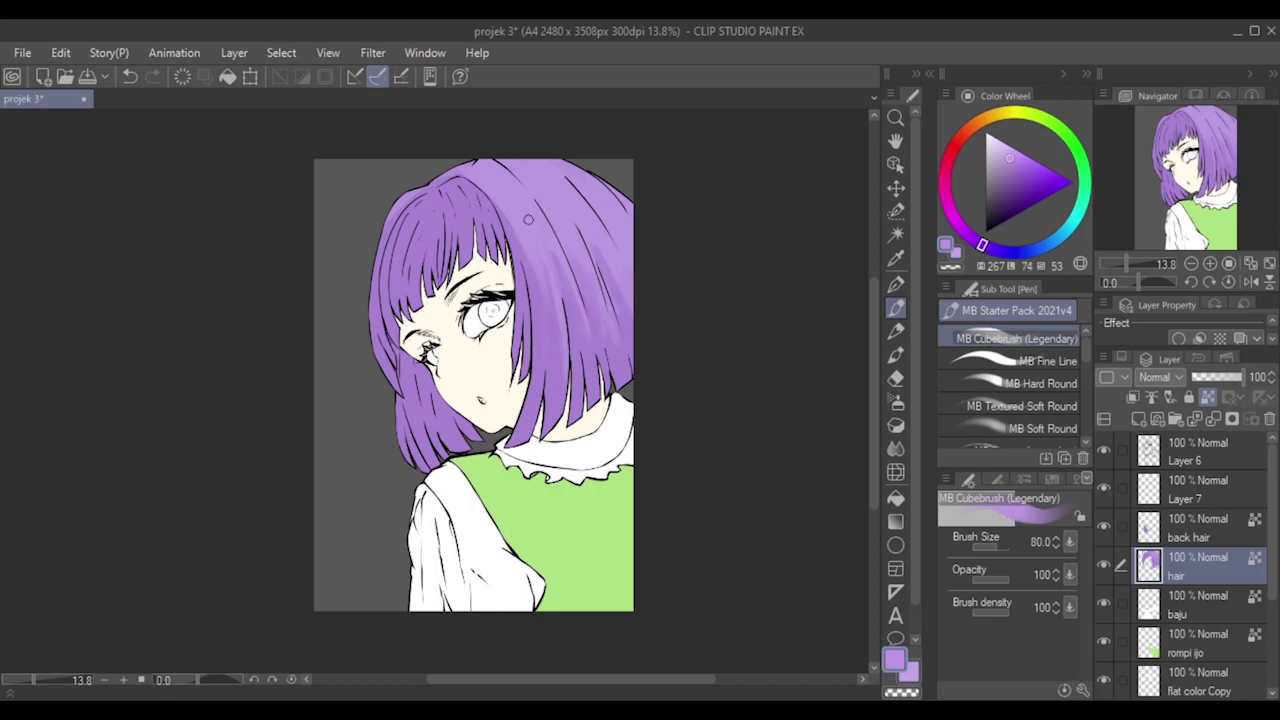
# Paint a light purple highlight over the lower ends of the hair on the back hair layer with brush size 100.
pyautogui.click(1184, 528)
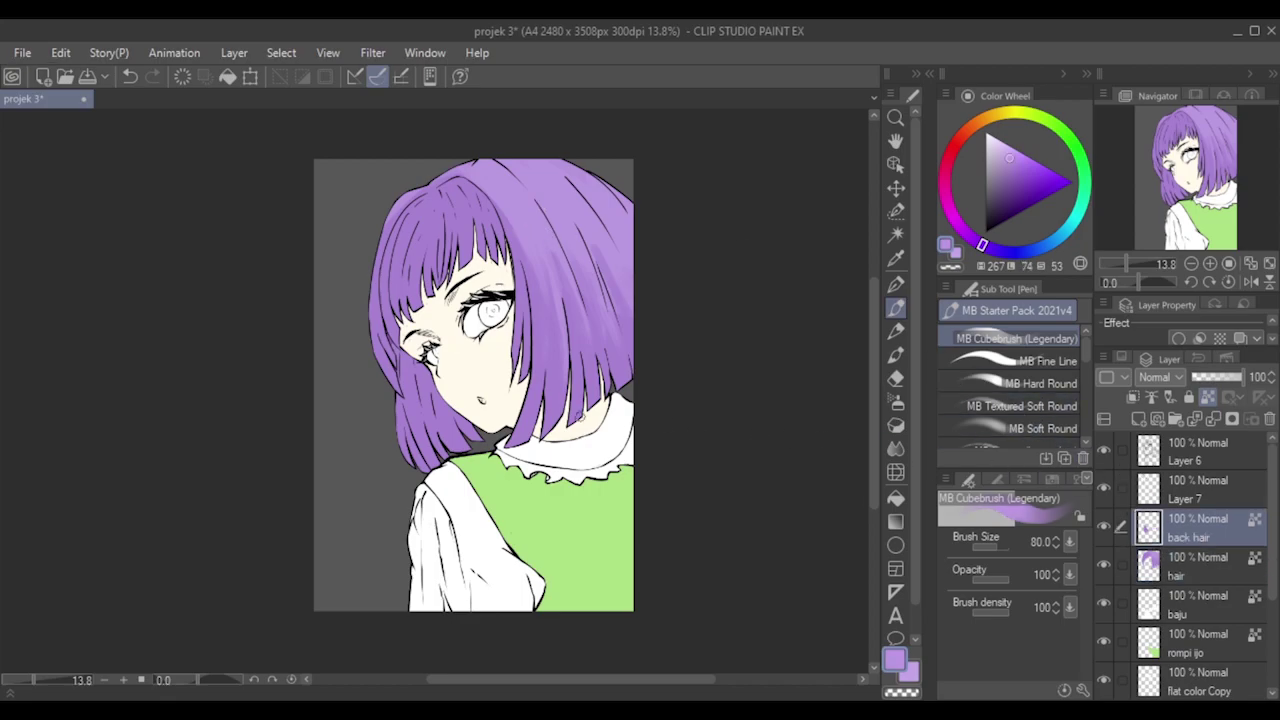
pyautogui.press(']')
pyautogui.moveTo(414, 429)
pyautogui.mouseDown()
pyautogui.moveTo(484, 464)
pyautogui.moveTo(458, 486)
pyautogui.mouseUp()
pyautogui.moveTo(406, 442); pyautogui.dragTo(446, 482)
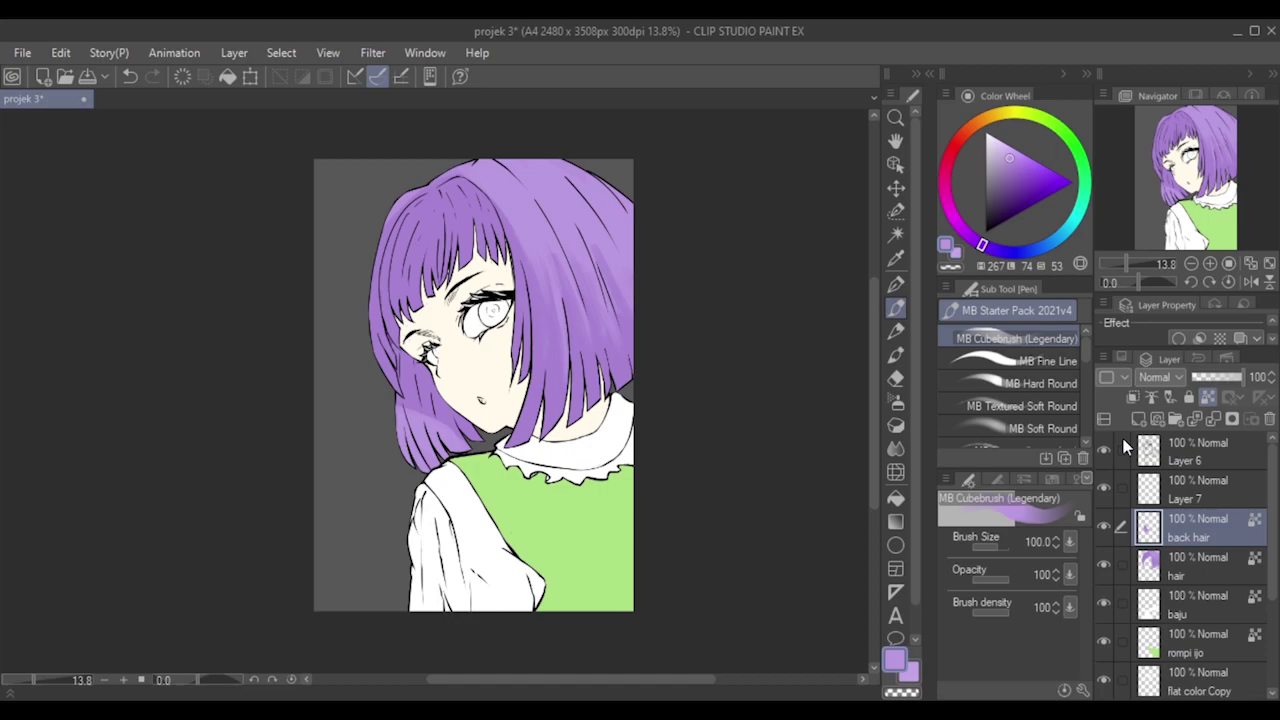
# Select the skin layer and sample the cream skin colour from the face.
pyautogui.moveTo(1275, 500); pyautogui.dragTo(1275, 508)
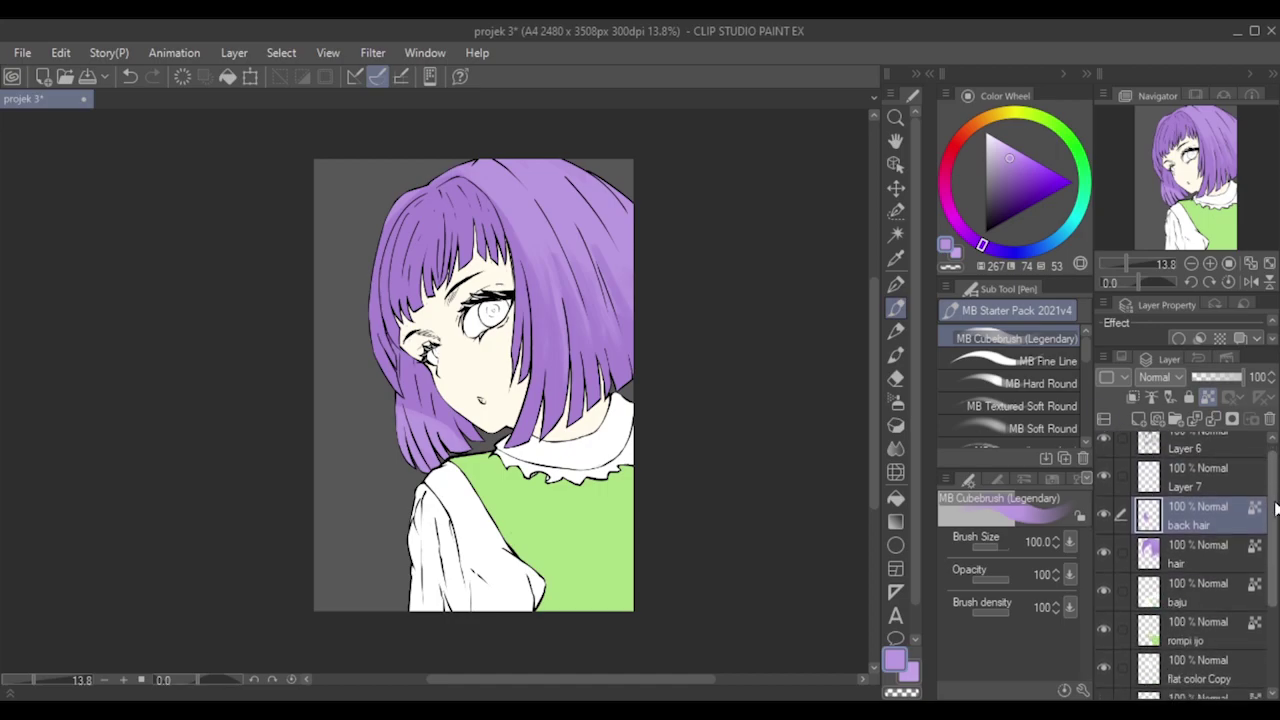
pyautogui.scroll(-4, 1276, 508)
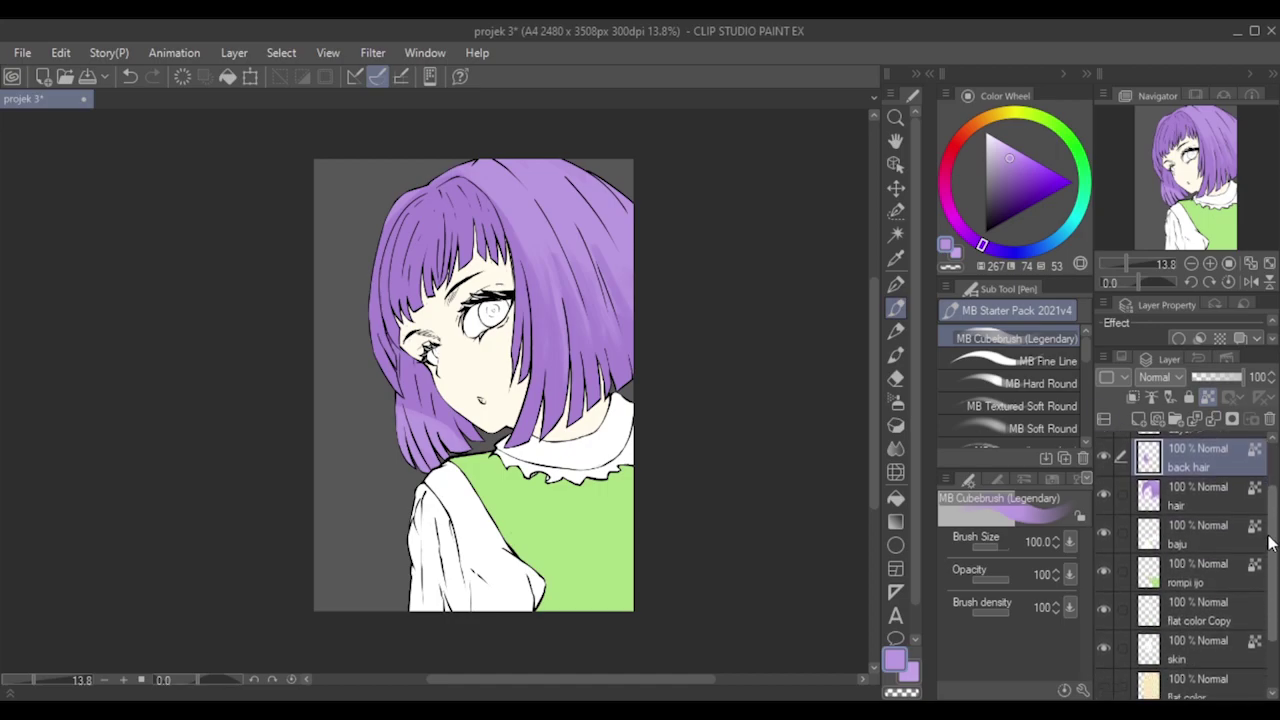
pyautogui.click(1210, 636)
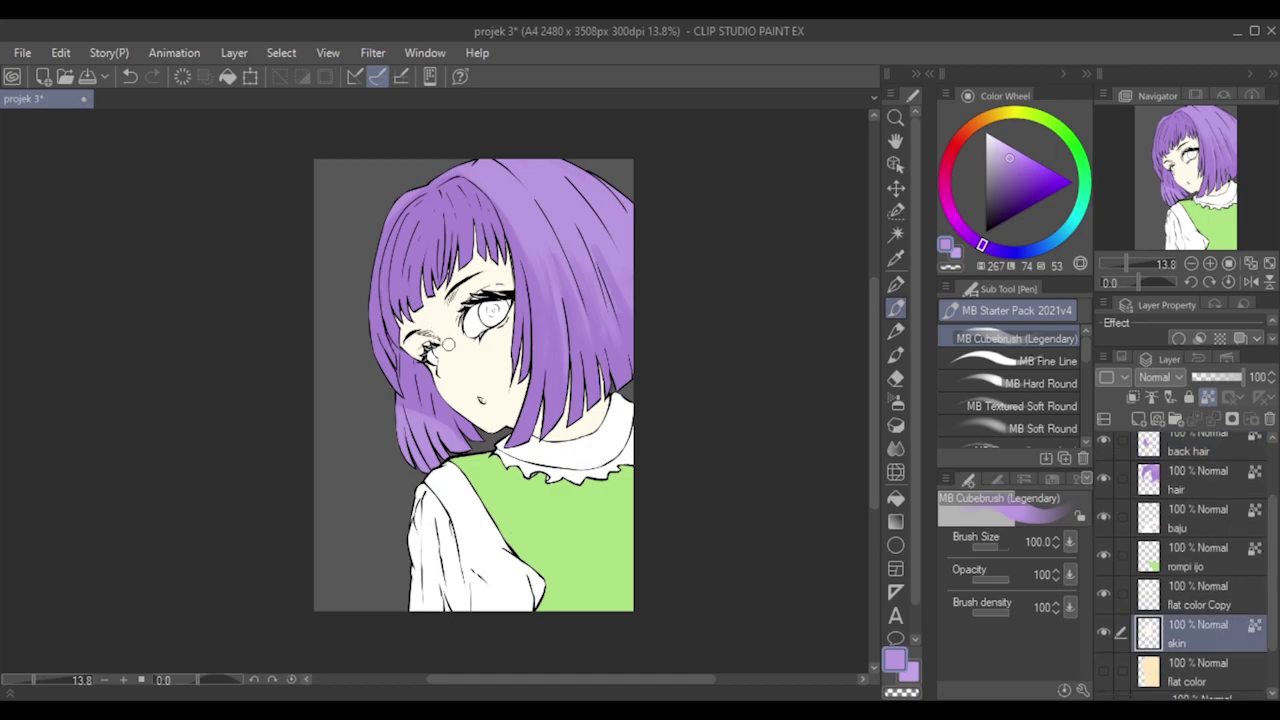
pyautogui.keyDown('alt'); pyautogui.click(466, 343); pyautogui.keyUp('alt')
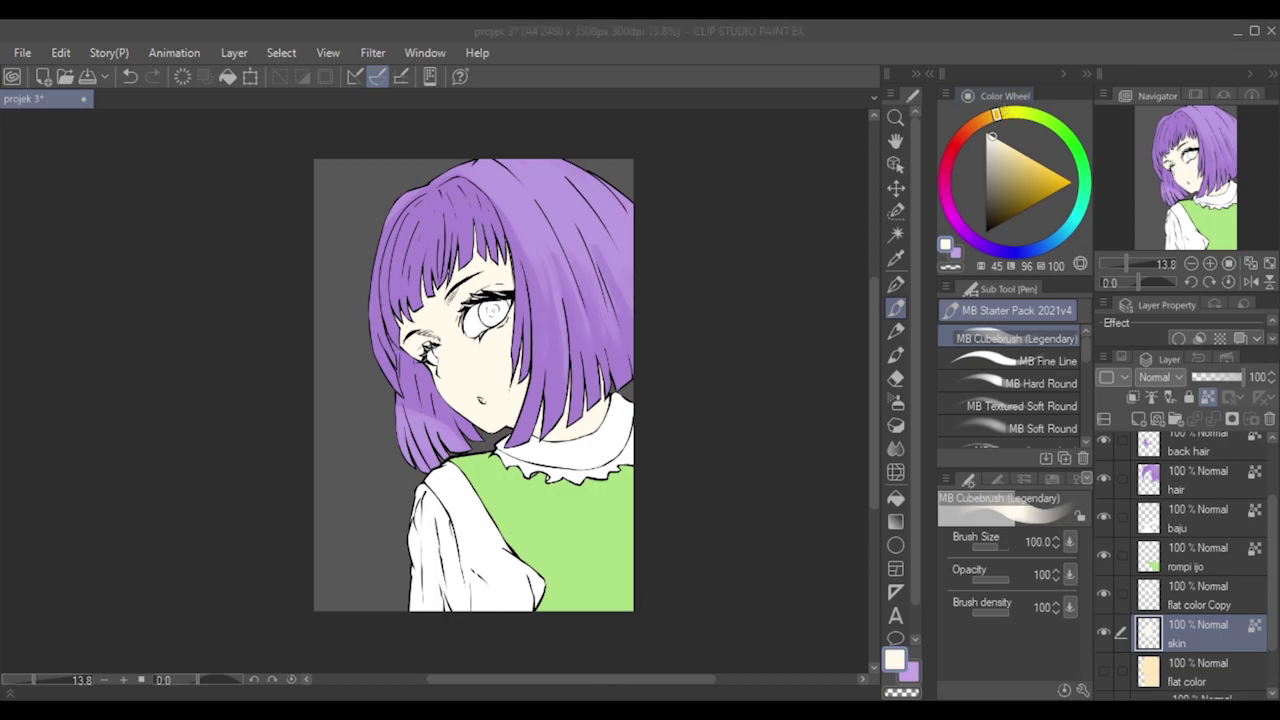
pyautogui.click(1052, 66)
pyautogui.click(1062, 57)
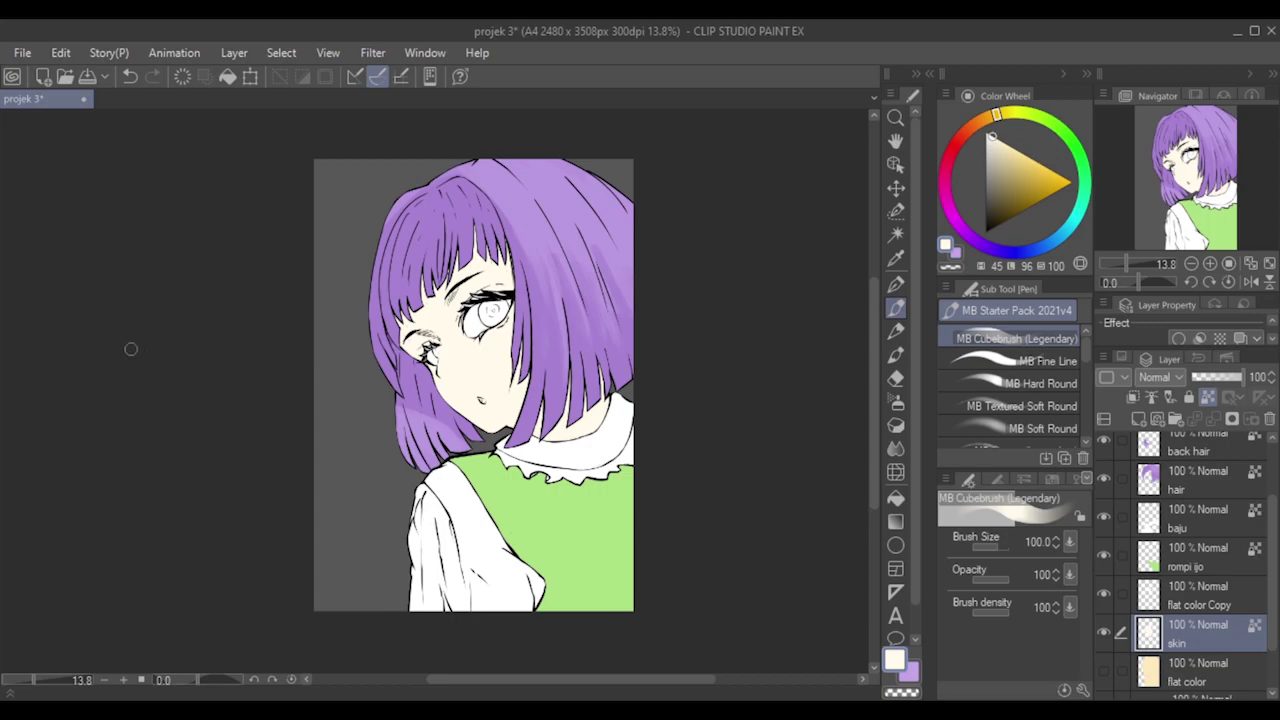
# Choose a darker beige at hue 45 for the skin and try a size 120 stroke down the nose bridge.
pyautogui.scroll(1, 488, 384)
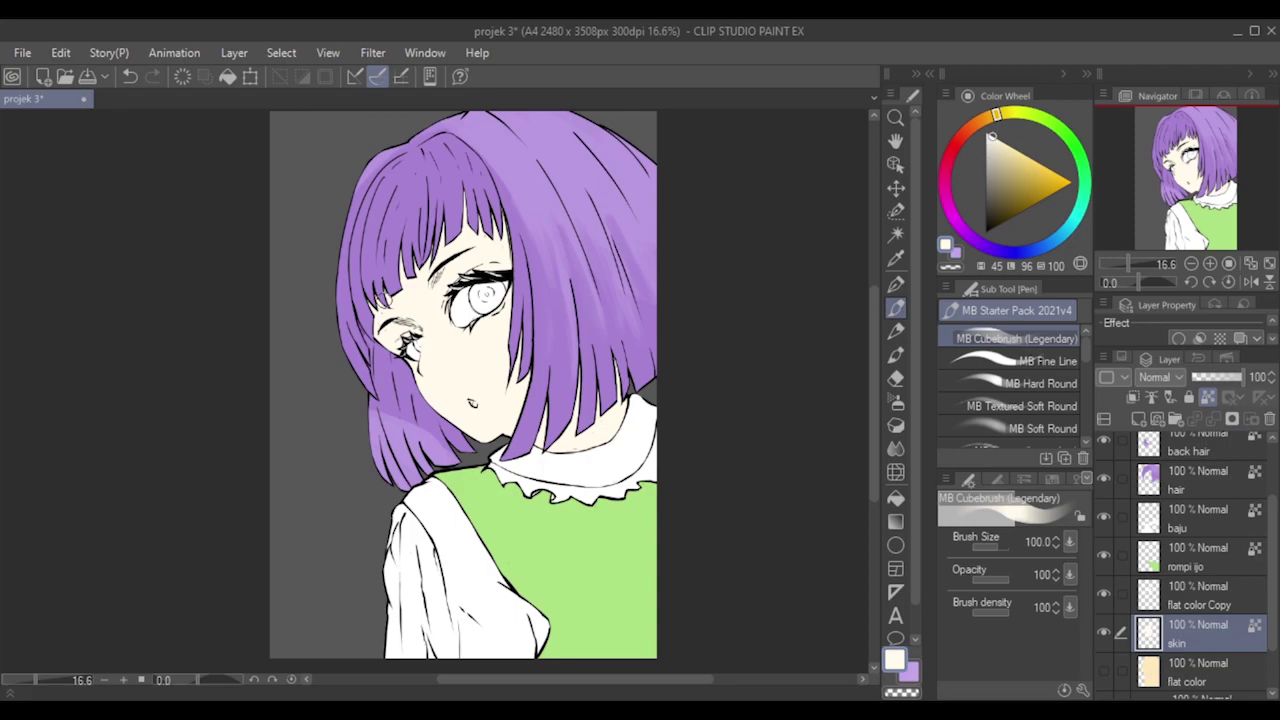
pyautogui.scroll(1, 473, 329)
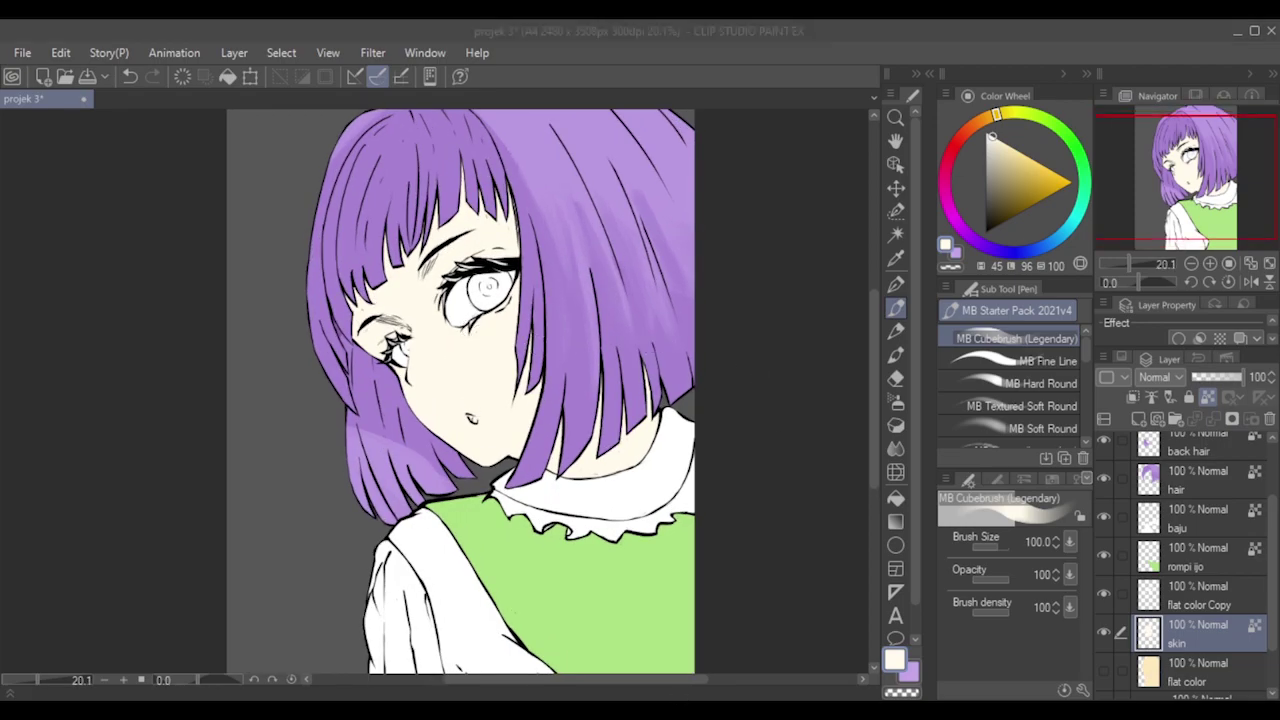
pyautogui.click(883, 215)
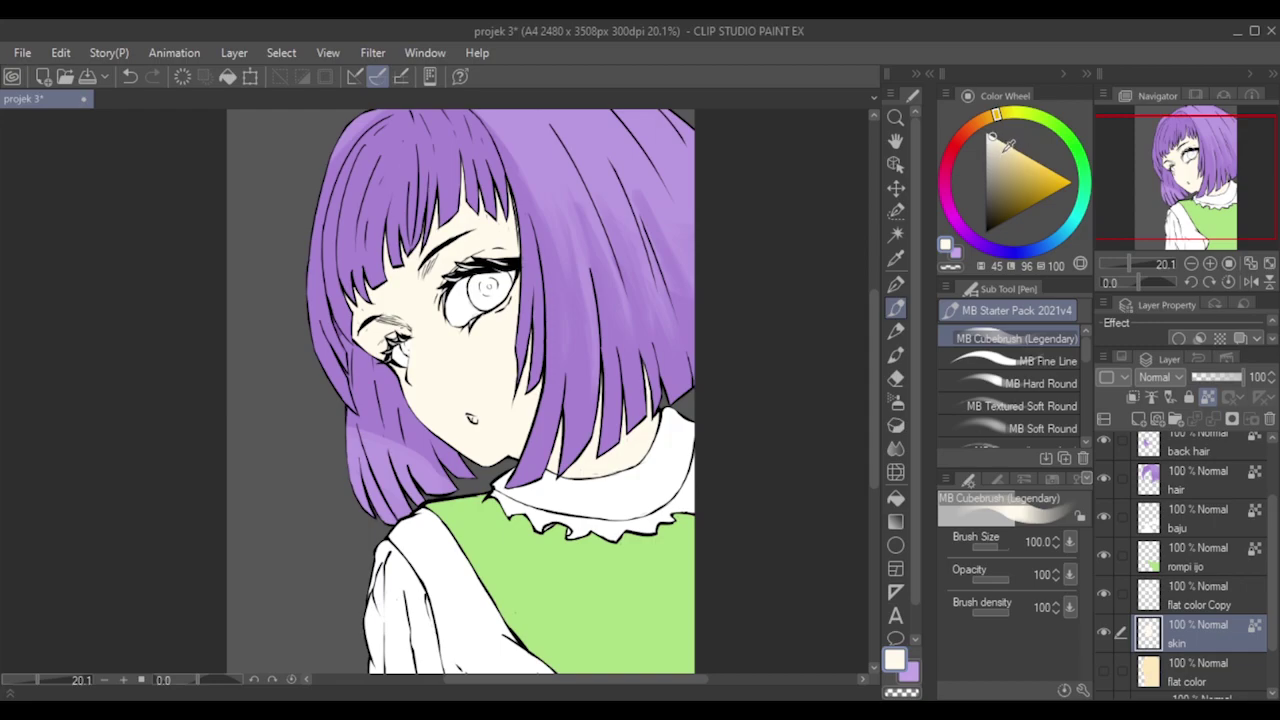
pyautogui.click(1008, 143)
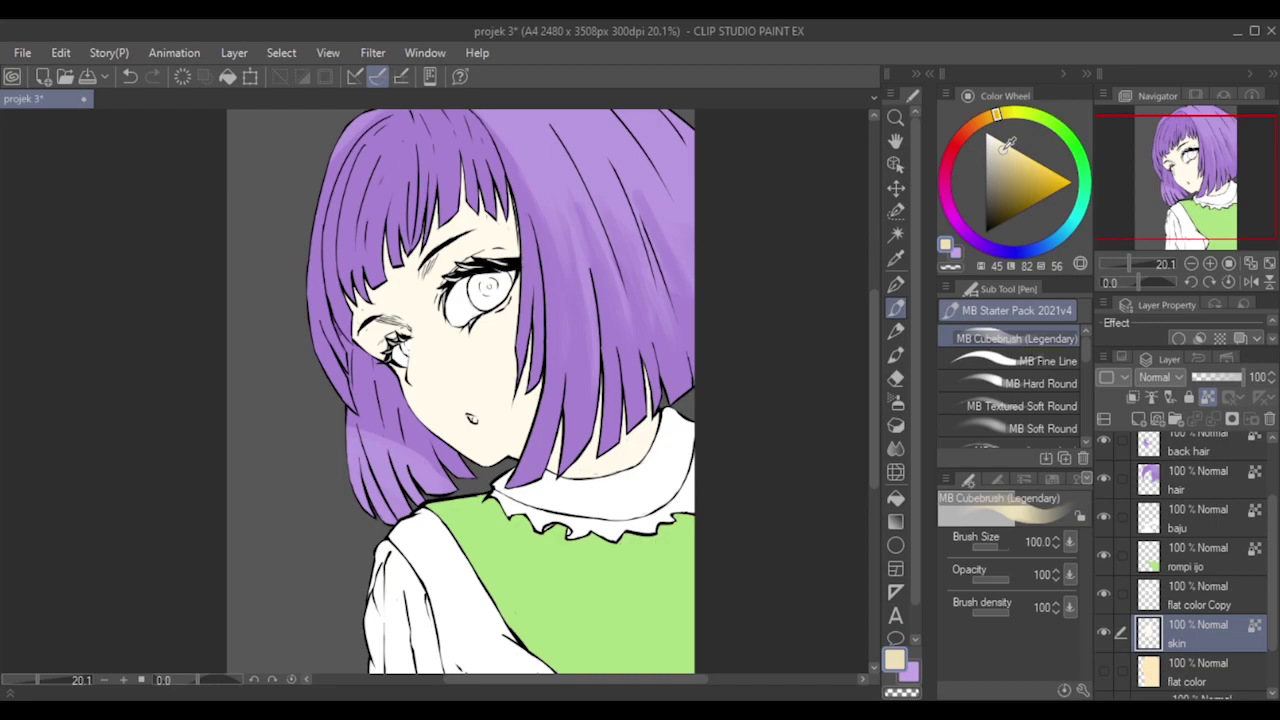
pyautogui.press(']')
pyautogui.moveTo(418, 308); pyautogui.dragTo(447, 384)
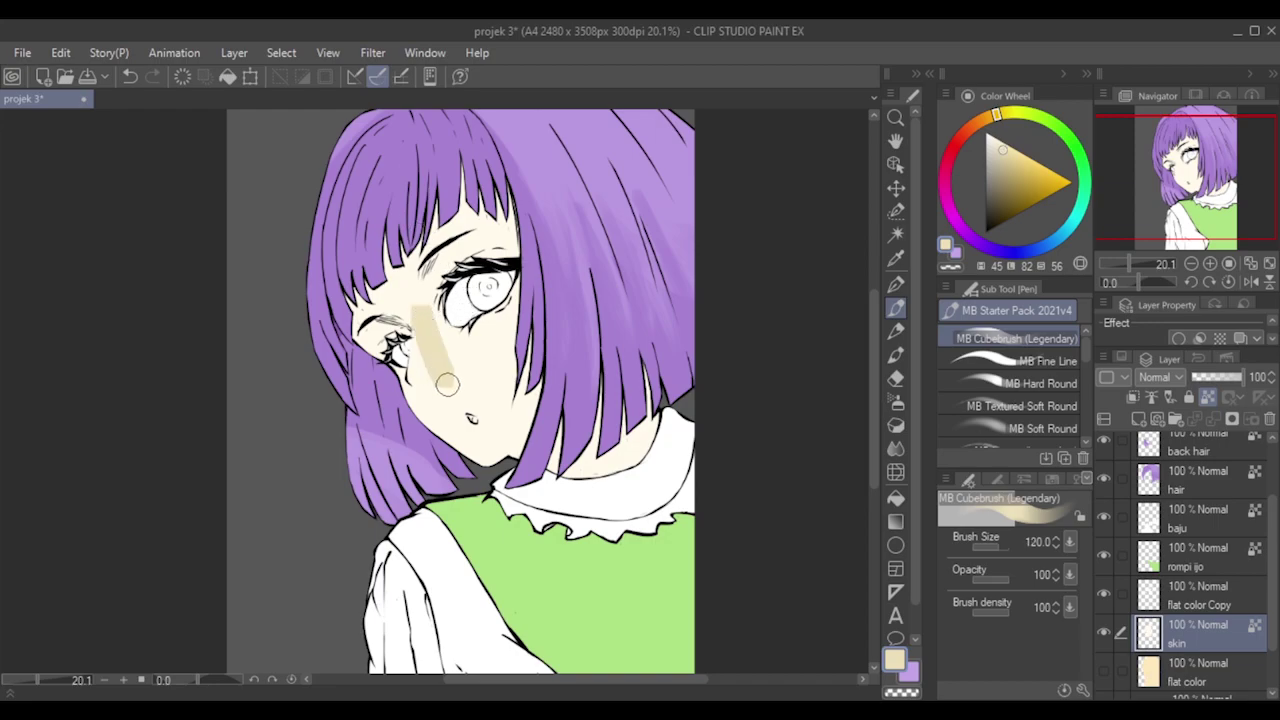
pyautogui.hotkey('ctrl', 'z')
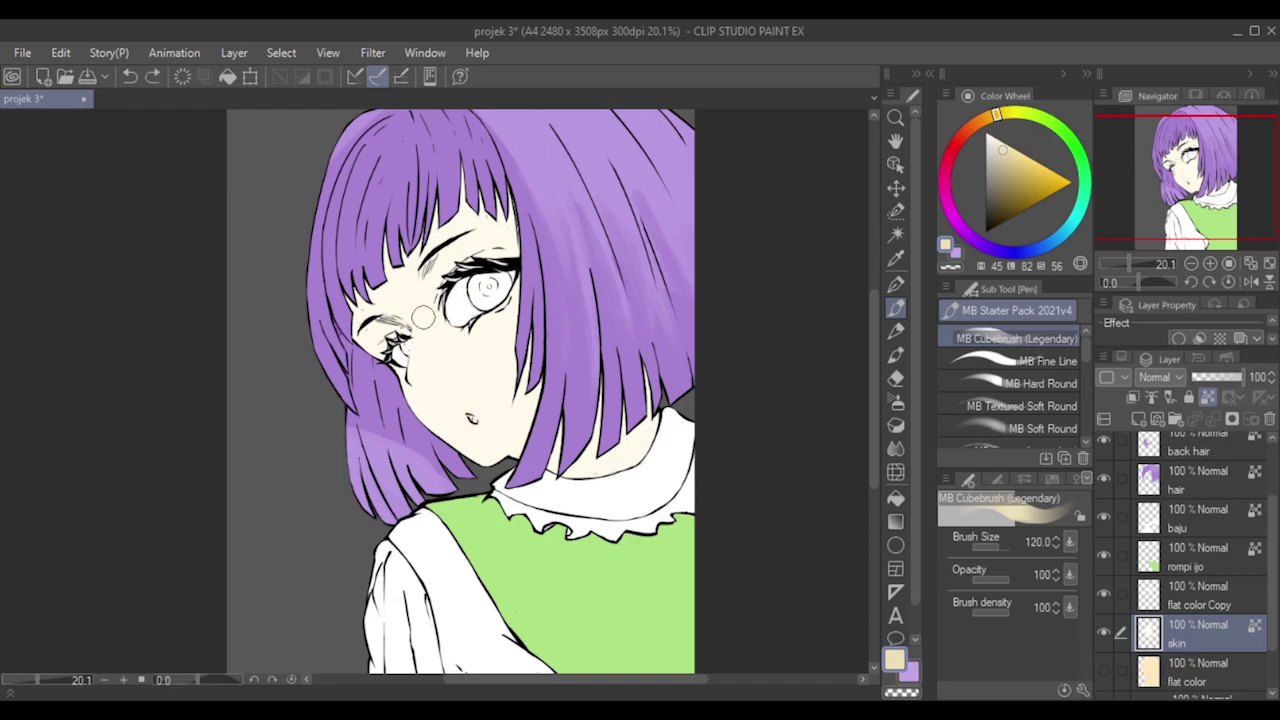
# Shade the skin around the smaller eye and down the cheek to the mouth in beige, enlarging the brush to 250.
pyautogui.moveTo(351, 297)
pyautogui.mouseDown()
pyautogui.moveTo(356, 364)
pyautogui.moveTo(361, 252)
pyautogui.moveTo(375, 347)
pyautogui.mouseUp()
pyautogui.moveTo(387, 285); pyautogui.dragTo(391, 338)
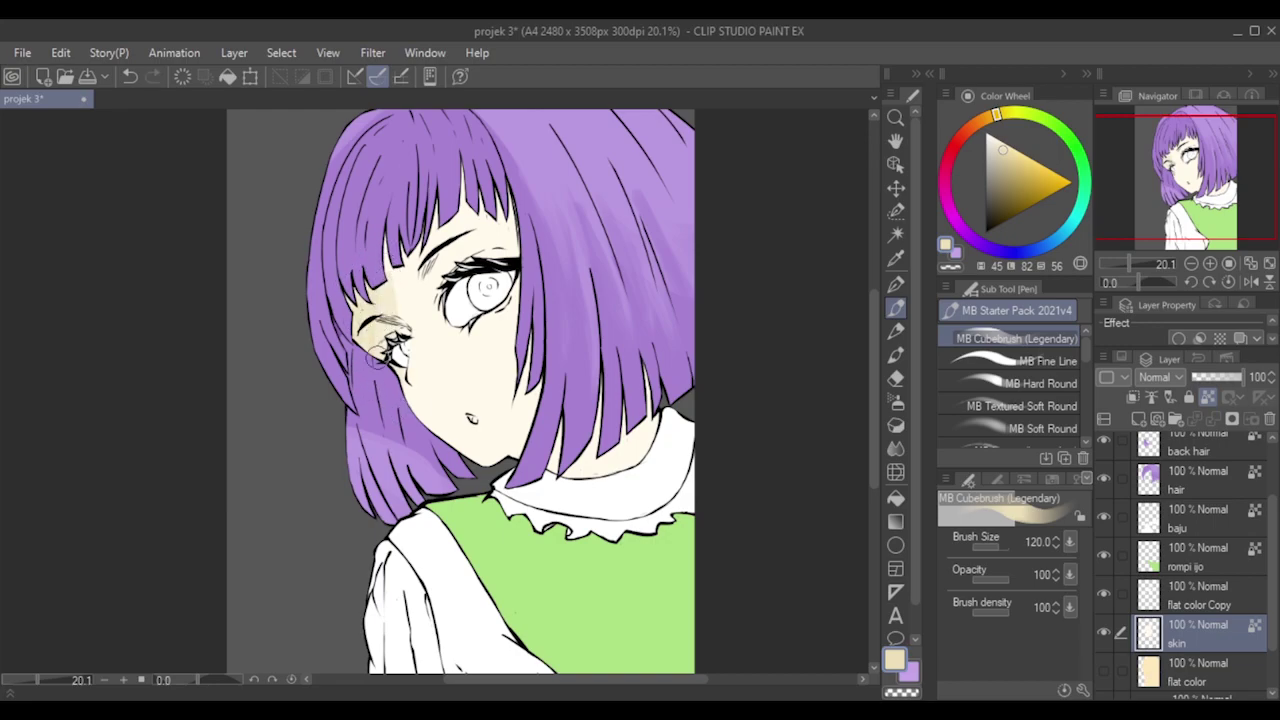
pyautogui.moveTo(389, 411)
pyautogui.mouseDown()
pyautogui.moveTo(425, 454)
pyautogui.moveTo(402, 277)
pyautogui.moveTo(449, 428)
pyautogui.moveTo(409, 282)
pyautogui.moveTo(445, 363)
pyautogui.moveTo(417, 275)
pyautogui.moveTo(430, 262)
pyautogui.moveTo(427, 282)
pyautogui.moveTo(415, 272)
pyautogui.moveTo(359, 337)
pyautogui.moveTo(395, 387)
pyautogui.mouseUp()
pyautogui.press(']')
pyautogui.press(']')
pyautogui.press(']')
pyautogui.press(']')
pyautogui.moveTo(407, 322); pyautogui.dragTo(447, 439)
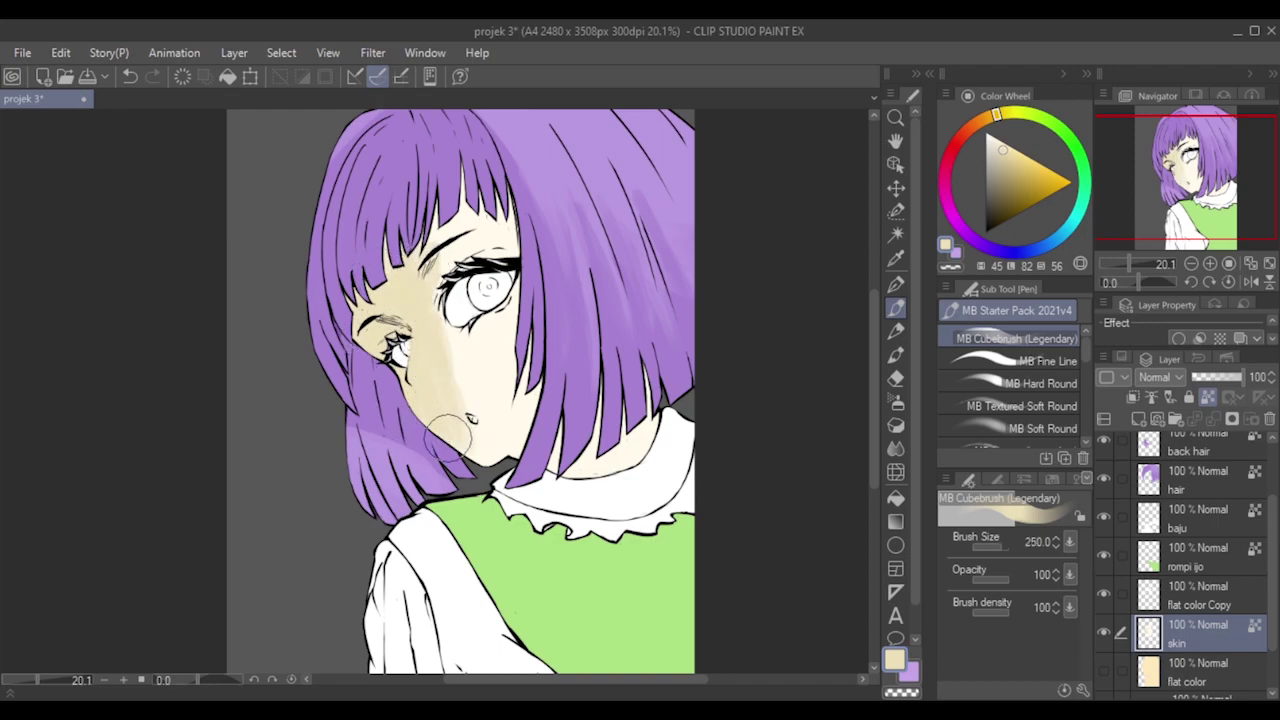
# Cover the rest of the lower face and the neck in beige with the brush at size 170.
pyautogui.press('[')
pyautogui.press('[')
pyautogui.press('[')
pyautogui.press('[')
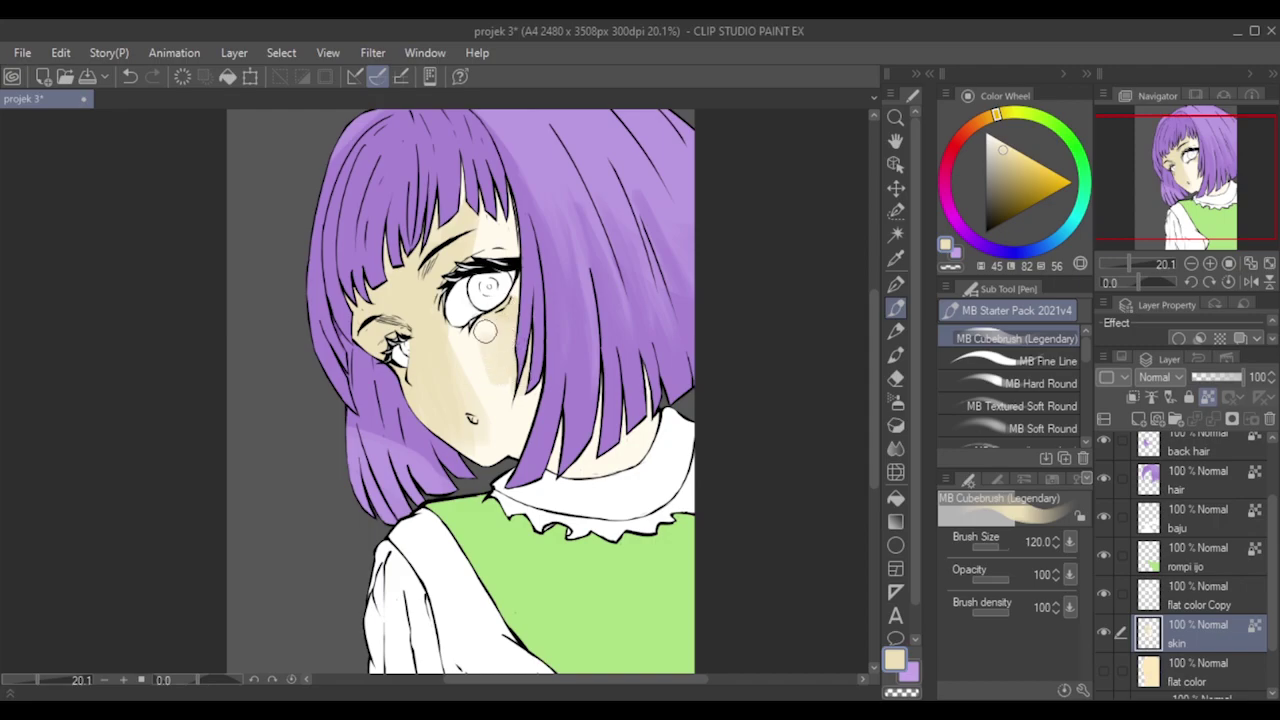
pyautogui.press(']')
pyautogui.press(']')
pyautogui.moveTo(458, 393)
pyautogui.mouseDown()
pyautogui.moveTo(506, 417)
pyautogui.moveTo(539, 392)
pyautogui.mouseUp()
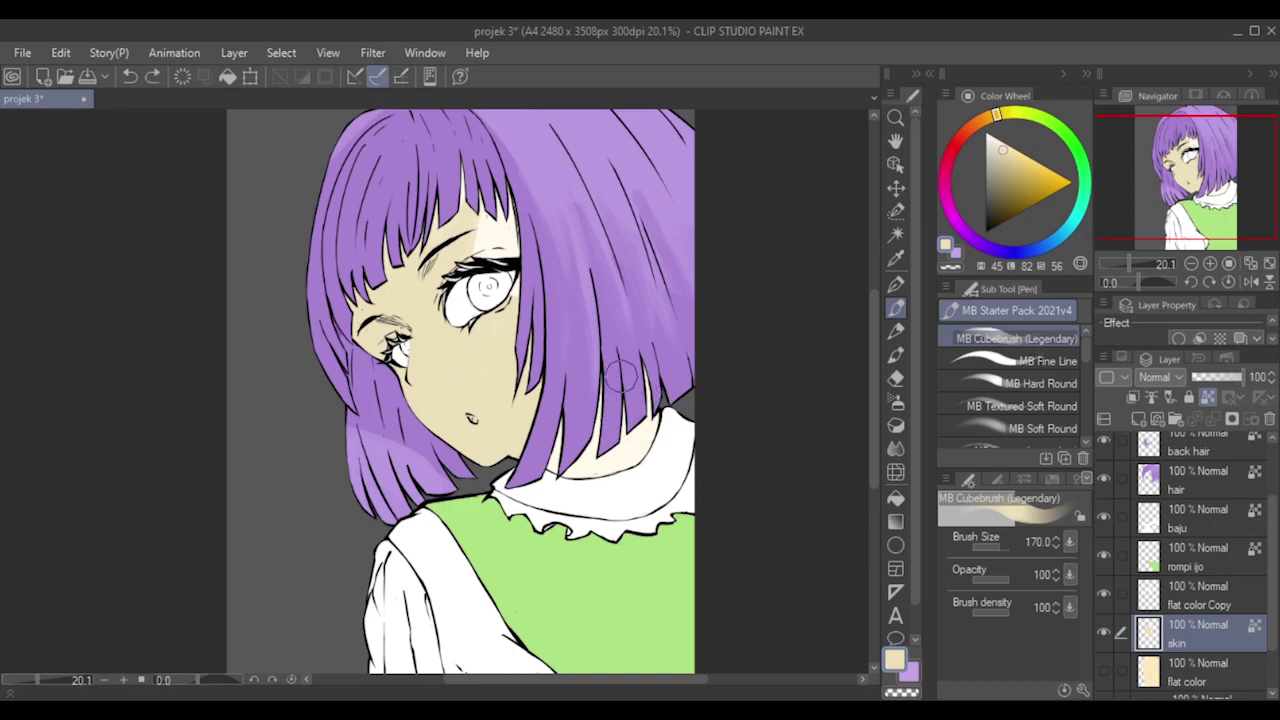
pyautogui.moveTo(618, 412); pyautogui.dragTo(584, 446)
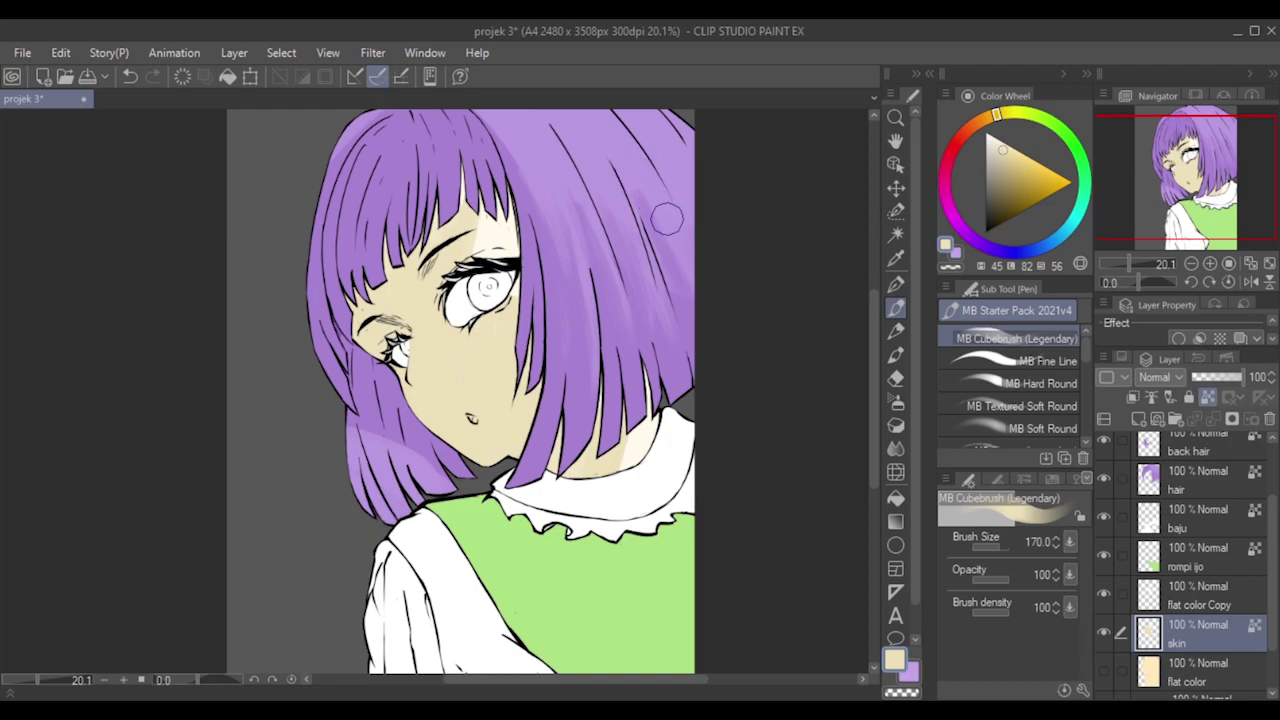
# Shift the beige to hue 38, dab the warmer tone on the middle of the face, and sample the blended colour.
pyautogui.click(990, 118)
pyautogui.moveTo(435, 365); pyautogui.dragTo(450, 382)
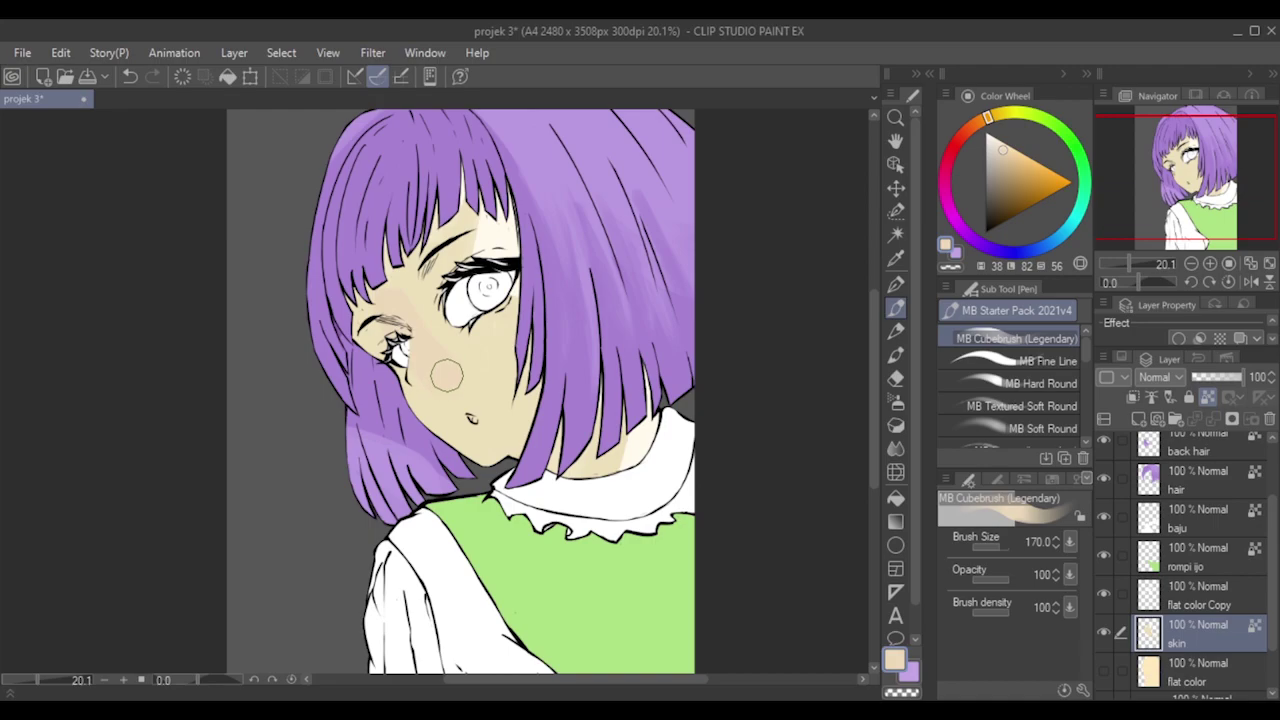
pyautogui.hotkey('ctrl', 'z')
pyautogui.moveTo(443, 352); pyautogui.dragTo(450, 362)
pyautogui.keyDown('alt'); pyautogui.click(455, 381); pyautogui.keyUp('alt')
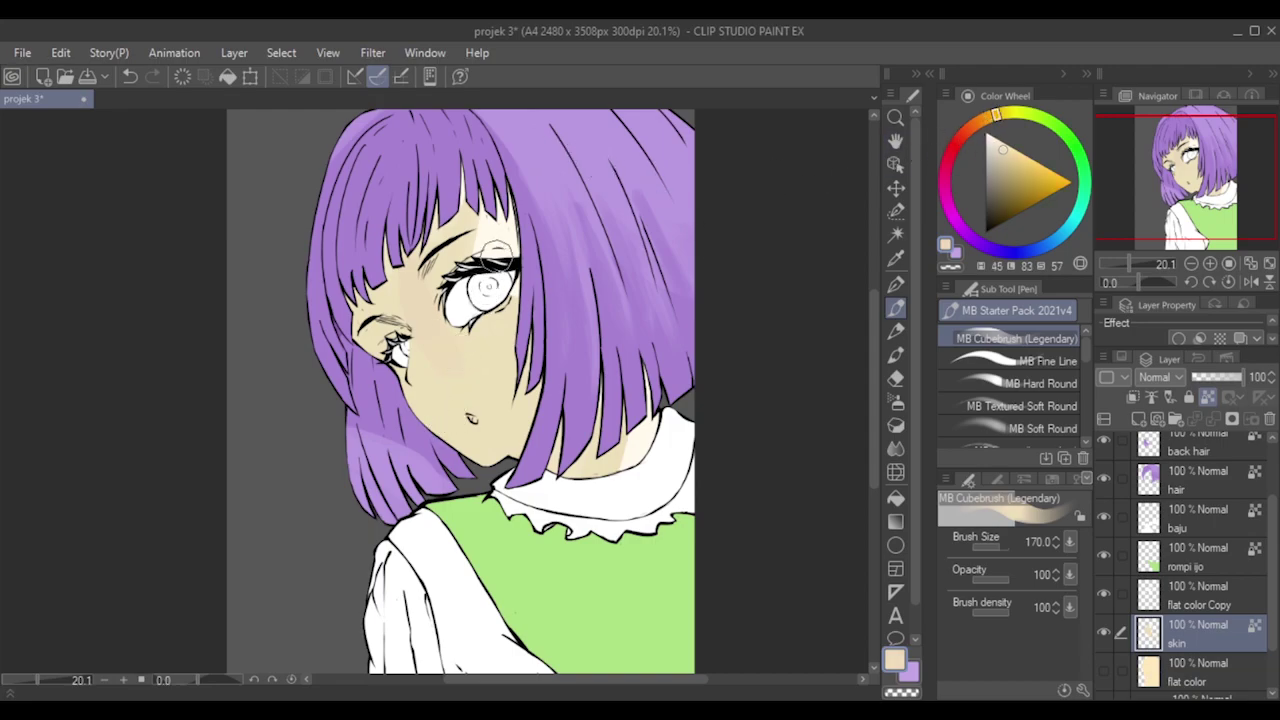
# Sample the light cream above the larger eye and paint a nose-bridge highlight with brush size 50, undoing unwanted strokes.
pyautogui.keyDown('alt'); pyautogui.click(500, 230); pyautogui.keyUp('alt')
pyautogui.press('[')
pyautogui.press('[')
pyautogui.press('[')
pyautogui.press('[')
pyautogui.press('[')
pyautogui.press('[')
pyautogui.press('[')
pyautogui.hotkey('ctrl', 'z')
pyautogui.moveTo(410, 349)
pyautogui.mouseDown()
pyautogui.moveTo(412, 372)
pyautogui.moveTo(420, 364)
pyautogui.mouseUp()
pyautogui.hotkey('ctrl', 'z')
pyautogui.hotkey('ctrl', 'z')
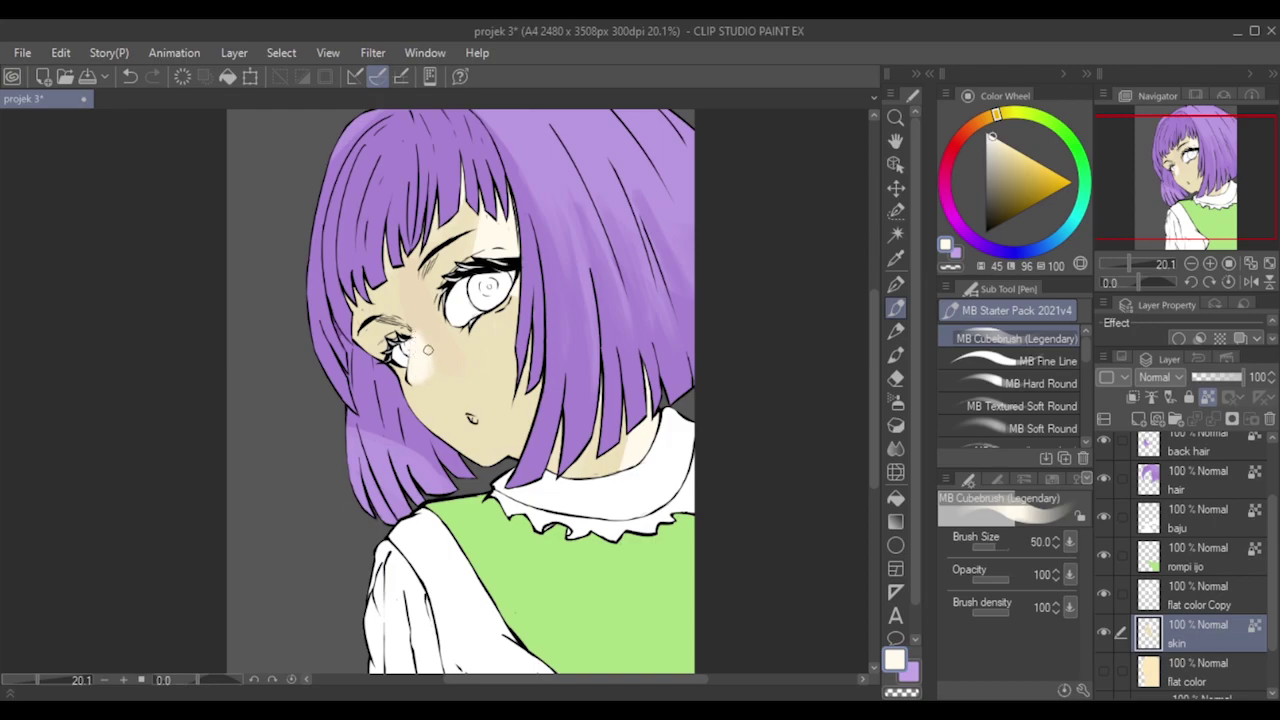
# Undo the last face stroke and paint light cream onto the neck below the hair tips.
pyautogui.press(']')
pyautogui.hotkey('ctrl', 'z')
pyautogui.moveTo(626, 418)
pyautogui.mouseDown()
pyautogui.moveTo(626, 438)
pyautogui.moveTo(605, 441)
pyautogui.mouseUp()
pyautogui.scroll(-2, 555, 298)
pyautogui.scroll(1, 674, 310)
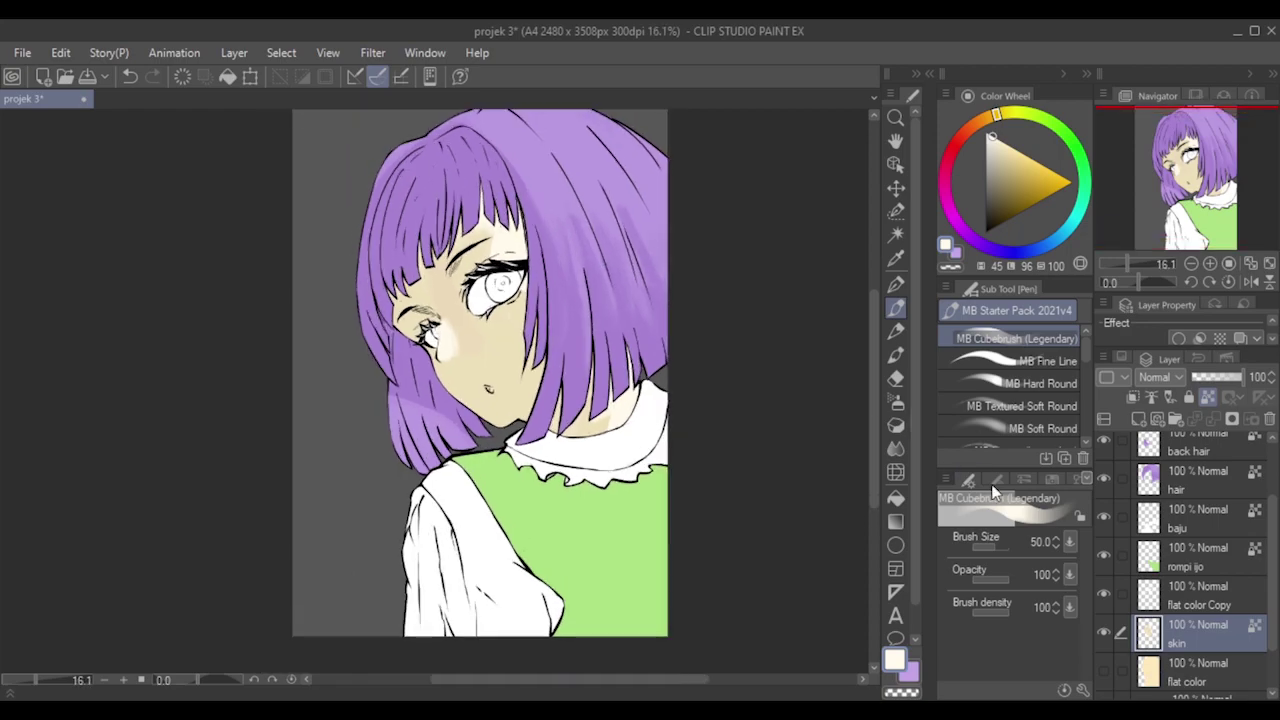
pyautogui.scroll(-1, 634, 430)
pyautogui.scroll(1, 634, 430)
pyautogui.scroll(-1, 634, 430)
pyautogui.scroll(1, 634, 427)
pyautogui.scroll(-1, 634, 427)
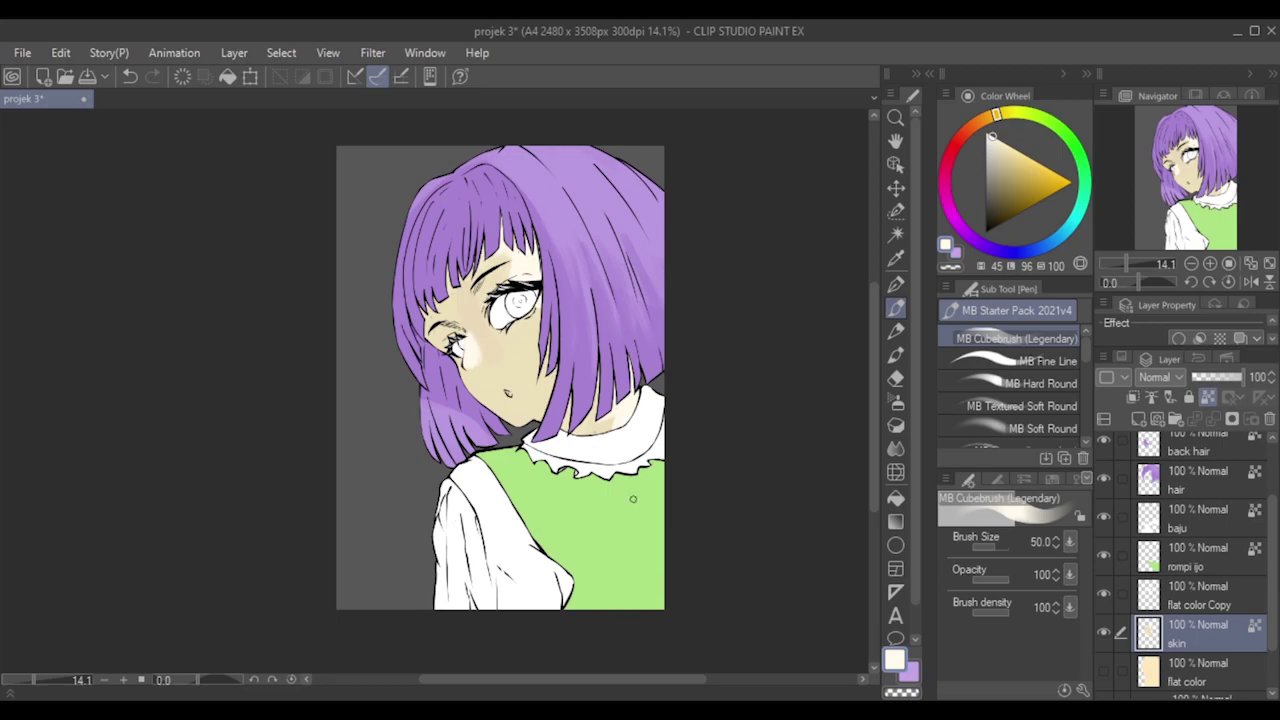
pyautogui.scroll(1, 622, 547)
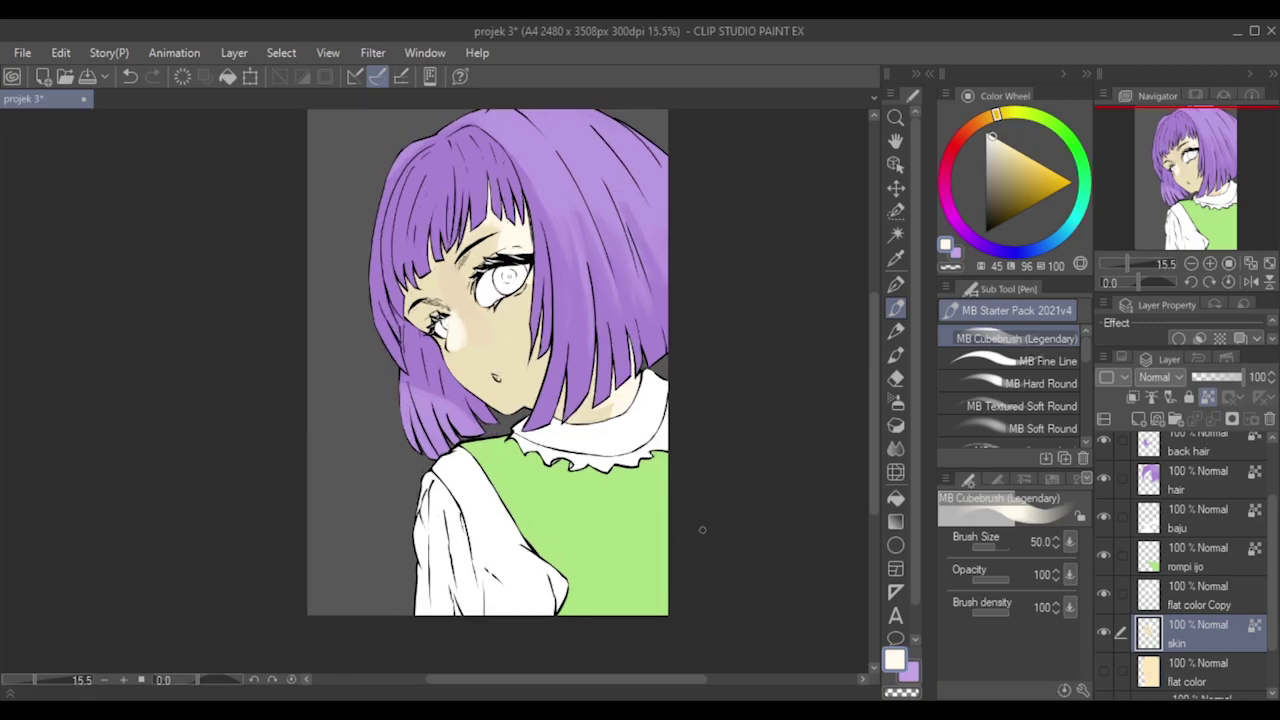
# Sample the skin beige, darken it to luminosity 65 and saturation 42, and shade the smaller eye's lid with brush size 60.
pyautogui.scroll(2, 460, 354)
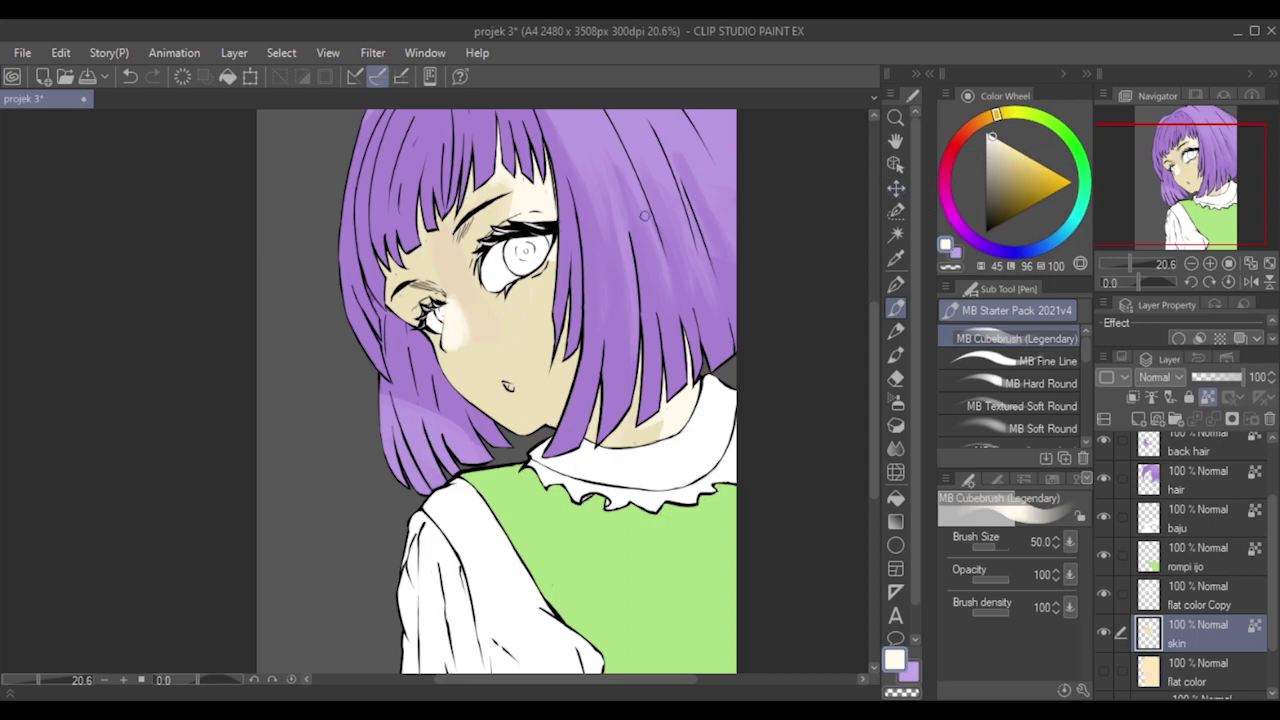
pyautogui.keyDown('alt'); pyautogui.click(440, 242); pyautogui.keyUp('alt')
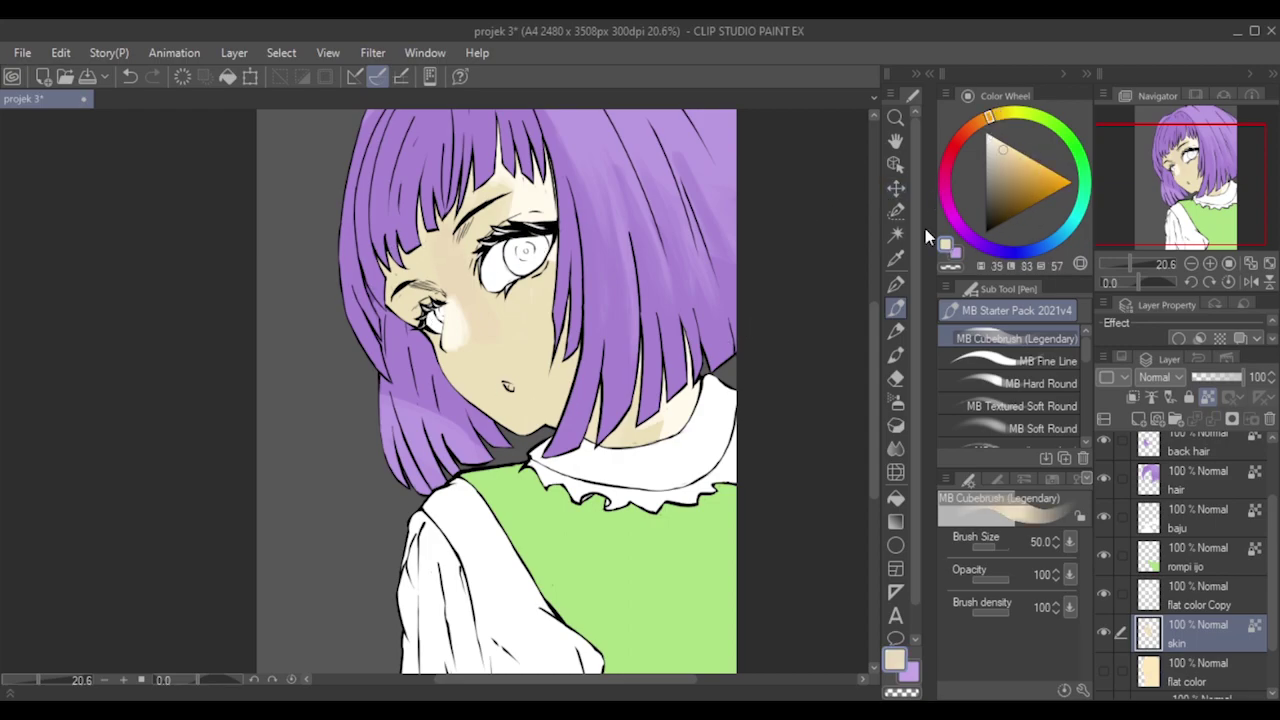
pyautogui.click(1012, 167)
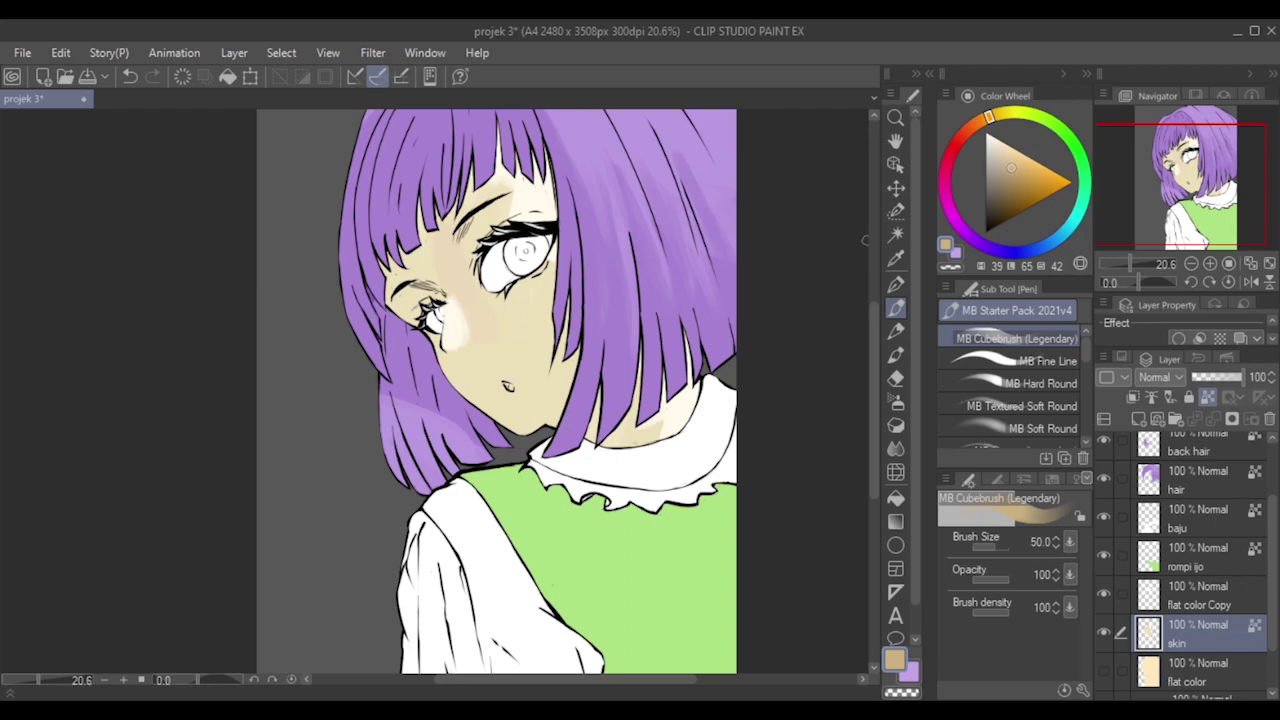
pyautogui.press(']')
pyautogui.moveTo(405, 306)
pyautogui.mouseDown()
pyautogui.moveTo(397, 316)
pyautogui.moveTo(405, 293)
pyautogui.moveTo(418, 295)
pyautogui.moveTo(392, 327)
pyautogui.moveTo(425, 292)
pyautogui.moveTo(408, 318)
pyautogui.moveTo(416, 286)
pyautogui.mouseUp()
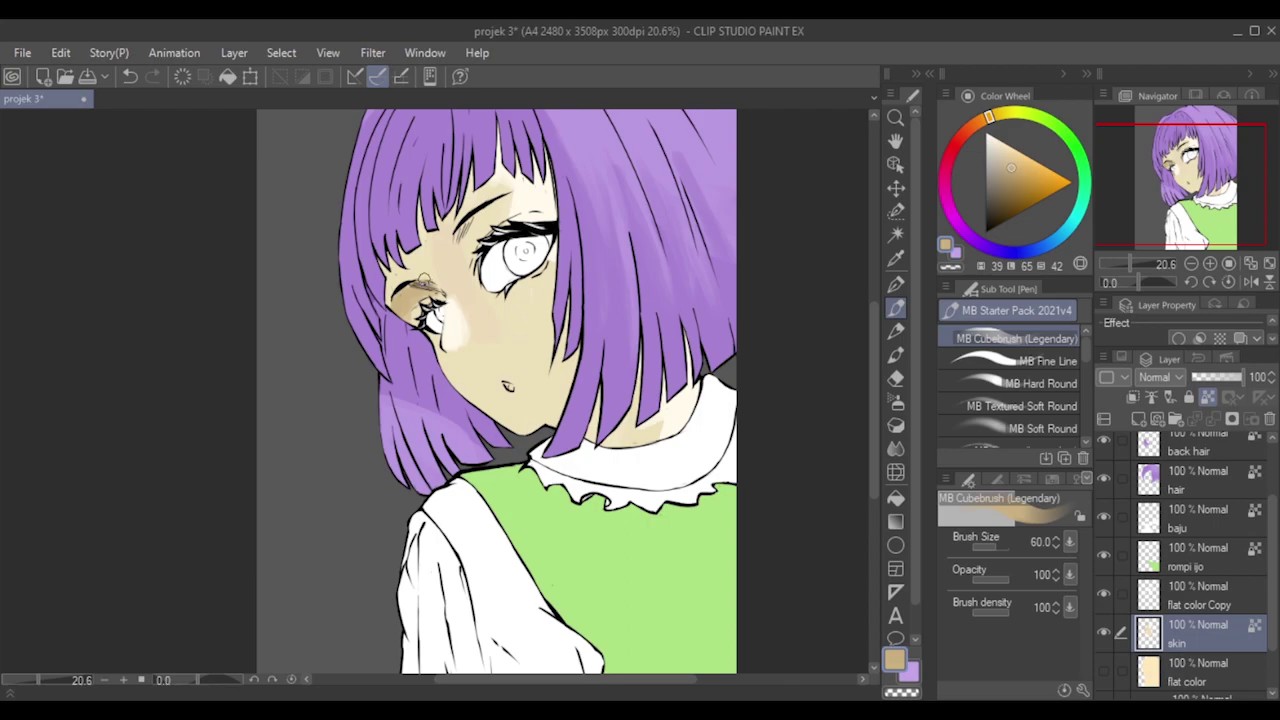
pyautogui.hotkey('ctrl', 'z')
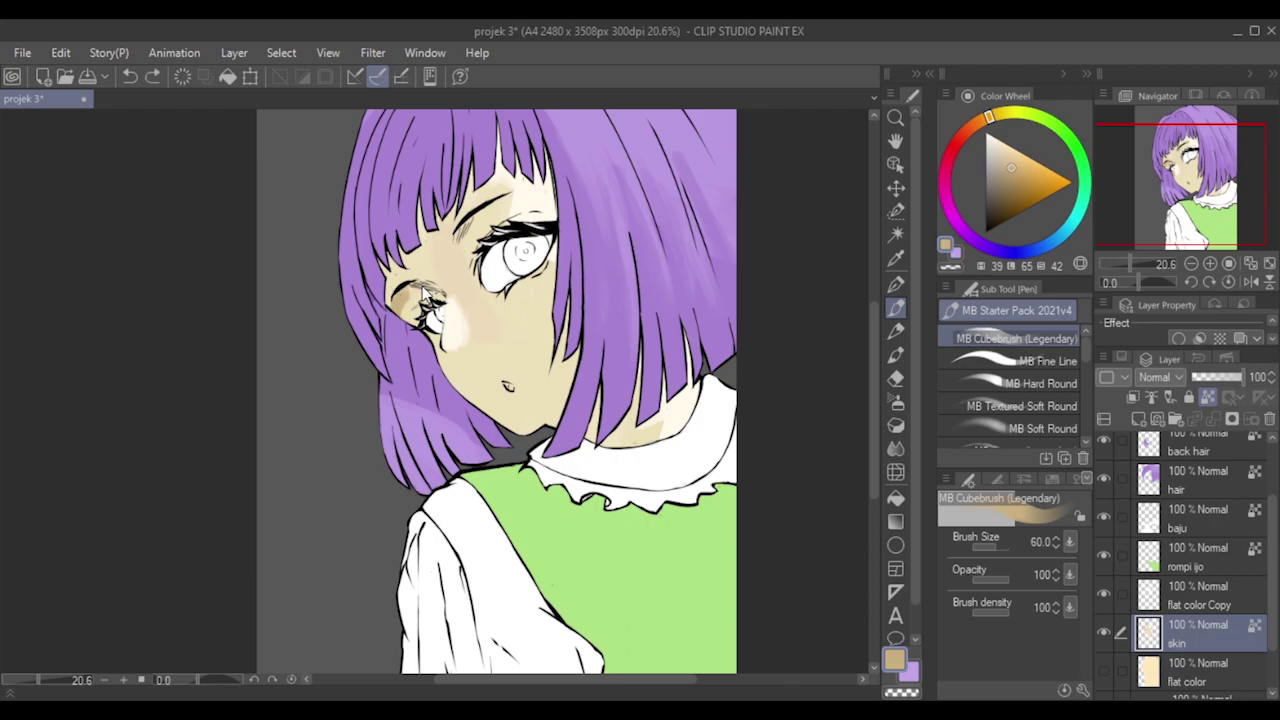
pyautogui.click(395, 297)
pyautogui.moveTo(396, 297); pyautogui.dragTo(420, 290)
pyautogui.hotkey('ctrl', 'z')
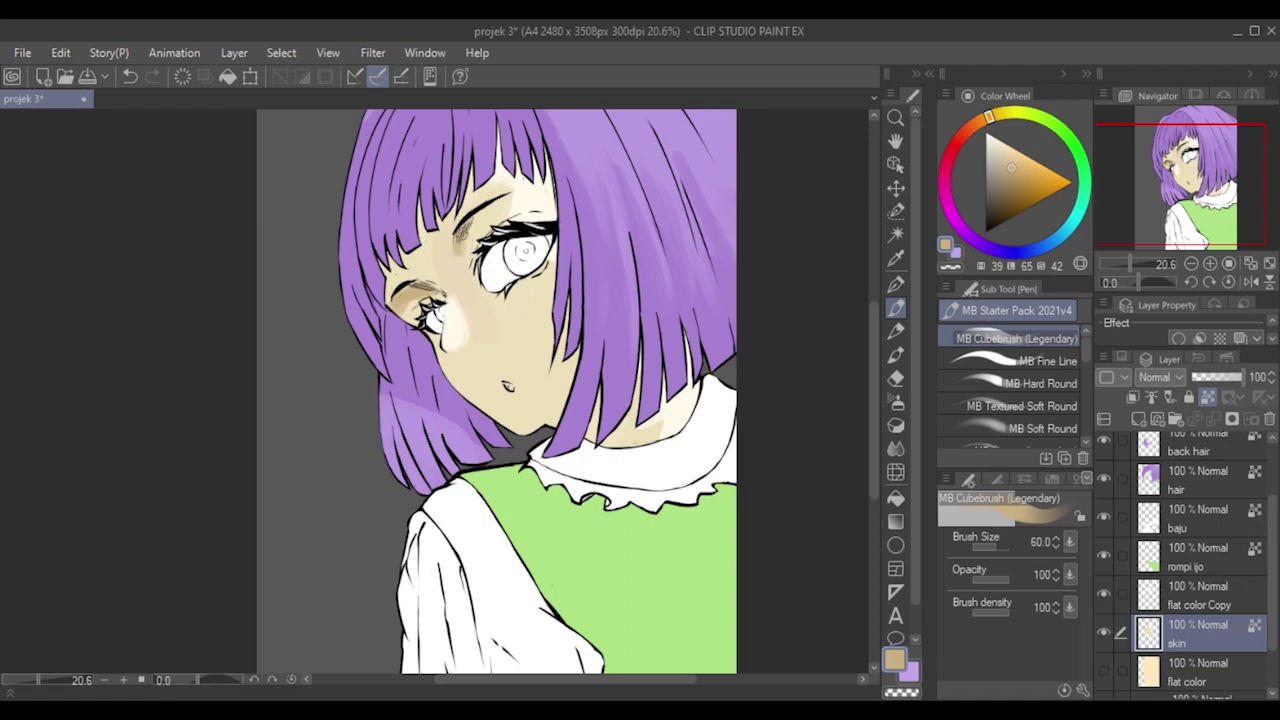
# Shade the skin between the brow and inner corner of the larger eye in darker beige, undoing unwanted strokes.
pyautogui.moveTo(459, 249); pyautogui.dragTo(481, 210)
pyautogui.hotkey('ctrl', 'z')
pyautogui.press('[')
pyautogui.press('[')
pyautogui.hotkey('ctrl', 'z')
# Paint a darker beige shadow along the jaw beside the hair strand and bring the brush size to 50.
pyautogui.moveTo(543, 426); pyautogui.dragTo(564, 402)
pyautogui.hotkey('ctrl', 'z')
pyautogui.moveTo(562, 411); pyautogui.dragTo(547, 429)
pyautogui.press(']')
pyautogui.press(']')
pyautogui.press(']')
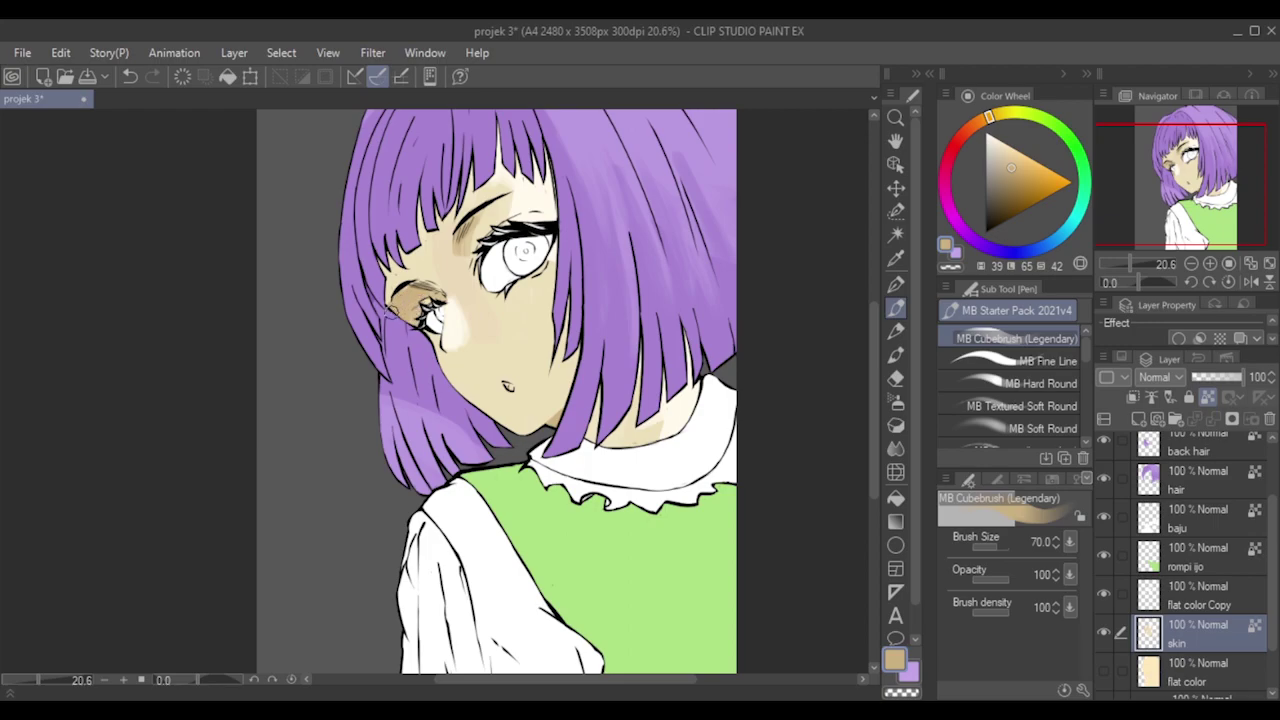
pyautogui.press('[')
pyautogui.press('[')
pyautogui.press('[')
pyautogui.press(']')
pyautogui.press(']')
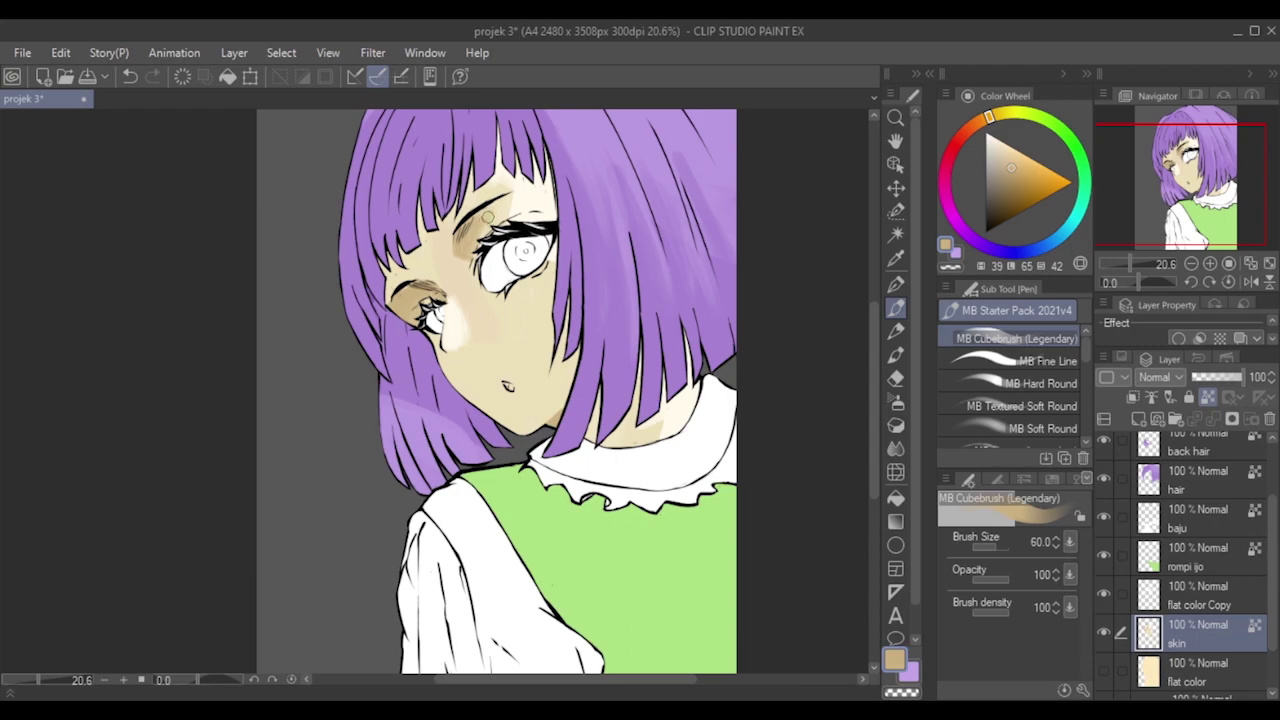
pyautogui.press('[')
pyautogui.scroll(-4, 470, 229)
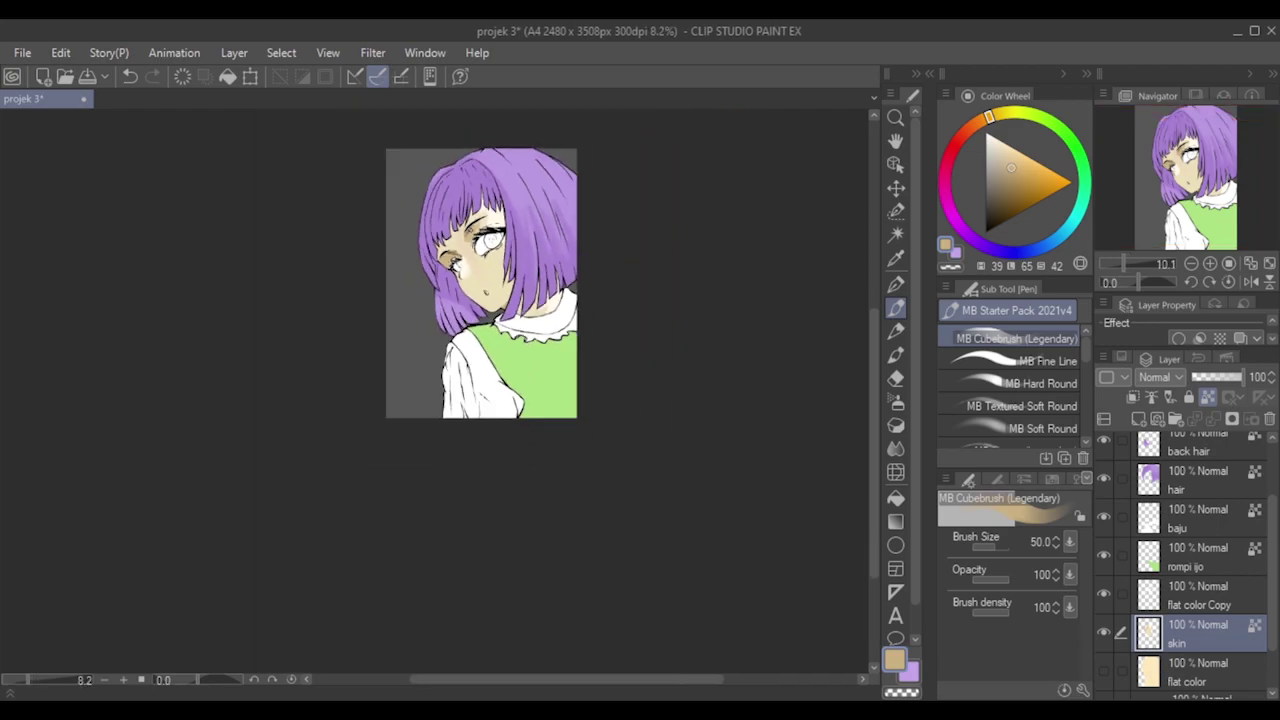
pyautogui.scroll(3, 460, 211)
pyautogui.scroll(-1, 460, 211)
pyautogui.scroll(1, 606, 347)
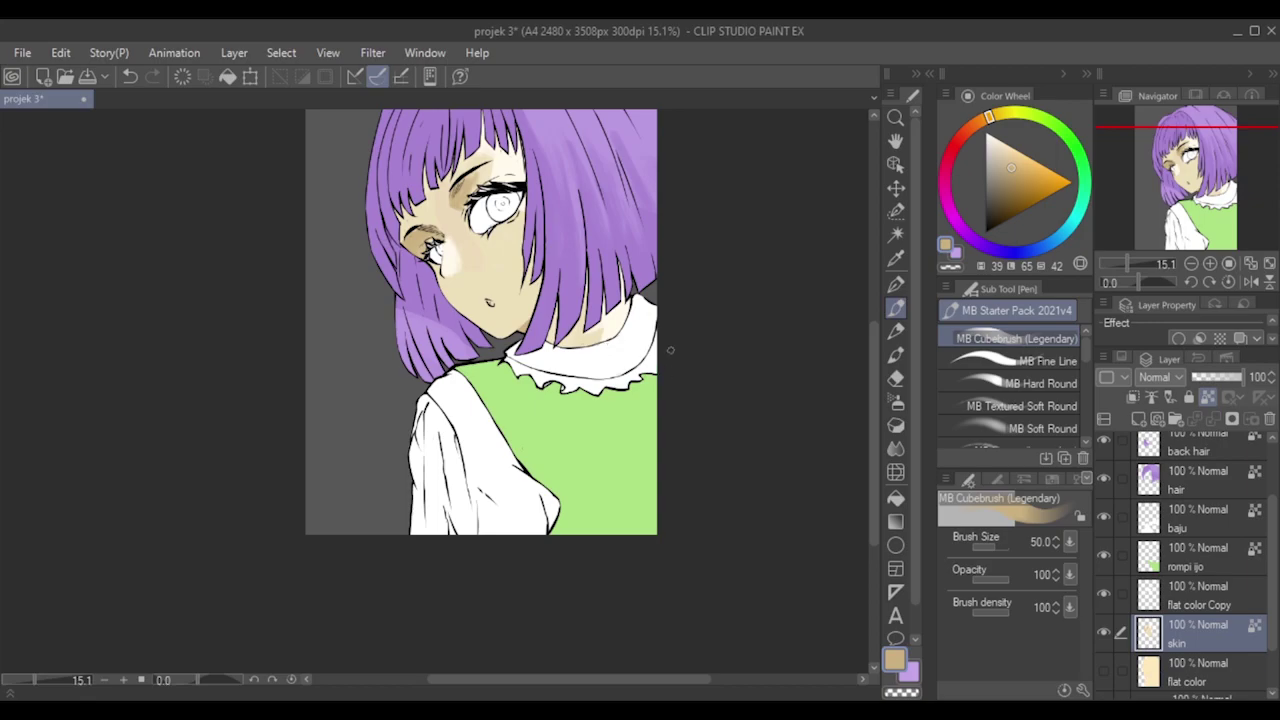
pyautogui.scroll(1, 668, 354)
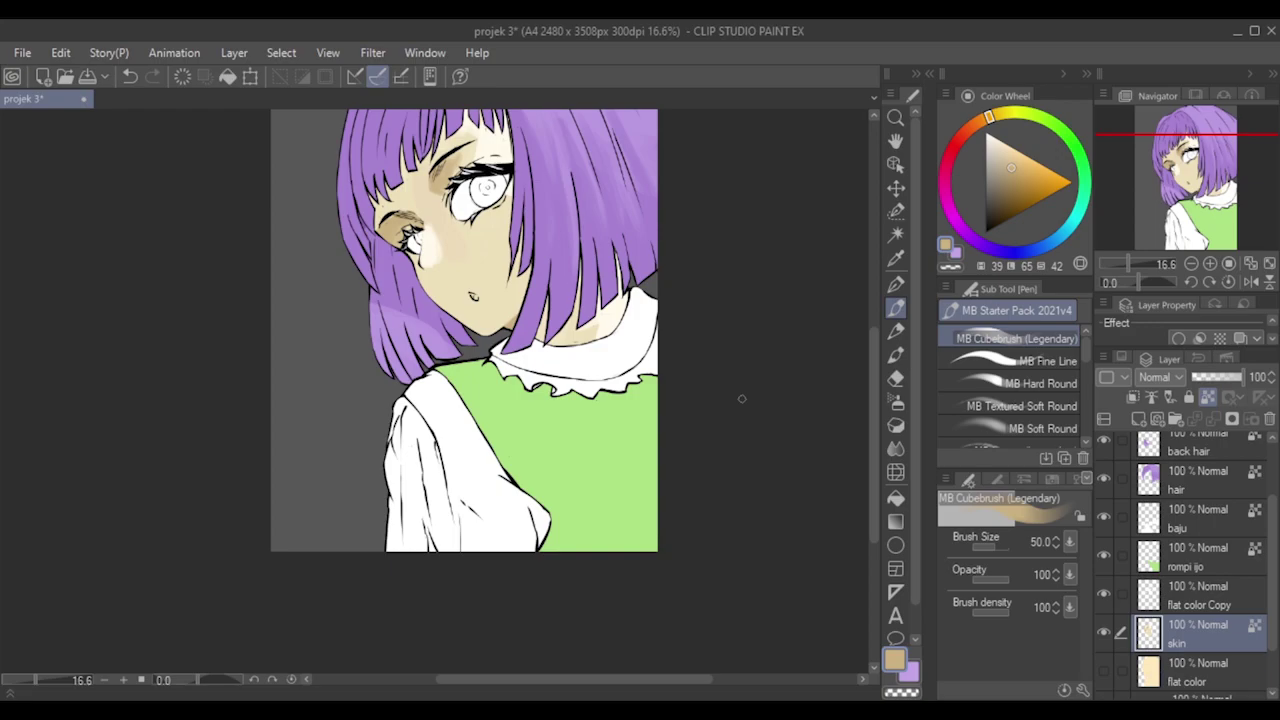
pyautogui.scroll(-4, 601, 397)
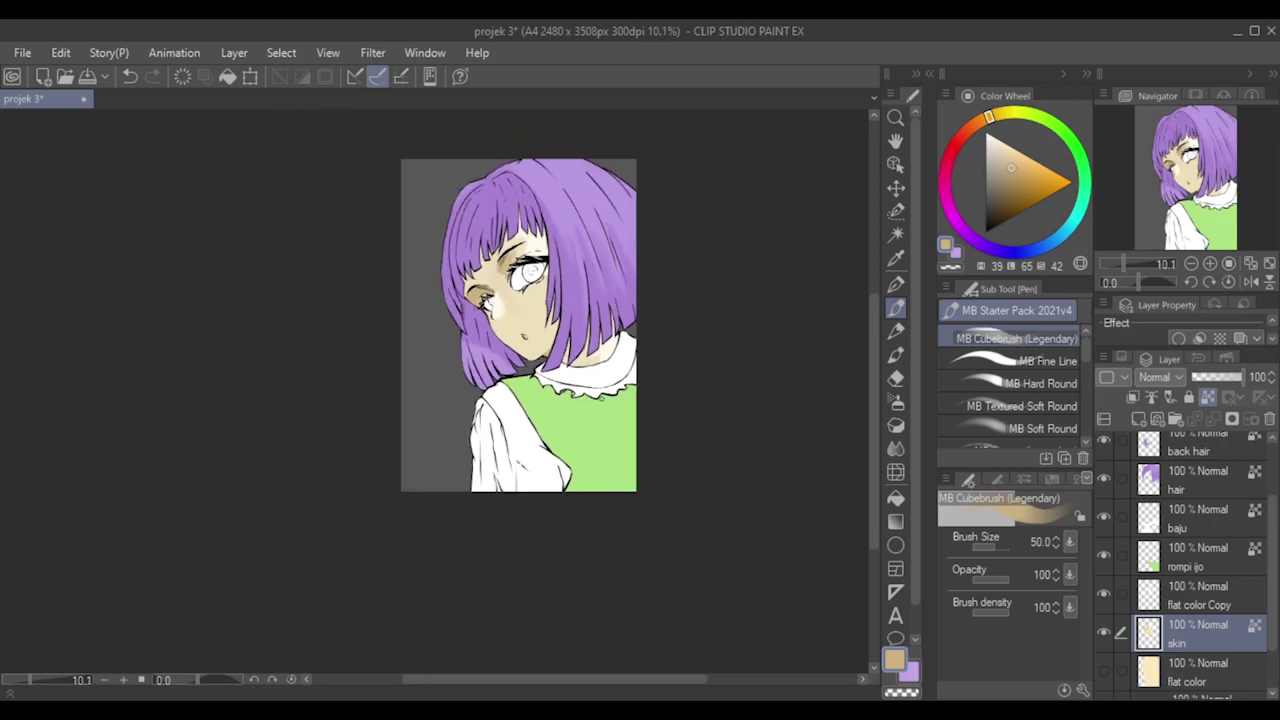
pyautogui.scroll(1, 617, 390)
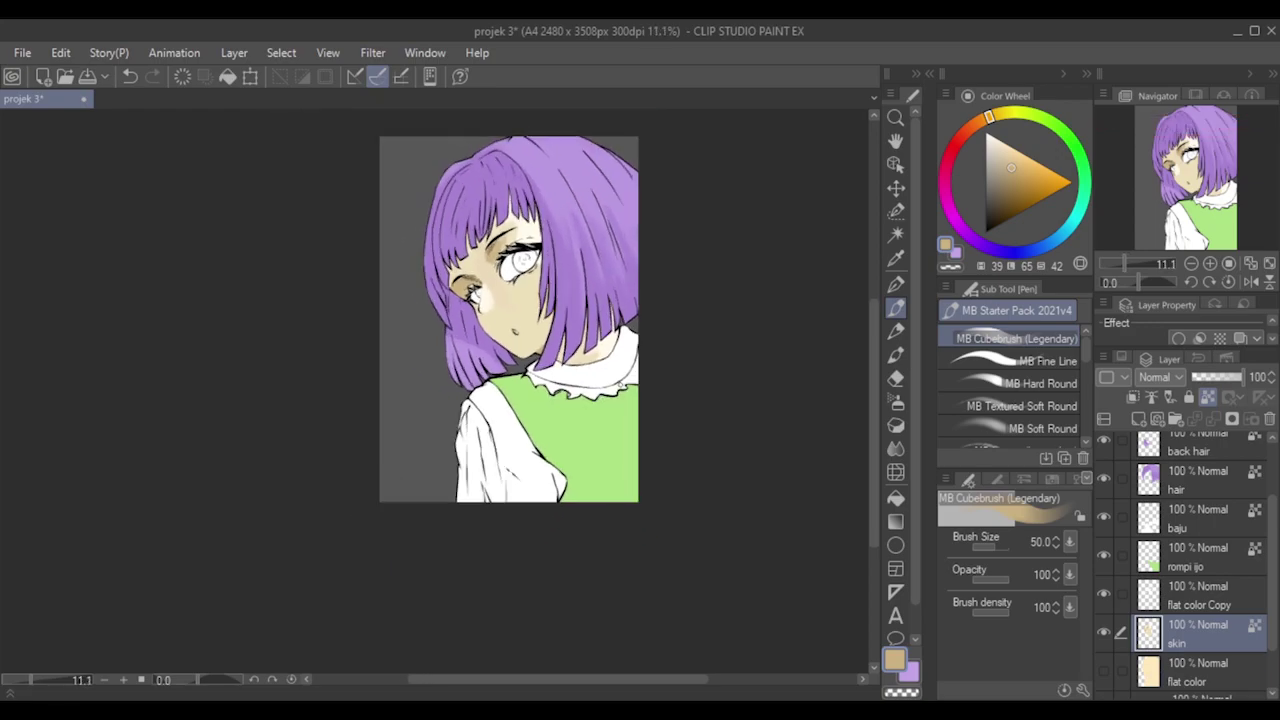
# Identify the flat color Copy layer's content by toggling its visibility, and rename the layer to mata.
pyautogui.click(1188, 592)
pyautogui.scroll(-1, 1233, 553)
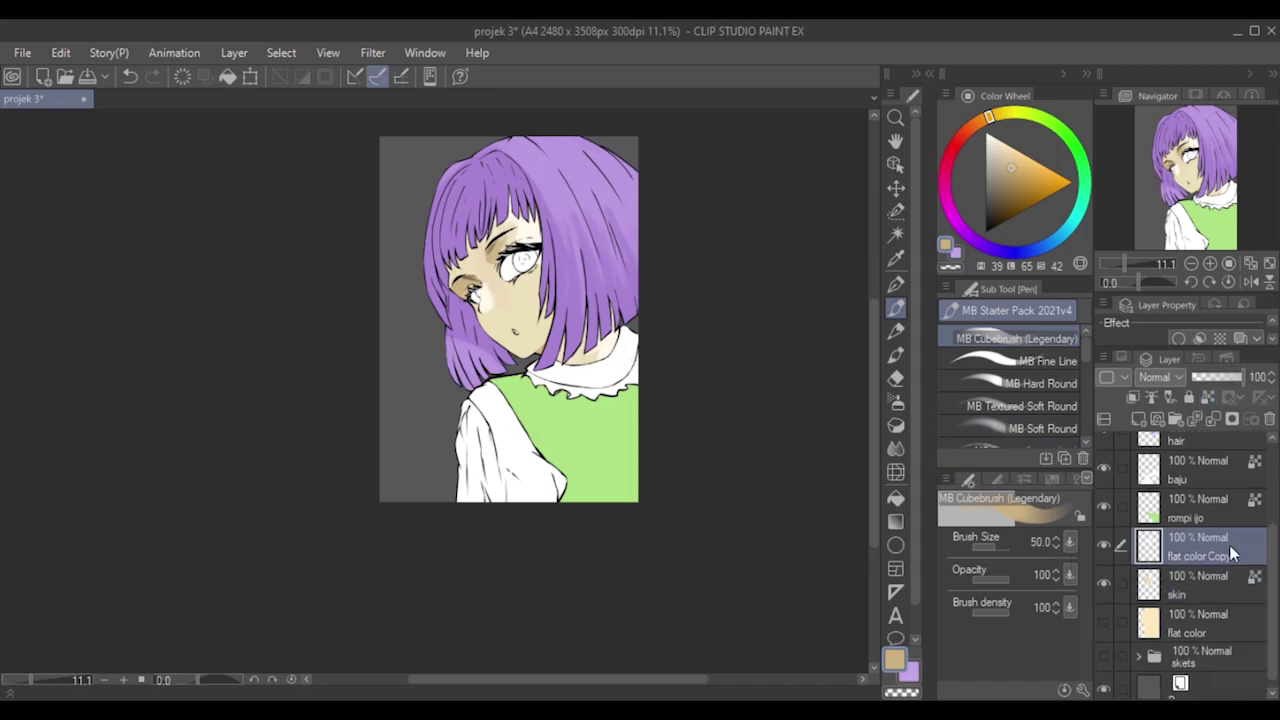
pyautogui.click(1103, 544)
pyautogui.click(1103, 544)
pyautogui.click(1103, 544)
pyautogui.click(1103, 544)
pyautogui.scroll(-1, 1189, 599)
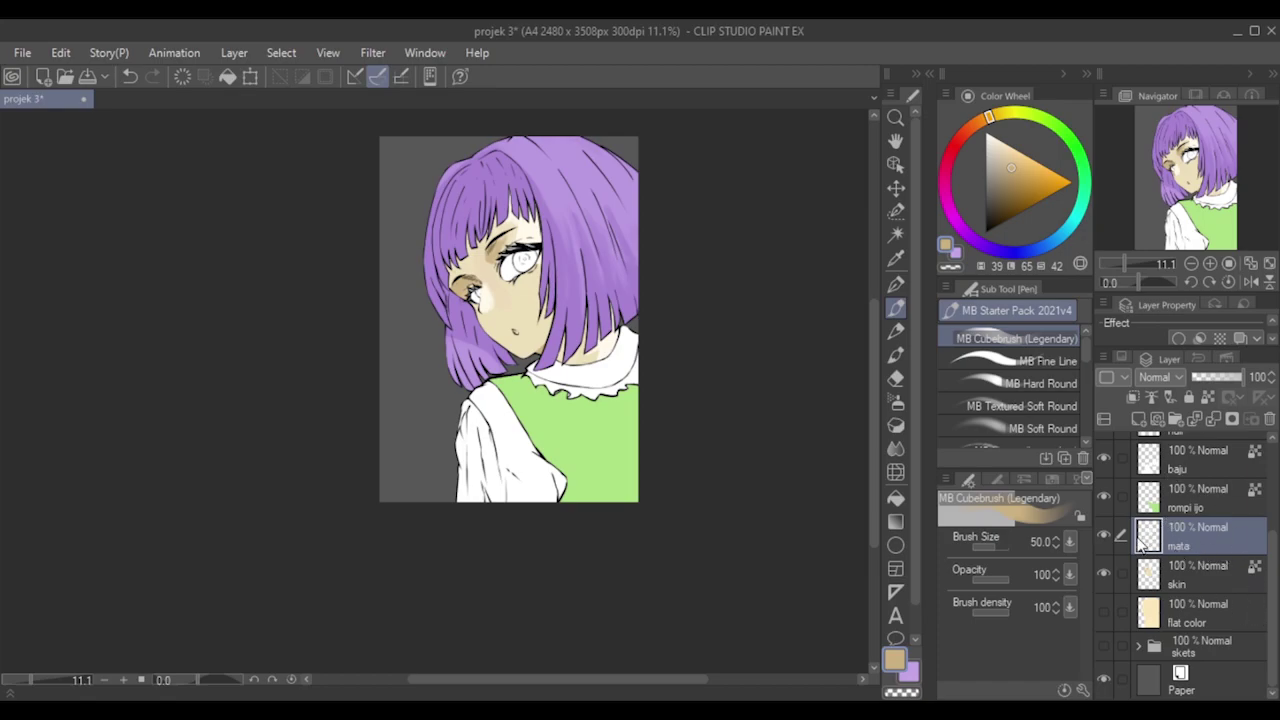
# On the baju layer, darken the sampled white to luminosity 76 grey and shade the sleeve's outer edge with brush size 60.
pyautogui.scroll(1, 1205, 531)
pyautogui.click(1205, 492)
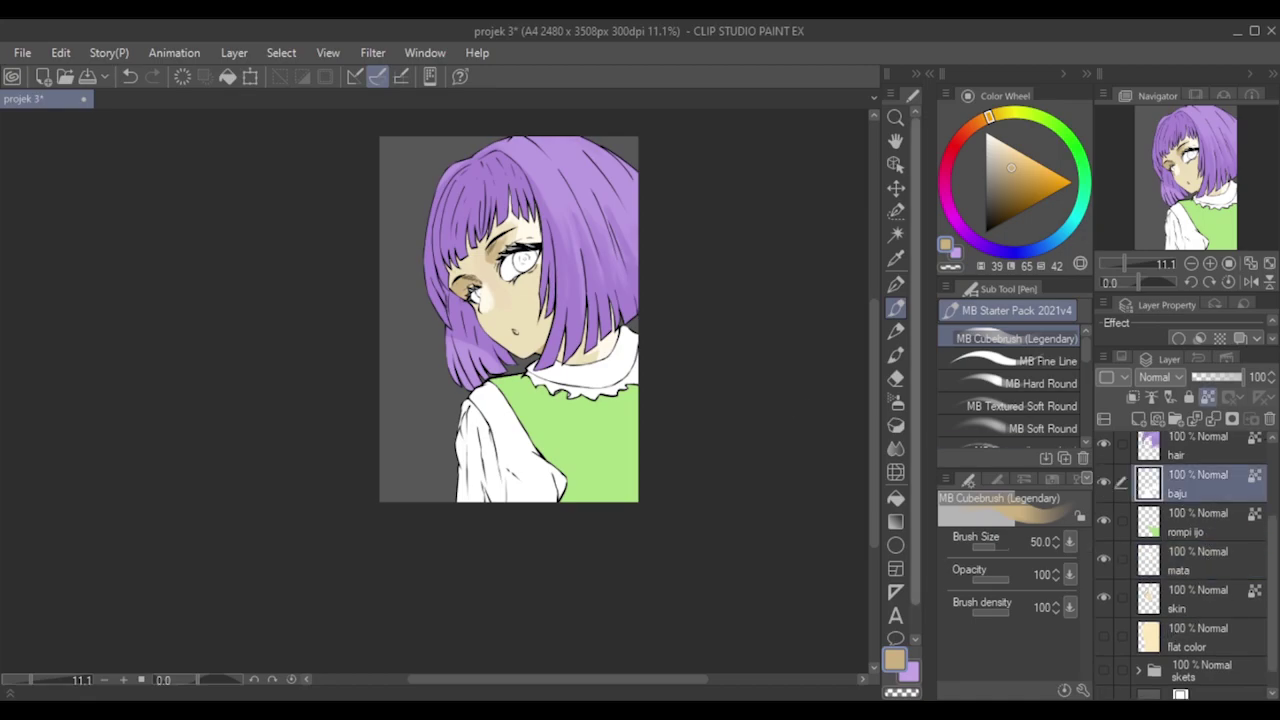
pyautogui.scroll(3, 539, 437)
pyautogui.keyDown('alt'); pyautogui.click(470, 468); pyautogui.keyUp('alt')
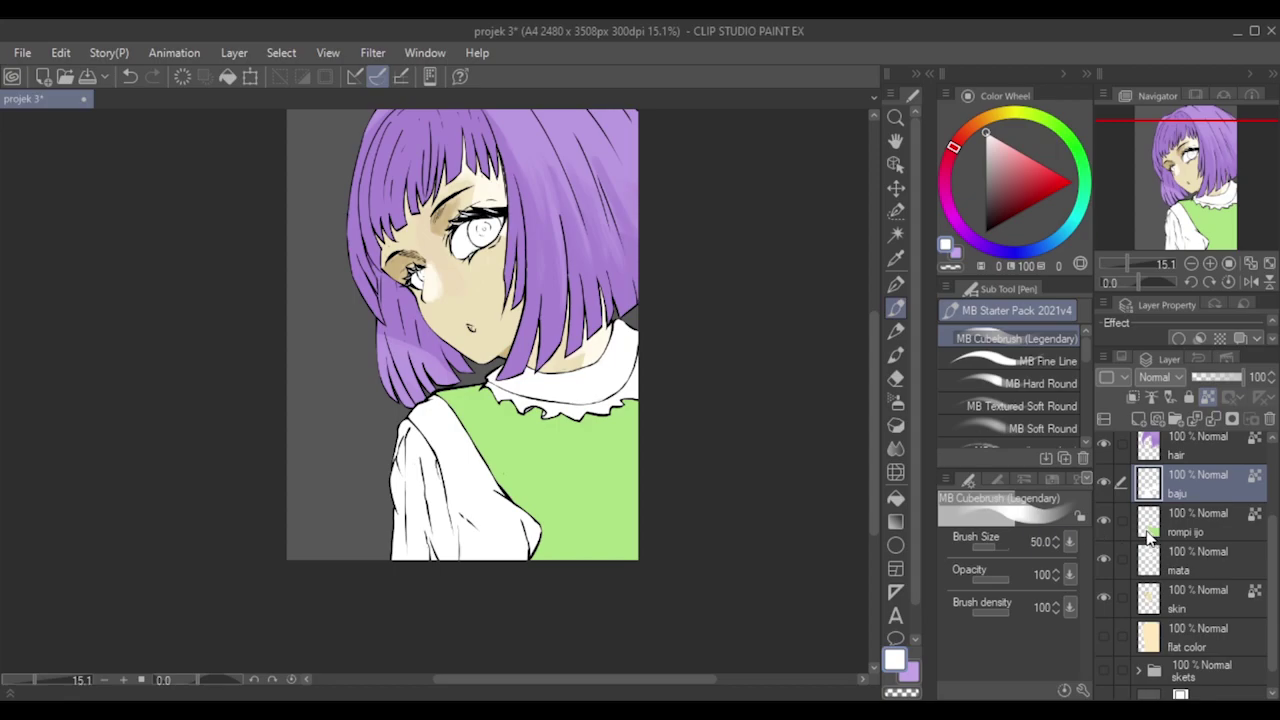
pyautogui.click(985, 155)
pyautogui.moveTo(440, 453); pyautogui.dragTo(436, 476)
pyautogui.hotkey('ctrl', 'z')
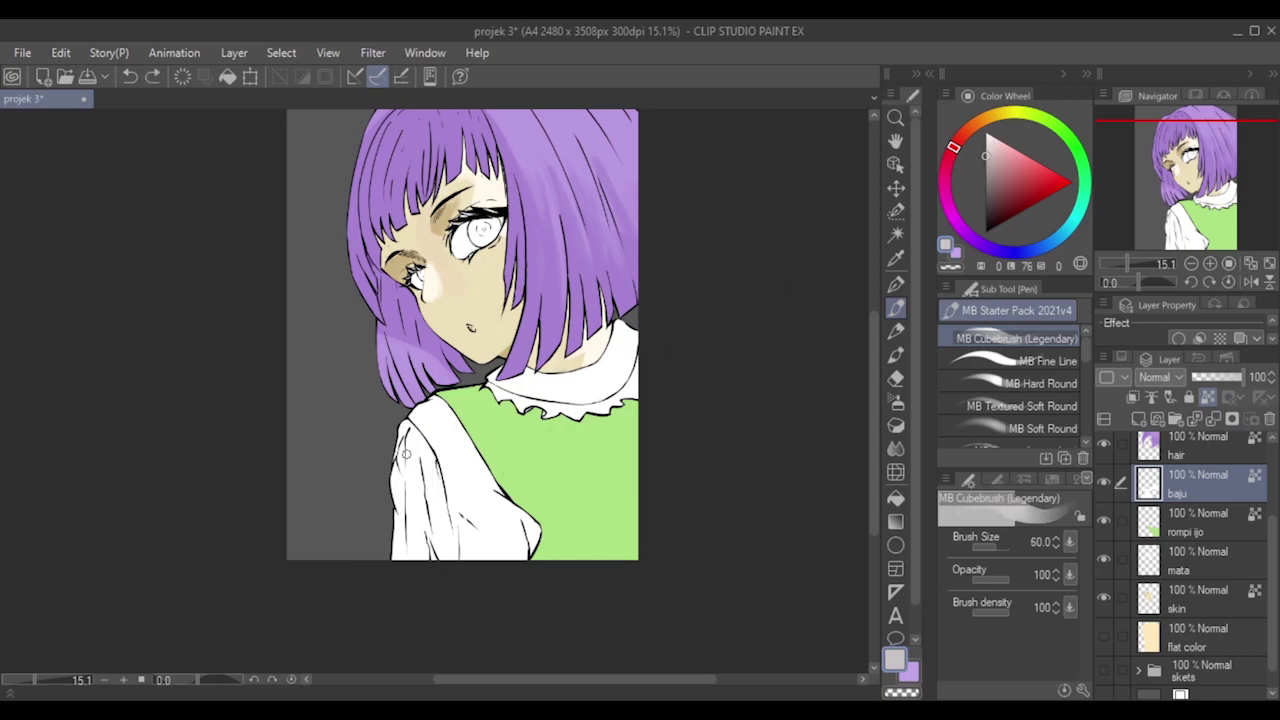
pyautogui.moveTo(405, 460)
pyautogui.mouseDown()
pyautogui.moveTo(399, 498)
pyautogui.moveTo(392, 469)
pyautogui.moveTo(394, 551)
pyautogui.mouseUp()
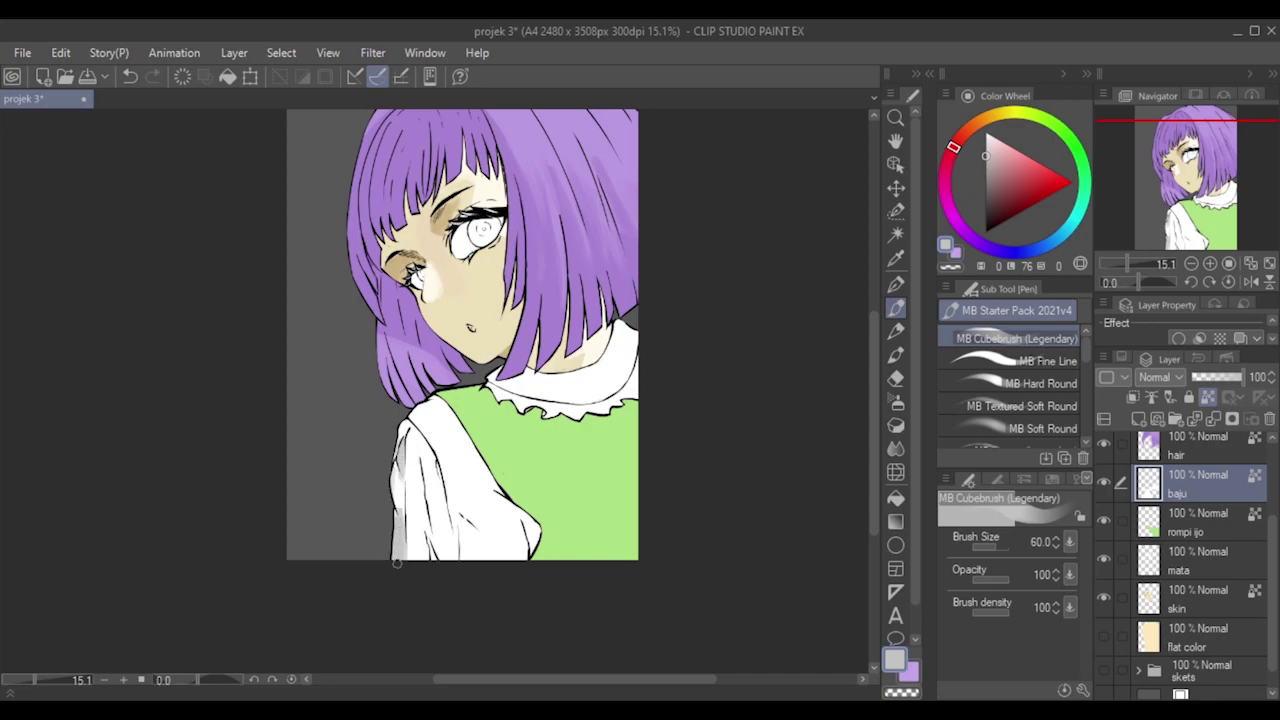
# Broaden the grey shading over the outer sleeve from shoulder to cuff end with the brush enlarged to about 120.
pyautogui.press(']')
pyautogui.press(']')
pyautogui.moveTo(403, 468); pyautogui.dragTo(411, 572)
pyautogui.moveTo(401, 480)
pyautogui.mouseDown()
pyautogui.moveTo(412, 549)
pyautogui.moveTo(393, 474)
pyautogui.moveTo(419, 538)
pyautogui.moveTo(403, 470)
pyautogui.moveTo(427, 524)
pyautogui.moveTo(395, 447)
pyautogui.moveTo(433, 402)
pyautogui.moveTo(406, 446)
pyautogui.mouseUp()
pyautogui.press('[')
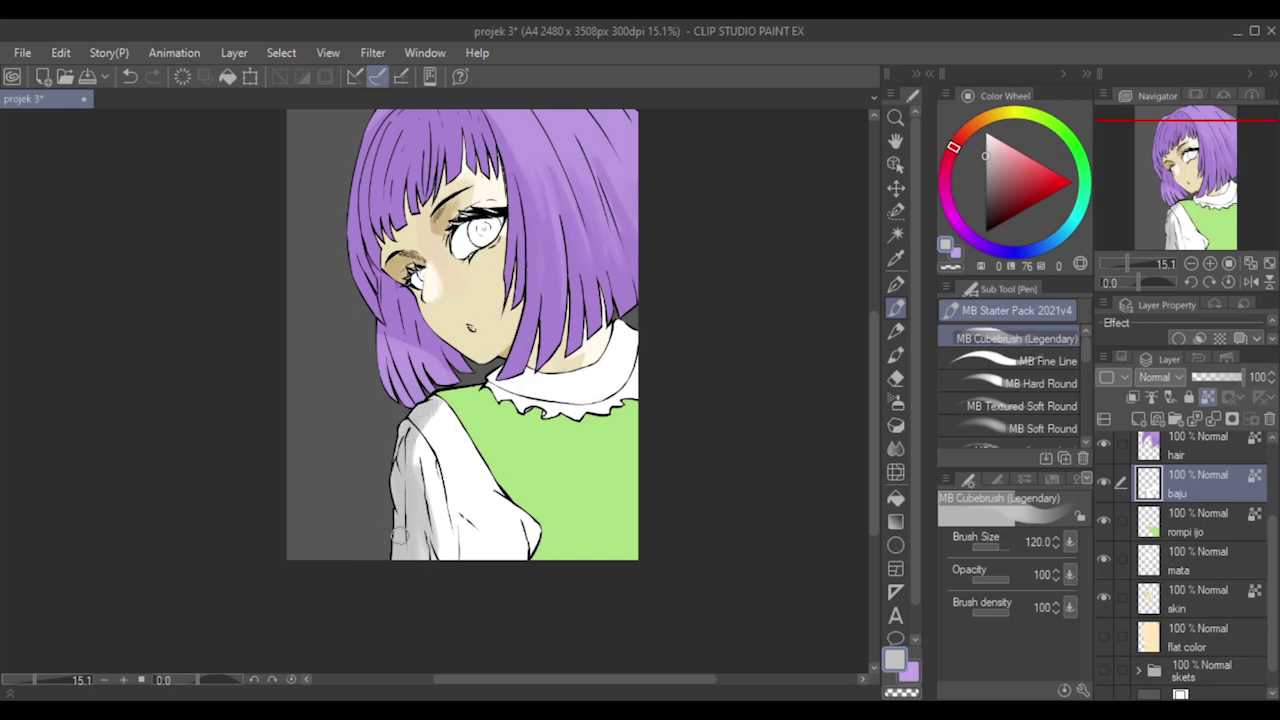
# Shade the sleeve's lower bulge beside the vest in grey, reducing the brush to size 70 and undoing the unwanted stroke.
pyautogui.press('[')
pyautogui.moveTo(472, 538)
pyautogui.mouseDown()
pyautogui.moveTo(466, 563)
pyautogui.moveTo(464, 538)
pyautogui.moveTo(482, 562)
pyautogui.moveTo(534, 550)
pyautogui.moveTo(531, 568)
pyautogui.moveTo(540, 546)
pyautogui.mouseUp()
pyautogui.press('[')
pyautogui.hotkey('ctrl', 'z')
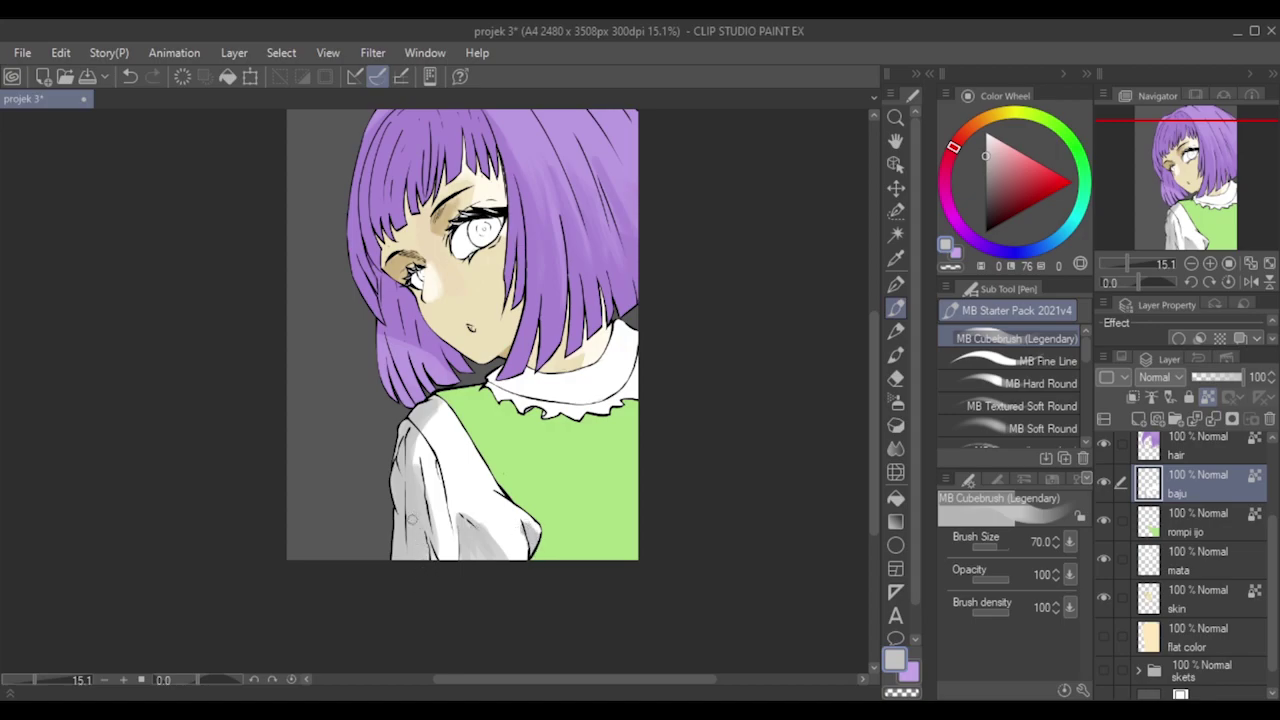
# Add narrow grey fold shadows to the middle of the sleeve with a brush size down to 30.
pyautogui.press('[')
pyautogui.moveTo(436, 466); pyautogui.dragTo(442, 494)
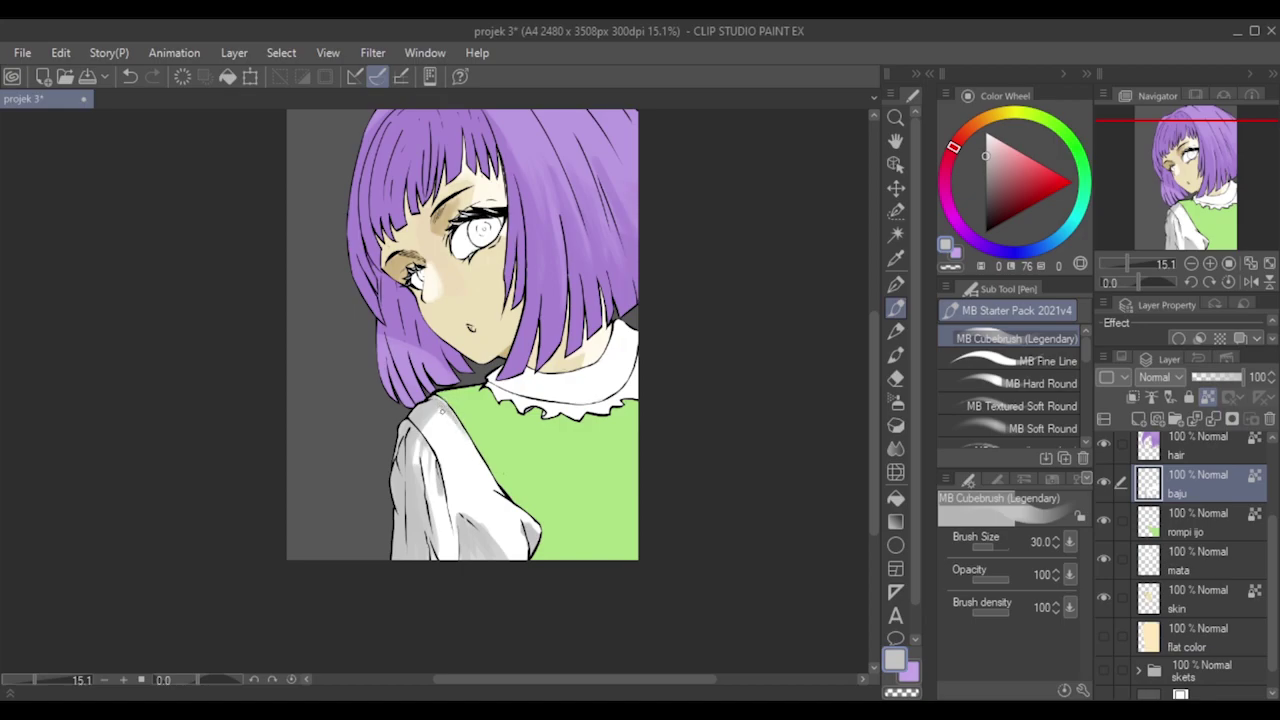
pyautogui.press('[')
# Paint a grey cast shadow on the collar below the front hair strand with brush size 80.
pyautogui.press(']')
pyautogui.press(']')
pyautogui.press(']')
pyautogui.press(']')
pyautogui.moveTo(510, 388)
pyautogui.mouseDown()
pyautogui.moveTo(488, 372)
pyautogui.moveTo(524, 374)
pyautogui.mouseUp()
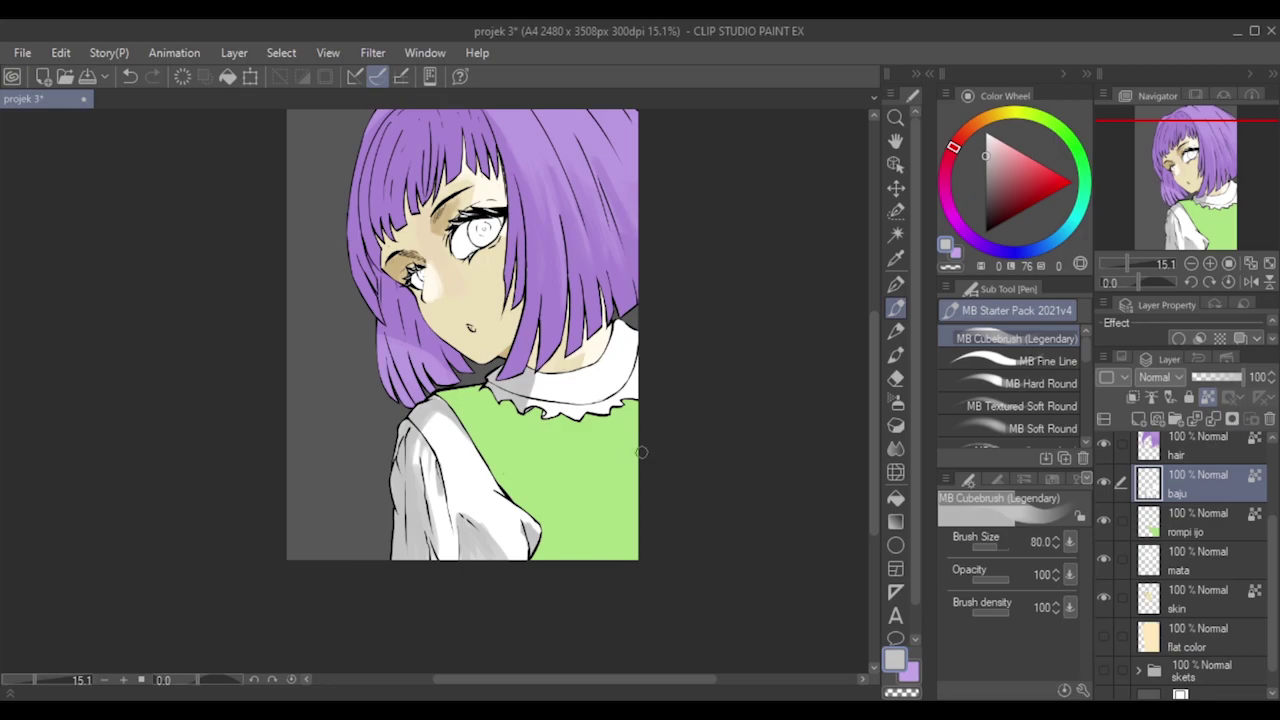
# Refine the collar shadow's edge toward the frill with brush size 60, undo the unwanted stroke, and reduce the brush to 30.
pyautogui.scroll(3, 625, 450)
pyautogui.press('[')
pyautogui.press('[')
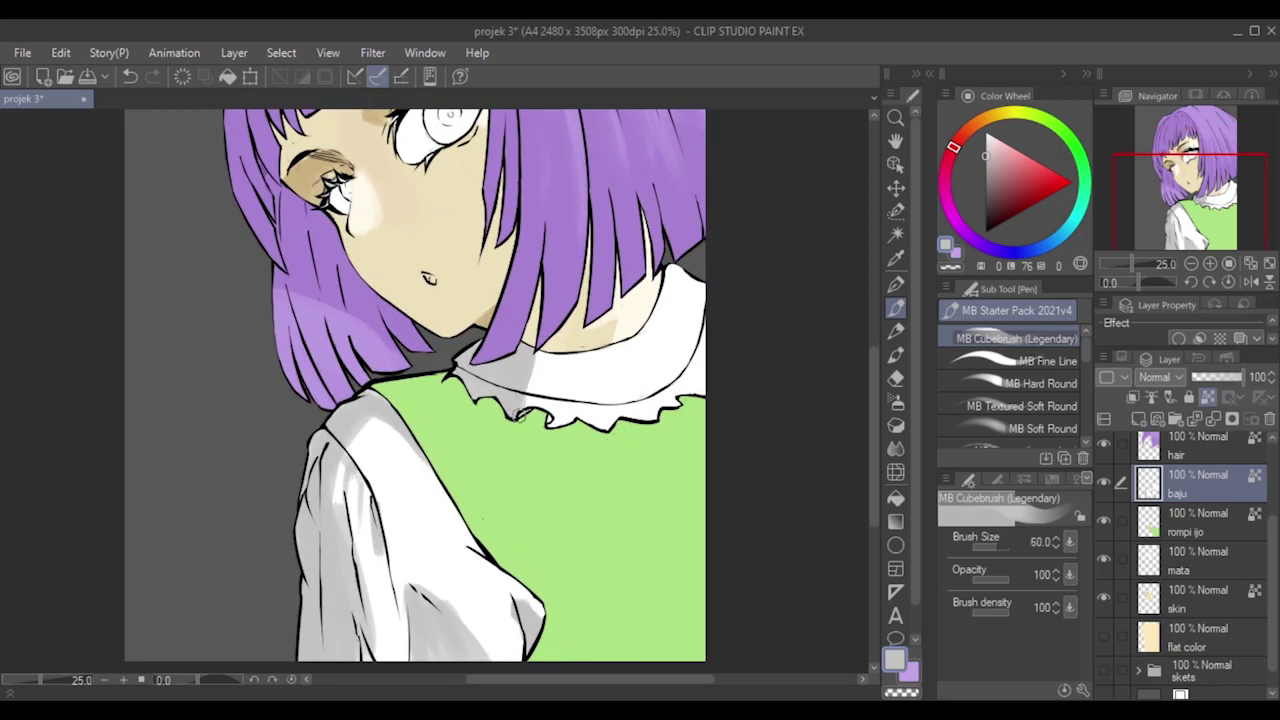
pyautogui.moveTo(533, 382); pyautogui.dragTo(535, 394)
pyautogui.press('[')
pyautogui.press('[')
pyautogui.press('[')
pyautogui.hotkey('ctrl', 'z')
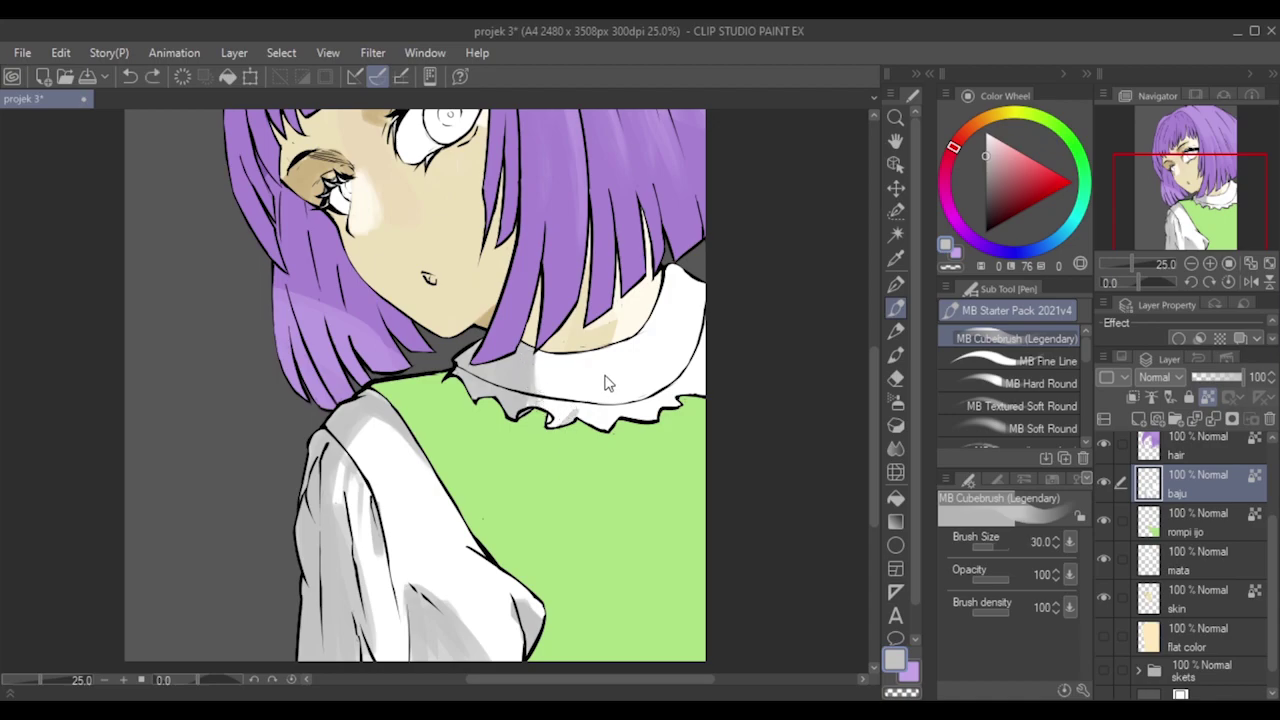
# Shade the first pleats of the collar frill in grey, undo the unwanted stroke, and set the brush size to 17.
pyautogui.moveTo(576, 402); pyautogui.dragTo(576, 411)
pyautogui.moveTo(572, 415); pyautogui.dragTo(558, 423)
pyautogui.hotkey('ctrl', 'z')
pyautogui.press('[')
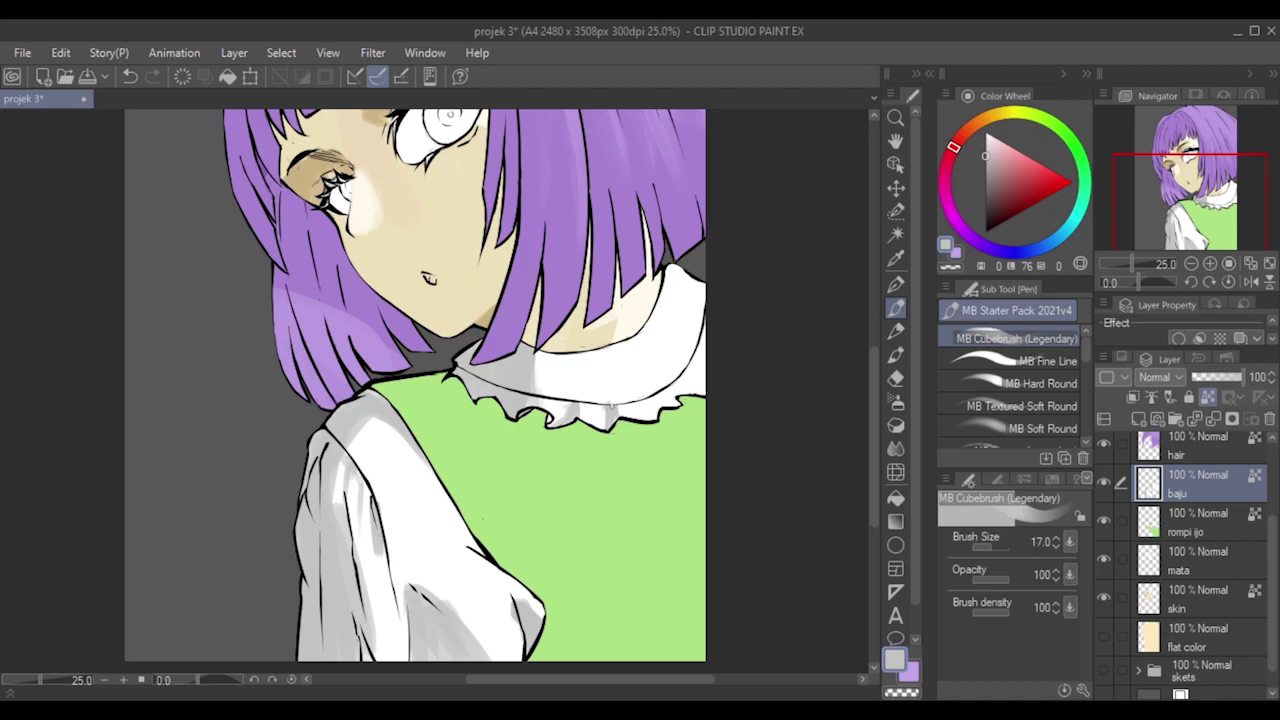
# Paint grey shadows in the remaining frill pleats up to the canvas edge with brush size 17, undoing unwanted strokes.
pyautogui.hotkey('ctrl', 'z')
pyautogui.moveTo(608, 404); pyautogui.dragTo(616, 420)
pyautogui.hotkey('ctrl', 'z')
pyautogui.moveTo(647, 403); pyautogui.dragTo(653, 418)
pyautogui.hotkey('ctrl', 'z')
pyautogui.hotkey('ctrl', 'z')
pyautogui.moveTo(694, 380)
pyautogui.mouseDown()
pyautogui.moveTo(699, 392)
pyautogui.moveTo(678, 390)
pyautogui.mouseUp()
pyautogui.hotkey('ctrl', 'z')
pyautogui.hotkey('ctrl', 'z')
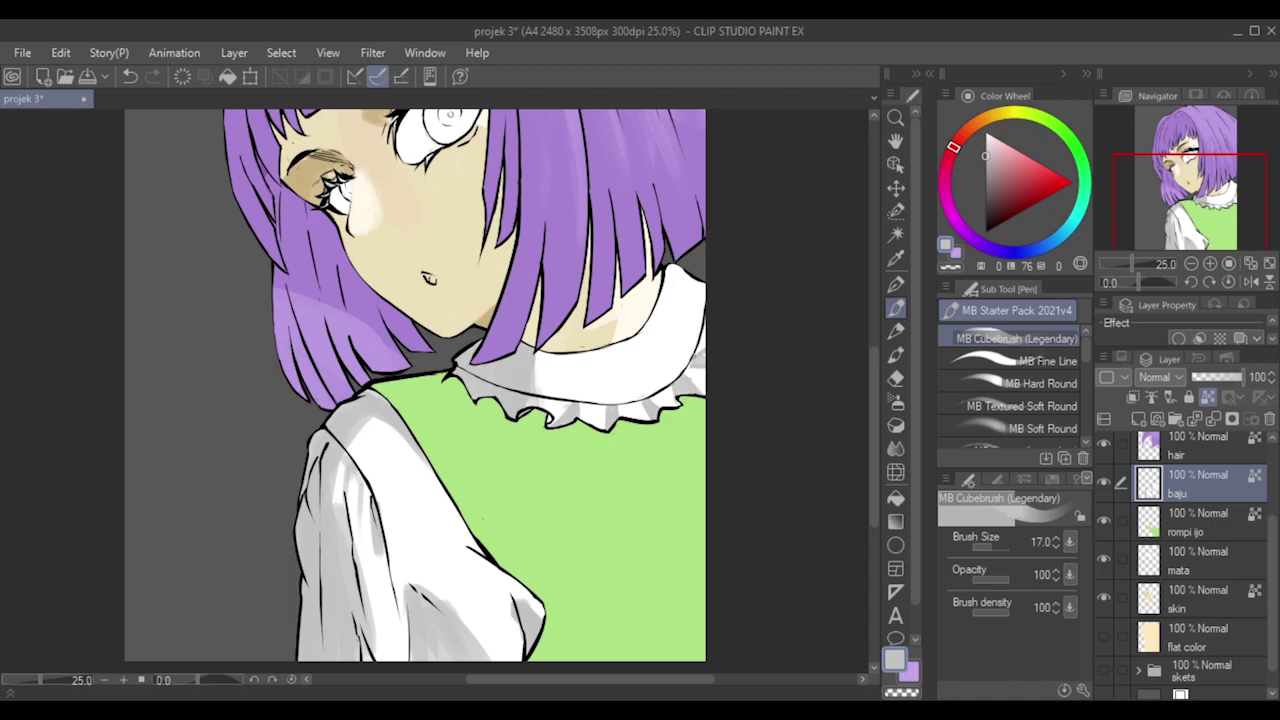
pyautogui.scroll(-3, 756, 291)
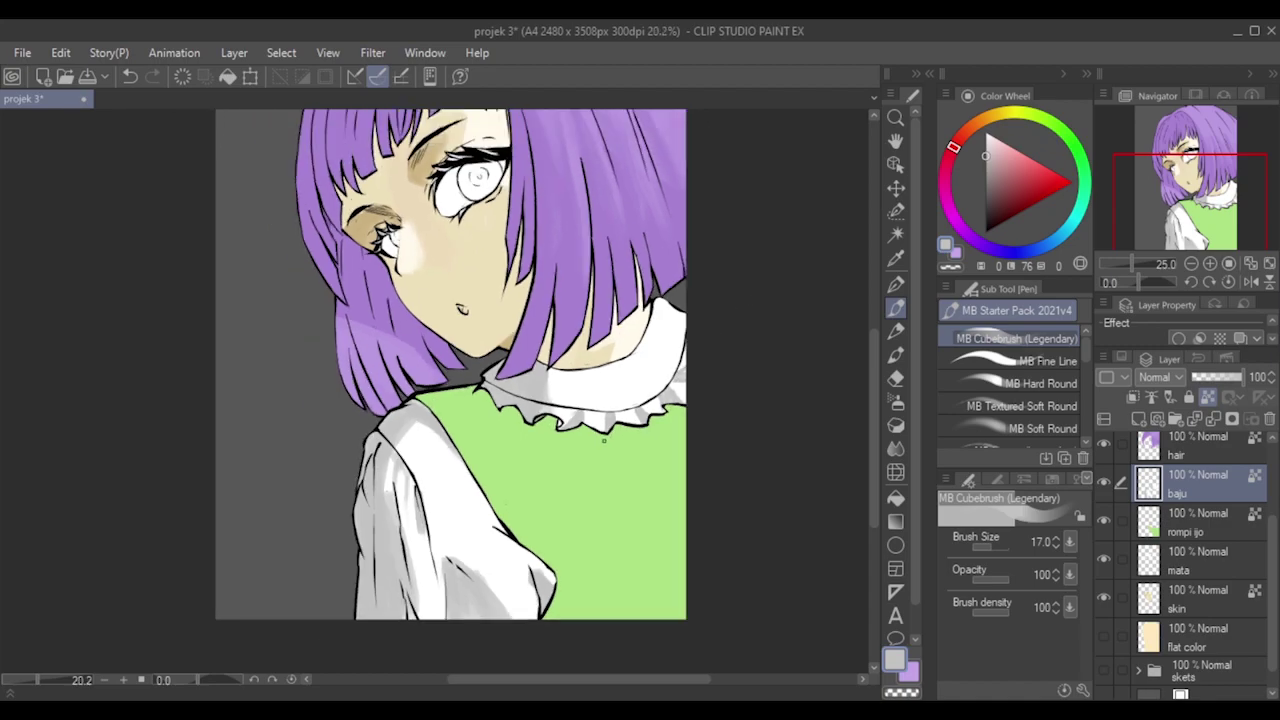
pyautogui.scroll(1, 612, 442)
pyautogui.scroll(2, 612, 437)
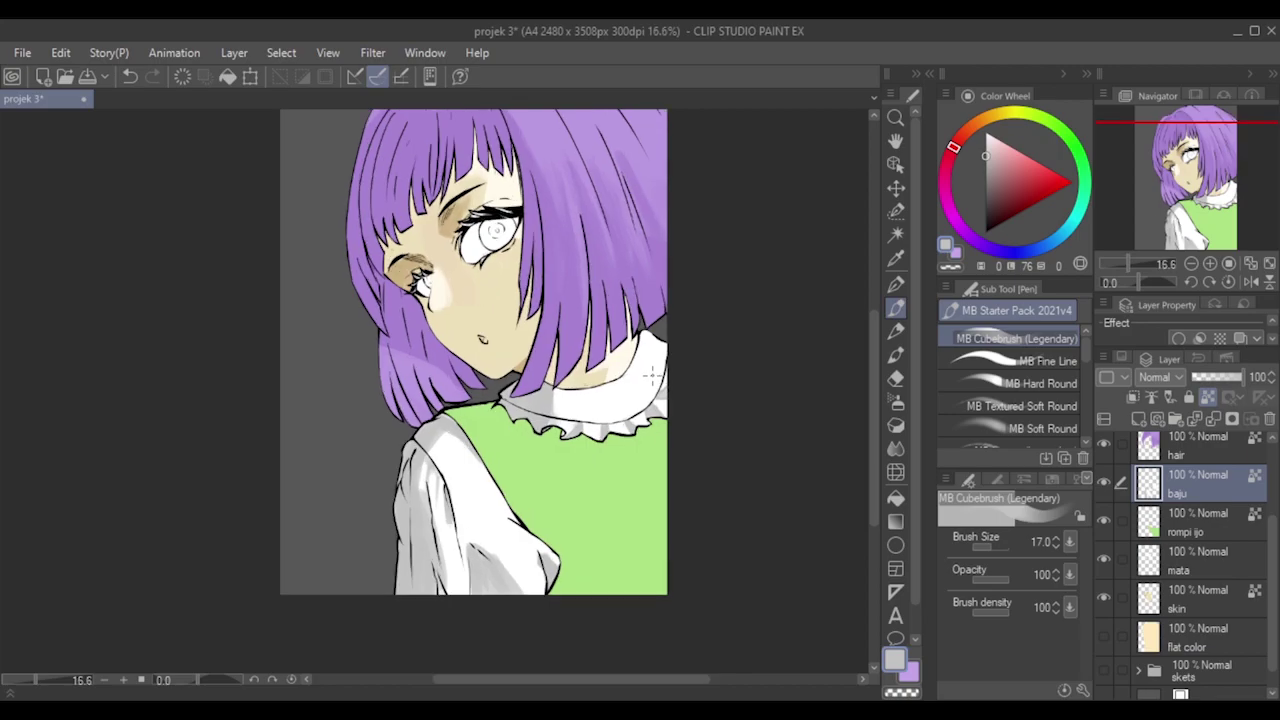
pyautogui.scroll(-3, 664, 377)
pyautogui.scroll(-1, 668, 377)
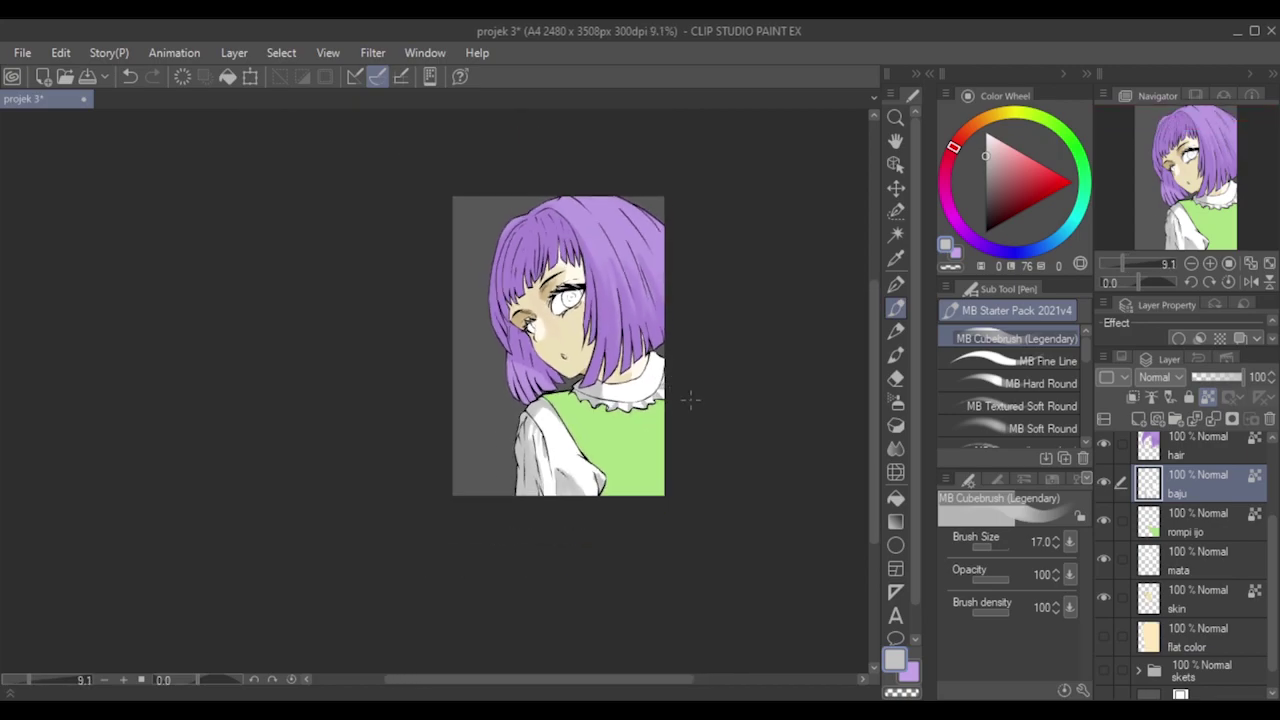
pyautogui.scroll(1, 675, 382)
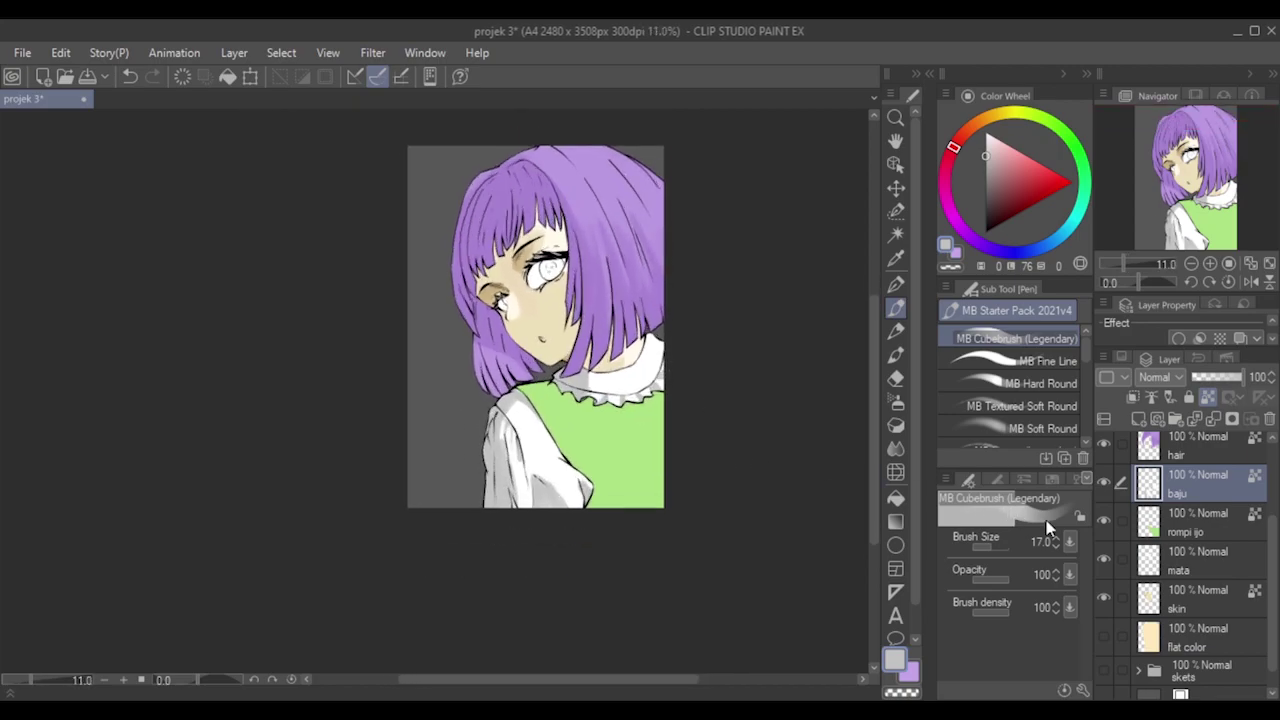
# On the rompi ijo layer, set the brush size to 70, sample the vest's green and choose a darker shade of it.
pyautogui.click(1209, 541)
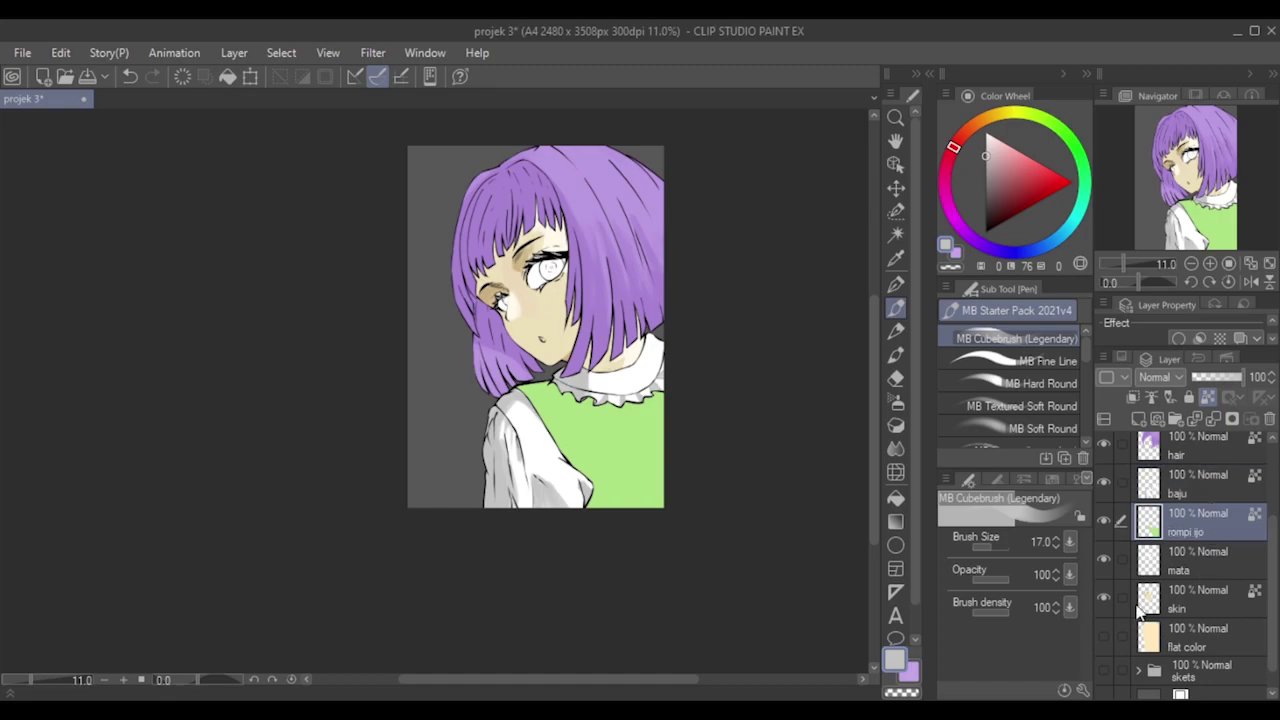
pyautogui.scroll(2, 757, 509)
pyautogui.scroll(1, 770, 453)
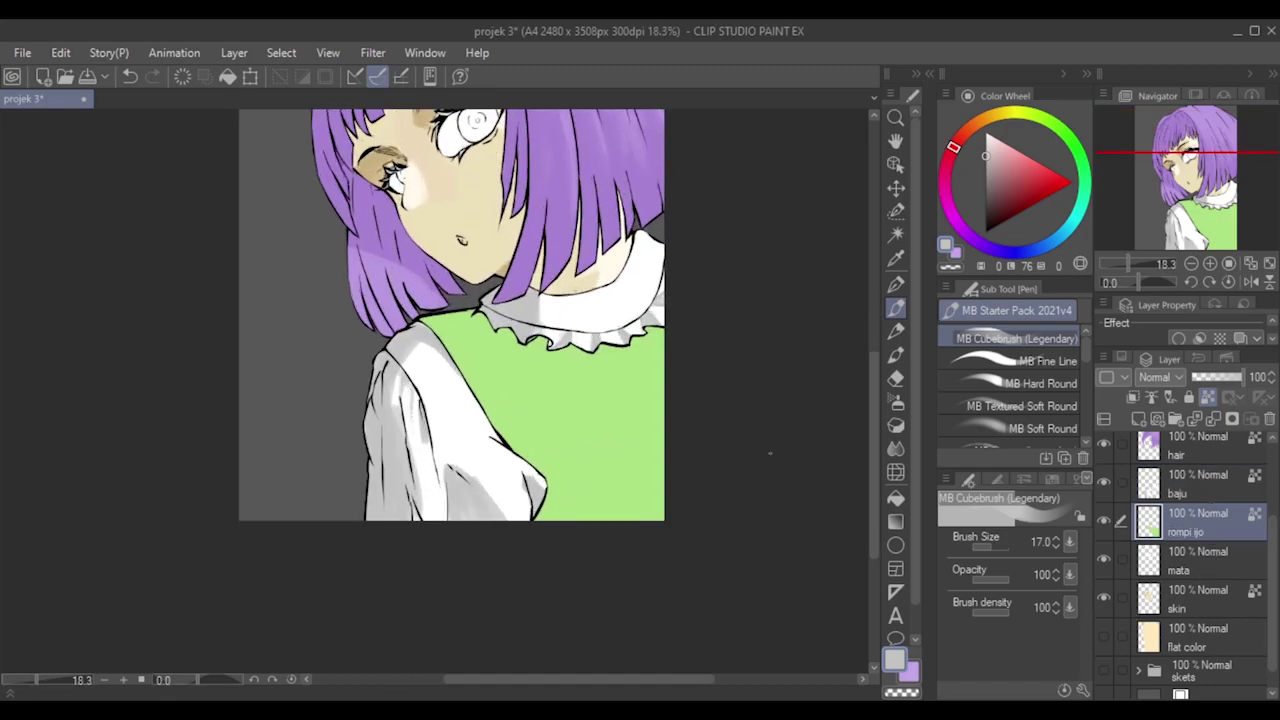
pyautogui.press(']')
pyautogui.press(']')
pyautogui.press(']')
pyautogui.press(']')
pyautogui.moveTo(502, 403); pyautogui.dragTo(514, 347)
pyautogui.hotkey('ctrl', 'z')
pyautogui.keyDown('alt'); pyautogui.click(504, 356); pyautogui.keyUp('alt')
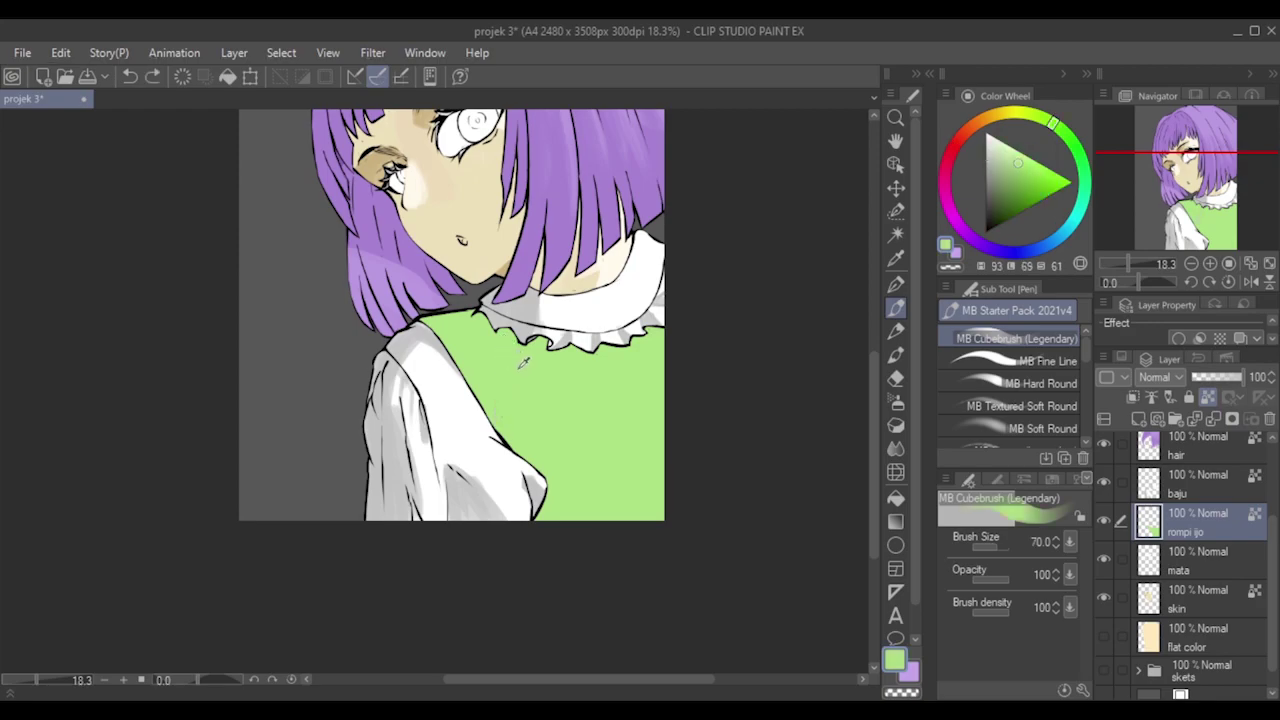
pyautogui.click(1016, 180)
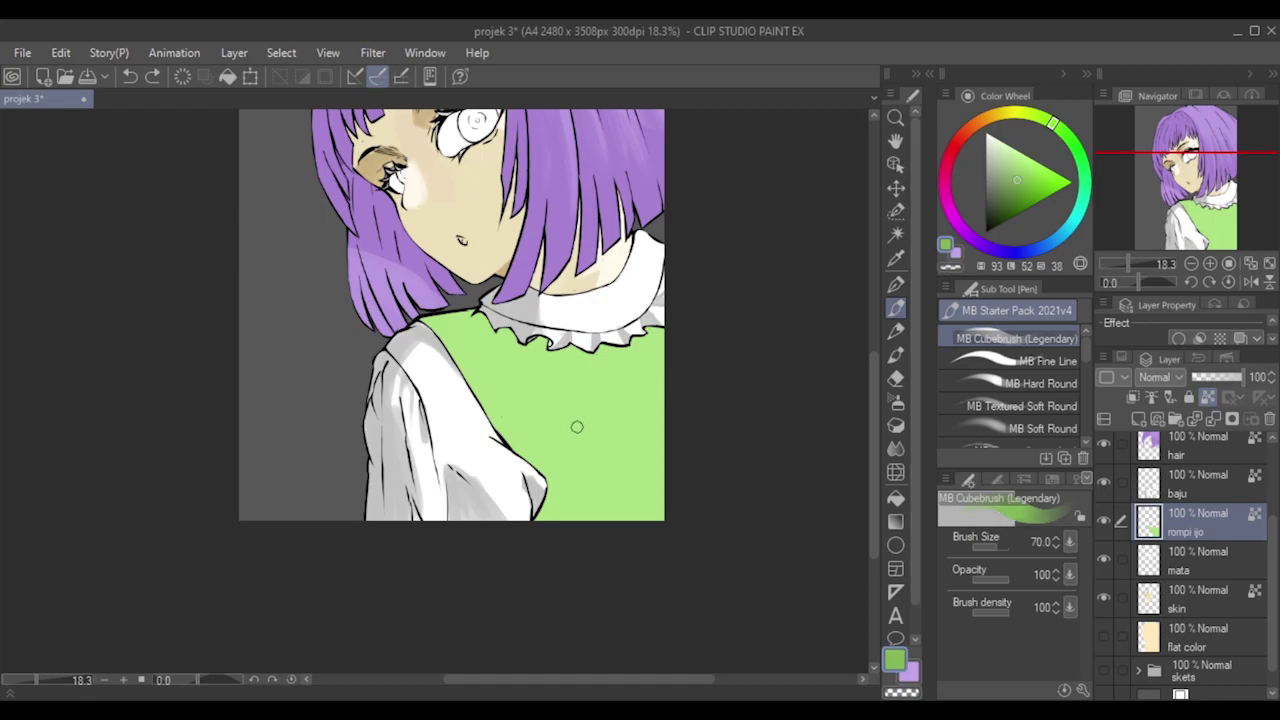
# Paint a darker green shadow on the vest's shoulder beside the sleeve, undoing the unwanted test stroke.
pyautogui.moveTo(583, 394); pyautogui.dragTo(585, 503)
pyautogui.hotkey('ctrl', 'z')
pyautogui.moveTo(433, 322)
pyautogui.mouseDown()
pyautogui.moveTo(454, 350)
pyautogui.moveTo(435, 328)
pyautogui.moveTo(457, 335)
pyautogui.moveTo(449, 317)
pyautogui.moveTo(509, 352)
pyautogui.moveTo(483, 376)
pyautogui.moveTo(450, 344)
pyautogui.moveTo(473, 382)
pyautogui.moveTo(460, 320)
pyautogui.moveTo(451, 340)
pyautogui.moveTo(485, 384)
pyautogui.moveTo(460, 317)
pyautogui.moveTo(483, 364)
pyautogui.moveTo(434, 323)
pyautogui.moveTo(490, 346)
pyautogui.moveTo(475, 319)
pyautogui.moveTo(498, 353)
pyautogui.moveTo(506, 396)
pyautogui.moveTo(485, 366)
pyautogui.moveTo(499, 407)
pyautogui.moveTo(471, 371)
pyautogui.moveTo(493, 414)
pyautogui.moveTo(476, 364)
pyautogui.moveTo(493, 340)
pyautogui.moveTo(492, 384)
pyautogui.moveTo(498, 322)
pyautogui.moveTo(517, 356)
pyautogui.moveTo(499, 417)
pyautogui.moveTo(510, 357)
pyautogui.moveTo(507, 445)
pyautogui.moveTo(529, 354)
pyautogui.mouseUp()
pyautogui.press(']')
pyautogui.press(']')
pyautogui.press(']')
# Paint darker green on the vest near the canvas edge below the collar with brush size 50, undoing the long fold strokes.
pyautogui.press('[')
pyautogui.press('[')
pyautogui.press('[')
pyautogui.press('[')
pyautogui.press('[')
pyautogui.moveTo(614, 356)
pyautogui.mouseDown()
pyautogui.moveTo(670, 519)
pyautogui.moveTo(657, 484)
pyautogui.mouseUp()
pyautogui.hotkey('ctrl', 'z')
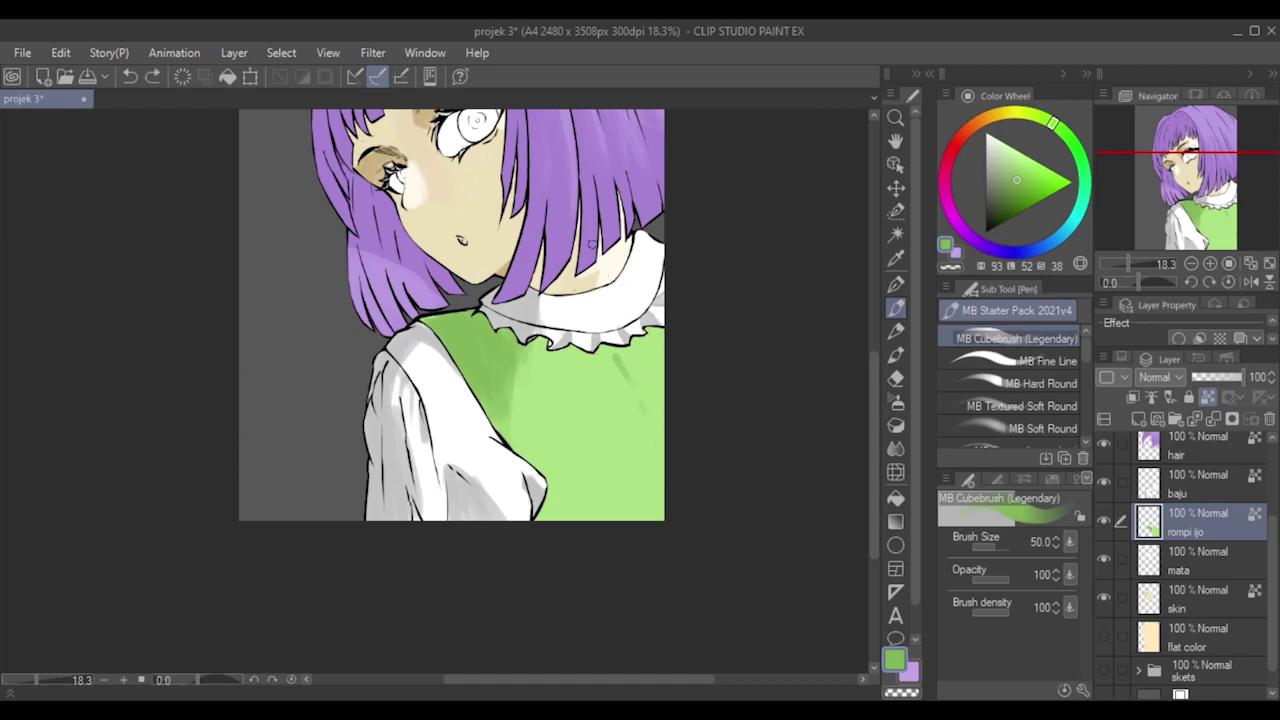
pyautogui.hotkey('ctrl', 'z')
pyautogui.moveTo(658, 352); pyautogui.dragTo(657, 374)
# Paint the collar's darker green cast shadow across the vest below the frill with brush size 60.
pyautogui.press(']')
pyautogui.press(']')
pyautogui.press(']')
pyautogui.press('[')
pyautogui.press(']')
pyautogui.press(']')
pyautogui.press('[')
pyautogui.press('[')
pyautogui.press('[')
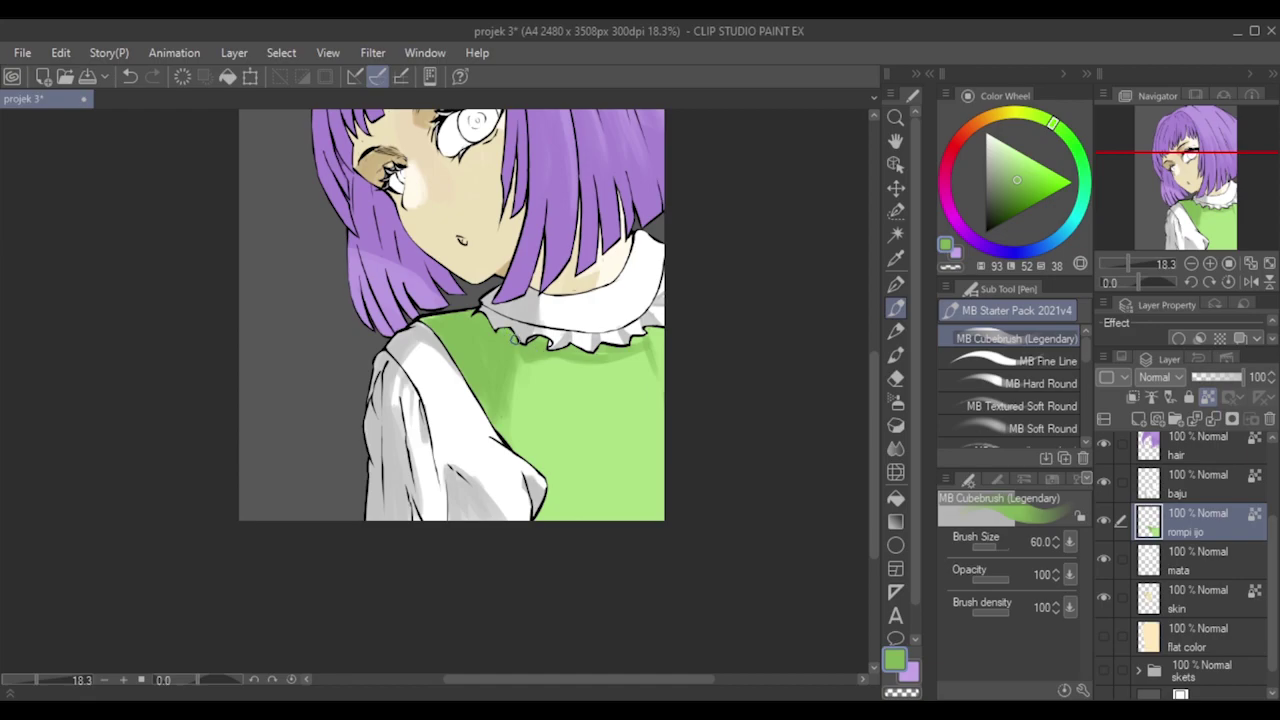
# Reduce the brush to size 20 and sample the light vest green to refine the edge of the collar's shadow.
pyautogui.press(']')
pyautogui.press(']')
pyautogui.press('[')
pyautogui.press('[')
pyautogui.press('[')
pyautogui.keyDown('alt'); pyautogui.click(580, 366); pyautogui.keyUp('alt')
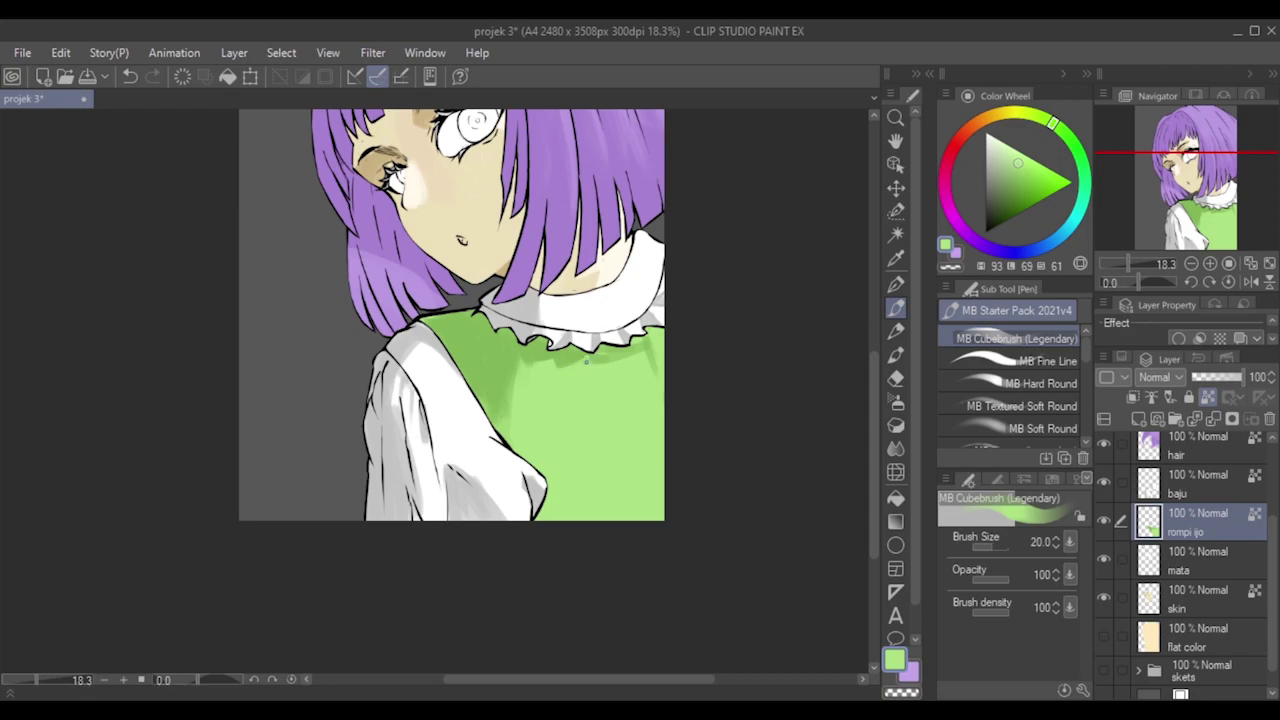
# Resample the darker vest green and deepen the cast shadow under the middle of the frill with brush size 40.
pyautogui.keyDown('alt'); pyautogui.click(571, 347); pyautogui.keyUp('alt')
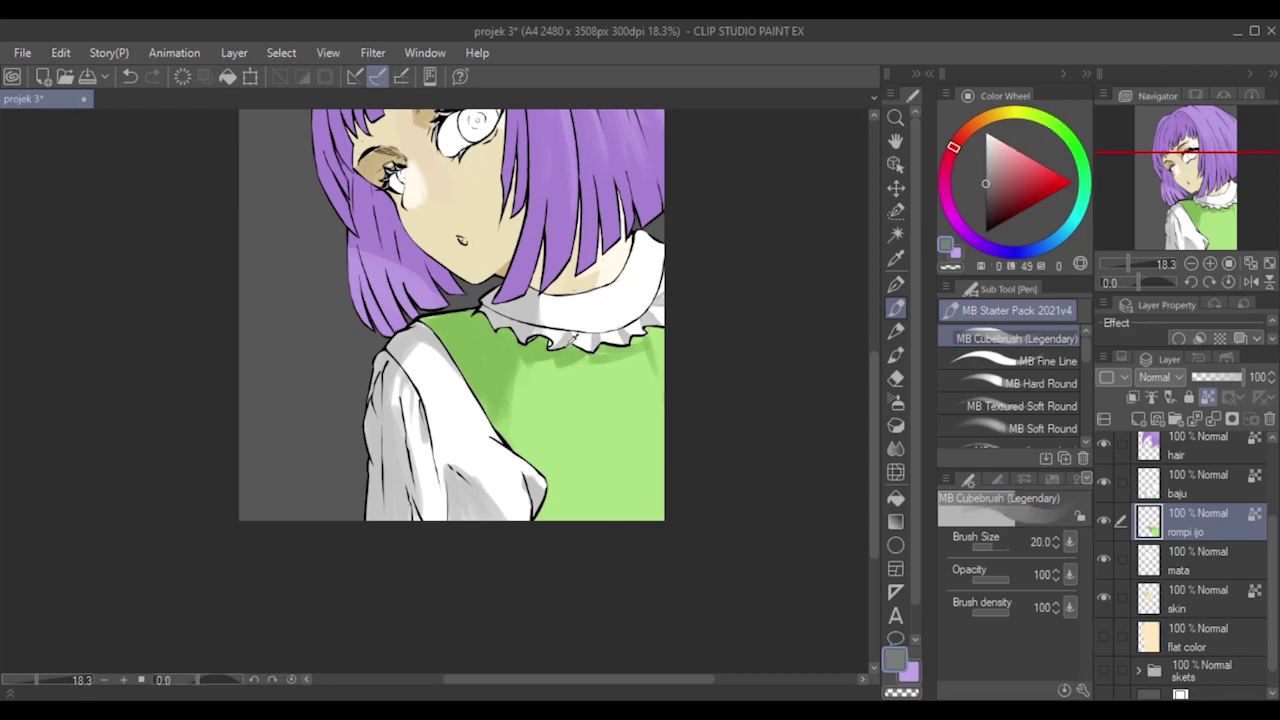
pyautogui.moveTo(591, 358); pyautogui.dragTo(607, 354)
pyautogui.keyDown('alt'); pyautogui.click(596, 357); pyautogui.keyUp('alt')
pyautogui.press(']')
pyautogui.press(']')
pyautogui.press(']')
pyautogui.moveTo(594, 359)
pyautogui.mouseDown()
pyautogui.moveTo(611, 353)
pyautogui.moveTo(600, 354)
pyautogui.mouseUp()
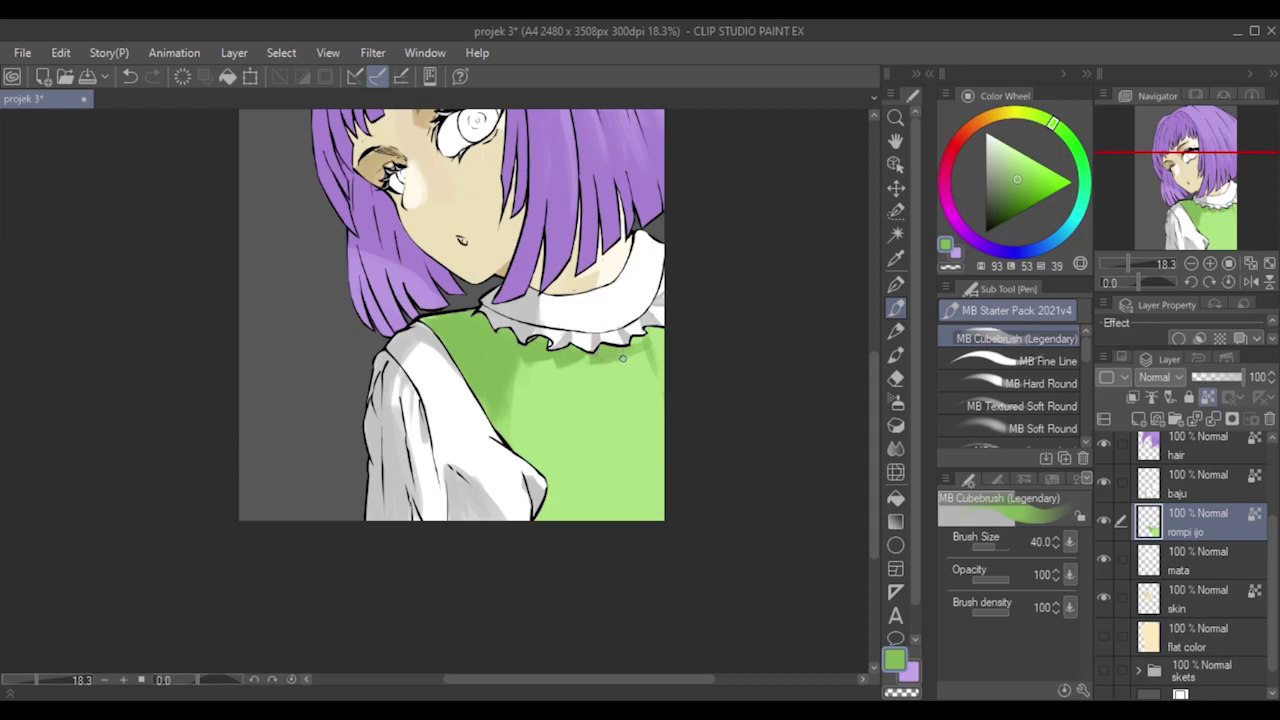
# Touch up the collar shadow with light green and add a small darker green shadow on the vest beside the sleeve's lower tip.
pyautogui.keyDown('alt'); pyautogui.click(638, 350); pyautogui.keyUp('alt')
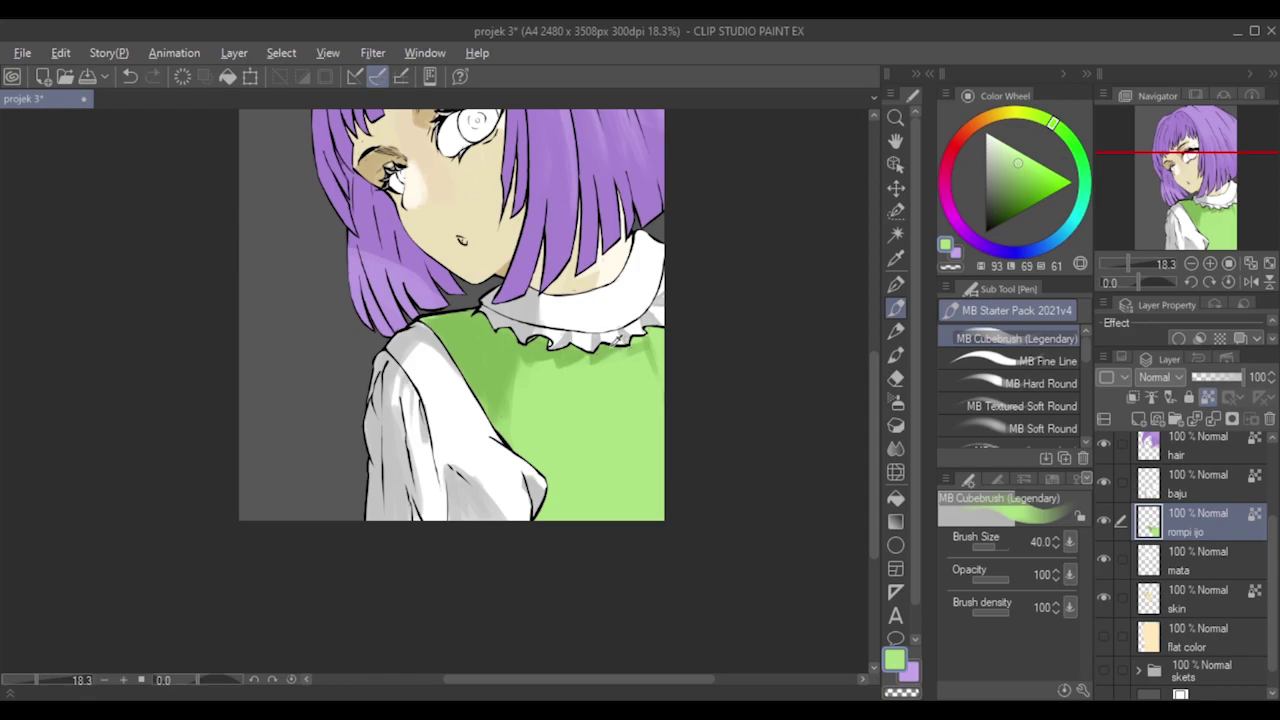
pyautogui.keyDown('alt'); pyautogui.click(628, 342); pyautogui.keyUp('alt')
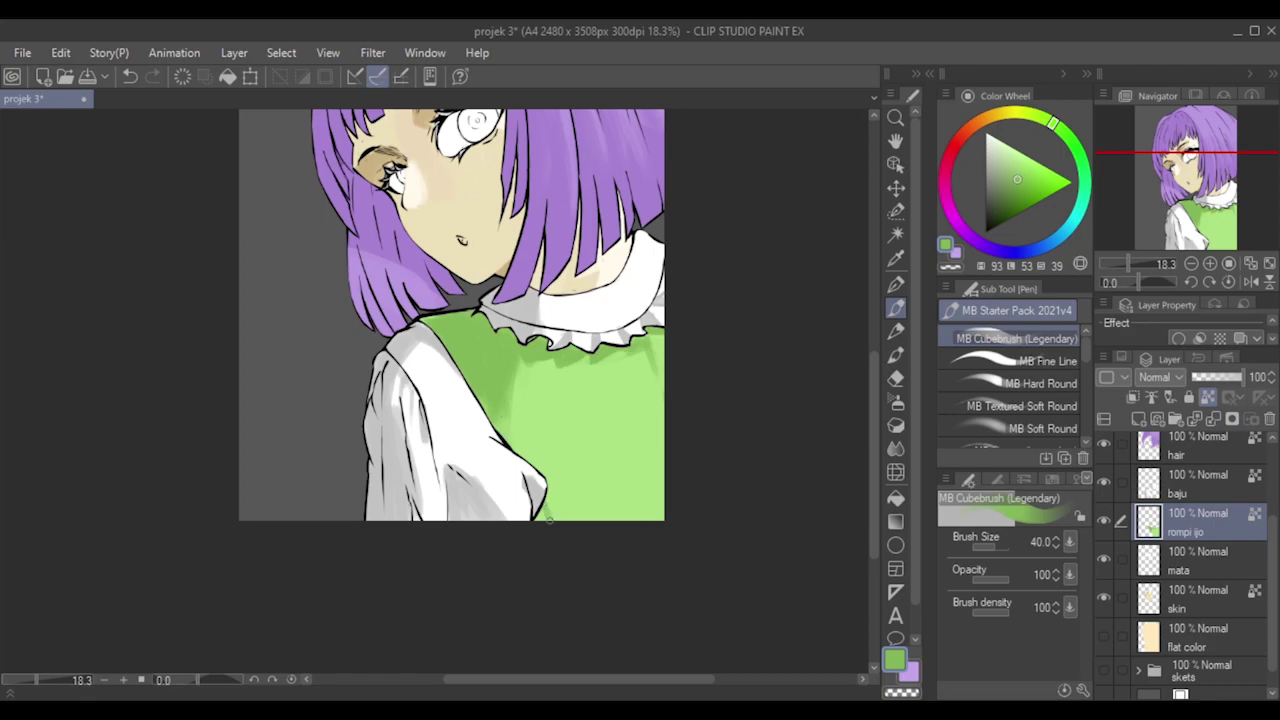
pyautogui.hotkey('ctrl', 'z')
pyautogui.hotkey('ctrl', 'y')
pyautogui.hotkey('ctrl', 'z')
pyautogui.moveTo(543, 514); pyautogui.dragTo(548, 519)
pyautogui.scroll(-3, 545, 518)
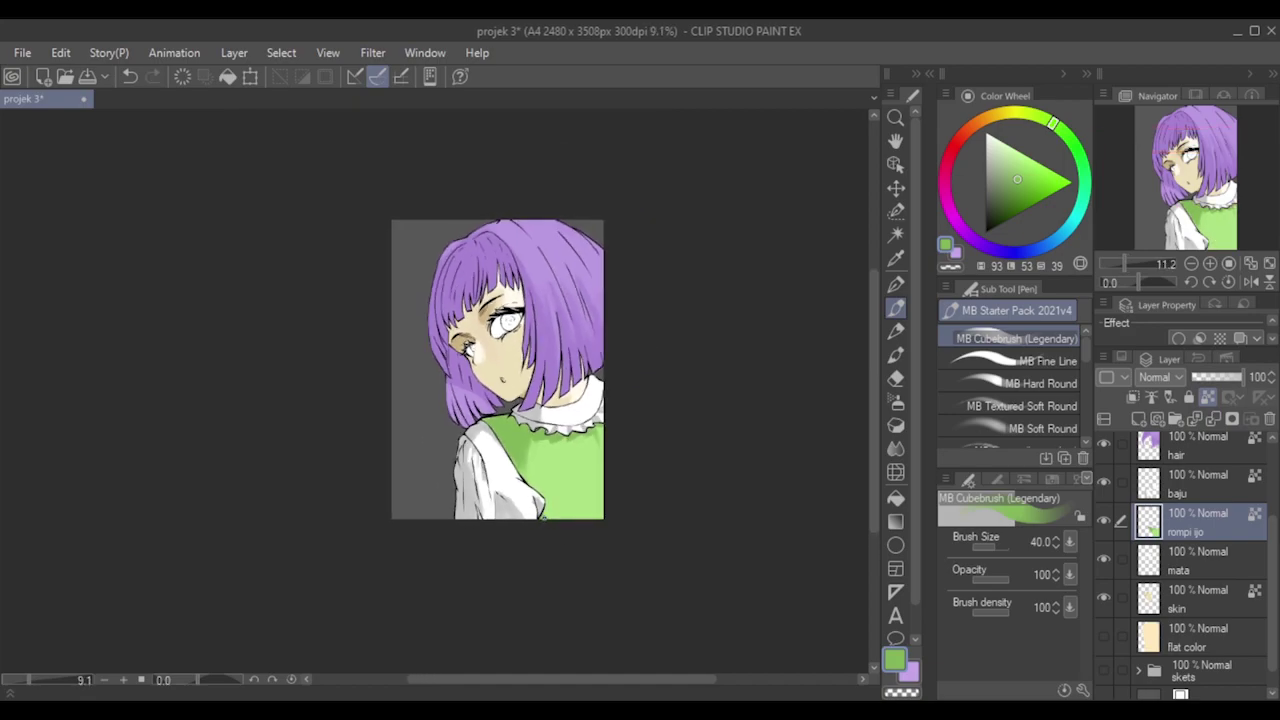
pyautogui.scroll(1, 545, 518)
pyautogui.scroll(1, 478, 372)
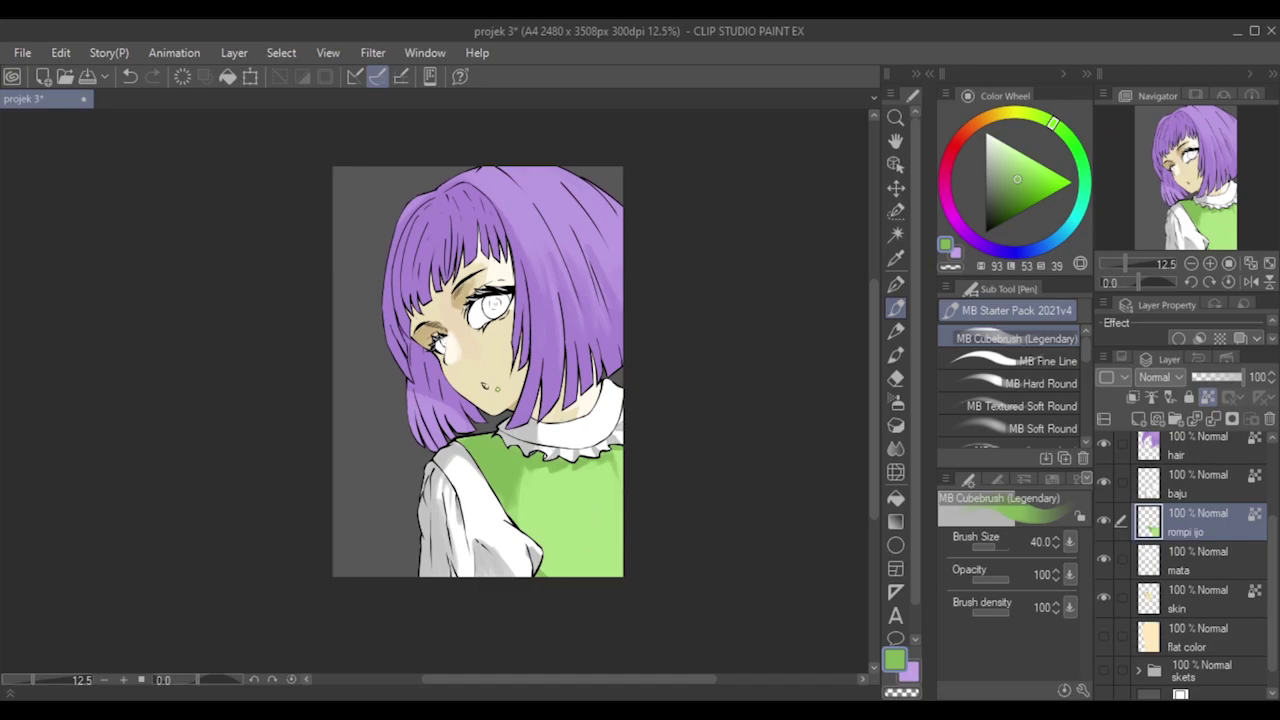
pyautogui.scroll(2, 478, 372)
pyautogui.scroll(-3, 478, 372)
pyautogui.scroll(1, 478, 372)
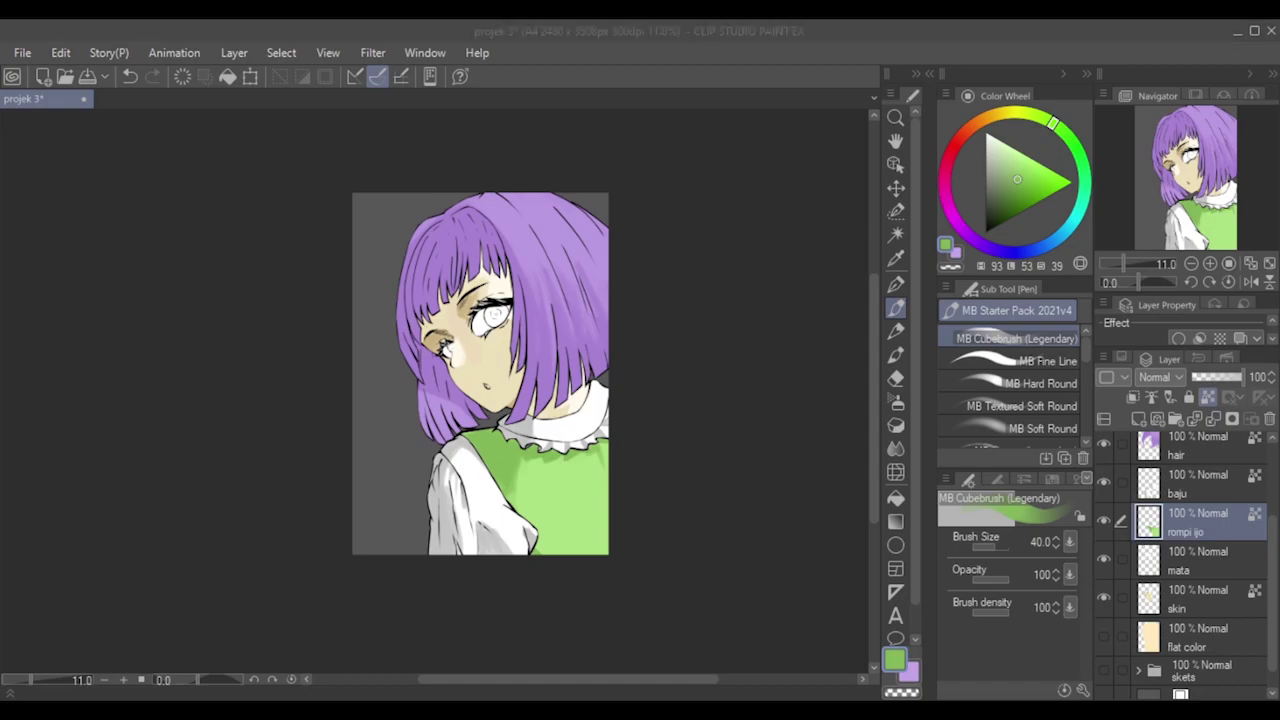
pyautogui.click(1051, 71)
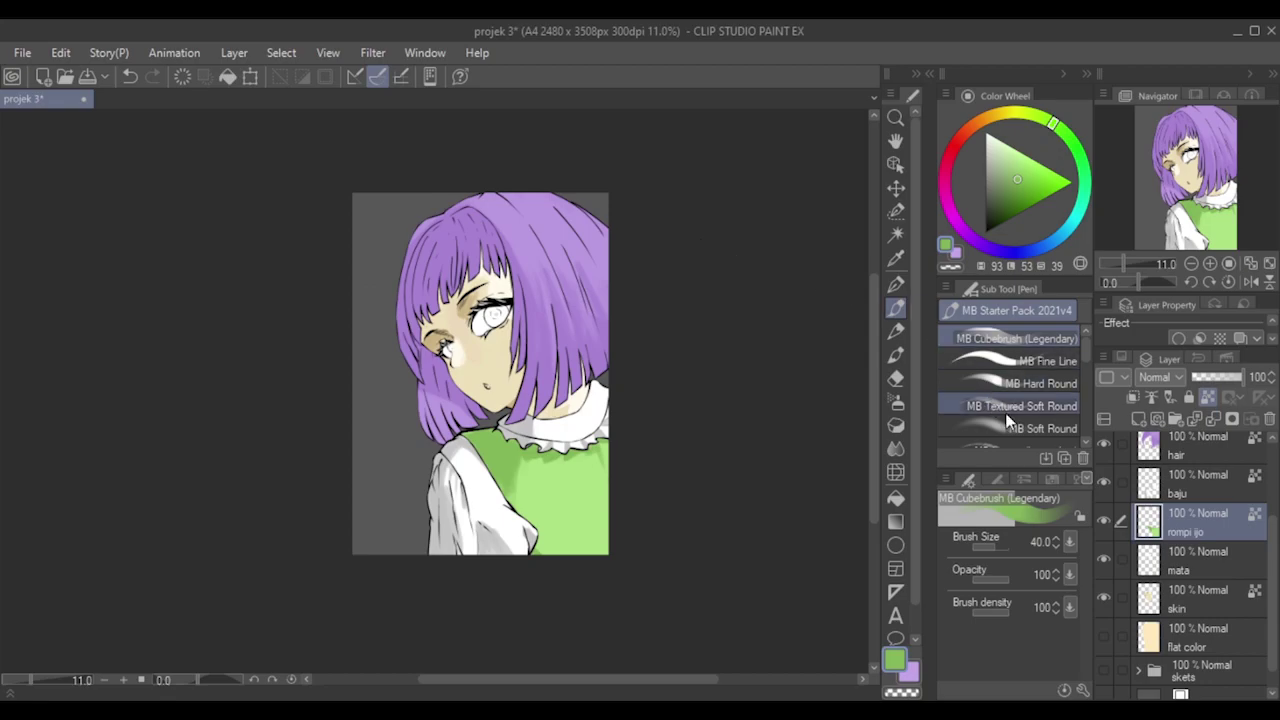
# On the hair layer, choose a darker purple than the sampled bangs colour and begin shading the bangs with brush size 100.
pyautogui.click(1182, 455)
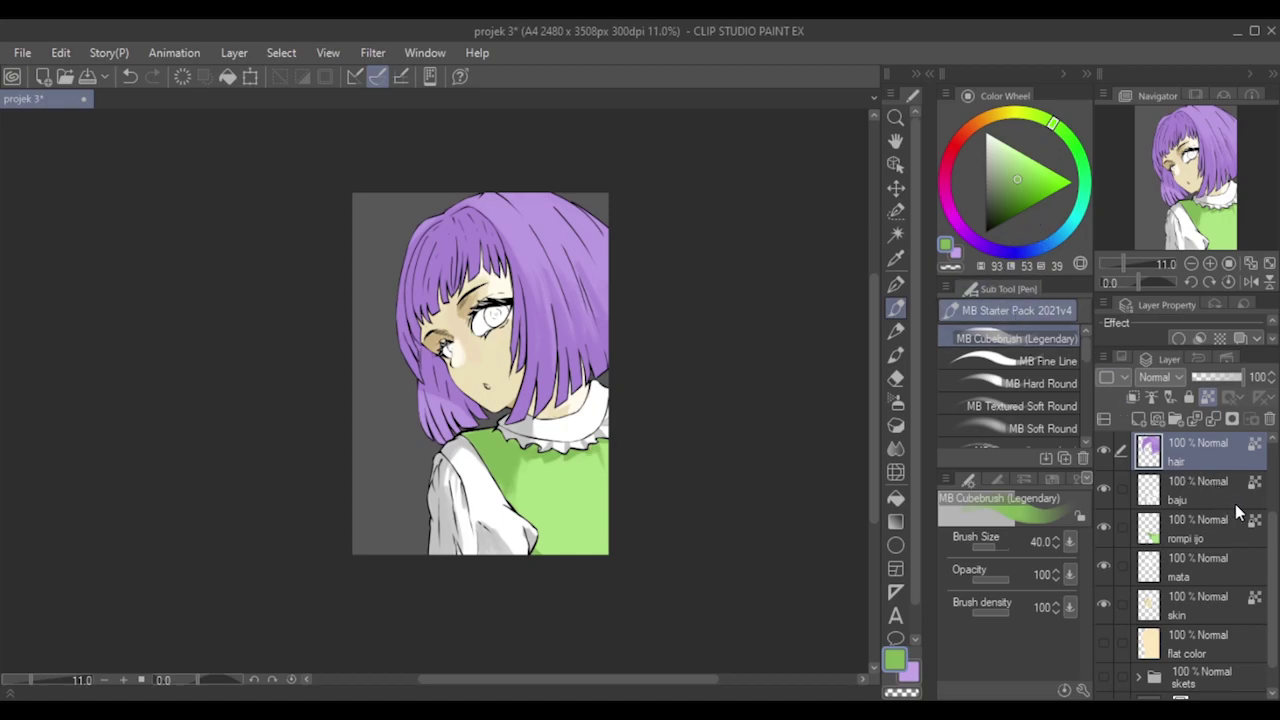
pyautogui.moveTo(1271, 521); pyautogui.dragTo(1278, 477)
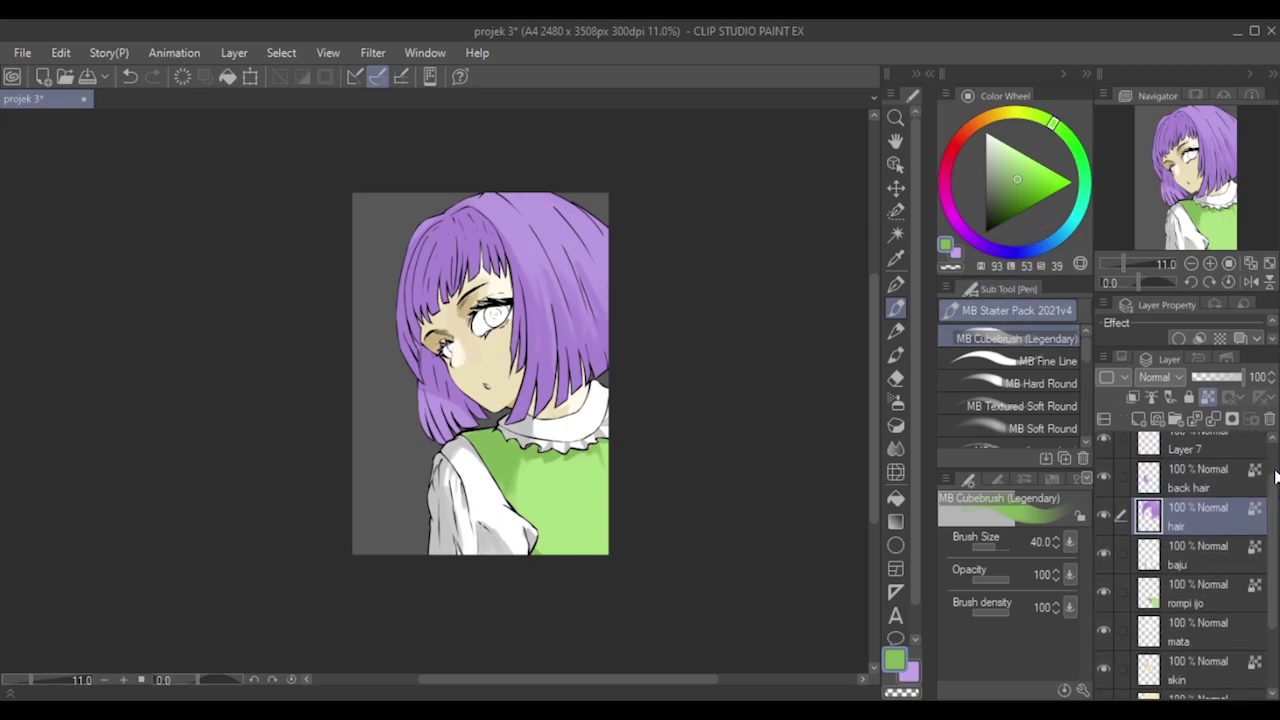
pyautogui.keyDown('alt'); pyautogui.click(454, 239); pyautogui.keyUp('alt')
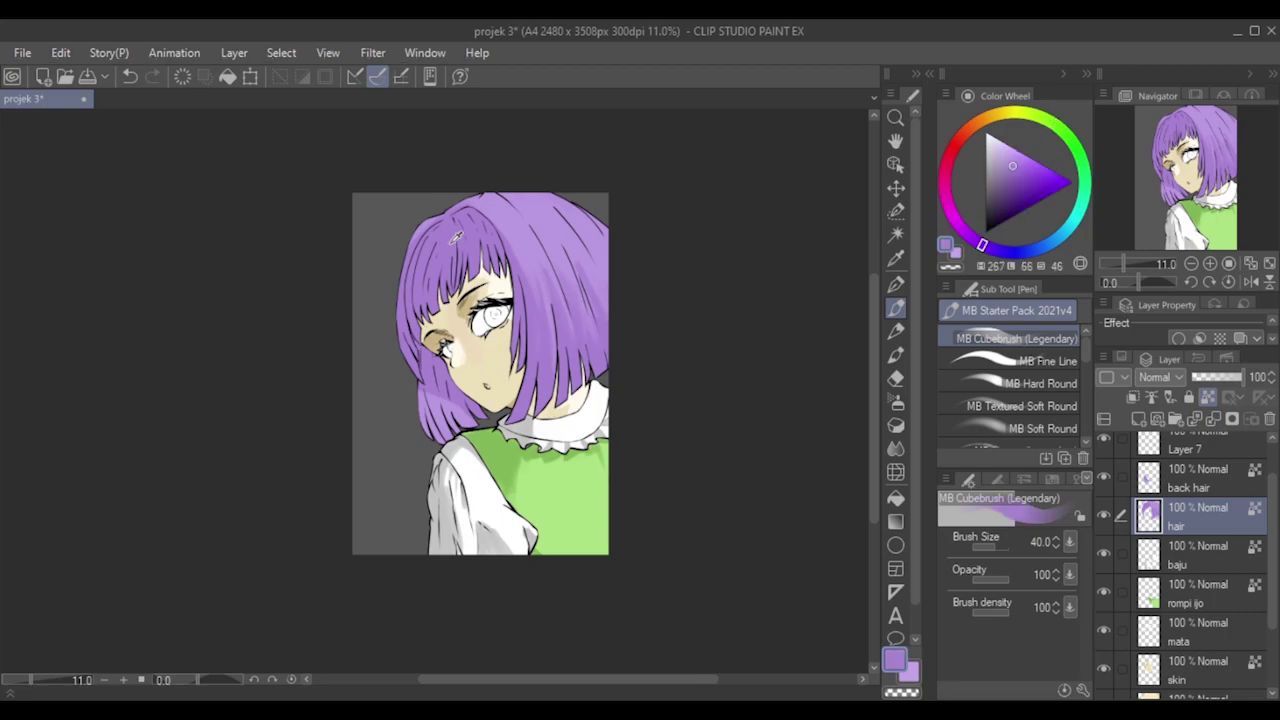
pyautogui.click(1015, 178)
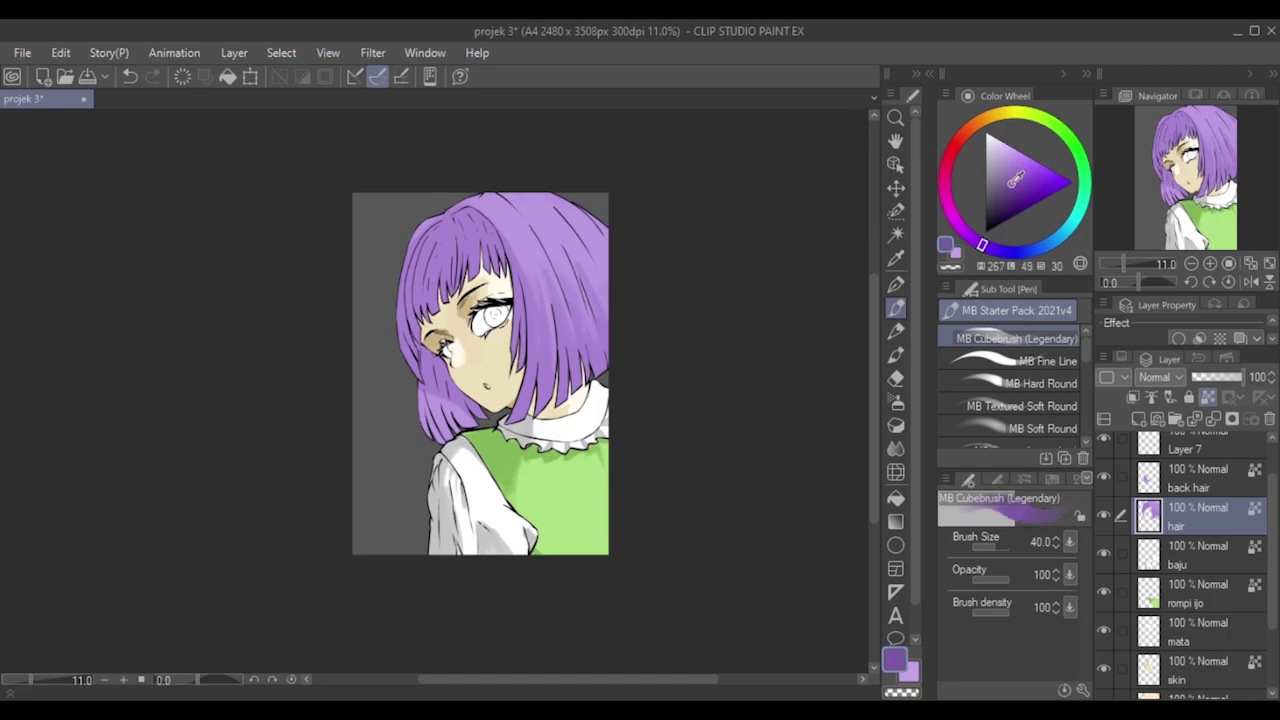
pyautogui.press(']')
pyautogui.press(']')
pyautogui.press(']')
pyautogui.moveTo(467, 236)
pyautogui.mouseDown()
pyautogui.moveTo(464, 300)
pyautogui.moveTo(411, 329)
pyautogui.mouseUp()
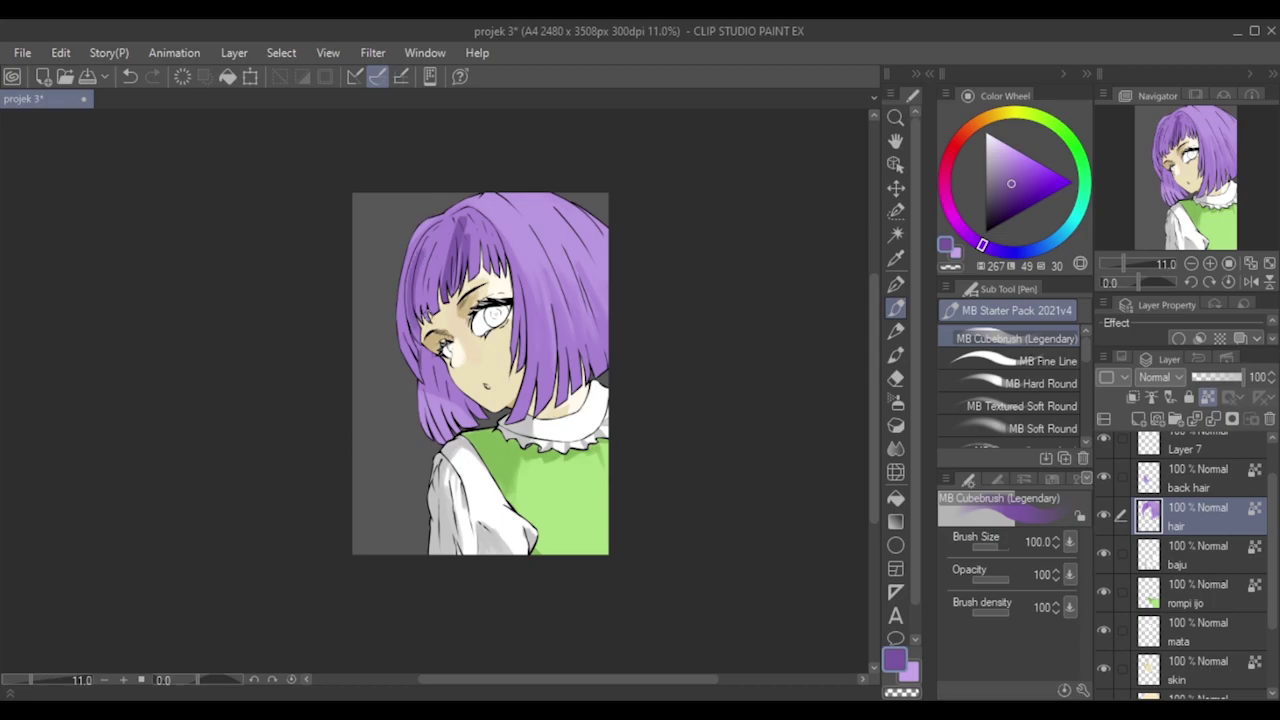
# Fill the rest of the bangs with the darker purple shadow, undoing the unwanted stroke near the parting.
pyautogui.scroll(2, 415, 272)
pyautogui.scroll(-2, 658, 335)
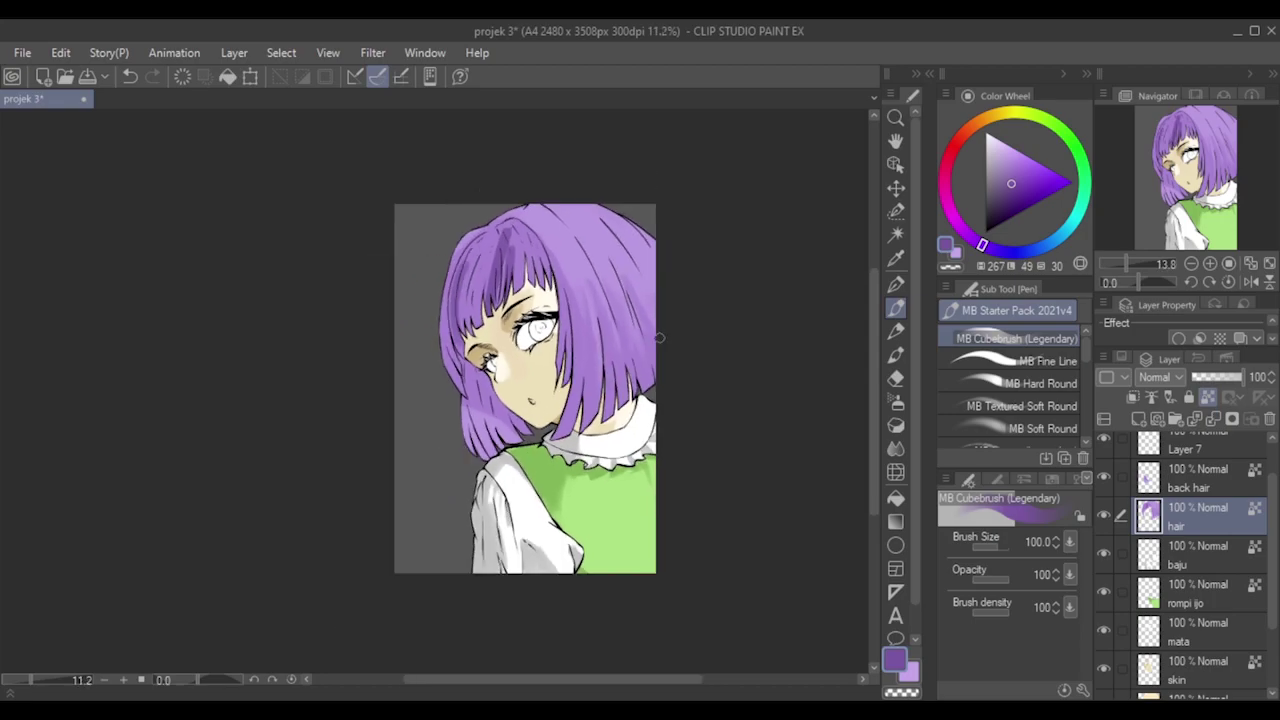
pyautogui.scroll(1, 720, 430)
pyautogui.moveTo(622, 688); pyautogui.dragTo(646, 688)
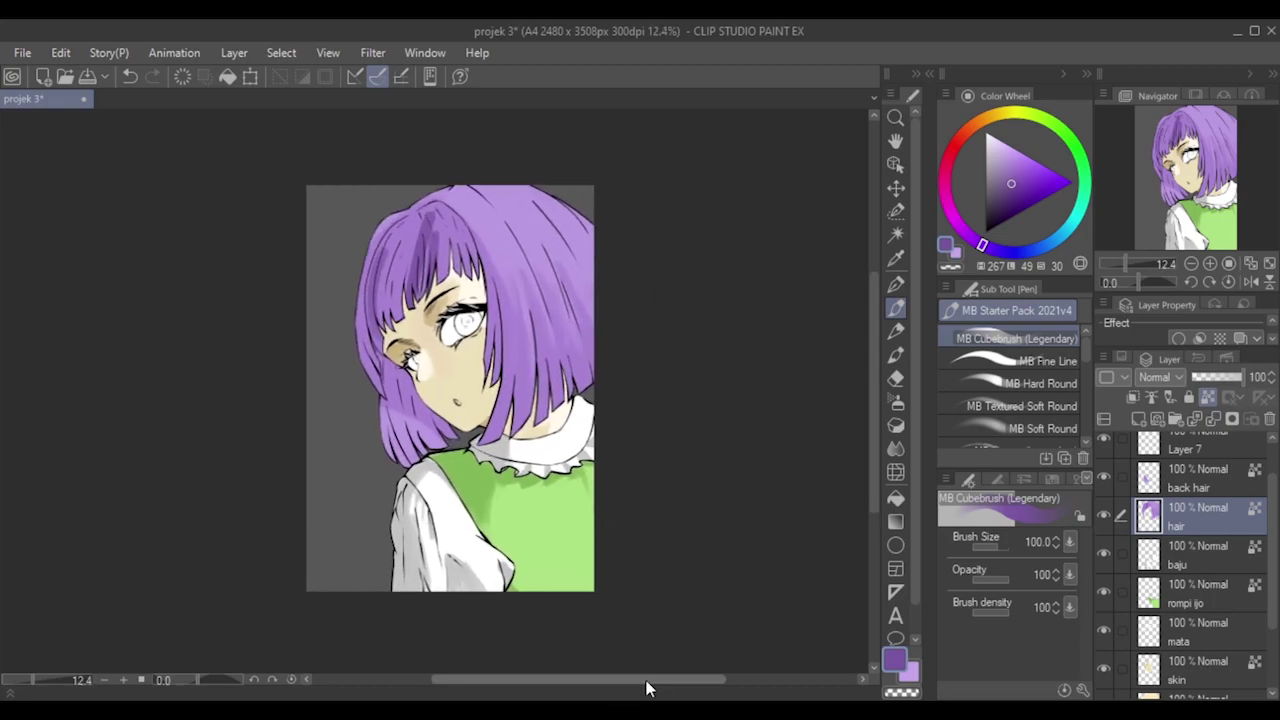
pyautogui.moveTo(389, 240)
pyautogui.mouseDown()
pyautogui.moveTo(374, 304)
pyautogui.moveTo(387, 343)
pyautogui.mouseUp()
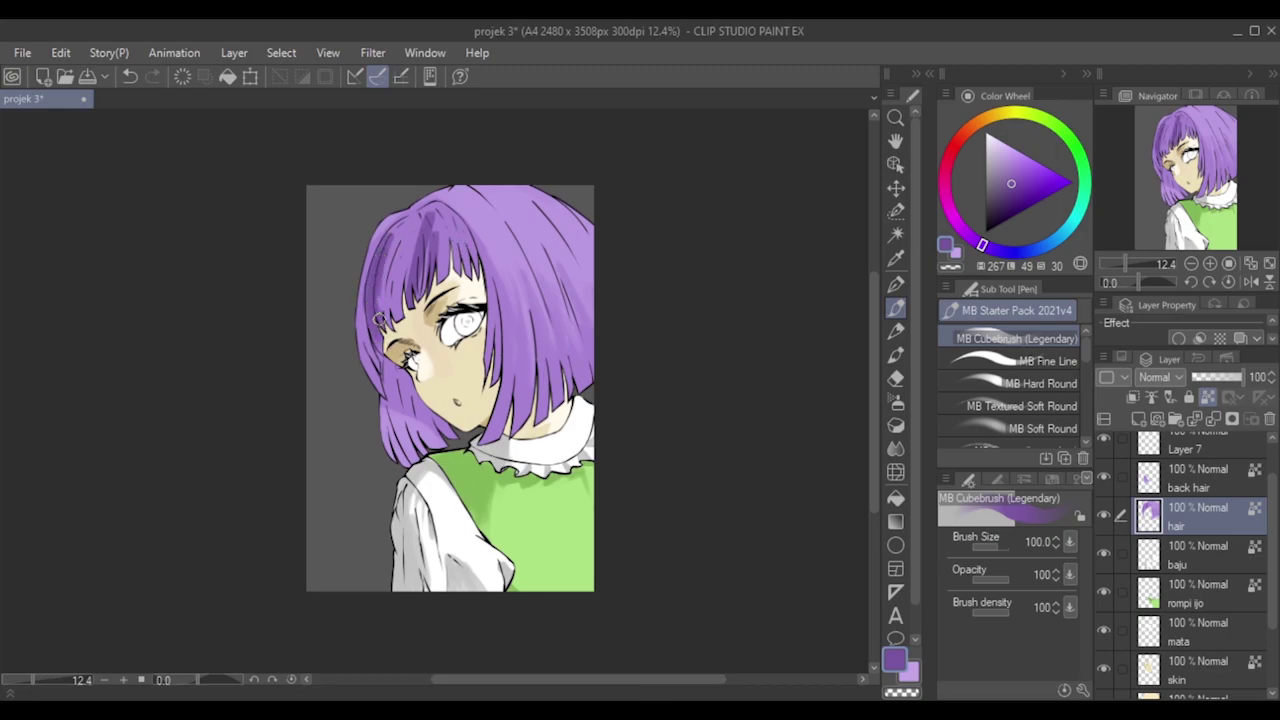
pyautogui.moveTo(379, 283)
pyautogui.mouseDown()
pyautogui.moveTo(392, 239)
pyautogui.moveTo(384, 308)
pyautogui.moveTo(397, 266)
pyautogui.moveTo(383, 248)
pyautogui.moveTo(413, 218)
pyautogui.moveTo(399, 228)
pyautogui.moveTo(396, 278)
pyautogui.mouseUp()
pyautogui.moveTo(410, 222)
pyautogui.mouseDown()
pyautogui.moveTo(412, 286)
pyautogui.moveTo(428, 292)
pyautogui.mouseUp()
pyautogui.moveTo(408, 225)
pyautogui.mouseDown()
pyautogui.moveTo(461, 225)
pyautogui.moveTo(462, 258)
pyautogui.moveTo(439, 290)
pyautogui.moveTo(436, 230)
pyautogui.moveTo(399, 237)
pyautogui.moveTo(420, 225)
pyautogui.moveTo(464, 254)
pyautogui.moveTo(453, 221)
pyautogui.mouseUp()
pyautogui.hotkey('ctrl', 'z')
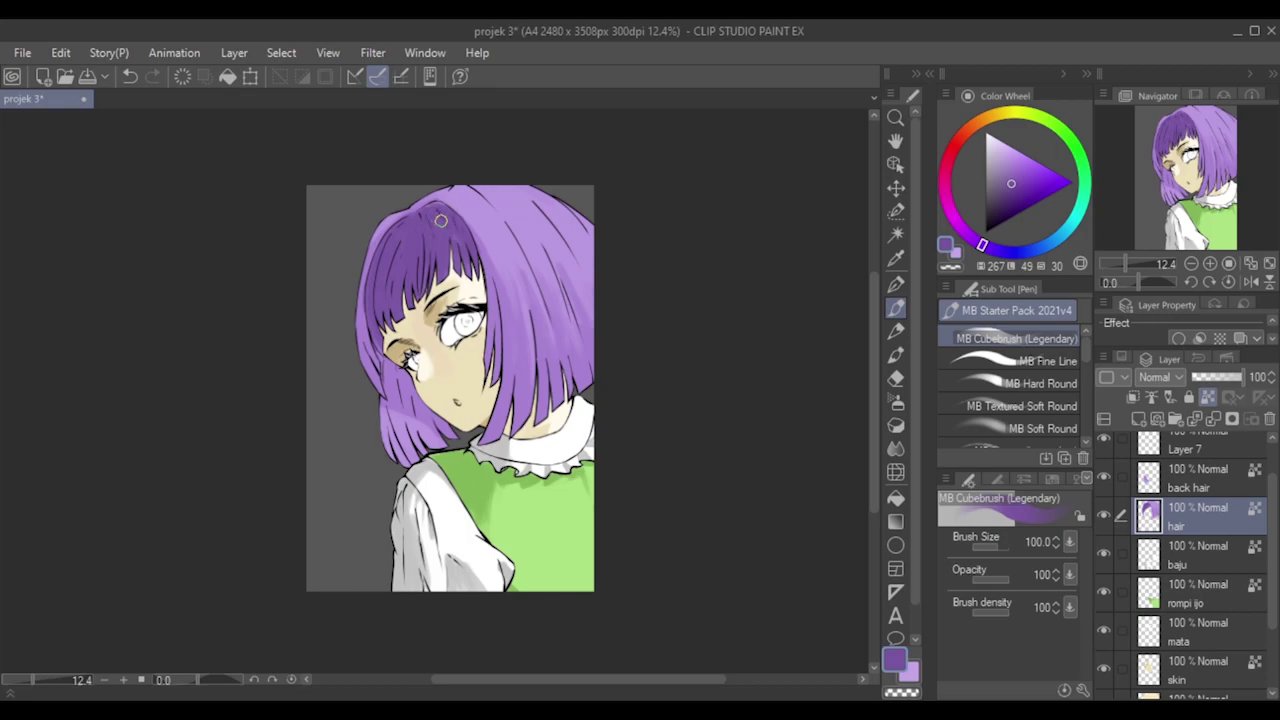
# Try a dark purple shadow on the crown above the bangs with brush size 60 and undo it.
pyautogui.press('[')
pyautogui.press('[')
pyautogui.press('[')
pyautogui.hotkey('ctrl', 'z')
pyautogui.moveTo(458, 195); pyautogui.dragTo(465, 193)
pyautogui.scroll(2, 608, 295)
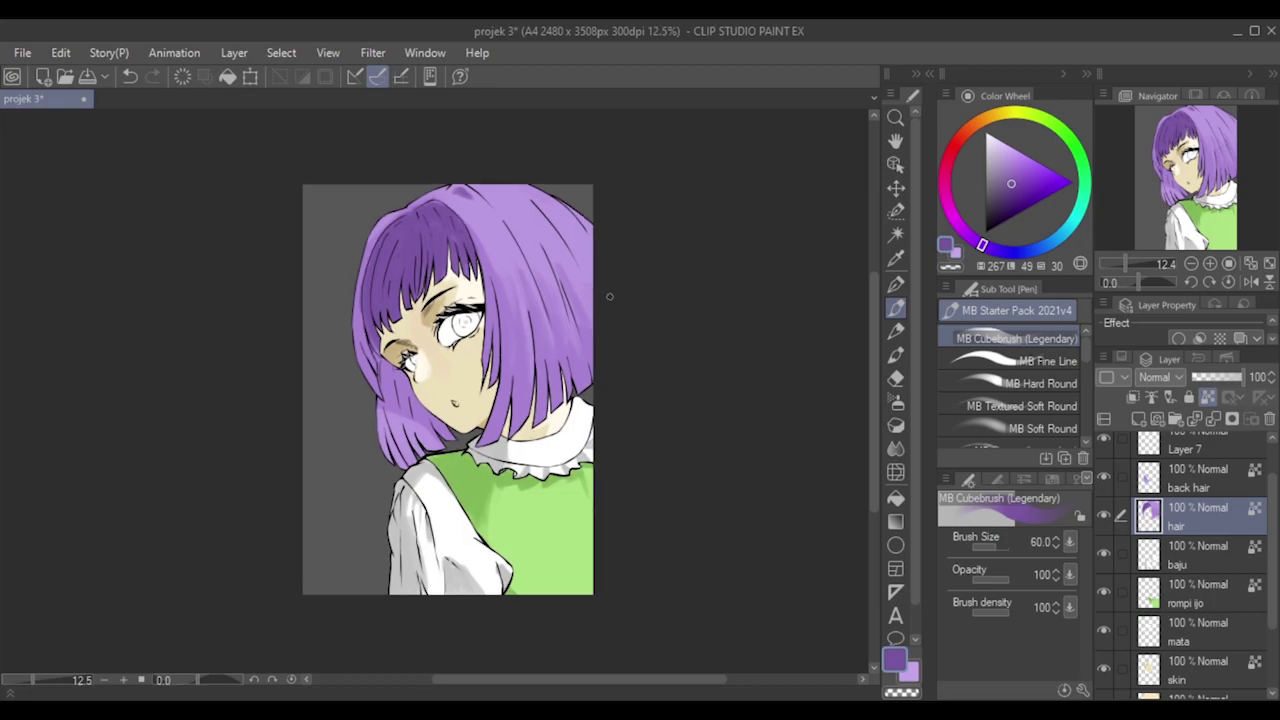
pyautogui.hotkey('ctrl', 'z')
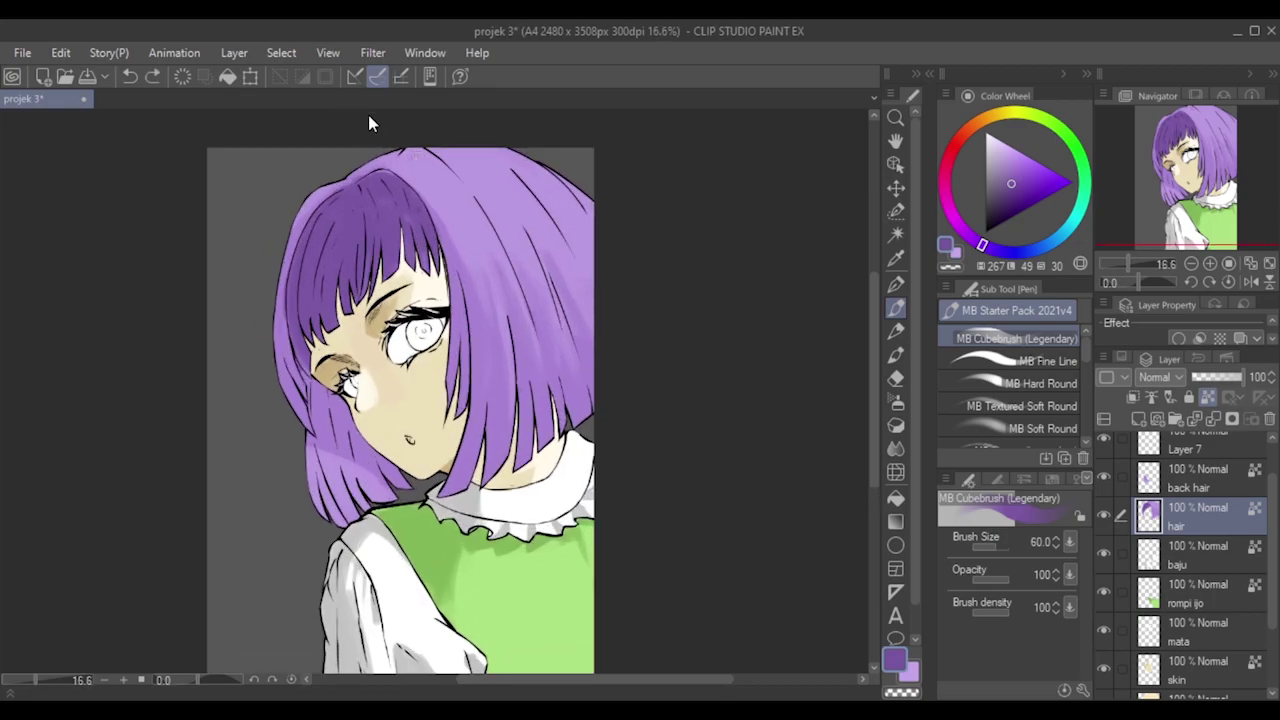
# Paint a narrow dark purple strand shadow on the crown beside the parting with brush size 20, undoing unwanted strokes.
pyautogui.press('[')
pyautogui.press('[')
pyautogui.moveTo(410, 154); pyautogui.dragTo(419, 160)
pyautogui.hotkey('ctrl', 'z')
pyautogui.press('[')
pyautogui.moveTo(408, 157); pyautogui.dragTo(436, 176)
pyautogui.hotkey('ctrl', 'z')
pyautogui.moveTo(410, 154); pyautogui.dragTo(428, 166)
pyautogui.hotkey('ctrl', 'z')
# Try short dark purple strand shadows near the lower ends of the front hair and undo them.
pyautogui.moveTo(487, 426); pyautogui.dragTo(496, 466)
pyautogui.hotkey('ctrl', 'z')
pyautogui.moveTo(487, 420)
pyautogui.mouseDown()
pyautogui.moveTo(489, 464)
pyautogui.moveTo(485, 434)
pyautogui.mouseUp()
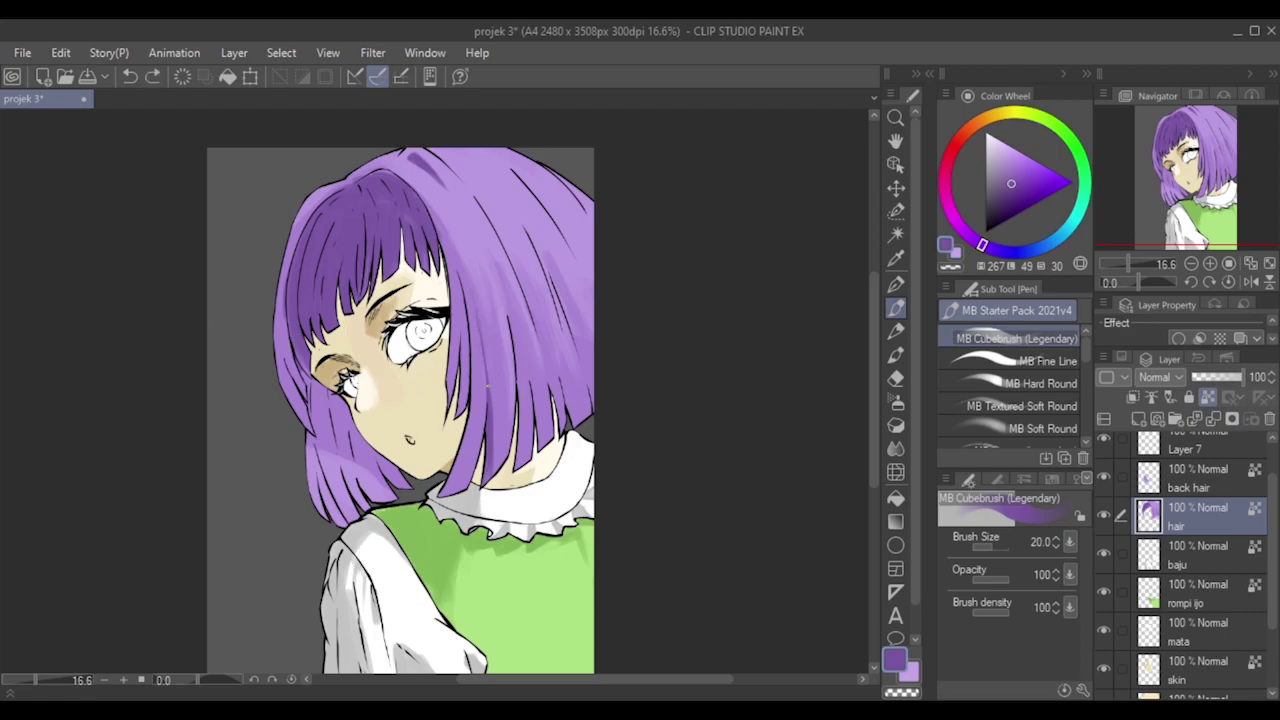
pyautogui.hotkey('ctrl', 'z')
# Try long dark purple shadows along the front hair lock beside the eye and cheek, undoing the strokes.
pyautogui.moveTo(460, 291); pyautogui.dragTo(457, 408)
pyautogui.hotkey('ctrl', 'z')
pyautogui.hotkey('ctrl', 'z')
pyautogui.moveTo(471, 348); pyautogui.dragTo(465, 407)
pyautogui.moveTo(470, 361); pyautogui.dragTo(460, 412)
pyautogui.moveTo(465, 296); pyautogui.dragTo(465, 375)
pyautogui.hotkey('ctrl', 'z')
pyautogui.moveTo(465, 305); pyautogui.dragTo(461, 343)
pyautogui.hotkey('ctrl', 'z')
pyautogui.hotkey('ctrl', 'z')
pyautogui.hotkey('ctrl', 's')
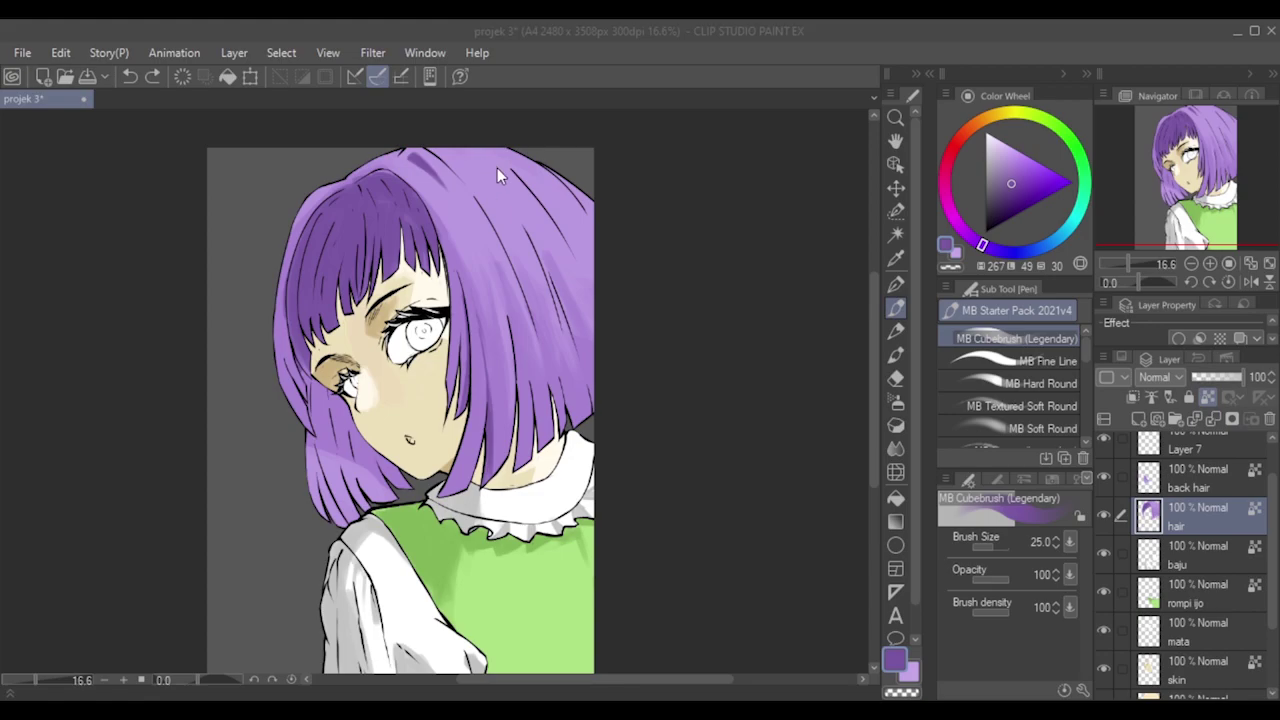
# Try a very pale lilac highlight on the crown with brush size 60, lightening the sampled hair colour.
pyautogui.keyDown('alt'); pyautogui.click(474, 217); pyautogui.keyUp('alt')
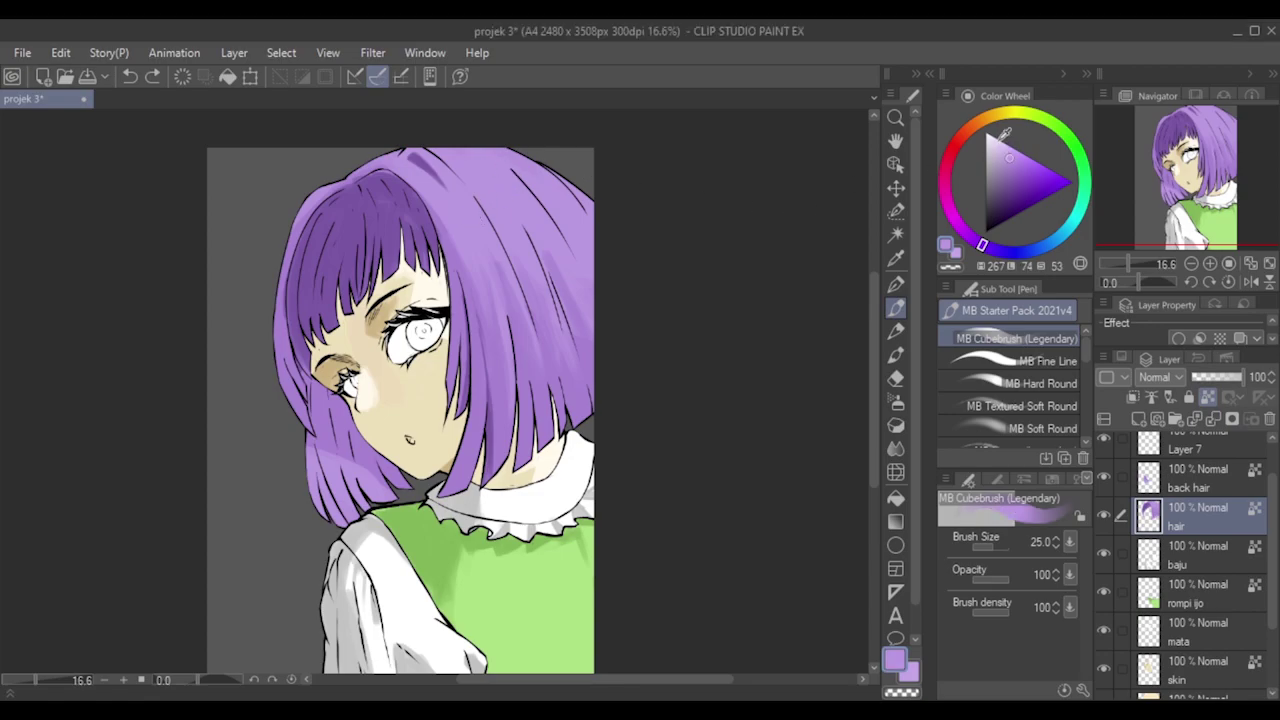
pyautogui.click(999, 140)
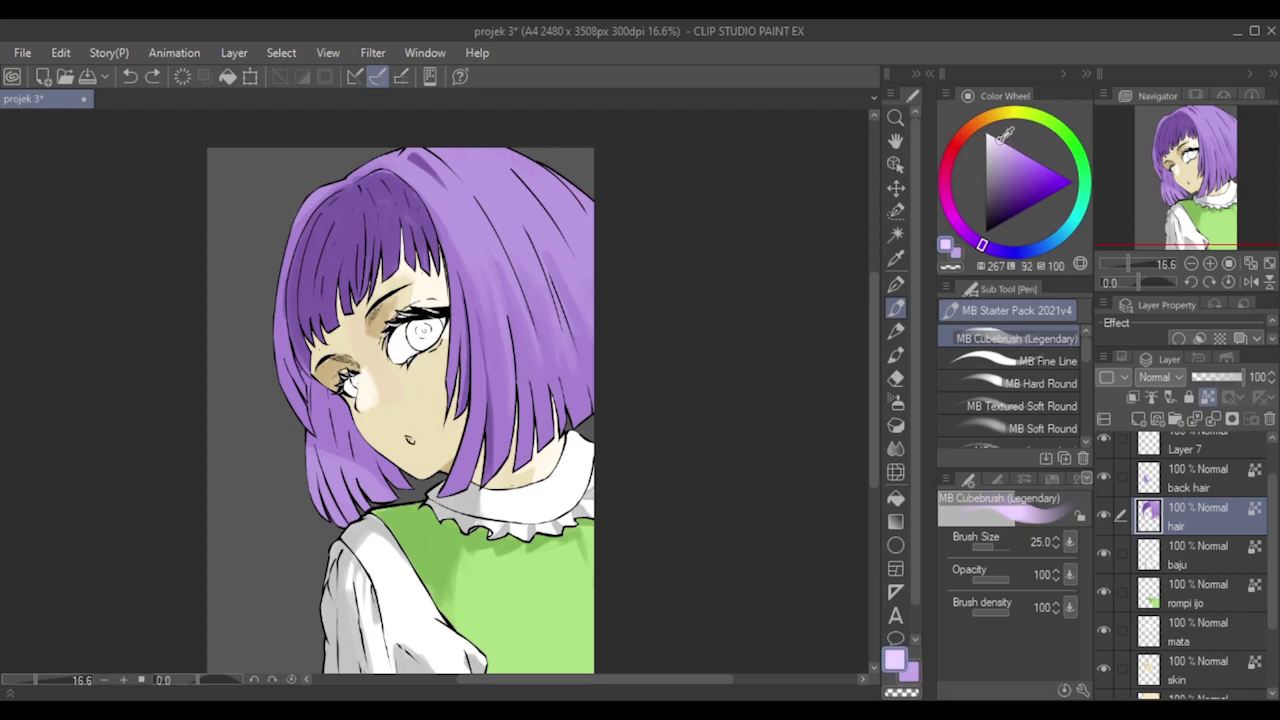
pyautogui.press(']')
pyautogui.press(']')
pyautogui.press(']')
pyautogui.moveTo(442, 152); pyautogui.dragTo(489, 203)
pyautogui.press(']')
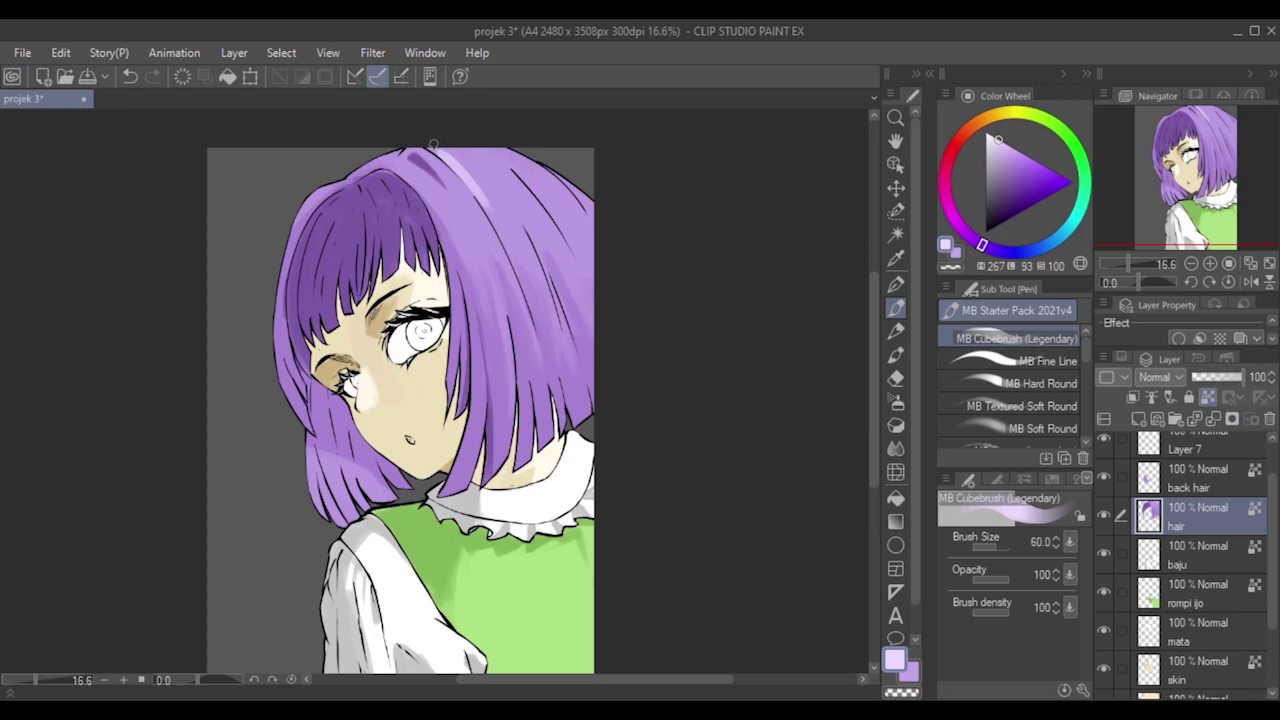
pyautogui.moveTo(430, 145)
pyautogui.mouseDown()
pyautogui.moveTo(462, 161)
pyautogui.moveTo(441, 145)
pyautogui.moveTo(464, 157)
pyautogui.moveTo(454, 148)
pyautogui.moveTo(475, 180)
pyautogui.moveTo(460, 146)
pyautogui.moveTo(479, 185)
pyautogui.mouseUp()
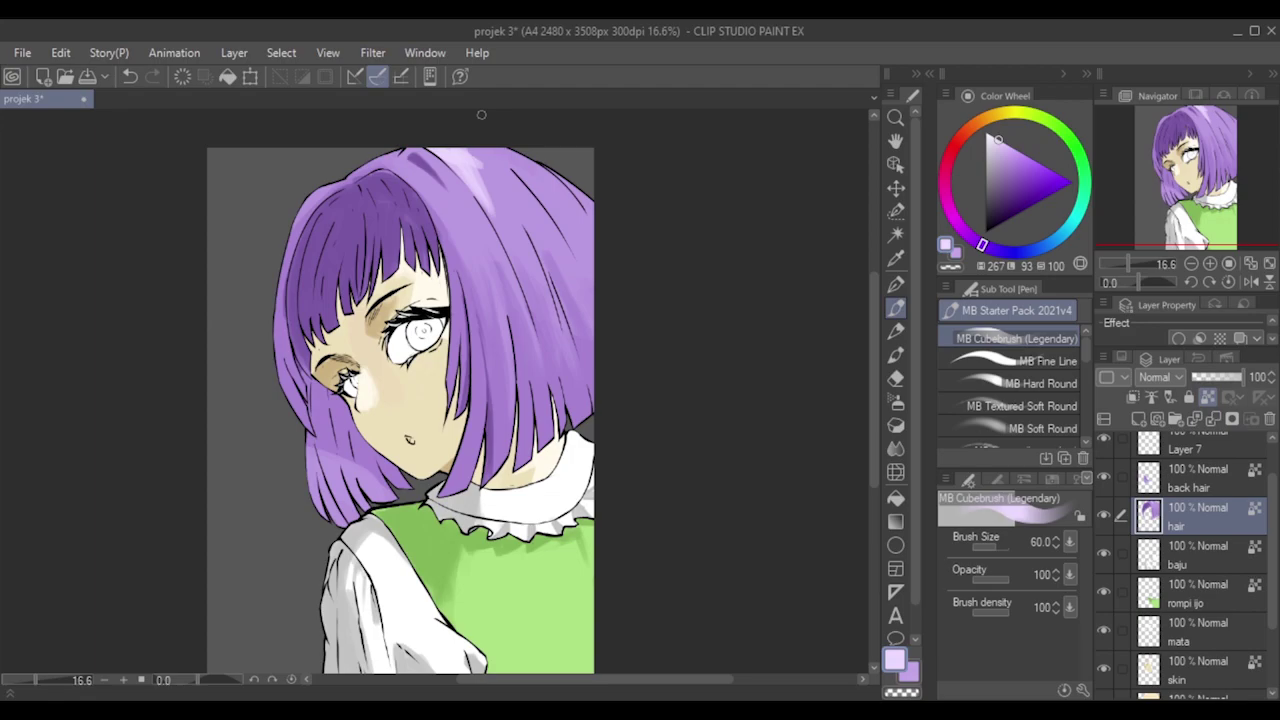
# Undo the very pale lilac highlight strokes on the crown.
pyautogui.hotkey('ctrl', 'z')
pyautogui.hotkey('ctrl', 'z')
pyautogui.hotkey('ctrl', 'z')
pyautogui.hotkey('ctrl', 'z')
pyautogui.hotkey('ctrl', 'z')
pyautogui.hotkey('ctrl', 'z')
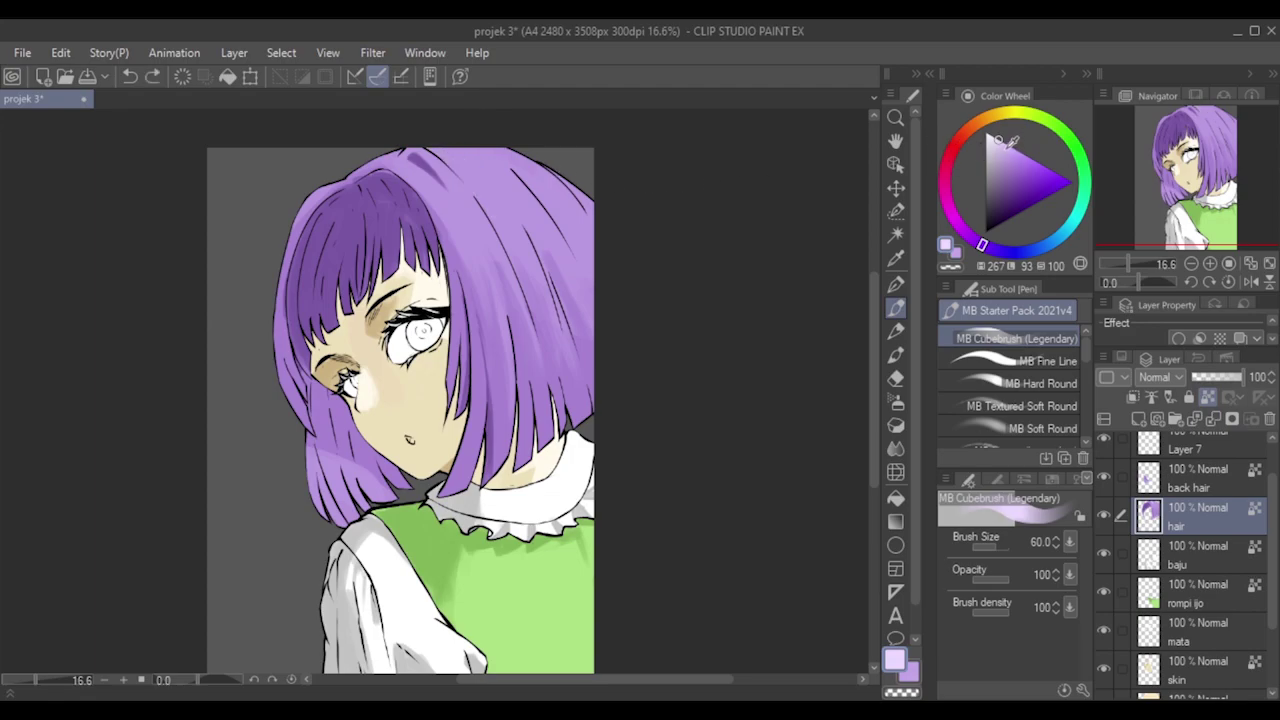
# Choose a slightly deeper lilac and paint a soft highlight across the crown, ending with brush size 60.
pyautogui.click(1004, 147)
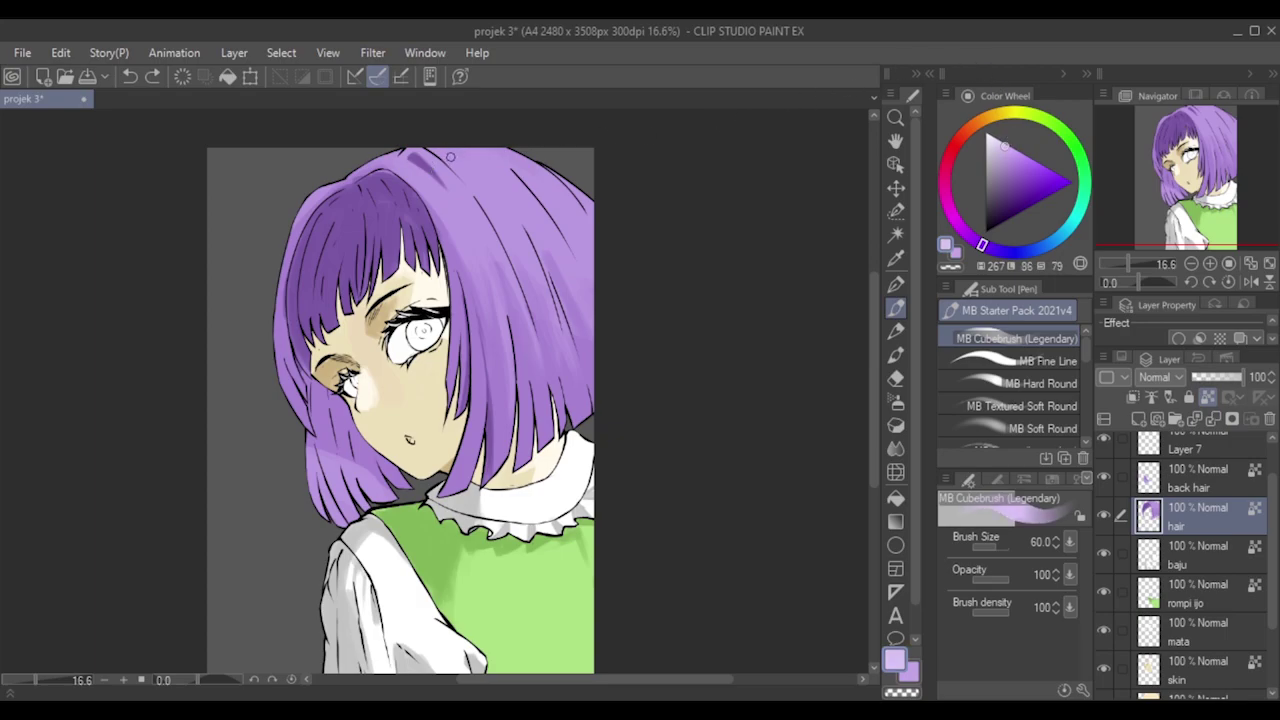
pyautogui.moveTo(436, 149)
pyautogui.mouseDown()
pyautogui.moveTo(461, 171)
pyautogui.moveTo(454, 156)
pyautogui.moveTo(468, 159)
pyautogui.moveTo(489, 210)
pyautogui.moveTo(475, 187)
pyautogui.moveTo(491, 168)
pyautogui.moveTo(500, 176)
pyautogui.moveTo(471, 156)
pyautogui.moveTo(487, 186)
pyautogui.moveTo(509, 191)
pyautogui.moveTo(483, 156)
pyautogui.moveTo(520, 173)
pyautogui.mouseUp()
pyautogui.press(']')
pyautogui.press(']')
pyautogui.press(']')
pyautogui.press(']')
pyautogui.press(']')
pyautogui.press('[')
pyautogui.press('[')
pyautogui.press('[')
pyautogui.press('[')
pyautogui.press('[')
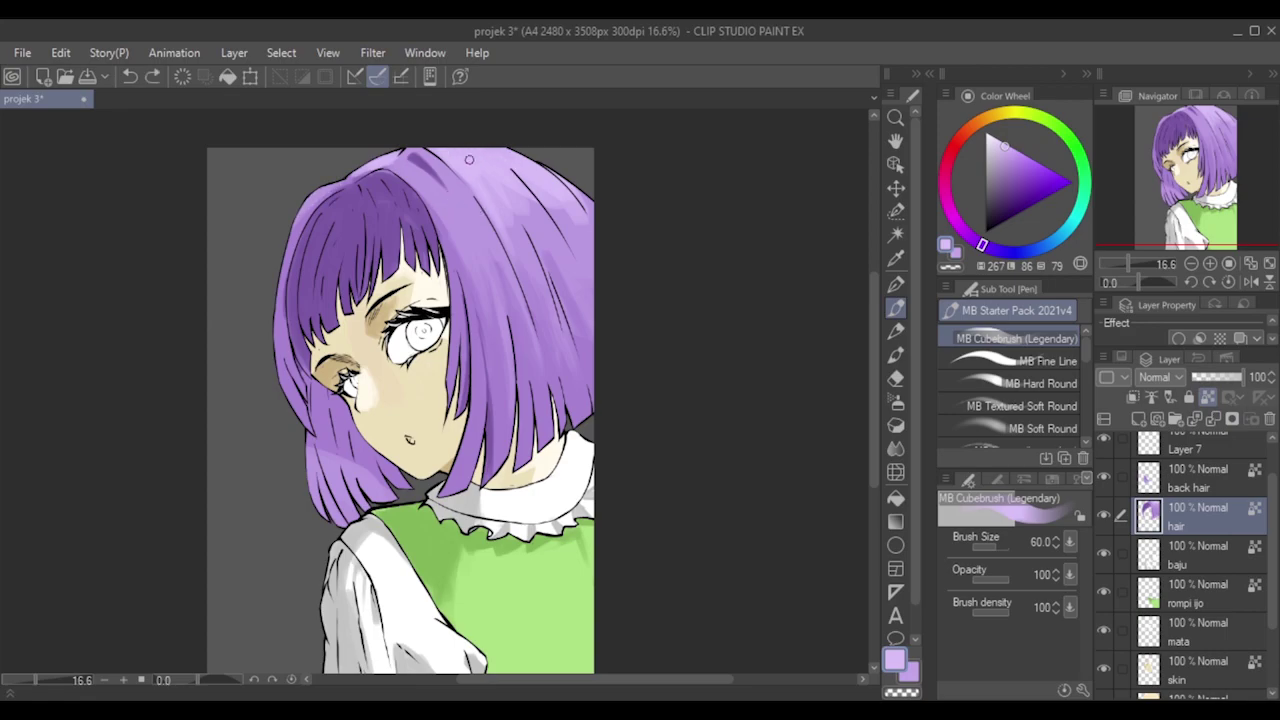
# Paint a lilac highlight streak down the side hair below the crown with brush size 40, redoing it until it fits.
pyautogui.moveTo(492, 222); pyautogui.dragTo(517, 271)
pyautogui.press('[')
pyautogui.press('[')
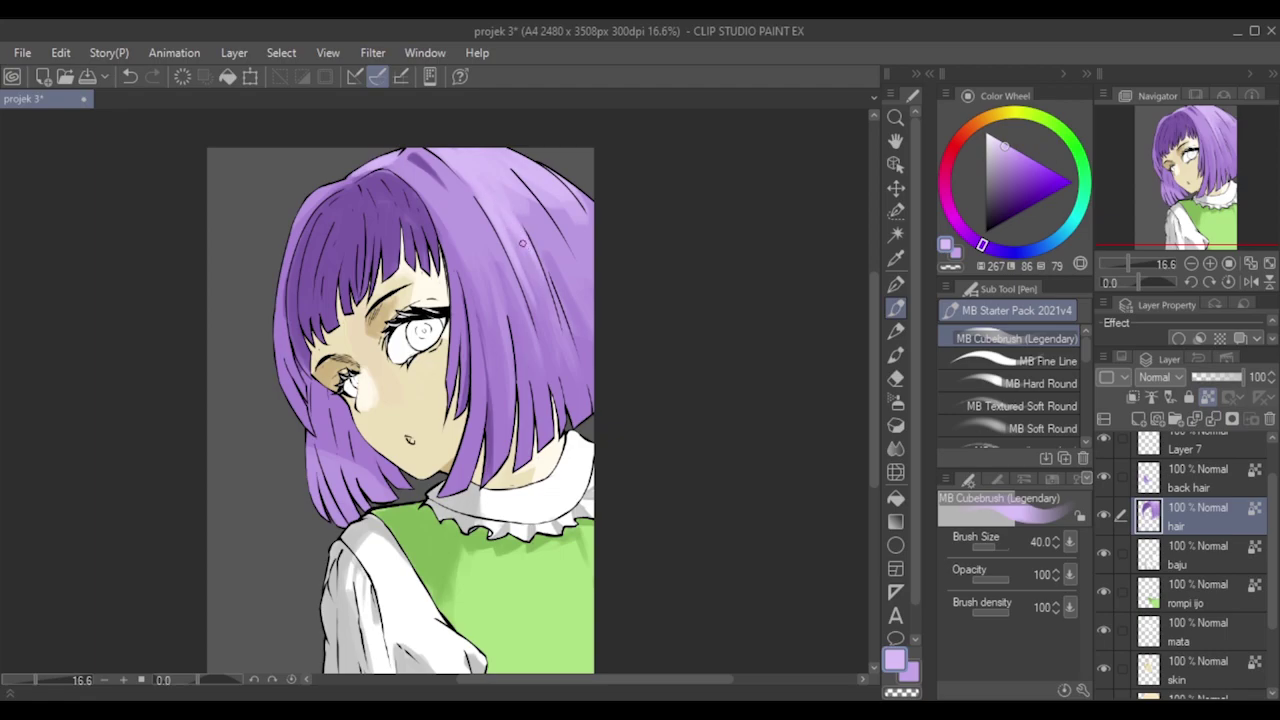
pyautogui.hotkey('ctrl', 'z')
pyautogui.moveTo(509, 216); pyautogui.dragTo(526, 255)
pyautogui.hotkey('ctrl', 'z')
pyautogui.moveTo(509, 216); pyautogui.dragTo(535, 267)
# Paint a broad lilac highlight across the back of the crown with brush size 100.
pyautogui.press(']')
pyautogui.press(']')
pyautogui.press(']')
pyautogui.press(']')
pyautogui.press(']')
pyautogui.press(']')
pyautogui.press(']')
pyautogui.press('[')
pyautogui.press('[')
pyautogui.moveTo(510, 196)
pyautogui.mouseDown()
pyautogui.moveTo(587, 234)
pyautogui.moveTo(574, 219)
pyautogui.mouseUp()
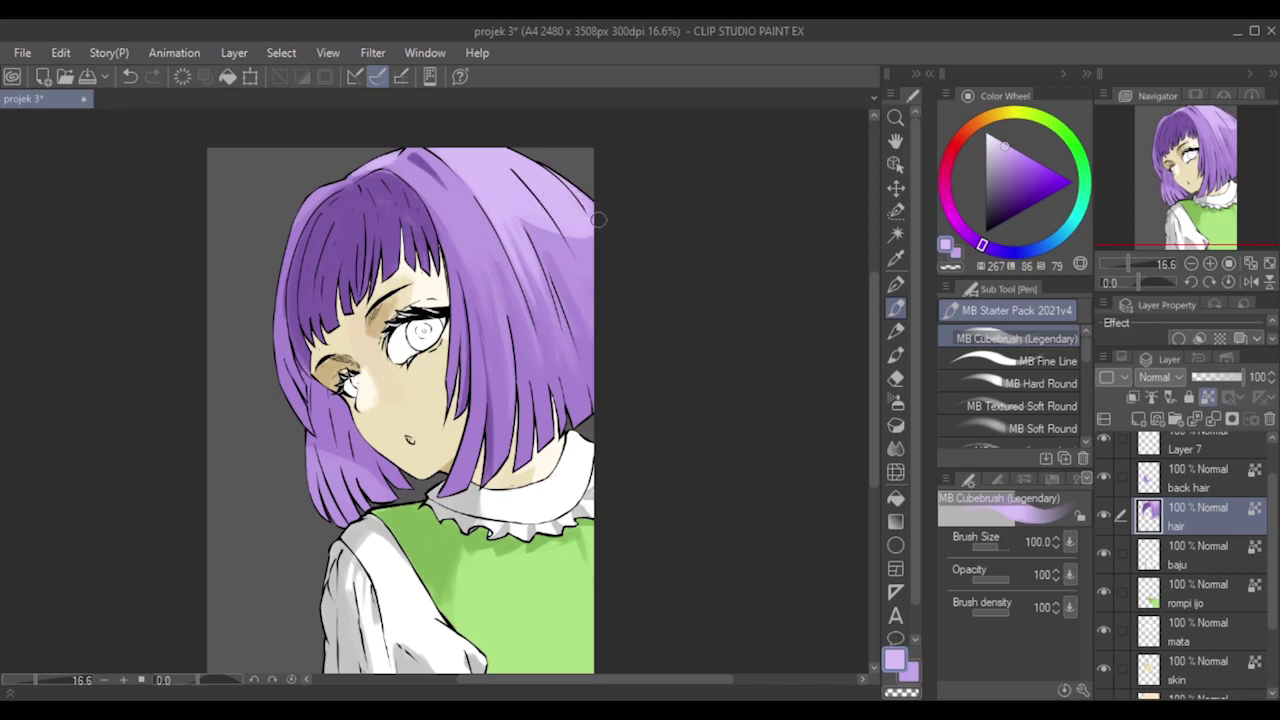
# Pull narrow lilac highlight streaks down from the broad crown highlight into the back hair with brush size 40.
pyautogui.press('[')
pyautogui.press('[')
pyautogui.press('[')
pyautogui.press('[')
pyautogui.press('[')
pyautogui.press('[')
pyautogui.moveTo(557, 265); pyautogui.dragTo(573, 302)
pyautogui.moveTo(539, 229); pyautogui.dragTo(577, 291)
pyautogui.moveTo(550, 234); pyautogui.dragTo(582, 297)
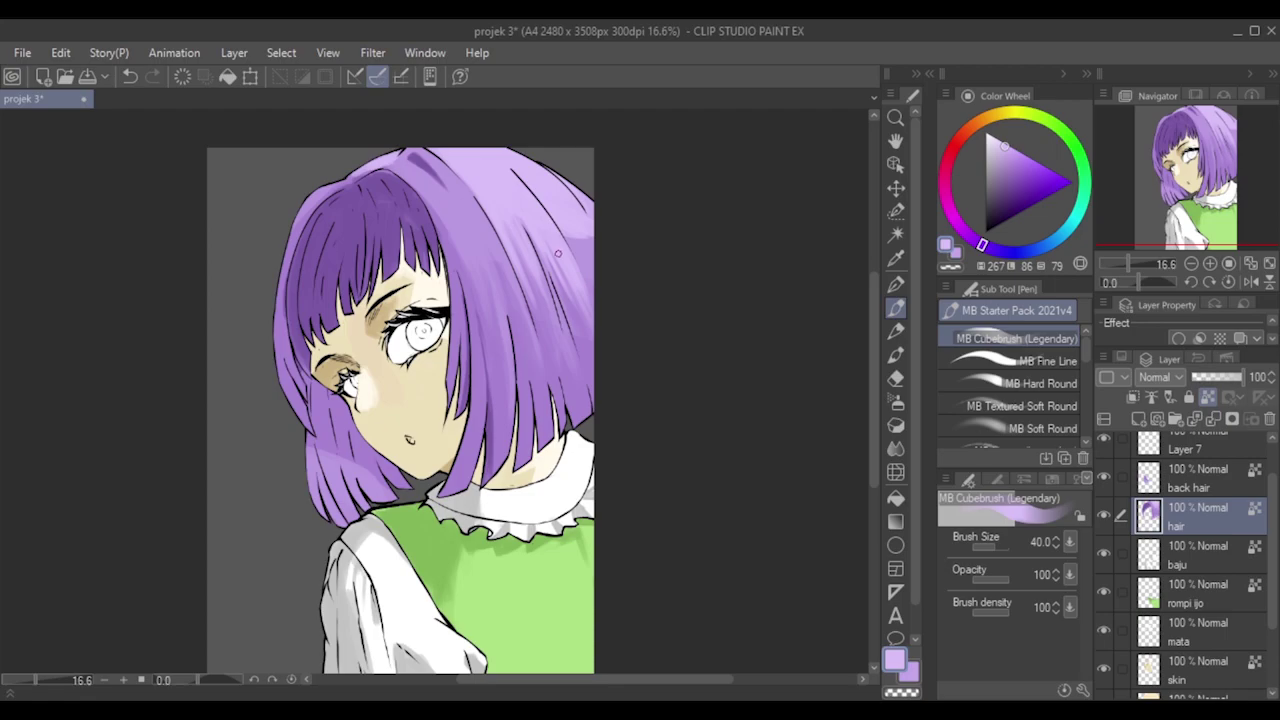
# Extend the lilac streaks along the outer edge of the back hair beside the canvas border.
pyautogui.moveTo(566, 233); pyautogui.dragTo(595, 277)
pyautogui.moveTo(559, 227); pyautogui.dragTo(602, 294)
pyautogui.moveTo(581, 243); pyautogui.dragTo(596, 268)
pyautogui.moveTo(585, 235); pyautogui.dragTo(595, 260)
# Reduce the brush size to 20 and add fine lilac highlight strokes on the side hair and beside the parting.
pyautogui.press('[')
pyautogui.press('[')
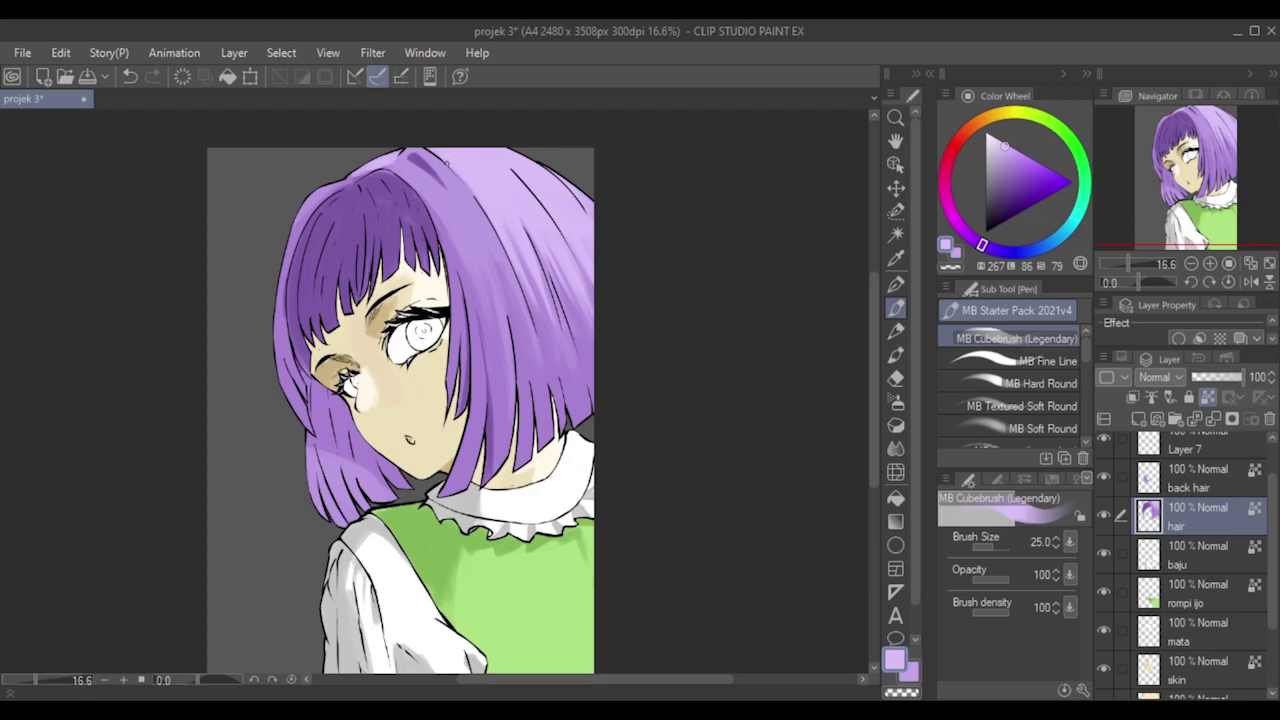
pyautogui.press(']')
pyautogui.press(']')
pyautogui.press(']')
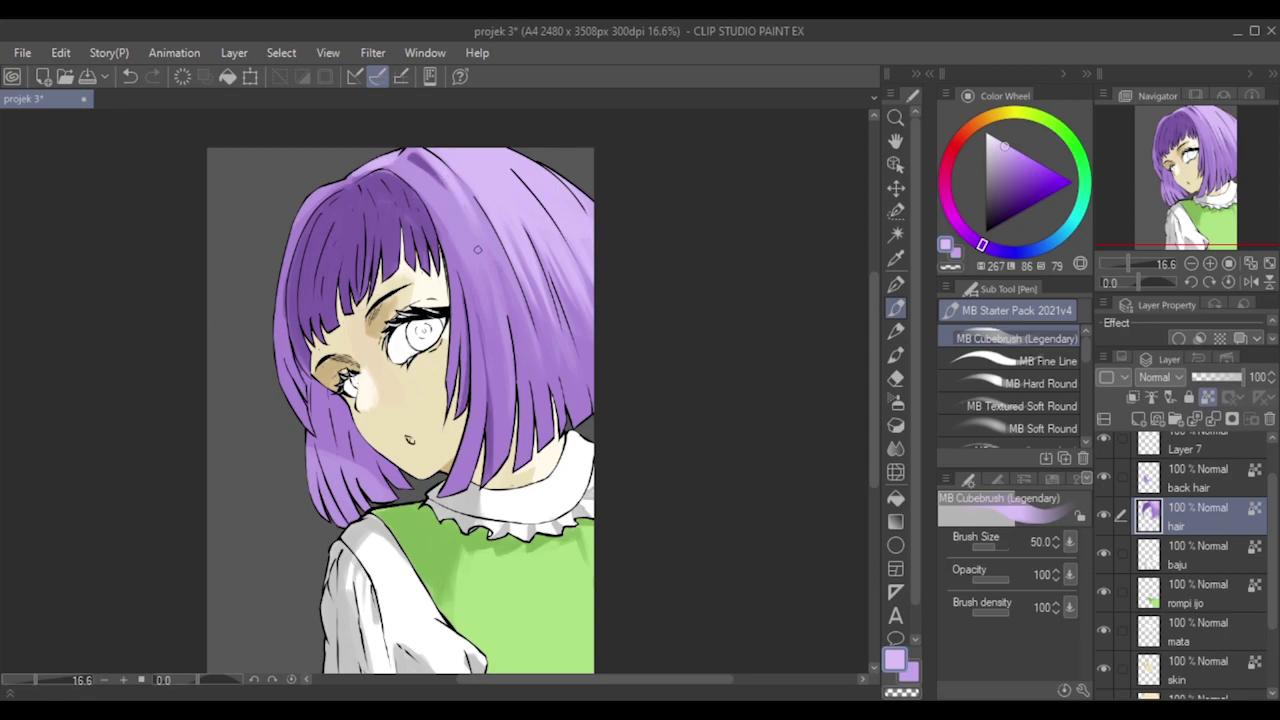
pyautogui.hotkey('ctrl', 'z')
pyautogui.press('[')
pyautogui.press('[')
pyautogui.press('[')
pyautogui.press(']')
pyautogui.press('[')
pyautogui.press('[')
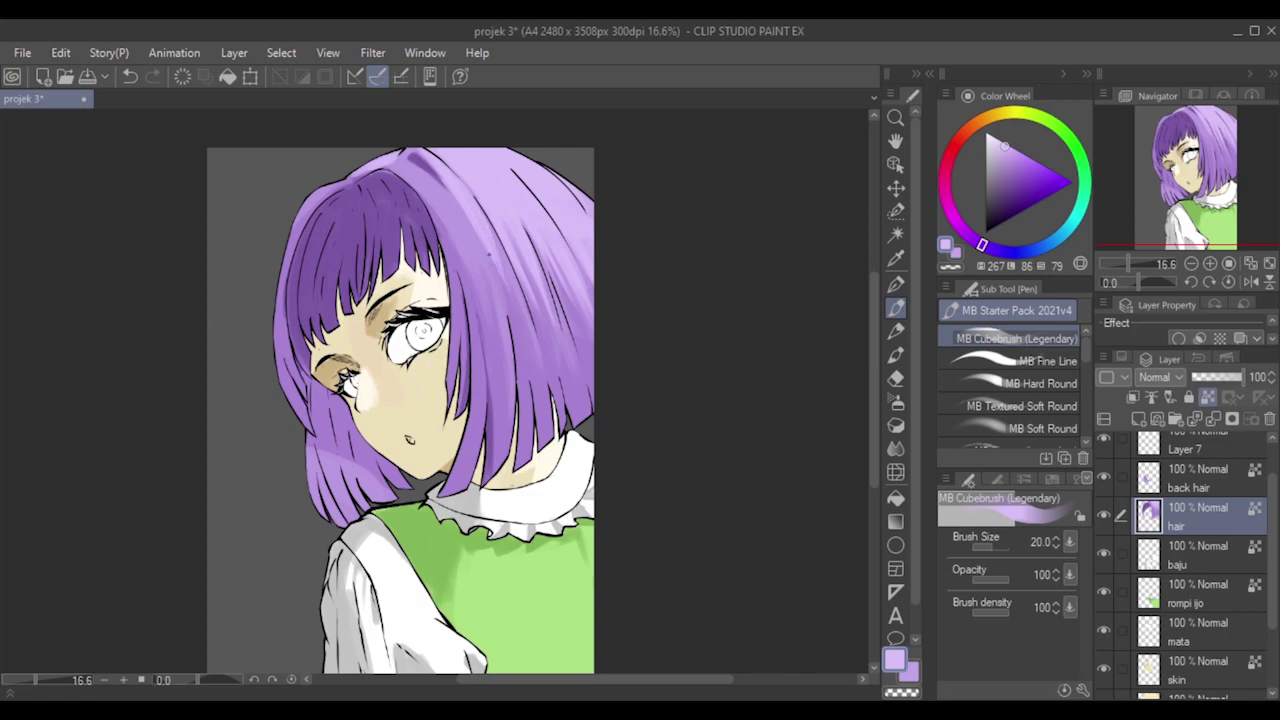
pyautogui.moveTo(494, 264); pyautogui.dragTo(508, 300)
pyautogui.press(']')
pyautogui.moveTo(418, 184); pyautogui.dragTo(441, 220)
# Try extra thin lilac strokes on the front side lock with brush sizes 17 and 20, undoing them.
pyautogui.press('[')
pyautogui.press('[')
pyautogui.press('[')
pyautogui.press('[')
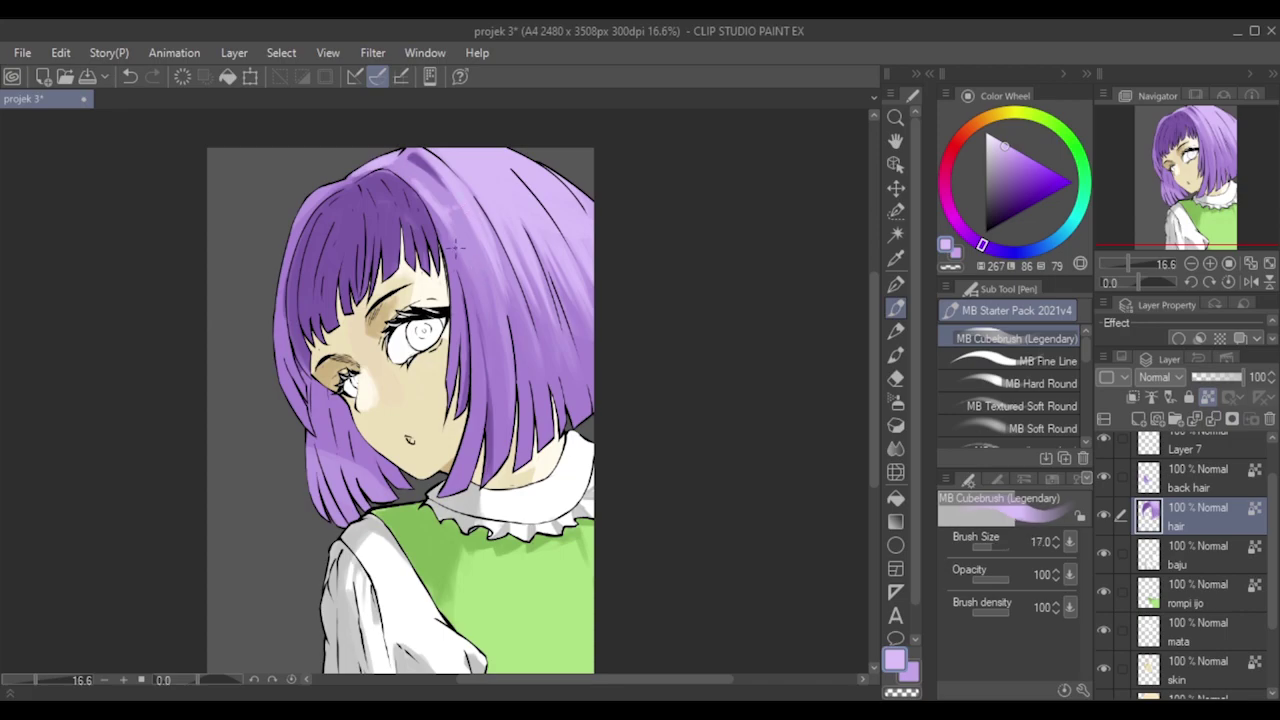
pyautogui.hotkey('ctrl', 'z')
pyautogui.press(']')
pyautogui.moveTo(450, 236)
pyautogui.mouseDown()
pyautogui.moveTo(470, 268)
pyautogui.moveTo(456, 240)
pyautogui.mouseUp()
pyautogui.hotkey('ctrl', 'z')
pyautogui.moveTo(493, 285)
pyautogui.mouseDown()
pyautogui.moveTo(488, 306)
pyautogui.moveTo(474, 245)
pyautogui.moveTo(478, 256)
pyautogui.mouseUp()
pyautogui.hotkey('ctrl', 'z')
pyautogui.hotkey('ctrl', 'z')
pyautogui.hotkey('ctrl', 'z')
pyautogui.hotkey('ctrl', 'y')
# Sample the medium purple of the side hair and toggle the last stroke to compare the hair with and without it.
pyautogui.keyDown('alt'); pyautogui.click(520, 312); pyautogui.keyUp('alt')
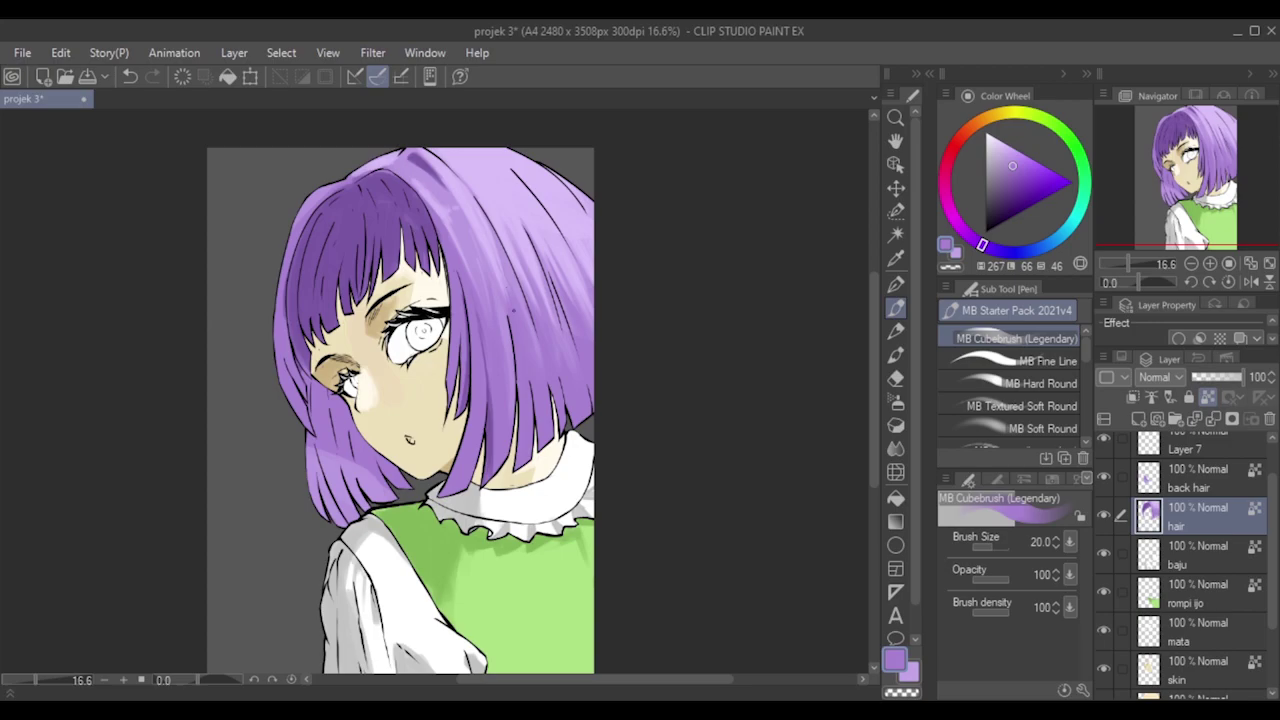
pyautogui.hotkey('ctrl', 'z')
pyautogui.hotkey('ctrl', 'y')
pyautogui.hotkey('ctrl', 'z')
pyautogui.hotkey('ctrl', 'y')
pyautogui.hotkey('ctrl', 'z')
pyautogui.hotkey('ctrl', 'y')
pyautogui.hotkey('ctrl', 'z')
pyautogui.hotkey('ctrl', 'y')
# Try thin medium purple strokes through the lilac highlights on the side and back hair, undoing the attempts.
pyautogui.moveTo(521, 257); pyautogui.dragTo(514, 243)
pyautogui.hotkey('ctrl', 'z')
pyautogui.click(501, 217)
pyautogui.hotkey('ctrl', 'z')
pyautogui.hotkey('ctrl', 'y')
pyautogui.moveTo(575, 268); pyautogui.dragTo(583, 288)
pyautogui.hotkey('ctrl', 'z')
pyautogui.moveTo(558, 230); pyautogui.dragTo(573, 274)
pyautogui.moveTo(557, 228); pyautogui.dragTo(566, 248)
pyautogui.hotkey('ctrl', 'z')
pyautogui.moveTo(566, 200); pyautogui.dragTo(598, 247)
pyautogui.hotkey('ctrl', 'z')
pyautogui.hotkey('ctrl', 'z')
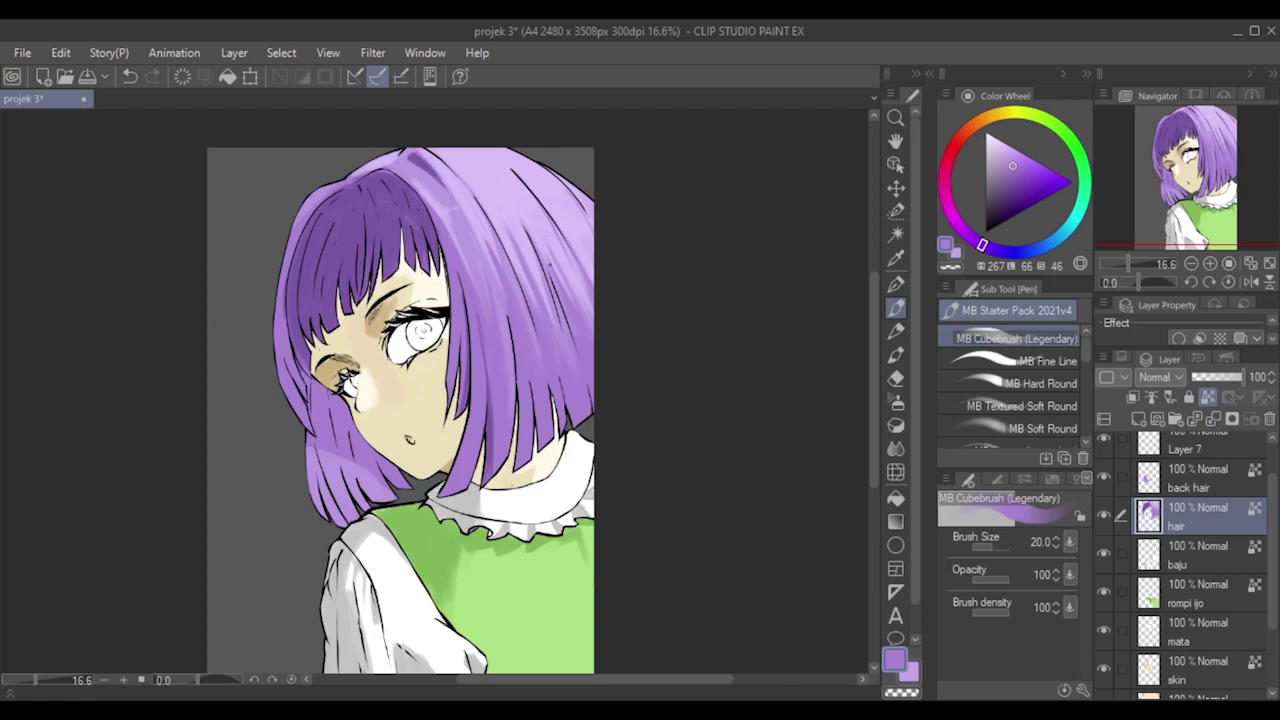
# Sample the dark purple of the bangs and add thin shadow strokes on the front lock beside the eye with brush size 20.
pyautogui.keyDown('alt'); pyautogui.click(493, 457); pyautogui.keyUp('alt')
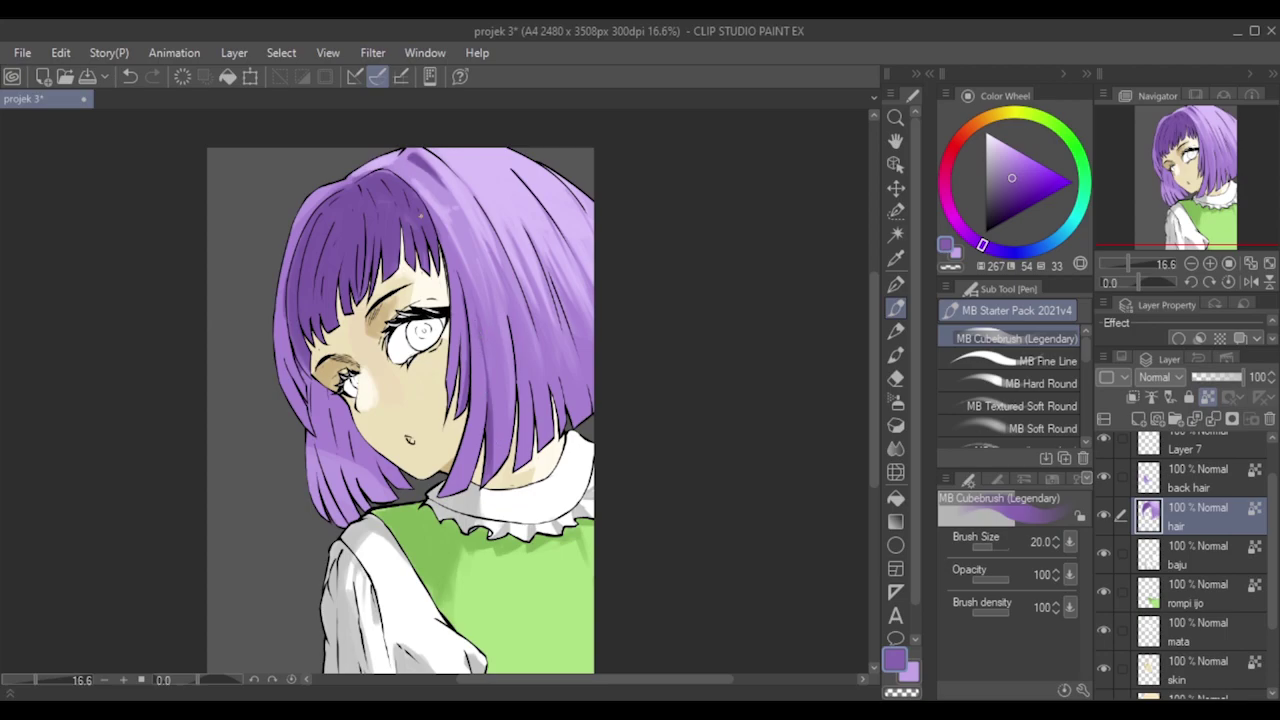
pyautogui.keyDown('alt'); pyautogui.click(400, 221); pyautogui.keyUp('alt')
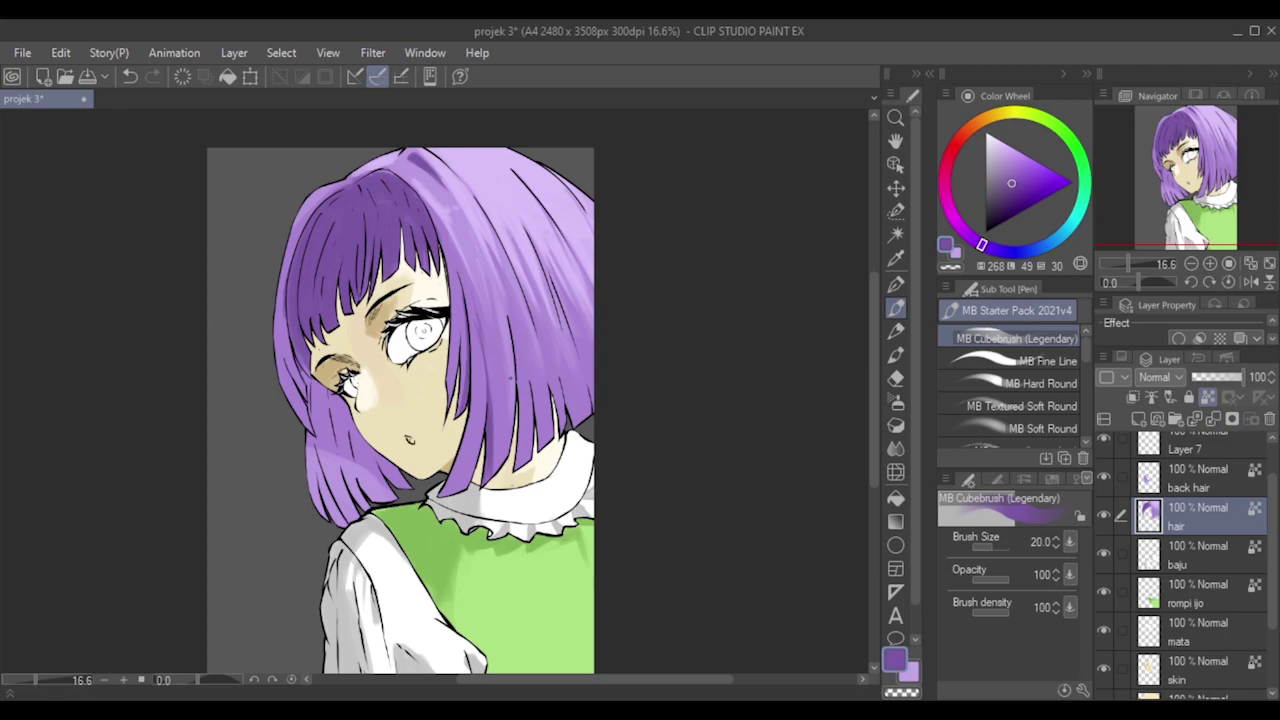
pyautogui.moveTo(497, 441); pyautogui.dragTo(489, 470)
pyautogui.hotkey('ctrl', 'z')
pyautogui.moveTo(487, 414); pyautogui.dragTo(490, 458)
pyautogui.hotkey('ctrl', 'z')
pyautogui.moveTo(464, 282); pyautogui.dragTo(473, 308)
pyautogui.moveTo(466, 258); pyautogui.dragTo(472, 302)
pyautogui.moveTo(446, 242); pyautogui.dragTo(450, 262)
pyautogui.hotkey('ctrl', 'z')
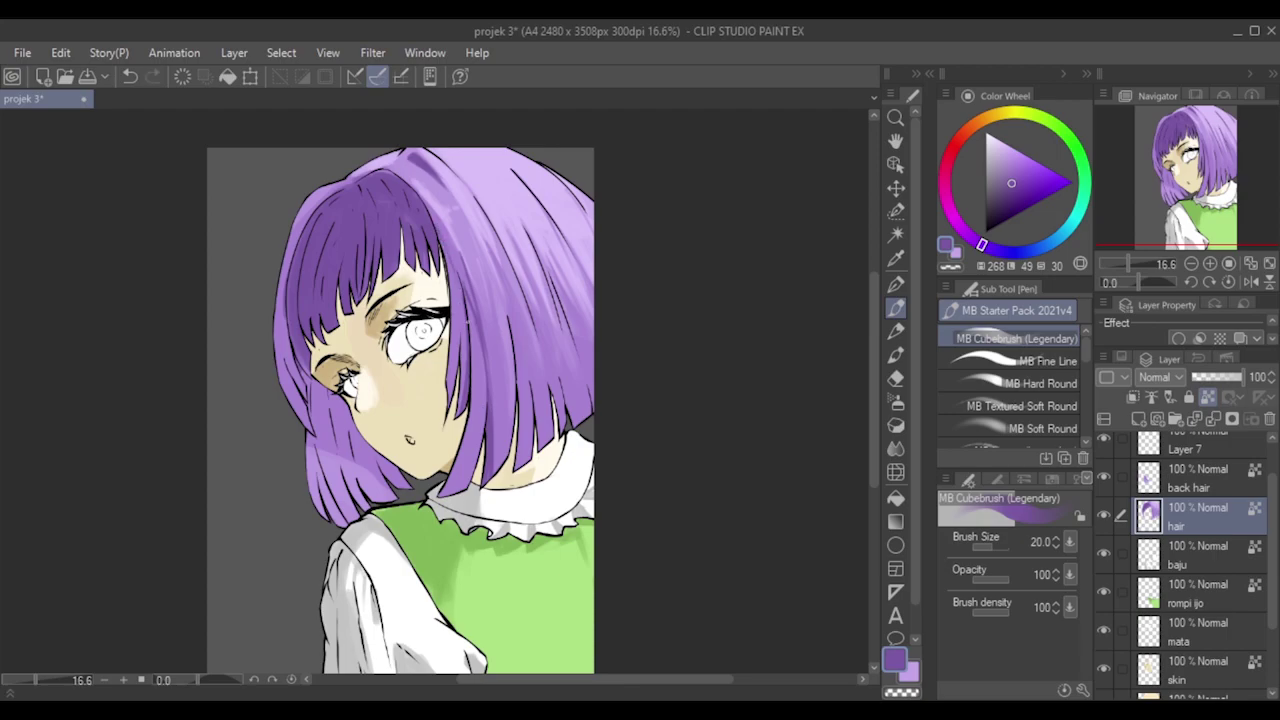
# Compare the front side lock with and without the last dark purple strokes.
pyautogui.hotkey('ctrl', 'z')
pyautogui.hotkey('ctrl', 'y')
pyautogui.hotkey('ctrl', 'z')
pyautogui.moveTo(500, 305); pyautogui.dragTo(493, 281)
pyautogui.hotkey('ctrl', 'z')
pyautogui.hotkey('ctrl', 'z')
pyautogui.hotkey('ctrl', 'y')
pyautogui.hotkey('ctrl', 'z')
pyautogui.hotkey('ctrl', 'y')
pyautogui.hotkey('ctrl', 'z')
pyautogui.hotkey('ctrl', 'y')
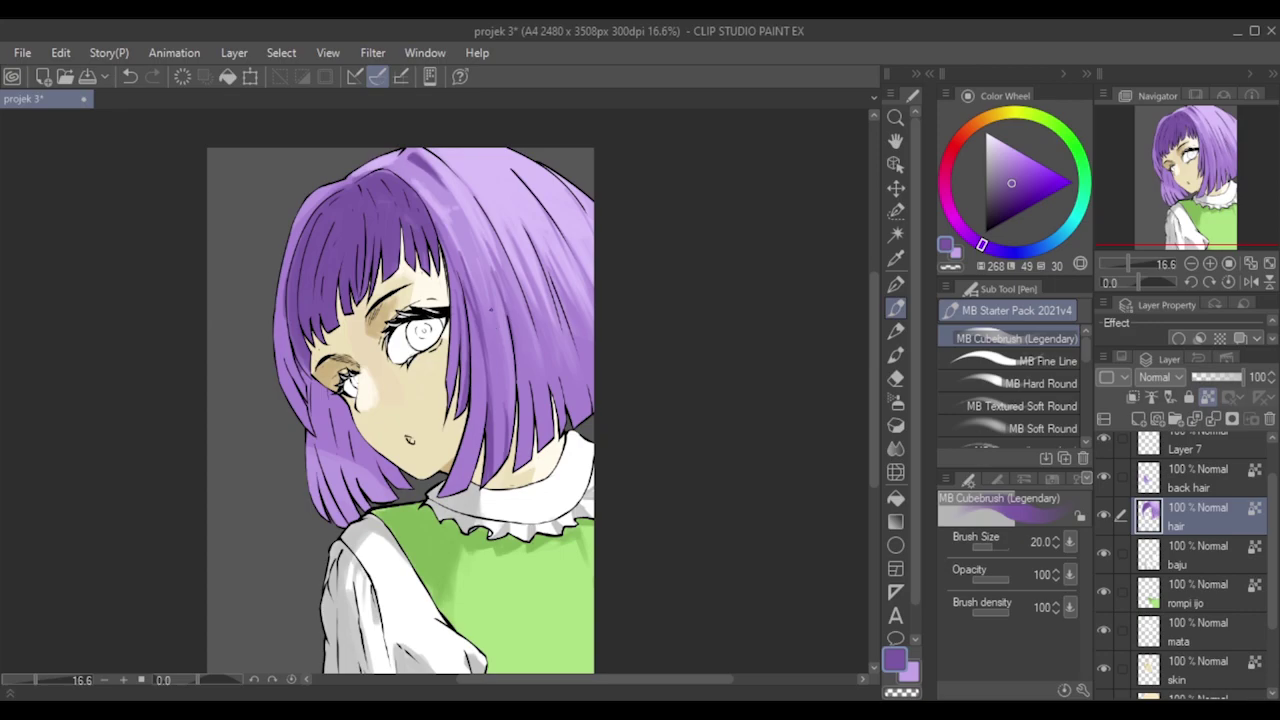
pyautogui.hotkey('ctrl', 'z')
pyautogui.hotkey('ctrl', 'y')
pyautogui.hotkey('ctrl', 'z')
pyautogui.hotkey('ctrl', 'y')
pyautogui.hotkey('ctrl', 'z')
pyautogui.hotkey('ctrl', 'y')
pyautogui.hotkey('ctrl', 'z')
pyautogui.hotkey('ctrl', 'y')
pyautogui.hotkey('ctrl', 'z')
pyautogui.hotkey('ctrl', 'y')
pyautogui.hotkey('ctrl', 'z')
pyautogui.hotkey('ctrl', 'y')
# Paint thin dark purple shadow strokes through the lower side hair above the collar.
pyautogui.moveTo(529, 347); pyautogui.dragTo(525, 379)
pyautogui.hotkey('ctrl', 'z')
pyautogui.hotkey('ctrl', 'y')
pyautogui.hotkey('ctrl', 'z')
pyautogui.hotkey('ctrl', 'y')
pyautogui.moveTo(523, 363); pyautogui.dragTo(529, 385)
# Carry the dark purple shadows down the lower strands to the hair tips near the neck, ending with brush size 25.
pyautogui.press('[')
pyautogui.moveTo(532, 419); pyautogui.dragTo(522, 459)
pyautogui.hotkey('ctrl', 'z')
pyautogui.hotkey('ctrl', 'y')
pyautogui.moveTo(529, 386); pyautogui.dragTo(530, 398)
pyautogui.moveTo(518, 372); pyautogui.dragTo(520, 434)
pyautogui.hotkey('ctrl', 'z')
pyautogui.moveTo(518, 380); pyautogui.dragTo(519, 440)
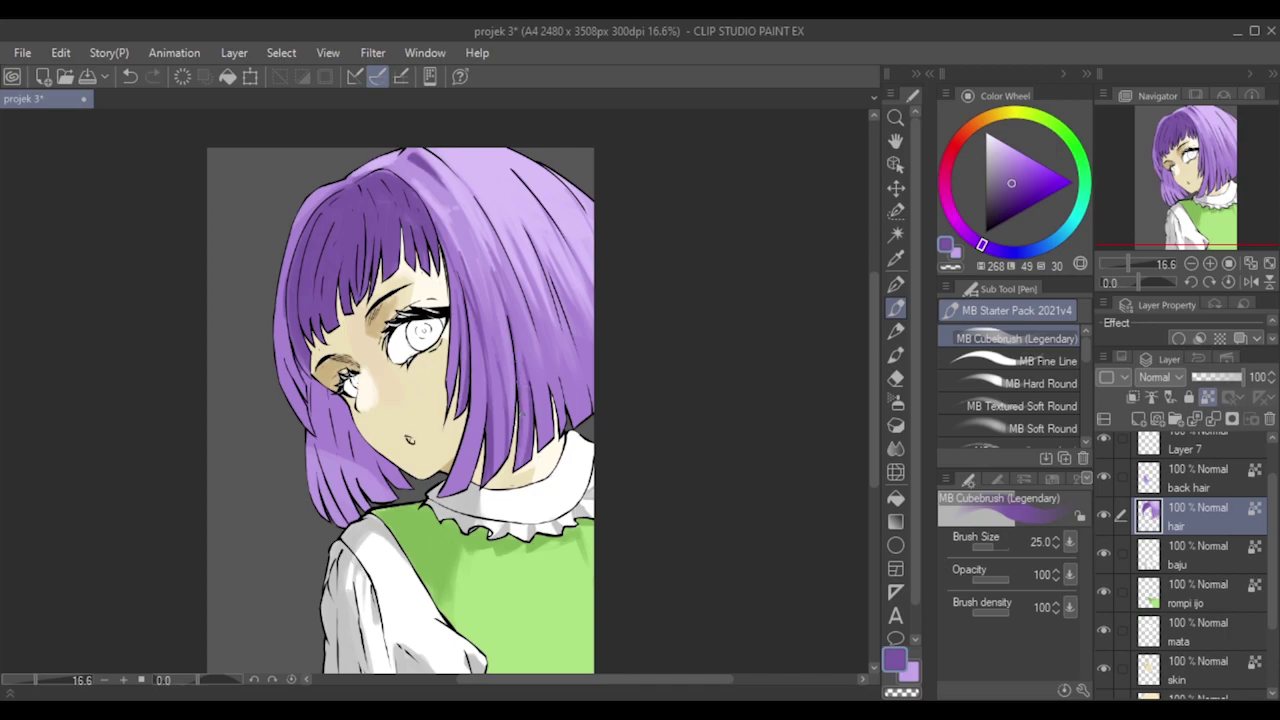
# Blend the hair tips near the neck with medium and darker purples sampled from the surrounding strands.
pyautogui.keyDown('alt'); pyautogui.click(532, 404); pyautogui.keyUp('alt')
pyautogui.moveTo(531, 404); pyautogui.dragTo(530, 469)
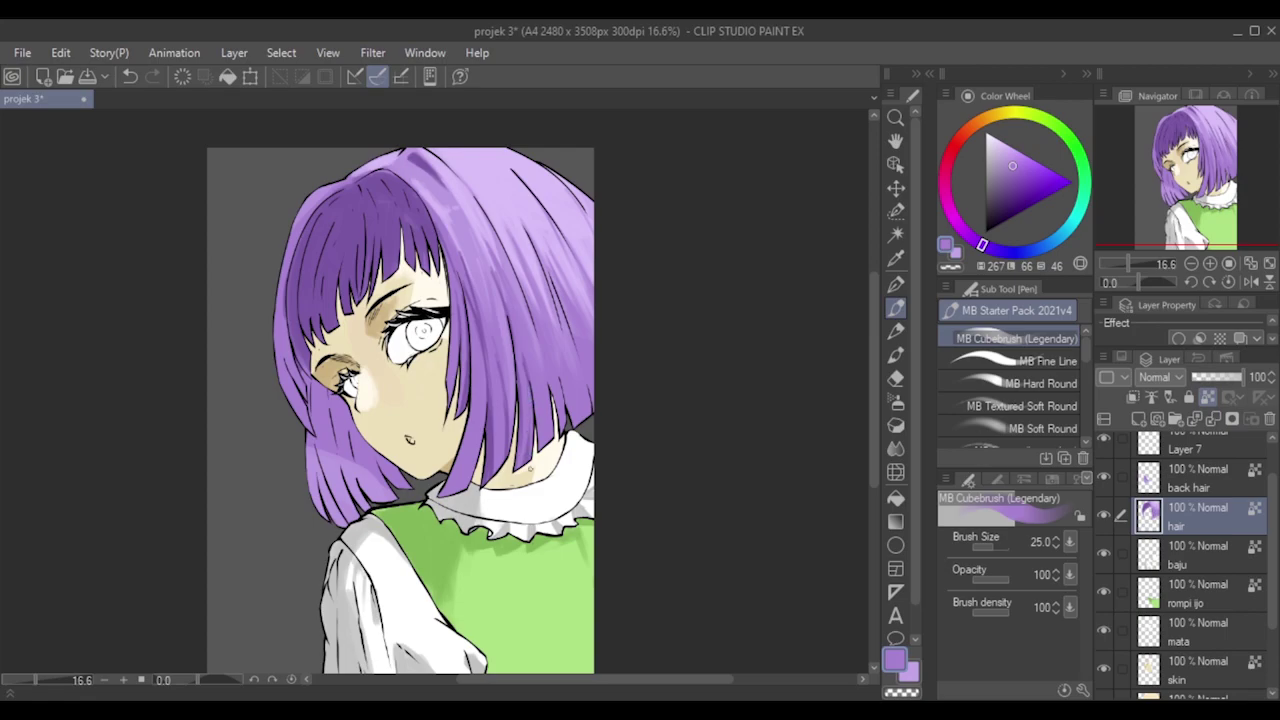
pyautogui.keyDown('alt'); pyautogui.click(528, 418); pyautogui.keyUp('alt')
pyautogui.moveTo(520, 419); pyautogui.dragTo(519, 467)
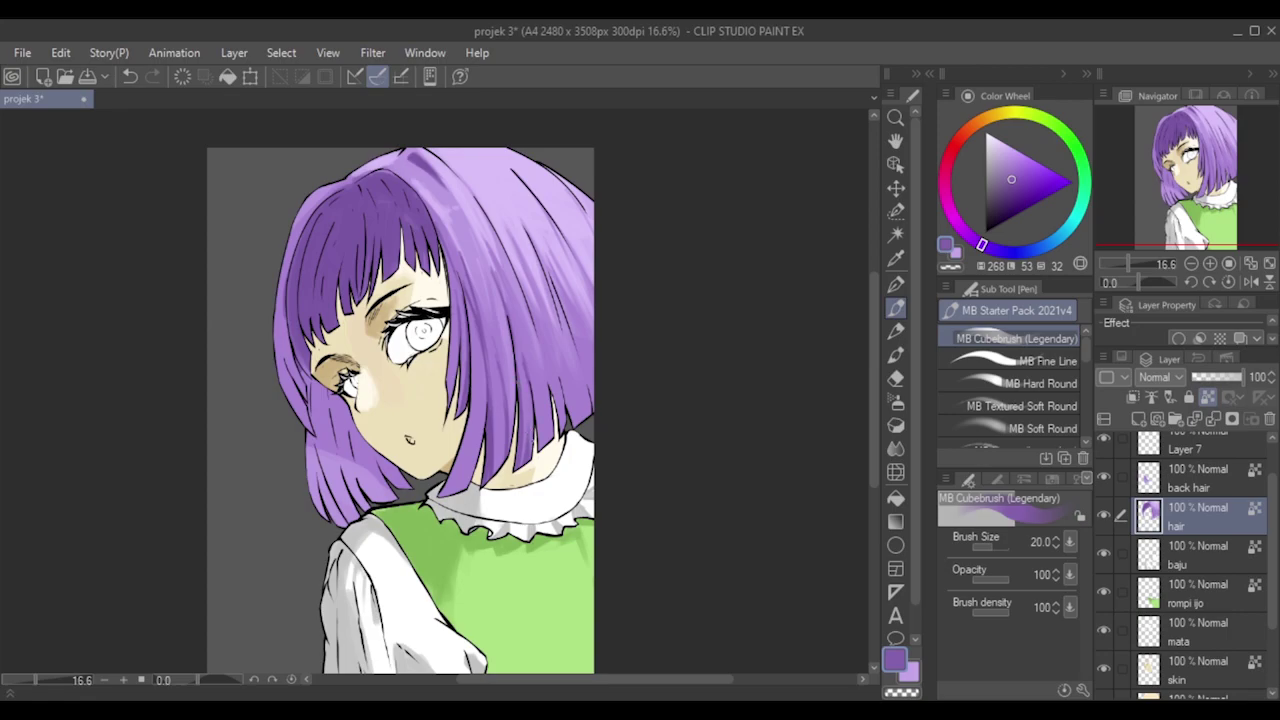
# Add a dark purple shadow stroke to the strand above the back of the collar with brush size 25.
pyautogui.press(']')
pyautogui.moveTo(554, 392); pyautogui.dragTo(551, 430)
pyautogui.hotkey('ctrl', 'z')
pyautogui.hotkey('ctrl', 'y')
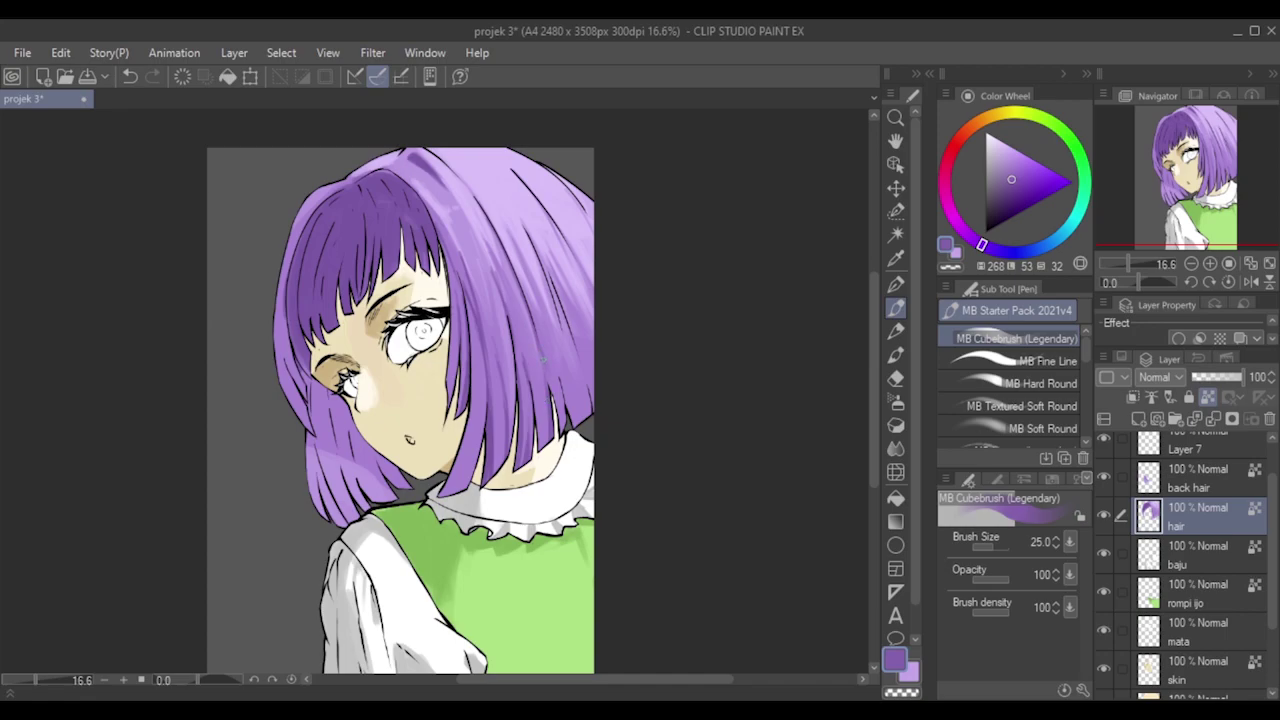
# Place a small dark purple shadow mark in the middle of the side hair with brush size 20.
pyautogui.press('[')
pyautogui.press('[')
pyautogui.moveTo(531, 350); pyautogui.dragTo(535, 339)
pyautogui.hotkey('ctrl', 'z')
pyautogui.press(']')
pyautogui.hotkey('ctrl', 'z')
pyautogui.click(539, 345)
# Try long dark purple shadow strokes from the crown highlight down the back hair, undoing them.
pyautogui.moveTo(550, 280); pyautogui.dragTo(561, 304)
pyautogui.moveTo(532, 242); pyautogui.dragTo(552, 318)
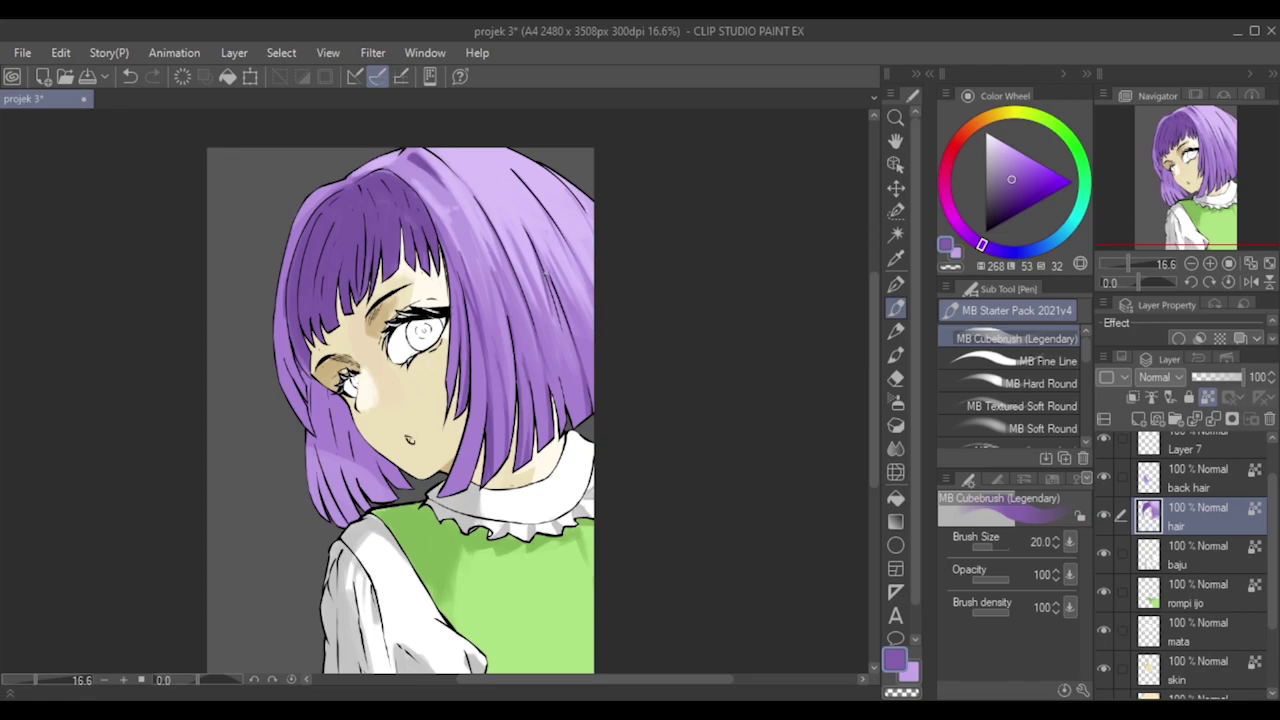
pyautogui.hotkey('ctrl', 'z')
pyautogui.moveTo(532, 242); pyautogui.dragTo(567, 361)
pyautogui.hotkey('ctrl', 'z')
pyautogui.moveTo(554, 295); pyautogui.dragTo(568, 369)
pyautogui.hotkey('ctrl', 'z')
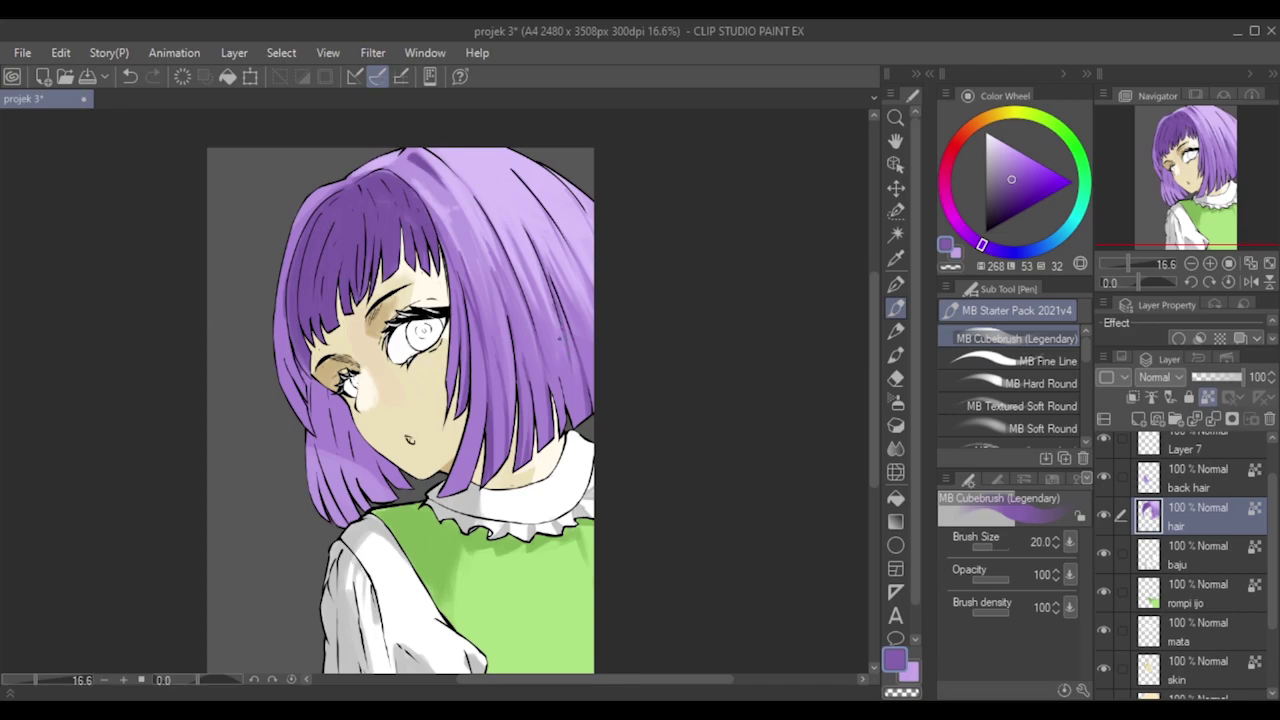
# Retouch the side hair strands with medium and light purples sampled from the surrounding hair.
pyautogui.keyDown('alt'); pyautogui.click(565, 344); pyautogui.keyUp('alt')
pyautogui.moveTo(564, 347); pyautogui.dragTo(568, 367)
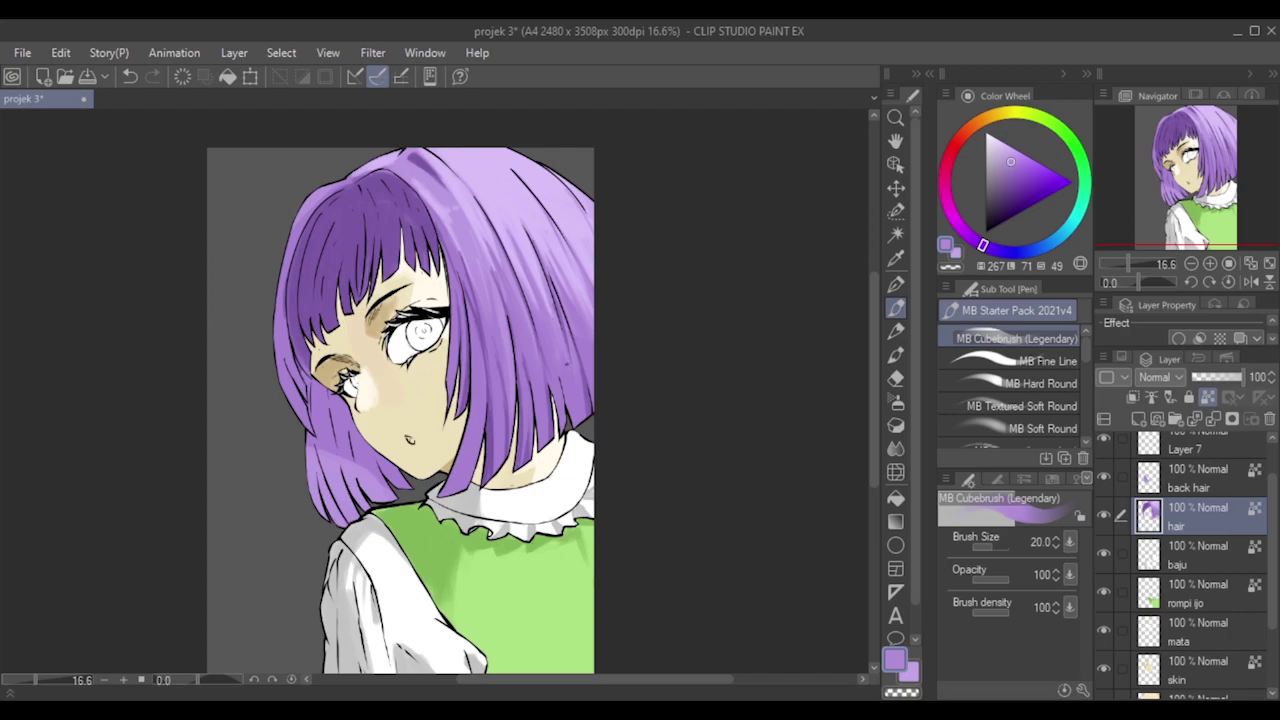
pyautogui.keyDown('alt'); pyautogui.click(547, 287); pyautogui.keyUp('alt')
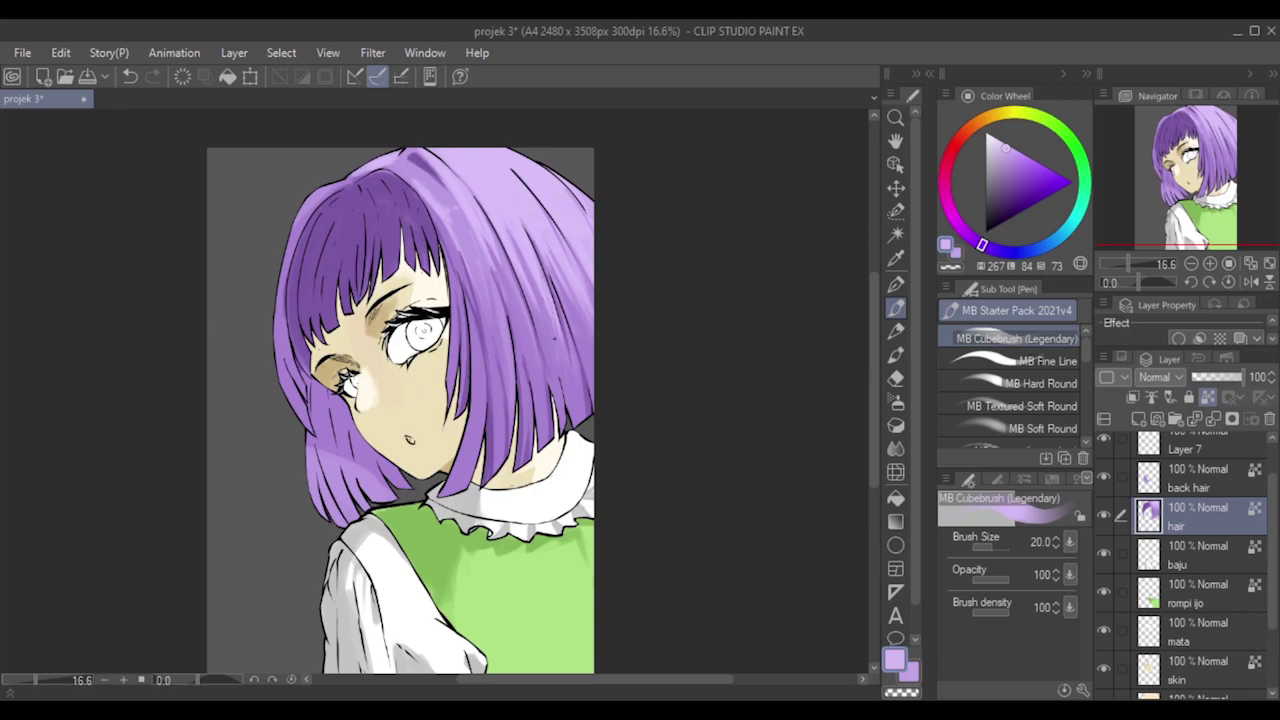
pyautogui.keyDown('alt'); pyautogui.click(562, 302); pyautogui.keyUp('alt')
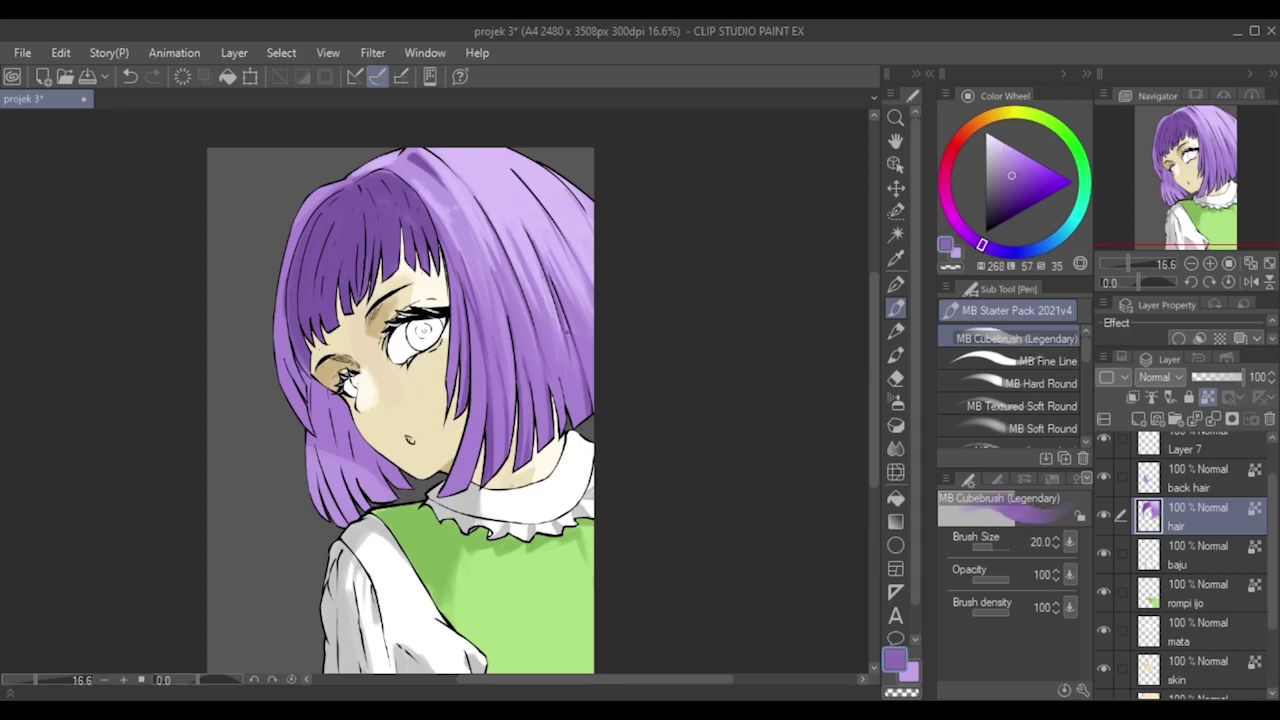
# Try dark purple shadow strokes down the back of the hair from the crown, undoing them.
pyautogui.hotkey('ctrl', 'z')
pyautogui.hotkey('ctrl', 'y')
pyautogui.hotkey('ctrl', 'z')
pyautogui.moveTo(546, 214); pyautogui.dragTo(584, 278)
pyautogui.moveTo(582, 208); pyautogui.dragTo(598, 267)
pyautogui.hotkey('ctrl', 'z')
pyautogui.moveTo(585, 207); pyautogui.dragTo(592, 241)
pyautogui.hotkey('ctrl', 'z')
pyautogui.hotkey('ctrl', 'y')
pyautogui.hotkey('ctrl', 'z')
pyautogui.hotkey('ctrl', 'y')
pyautogui.hotkey('ctrl', 'z')
# Place a small dark purple shadow mark near the rear edge of the back hair with brush size 20.
pyautogui.scroll(-3, 617, 389)
pyautogui.scroll(3, 669, 417)
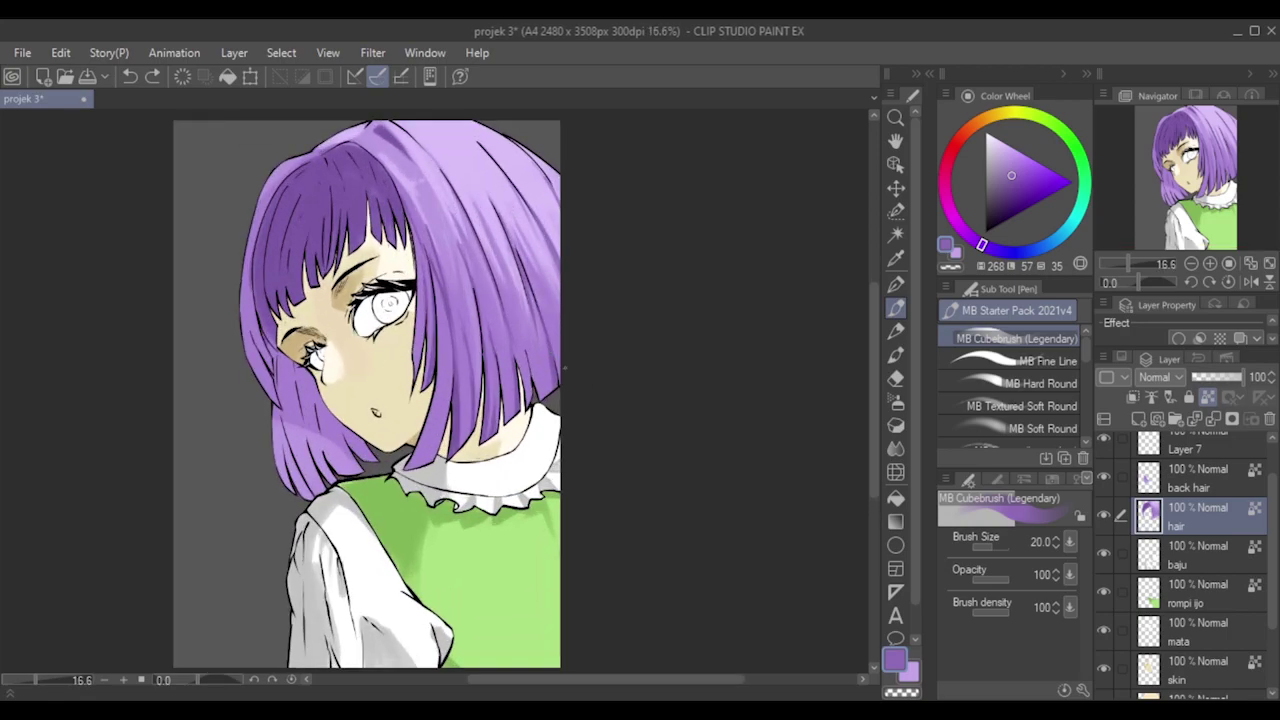
pyautogui.scroll(3, 563, 365)
pyautogui.scroll(-3, 403, 315)
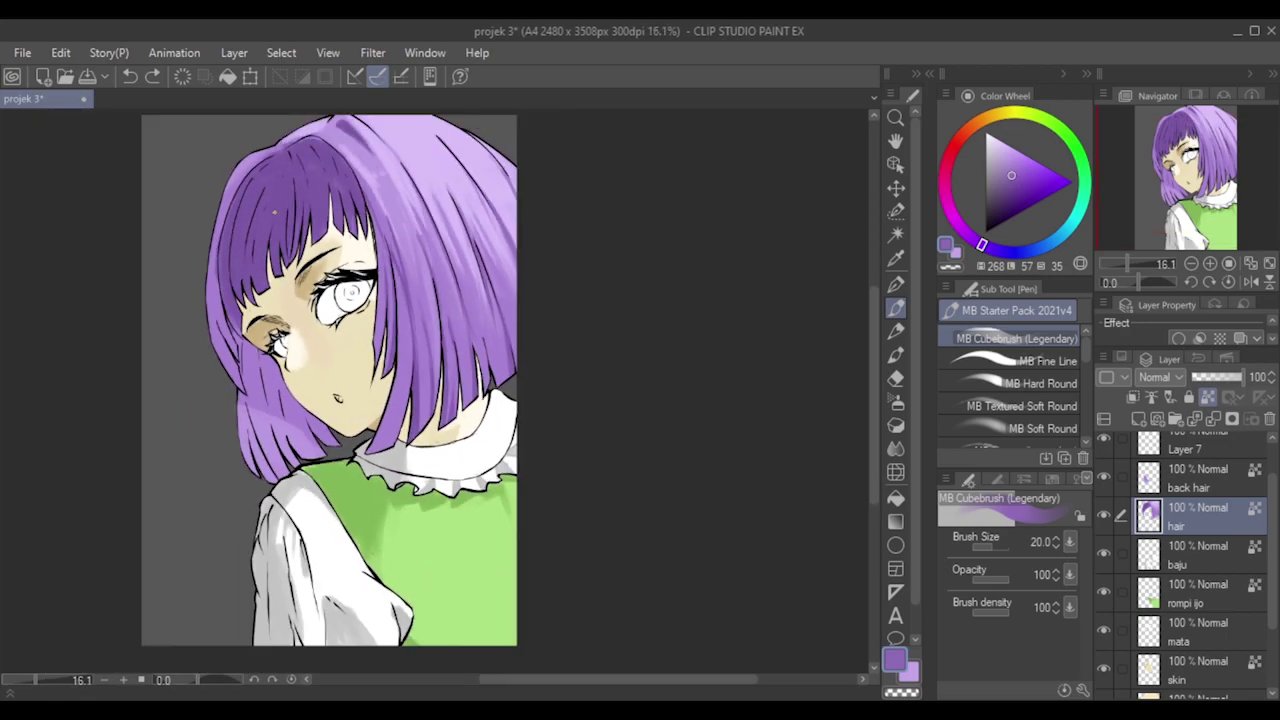
pyautogui.scroll(1, 520, 298)
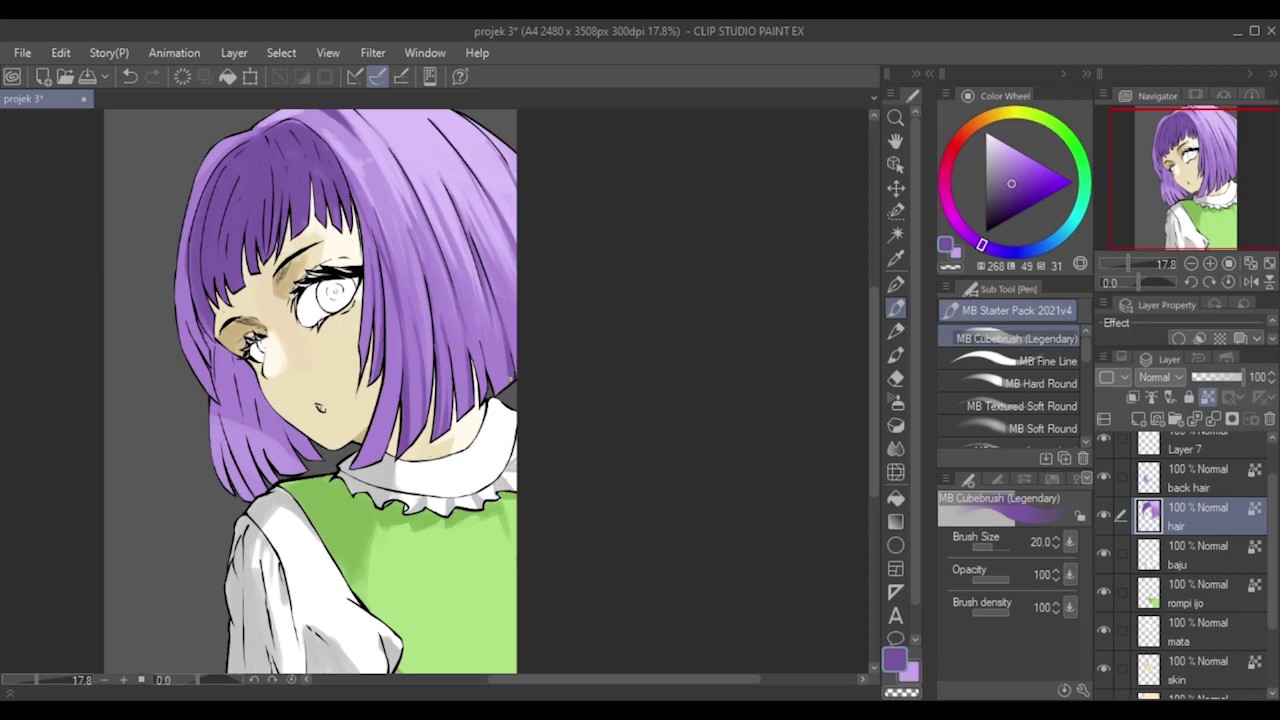
pyautogui.hotkey('ctrl', 'z')
pyautogui.click(513, 362)
pyautogui.keyDown('alt'); pyautogui.click(250, 378); pyautogui.keyUp('alt')
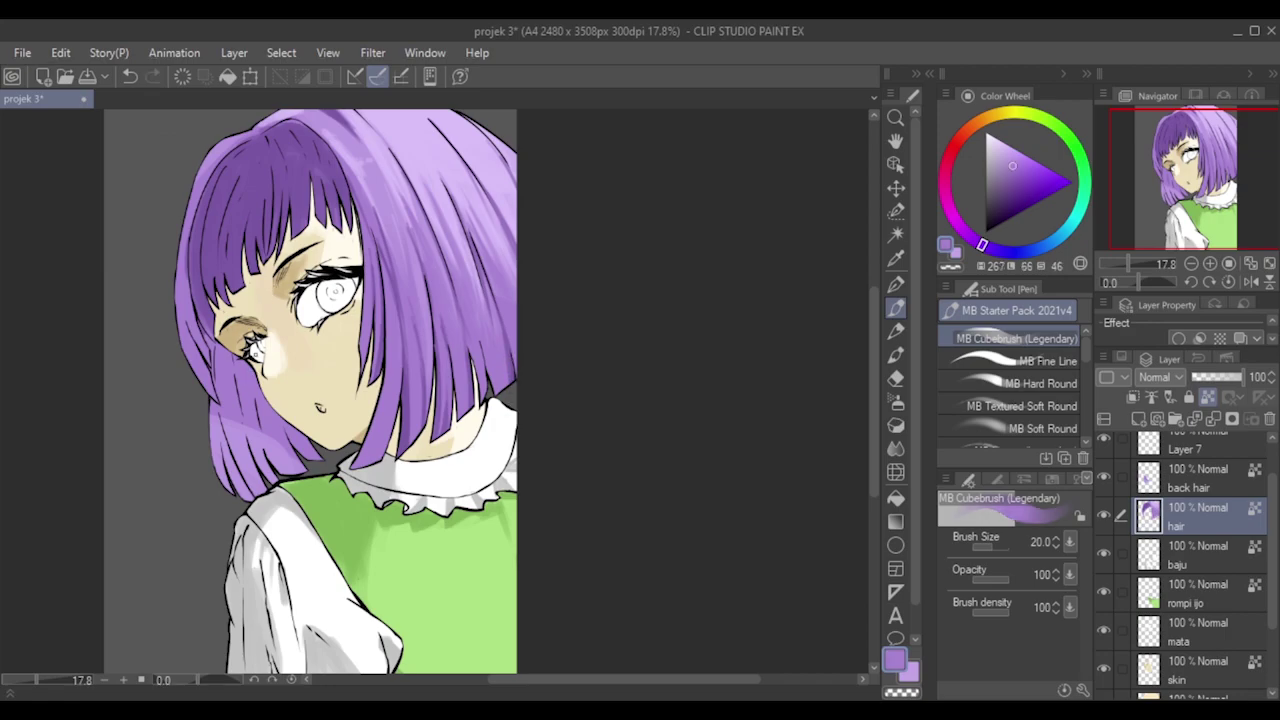
# Shade the outer hair strand beside the fringe with sampled dark purple at brush size 50.
pyautogui.keyDown('alt'); pyautogui.click(245, 240); pyautogui.keyUp('alt')
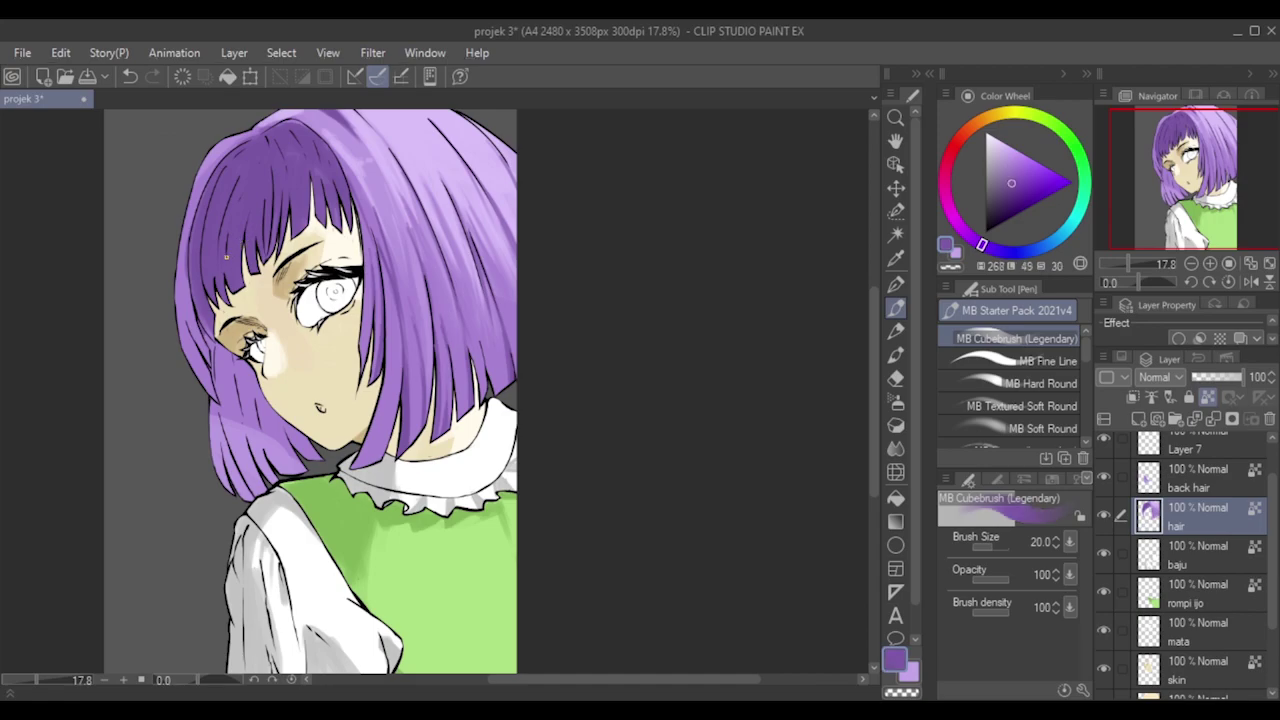
pyautogui.press(']')
pyautogui.press(']')
pyautogui.press(']')
pyautogui.moveTo(184, 254); pyautogui.dragTo(189, 335)
pyautogui.hotkey('ctrl', 'z')
pyautogui.moveTo(187, 263); pyautogui.dragTo(206, 350)
pyautogui.moveTo(187, 239); pyautogui.dragTo(202, 348)
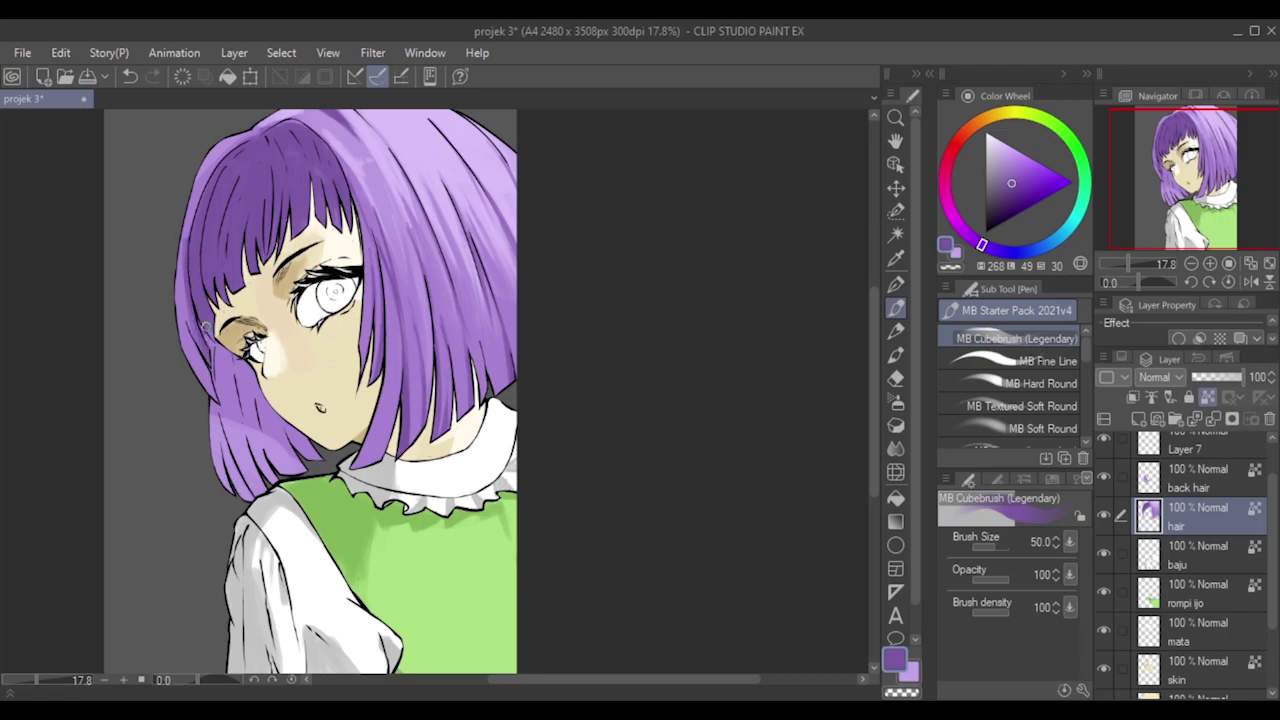
# Refine the outer strand's shadow beside the fringe with a thin dark purple stroke at brush size 17.
pyautogui.press('[')
pyautogui.press('[')
pyautogui.press('[')
pyautogui.press('[')
pyautogui.press('[')
pyautogui.moveTo(179, 298); pyautogui.dragTo(187, 340)
pyautogui.hotkey('ctrl', 'z')
pyautogui.hotkey('ctrl', 'z')
pyautogui.moveTo(185, 242); pyautogui.dragTo(182, 272)
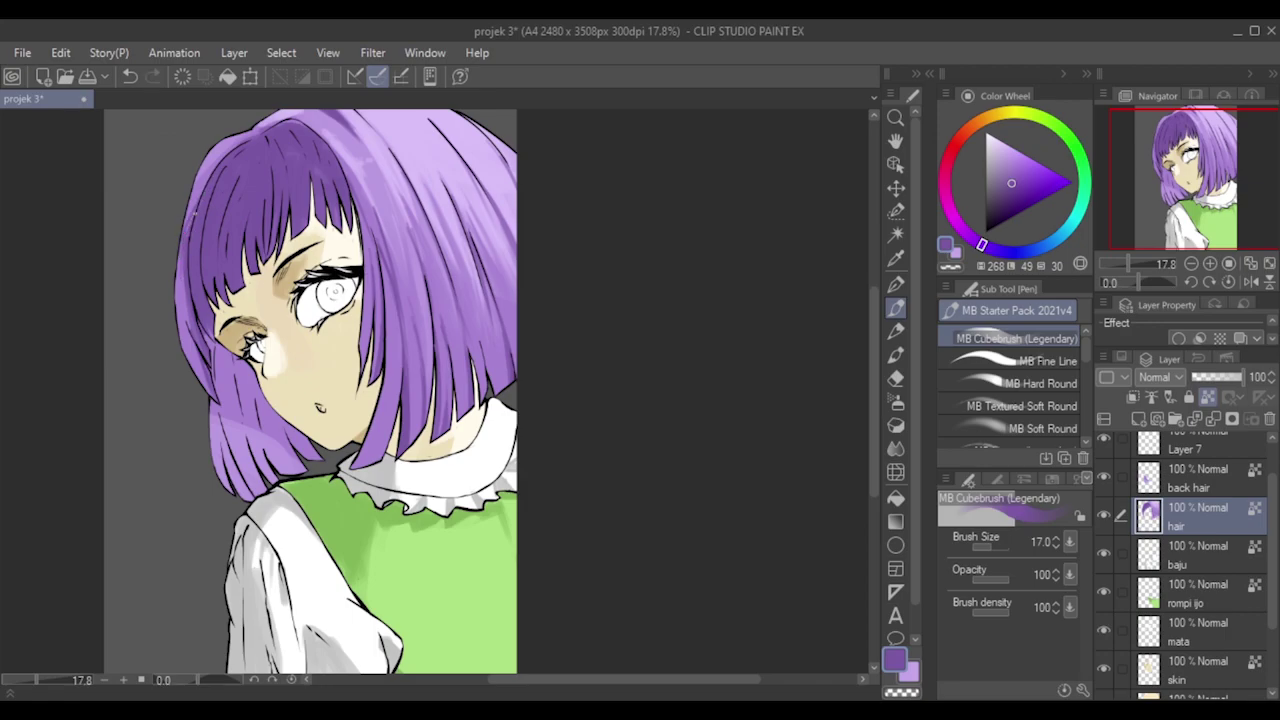
# Try long thin dark purple strokes along the outer hair contour, undoing each one.
pyautogui.moveTo(184, 252); pyautogui.dragTo(180, 334)
pyautogui.hotkey('ctrl', 'z')
pyautogui.moveTo(184, 262); pyautogui.dragTo(180, 328)
pyautogui.hotkey('ctrl', 'z')
pyautogui.moveTo(183, 264); pyautogui.dragTo(188, 328)
pyautogui.hotkey('ctrl', 'z')
# Try a medium purple stroke along the outer hair contour with brush size 30, undoing it.
pyautogui.keyDown('alt'); pyautogui.click(194, 346); pyautogui.keyUp('alt')
pyautogui.press(']')
pyautogui.press(']')
pyautogui.press(']')
pyautogui.moveTo(184, 224); pyautogui.dragTo(186, 318)
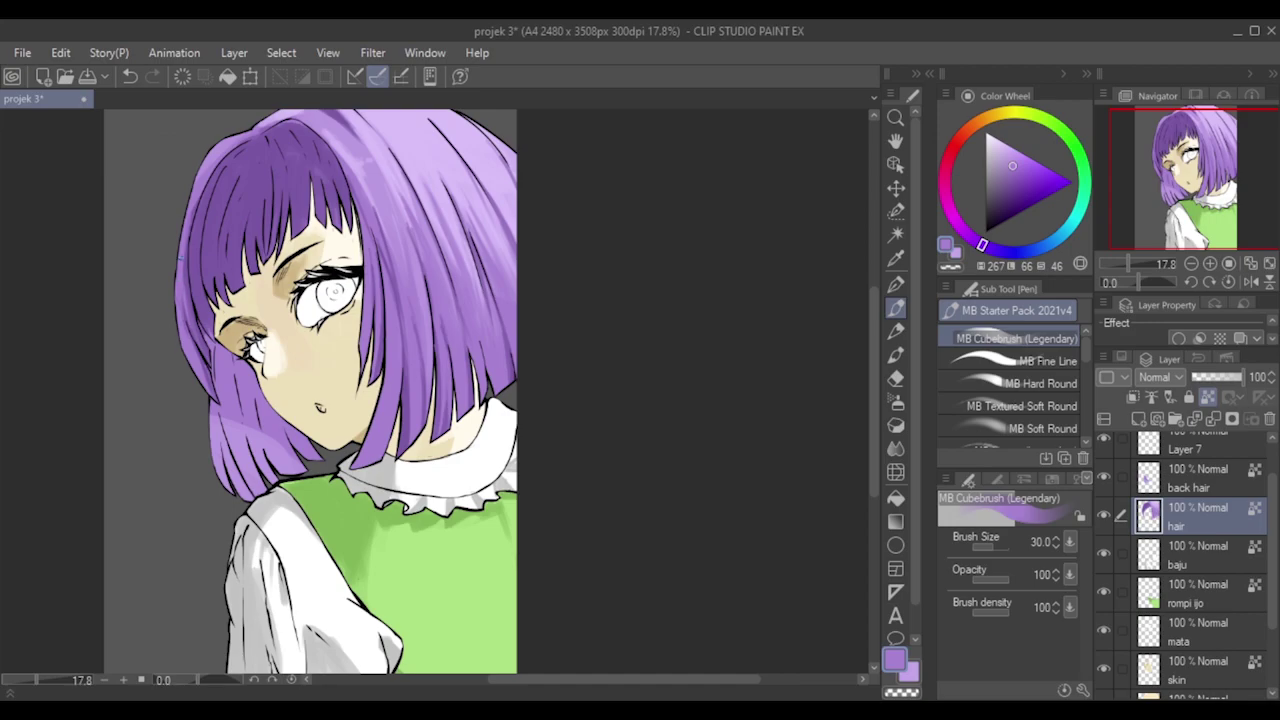
pyautogui.keyDown('alt'); pyautogui.click(208, 332); pyautogui.keyUp('alt')
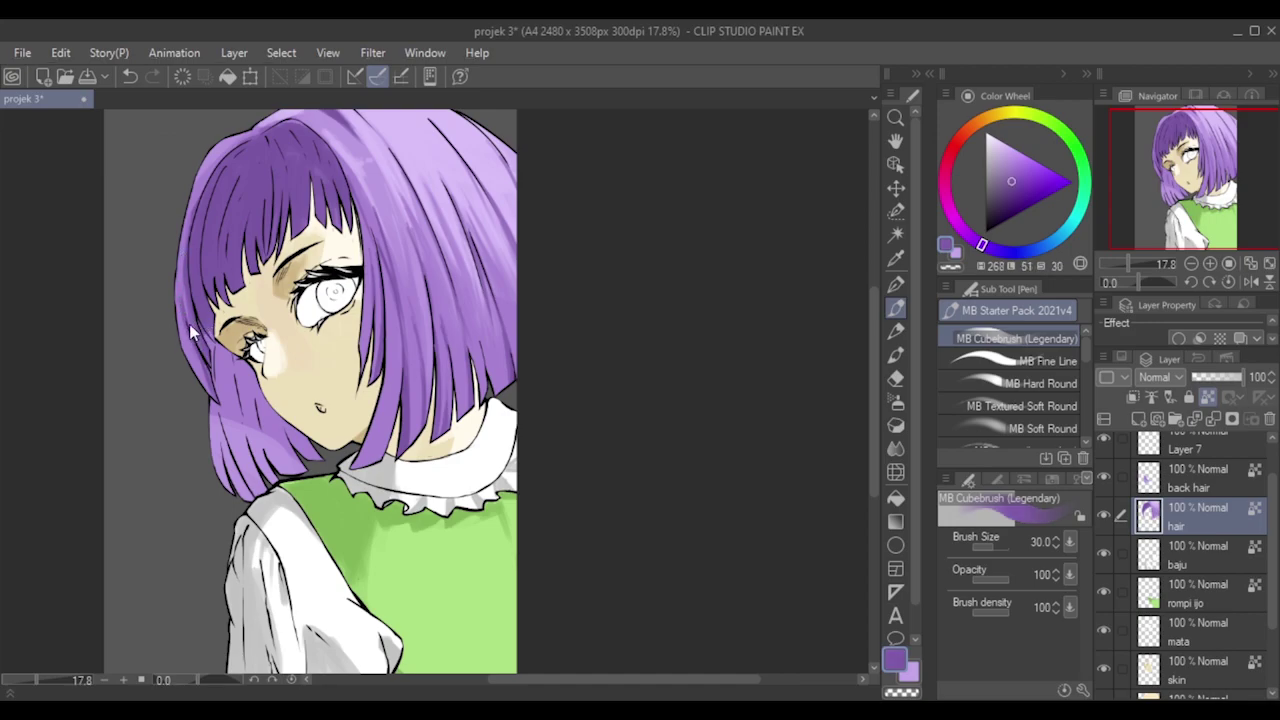
pyautogui.hotkey('ctrl', 'z')
# Blend the outer strand's shadow with sampled medium and dark purples at brush size 25, lowering the opacity to 90.
pyautogui.press('[')
pyautogui.keyDown('alt'); pyautogui.click(181, 286); pyautogui.keyUp('alt')
pyautogui.moveTo(183, 292); pyautogui.dragTo(183, 305)
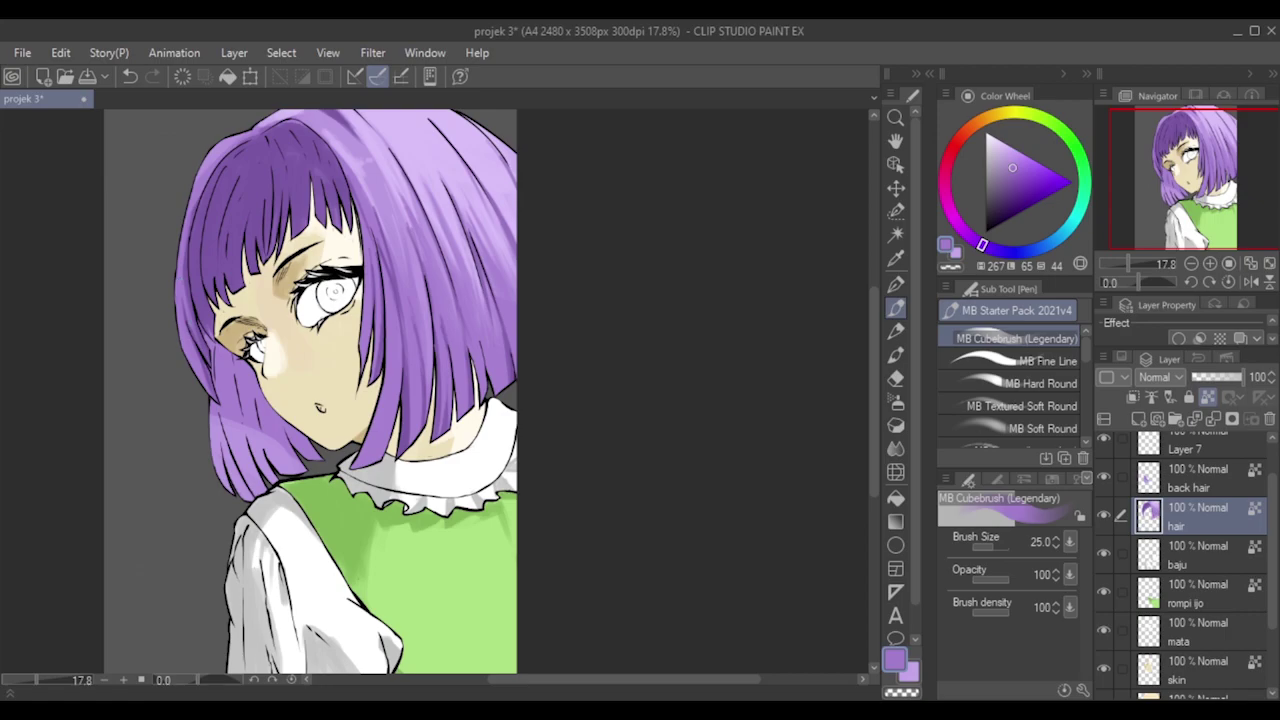
pyautogui.keyDown('alt'); pyautogui.click(200, 318); pyautogui.keyUp('alt')
pyautogui.moveTo(187, 270); pyautogui.dragTo(200, 346)
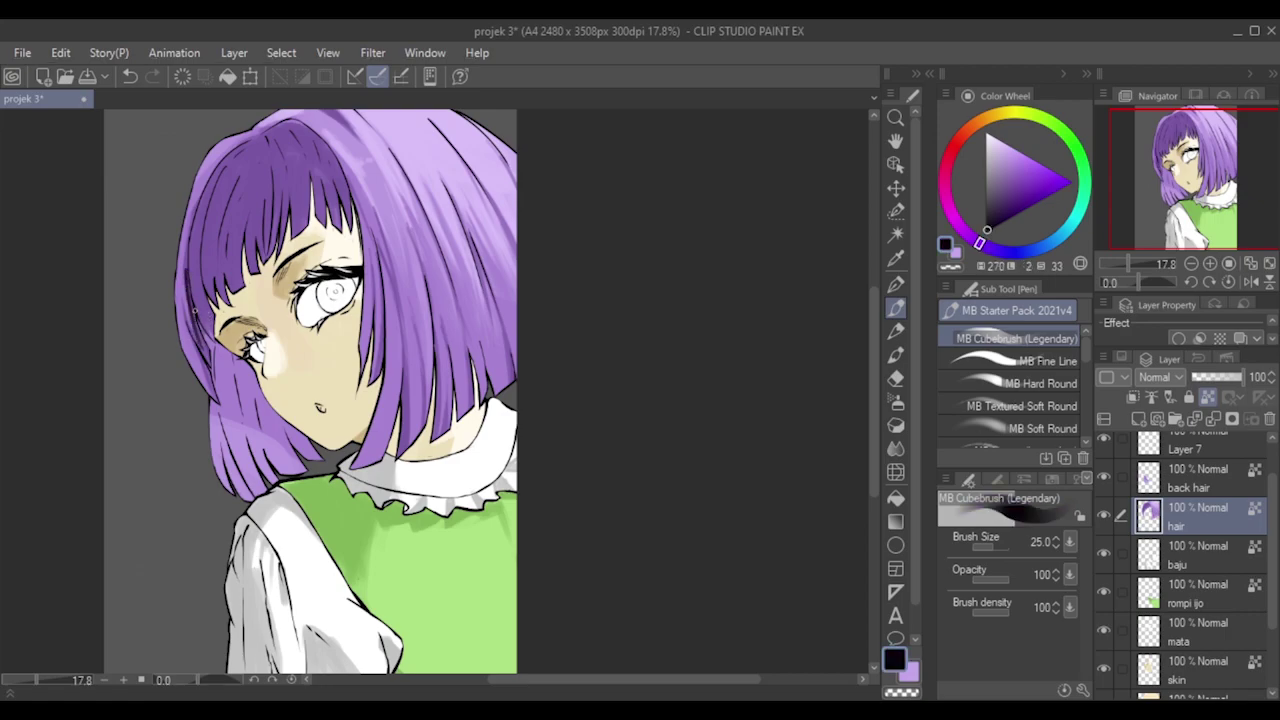
pyautogui.hotkey('ctrl', 'z')
pyautogui.keyDown('alt'); pyautogui.click(205, 316); pyautogui.keyUp('alt')
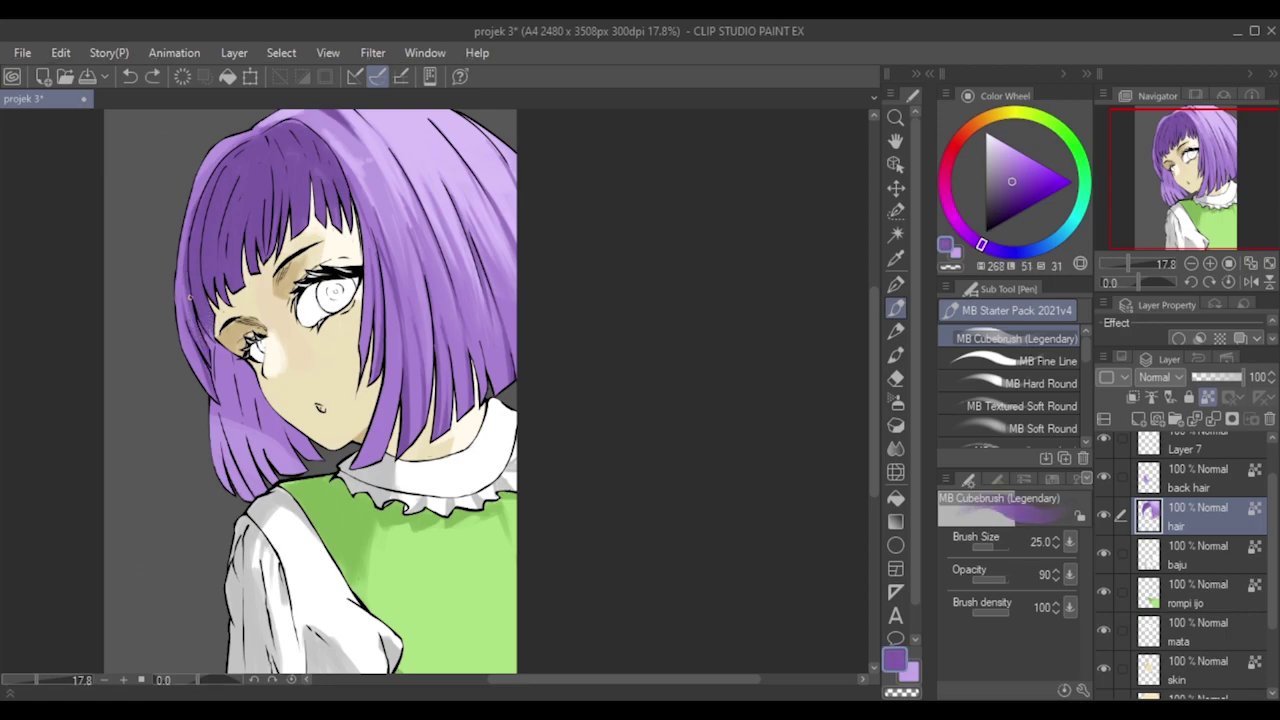
pyautogui.moveTo(186, 277); pyautogui.dragTo(193, 316)
# Try a lilac highlight stroke where the fringe meets the side hair below the parting, undoing it.
pyautogui.scroll(-3, 452, 205)
pyautogui.scroll(1, 458, 218)
pyautogui.scroll(2, 420, 181)
pyautogui.scroll(1, 420, 181)
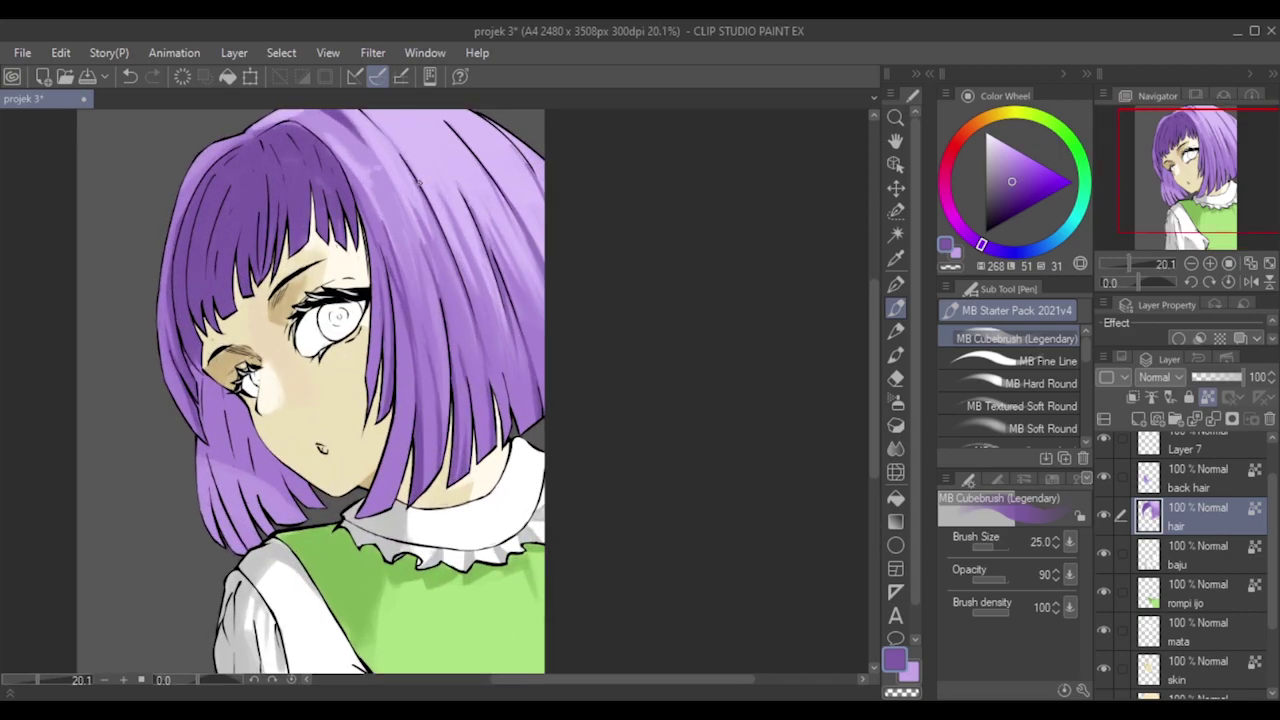
pyautogui.keyDown('alt'); pyautogui.click(352, 137); pyautogui.keyUp('alt')
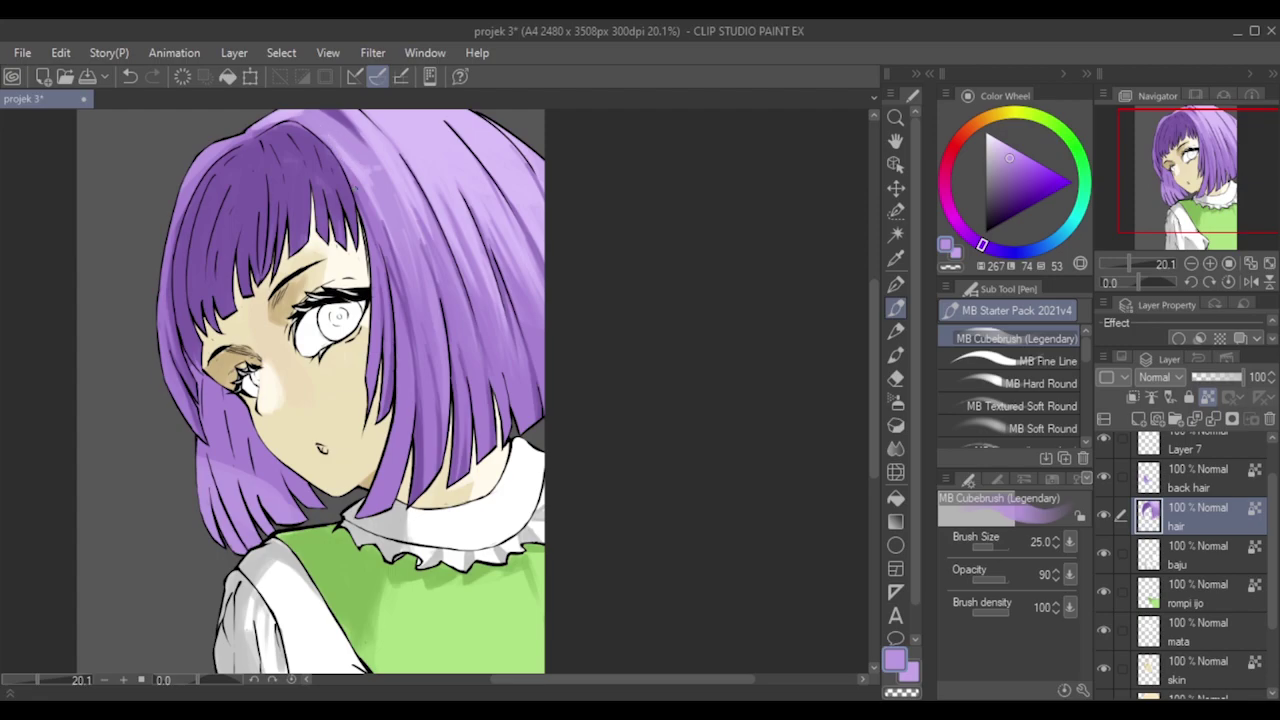
pyautogui.moveTo(353, 187); pyautogui.dragTo(364, 196)
pyautogui.hotkey('ctrl', 'z')
pyautogui.hotkey('ctrl', 'z')
# Examine the hair shading across the whole illustration and up close.
pyautogui.scroll(-3, 528, 228)
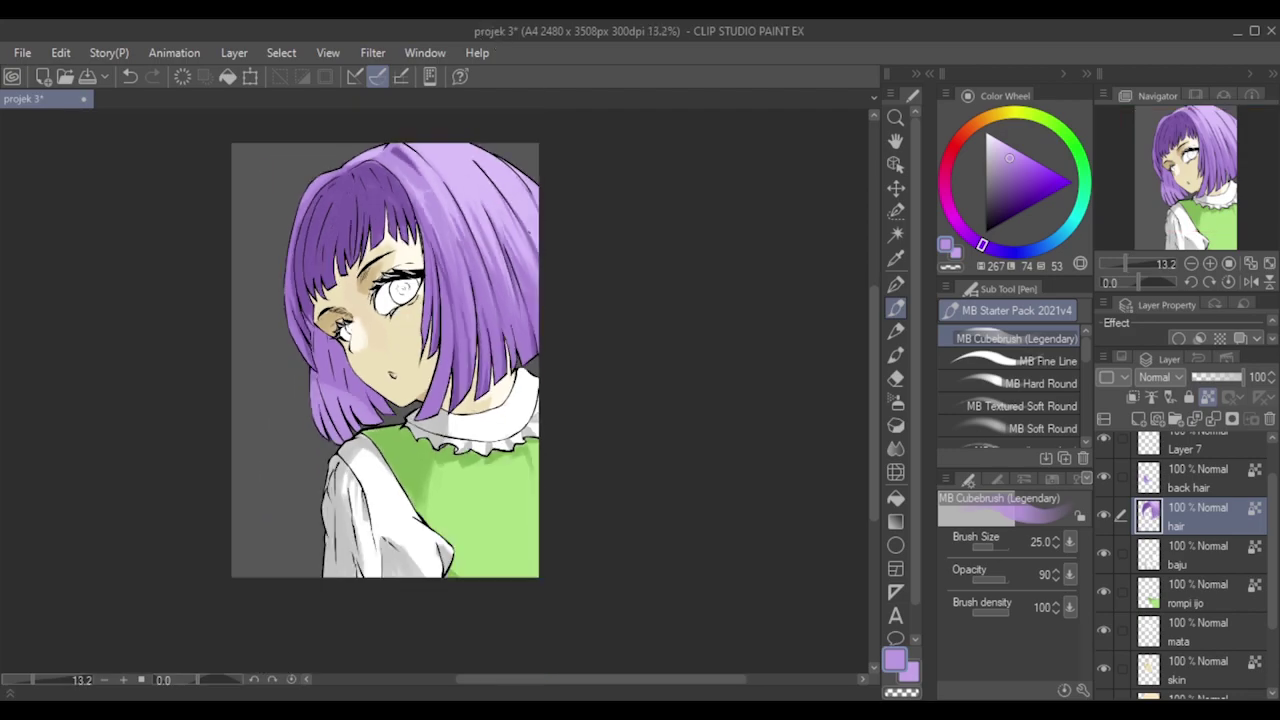
pyautogui.scroll(2, 526, 229)
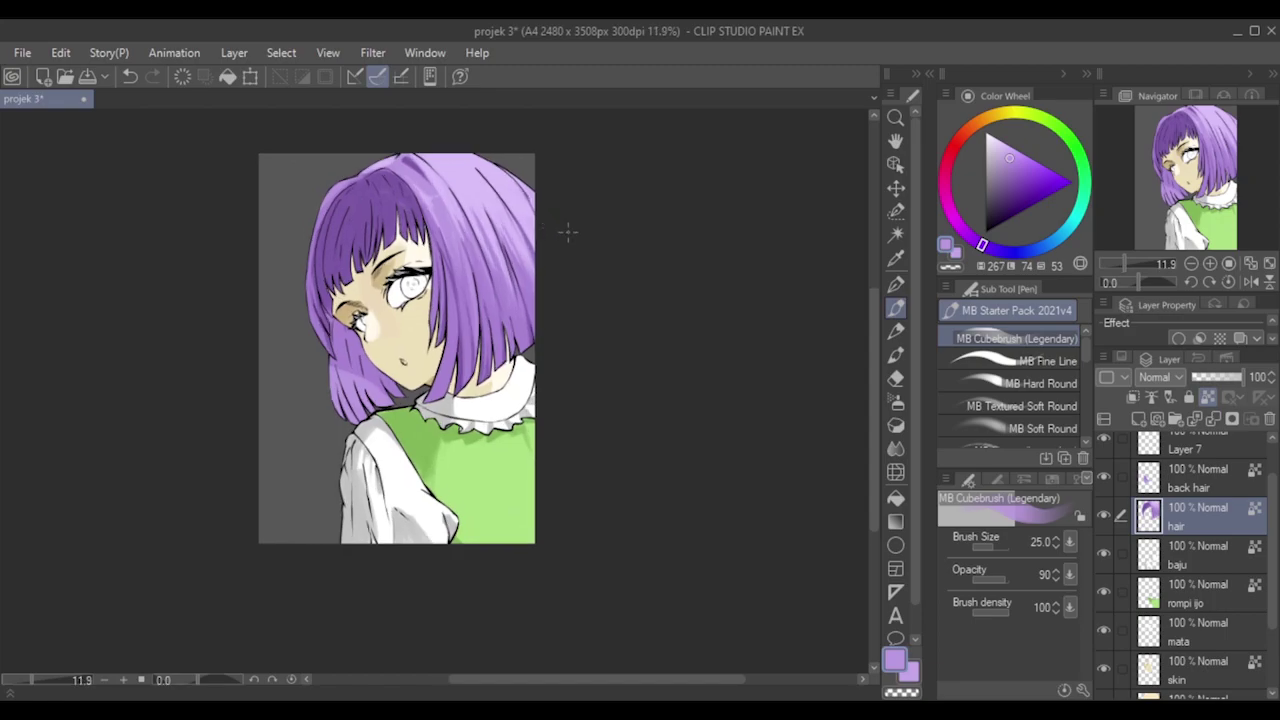
pyautogui.scroll(2, 567, 232)
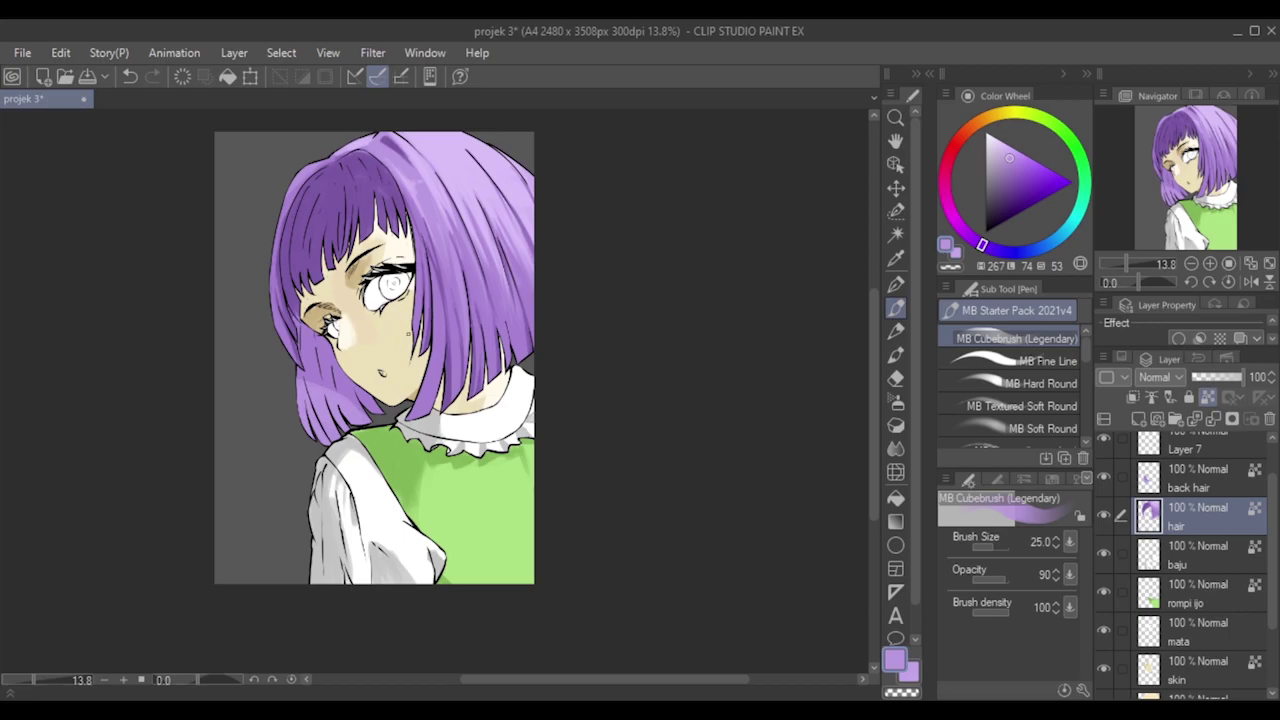
pyautogui.scroll(1, 375, 354)
pyautogui.scroll(-4, 375, 354)
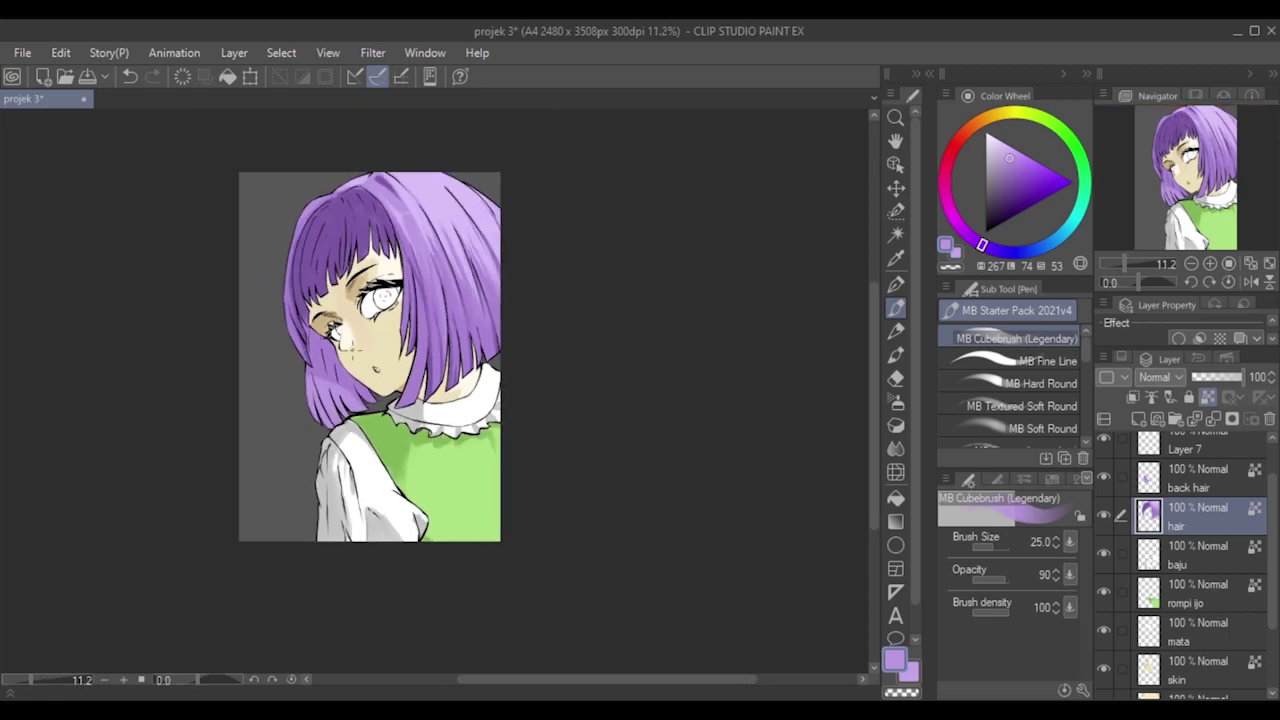
pyautogui.scroll(3, 306, 222)
pyautogui.scroll(2, 306, 222)
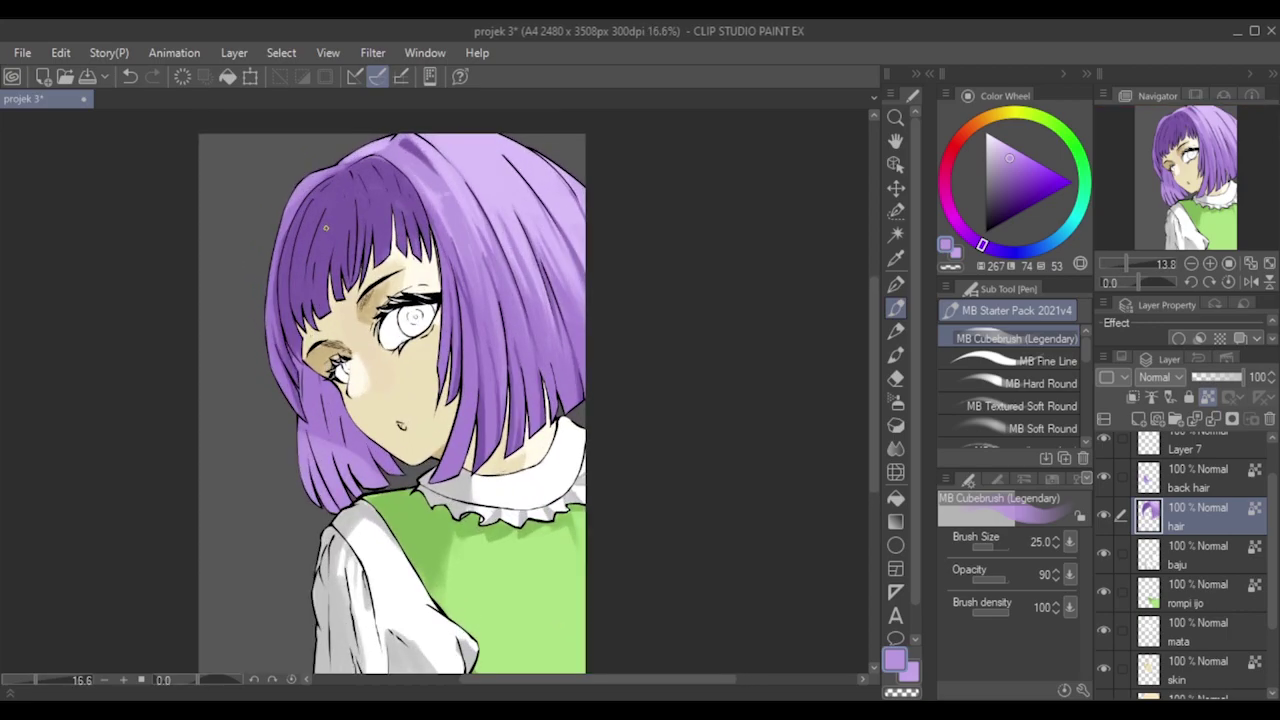
pyautogui.scroll(2, 325, 228)
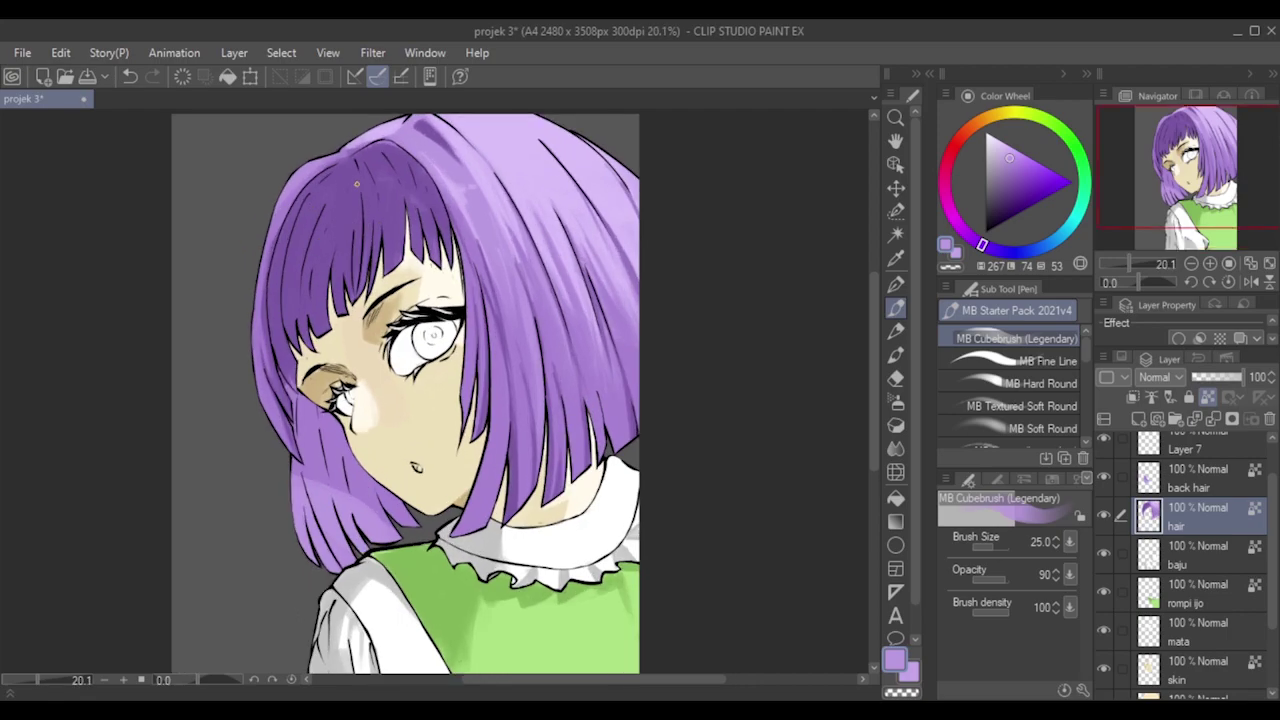
# Try narrow lilac highlight strokes down the fringe from the parting, undoing them.
pyautogui.hotkey('ctrl', 'z')
pyautogui.hotkey('ctrl', 'y')
pyautogui.hotkey('ctrl', 'z')
pyautogui.hotkey('ctrl', 'y')
pyautogui.hotkey('ctrl', 'z')
pyautogui.moveTo(369, 154); pyautogui.dragTo(392, 232)
pyautogui.hotkey('ctrl', 'z')
pyautogui.hotkey('ctrl', 'z')
# Paint a broader lilac highlight on the fringe strands just below the parting with an enlarged brush.
pyautogui.press(']')
pyautogui.press(']')
pyautogui.press(']')
pyautogui.press(']')
pyautogui.moveTo(377, 179); pyautogui.dragTo(384, 222)
pyautogui.press('[')
pyautogui.press('[')
pyautogui.hotkey('ctrl', 'z')
# Try curved lilac highlight strokes on the outer part of the fringe, undoing them.
pyautogui.moveTo(340, 166); pyautogui.dragTo(314, 219)
pyautogui.hotkey('ctrl', 'z')
pyautogui.moveTo(330, 175)
pyautogui.mouseDown()
pyautogui.moveTo(305, 217)
pyautogui.moveTo(321, 219)
pyautogui.moveTo(318, 186)
pyautogui.moveTo(315, 220)
pyautogui.mouseUp()
pyautogui.press(']')
pyautogui.hotkey('ctrl', 'z')
pyautogui.hotkey('ctrl', 'z')
# Paint a curved lilac highlight down the outer fringe strands with brush size 50.
pyautogui.press('[')
pyautogui.press('[')
pyautogui.press('[')
pyautogui.press('[')
pyautogui.moveTo(338, 175); pyautogui.dragTo(315, 220)
pyautogui.press(']')
pyautogui.press(']')
pyautogui.press(']')
pyautogui.press(']')
pyautogui.hotkey('ctrl', 'z')
pyautogui.moveTo(332, 183); pyautogui.dragTo(313, 238)
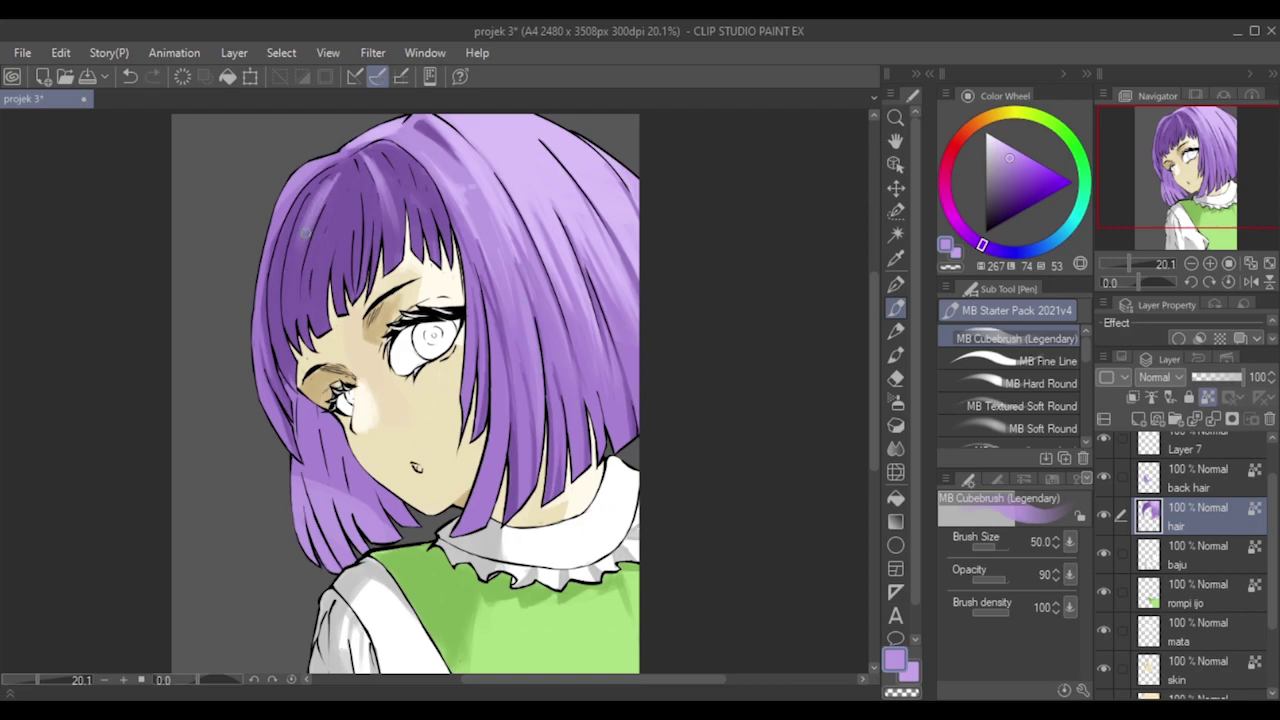
# Soften the outer fringe highlight with sampled dark and medium purples, using brush sizes 40 and 30.
pyautogui.press('[')
pyautogui.keyDown('alt'); pyautogui.click(311, 204); pyautogui.keyUp('alt')
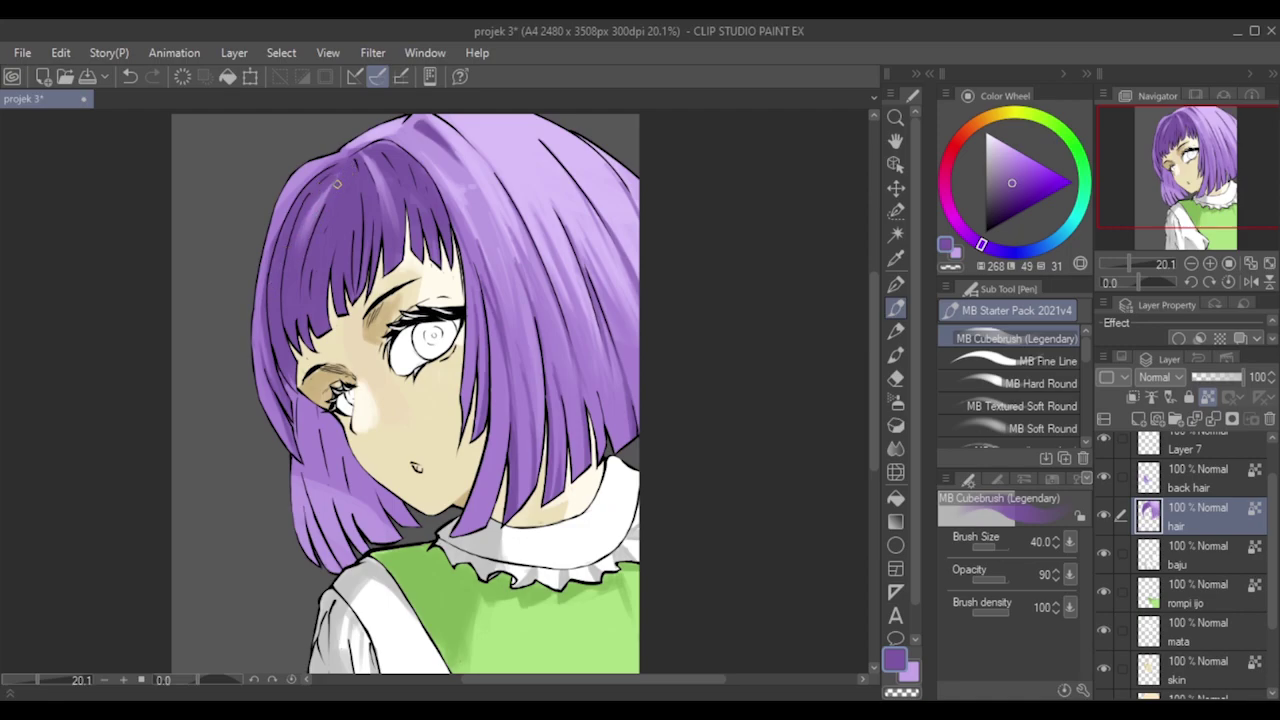
pyautogui.keyDown('alt'); pyautogui.click(328, 196); pyautogui.keyUp('alt')
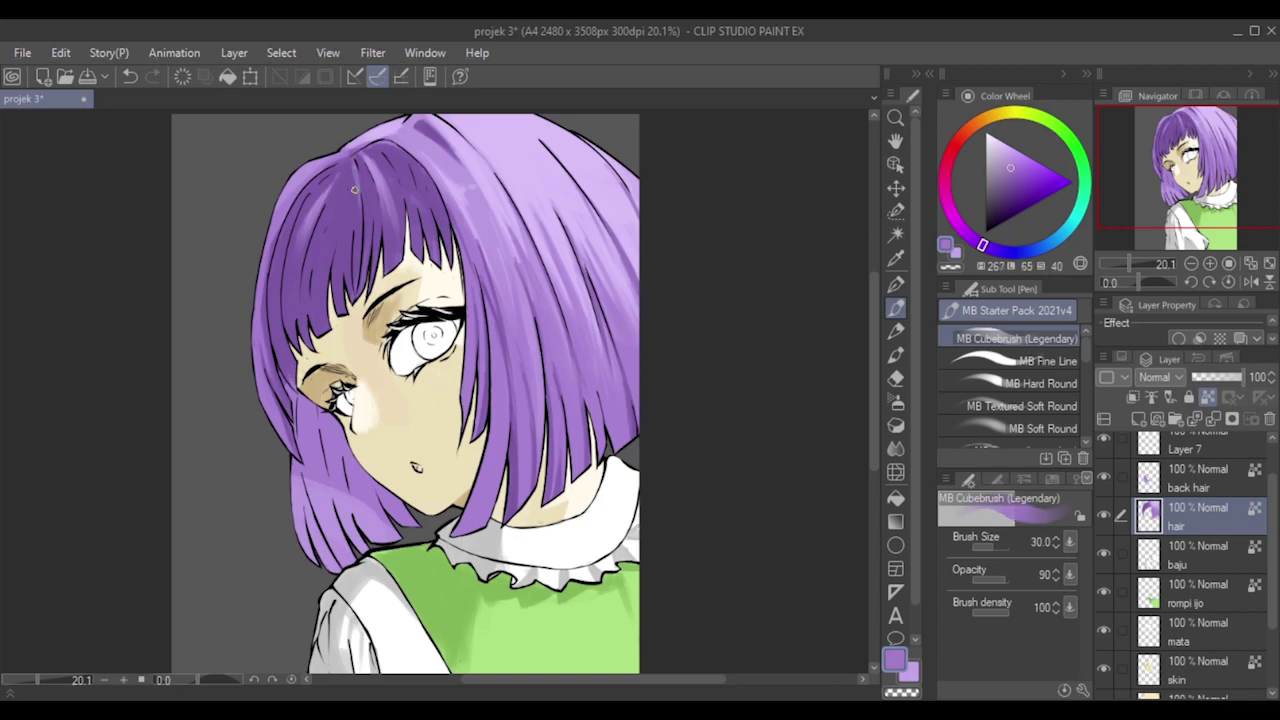
# Add a medium purple highlight stroke down the middle of the fringe with brush size 20.
pyautogui.hotkey('ctrl', 'z')
pyautogui.moveTo(350, 174); pyautogui.dragTo(355, 213)
pyautogui.hotkey('ctrl', 'z')
pyautogui.press('[')
pyautogui.press('[')
pyautogui.hotkey('ctrl', 'z')
pyautogui.moveTo(337, 208); pyautogui.dragTo(331, 276)
# Add a thin medium purple stroke at the top of the fringe beside the parting with brush size 15.
pyautogui.scroll(-2, 689, 120)
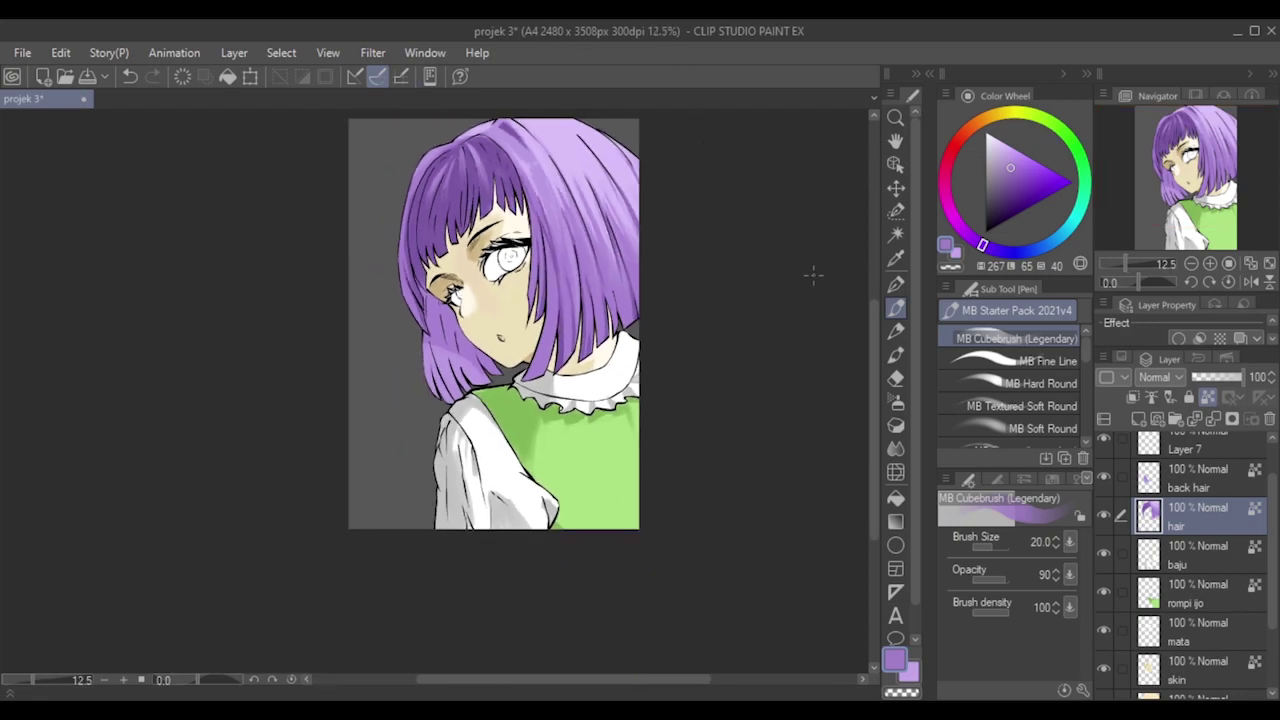
pyautogui.scroll(2, 841, 296)
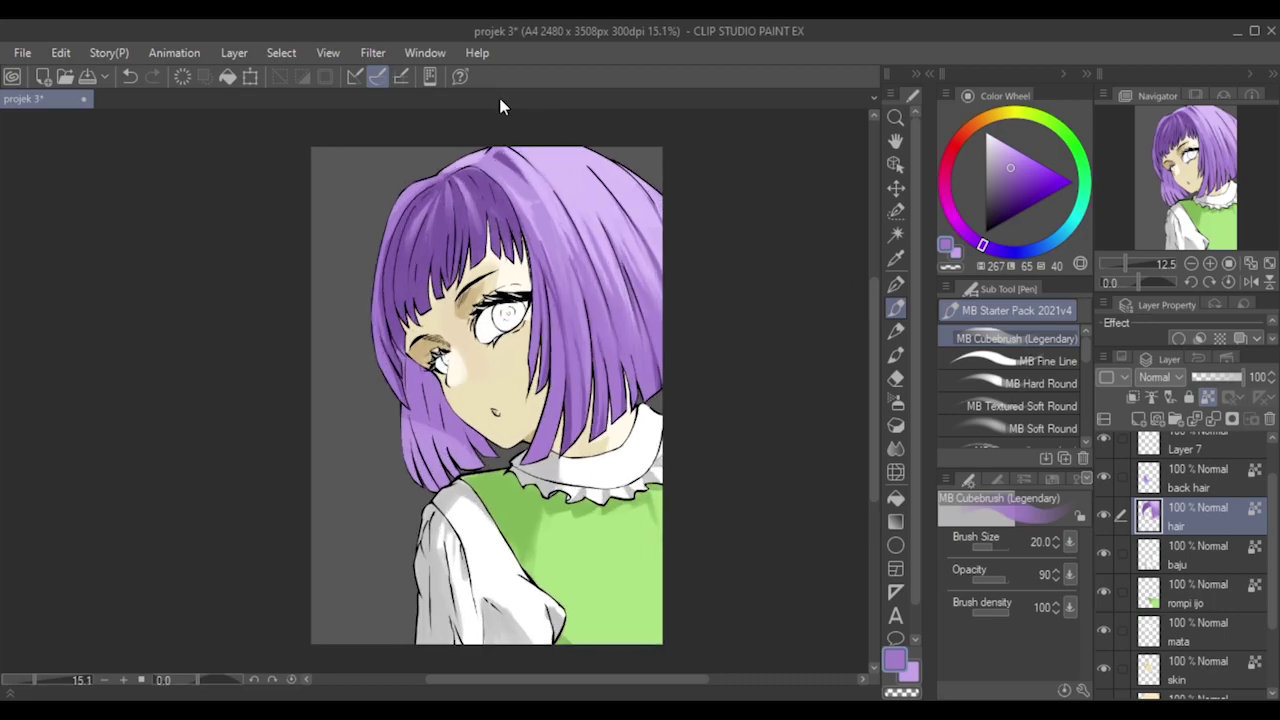
pyautogui.scroll(2, 567, 185)
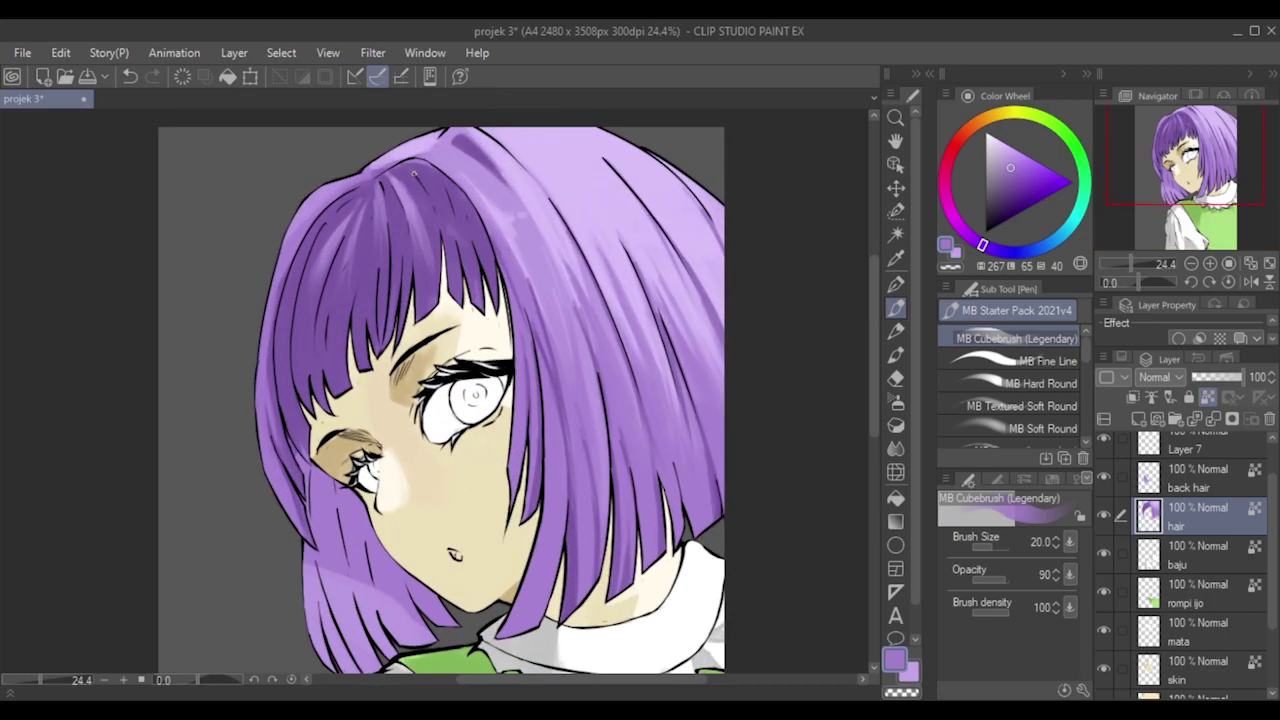
pyautogui.hotkey('ctrl', 'z')
pyautogui.press('[')
pyautogui.press('[')
pyautogui.moveTo(433, 202); pyautogui.dragTo(405, 184)
# Blend the fringe highlights with lilac, dark purple and medium purple sampled from the hair, using brush size 15.
pyautogui.keyDown('alt'); pyautogui.click(534, 138); pyautogui.keyUp('alt')
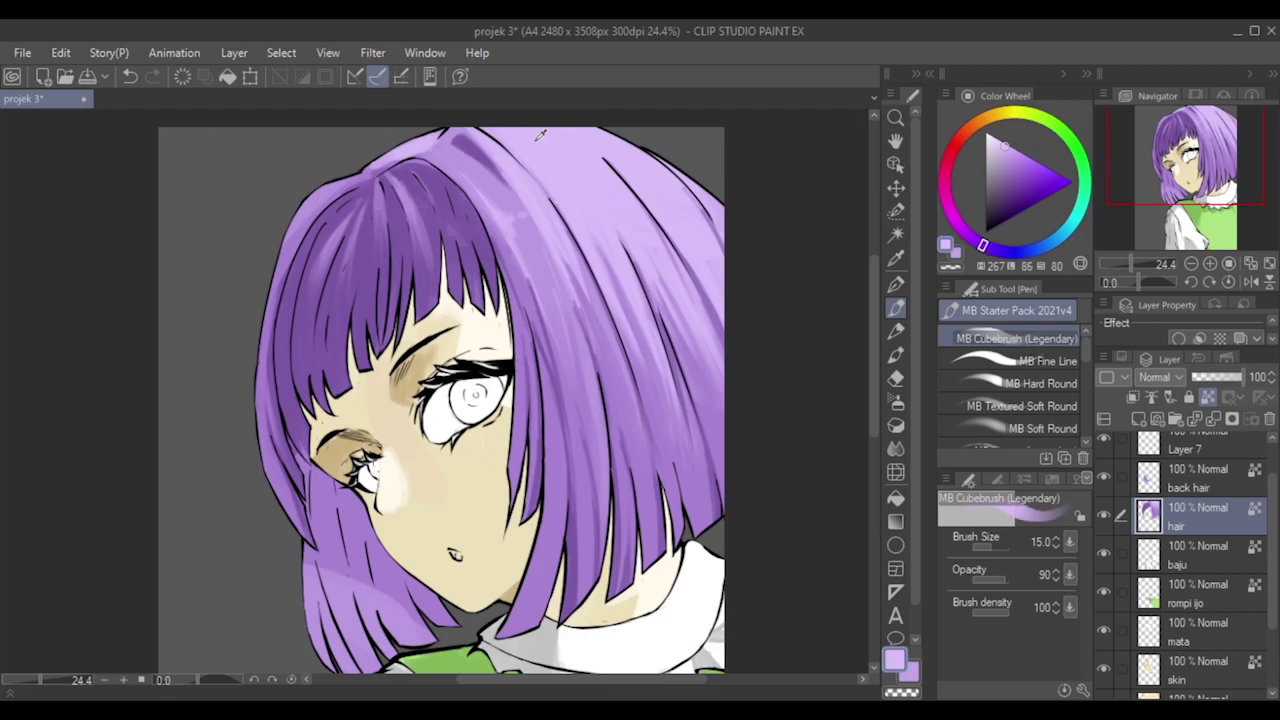
pyautogui.keyDown('alt'); pyautogui.click(396, 172); pyautogui.keyUp('alt')
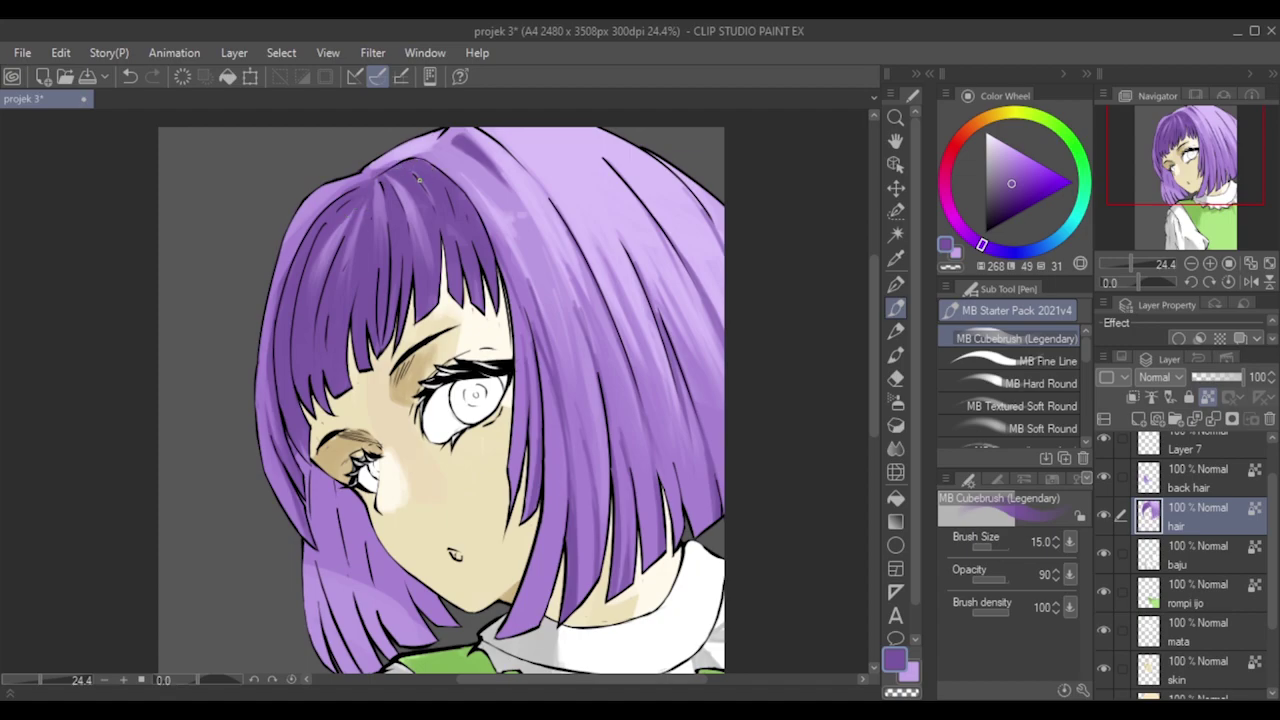
pyautogui.keyDown('alt'); pyautogui.click(355, 234); pyautogui.keyUp('alt')
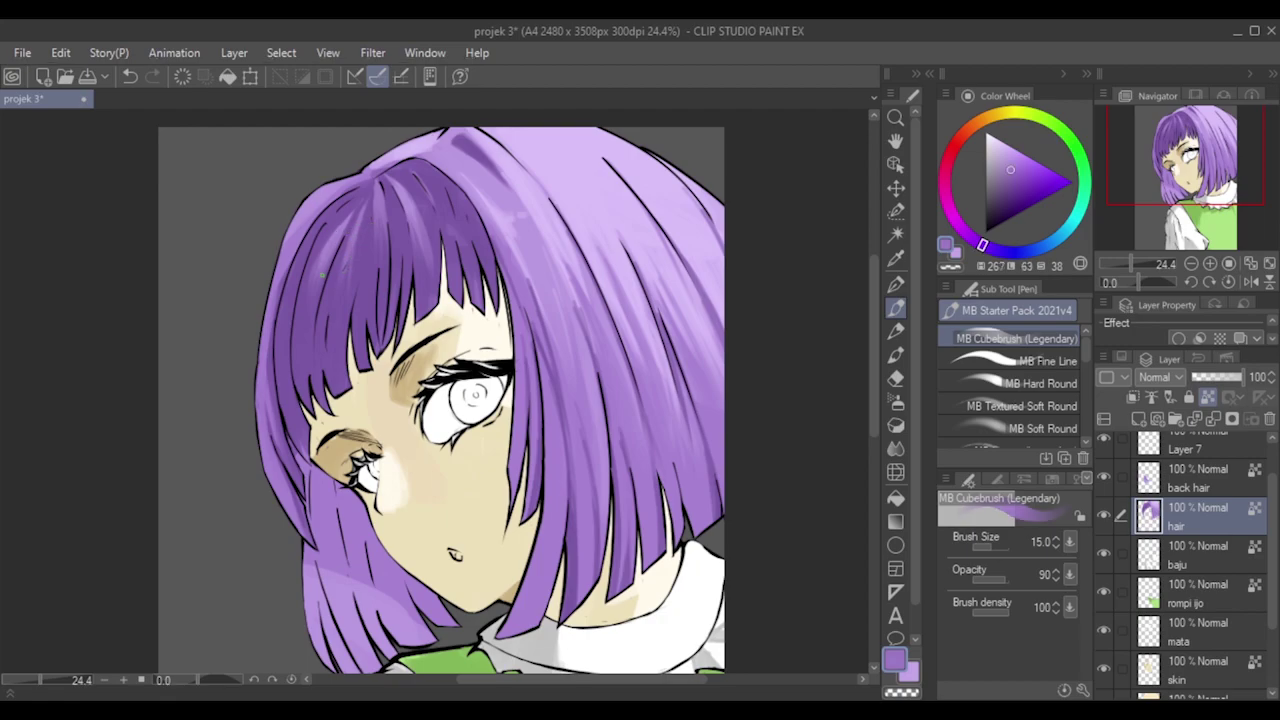
pyautogui.keyDown('alt'); pyautogui.click(322, 234); pyautogui.keyUp('alt')
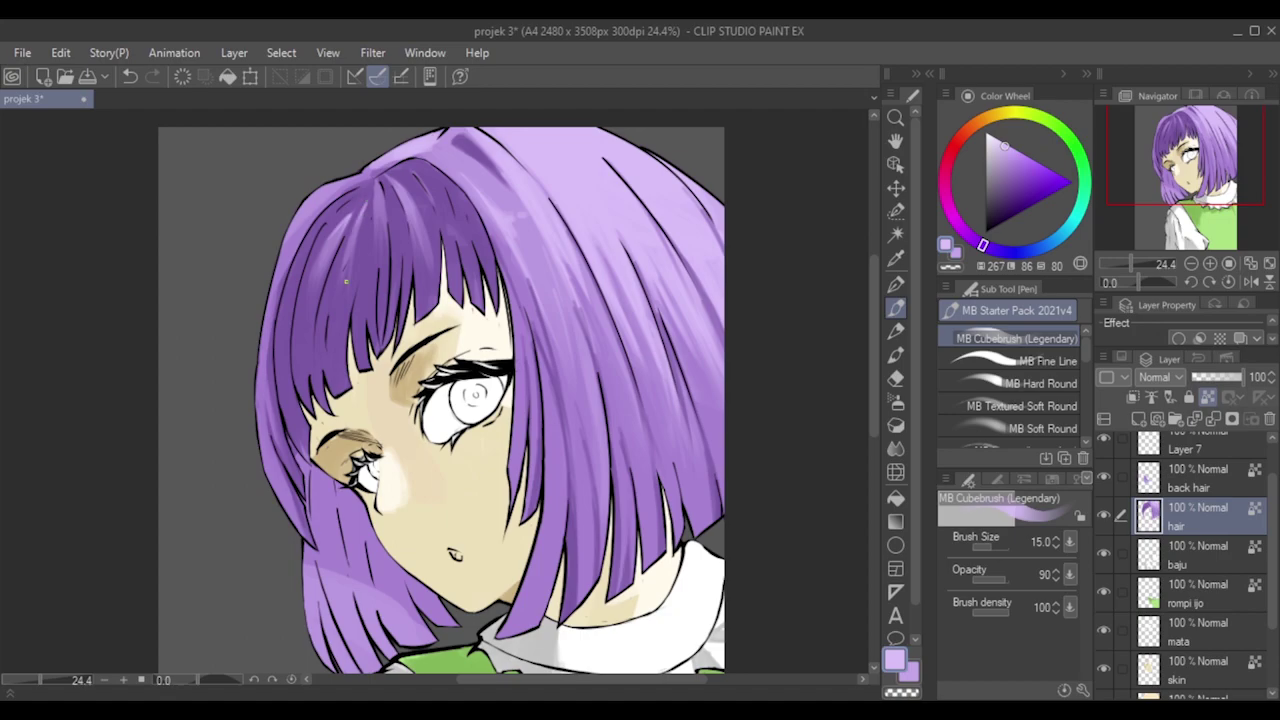
pyautogui.hotkey('ctrl', 'z')
pyautogui.hotkey('ctrl', 'y')
pyautogui.scroll(-4, 505, 122)
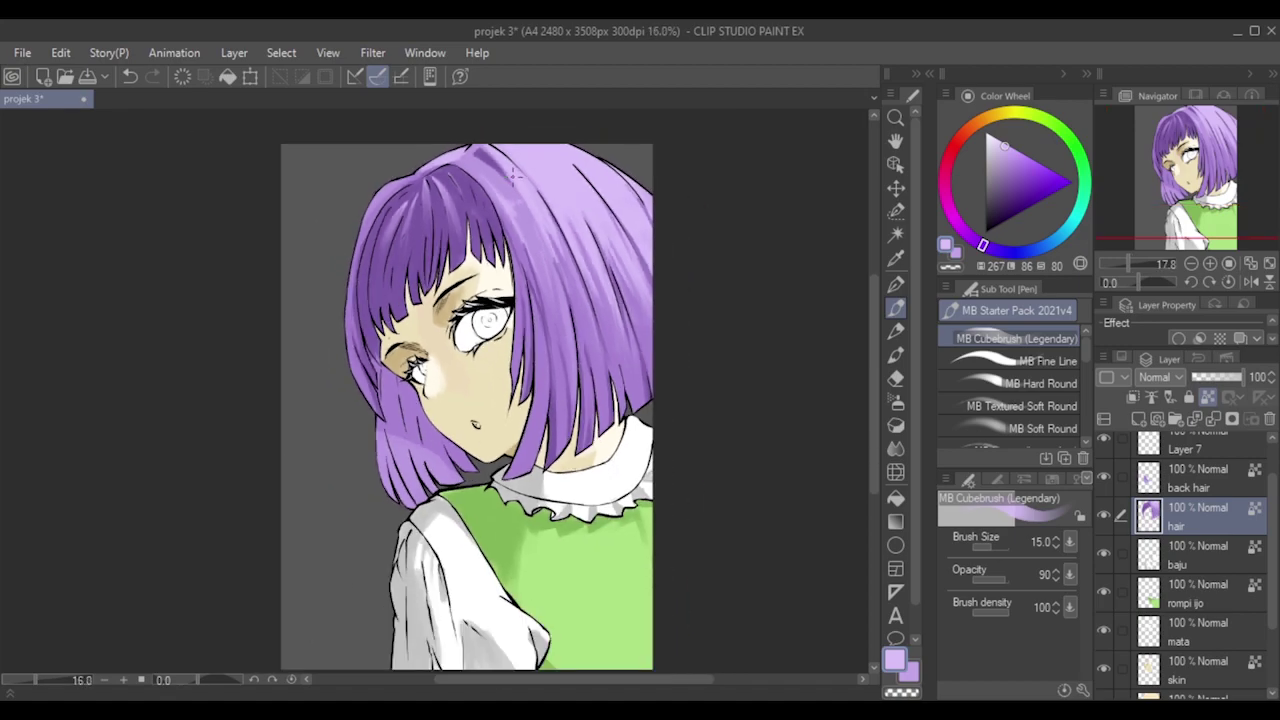
pyautogui.scroll(2, 650, 284)
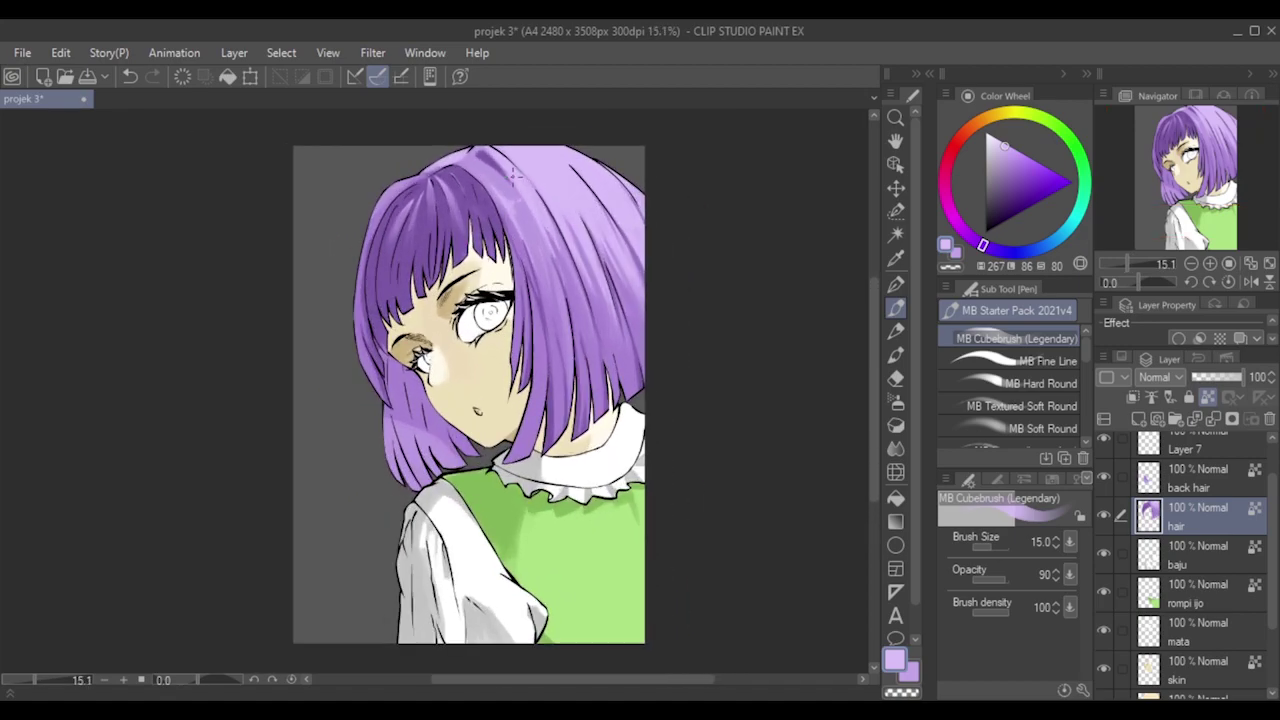
# Paint dark purple shadow strands on the outer fringe with a darkened sampled purple at brush size 17.
pyautogui.moveTo(875, 332); pyautogui.dragTo(873, 327)
pyautogui.scroll(3, 531, 181)
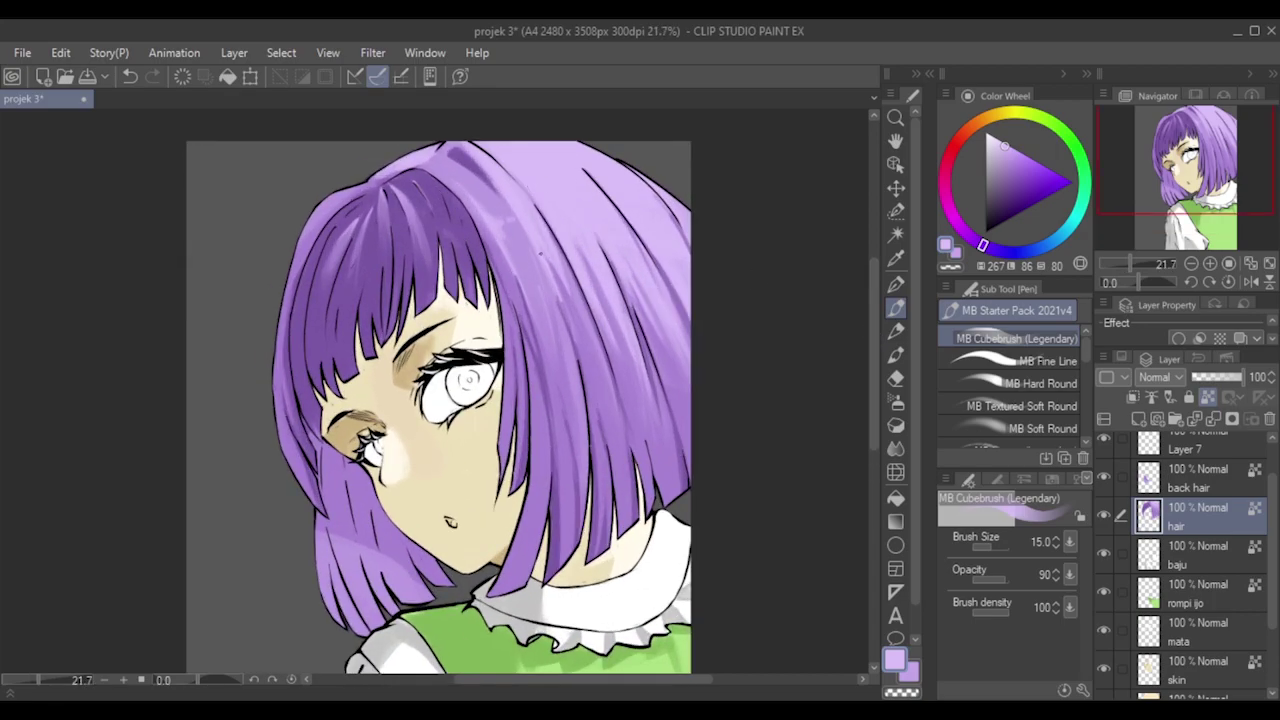
pyautogui.keyDown('alt'); pyautogui.click(371, 275); pyautogui.keyUp('alt')
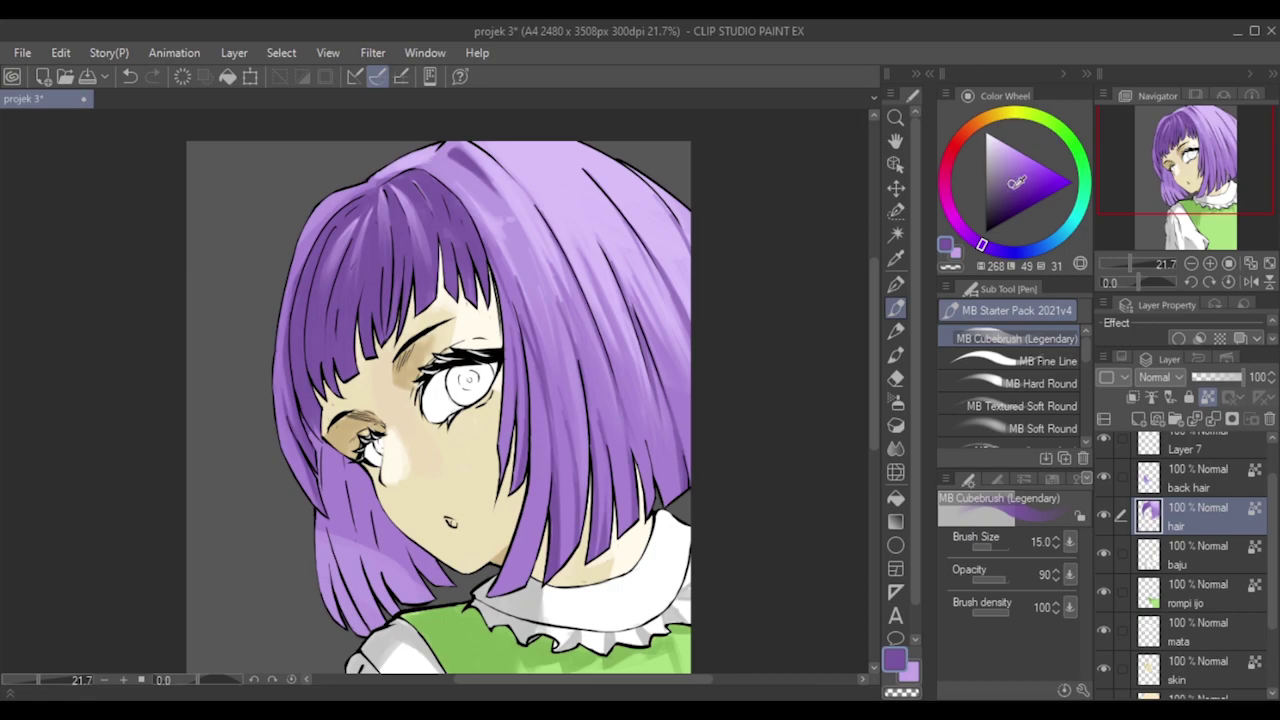
pyautogui.click(1013, 189)
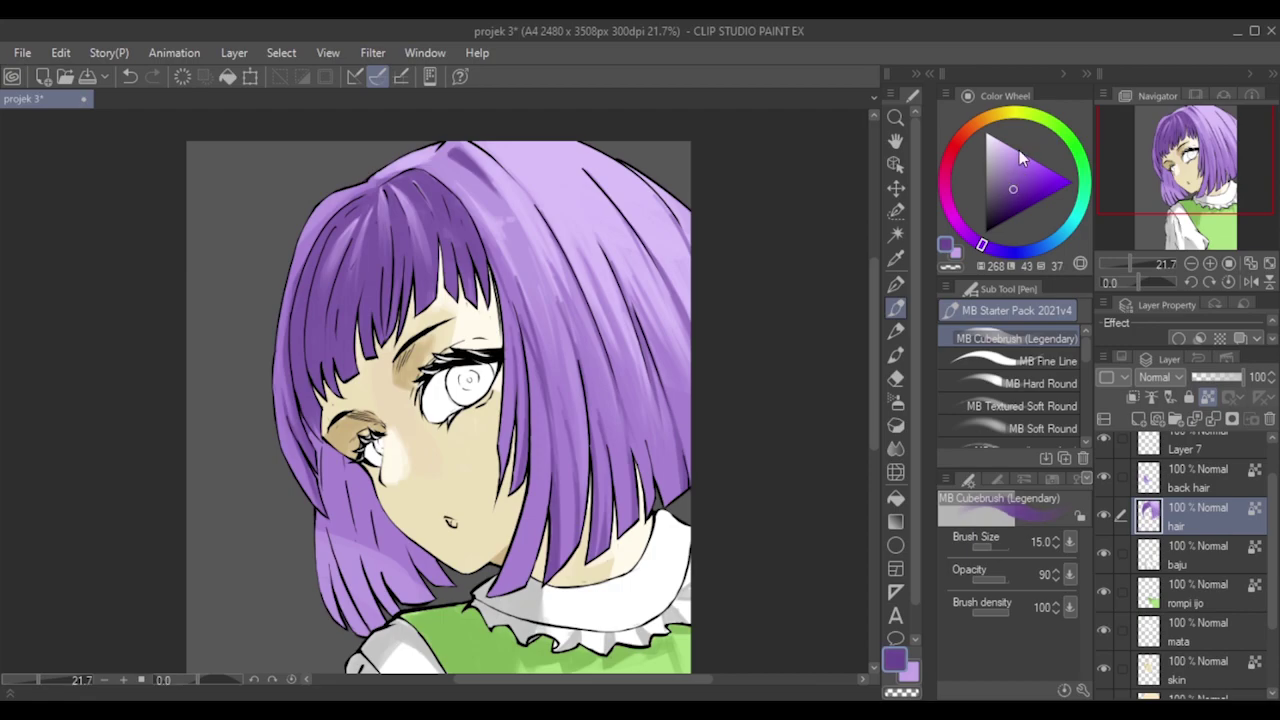
pyautogui.press(']')
pyautogui.click(1014, 194)
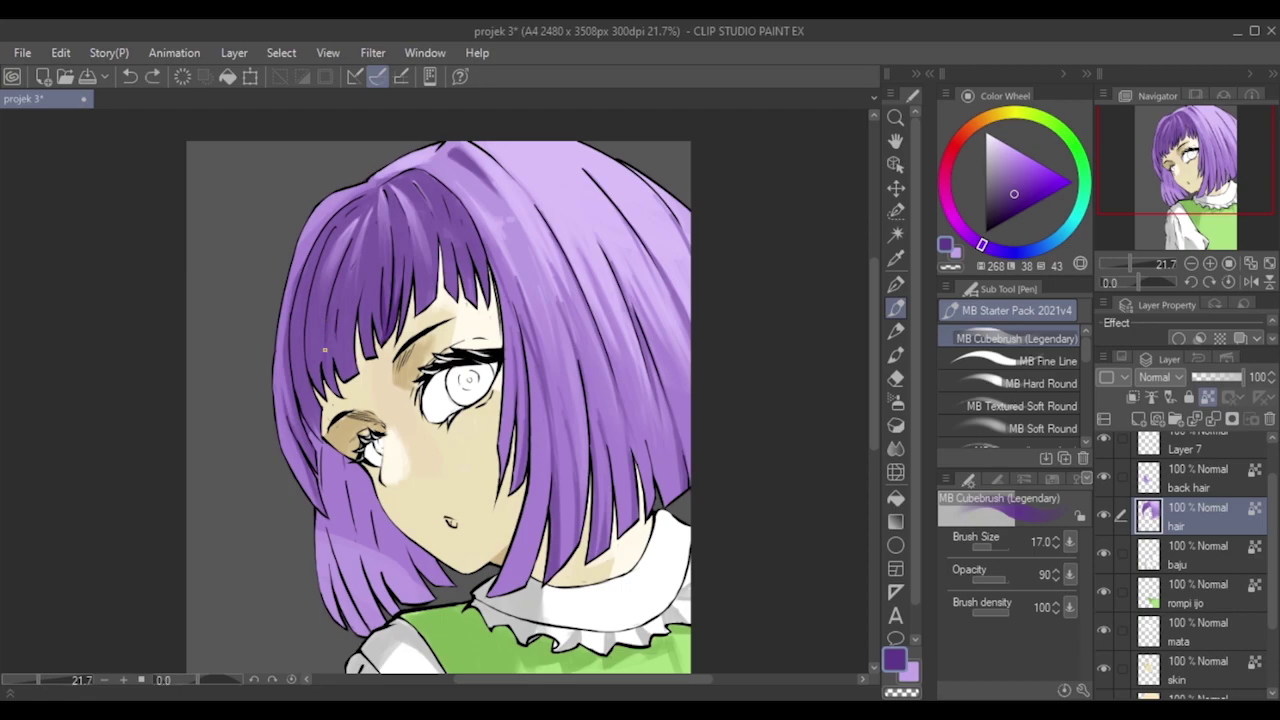
pyautogui.hotkey('ctrl', 'z')
pyautogui.hotkey('ctrl', 'y')
# Blend the outer fringe shadows down to the tips with medium and dark purples sampled from the hair.
pyautogui.keyDown('alt'); pyautogui.click(331, 312); pyautogui.keyUp('alt')
pyautogui.keyDown('alt'); pyautogui.click(324, 315); pyautogui.keyUp('alt')
pyautogui.keyDown('alt'); pyautogui.click(323, 321); pyautogui.keyUp('alt')
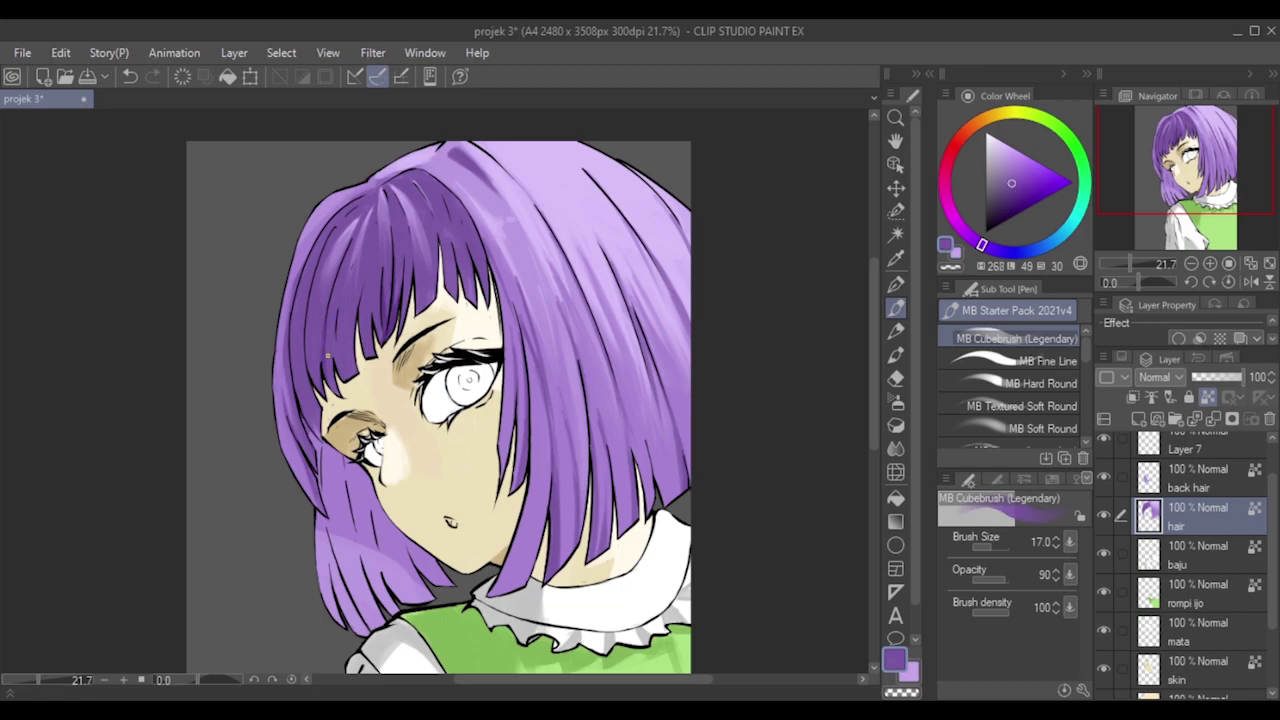
pyautogui.keyDown('alt'); pyautogui.click(327, 346); pyautogui.keyUp('alt')
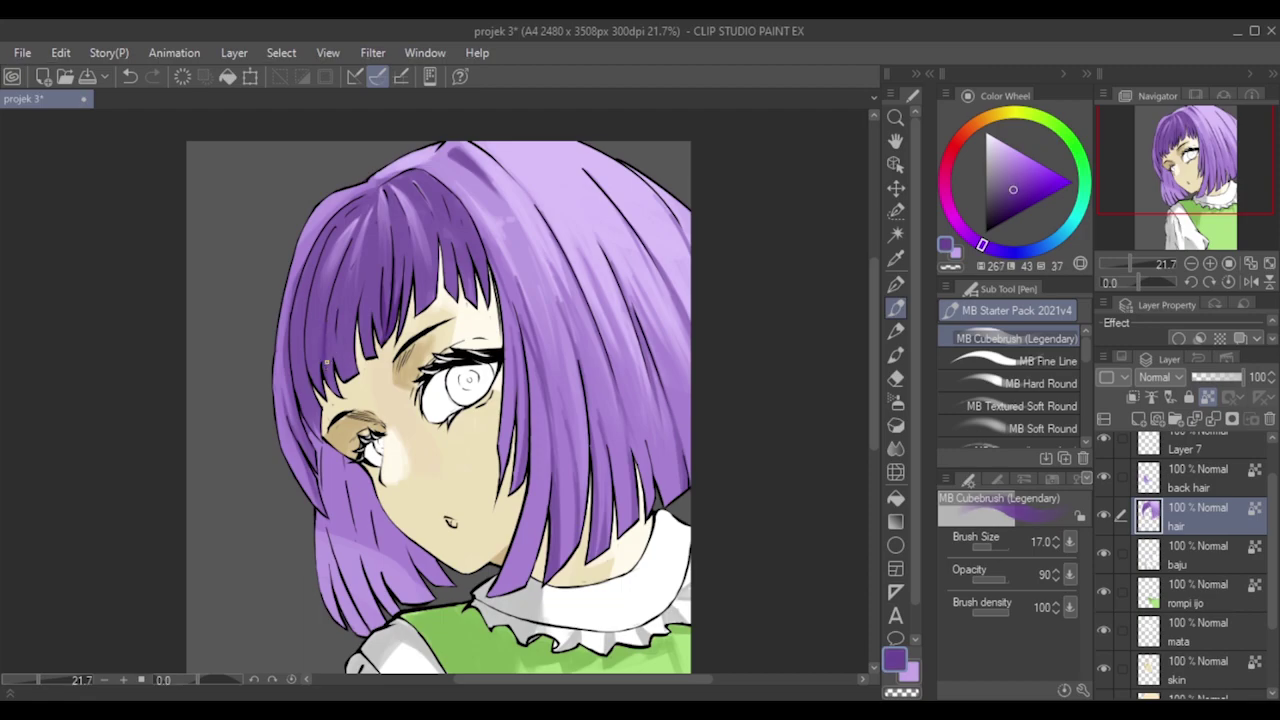
pyautogui.press(']')
pyautogui.hotkey('ctrl', 'z')
# Add a purple strand above the middle fringe tips, then sample dark purple there and set the brush size to 30.
pyautogui.moveTo(366, 347); pyautogui.dragTo(360, 300)
pyautogui.keyDown('alt'); pyautogui.click(362, 300); pyautogui.keyUp('alt')
pyautogui.keyDown('alt'); pyautogui.click(366, 330); pyautogui.keyUp('alt')
pyautogui.press(']')
pyautogui.press(']')
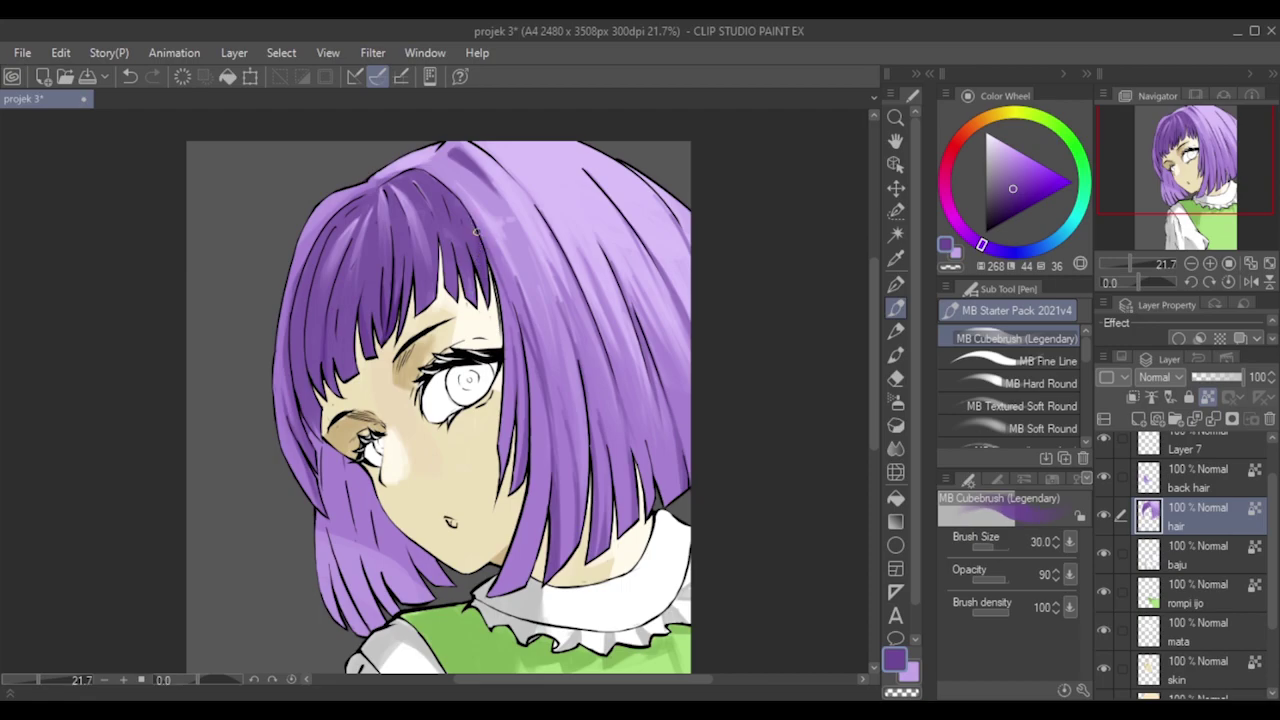
# Deepen the top inner side of the fringe with dark purple strokes at brush sizes 20 and 15.
pyautogui.press('[')
pyautogui.press('[')
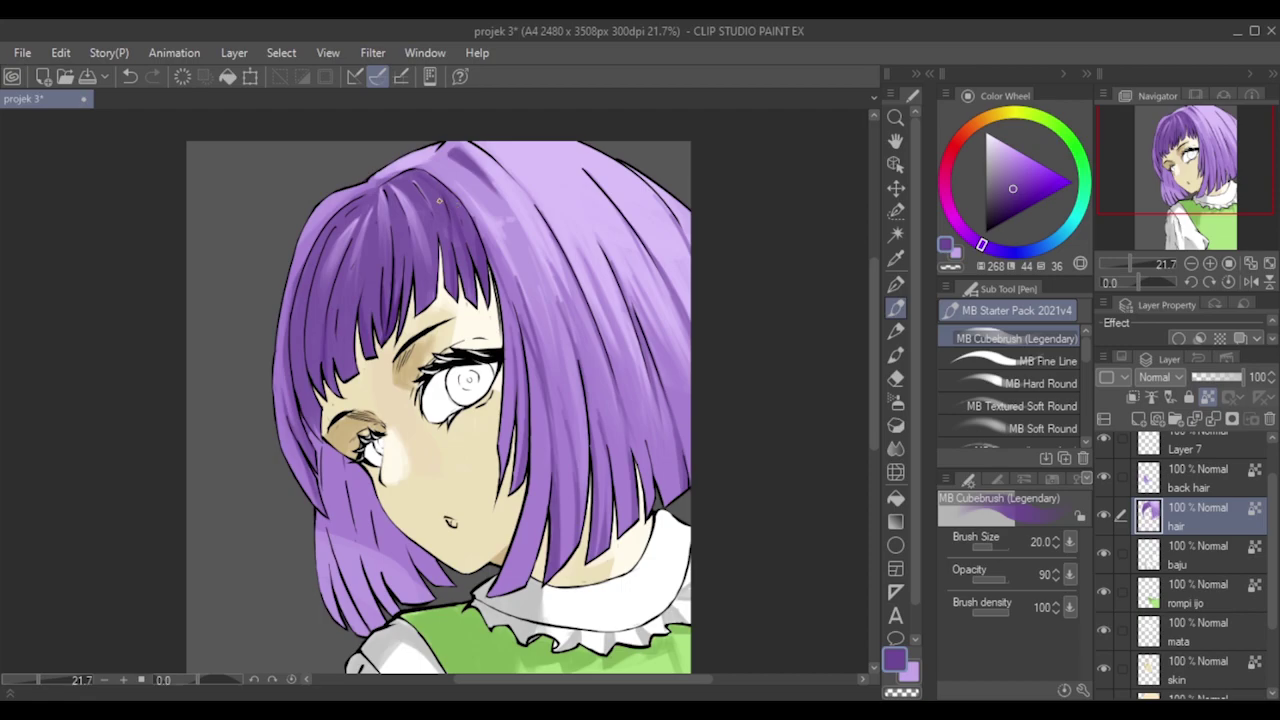
pyautogui.hotkey('ctrl', 'z')
pyautogui.press('[')
pyautogui.press('[')
pyautogui.moveTo(421, 194); pyautogui.dragTo(429, 218)
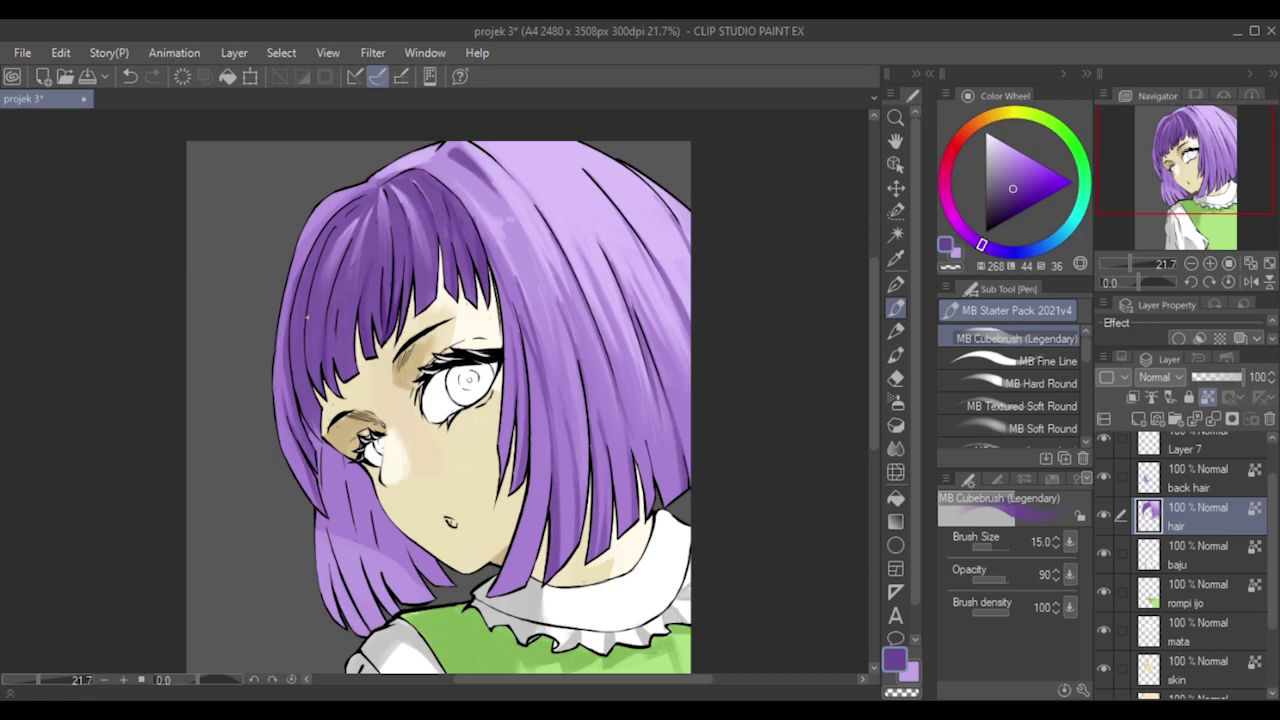
# Choose a deeper purple and paint a shadow stroke down the outer side lock with brush size 15.
pyautogui.click(1014, 193)
pyautogui.click(1013, 196)
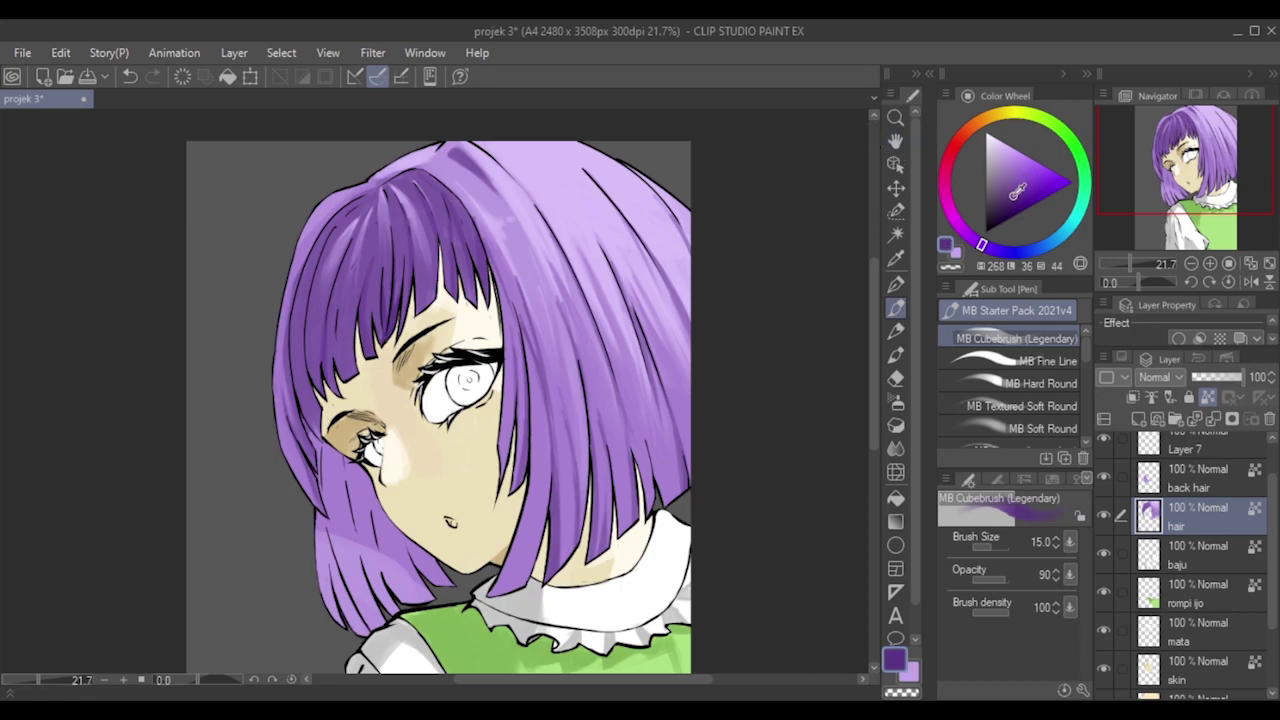
pyautogui.moveTo(347, 214); pyautogui.dragTo(320, 268)
pyautogui.hotkey('ctrl', 'z')
pyautogui.moveTo(352, 210); pyautogui.dragTo(310, 315)
pyautogui.hotkey('ctrl', 'z')
pyautogui.hotkey('ctrl', 'z')
pyautogui.hotkey('ctrl', 'z')
pyautogui.hotkey('ctrl', 'z')
pyautogui.moveTo(298, 393)
pyautogui.mouseDown()
pyautogui.moveTo(319, 431)
pyautogui.moveTo(309, 447)
pyautogui.mouseUp()
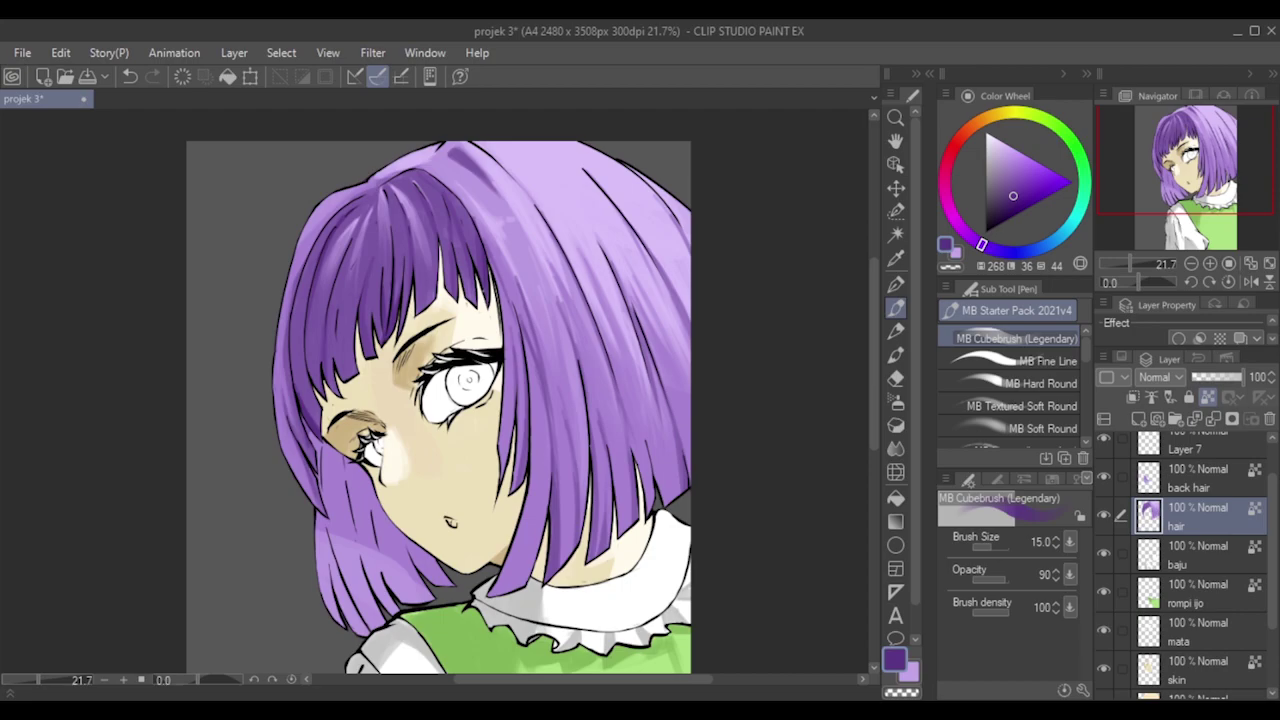
pyautogui.press(']')
pyautogui.press(']')
pyautogui.press(']')
pyautogui.press(']')
pyautogui.press(']')
pyautogui.press('[')
pyautogui.press('[')
pyautogui.press('[')
pyautogui.press('[')
pyautogui.press('[')
# Paint a short deep purple stroke in the upper middle of the fringe, sampling lilac and dark purple around it.
pyautogui.moveTo(410, 227); pyautogui.dragTo(414, 266)
pyautogui.hotkey('ctrl', 'z')
pyautogui.moveTo(413, 222); pyautogui.dragTo(412, 252)
pyautogui.keyDown('alt'); pyautogui.click(410, 210); pyautogui.keyUp('alt')
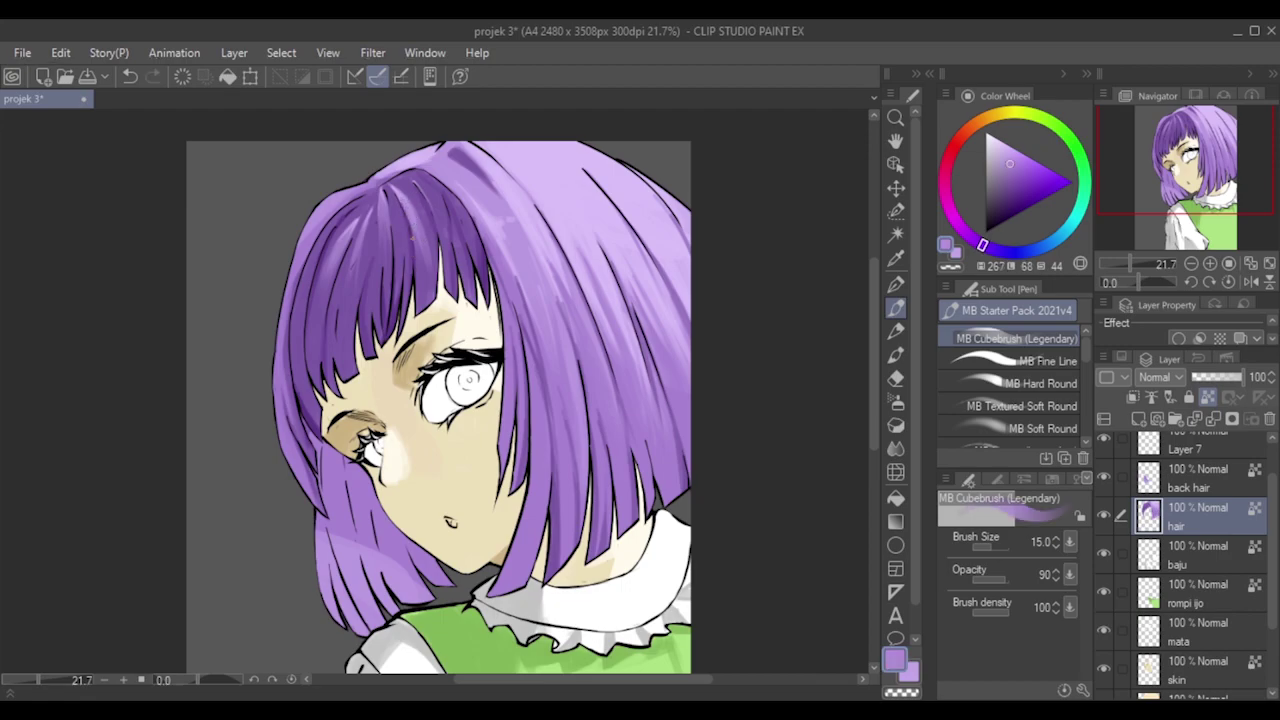
pyautogui.keyDown('alt'); pyautogui.click(417, 238); pyautogui.keyUp('alt')
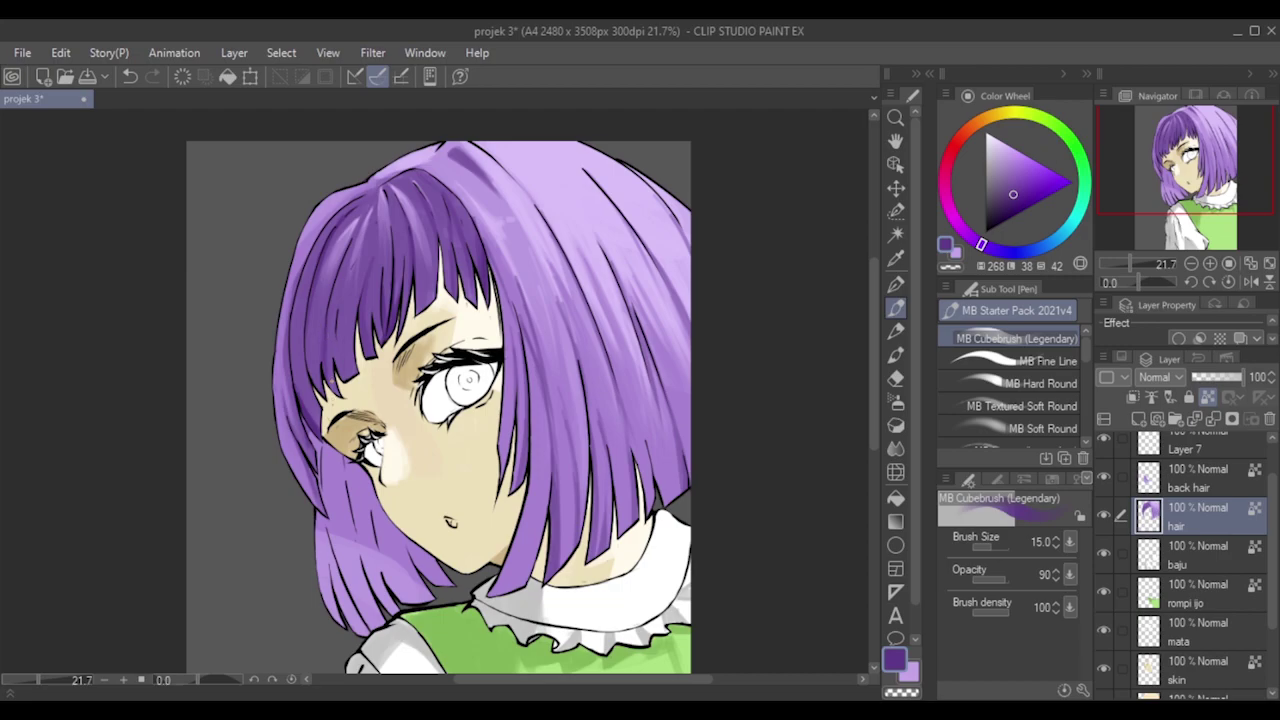
pyautogui.hotkey('ctrl', 'z')
# Add a short dark purple stroke along the top of the fringe at the parting.
pyautogui.moveTo(323, 350); pyautogui.dragTo(327, 386)
pyautogui.moveTo(375, 193); pyautogui.dragTo(378, 211)
pyautogui.hotkey('ctrl', 'z')
pyautogui.hotkey('ctrl', 'z')
pyautogui.moveTo(396, 185); pyautogui.dragTo(413, 199)
pyautogui.press(']')
pyautogui.press(']')
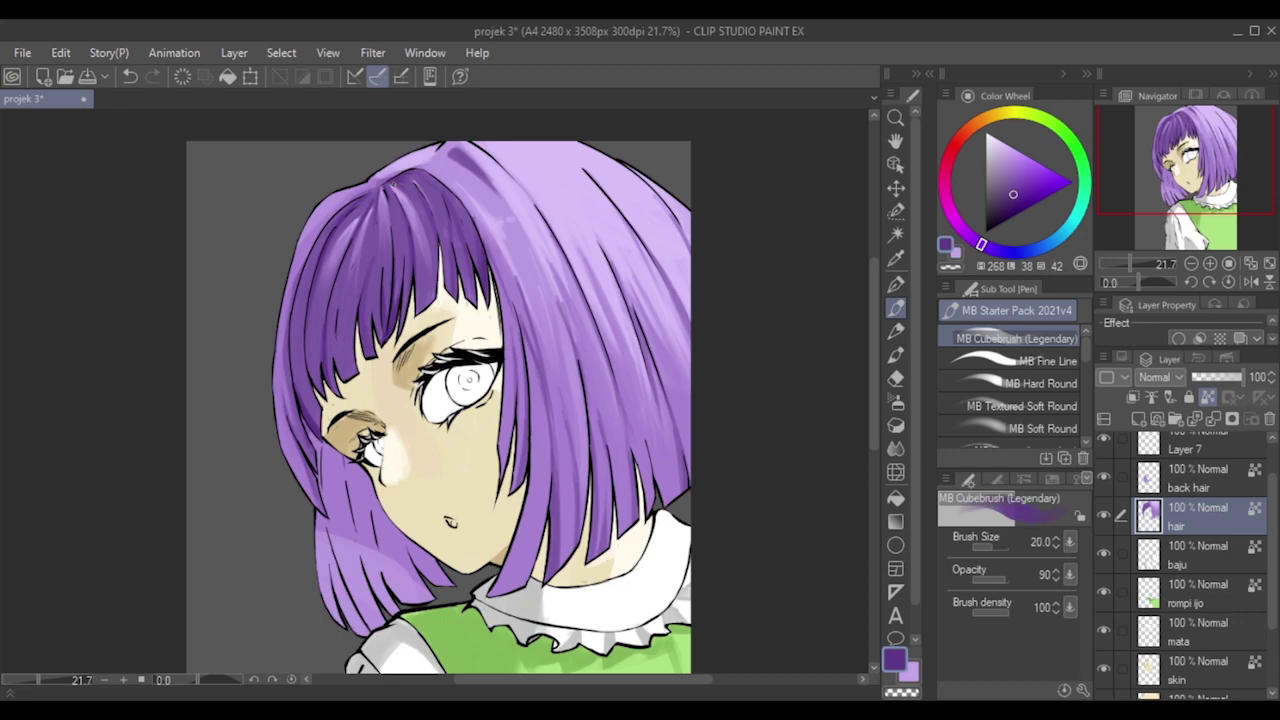
# Refine the dark purple fringe shadows with brush size 17, undoing the unwanted strokes.
pyautogui.press('[')
pyautogui.press(']')
pyautogui.press('[')
pyautogui.hotkey('ctrl', 'z')
pyautogui.moveTo(341, 313)
pyautogui.mouseDown()
pyautogui.moveTo(335, 354)
pyautogui.moveTo(335, 338)
pyautogui.mouseUp()
pyautogui.hotkey('ctrl', 'z')
pyautogui.hotkey('ctrl', 'z')
pyautogui.hotkey('ctrl', 'y')
# Try to paint a dark purple strand on the light hair beside the fringe.
pyautogui.scroll(-3, 355, 275)
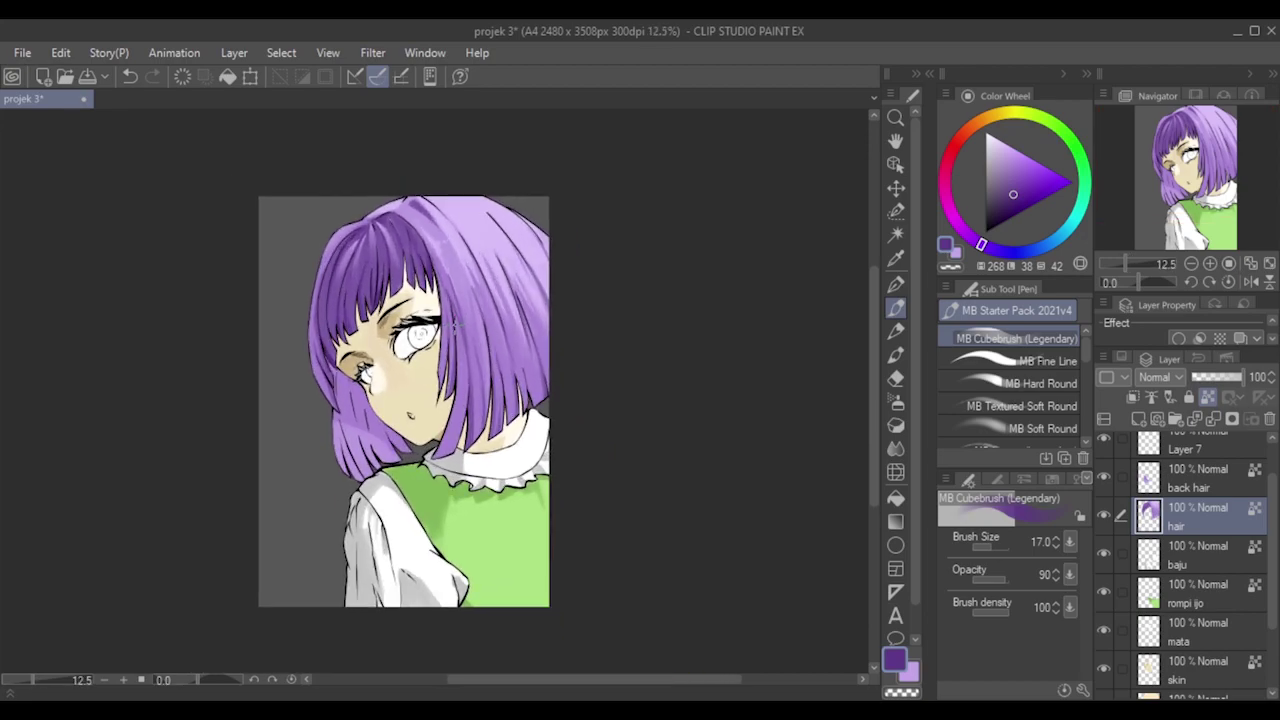
pyautogui.scroll(1, 440, 460)
pyautogui.scroll(-2, 450, 455)
pyautogui.scroll(1, 452, 440)
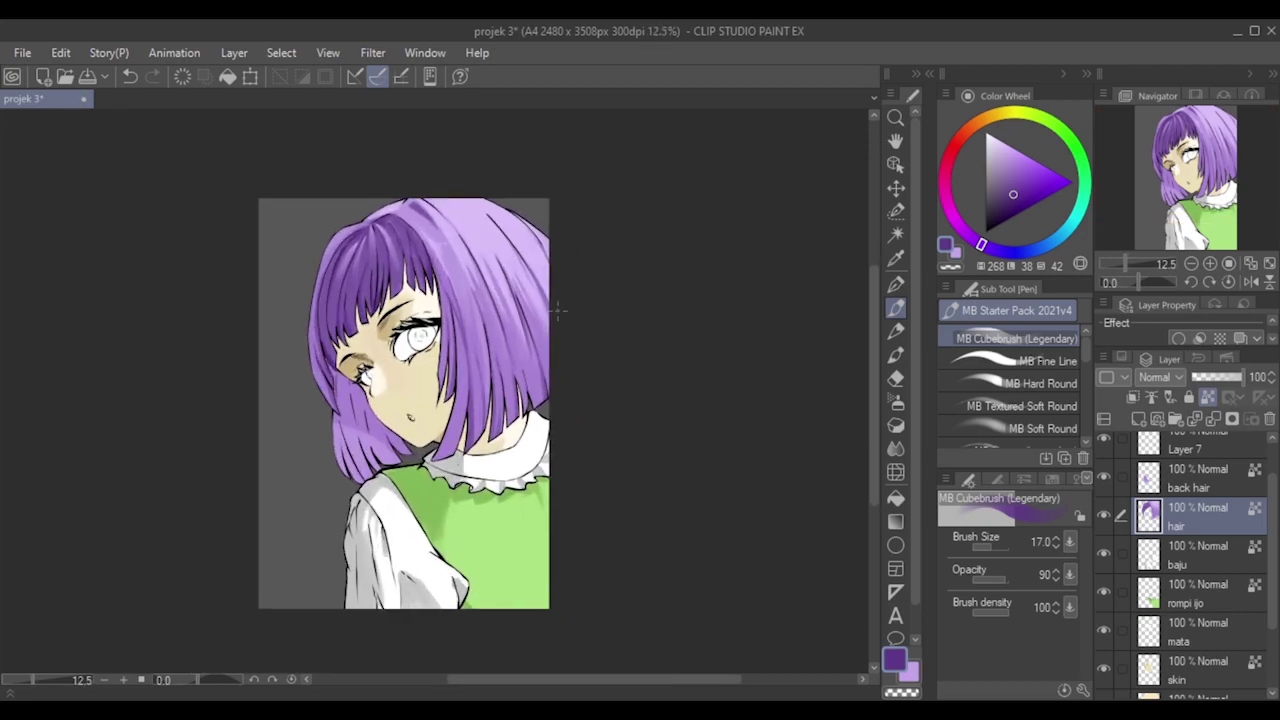
pyautogui.scroll(1, 558, 311)
pyautogui.scroll(1, 559, 311)
pyautogui.press(']')
pyautogui.moveTo(471, 255)
pyautogui.mouseDown()
pyautogui.moveTo(484, 292)
pyautogui.moveTo(486, 277)
pyautogui.mouseUp()
pyautogui.hotkey('ctrl', 'z')
pyautogui.hotkey('ctrl', 'z')
pyautogui.press('[')
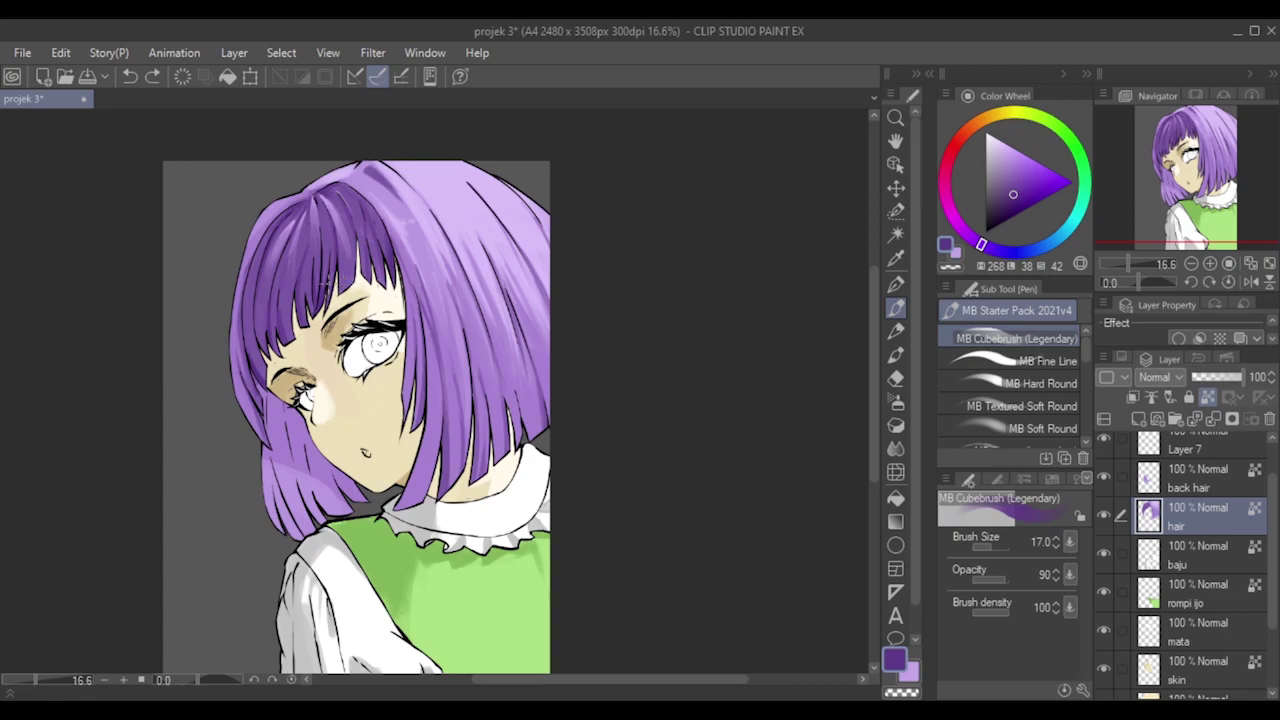
# Paint a medium purple strand down the light side hair, using a purple sampled from the fringe at brush size 17.
pyautogui.keyDown('alt'); pyautogui.click(295, 280); pyautogui.keyUp('alt')
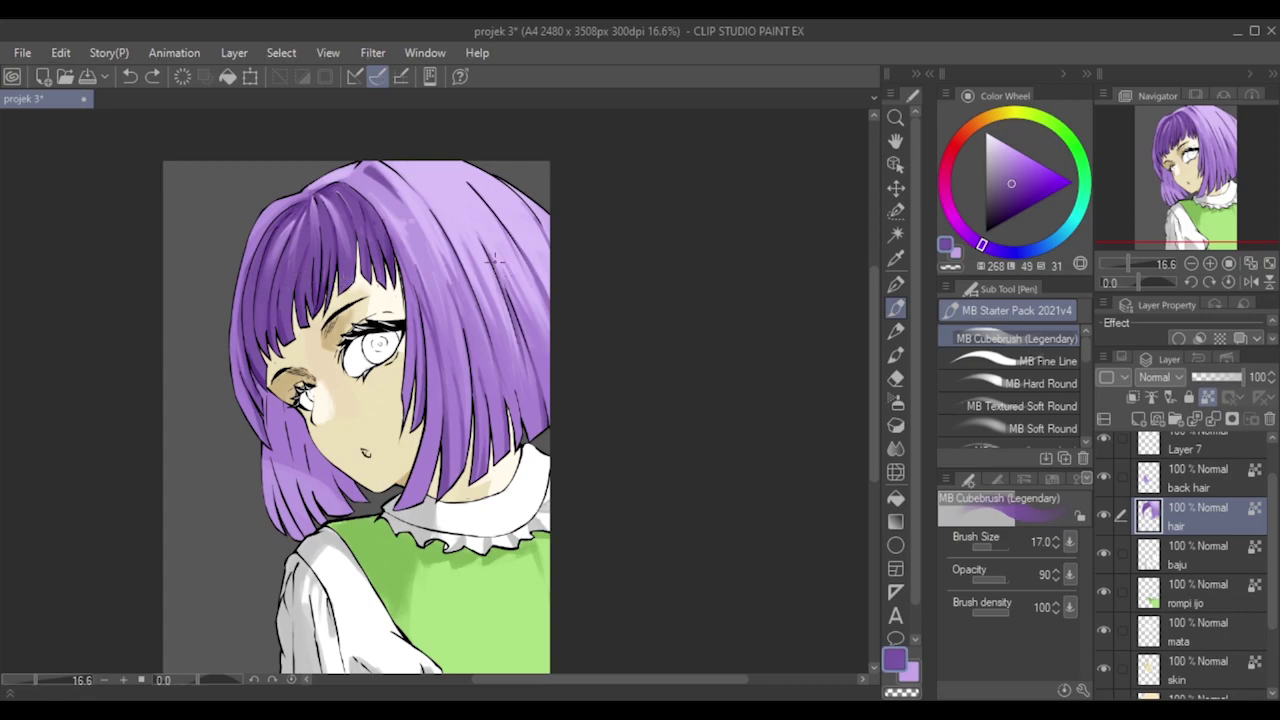
pyautogui.moveTo(465, 243); pyautogui.dragTo(477, 278)
pyautogui.hotkey('ctrl', 'z')
pyautogui.moveTo(465, 243); pyautogui.dragTo(491, 312)
pyautogui.hotkey('ctrl', 'z')
pyautogui.hotkey('ctrl', 'y')
# Try to add medium purple strokes beside the parting at the crown.
pyautogui.moveTo(409, 200)
pyautogui.mouseDown()
pyautogui.moveTo(431, 247)
pyautogui.moveTo(422, 232)
pyautogui.mouseUp()
pyautogui.hotkey('ctrl', 'z')
pyautogui.hotkey('ctrl', 'z')
pyautogui.hotkey('ctrl', 'y')
pyautogui.hotkey('ctrl', 'z')
pyautogui.hotkey('ctrl', 'y')
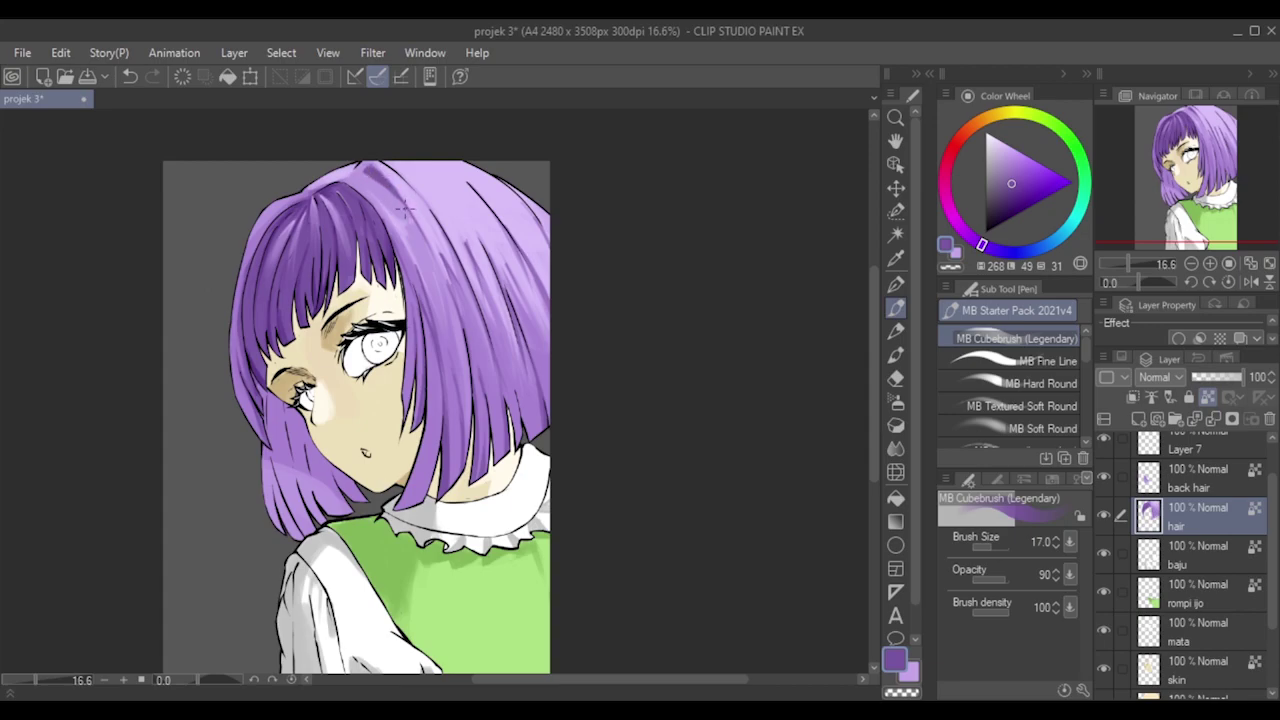
pyautogui.hotkey('ctrl', 'z')
pyautogui.moveTo(378, 167); pyautogui.dragTo(404, 203)
pyautogui.hotkey('ctrl', 'z')
pyautogui.moveTo(873, 285); pyautogui.dragTo(873, 263)
pyautogui.scroll(2, 384, 242)
pyautogui.scroll(1, 330, 217)
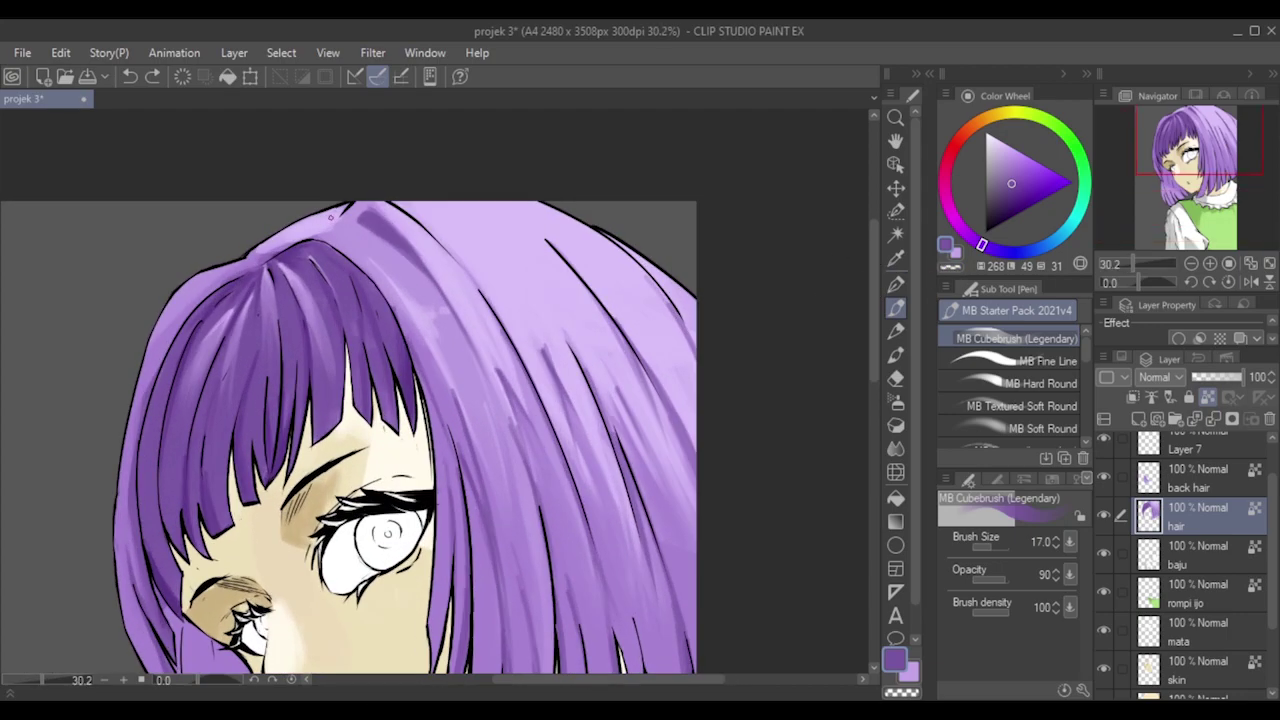
pyautogui.moveTo(357, 219); pyautogui.dragTo(374, 209)
pyautogui.hotkey('ctrl', 'z')
pyautogui.moveTo(369, 208); pyautogui.dragTo(401, 241)
pyautogui.hotkey('ctrl', 'z')
# Add a medium purple stroke on the outer hair edge and a sampled lilac highlight along the crown's outer edge.
pyautogui.moveTo(139, 422); pyautogui.dragTo(130, 475)
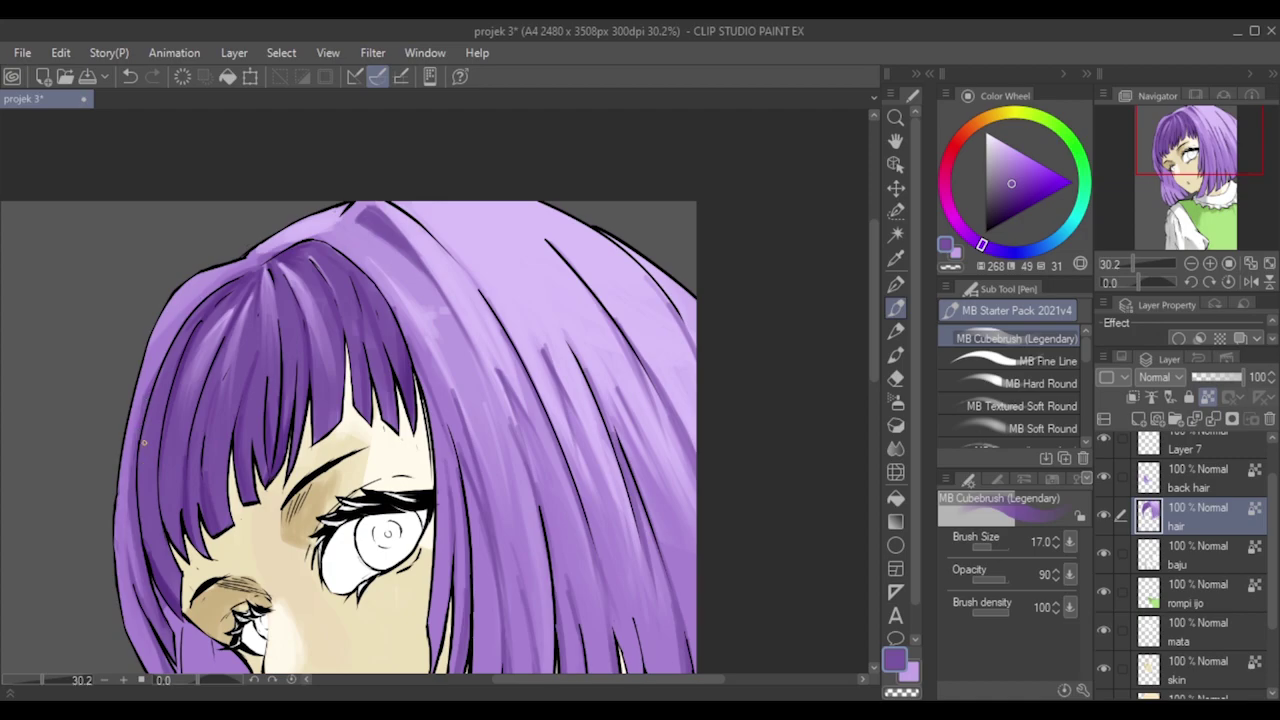
pyautogui.keyDown('alt'); pyautogui.click(294, 228); pyautogui.keyUp('alt')
pyautogui.moveTo(240, 261); pyautogui.dragTo(180, 295)
# Sample a medium purple near the parting, return to the hair layer and undo the stray stroke.
pyautogui.scroll(-6, 328, 174)
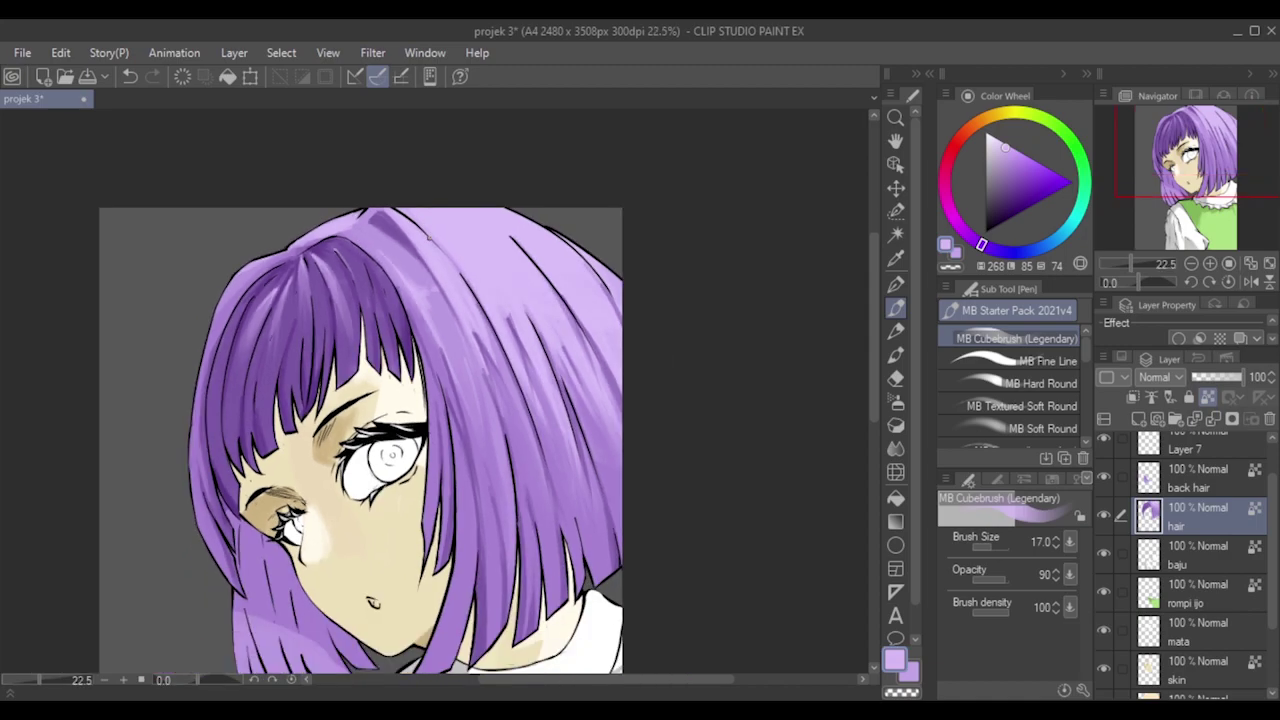
pyautogui.scroll(1, 446, 298)
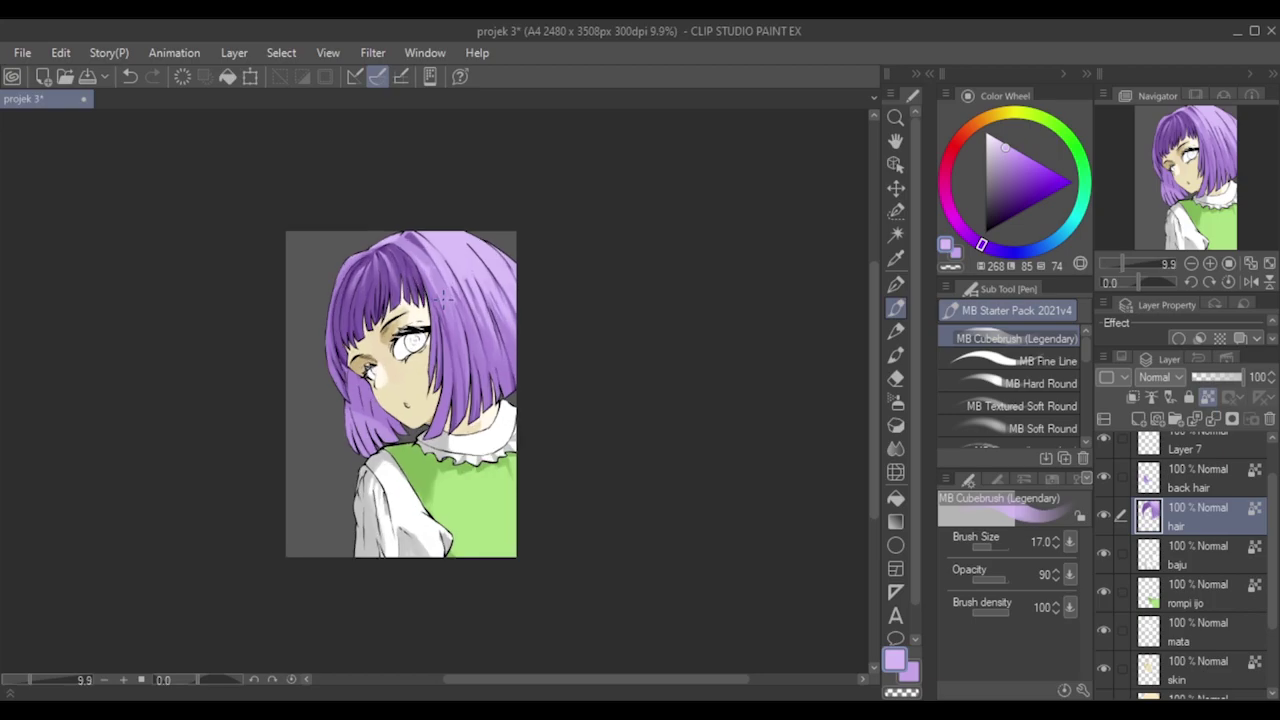
pyautogui.scroll(4, 407, 271)
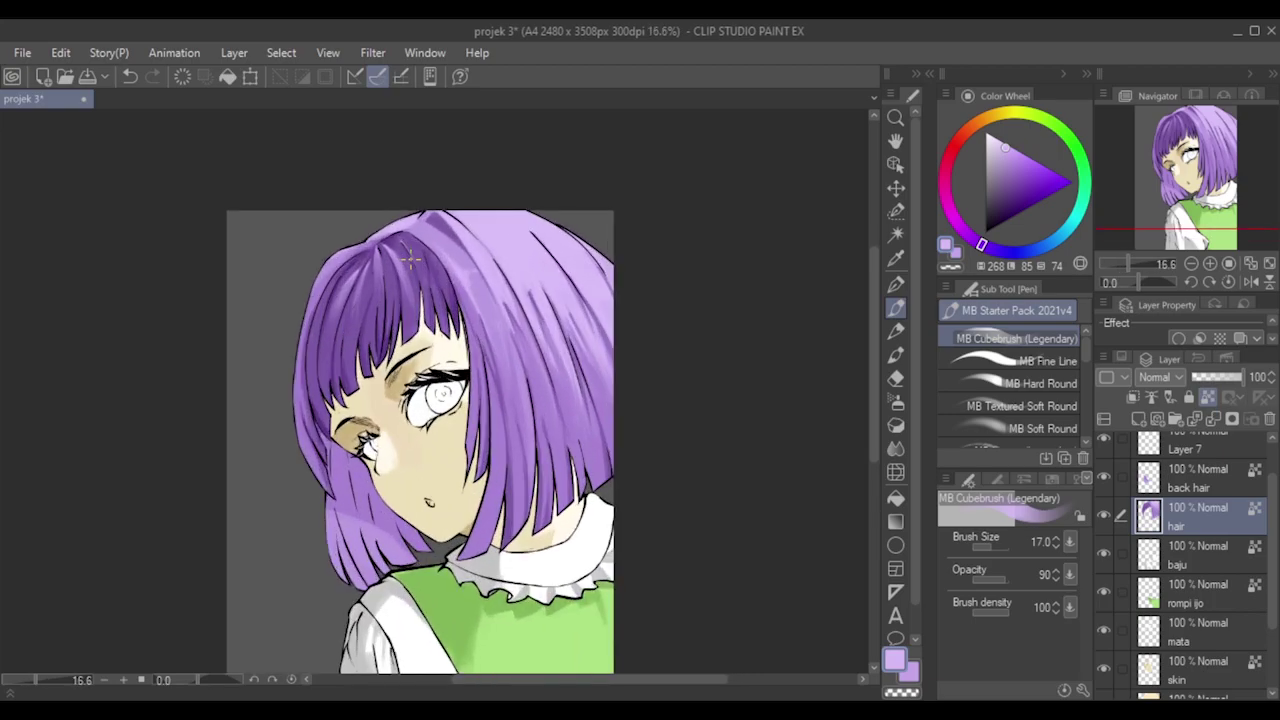
pyautogui.keyDown('alt'); pyautogui.click(519, 220); pyautogui.keyUp('alt')
pyautogui.hotkey('alt', ']')
pyautogui.keyDown('alt'); pyautogui.click(450, 228); pyautogui.keyUp('alt')
pyautogui.press(']')
pyautogui.press(']')
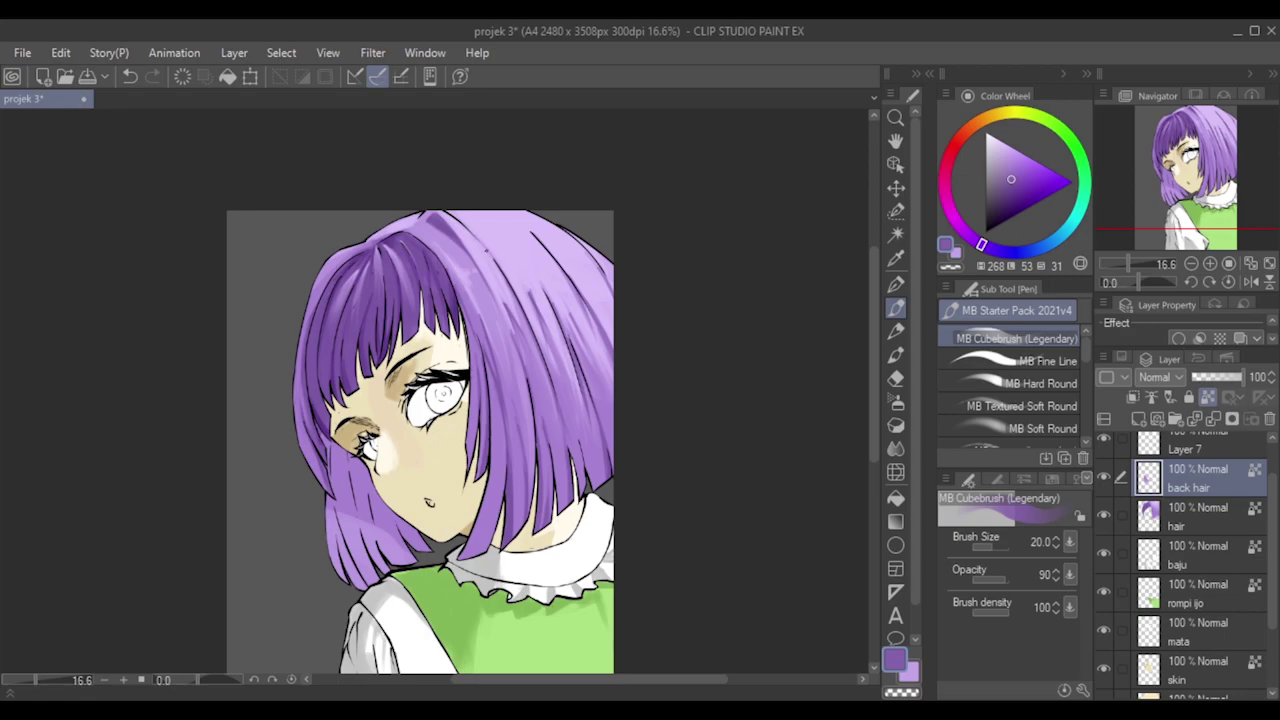
pyautogui.click(1150, 514)
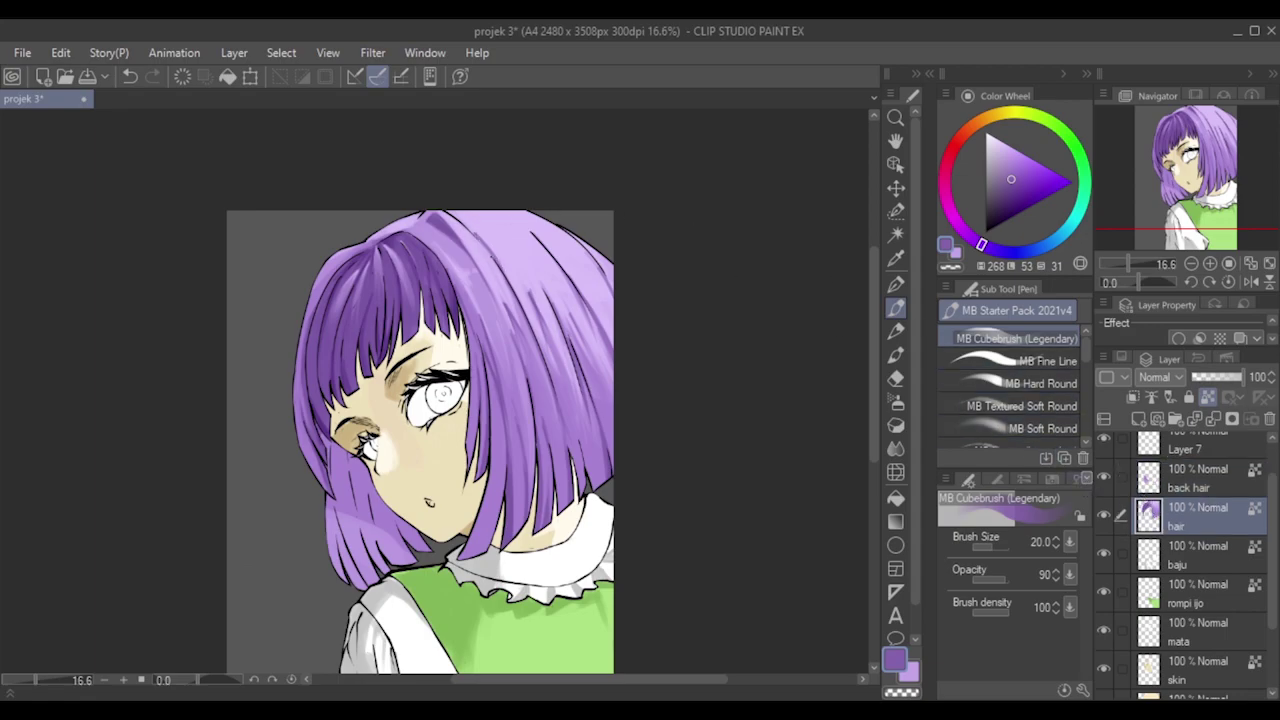
pyautogui.hotkey('ctrl', 'z')
# Paint a medium purple strand through the upper light side hair with brush size 17.
pyautogui.press('[')
pyautogui.moveTo(484, 243); pyautogui.dragTo(489, 258)
pyautogui.hotkey('ctrl', 'z')
pyautogui.click(514, 277)
pyautogui.hotkey('ctrl', 'z')
pyautogui.moveTo(512, 264); pyautogui.dragTo(536, 310)
pyautogui.moveTo(530, 262); pyautogui.dragTo(542, 289)
pyautogui.hotkey('ctrl', 'z')
# Soften the side strand with sampled lilac and add a short dark purple stroke near the top hair edge.
pyautogui.keyDown('alt'); pyautogui.click(500, 241); pyautogui.keyUp('alt')
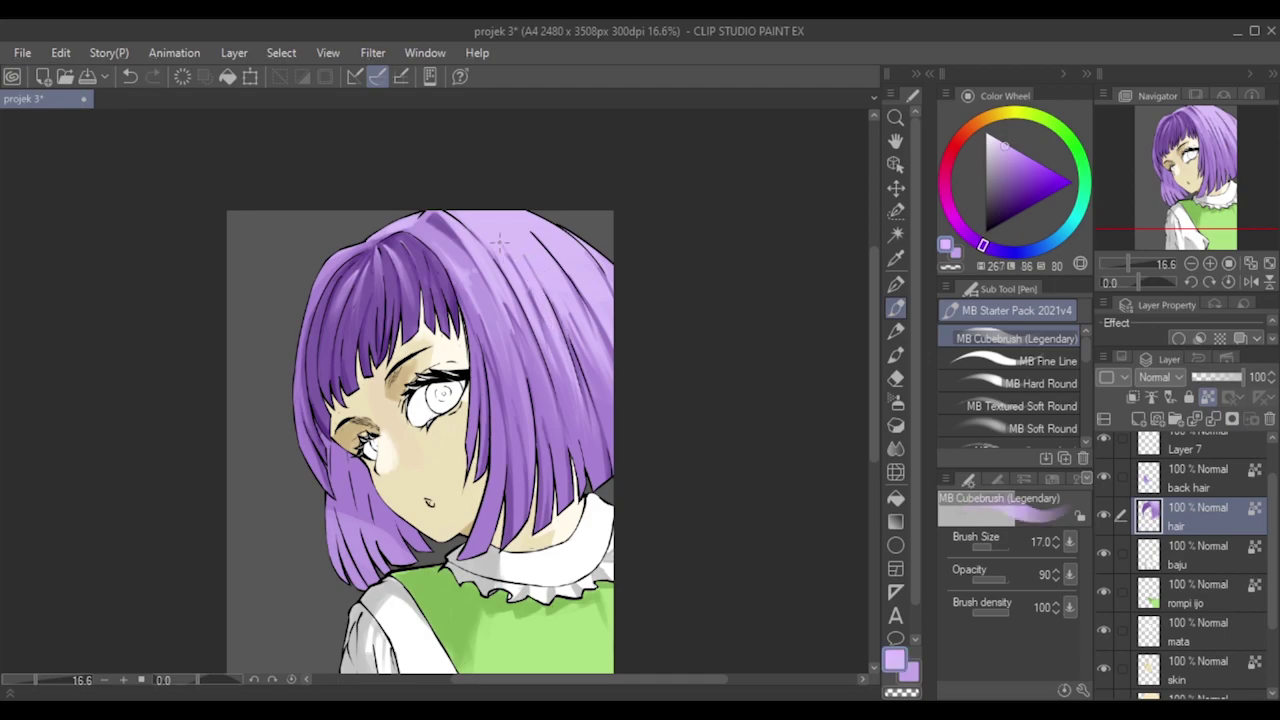
pyautogui.moveTo(508, 254); pyautogui.dragTo(525, 291)
pyautogui.keyDown('alt'); pyautogui.click(455, 301); pyautogui.keyUp('alt')
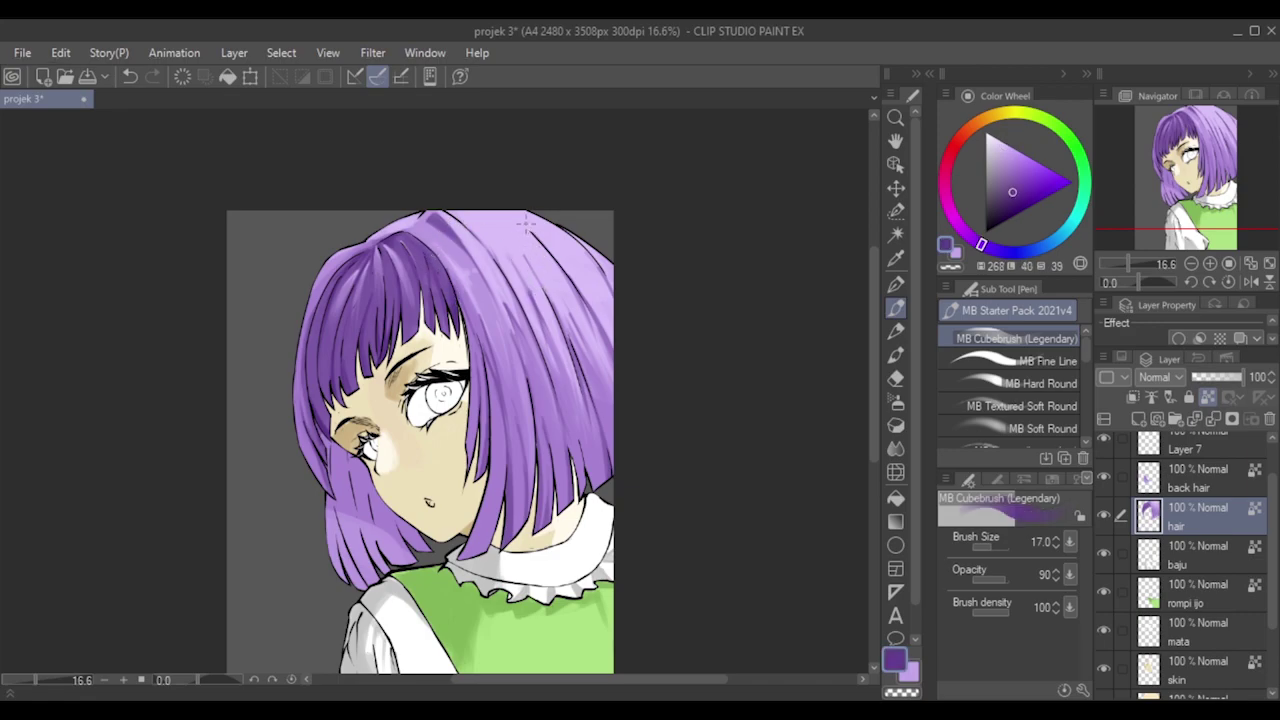
pyautogui.hotkey('ctrl', 'z')
pyautogui.moveTo(513, 215); pyautogui.dragTo(529, 229)
# Select the back hair layer and sample the lilac highlight colour, setting the brush size to 30.
pyautogui.scroll(-2, 424, 411)
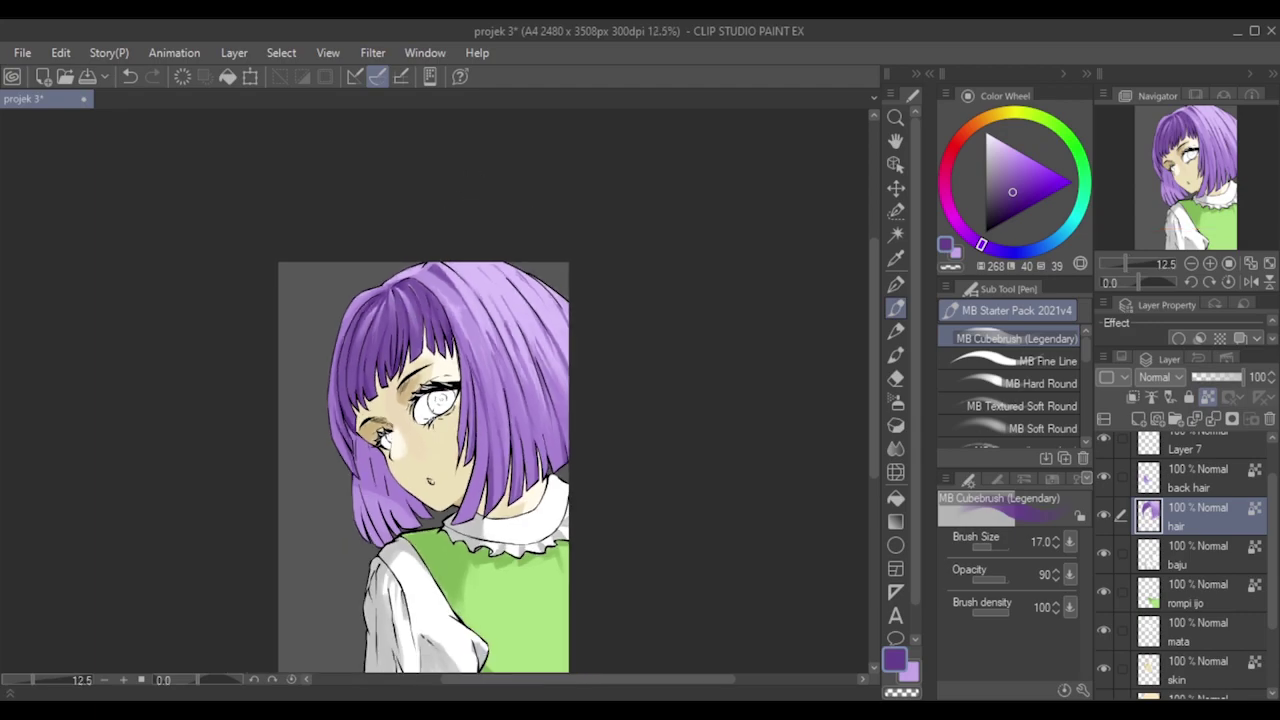
pyautogui.scroll(1, 432, 472)
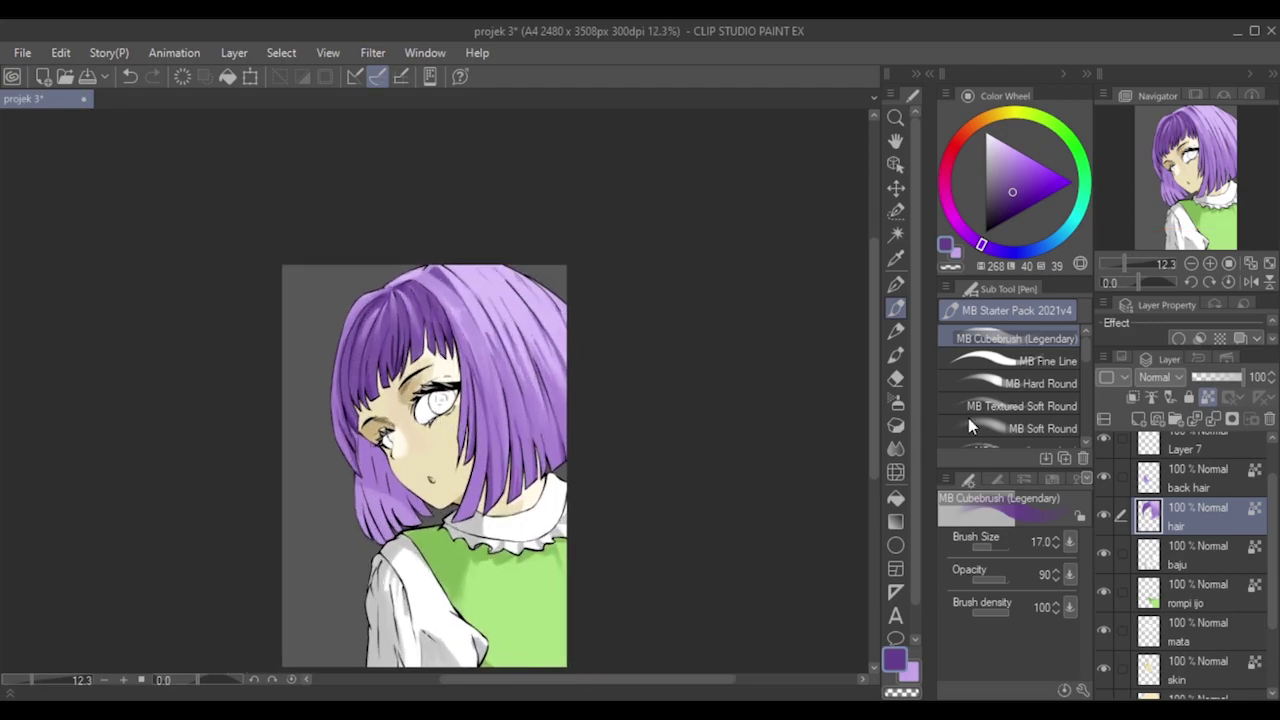
pyautogui.click(1129, 465)
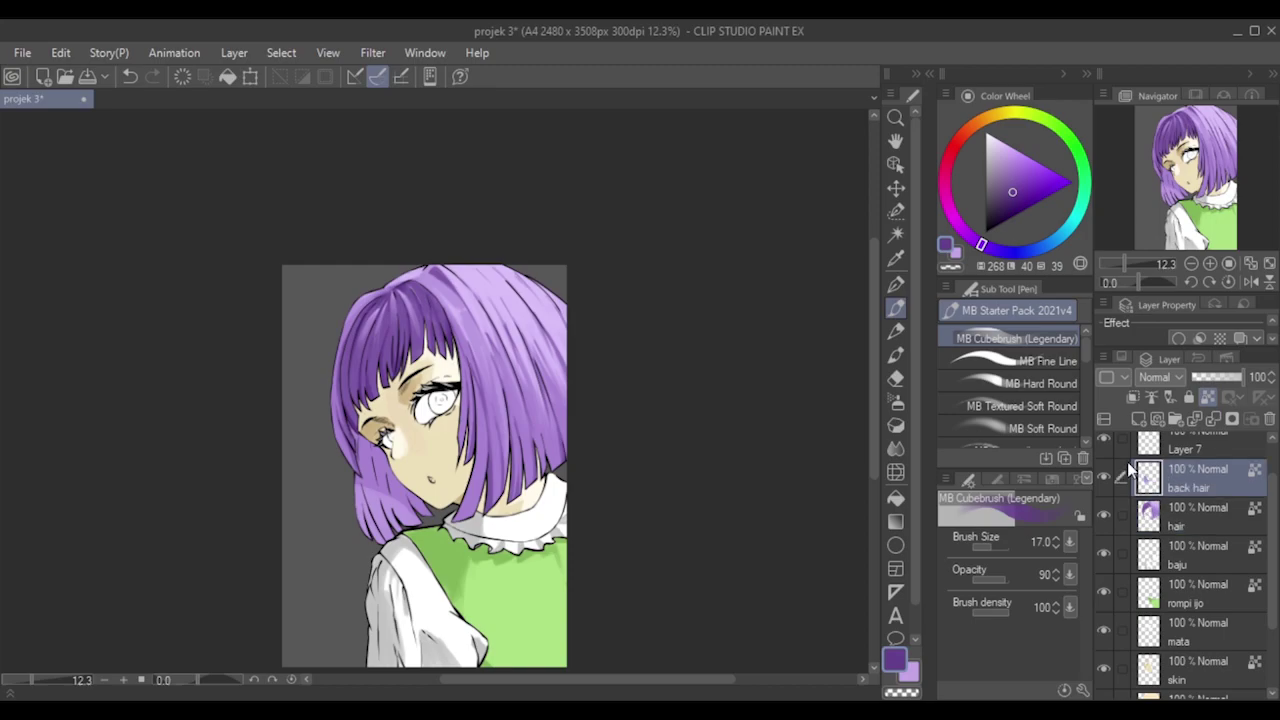
pyautogui.keyDown('alt'); pyautogui.click(485, 285); pyautogui.keyUp('alt')
pyautogui.press(']')
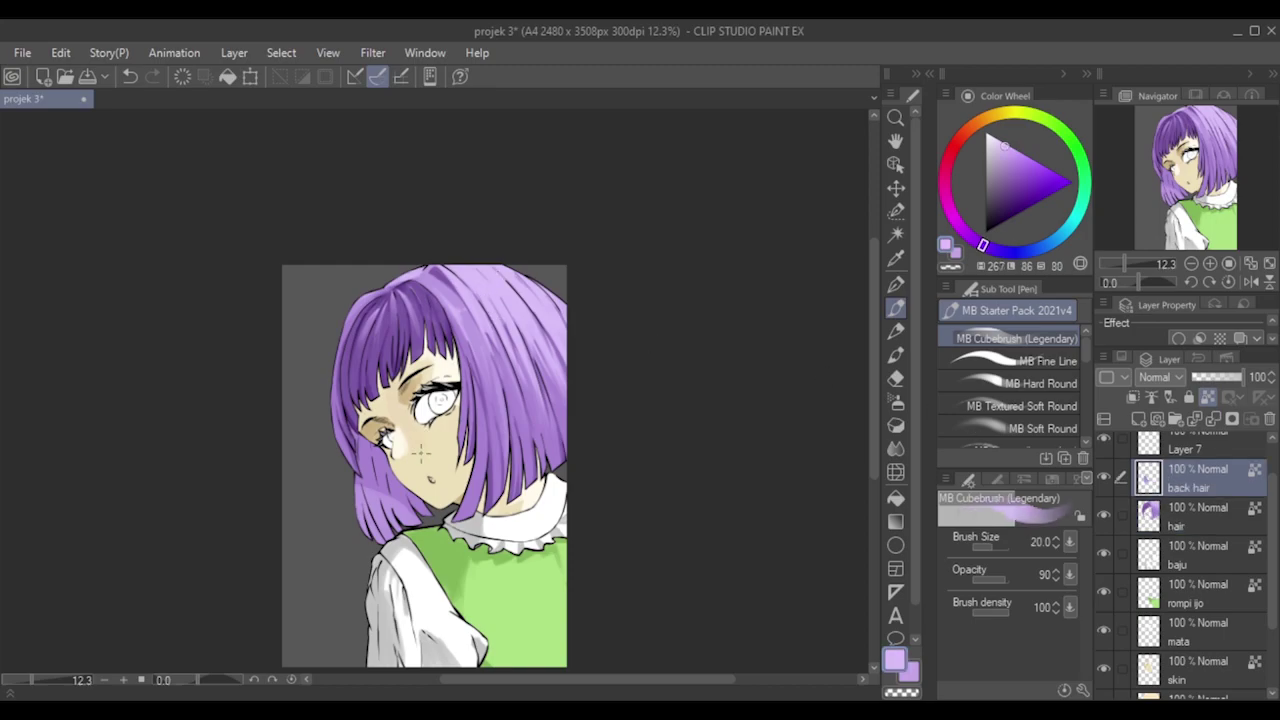
pyautogui.press(']')
pyautogui.scroll(2, 366, 465)
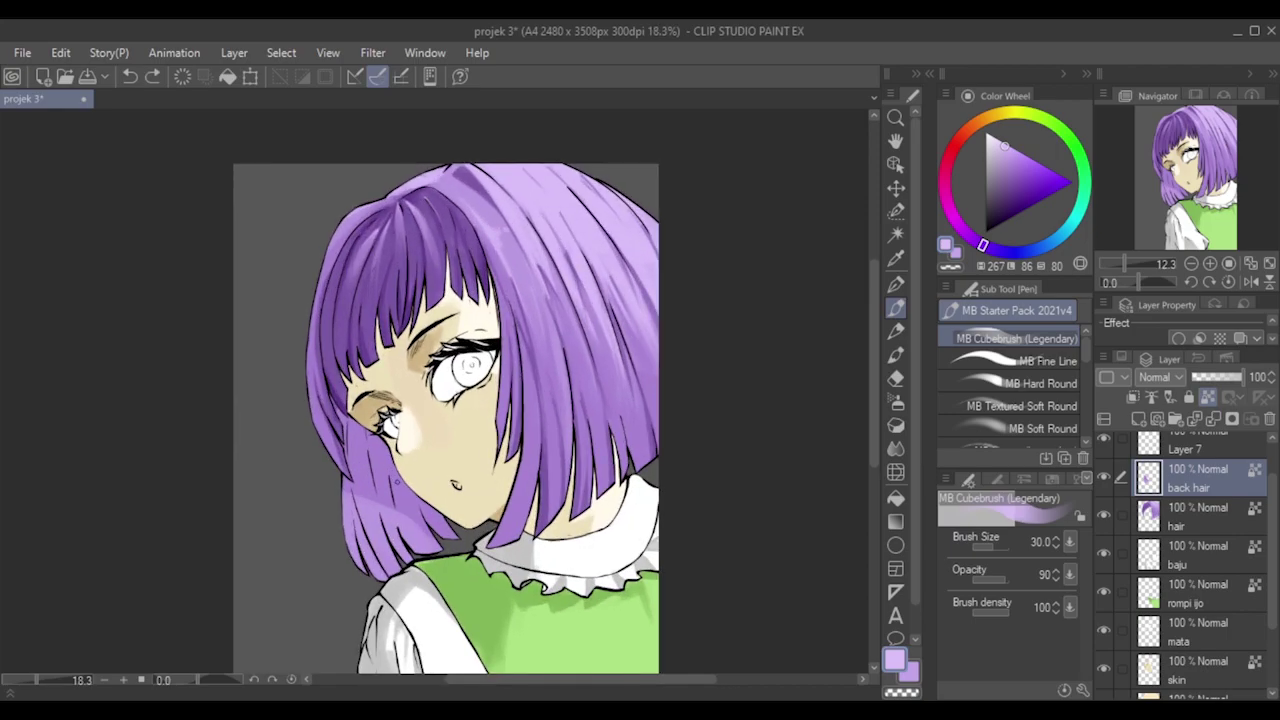
# Brush a soft lilac highlight across the lower back hair beside the cheek with brush size 120.
pyautogui.press(']')
pyautogui.press(']')
pyautogui.press(']')
pyautogui.press(']')
pyautogui.press(']')
pyautogui.press(']')
pyautogui.press(']')
pyautogui.press(']')
pyautogui.press(']')
pyautogui.press('[')
pyautogui.press('[')
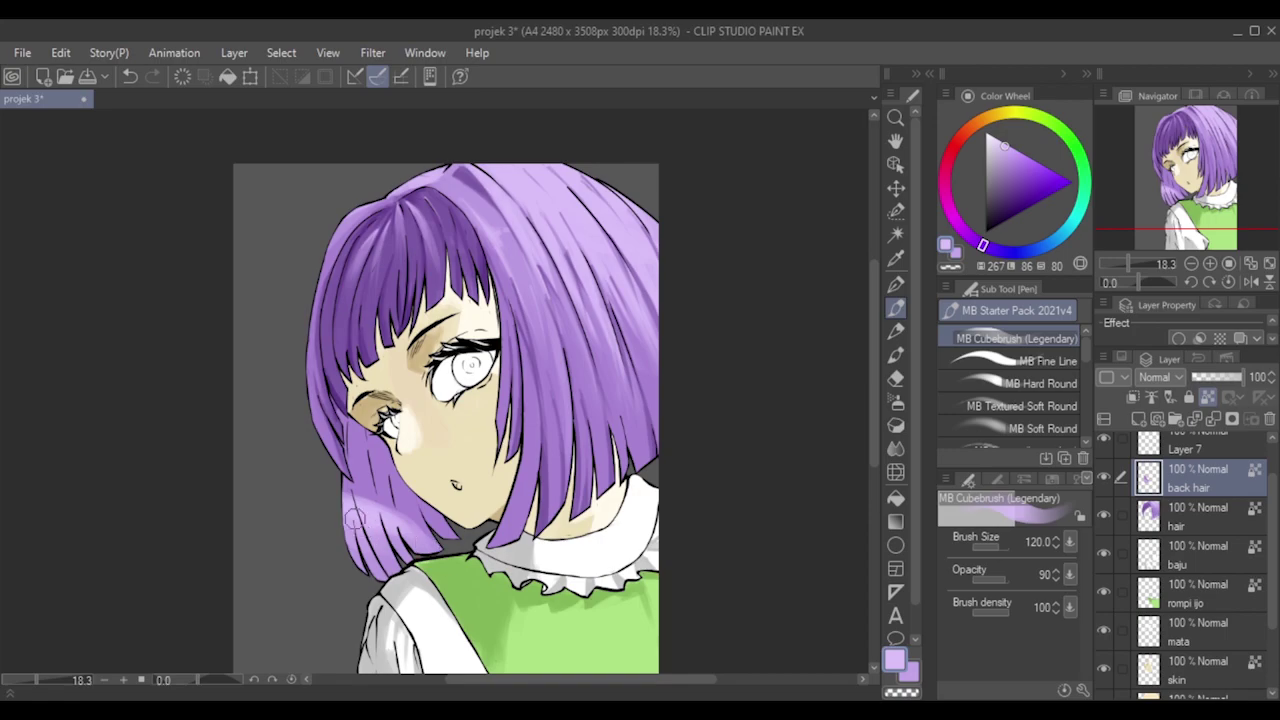
# Blend the upper edge of the lower back hair highlight with sampled purple and lilac at brush size 30.
pyautogui.press('[')
pyautogui.press('[')
pyautogui.keyDown('alt'); pyautogui.click(421, 513); pyautogui.keyUp('alt')
pyautogui.press('[')
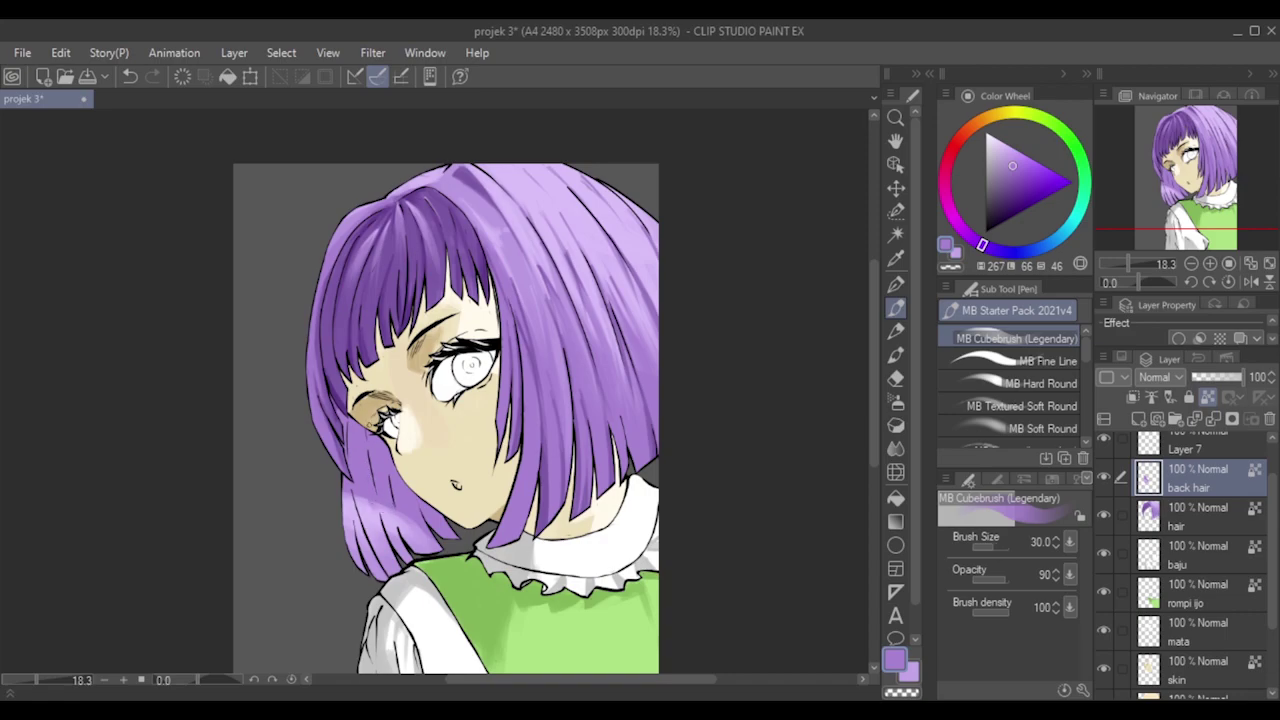
pyautogui.scroll(3, 402, 518)
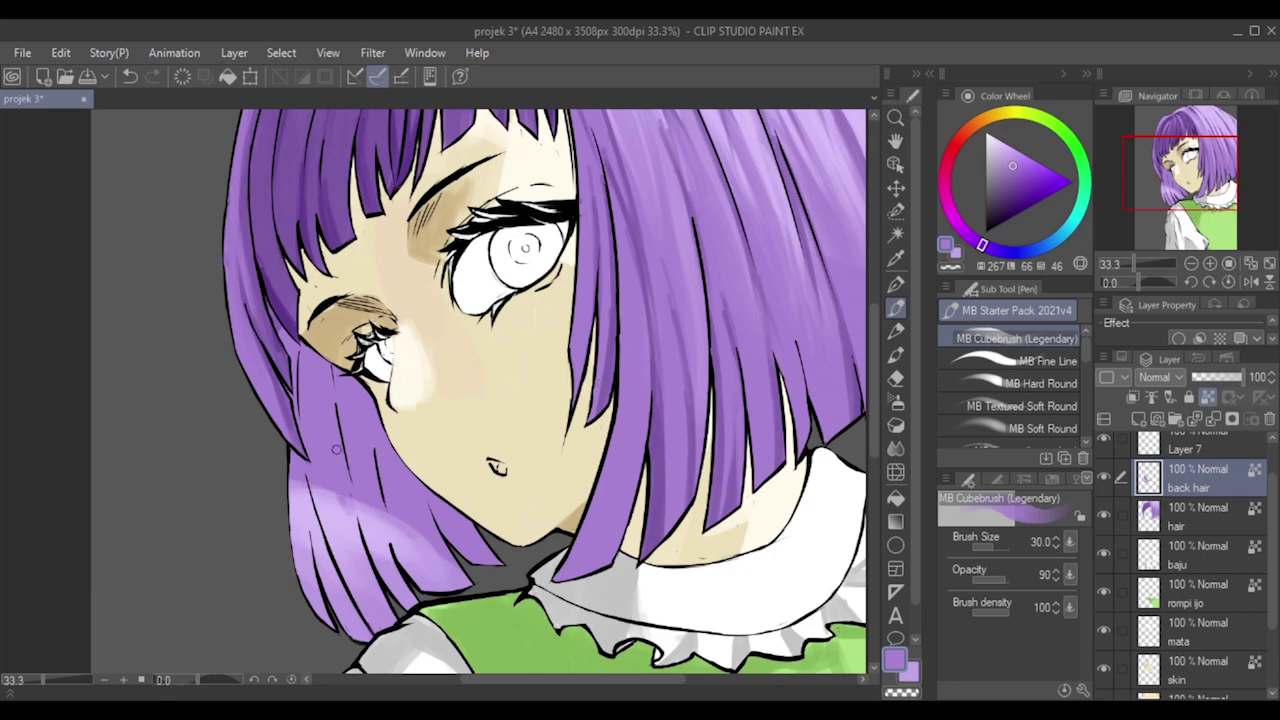
pyautogui.keyDown('alt'); pyautogui.click(455, 578); pyautogui.keyUp('alt')
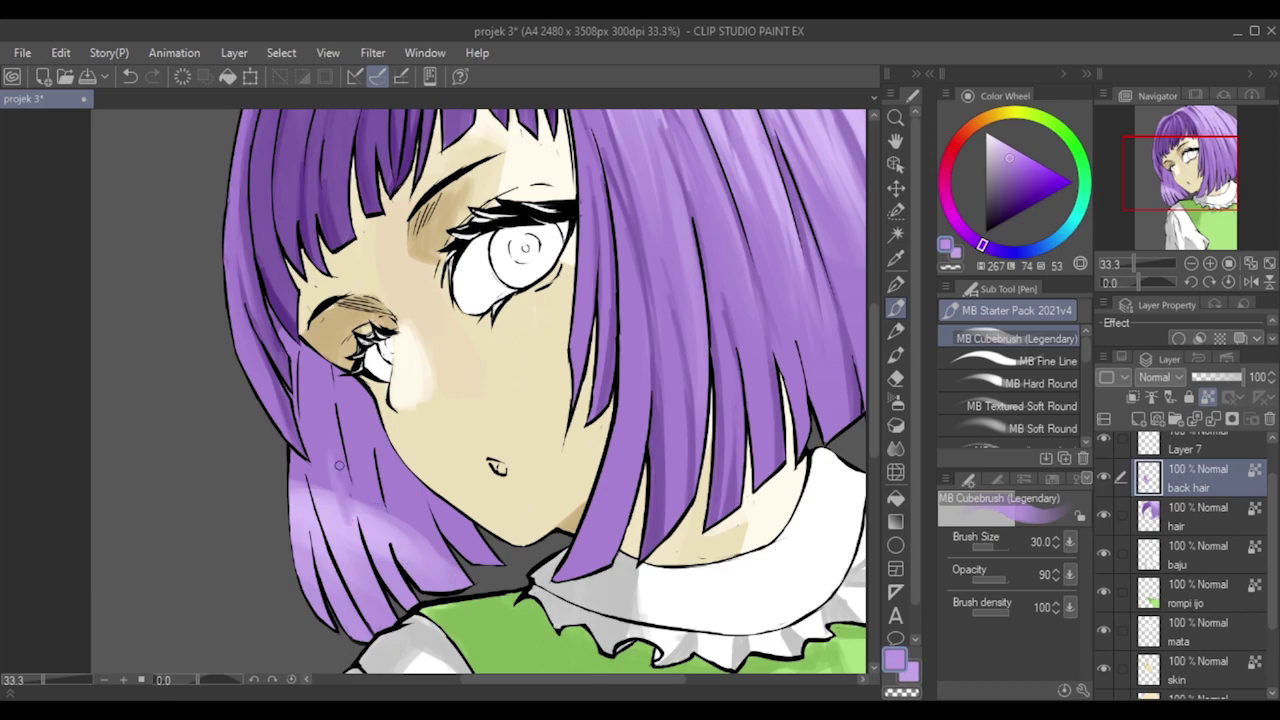
pyautogui.keyDown('alt'); pyautogui.click(338, 497); pyautogui.keyUp('alt')
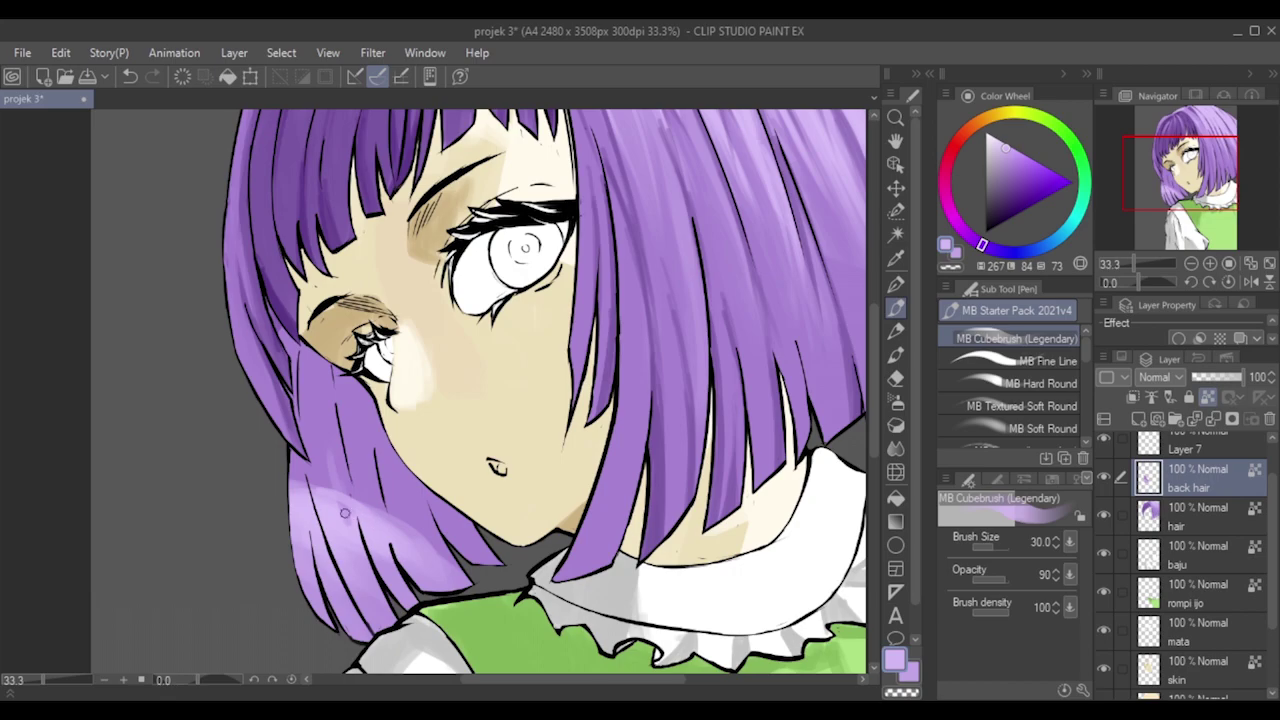
# Undo the last highlight stroke and rework the edge with a sampled medium purple at brush size 20.
pyautogui.hotkey('ctrl', 'z')
pyautogui.press(']')
pyautogui.press(']')
pyautogui.press(']')
pyautogui.press('[')
pyautogui.keyDown('alt'); pyautogui.click(341, 491); pyautogui.keyUp('alt')
pyautogui.press('[')
pyautogui.press('[')
pyautogui.press('[')
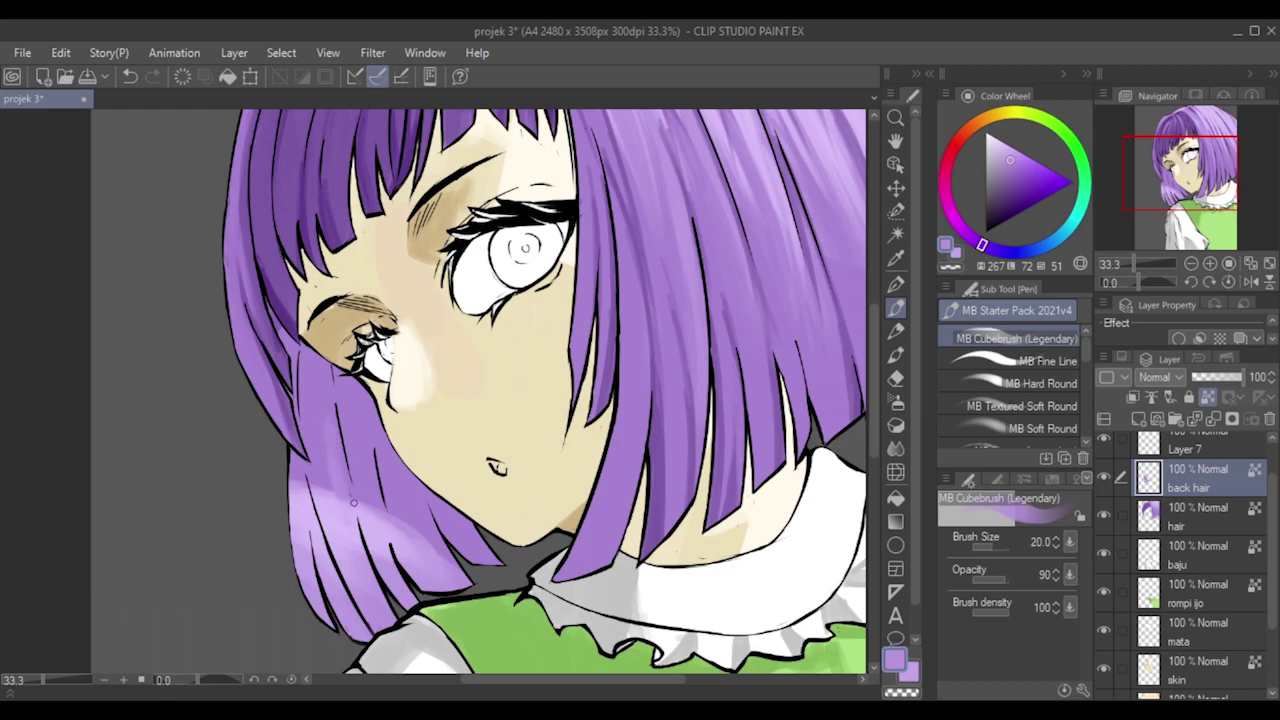
# Soften the back hair highlight beside the cheek with the medium purple at brush sizes 60 and 40.
pyautogui.press(']')
pyautogui.press(']')
pyautogui.press(']')
pyautogui.press(']')
pyautogui.press(']')
pyautogui.press('[')
pyautogui.press('[')
pyautogui.press('[')
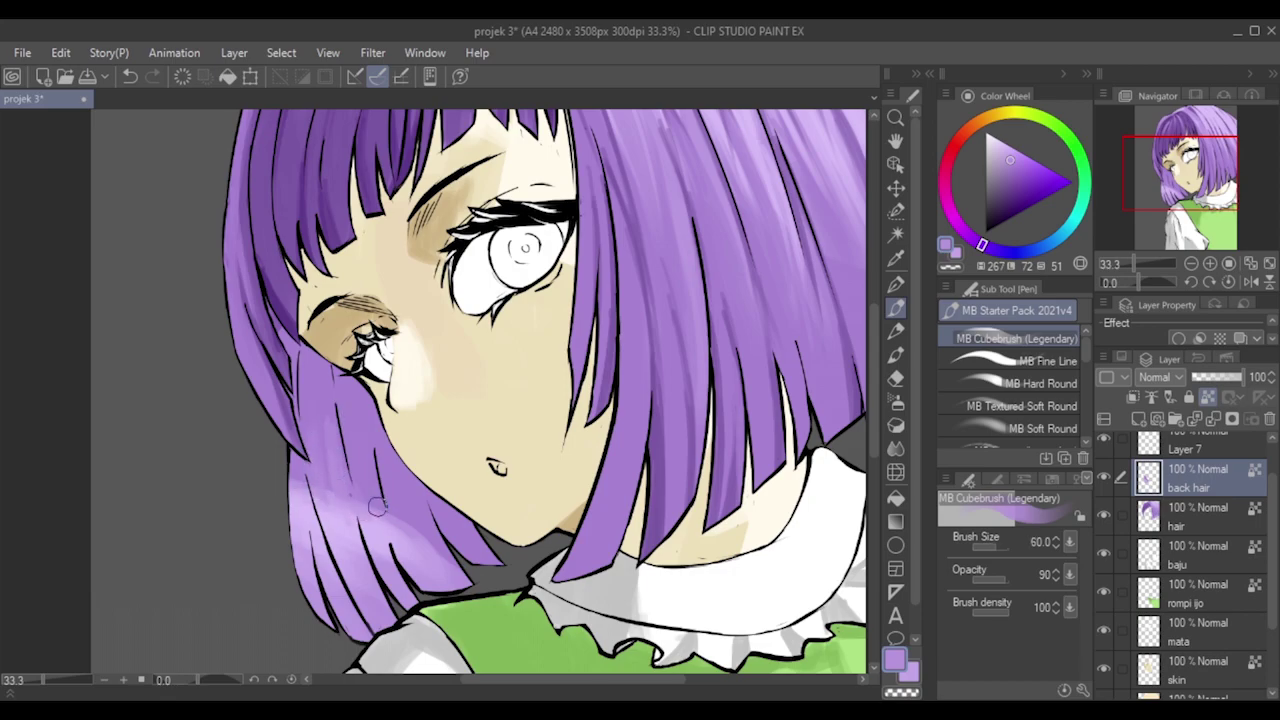
pyautogui.scroll(-1, 382, 451)
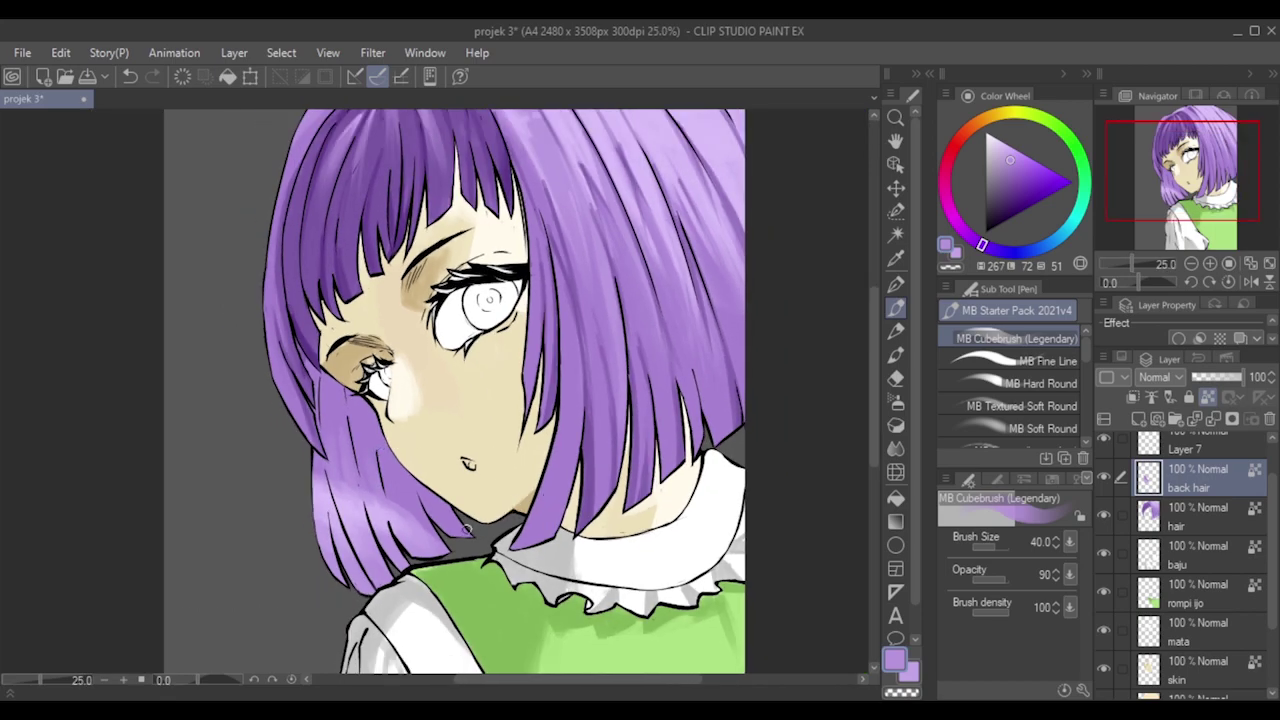
# Break up the lilac highlight on the outer back hair with medium purple at brush size 70.
pyautogui.scroll(-1, 482, 471)
pyautogui.scroll(-1, 483, 471)
pyautogui.scroll(1, 514, 476)
pyautogui.press(']')
pyautogui.press(']')
pyautogui.press(']')
pyautogui.press(']')
pyautogui.press('[')
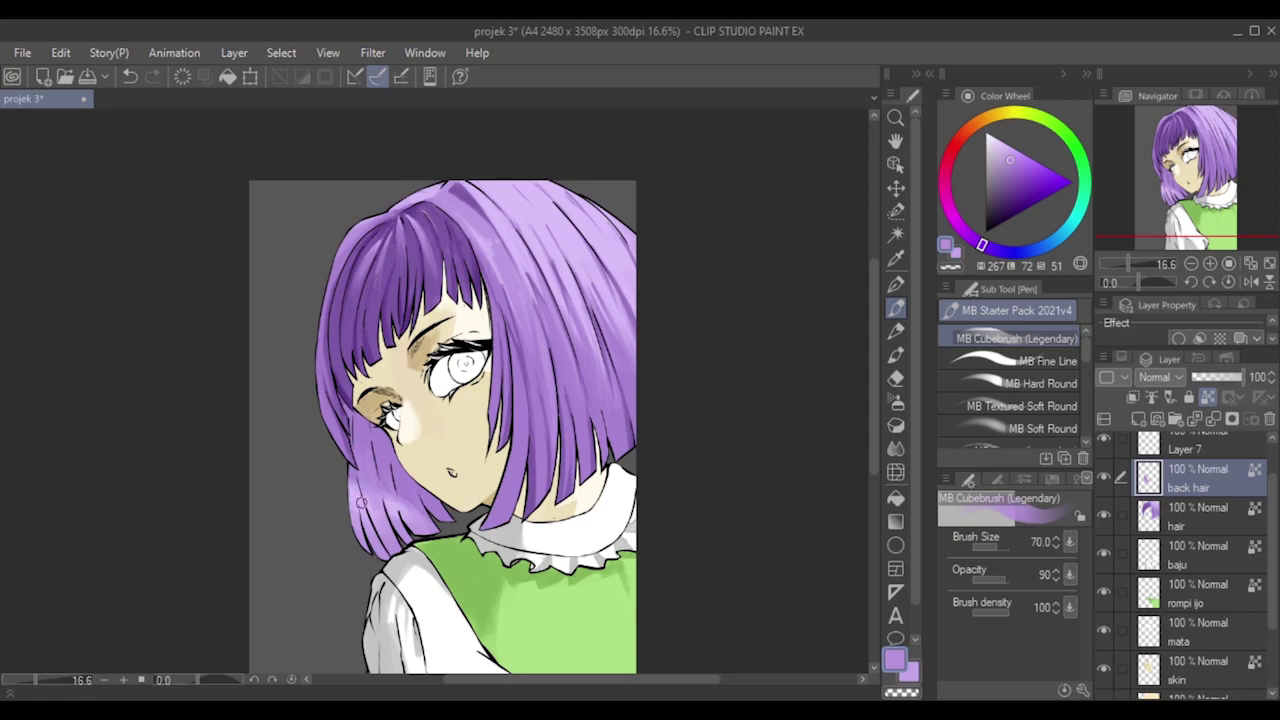
pyautogui.press('[')
# Sample a lighter purple and brush it broadly over the lower back hair tips at brush size 600, finishing at 120.
pyautogui.keyDown('alt'); pyautogui.click(372, 496); pyautogui.keyUp('alt')
pyautogui.press(']')
pyautogui.press(']')
pyautogui.press(']')
pyautogui.press(']')
pyautogui.press(']')
pyautogui.press(']')
pyautogui.press(']')
pyautogui.press(']')
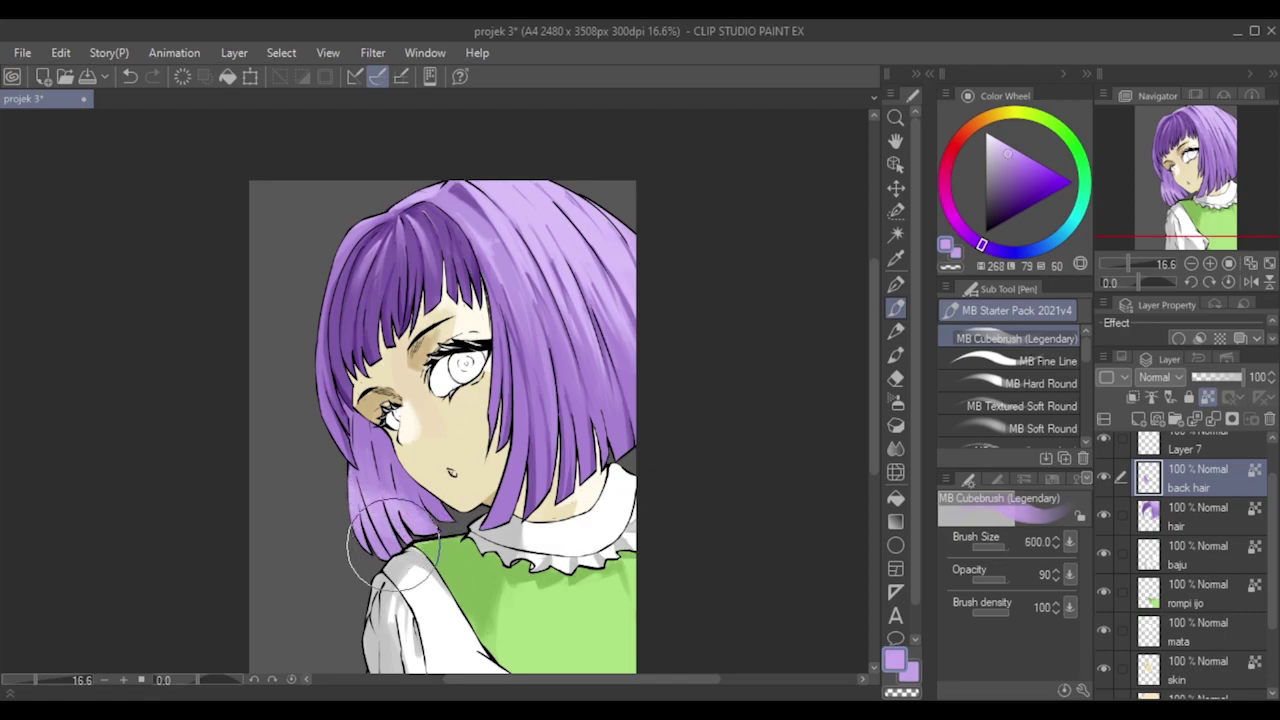
pyautogui.press('[')
pyautogui.press('[')
pyautogui.press('[')
pyautogui.press('[')
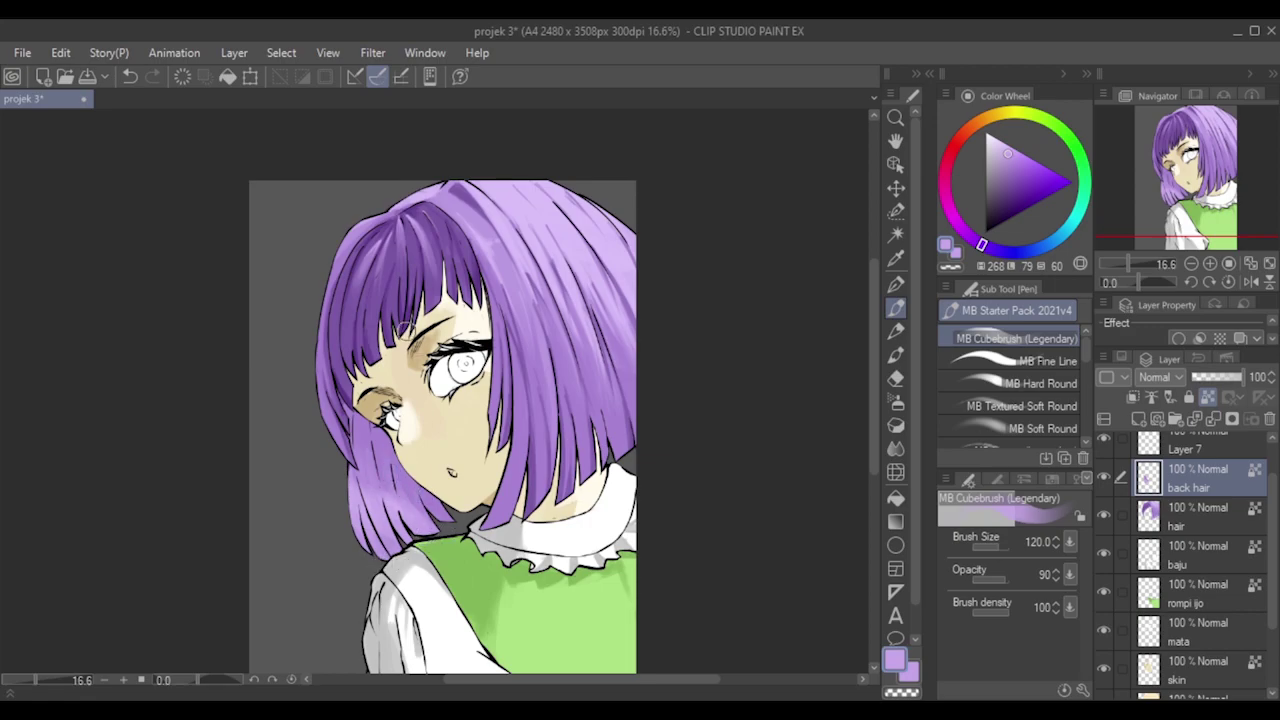
# Sample dark purple from the fringe and shade the upper back hair at brush size 120, finishing at 50.
pyautogui.keyDown('alt'); pyautogui.click(396, 259); pyautogui.keyUp('alt')
pyautogui.press('[')
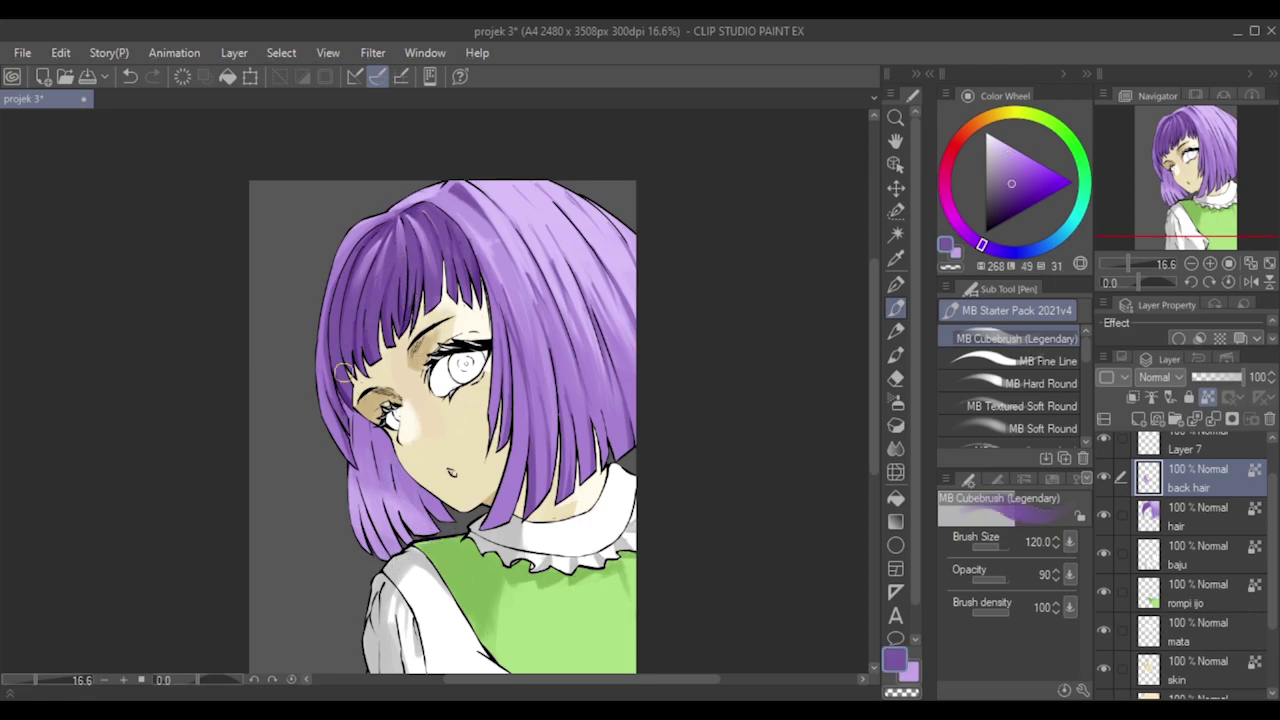
pyautogui.moveTo(354, 412); pyautogui.dragTo(358, 452)
pyautogui.press('[')
pyautogui.press('[')
pyautogui.press('[')
pyautogui.press('[')
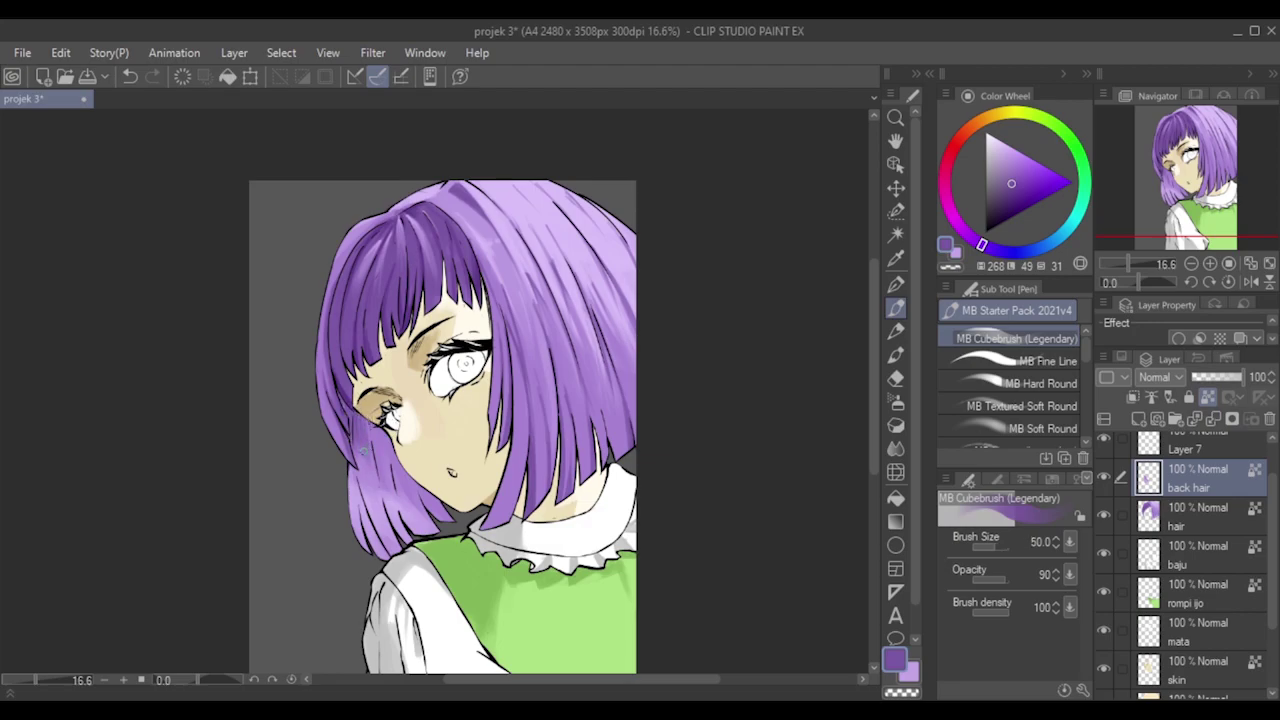
# Paint dark purple strands down the upper back hair at brush sizes 50 and 30, resampling dark purple from the fringe.
pyautogui.moveTo(357, 436)
pyautogui.mouseDown()
pyautogui.moveTo(372, 507)
pyautogui.moveTo(363, 440)
pyautogui.moveTo(373, 474)
pyautogui.mouseUp()
pyautogui.press(']')
pyautogui.press('[')
pyautogui.press('[')
pyautogui.moveTo(383, 438); pyautogui.dragTo(390, 481)
pyautogui.keyDown('alt'); pyautogui.click(401, 506); pyautogui.keyUp('alt')
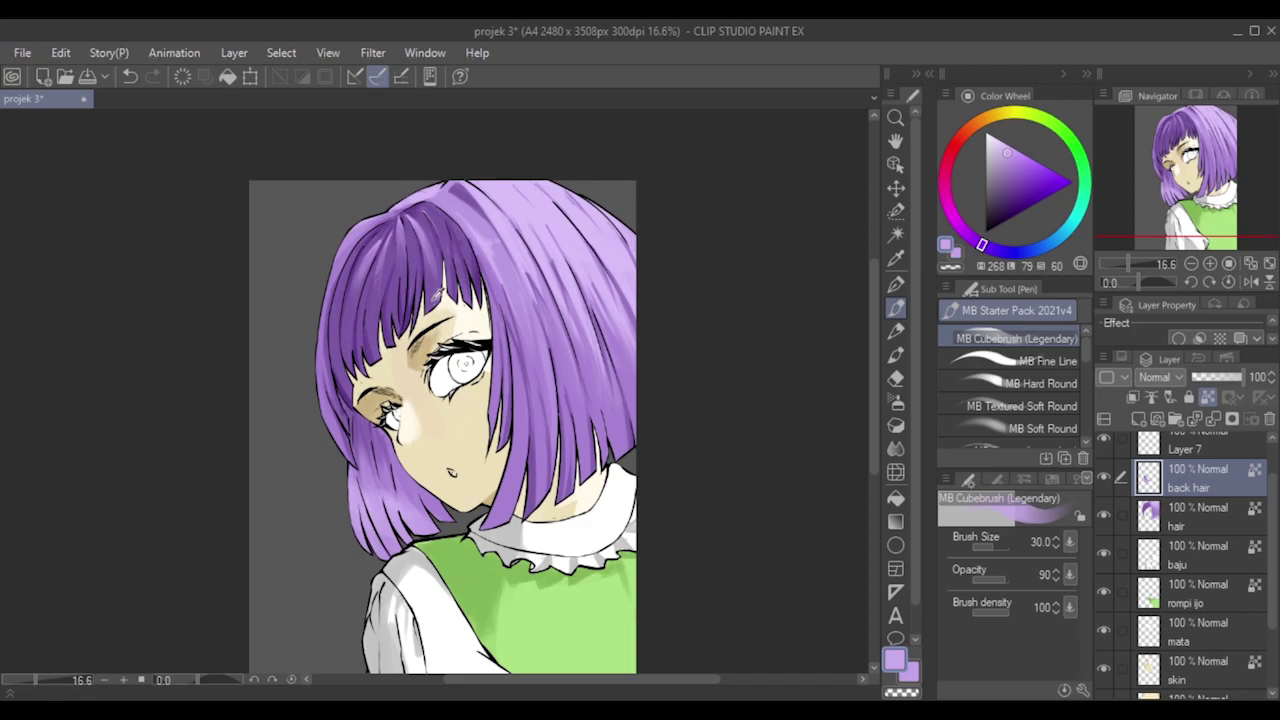
pyautogui.keyDown('alt'); pyautogui.click(438, 294); pyautogui.keyUp('alt')
pyautogui.moveTo(428, 296); pyautogui.dragTo(438, 304)
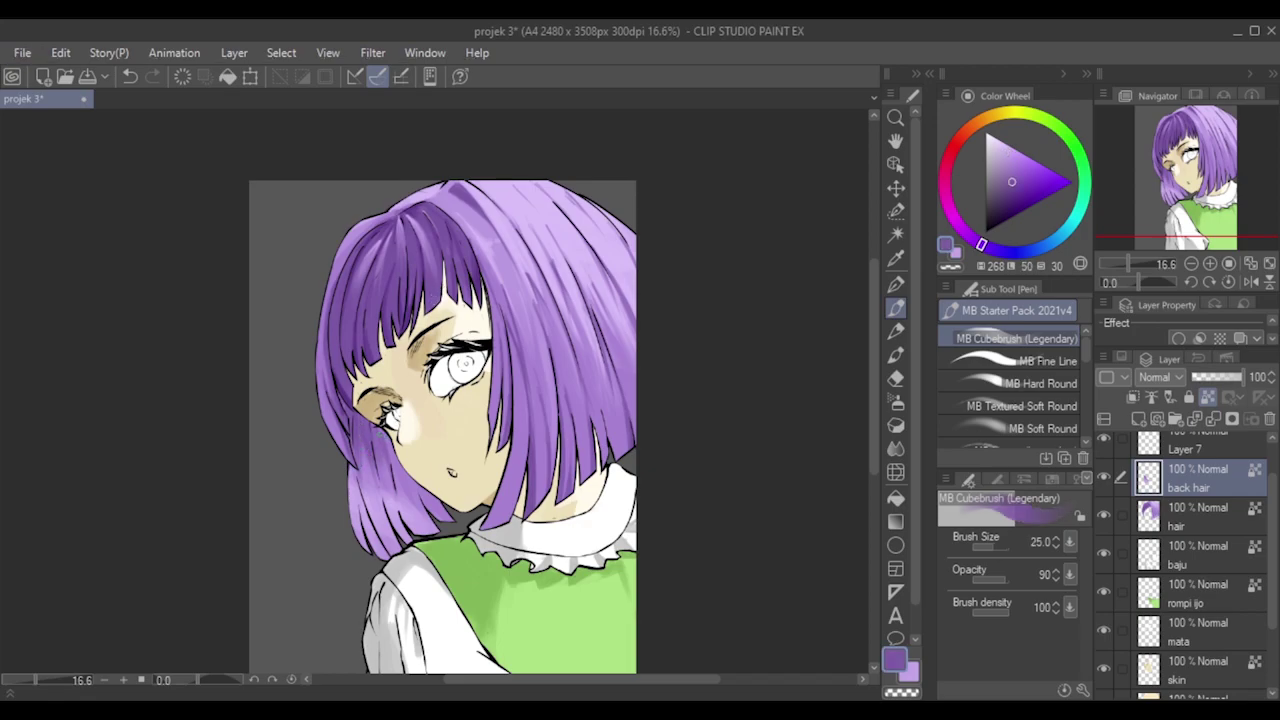
# Extend the dark purple strands through the middle and lower back hair at brush sizes 30 and 40.
pyautogui.press(']')
pyautogui.moveTo(384, 440); pyautogui.dragTo(400, 472)
pyautogui.press(']')
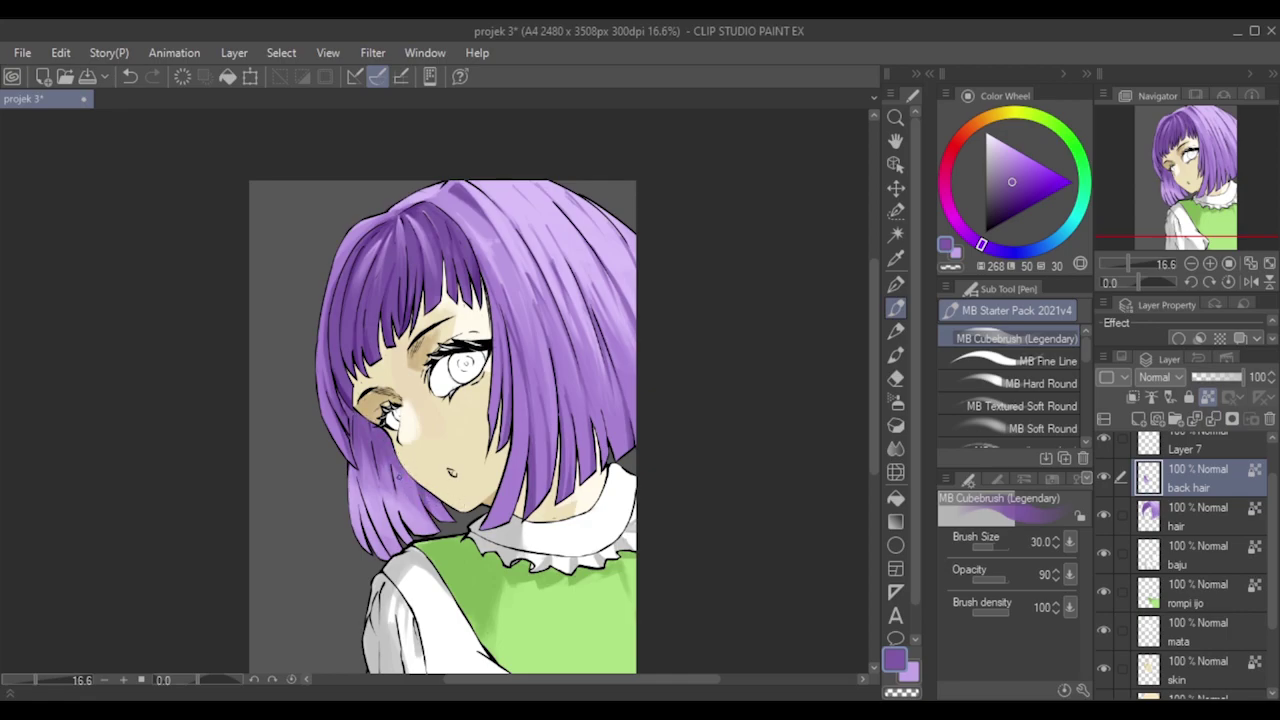
pyautogui.press(']')
pyautogui.moveTo(394, 499); pyautogui.dragTo(403, 524)
pyautogui.moveTo(378, 478)
pyautogui.mouseDown()
pyautogui.moveTo(364, 516)
pyautogui.moveTo(361, 498)
pyautogui.moveTo(374, 566)
pyautogui.moveTo(376, 547)
pyautogui.moveTo(393, 572)
pyautogui.mouseUp()
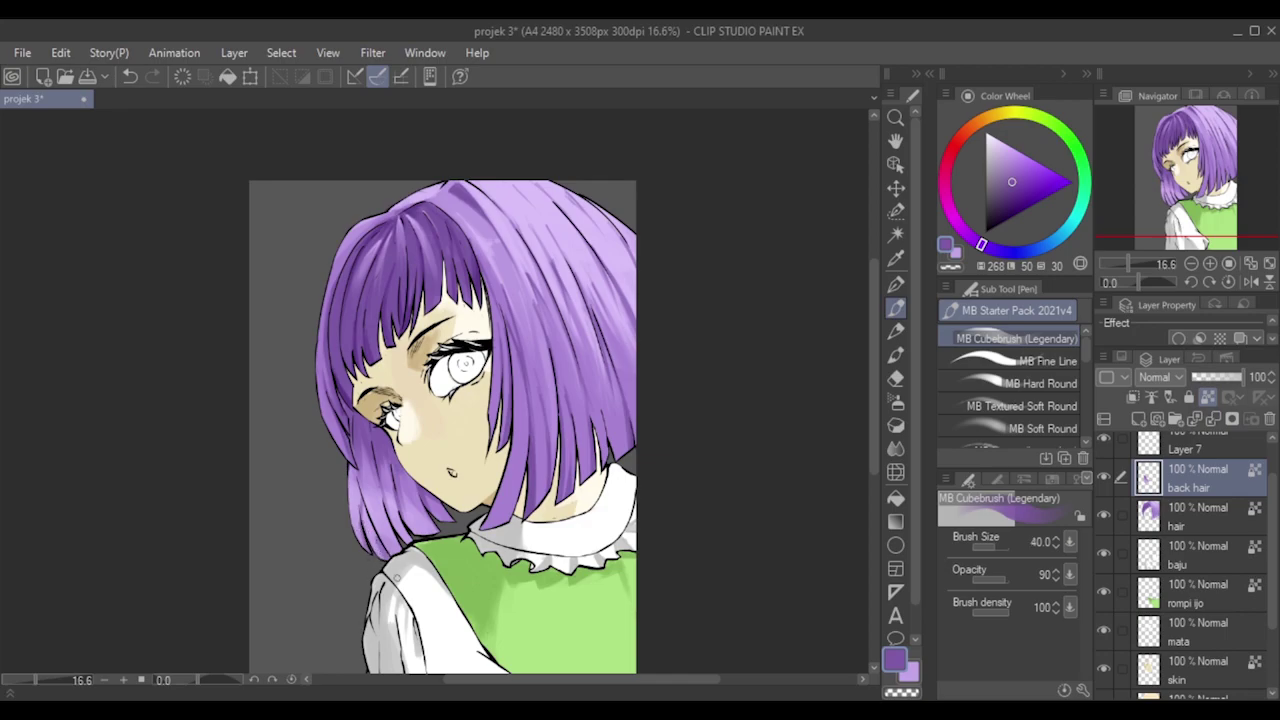
pyautogui.press('[')
pyautogui.press('[')
# Select the hair layer and examine the hair shading across the whole illustration.
pyautogui.scroll(-2, 452, 470)
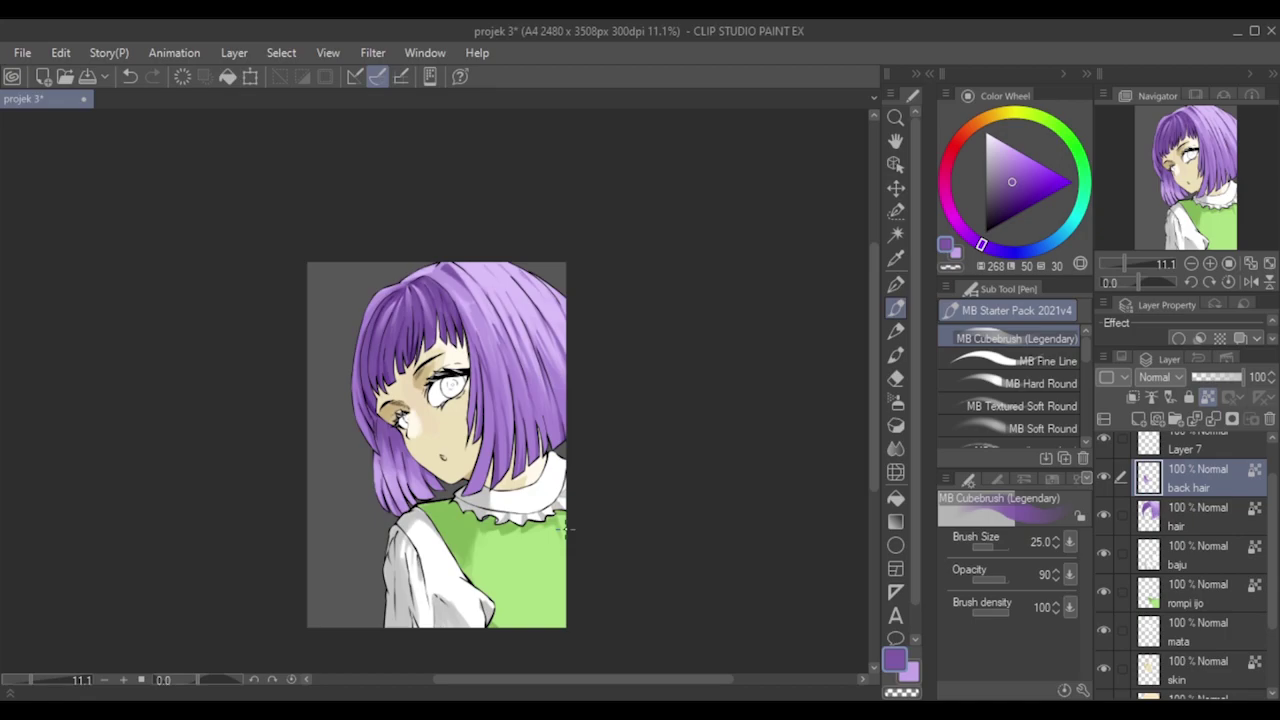
pyautogui.click(1199, 516)
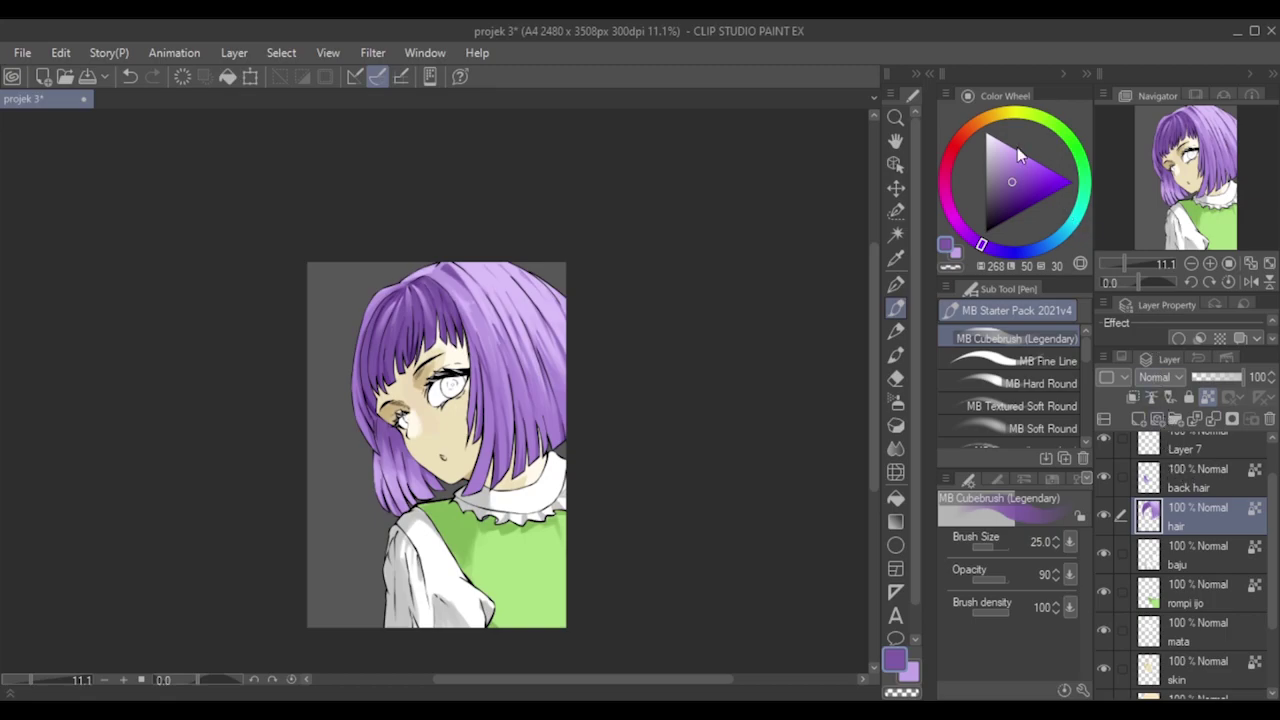
pyautogui.scroll(3, 487, 512)
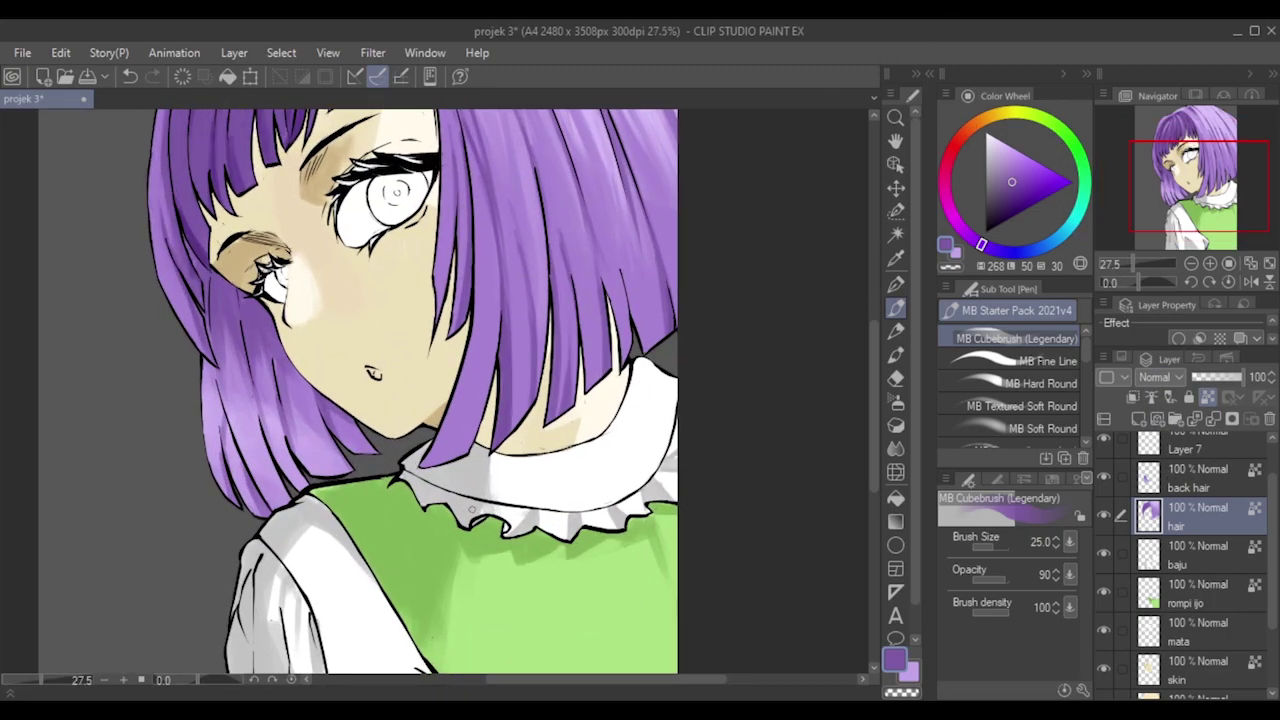
pyautogui.scroll(-2, 392, 389)
pyautogui.scroll(-1, 473, 510)
pyautogui.scroll(1, 586, 417)
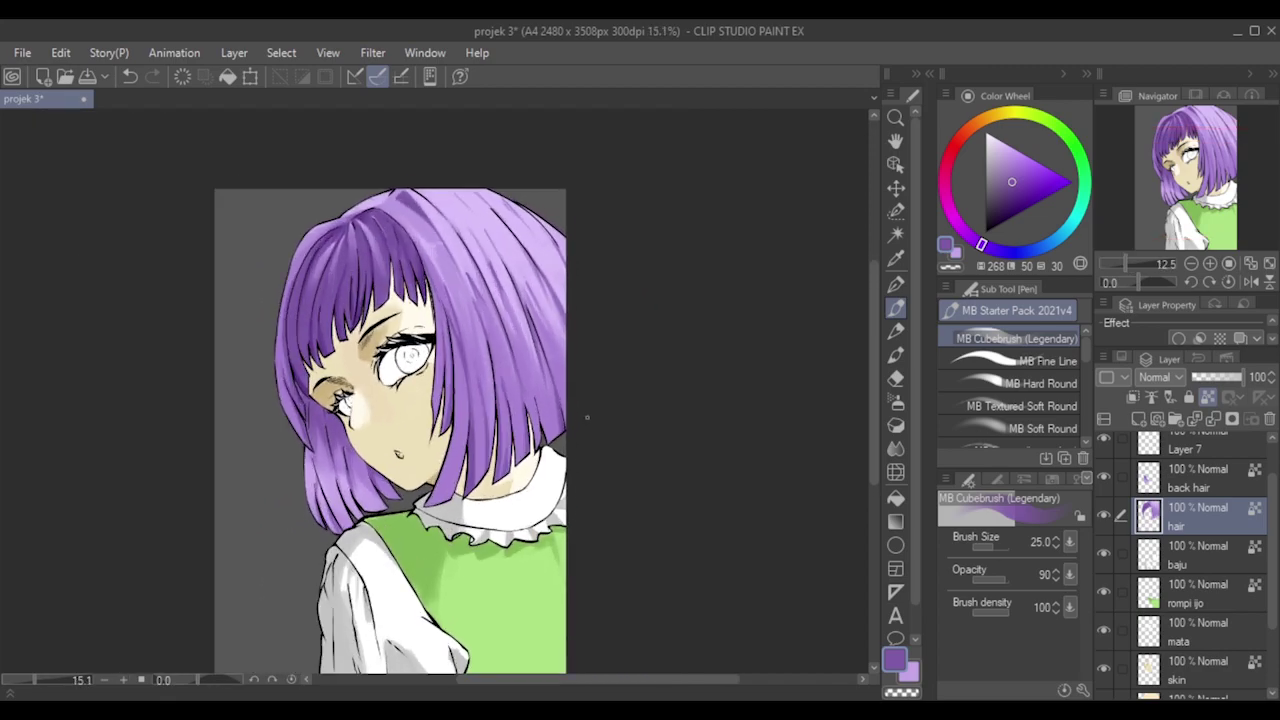
pyautogui.moveTo(707, 680); pyautogui.dragTo(689, 680)
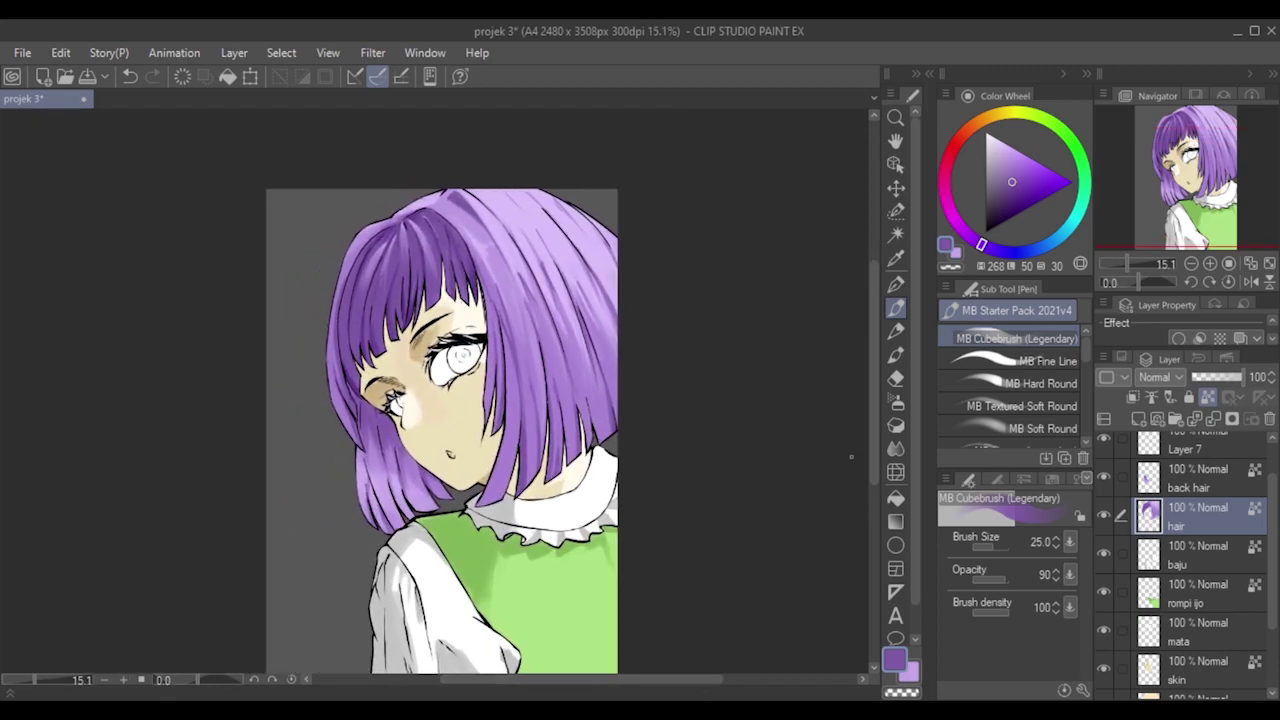
pyautogui.scroll(-2, 872, 440)
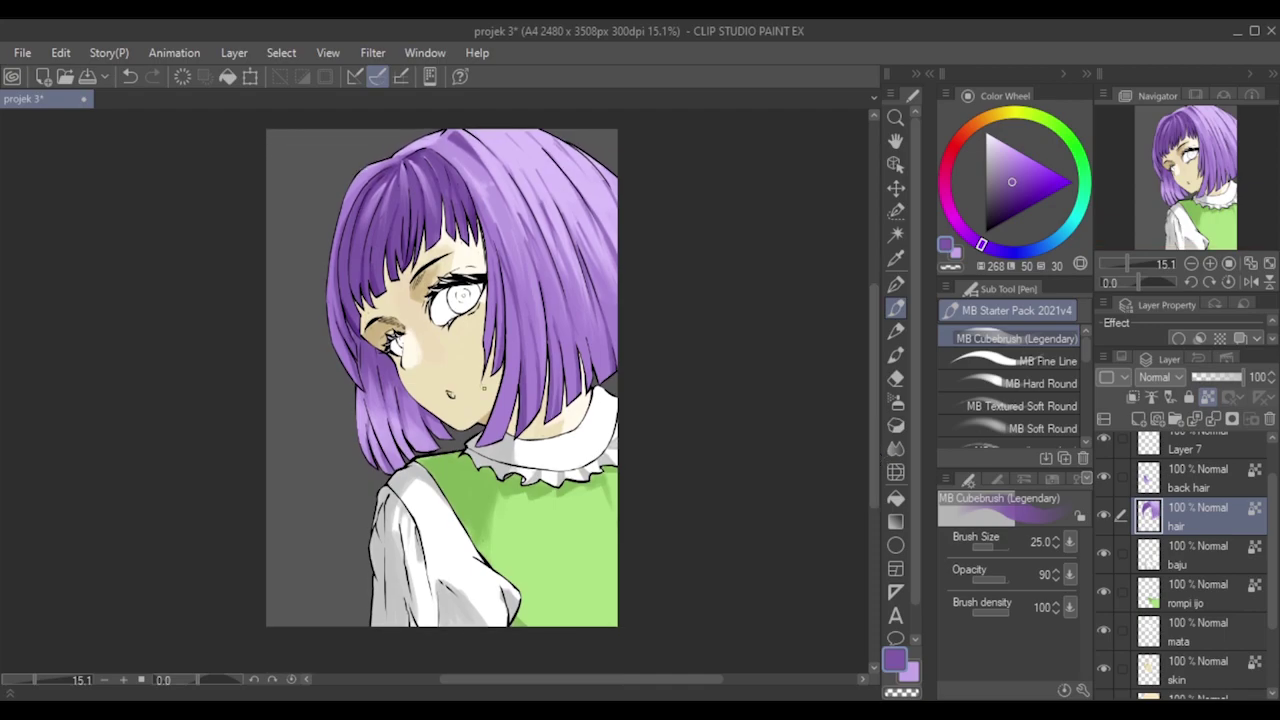
pyautogui.scroll(1, 486, 340)
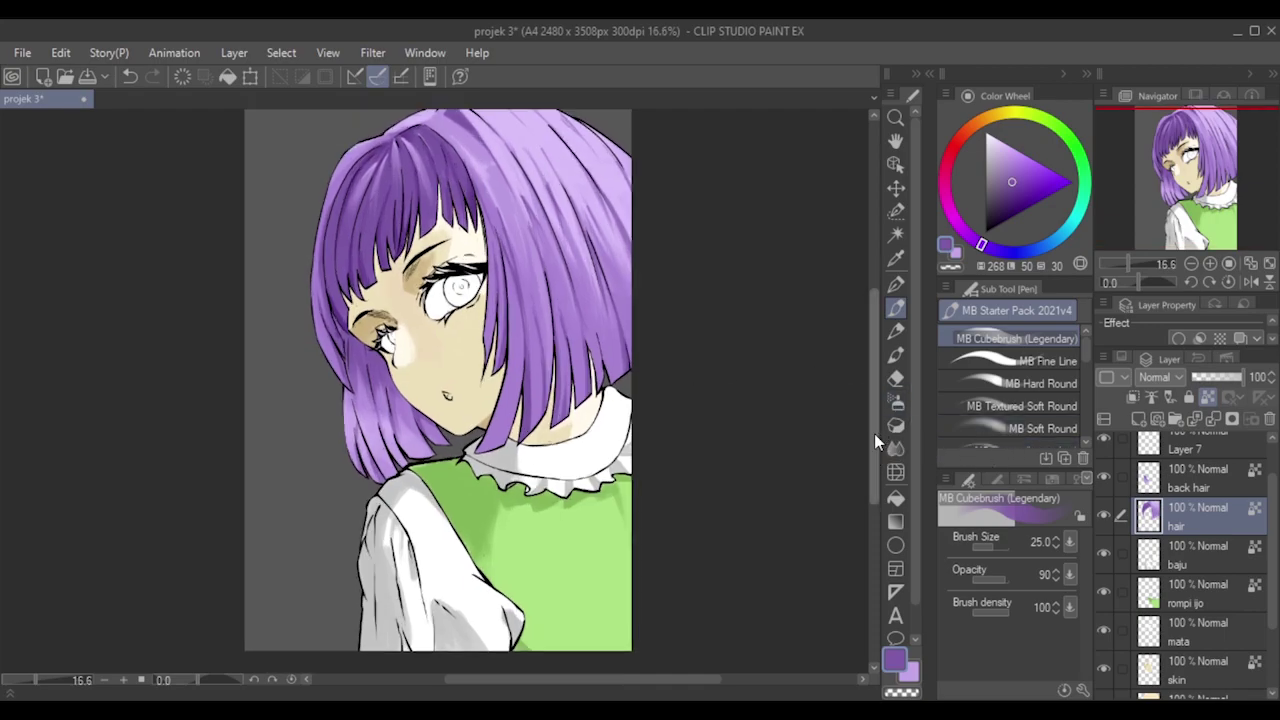
pyautogui.scroll(1, 874, 432)
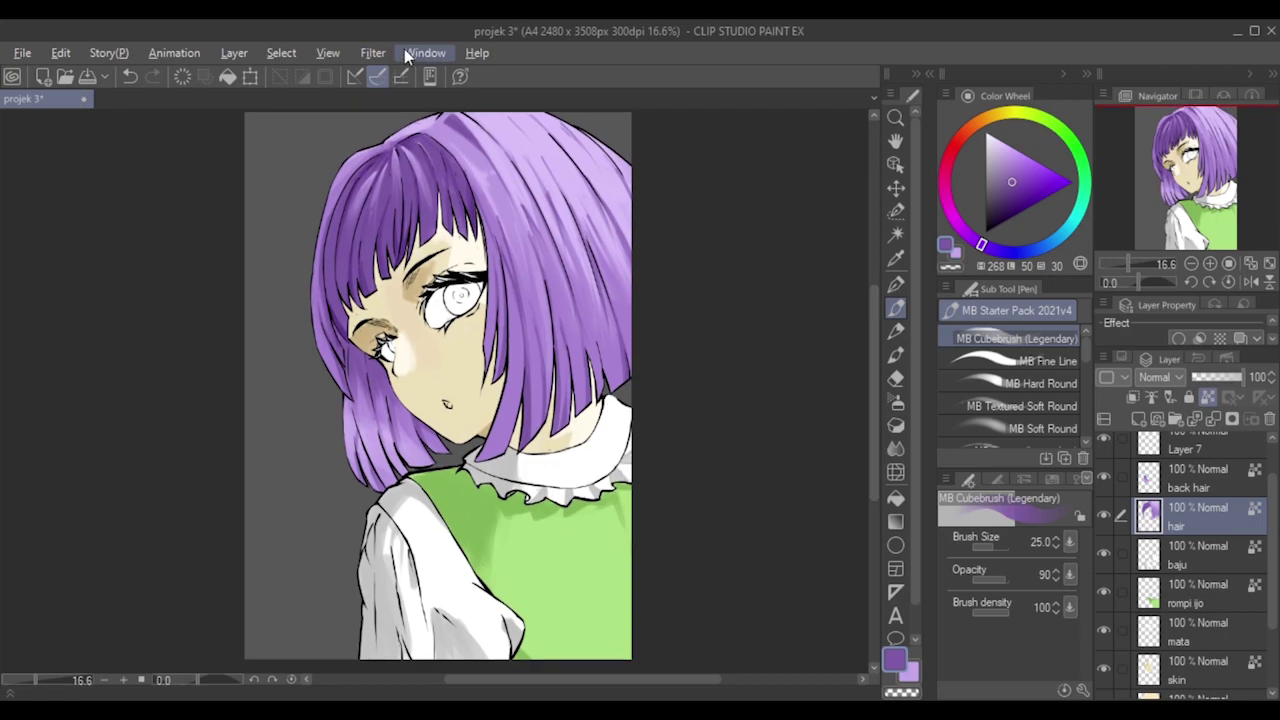
# Sample a deeper purple and draw thin strands along the outer edge on the back hair layer at brush size 15.
pyautogui.keyDown('alt'); pyautogui.click(478, 202); pyautogui.keyUp('alt')
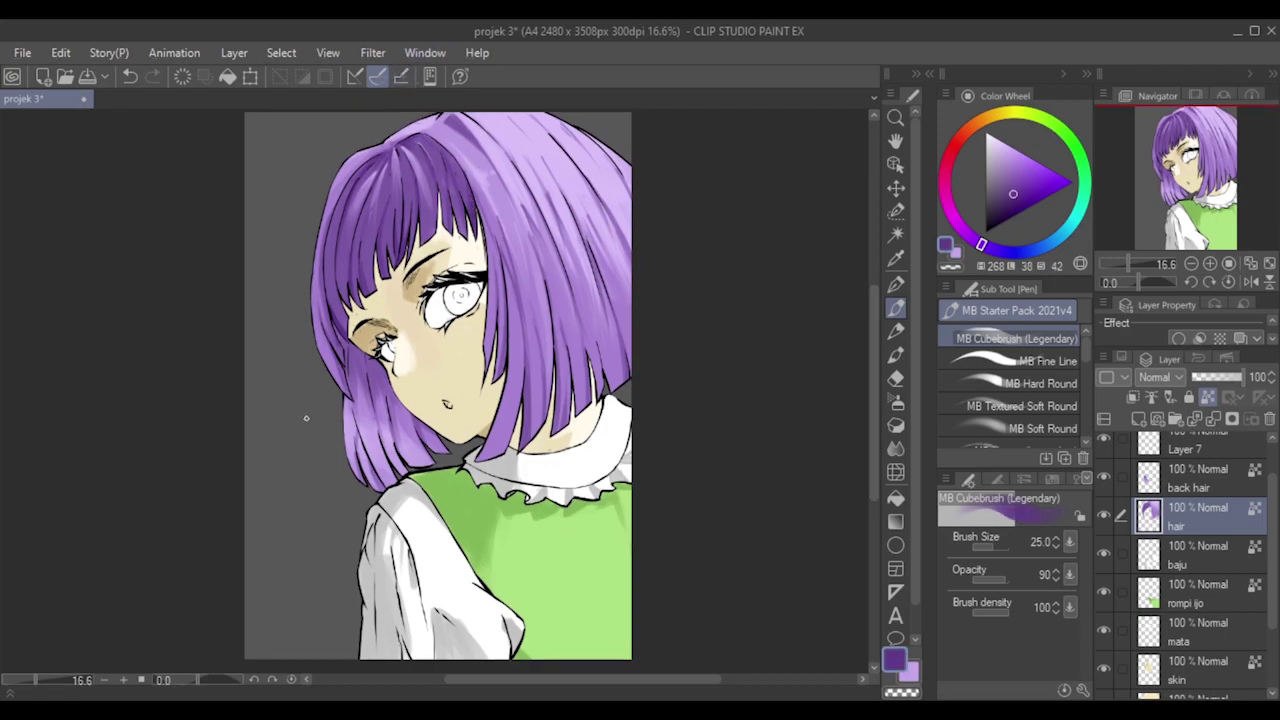
pyautogui.press('[')
pyautogui.press('[')
pyautogui.press('[')
pyautogui.moveTo(343, 466); pyautogui.dragTo(350, 424)
pyautogui.click(1172, 488)
pyautogui.moveTo(354, 428); pyautogui.dragTo(362, 495)
pyautogui.moveTo(349, 427)
pyautogui.mouseDown()
pyautogui.moveTo(364, 429)
pyautogui.moveTo(362, 448)
pyautogui.mouseUp()
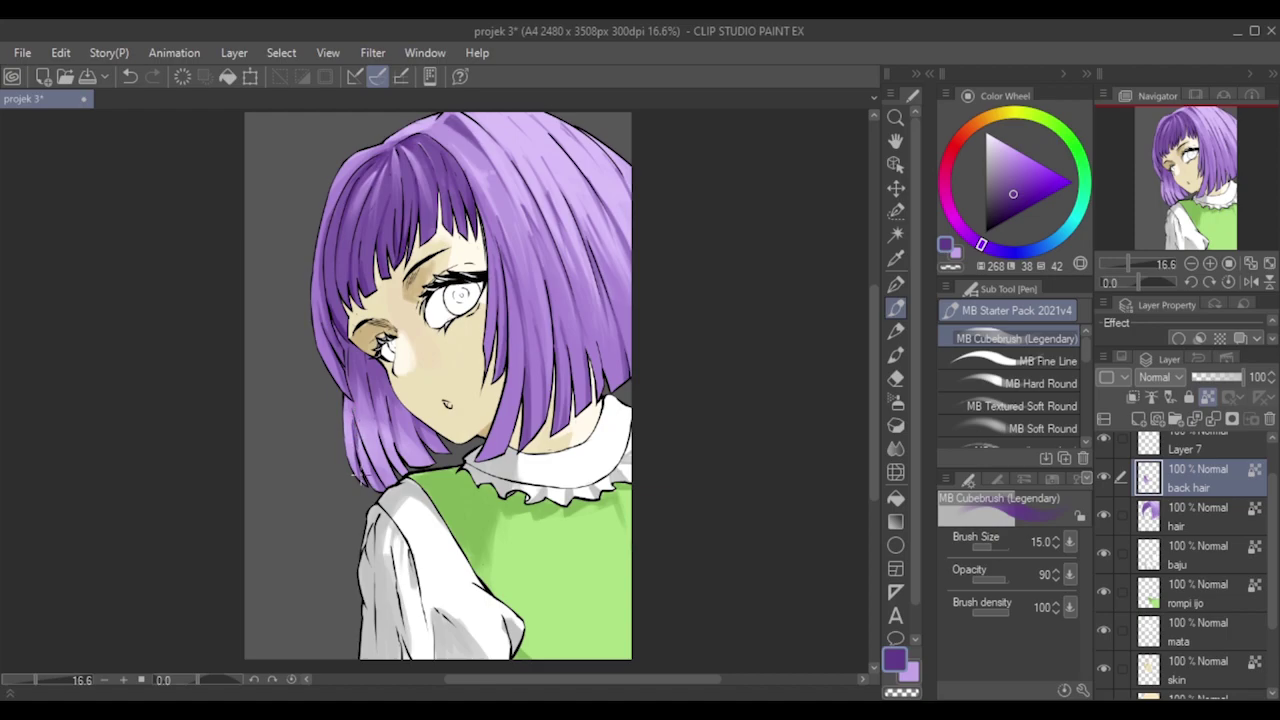
# Add thin deep purple strands to the back hair beside the cheek, undoing two of the strokes.
pyautogui.moveTo(376, 398); pyautogui.dragTo(383, 446)
pyautogui.moveTo(367, 388)
pyautogui.mouseDown()
pyautogui.moveTo(370, 432)
pyautogui.moveTo(360, 427)
pyautogui.mouseUp()
pyautogui.hotkey('ctrl', 'z')
pyautogui.moveTo(368, 376)
pyautogui.mouseDown()
pyautogui.moveTo(360, 420)
pyautogui.moveTo(356, 404)
pyautogui.moveTo(384, 440)
pyautogui.moveTo(418, 446)
pyautogui.moveTo(398, 446)
pyautogui.moveTo(400, 434)
pyautogui.moveTo(416, 450)
pyautogui.mouseUp()
pyautogui.hotkey('ctrl', 'z')
pyautogui.moveTo(424, 424); pyautogui.dragTo(424, 448)
# Darken the upper back hair below the eye with deep purple at brush size 20.
pyautogui.press('[')
pyautogui.press(']')
pyautogui.press(']')
pyautogui.press(']')
pyautogui.press(']')
pyautogui.press(']')
pyautogui.press(']')
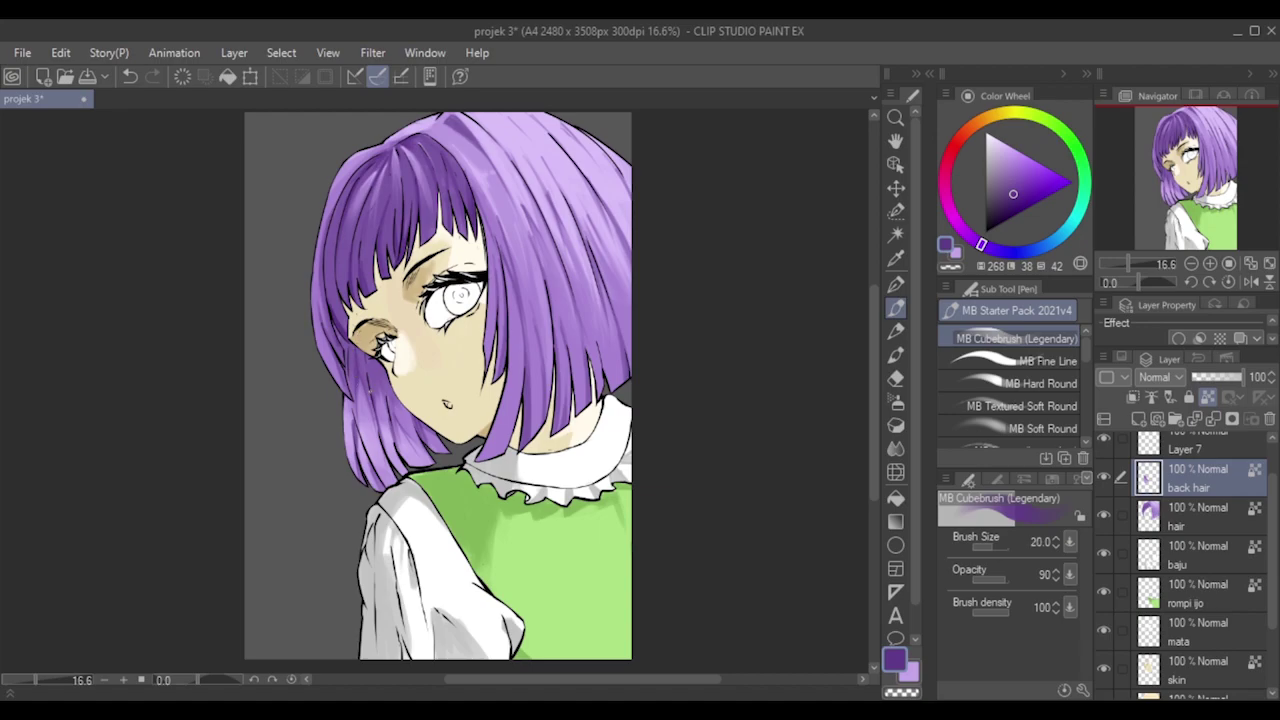
# Sample the dark purple beside the eye and blend it into the upper back hair at brush sizes 17 to 40.
pyautogui.press('[')
pyautogui.keyDown('alt'); pyautogui.click(351, 358); pyautogui.keyUp('alt')
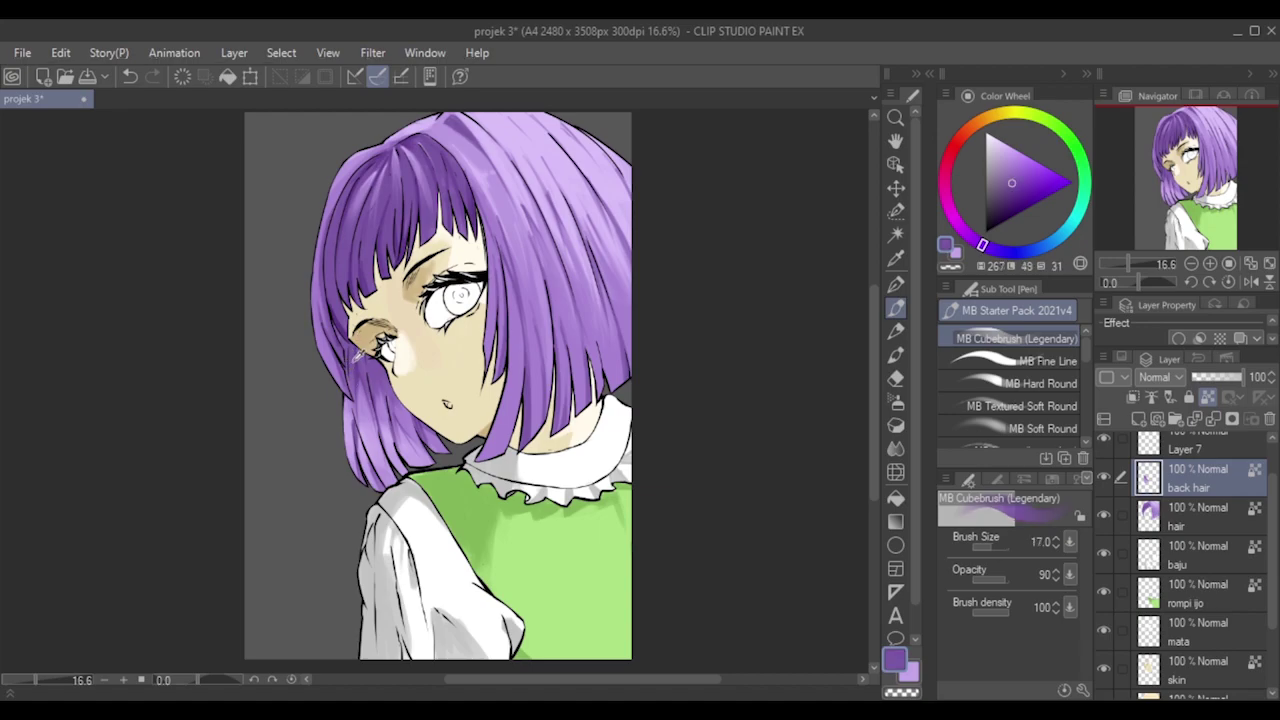
pyautogui.press(']')
pyautogui.press(']')
pyautogui.press(']')
pyautogui.press(']')
pyautogui.scroll(-2, 480, 357)
pyautogui.scroll(2, 463, 383)
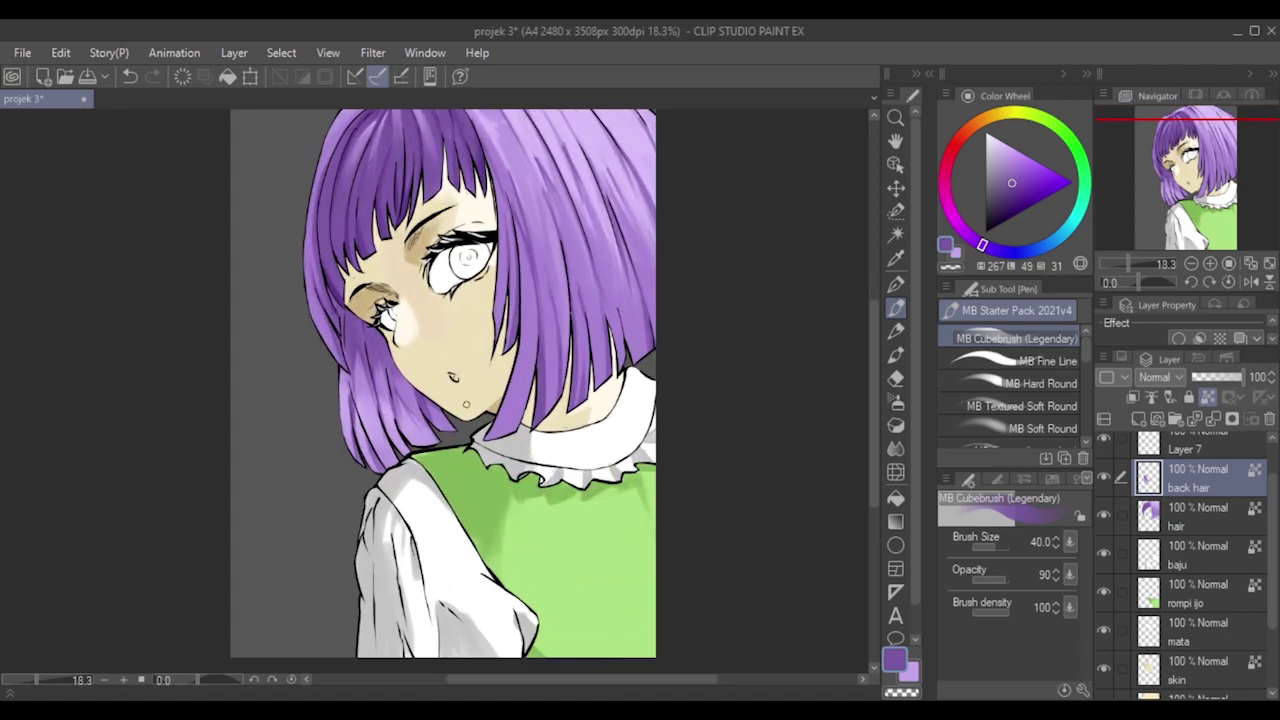
# Paint a dark purple strand on the outer back hair at brush size 30 and soften it with sampled light purple.
pyautogui.press('[')
pyautogui.press('[')
pyautogui.moveTo(352, 402); pyautogui.dragTo(361, 436)
pyautogui.keyDown('alt'); pyautogui.click(374, 438); pyautogui.keyUp('alt')
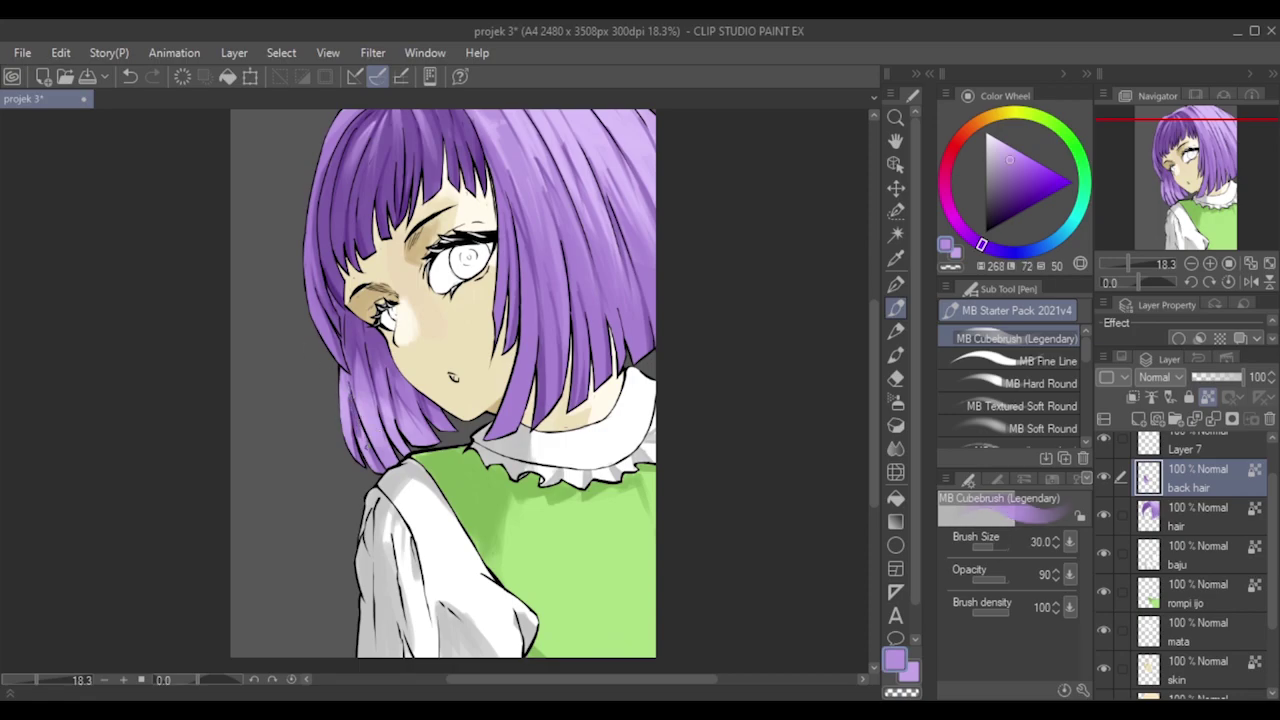
pyautogui.moveTo(350, 392); pyautogui.dragTo(362, 433)
# Create a new layer above the hair layer and clip it to the hair.
pyautogui.scroll(-4, 372, 339)
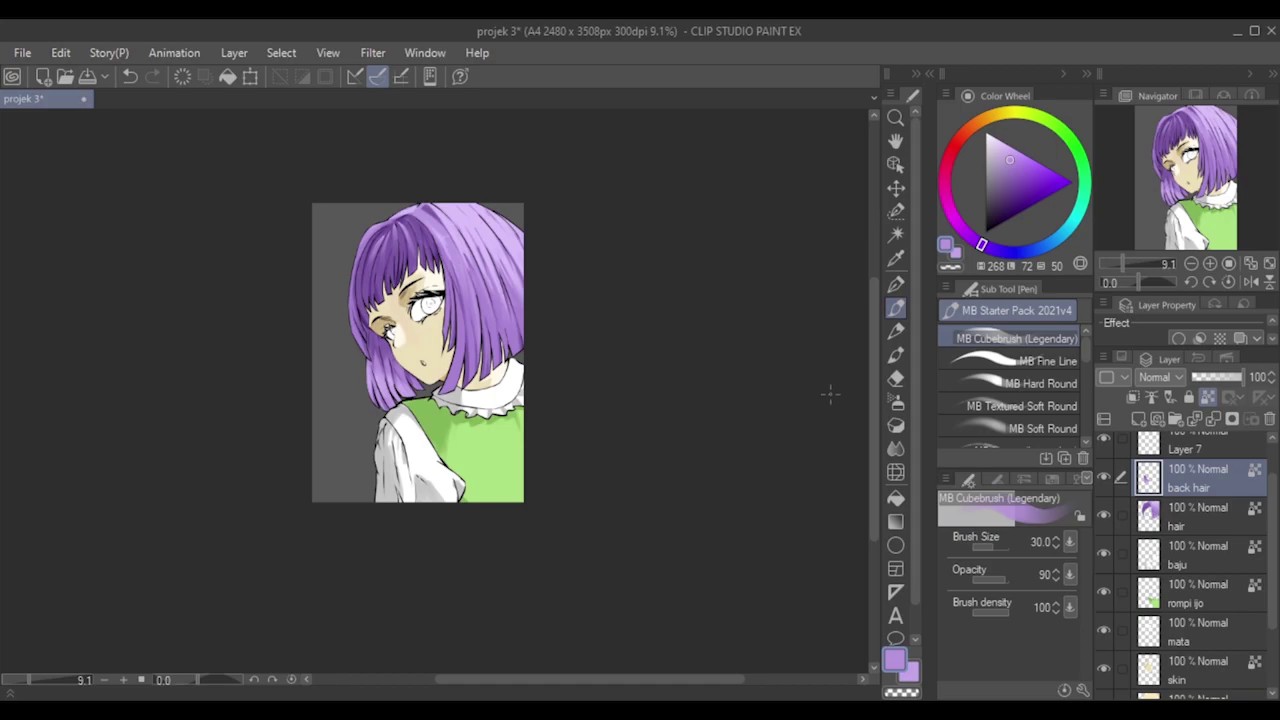
pyautogui.scroll(3, 400, 345)
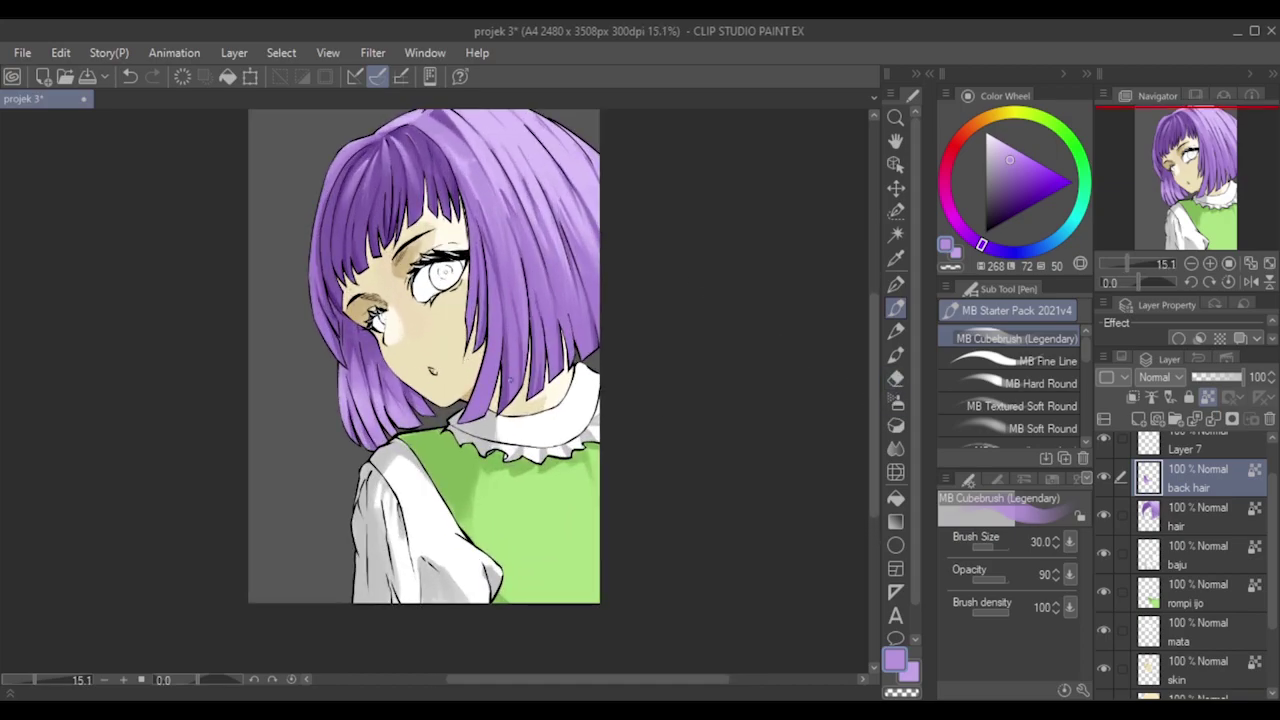
pyautogui.moveTo(873, 427); pyautogui.dragTo(876, 408)
pyautogui.scroll(-2, 686, 363)
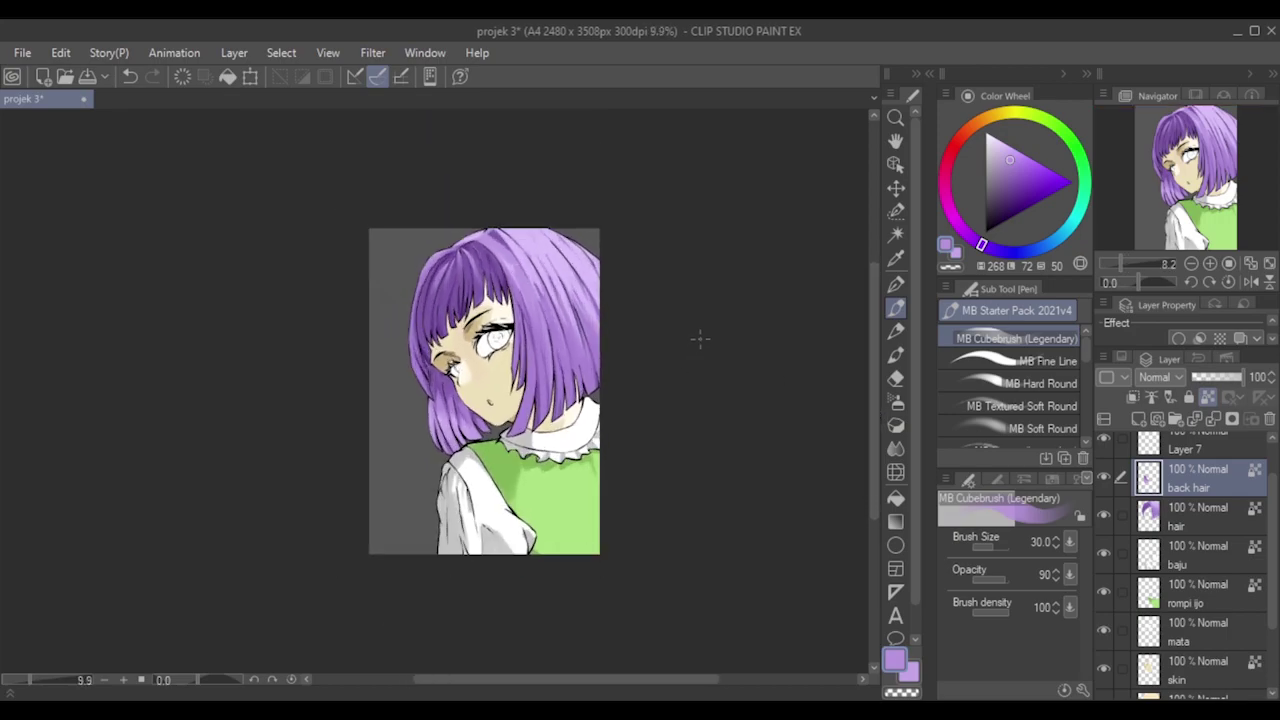
pyautogui.click(1172, 510)
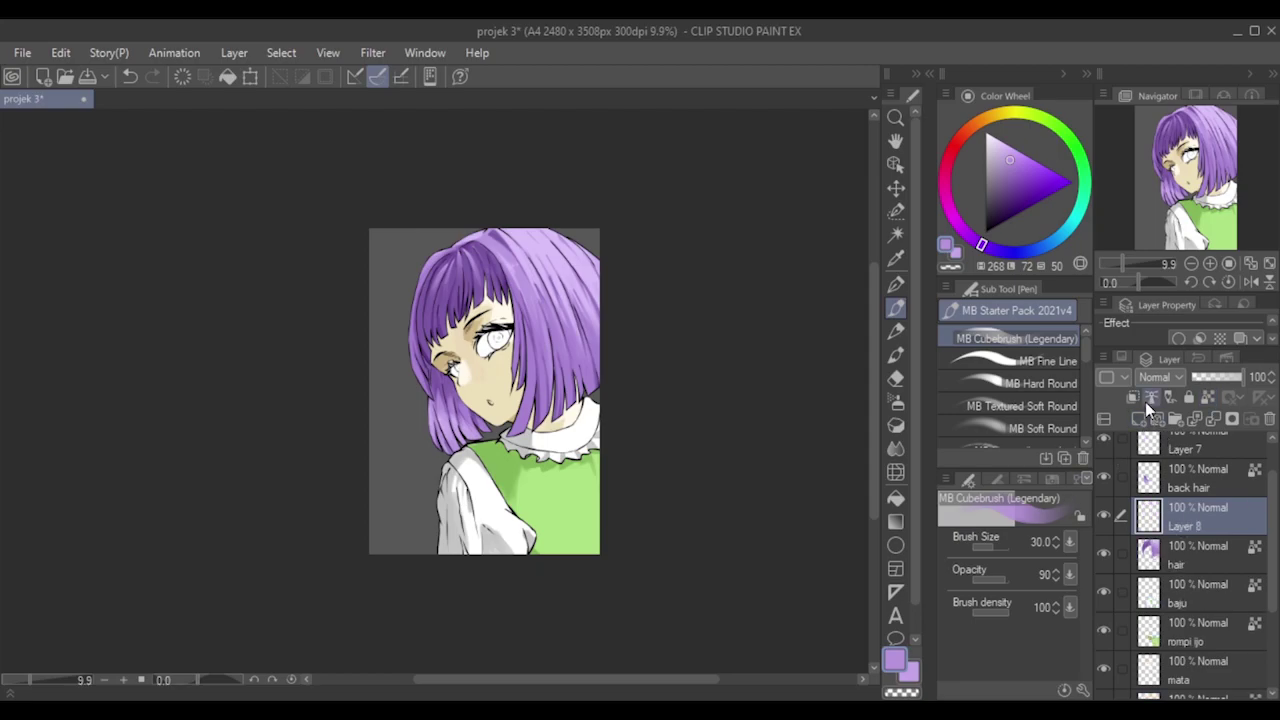
pyautogui.click(1139, 400)
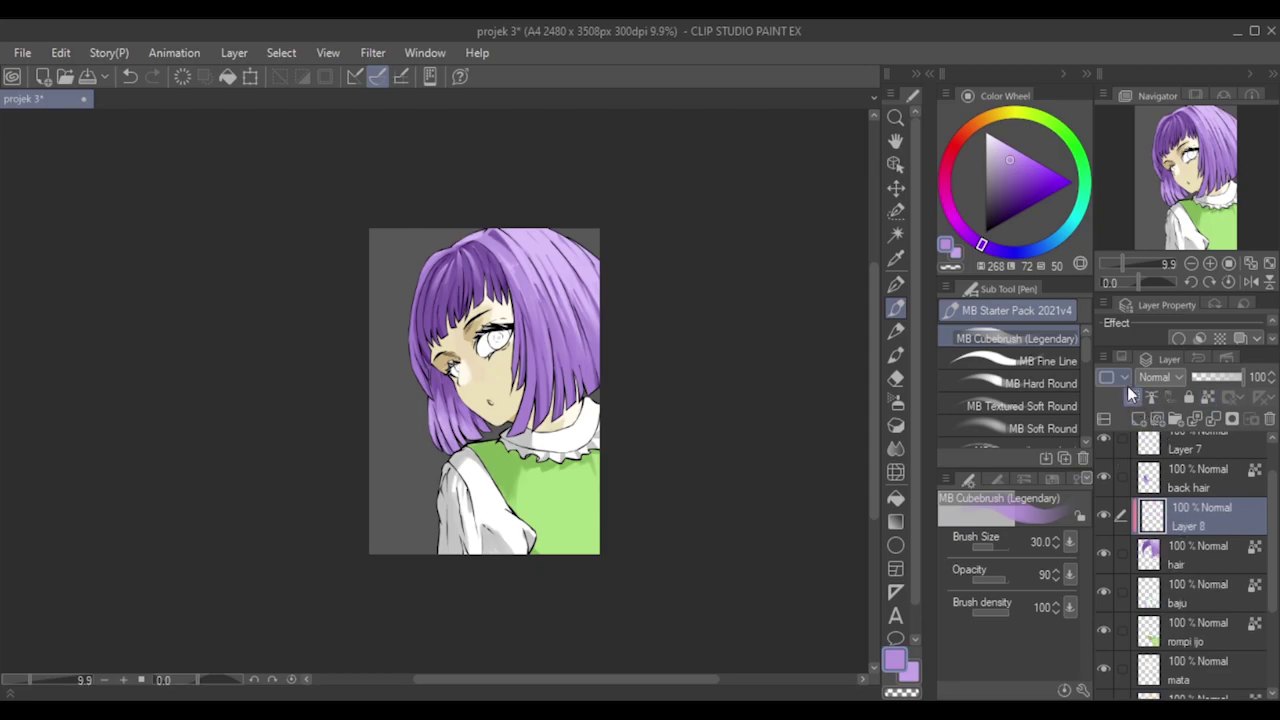
# Set the clipped layer above the hair to Soft light and sample light purple from the crown of the hair.
pyautogui.click(1161, 270)
pyautogui.moveTo(599, 229); pyautogui.dragTo(762, 229)
pyautogui.keyDown('alt'); pyautogui.click(526, 252); pyautogui.keyUp('alt')
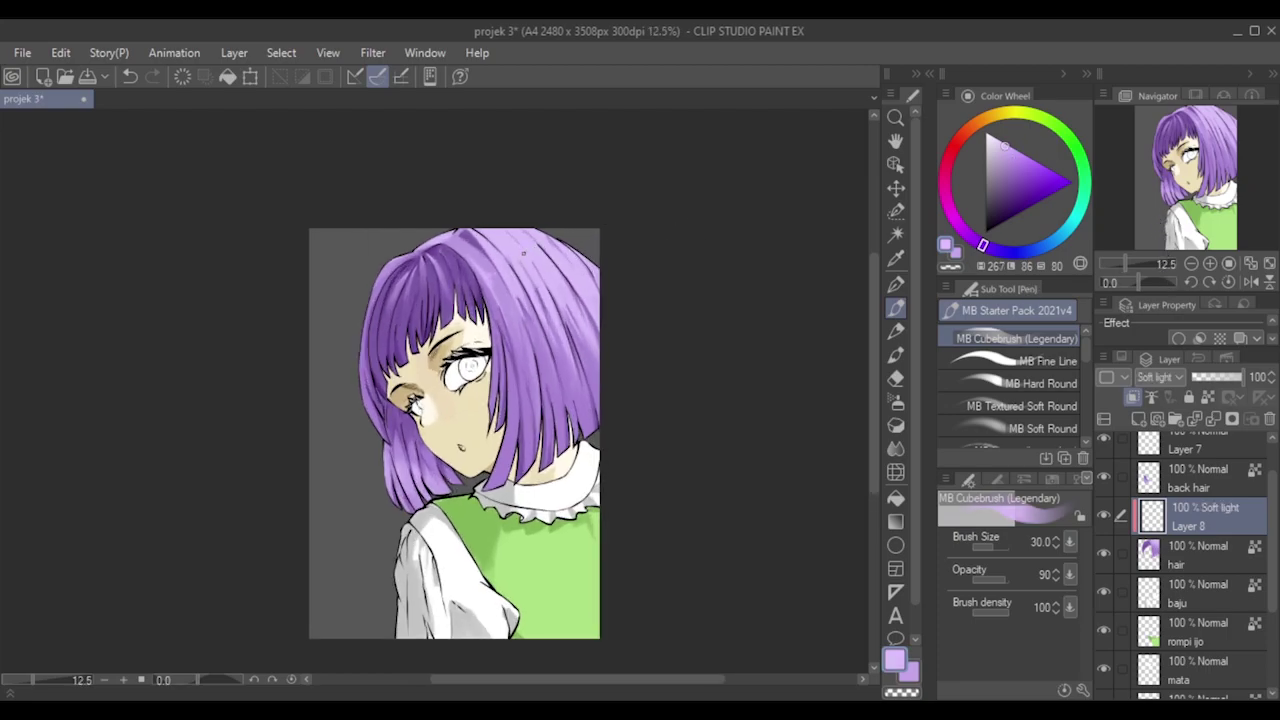
# Glaze light purple over the outer crown of the hair with a greatly enlarged brush, and reduce the brush size to 170.
pyautogui.press(']')
pyautogui.press(']')
pyautogui.press(']')
pyautogui.press(']')
pyautogui.press(']')
pyautogui.press(']')
pyautogui.press(']')
pyautogui.press(']')
pyautogui.press(']')
pyautogui.press(']')
pyautogui.press(']')
pyautogui.press(']')
pyautogui.press(']')
pyautogui.moveTo(490, 245)
pyautogui.mouseDown()
pyautogui.moveTo(592, 294)
pyautogui.moveTo(579, 268)
pyautogui.moveTo(528, 233)
pyautogui.moveTo(574, 281)
pyautogui.moveTo(509, 240)
pyautogui.moveTo(595, 315)
pyautogui.mouseUp()
pyautogui.press('[')
pyautogui.press('[')
pyautogui.press('[')
pyautogui.press('[')
pyautogui.press('[')
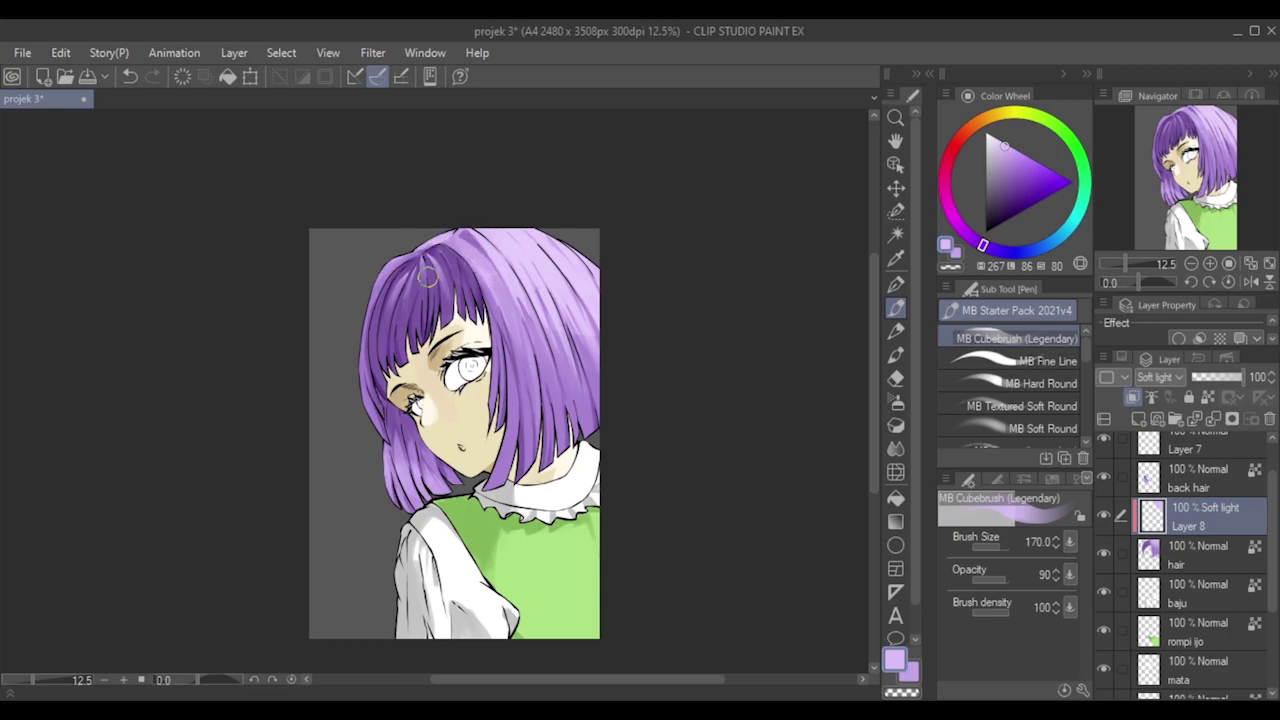
# Add a Soft light layer clipped to the back hair and brush light purple over the lower back strands.
pyautogui.click(1184, 570)
pyautogui.click(1187, 488)
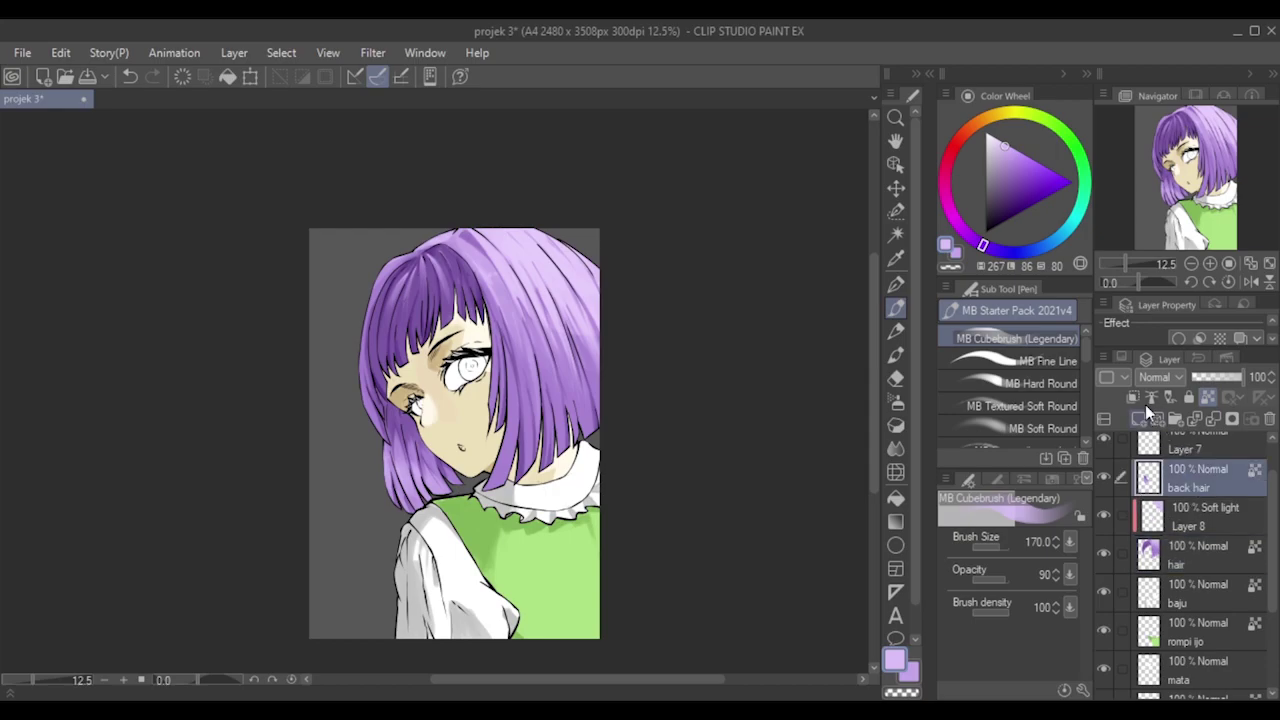
pyautogui.click(1139, 418)
pyautogui.click(1173, 267)
pyautogui.click(1133, 400)
pyautogui.moveTo(380, 458)
pyautogui.mouseDown()
pyautogui.moveTo(432, 493)
pyautogui.moveTo(422, 505)
pyautogui.mouseUp()
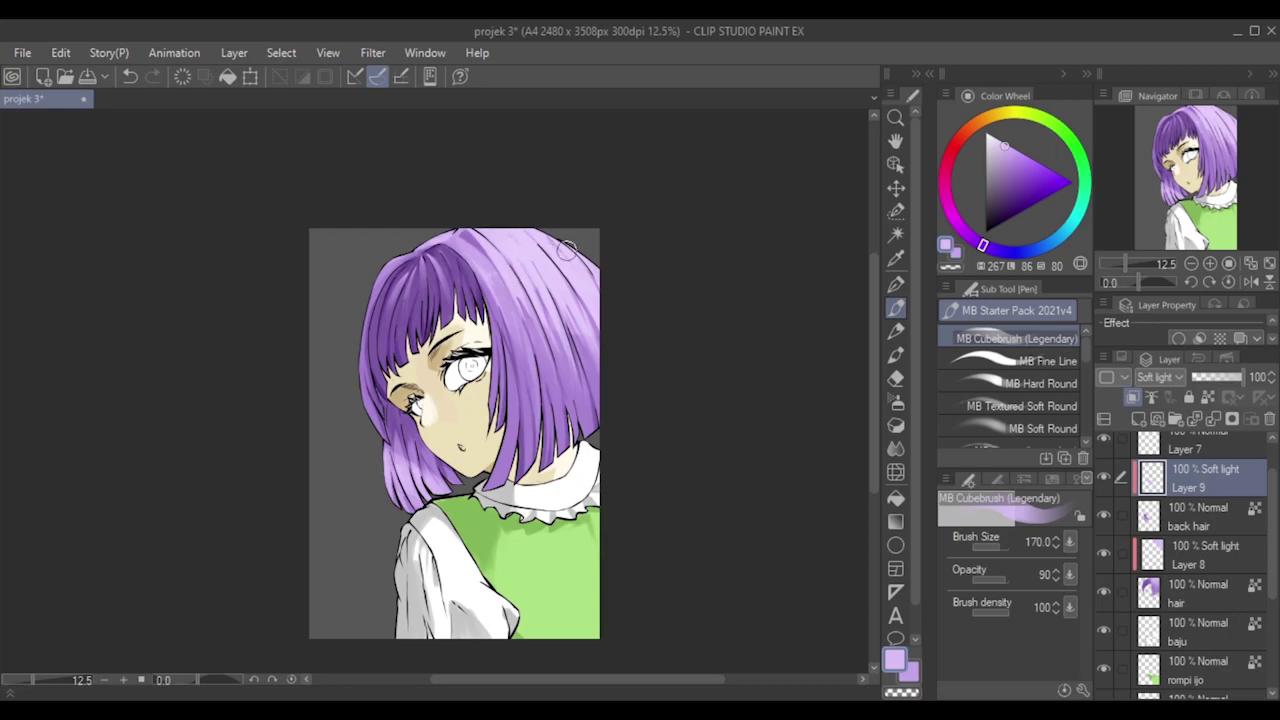
# Try a small light purple highlight on the fringe, painting directly on the hair layer.
pyautogui.click(1202, 510)
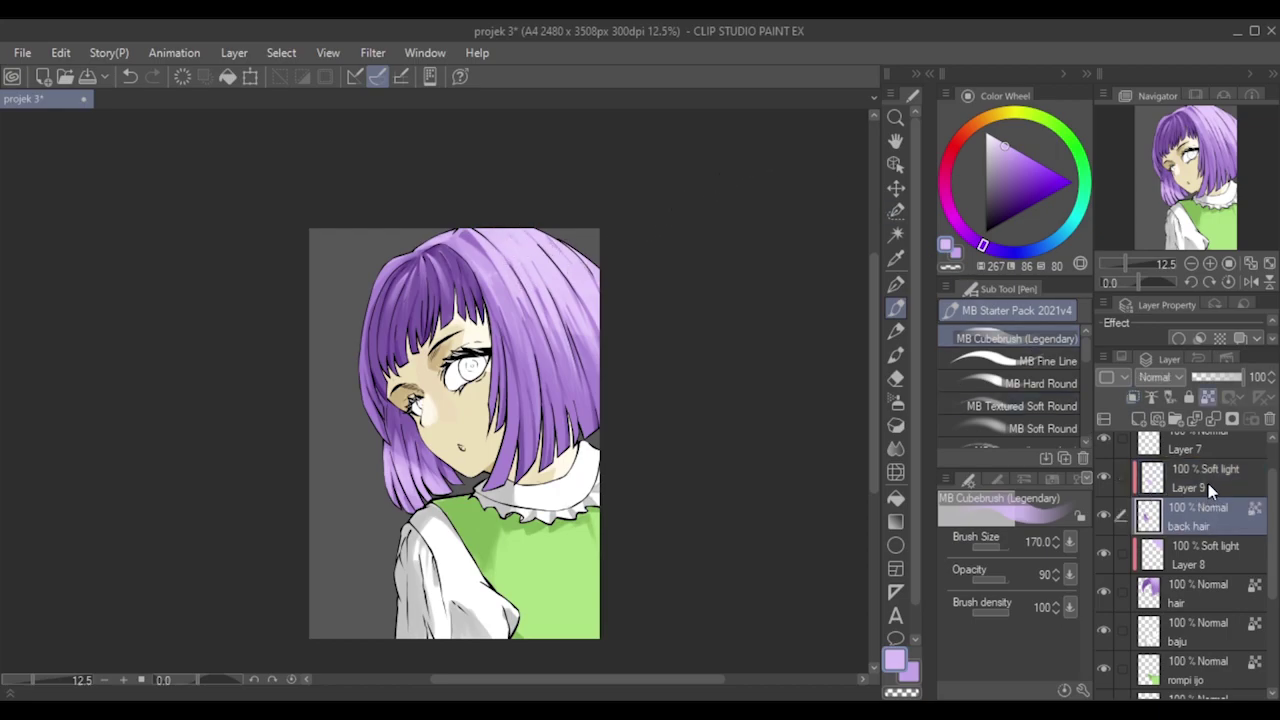
pyautogui.click(1205, 592)
pyautogui.press('[')
pyautogui.press('[')
pyautogui.press('[')
pyautogui.press('[')
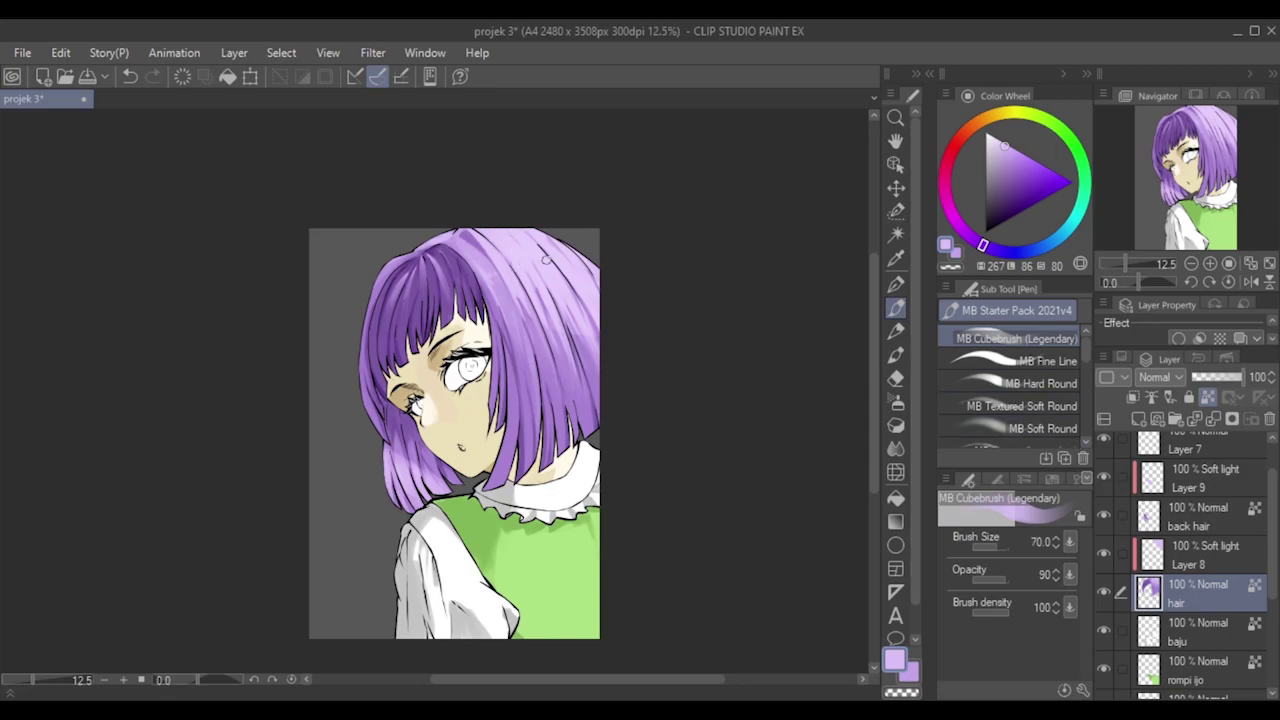
pyautogui.scroll(-3, 707, 179)
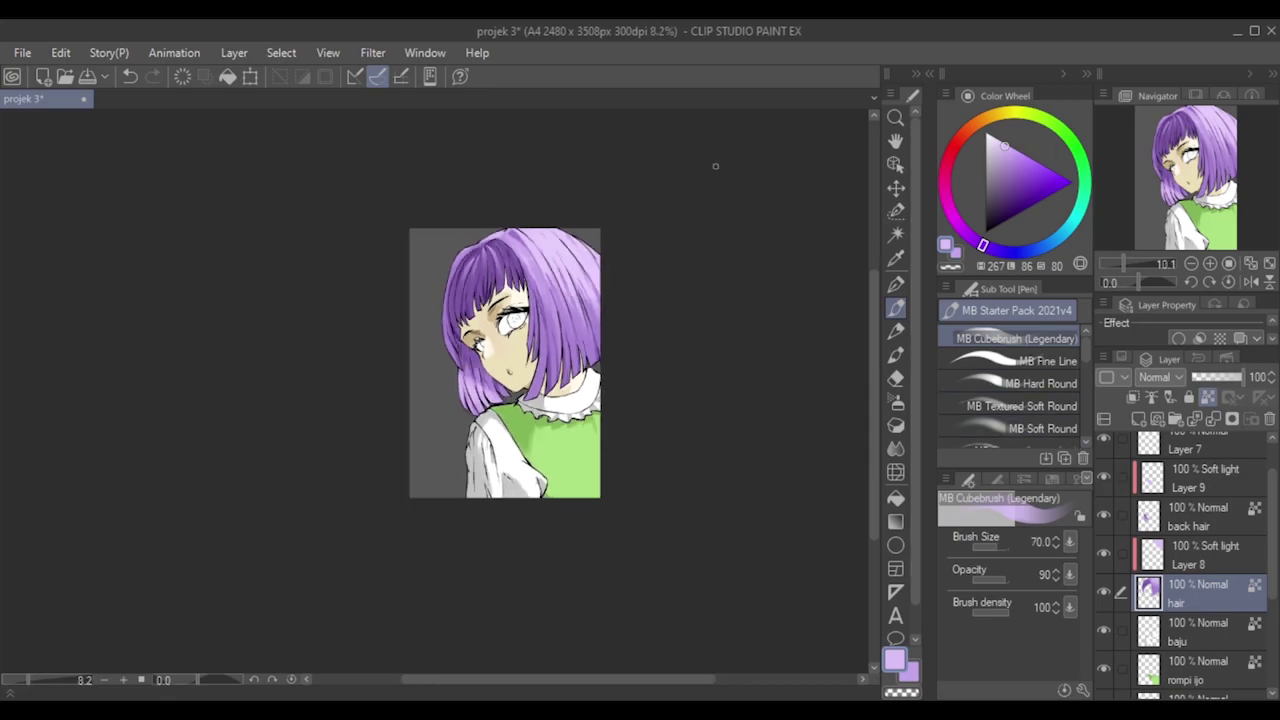
pyautogui.scroll(1, 828, 368)
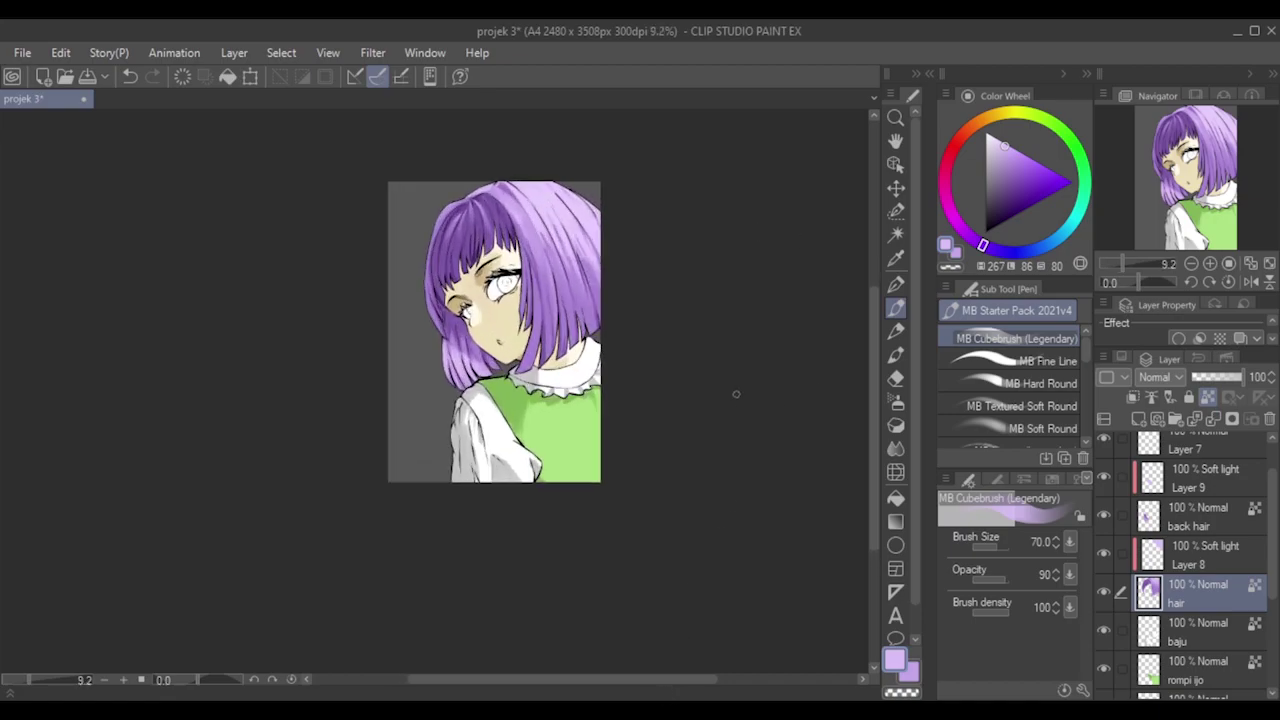
pyautogui.scroll(1, 734, 386)
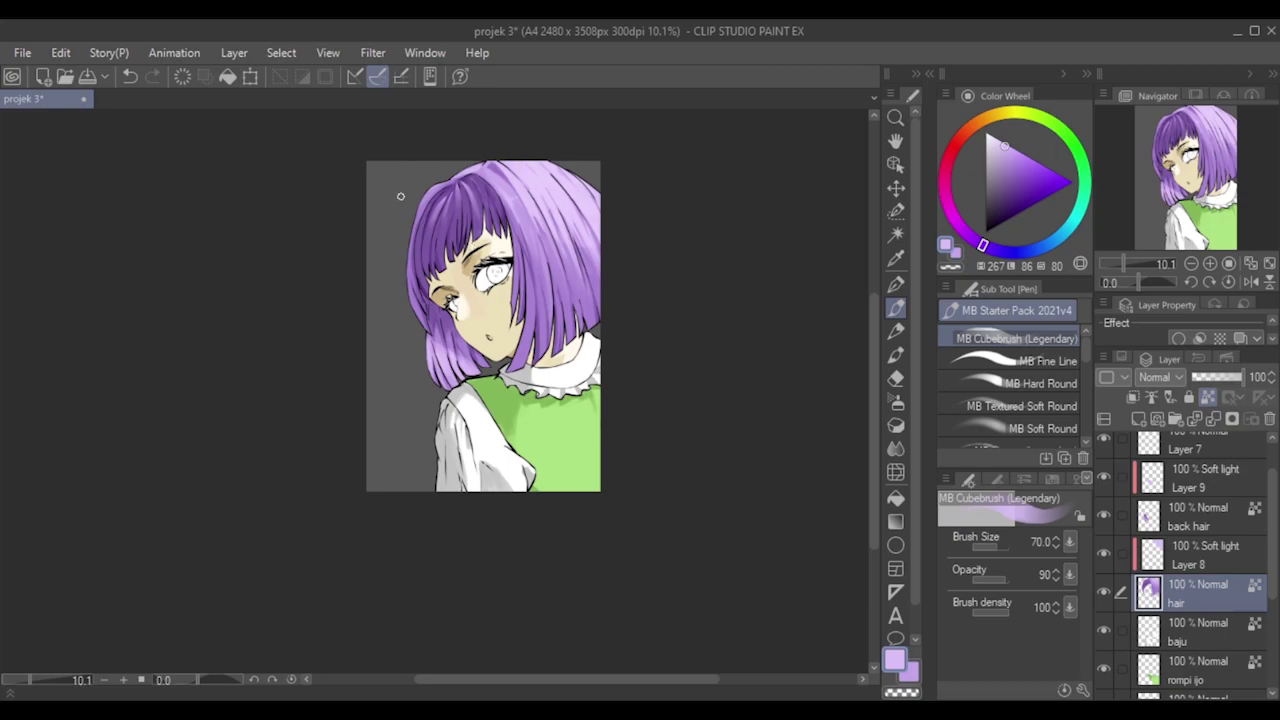
pyautogui.scroll(2, 400, 196)
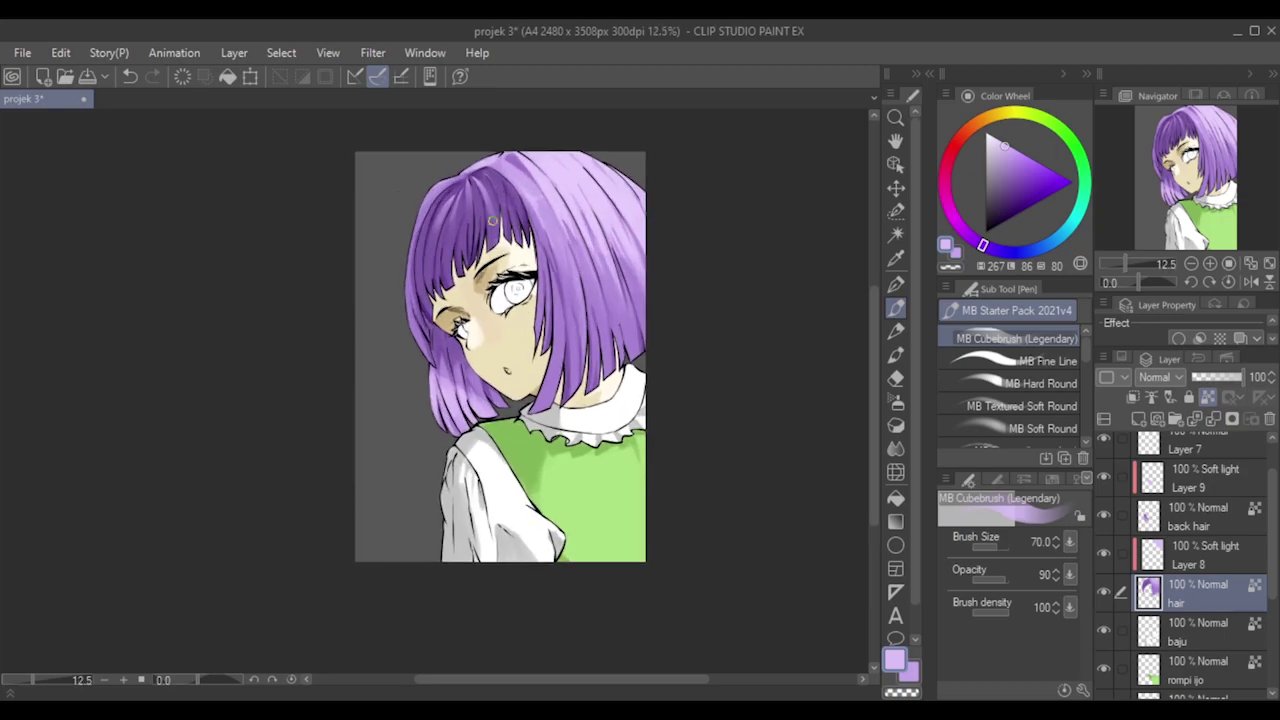
pyautogui.press('[')
pyautogui.press('[')
pyautogui.press(']')
pyautogui.press(']')
pyautogui.press(']')
pyautogui.moveTo(434, 235); pyautogui.dragTo(440, 239)
# Try a wider light purple highlight band across the fringe on the hair layer at brush size 120.
pyautogui.press('[')
pyautogui.scroll(1, 489, 214)
pyautogui.press(']')
pyautogui.press(']')
pyautogui.press(']')
pyautogui.press(']')
pyautogui.press(']')
pyautogui.press(']')
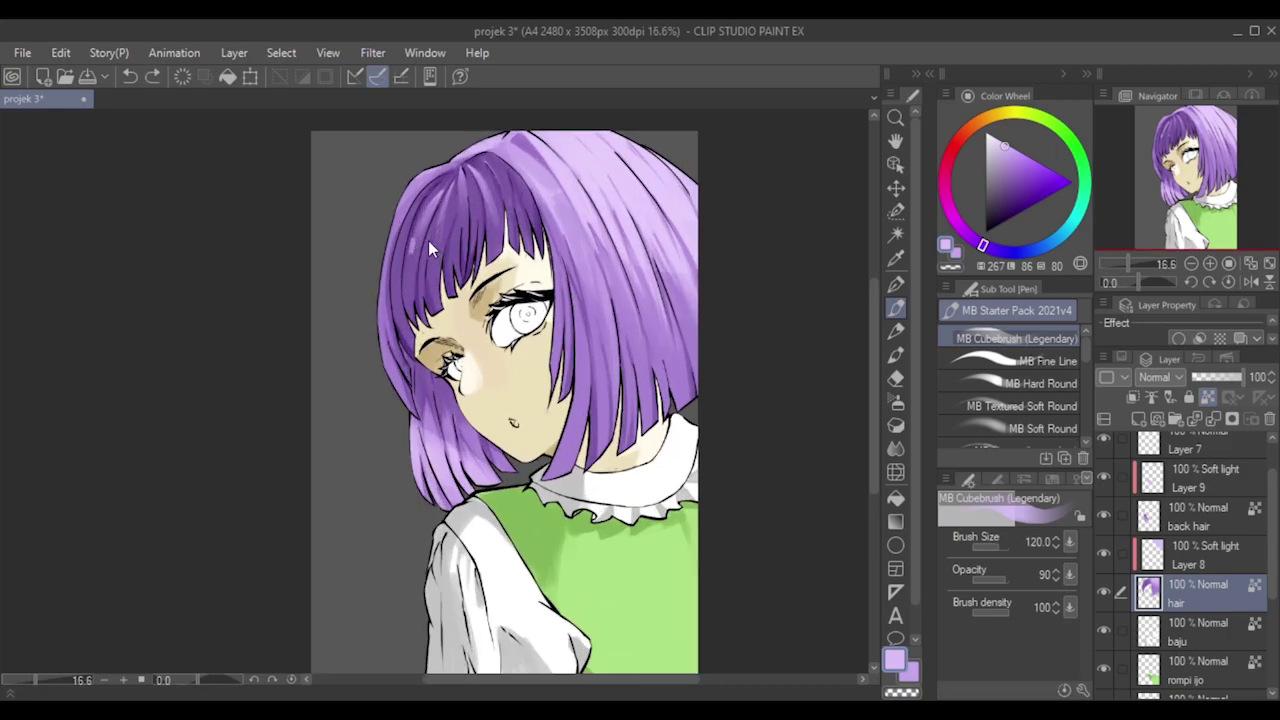
pyautogui.moveTo(423, 239)
pyautogui.mouseDown()
pyautogui.moveTo(428, 201)
pyautogui.moveTo(410, 239)
pyautogui.moveTo(429, 225)
pyautogui.moveTo(462, 242)
pyautogui.mouseUp()
pyautogui.click(897, 384)
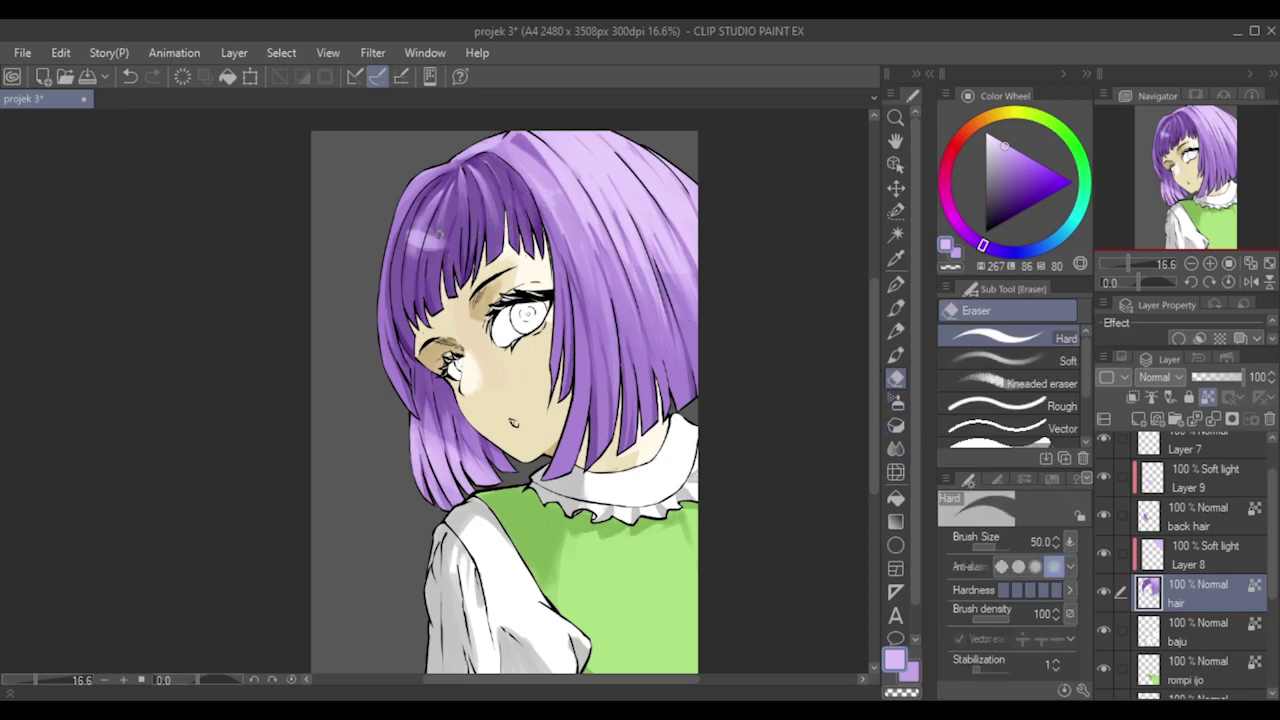
# Undo the fringe highlight strokes made on the hair layer.
pyautogui.hotkey('ctrl', 'z')
pyautogui.hotkey('ctrl', 'z')
pyautogui.hotkey('ctrl', 'z')
pyautogui.hotkey('ctrl', 'z')
pyautogui.hotkey('ctrl', 'z')
pyautogui.hotkey('ctrl', 'z')
pyautogui.hotkey('ctrl', 'z')
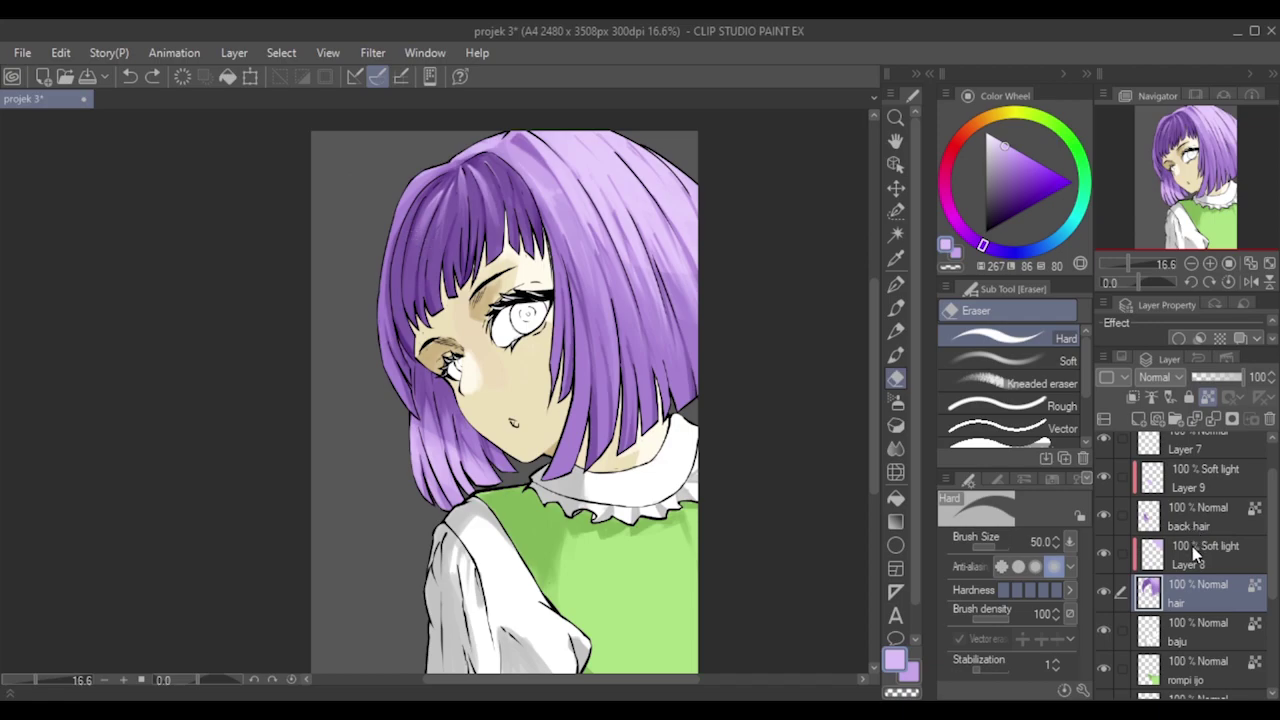
# Paint a light purple highlight across the fringe on the hair's Soft light layer at brush size 120.
pyautogui.click(1192, 546)
pyautogui.click(896, 309)
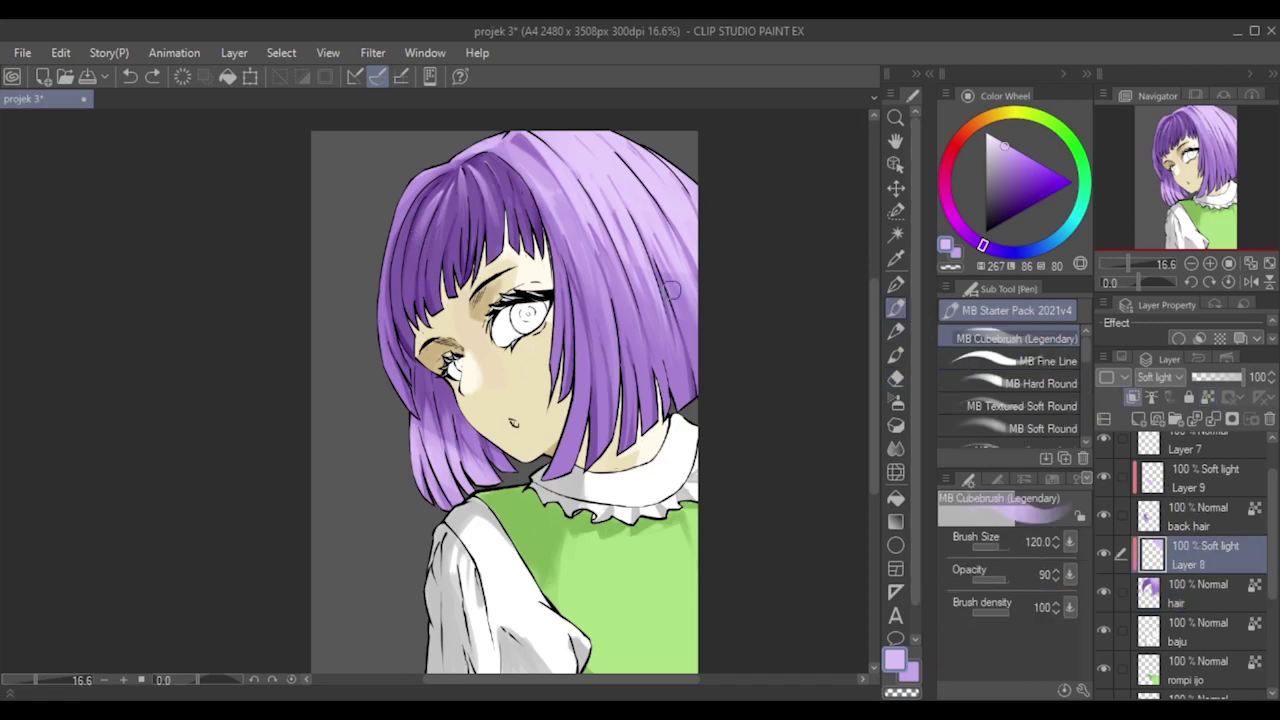
pyautogui.moveTo(450, 249)
pyautogui.mouseDown()
pyautogui.moveTo(411, 241)
pyautogui.moveTo(466, 229)
pyautogui.moveTo(424, 249)
pyautogui.mouseUp()
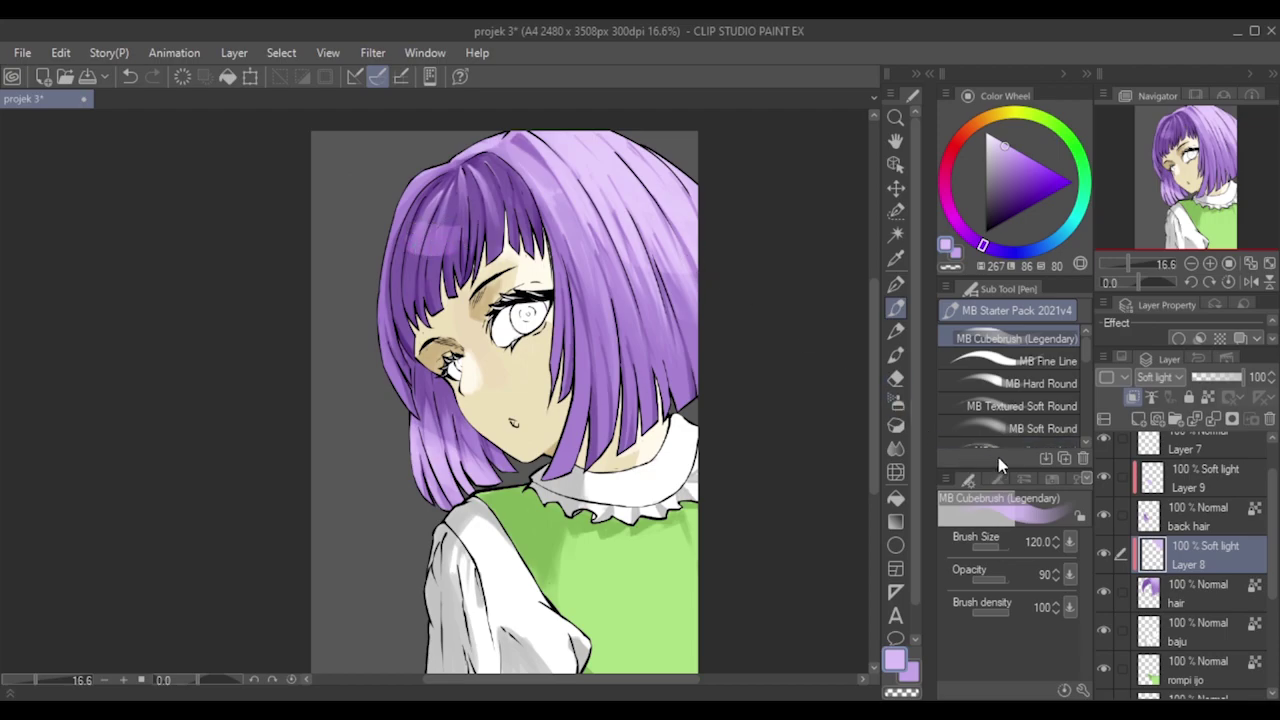
# Trim the fringe highlight into separate strand shapes with the Hard eraser at size 40.
pyautogui.click(896, 378)
pyautogui.press('[')
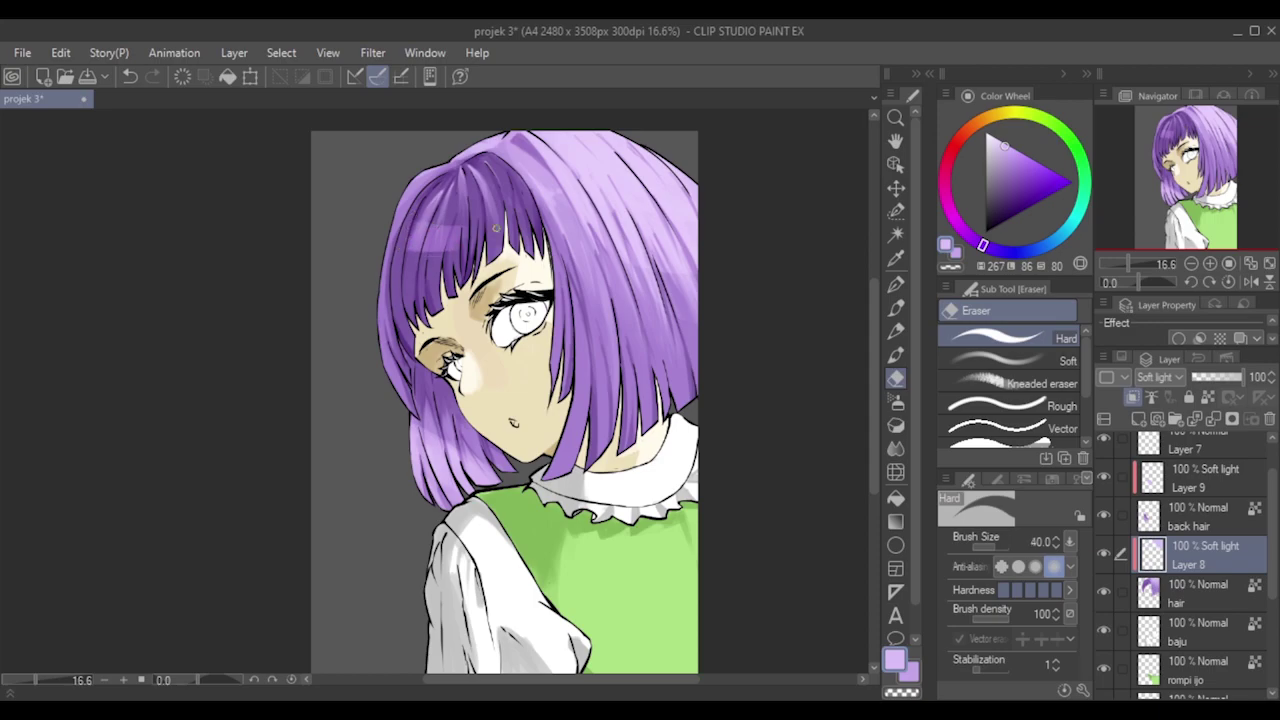
pyautogui.moveTo(423, 215); pyautogui.dragTo(491, 229)
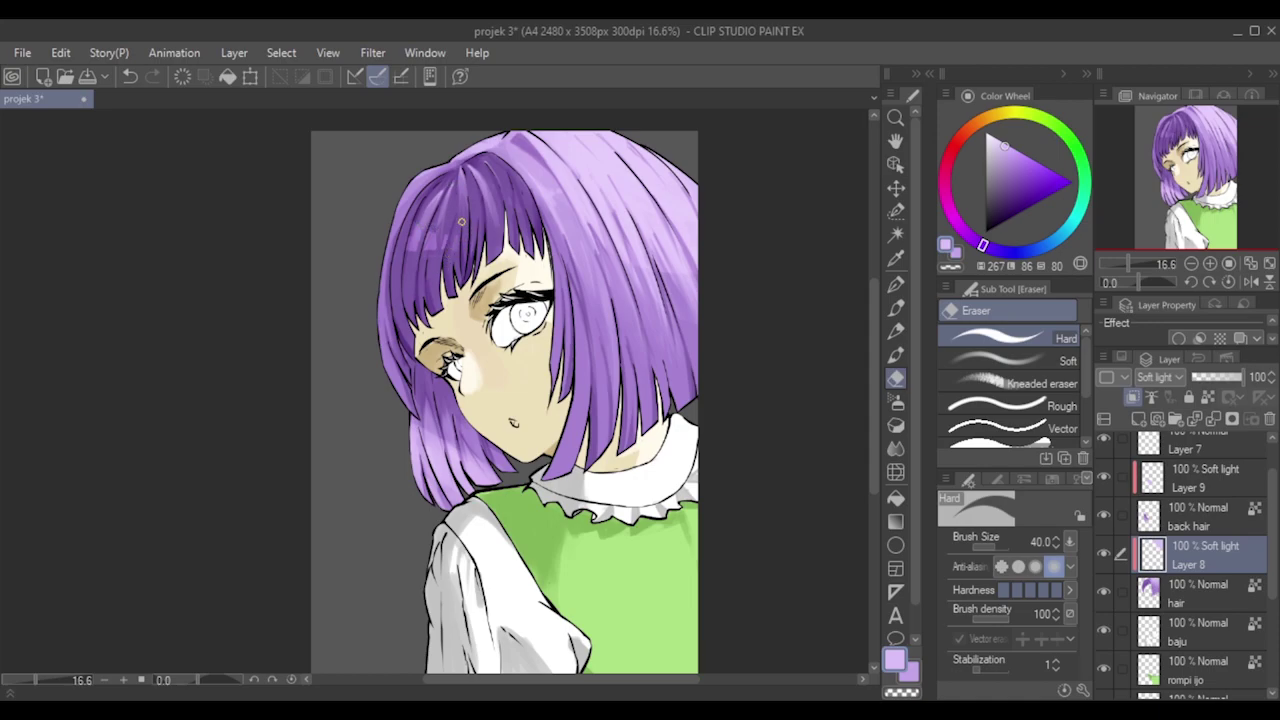
pyautogui.scroll(-2, 497, 153)
pyautogui.scroll(3, 500, 155)
pyautogui.scroll(3, 503, 157)
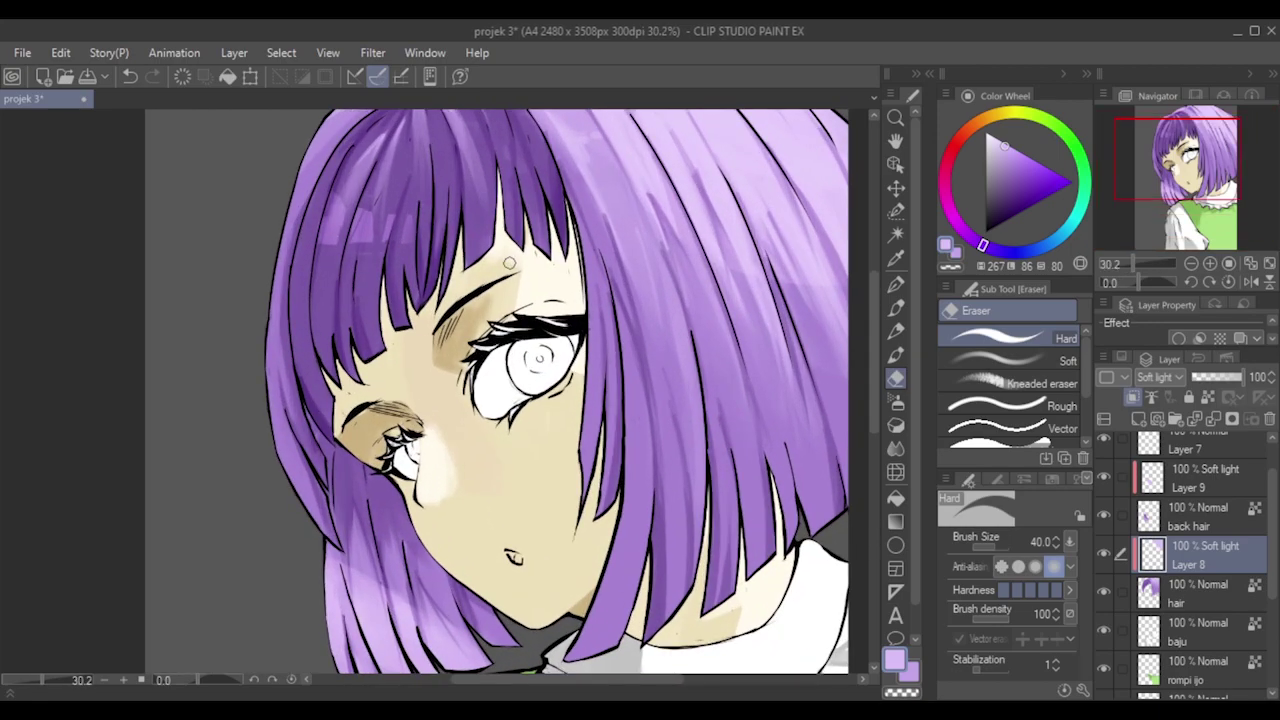
pyautogui.moveTo(347, 228)
pyautogui.mouseDown()
pyautogui.moveTo(318, 251)
pyautogui.moveTo(422, 233)
pyautogui.moveTo(320, 254)
pyautogui.moveTo(464, 233)
pyautogui.moveTo(388, 231)
pyautogui.moveTo(338, 199)
pyautogui.moveTo(395, 204)
pyautogui.moveTo(340, 202)
pyautogui.mouseUp()
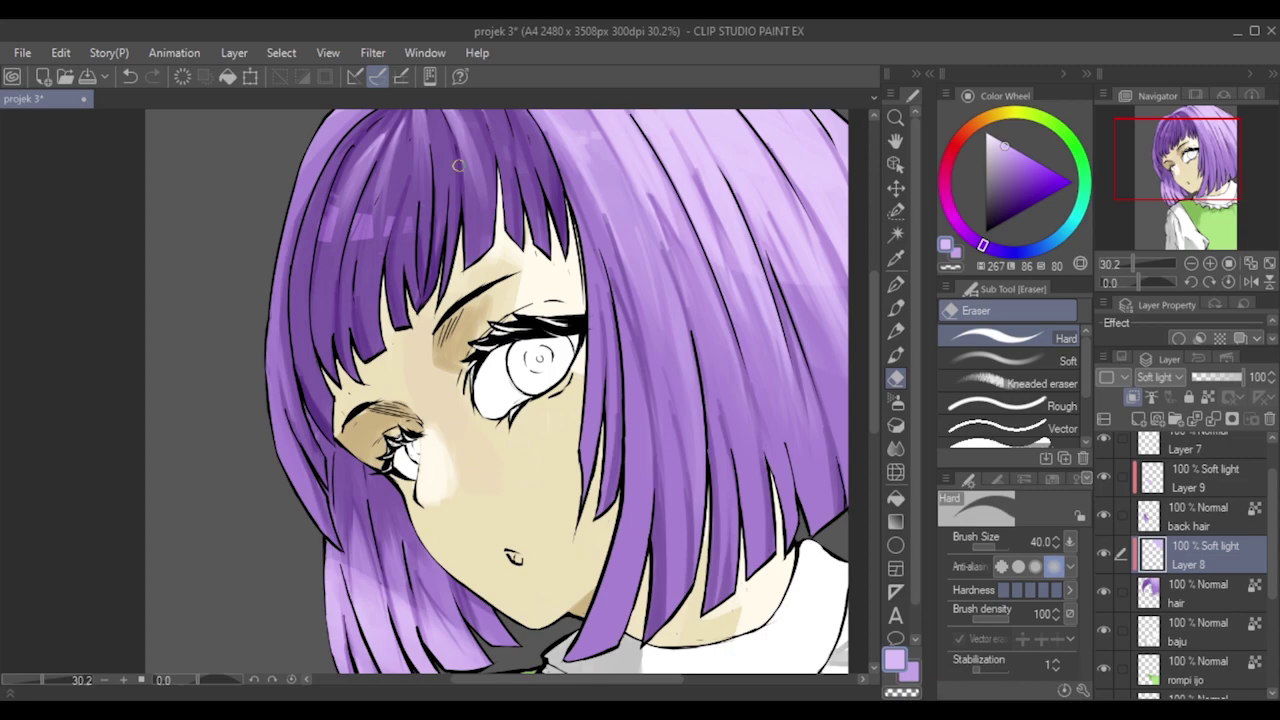
pyautogui.scroll(-2, 458, 165)
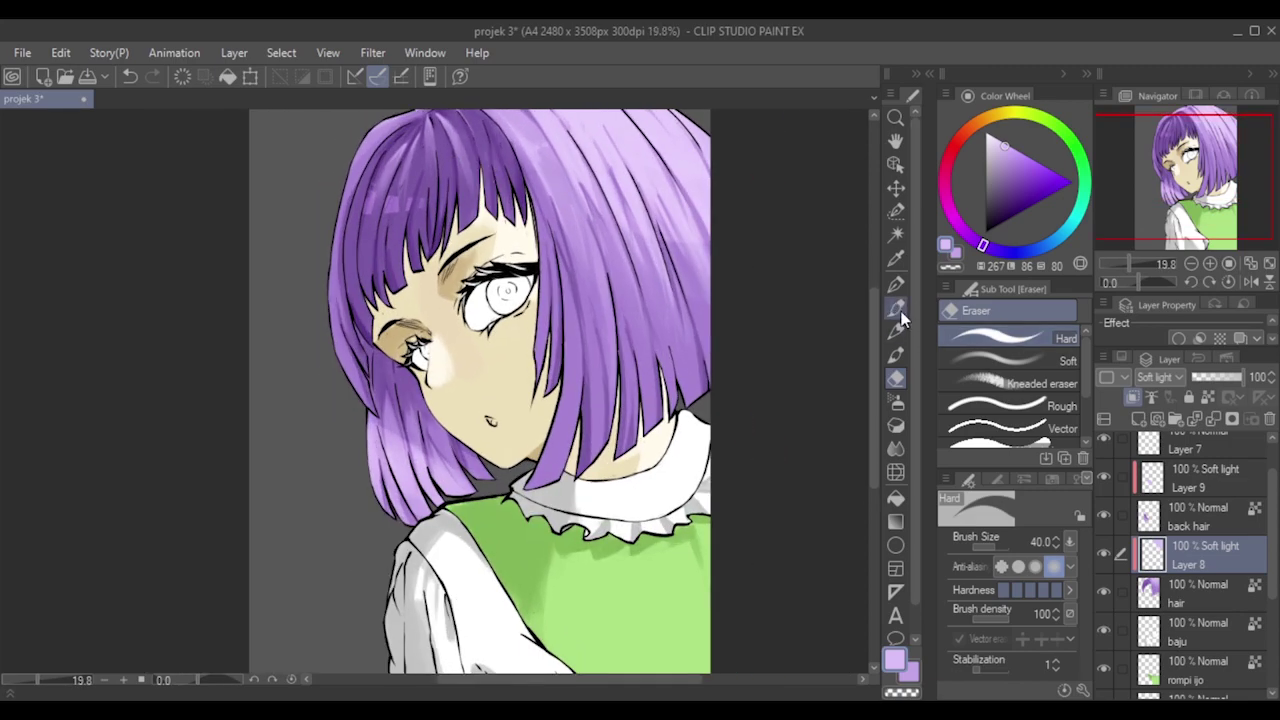
# Touch up the fringe highlight in light purple with the MB Cubebrush at brush size 40.
pyautogui.click(896, 309)
pyautogui.press('[')
pyautogui.press('[')
pyautogui.press('[')
pyautogui.press('[')
pyautogui.press('[')
pyautogui.press('[')
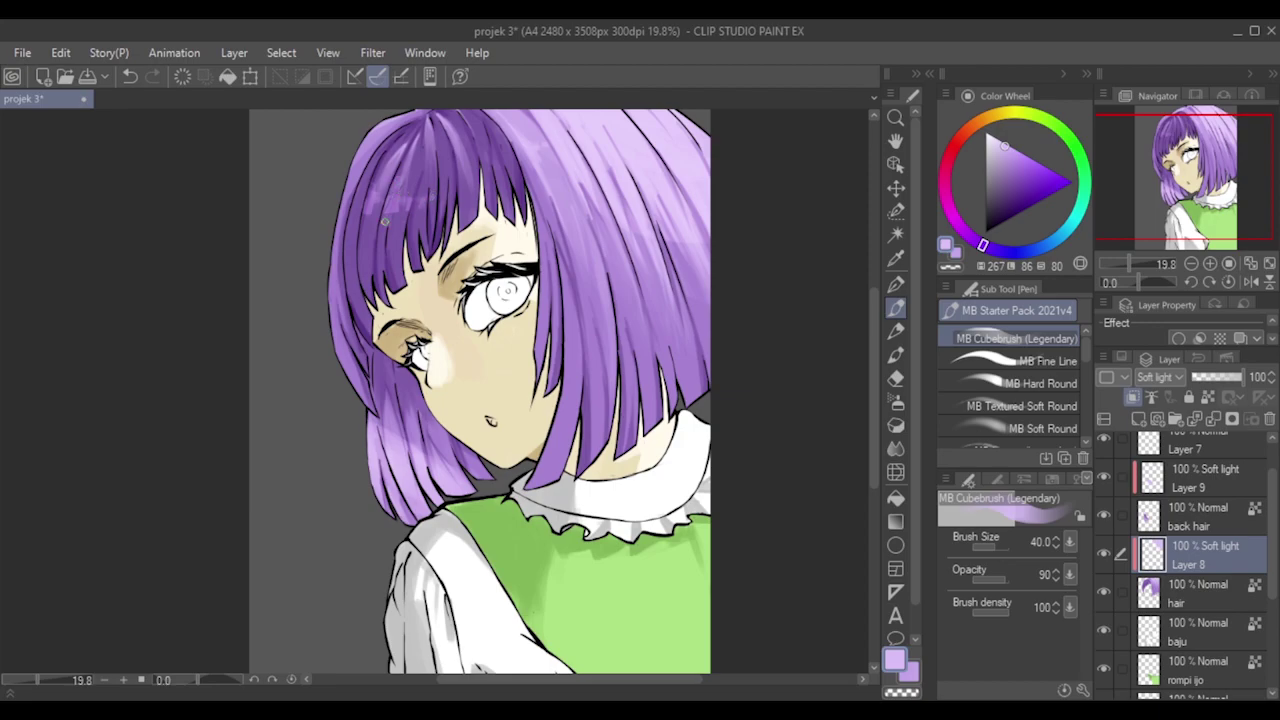
pyautogui.scroll(-3, 420, 195)
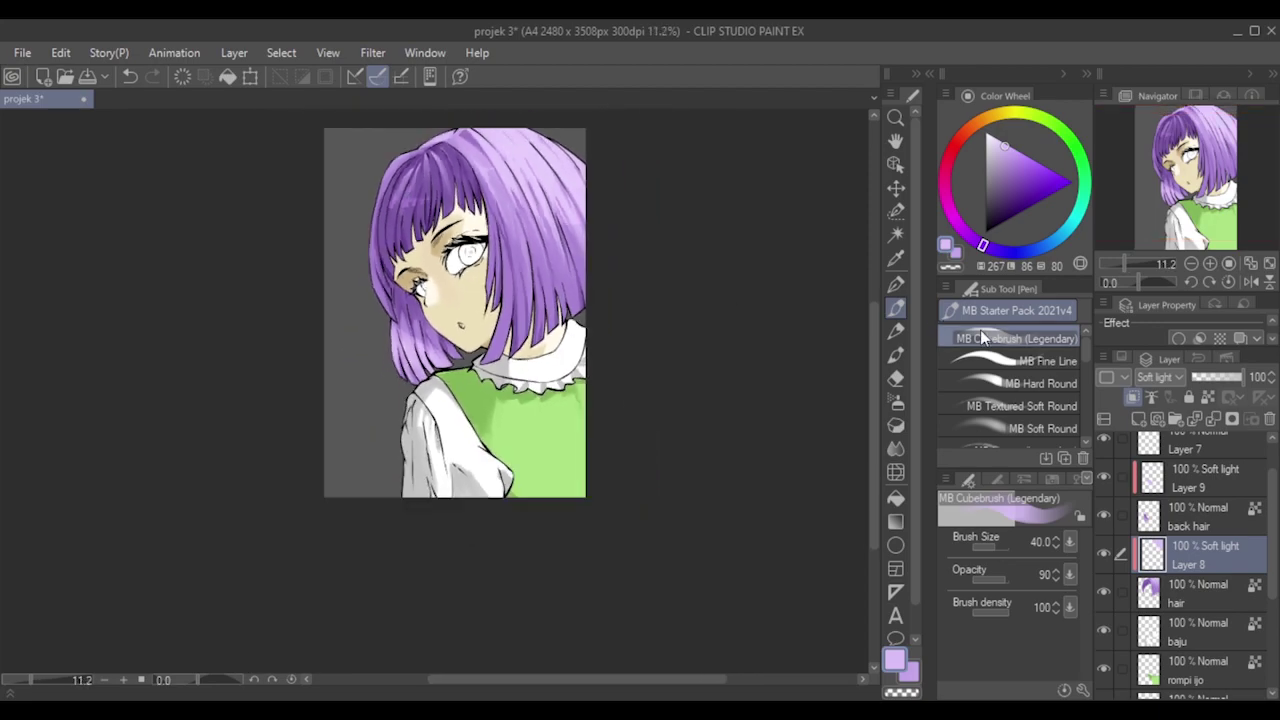
pyautogui.moveTo(873, 386); pyautogui.dragTo(873, 372)
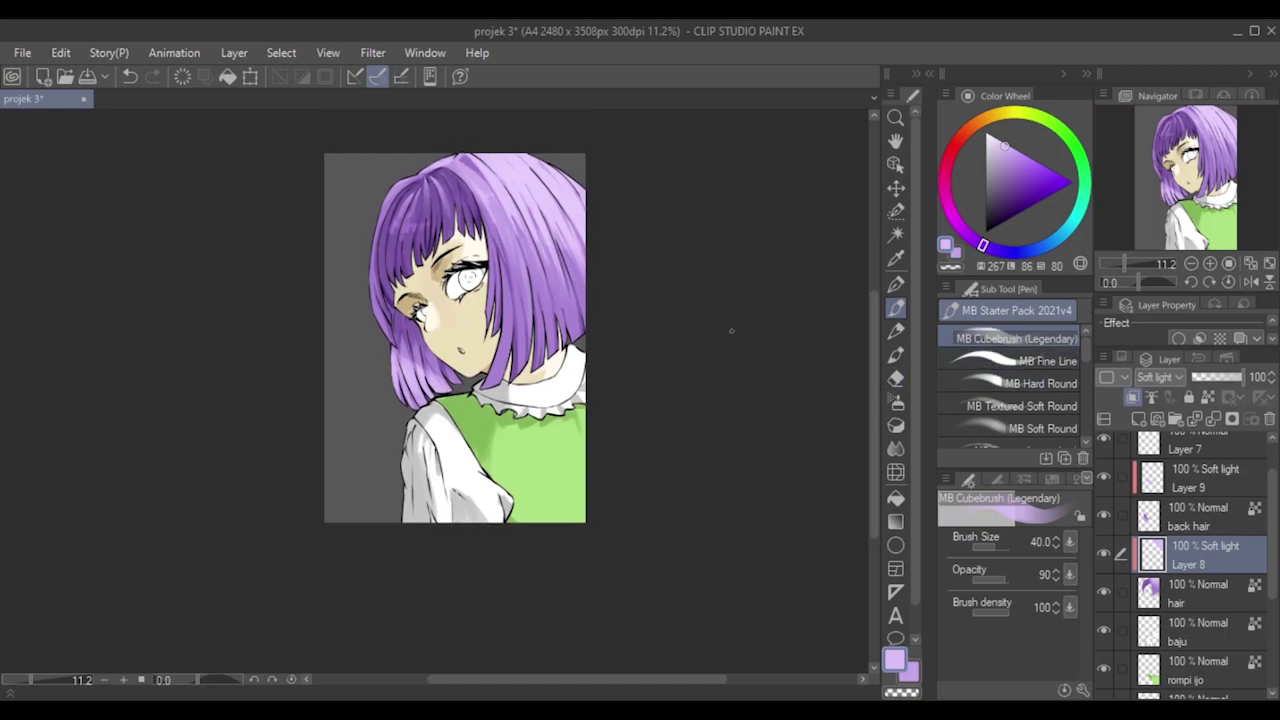
pyautogui.scroll(2, 515, 160)
pyautogui.scroll(1, 511, 270)
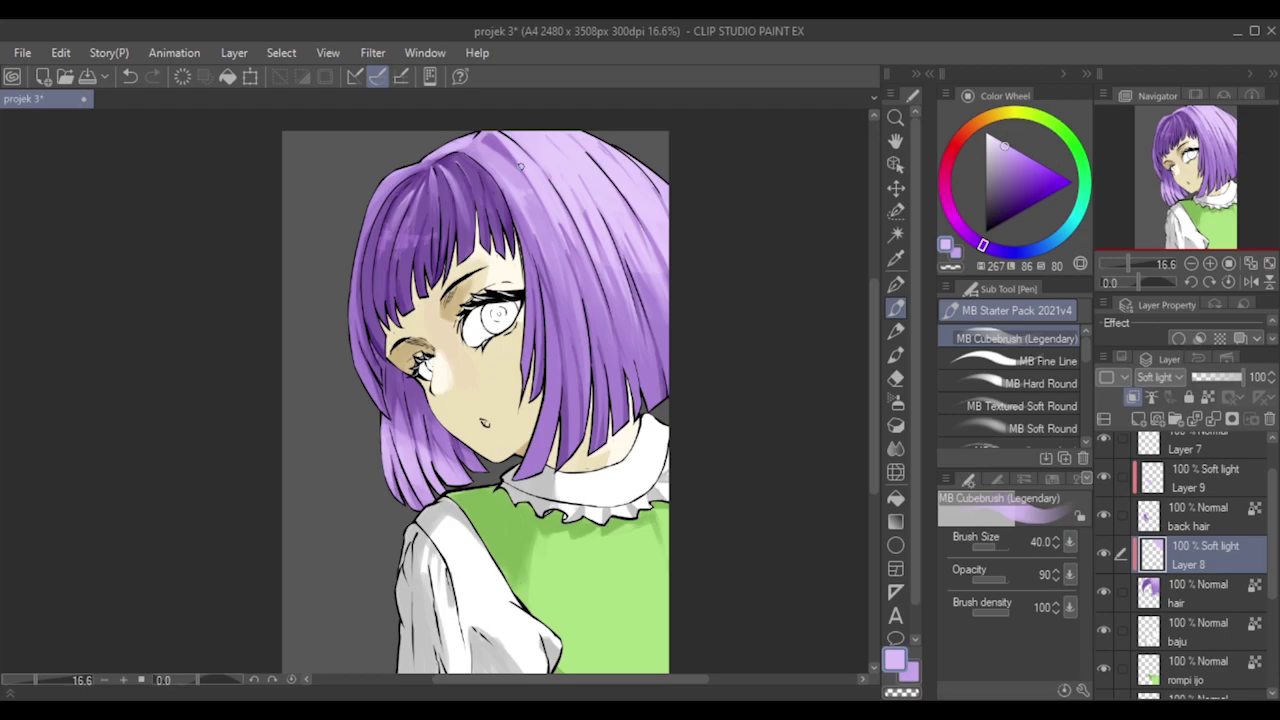
# Paint fine pink accent strokes on the outer strands of the hair layer at brush size 40, and make the back hair layer active.
pyautogui.click(1199, 522)
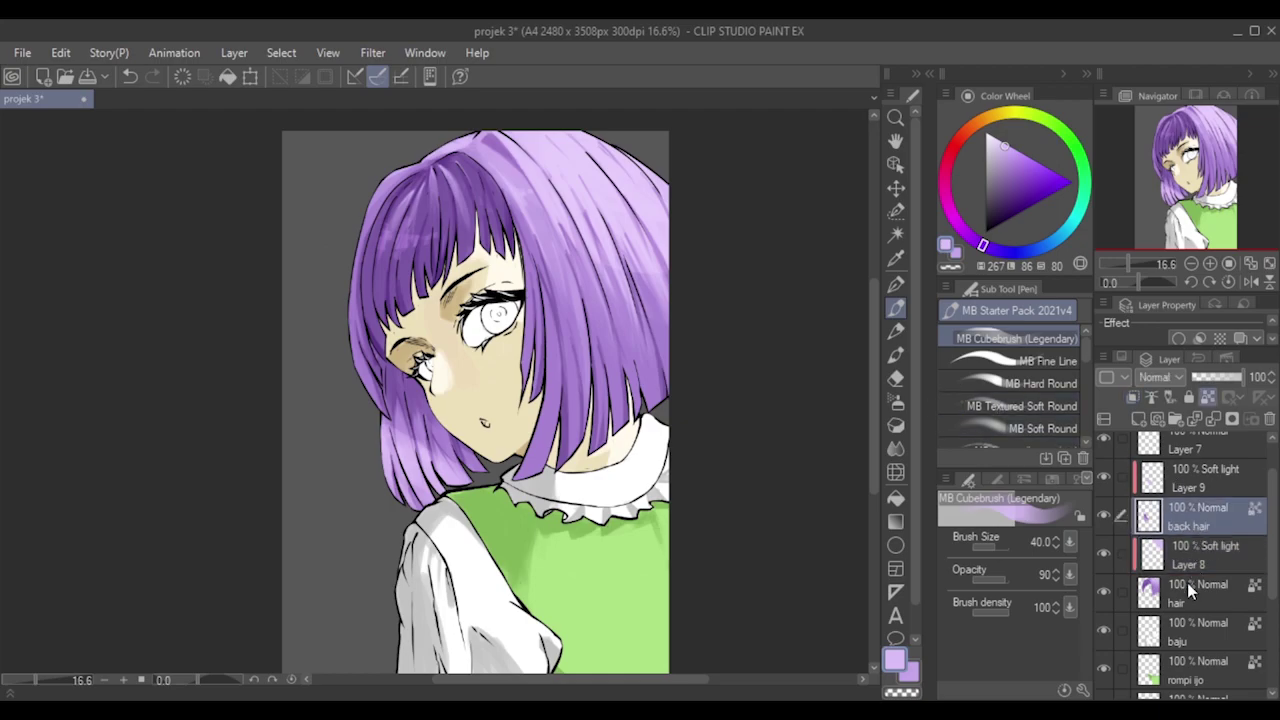
pyautogui.click(1188, 588)
pyautogui.click(953, 146)
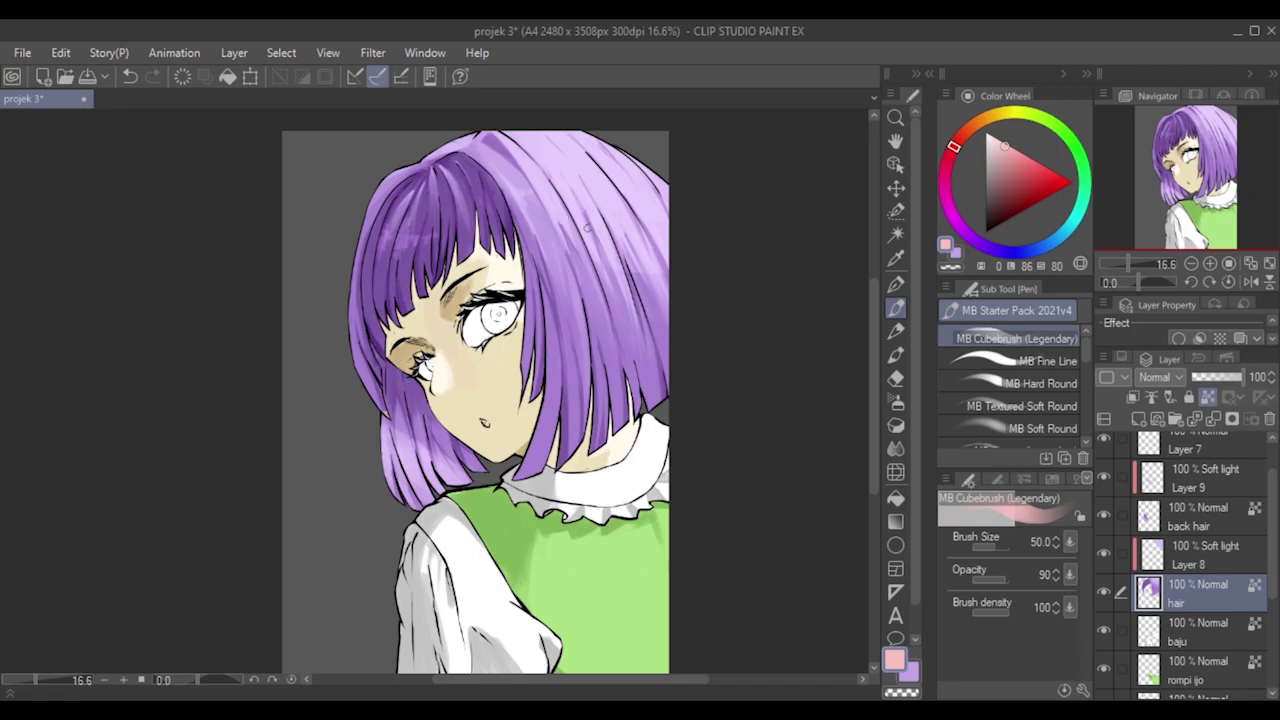
pyautogui.press('[')
pyautogui.hotkey('ctrl', 'z')
pyautogui.moveTo(634, 258); pyautogui.dragTo(661, 303)
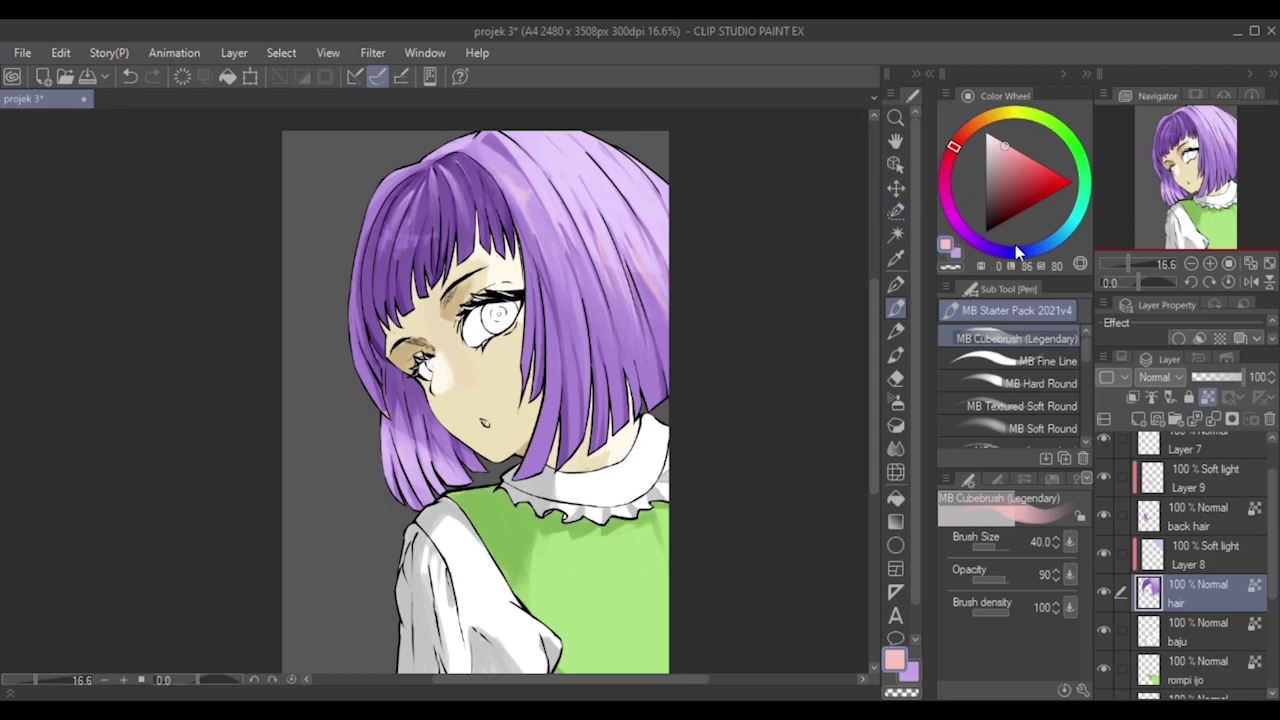
pyautogui.press('[')
pyautogui.press('[')
pyautogui.click(1190, 529)
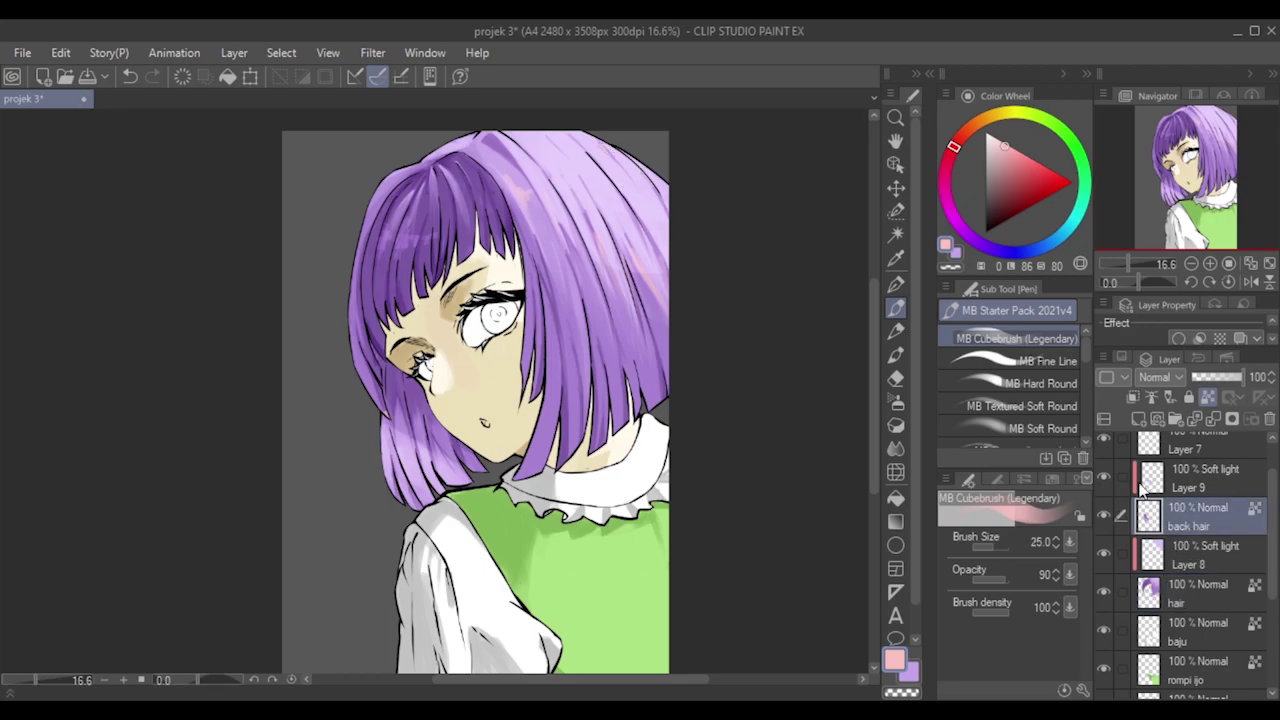
# Try a pink streak across the lower strands of the back hair.
pyautogui.press(']')
pyautogui.press(']')
pyautogui.hotkey('ctrl', 'z')
pyautogui.moveTo(378, 411); pyautogui.dragTo(437, 447)
pyautogui.click(895, 378)
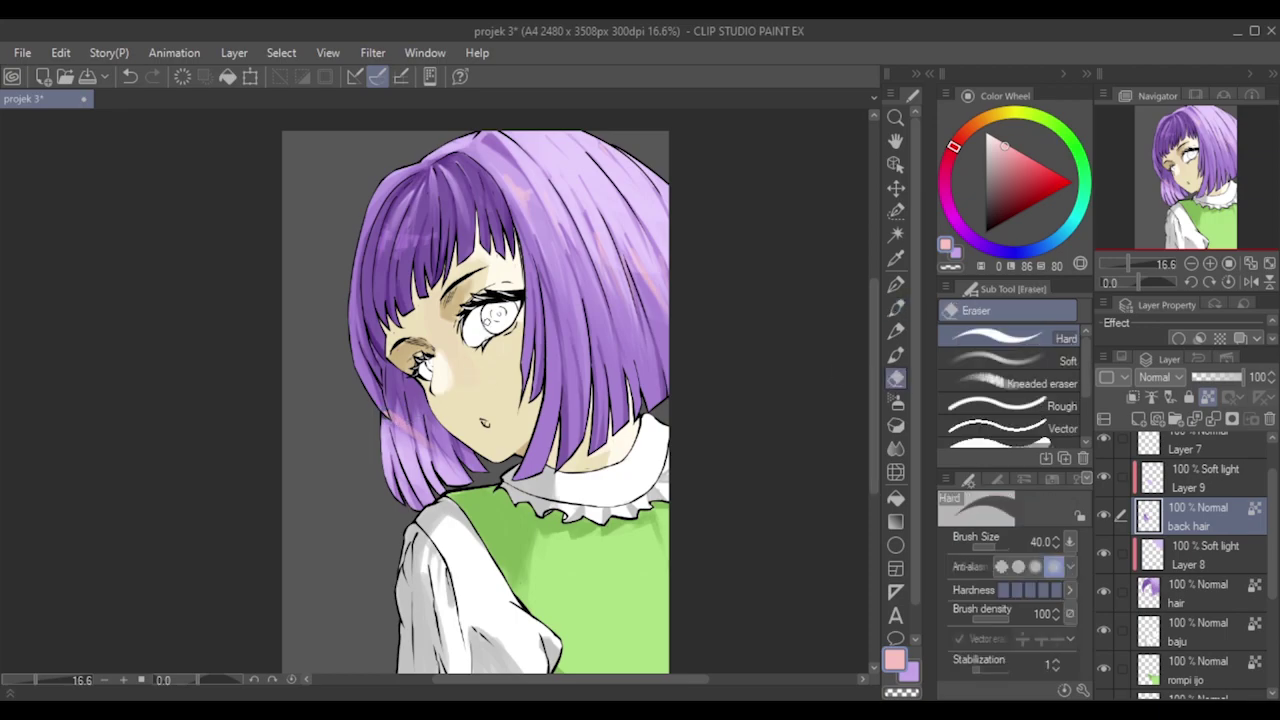
pyautogui.scroll(-2, 490, 318)
pyautogui.scroll(3, 605, 328)
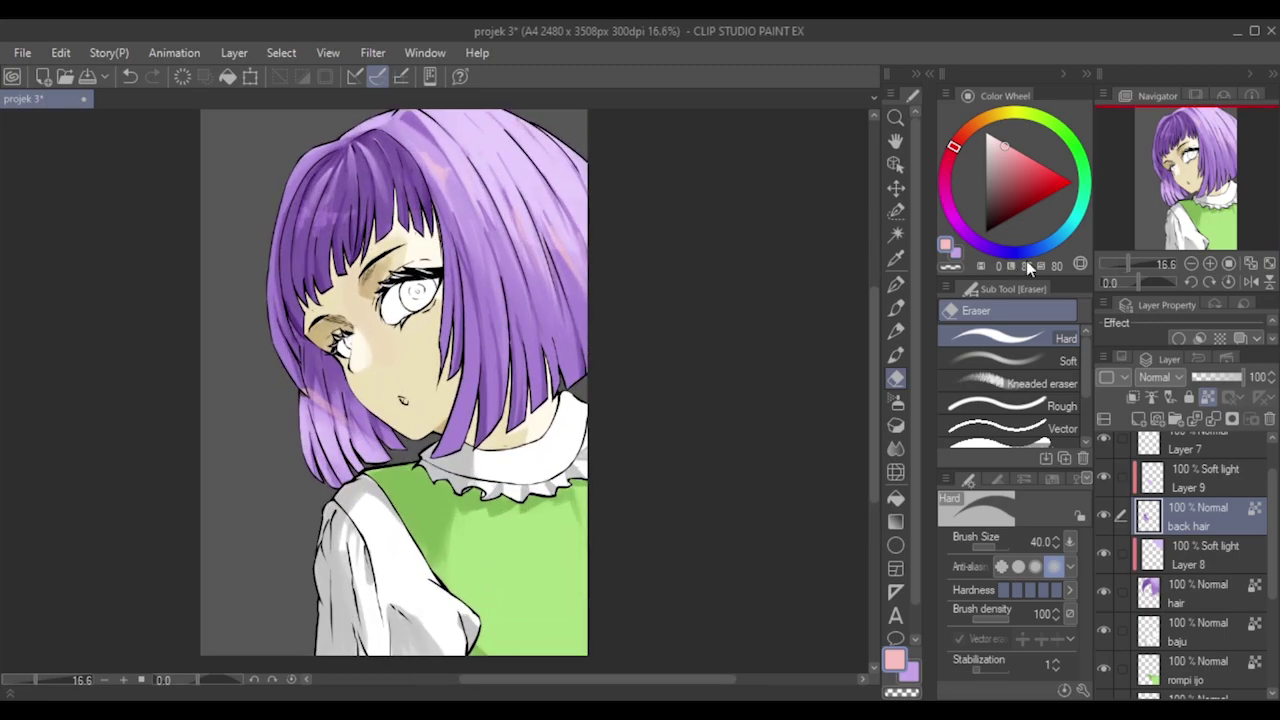
# Try a broader pink streak on the lower back hair at brush size 100, and undo the pink strokes.
pyautogui.click(896, 309)
pyautogui.press(']')
pyautogui.press(']')
pyautogui.moveTo(306, 398); pyautogui.dragTo(344, 427)
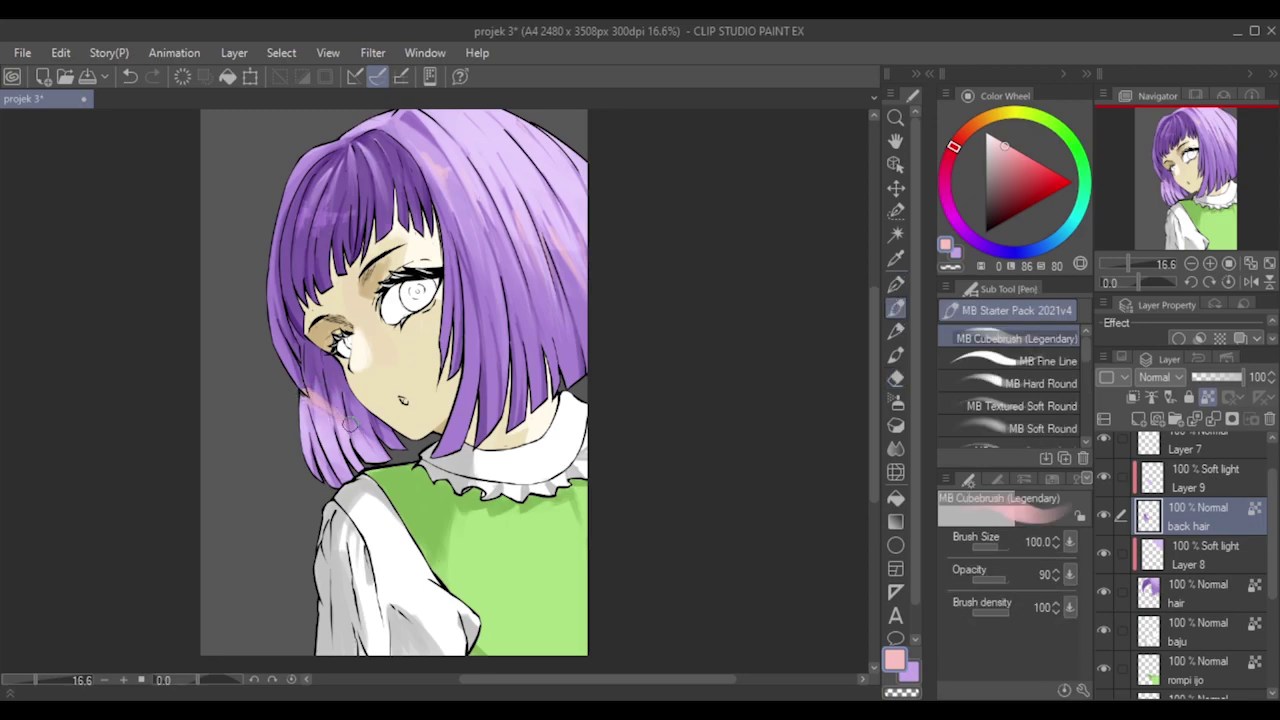
pyautogui.hotkey('ctrl', 'z')
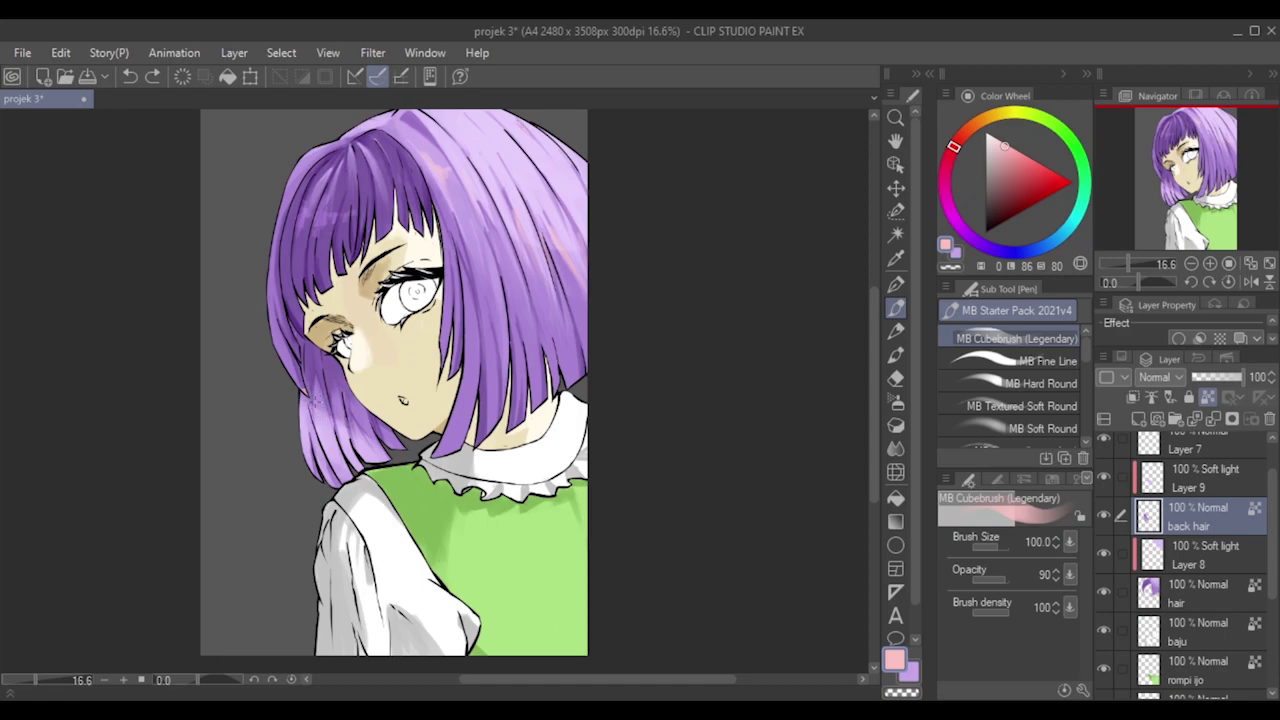
# Paint a diagonal pink streak across the lower back hair strands at brush size 50.
pyautogui.press('[')
pyautogui.press('[')
pyautogui.moveTo(310, 404); pyautogui.dragTo(367, 429)
pyautogui.scroll(-5, 428, 376)
pyautogui.scroll(1, 412, 364)
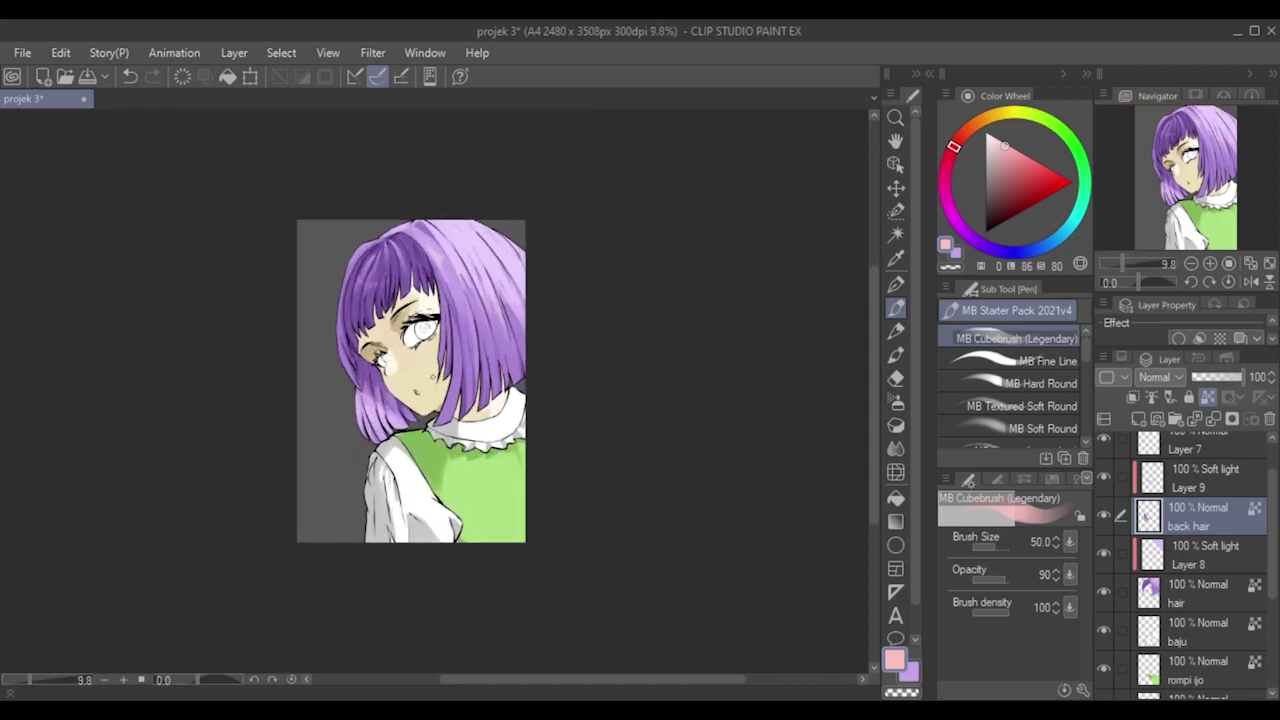
# Paint peach accent strokes over the pink streak on the lower back hair with the brush reduced to size 40, and save the file.
pyautogui.moveTo(984, 118)
pyautogui.mouseDown()
pyautogui.moveTo(967, 129)
pyautogui.moveTo(1023, 155)
pyautogui.mouseUp()
pyautogui.scroll(1, 499, 366)
pyautogui.scroll(1, 376, 390)
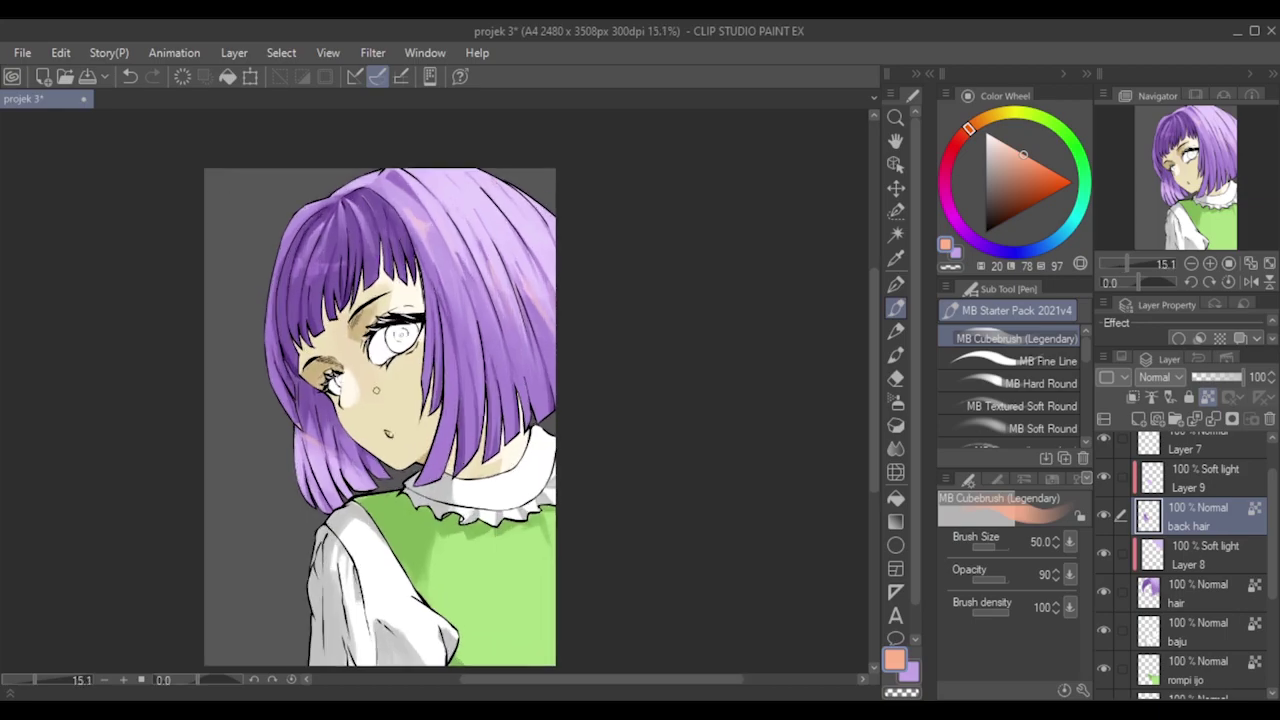
pyautogui.press('[')
pyautogui.scroll(-2, 441, 459)
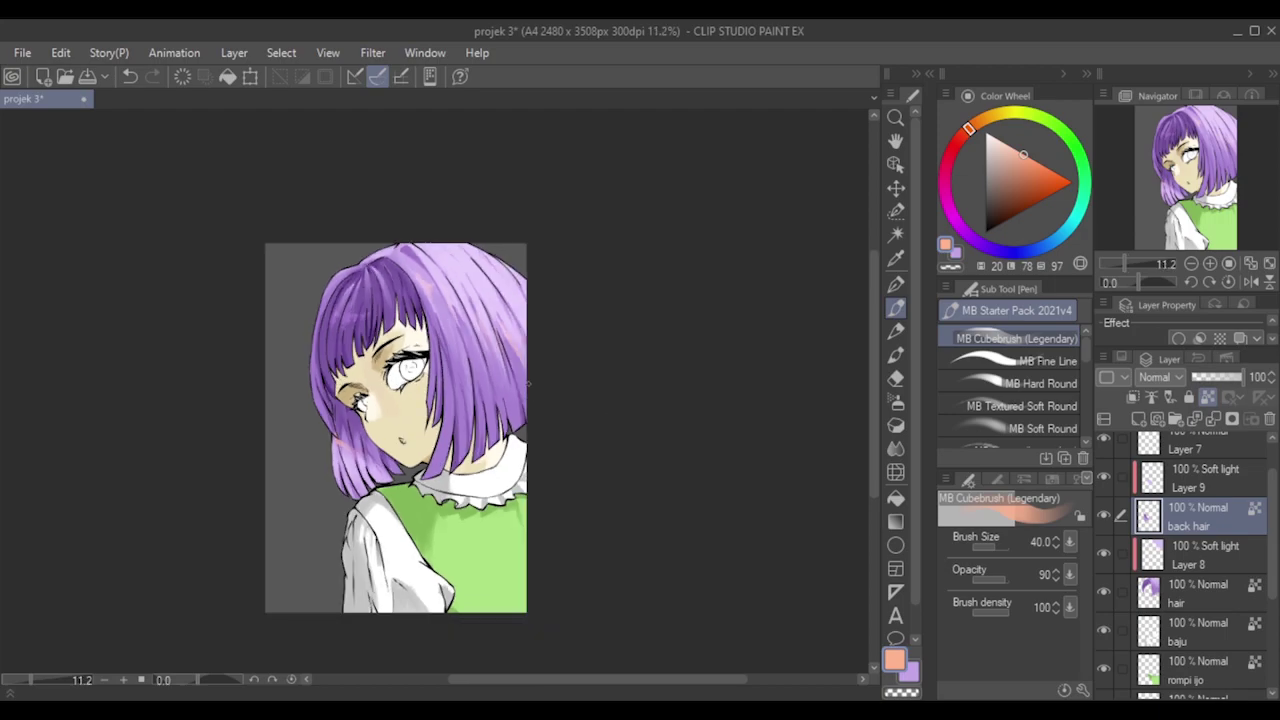
pyautogui.scroll(-1, 527, 383)
pyautogui.scroll(1, 527, 384)
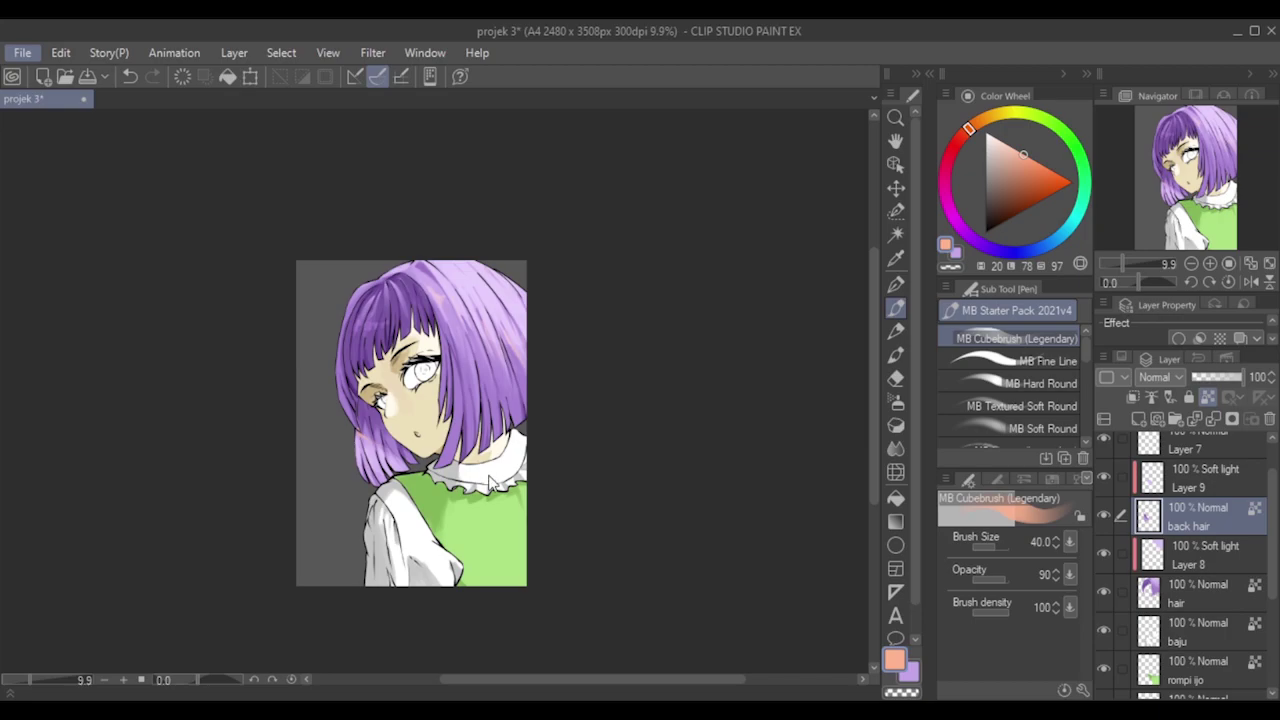
pyautogui.hotkey('alt', 'Tab')
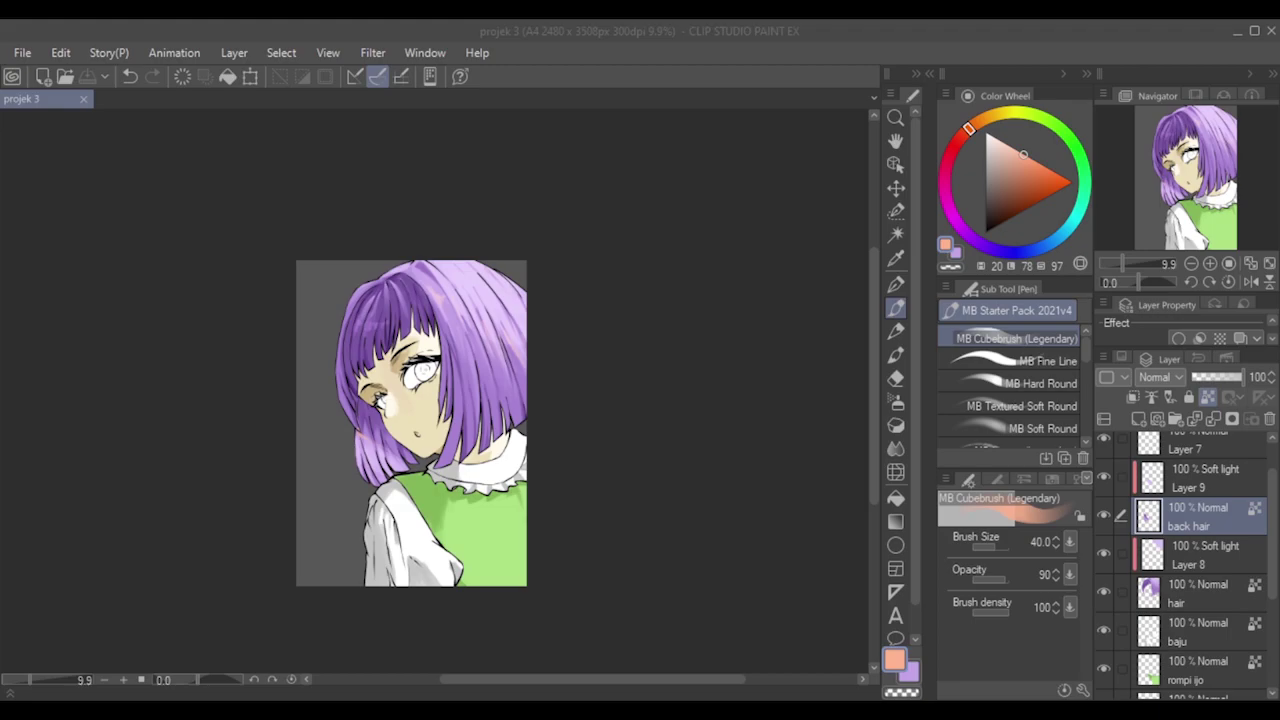
# Make the baju layer active and paint mid-grey shading on the upper part of the white sleeve at brush size 40.
pyautogui.scroll(3, 422, 497)
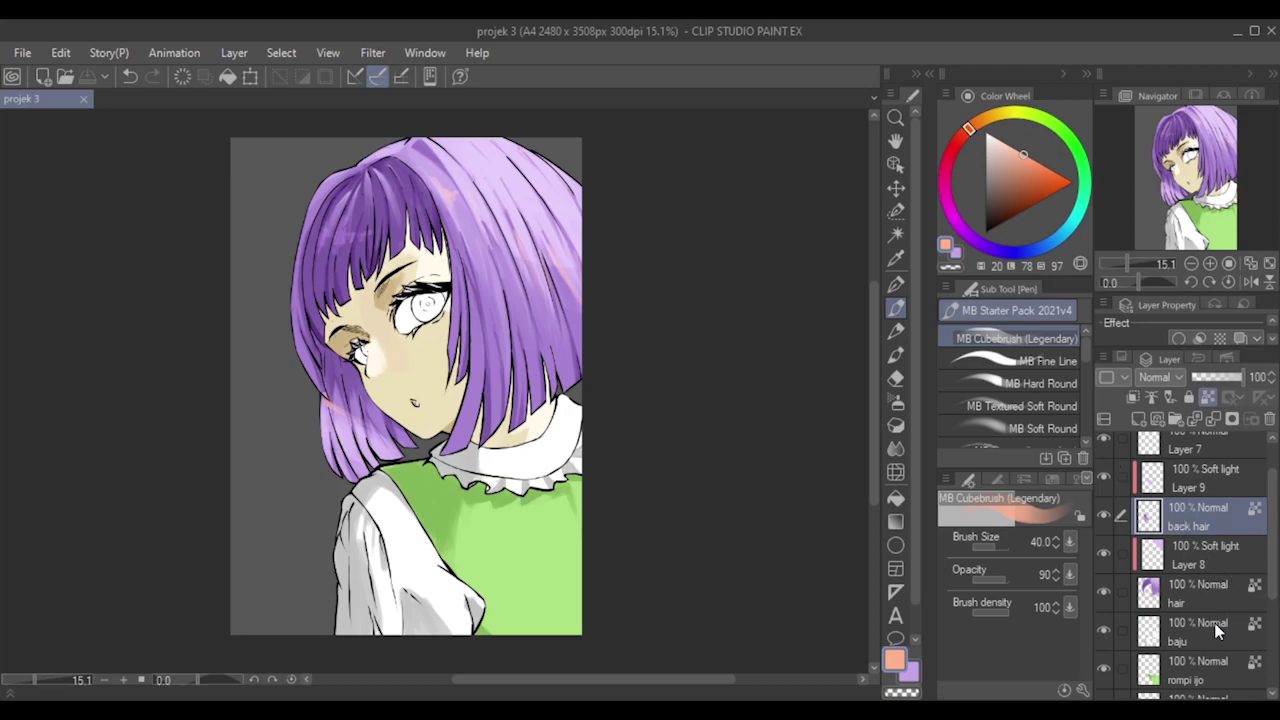
pyautogui.click(1250, 632)
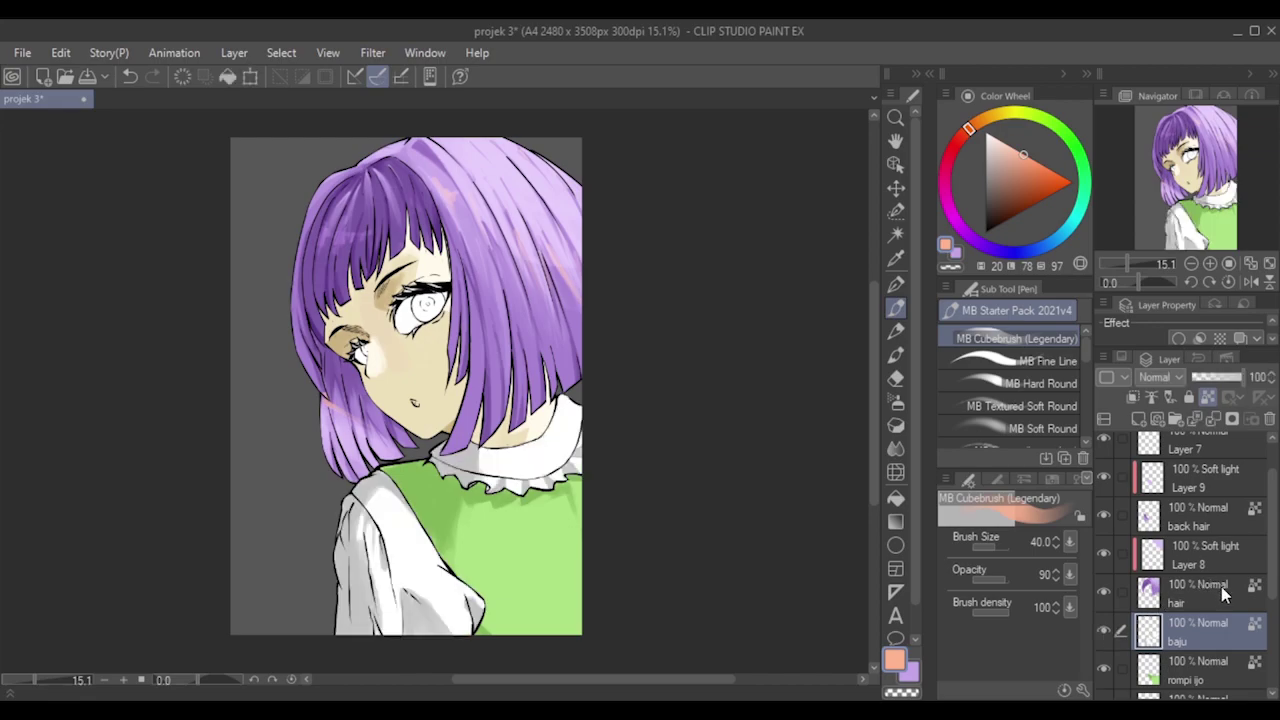
pyautogui.scroll(-1, 1270, 588)
pyautogui.scroll(-1, 1270, 588)
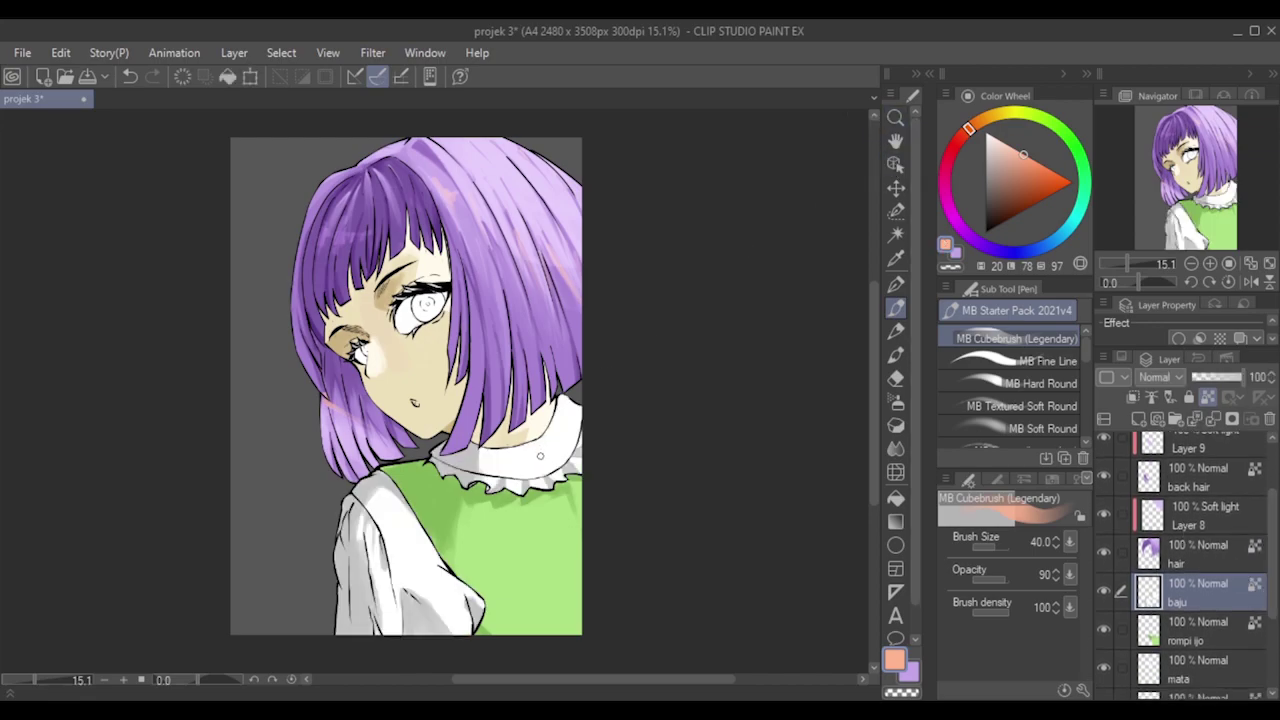
pyautogui.keyDown('alt'); pyautogui.click(420, 618); pyautogui.keyUp('alt')
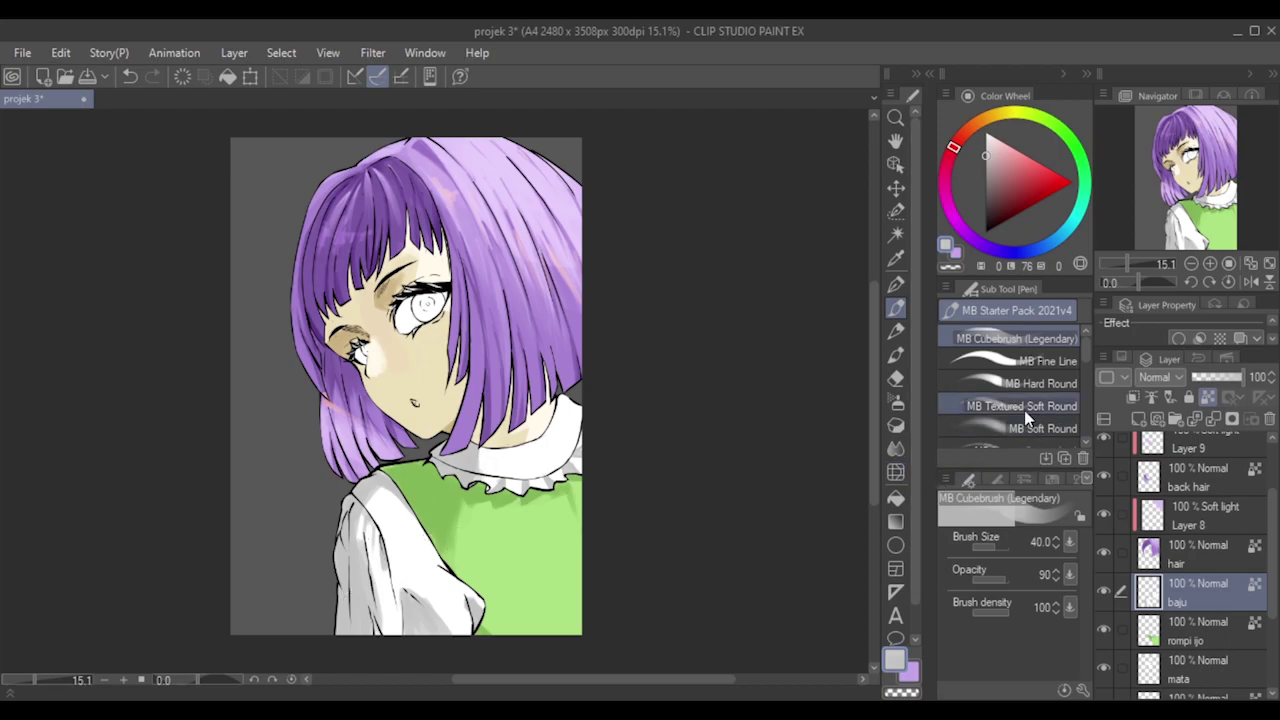
pyautogui.click(986, 173)
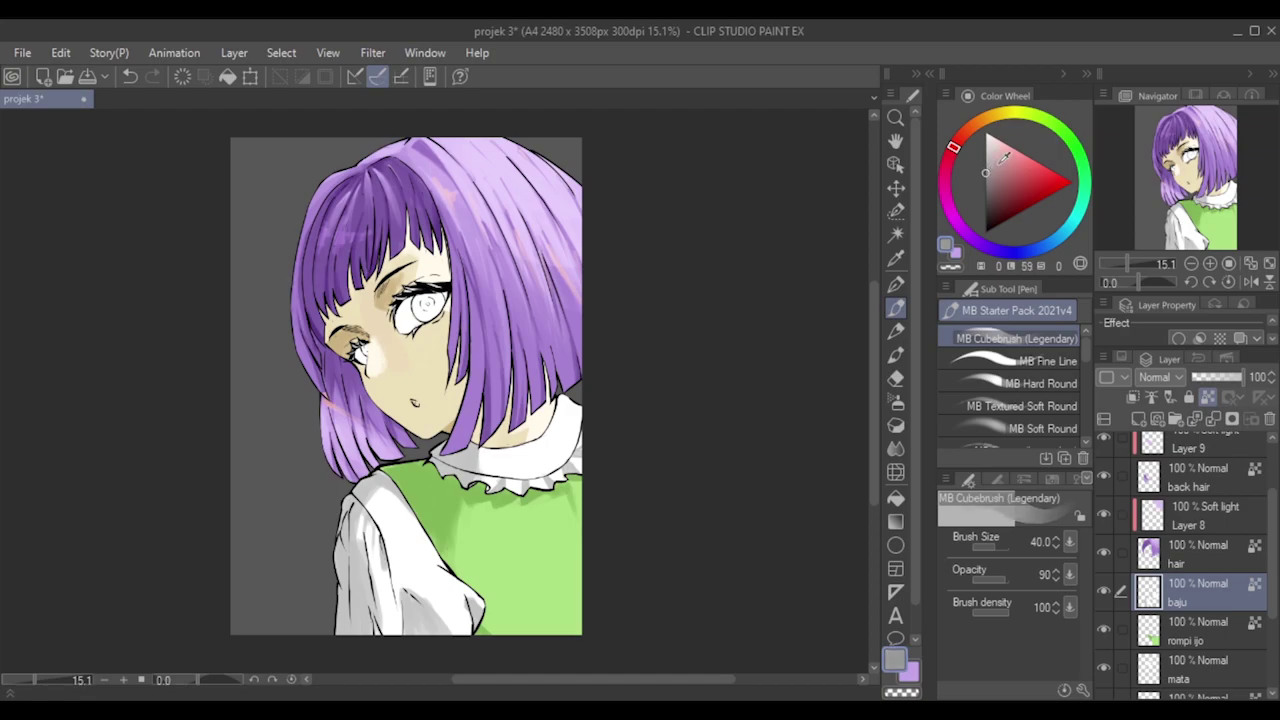
pyautogui.press(']')
pyautogui.press(']')
pyautogui.press(']')
pyautogui.press('[')
pyautogui.press('[')
pyautogui.press('[')
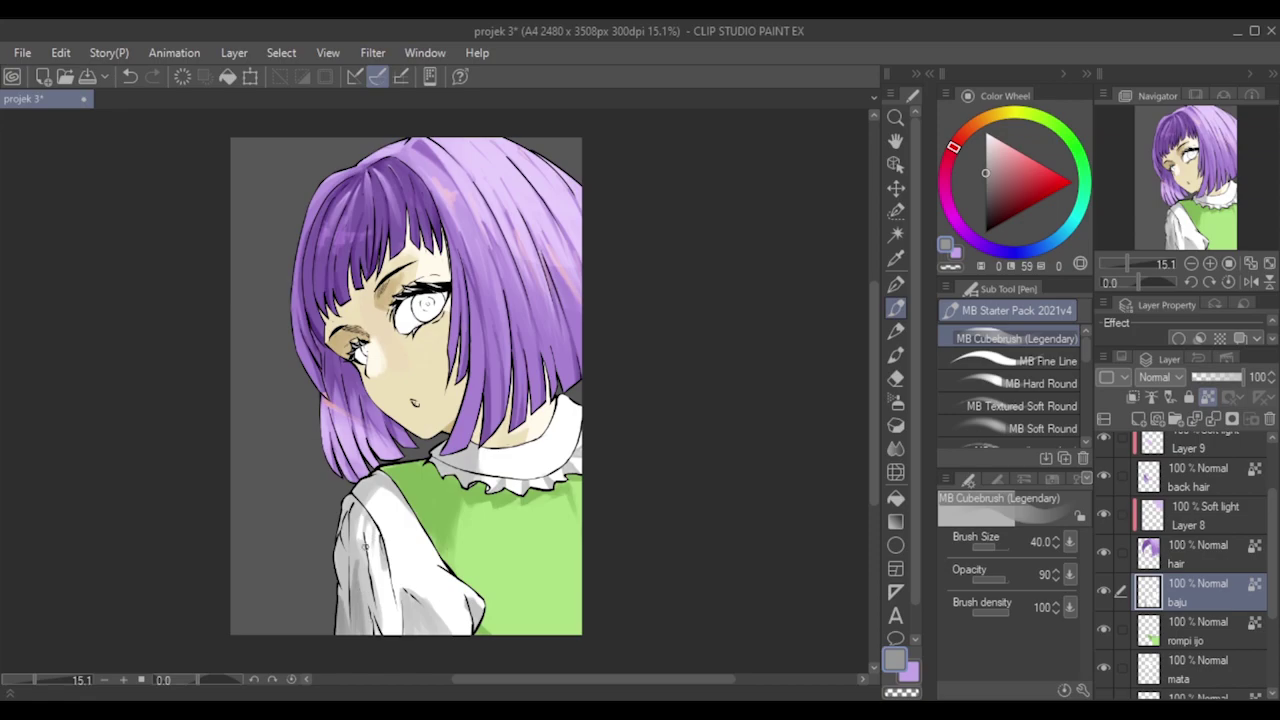
pyautogui.moveTo(363, 537); pyautogui.dragTo(354, 566)
# Paint mid-grey shadows along the lower edge of the sleeve at brush size 60.
pyautogui.press(']')
pyautogui.press(']')
pyautogui.press('[')
pyautogui.press(']')
pyautogui.press(']')
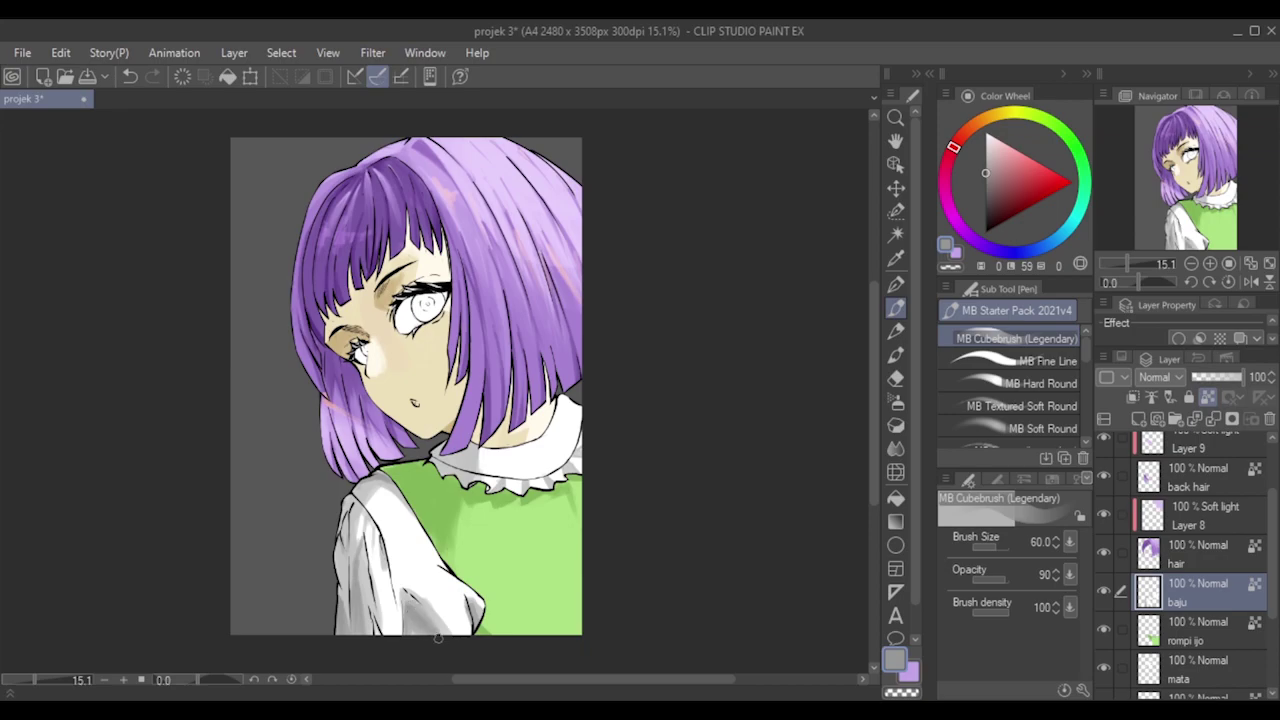
pyautogui.press('[')
pyautogui.press('[')
# Sample a light grey from the sleeve and shade the shoulder and upper sleeve broadly at brush sizes 80 and 120.
pyautogui.press(']')
pyautogui.press(']')
pyautogui.press(']')
pyautogui.press(']')
pyautogui.press(']')
pyautogui.keyDown('alt'); pyautogui.click(374, 482); pyautogui.keyUp('alt')
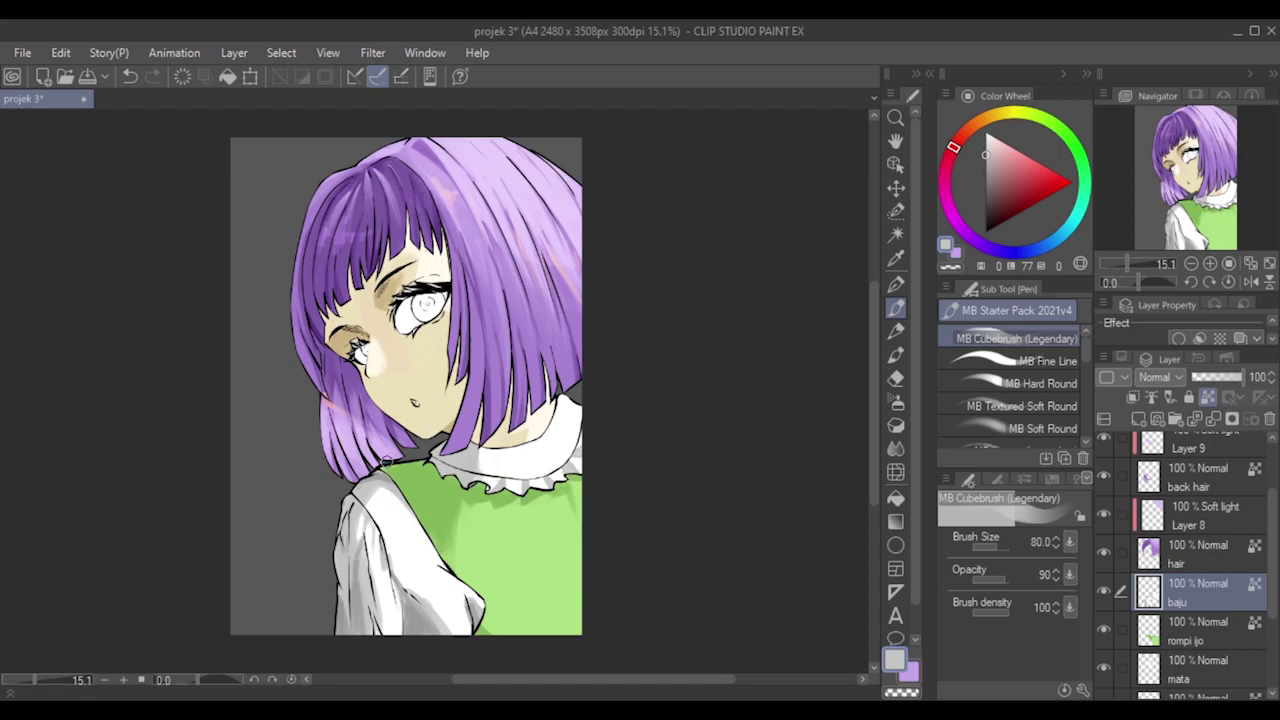
pyautogui.press(']')
pyautogui.press(']')
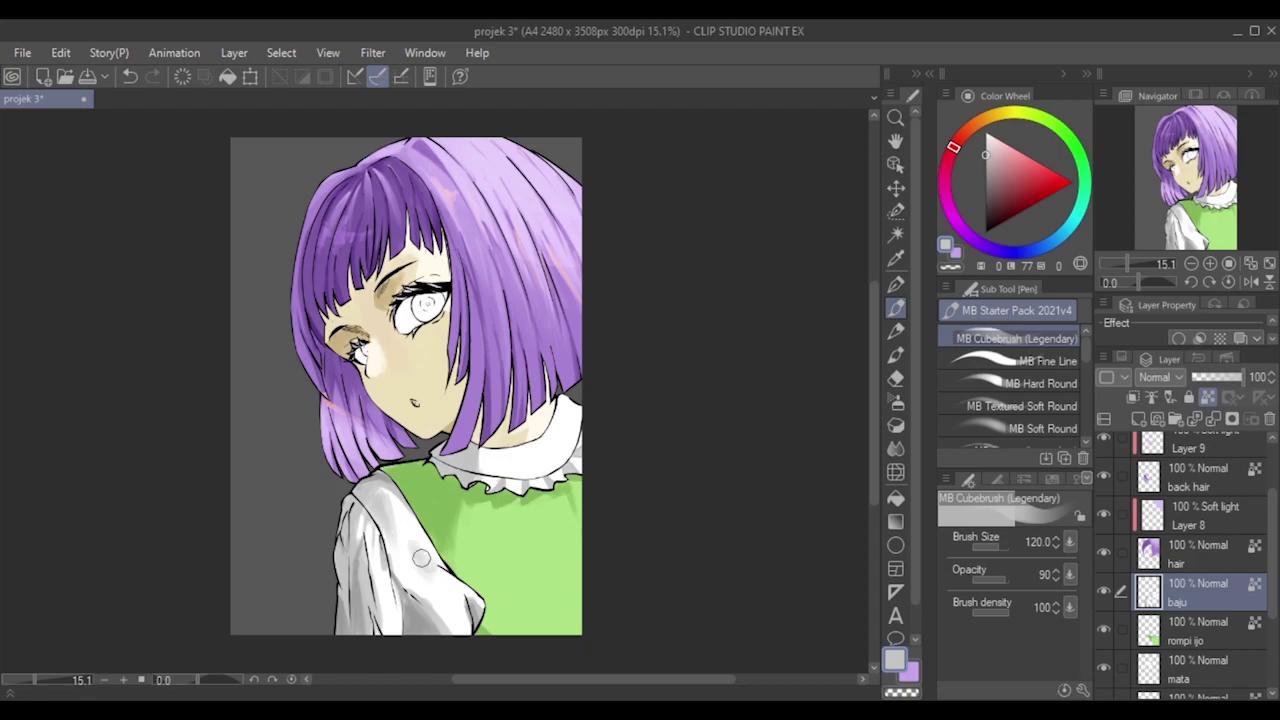
# Paint thin light-grey fold strokes in the middle of the sleeve at brush size 30.
pyautogui.press('[')
pyautogui.press('[')
pyautogui.press('[')
pyautogui.press('[')
pyautogui.press('[')
pyautogui.press('[')
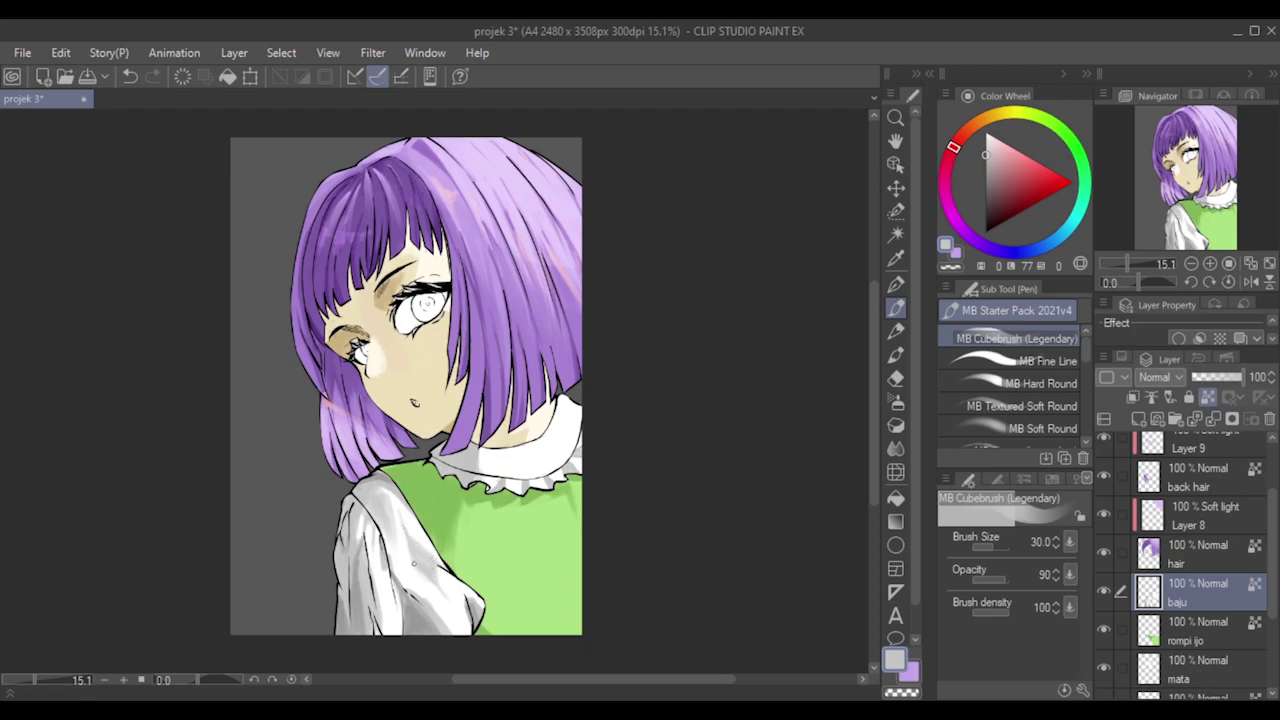
# Sample white and paint highlights on the shoulder of the sleeve at brush size 40.
pyautogui.press(']')
pyautogui.keyDown('alt'); pyautogui.click(398, 498); pyautogui.keyUp('alt')
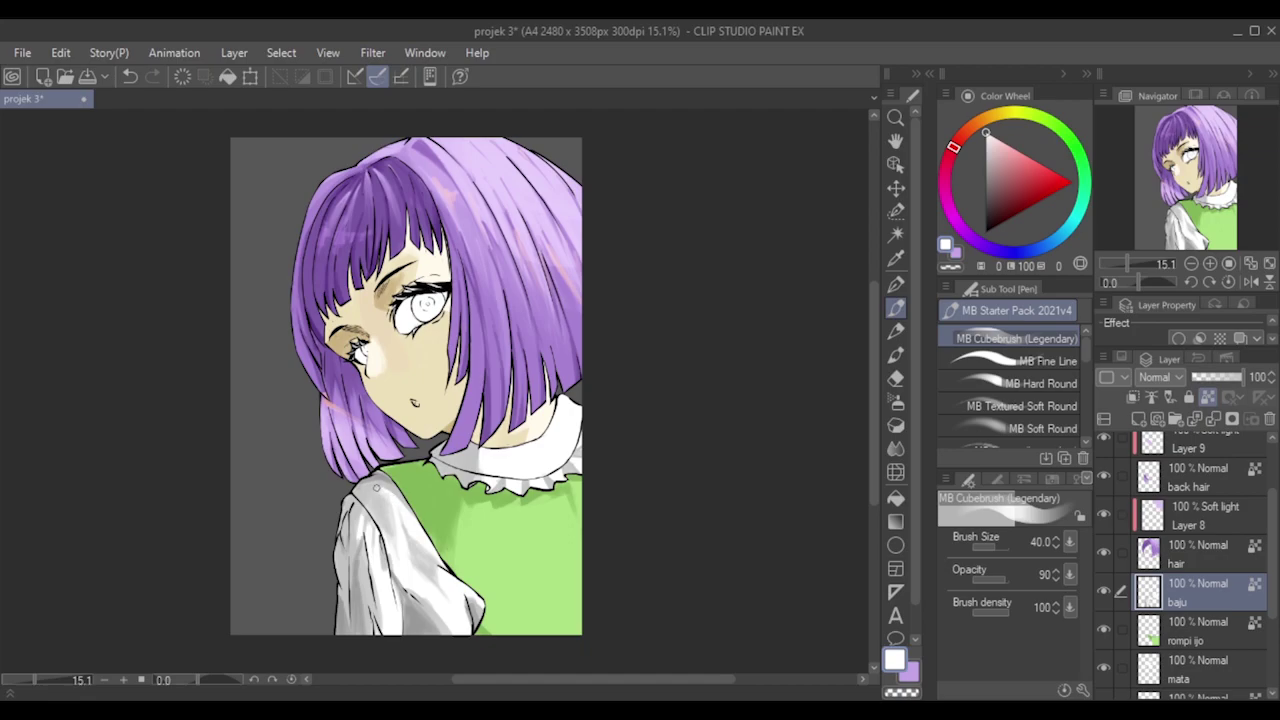
pyautogui.hotkey('ctrl', 'z')
pyautogui.hotkey('ctrl', 'y')
pyautogui.press(']')
# Sample a light grey from the shoulder and blend the sleeve folds at brush sizes 30 and 100.
pyautogui.keyDown('alt'); pyautogui.click(390, 500); pyautogui.keyUp('alt')
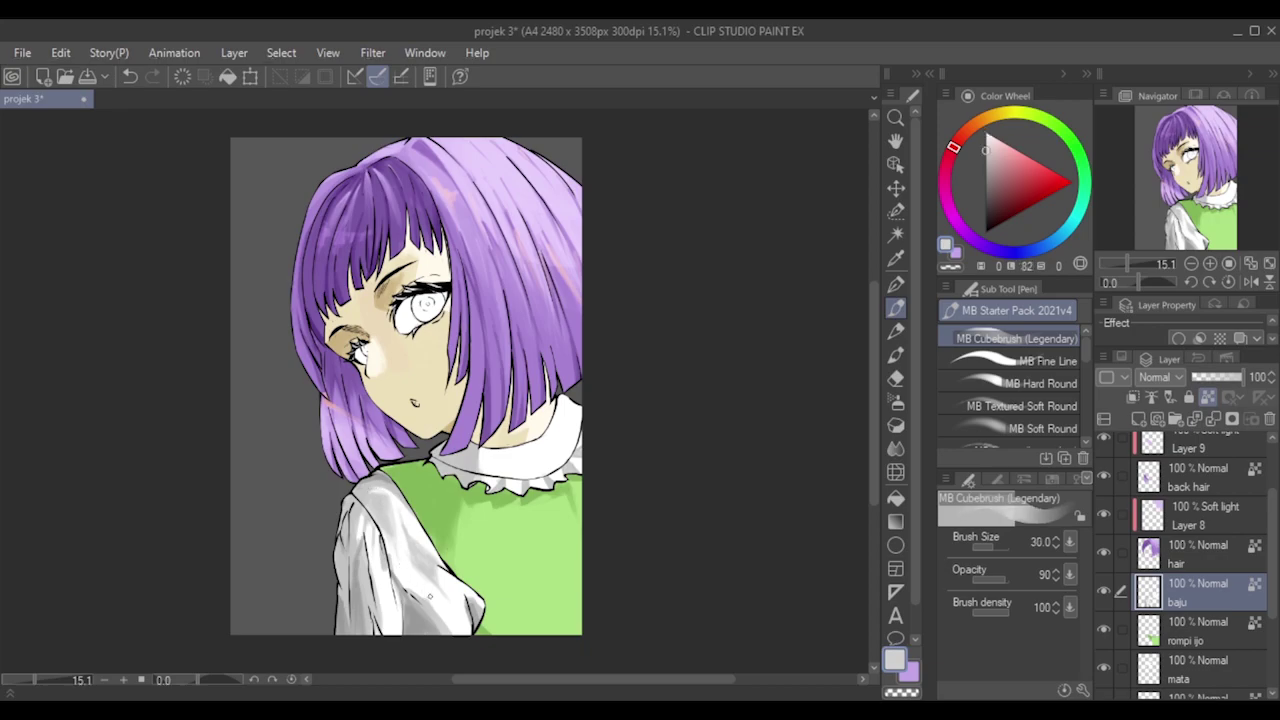
pyautogui.press(']')
pyautogui.press(']')
pyautogui.press(']')
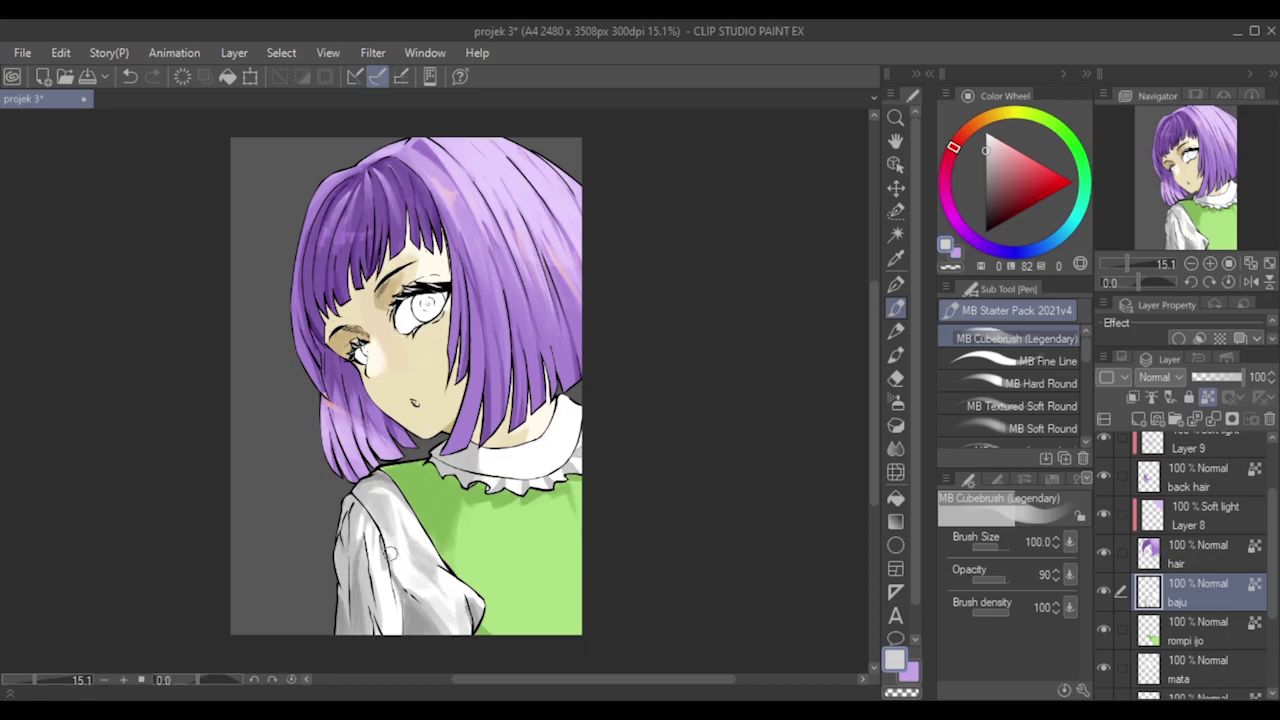
pyautogui.press('[')
pyautogui.press('[')
# Sample a near-white tone from the shoulder and touch up the sleeve highlights at brush size 40.
pyautogui.keyDown('alt'); pyautogui.click(382, 488); pyautogui.keyUp('alt')
pyautogui.press('[')
pyautogui.press('[')
pyautogui.press('[')
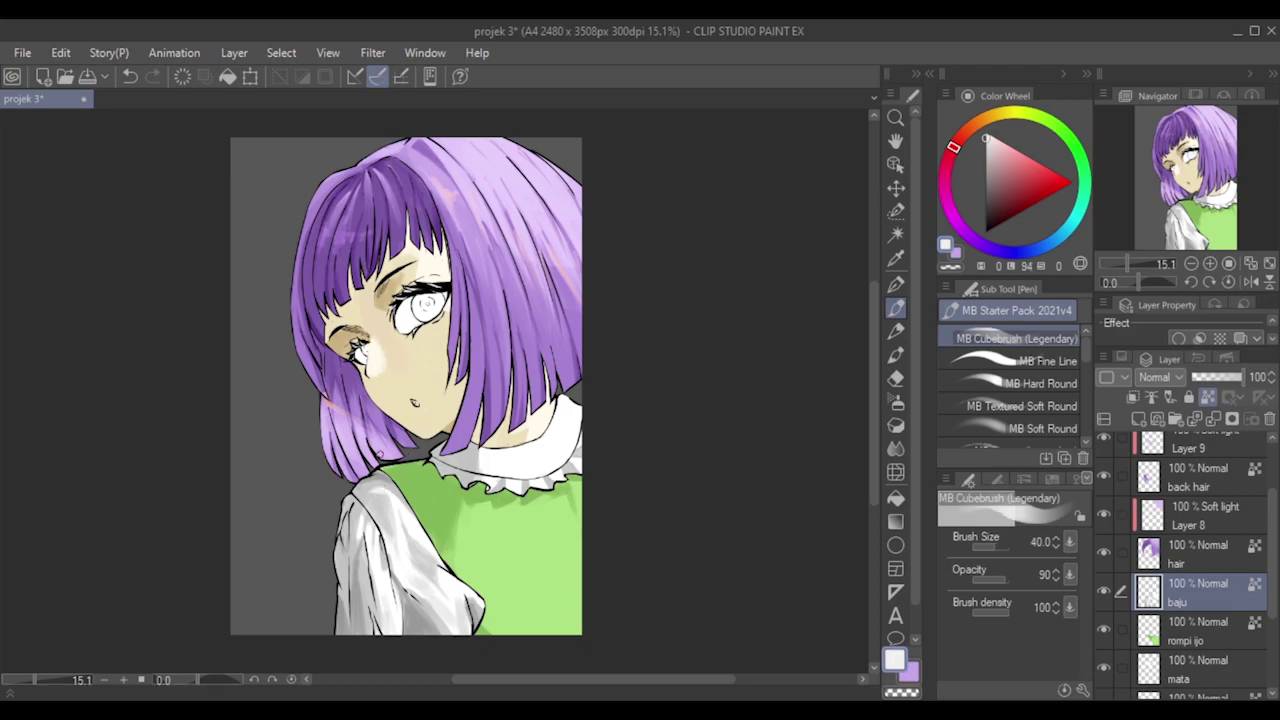
# Paint light-grey fold strokes on the shoulder and upper sleeve at brush size 30.
pyautogui.scroll(4, 410, 400)
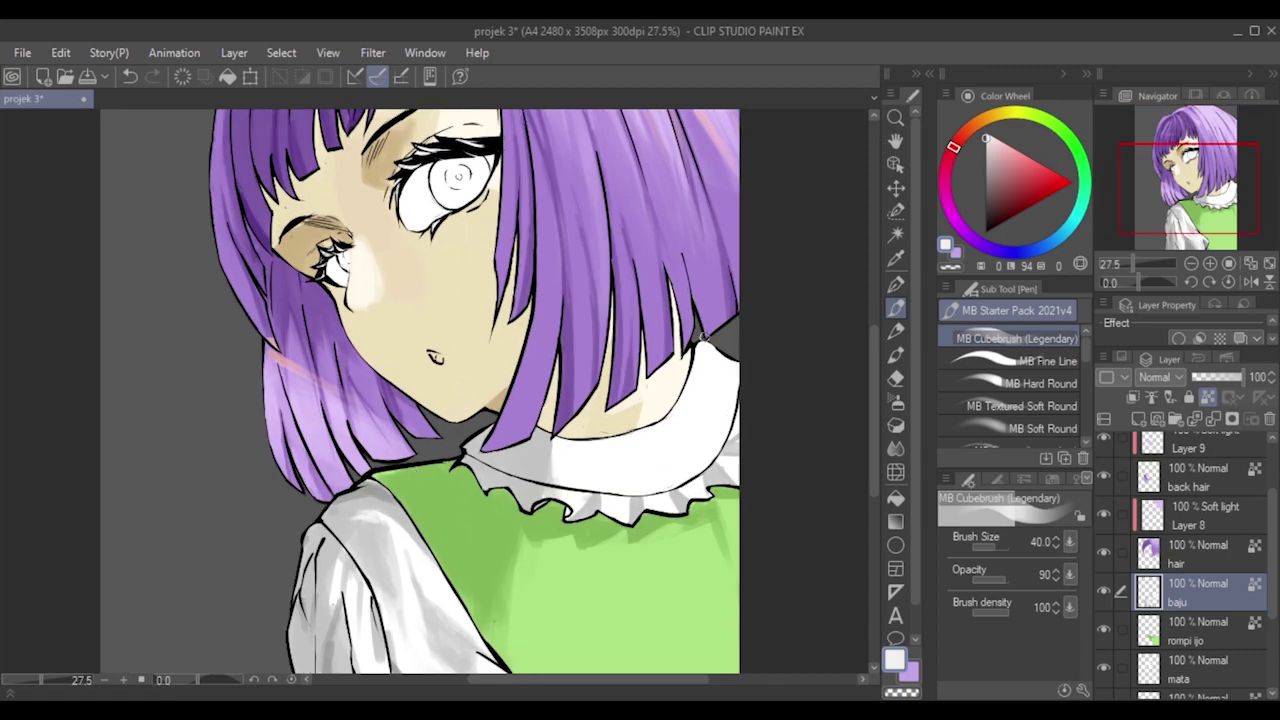
pyautogui.moveTo(872, 411); pyautogui.dragTo(865, 443)
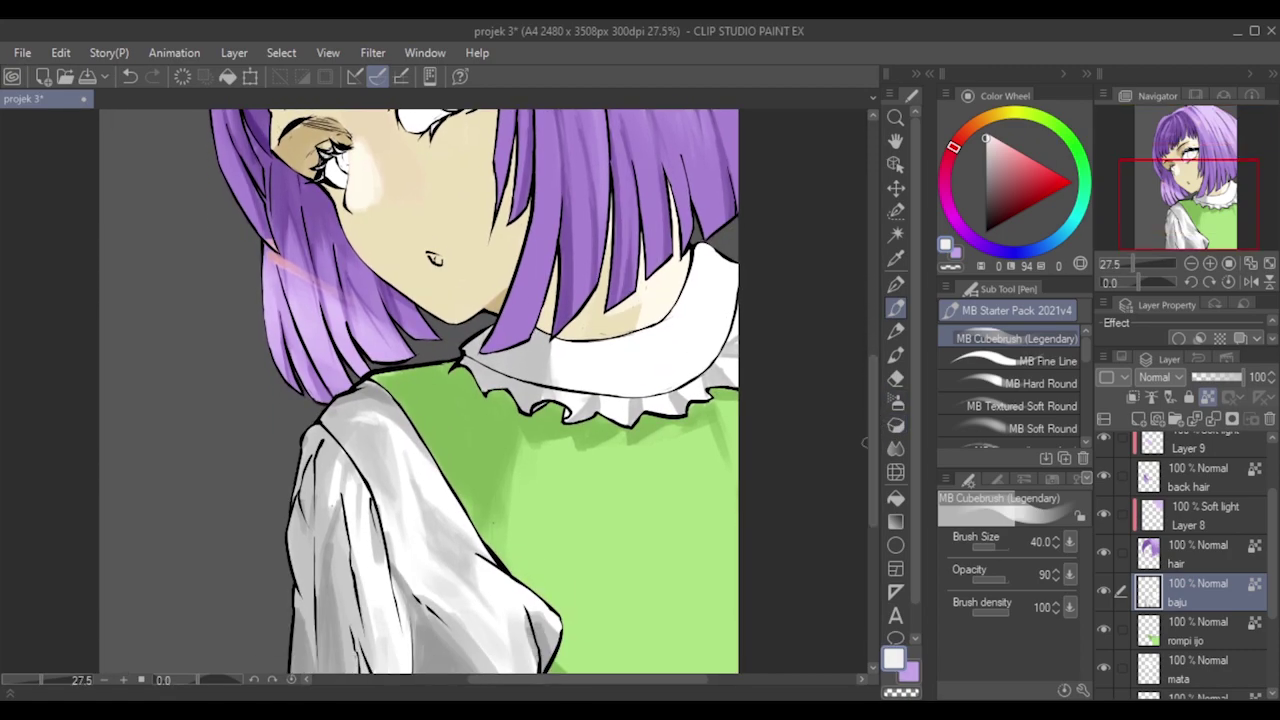
pyautogui.press('[')
pyautogui.keyDown('alt'); pyautogui.click(371, 429); pyautogui.keyUp('alt')
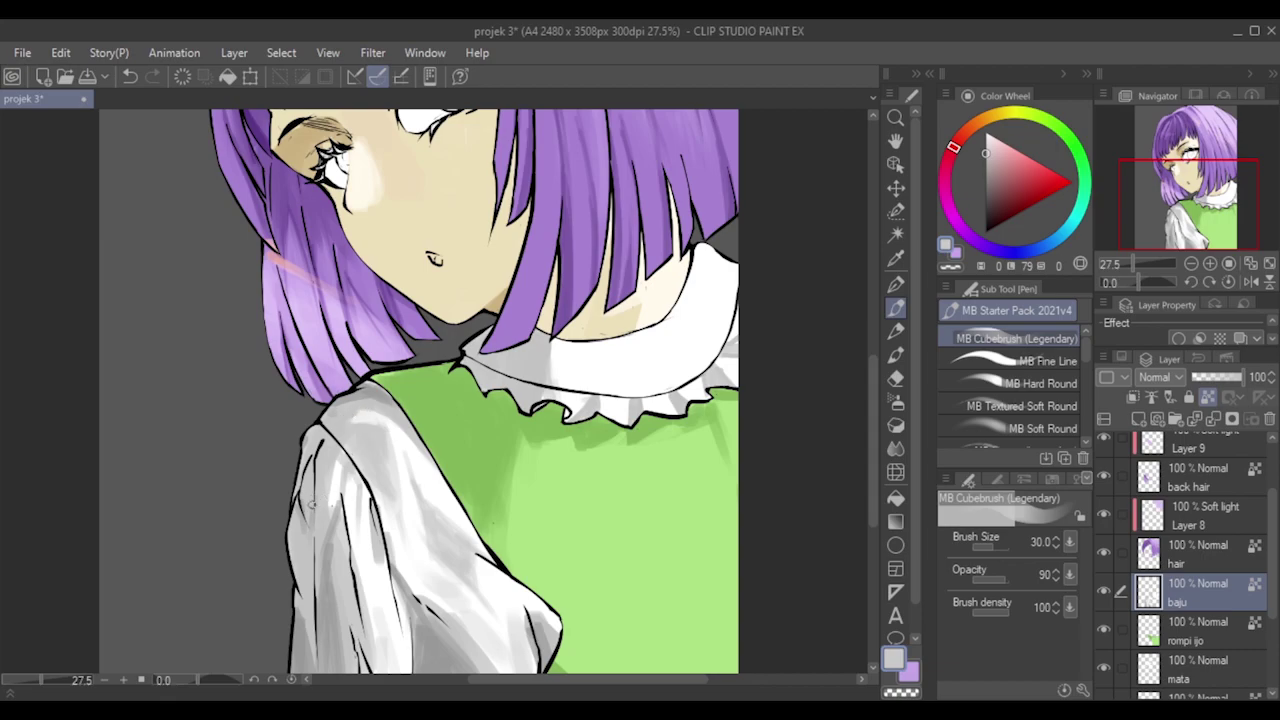
# Sample a mid grey and shade the outer side of the sleeve at brush sizes 100 and 80.
pyautogui.keyDown('alt'); pyautogui.click(296, 622); pyautogui.keyUp('alt')
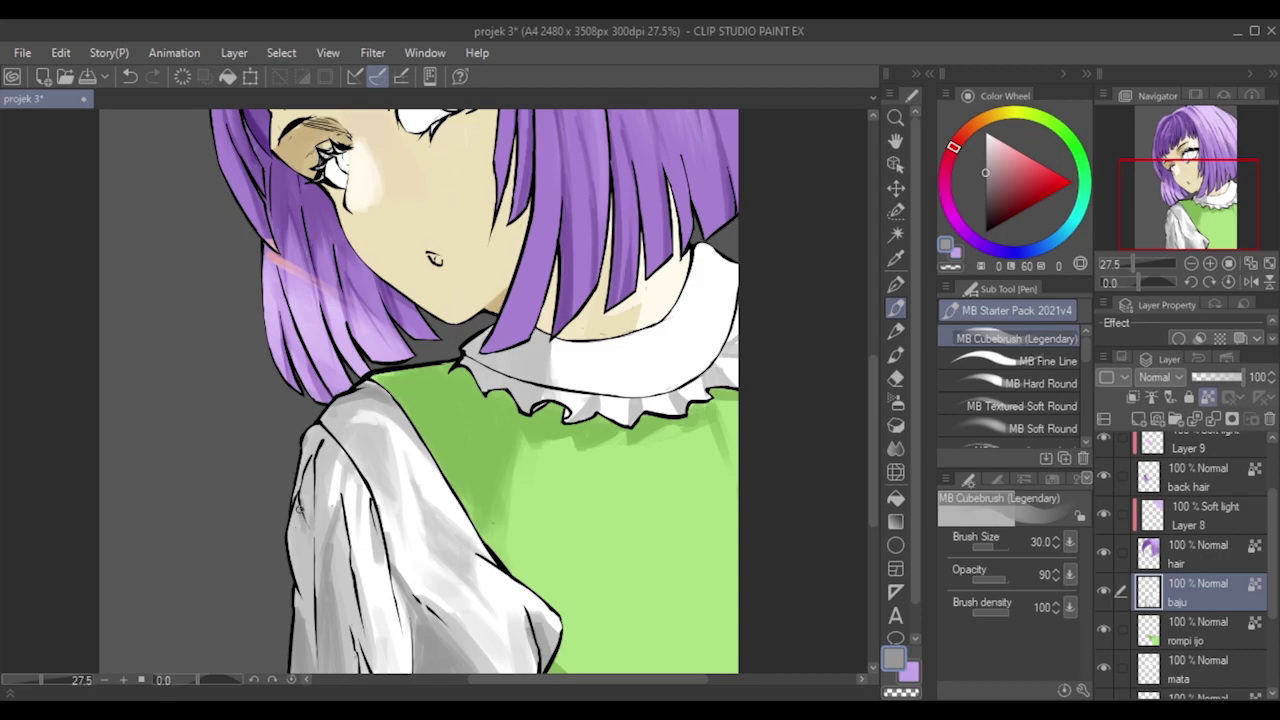
pyautogui.press(']')
pyautogui.press(']')
pyautogui.press(']')
pyautogui.press(']')
pyautogui.press(']')
pyautogui.press(']')
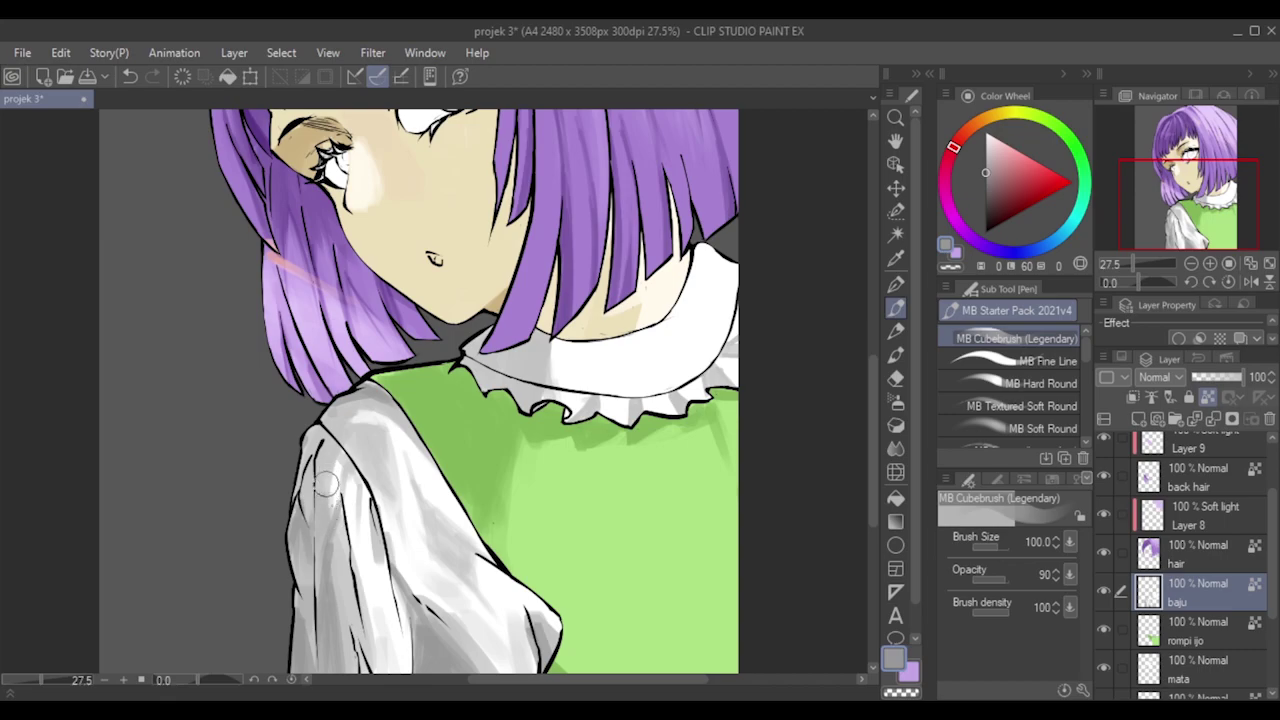
pyautogui.press('[')
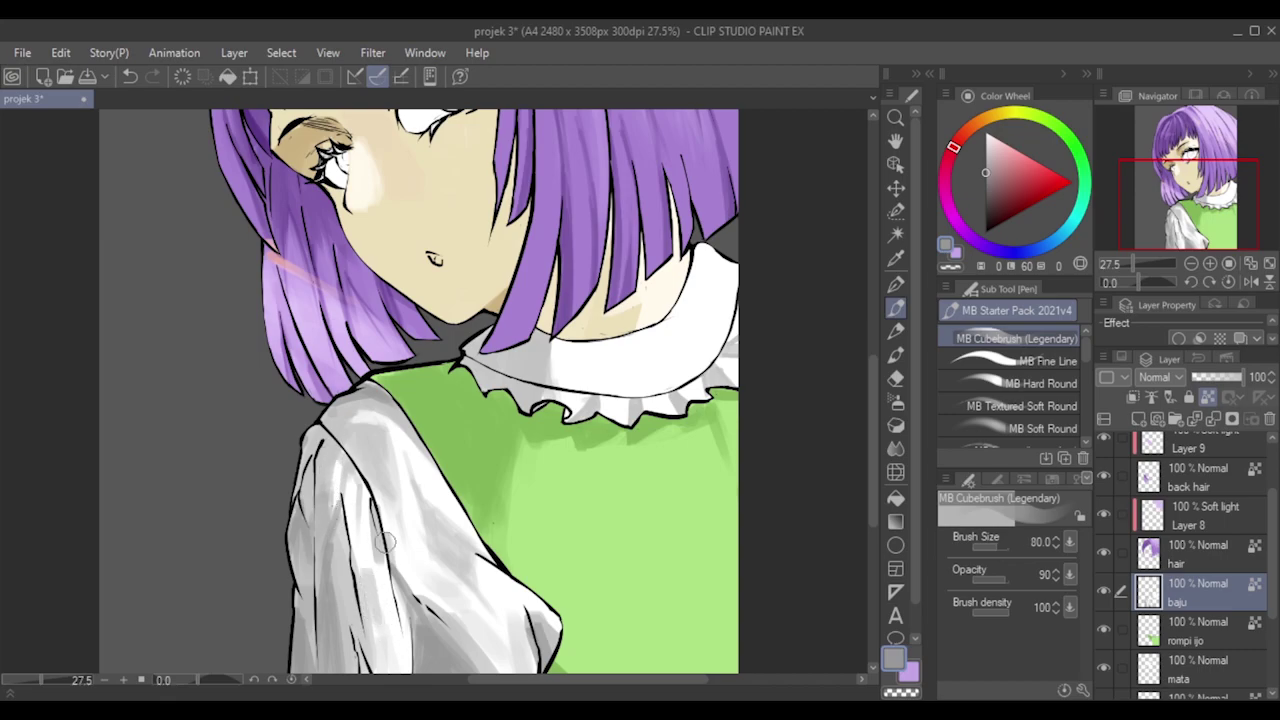
# Deepen the mid-grey shadows between the central sleeve folds at brush sizes 120 and 50.
pyautogui.press('[')
pyautogui.press(']')
pyautogui.press(']')
pyautogui.press(']')
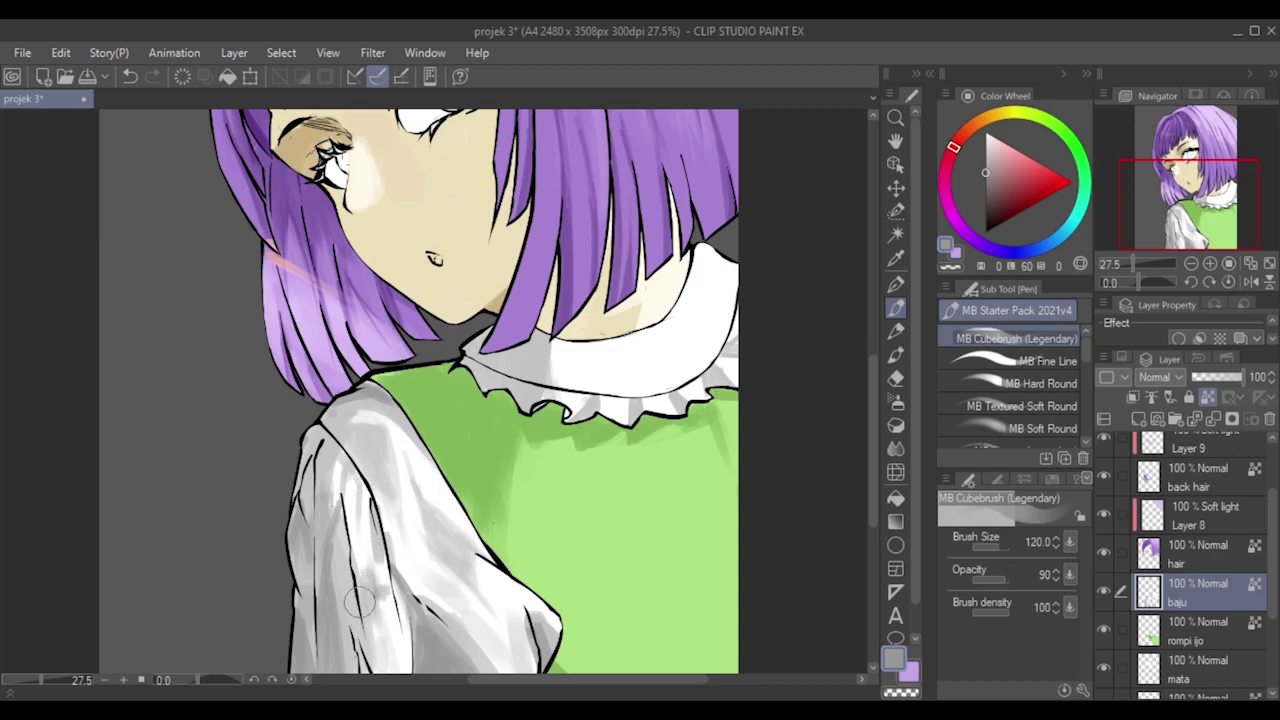
pyautogui.press('[')
pyautogui.press('[')
pyautogui.press('[')
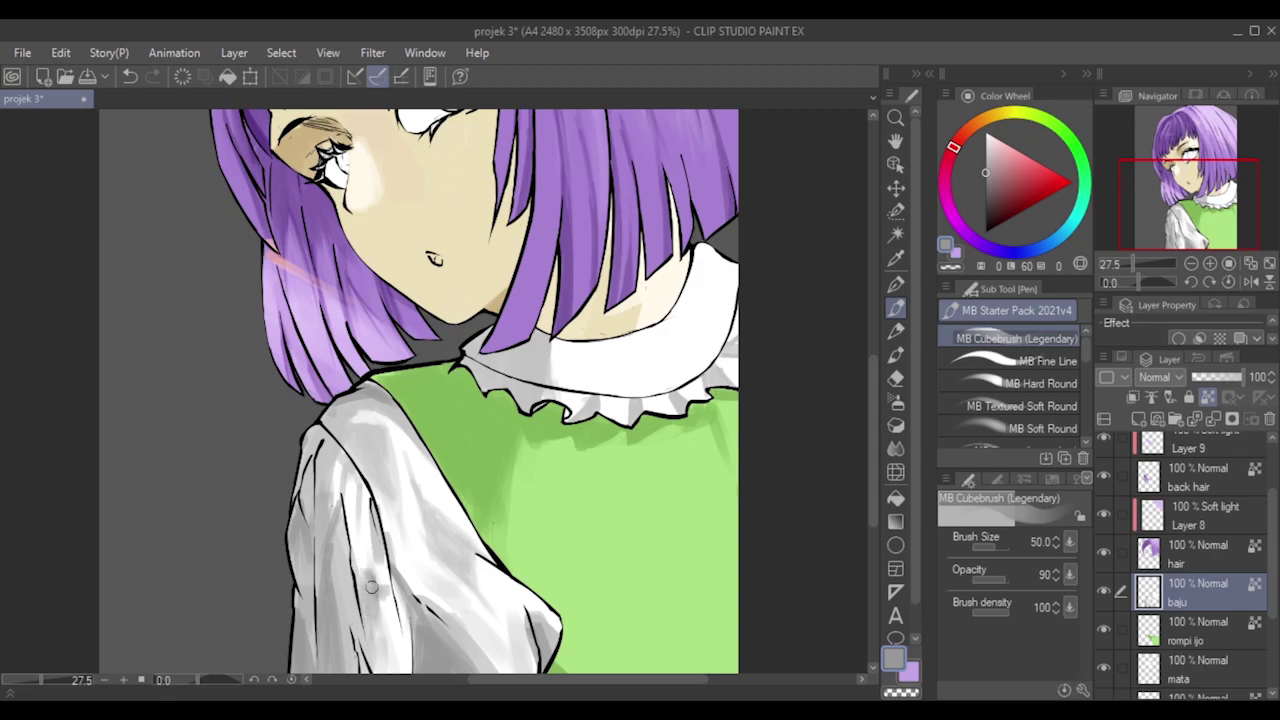
# Sample white and paint fine highlights between the central sleeve folds at brush size 17.
pyautogui.keyDown('alt'); pyautogui.click(360, 558); pyautogui.keyUp('alt')
pyautogui.press('[')
pyautogui.press('[')
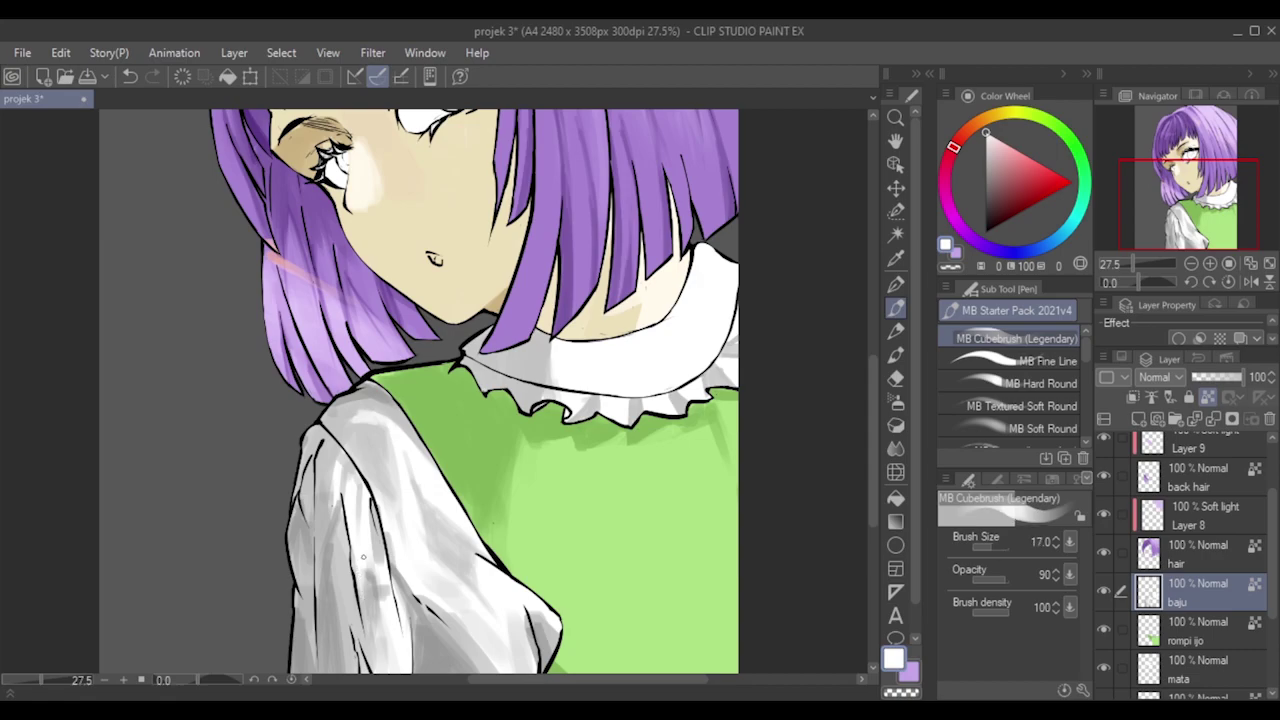
# Sample a grey from the central fold and shade the lower sleeve folds at brush size 50.
pyautogui.press(']')
pyautogui.press(']')
pyautogui.keyDown('alt'); pyautogui.click(378, 578); pyautogui.keyUp('alt')
pyautogui.press(']')
pyautogui.press(']')
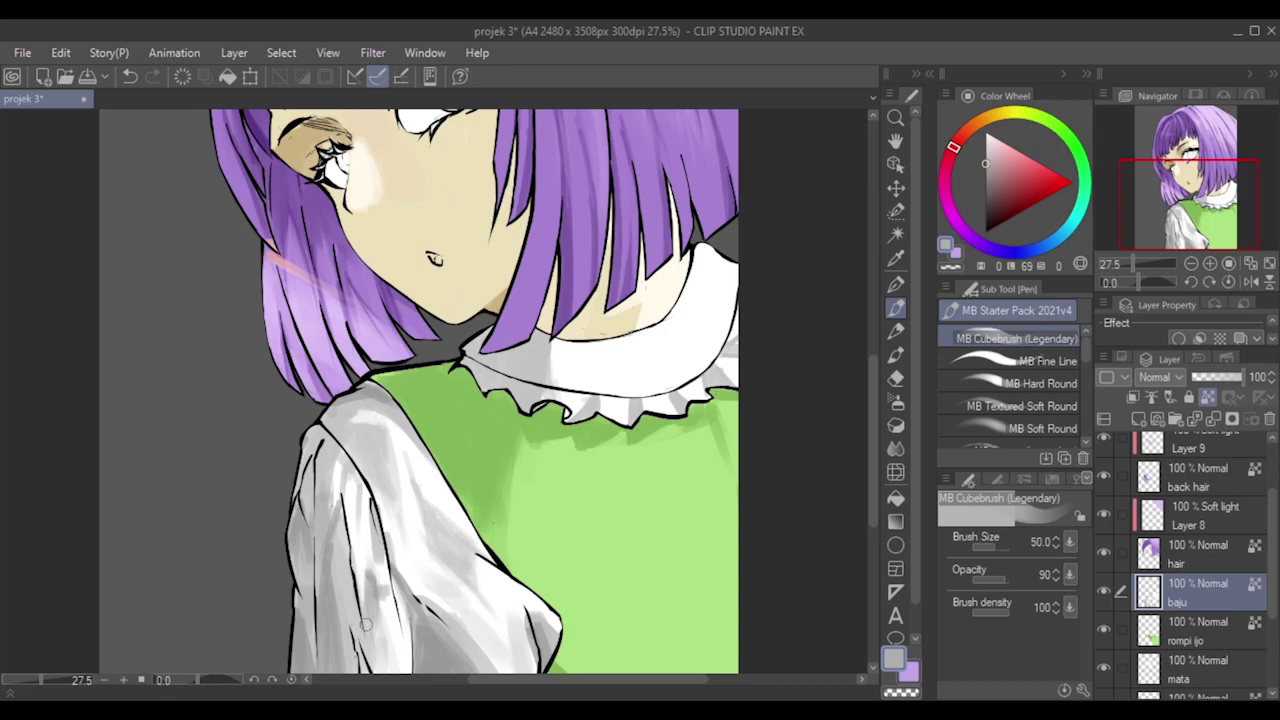
# Sample a mid grey and paint fine fold shadows below the shoulder seam at brush size 20.
pyautogui.press('[')
pyautogui.press('[')
pyautogui.press('[')
pyautogui.press('[')
pyautogui.keyDown('alt'); pyautogui.click(331, 585); pyautogui.keyUp('alt')
pyautogui.press('[')
pyautogui.moveTo(340, 452); pyautogui.dragTo(346, 464)
pyautogui.press(']')
pyautogui.press(']')
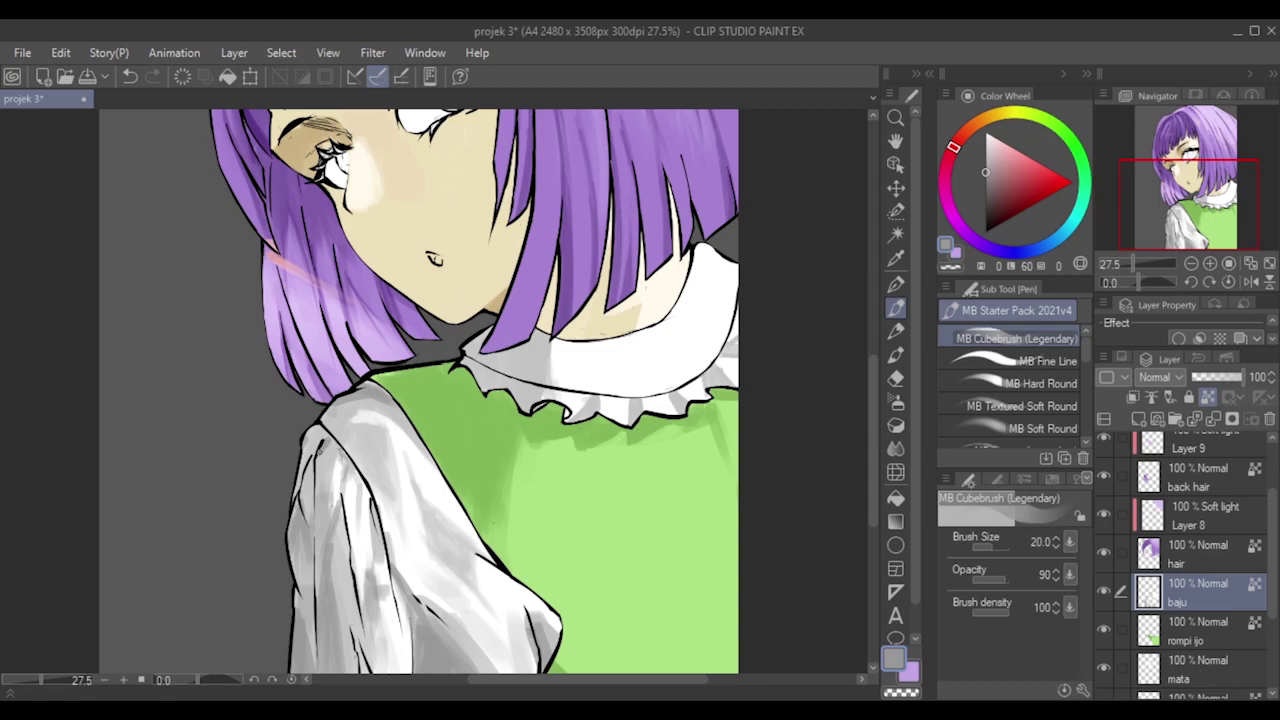
# Choose a darker grey and paint fine shadows along the outer edge of the sleeve at brush size 20.
pyautogui.press(']')
pyautogui.press(']')
pyautogui.press('[')
pyautogui.press('[')
pyautogui.click(985, 191)
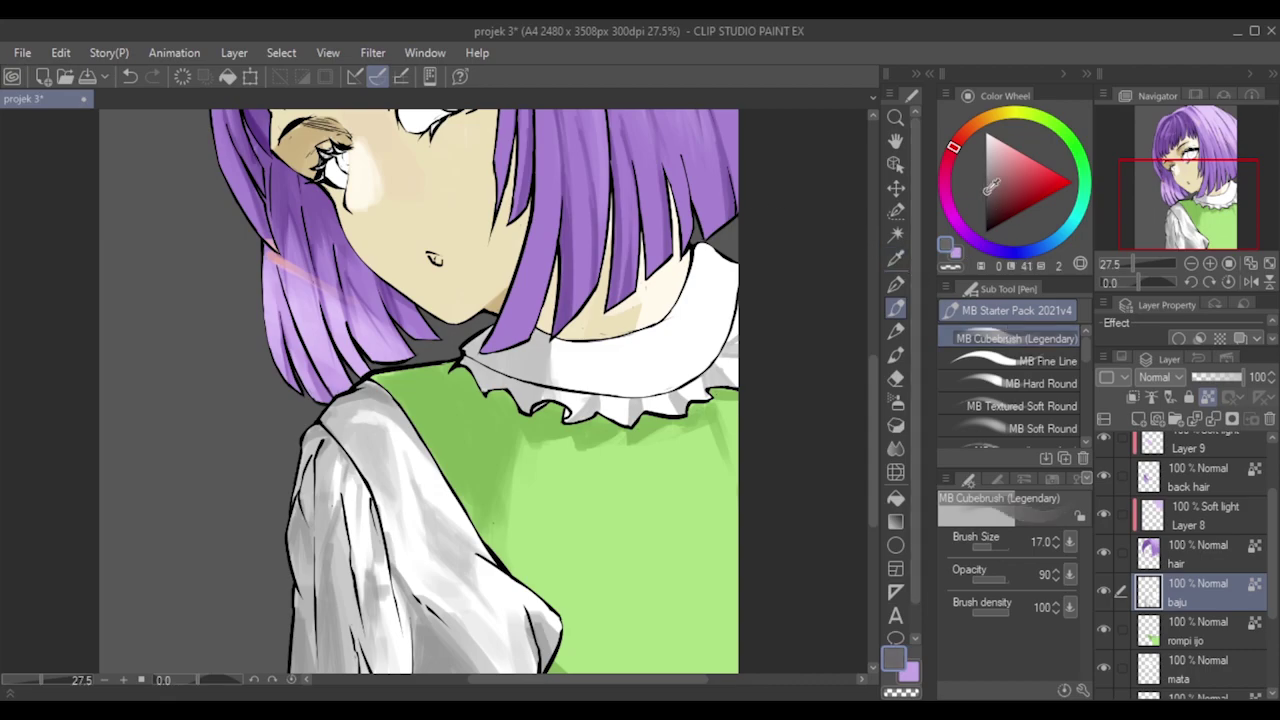
pyautogui.press(']')
pyautogui.moveTo(298, 507); pyautogui.dragTo(295, 516)
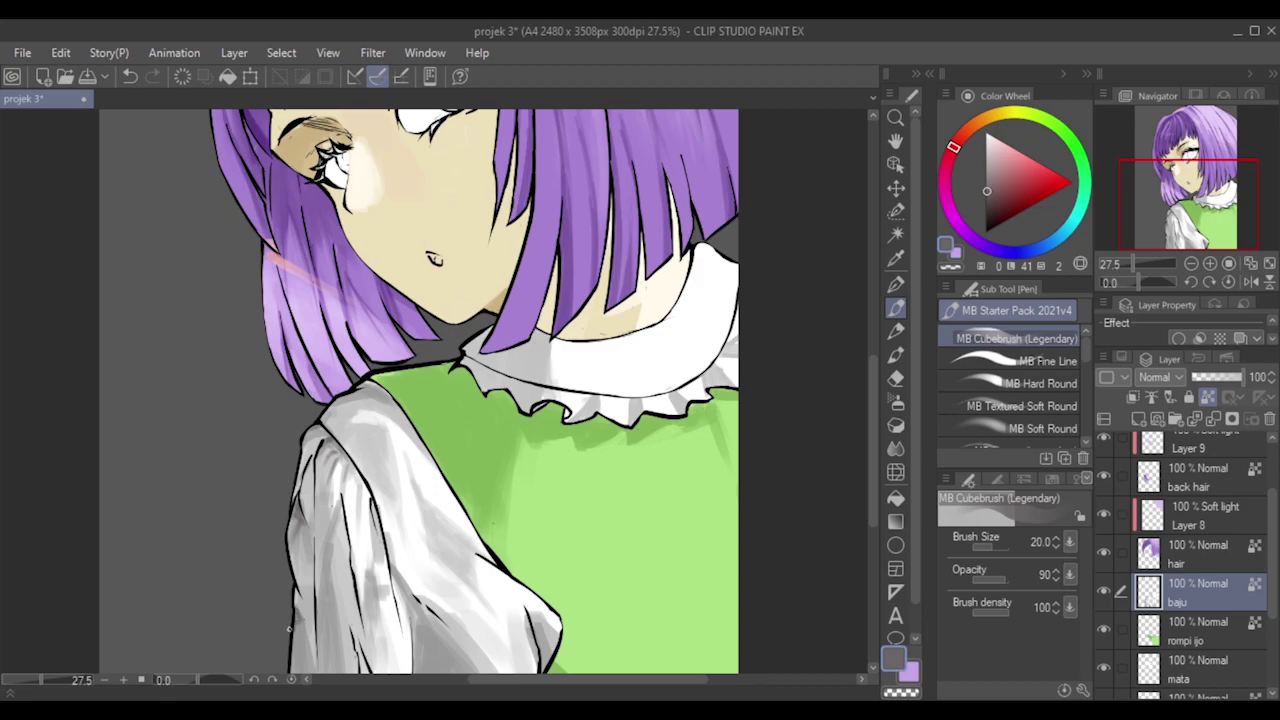
pyautogui.moveTo(299, 628); pyautogui.dragTo(299, 664)
# Paint dark-grey fold shadows on the lower sleeve at brush size 30.
pyautogui.scroll(-4, 325, 511)
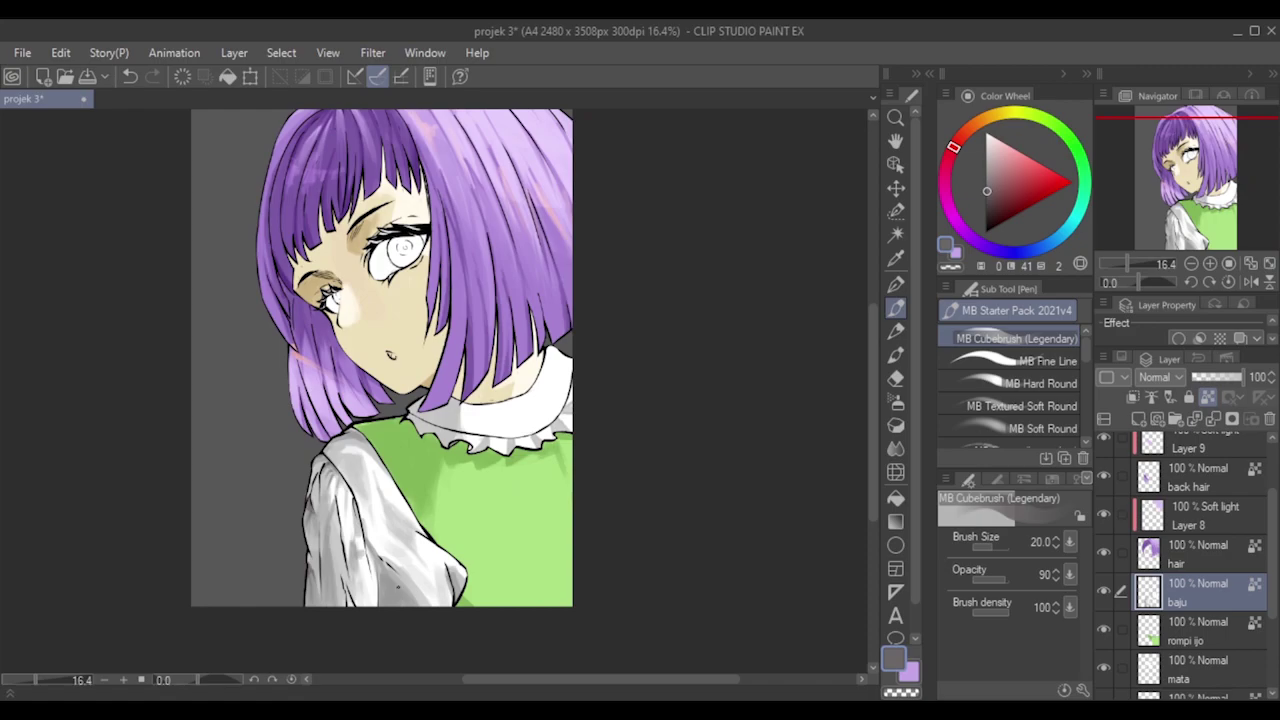
pyautogui.scroll(3, 398, 588)
pyautogui.press(']')
pyautogui.press(']')
pyautogui.press(']')
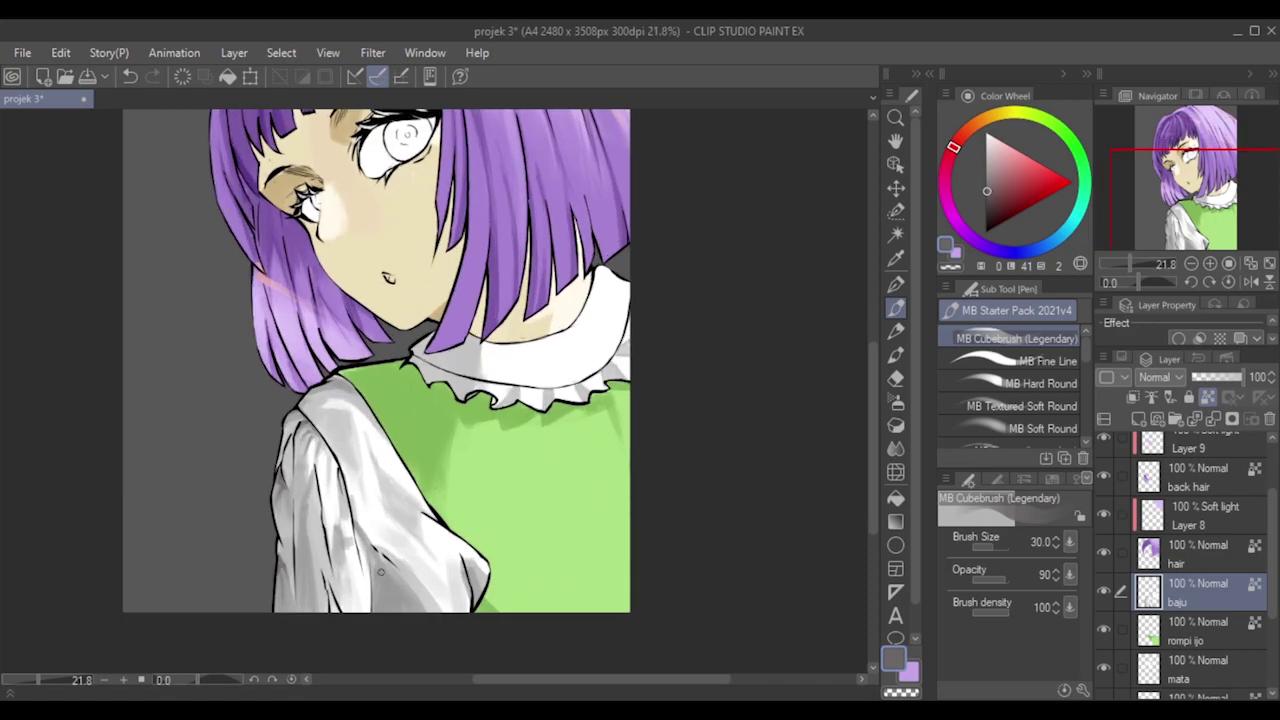
pyautogui.moveTo(374, 571); pyautogui.dragTo(374, 610)
pyautogui.press('[')
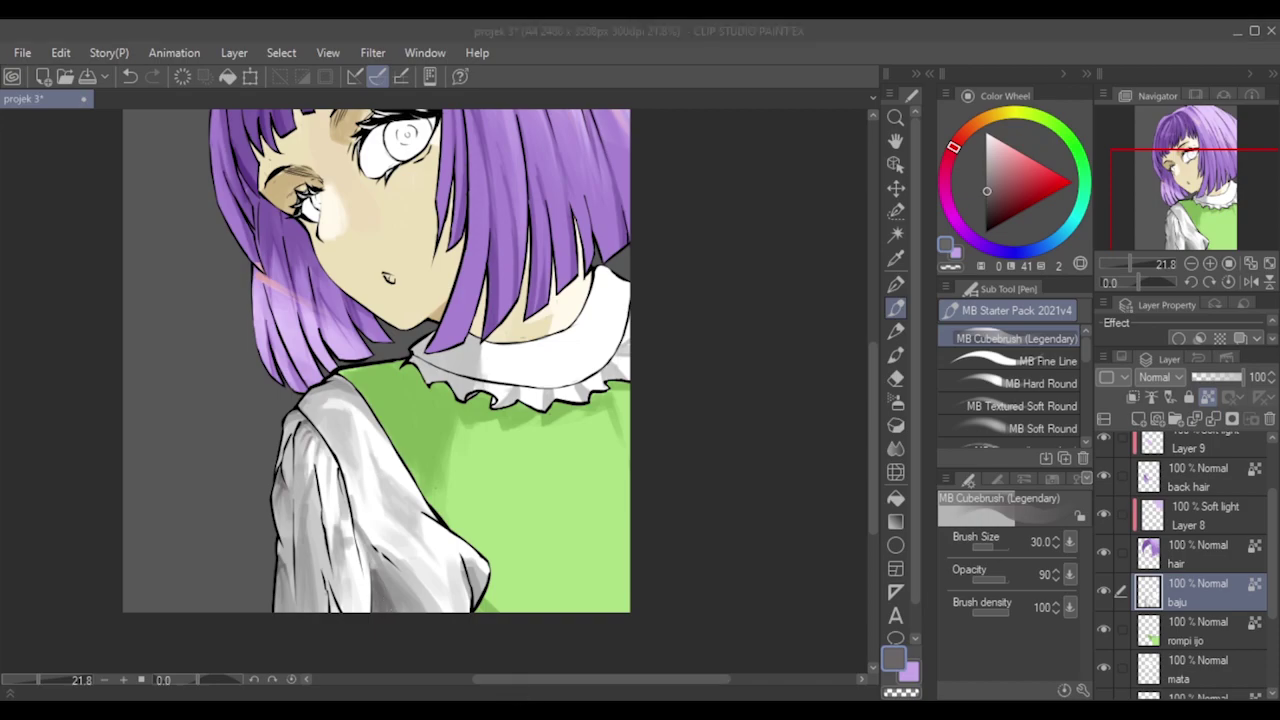
pyautogui.hotkey('alt', 'Tab')
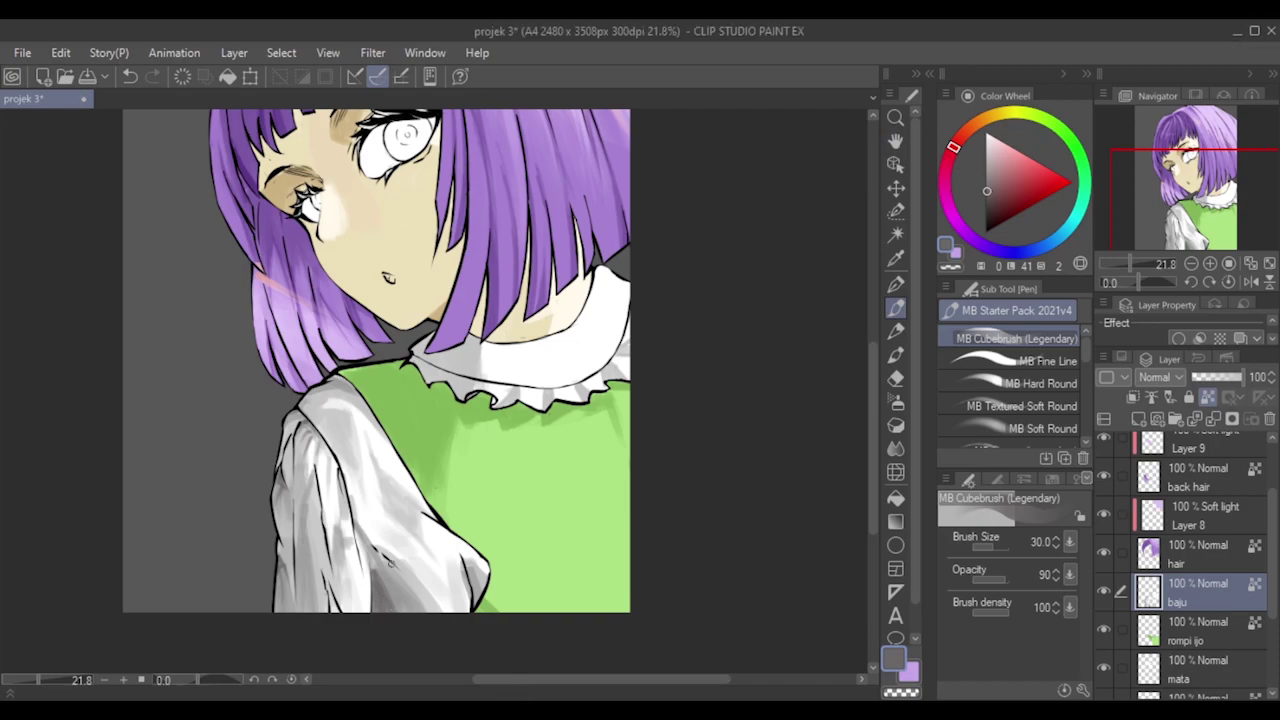
# Paint a dark-grey shadow down the inner fold at the bottom of the sleeve, then set the brush size to 25.
pyautogui.press(']')
pyautogui.press(']')
pyautogui.press(']')
pyautogui.press(']')
pyautogui.press(']')
pyautogui.press(']')
pyautogui.press(']')
pyautogui.moveTo(365, 589); pyautogui.dragTo(362, 615)
pyautogui.press('[')
pyautogui.press('[')
pyautogui.press('[')
pyautogui.press('[')
pyautogui.press('[')
pyautogui.press('[')
pyautogui.hotkey('ctrl', 'z')
pyautogui.hotkey('ctrl', 'y')
pyautogui.press(']')
pyautogui.press(']')
pyautogui.press(']')
pyautogui.press(']')
pyautogui.press('[')
pyautogui.press('[')
pyautogui.press('[')
pyautogui.press('[')
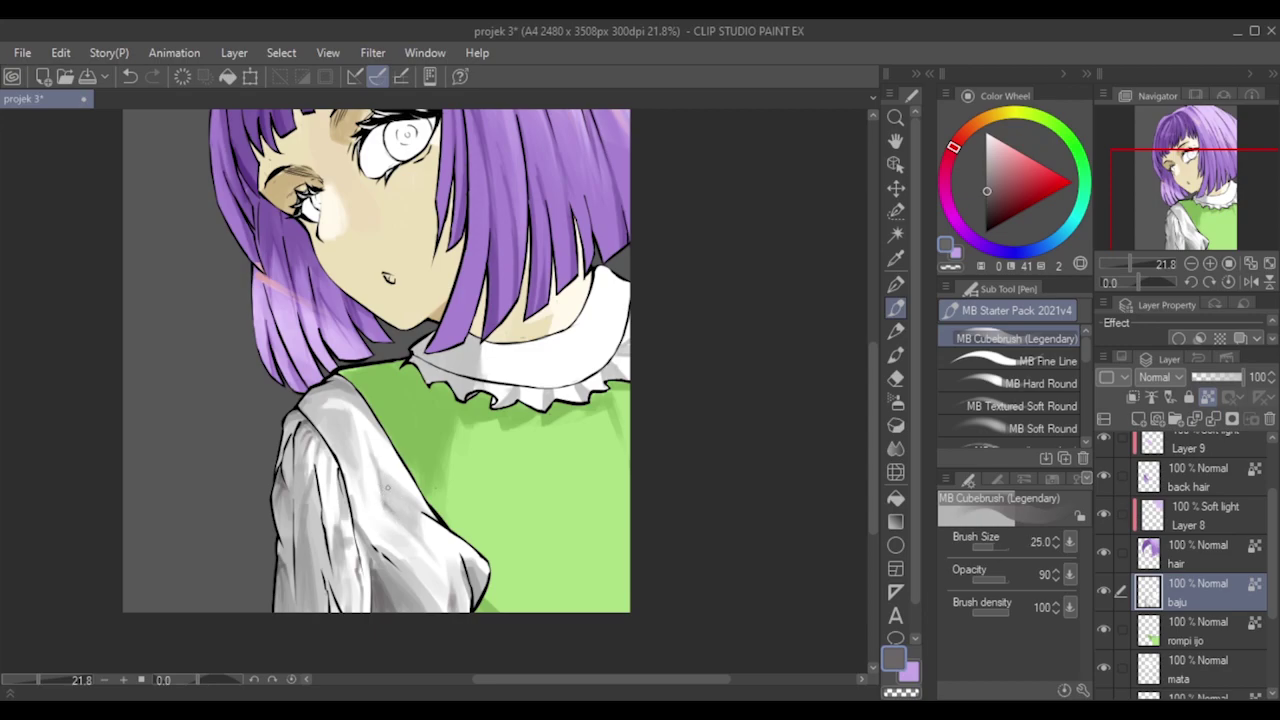
# Set the brush size to 12 and undo the last sleeve stroke.
pyautogui.press('[')
pyautogui.press('[')
pyautogui.press('[')
pyautogui.press('[')
pyautogui.hotkey('ctrl', 'z')
pyautogui.scroll(-3, 363, 368)
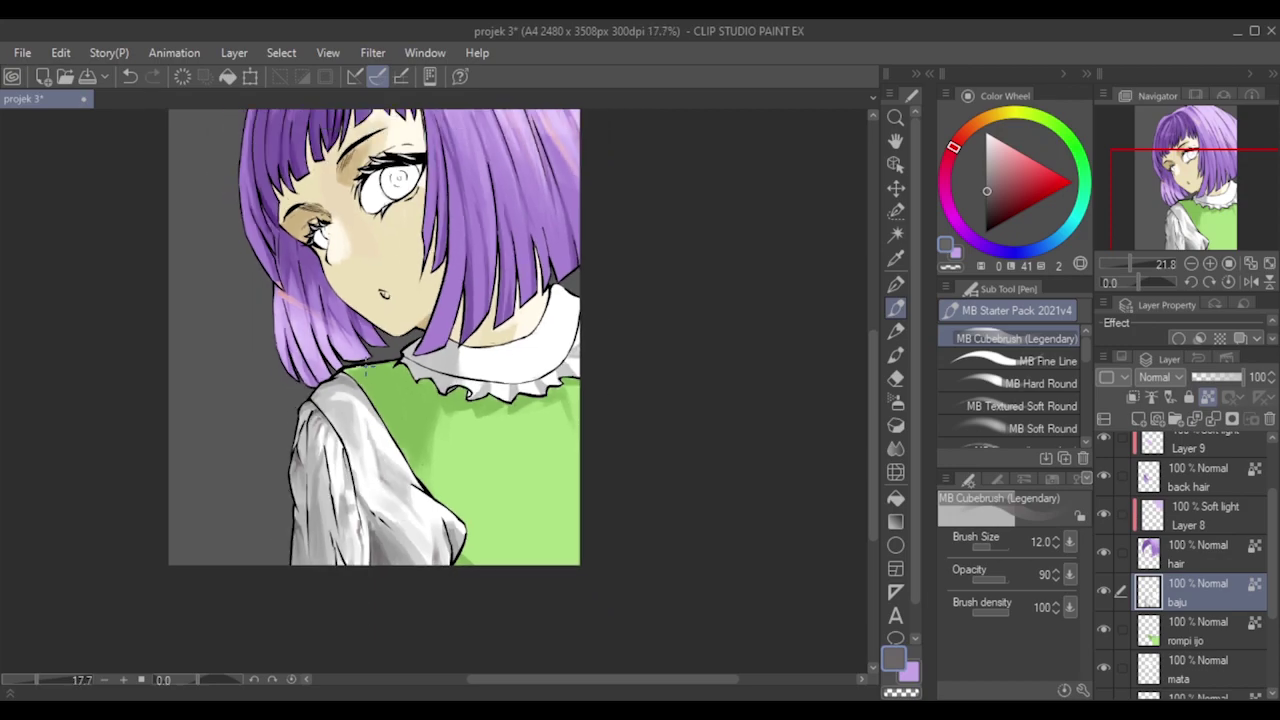
pyautogui.scroll(-2, 282, 371)
pyautogui.scroll(3, 240, 314)
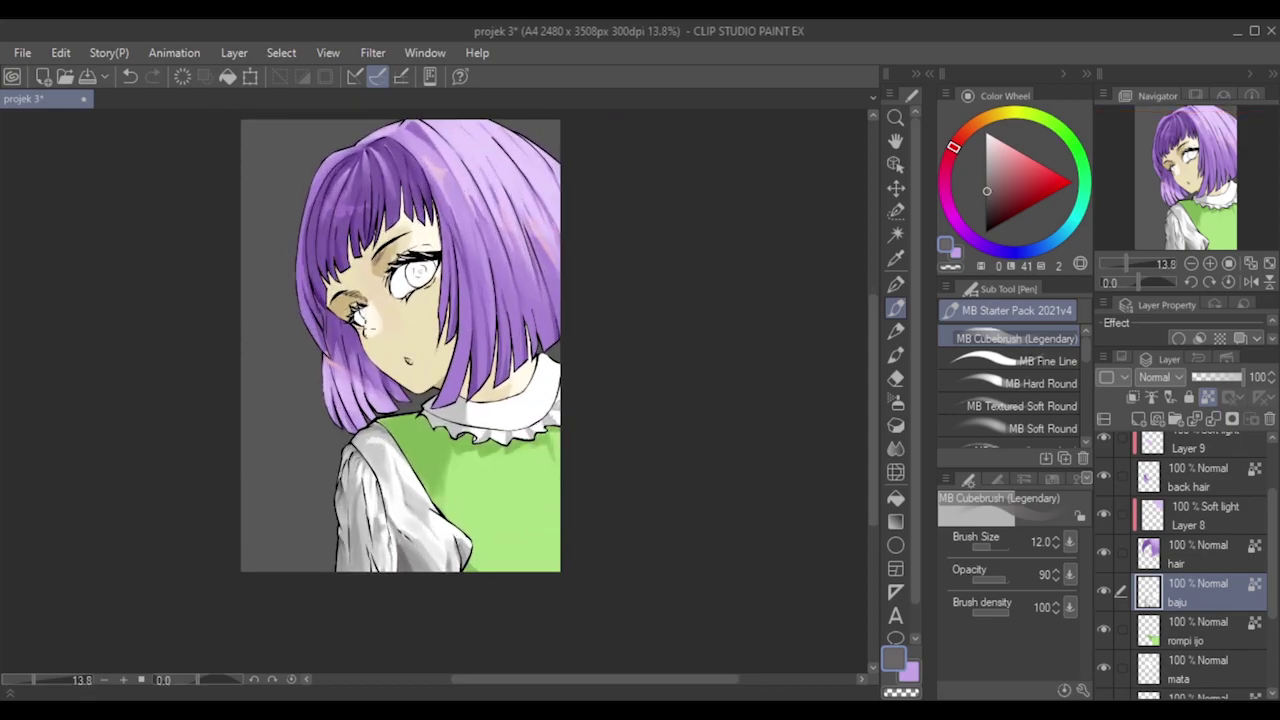
pyautogui.scroll(2, 400, 430)
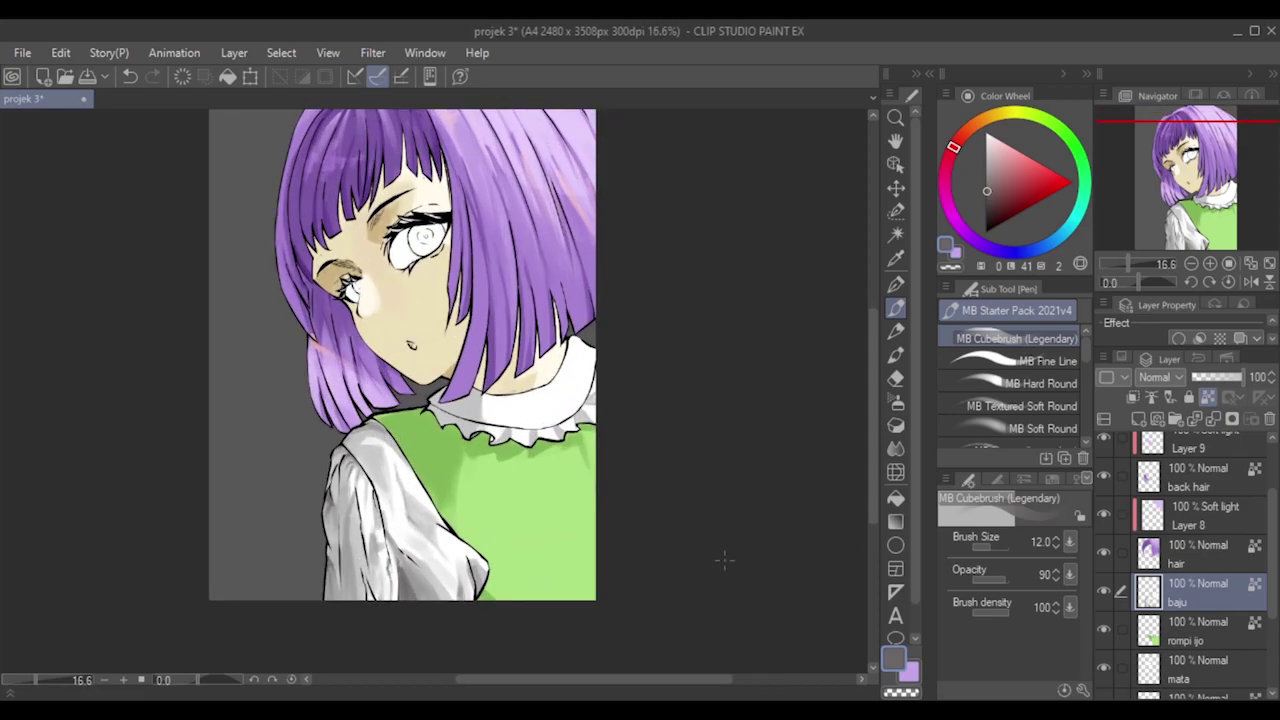
pyautogui.scroll(1, 391, 559)
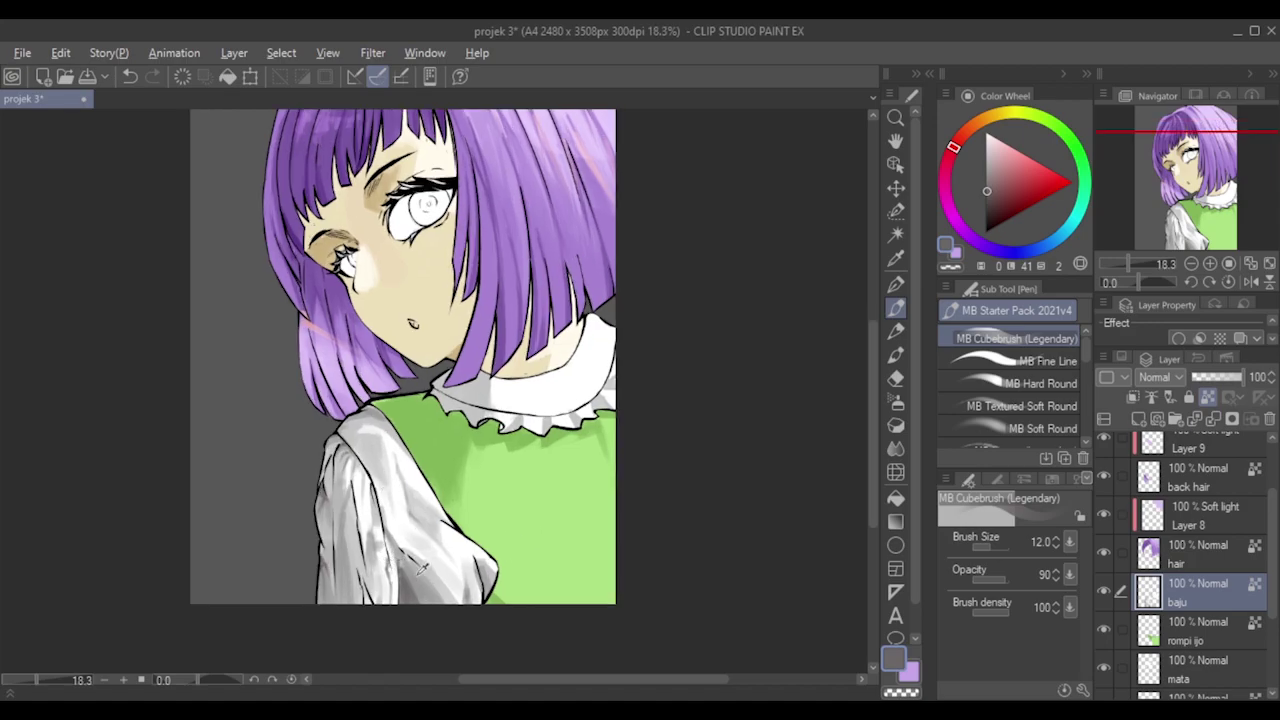
# Sample a mid grey from the lower sleeve and shade the fold beside it at brush size 25.
pyautogui.keyDown('alt'); pyautogui.click(424, 574); pyautogui.keyUp('alt')
pyautogui.press(']')
pyautogui.press(']')
pyautogui.moveTo(406, 572); pyautogui.dragTo(408, 592)
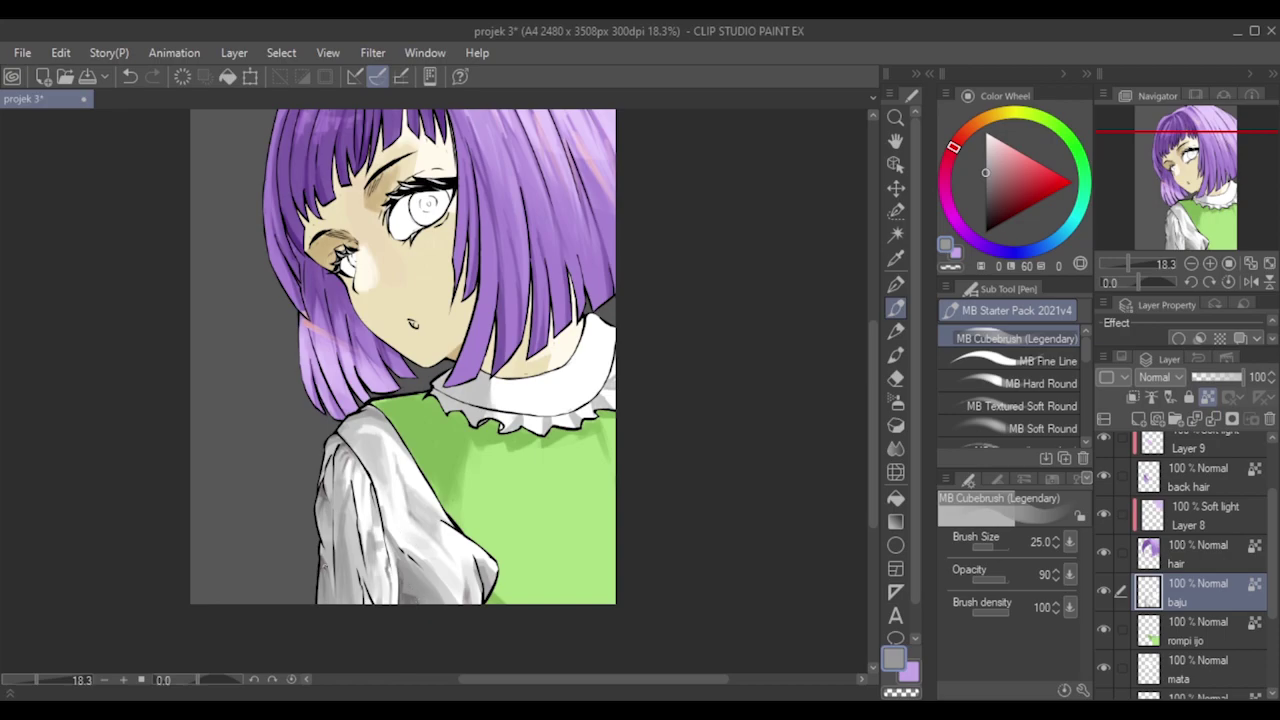
pyautogui.click(643, 24)
# Sample a darker grey from the sleeve's outer edge and paint a fine shadow down the outer fold at brush size 17.
pyautogui.keyDown('alt'); pyautogui.click(322, 560); pyautogui.keyUp('alt')
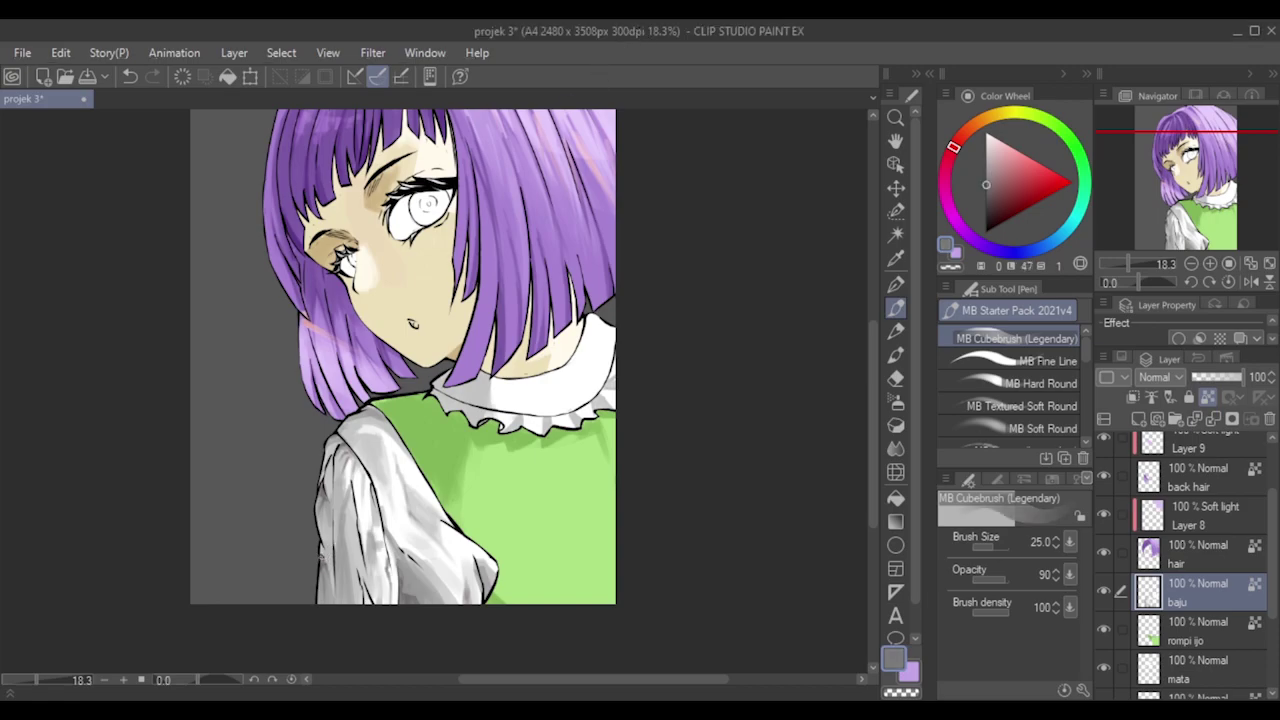
pyautogui.moveTo(319, 566); pyautogui.dragTo(322, 588)
pyautogui.press('[')
pyautogui.press('[')
pyautogui.moveTo(333, 474); pyautogui.dragTo(333, 530)
pyautogui.hotkey('ctrl', 'z')
pyautogui.hotkey('ctrl', 'z')
pyautogui.moveTo(333, 484); pyautogui.dragTo(330, 548)
pyautogui.hotkey('ctrl', 'z')
pyautogui.moveTo(333, 484); pyautogui.dragTo(332, 540)
# Paint a short dark-grey shadow on the neighbouring upper sleeve fold at brush size 17.
pyautogui.moveTo(355, 491); pyautogui.dragTo(354, 537)
pyautogui.hotkey('ctrl', 'z')
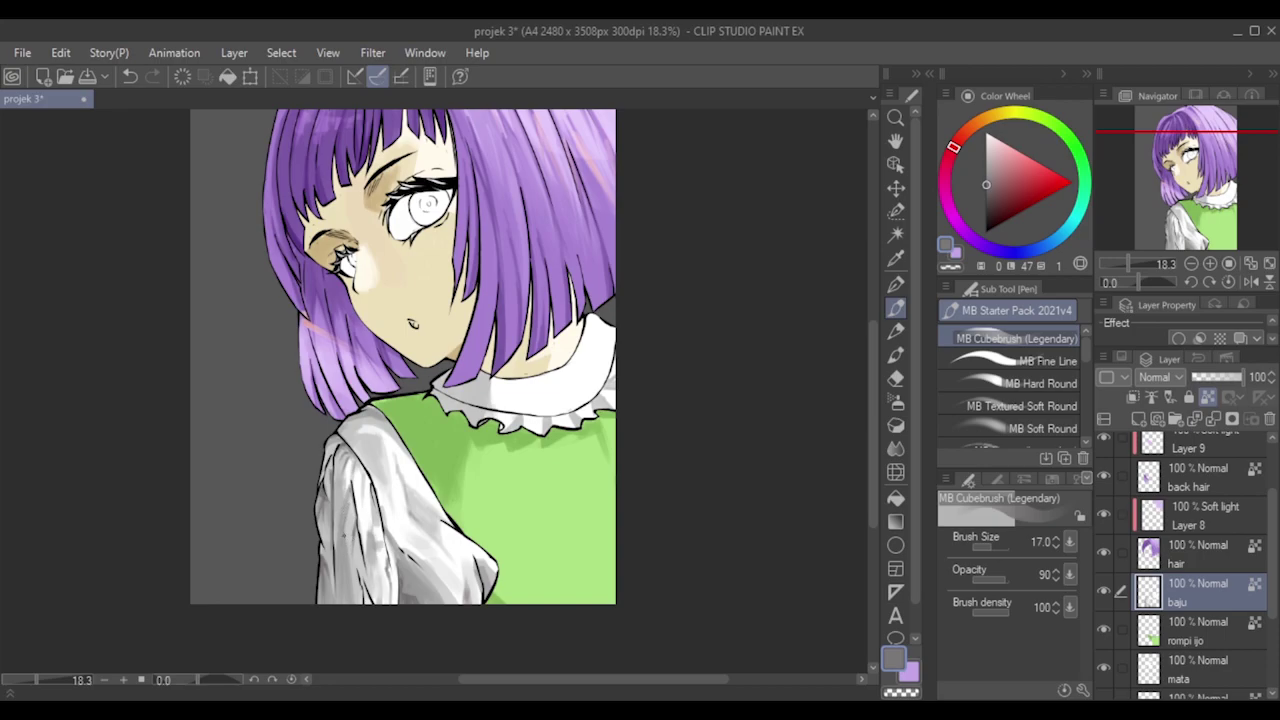
pyautogui.moveTo(349, 495); pyautogui.dragTo(339, 515)
pyautogui.scroll(-3, 406, 361)
pyautogui.scroll(6, 406, 361)
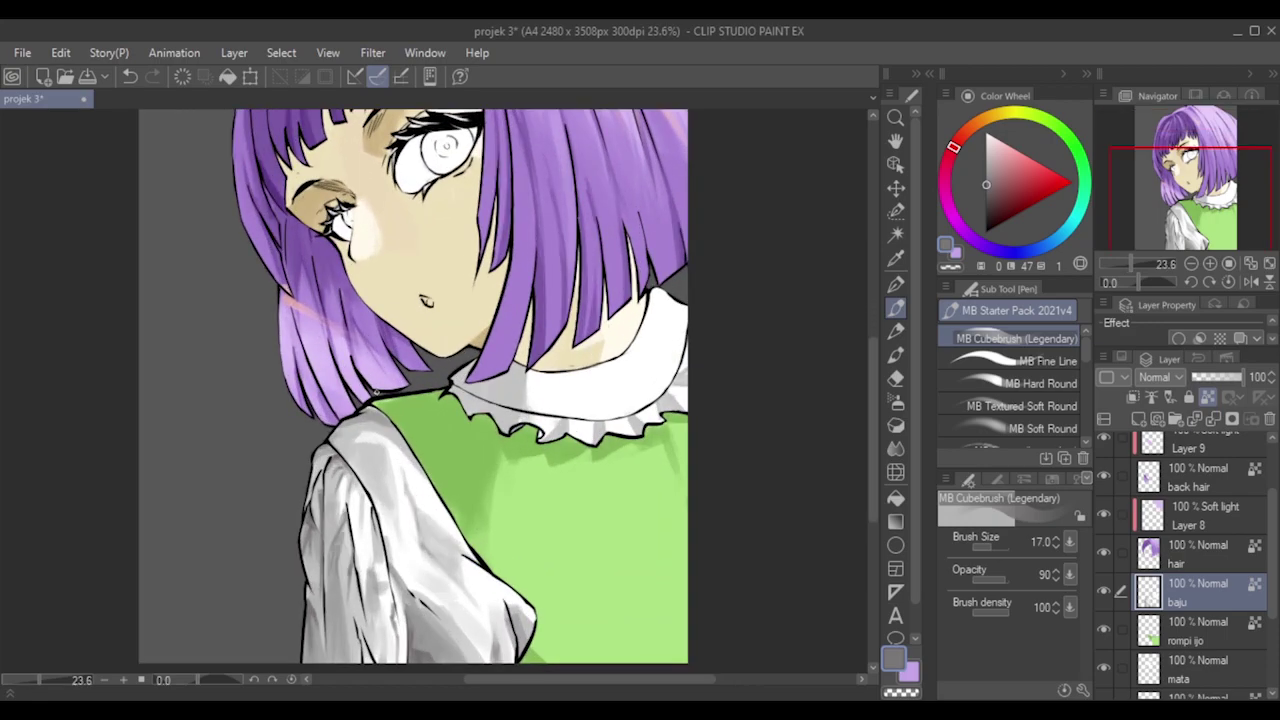
pyautogui.moveTo(351, 441); pyautogui.dragTo(362, 438)
pyautogui.hotkey('ctrl', 'z')
pyautogui.click(954, 143)
pyautogui.click(957, 142)
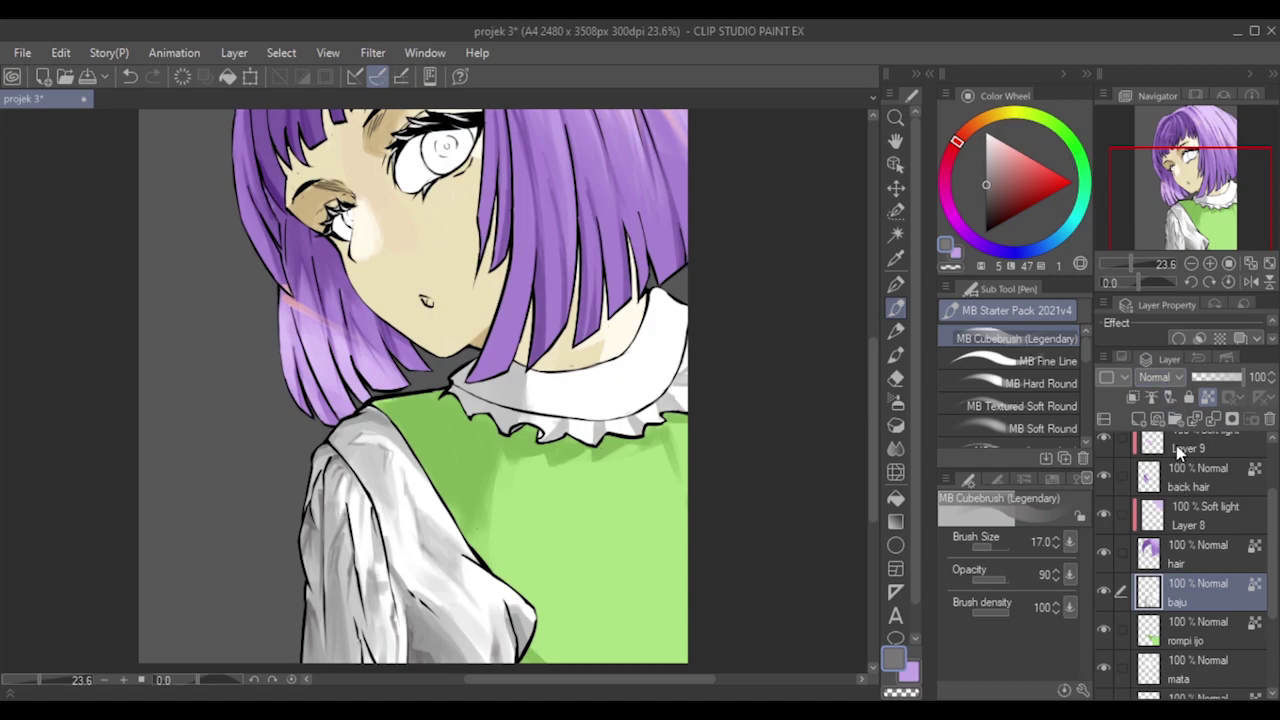
# Add two new layers above the baju layer, with the upper one clipped and set to Soft light.
pyautogui.click(1157, 418)
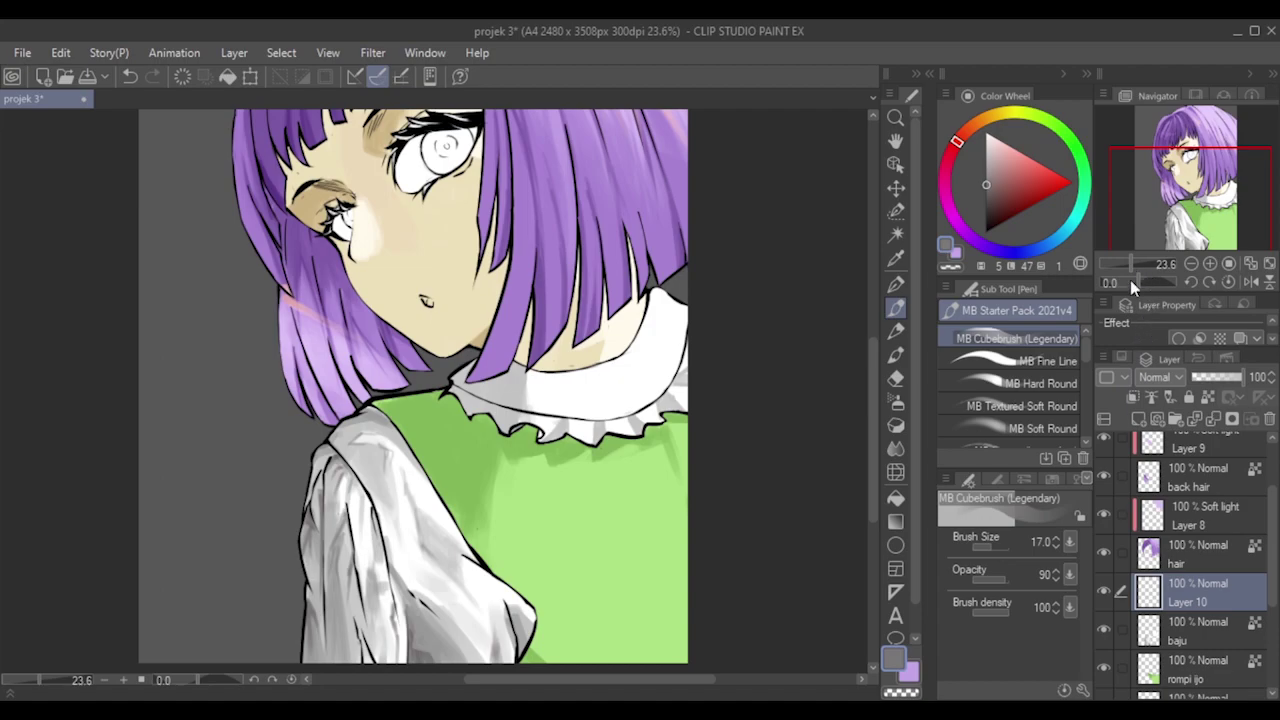
pyautogui.click(1133, 418)
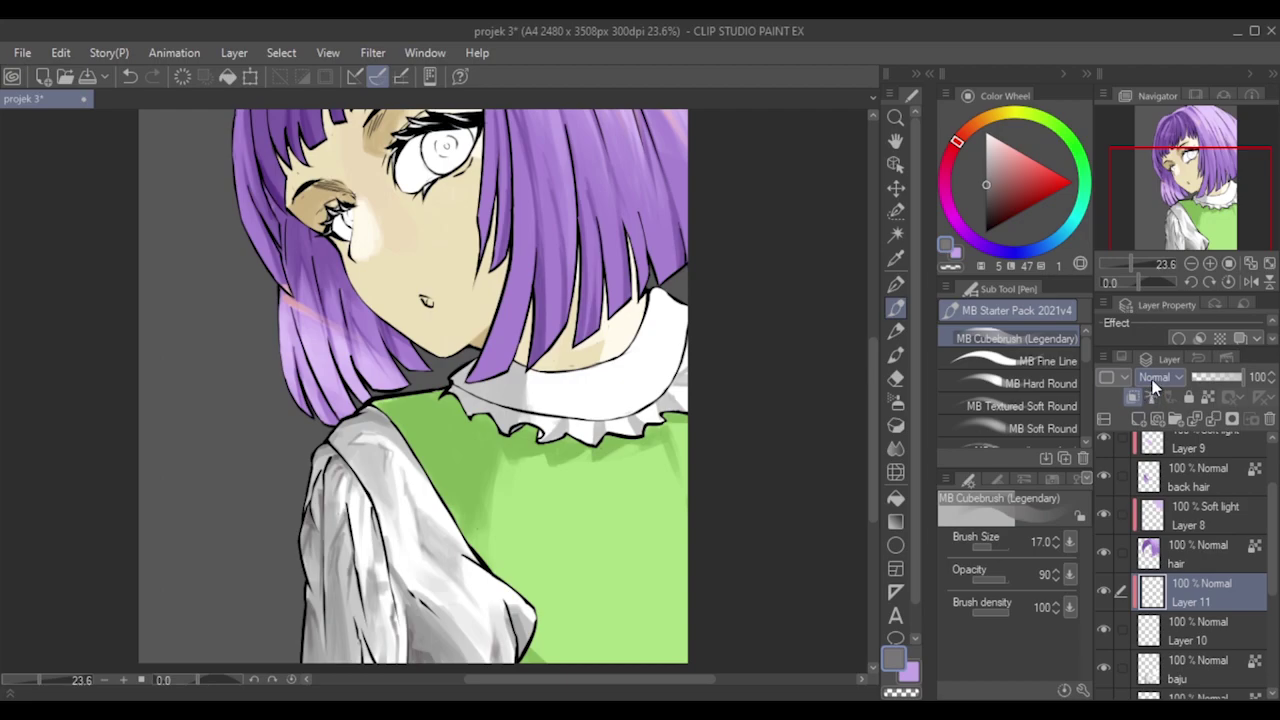
pyautogui.click(1161, 242)
# Sample a light grey from the sleeve, set the brush size to 70 and return the clipped layer to Normal blending.
pyautogui.keyDown('alt'); pyautogui.click(356, 540); pyautogui.keyUp('alt')
pyautogui.press(']')
pyautogui.press(']')
pyautogui.press(']')
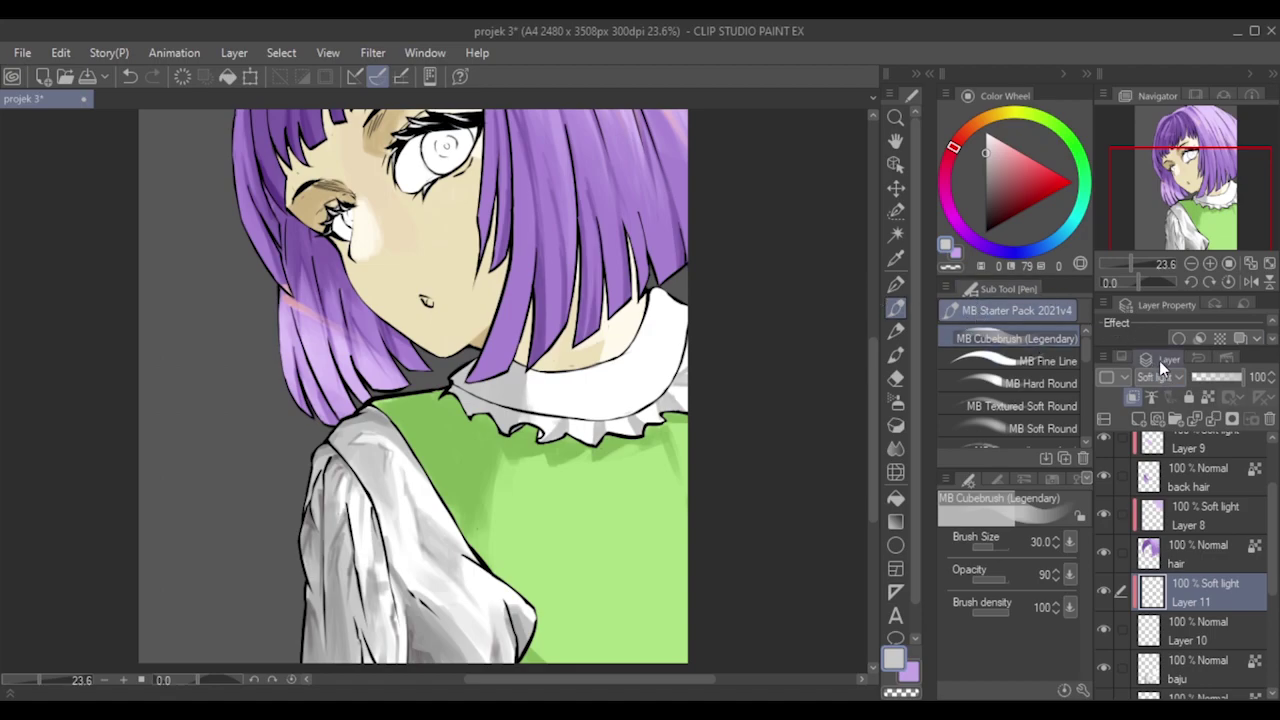
pyautogui.click(1170, 284)
pyautogui.press(']')
pyautogui.press(']')
pyautogui.press(']')
pyautogui.press(']')
pyautogui.click(1163, 42)
# Toggle the visibility of Layer 10 and the baju layer to check what each one contains.
pyautogui.click(1101, 625)
pyautogui.click(1102, 625)
pyautogui.click(1102, 625)
pyautogui.click(1176, 630)
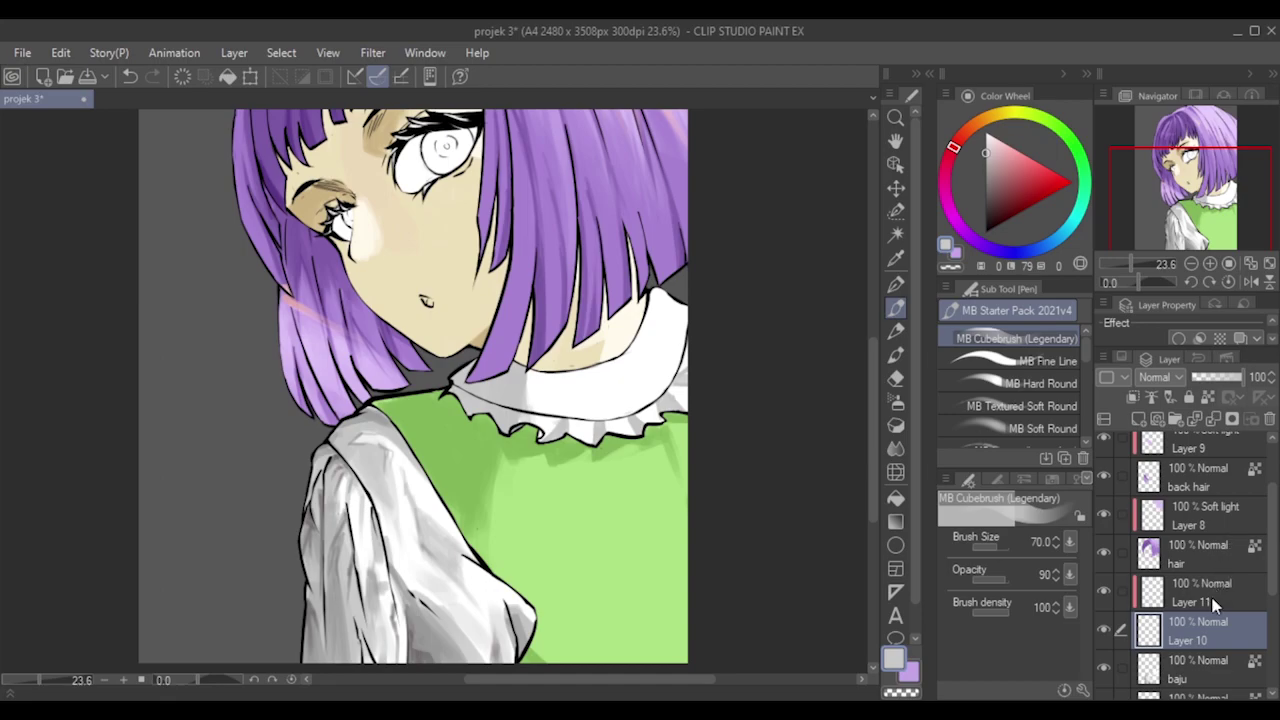
pyautogui.click(1195, 660)
pyautogui.click(1106, 669)
pyautogui.click(1105, 668)
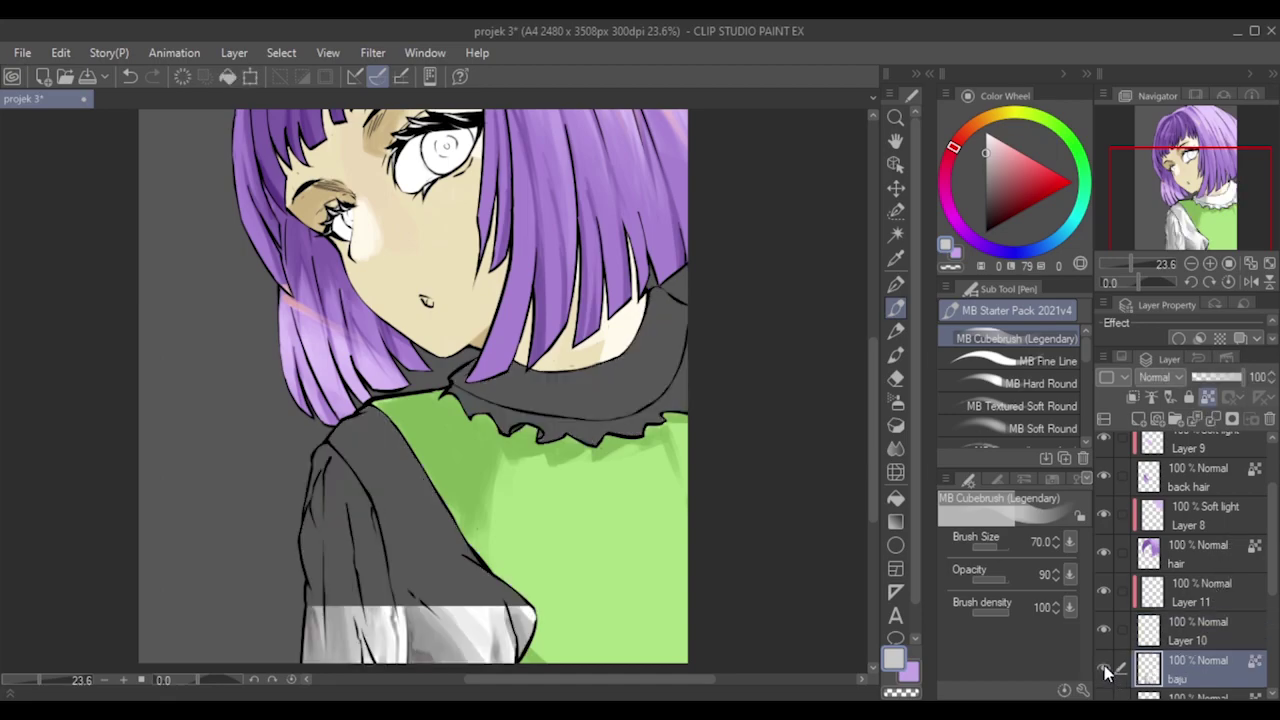
pyautogui.click(1175, 629)
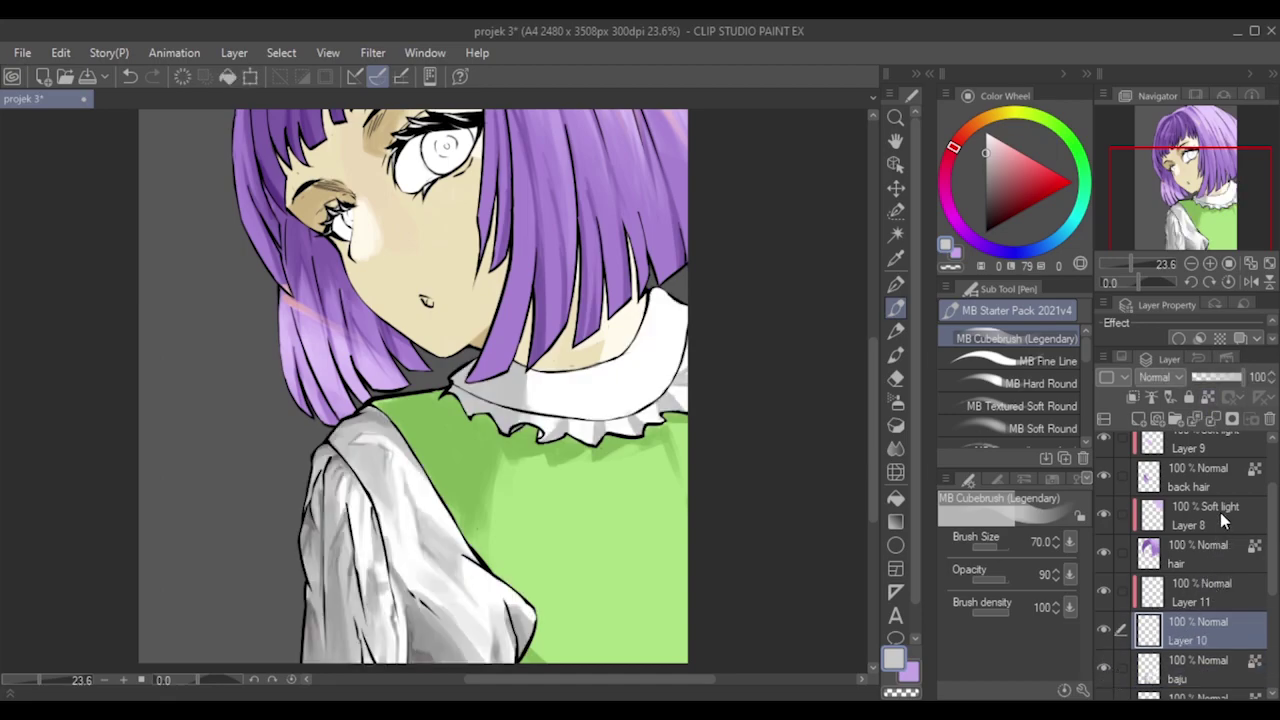
pyautogui.scroll(-2, 597, 540)
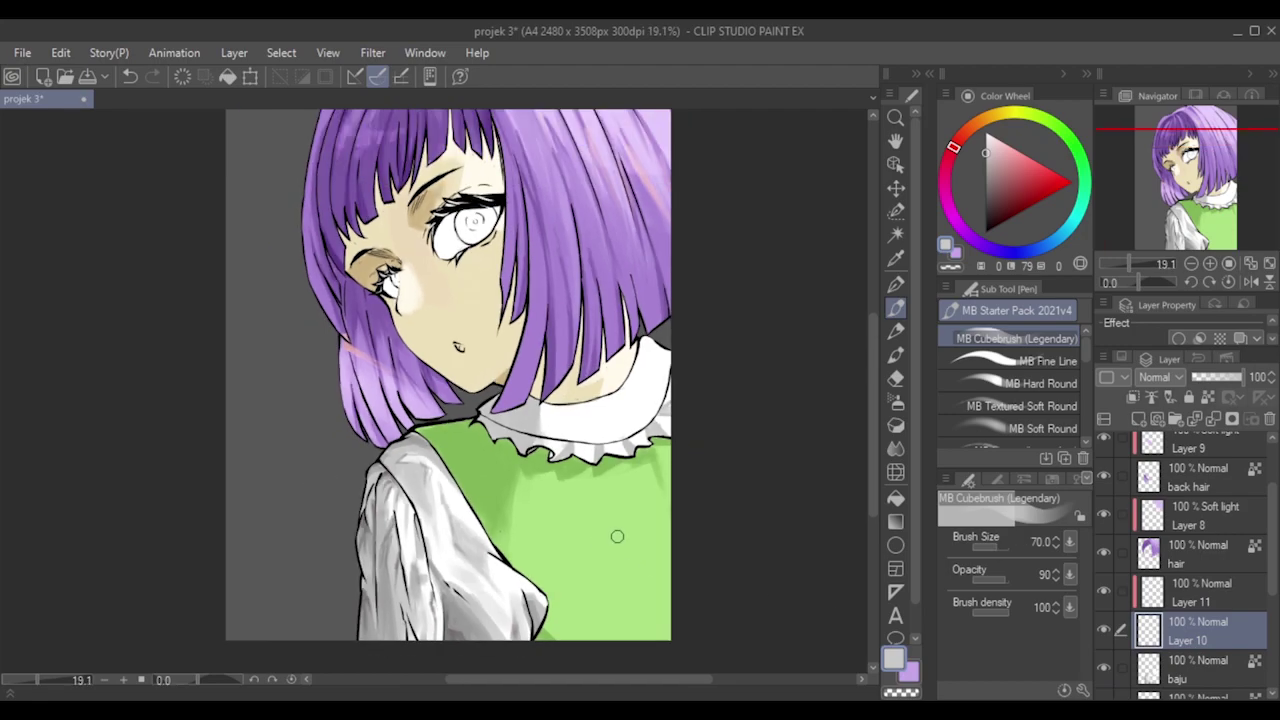
# Delete the unused Layer 11 and Layer 10 above the baju layer.
pyautogui.click(1205, 598)
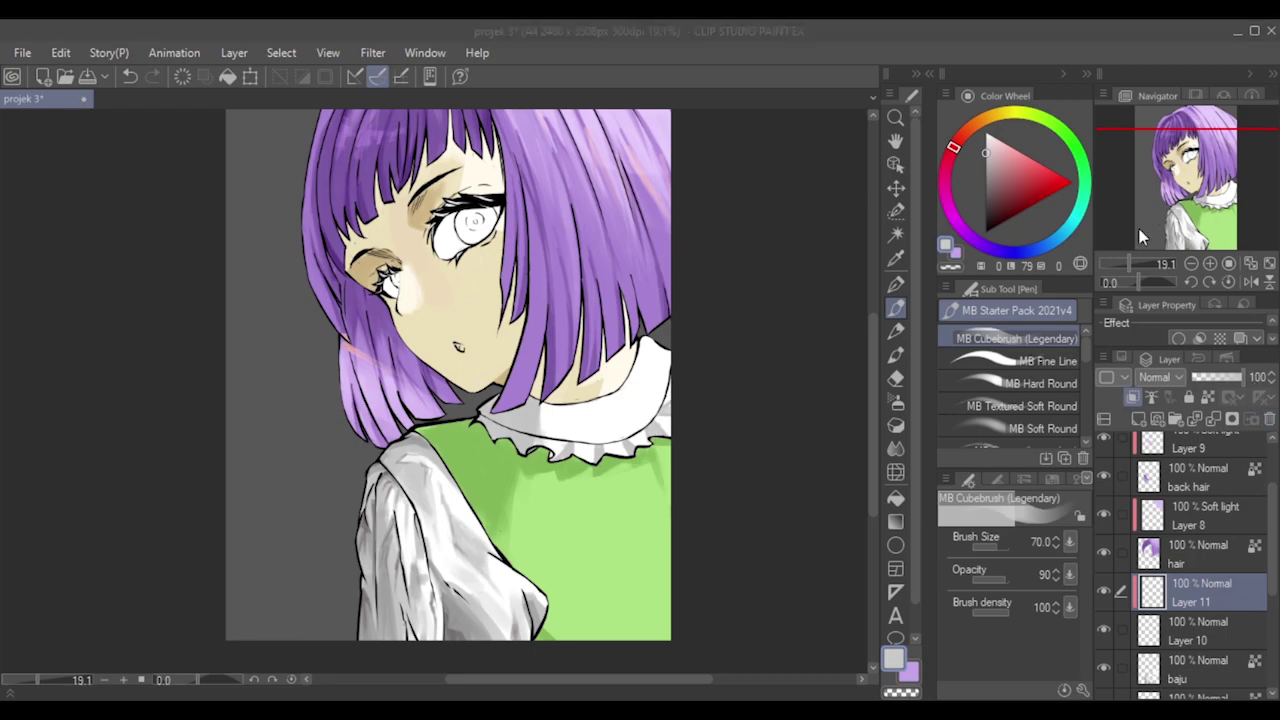
pyautogui.click(659, 297)
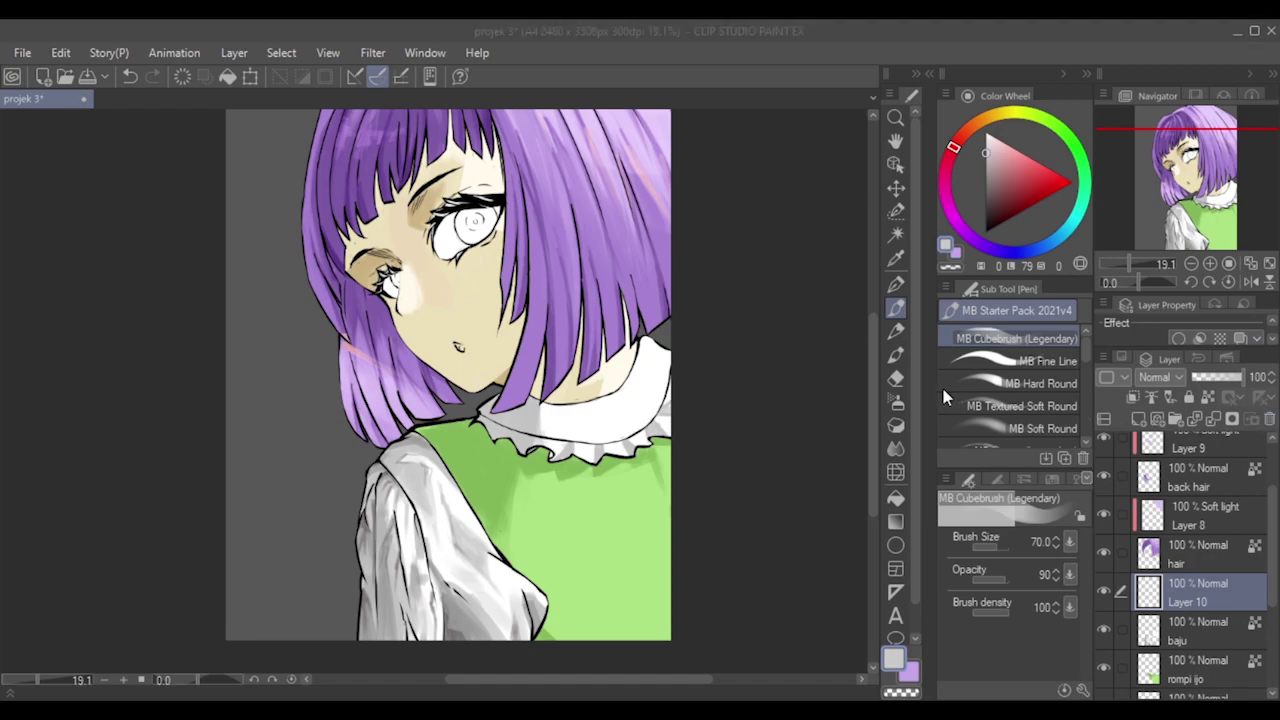
pyautogui.click(655, 293)
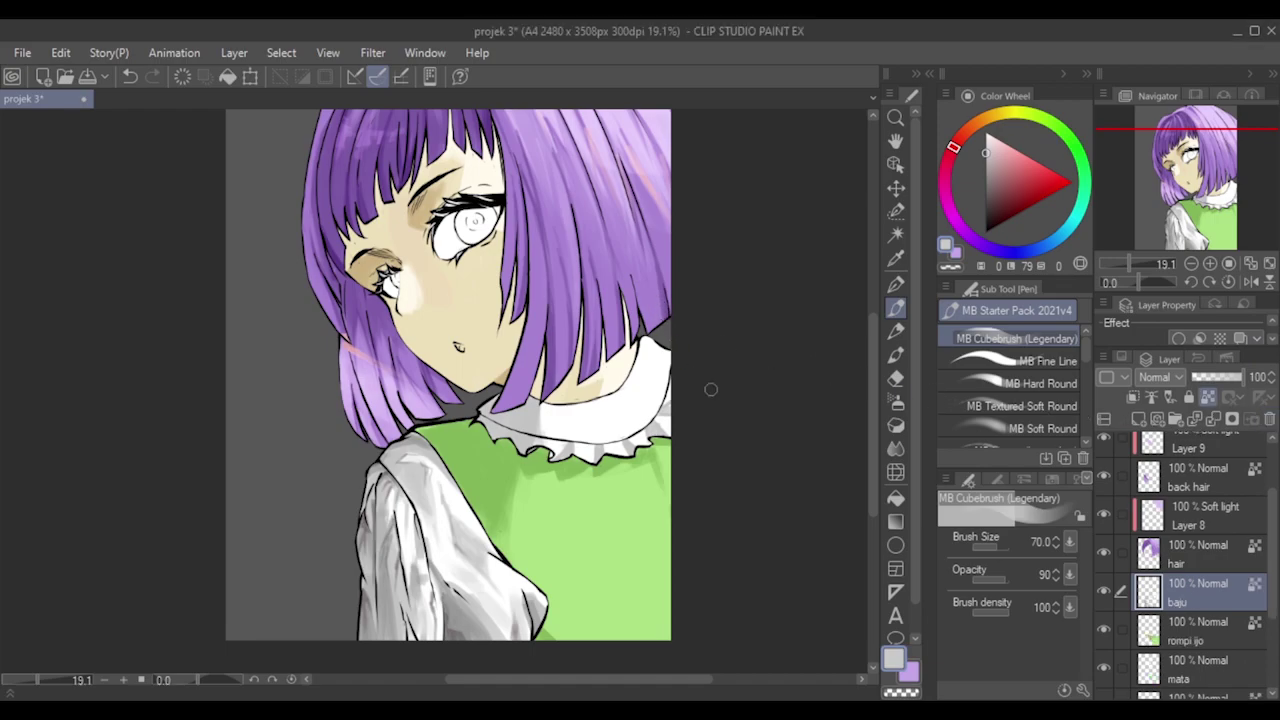
# Examine the whole illustration to judge the sleeve shading against the collar, vest and hair.
pyautogui.scroll(1, 711, 389)
pyautogui.scroll(-2, 713, 389)
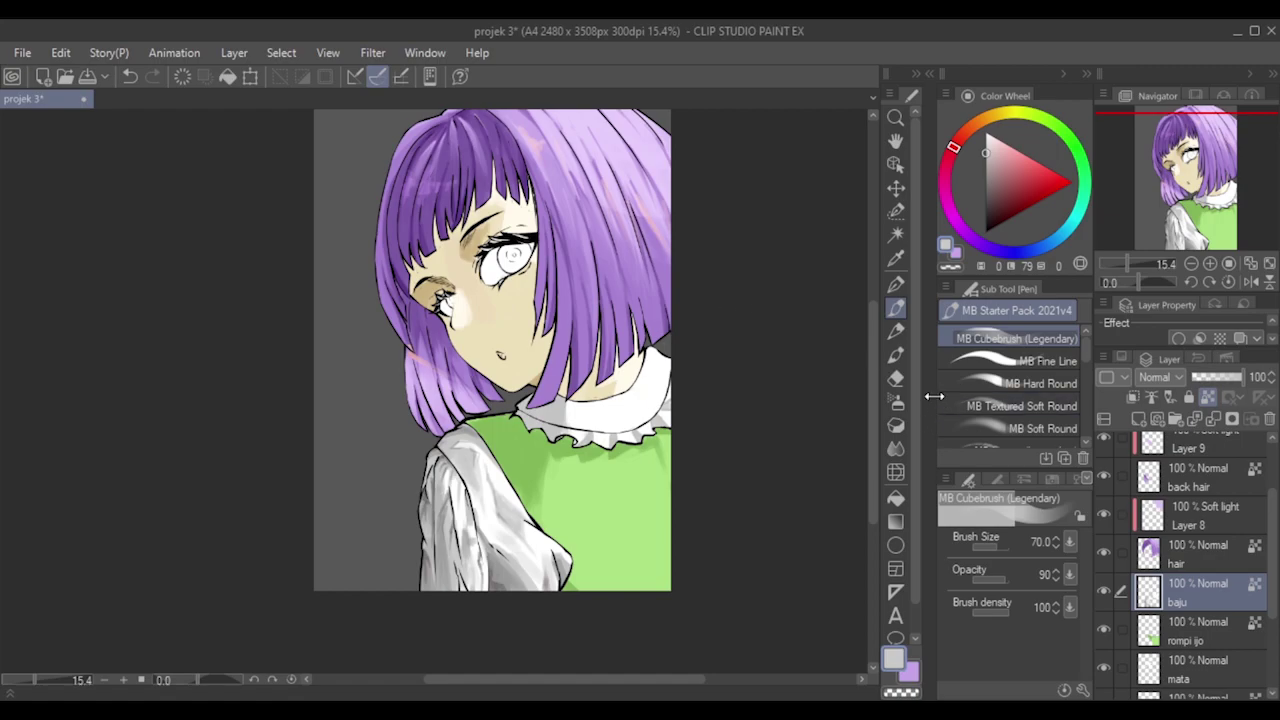
pyautogui.moveTo(872, 437); pyautogui.dragTo(872, 428)
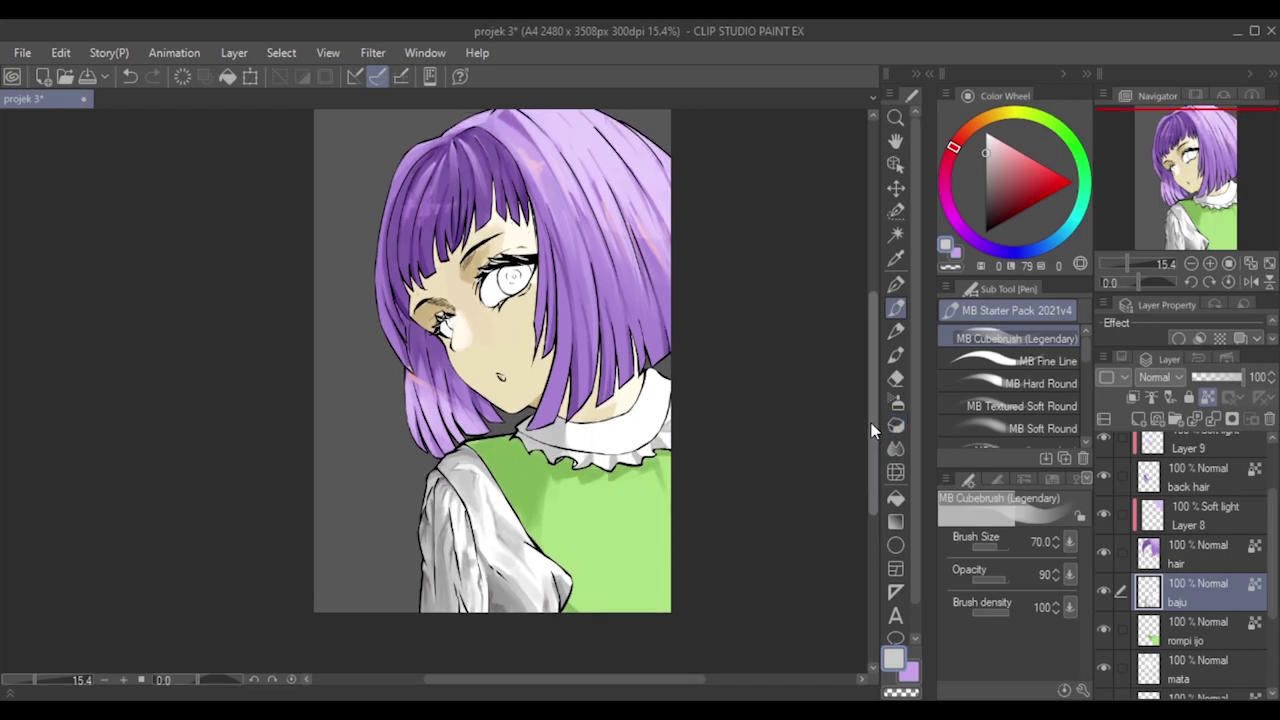
pyautogui.scroll(1, 694, 406)
pyautogui.scroll(-1, 694, 406)
pyautogui.scroll(-1, 694, 406)
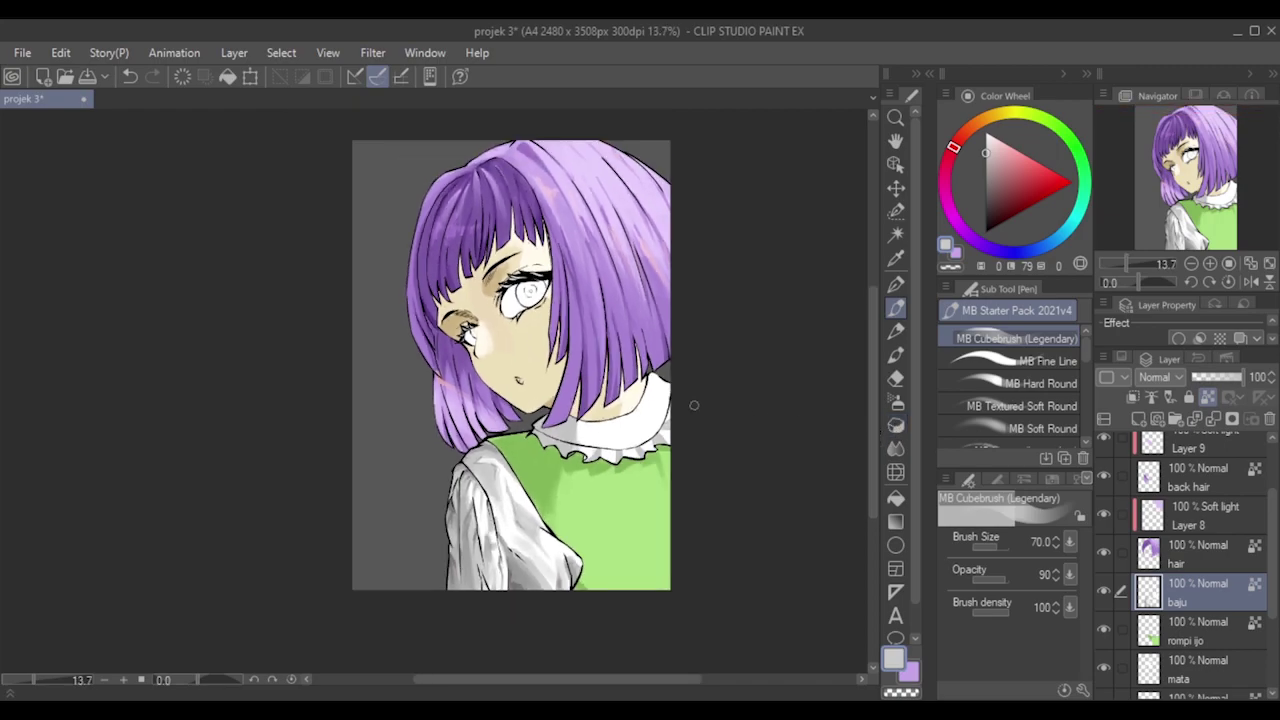
pyautogui.scroll(1, 700, 405)
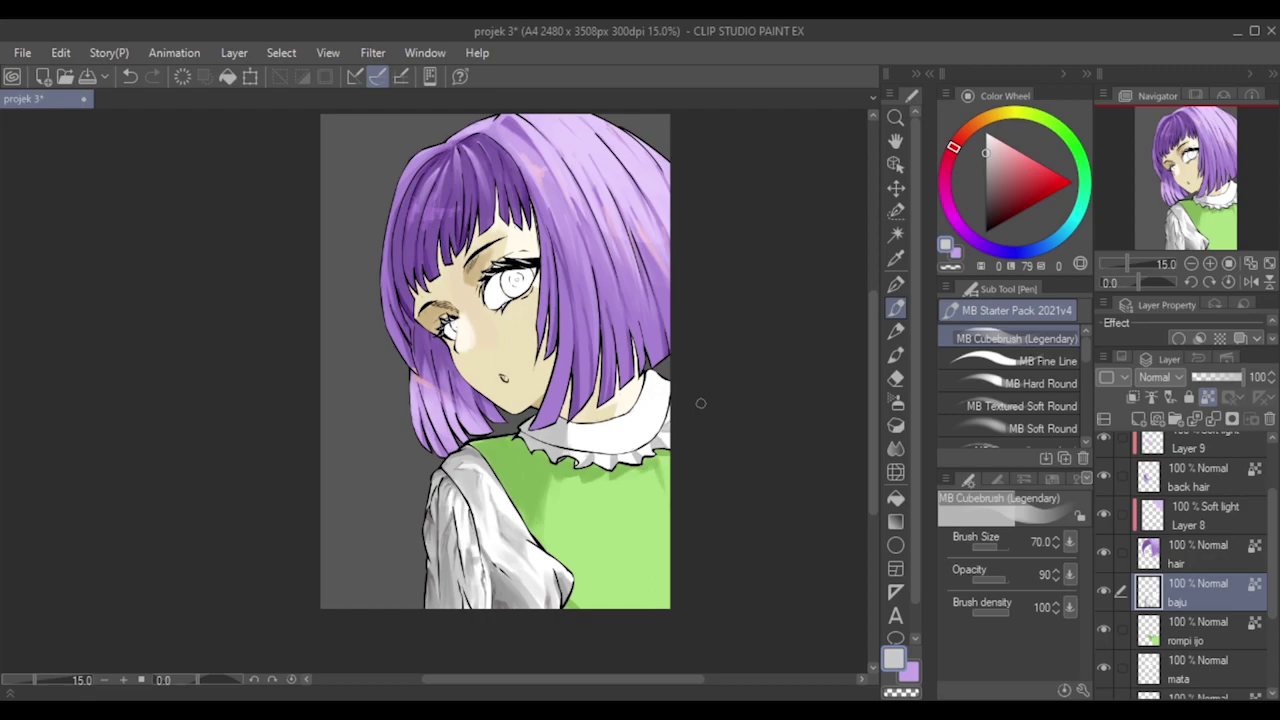
pyautogui.scroll(1, 700, 404)
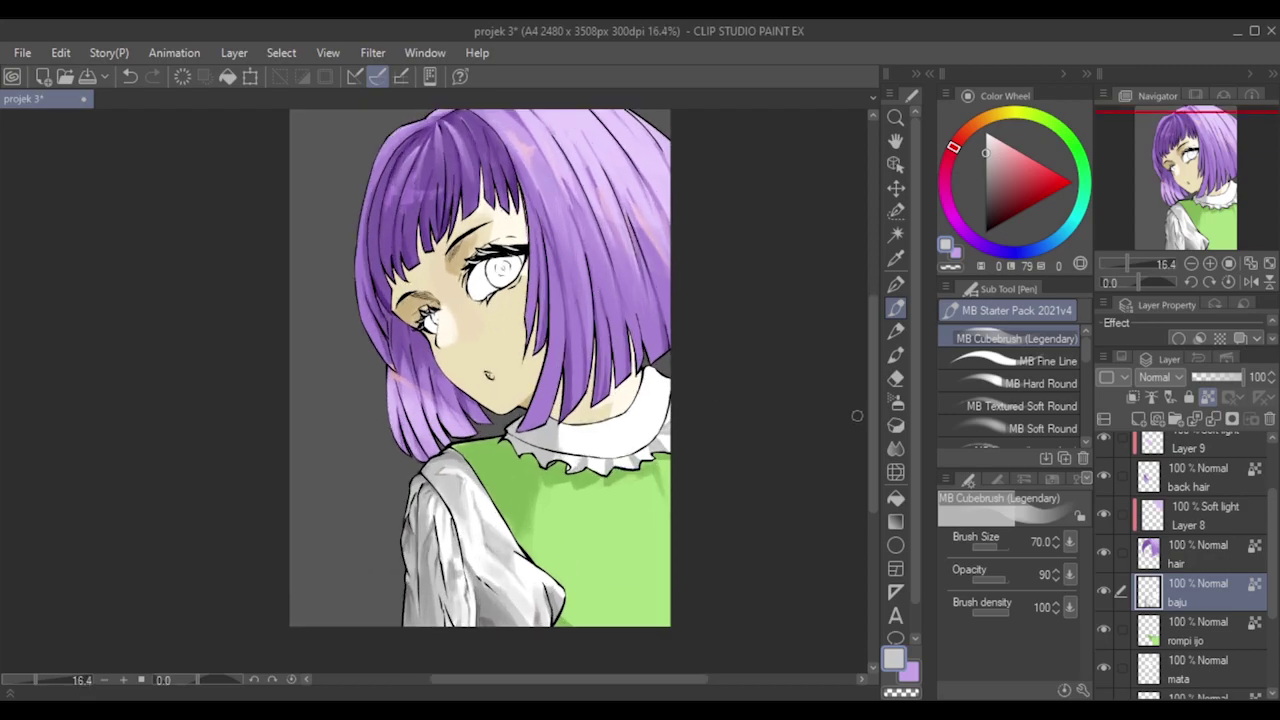
# Shade the collar on the baju layer with light grey sampled from it, using a size 100 brush.
pyautogui.moveTo(866, 425); pyautogui.dragTo(866, 415)
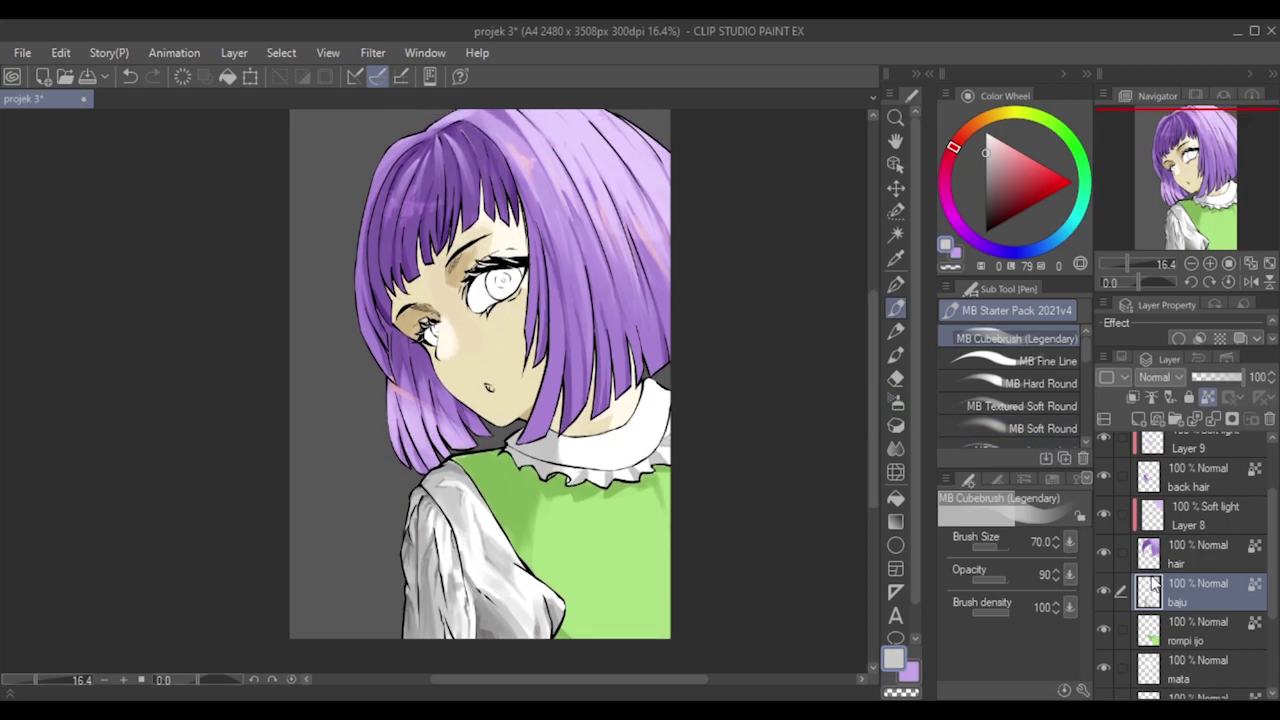
pyautogui.scroll(1, 704, 401)
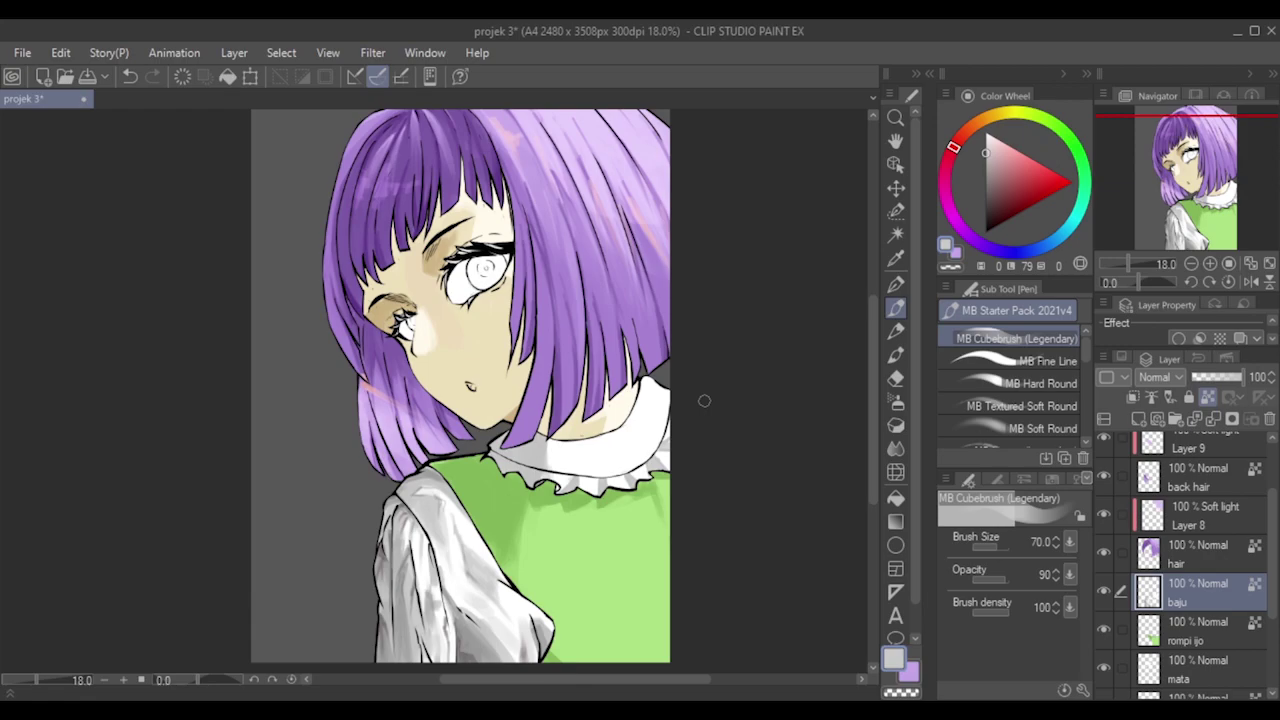
pyautogui.press(']')
pyautogui.press(']')
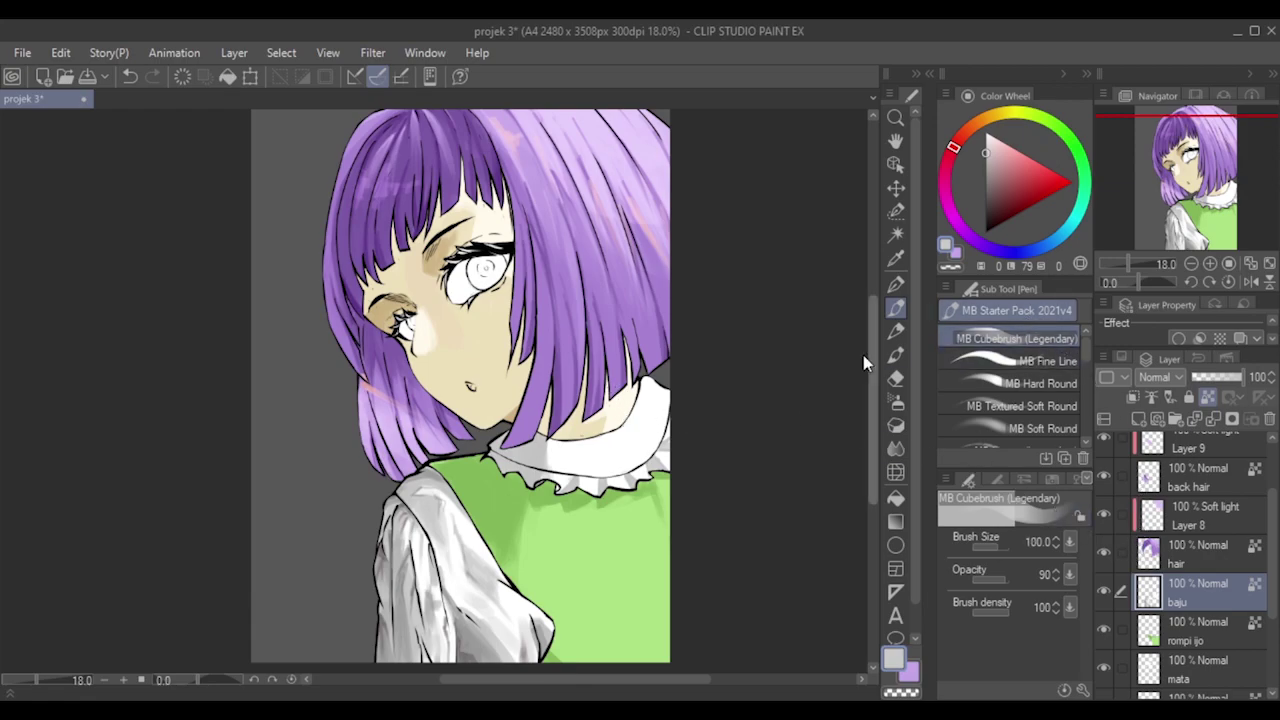
pyautogui.keyDown('alt'); pyautogui.click(547, 455); pyautogui.keyUp('alt')
pyautogui.moveTo(543, 450)
pyautogui.mouseDown()
pyautogui.moveTo(629, 447)
pyautogui.moveTo(541, 448)
pyautogui.moveTo(595, 438)
pyautogui.moveTo(542, 456)
pyautogui.moveTo(608, 436)
pyautogui.mouseUp()
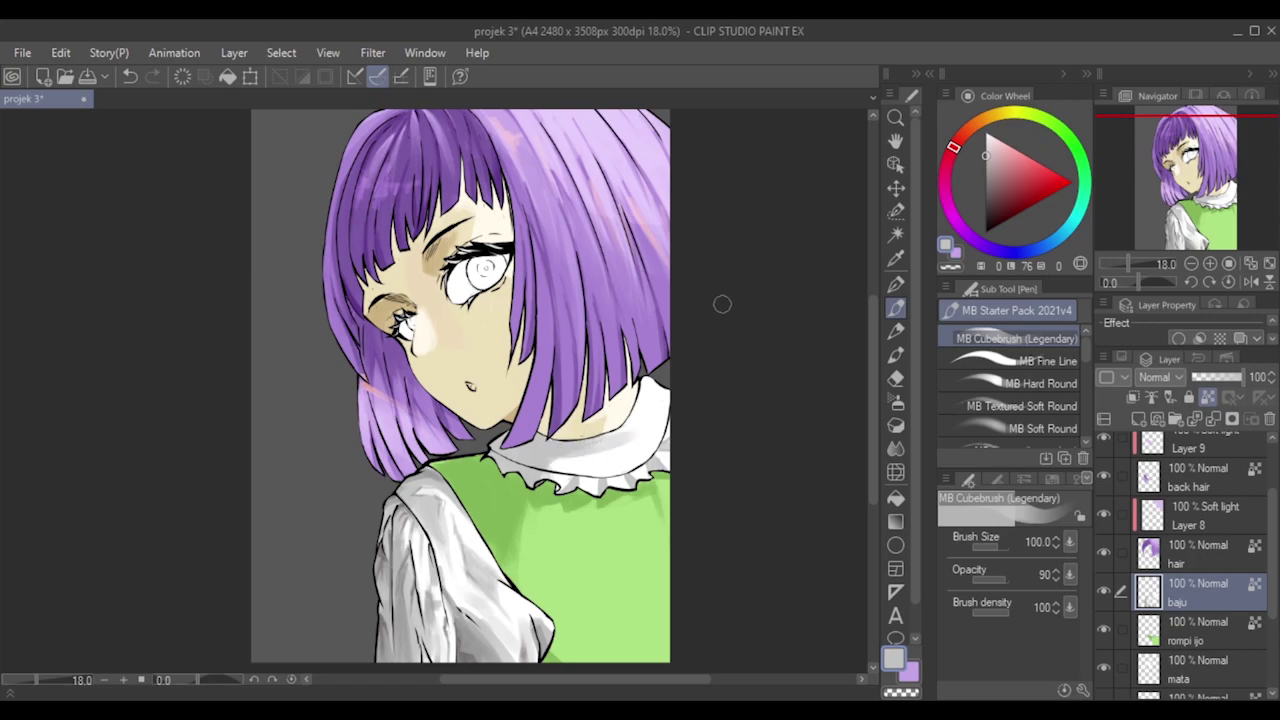
# Extend the light grey shading across the collar, reducing the brush size to 50.
pyautogui.scroll(4, 641, 436)
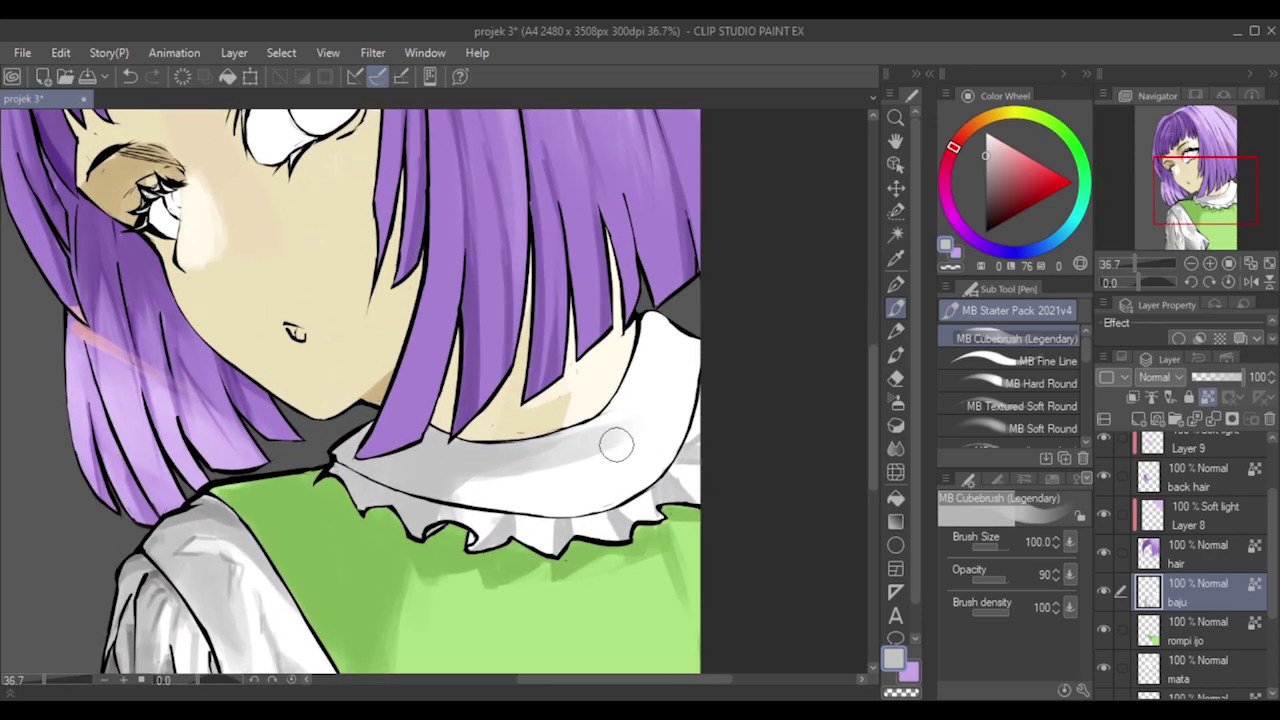
pyautogui.moveTo(467, 494); pyautogui.dragTo(471, 487)
pyautogui.press('[')
pyautogui.press('[')
pyautogui.press('[')
pyautogui.press('[')
pyautogui.press('[')
pyautogui.press(']')
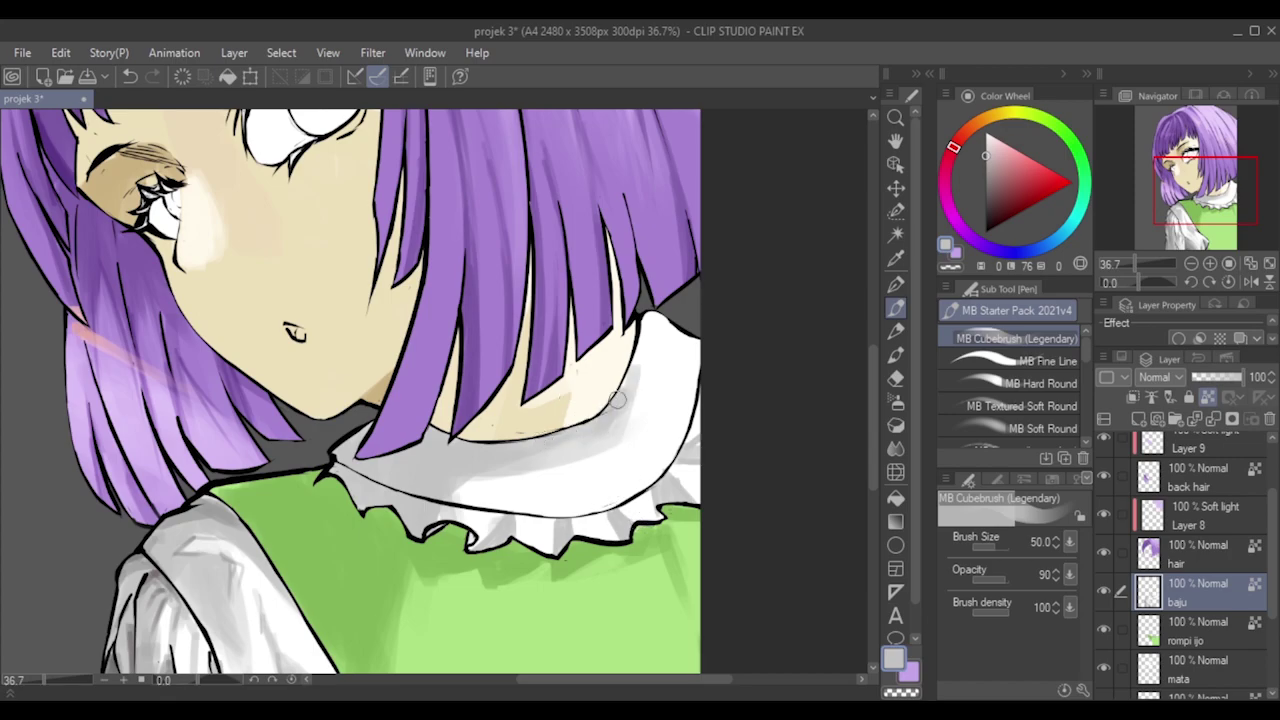
# Paint darker grey sampled from the sleeve along the collar's neck edge with a size 12 brush, redoing the first stroke.
pyautogui.press('[')
pyautogui.press('[')
pyautogui.press('[')
pyautogui.press('[')
pyautogui.press('[')
pyautogui.keyDown('alt'); pyautogui.click(242, 506); pyautogui.keyUp('alt')
pyautogui.press('[')
pyautogui.press('[')
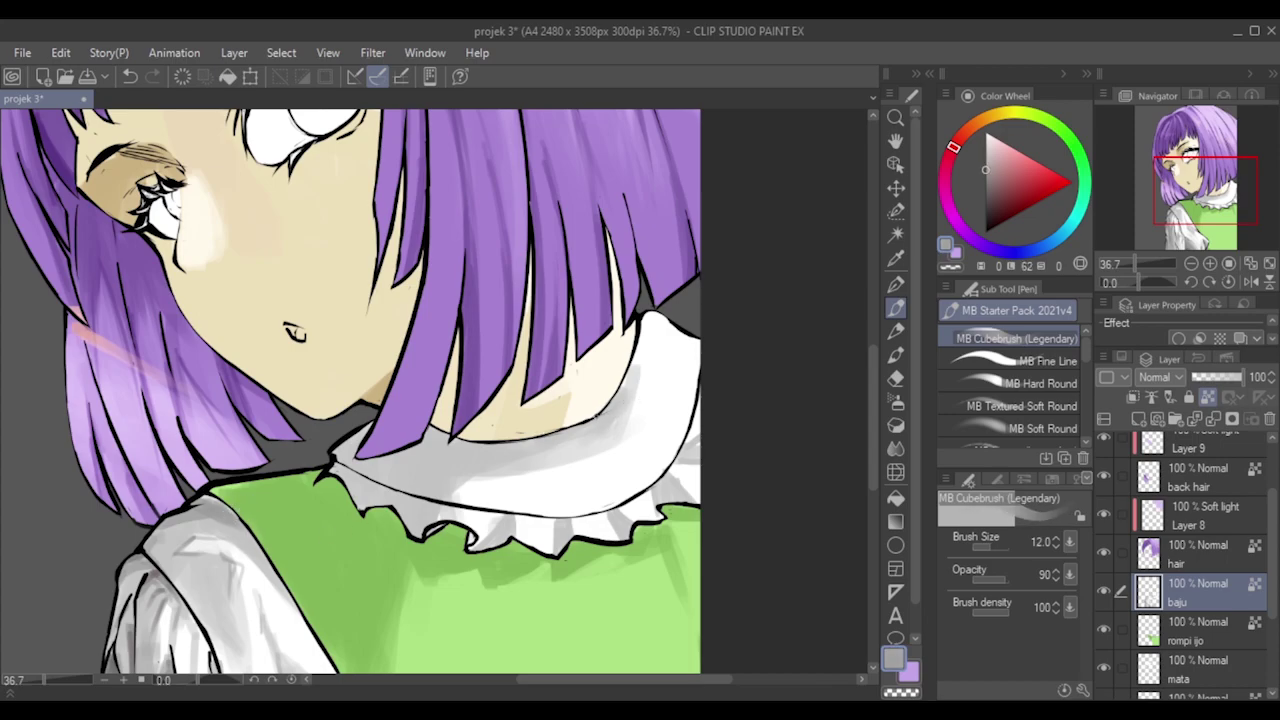
pyautogui.moveTo(636, 402); pyautogui.dragTo(662, 390)
pyautogui.hotkey('ctrl', 'z')
pyautogui.moveTo(620, 400)
pyautogui.mouseDown()
pyautogui.moveTo(606, 410)
pyautogui.moveTo(618, 394)
pyautogui.mouseUp()
# Sample the collar's light grey and shade the inner edge of its raised right end with a size 17 brush.
pyautogui.press(']')
pyautogui.keyDown('alt'); pyautogui.click(464, 460); pyautogui.keyUp('alt')
pyautogui.press(']')
pyautogui.press(']')
pyautogui.press(']')
pyautogui.press(']')
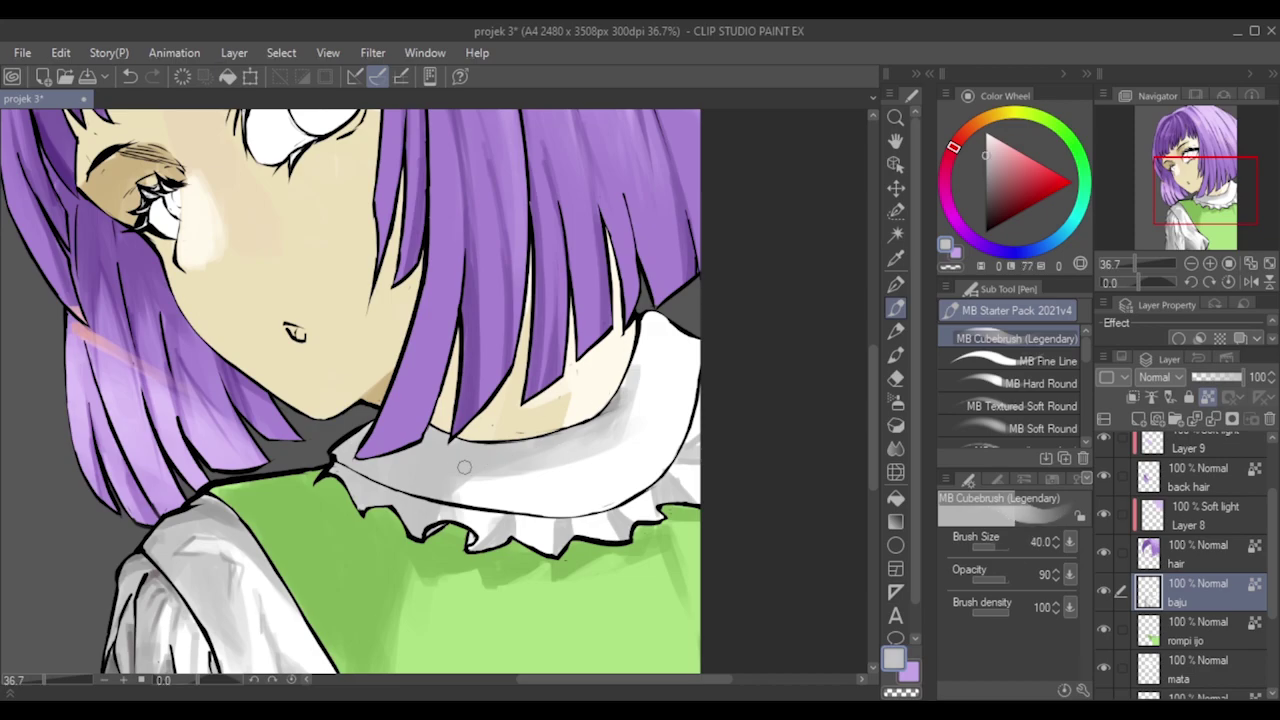
pyautogui.press('[')
pyautogui.press('[')
pyautogui.press('[')
pyautogui.press('[')
pyautogui.moveTo(645, 331); pyautogui.dragTo(636, 385)
# Resample light grey from the collar's right end and shade the collar's broad surface with a size 80 brush.
pyautogui.keyDown('alt'); pyautogui.click(660, 368); pyautogui.keyUp('alt')
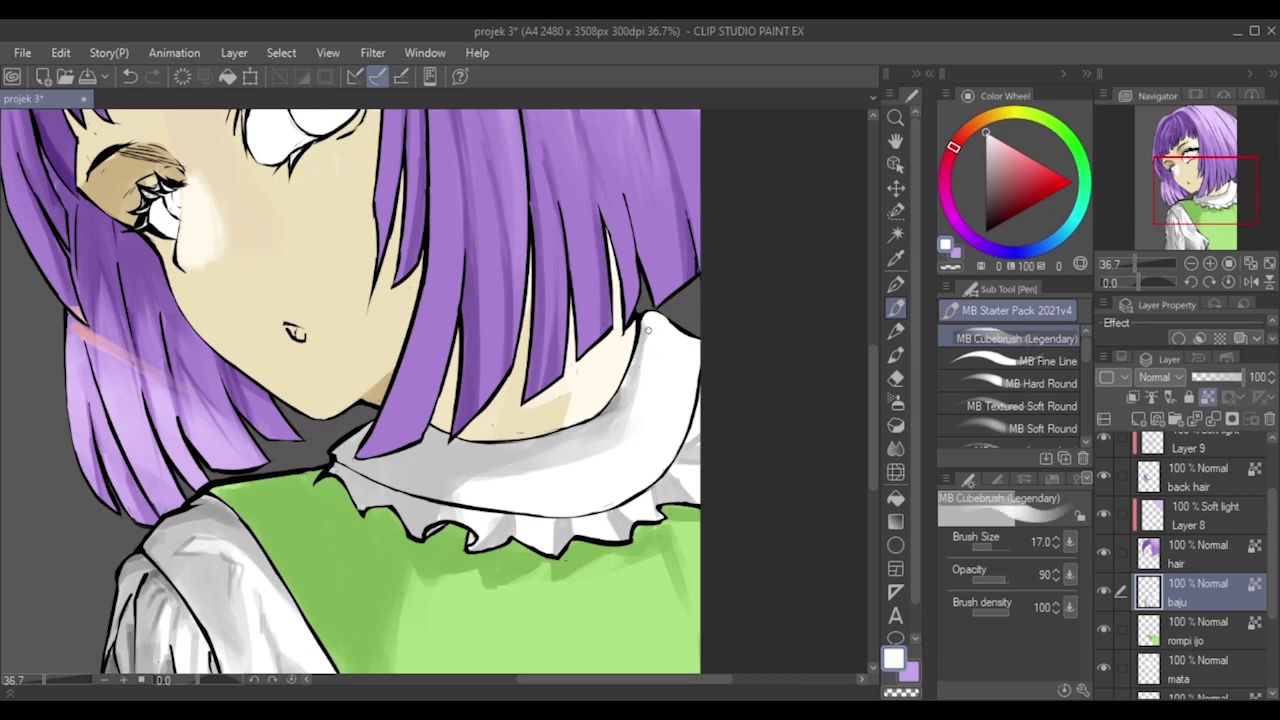
pyautogui.keyDown('alt'); pyautogui.click(645, 350); pyautogui.keyUp('alt')
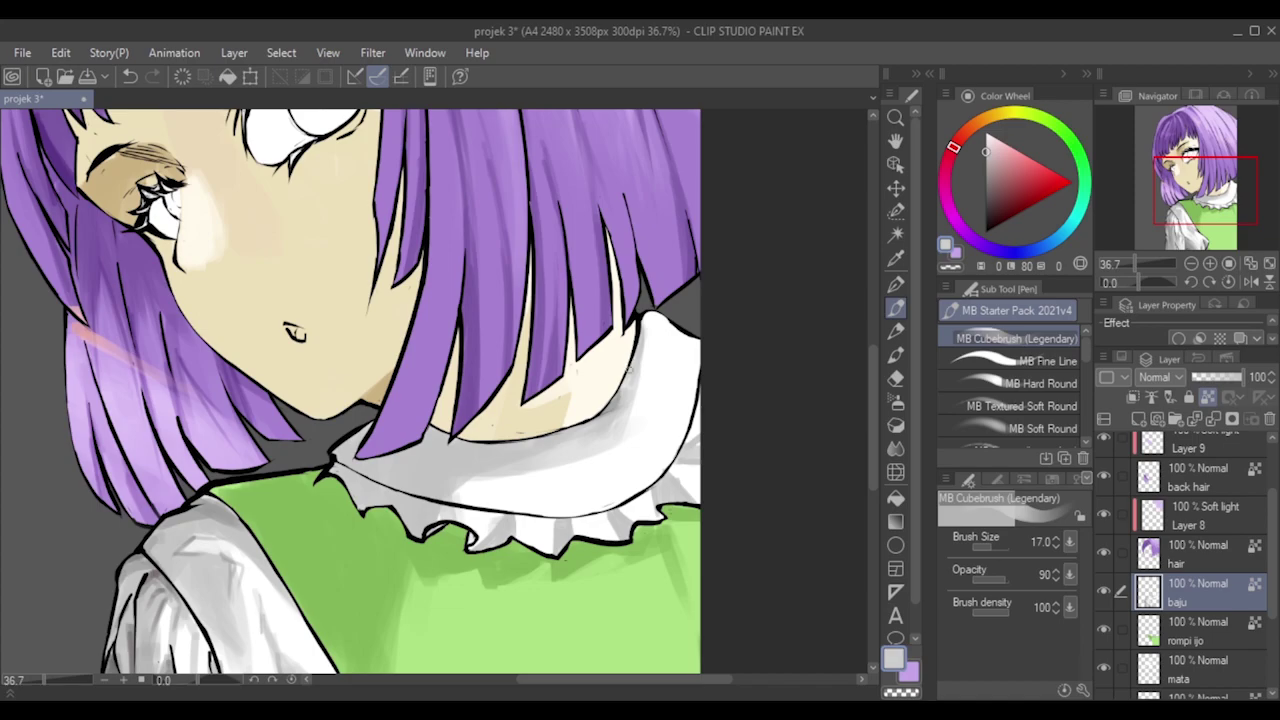
pyautogui.press(']')
pyautogui.press(']')
pyautogui.press(']')
pyautogui.press('[')
pyautogui.press('[')
pyautogui.press(']')
pyautogui.press(']')
pyautogui.press(']')
pyautogui.press(']')
pyautogui.press(']')
pyautogui.press(']')
pyautogui.press(']')
pyautogui.moveTo(479, 493); pyautogui.dragTo(476, 492)
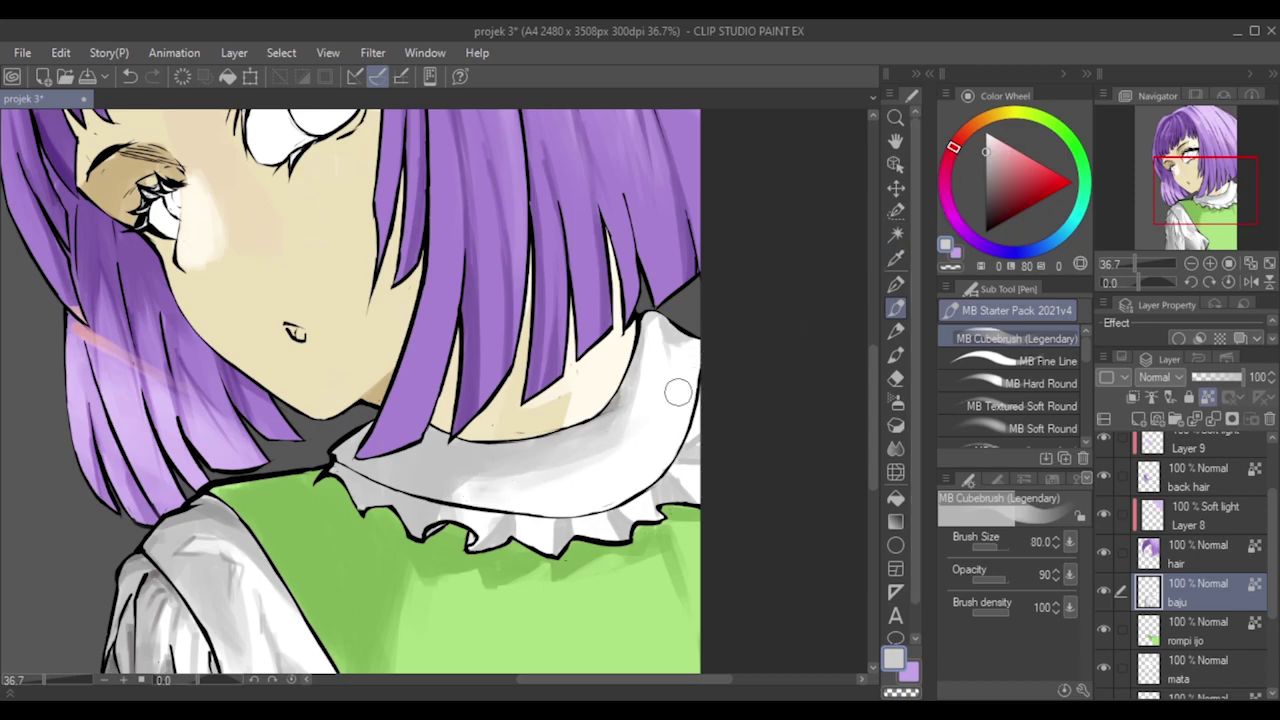
# Shade the right side of the collar with light grey using a size 120 brush.
pyautogui.press(']')
pyautogui.press(']')
pyautogui.press(']')
pyautogui.press(']')
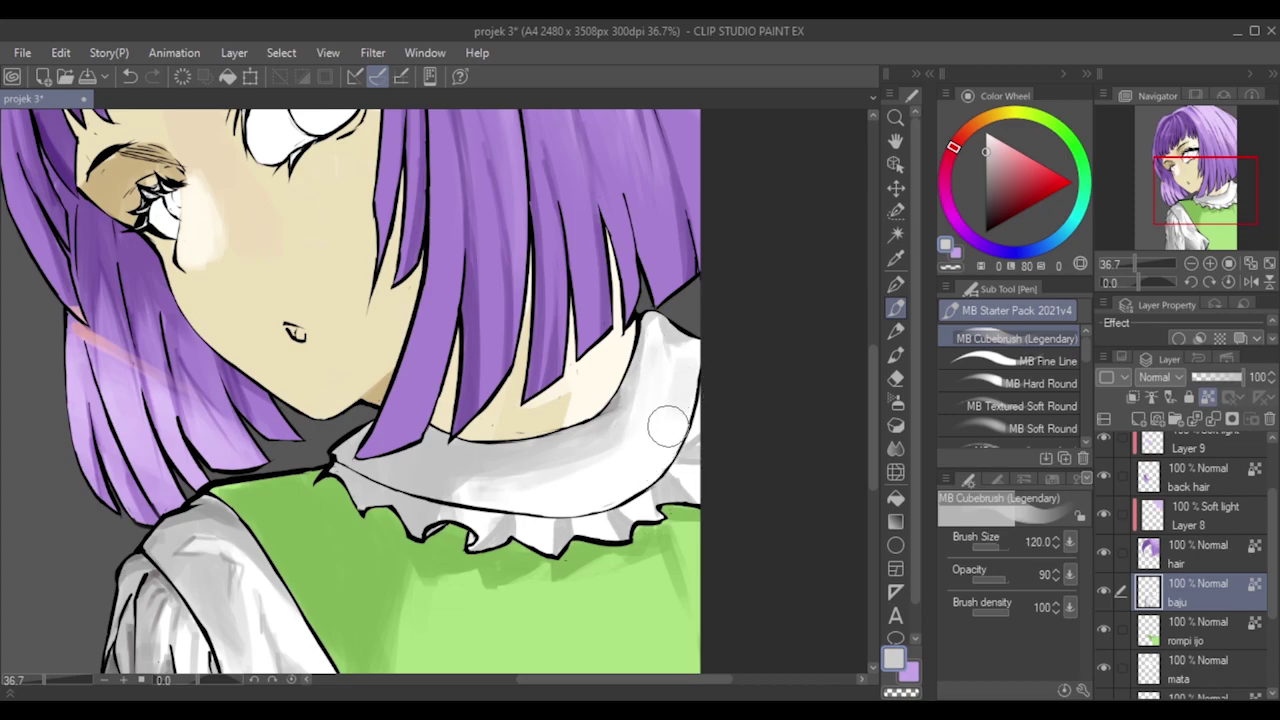
# Shade the collar's lower edge above the ruffle in light grey, reducing the brush size to 70 and finally 25.
pyautogui.press('[')
pyautogui.press('[')
pyautogui.press('[')
pyautogui.press('[')
pyautogui.press('[')
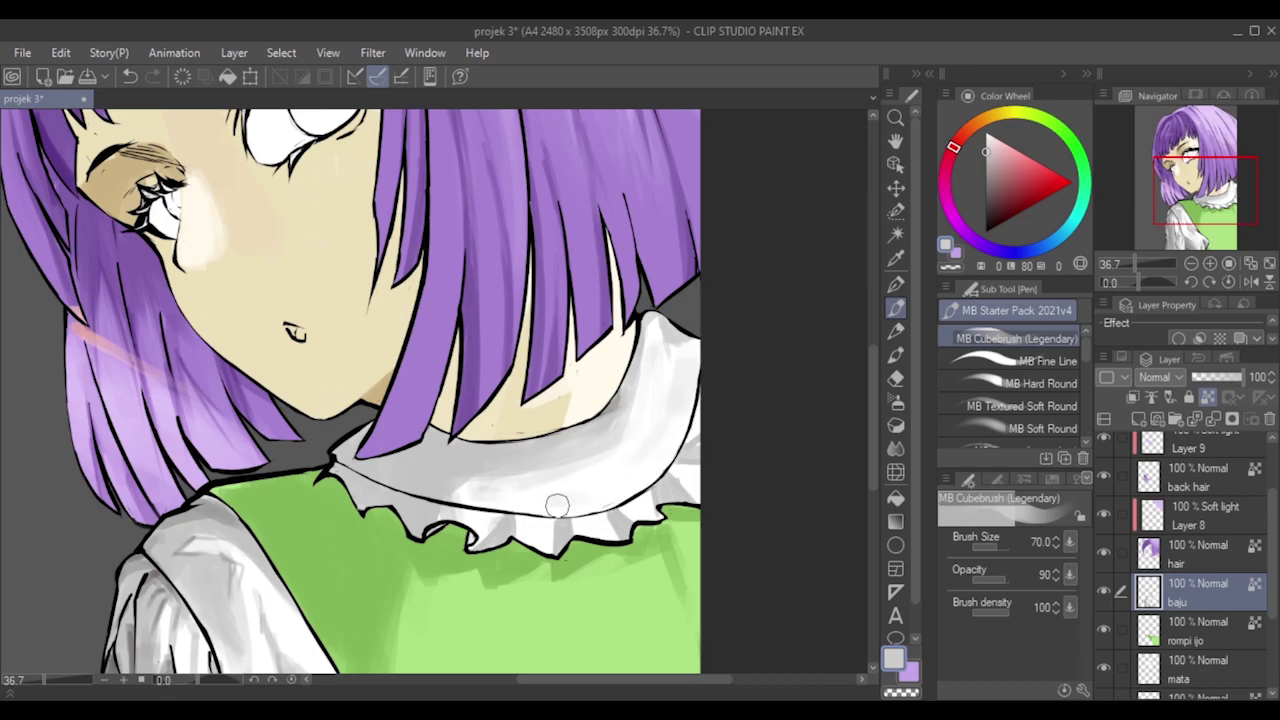
pyautogui.press('[')
pyautogui.press('[')
pyautogui.press('[')
pyautogui.press('[')
pyautogui.press('[')
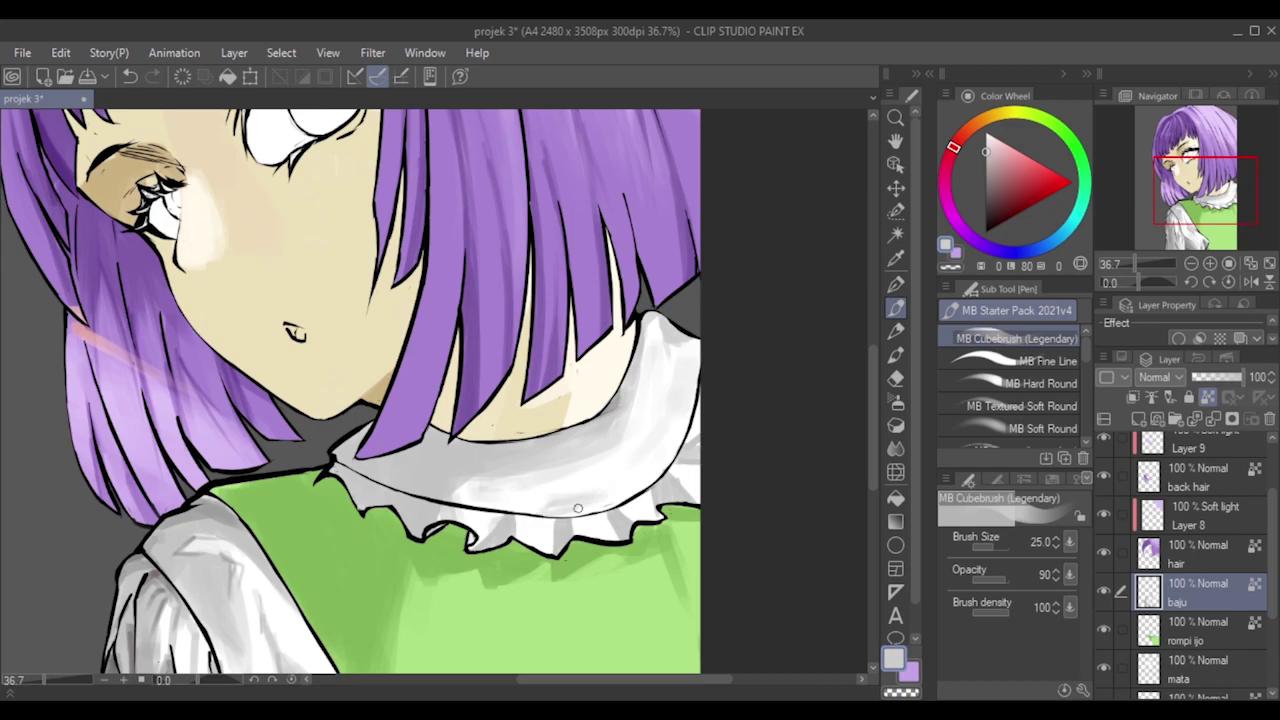
# Paint a mid-grey shadow on the collar's left part beneath the hair with a brush of about size 30.
pyautogui.scroll(-4, 600, 414)
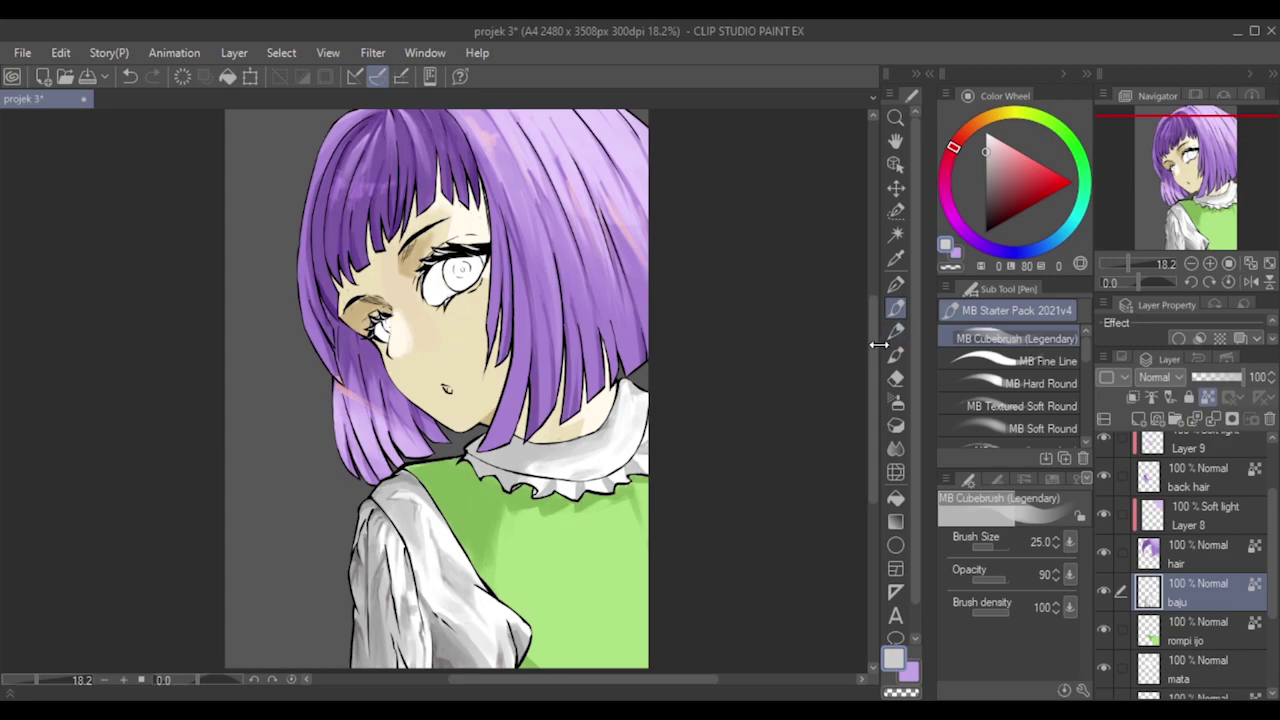
pyautogui.scroll(-1, 874, 360)
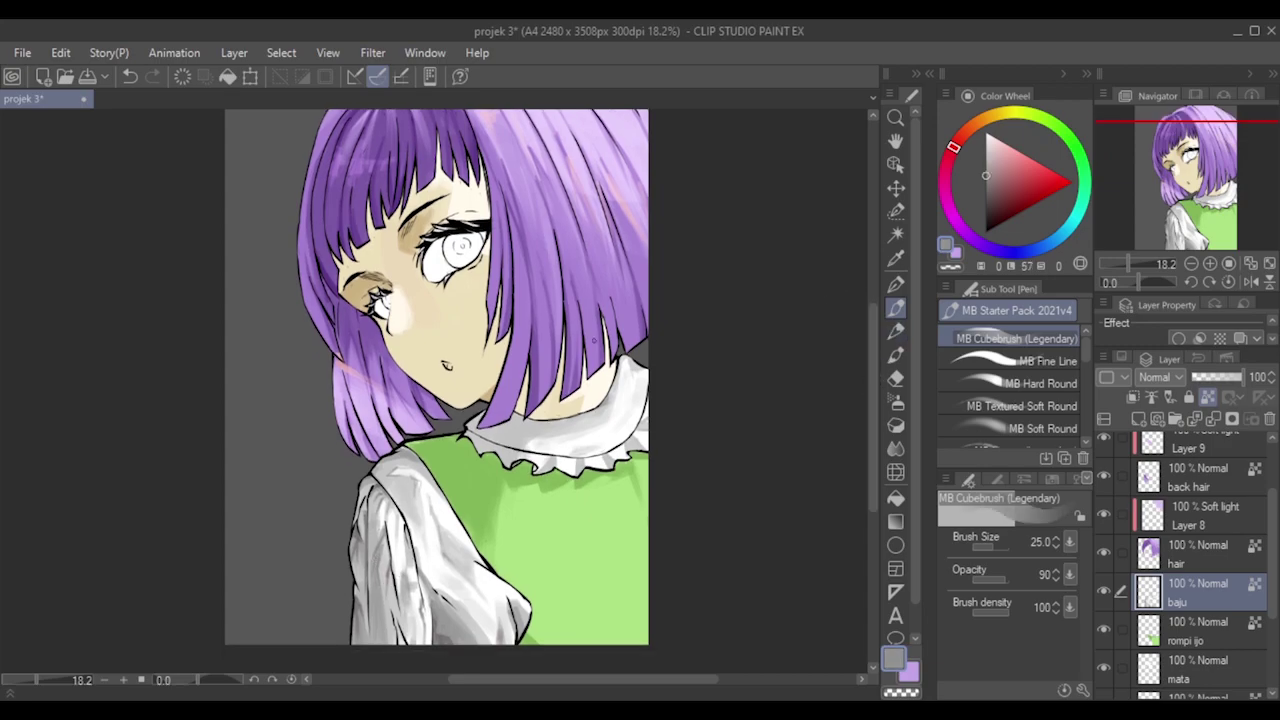
pyautogui.scroll(2, 594, 340)
pyautogui.press(']')
pyautogui.press(']')
pyautogui.moveTo(425, 456); pyautogui.dragTo(441, 440)
pyautogui.press('[')
pyautogui.press(']')
pyautogui.press(']')
pyautogui.press('[')
pyautogui.press('[')
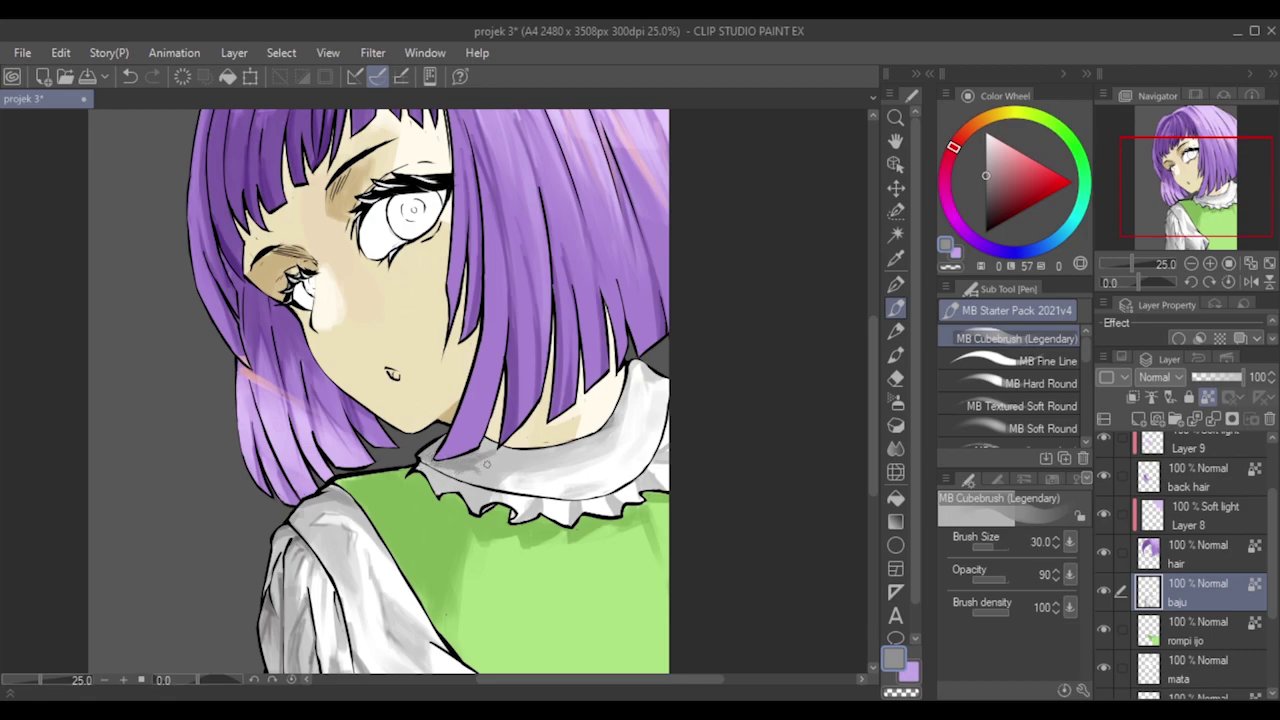
# Sample a darker grey from the sleeve and try a size 25 shadow stroke on the collar beneath the hair.
pyautogui.scroll(2, 515, 404)
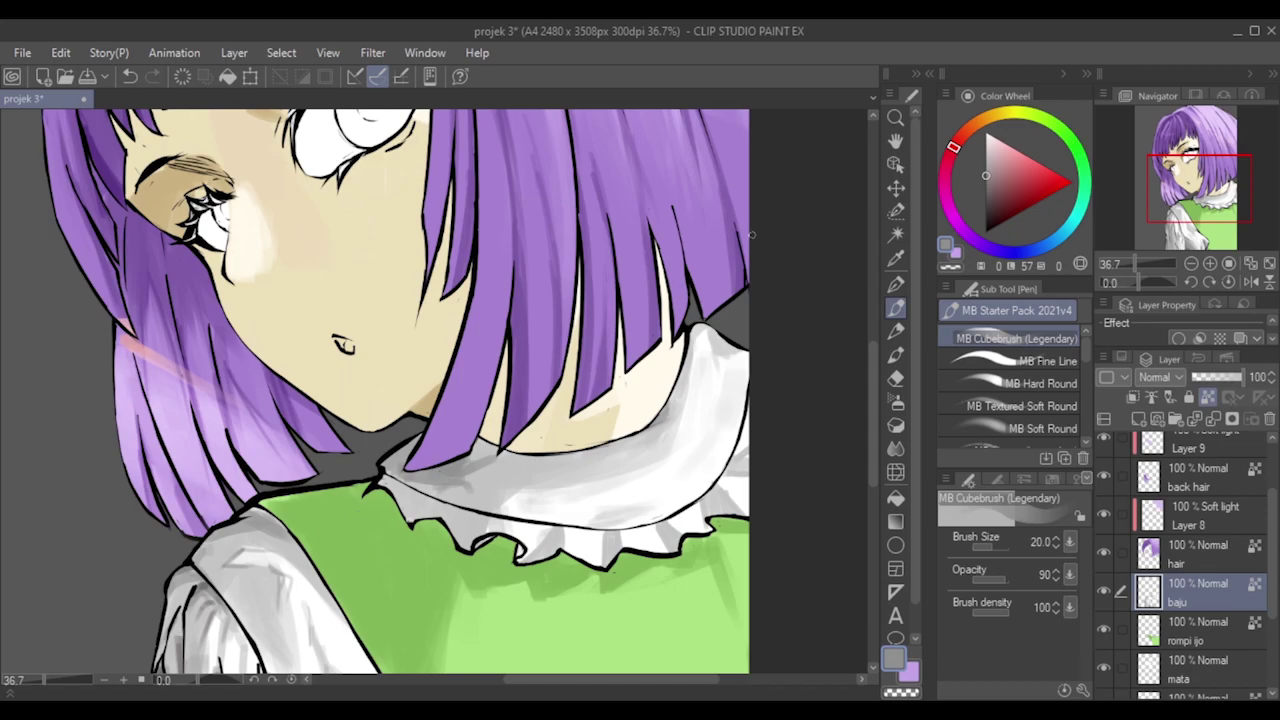
pyautogui.keyDown('alt'); pyautogui.click(238, 529); pyautogui.keyUp('alt')
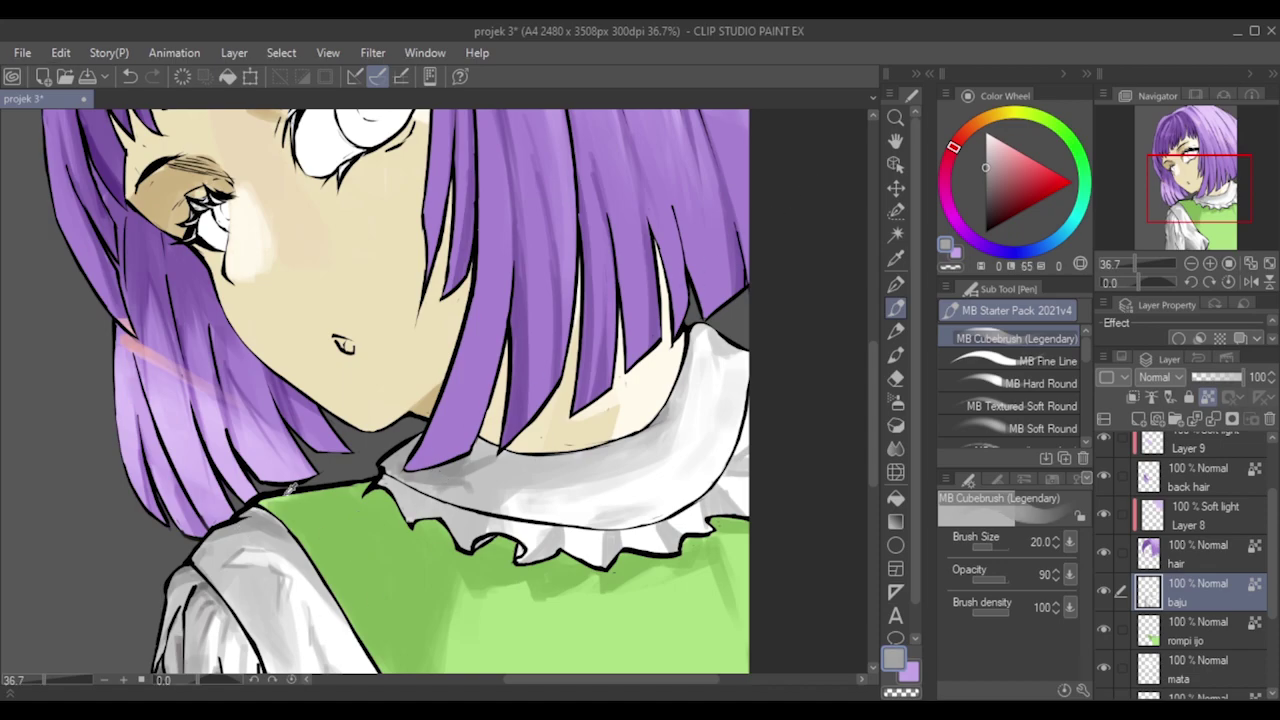
pyautogui.scroll(-5, 405, 388)
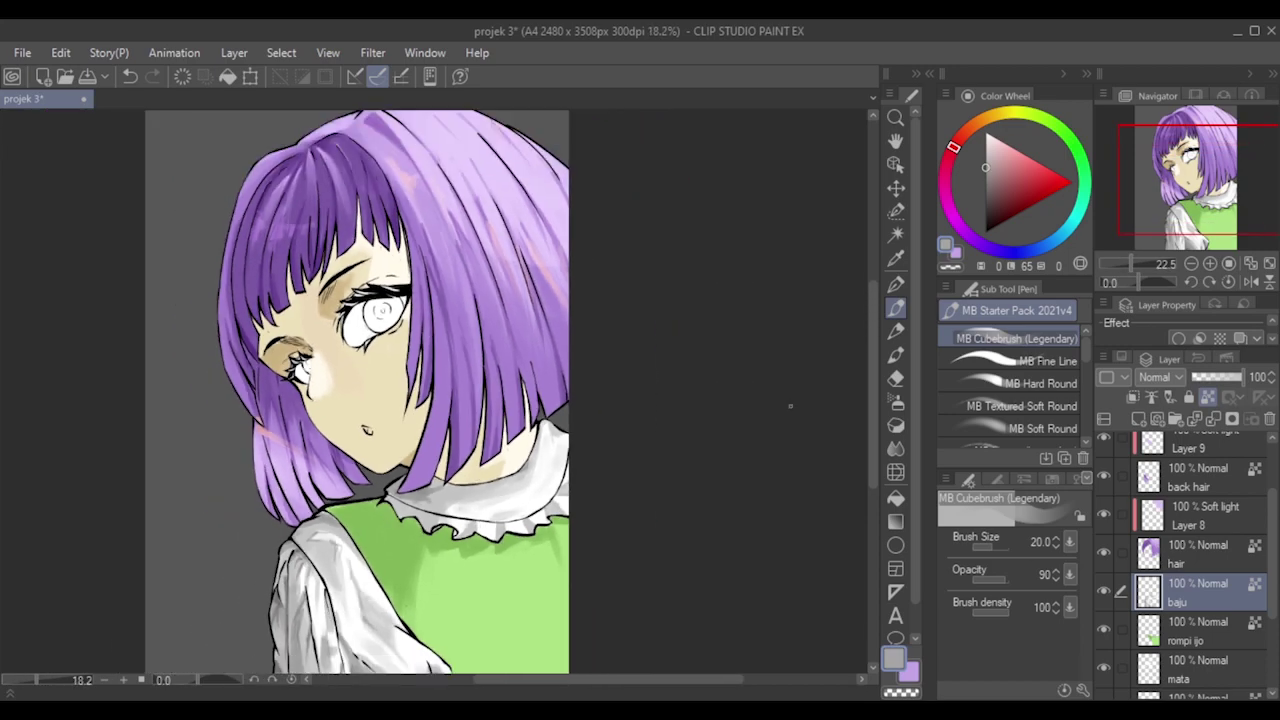
pyautogui.scroll(-2, 357, 390)
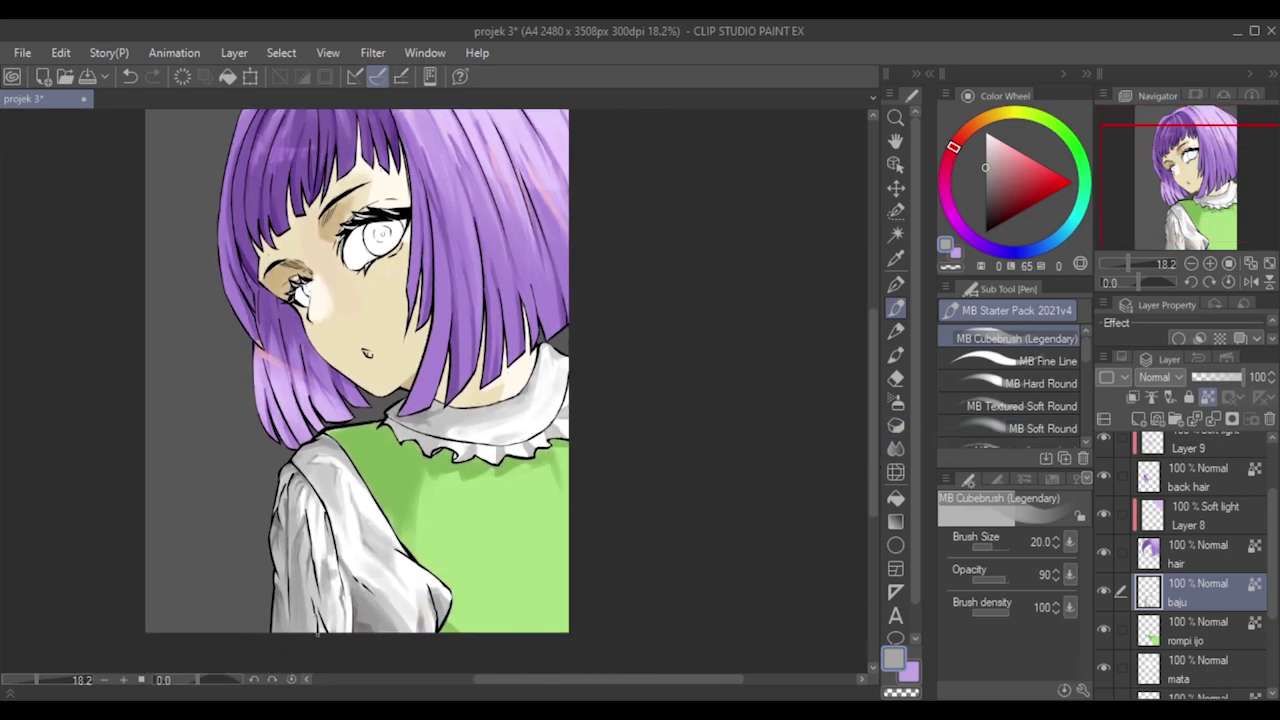
pyautogui.scroll(2, 357, 490)
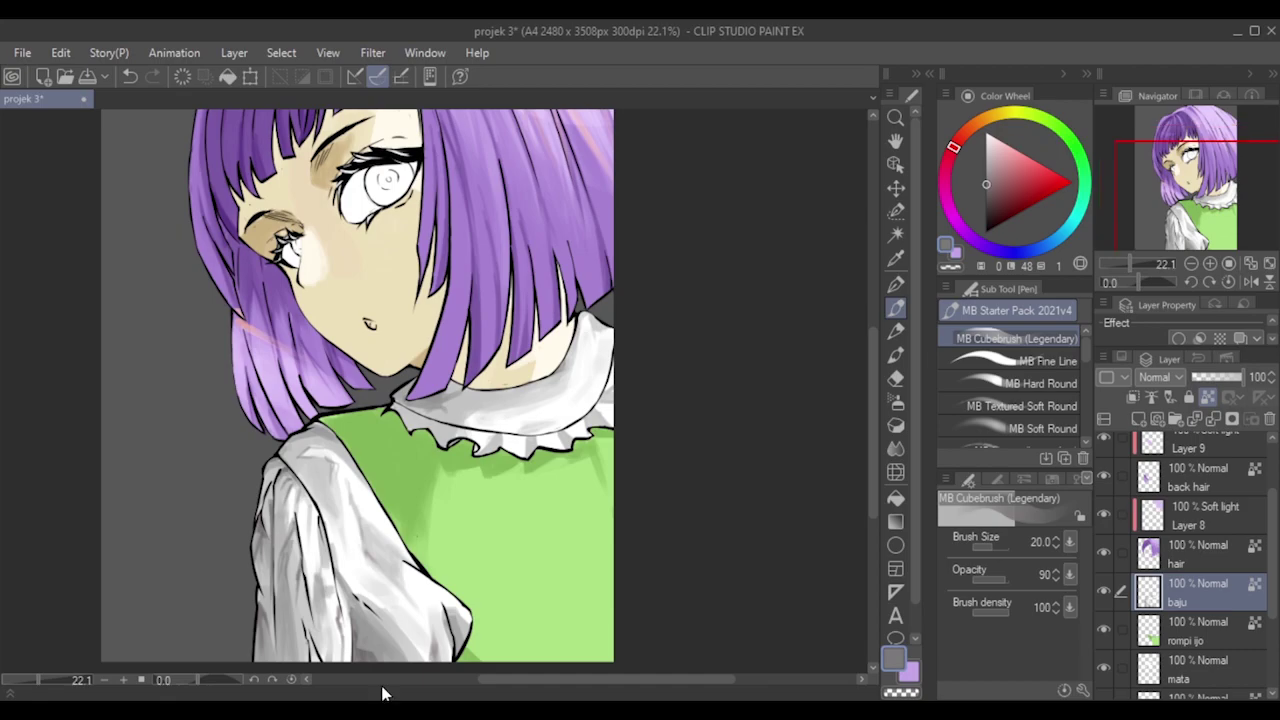
pyautogui.scroll(2, 377, 659)
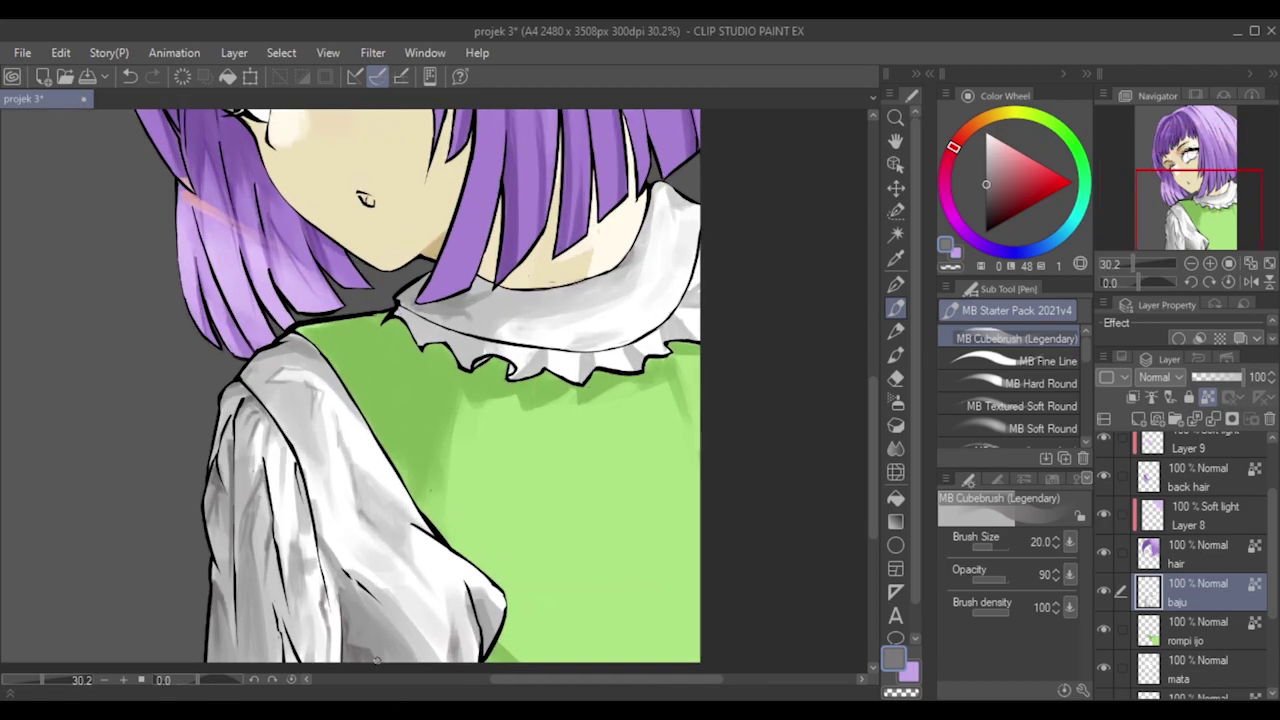
pyautogui.press(']')
pyautogui.press(']')
pyautogui.press(']')
pyautogui.press('[')
pyautogui.press('[')
pyautogui.moveTo(476, 315); pyautogui.dragTo(440, 299)
# Paint a dark grey shadow on the collar just under the hair tips with a size 12 brush.
pyautogui.scroll(2, 496, 256)
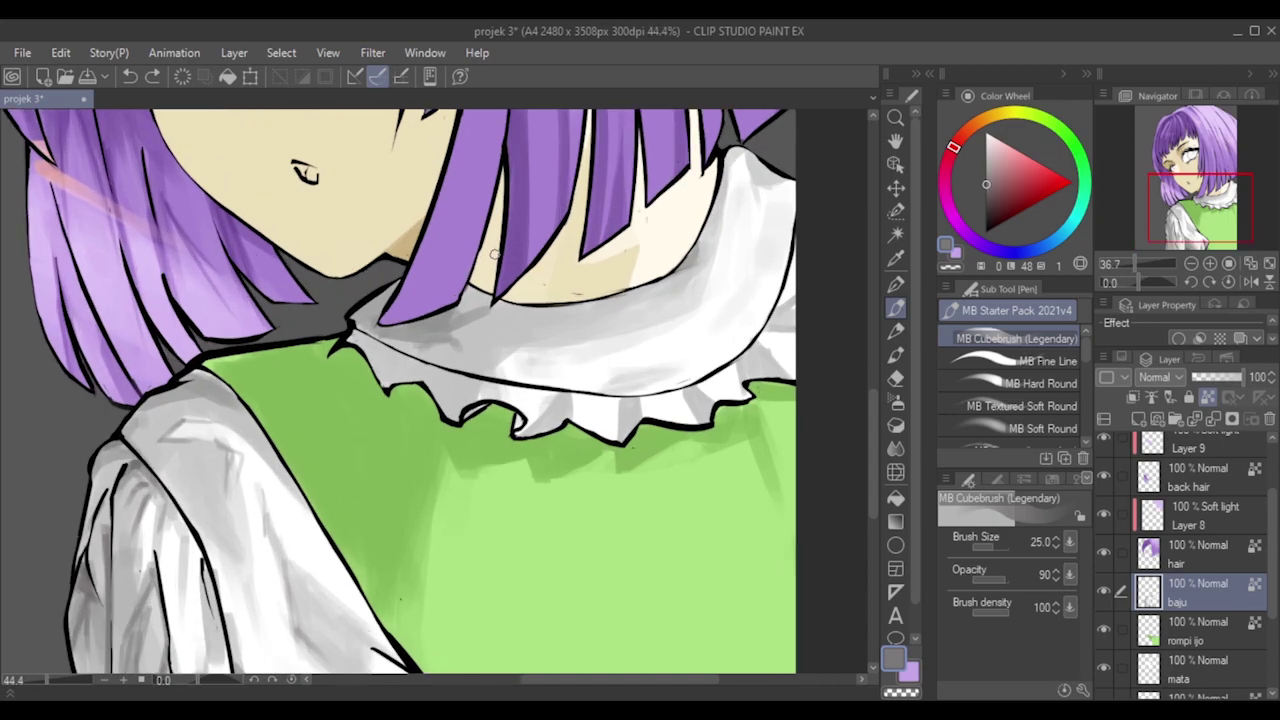
pyautogui.press('[')
pyautogui.press('[')
pyautogui.press('[')
pyautogui.press('[')
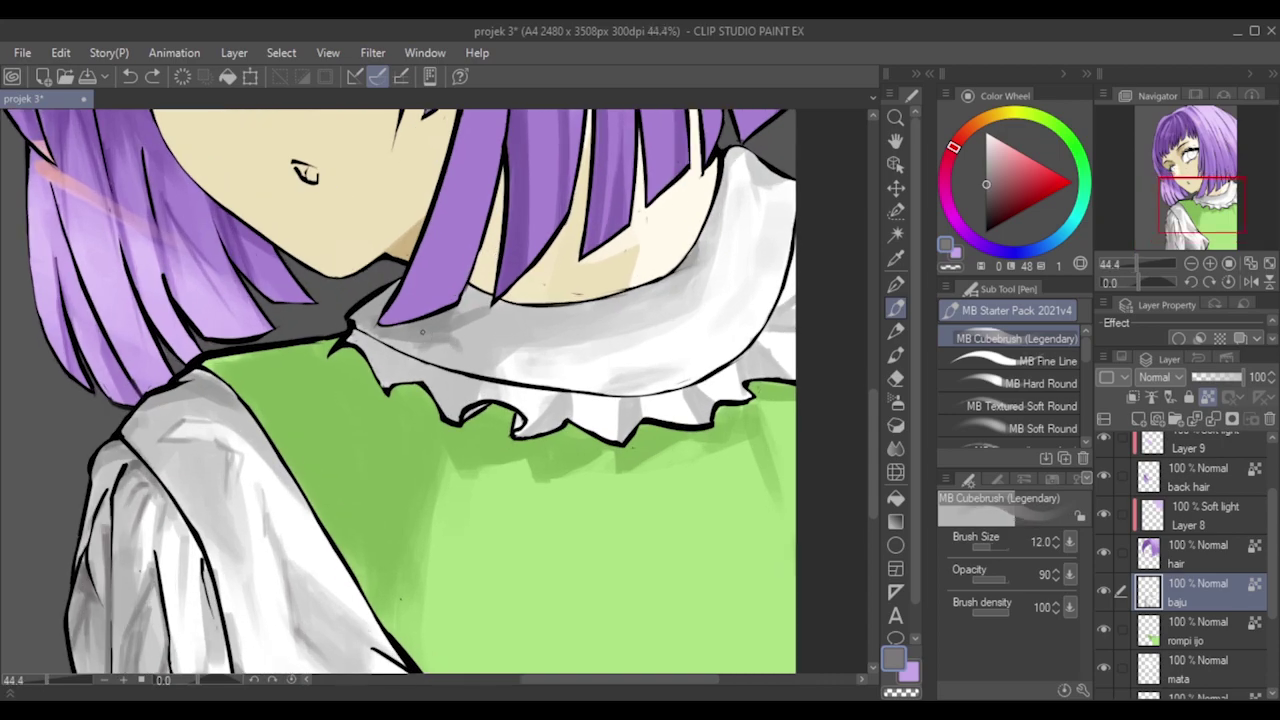
pyautogui.moveTo(424, 333)
pyautogui.mouseDown()
pyautogui.moveTo(465, 358)
pyautogui.moveTo(442, 330)
pyautogui.moveTo(456, 339)
pyautogui.moveTo(461, 310)
pyautogui.mouseUp()
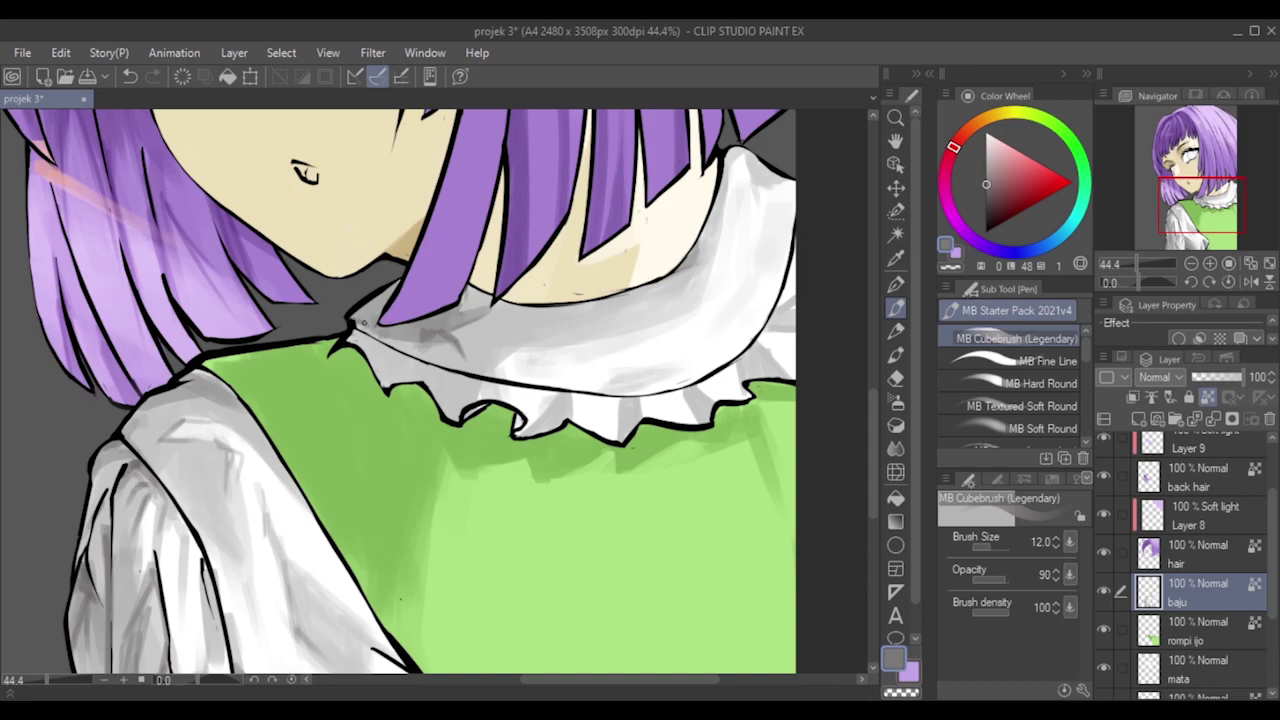
# Darken the collar's left tip and the adjoining ruffle with dark grey, raising the brush size to 20.
pyautogui.press(']')
pyautogui.moveTo(354, 313)
pyautogui.mouseDown()
pyautogui.moveTo(366, 305)
pyautogui.moveTo(356, 314)
pyautogui.mouseUp()
pyautogui.press('[')
pyautogui.press(']')
pyautogui.press(']')
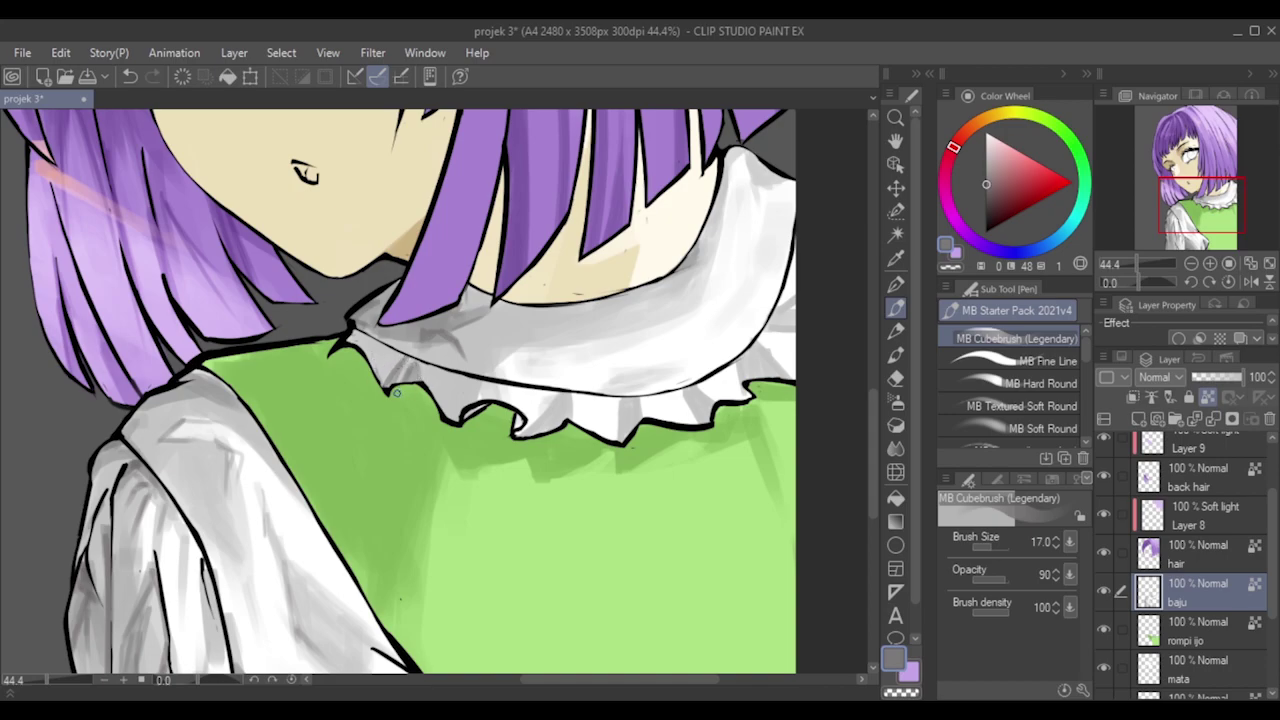
pyautogui.press(']')
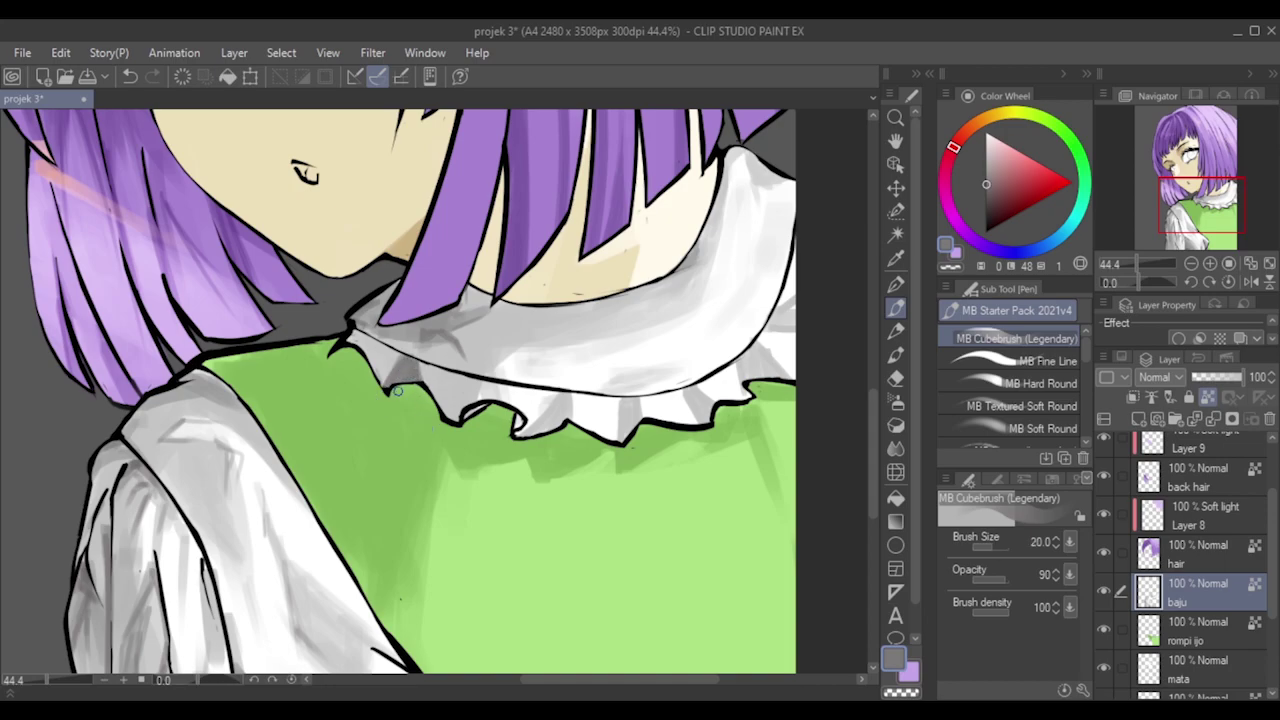
# Add dark grey fold shading to the ruffle's leftmost folds with a size 12 brush.
pyautogui.press(']')
pyautogui.press('[')
pyautogui.press('[')
pyautogui.press('[')
pyautogui.press('[')
pyautogui.moveTo(366, 352)
pyautogui.mouseDown()
pyautogui.moveTo(379, 367)
pyautogui.moveTo(384, 350)
pyautogui.moveTo(396, 354)
pyautogui.mouseUp()
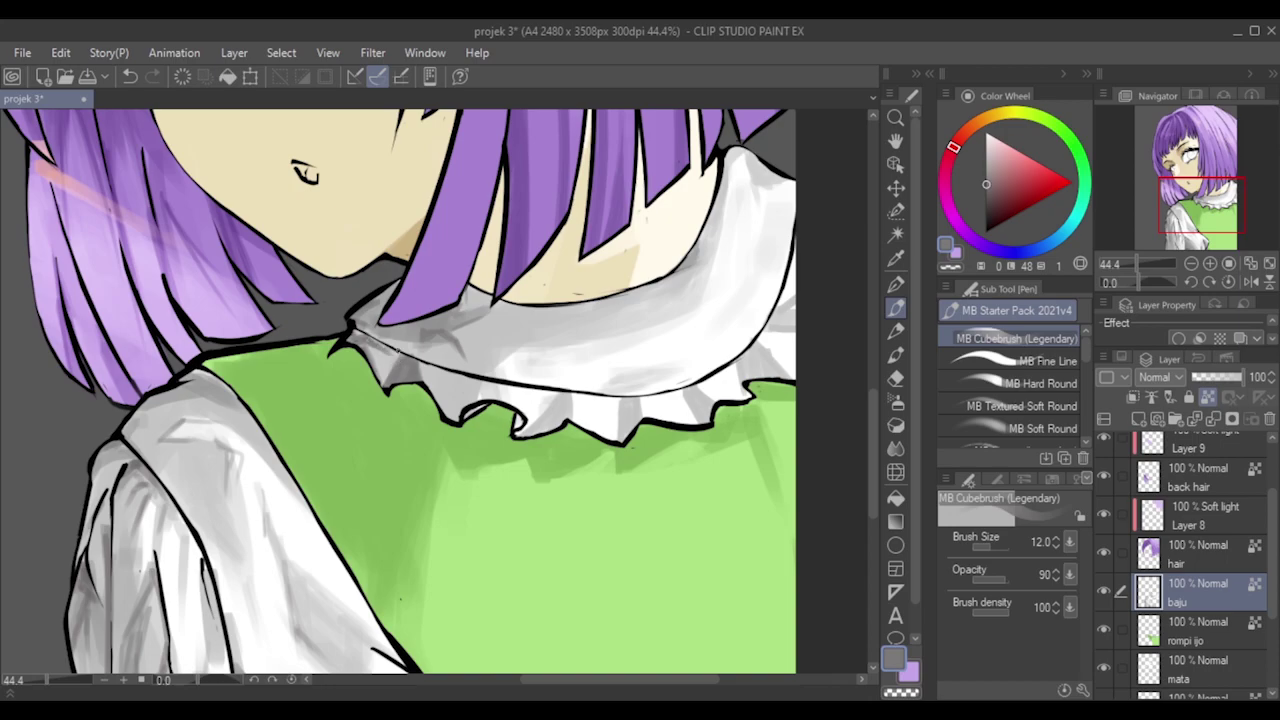
# Add a dark grey stroke along the seam at the collar's left corner.
pyautogui.scroll(-3, 433, 268)
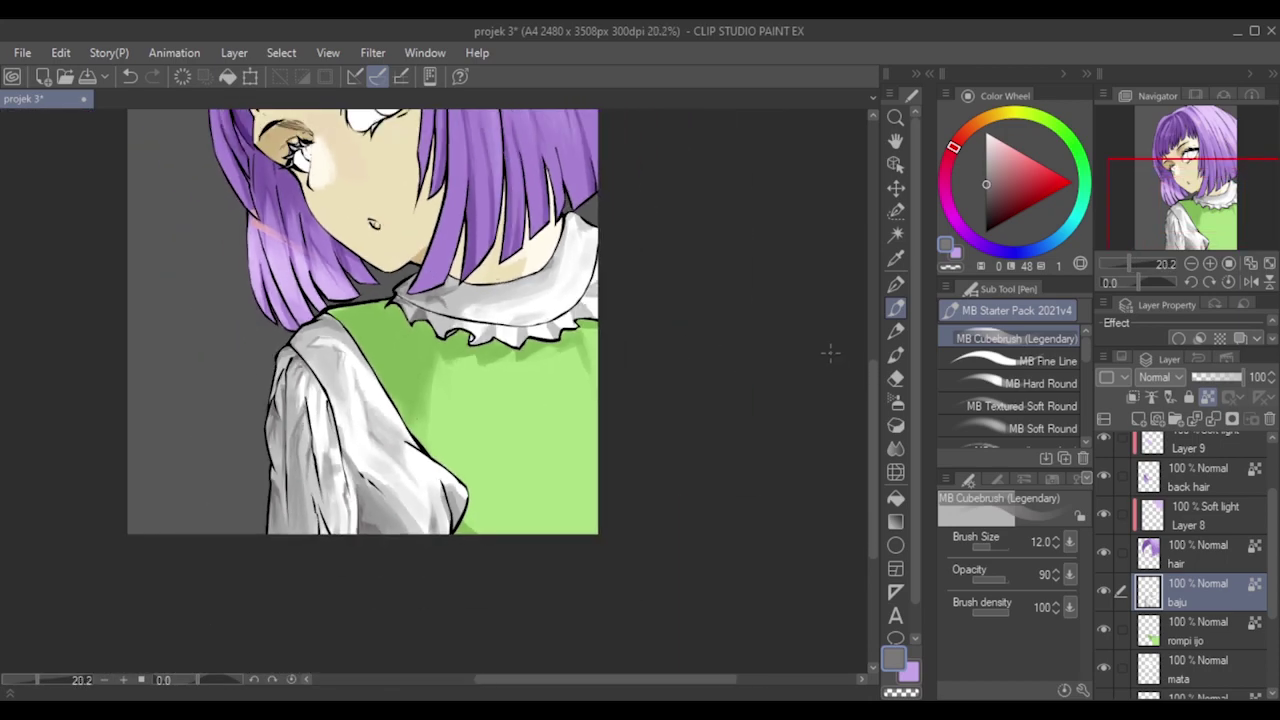
pyautogui.scroll(3, 460, 193)
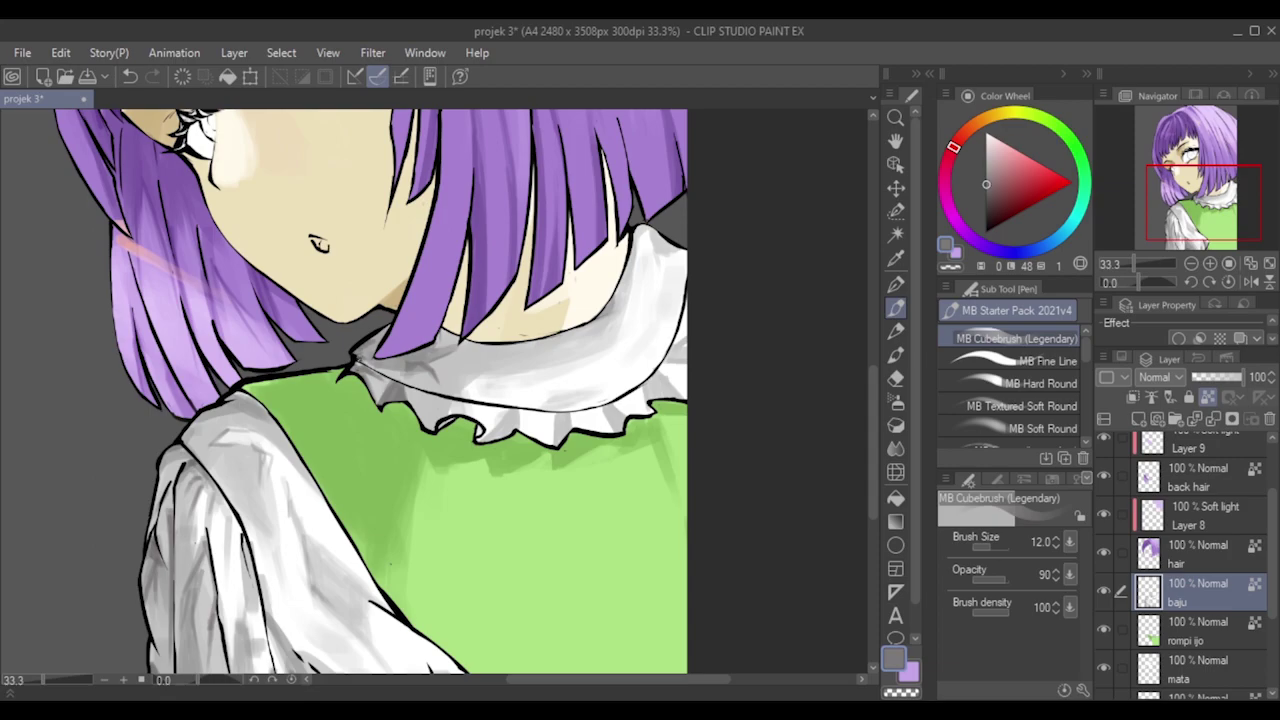
pyautogui.moveTo(361, 362); pyautogui.dragTo(381, 371)
# Sample light grey from the ruffle and soften its left folds with a size 15 brush.
pyautogui.press(']')
pyautogui.press(']')
pyautogui.press(']')
pyautogui.press(']')
pyautogui.press(']')
pyautogui.press(']')
pyautogui.press('[')
pyautogui.keyDown('alt'); pyautogui.click(380, 390); pyautogui.keyUp('alt')
pyautogui.press('[')
pyautogui.press('[')
pyautogui.press('[')
pyautogui.press('[')
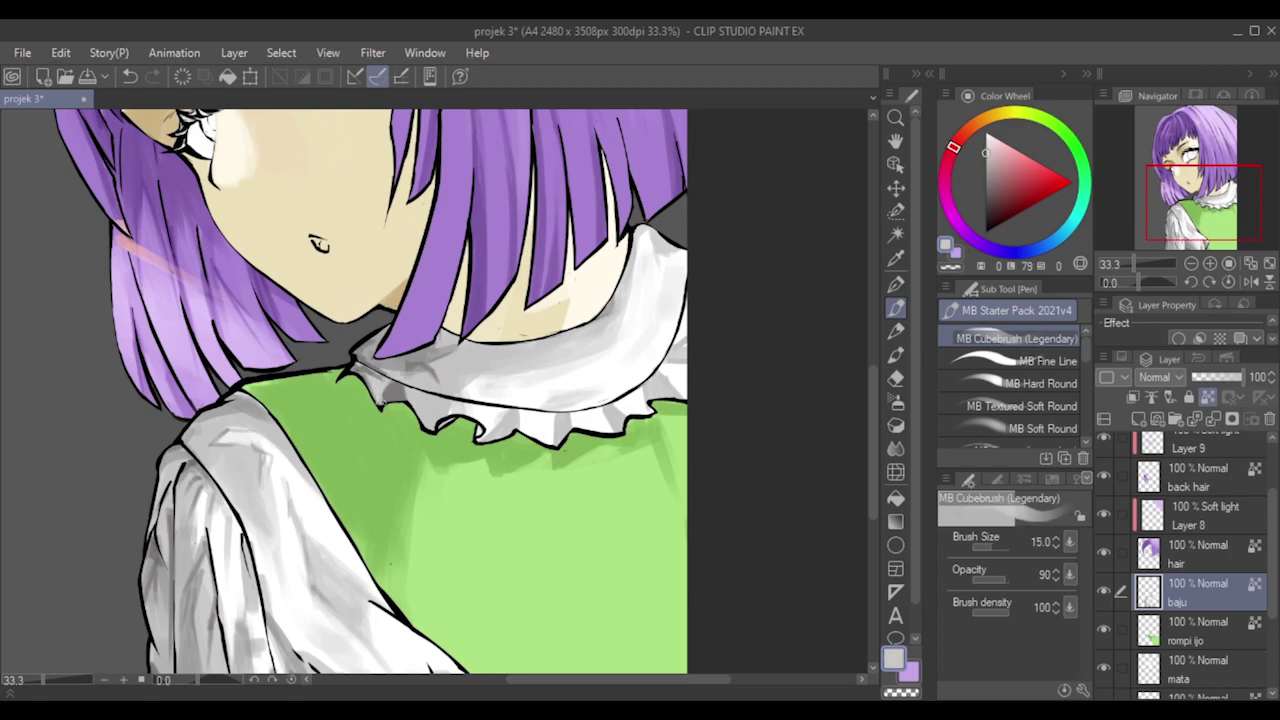
pyautogui.scroll(-2, 400, 310)
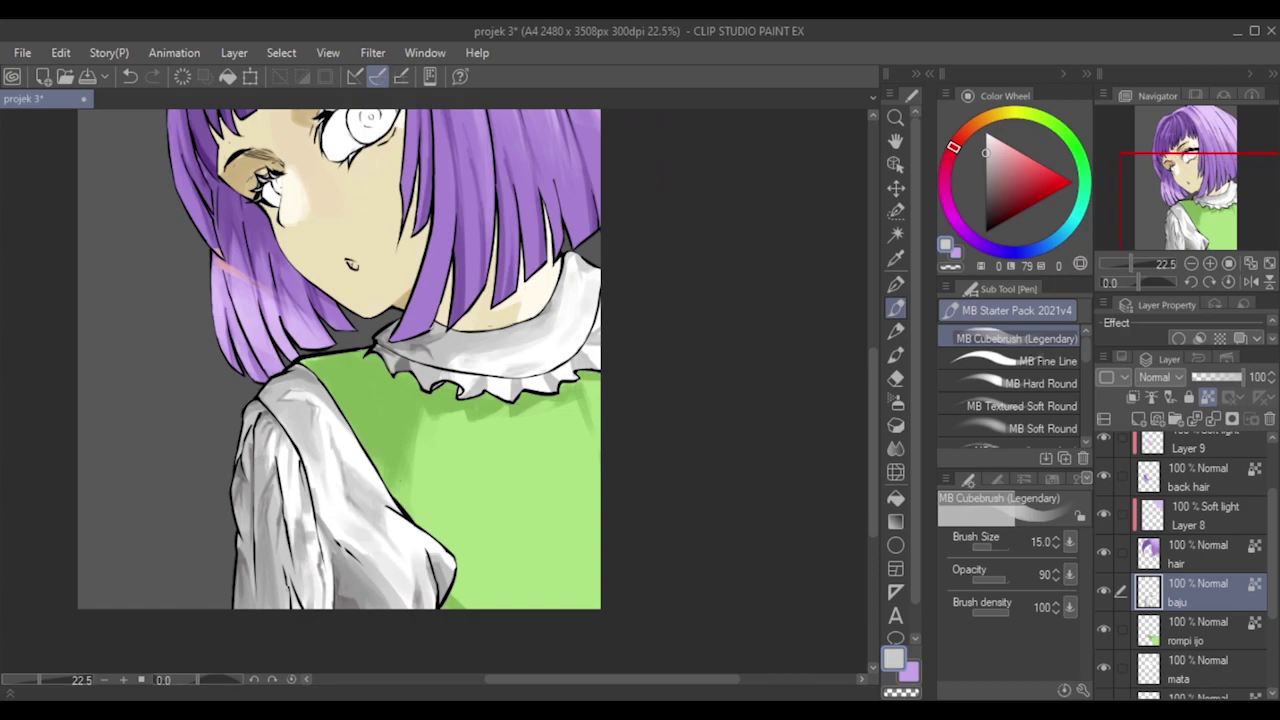
pyautogui.scroll(-1, 400, 310)
pyautogui.scroll(-2, 557, 598)
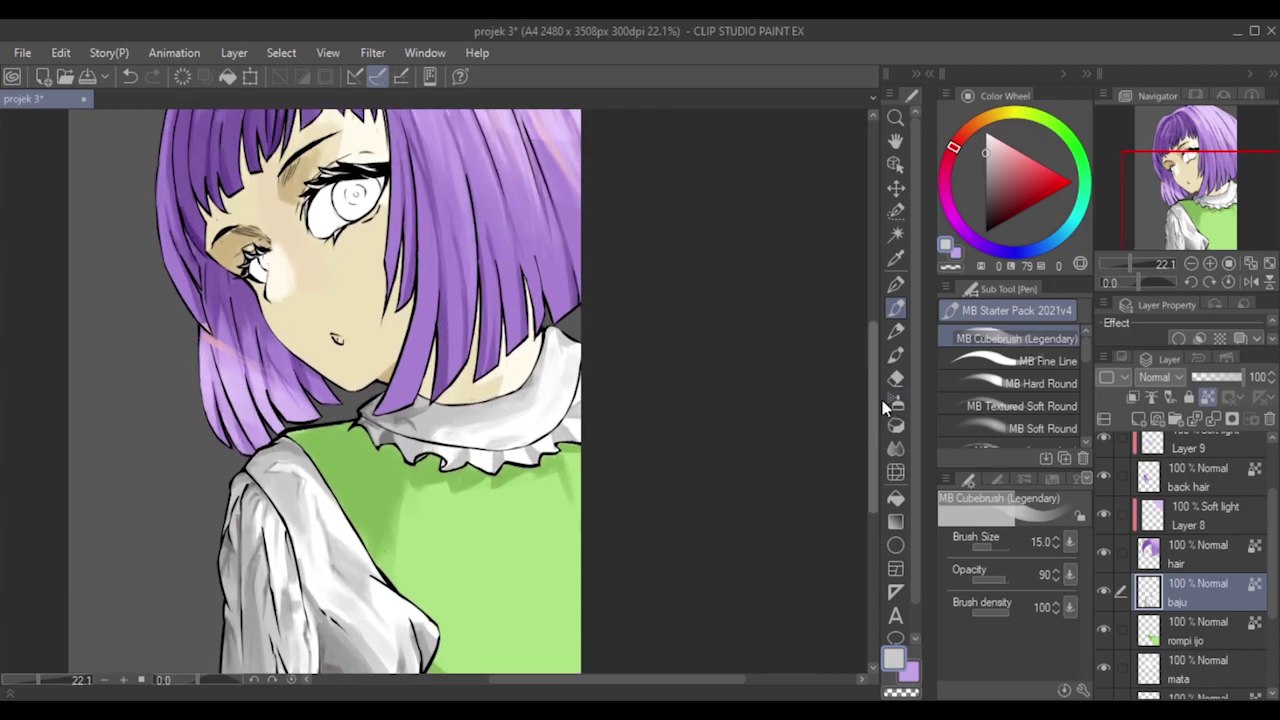
pyautogui.moveTo(612, 680); pyautogui.dragTo(589, 681)
pyautogui.moveTo(871, 471); pyautogui.dragTo(871, 462)
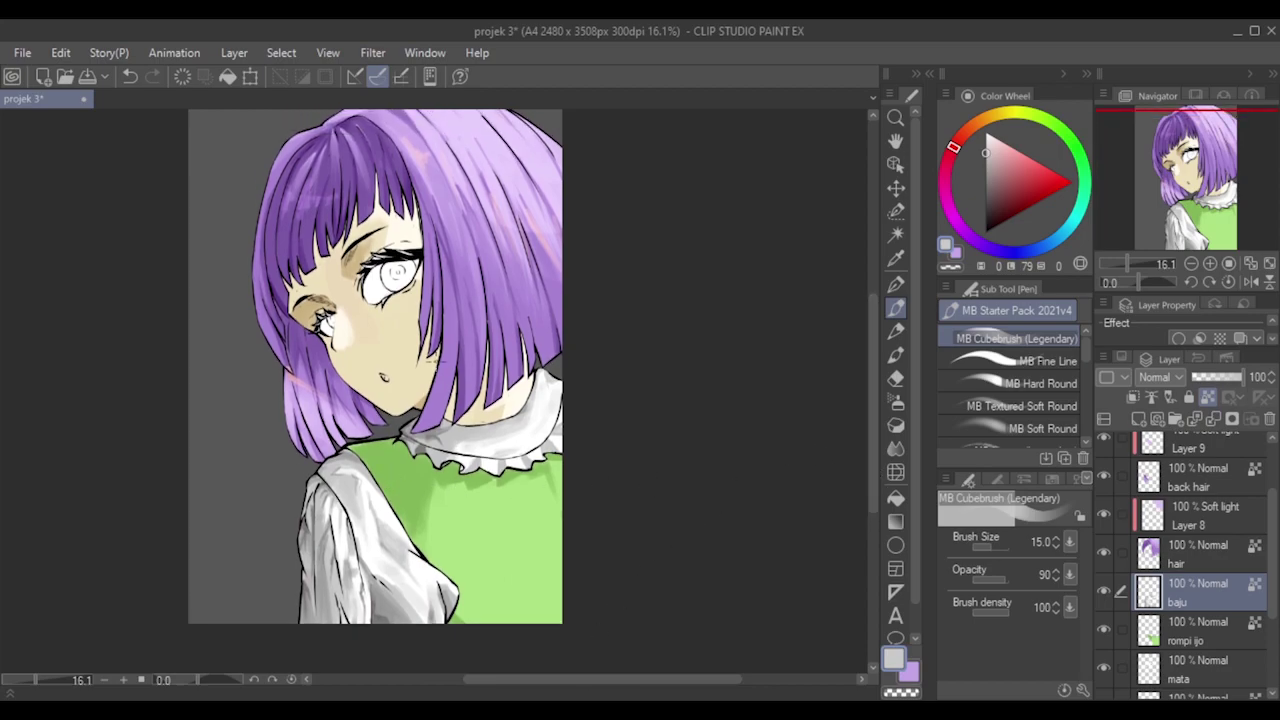
# Sample dark grey from the collar's left end and shade the ruffle folds near the canvas's right edge.
pyautogui.scroll(1, 438, 353)
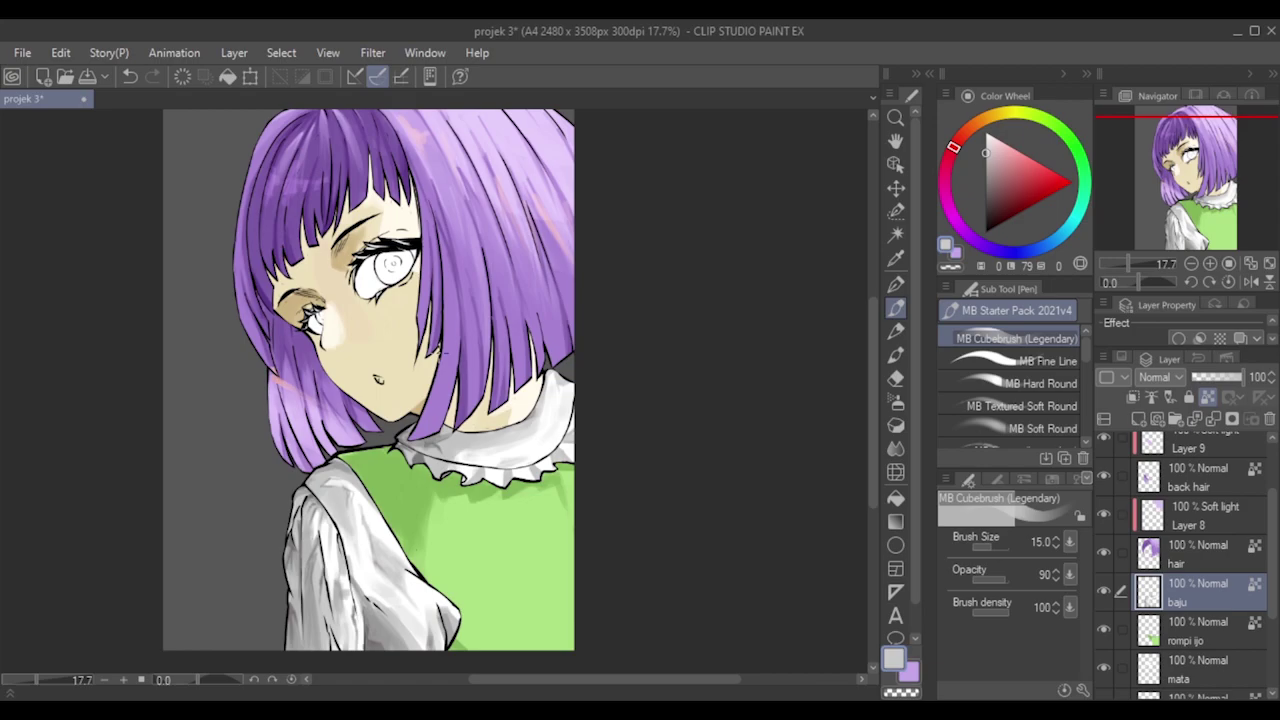
pyautogui.press(']')
pyautogui.press('[')
pyautogui.press('[')
pyautogui.keyDown('alt'); pyautogui.click(425, 452); pyautogui.keyUp('alt')
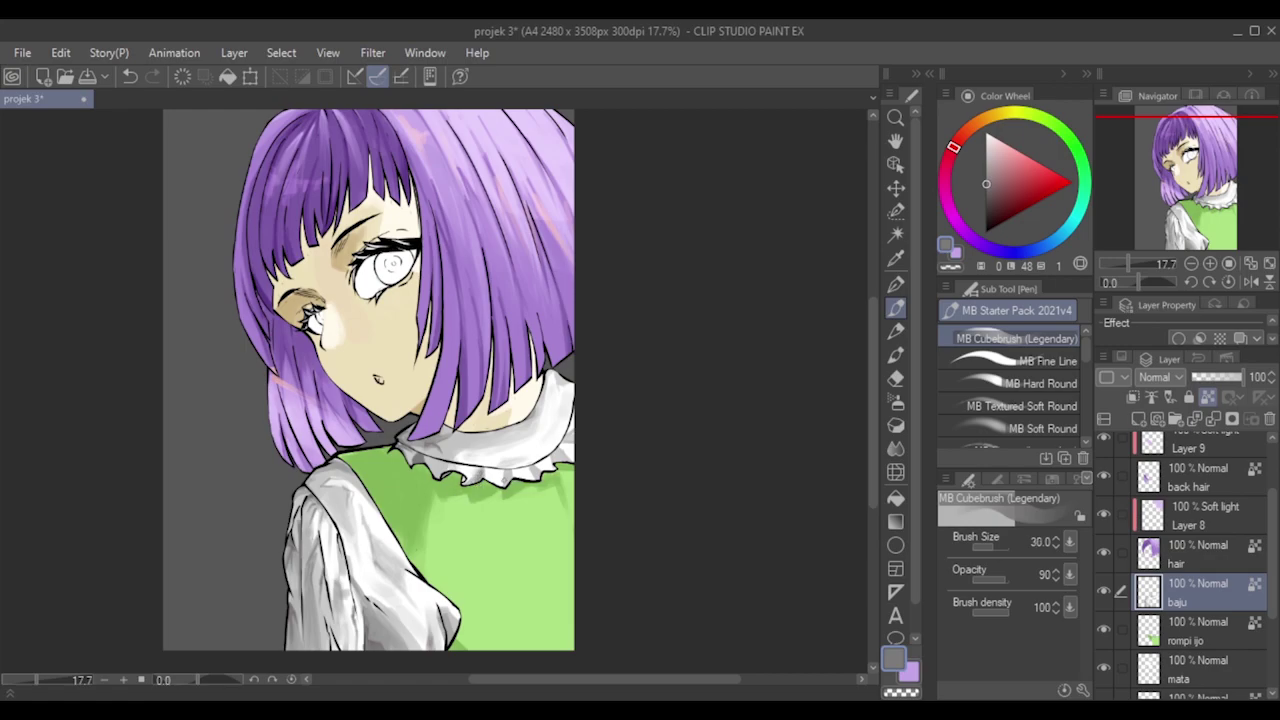
pyautogui.press('[')
pyautogui.press('[')
pyautogui.press('[')
pyautogui.press('[')
pyautogui.press(']')
pyautogui.press(']')
pyautogui.scroll(2, 585, 337)
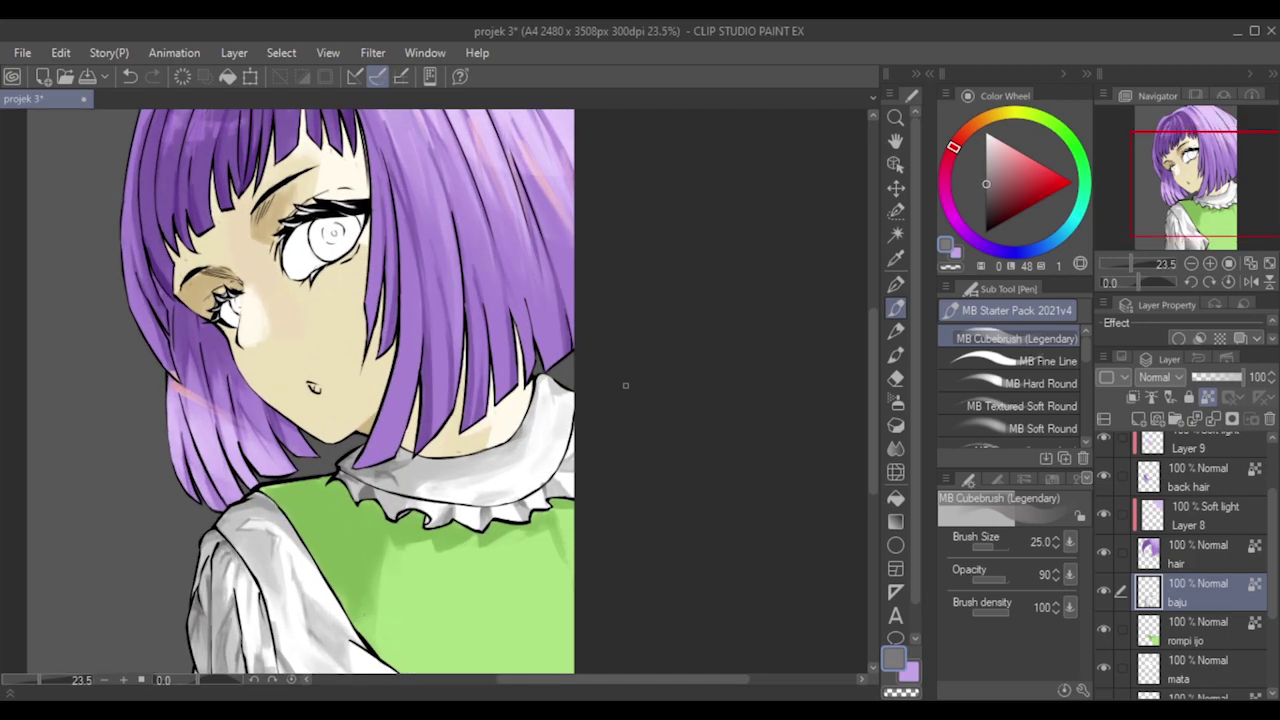
pyautogui.press('[')
pyautogui.press('[')
pyautogui.moveTo(560, 468); pyautogui.dragTo(530, 489)
# Sample light grey from the collar and soften the ruffle's shading with a brush size of 50.
pyautogui.press(']')
pyautogui.press(']')
pyautogui.press(']')
pyautogui.keyDown('alt'); pyautogui.click(448, 466); pyautogui.keyUp('alt')
pyautogui.press(']')
pyautogui.press(']')
pyautogui.press(']')
pyautogui.press(']')
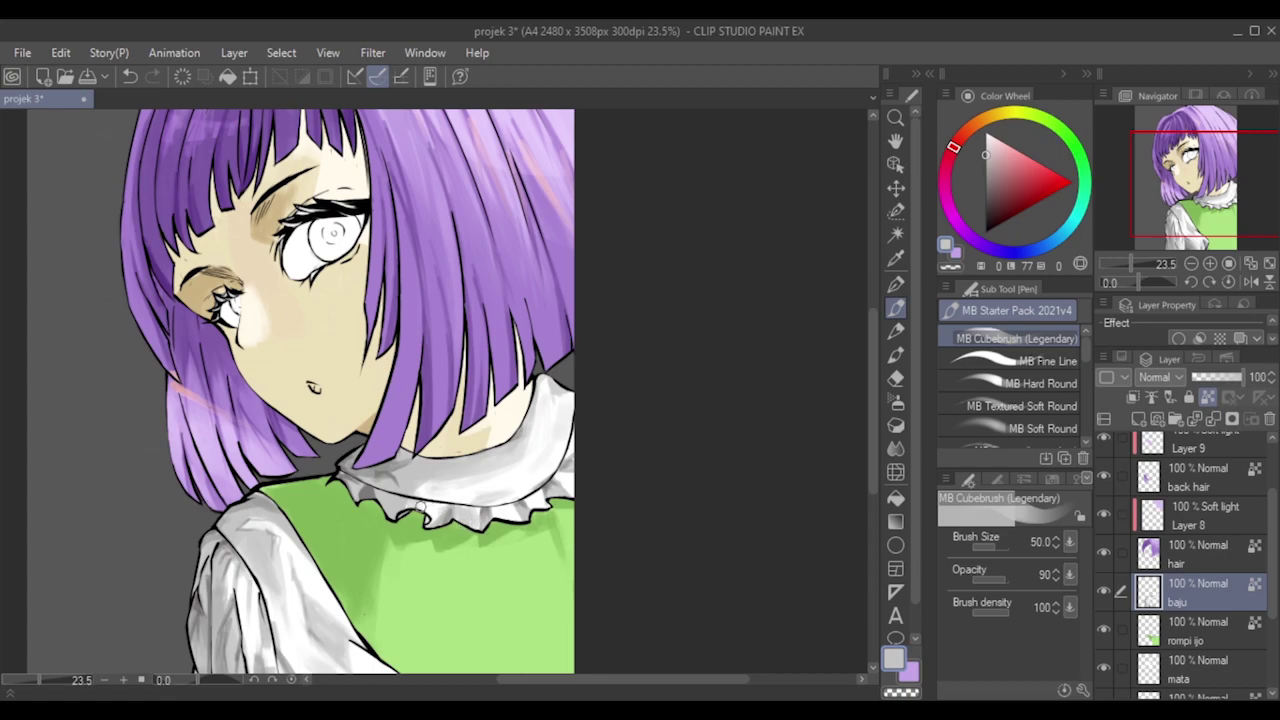
pyautogui.press('[')
pyautogui.press('[')
# Sample dark grey from the ruffle and deepen its left folds with a size 20 brush.
pyautogui.keyDown('alt'); pyautogui.click(375, 490); pyautogui.keyUp('alt')
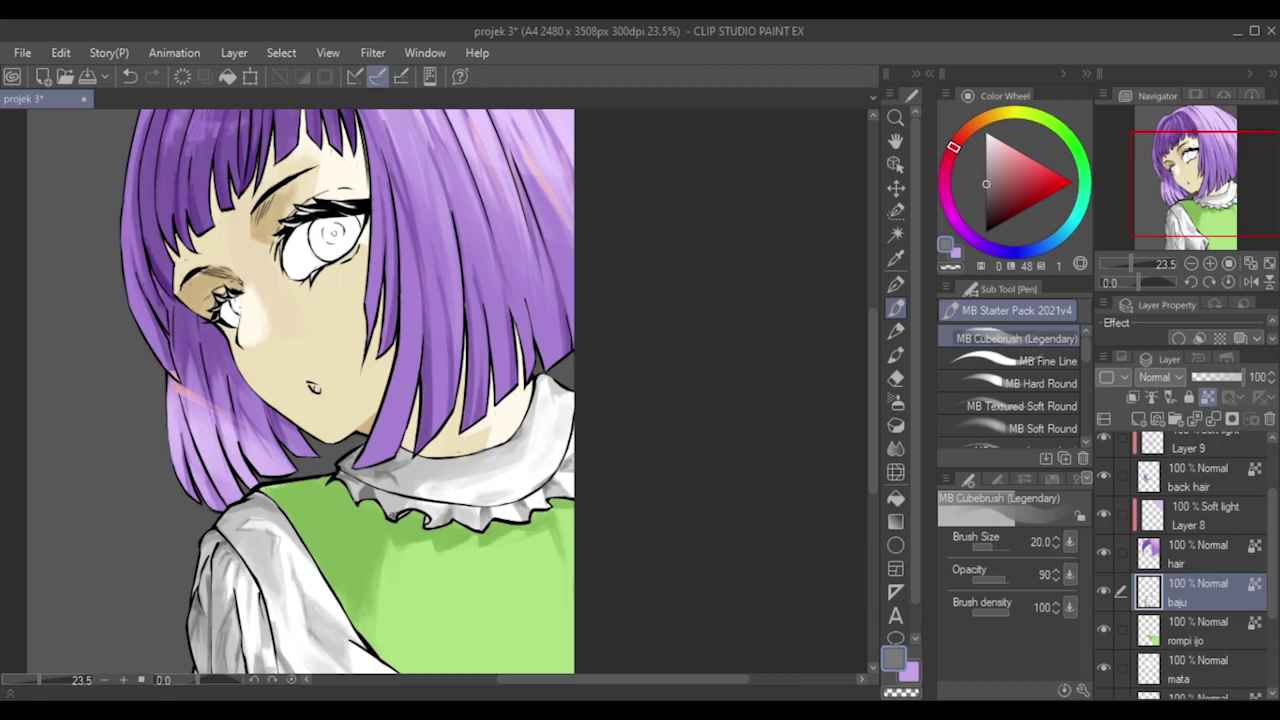
pyautogui.moveTo(382, 492); pyautogui.dragTo(406, 497)
pyautogui.scroll(-4, 488, 469)
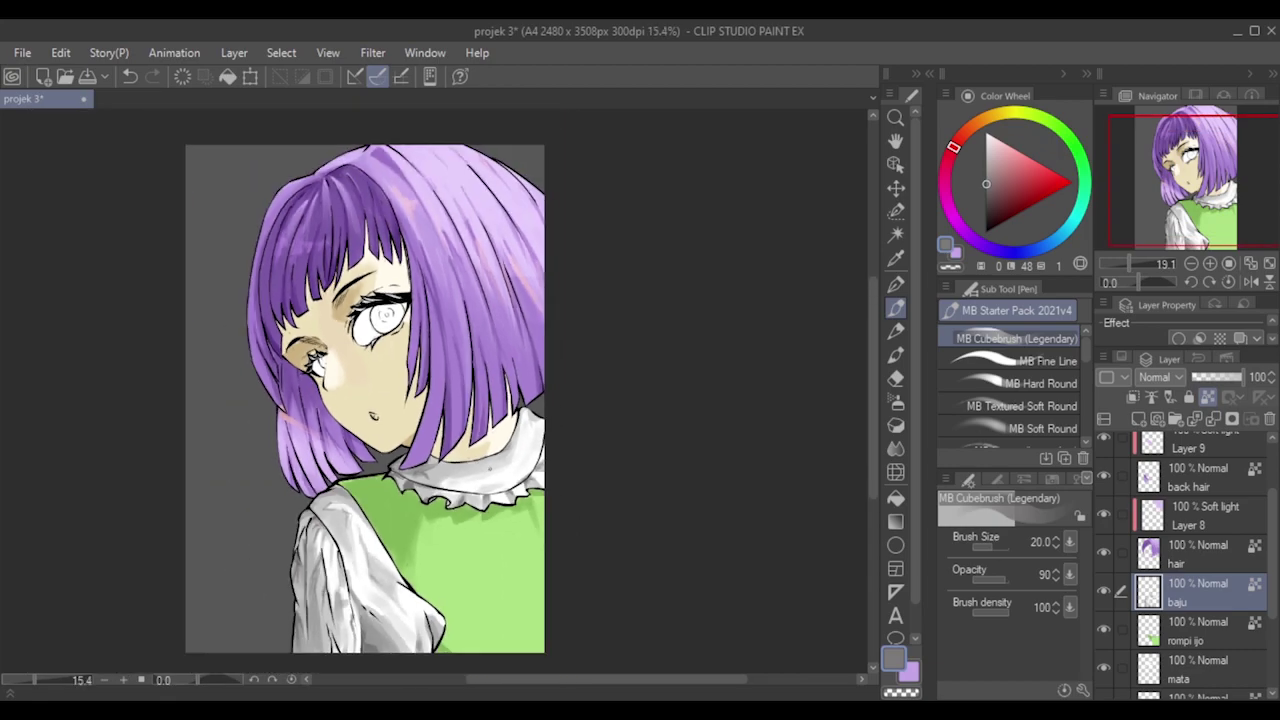
pyautogui.scroll(3, 489, 469)
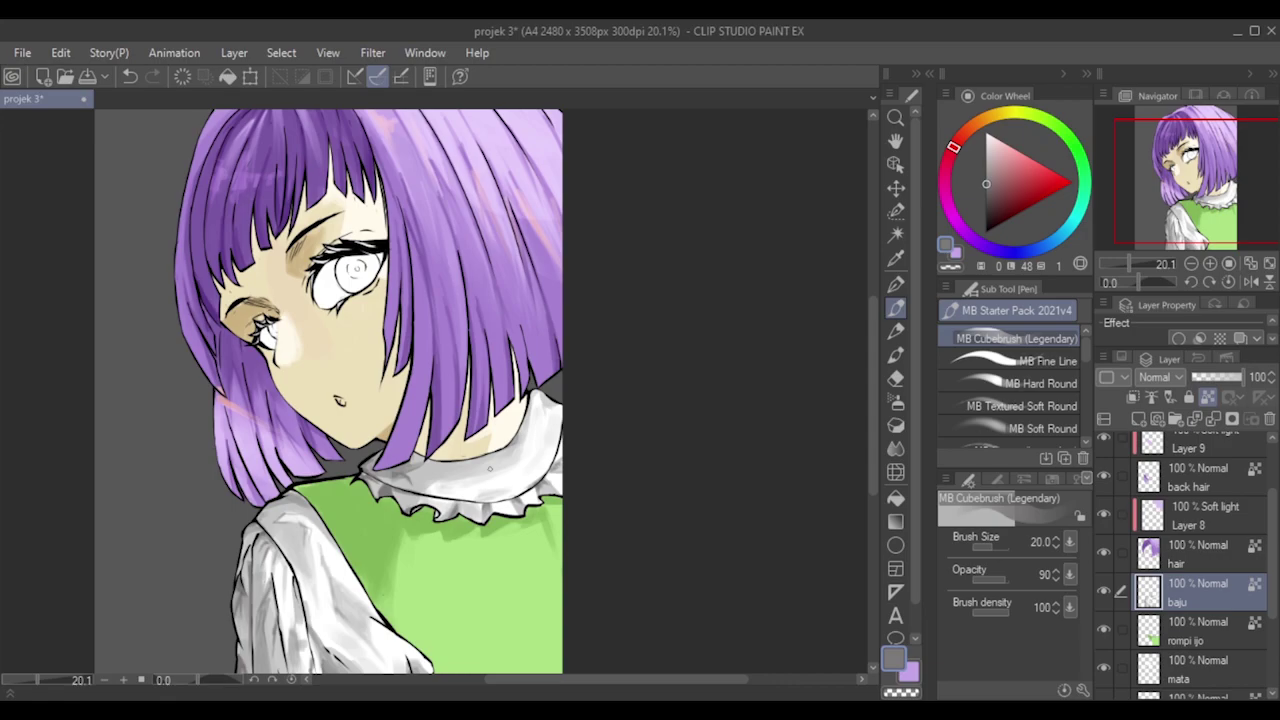
pyautogui.scroll(-3, 520, 458)
pyautogui.scroll(1, 540, 465)
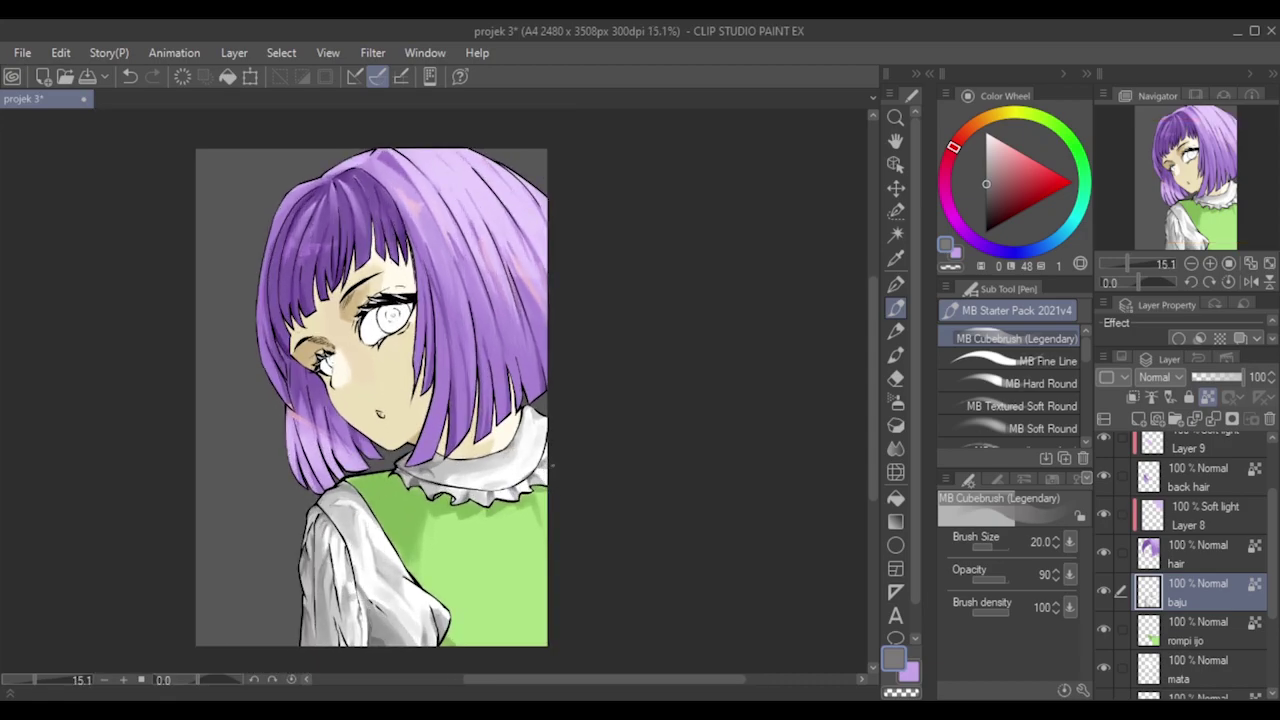
pyautogui.scroll(-4, 554, 460)
pyautogui.scroll(2, 554, 460)
pyautogui.scroll(1, 457, 423)
pyautogui.hotkey('ctrl', '+')
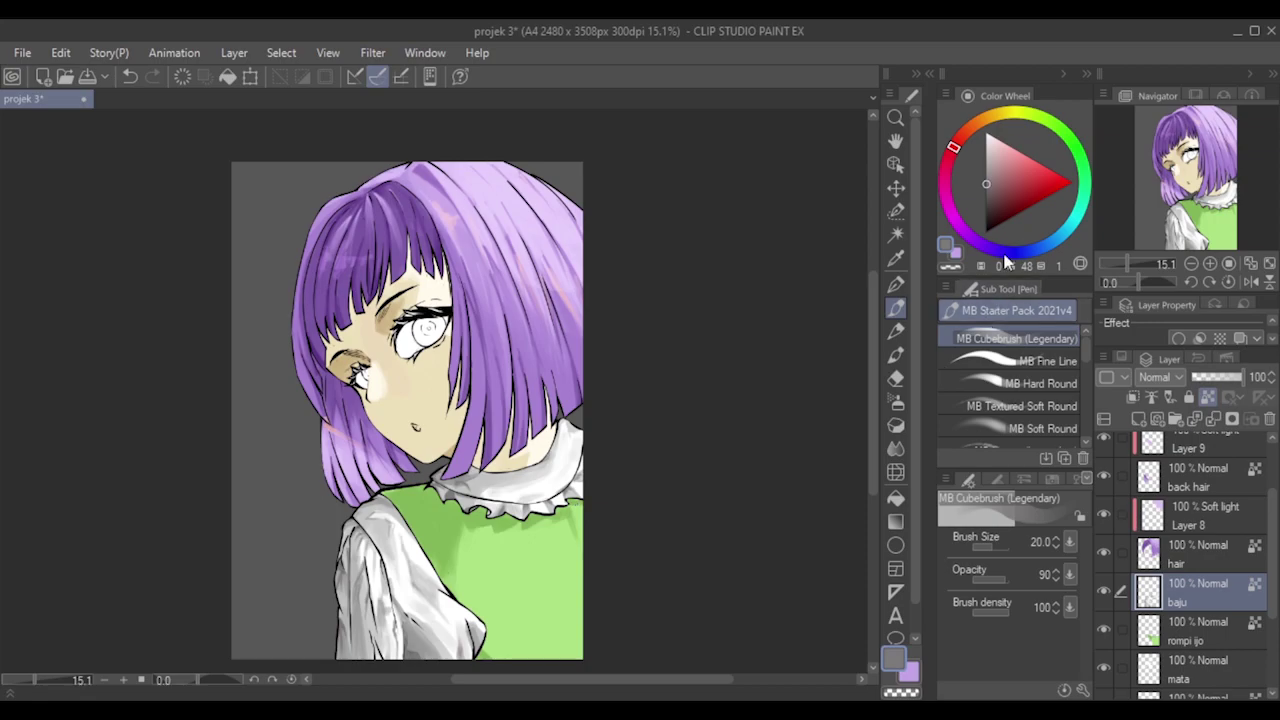
# Pick a light beige (hue 32, luminosity 74, saturation 26) and try tinting the ruffle's left folds with a size 50 brush.
pyautogui.moveTo(966, 134); pyautogui.dragTo(981, 119)
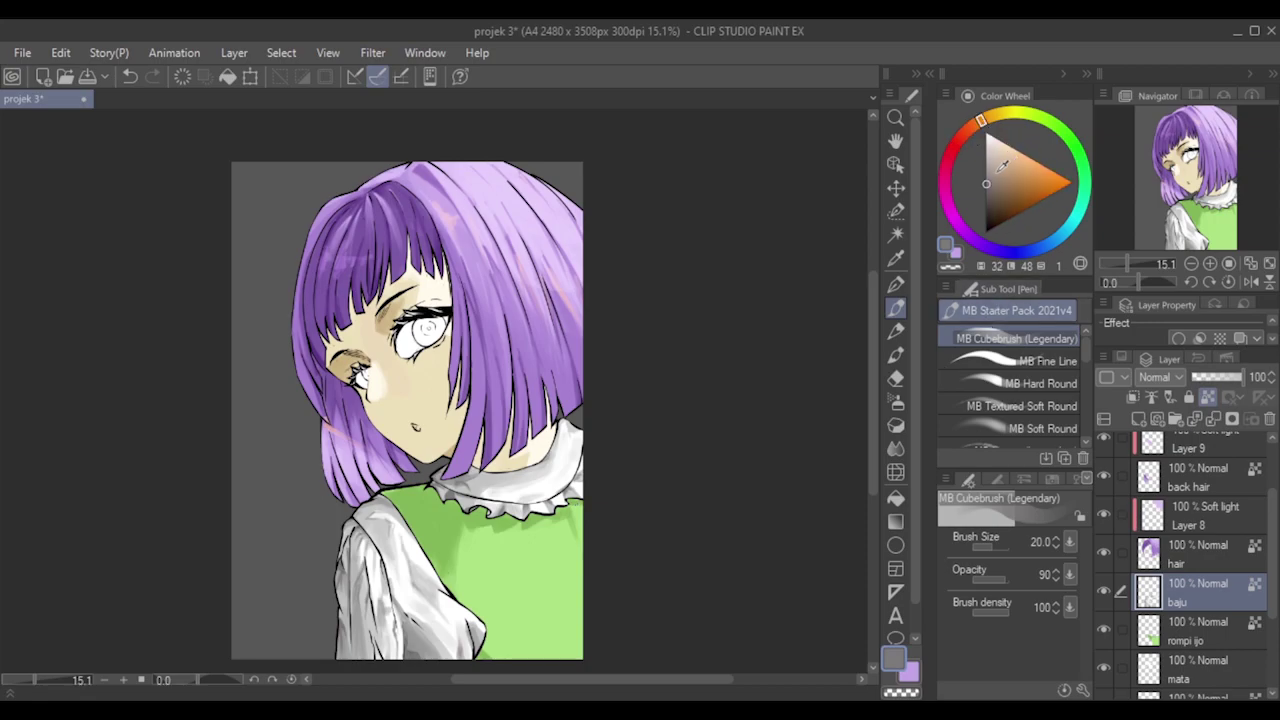
pyautogui.moveTo(1004, 168); pyautogui.dragTo(1000, 150)
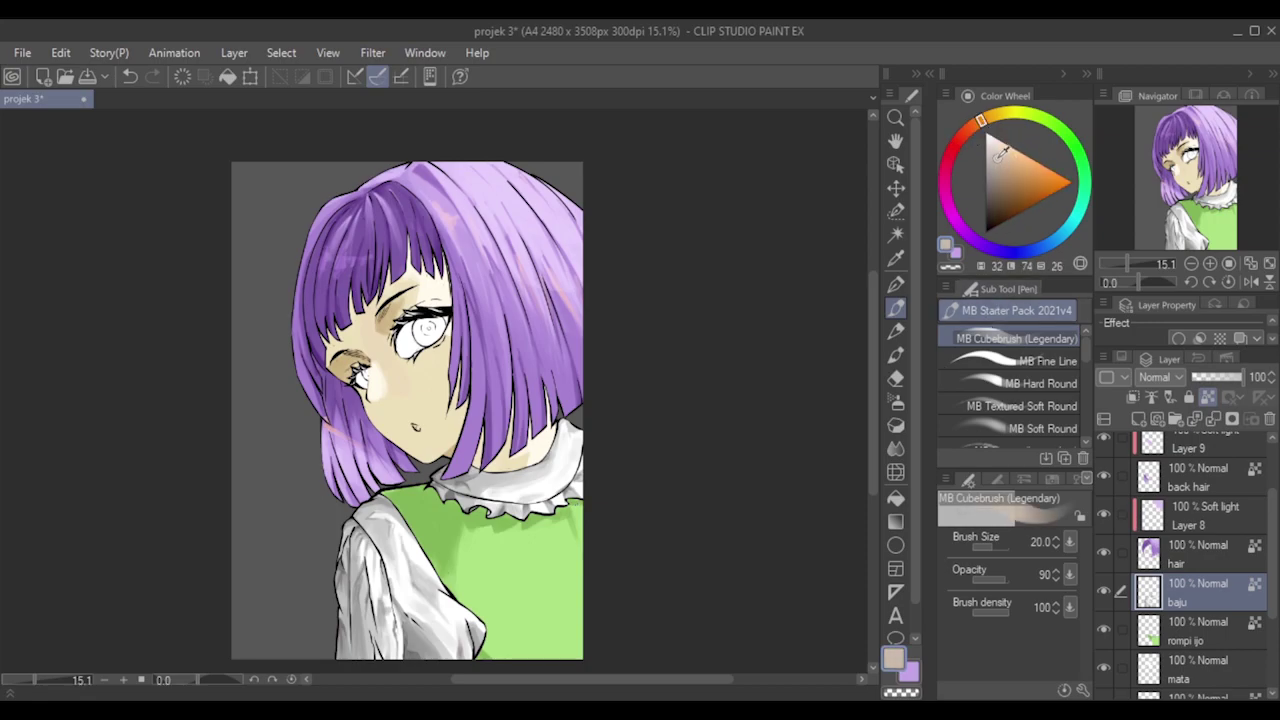
pyautogui.press(']')
pyautogui.scroll(3, 498, 466)
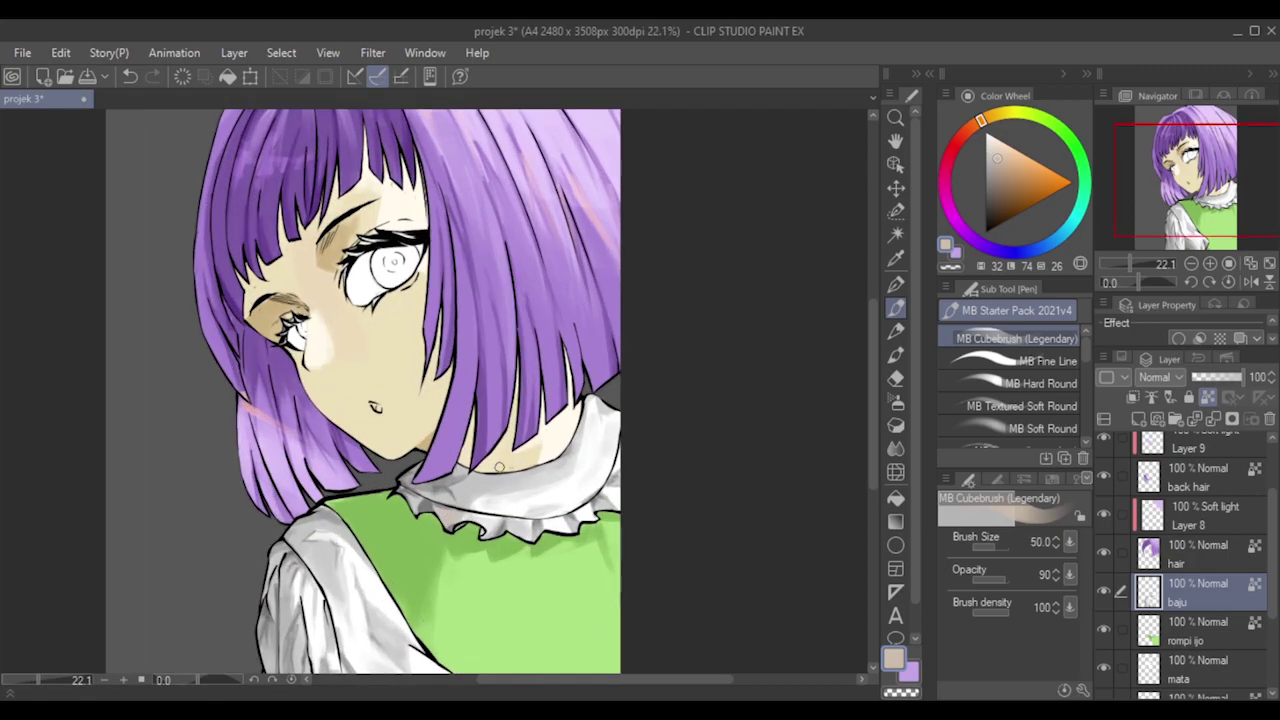
pyautogui.hotkey('ctrl', 'z')
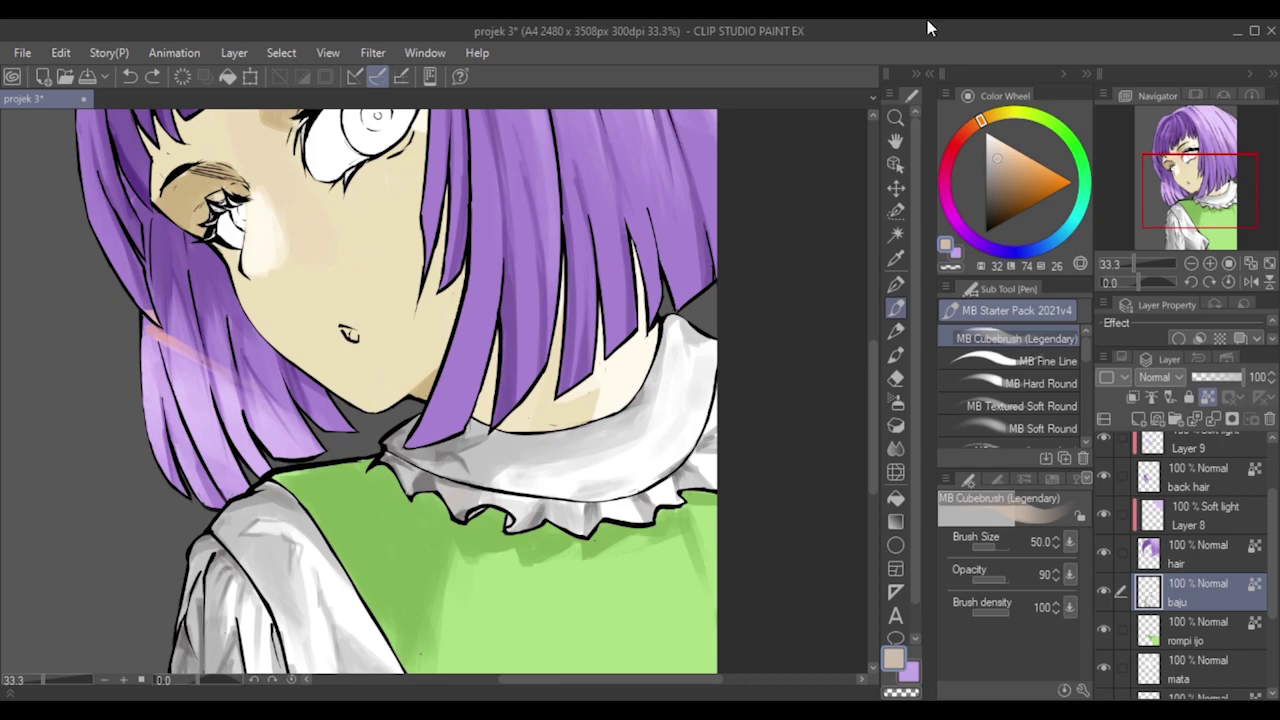
# Pick a muted brown (hue 32, luminosity 50, saturation 24) and tint the ruffle and the collar's inner edge with a size 60 brush.
pyautogui.click(996, 186)
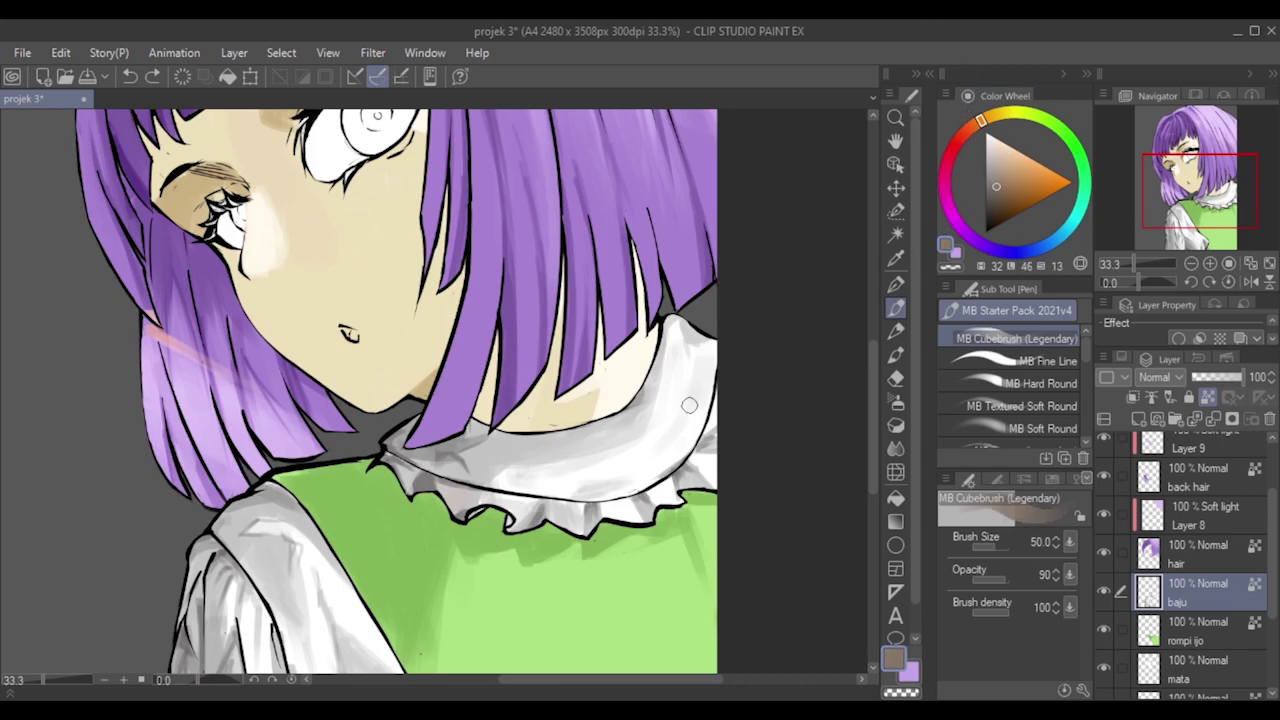
pyautogui.press('[')
pyautogui.press('[')
pyautogui.click(1008, 180)
pyautogui.press(']')
pyautogui.press(']')
pyautogui.press(']')
pyautogui.press(']')
pyautogui.press(']')
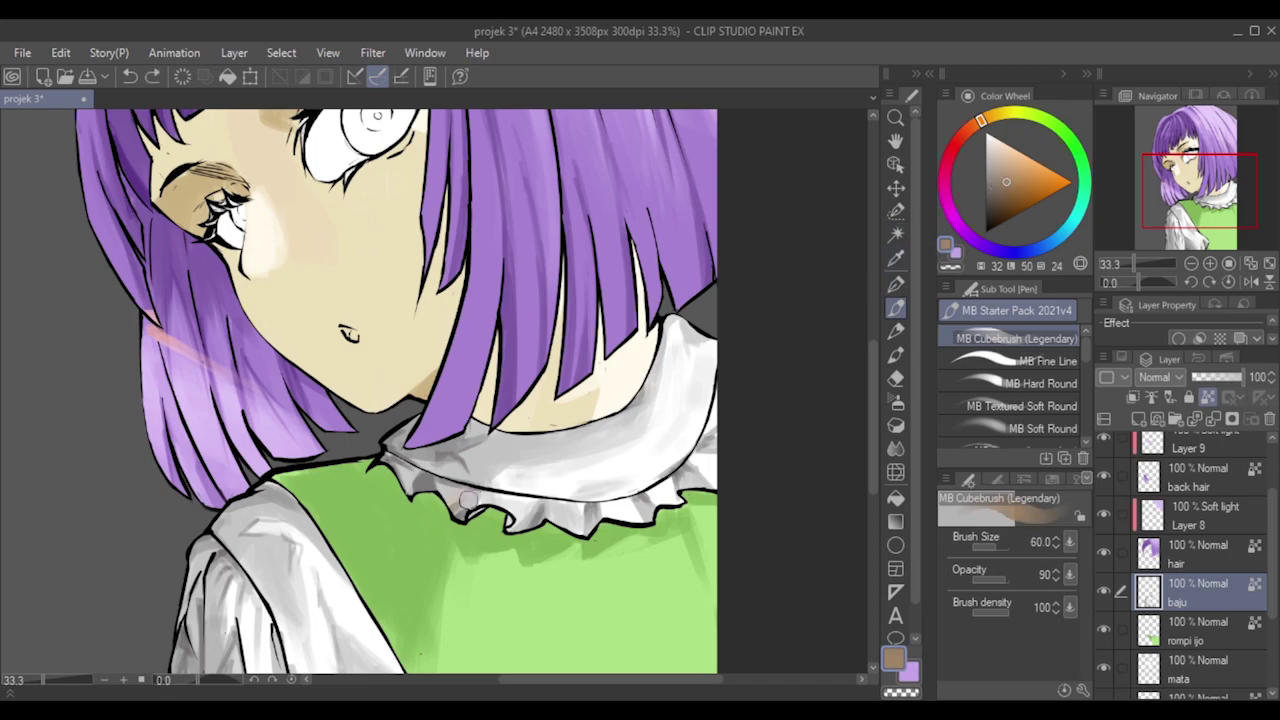
pyautogui.press('[')
pyautogui.press('[')
pyautogui.press('[')
pyautogui.press(']')
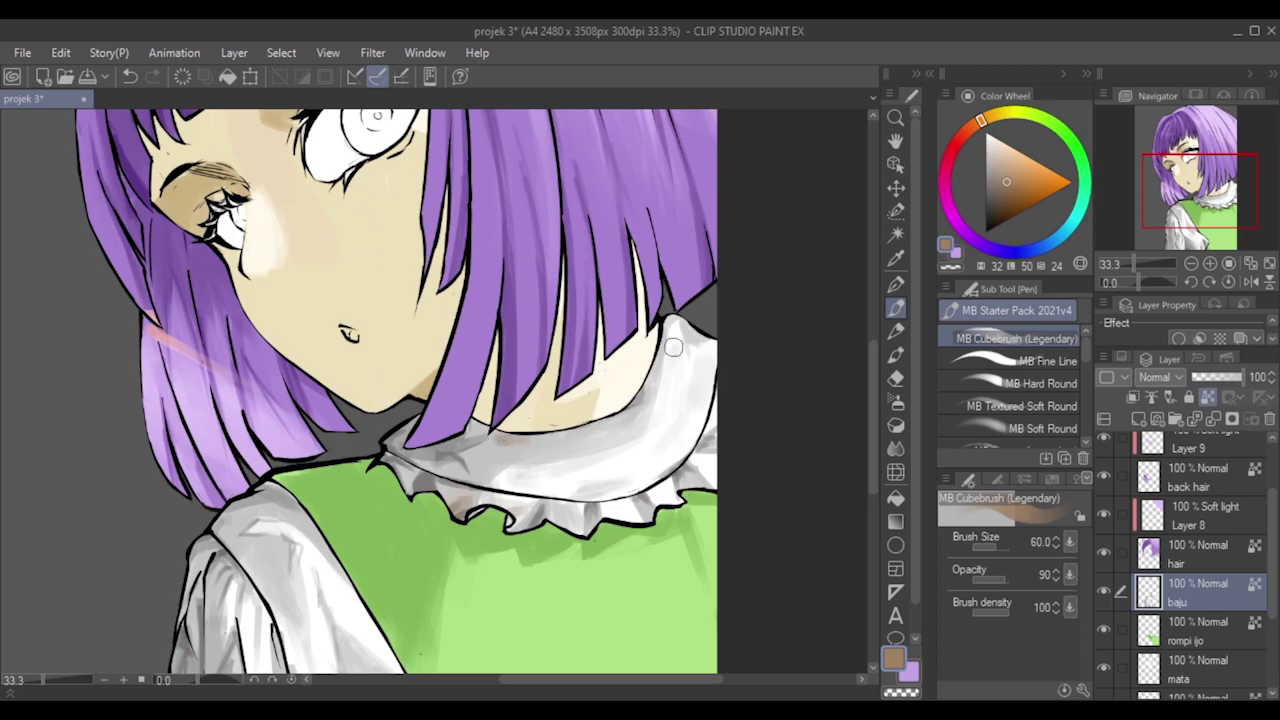
# Undo the last brown stroke and refine the collar's warm tint, finishing with brush size 50.
pyautogui.press('[')
pyautogui.press('[')
pyautogui.hotkey('ctrl', 'z')
pyautogui.press(']')
pyautogui.press(']')
pyautogui.press(']')
pyautogui.press('[')
pyautogui.press('[')
pyautogui.press('[')
pyautogui.press('[')
pyautogui.press('[')
pyautogui.press('[')
pyautogui.press('[')
pyautogui.press(']')
pyautogui.press(']')
pyautogui.press(']')
pyautogui.press(']')
pyautogui.press(']')
pyautogui.scroll(-1, 405, 383)
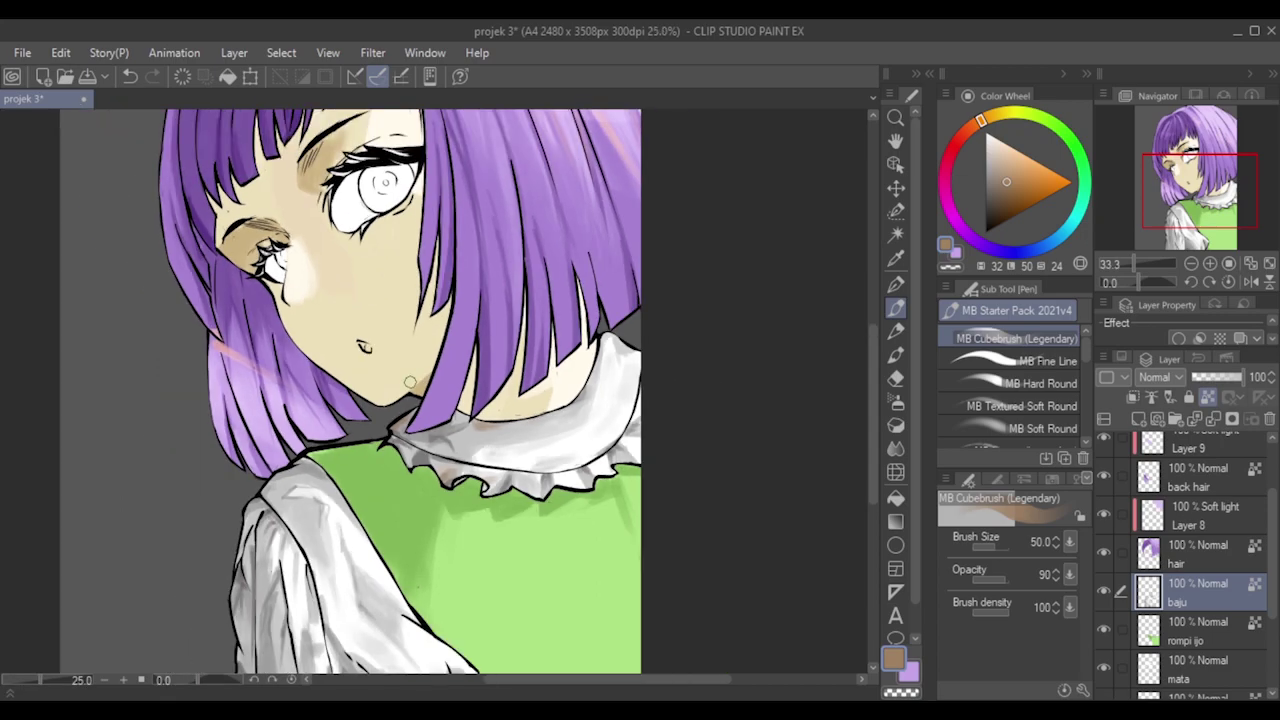
# On the rompi ijo layer, sample the darker shoulder green and paint fold strokes at the vest's lower right.
pyautogui.scroll(-2, 409, 382)
pyautogui.moveTo(874, 353); pyautogui.dragTo(874, 332)
pyautogui.scroll(3, 266, 330)
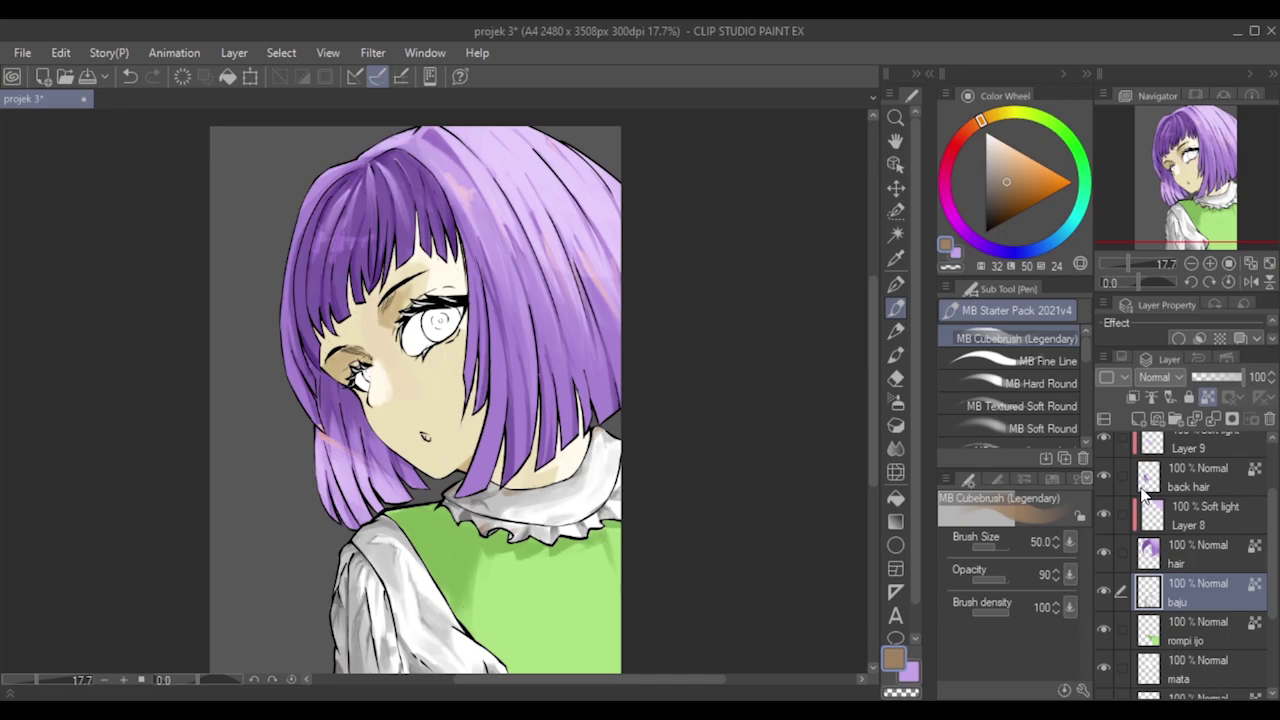
pyautogui.moveTo(875, 408); pyautogui.dragTo(871, 432)
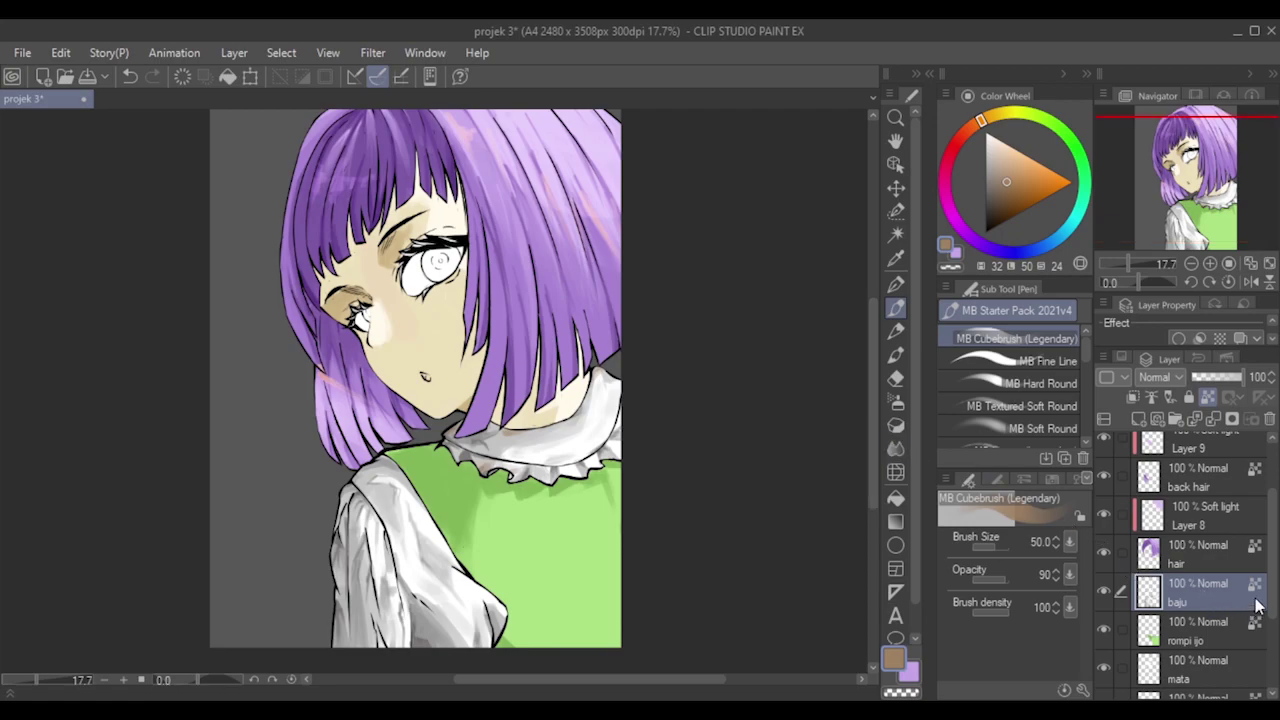
pyautogui.click(1224, 634)
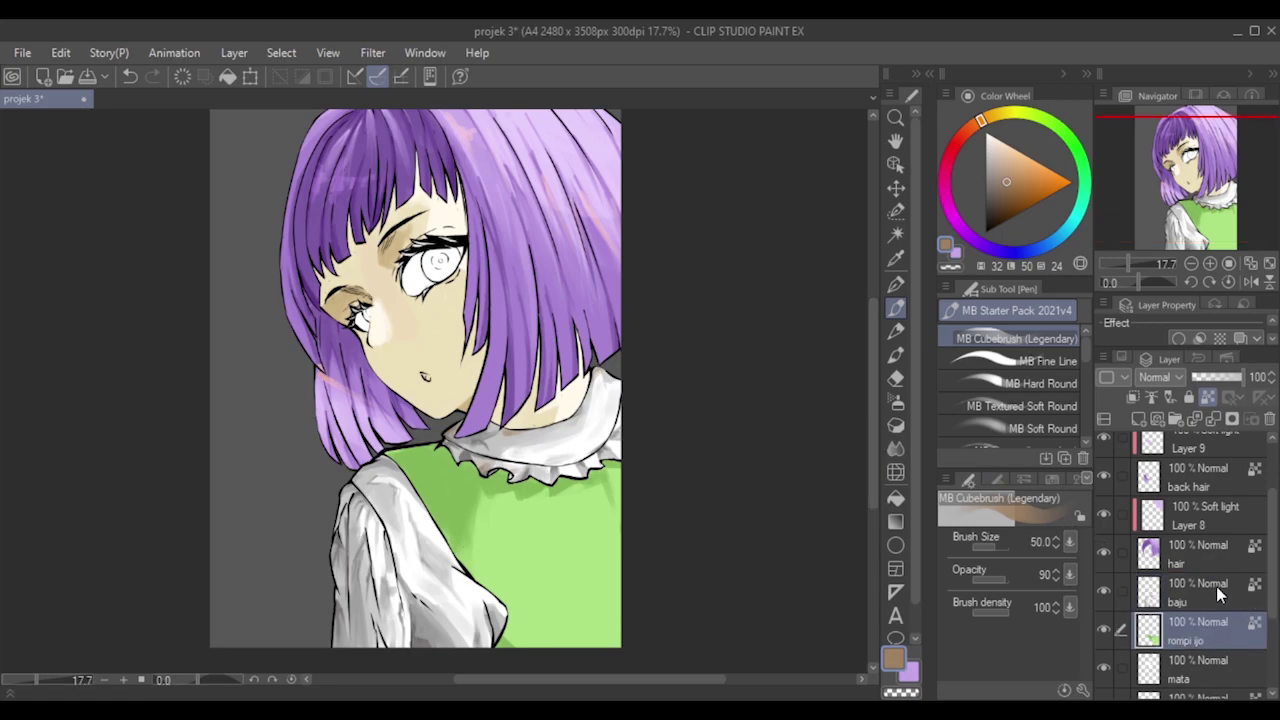
pyautogui.press(']')
pyautogui.press(']')
pyautogui.keyDown('alt'); pyautogui.click(428, 470); pyautogui.keyUp('alt')
pyautogui.moveTo(564, 586)
pyautogui.mouseDown()
pyautogui.moveTo(569, 641)
pyautogui.moveTo(565, 616)
pyautogui.moveTo(587, 663)
pyautogui.mouseUp()
pyautogui.moveTo(576, 609)
pyautogui.mouseDown()
pyautogui.moveTo(580, 666)
pyautogui.moveTo(565, 625)
pyautogui.mouseUp()
pyautogui.press('[')
pyautogui.press('[')
pyautogui.press('[')
pyautogui.press('[')
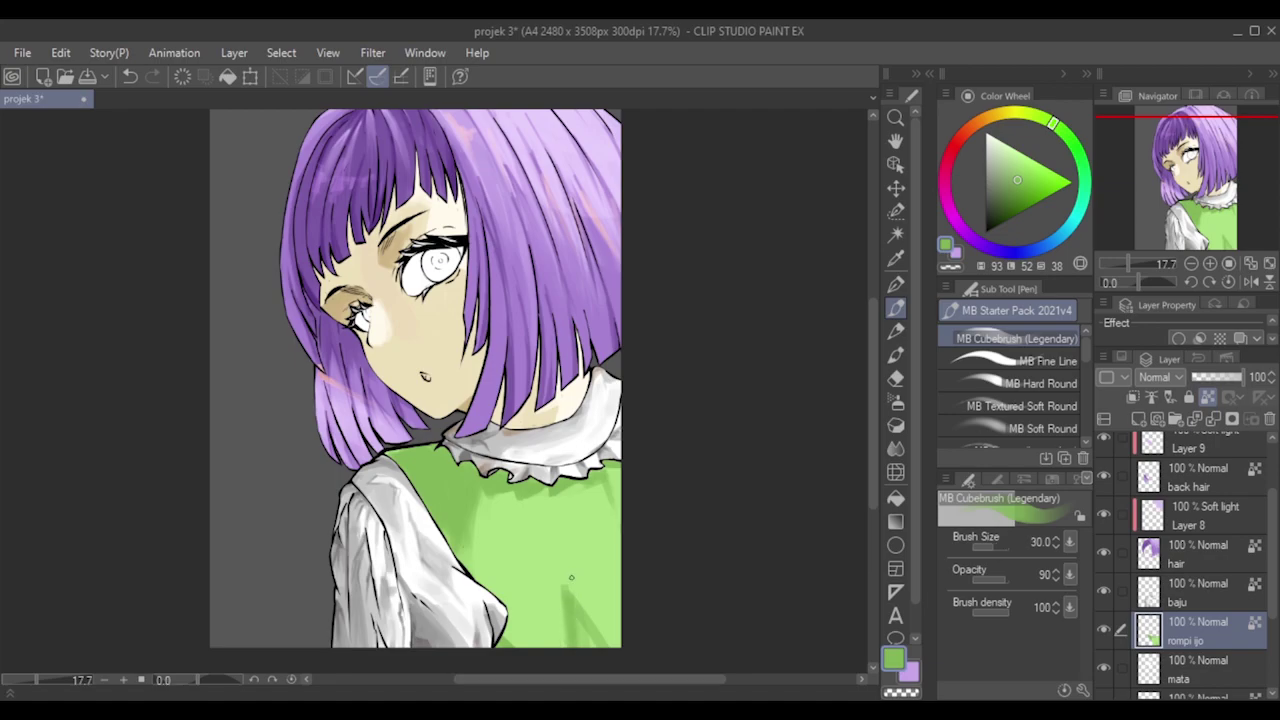
# Shade the vest's lower right edge in mid green with a broad brush, reducing the size to 70.
pyautogui.press(']')
pyautogui.press(']')
pyautogui.press(']')
pyautogui.press(']')
pyautogui.press(']')
pyautogui.press(']')
pyautogui.press(']')
pyautogui.press(']')
pyautogui.press(']')
pyautogui.press(']')
pyautogui.press(']')
pyautogui.press(']')
pyautogui.moveTo(620, 605)
pyautogui.mouseDown()
pyautogui.moveTo(600, 623)
pyautogui.moveTo(600, 668)
pyautogui.mouseUp()
pyautogui.press('[')
pyautogui.press('[')
pyautogui.press('[')
pyautogui.press('[')
pyautogui.press('[')
pyautogui.press('[')
pyautogui.press('[')
pyautogui.press('[')
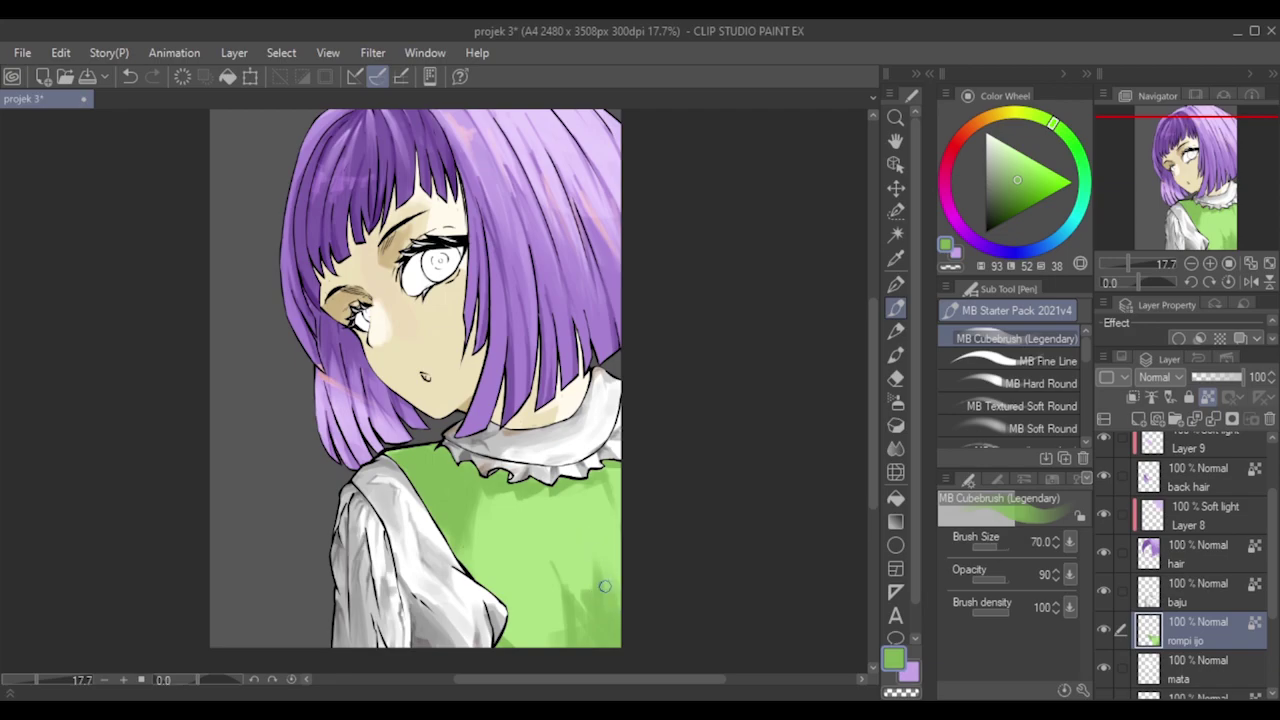
# Add narrower mid green folds along the bottom of the vest, reducing the brush size to 40.
pyautogui.press('[')
pyautogui.press('[')
pyautogui.press('[')
pyautogui.press(']')
pyautogui.press(']')
pyautogui.press(']')
pyautogui.press(']')
pyautogui.press('[')
pyautogui.press('[')
pyautogui.press('[')
pyautogui.press('[')
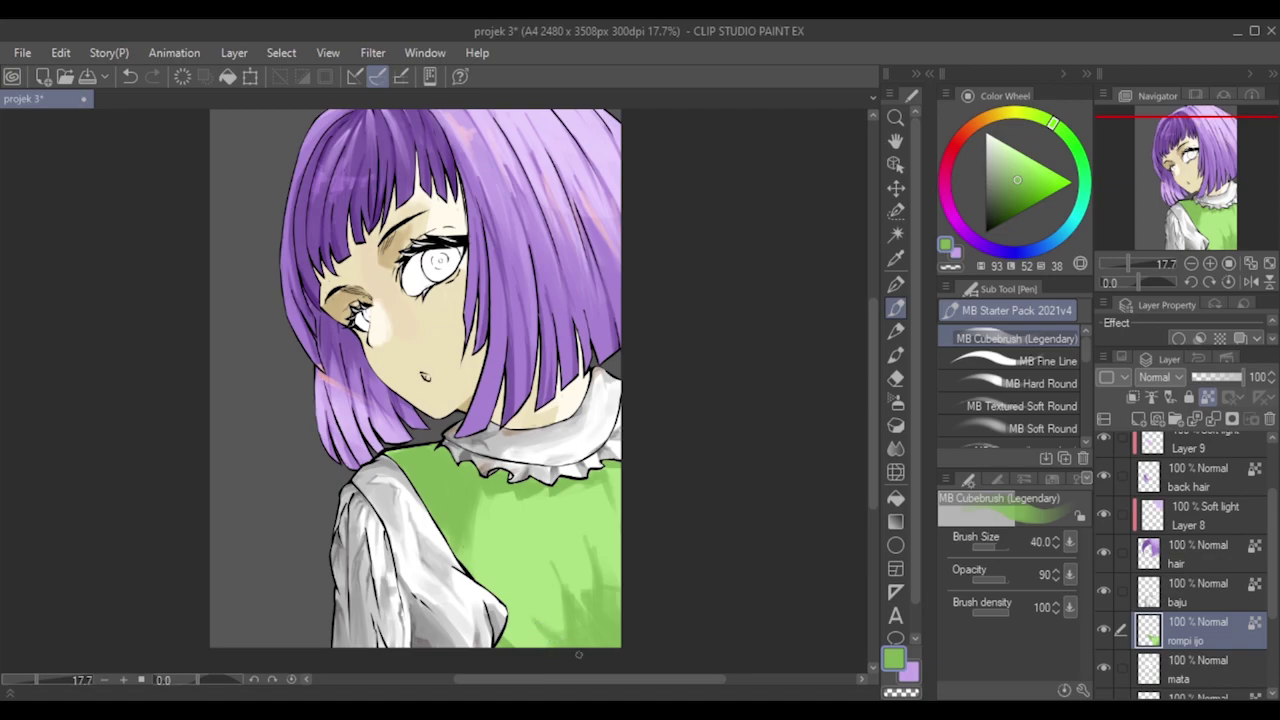
# Extend the vest's mid green fold shading using varied brush sizes, finishing at size 60.
pyautogui.press(']')
pyautogui.press(']')
pyautogui.press(']')
pyautogui.press(']')
pyautogui.press(']')
pyautogui.press(']')
pyautogui.press('[')
pyautogui.press('[')
pyautogui.press('[')
pyautogui.press('[')
pyautogui.press('[')
pyautogui.press('[')
pyautogui.press('[')
pyautogui.press(']')
pyautogui.press(']')
pyautogui.press(']')
pyautogui.press('[')
# Pick a darker green (hue 93, luminosity 44, saturation 32) and try shading the vest's left shoulder near the collar.
pyautogui.click(1010, 188)
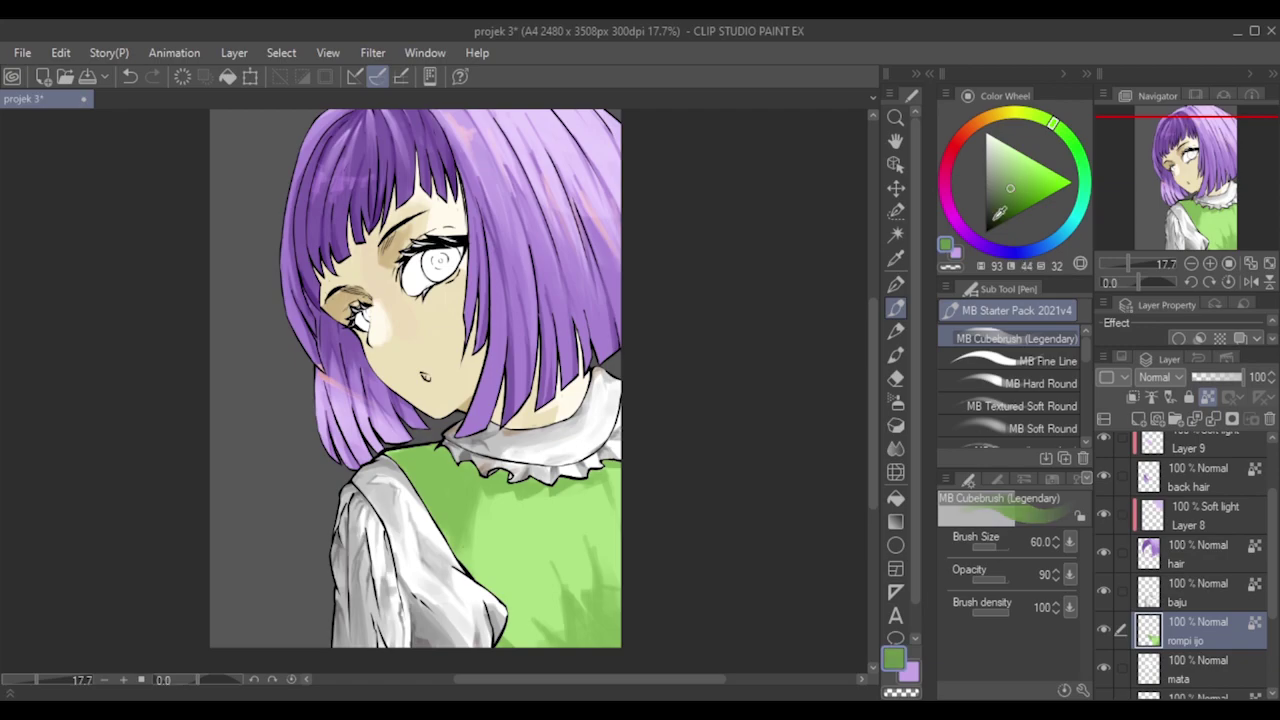
pyautogui.press(']')
pyautogui.press(']')
pyautogui.press('[')
pyautogui.press('[')
pyautogui.press('[')
pyautogui.hotkey('ctrl', 'z')
pyautogui.moveTo(422, 499)
pyautogui.mouseDown()
pyautogui.moveTo(438, 536)
pyautogui.moveTo(390, 451)
pyautogui.moveTo(421, 441)
pyautogui.moveTo(453, 465)
pyautogui.mouseUp()
pyautogui.hotkey('ctrl', 'z')
# Shade the vest's left shoulder beside the collar ruffle in darker green, working from brush size 50 to smaller sizes.
pyautogui.press('[')
pyautogui.press('[')
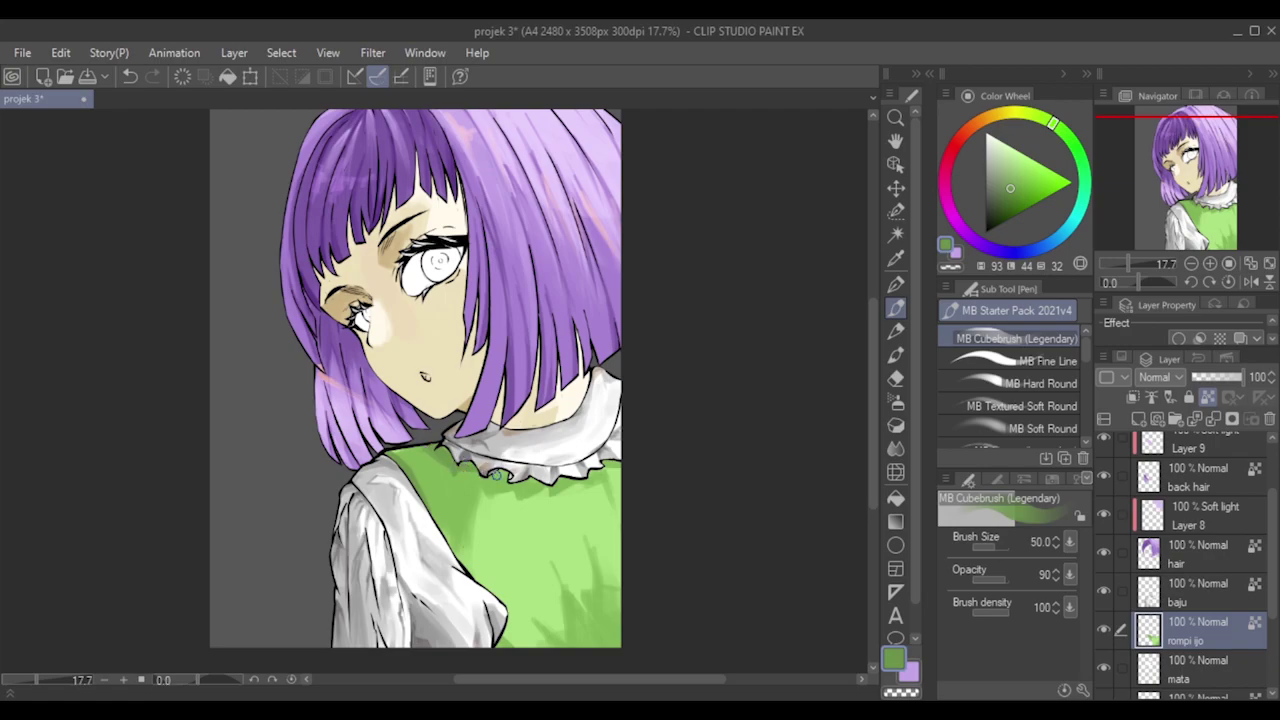
pyautogui.press('[')
pyautogui.press('[')
pyautogui.press('[')
pyautogui.press('[')
pyautogui.press('[')
# Broaden the darker green shading along the vest's left shoulder seam, enlarging the brush to size 80.
pyautogui.press(']')
pyautogui.press(']')
pyautogui.press(']')
pyautogui.press(']')
pyautogui.press(']')
pyautogui.press(']')
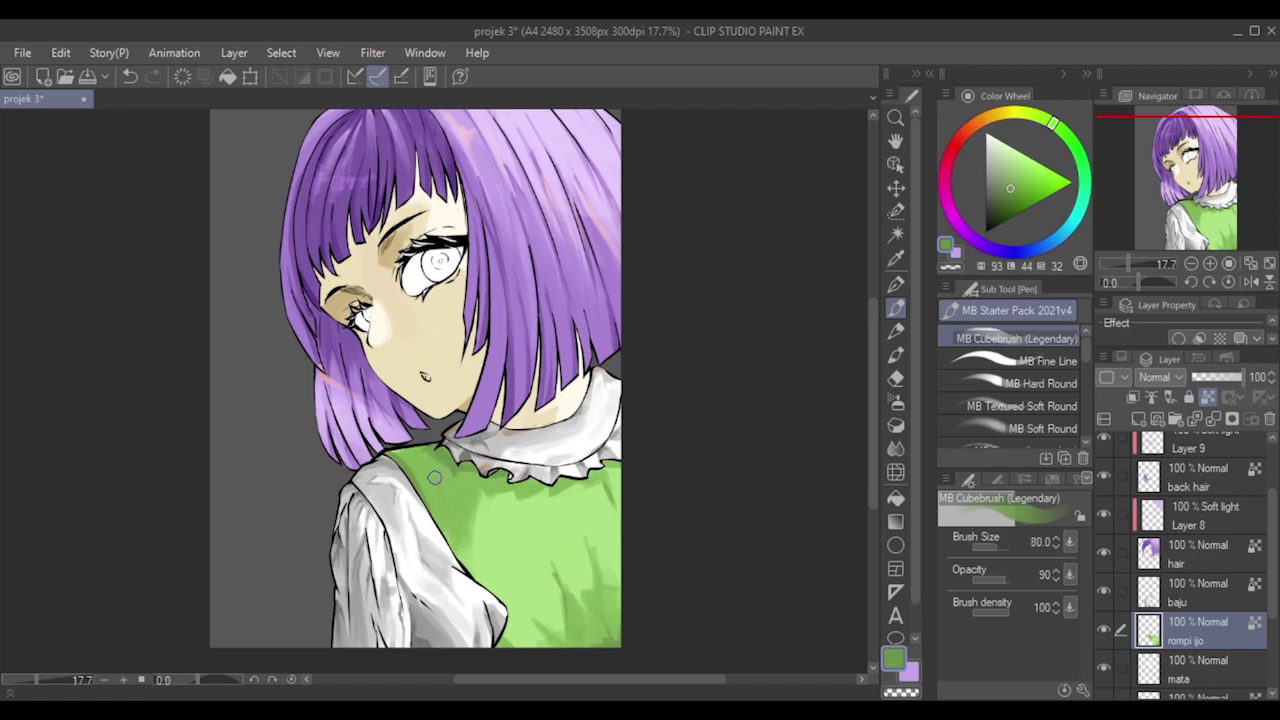
# Add finer darker green fold strokes on the vest below the collar ruffle, finishing at brush size 60.
pyautogui.press('[')
pyautogui.press('[')
pyautogui.press('[')
pyautogui.press('[')
pyautogui.press(']')
pyautogui.press(']')
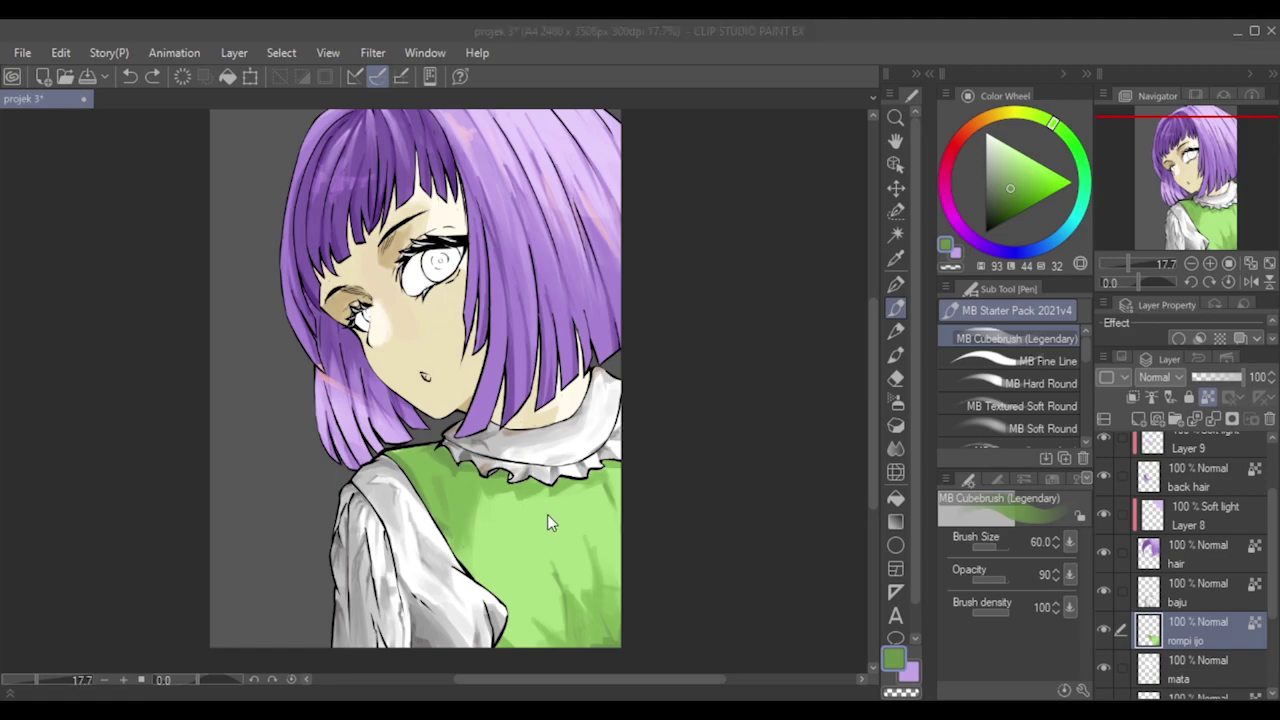
pyautogui.click(1089, 484)
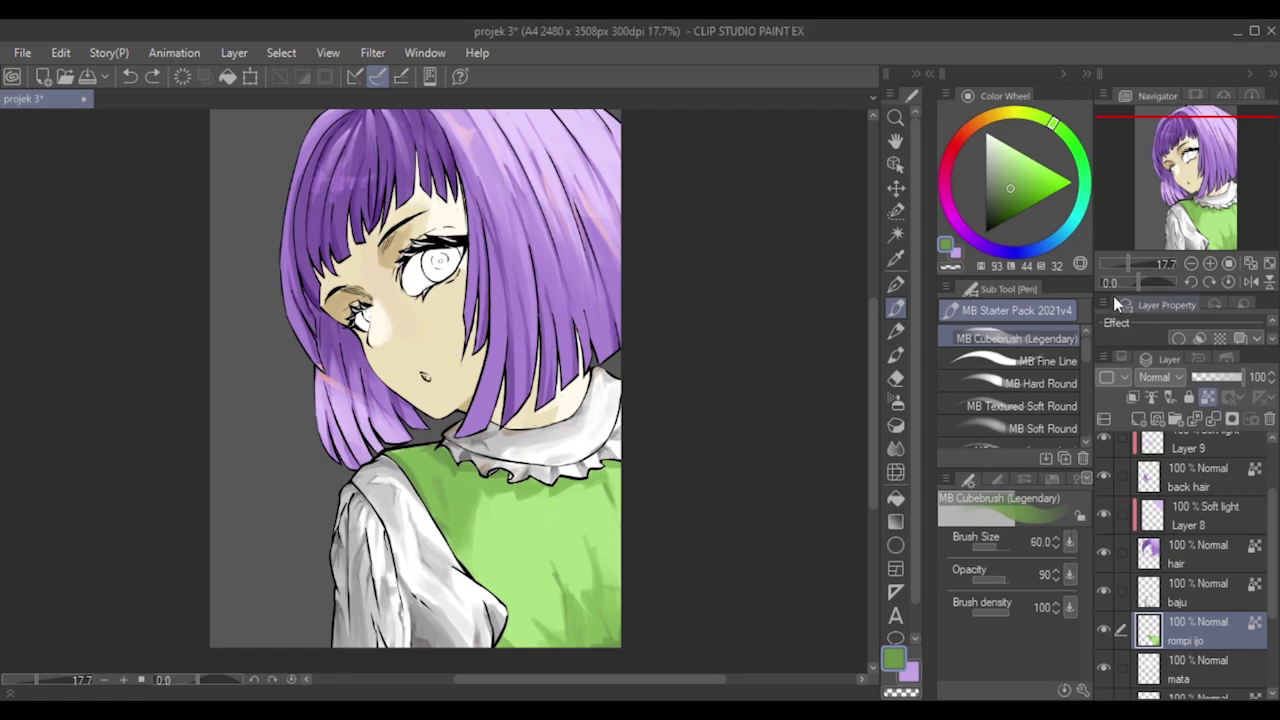
# Sample the vest's light green and add a new layer clipped to the rompi ijo layer.
pyautogui.keyDown('alt'); pyautogui.click(610, 488); pyautogui.keyUp('alt')
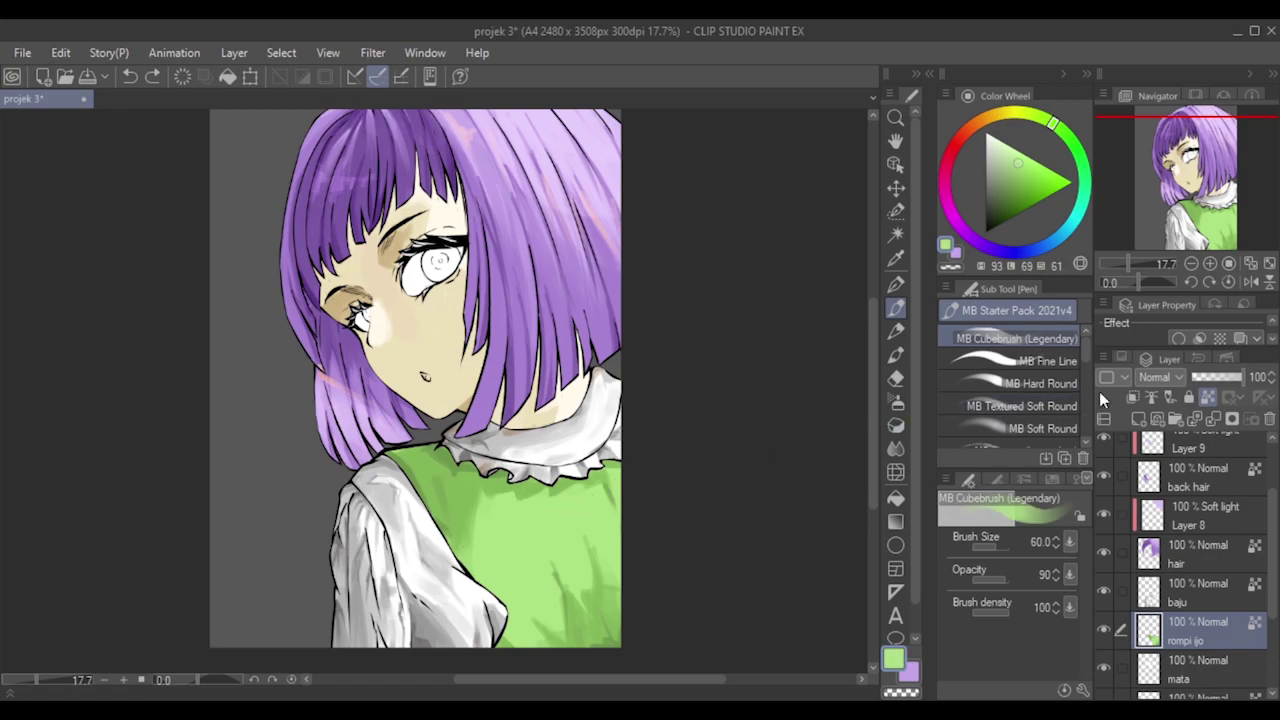
pyautogui.scroll(-3, 666, 363)
pyautogui.scroll(2, 669, 366)
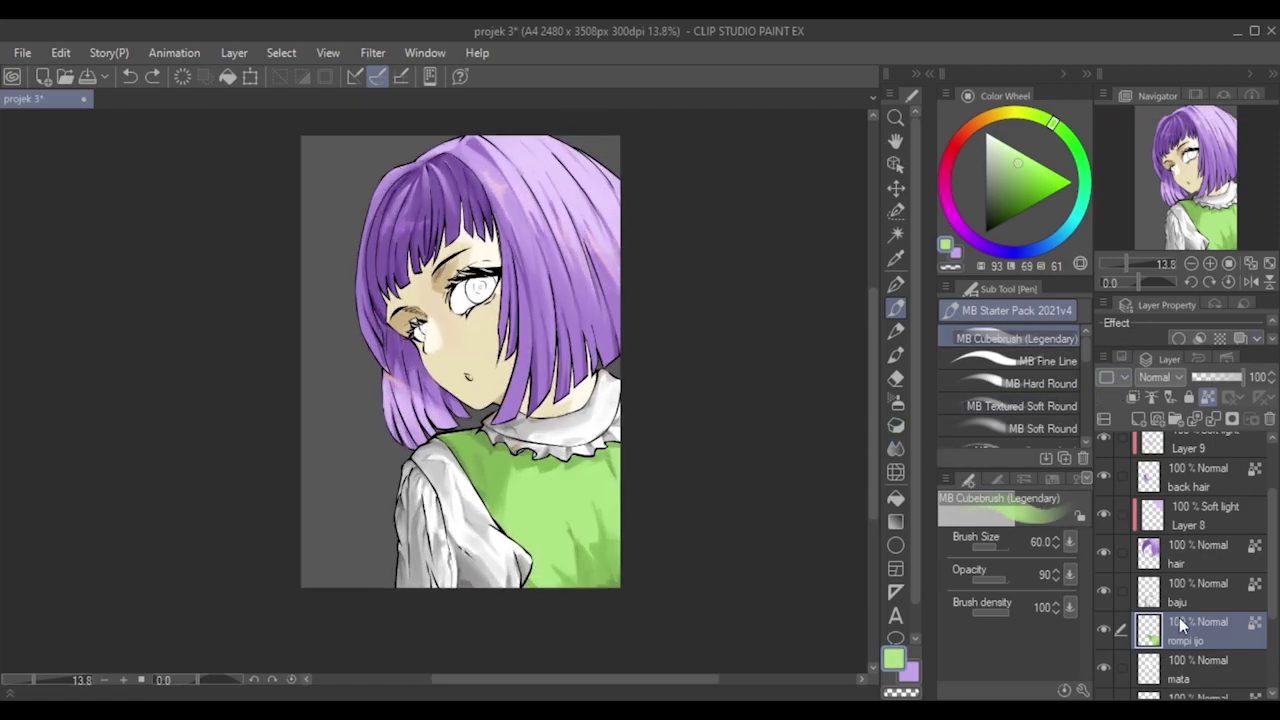
pyautogui.click(1138, 420)
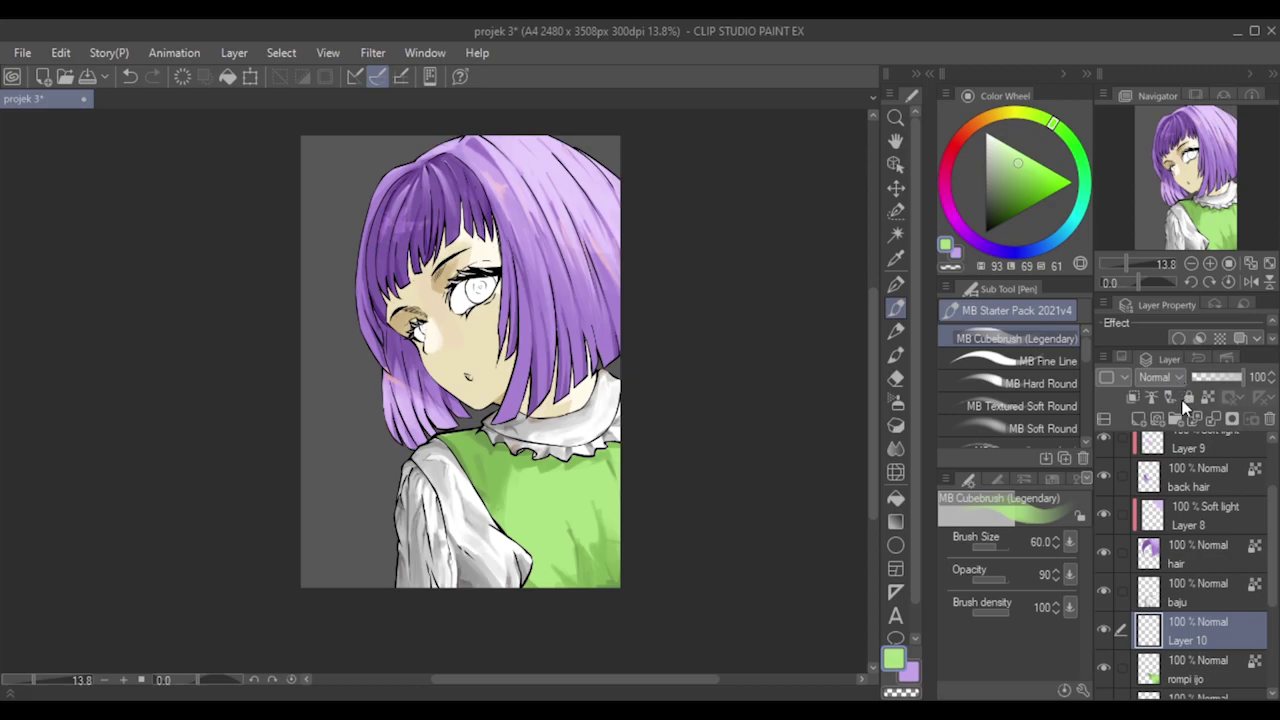
pyautogui.click(1134, 399)
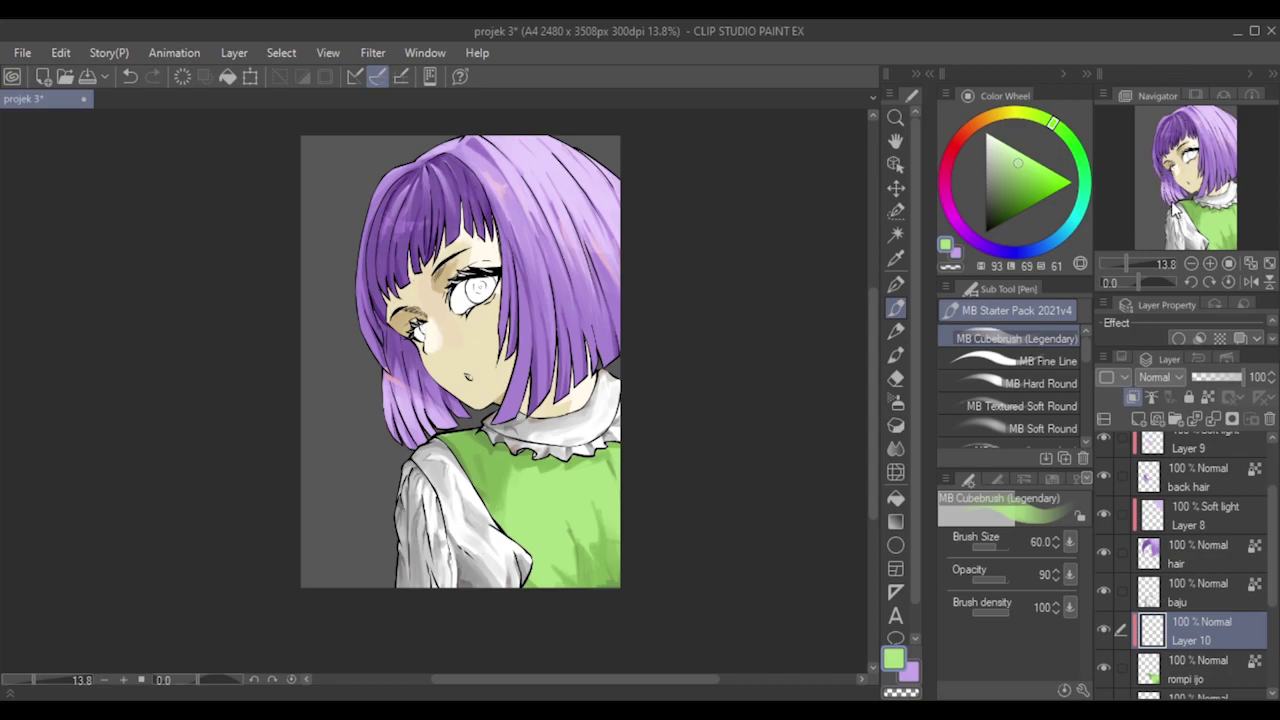
# Try the clipped layer in Hard light mode with a light green stroke at brush size 120, and undo the stroke.
pyautogui.click(1160, 278)
pyautogui.press(']')
pyautogui.press(']')
pyautogui.press(']')
pyautogui.press(']')
pyautogui.moveTo(528, 494)
pyautogui.mouseDown()
pyautogui.moveTo(524, 537)
pyautogui.moveTo(516, 526)
pyautogui.moveTo(540, 488)
pyautogui.moveTo(520, 505)
pyautogui.mouseUp()
pyautogui.hotkey('ctrl', 'z')
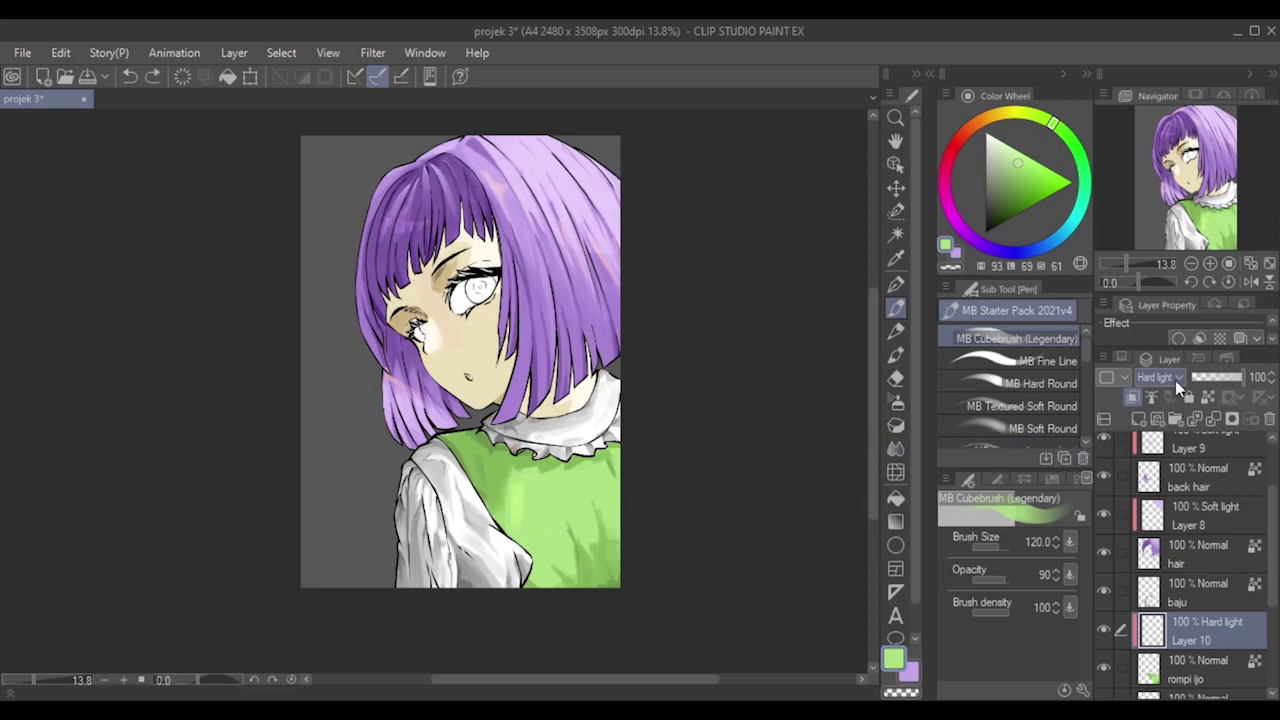
# Set the clipped layer to Soft light and brush light green over the vest's centre, finishing at brush size 150.
pyautogui.click(1167, 277)
pyautogui.scroll(3, 580, 470)
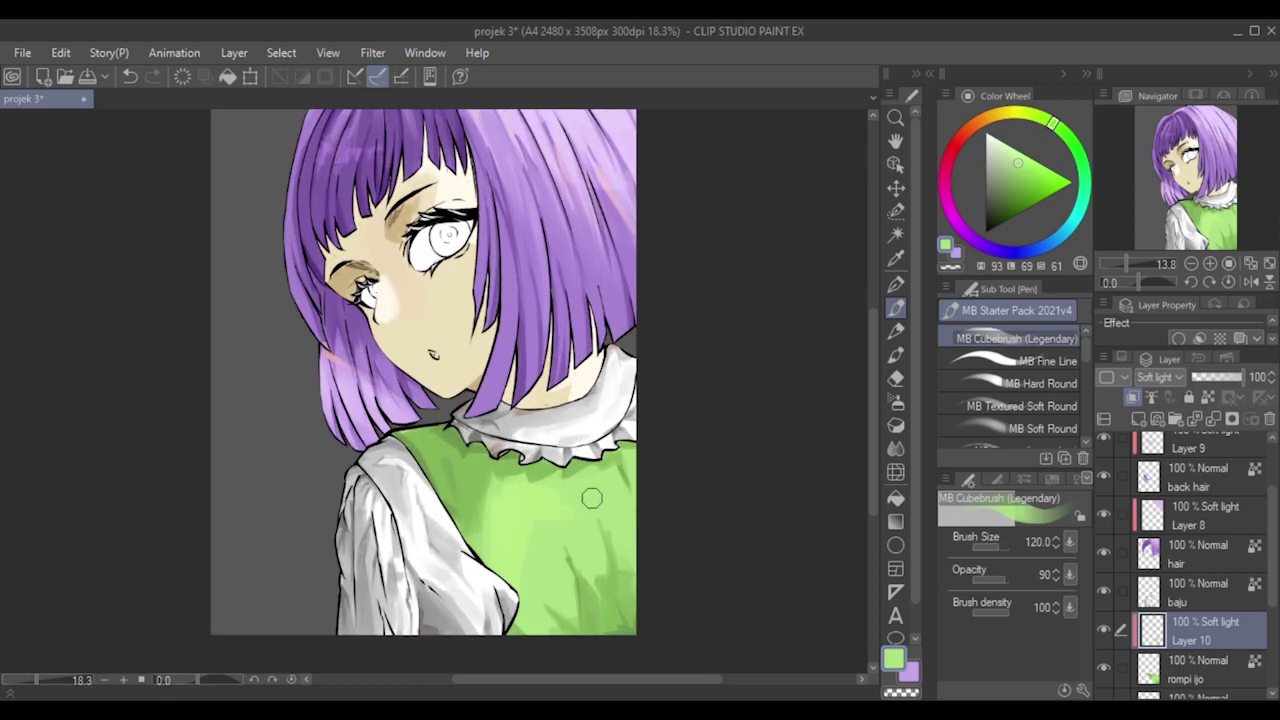
pyautogui.press(']')
pyautogui.press(']')
pyautogui.press(']')
pyautogui.press(']')
pyautogui.press(']')
pyautogui.moveTo(525, 551); pyautogui.dragTo(511, 582)
pyautogui.press('[')
pyautogui.press('[')
pyautogui.press('[')
pyautogui.press('[')
pyautogui.press('[')
pyautogui.press('[')
pyautogui.press('[')
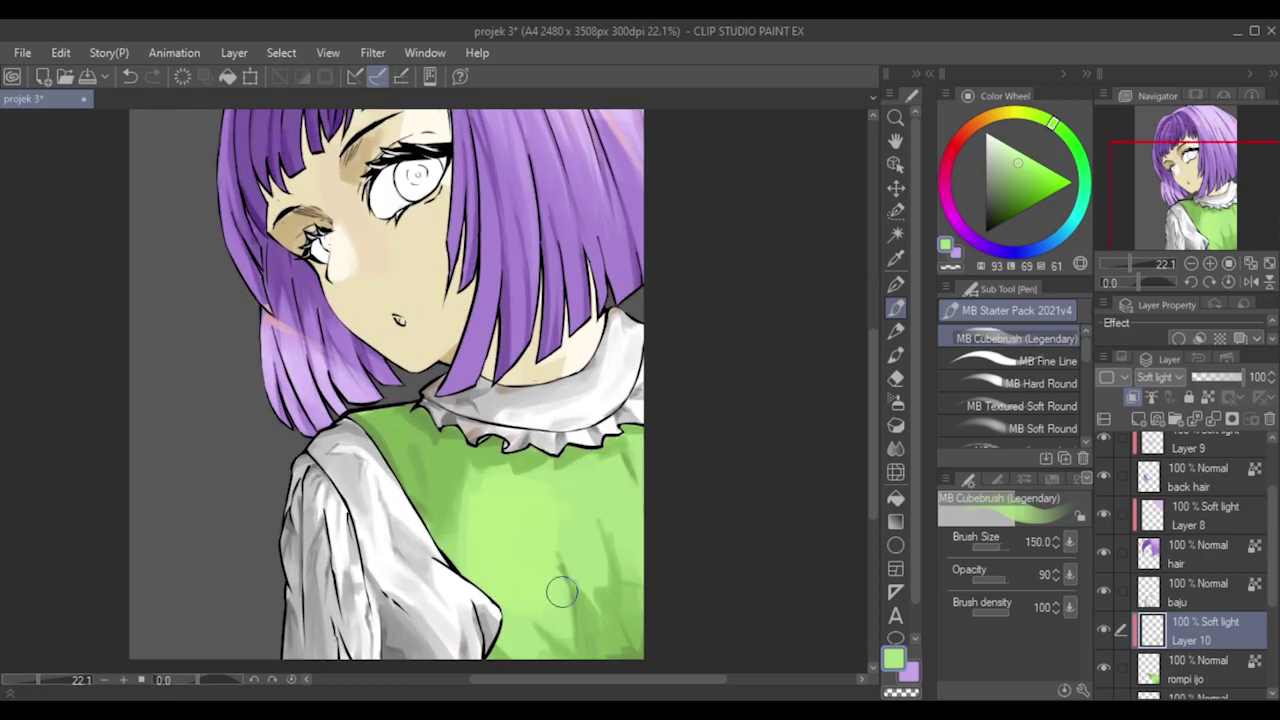
# Extend the light green Soft light glow over the vest's lower half with varied brush sizes, finishing at size 60.
pyautogui.press(']')
pyautogui.press(']')
pyautogui.press(']')
pyautogui.press(']')
pyautogui.press(']')
pyautogui.press(']')
pyautogui.press('[')
pyautogui.press('[')
pyautogui.press('[')
pyautogui.press('[')
pyautogui.press('[')
pyautogui.press('[')
pyautogui.press('[')
pyautogui.press('[')
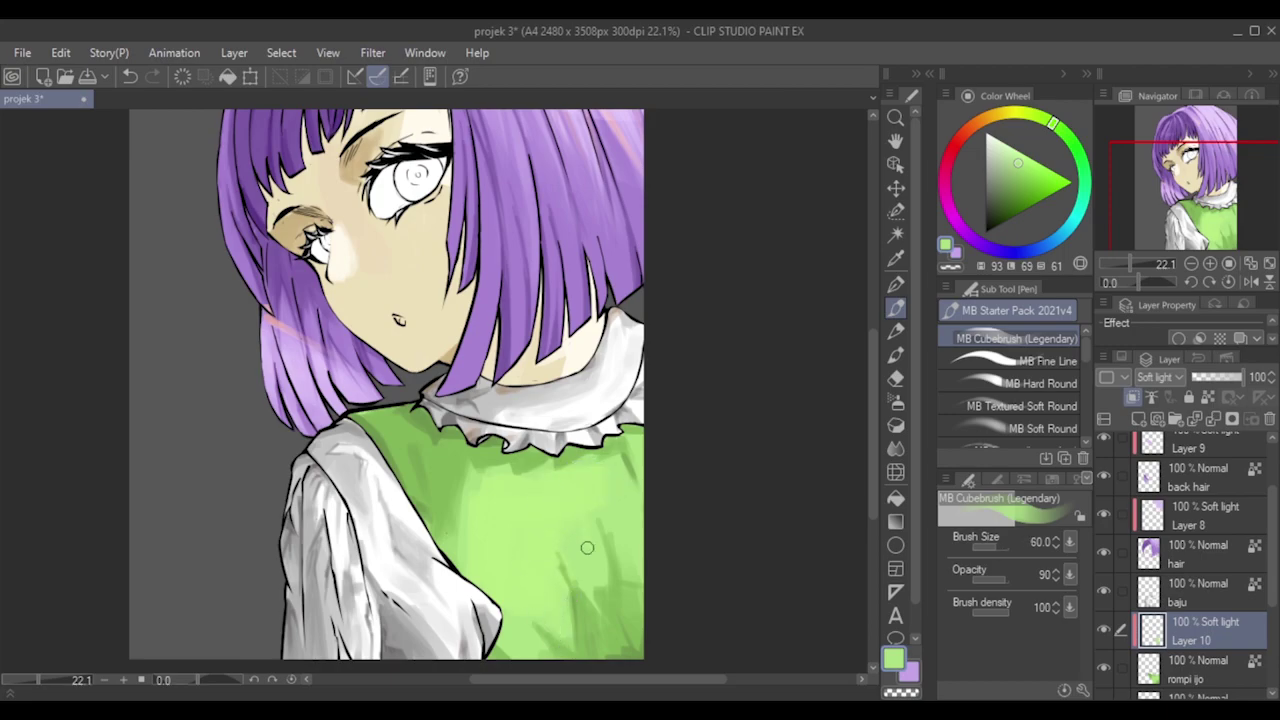
# Brighten the upper right part of the vest on the Soft light layer, enlarging the brush to size 120.
pyautogui.press(']')
pyautogui.press(']')
pyautogui.press(']')
pyautogui.press(']')
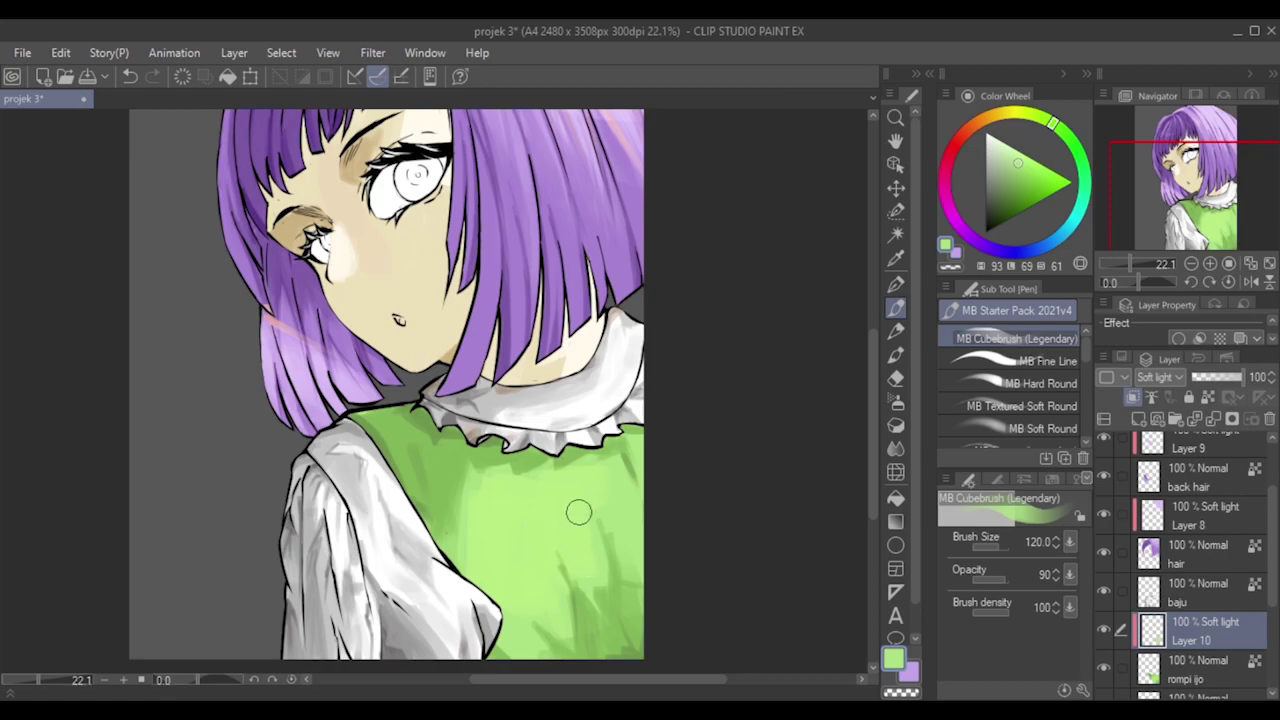
# Blend the Soft light glow across the rest of the vest using varied brush sizes, returning to size 120.
pyautogui.press('[')
pyautogui.press('[')
pyautogui.press('[')
pyautogui.press('[')
pyautogui.press('[')
pyautogui.press('[')
pyautogui.press('[')
pyautogui.press(']')
pyautogui.press(']')
pyautogui.press(']')
pyautogui.press(']')
pyautogui.press(']')
pyautogui.press(']')
pyautogui.press(']')
pyautogui.press(']')
pyautogui.press(']')
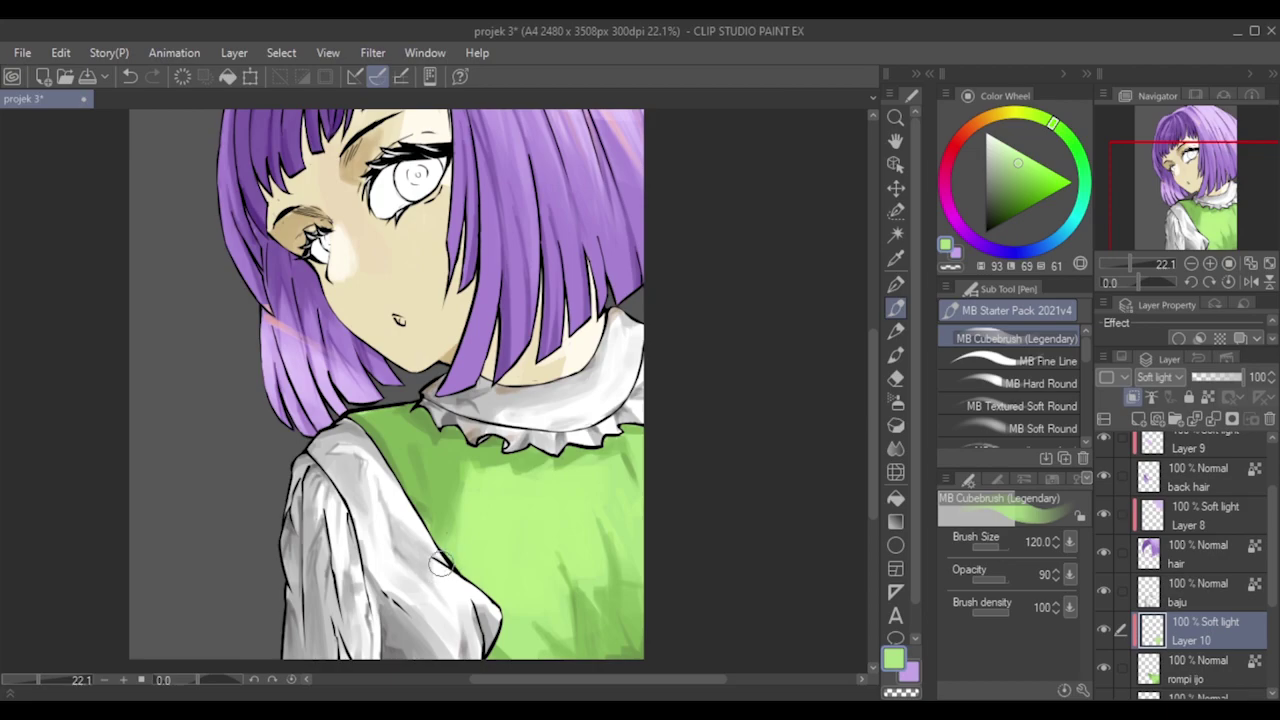
# Touch up the Soft light glow near the vest's side and upper right with brush sizes 100 and 80.
pyautogui.press('[')
pyautogui.press('[')
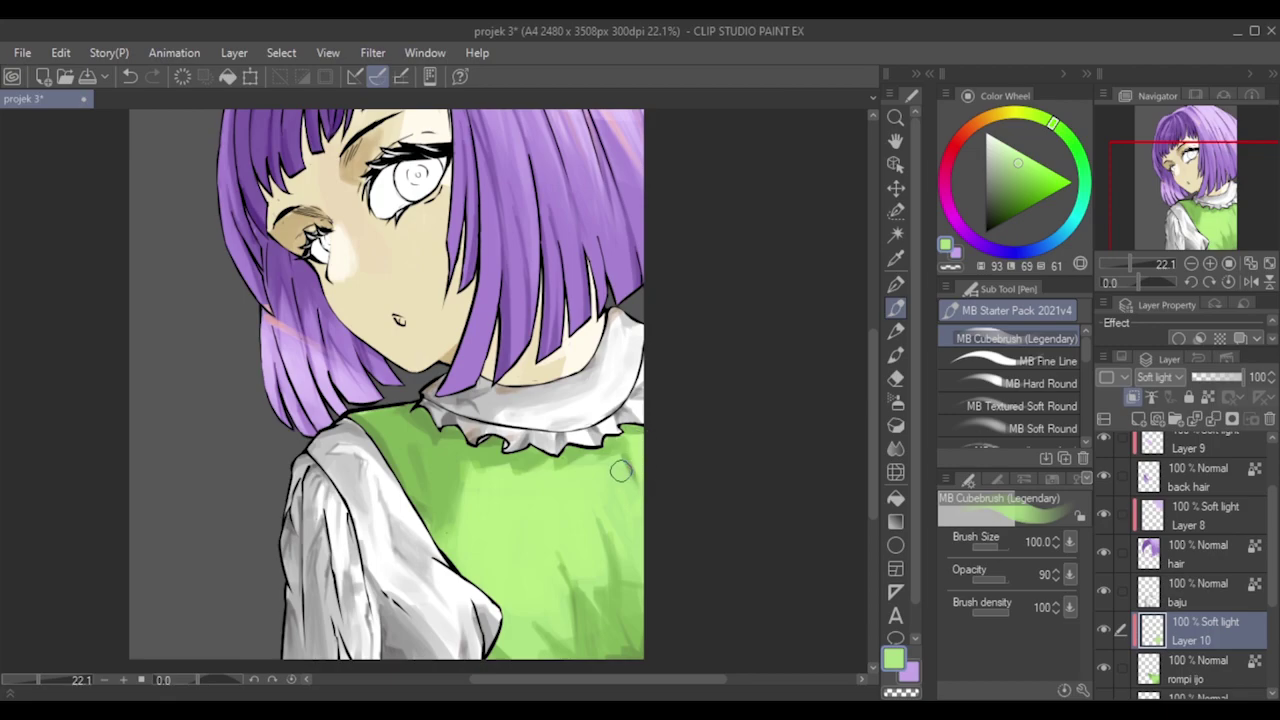
pyautogui.press('[')
# On the rompi ijo layer, pick a paler green (hue 93, luminosity 75, saturation 54) and paint highlights along the left chest fold.
pyautogui.click(1193, 665)
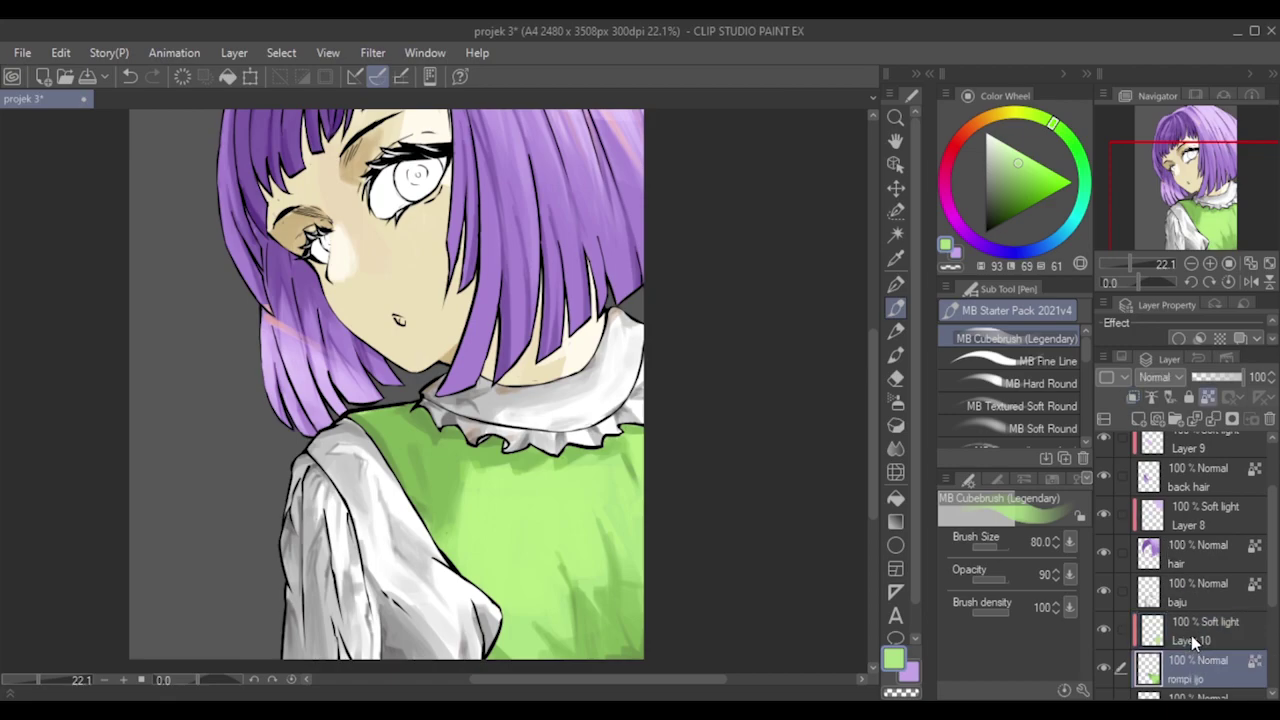
pyautogui.click(1010, 156)
pyautogui.press('[')
pyautogui.press('[')
pyautogui.press('[')
pyautogui.press('[')
pyautogui.moveTo(466, 471); pyautogui.dragTo(461, 519)
pyautogui.press(']')
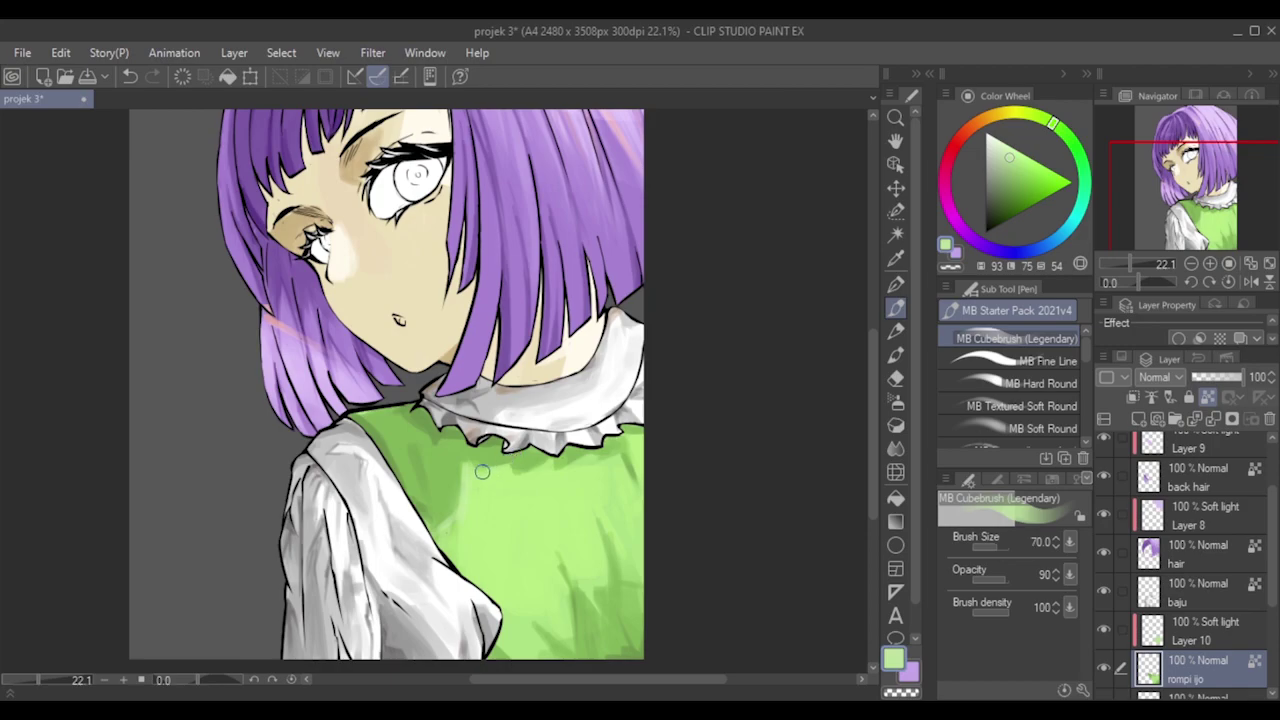
pyautogui.press(']')
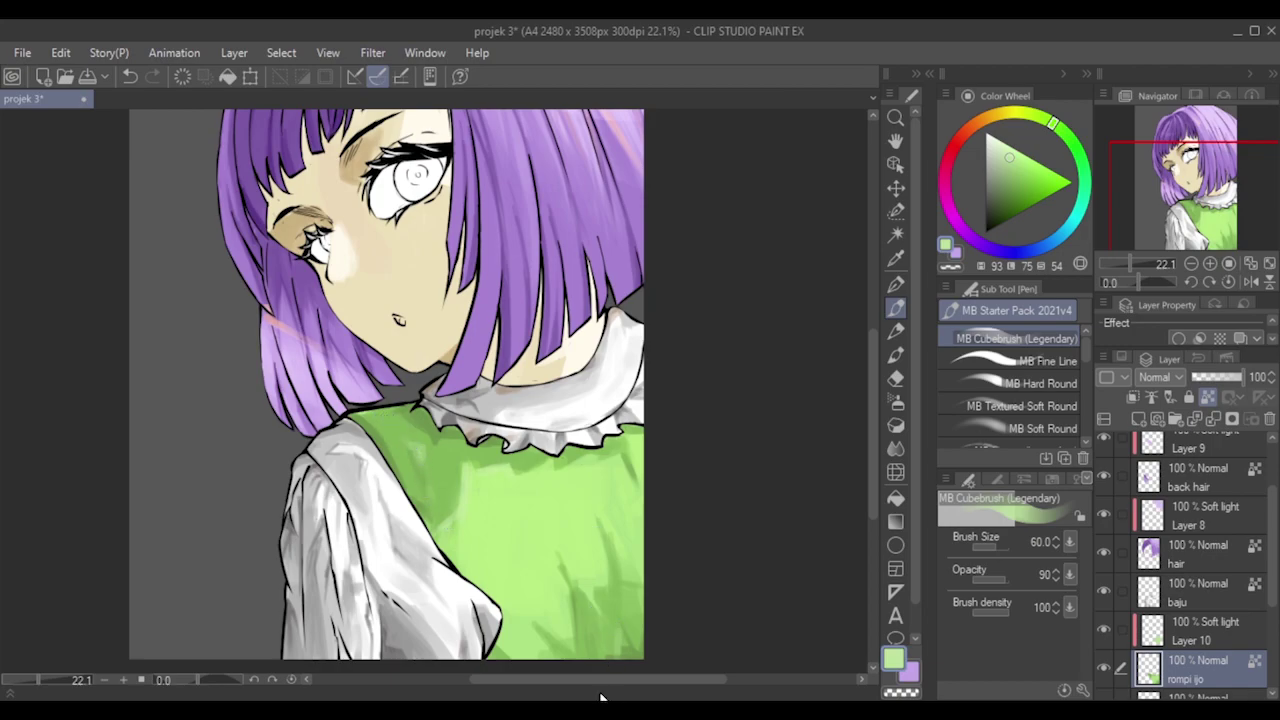
# Add more pale green highlights on the vest below the collar ruffle with varied brush sizes, finishing at size 60.
pyautogui.press(']')
pyautogui.press(']')
pyautogui.press(']')
pyautogui.press('[')
pyautogui.press('[')
pyautogui.press('[')
pyautogui.press('[')
pyautogui.press('[')
pyautogui.press('[')
pyautogui.press('[')
pyautogui.press(']')
pyautogui.press(']')
pyautogui.press(']')
pyautogui.press(']')
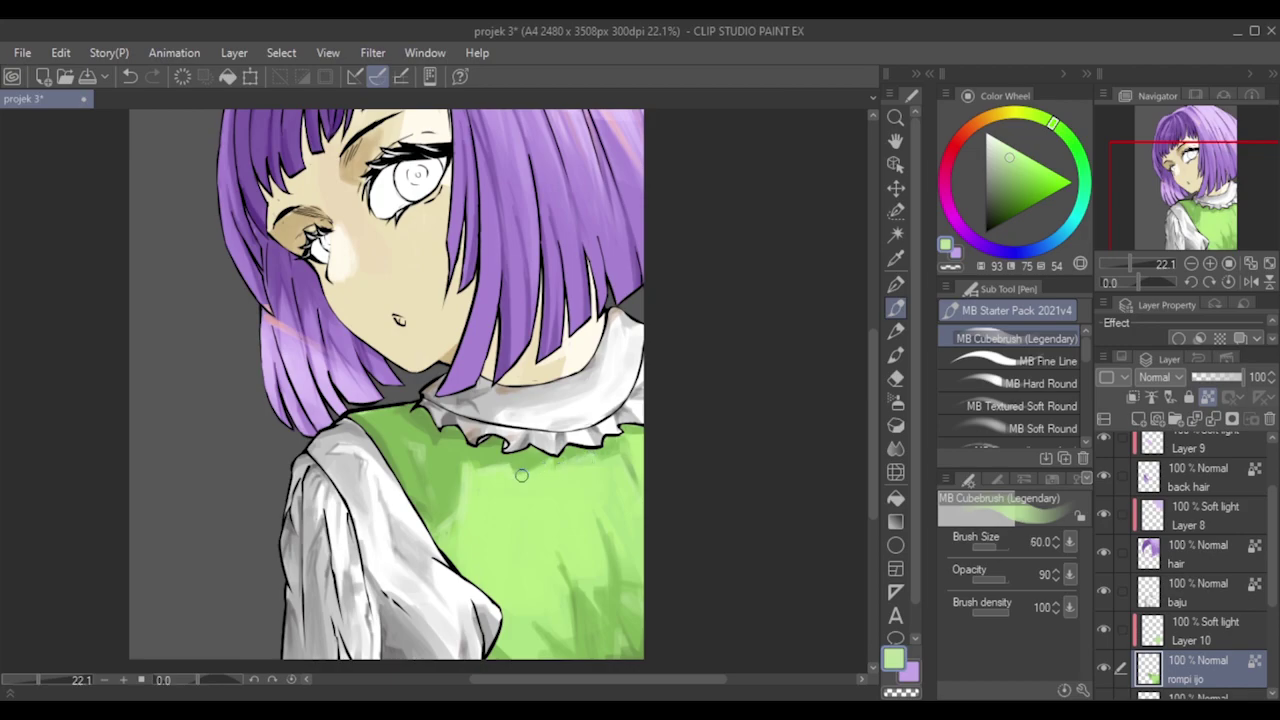
# On the baju layer, sample a mid grey from the sleeve and shade the collar's neck edge with brush size 30.
pyautogui.scroll(-4, 647, 346)
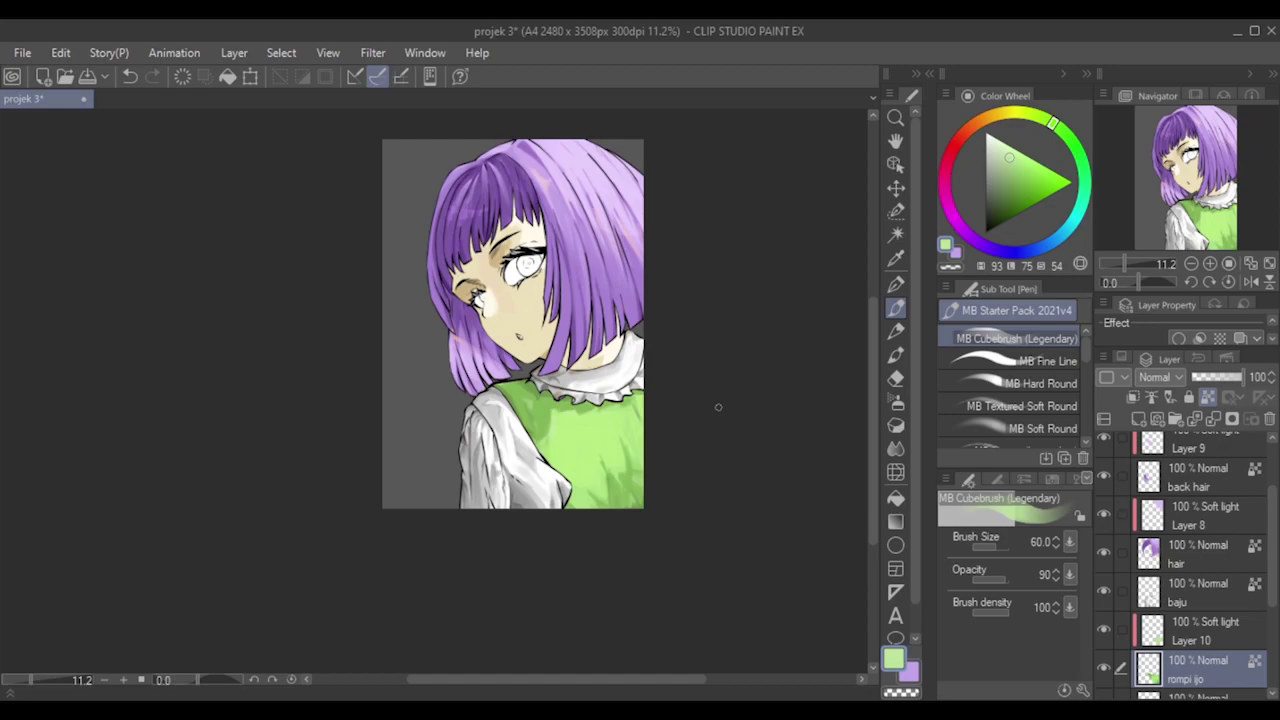
pyautogui.scroll(2, 718, 407)
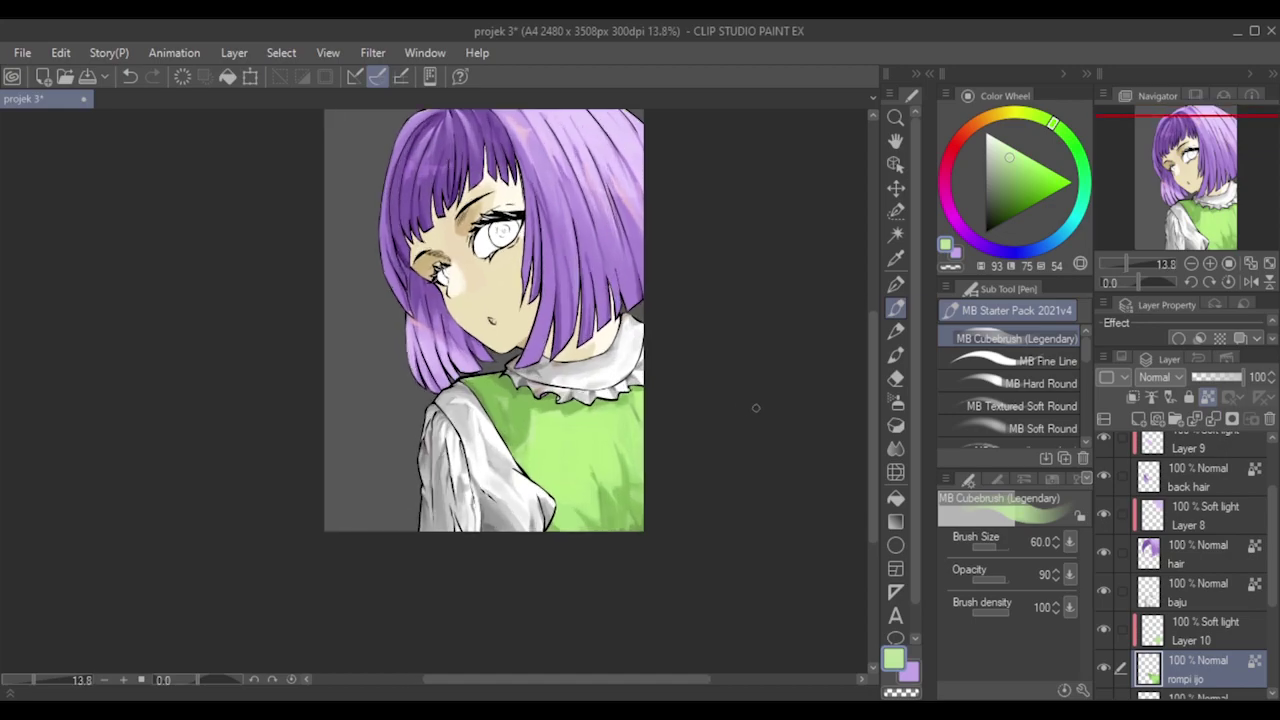
pyautogui.scroll(1, 727, 403)
pyautogui.scroll(2, 572, 376)
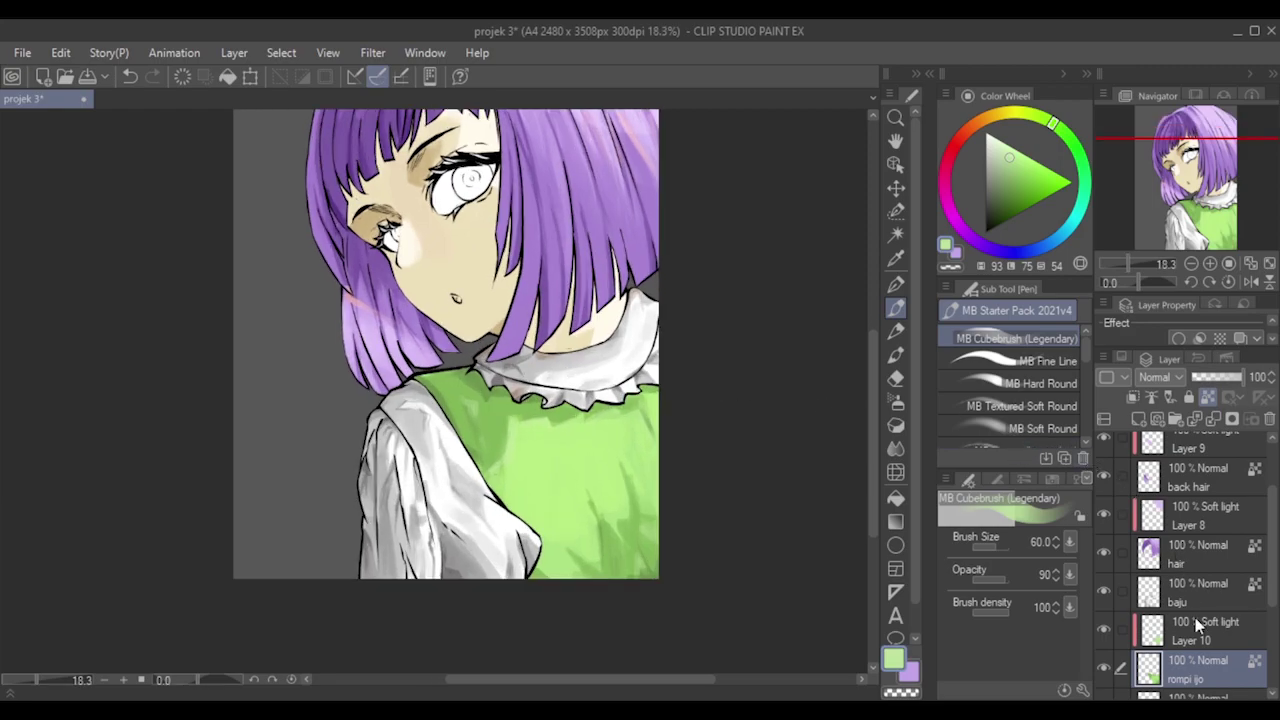
pyautogui.click(1204, 592)
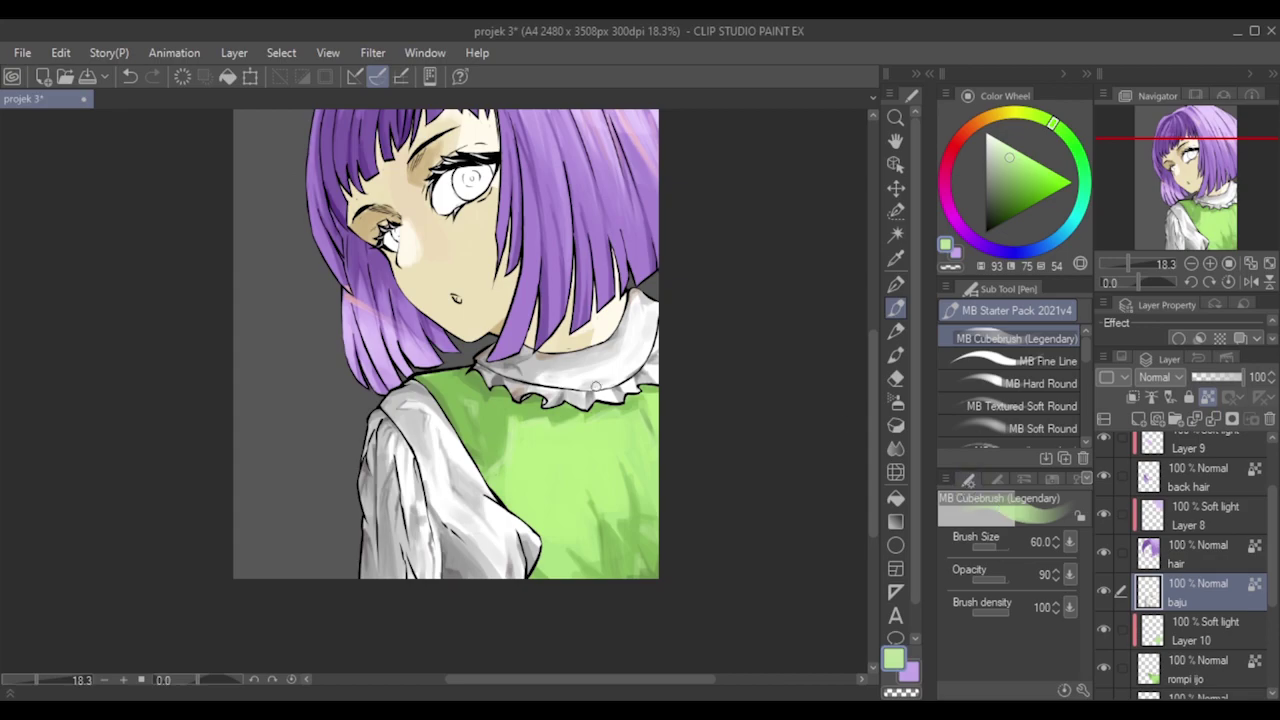
pyautogui.keyDown('alt'); pyautogui.click(461, 571); pyautogui.keyUp('alt')
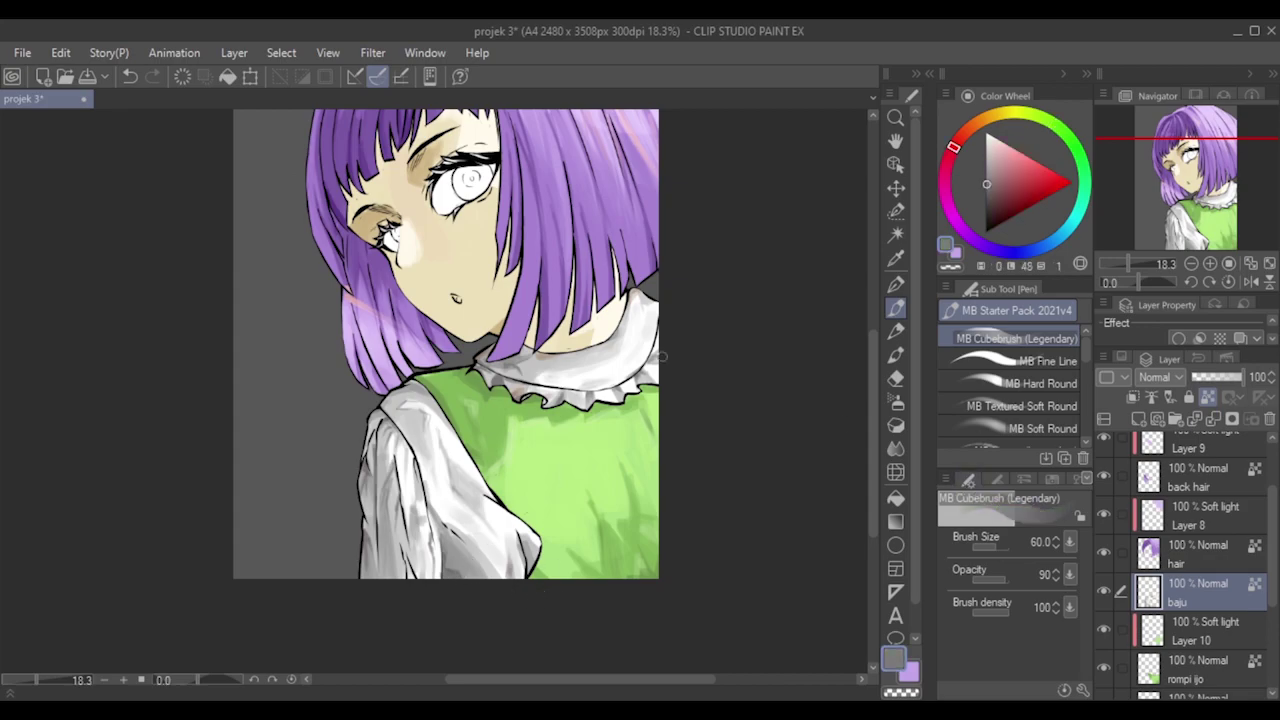
pyautogui.scroll(1, 660, 313)
pyautogui.press('[')
pyautogui.press('[')
pyautogui.press('[')
pyautogui.moveTo(539, 362)
pyautogui.mouseDown()
pyautogui.moveTo(580, 352)
pyautogui.moveTo(564, 358)
pyautogui.mouseUp()
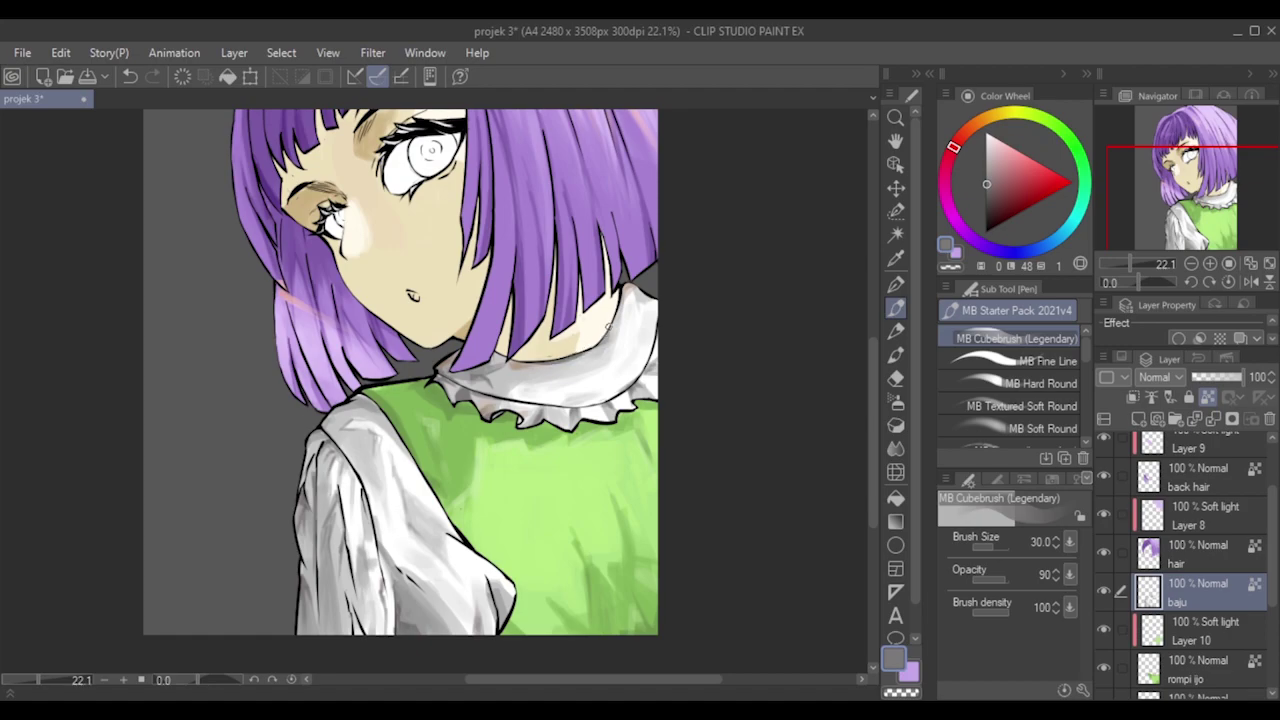
# Deepen the grey shadows on the collar's inner right edge, the ruffle folds and the collar's outer right side.
pyautogui.moveTo(618, 304); pyautogui.dragTo(601, 337)
pyautogui.moveTo(530, 402)
pyautogui.mouseDown()
pyautogui.moveTo(576, 406)
pyautogui.moveTo(495, 398)
pyautogui.mouseUp()
pyautogui.moveTo(583, 404); pyautogui.dragTo(630, 384)
pyautogui.moveTo(656, 340); pyautogui.dragTo(646, 369)
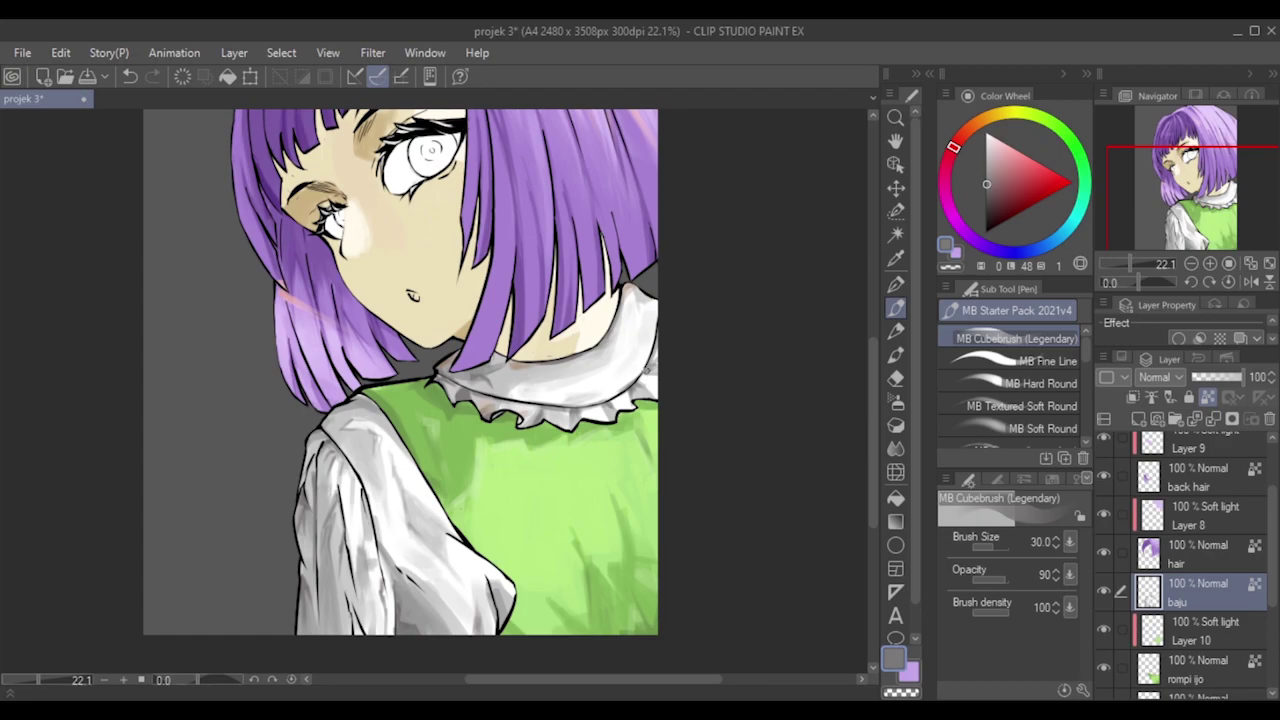
# Reduce the brush size to 25 and pick white from the collar ruffle's right end.
pyautogui.press('[')
pyautogui.press('[')
pyautogui.keyDown('alt'); pyautogui.click(657, 381); pyautogui.keyUp('alt')
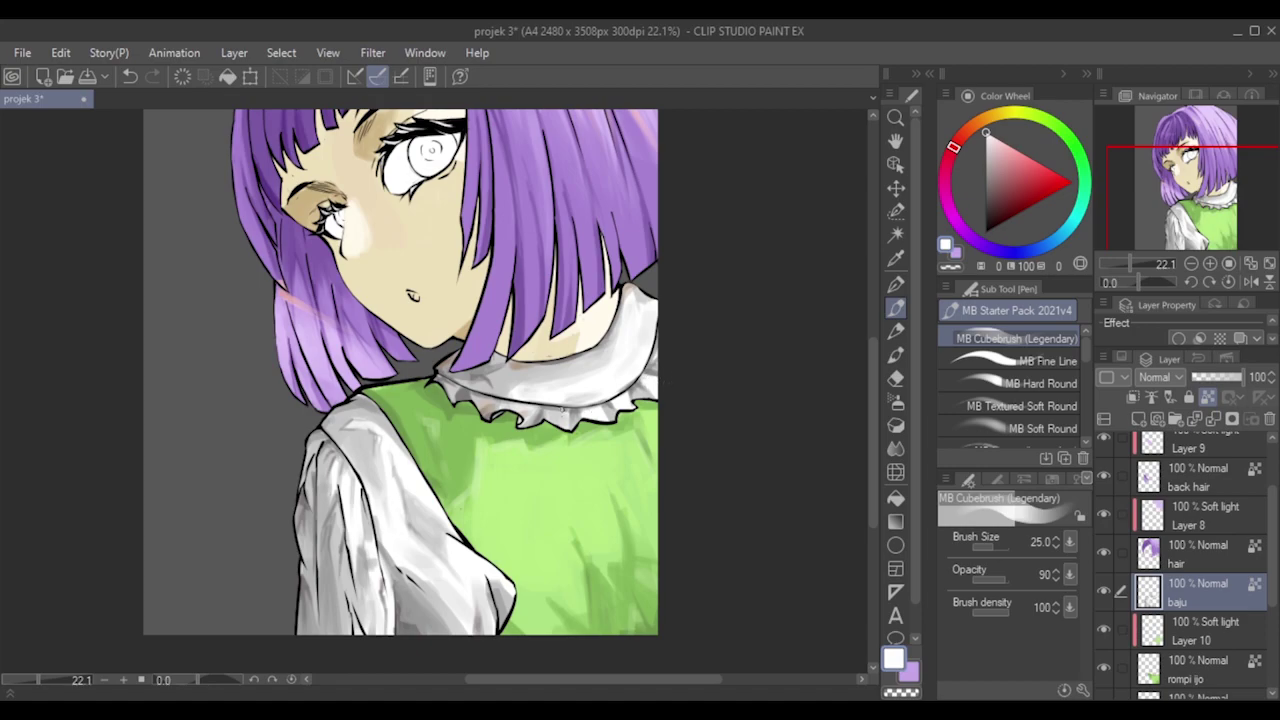
# Make the skin layer the active layer for painting the face.
pyautogui.scroll(-3, 685, 308)
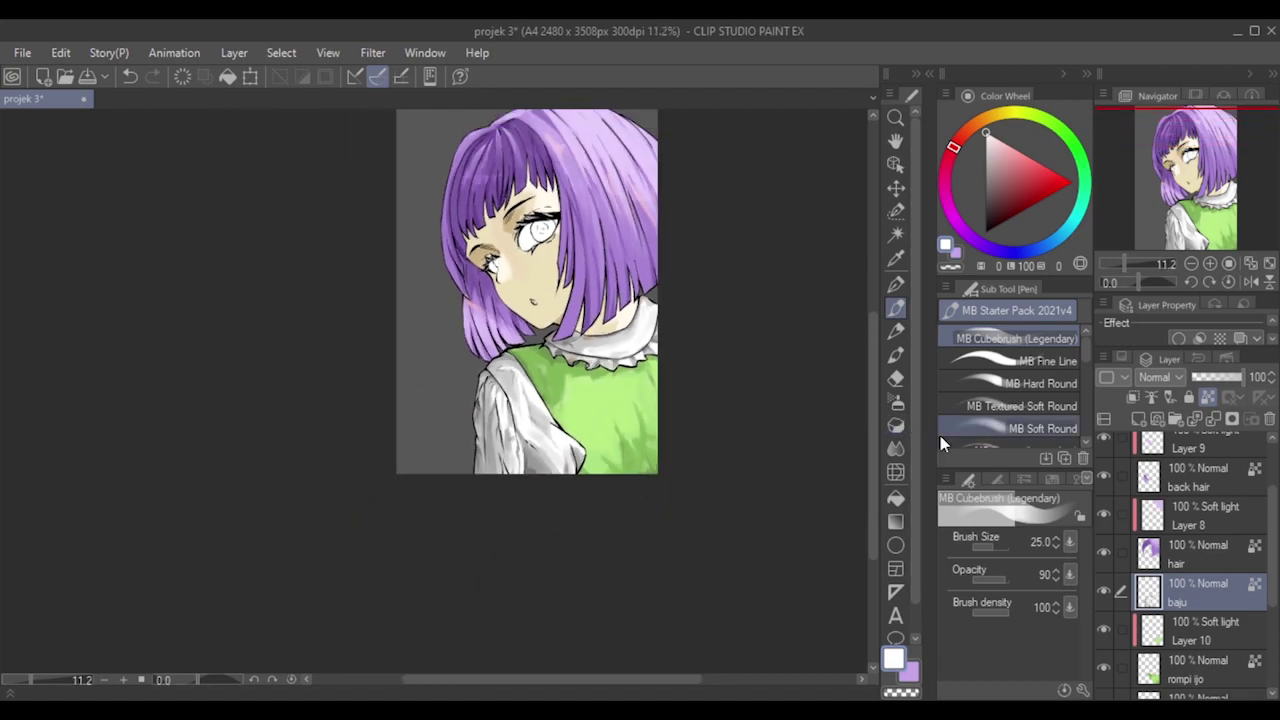
pyautogui.moveTo(873, 446); pyautogui.dragTo(872, 430)
pyautogui.scroll(1, 791, 227)
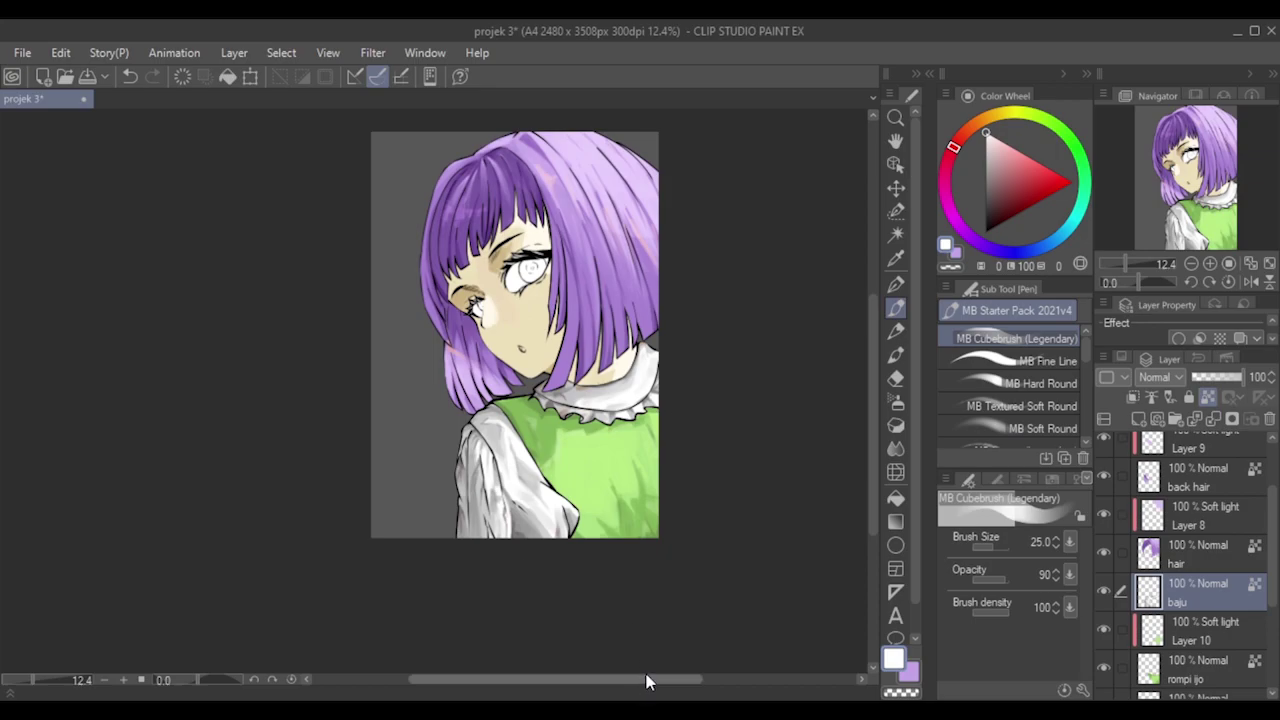
pyautogui.moveTo(645, 678); pyautogui.dragTo(655, 678)
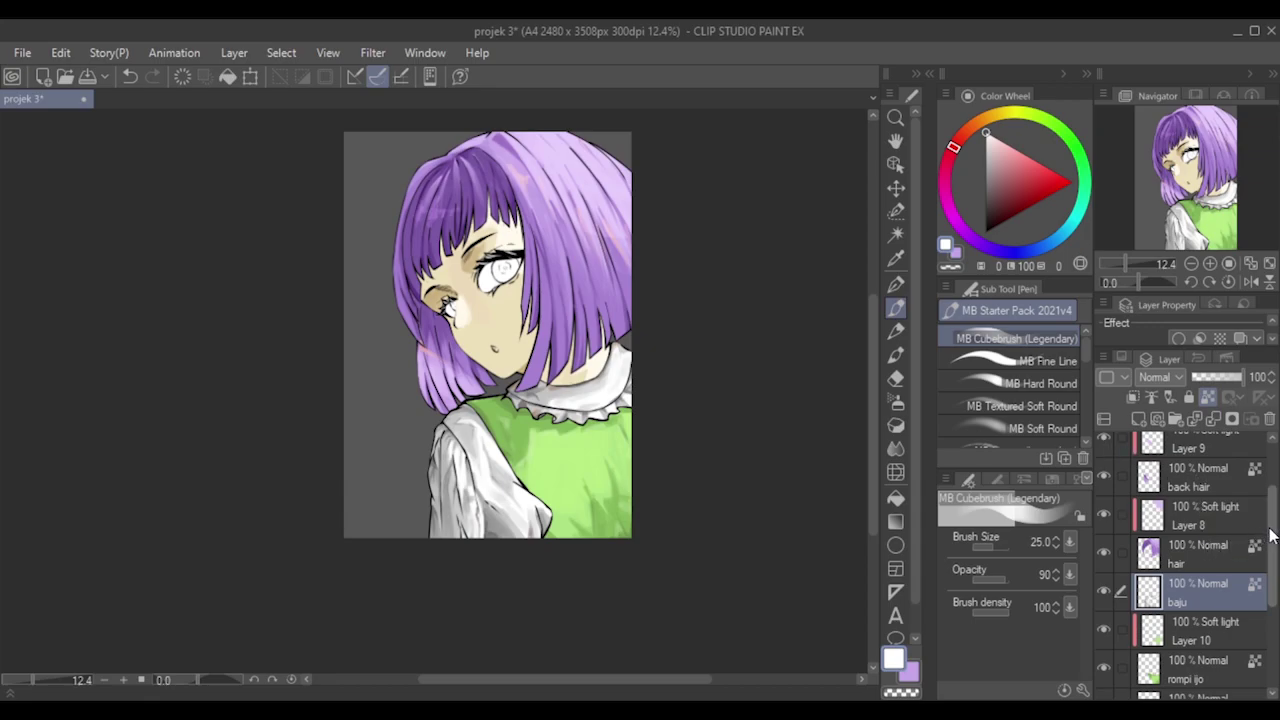
pyautogui.scroll(1, 1272, 518)
pyautogui.scroll(2, 1270, 520)
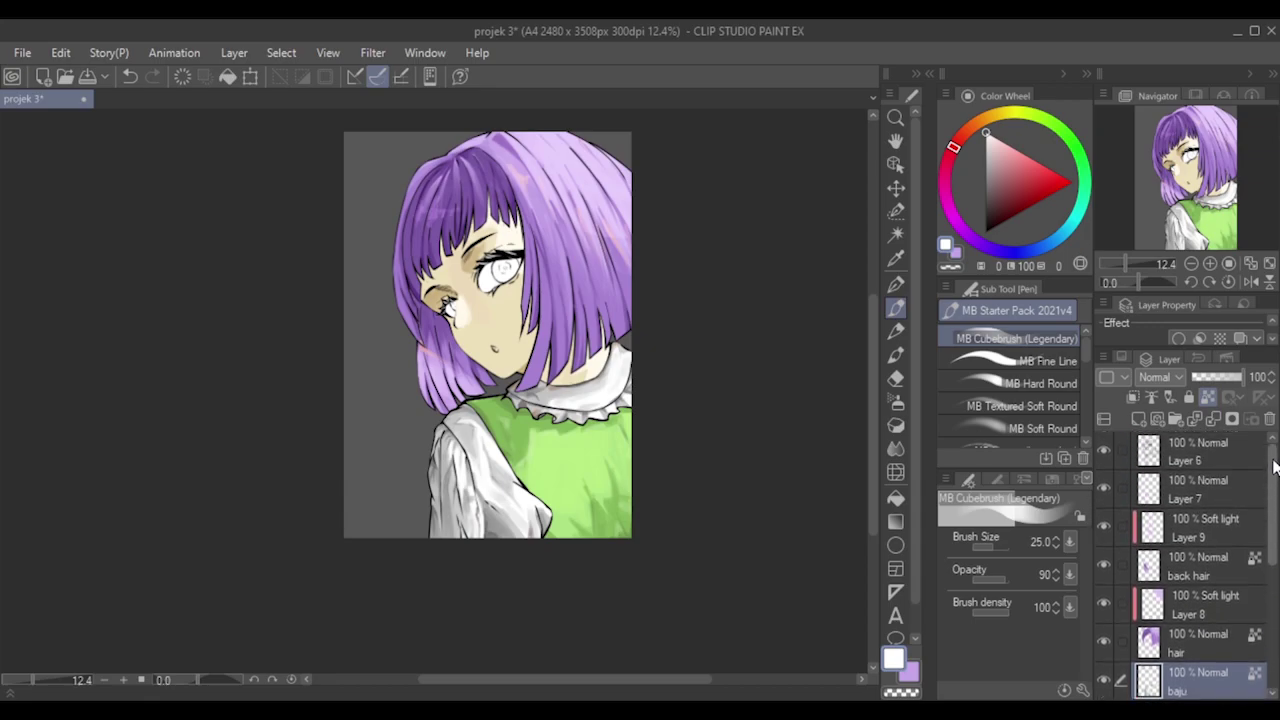
pyautogui.scroll(-4, 1265, 540)
pyautogui.scroll(-3, 1262, 548)
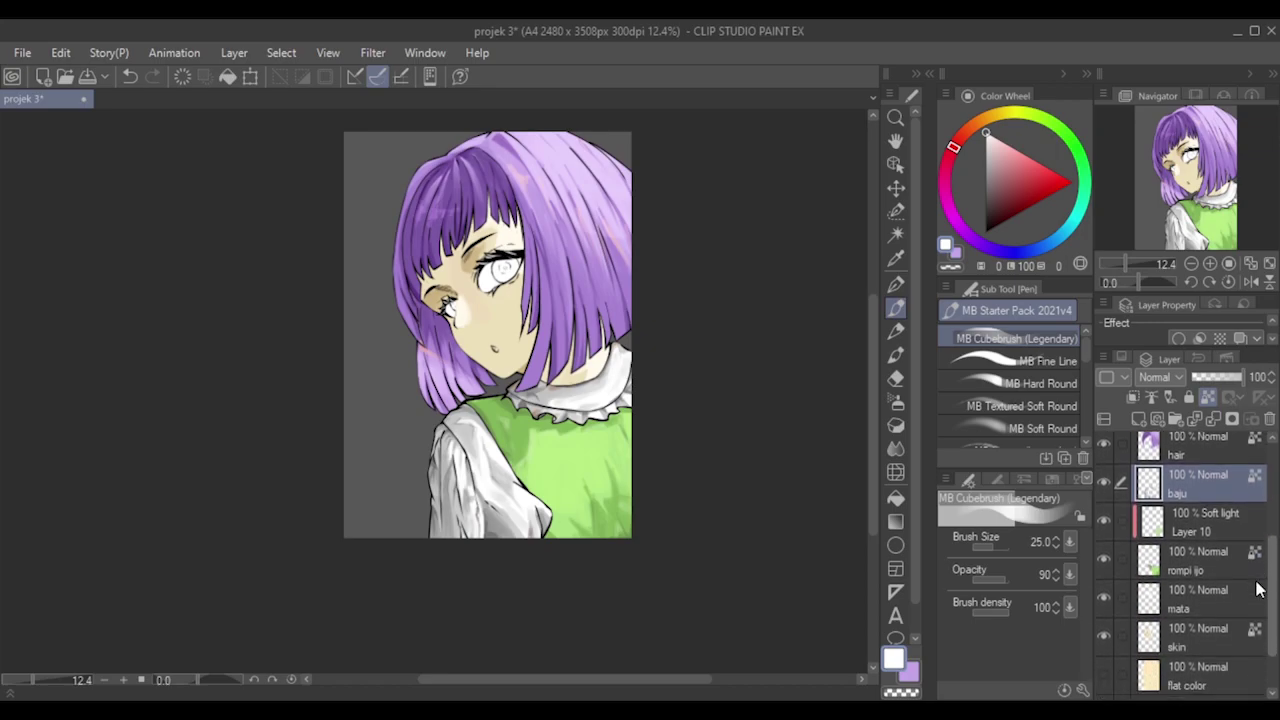
pyautogui.click(1214, 615)
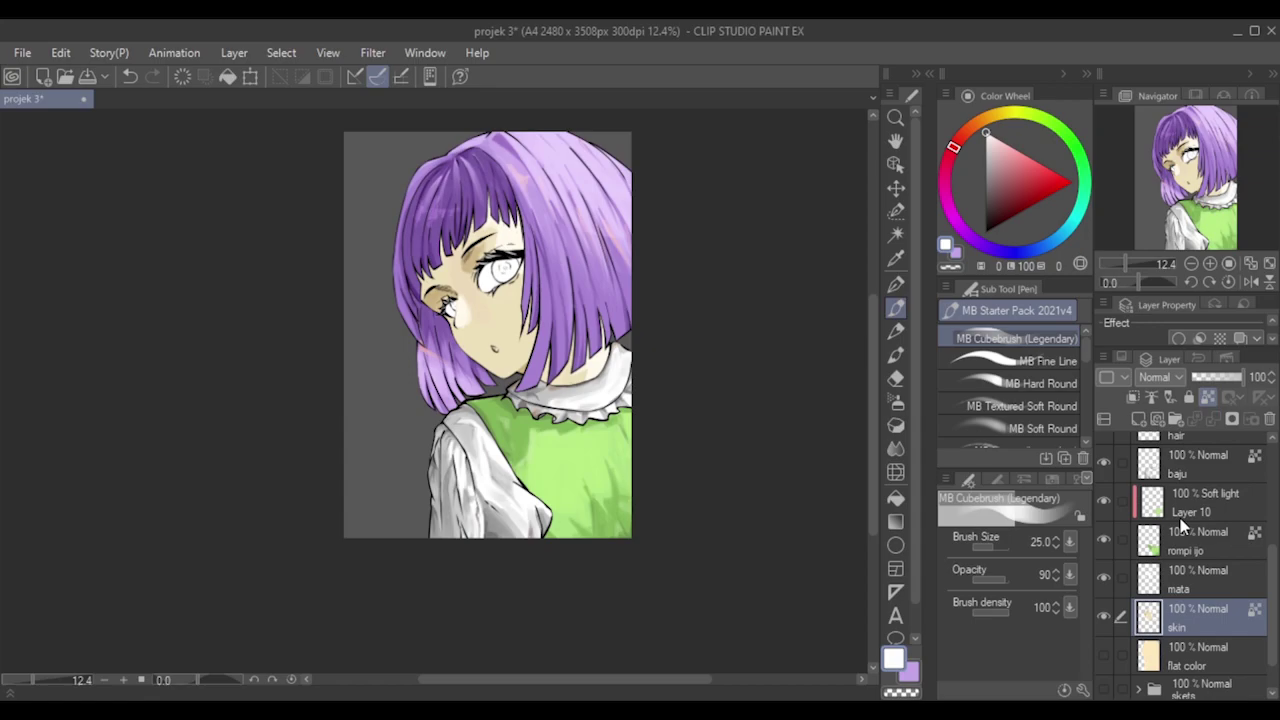
pyautogui.moveTo(871, 454); pyautogui.dragTo(871, 443)
pyautogui.scroll(1, 346, 362)
pyautogui.scroll(1, 680, 288)
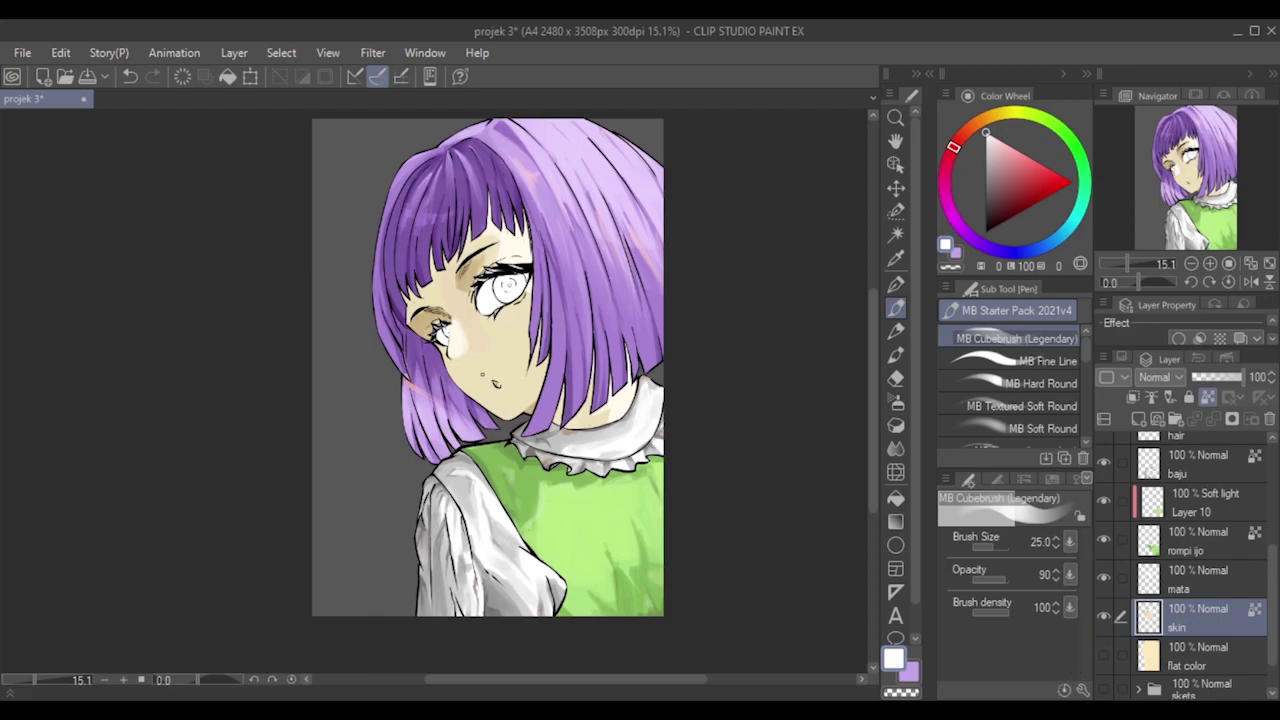
pyautogui.scroll(1, 487, 361)
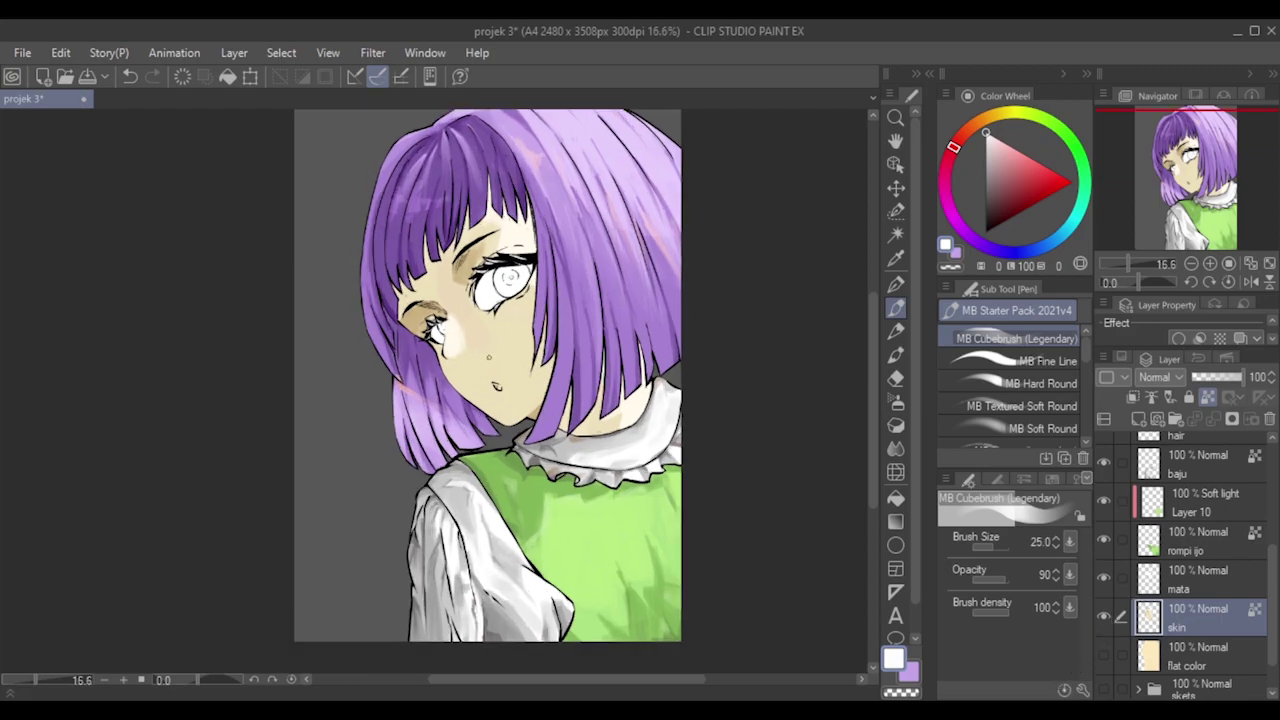
# Colour the lips in a pinkish red with brush size 12 and touch up their lower edge with tan sampled from the eyelid.
pyautogui.click(1005, 143)
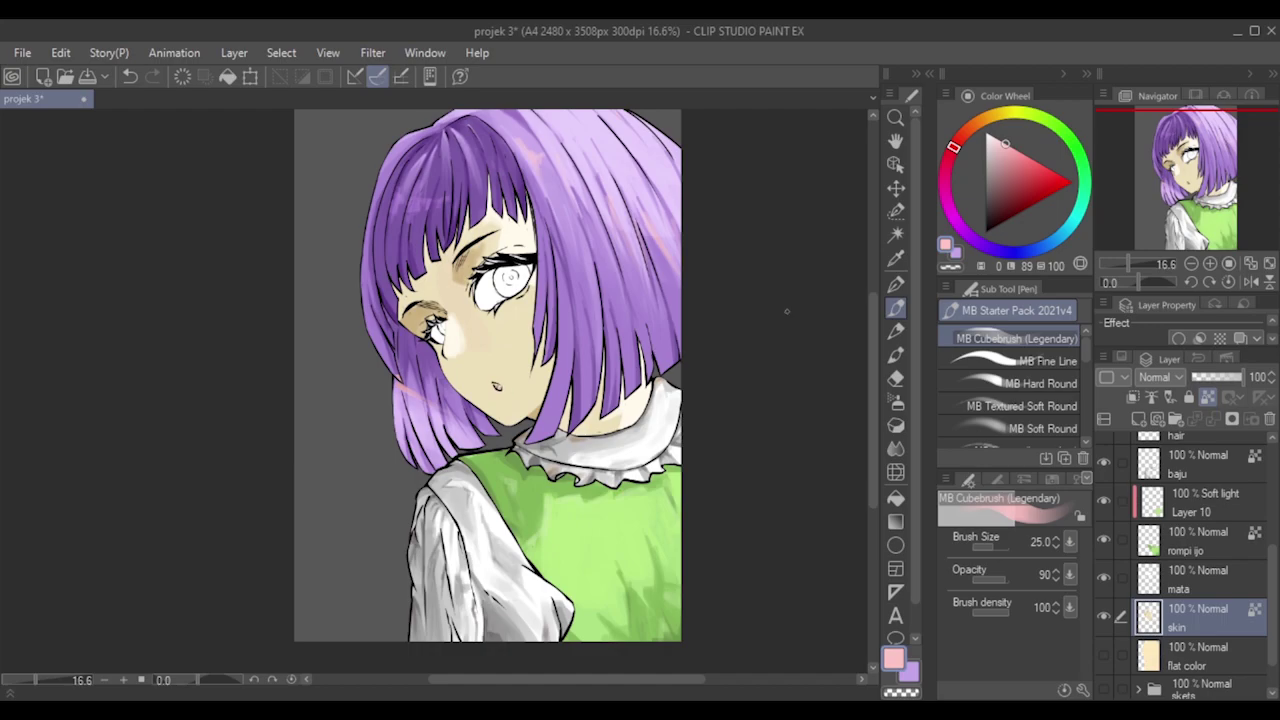
pyautogui.scroll(5, 495, 385)
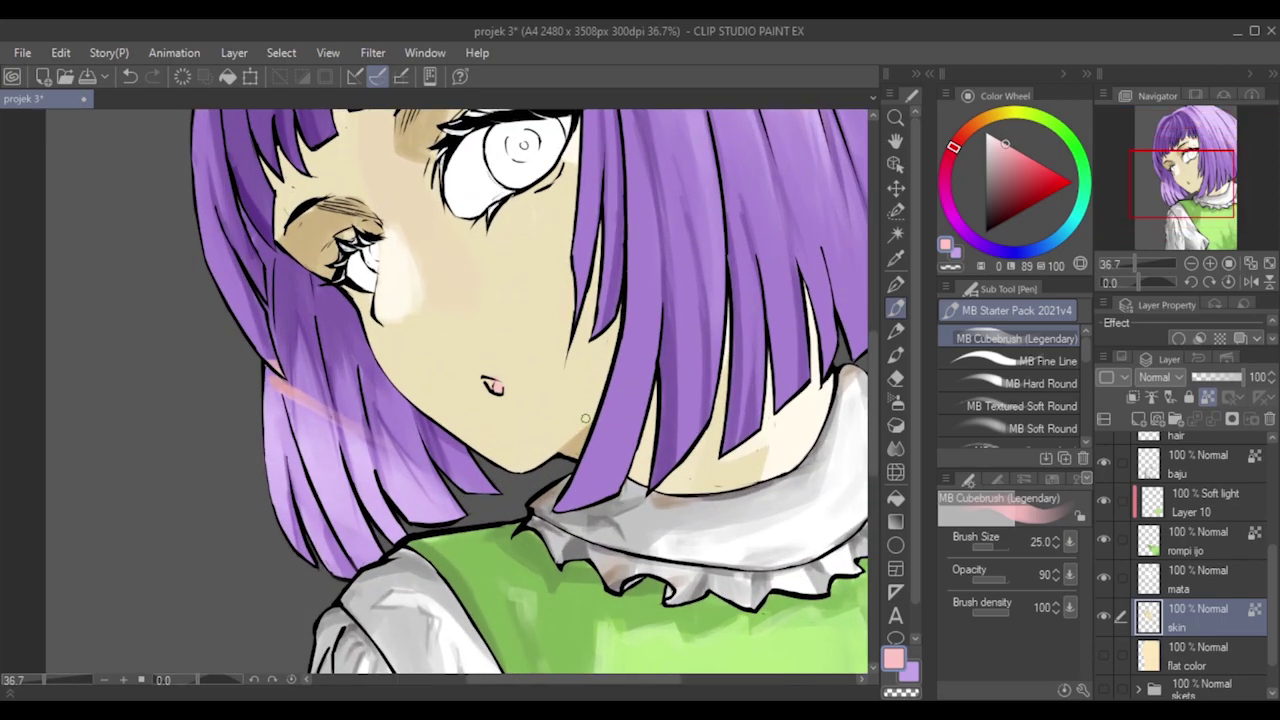
pyautogui.click(1040, 158)
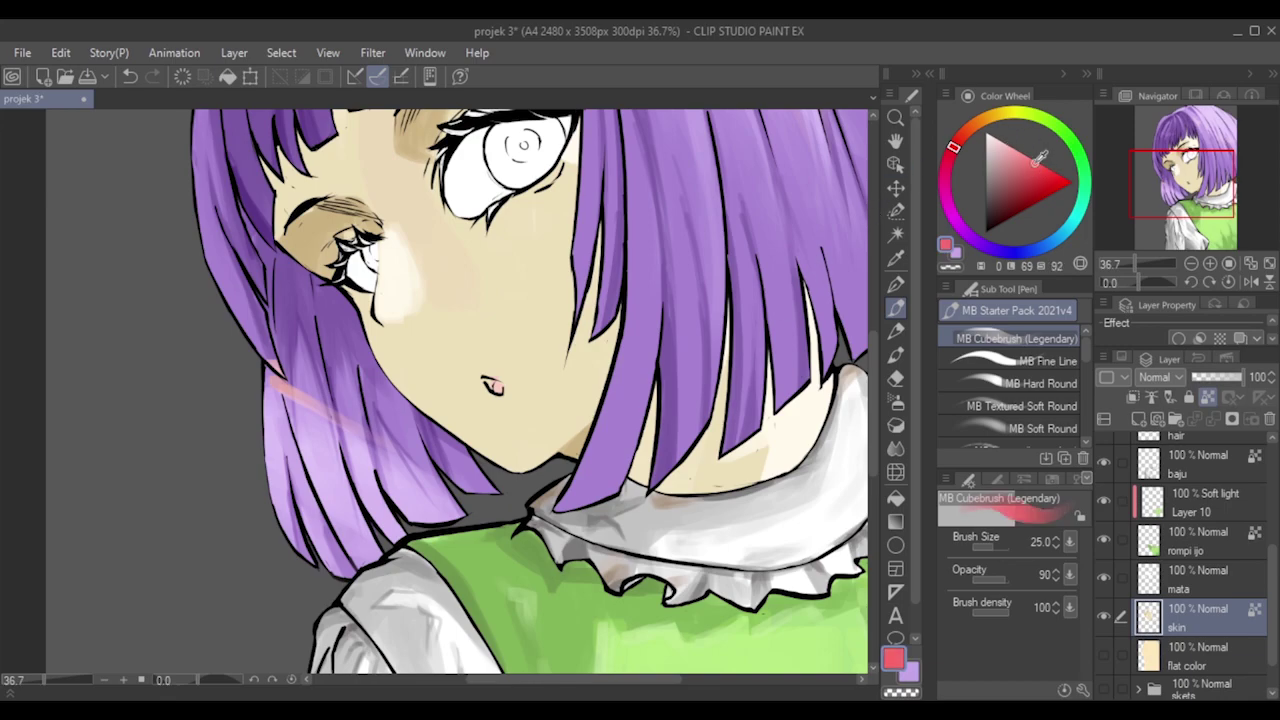
pyautogui.click(1046, 167)
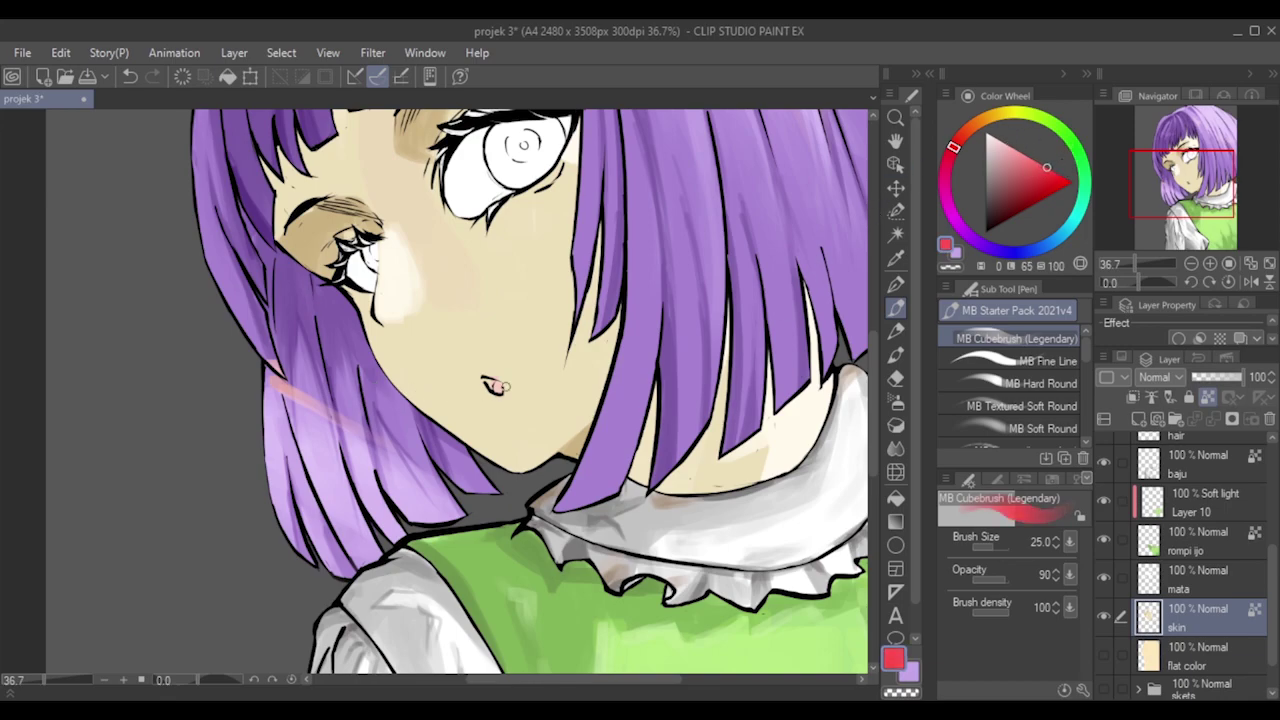
pyautogui.keyDown('alt'); pyautogui.click(502, 386); pyautogui.keyUp('alt')
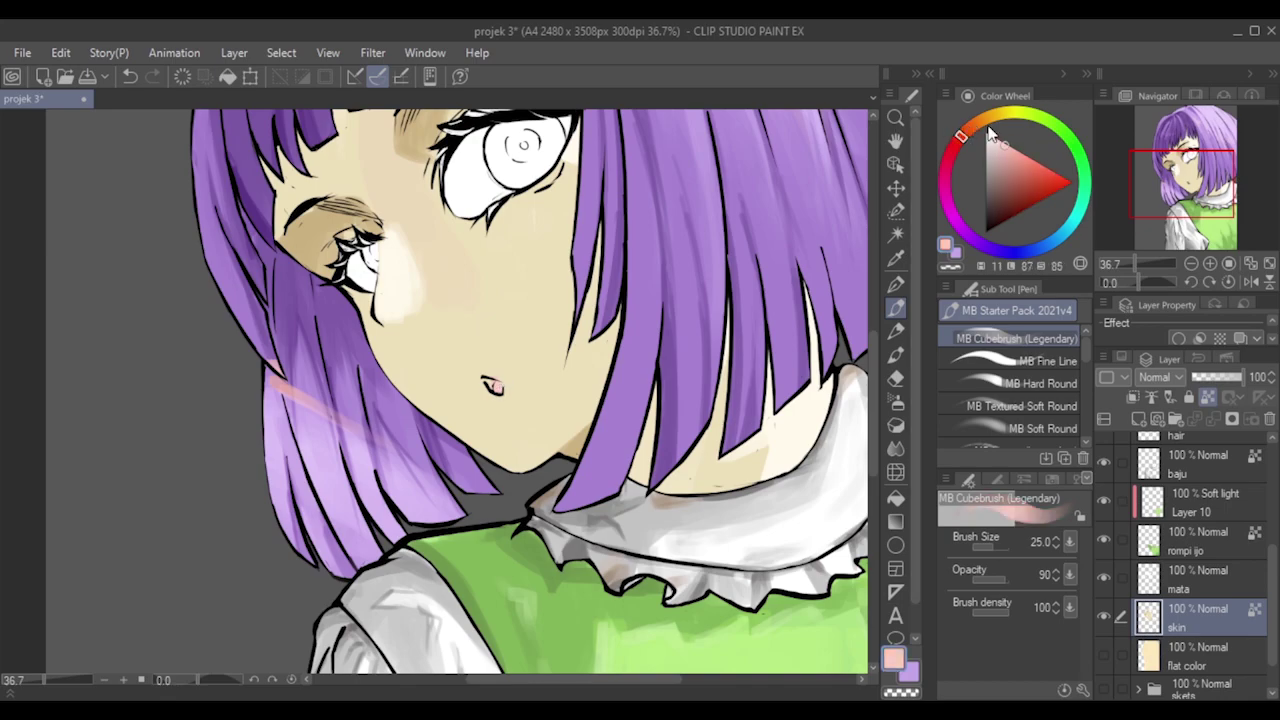
pyautogui.click(957, 145)
pyautogui.click(1046, 164)
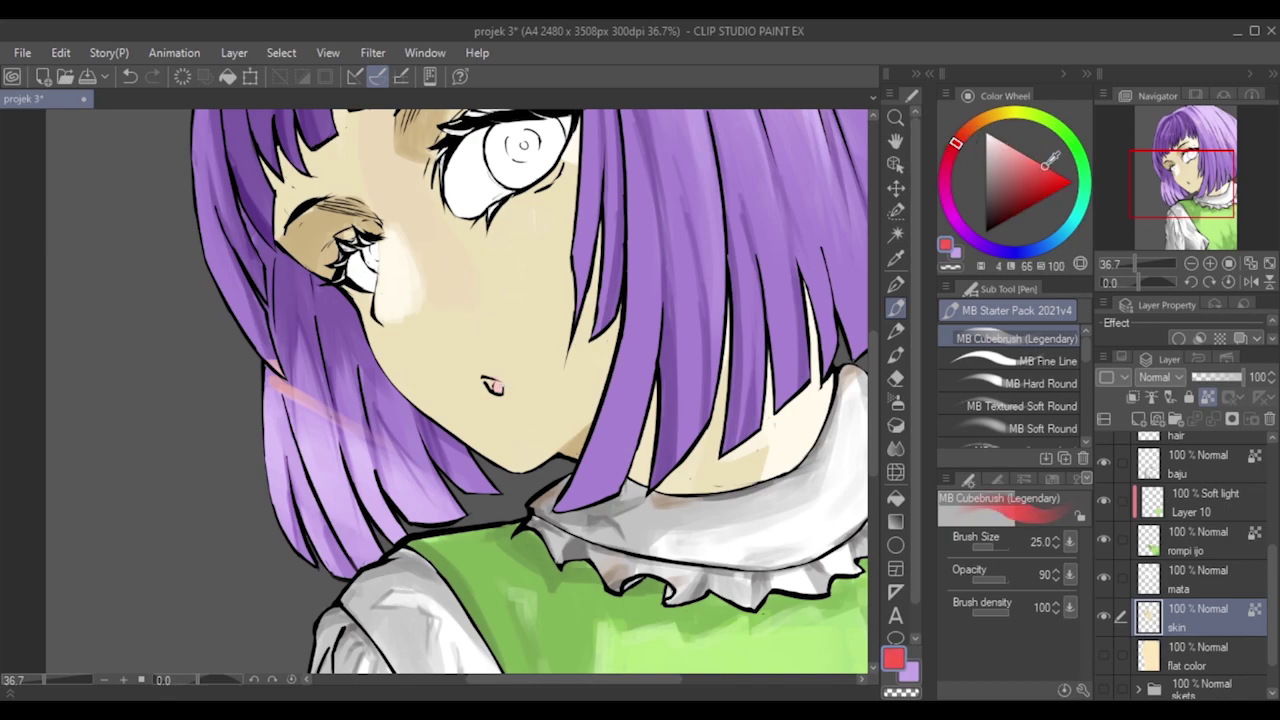
pyautogui.click(953, 154)
pyautogui.press('[')
pyautogui.press('[')
pyautogui.press('[')
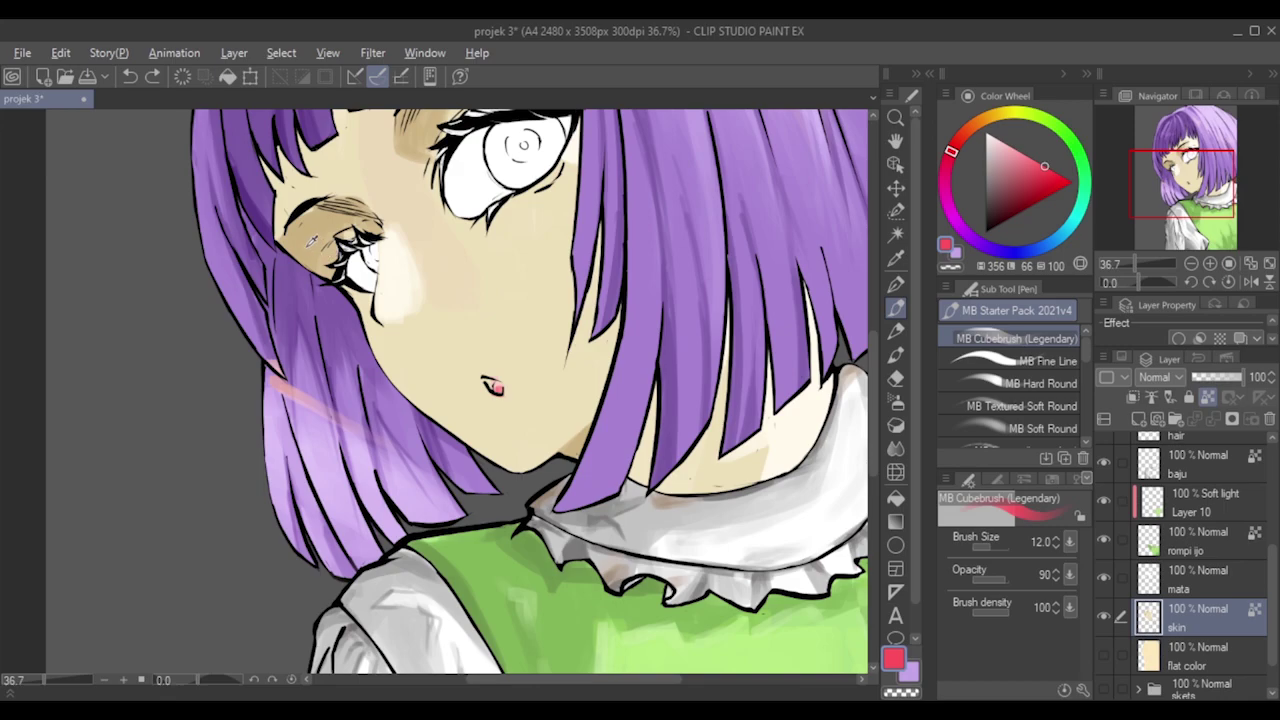
pyautogui.keyDown('alt'); pyautogui.click(311, 241); pyautogui.keyUp('alt')
pyautogui.moveTo(503, 391); pyautogui.dragTo(498, 394)
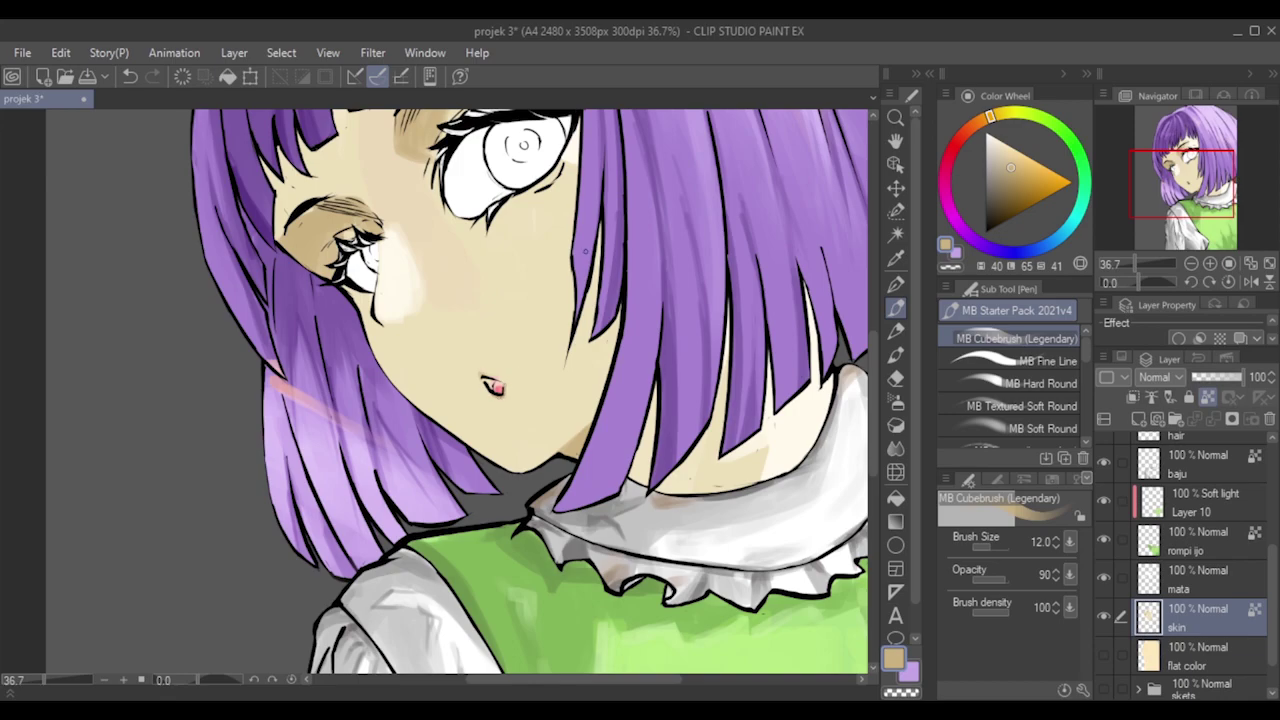
# Try tan shading between the nose and the mouth, using brush size 80.
pyautogui.scroll(-1, 469, 142)
pyautogui.press(']')
pyautogui.press(']')
pyautogui.press(']')
pyautogui.press(']')
pyautogui.press(']')
pyautogui.press(']')
pyautogui.press(']')
pyautogui.press(']')
pyautogui.press(']')
pyautogui.press(']')
pyautogui.press(']')
pyautogui.press(']')
pyautogui.press(']')
pyautogui.press(']')
pyautogui.moveTo(459, 349); pyautogui.dragTo(411, 327)
pyautogui.press(']')
pyautogui.press('[')
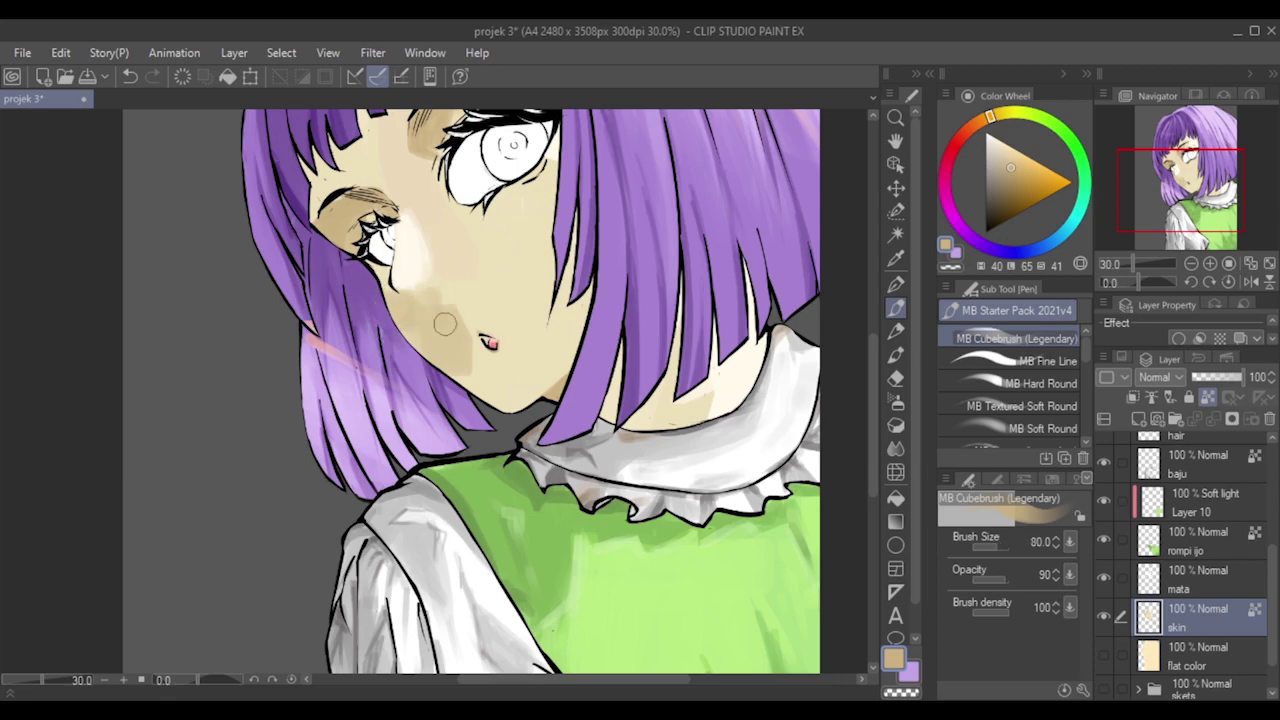
# Extend the tan shading over the chin, nose side and cheek with brush size 200.
pyautogui.moveTo(500, 368); pyautogui.dragTo(516, 390)
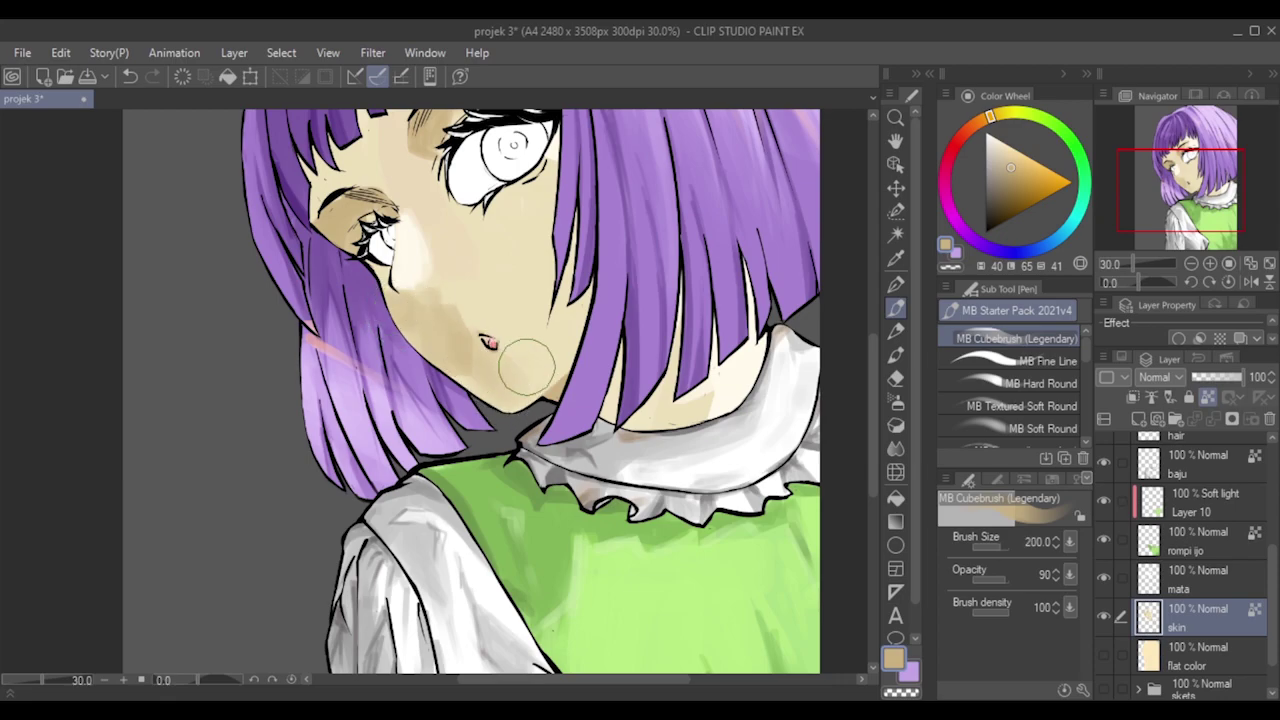
pyautogui.moveTo(464, 316)
pyautogui.mouseDown()
pyautogui.moveTo(457, 255)
pyautogui.moveTo(450, 270)
pyautogui.moveTo(440, 240)
pyautogui.mouseUp()
pyautogui.moveTo(483, 284)
pyautogui.mouseDown()
pyautogui.moveTo(516, 324)
pyautogui.moveTo(518, 263)
pyautogui.mouseUp()
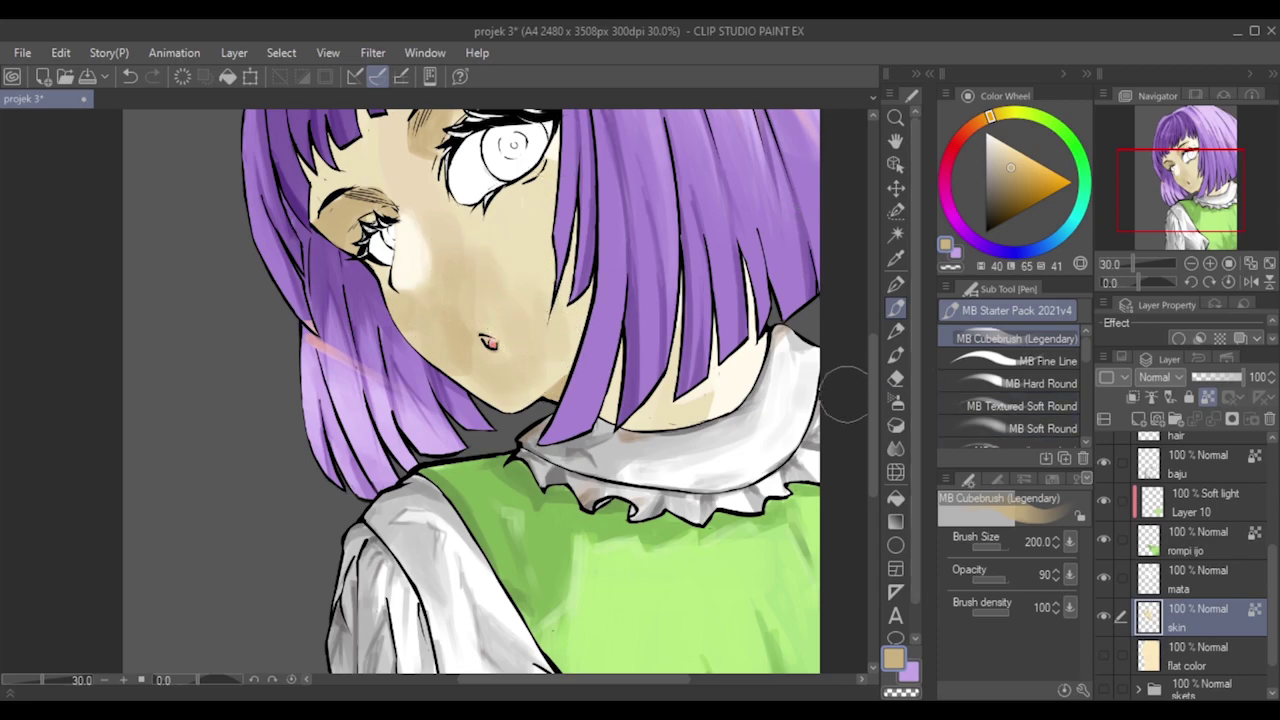
pyautogui.moveTo(876, 413); pyautogui.dragTo(874, 397)
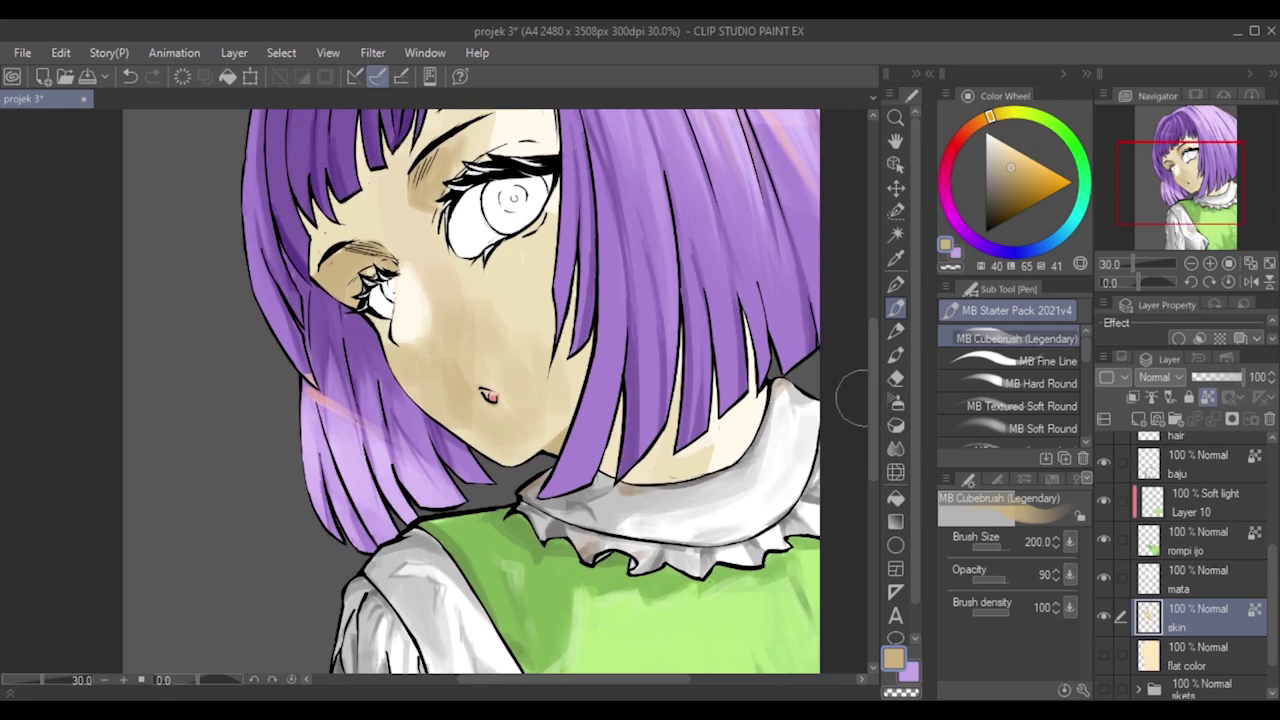
# Undo the tan shading strokes on the face and reduce the brush size to 50.
pyautogui.hotkey('ctrl', 'z')
pyautogui.hotkey('ctrl', 'z')
pyautogui.hotkey('ctrl', 'z')
pyautogui.hotkey('ctrl', 'z')
pyautogui.hotkey('ctrl', 'z')
pyautogui.hotkey('ctrl', 'z')
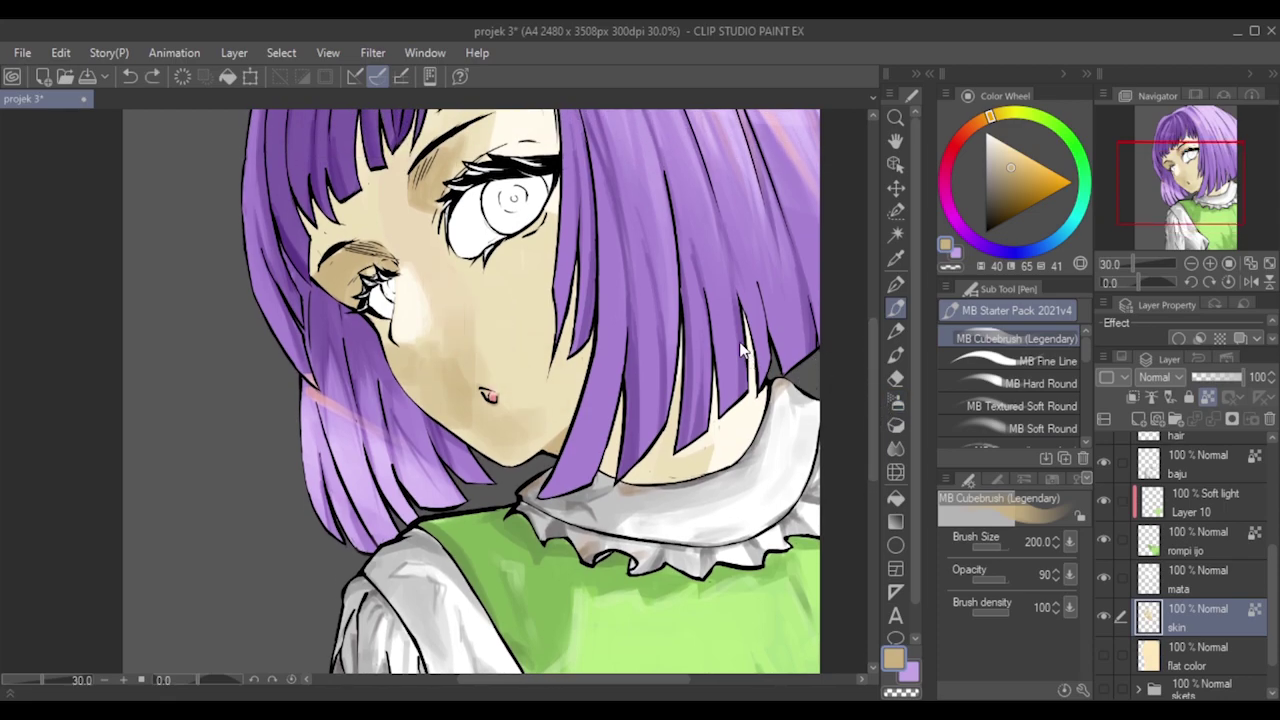
pyautogui.hotkey('ctrl', 'z')
pyautogui.hotkey('ctrl', 'z')
pyautogui.hotkey('ctrl', 'z')
pyautogui.hotkey('ctrl', 'z')
pyautogui.press('[')
pyautogui.press('[')
pyautogui.press('[')
pyautogui.press('[')
pyautogui.press('[')
pyautogui.press('[')
pyautogui.press('[')
pyautogui.press('[')
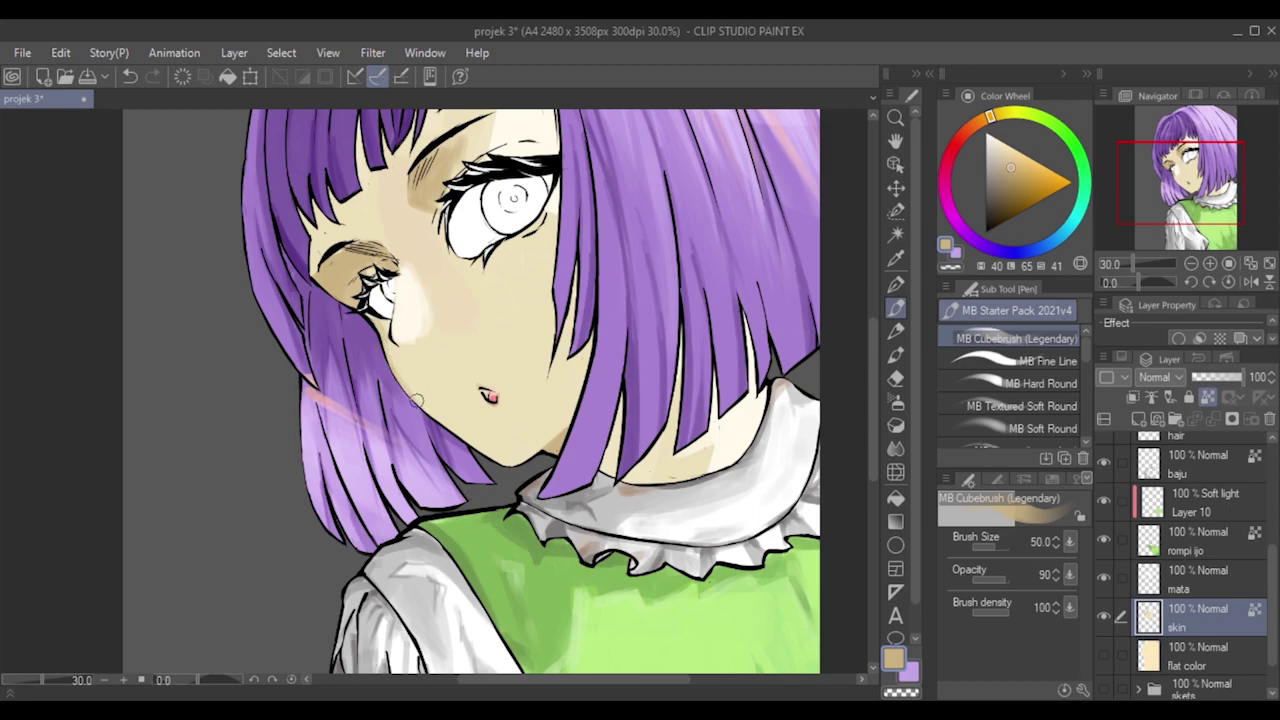
pyautogui.hotkey('ctrl', 'z')
# Shift the sampled cheek colour to a peach hue and try it beside the nose with brush size 60.
pyautogui.click(971, 129)
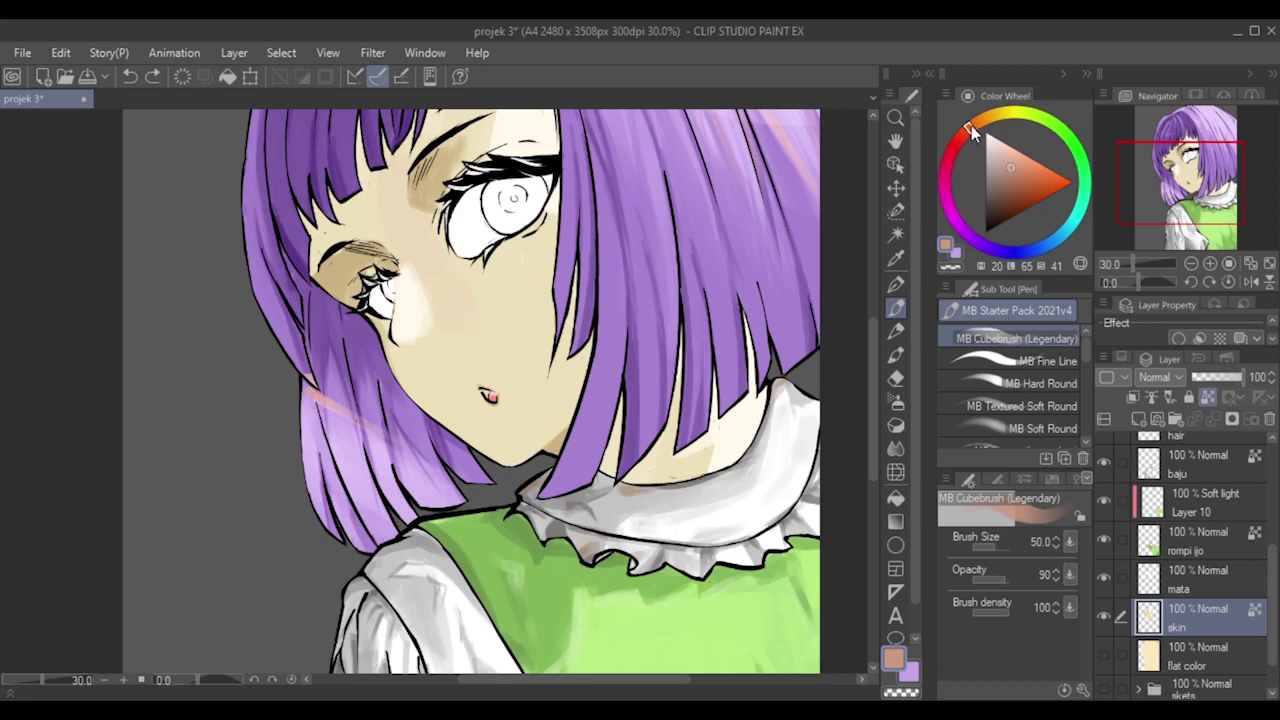
pyautogui.click(1011, 140)
pyautogui.keyDown('alt'); pyautogui.click(527, 296); pyautogui.keyUp('alt')
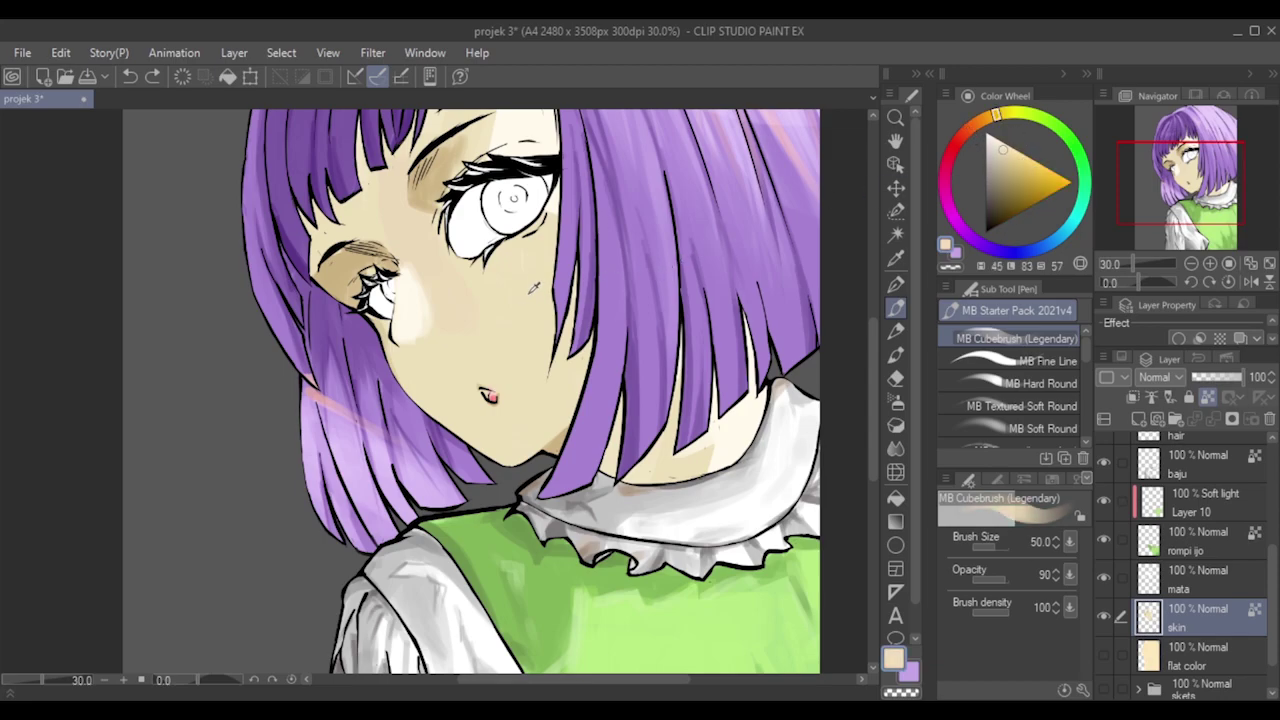
pyautogui.click(967, 128)
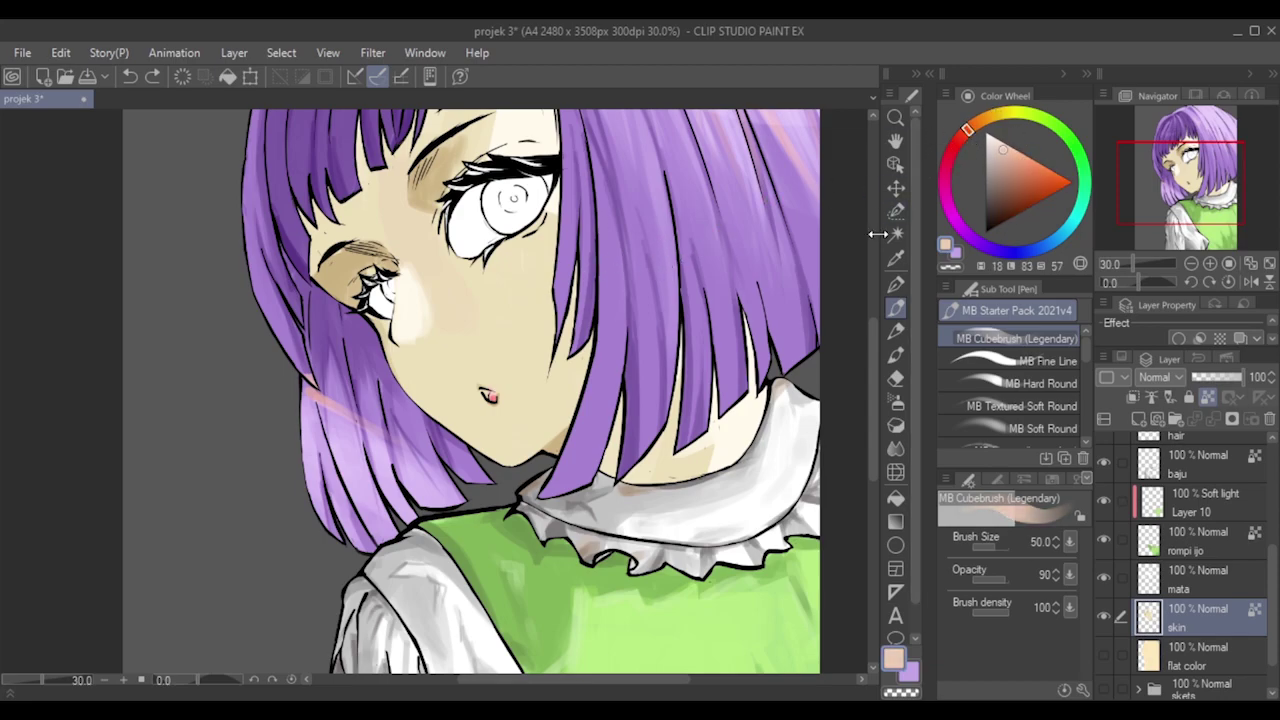
pyautogui.press(']')
pyautogui.press(']')
pyautogui.moveTo(423, 269); pyautogui.dragTo(444, 317)
pyautogui.press('[')
pyautogui.hotkey('ctrl', 'z')
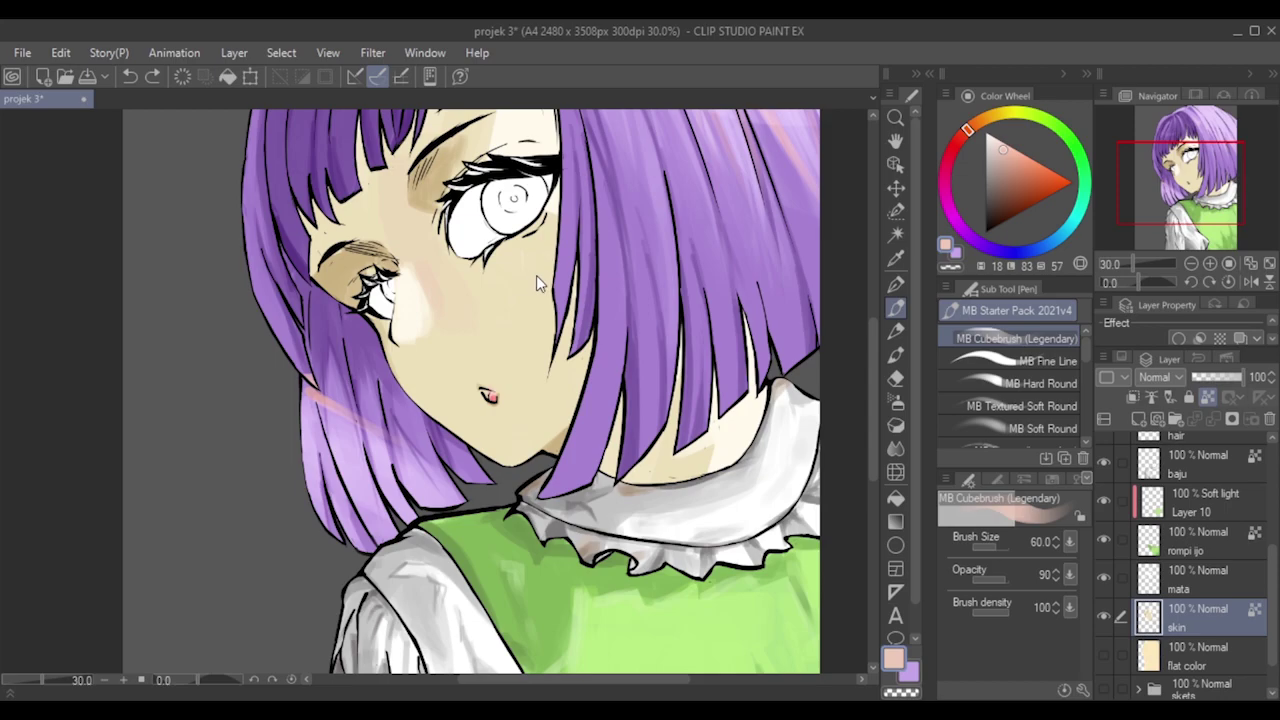
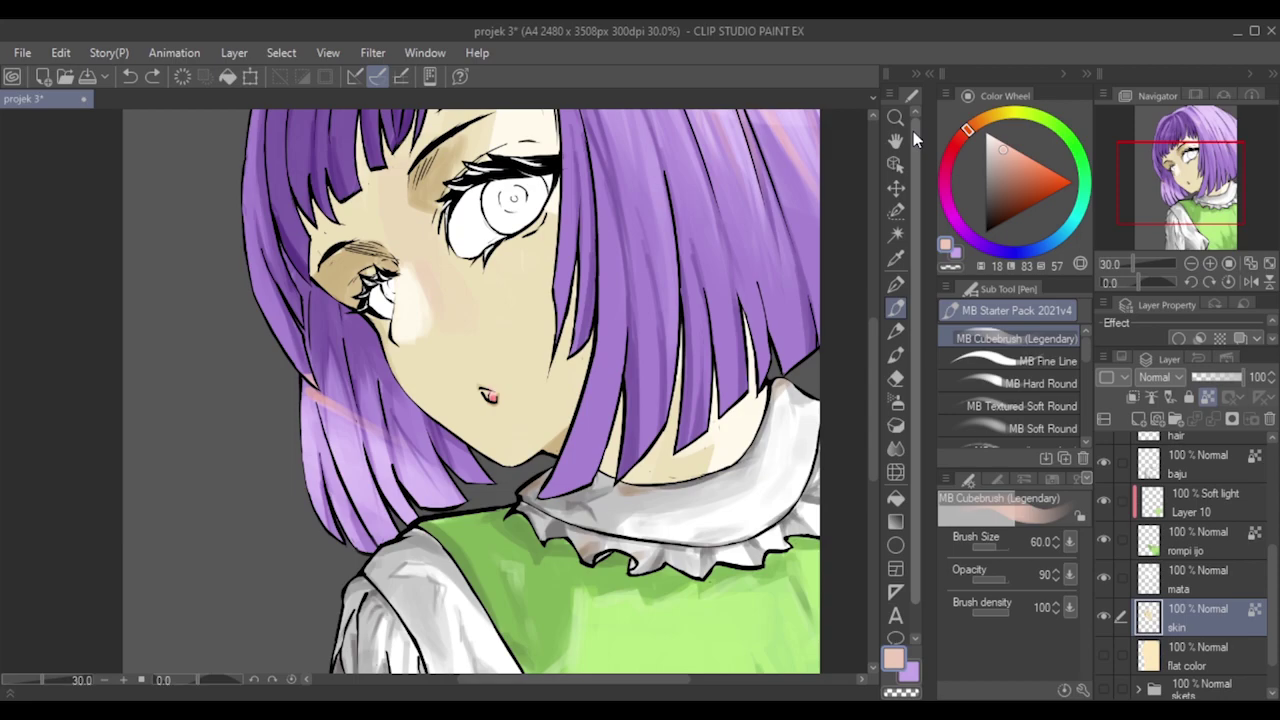
# Try a peach tone mixed from the sampled skin colour across the cheek, mouth and chin at brush size 200, and undo it.
pyautogui.keyDown('alt'); pyautogui.click(474, 364); pyautogui.keyUp('alt')
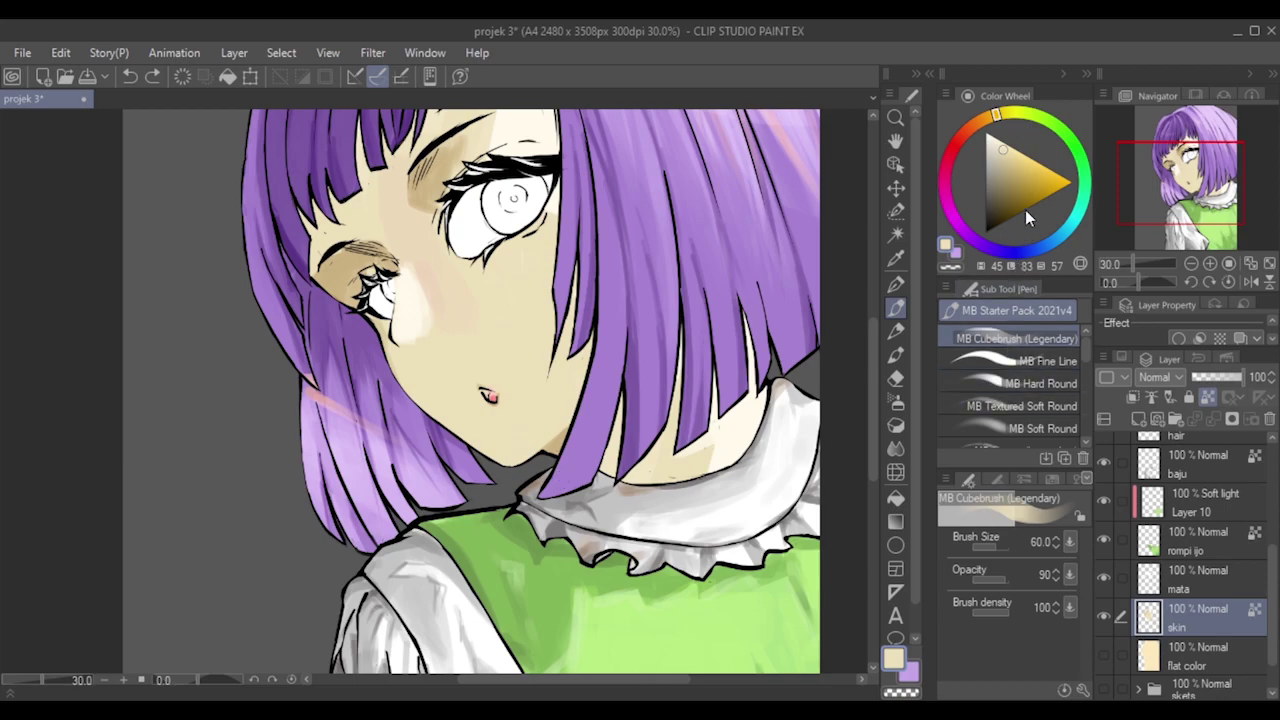
pyautogui.moveTo(987, 123); pyautogui.dragTo(975, 127)
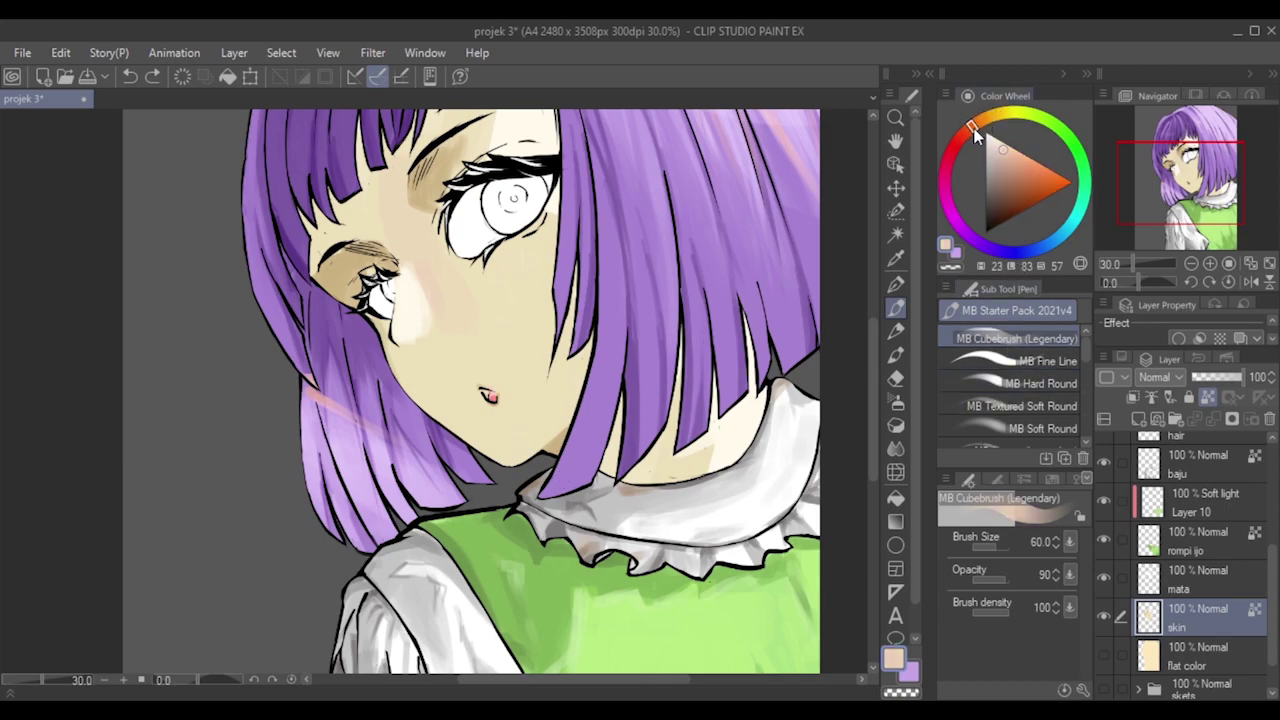
pyautogui.press(']')
pyautogui.press(']')
pyautogui.press(']')
pyautogui.press(']')
pyautogui.press(']')
pyautogui.press(']')
pyautogui.press(']')
pyautogui.moveTo(528, 322)
pyautogui.mouseDown()
pyautogui.moveTo(492, 388)
pyautogui.moveTo(514, 366)
pyautogui.moveTo(497, 364)
pyautogui.moveTo(468, 314)
pyautogui.mouseUp()
pyautogui.moveTo(530, 400); pyautogui.dragTo(514, 459)
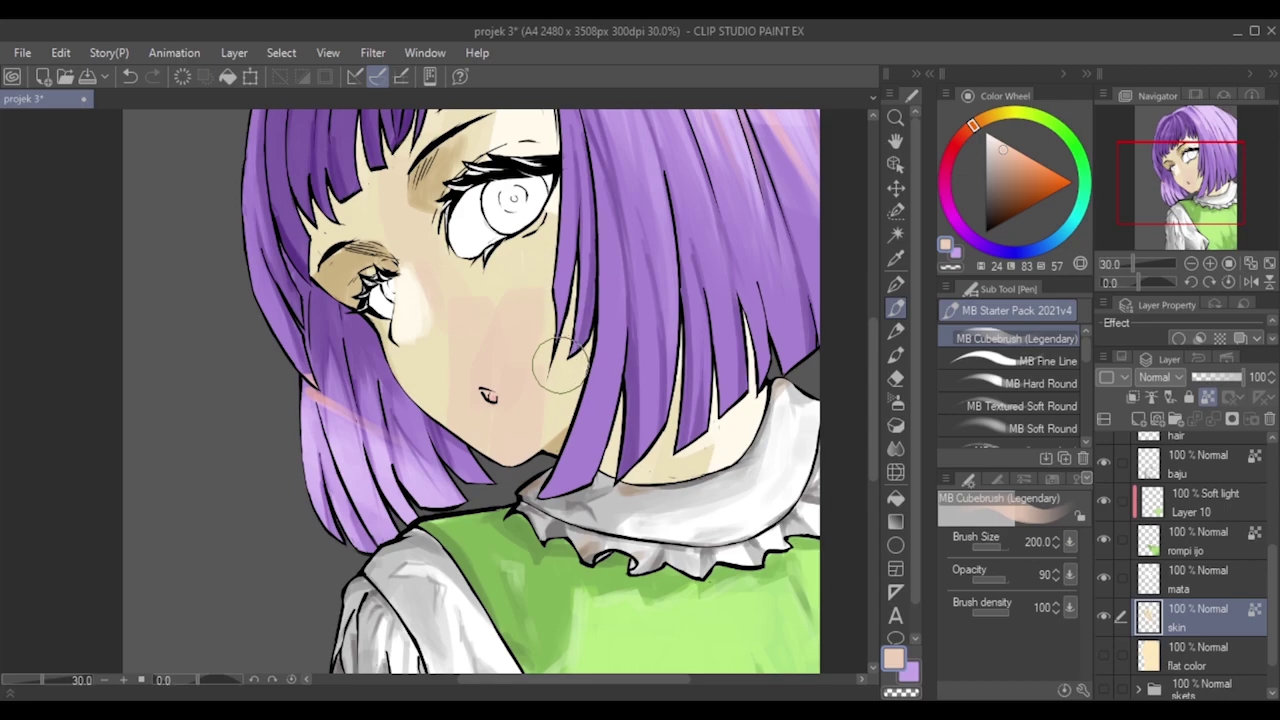
pyautogui.hotkey('ctrl', 'z')
pyautogui.hotkey('ctrl', 'z')
pyautogui.hotkey('ctrl', 'z')
# Shift the drawing colour to hue 35 and check the face shading at full-figure view.
pyautogui.click(985, 118)
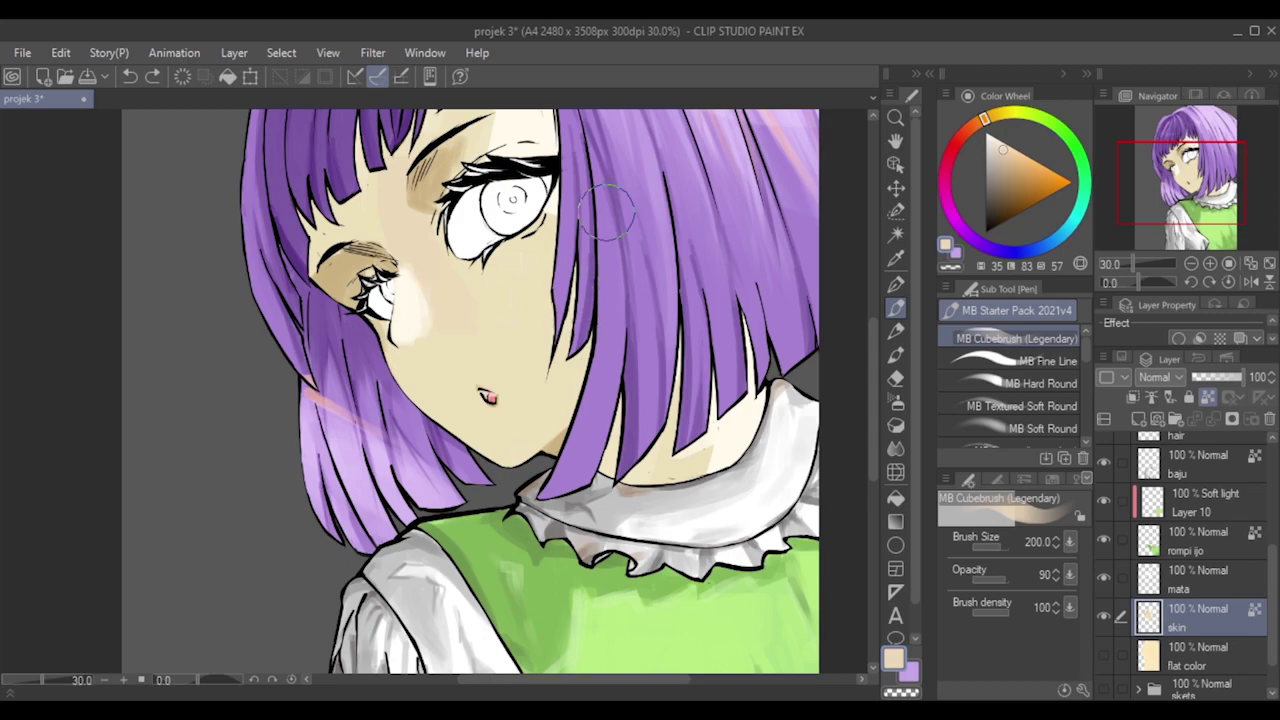
pyautogui.scroll(-3, 606, 214)
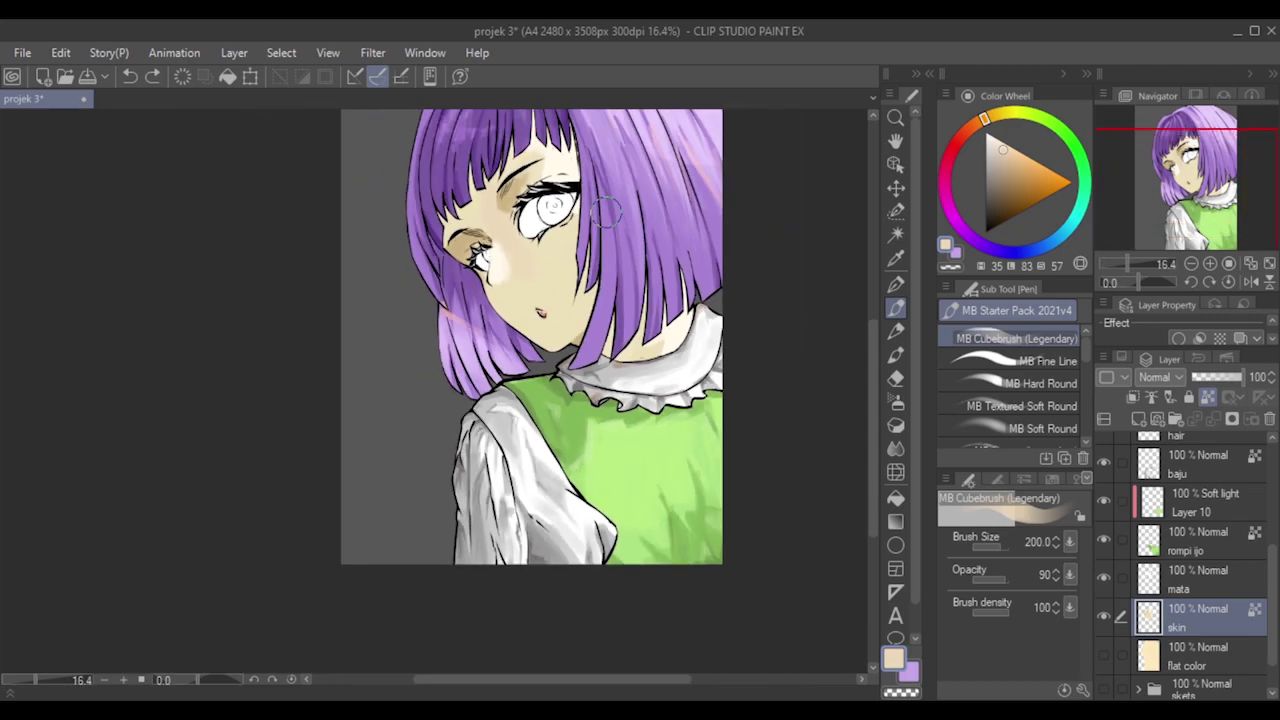
pyautogui.scroll(3, 366, 306)
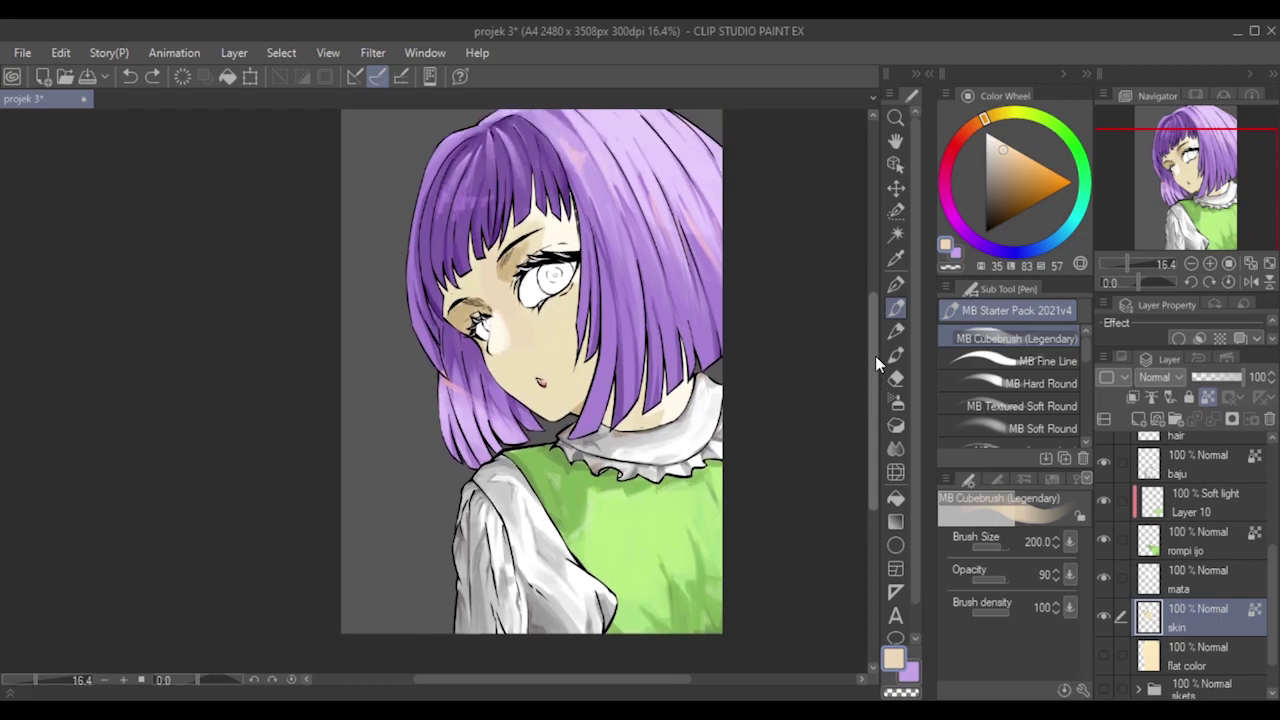
pyautogui.scroll(1, 826, 280)
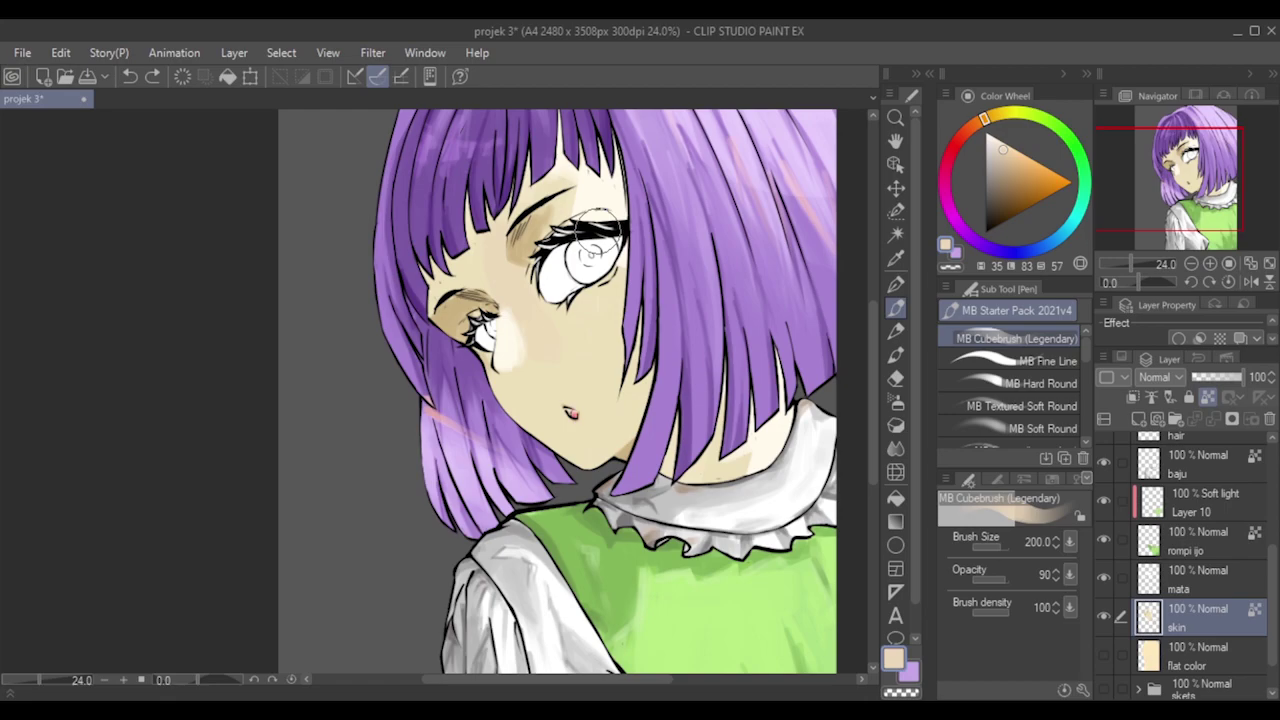
# Sample the tan shadow near the far eye, lighten it to luminosity 70, shade beside that eye at brush size 150, and reduce the brush to 70.
pyautogui.keyDown('alt'); pyautogui.click(466, 302); pyautogui.keyUp('alt')
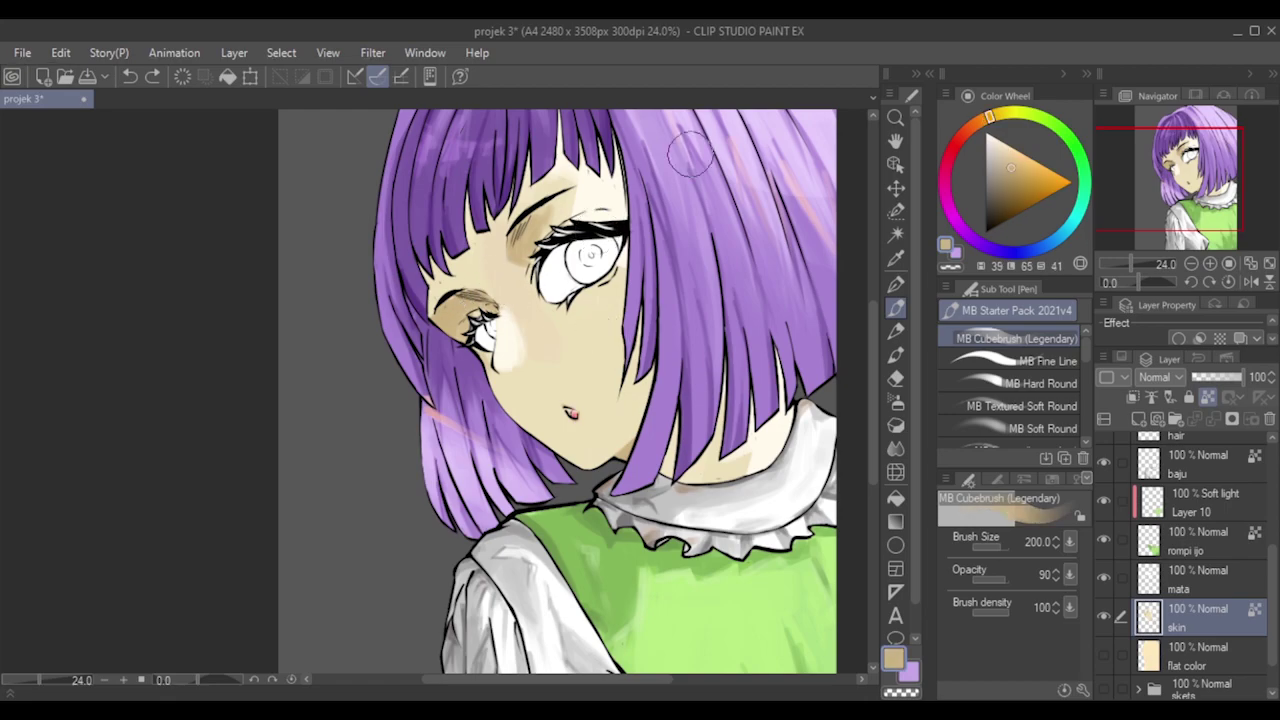
pyautogui.press('[')
pyautogui.press('[')
pyautogui.click(1008, 162)
pyautogui.moveTo(450, 328); pyautogui.dragTo(466, 338)
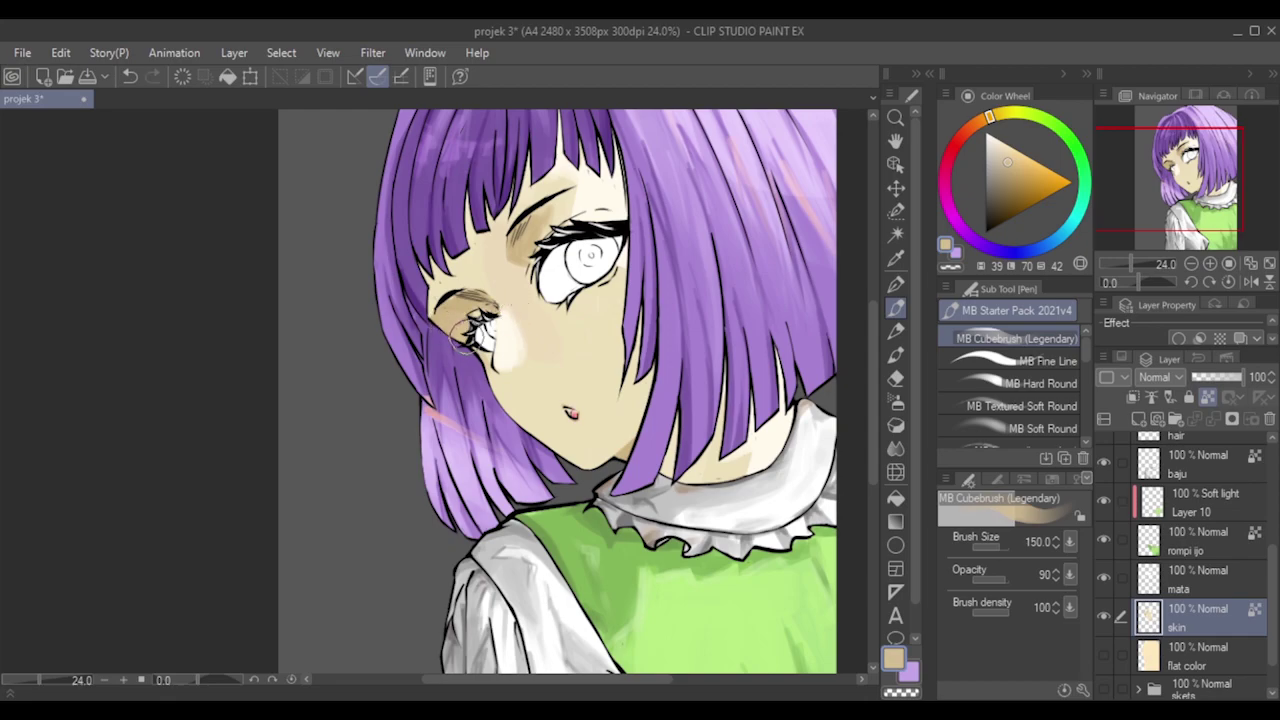
pyautogui.press('[')
pyautogui.press('[')
pyautogui.press('[')
pyautogui.press('[')
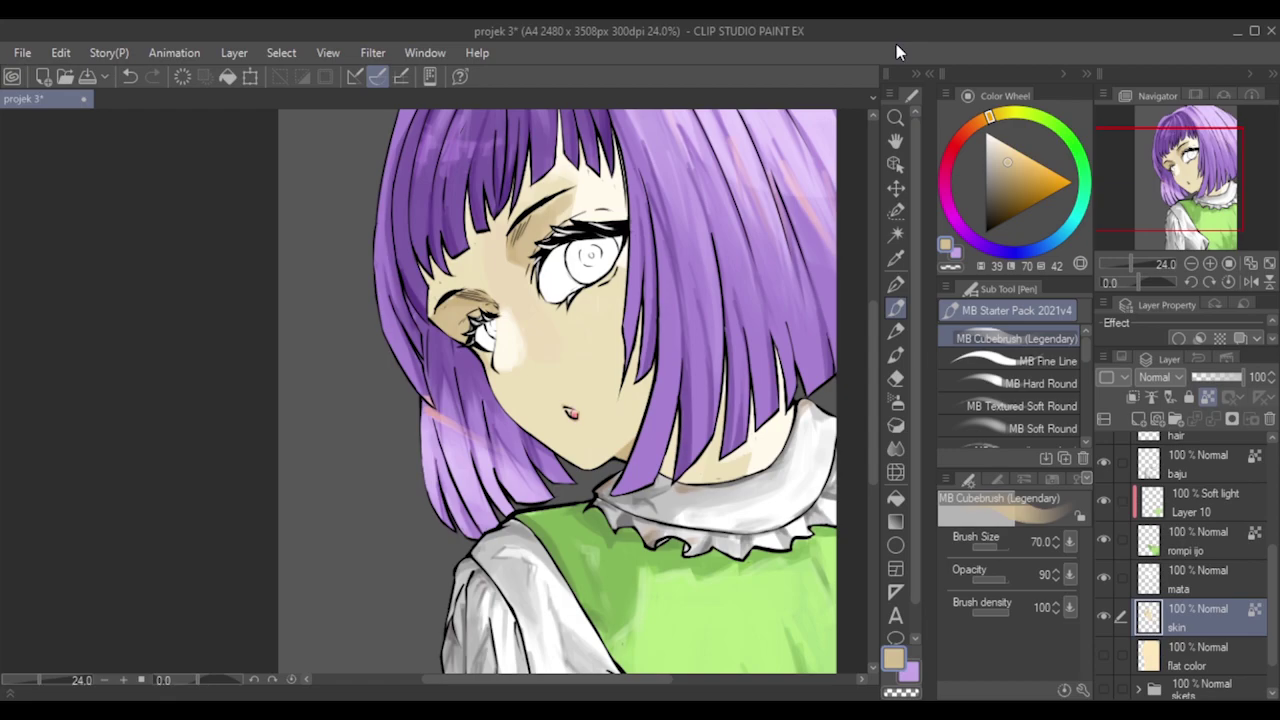
# Try a more orange tan of hue 32 under the chin at brush size 120.
pyautogui.click(982, 121)
pyautogui.moveTo(982, 120); pyautogui.dragTo(985, 118)
pyautogui.click(981, 121)
pyautogui.press(']')
pyautogui.press(']')
pyautogui.press(']')
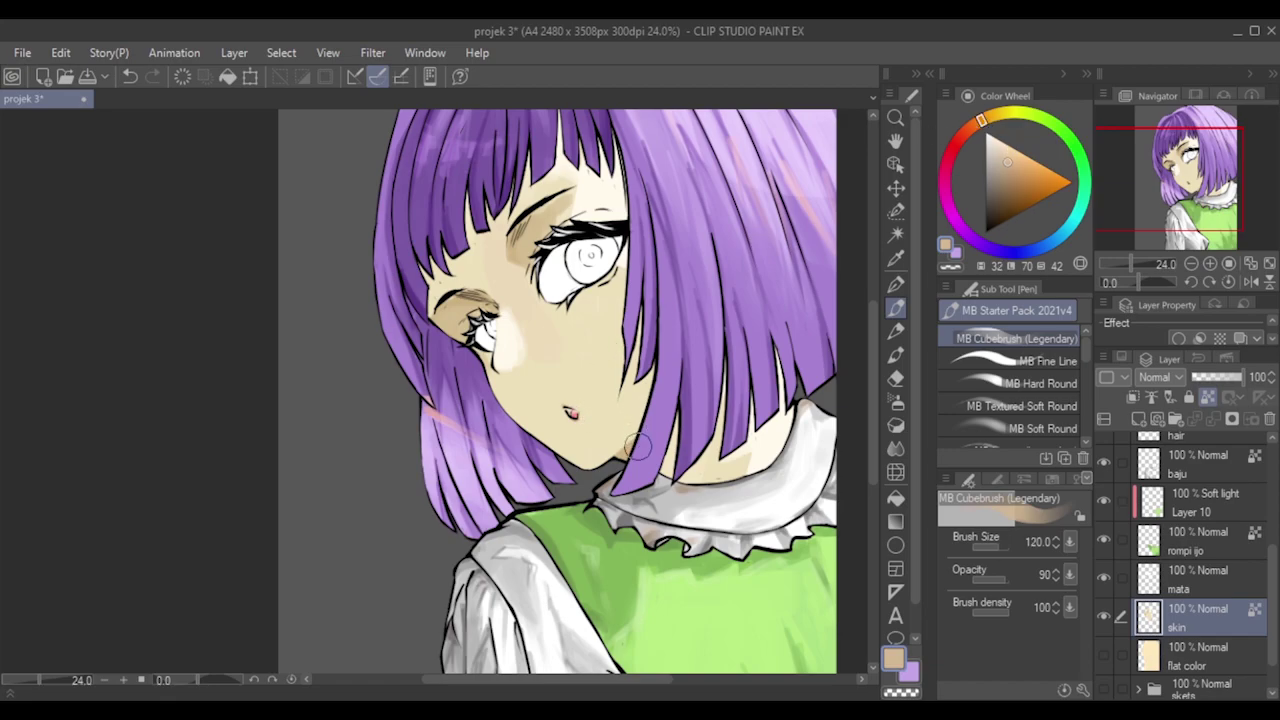
# Lighten the colour to luminosity 79, shift it to a pink of hue 5 and reduce the brush size to 100.
pyautogui.press('[')
pyautogui.press('[')
pyautogui.click(1012, 152)
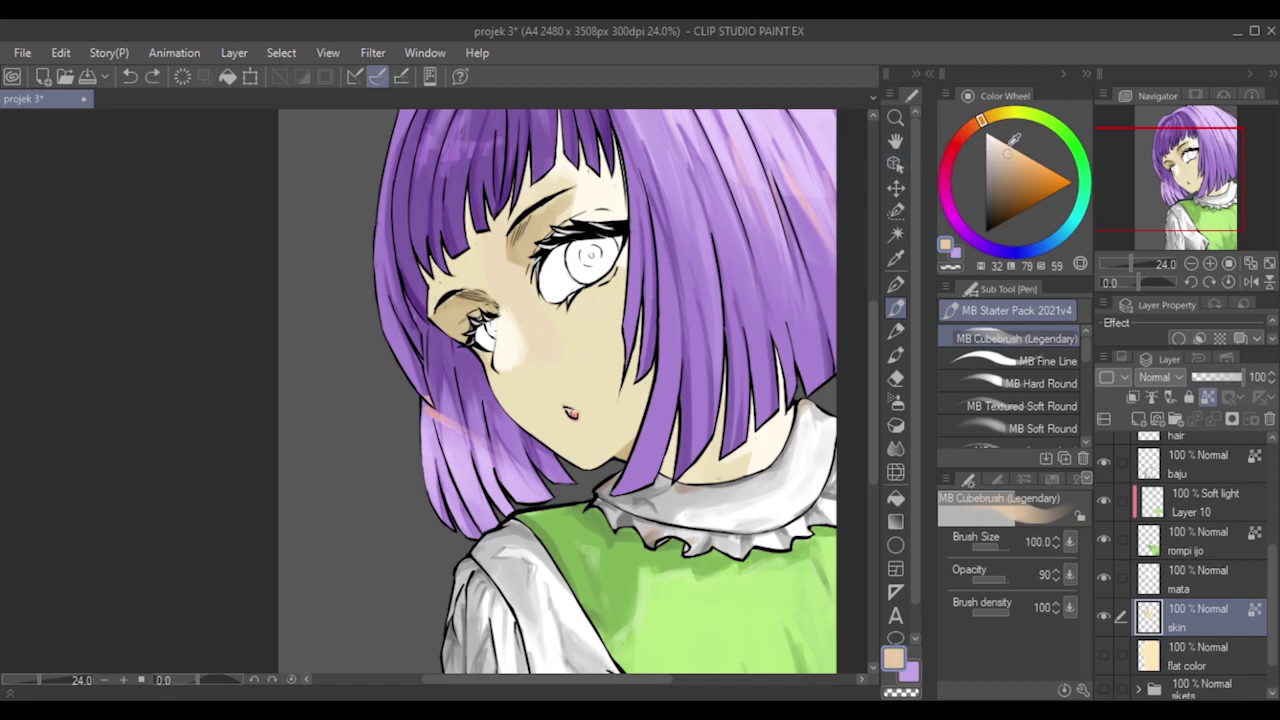
pyautogui.click(969, 130)
pyautogui.moveTo(946, 180); pyautogui.dragTo(956, 142)
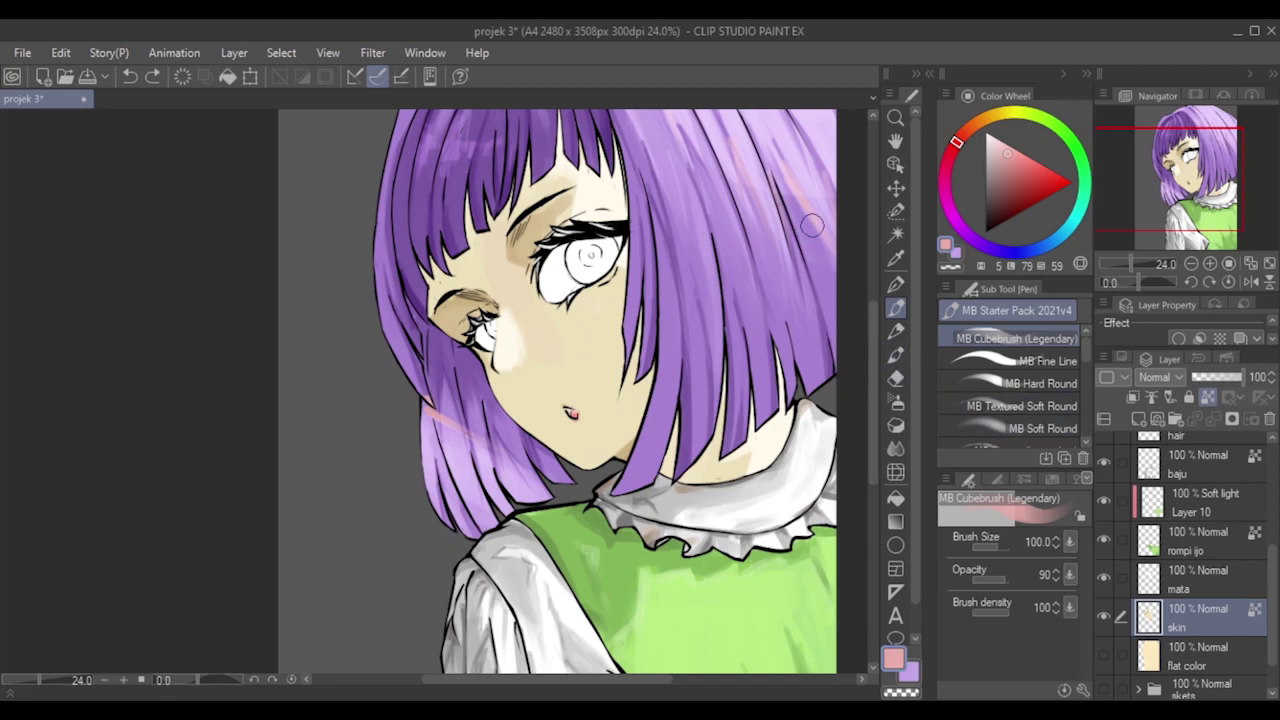
# Touch up the highlight beside the nose bridge with the sampled cheek tone and the sampled near-white at brush size 25.
pyautogui.keyDown('alt'); pyautogui.click(570, 356); pyautogui.keyUp('alt')
pyautogui.press('[')
pyautogui.press('[')
pyautogui.press('[')
pyautogui.press('[')
pyautogui.press('[')
pyautogui.press('[')
pyautogui.press('[')
pyautogui.moveTo(508, 306)
pyautogui.mouseDown()
pyautogui.moveTo(524, 340)
pyautogui.moveTo(517, 326)
pyautogui.mouseUp()
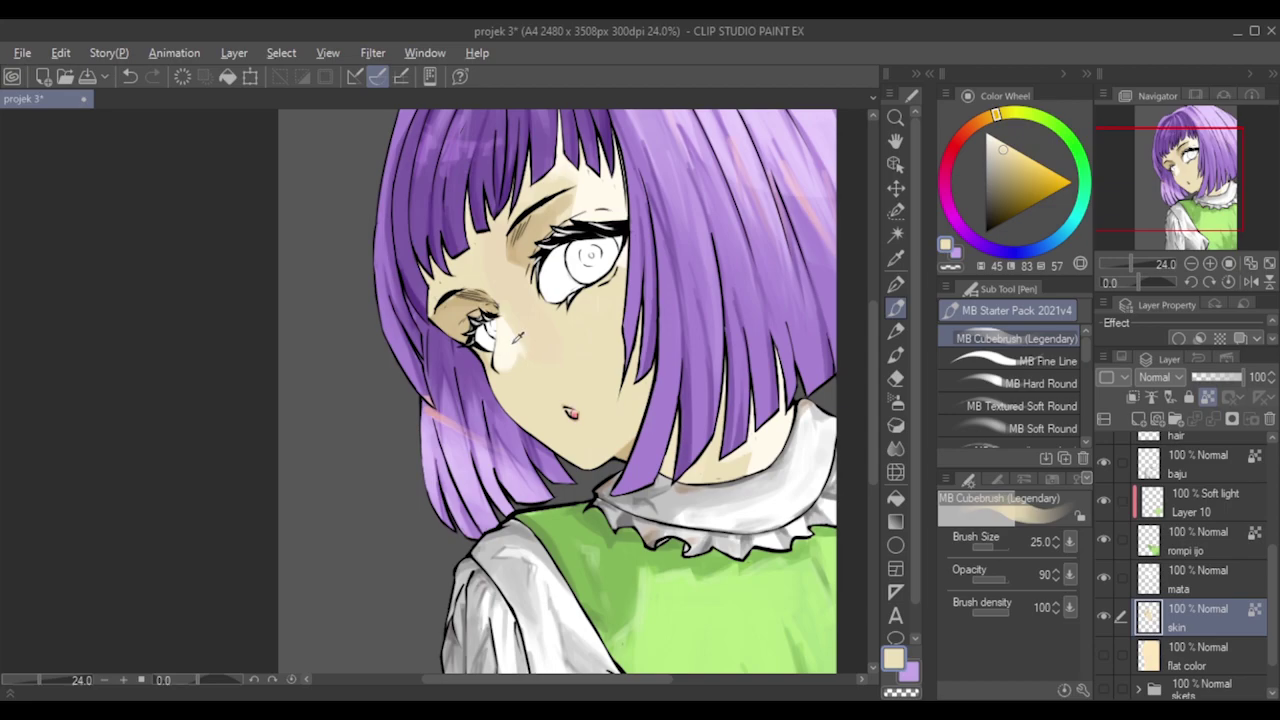
pyautogui.keyDown('alt'); pyautogui.click(515, 343); pyautogui.keyUp('alt')
pyautogui.press(']')
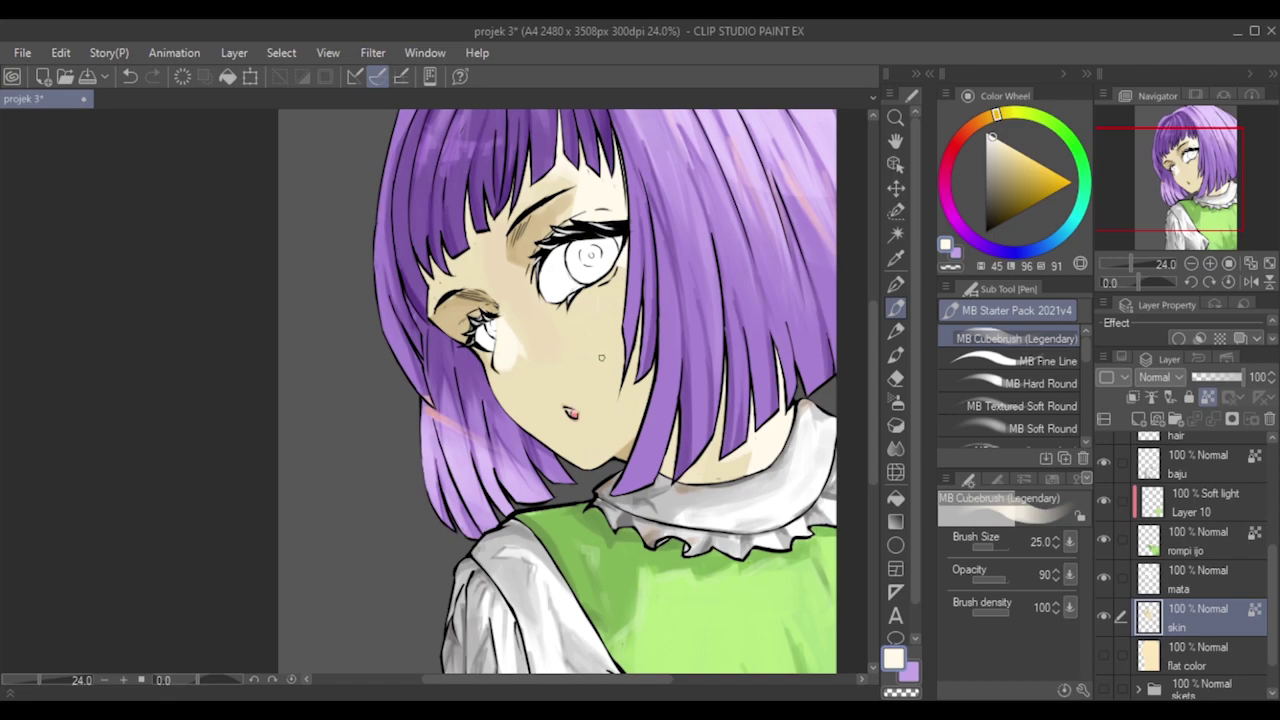
# Try a pale pink blush of hue 4 and luminosity 93 on the near cheek at brush size 250.
pyautogui.click(961, 139)
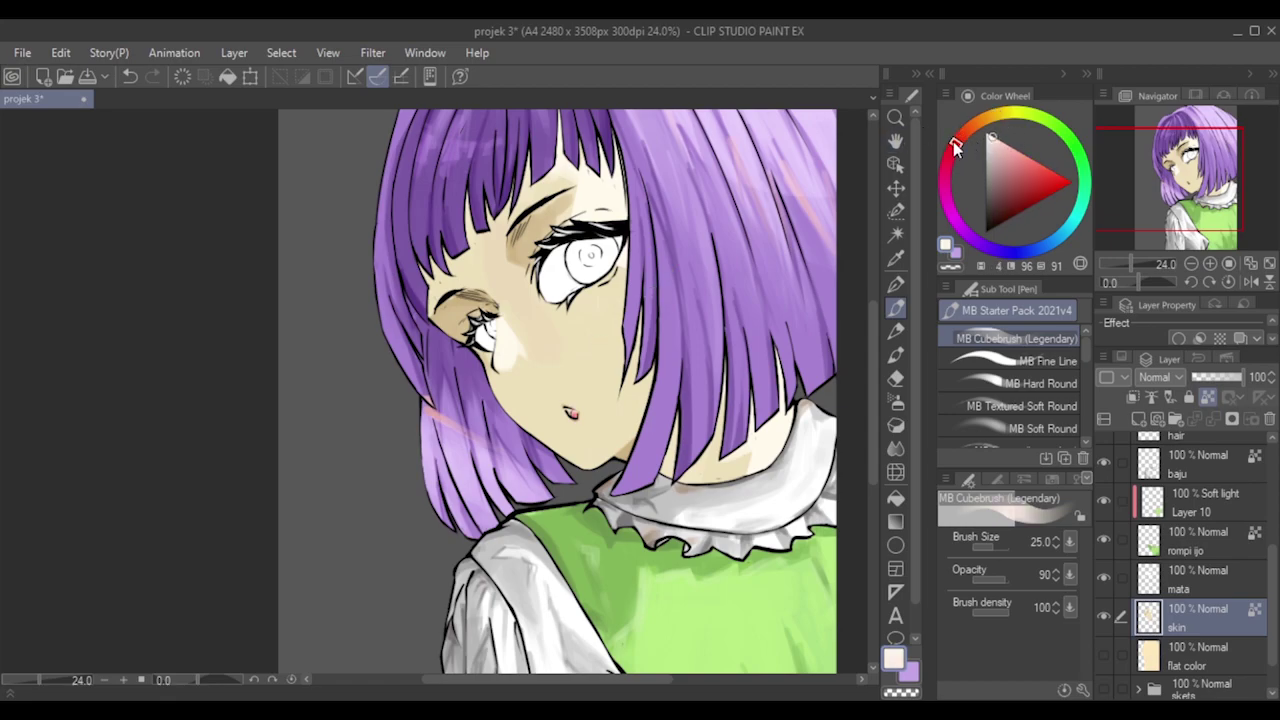
pyautogui.click(996, 138)
pyautogui.press(']')
pyautogui.press(']')
pyautogui.press(']')
pyautogui.press(']')
pyautogui.press(']')
pyautogui.press(']')
pyautogui.press(']')
pyautogui.press(']')
pyautogui.press(']')
pyautogui.press(']')
pyautogui.press(']')
pyautogui.press(']')
pyautogui.click(596, 316)
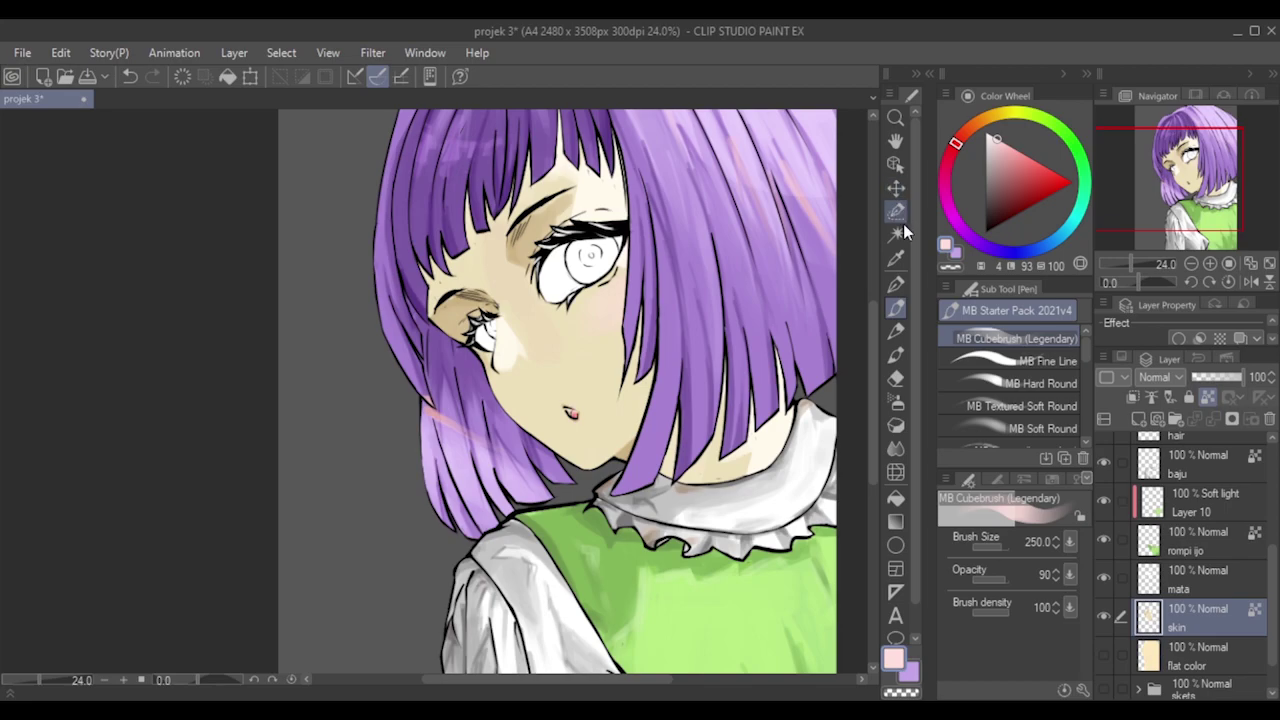
# Mix a stronger pink of hue 358, luminosity 87 and saturation 100, and try it as blush below the near eye.
pyautogui.click(953, 150)
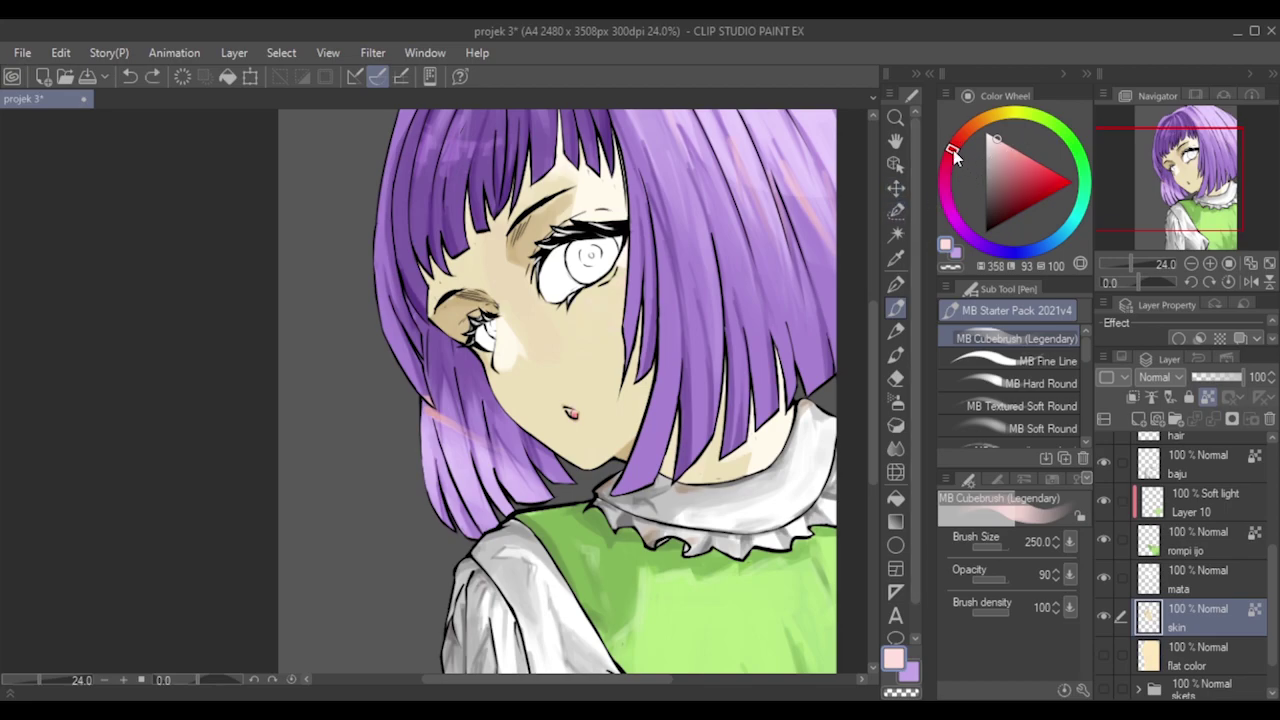
pyautogui.click(1005, 144)
pyautogui.click(1008, 145)
pyautogui.moveTo(627, 308); pyautogui.dragTo(586, 350)
pyautogui.hotkey('ctrl', 'z')
pyautogui.moveTo(622, 286); pyautogui.dragTo(595, 314)
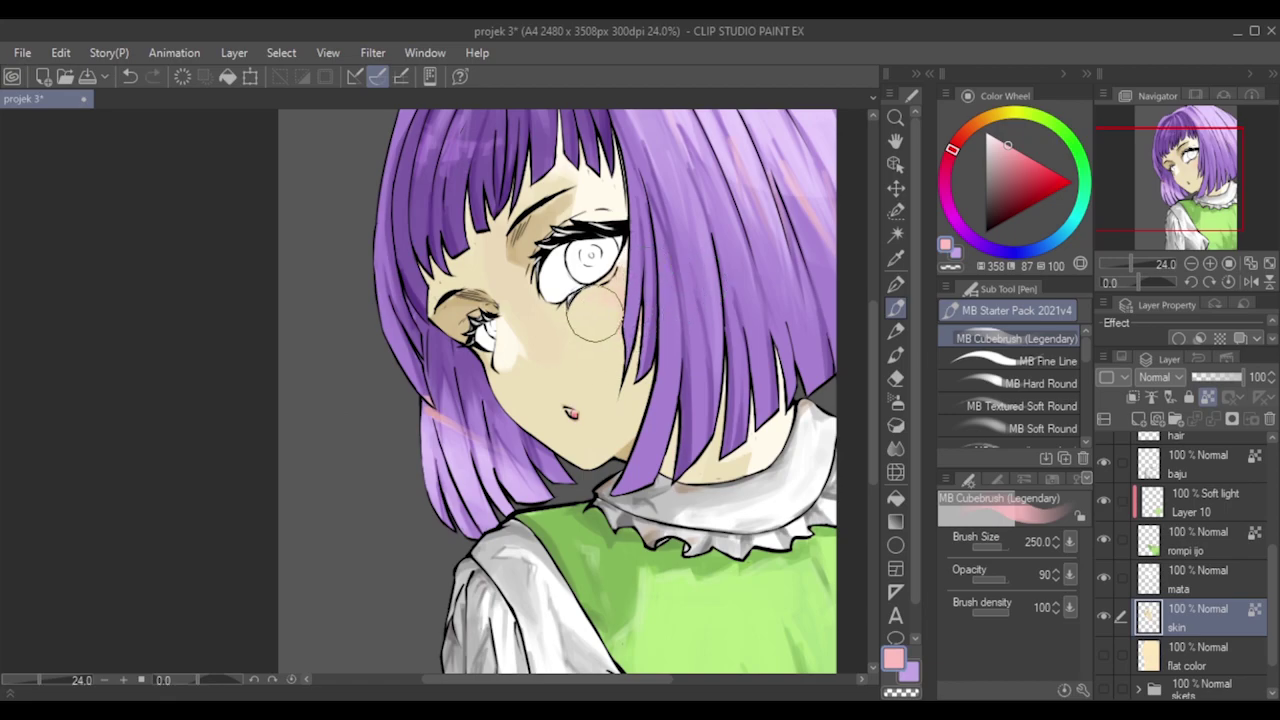
# Reduce the brush size to 170 and repaint the pink blush on the cheek below the near eye.
pyautogui.press('[')
pyautogui.press('[')
pyautogui.press('[')
pyautogui.press('[')
pyautogui.press('[')
pyautogui.press('[')
pyautogui.press(']')
pyautogui.press(']')
pyautogui.press(']')
pyautogui.press(']')
pyautogui.hotkey('ctrl', 'z')
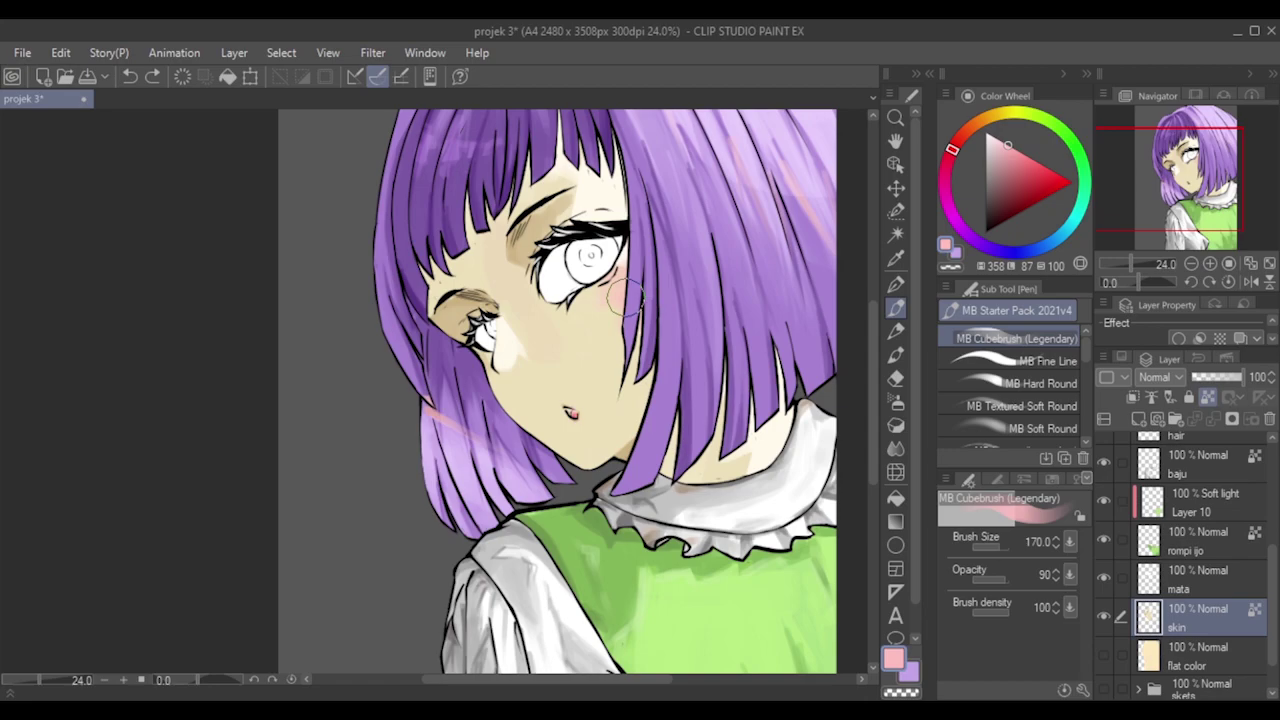
pyautogui.moveTo(632, 300); pyautogui.dragTo(618, 282)
# Sample the tan shadow near the far eye, try it along the nose at brush size 40, and undo the stroke.
pyautogui.keyDown('alt'); pyautogui.click(470, 322); pyautogui.keyUp('alt')
pyautogui.press('[')
pyautogui.press('[')
pyautogui.press('[')
pyautogui.press('[')
pyautogui.press('[')
pyautogui.press('[')
pyautogui.press('[')
pyautogui.press('[')
pyautogui.moveTo(498, 356)
pyautogui.mouseDown()
pyautogui.moveTo(503, 365)
pyautogui.moveTo(497, 348)
pyautogui.mouseUp()
pyautogui.hotkey('ctrl', 'z')
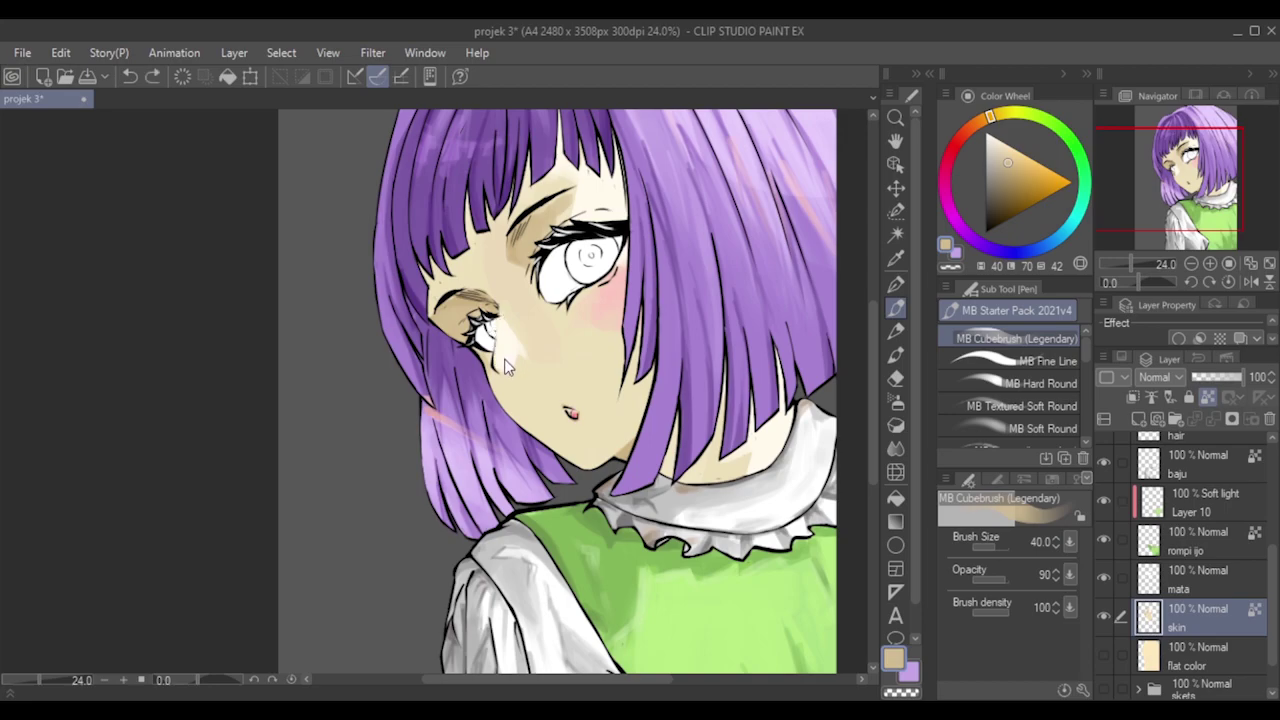
# Reduce the brush size to about 17 and shade the side of the nose with the sampled tan.
pyautogui.press('[')
pyautogui.press('[')
pyautogui.press('[')
pyautogui.press('[')
pyautogui.press('[')
pyautogui.moveTo(513, 331); pyautogui.dragTo(510, 329)
pyautogui.press(']')
pyautogui.press(']')
pyautogui.press('[')
pyautogui.press('[')
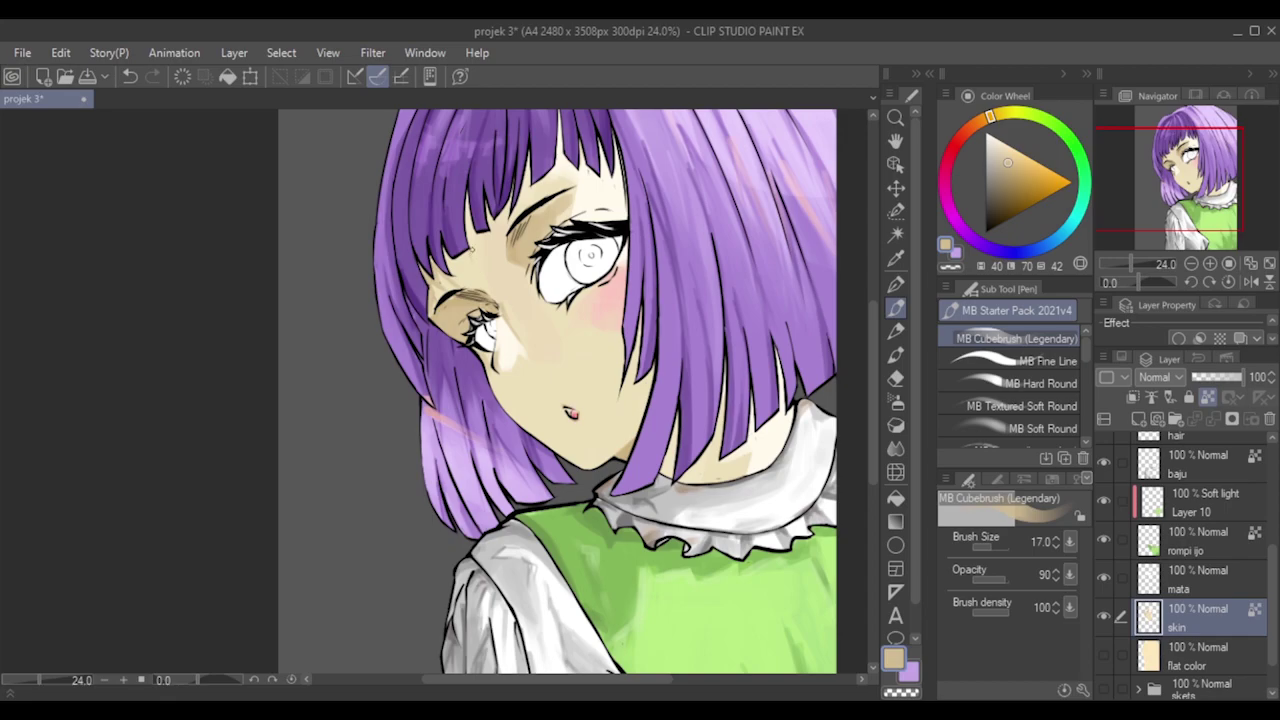
# Paint fine tan shadows on the forehead beneath the bangs and check the whole figure.
pyautogui.moveTo(470, 224); pyautogui.dragTo(472, 252)
pyautogui.moveTo(526, 172); pyautogui.dragTo(514, 220)
pyautogui.scroll(-2, 512, 185)
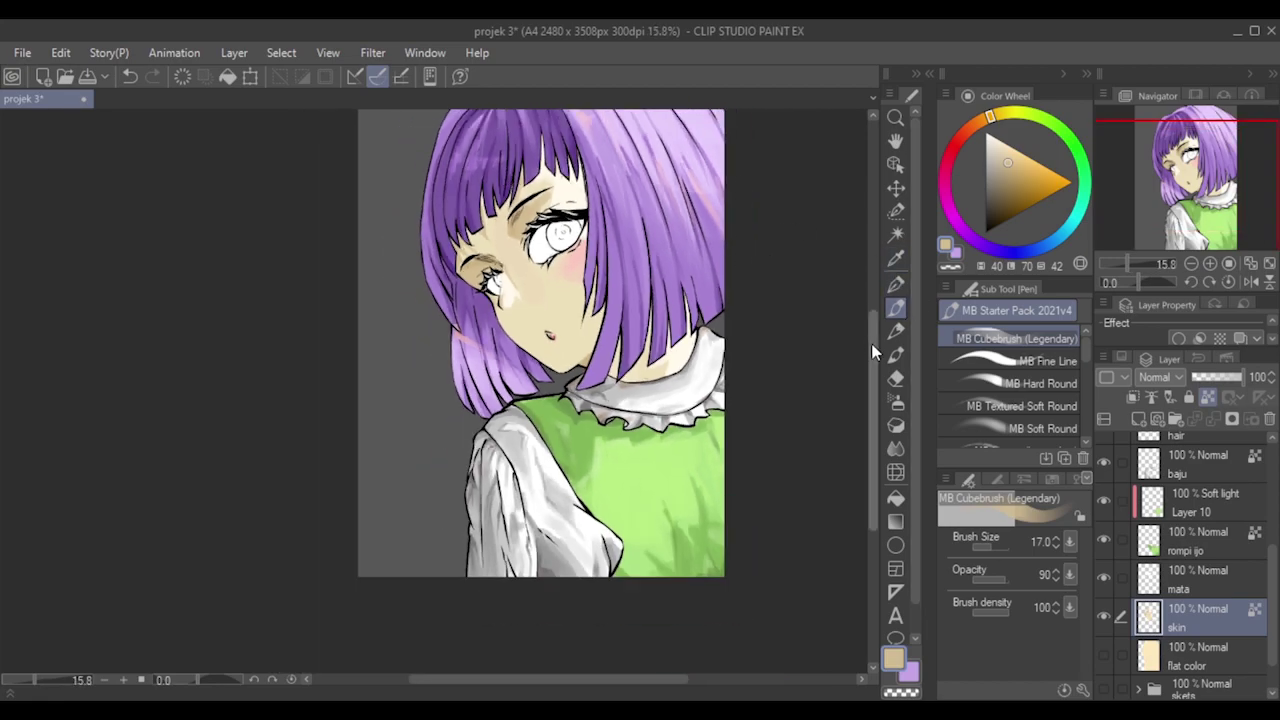
pyautogui.moveTo(871, 344); pyautogui.dragTo(871, 302)
pyautogui.scroll(2, 592, 260)
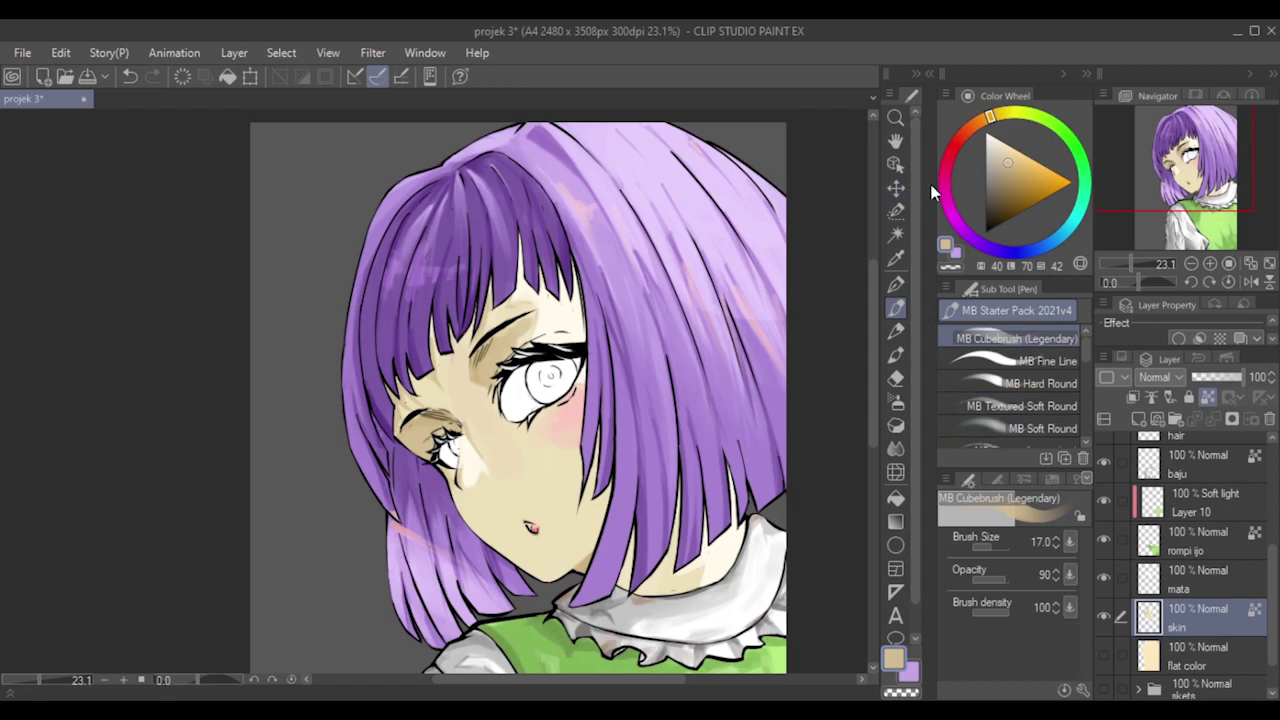
# Mix a pale pink of hue 8 and luminosity 91, and try it on the lower cheek beside the hair at brush size 60.
pyautogui.moveTo(952, 152)
pyautogui.mouseDown()
pyautogui.moveTo(959, 139)
pyautogui.moveTo(1019, 163)
pyautogui.moveTo(1028, 120)
pyautogui.mouseUp()
pyautogui.press(']')
pyautogui.press(']')
pyautogui.press(']')
pyautogui.press(']')
pyautogui.press(']')
pyautogui.press(']')
pyautogui.press(']')
pyautogui.press(']')
pyautogui.press(']')
pyautogui.press(']')
pyautogui.press(']')
pyautogui.press(']')
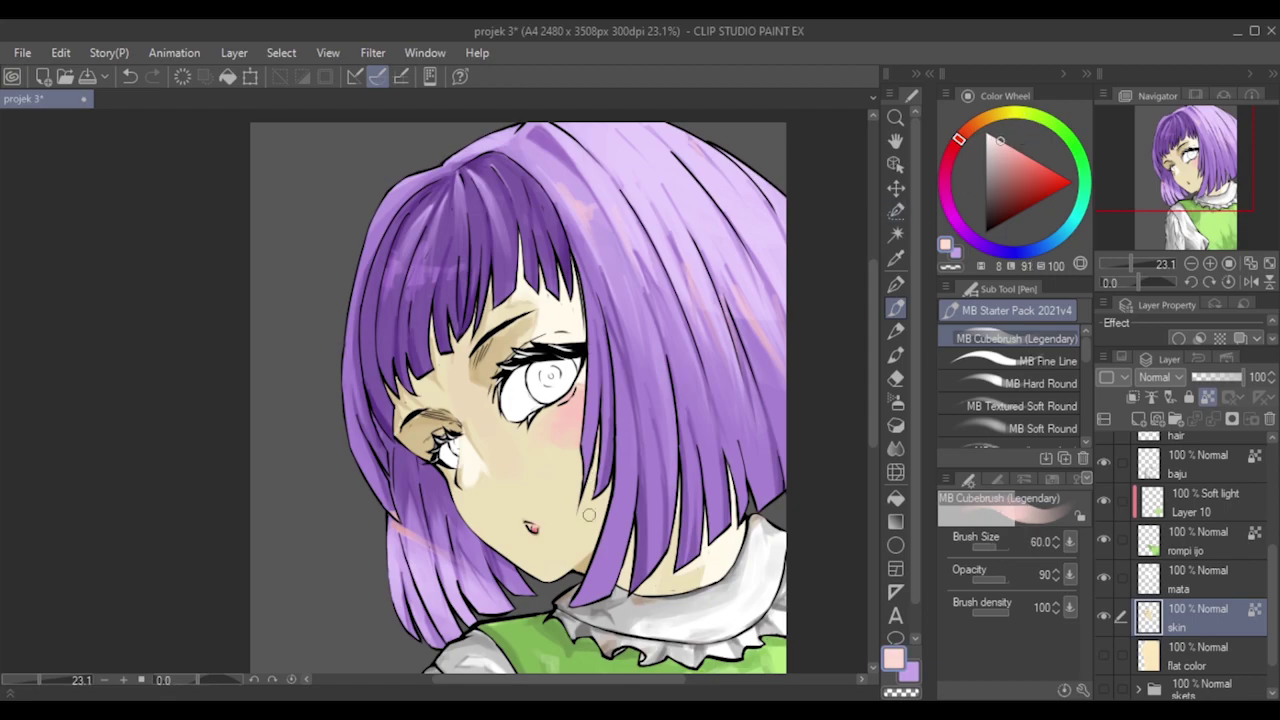
pyautogui.moveTo(590, 514)
pyautogui.mouseDown()
pyautogui.moveTo(571, 539)
pyautogui.moveTo(599, 491)
pyautogui.mouseUp()
pyautogui.hotkey('ctrl', 'z')
# Brush the pale pink softly over the lower cheek beside the mouth, using brush size 170.
pyautogui.press(']')
pyautogui.press(']')
pyautogui.press('[')
pyautogui.press('[')
pyautogui.hotkey('ctrl', 'z')
pyautogui.scroll(-3, 640, 495)
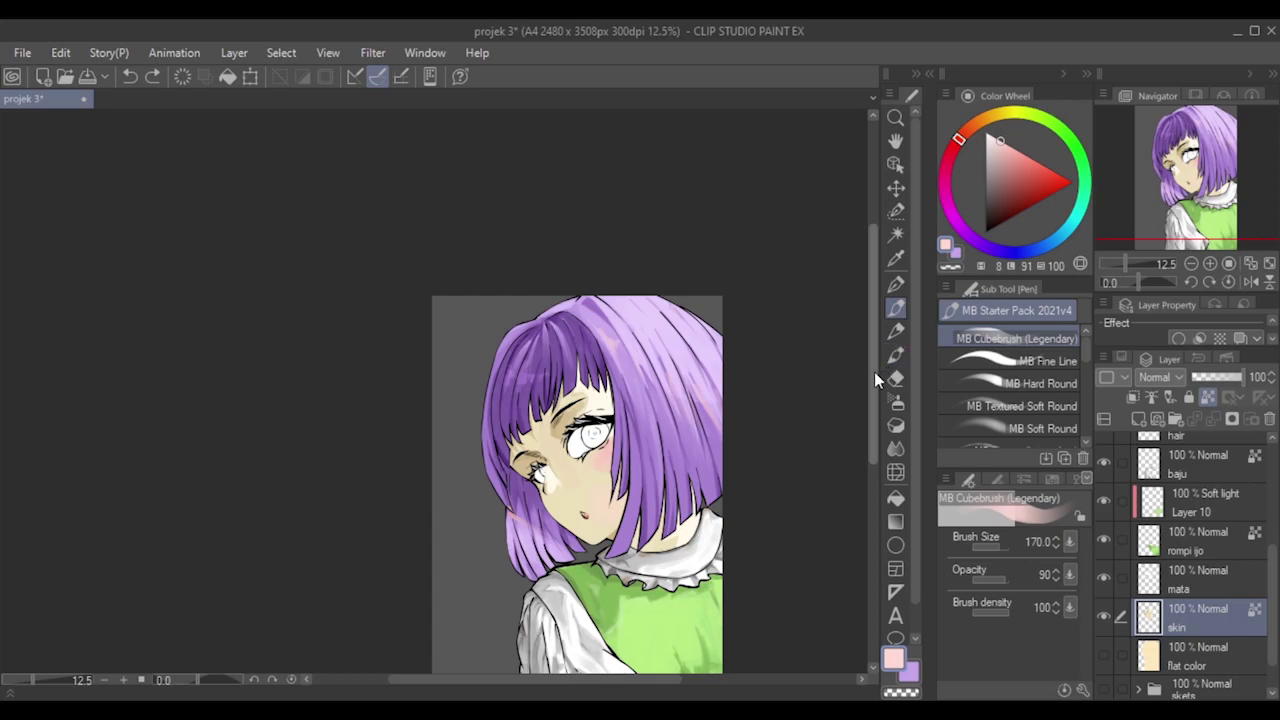
pyautogui.moveTo(874, 371); pyautogui.dragTo(873, 384)
# Darken the sampled skin colour to a tan of luminosity 66 and shade the neck beneath the hair at brush sizes 120 and 80.
pyautogui.keyDown('alt'); pyautogui.click(589, 449); pyautogui.keyUp('alt')
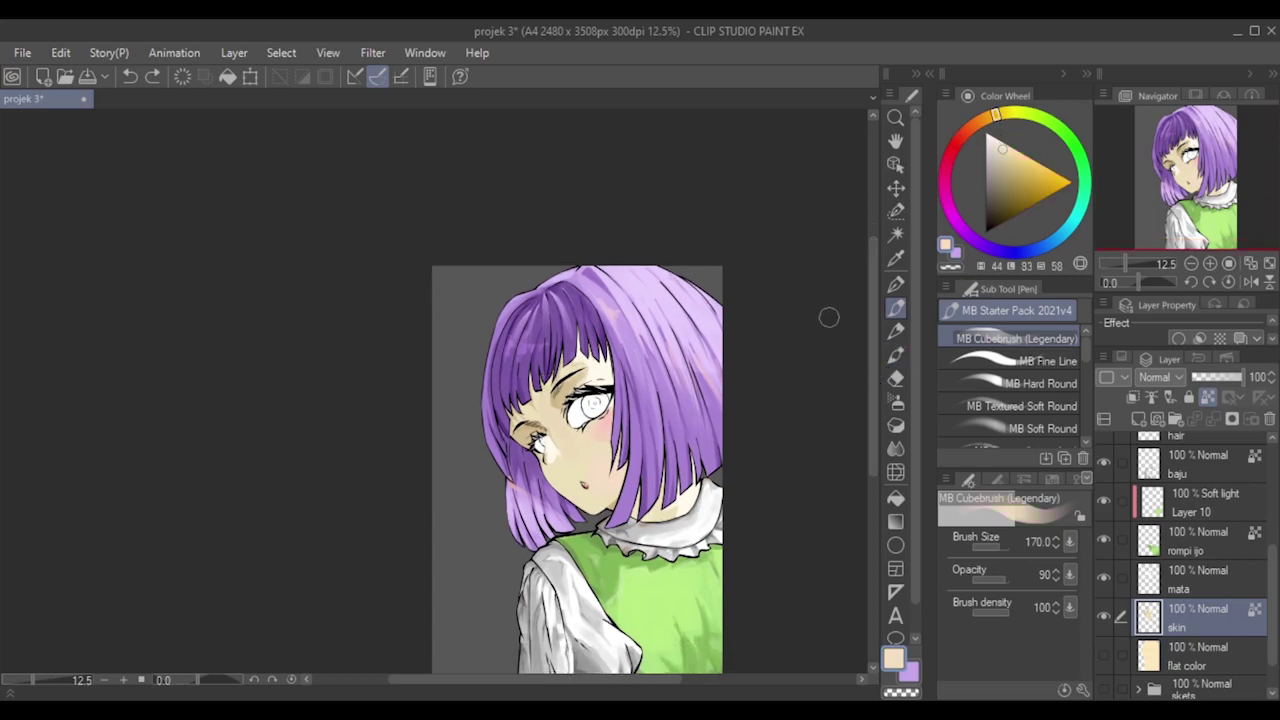
pyautogui.click(1001, 147)
pyautogui.moveTo(1005, 145); pyautogui.dragTo(1008, 165)
pyautogui.scroll(1, 662, 410)
pyautogui.scroll(1, 656, 487)
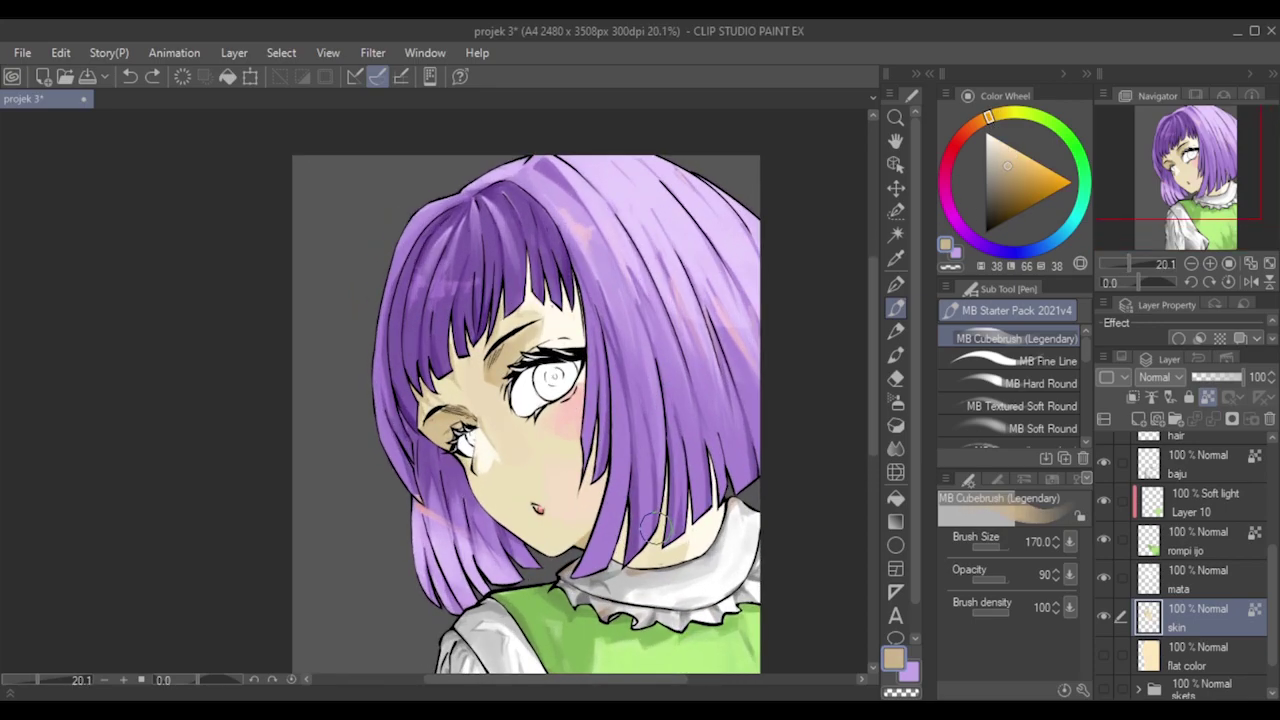
pyautogui.press('[')
pyautogui.press('[')
pyautogui.moveTo(686, 535); pyautogui.dragTo(657, 572)
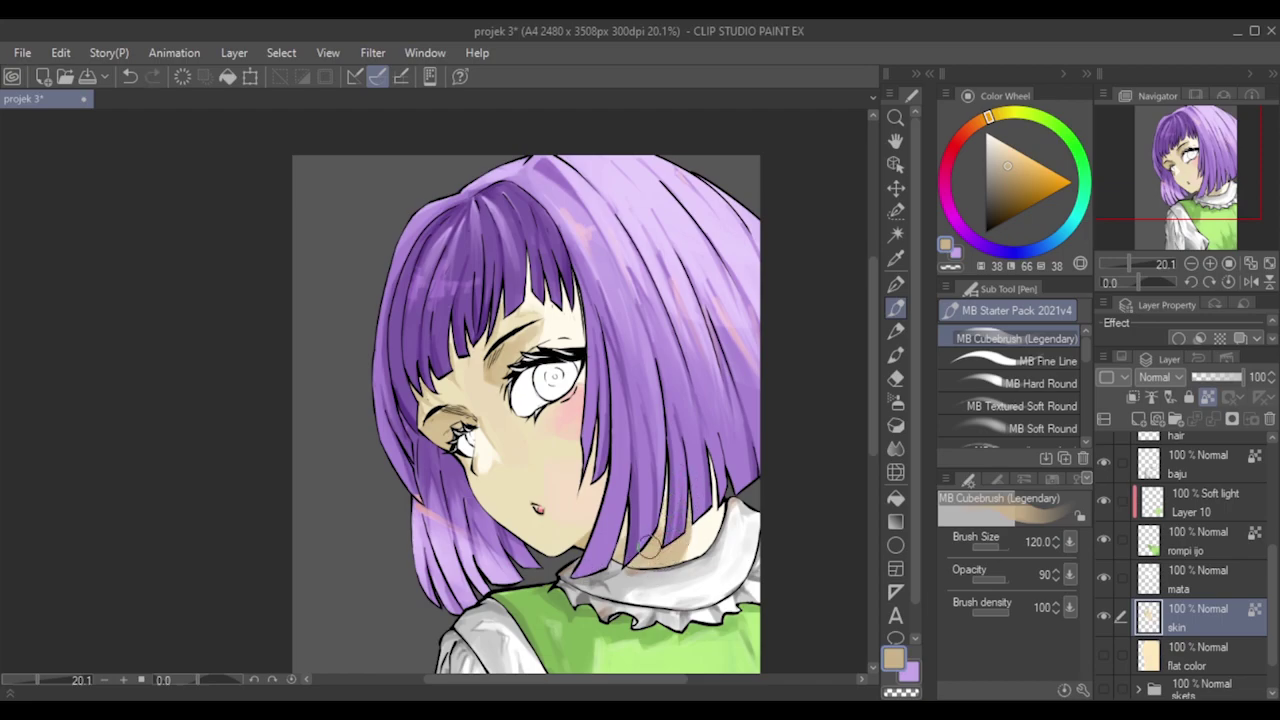
pyautogui.press('[')
pyautogui.press('[')
pyautogui.scroll(3, 694, 496)
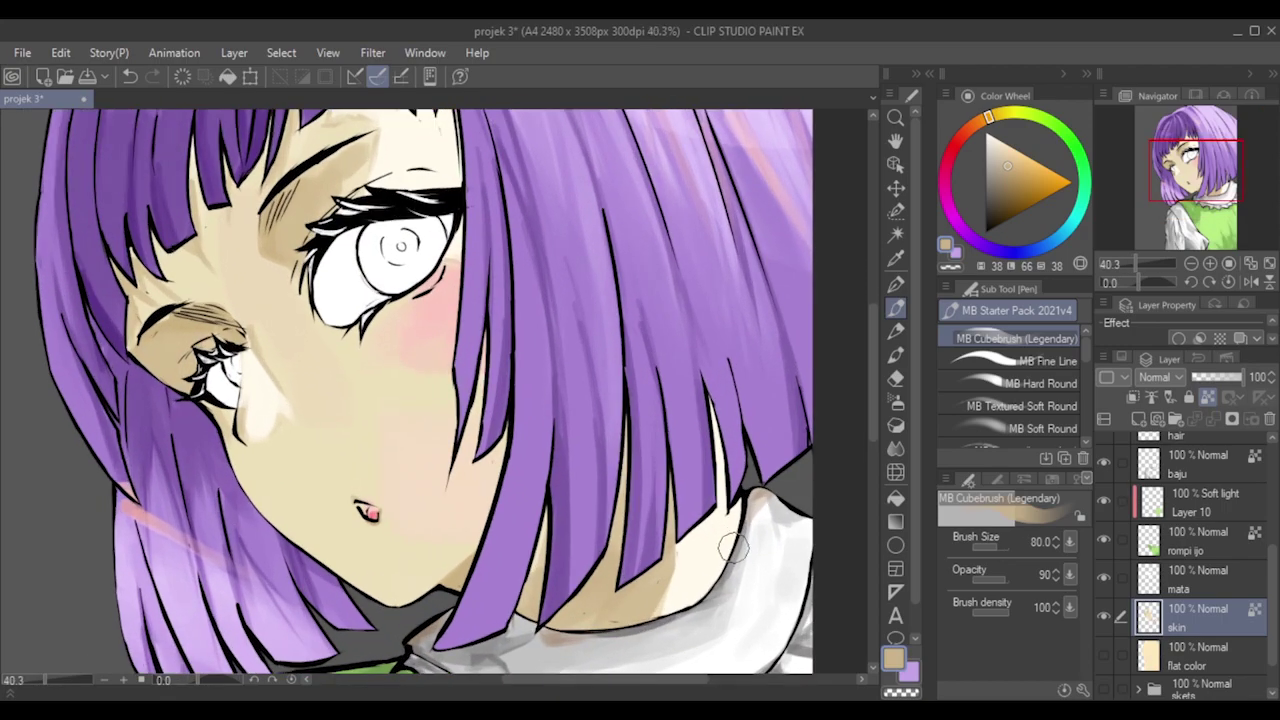
pyautogui.scroll(-3, 733, 556)
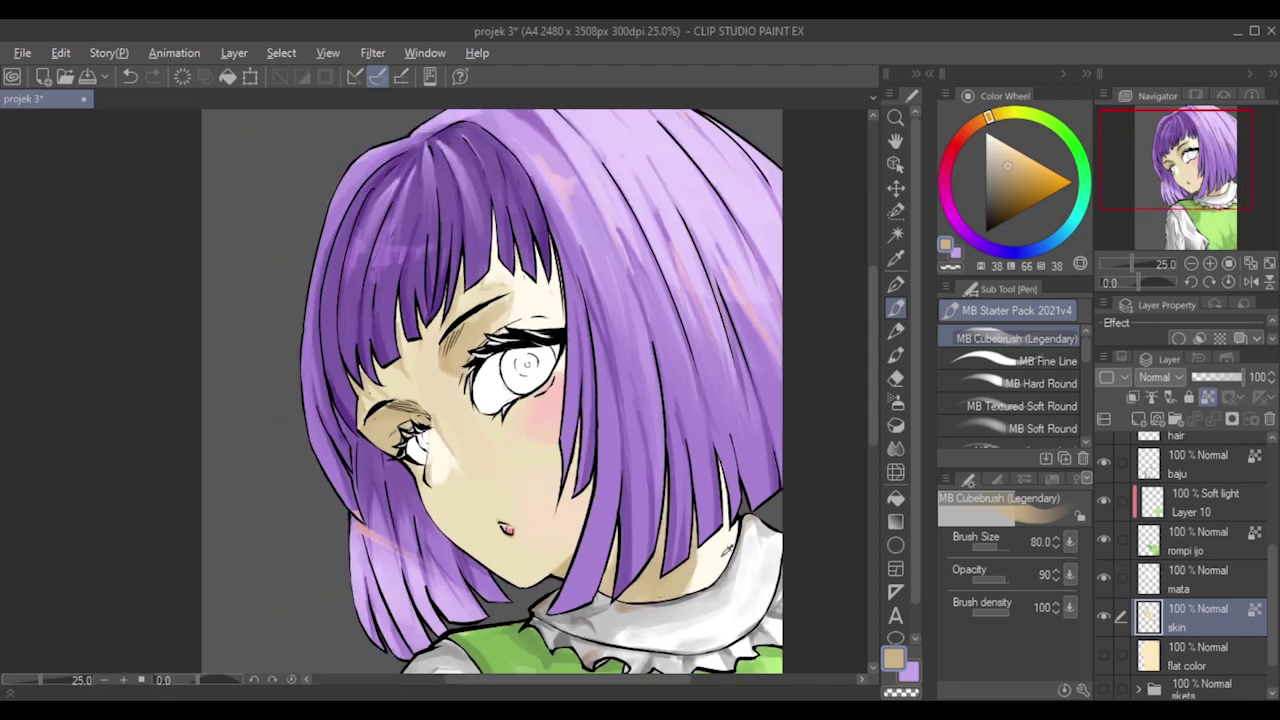
# Sample the light cream of the neck and refine the edges of the neck shadow with brush sizes from 40 down to 30.
pyautogui.keyDown('alt'); pyautogui.click(726, 543); pyautogui.keyUp('alt')
pyautogui.press('[')
pyautogui.press('[')
pyautogui.press('[')
pyautogui.press('[')
pyautogui.moveTo(664, 512); pyautogui.dragTo(652, 590)
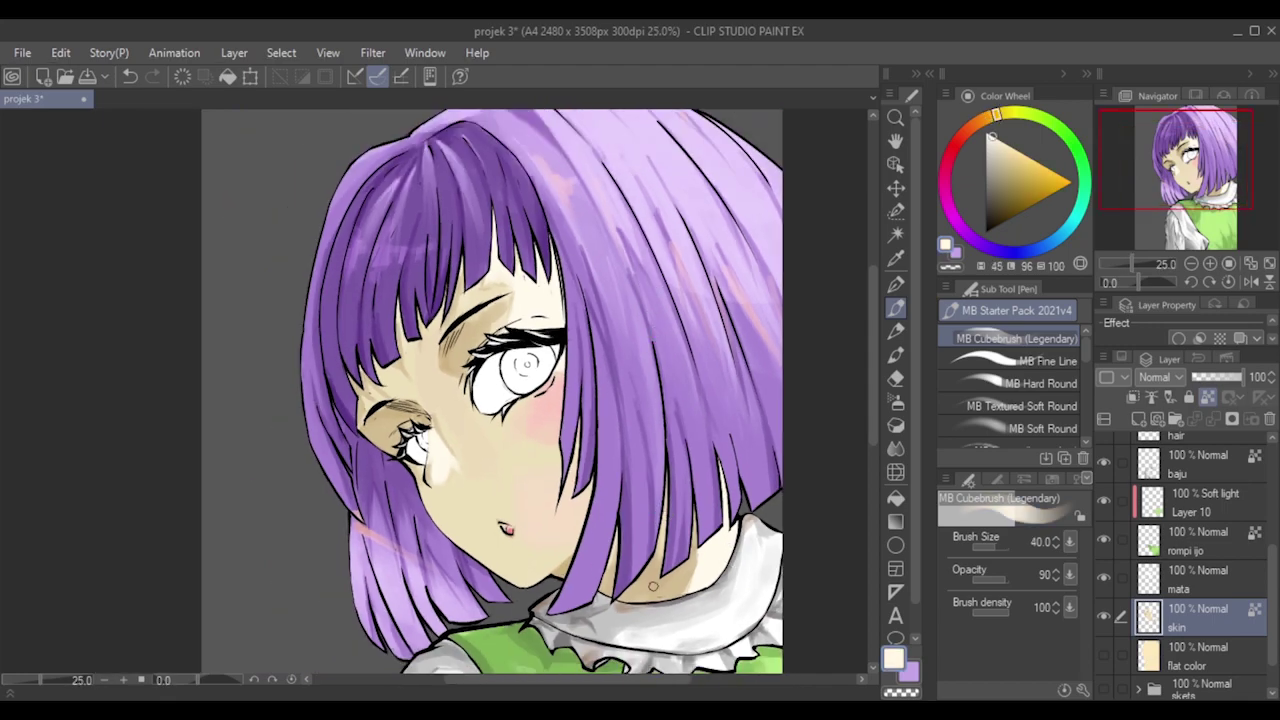
pyautogui.press('[')
pyautogui.press('[')
pyautogui.press('[')
pyautogui.moveTo(666, 540)
pyautogui.mouseDown()
pyautogui.moveTo(657, 560)
pyautogui.moveTo(658, 549)
pyautogui.mouseUp()
pyautogui.press(']')
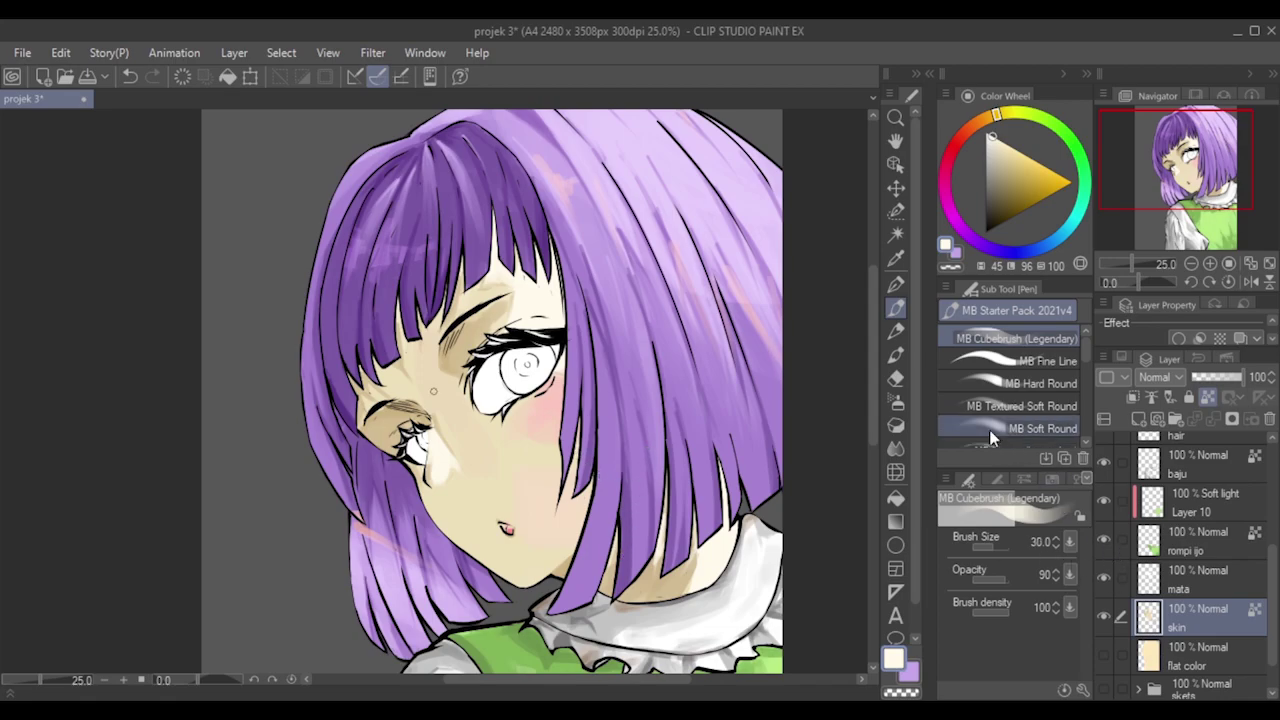
# Darken the sampled neck tan to luminosity 57, try it under the chin, and reduce the brush size to 15.
pyautogui.keyDown('alt'); pyautogui.click(661, 575); pyautogui.keyUp('alt')
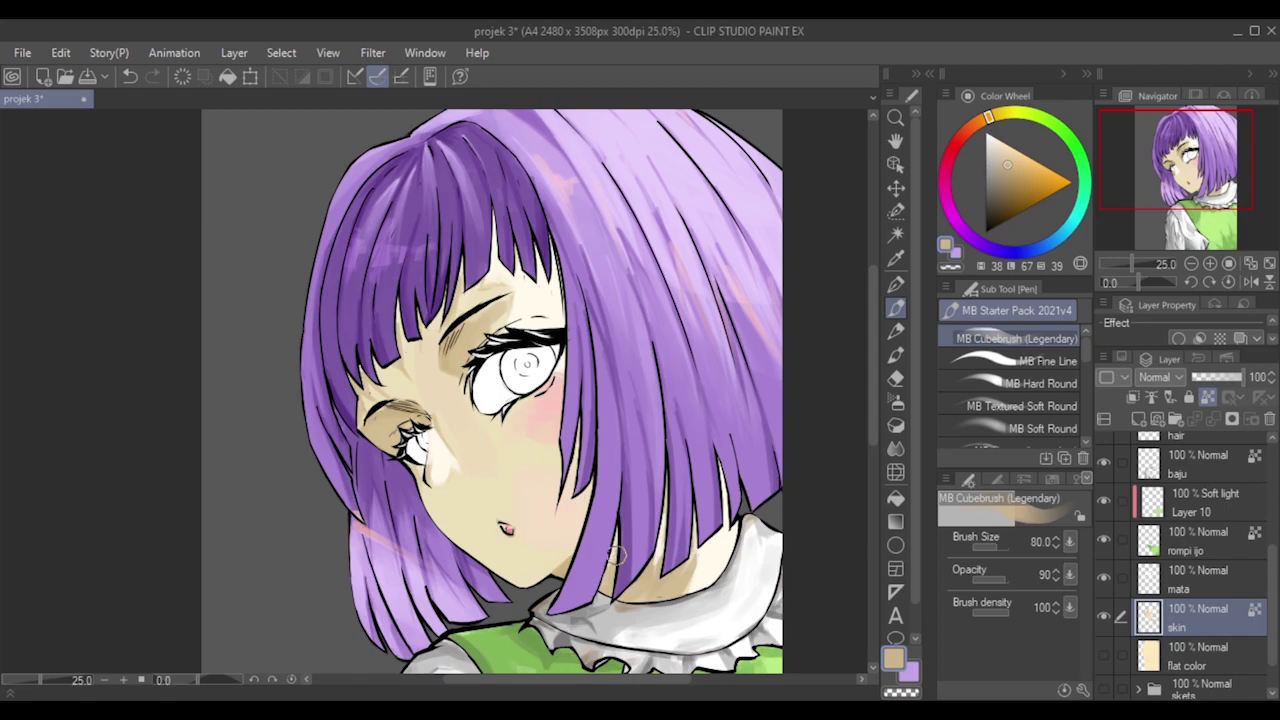
pyautogui.click(1008, 175)
pyautogui.moveTo(550, 575); pyautogui.dragTo(553, 579)
pyautogui.press('[')
pyautogui.press('[')
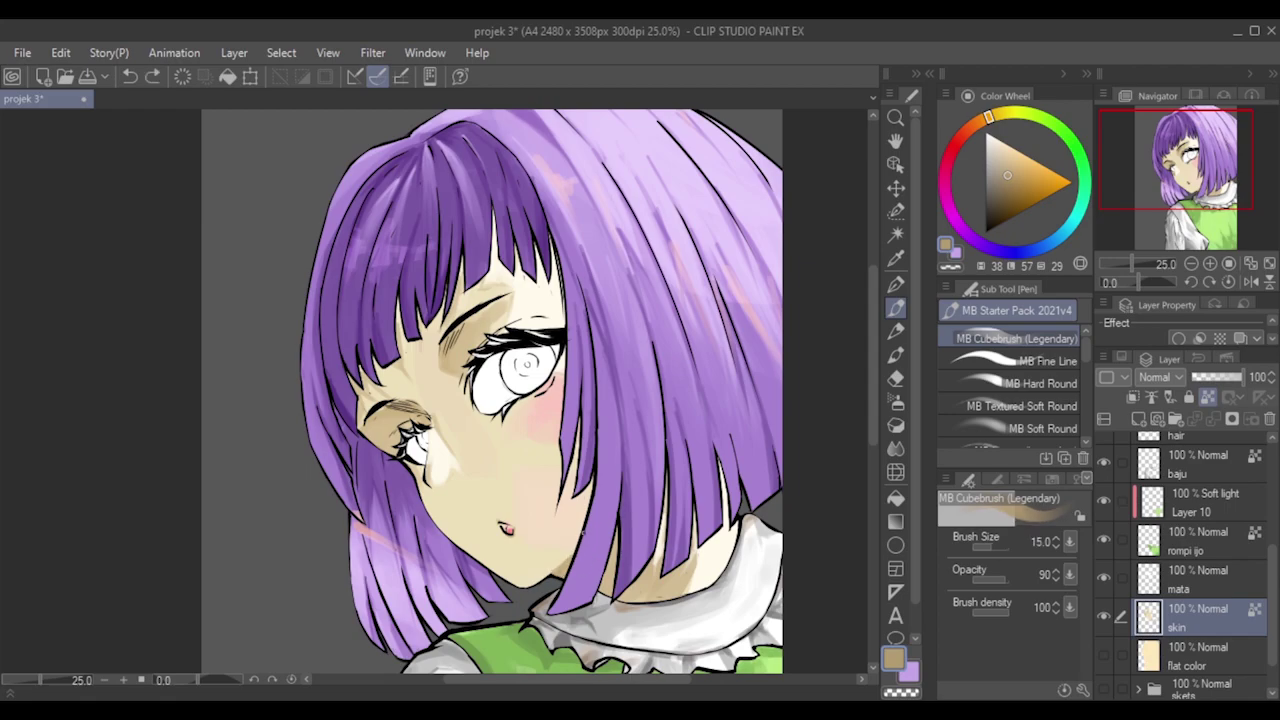
# Shade the jaw edge beside the hair in an orange-brown of hue 26, luminosity 59 and saturation 43, and raise the brush size to 30.
pyautogui.click(977, 125)
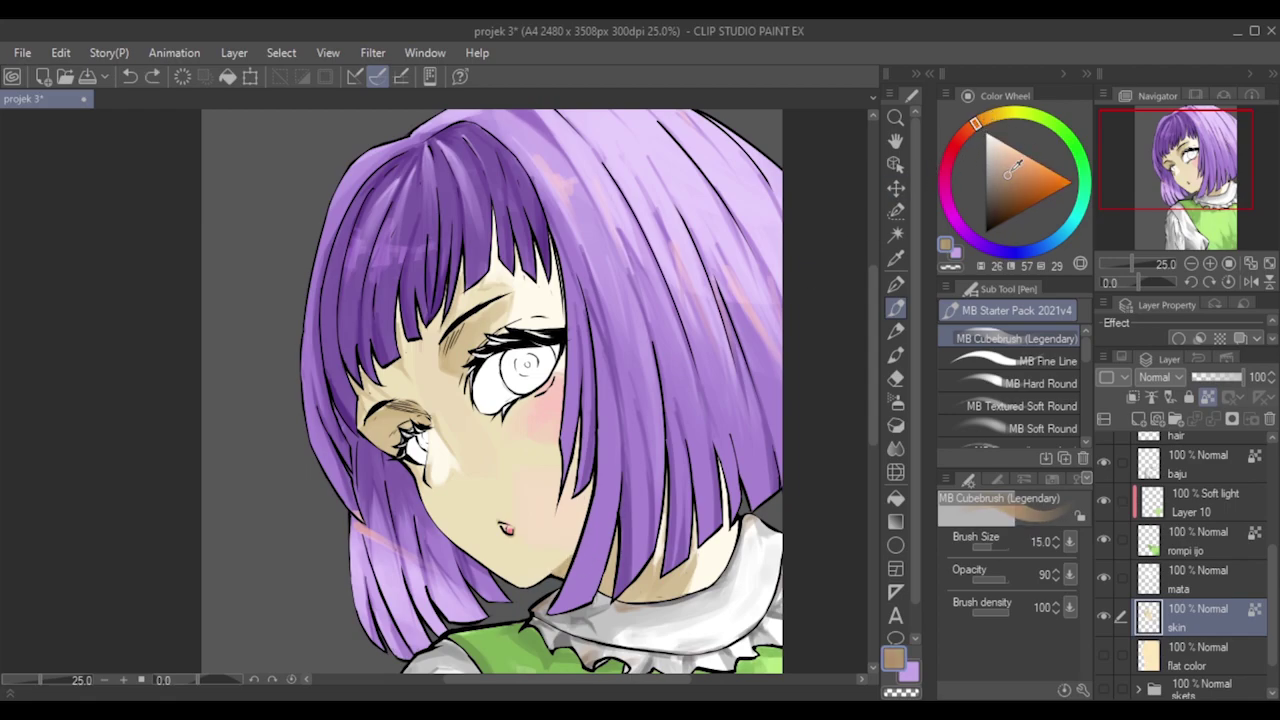
pyautogui.press(']')
pyautogui.press('[')
pyautogui.click(1015, 173)
pyautogui.moveTo(563, 573); pyautogui.dragTo(568, 560)
pyautogui.press(']')
pyautogui.press(']')
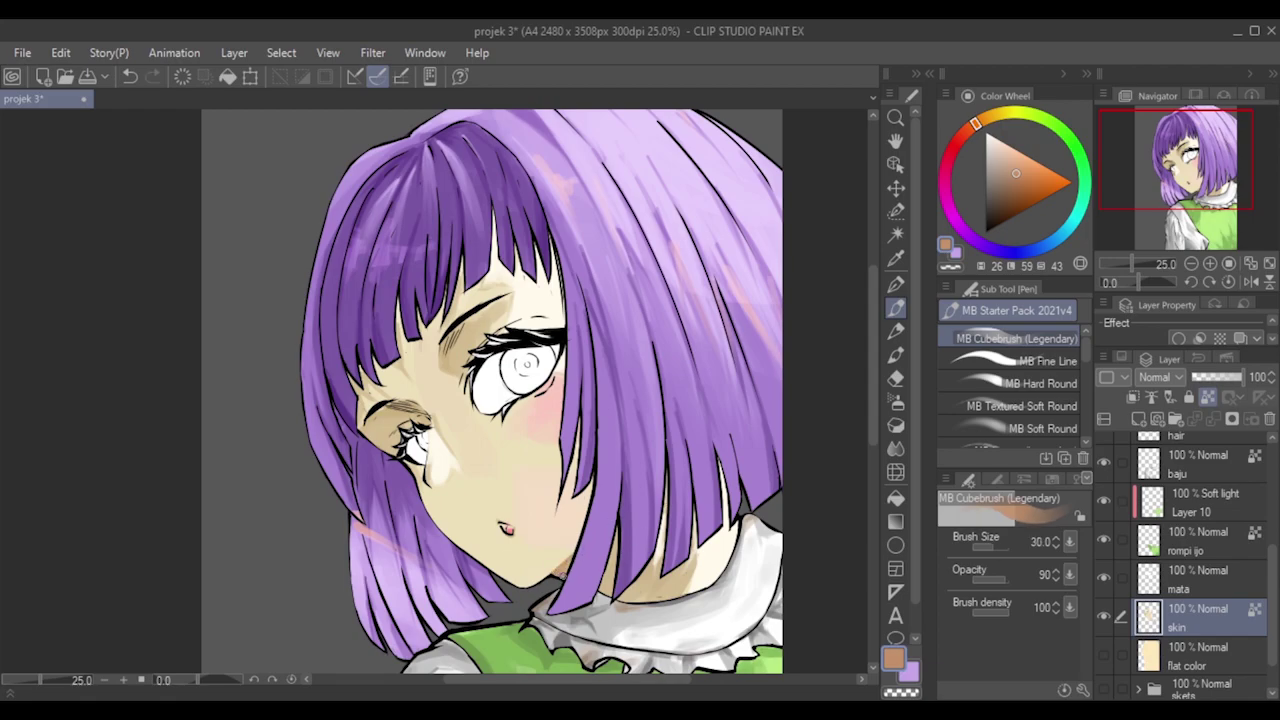
# Try shading the skin beside the far eye's inner corner with the orange-brown at brush size 80.
pyautogui.press(']')
pyautogui.press(']')
pyautogui.press(']')
pyautogui.press(']')
pyautogui.press(']')
pyautogui.press('[')
pyautogui.press('[')
pyautogui.press(']')
pyautogui.press(']')
pyautogui.press(']')
pyautogui.hotkey('ctrl', 'z')
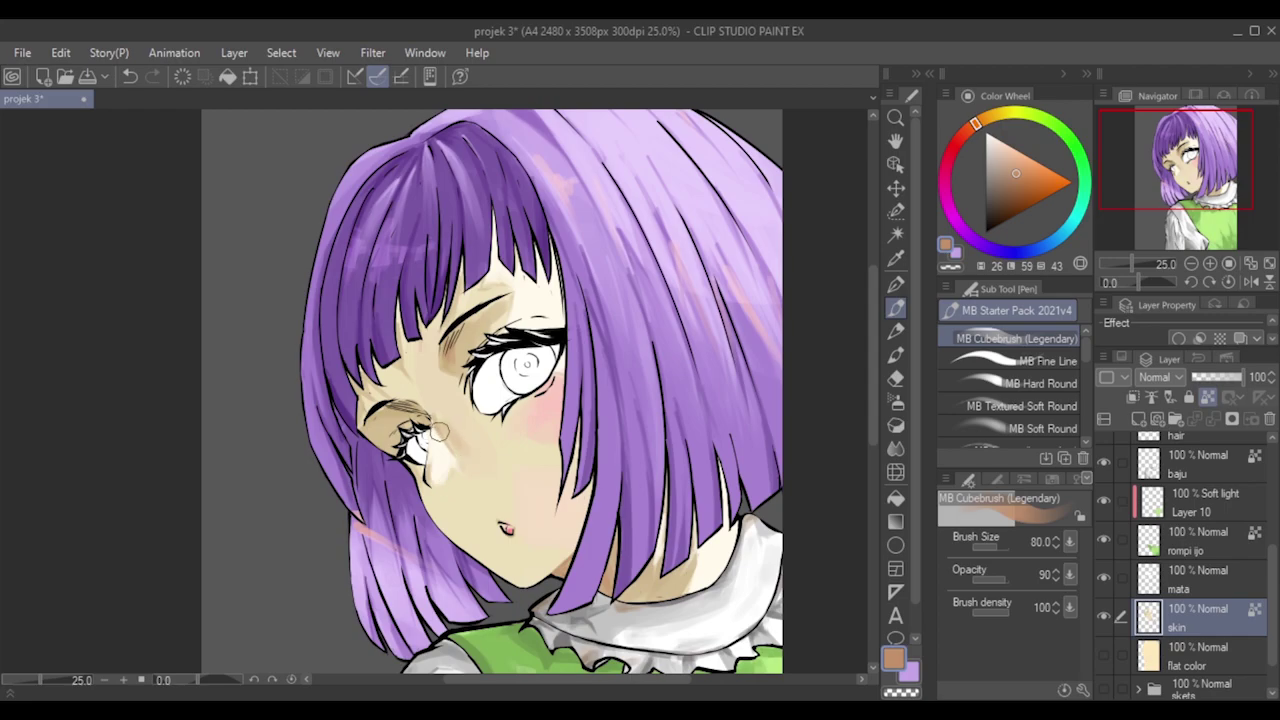
pyautogui.click(449, 431)
pyautogui.hotkey('ctrl', 'z')
# Line the nose bridge and nose tip in orange of hue 19, luminosity 75, saturation 100 at brush size 10, and sample the jaw shadow's tan.
pyautogui.scroll(4, 446, 475)
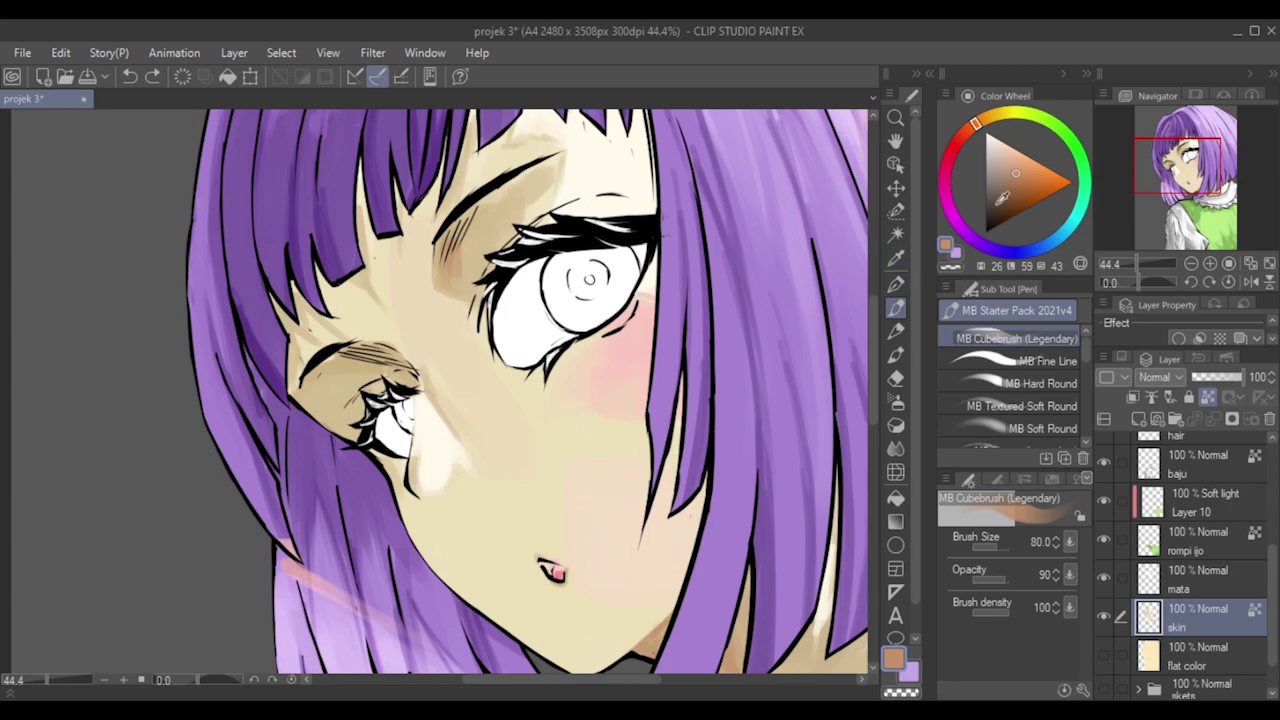
pyautogui.click(968, 129)
pyautogui.click(1029, 157)
pyautogui.press('[')
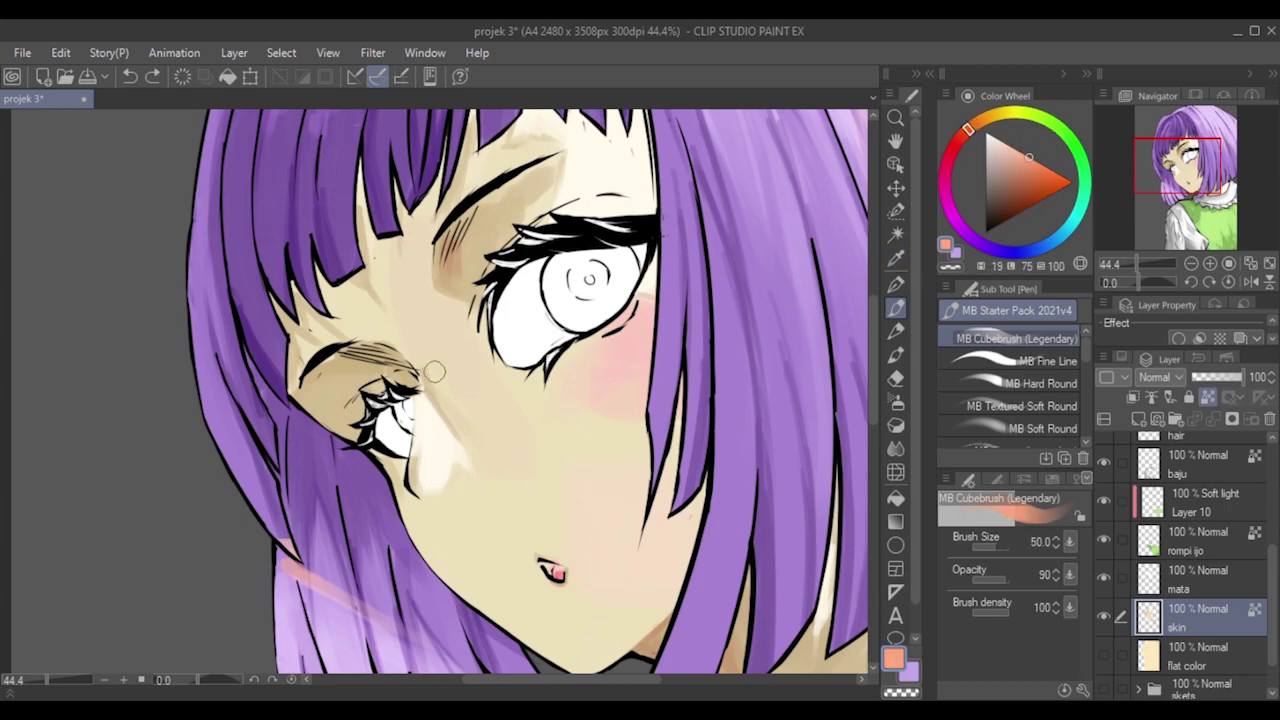
pyautogui.press('[')
pyautogui.press('[')
pyautogui.press('[')
pyautogui.press('[')
pyautogui.press('[')
pyautogui.press('[')
pyautogui.press('[')
pyautogui.press('[')
pyautogui.press('[')
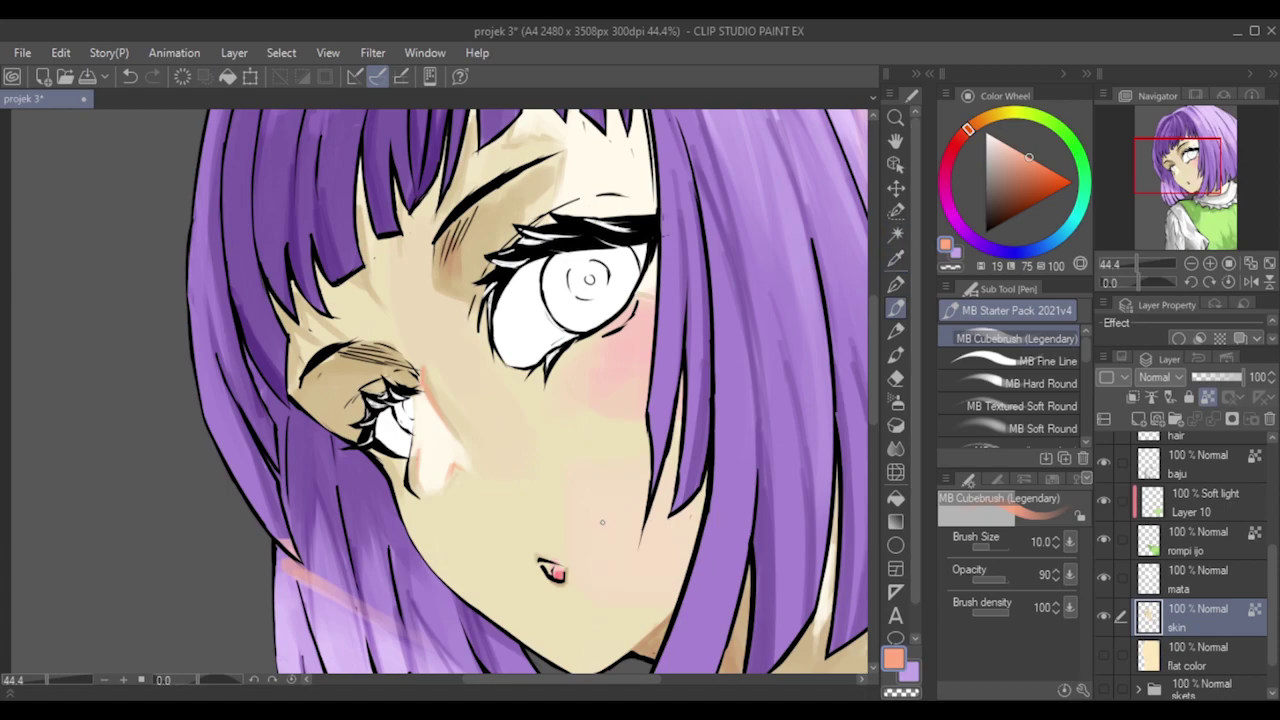
pyautogui.keyDown('alt'); pyautogui.click(655, 640); pyautogui.keyUp('alt')
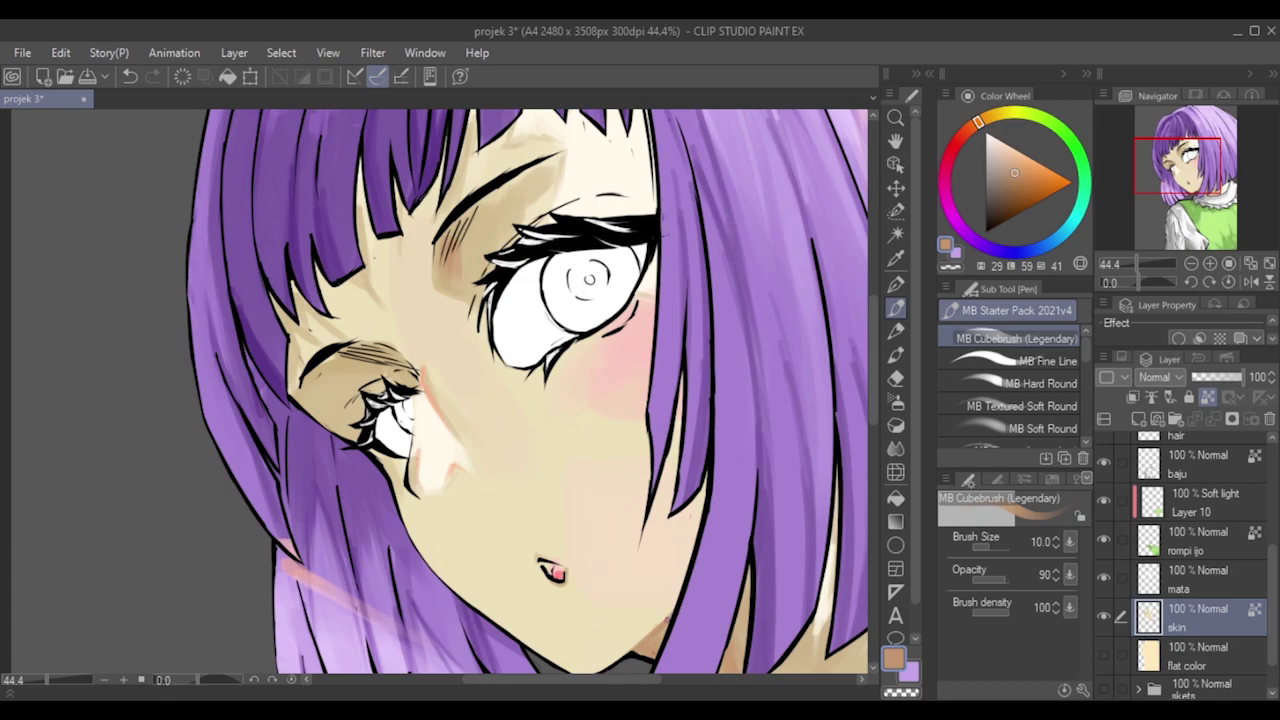
pyautogui.scroll(-3, 485, 511)
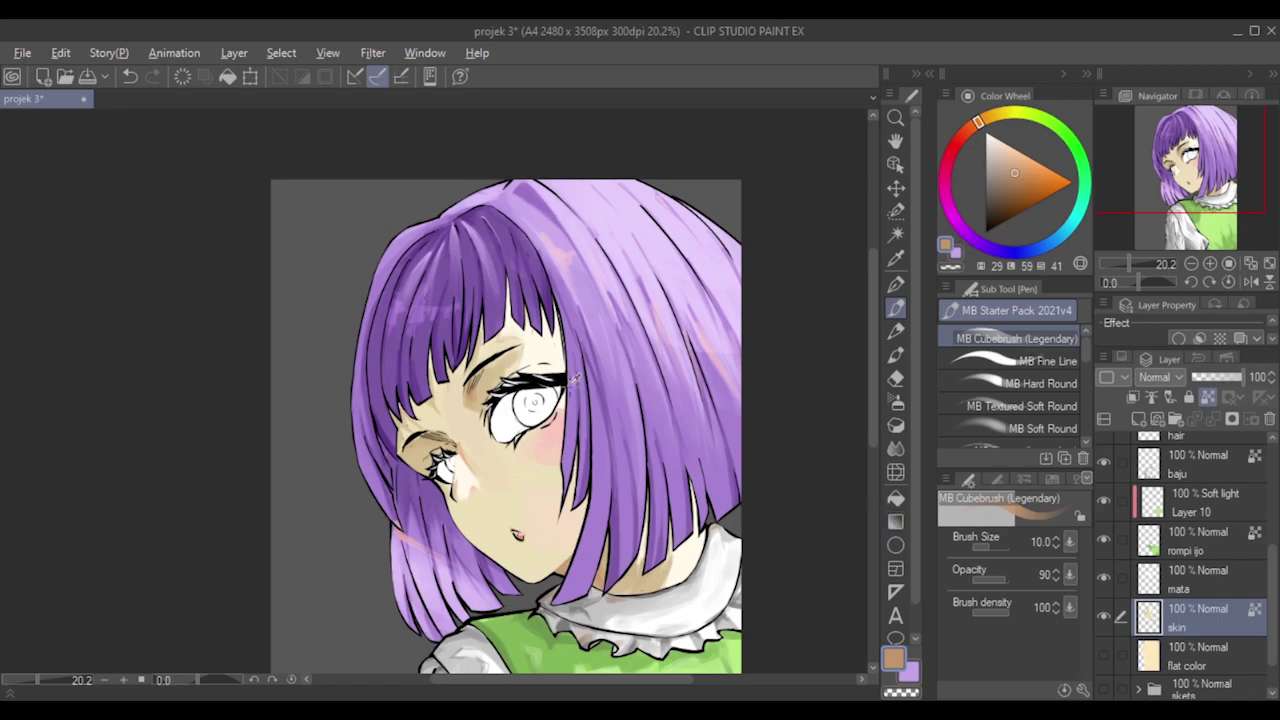
# Sample the peach of the cheek, paint the forehead between the fringe strands at brush size 25, and reduce the size to 20.
pyautogui.keyDown('alt'); pyautogui.click(566, 452); pyautogui.keyUp('alt')
pyautogui.press(']')
pyautogui.press(']')
pyautogui.press(']')
pyautogui.press(']')
pyautogui.press(']')
pyautogui.press(']')
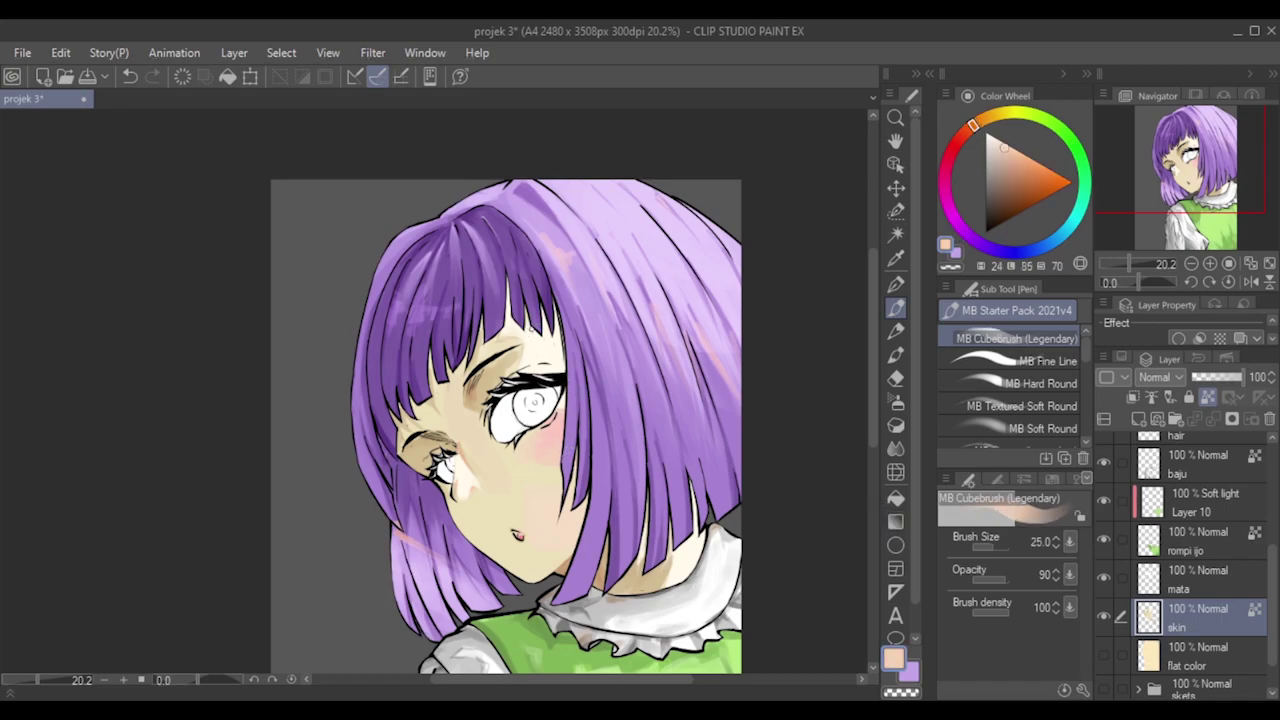
pyautogui.moveTo(527, 318); pyautogui.dragTo(535, 336)
pyautogui.press('[')
pyautogui.press('[')
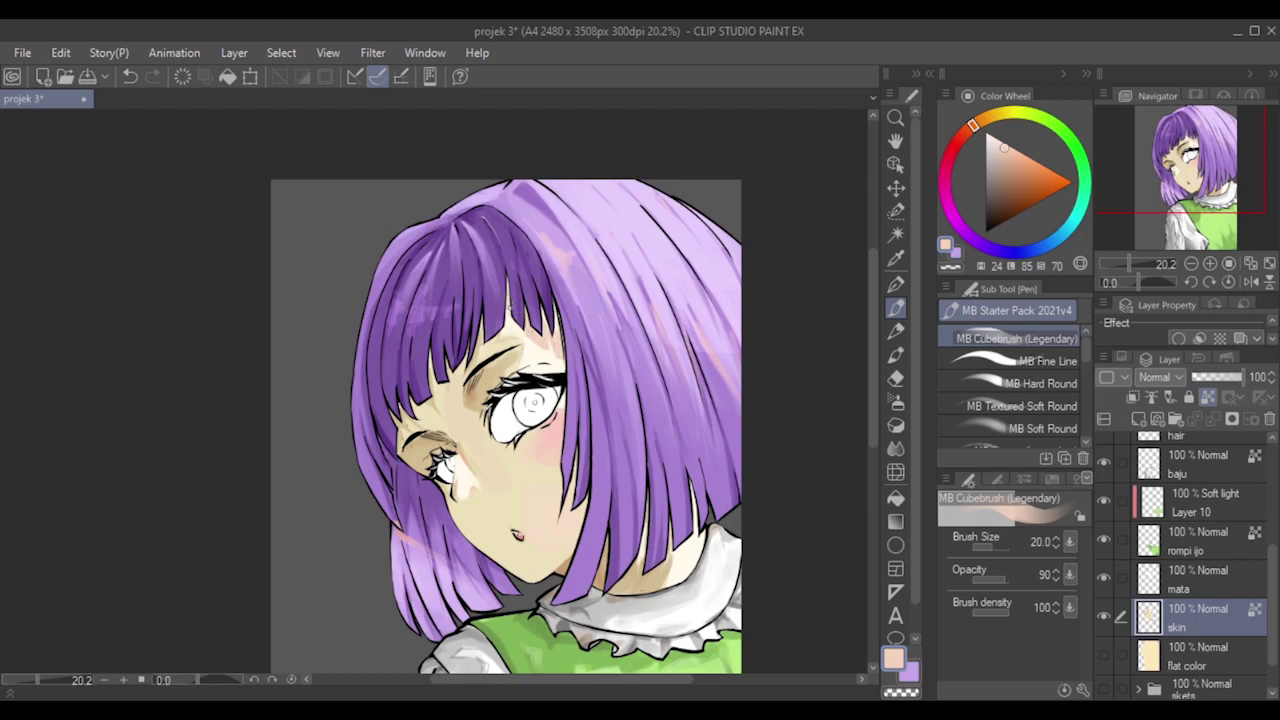
pyautogui.press(']')
pyautogui.press(']')
pyautogui.press(']')
pyautogui.press(']')
pyautogui.press(']')
pyautogui.scroll(1, 595, 337)
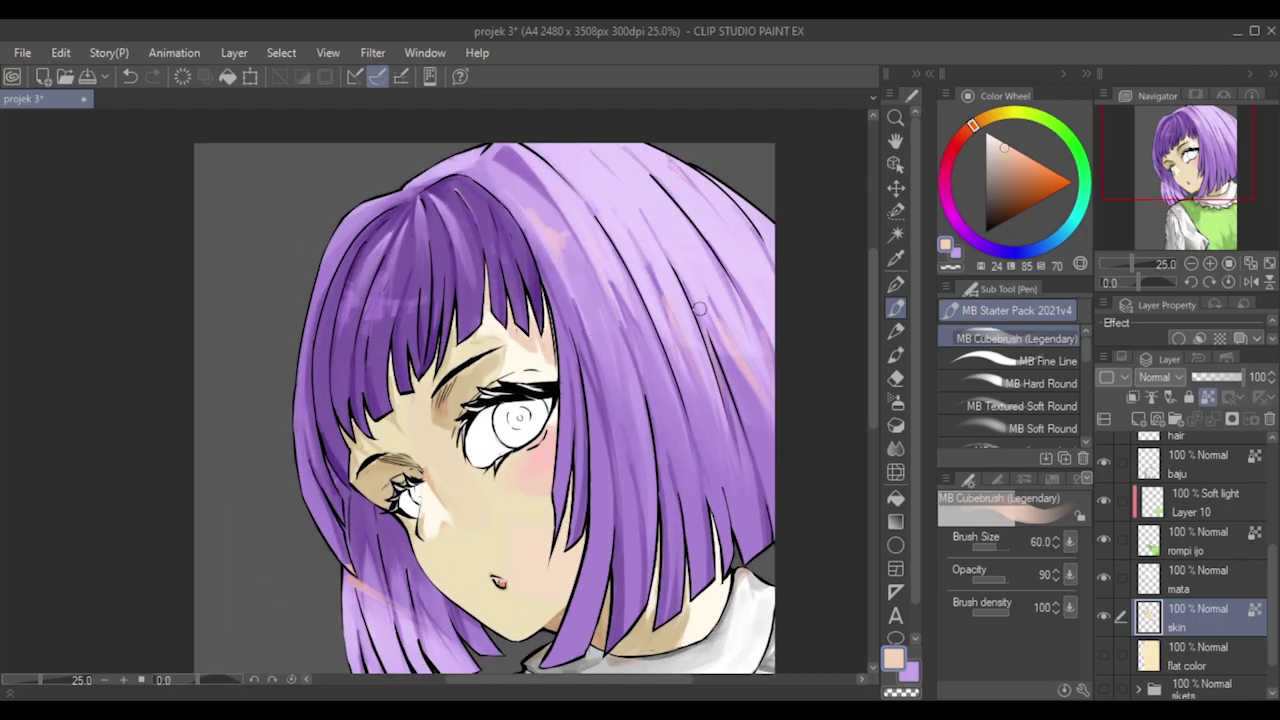
pyautogui.moveTo(871, 319); pyautogui.dragTo(871, 348)
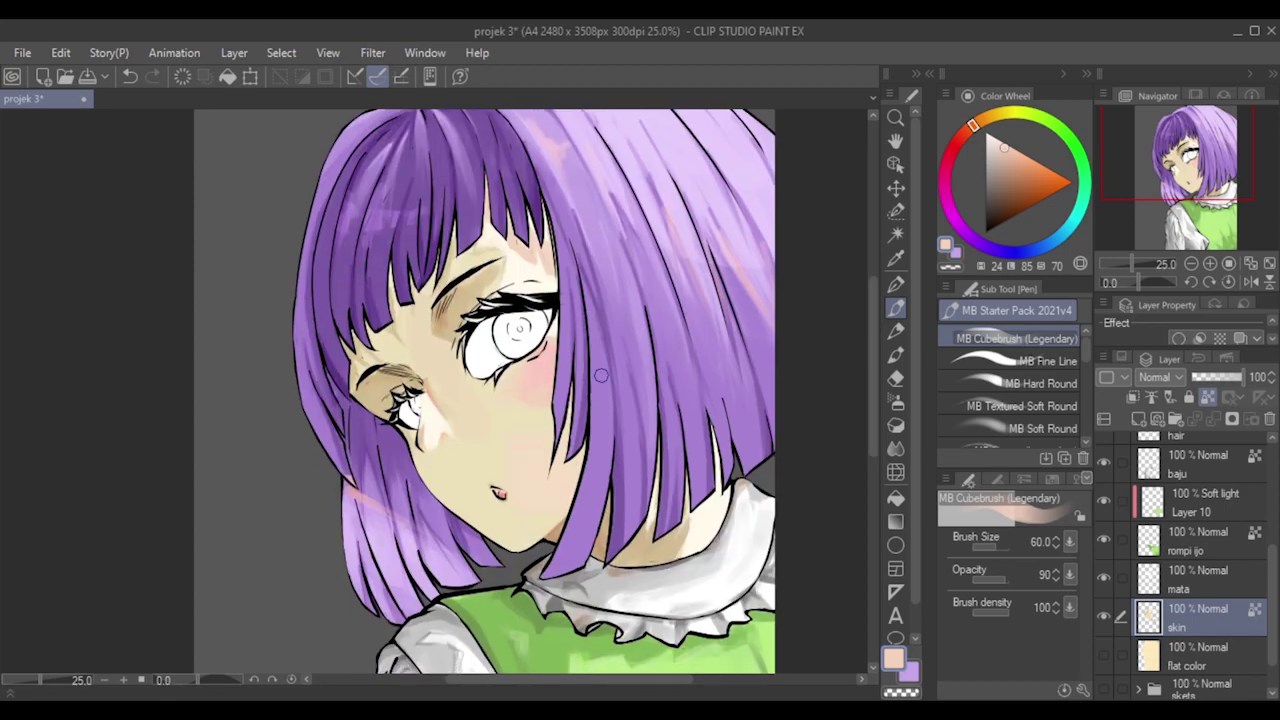
pyautogui.scroll(-3, 600, 371)
pyautogui.scroll(2, 534, 423)
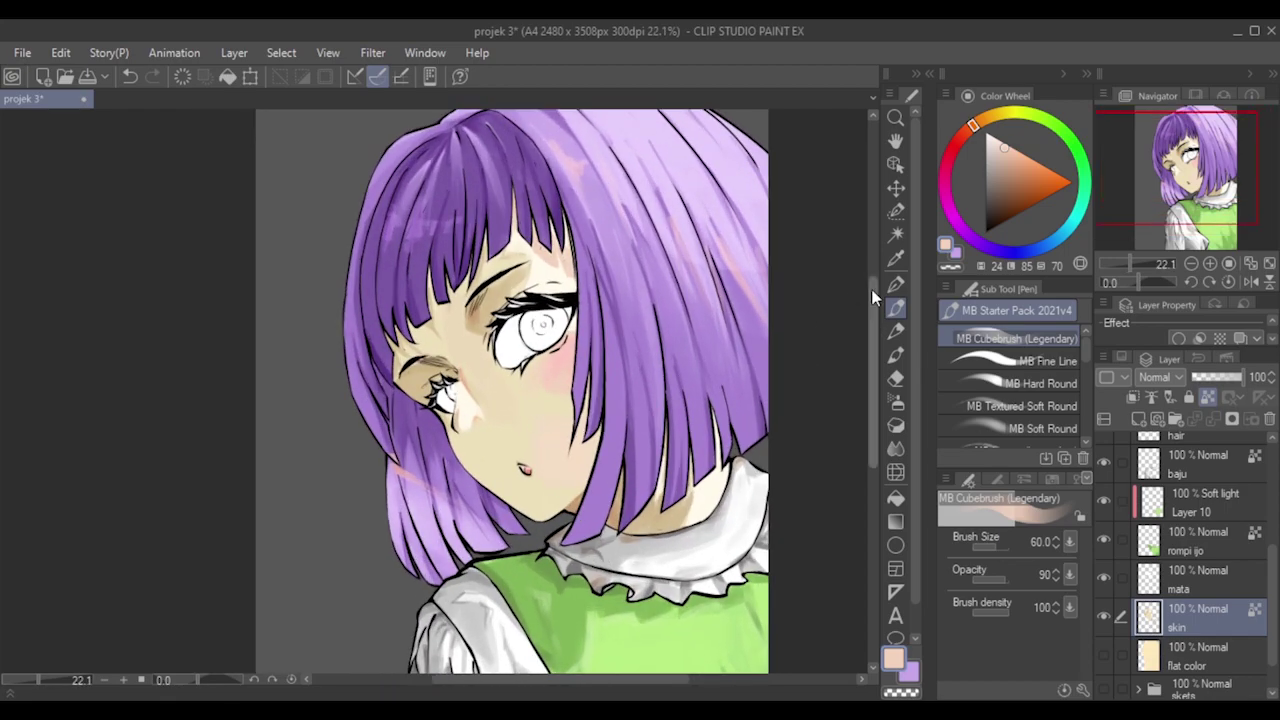
# Draw thin blush lines on the cheek below the larger eye in pink of hue 346, luminosity 74, saturation 100 at brush size 12.
pyautogui.click(947, 171)
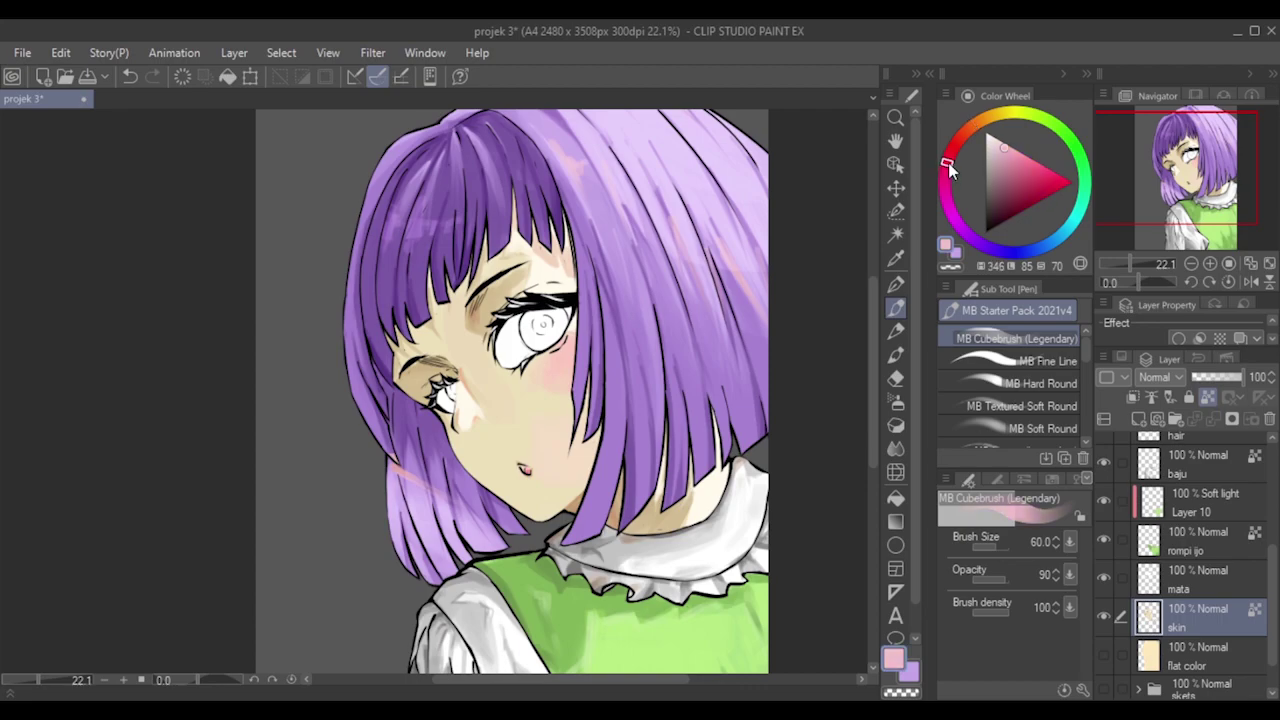
pyautogui.click(1031, 158)
pyautogui.press('[')
pyautogui.press('[')
pyautogui.press('[')
pyautogui.press('[')
pyautogui.press('[')
pyautogui.press('[')
pyautogui.press('[')
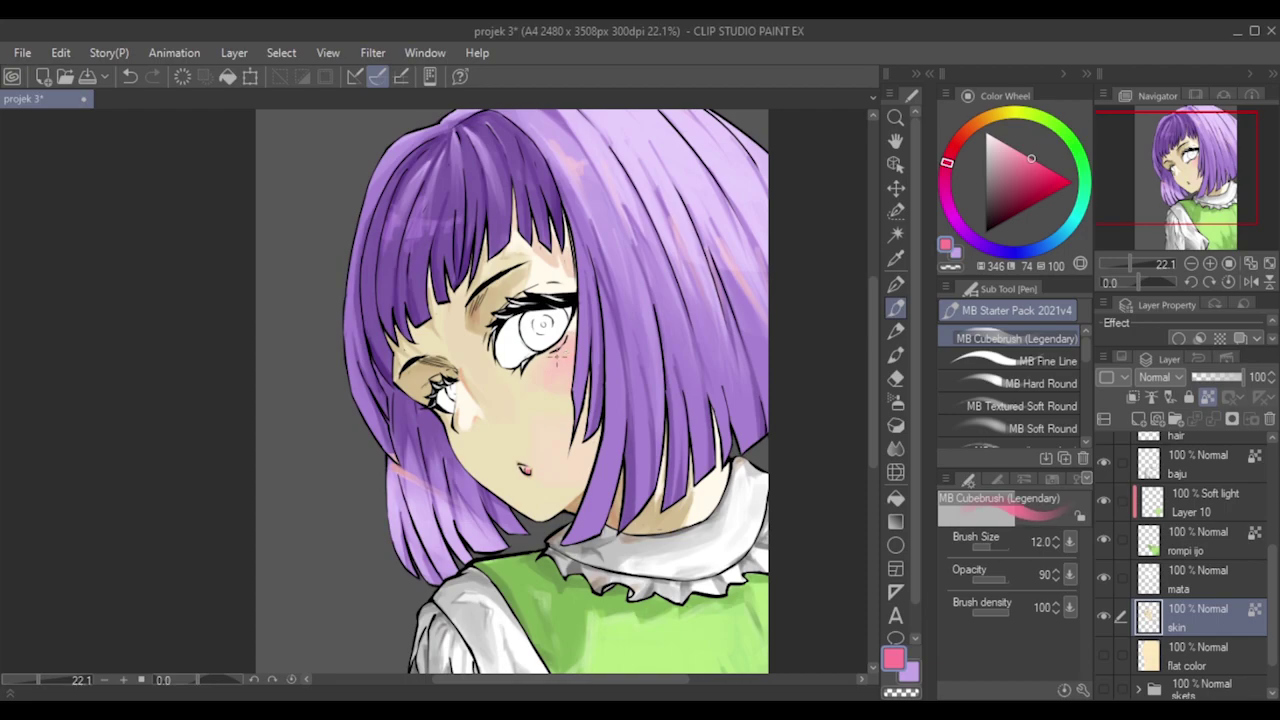
pyautogui.moveTo(549, 372); pyautogui.dragTo(564, 360)
pyautogui.scroll(1, 450, 430)
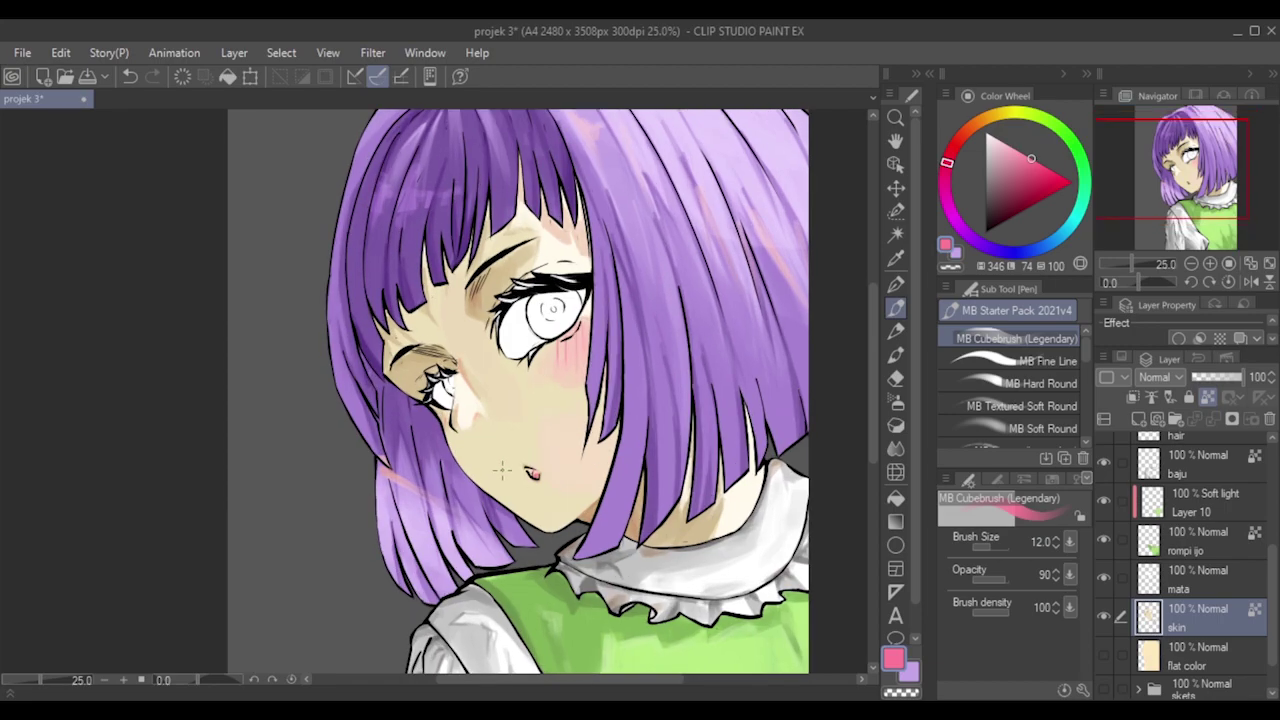
# Fill the mouth with a dark reddish brown of hue 17, luminosity 35 and saturation 58, ending at brush size 12.
pyautogui.press(']')
pyautogui.click(982, 204)
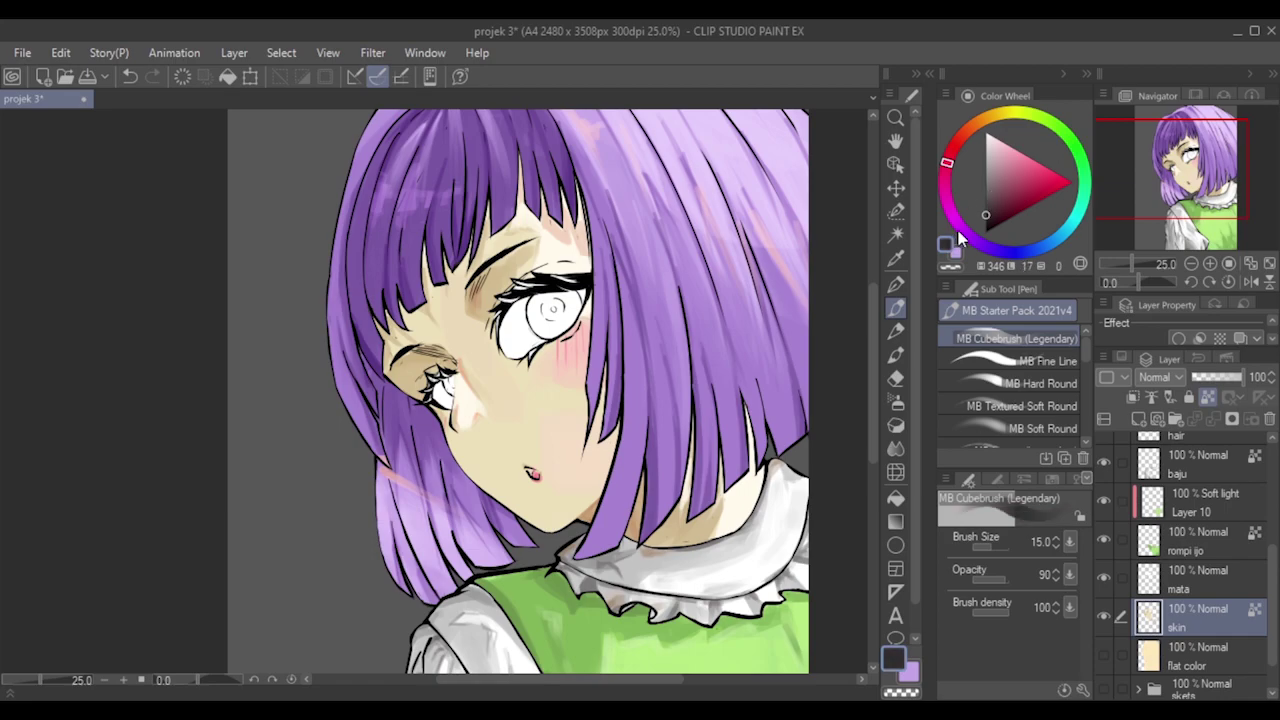
pyautogui.moveTo(958, 166); pyautogui.dragTo(958, 143)
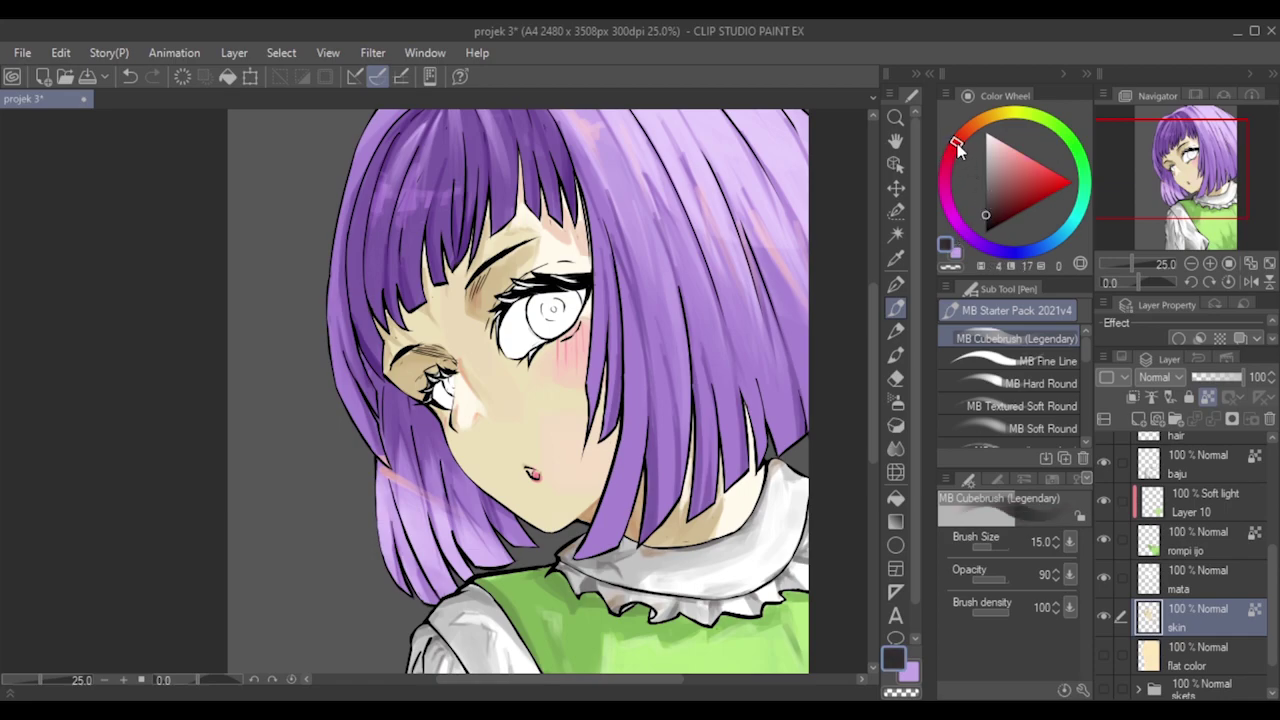
pyautogui.keyDown('alt'); pyautogui.click(577, 438); pyautogui.keyUp('alt')
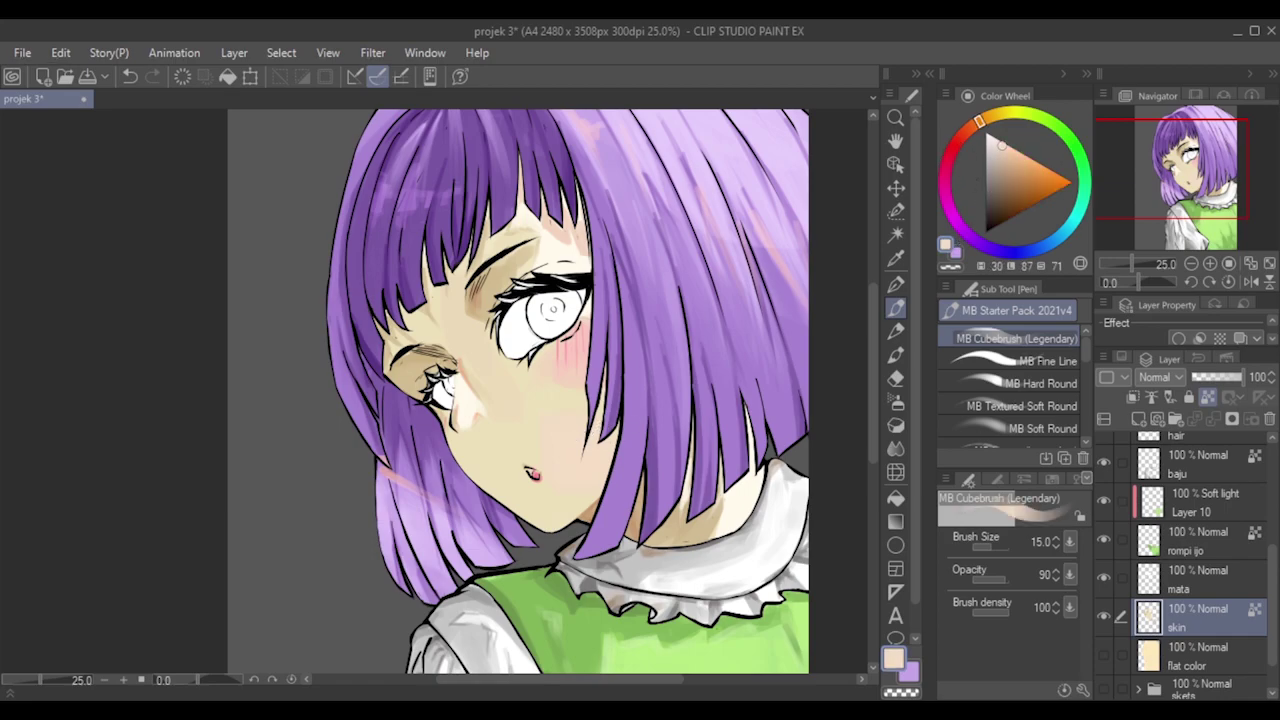
pyautogui.moveTo(965, 160)
pyautogui.mouseDown()
pyautogui.moveTo(968, 128)
pyautogui.moveTo(1010, 195)
pyautogui.mouseUp()
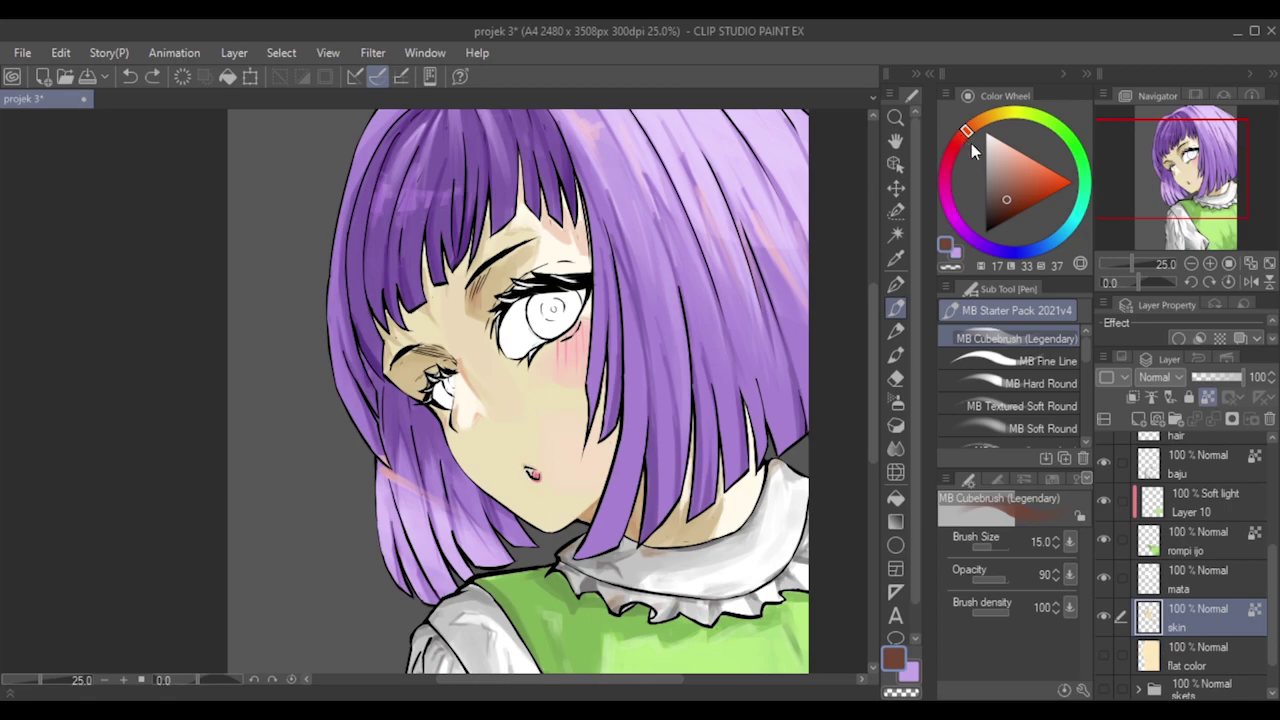
pyautogui.click(1011, 197)
pyautogui.moveTo(1011, 197); pyautogui.dragTo(1020, 197)
pyautogui.press('[')
pyautogui.press(']')
pyautogui.moveTo(525, 467); pyautogui.dragTo(530, 474)
pyautogui.press('[')
pyautogui.scroll(-1, 452, 316)
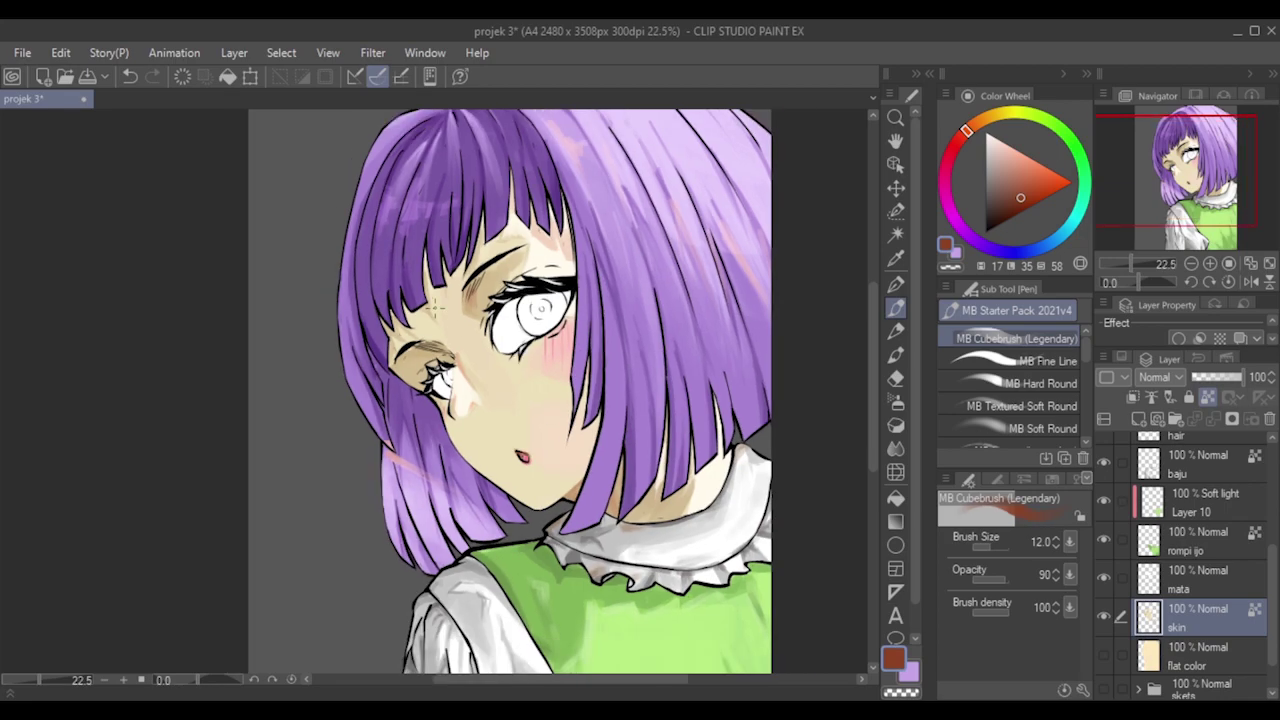
# Lighten the brown to luminosity 50 and saturation 42 and shade the outer corner of the larger eye.
pyautogui.scroll(1, 436, 298)
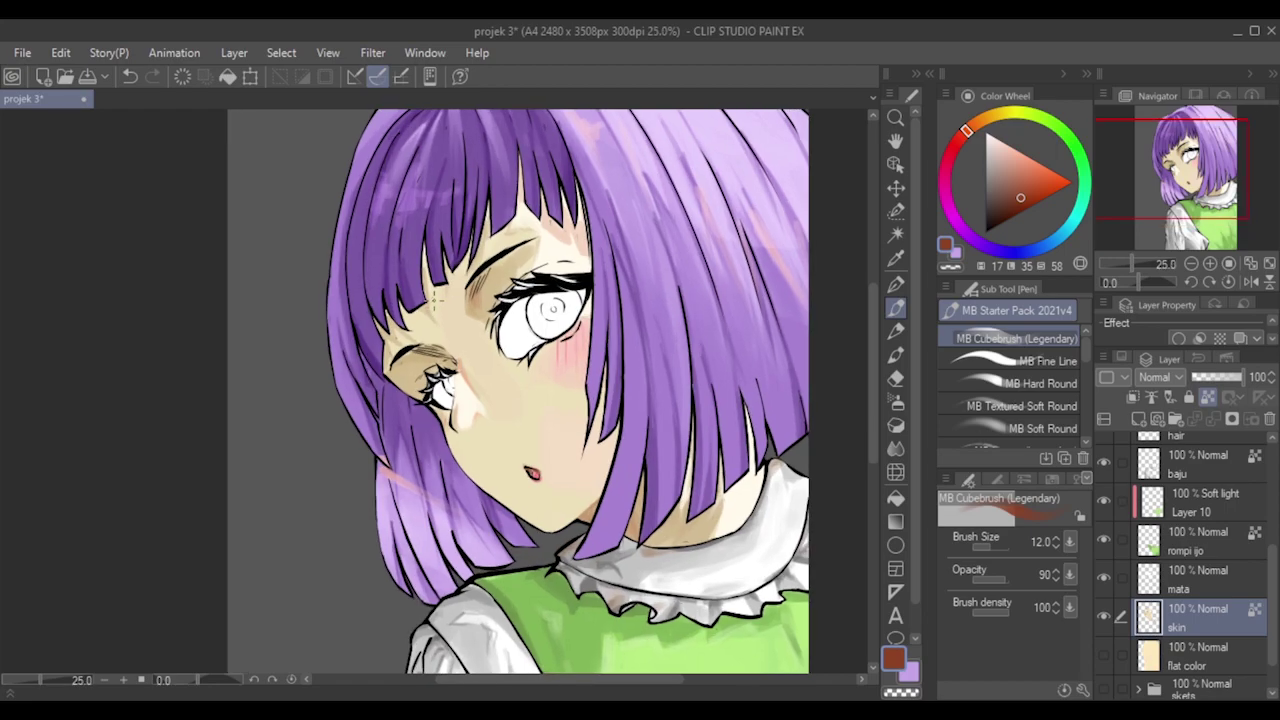
pyautogui.click(1021, 182)
pyautogui.press(']')
pyautogui.press(']')
pyautogui.press(']')
pyautogui.press(']')
pyautogui.press(']')
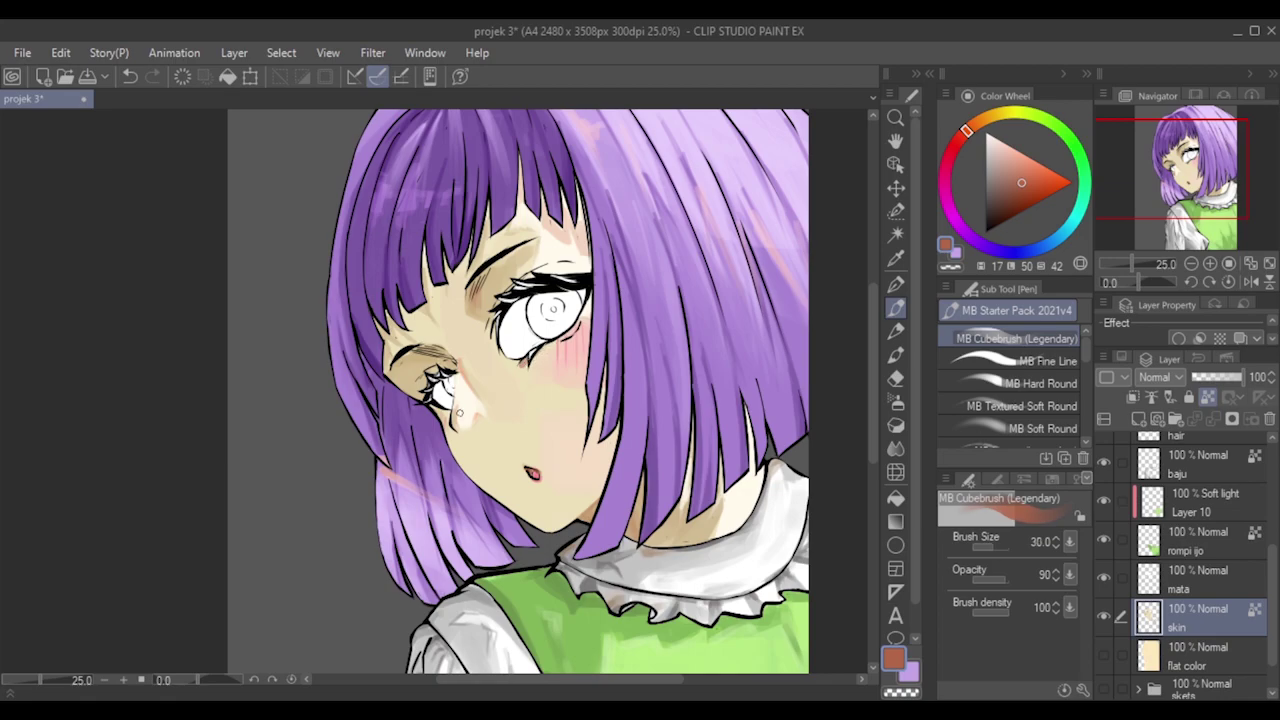
pyautogui.press('[')
pyautogui.press('[')
pyautogui.moveTo(580, 323); pyautogui.dragTo(572, 335)
# Undo the last stroke and try the same reddish brown along the upper lid of the larger eye.
pyautogui.press(']')
pyautogui.press(']')
pyautogui.hotkey('ctrl', 'z')
pyautogui.press('[')
pyautogui.press('[')
pyautogui.moveTo(560, 267); pyautogui.dragTo(516, 289)
pyautogui.hotkey('ctrl', 'z')
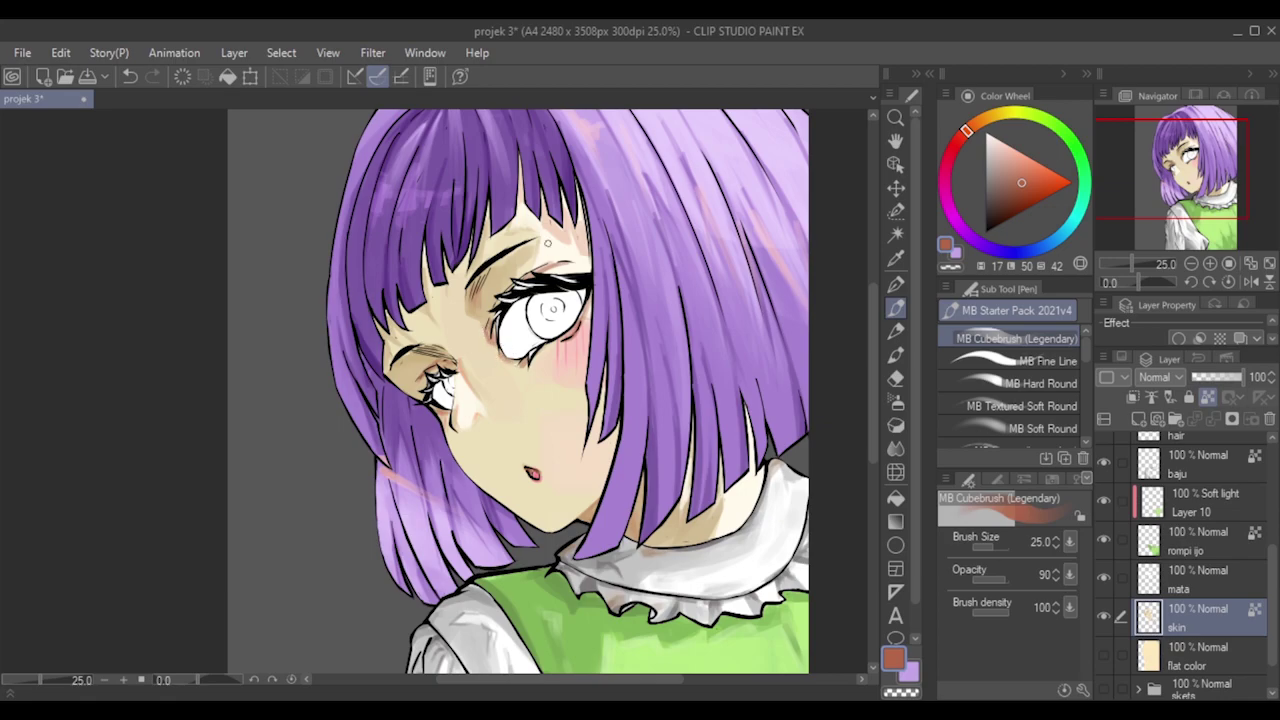
pyautogui.scroll(-1, 548, 243)
pyautogui.scroll(3, 549, 278)
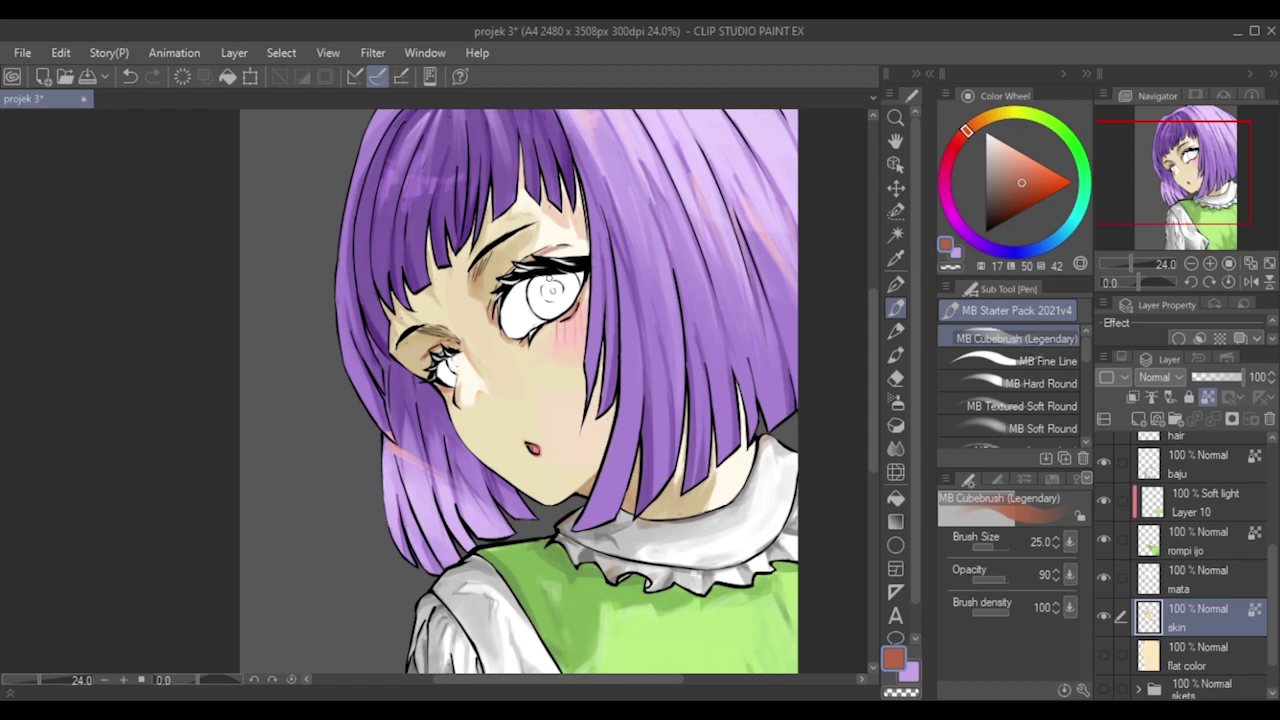
# Select the rompi ijo layer and save the illustration file.
pyautogui.click(1215, 548)
pyautogui.moveTo(1274, 578)
pyautogui.mouseDown()
pyautogui.moveTo(1276, 528)
pyautogui.moveTo(1274, 584)
pyautogui.mouseUp()
pyautogui.click(22, 56)
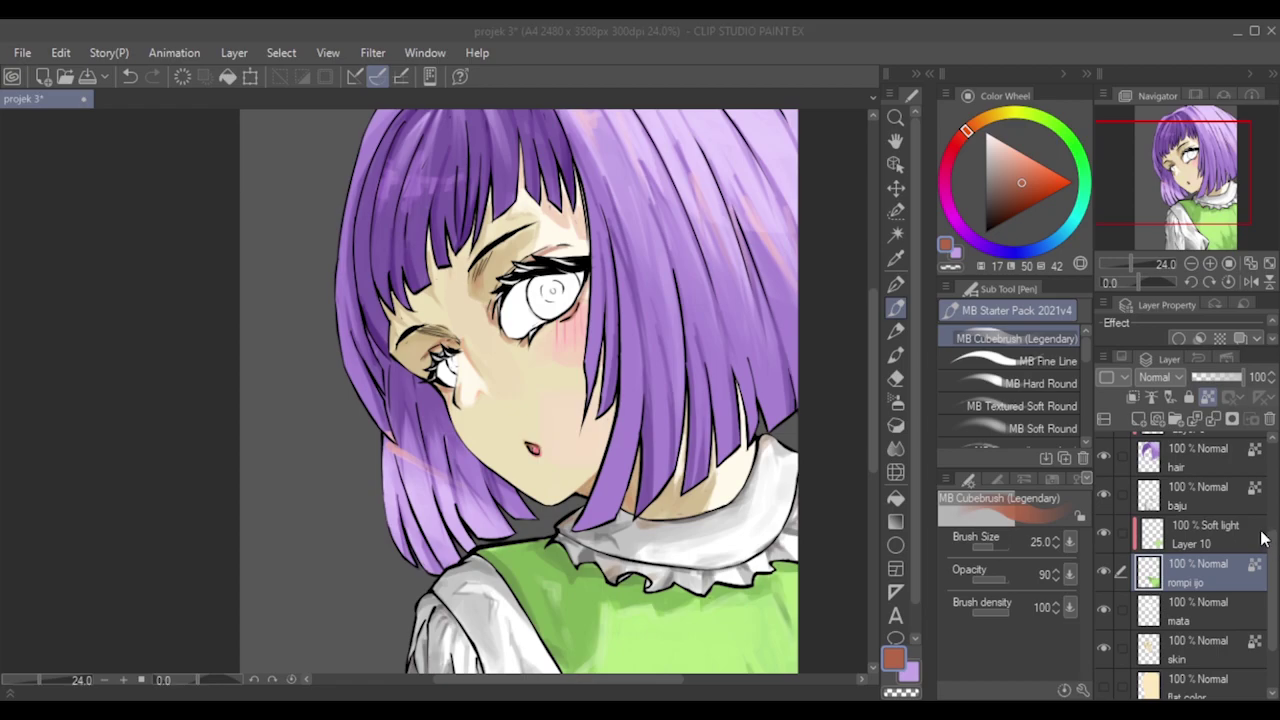
pyautogui.hotkey('ctrl', 's')
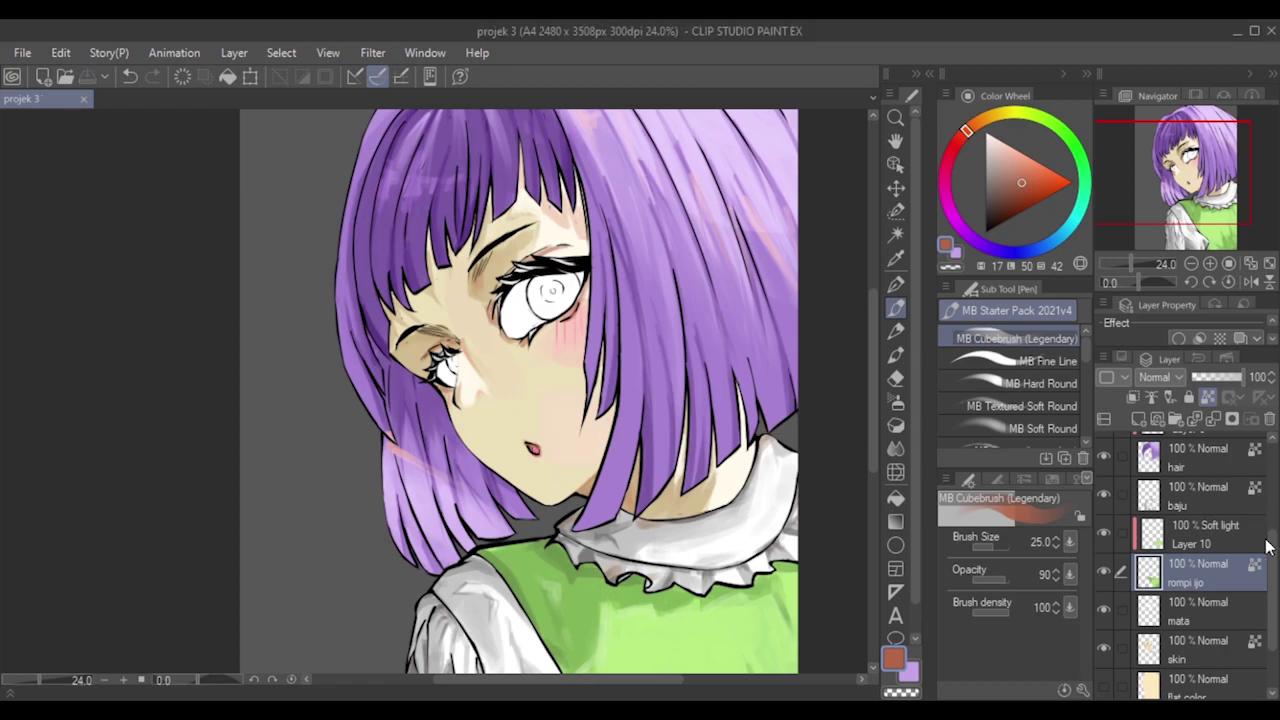
# Toggle the mata layer's visibility off and on to check its contents, and make it the active layer.
pyautogui.moveTo(1272, 607)
pyautogui.mouseDown()
pyautogui.moveTo(1277, 635)
pyautogui.moveTo(1275, 580)
pyautogui.moveTo(1275, 624)
pyautogui.mouseUp()
pyautogui.click(1104, 608)
pyautogui.click(1105, 608)
pyautogui.click(1104, 573)
pyautogui.click(1104, 572)
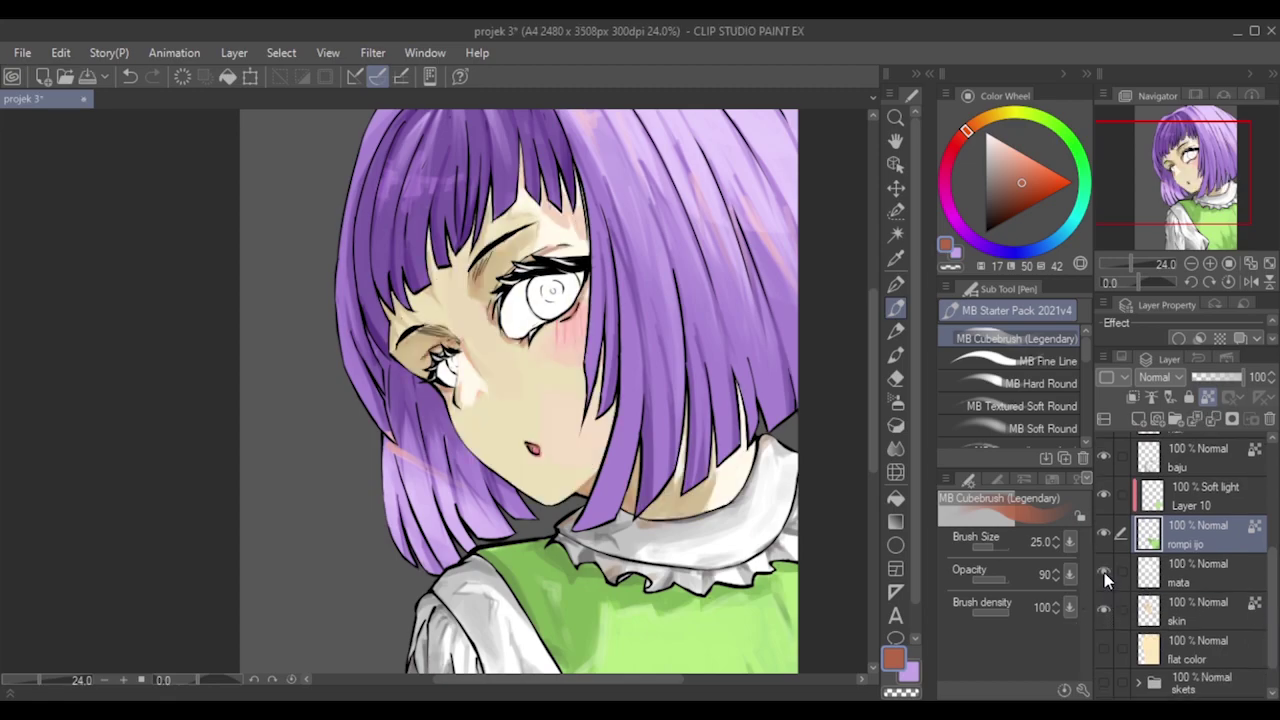
pyautogui.click(1186, 570)
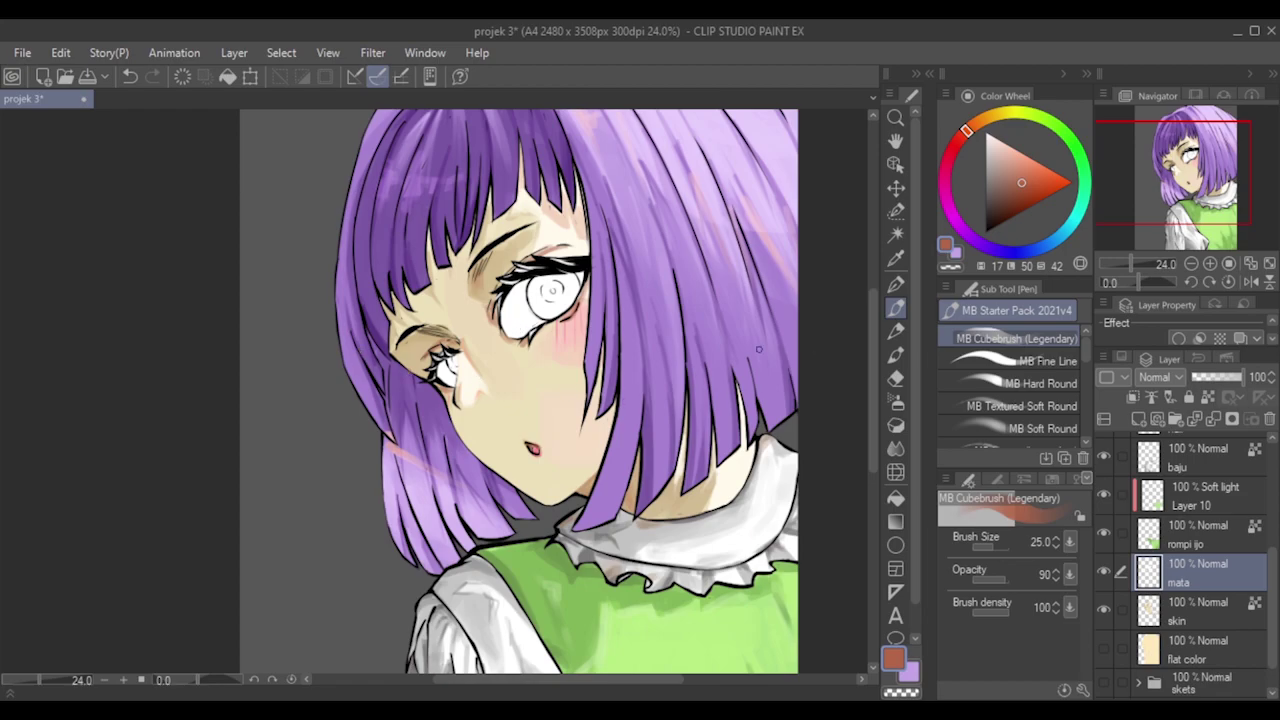
# Sample the hair's light purple, change it to hue 259, luminosity 46, saturation 63, and paint the larger eye's iris at brush size 50.
pyautogui.scroll(-2, 553, 328)
pyautogui.keyDown('alt'); pyautogui.click(680, 220); pyautogui.keyUp('alt')
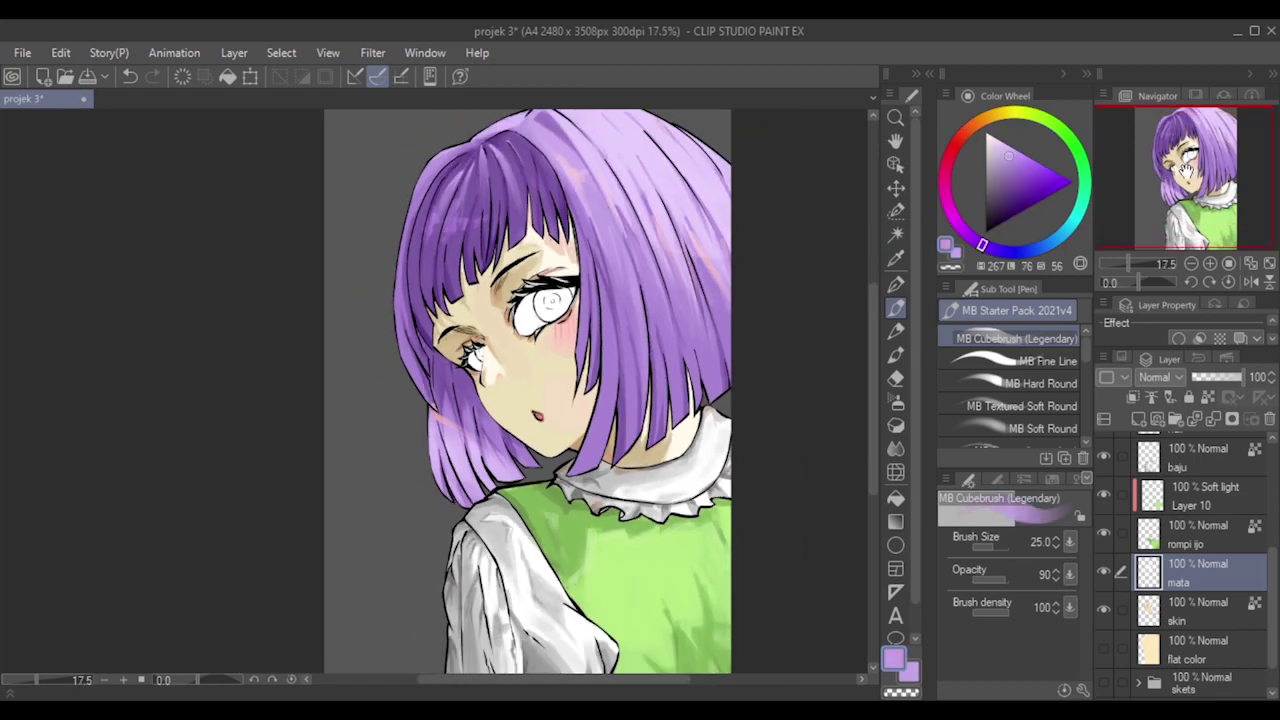
pyautogui.moveTo(984, 247); pyautogui.dragTo(993, 253)
pyautogui.scroll(2, 609, 311)
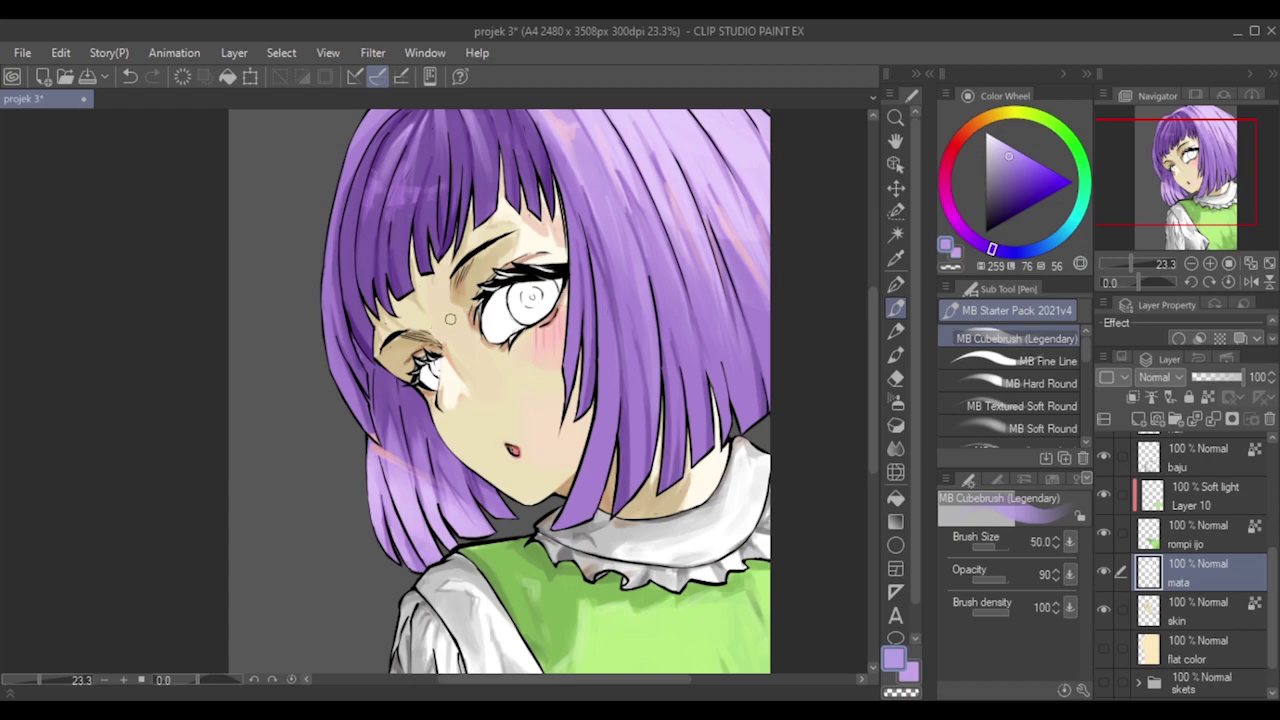
pyautogui.moveTo(515, 293)
pyautogui.mouseDown()
pyautogui.moveTo(525, 314)
pyautogui.moveTo(514, 302)
pyautogui.mouseUp()
pyautogui.moveTo(1008, 165); pyautogui.dragTo(1036, 186)
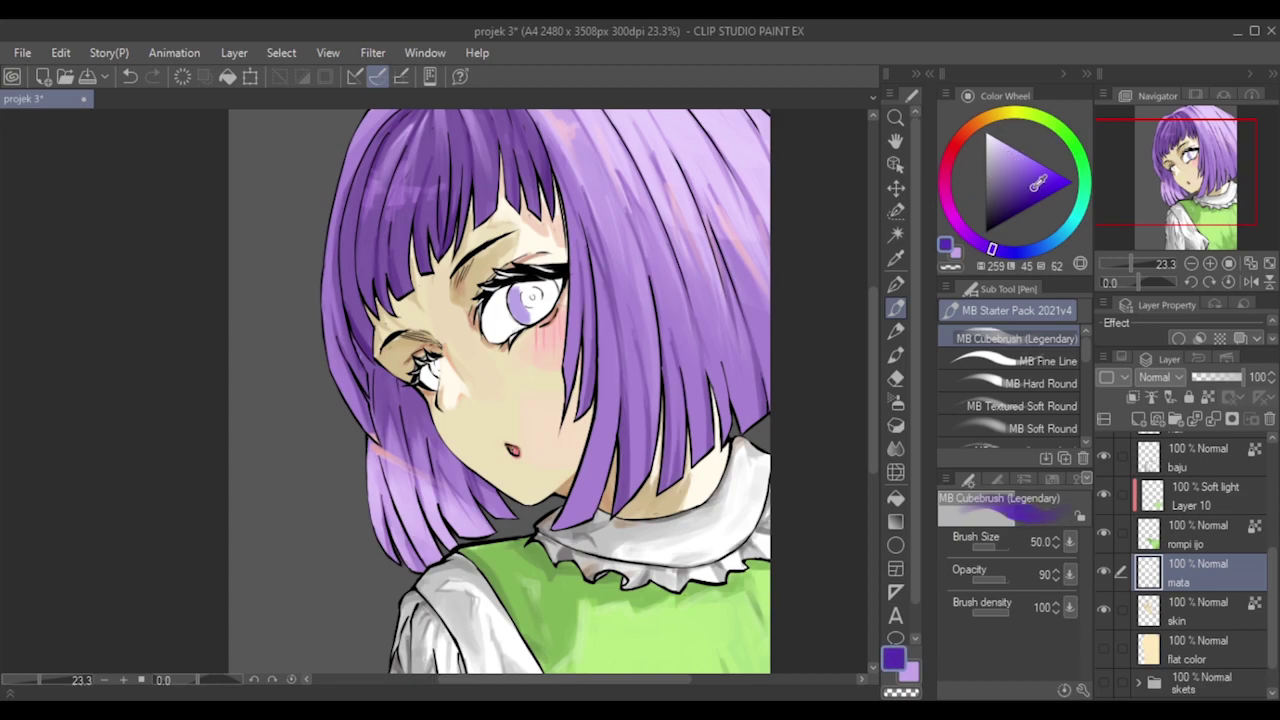
pyautogui.moveTo(527, 295)
pyautogui.mouseDown()
pyautogui.moveTo(530, 318)
pyautogui.moveTo(512, 303)
pyautogui.moveTo(526, 282)
pyautogui.moveTo(548, 290)
pyautogui.moveTo(552, 312)
pyautogui.moveTo(548, 302)
pyautogui.mouseUp()
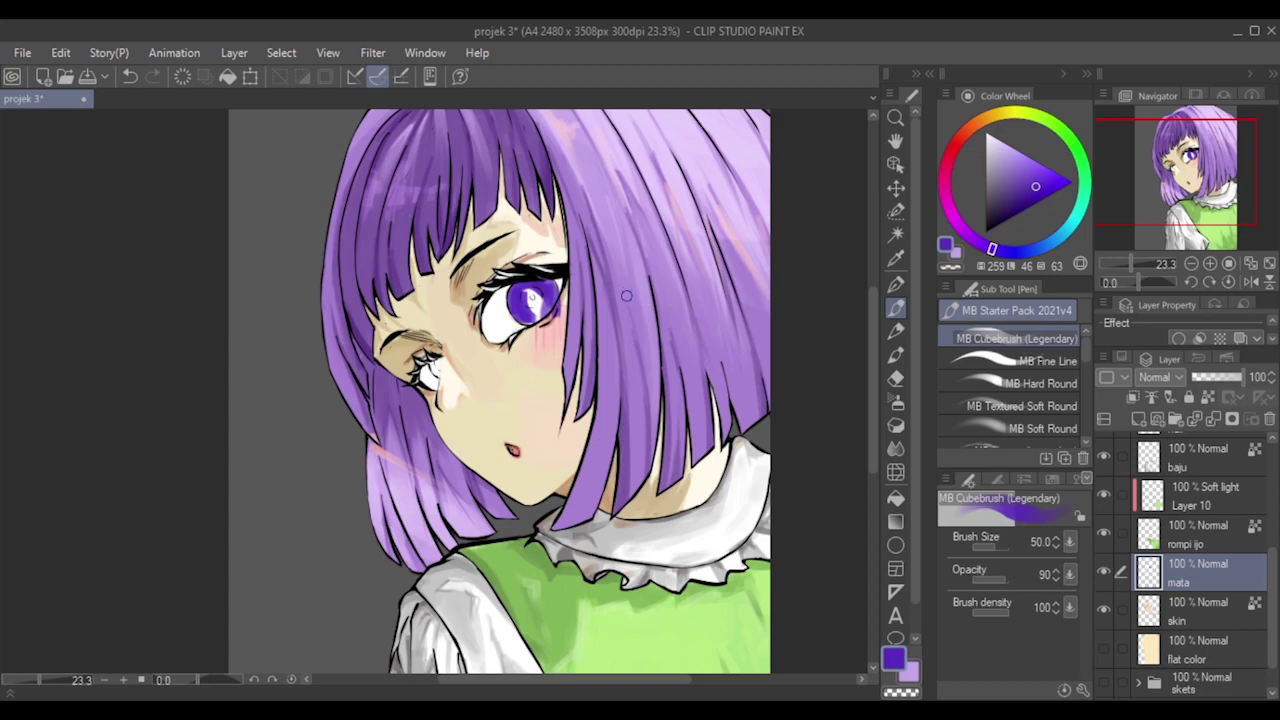
# Undo the iris strokes and lock the transparent pixels of the mata layer.
pyautogui.hotkey('ctrl', 'z')
pyautogui.hotkey('ctrl', 'z')
pyautogui.hotkey('ctrl', 'z')
pyautogui.hotkey('ctrl', 'z')
pyautogui.hotkey('ctrl', 'z')
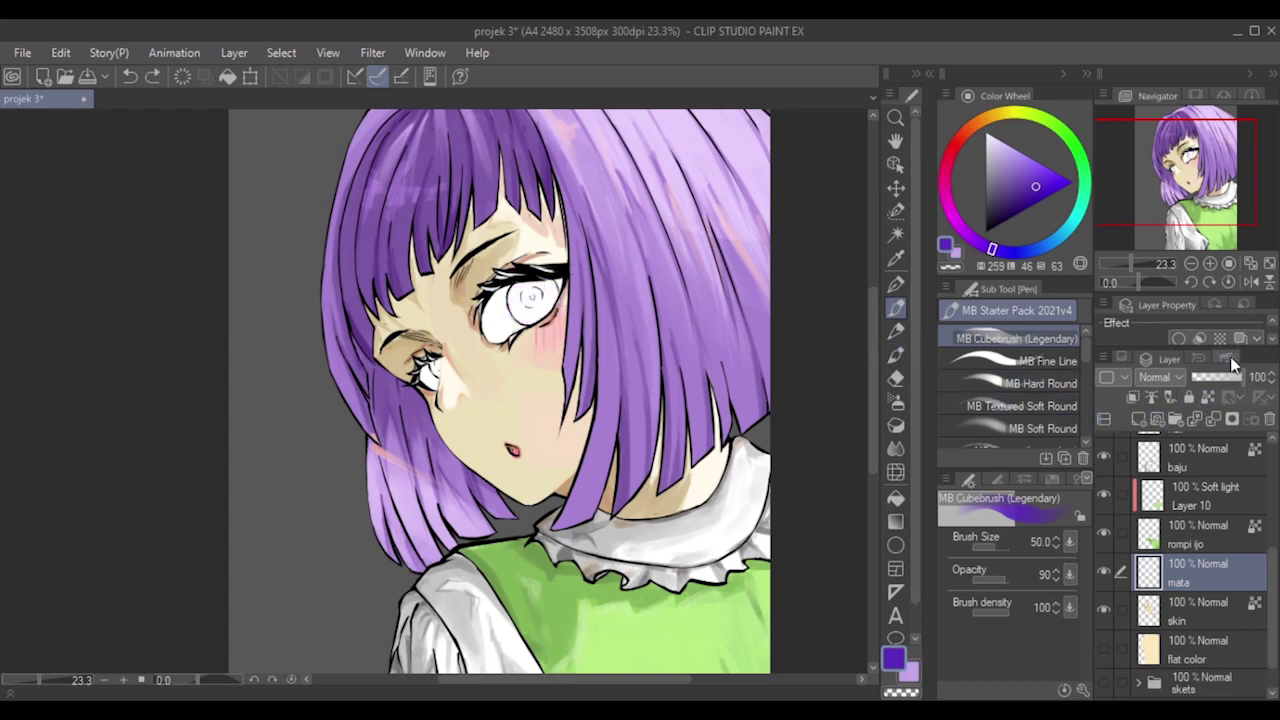
pyautogui.click(1208, 398)
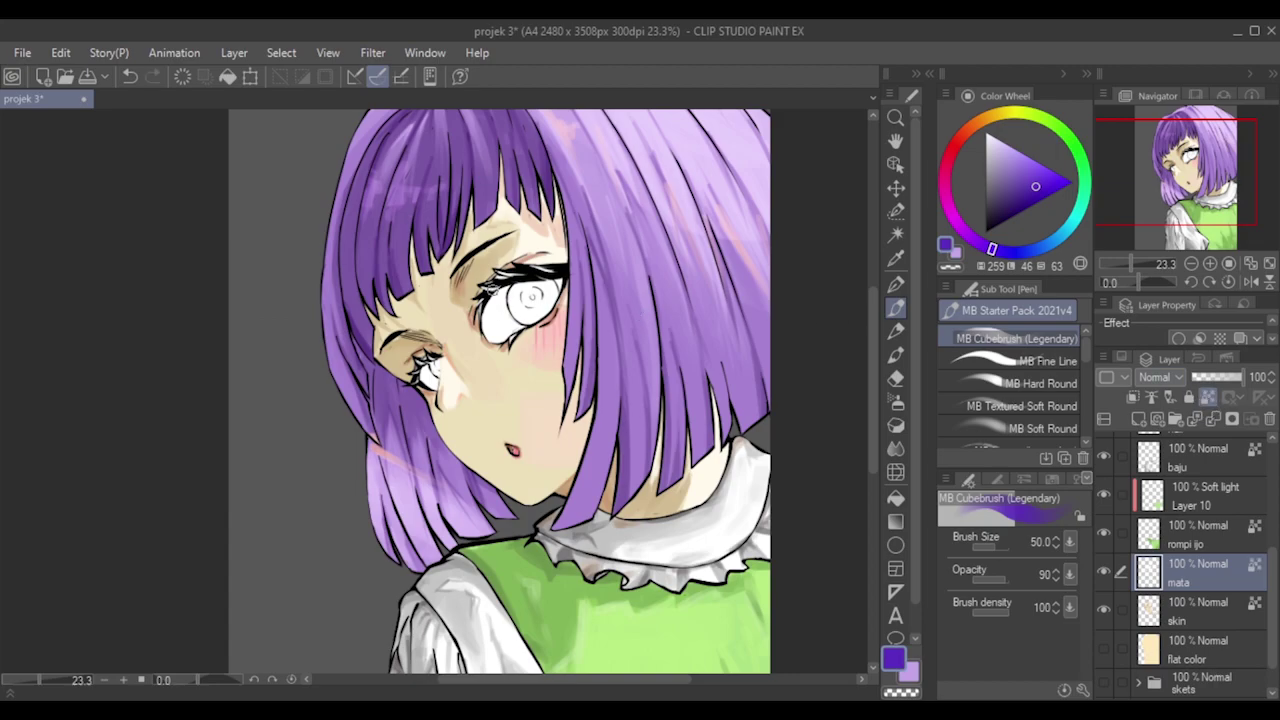
# Paint both irises in the deep purple at brush size 50, and lighten the colour to luminosity 56 and saturation 53.
pyautogui.moveTo(530, 292)
pyautogui.mouseDown()
pyautogui.moveTo(520, 300)
pyautogui.moveTo(552, 302)
pyautogui.moveTo(531, 298)
pyautogui.moveTo(545, 313)
pyautogui.moveTo(545, 282)
pyautogui.moveTo(524, 304)
pyautogui.mouseUp()
pyautogui.moveTo(423, 372); pyautogui.dragTo(438, 364)
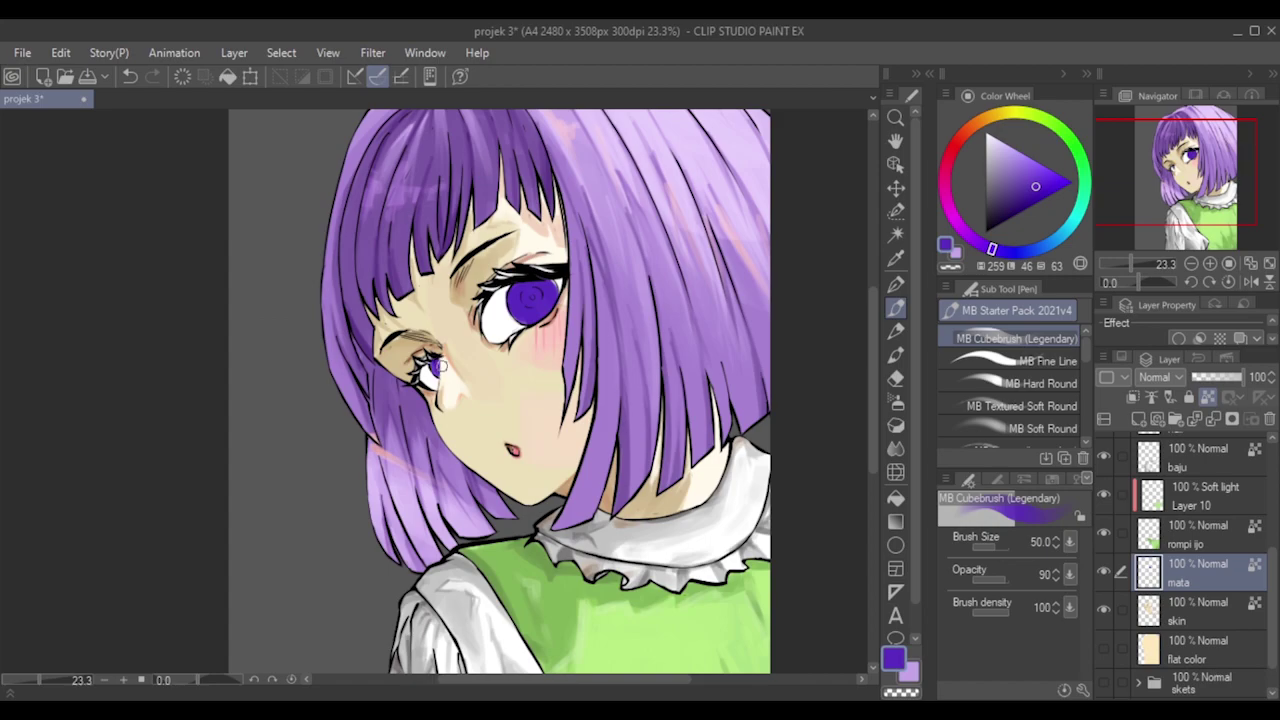
pyautogui.moveTo(538, 299)
pyautogui.mouseDown()
pyautogui.moveTo(546, 281)
pyautogui.moveTo(553, 310)
pyautogui.moveTo(533, 295)
pyautogui.moveTo(529, 306)
pyautogui.mouseUp()
pyautogui.click(1026, 176)
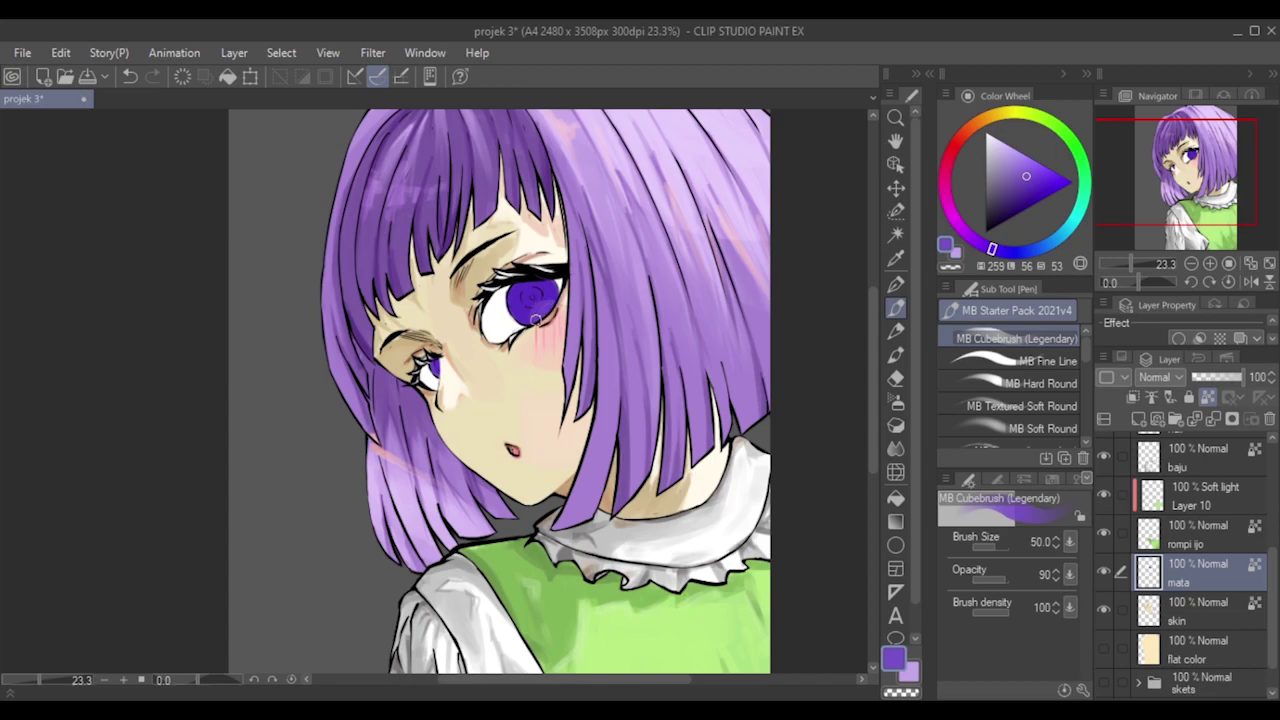
# Paint lighter purple tones into the larger eye's iris, varying the brush size between 20 and 50.
pyautogui.press('[')
pyautogui.press('[')
pyautogui.press('[')
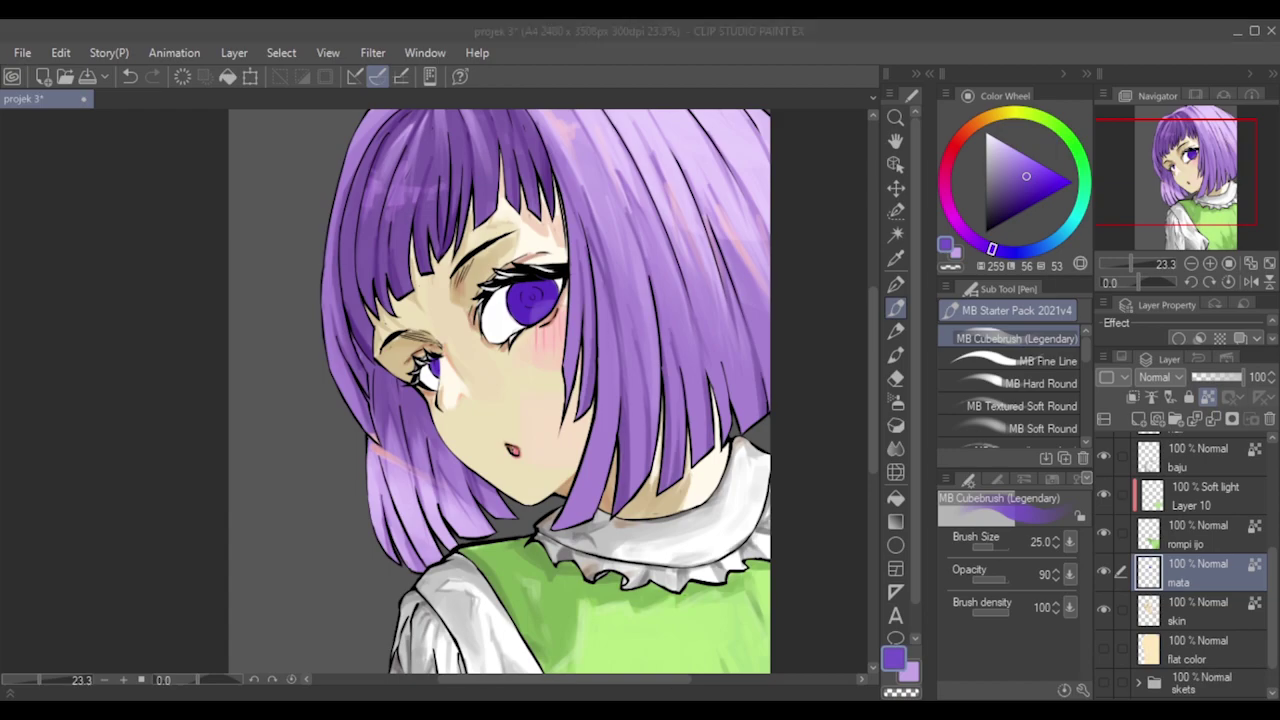
pyautogui.scroll(3, 540, 275)
pyautogui.press(']')
pyautogui.press(']')
pyautogui.press(']')
pyautogui.press('[')
pyautogui.press('[')
pyautogui.press('[')
pyautogui.press('[')
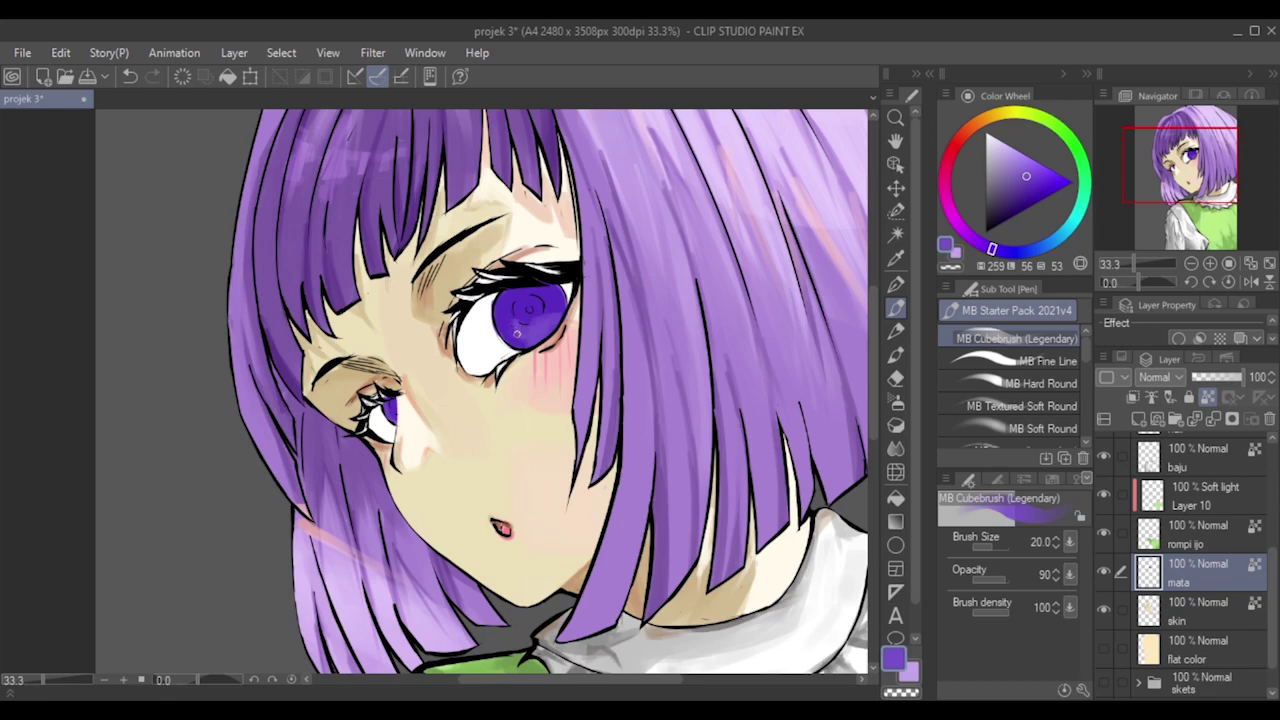
pyautogui.press(']')
pyautogui.press(']')
pyautogui.press(']')
pyautogui.press(']')
pyautogui.hotkey('ctrl', 'z')
pyautogui.moveTo(546, 314); pyautogui.dragTo(522, 347)
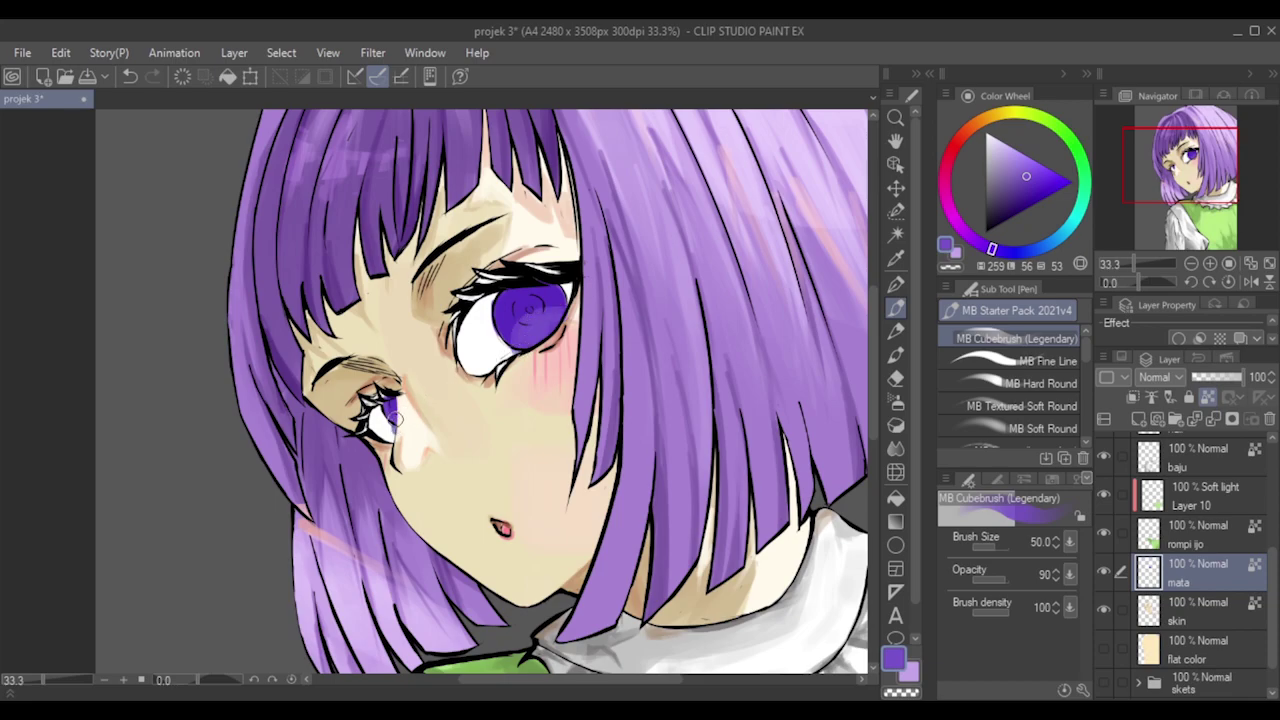
# Paint the smaller eye's iris in the same lighter purple at brush size 25.
pyautogui.press('[')
pyautogui.press('[')
pyautogui.press('[')
pyautogui.moveTo(393, 416); pyautogui.dragTo(392, 408)
# Try touching up the larger iris's lower edge with white sampled from the eye.
pyautogui.keyDown('alt'); pyautogui.click(497, 350); pyautogui.keyUp('alt')
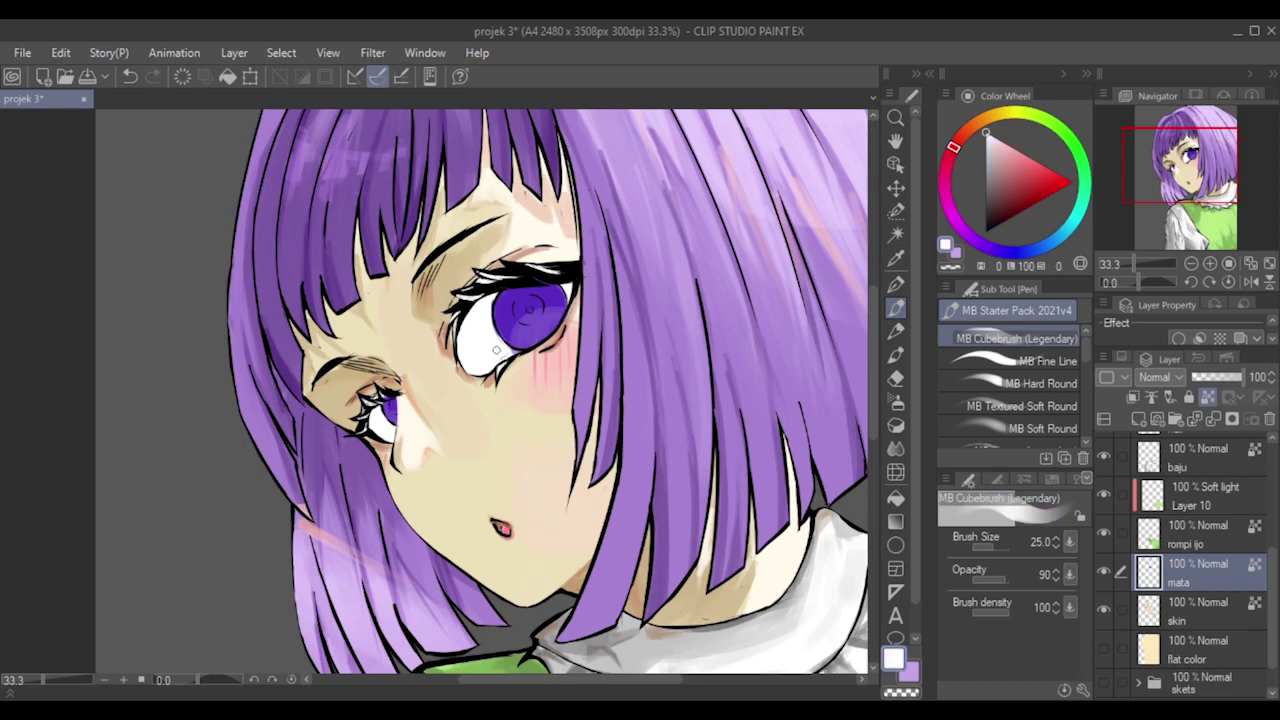
pyautogui.moveTo(509, 354); pyautogui.dragTo(502, 350)
pyautogui.hotkey('ctrl', 'z')
# Sample the iris purple, lighten it to luminosity 69 and saturation 62, and paint the larger iris's lower part at brush size 60.
pyautogui.press('alt')
pyautogui.press('alt')
pyautogui.keyDown('alt'); pyautogui.click(547, 325); pyautogui.keyUp('alt')
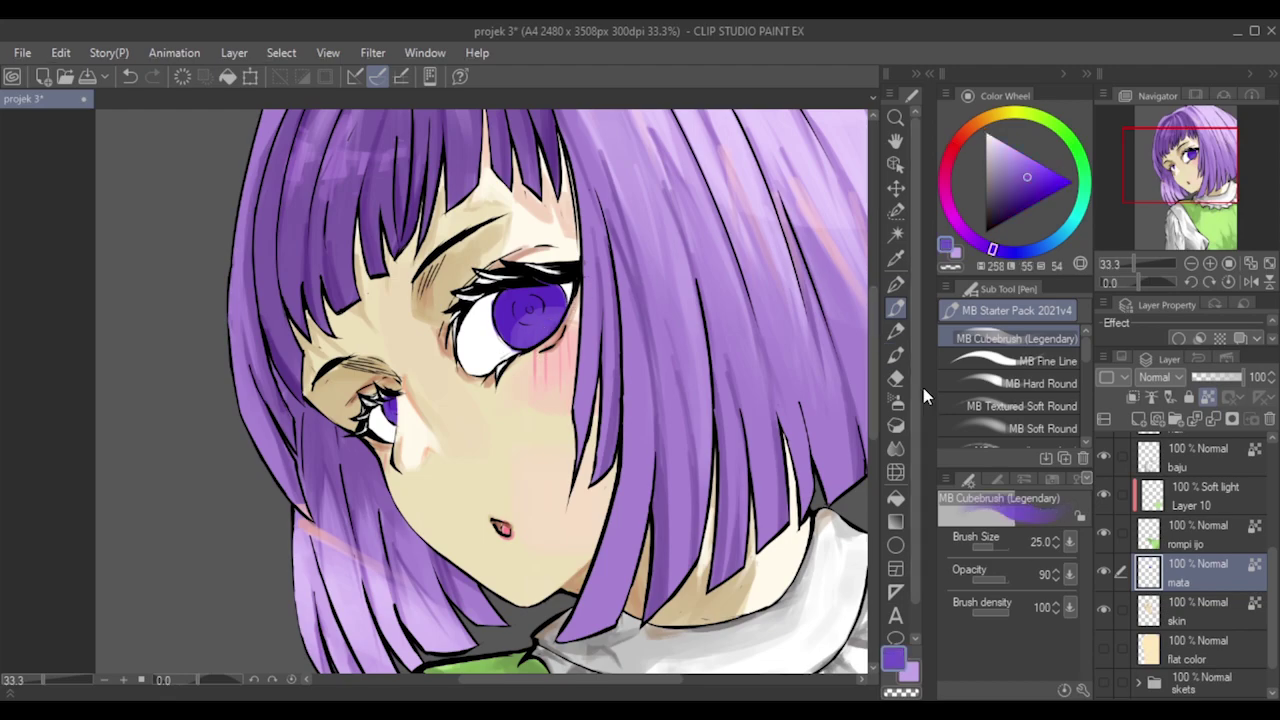
pyautogui.click(1018, 163)
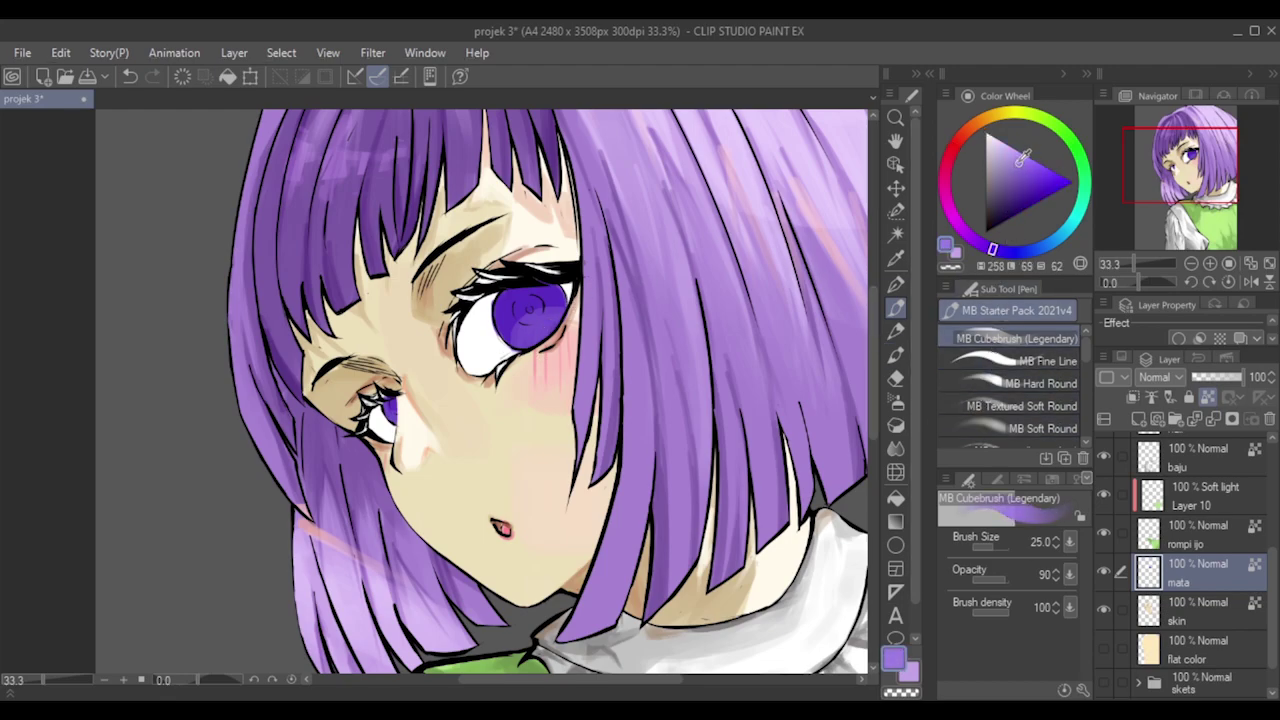
pyautogui.press(']')
pyautogui.press(']')
pyautogui.press(']')
pyautogui.press(']')
pyautogui.moveTo(562, 325)
pyautogui.mouseDown()
pyautogui.moveTo(532, 338)
pyautogui.moveTo(550, 328)
pyautogui.mouseUp()
# Lighten the colour to luminosity 77 and saturation 61, and add finer light strokes to the larger iris at brush size 17.
pyautogui.click(1010, 155)
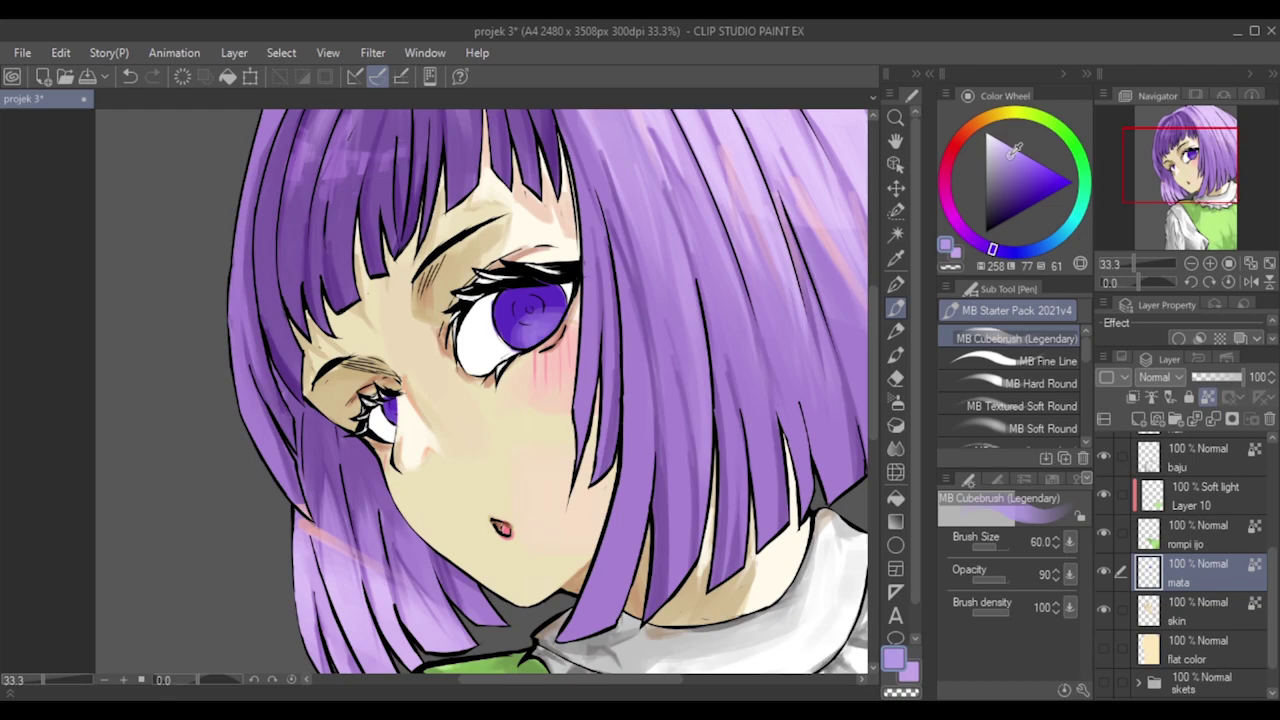
pyautogui.press('[')
pyautogui.press('[')
pyautogui.press('[')
pyautogui.press('[')
pyautogui.press('[')
pyautogui.press('[')
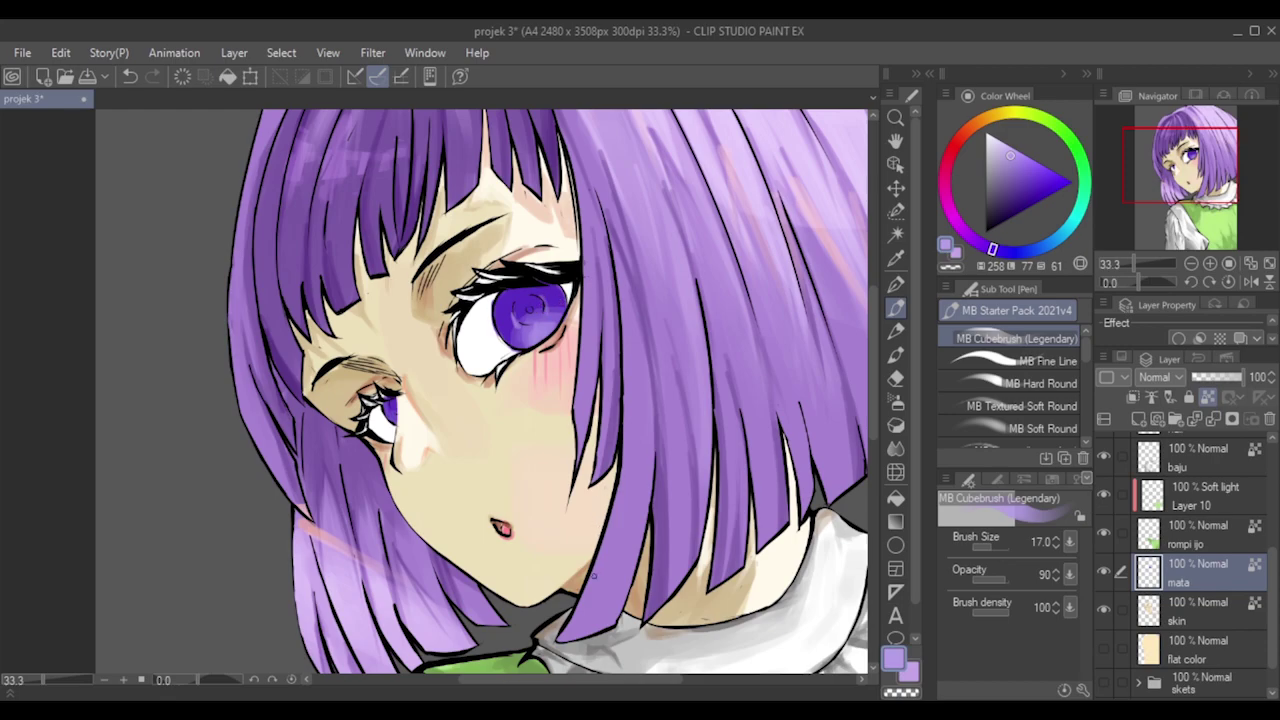
# Try a very pale highlight in the larger iris at luminosity 90, saturation 100 and brush size 10.
pyautogui.moveTo(1012, 154); pyautogui.dragTo(1002, 141)
pyautogui.press('[')
pyautogui.press('[')
pyautogui.press('[')
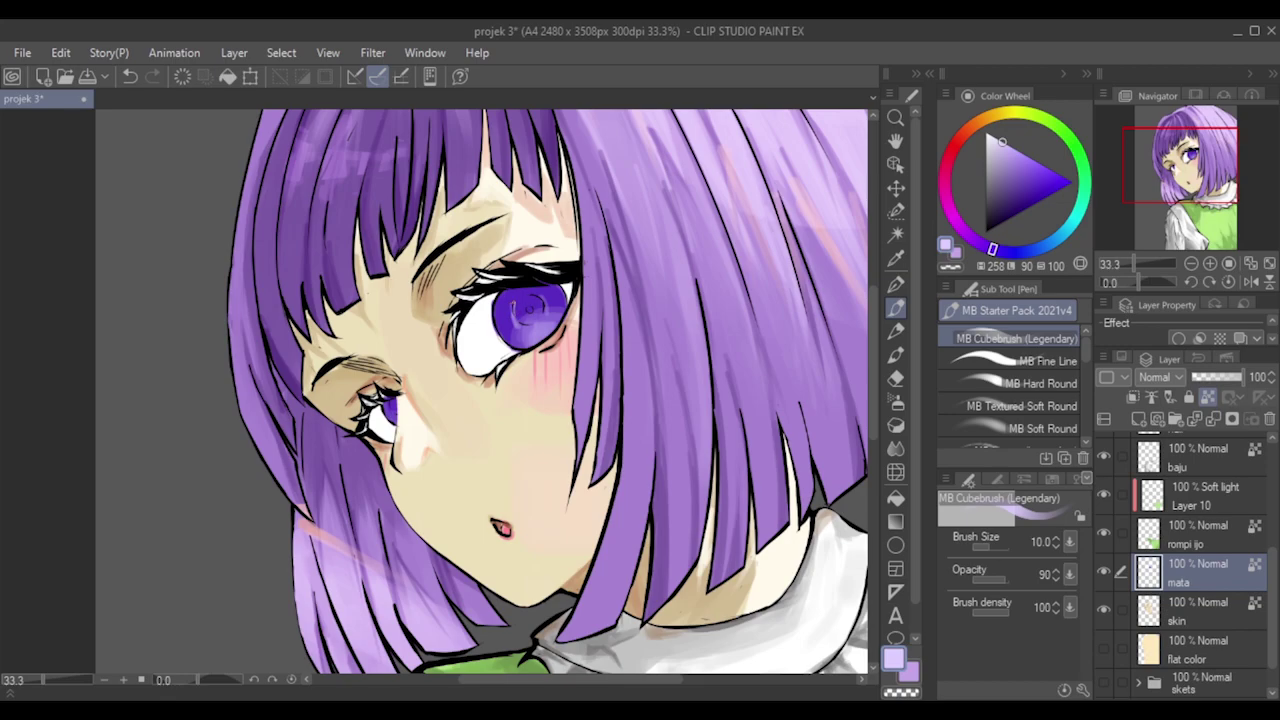
pyautogui.hotkey('ctrl', 'z')
# Set the colour to luminosity 14, saturation 100, and try dark strokes along the larger iris's edge at brush size 25.
pyautogui.moveTo(1016, 170); pyautogui.dragTo(1002, 222)
pyautogui.moveTo(1005, 222); pyautogui.dragTo(1009, 218)
pyautogui.press(']')
pyautogui.press(']')
pyautogui.moveTo(504, 294); pyautogui.dragTo(502, 338)
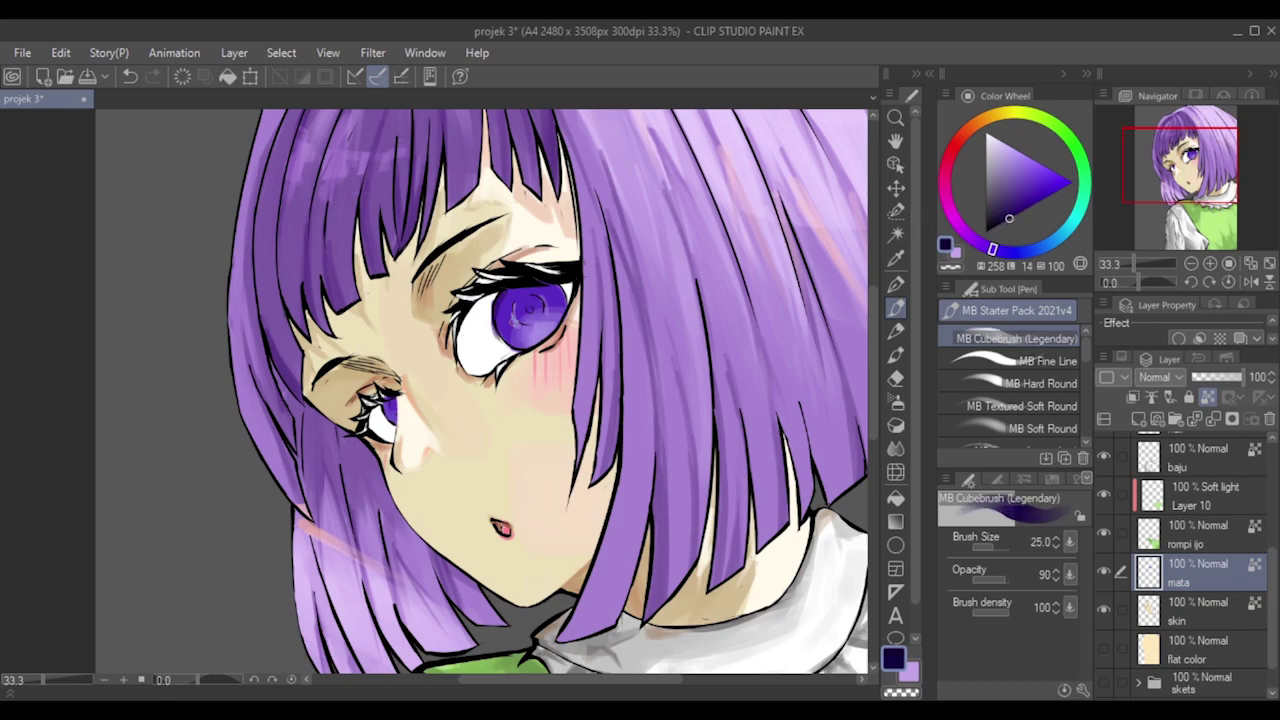
pyautogui.hotkey('ctrl', 'z')
pyautogui.moveTo(504, 293); pyautogui.dragTo(502, 332)
pyautogui.hotkey('ctrl', 'z')
pyautogui.hotkey('ctrl', 'z')
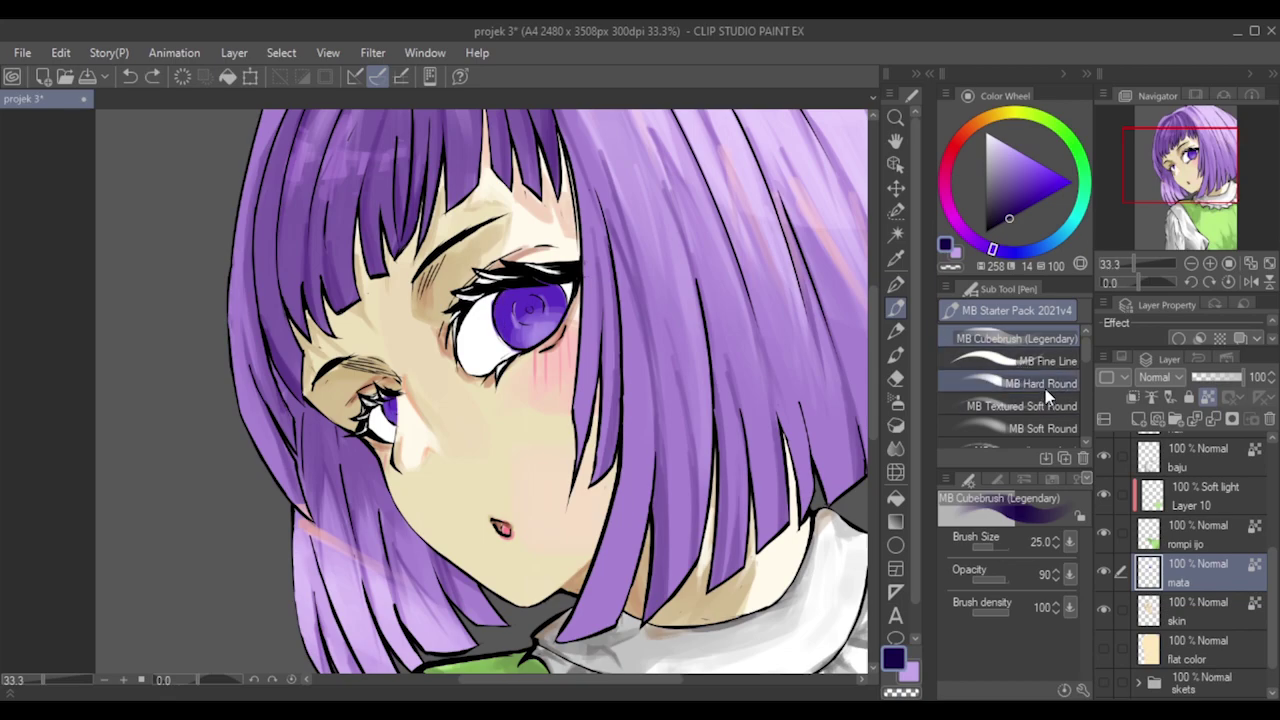
# Switch to the MB Hard Round brush at size 25 and darken the edges of the larger iris.
pyautogui.click(1050, 384)
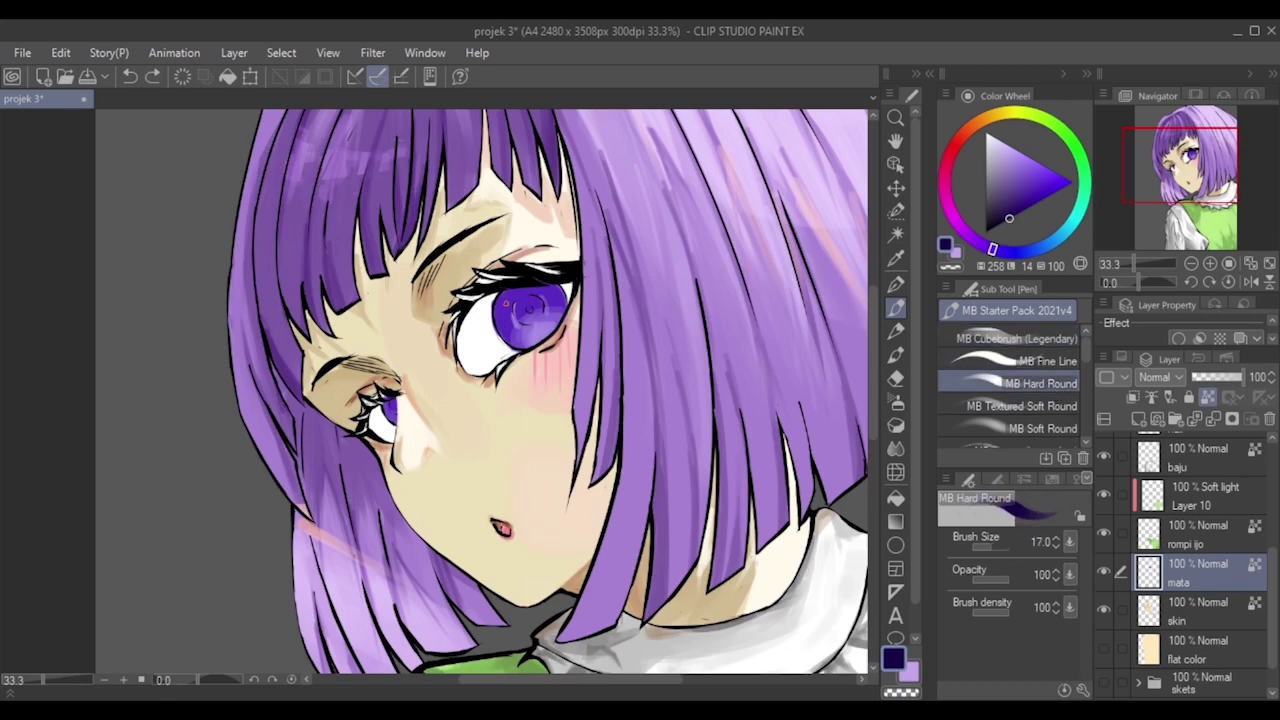
pyautogui.press(']')
pyautogui.moveTo(500, 292); pyautogui.dragTo(502, 328)
pyautogui.press(']')
pyautogui.moveTo(495, 313); pyautogui.dragTo(518, 338)
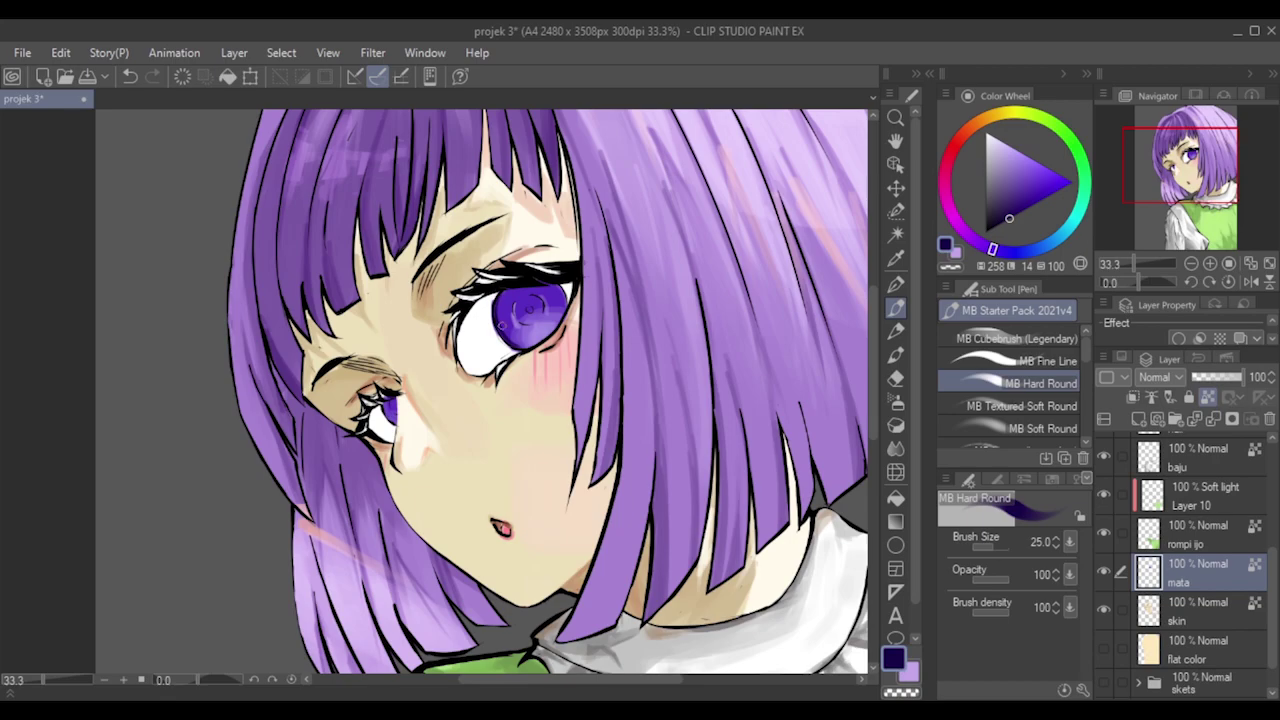
pyautogui.moveTo(557, 290); pyautogui.dragTo(564, 302)
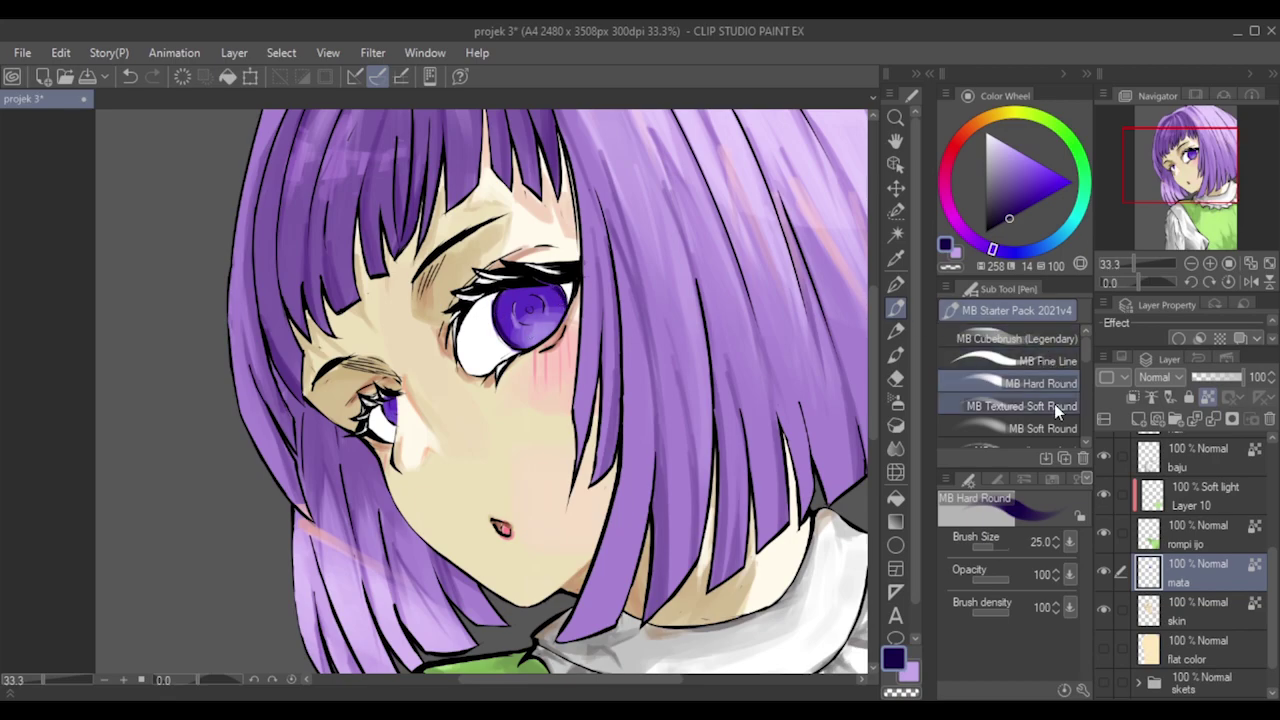
# Soften the larger iris's shading with MB Soft Round at size 25, using sampled purples and a tone at luminosity 54, saturation 50.
pyautogui.click(1042, 428)
pyautogui.press('[')
pyautogui.press('[')
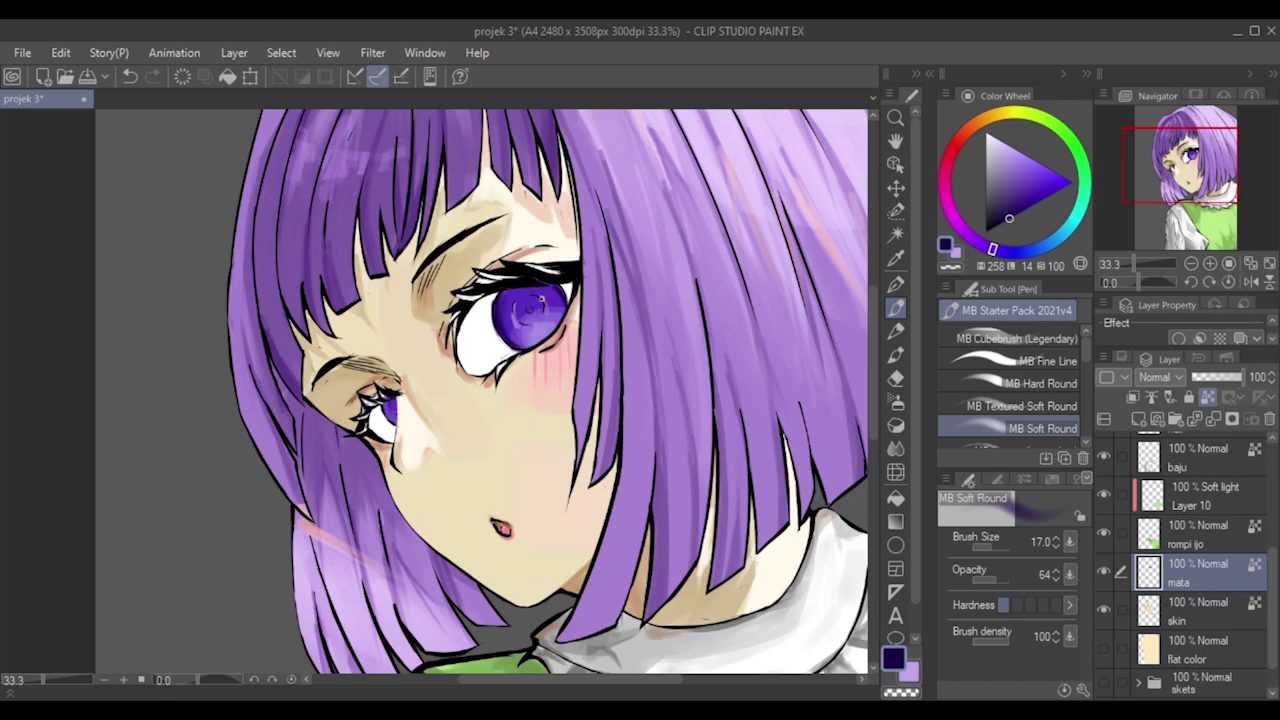
pyautogui.press(']')
pyautogui.press(']')
pyautogui.keyDown('alt'); pyautogui.click(532, 312); pyautogui.keyUp('alt')
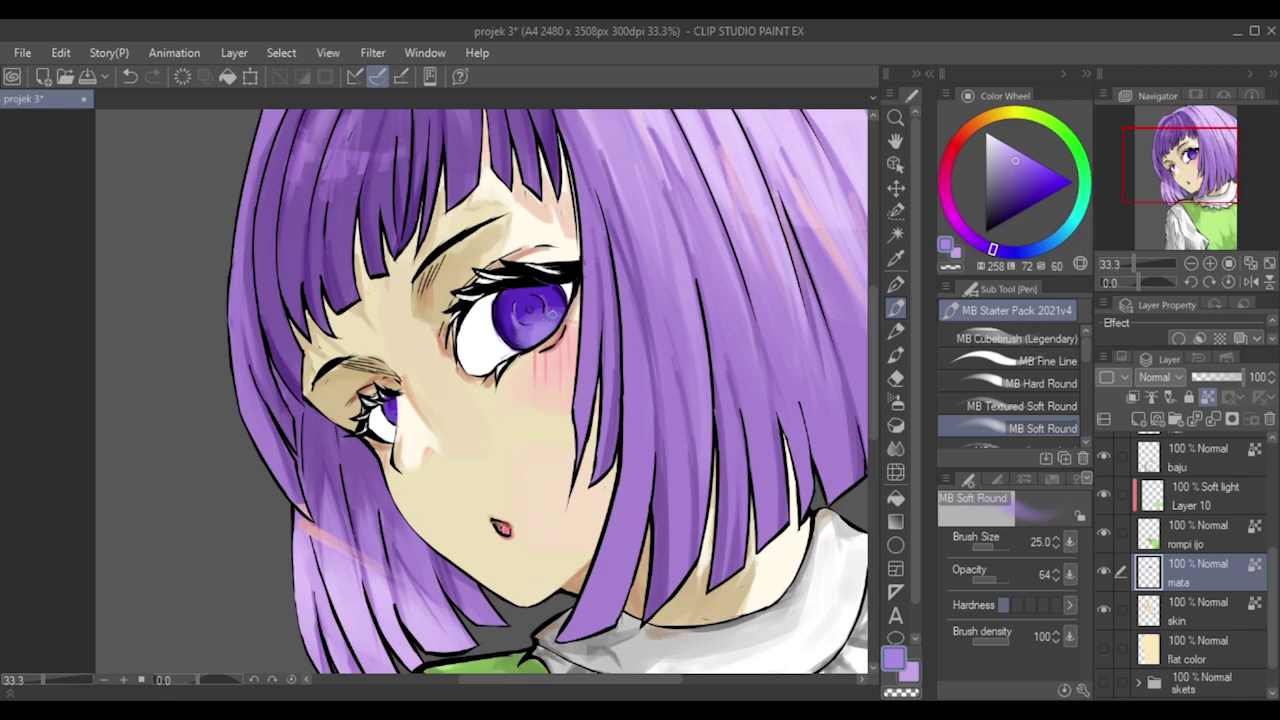
pyautogui.keyDown('alt'); pyautogui.click(550, 305); pyautogui.keyUp('alt')
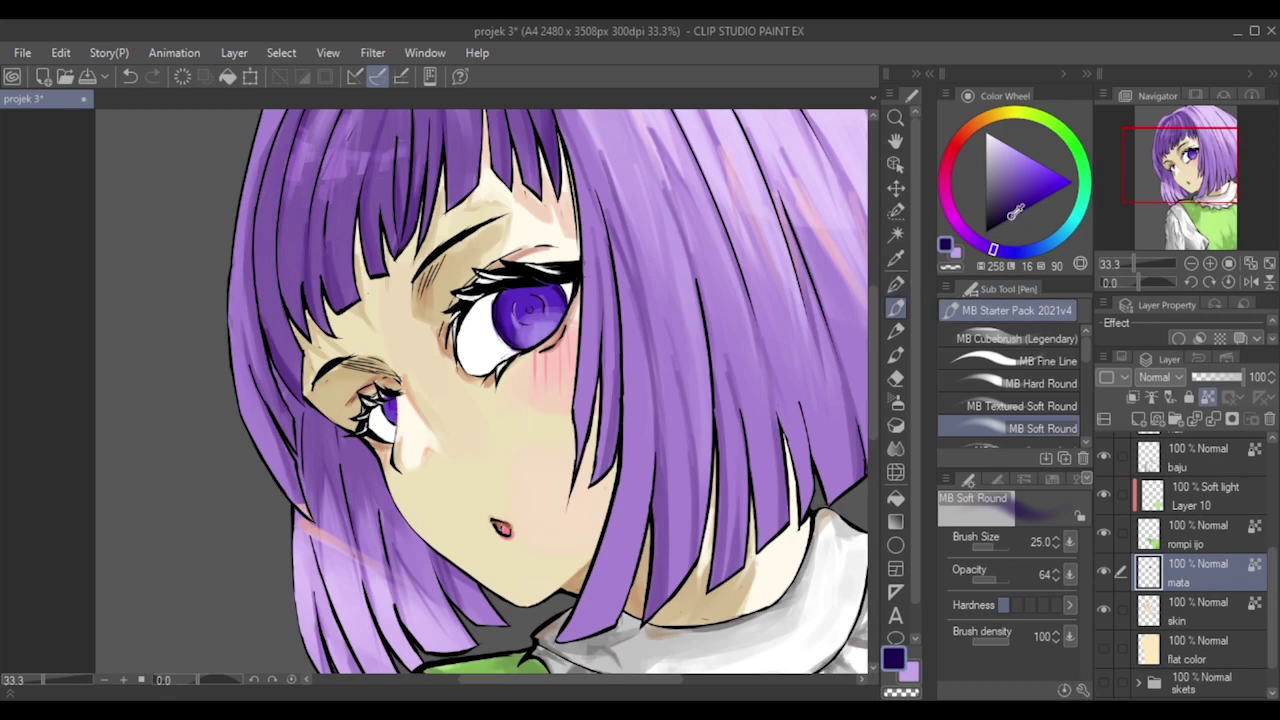
pyautogui.moveTo(1025, 205)
pyautogui.mouseDown()
pyautogui.moveTo(1015, 210)
pyautogui.moveTo(1035, 188)
pyautogui.moveTo(1025, 178)
pyautogui.mouseUp()
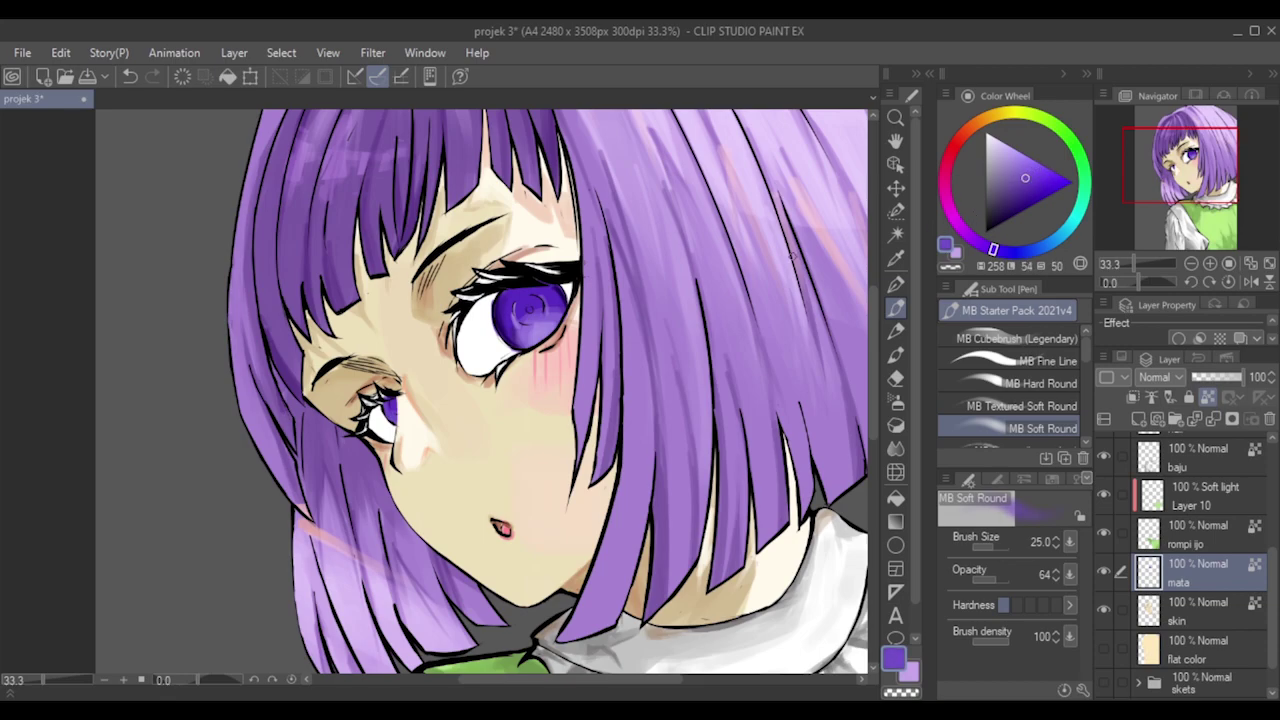
# Paint a pale lavender highlight at luminosity 95, saturation 100 on the larger iris's lower part with MB Cubebrush (Legendary).
pyautogui.click(1012, 337)
pyautogui.click(993, 138)
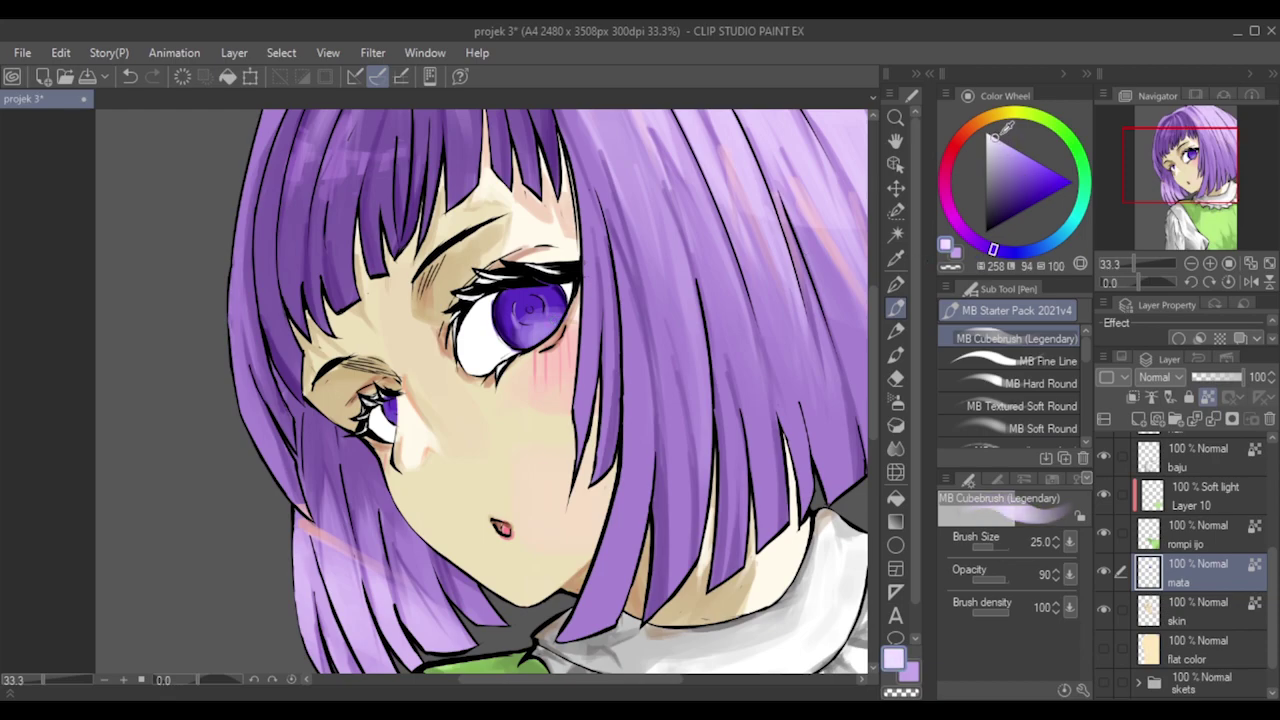
pyautogui.moveTo(540, 324); pyautogui.dragTo(534, 341)
pyautogui.press(']')
pyautogui.press(']')
pyautogui.press('[')
pyautogui.moveTo(535, 292); pyautogui.dragTo(537, 298)
pyautogui.press('[')
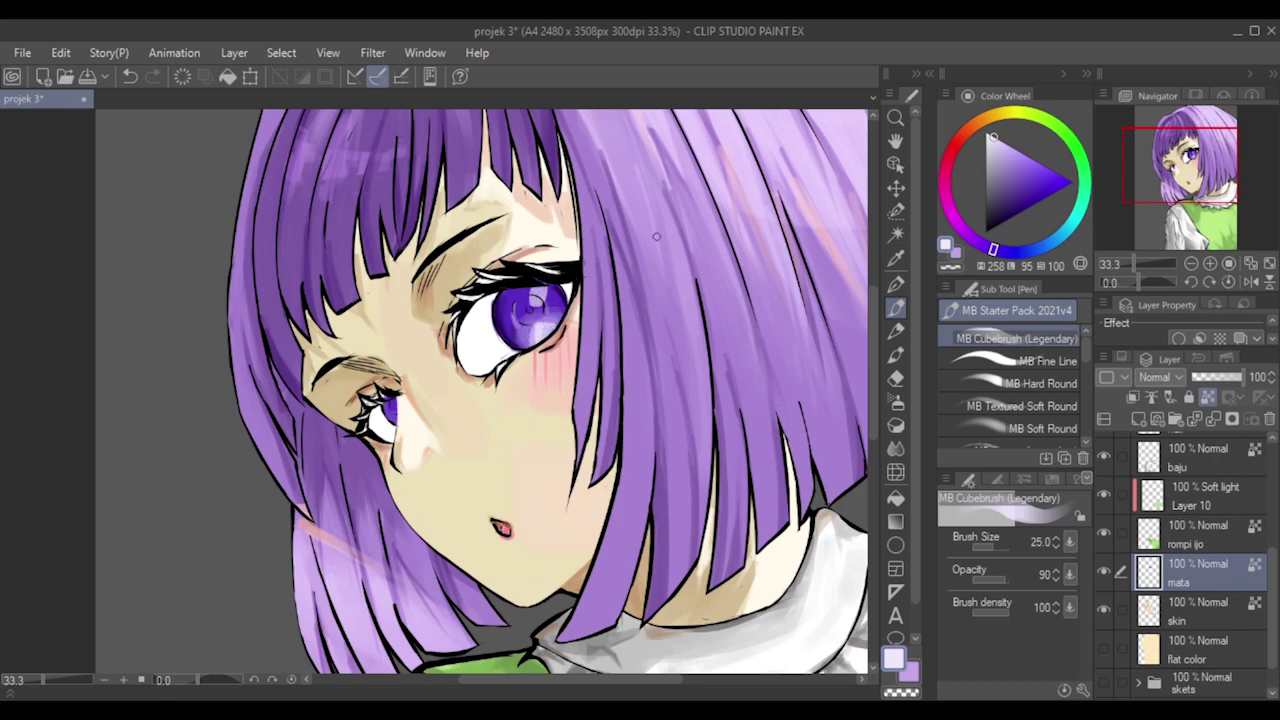
pyautogui.hotkey('ctrl', 'z')
# Set the colour to black and paint the pupils in both irises.
pyautogui.click(986, 231)
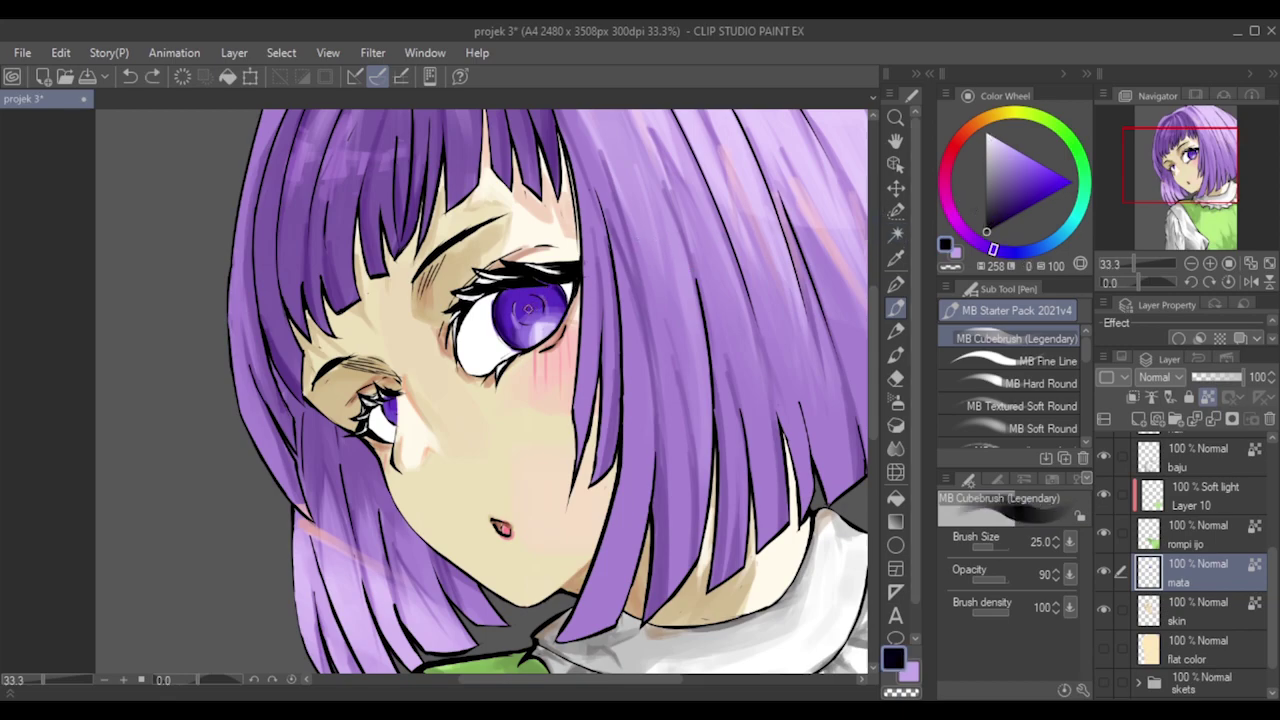
pyautogui.click(558, 291)
pyautogui.hotkey('ctrl', 'z')
pyautogui.click(528, 310)
pyautogui.press(']')
pyautogui.moveTo(396, 402); pyautogui.dragTo(394, 406)
pyautogui.click(395, 405)
pyautogui.hotkey('ctrl', 'z')
pyautogui.click(399, 406)
pyautogui.hotkey('ctrl', 'z')
pyautogui.click(397, 405)
# Set the colour to hue 237, luminosity 50, saturation 43, and tint the upper part of the larger iris blue.
pyautogui.scroll(-4, 663, 356)
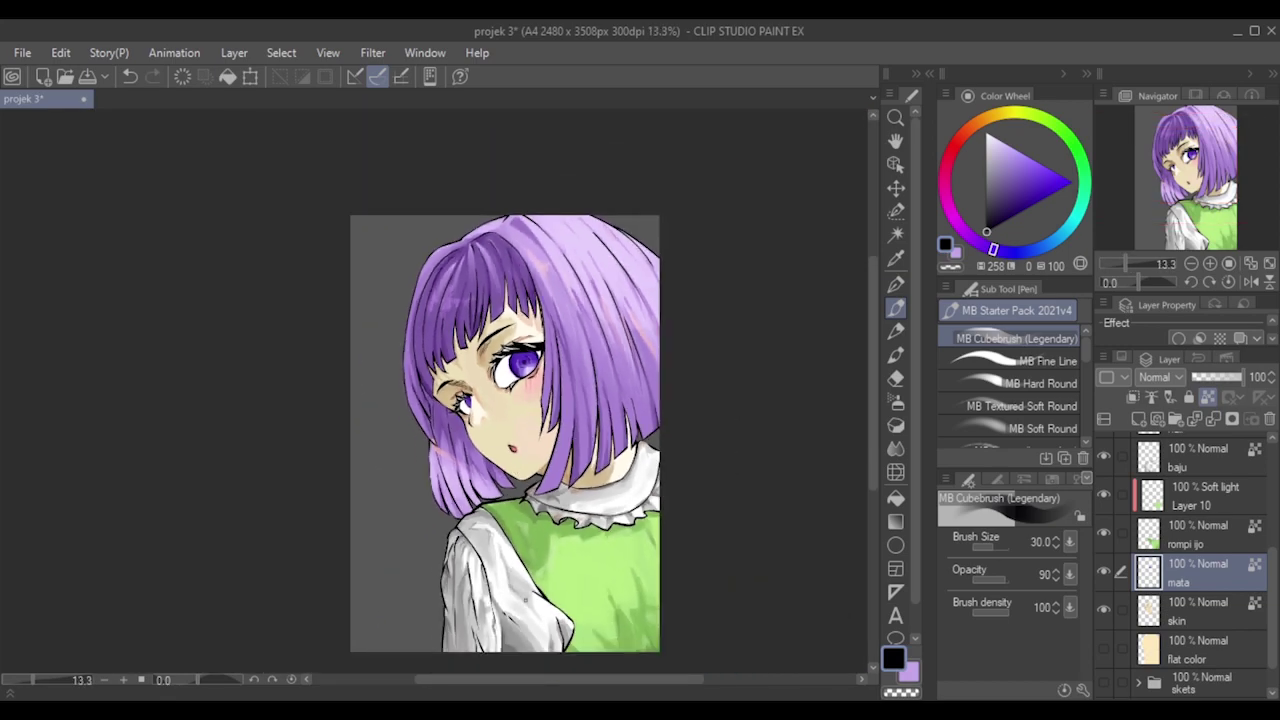
pyautogui.scroll(-1, 876, 437)
pyautogui.scroll(1, 573, 375)
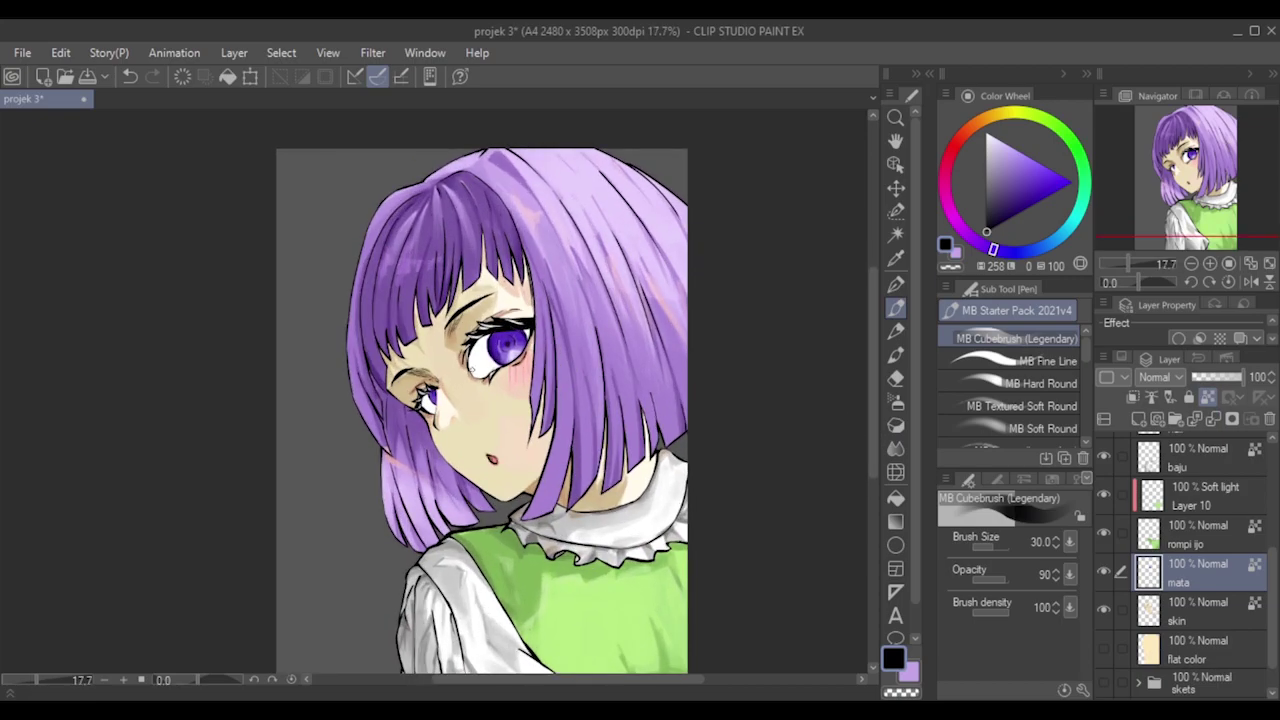
pyautogui.scroll(2, 462, 370)
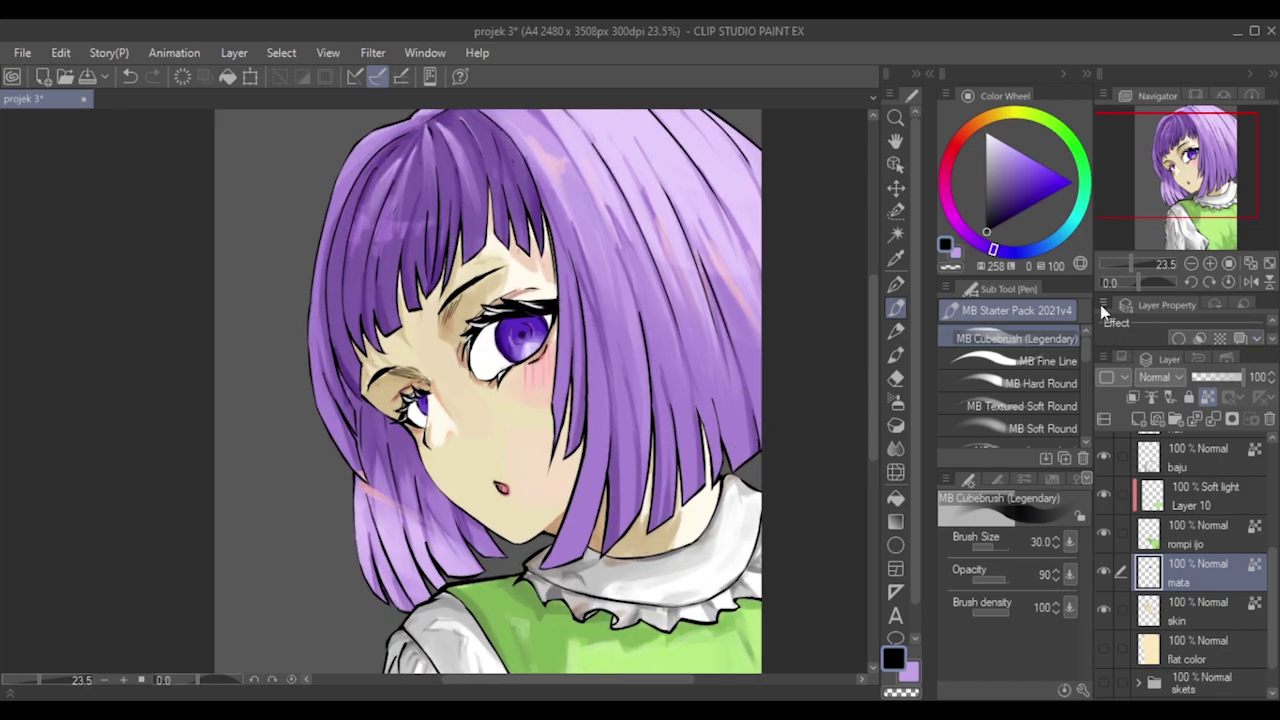
pyautogui.click(1018, 252)
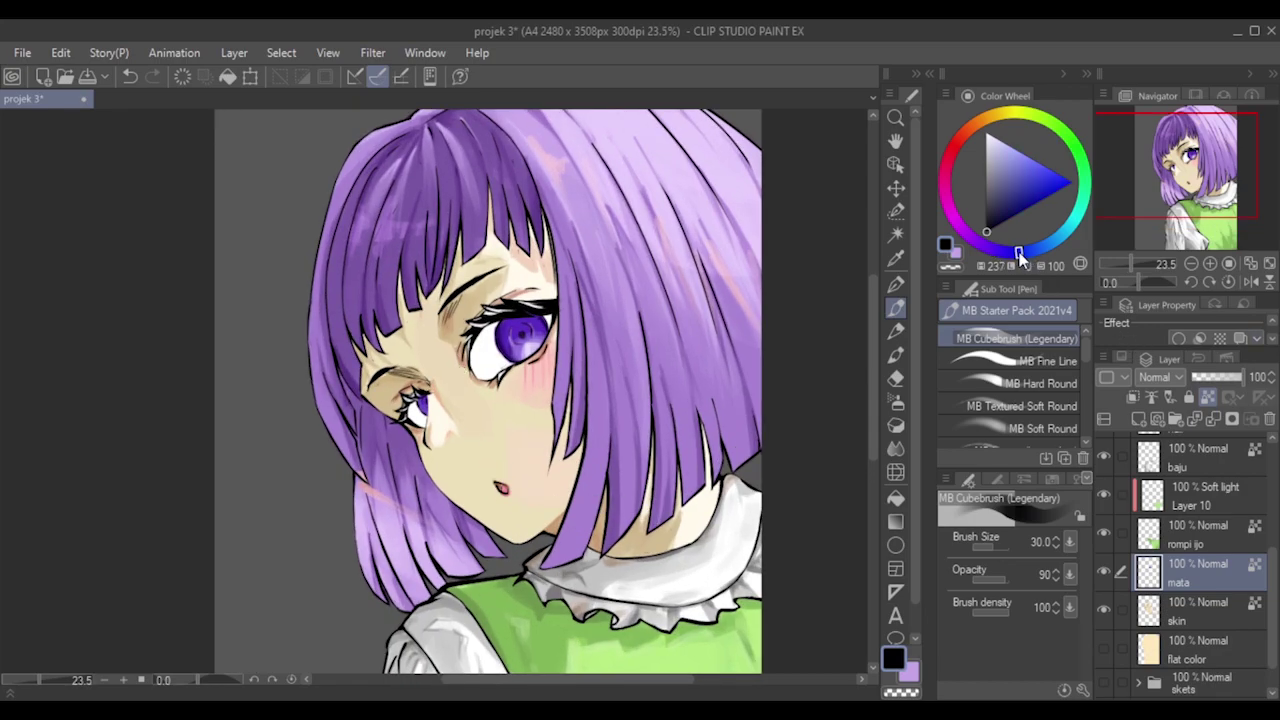
pyautogui.click(1048, 196)
pyautogui.click(1022, 181)
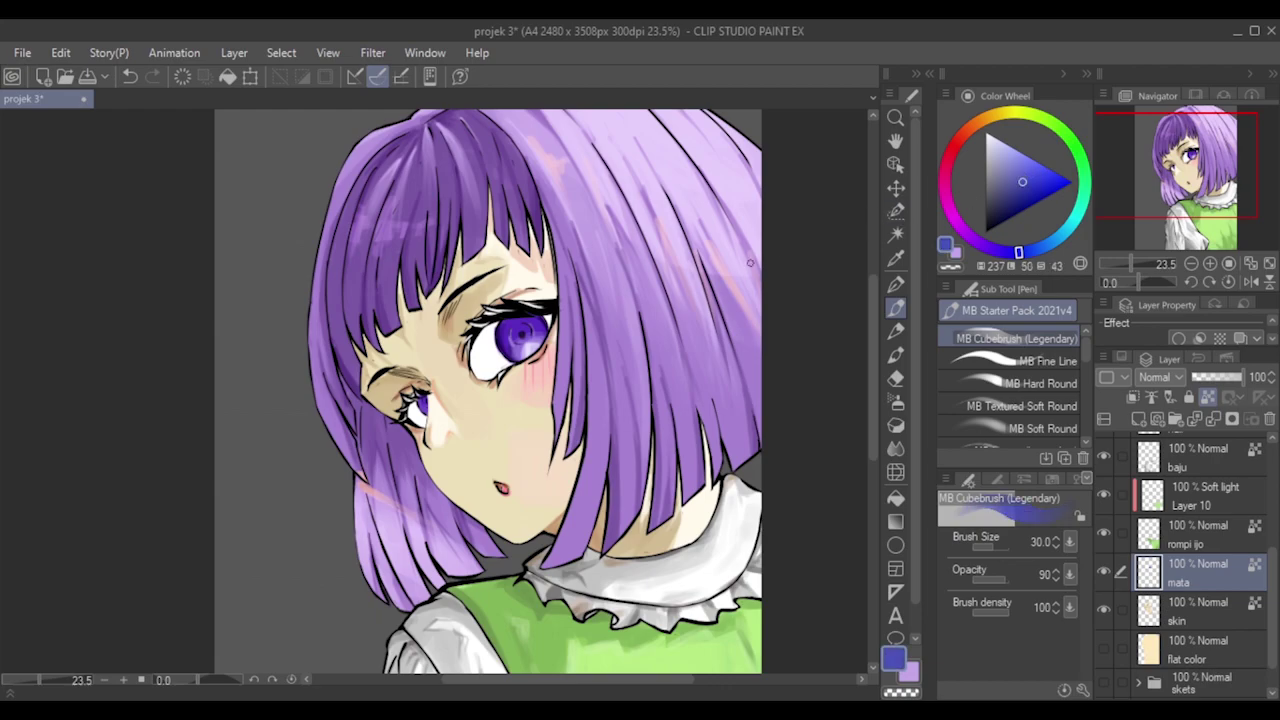
pyautogui.press(']')
pyautogui.press(']')
pyautogui.moveTo(513, 331)
pyautogui.mouseDown()
pyautogui.moveTo(530, 319)
pyautogui.moveTo(503, 325)
pyautogui.moveTo(528, 316)
pyautogui.mouseUp()
pyautogui.press('[')
# Try a light blue tint at hue 201, luminosity 59, saturation 100 on the larger iris.
pyautogui.click(1057, 241)
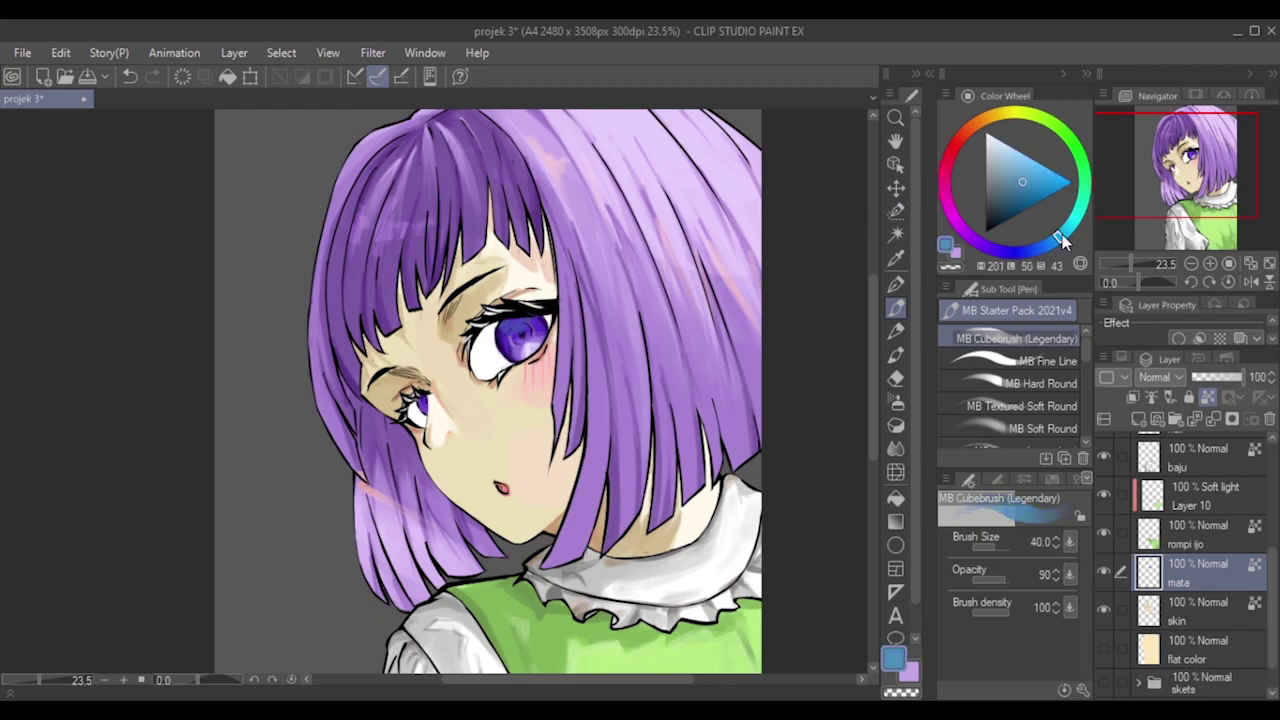
pyautogui.click(1057, 174)
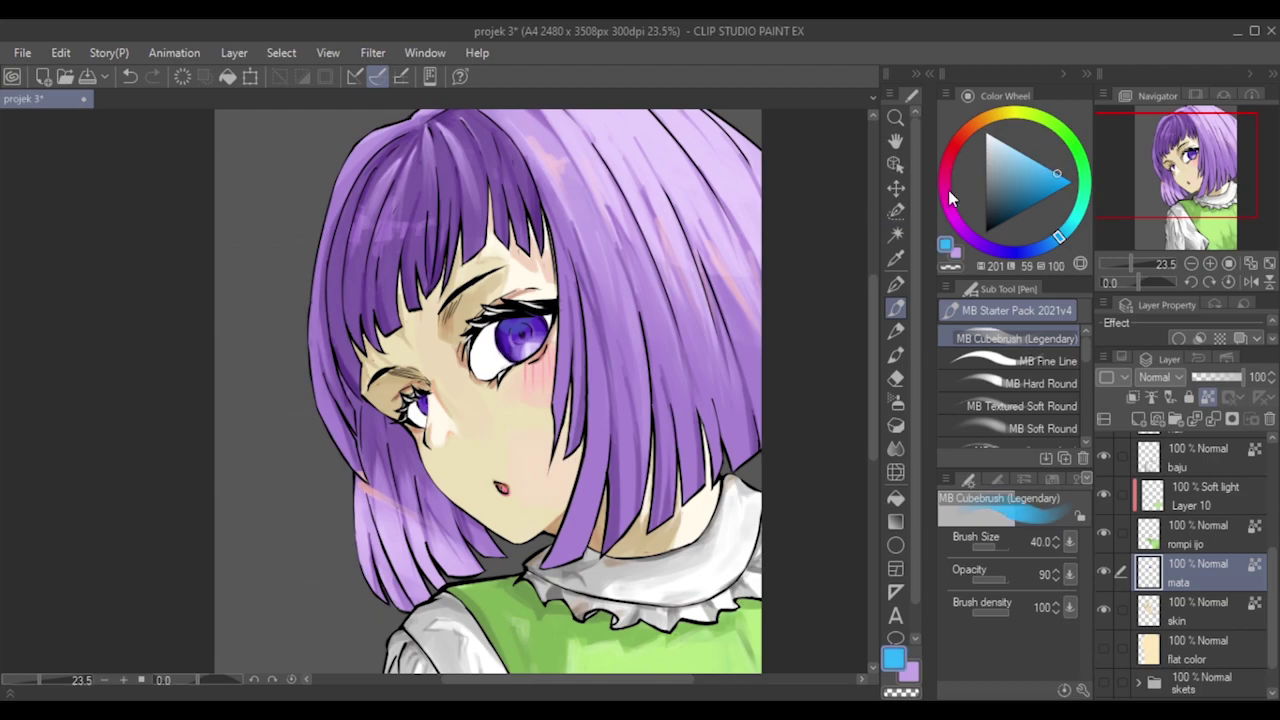
pyautogui.moveTo(511, 326)
pyautogui.mouseDown()
pyautogui.moveTo(528, 316)
pyautogui.moveTo(513, 324)
pyautogui.mouseUp()
pyautogui.press(']')
# Set the hue to 254 and brighten the larger iris with the vivid violet.
pyautogui.click(1031, 252)
pyautogui.moveTo(1031, 252); pyautogui.dragTo(1005, 253)
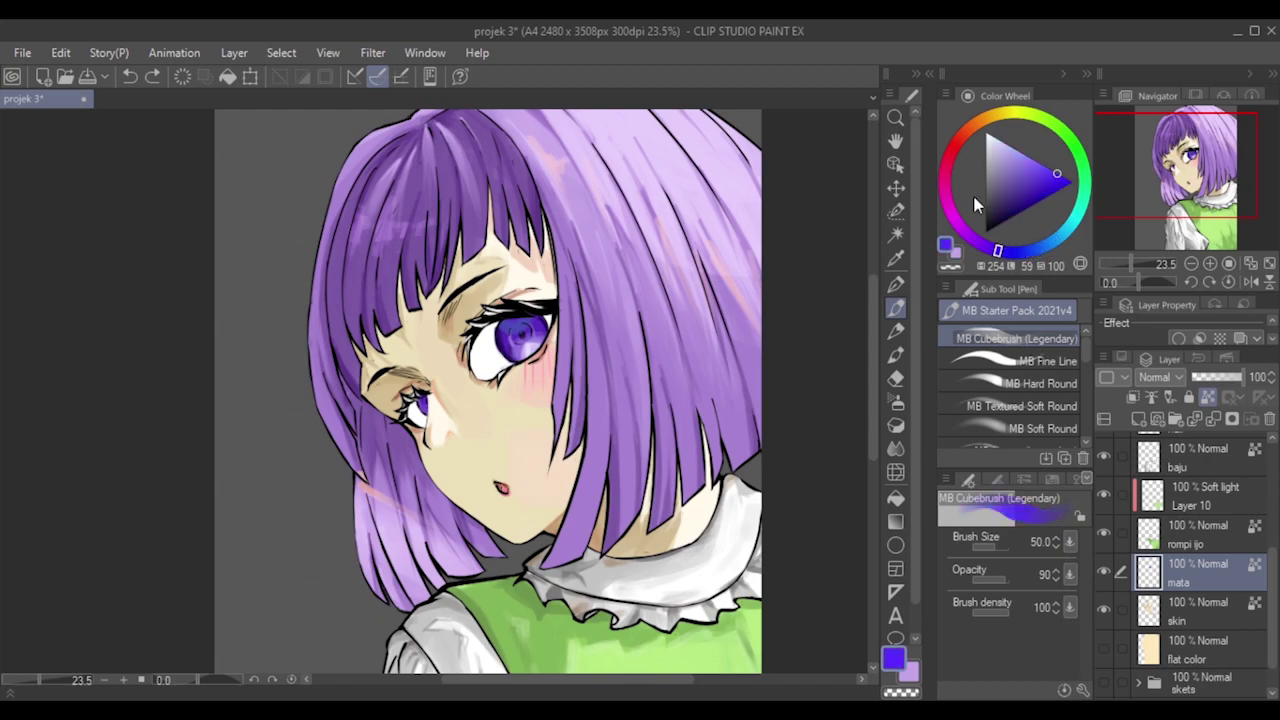
pyautogui.press(']')
pyautogui.press(']')
pyautogui.moveTo(512, 330)
pyautogui.mouseDown()
pyautogui.moveTo(528, 322)
pyautogui.moveTo(520, 332)
pyautogui.mouseUp()
# Refine the larger iris's tones at brush size 30 with light and deep purples sampled from it.
pyautogui.press('[')
pyautogui.press('[')
pyautogui.press('[')
pyautogui.press('[')
pyautogui.keyDown('alt'); pyautogui.click(508, 341); pyautogui.keyUp('alt')
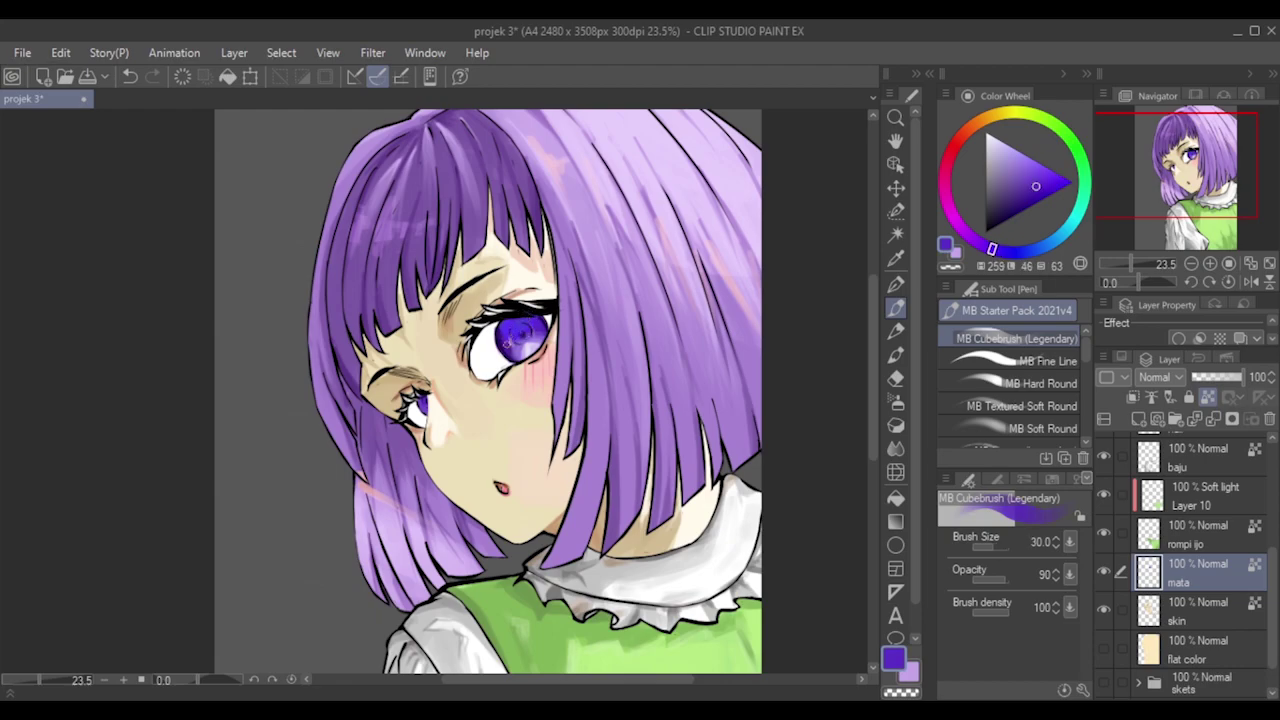
pyautogui.keyDown('alt'); pyautogui.click(515, 336); pyautogui.keyUp('alt')
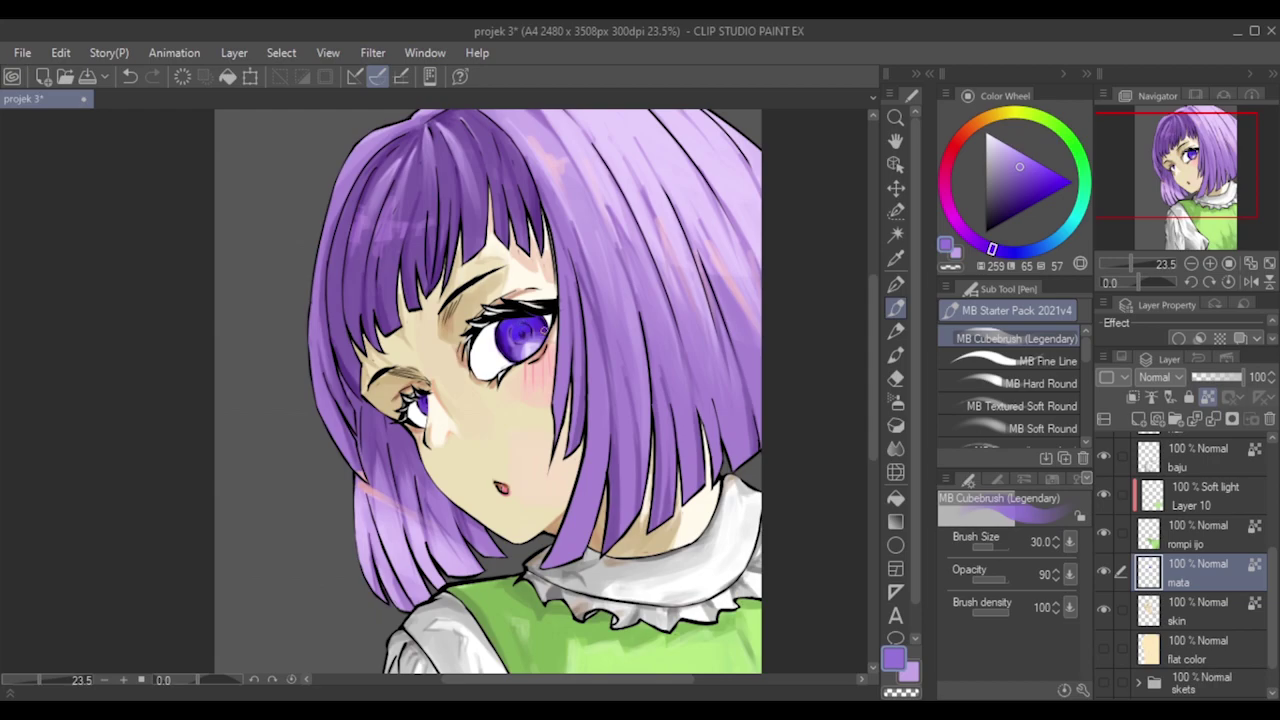
pyautogui.keyDown('alt'); pyautogui.click(537, 324); pyautogui.keyUp('alt')
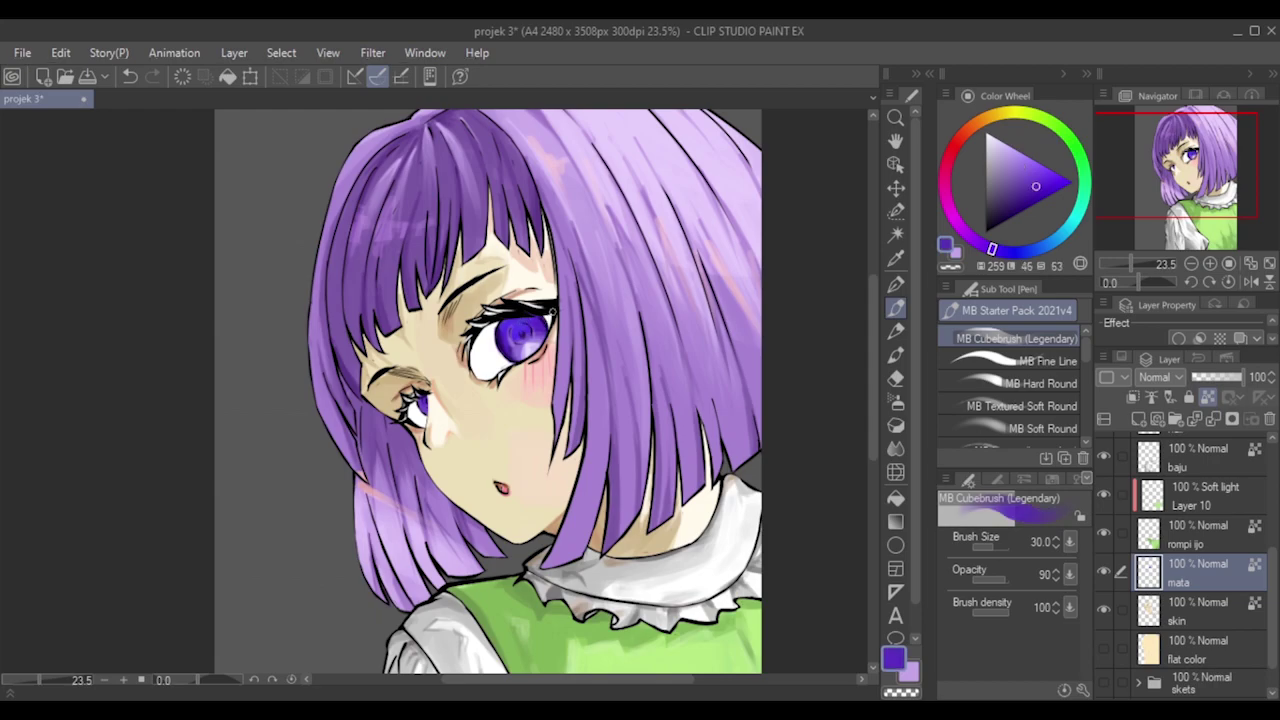
# Touch up the irises with a bluish violet at size 30 and a dark purple at size 20, both sampled from the larger iris.
pyautogui.scroll(3, 551, 310)
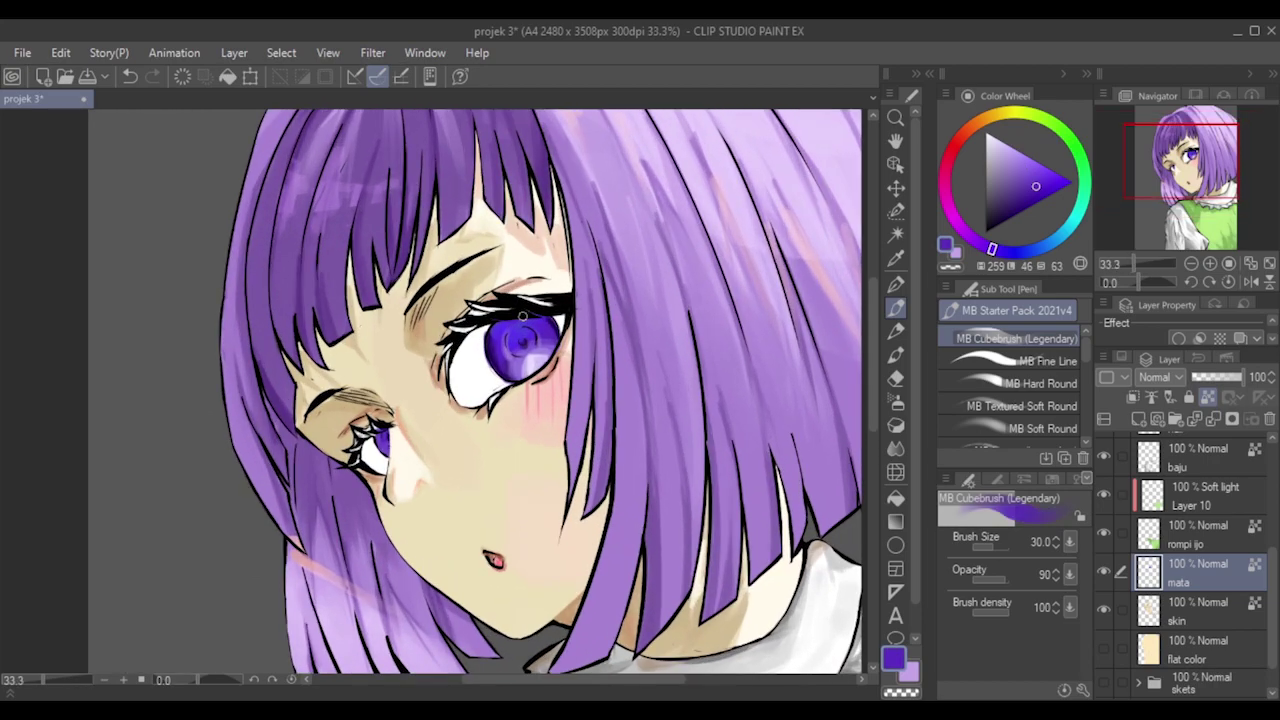
pyautogui.keyDown('alt'); pyautogui.click(529, 324); pyautogui.keyUp('alt')
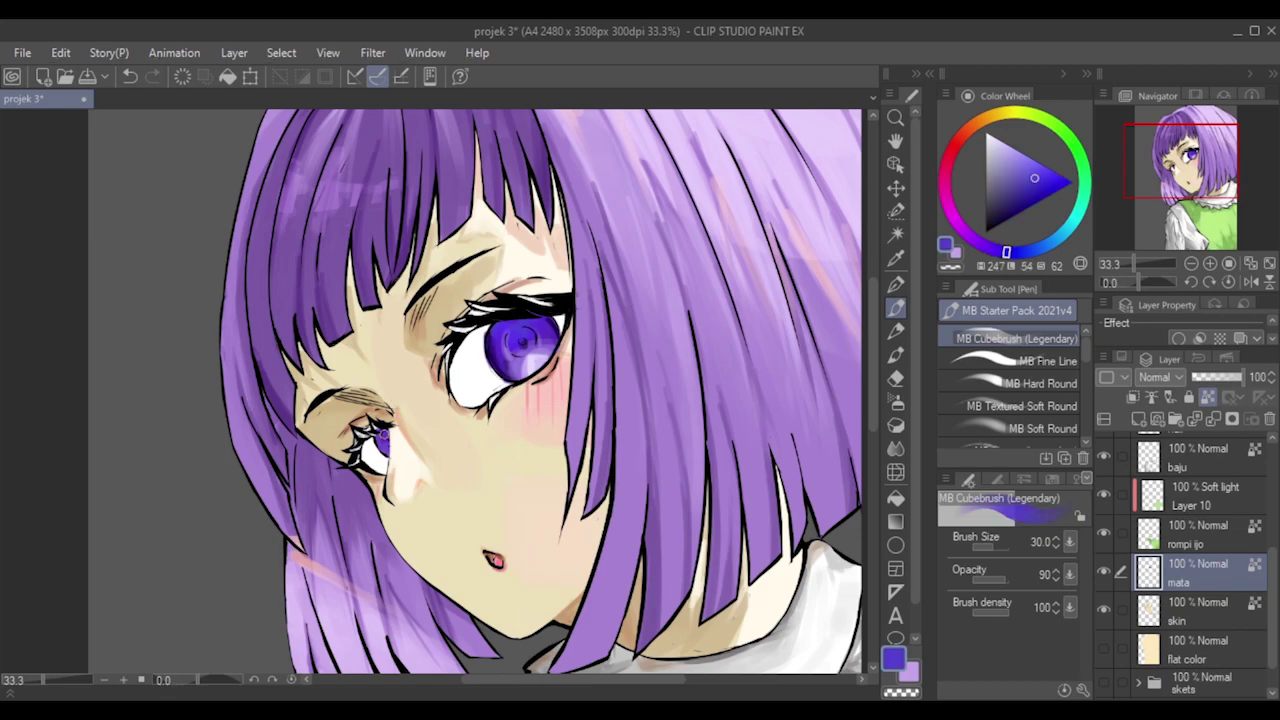
pyautogui.keyDown('alt'); pyautogui.click(502, 338); pyautogui.keyUp('alt')
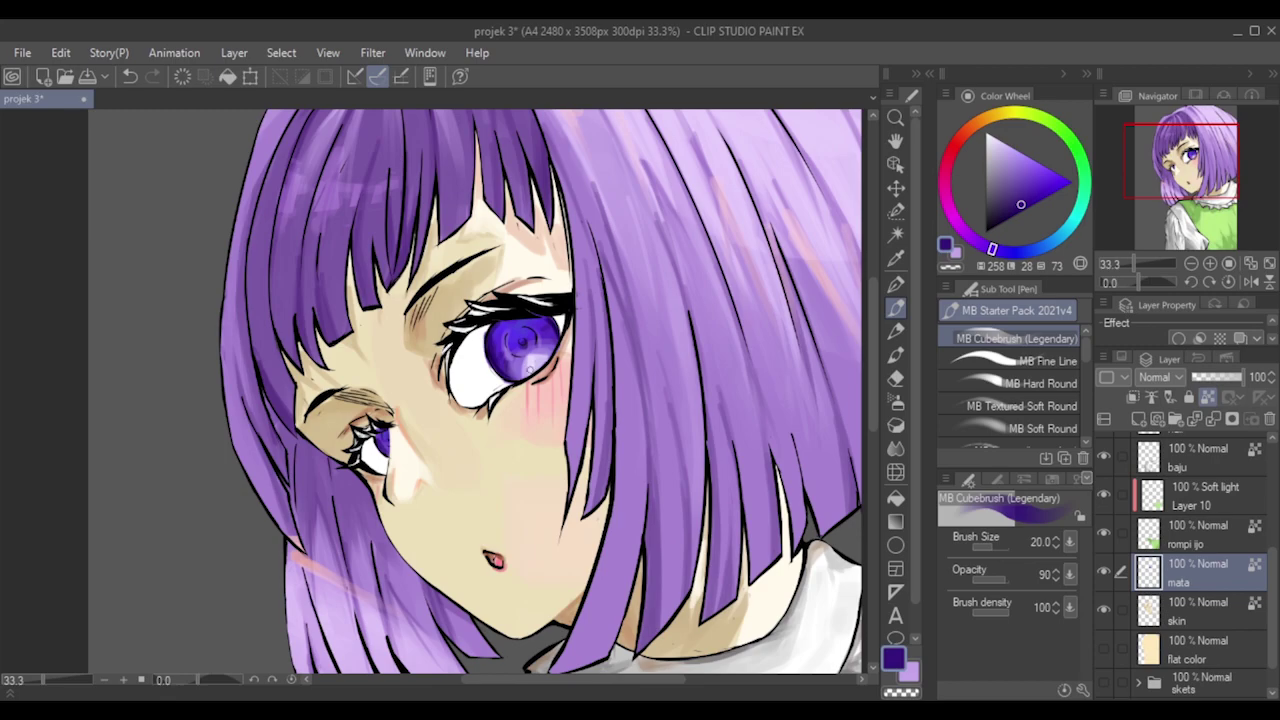
# Sample a pale lilac from the larger iris, switch to the MB Fine Line brush, and add a new layer clipped to mata.
pyautogui.keyDown('alt'); pyautogui.click(542, 365); pyautogui.keyUp('alt')
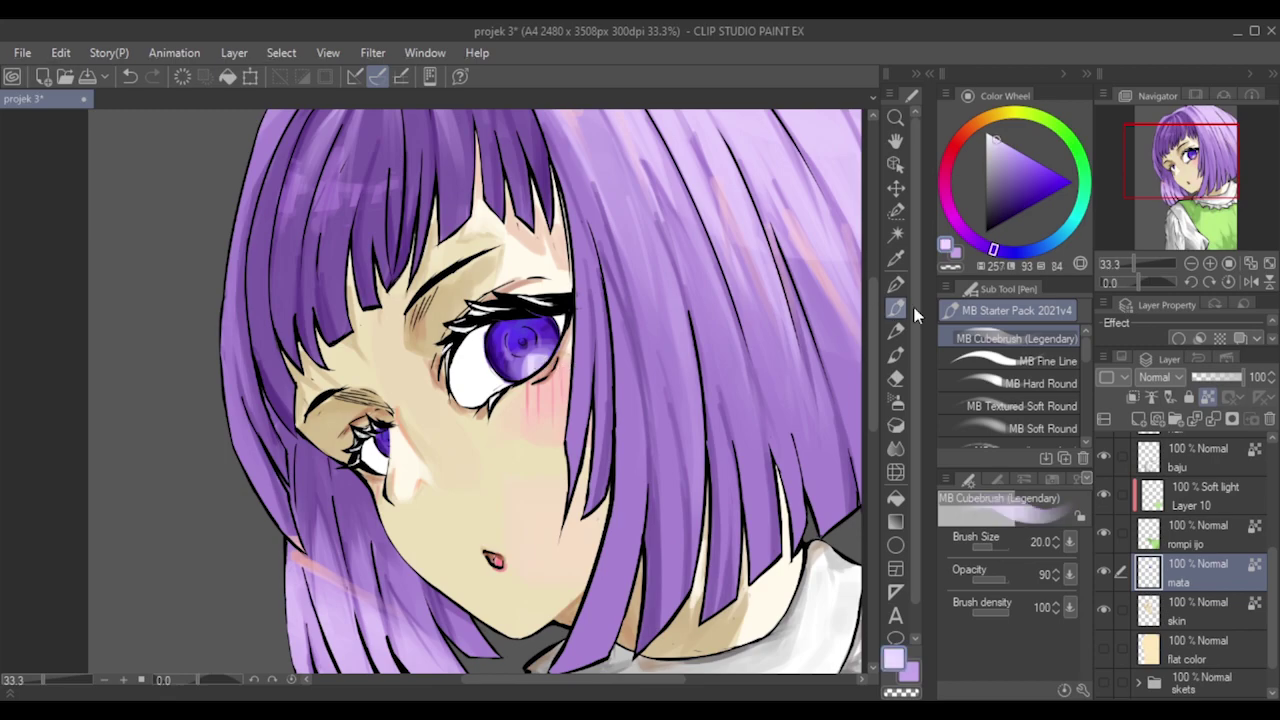
pyautogui.click(1045, 361)
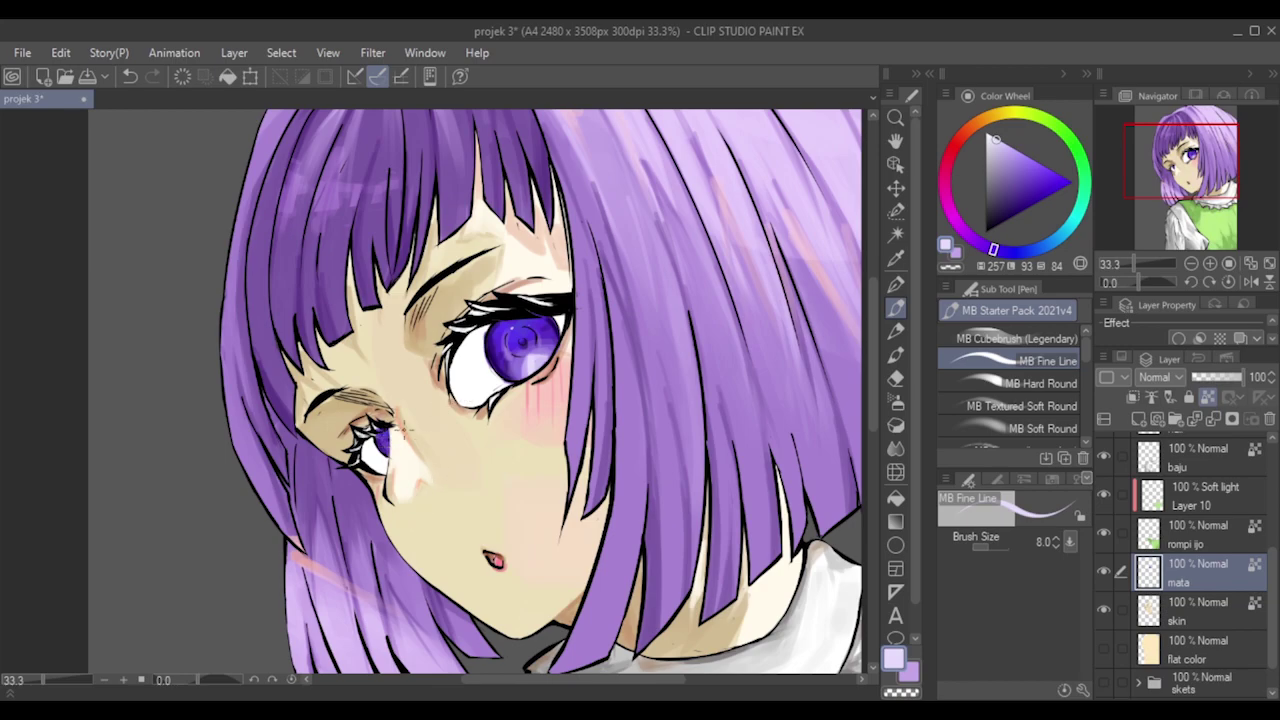
pyautogui.click(1133, 418)
pyautogui.click(1062, 410)
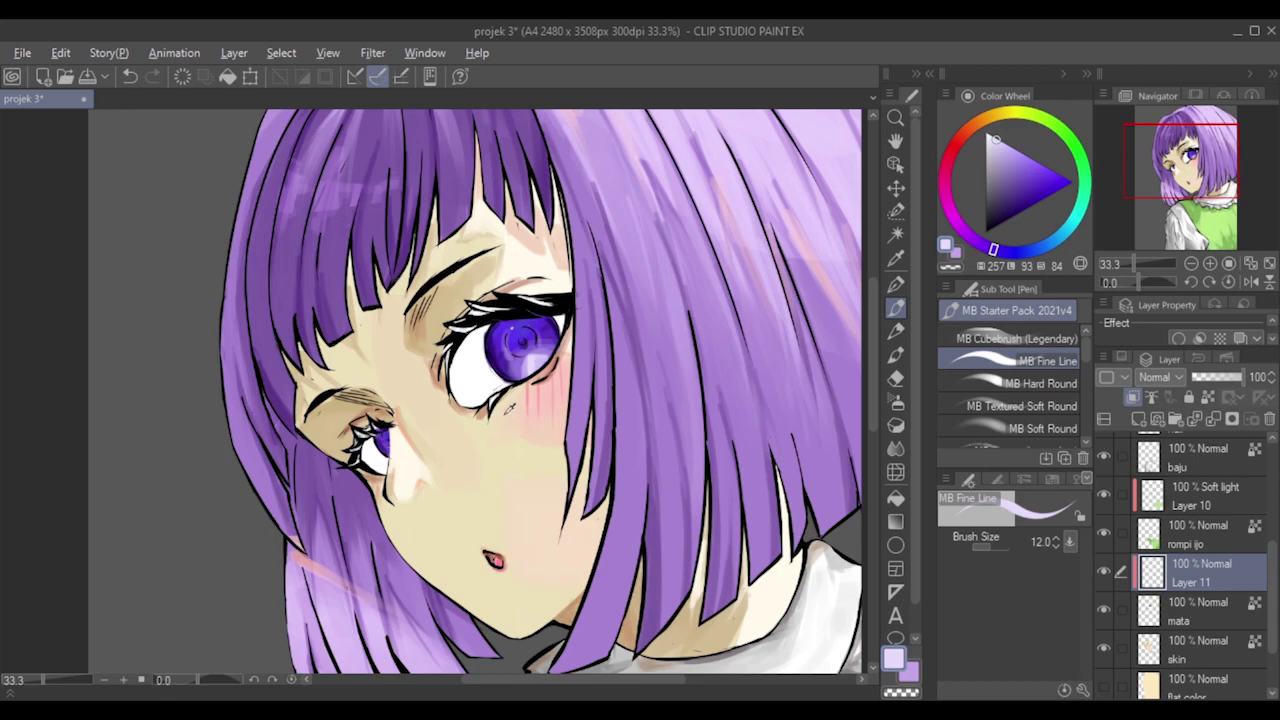
# Try shading the larger eye's white in greyish pink (hue 0, luminosity 70, saturation 15) with MB Fine Line at size 70.
pyautogui.keyDown('alt'); pyautogui.click(487, 379); pyautogui.keyUp('alt')
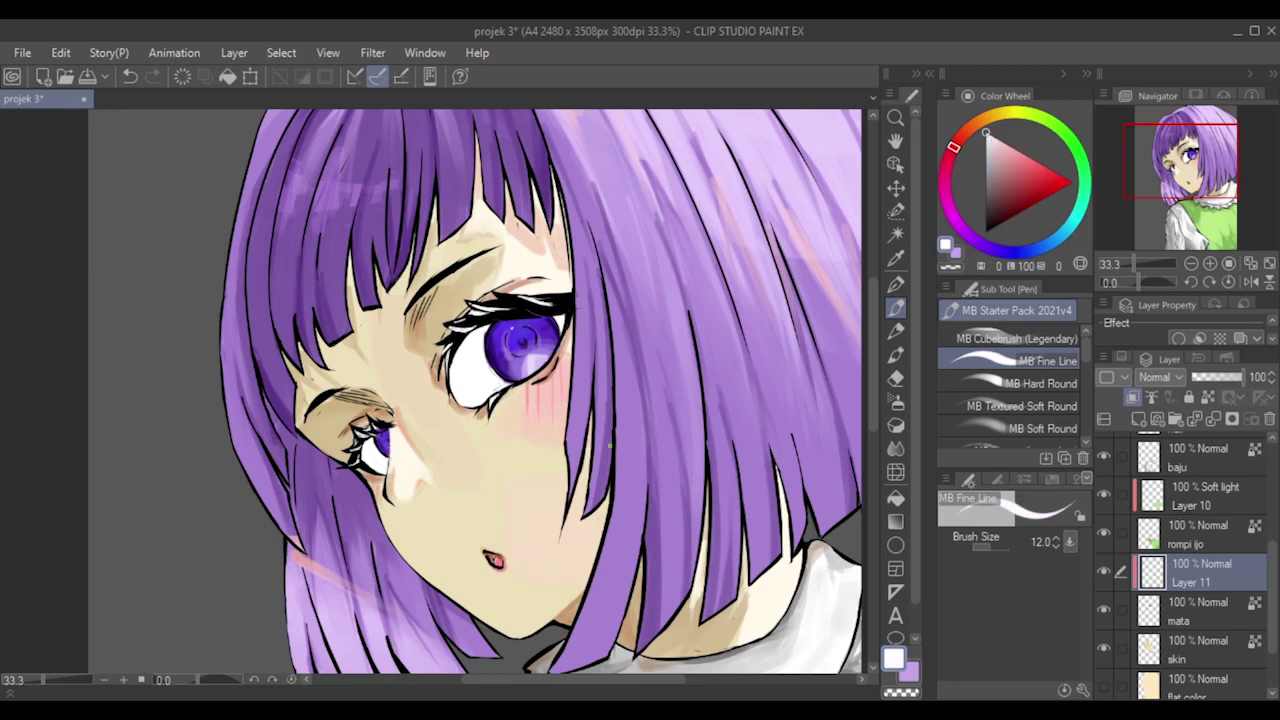
pyautogui.click(1006, 157)
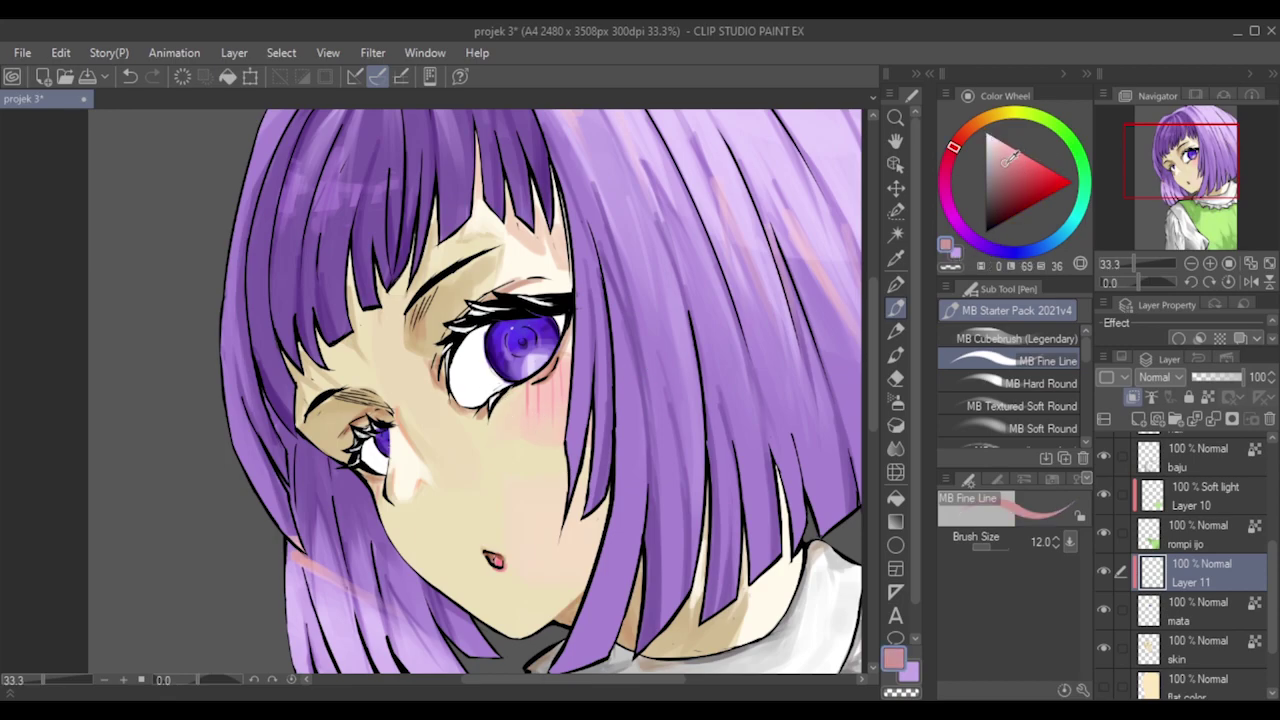
pyautogui.moveTo(1007, 150); pyautogui.dragTo(998, 153)
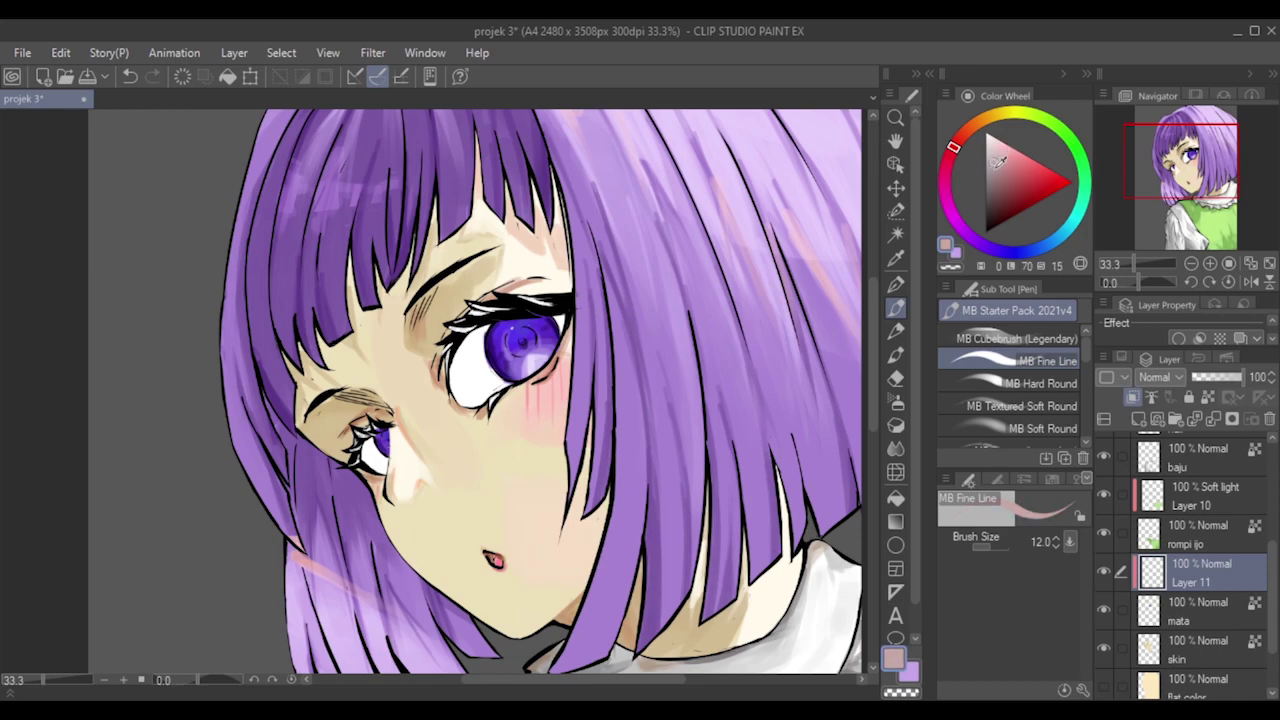
pyautogui.press(']')
pyautogui.press(']')
pyautogui.press(']')
pyautogui.press(']')
pyautogui.press(']')
pyautogui.press(']')
pyautogui.press(']')
pyautogui.press(']')
pyautogui.press(']')
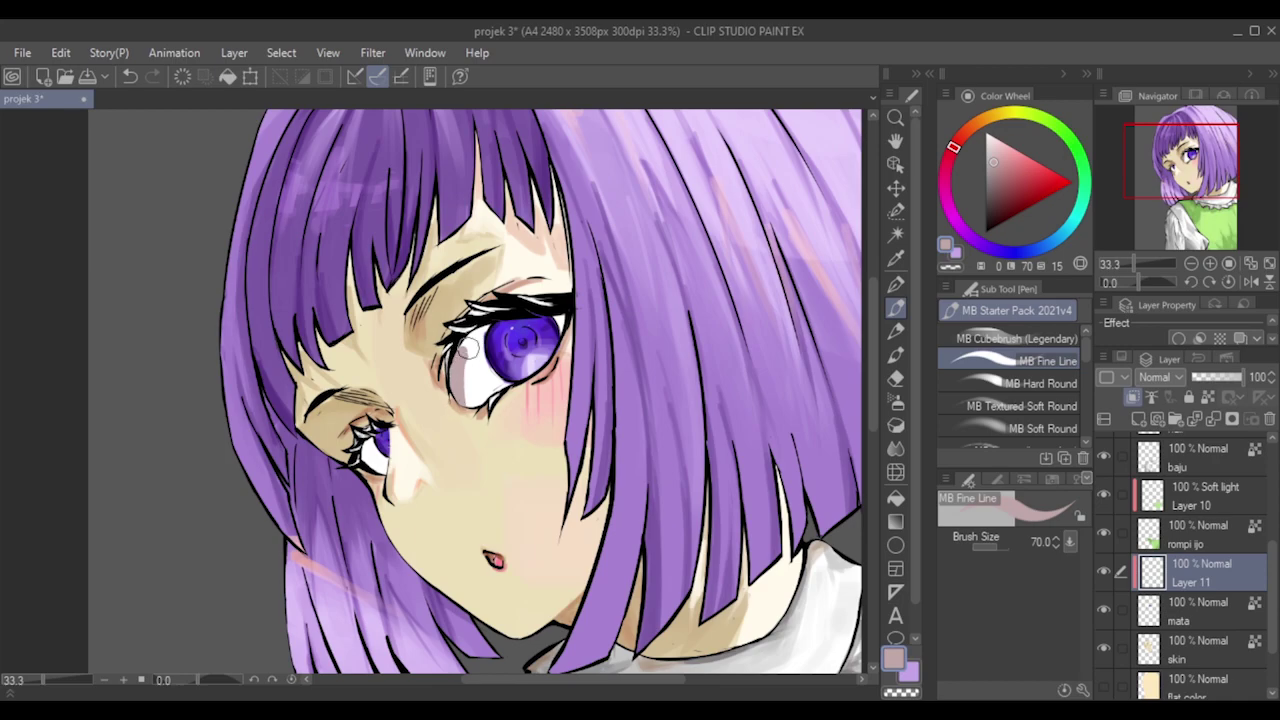
pyautogui.press(']')
pyautogui.press(']')
pyautogui.press('[')
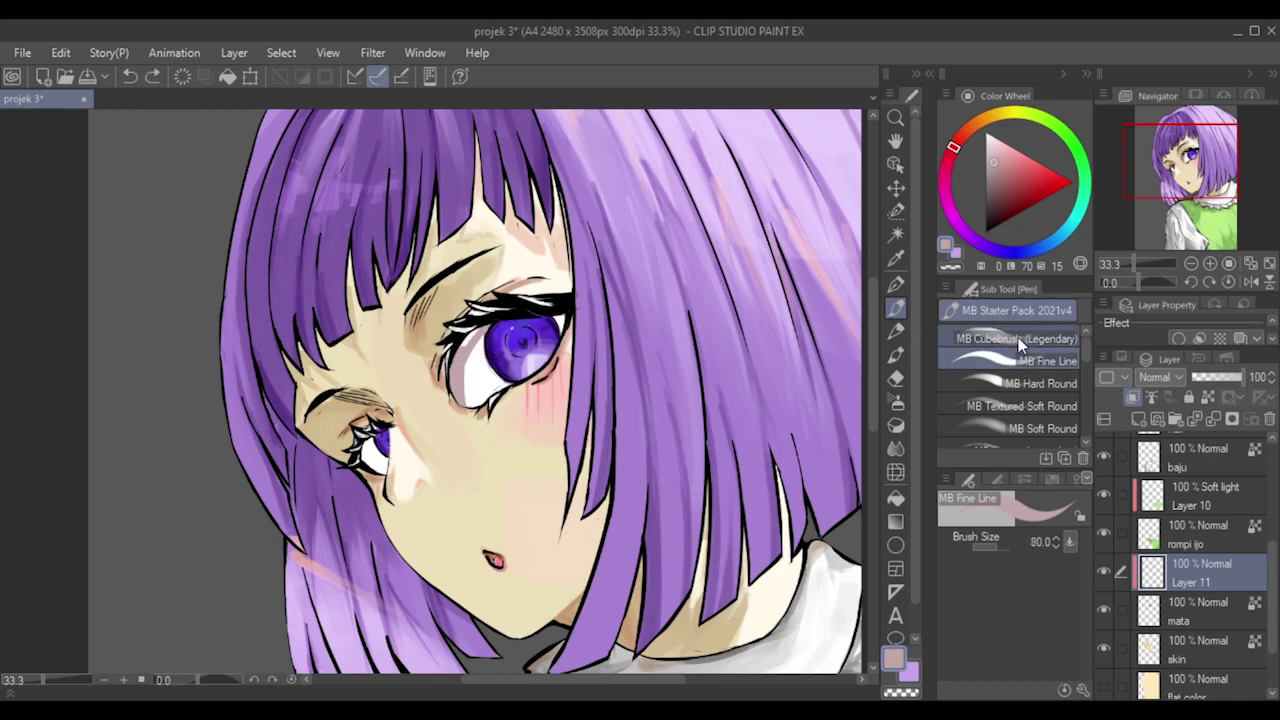
# Switch to the MB Cubebrush (Legendary) brush and enlarge it to size 150.
pyautogui.click(1031, 333)
pyautogui.press(']')
pyautogui.press(']')
pyautogui.press(']')
pyautogui.press(']')
pyautogui.press(']')
pyautogui.press(']')
pyautogui.press(']')
pyautogui.press(']')
pyautogui.press(']')
pyautogui.press(']')
# Try the greyish pink shade over the larger eye's white and iris, and undo the eye-white strokes.
pyautogui.moveTo(457, 406); pyautogui.dragTo(525, 317)
pyautogui.moveTo(471, 369)
pyautogui.mouseDown()
pyautogui.moveTo(528, 314)
pyautogui.moveTo(522, 336)
pyautogui.moveTo(574, 316)
pyautogui.moveTo(530, 339)
pyautogui.moveTo(530, 321)
pyautogui.moveTo(476, 406)
pyautogui.moveTo(525, 396)
pyautogui.moveTo(512, 351)
pyautogui.moveTo(555, 316)
pyautogui.moveTo(500, 376)
pyautogui.moveTo(485, 361)
pyautogui.moveTo(480, 426)
pyautogui.moveTo(504, 384)
pyautogui.mouseUp()
pyautogui.hotkey('ctrl', 'z')
pyautogui.hotkey('ctrl', 'z')
pyautogui.hotkey('ctrl', 'z')
pyautogui.hotkey('ctrl', 'z')
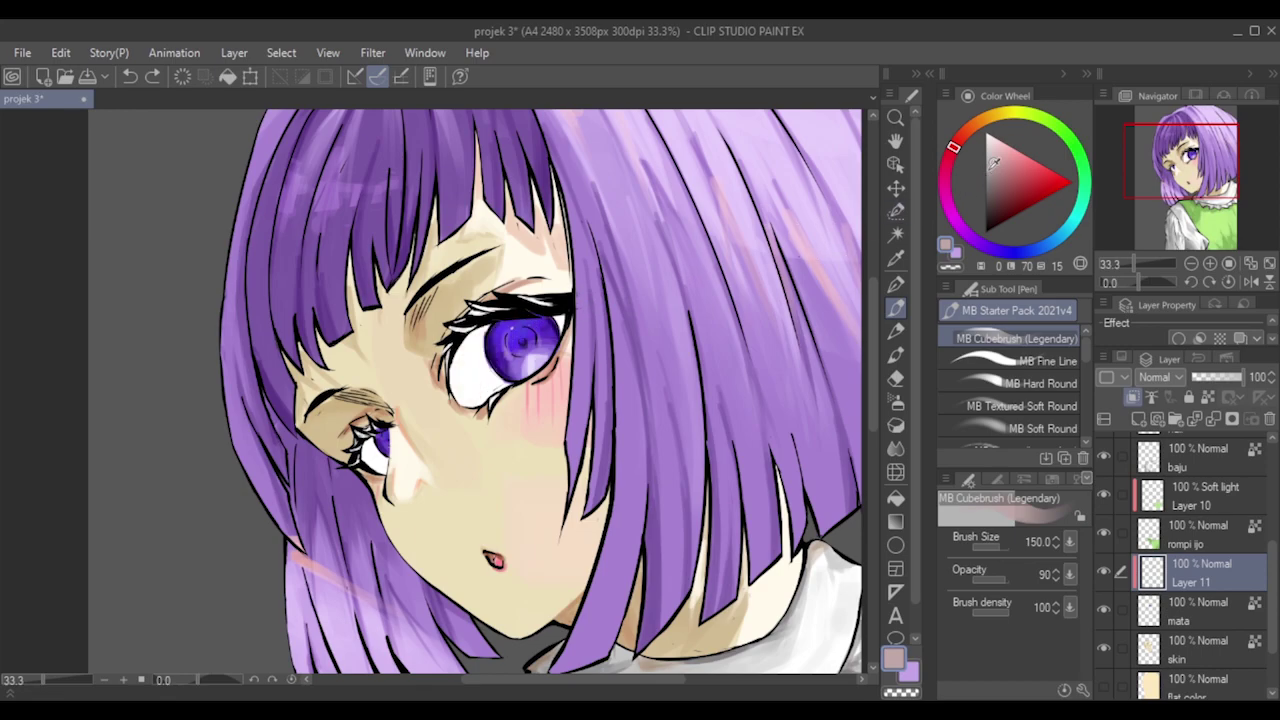
# Shade the larger eye's white and upper iris with a lighter greyish pink at hue 0, luminosity 76, saturation 10.
pyautogui.moveTo(994, 166); pyautogui.dragTo(996, 148)
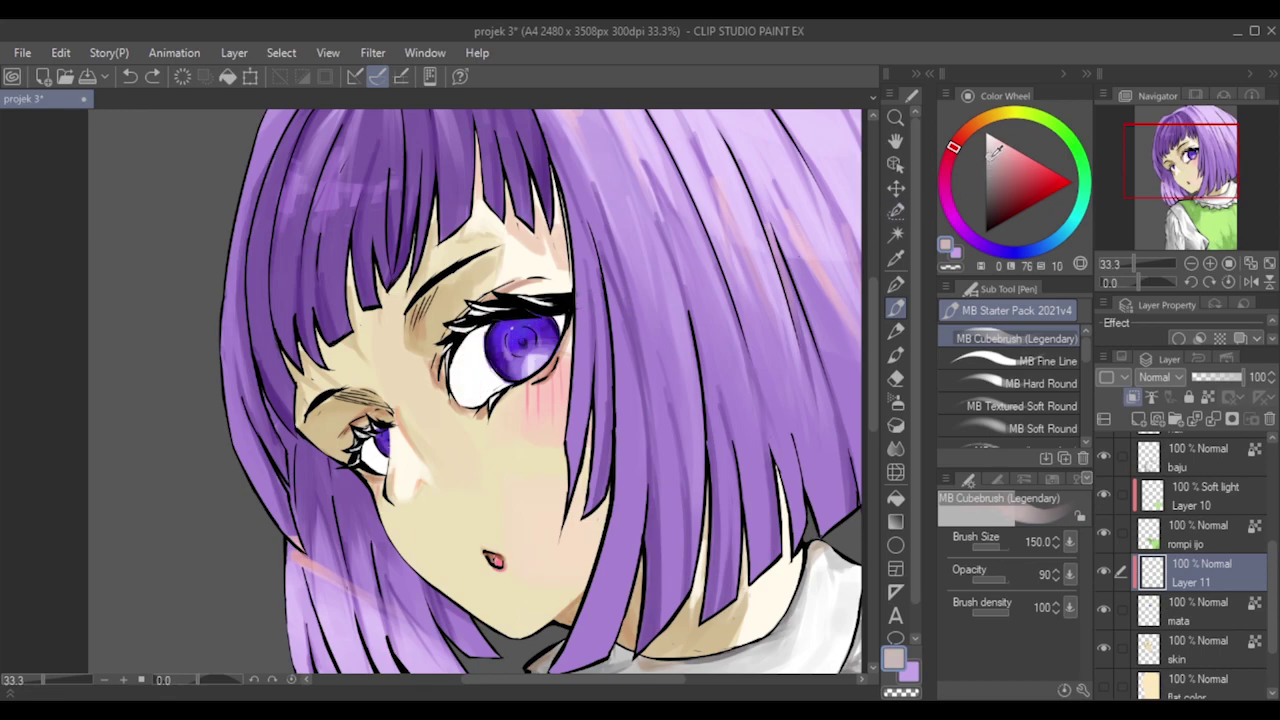
pyautogui.moveTo(458, 360)
pyautogui.mouseDown()
pyautogui.moveTo(468, 431)
pyautogui.moveTo(464, 383)
pyautogui.moveTo(531, 303)
pyautogui.mouseUp()
pyautogui.moveTo(473, 338); pyautogui.dragTo(477, 429)
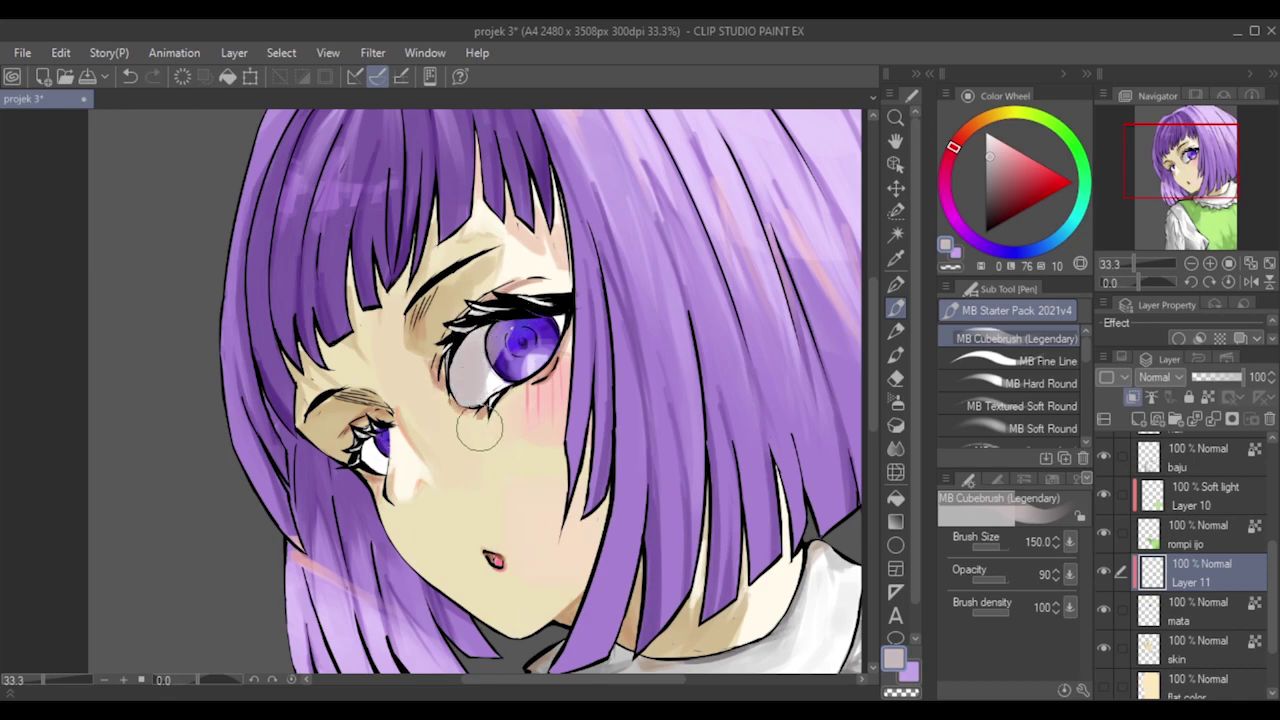
pyautogui.moveTo(470, 360)
pyautogui.mouseDown()
pyautogui.moveTo(537, 300)
pyautogui.moveTo(509, 323)
pyautogui.moveTo(596, 311)
pyautogui.moveTo(519, 318)
pyautogui.moveTo(496, 386)
pyautogui.moveTo(481, 358)
pyautogui.moveTo(479, 378)
pyautogui.moveTo(549, 309)
pyautogui.mouseUp()
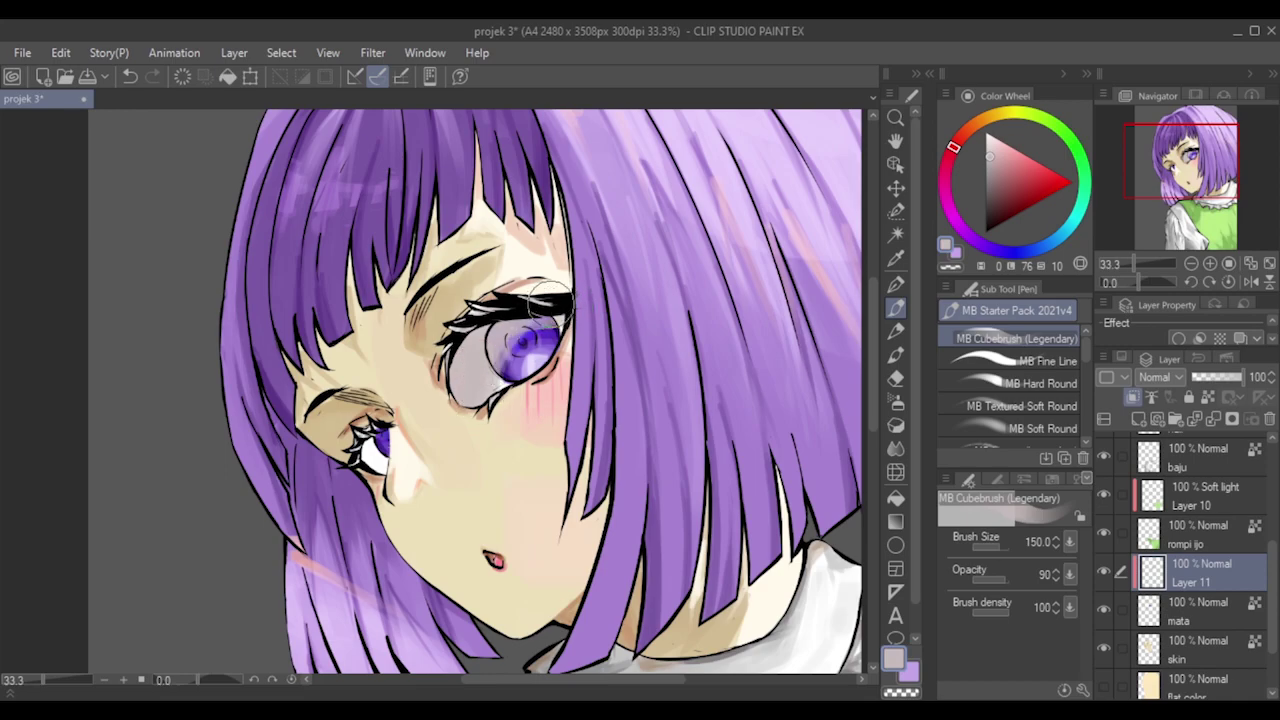
# Shade the smaller eye with the same greyish pink at brush size 80.
pyautogui.press('[')
pyautogui.press('[')
pyautogui.press('[')
pyautogui.moveTo(389, 432)
pyautogui.mouseDown()
pyautogui.moveTo(363, 469)
pyautogui.moveTo(373, 459)
pyautogui.moveTo(368, 484)
pyautogui.moveTo(378, 445)
pyautogui.mouseUp()
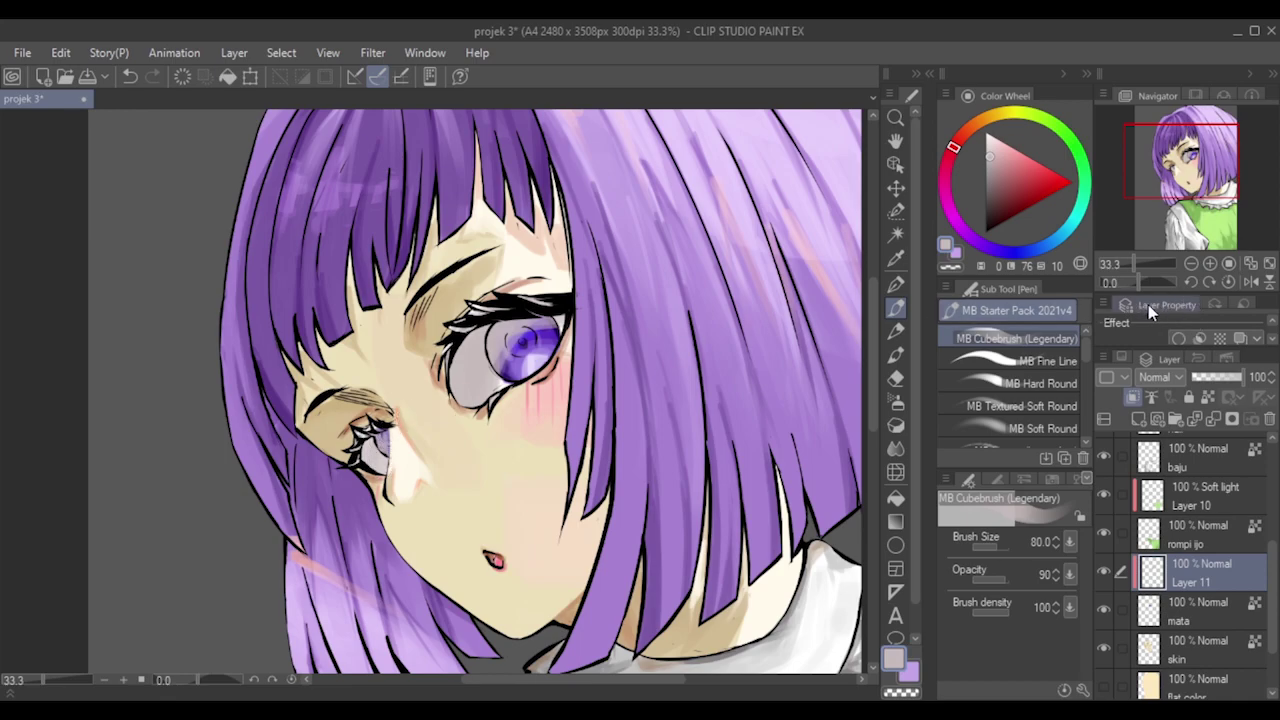
# Extend the greyish shade over the larger iris at brush size 150 and set the clipped layer's opacity to 60%.
pyautogui.moveTo(511, 362)
pyautogui.mouseDown()
pyautogui.moveTo(548, 346)
pyautogui.moveTo(498, 362)
pyautogui.mouseUp()
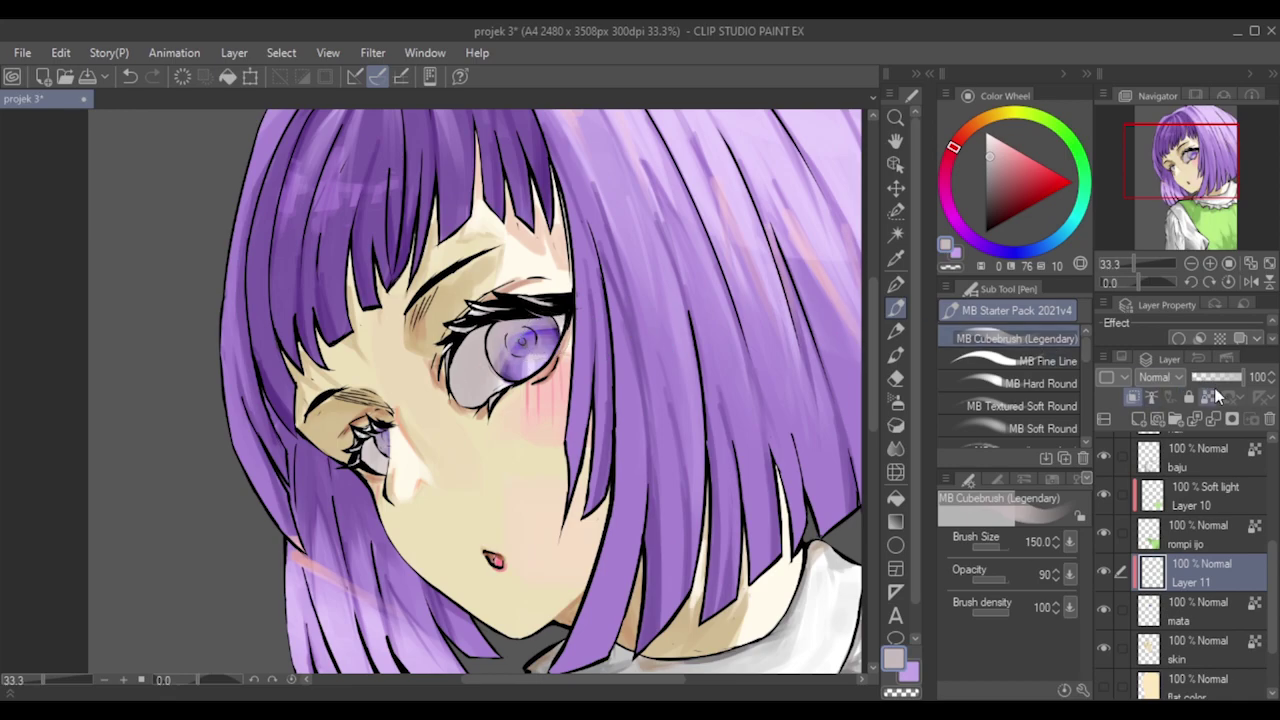
pyautogui.moveTo(1211, 379); pyautogui.dragTo(1223, 378)
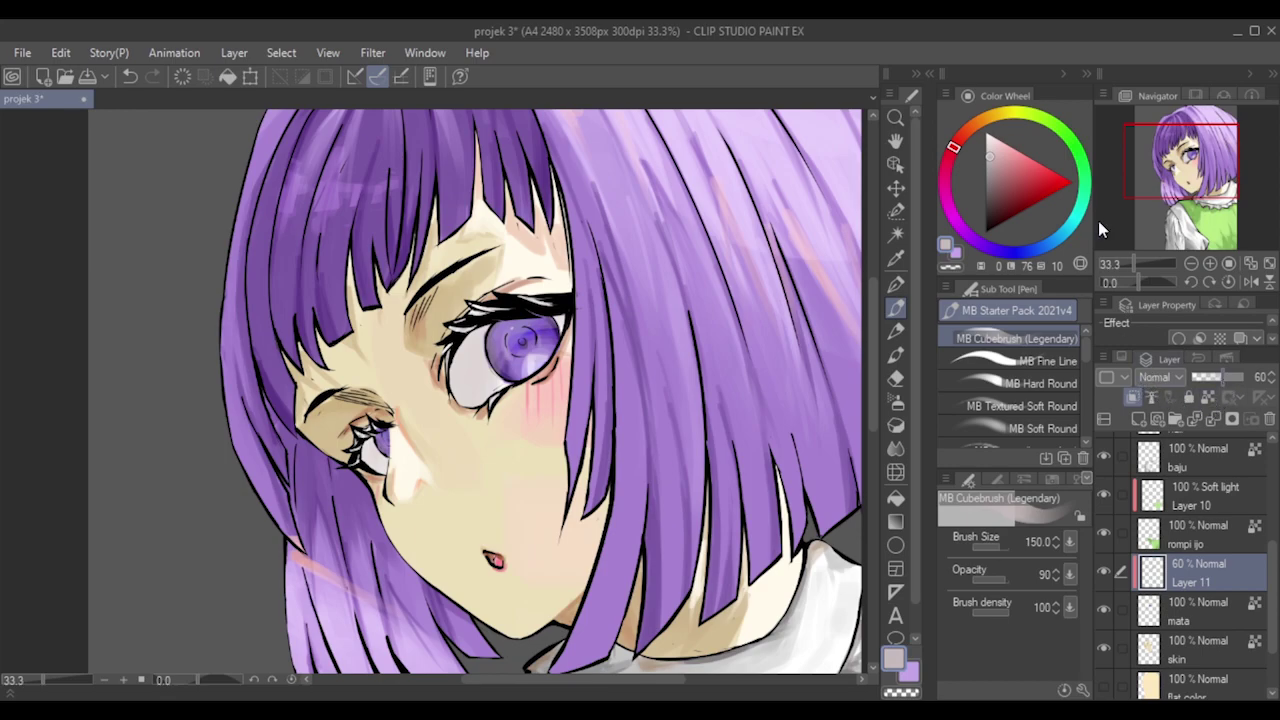
pyautogui.scroll(-2, 410, 284)
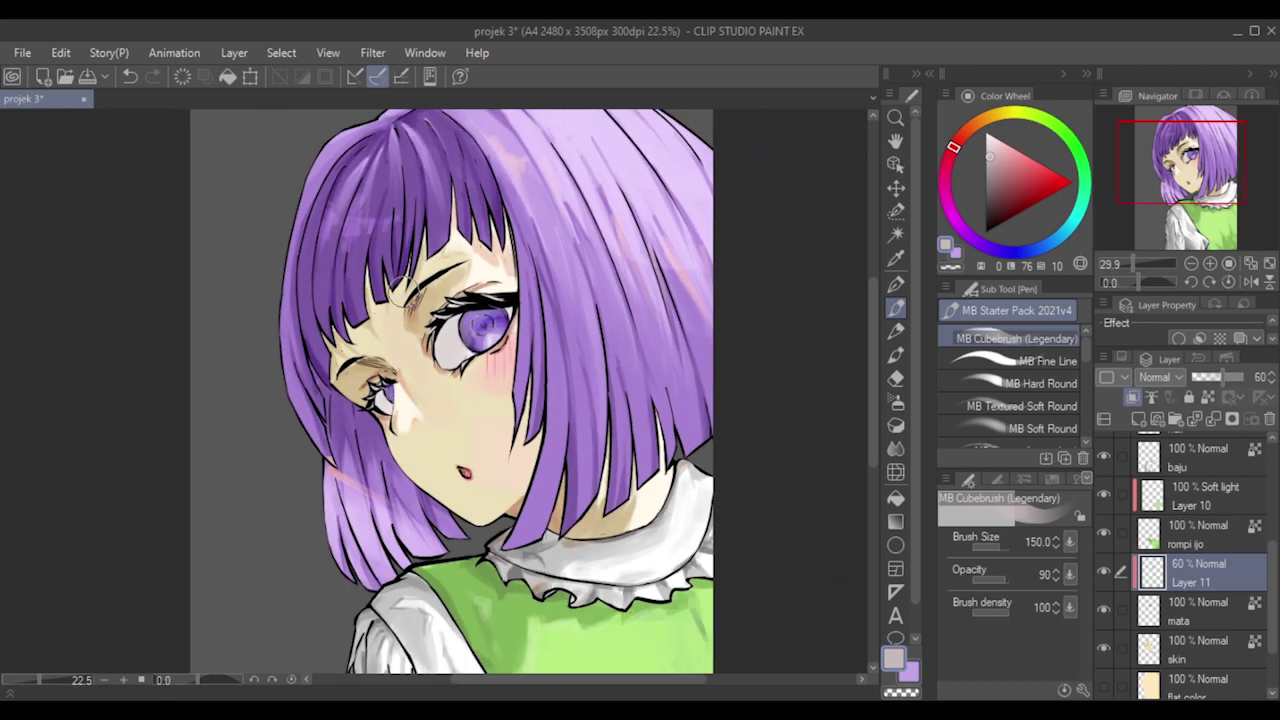
pyautogui.scroll(-1, 408, 290)
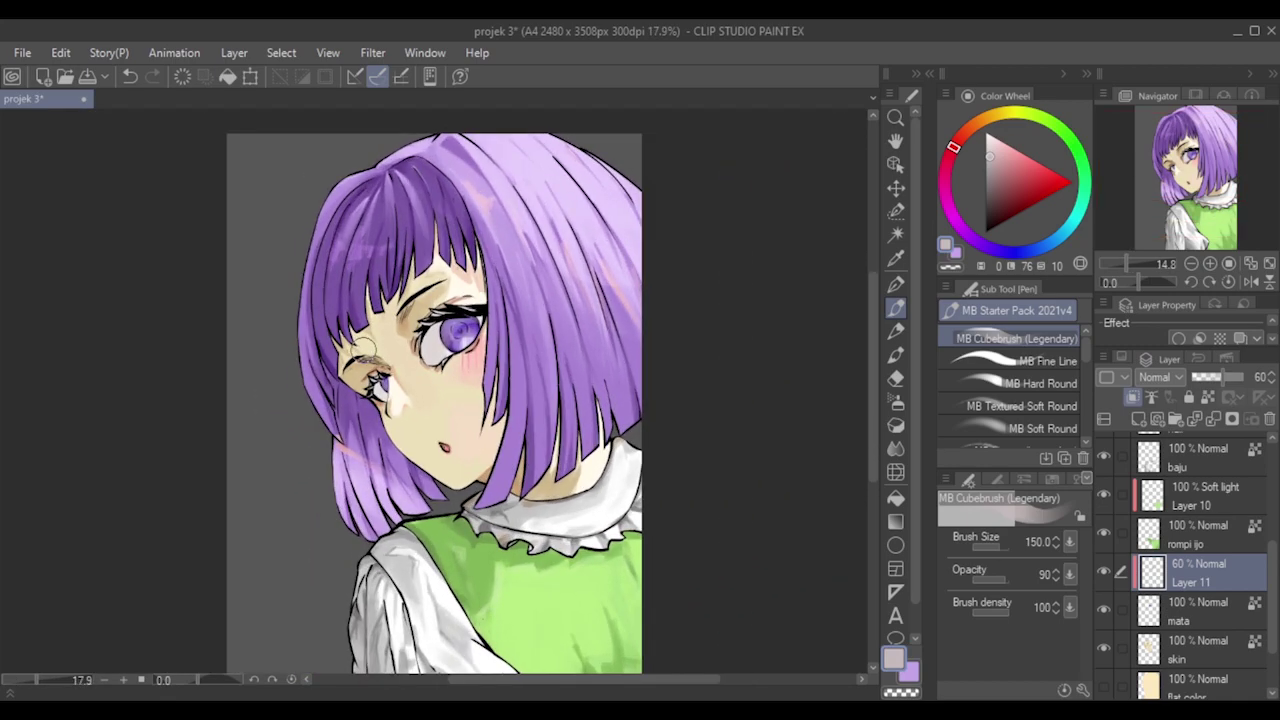
pyautogui.scroll(2, 369, 344)
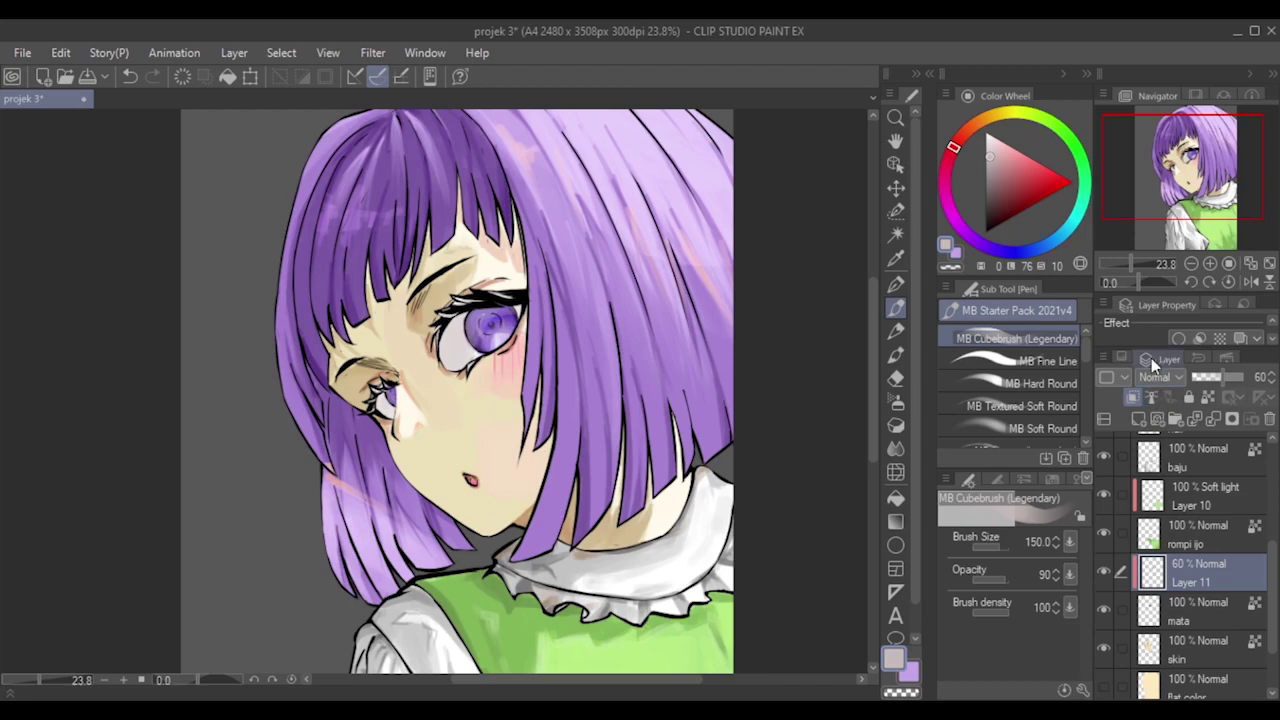
# Add a new layer above the eye shading and pick a dull reddish brown at hue 8, luminosity 60, saturation 19.
pyautogui.click(1146, 418)
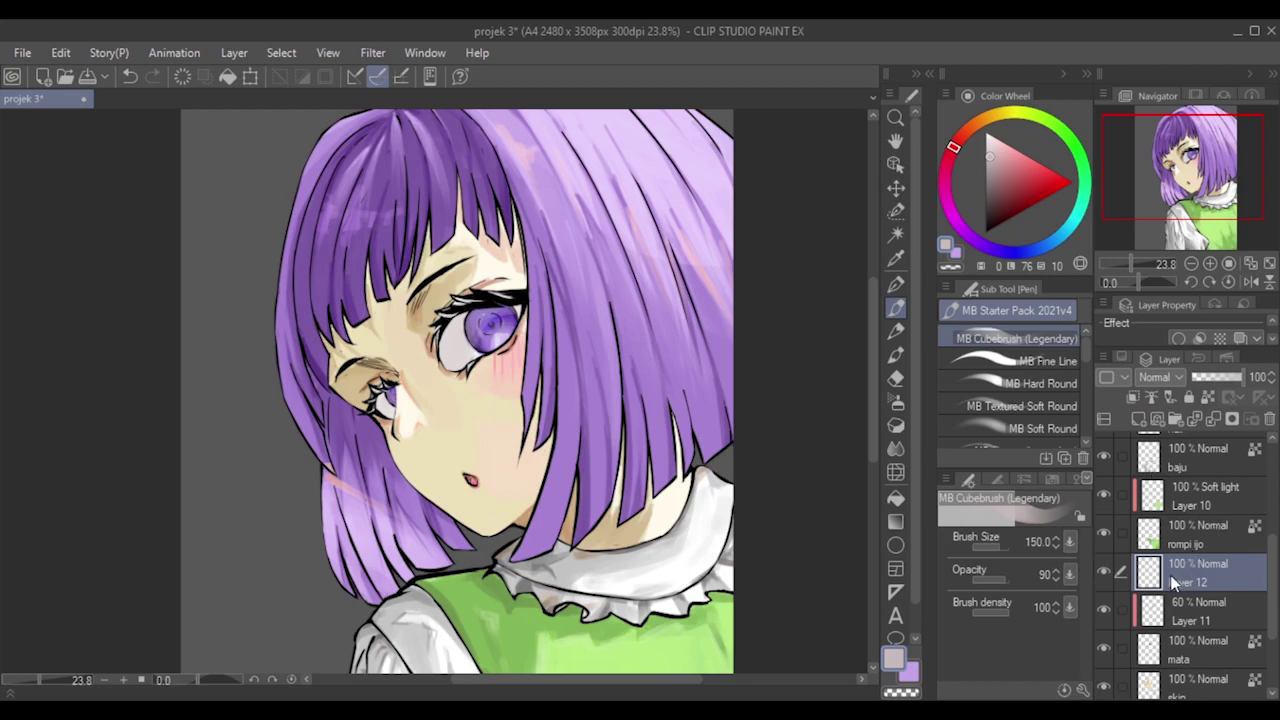
pyautogui.scroll(1, 414, 325)
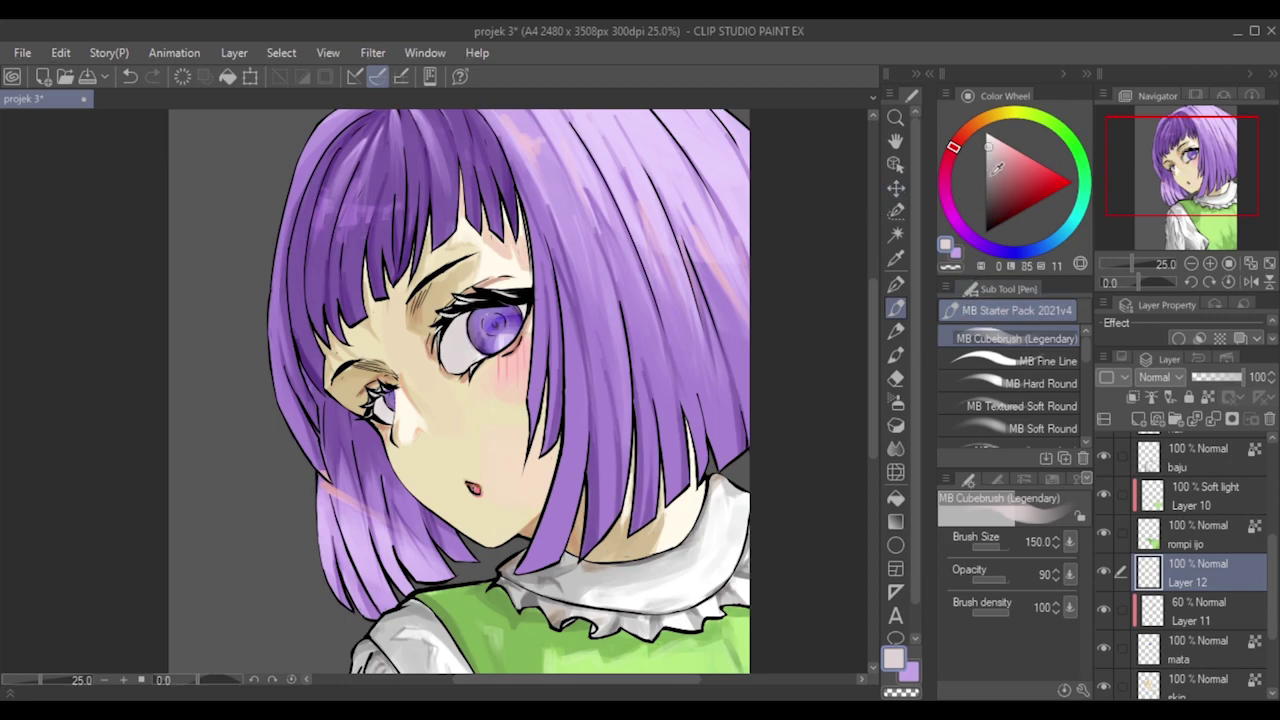
pyautogui.click(990, 177)
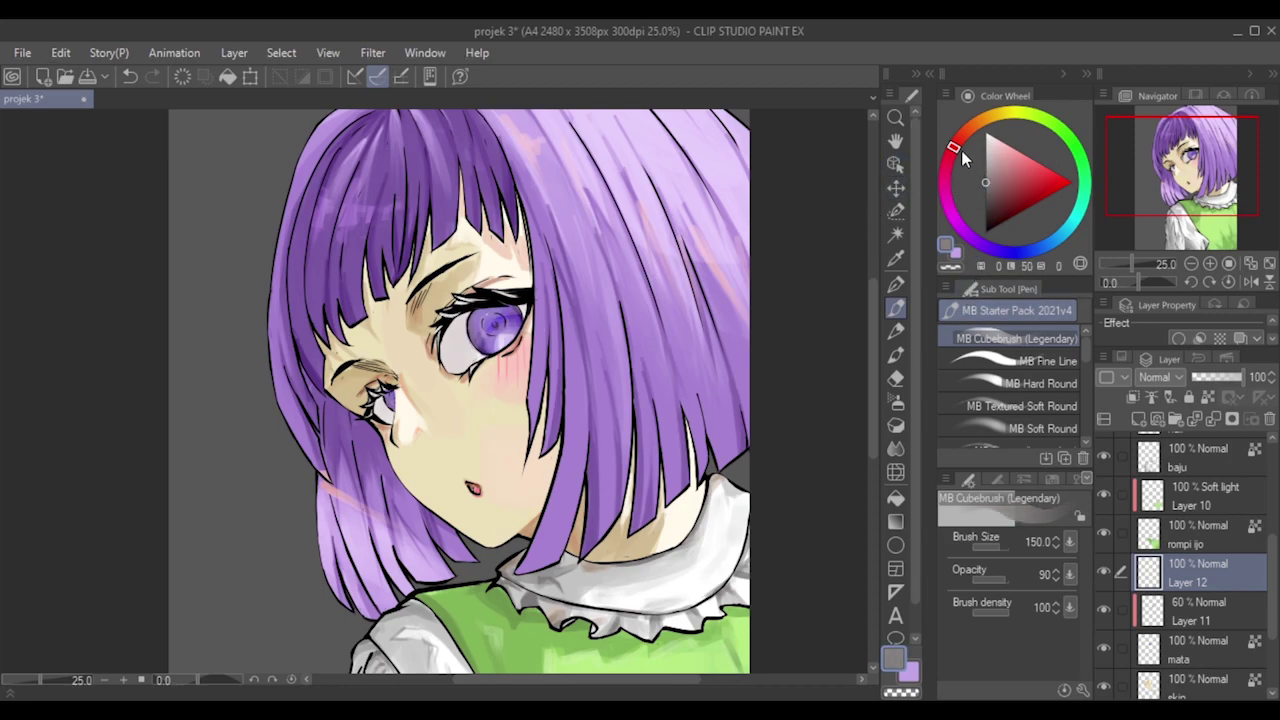
pyautogui.click(959, 141)
pyautogui.click(999, 172)
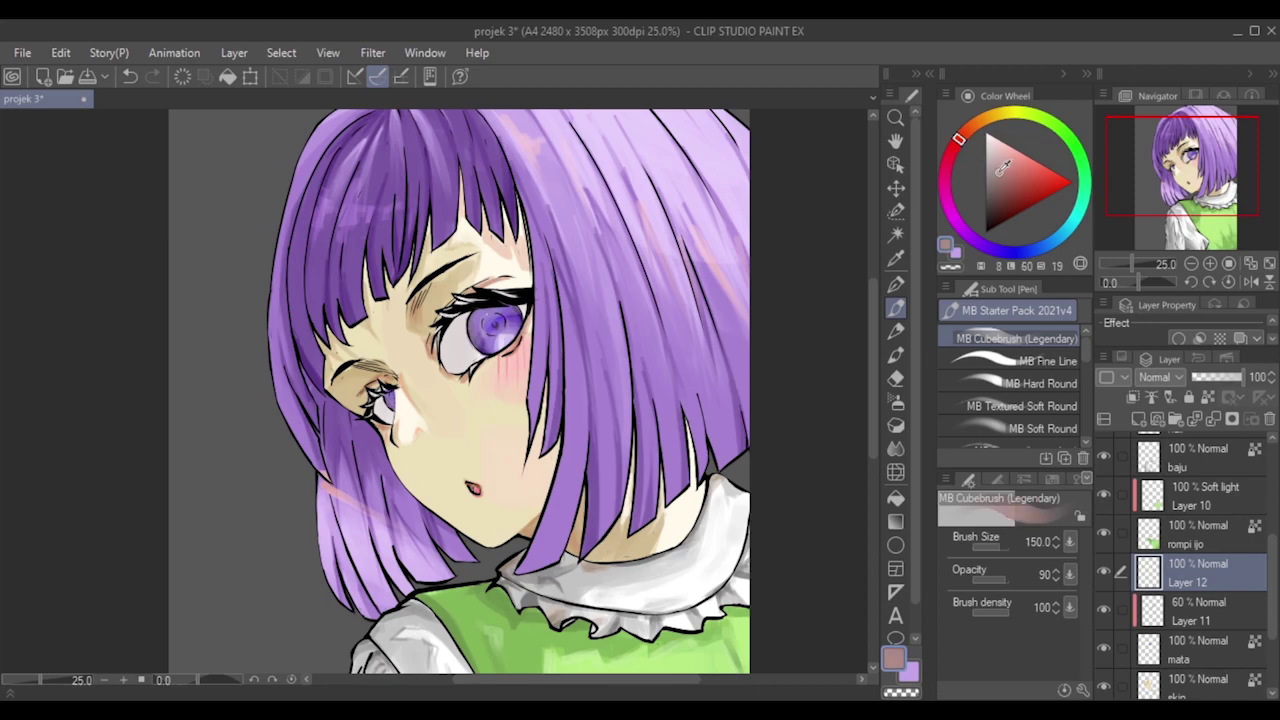
# Shade the nose-side edge of the larger eye's white with the reddish brown, reducing the brush to size 40.
pyautogui.press('[')
pyautogui.press('[')
pyautogui.press('[')
pyautogui.press('[')
pyautogui.press('[')
pyautogui.press('[')
pyautogui.press('[')
pyautogui.hotkey('ctrl', 'z')
pyautogui.press('[')
pyautogui.moveTo(443, 338); pyautogui.dragTo(446, 364)
pyautogui.press(']')
pyautogui.press(']')
pyautogui.press(']')
pyautogui.press('[')
pyautogui.press('[')
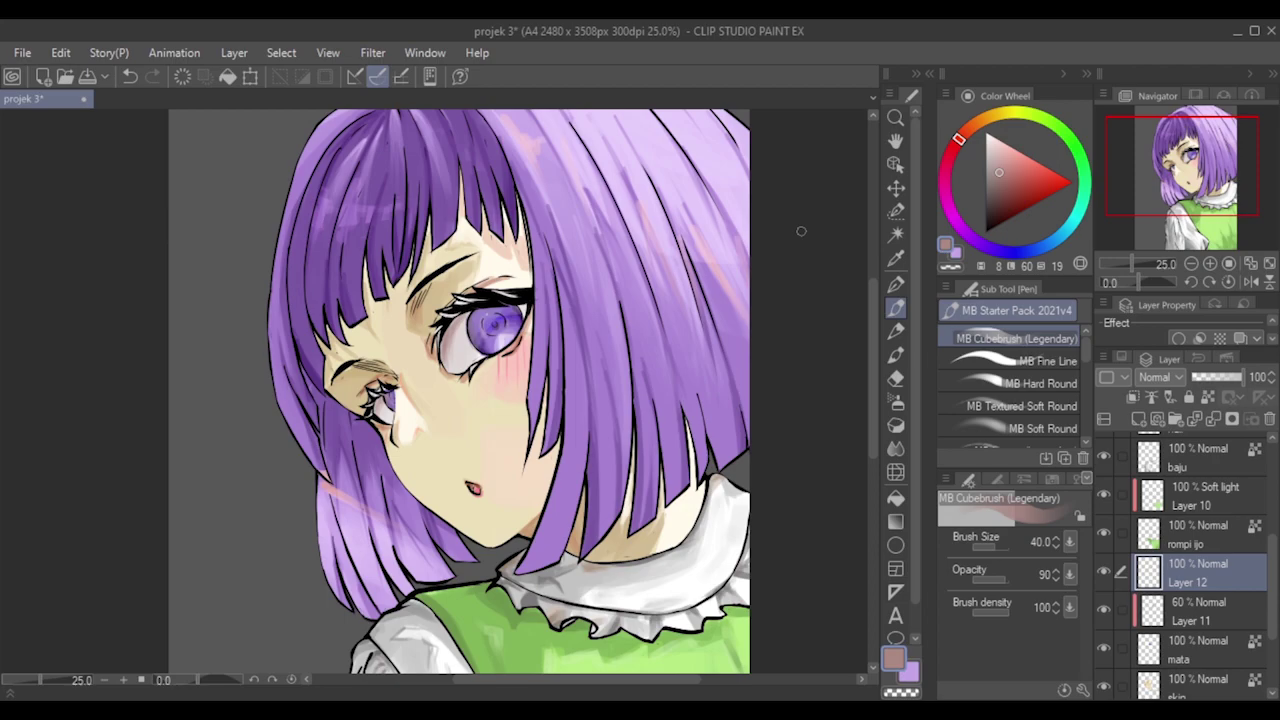
pyautogui.scroll(-3, 520, 354)
pyautogui.scroll(4, 480, 450)
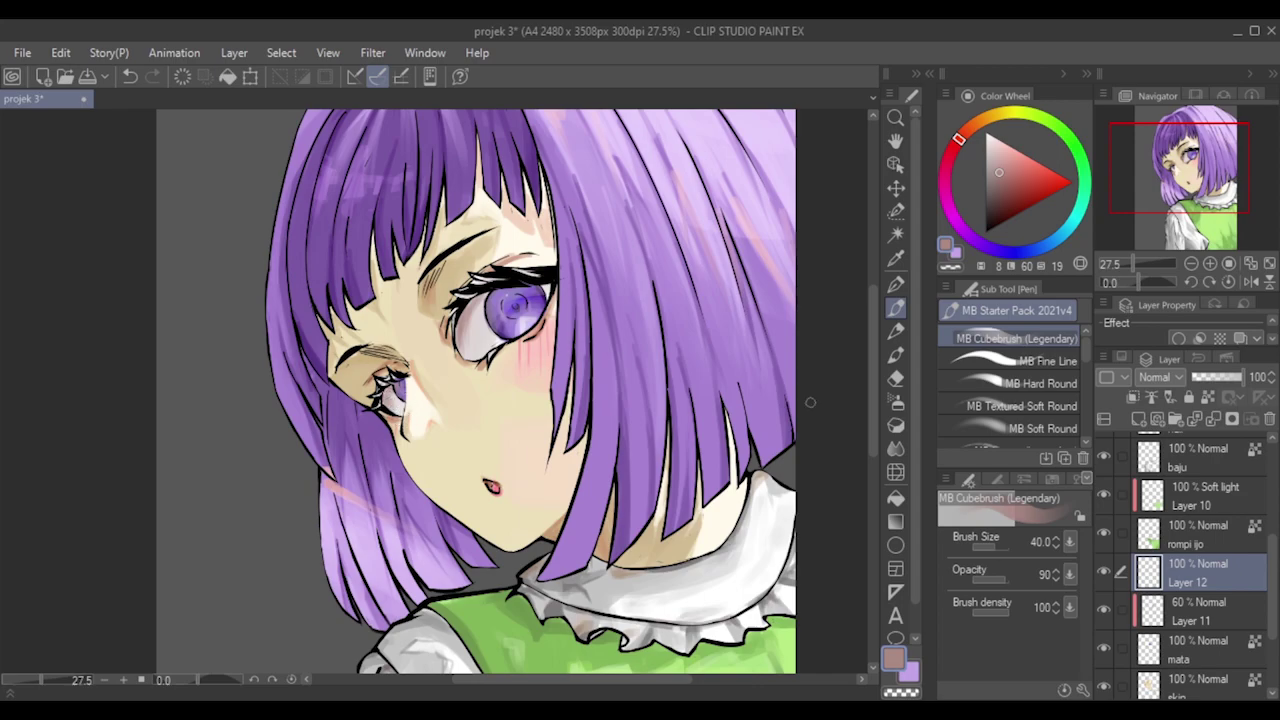
# Deepen the reddish-brown shading on the larger eye's white at brush size 70 on Layer 12.
pyautogui.click(1193, 609)
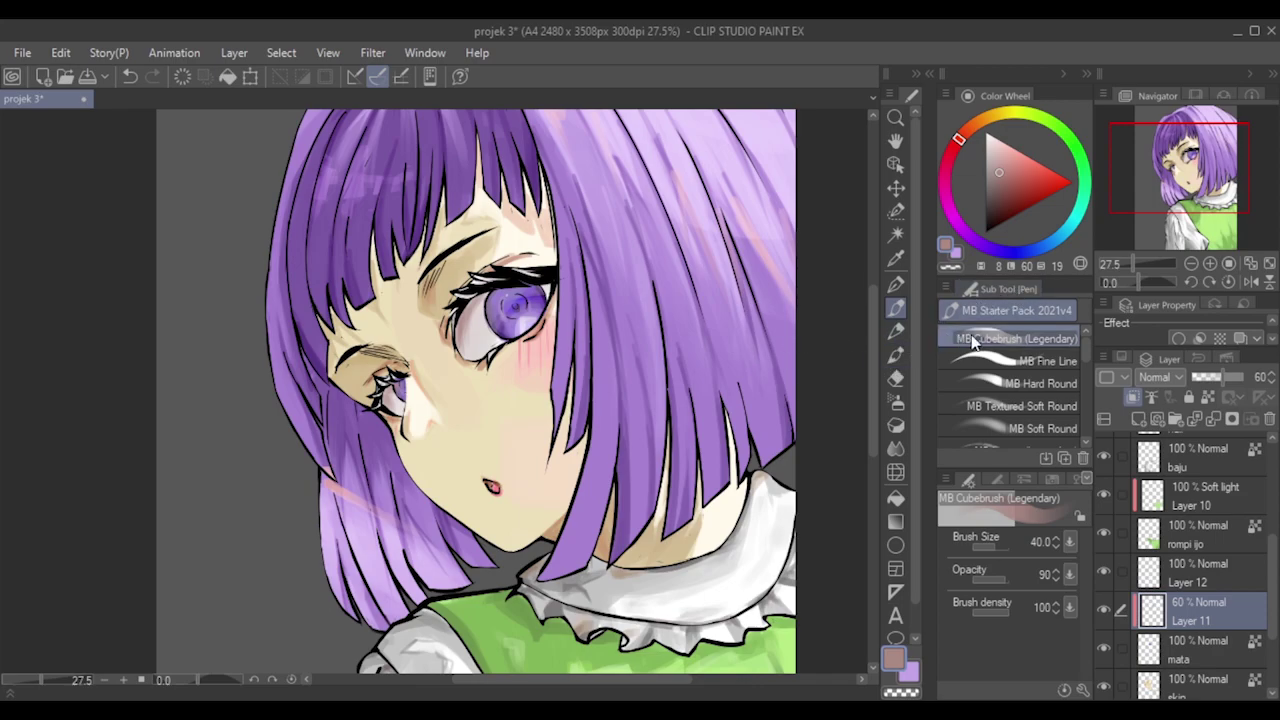
pyautogui.click(1183, 578)
pyautogui.press(']')
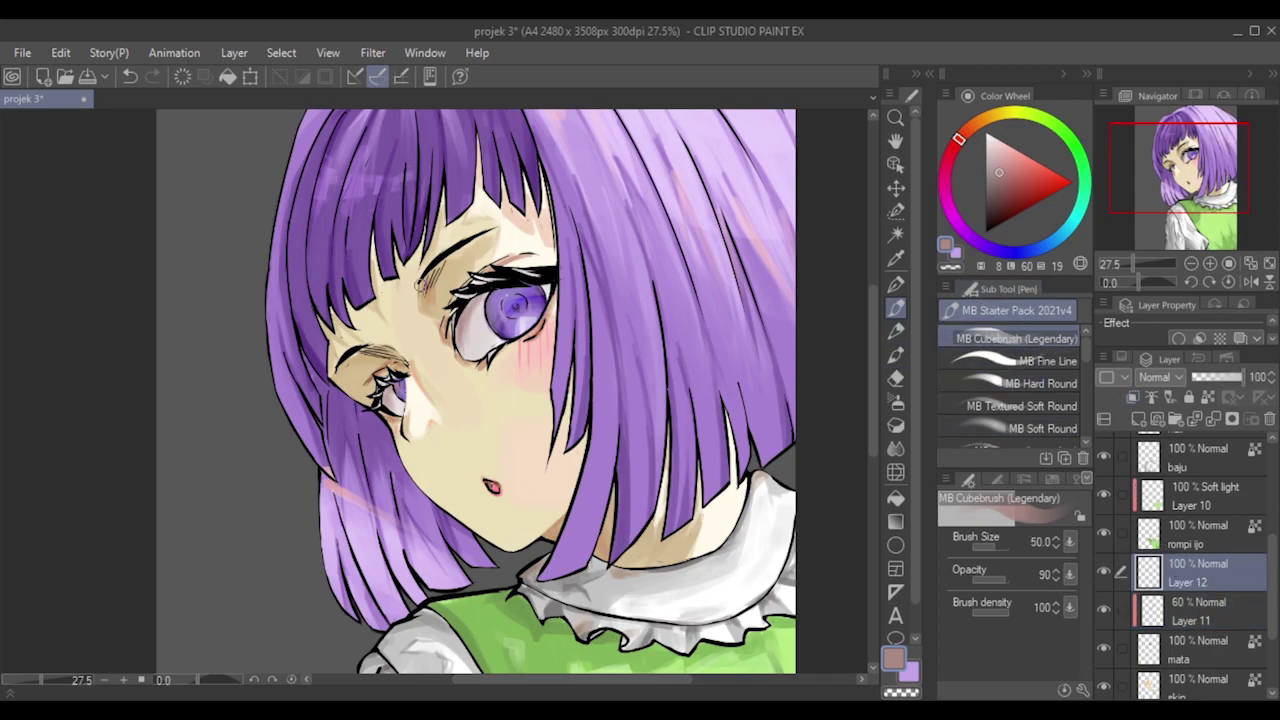
pyautogui.press(']')
pyautogui.press(']')
pyautogui.moveTo(469, 326); pyautogui.dragTo(464, 349)
# Erase the 60% layer's grey shade from the larger iris by painting with transparent colour.
pyautogui.click(1173, 606)
pyautogui.click(905, 691)
pyautogui.moveTo(511, 305)
pyautogui.mouseDown()
pyautogui.moveTo(500, 320)
pyautogui.moveTo(505, 298)
pyautogui.moveTo(520, 303)
pyautogui.moveTo(490, 300)
pyautogui.mouseUp()
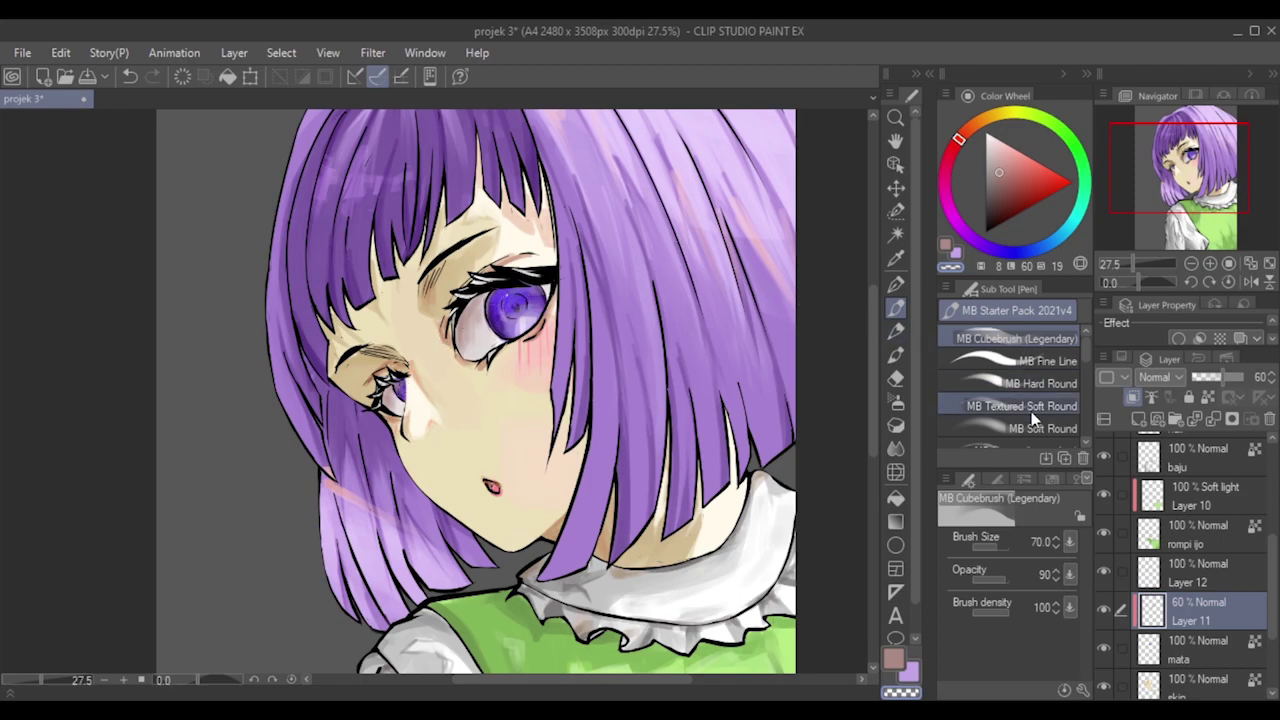
# Paint near-white highlights (hue 8, luminosity 98, saturation 100) on the larger iris on Layer 12, reducing the brush to size 30.
pyautogui.click(1190, 568)
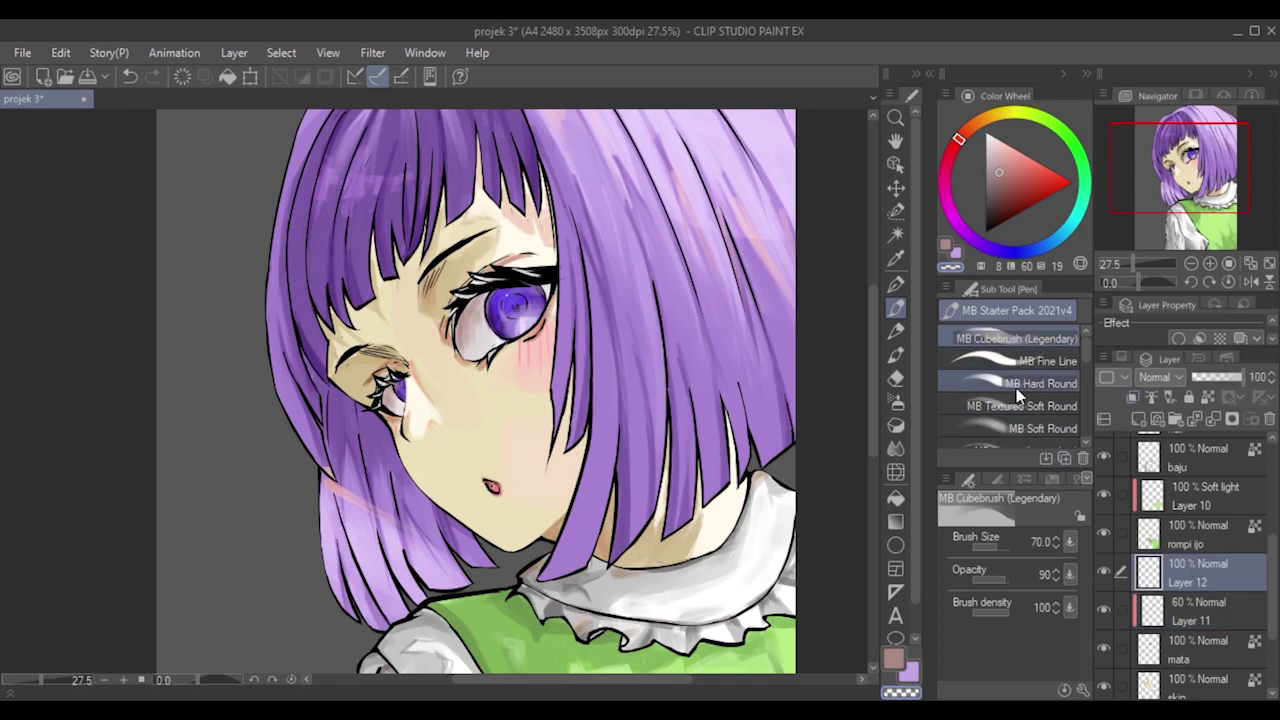
pyautogui.moveTo(1001, 146); pyautogui.dragTo(989, 134)
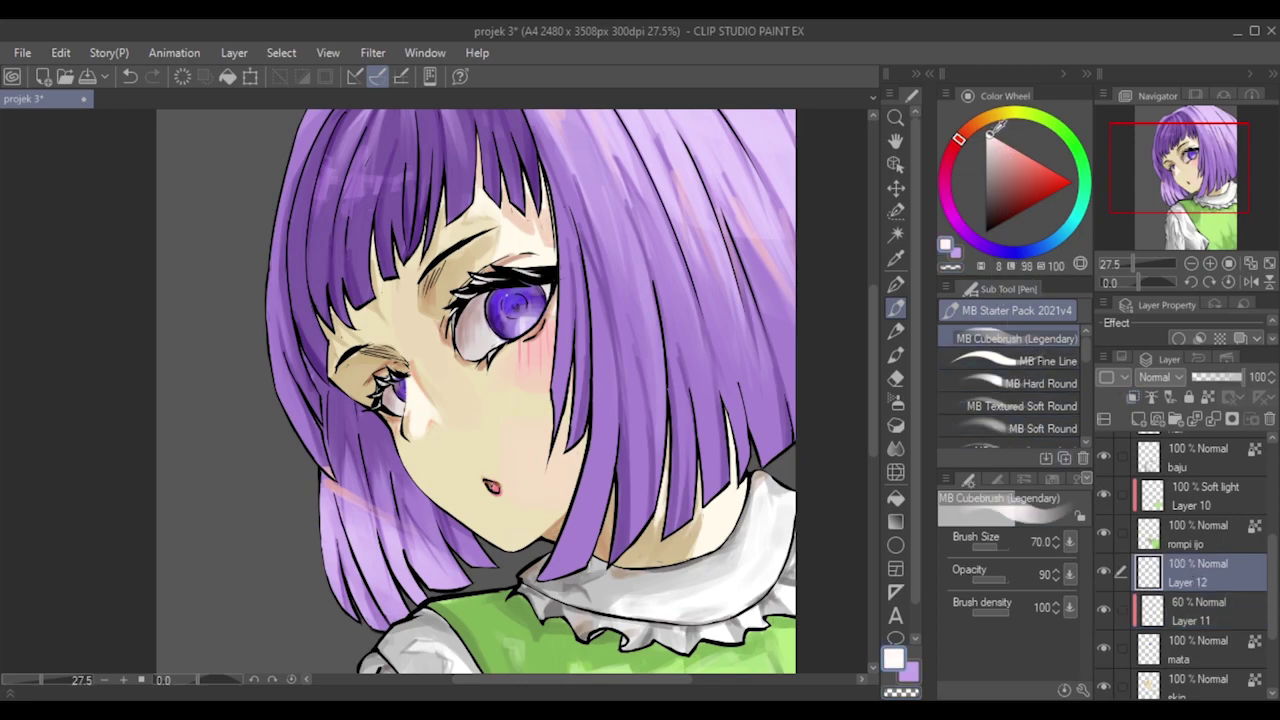
pyautogui.moveTo(539, 283); pyautogui.dragTo(532, 291)
pyautogui.press('[')
pyautogui.press('[')
pyautogui.press('[')
pyautogui.press('[')
pyautogui.click(520, 296)
pyautogui.hotkey('ctrl', '-')
pyautogui.hotkey('ctrl', '-')
pyautogui.hotkey('ctrl', '-')
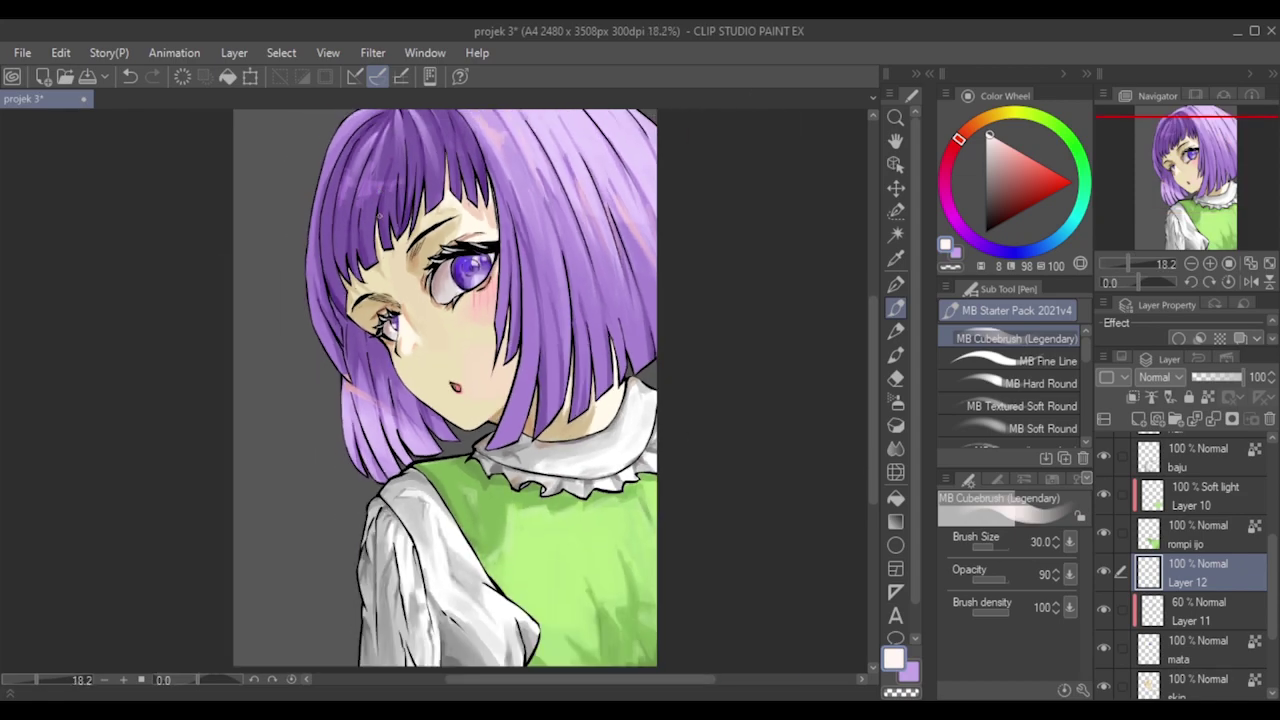
# Rename Layer 12 as shading mata.
pyautogui.scroll(1, 219, 382)
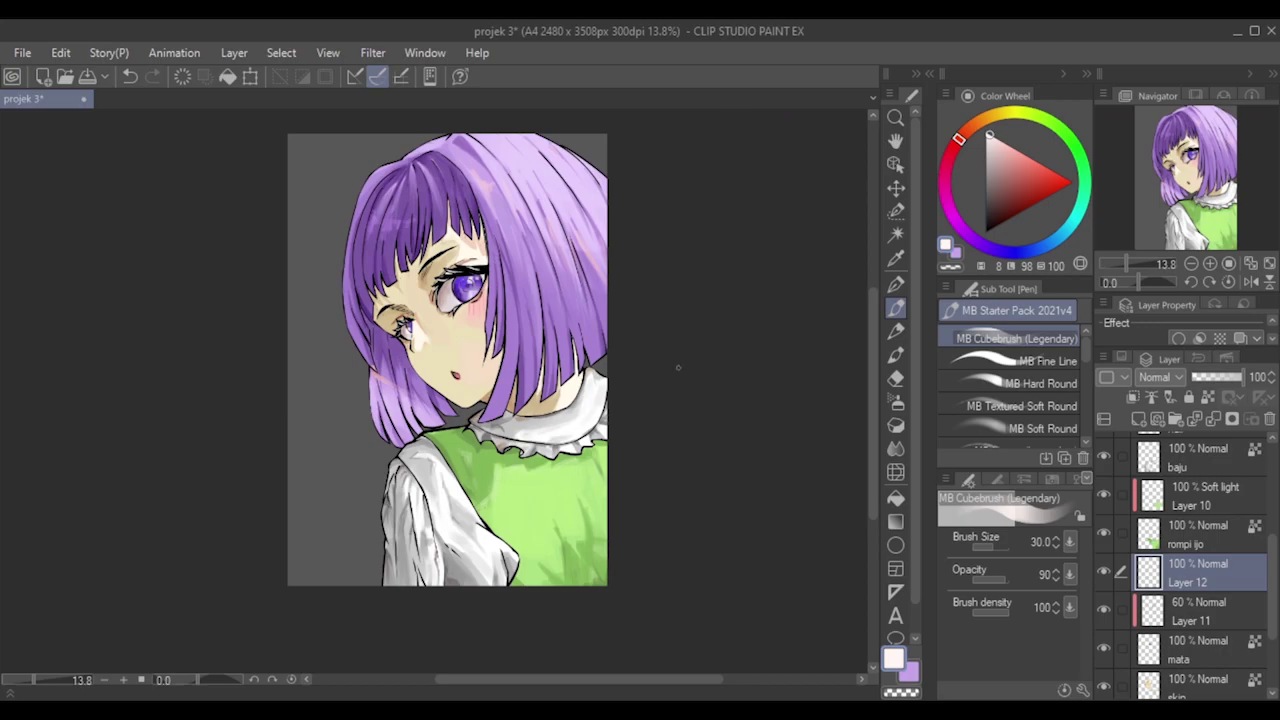
pyautogui.scroll(6, 377, 173)
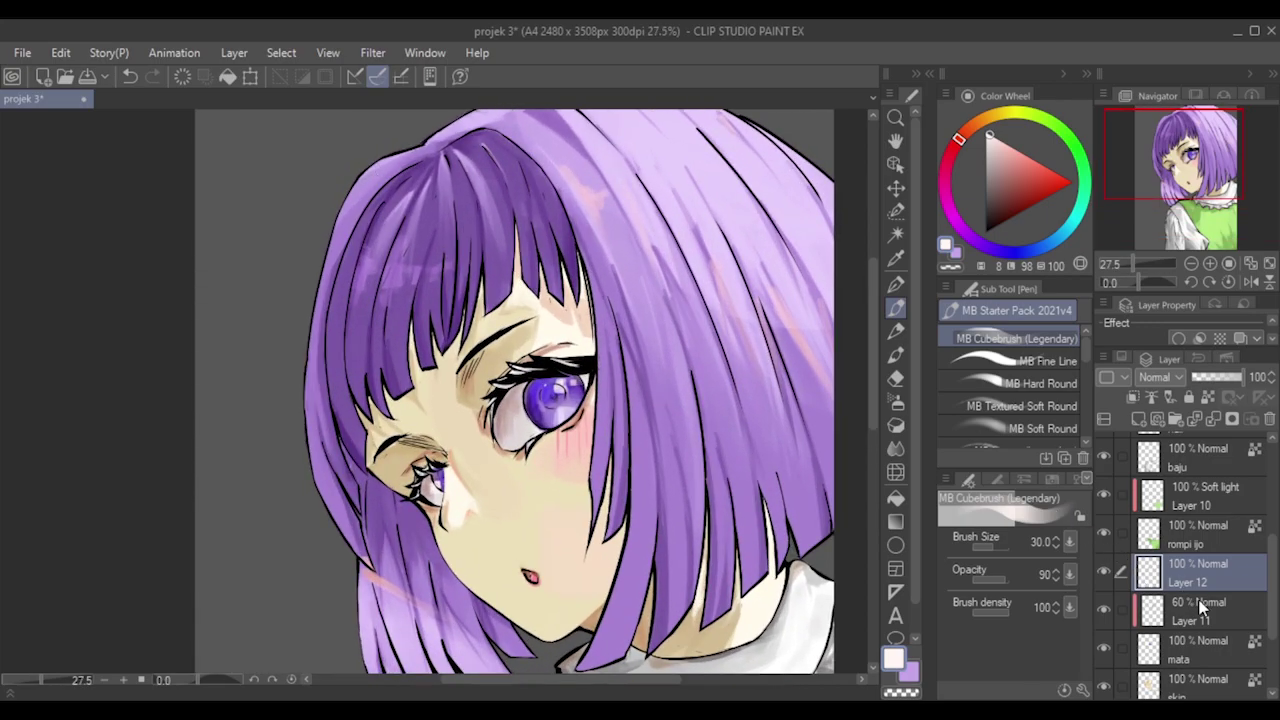
pyautogui.click(1191, 644)
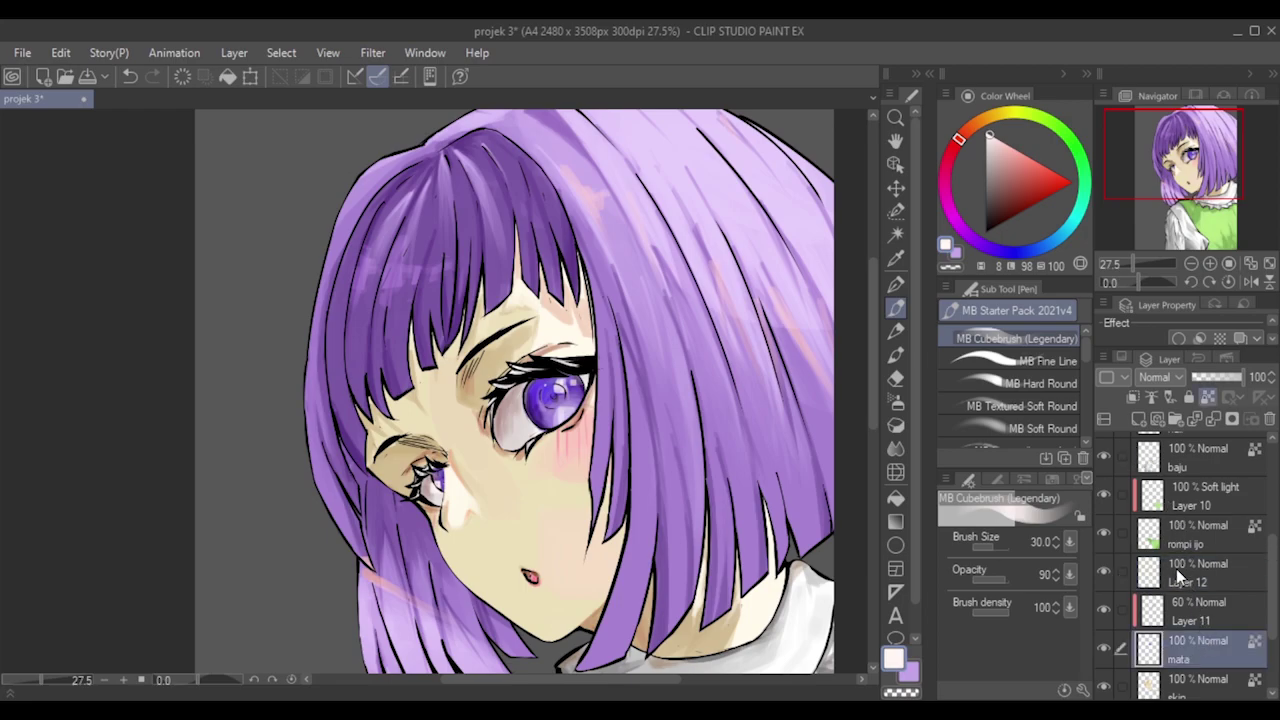
pyautogui.click(1184, 588)
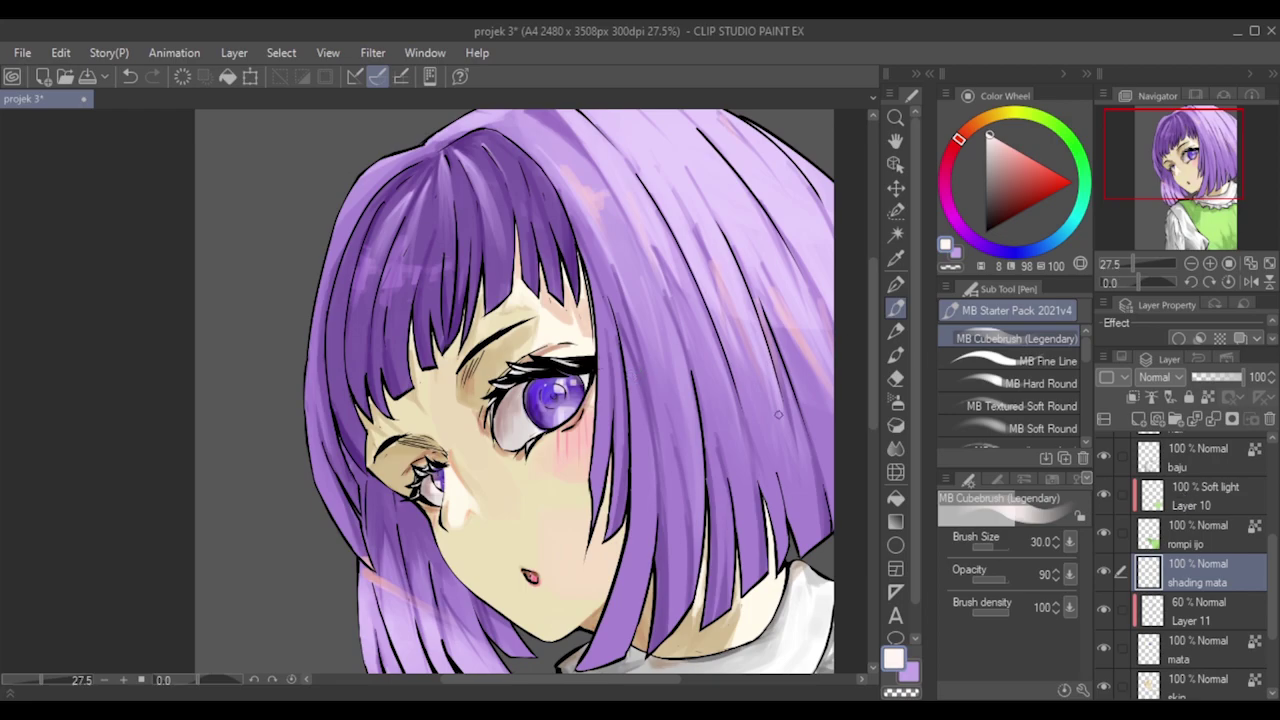
# Prepare the mata layer for painting in dark purple (hue 280, luminosity 22, saturation 100) at brush size 25.
pyautogui.click(970, 243)
pyautogui.click(1024, 210)
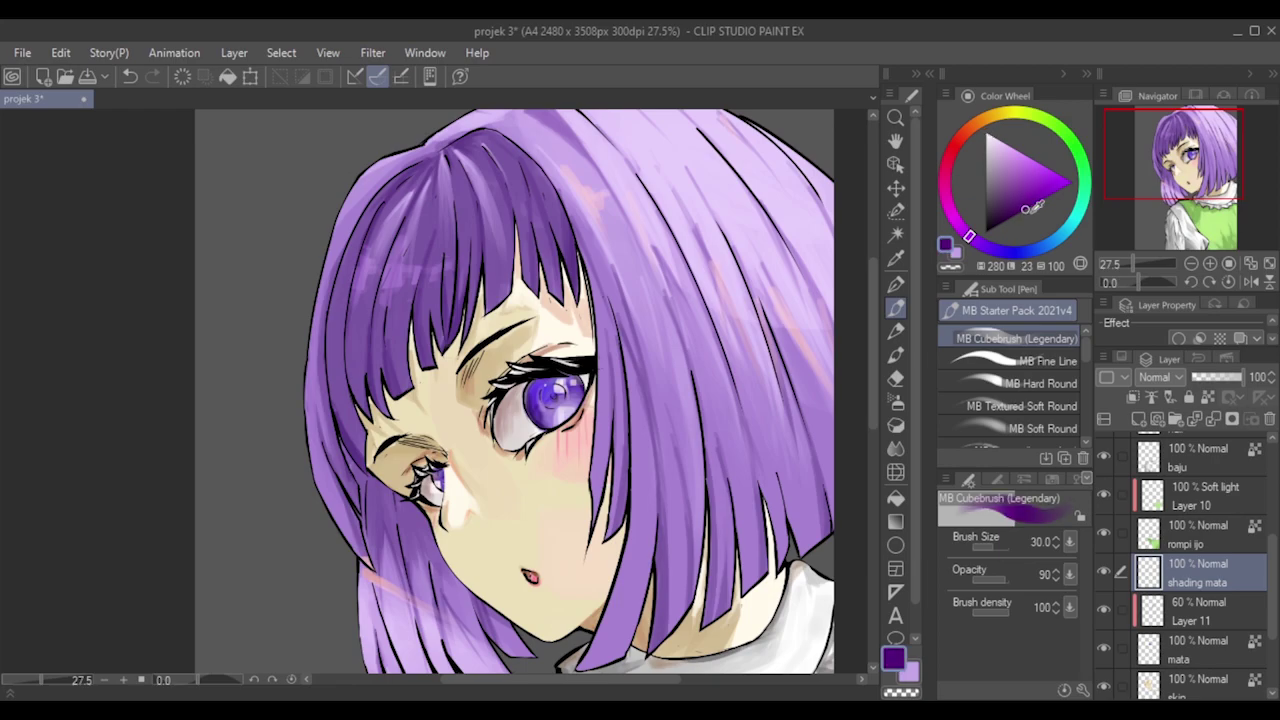
pyautogui.press('[')
pyautogui.click(1185, 655)
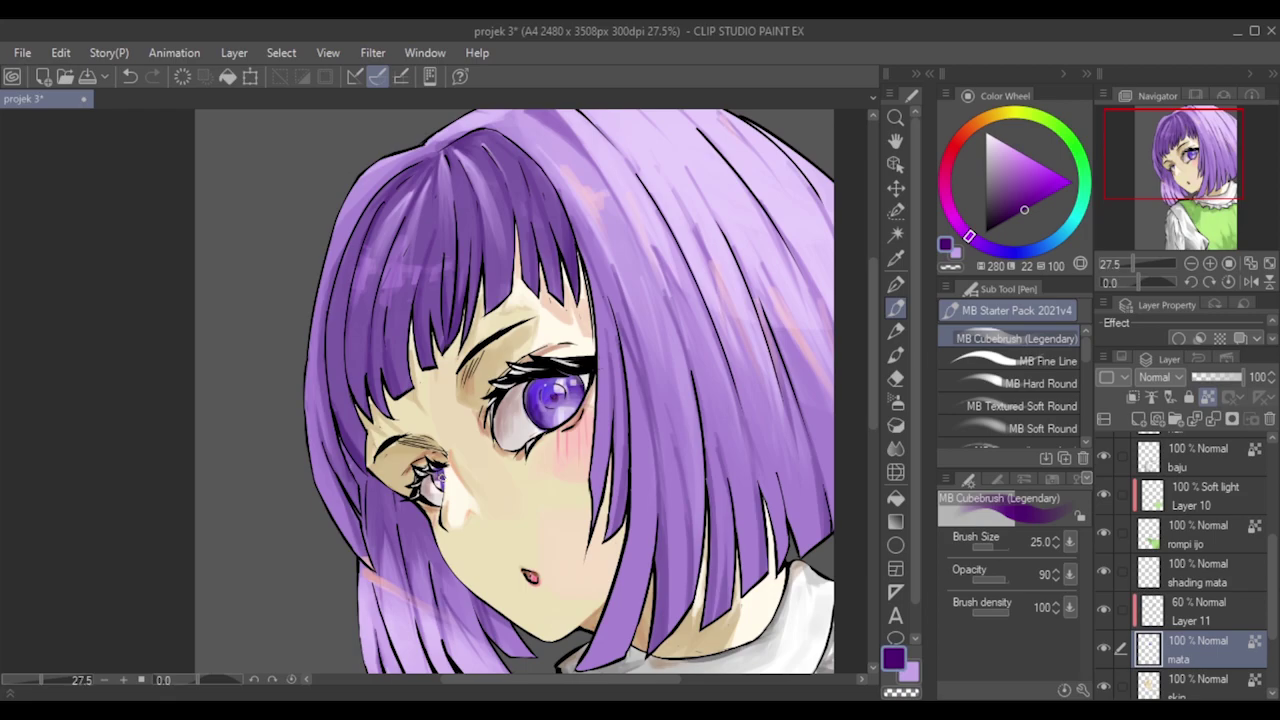
# Examine the coloured face and eyes against the whole illustration at several zoom levels.
pyautogui.scroll(-2, 481, 426)
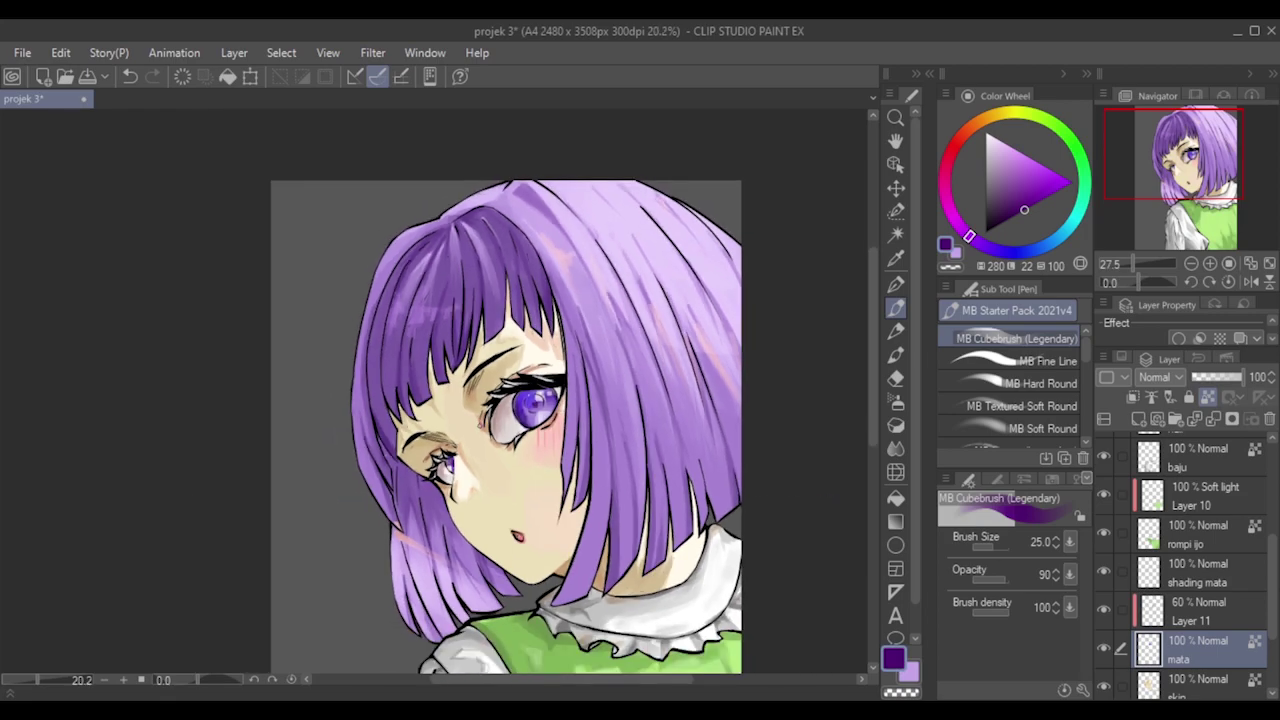
pyautogui.scroll(-3, 400, 430)
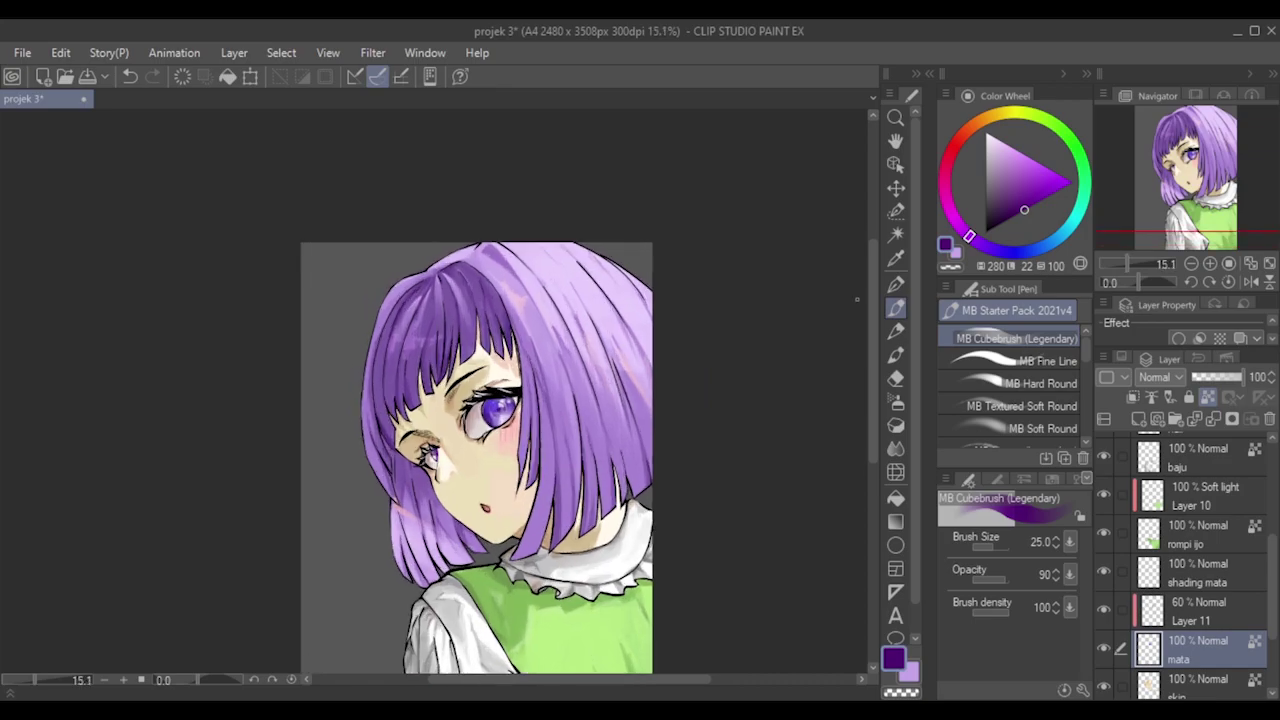
pyautogui.scroll(-2, 476, 445)
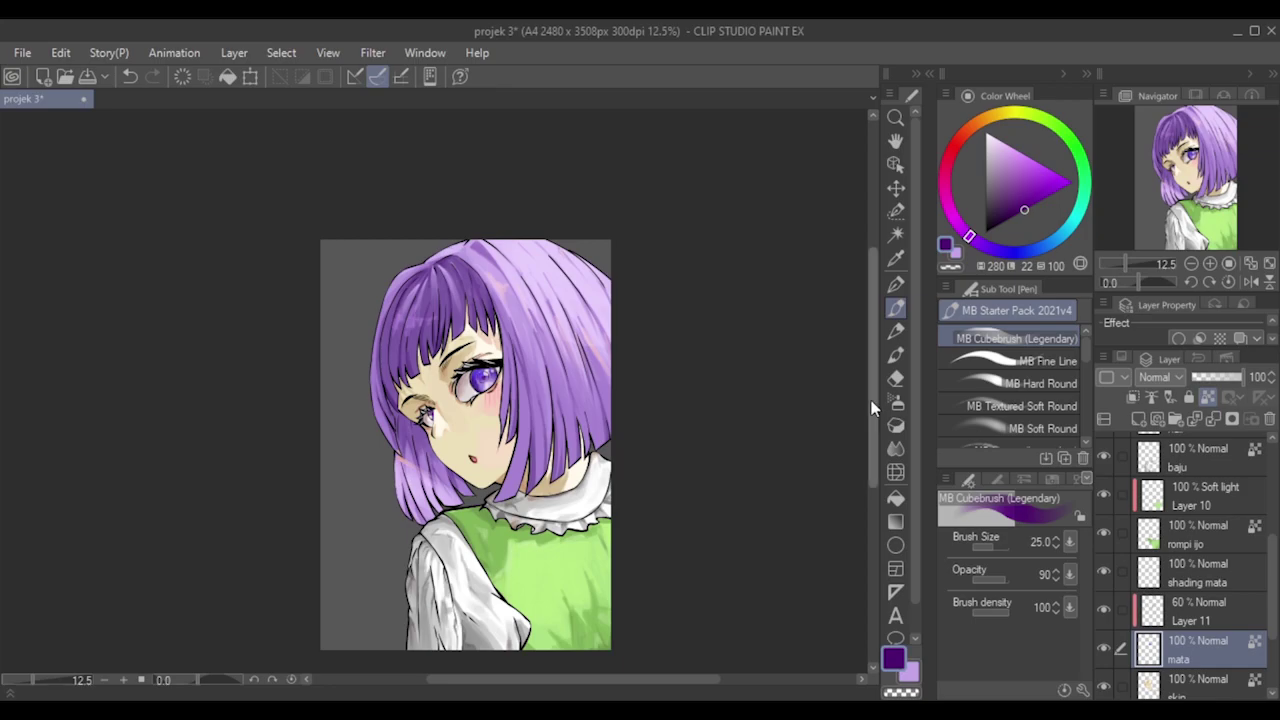
pyautogui.scroll(2, 470, 437)
pyautogui.scroll(4, 470, 439)
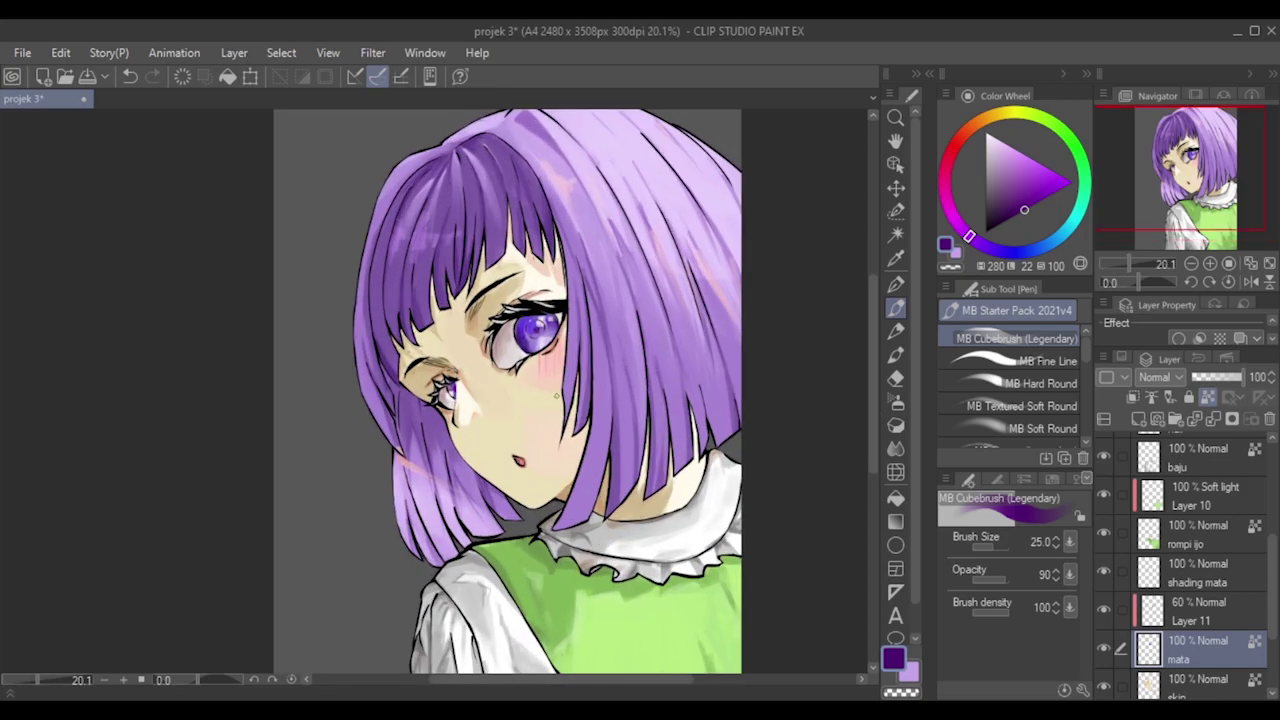
pyautogui.scroll(-3, 572, 390)
pyautogui.scroll(-1, 576, 396)
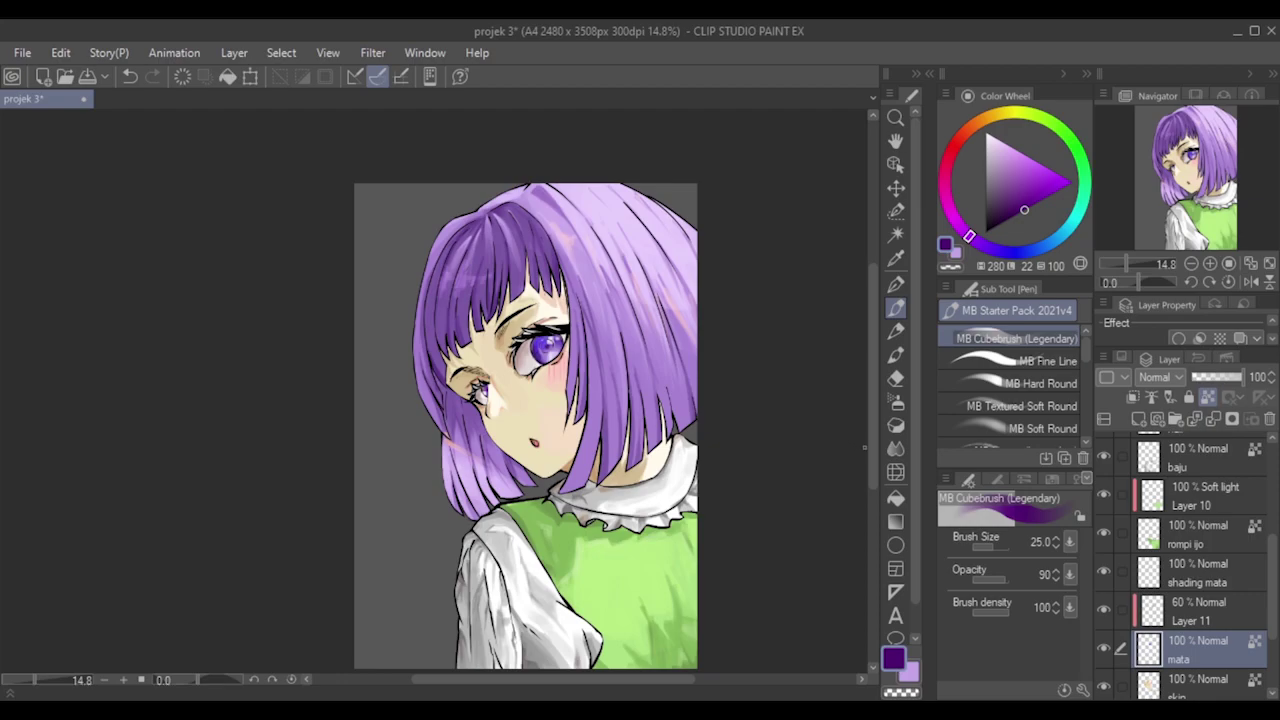
pyautogui.scroll(2, 697, 397)
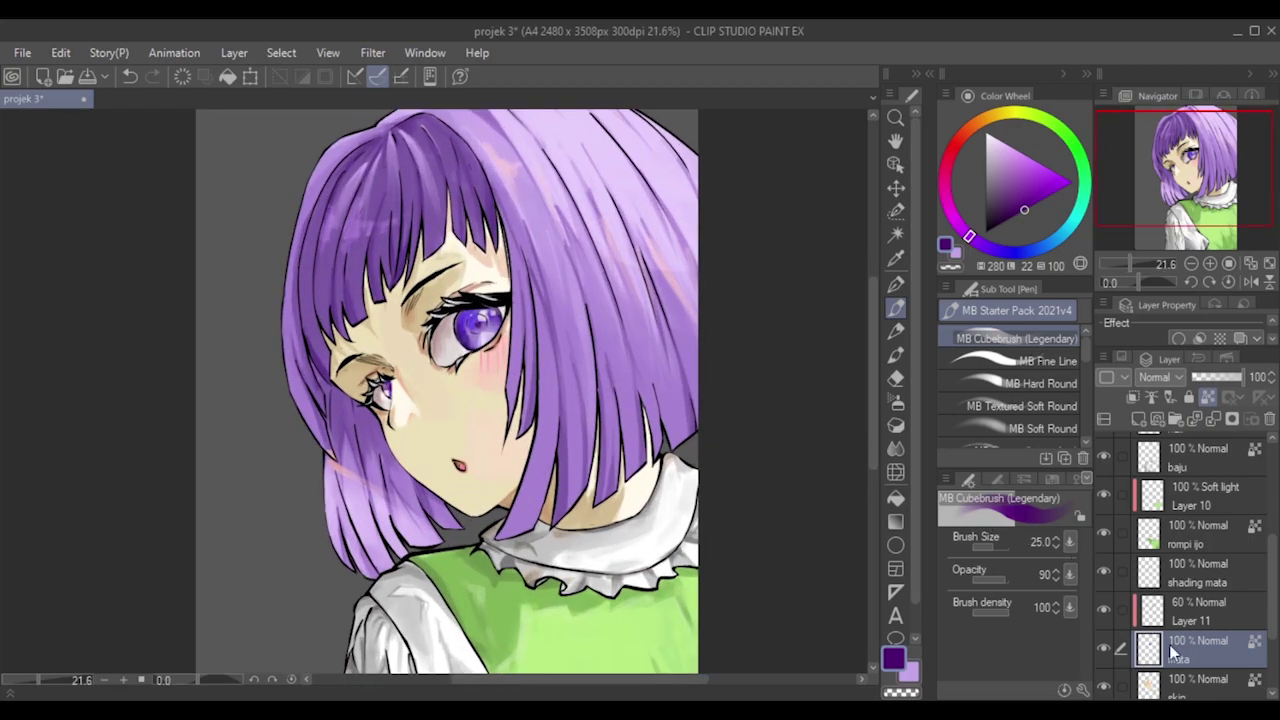
# On the skin layer, sample the tan shadow tone (hue 38, luminosity 70, saturation 39) and shade the neck beneath the hair at brush size 20.
pyautogui.scroll(-3, 1211, 585)
pyautogui.click(1200, 588)
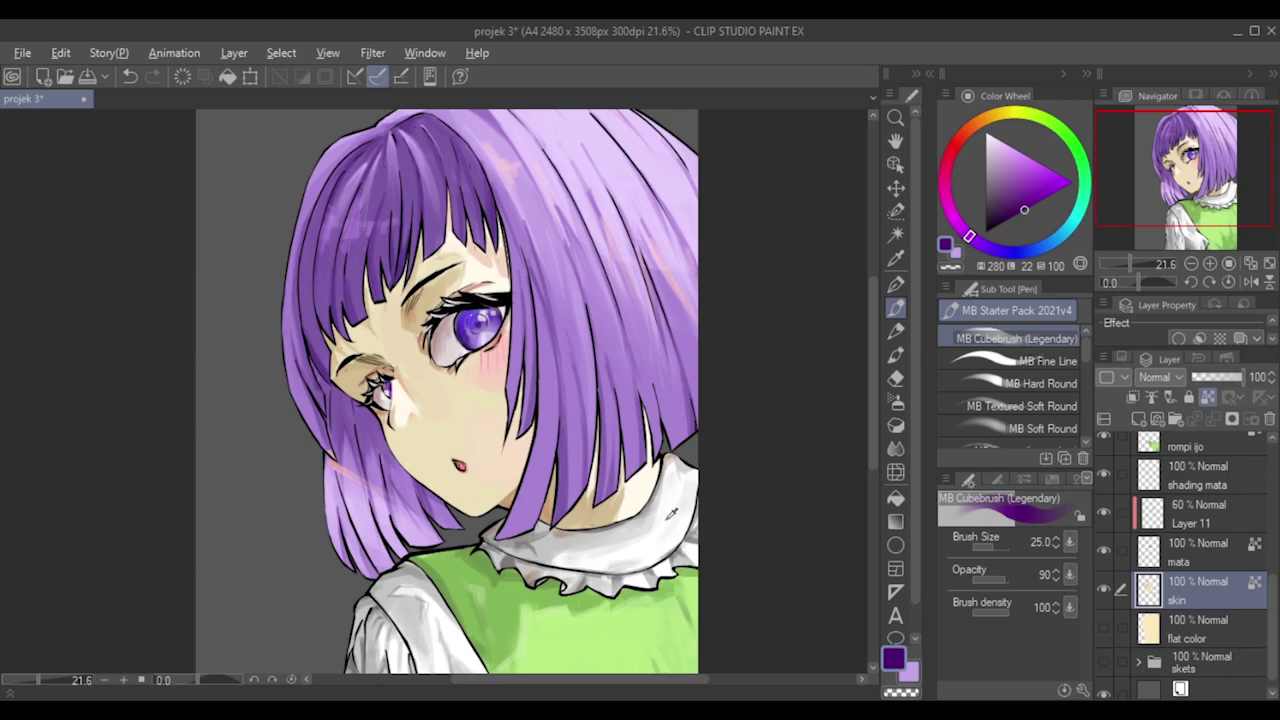
pyautogui.keyDown('alt'); pyautogui.click(590, 520); pyautogui.keyUp('alt')
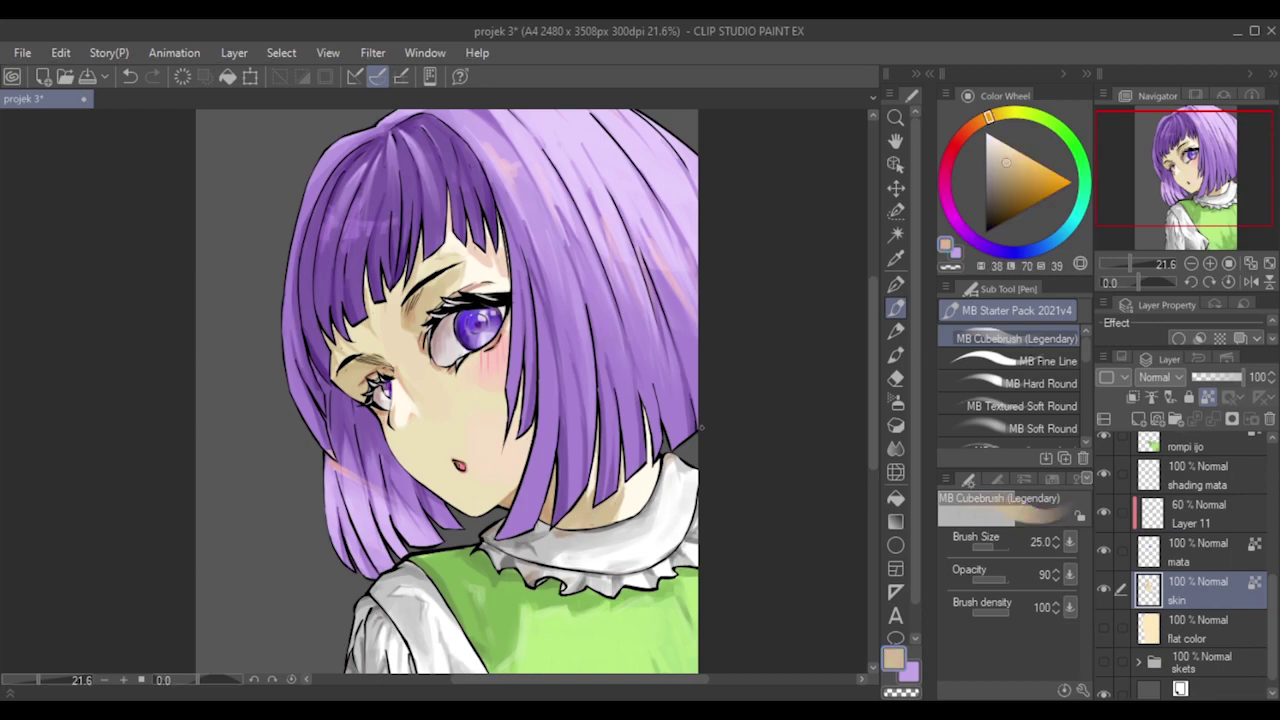
pyautogui.press('[')
pyautogui.press('[')
pyautogui.press('[')
pyautogui.press(']')
pyautogui.press(']')
pyautogui.press(']')
pyautogui.press(']')
pyautogui.press(']')
pyautogui.press(']')
pyautogui.press('[')
pyautogui.press('[')
pyautogui.press('[')
pyautogui.press('[')
pyautogui.press('[')
pyautogui.press('[')
pyautogui.hotkey('ctrl', 'z')
pyautogui.press(']')
pyautogui.press(']')
pyautogui.press(']')
pyautogui.moveTo(641, 499); pyautogui.dragTo(633, 516)
# Shift the colour to reddish (hue 10), paint the neck's shading beside the hair at brush size 60, and save the file.
pyautogui.click(977, 141)
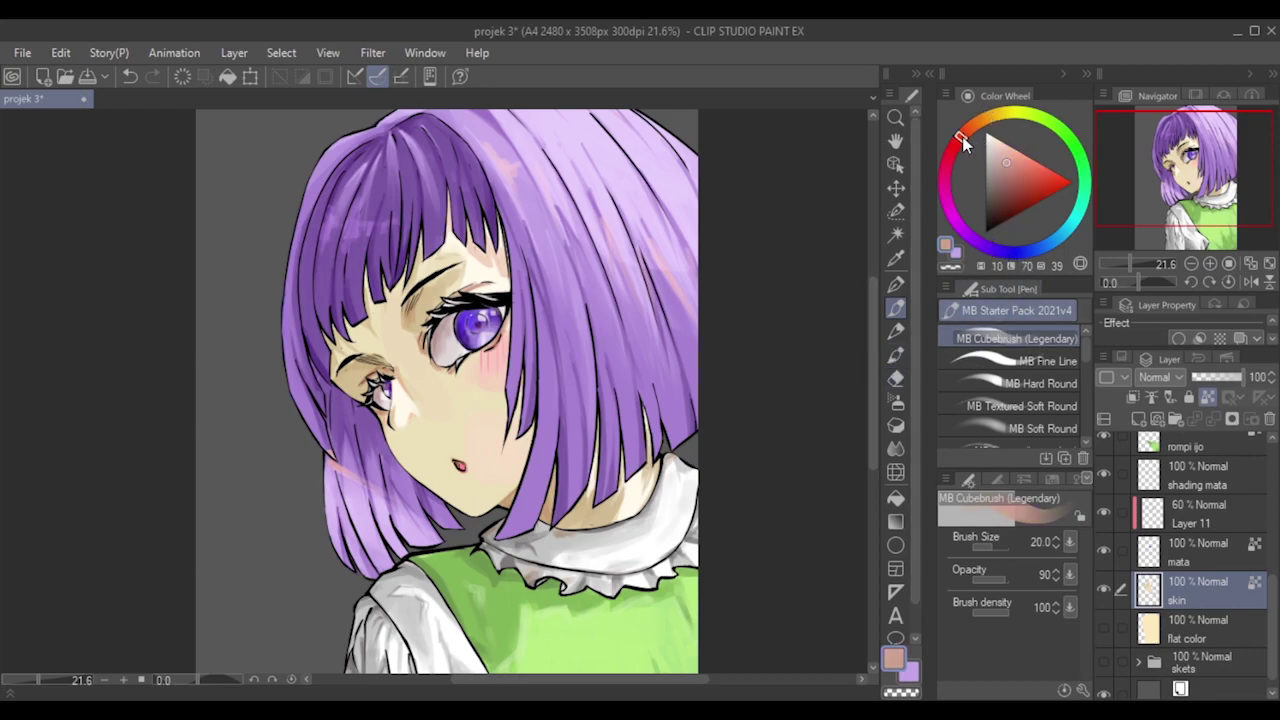
pyautogui.press(']')
pyautogui.press(']')
pyautogui.press(']')
pyautogui.press(']')
pyautogui.press(']')
pyautogui.moveTo(574, 526); pyautogui.dragTo(598, 512)
pyautogui.scroll(-3, 565, 476)
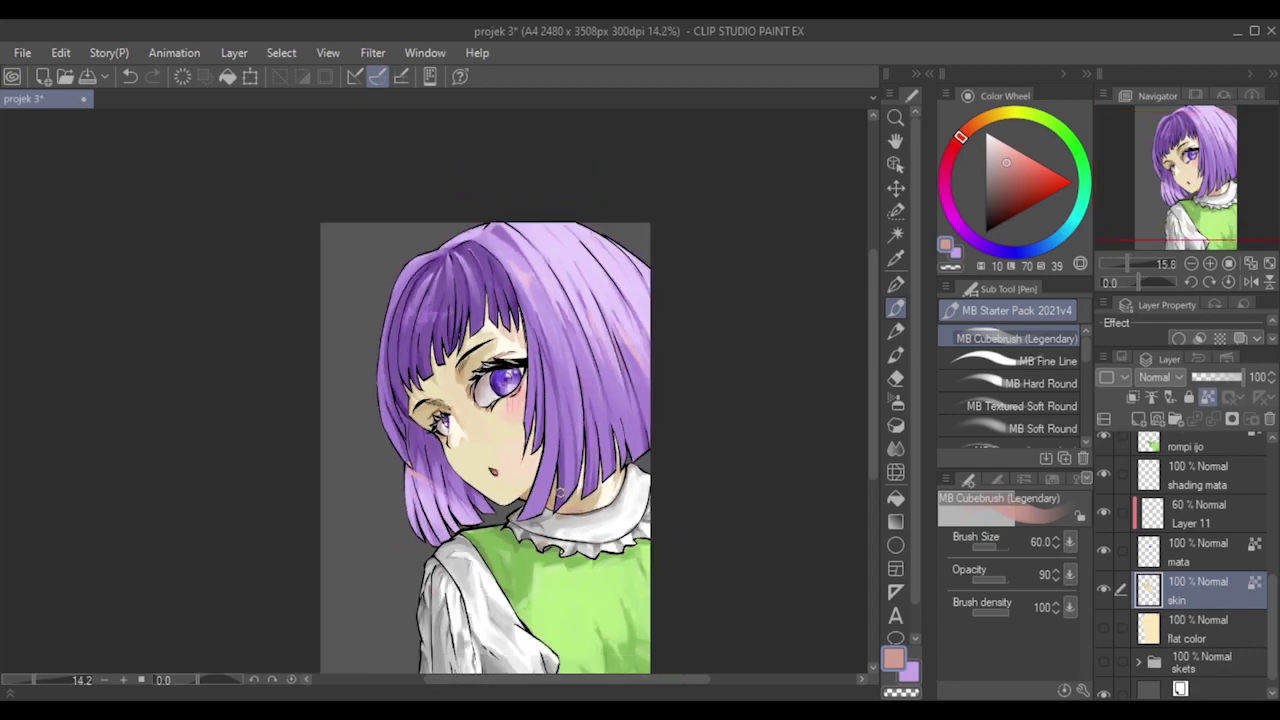
pyautogui.moveTo(875, 376); pyautogui.dragTo(869, 405)
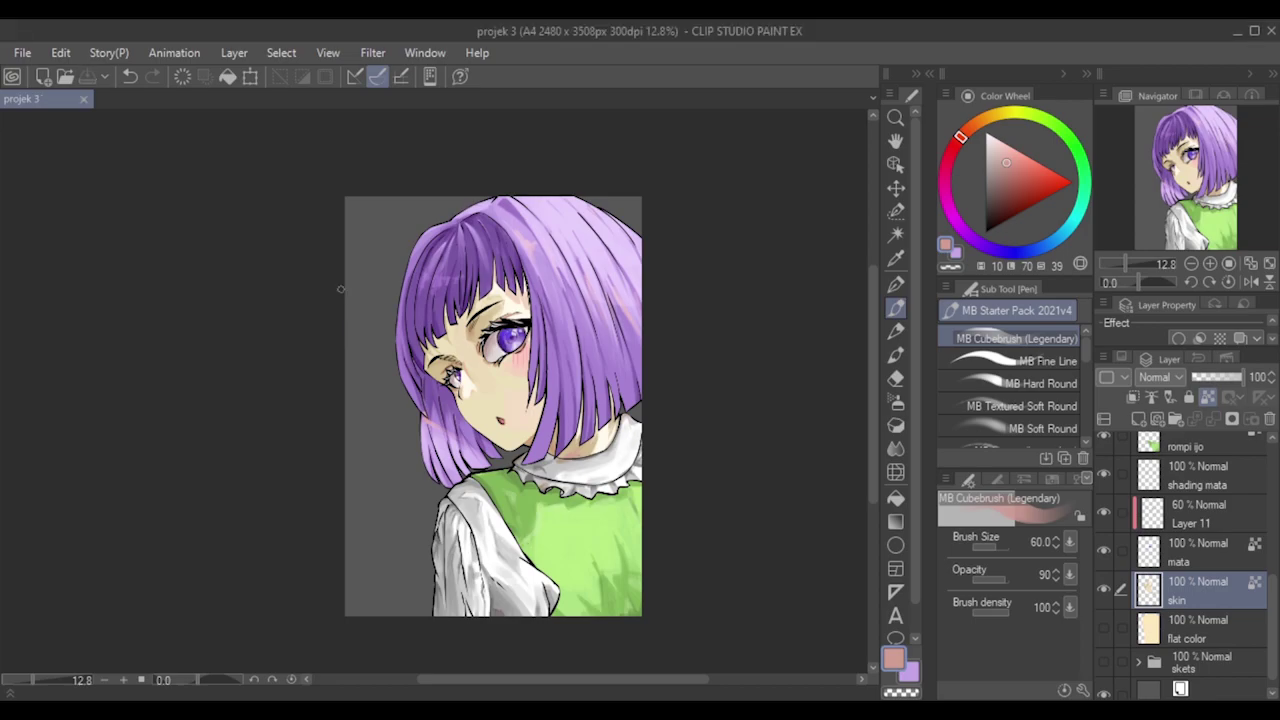
# Lock the transparent pixels of the line art on Layer 6.
pyautogui.scroll(2, 550, 374)
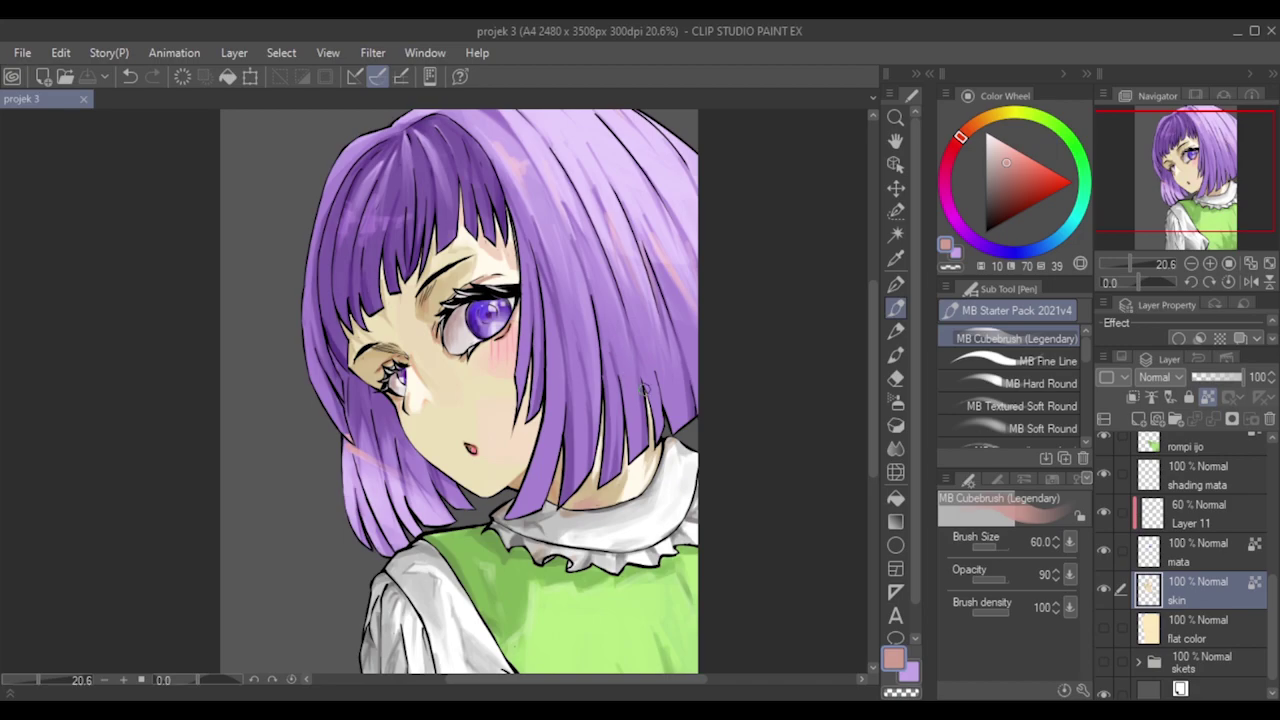
pyautogui.scroll(8, 1252, 485)
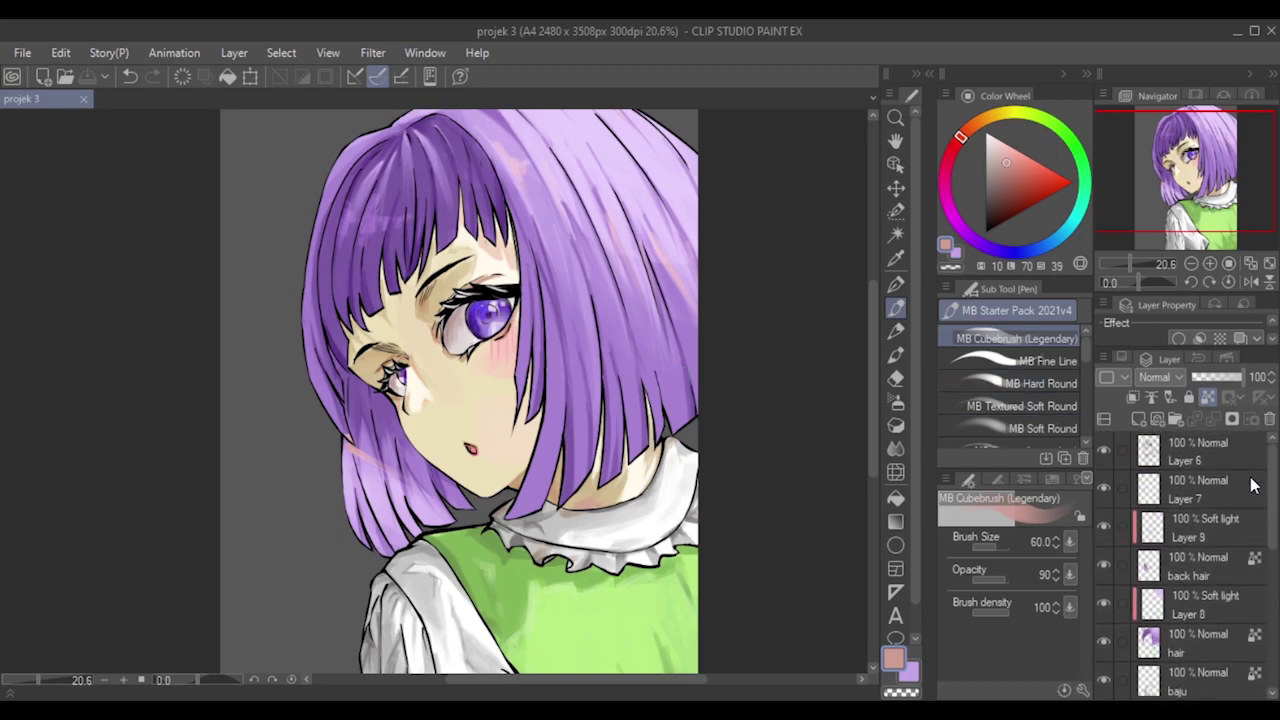
pyautogui.click(1214, 460)
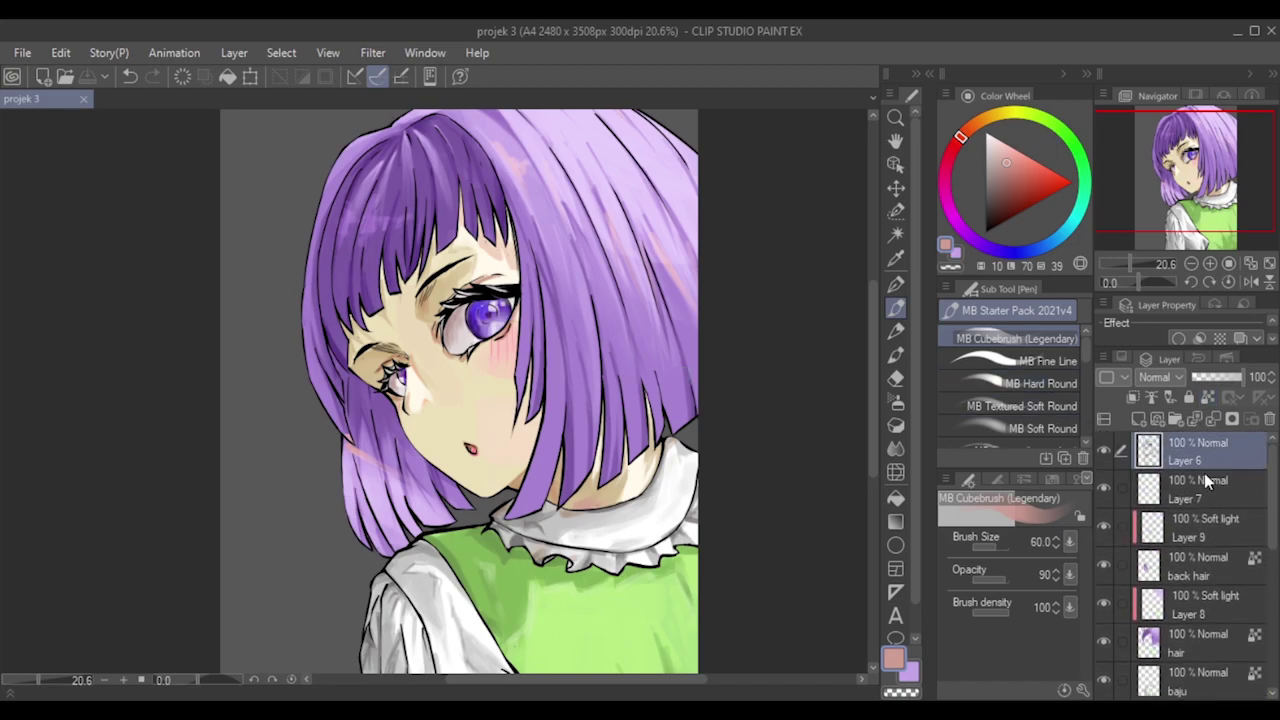
pyautogui.click(1208, 398)
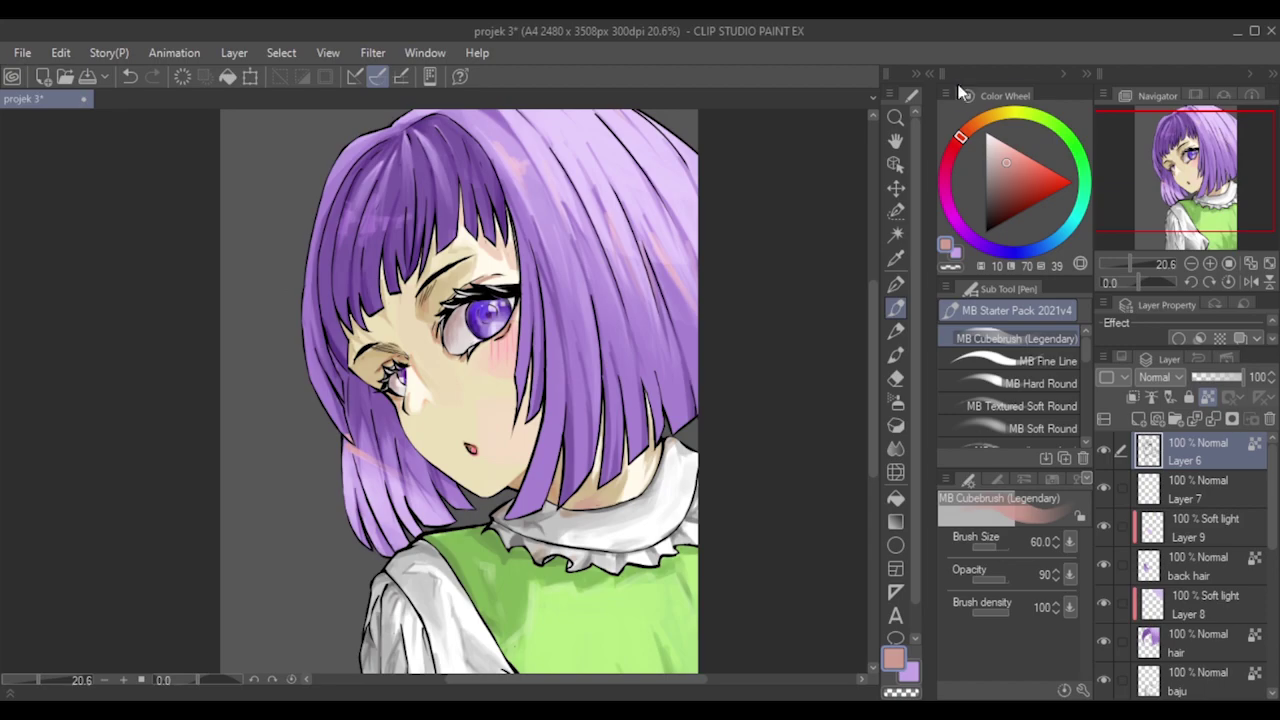
# Paint white over the line art around the larger eye on Layer 6, undoing stray strokes and reducing the brush to size 17.
pyautogui.click(988, 134)
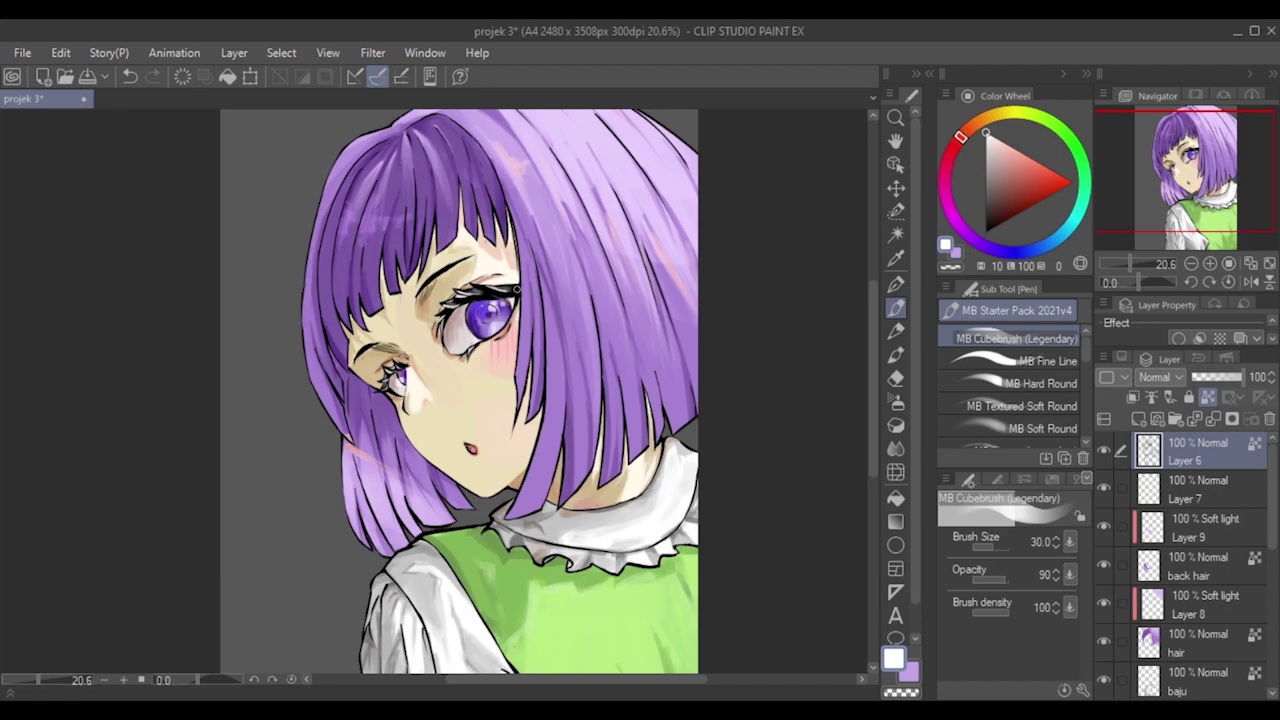
pyautogui.hotkey('ctrl', 'z')
pyautogui.moveTo(519, 287); pyautogui.dragTo(511, 280)
pyautogui.hotkey('ctrl', 'z')
pyautogui.press('[')
pyautogui.moveTo(418, 298); pyautogui.dragTo(426, 284)
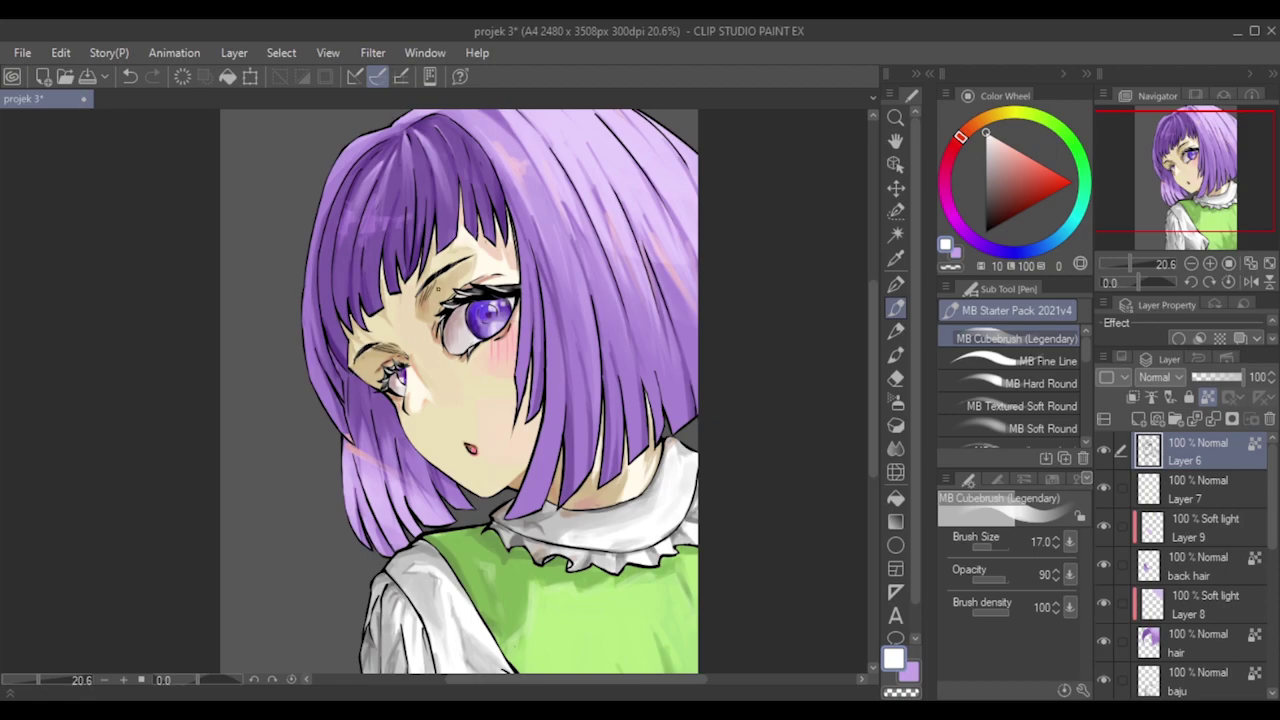
pyautogui.scroll(-2, 550, 287)
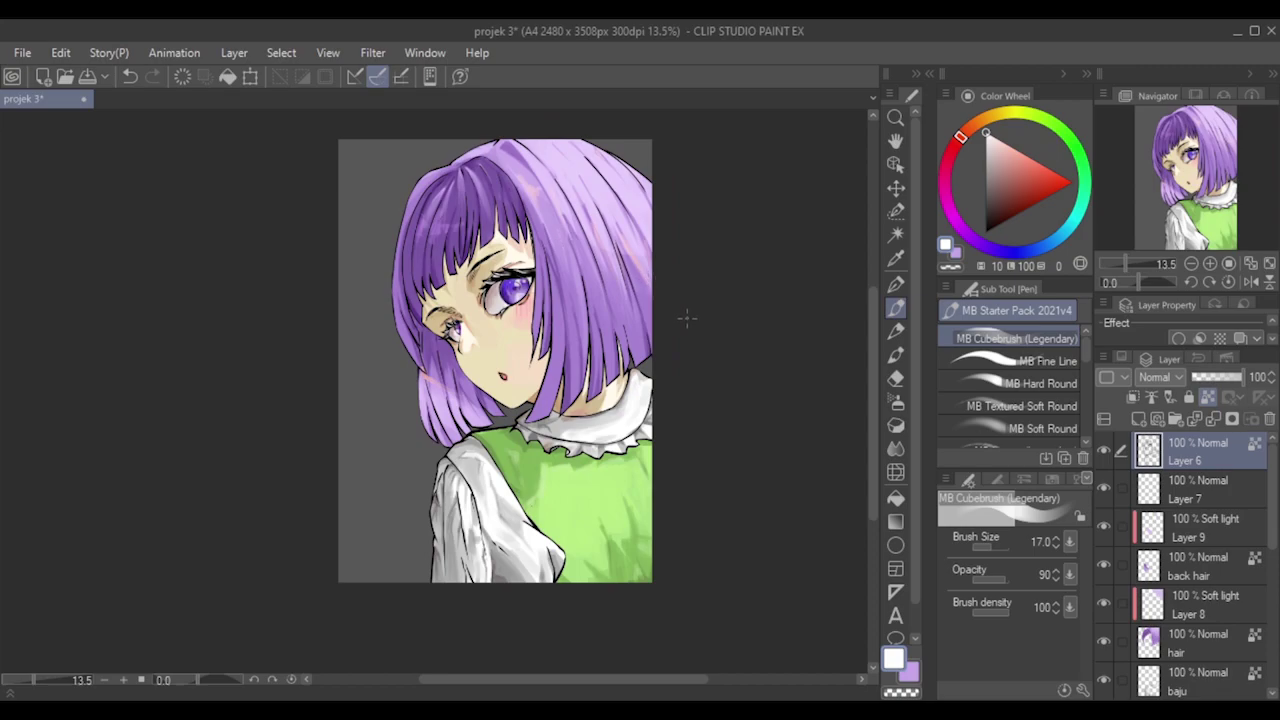
pyautogui.scroll(-1, 685, 317)
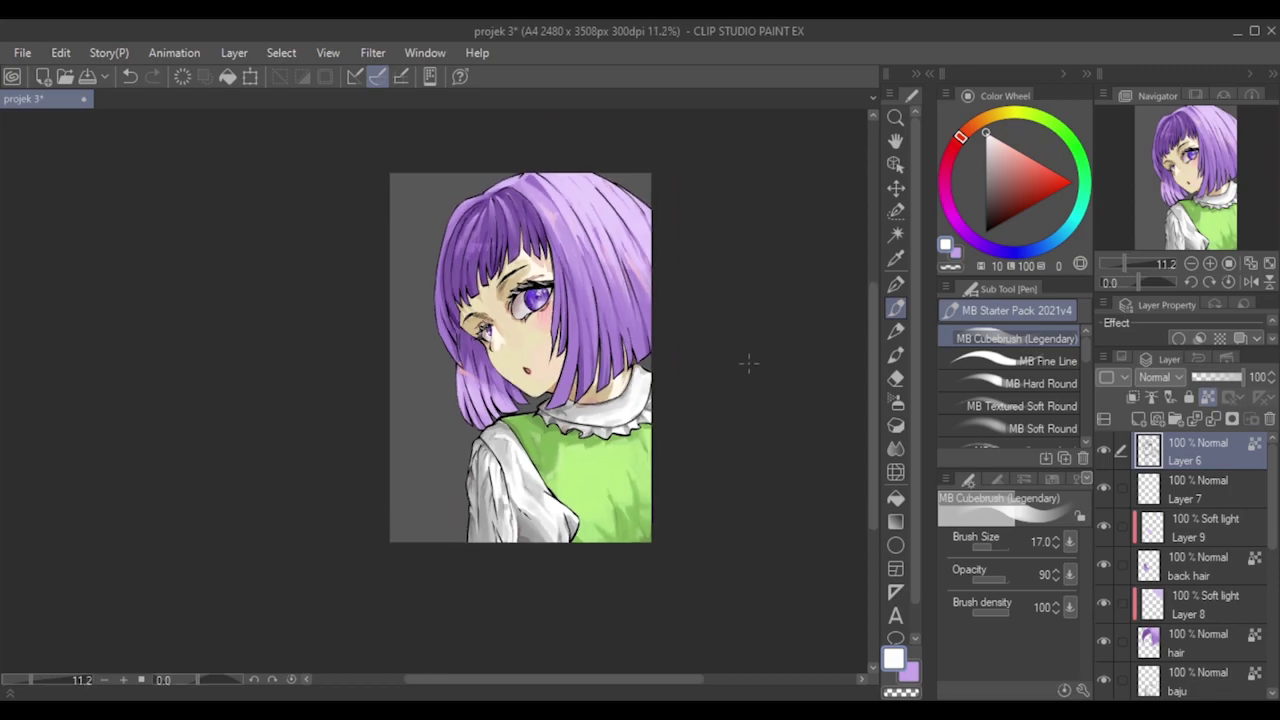
pyautogui.scroll(1, 748, 363)
pyautogui.scroll(1, 730, 400)
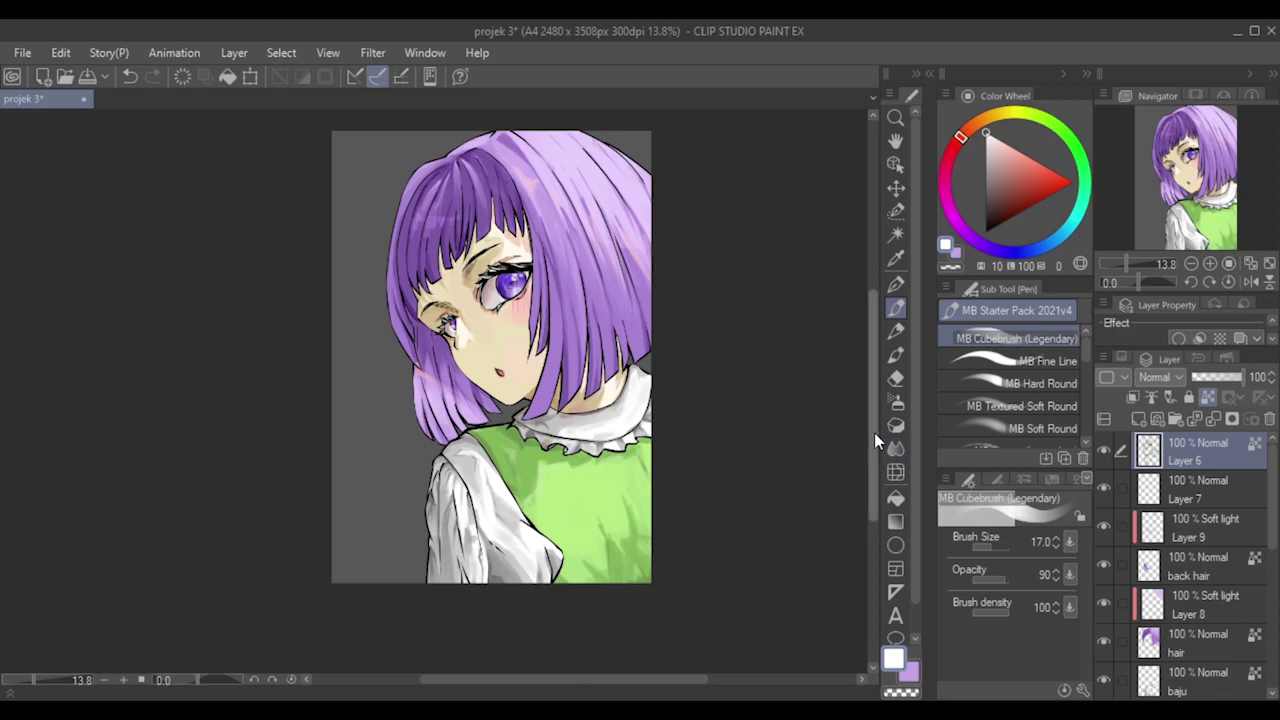
pyautogui.moveTo(873, 433); pyautogui.dragTo(874, 427)
pyautogui.scroll(2, 764, 401)
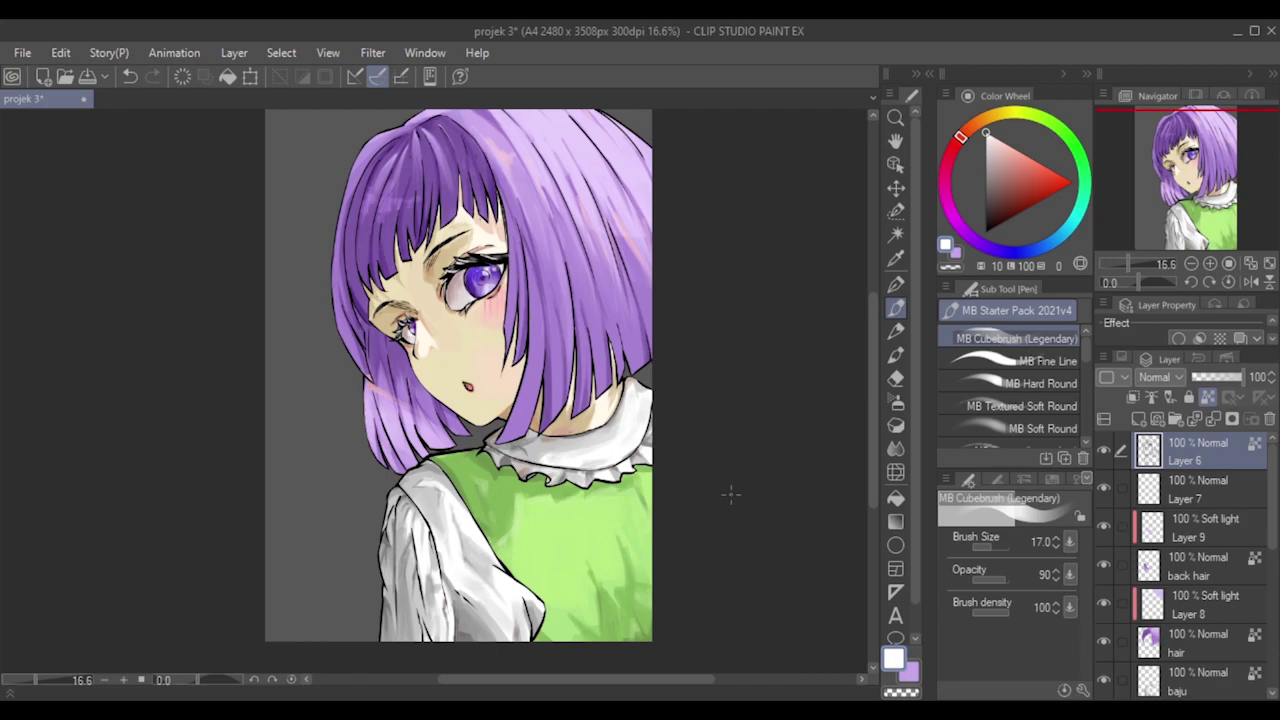
# Recolour the Paper layer, trying white first and dark purple second as the background.
pyautogui.moveTo(1265, 534); pyautogui.dragTo(1250, 670)
pyautogui.click(1222, 686)
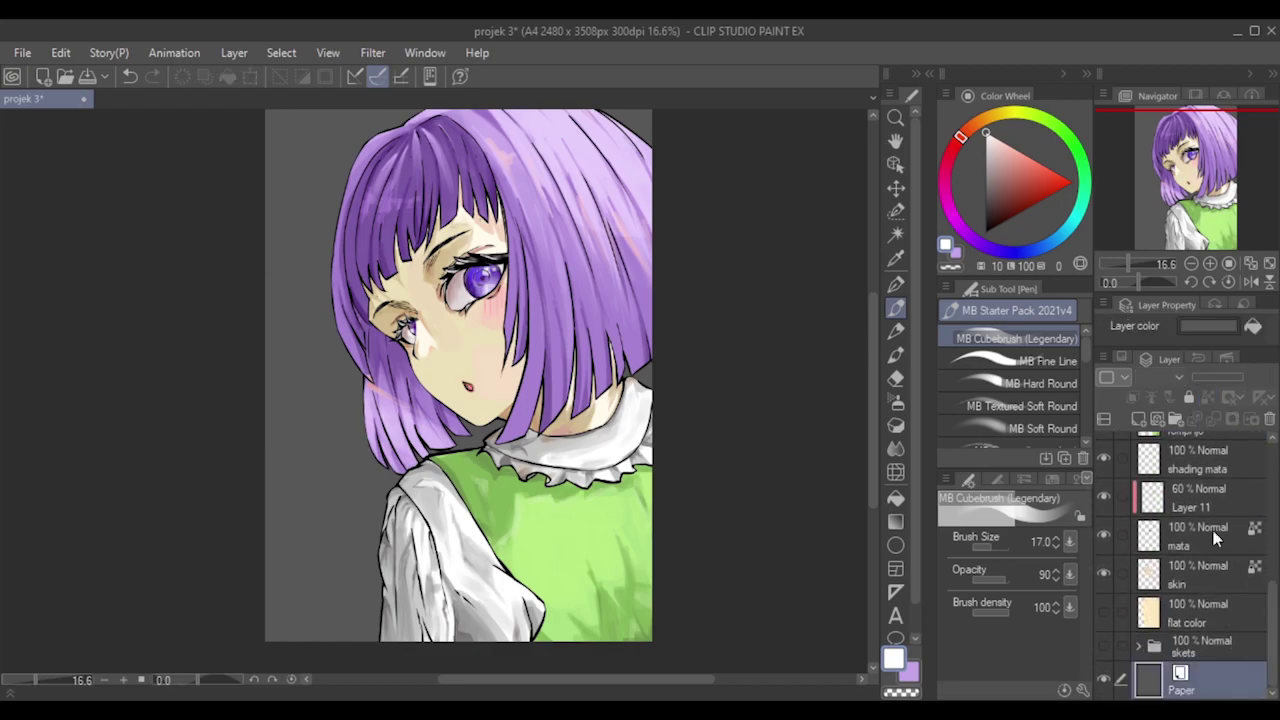
pyautogui.click(1253, 330)
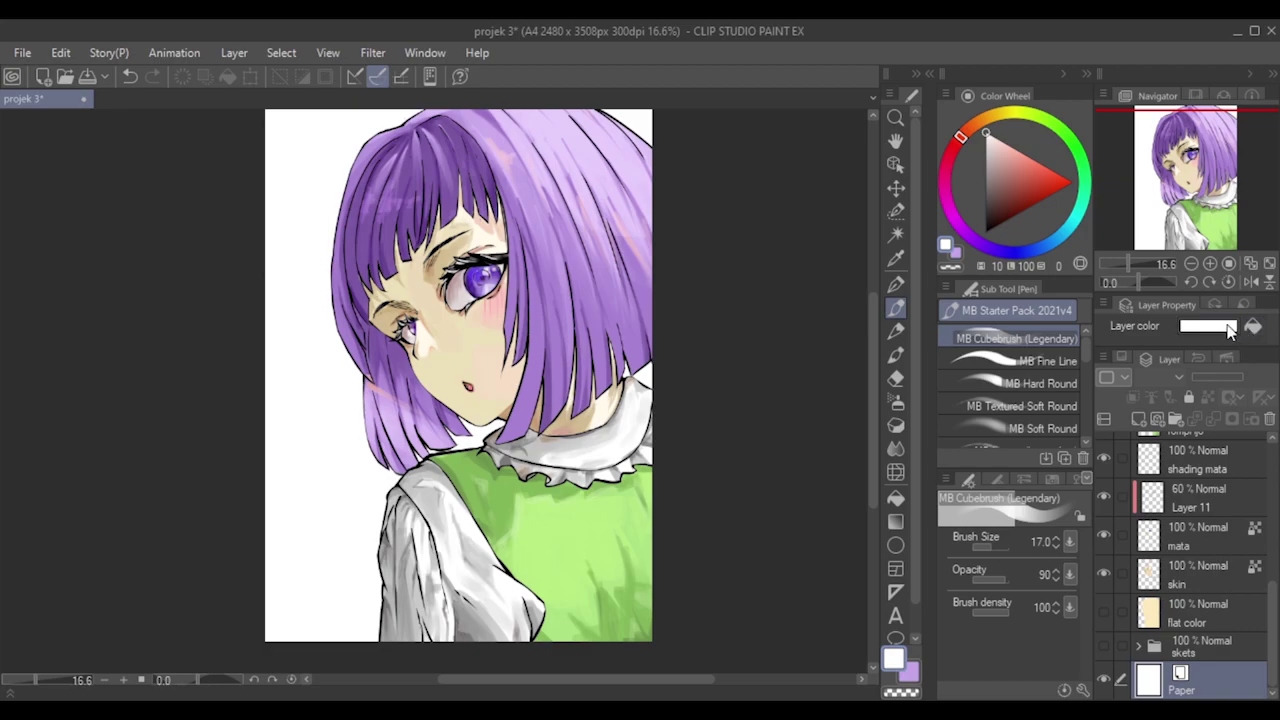
pyautogui.click(1208, 328)
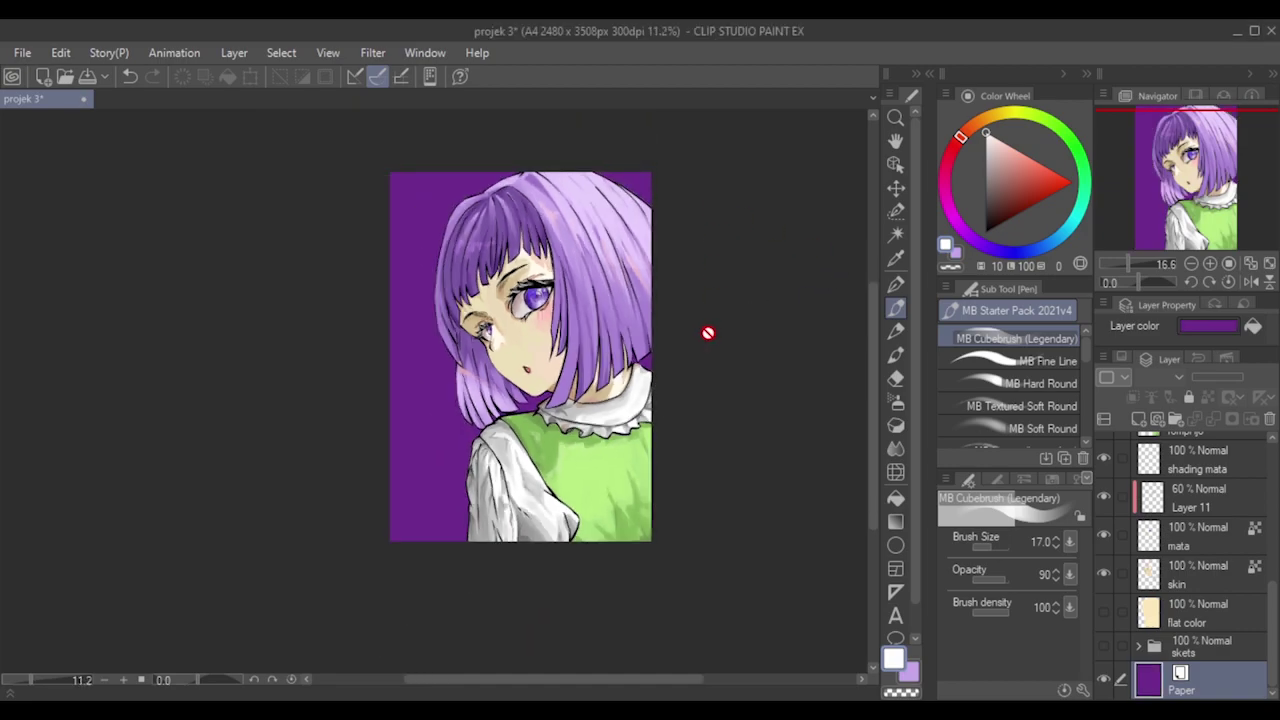
# Add a new raster layer directly above Paper and enlarge the brush to size 25.
pyautogui.scroll(-1, 707, 333)
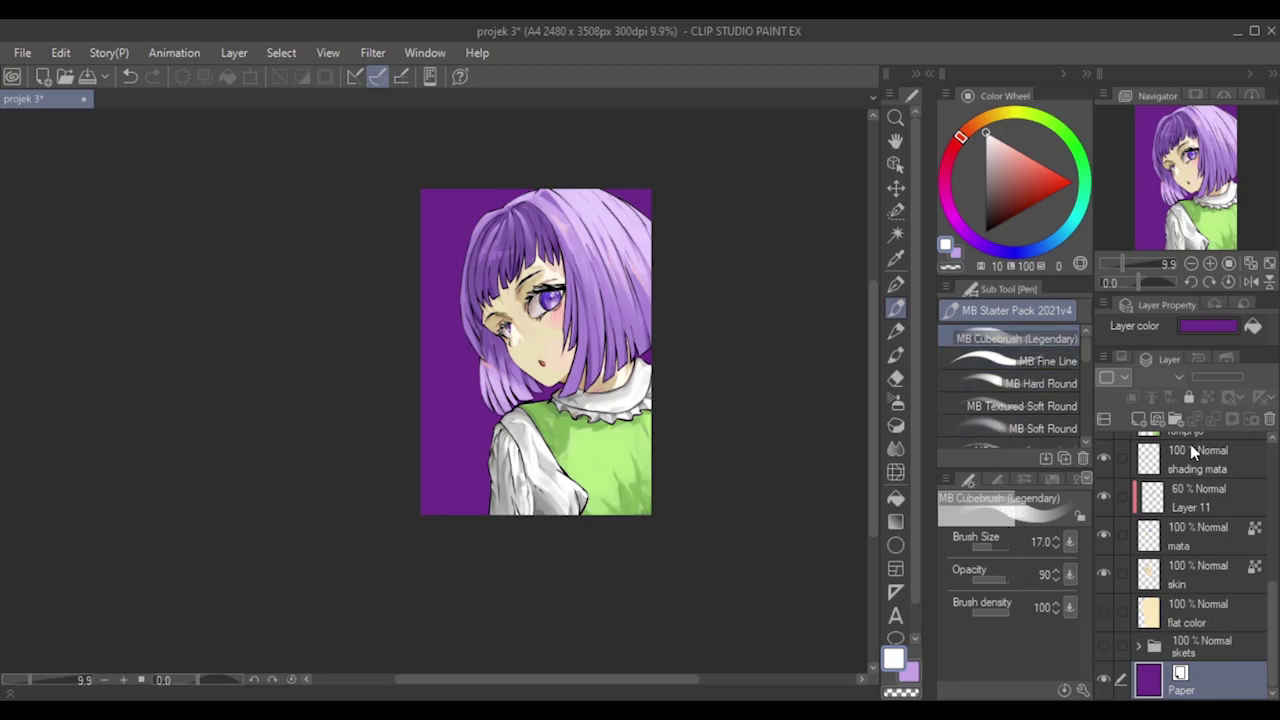
pyautogui.click(1140, 420)
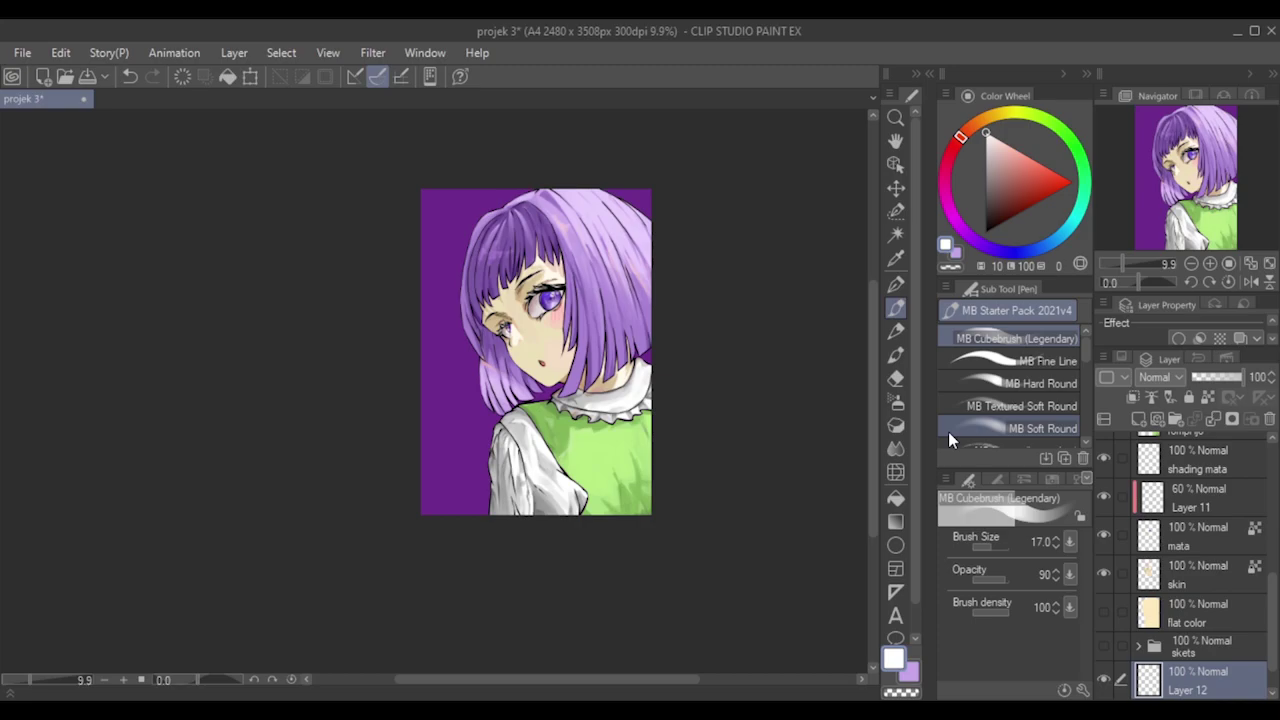
pyautogui.press(']')
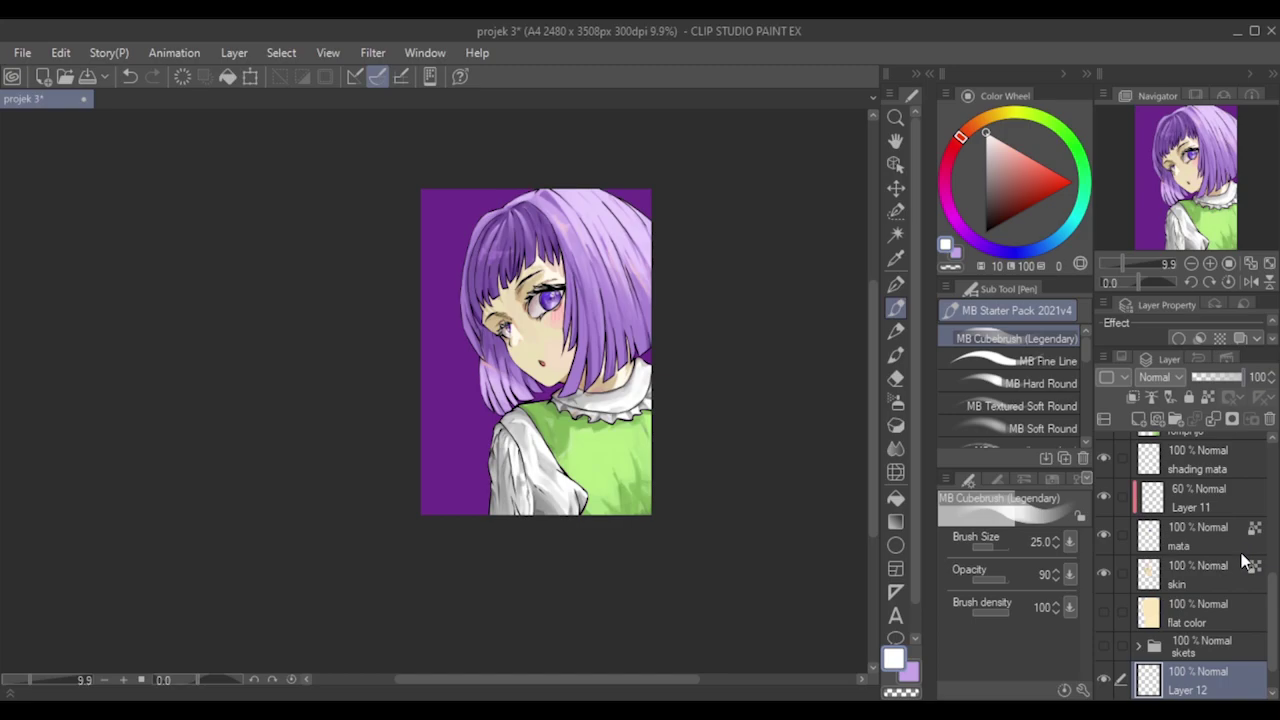
# Brighten the Paper layer's purple background in two colour adjustments and enlarge the brush to size 40.
pyautogui.scroll(-1, 1268, 620)
pyautogui.click(1230, 668)
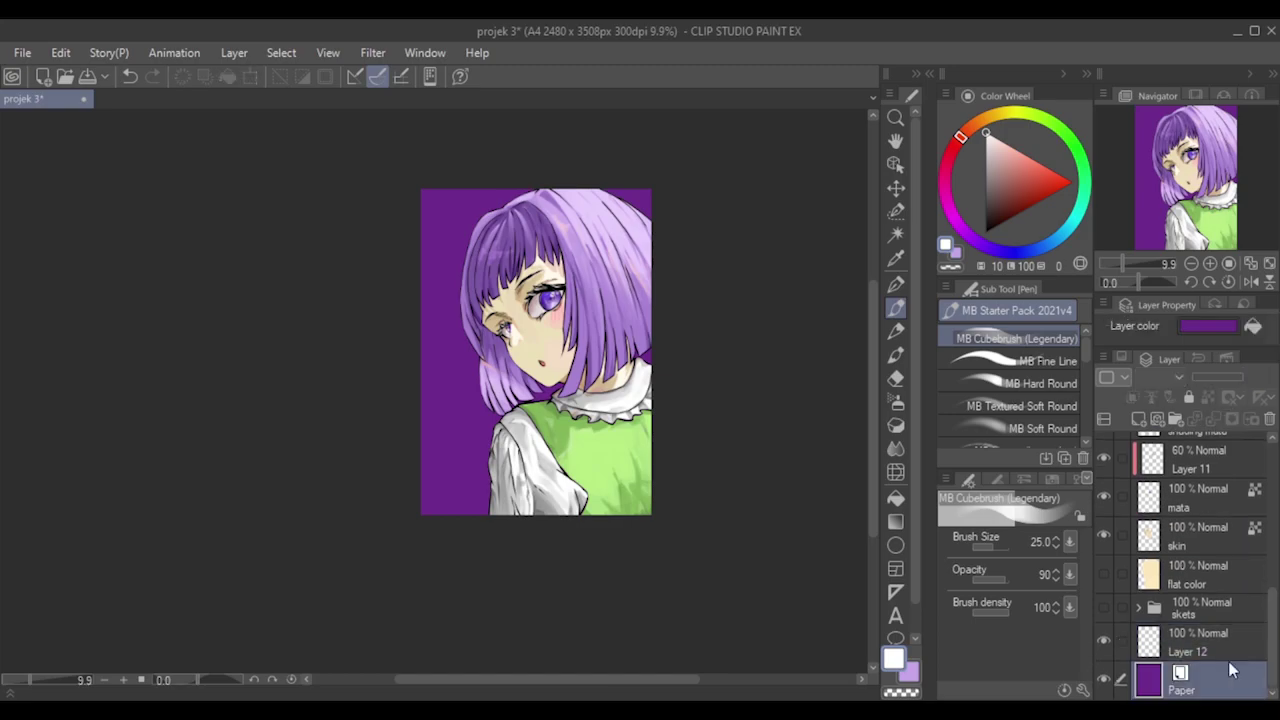
pyautogui.click(1229, 326)
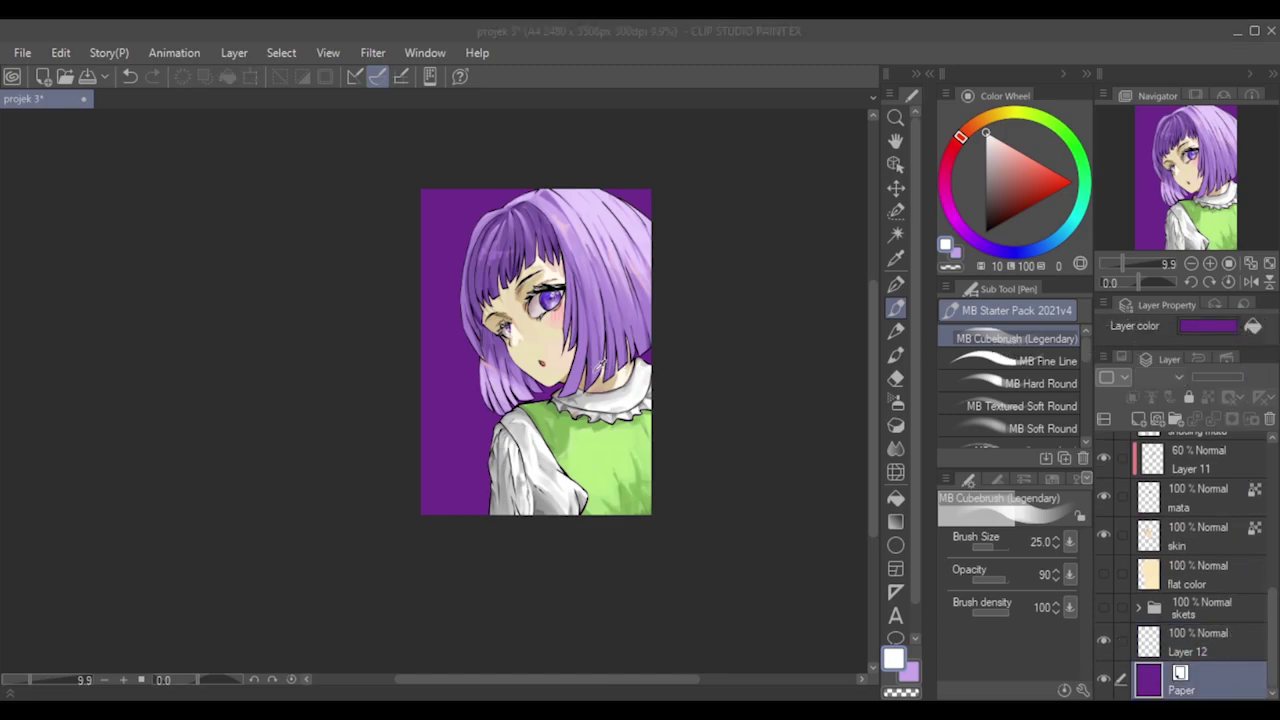
pyautogui.click(883, 249)
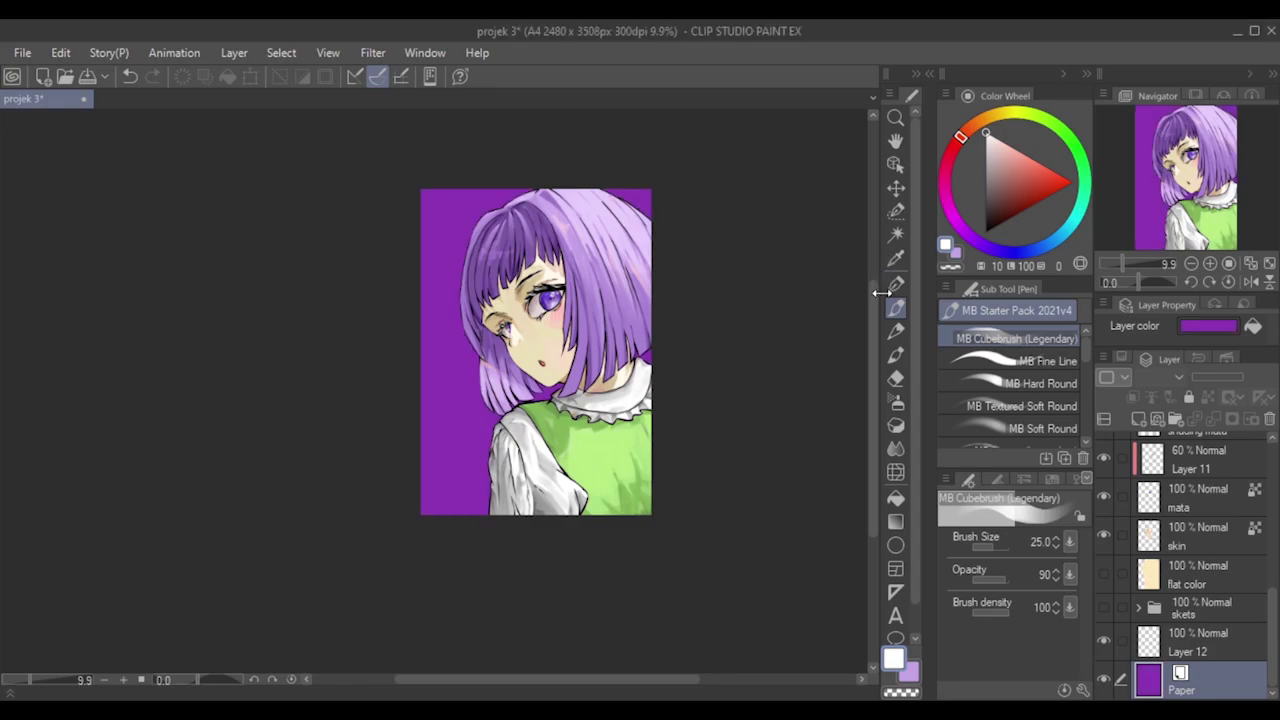
pyautogui.click(1195, 329)
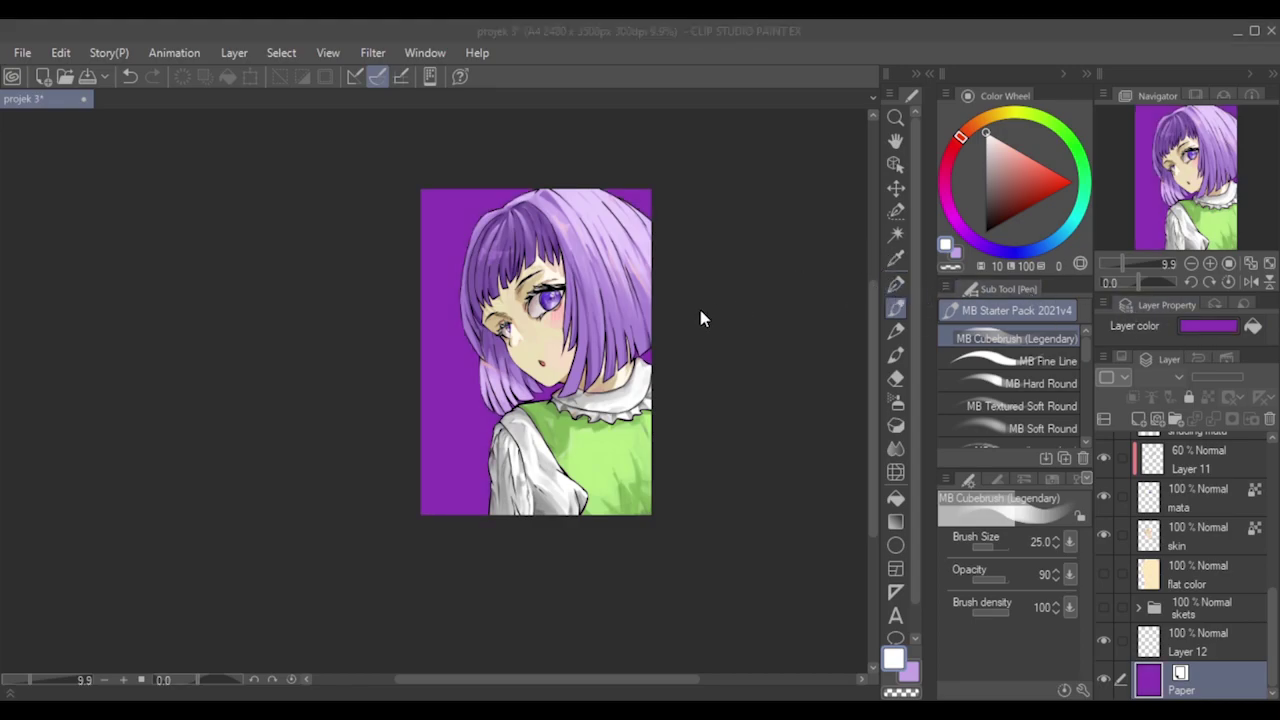
pyautogui.click(880, 249)
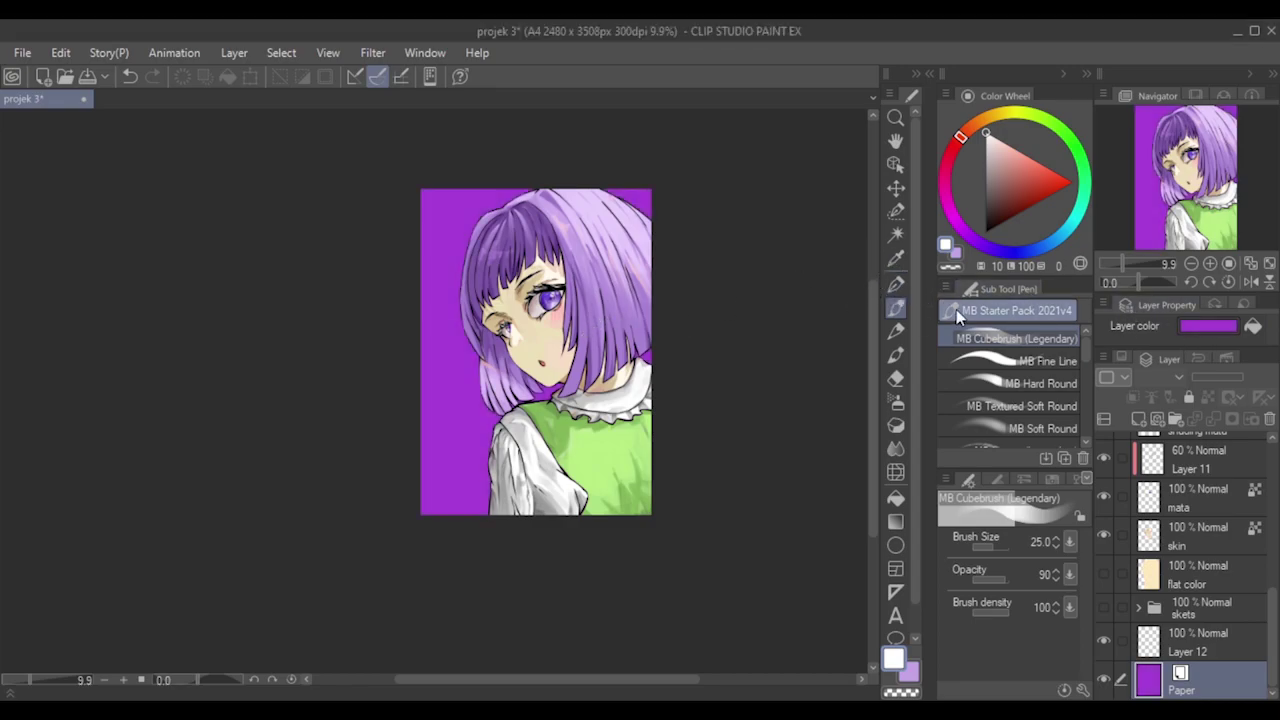
pyautogui.press(']')
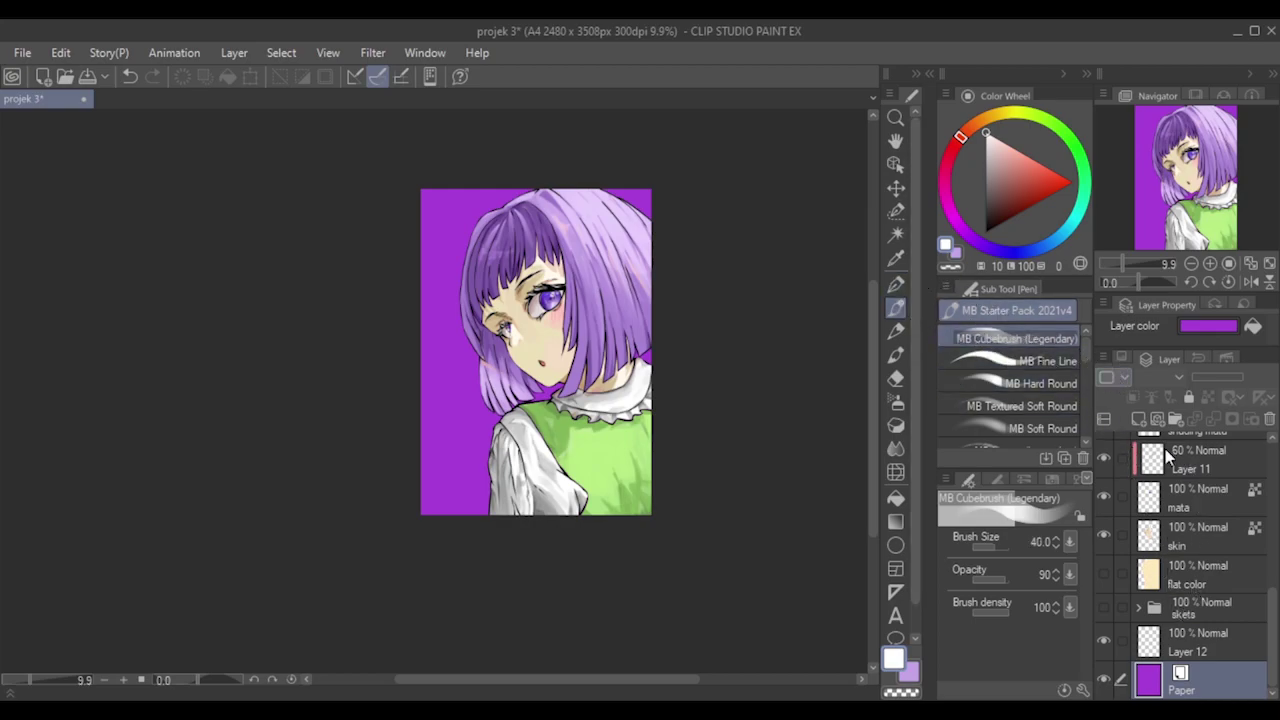
# On Layer 12, shade the background beside the lower hair and sleeve with a slightly darker shade of its purple, using brush size 300.
pyautogui.click(1190, 645)
pyautogui.press(']')
pyautogui.press(']')
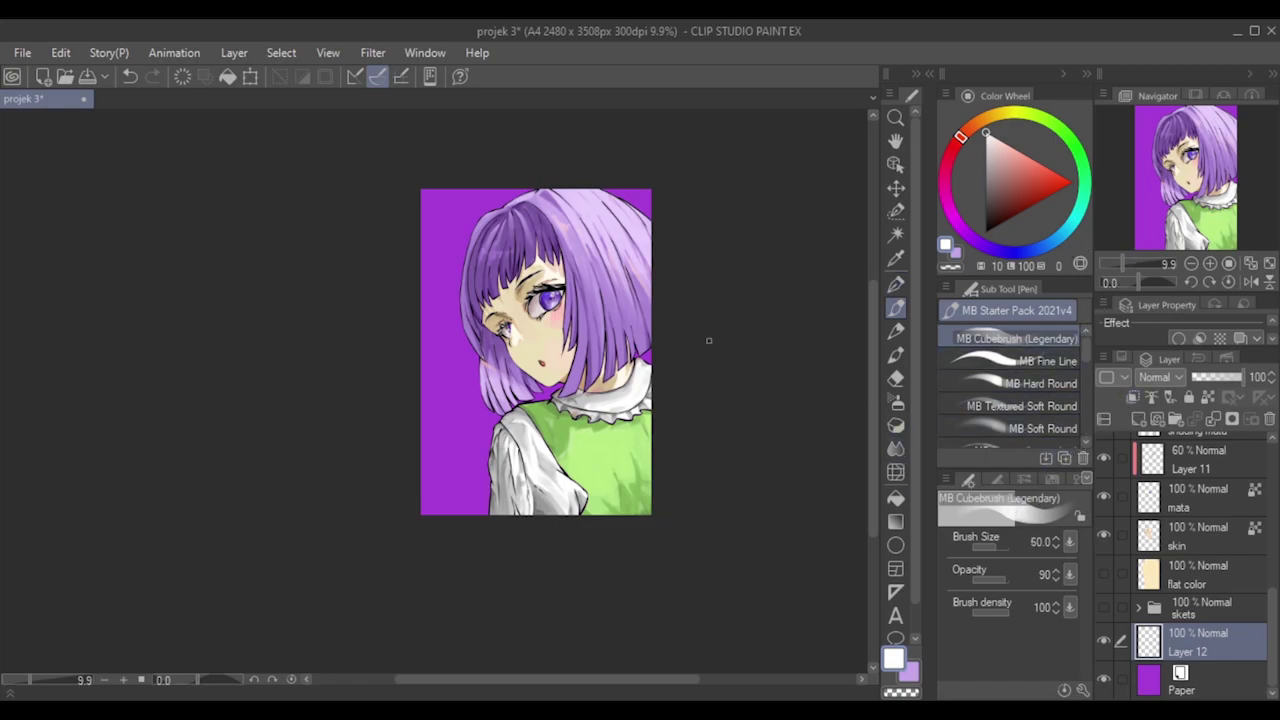
pyautogui.keyDown('alt'); pyautogui.click(472, 396); pyautogui.keyUp('alt')
pyautogui.press(']')
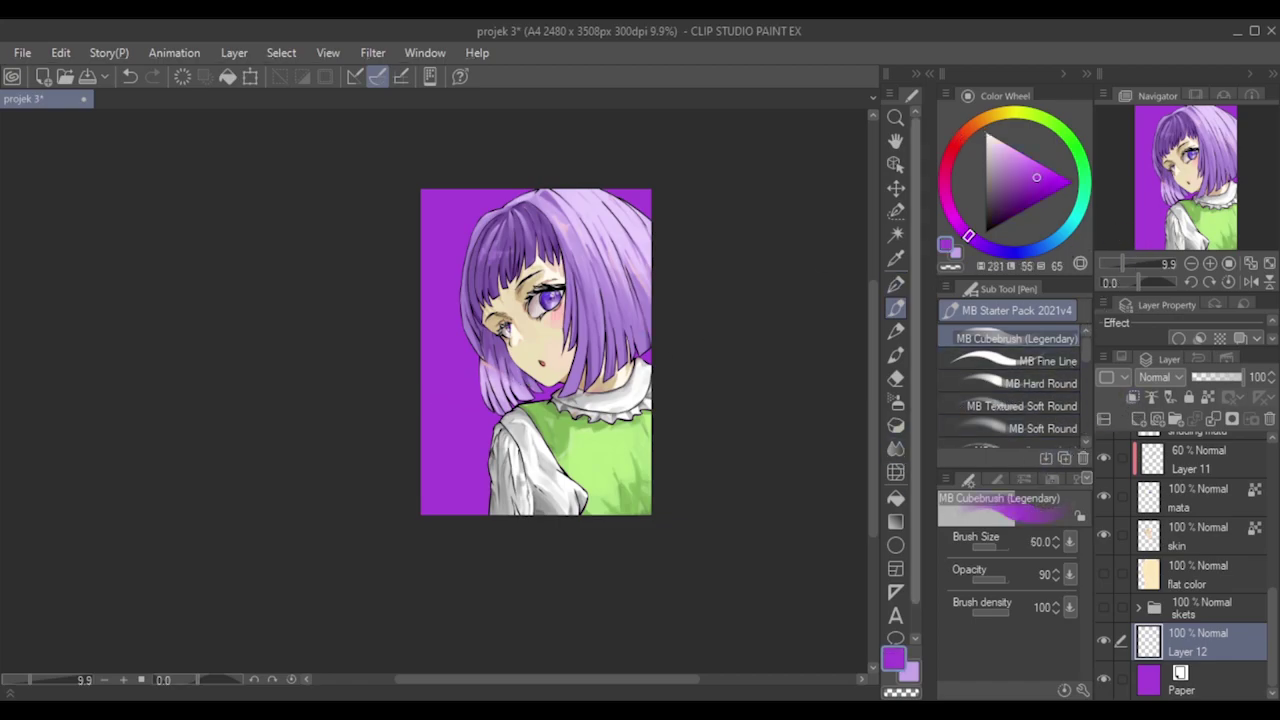
pyautogui.click(1027, 184)
pyautogui.press(']')
pyautogui.press(']')
pyautogui.press(']')
pyautogui.press(']')
pyautogui.press(']')
pyautogui.press(']')
pyautogui.press(']')
pyautogui.press(']')
pyautogui.press(']')
pyautogui.press(']')
pyautogui.press(']')
pyautogui.press(']')
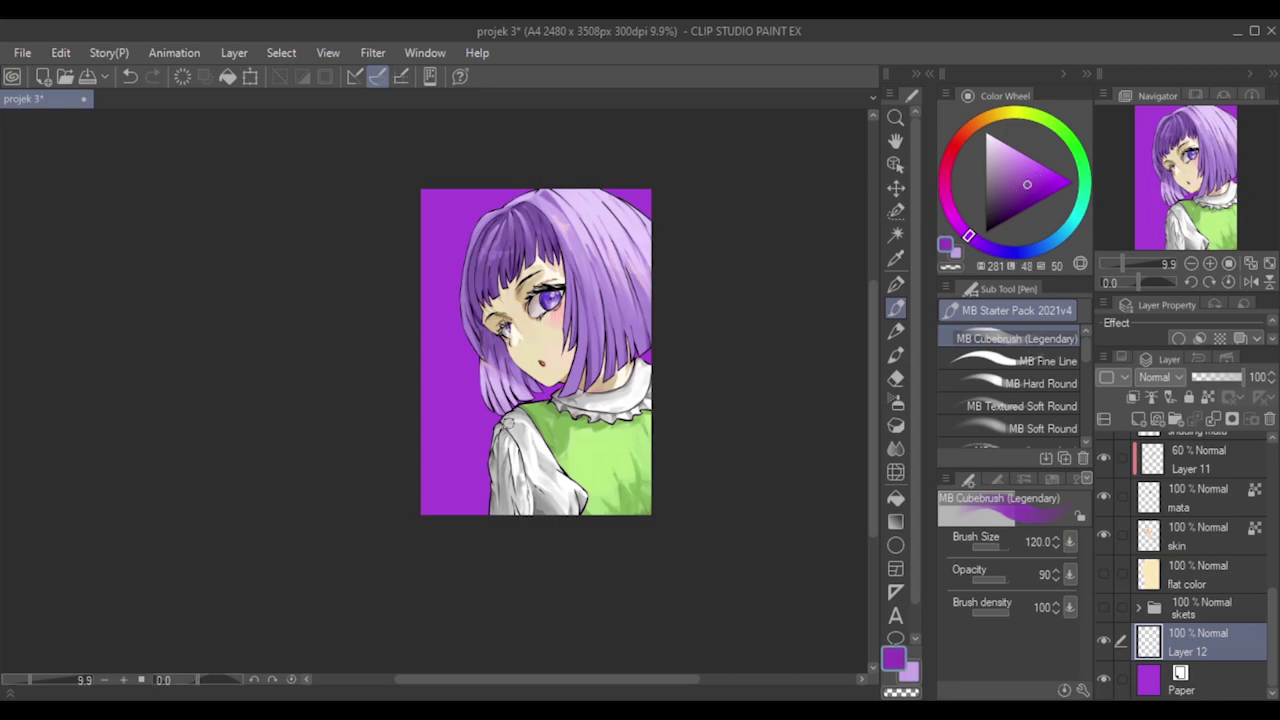
pyautogui.press('[')
pyautogui.press('[')
pyautogui.press('[')
pyautogui.moveTo(449, 480)
pyautogui.mouseDown()
pyautogui.moveTo(459, 439)
pyautogui.moveTo(468, 488)
pyautogui.moveTo(446, 455)
pyautogui.moveTo(401, 486)
pyautogui.moveTo(444, 415)
pyautogui.moveTo(419, 444)
pyautogui.moveTo(464, 467)
pyautogui.moveTo(435, 458)
pyautogui.moveTo(458, 486)
pyautogui.moveTo(440, 488)
pyautogui.moveTo(427, 523)
pyautogui.moveTo(409, 474)
pyautogui.moveTo(452, 479)
pyautogui.moveTo(404, 479)
pyautogui.moveTo(456, 499)
pyautogui.mouseUp()
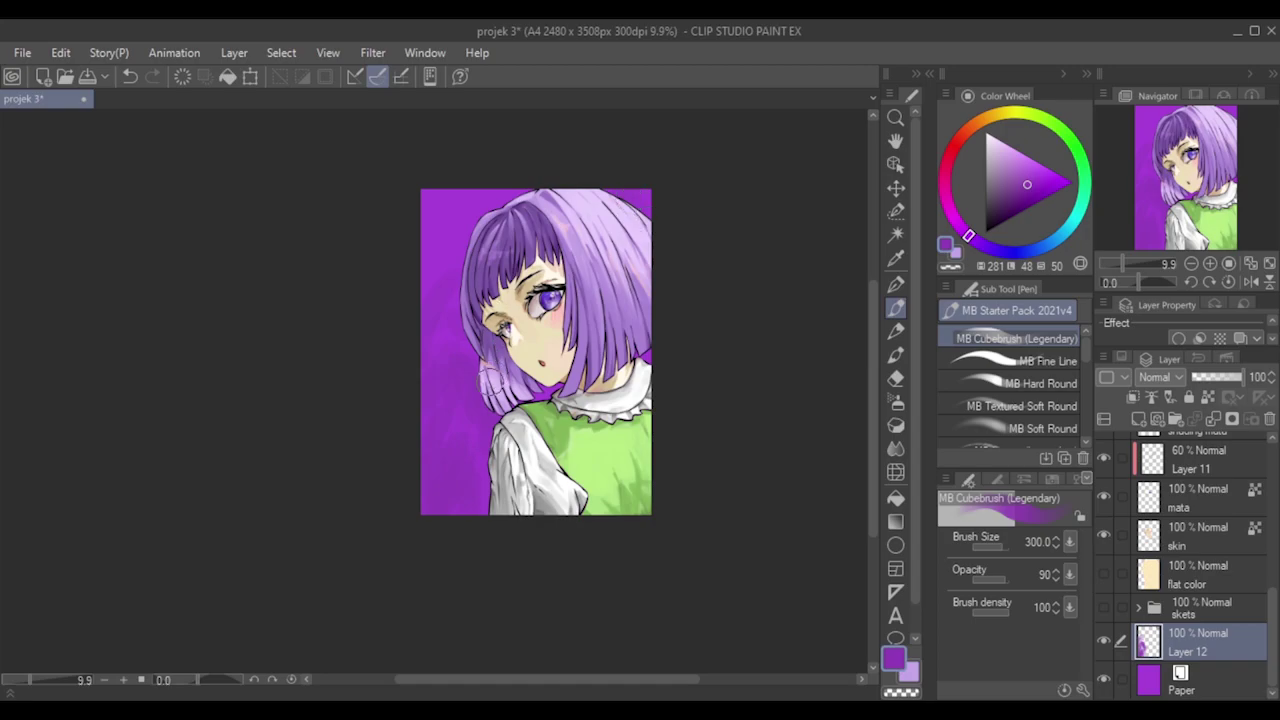
# Deepen the shading along the background's left side with an even darker purple at brush size 300.
pyautogui.click(1019, 196)
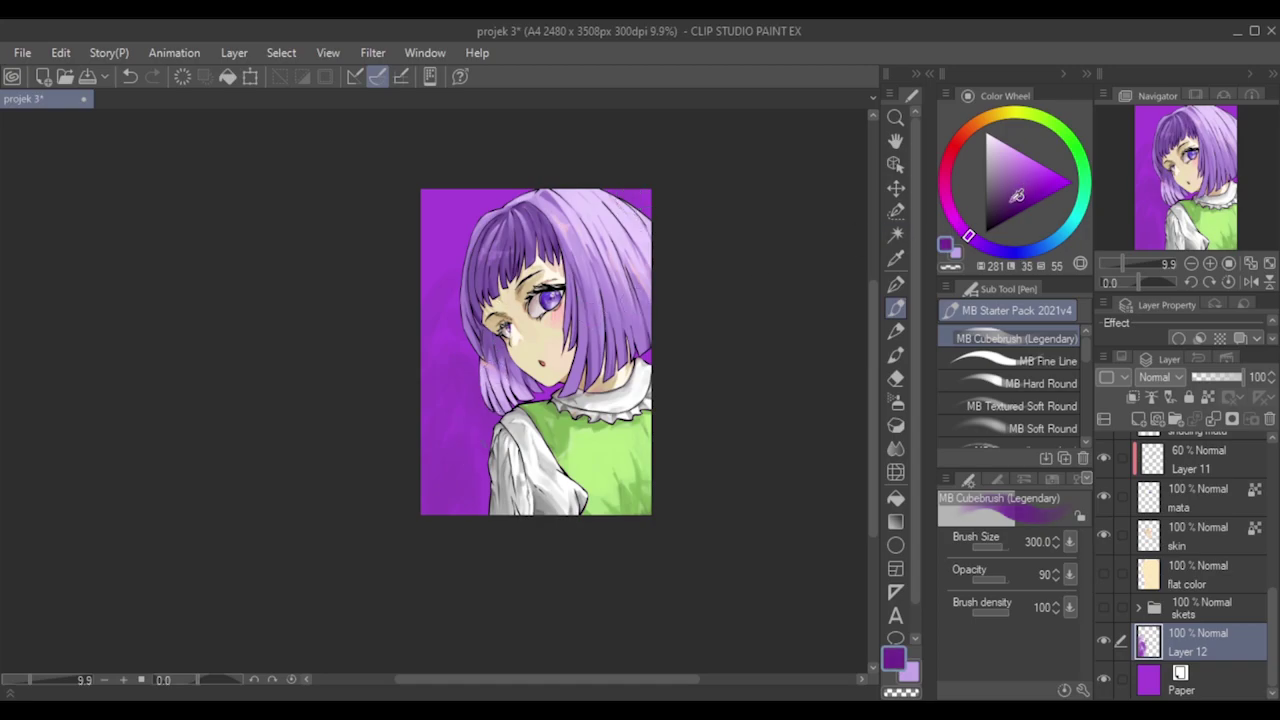
pyautogui.moveTo(414, 449)
pyautogui.mouseDown()
pyautogui.moveTo(457, 503)
pyautogui.moveTo(495, 505)
pyautogui.mouseUp()
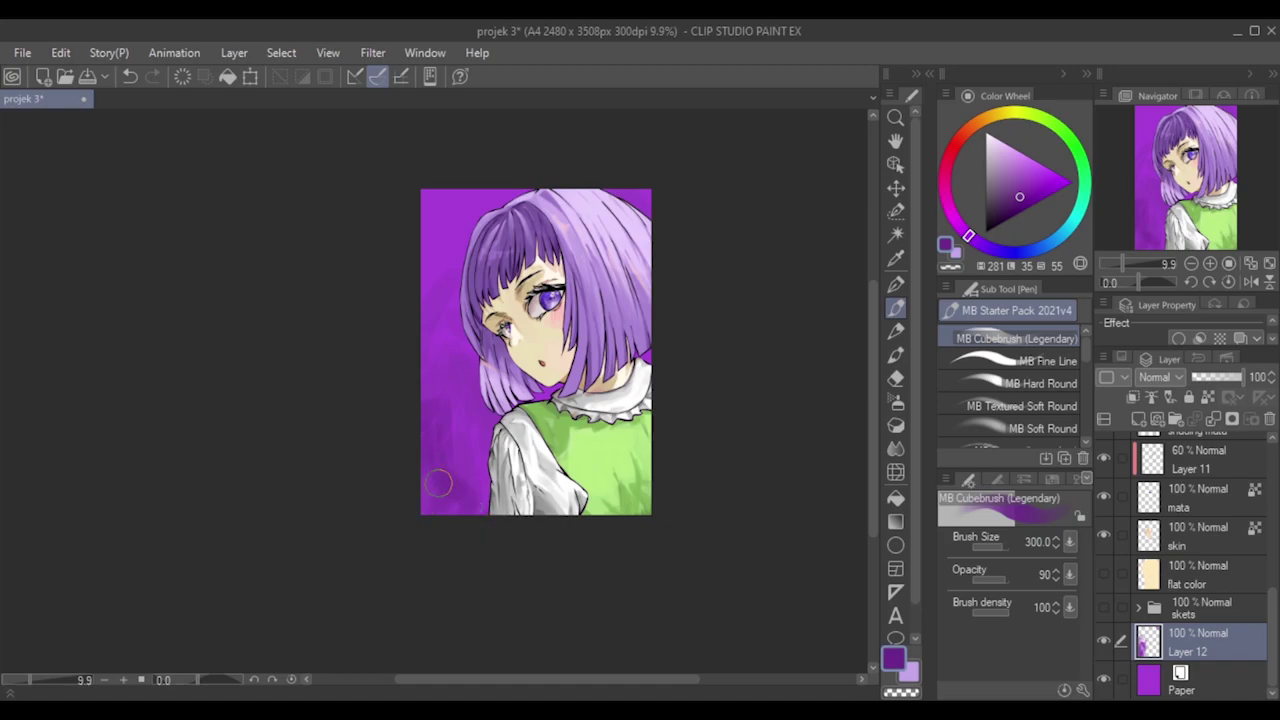
pyautogui.press('[')
pyautogui.press('[')
pyautogui.press('[')
pyautogui.press(']')
pyautogui.press(']')
pyautogui.press(']')
pyautogui.moveTo(459, 283)
pyautogui.mouseDown()
pyautogui.moveTo(480, 368)
pyautogui.moveTo(478, 477)
pyautogui.mouseUp()
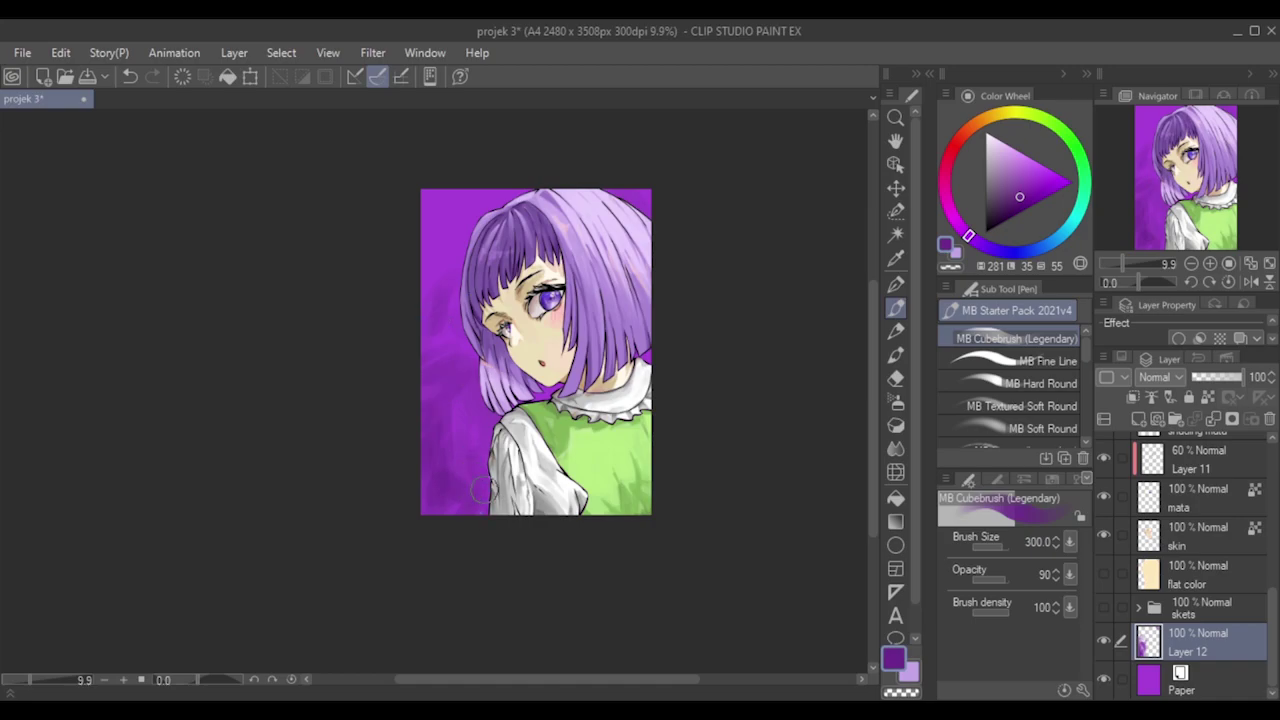
# Blend the background shading beside the hair and sleeve using light and dark purples sampled from the painting.
pyautogui.scroll(4, 430, 400)
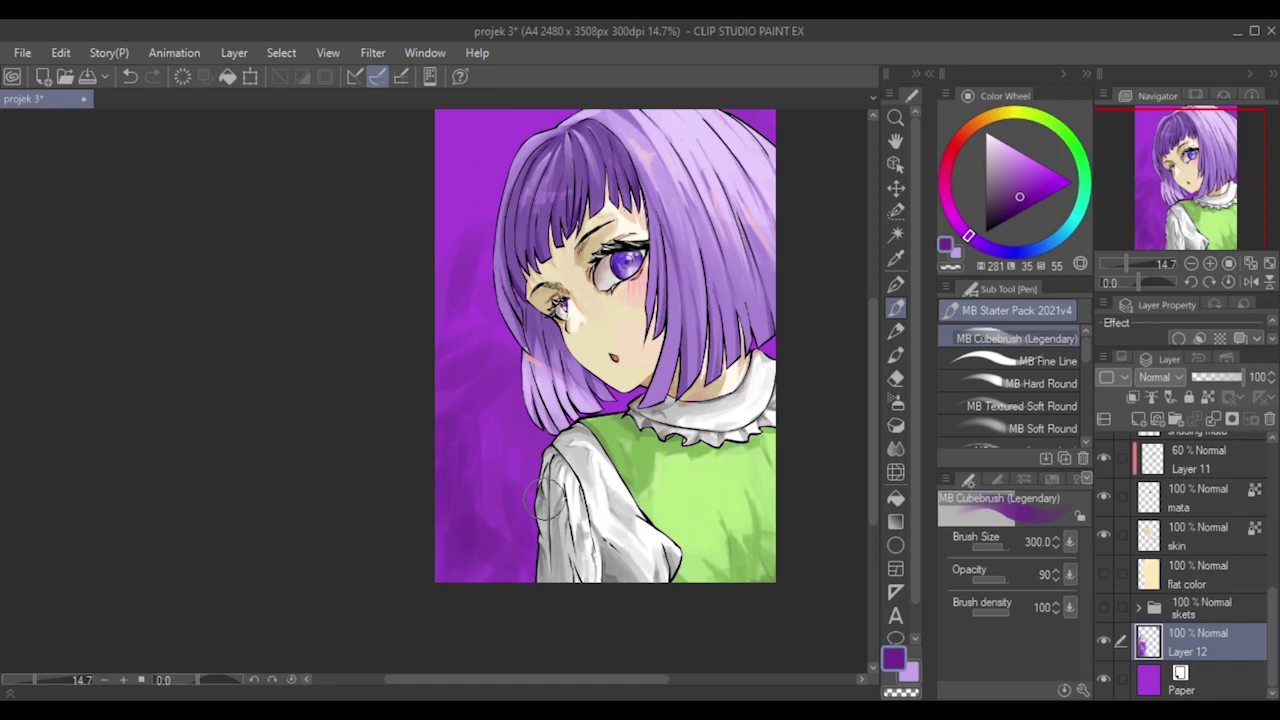
pyautogui.keyDown('alt'); pyautogui.click(454, 154); pyautogui.keyUp('alt')
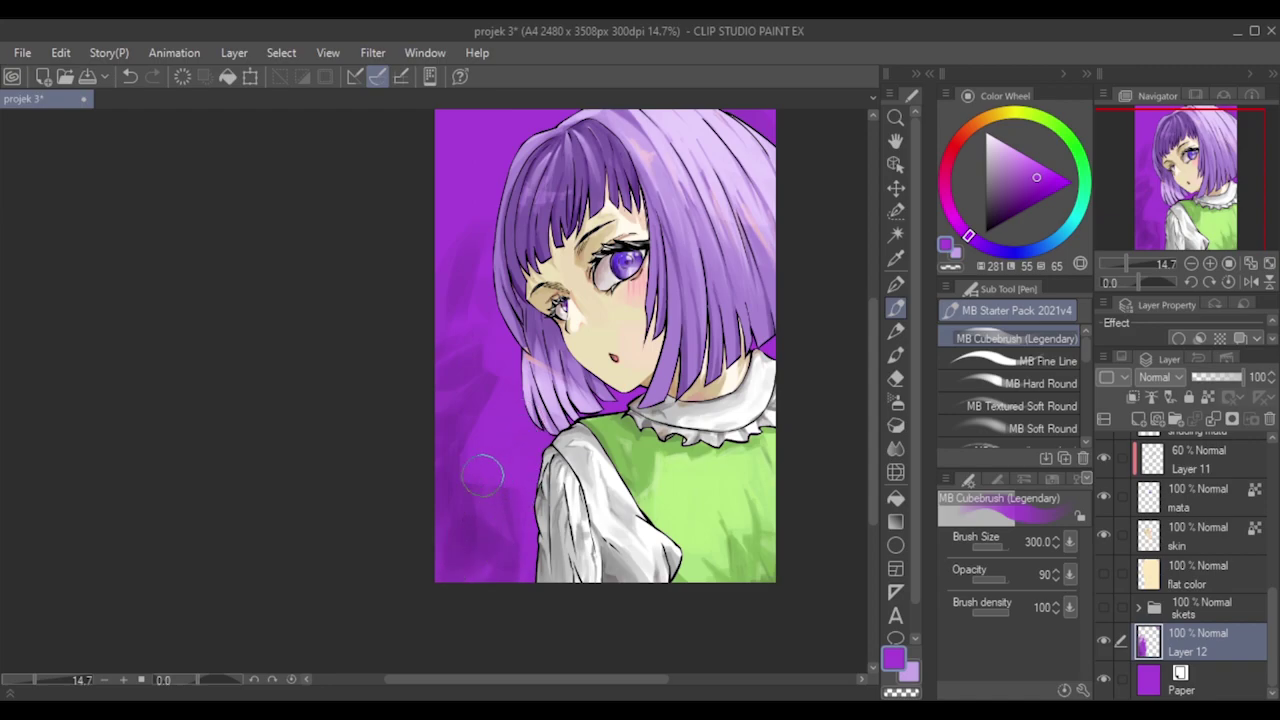
pyautogui.keyDown('alt'); pyautogui.click(474, 550); pyautogui.keyUp('alt')
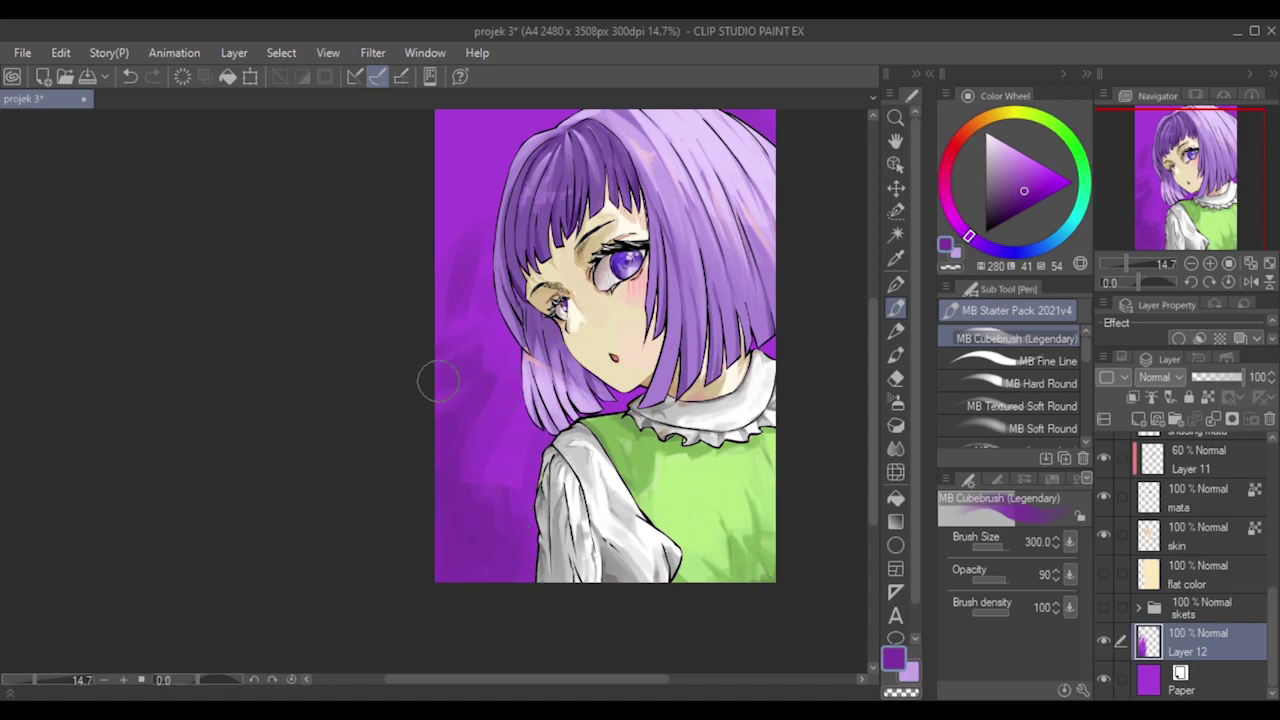
pyautogui.keyDown('alt'); pyautogui.click(465, 305); pyautogui.keyUp('alt')
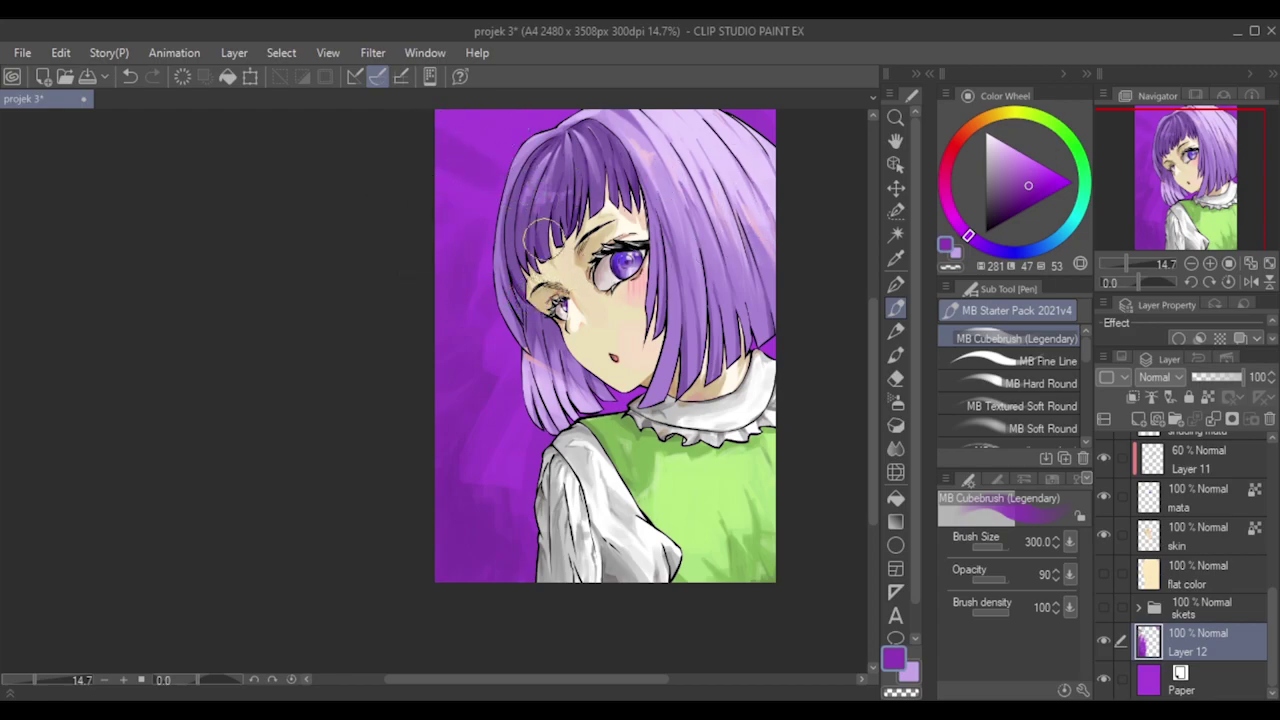
# Add darker purple strokes to the background's outer areas above the head and beside the sleeve, ending with brush size 250.
pyautogui.scroll(2, 835, 263)
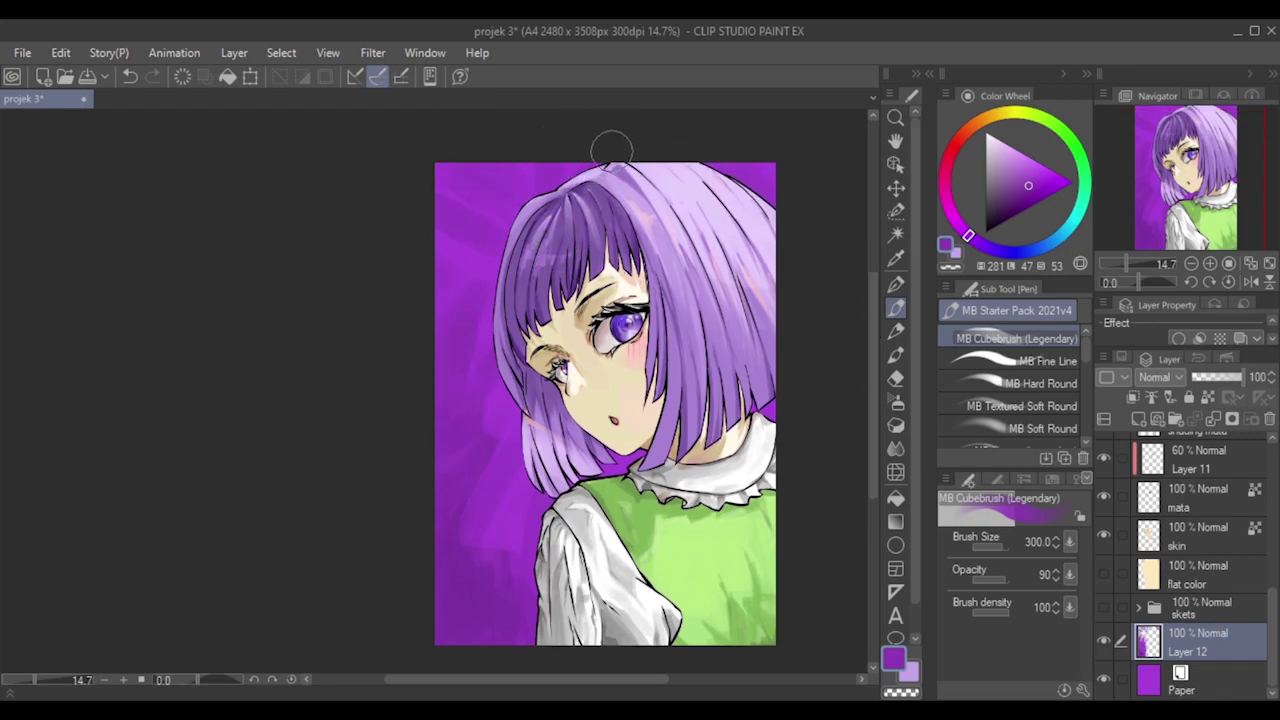
pyautogui.press('[')
pyautogui.press('[')
pyautogui.press('[')
pyautogui.press('[')
pyautogui.click(1020, 197)
pyautogui.scroll(-2, 870, 380)
pyautogui.press(']')
pyautogui.press(']')
pyautogui.press(']')
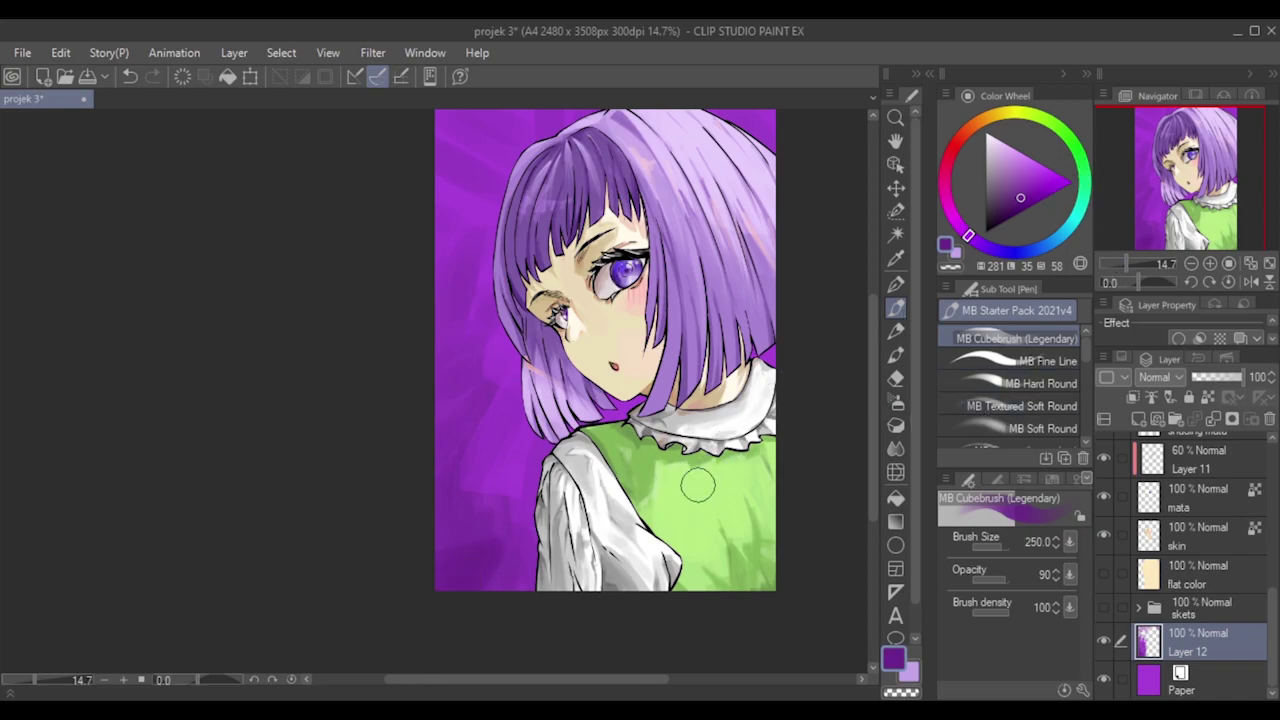
# Draw two straight diagonal lines across the background beside the sleeve and hair in the dress's green with brush size 30.
pyautogui.keyDown('alt'); pyautogui.click(652, 472); pyautogui.keyUp('alt')
pyautogui.press('[')
pyautogui.press('[')
pyautogui.press('[')
pyautogui.press('[')
pyautogui.press('[')
pyautogui.press('[')
pyautogui.press('[')
pyautogui.press('[')
pyautogui.moveTo(363, 631); pyautogui.dragTo(540, 480)
pyautogui.moveTo(429, 305); pyautogui.dragTo(506, 334)
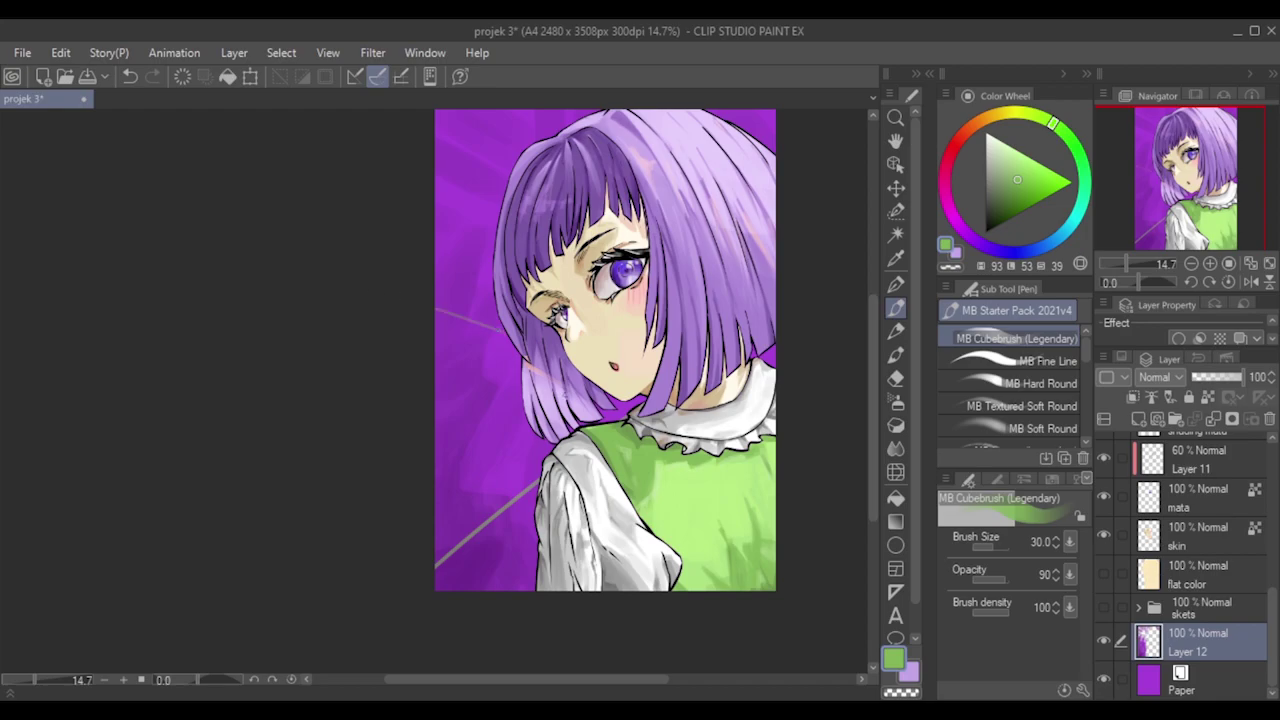
# Add more straight green lines radiating from the figure across the background and undo the last two strokes.
pyautogui.moveTo(294, 427); pyautogui.dragTo(514, 345)
pyautogui.moveTo(431, 160); pyautogui.dragTo(498, 226)
pyautogui.moveTo(563, 478)
pyautogui.mouseDown()
pyautogui.moveTo(514, 398)
pyautogui.moveTo(330, 591)
pyautogui.mouseUp()
pyautogui.hotkey('ctrl', 'z')
pyautogui.hotkey('ctrl', 'z')
# Draw thin curved green strokes in the background between the radiating lines, undoing unwanted attempts.
pyautogui.moveTo(434, 492)
pyautogui.mouseDown()
pyautogui.moveTo(478, 366)
pyautogui.moveTo(500, 470)
pyautogui.mouseUp()
pyautogui.hotkey('ctrl', 'z')
pyautogui.moveTo(486, 356); pyautogui.dragTo(540, 486)
pyautogui.hotkey('ctrl', 'z')
pyautogui.moveTo(513, 592)
pyautogui.mouseDown()
pyautogui.moveTo(520, 464)
pyautogui.moveTo(422, 372)
pyautogui.mouseUp()
pyautogui.hotkey('ctrl', 'z')
pyautogui.moveTo(488, 416); pyautogui.dragTo(468, 514)
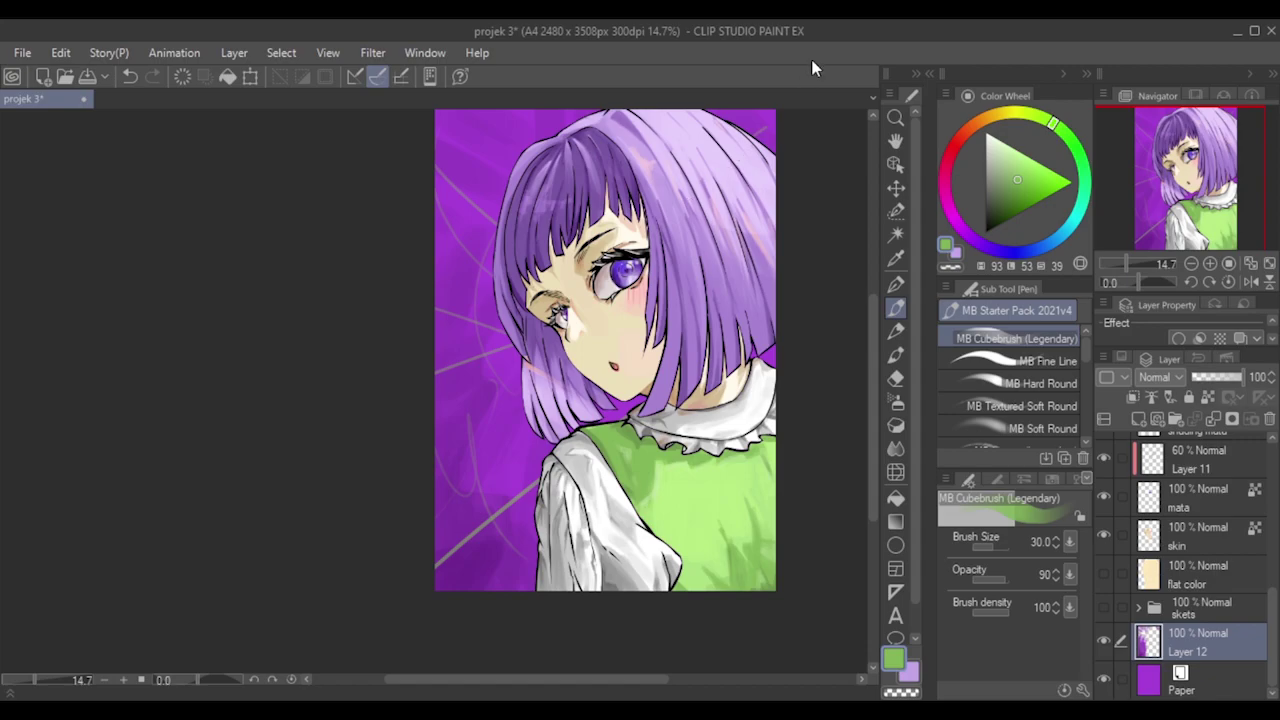
# Touch up the purple background around the head with shades sampled from the painting, adjusting the brush to size 80.
pyautogui.scroll(-5, 673, 305)
pyautogui.scroll(2, 814, 211)
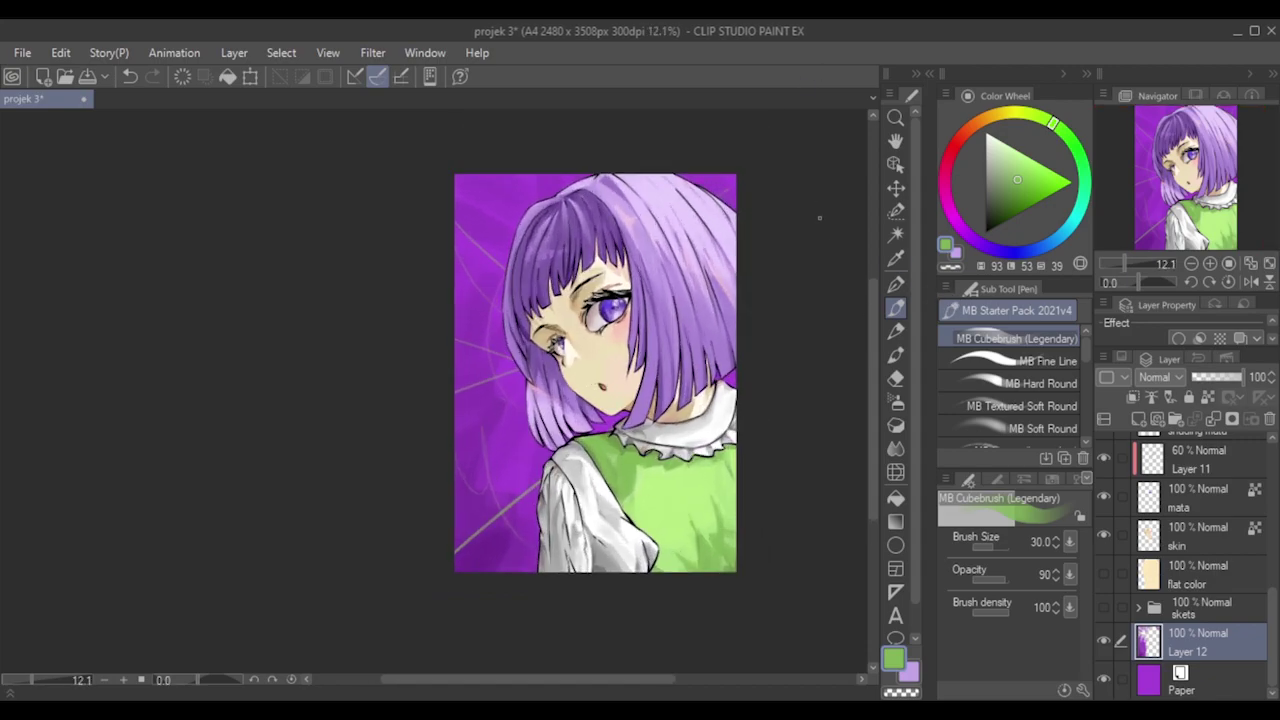
pyautogui.scroll(1, 815, 285)
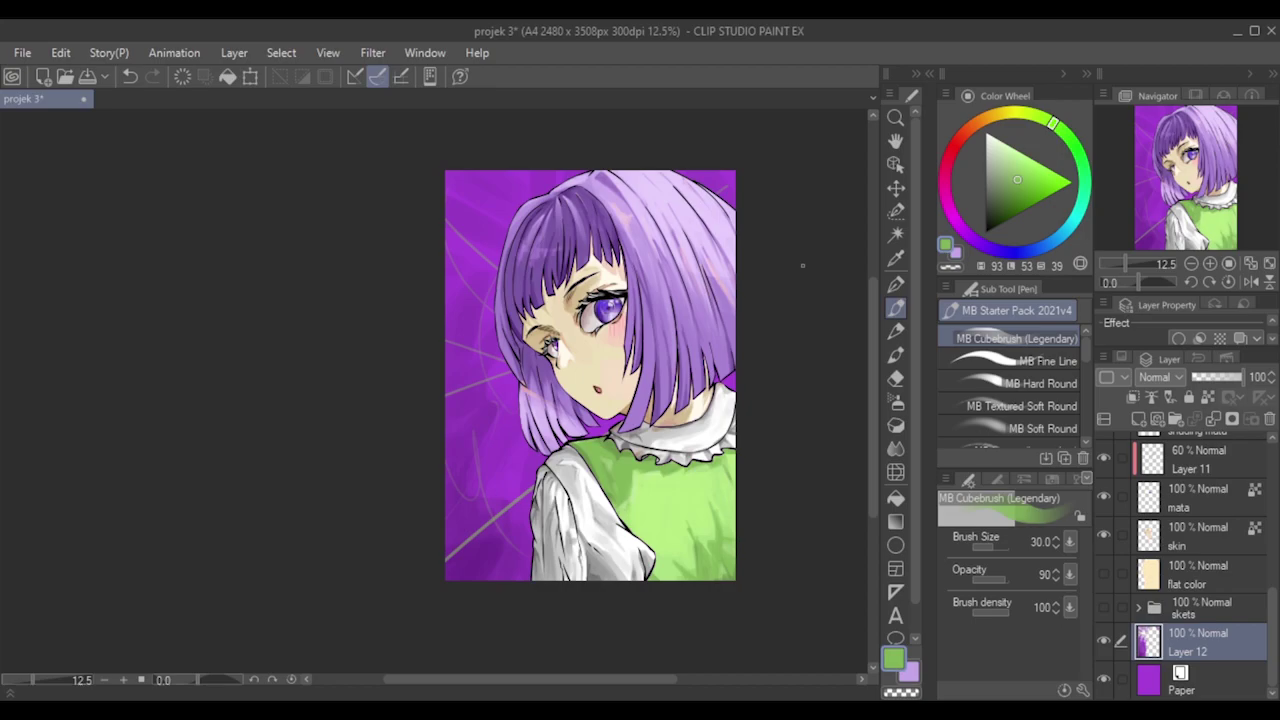
pyautogui.keyDown('alt'); pyautogui.click(482, 210); pyautogui.keyUp('alt')
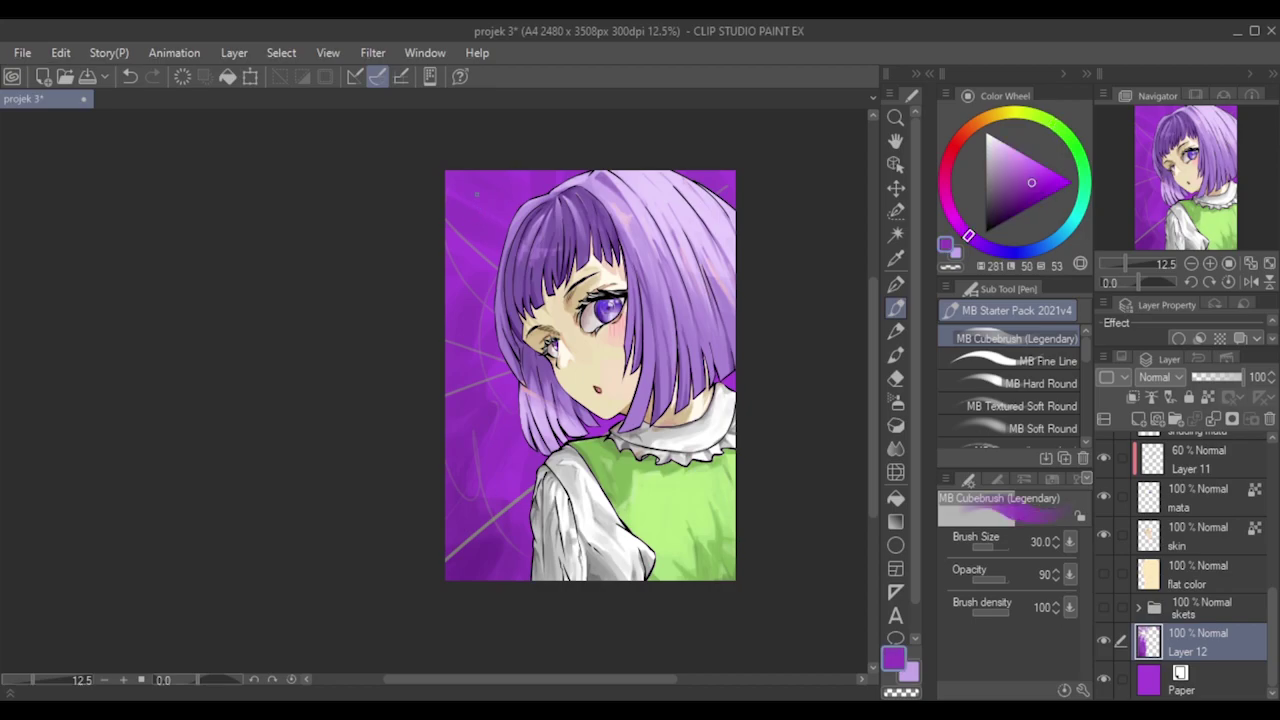
pyautogui.press(']')
pyautogui.press(']')
pyautogui.press(']')
pyautogui.press(']')
pyautogui.keyDown('alt'); pyautogui.click(520, 390); pyautogui.keyUp('alt')
pyautogui.press('[')
pyautogui.press('[')
pyautogui.press('[')
pyautogui.keyDown('alt'); pyautogui.click(495, 182); pyautogui.keyUp('alt')
pyautogui.keyDown('alt'); pyautogui.click(516, 186); pyautogui.keyUp('alt')
pyautogui.keyDown('alt'); pyautogui.click(722, 176); pyautogui.keyUp('alt')
# Try a dark green stroke in the artwork's lower-left corner, using a darkened dress green and brush size 25.
pyautogui.scroll(-3, 600, 384)
pyautogui.scroll(2, 791, 374)
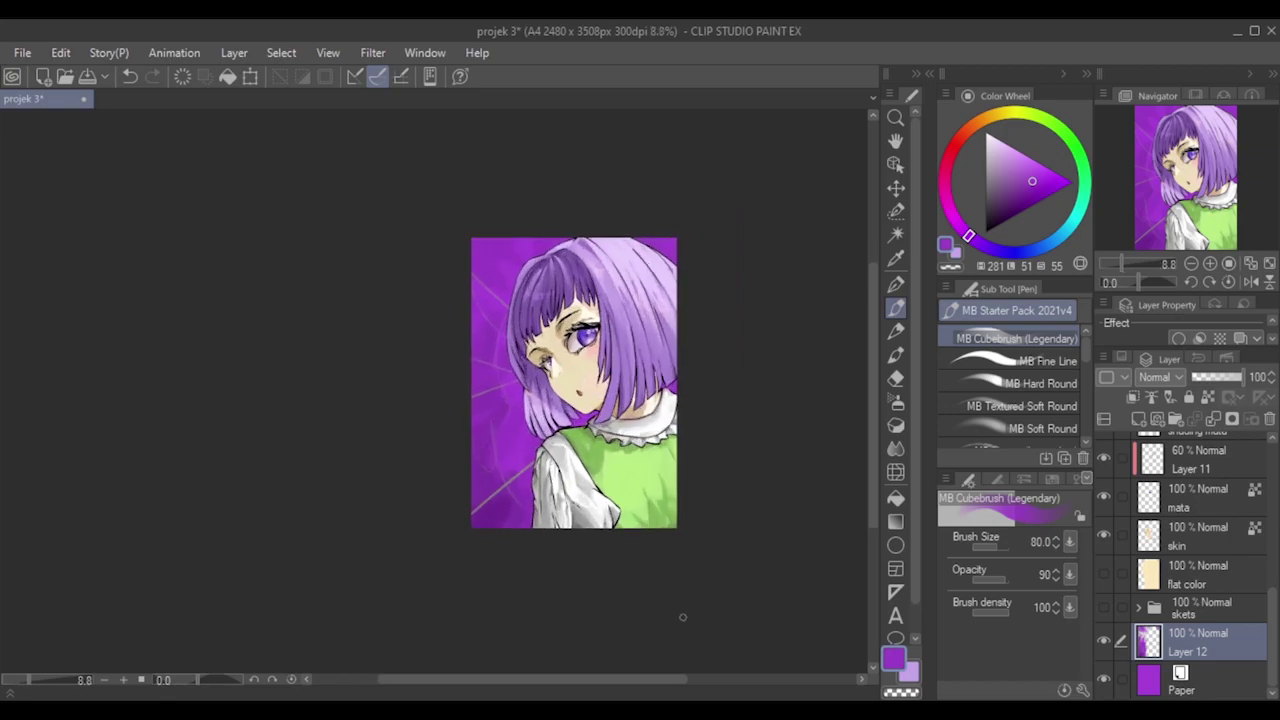
pyautogui.scroll(4, 743, 392)
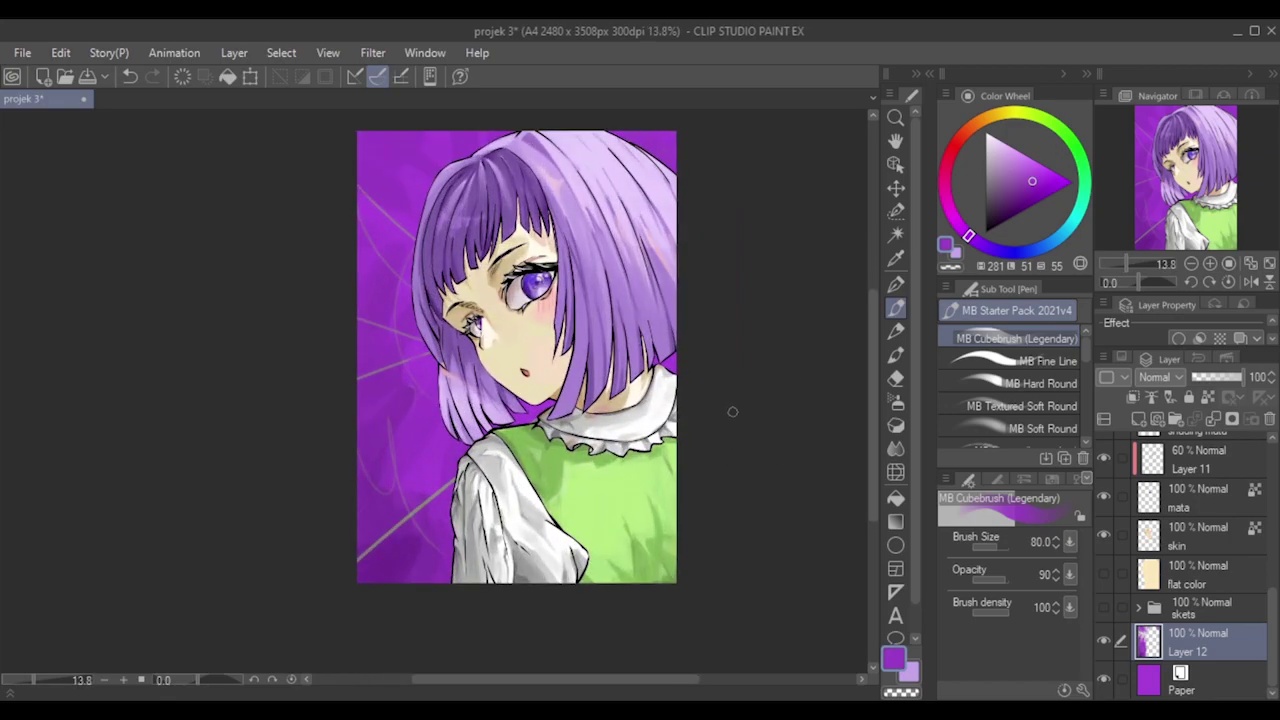
pyautogui.press(']')
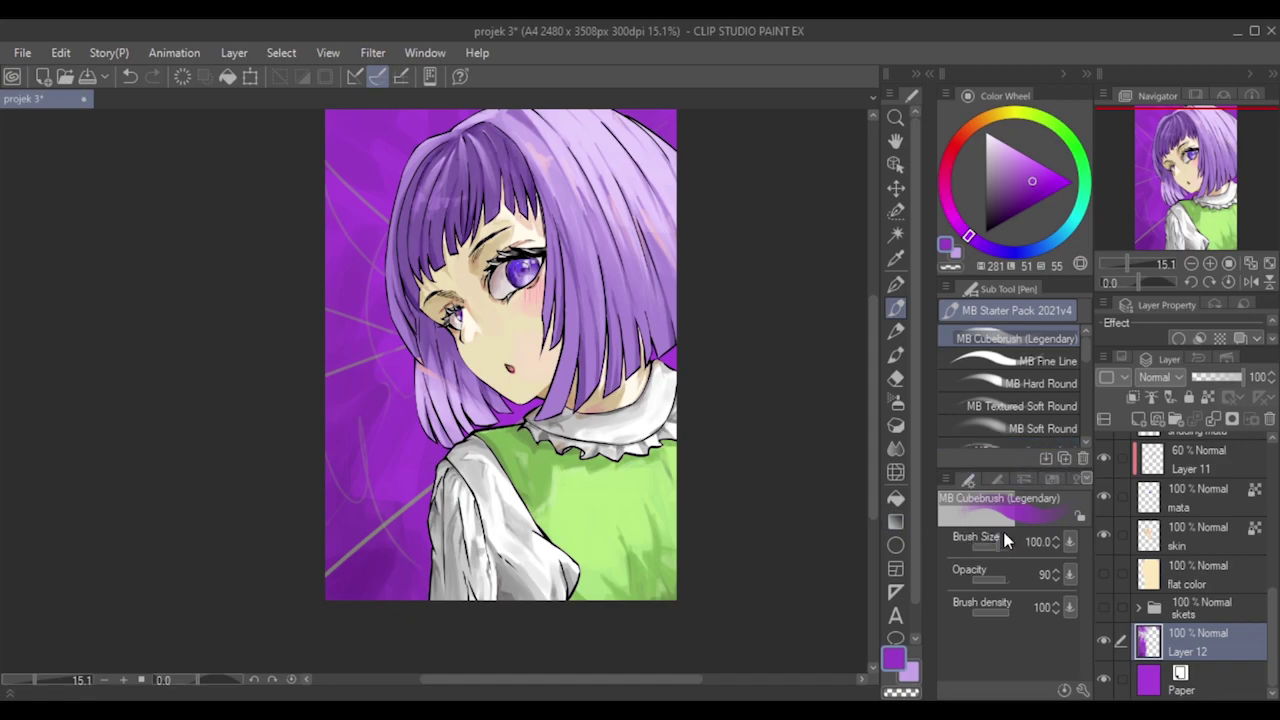
pyautogui.keyDown('alt'); pyautogui.click(374, 535); pyautogui.keyUp('alt')
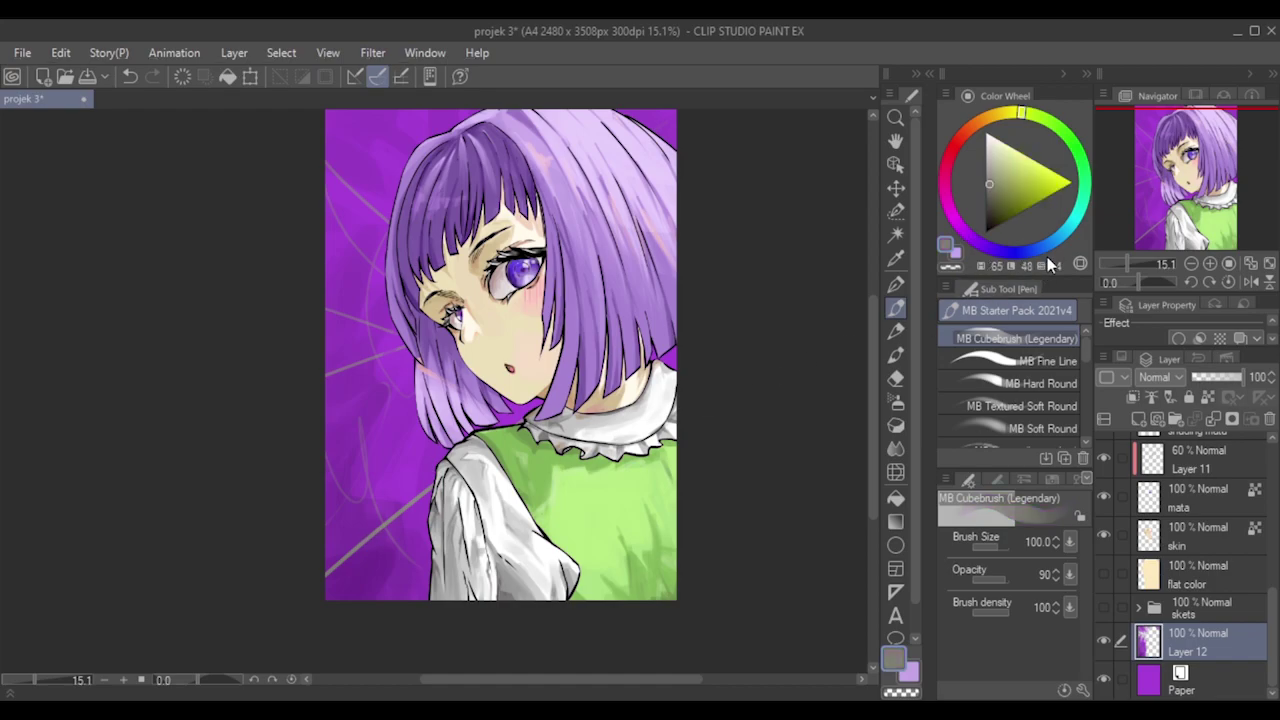
pyautogui.keyDown('alt'); pyautogui.click(559, 476); pyautogui.keyUp('alt')
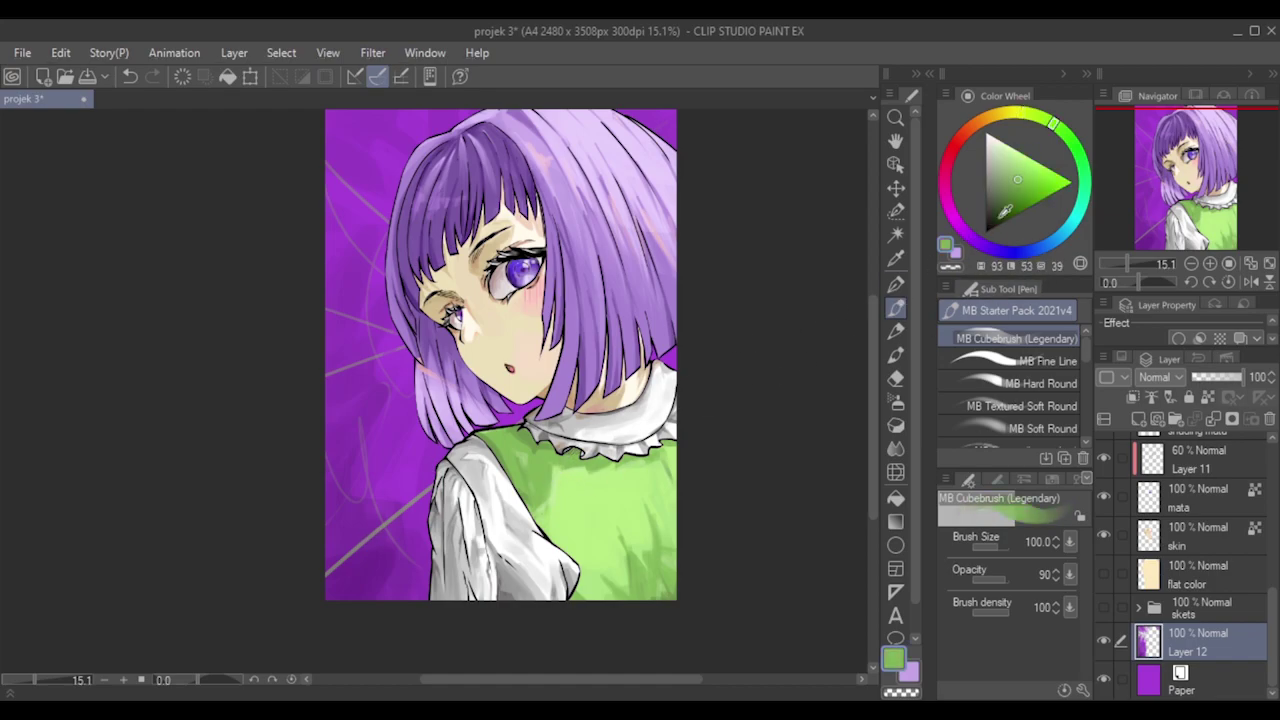
pyautogui.click(1016, 200)
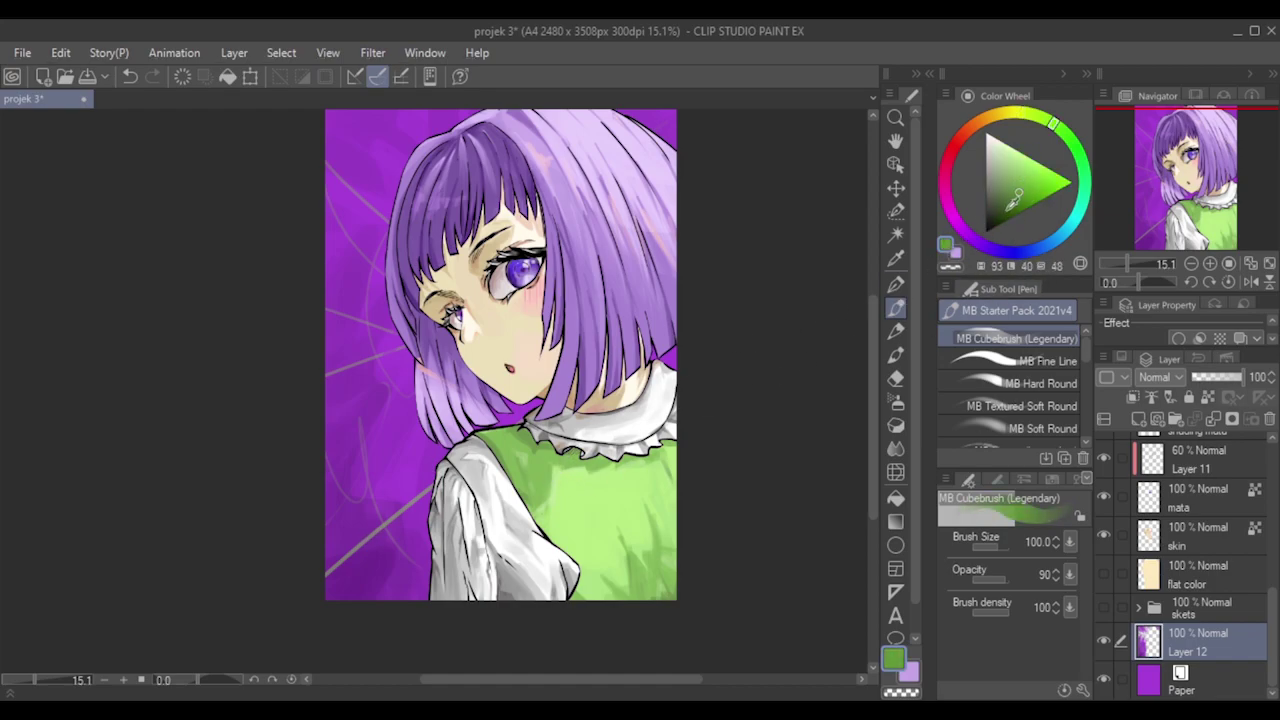
pyautogui.click(1006, 210)
pyautogui.click(948, 345)
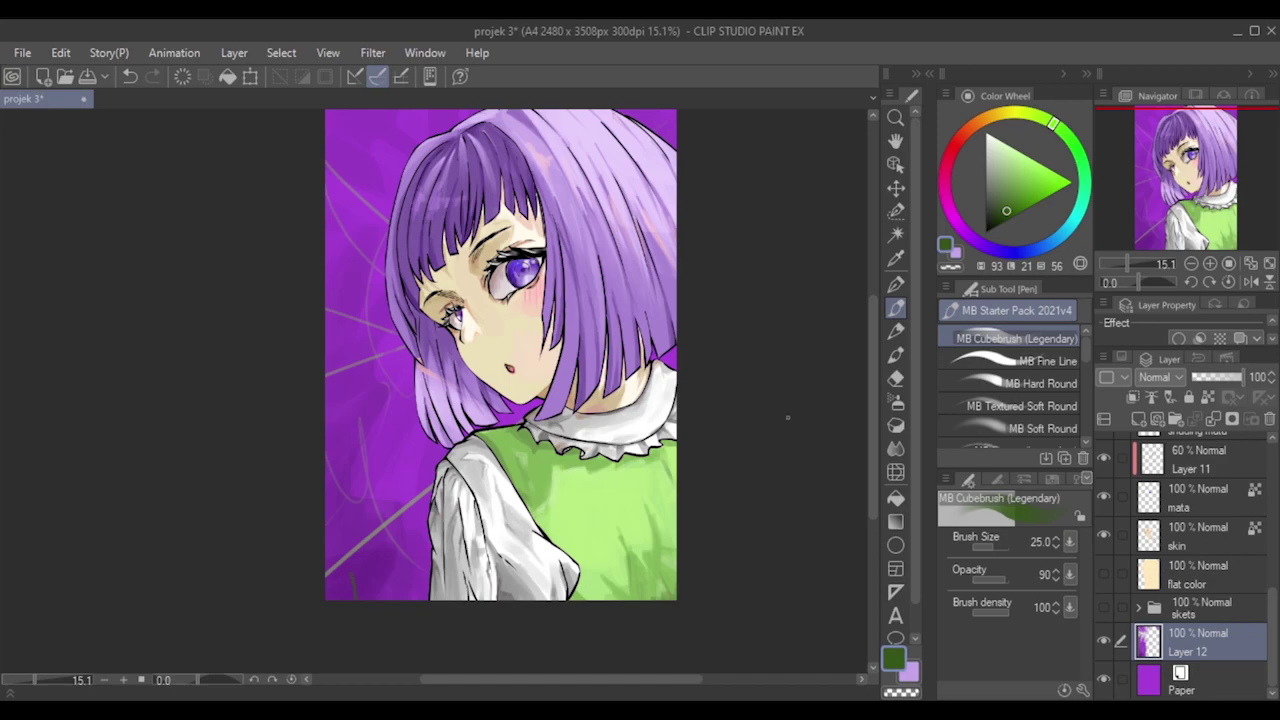
# Undo the dark green stroke and sign the artwork's lower-left corner in a lighter green with brush size 25.
pyautogui.click(1018, 187)
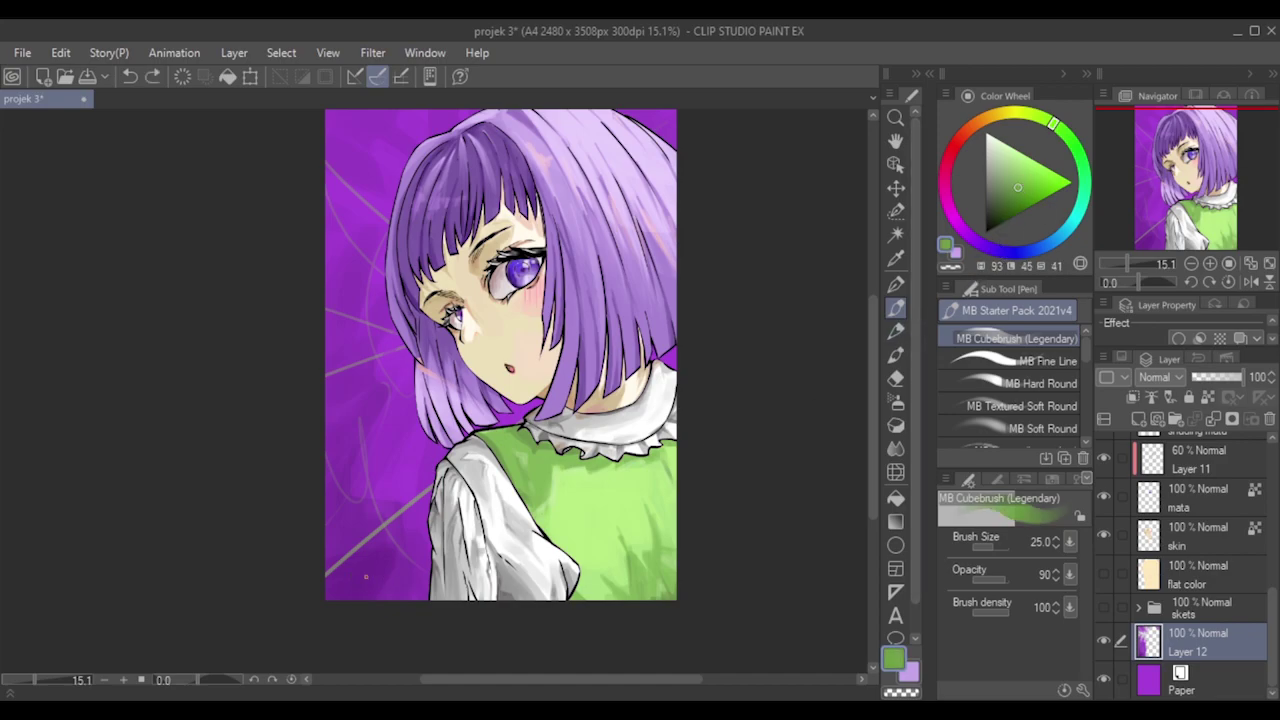
pyautogui.hotkey('ctrl', 'z')
pyautogui.hotkey('ctrl', 'z')
pyautogui.moveTo(366, 592)
pyautogui.mouseDown()
pyautogui.moveTo(369, 561)
pyautogui.moveTo(403, 584)
pyautogui.mouseUp()
pyautogui.scroll(-1, 645, 368)
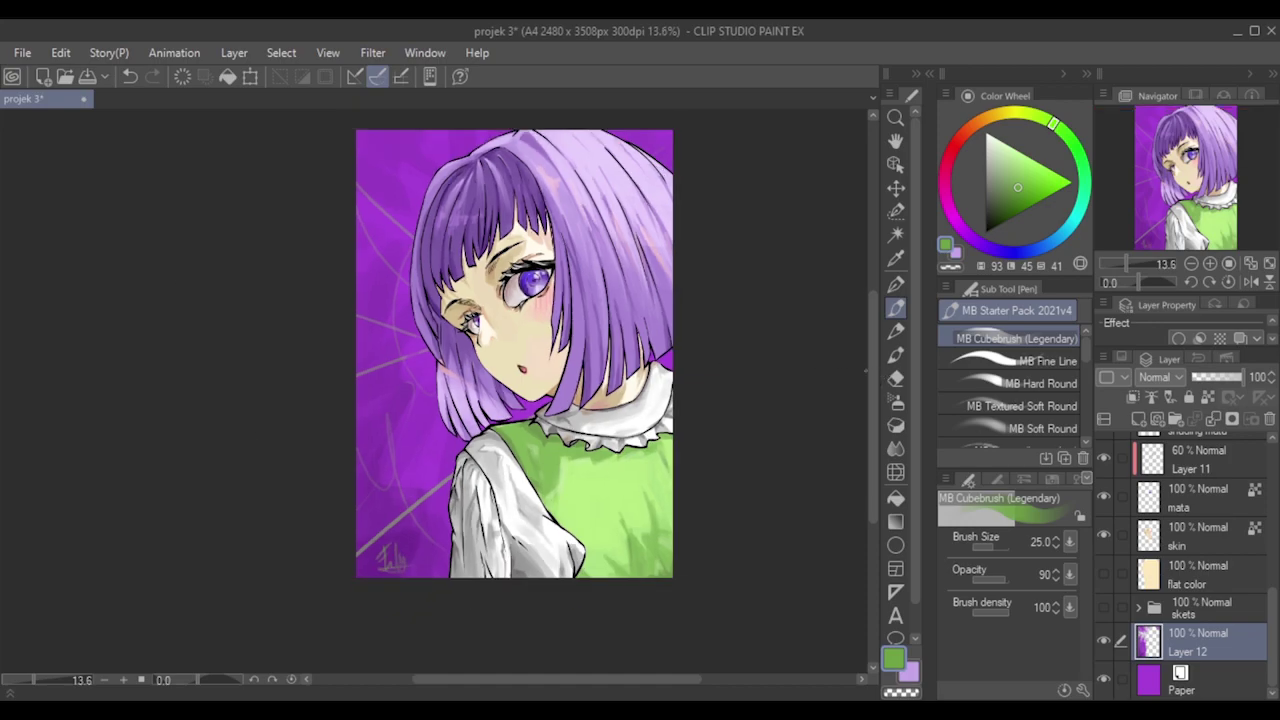
pyautogui.moveTo(871, 383); pyautogui.dragTo(871, 369)
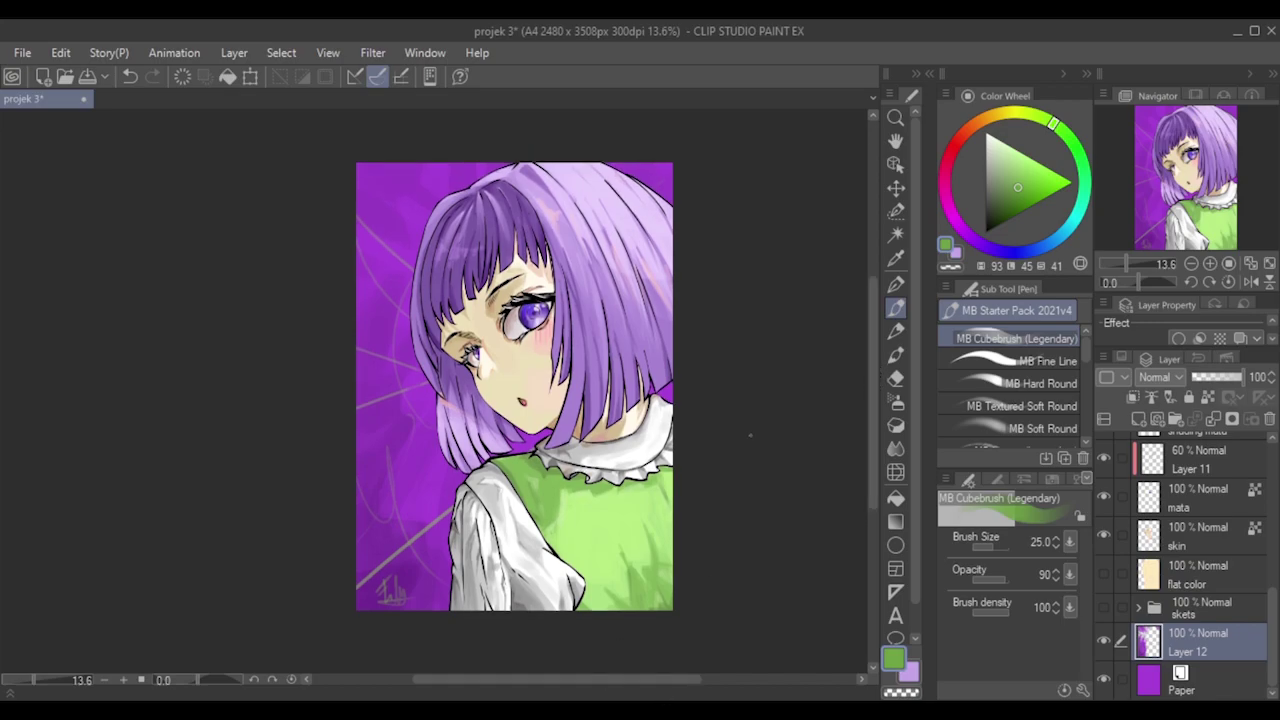
pyautogui.scroll(1, 748, 435)
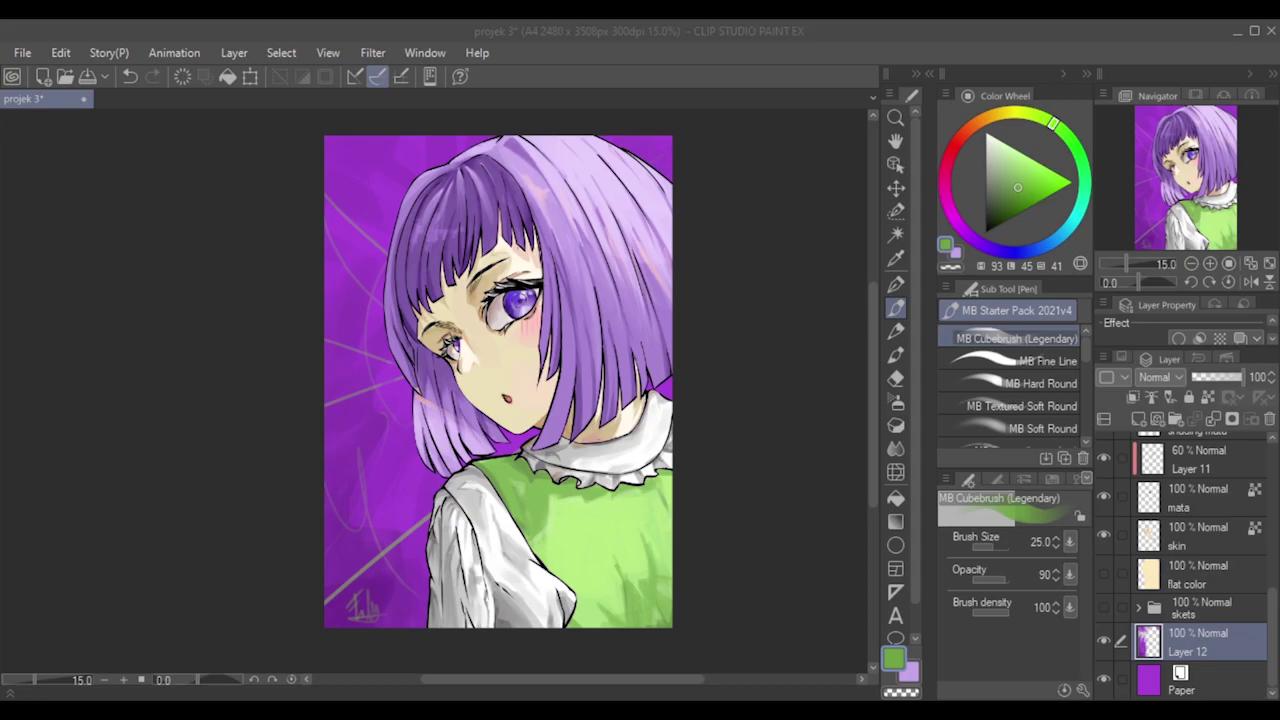